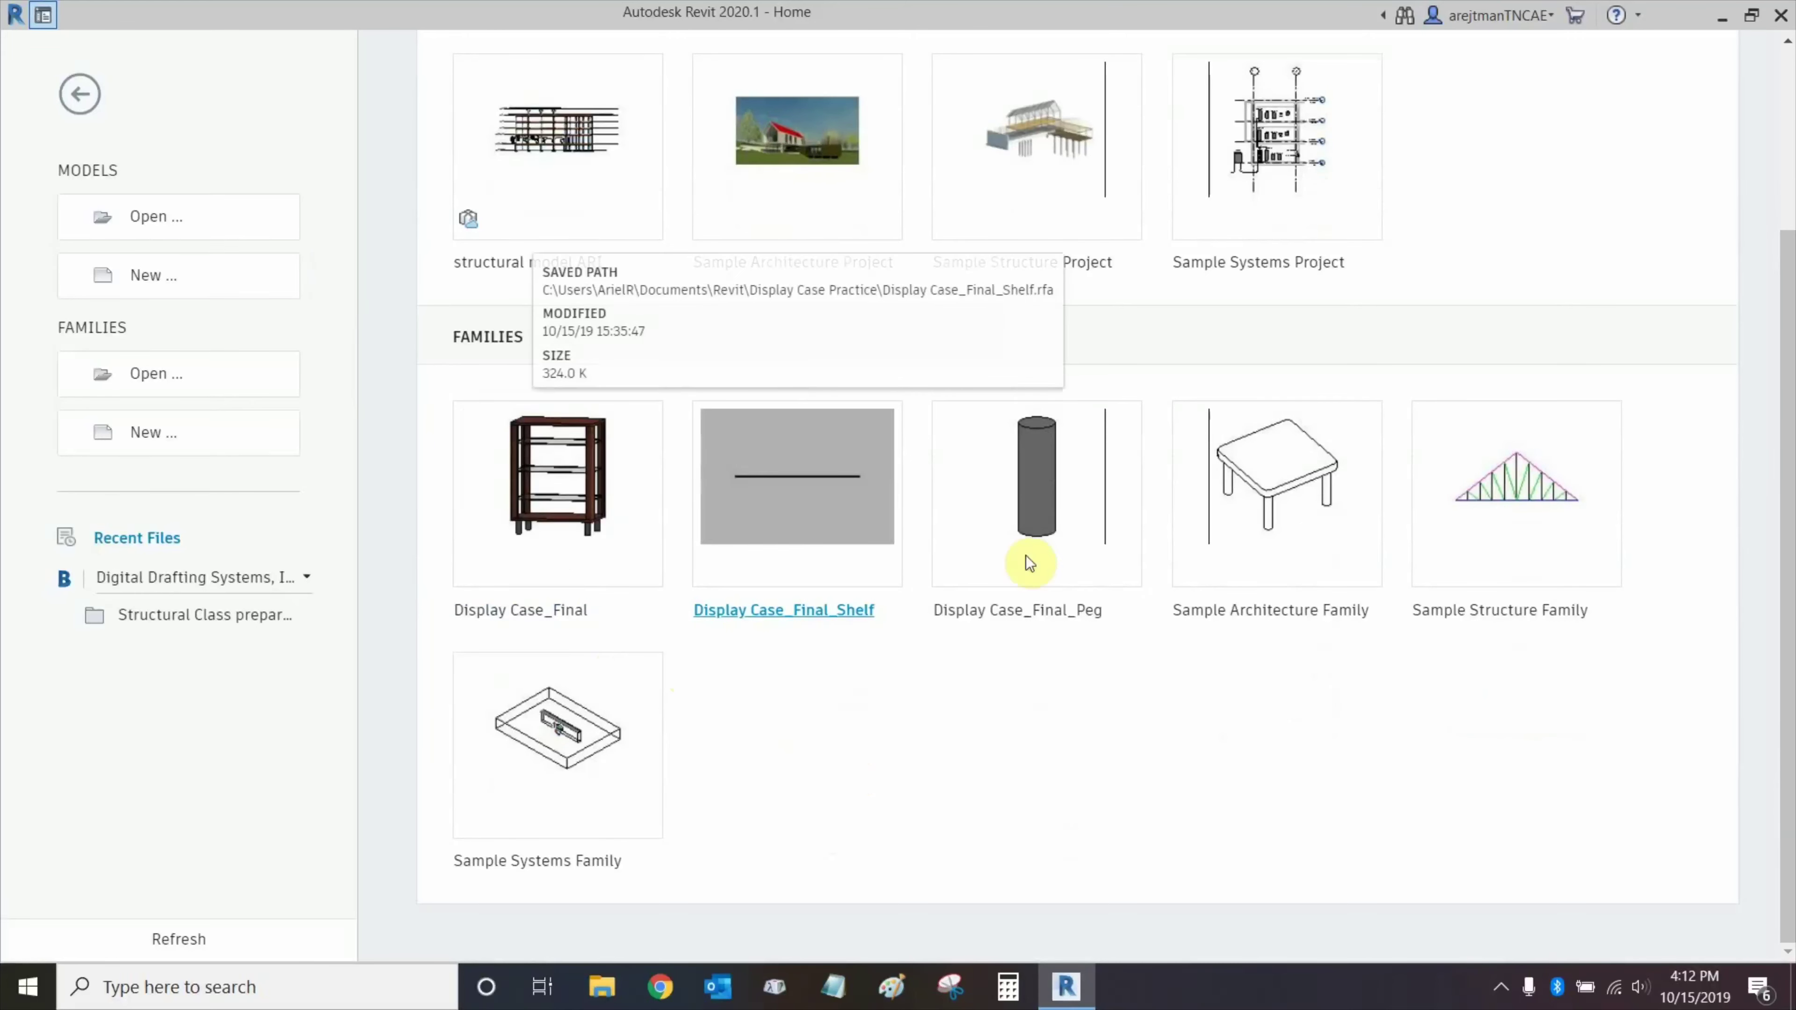
Create a new family from the Furniture template.
scroll(1789, 527, "up", 3)
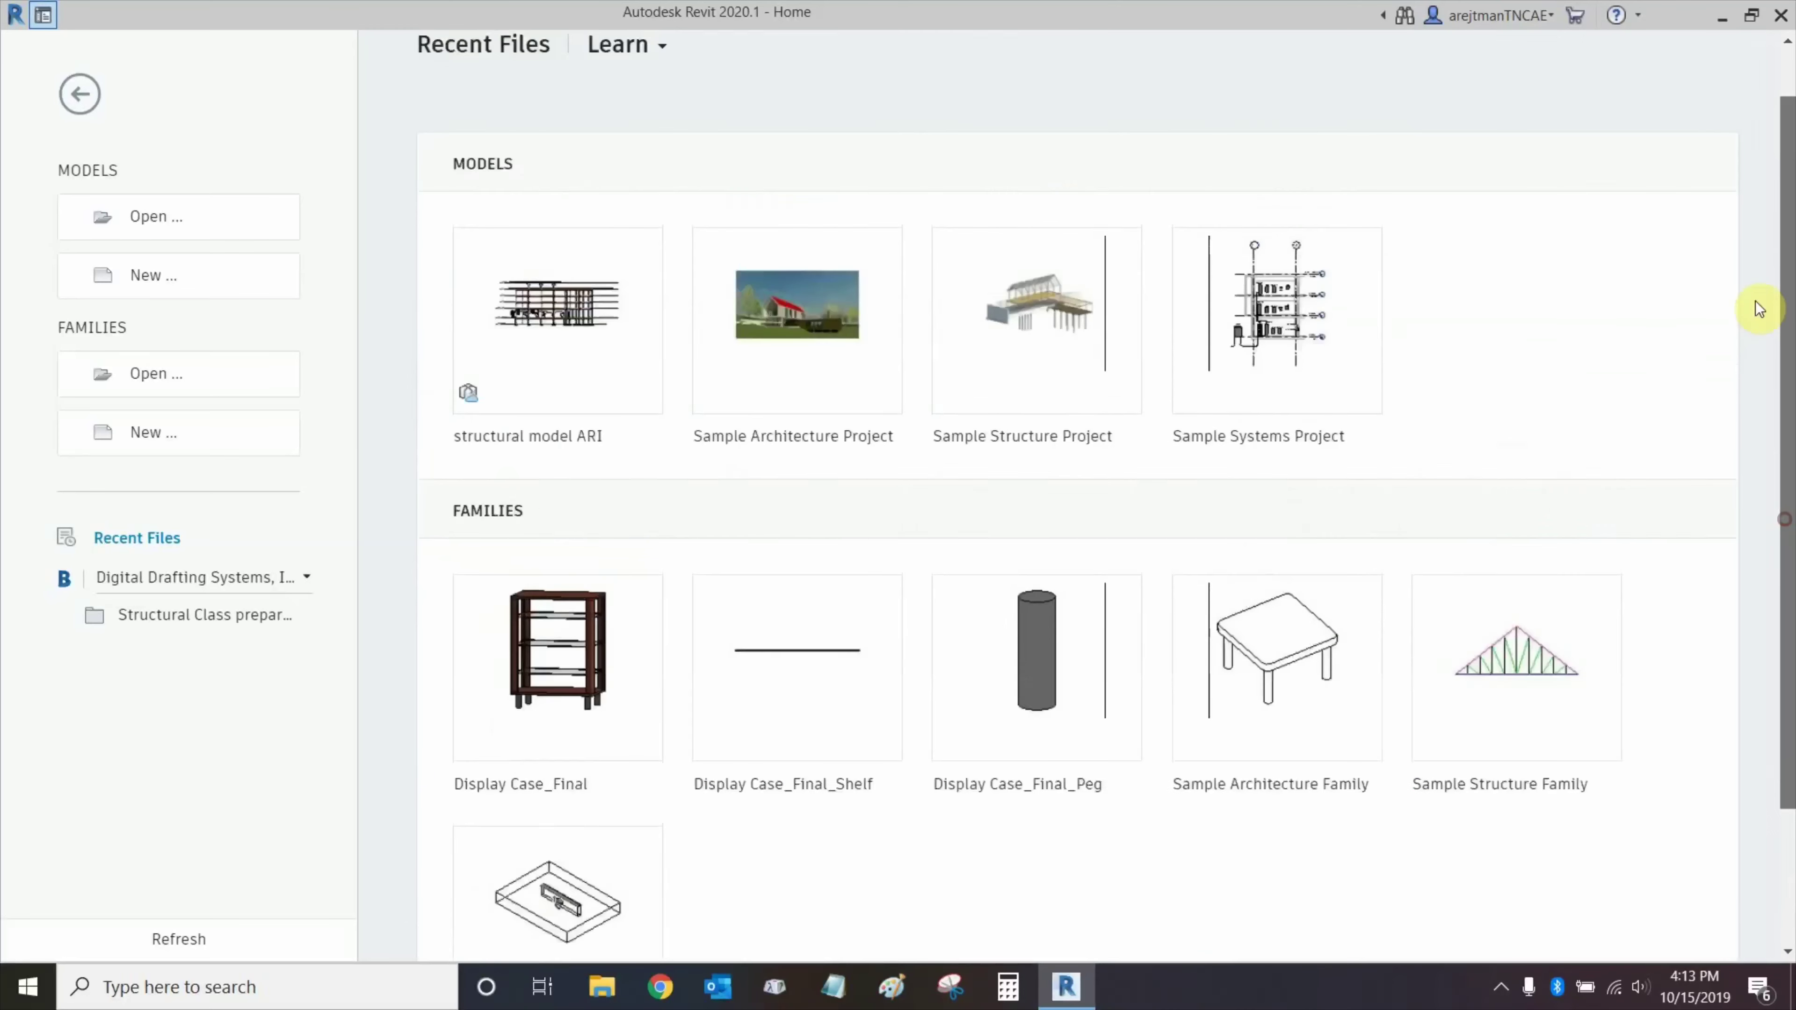
left_click(171, 455)
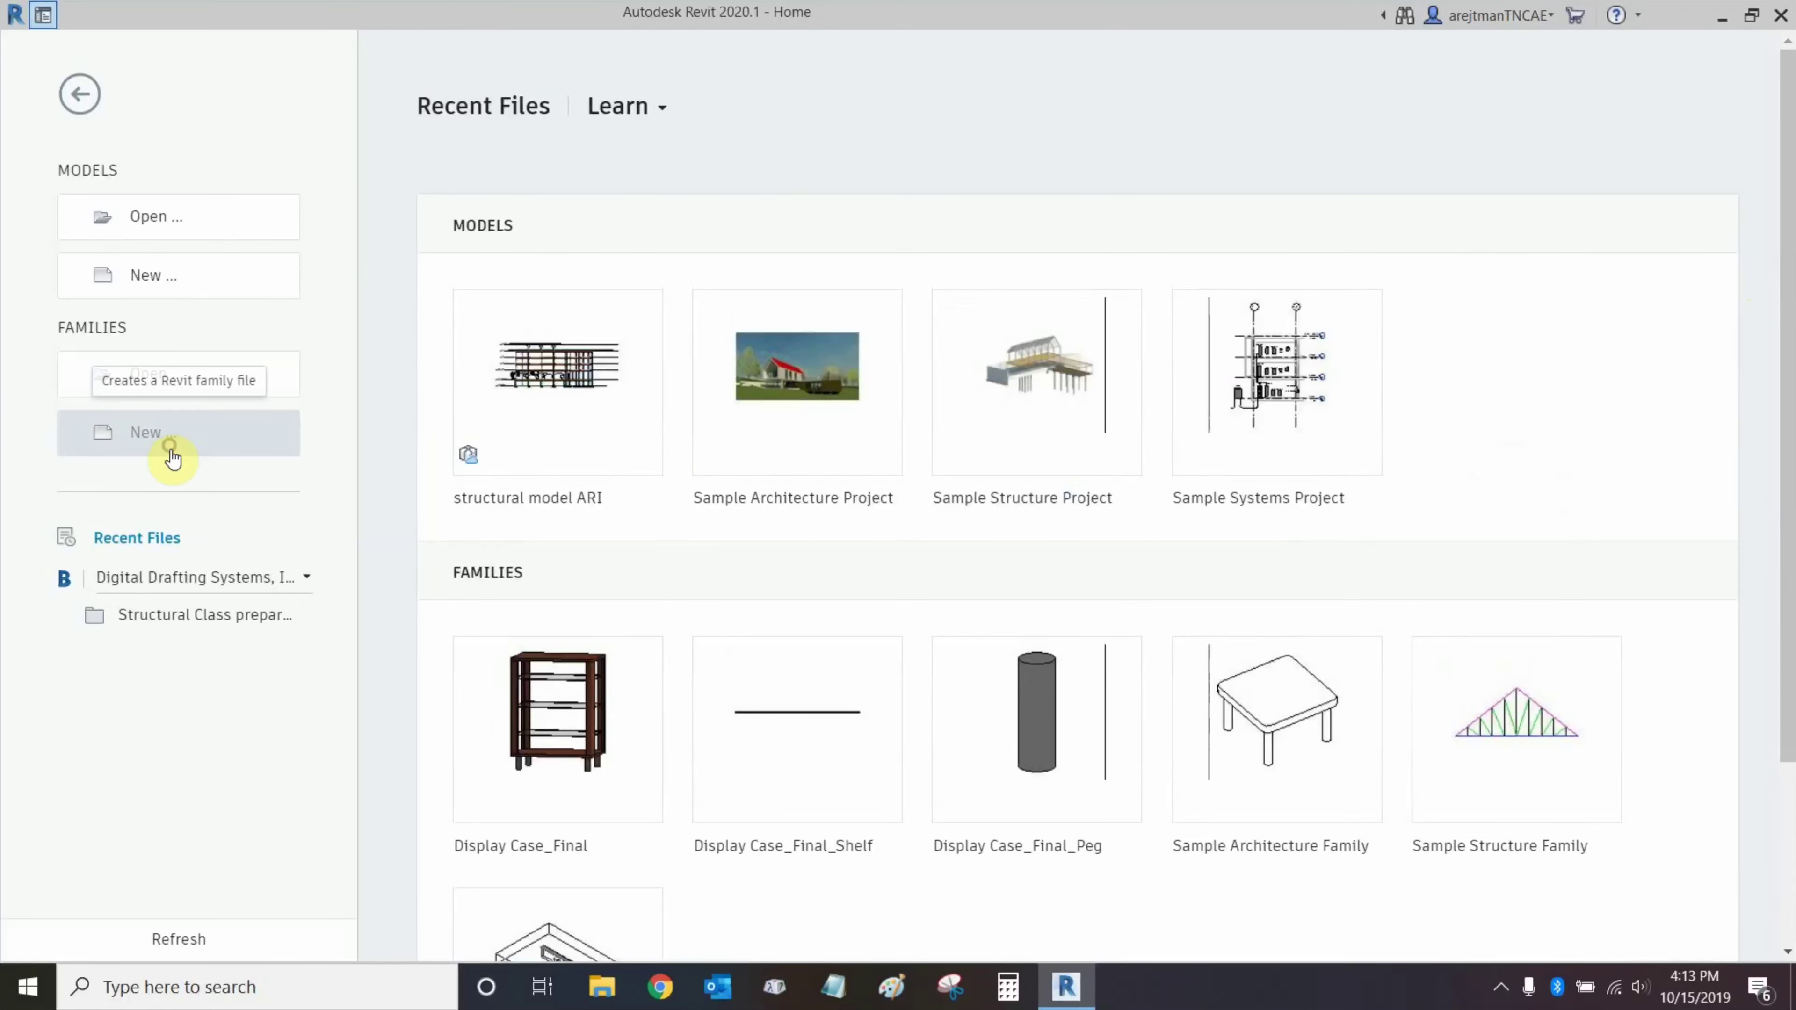
scroll(1435, 321, "down", 2)
left_click_drag(1436, 322, 1433, 398)
left_click(1028, 374)
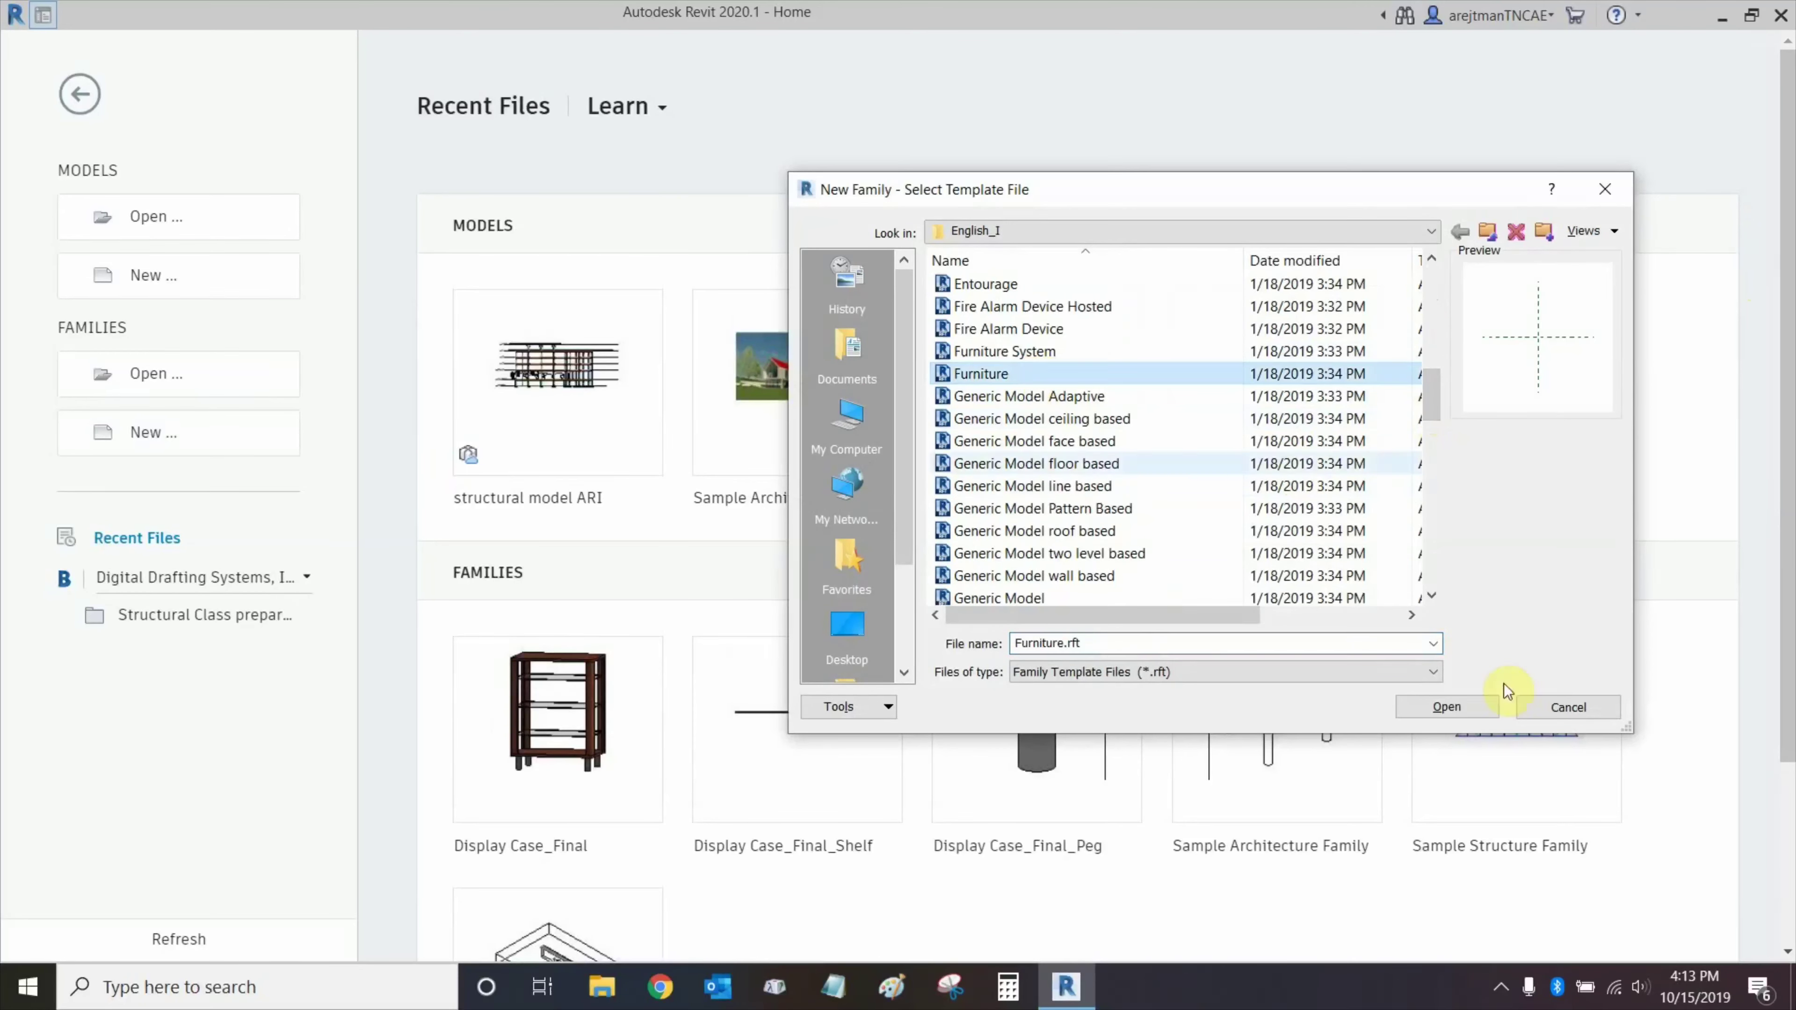
left_click(1455, 711)
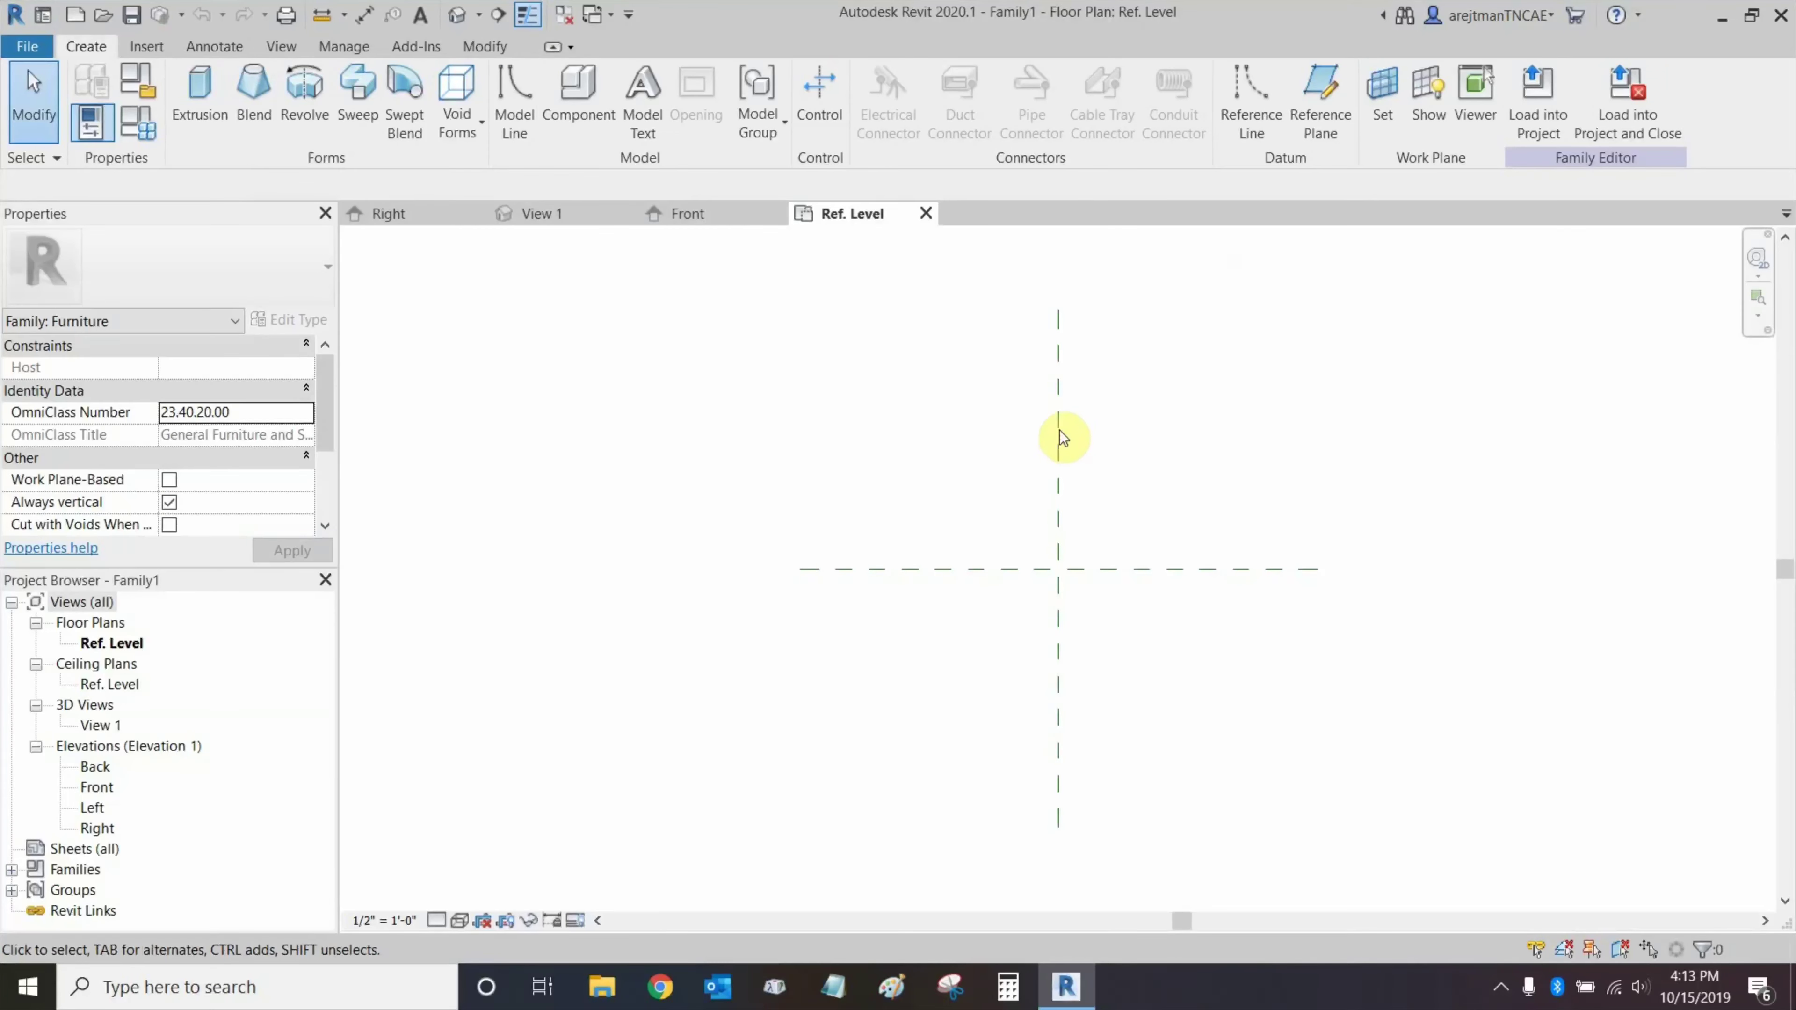
Examine the template's center reference planes in the Ref. Level plan and the horizontal plane at the reference level in the Front elevation.
left_click(1058, 429)
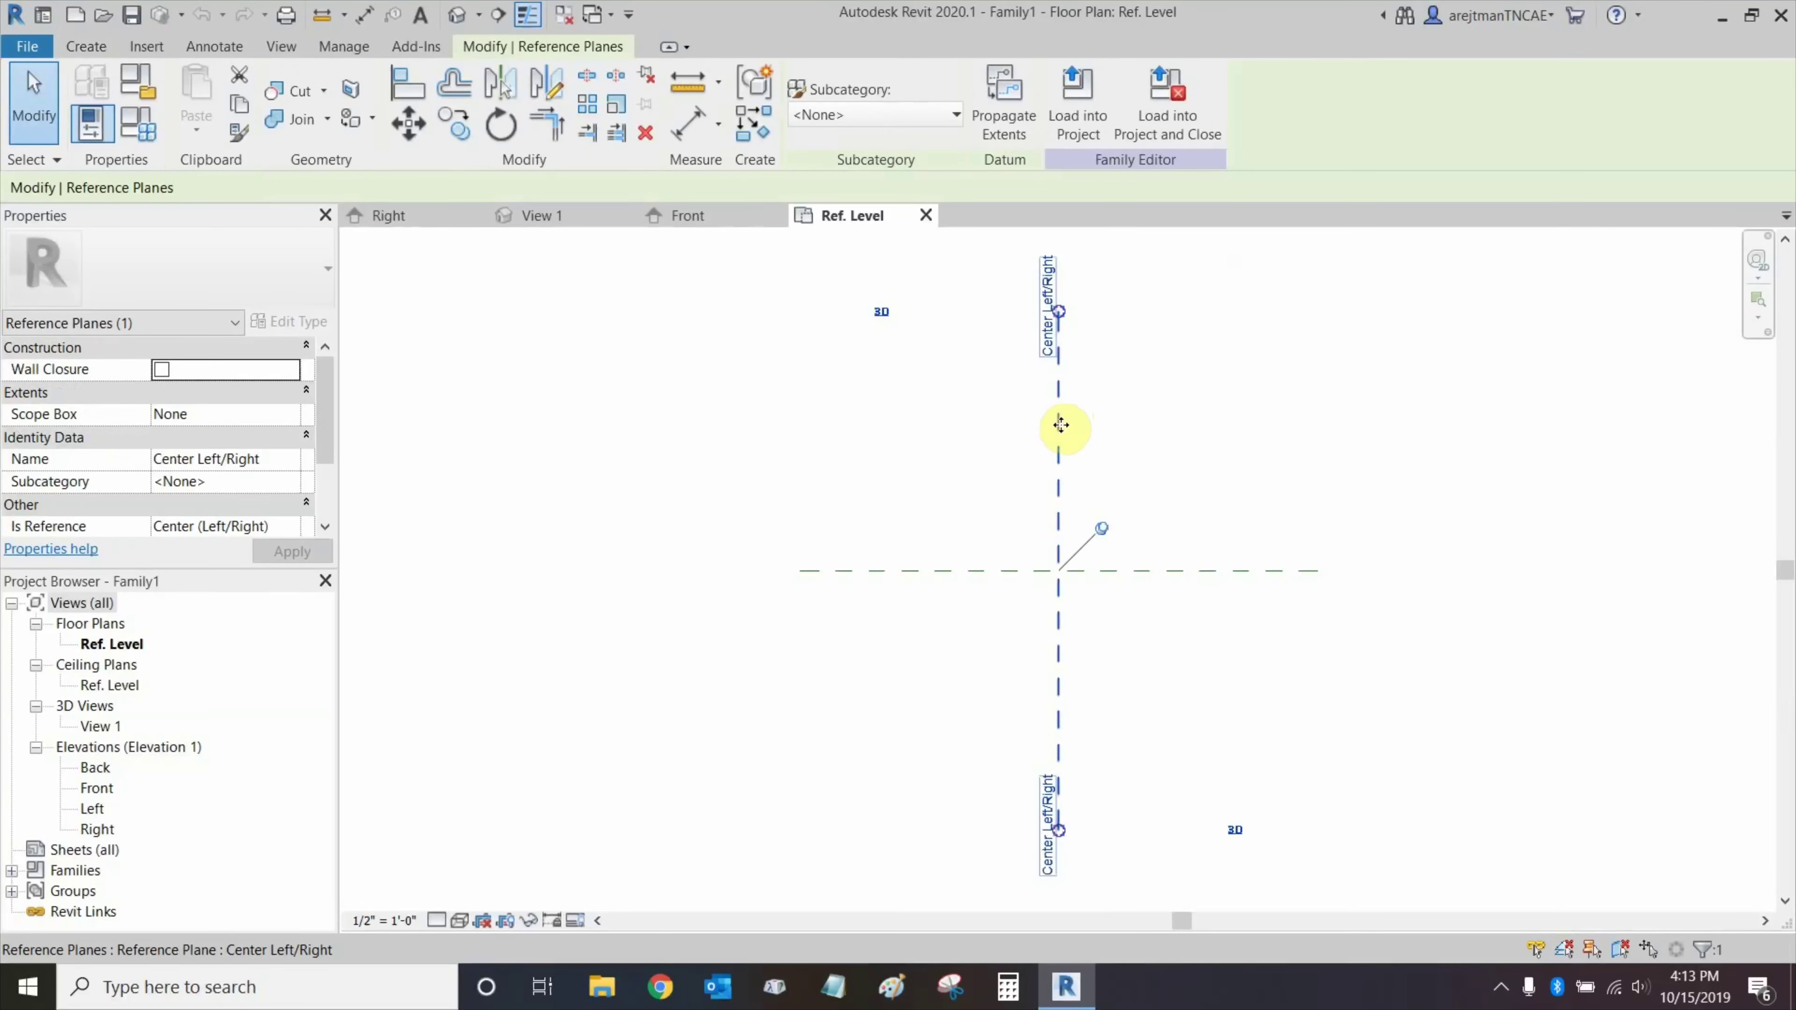
left_click(997, 570)
left_click(984, 481)
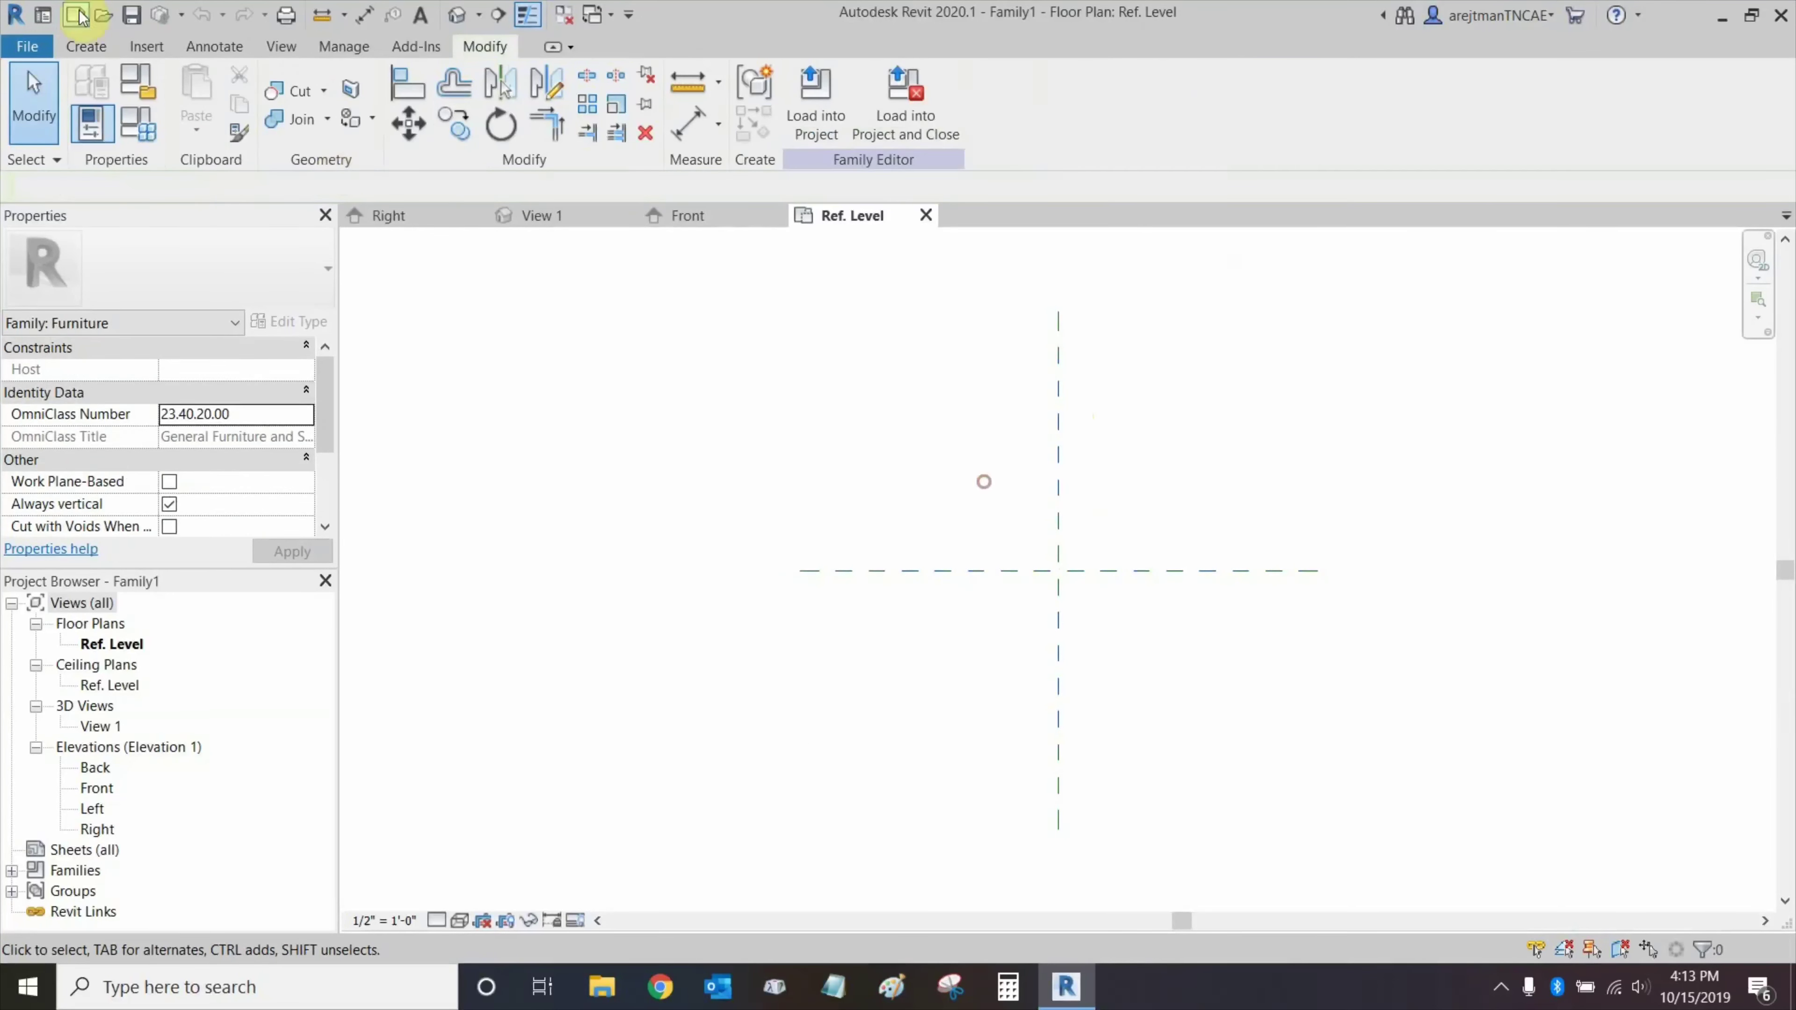
left_click(92, 44)
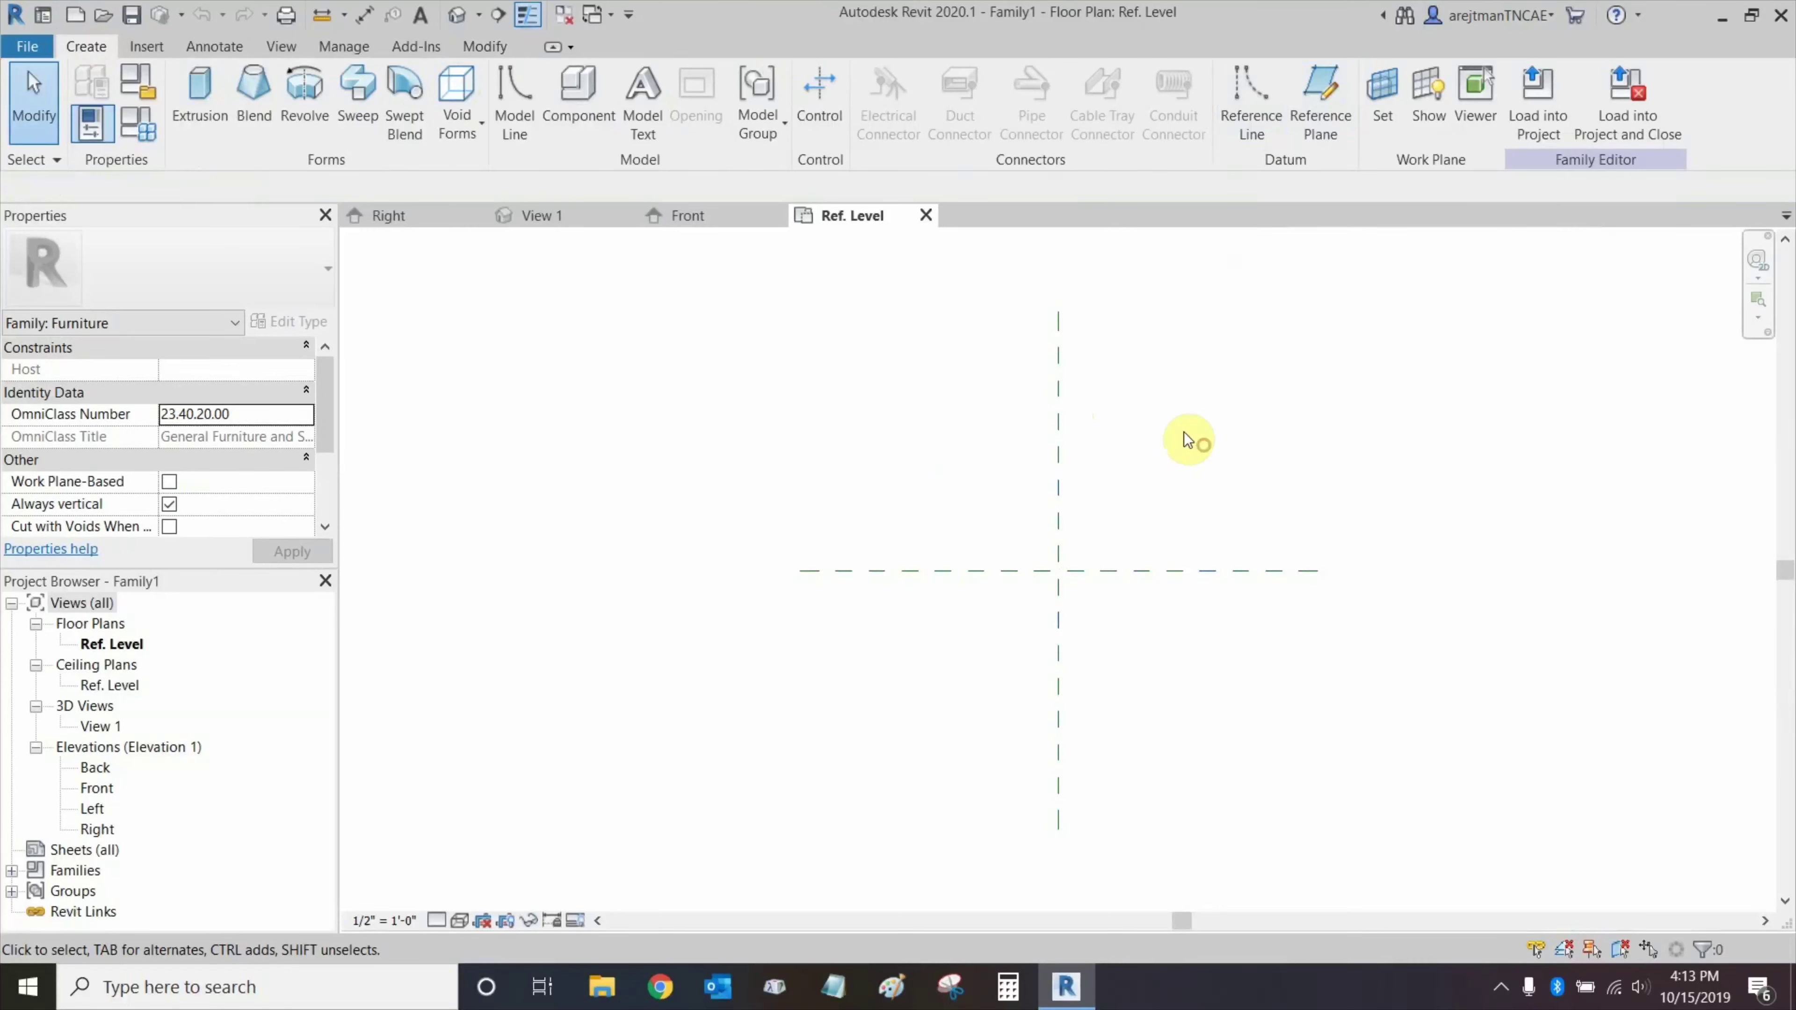
left_click(1061, 478)
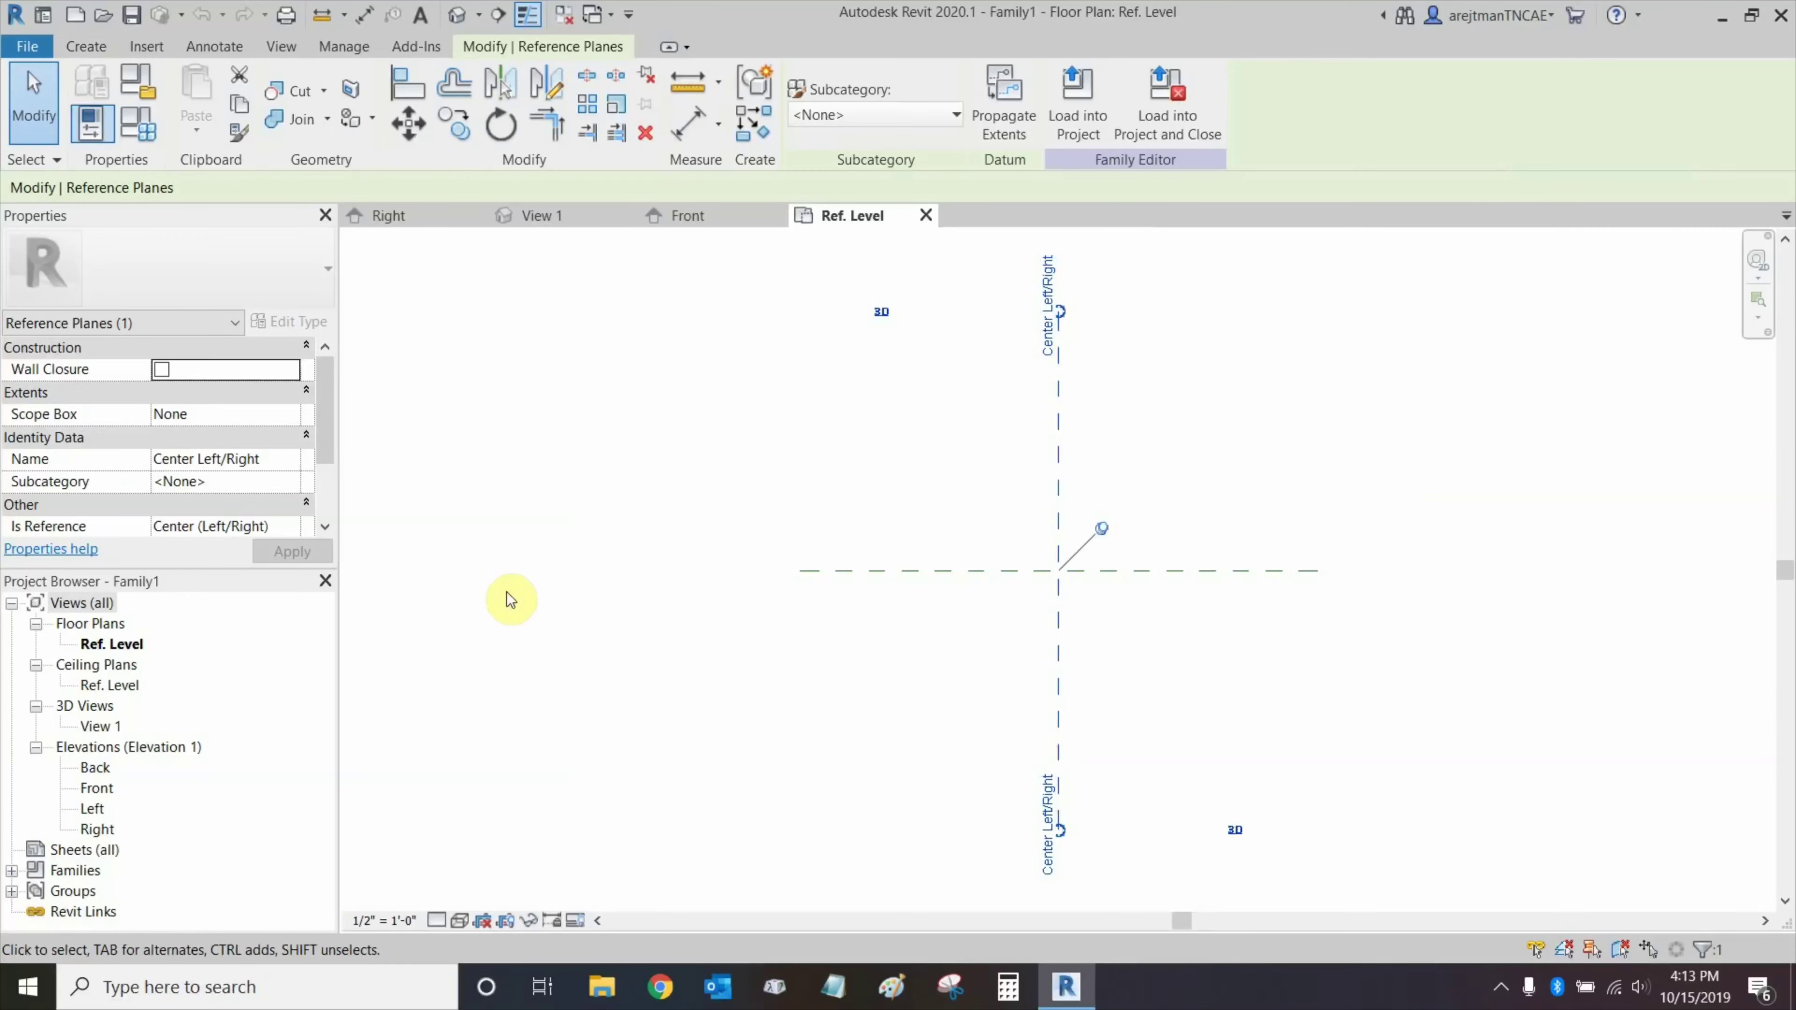
double_click(98, 788)
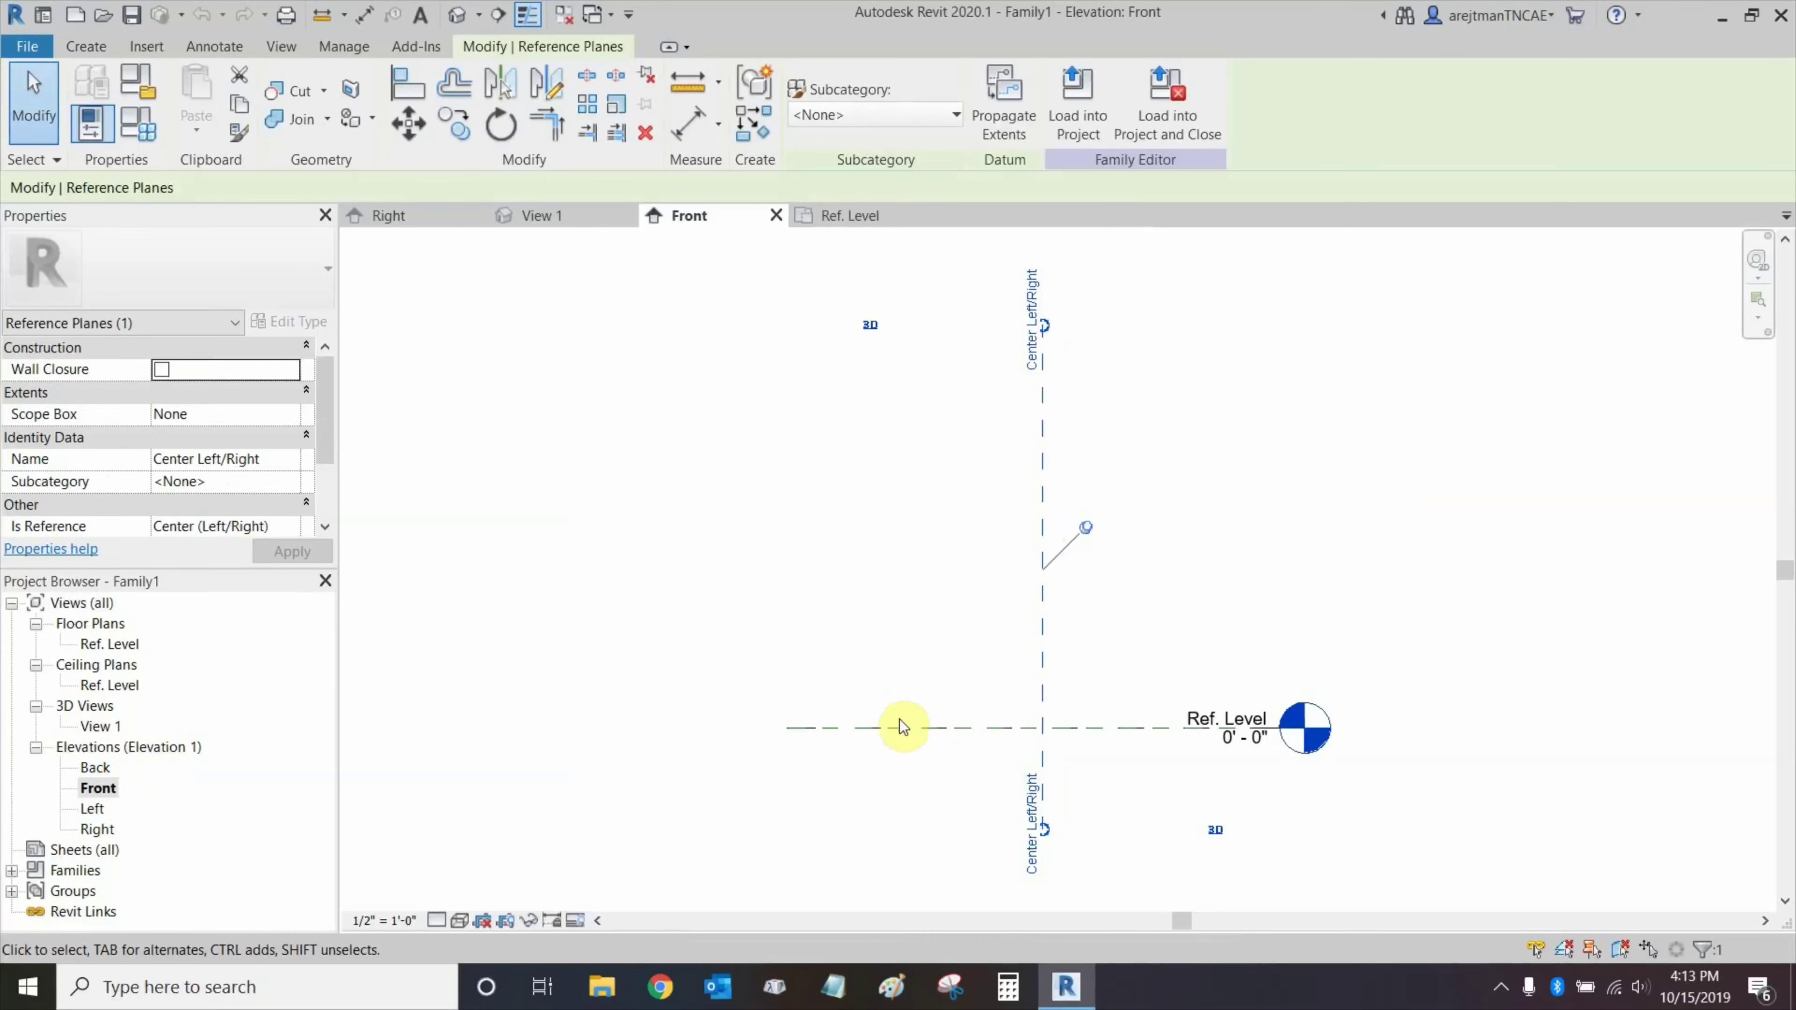
left_click(917, 736)
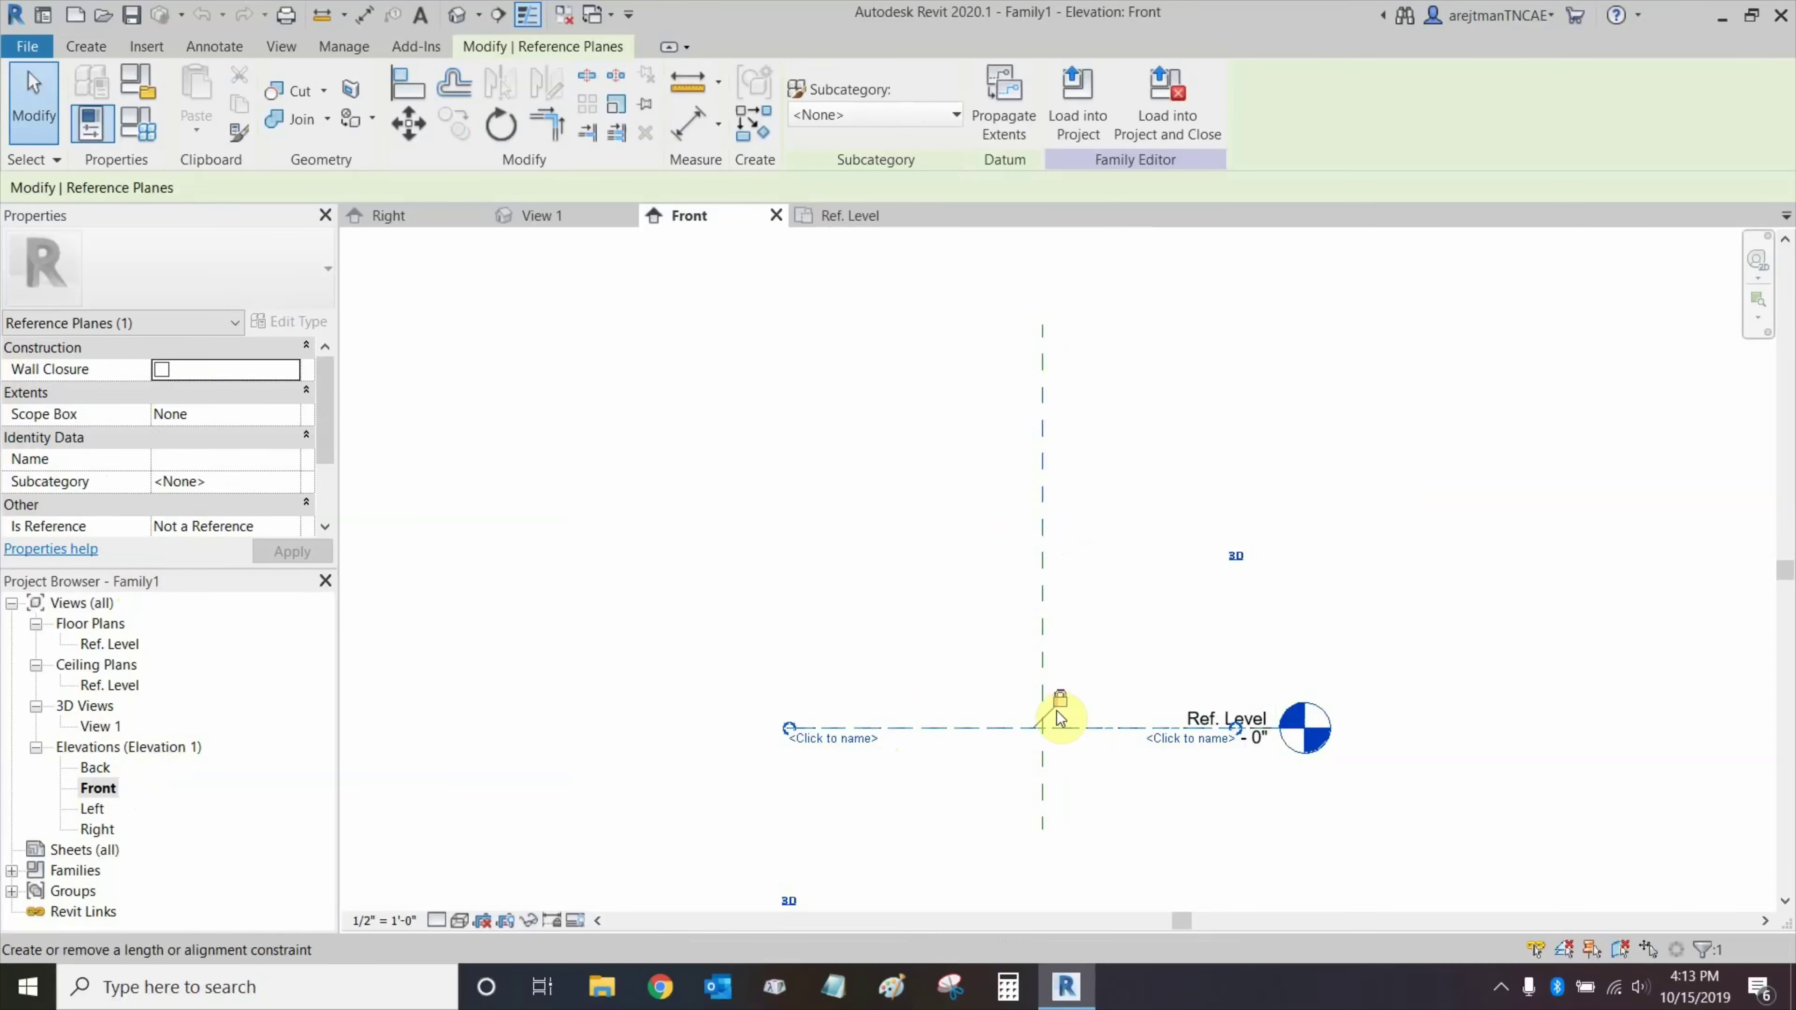
left_click(837, 607)
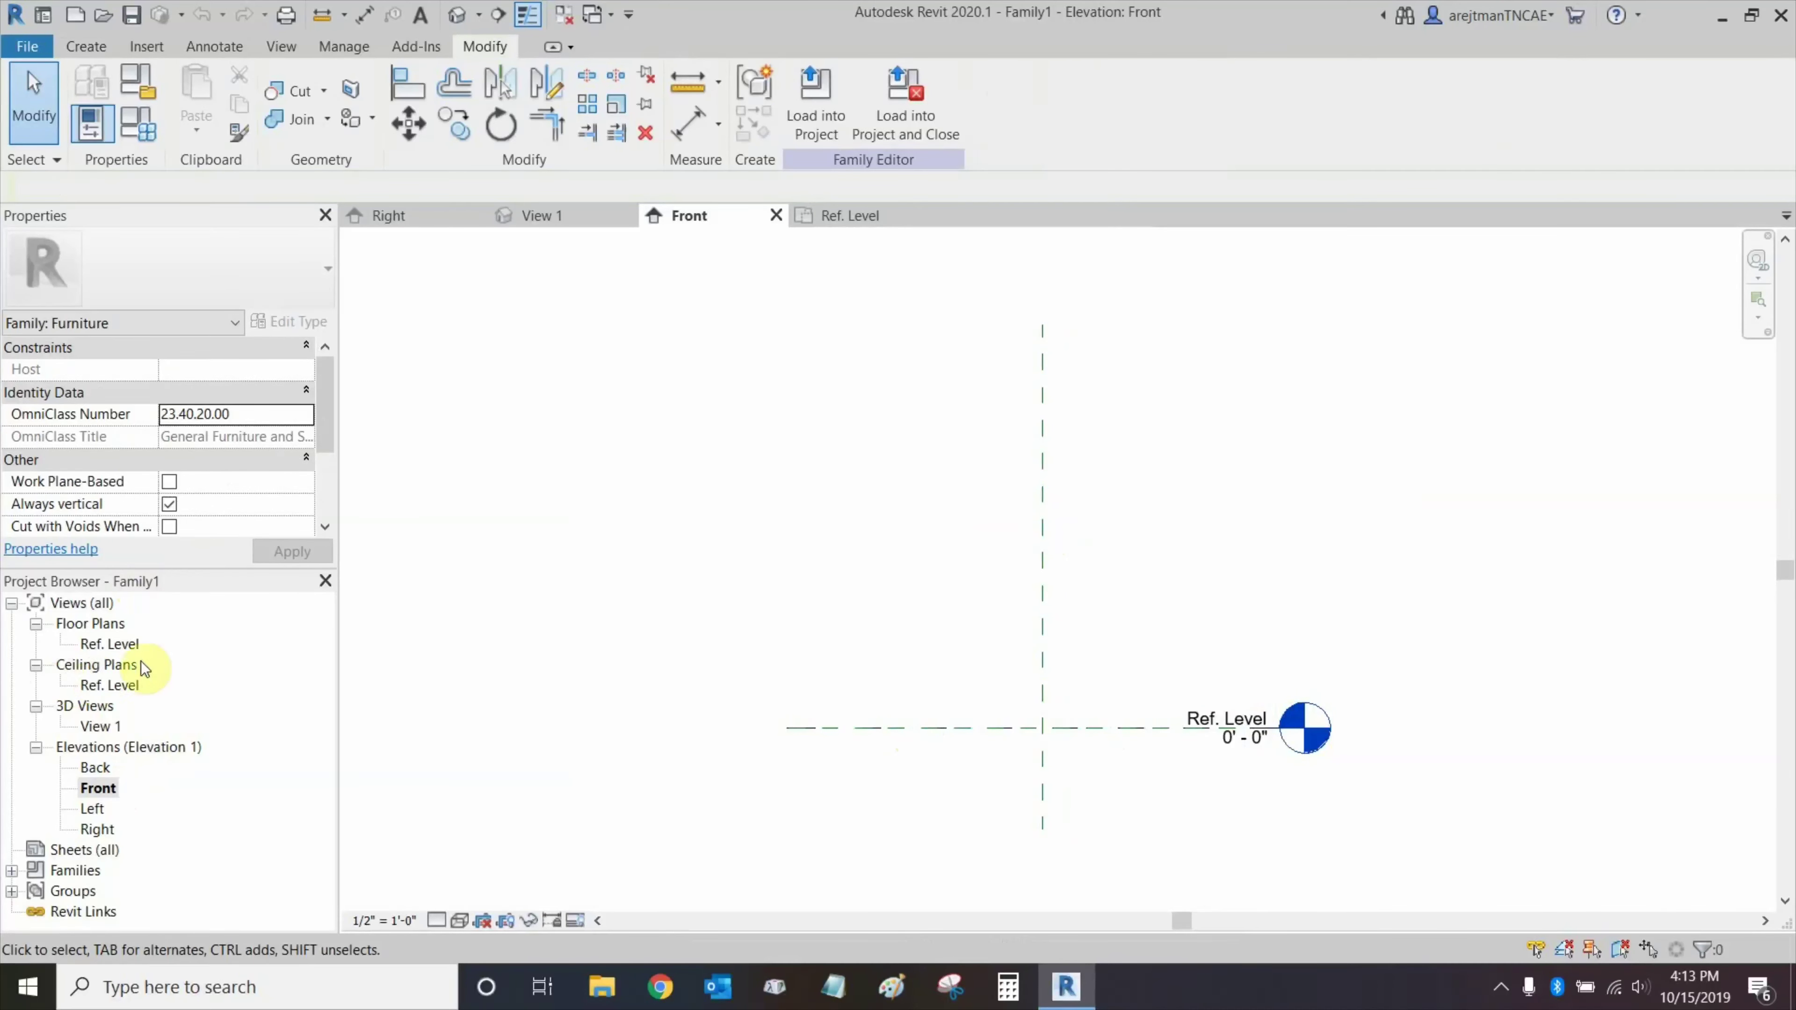
In the Ref. Level floor plan, add reference planes offset 1' 0" to both sides of the Center Left/Right plane by picking it.
double_click(110, 643)
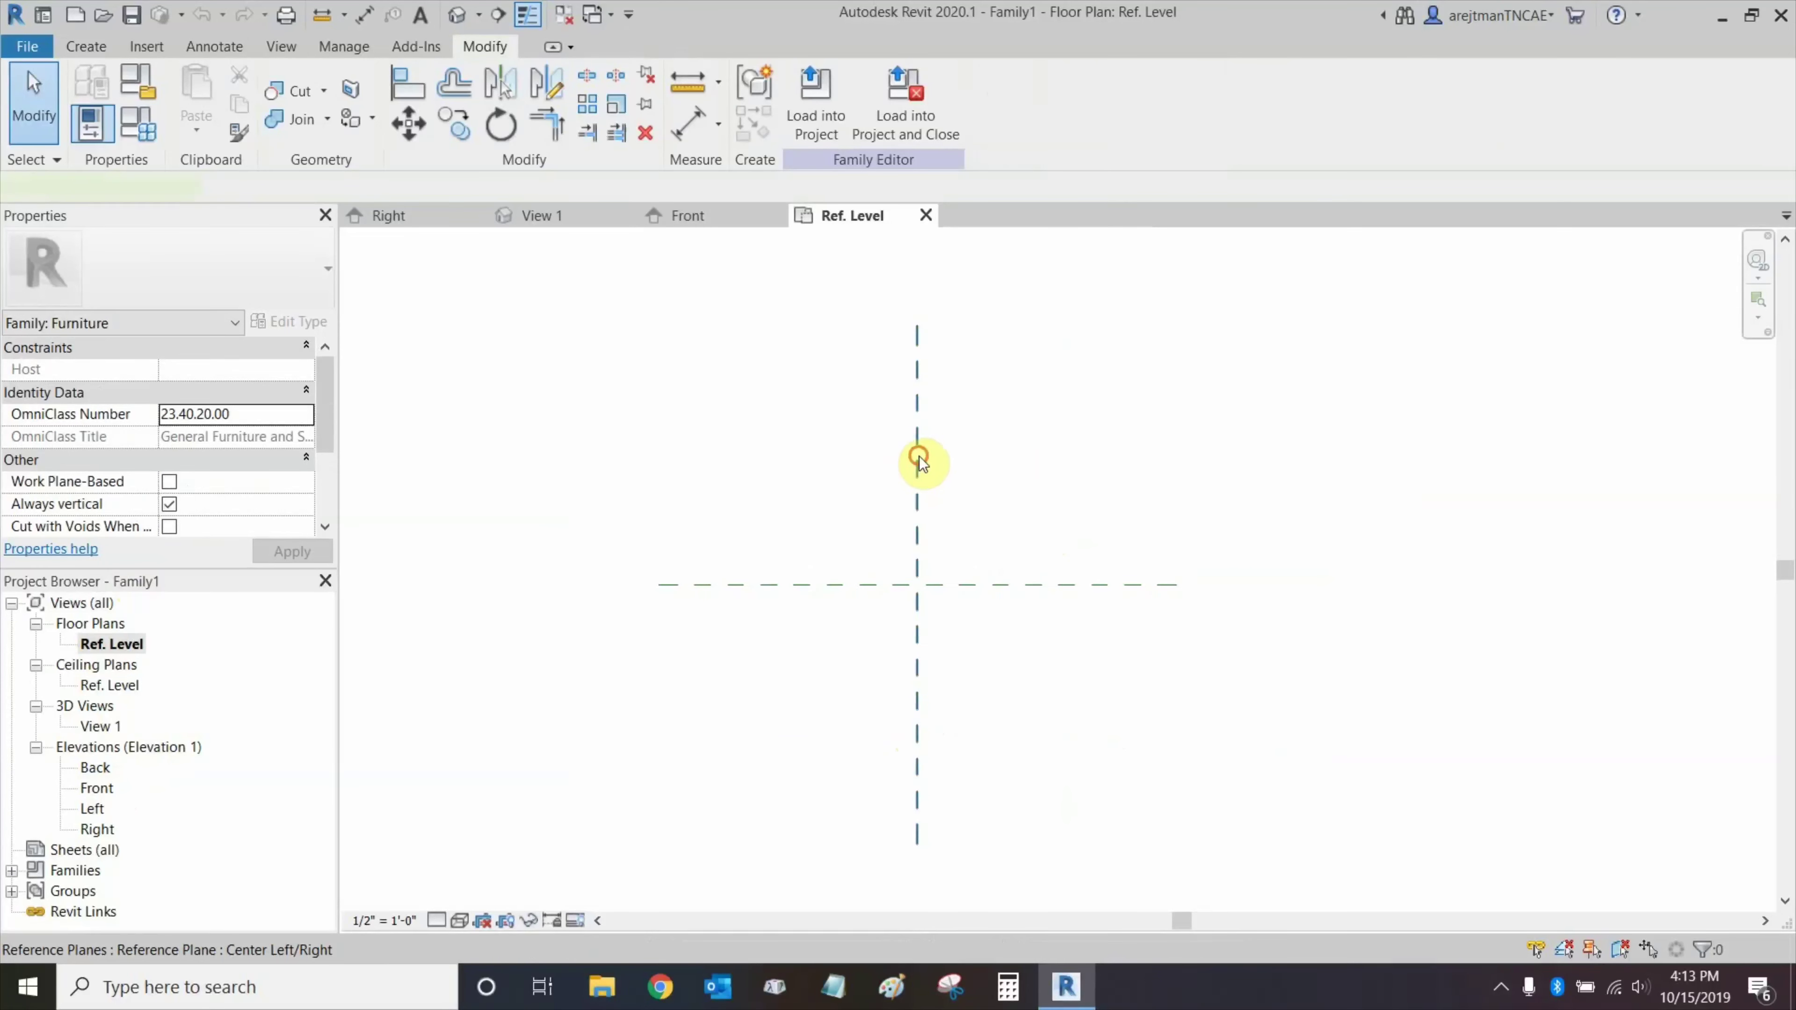
left_click(919, 463)
scroll(933, 465, "up", 2)
right_click(960, 456)
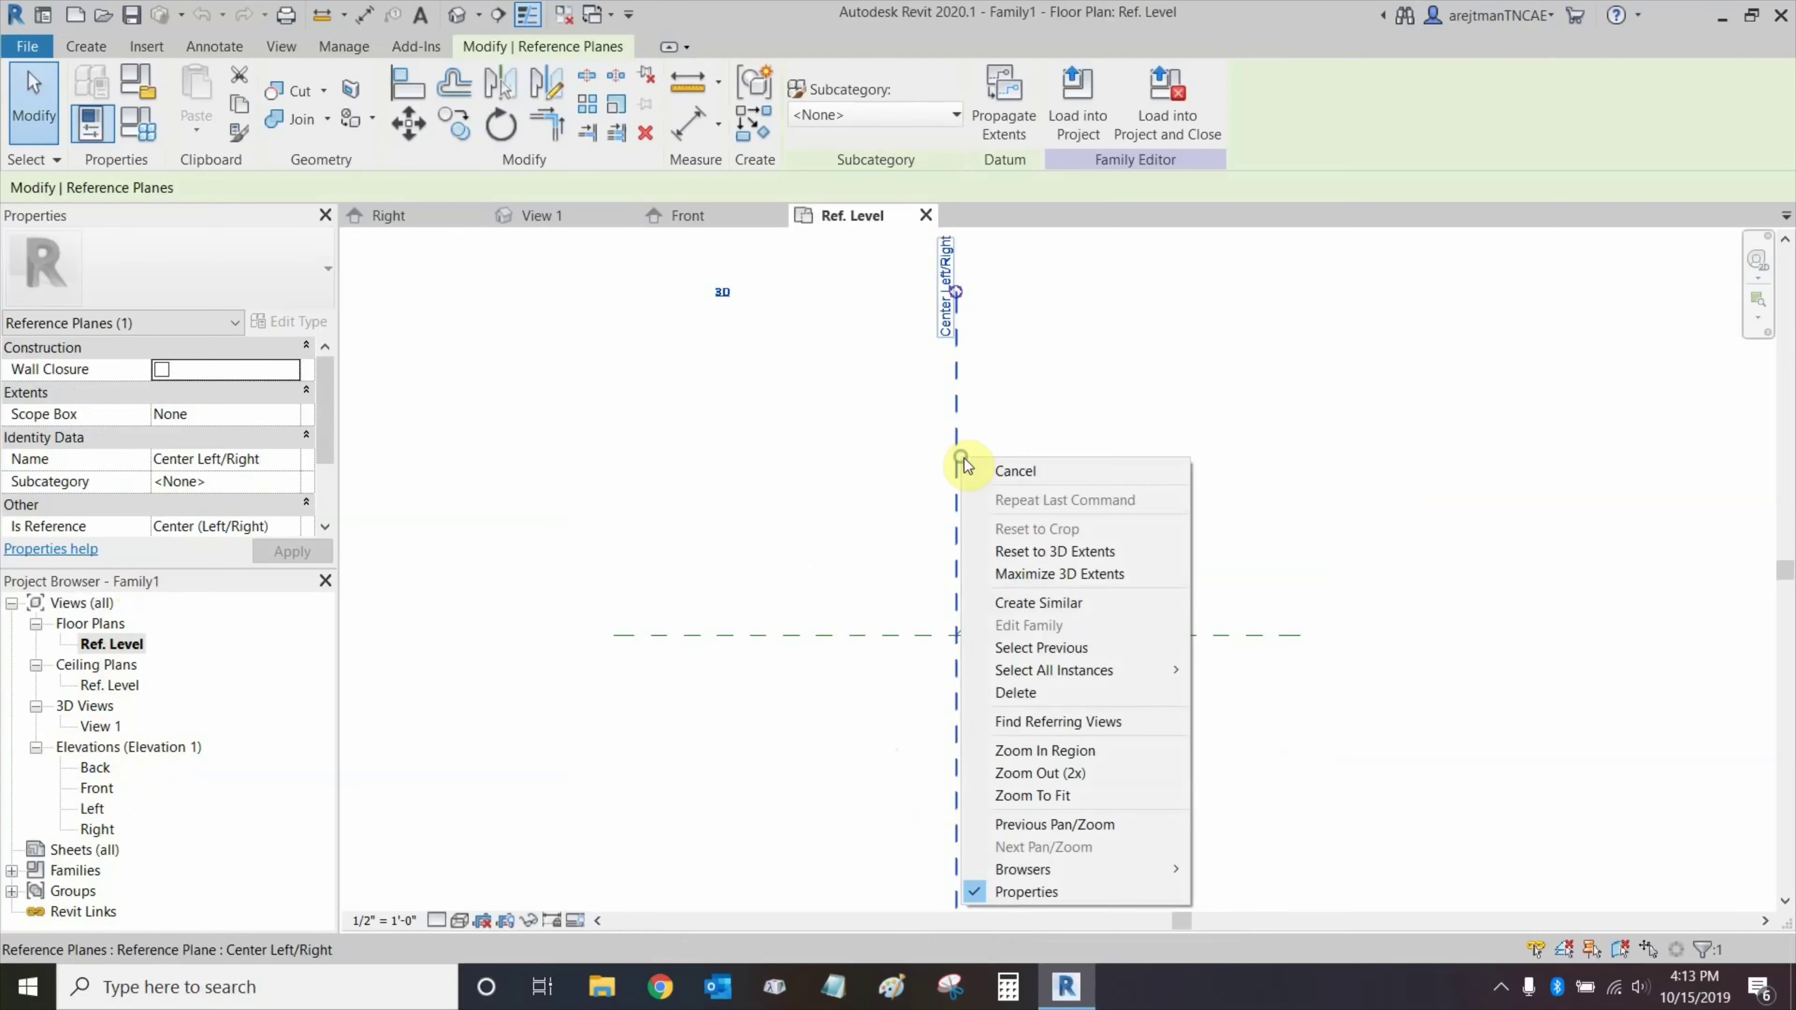
left_click(1069, 611)
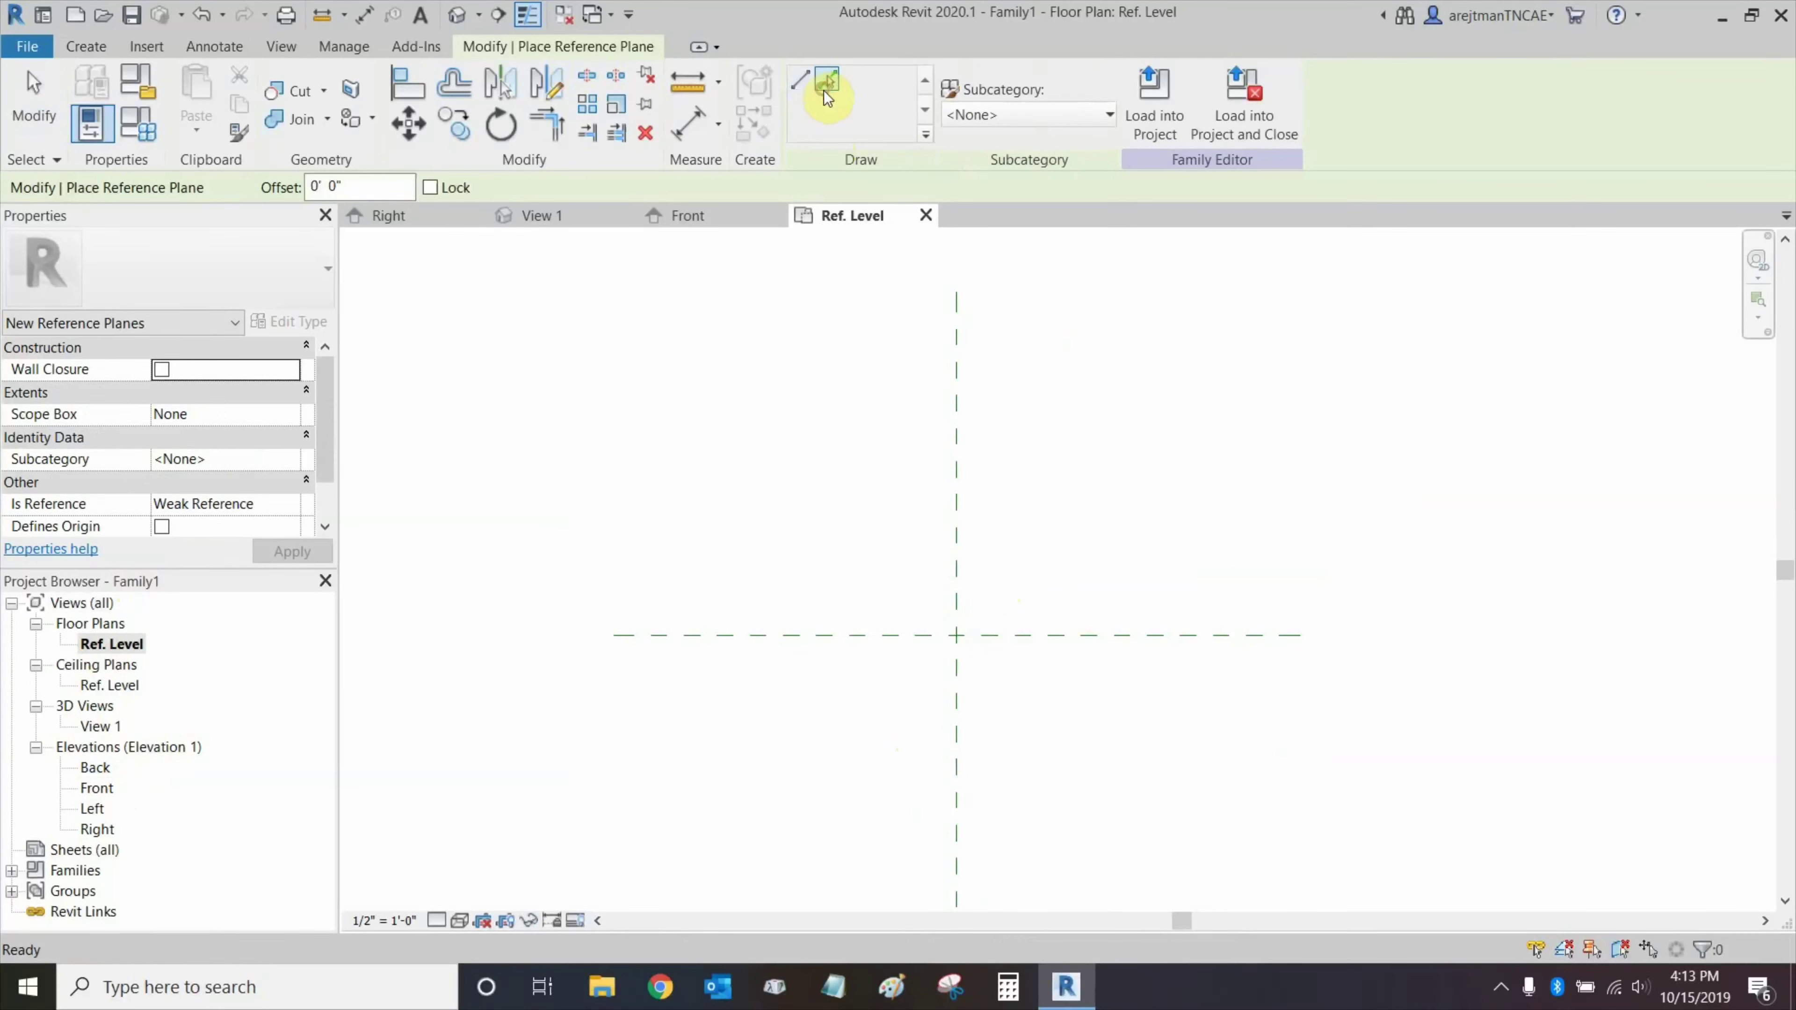
left_click(826, 96)
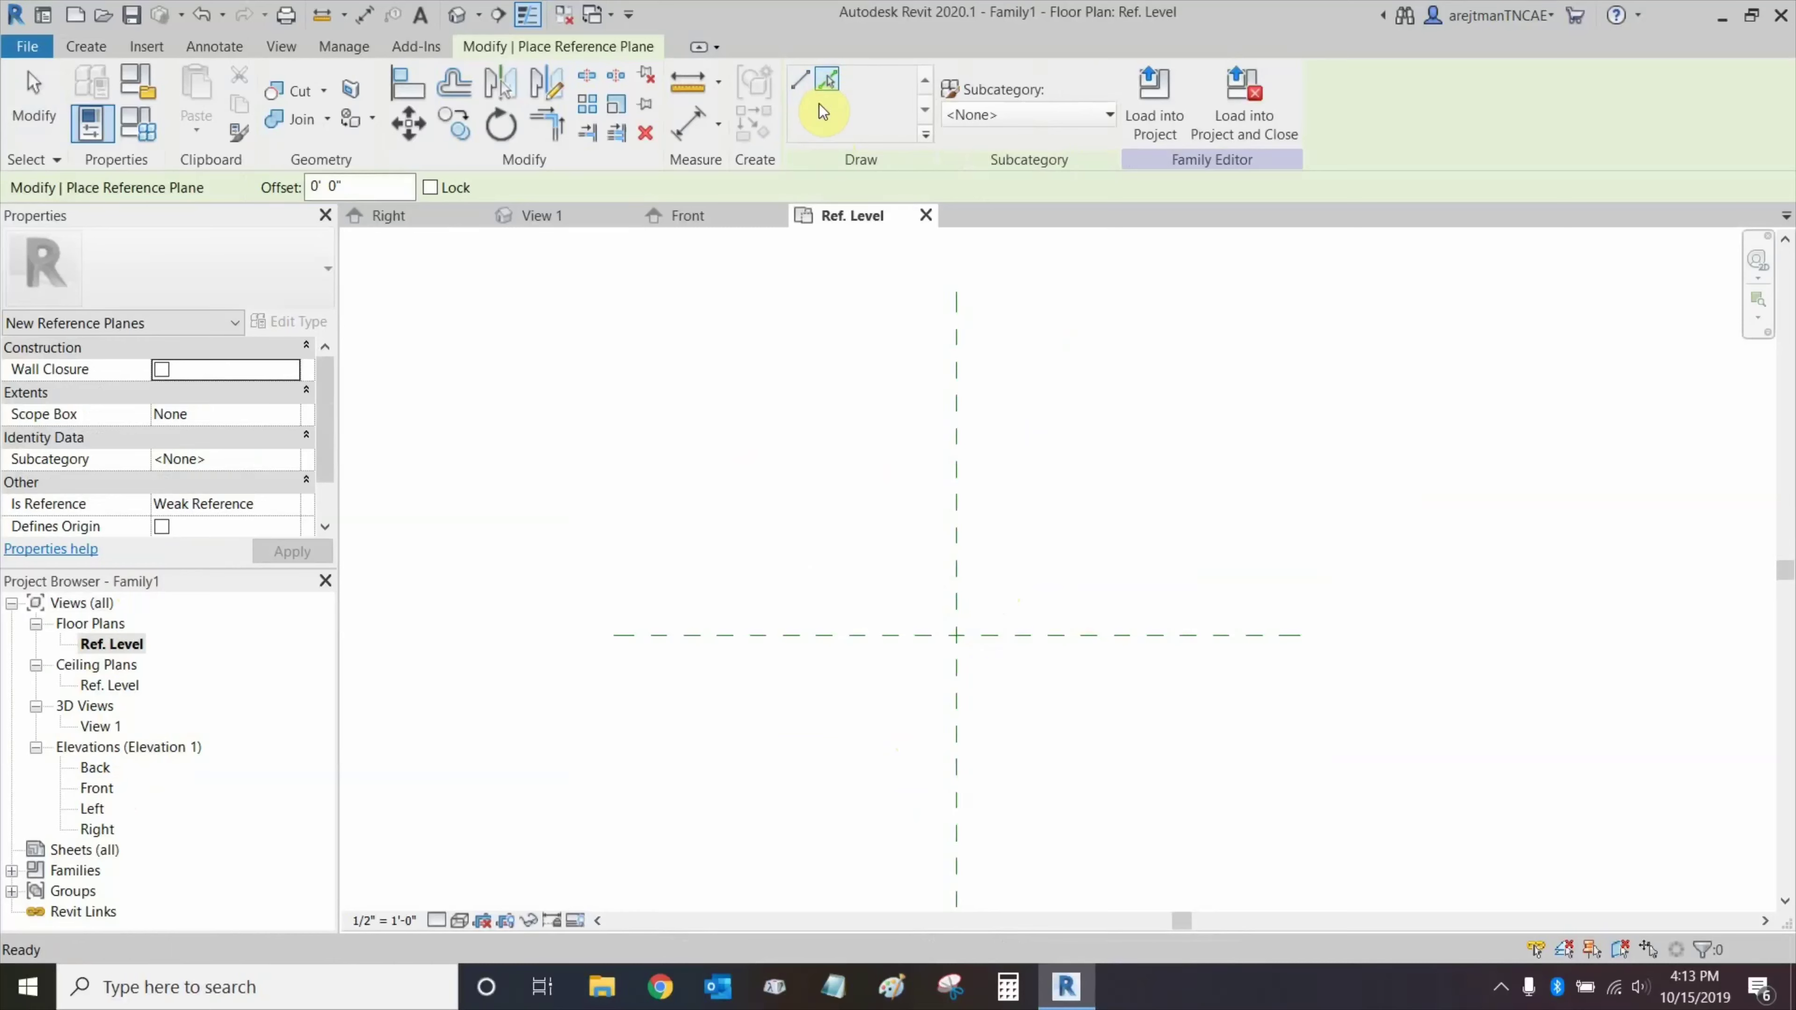
left_click(367, 192)
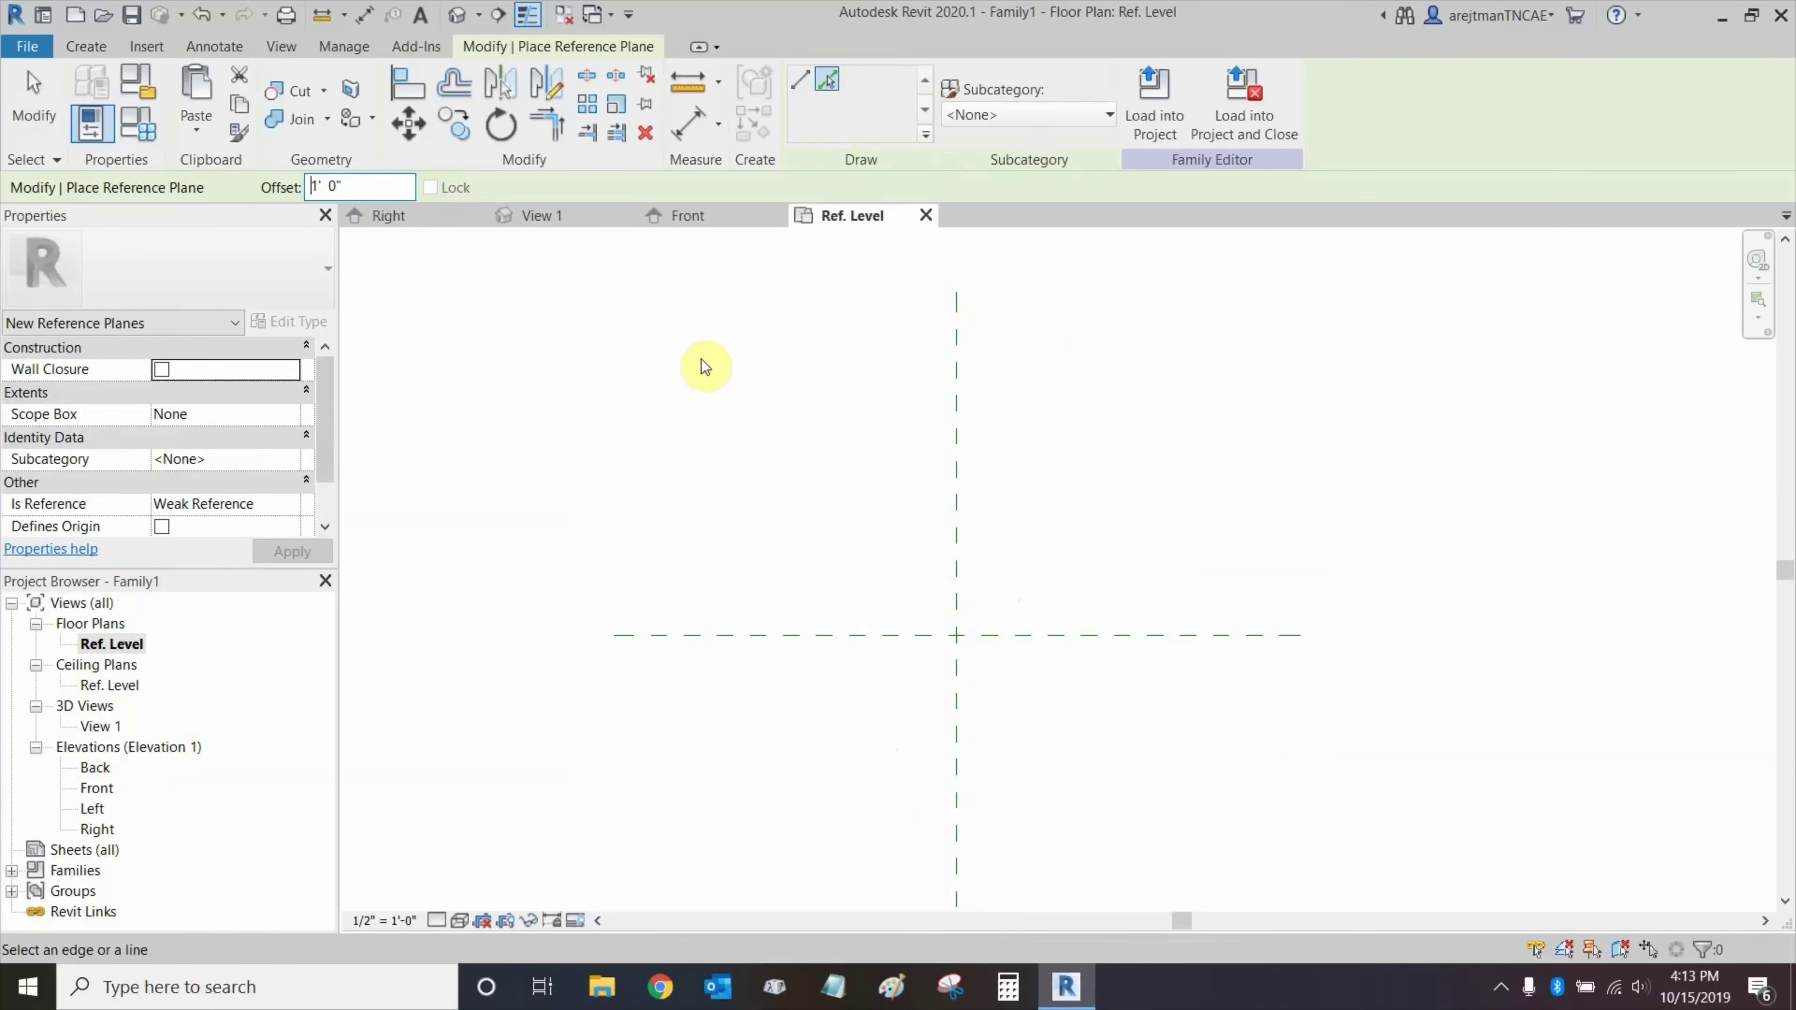
left_click(953, 485)
left_click(967, 484)
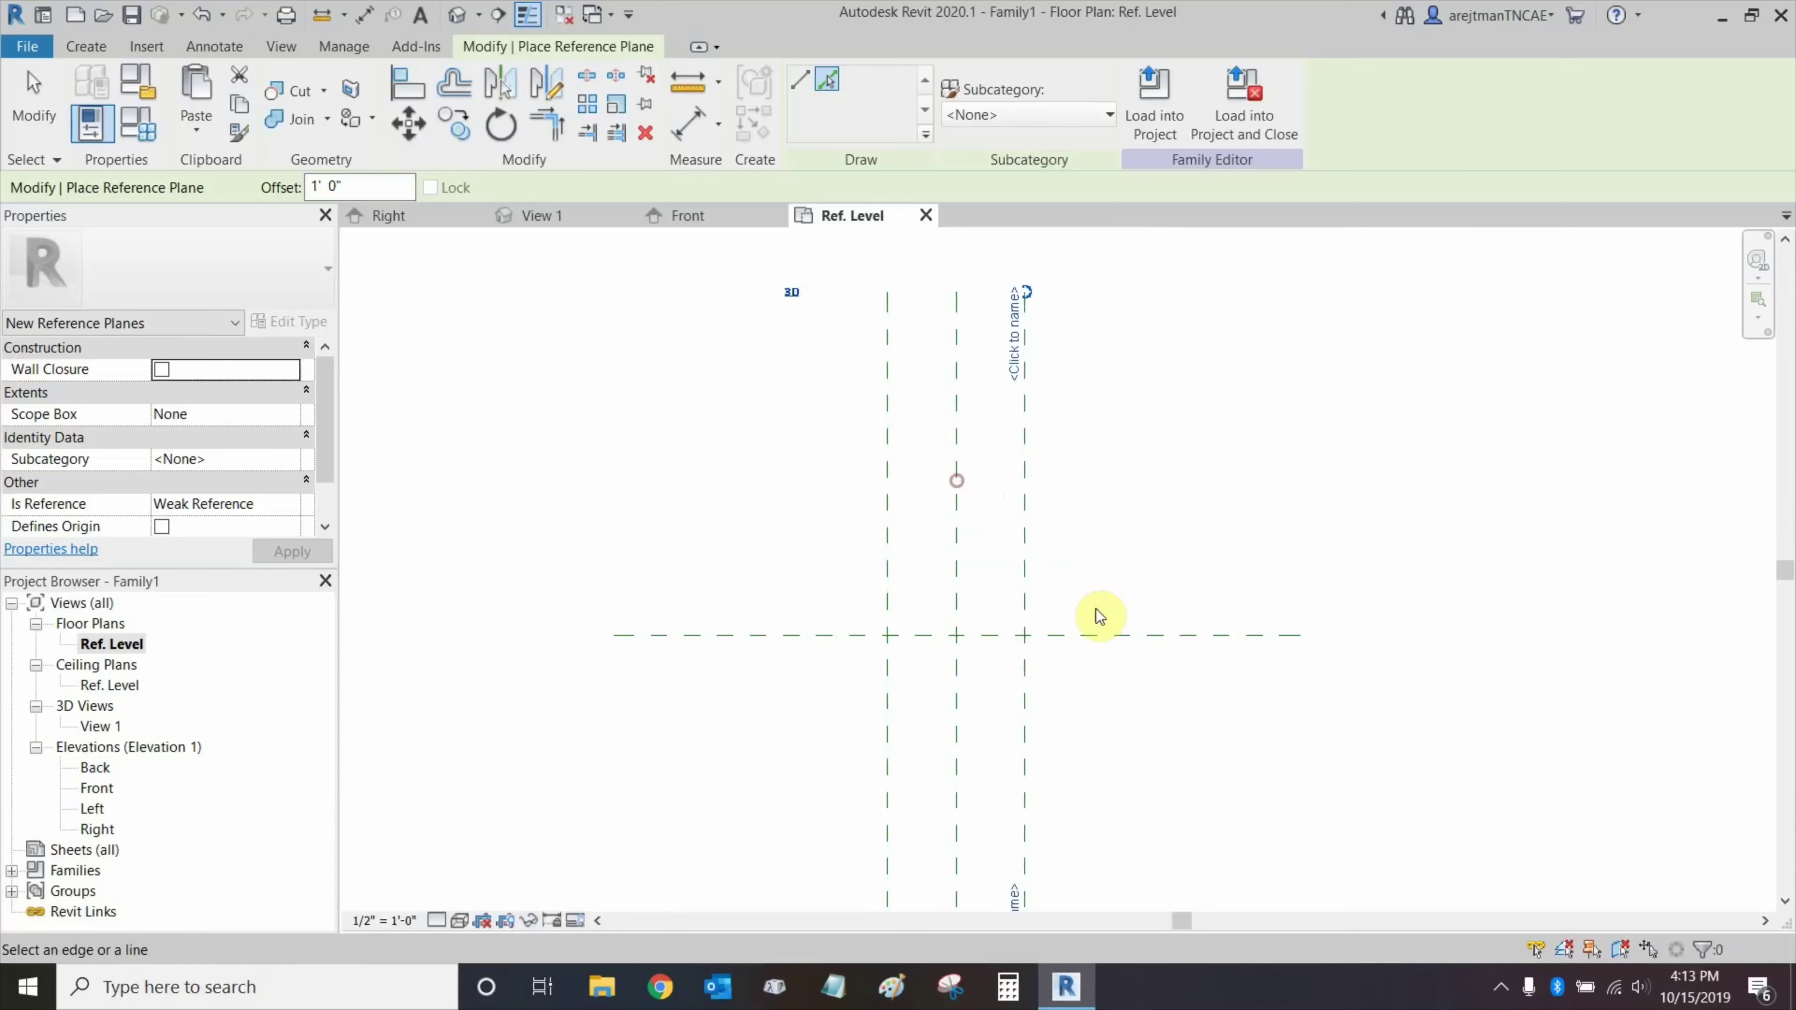
Add reference planes at the same 1' 0" offset on both sides of the Center Front/Back plane and finish the command.
left_click(1082, 626)
left_click(1079, 645)
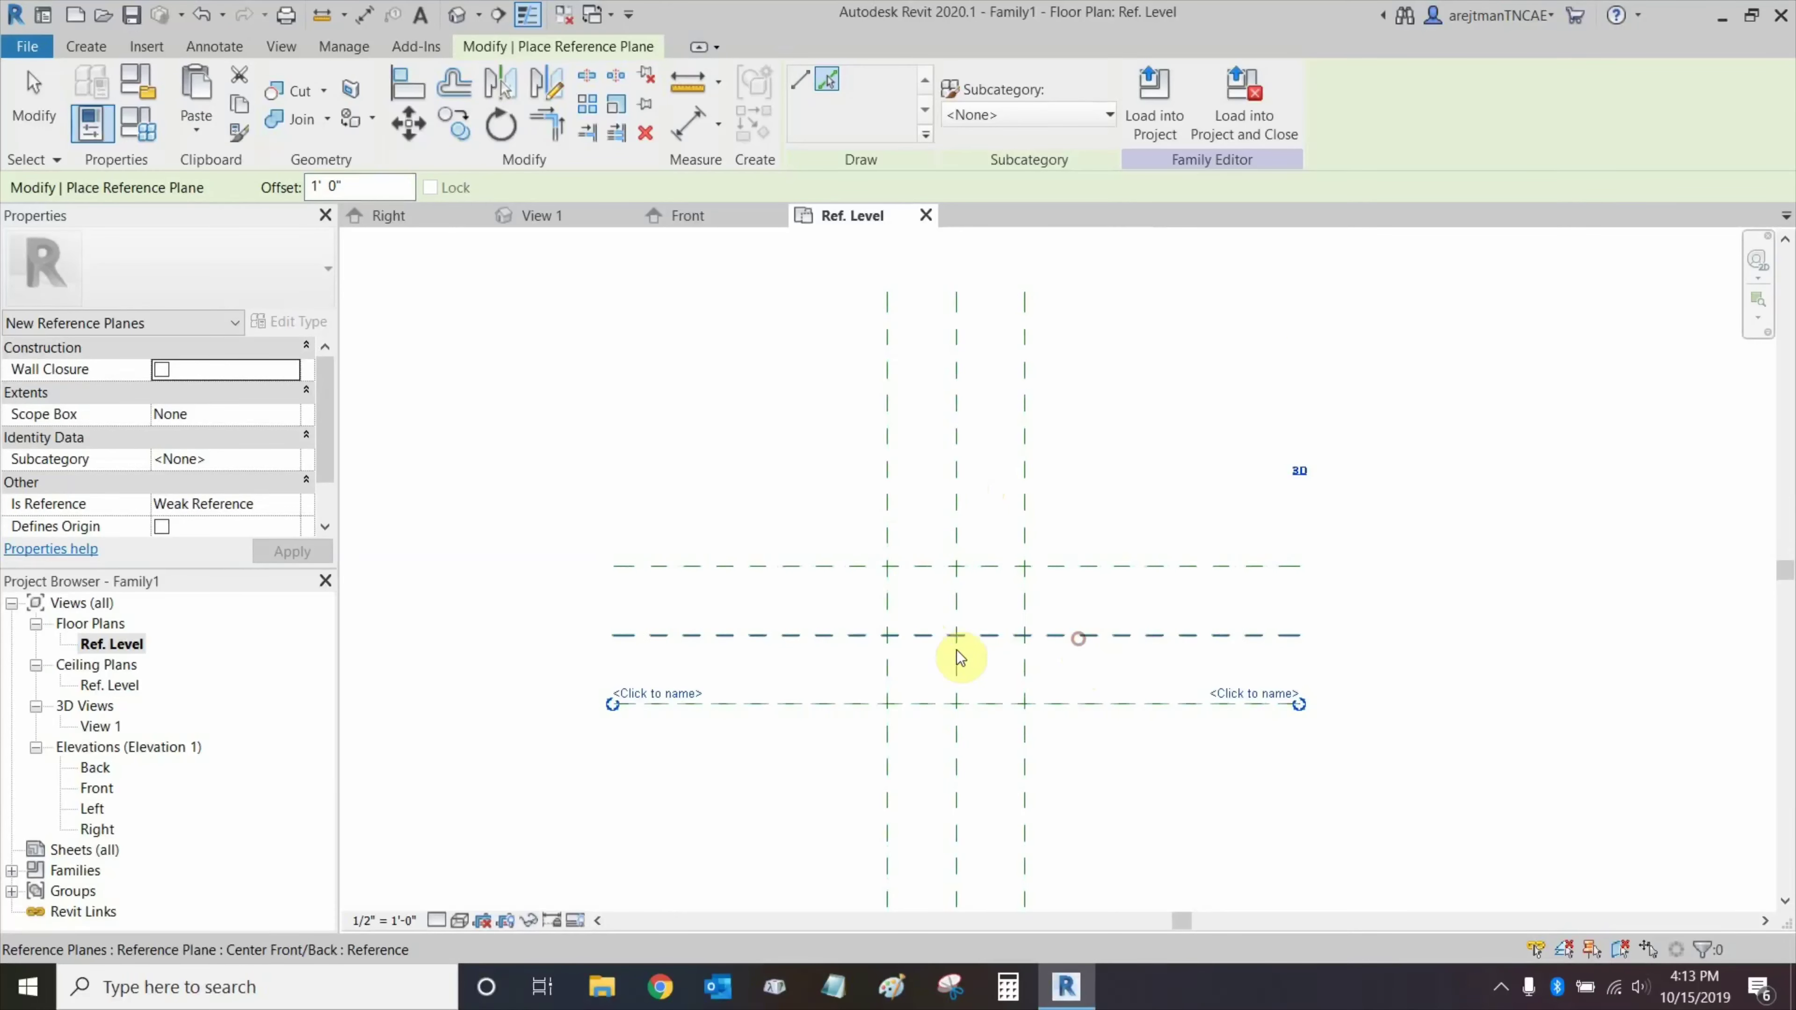
key("Escape")
key("Escape")
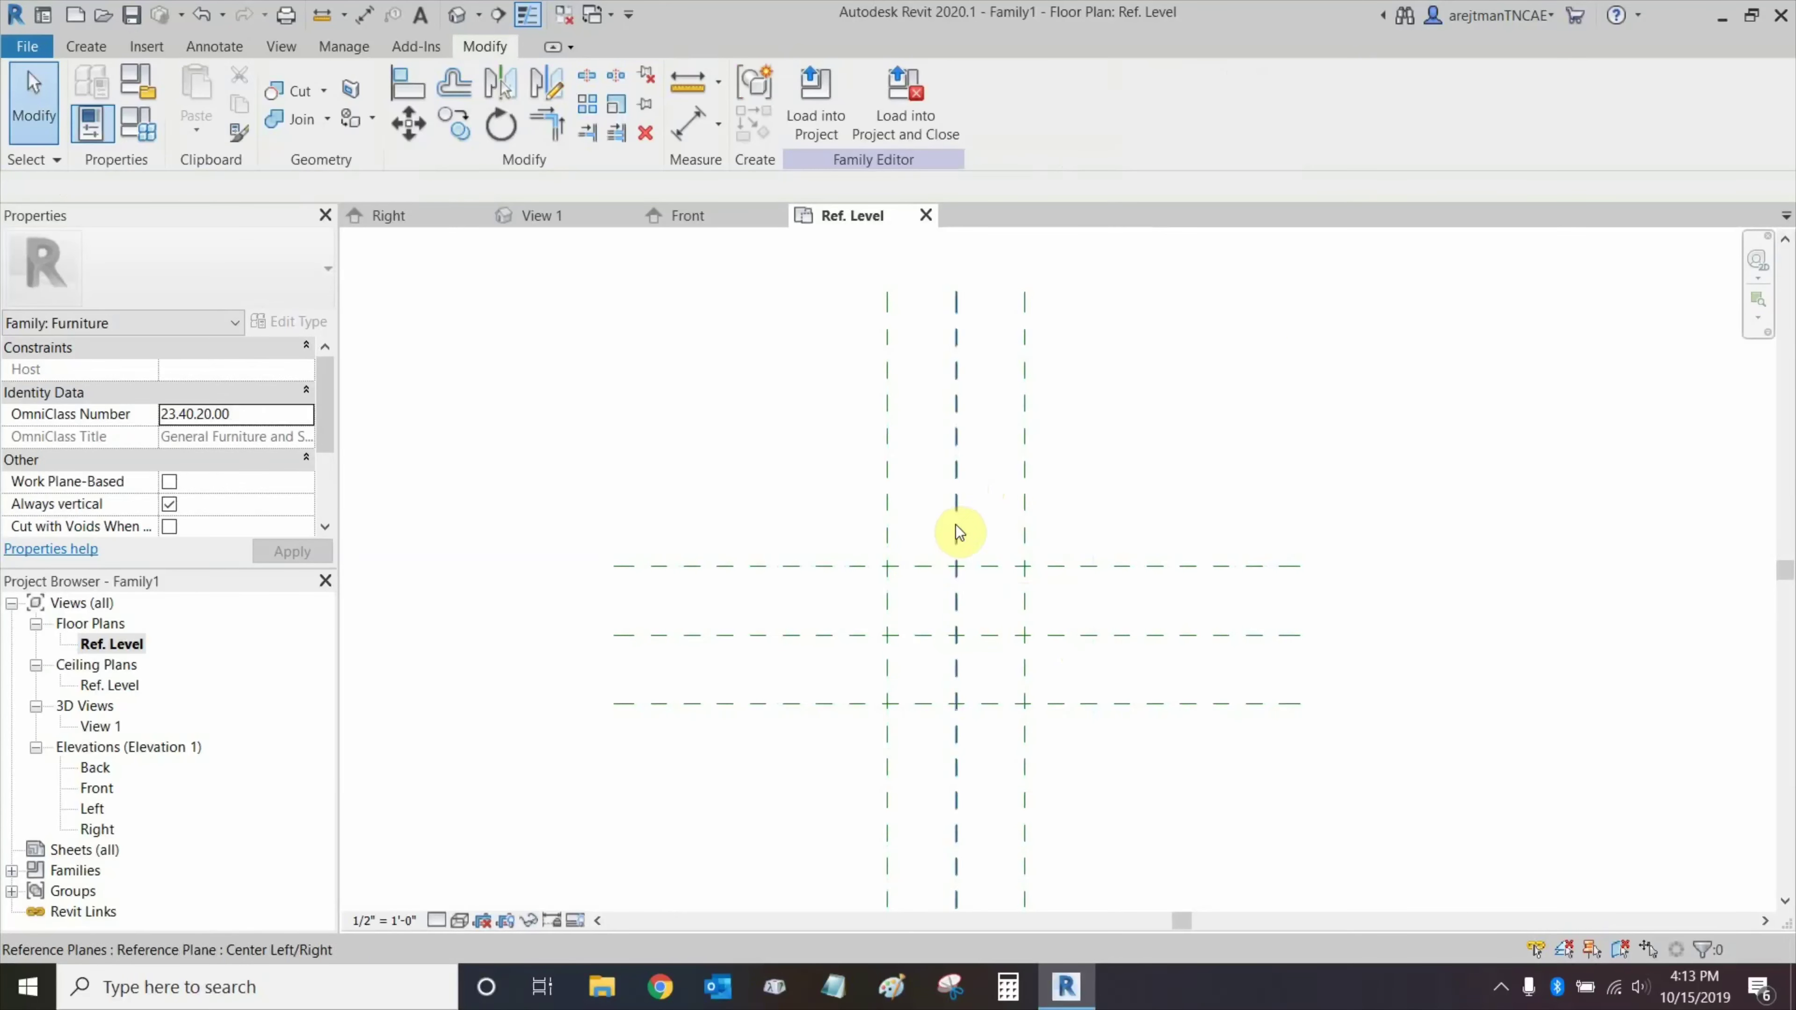
Compare the Is Reference property of the two center planes with that of the offset reference planes.
left_click(959, 527)
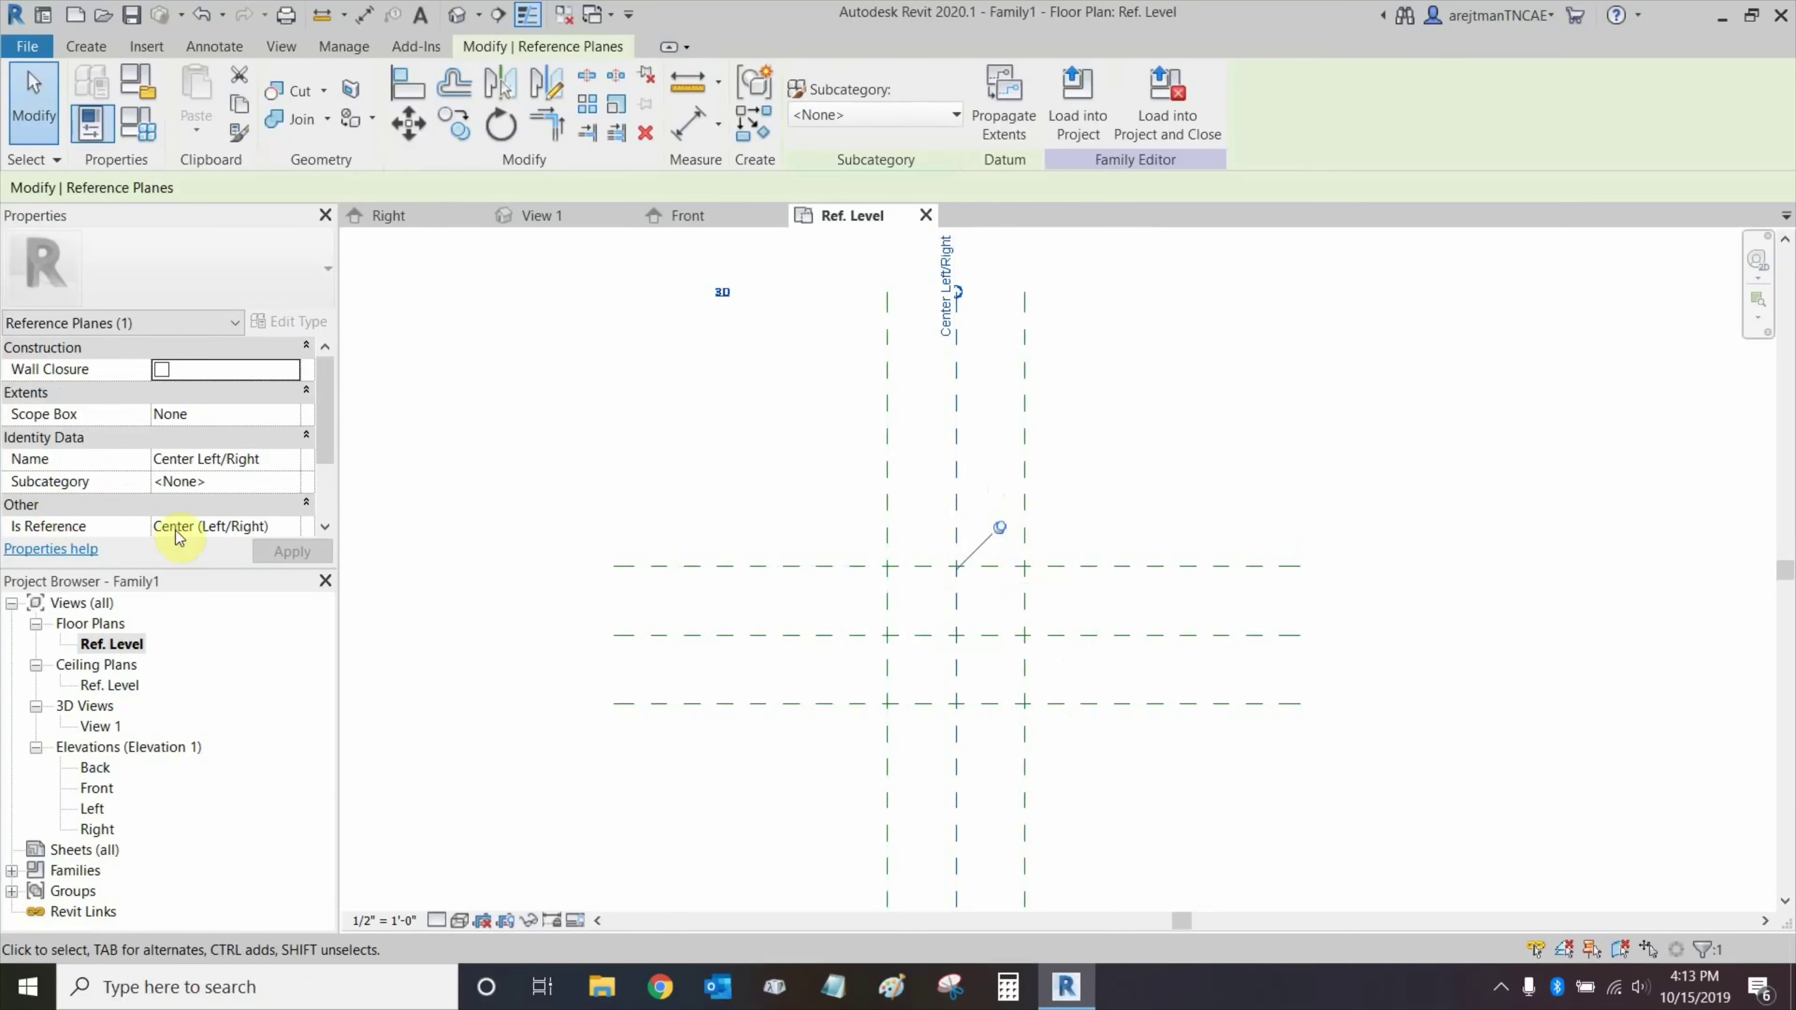
left_click(778, 634)
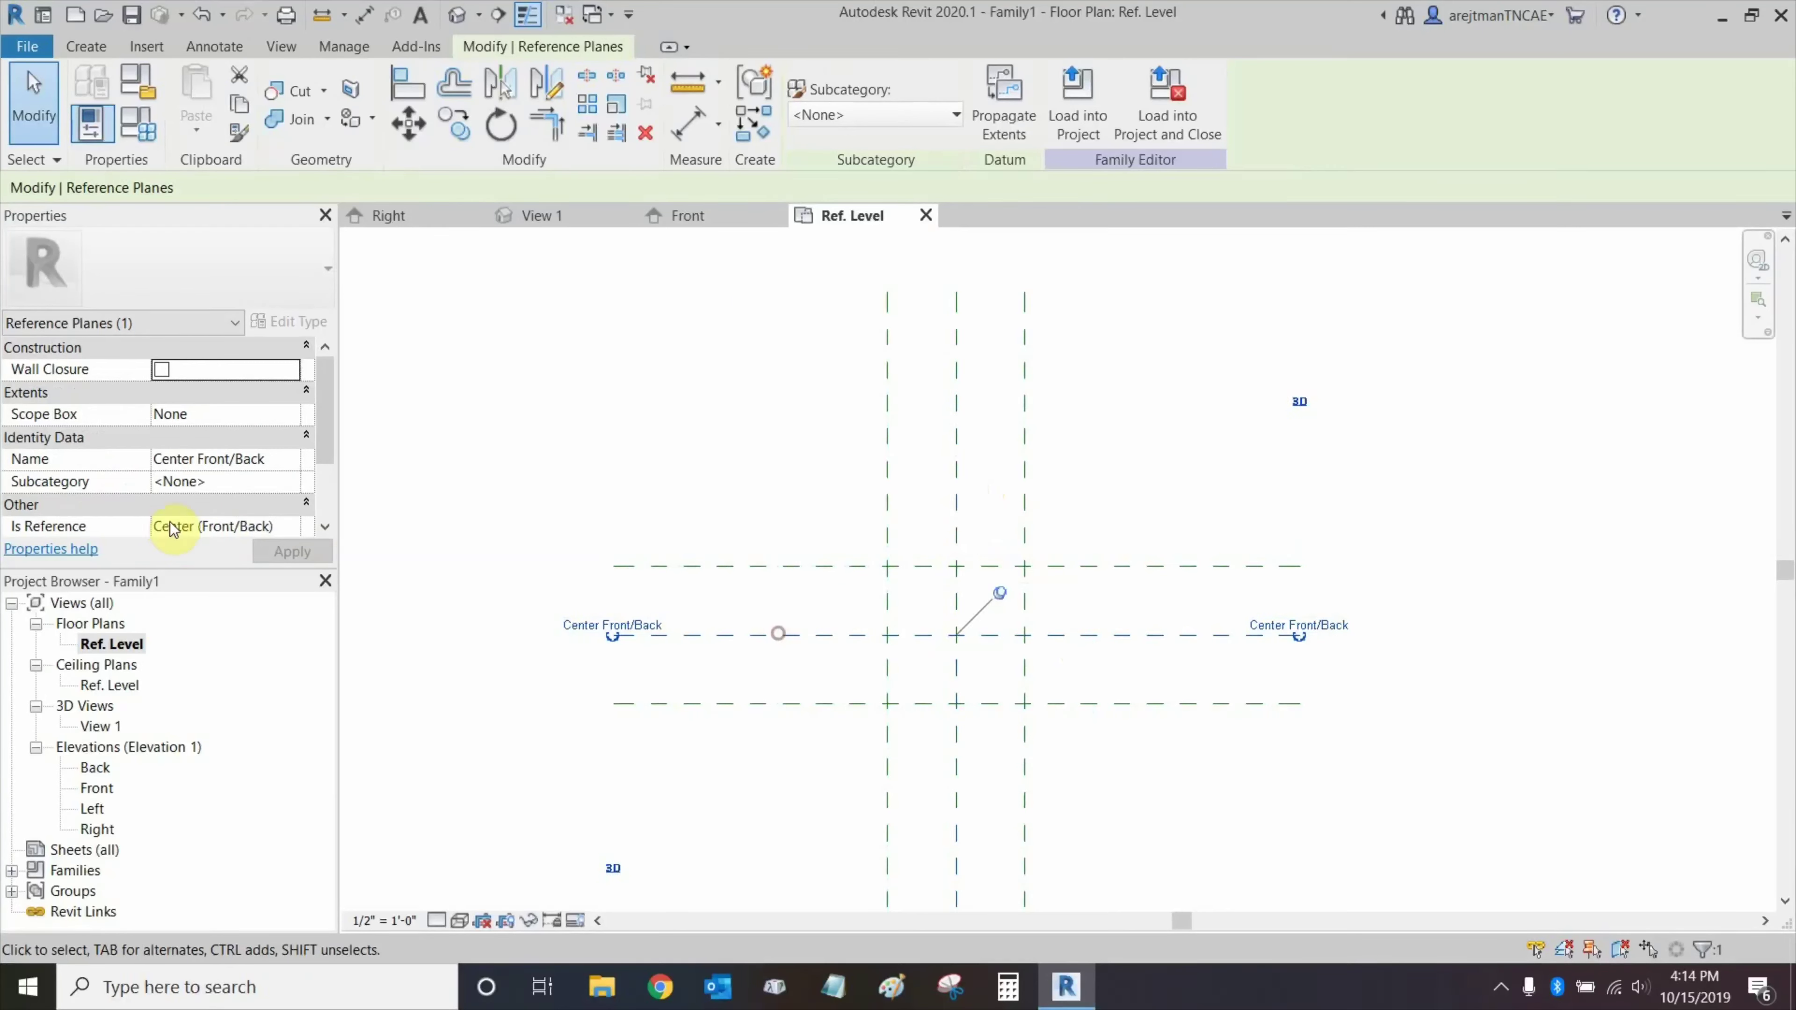
left_click(780, 567)
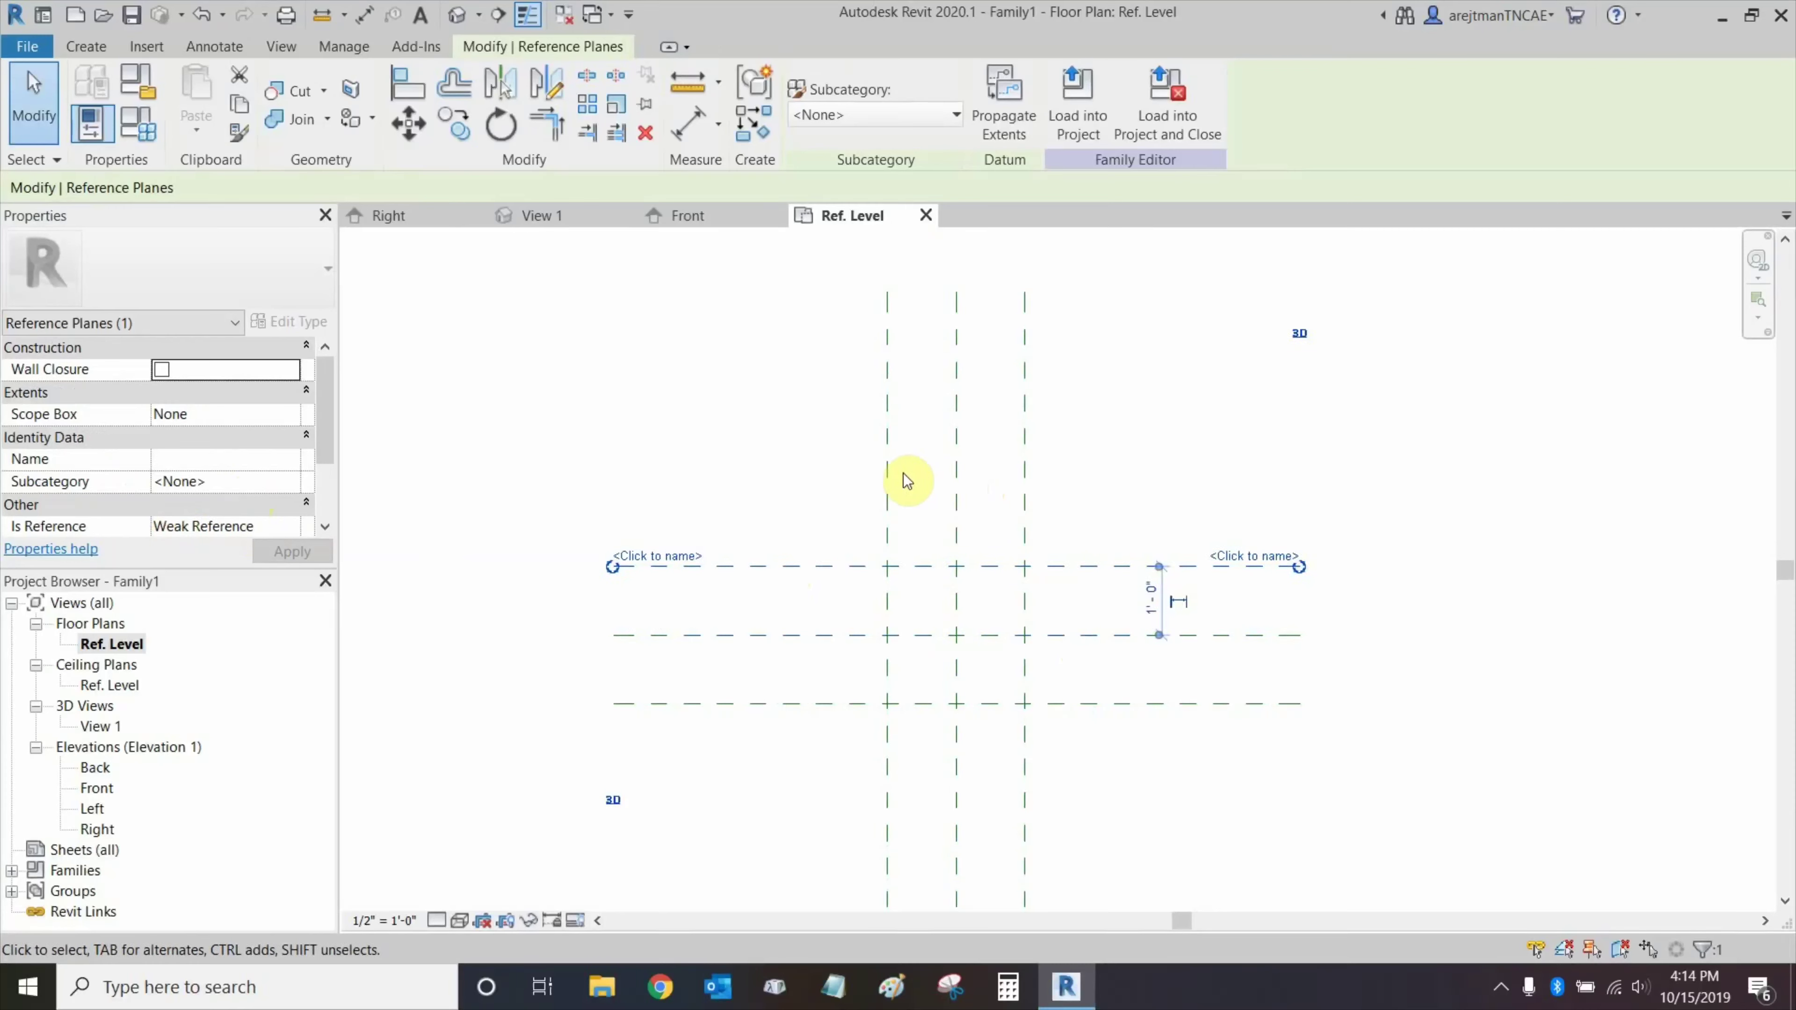
left_click(888, 481)
left_click(1103, 519)
left_click(1024, 501)
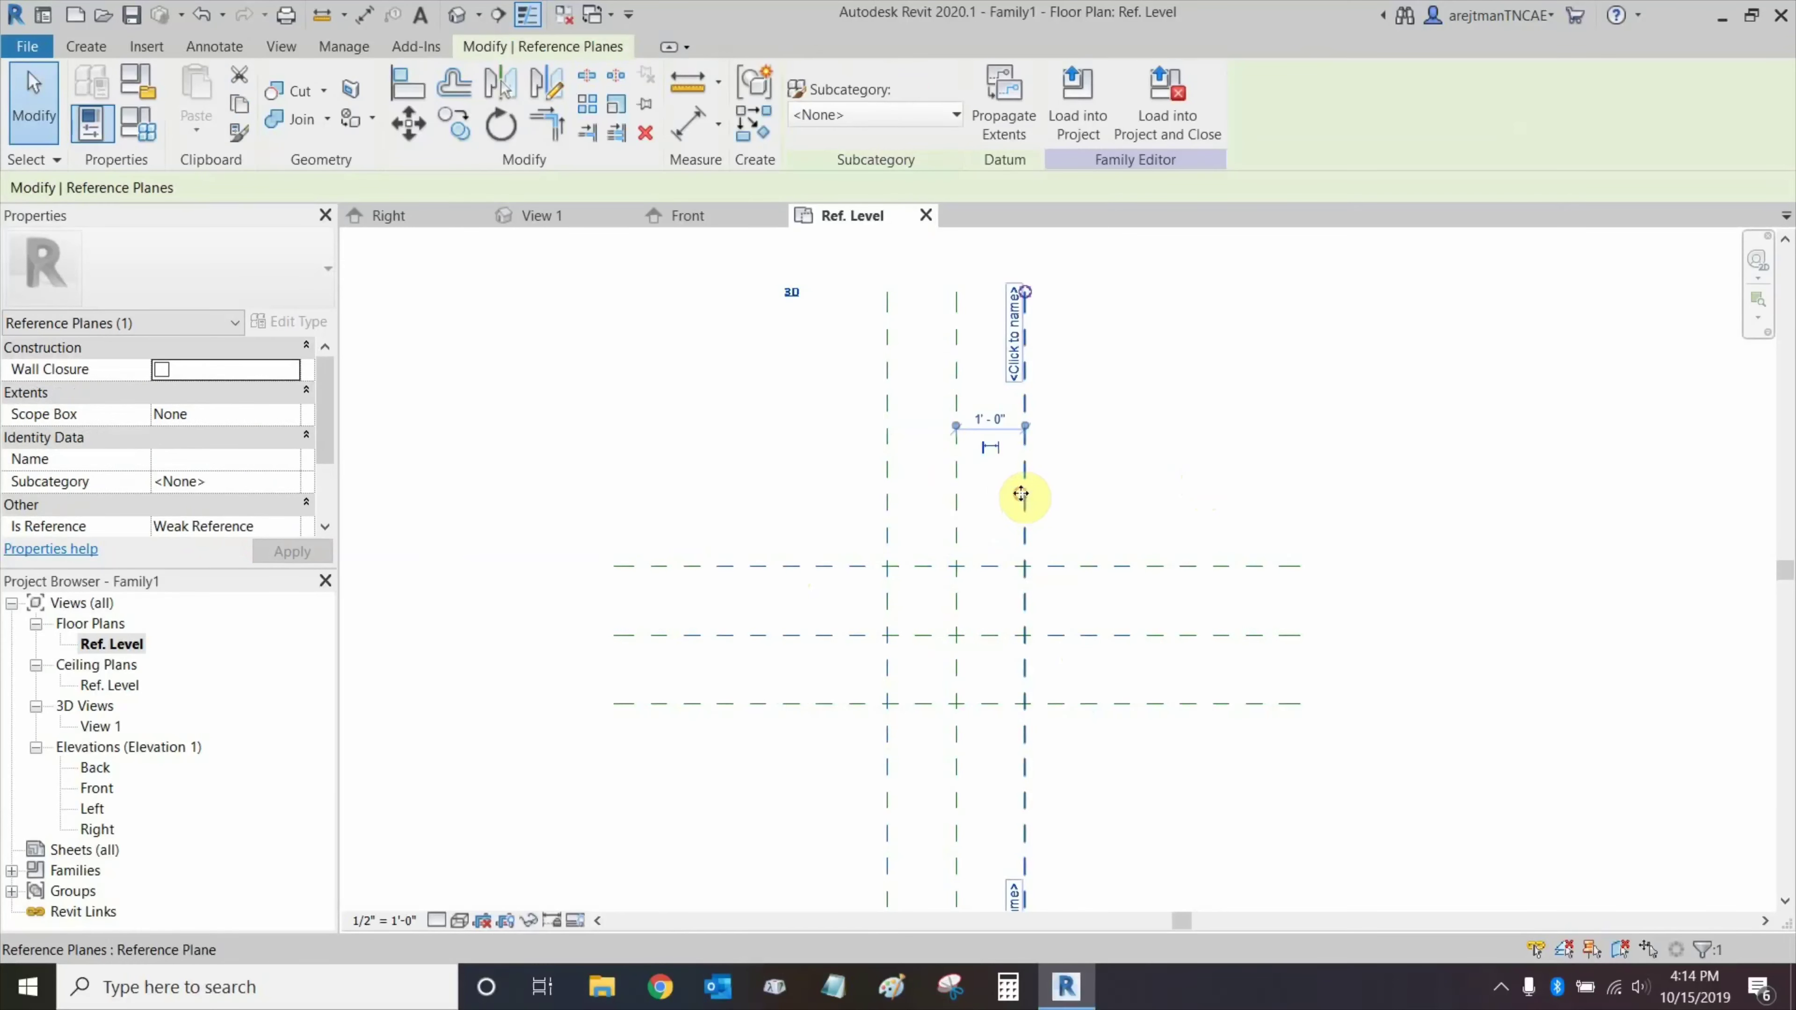
left_click(1123, 488)
Place an aligned dimension between the Center Left/Right plane and the offset plane to its right.
middle_click_drag(1116, 486, 1151, 452)
scroll(1133, 476, "up", 3)
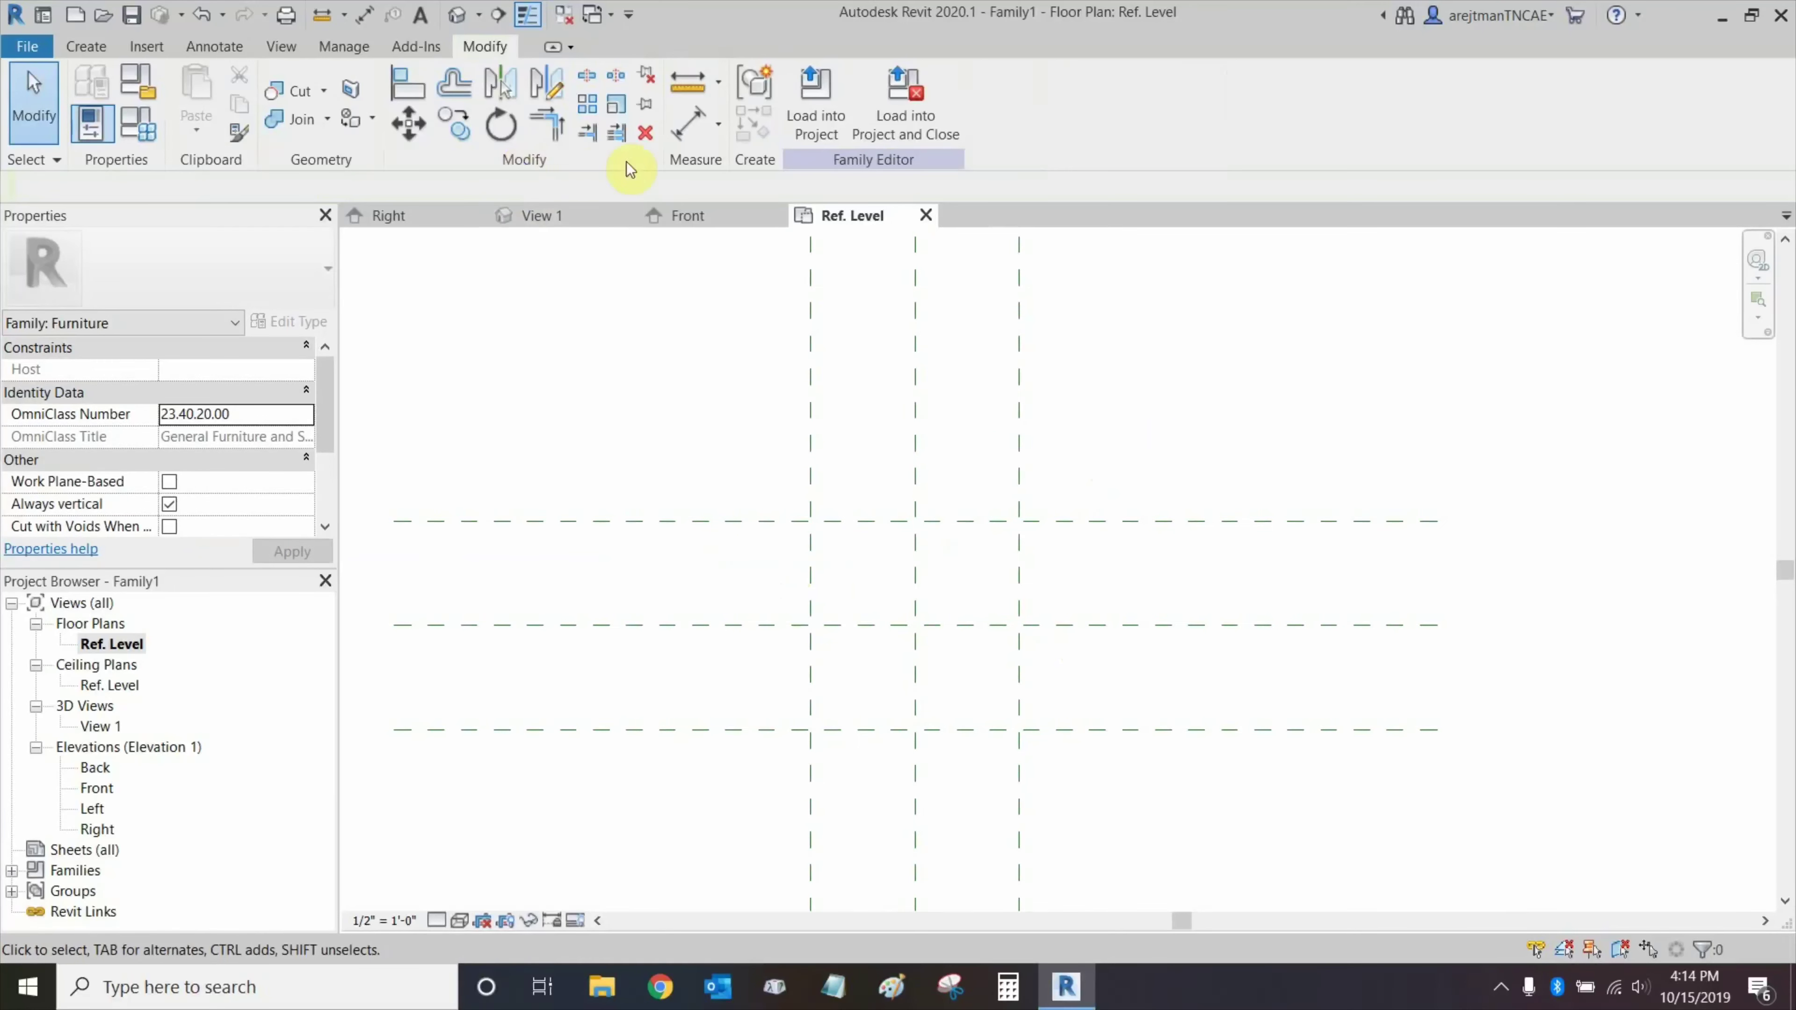
left_click(688, 126)
scroll(801, 474, "down", 2)
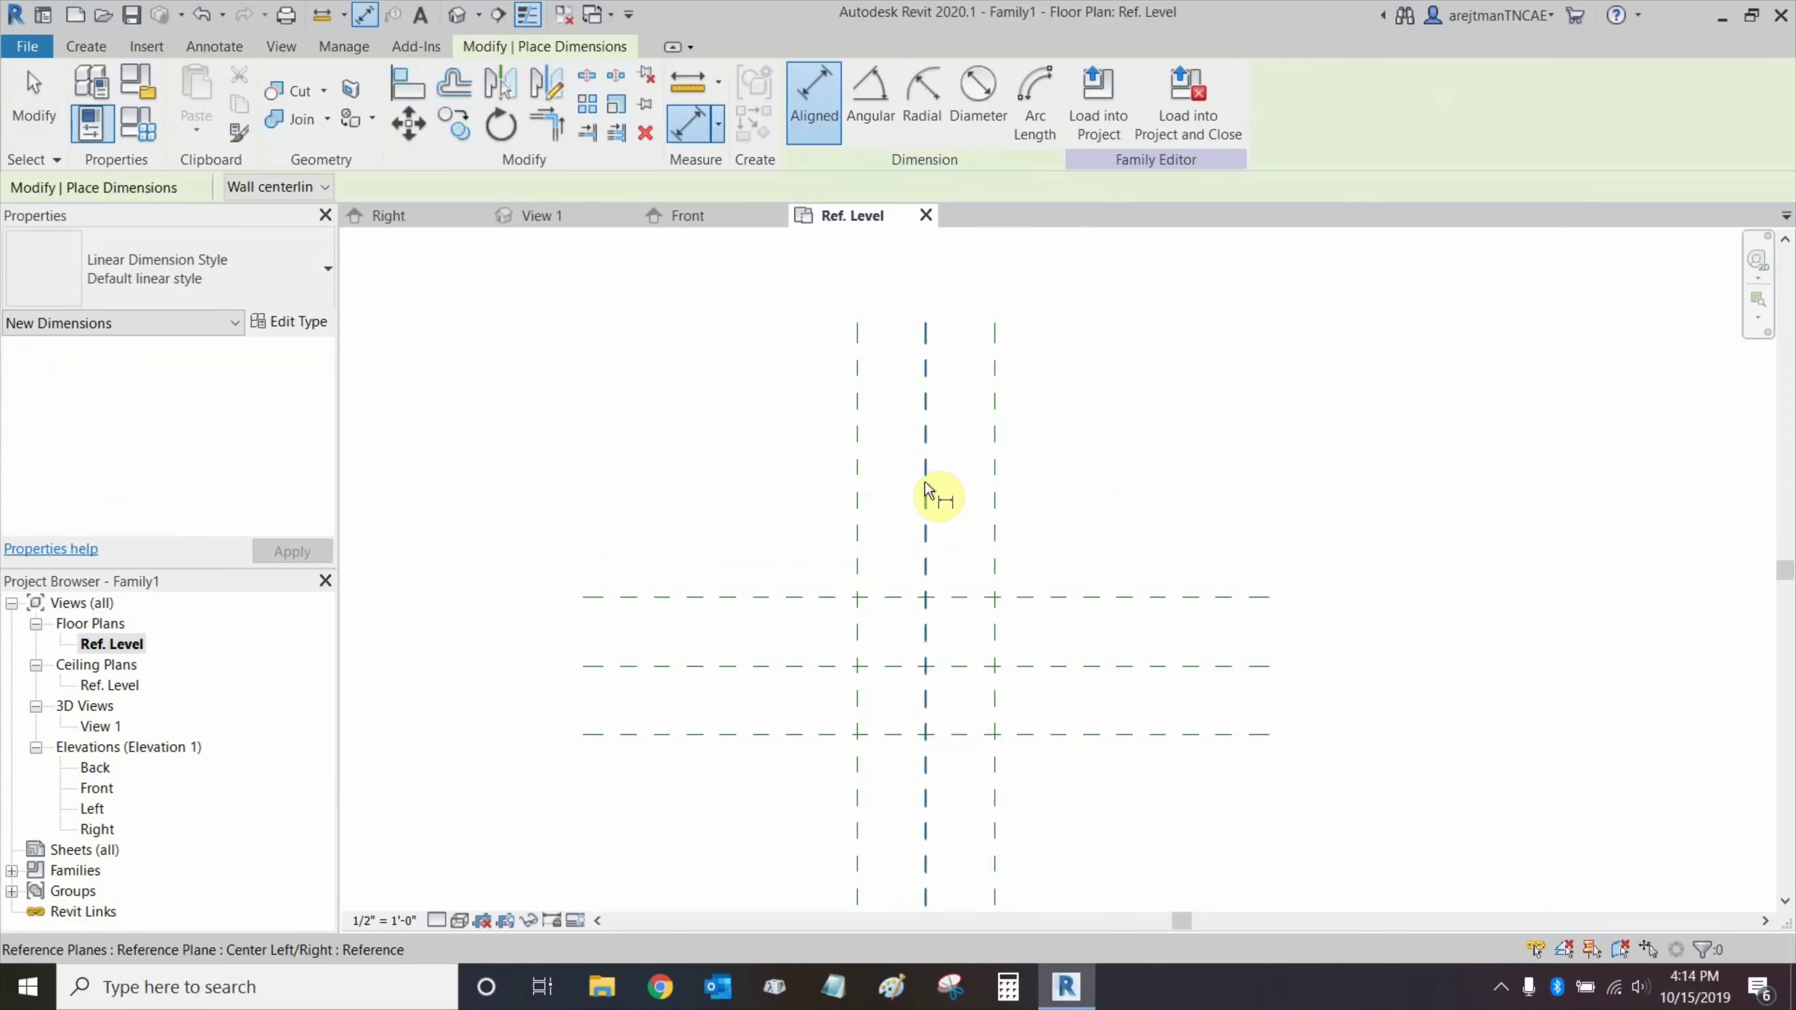
left_click(924, 480)
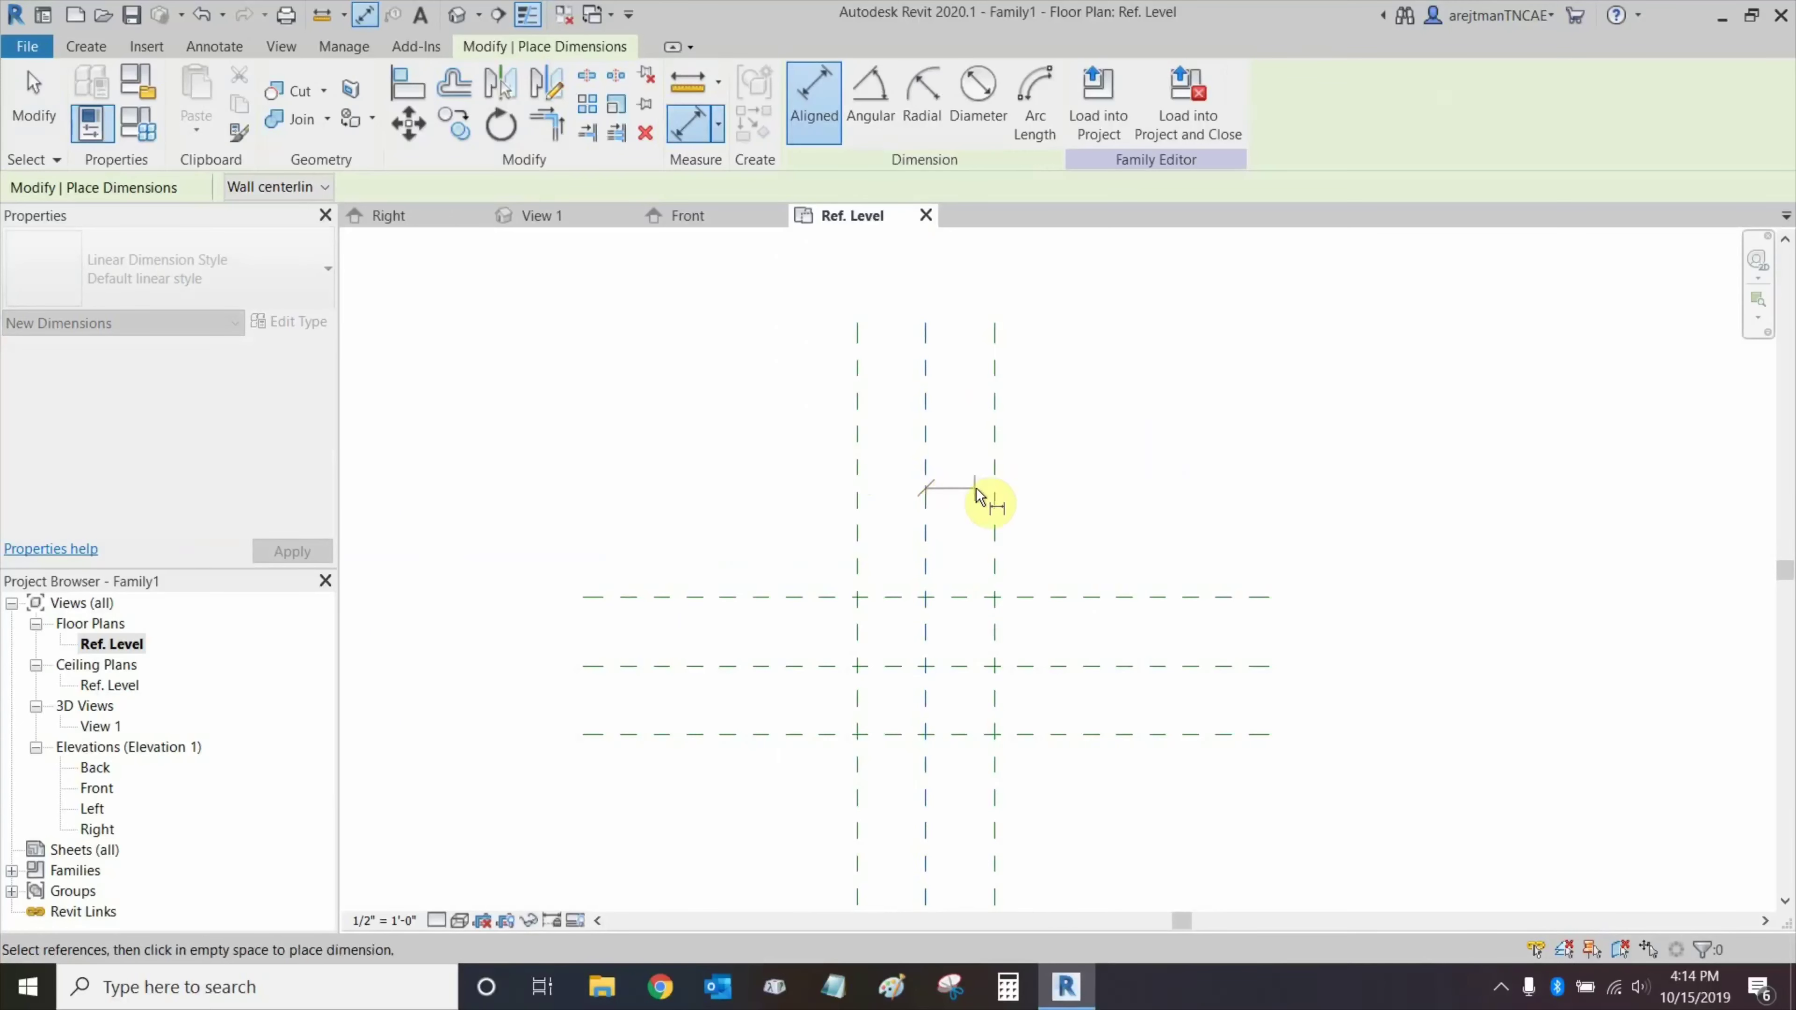
left_click(995, 493)
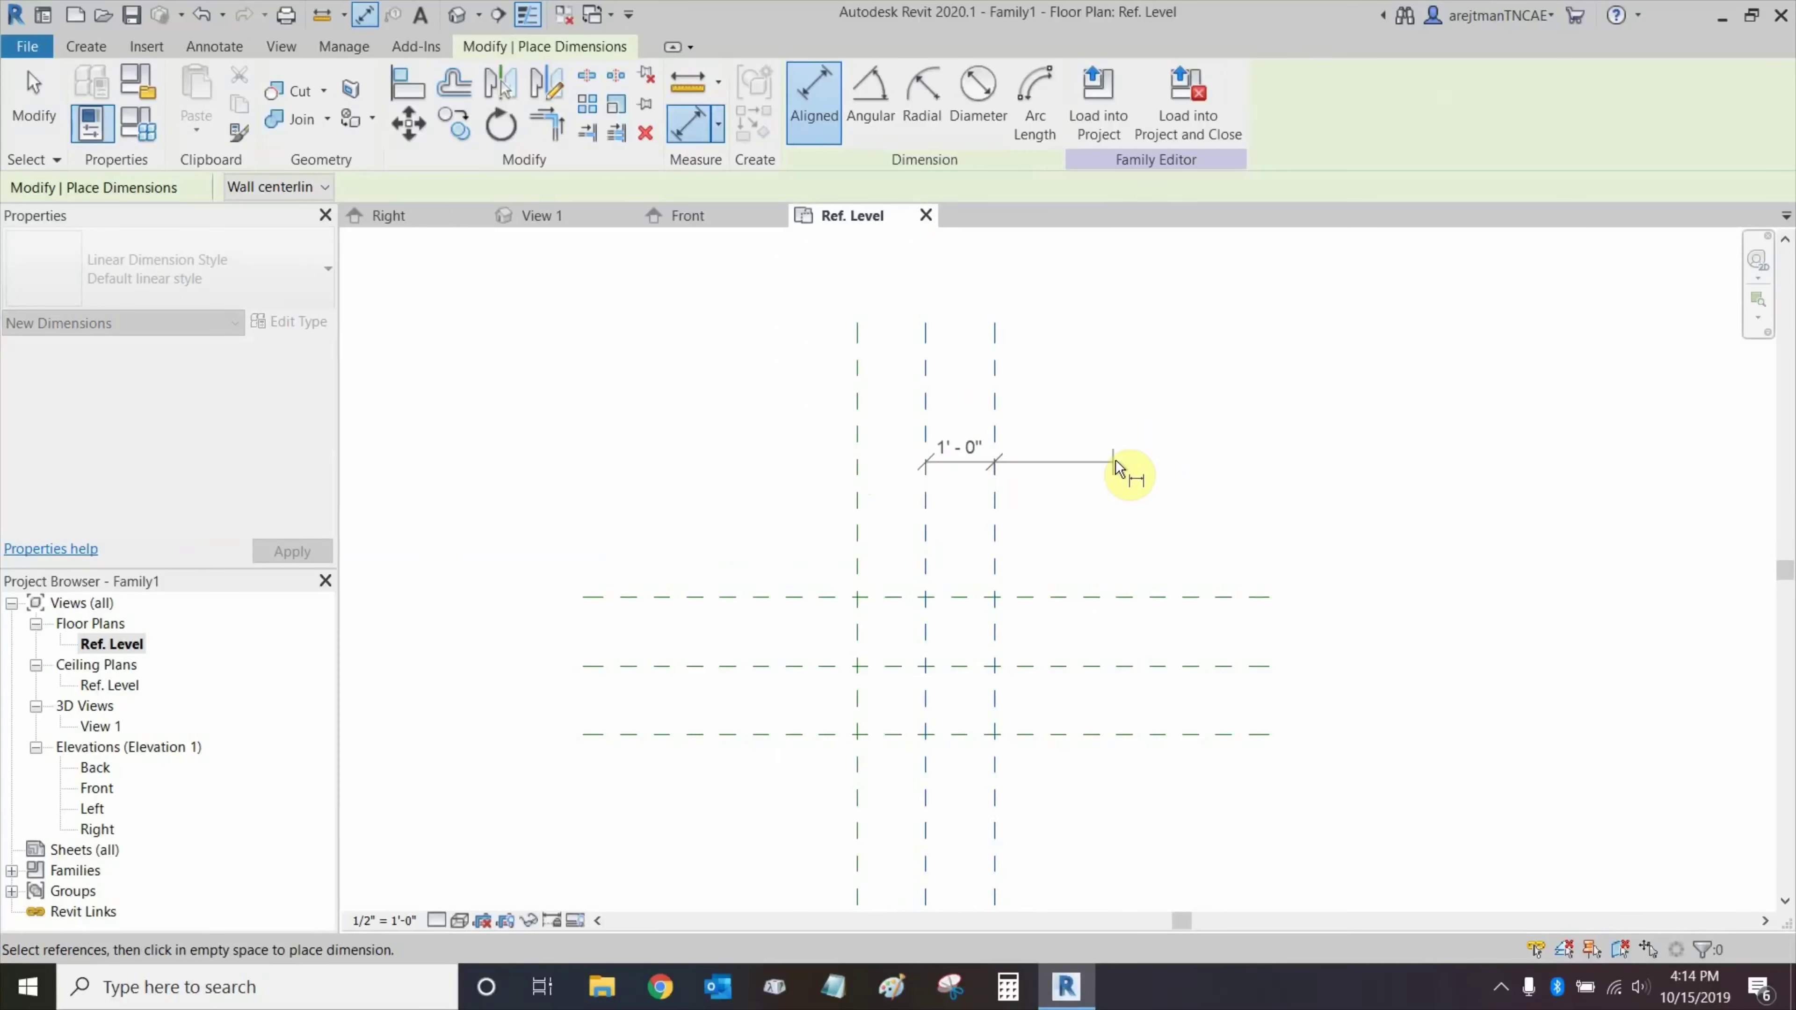
left_click(1144, 459)
key("Escape")
key("Escape")
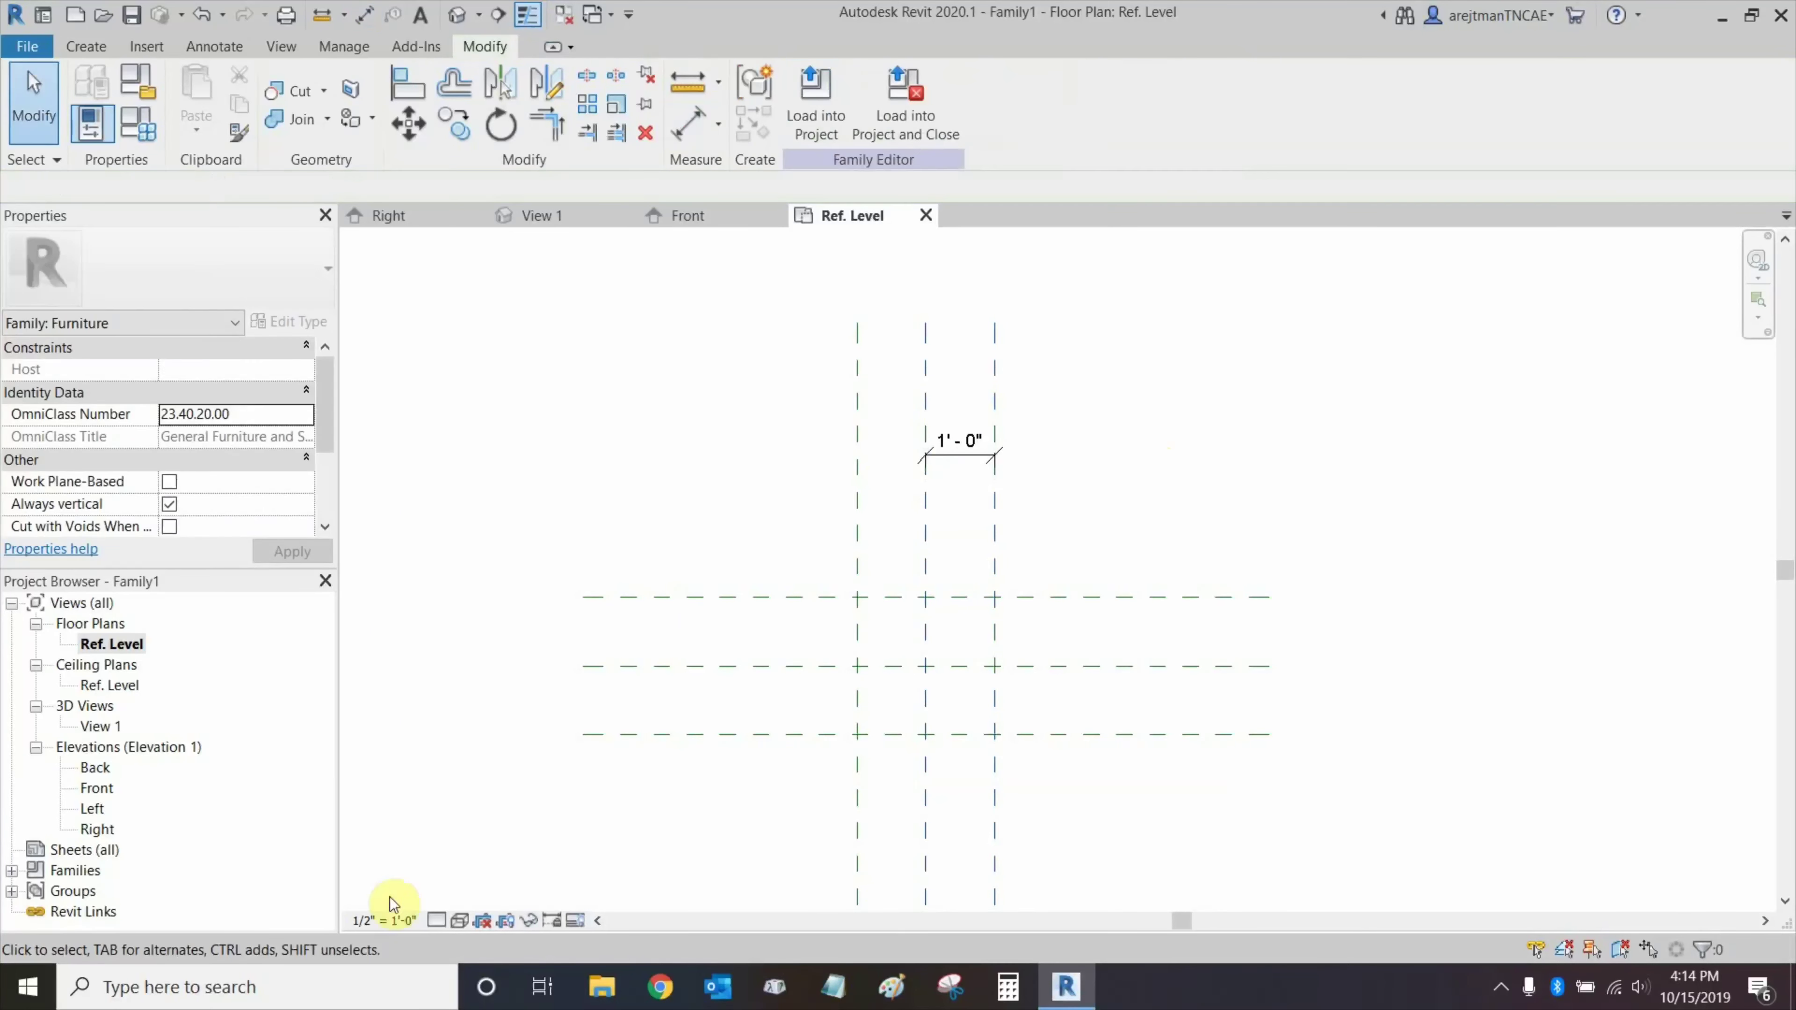
Set the plan view's scale to 1" = 1'-0".
left_click(384, 920)
left_click(447, 390)
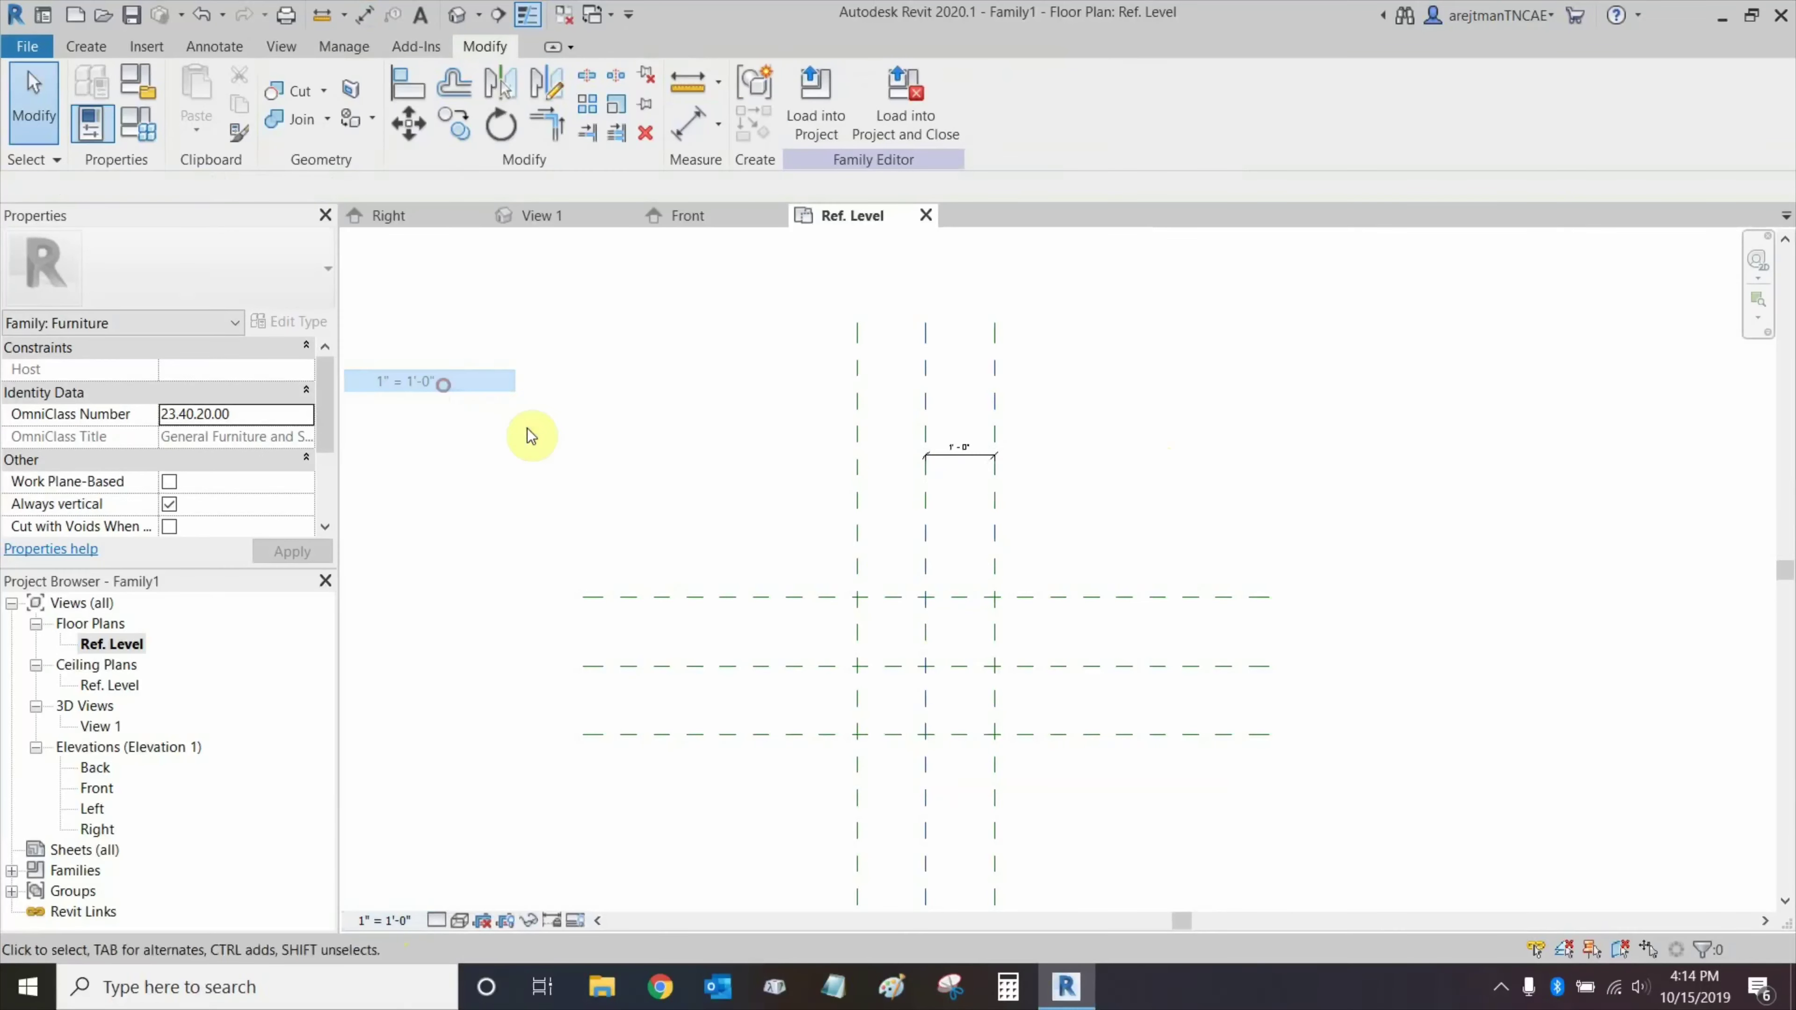
scroll(739, 584, "up", 1)
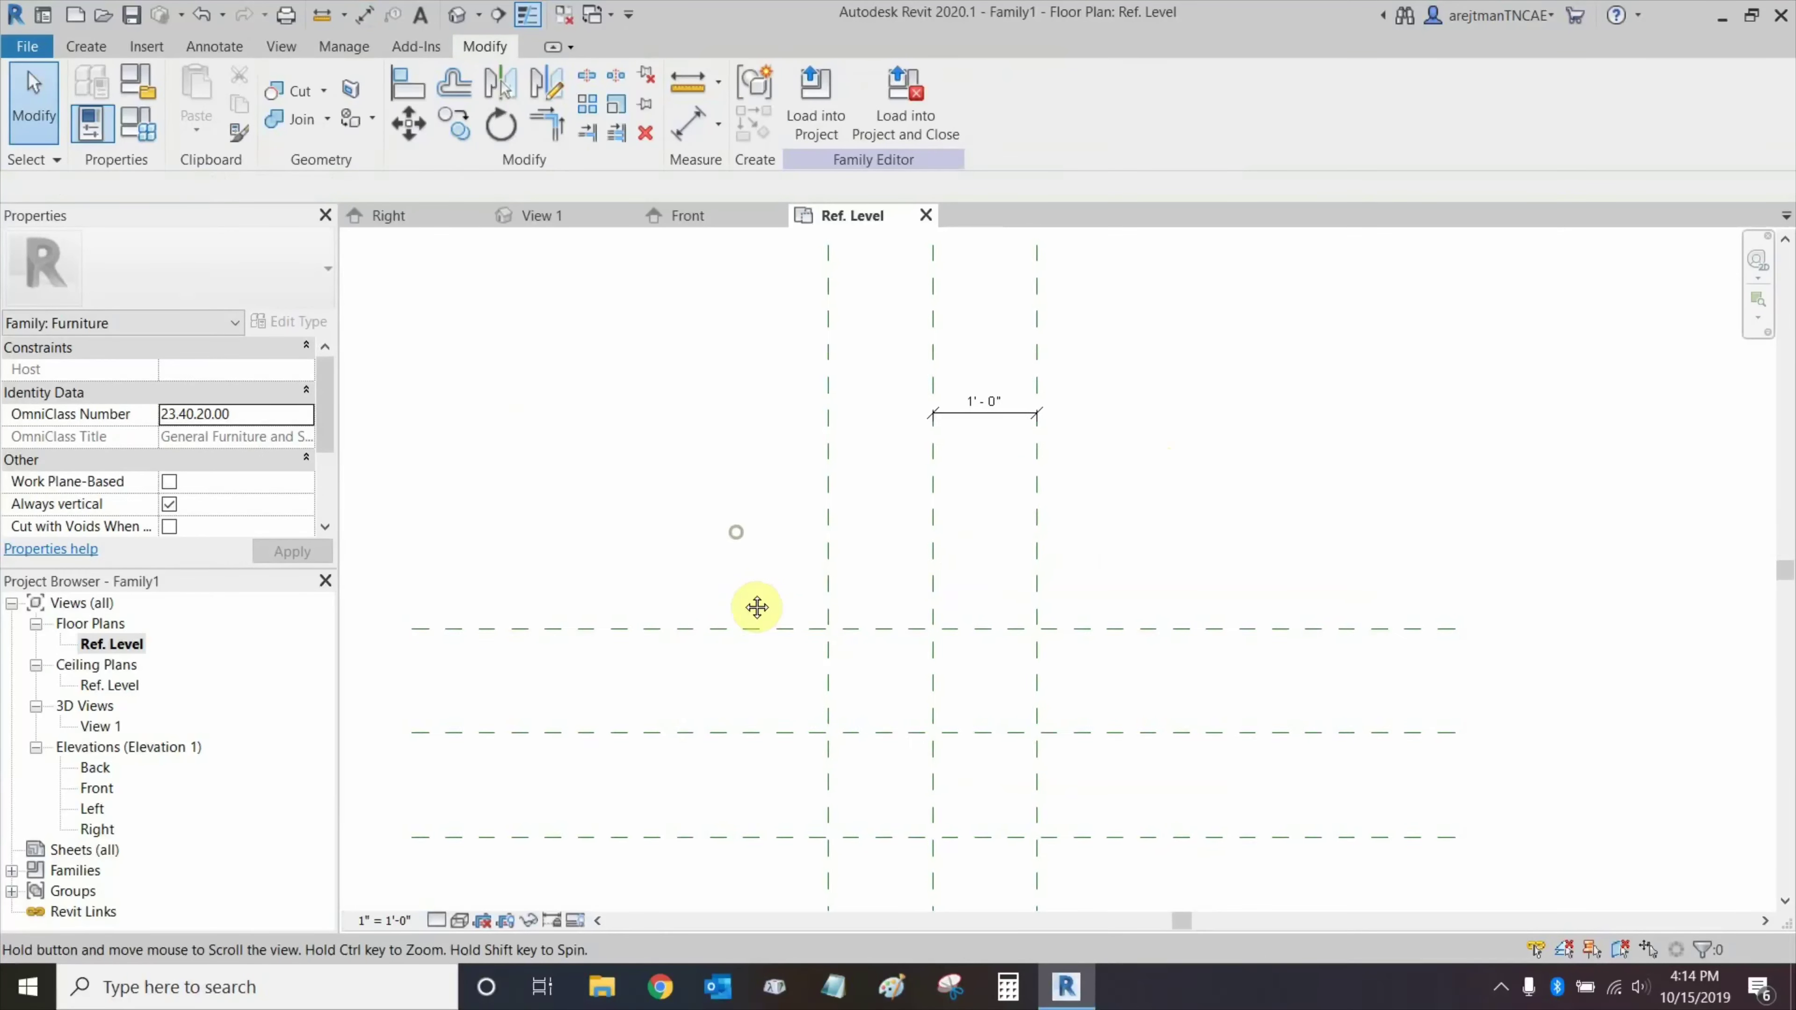
Extend the dimension to the left vertical reference plane by editing its witness lines, and apply the equality constraint to both segments.
left_click(980, 411)
left_click(1100, 103)
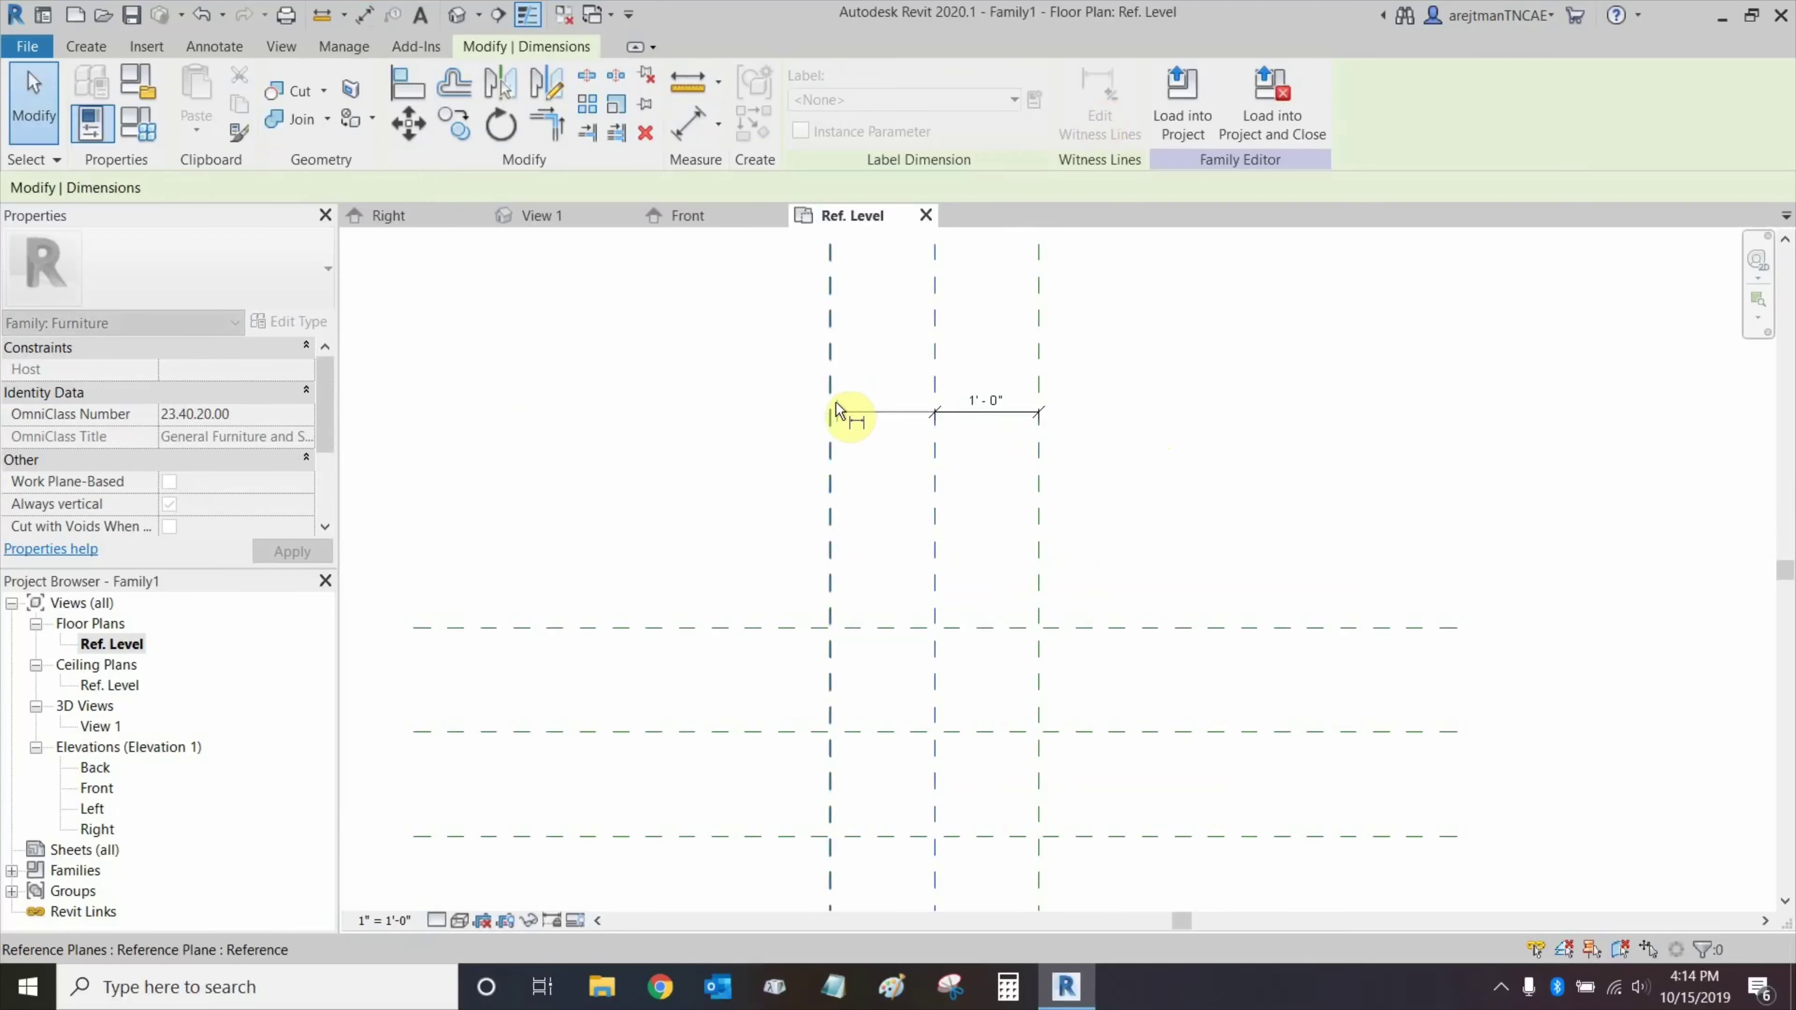
left_click(831, 419)
left_click(683, 428)
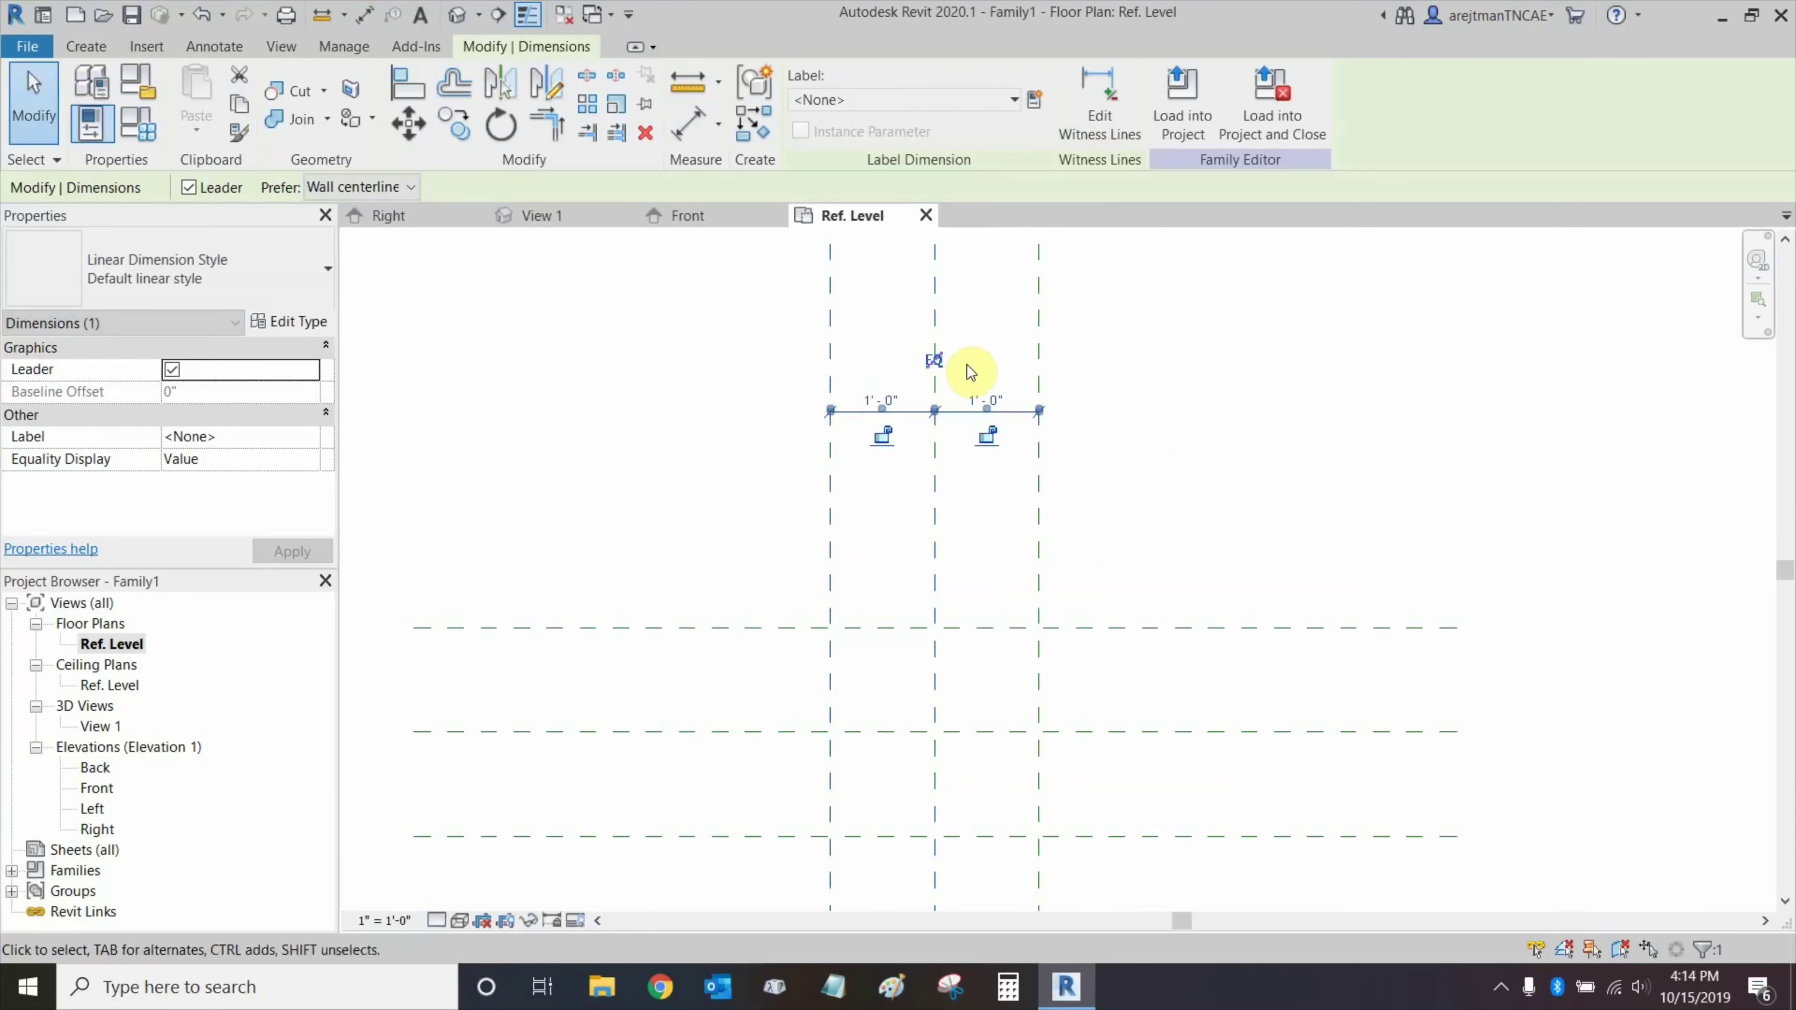
left_click(934, 360)
left_click(651, 434)
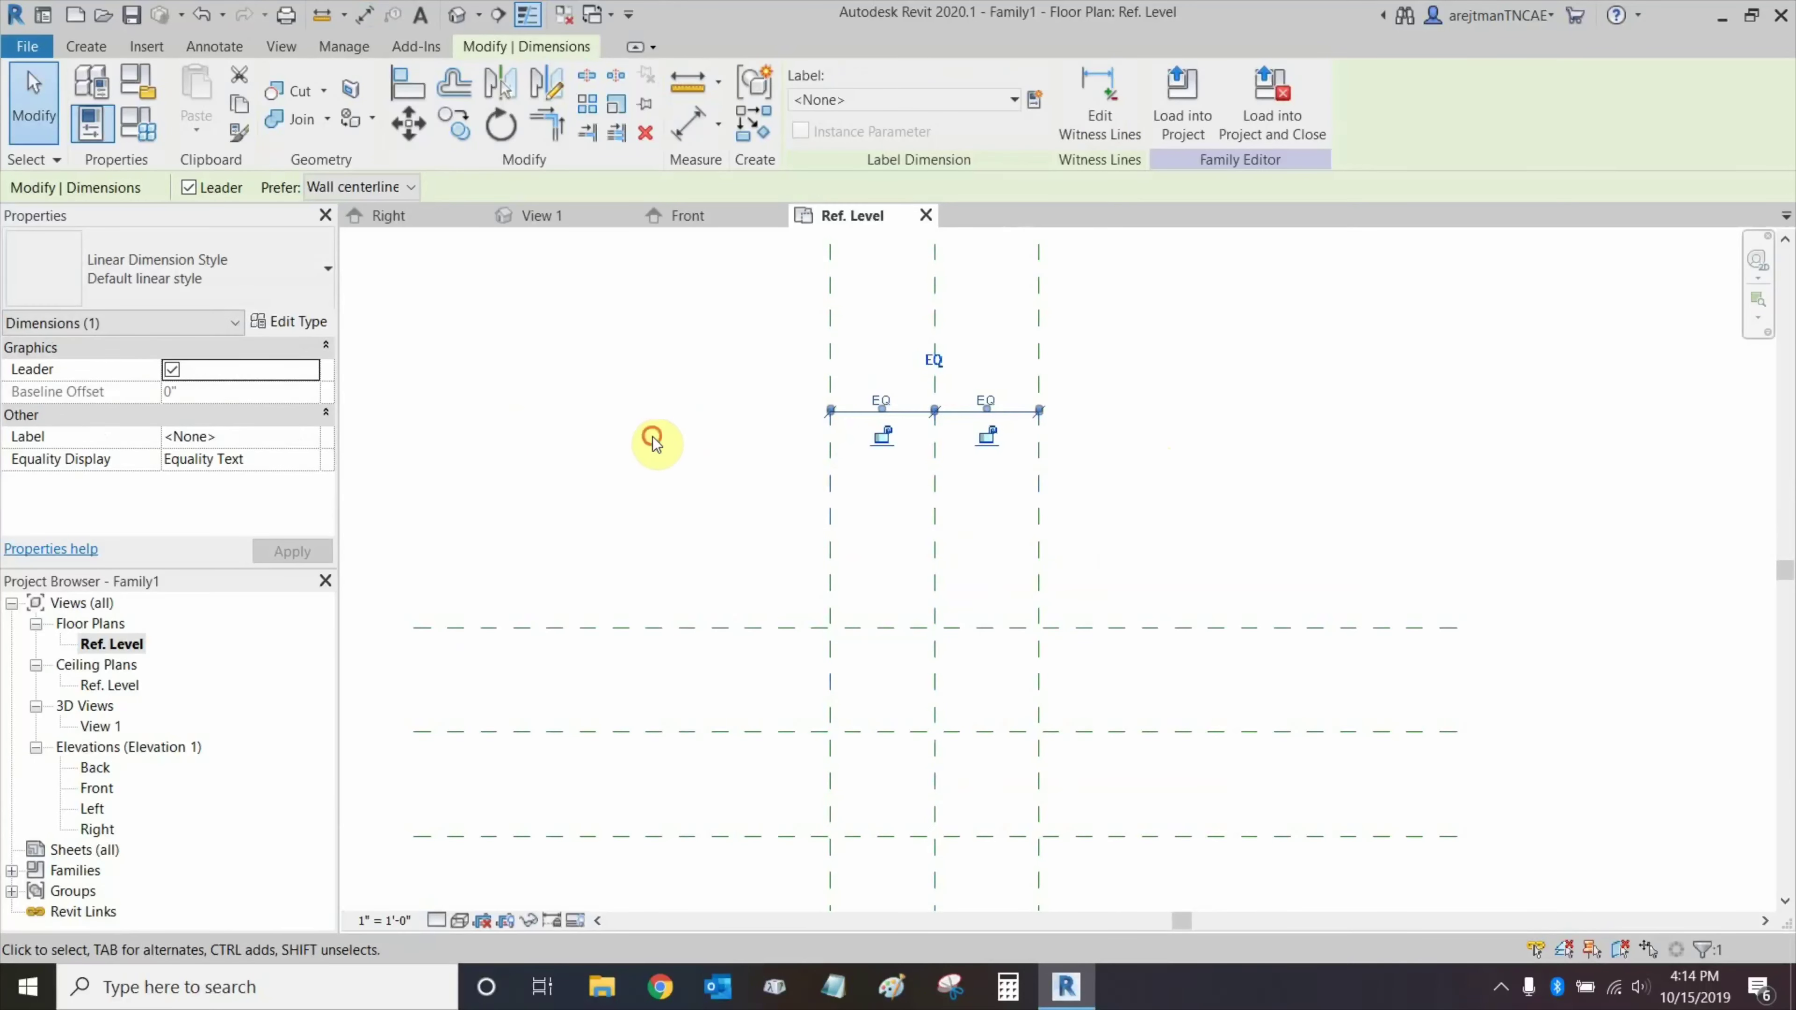
Place an aligned dimension between the middle horizontal reference plane and the one above it.
middle_click_drag(636, 433, 834, 374)
left_click(679, 131)
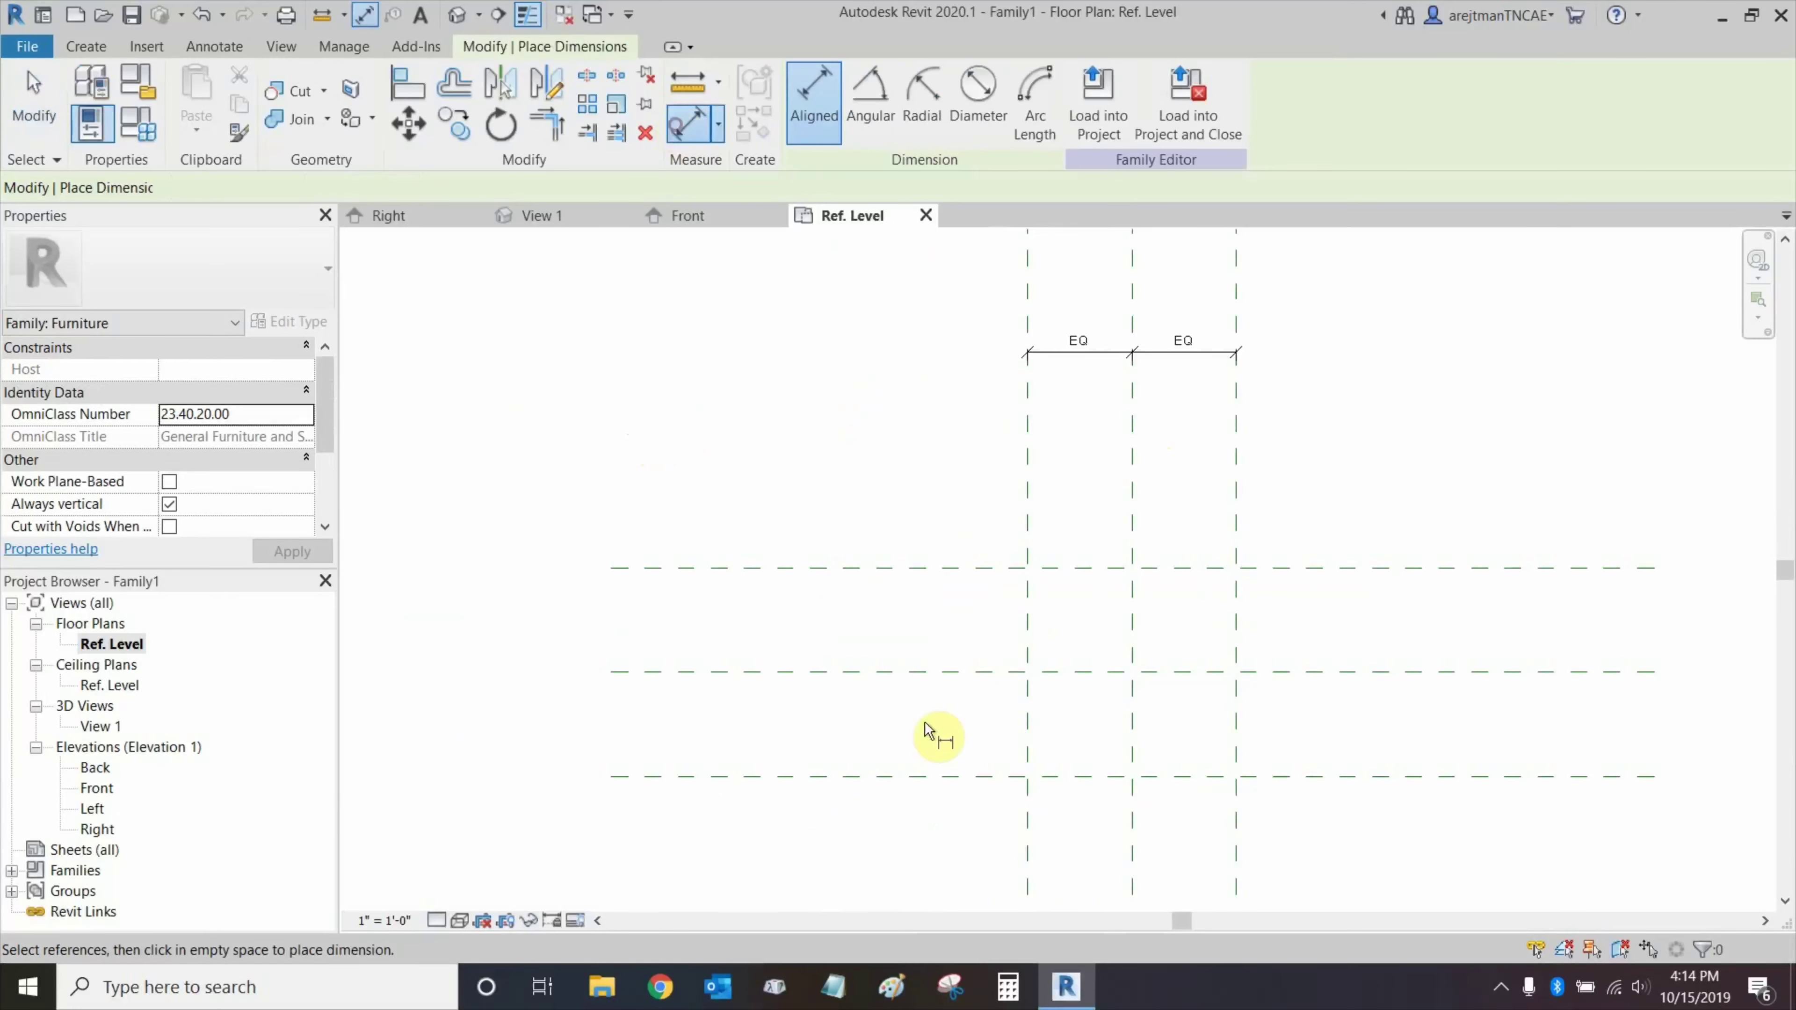
left_click(884, 671)
left_click(908, 566)
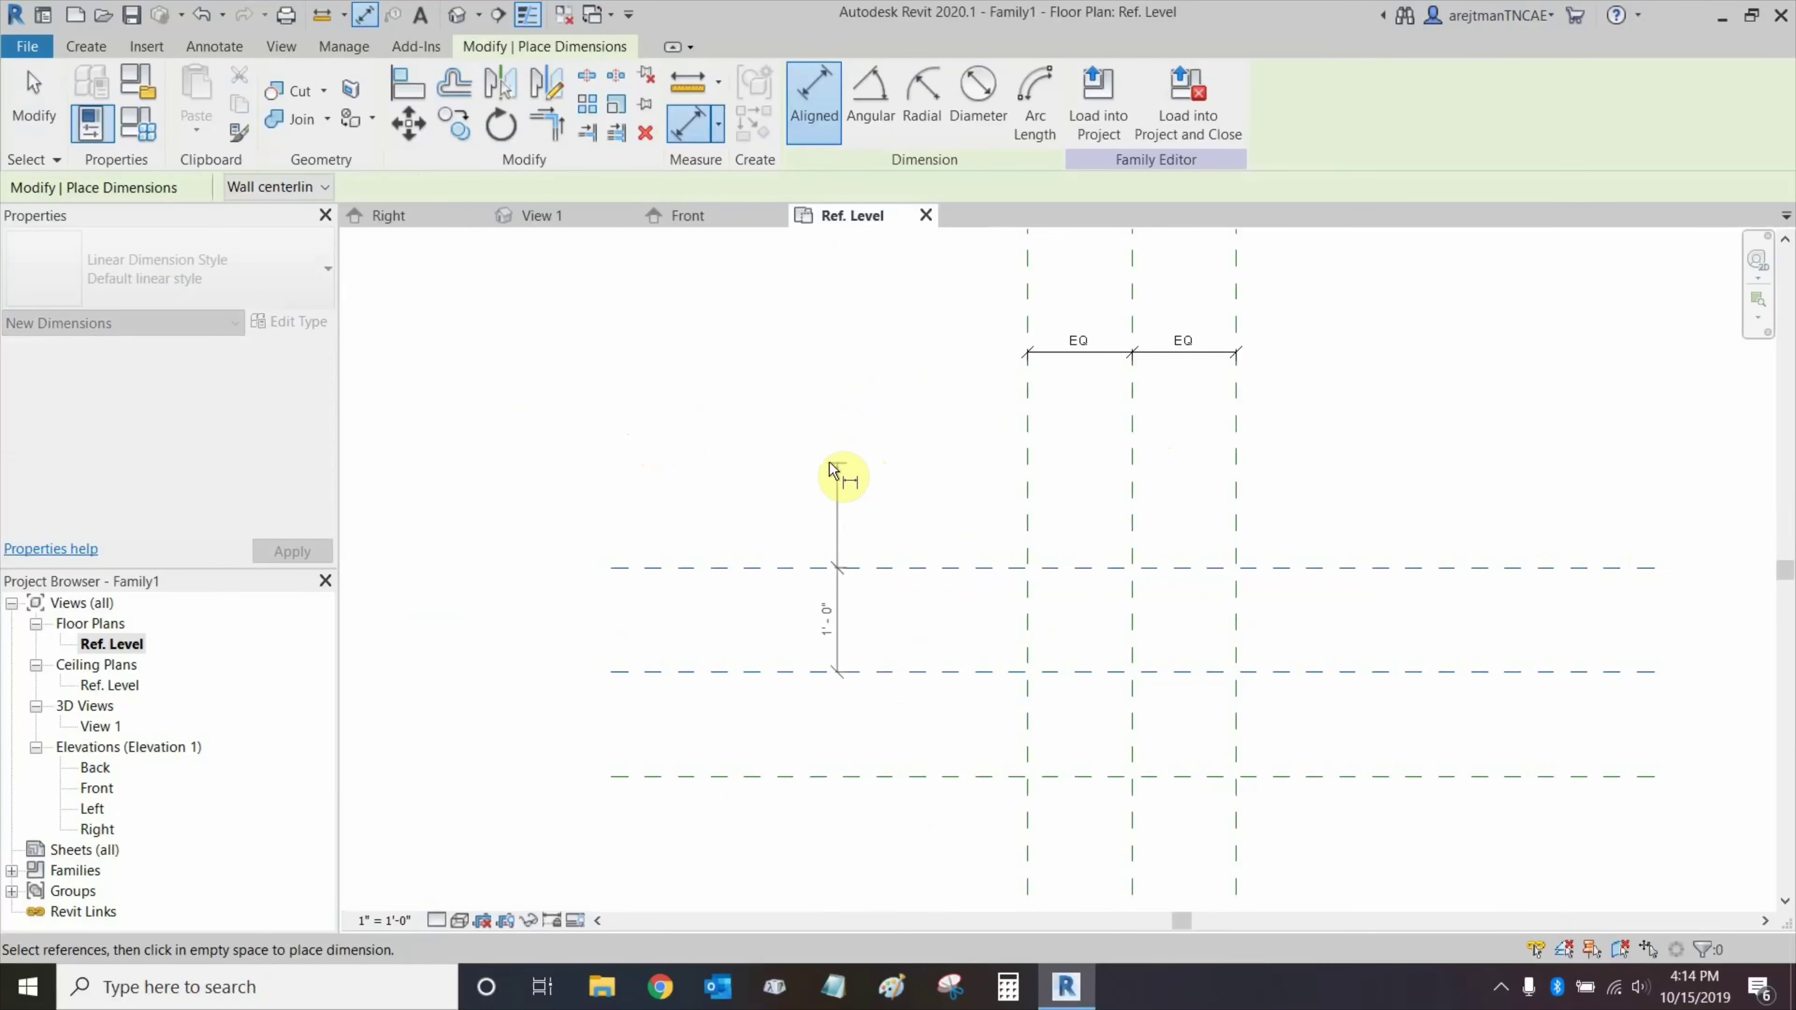
left_click(827, 475)
key("Escape")
Extend that vertical dimension to the lower horizontal plane by editing its witness lines, and apply the equality constraint to both segments.
left_click(828, 602)
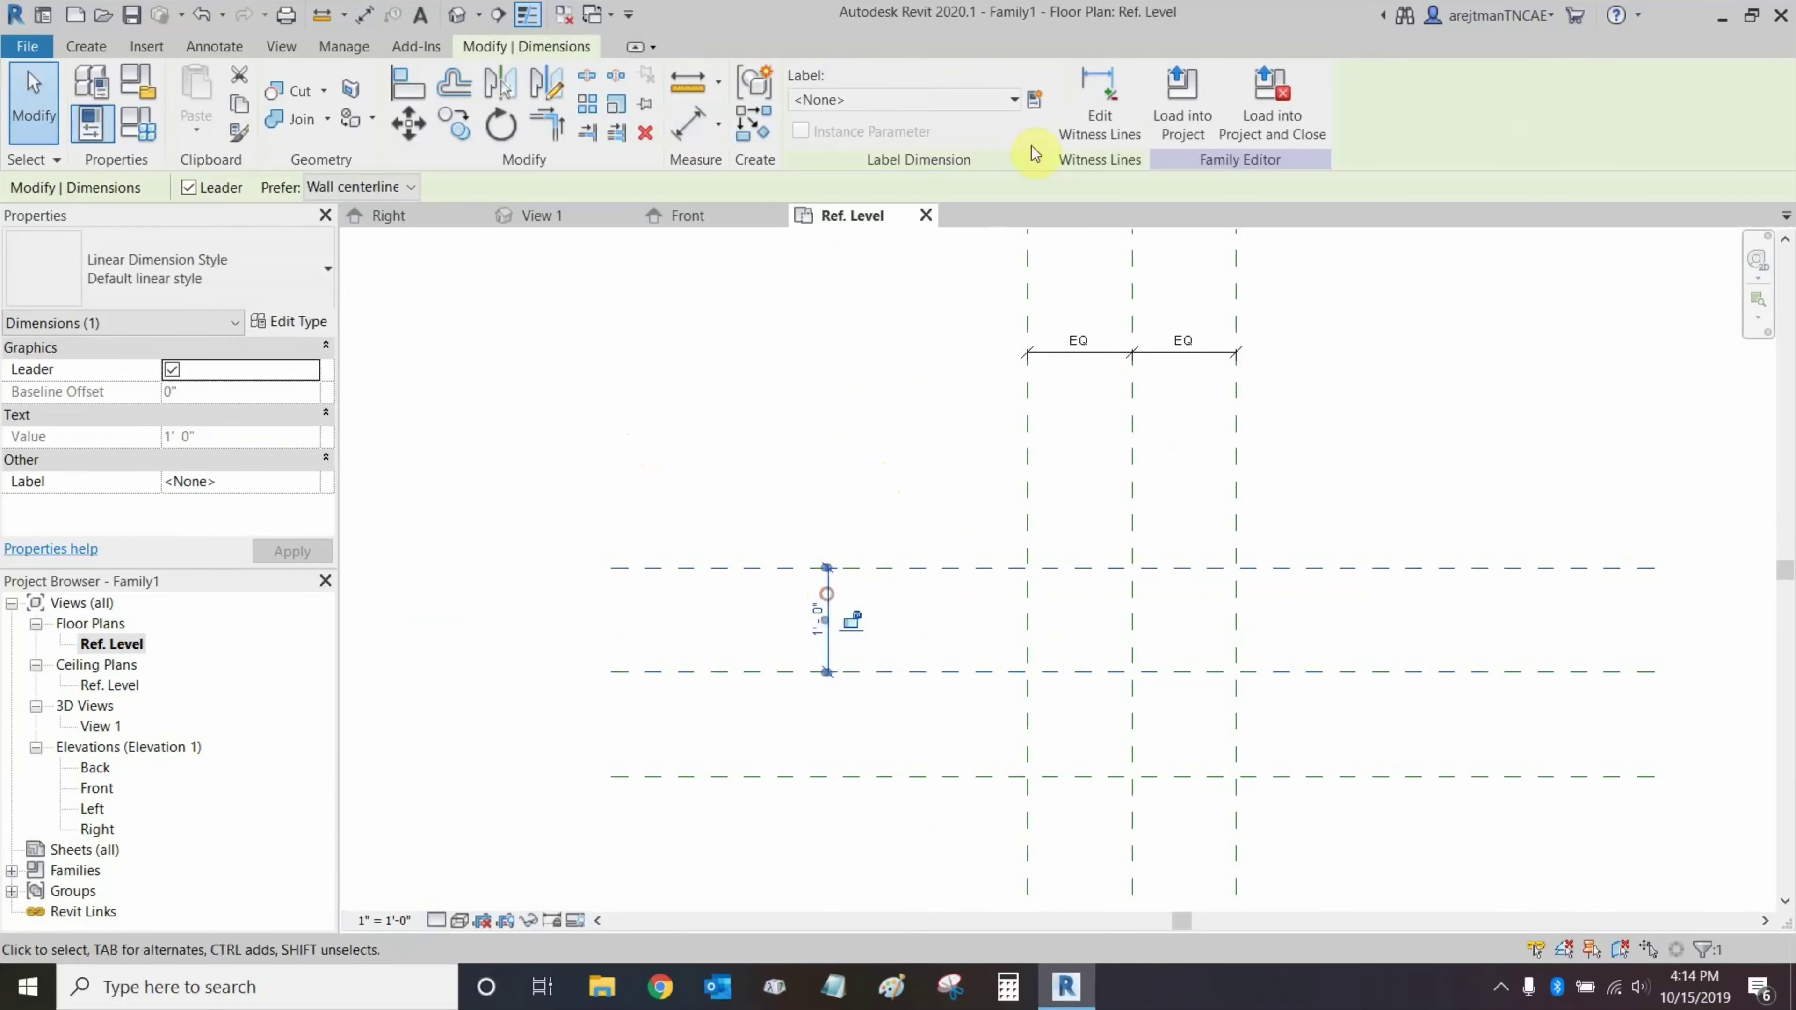
left_click(1057, 124)
left_click(830, 776)
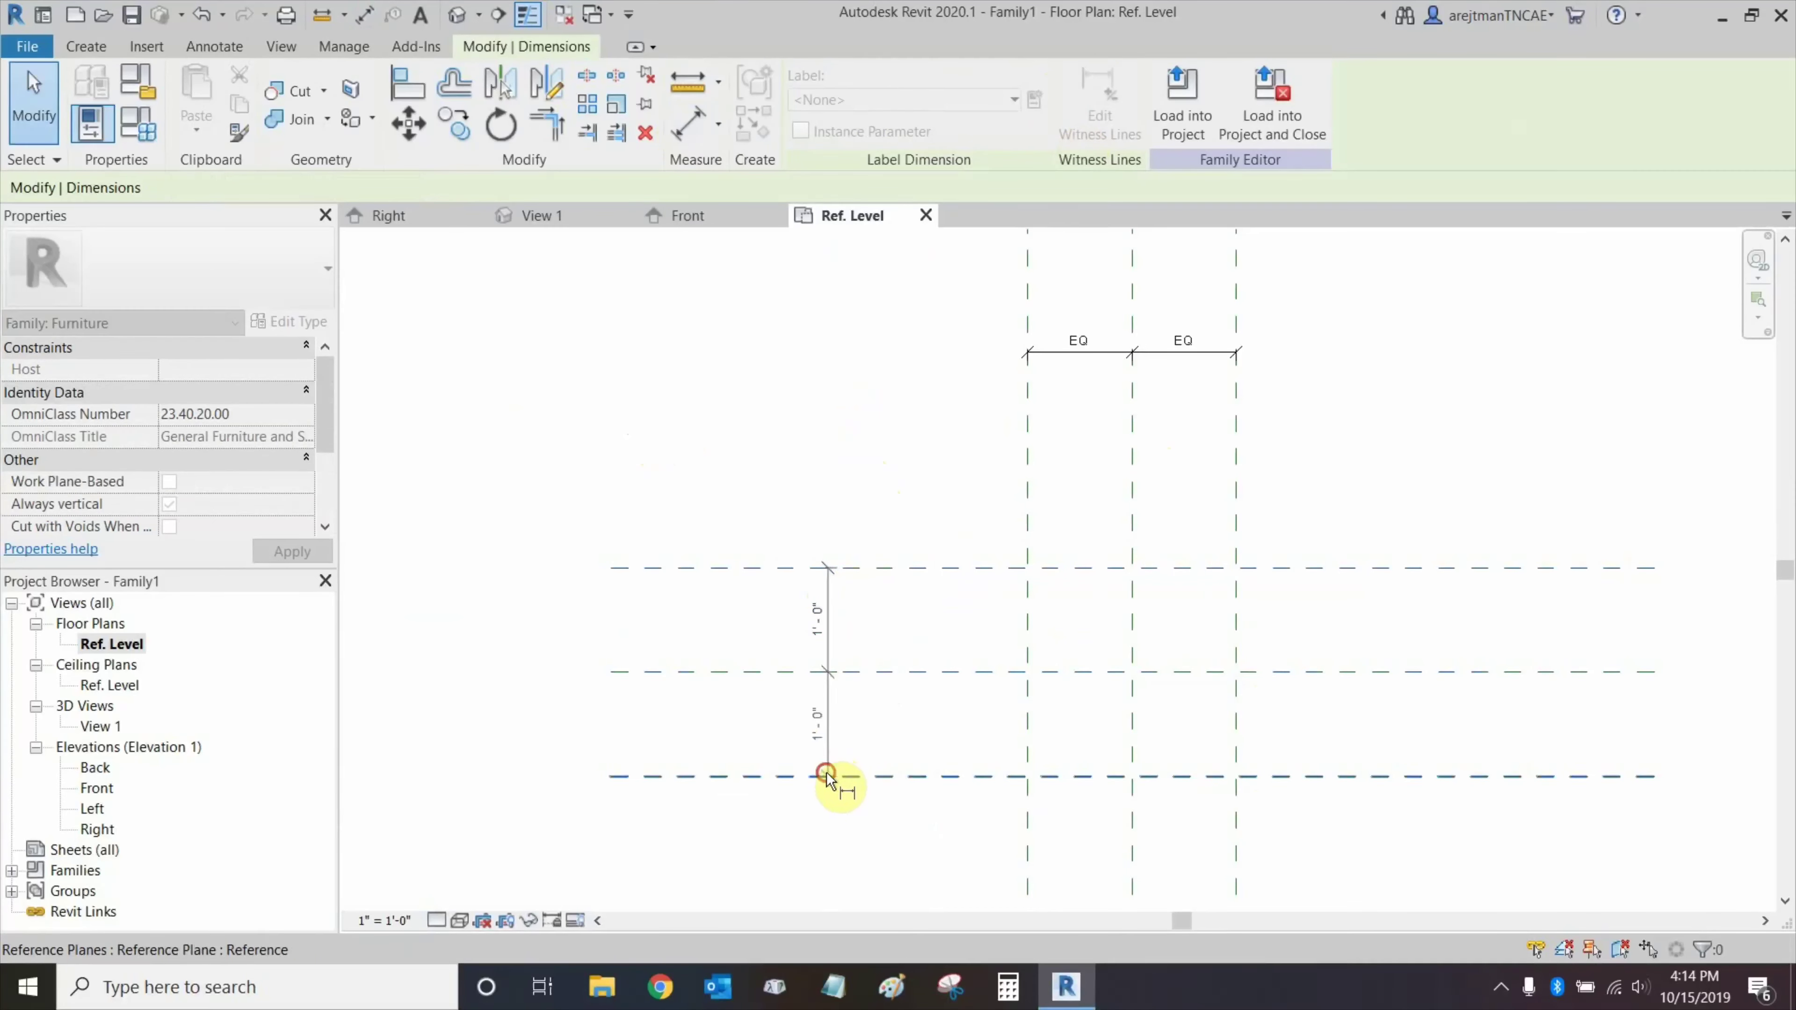
left_click(882, 838)
left_click(775, 672)
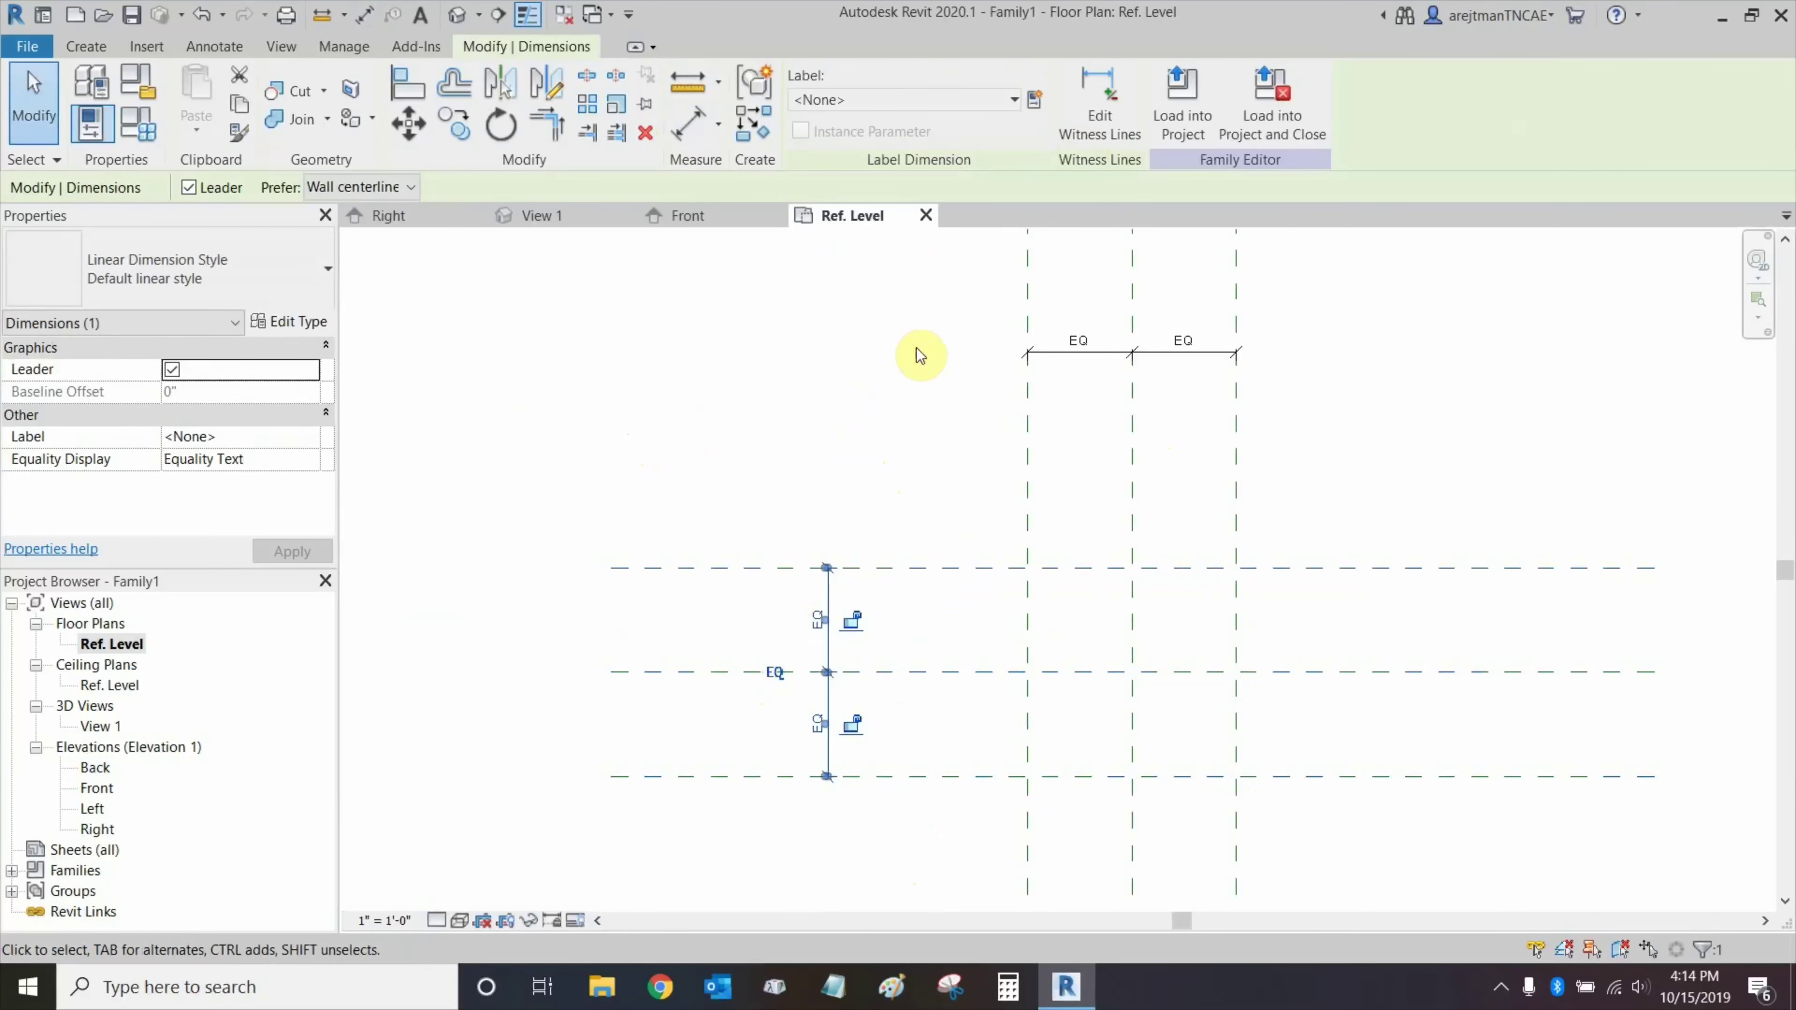
left_click(916, 349)
Place an overall aligned dimension between the two outer vertical reference planes, above the equality dimension.
left_click(700, 128)
left_click(1031, 272)
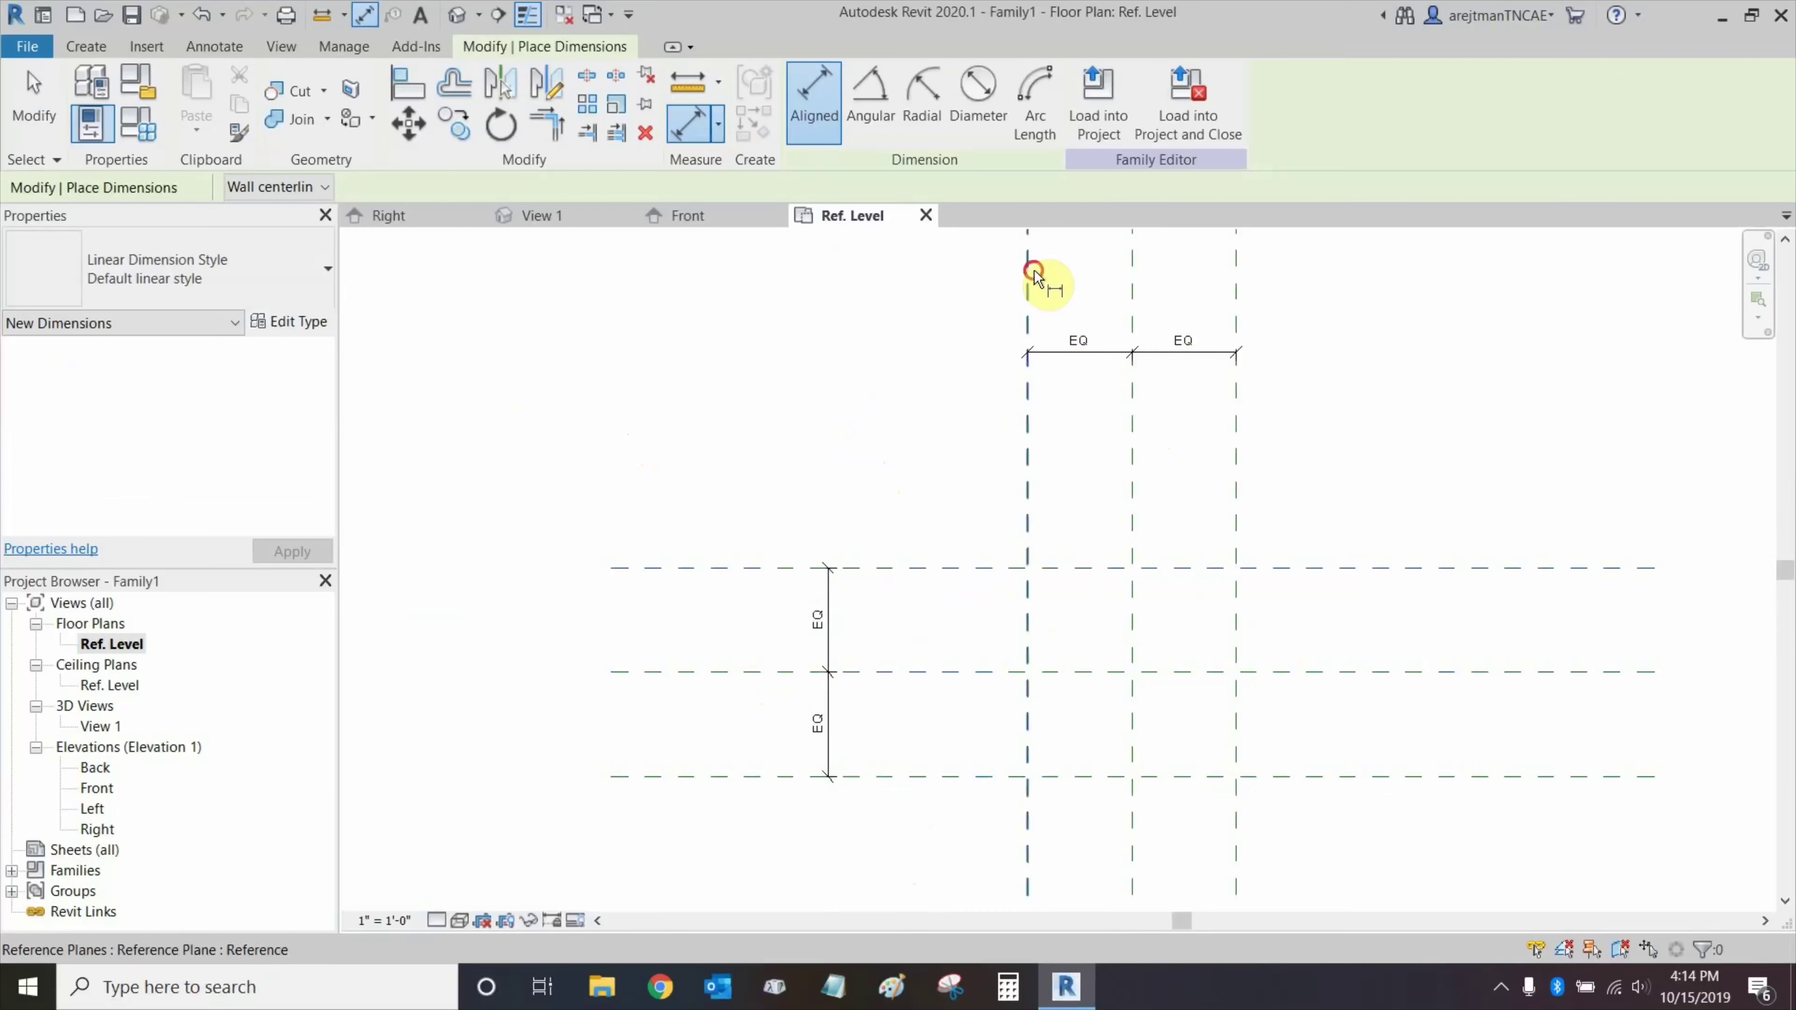
left_click(1229, 276)
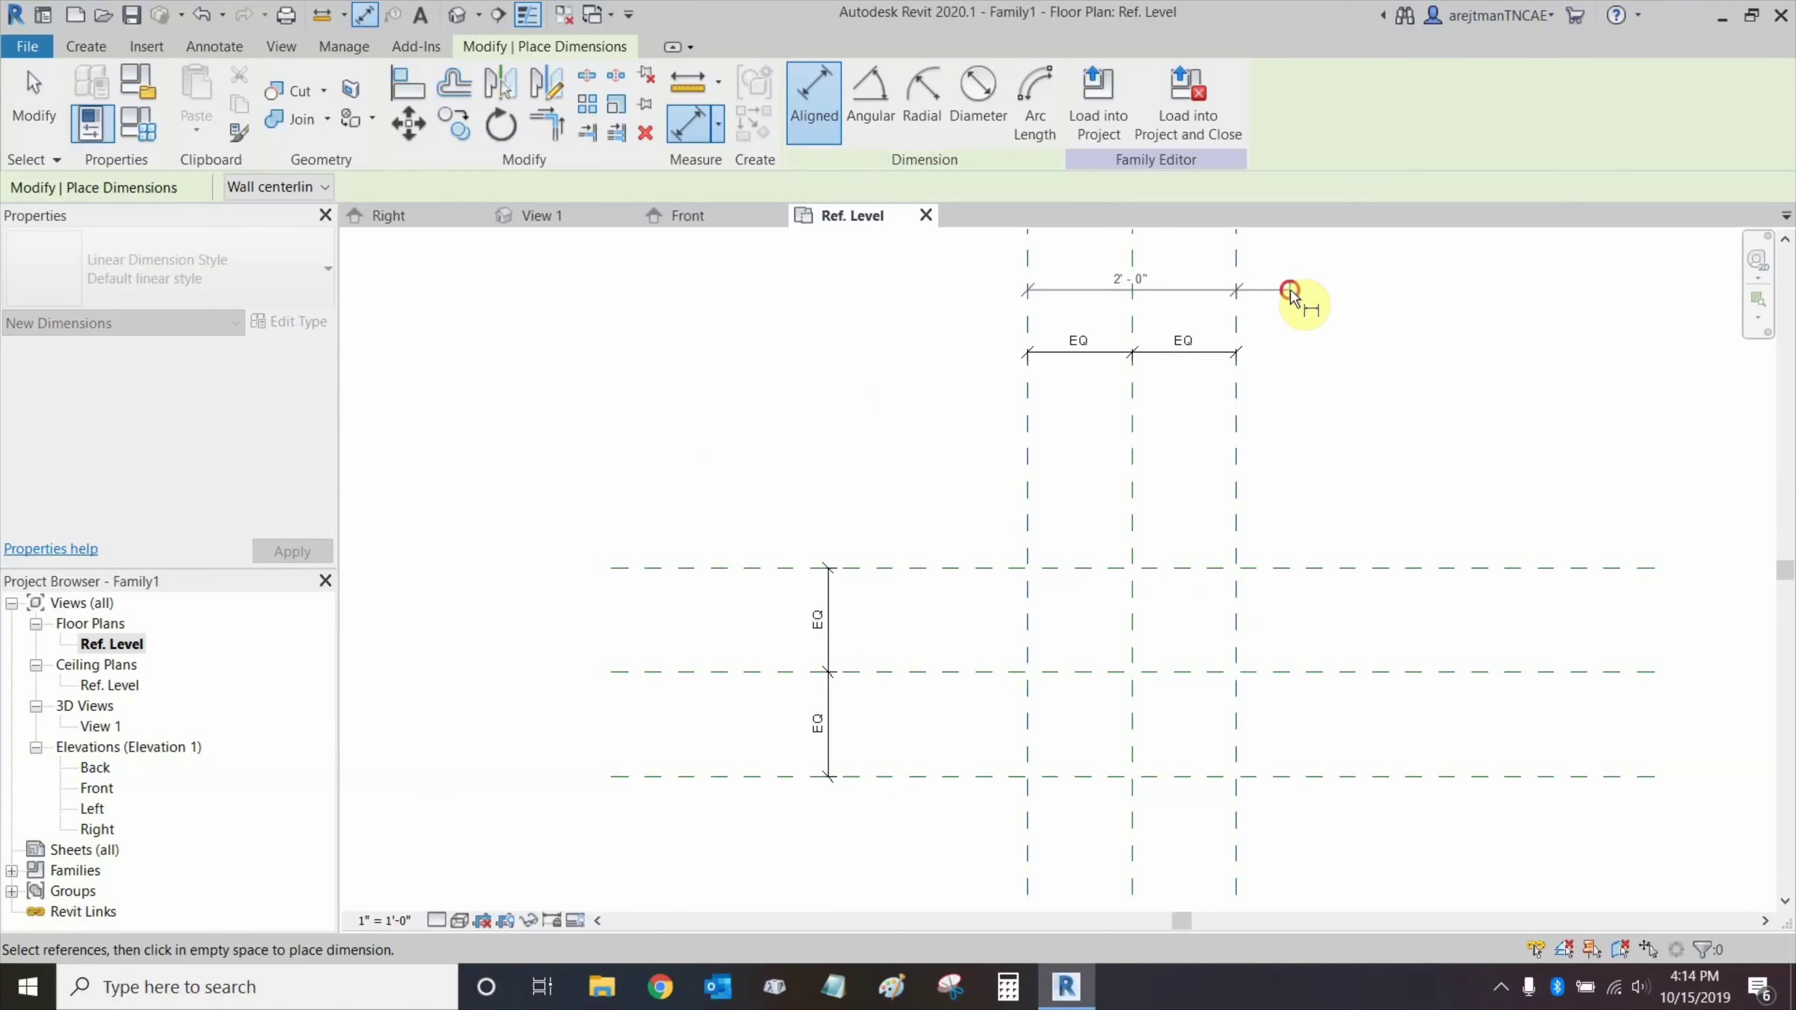
left_click(1291, 294)
Place an overall aligned dimension between the upper and lower horizontal reference planes, outside the equality dimension.
left_click(769, 568)
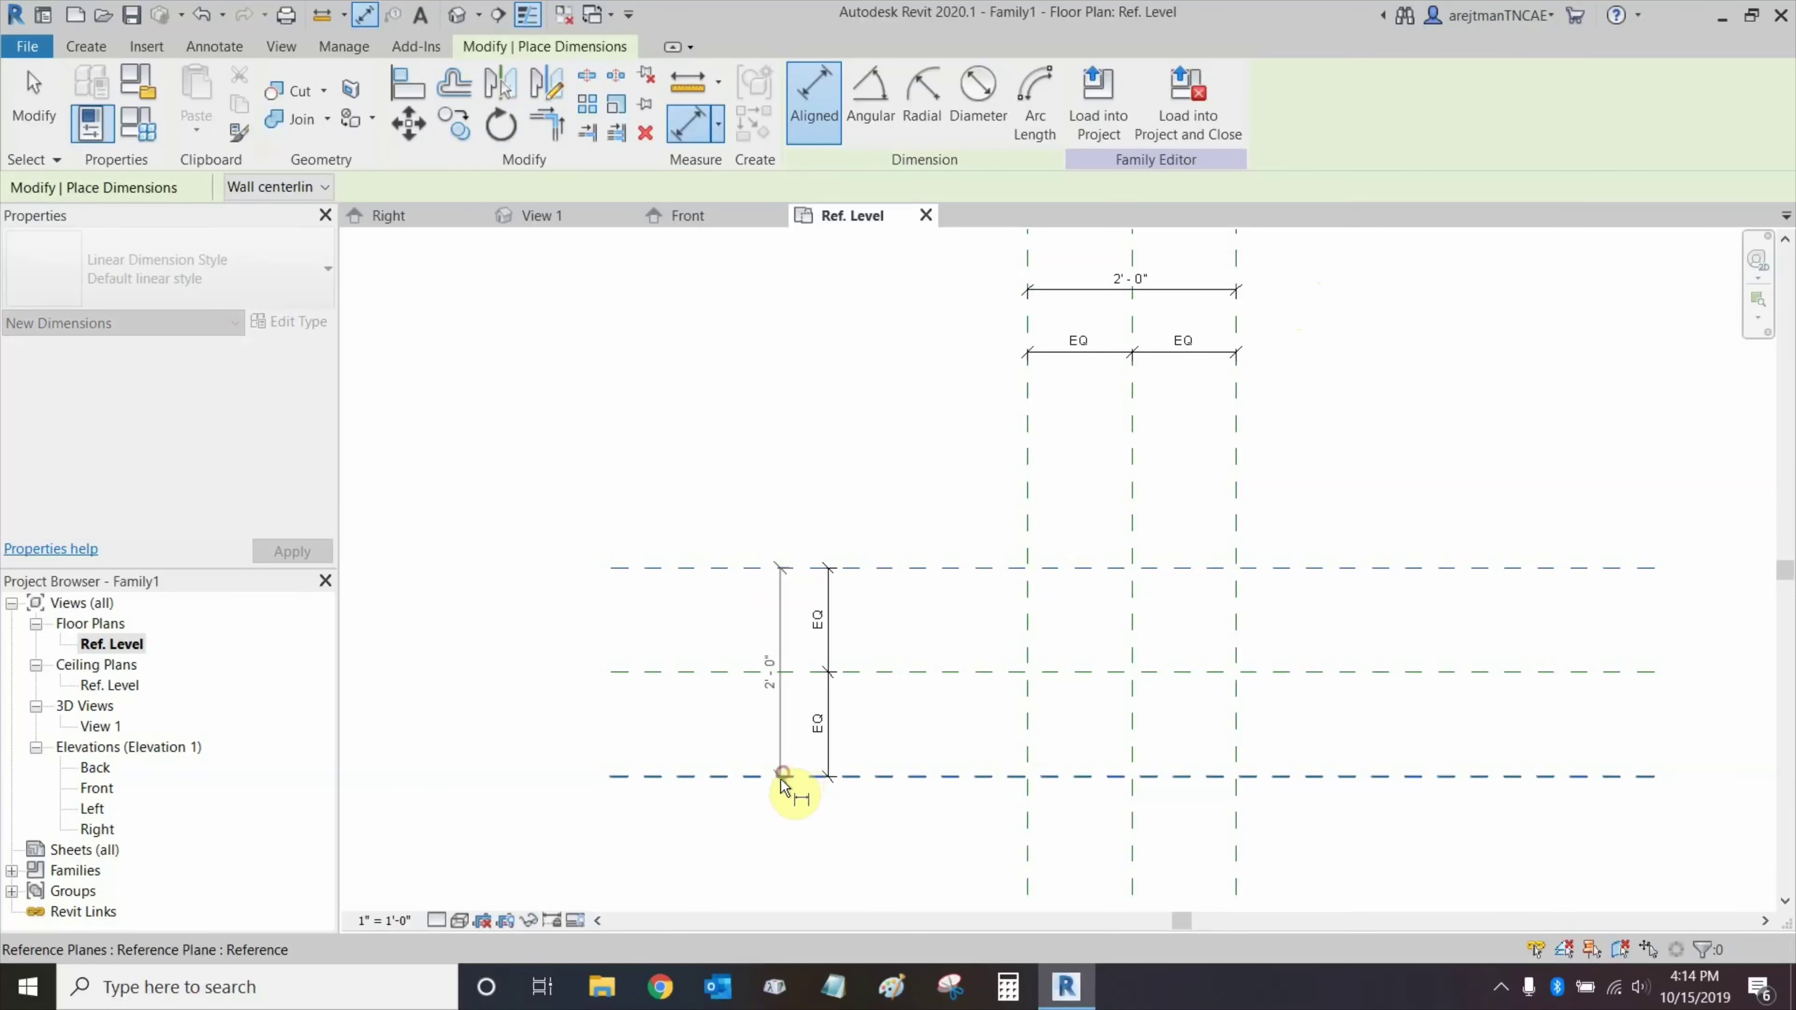
left_click(781, 775)
left_click(777, 856)
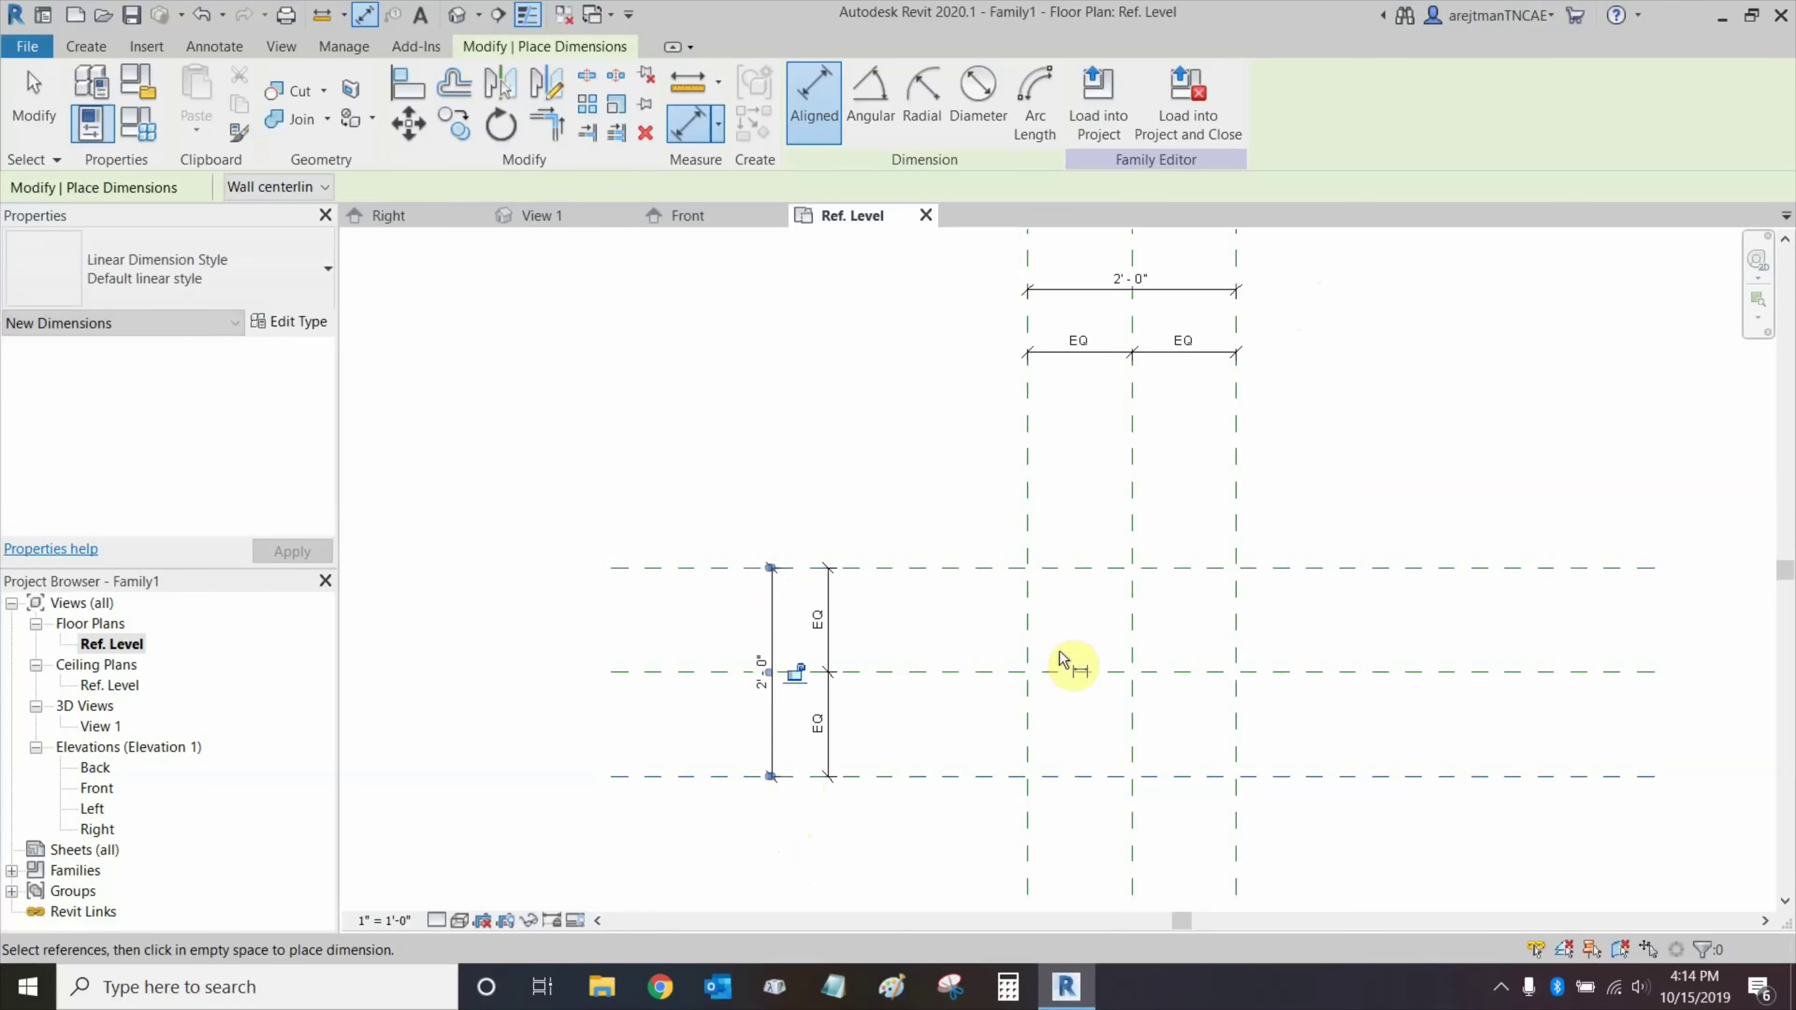
key("Escape")
key("Escape")
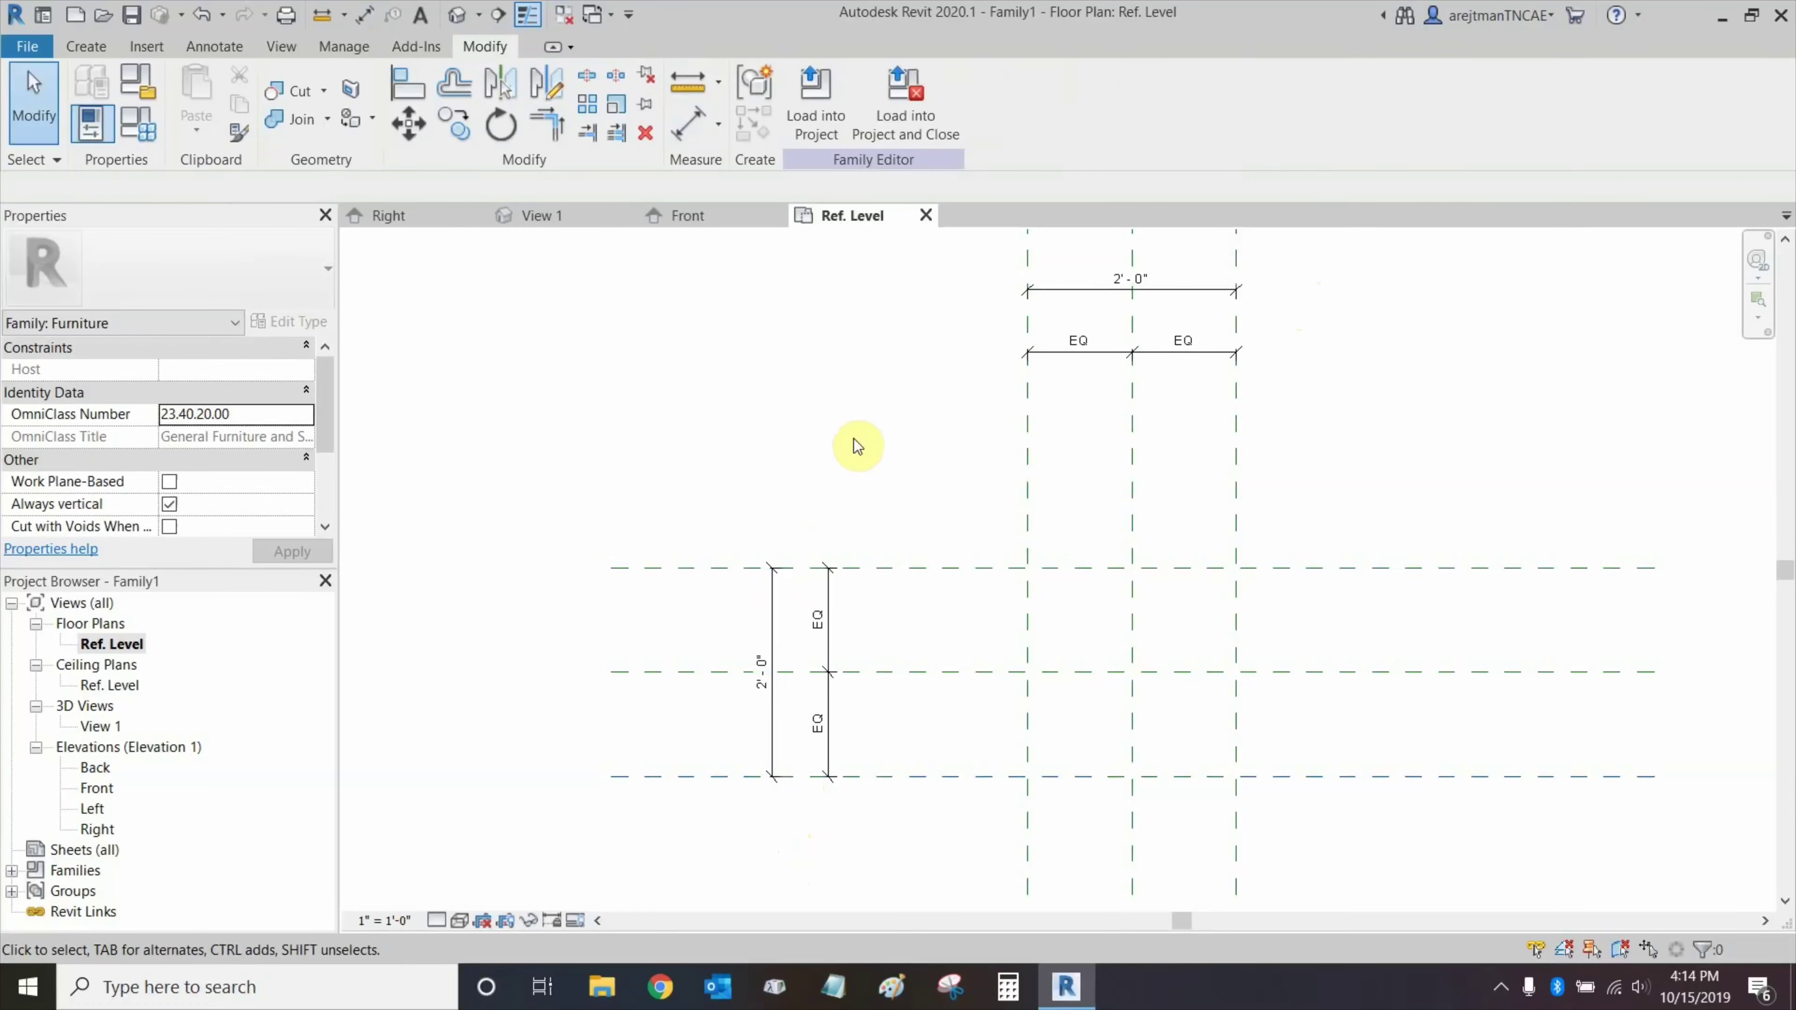
Label the overall dimension of the vertical planes with a new family type parameter named Plate Length.
left_click(1111, 291)
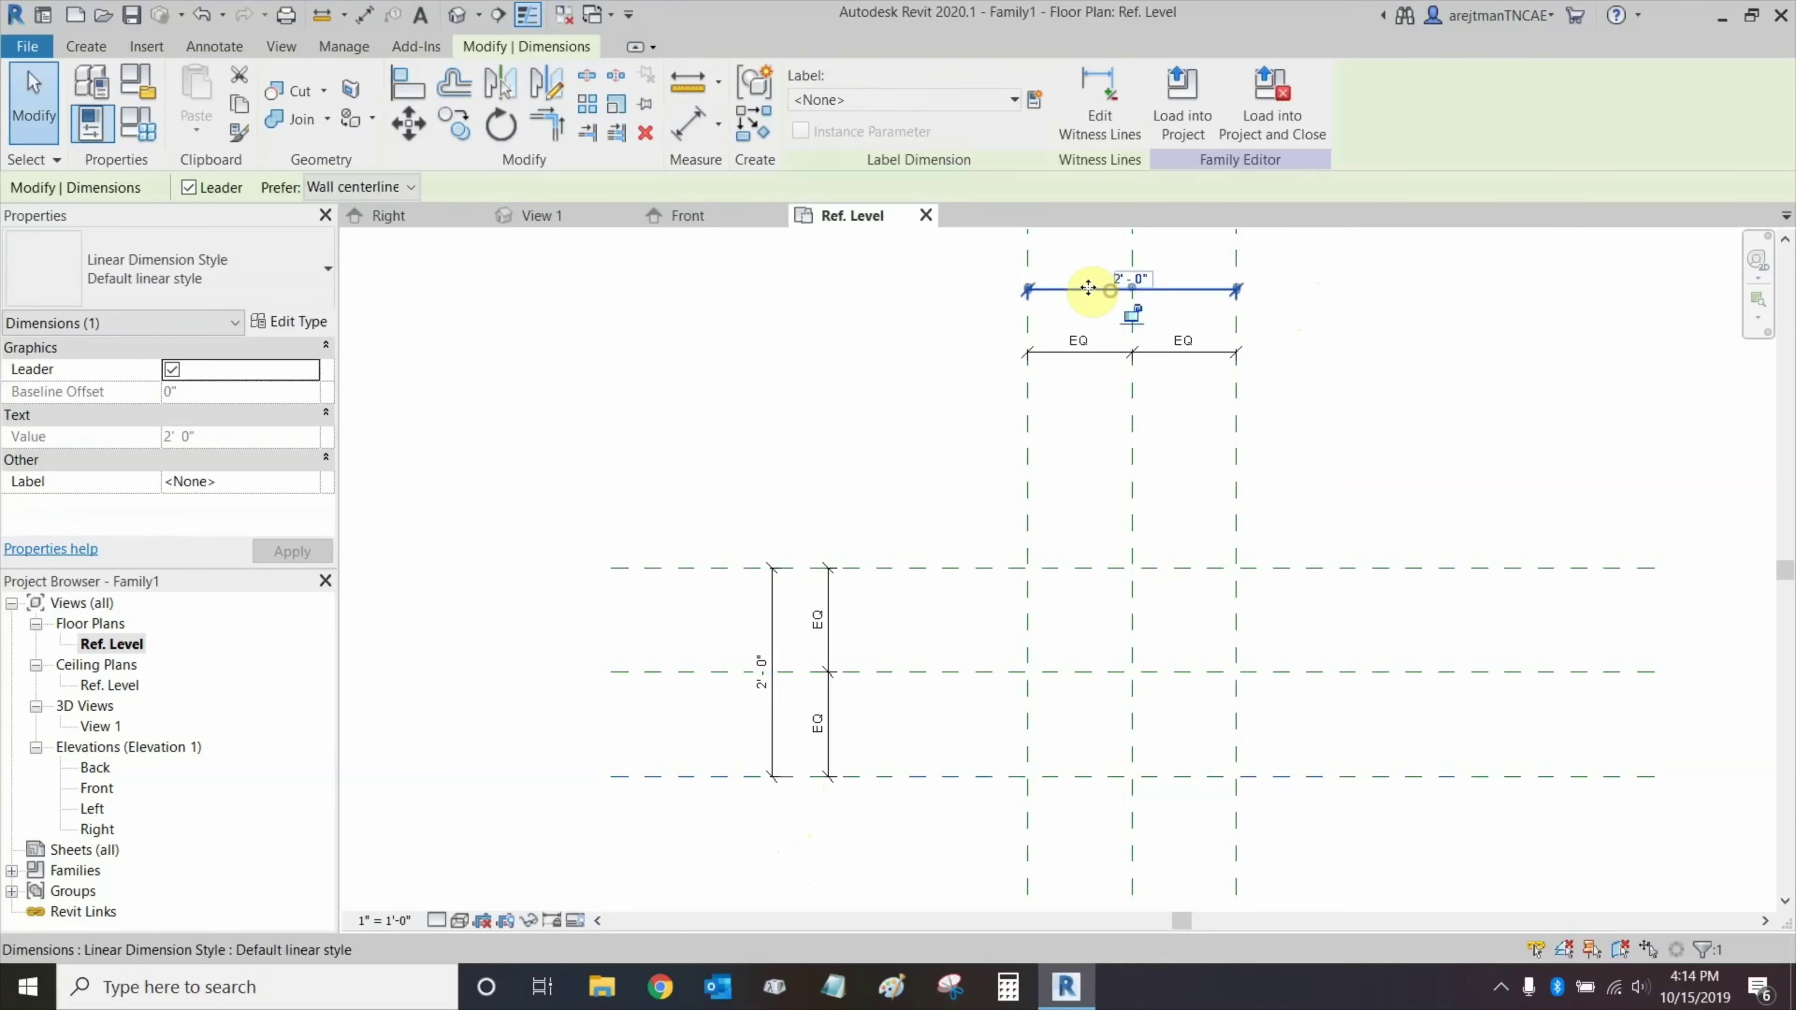
left_click(1035, 103)
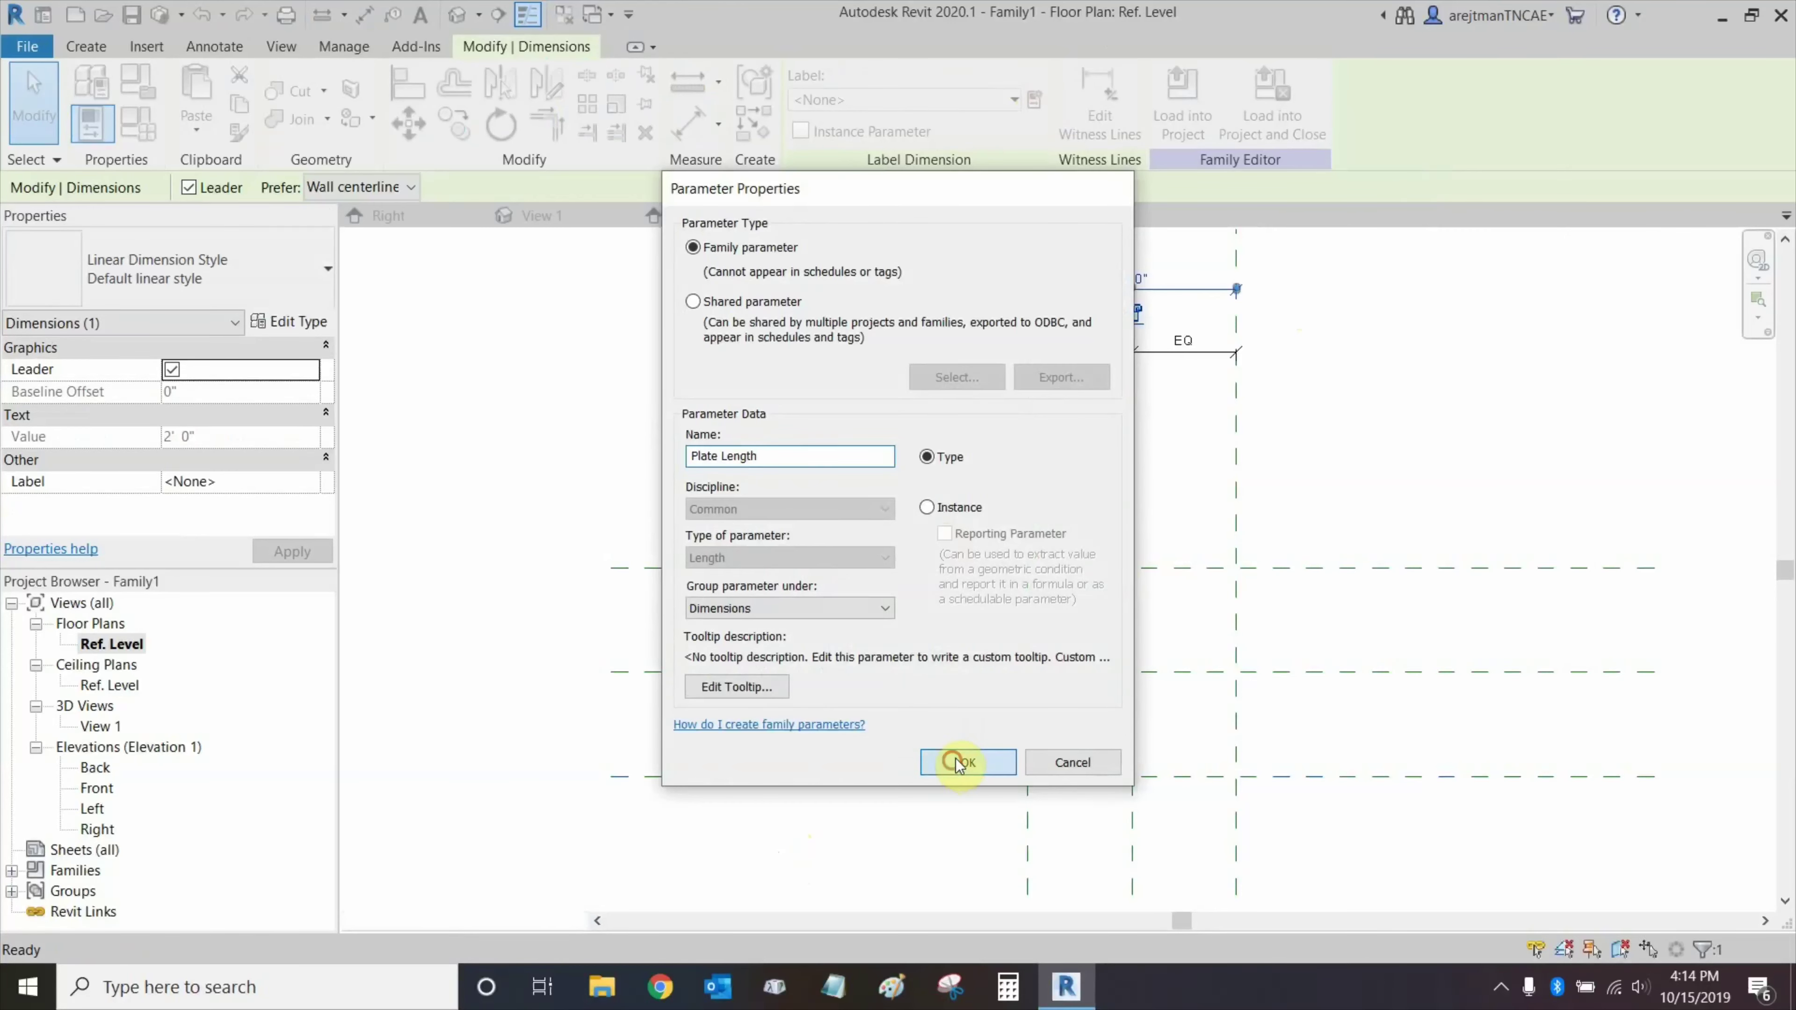
left_click(967, 762)
left_click(841, 273)
Label the overall dimension of the horizontal planes with a new family type parameter named Plate Width.
left_click(769, 594)
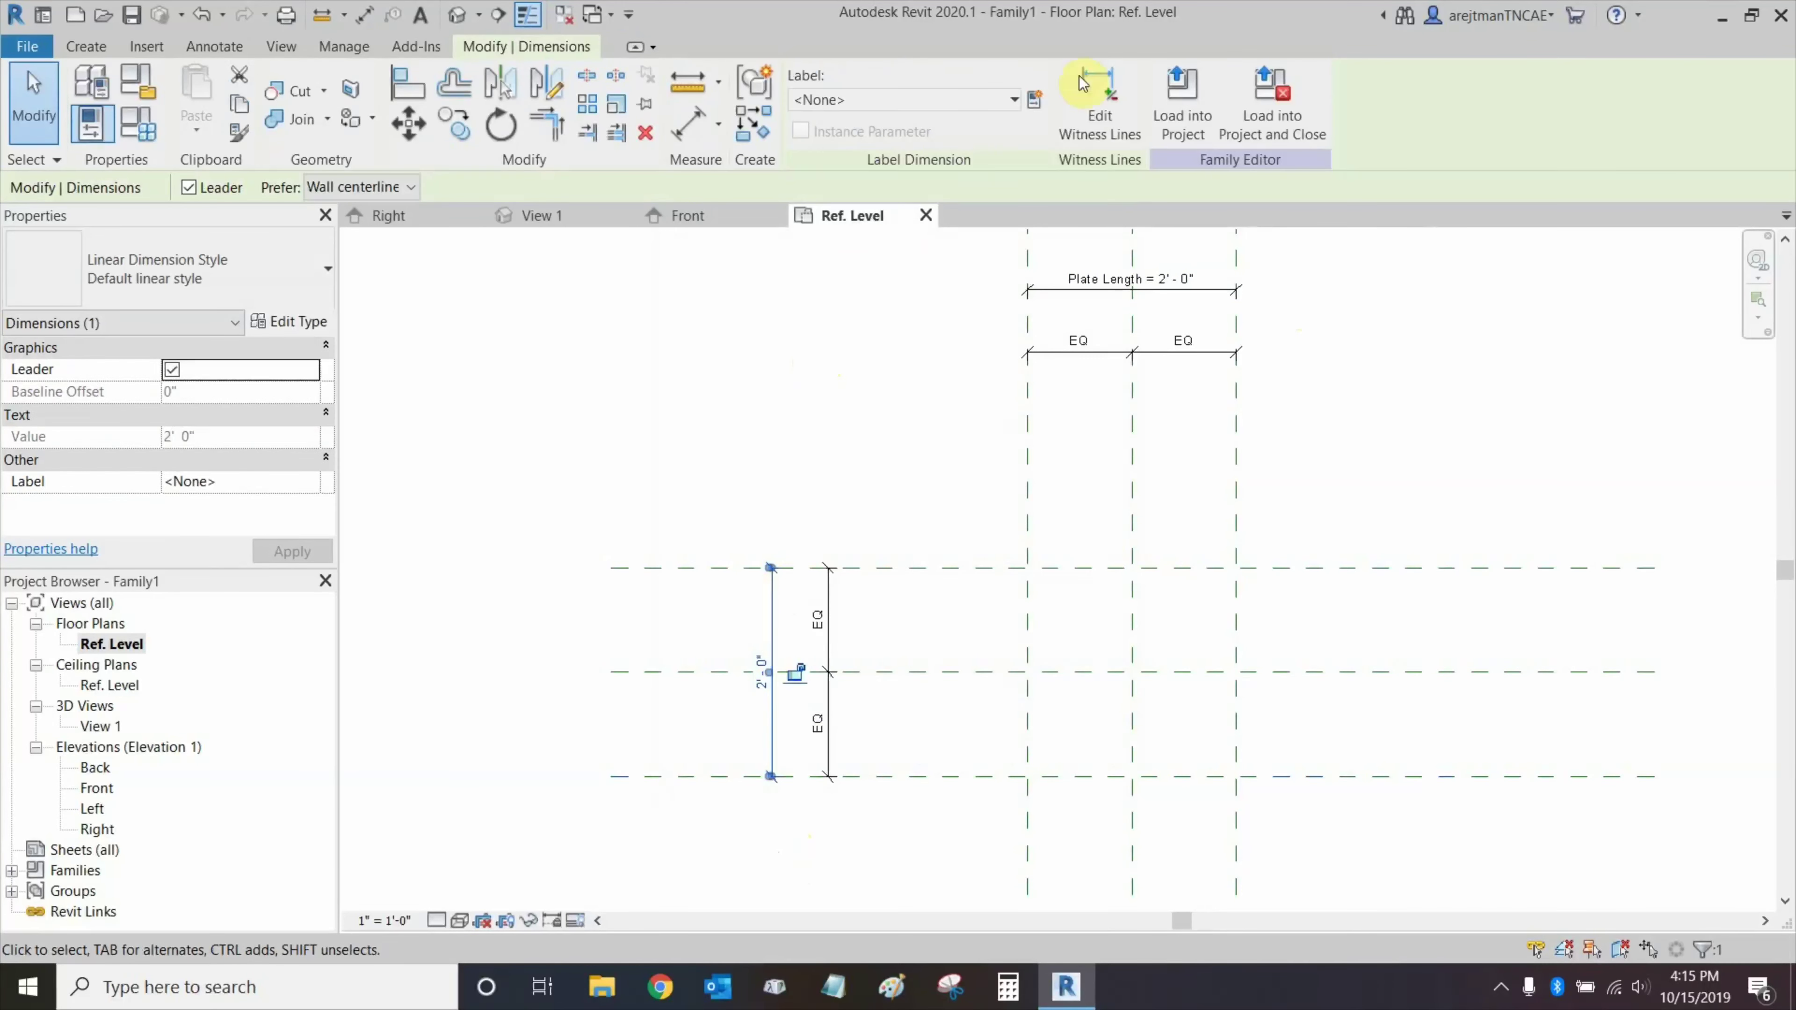
left_click(1039, 104)
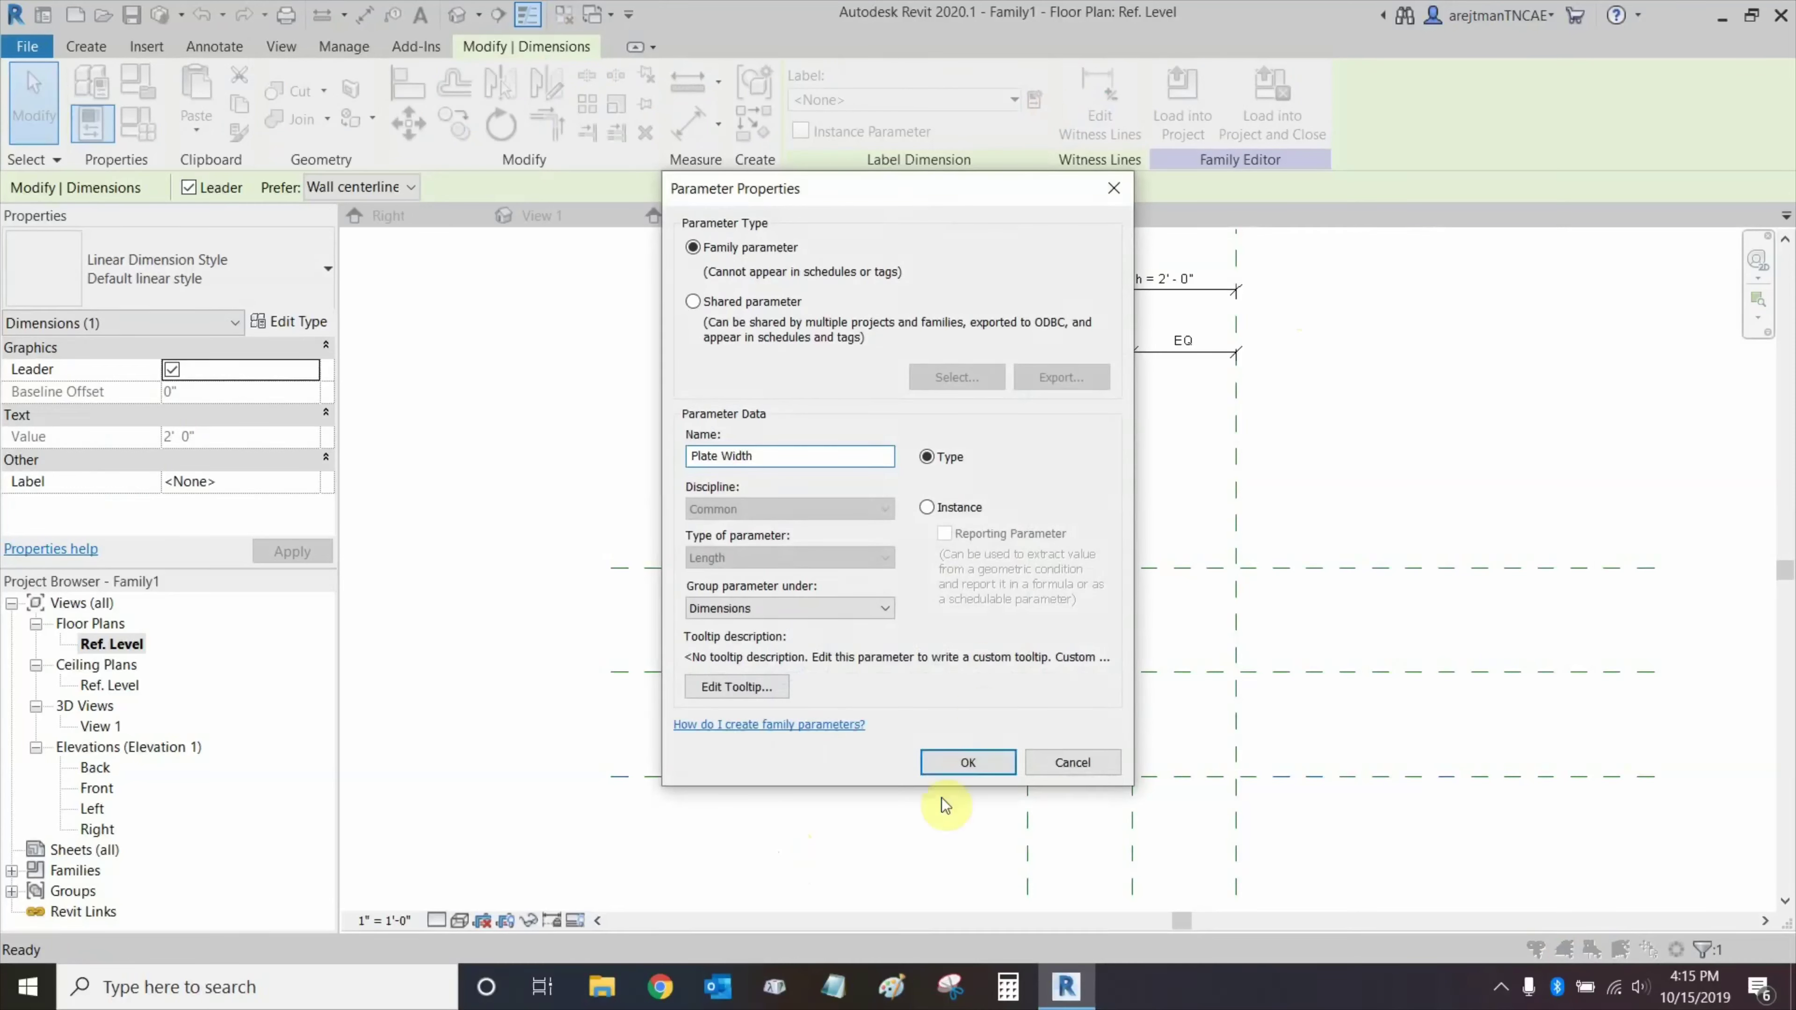
left_click(970, 764)
left_click(886, 411)
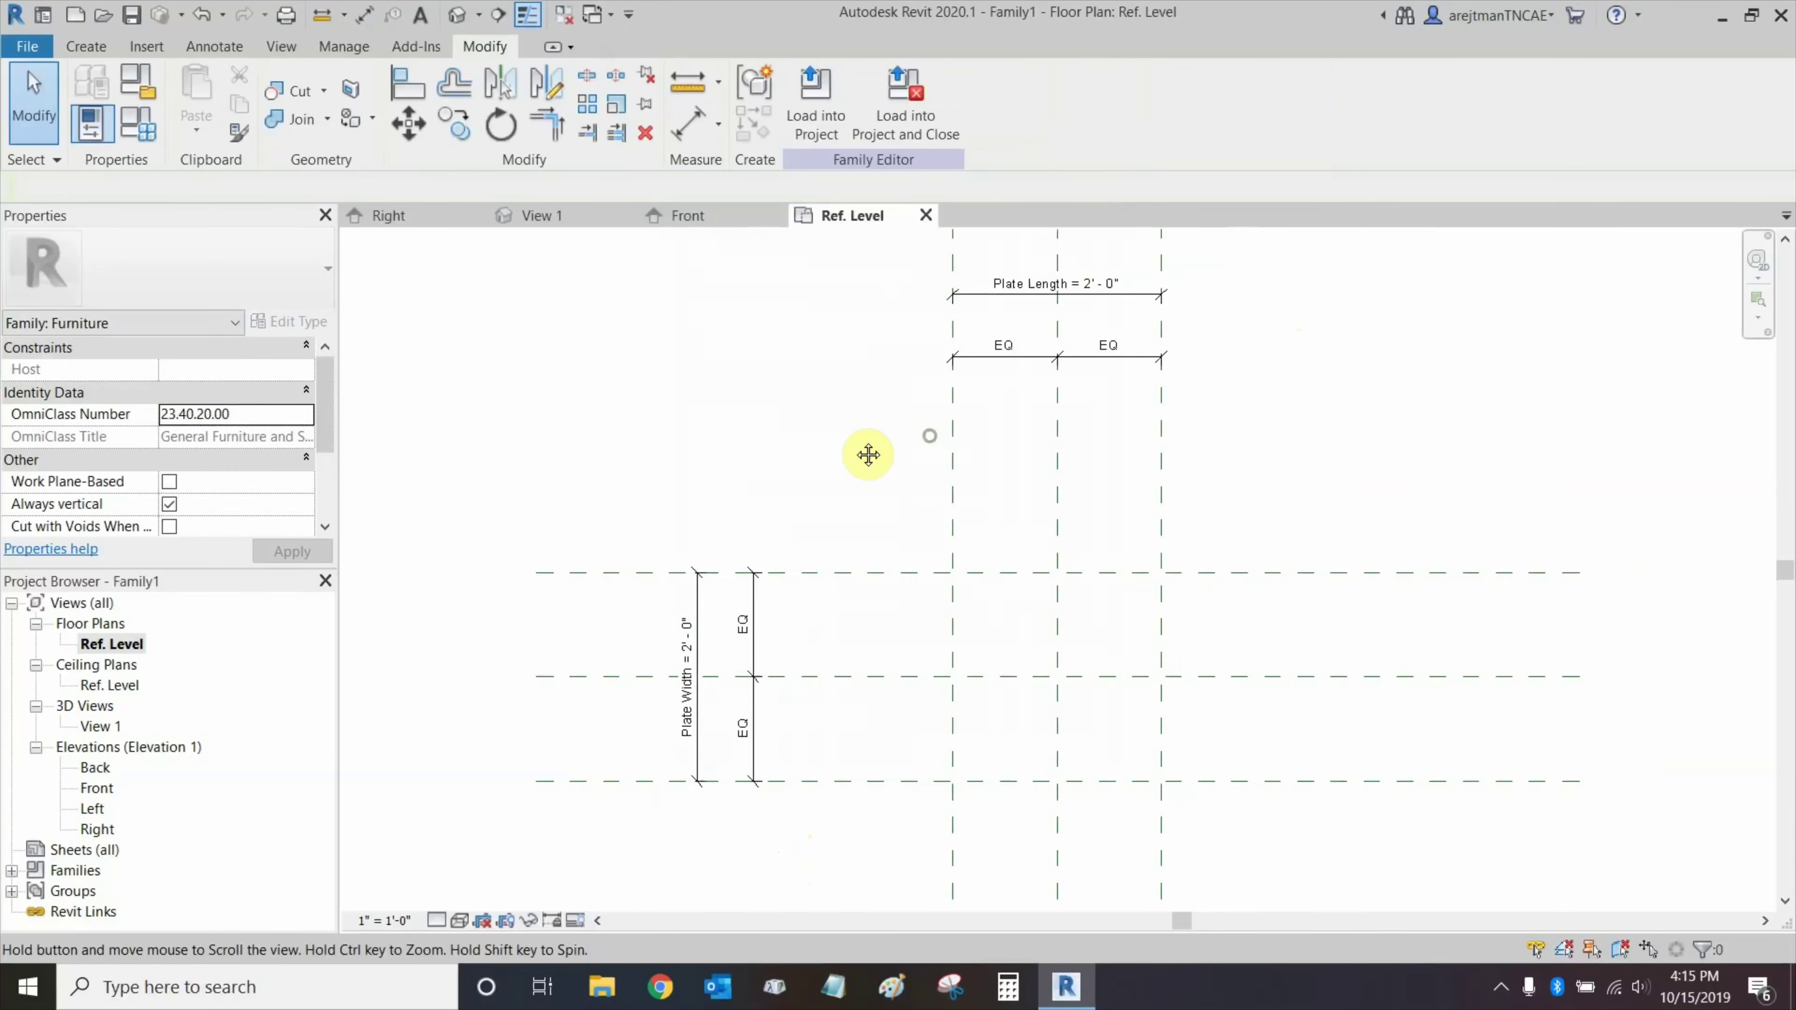
In the Front elevation, offset a reference plane 6" above the plane at Ref. Level, and another 1" above that one.
double_click(101, 797)
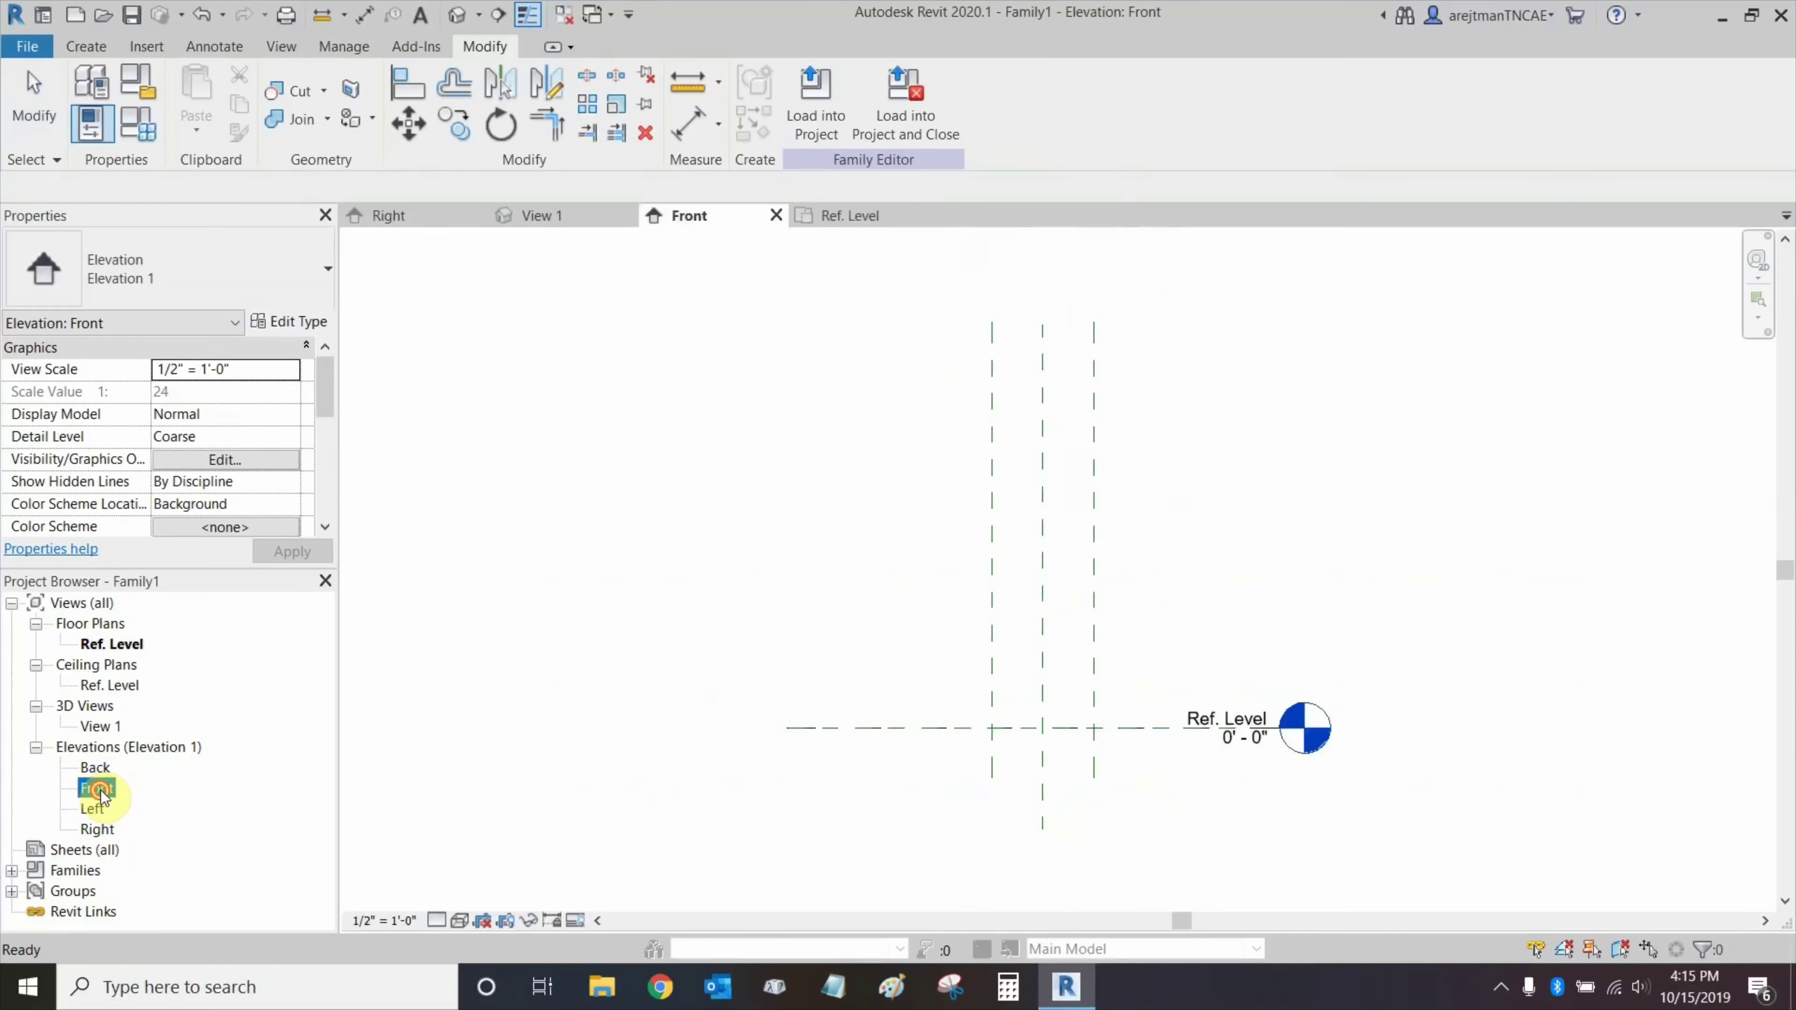
scroll(721, 661, "up", 3)
scroll(834, 708, "up", 2)
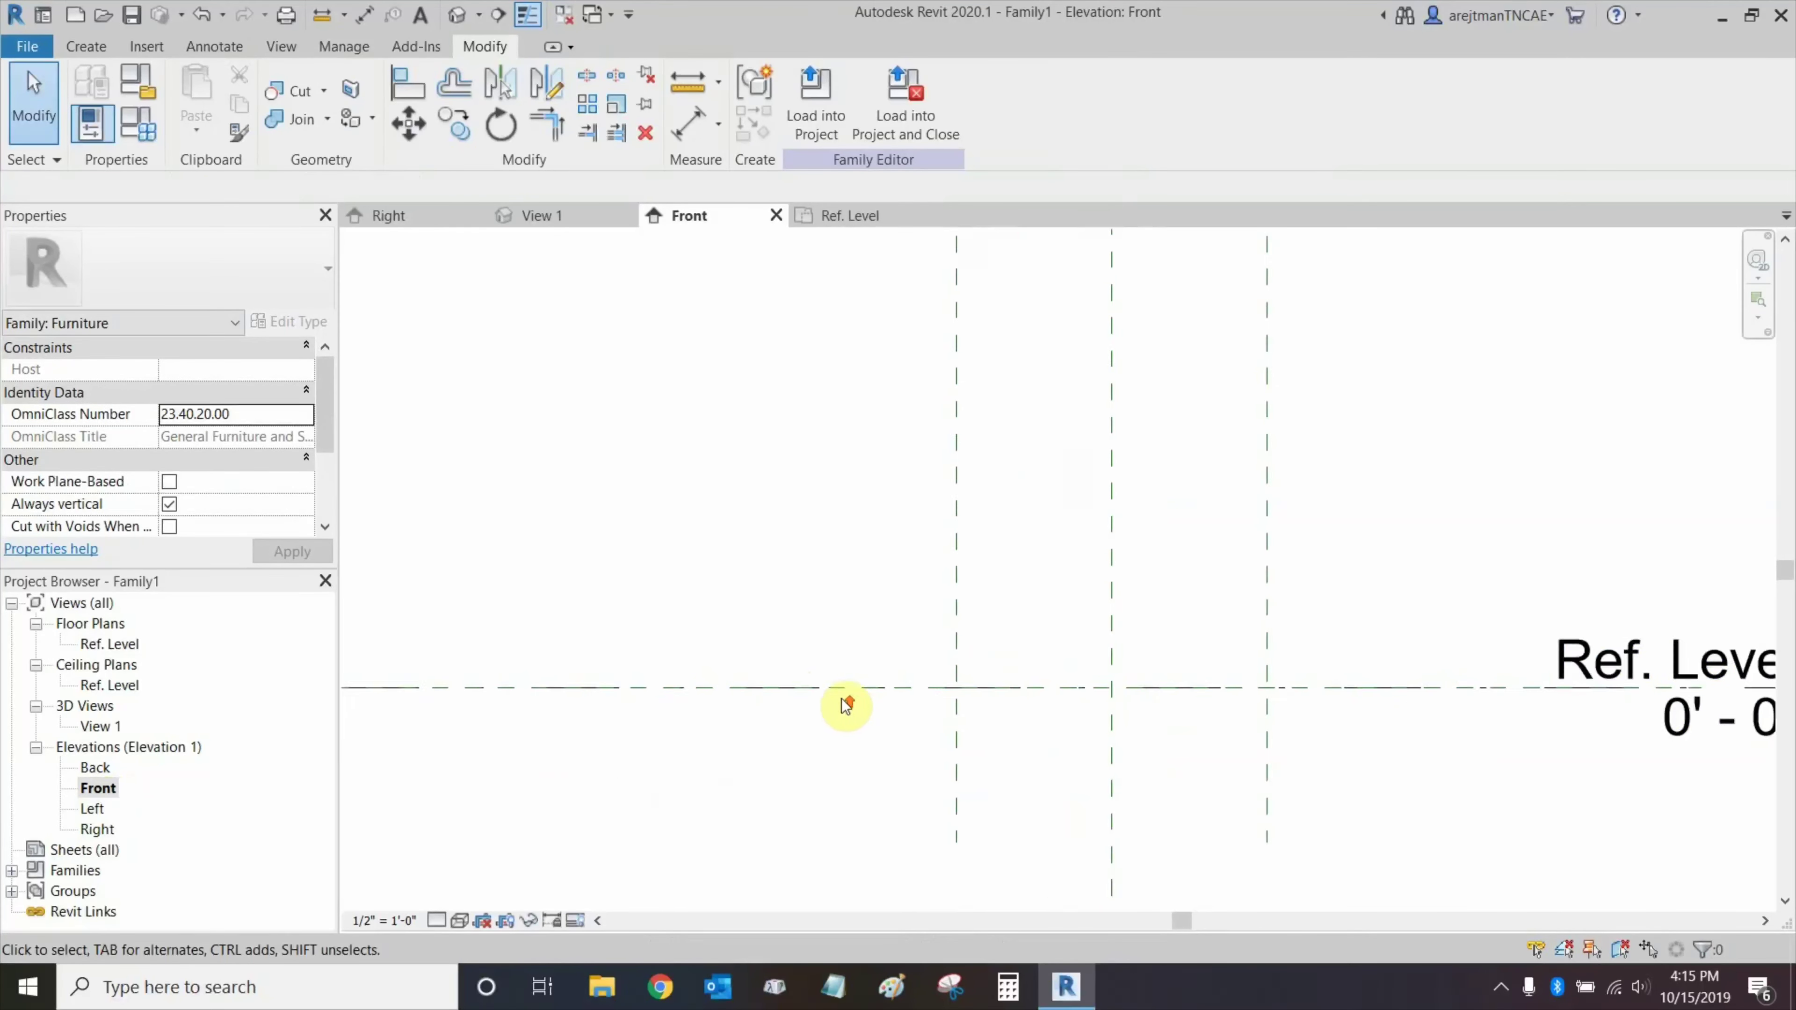
key("Tab")
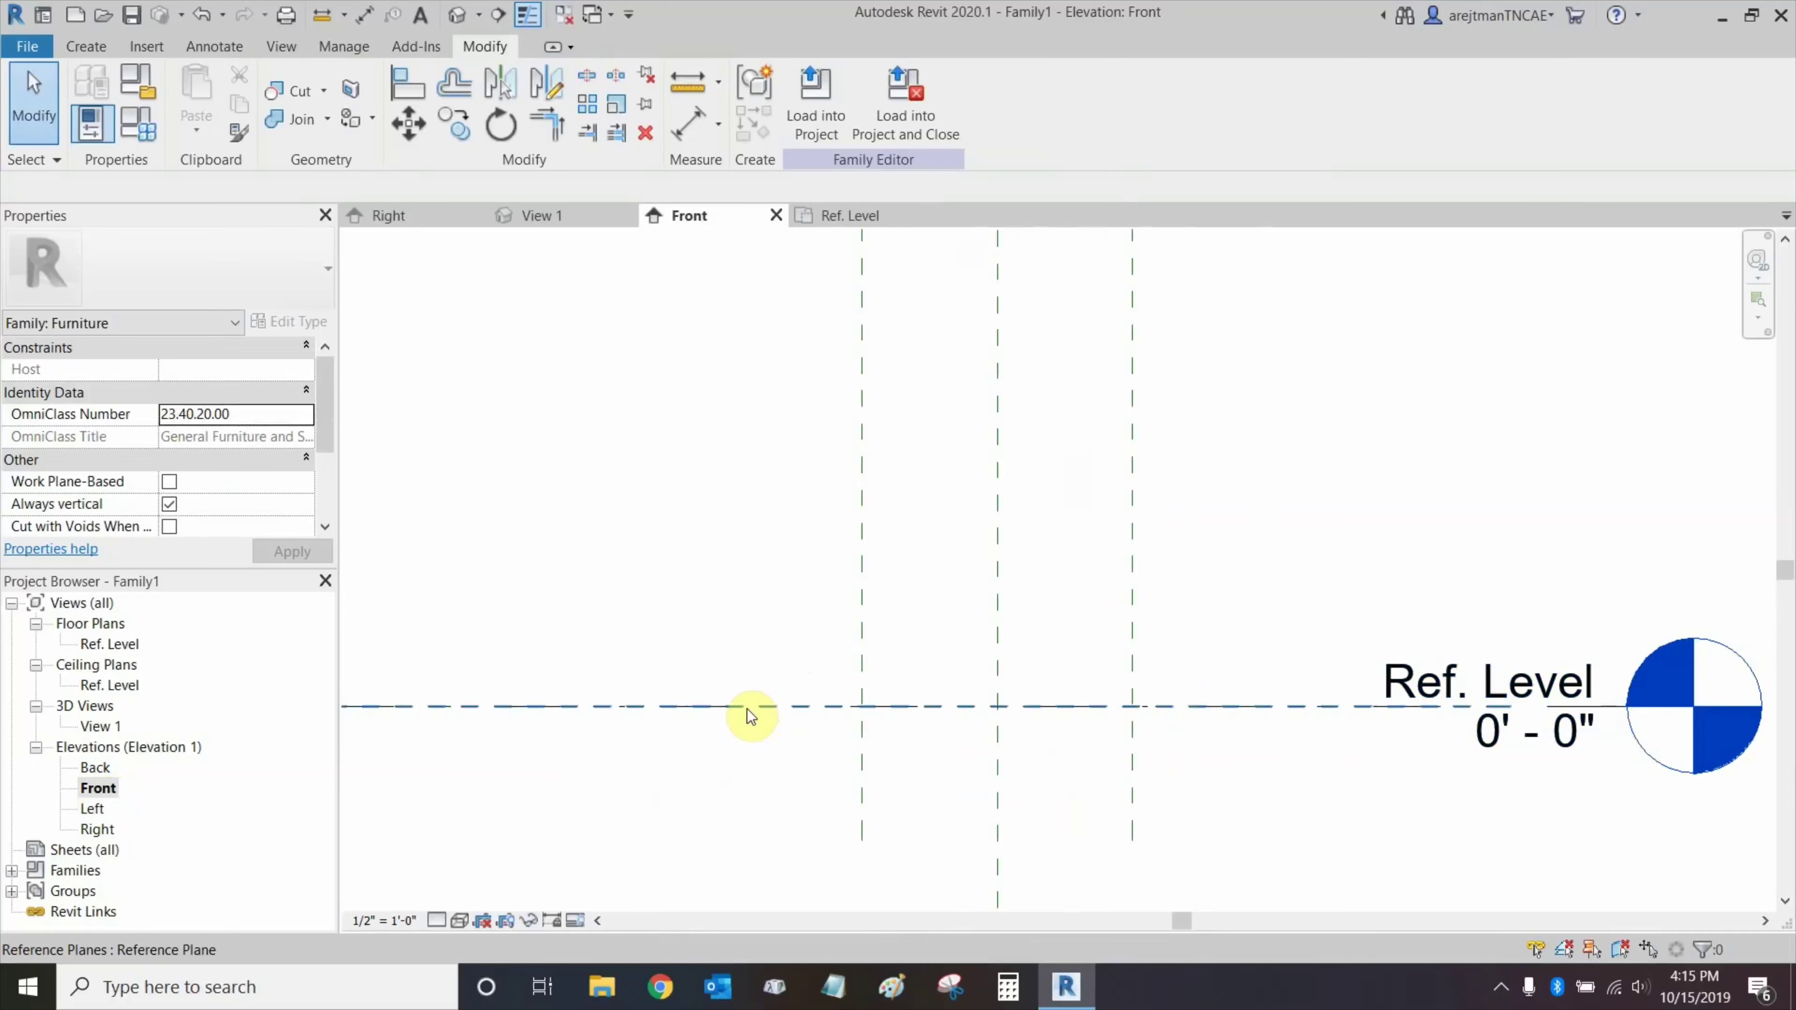
left_click(747, 709)
right_click(764, 706)
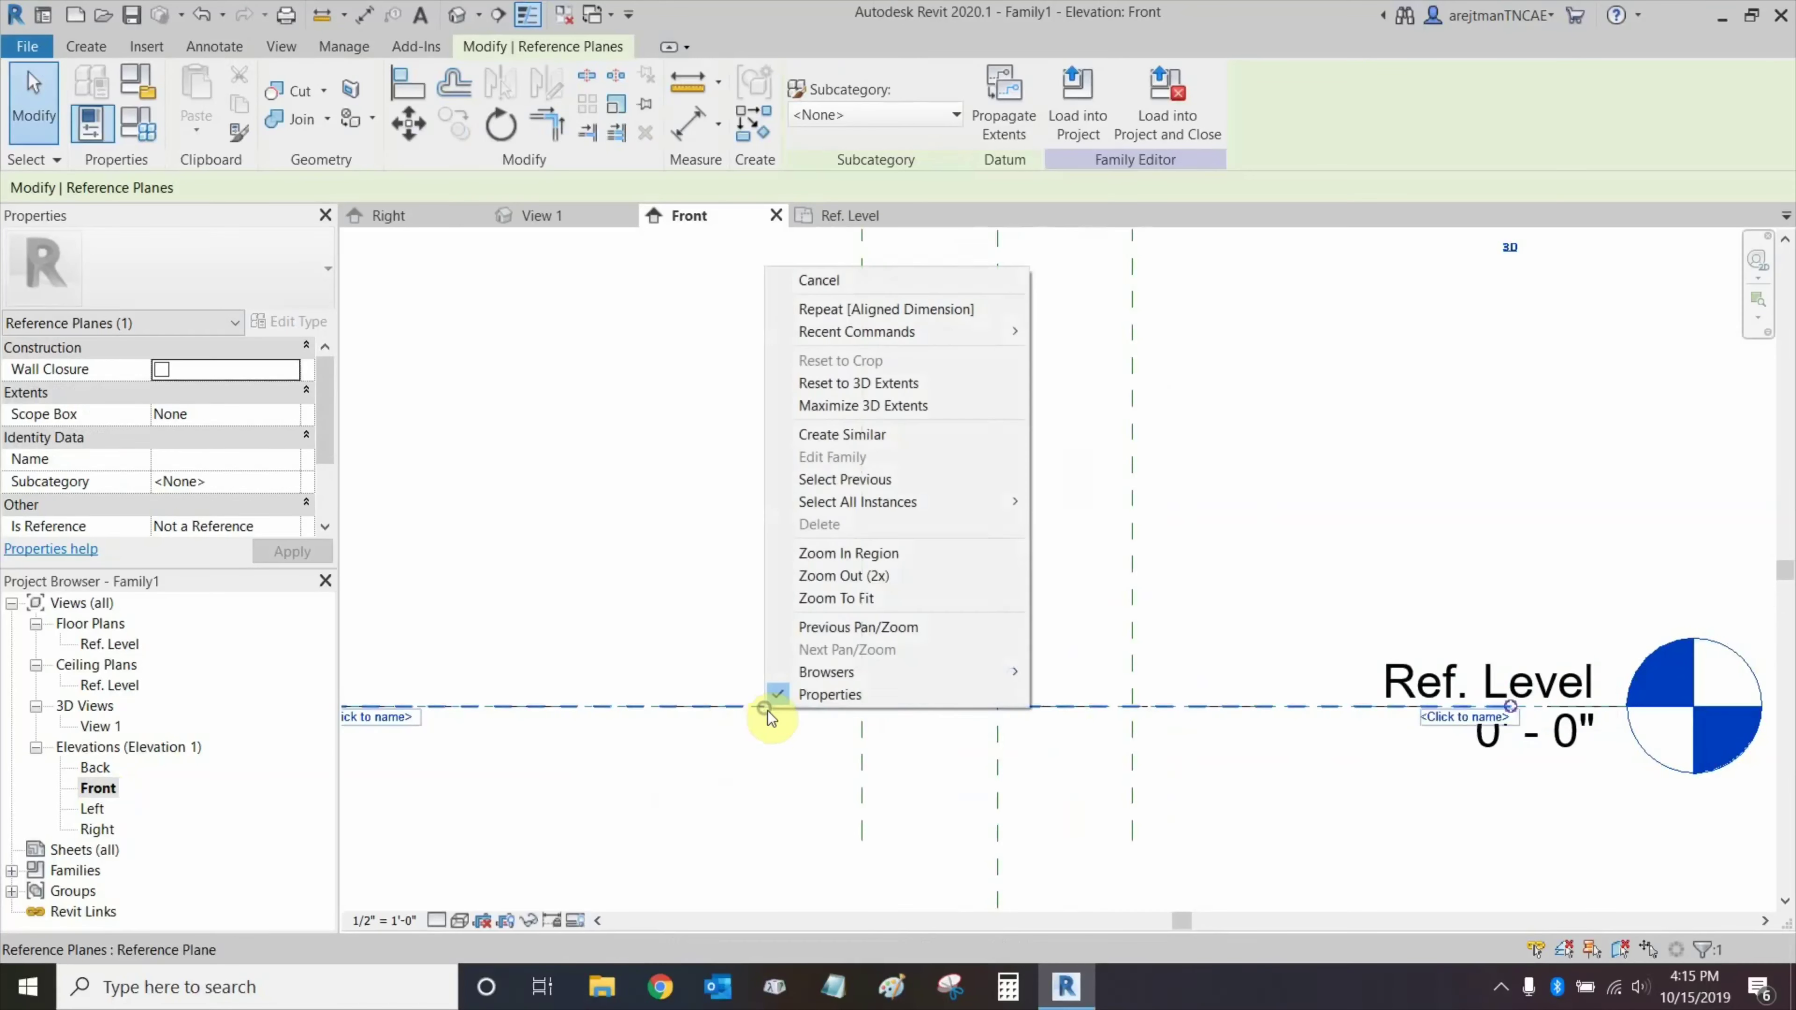
left_click(852, 434)
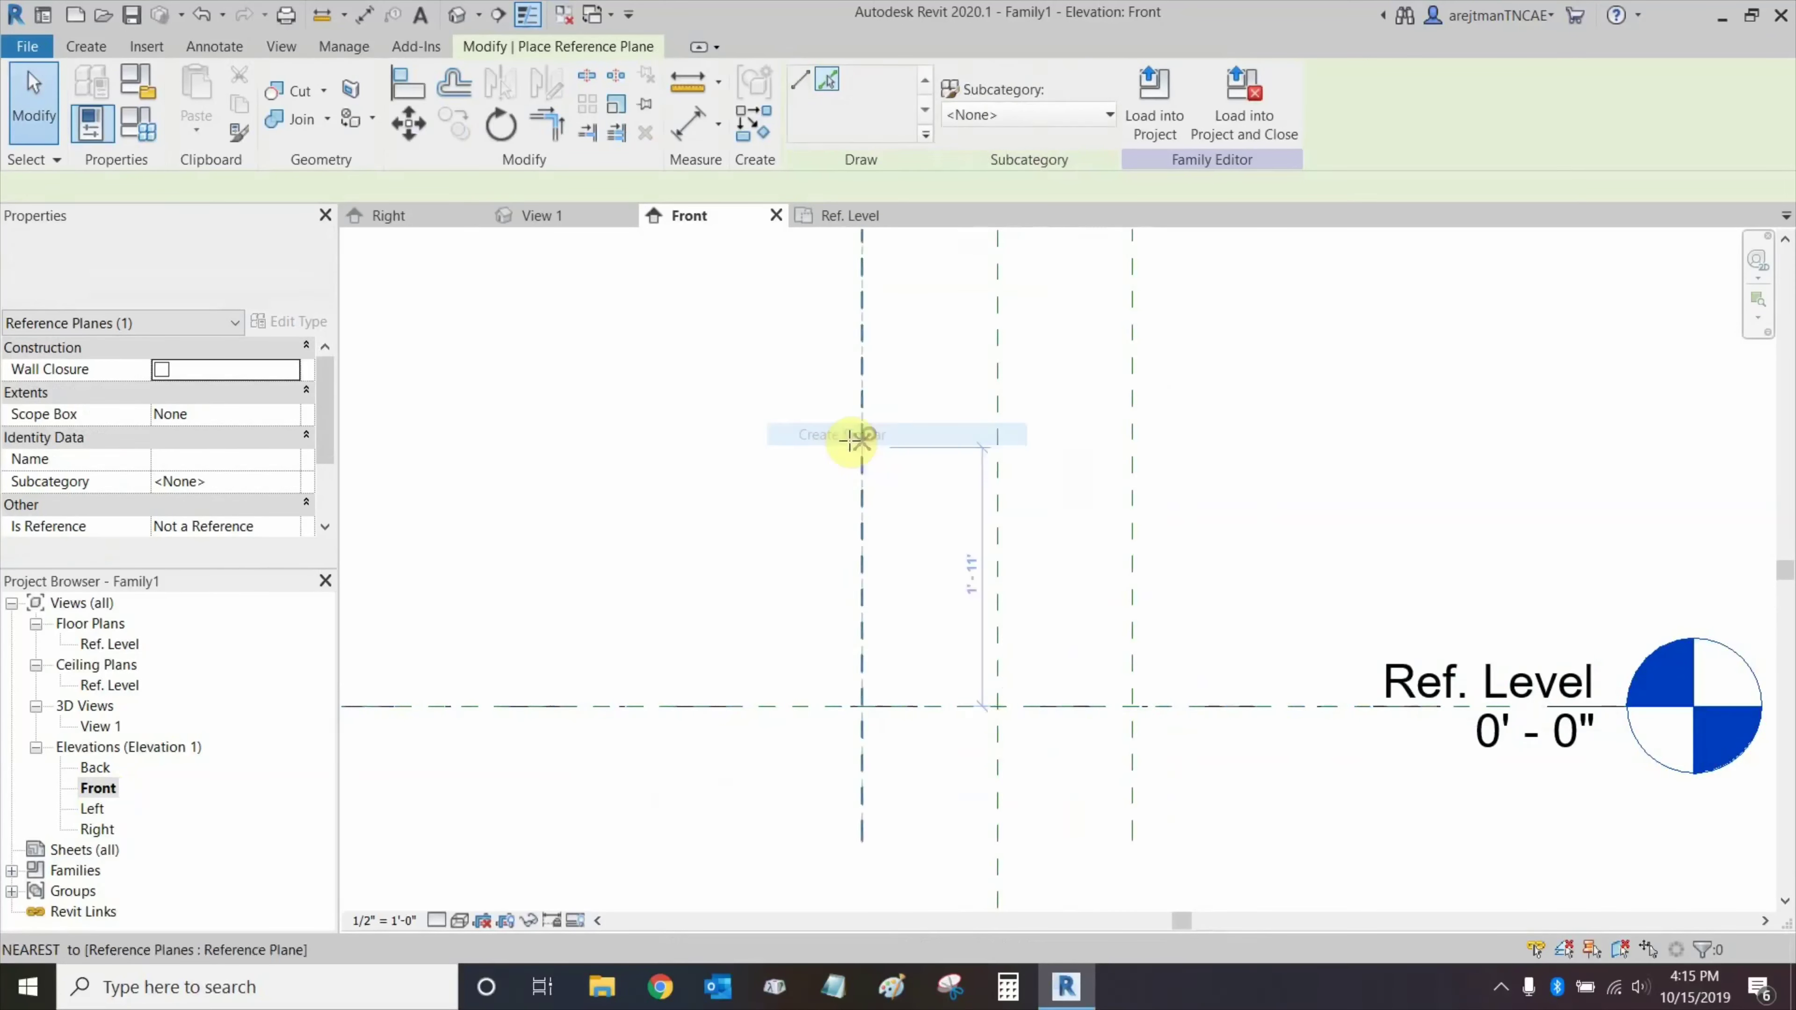
left_click(822, 94)
left_click(347, 188)
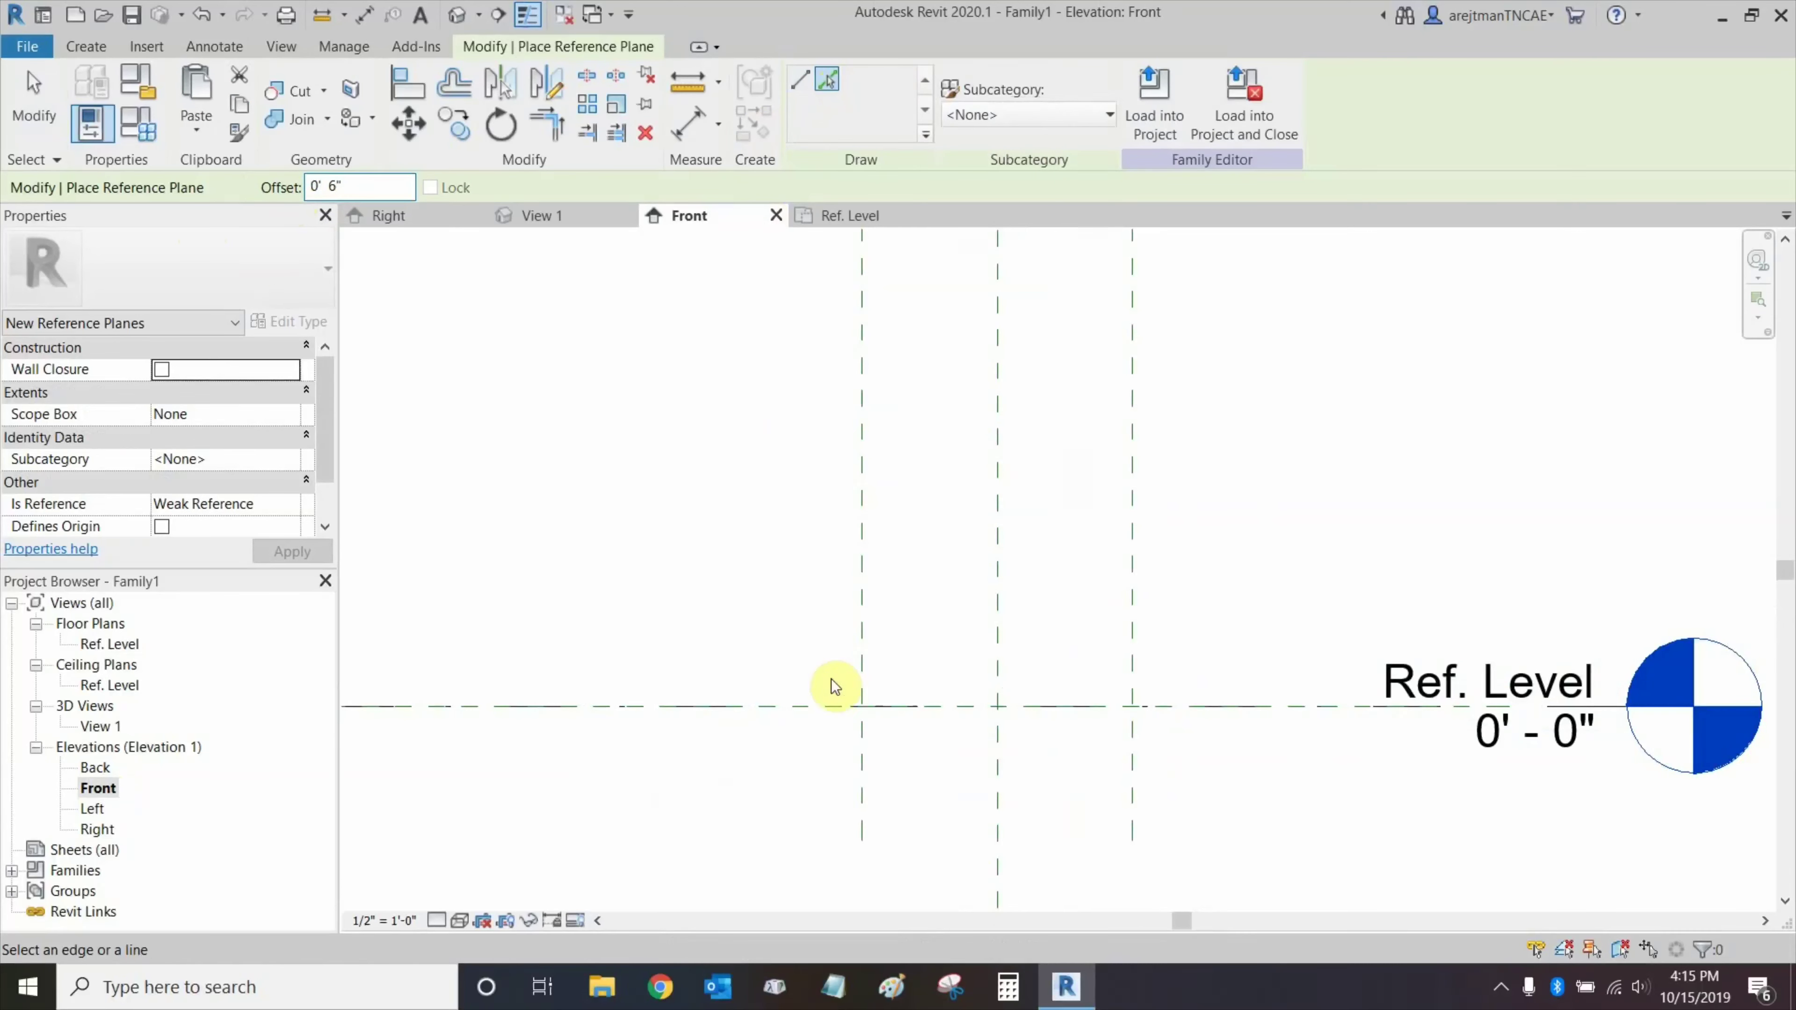
left_click(780, 705)
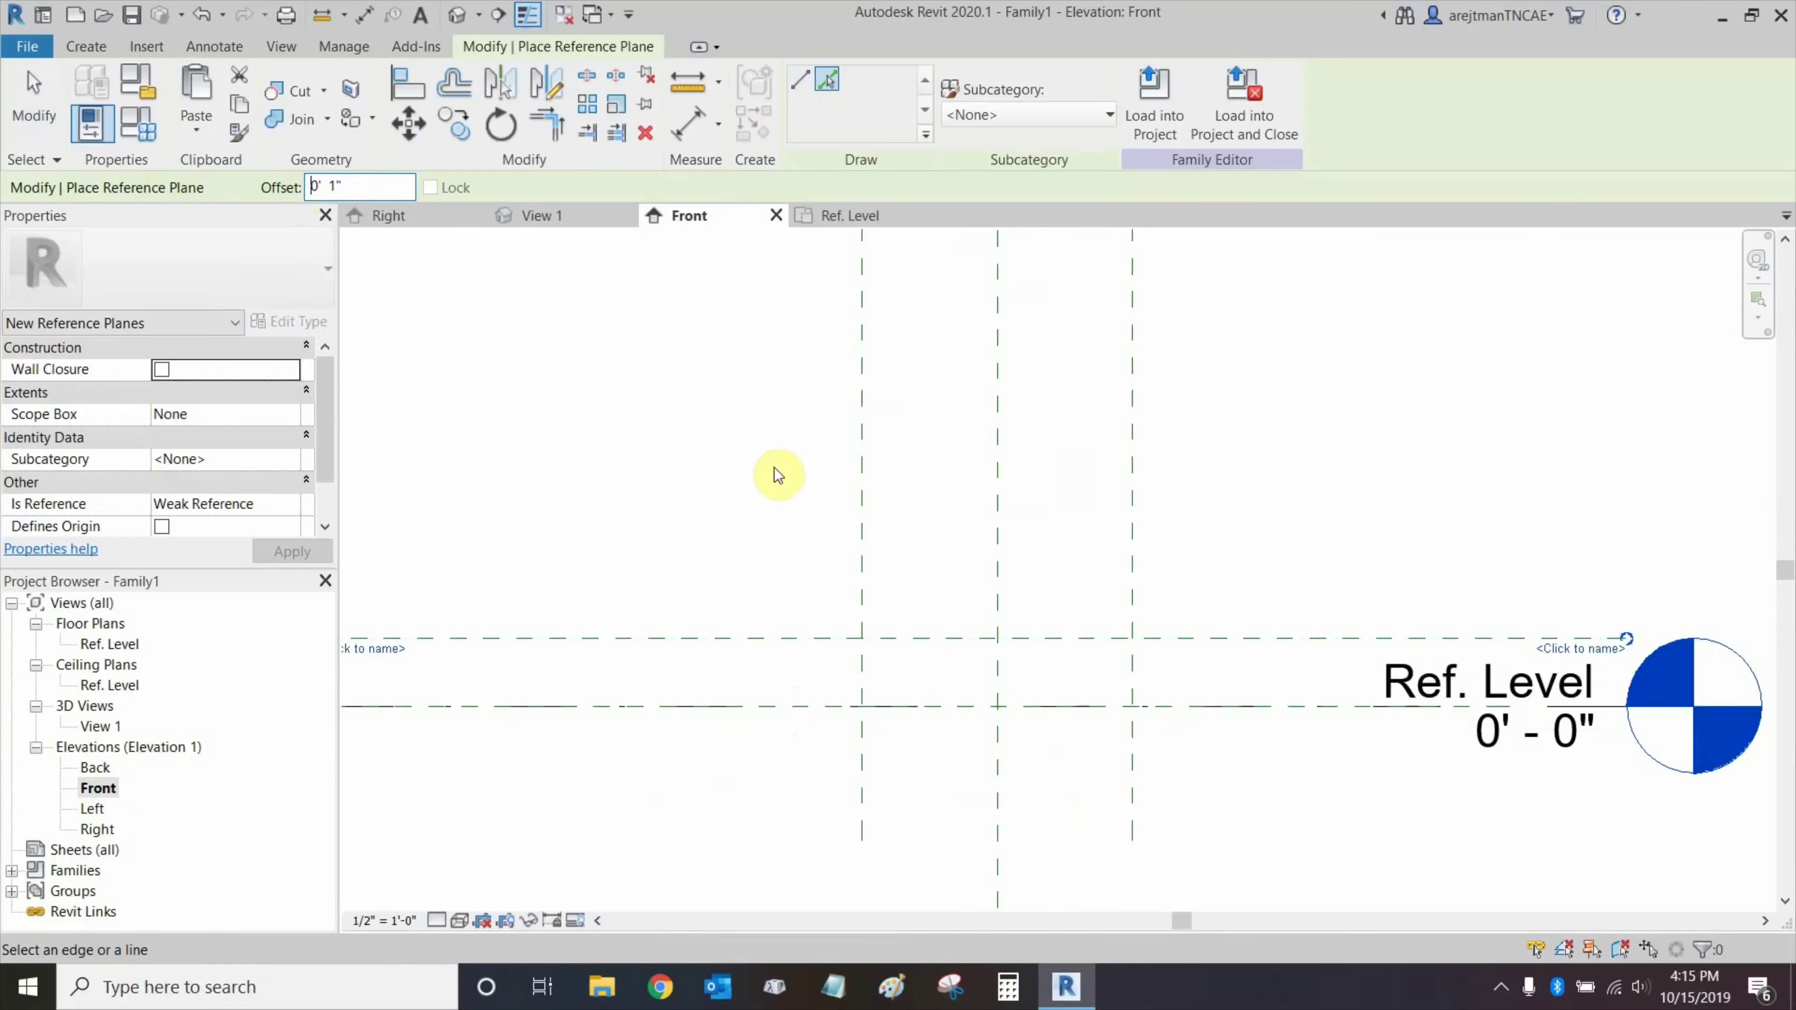
left_click(781, 634)
Dimension the height from the Ref. Level plane to the lower offset plane, and set the elevation's scale to 1" = 1'-0".
middle_click_drag(777, 551, 779, 529)
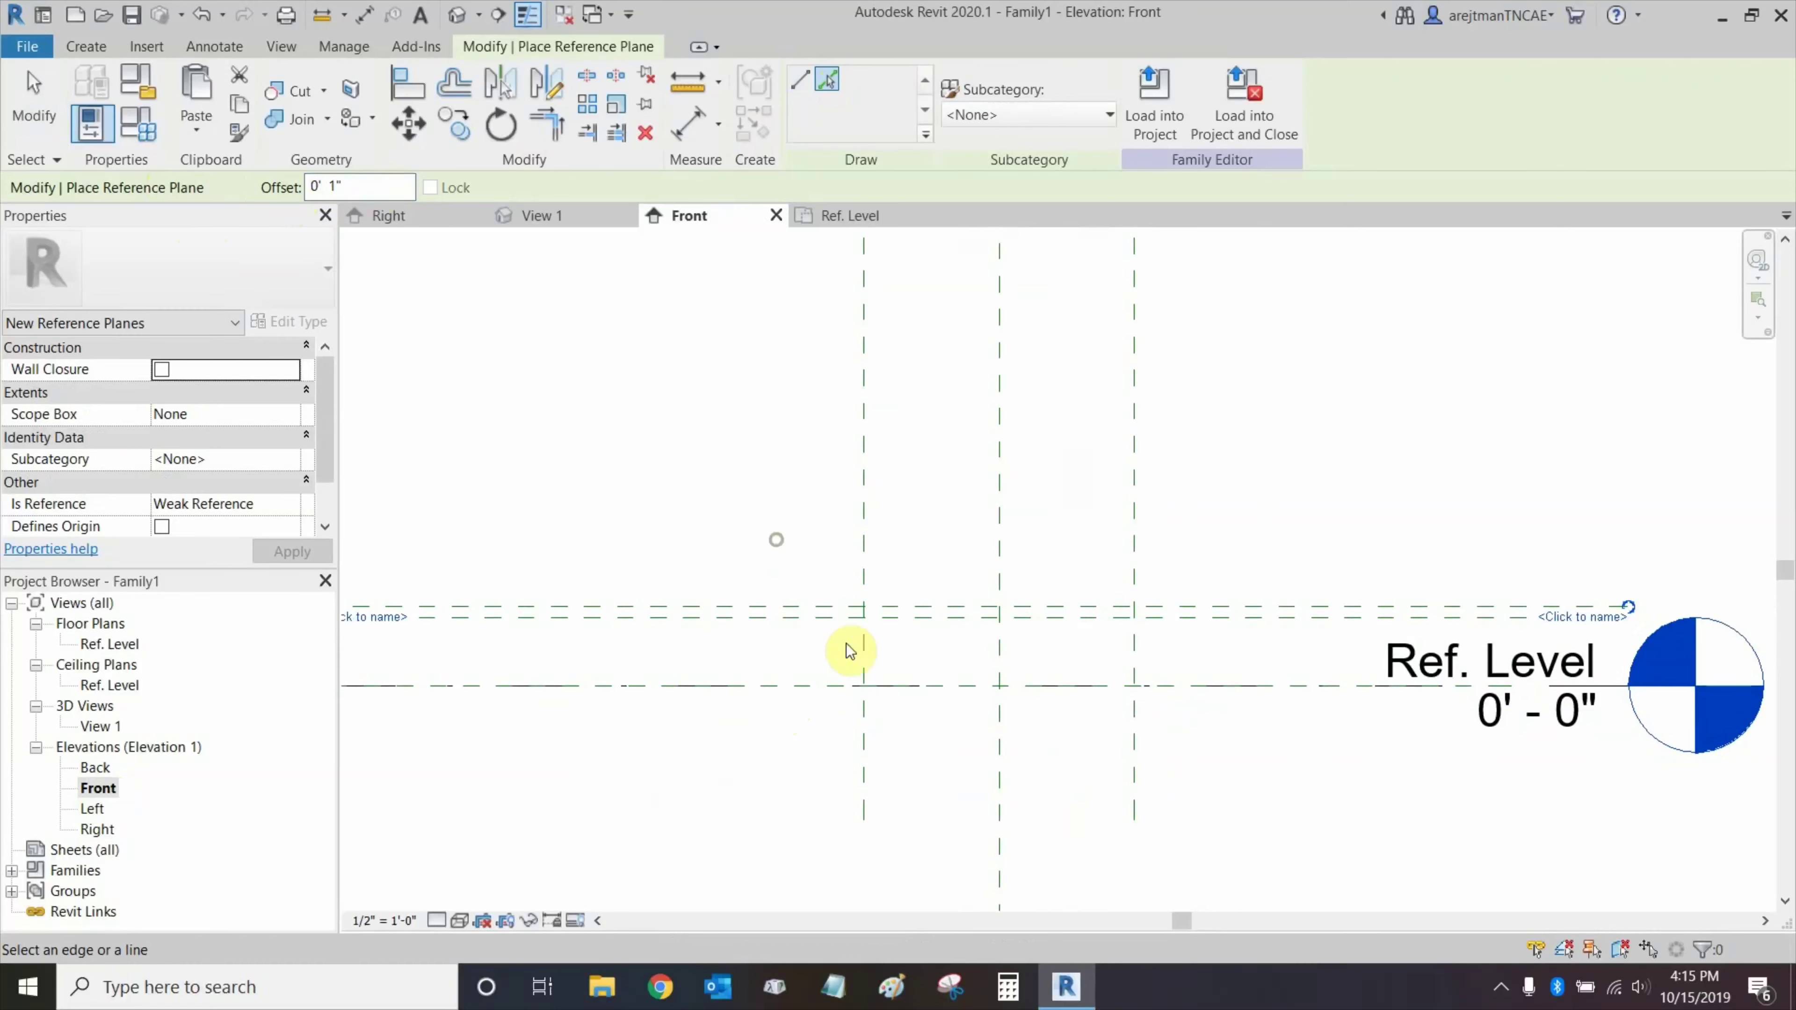
middle_click_drag(840, 618, 899, 634)
left_click(685, 126)
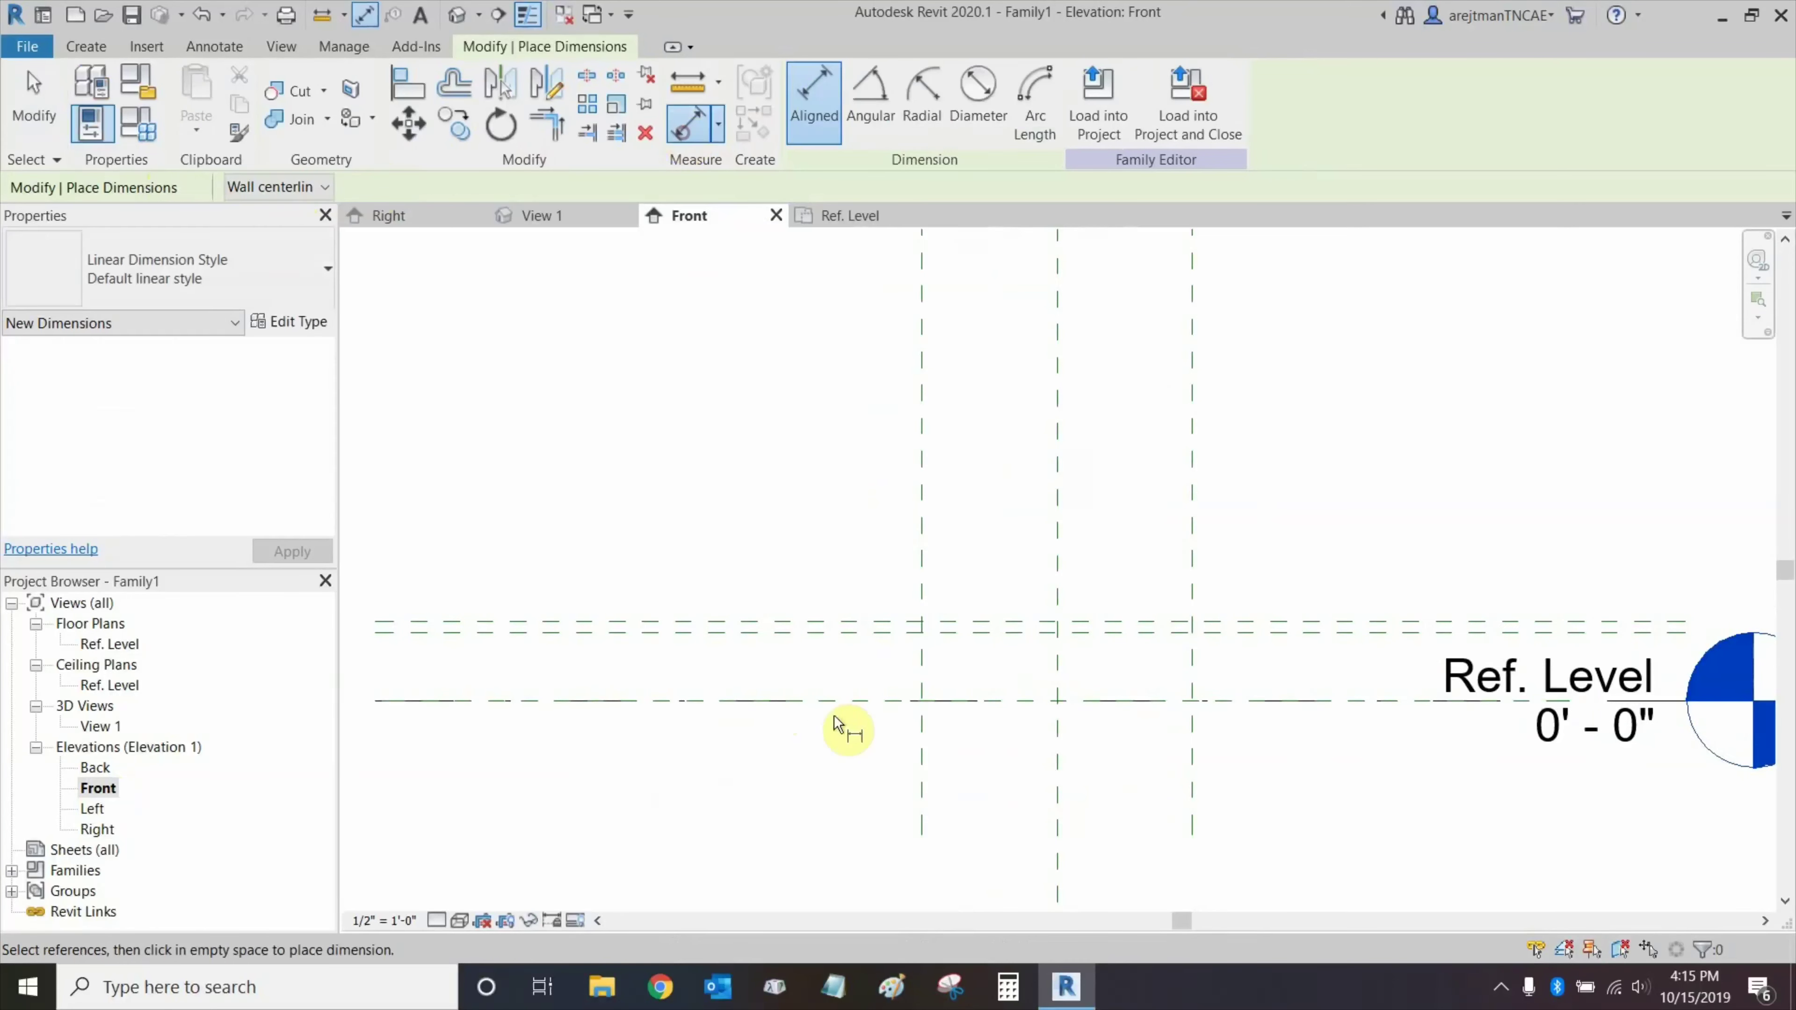
left_click(842, 701)
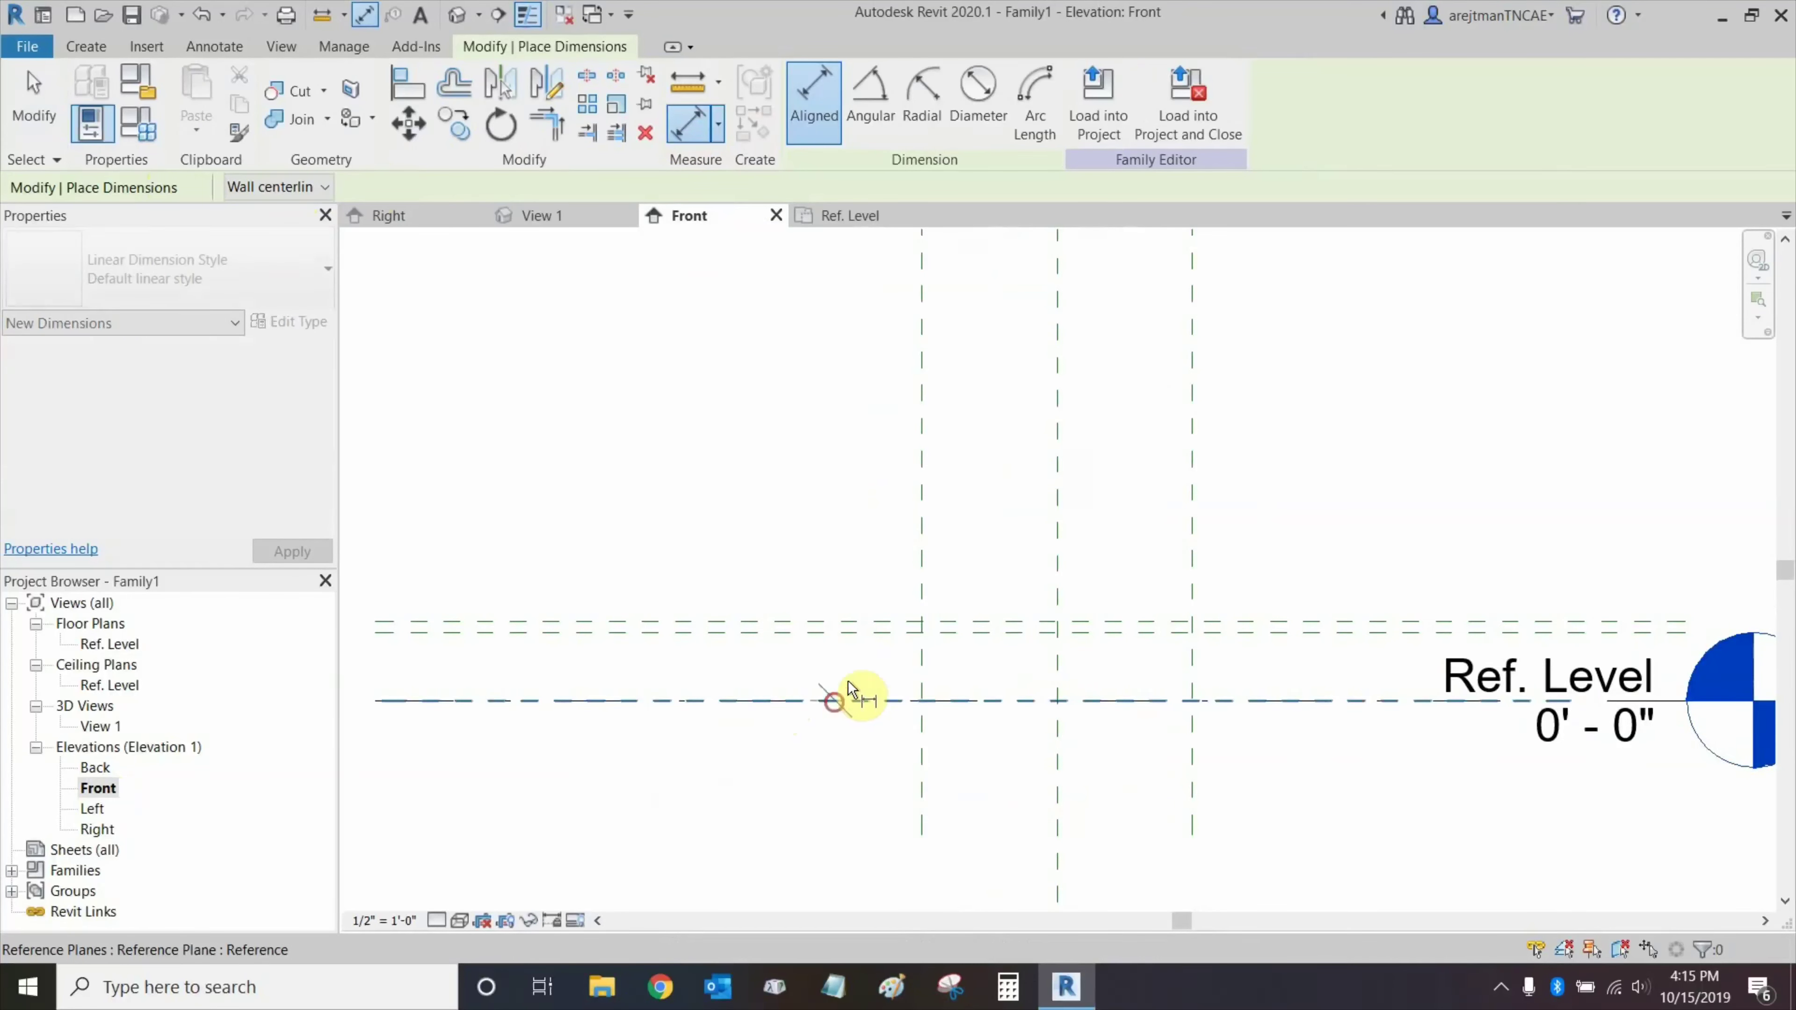
left_click(849, 629)
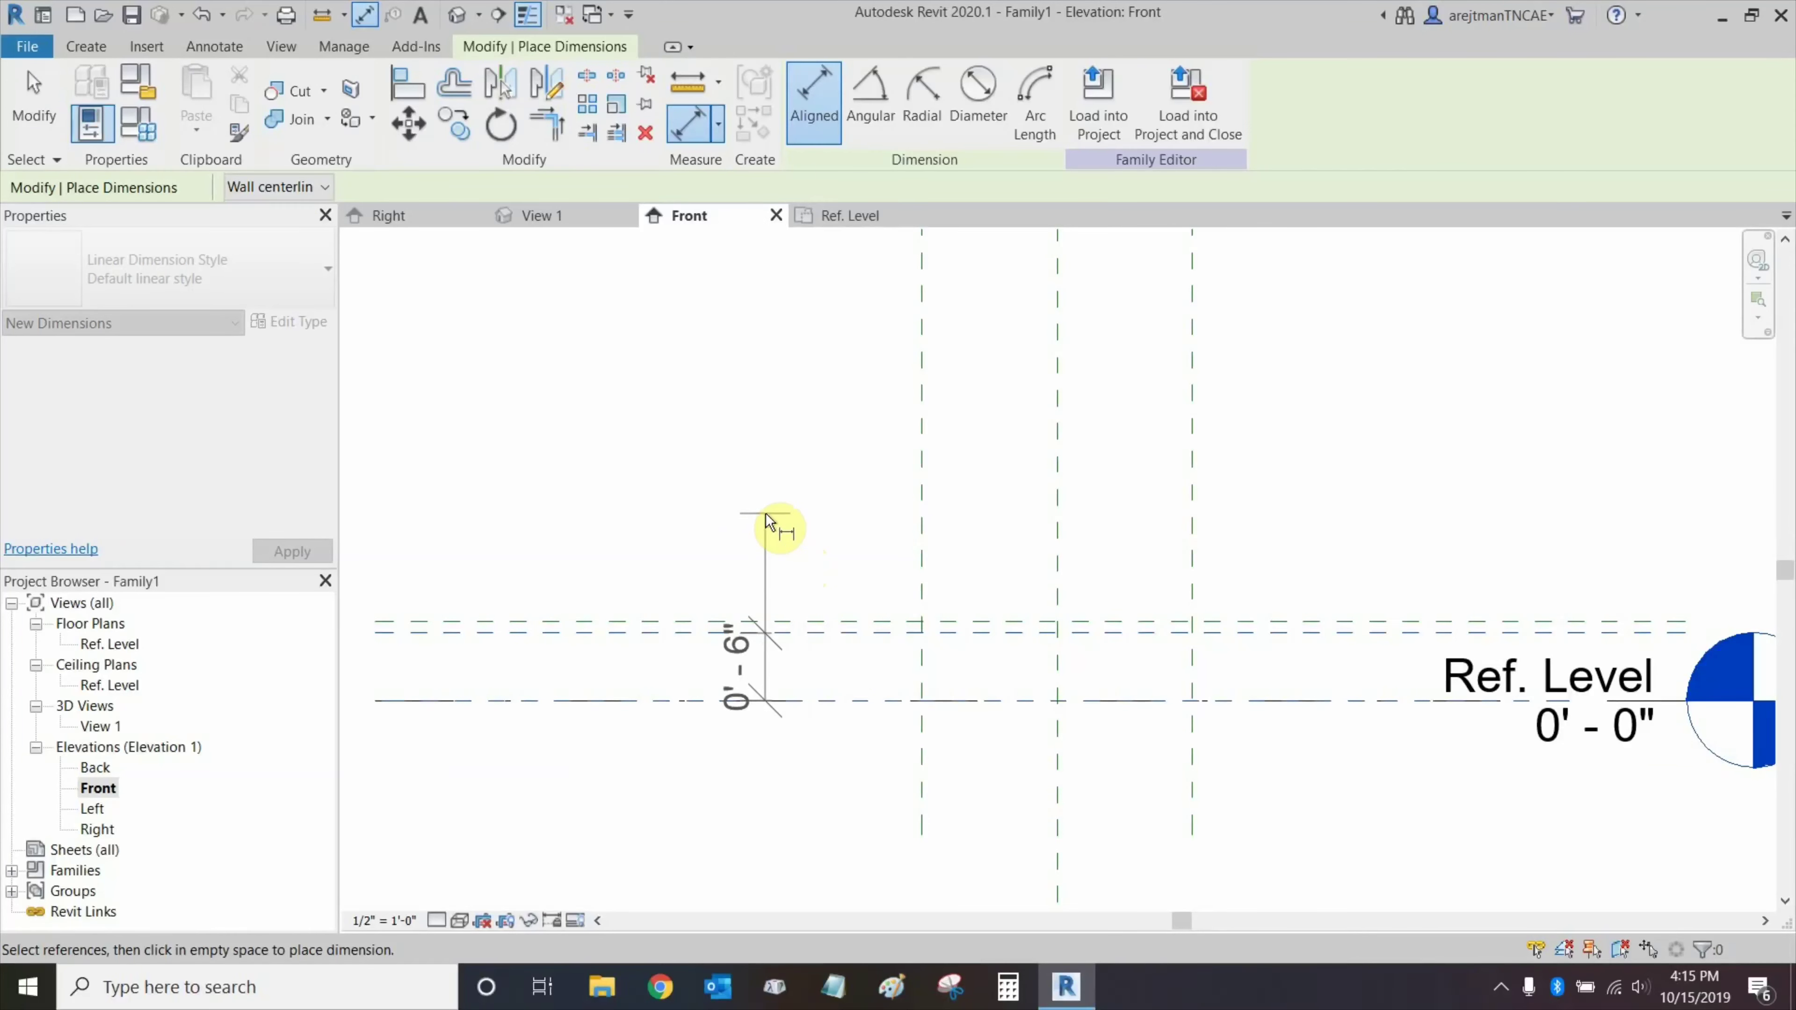
left_click(768, 519)
key("Escape")
left_click(384, 920)
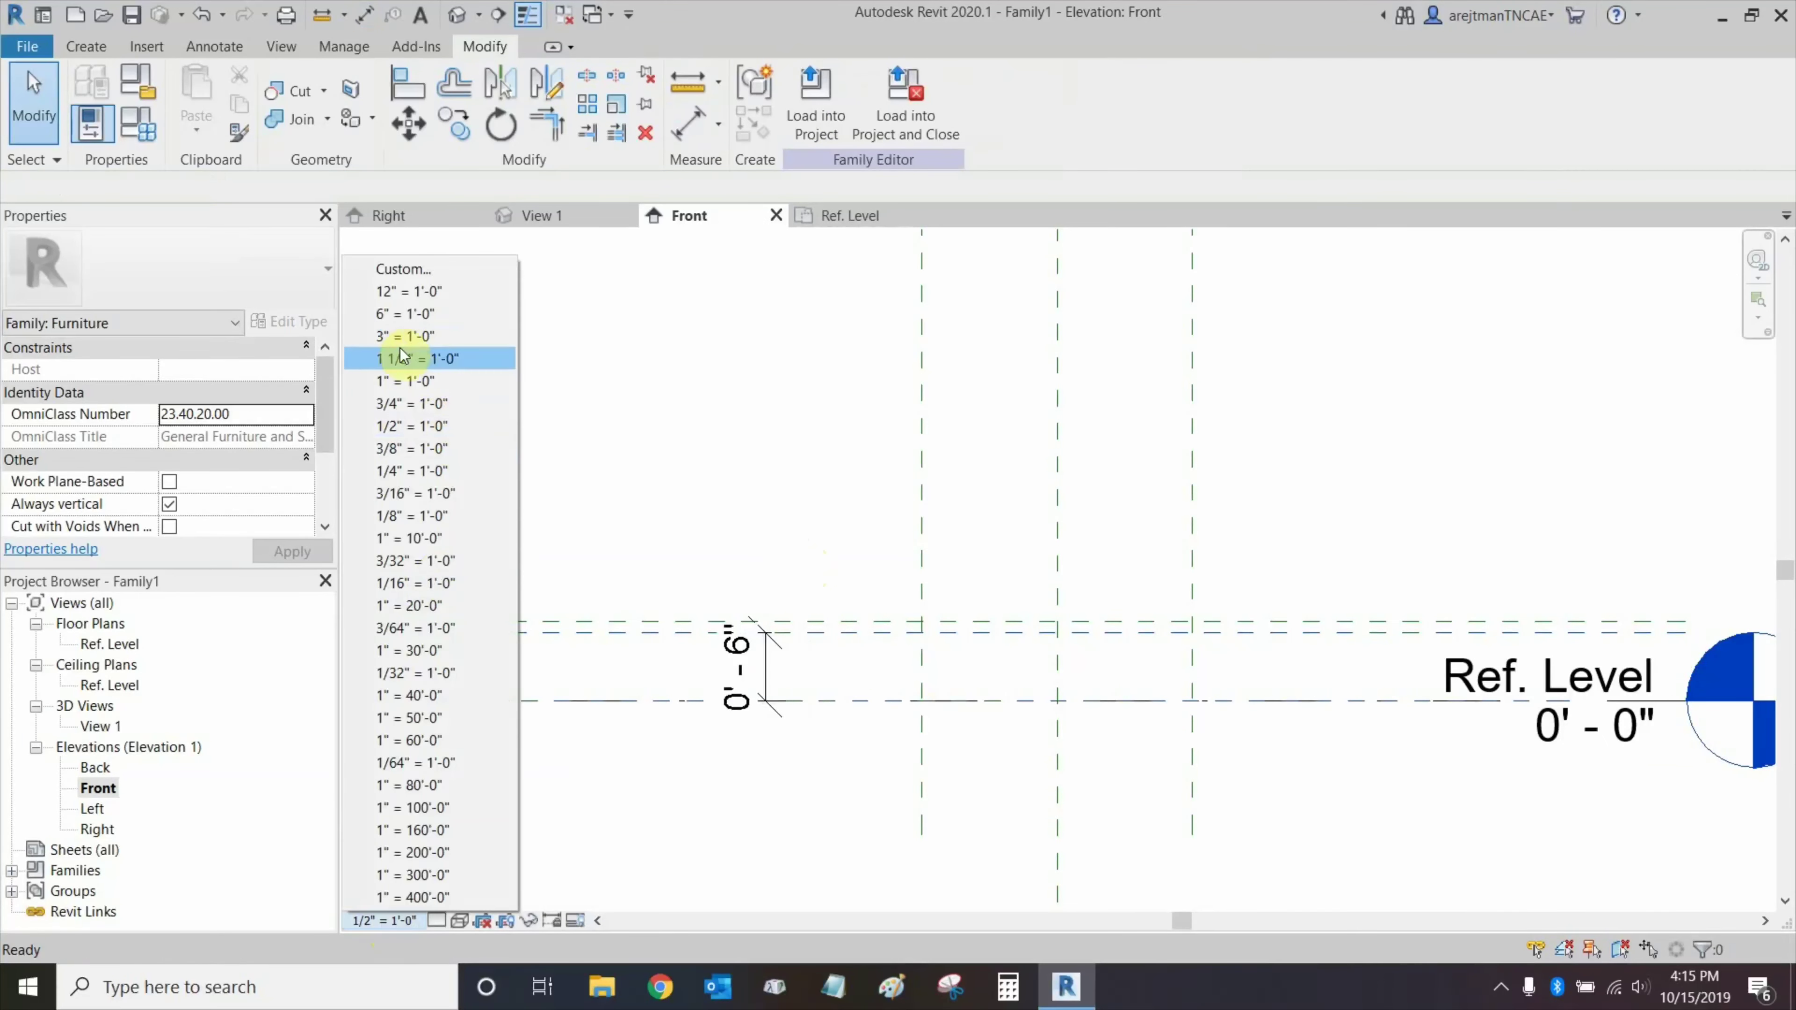
left_click(410, 385)
Label the height dimension with a new family type parameter named Peg Height_Bottom of Bottom Plate.
left_click(742, 665)
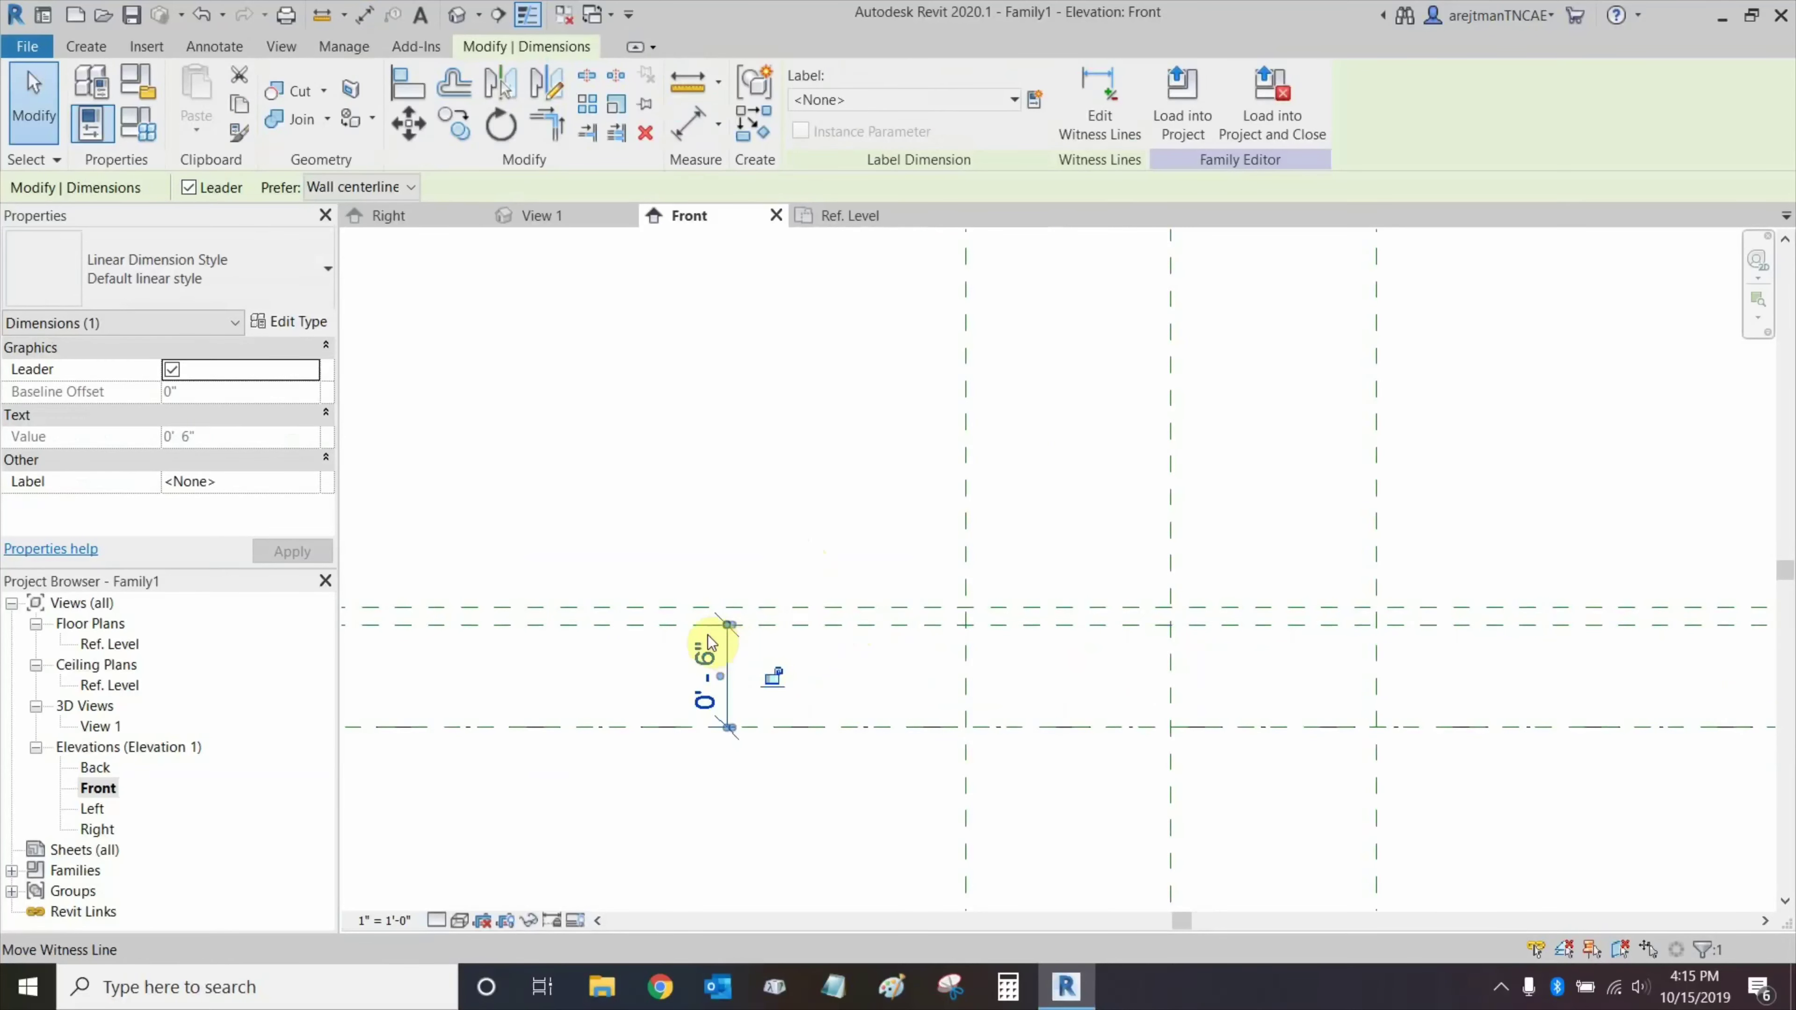
left_click(1035, 103)
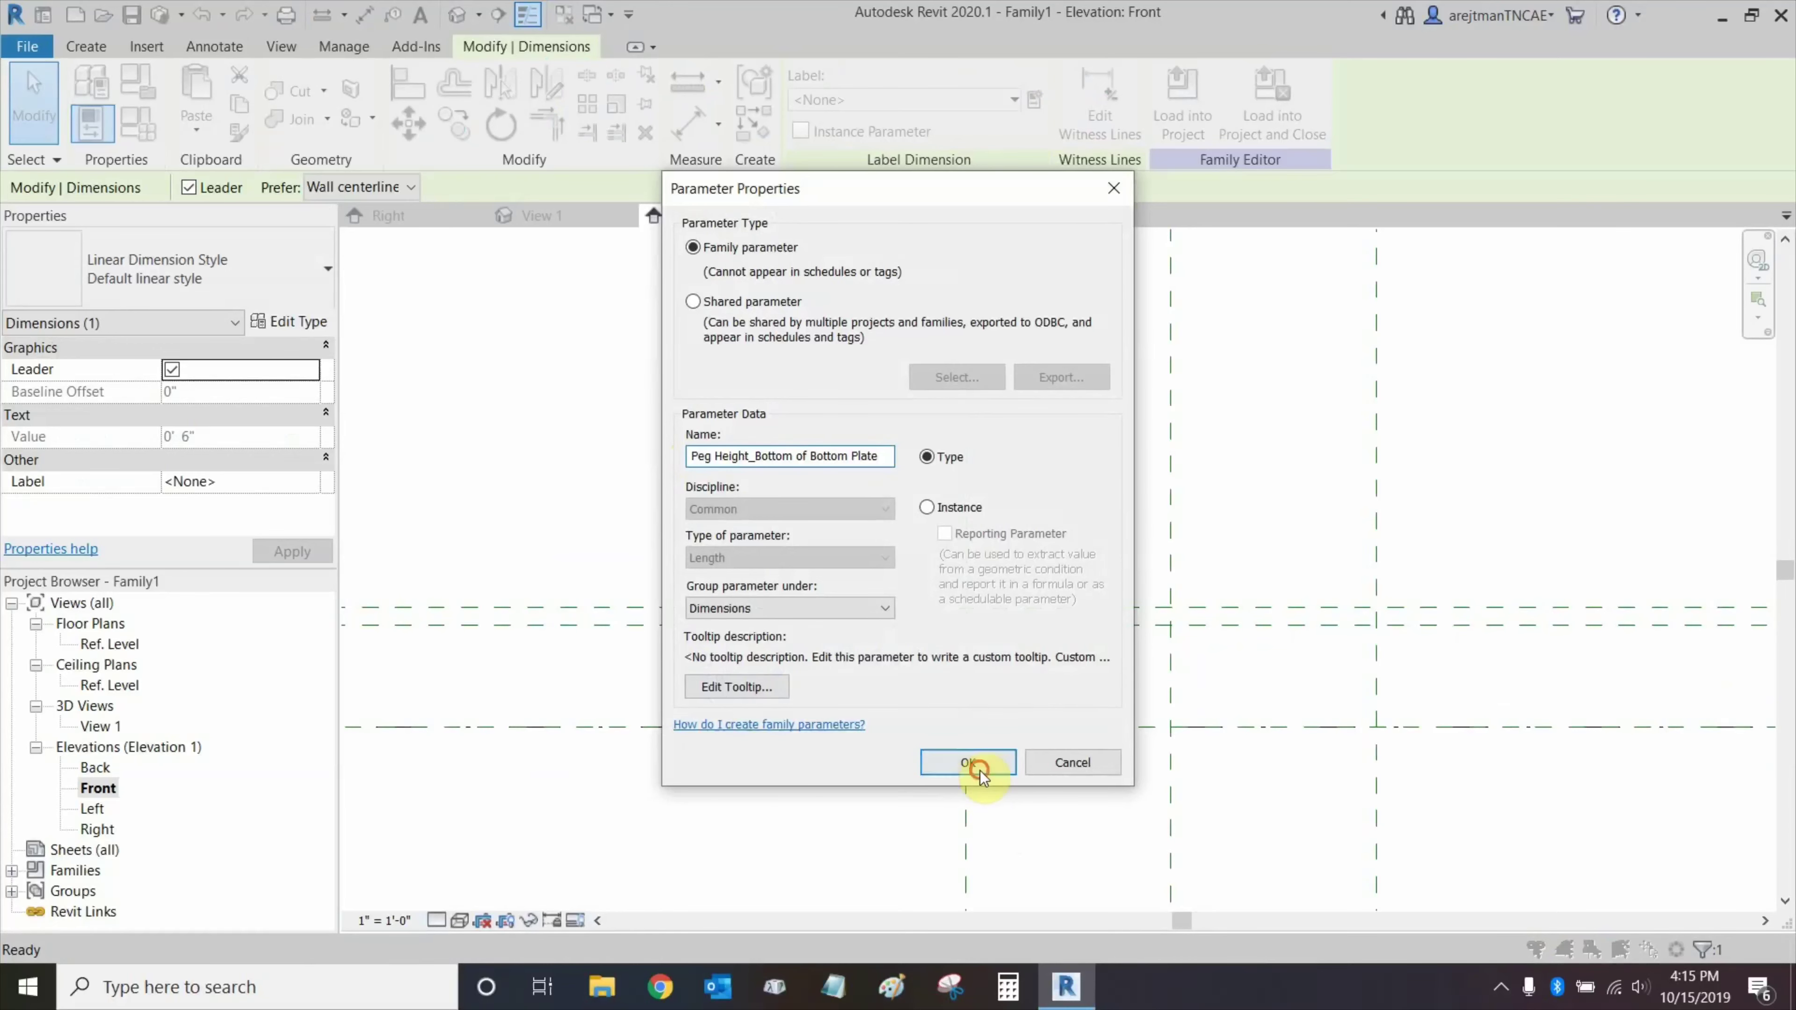
left_click(968, 763)
left_click(834, 481)
Move the Peg Height_Bottom of Bottom Plate dimension closer to the left vertical reference plane.
left_click(738, 650)
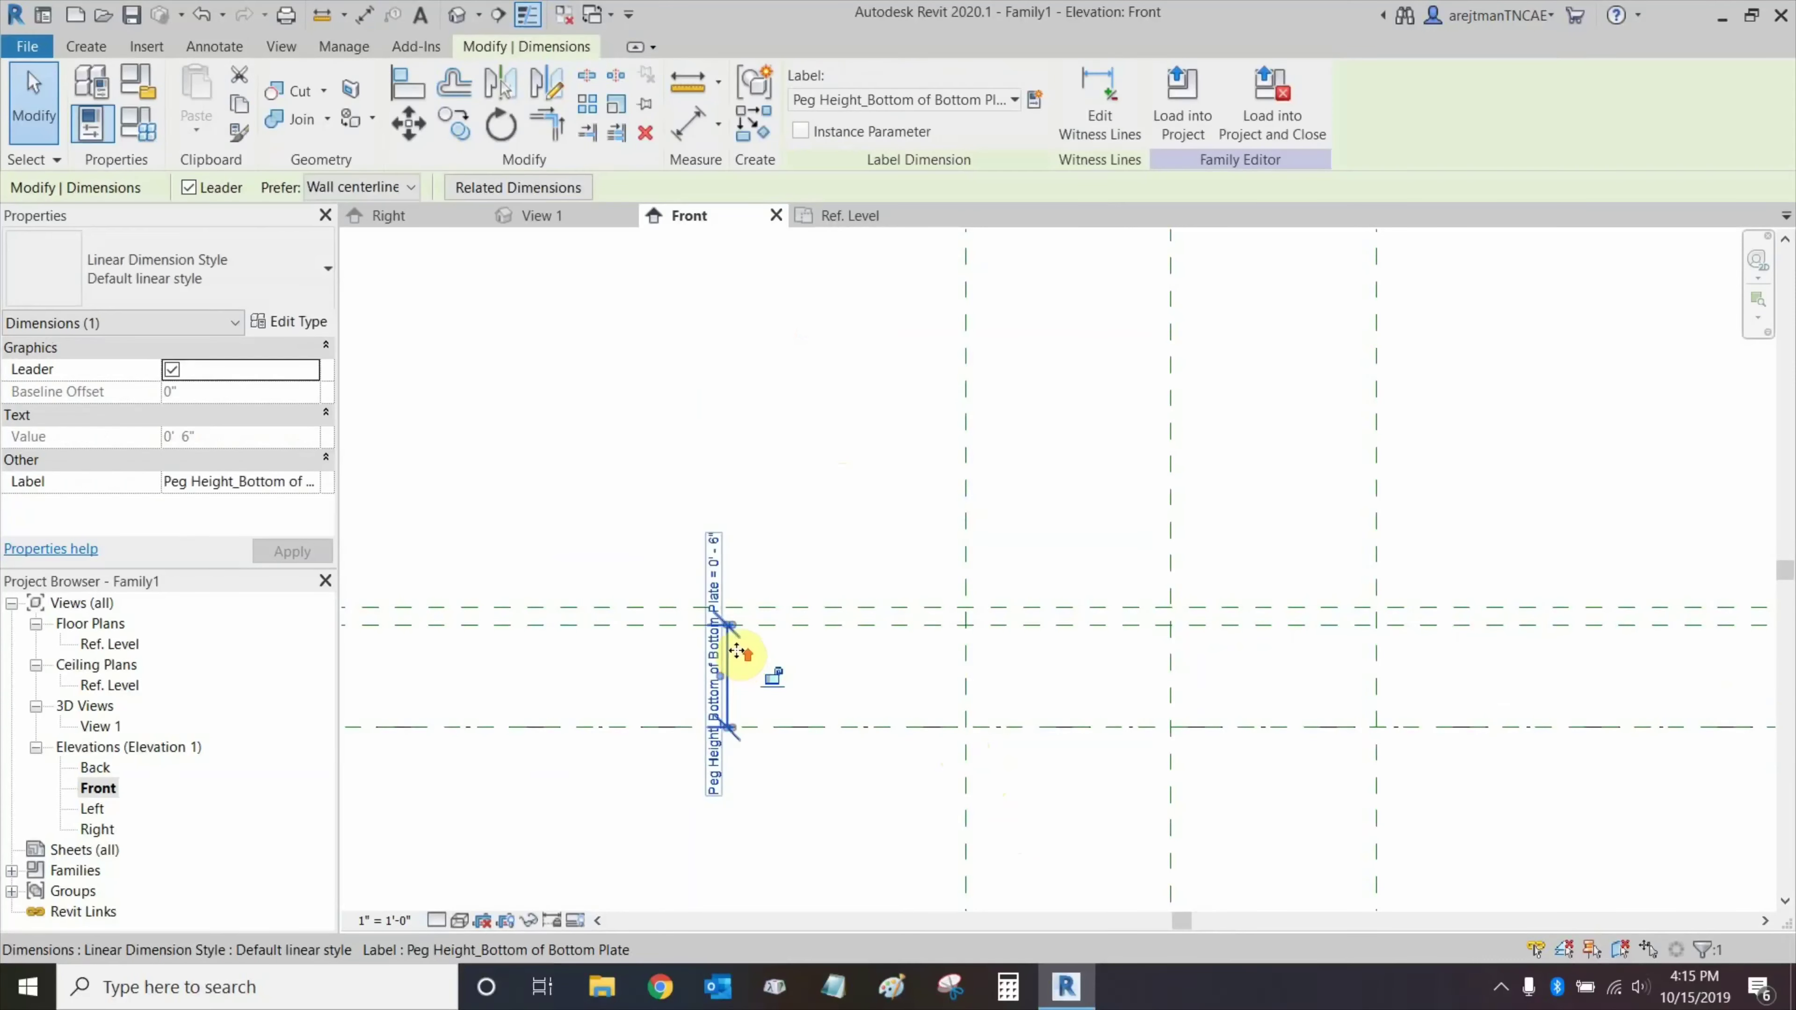
scroll(739, 650, "up", 2)
left_click_drag(738, 650, 892, 653)
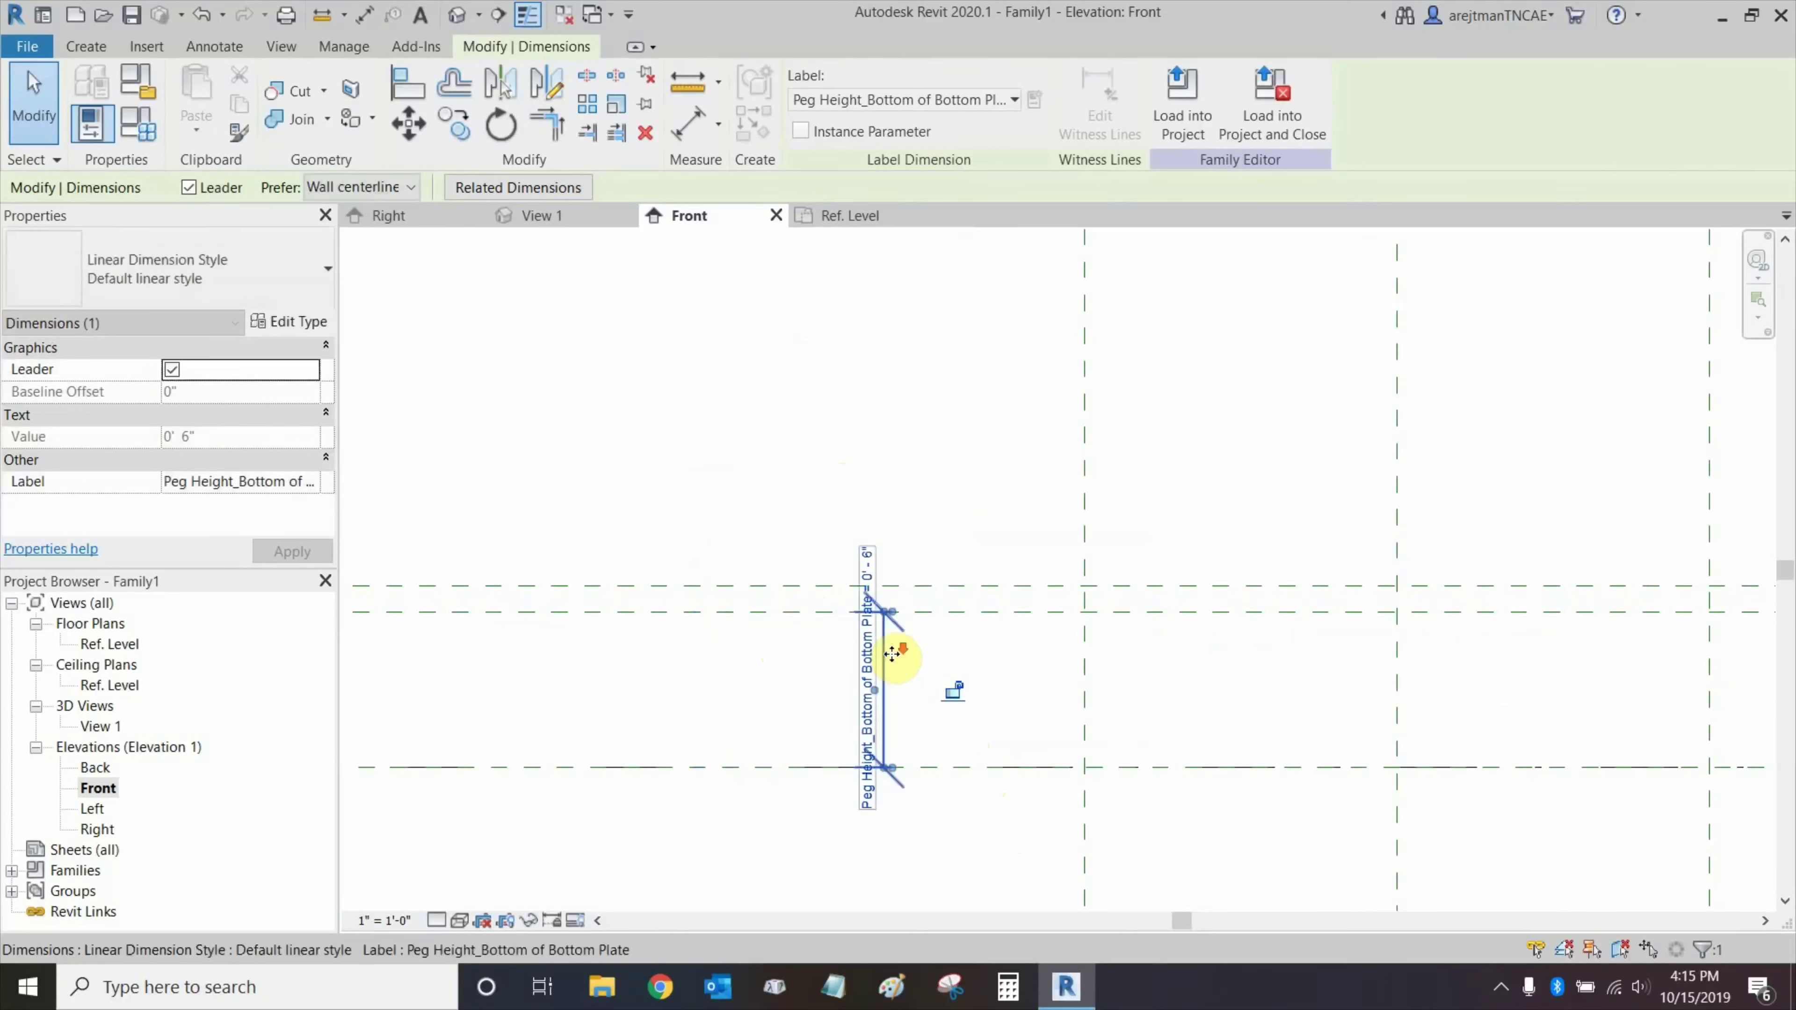
left_click(870, 421)
Place an aligned dimension between the two closely spaced horizontal planes, left of the peg height dimension.
scroll(842, 481, "up", 2)
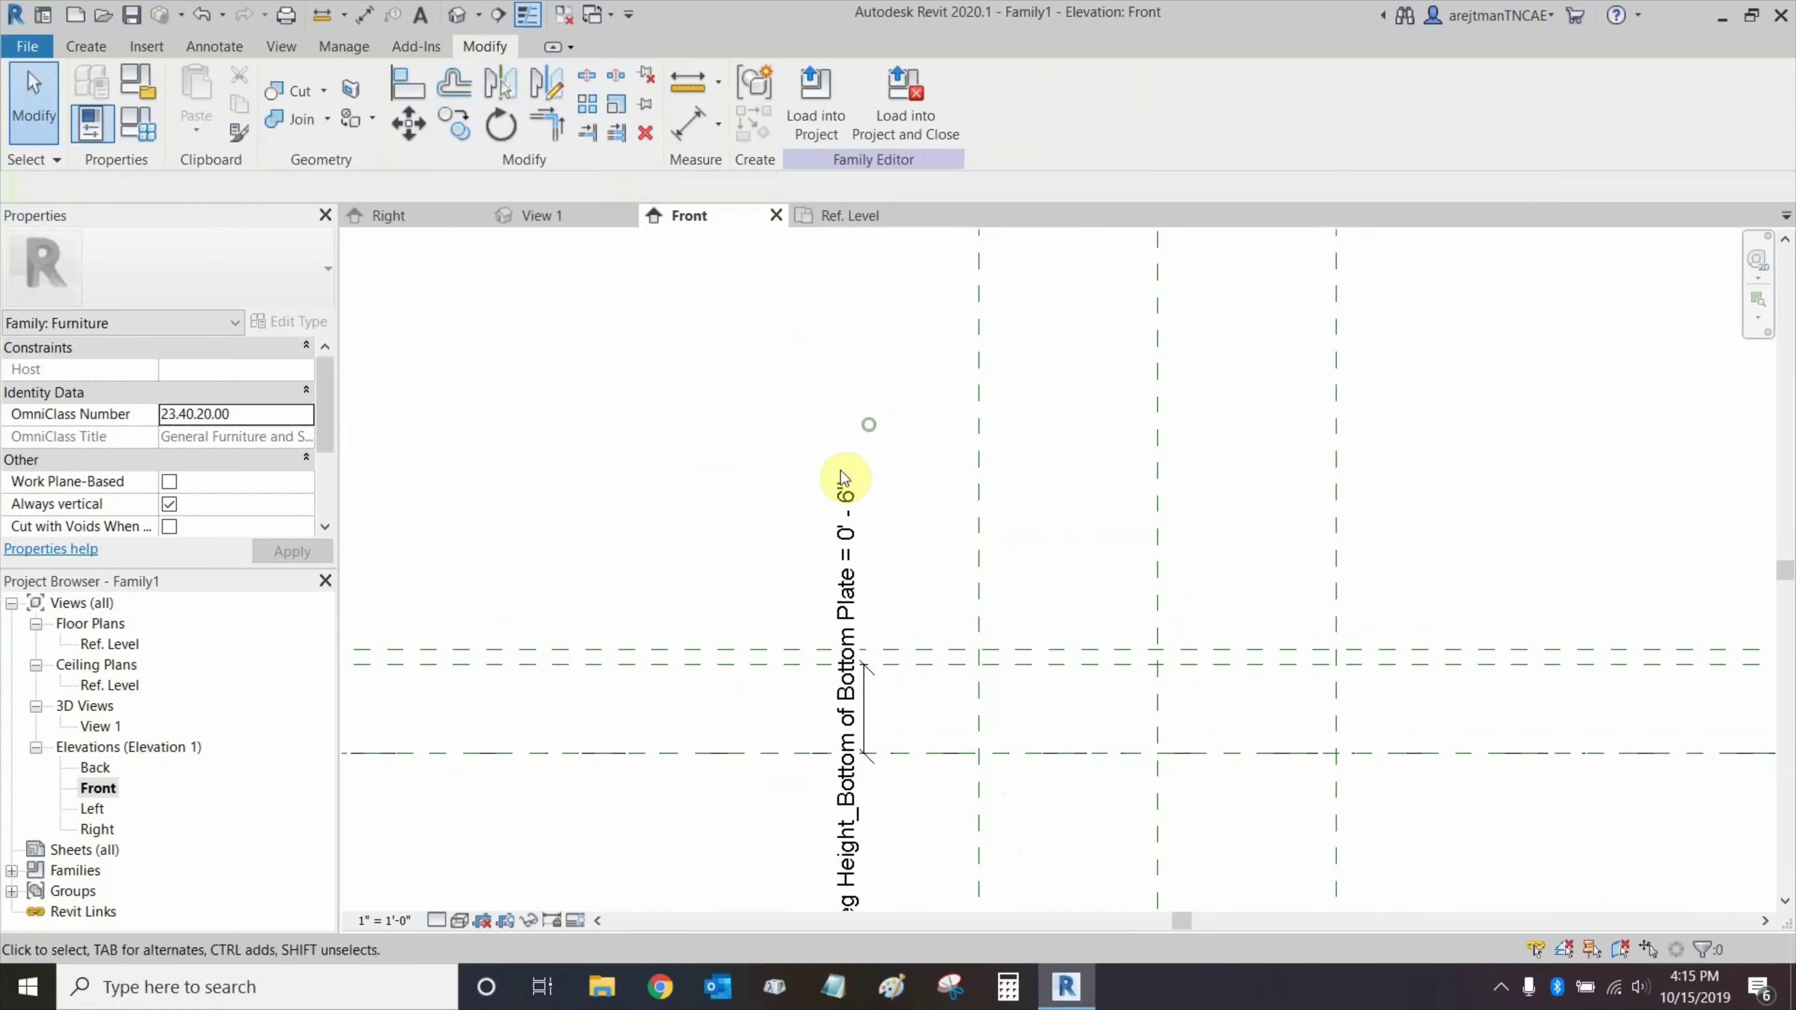
left_click(697, 127)
left_click(804, 649)
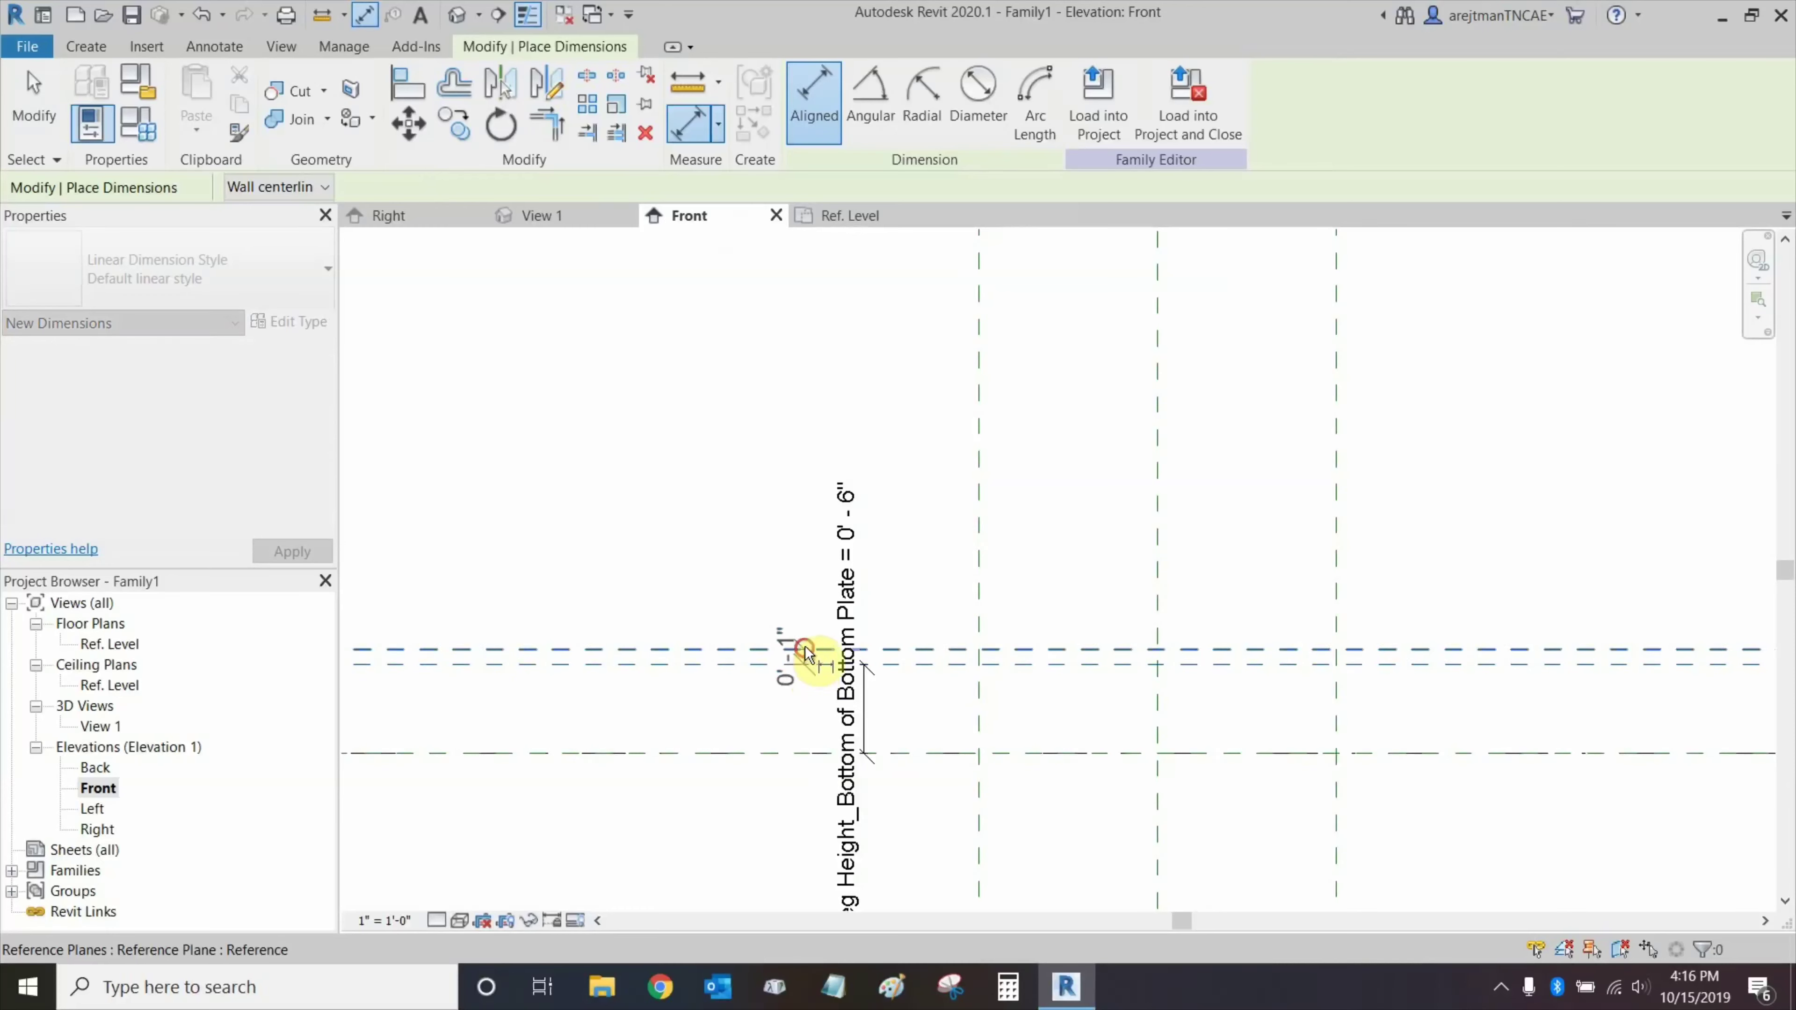
left_click(764, 615)
key("Escape")
key("Escape")
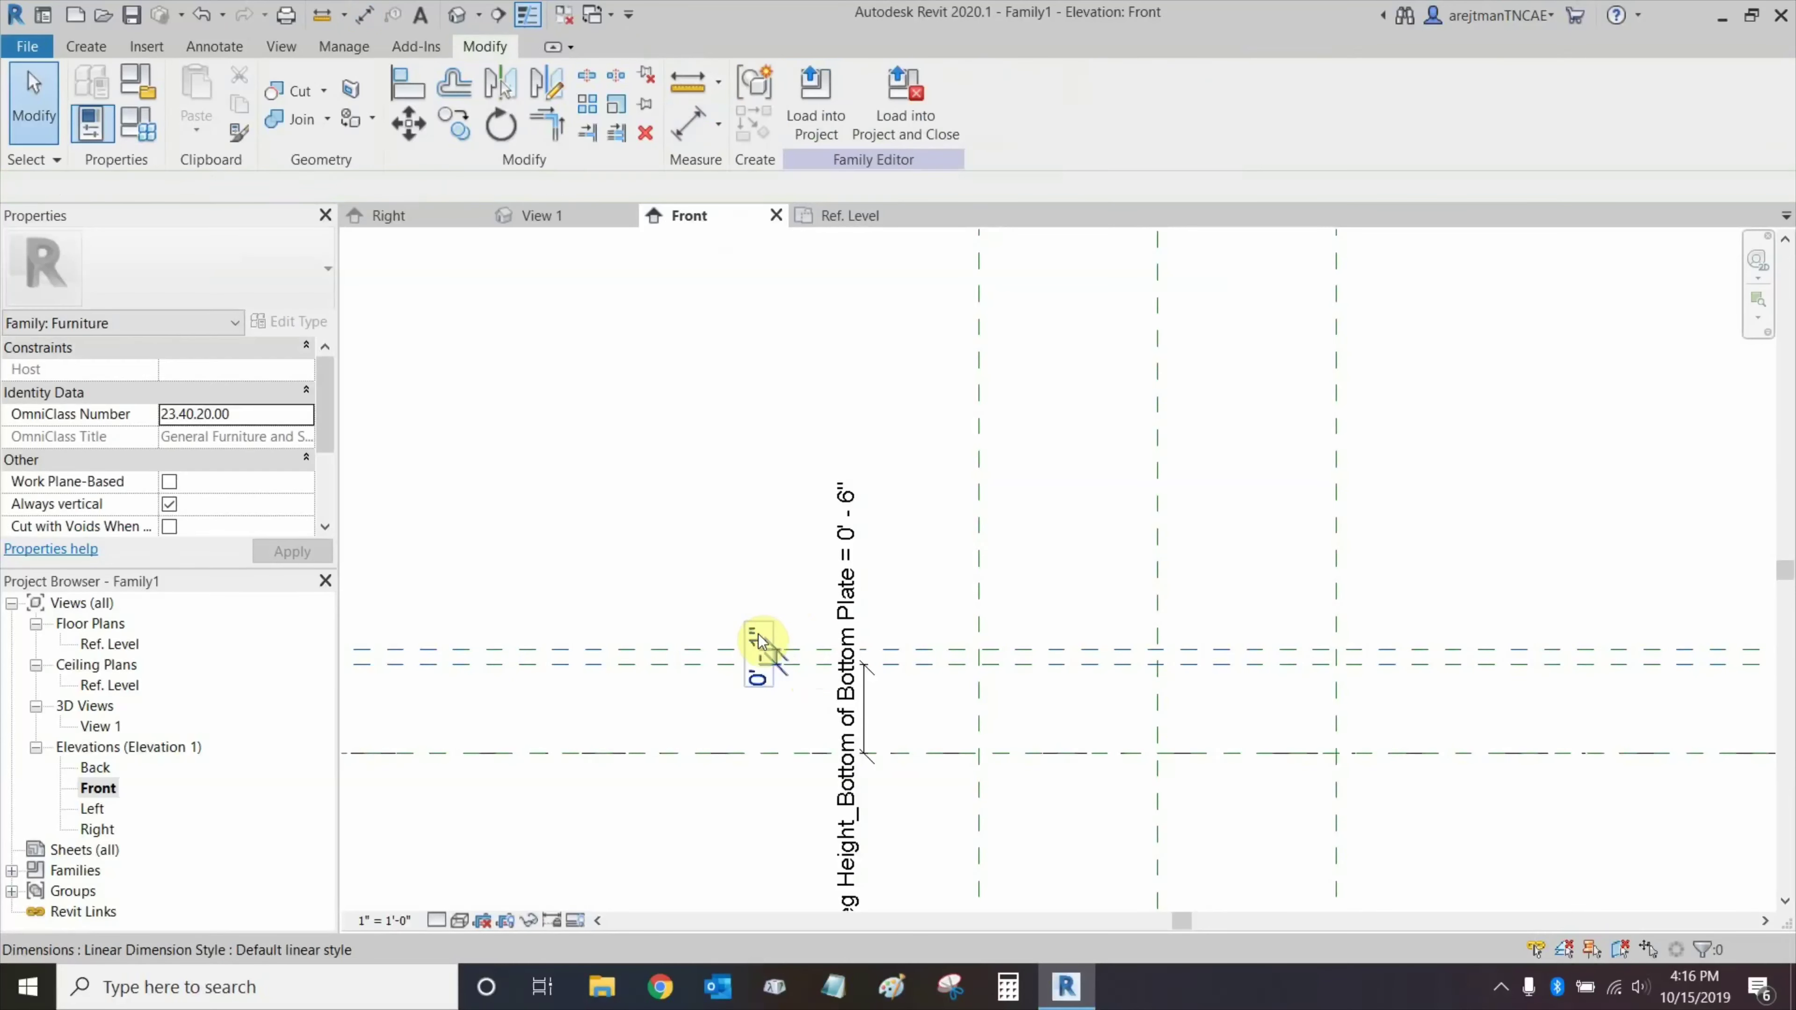
Label the dimension between the two closely spaced horizontal planes with a new family type parameter named Bottom Plate Thickness.
left_click(758, 640)
left_click(1036, 104)
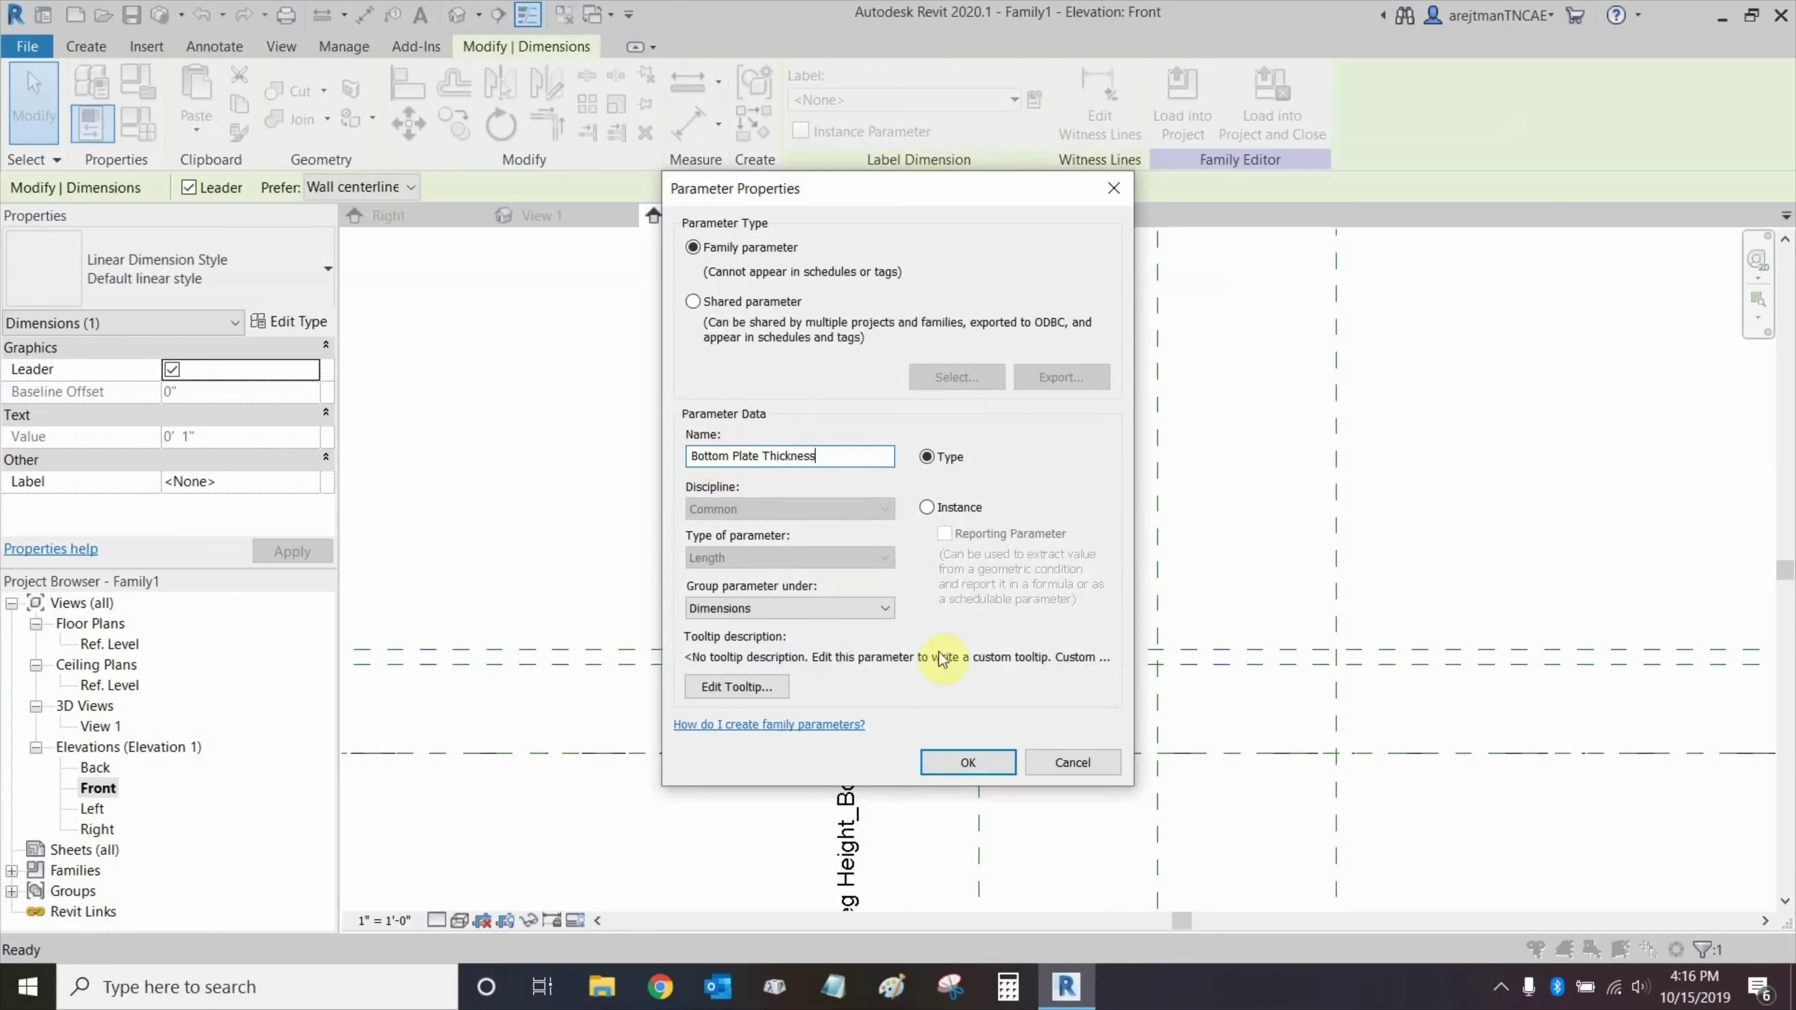
left_click(992, 769)
left_click(913, 534)
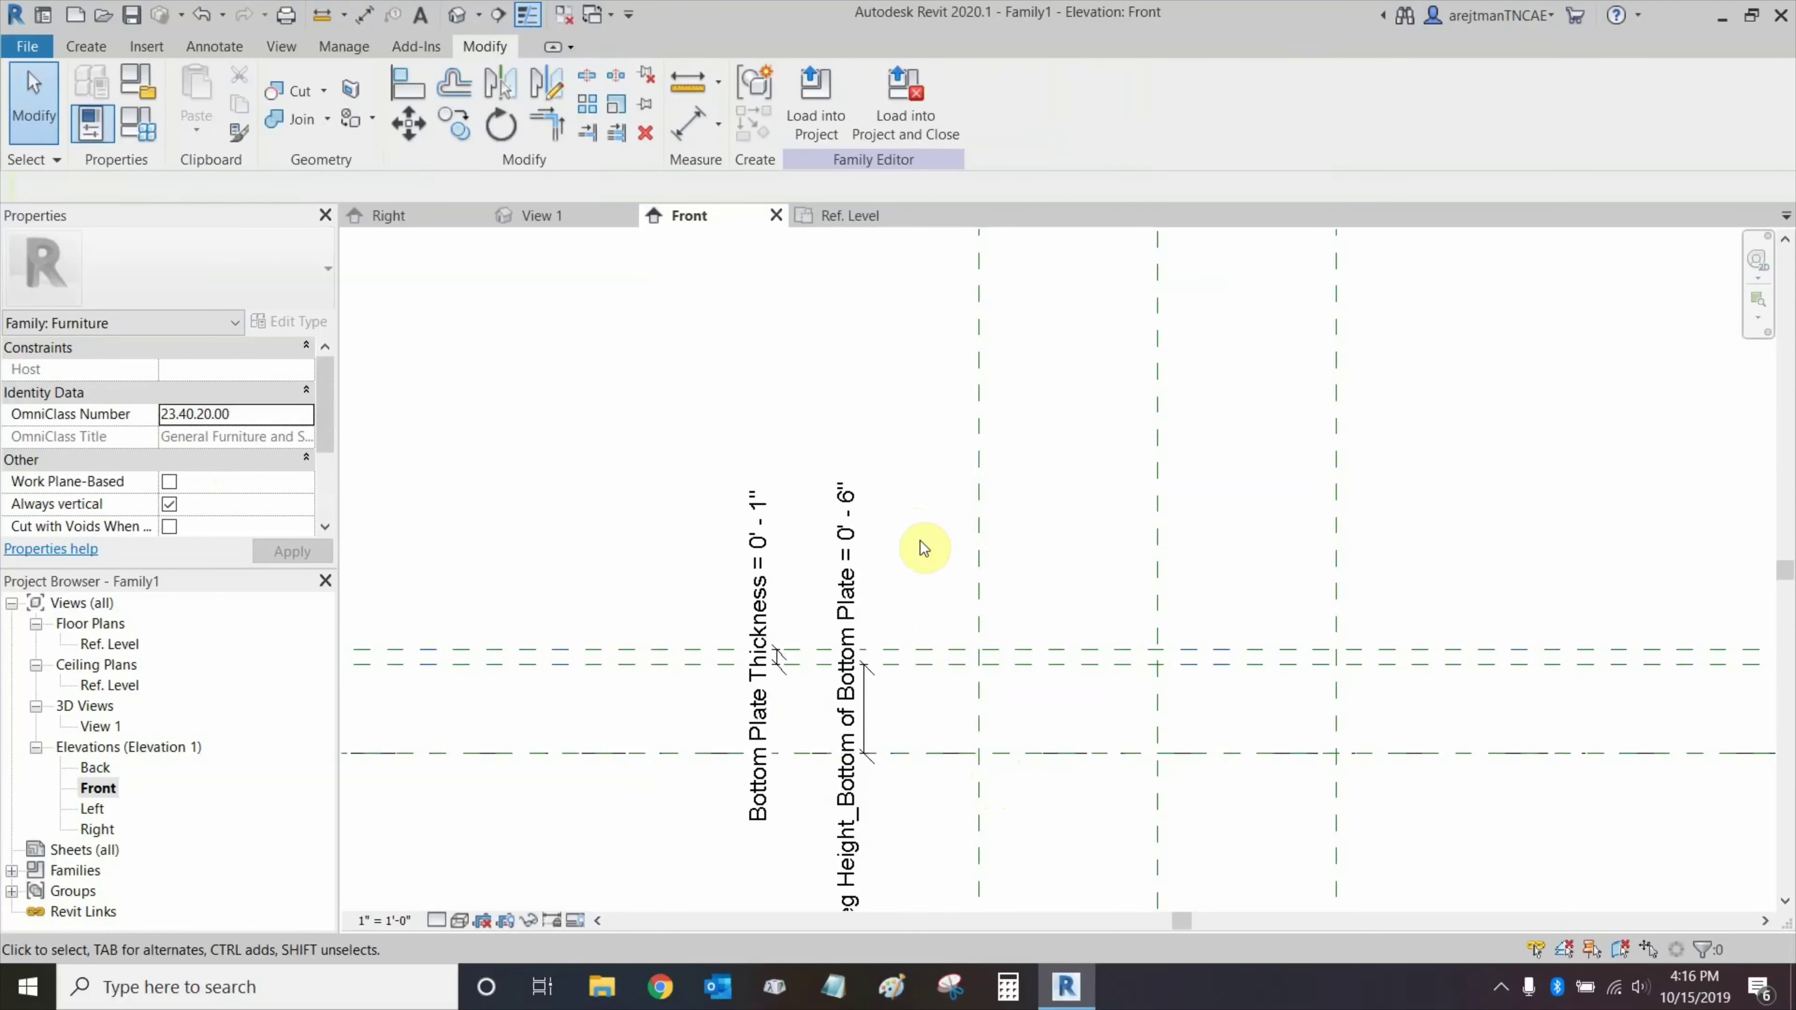
Start an extrusion in the Ref. Level floor plan, using locked Pick Lines, with extrusion start 0' 6" and extrusion end 0' 7".
middle_click_drag(923, 548, 556, 425)
scroll(863, 587, "down", 2)
scroll(775, 579, "up", 2)
scroll(963, 558, "down", 2)
double_click(111, 643)
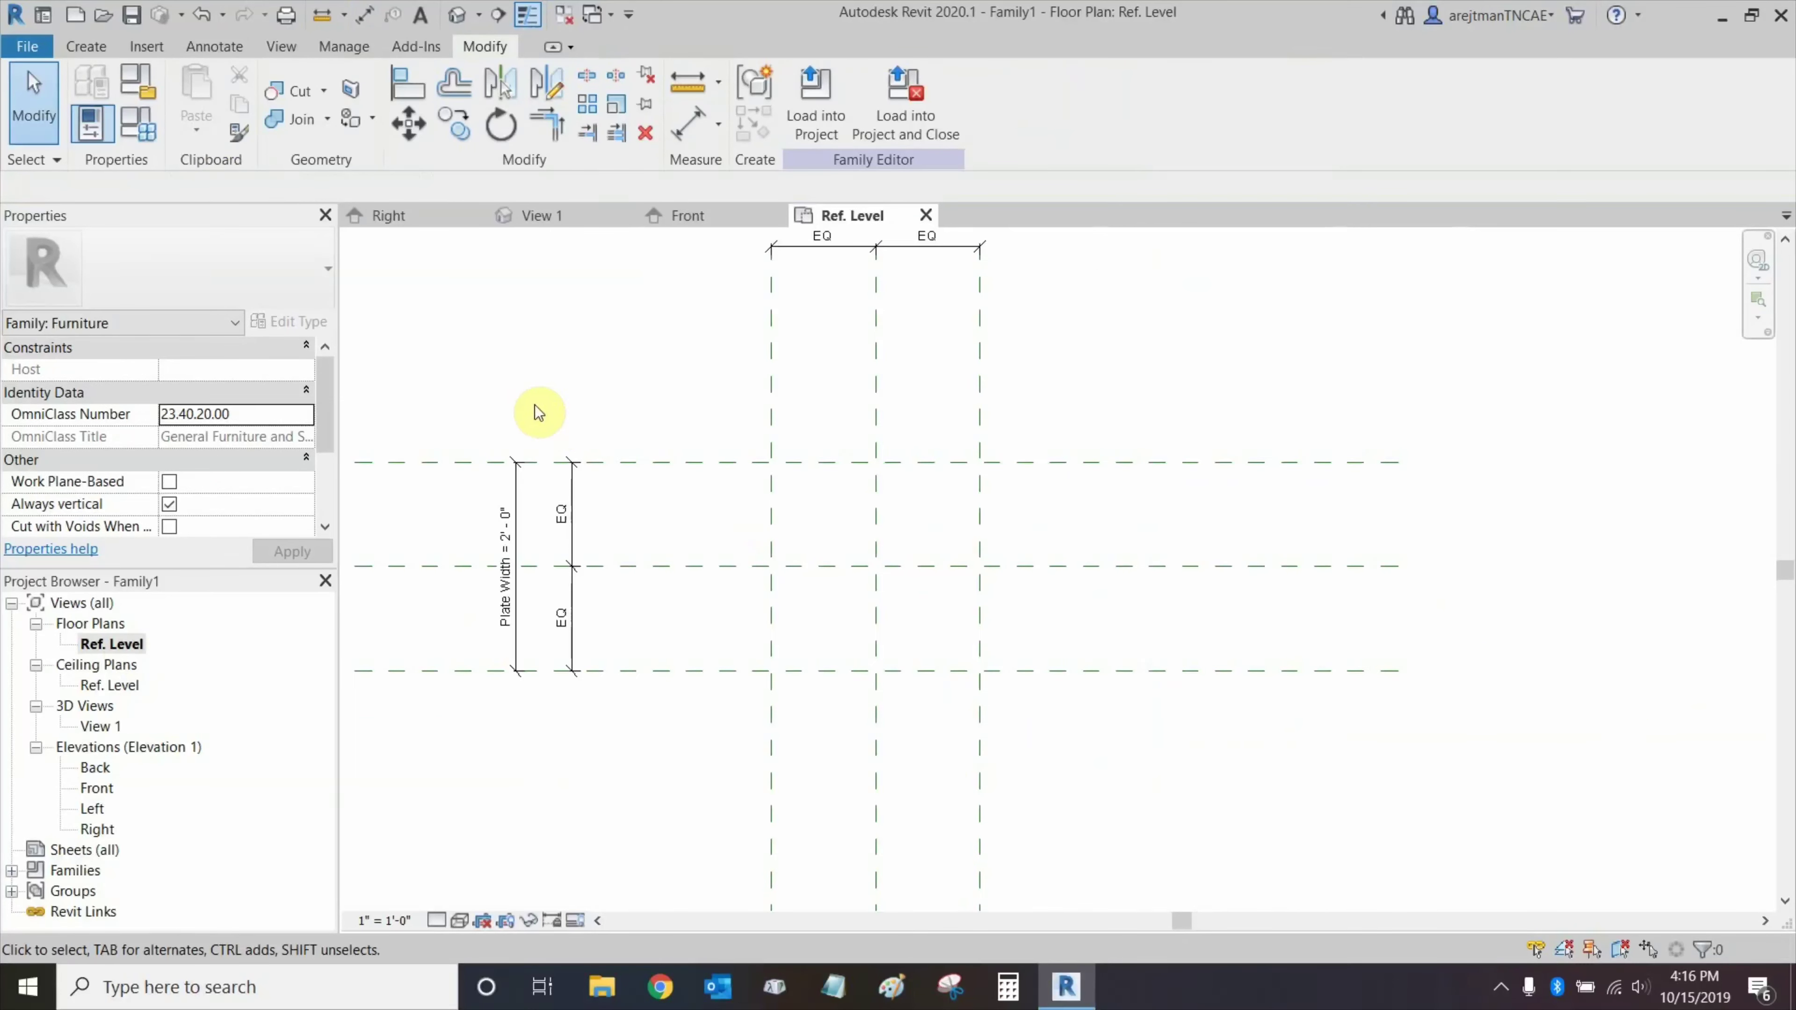
left_click(85, 46)
left_click(195, 118)
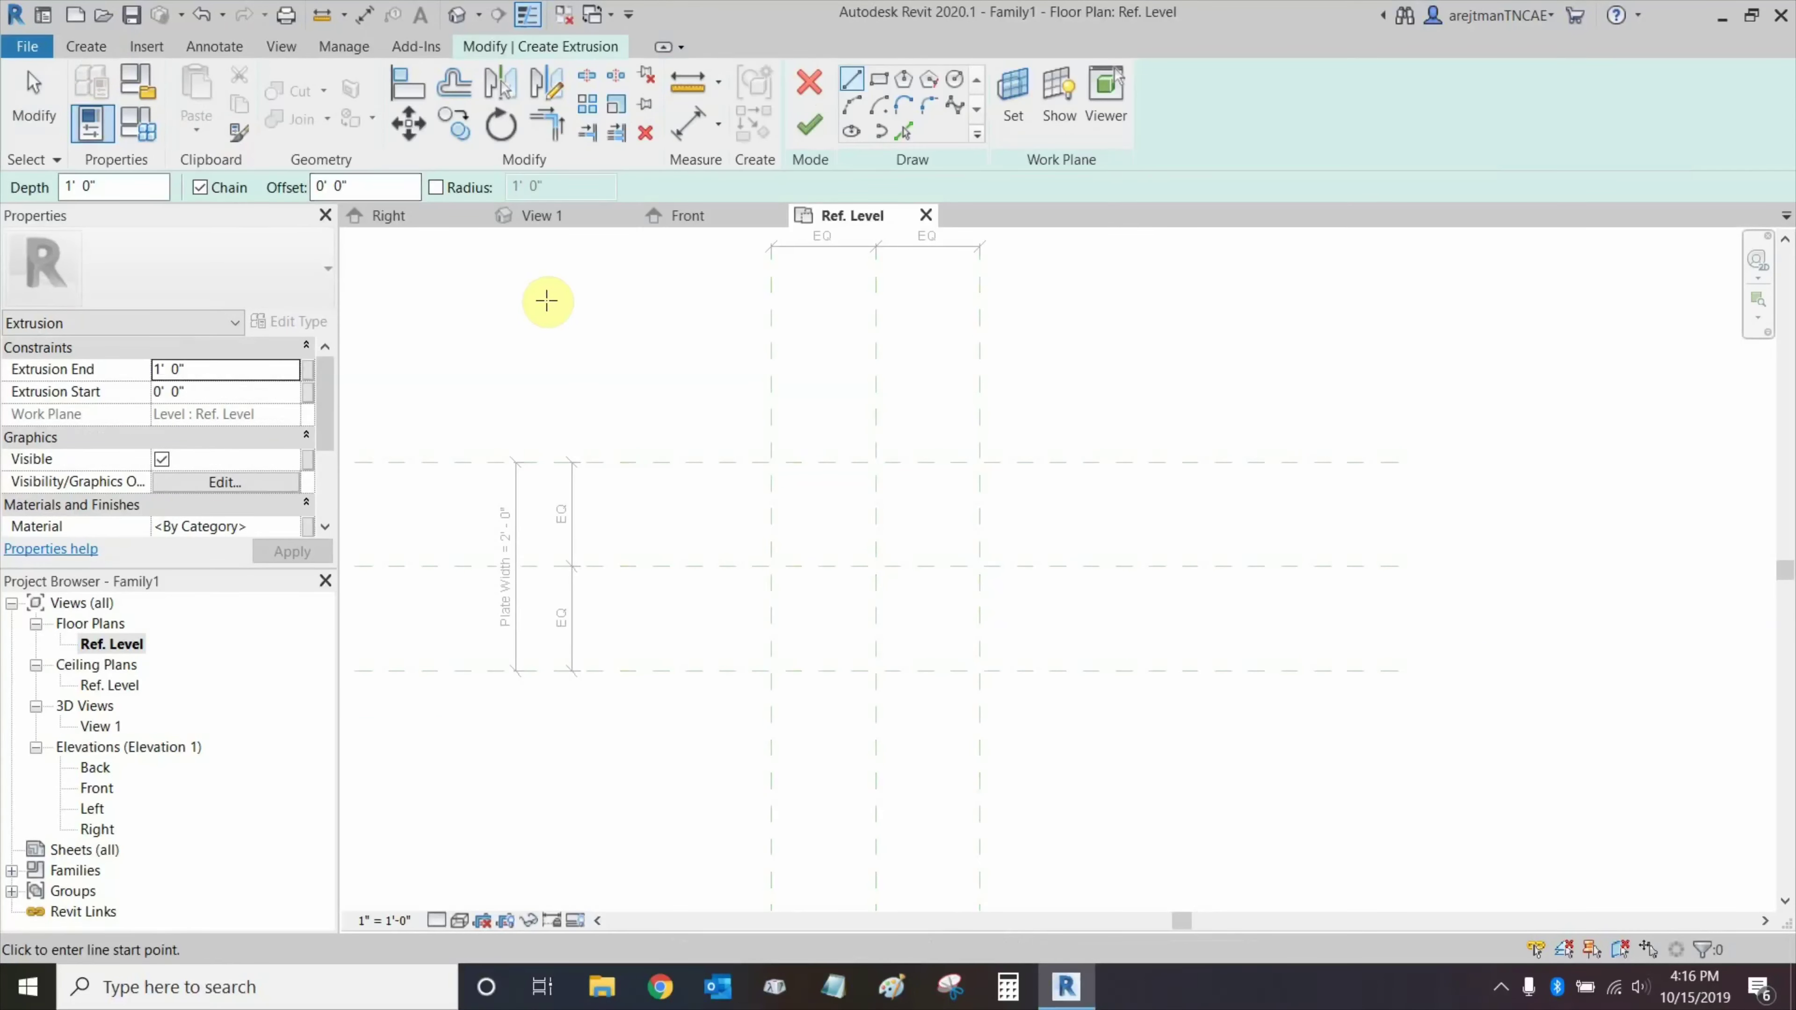
middle_click_drag(513, 296, 609, 324)
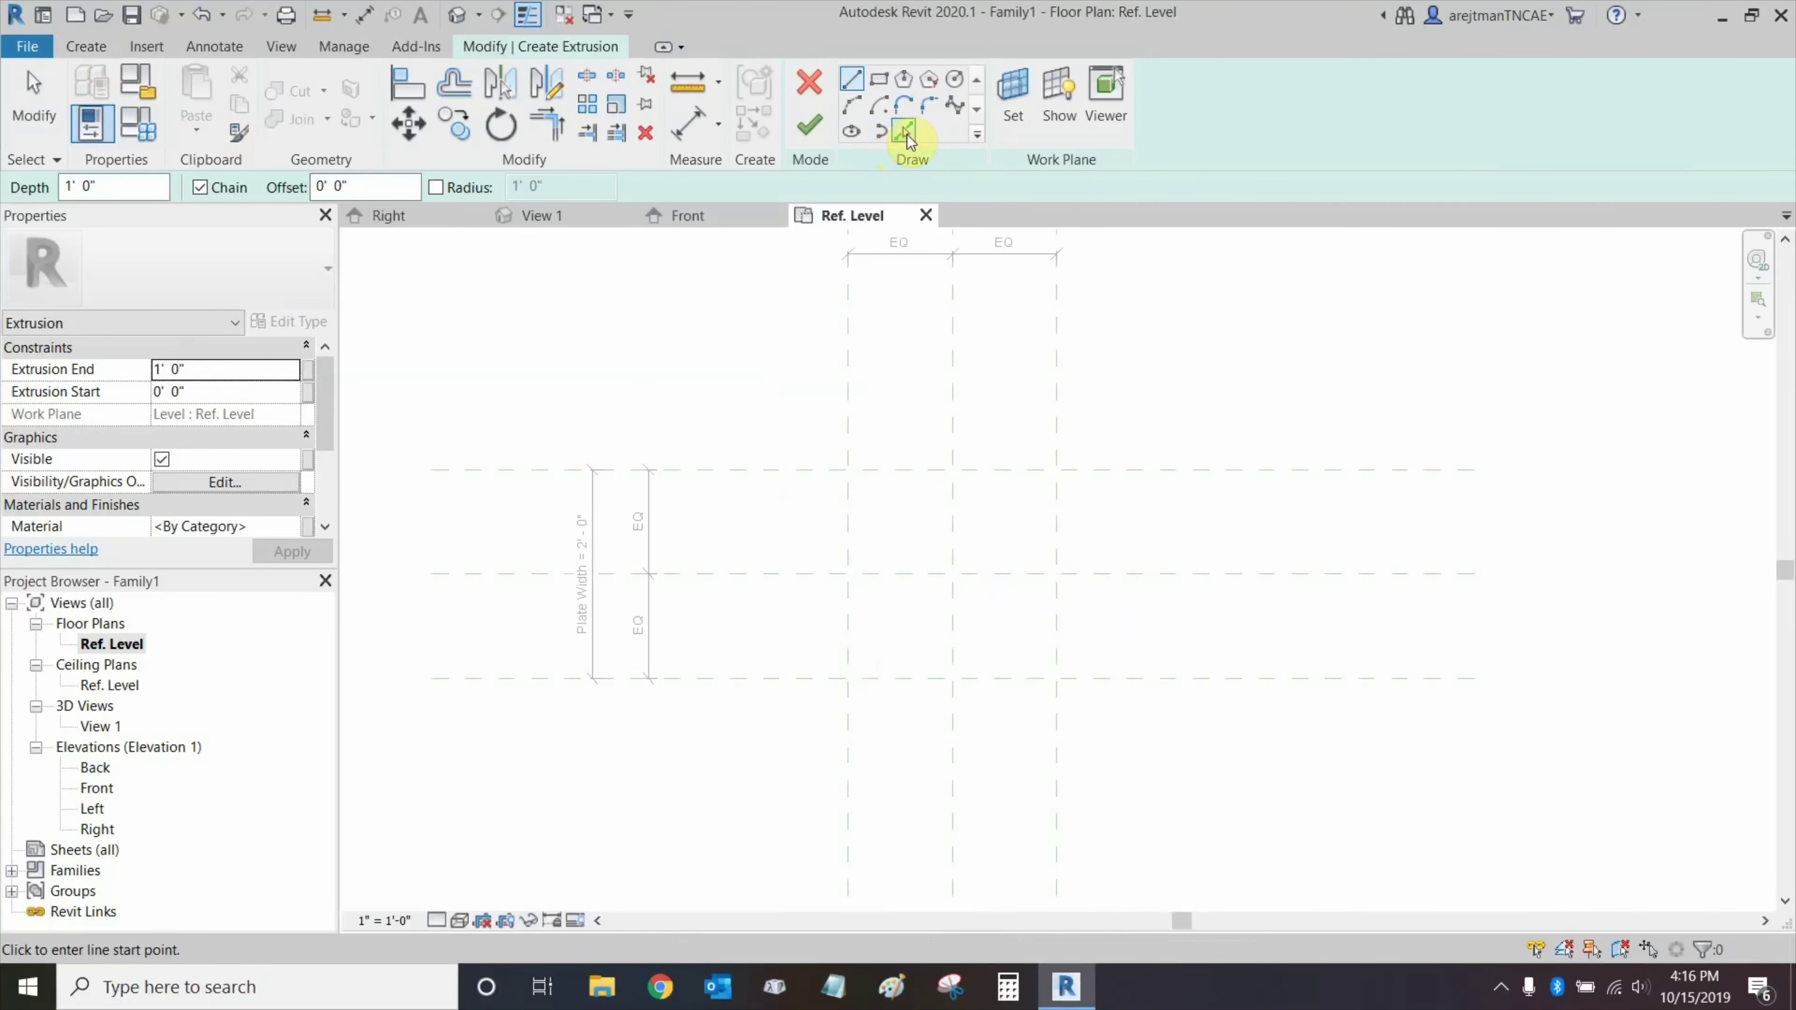
left_click(905, 132)
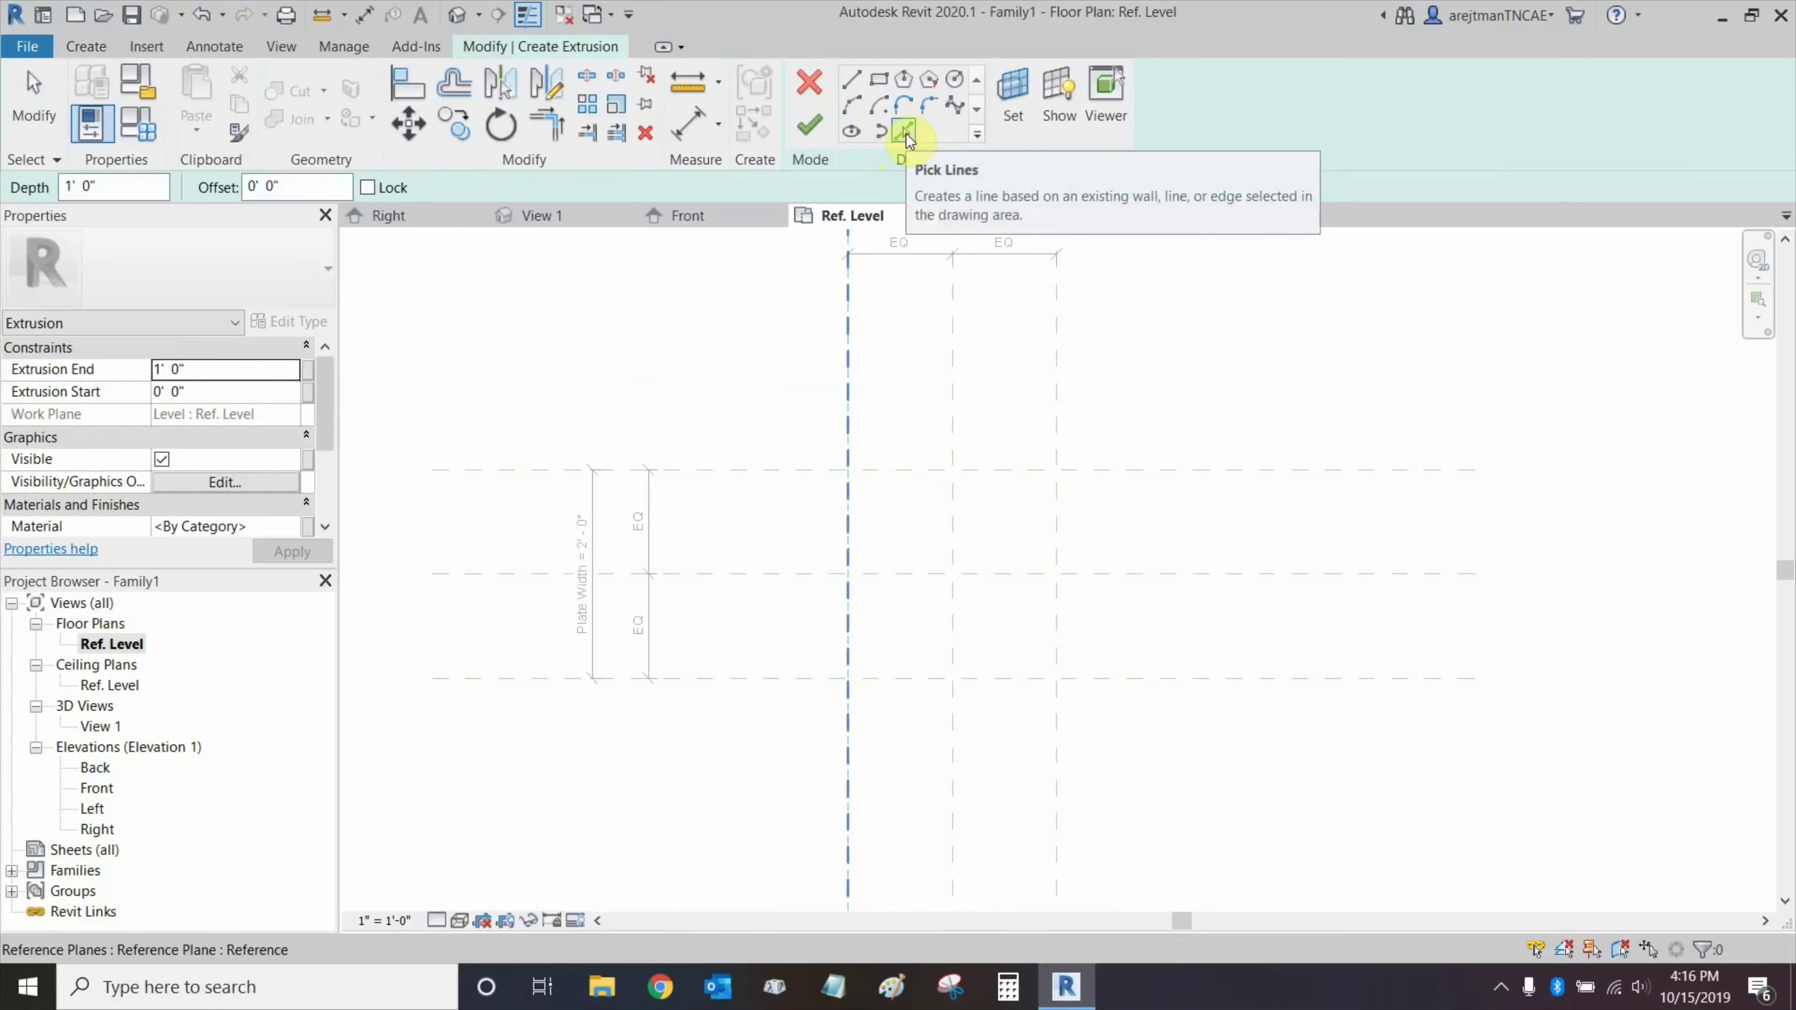
left_click(368, 187)
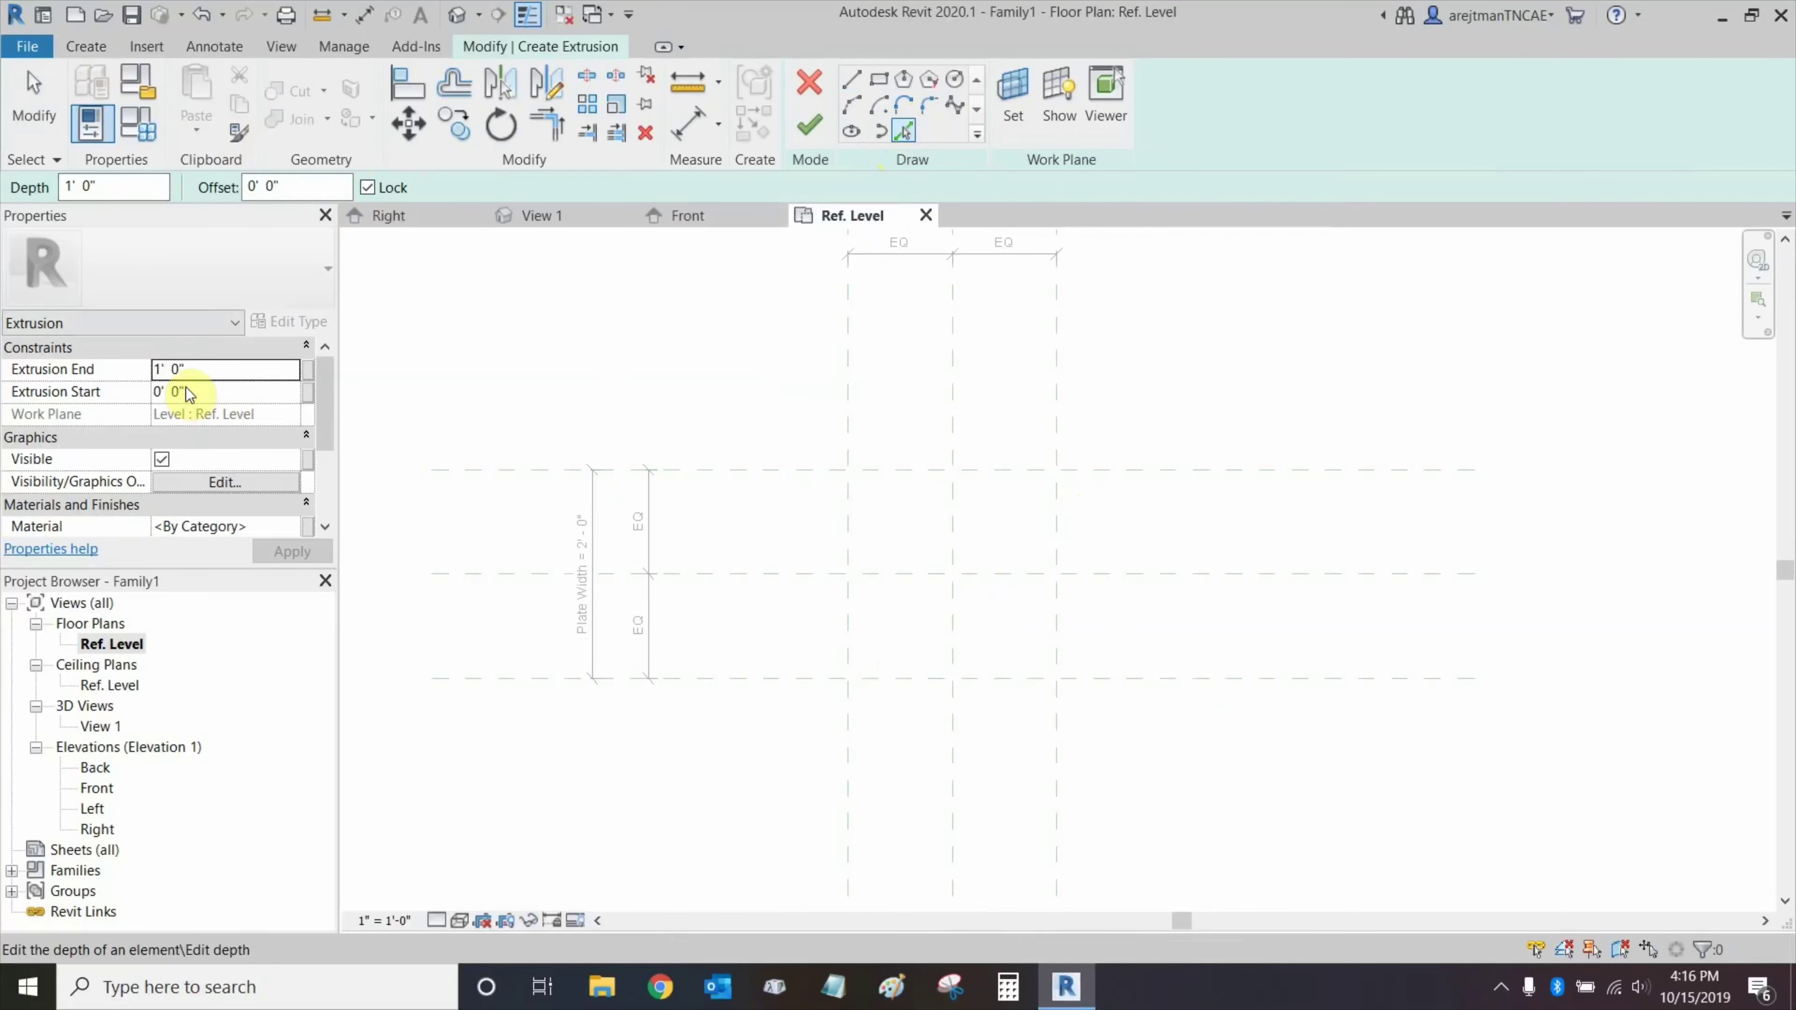
left_click(209, 392)
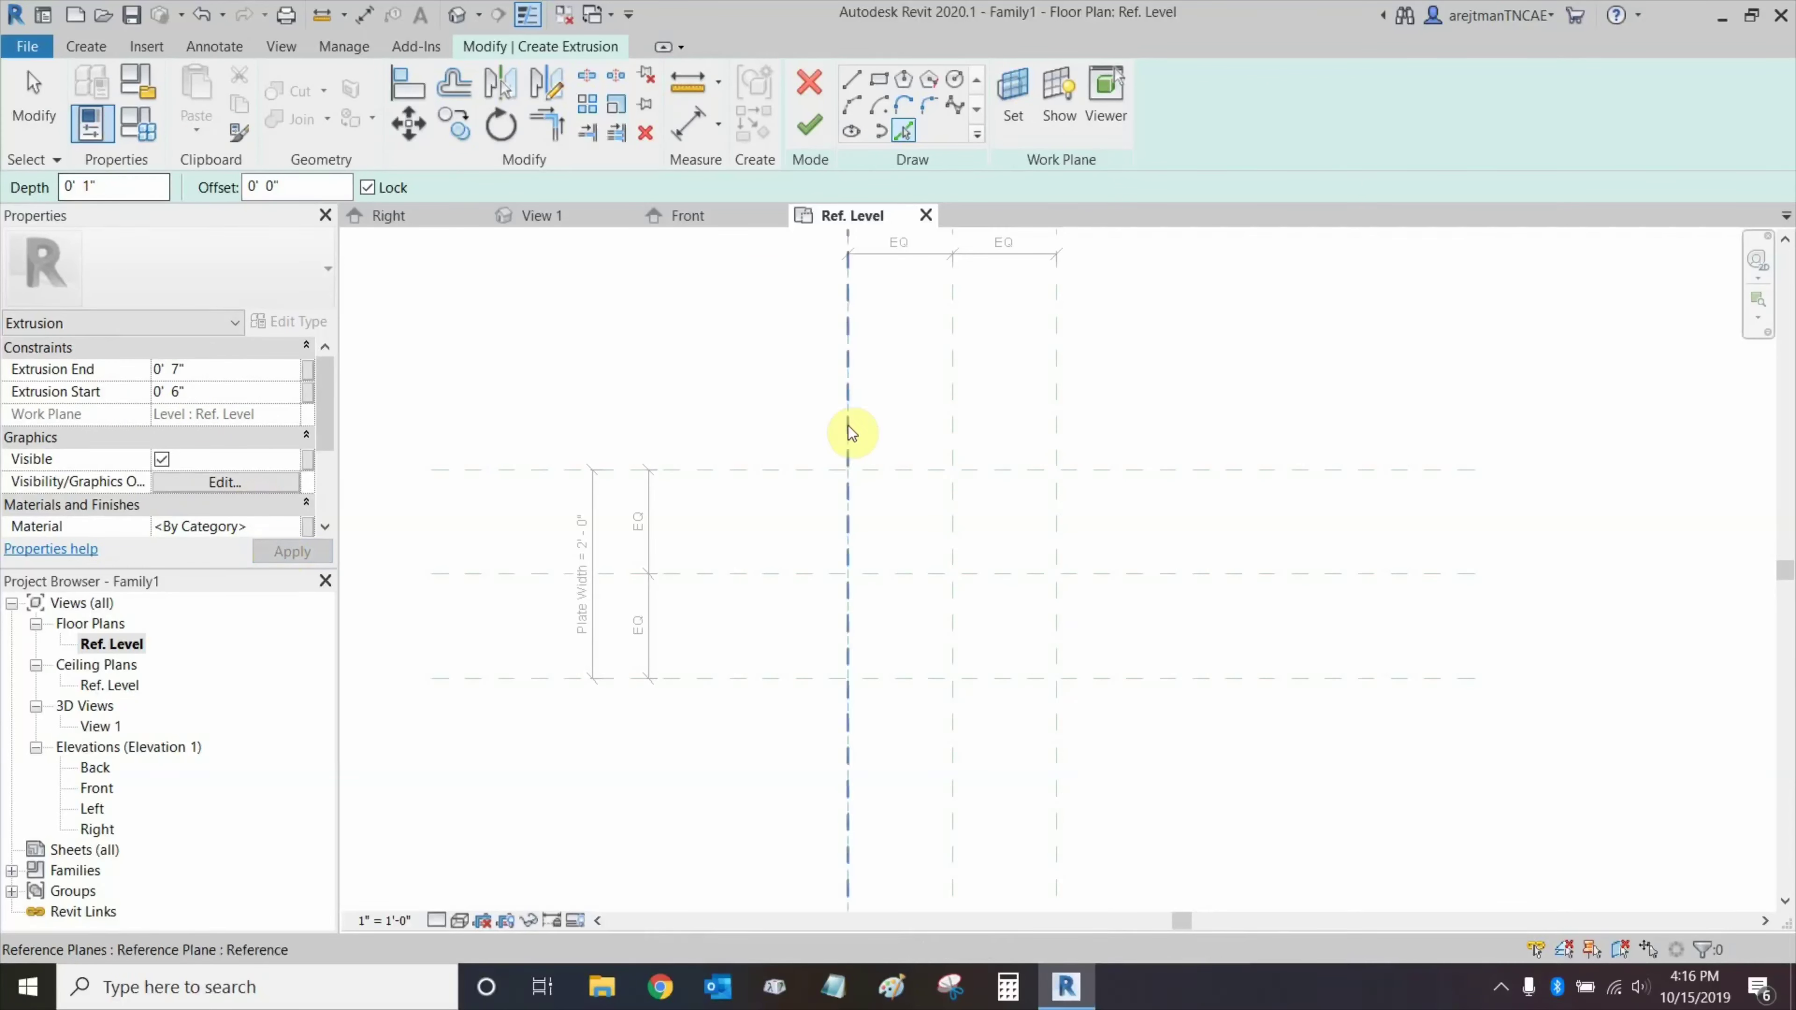
Create locked sketch lines on the four outer reference planes around the plate area.
left_click(849, 520)
left_click(919, 469)
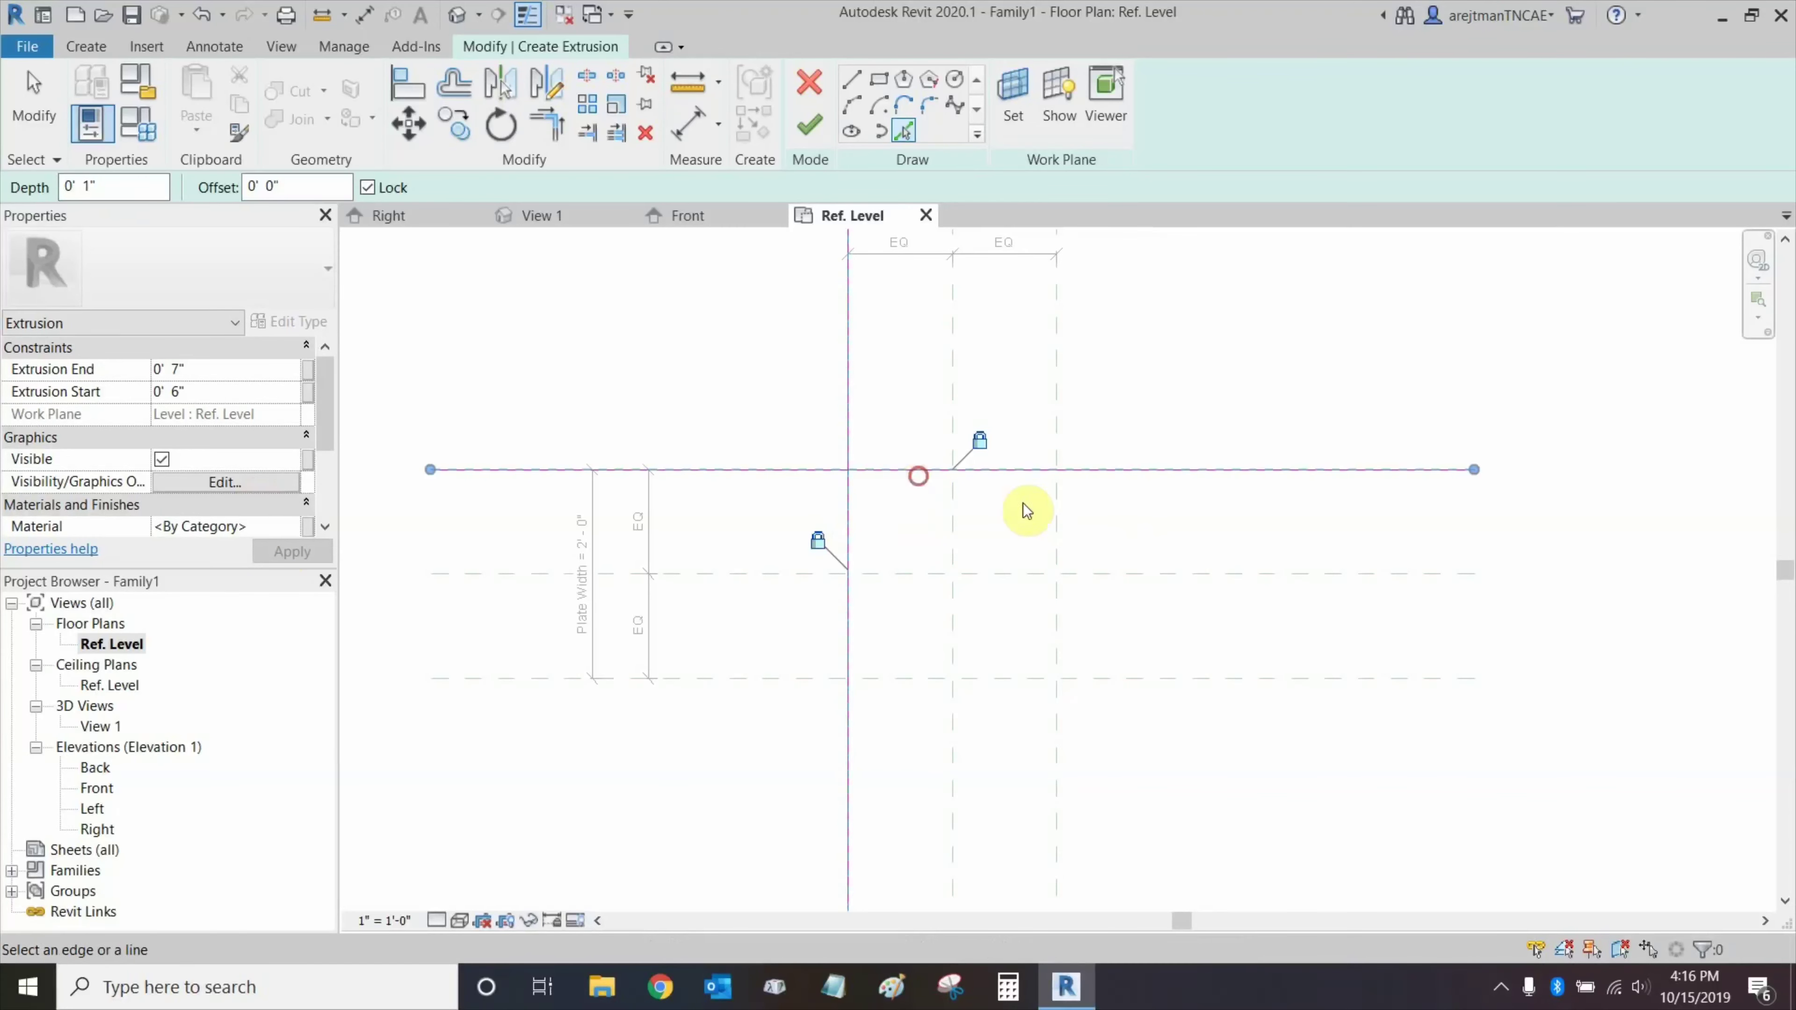
left_click(1054, 523)
left_click(1020, 677)
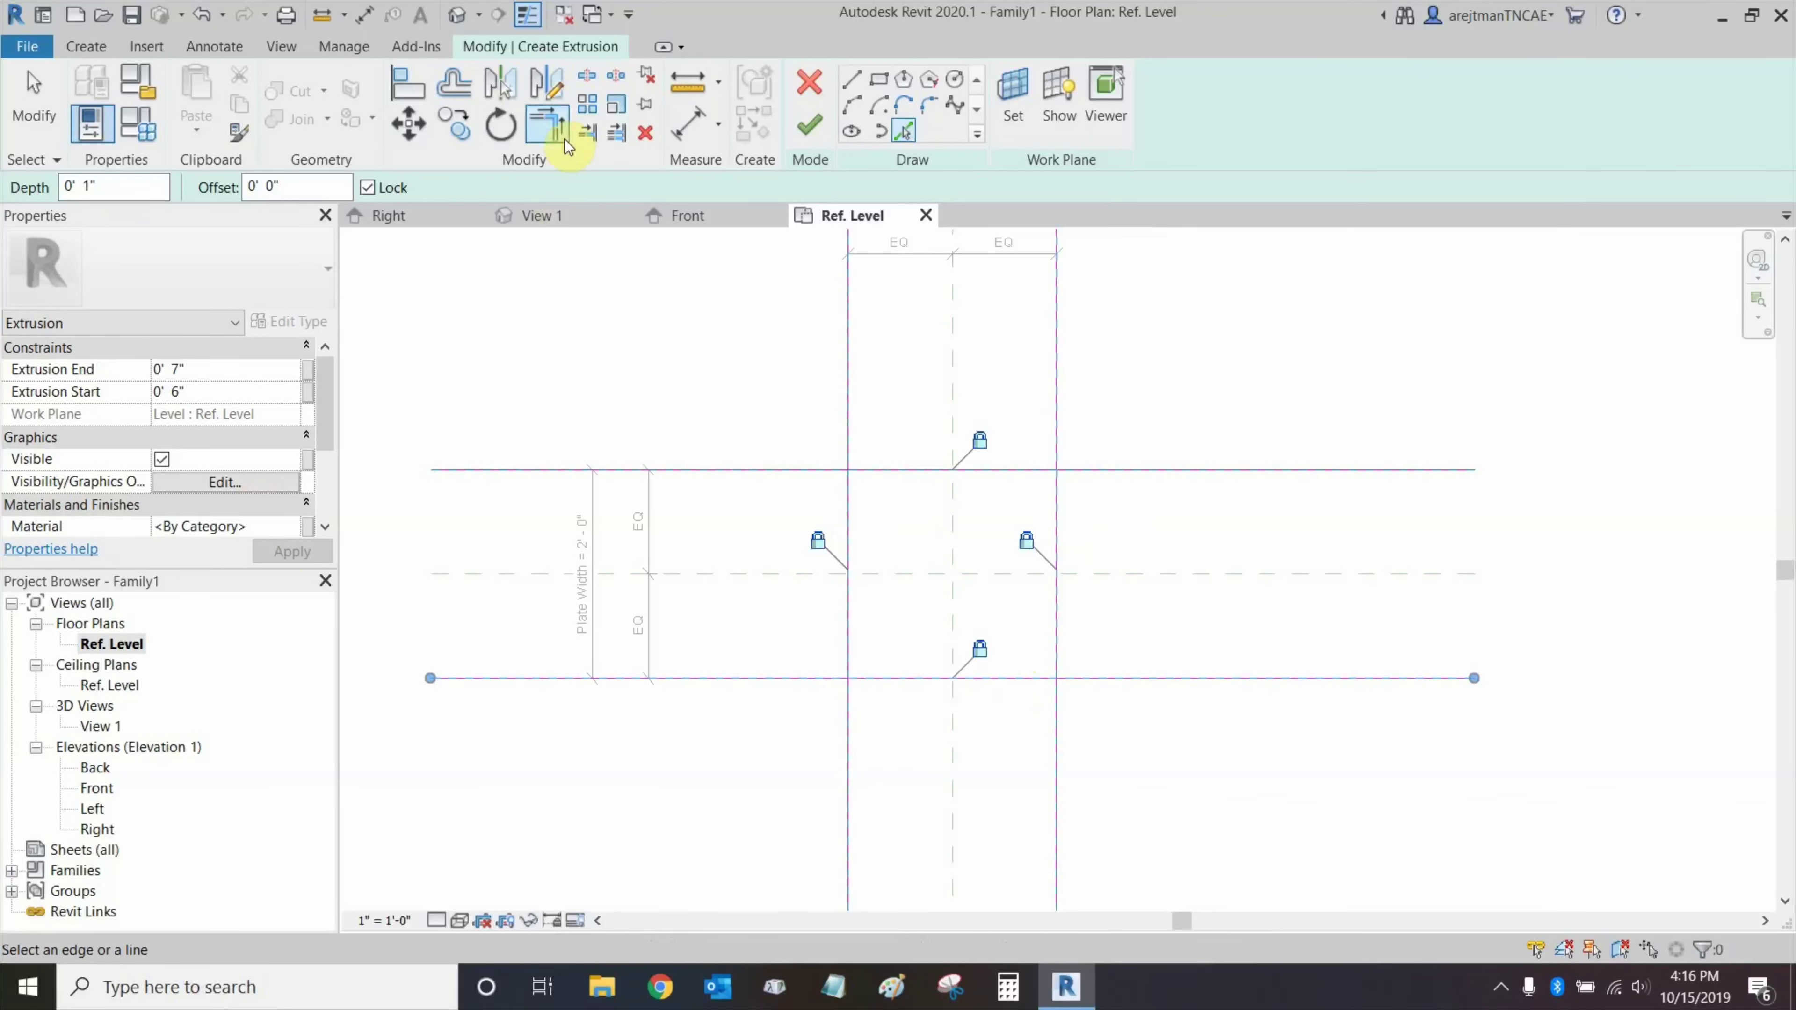
Trim the four sketch lines to their corners to form a closed plate outline, and check the lines' locks to the reference planes.
left_click(552, 127)
left_click(1014, 476)
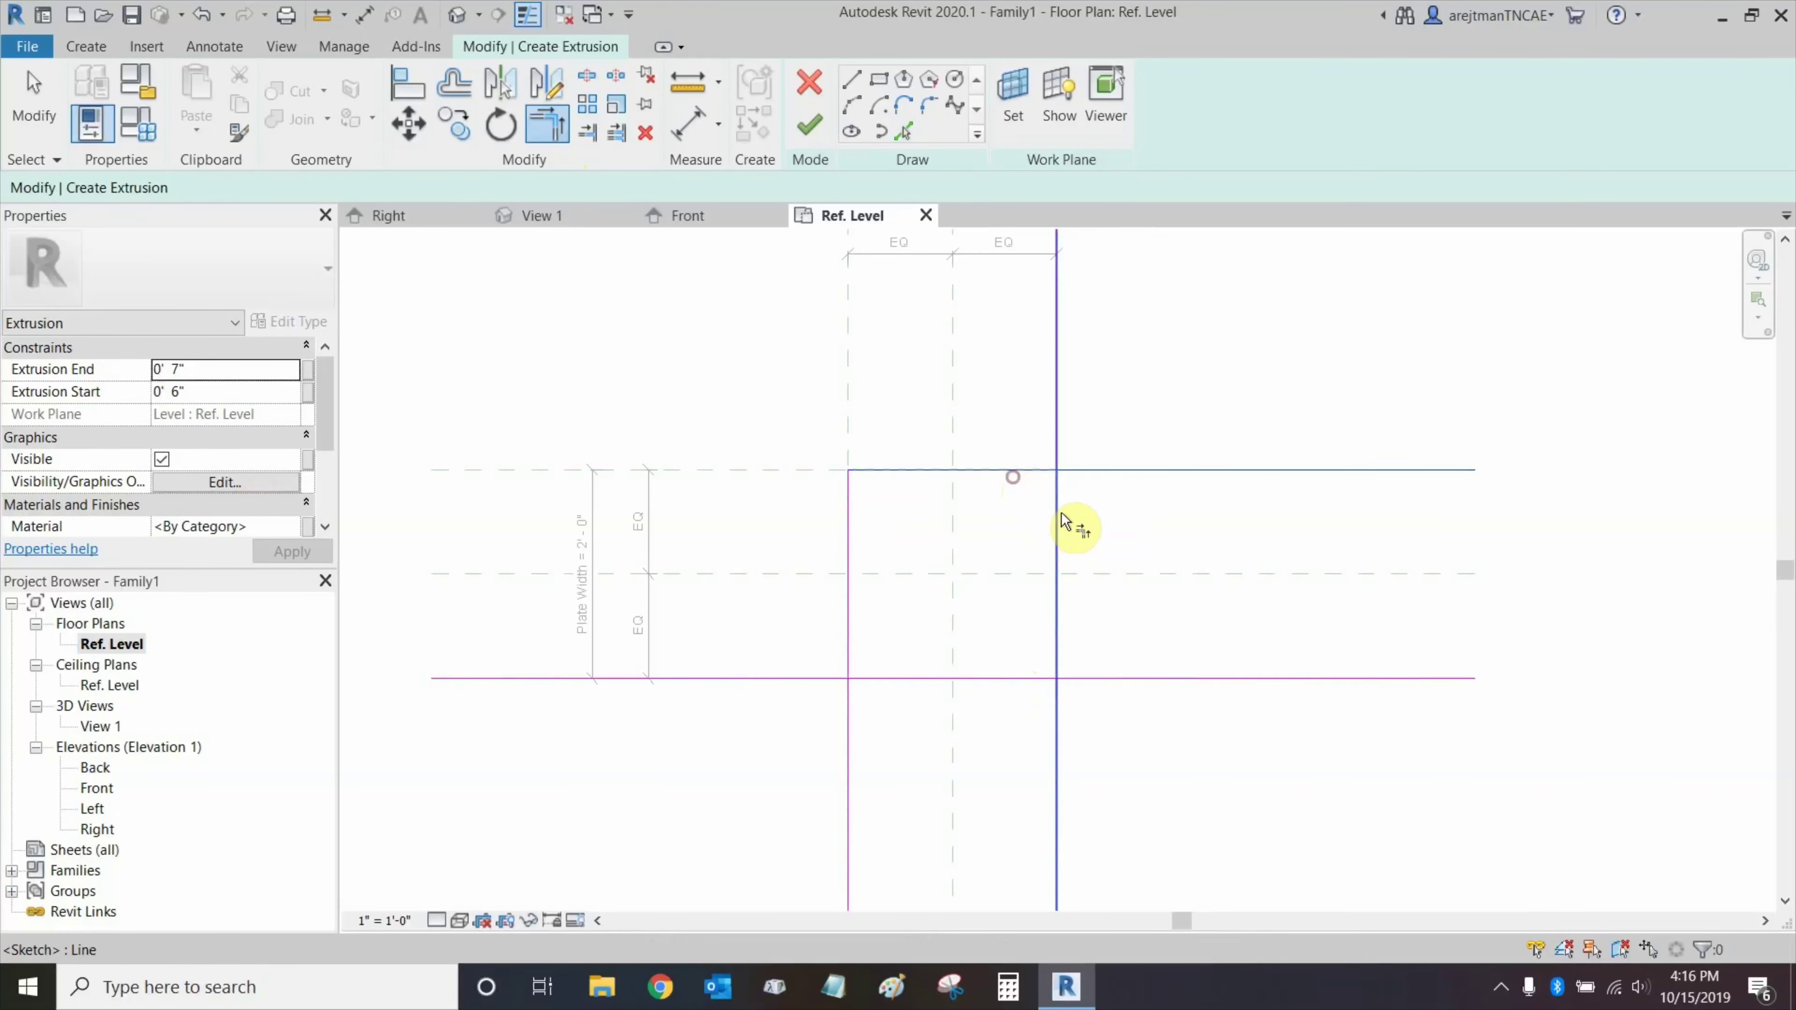
left_click(1059, 522)
left_click(1057, 610)
left_click(1010, 679)
left_click(929, 675)
left_click(841, 649)
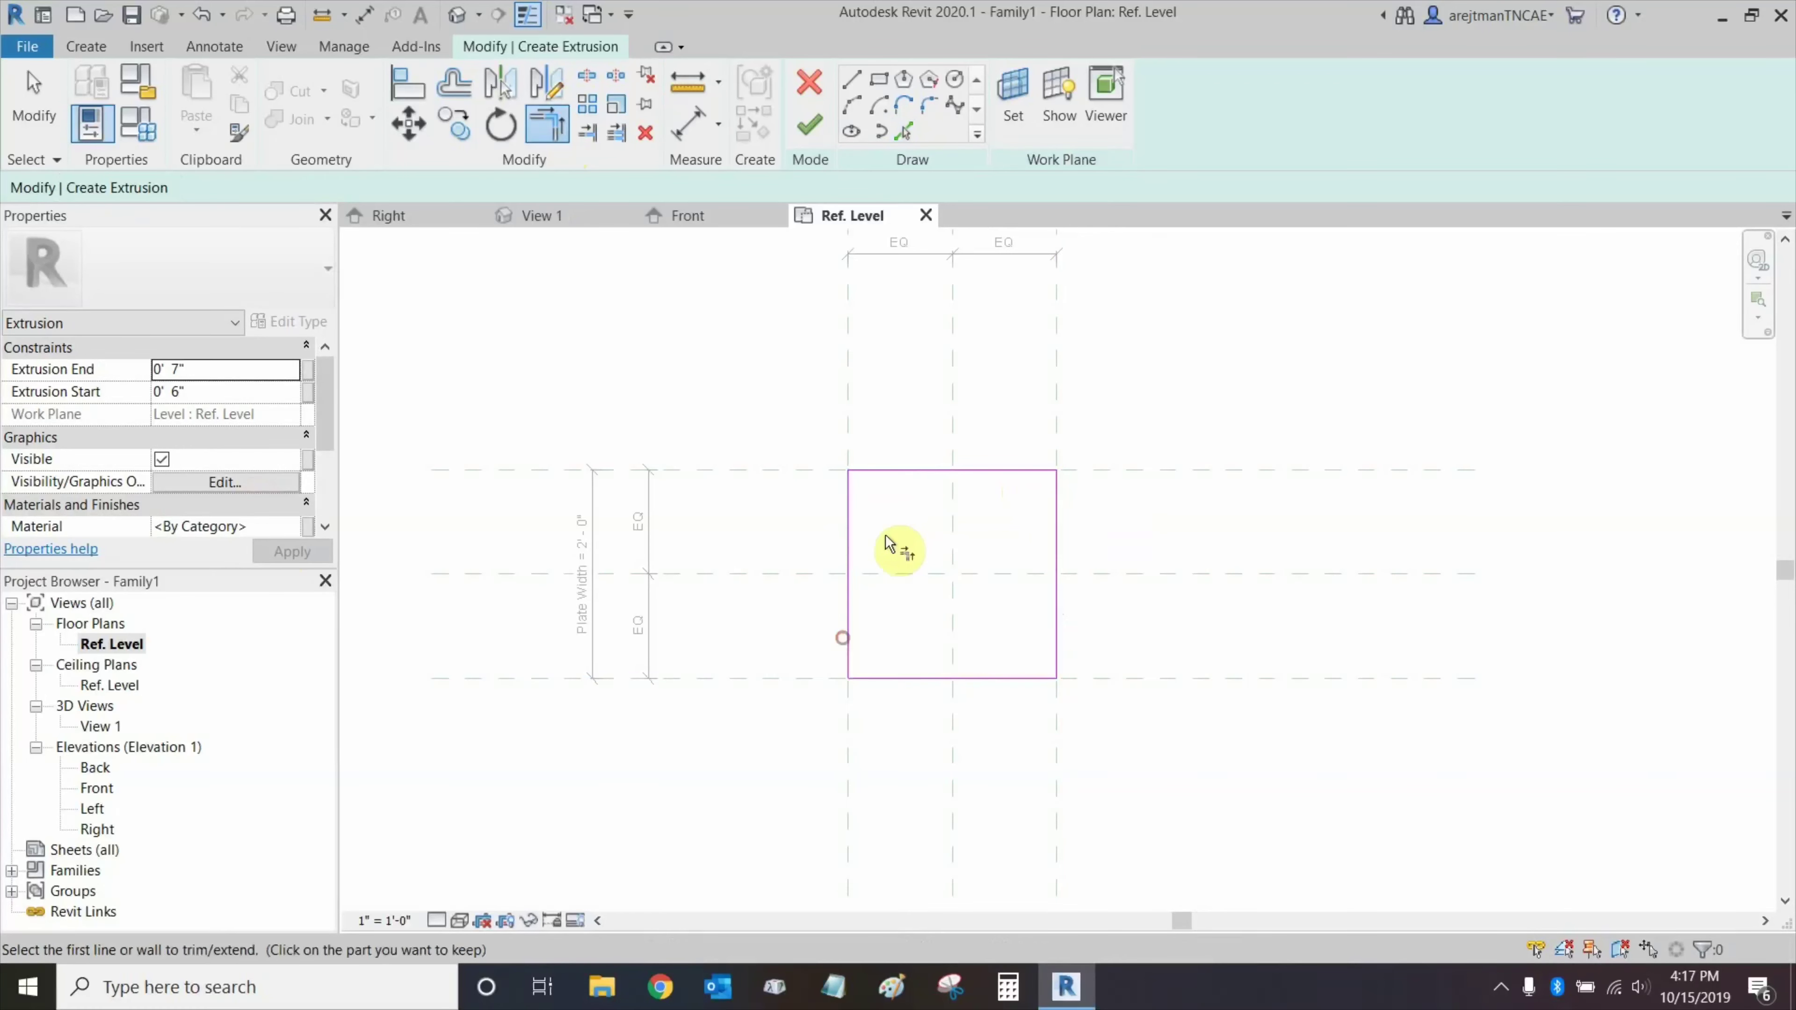
key("Escape")
key("Escape")
left_click(898, 470)
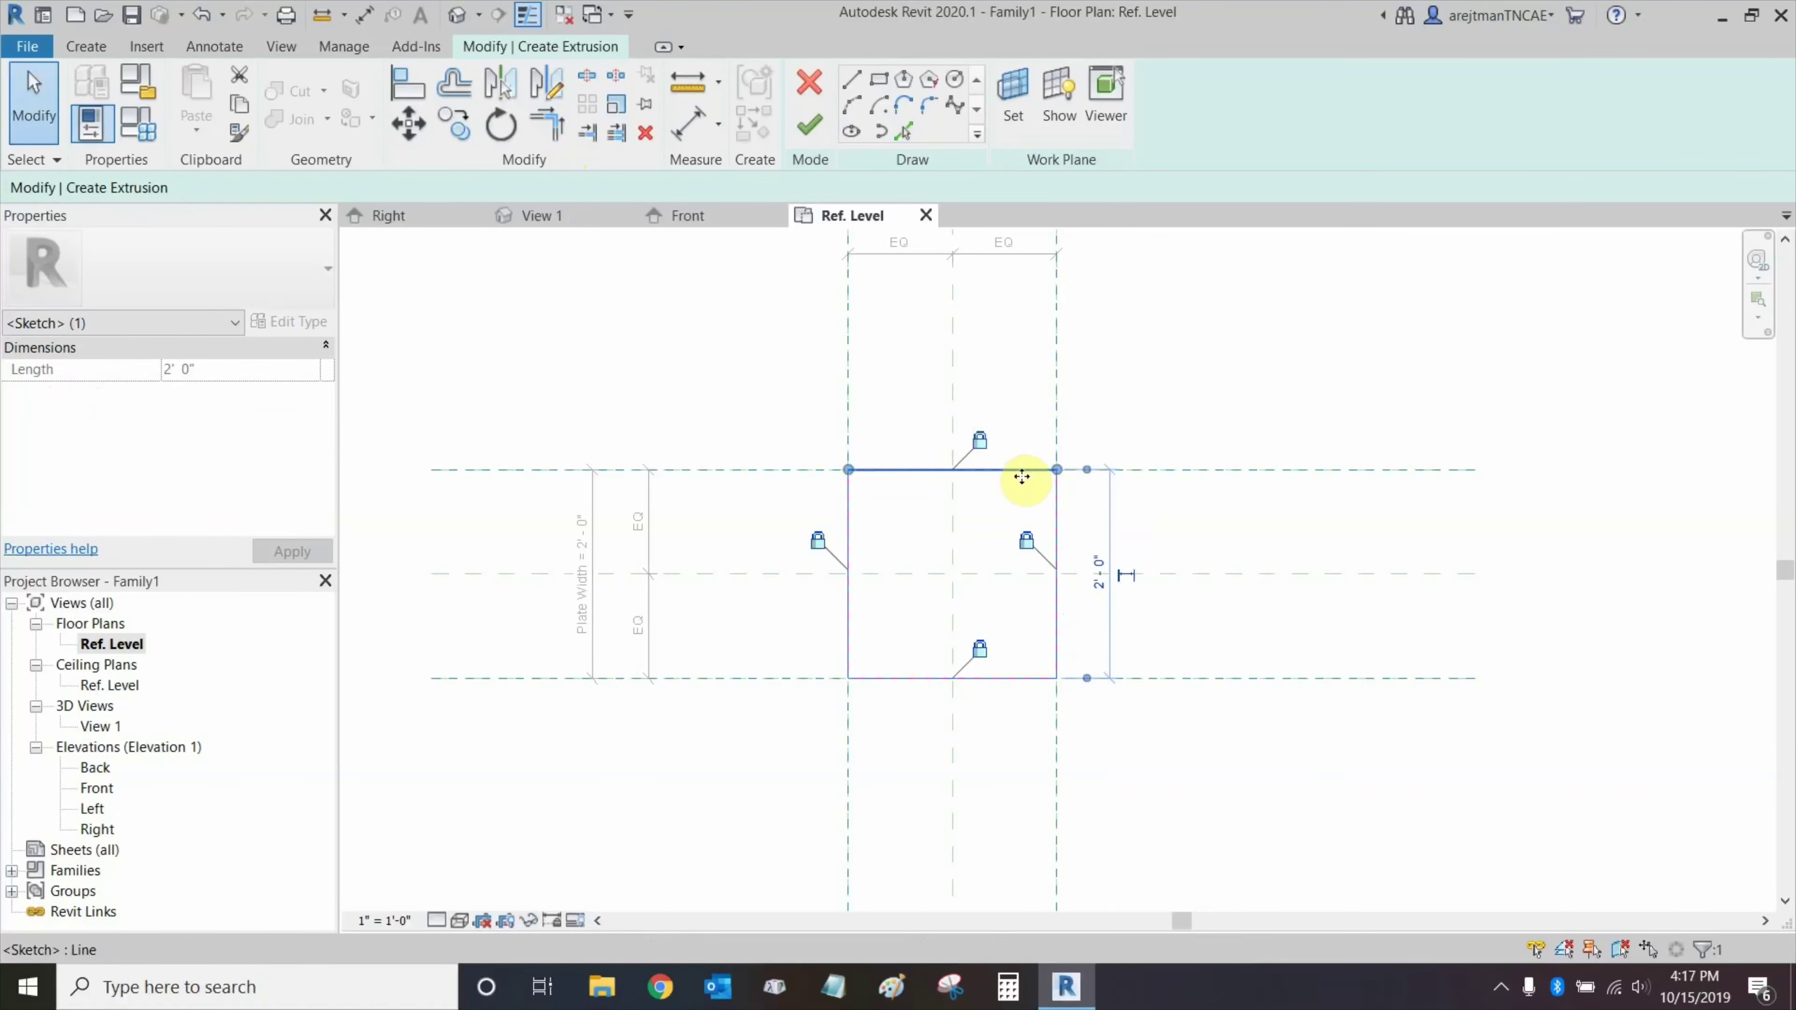
left_click(1022, 679)
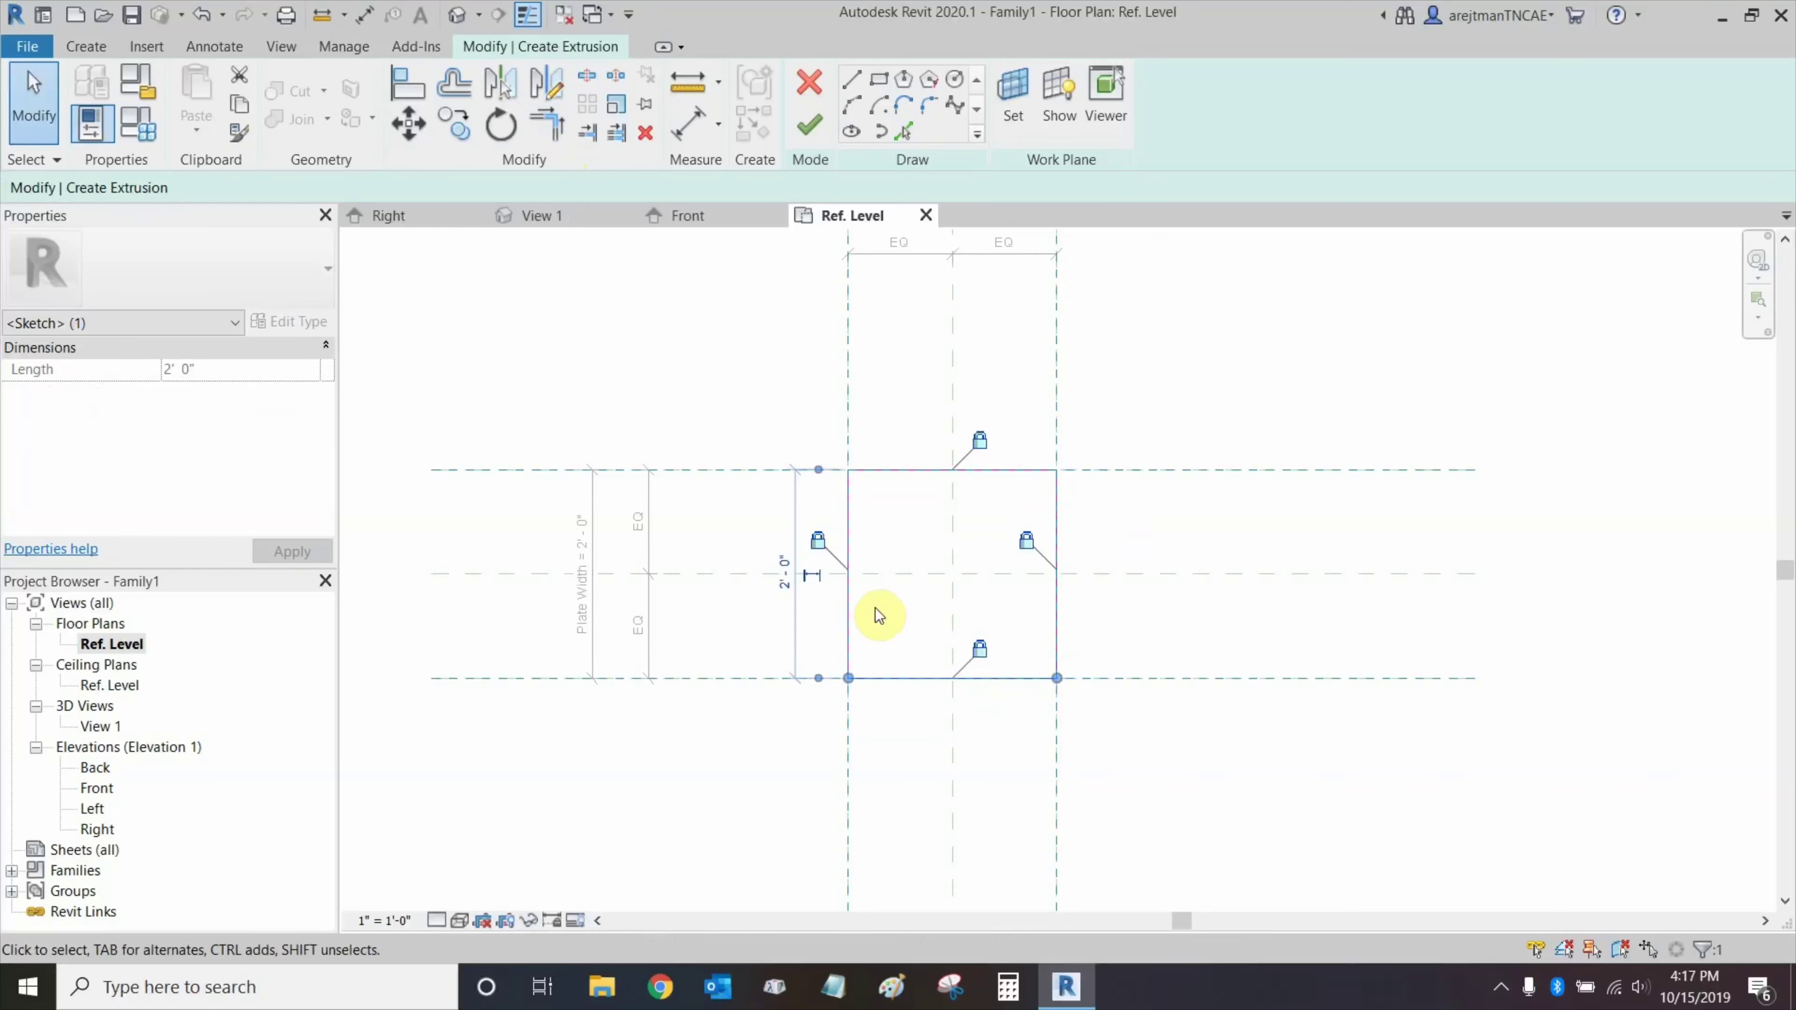
left_click(847, 611)
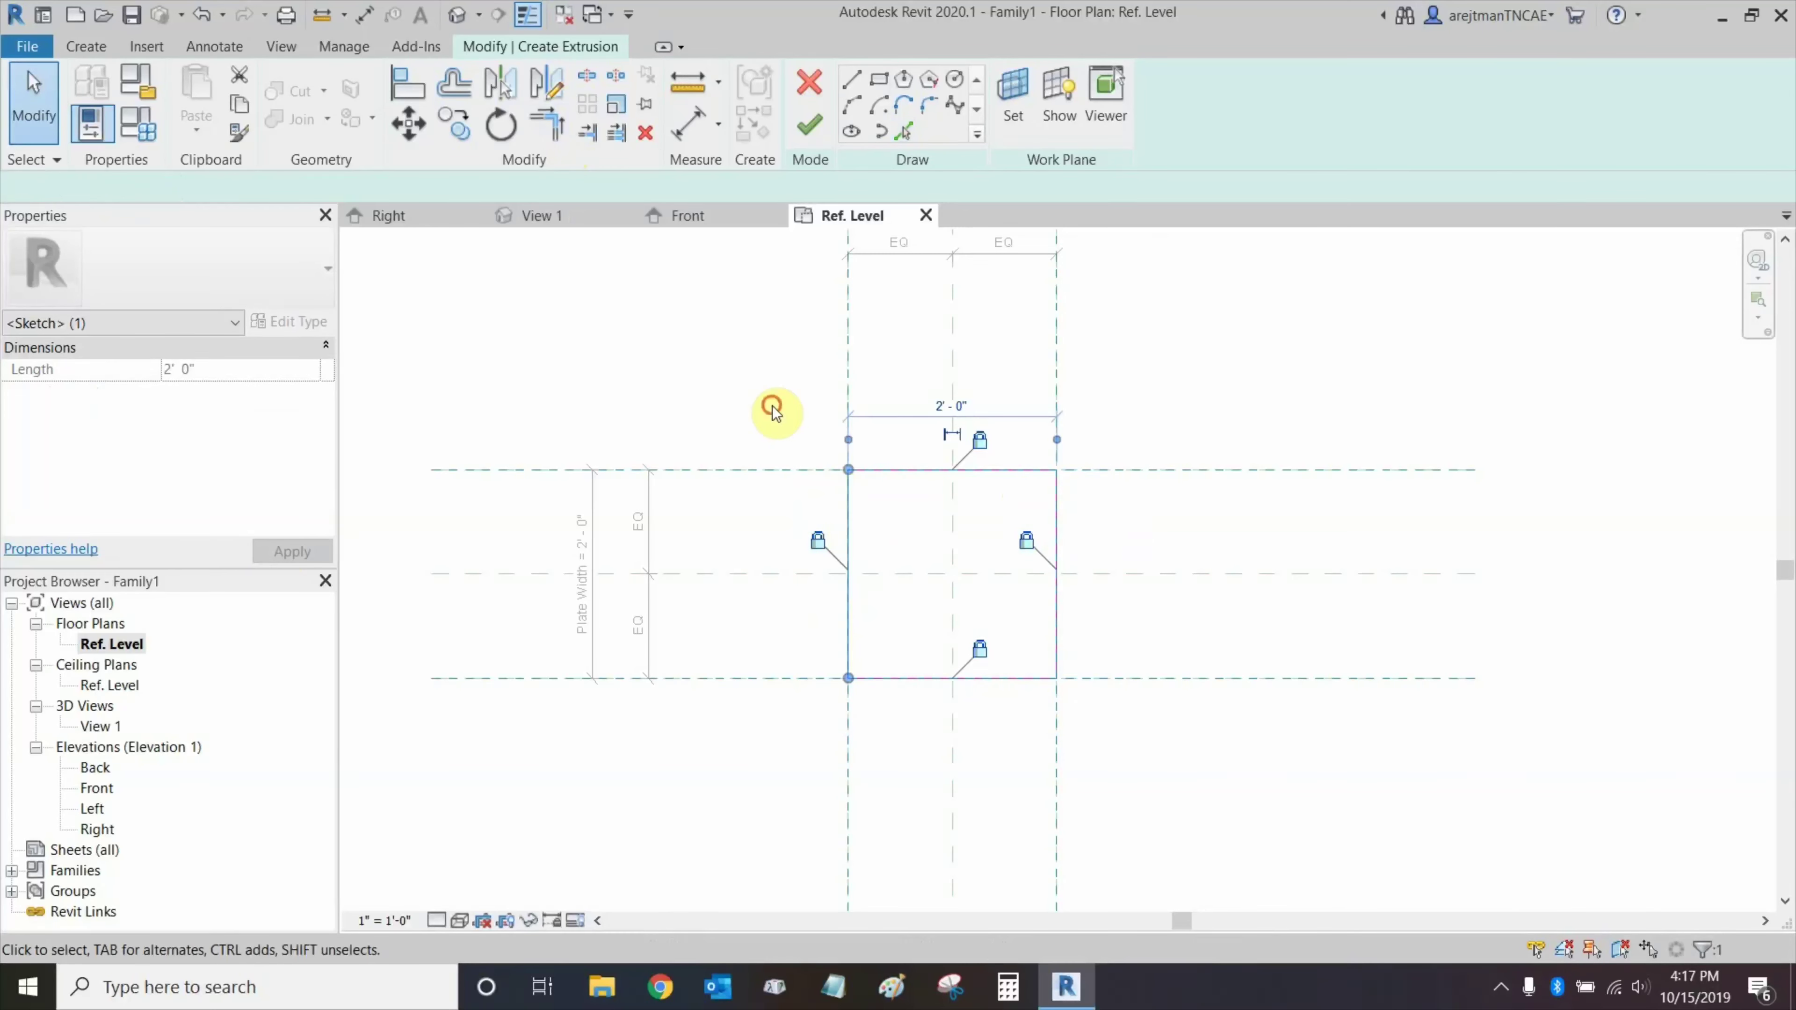
left_click(734, 400)
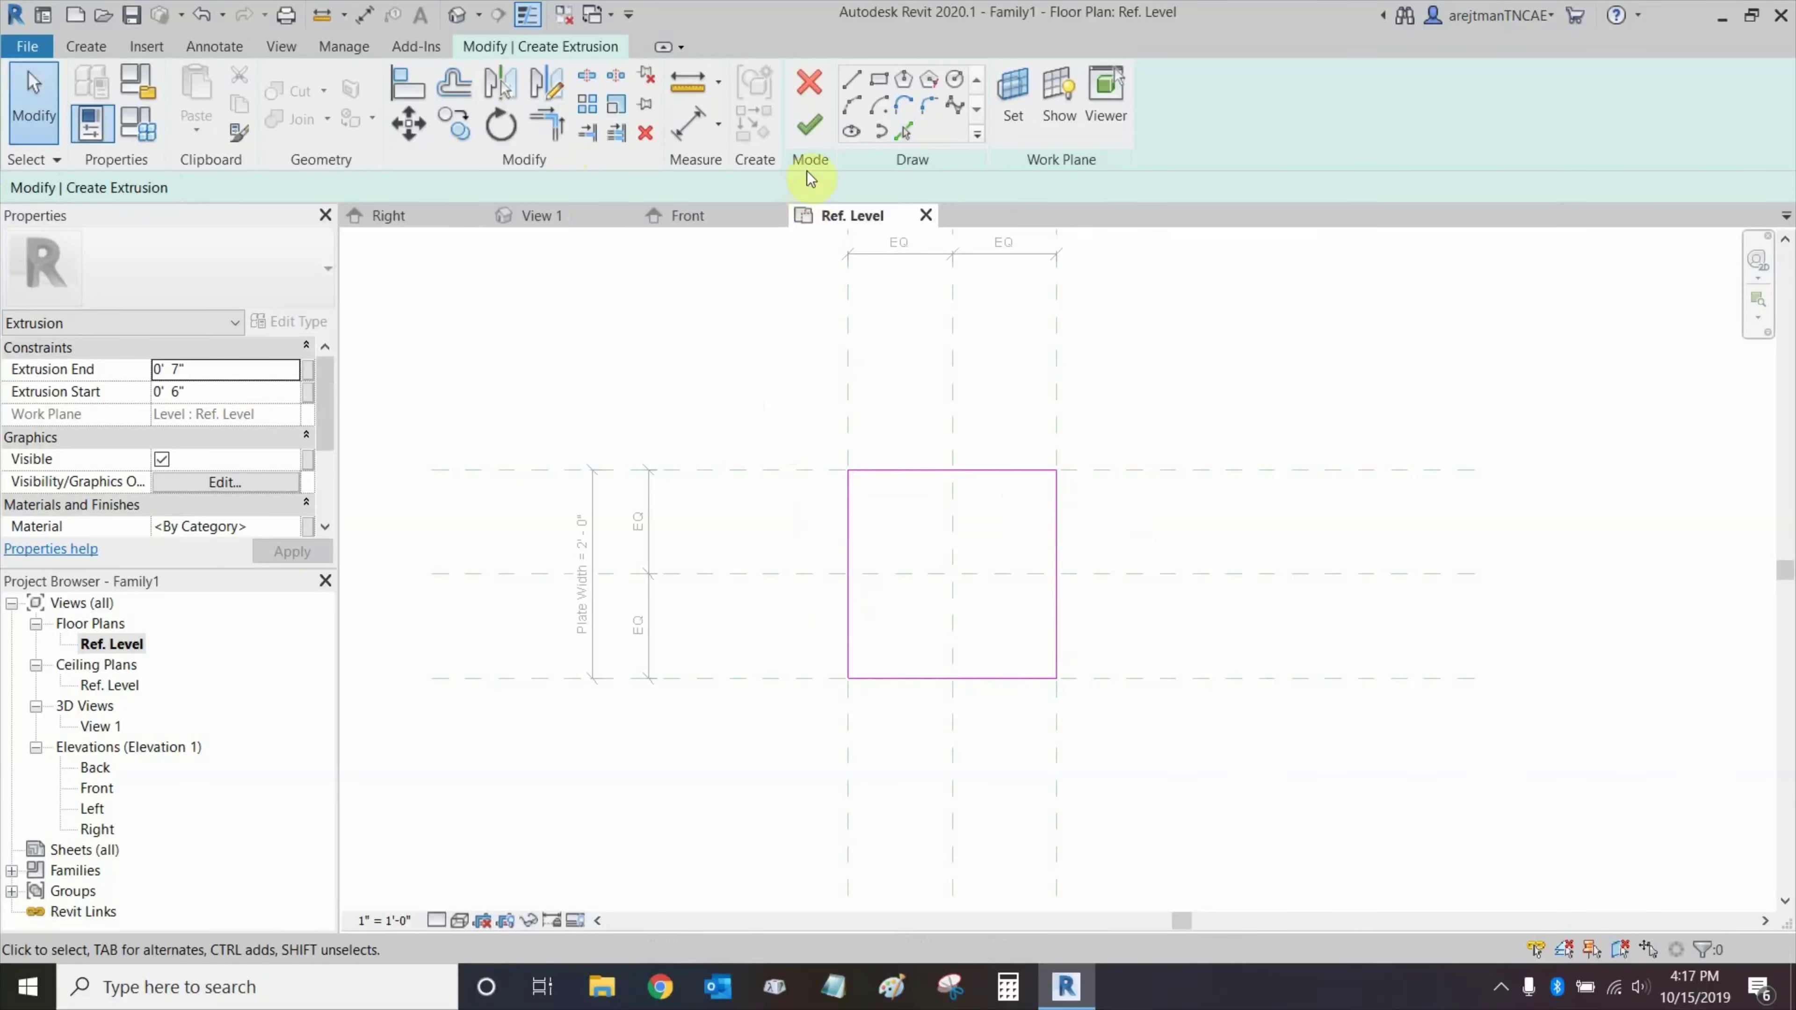
left_click(852, 107)
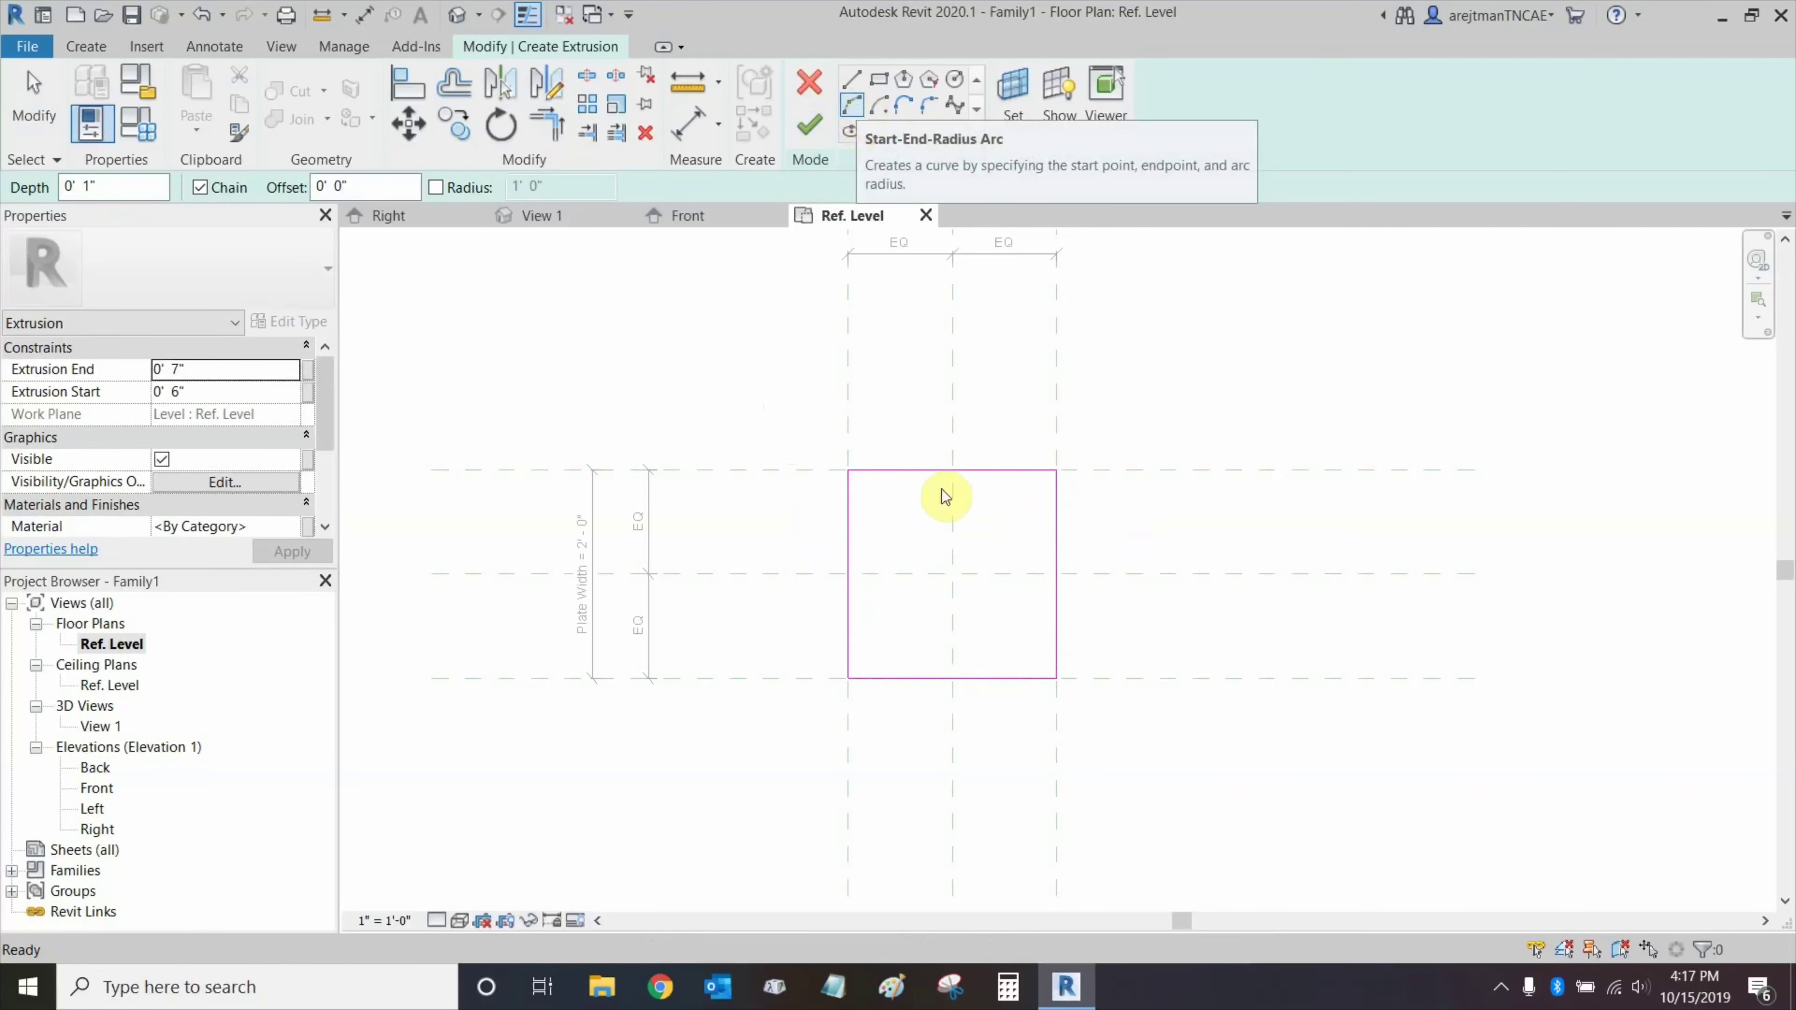
scroll(884, 498, "up", 5)
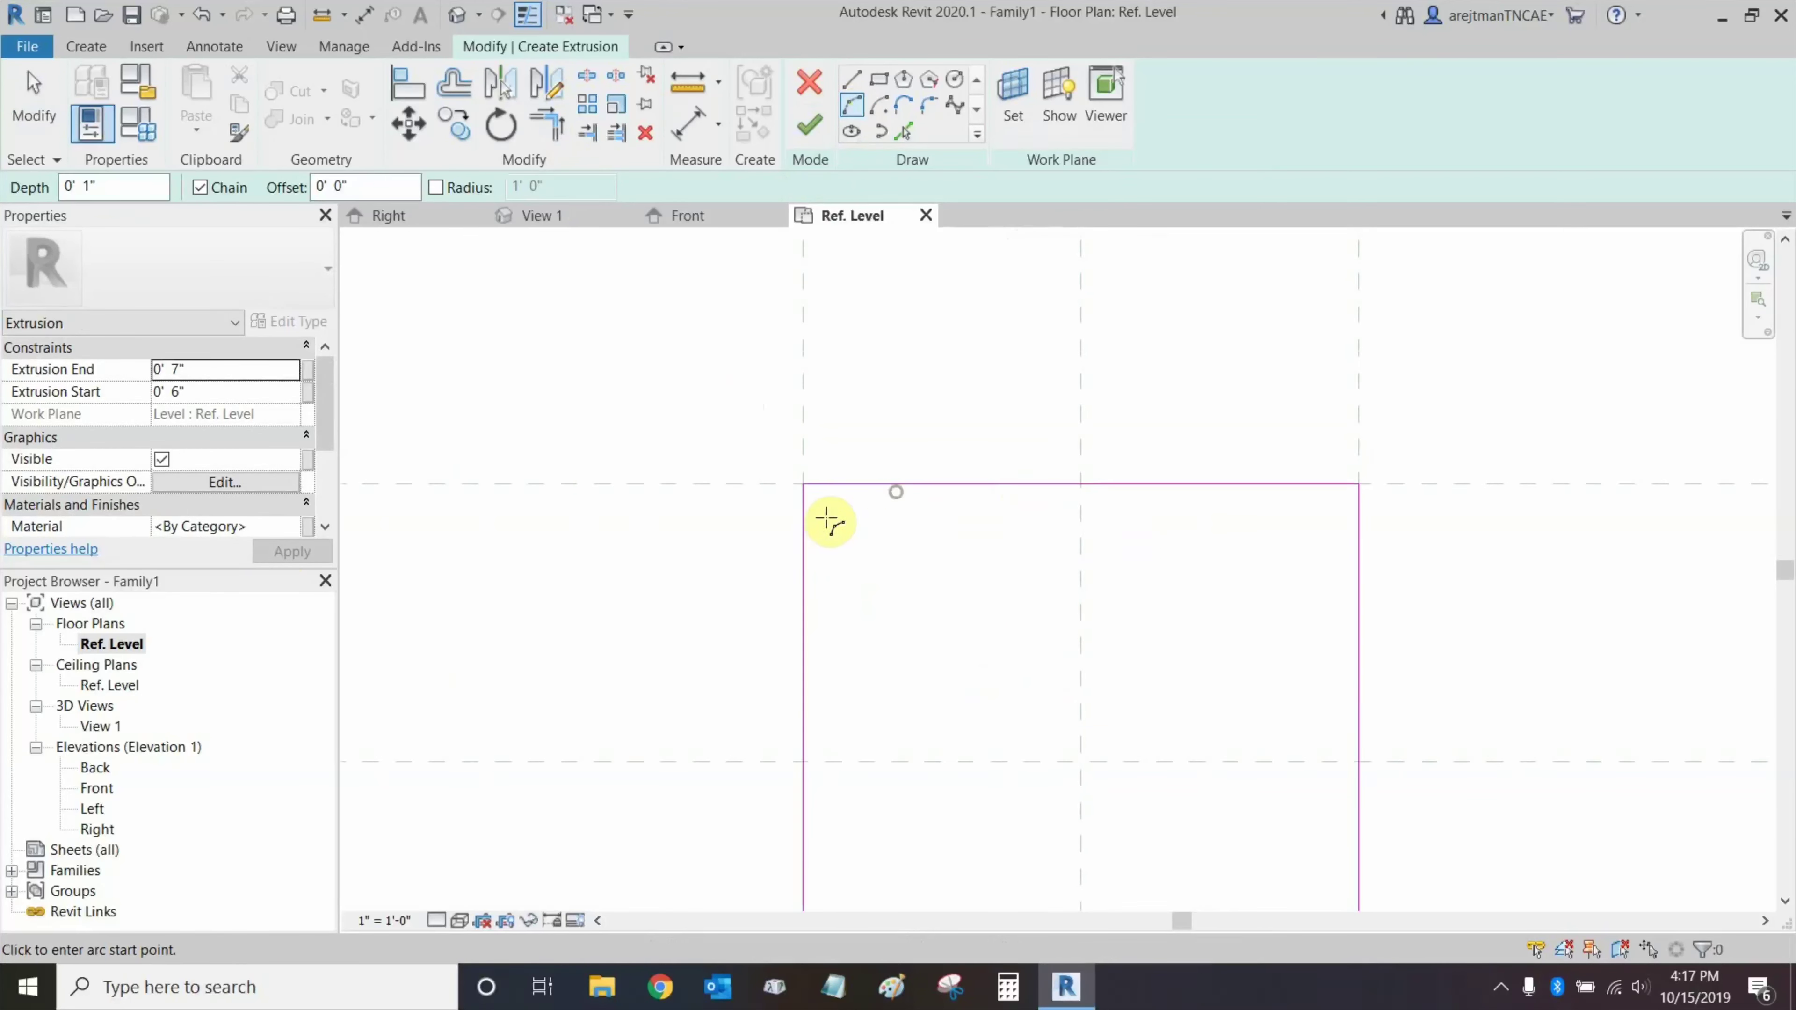
scroll(830, 521, "up", 3)
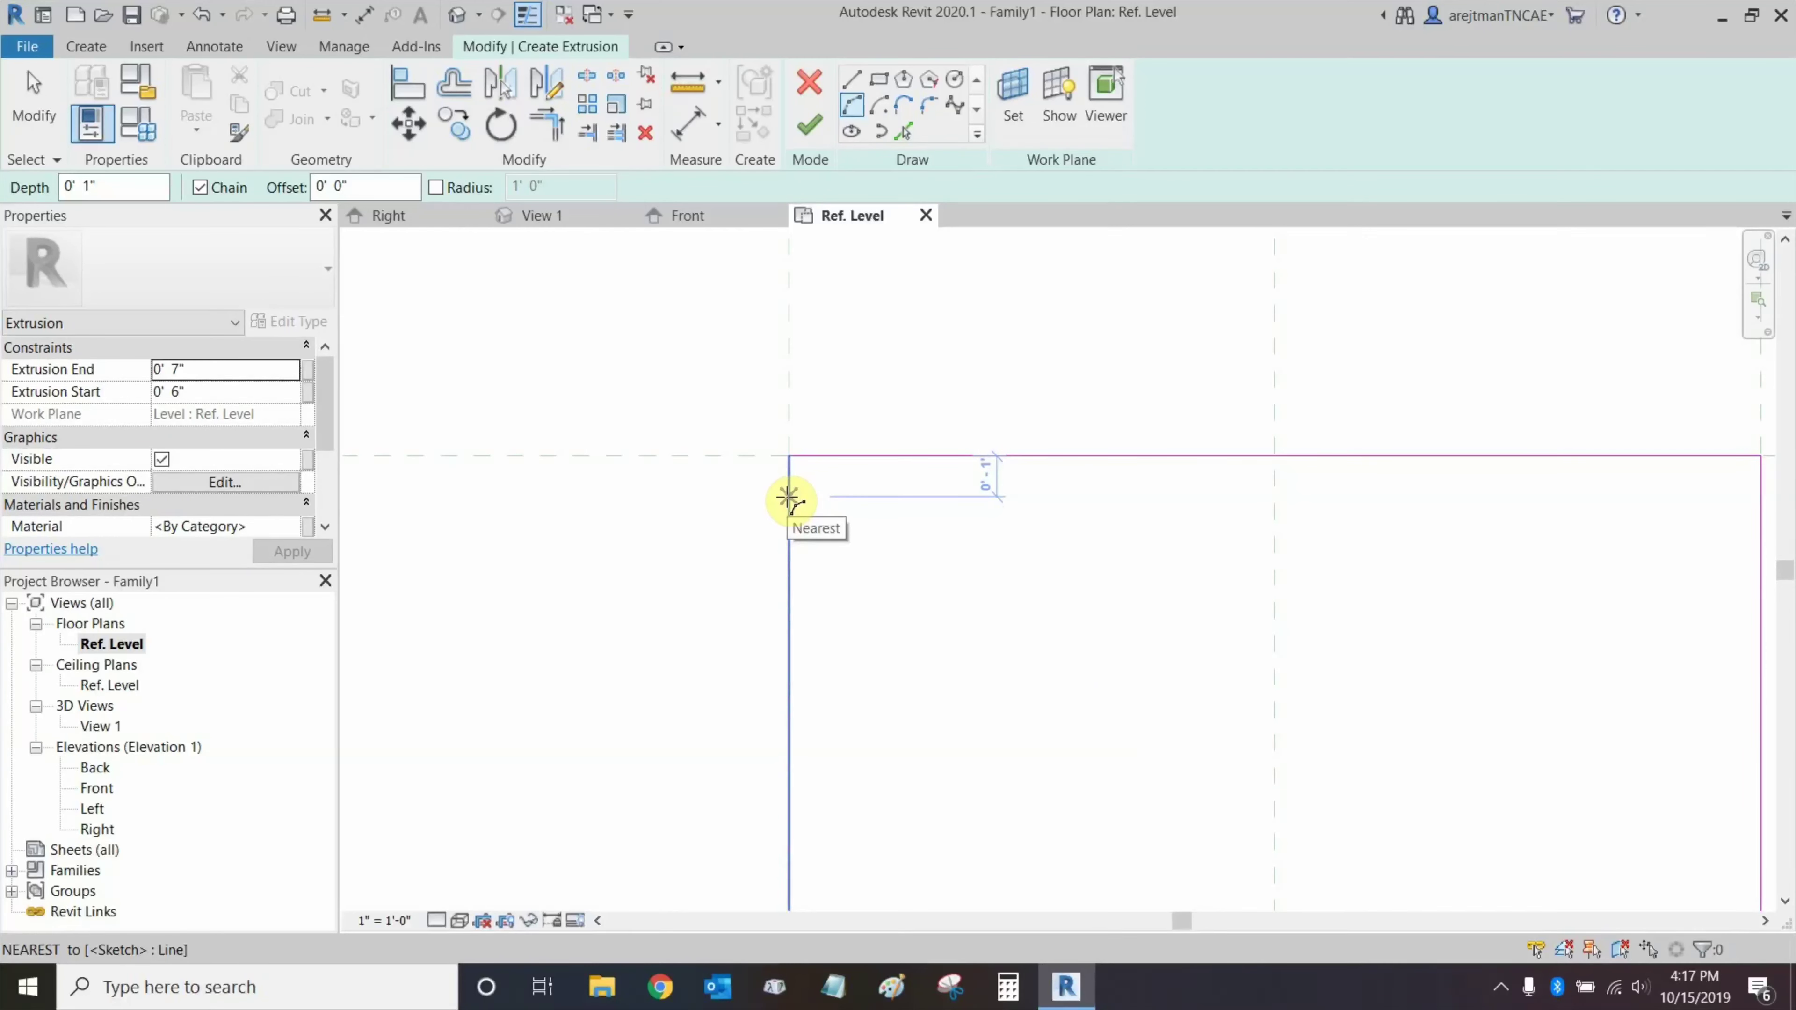
left_click(789, 499)
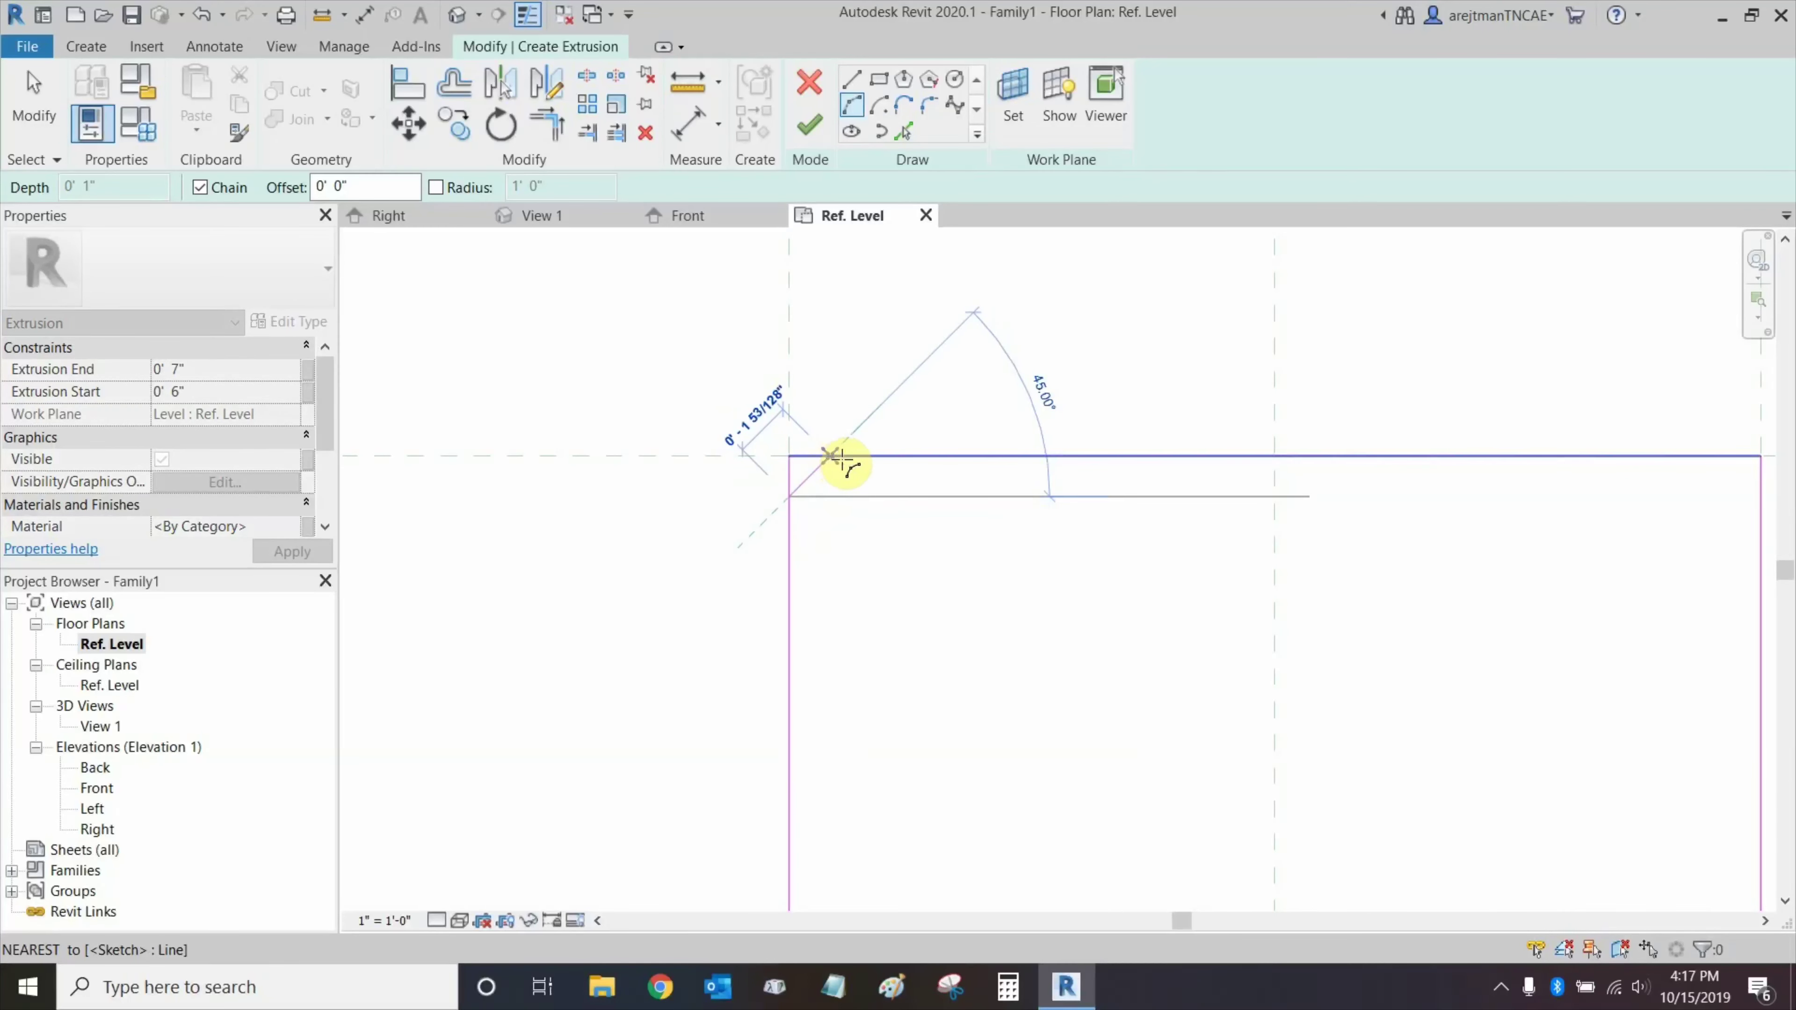
key("Escape")
key("Escape")
key("Escape")
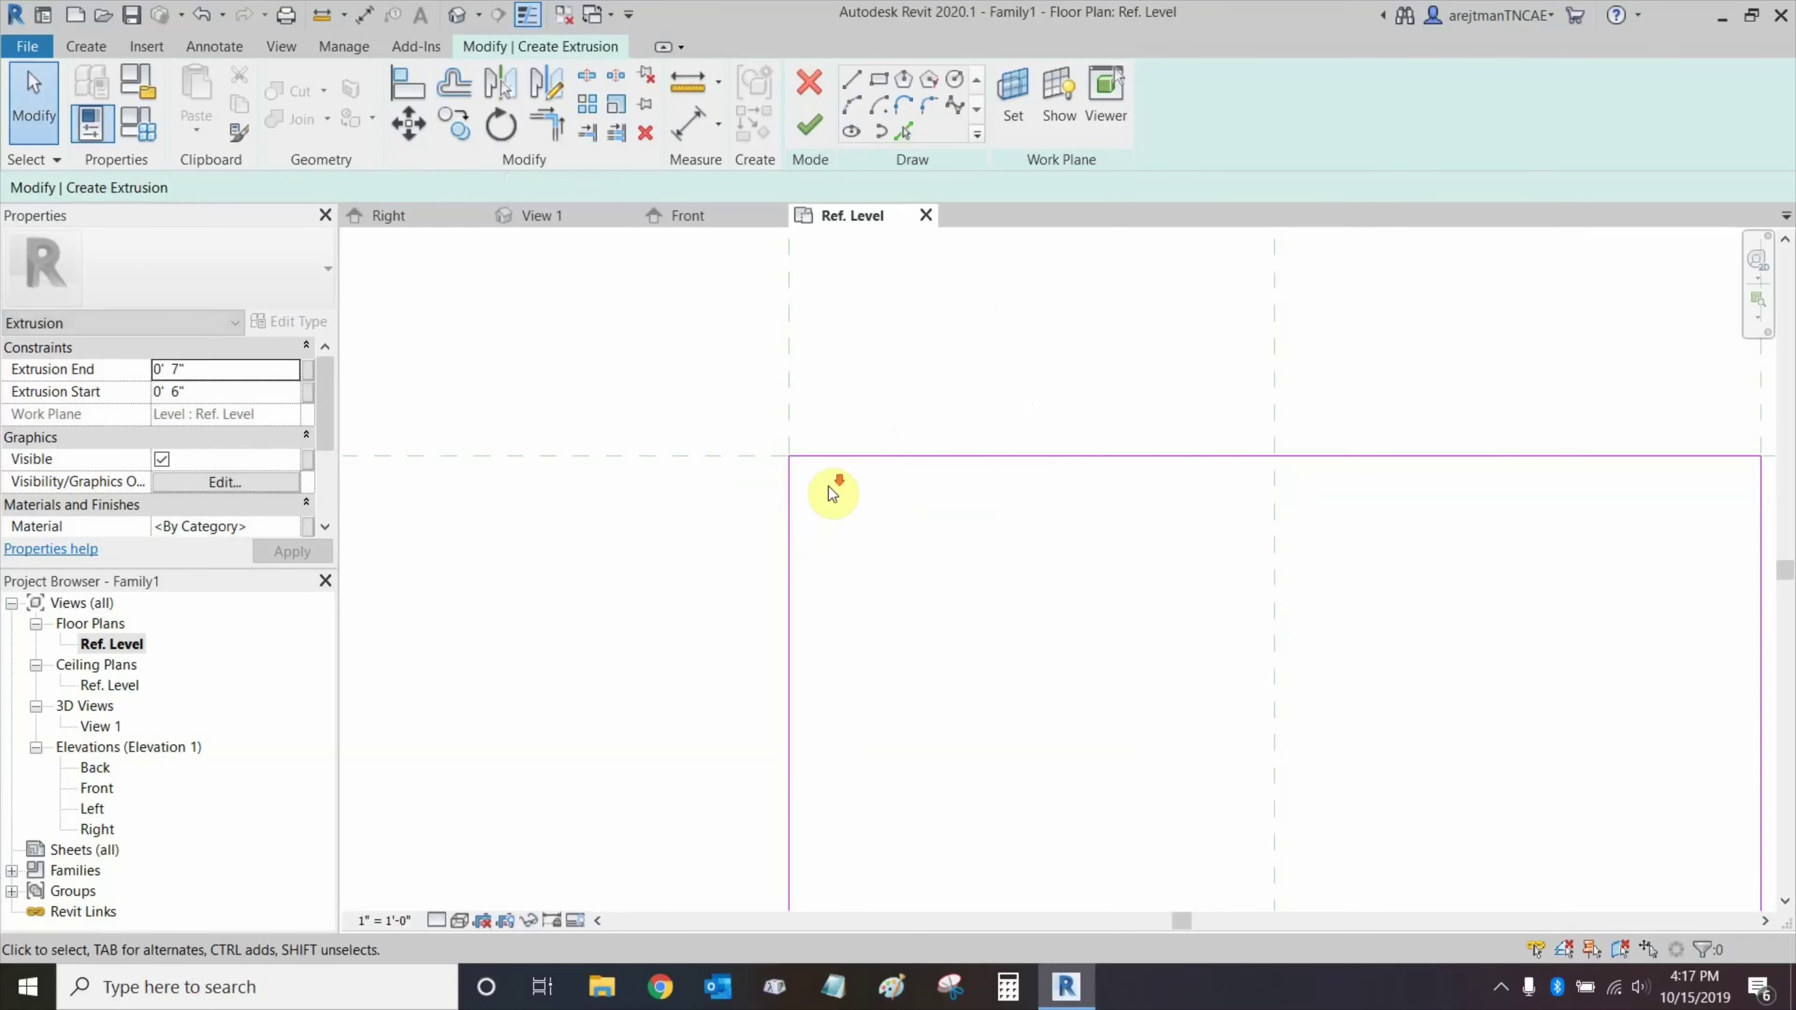
Finish the bottom plate's extrusion sketch and deselect the resulting solid.
scroll(835, 488, "down", 3)
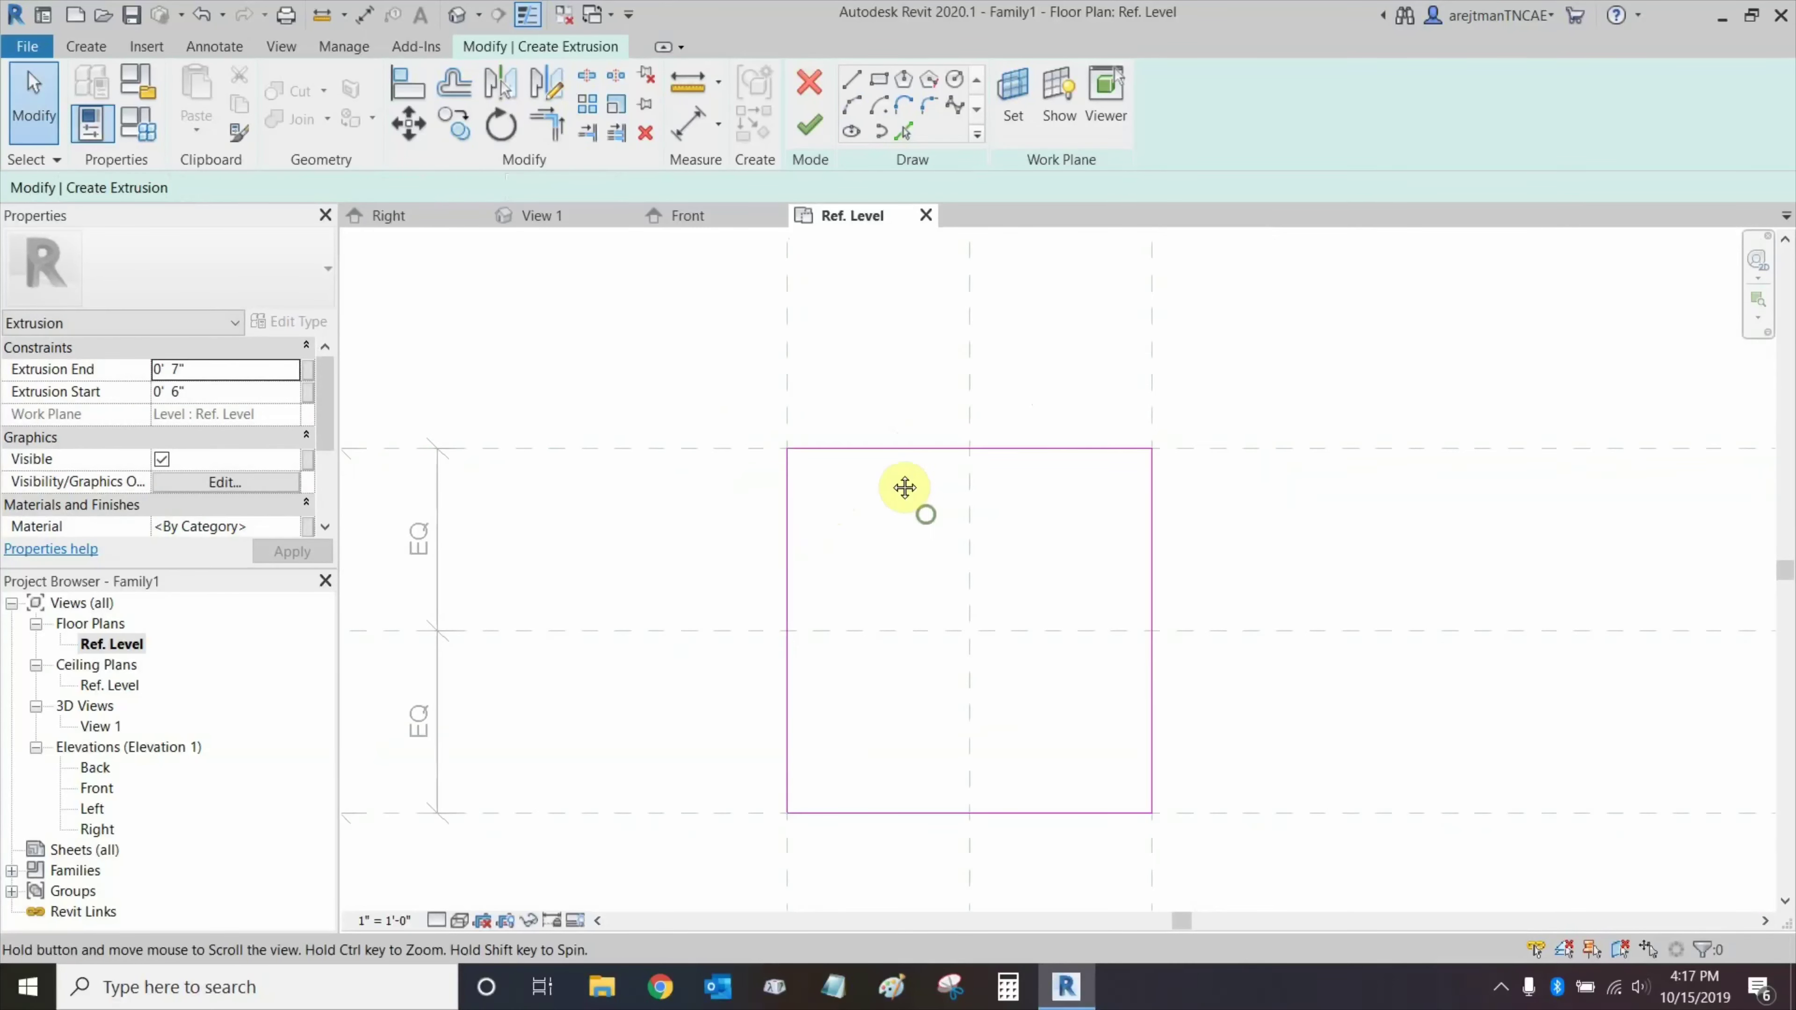
left_click(811, 124)
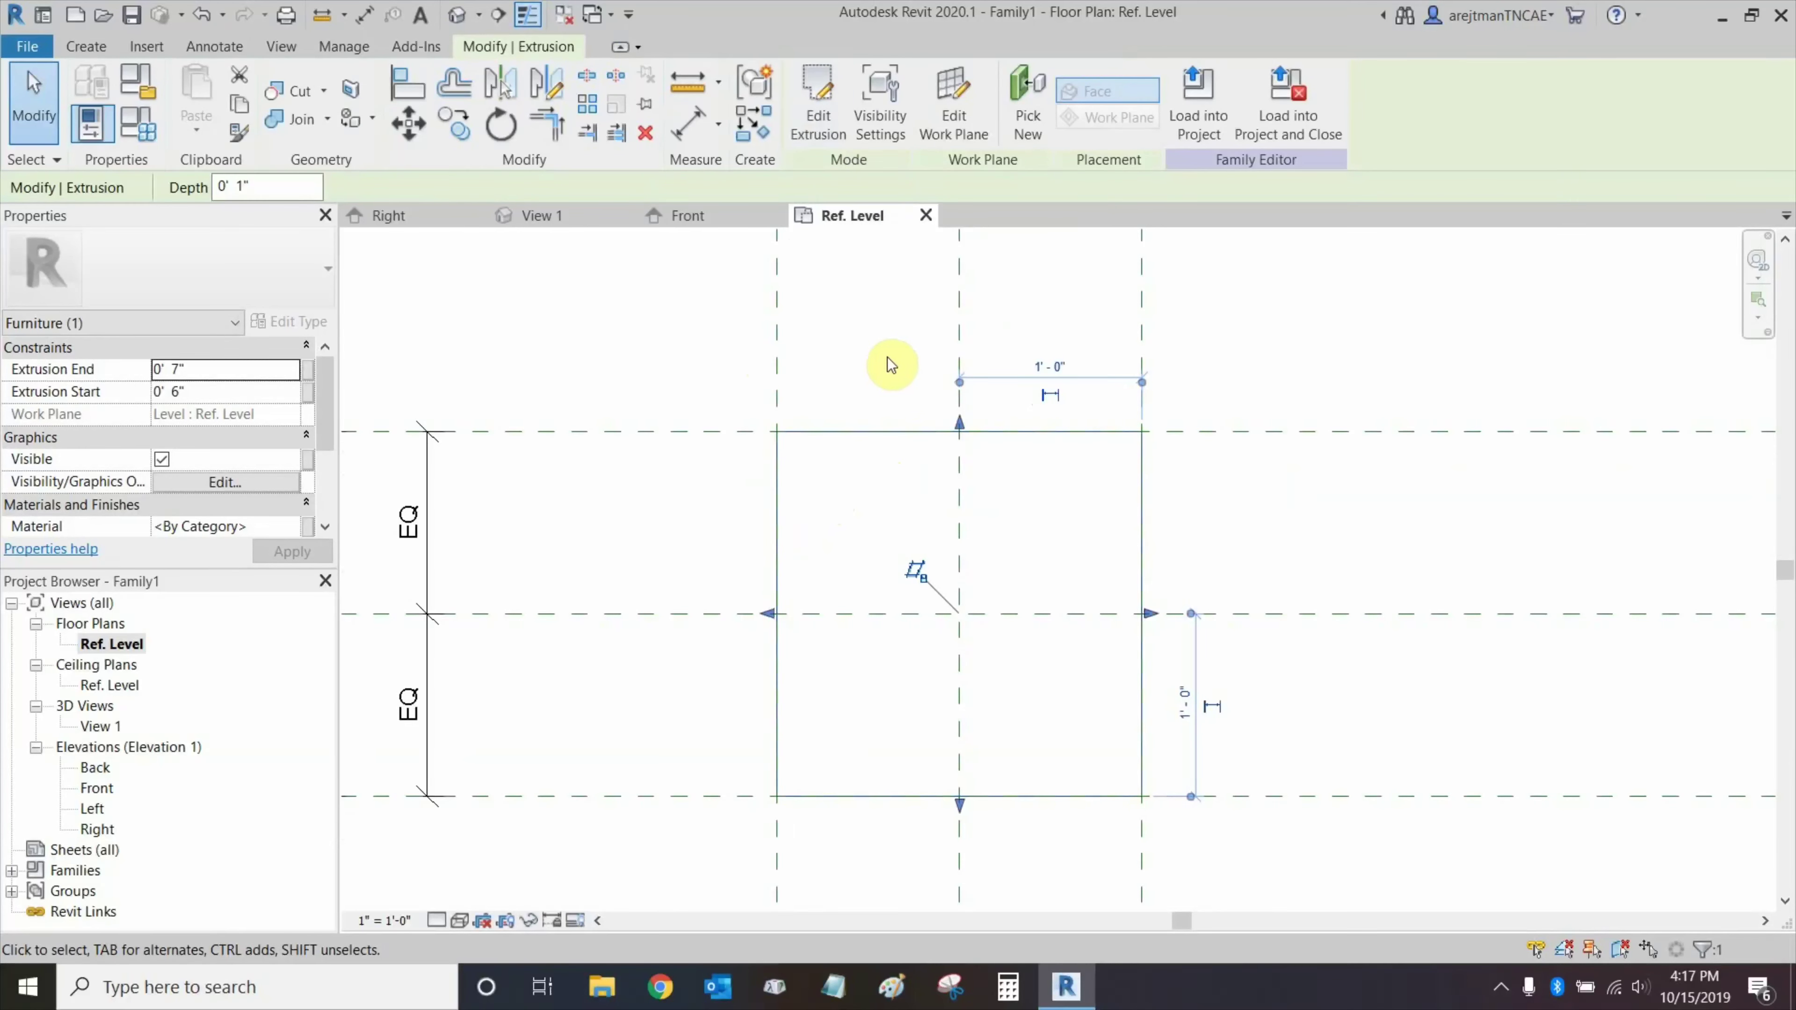
scroll(884, 359, "down", 2)
left_click(878, 353)
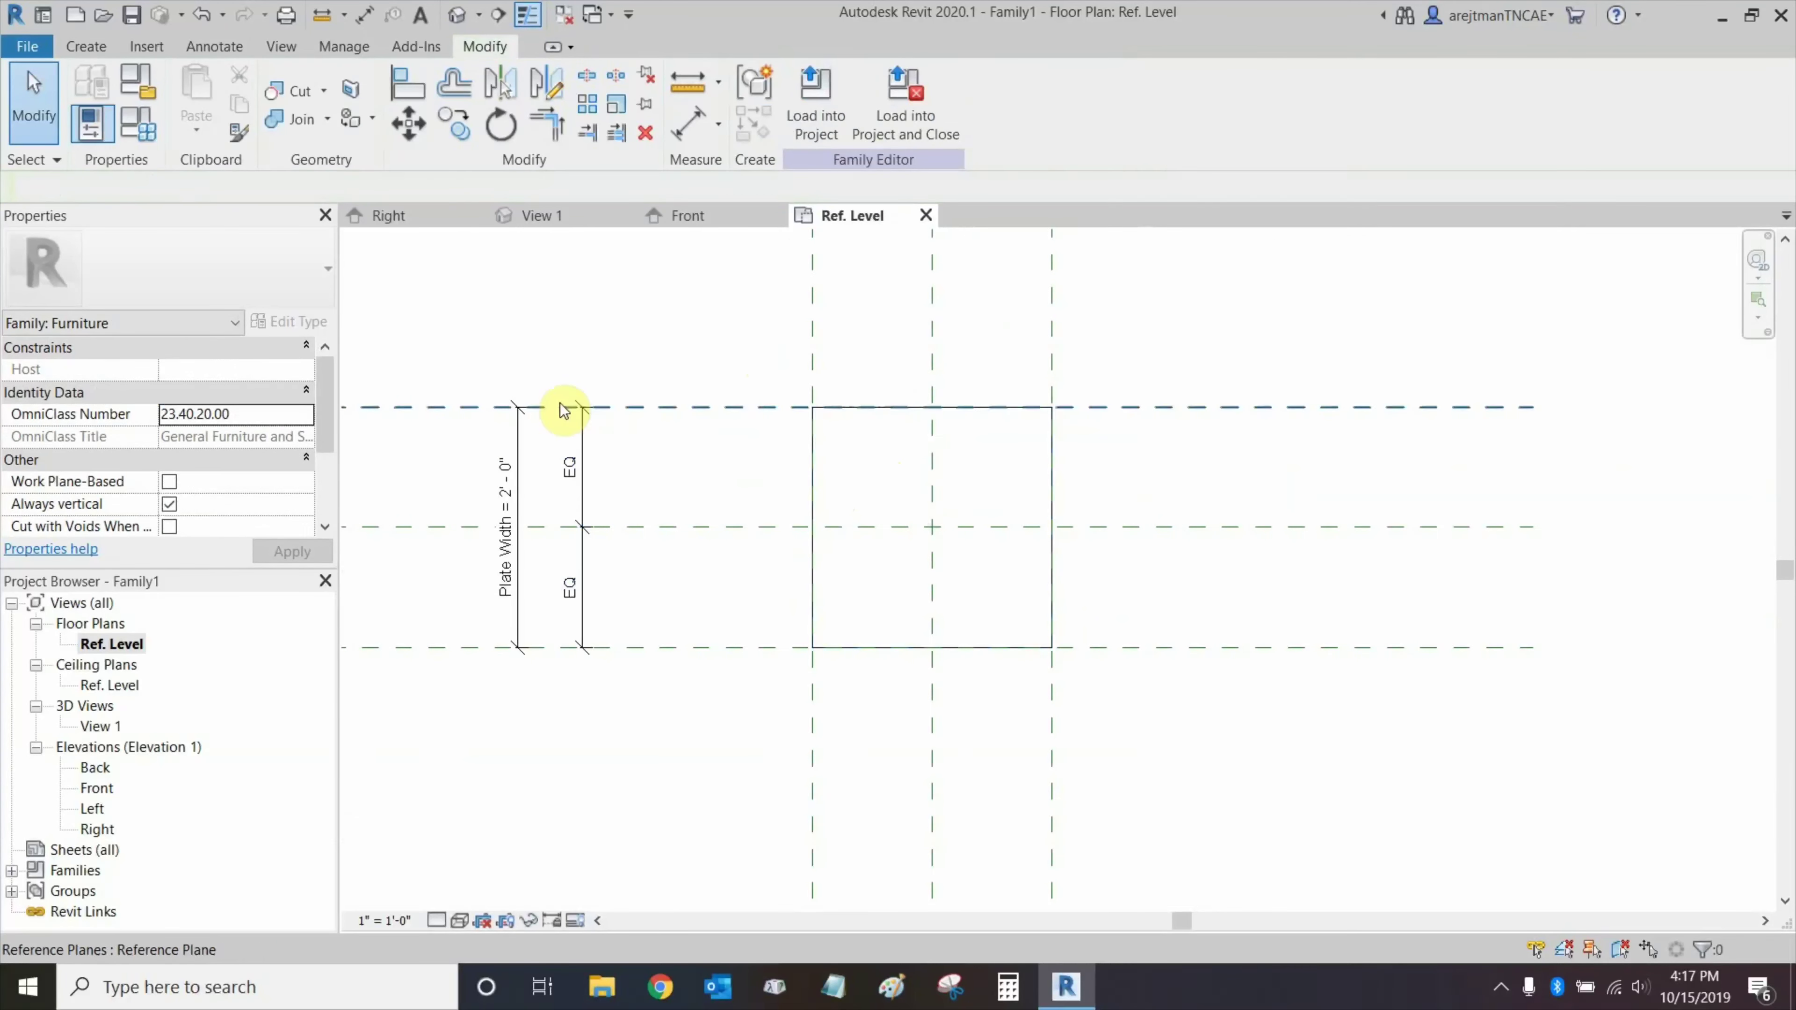
In the Front elevation, align the plate's bottom face with the lower offset plane and its top face with the upper offset plane.
double_click(97, 788)
scroll(926, 668, "up", 4)
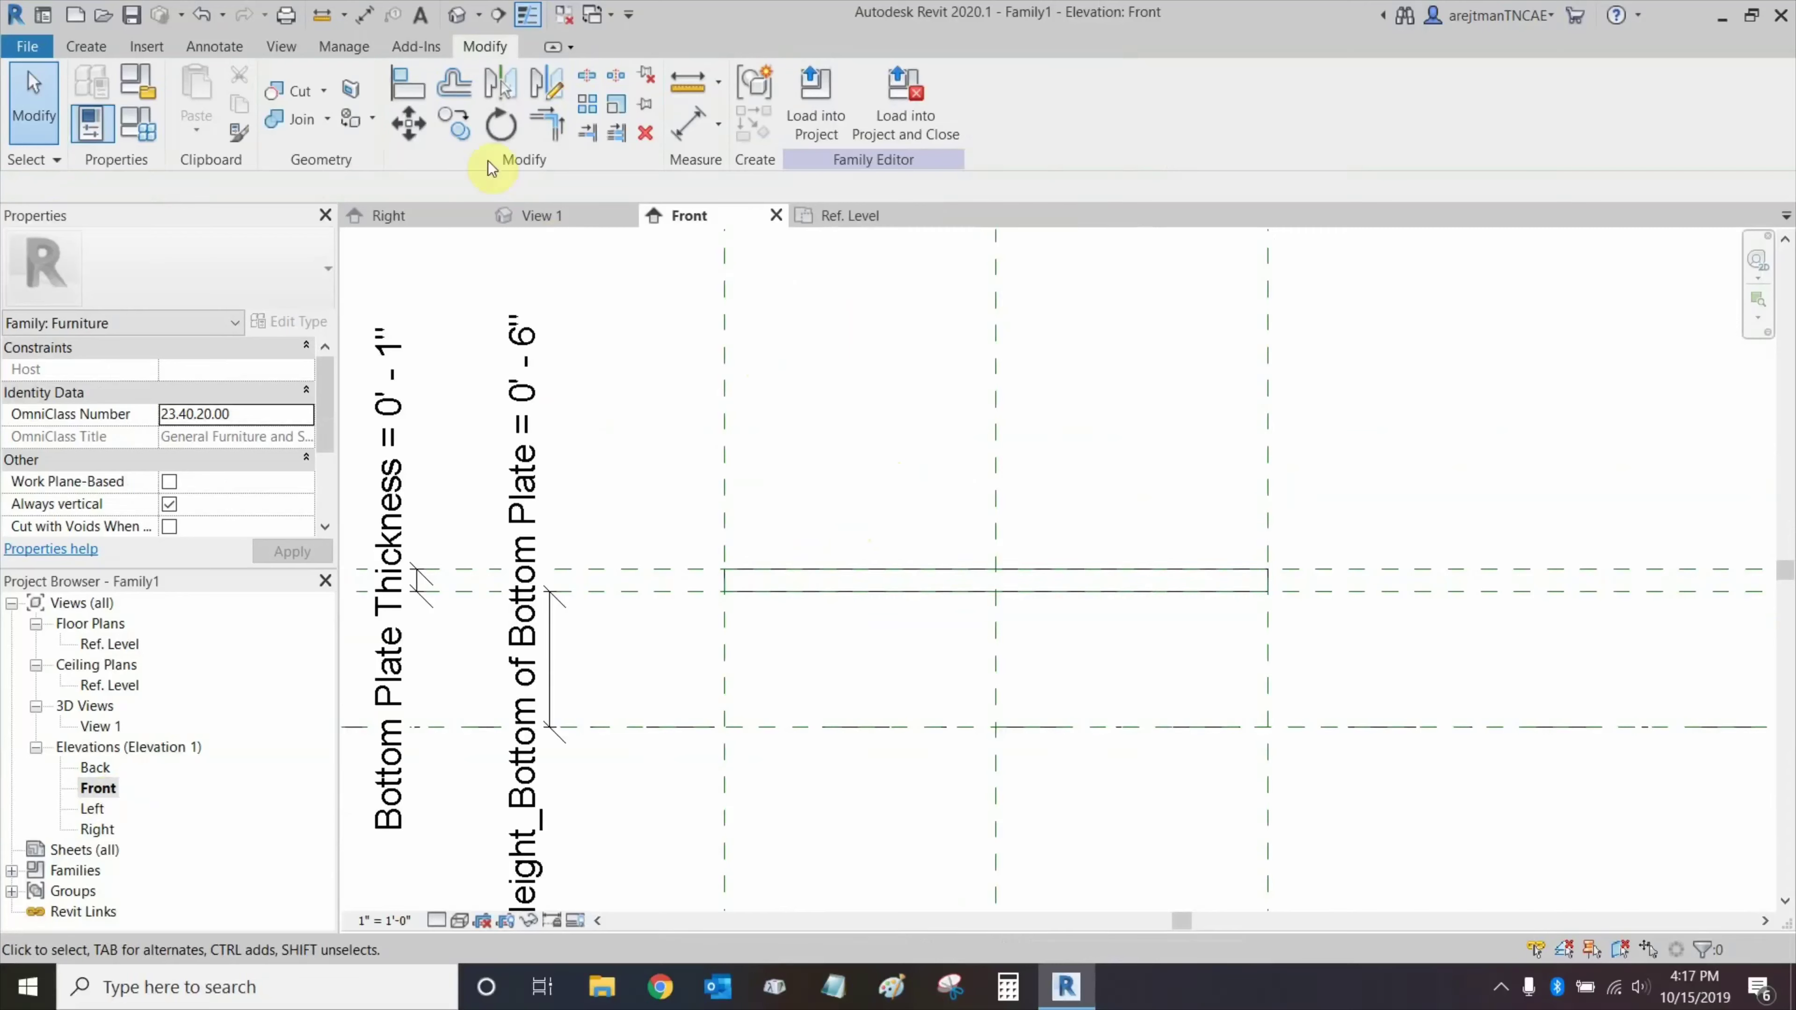
left_click(412, 96)
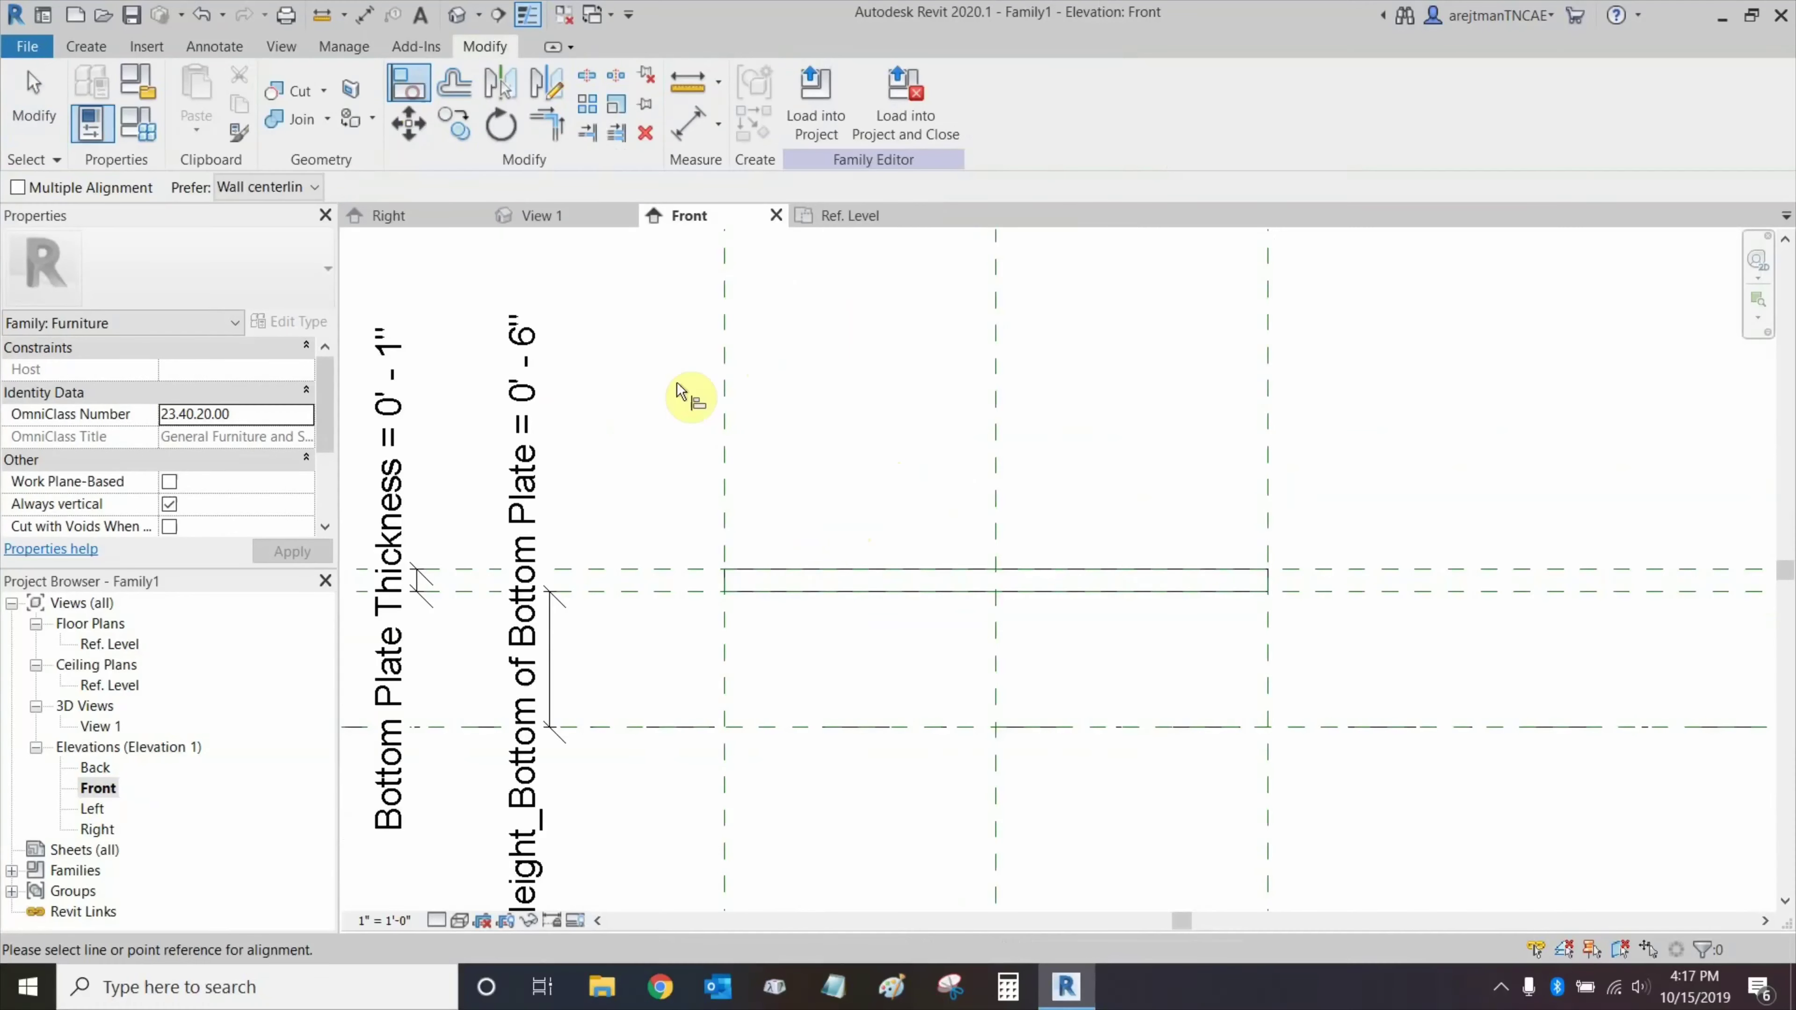
left_click(666, 591)
left_click(820, 593)
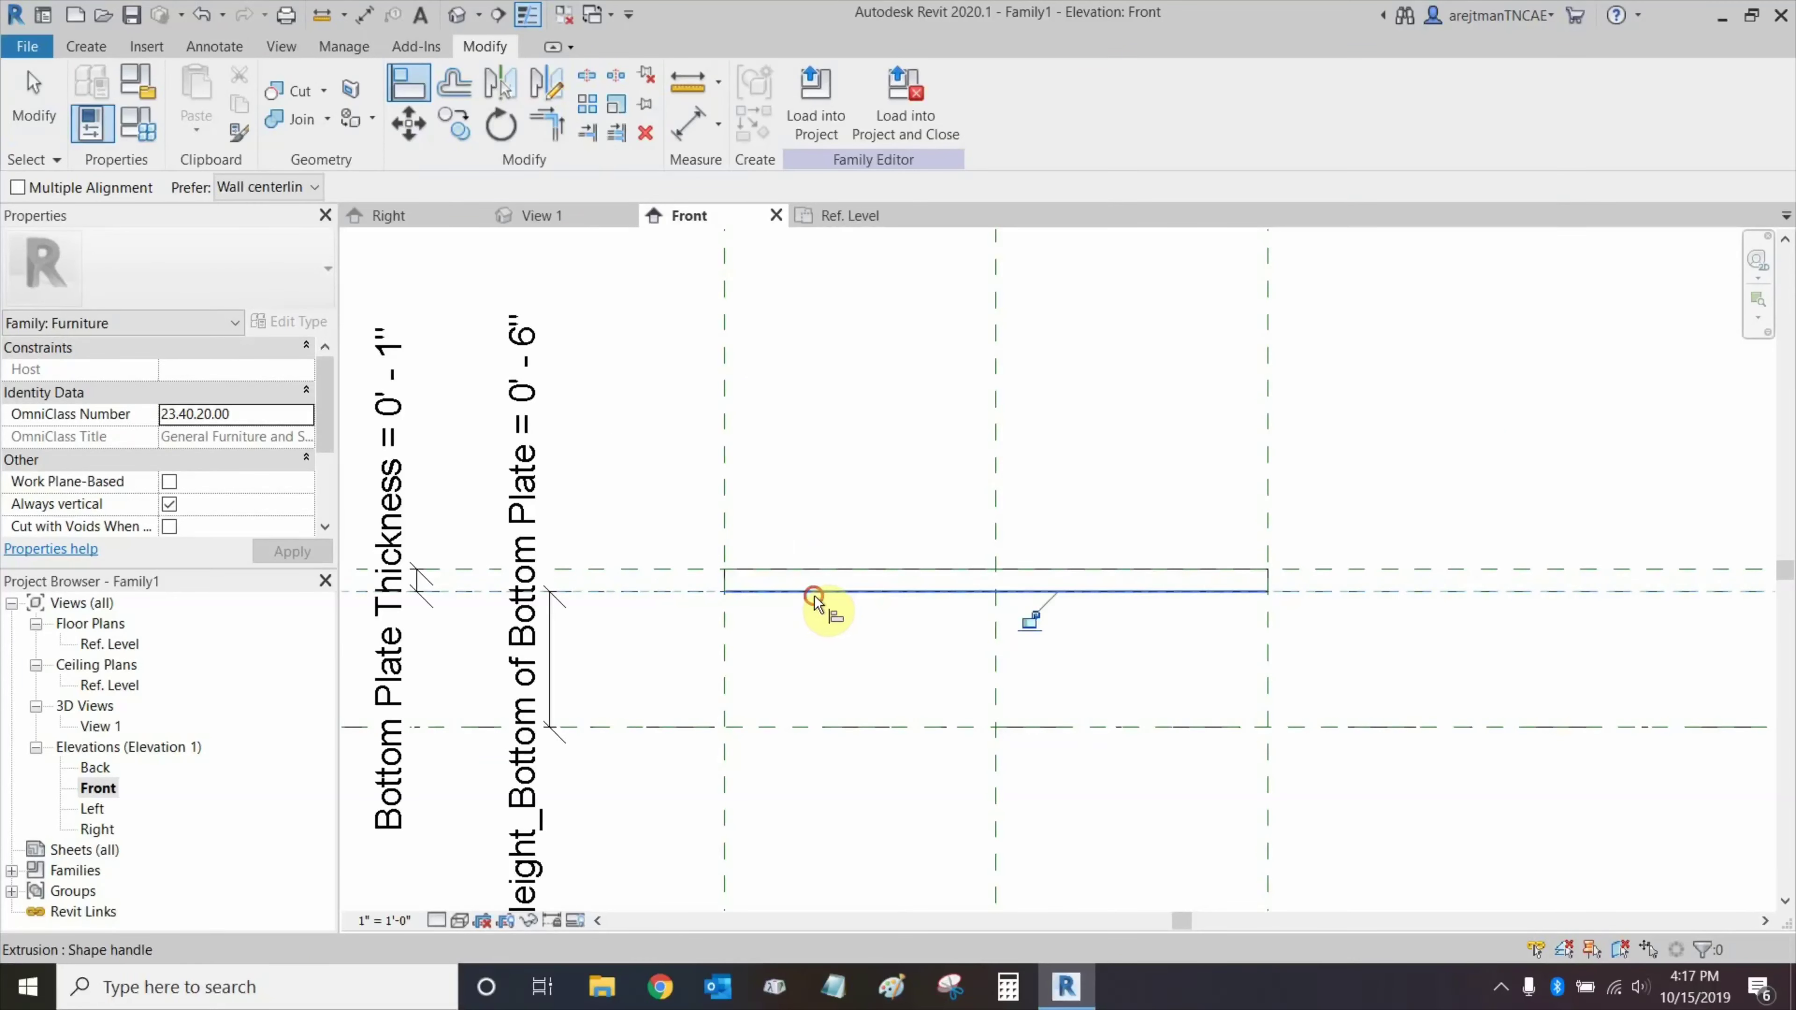
left_click(695, 570)
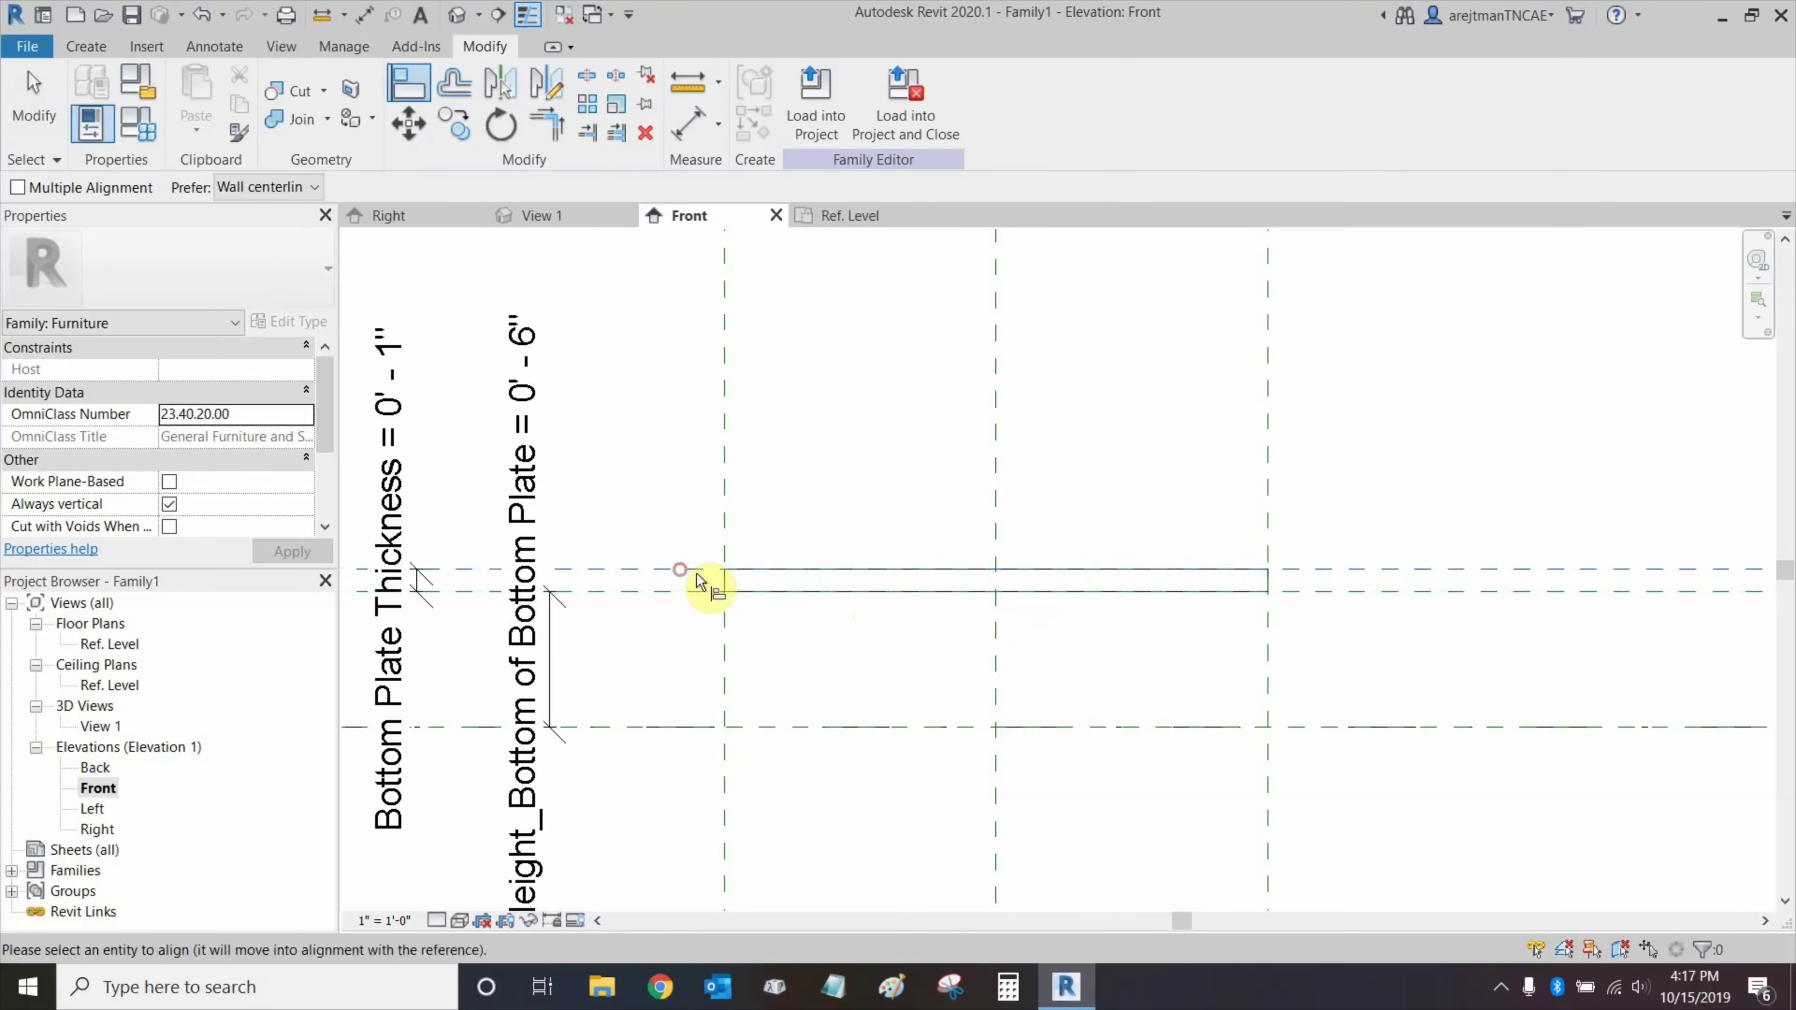
left_click(805, 574)
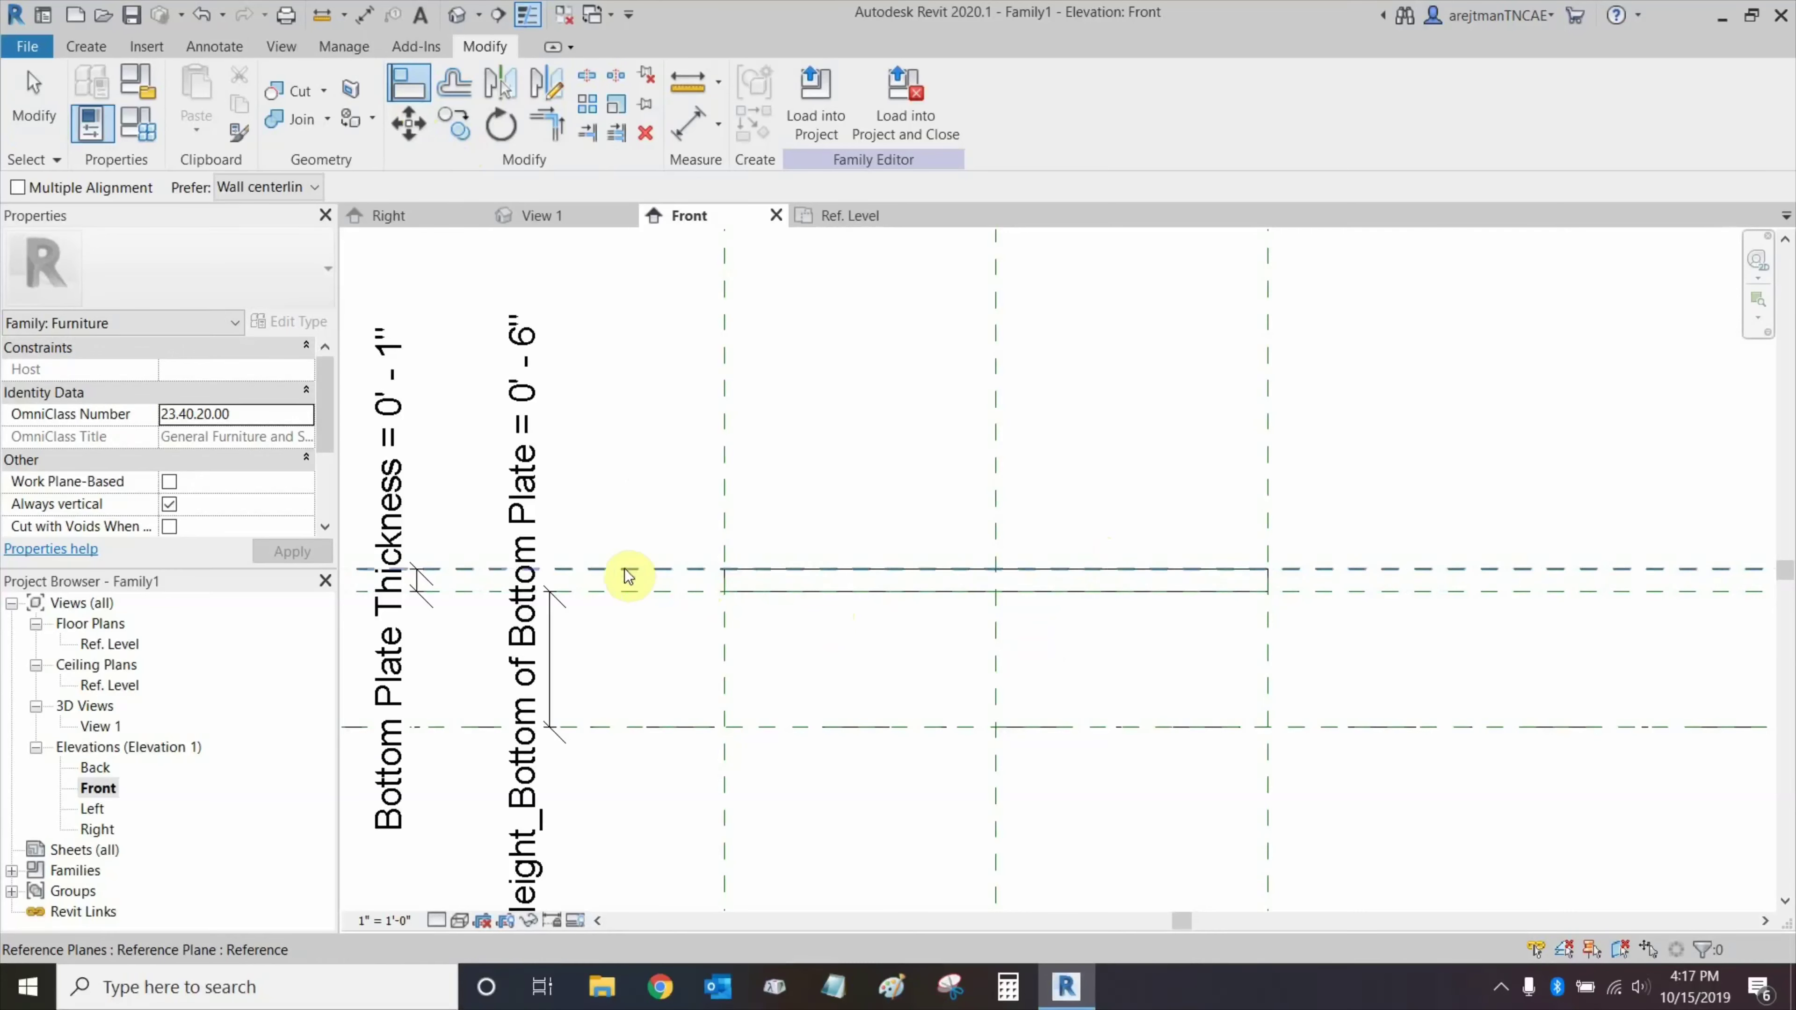
key("Escape")
key("Escape")
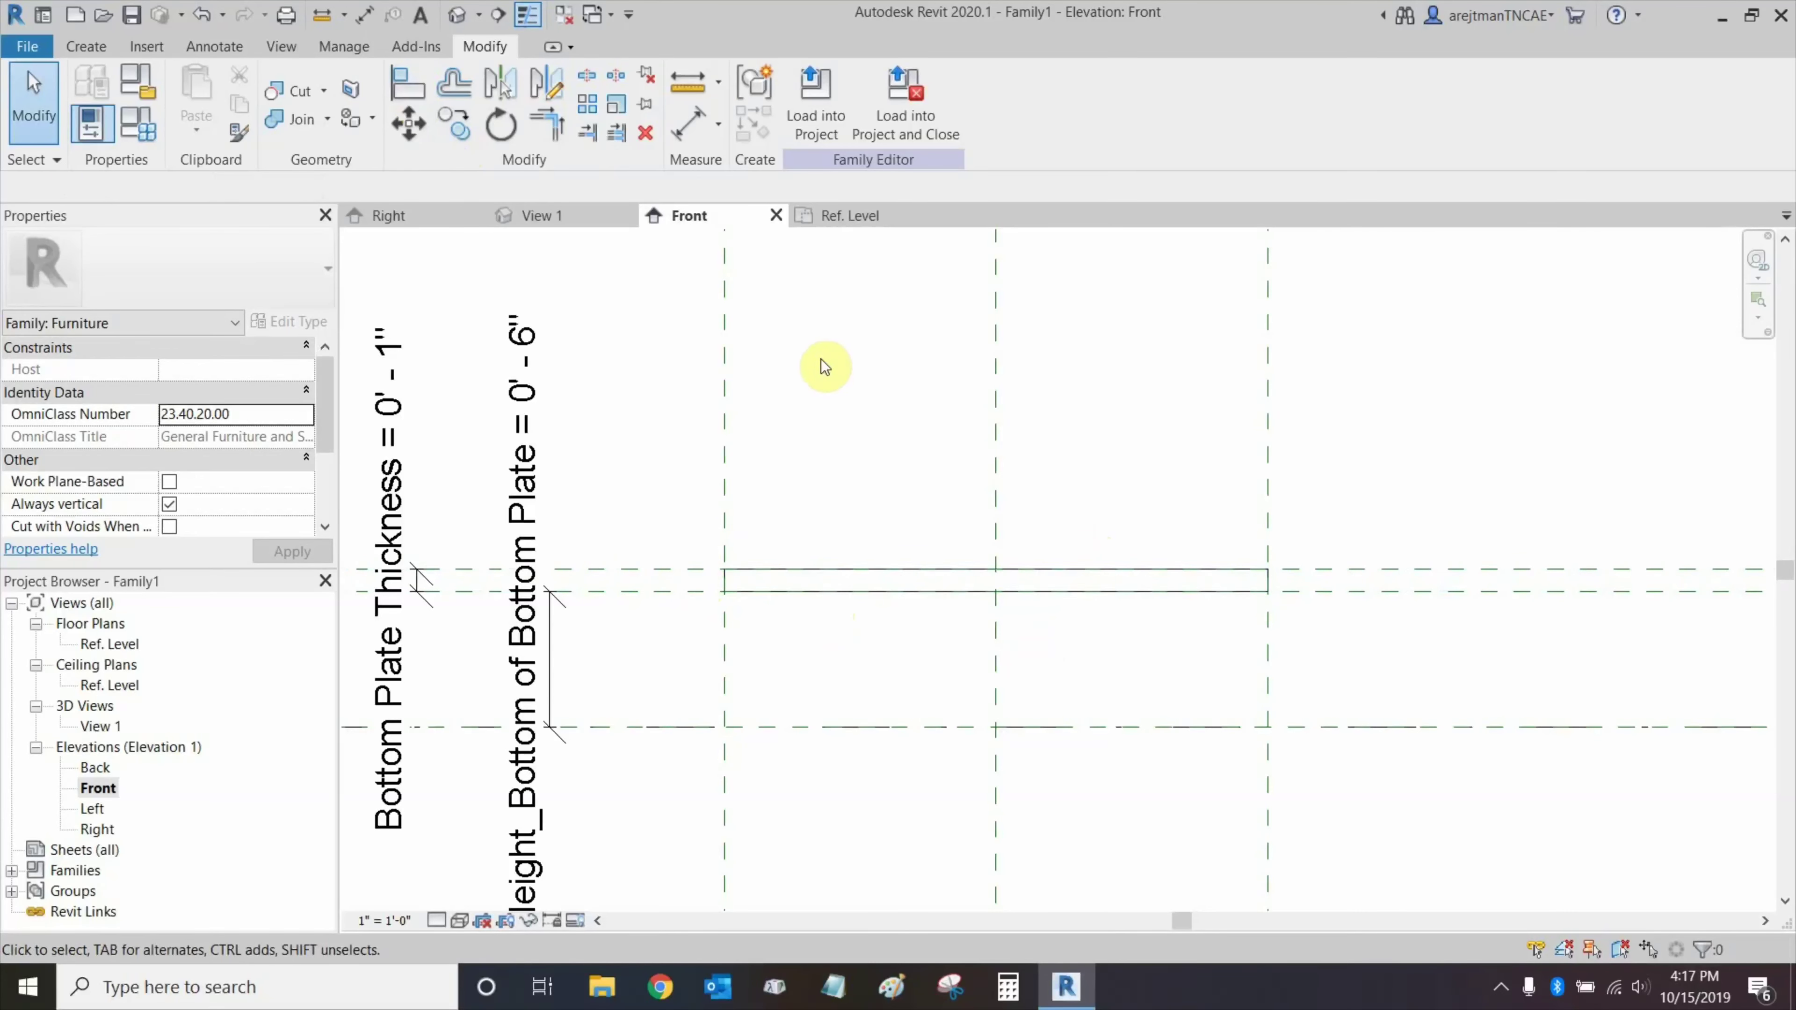
Set the Bottom Plate Thickness parameter to 0' 3" in the family types and apply it to the model.
middle_click_drag(821, 359, 990, 445)
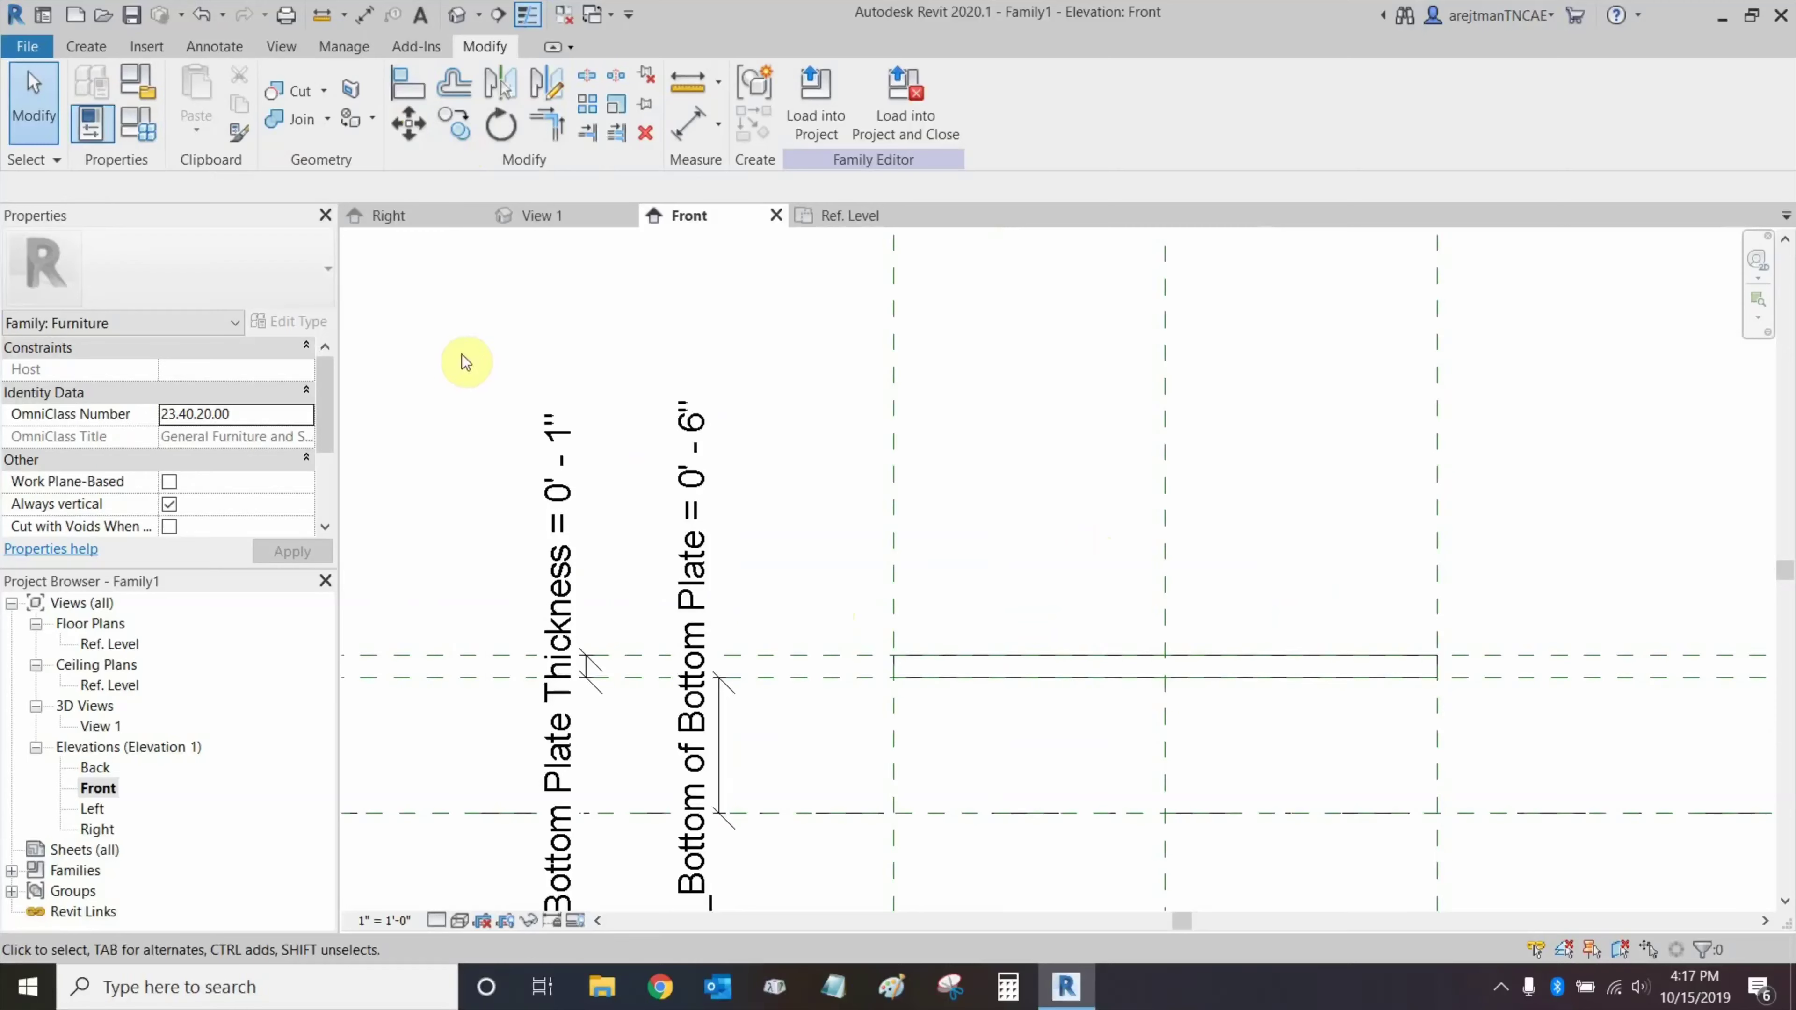
middle_click_drag(463, 353, 521, 417)
left_click(139, 124)
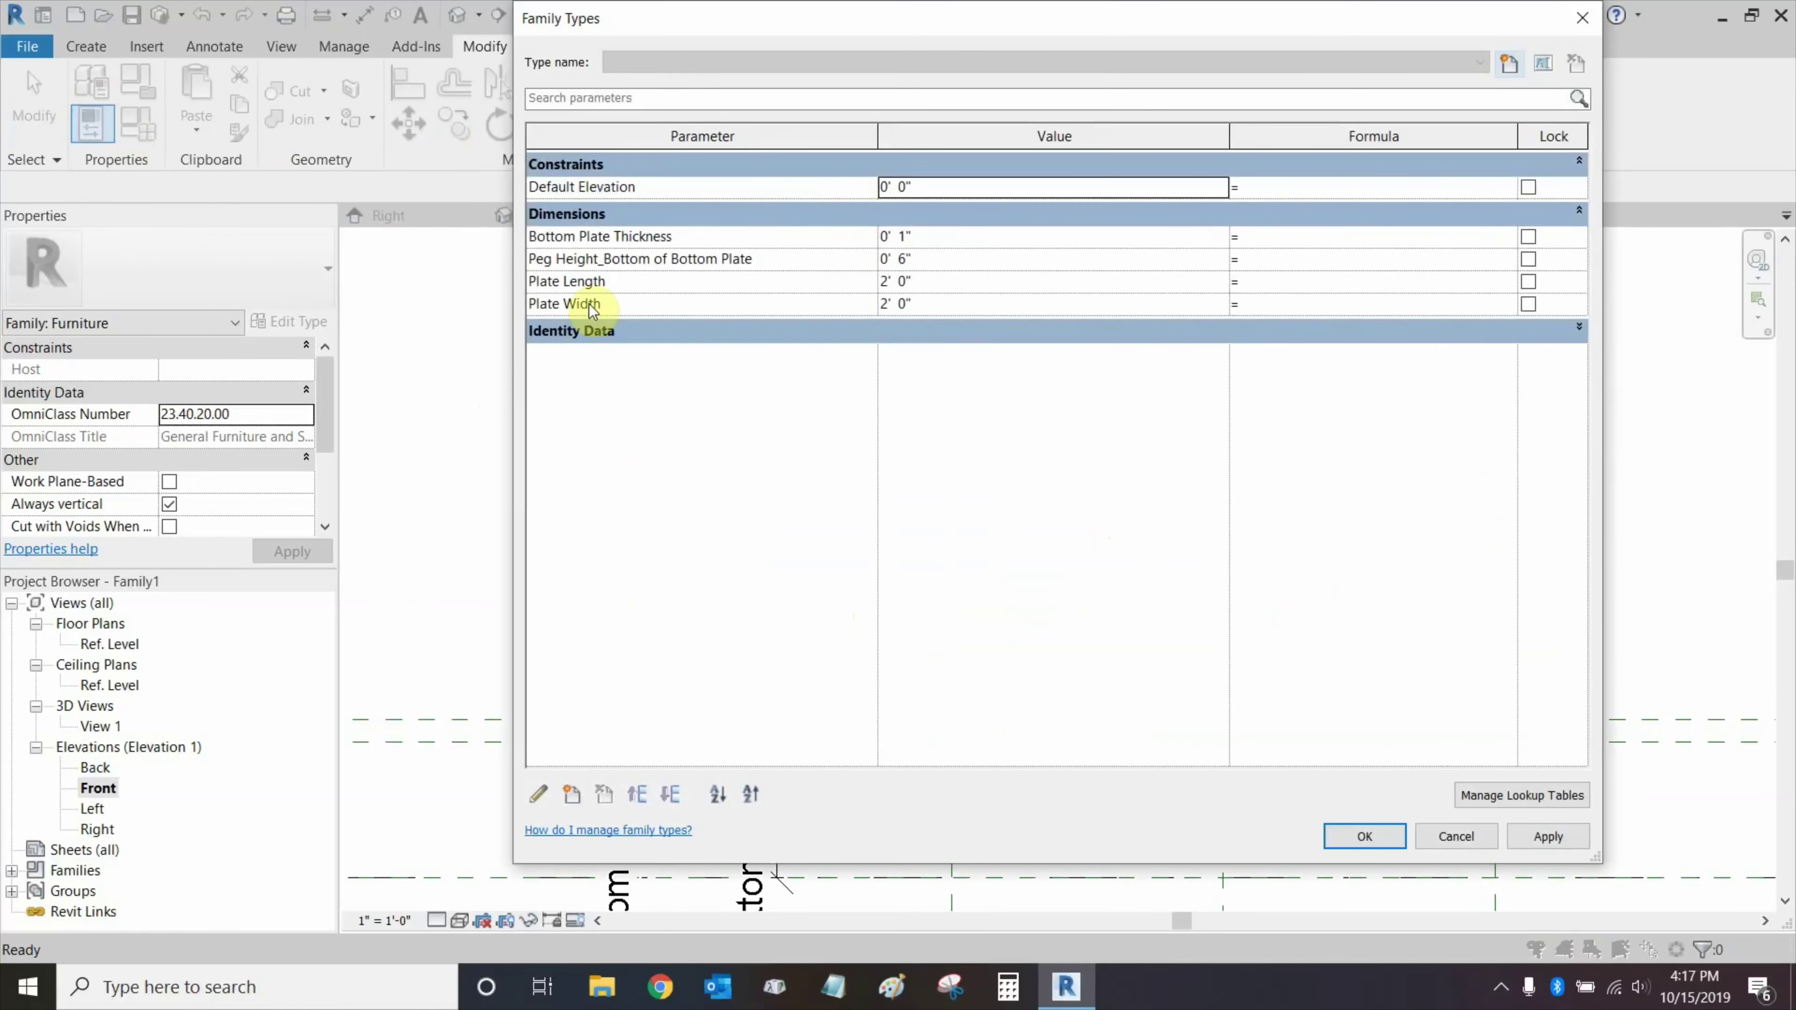
left_click(949, 240)
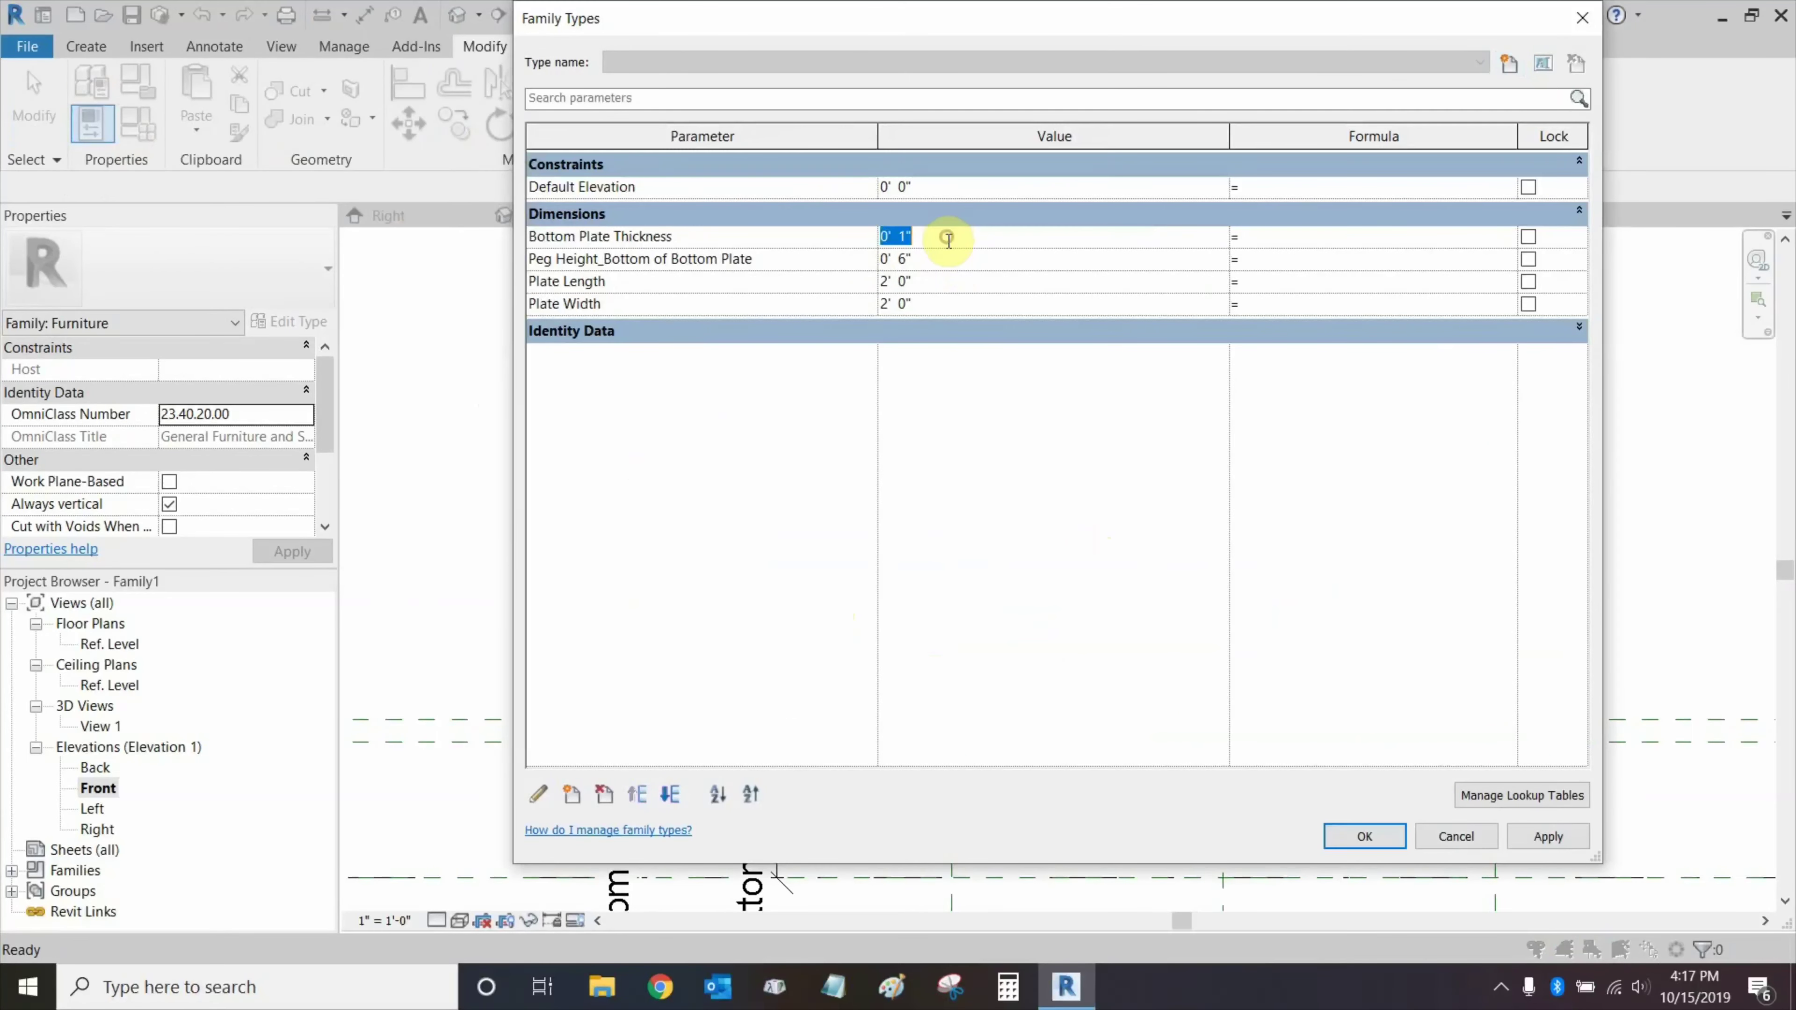
type("3")
key("Tab")
left_click(1355, 832)
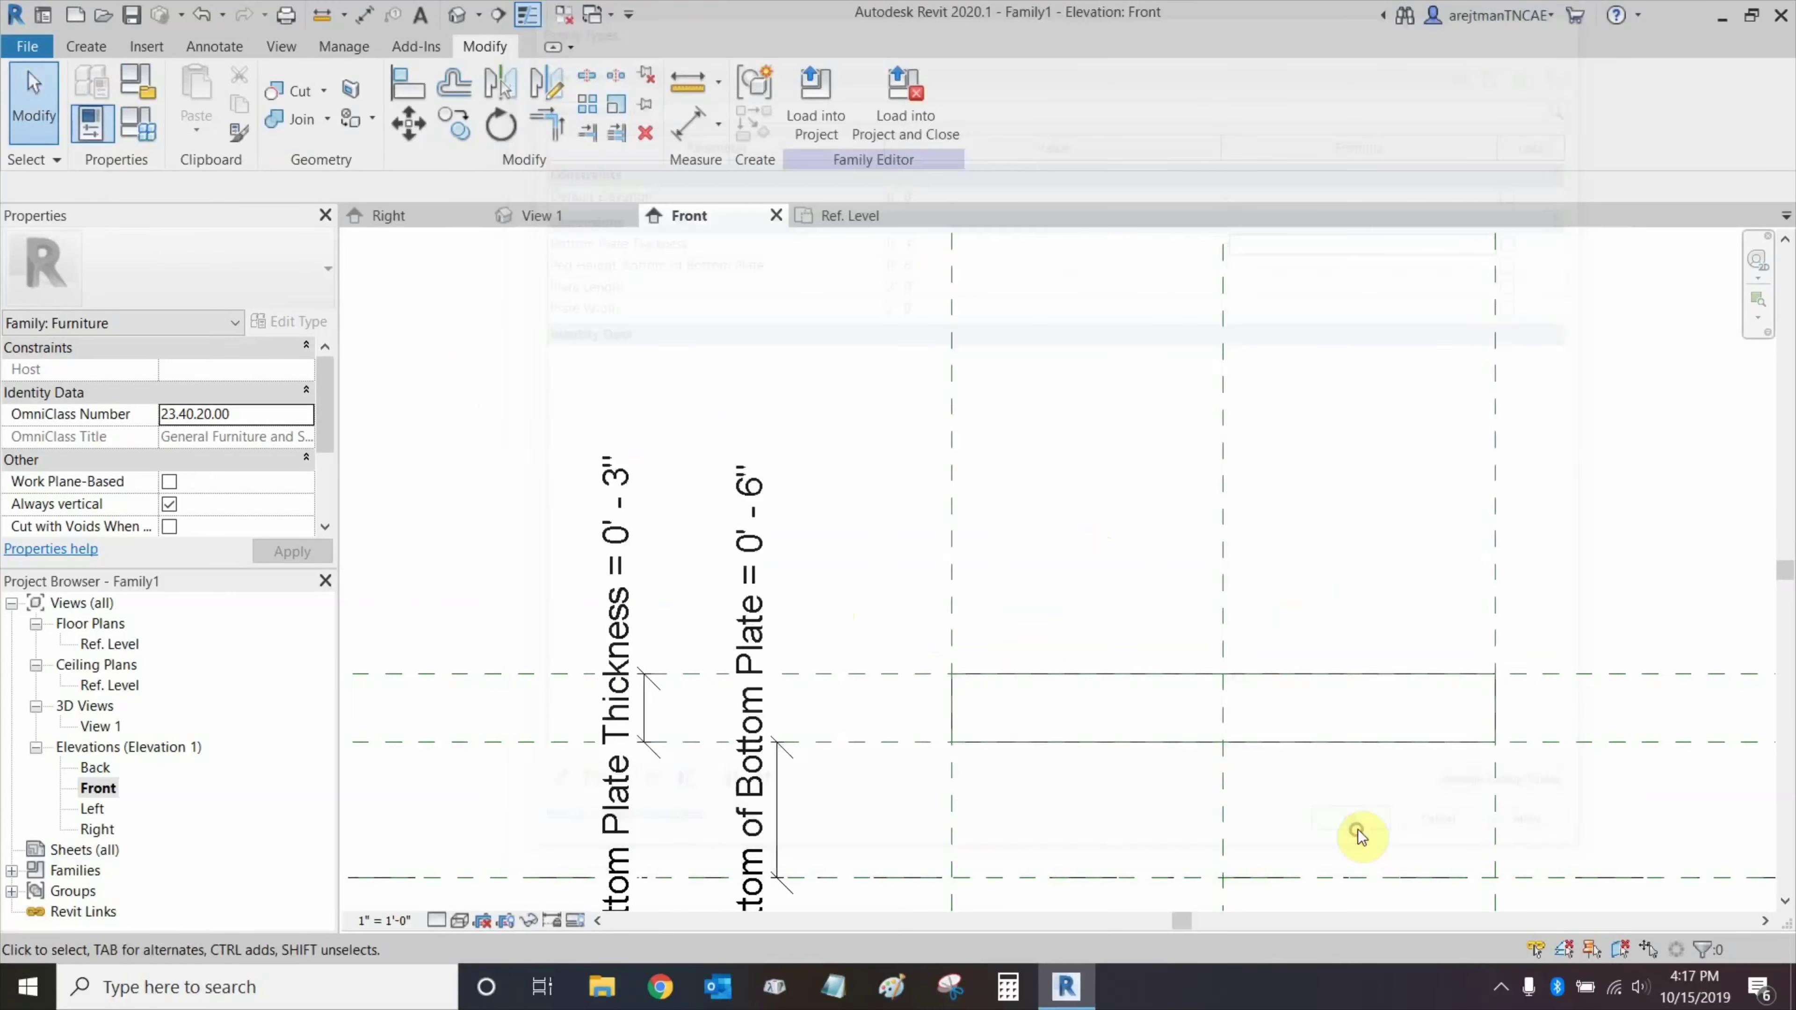
middle_click_drag(1215, 614, 1067, 471)
left_click(522, 822)
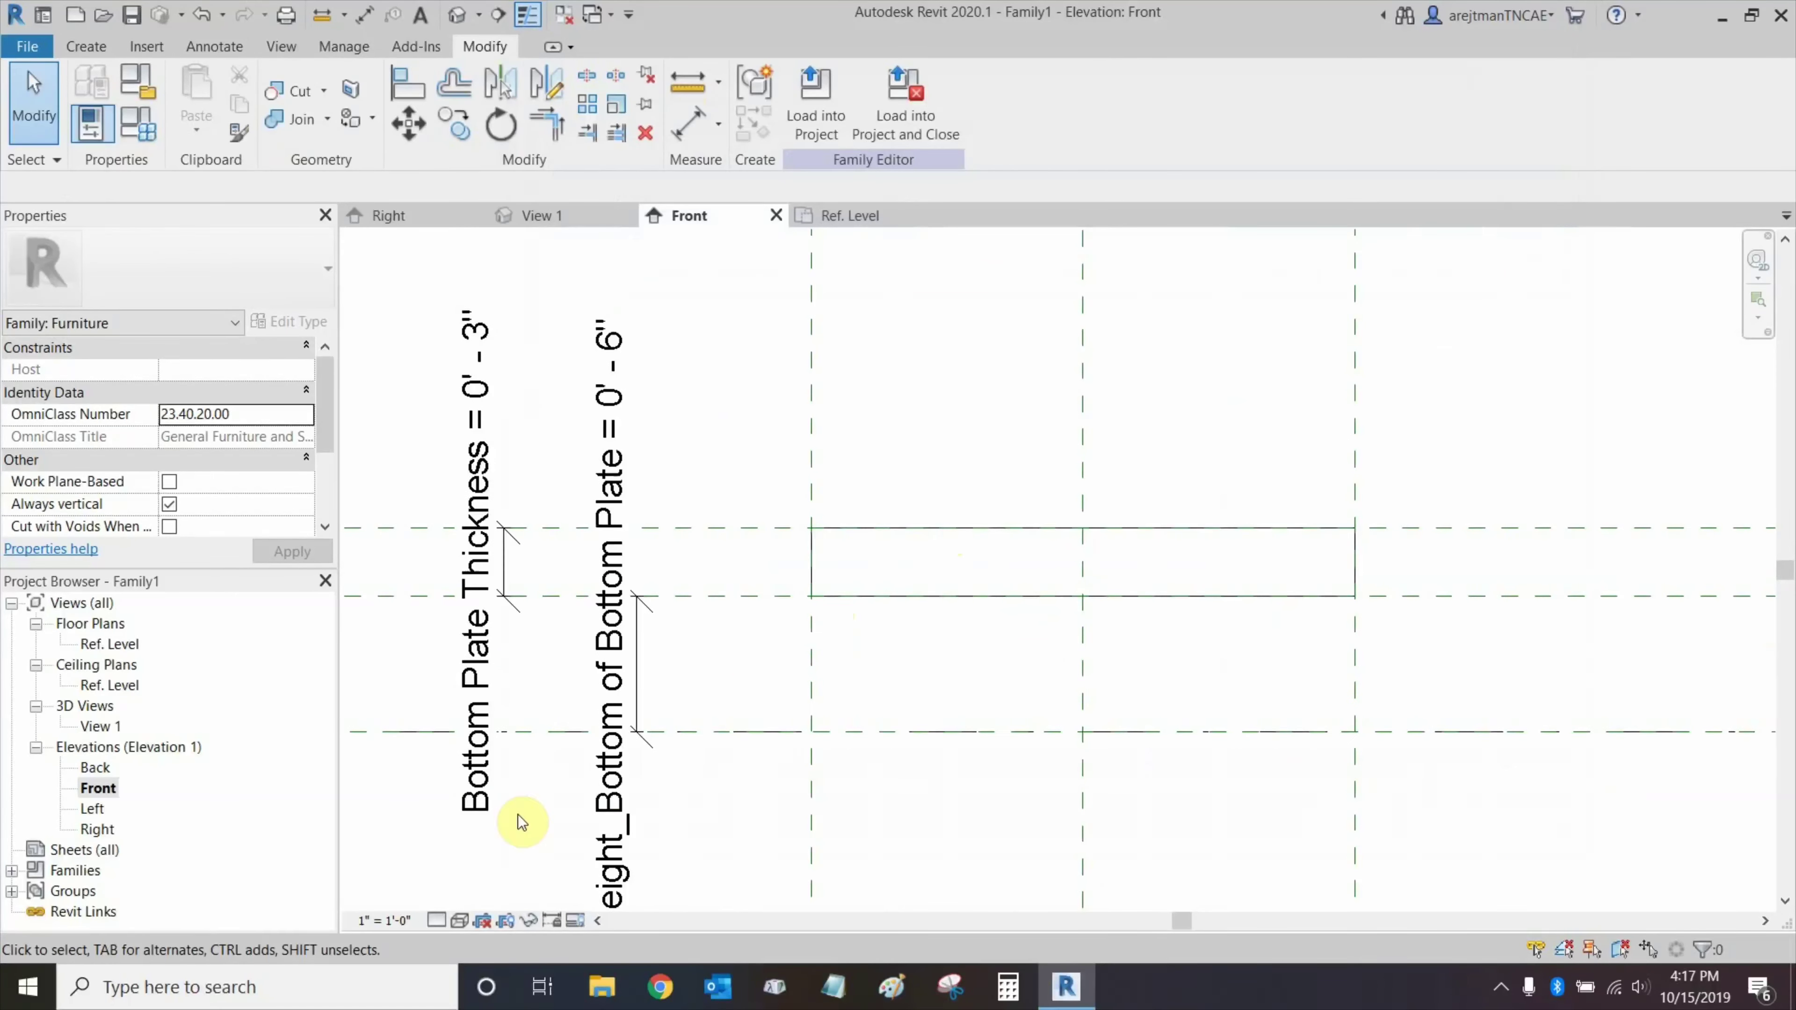
Switch the Front elevation's visual style to a shaded display.
left_click(453, 923)
left_click(505, 836)
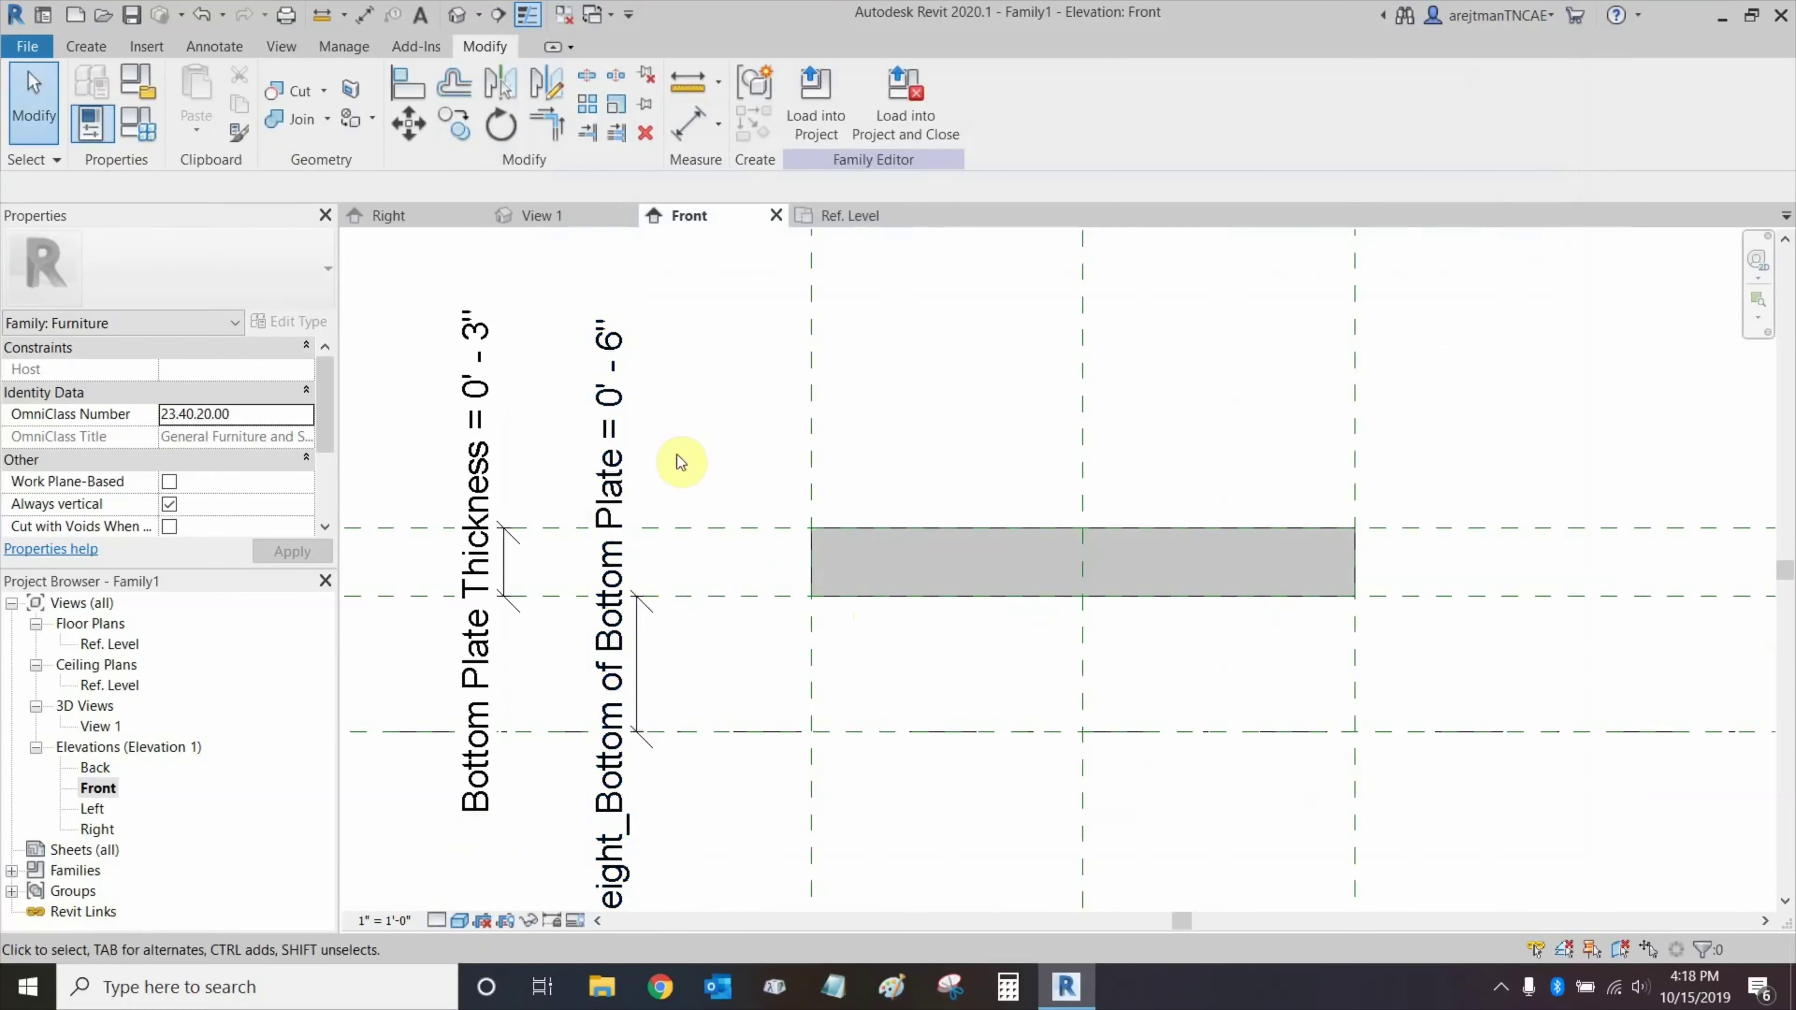
middle_click_drag(682, 461, 658, 486)
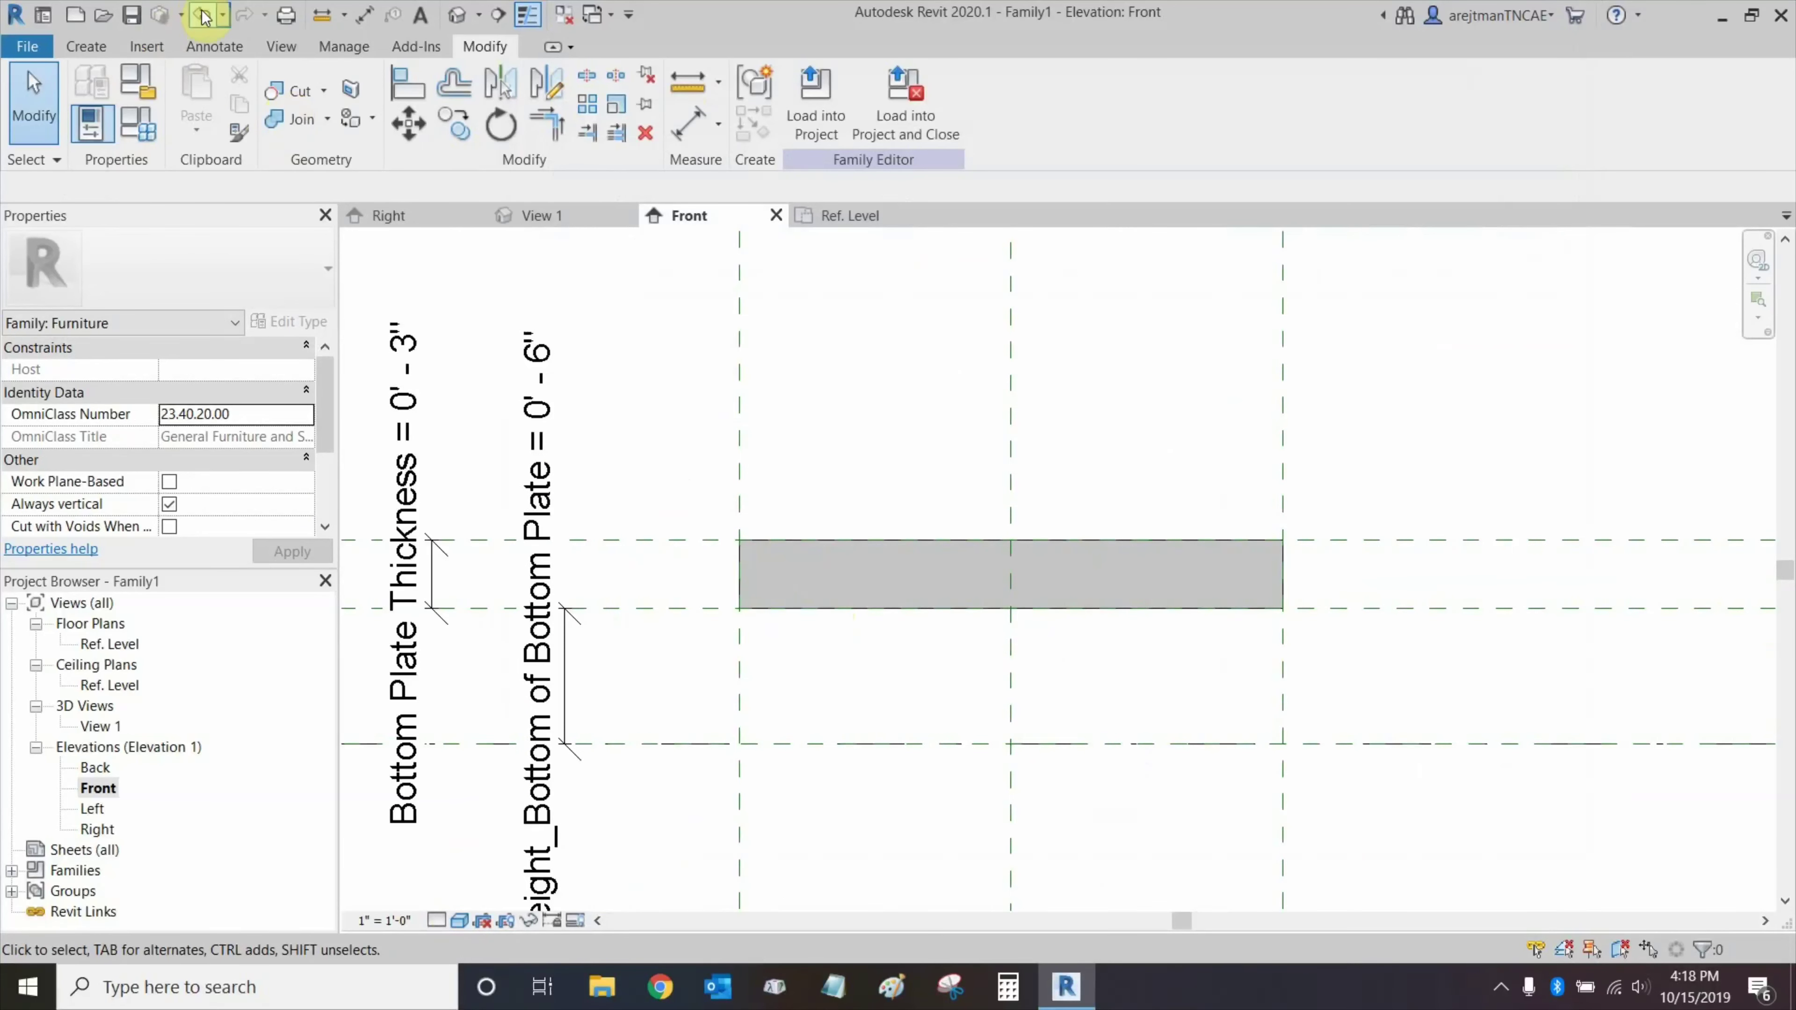
Set the Bottom Plate Thickness parameter to 1" in the family types and apply it to the model.
left_click(150, 137)
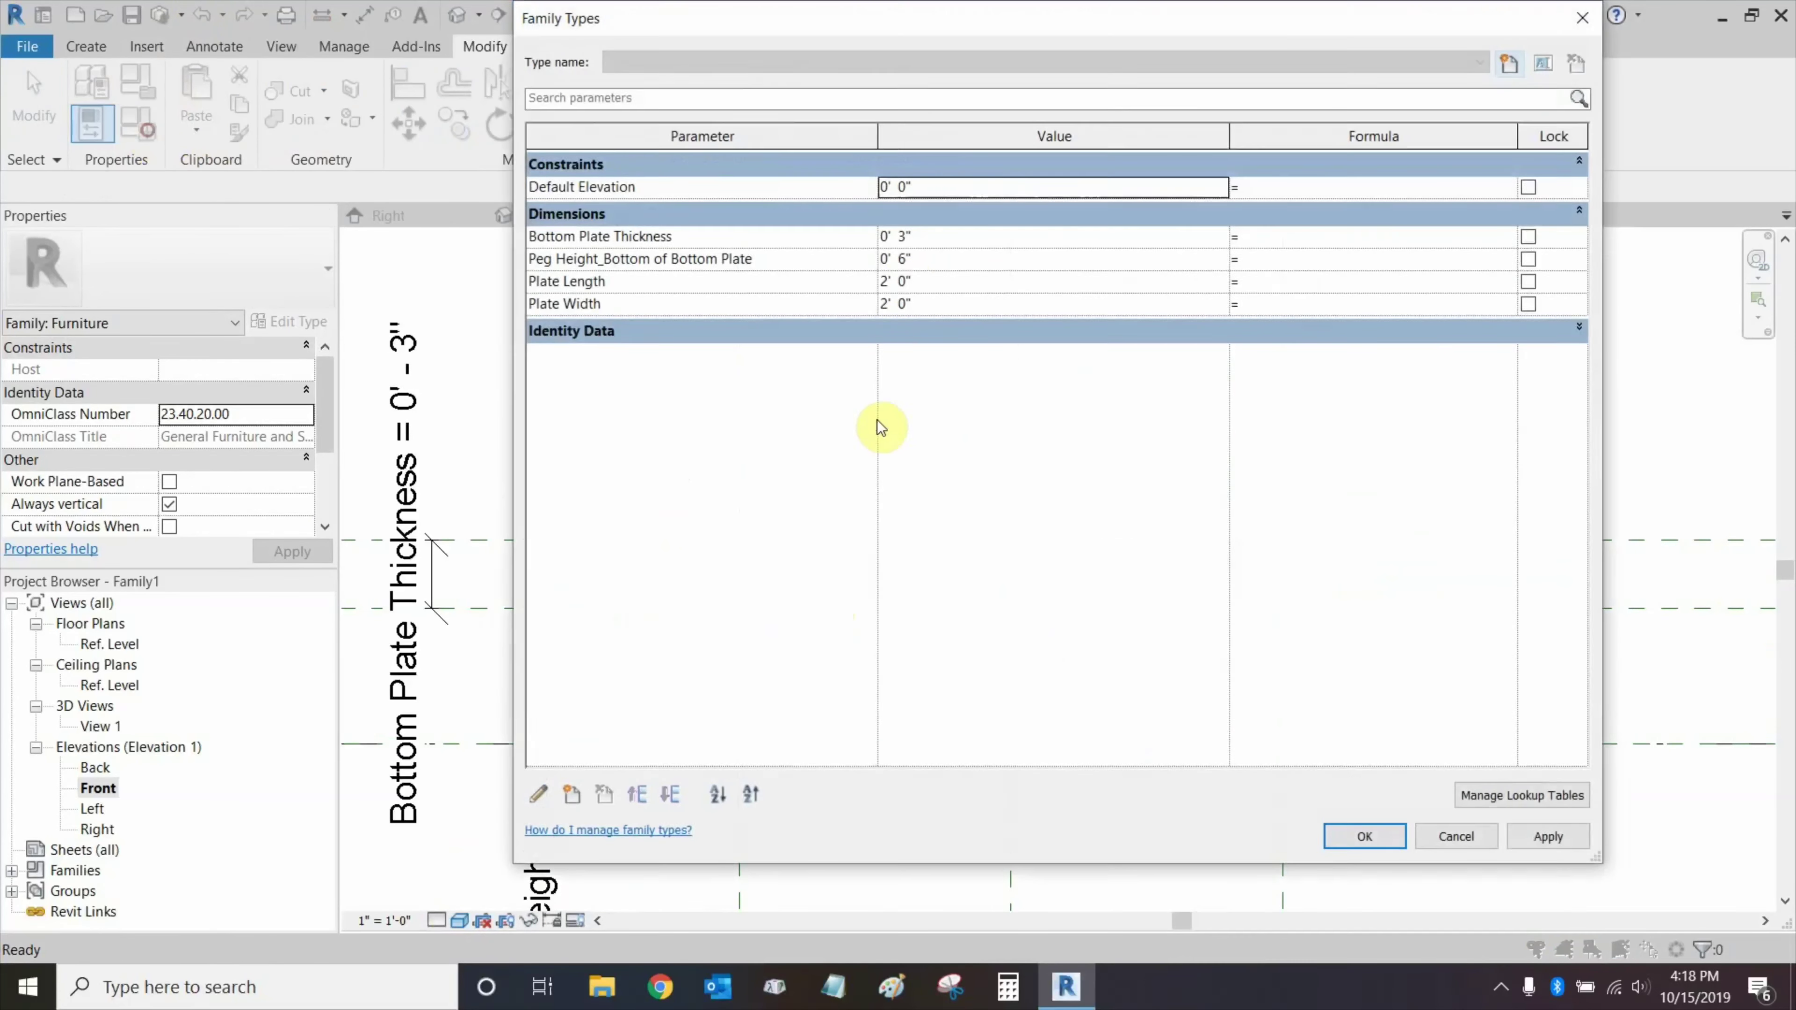
left_click(928, 235)
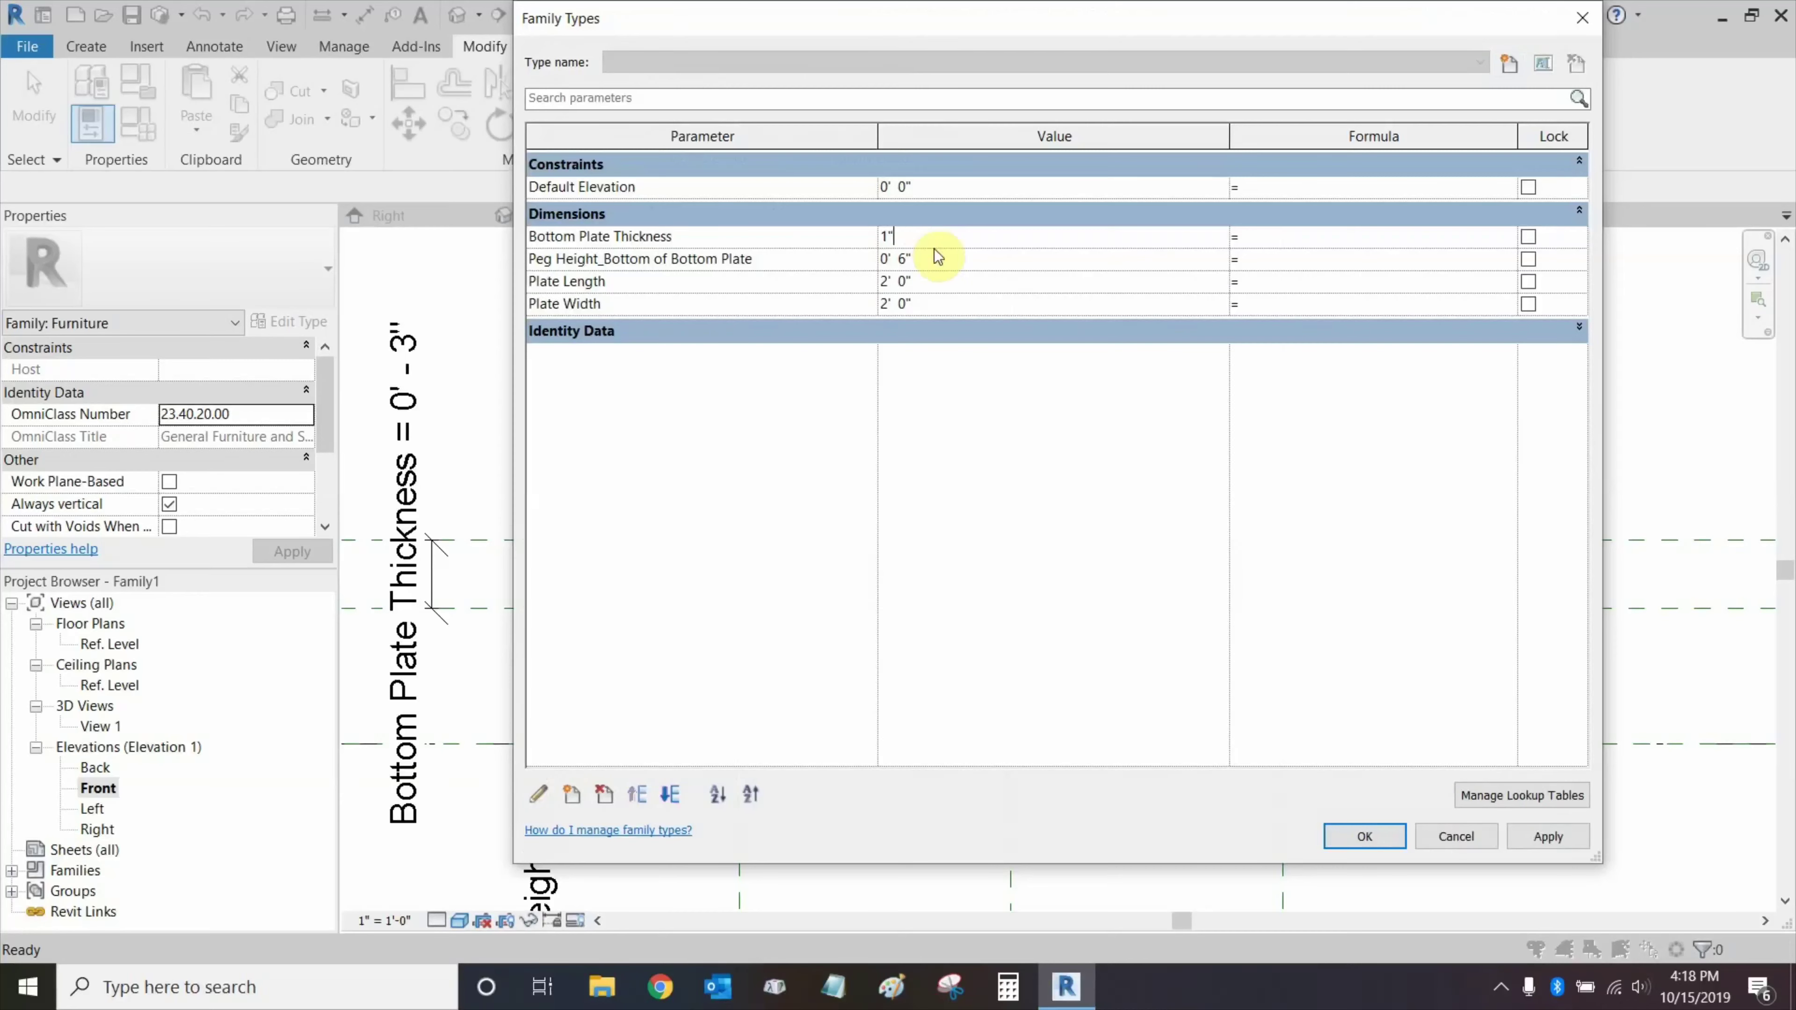
type("1\"")
left_click(1361, 837)
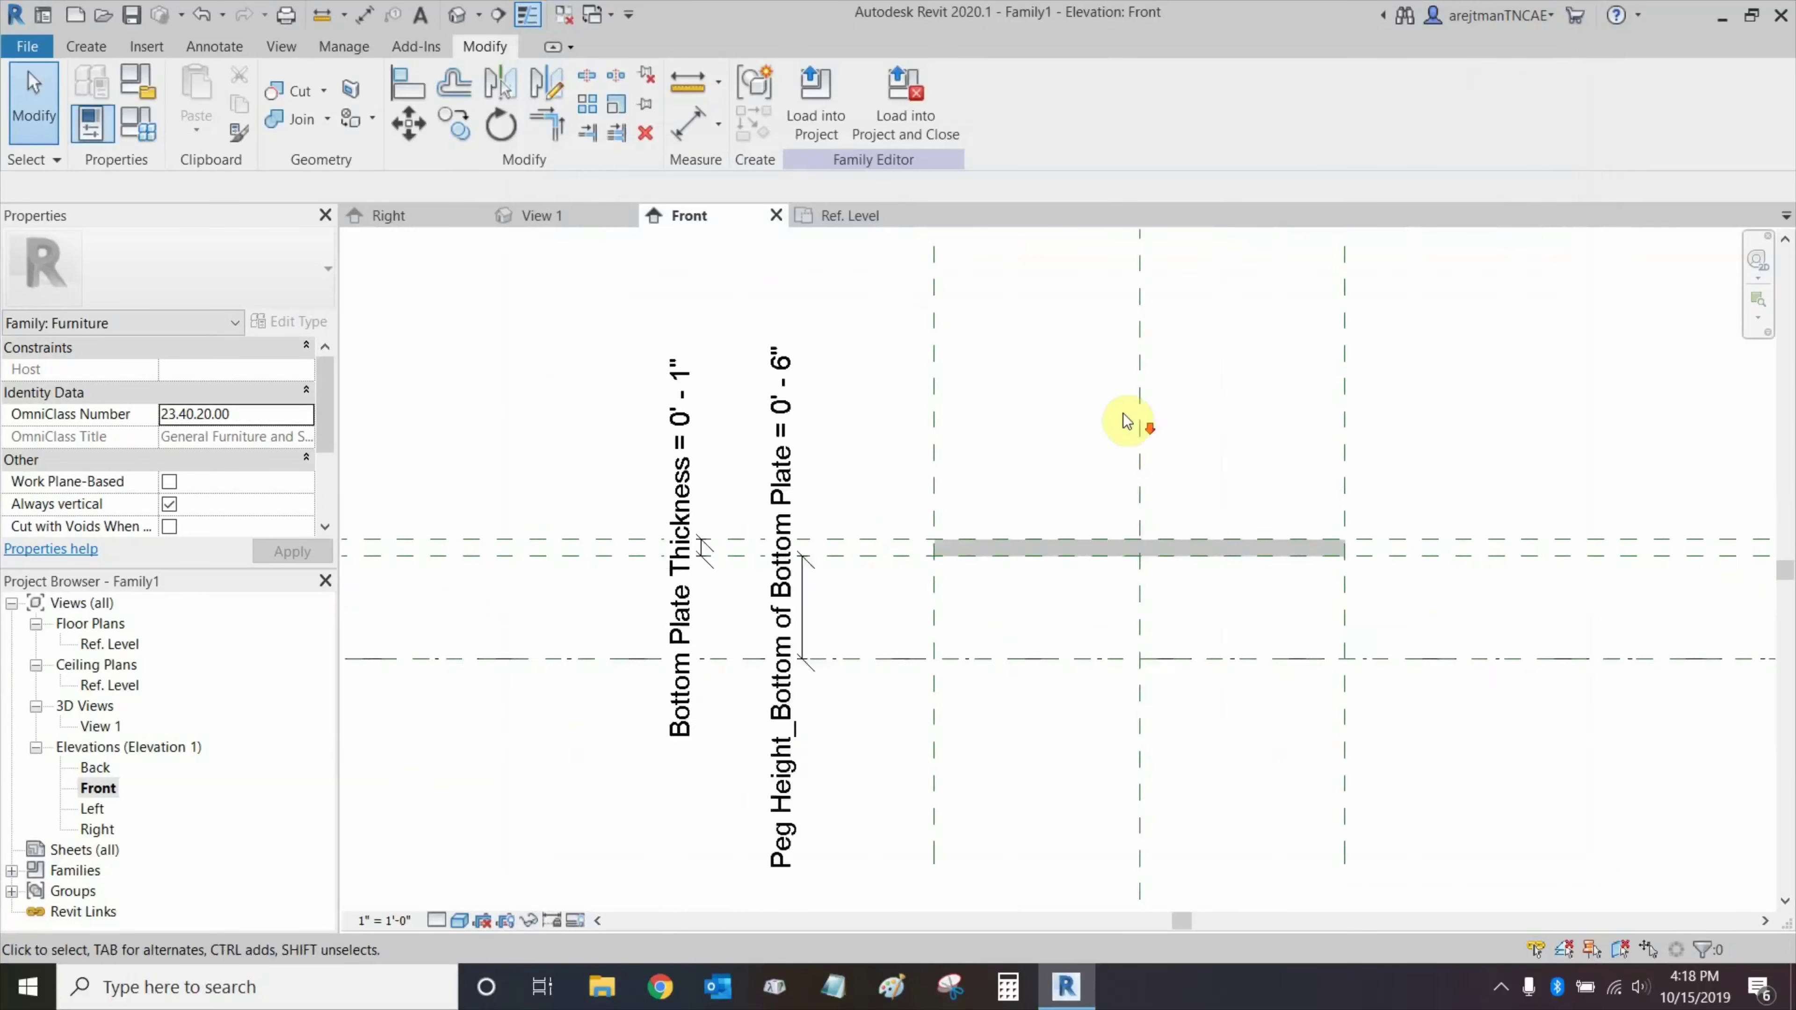
scroll(1123, 414, "down", 1)
middle_click_drag(1122, 412, 1039, 441)
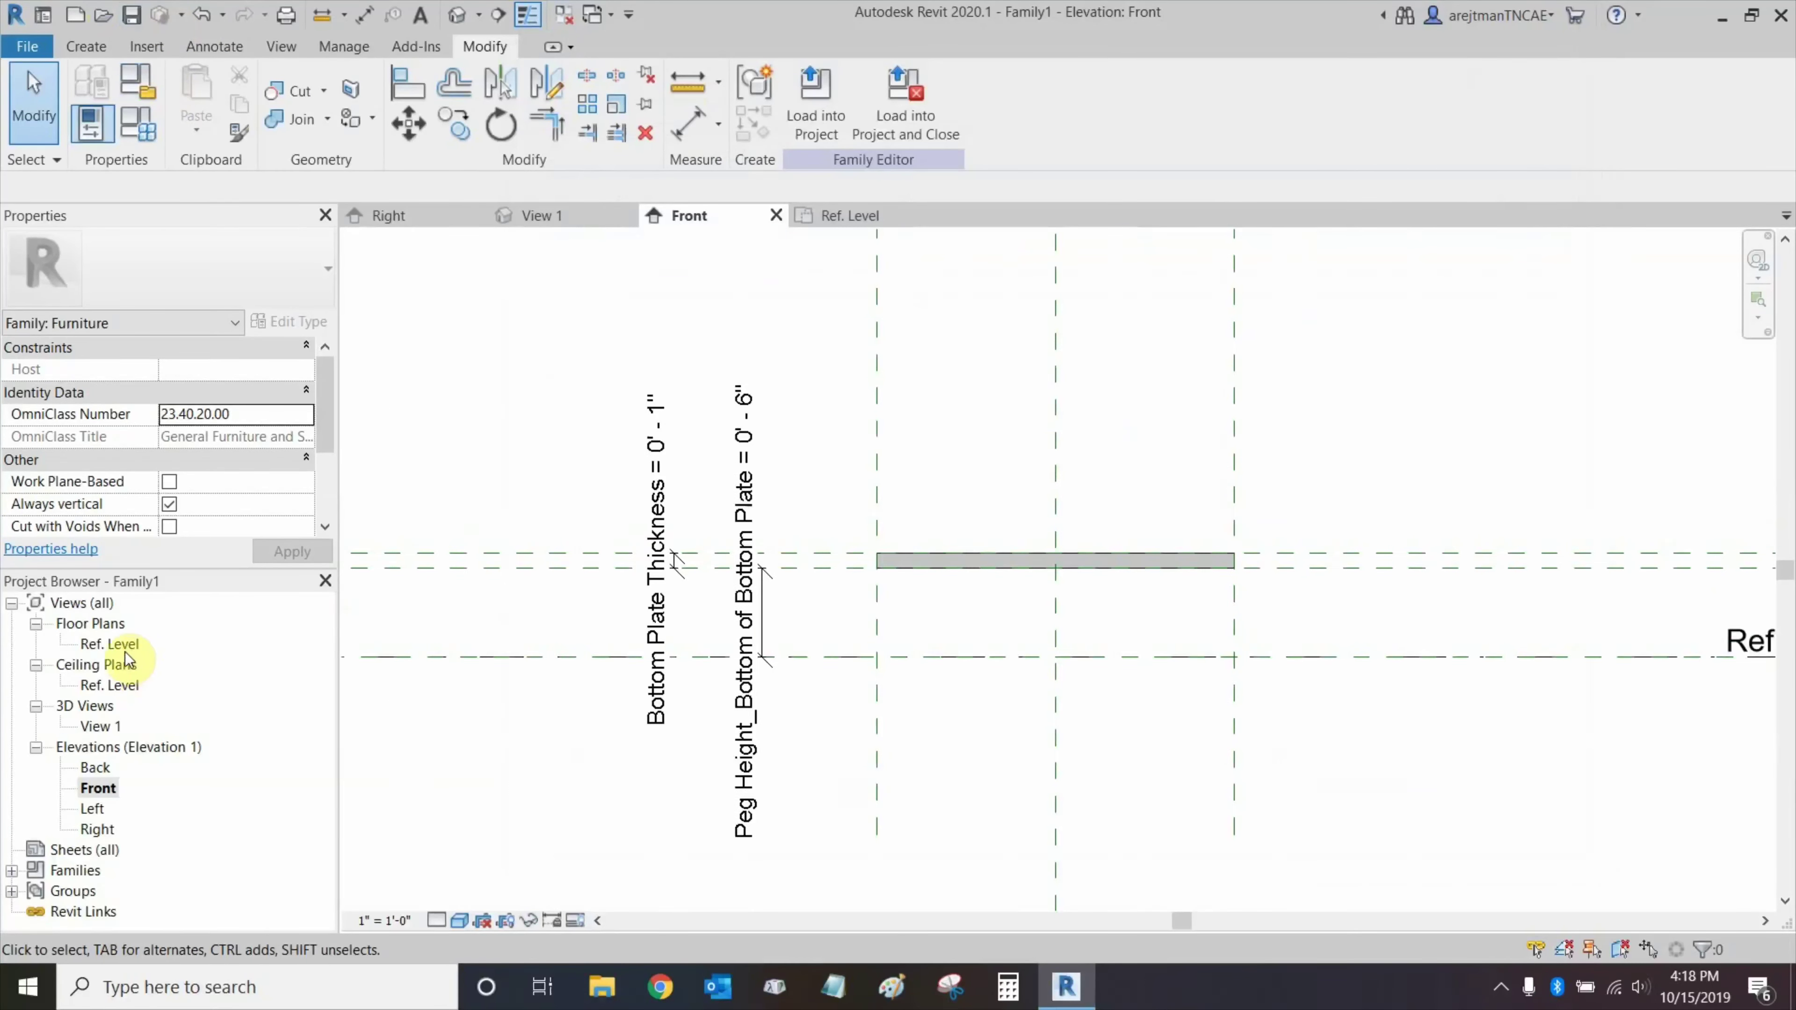
Return to the Ref. Level floor plan and save the family as Display Case_Recording in the Revit\Display Case Recording folder.
double_click(112, 645)
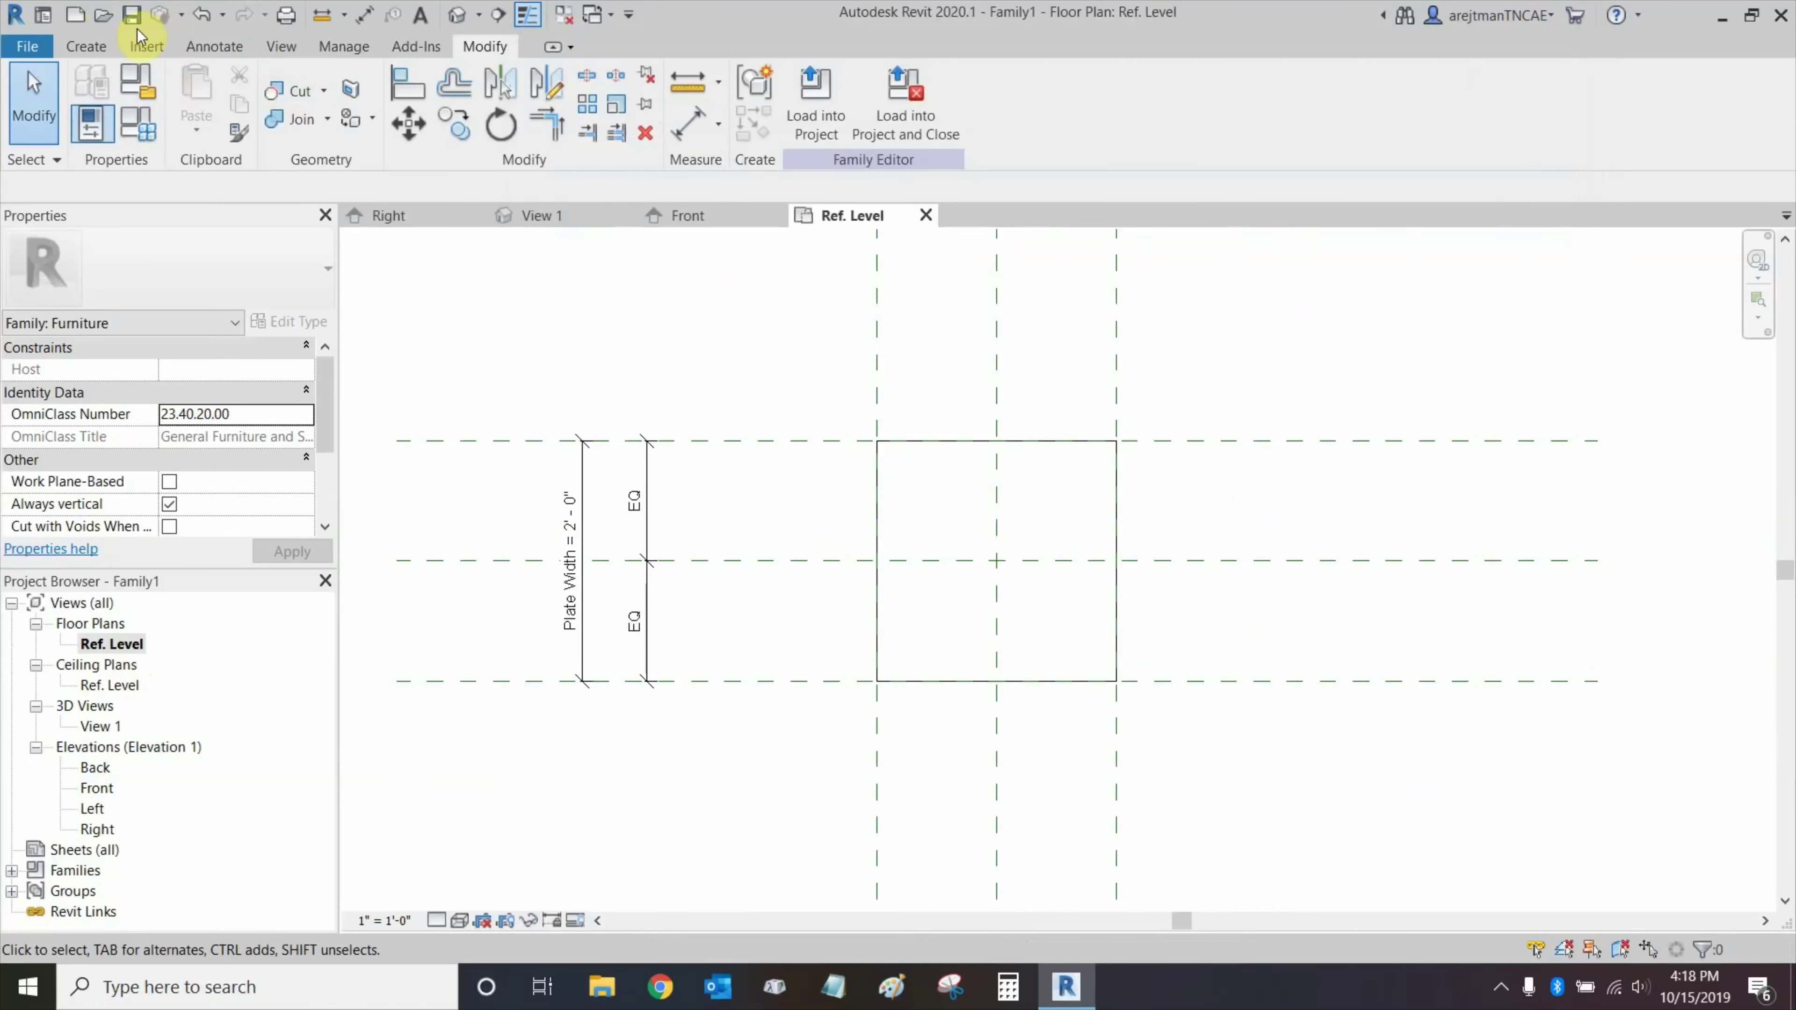
left_click(132, 14)
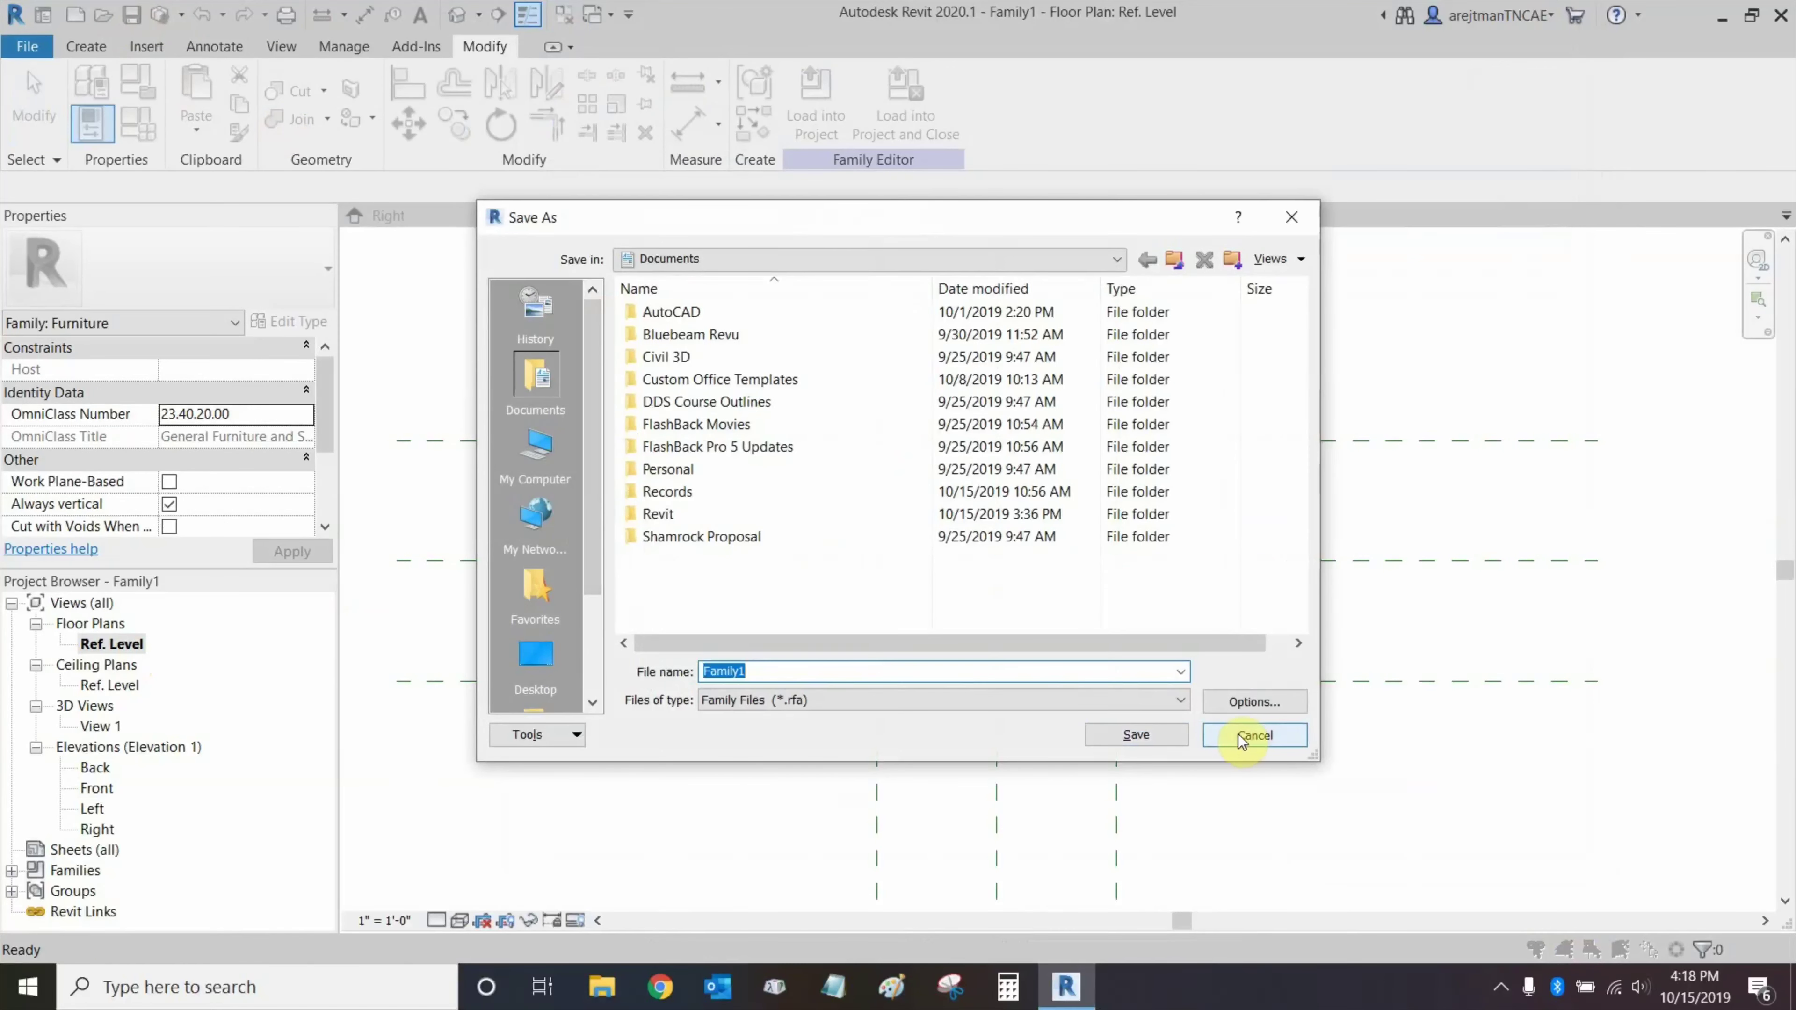
left_click(682, 516)
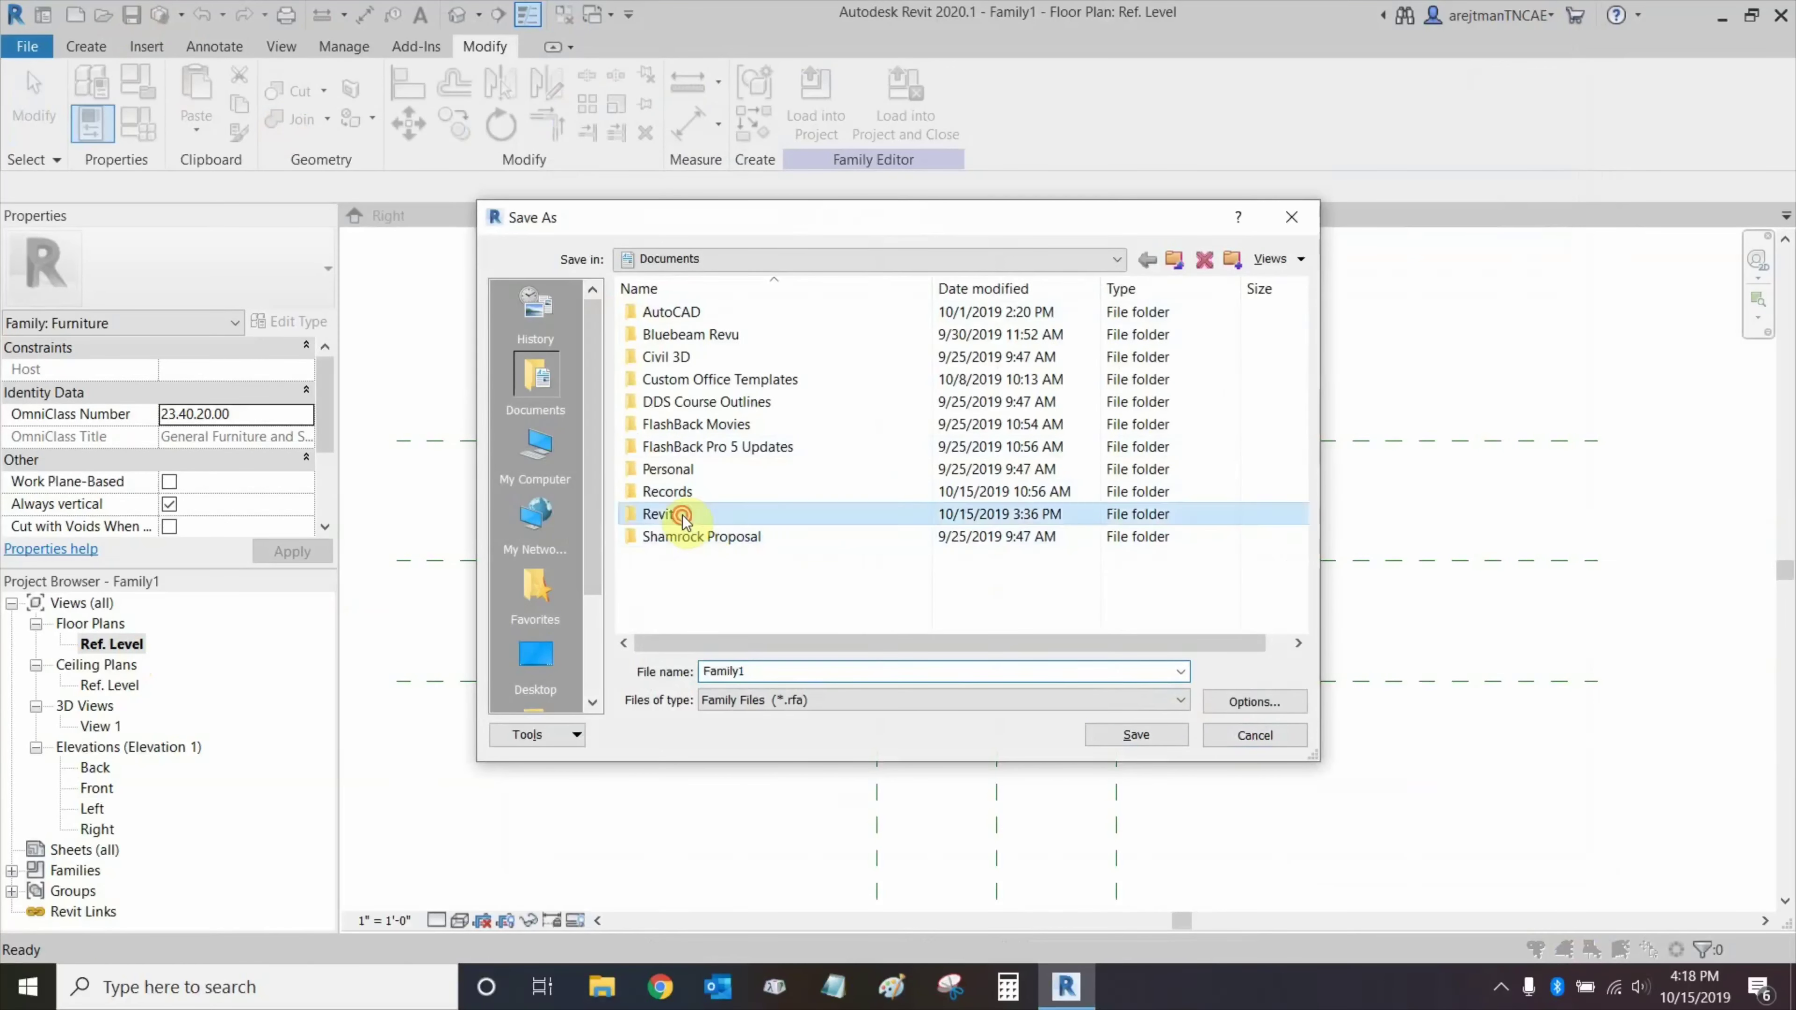
double_click(682, 516)
left_click(759, 334)
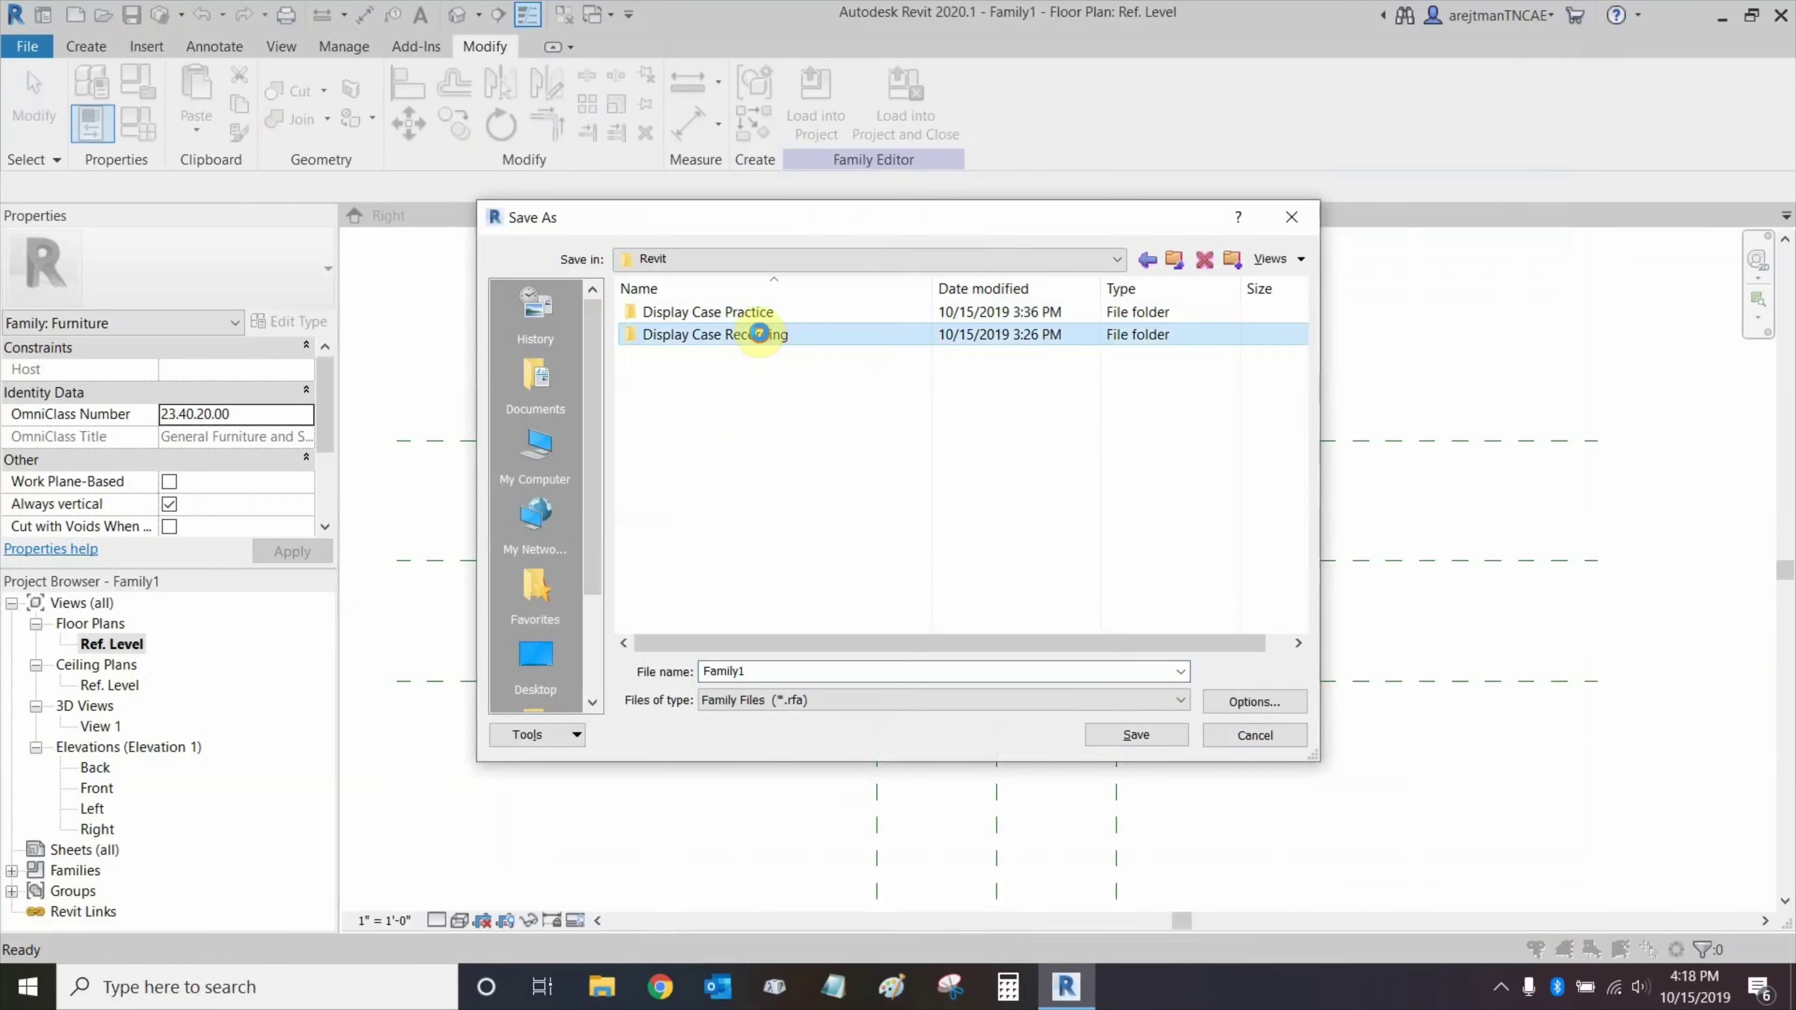
double_click(759, 334)
double_click(764, 670)
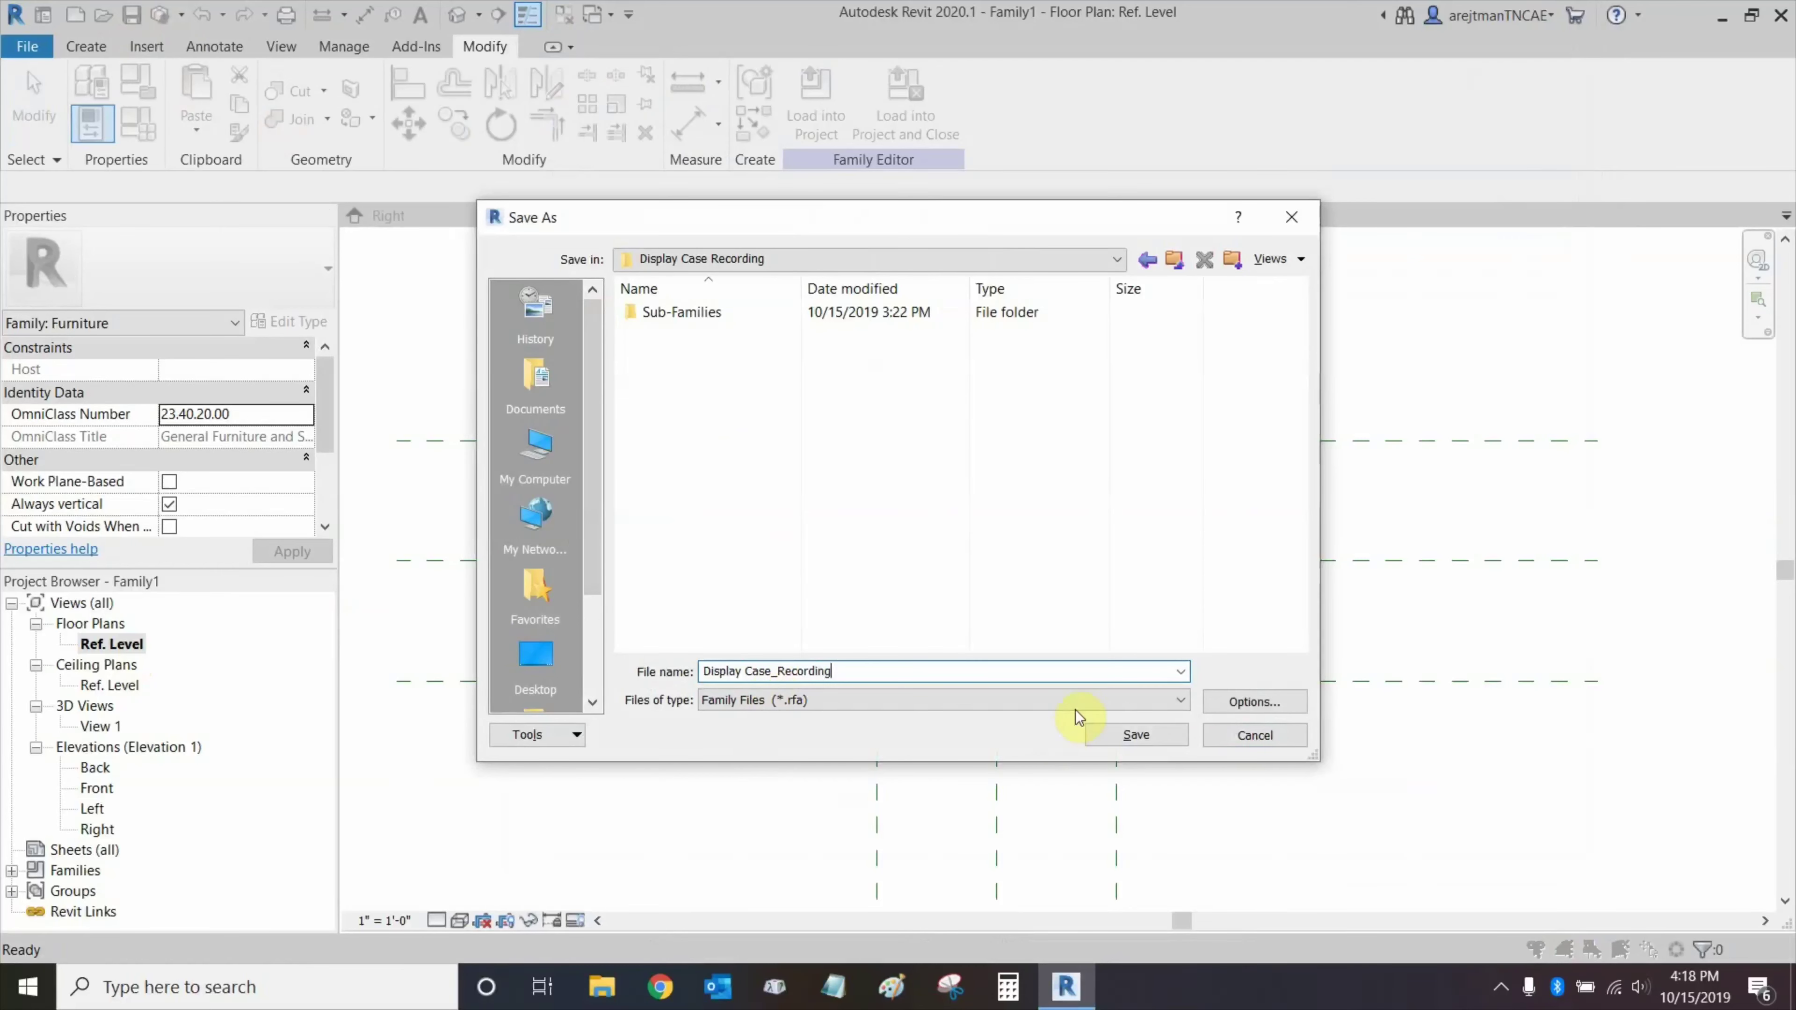
left_click(1104, 733)
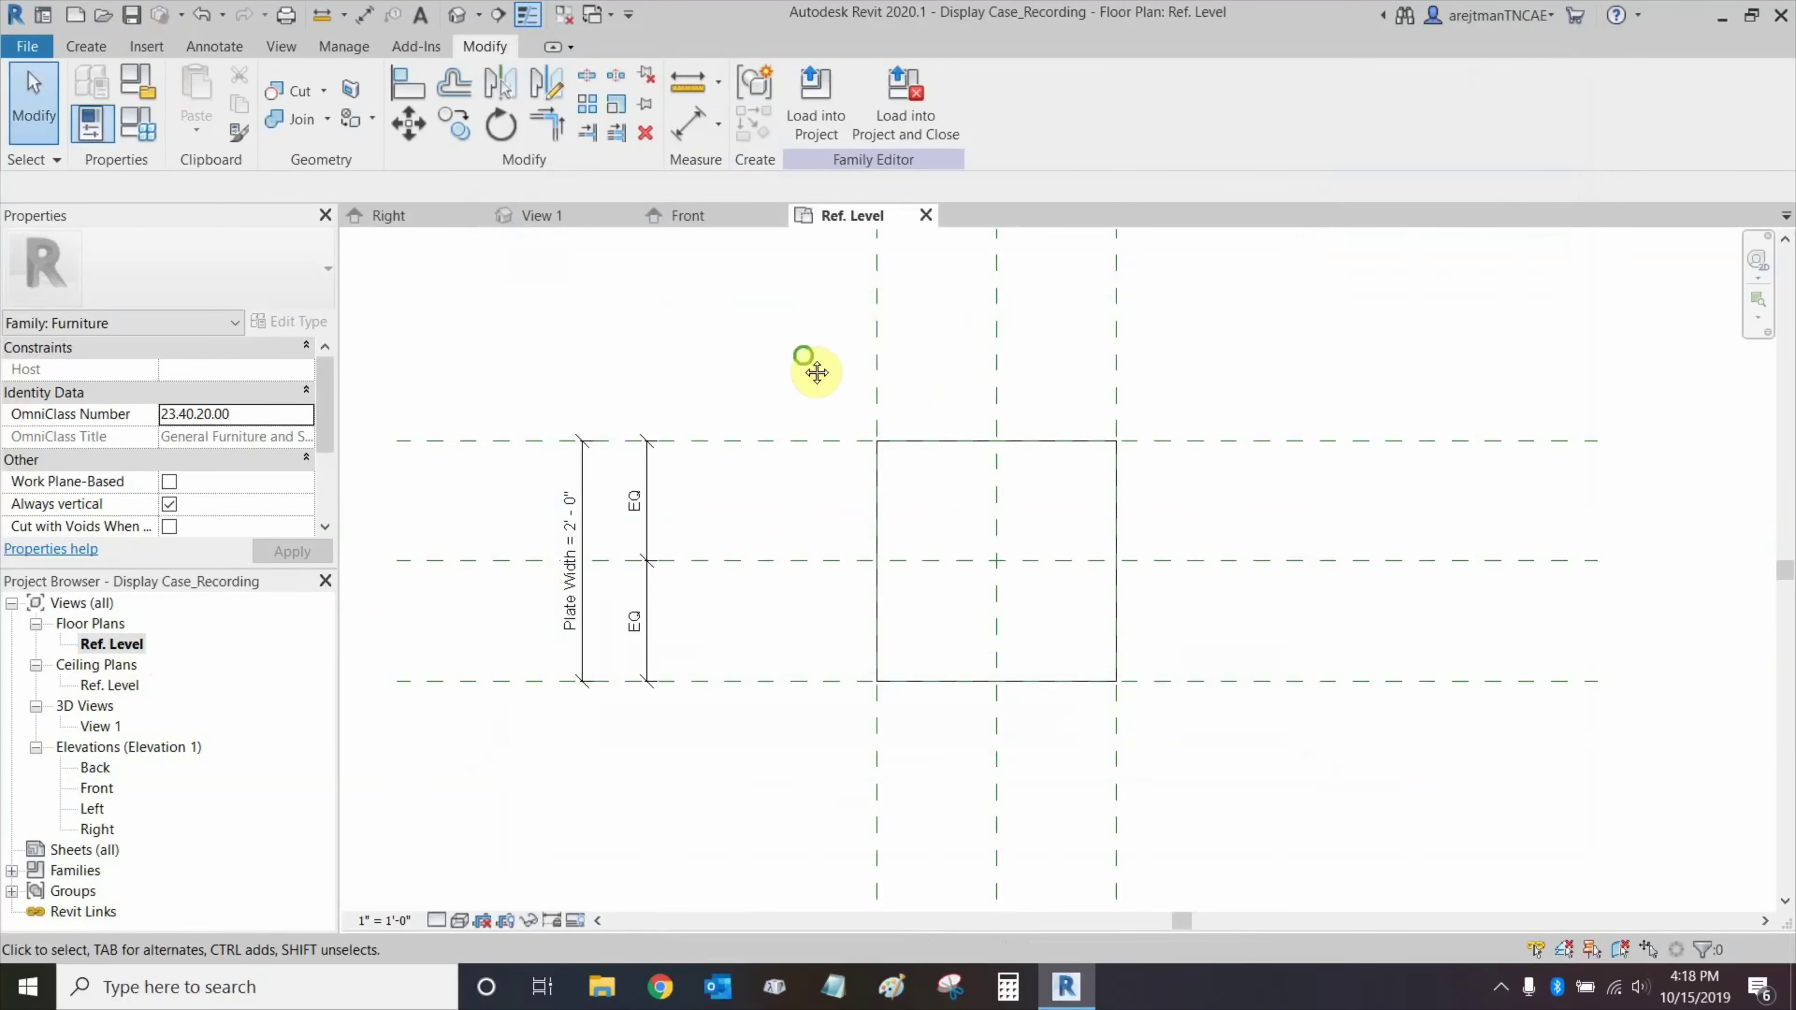
Create a new family from the Furniture.rft template.
middle_click_drag(817, 371, 788, 368)
left_click(28, 46)
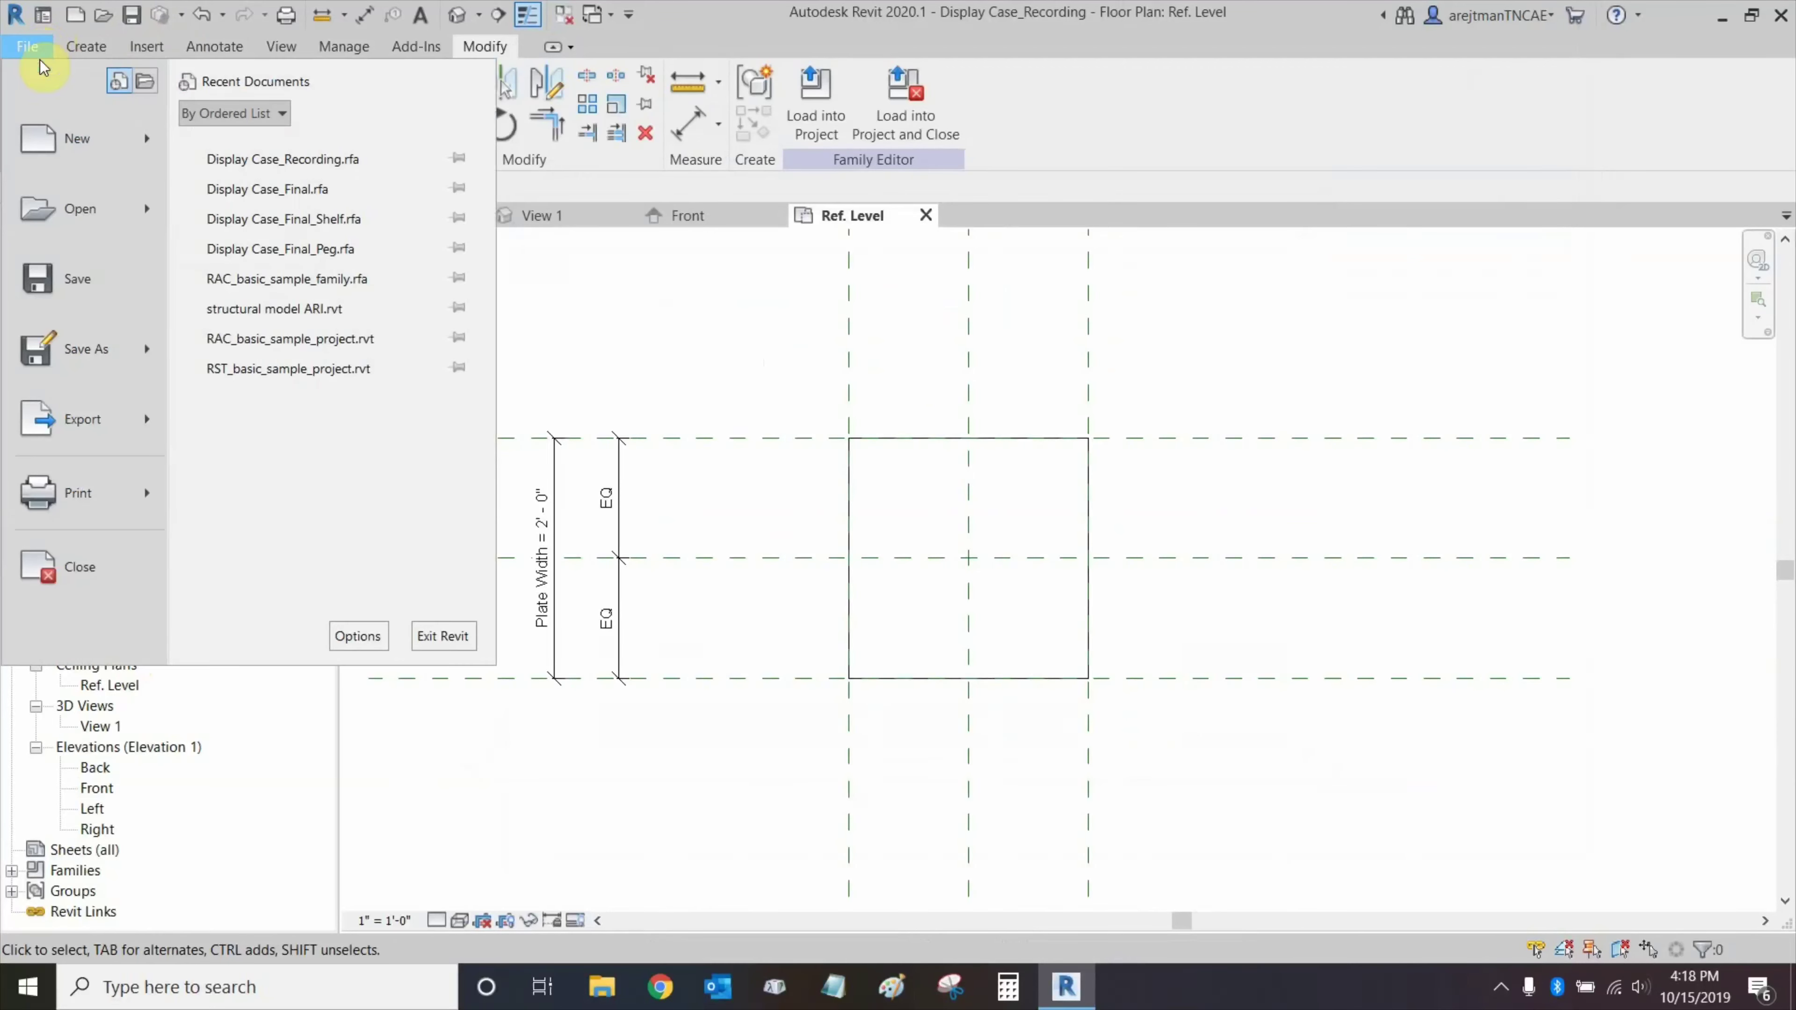
mouse_move(147, 142)
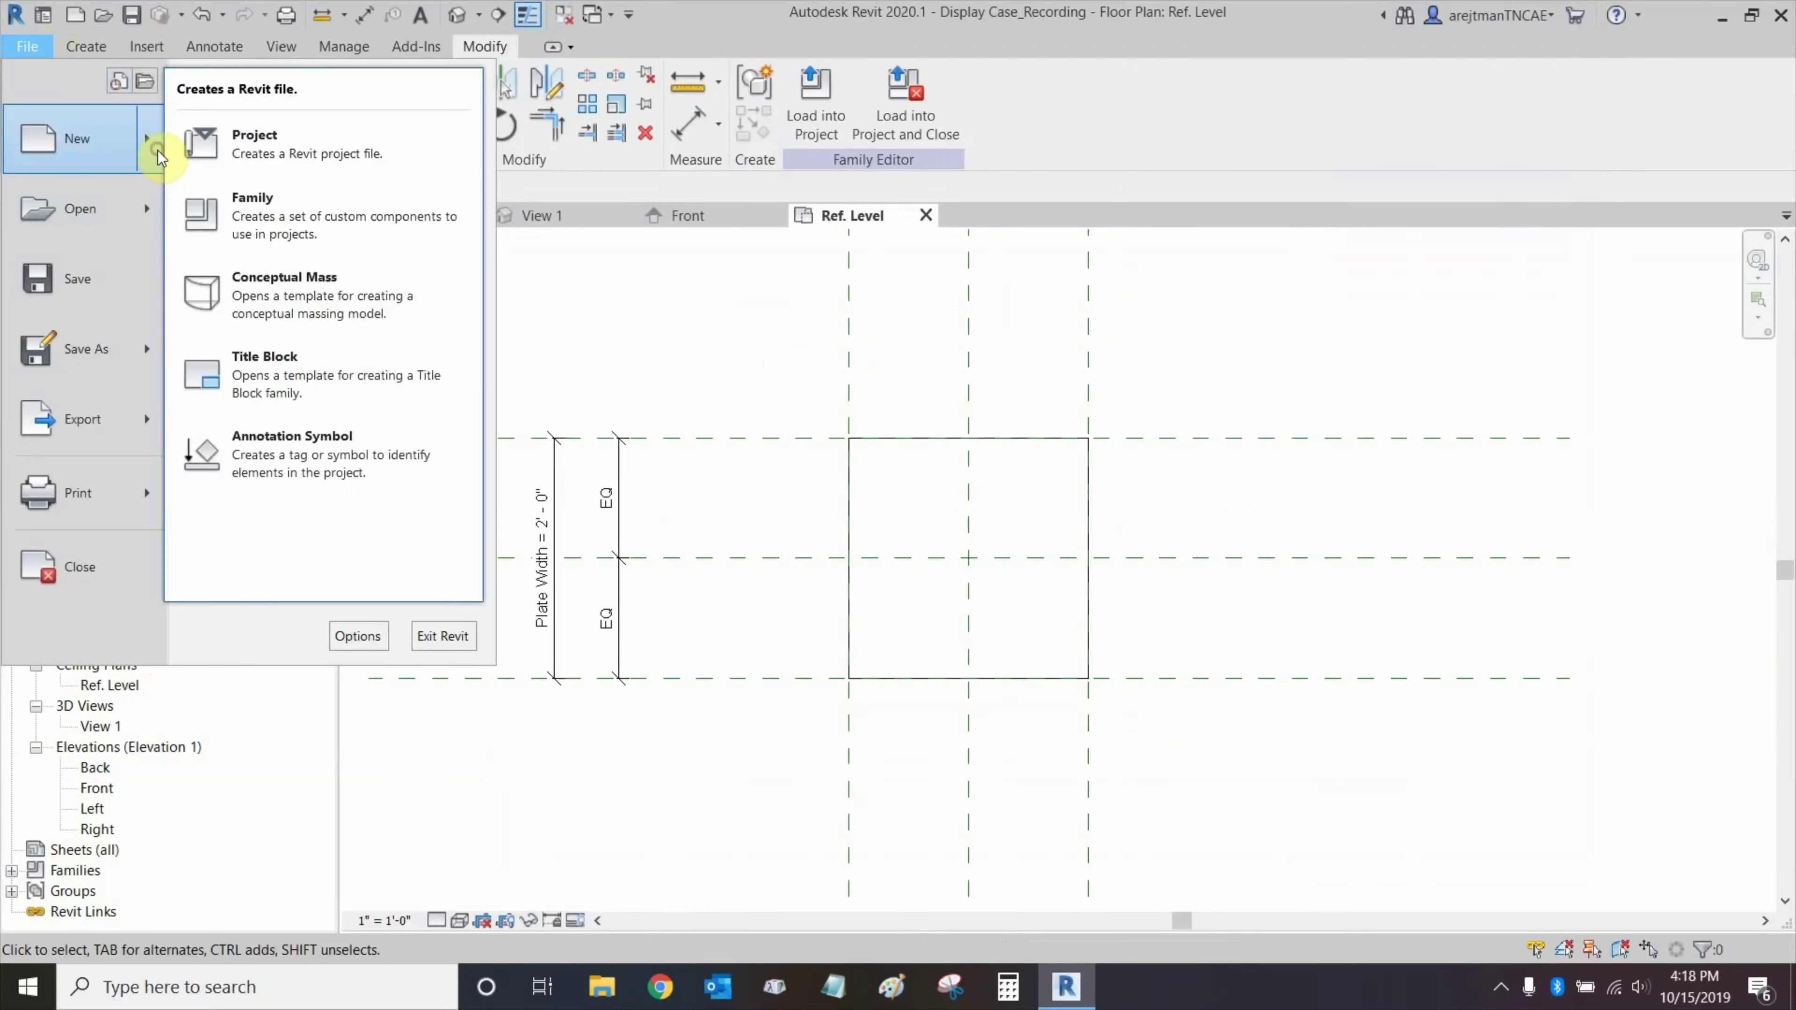
left_click(277, 213)
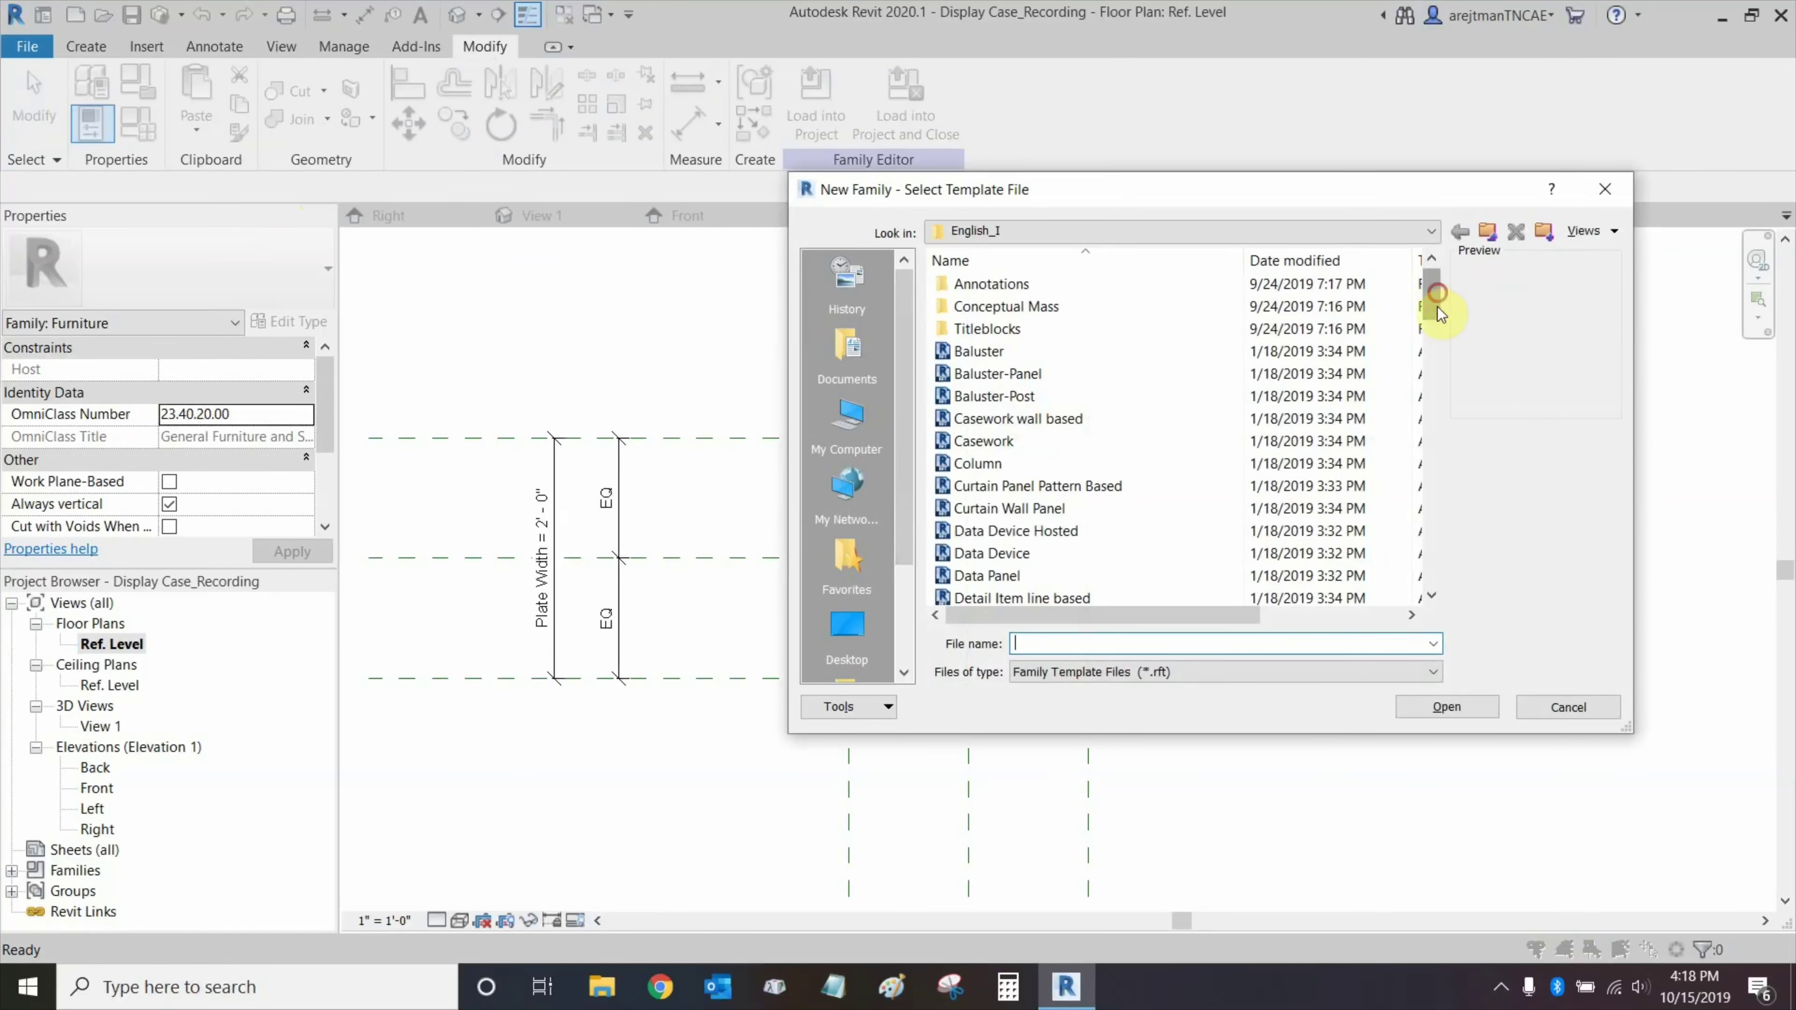
left_click_drag(1436, 306, 1437, 369)
left_click(1041, 515)
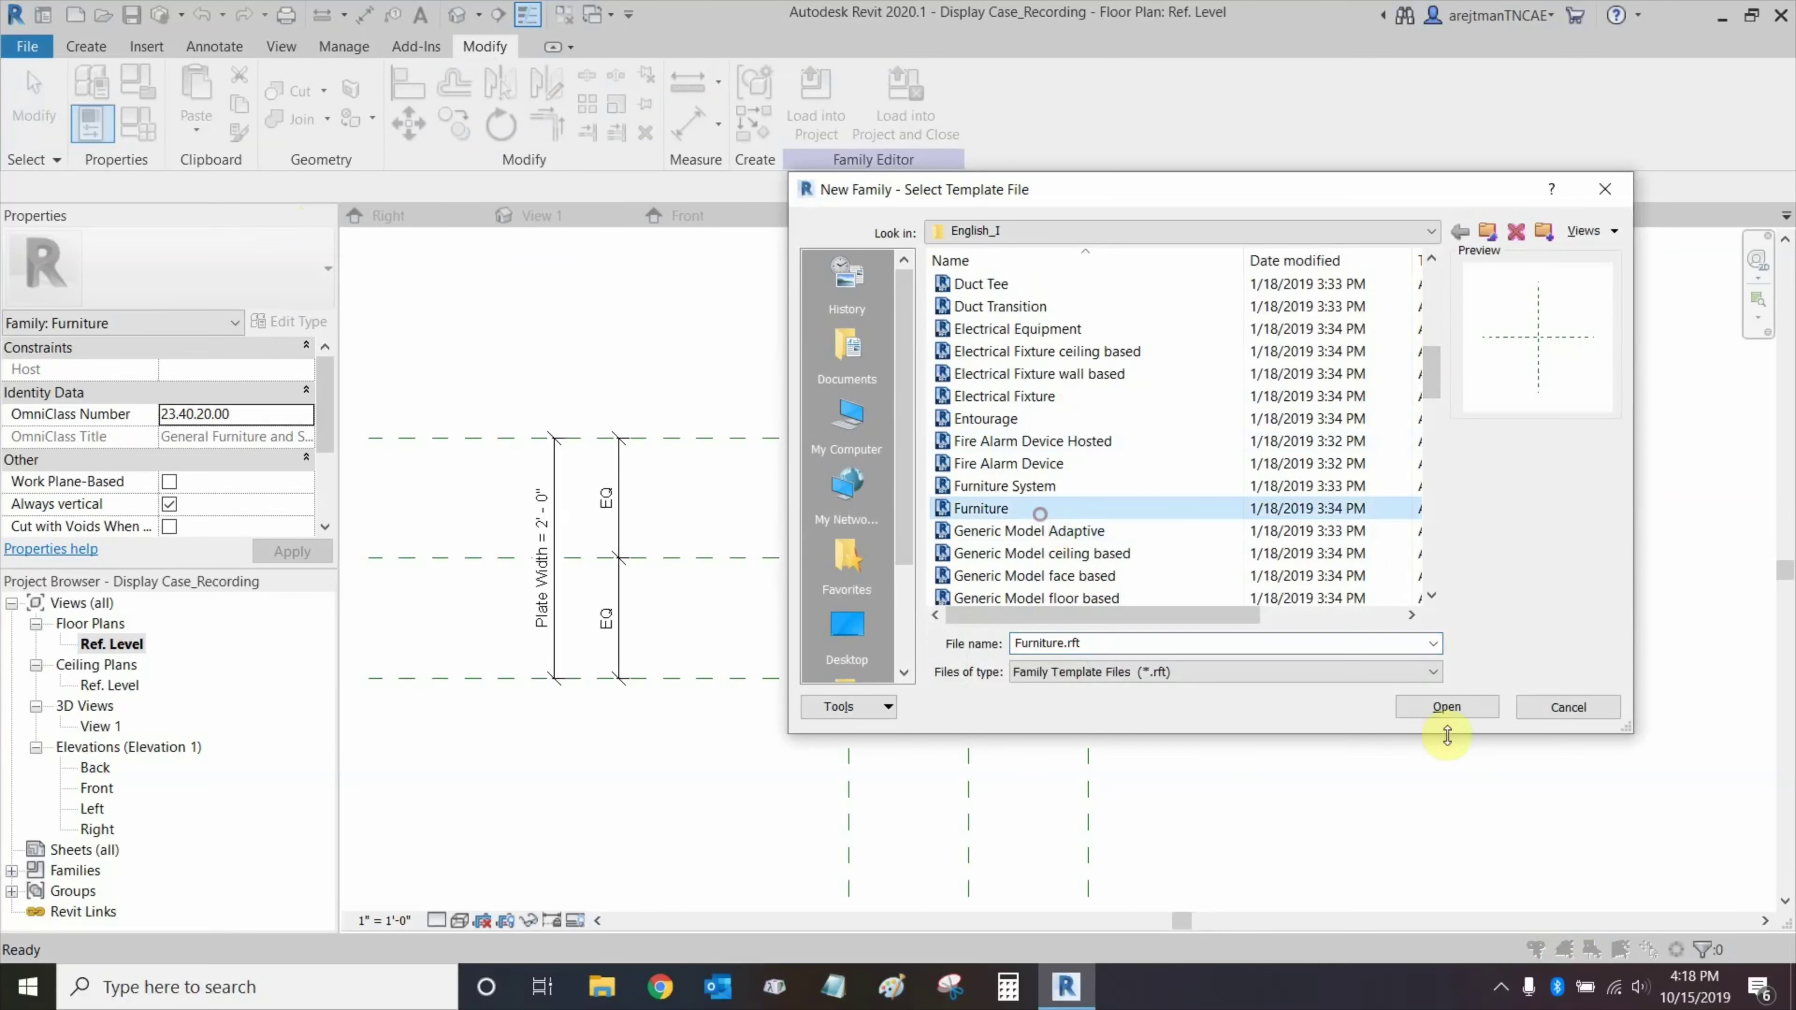
left_click(1447, 708)
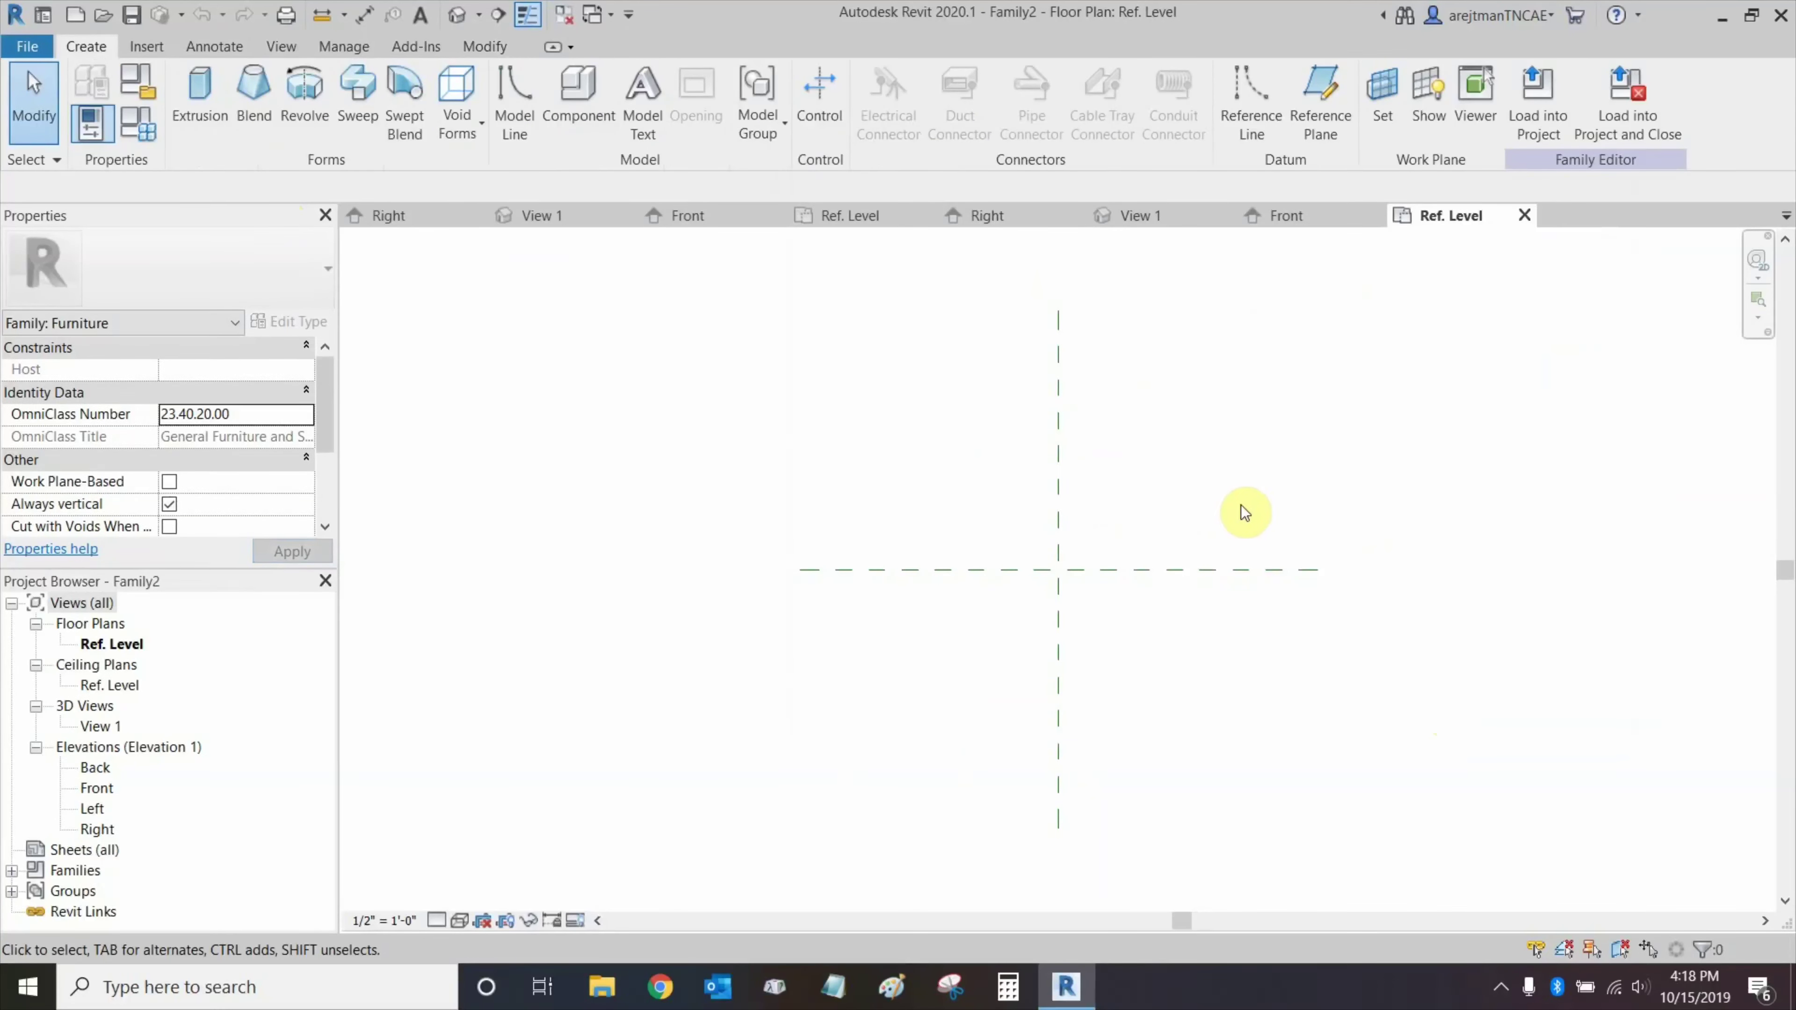
Start an extrusion and sketch a circle with a radius of about 1" centred on the intersection of the reference planes.
left_click(187, 92)
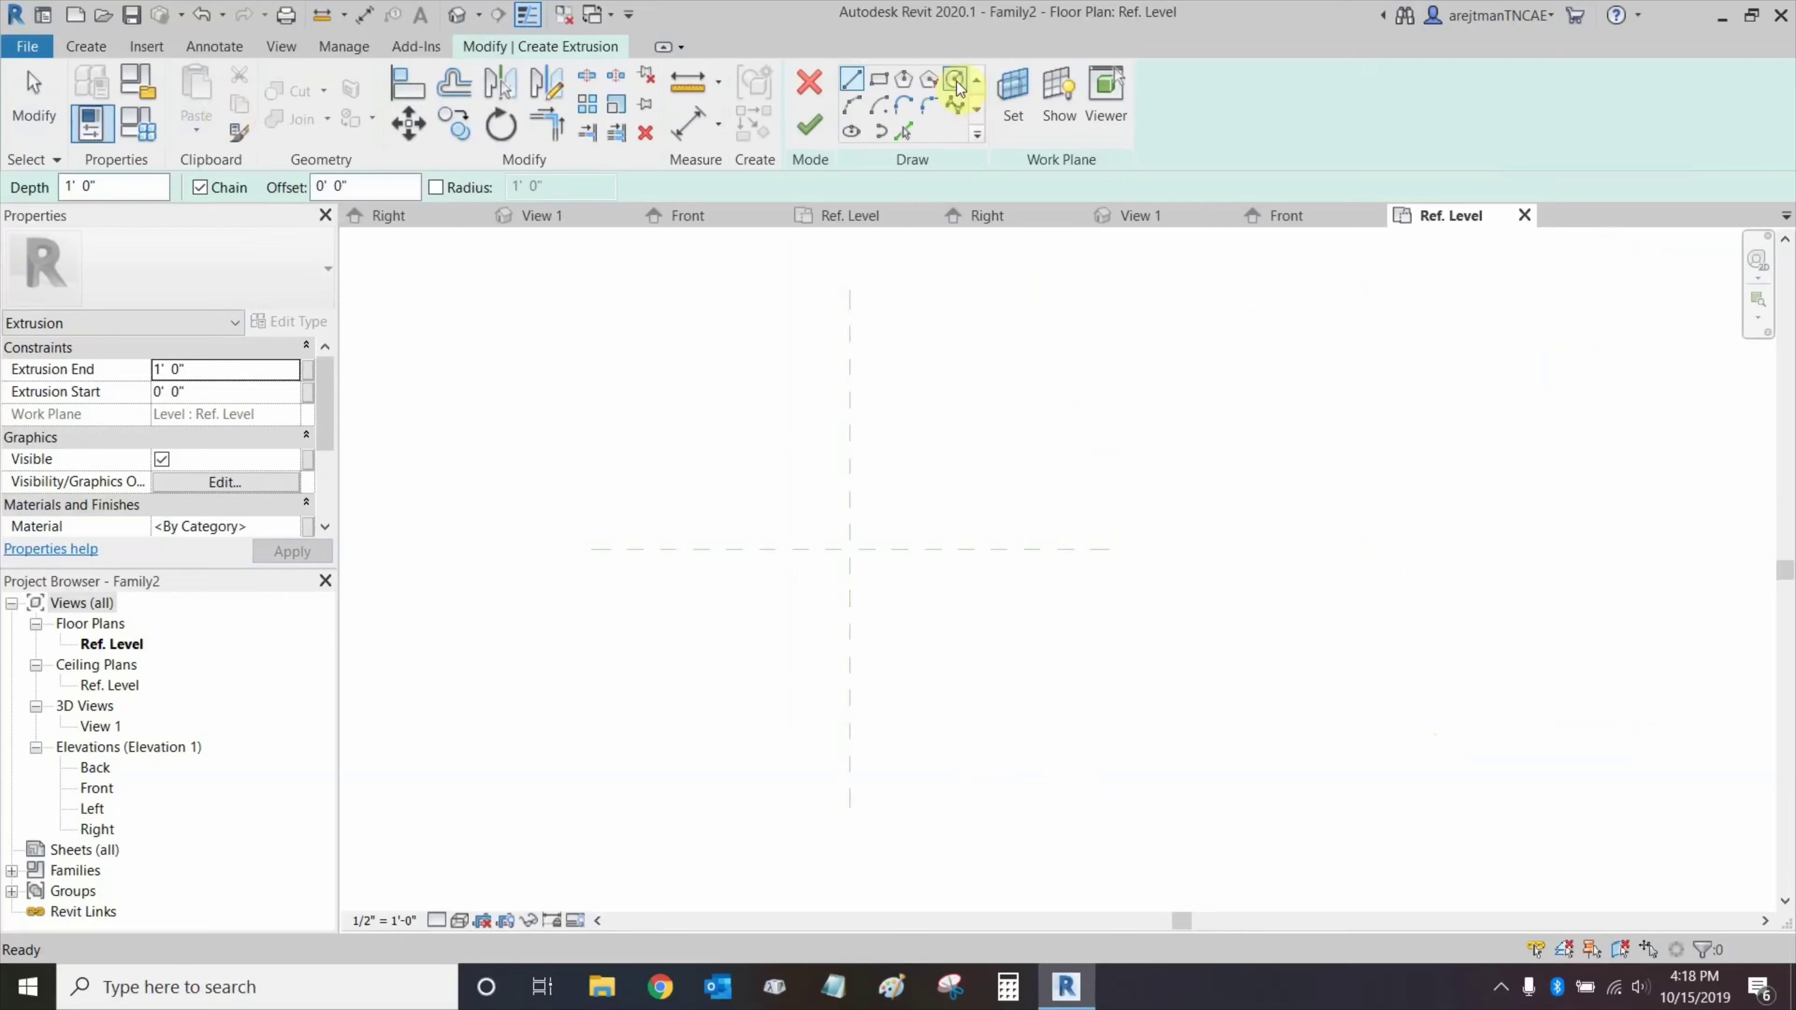
left_click(953, 79)
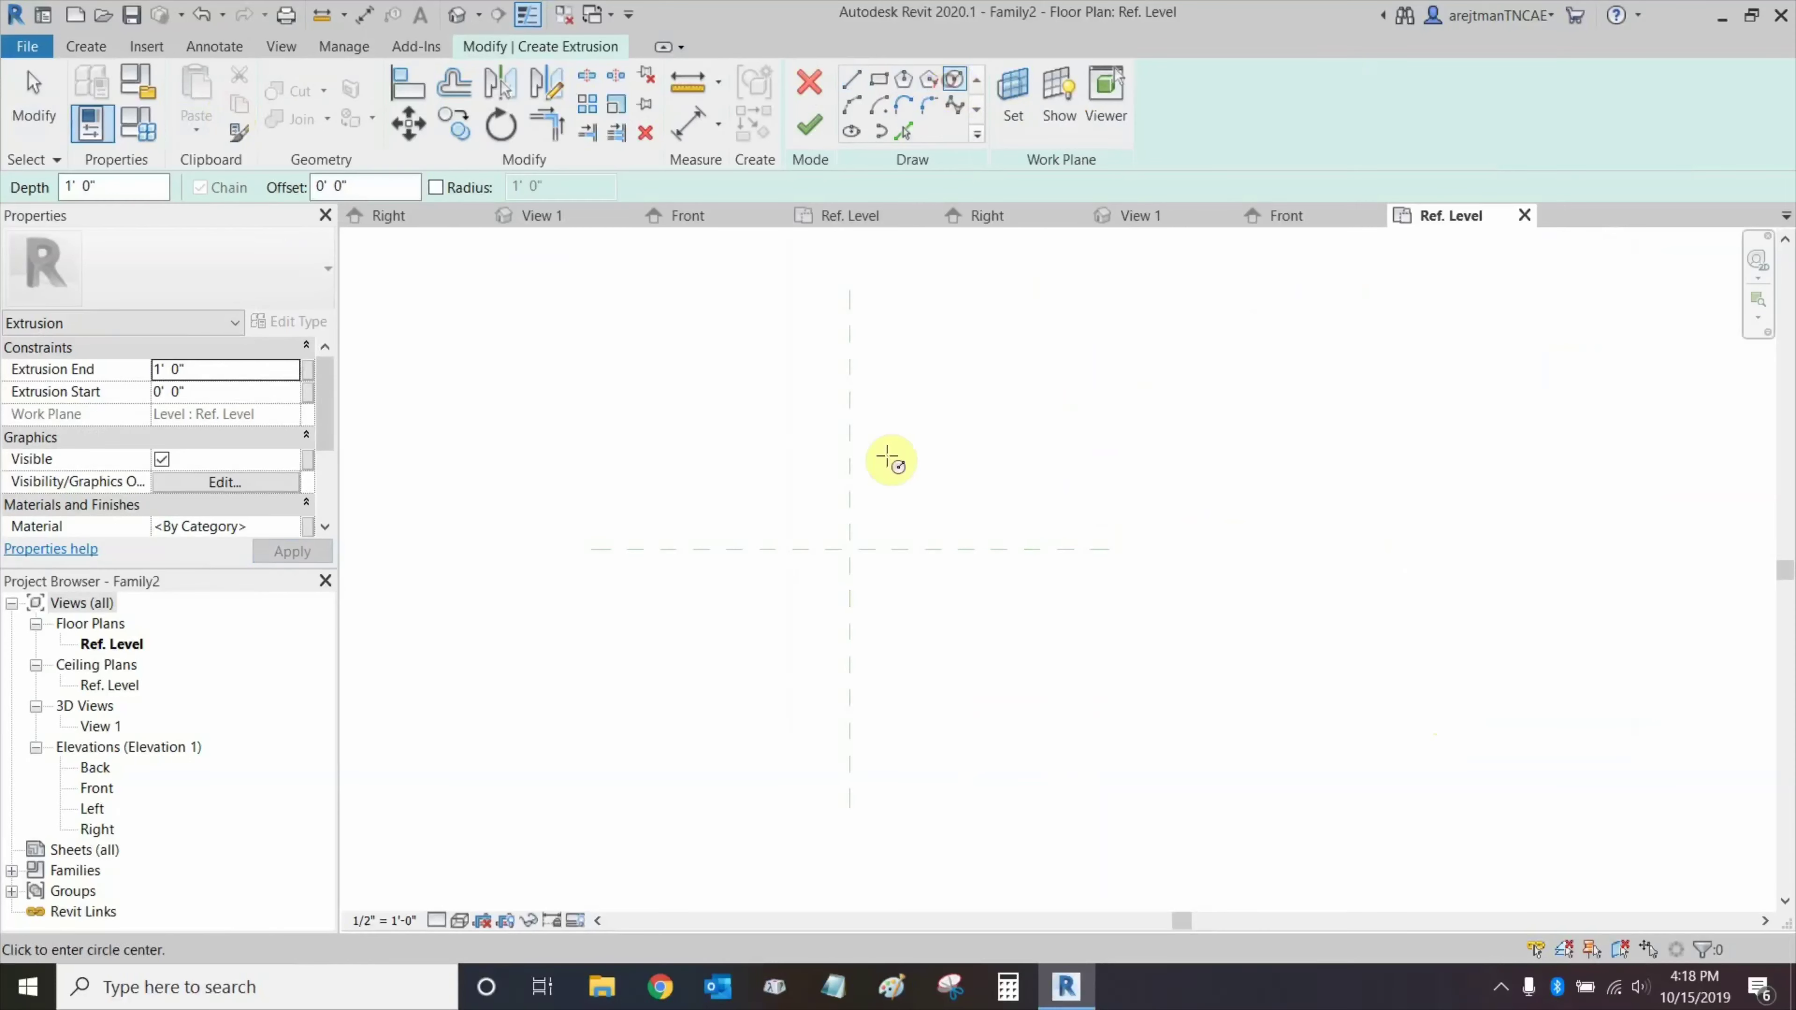
scroll(884, 573, "up", 3)
middle_click_drag(790, 521, 850, 537)
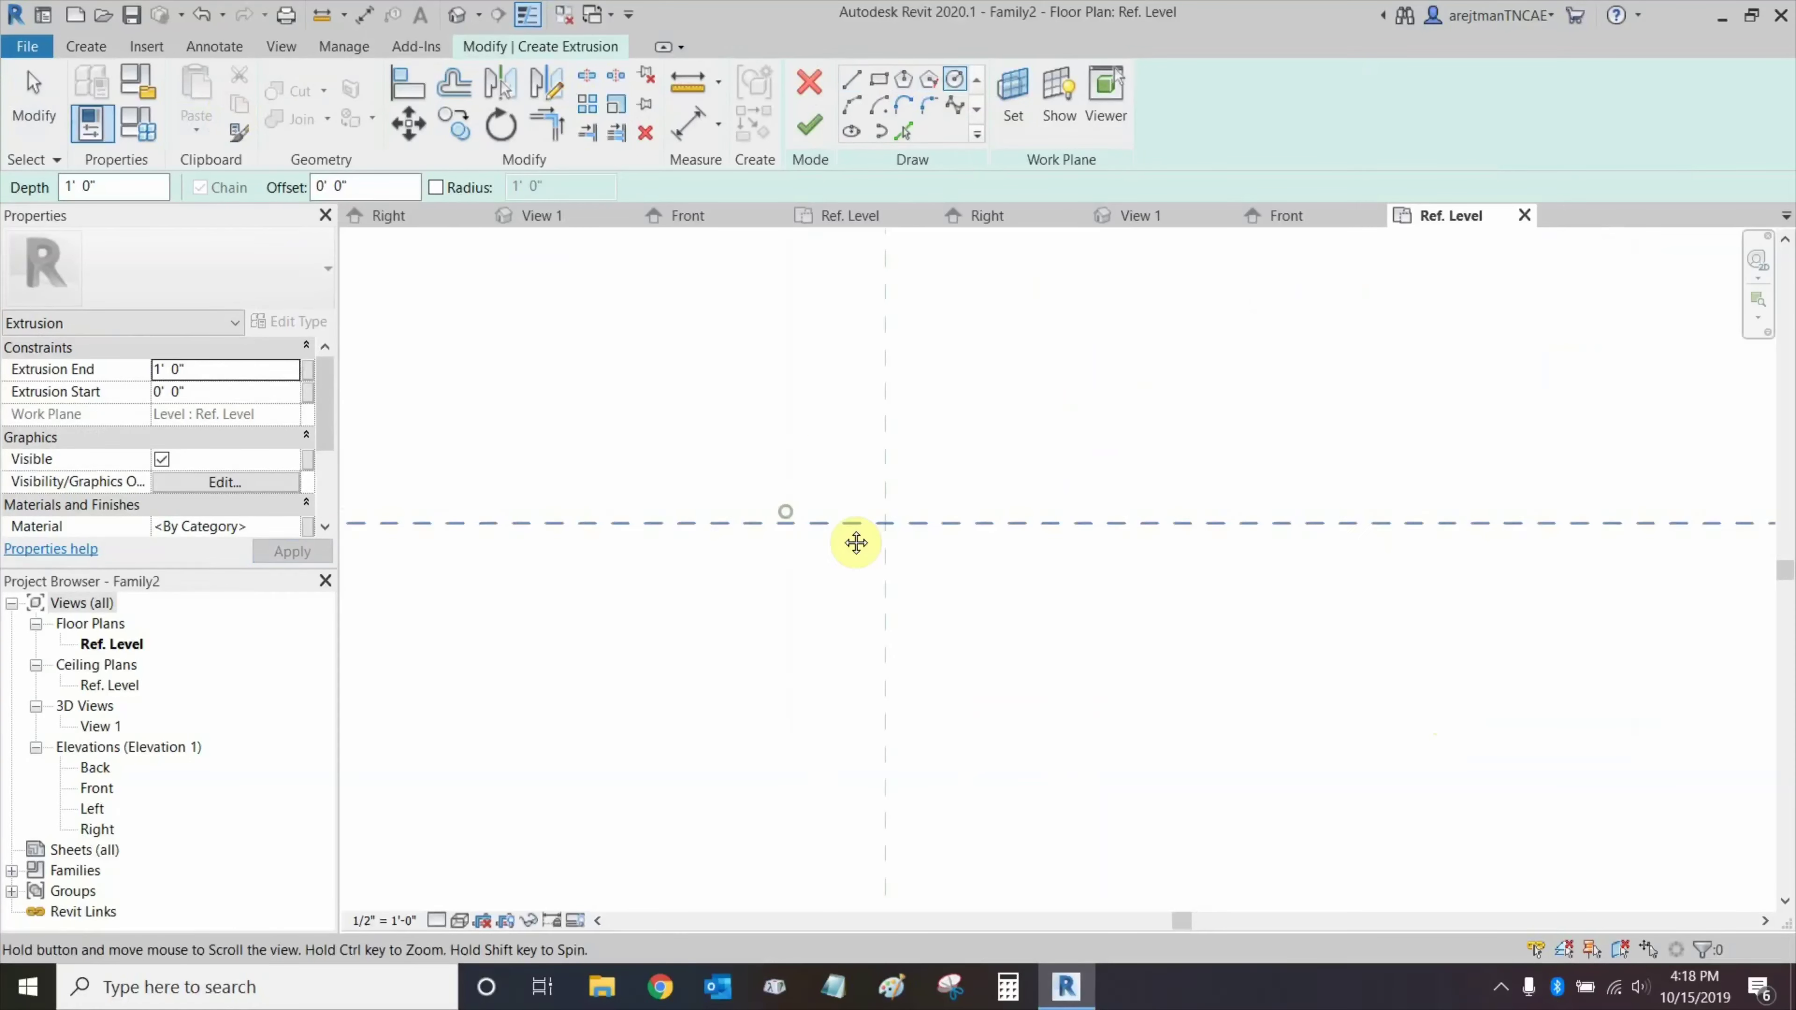
left_click(886, 523)
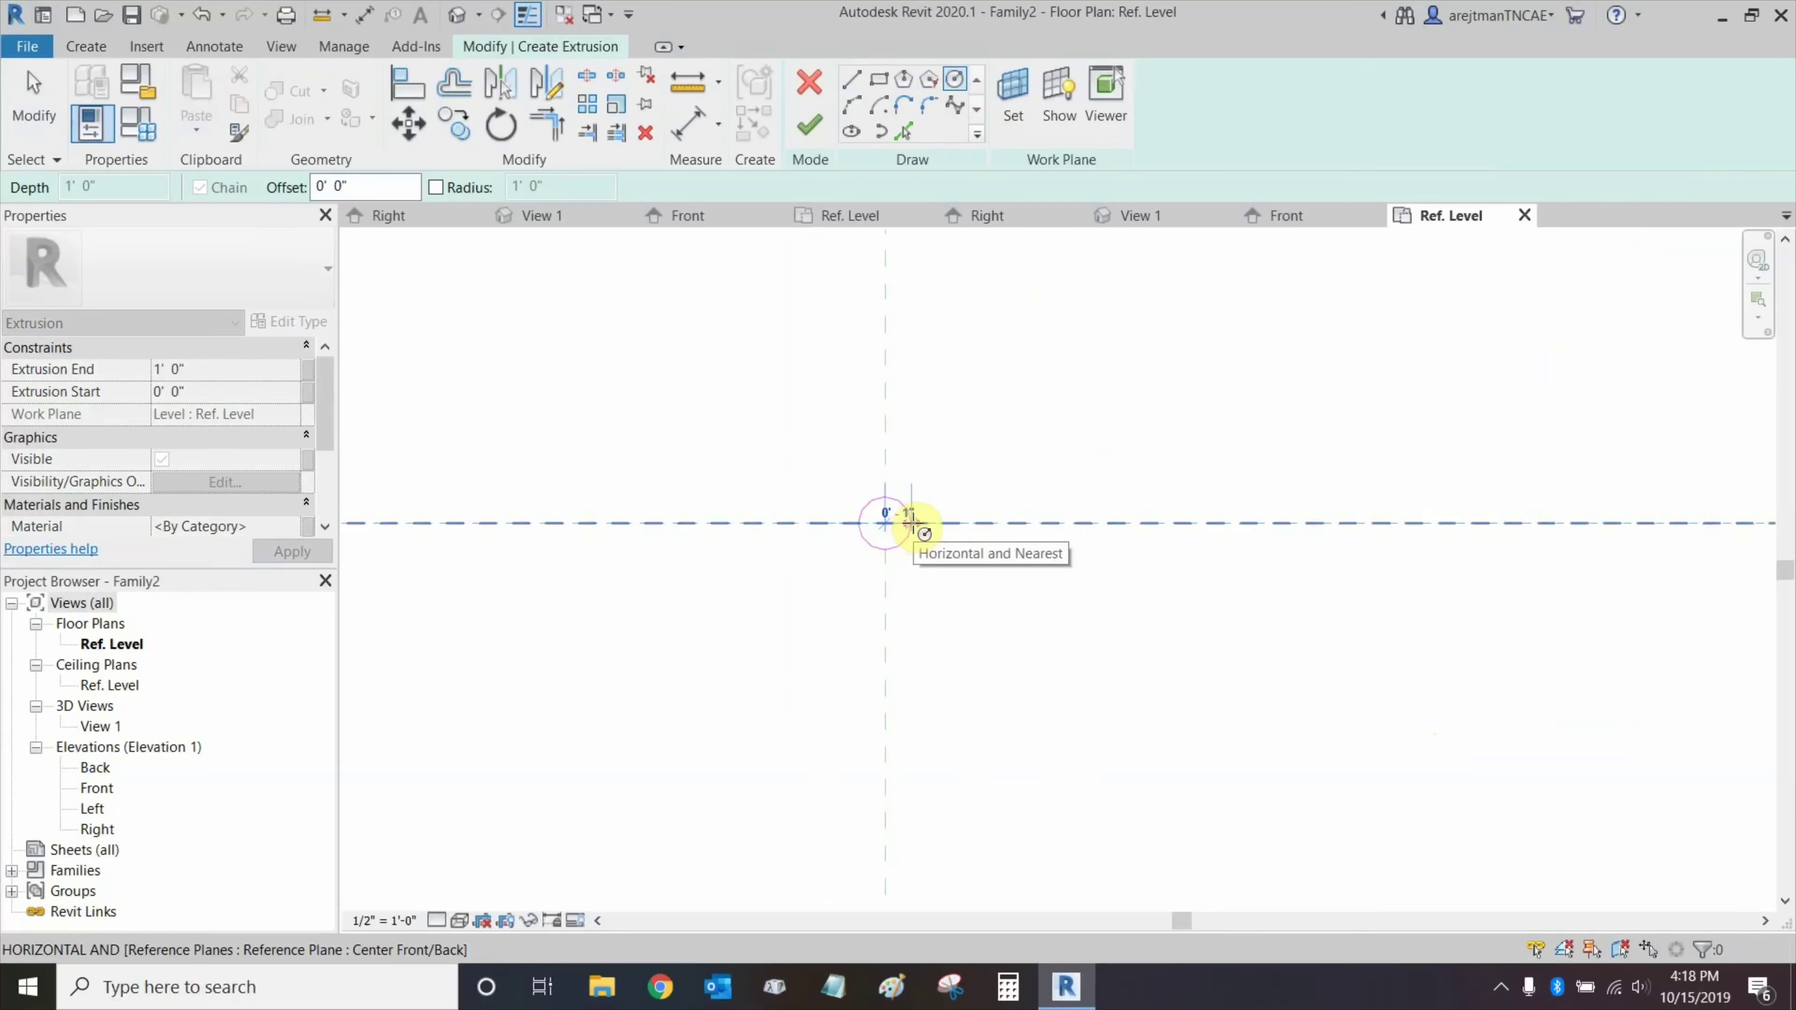
left_click(911, 522)
key("Escape")
key("Escape")
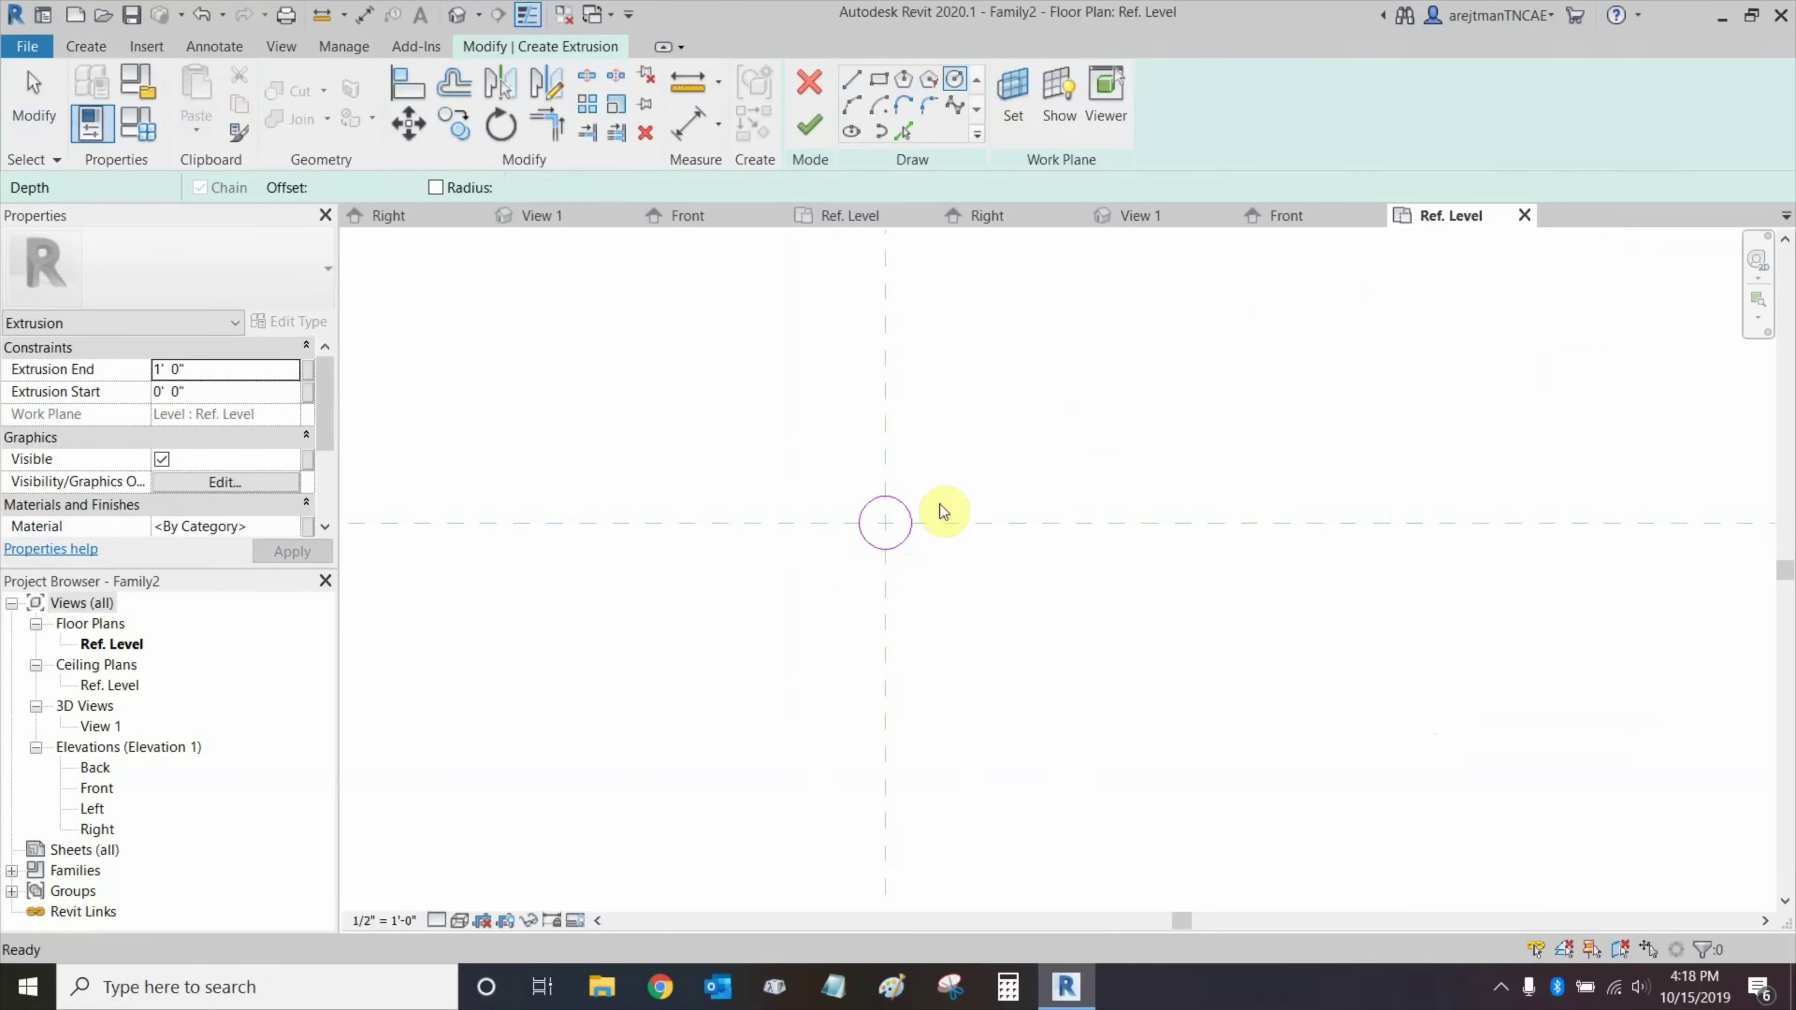
Make the circle's temporary radius dimension permanent and label it with a new family type parameter named Peg Size.
left_click(906, 511)
scroll(897, 522, "up", 3)
scroll(897, 522, "up", 1)
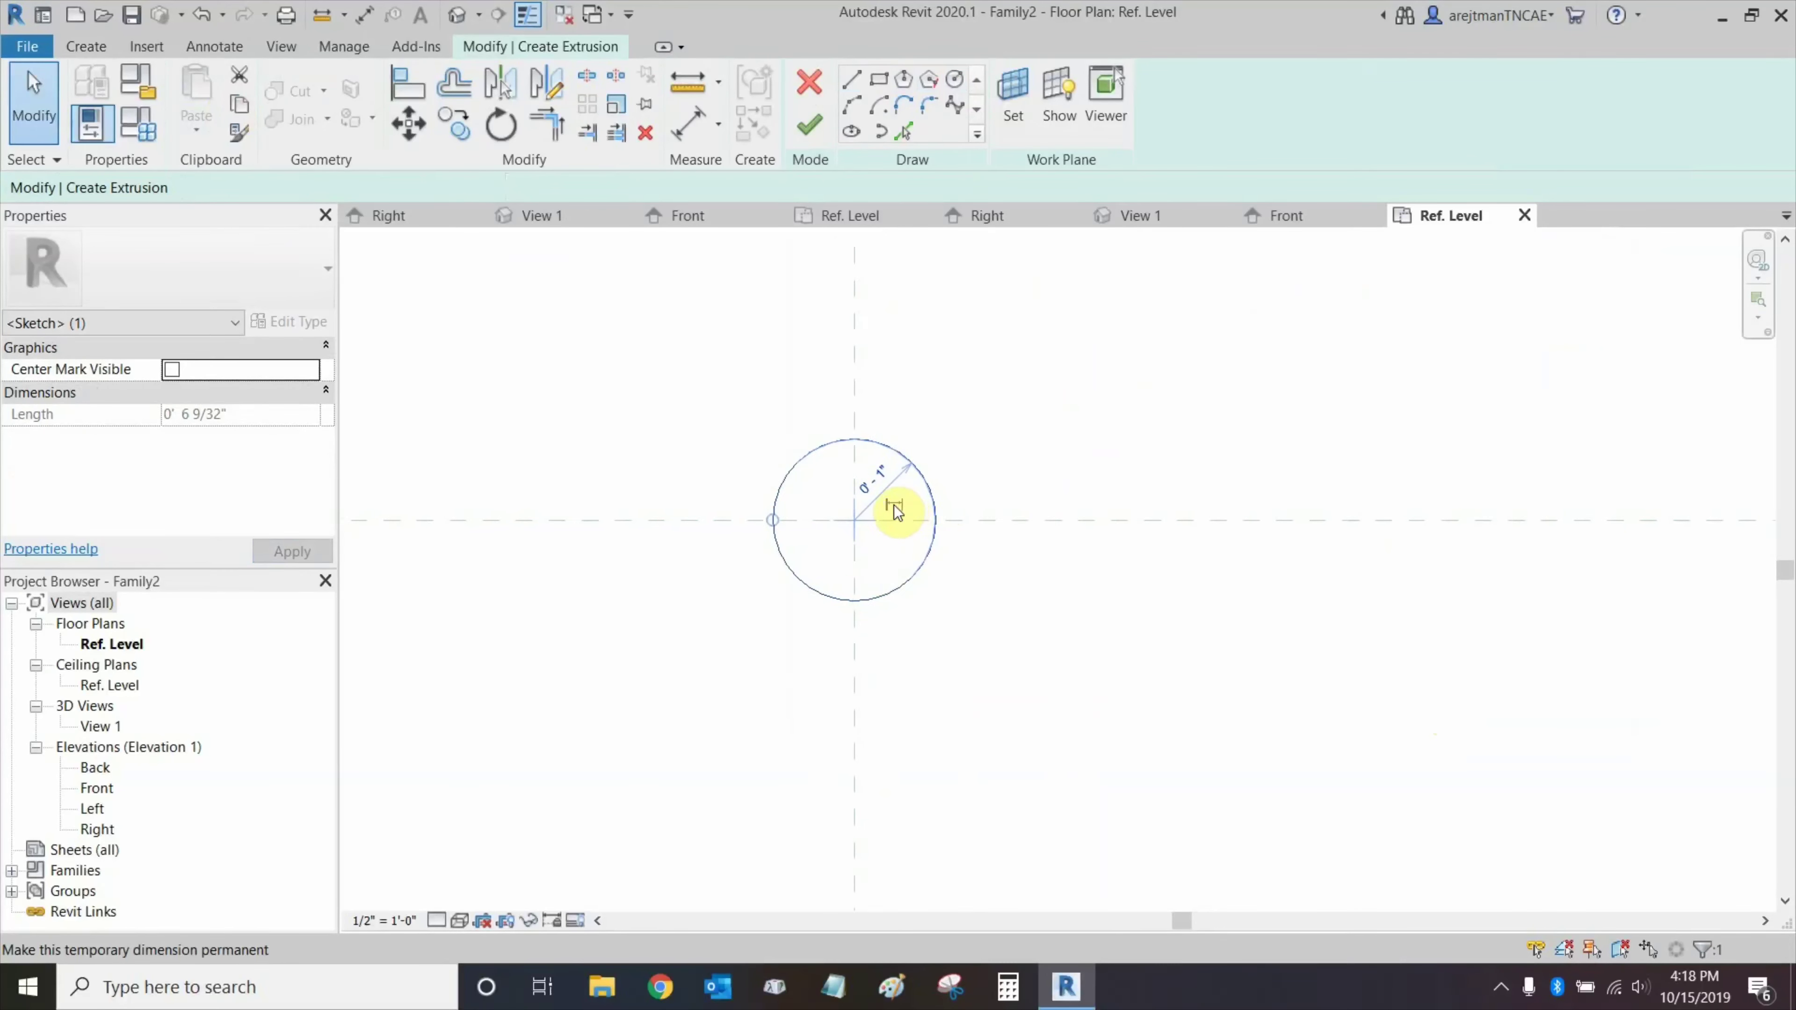
left_click(893, 507)
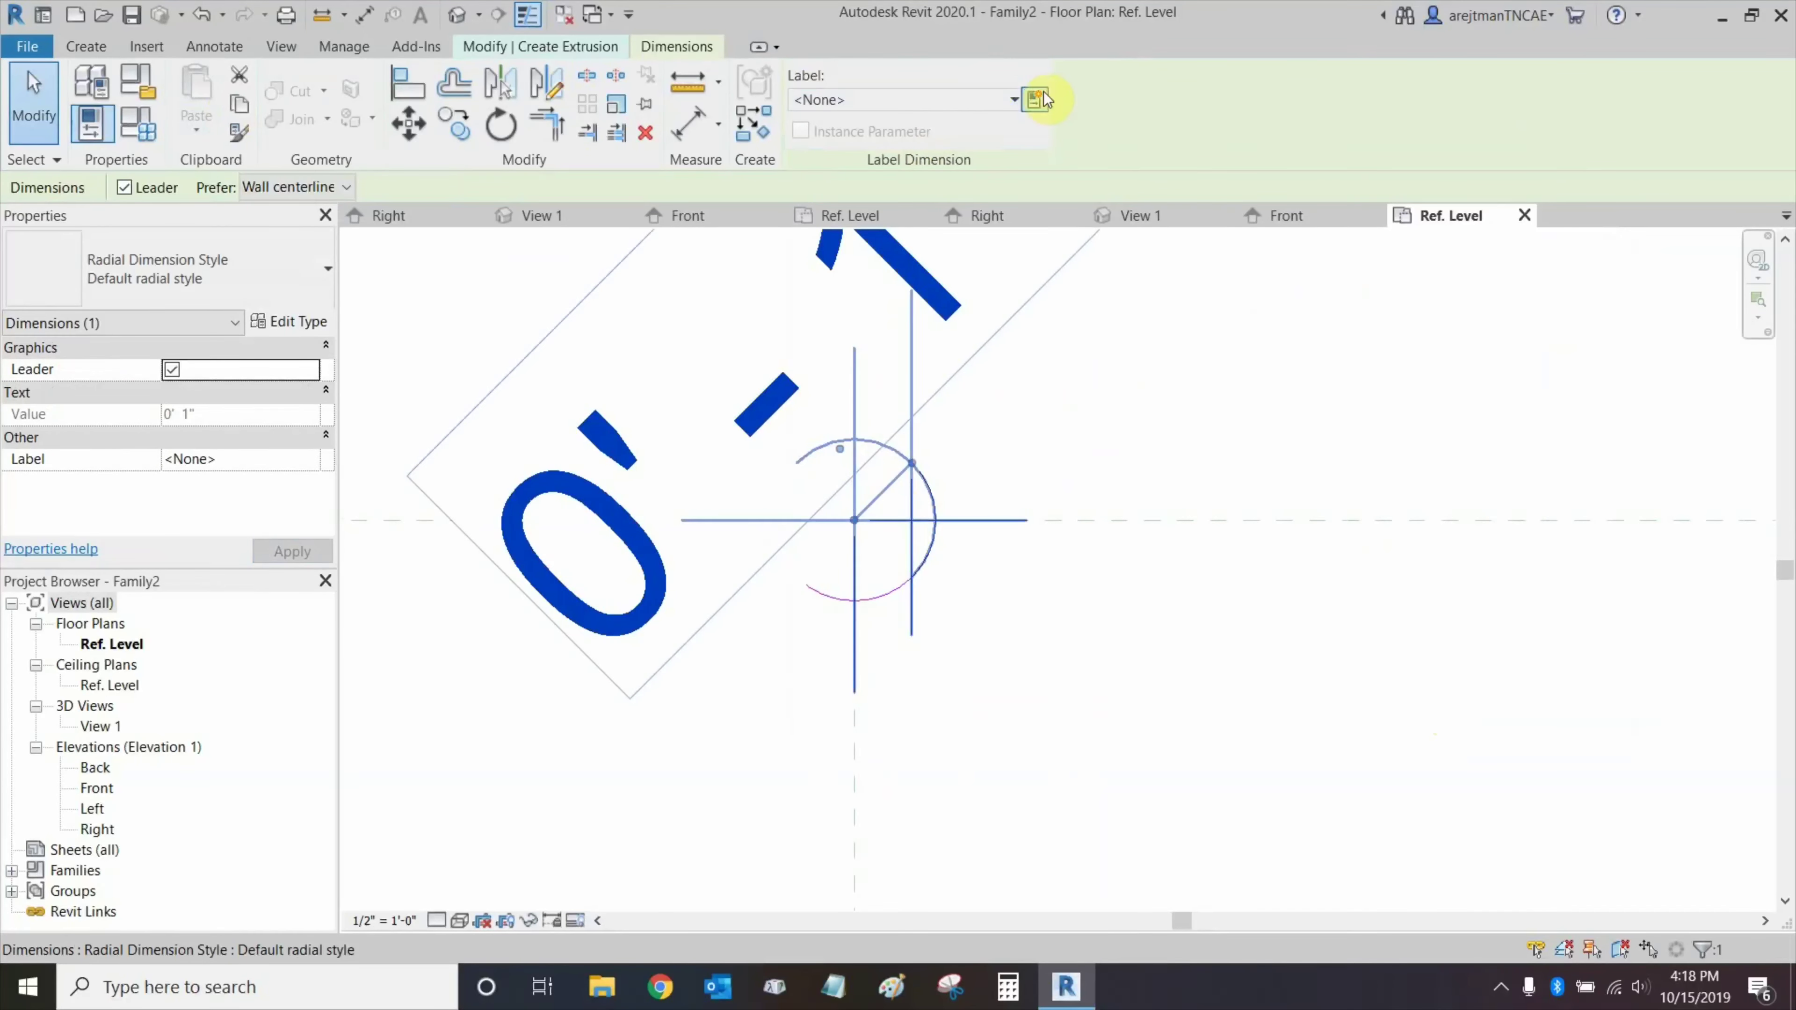
left_click(1035, 99)
type("Peg Size")
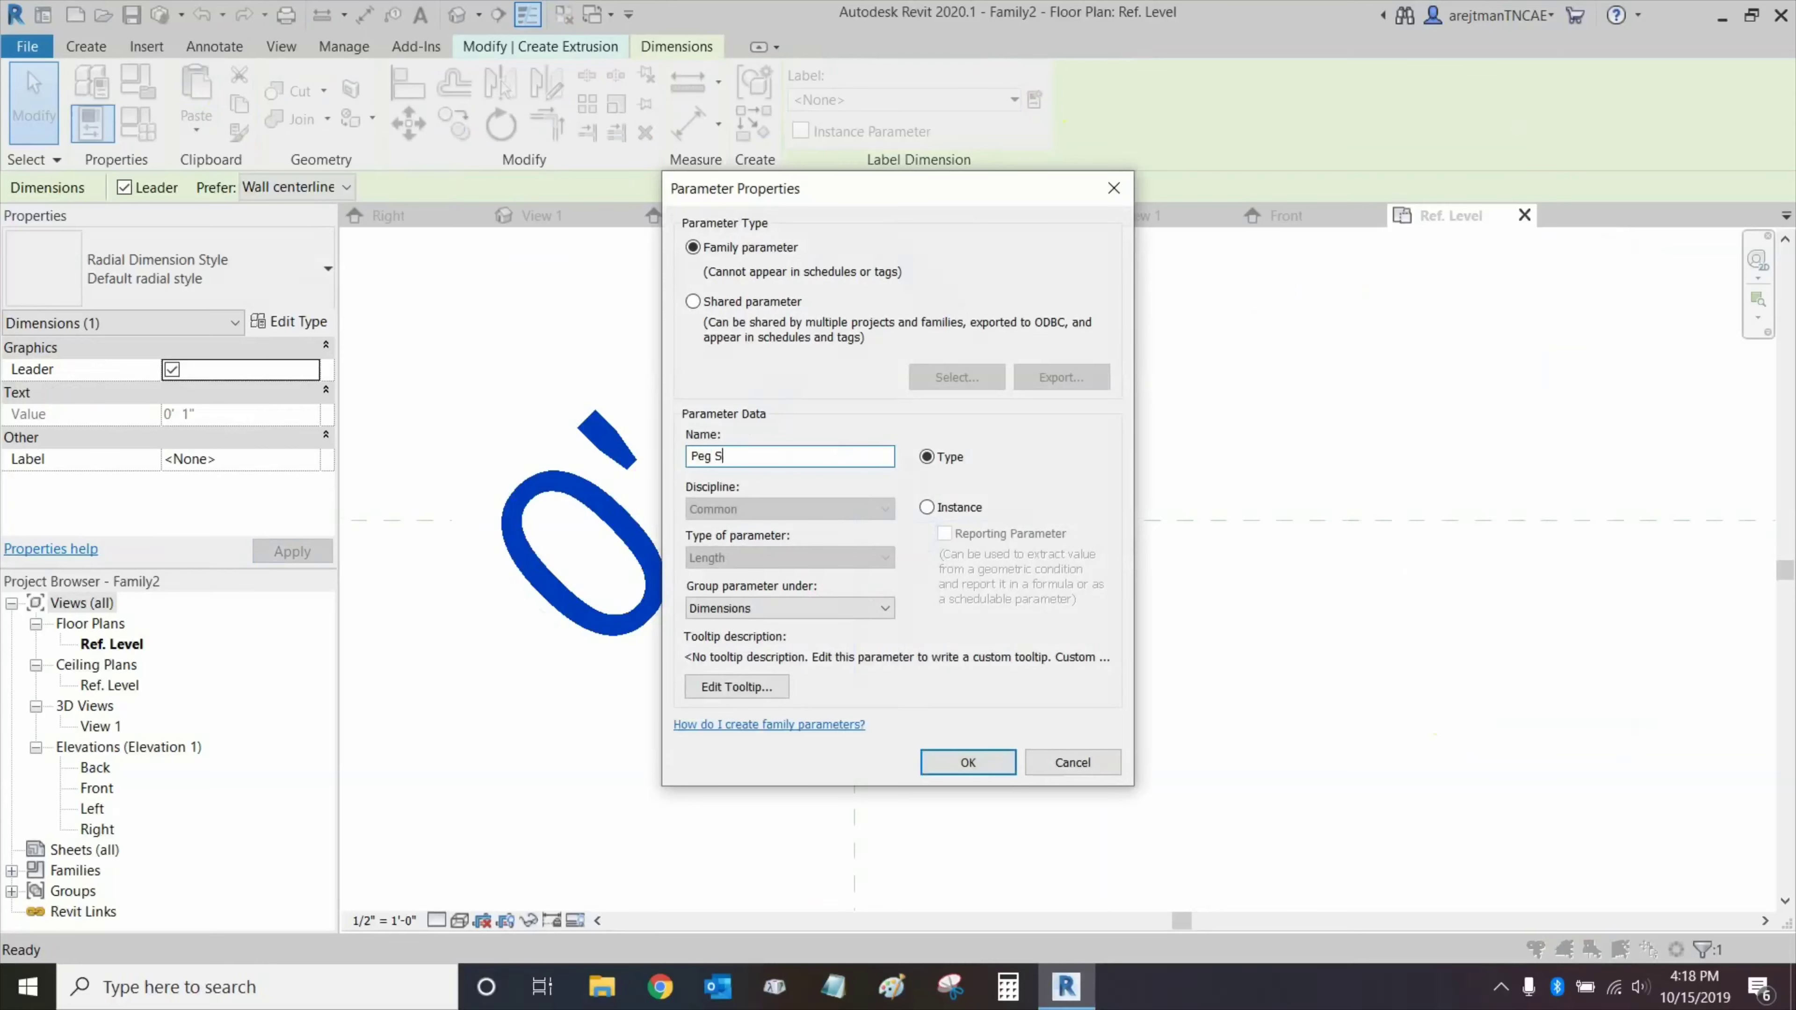
left_click(968, 763)
left_click(1119, 440)
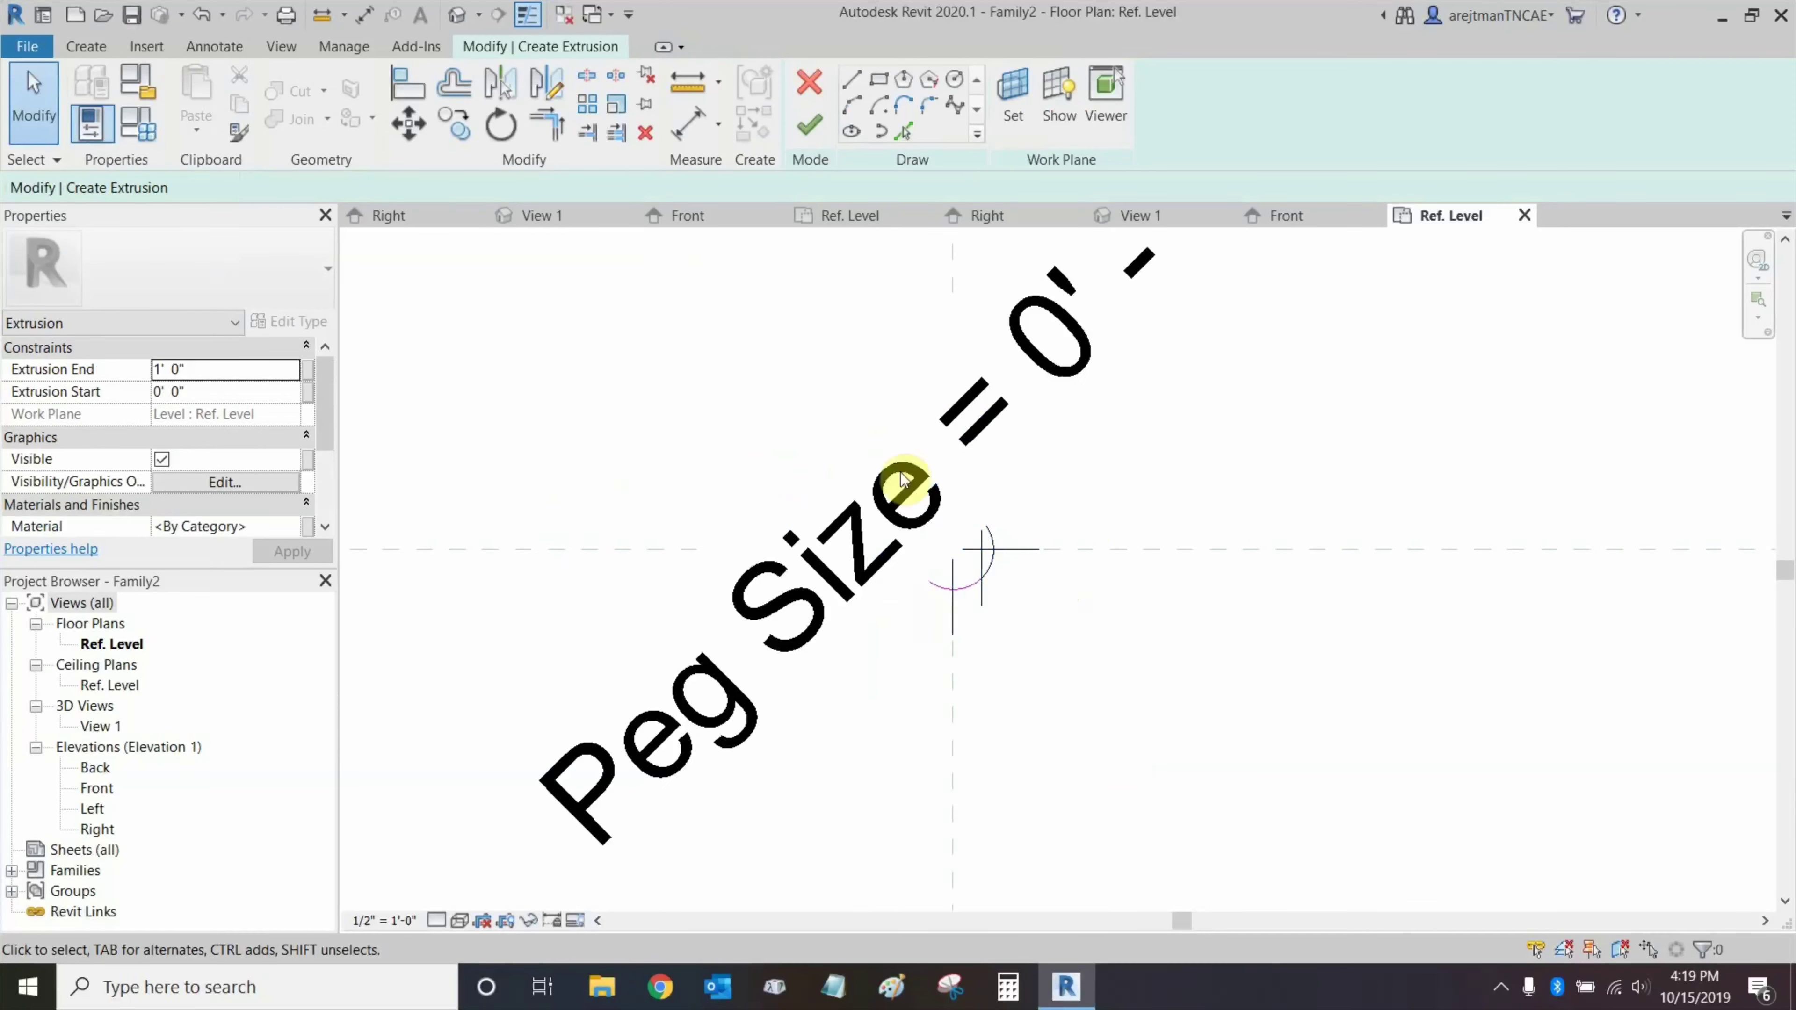
Set the Ref. Level plan's view scale to 1" = 1'-0".
left_click(396, 921)
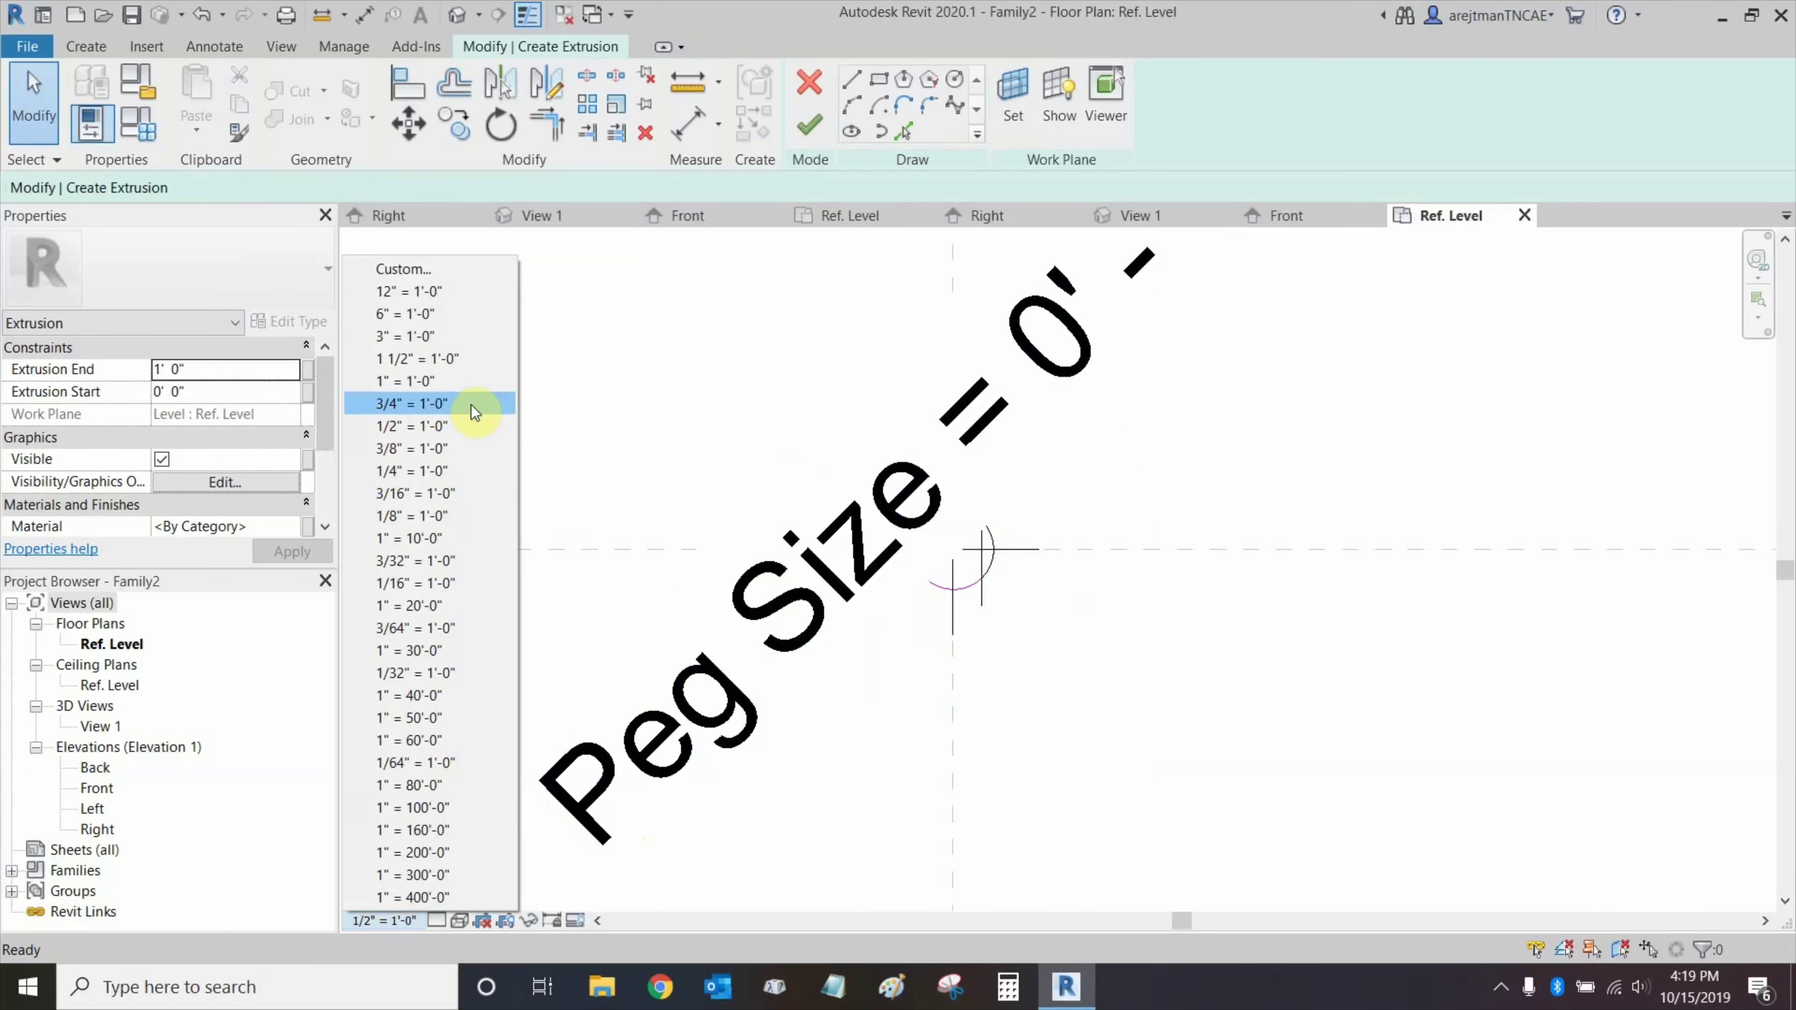
left_click(465, 381)
middle_click_drag(713, 393, 661, 420)
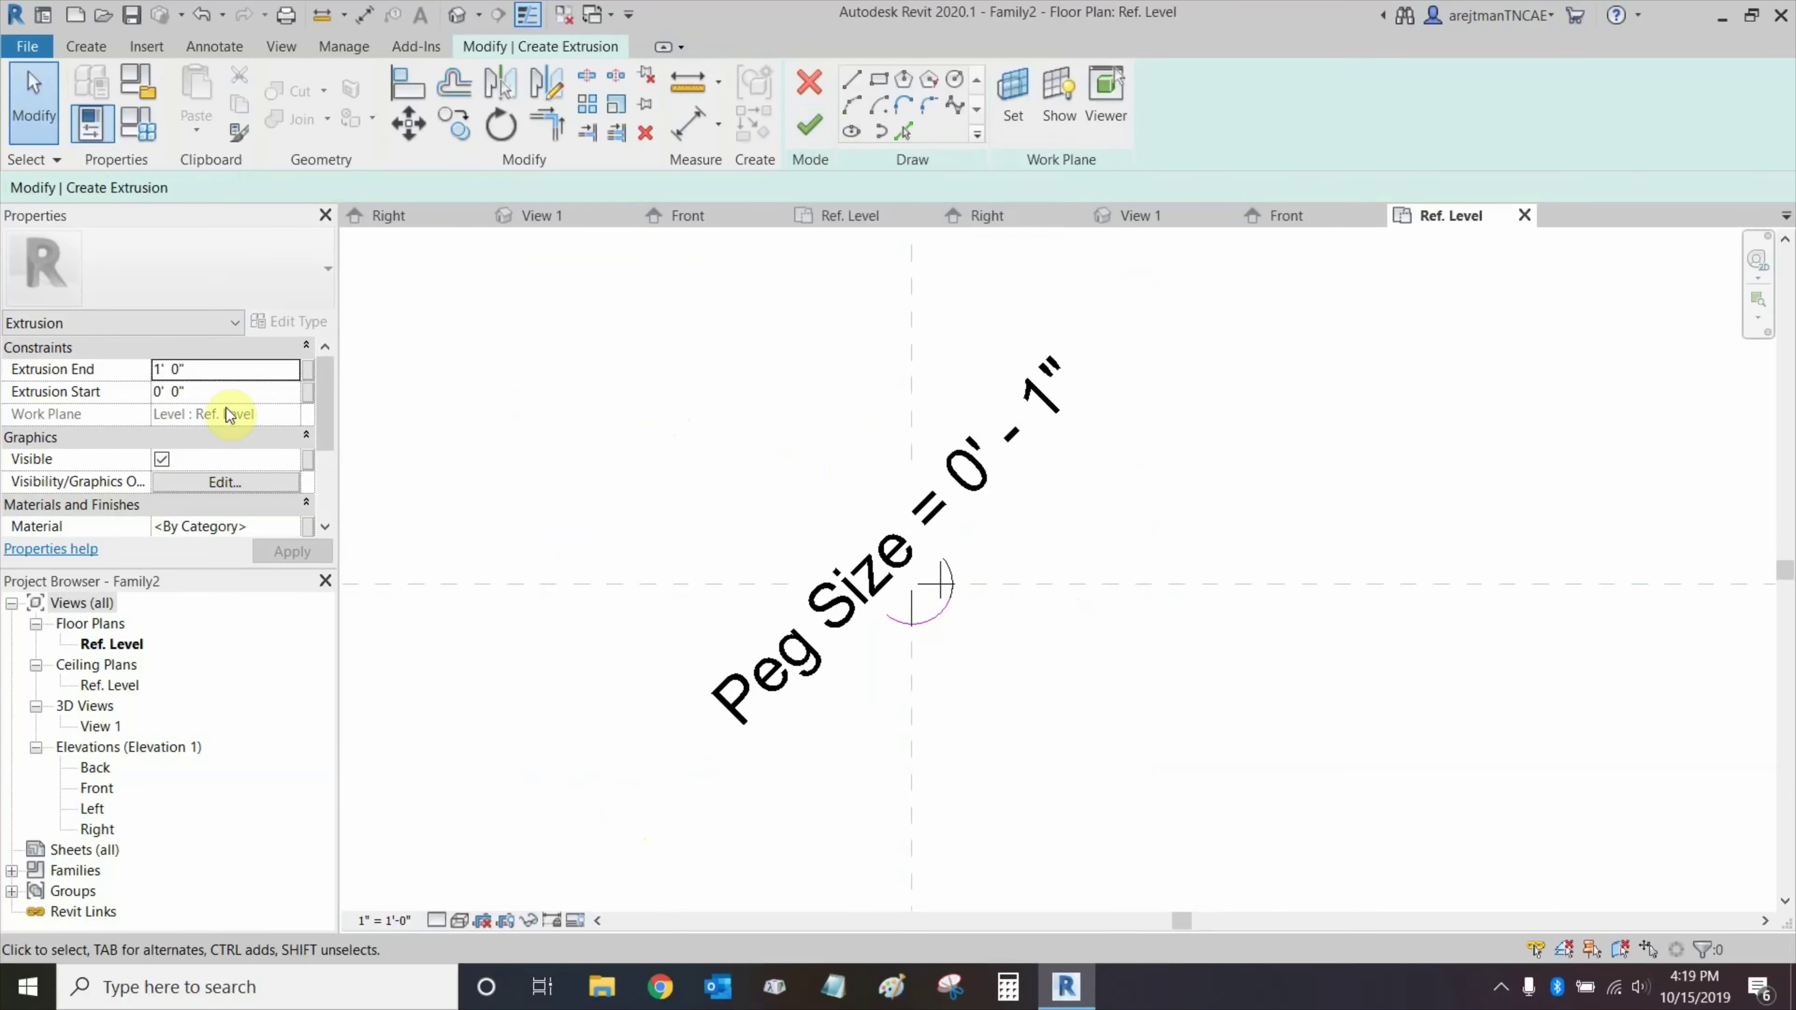
Set the peg's Extrusion End to 0' 6" and finish the extrusion sketch.
left_click(202, 370)
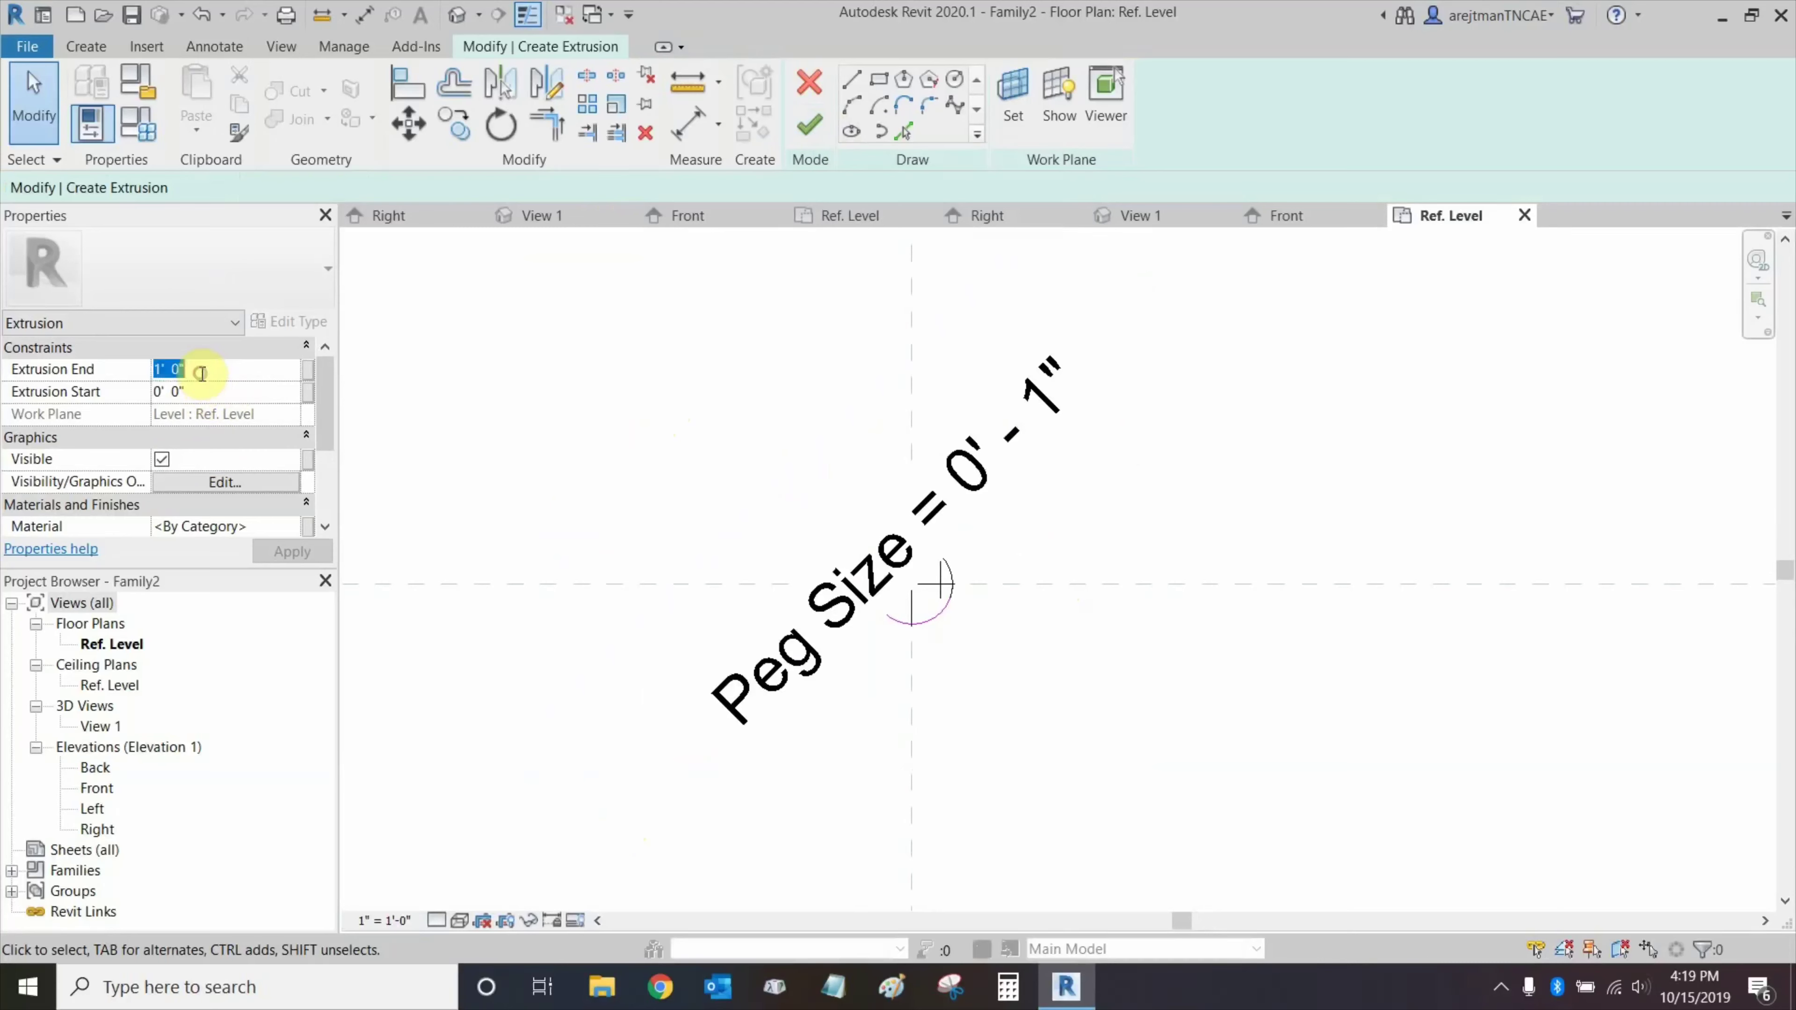
left_click(292, 551)
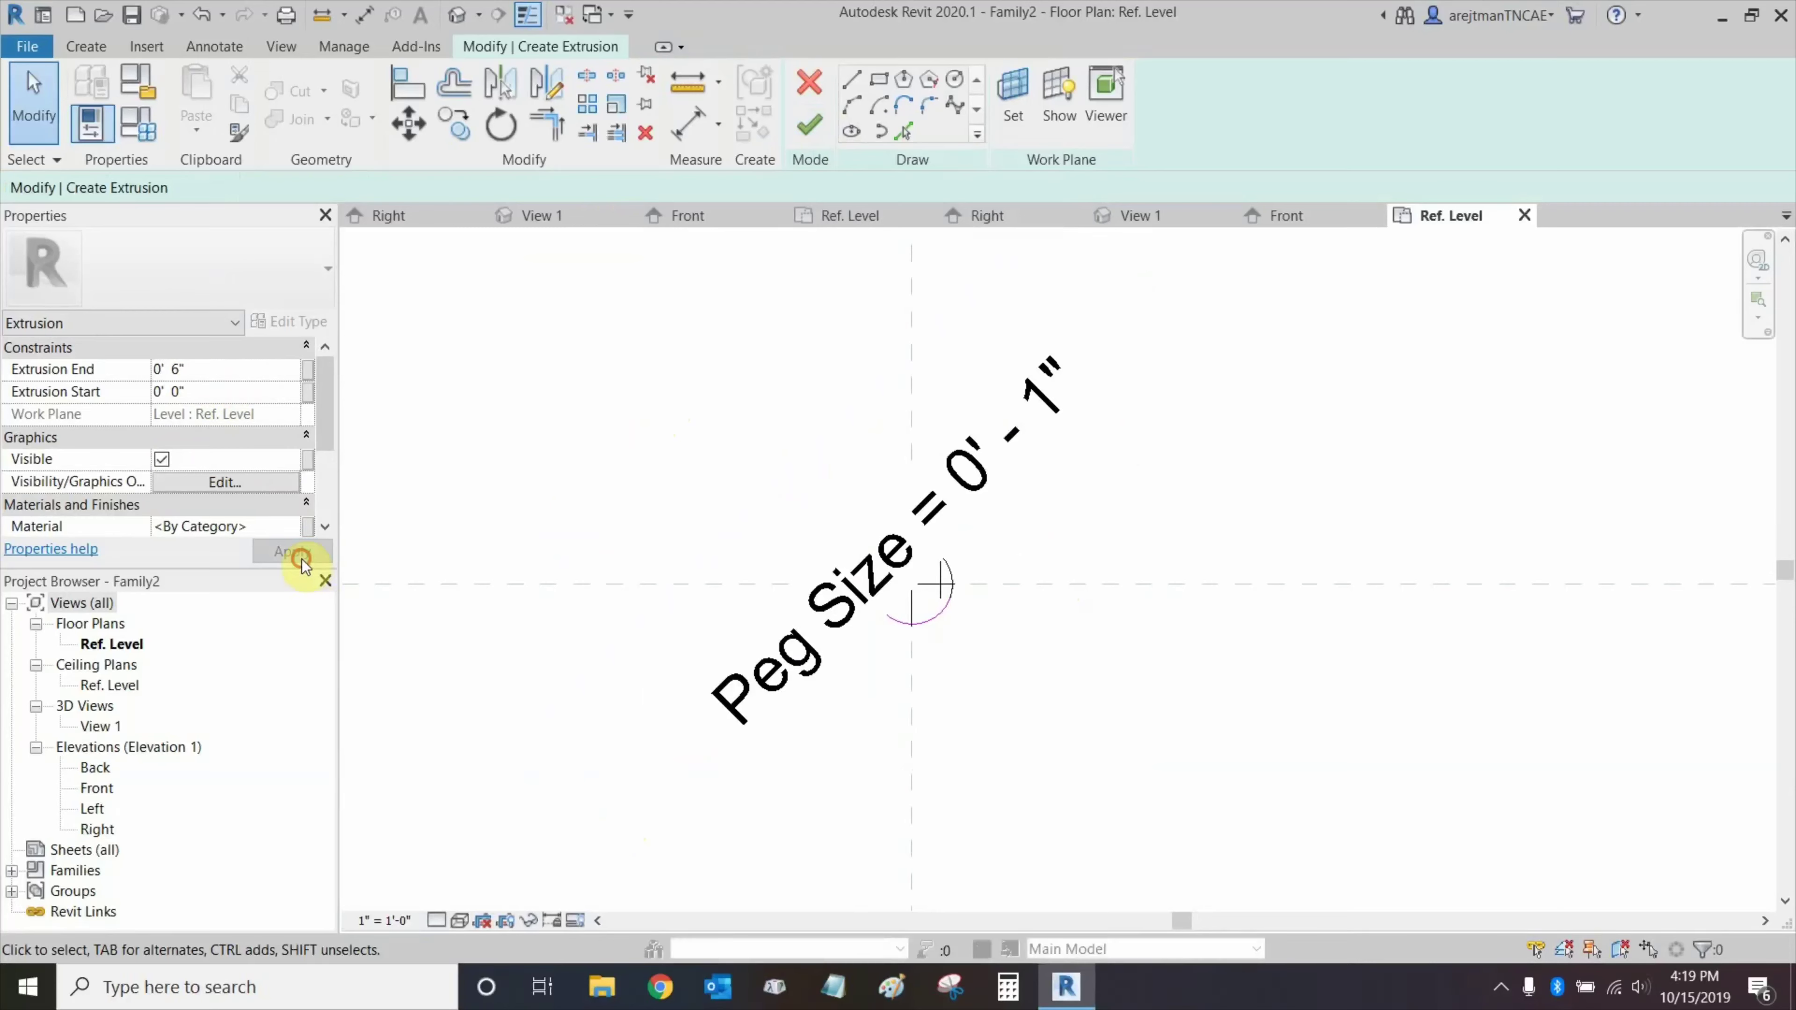
left_click(806, 127)
left_click(636, 416)
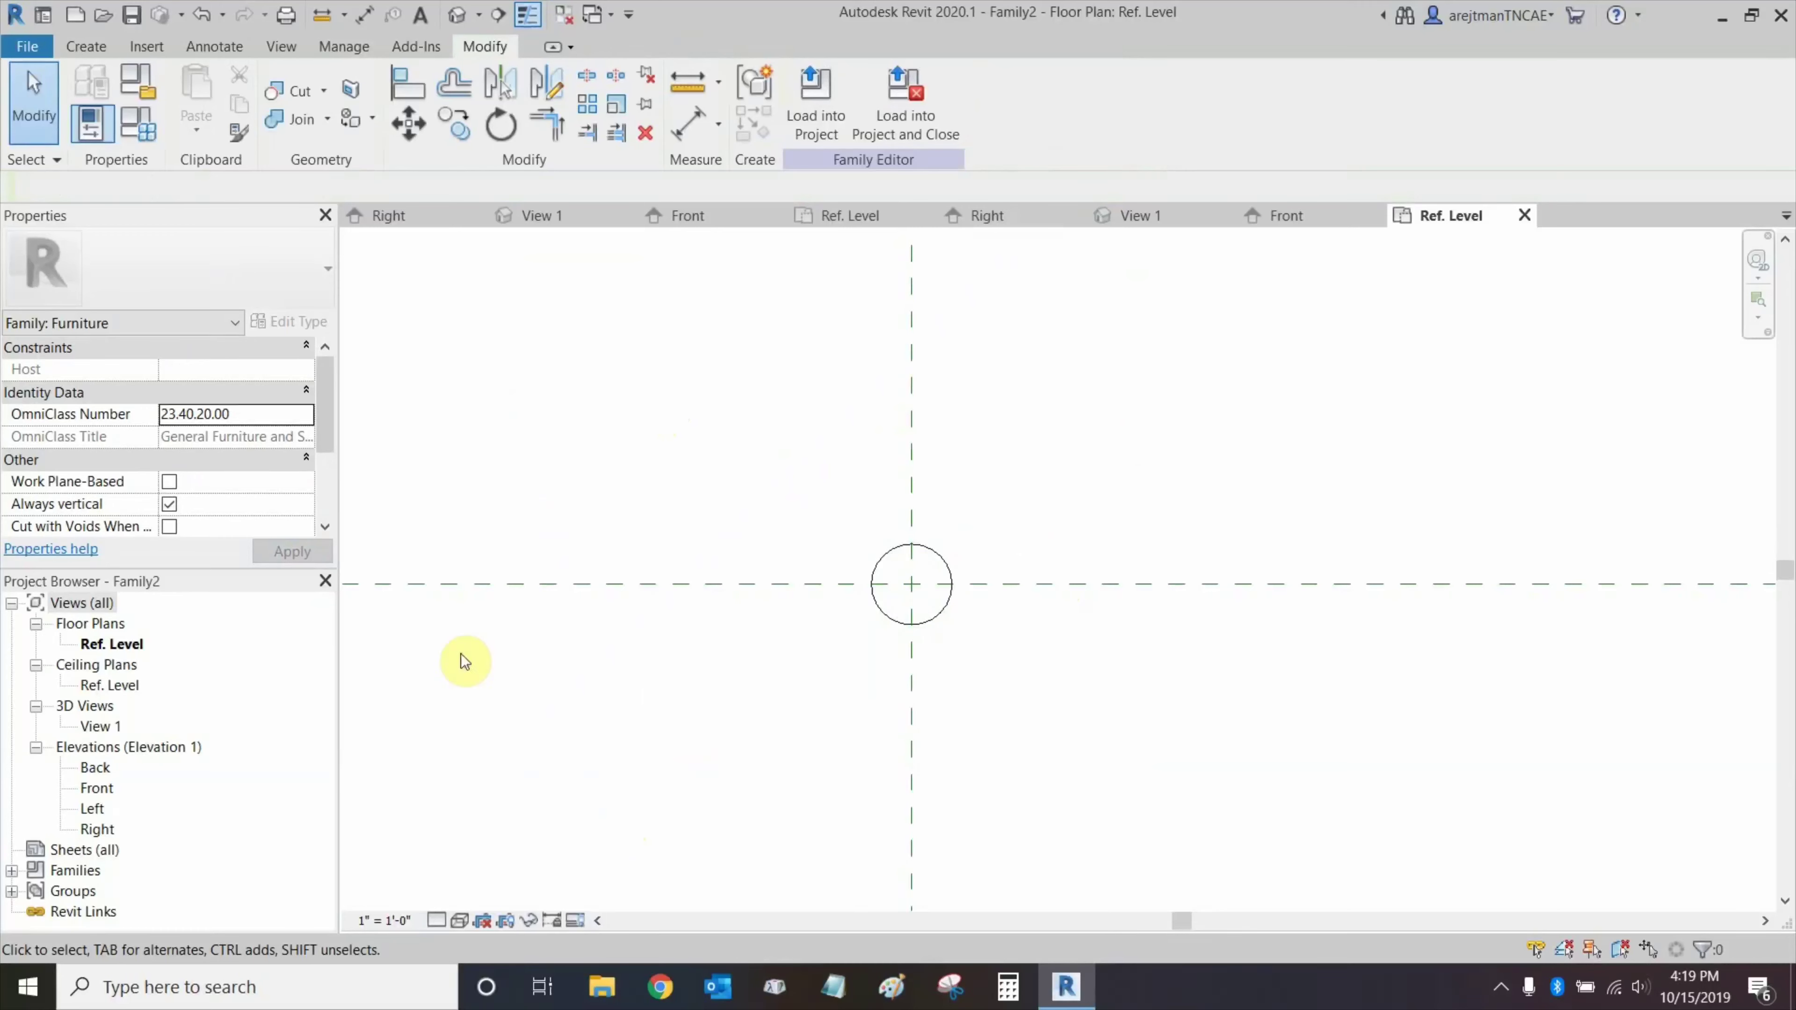
Open the Front elevation and frame the peg above the reference level.
middle_click_drag(803, 350, 898, 355)
scroll(896, 356, "down", 1)
middle_click_drag(845, 478, 797, 482)
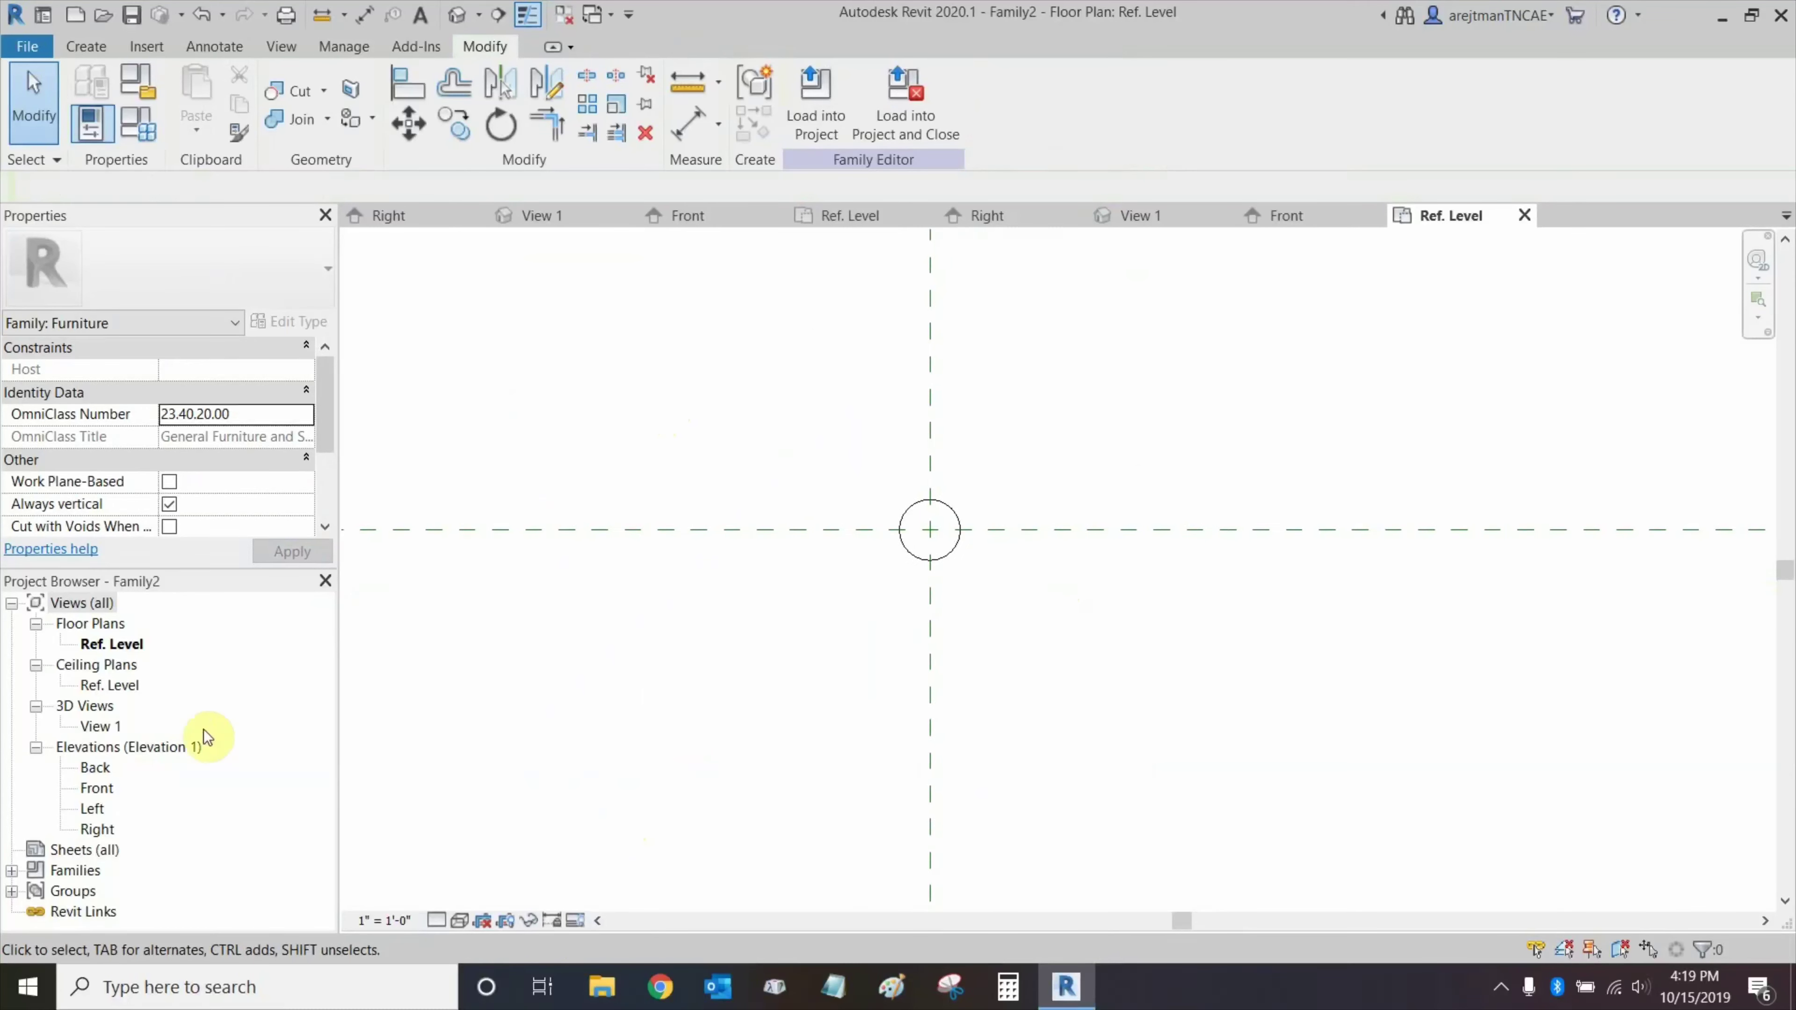
double_click(97, 789)
middle_click_drag(826, 569, 666, 514)
scroll(728, 600, "up", 3)
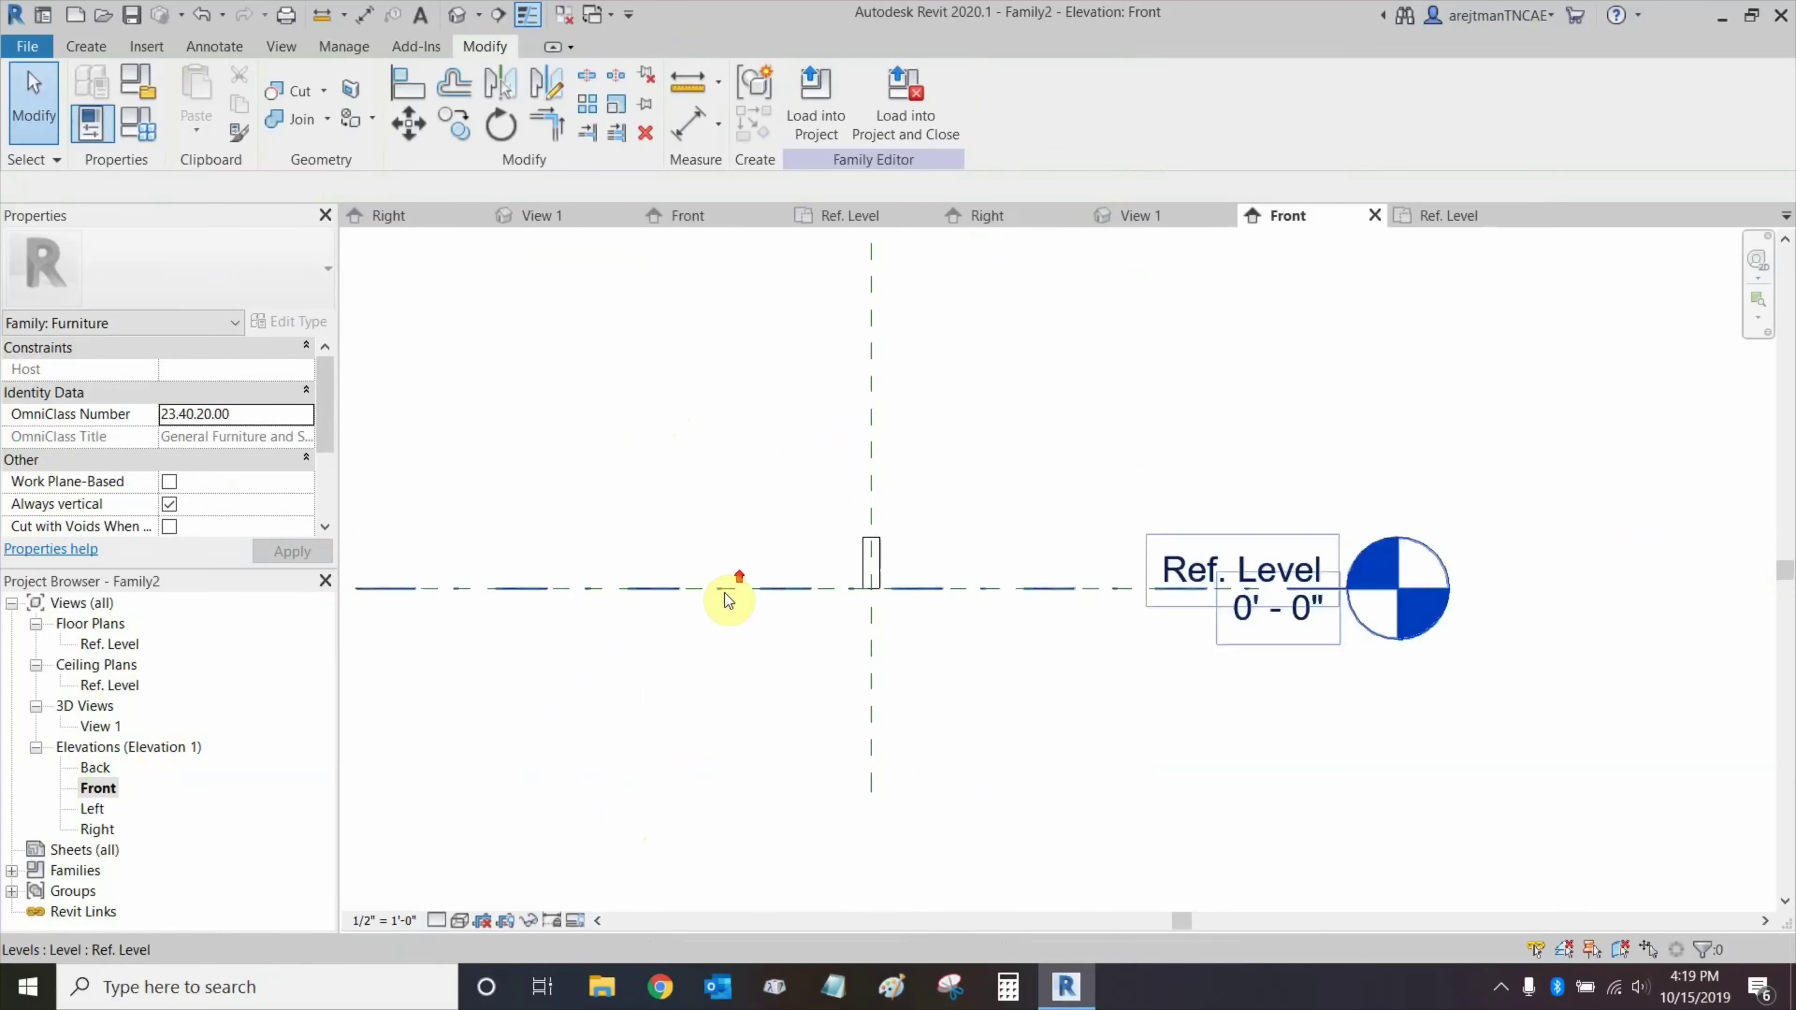
scroll(742, 573, "up", 3)
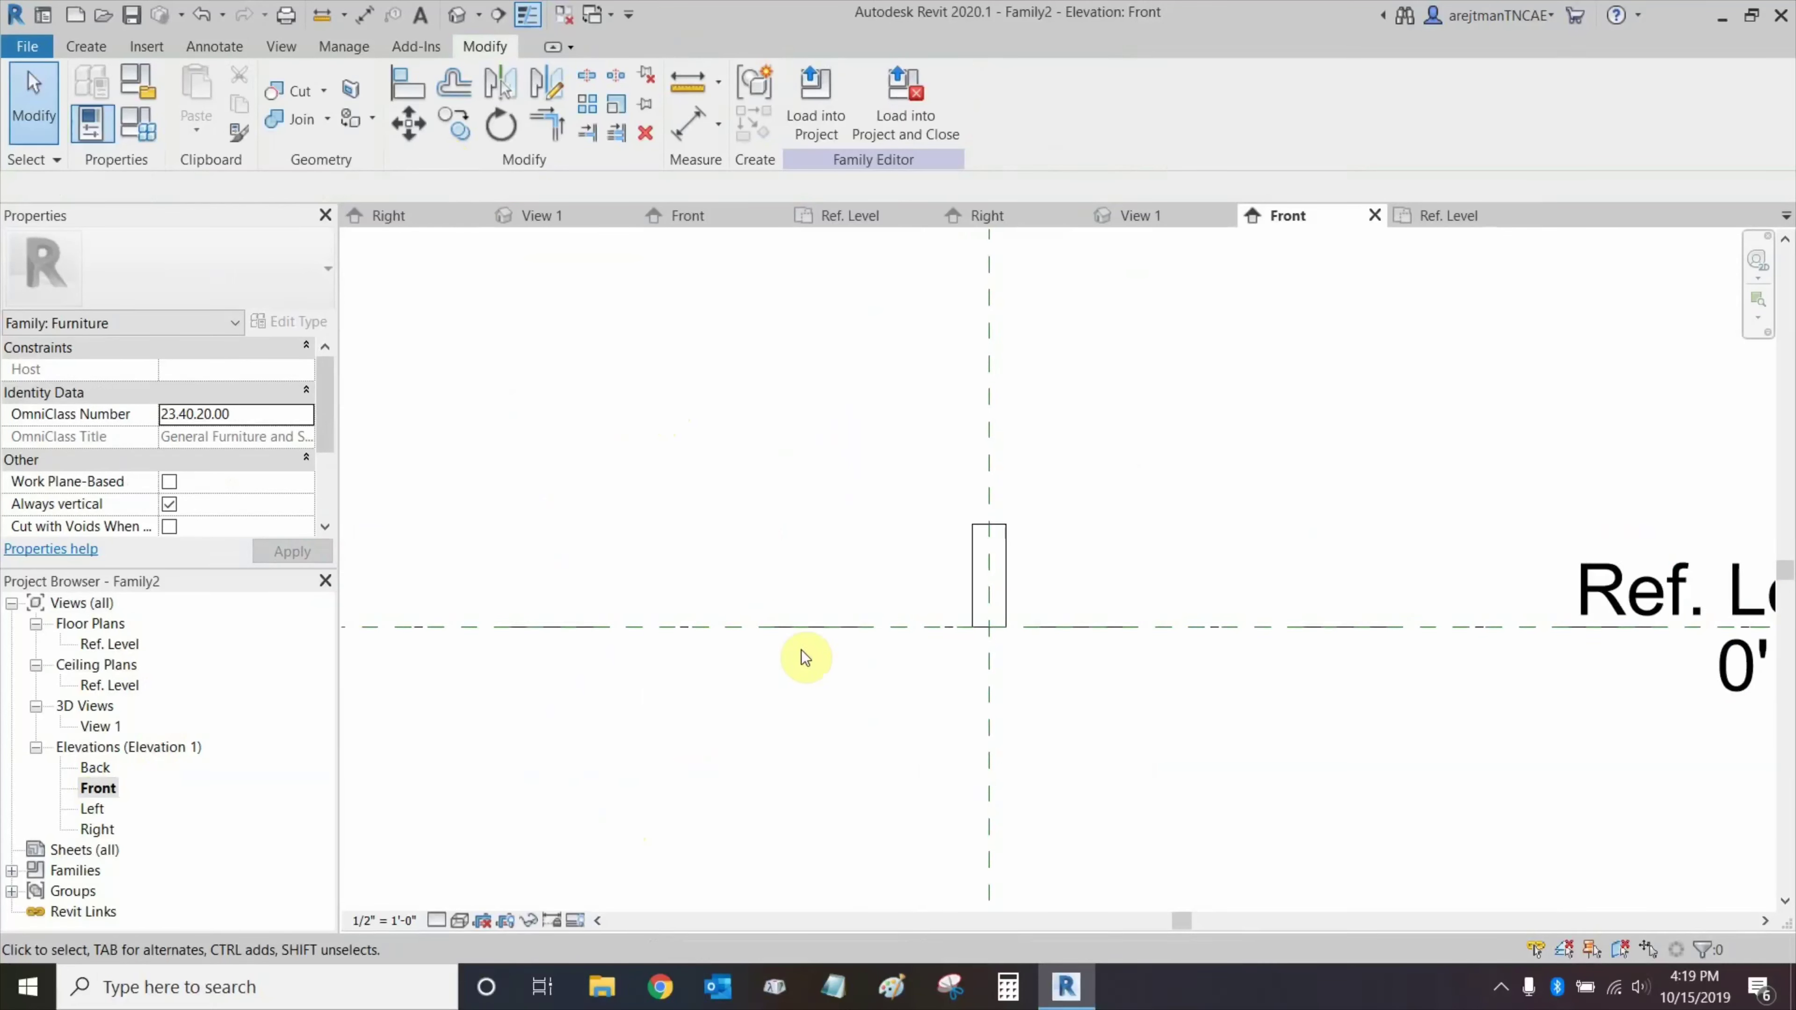
Place a reference plane offset 0' 6" above the reference level, aligned with the peg's top face.
left_click(802, 628)
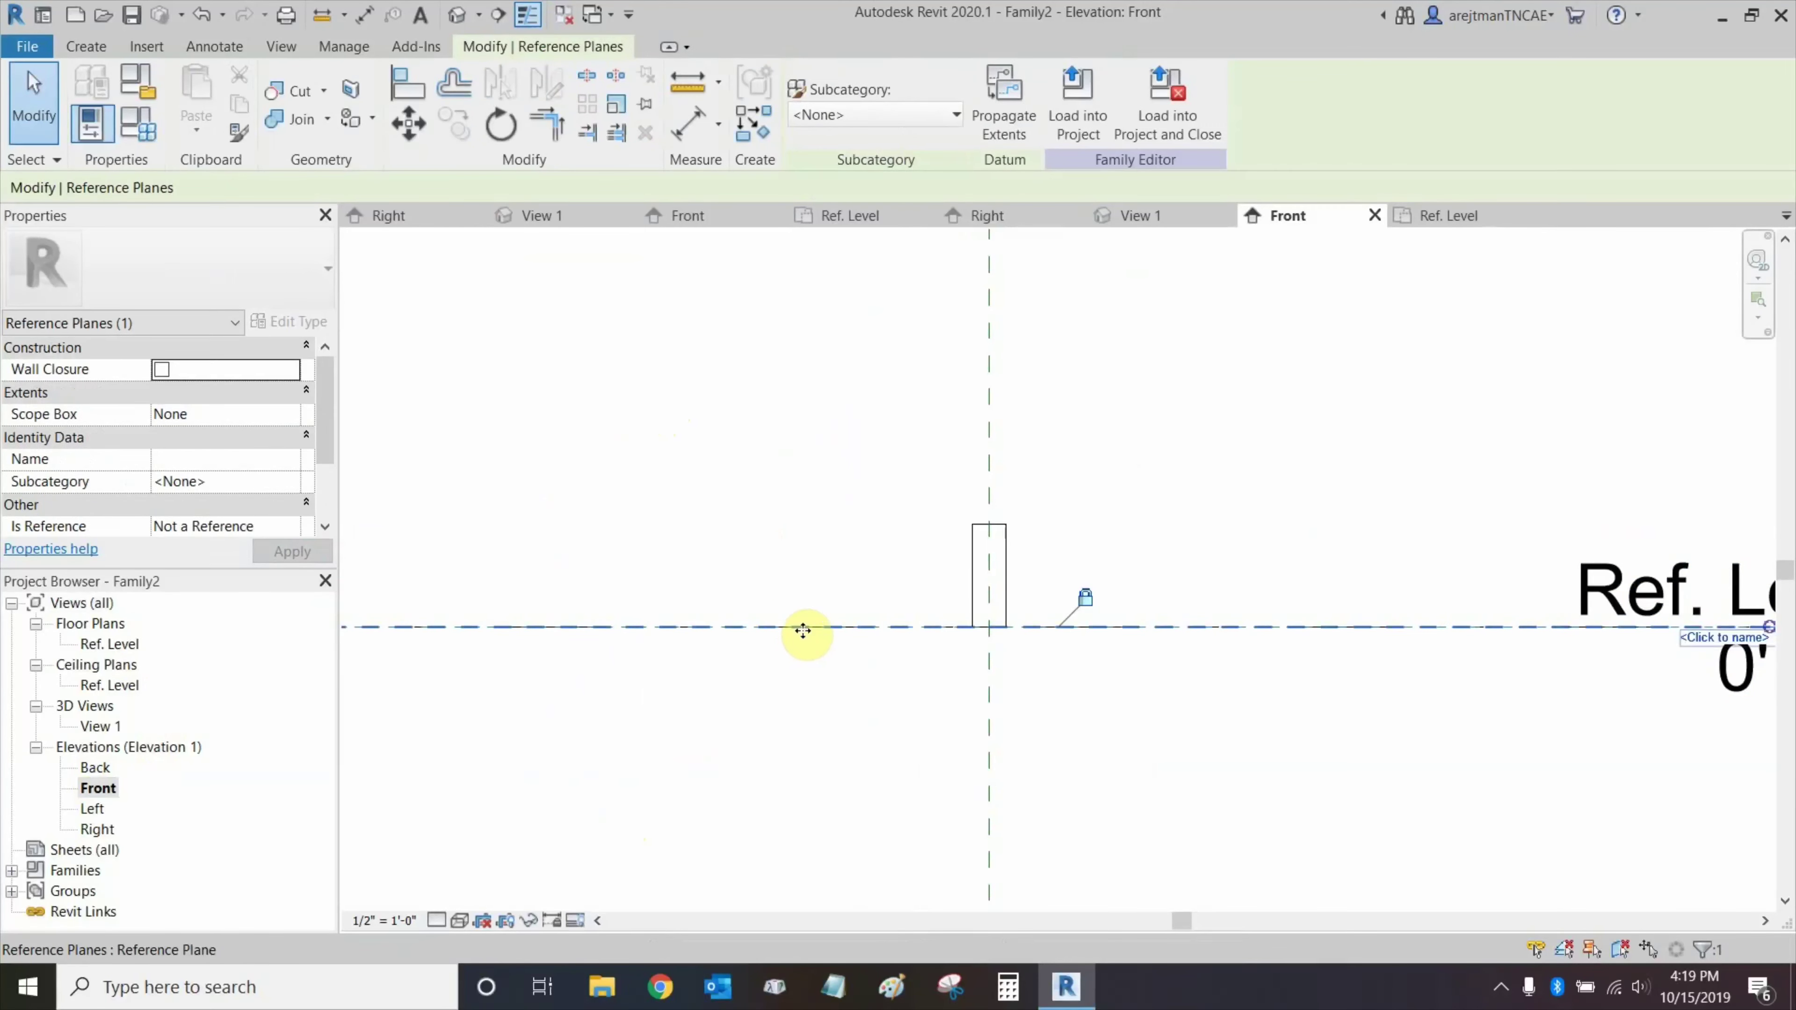
right_click(803, 629)
left_click(891, 358)
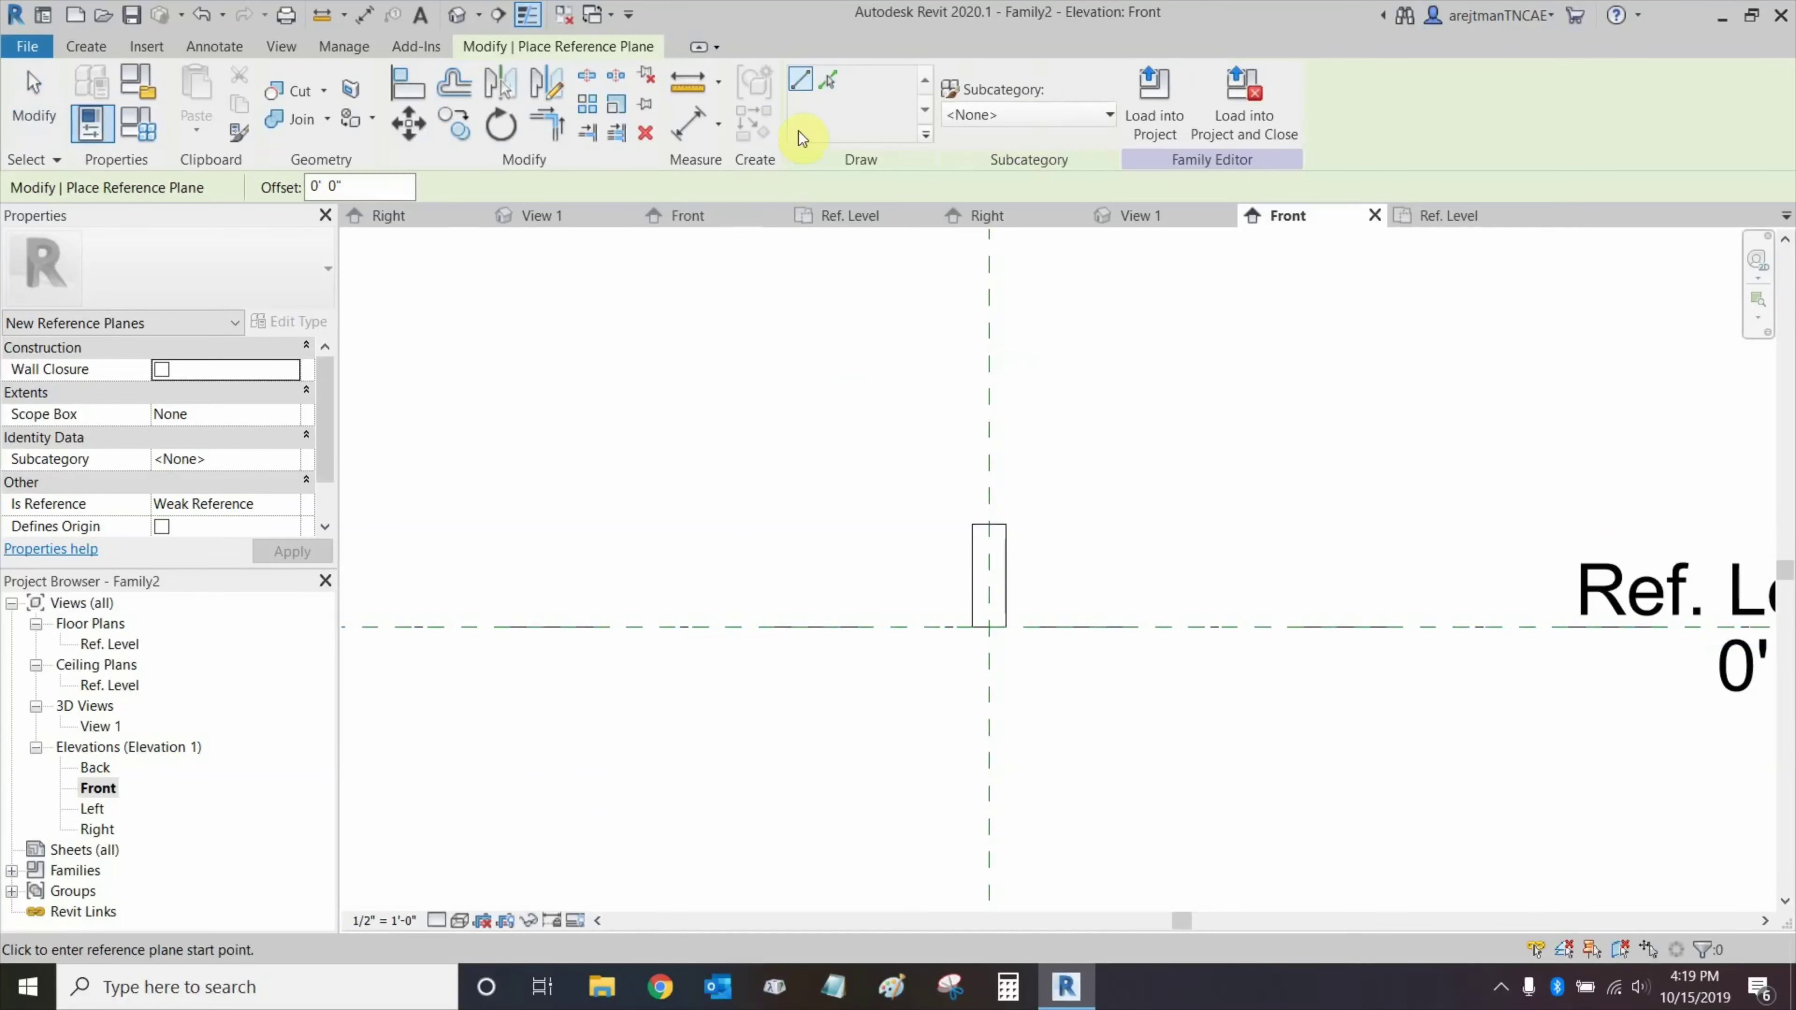
left_click(827, 89)
left_click_drag(393, 185, 185, 197)
type("6")
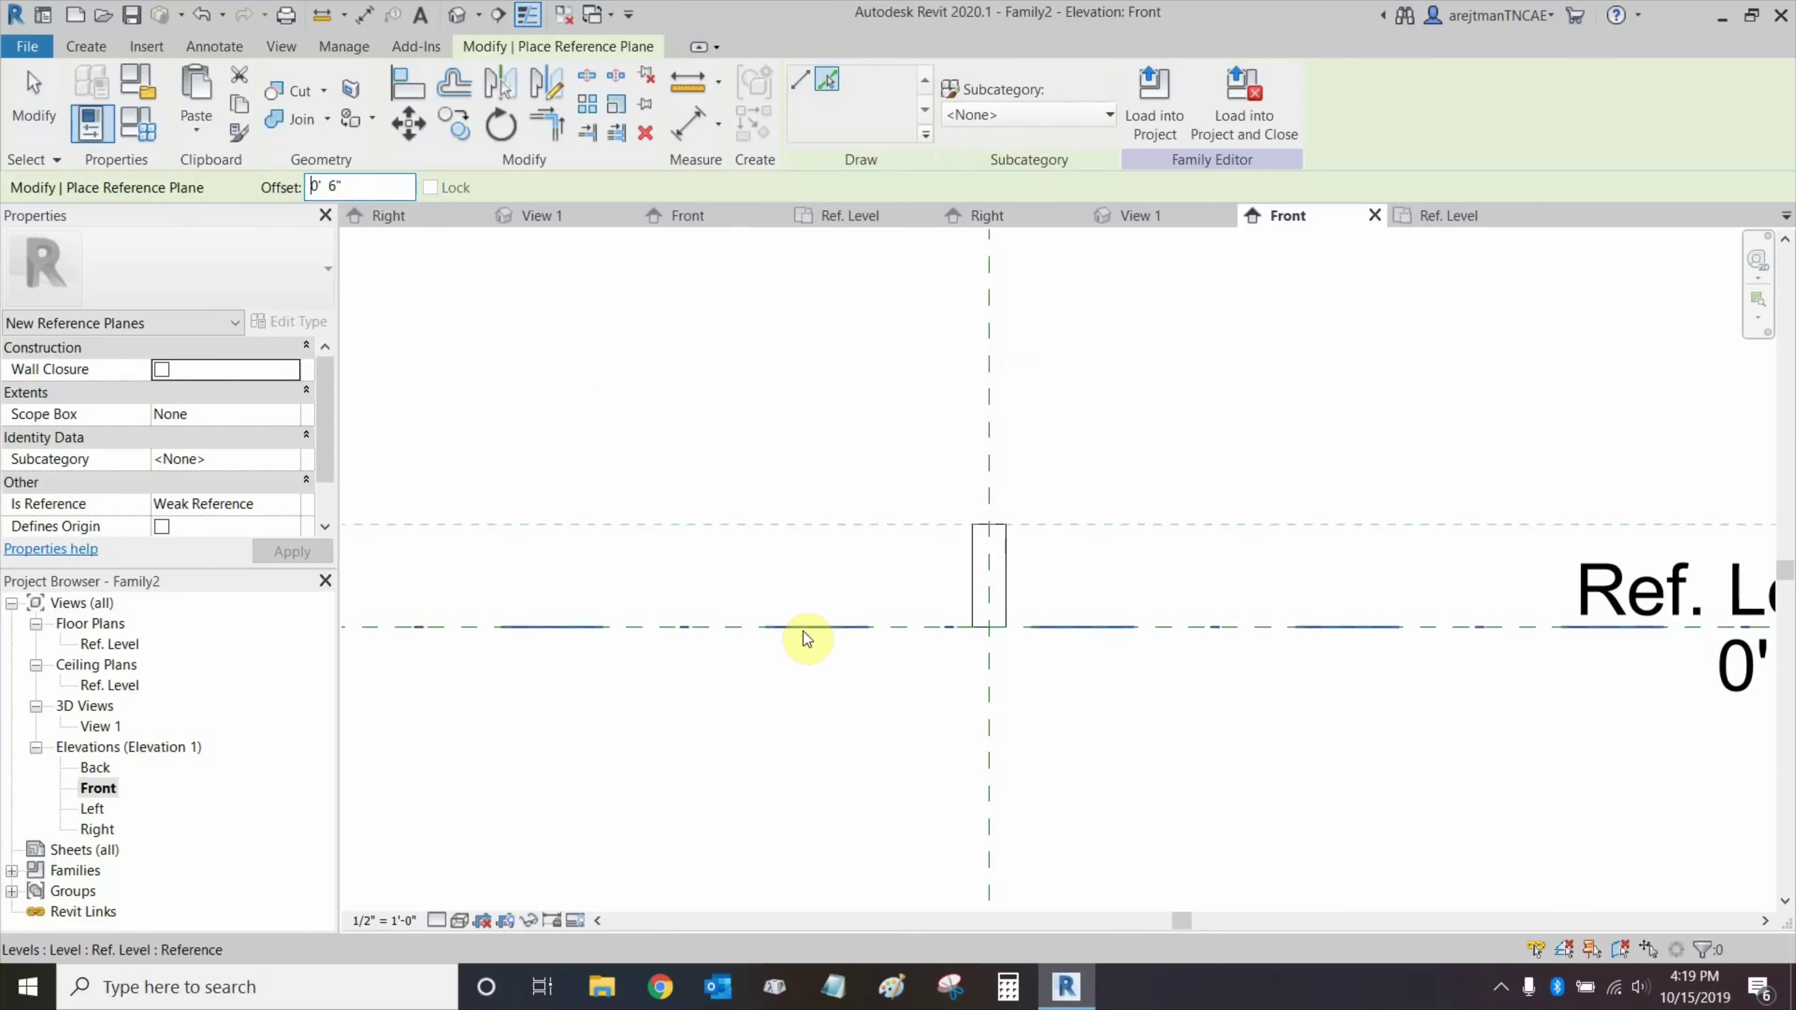
scroll(809, 485, "down", 2)
scroll(845, 433, "up", 2)
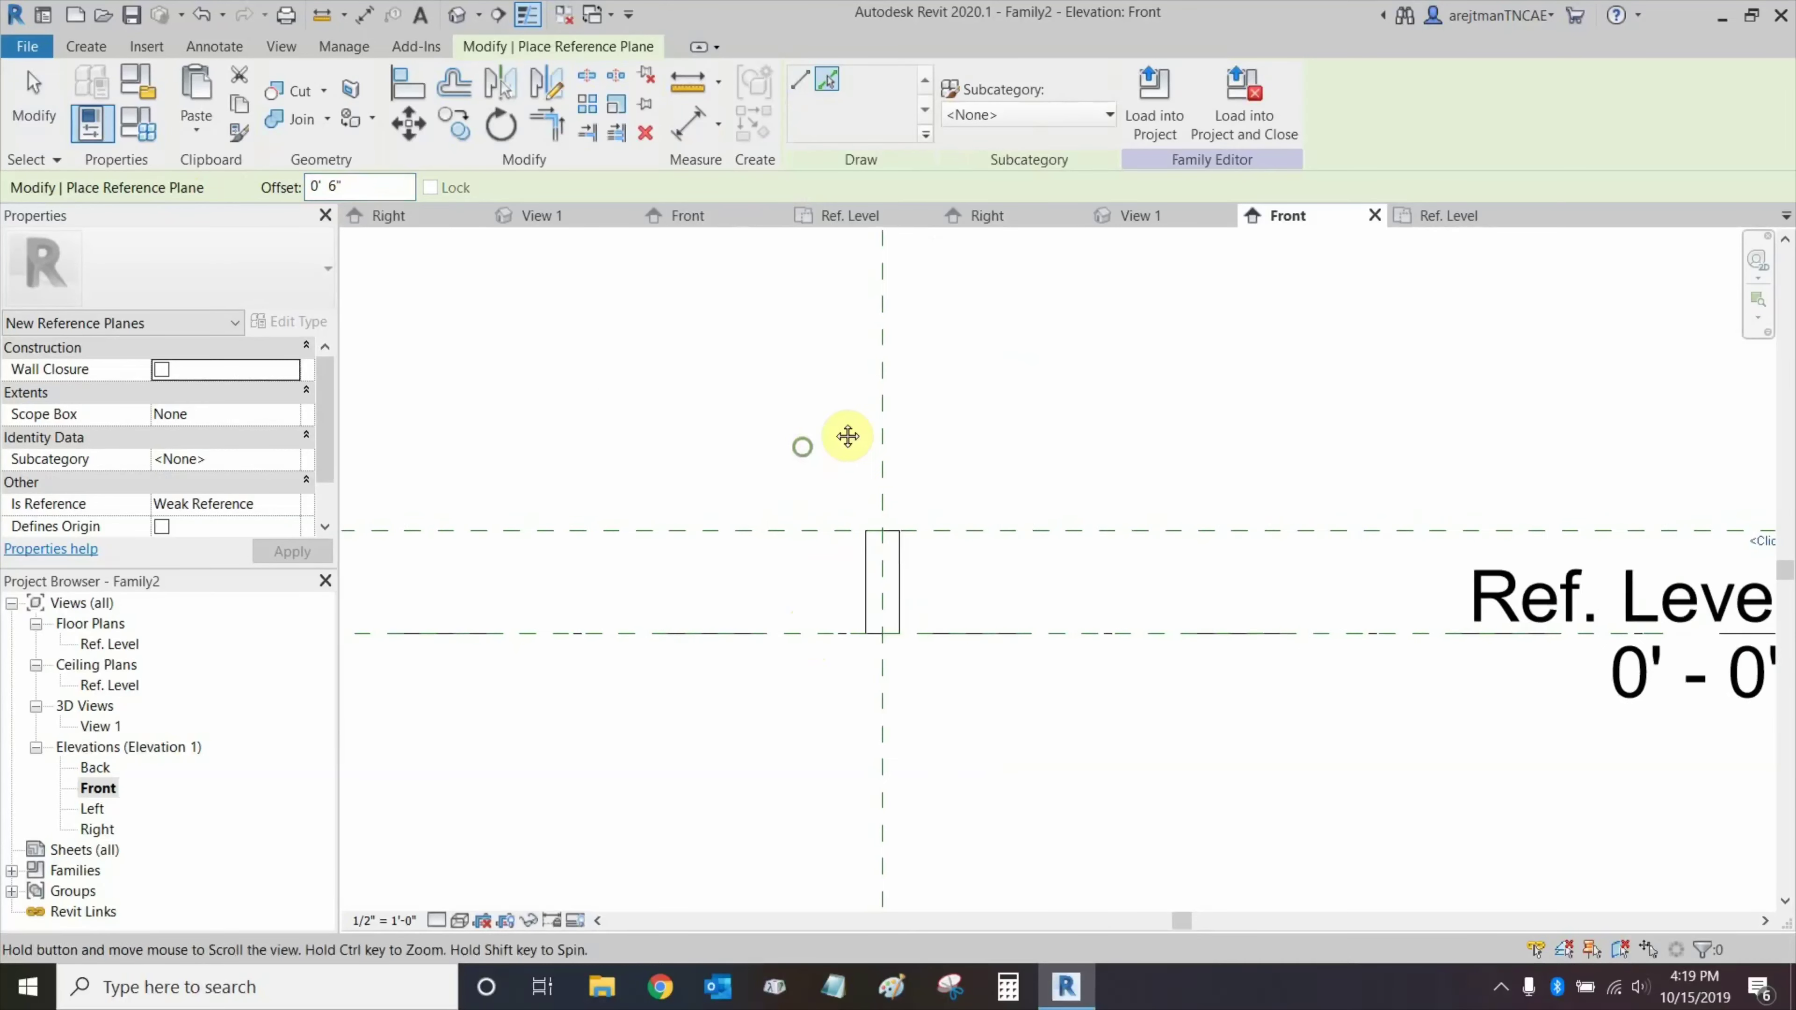
key("Escape")
Dimension between the base reference plane and the plane at the peg's top, and set the view scale to 1" = 1'-0".
left_click(690, 122)
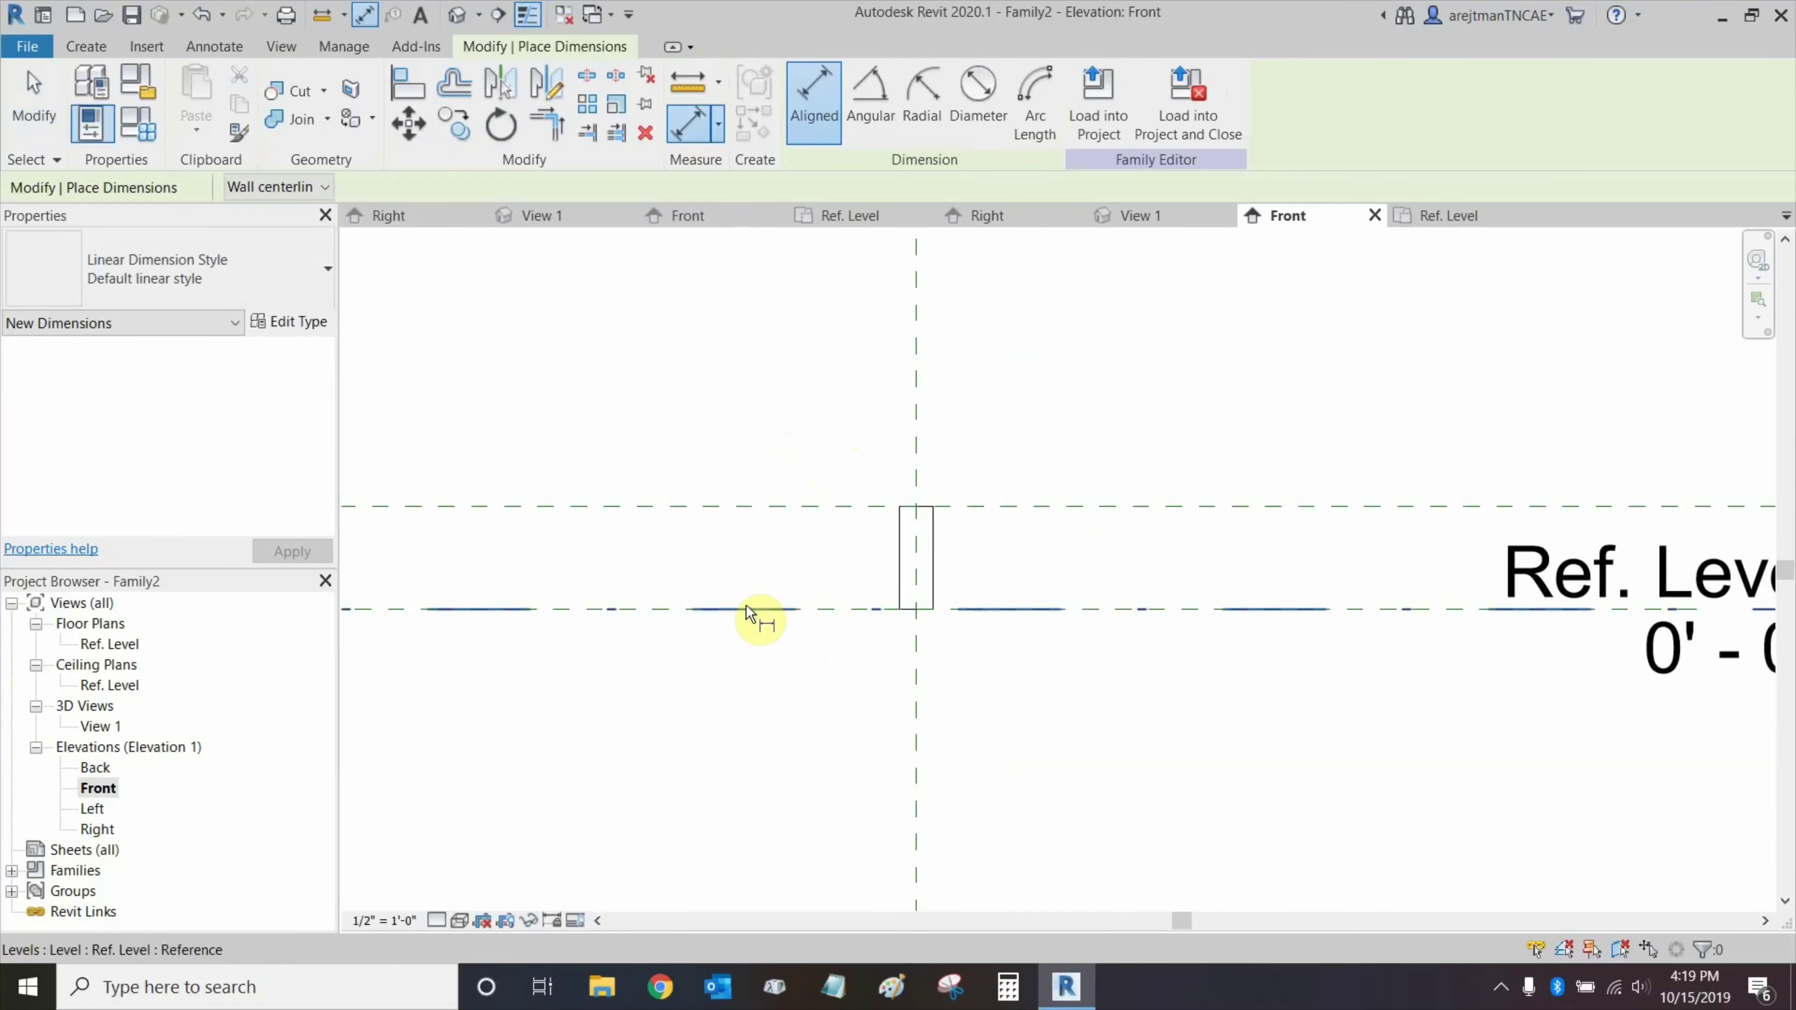
middle_click_drag(1263, 603, 1102, 614)
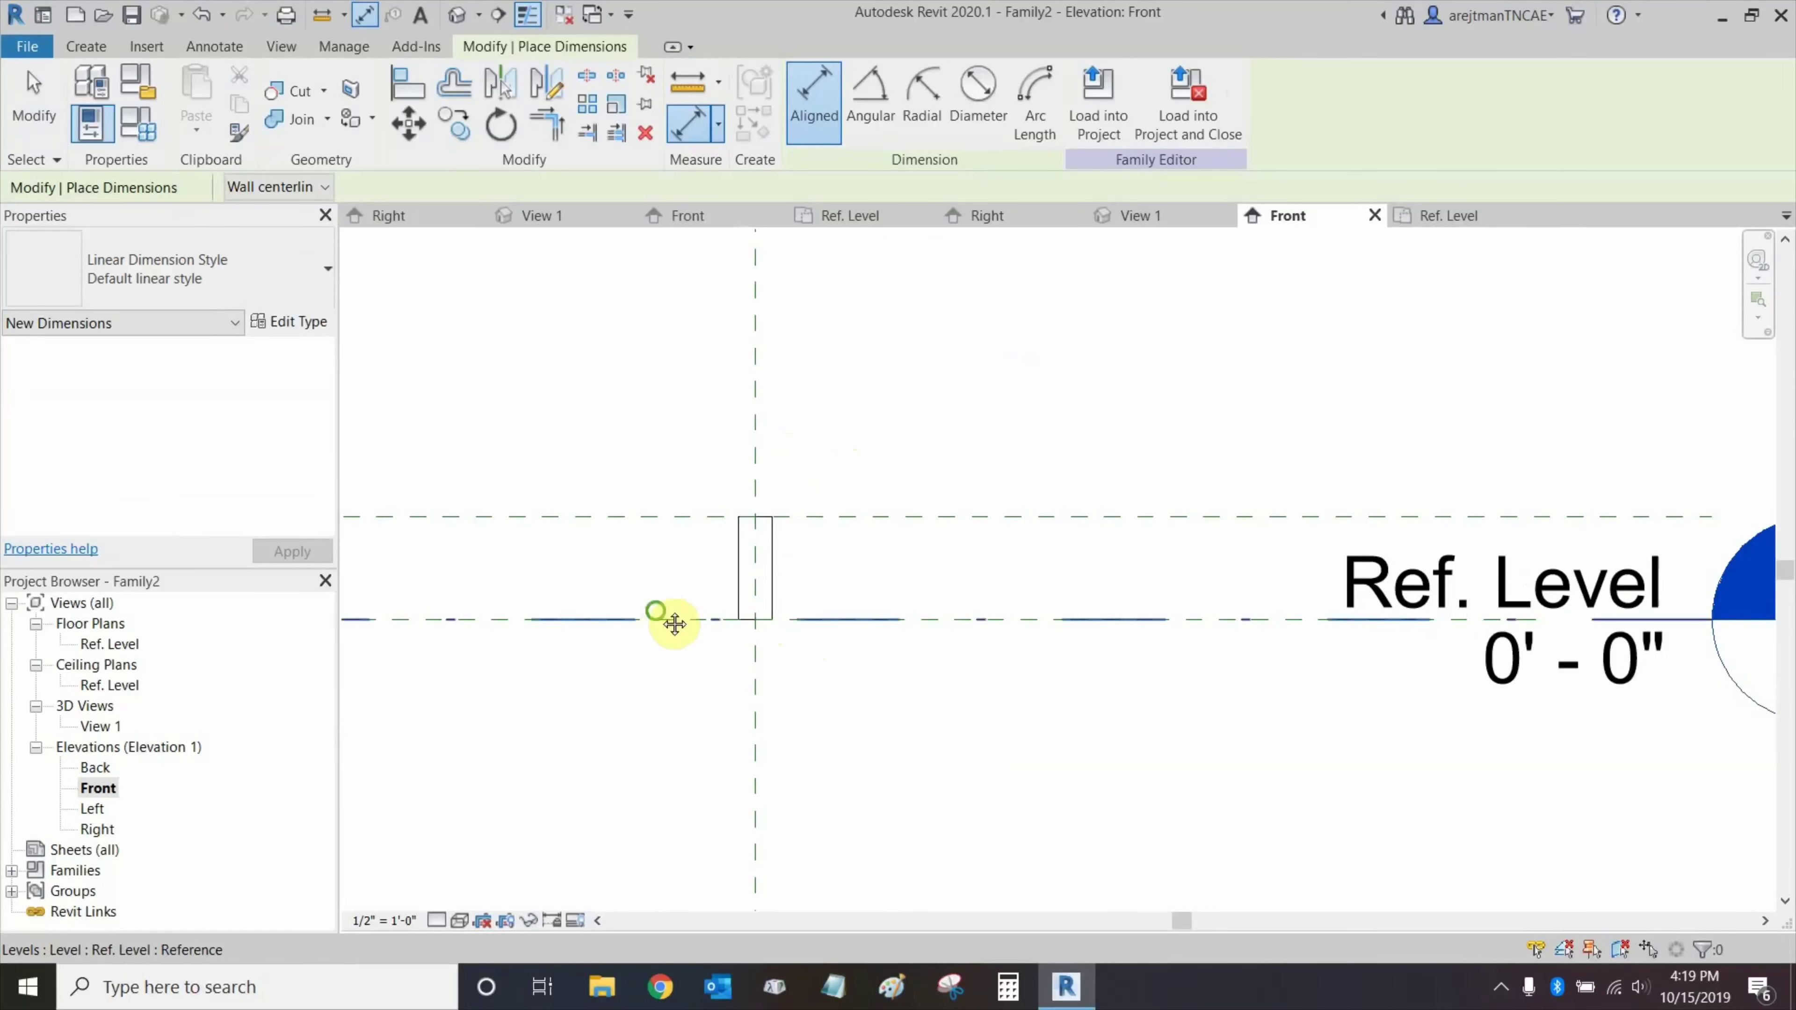
middle_click_drag(669, 618, 877, 605)
key("Tab")
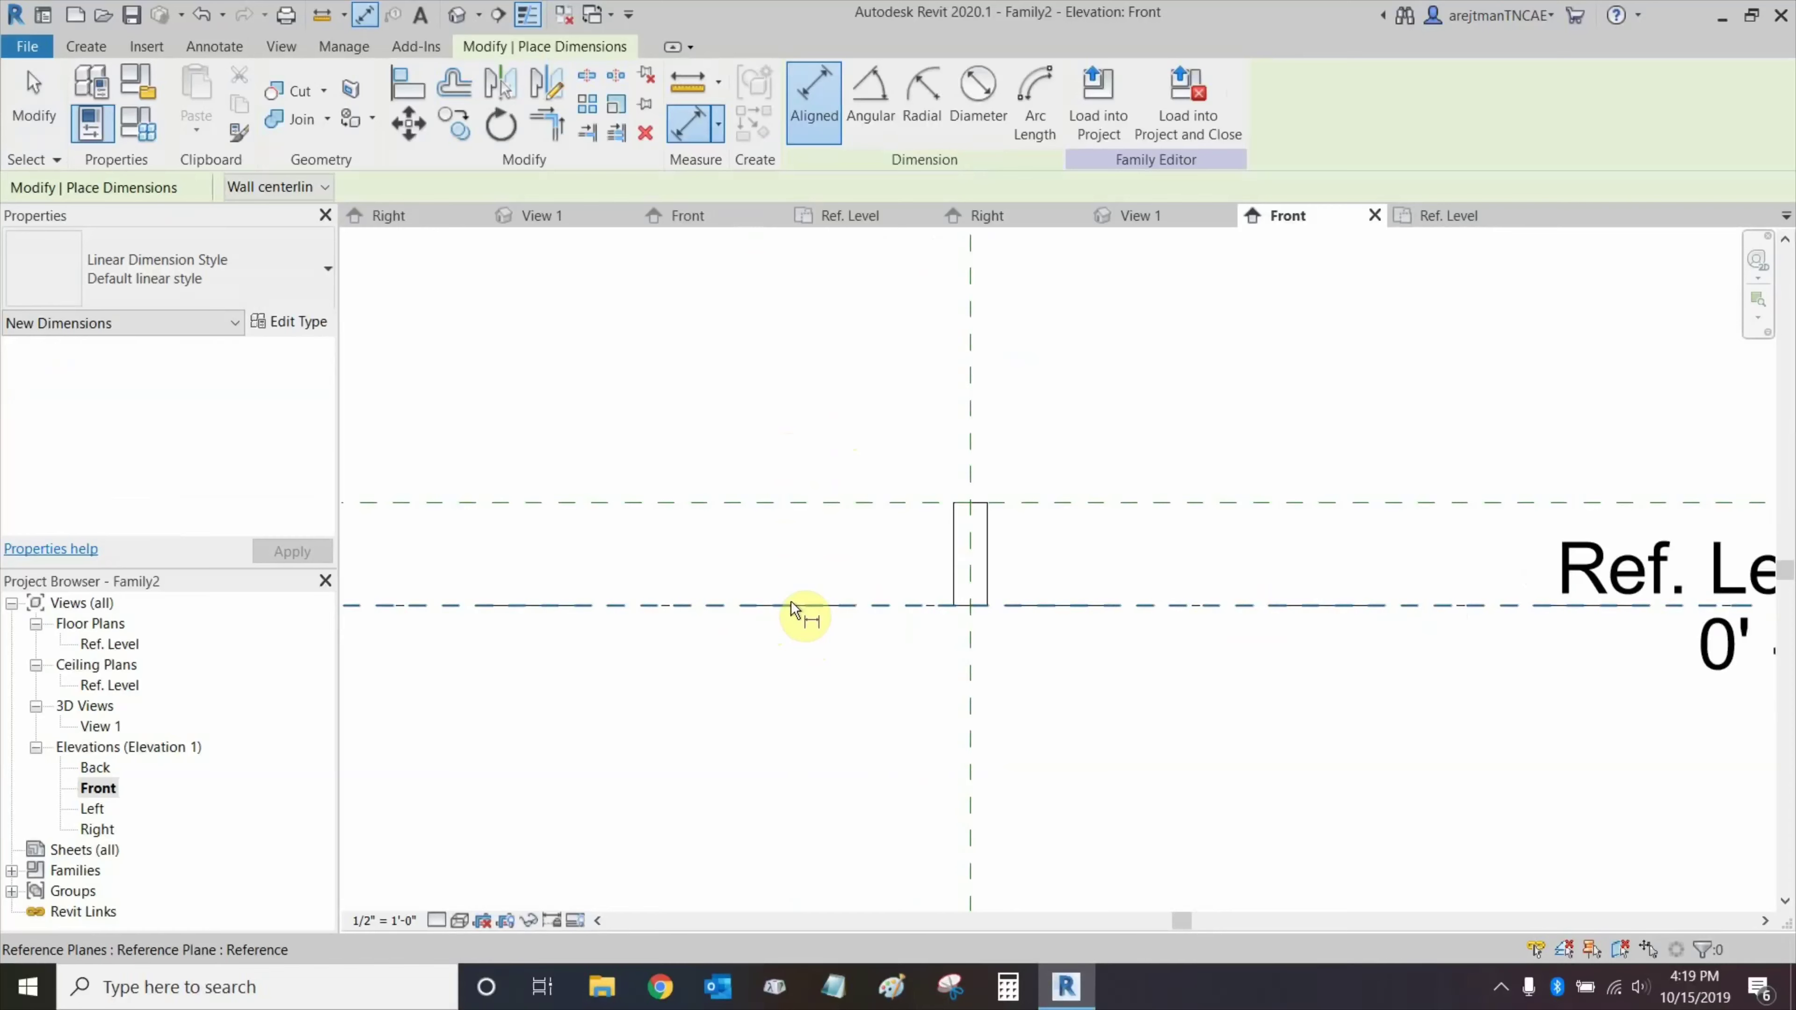
left_click(792, 606)
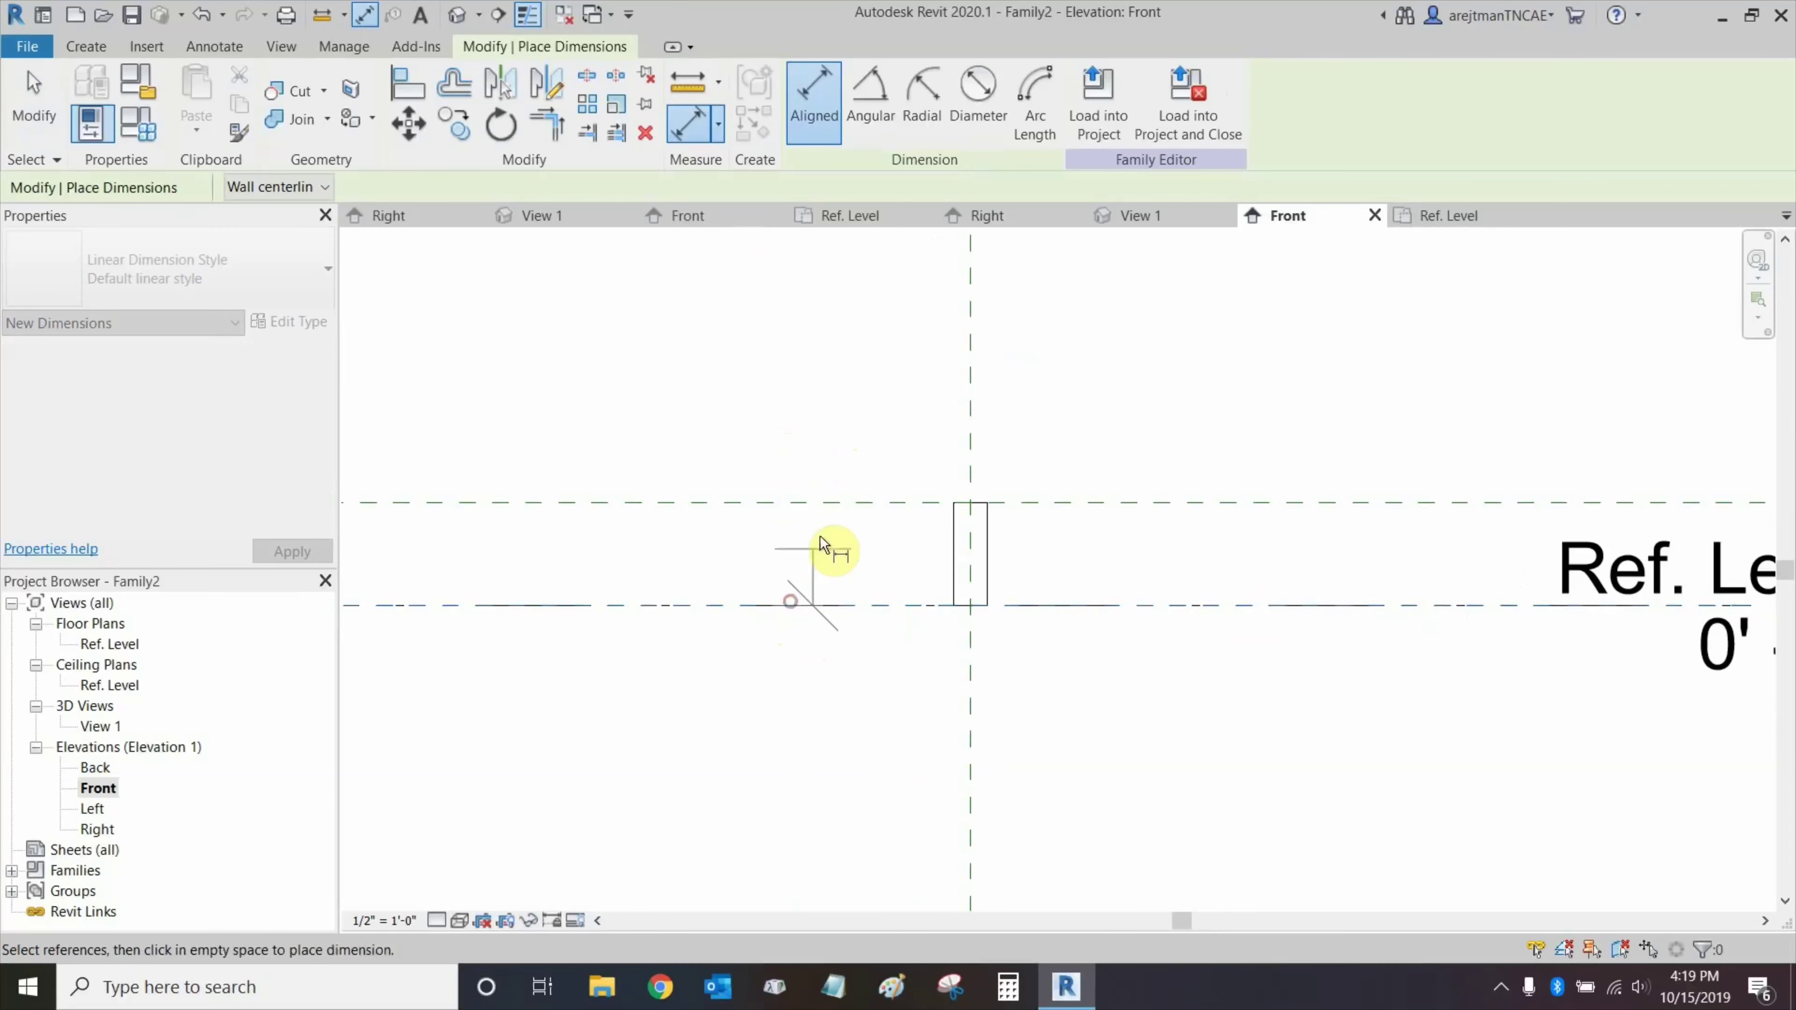
left_click(843, 504)
left_click(732, 403)
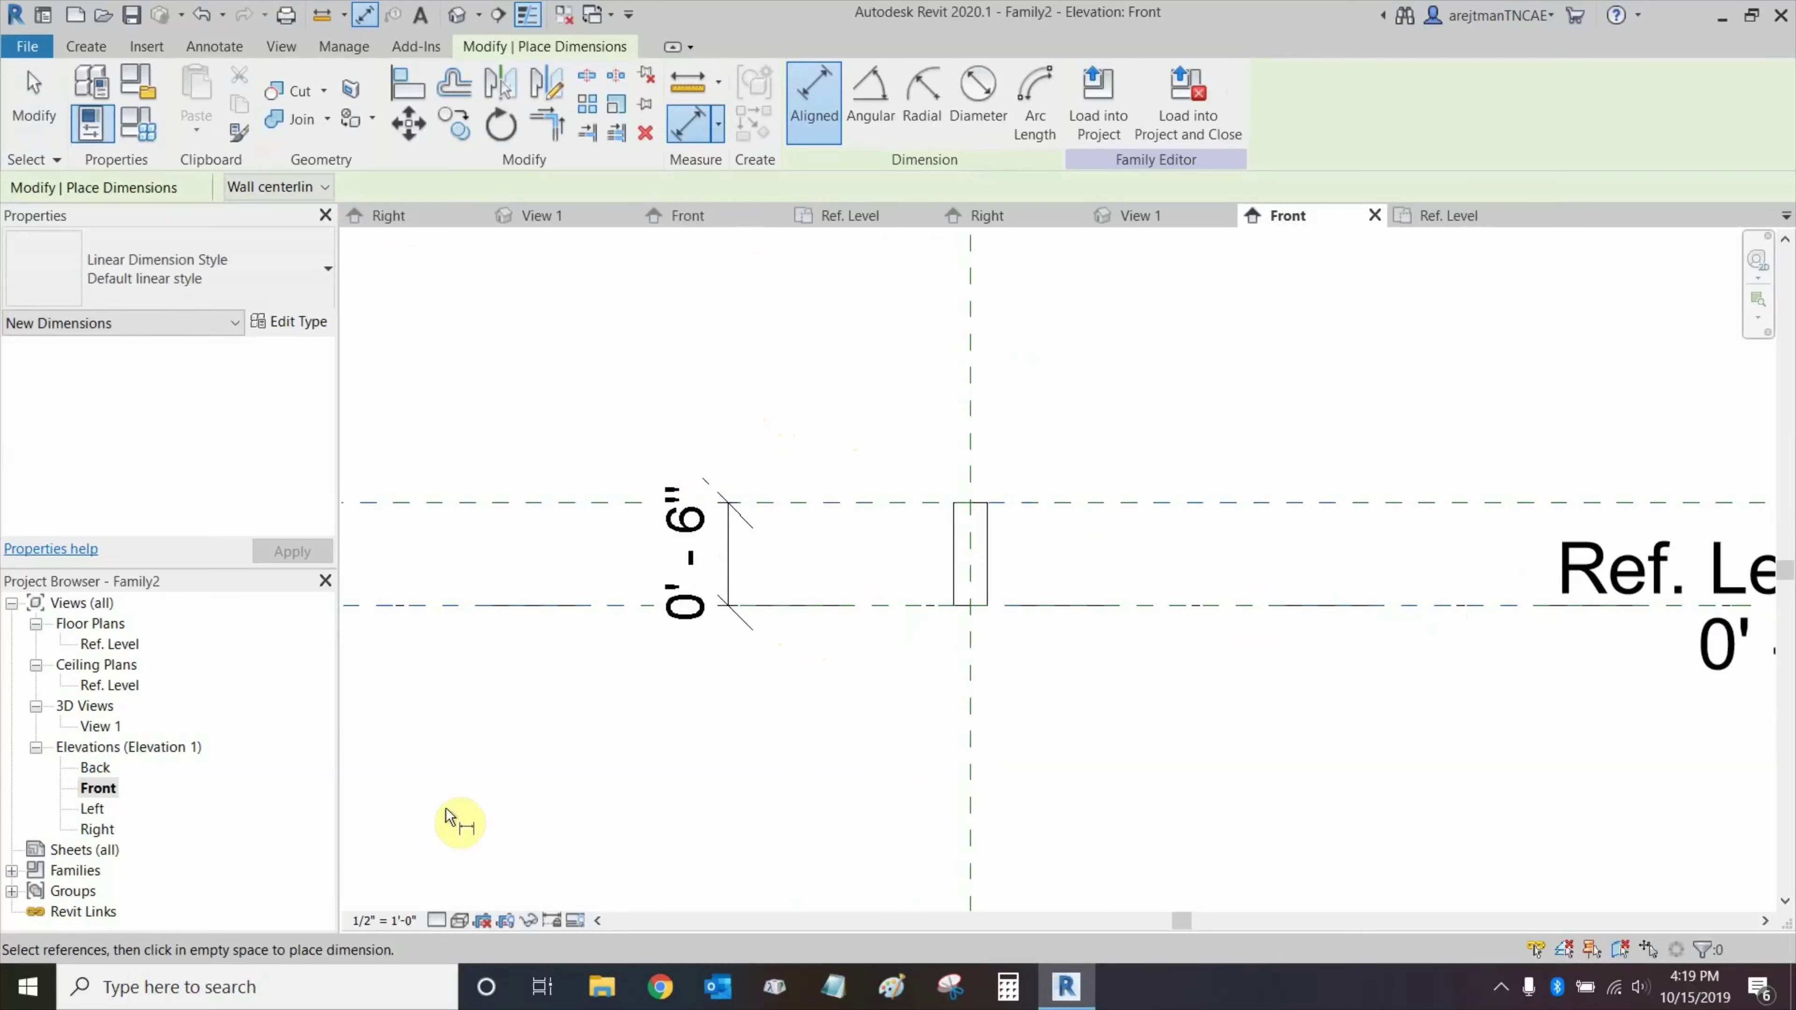
key("Escape")
left_click(385, 920)
left_click(417, 382)
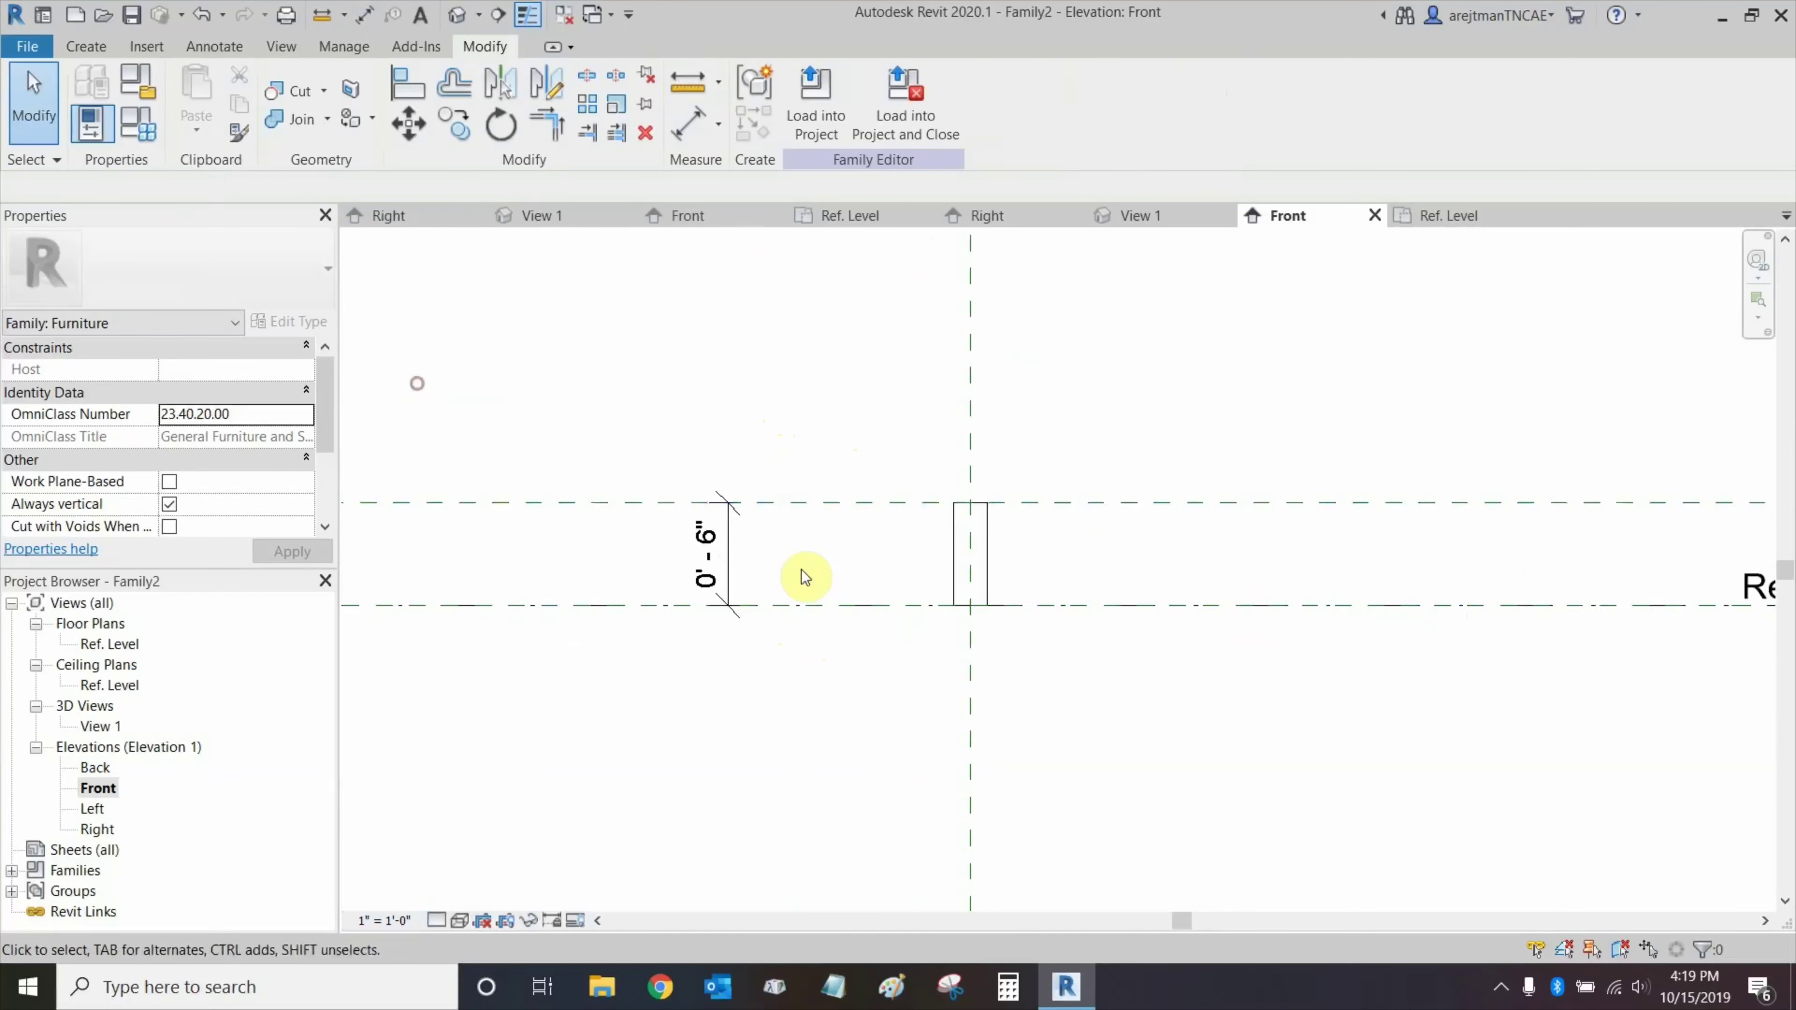
Label the peg's vertical dimension with a new family type parameter named Peg Height.
left_click(737, 539)
left_click(1034, 100)
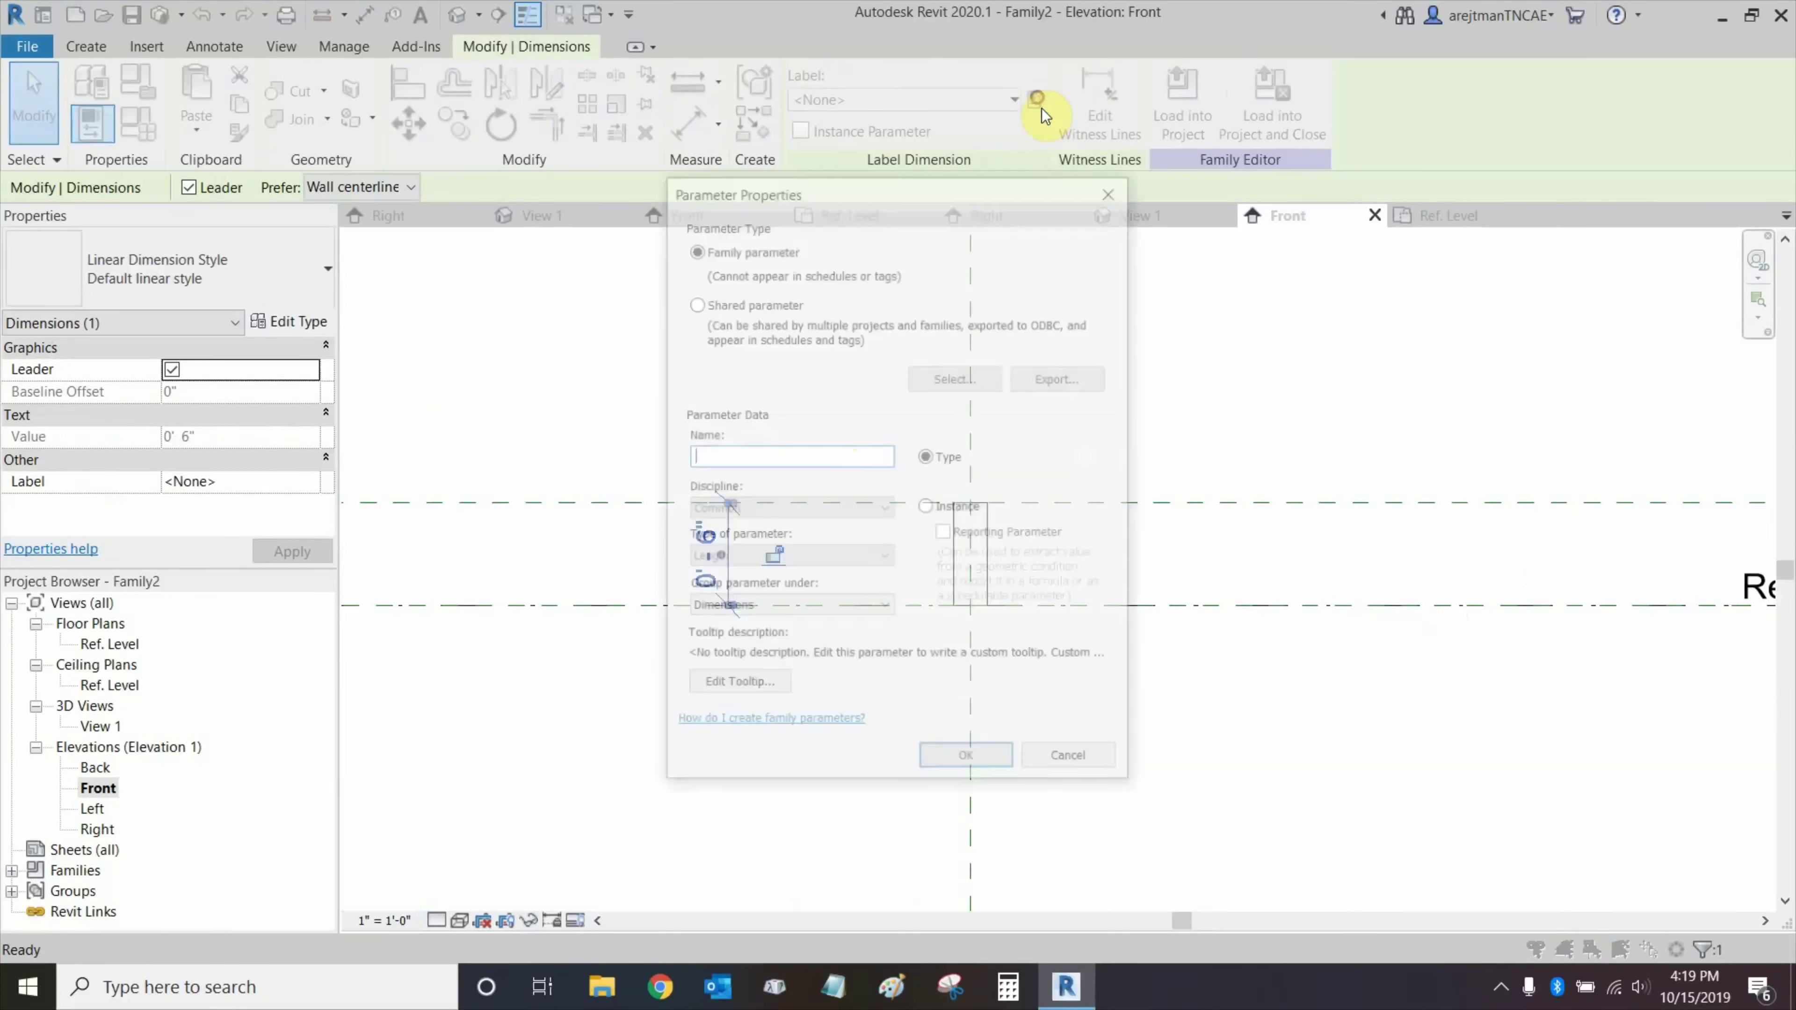
type("Peg Height")
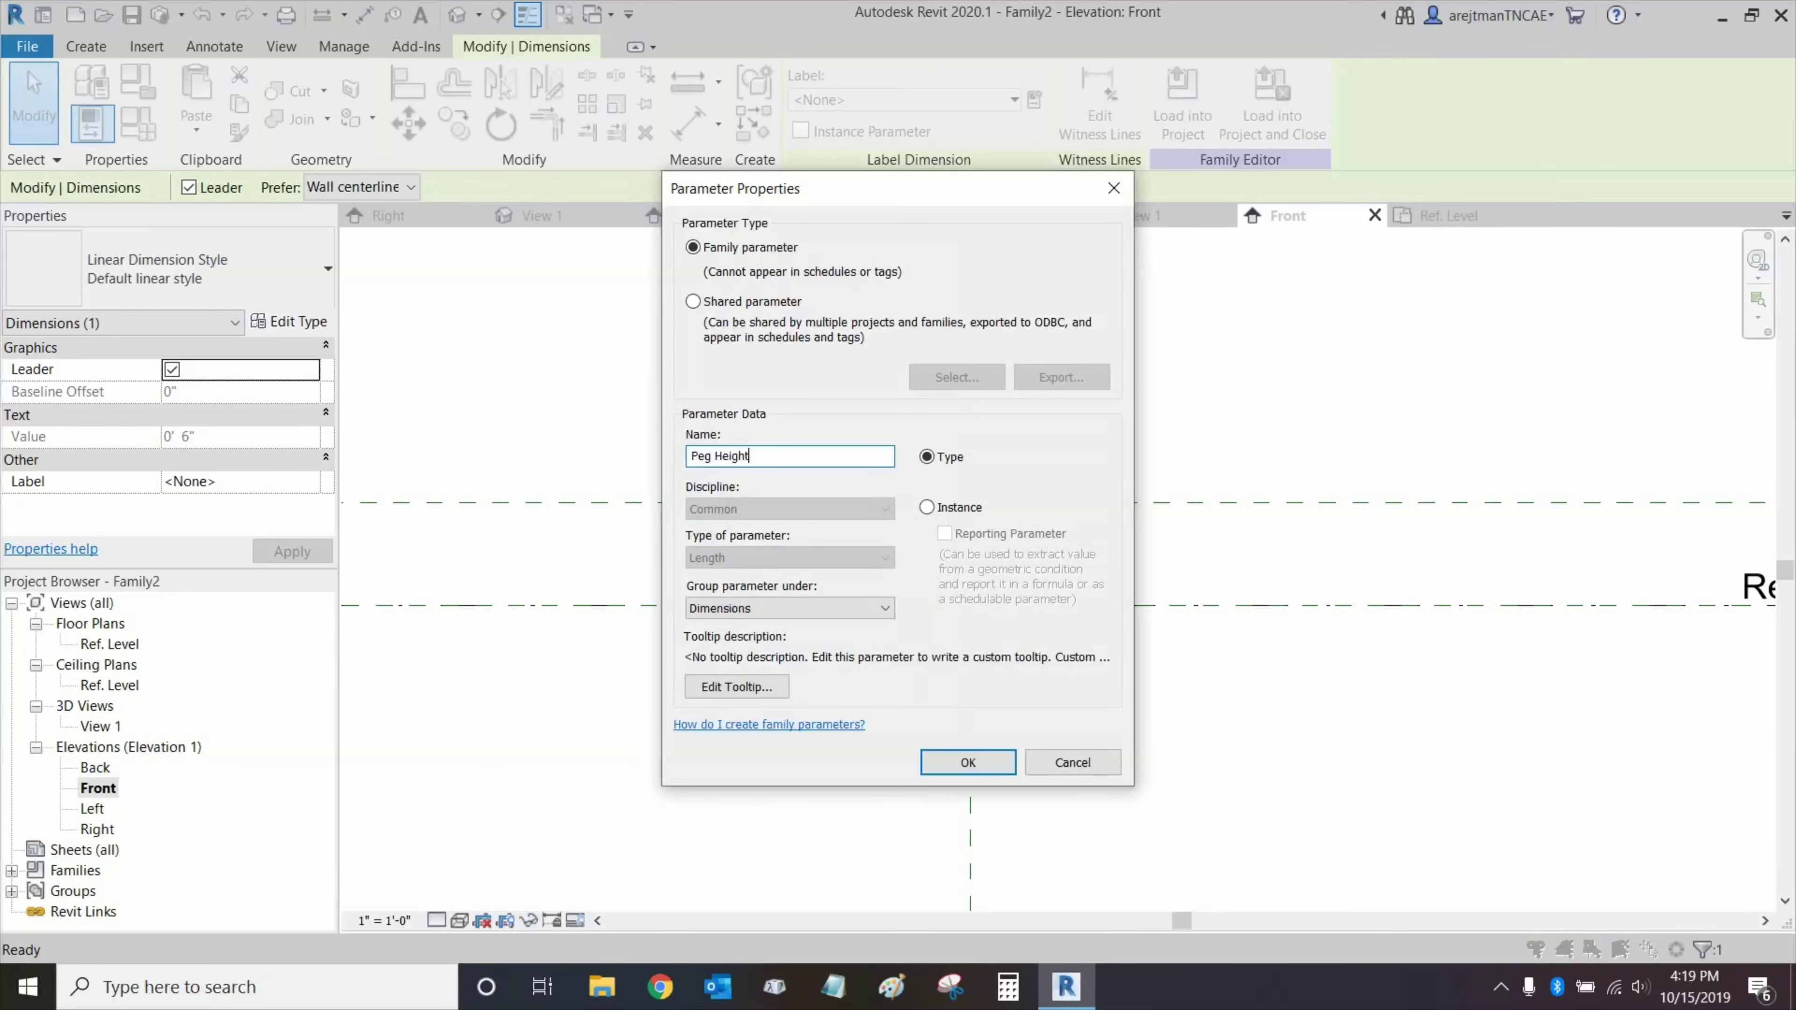
left_click(965, 756)
left_click(854, 687)
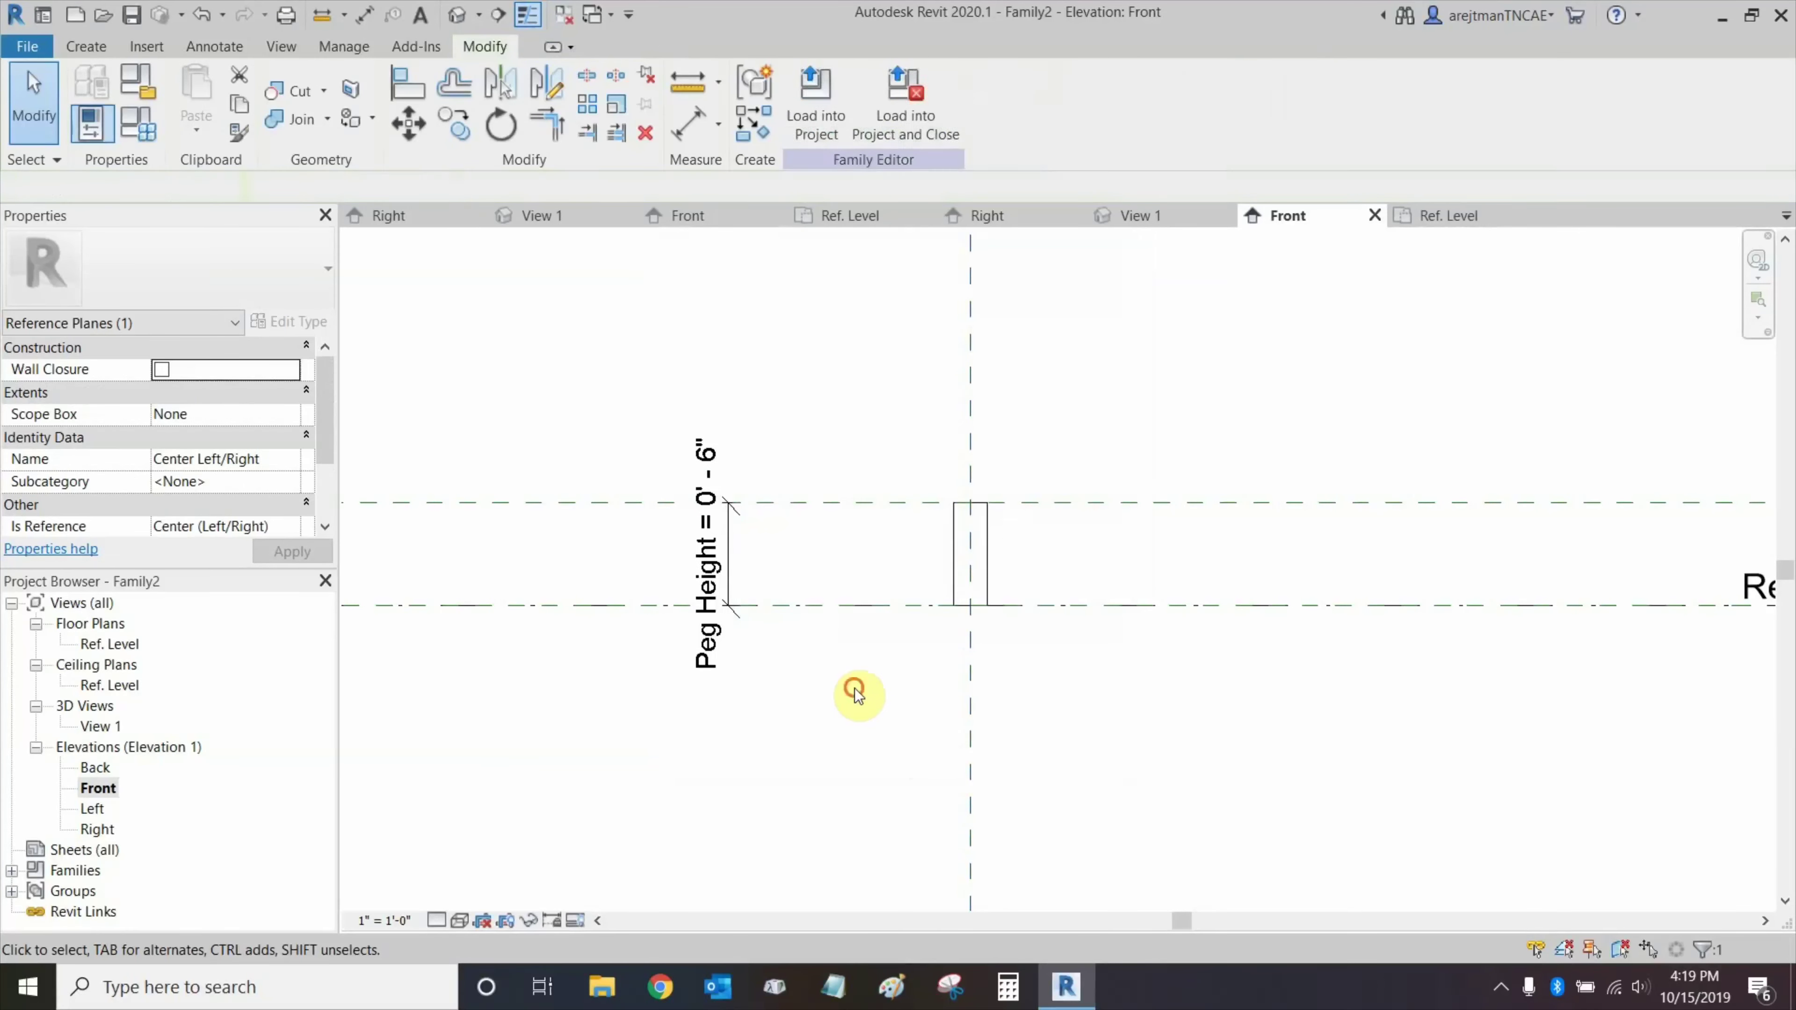
Move the Peg Height dimension closer to the peg and deselect it.
left_click(728, 537)
scroll(728, 534, "up", 2)
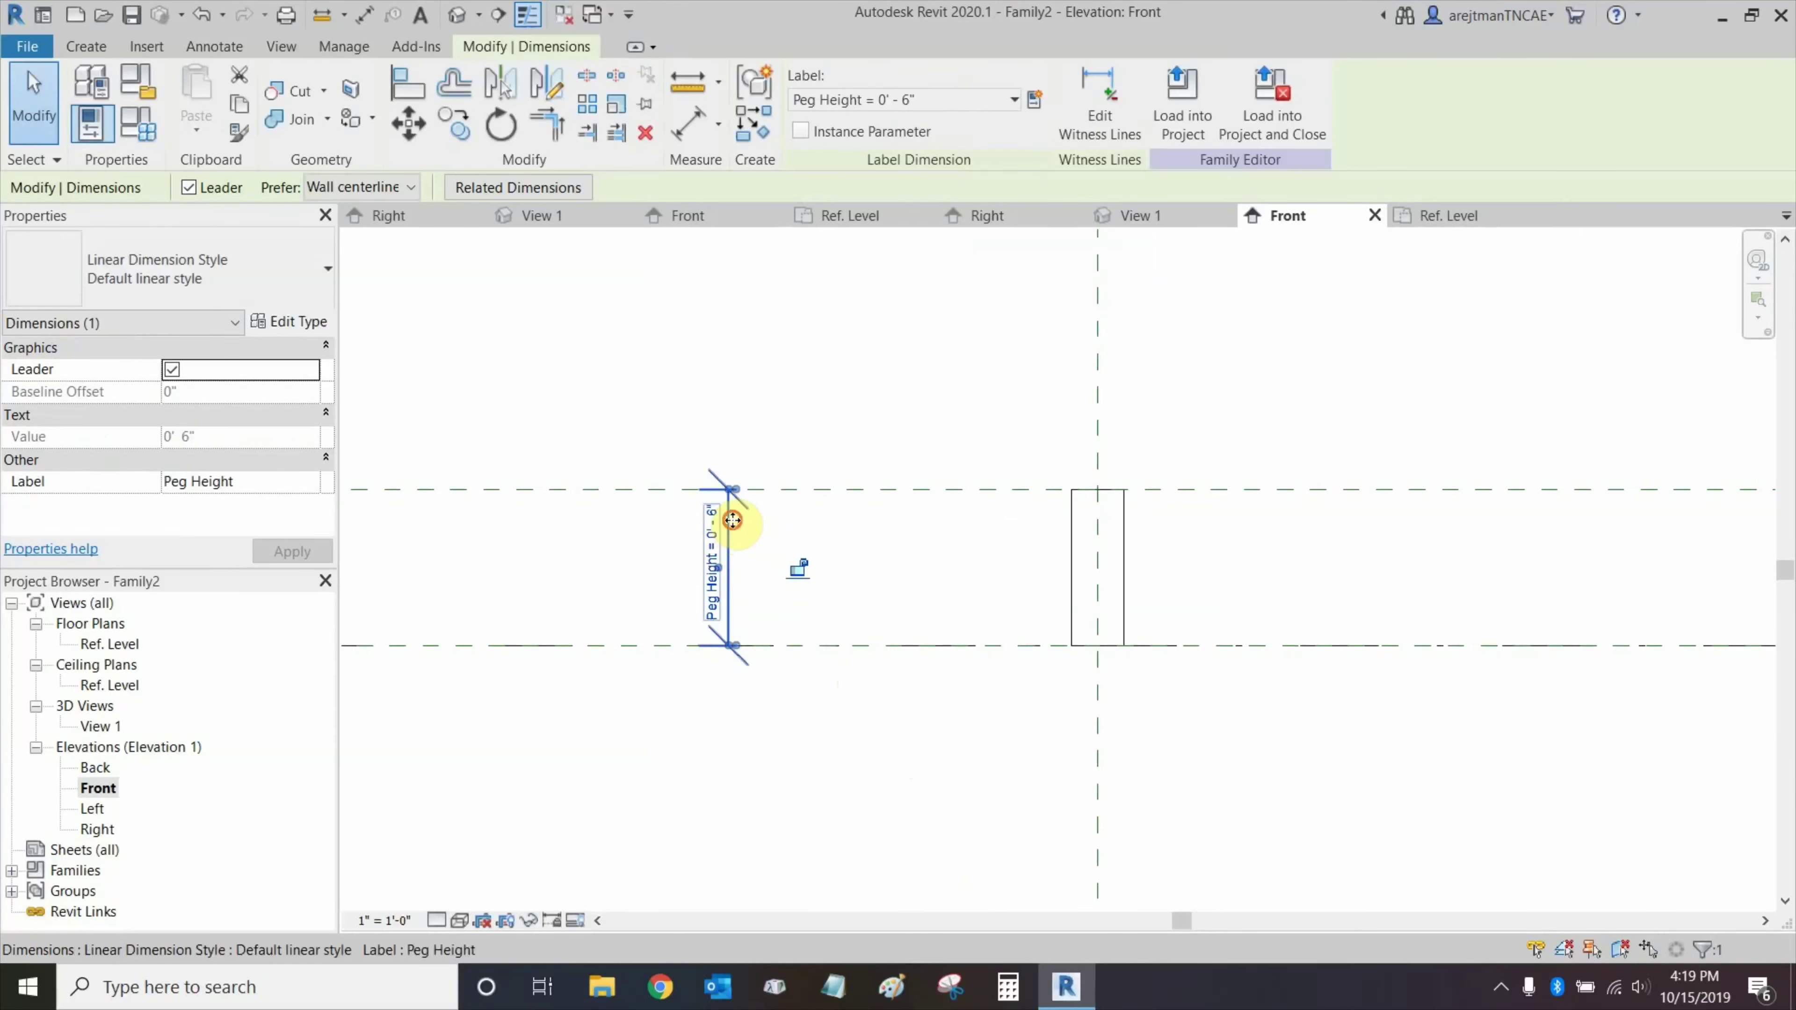
left_click_drag(729, 514, 840, 510, "ctrl")
scroll(941, 379, "down", 3)
left_click(942, 368)
middle_click_drag(943, 367, 852, 362)
scroll(840, 470, "up", 1)
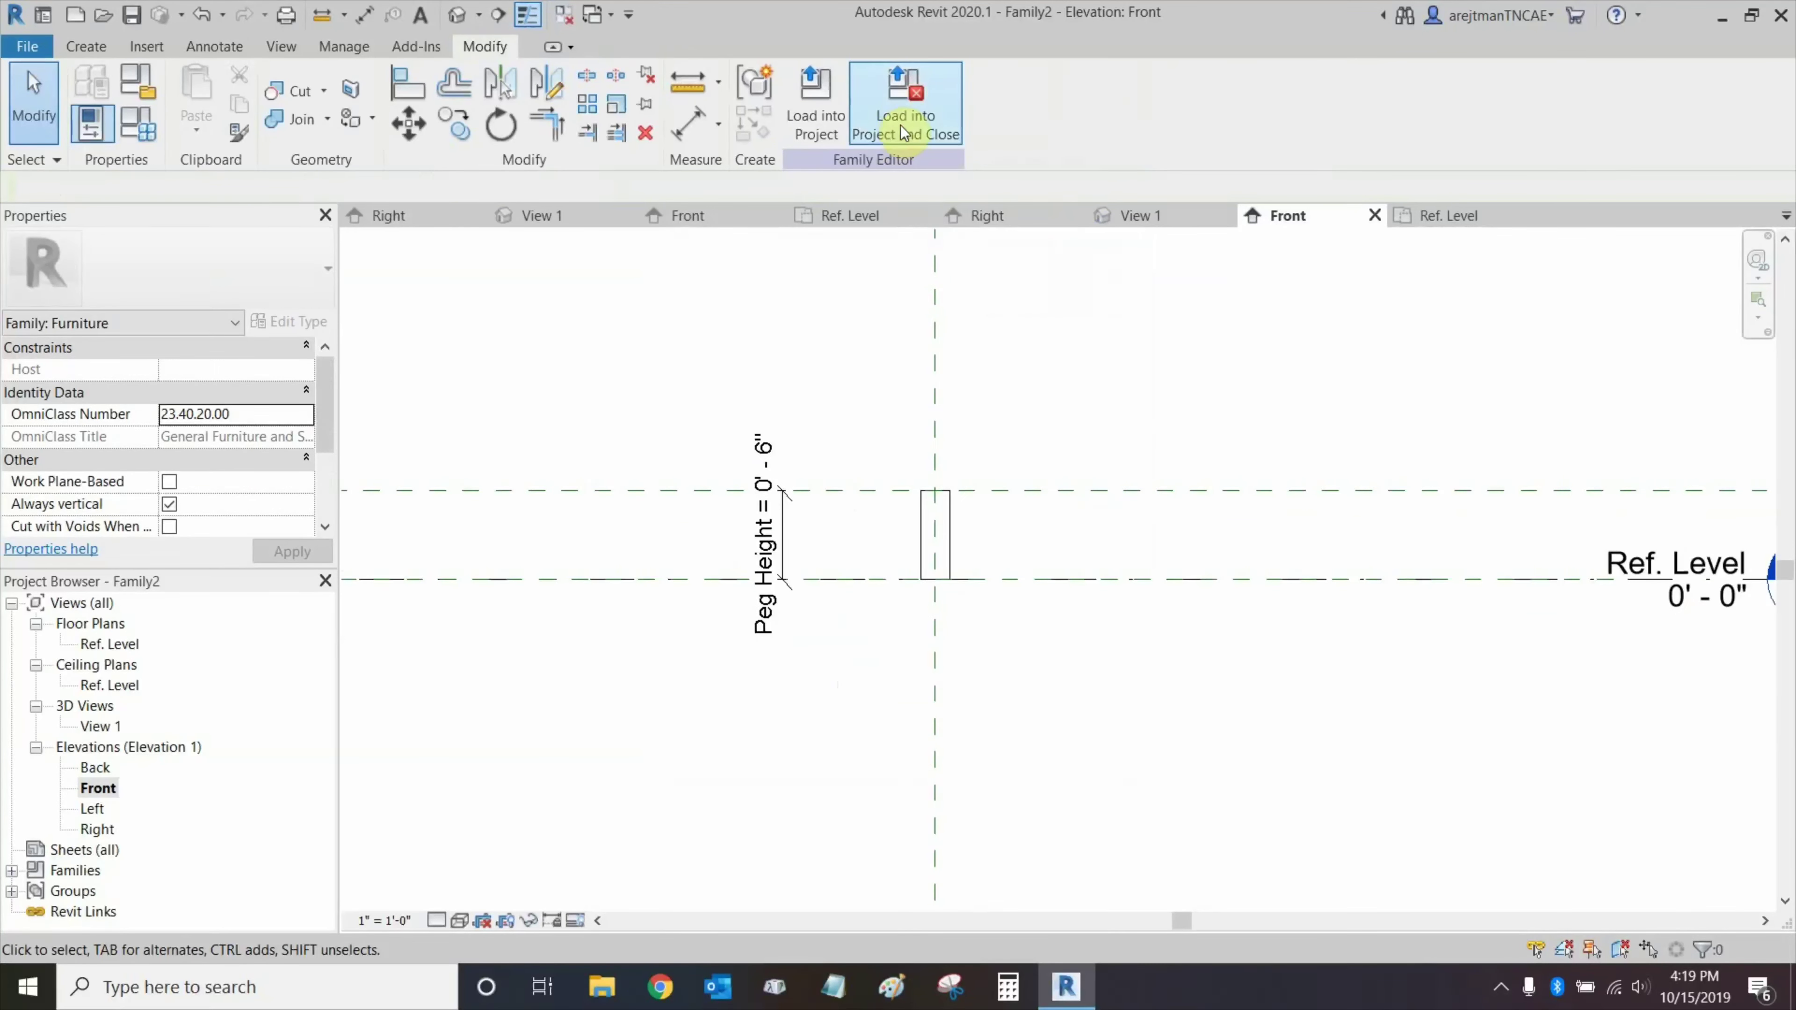
Load the peg family into the display case family and close it, saving it as DC_R_Peg in the Sub-Families folder.
left_click(944, 134)
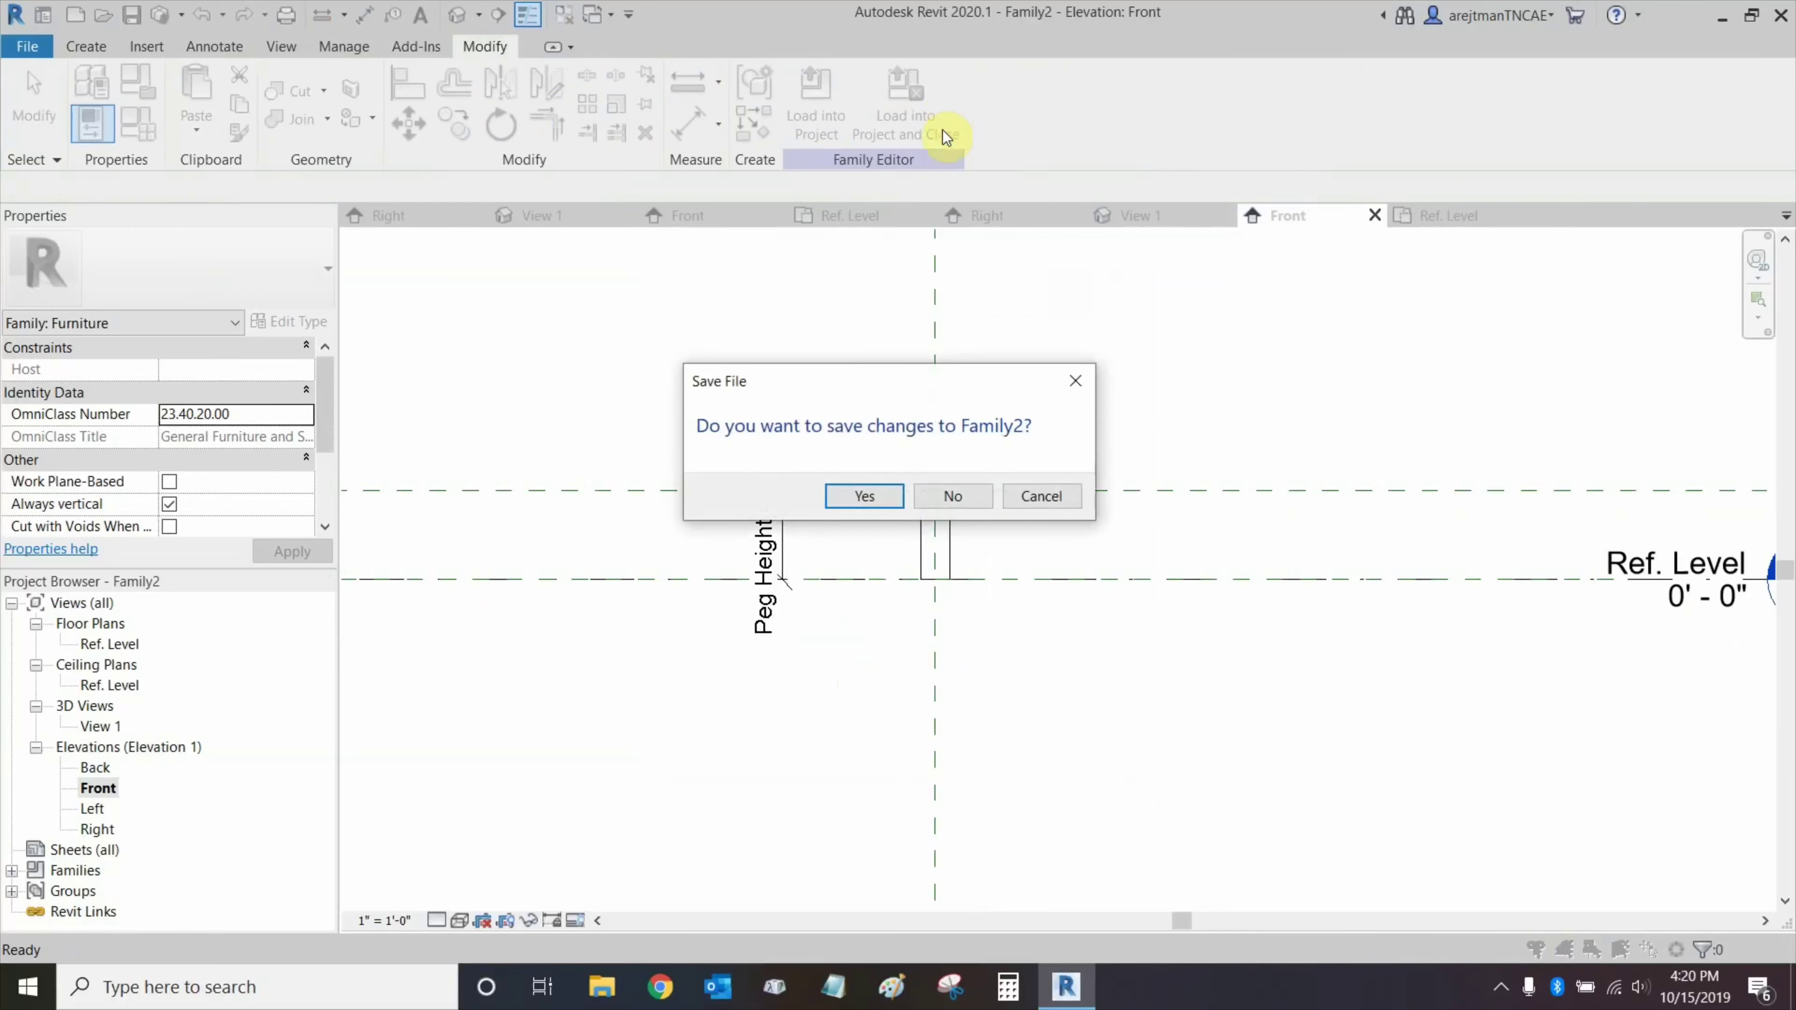
left_click(880, 497)
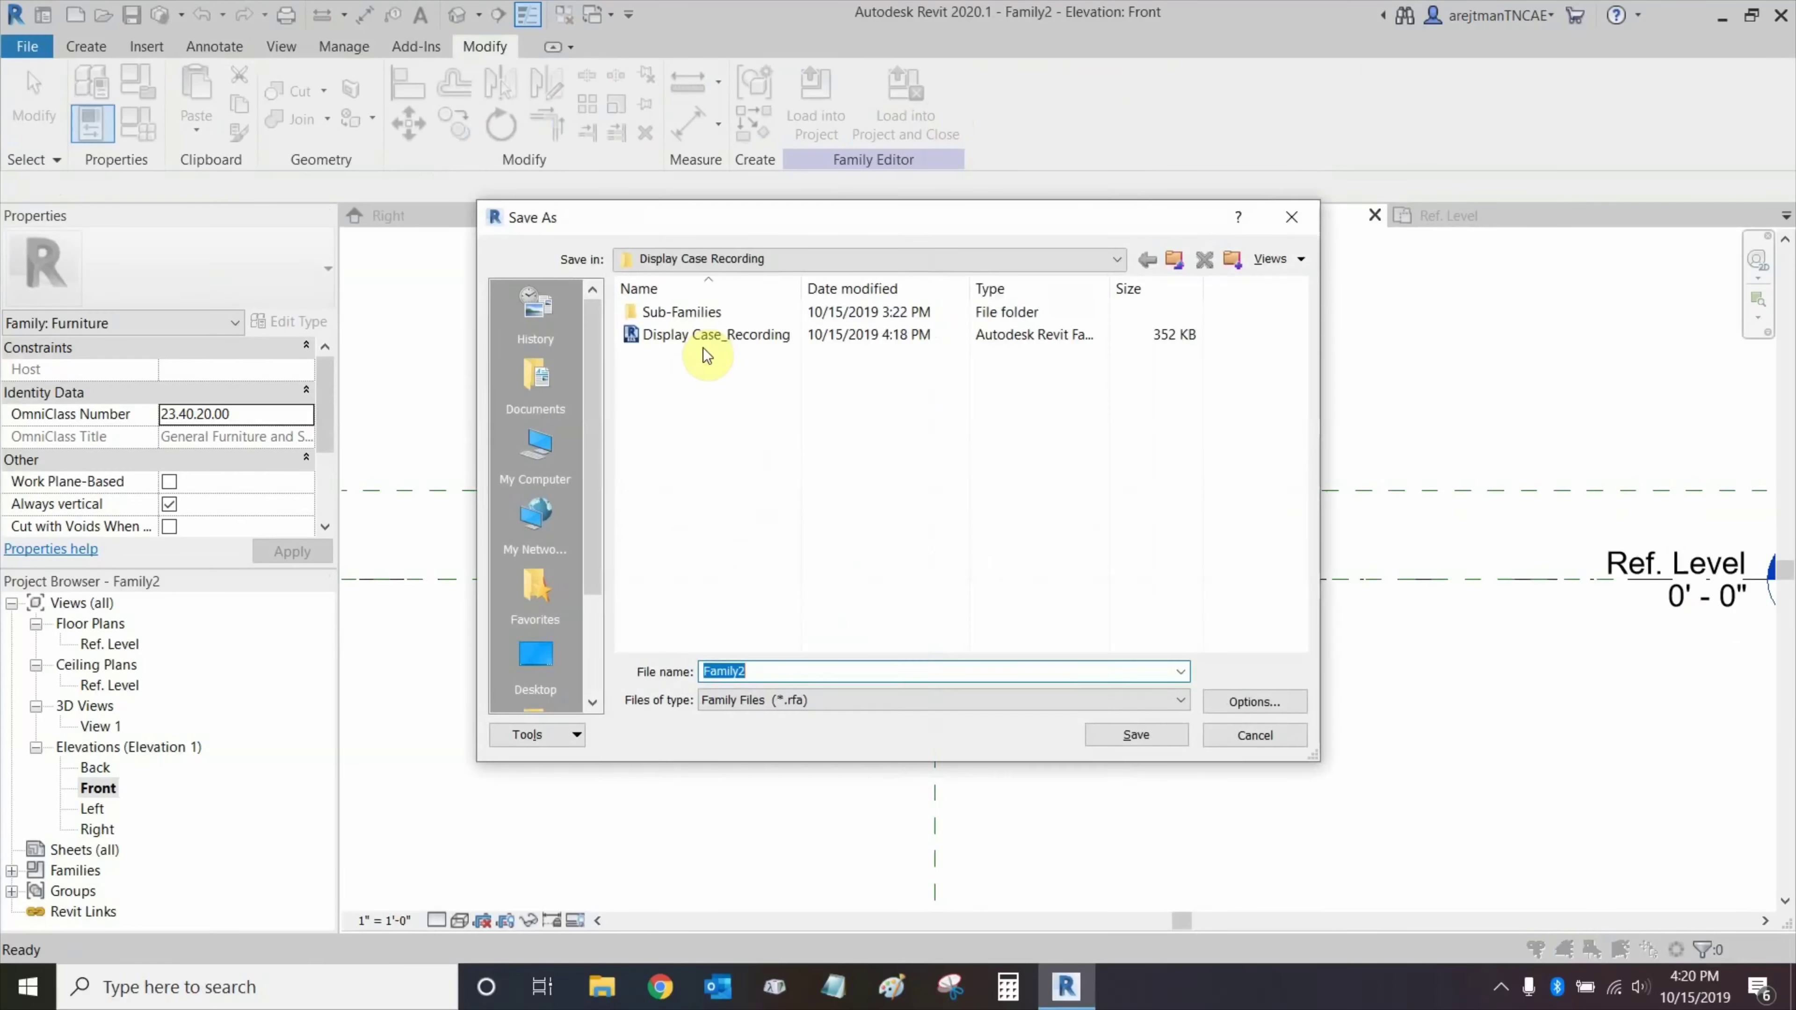
double_click(691, 316)
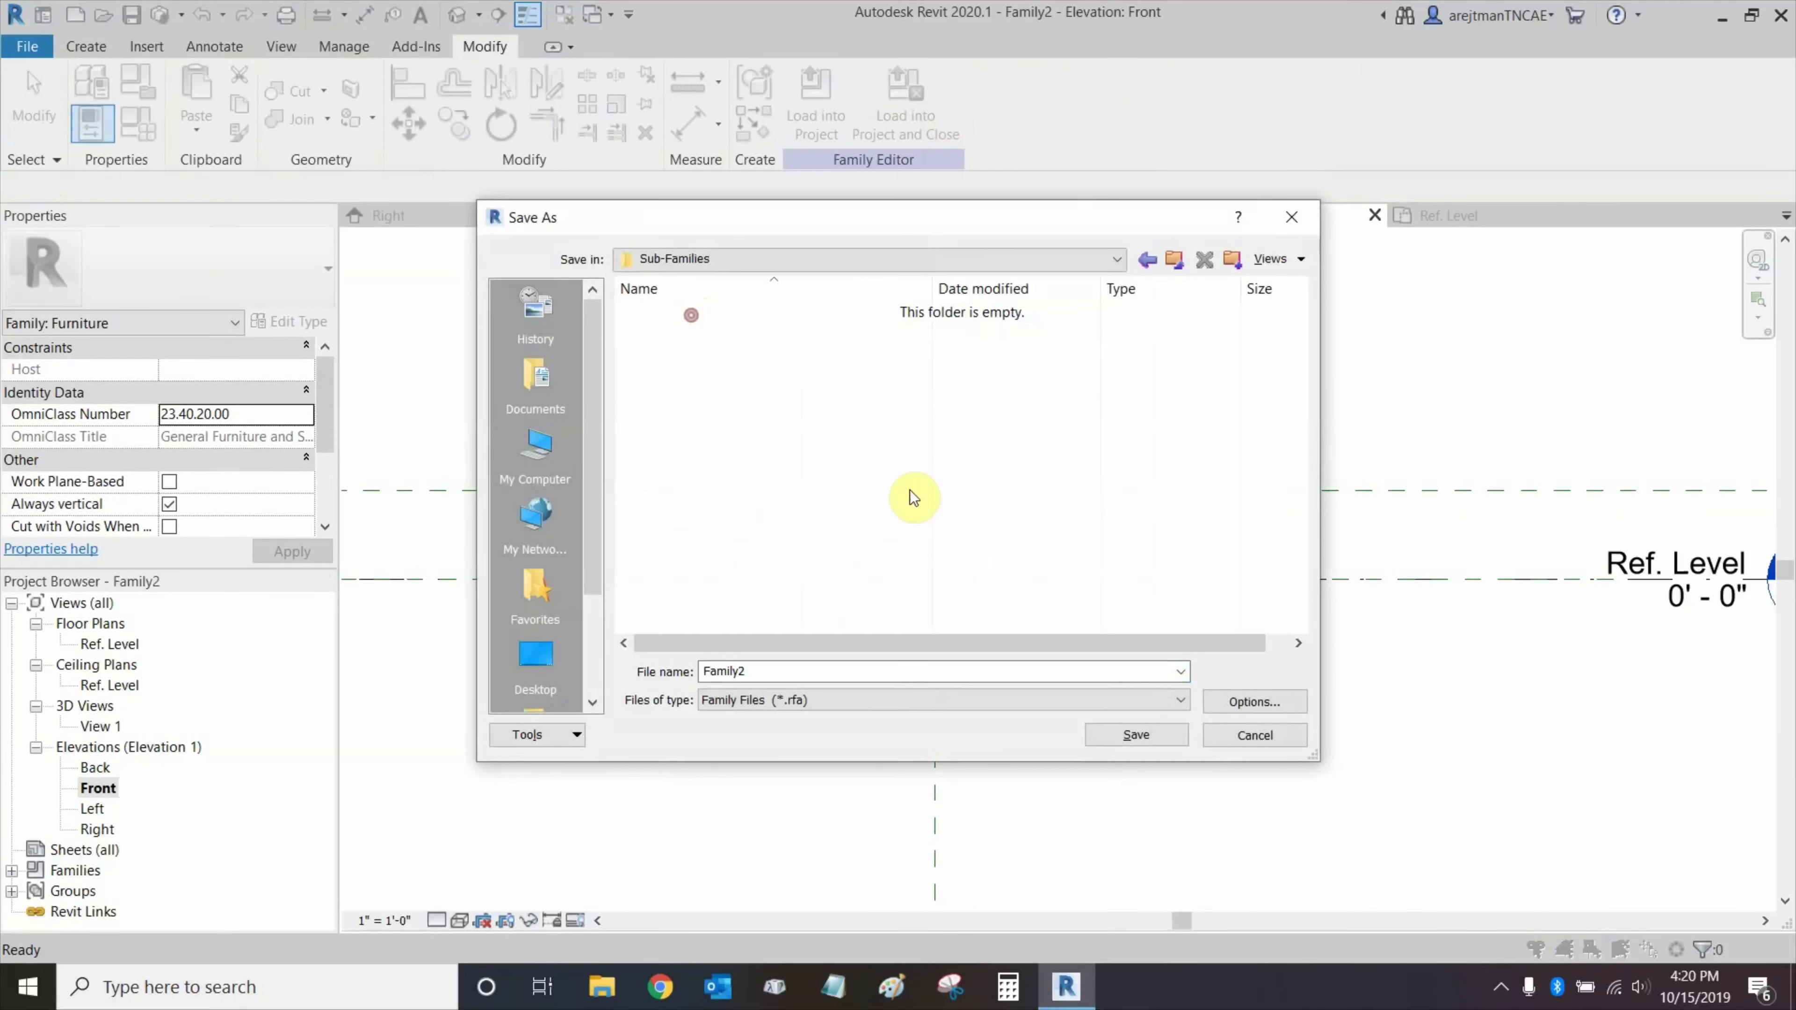
double_click(767, 670)
type("D")
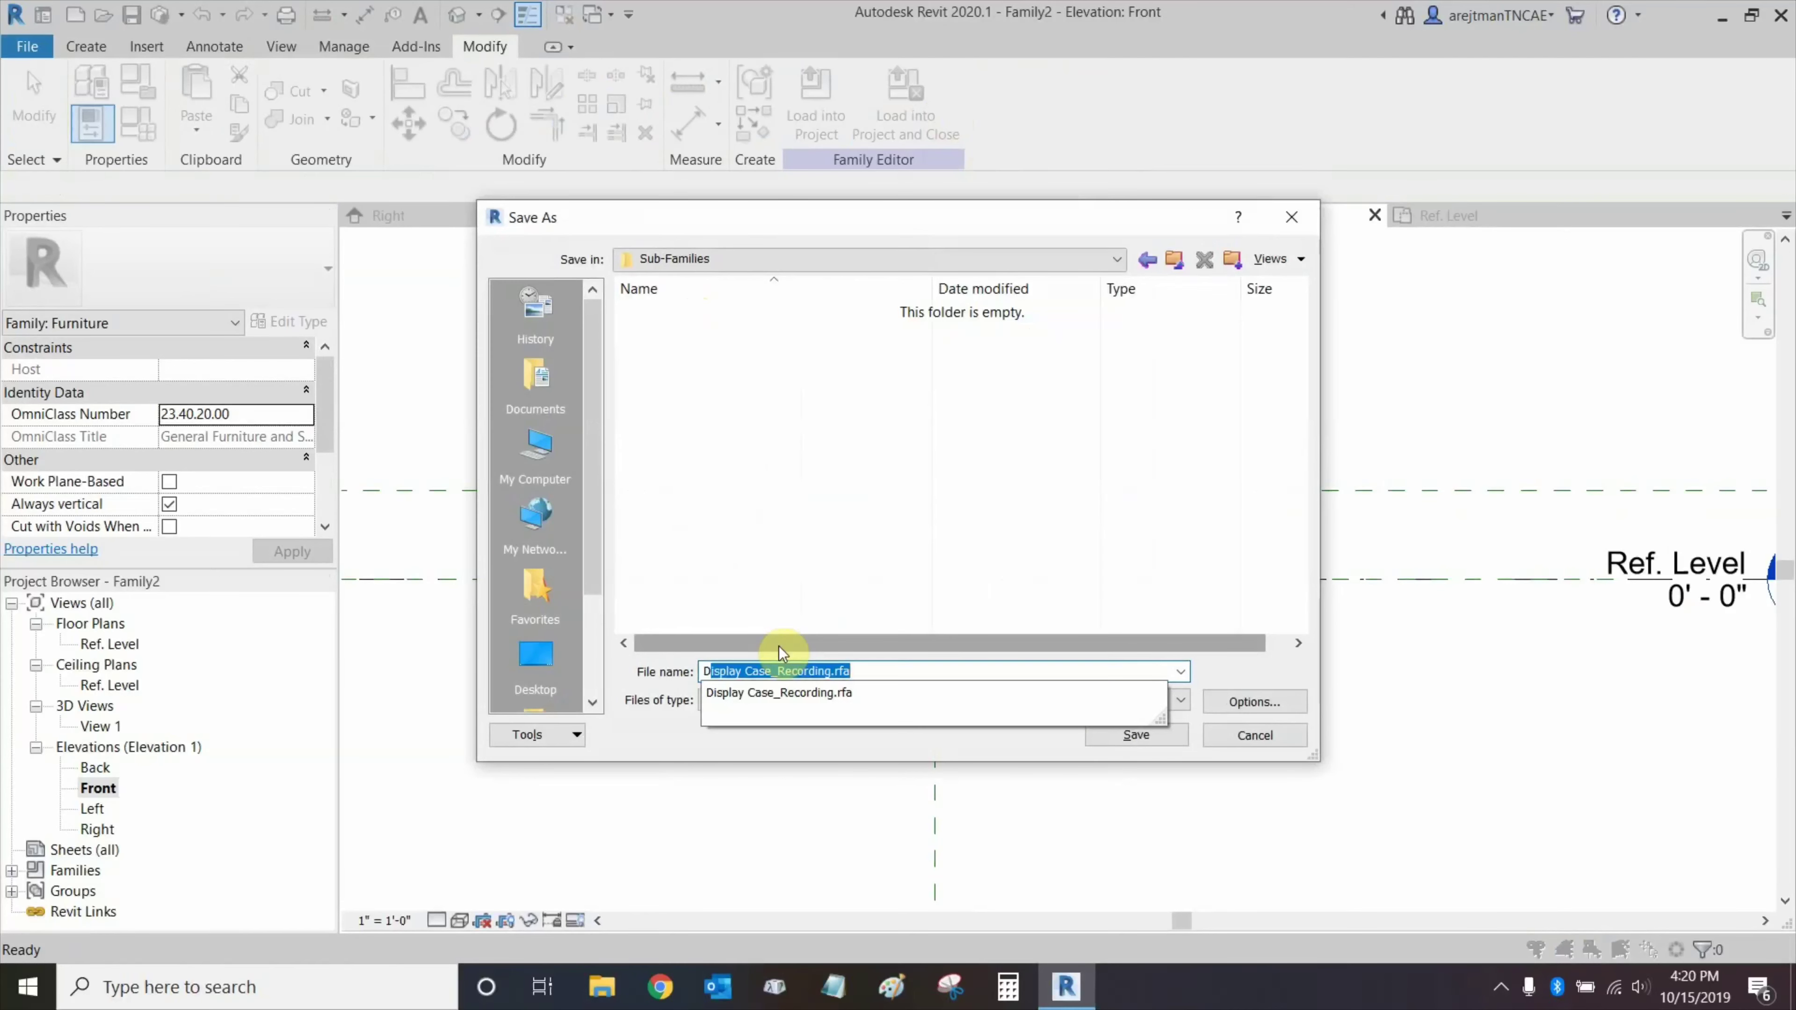
type("C_R_Peg")
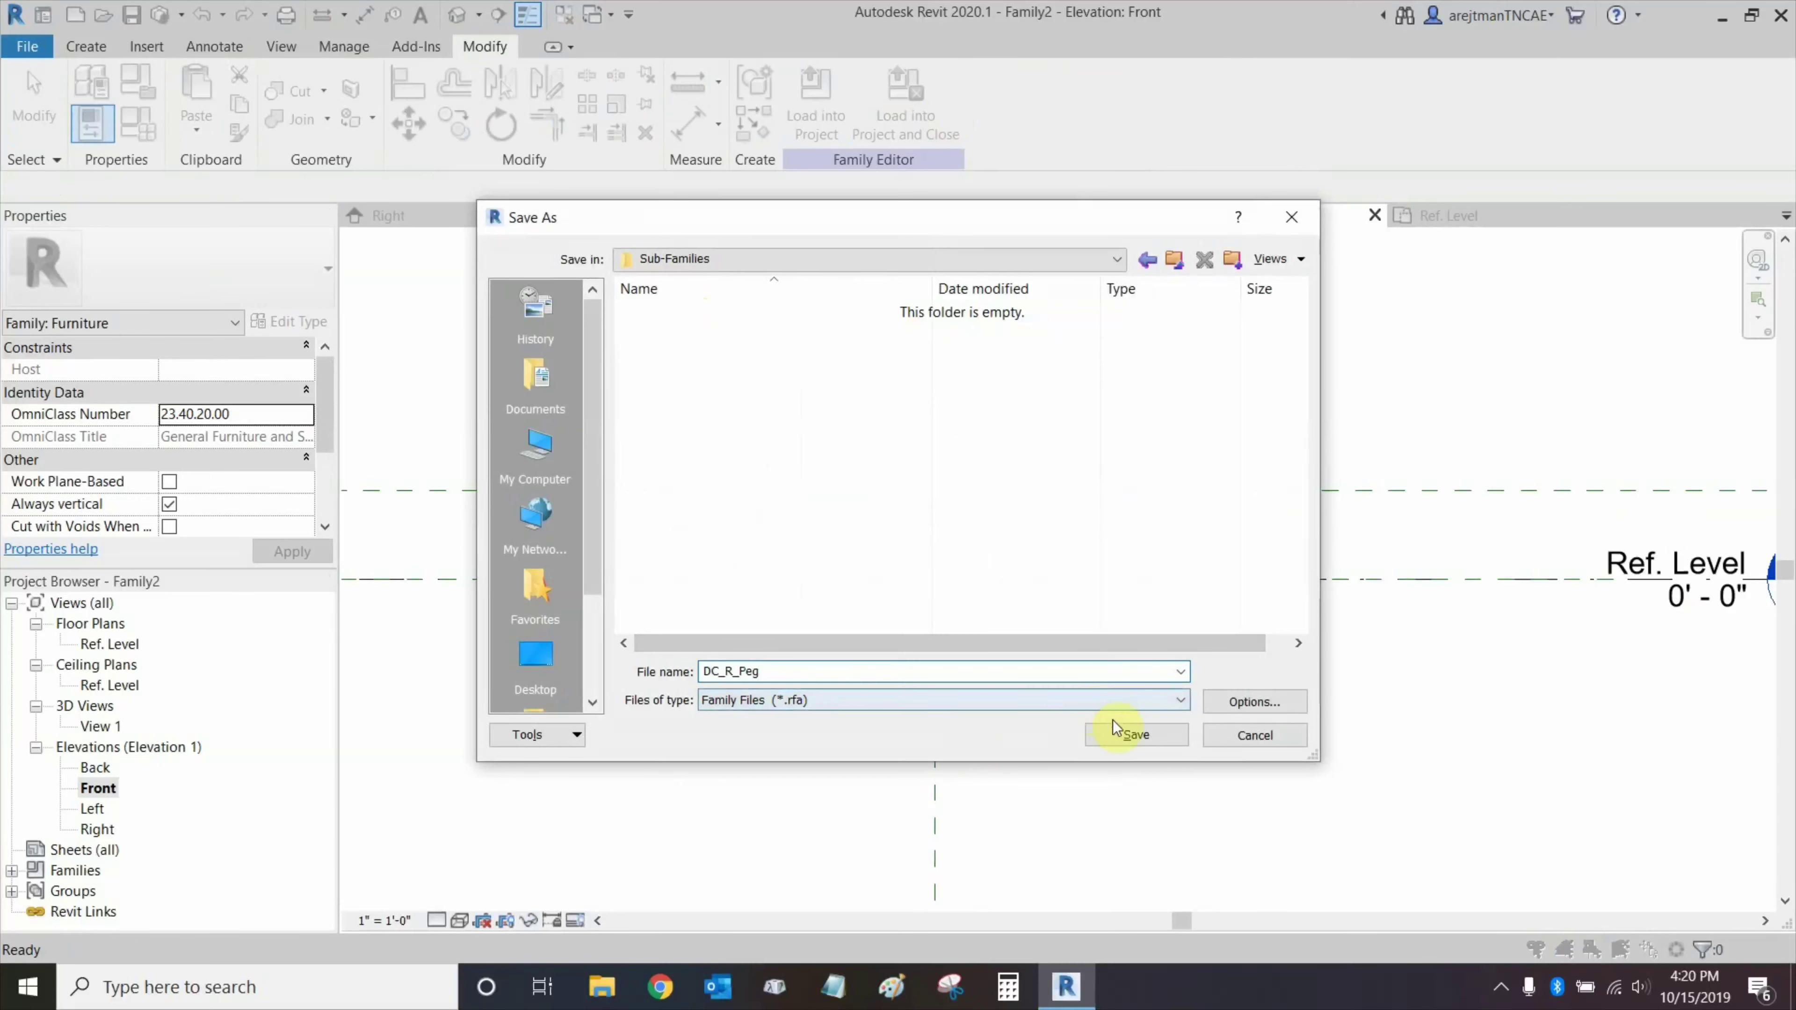
left_click(1135, 736)
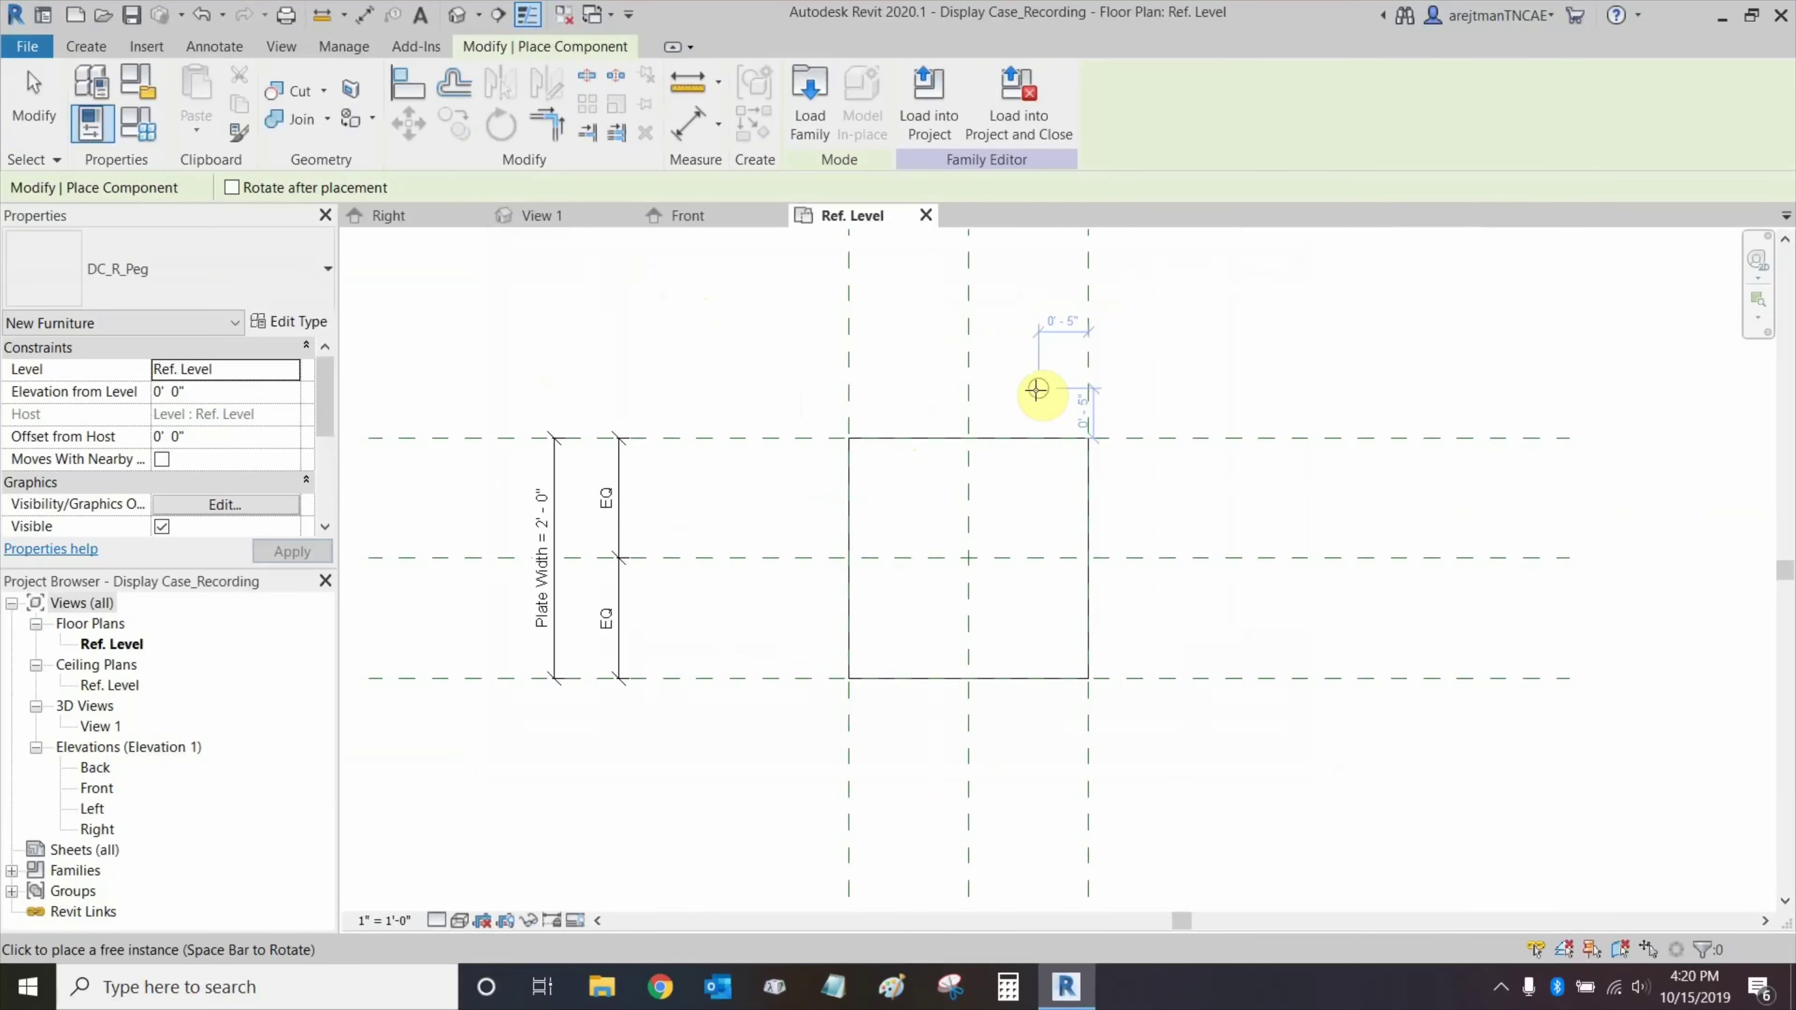
Place one DC_R_Peg instance at the intersection of the centre reference planes on the plate.
scroll(966, 557, "up", 2)
left_click(968, 560)
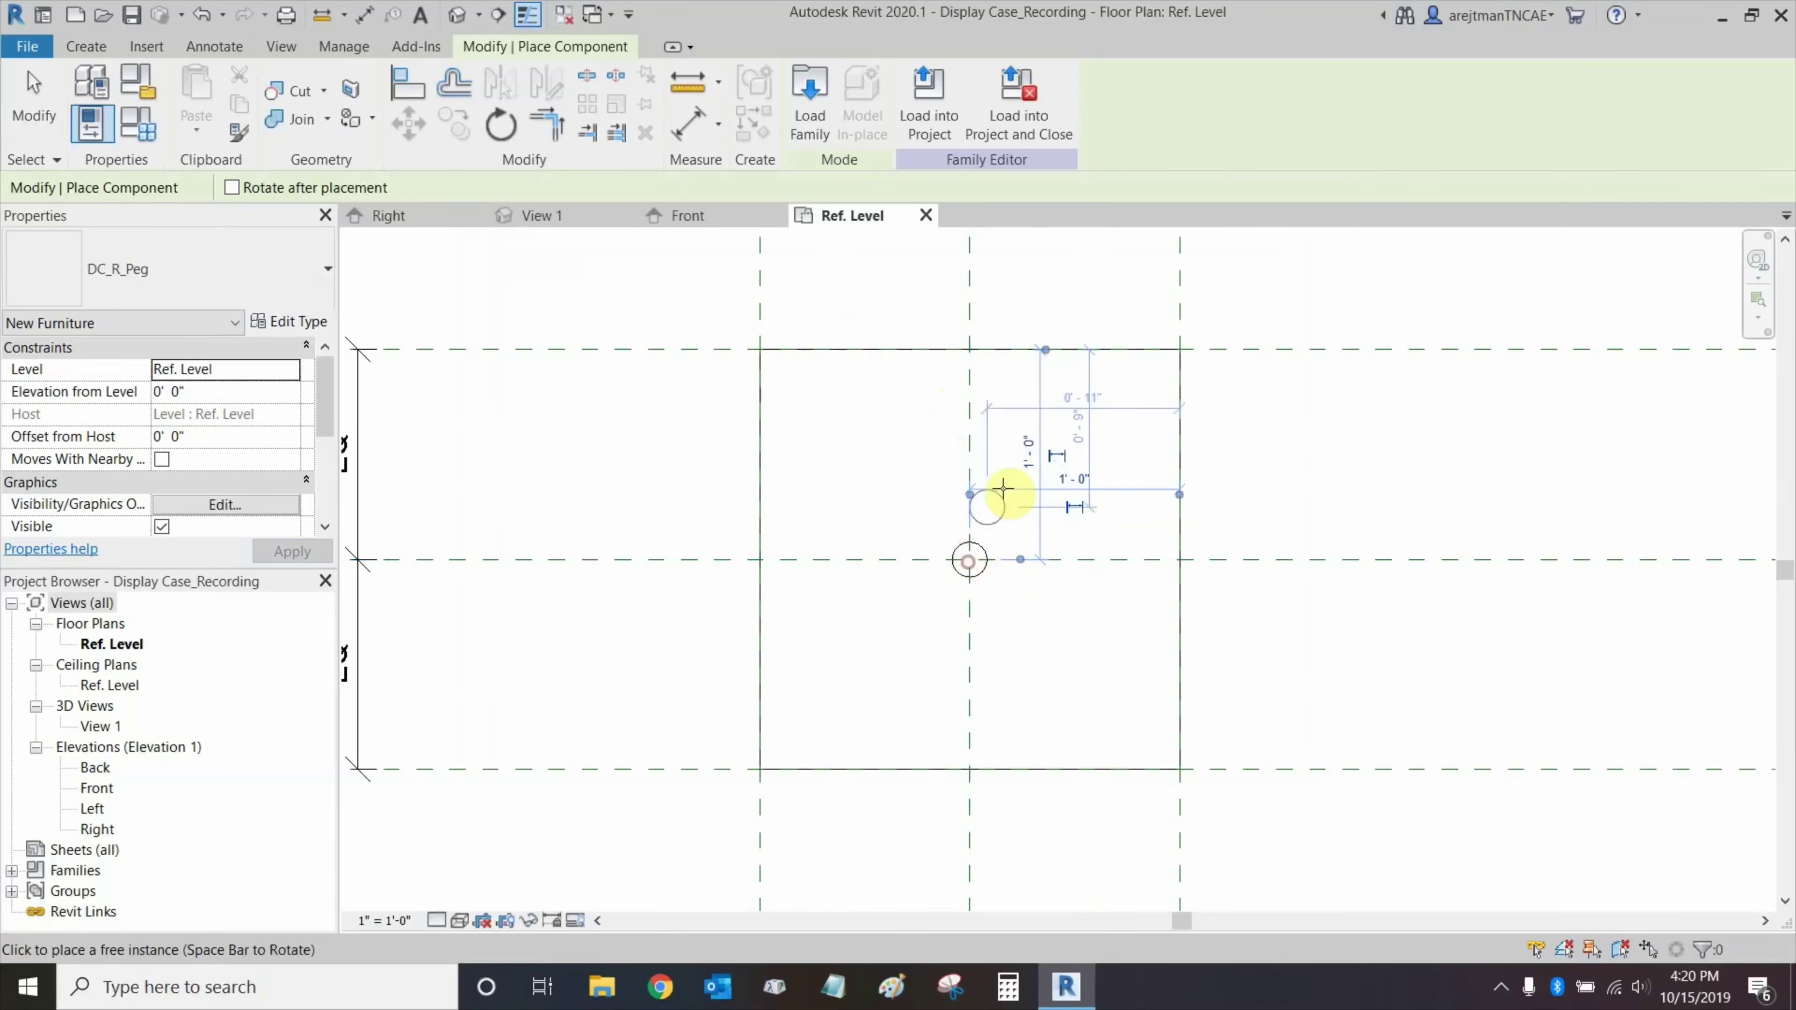
scroll(998, 482, "down", 2)
middle_click_drag(1214, 438, 1151, 481)
key("Escape")
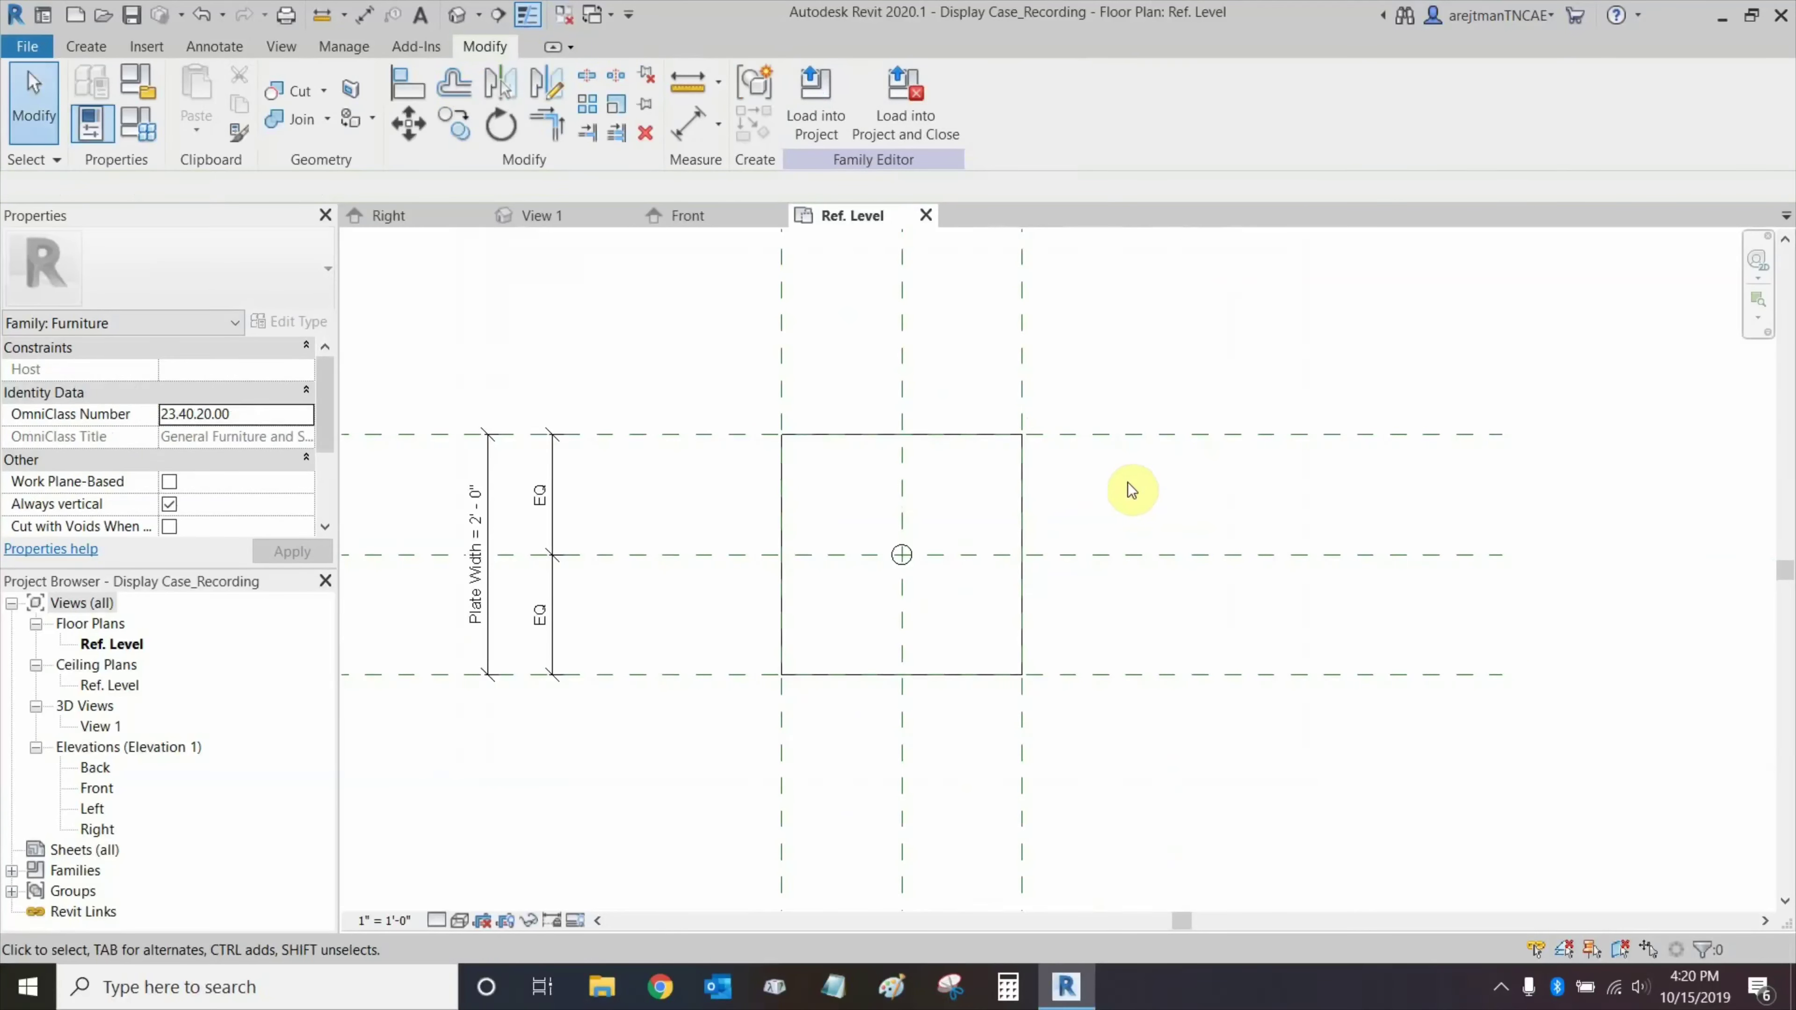
Place four reference planes offset 0' 1" inward from the reference planes along the plate's four edges.
scroll(907, 545, "up", 2)
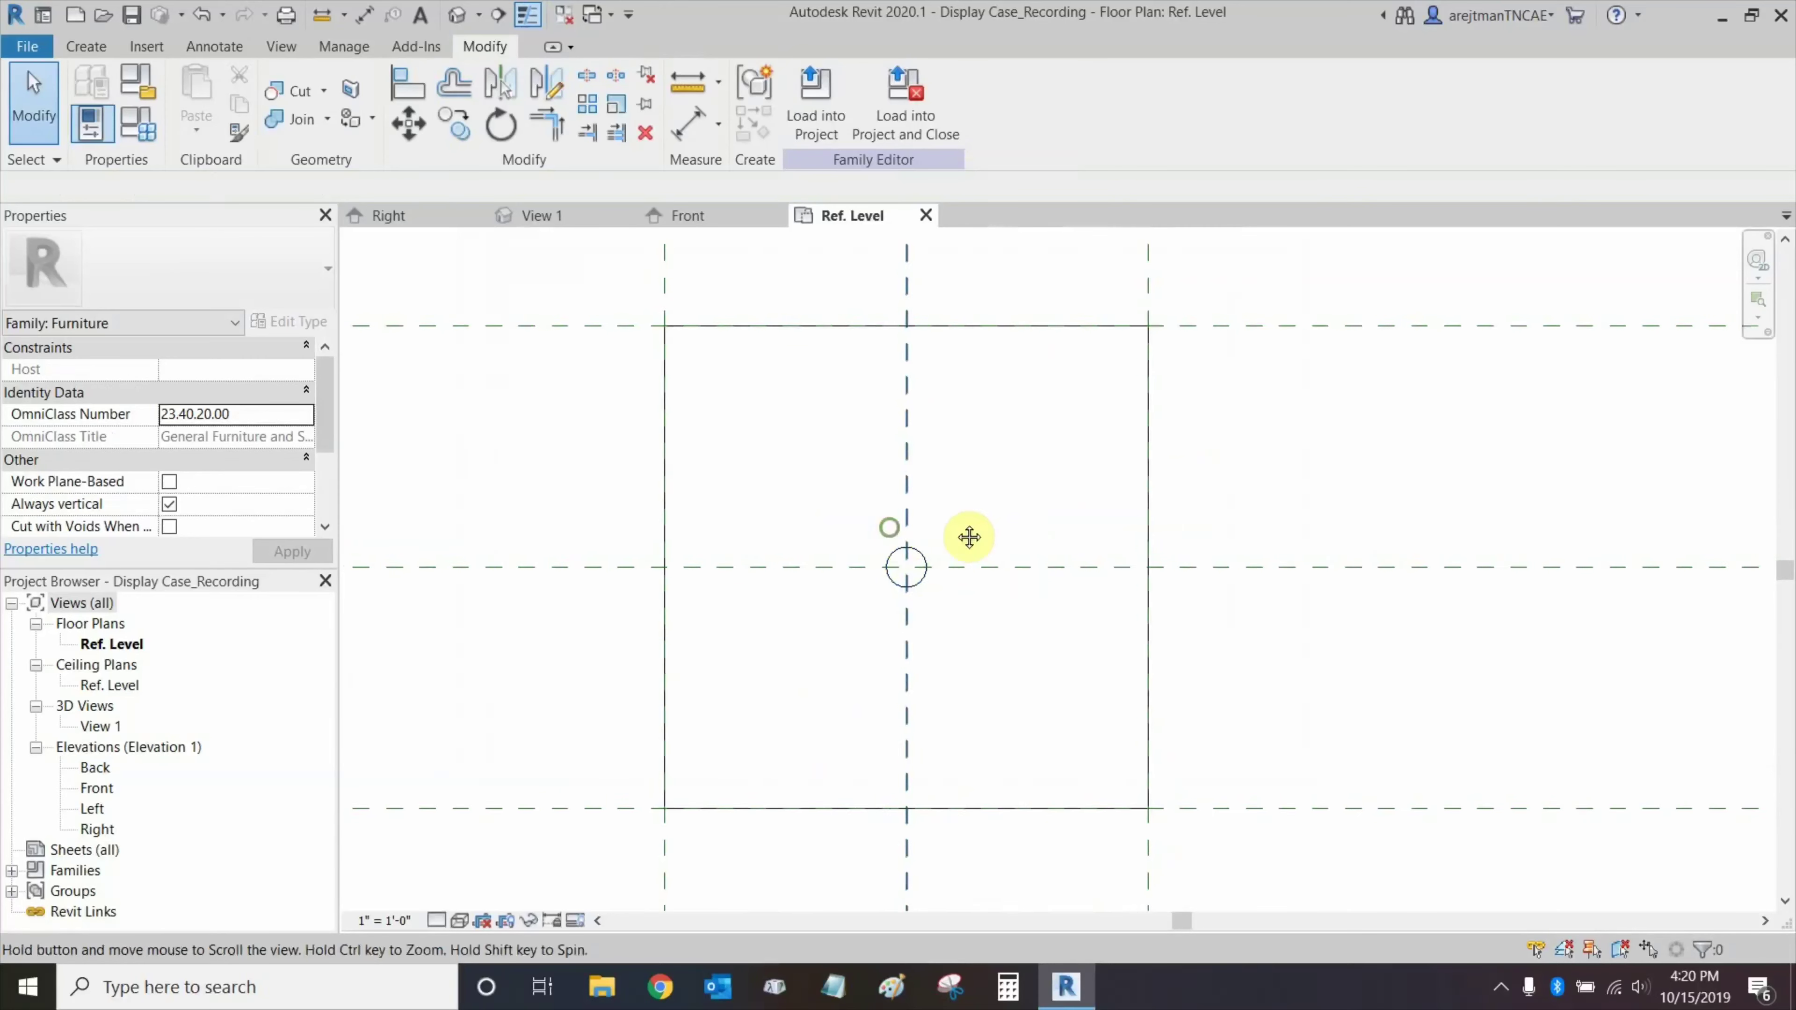
scroll(966, 534, "down", 2)
middle_click_drag(794, 417, 950, 429)
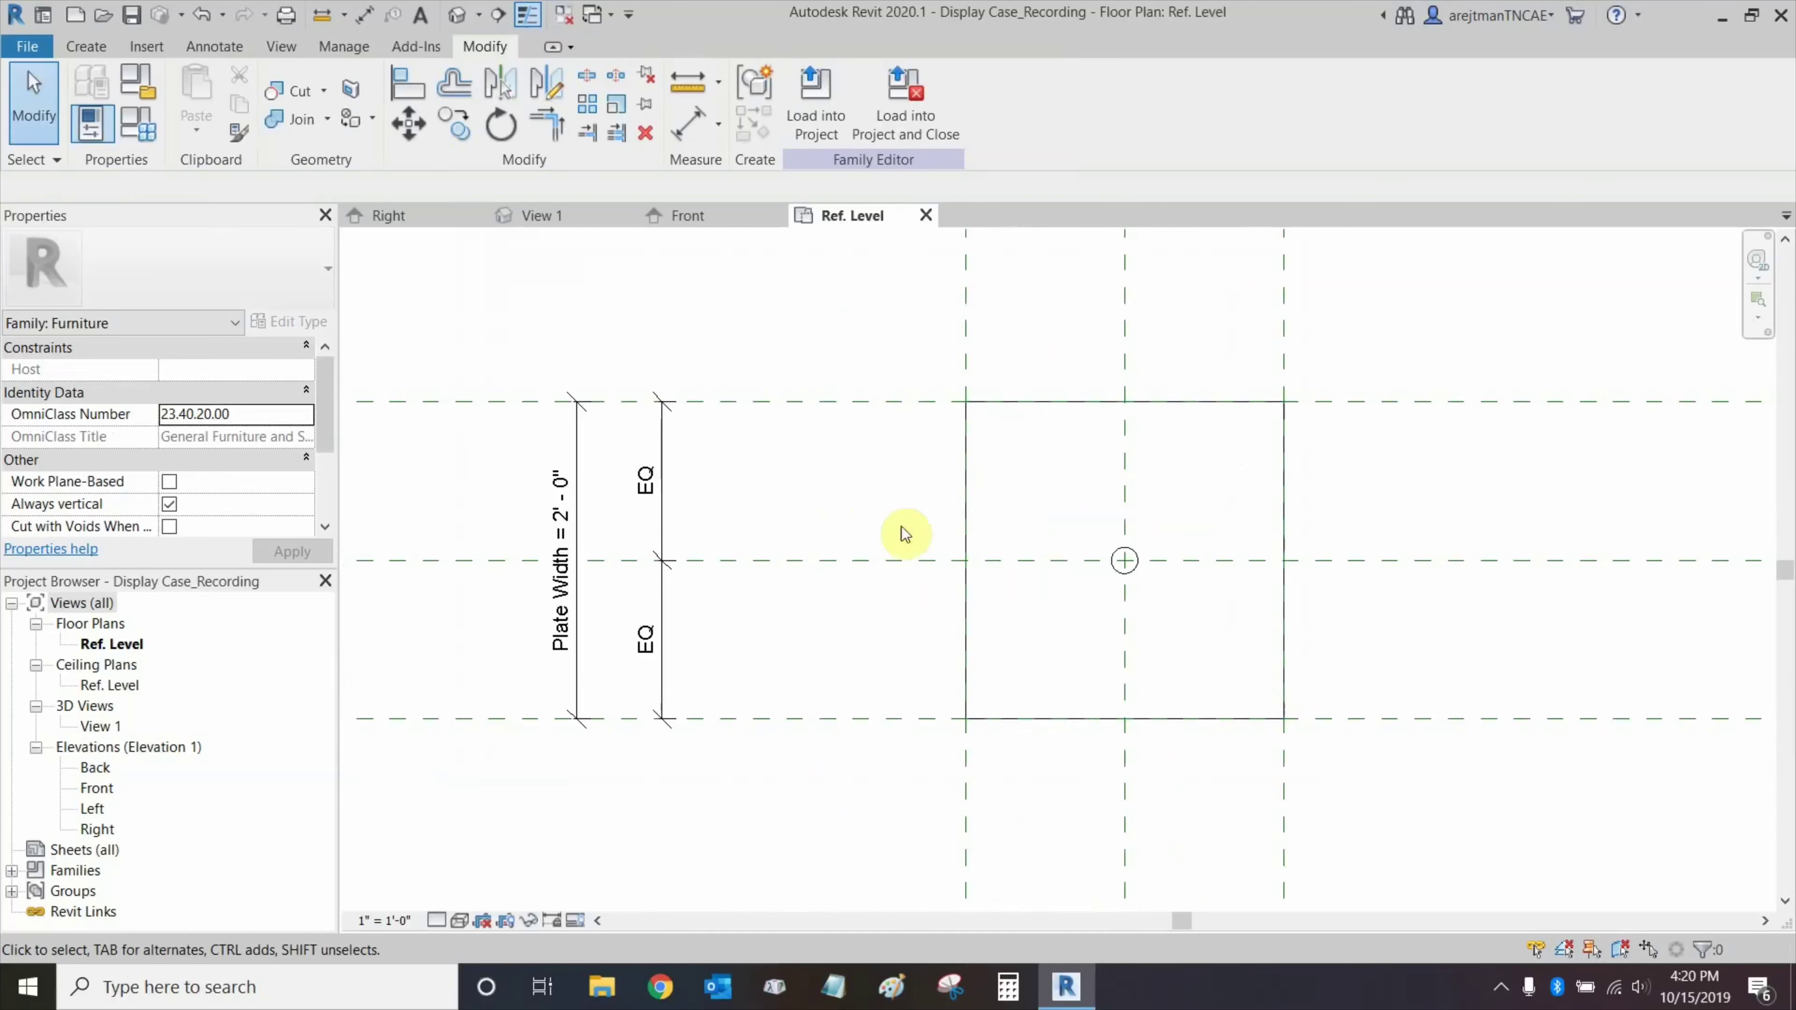
middle_click_drag(898, 528, 767, 587)
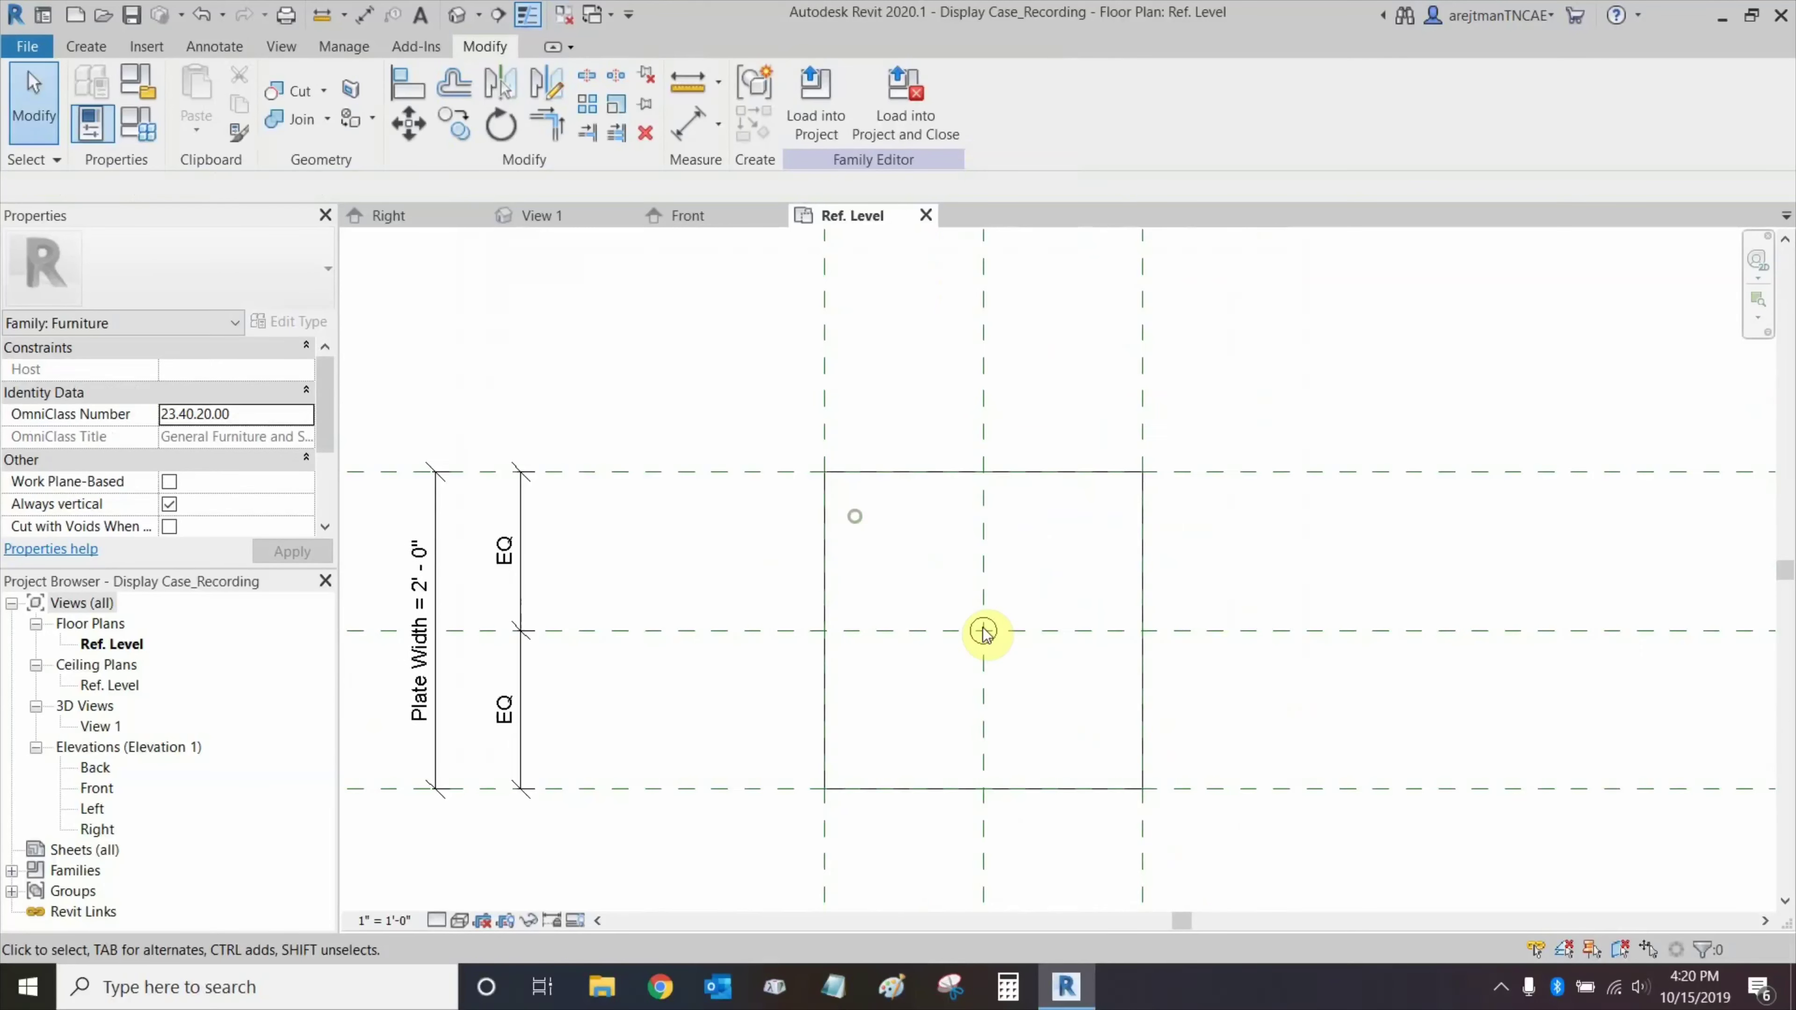
left_click(825, 402)
right_click(829, 391)
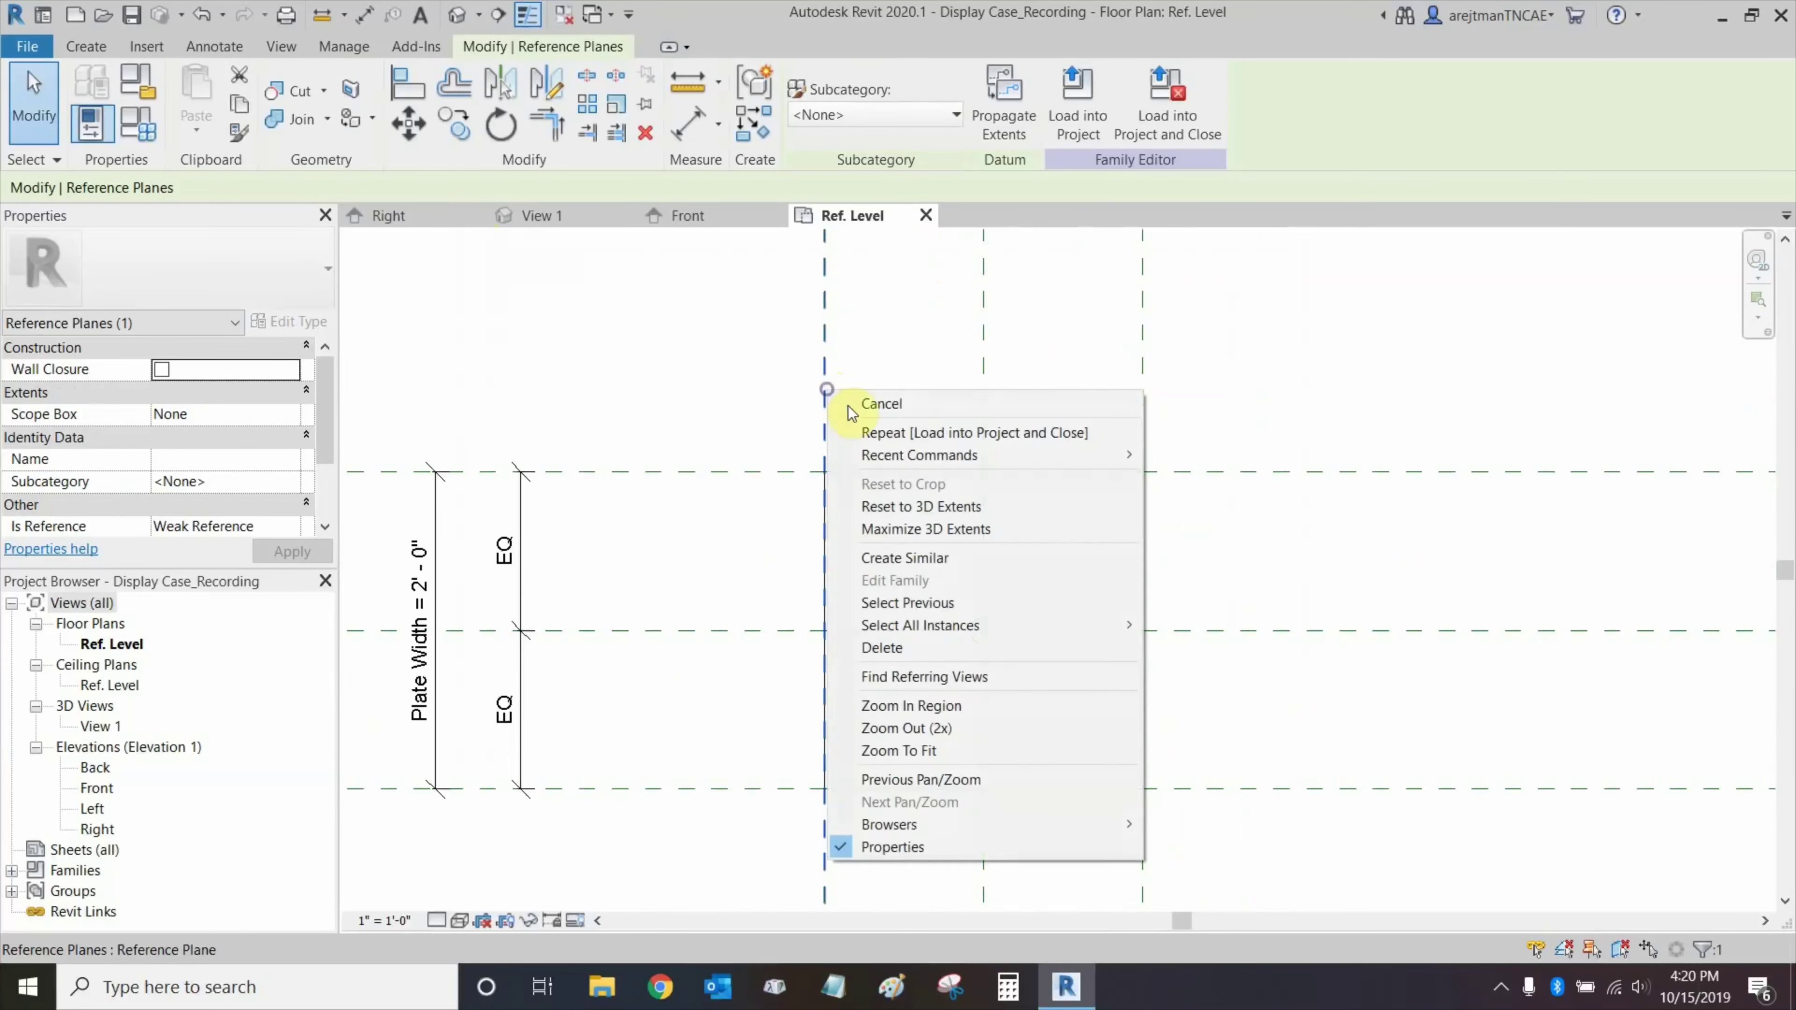
left_click(918, 557)
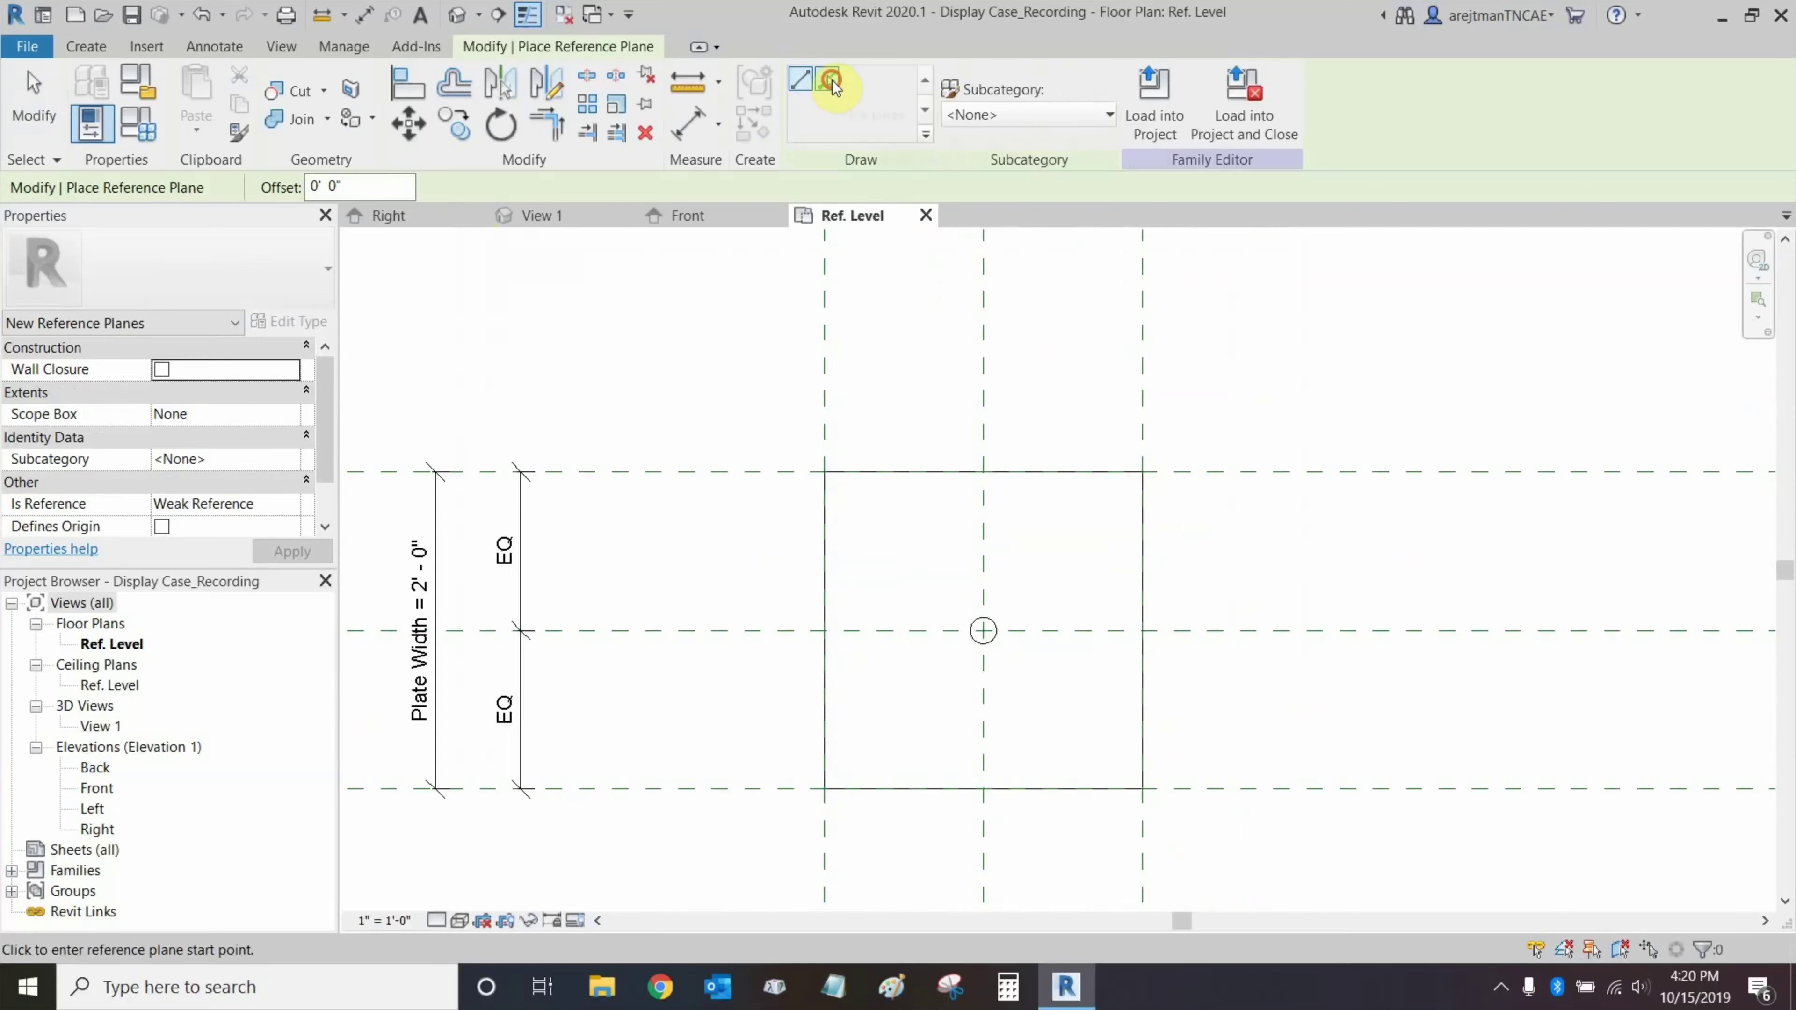
left_click(831, 81)
left_click(396, 187)
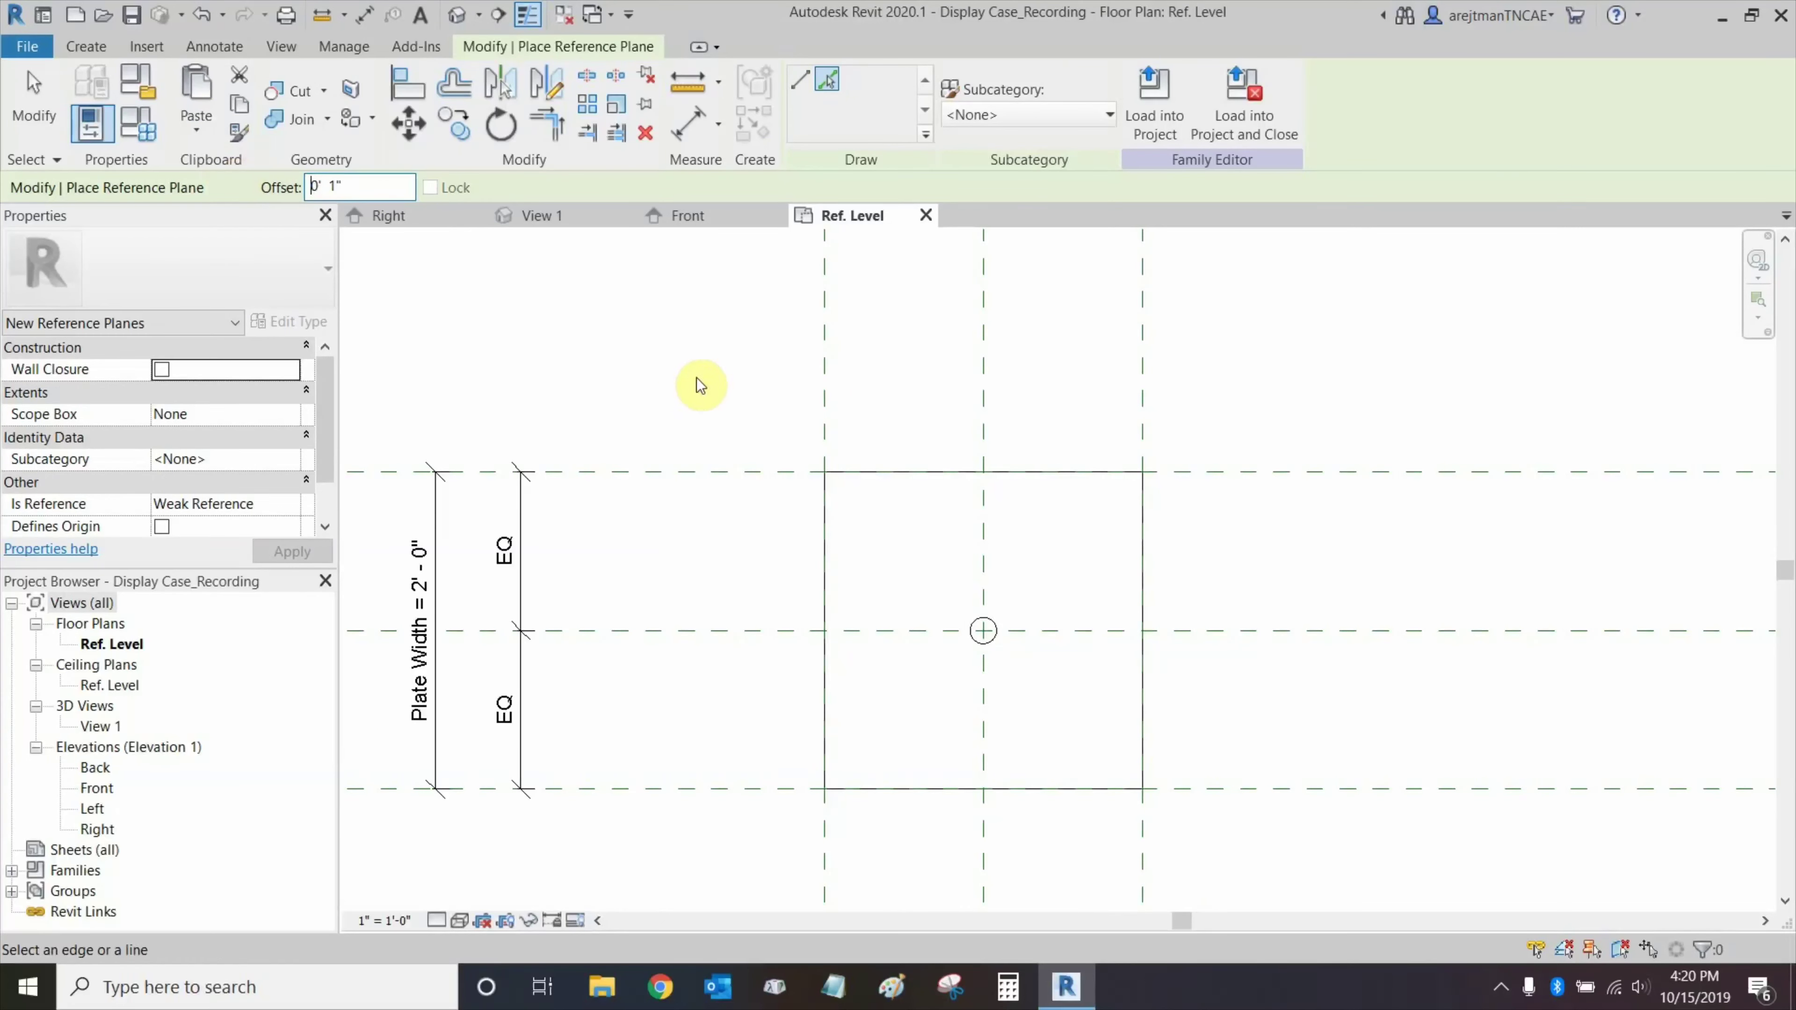
left_click(828, 405)
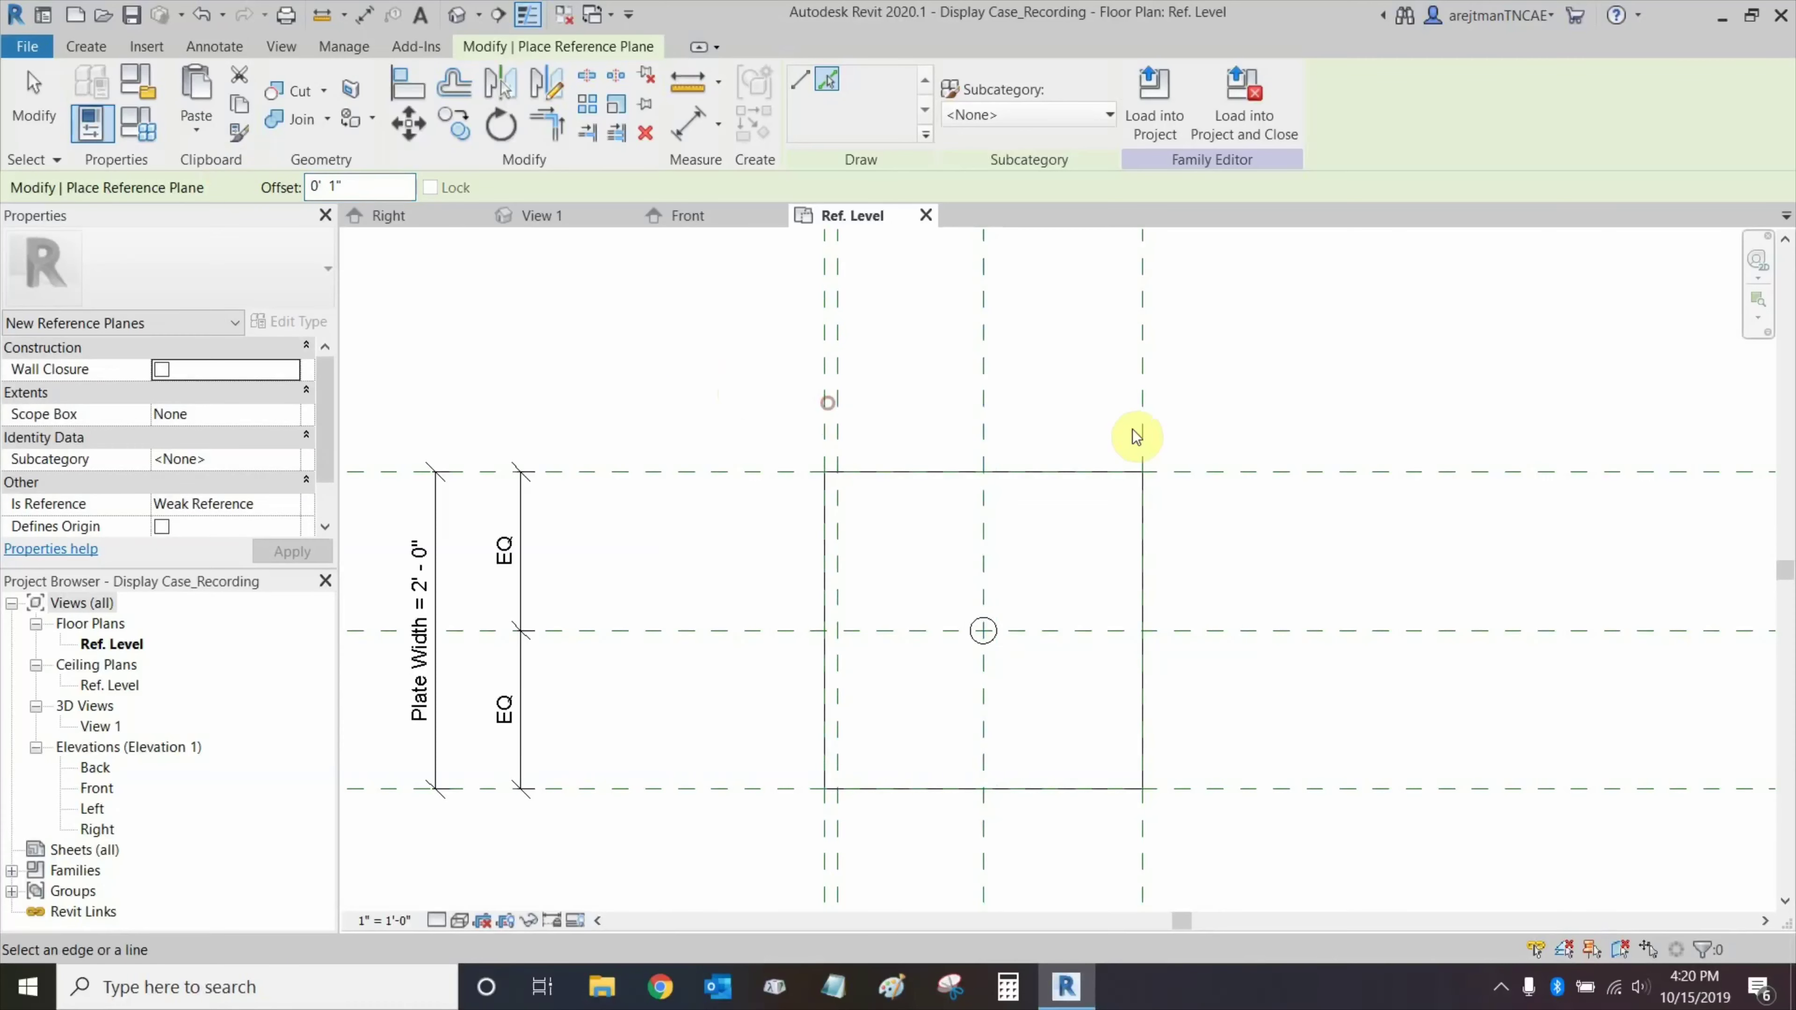
left_click(1134, 433)
left_click(1197, 473)
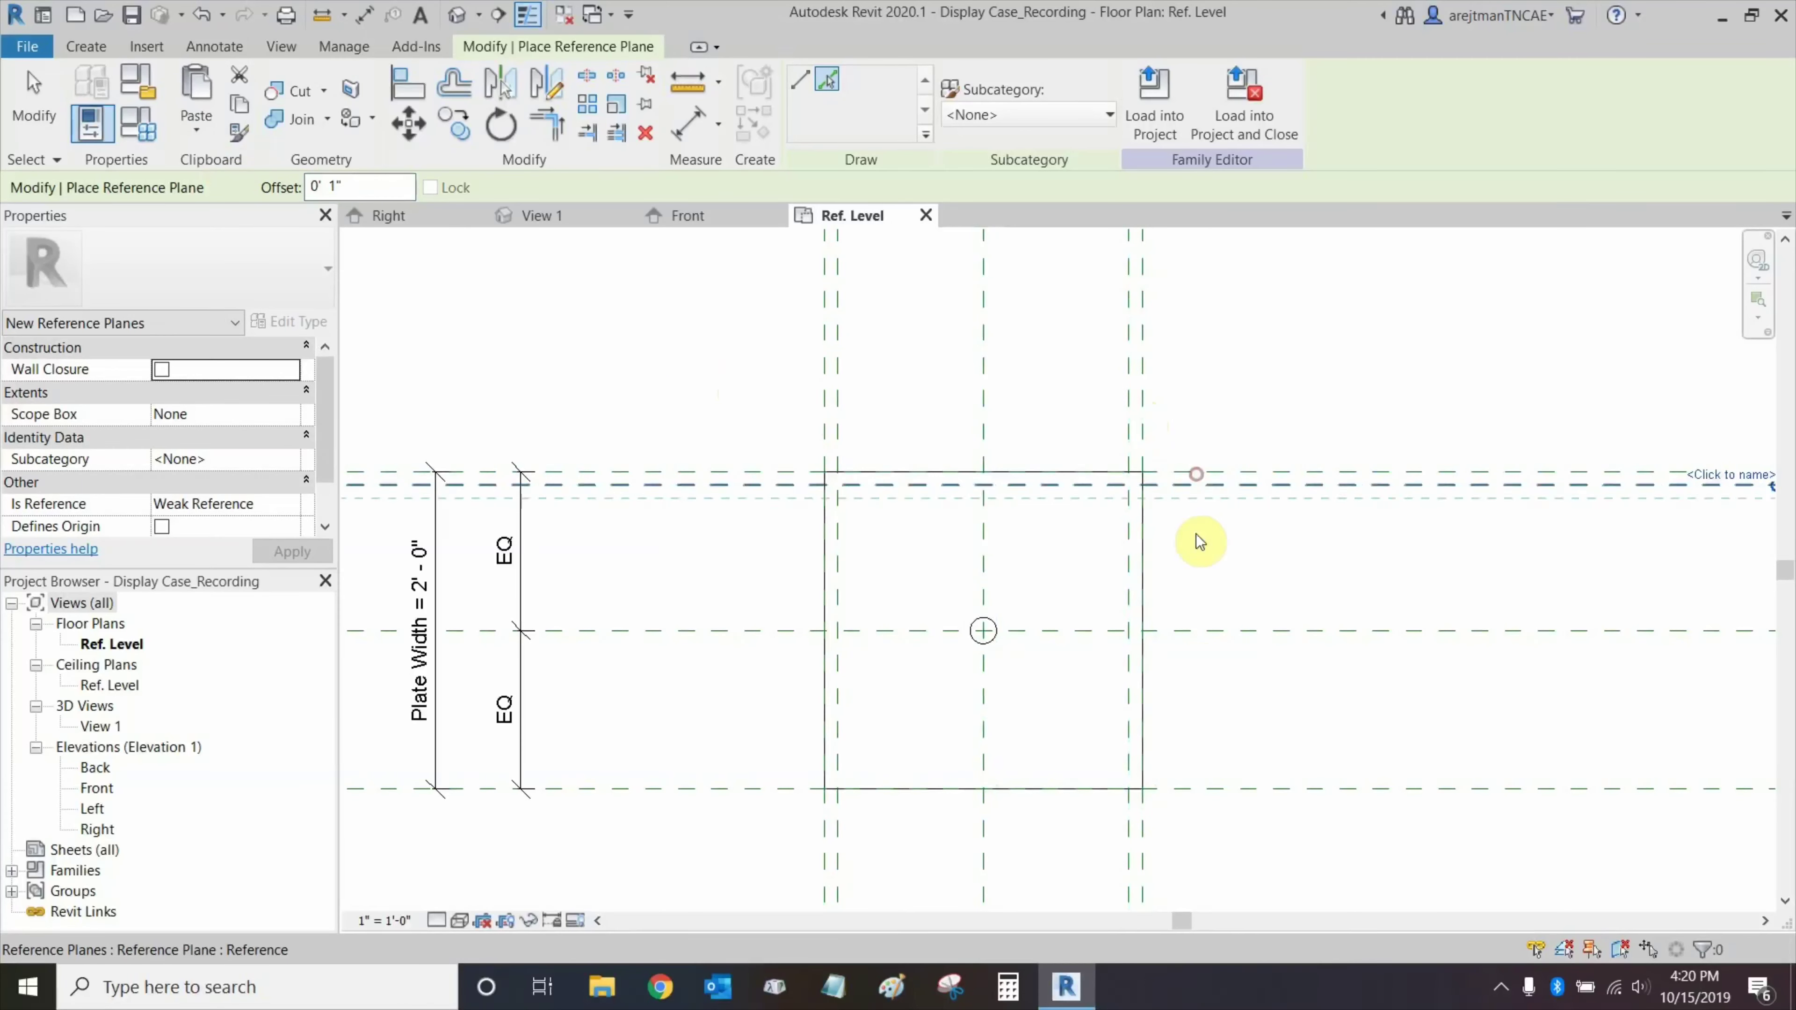
left_click(1192, 785)
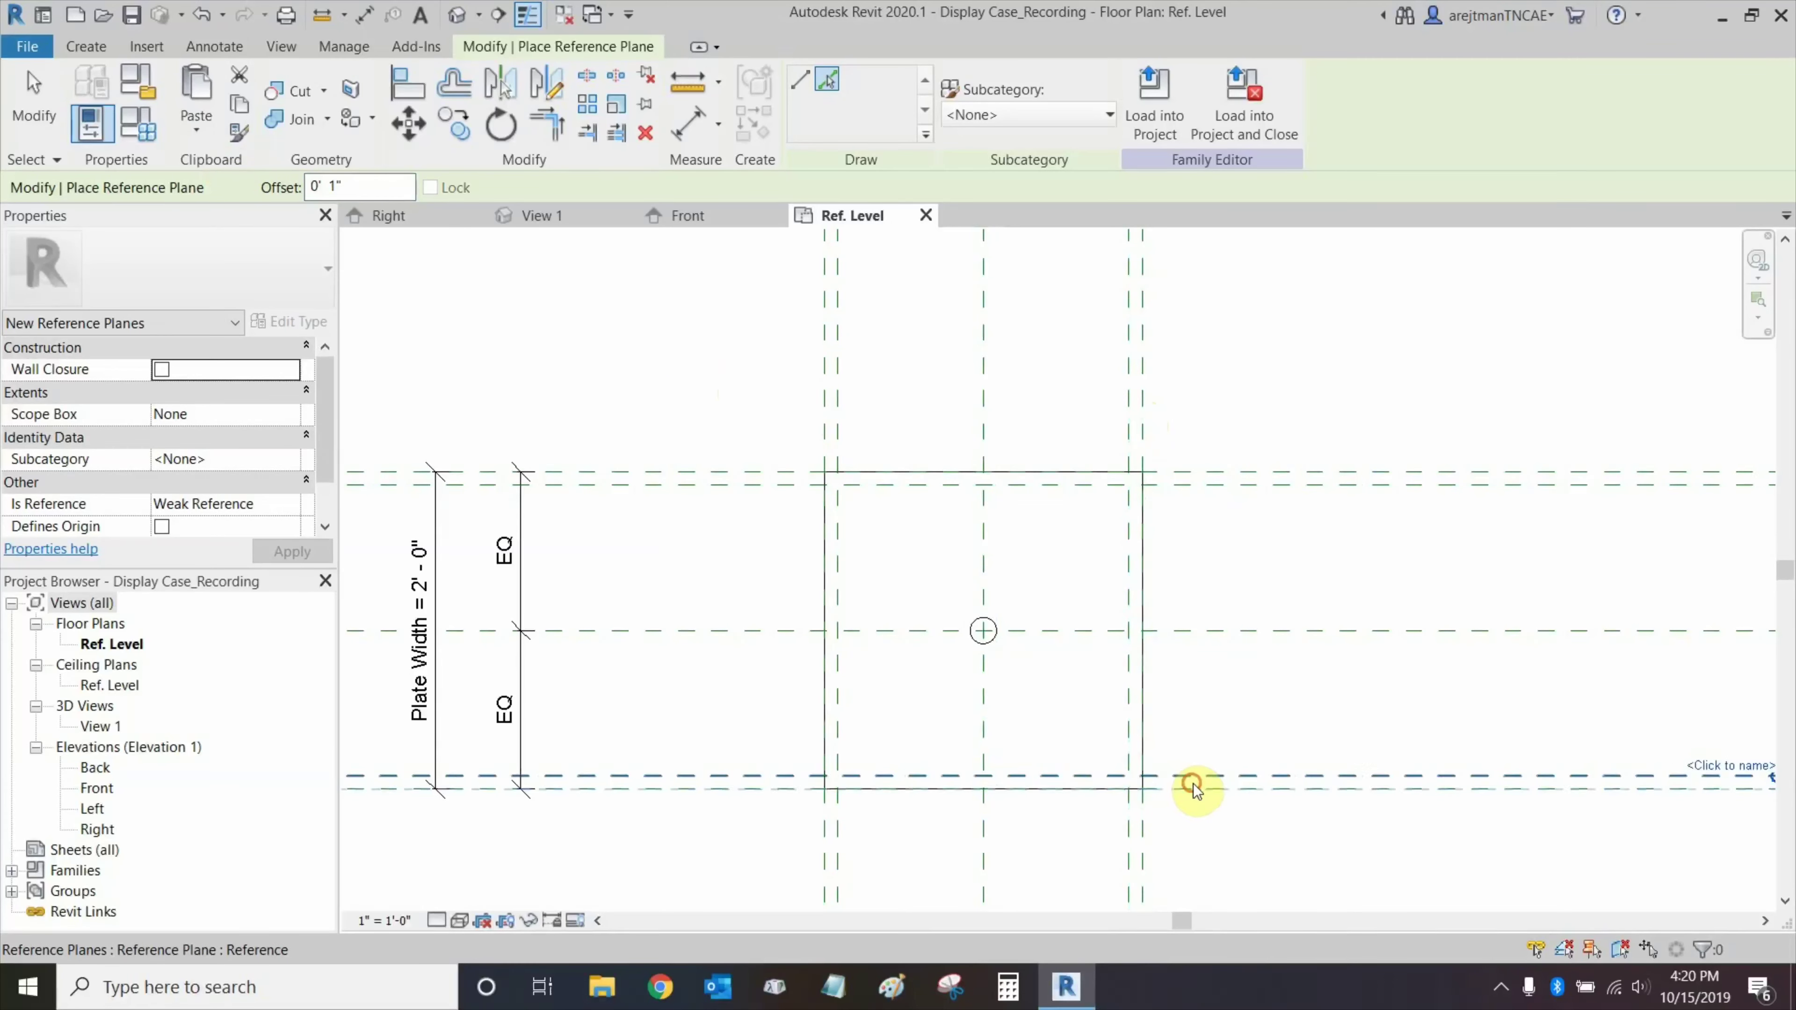
Place four more reference planes offset 0' 1" inward from the first set of offset planes on all four sides of the plate.
left_click(842, 400)
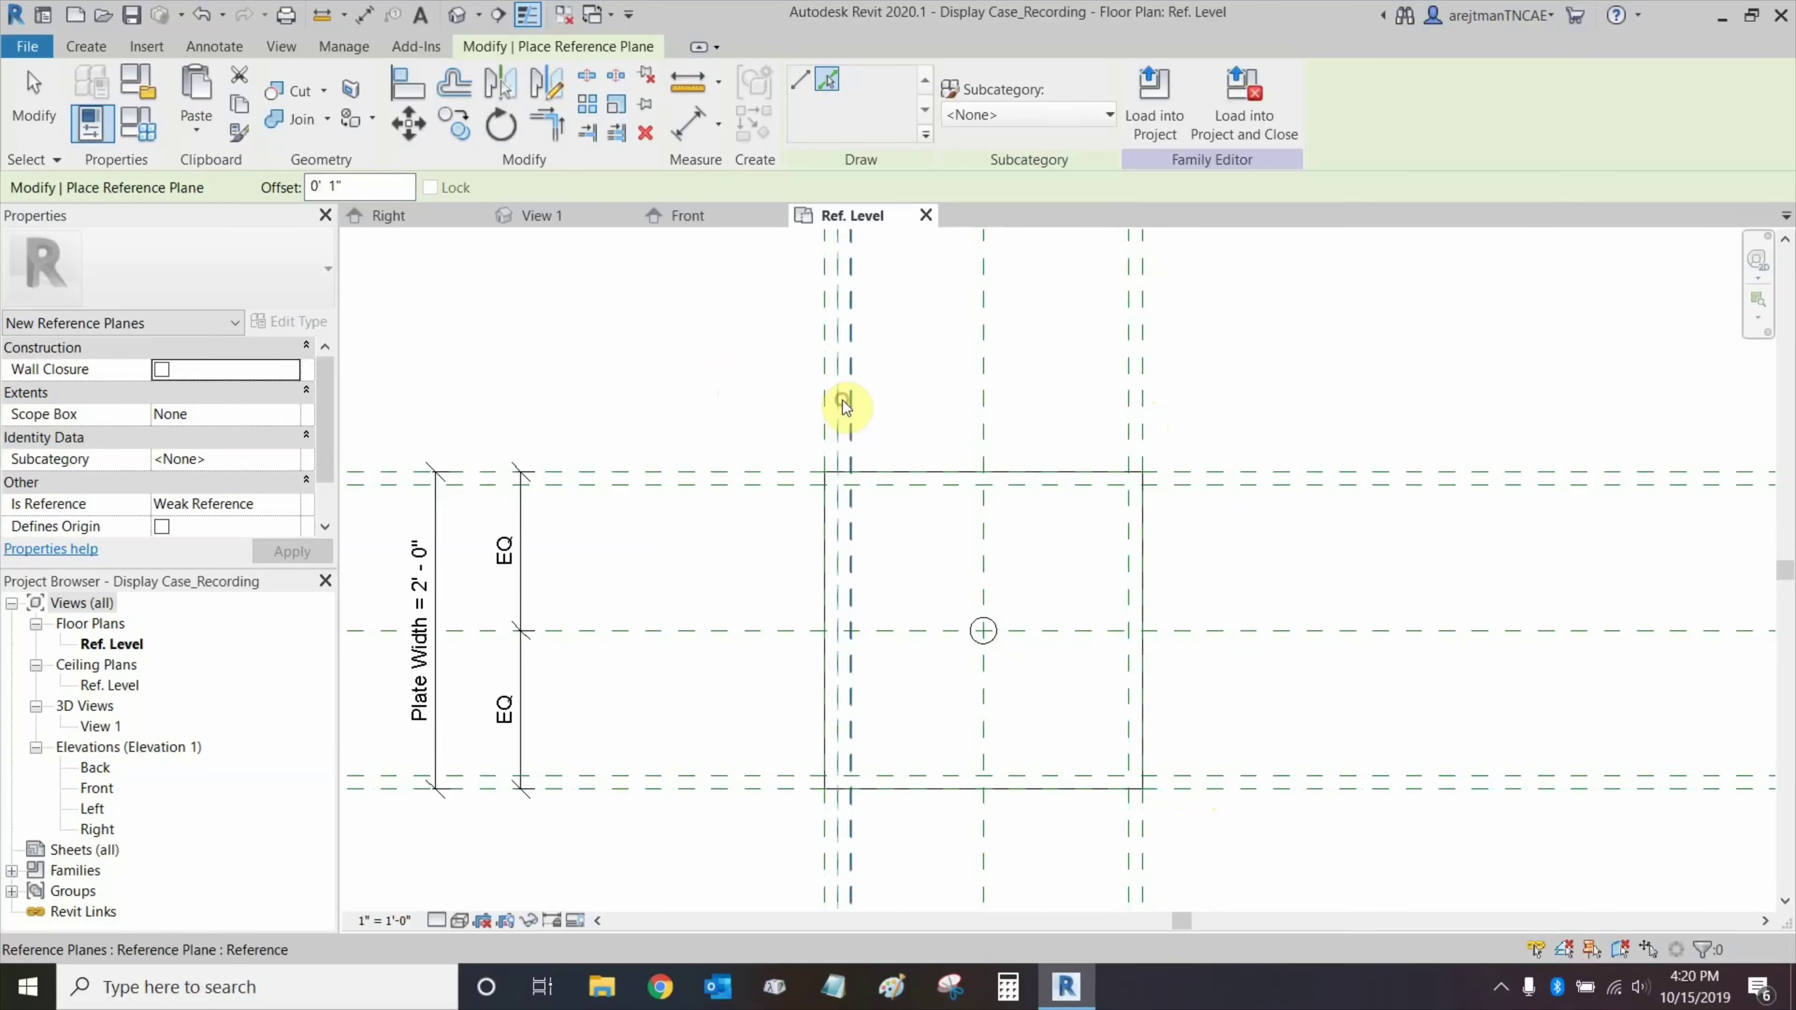
left_click(1129, 417)
left_click(1174, 490)
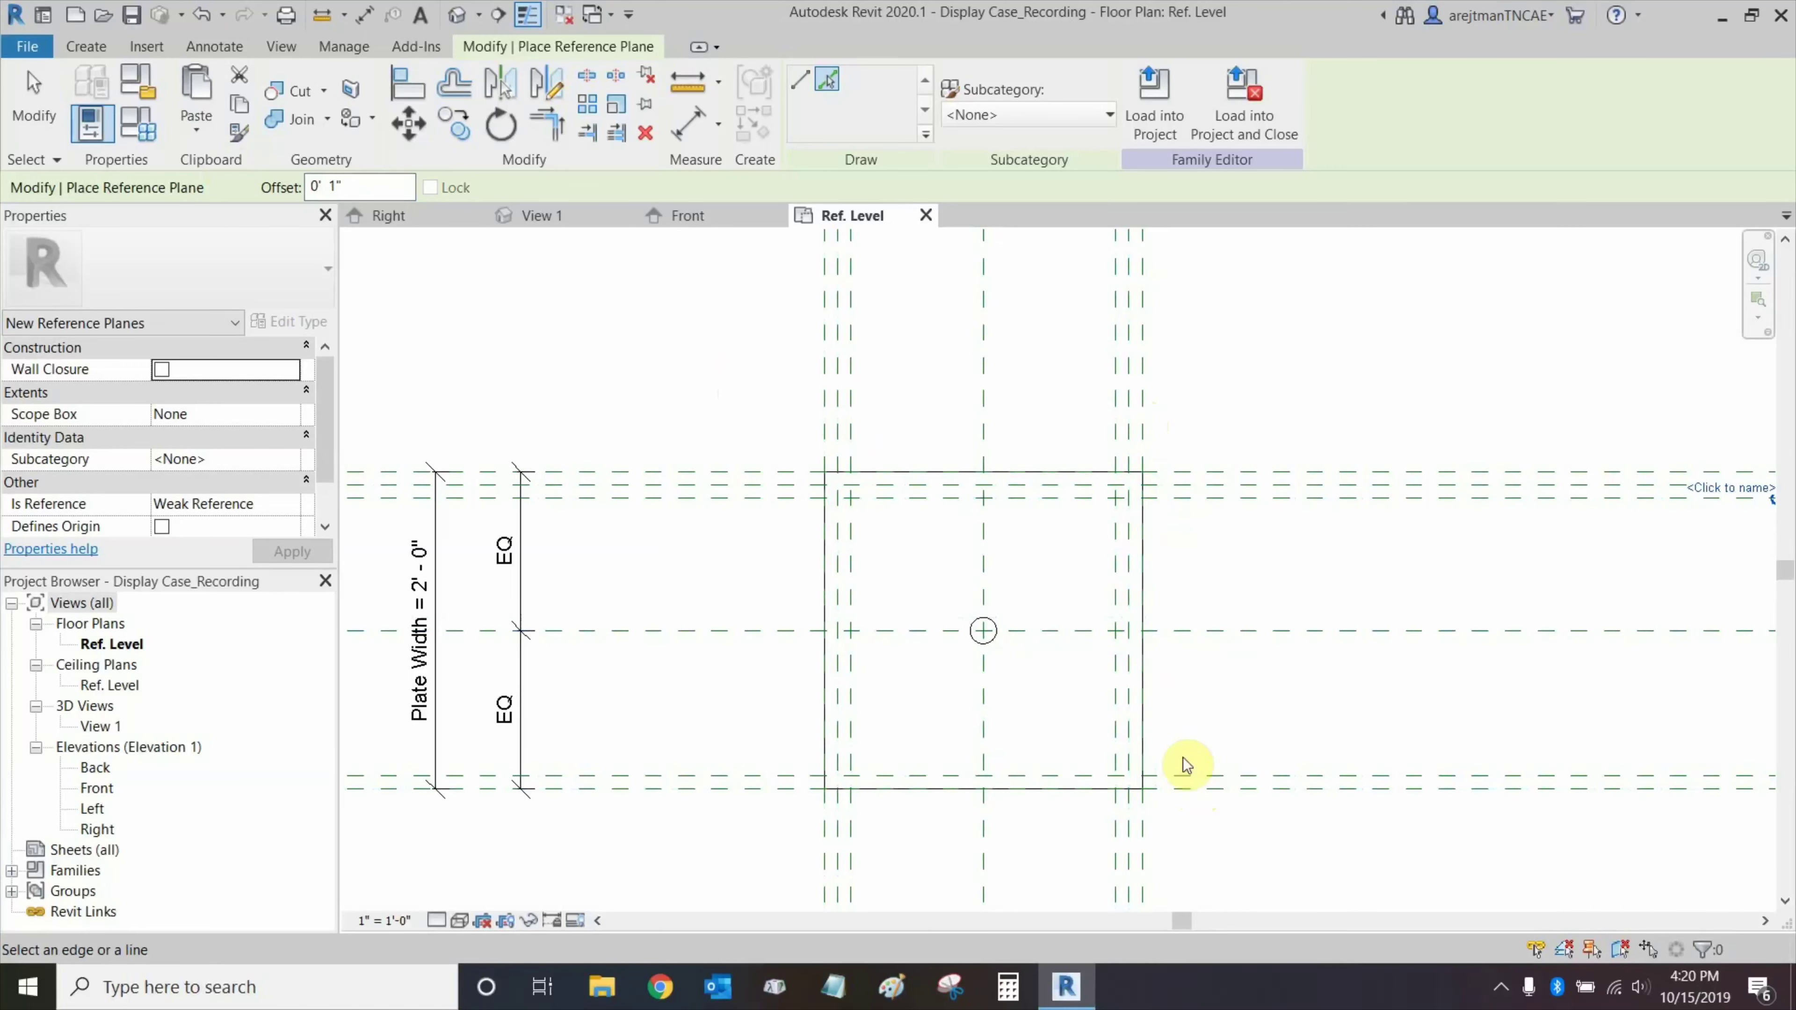
left_click(1184, 780)
Place a third set of four reference planes offset 0' 1" further inward and finish the reference plane command.
left_click(858, 418)
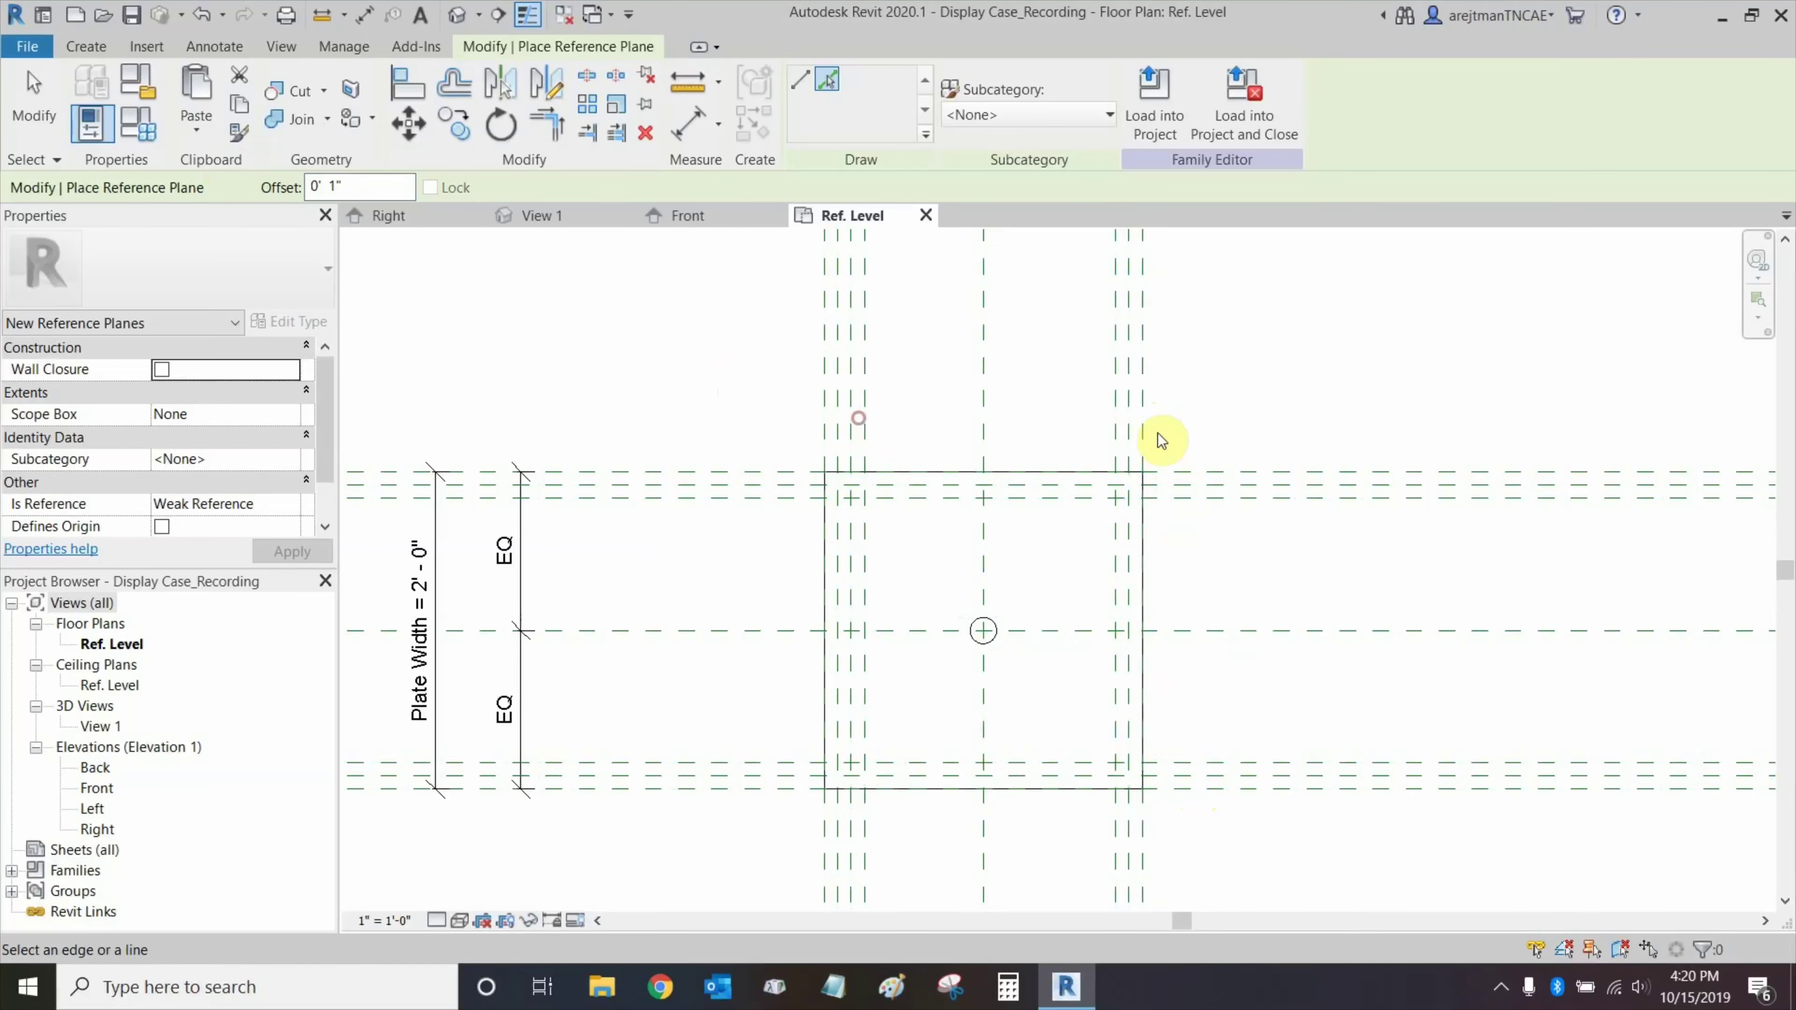
left_click(1109, 425)
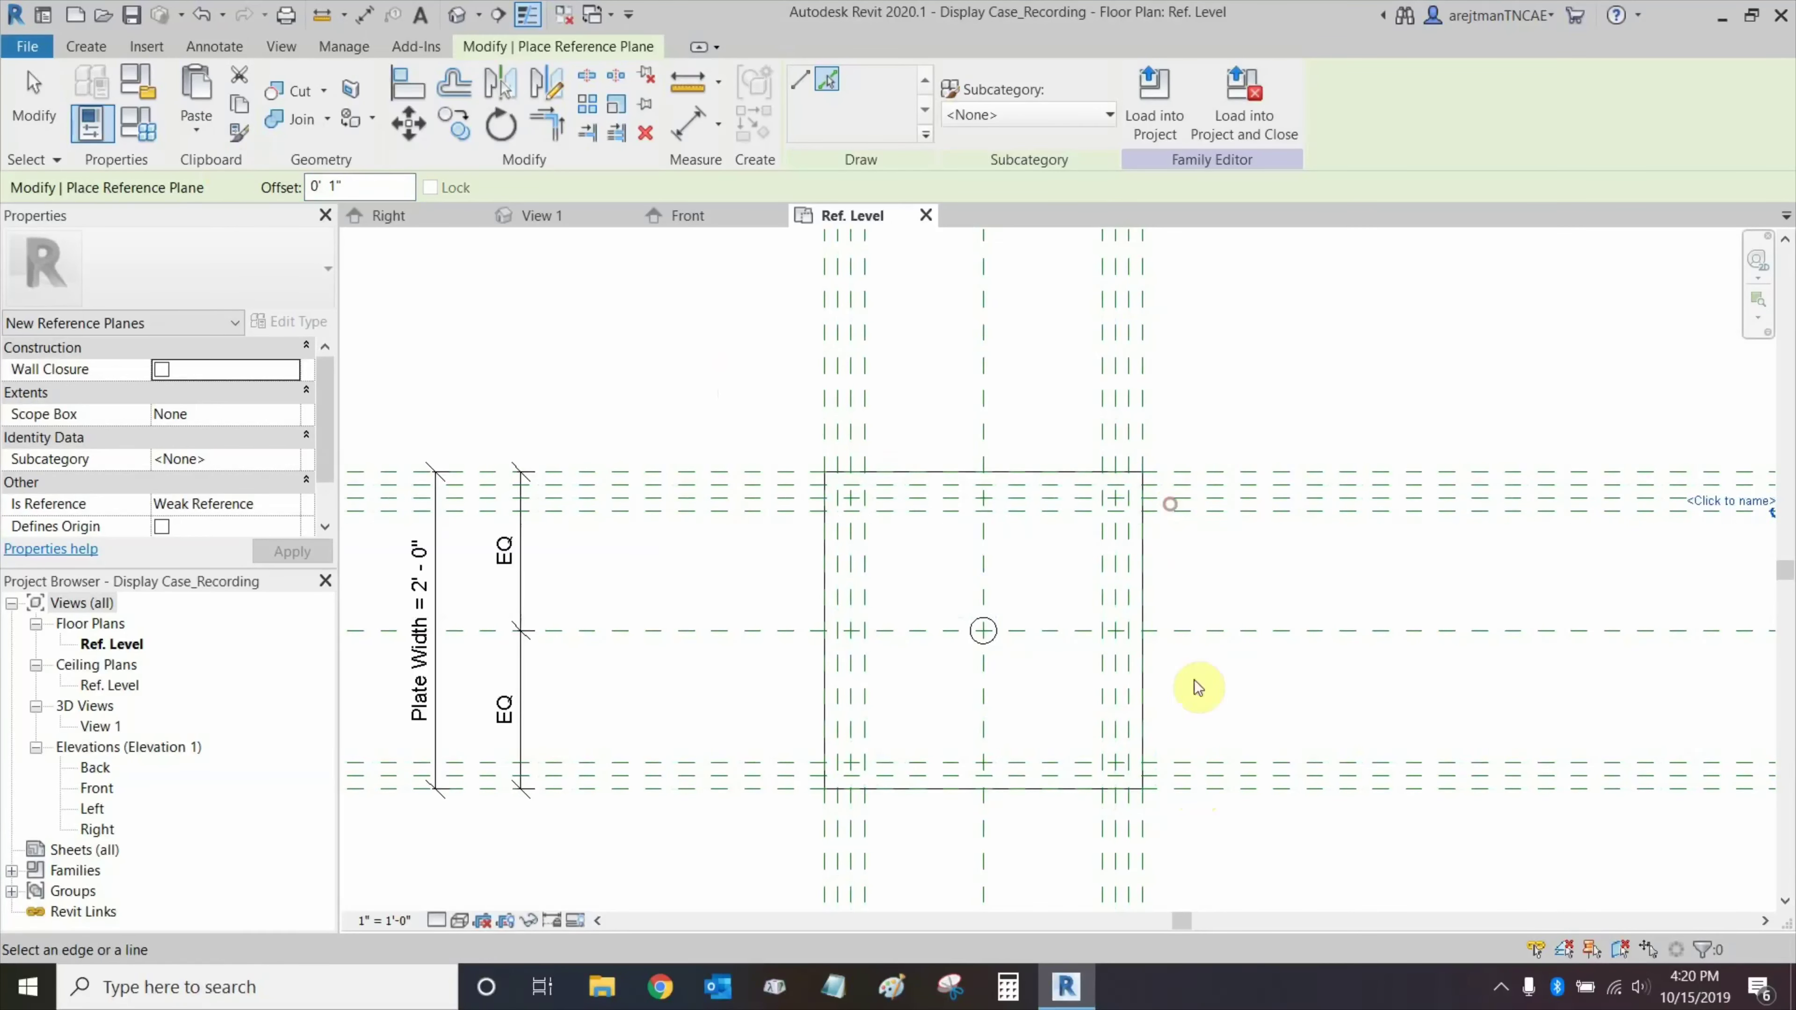
left_click(1181, 759)
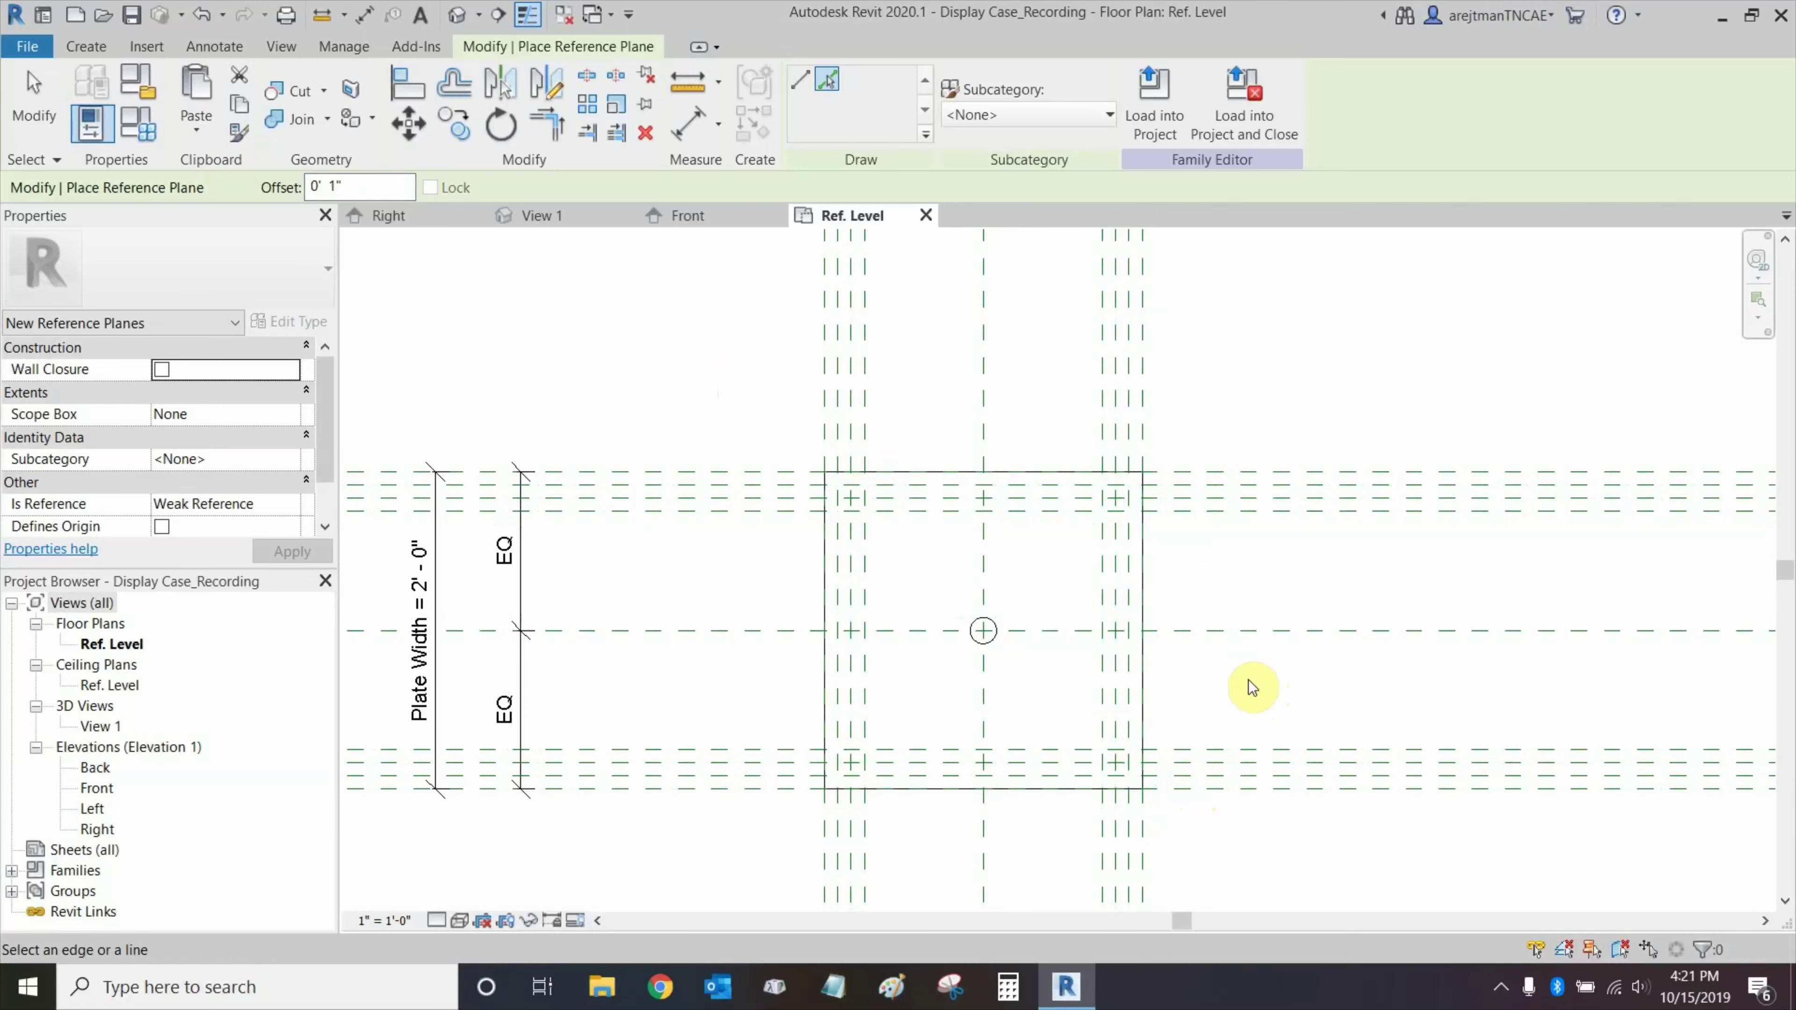
key("Escape")
key("Escape")
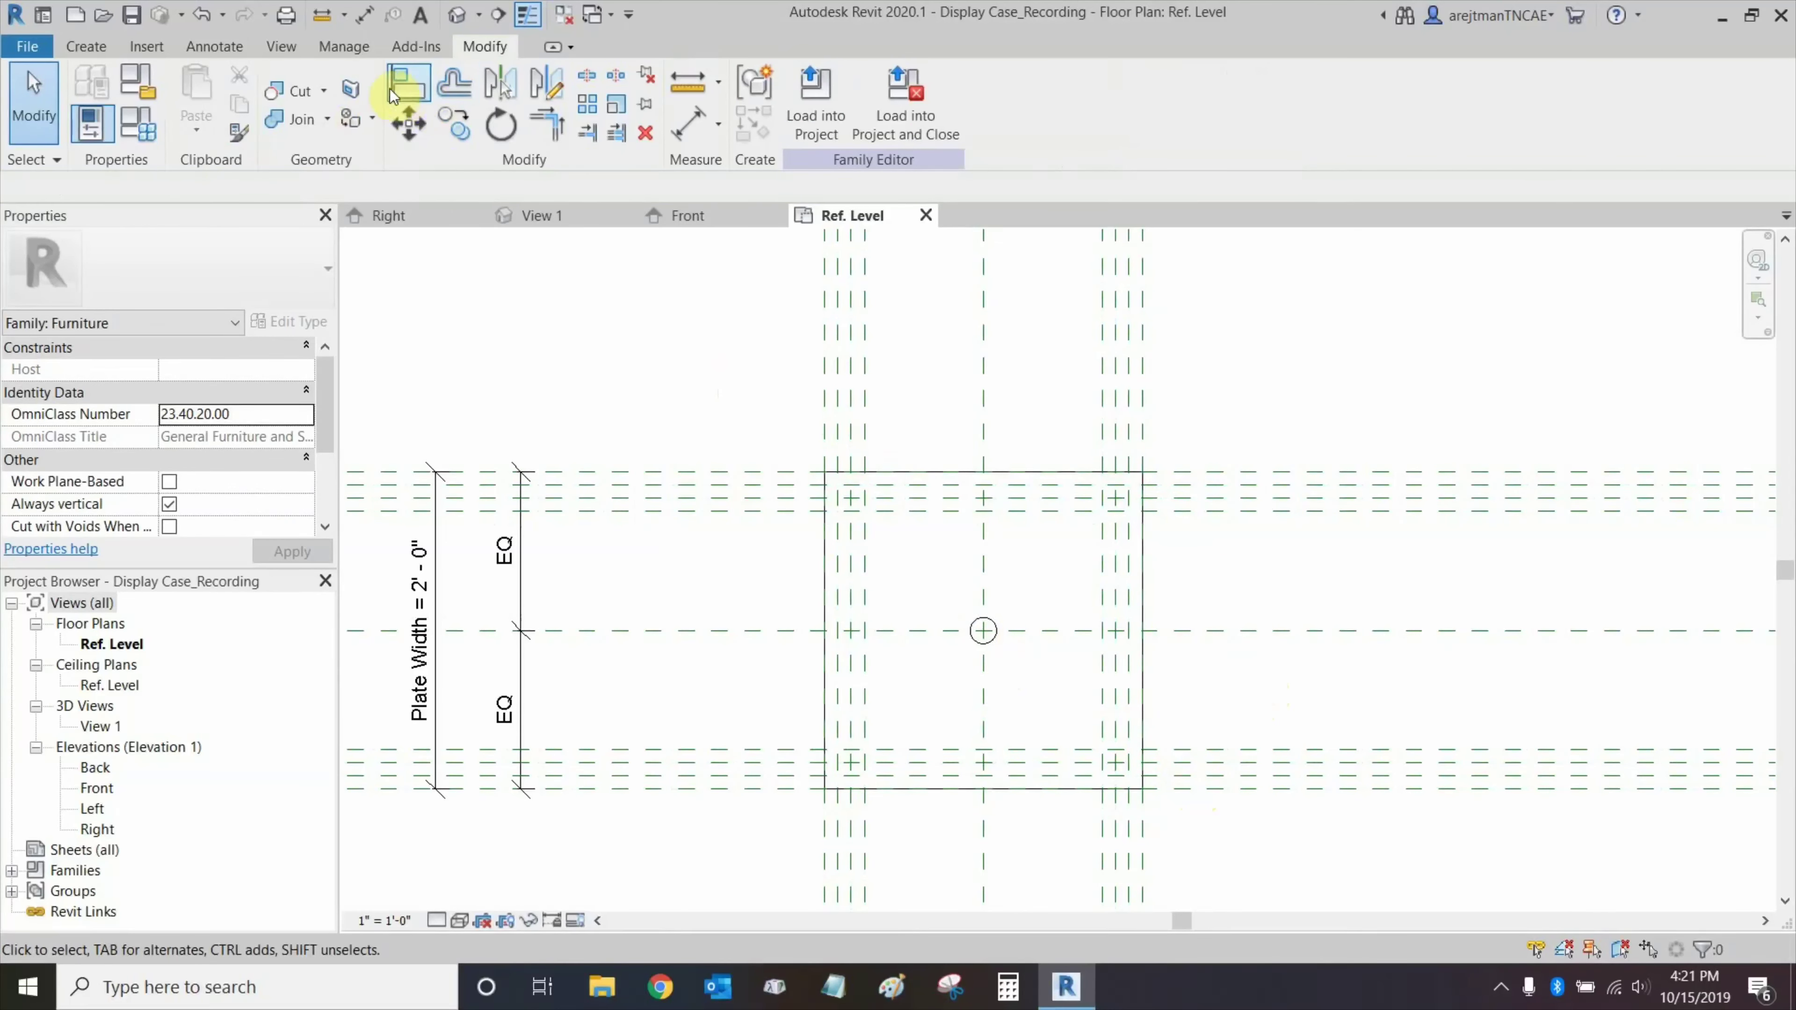
Align the peg's left/right centre to the innermost vertical reference plane on the plate's left side and lock it.
left_click(389, 85)
scroll(972, 605, "up", 2)
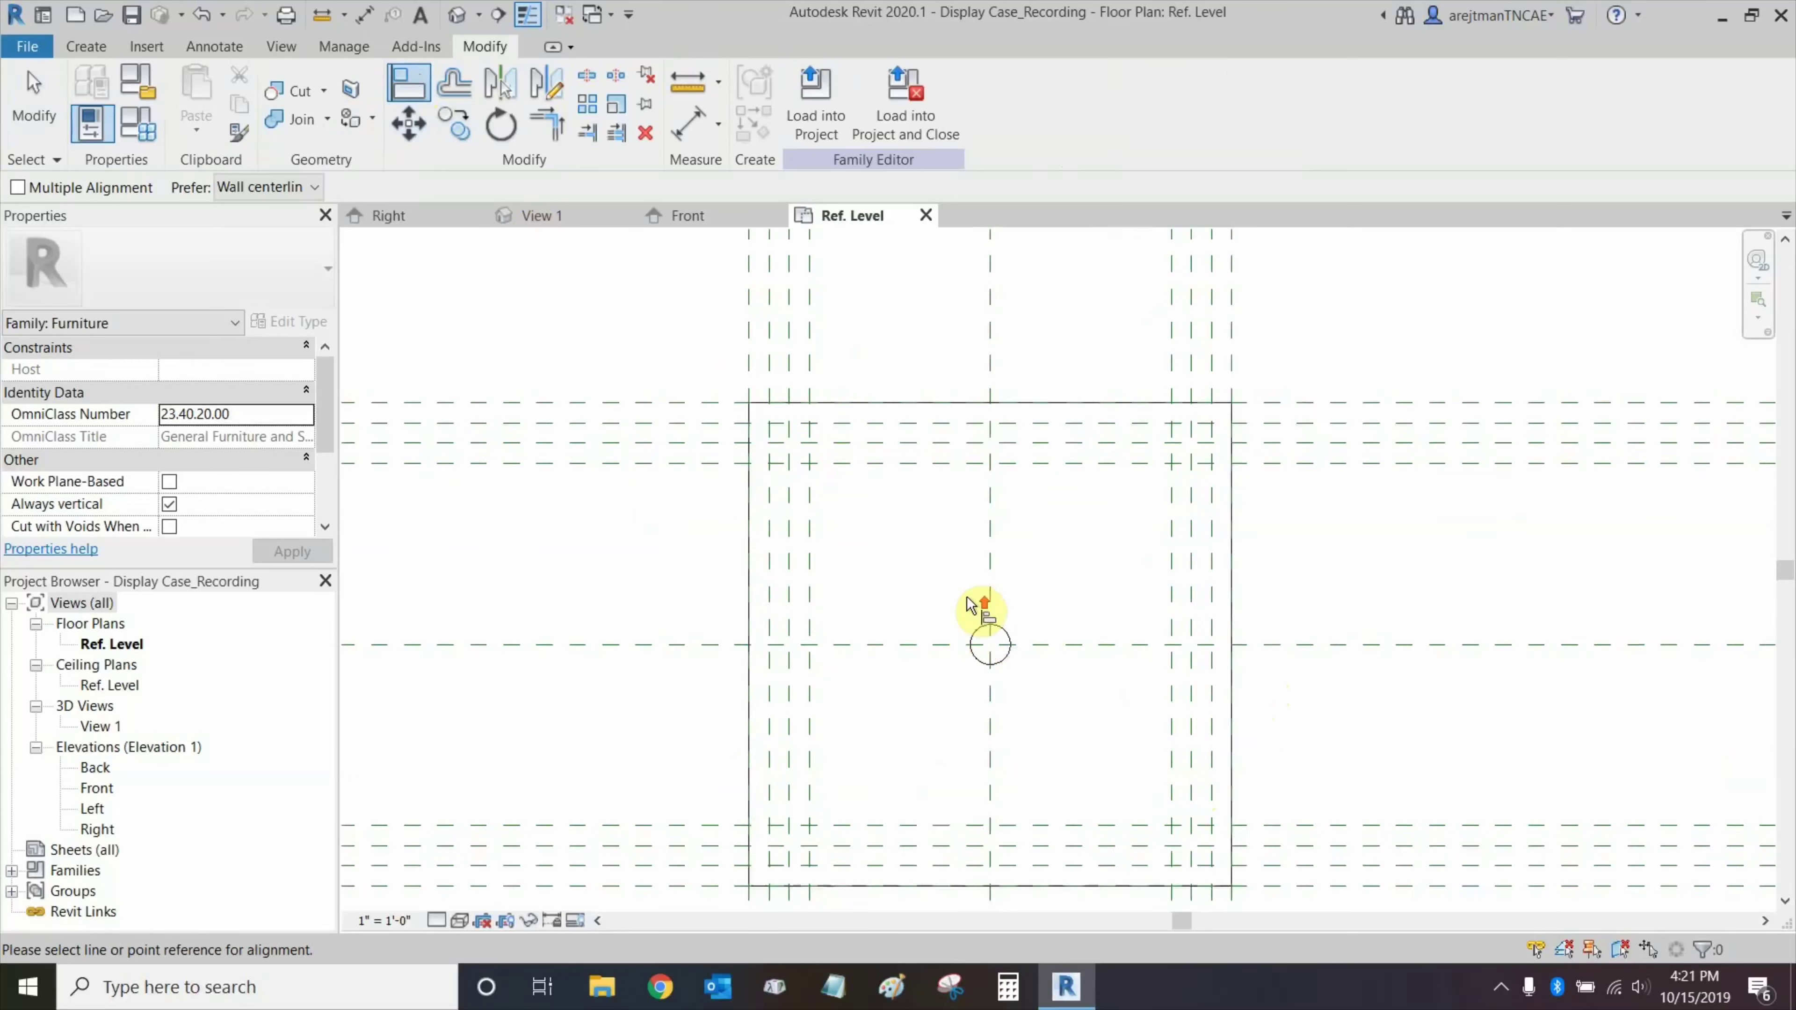
middle_click_drag(938, 573, 963, 607)
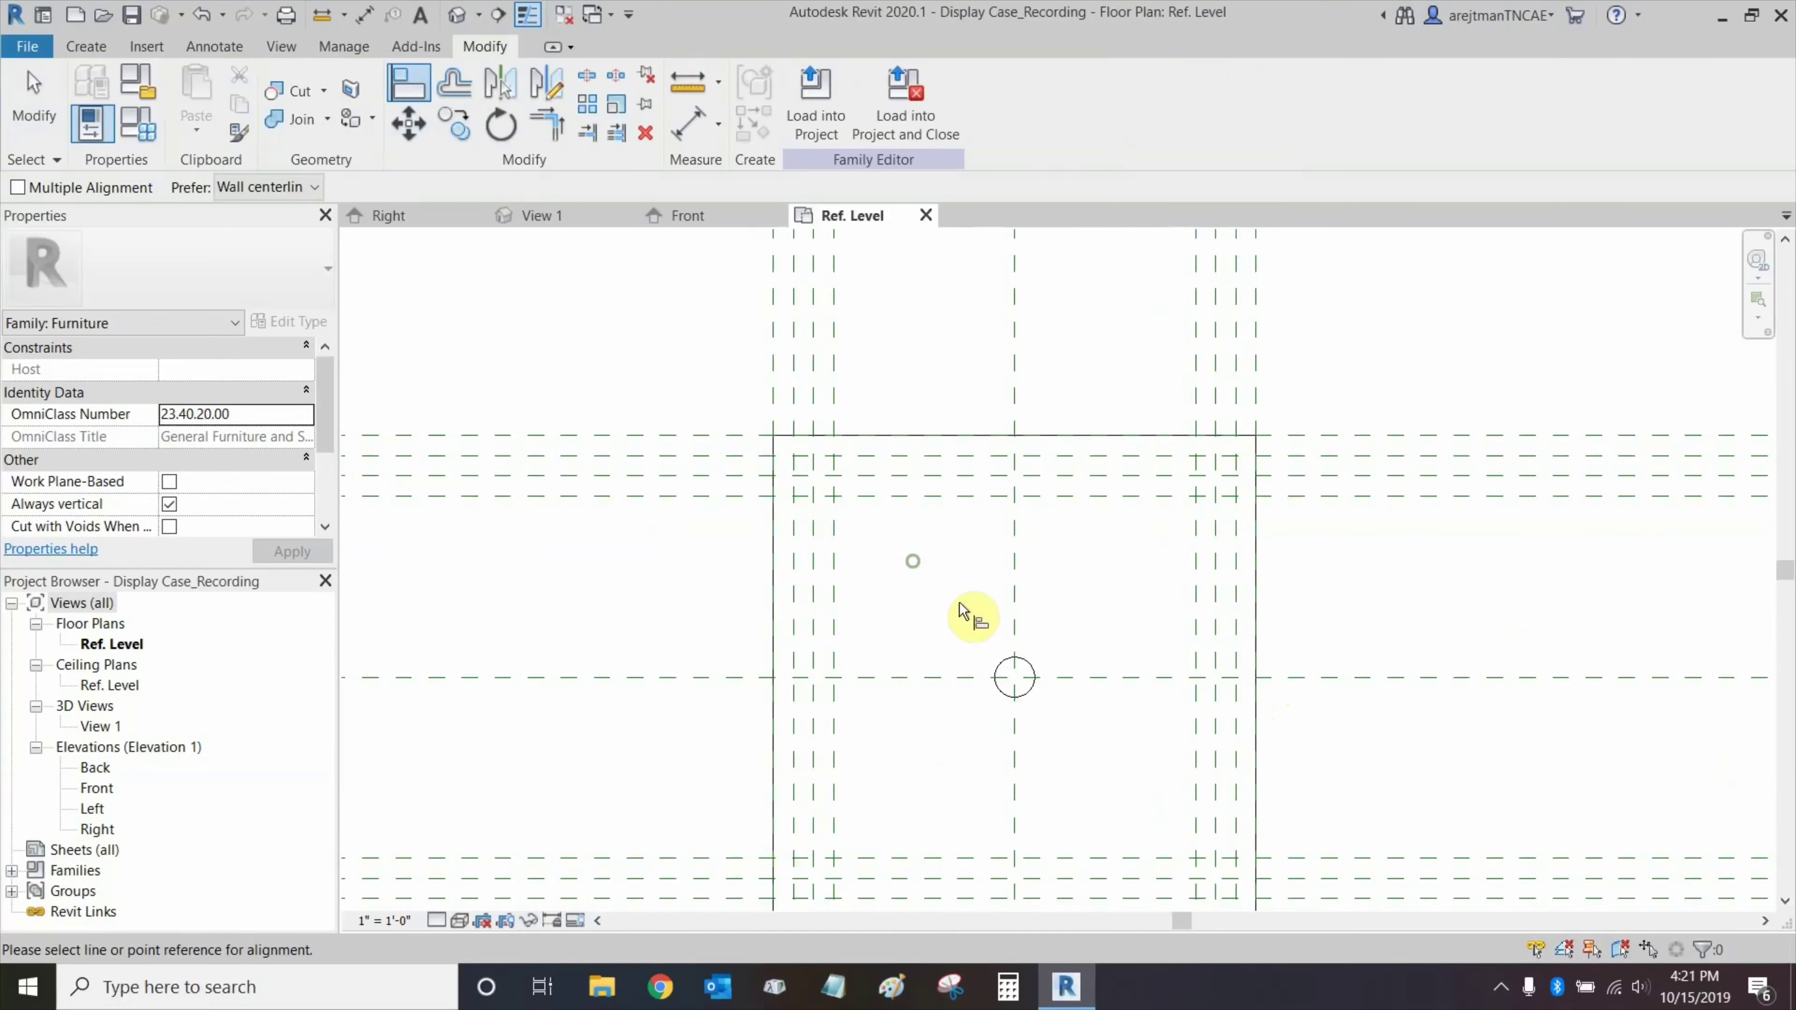
left_click(832, 531)
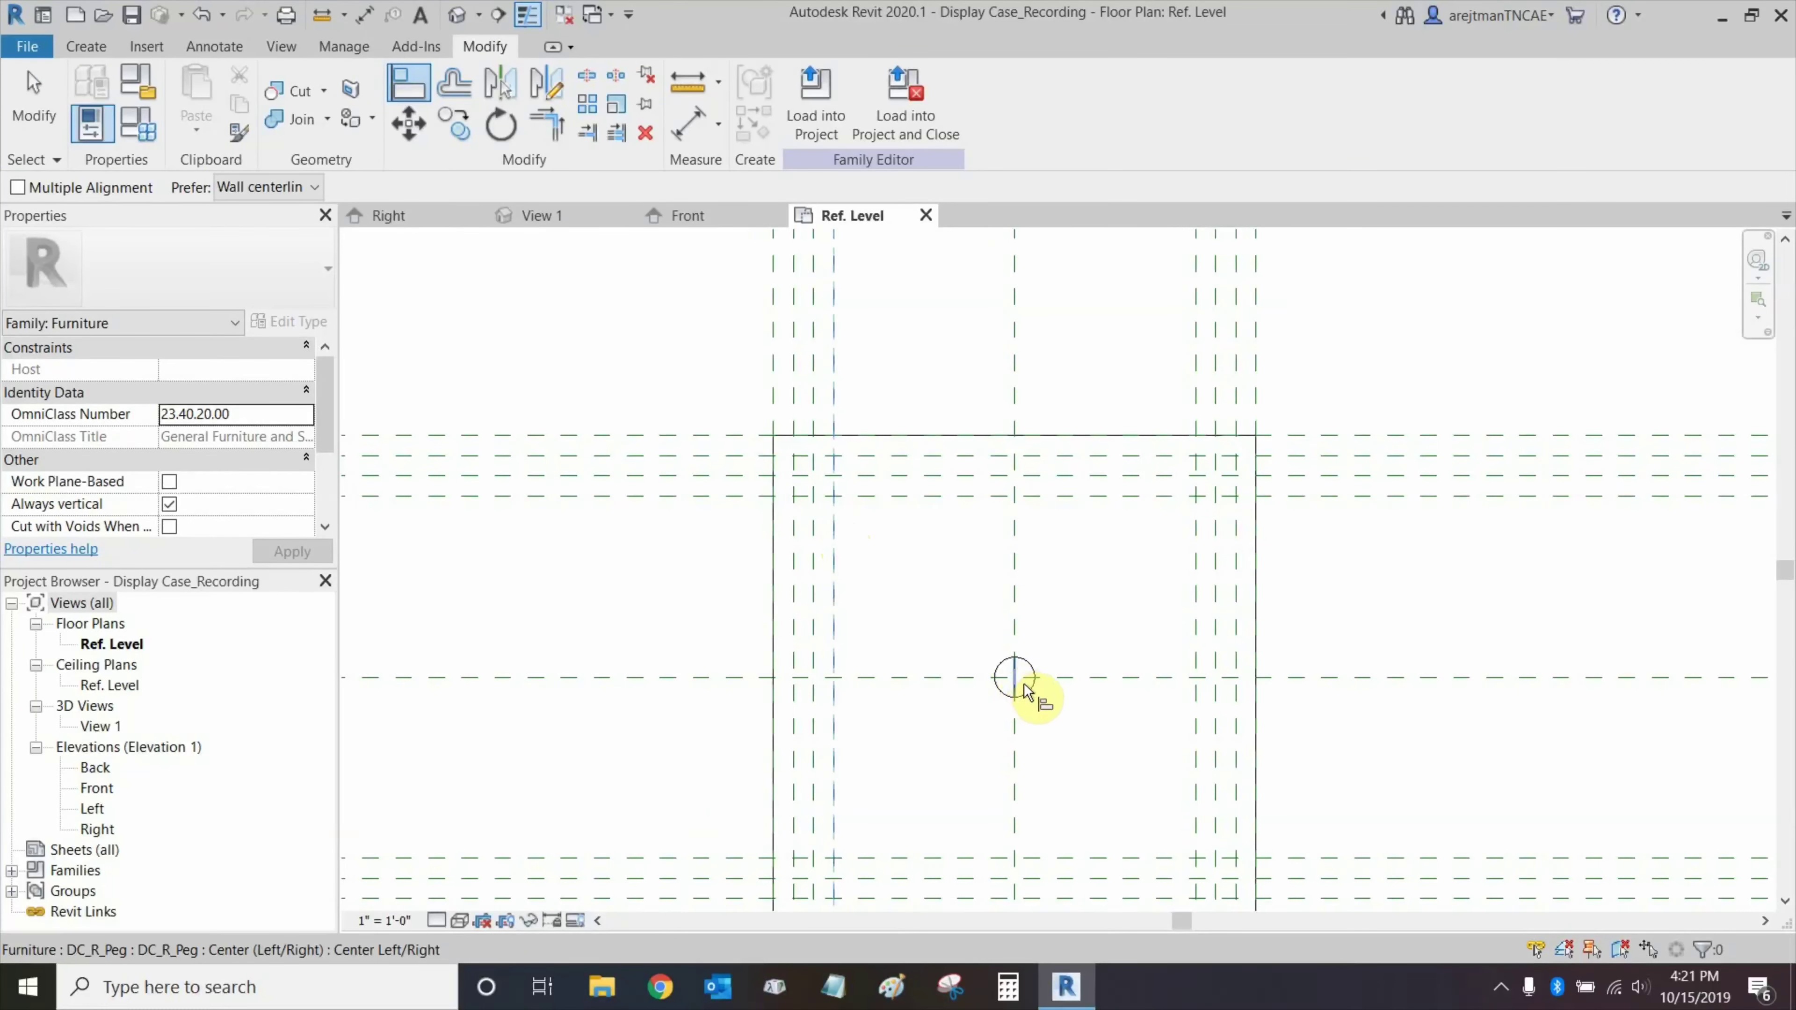
scroll(1025, 687, "up", 2)
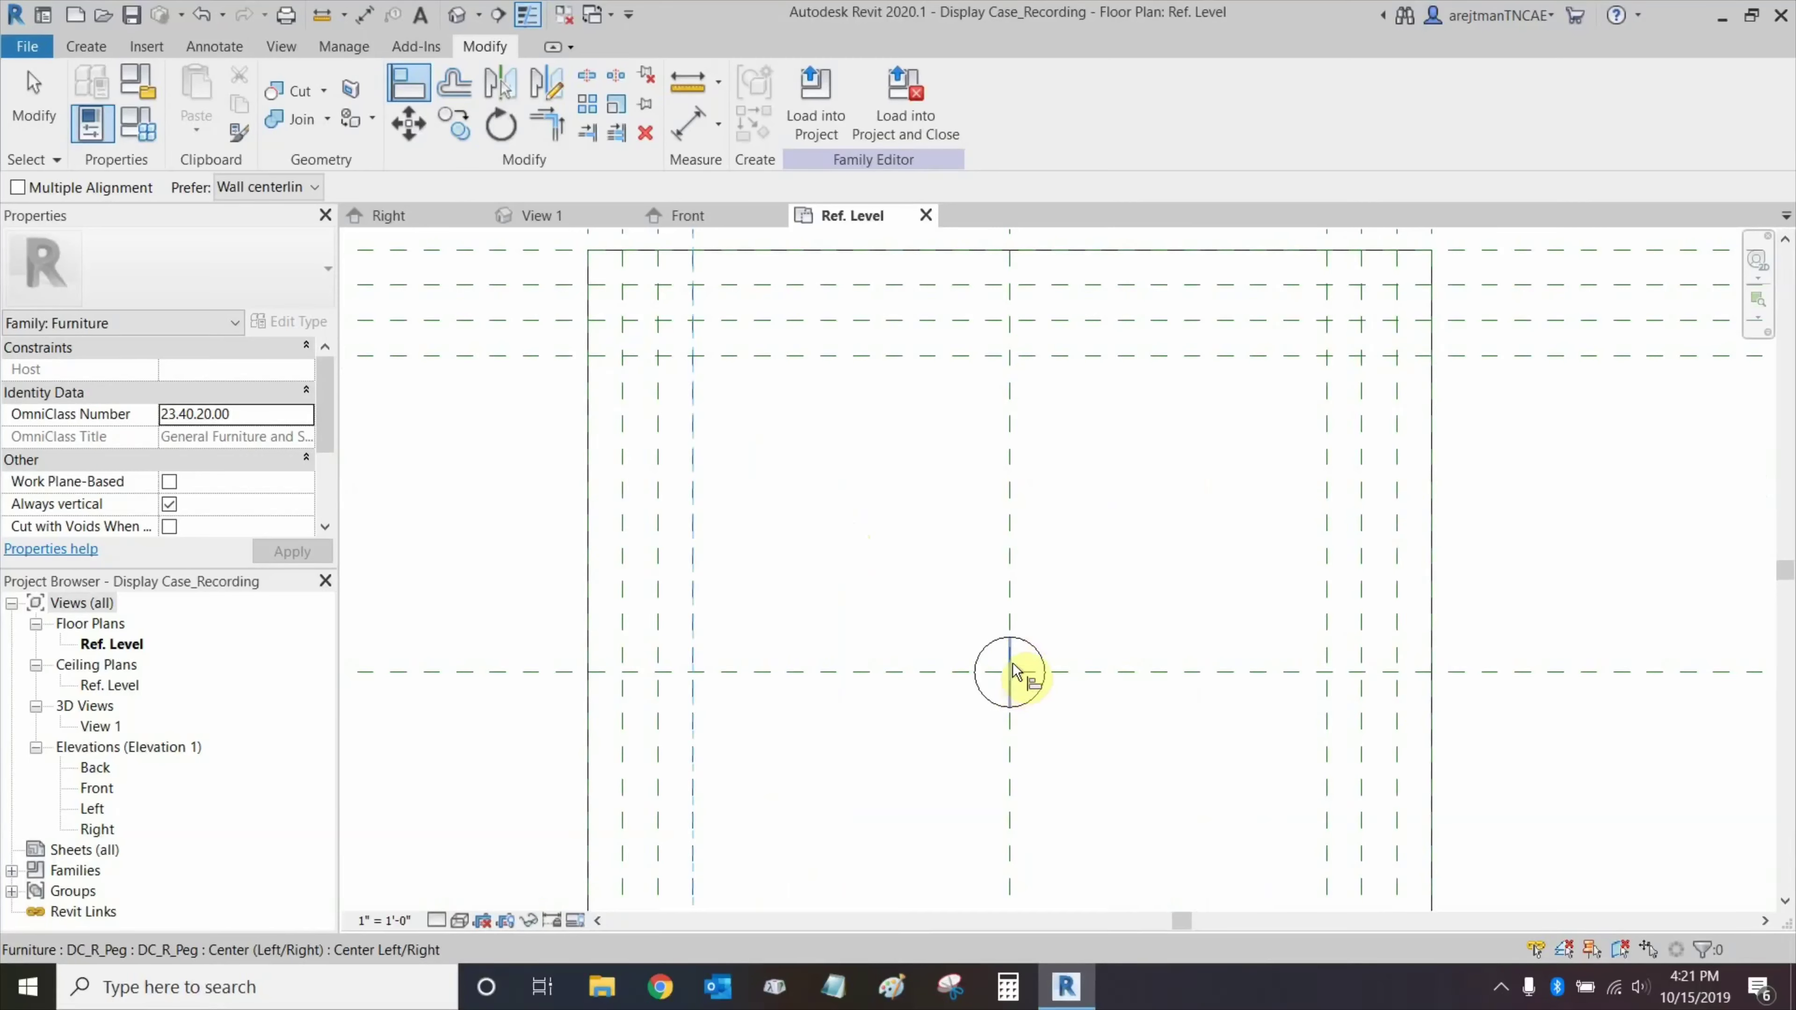
left_click(1011, 665)
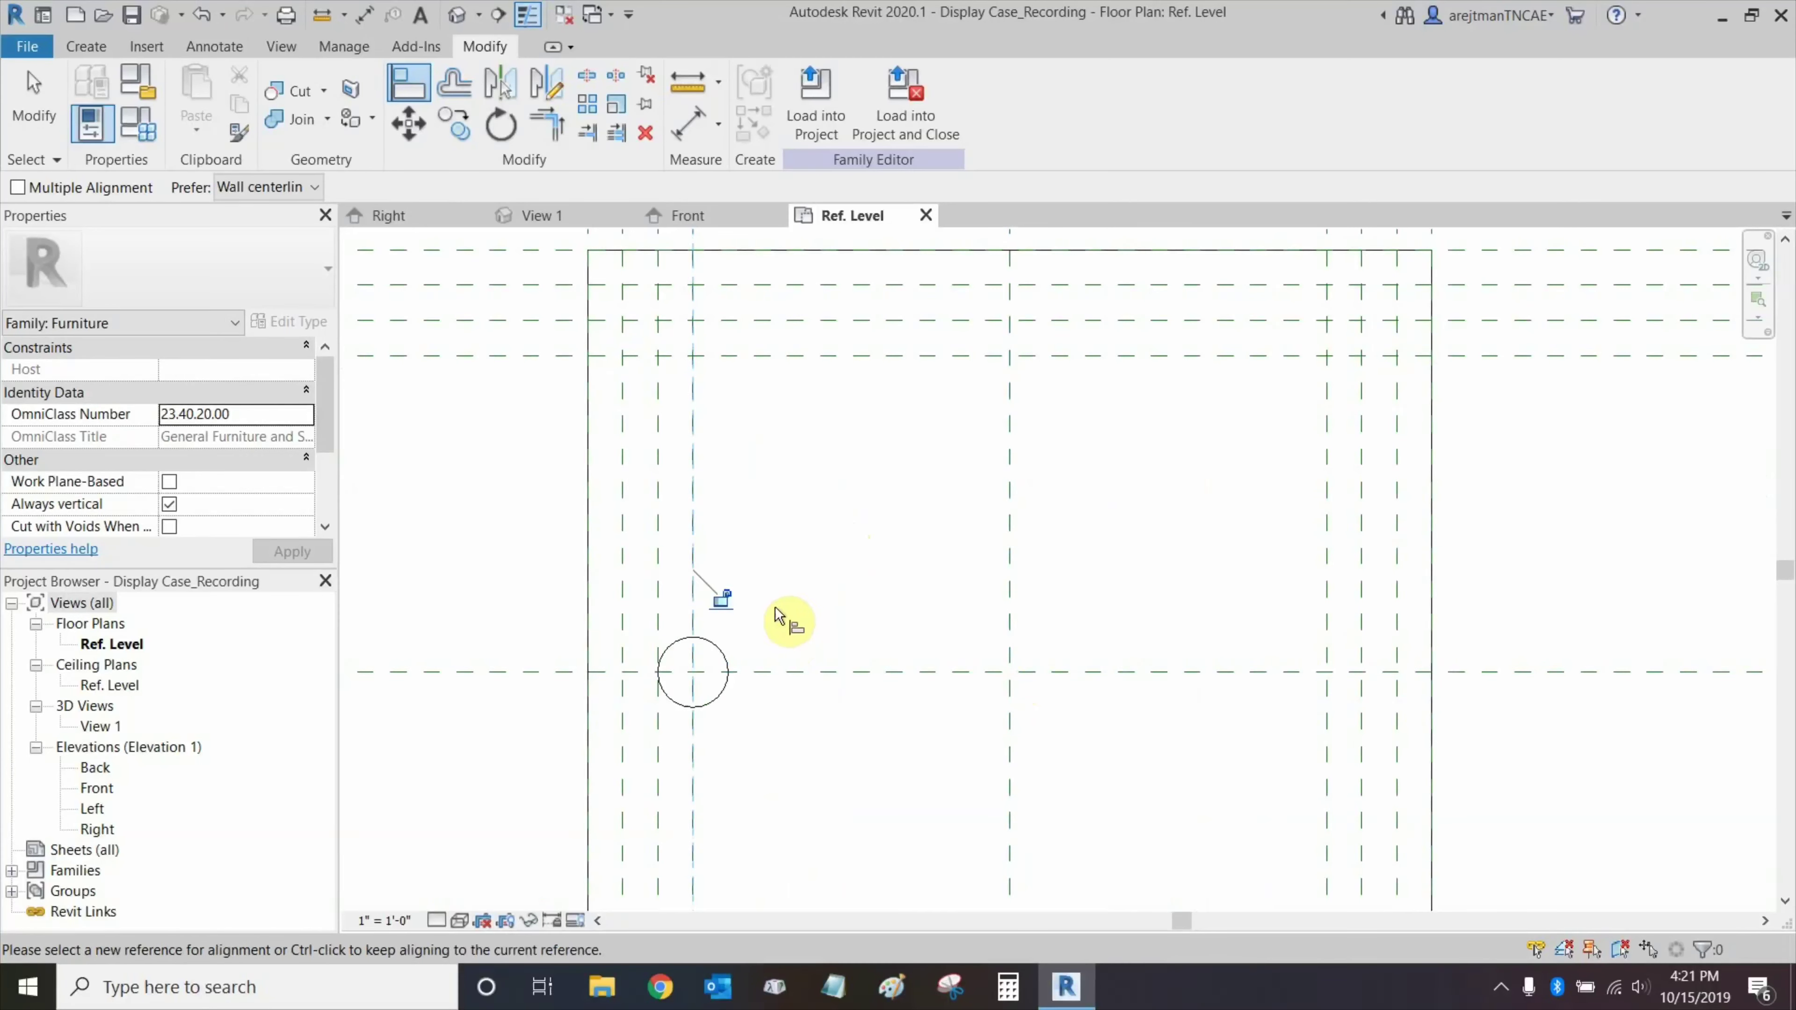
Align the peg's front/back centre to the innermost horizontal reference plane near the plate's upper edge, lock it and end the alignment.
left_click(814, 355)
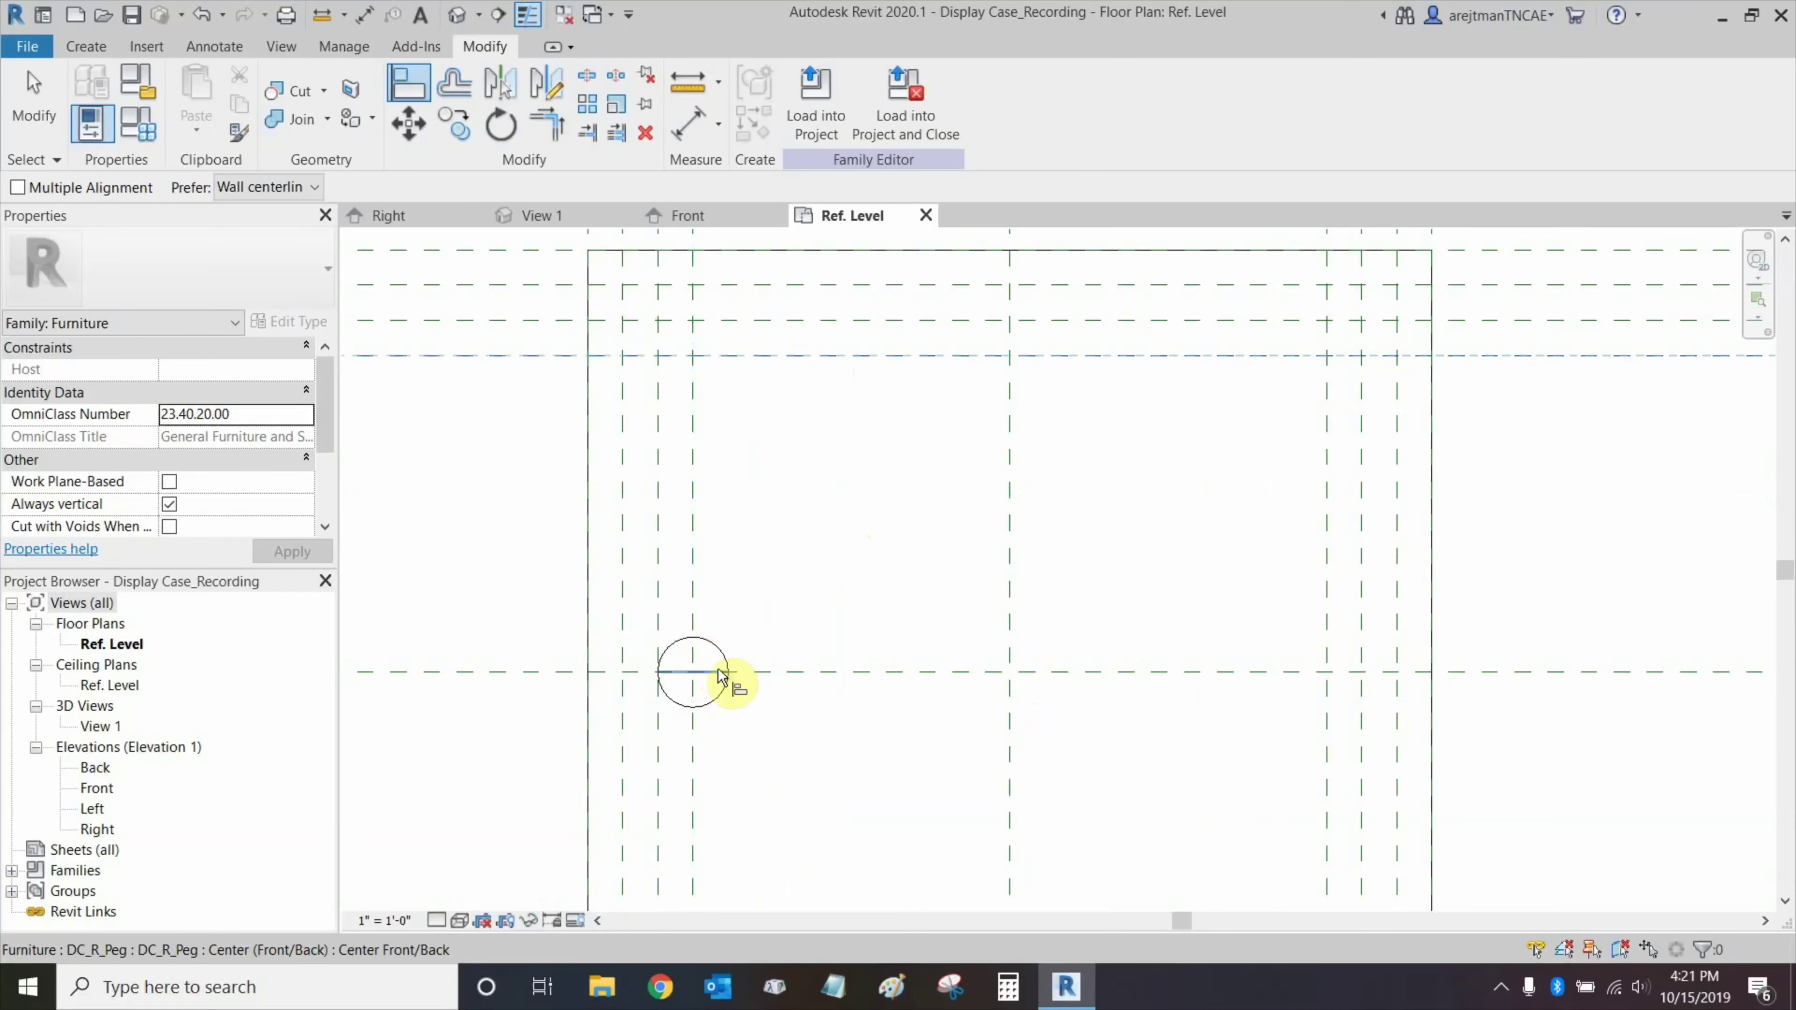
left_click(689, 673)
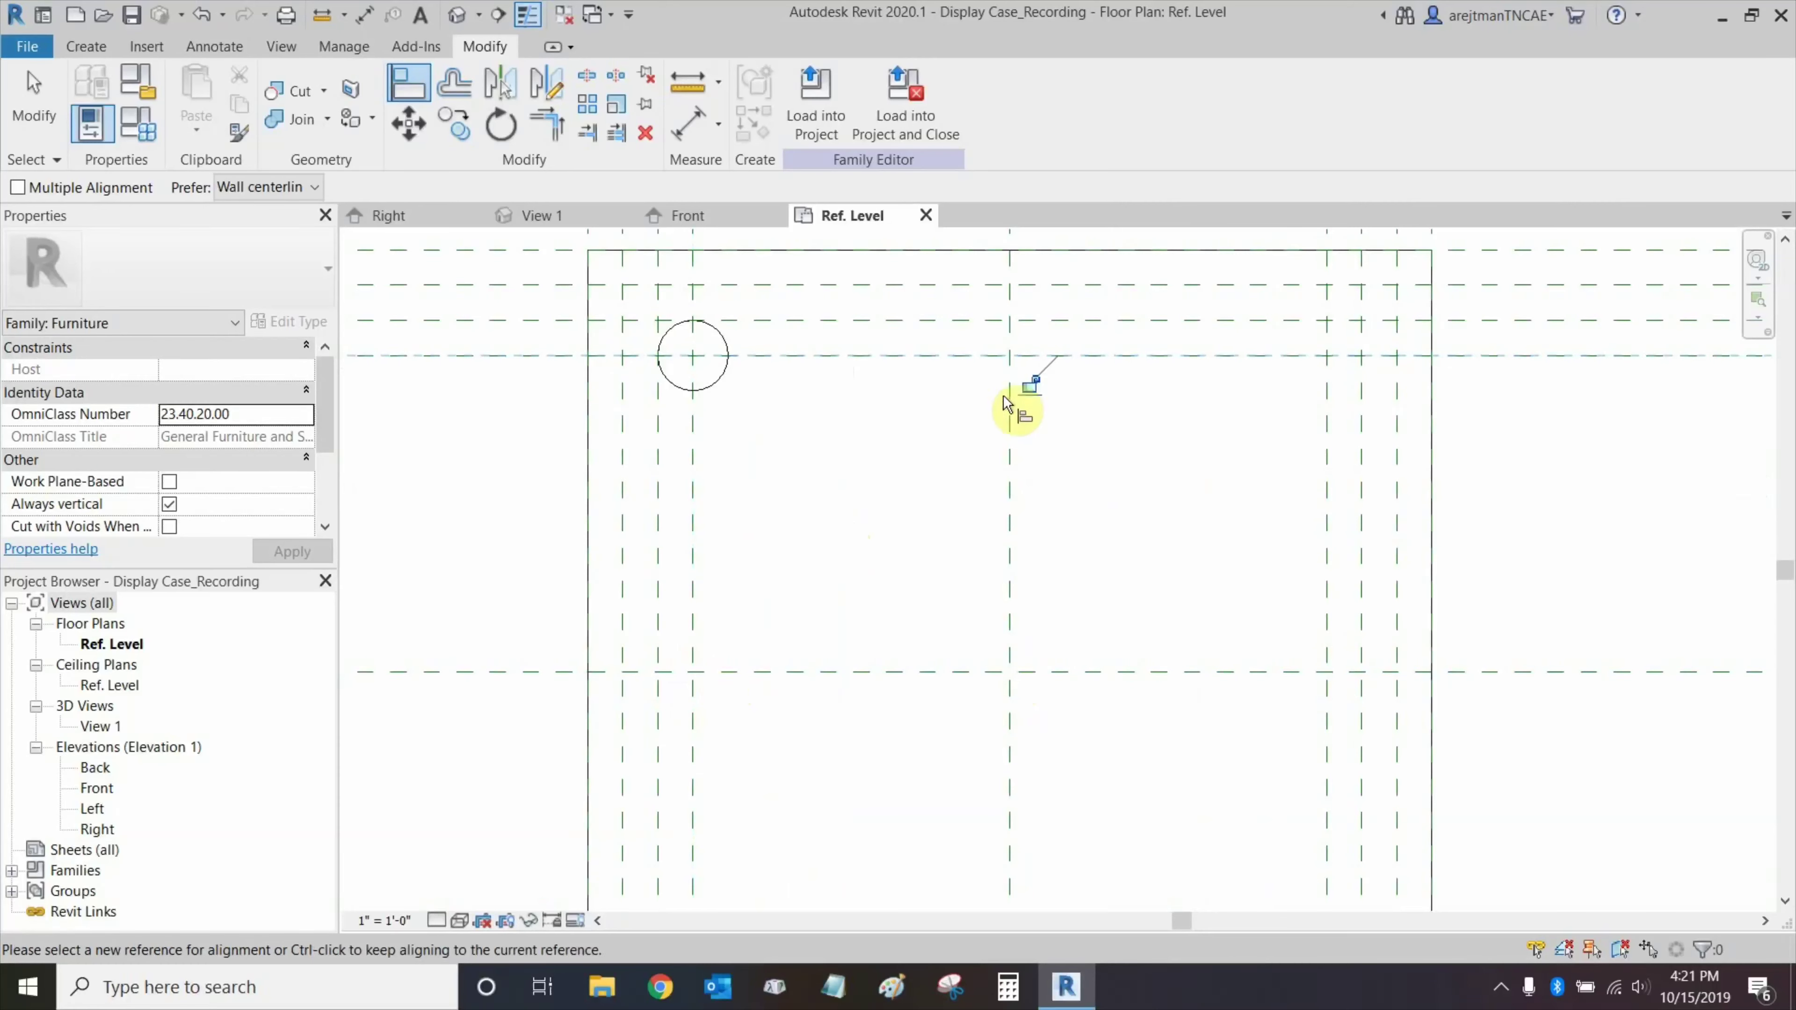
scroll(813, 509, "down", 2)
middle_click_drag(810, 541, 850, 509)
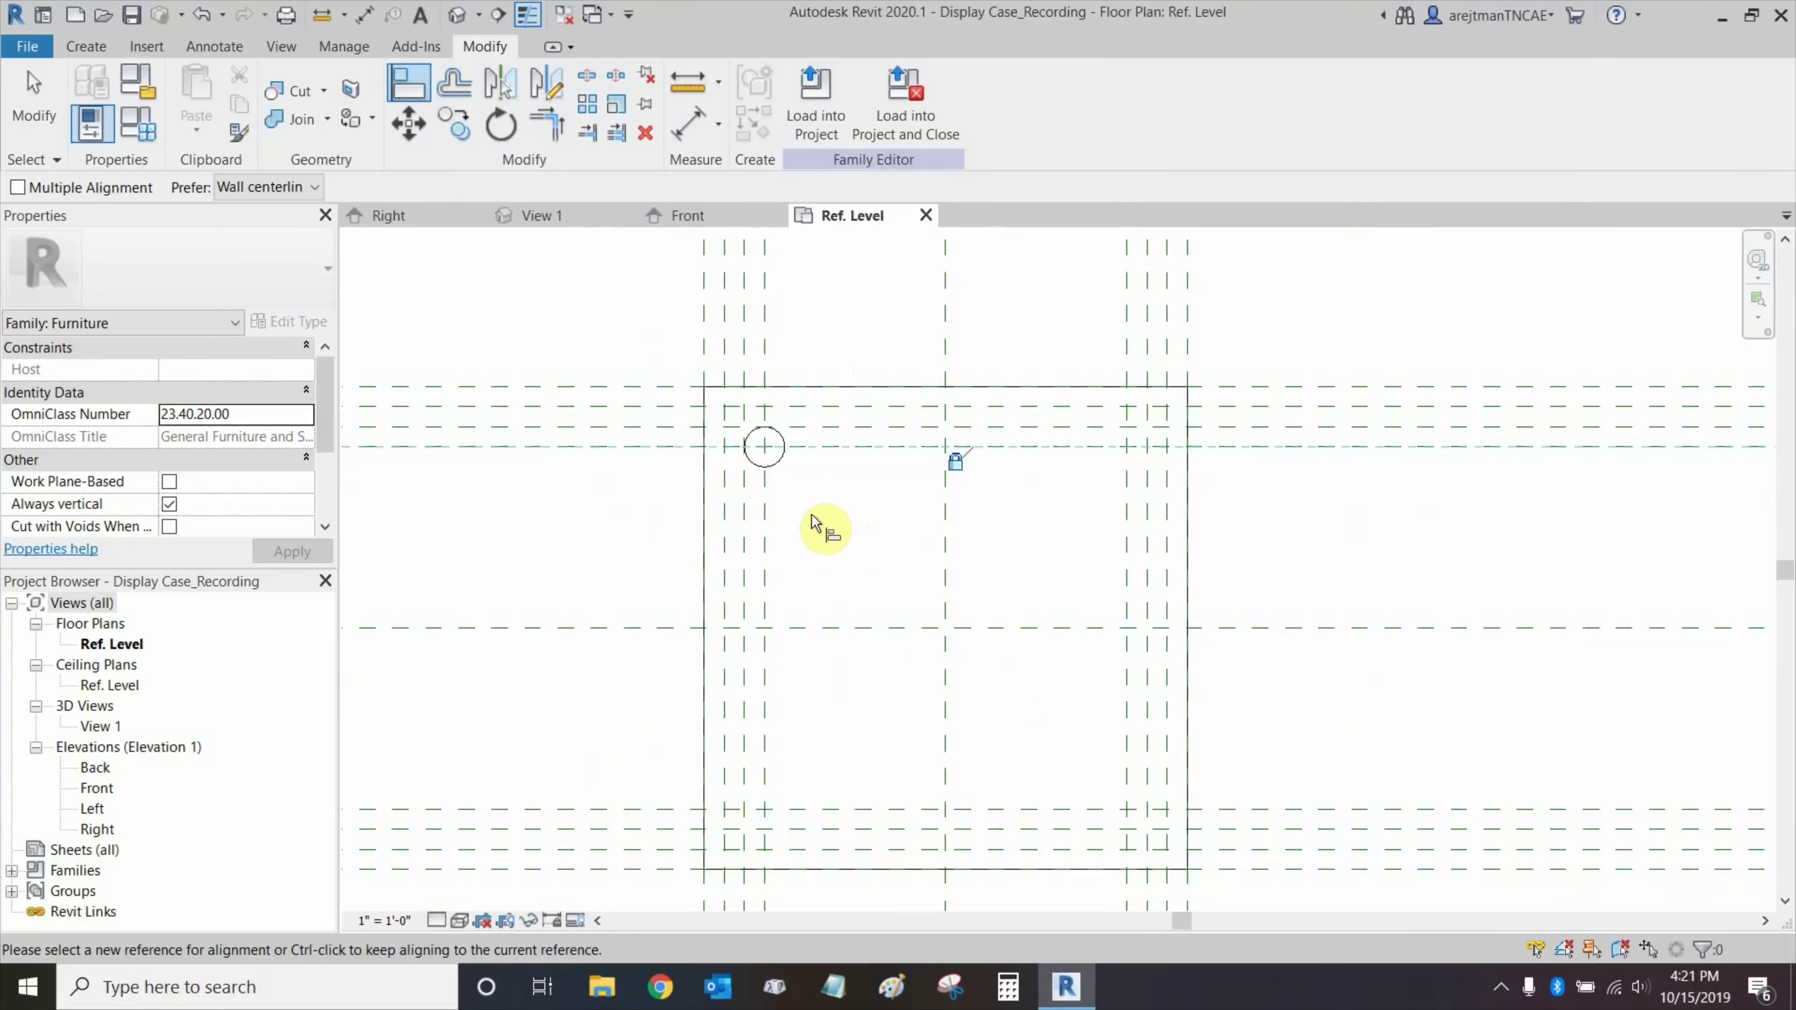
scroll(799, 495, "up", 2)
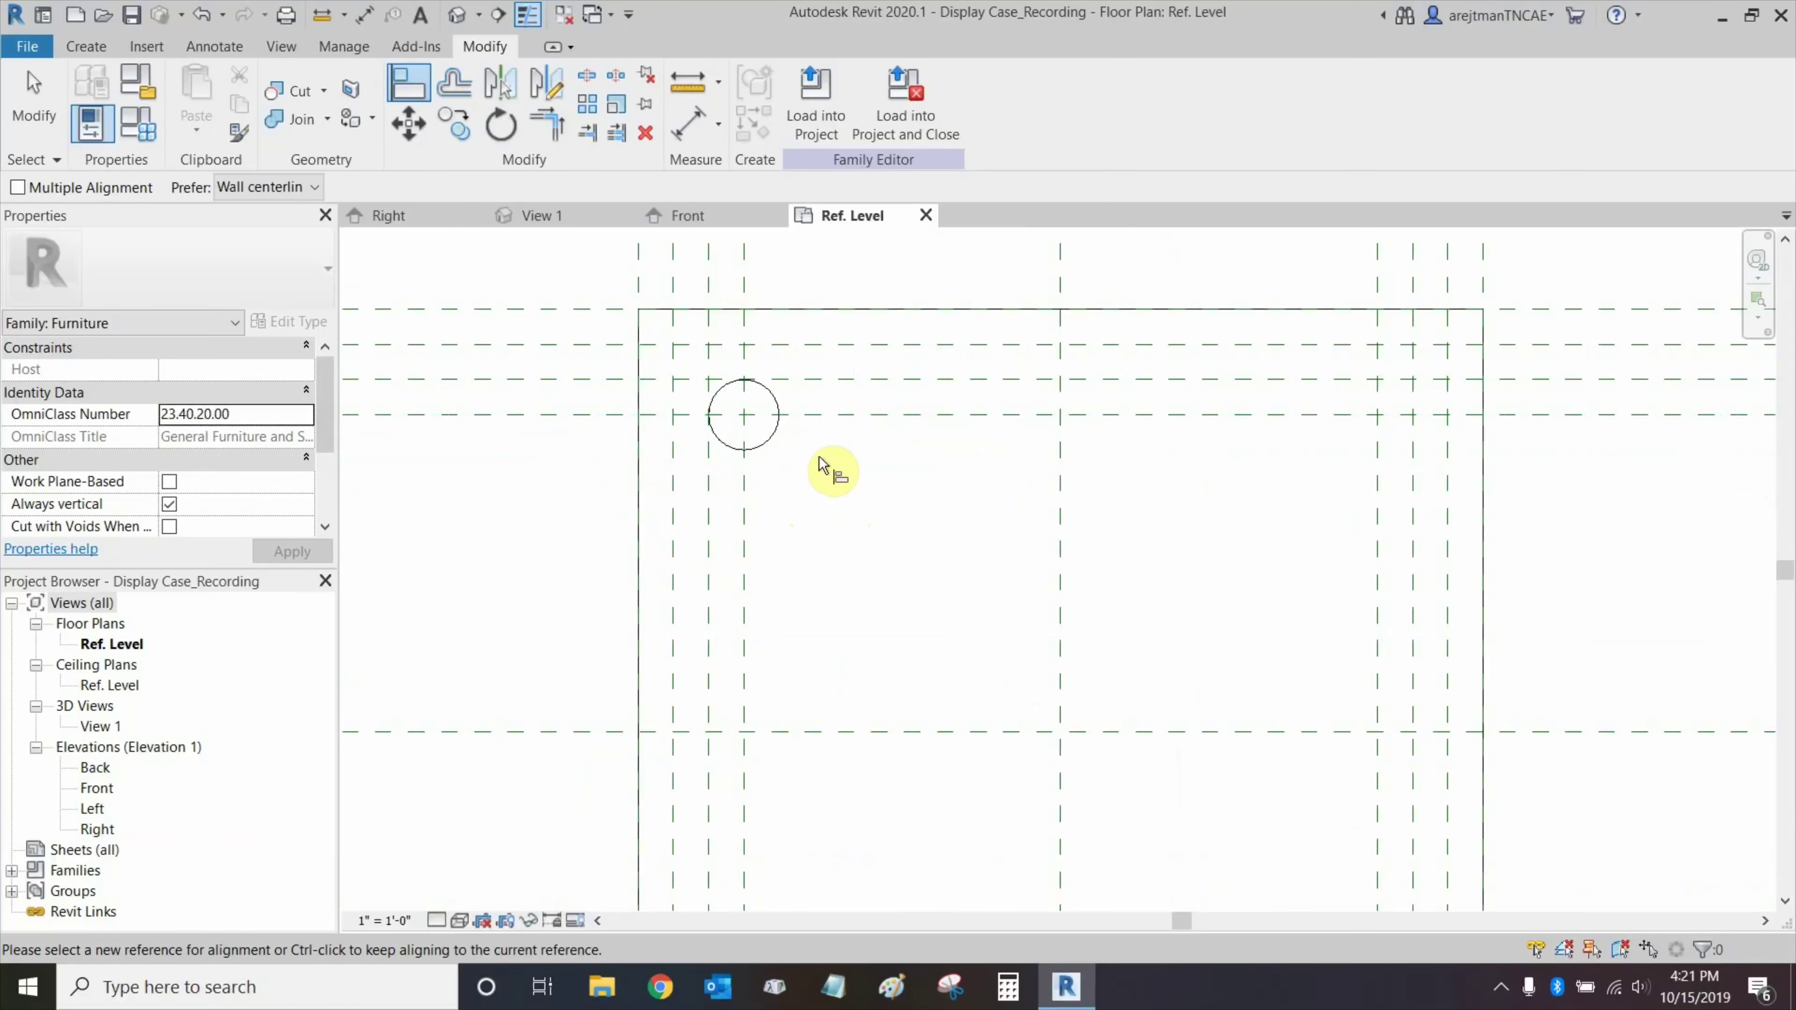
key("Escape")
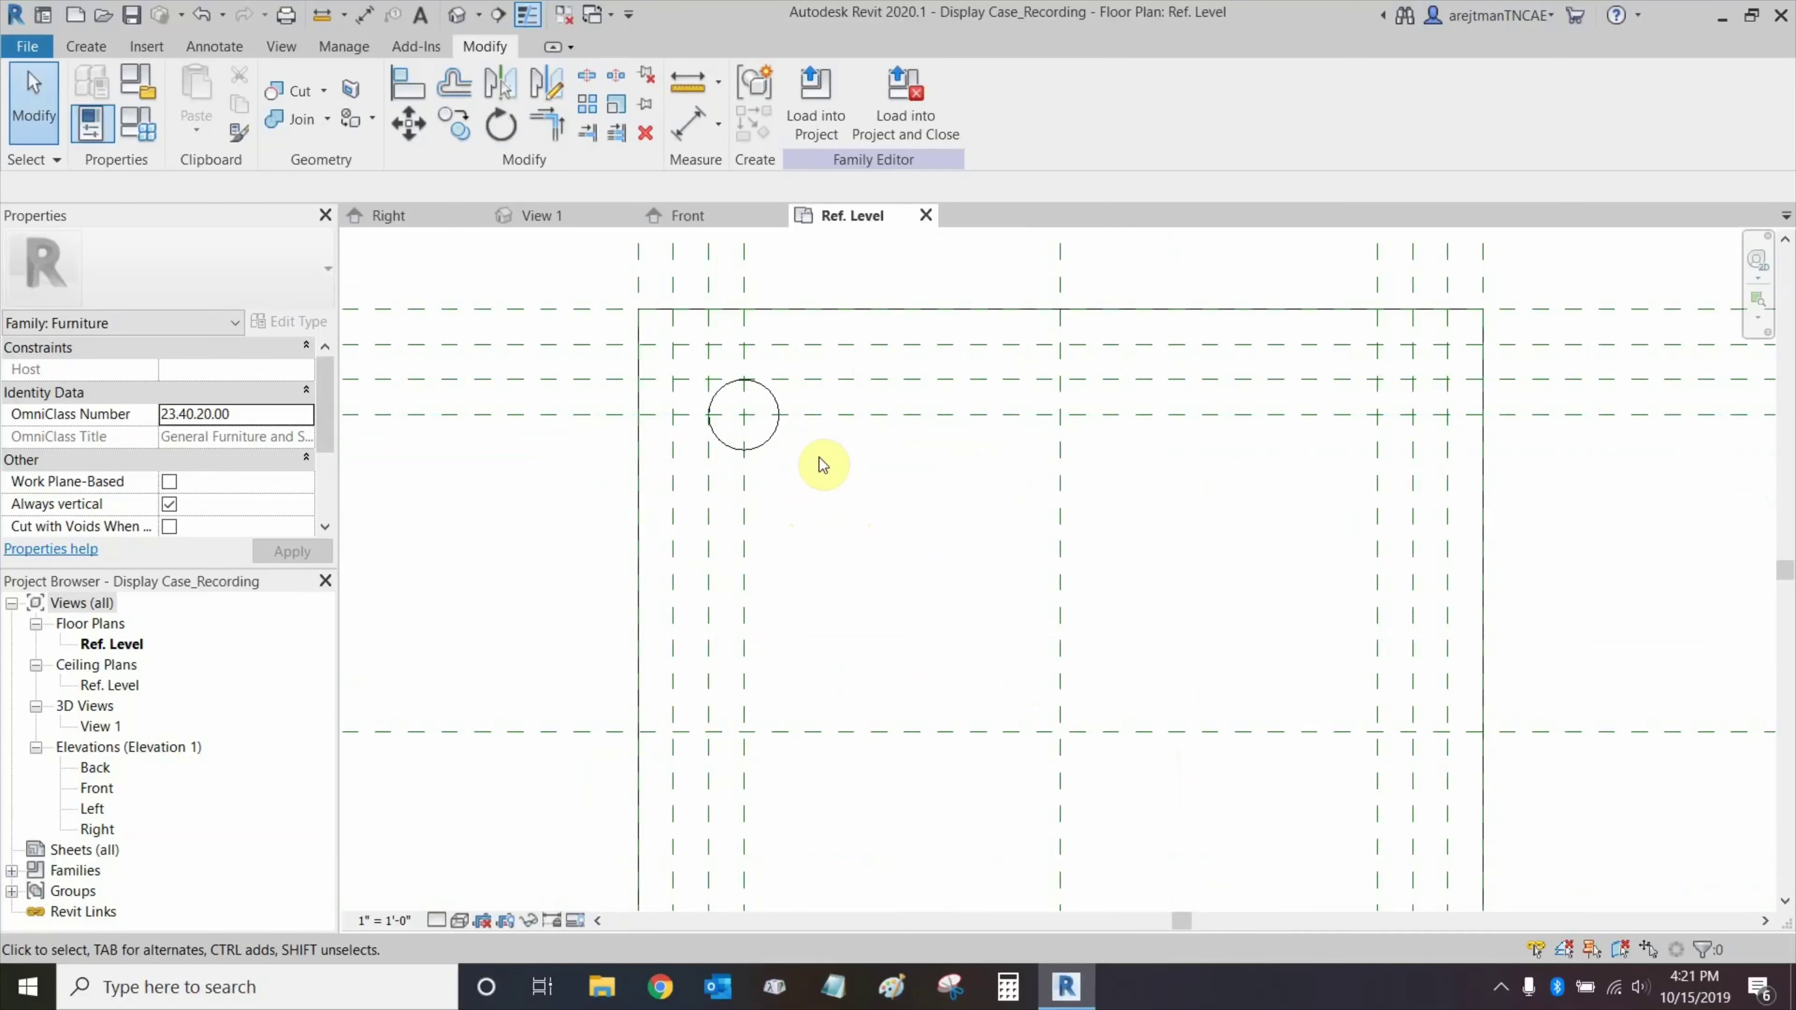
Check the alignment locks on the upper-left peg and deselect it.
left_click(770, 438)
scroll(778, 495, "down", 2)
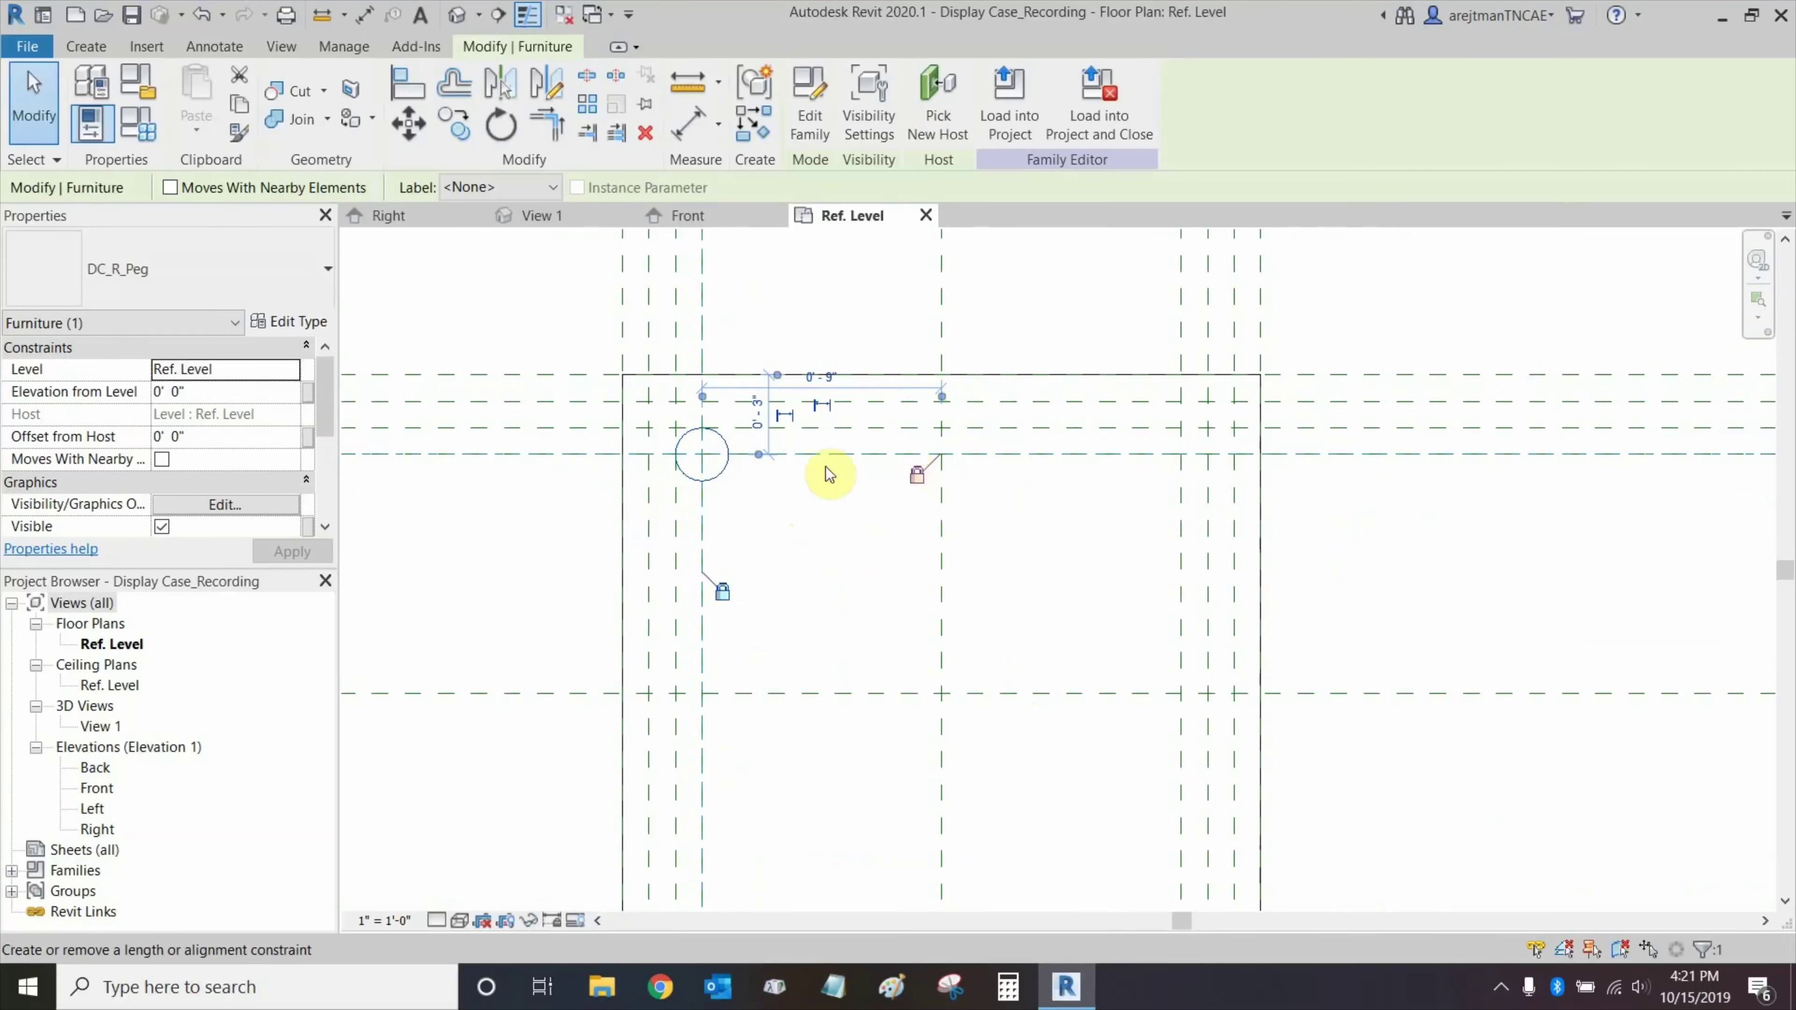
left_click(804, 510)
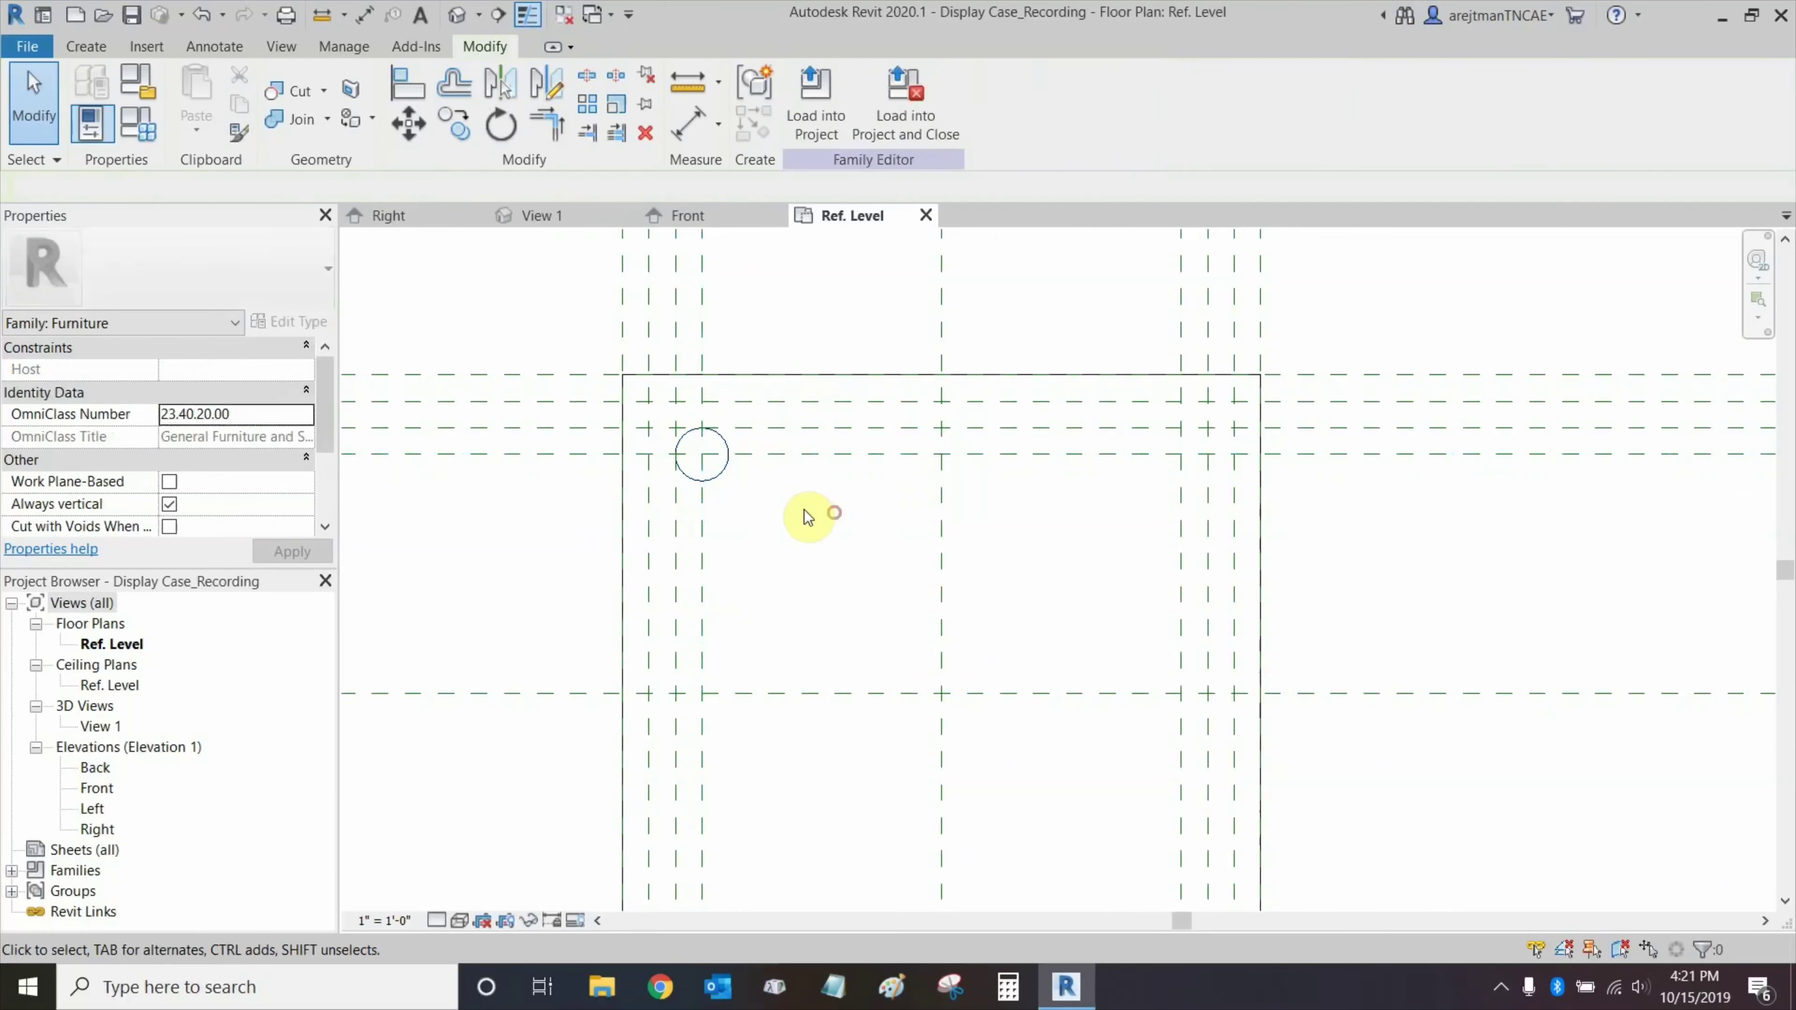
Mirror a copy of the upper-left peg about the vertical centre reference plane.
left_click(720, 481)
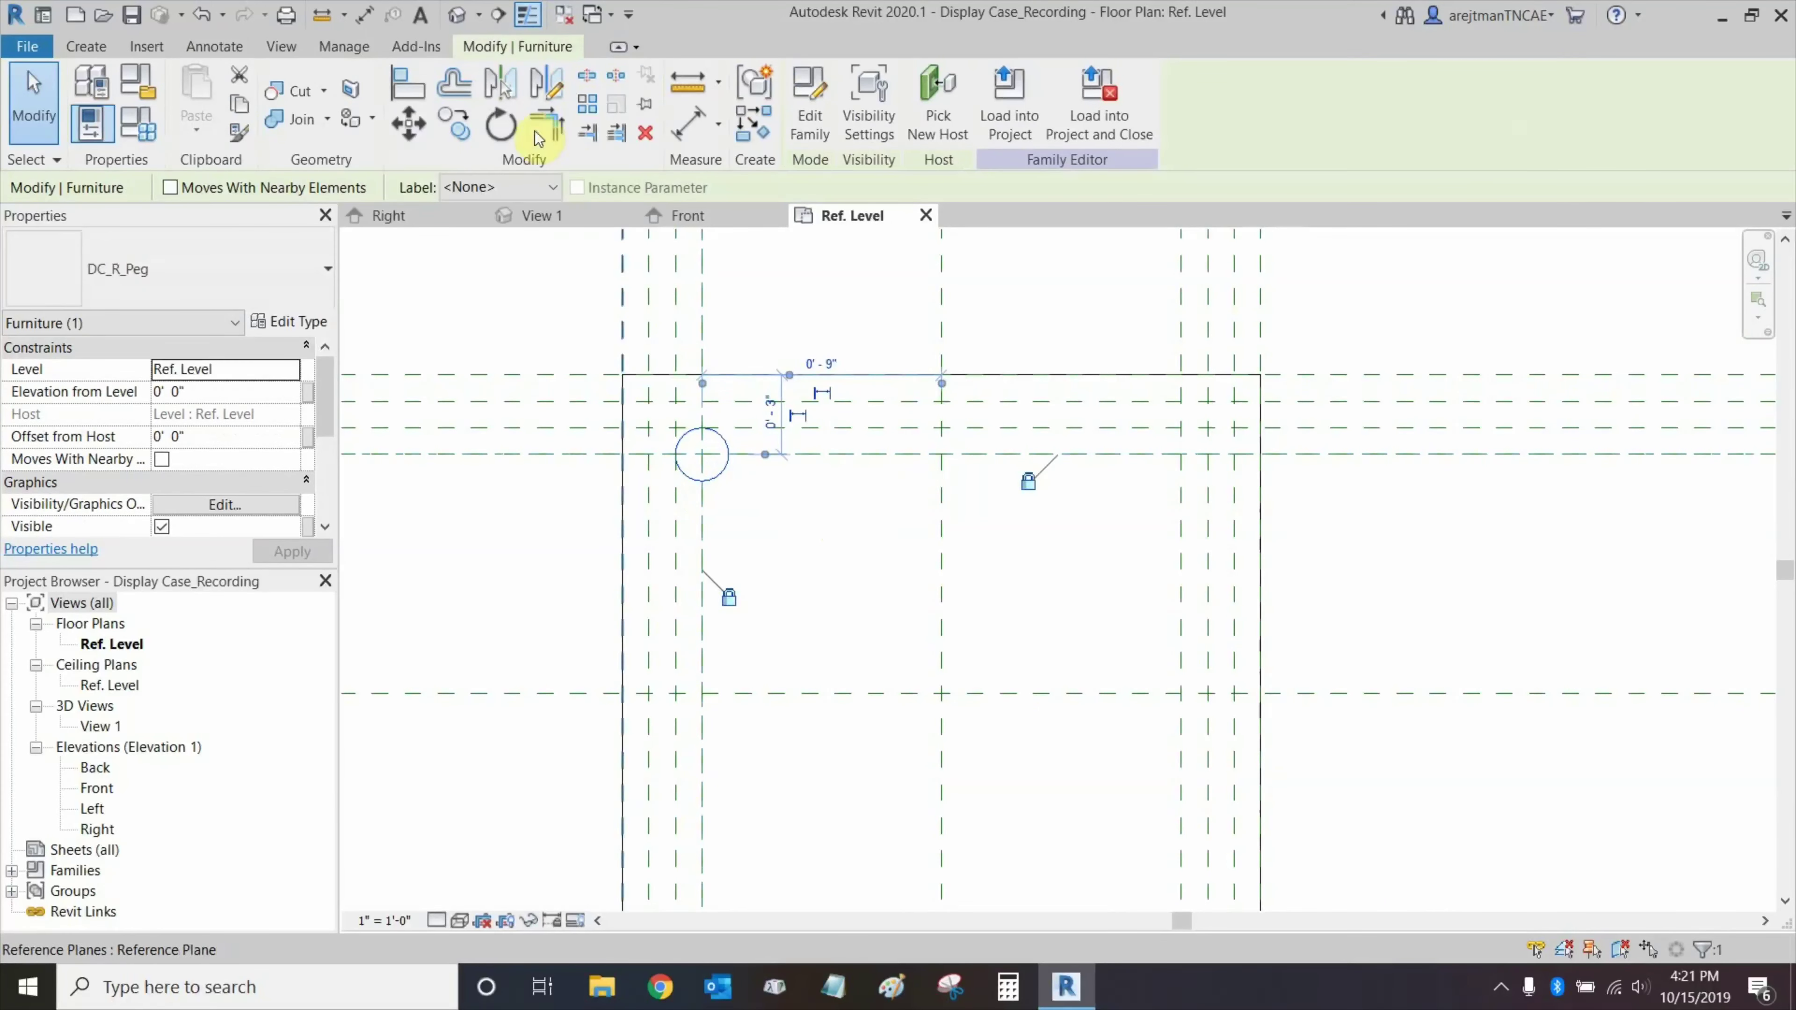
left_click(550, 88)
left_click(941, 498)
left_click(941, 590)
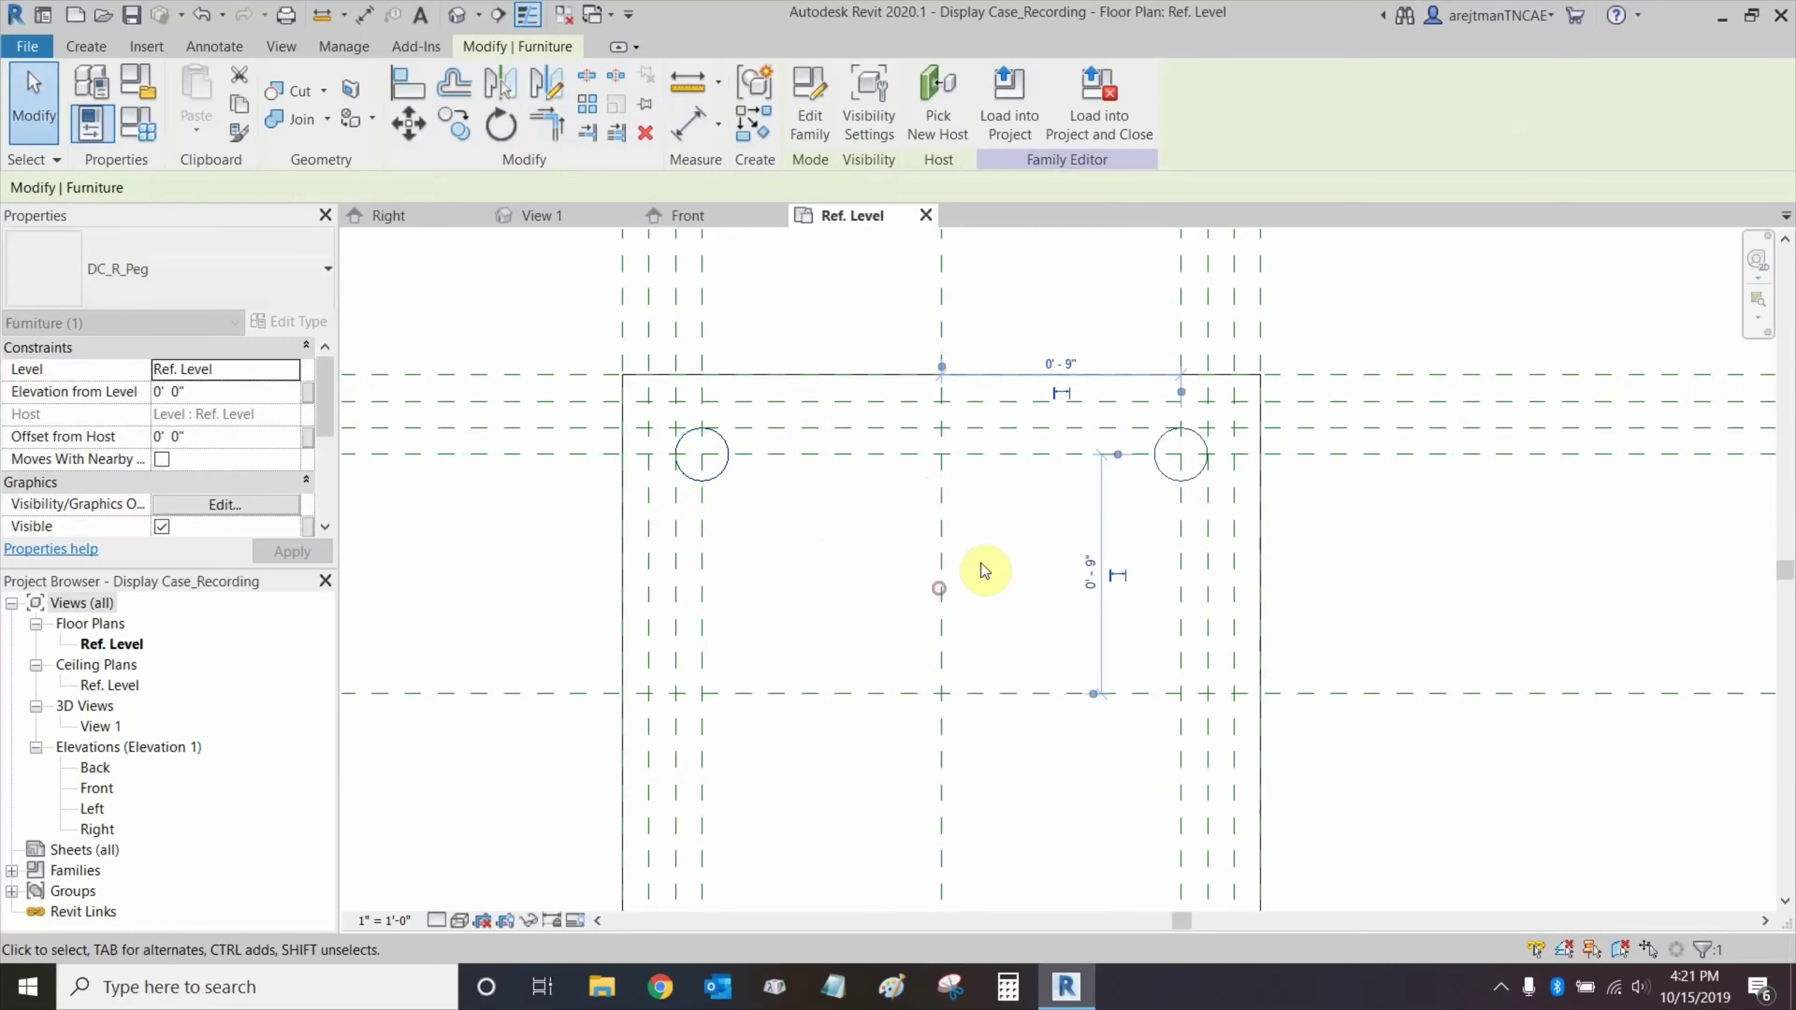
left_click(985, 570)
Mirror copies of both upper pegs about the horizontal centre reference plane.
left_click(1174, 477)
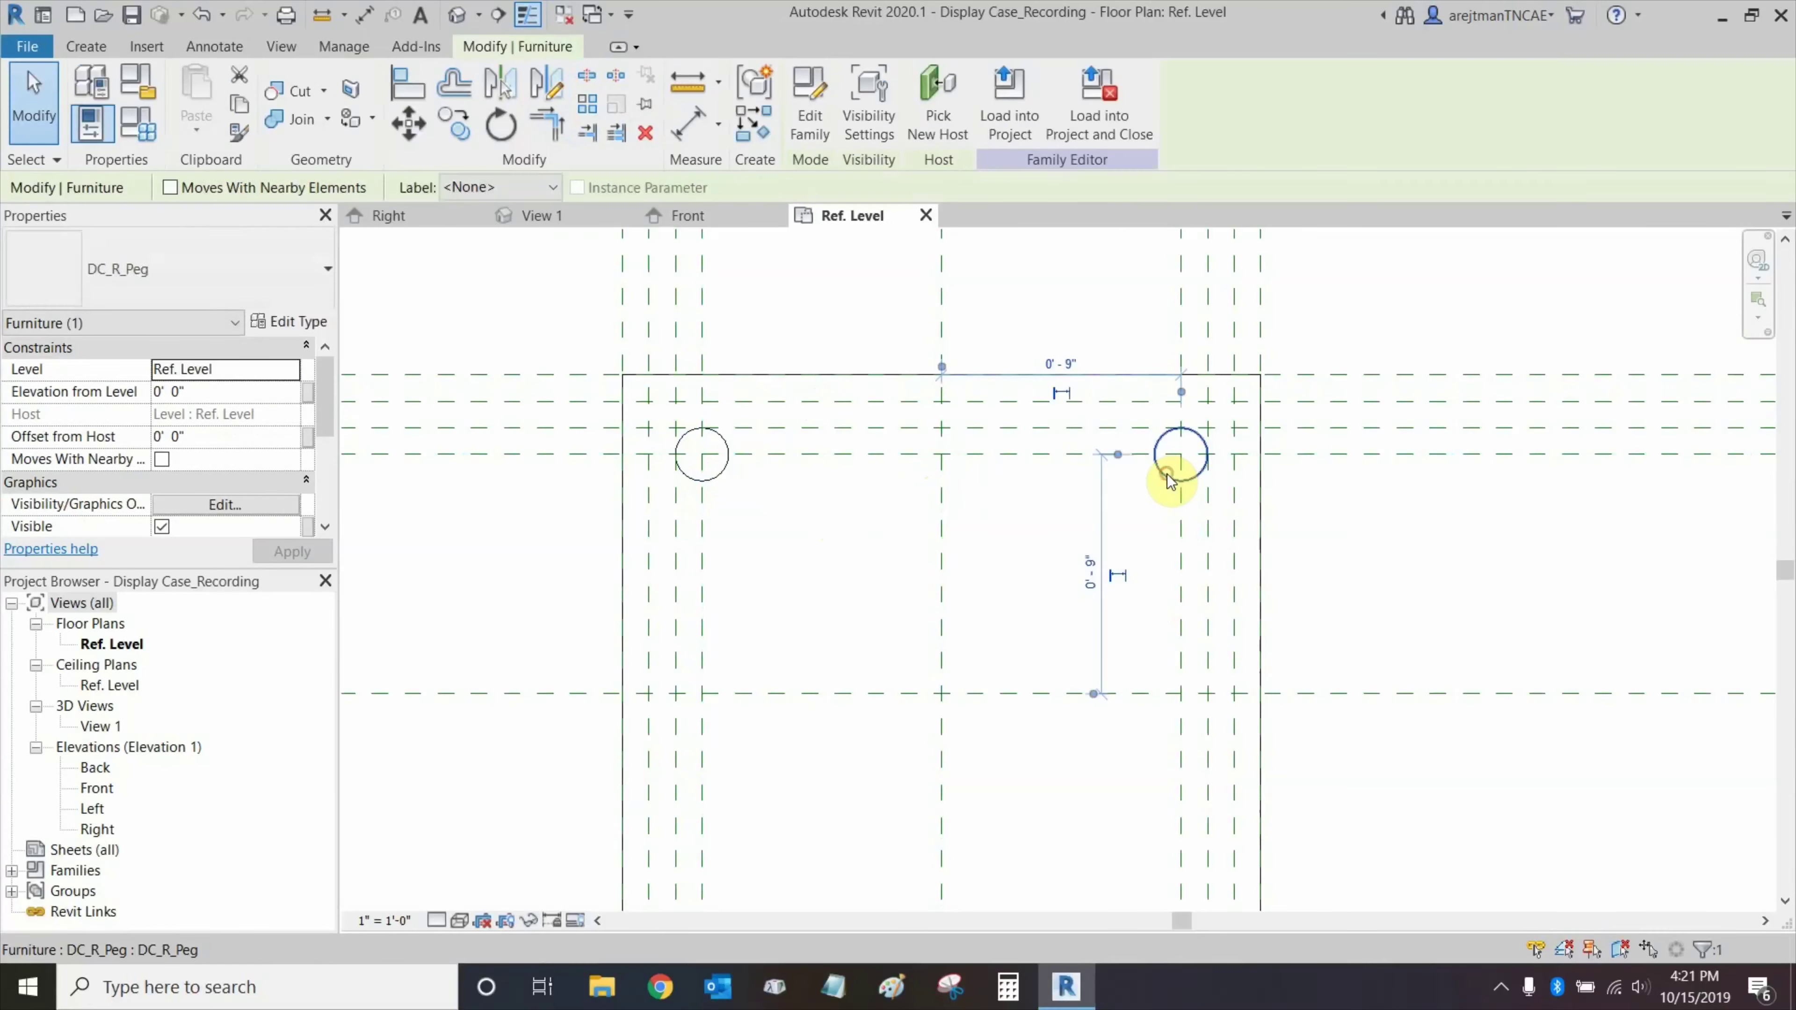
left_click(719, 481, "ctrl")
left_click(550, 85)
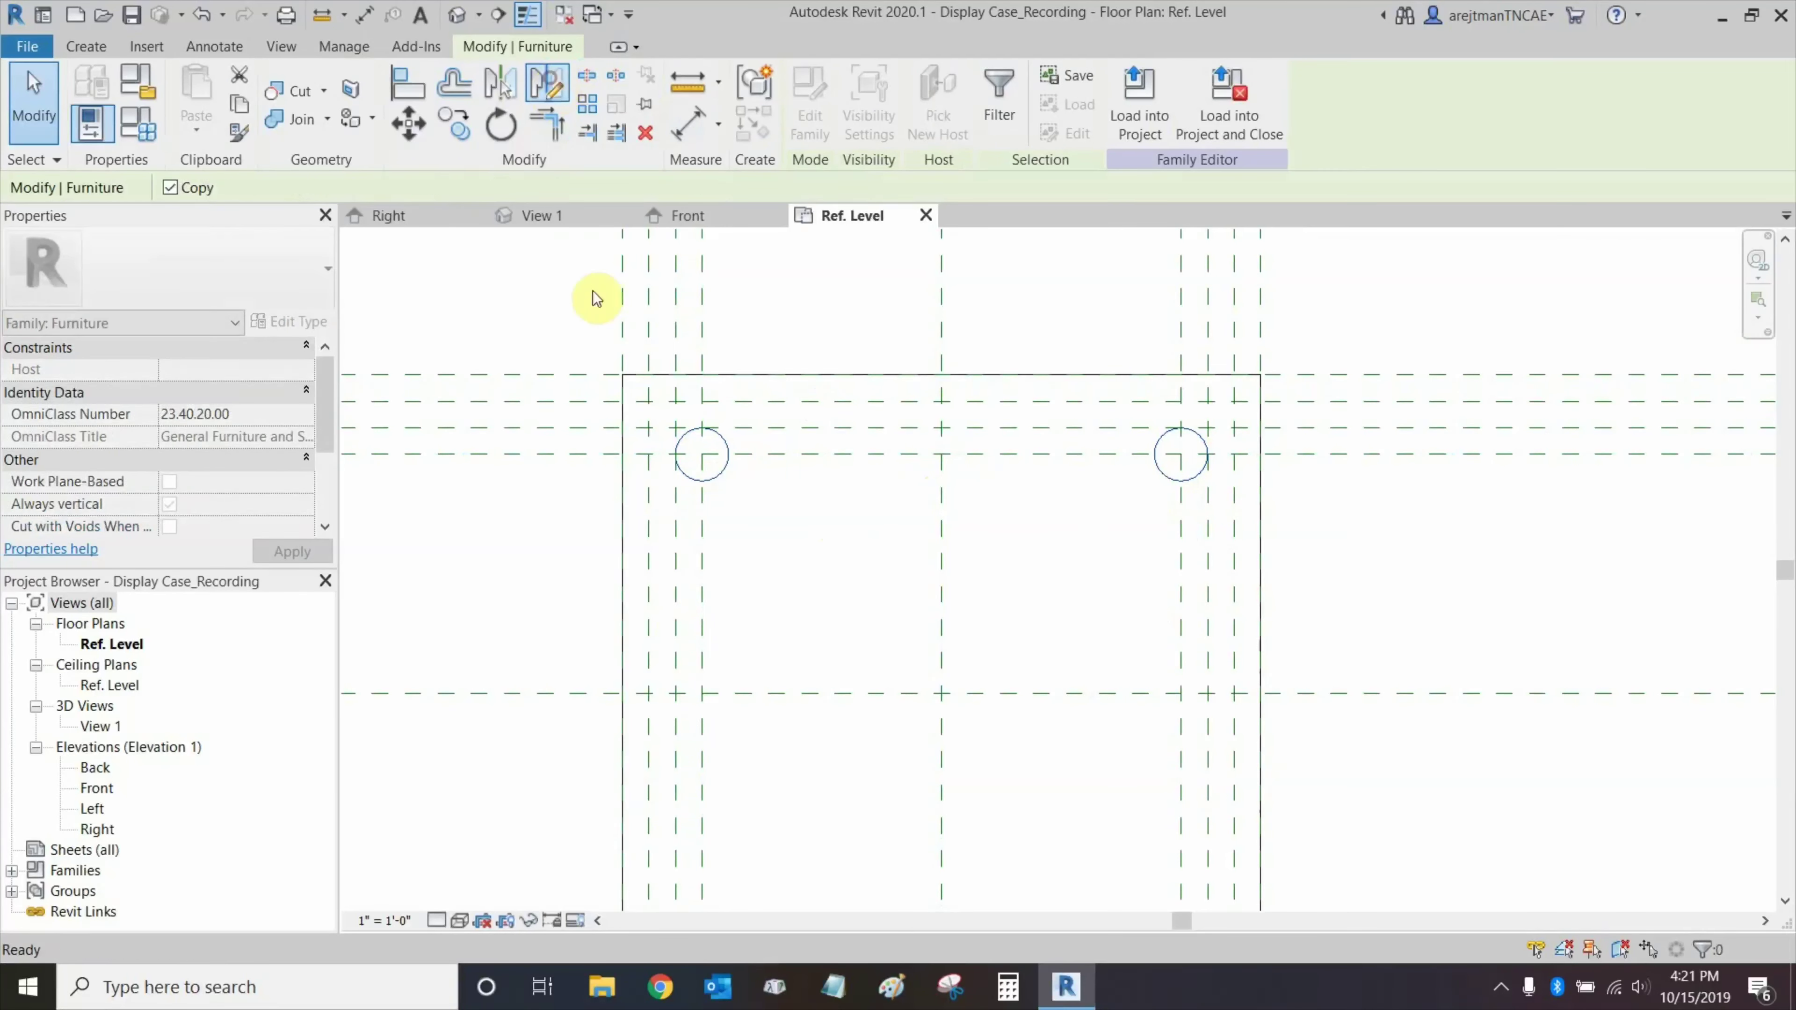
left_click(863, 690)
left_click(782, 691)
scroll(826, 485, "down", 4)
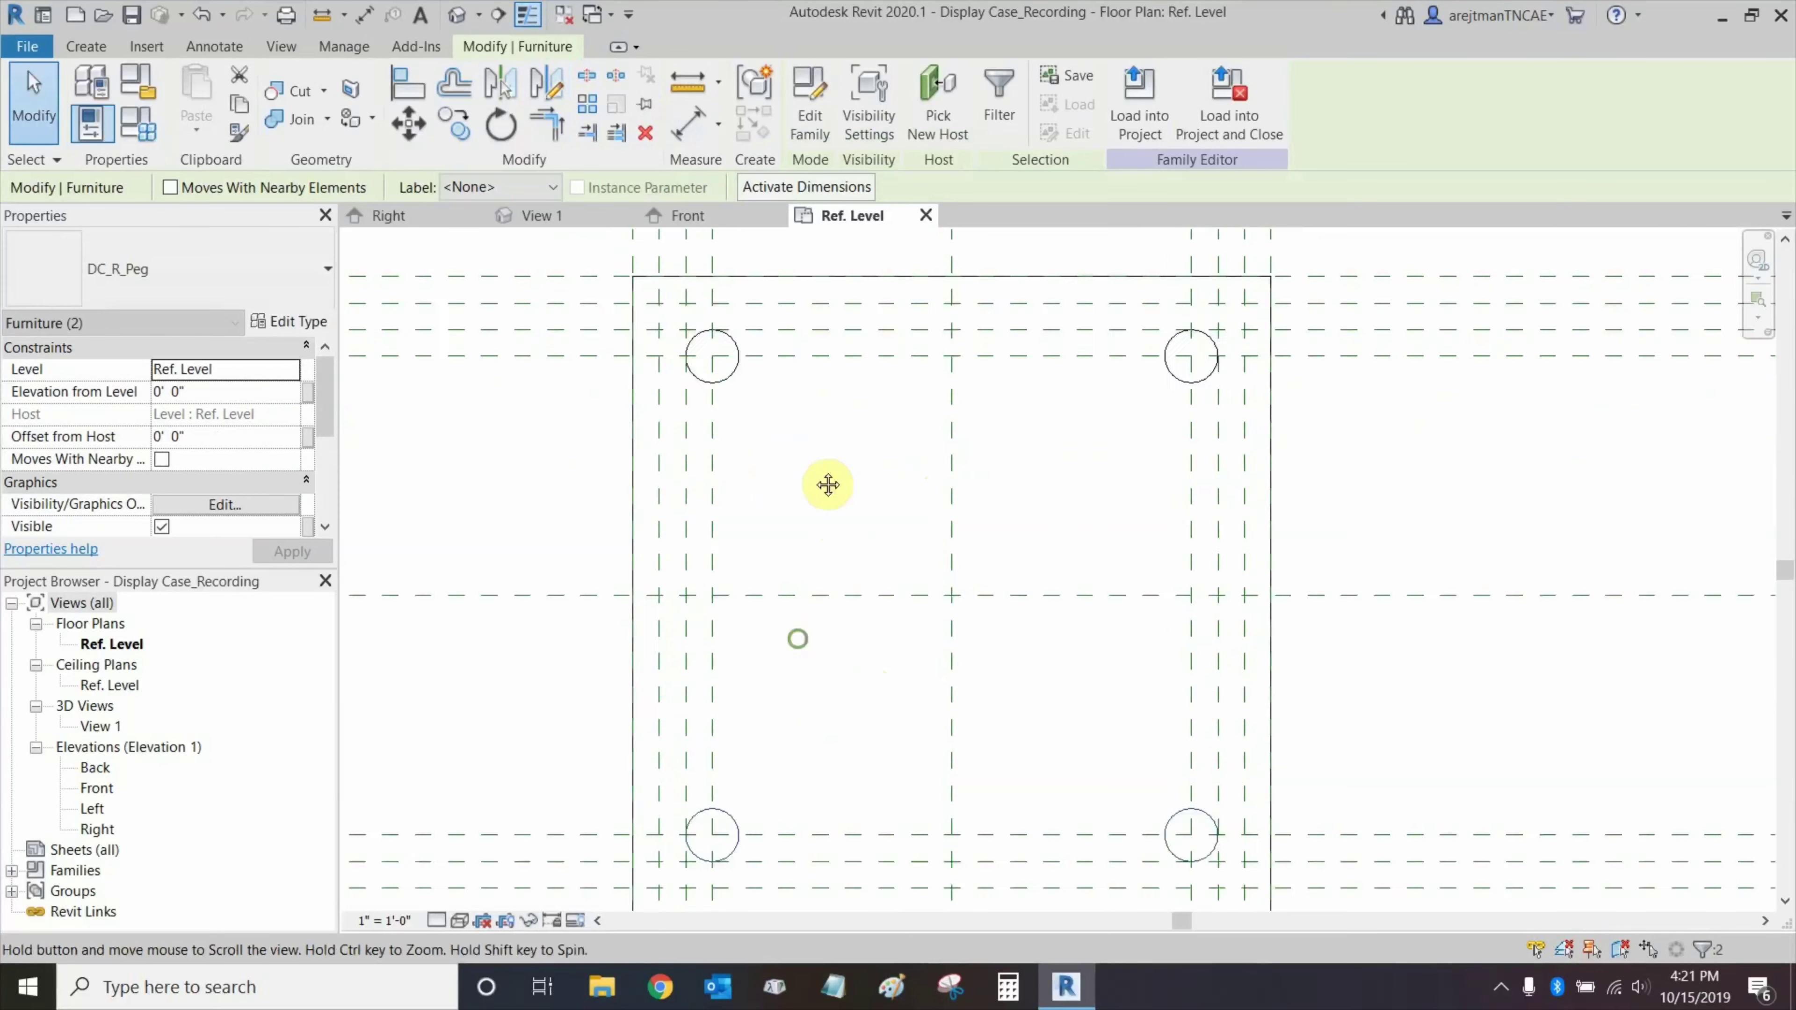
Compare the alignment locks of the original peg with those of the mirrored pegs on the right side.
left_click(756, 349)
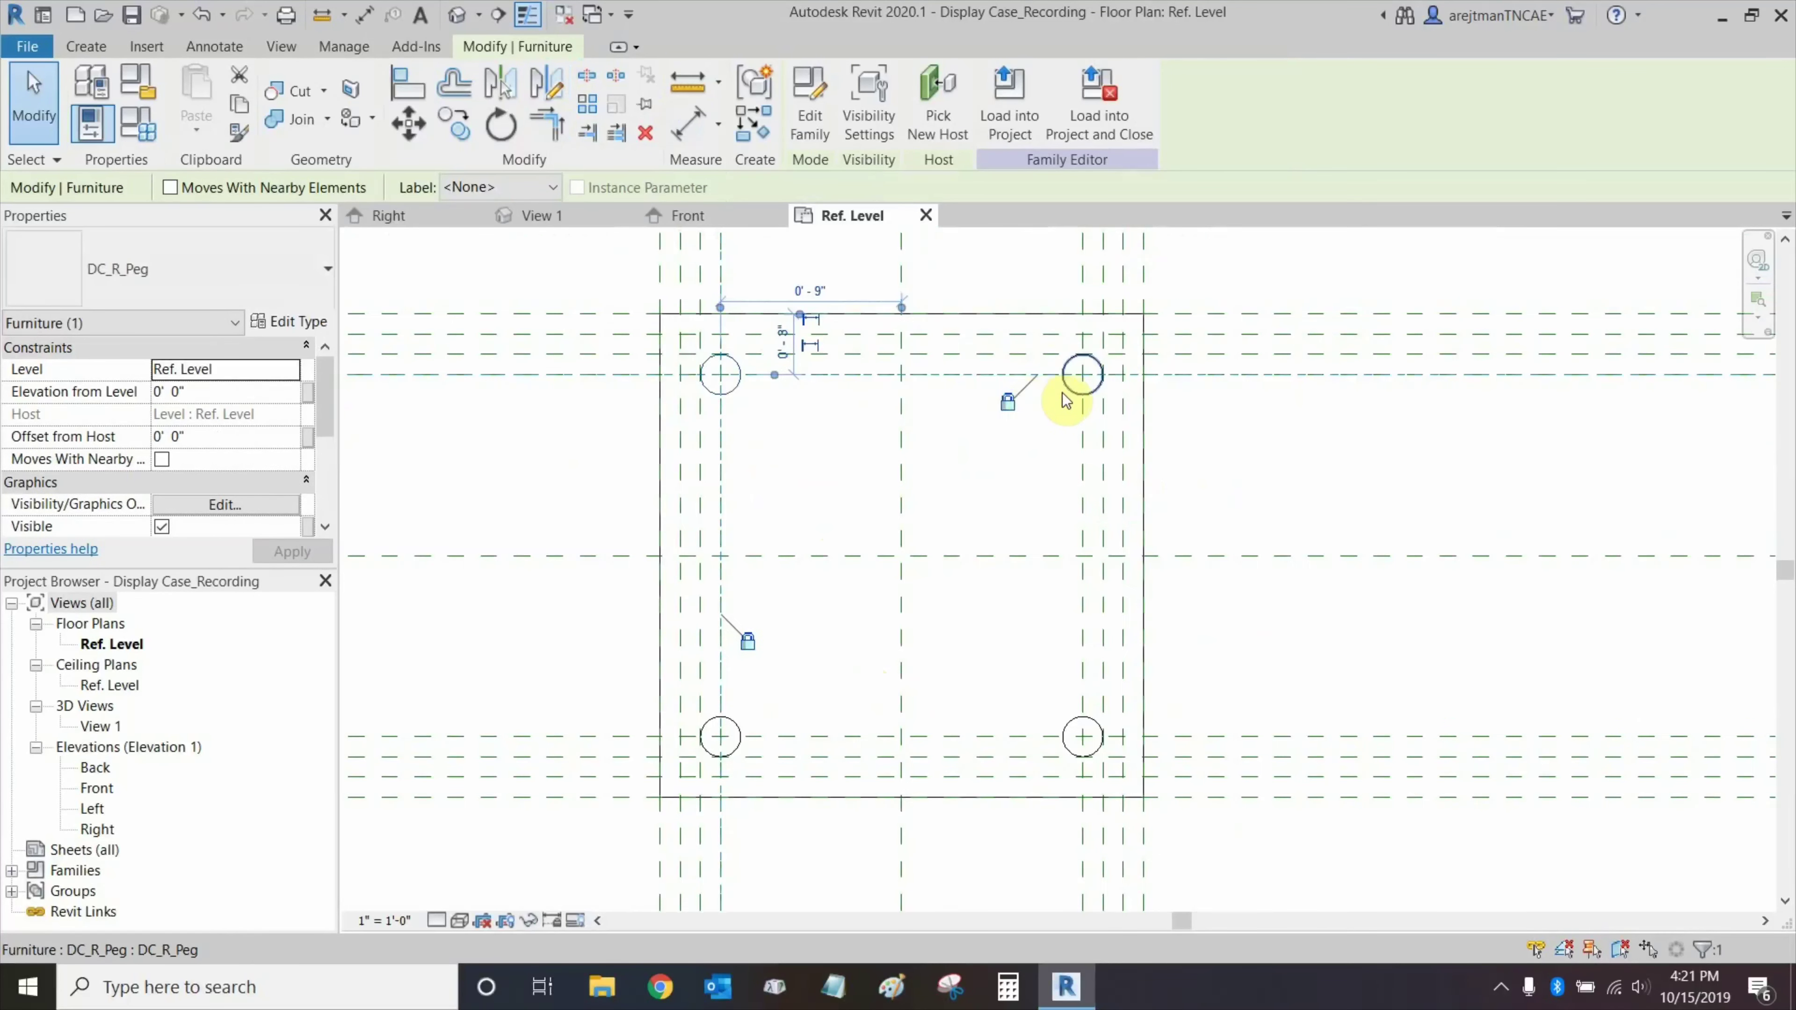
left_click(1069, 386)
left_click(1075, 734)
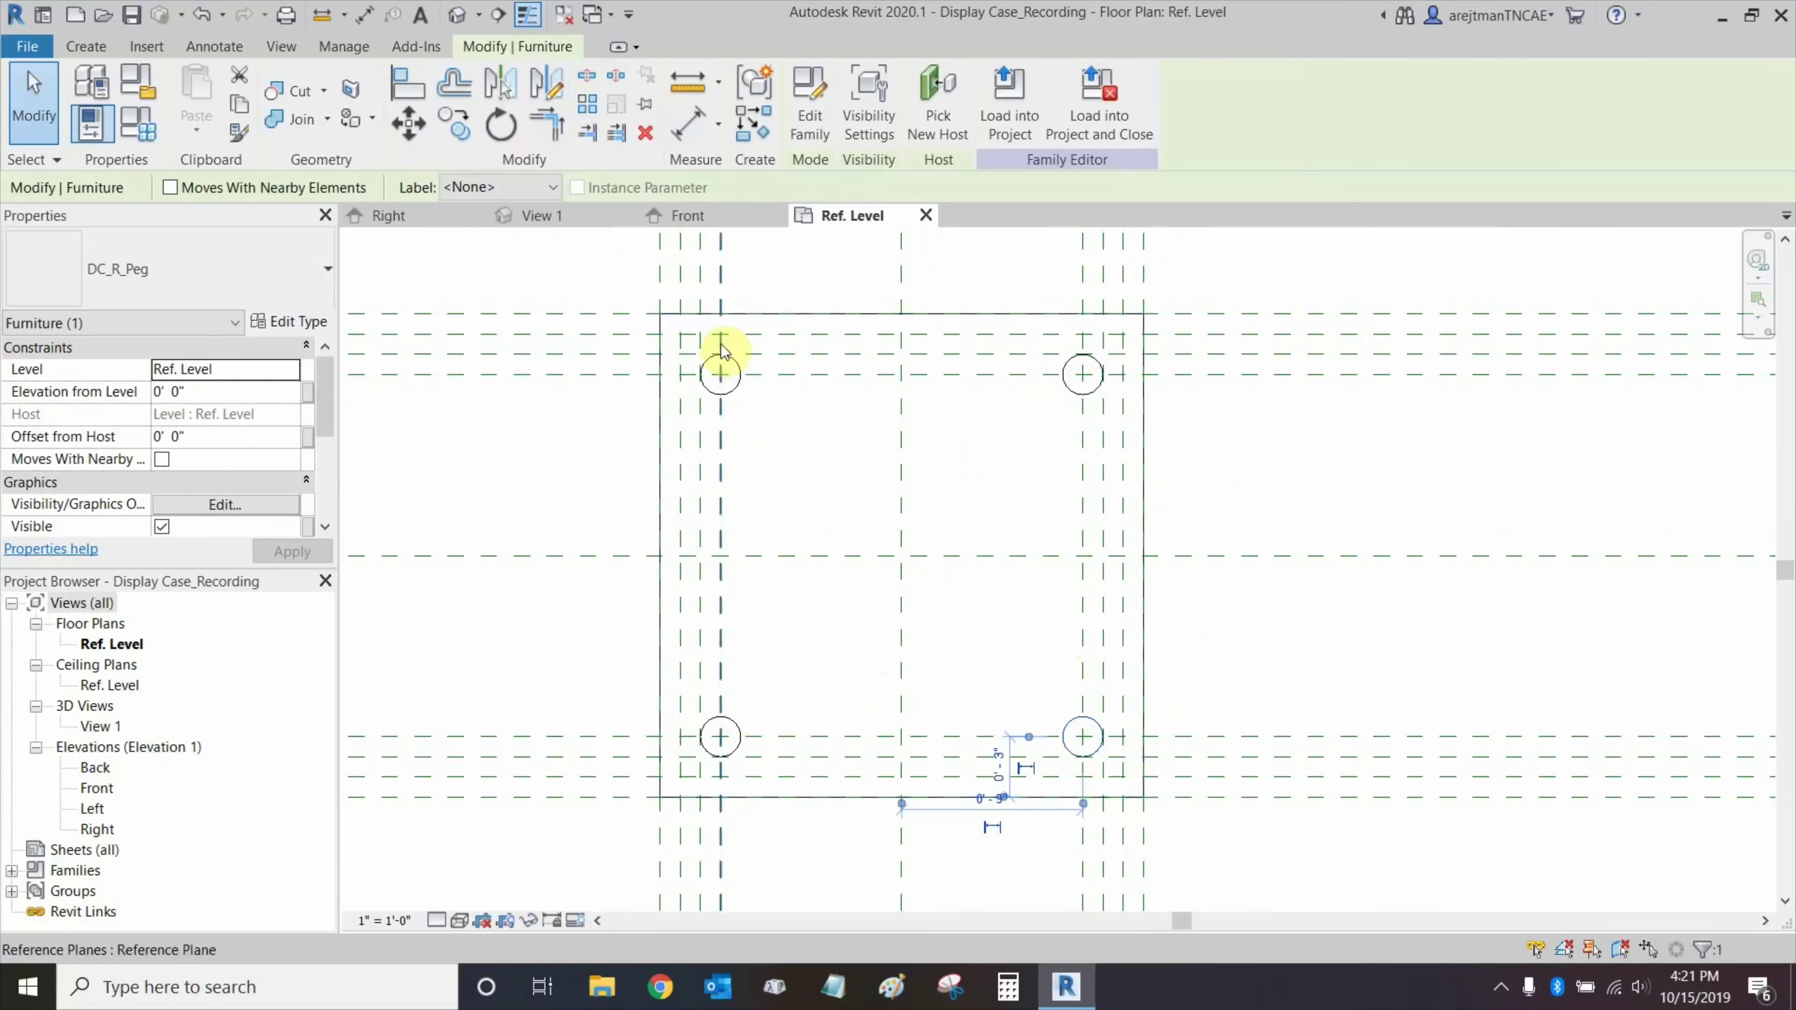
Align the upper-right peg's centres to the innermost horizontal and vertical reference planes and lock both alignments.
left_click(407, 91)
left_click(998, 372)
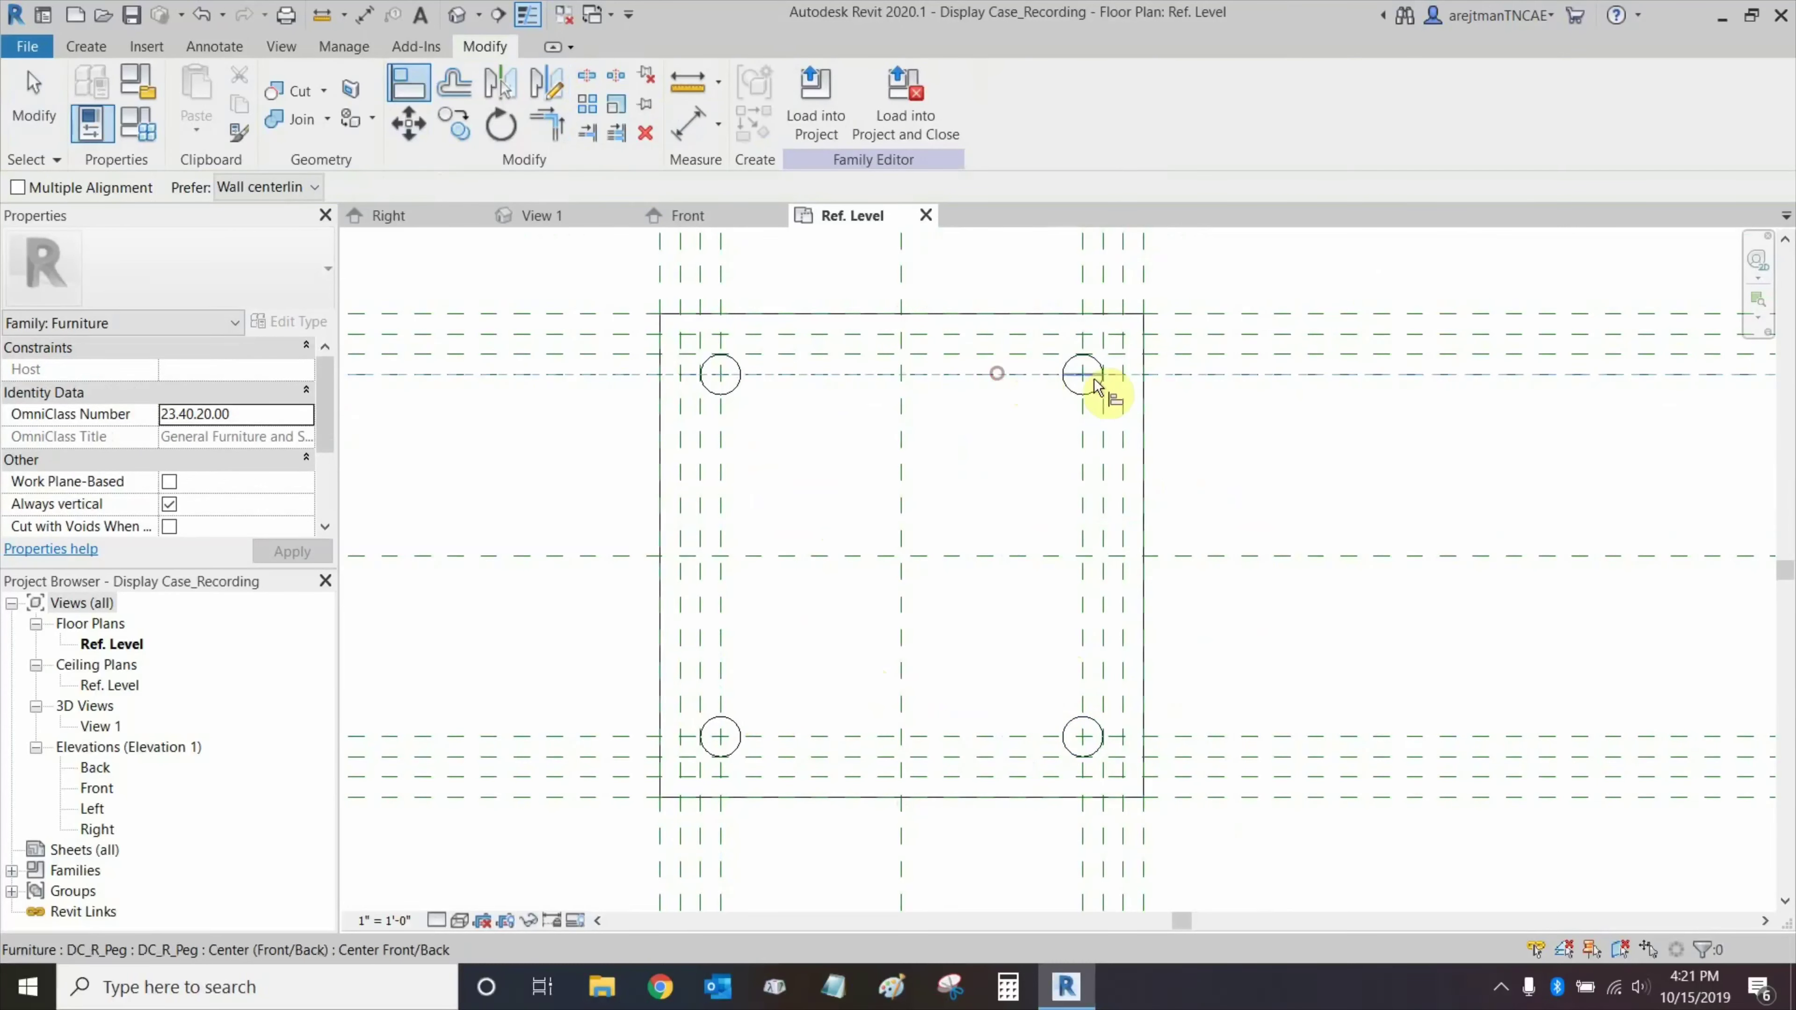
scroll(1082, 380, "up", 2)
left_click(1083, 347)
left_click(1079, 478)
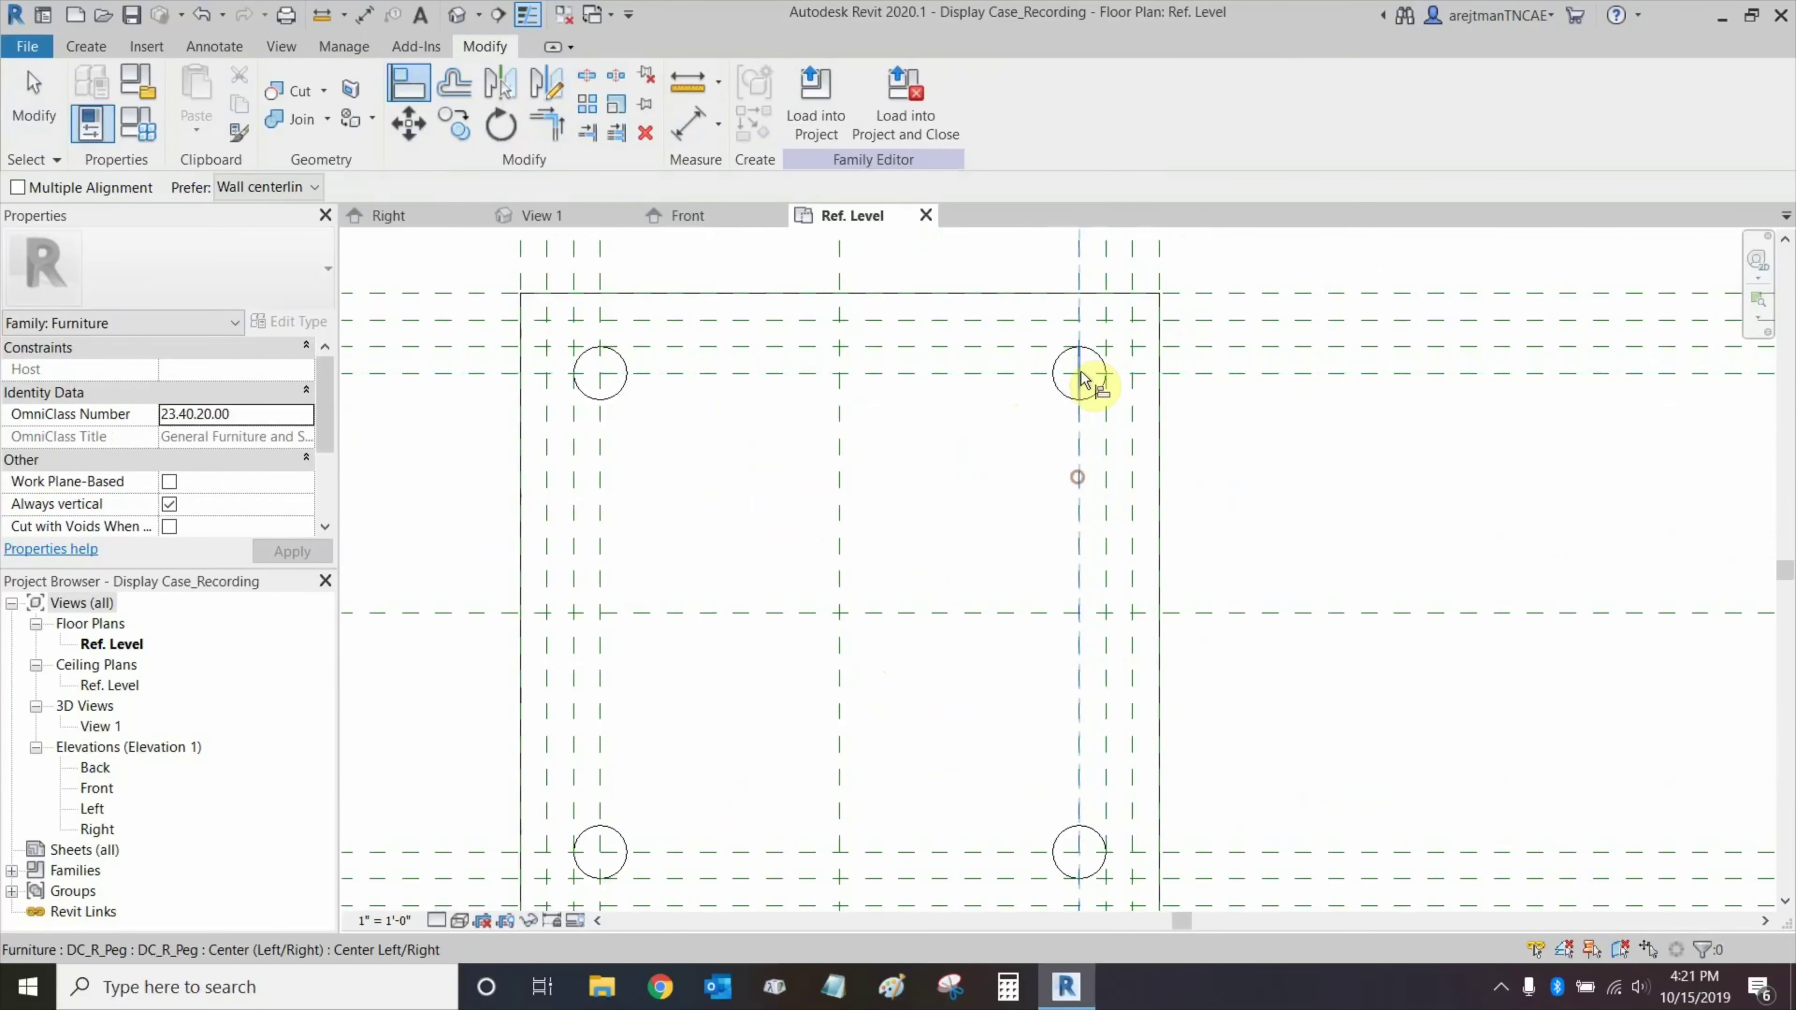
left_click(1081, 371)
left_click(1105, 596)
Align and lock the lower-right peg's centres to the innermost reference planes at that corner.
middle_click_drag(991, 535, 1111, 272)
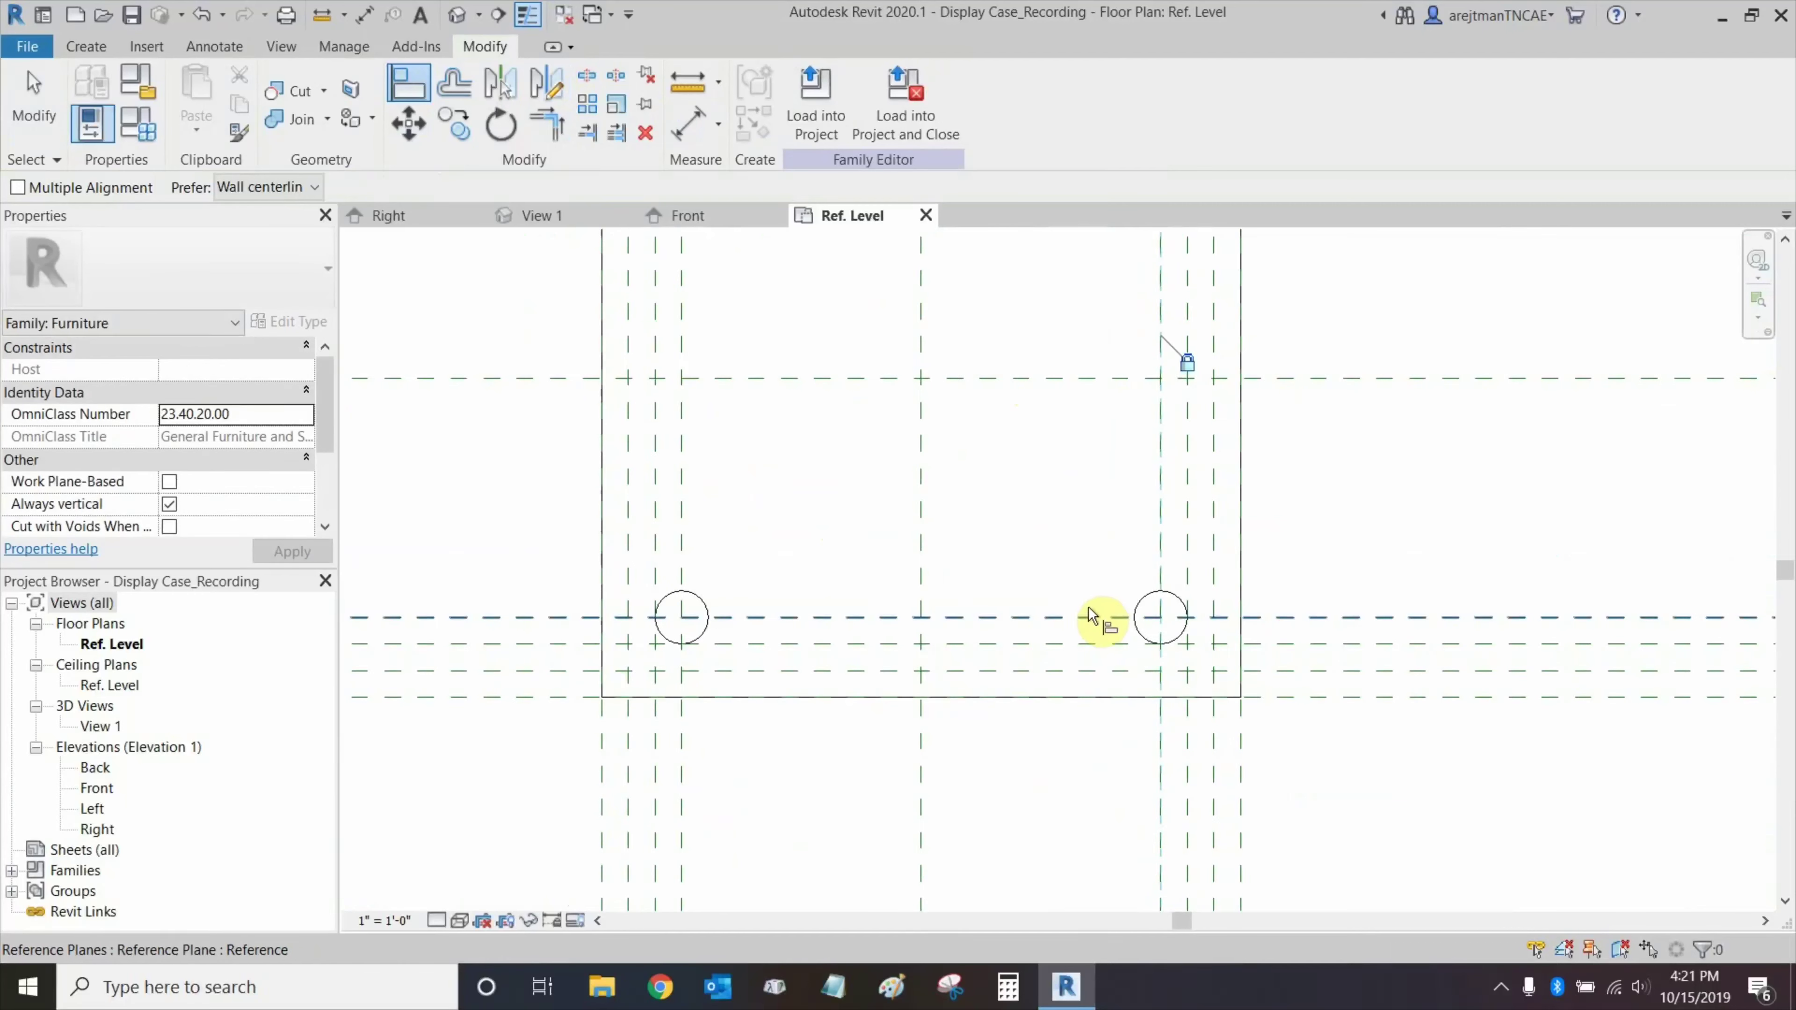
left_click(1090, 590)
left_click(1159, 553)
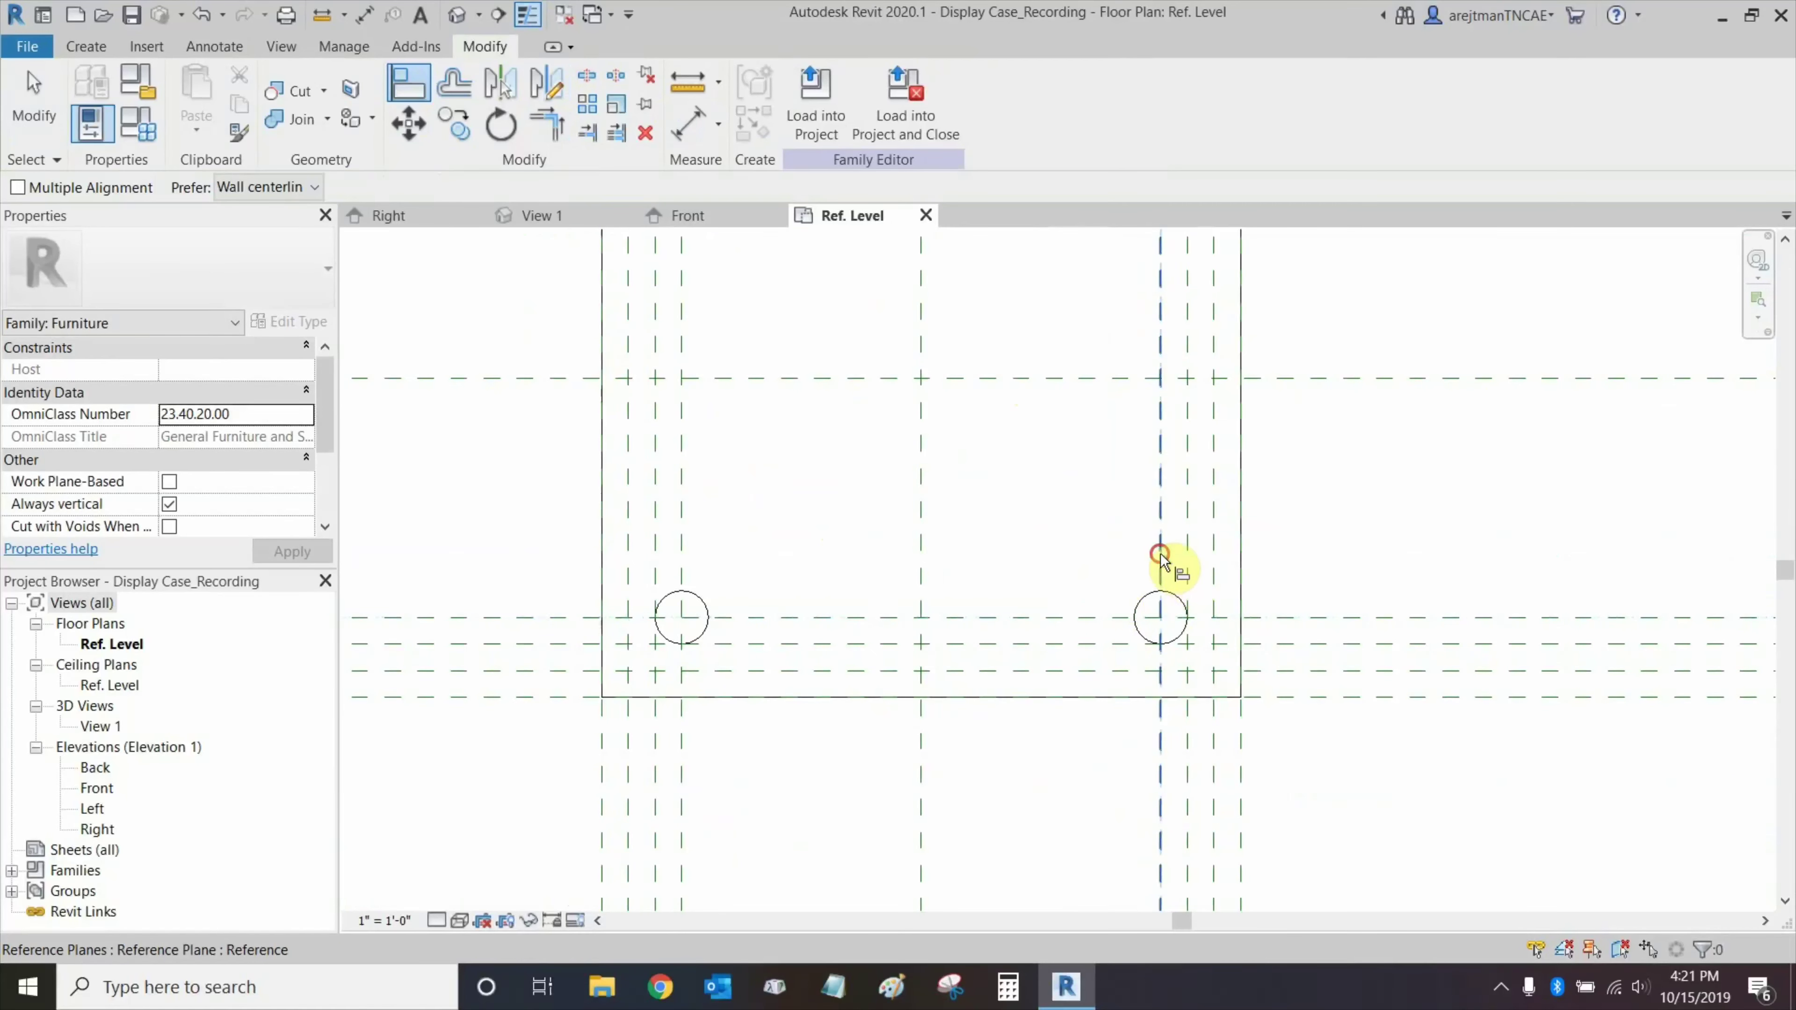
left_click(1159, 614)
left_click(1137, 542)
Align and lock the lower-left peg's centres to the innermost reference planes at that corner.
left_click(815, 619)
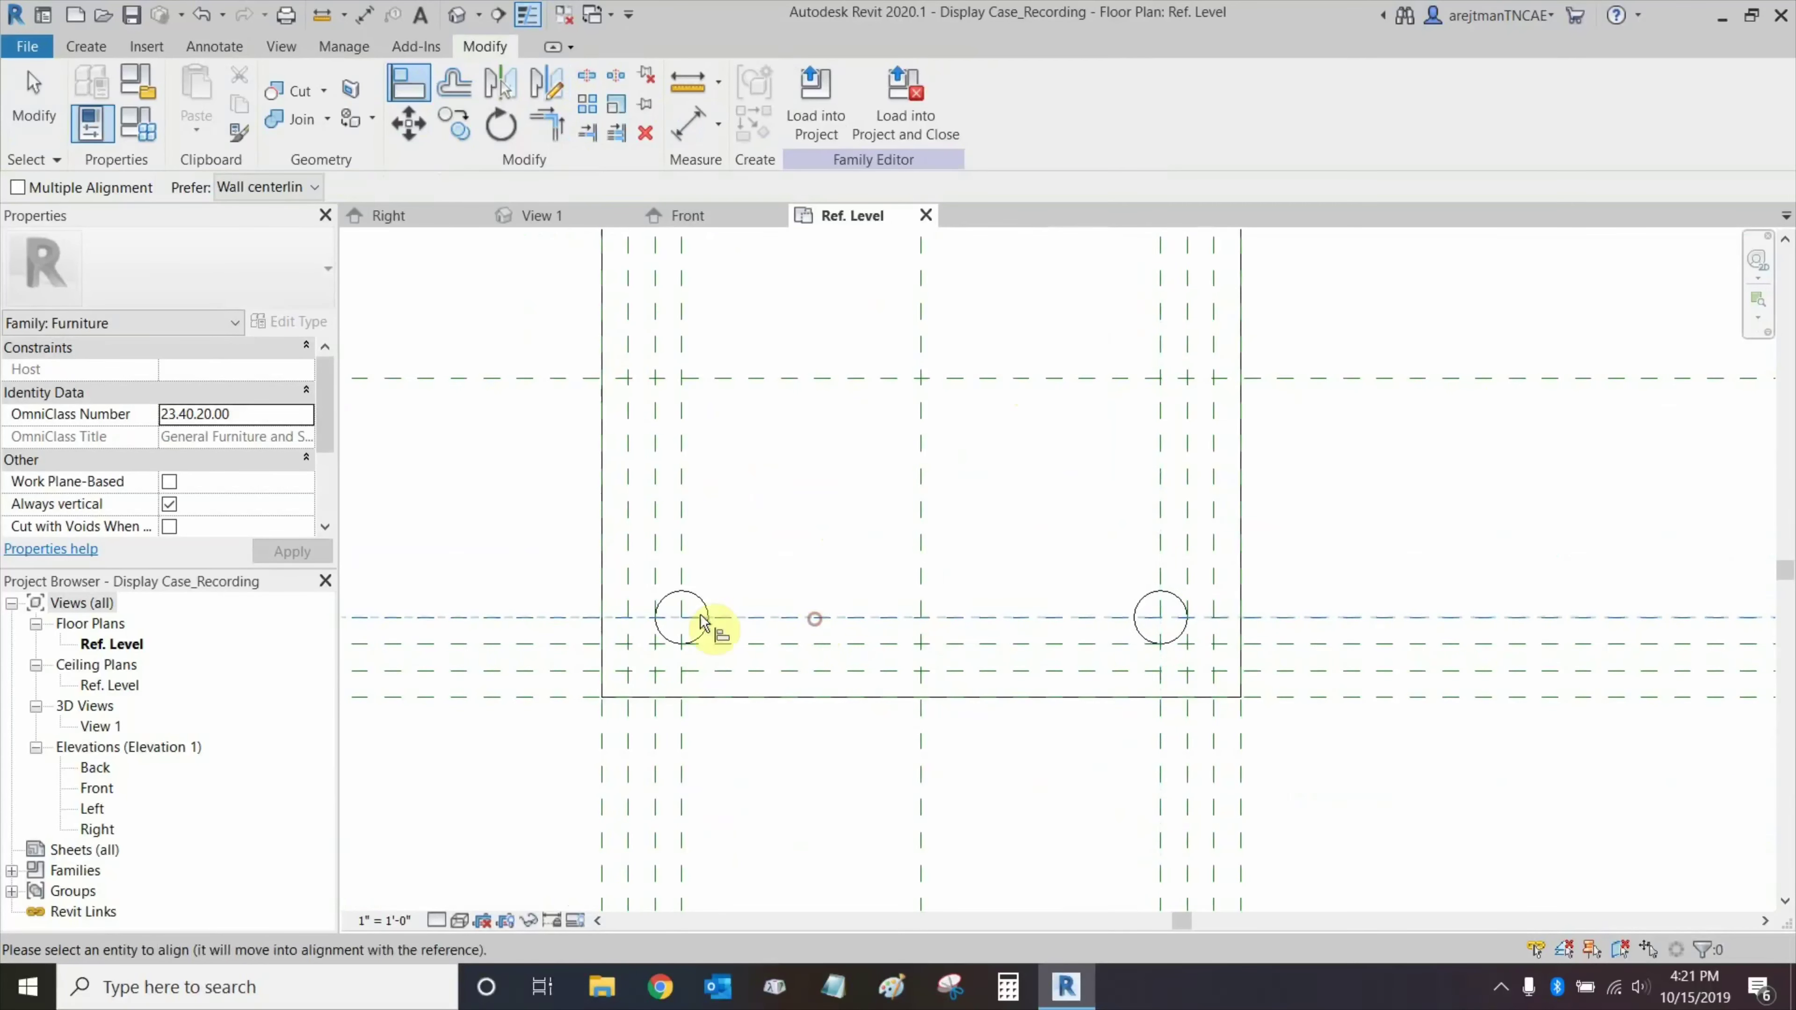
left_click(690, 622)
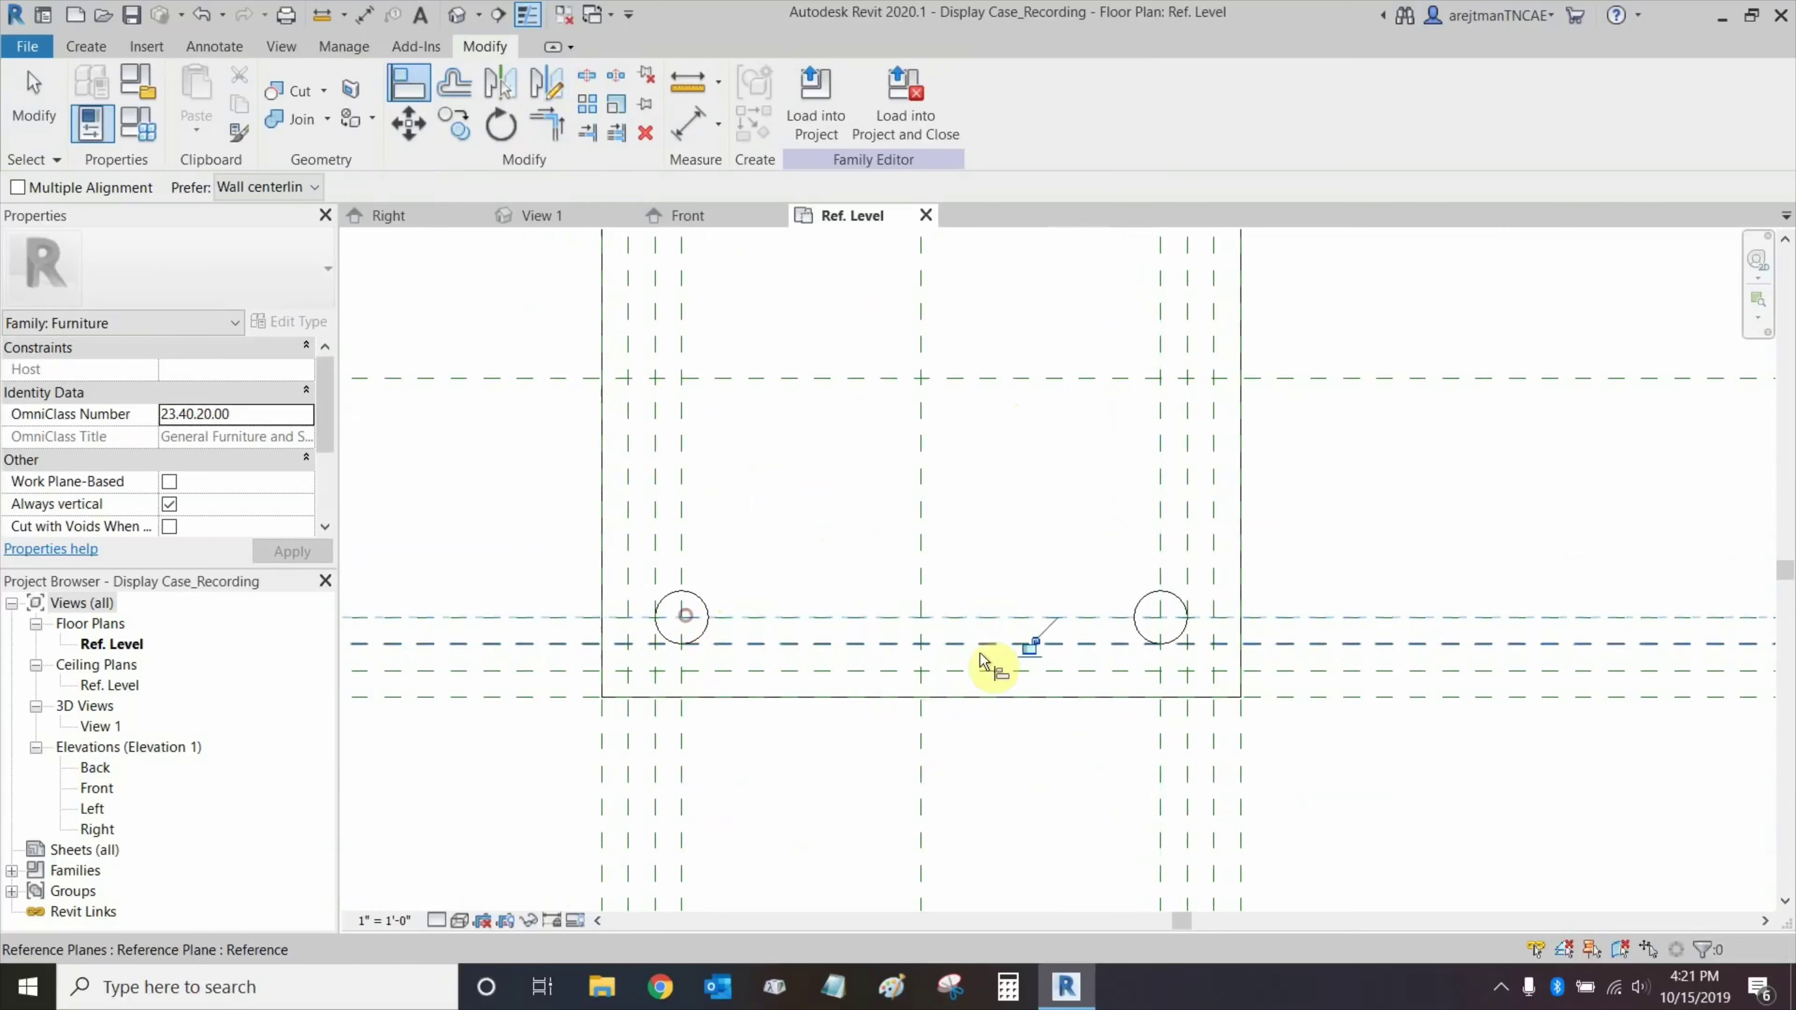
left_click(683, 547)
left_click(675, 613)
left_click(658, 548)
Check the alignment locks on the lower-left, lower-right and upper-right pegs, and clear the selection.
middle_click_drag(774, 513, 768, 620)
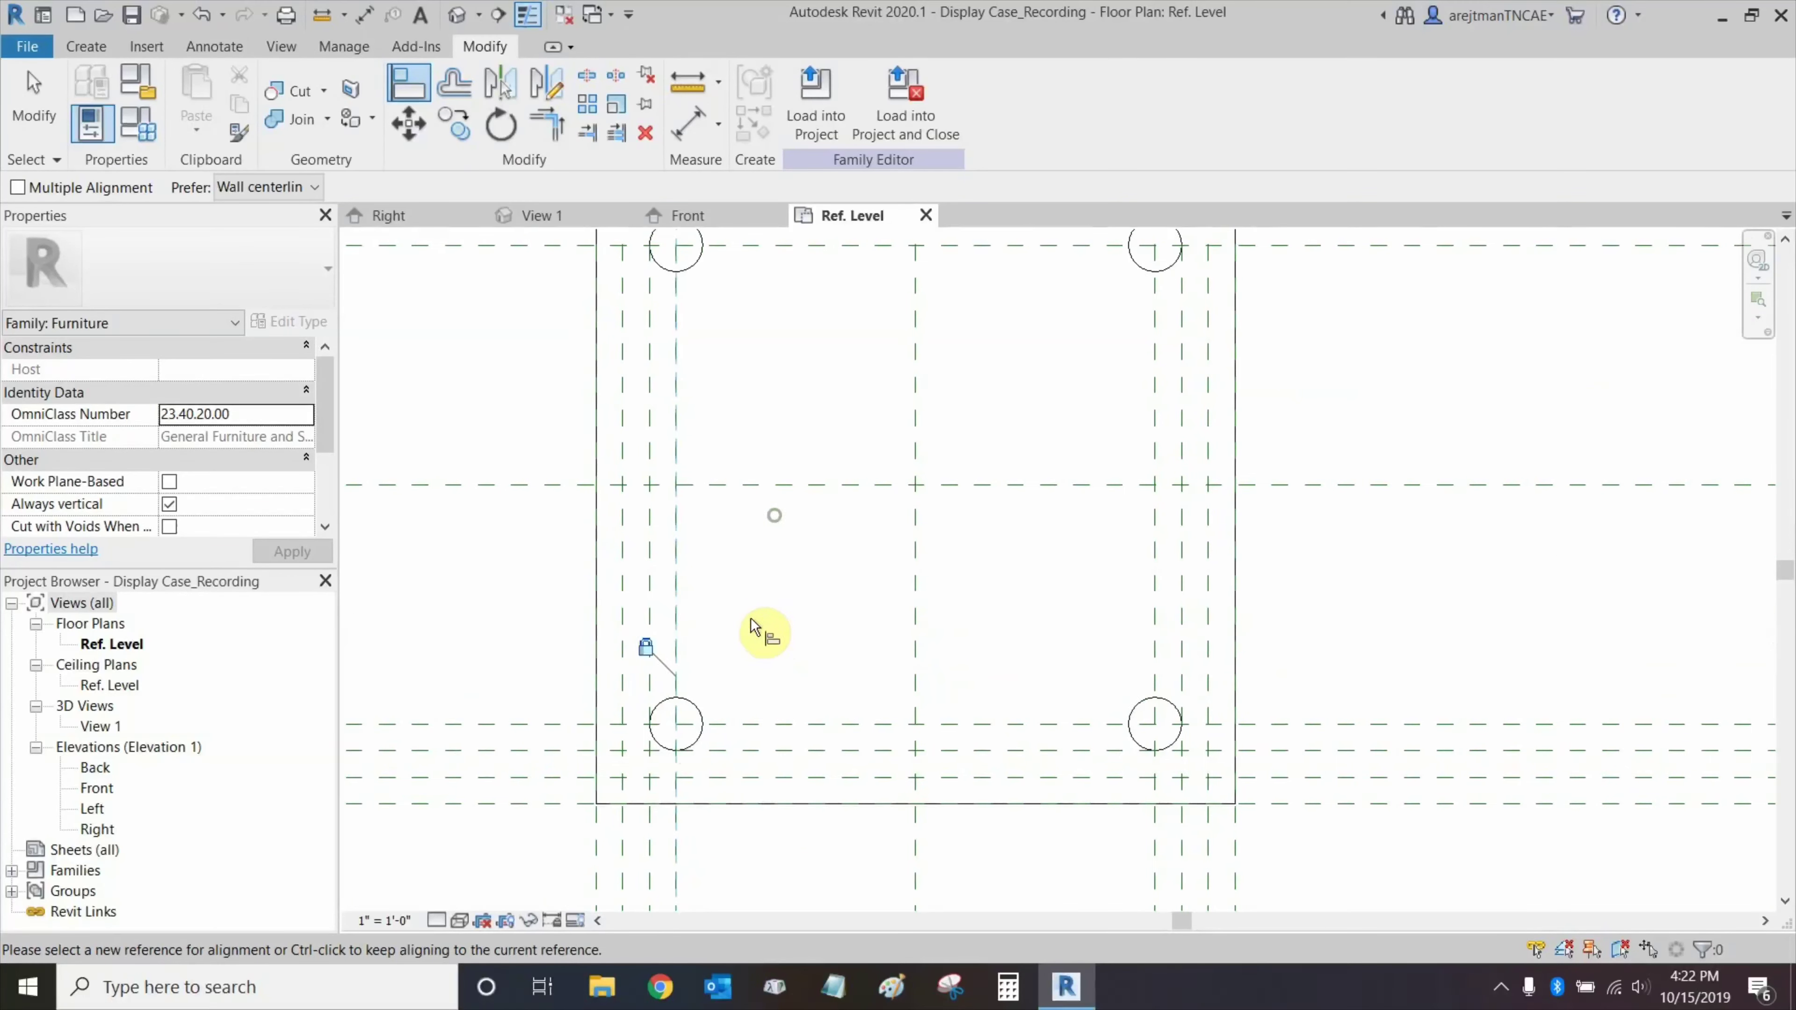
key("Escape")
left_click(695, 701)
left_click(1141, 709)
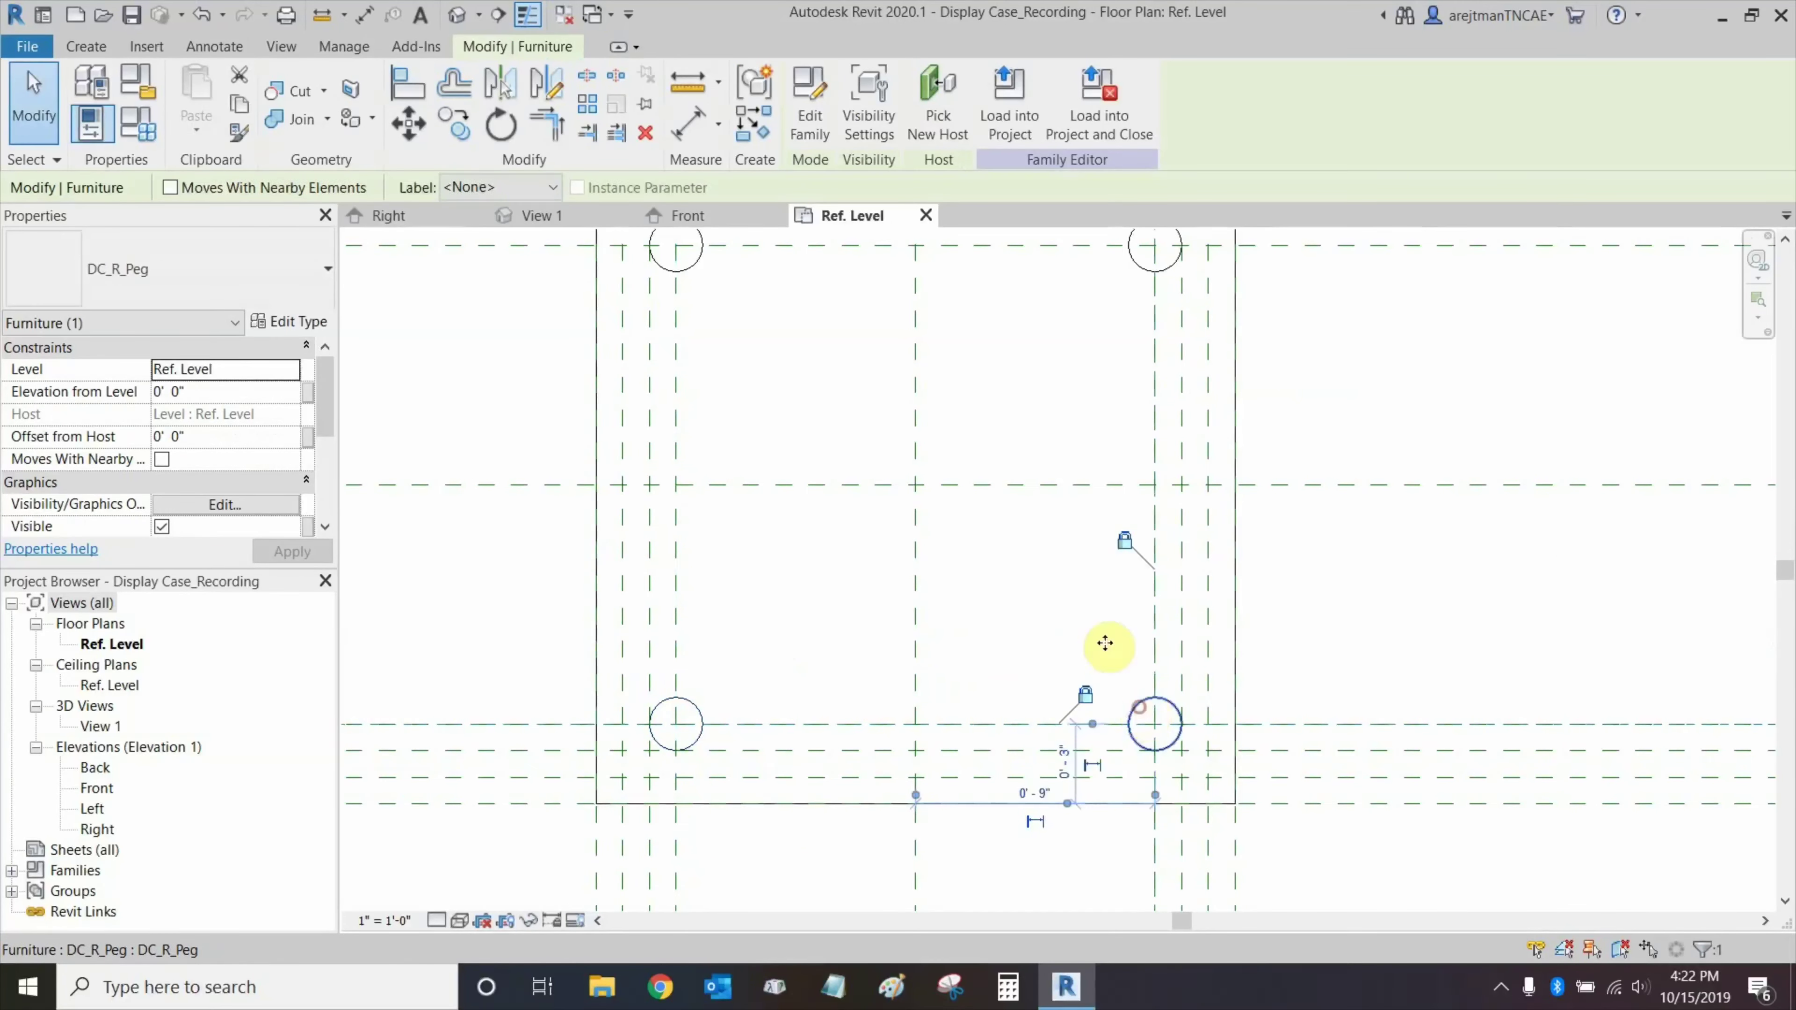
middle_click_drag(1099, 478, 1088, 570)
scroll(1088, 570, "down", 1)
scroll(1087, 570, "down", 1)
left_click(1120, 417)
middle_click_drag(1023, 488, 1033, 552)
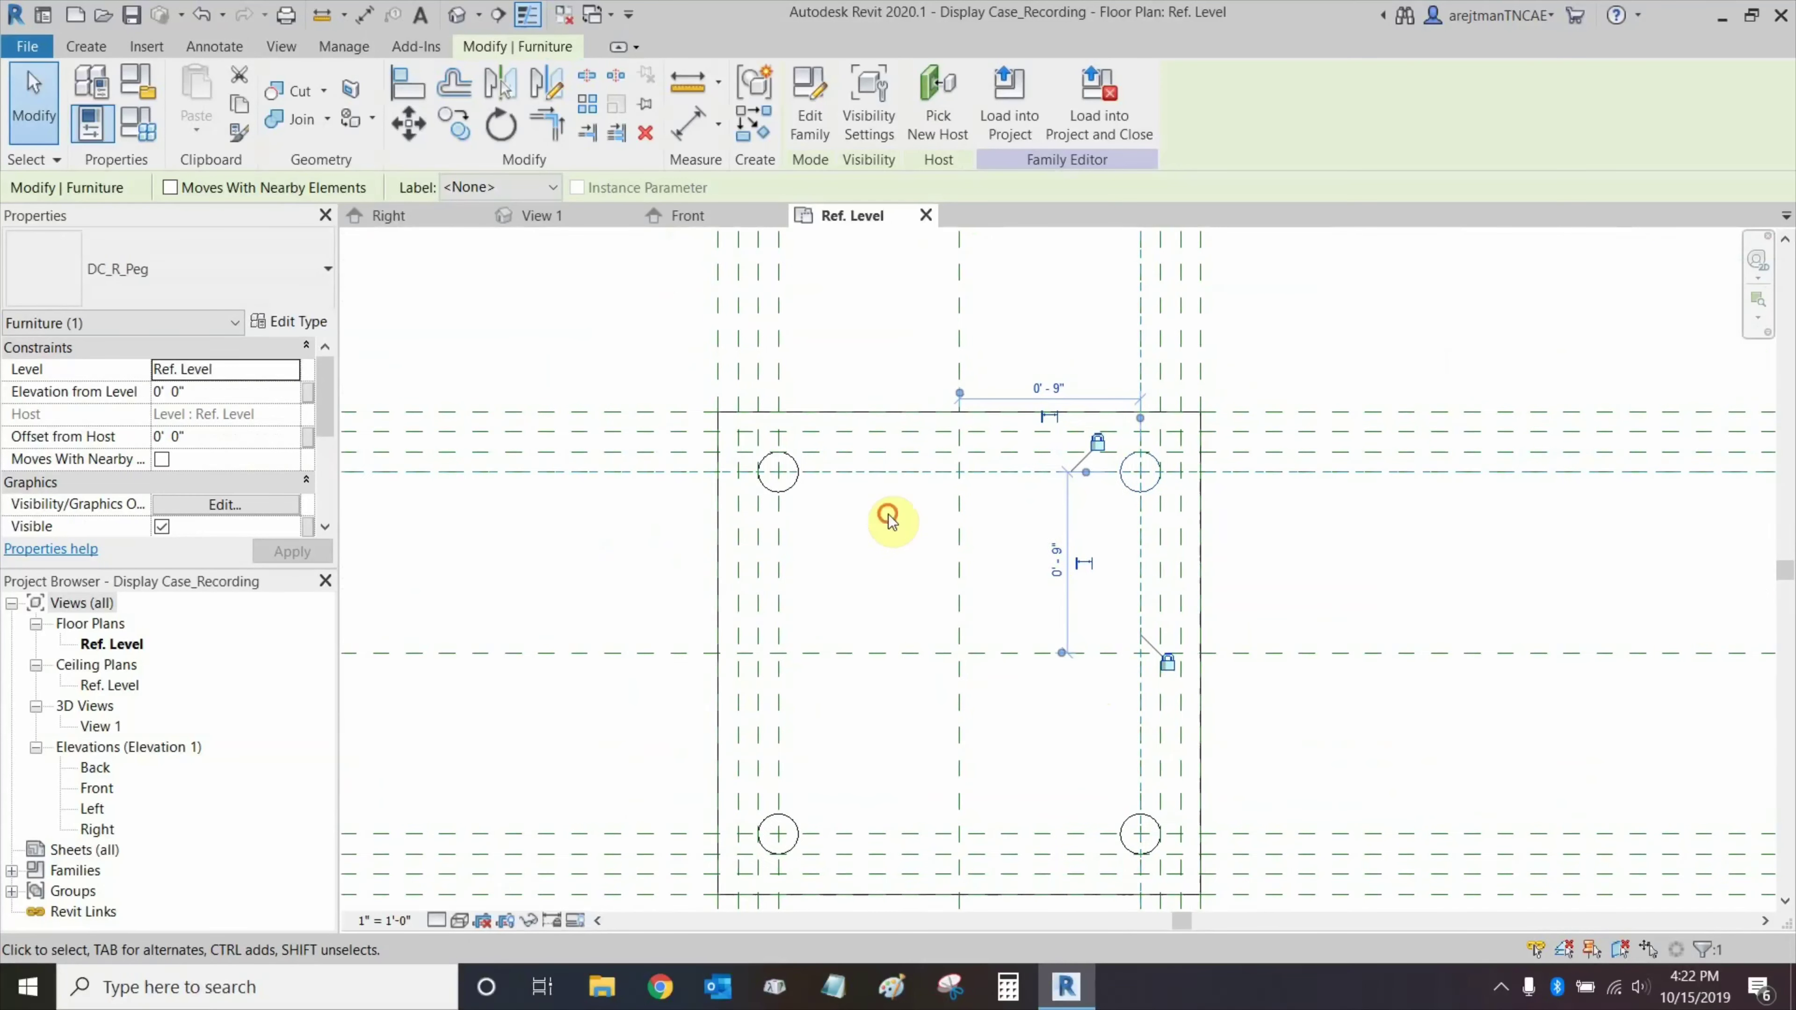
left_click(888, 515)
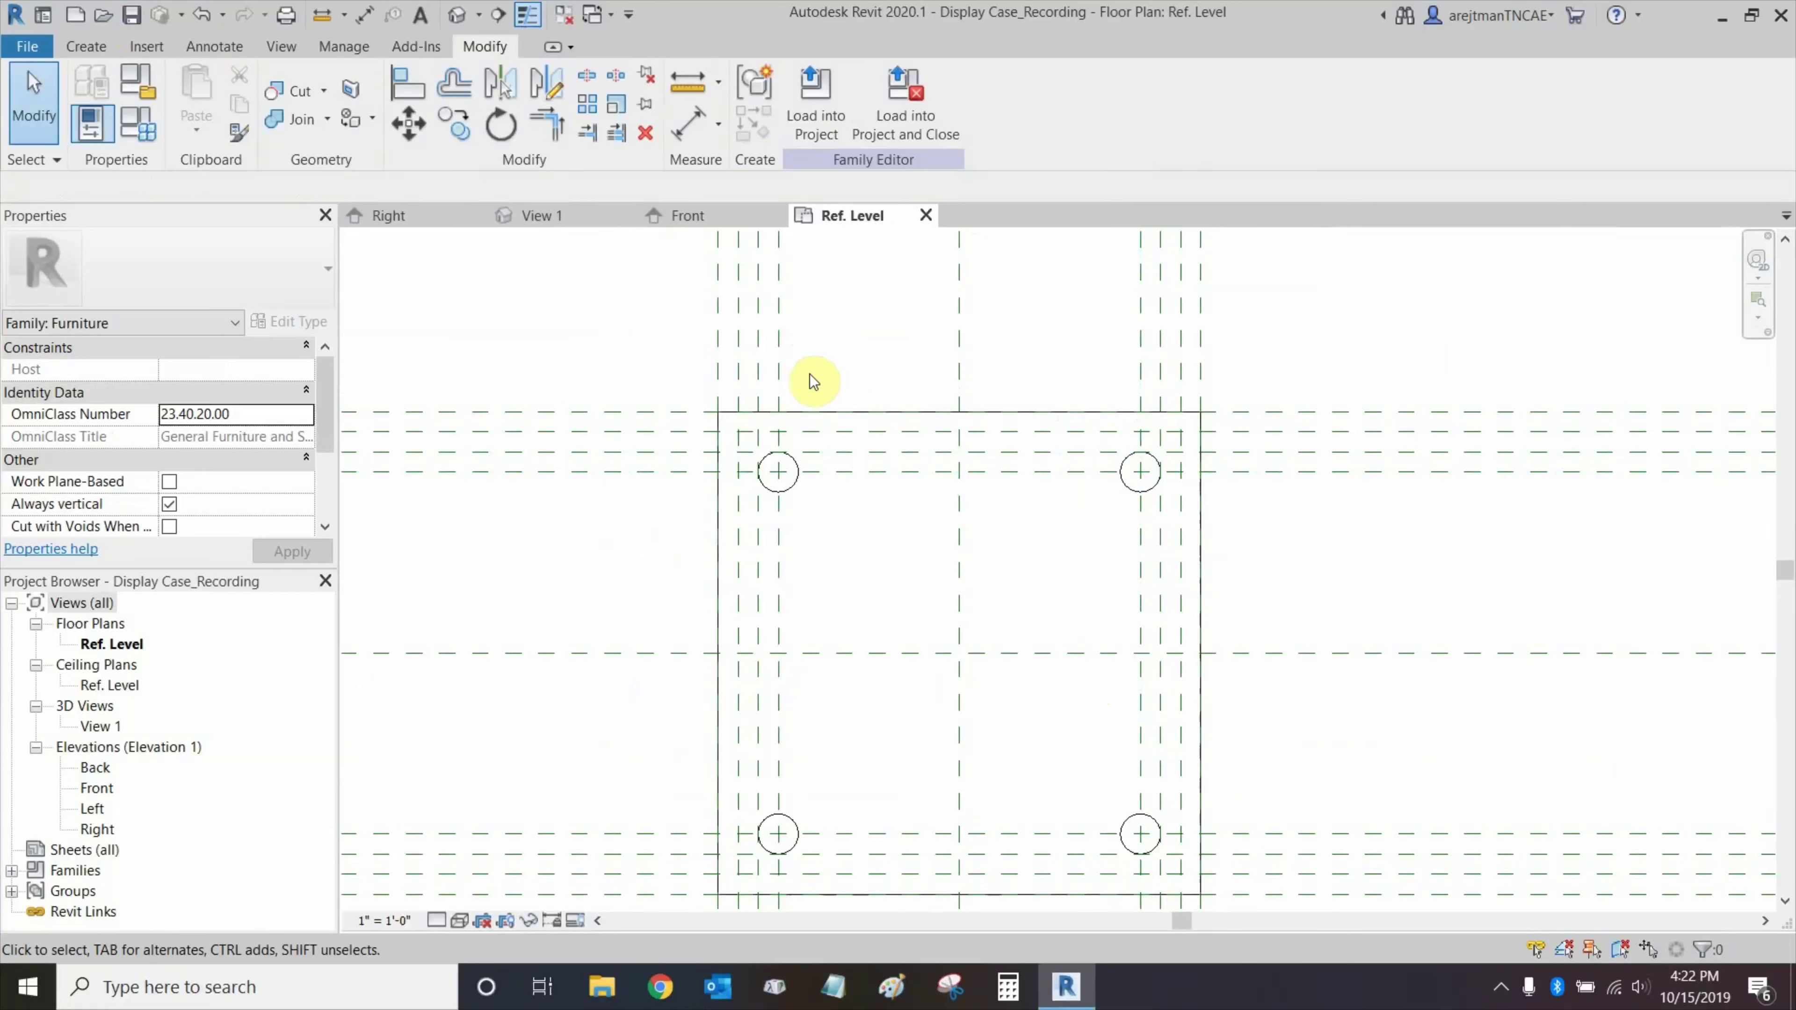
Add an aligned dimension above the plate between its left edge reference plane and the first vertical plane inside it.
middle_click_drag(1002, 445, 966, 483)
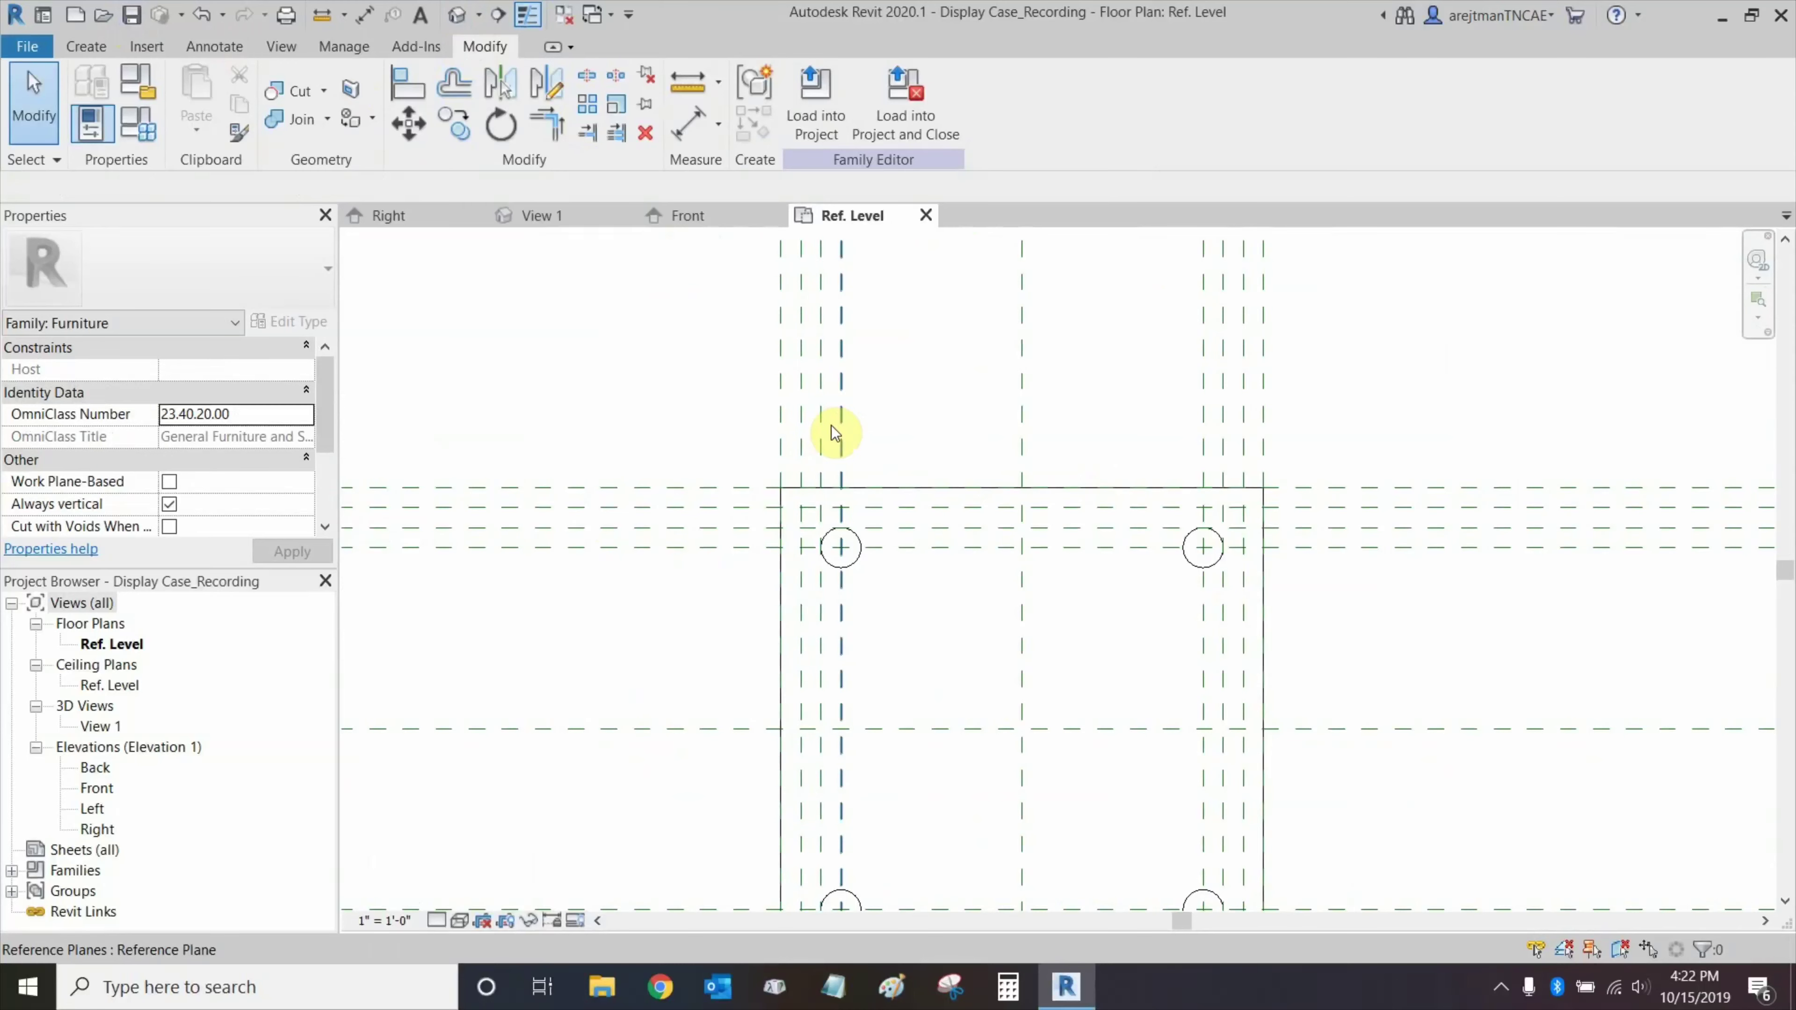
left_click(693, 129)
middle_click_drag(531, 347, 926, 368)
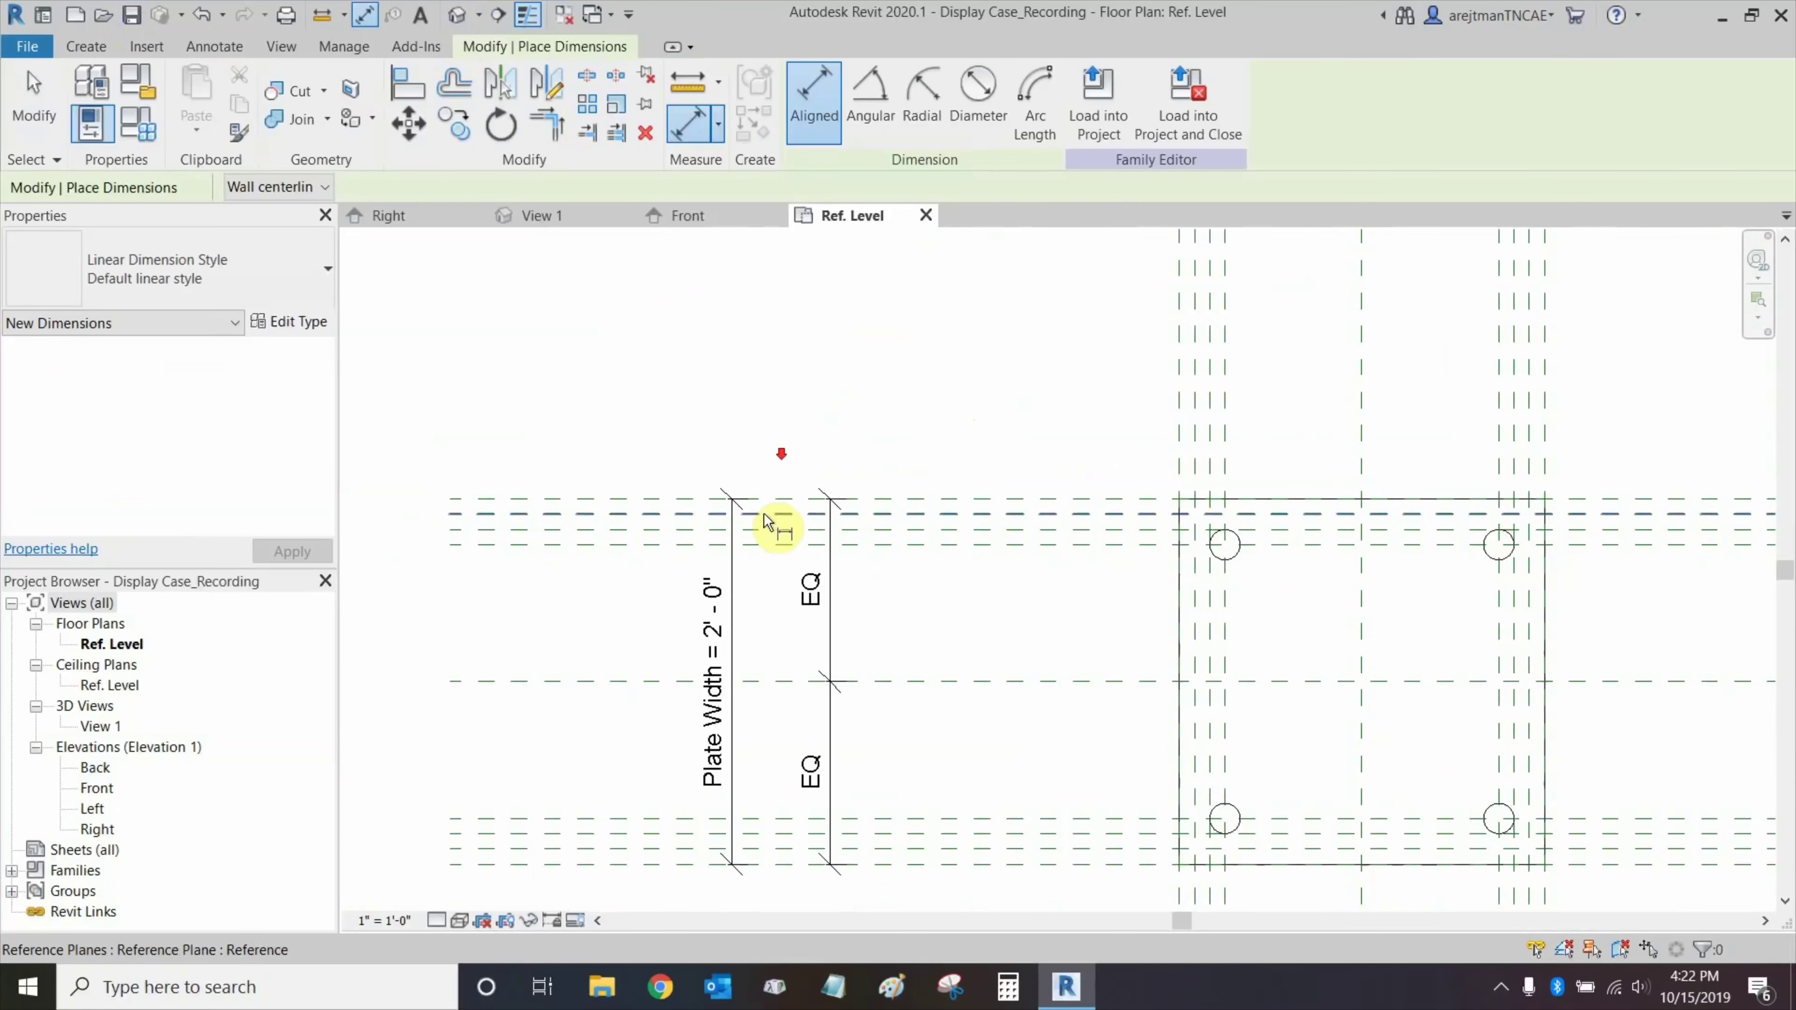
middle_click_drag(1236, 470, 991, 509)
scroll(992, 510, "up", 3)
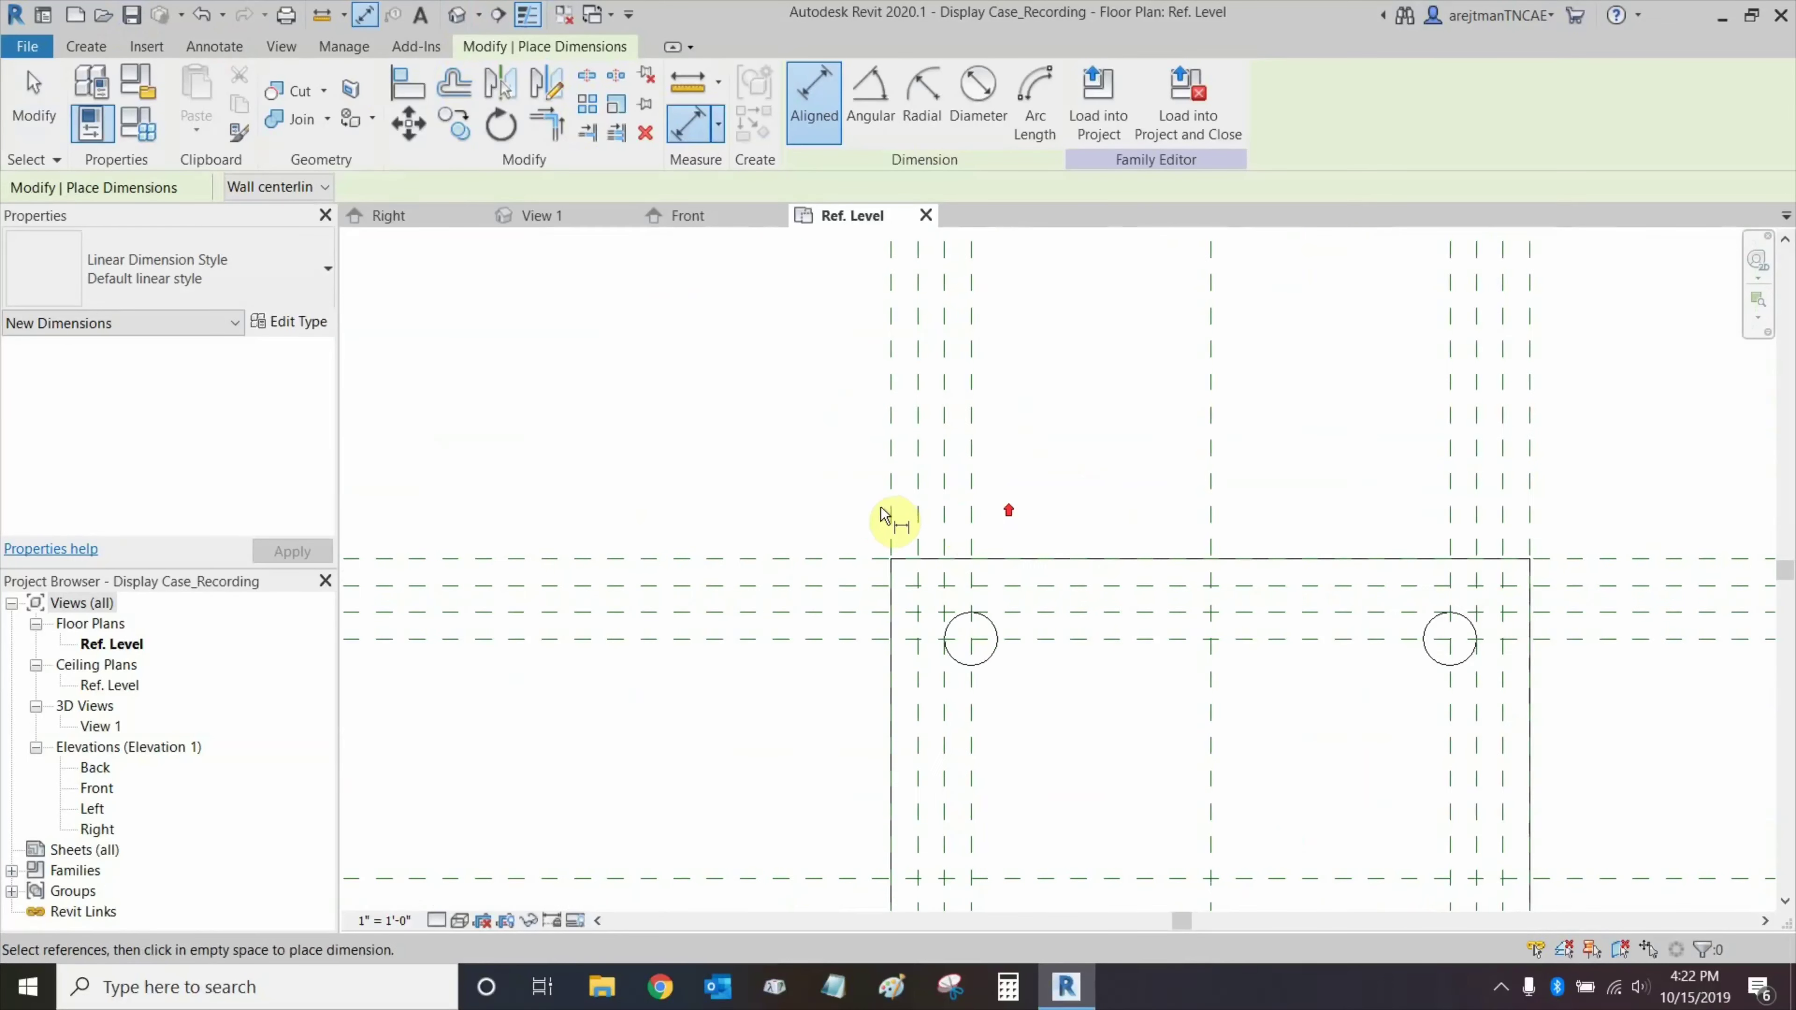
left_click(889, 495)
left_click(919, 487)
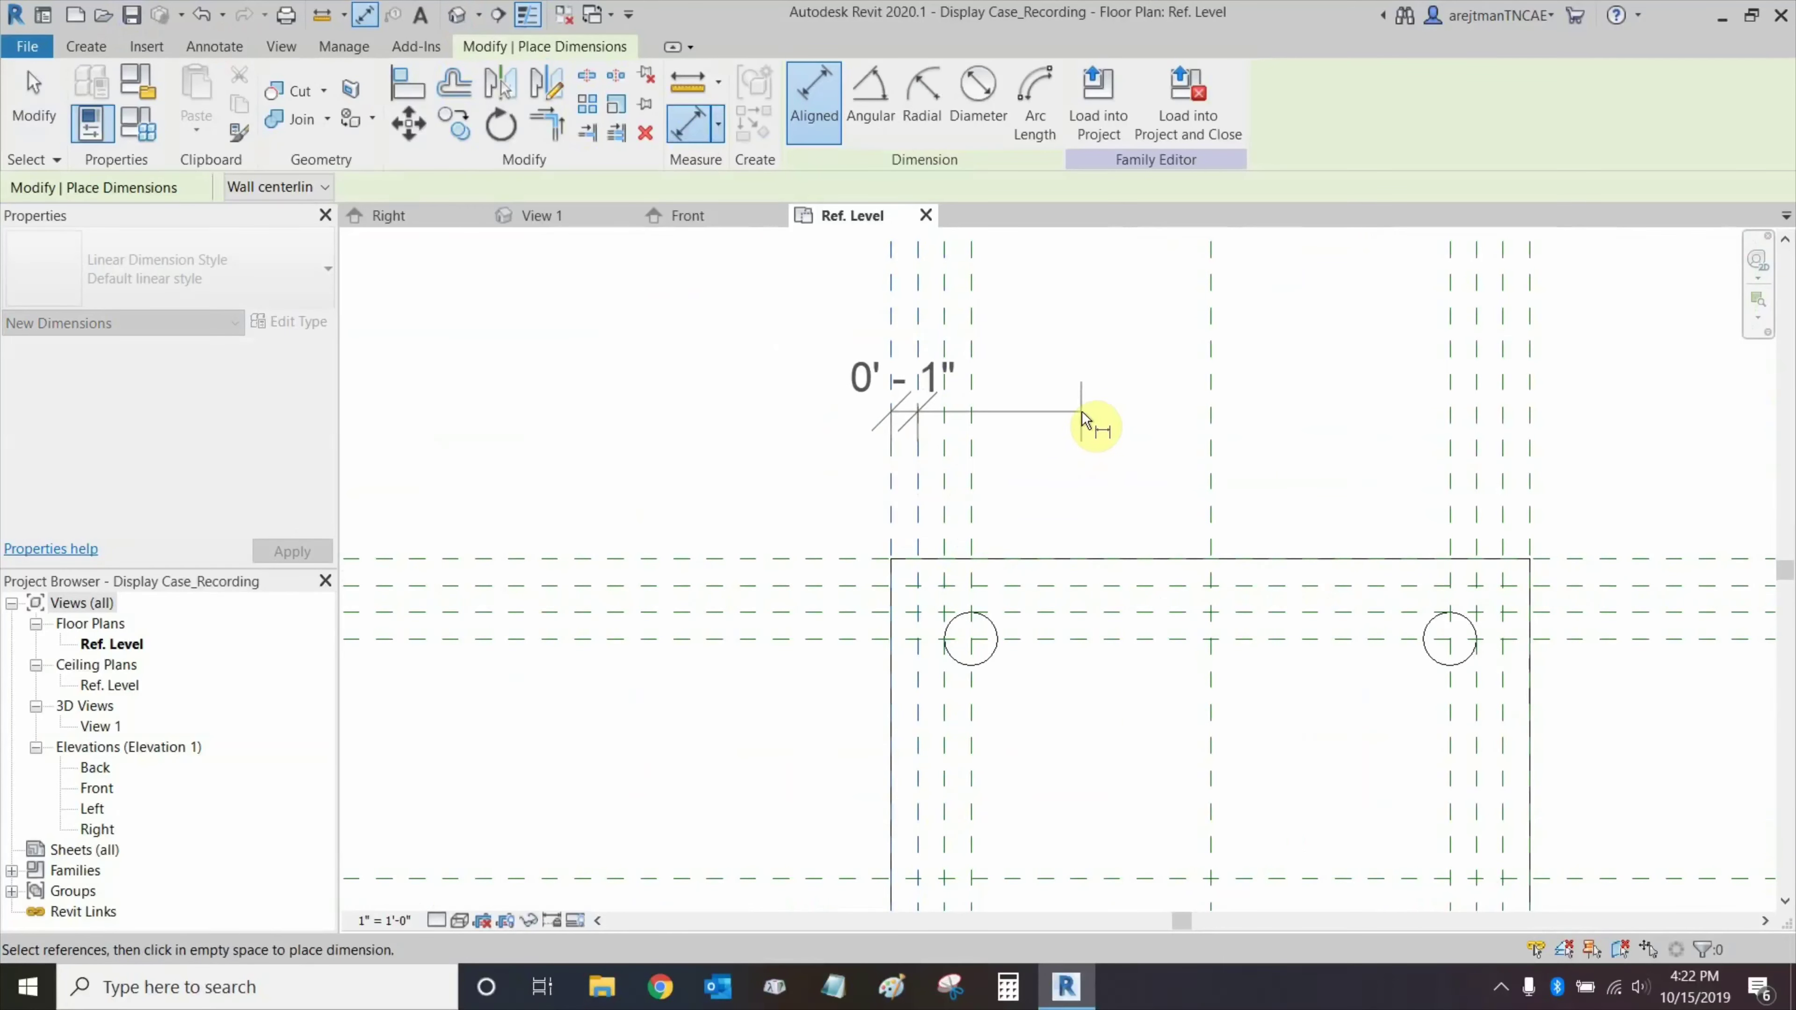
left_click(1078, 413)
Dimension from the plate's left edge reference plane to the second and third vertical offset planes, stacking the dimensions above the first one.
middle_click_drag(949, 345, 908, 528)
left_click(851, 471)
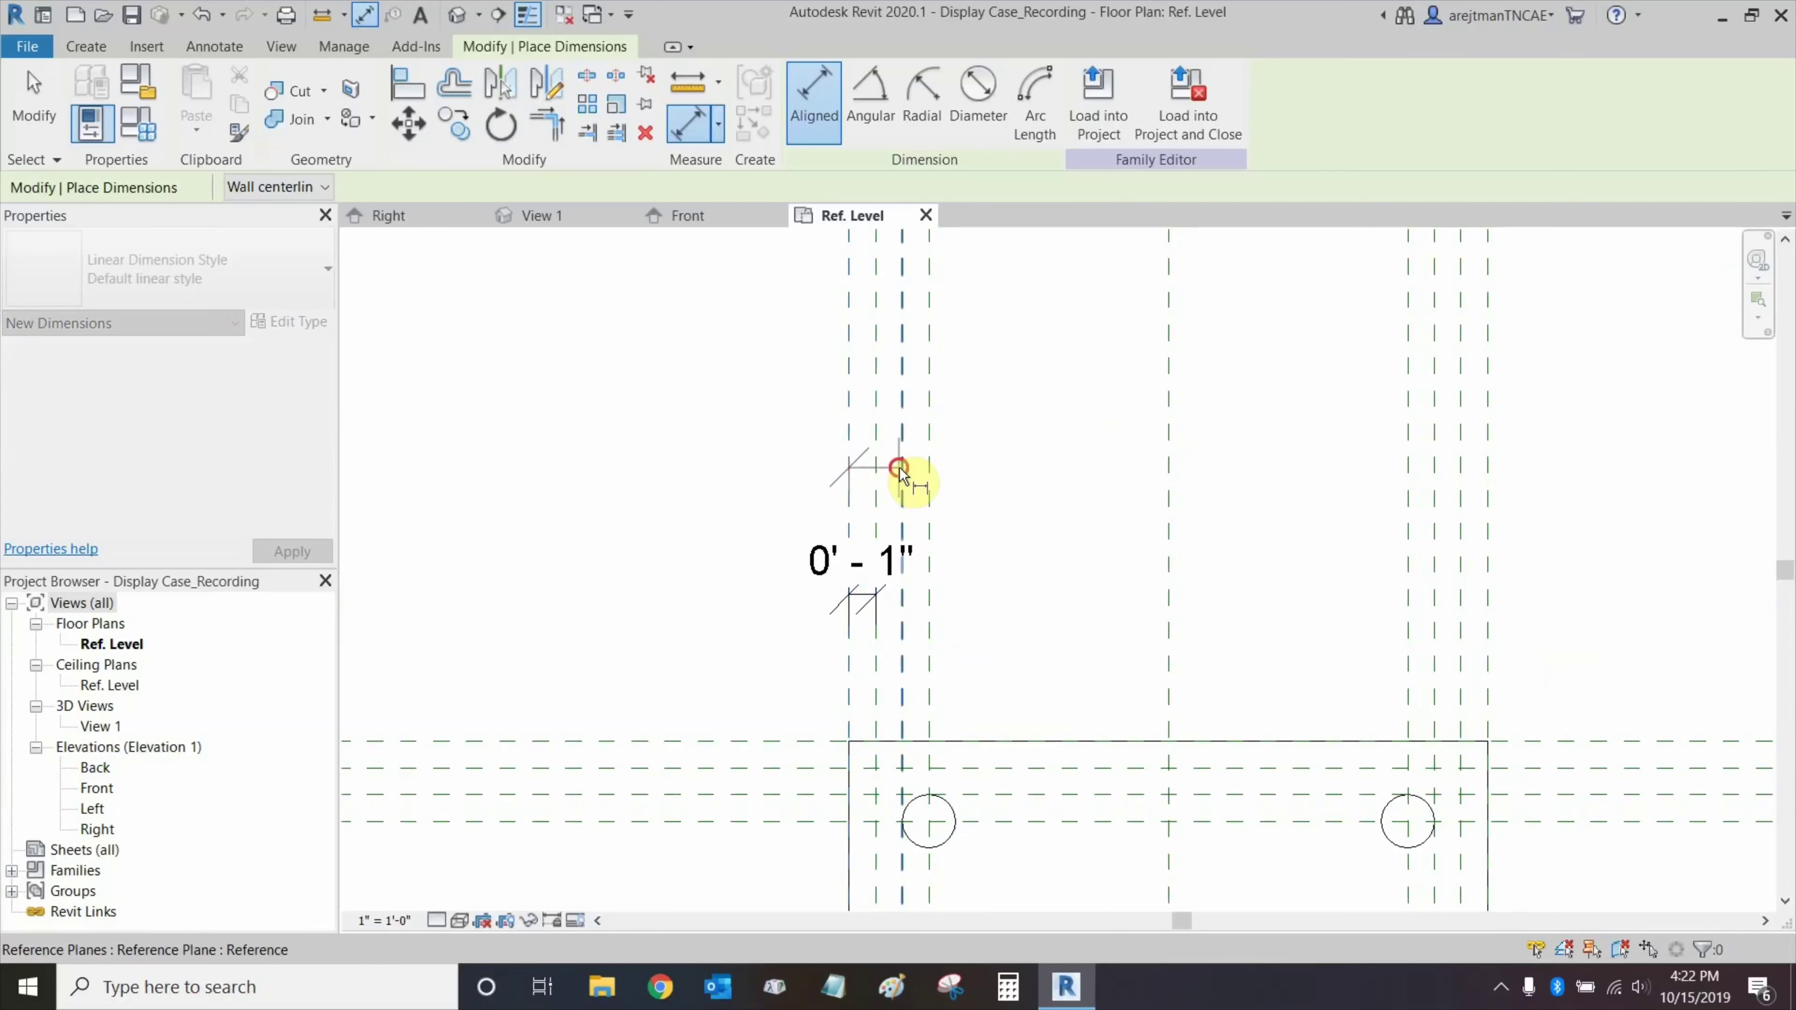
left_click(903, 472)
left_click(1011, 481)
middle_click_drag(1026, 481, 978, 599)
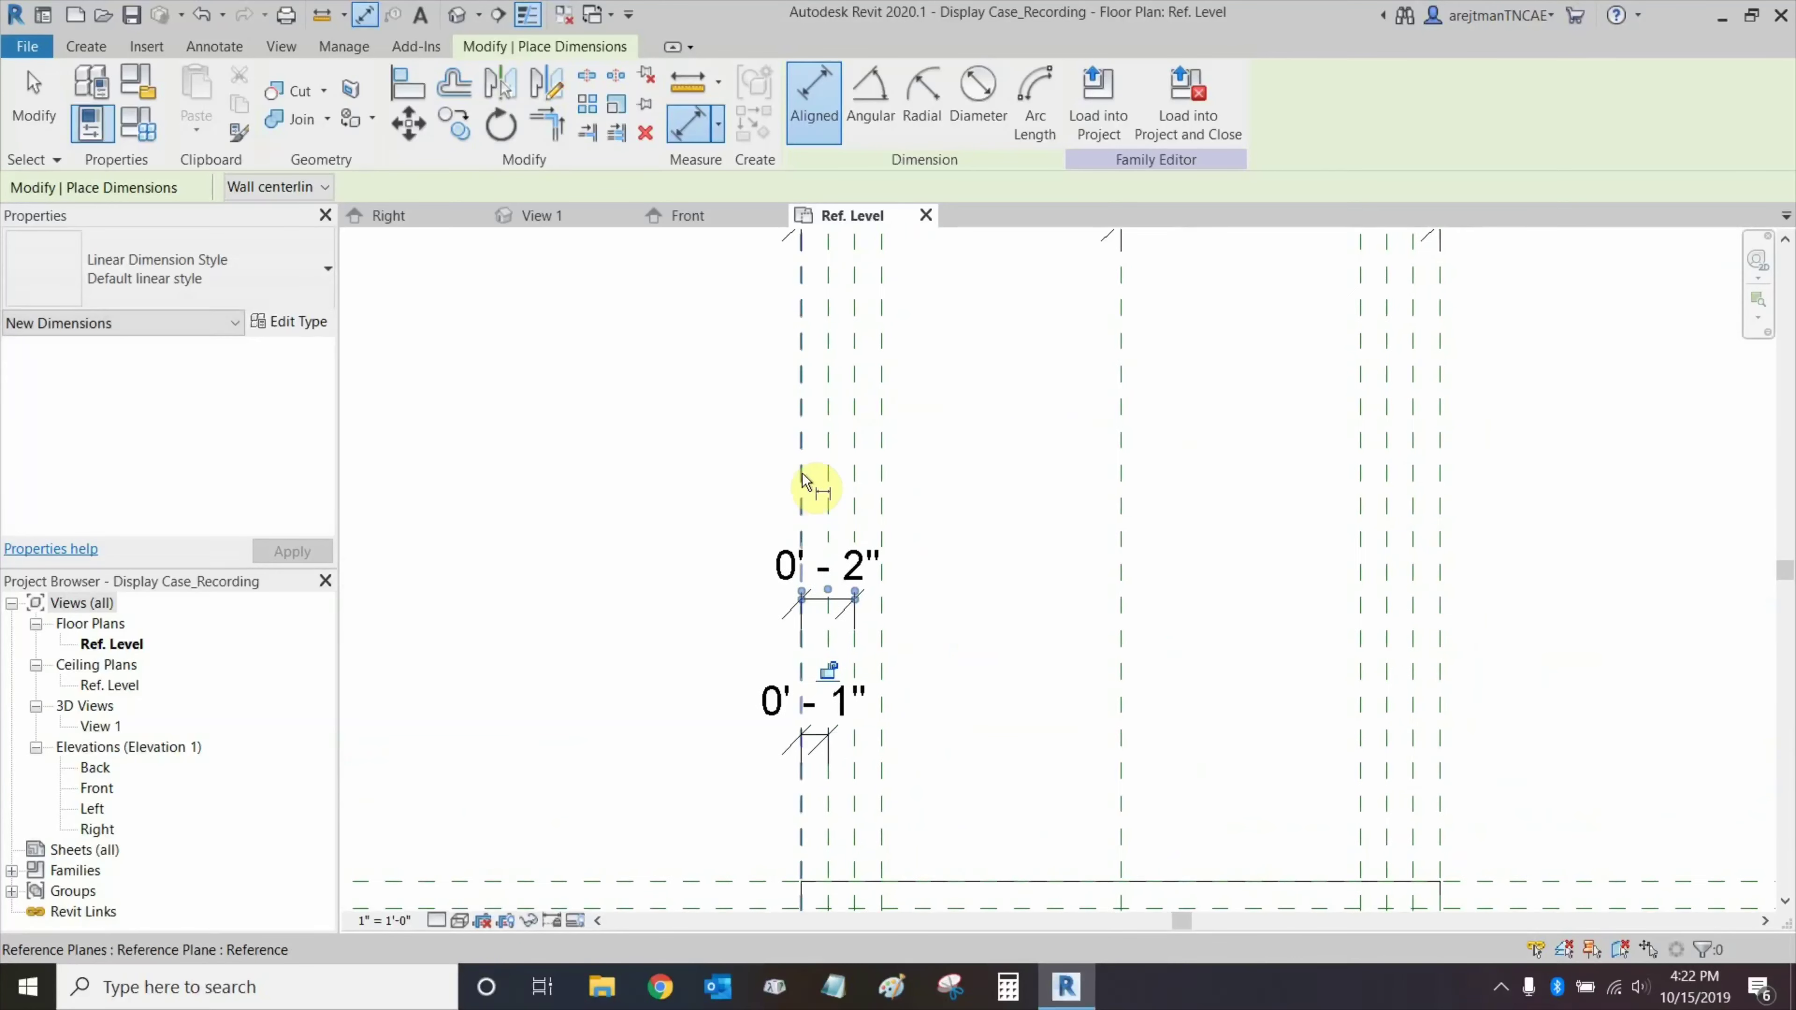
left_click(801, 473)
left_click(883, 472)
left_click(953, 460)
Add an aligned dimension right of the plate between its upper edge reference plane and the first horizontal plane inside it.
middle_click_drag(955, 465, 778, 344)
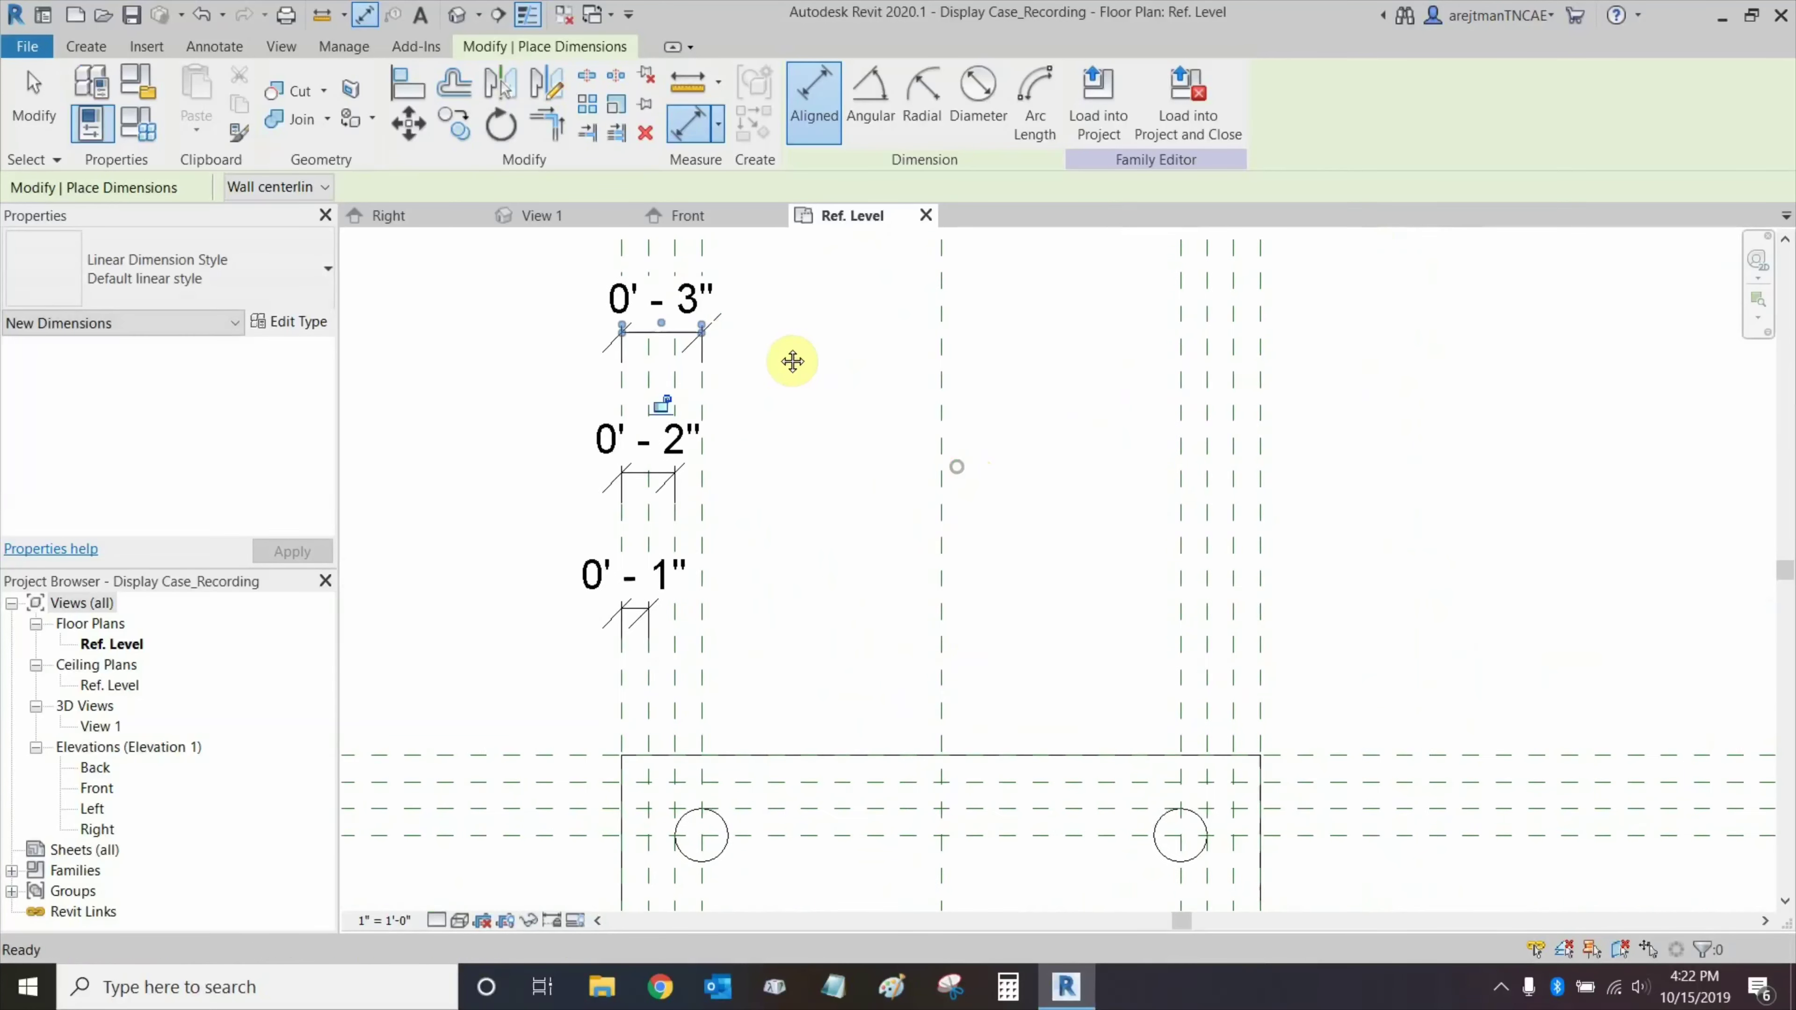
scroll(908, 381, "down", 2)
middle_click_drag(1131, 486, 947, 380)
left_click(1059, 520)
scroll(1057, 538, "up", 2)
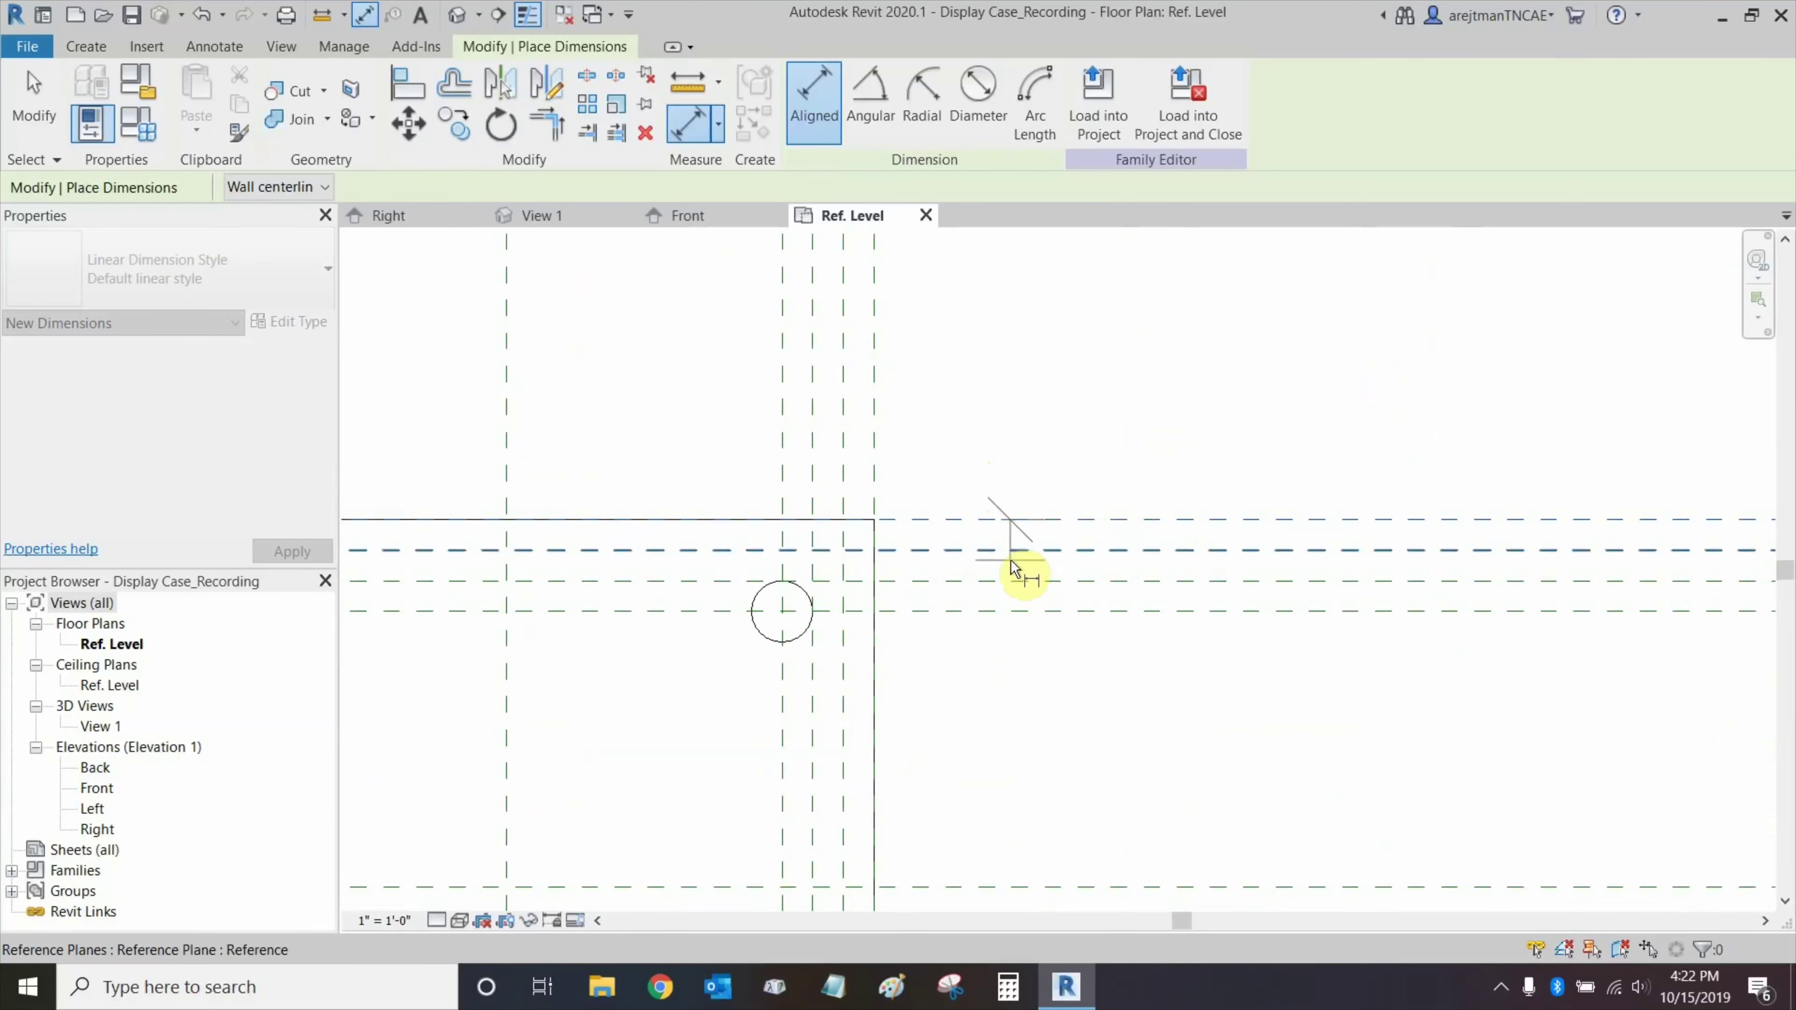
left_click(1016, 552)
left_click(1022, 694)
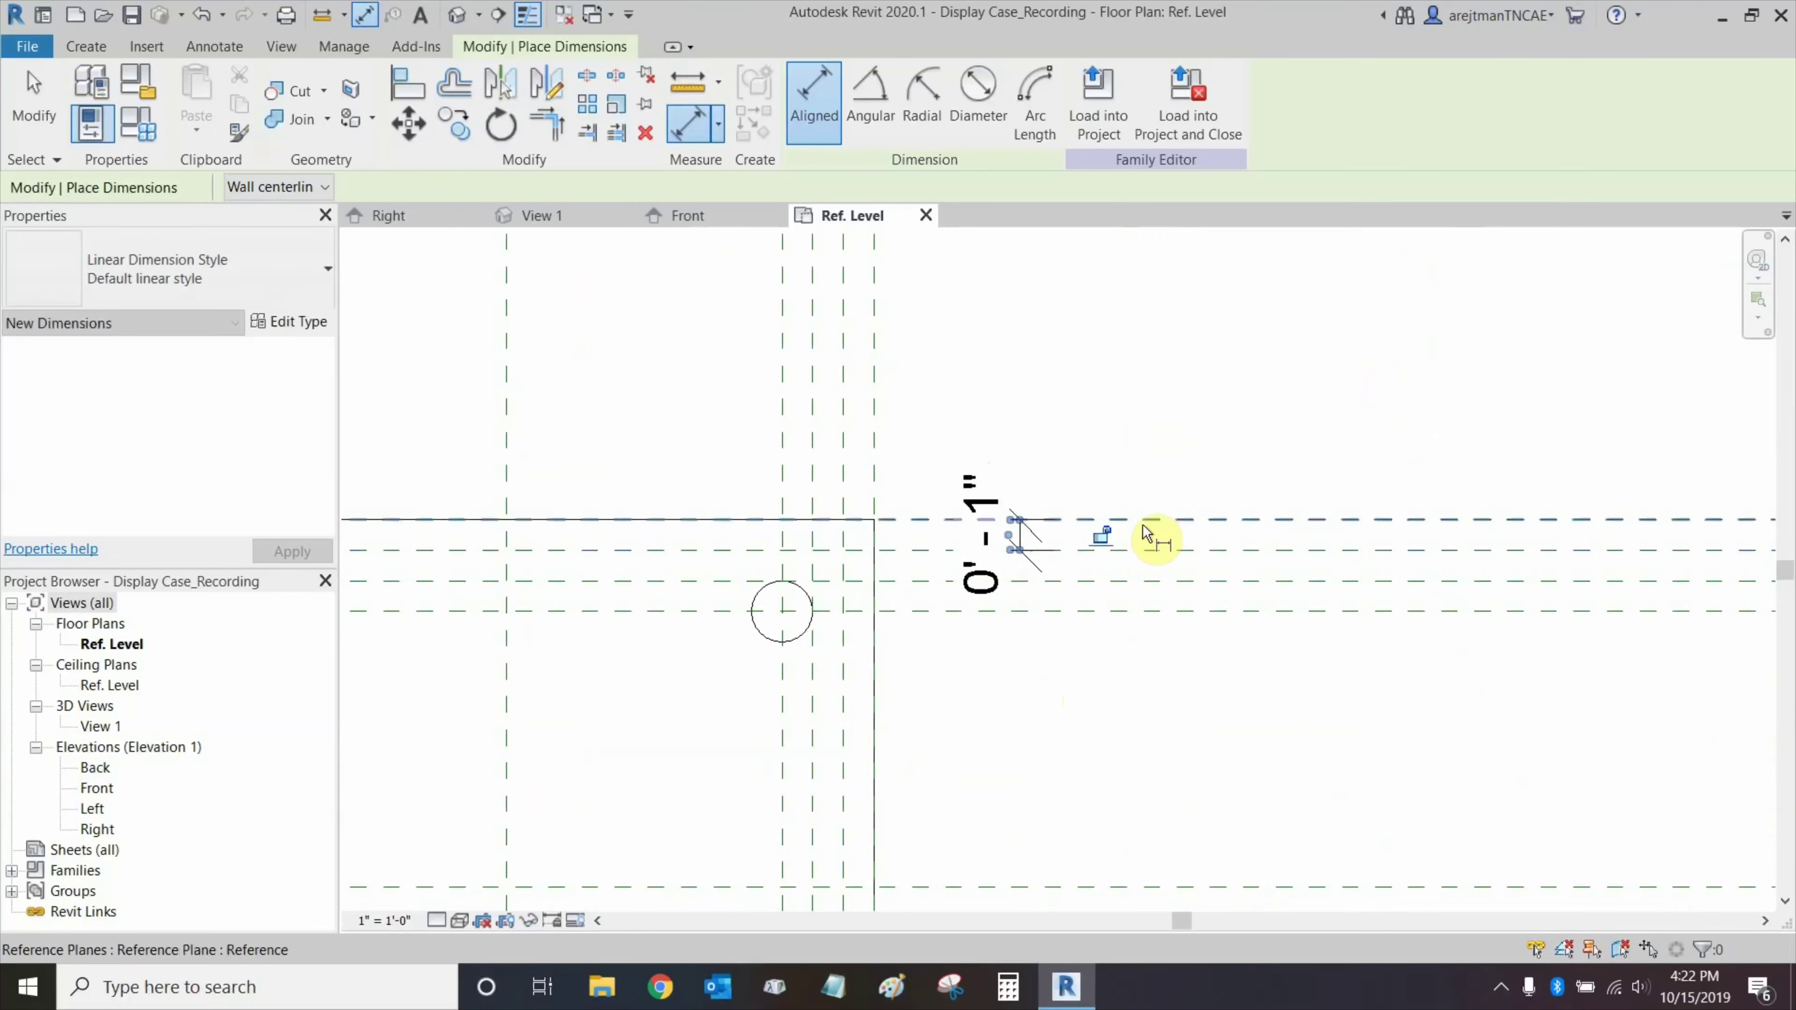
Dimension from the plate's upper edge reference plane to the second and third horizontal offset planes, placed further right.
left_click(1142, 522)
left_click(1132, 582)
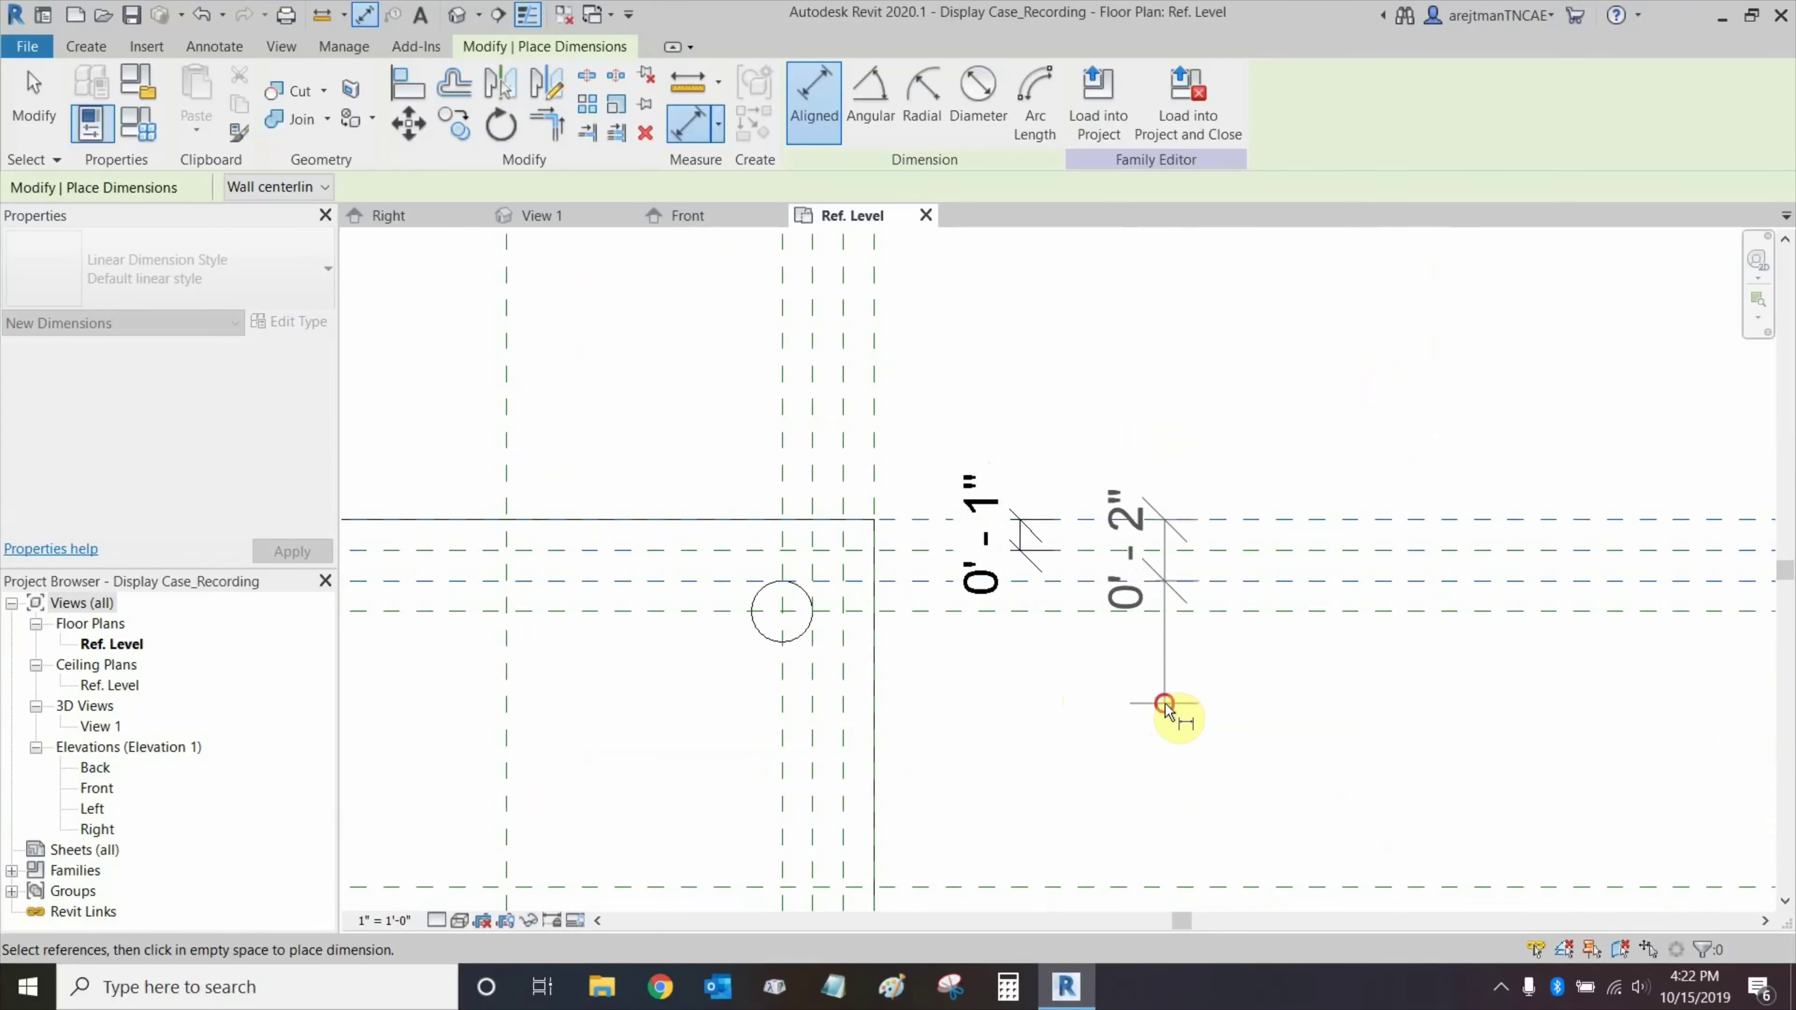
left_click(1162, 709)
left_click(1292, 520)
left_click(1294, 611)
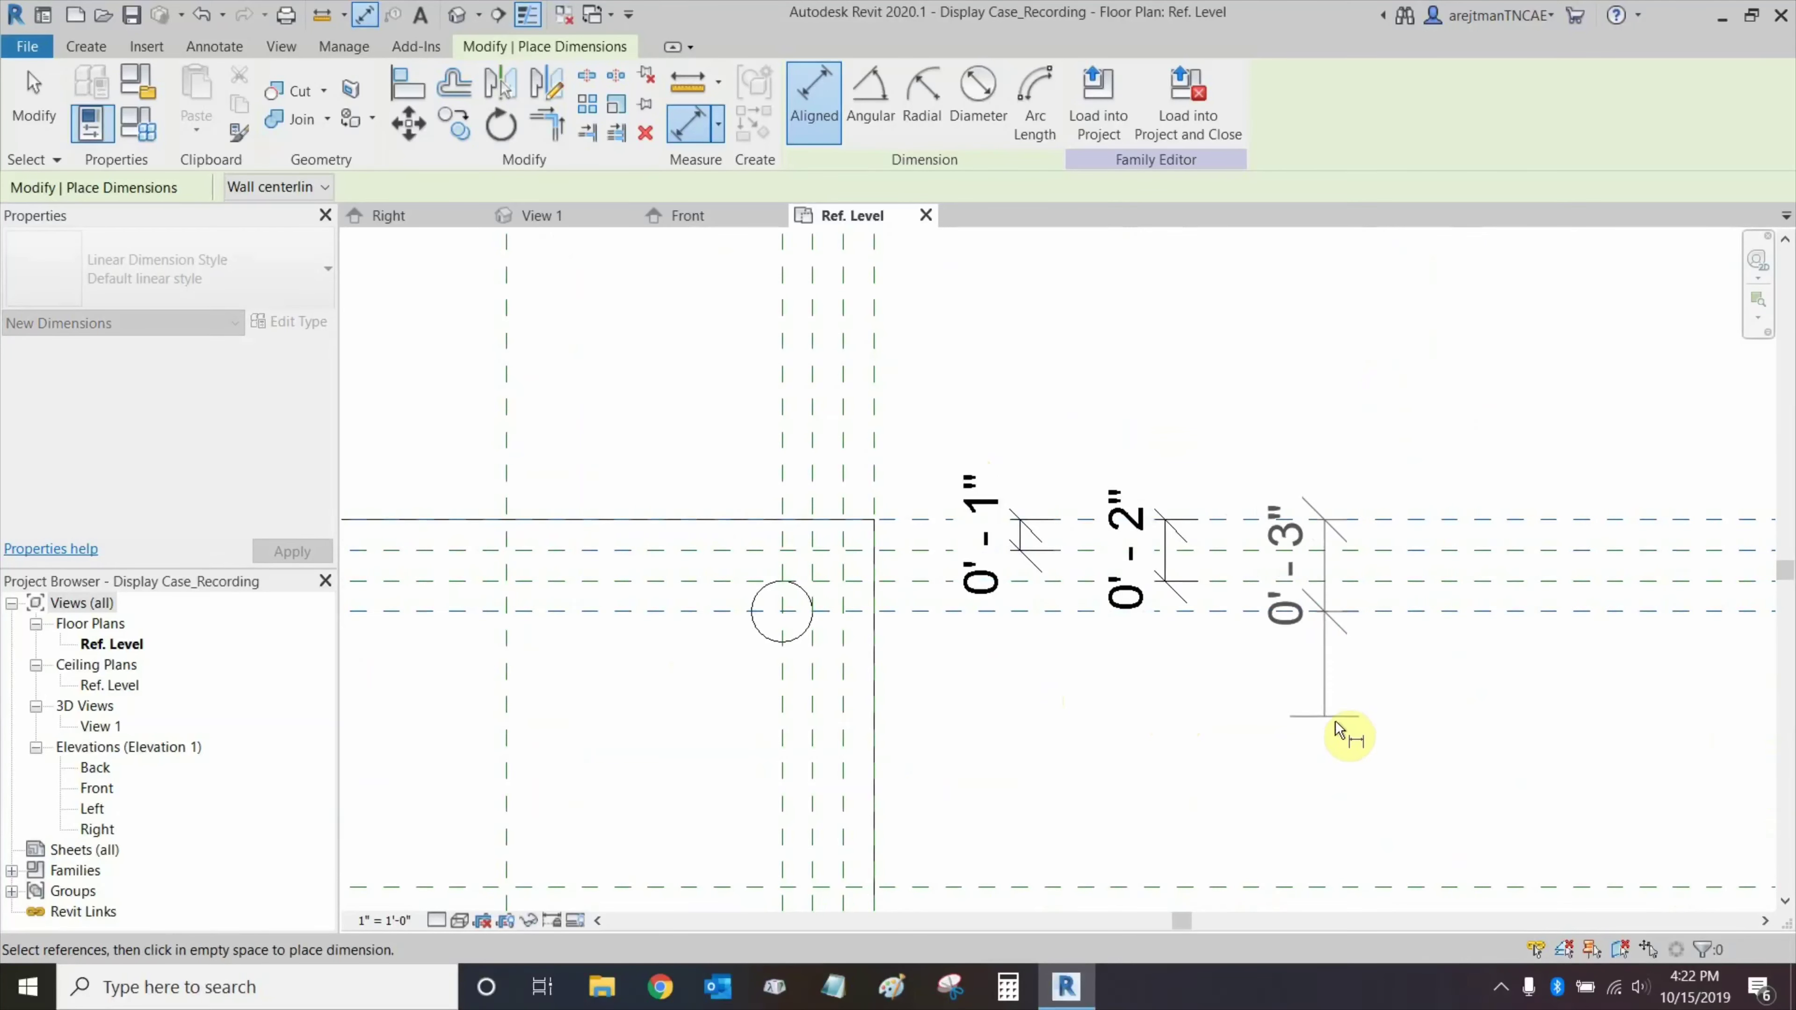
left_click(1326, 725)
Add an aligned dimension below the plate between its right edge reference plane and the first vertical plane inside it.
middle_click_drag(1242, 658, 1247, 208)
scroll(1227, 417, "down", 1)
middle_click_drag(1120, 506, 1213, 330)
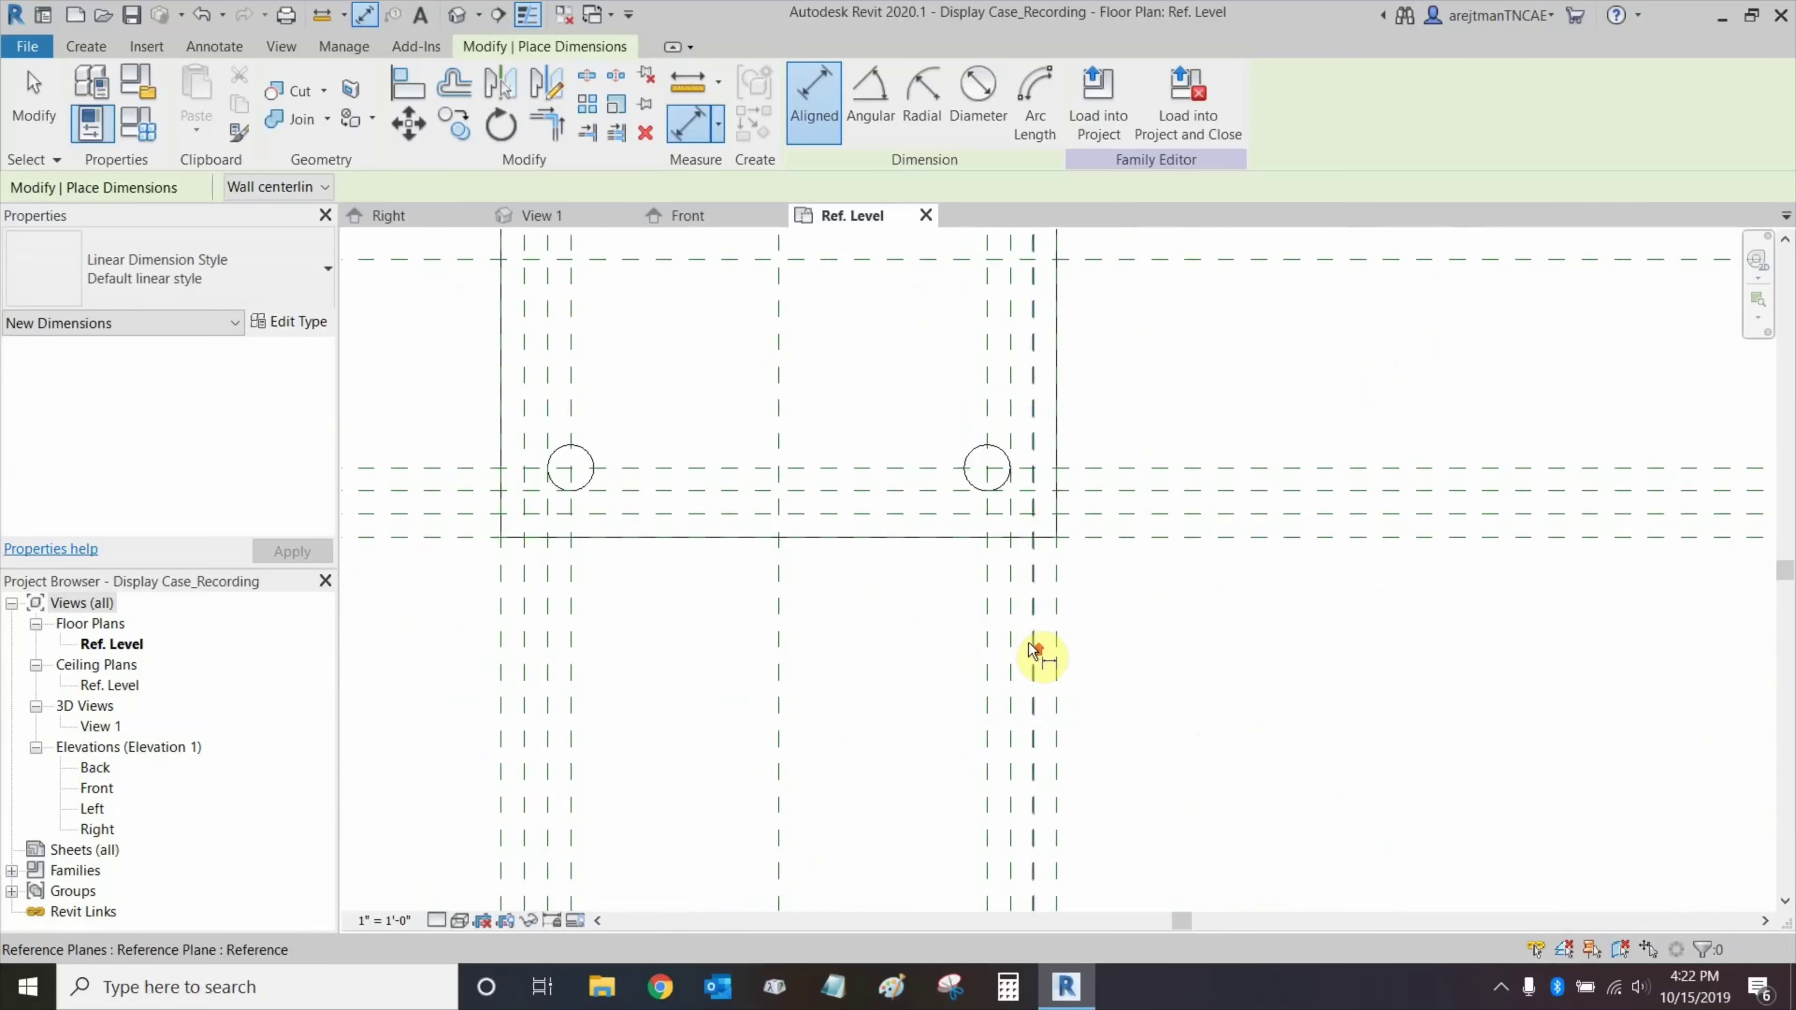
scroll(1025, 636, "up", 1)
left_click(1067, 598)
left_click(1035, 596)
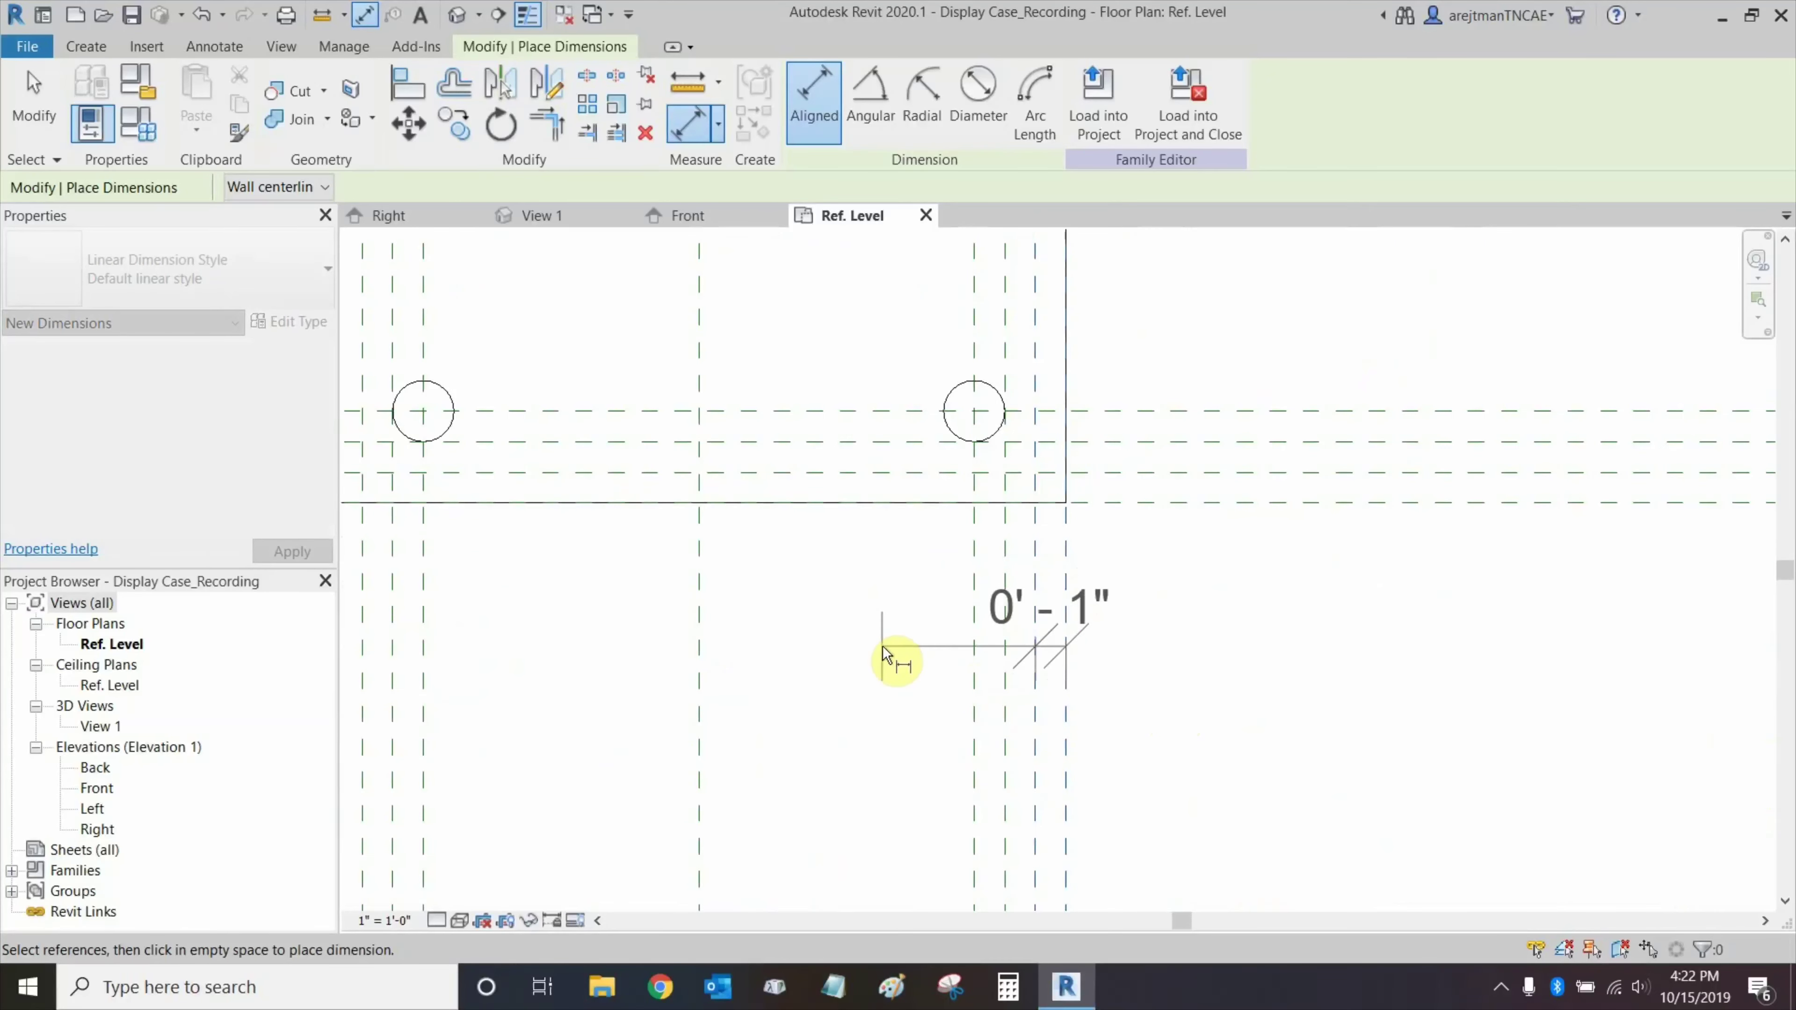
left_click(981, 682)
Dimension from the plate's right edge reference plane to the second and third vertical offset planes, stacked below the first dimension.
left_click(1065, 781)
left_click(1005, 784)
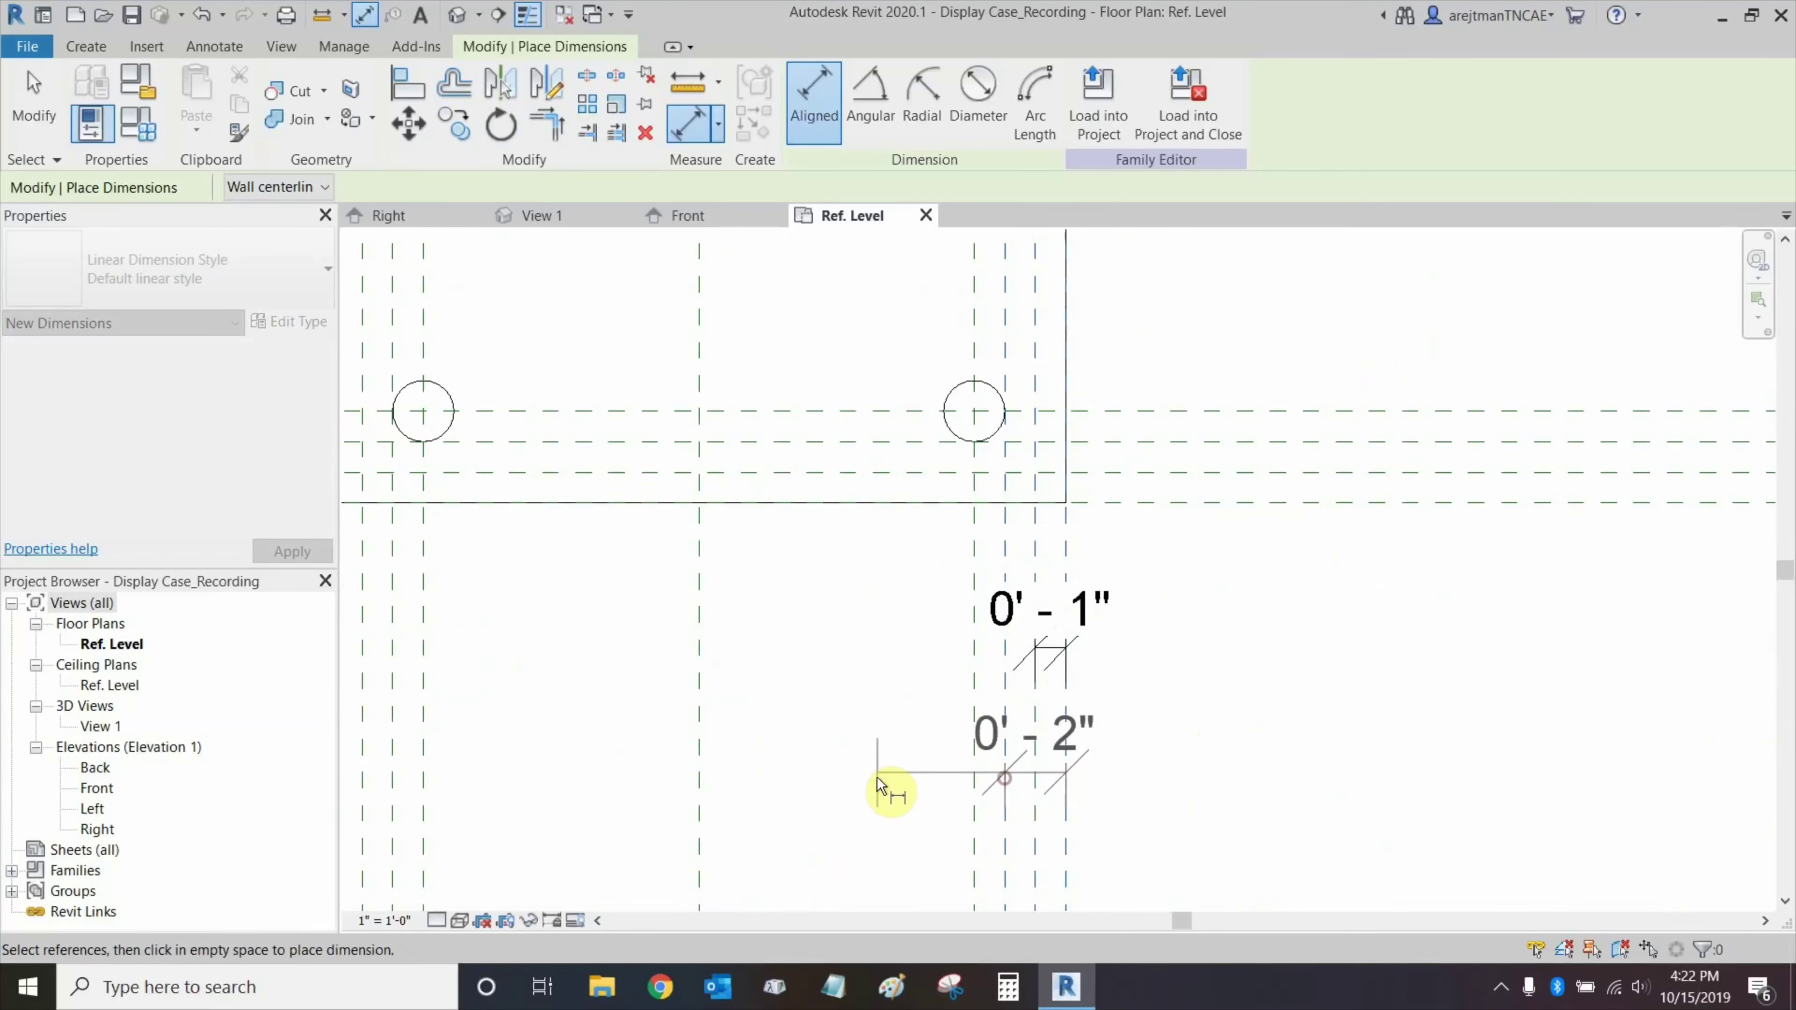
left_click(870, 803)
middle_click_drag(957, 845, 994, 682)
left_click(1100, 802)
left_click(1013, 814)
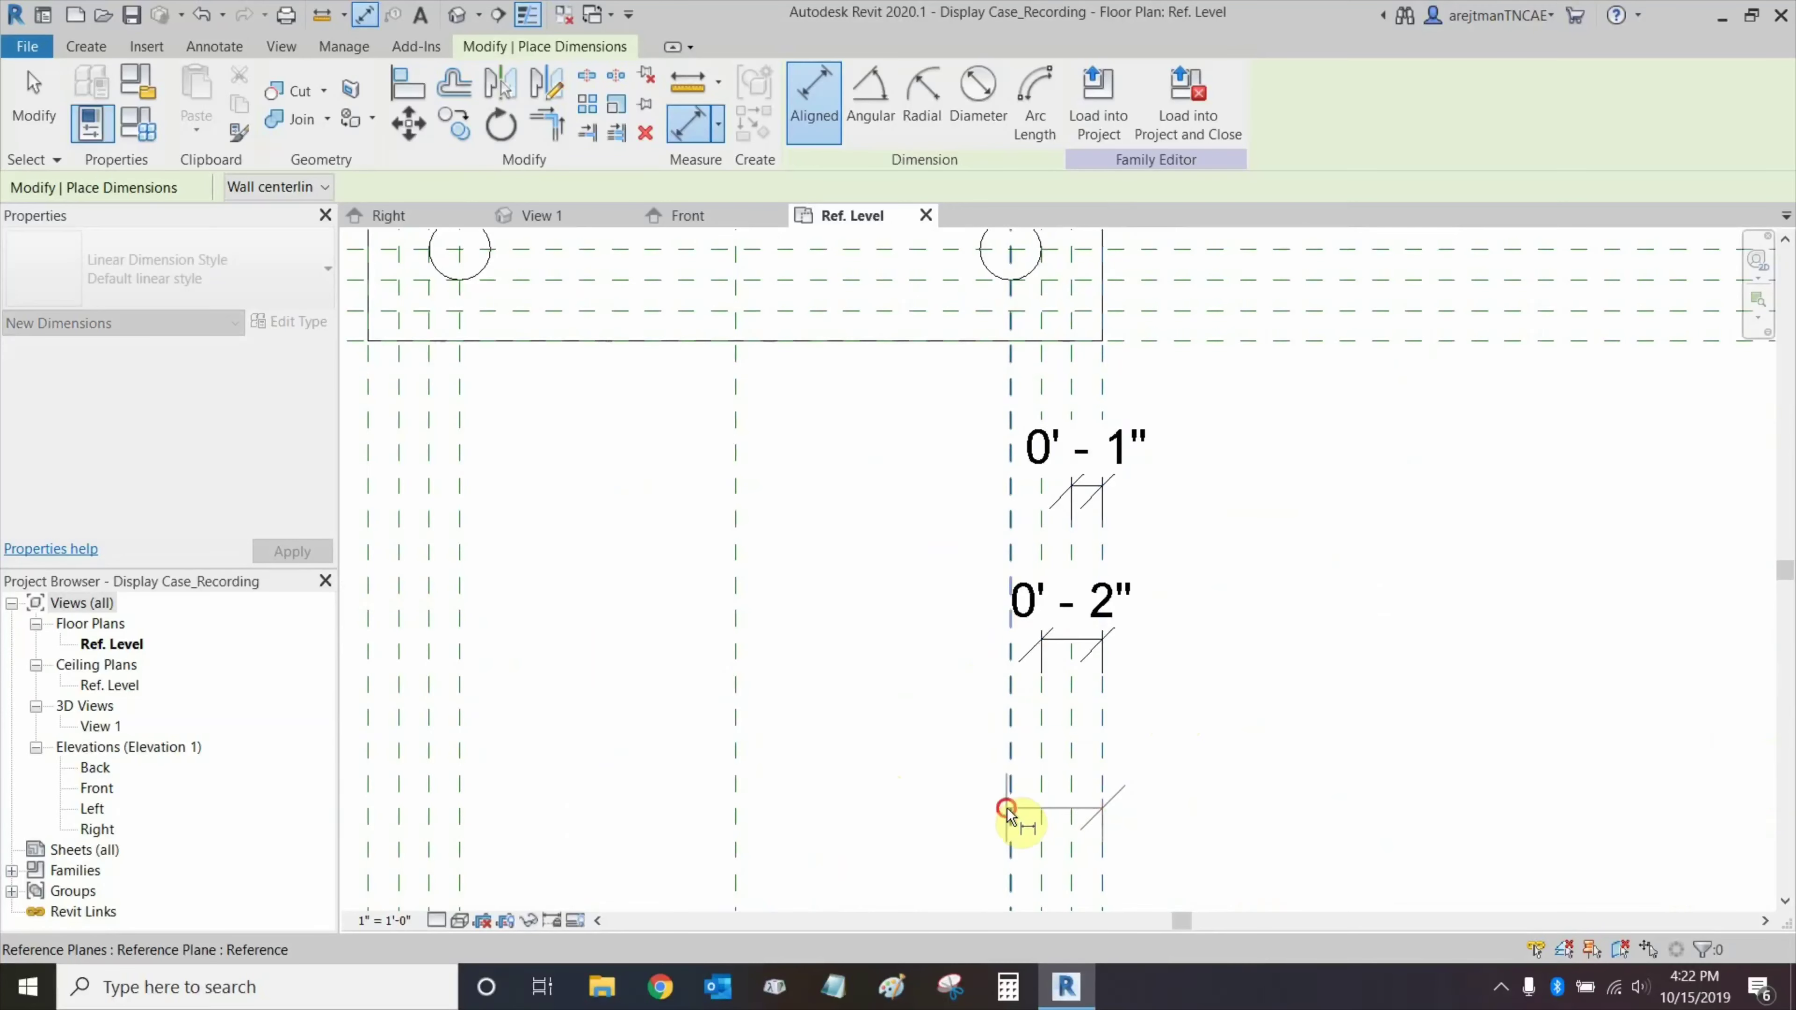
left_click(934, 805)
Add an aligned dimension left of the plate between its lower edge reference plane and the first horizontal plane inside it.
scroll(973, 521, "up", 3)
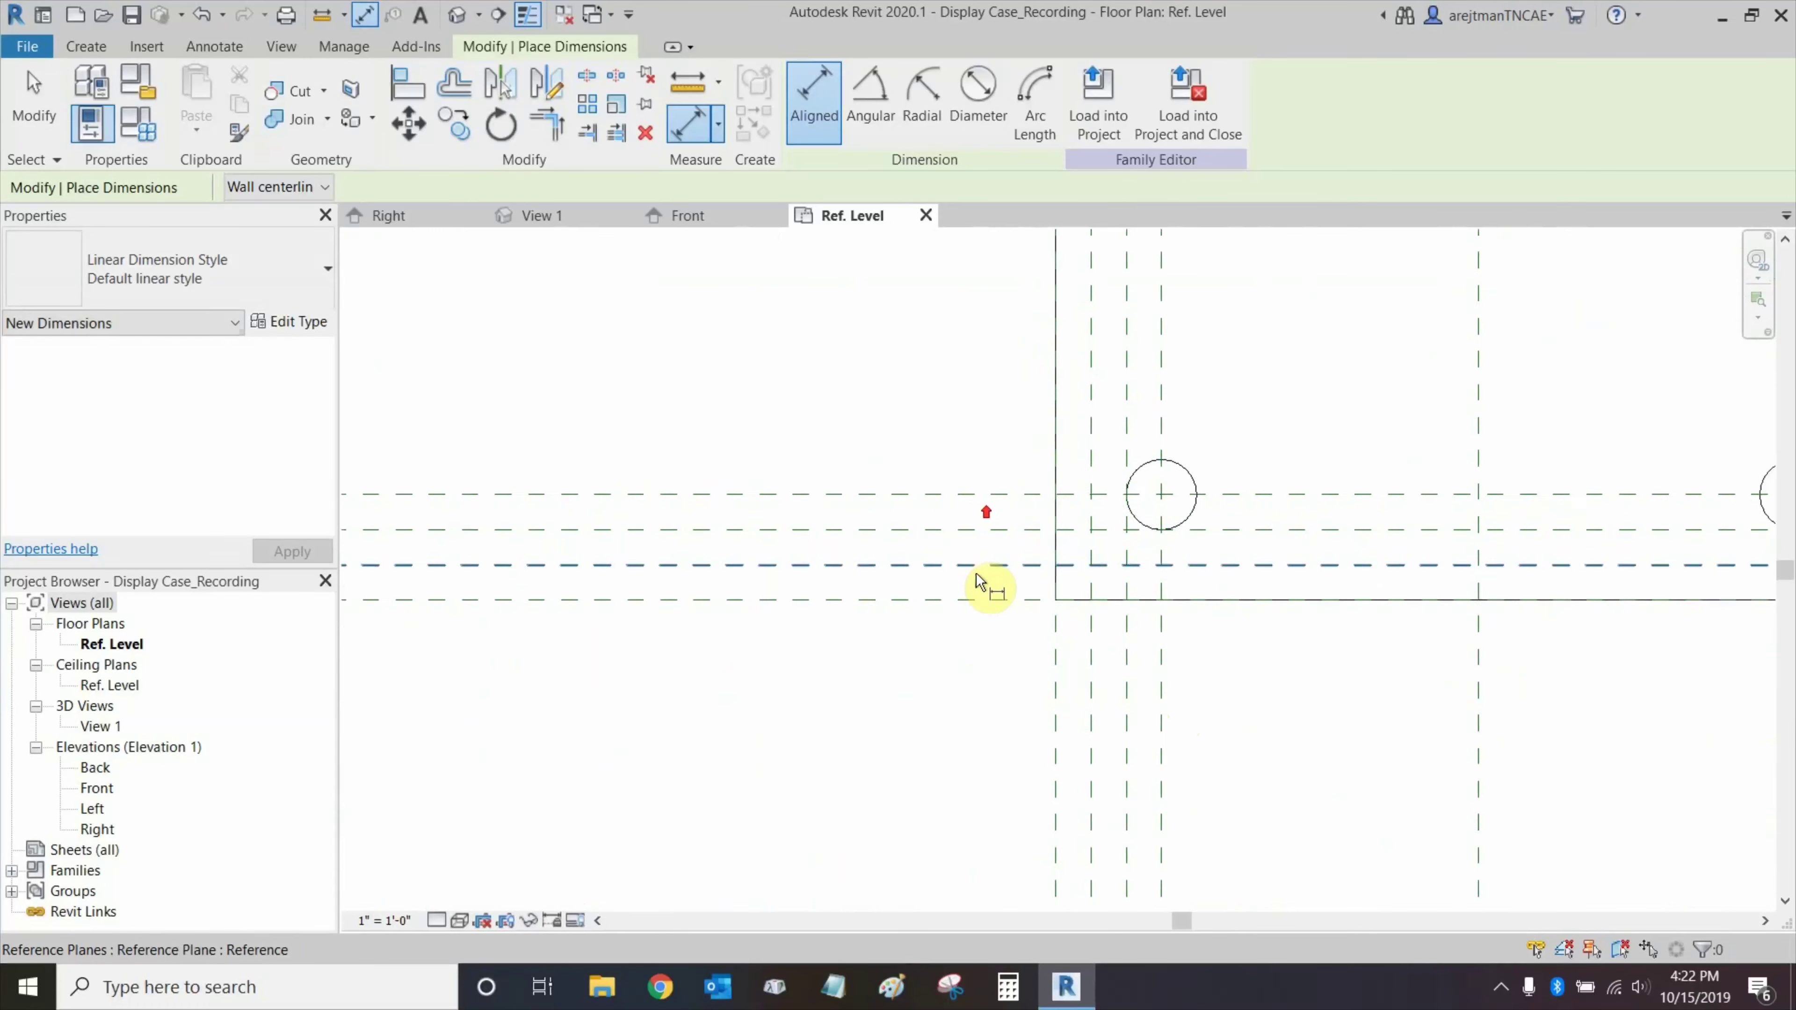
left_click(978, 599)
left_click(983, 565)
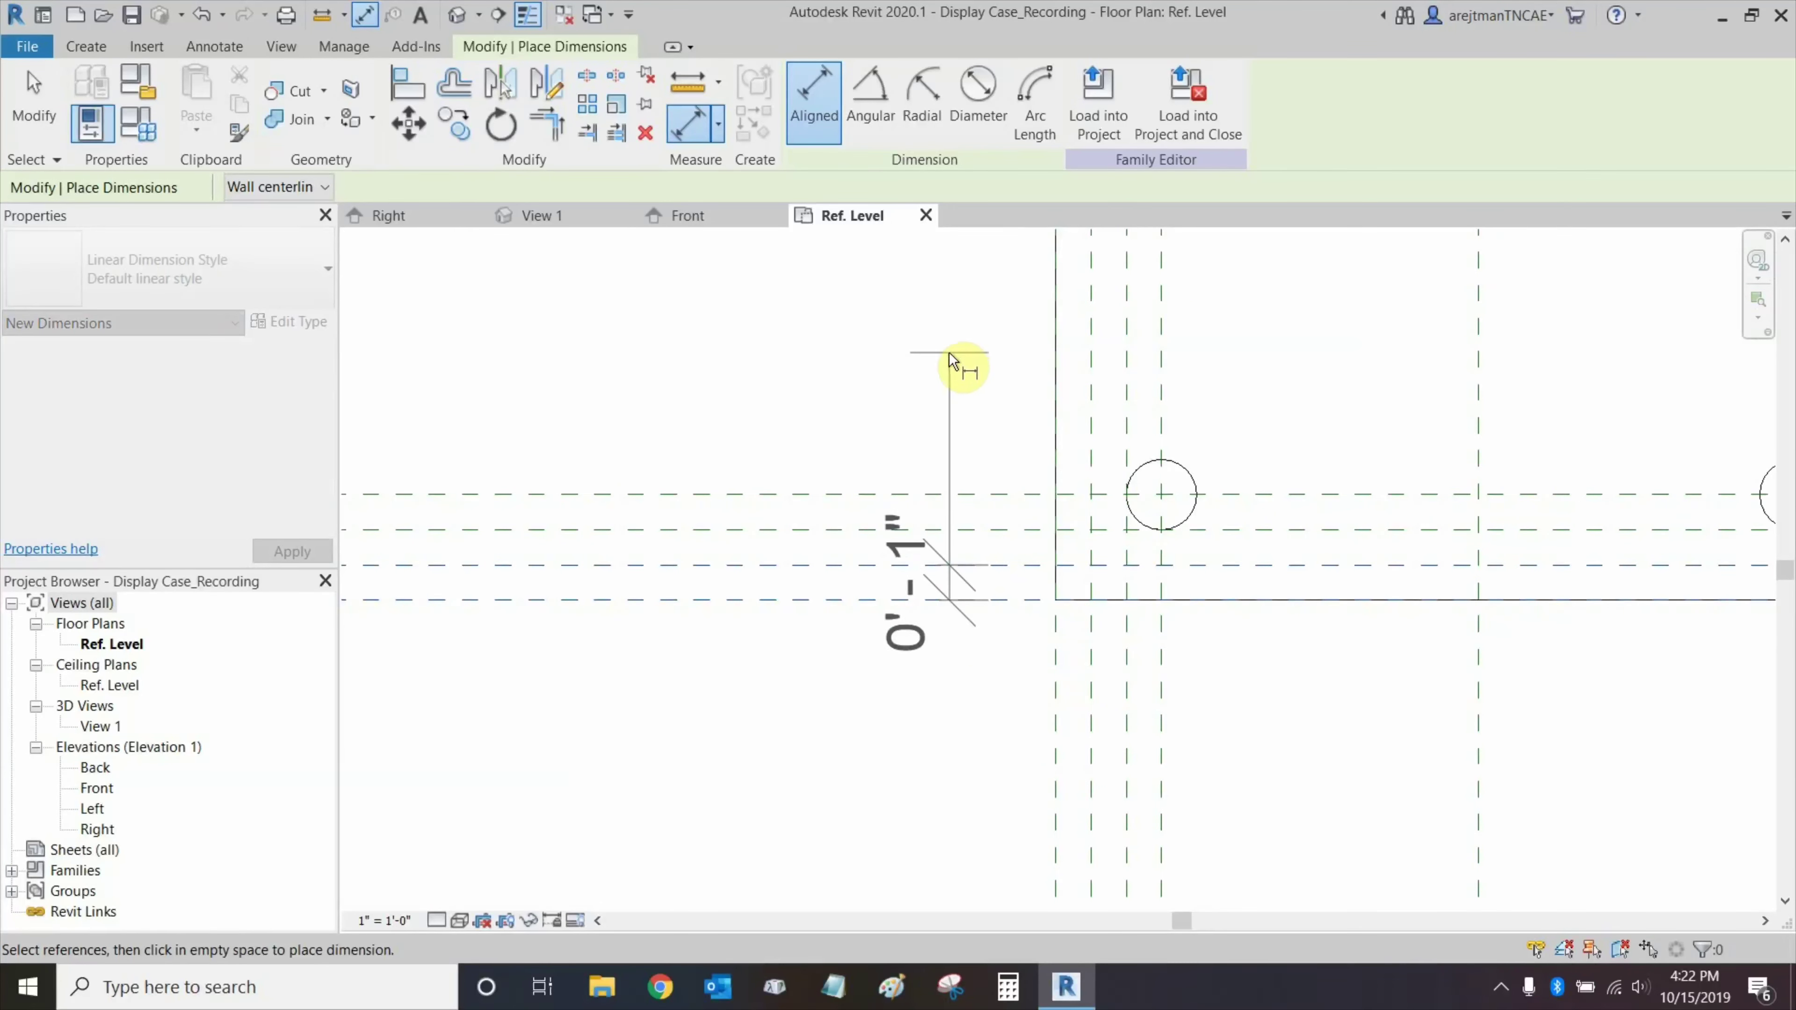
left_click(915, 341)
Dimension from the plate's lower edge reference plane to the second and third horizontal offset planes, and end dimensioning.
left_click(806, 600)
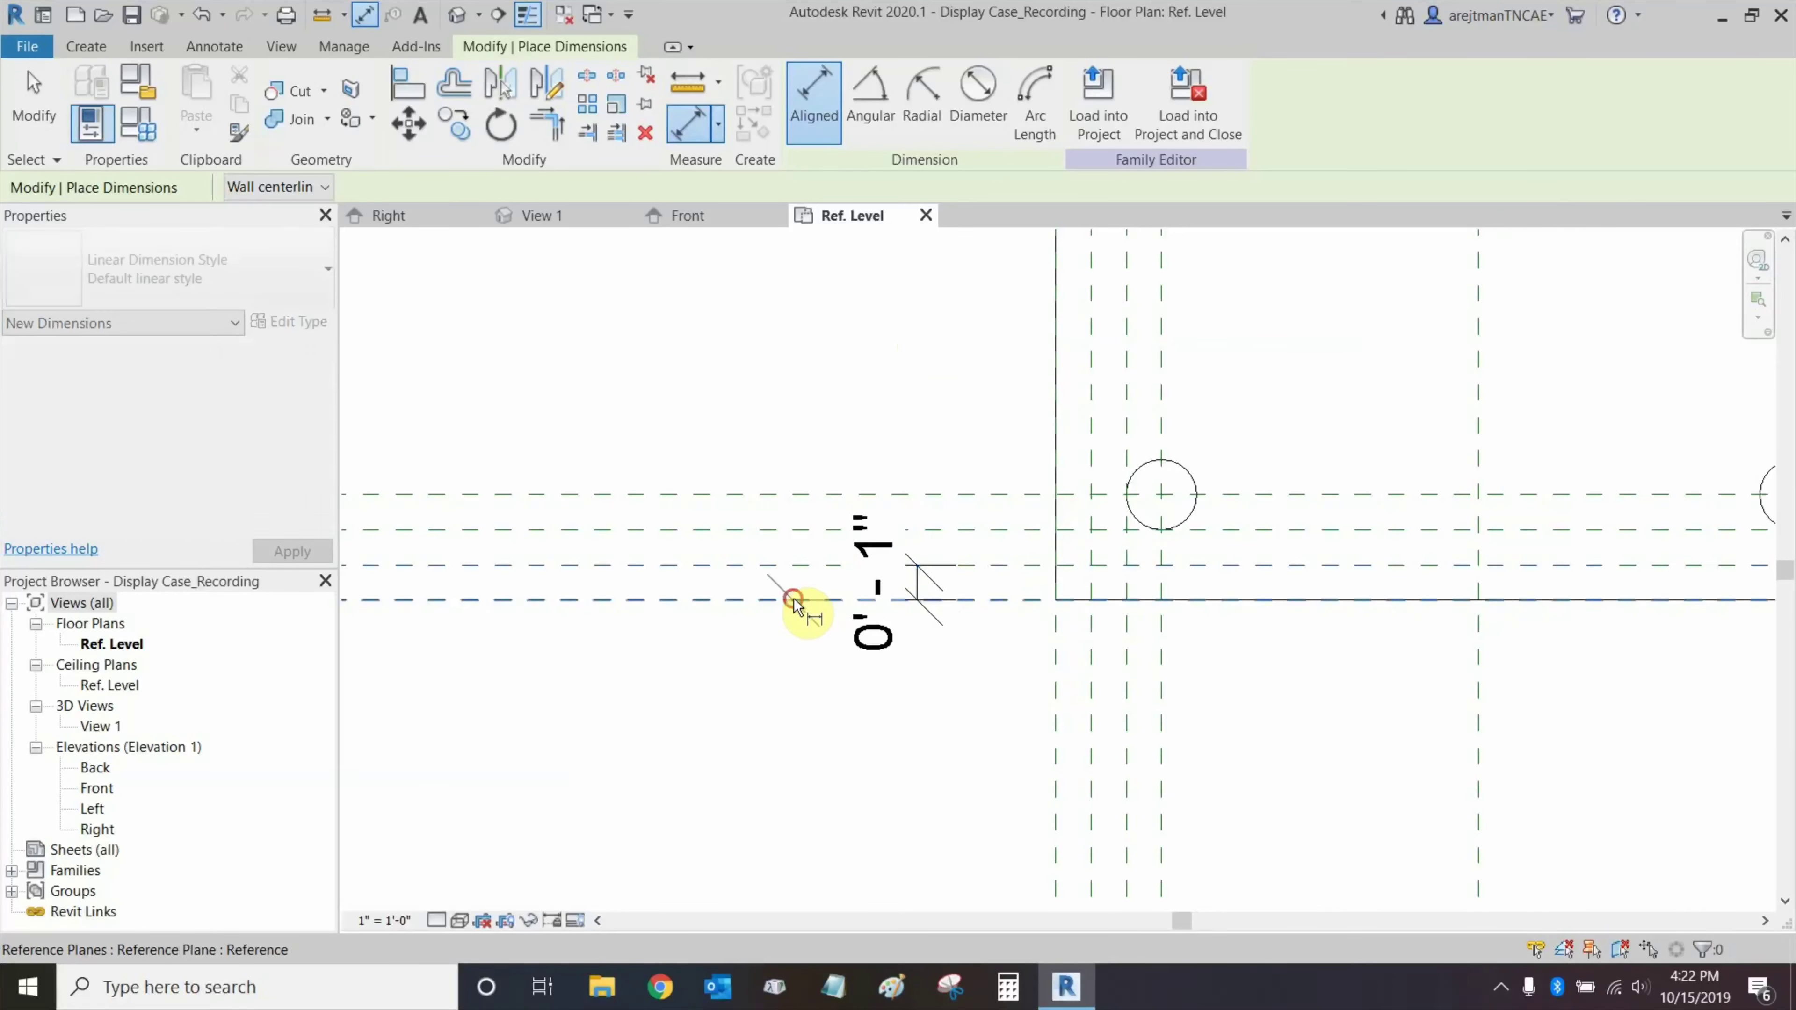
left_click(814, 530)
left_click(774, 396)
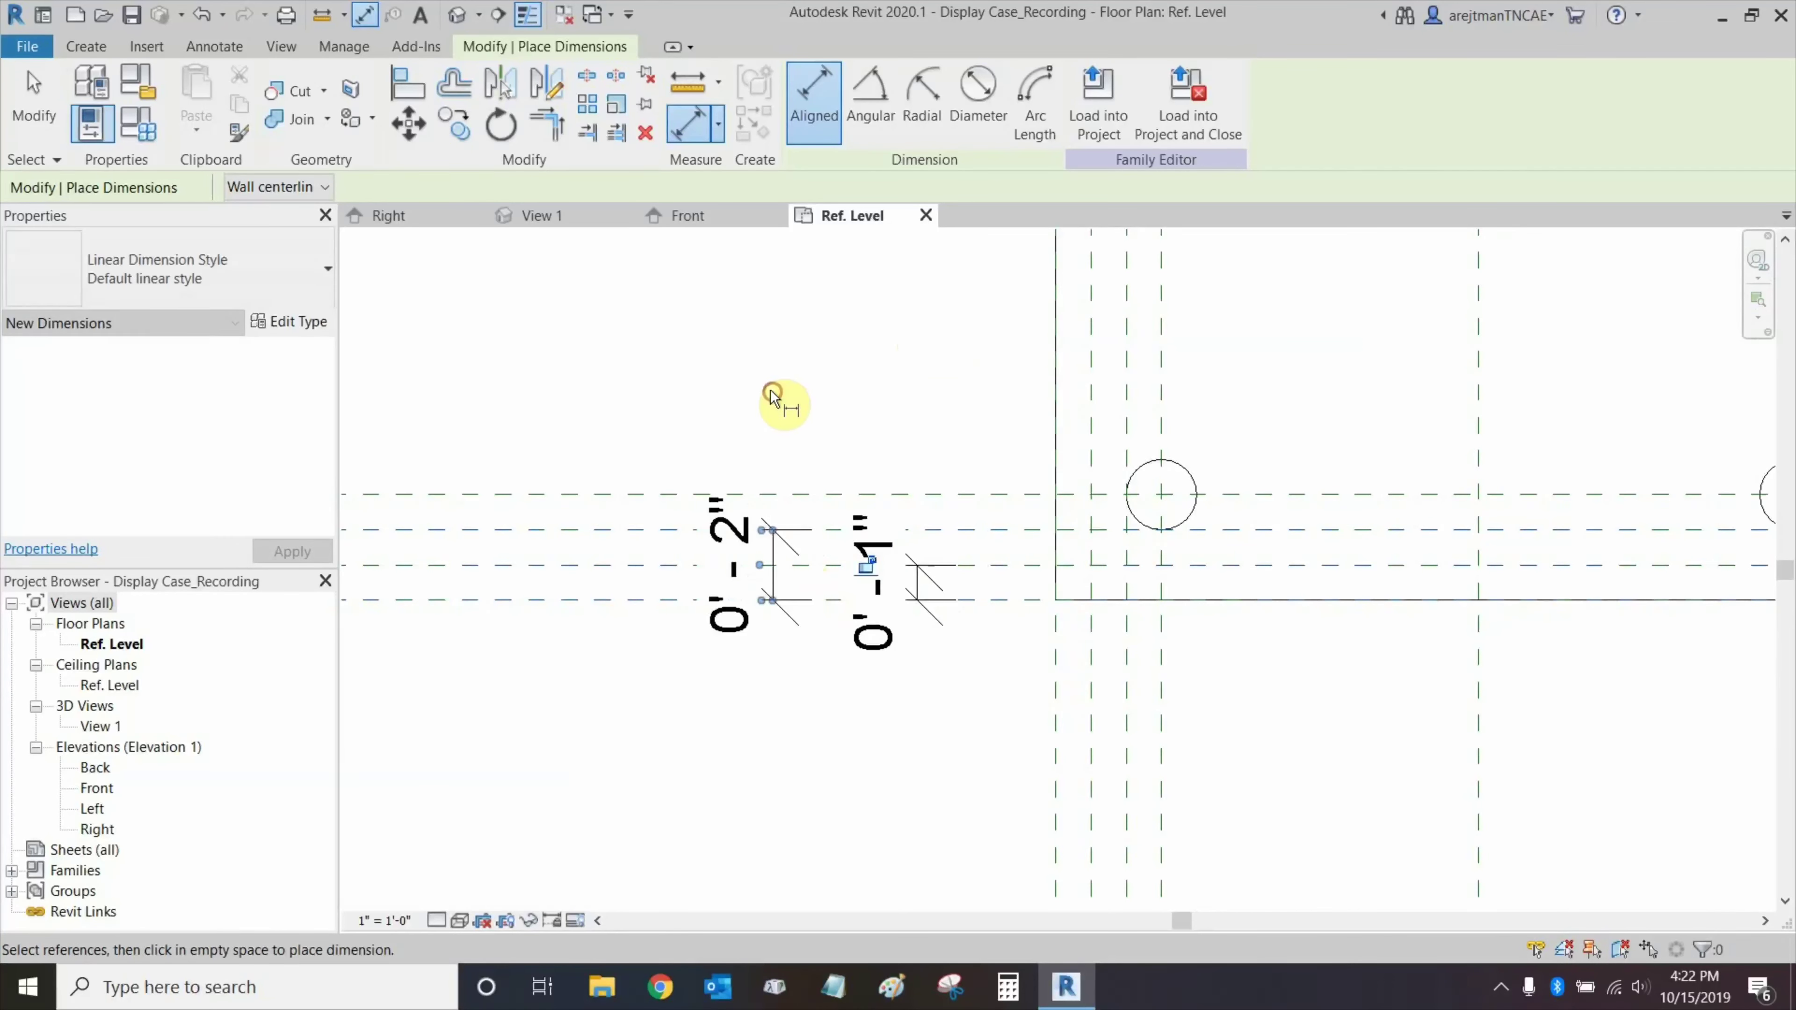
left_click(563, 602)
left_click(616, 494)
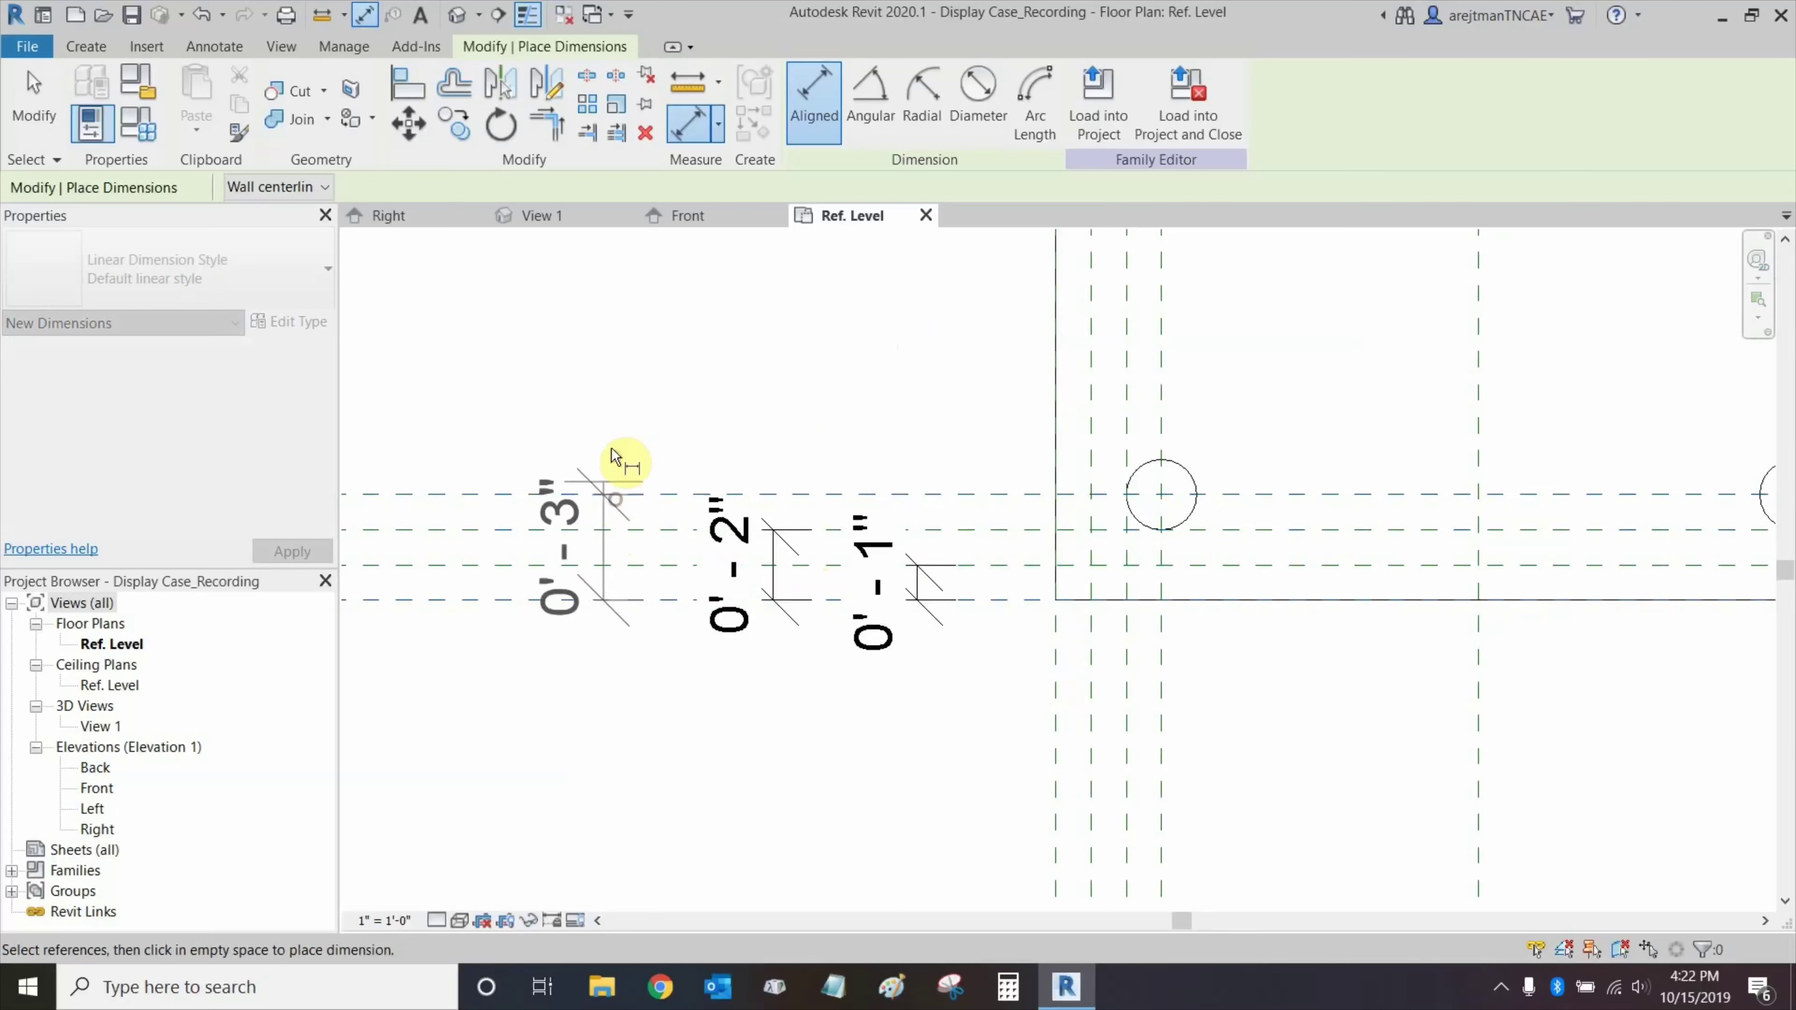
left_click(609, 368)
middle_click_drag(601, 360, 521, 522)
scroll(521, 521, "down", 3)
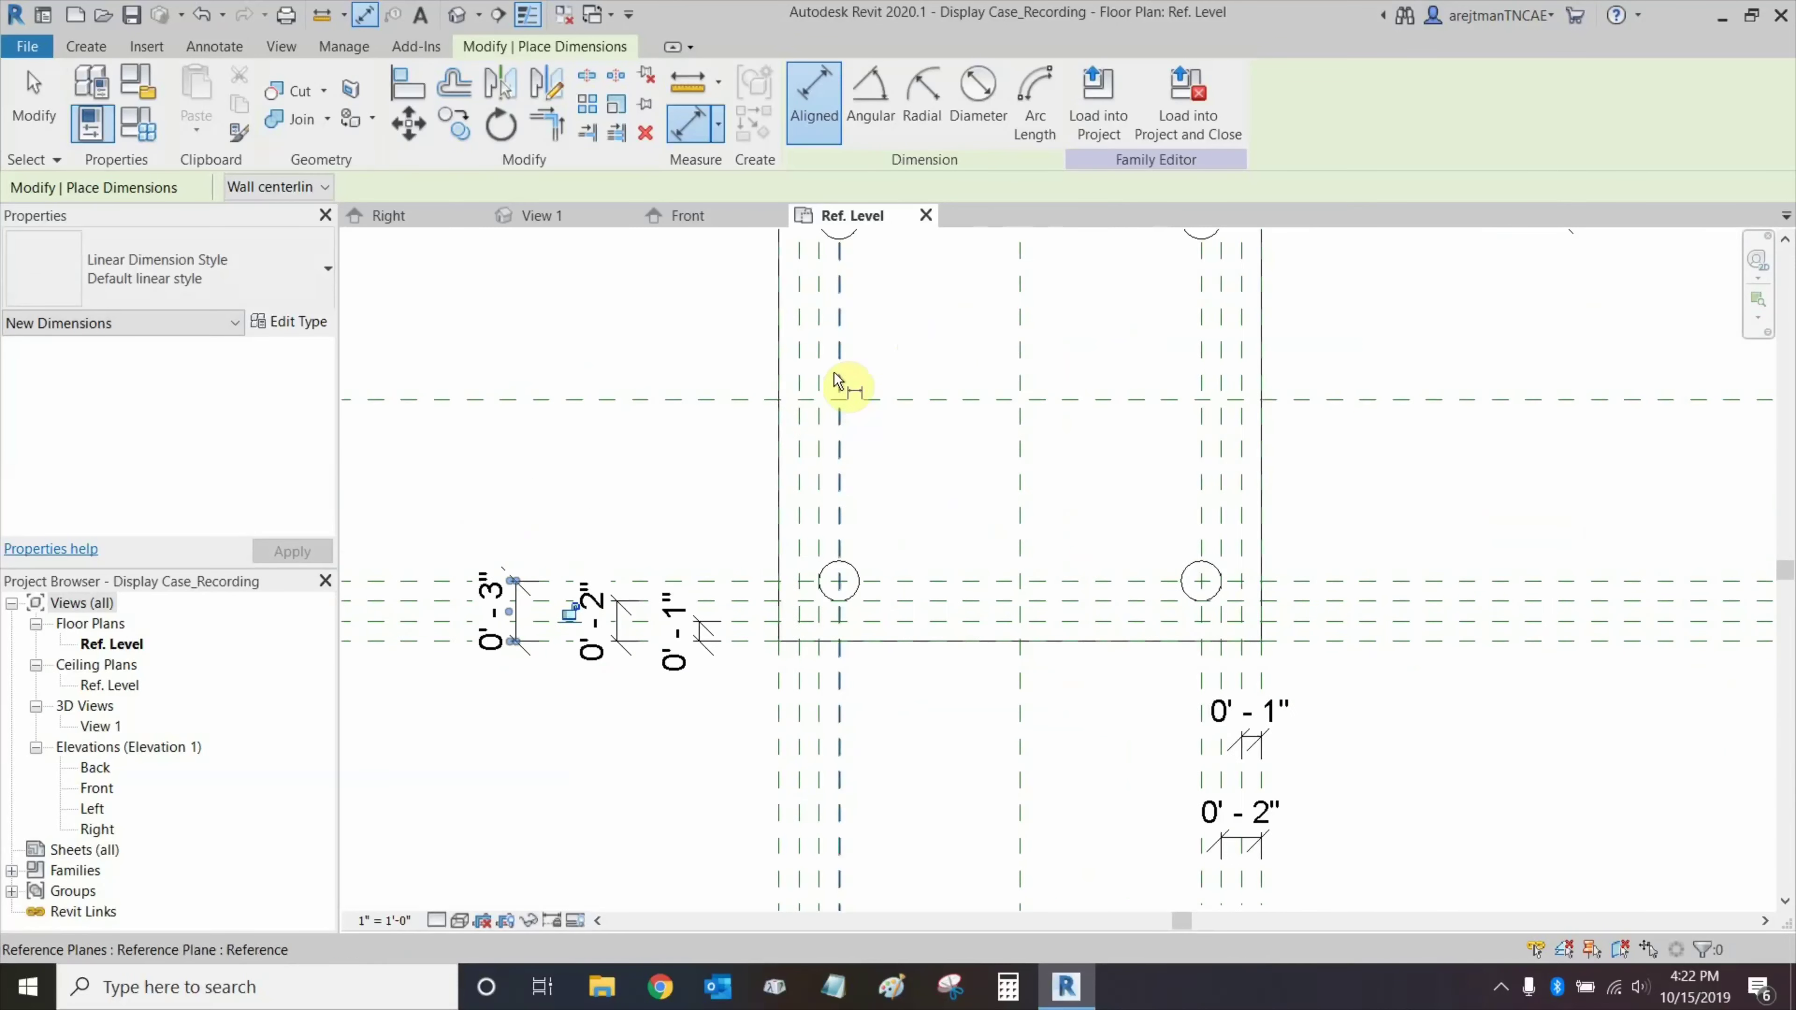
middle_click_drag(841, 389, 858, 435)
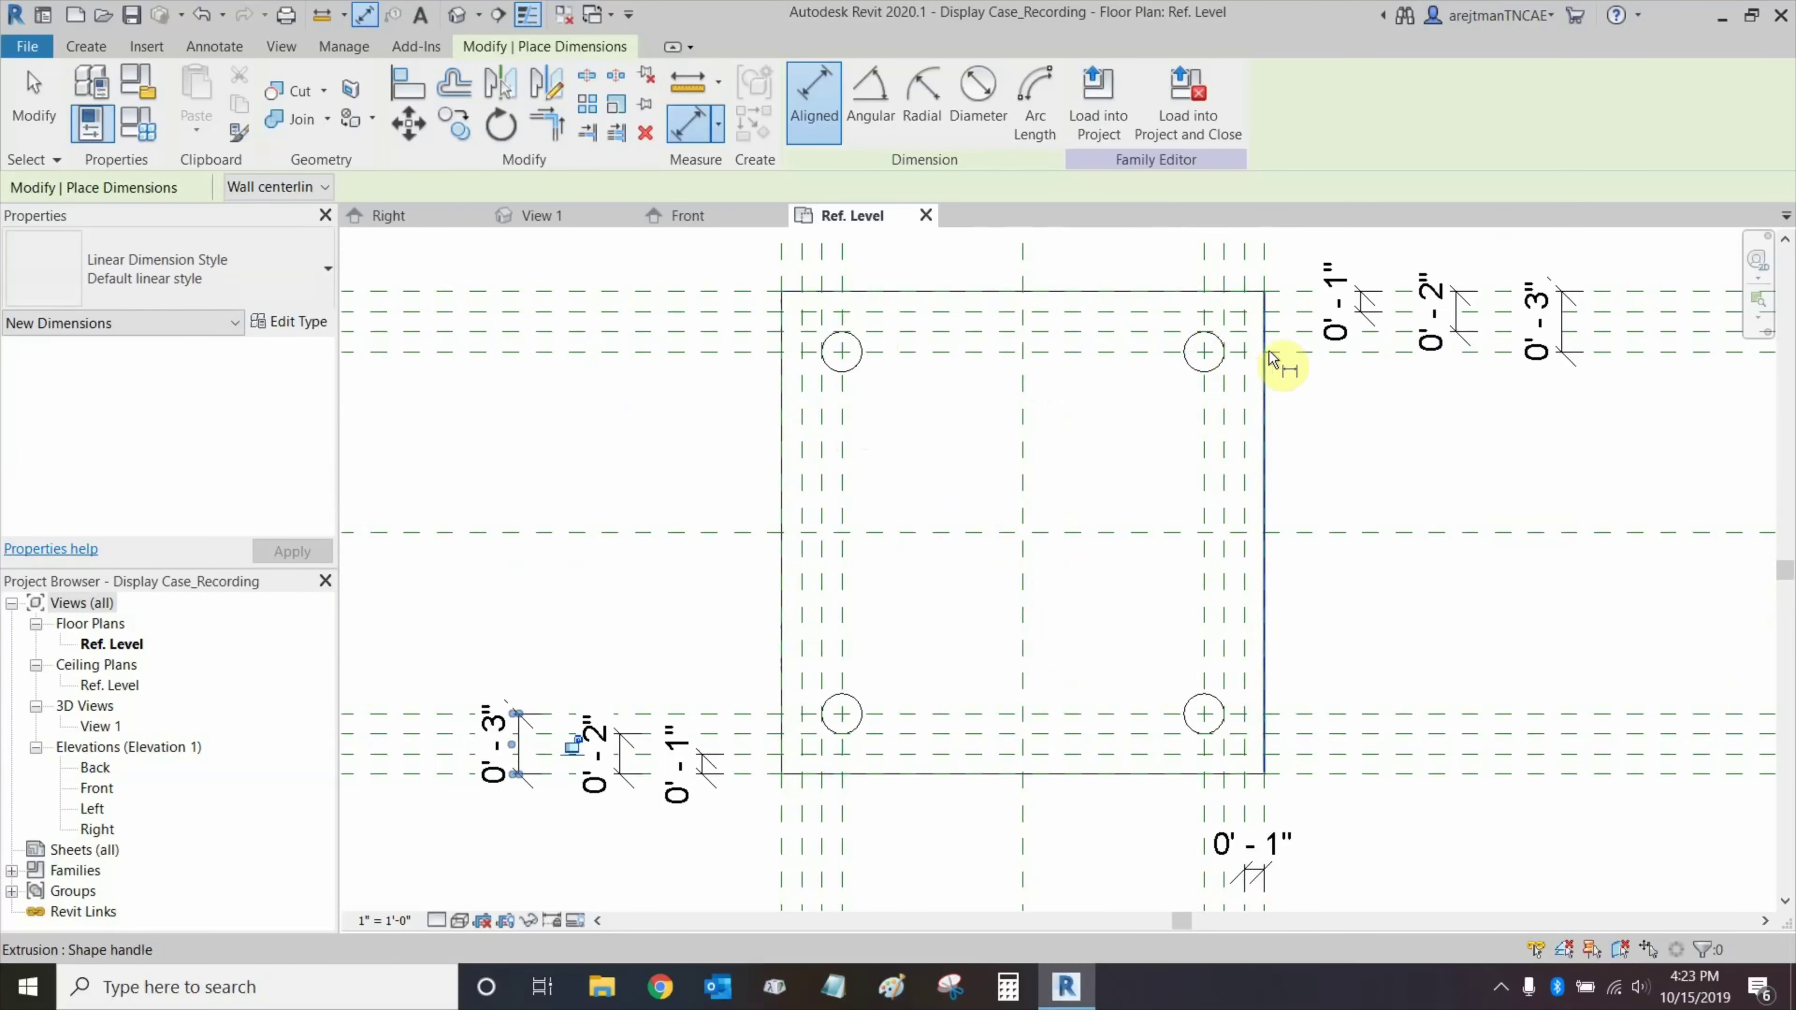
key("Escape")
key("Escape")
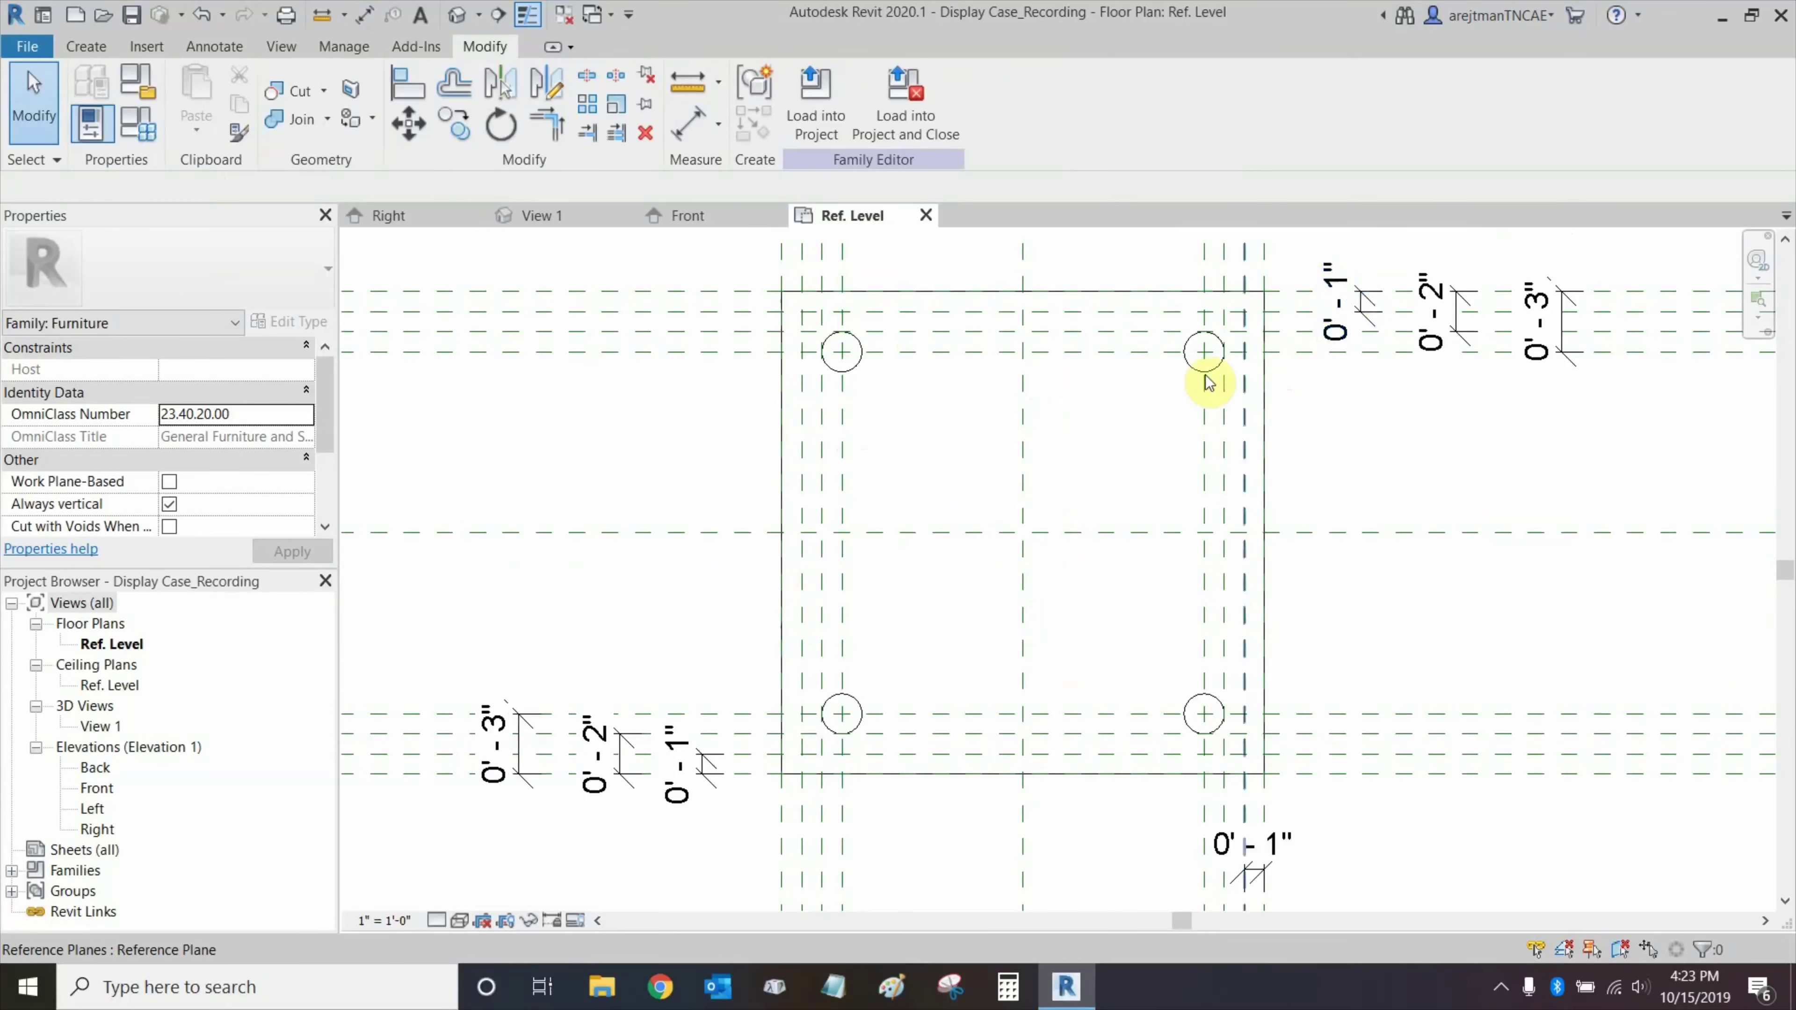
Examine the plate's outer edge reference planes and the offset dimensions at all four corners, and clear the selection.
middle_click_drag(842, 297, 846, 513)
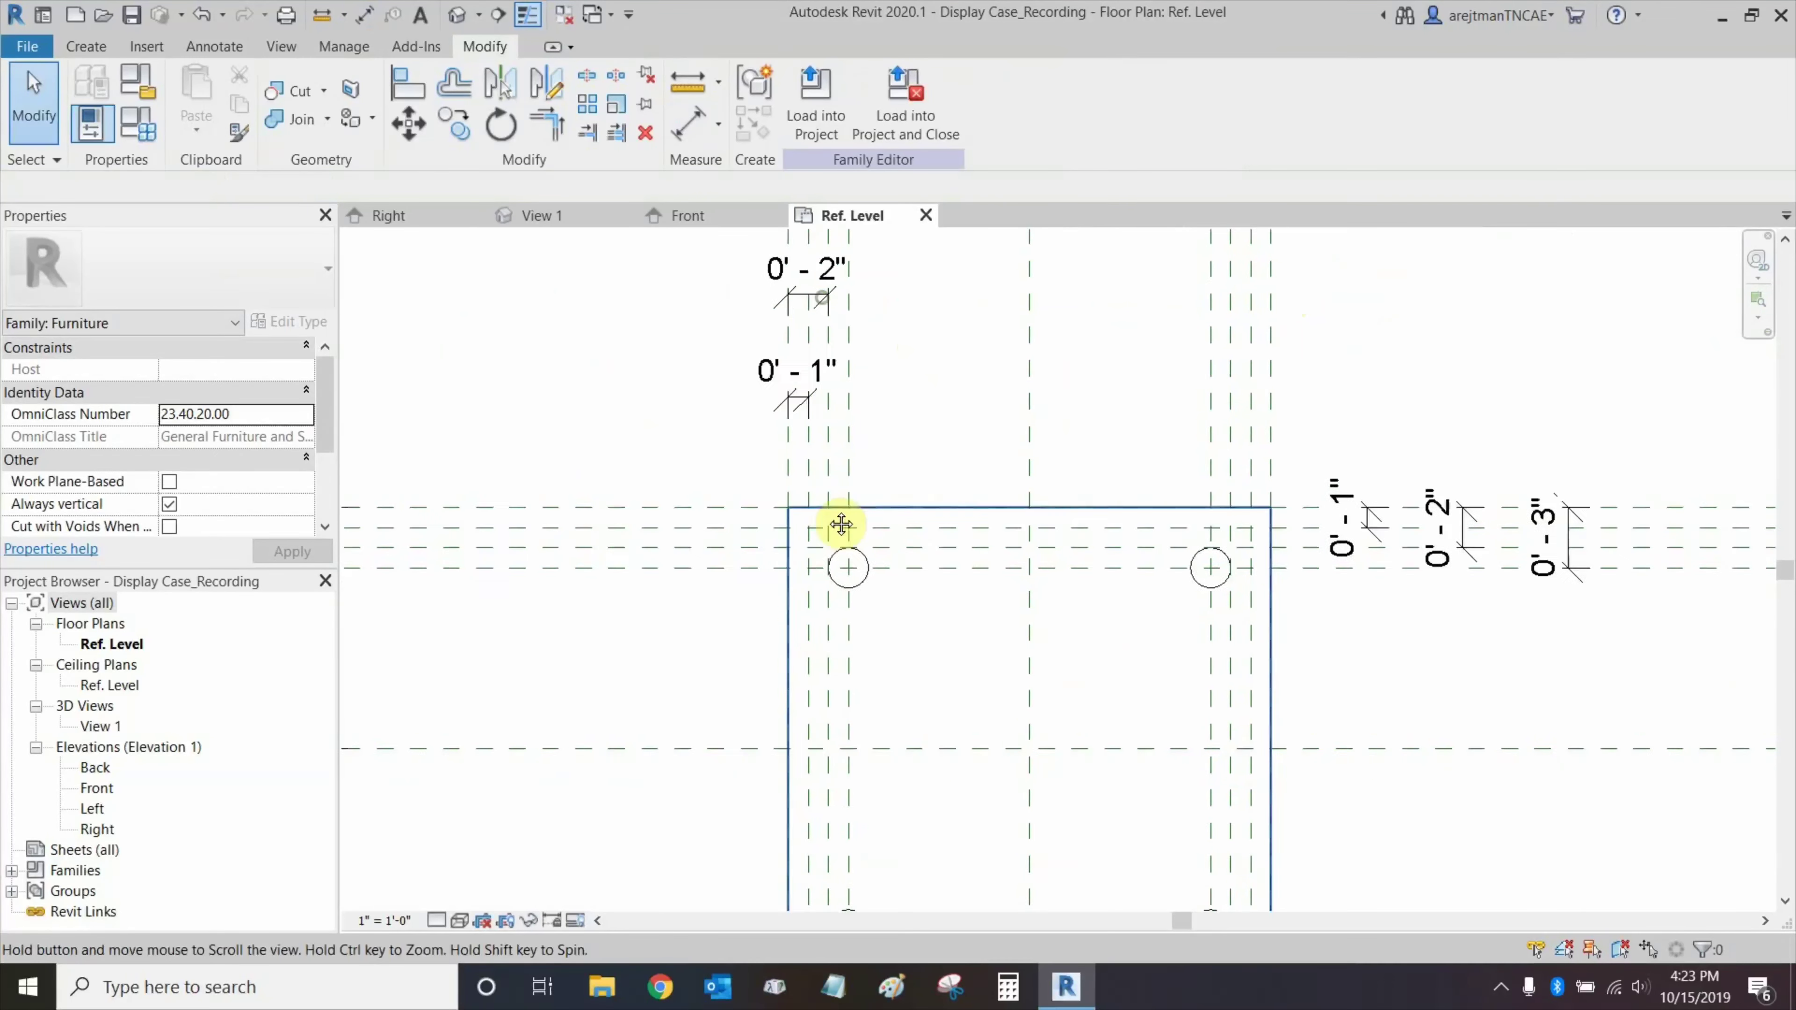
left_click(790, 467)
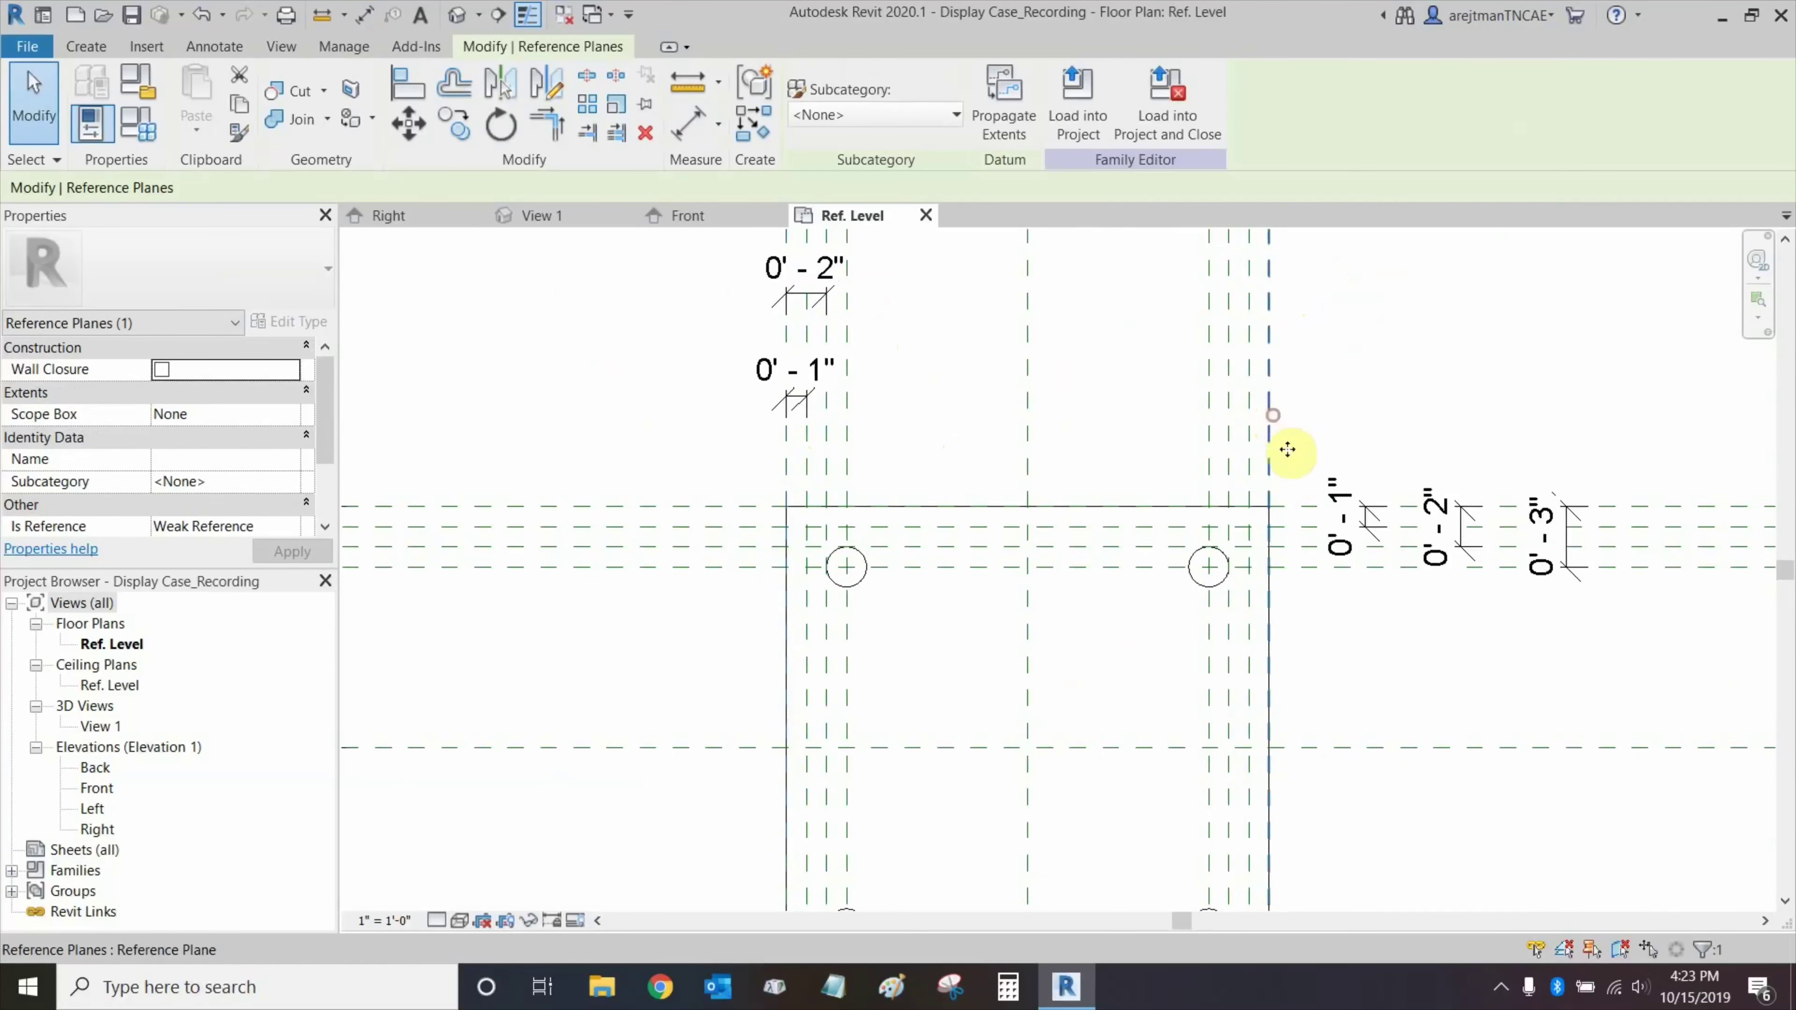
left_click(1306, 505)
middle_click_drag(1284, 527, 1257, 236)
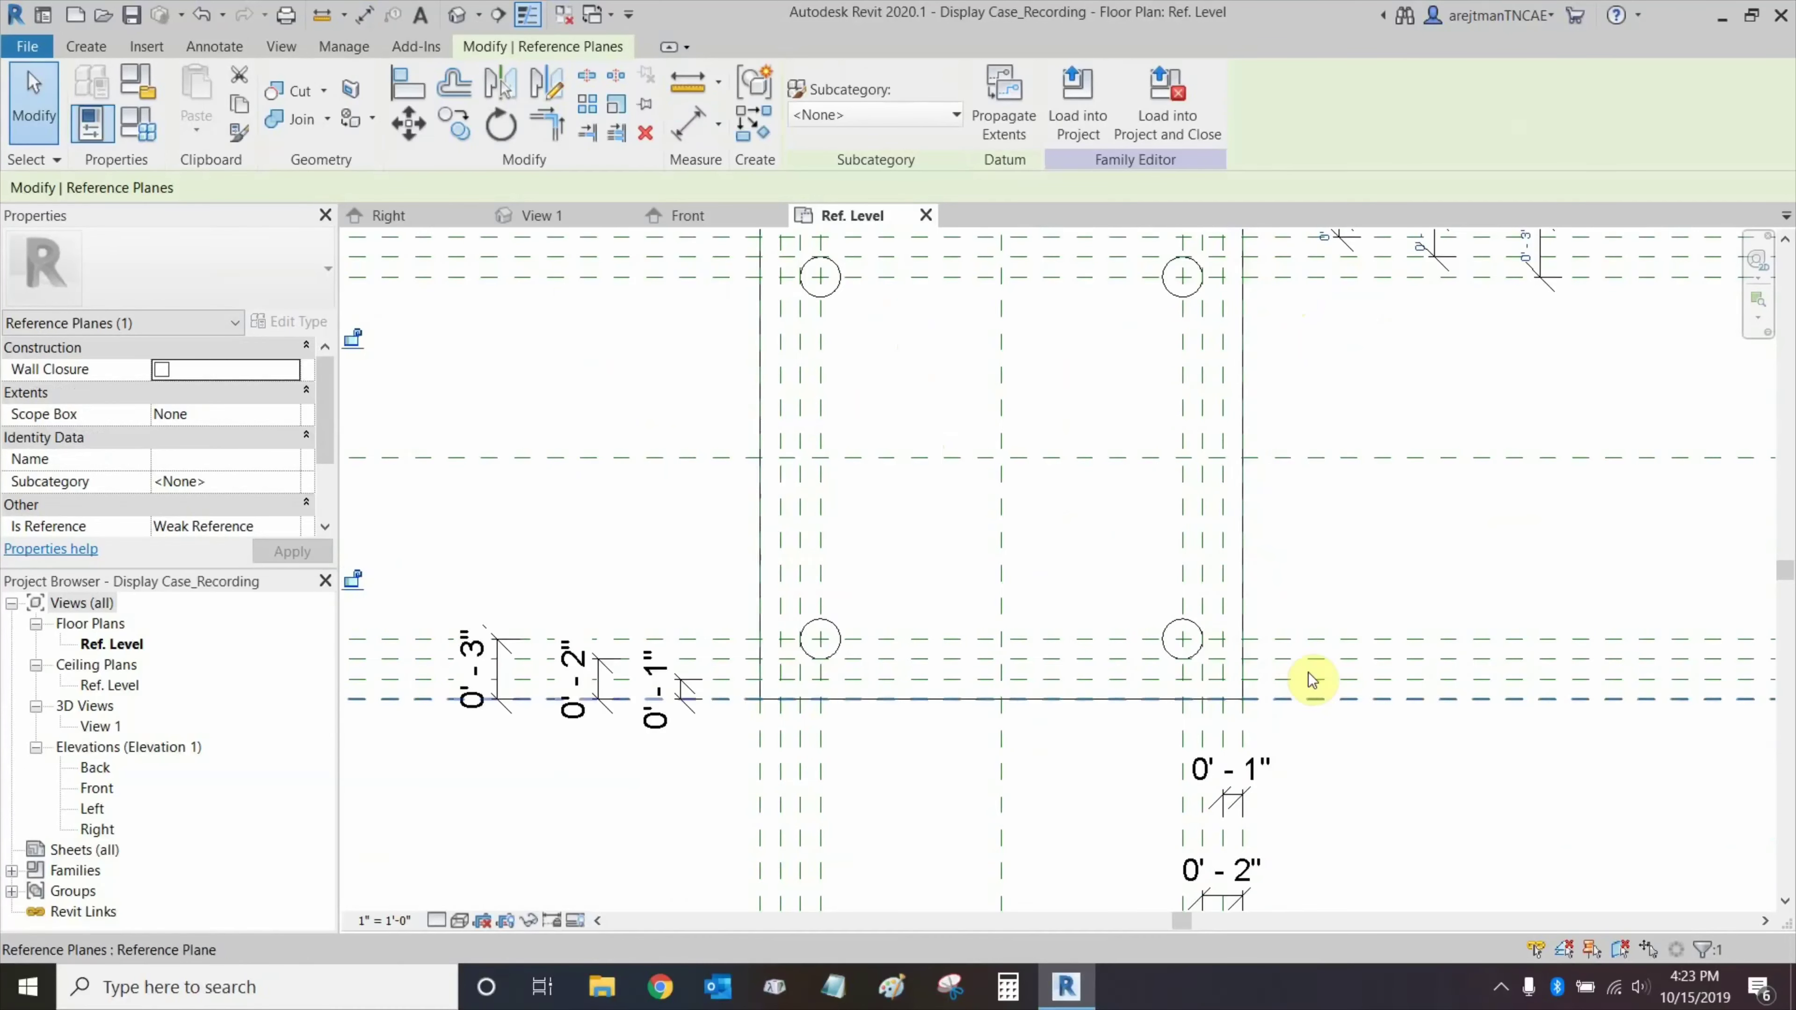
left_click(1294, 699)
middle_click_drag(1293, 491, 1358, 580)
left_click(733, 593)
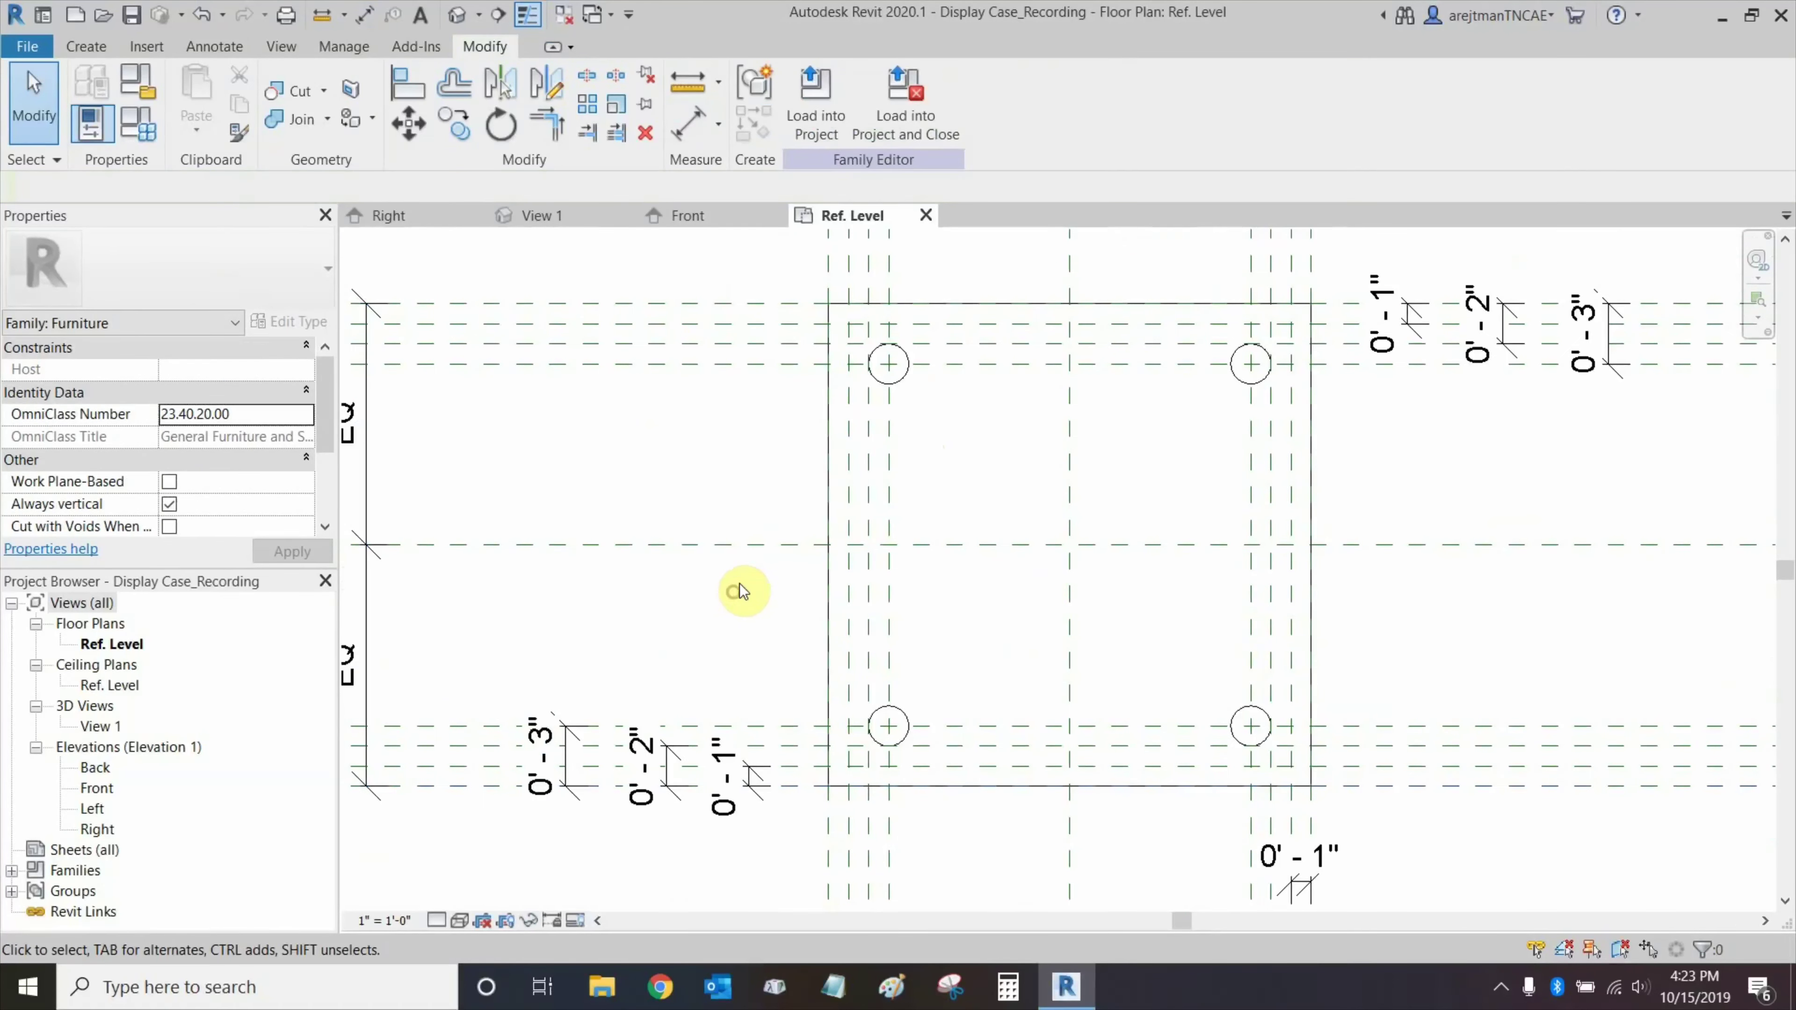
scroll(741, 563, "down", 1)
scroll(742, 570, "down", 2)
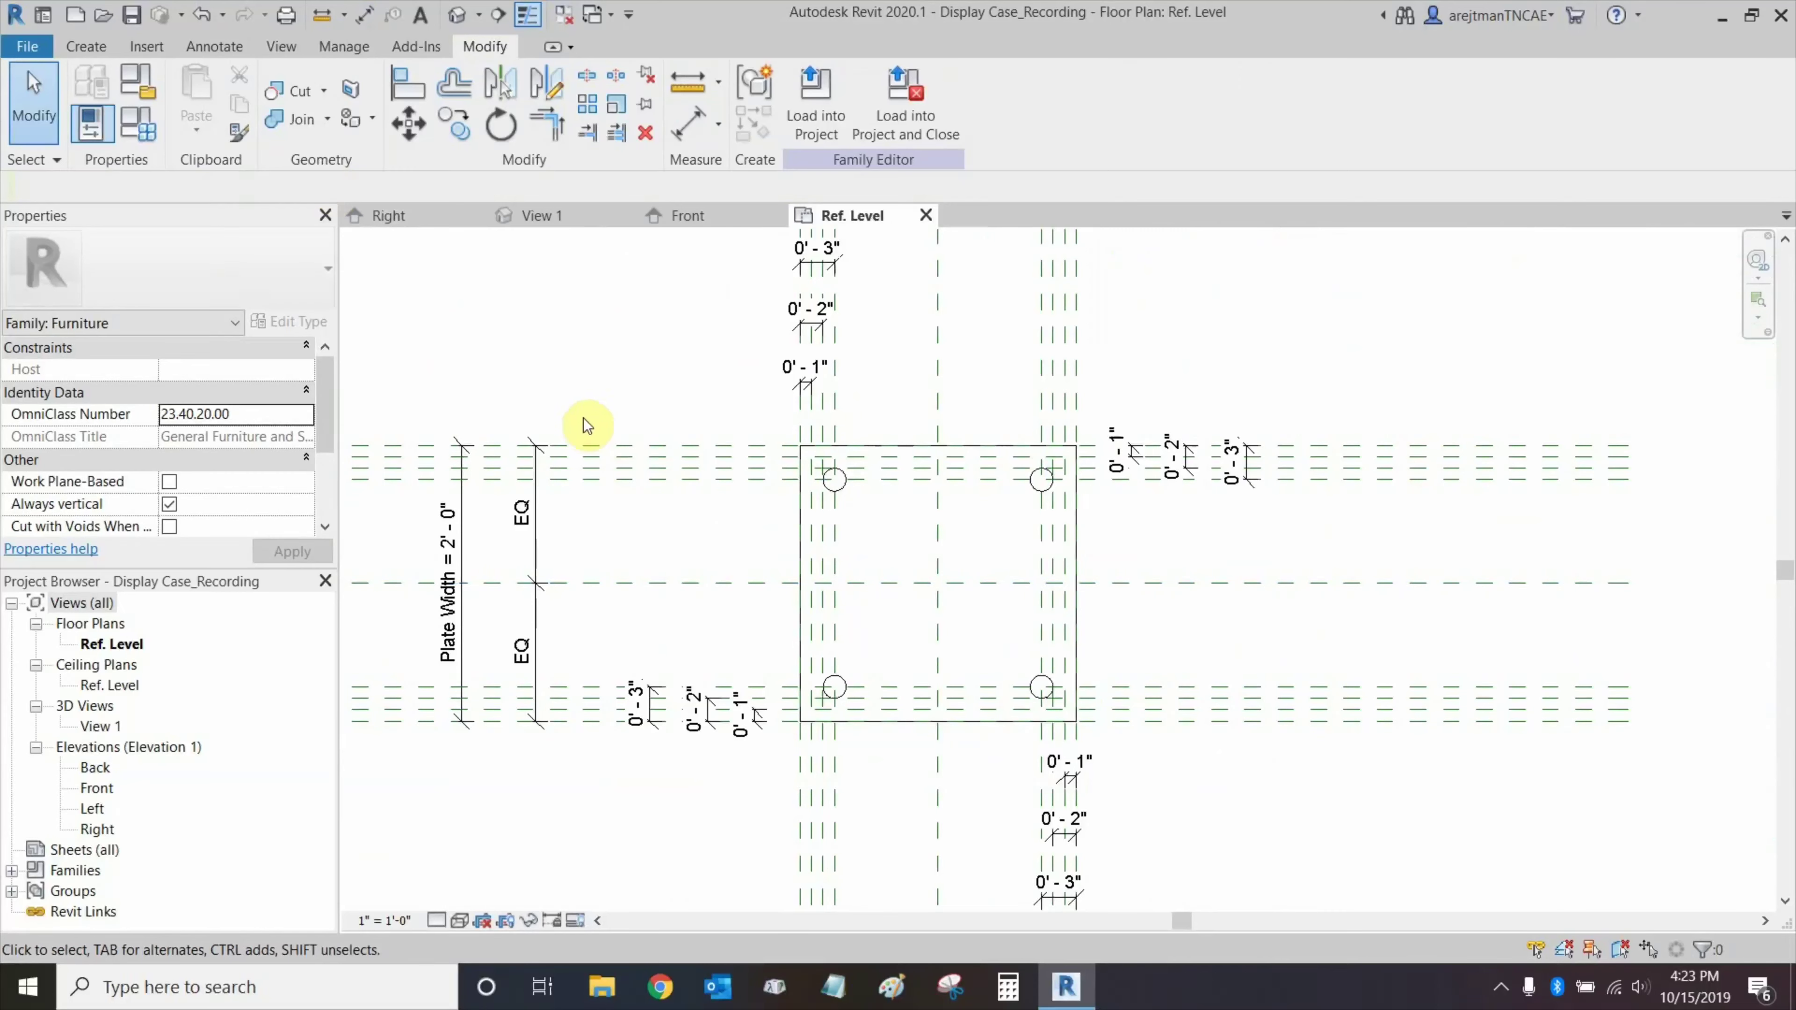
Switch to the default 3D view and display the plate and pegs in the shaded visual style.
left_click(463, 27)
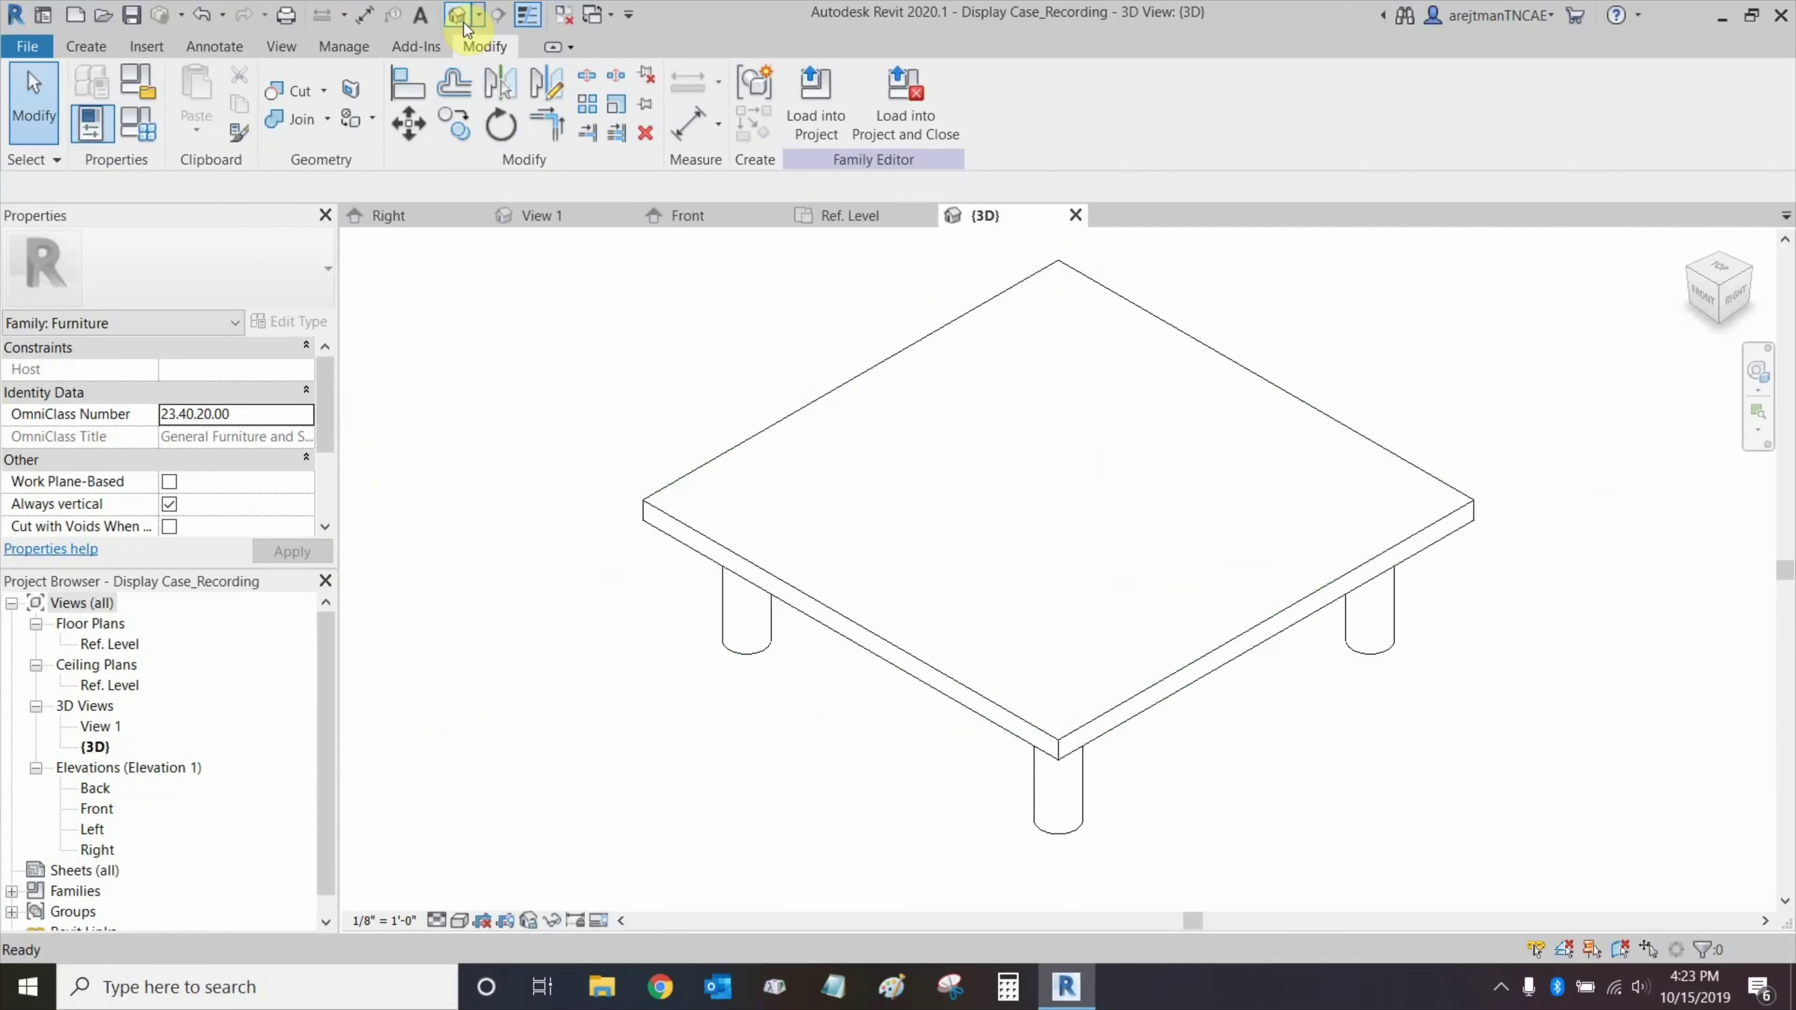
middle_click_drag(601, 461, 580, 336, "shift")
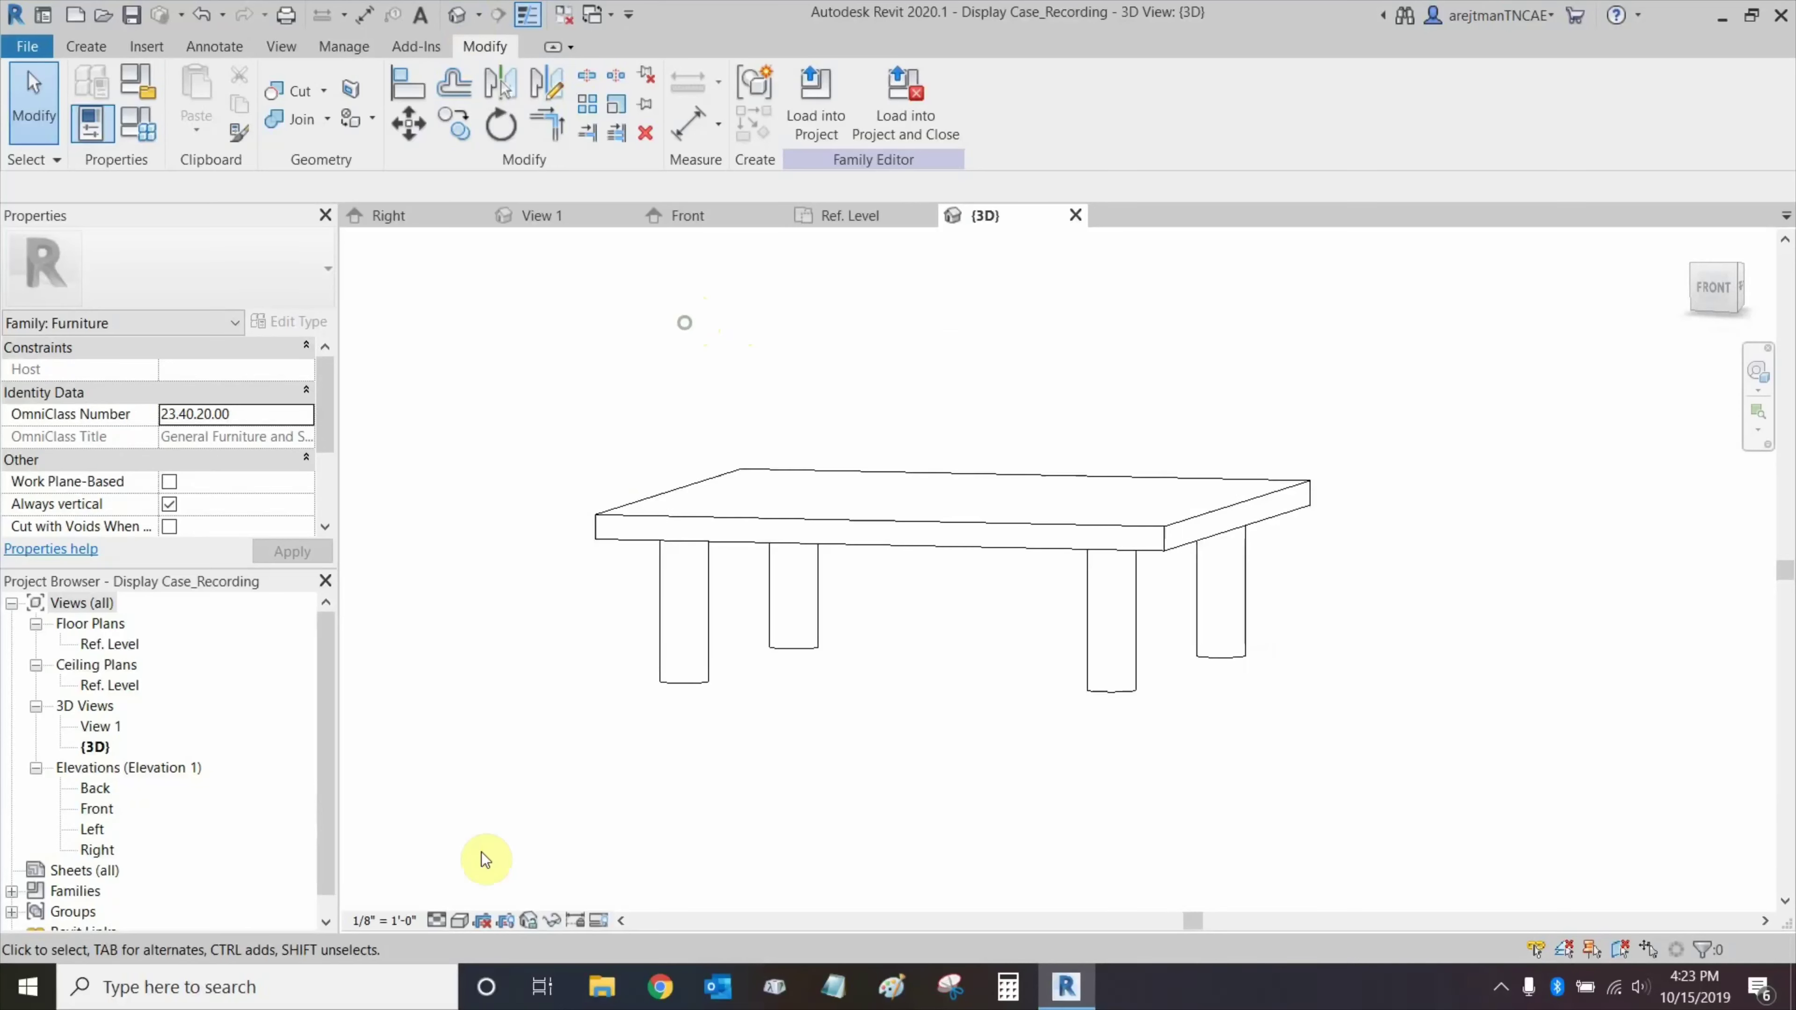
left_click(460, 920)
left_click(495, 874)
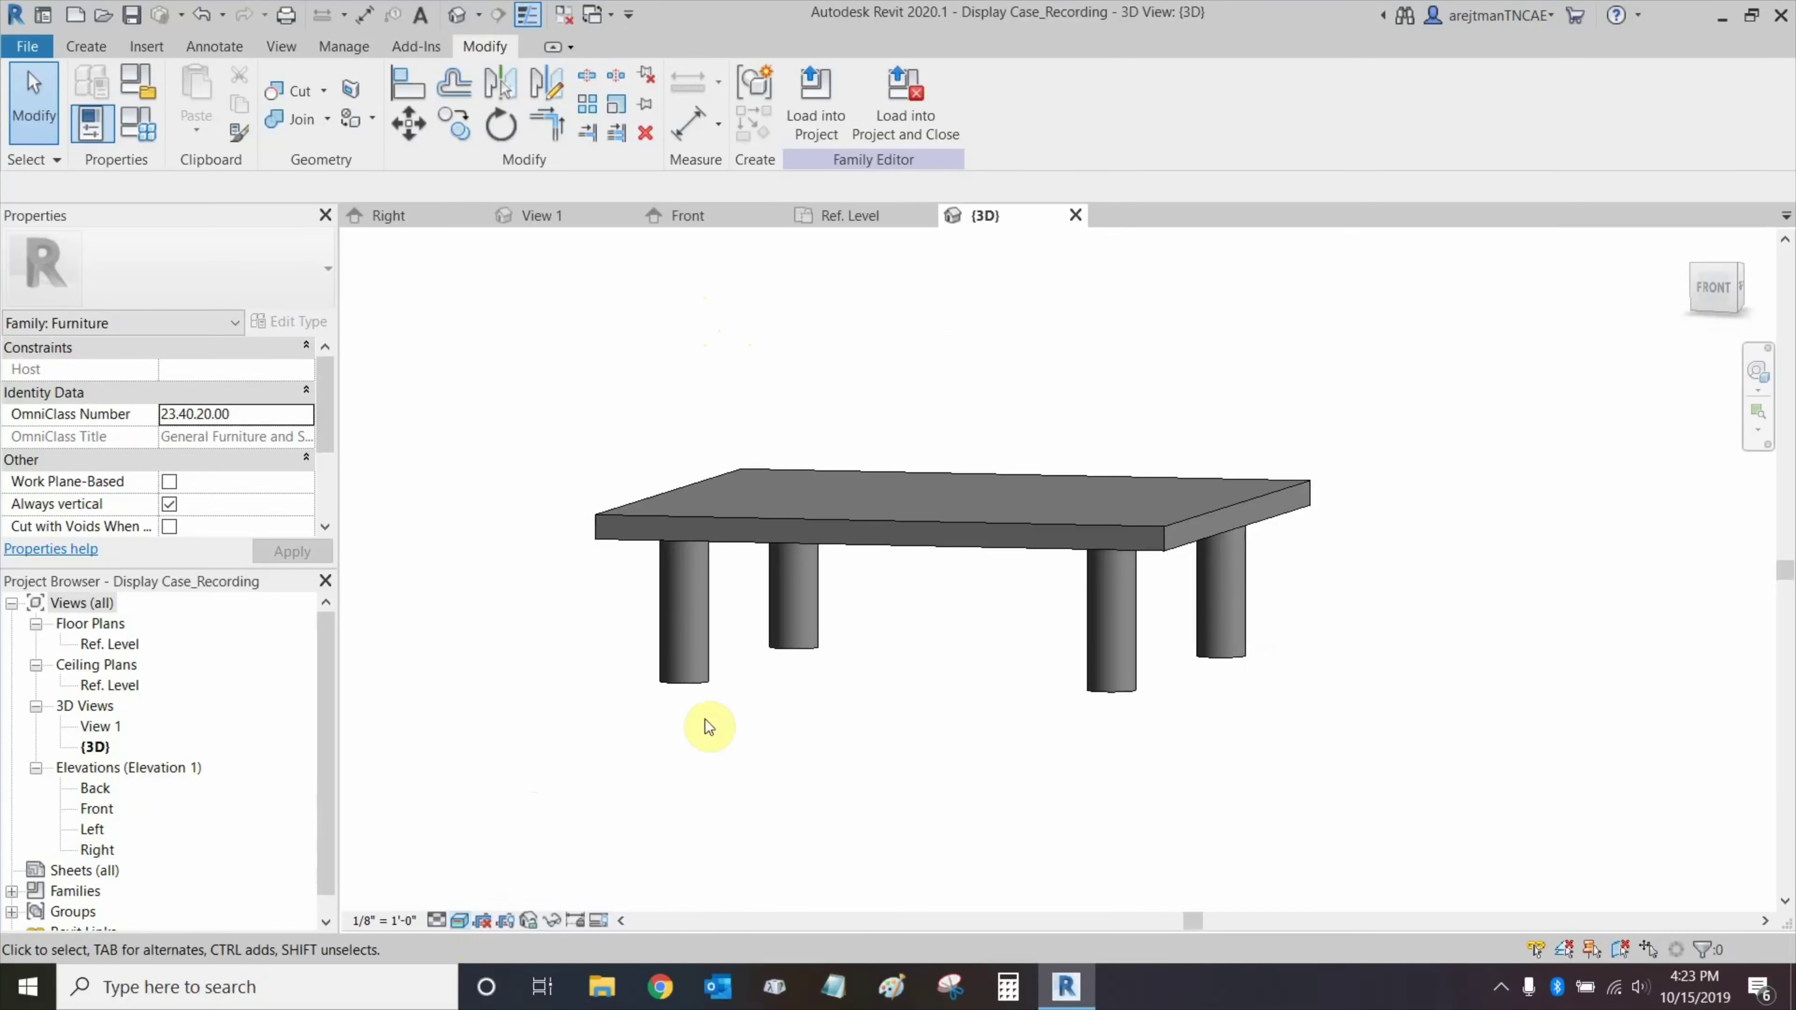
middle_click_drag(704, 719, 714, 722, "shift")
Set the Plate Length family parameter to 3' 0" and inspect the peg positions under the plate in 3D.
left_click(144, 127)
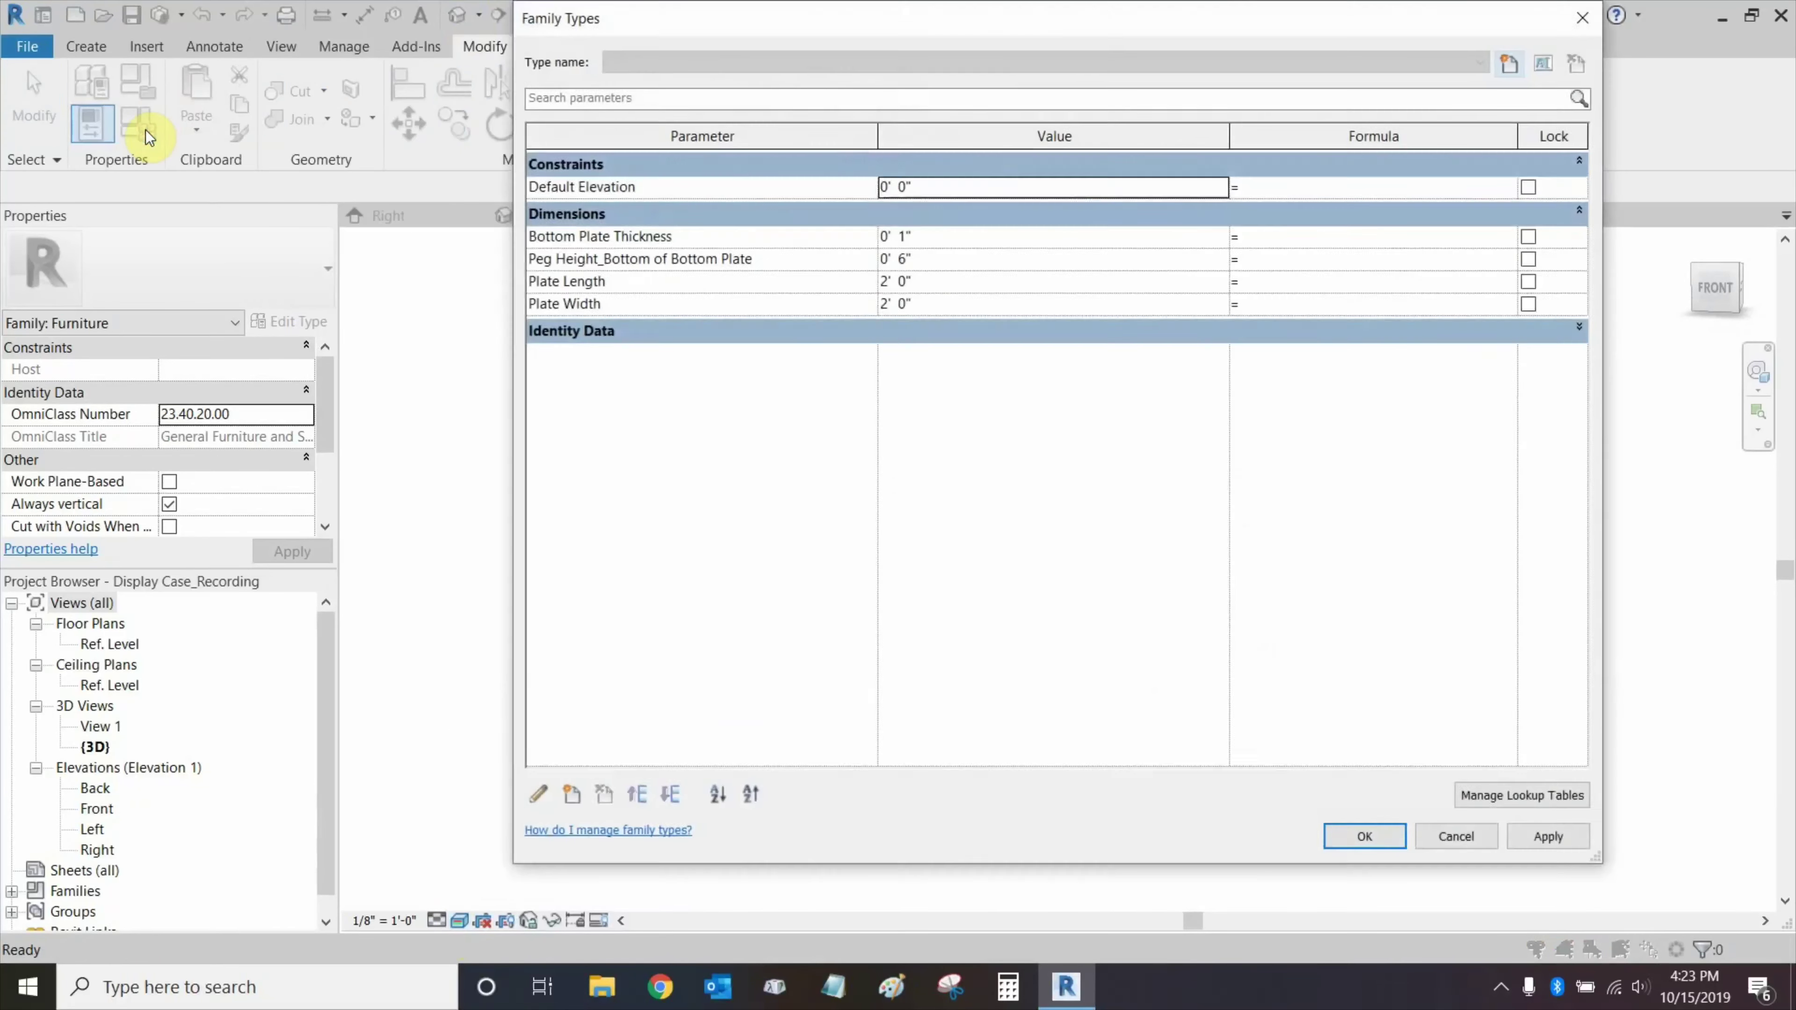
left_click(942, 282)
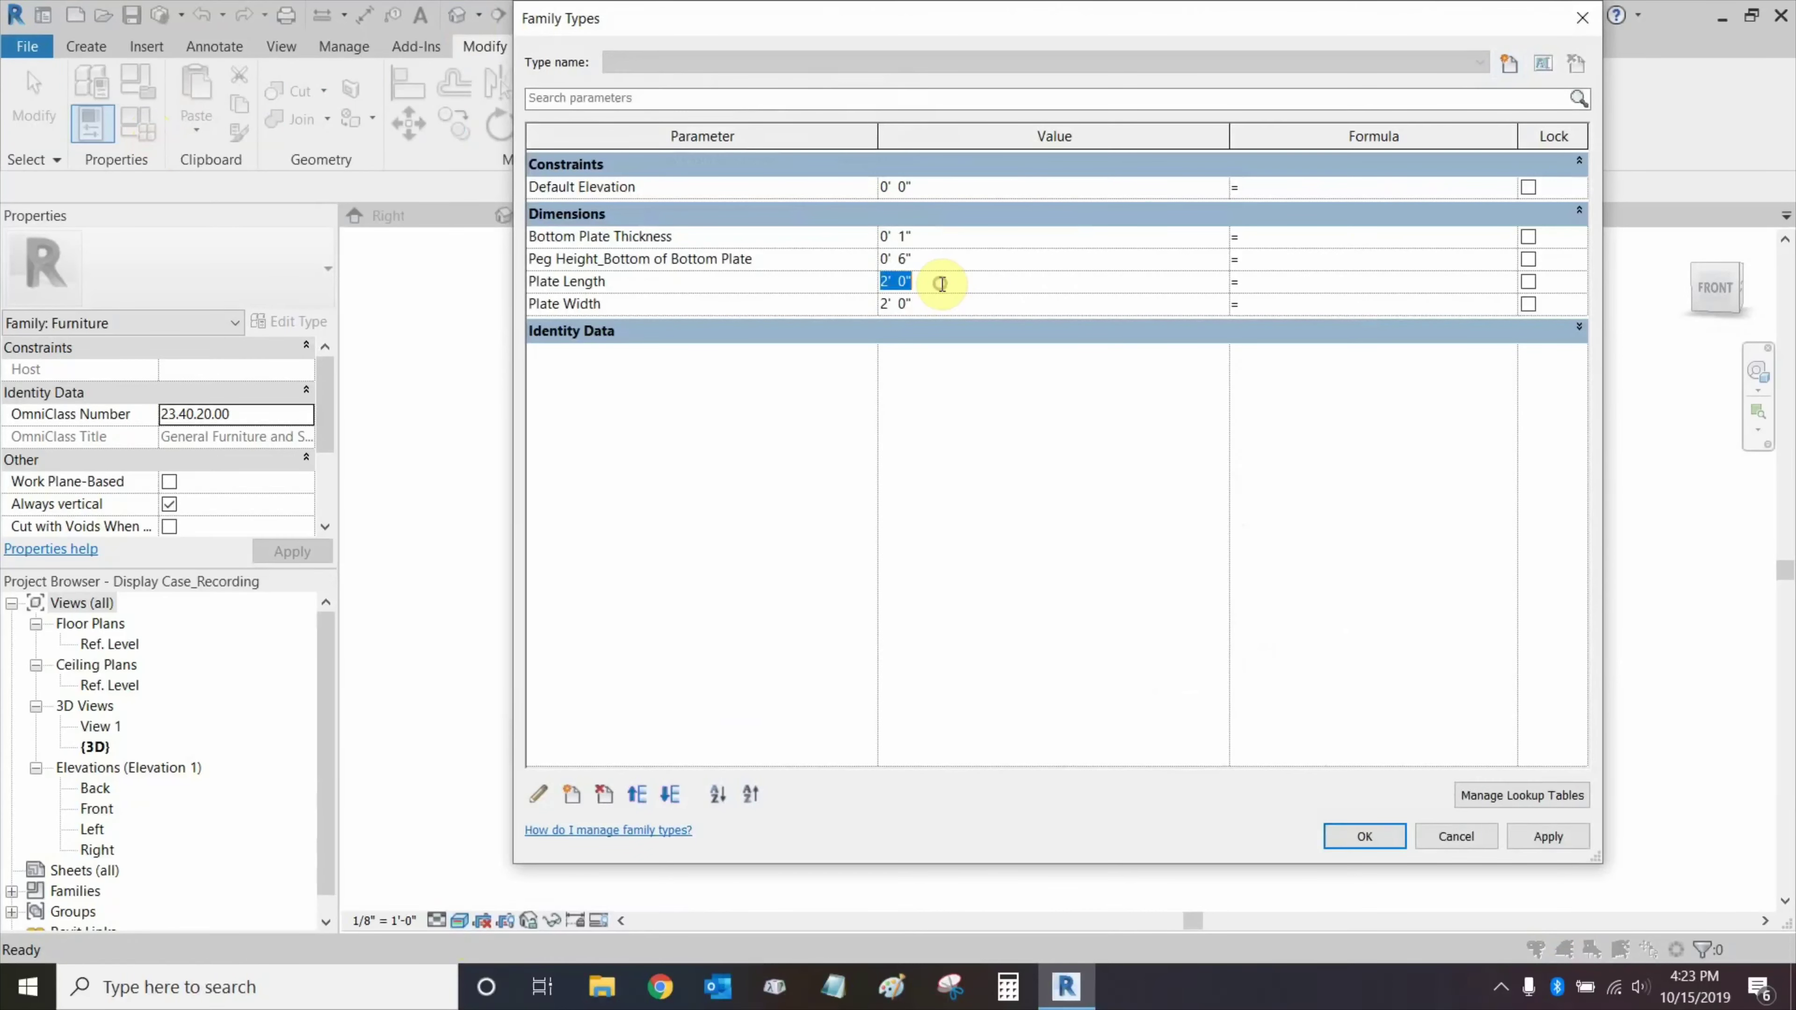
type("3")
key("Tab")
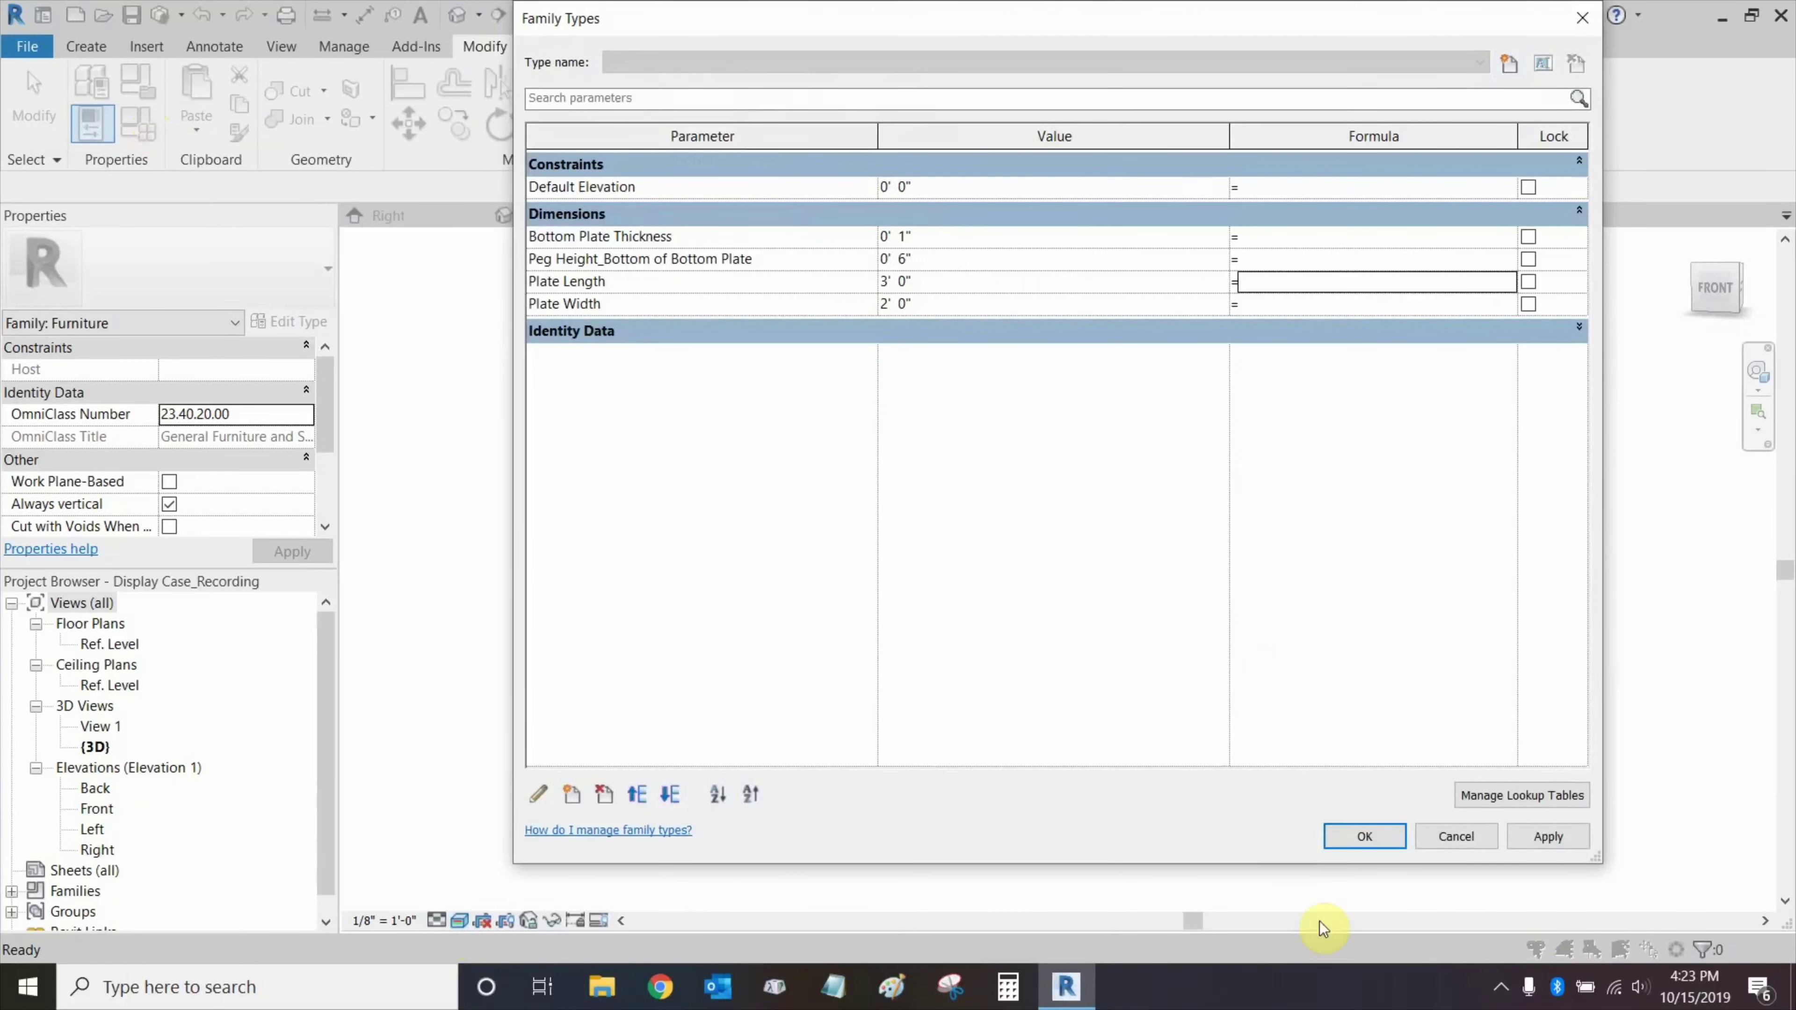
left_click(1363, 838)
middle_click_drag(1050, 694, 822, 510, "shift")
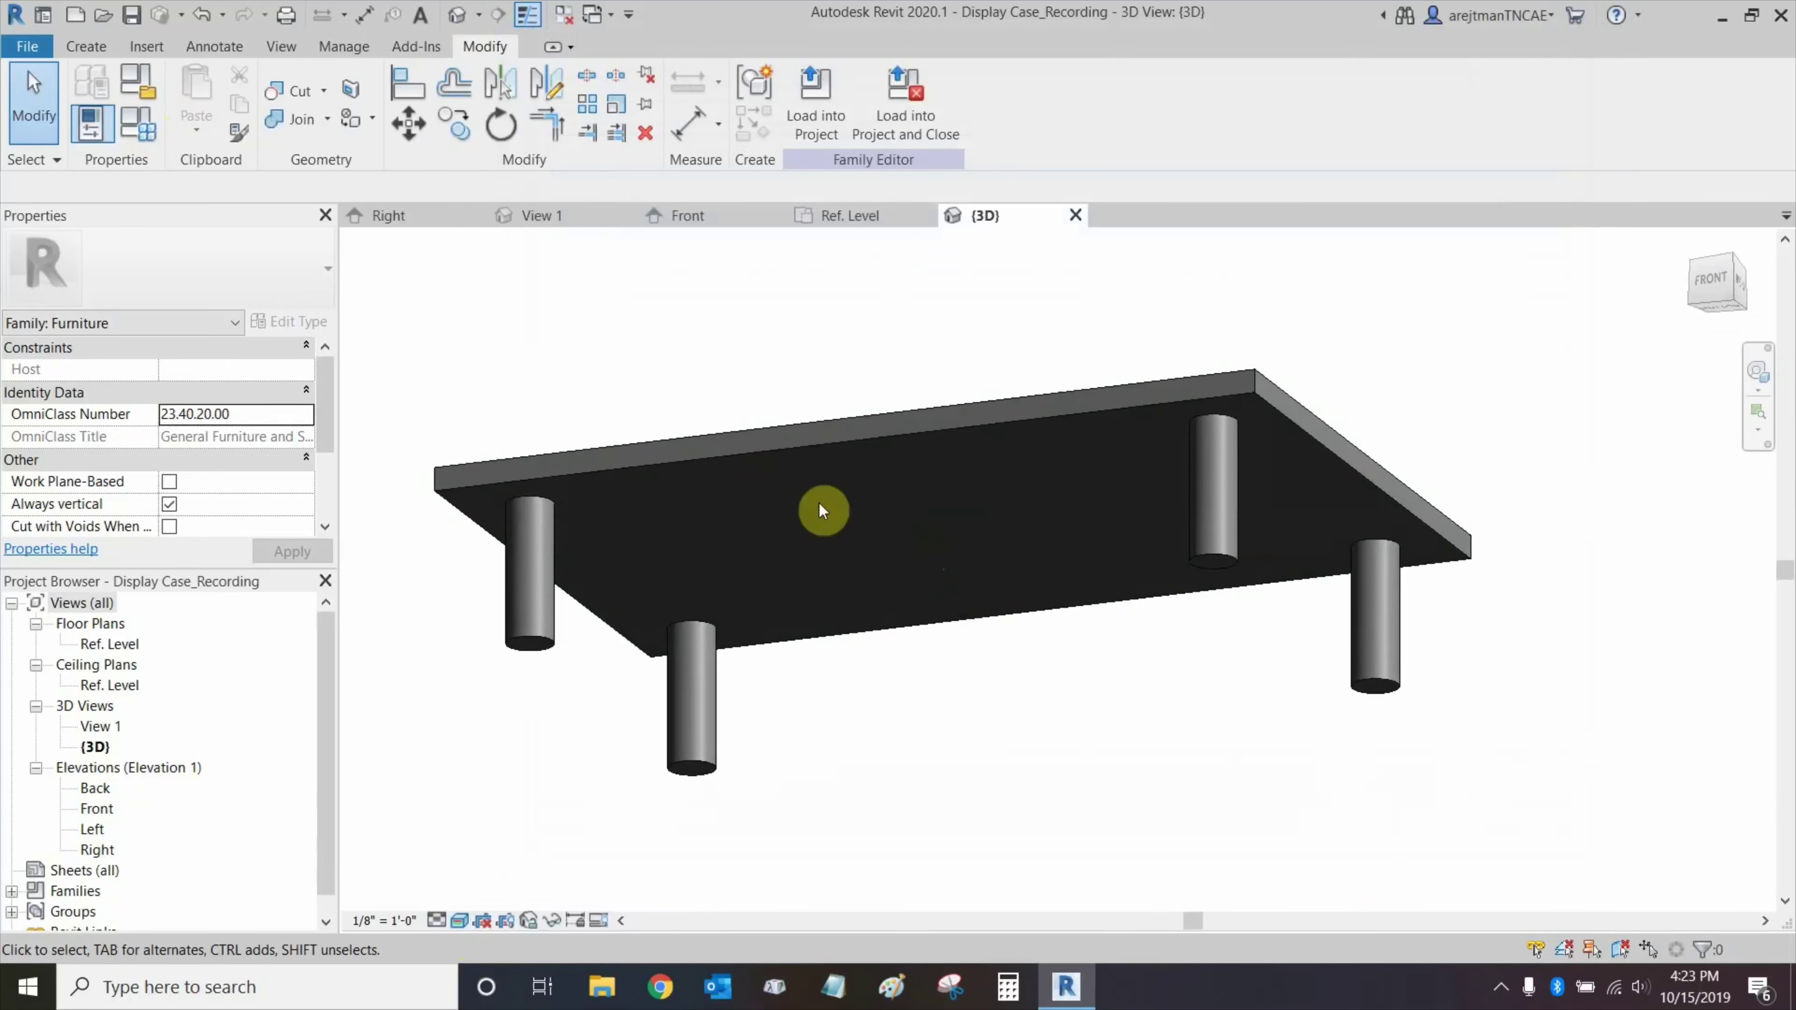
Undo, redo and again undo the Plate Length change to compare the peg positions under the plate in 3D.
left_click(211, 19)
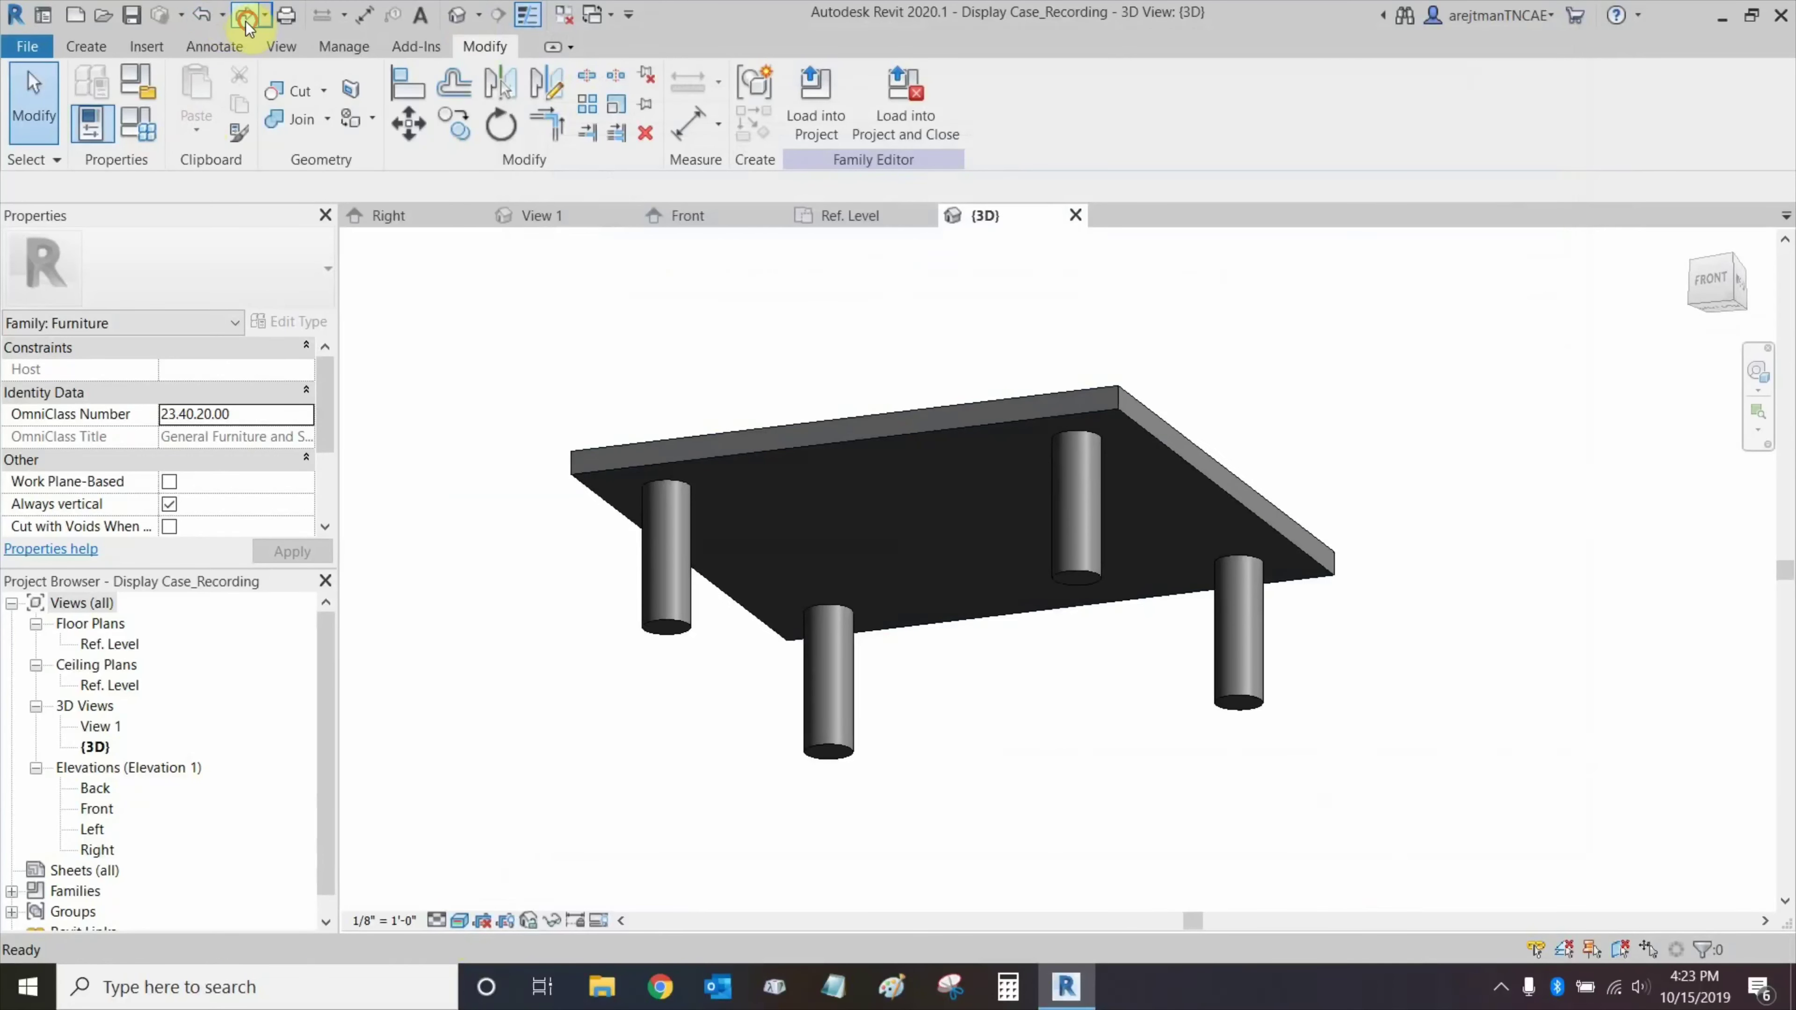
left_click(246, 21)
left_click(204, 17)
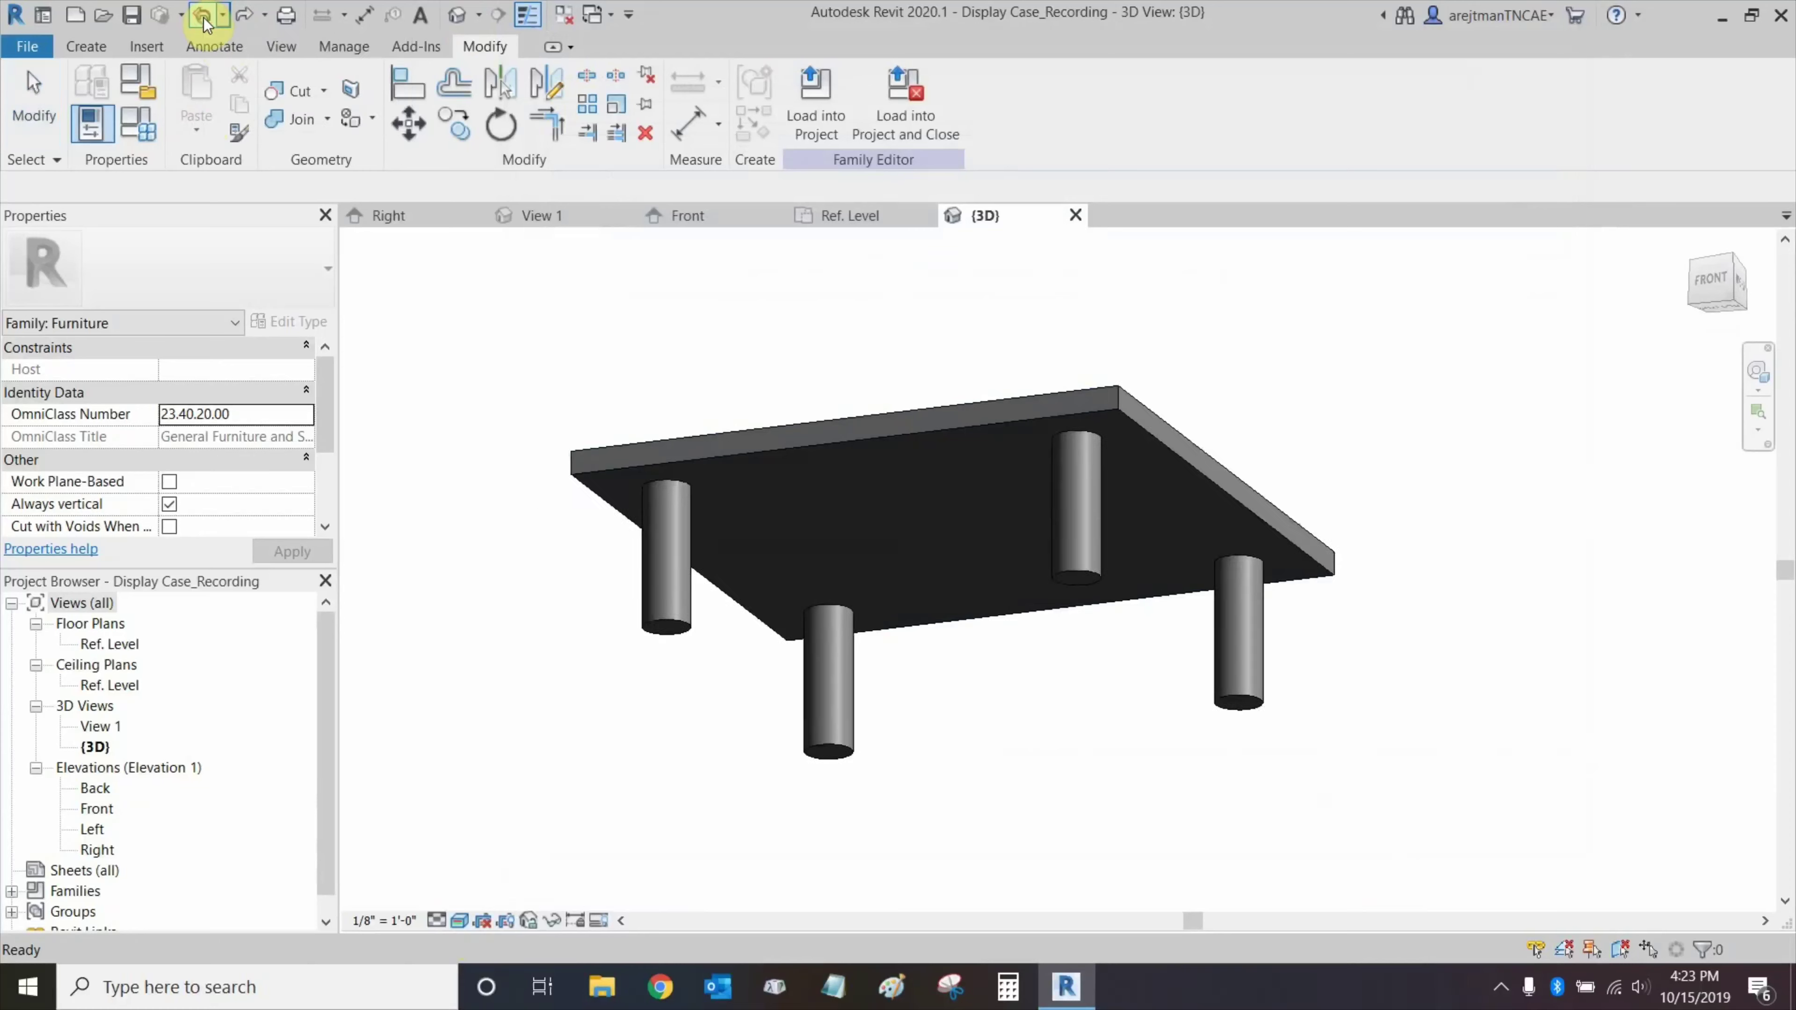
Set the Plate Width family parameter to 4' and inspect the peg positions under the plate in 3D.
left_click(159, 144)
left_click(945, 304)
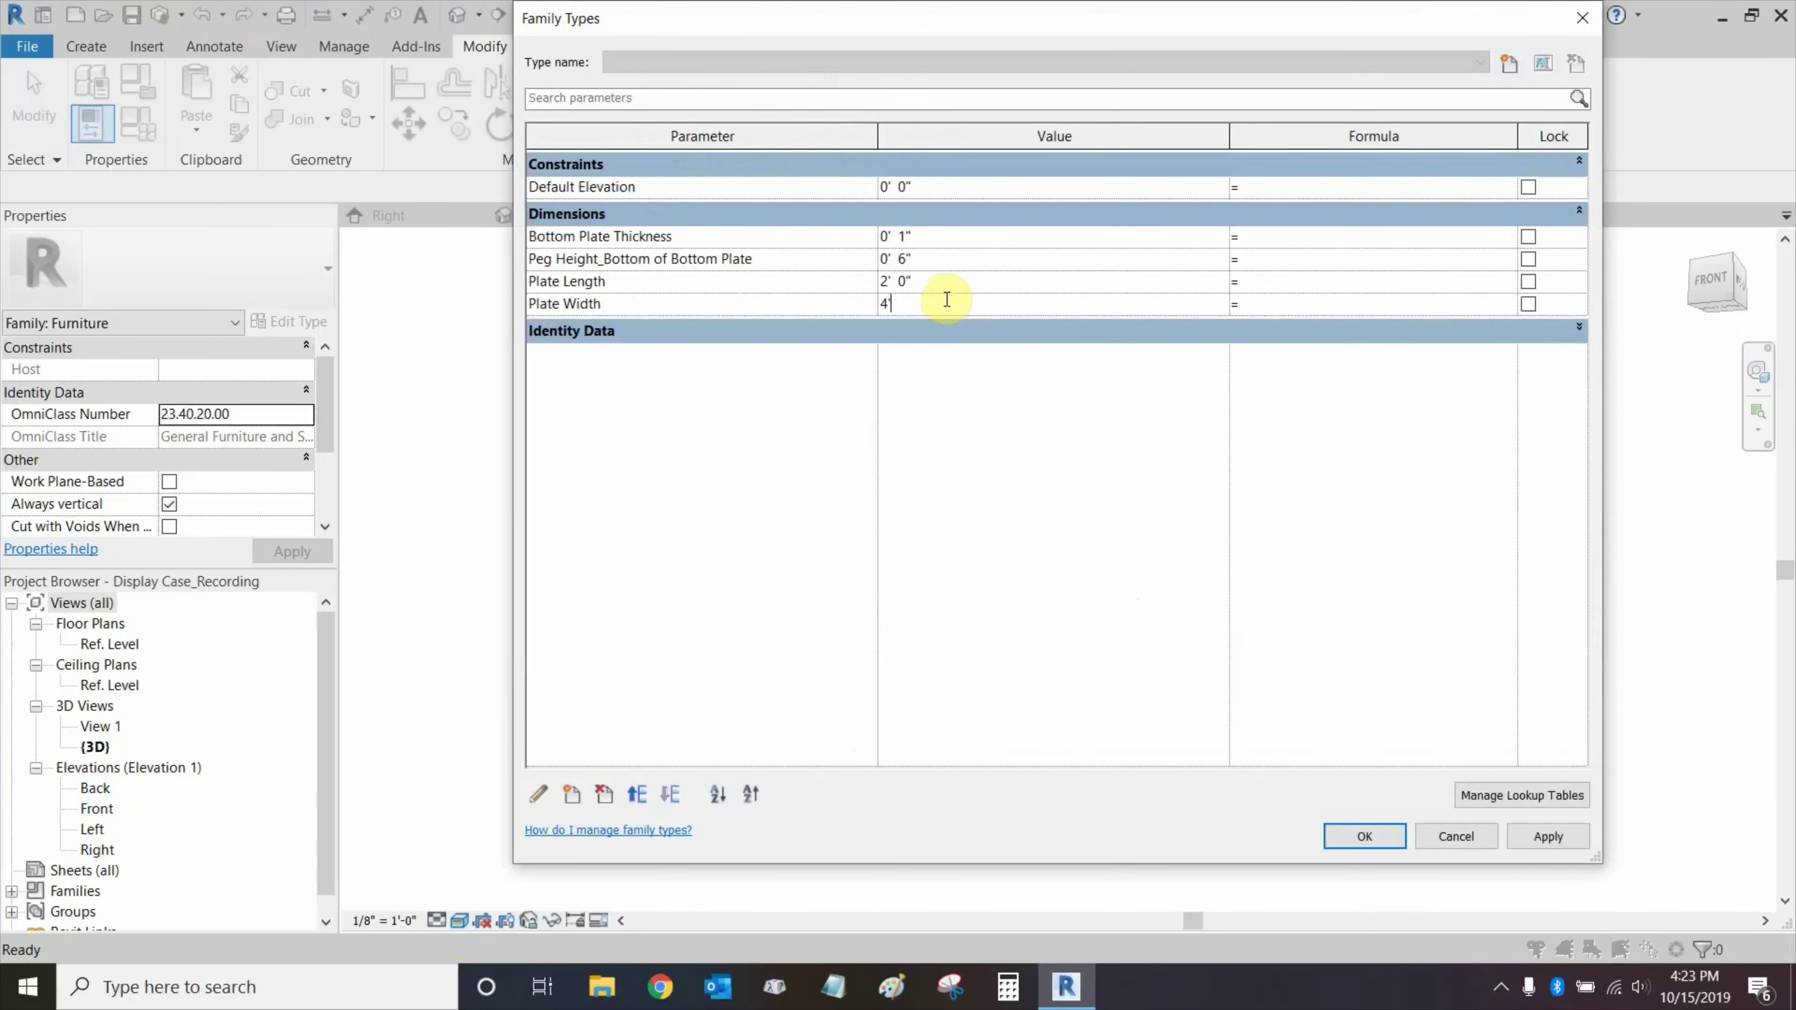
key("Tab")
left_click(1365, 835)
middle_click_drag(1186, 726, 1330, 564, "shift")
middle_click_drag(822, 381, 870, 427)
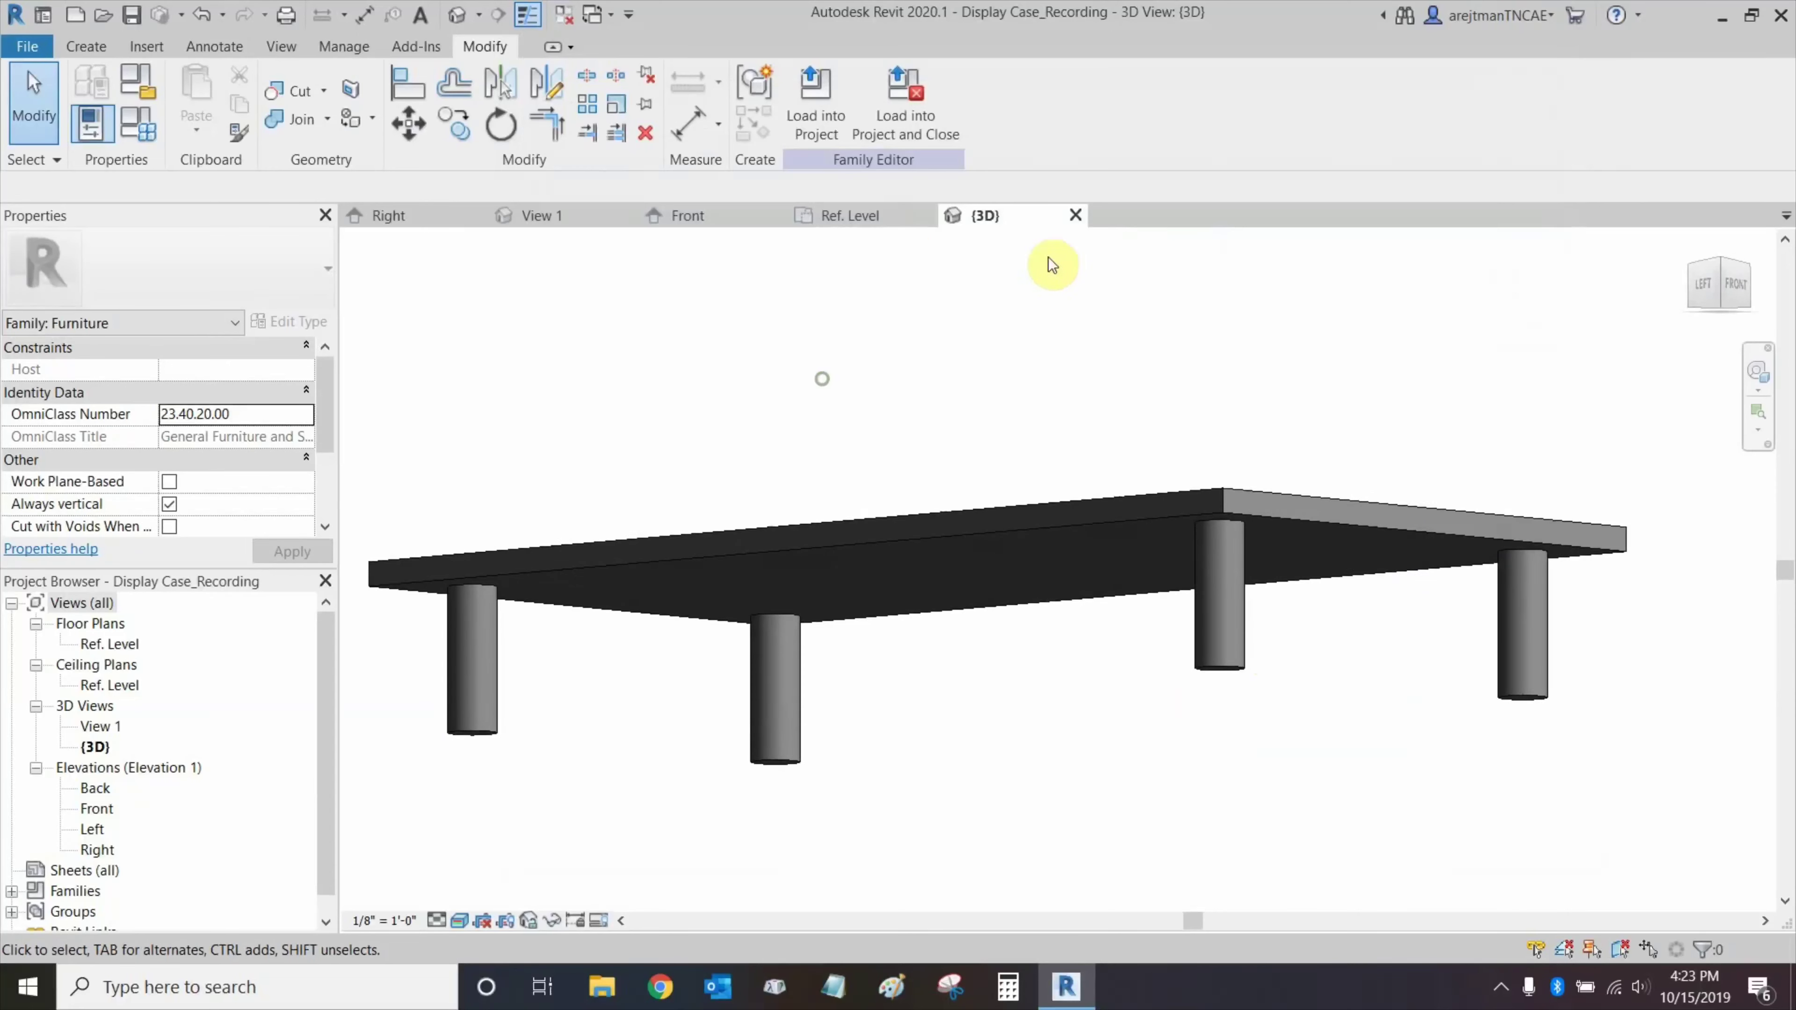
Undo the Plate Width change, look at the plate from above and save the family.
left_click(203, 15)
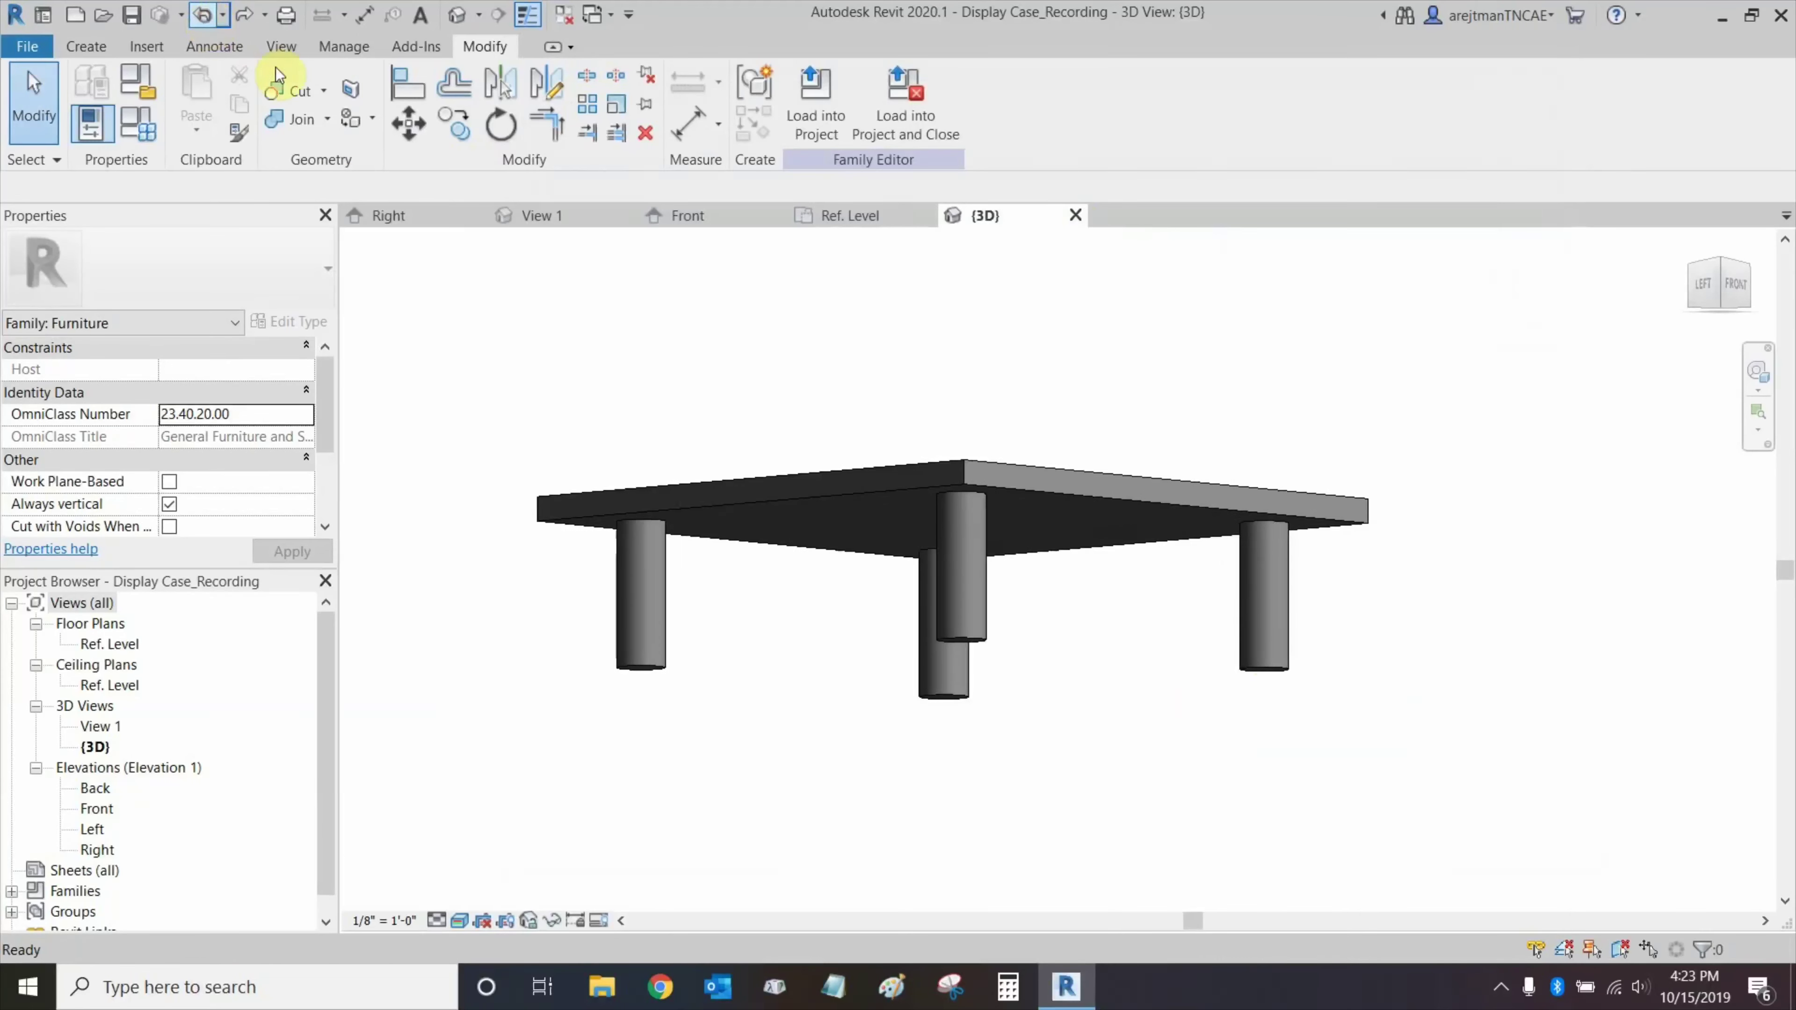
middle_click_drag(616, 301, 529, 501, "shift")
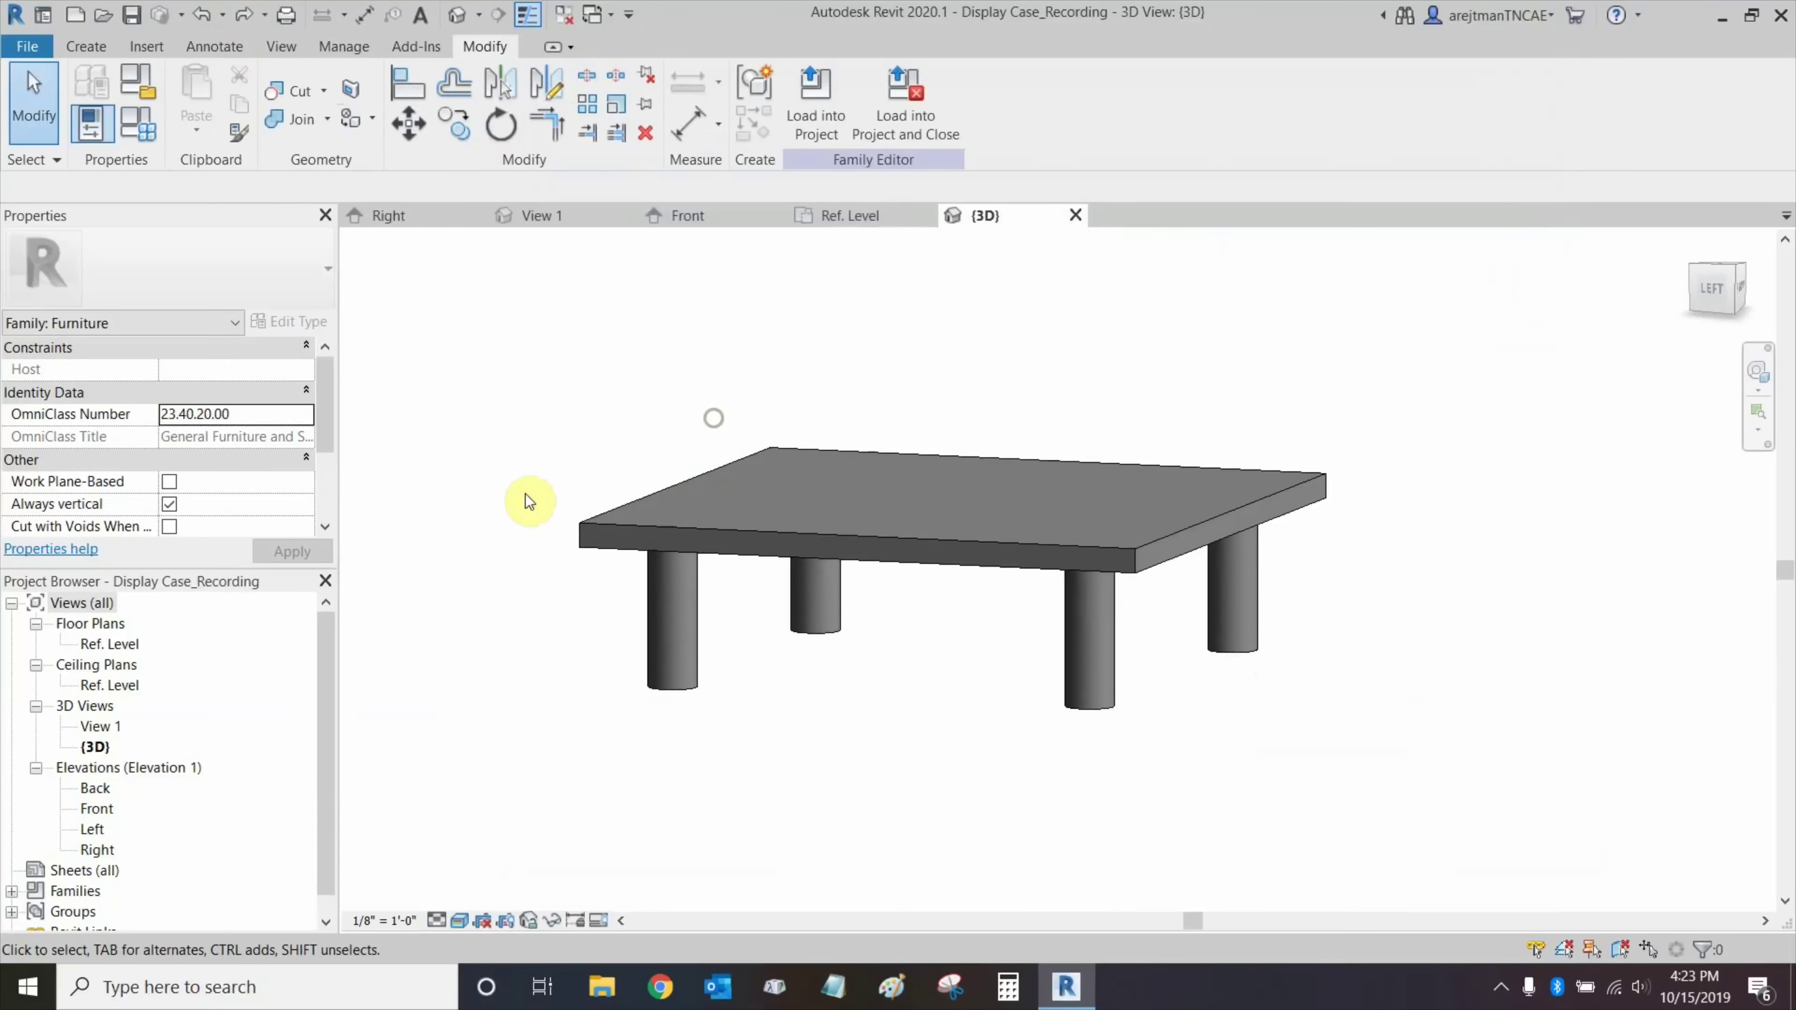
left_click(133, 15)
In the Front elevation, align and lock the bottoms of both visible pegs to the Ref. Level line.
double_click(106, 810)
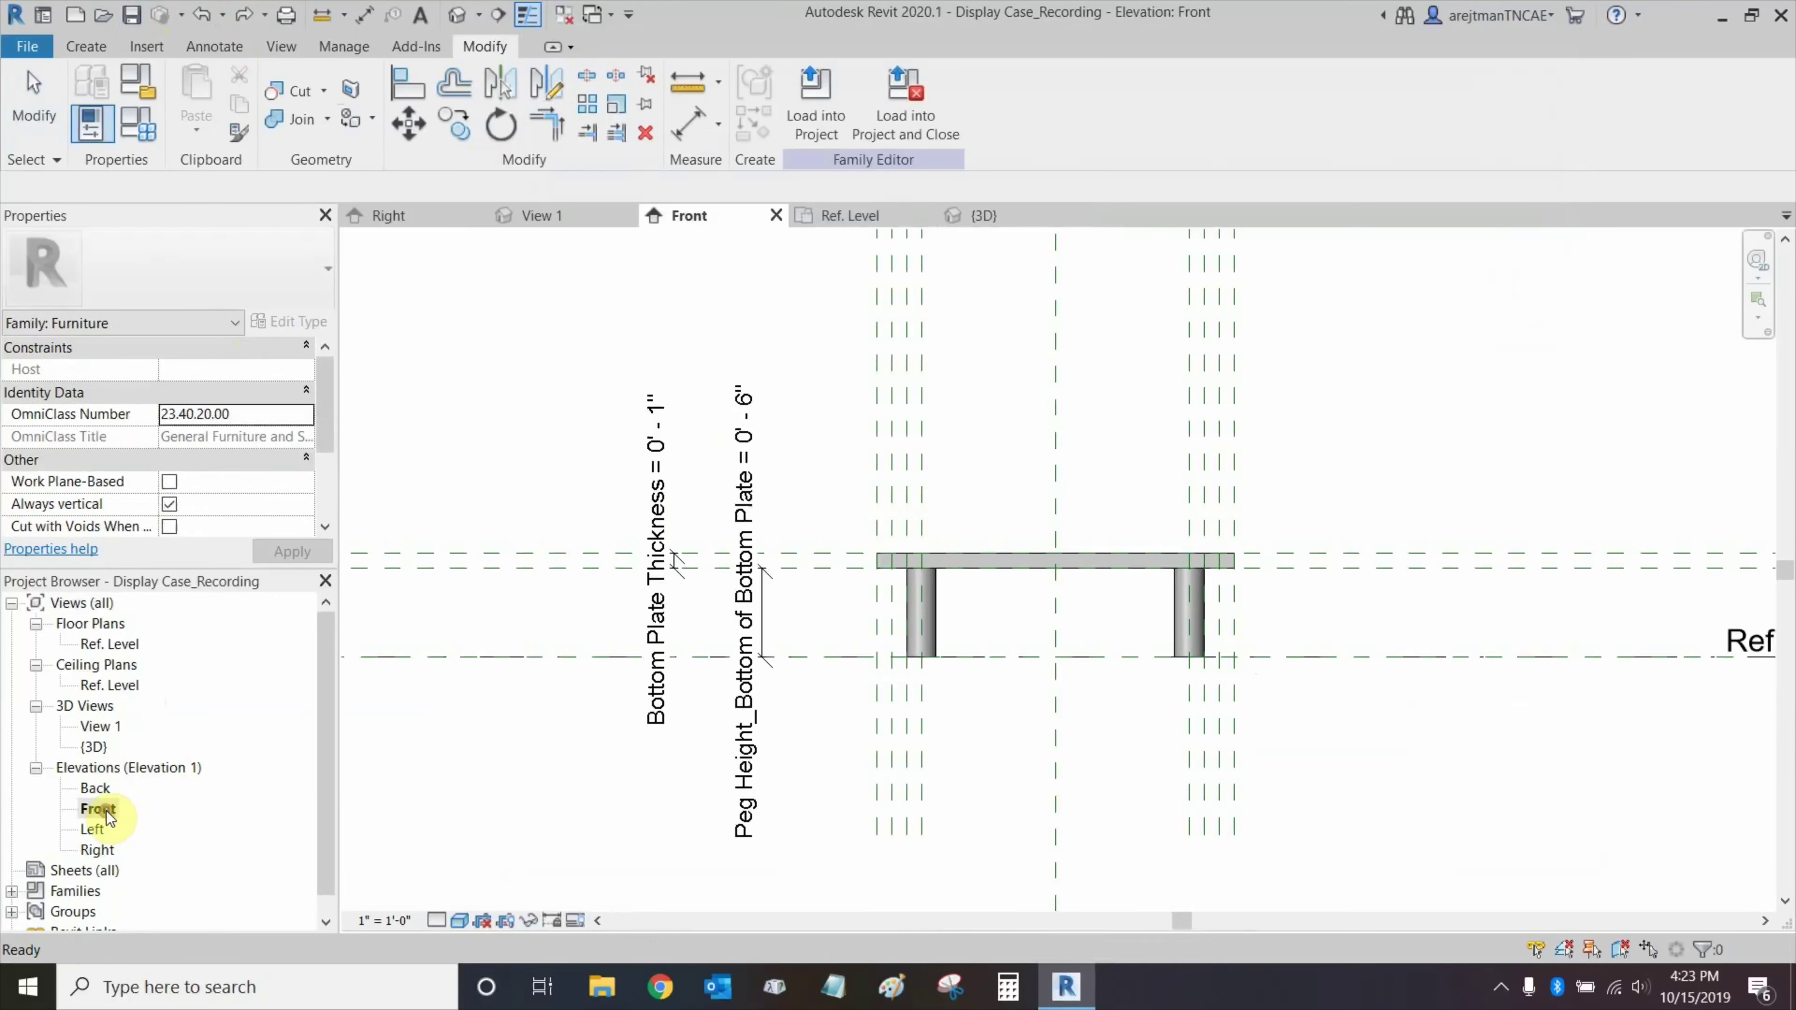
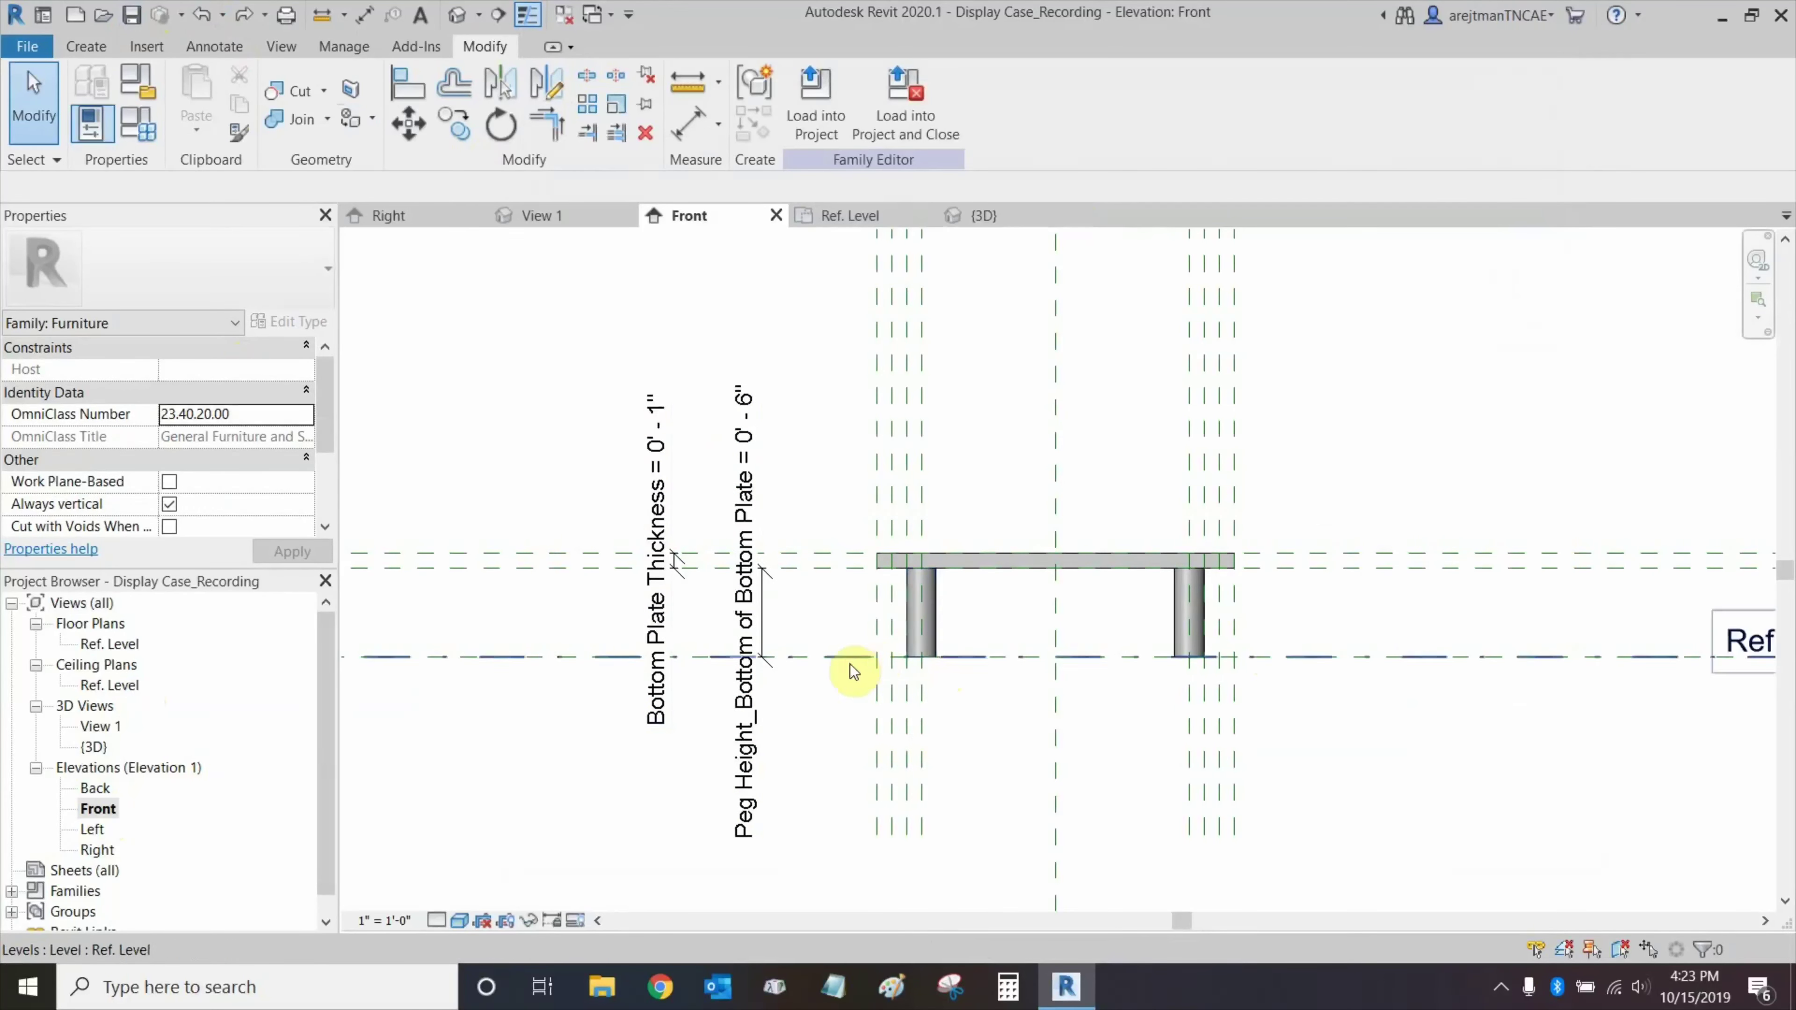
scroll(854, 669, "up", 3)
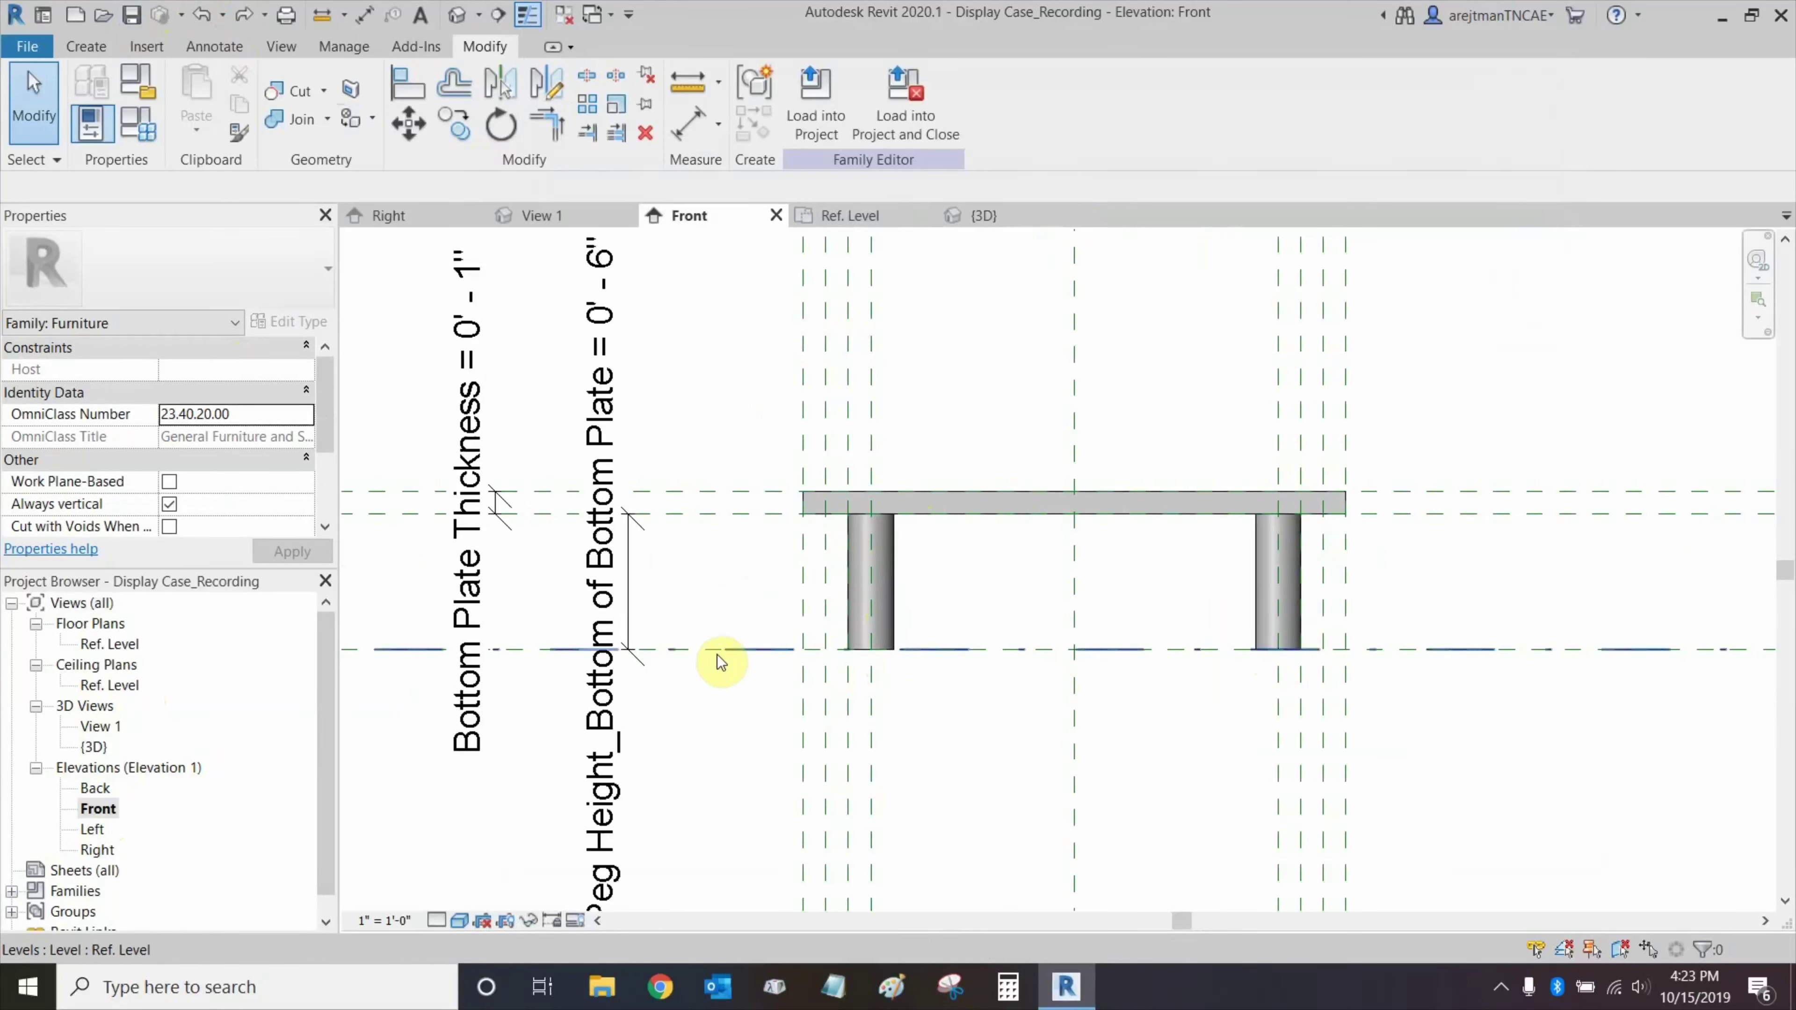
scroll(938, 684, "down", 3)
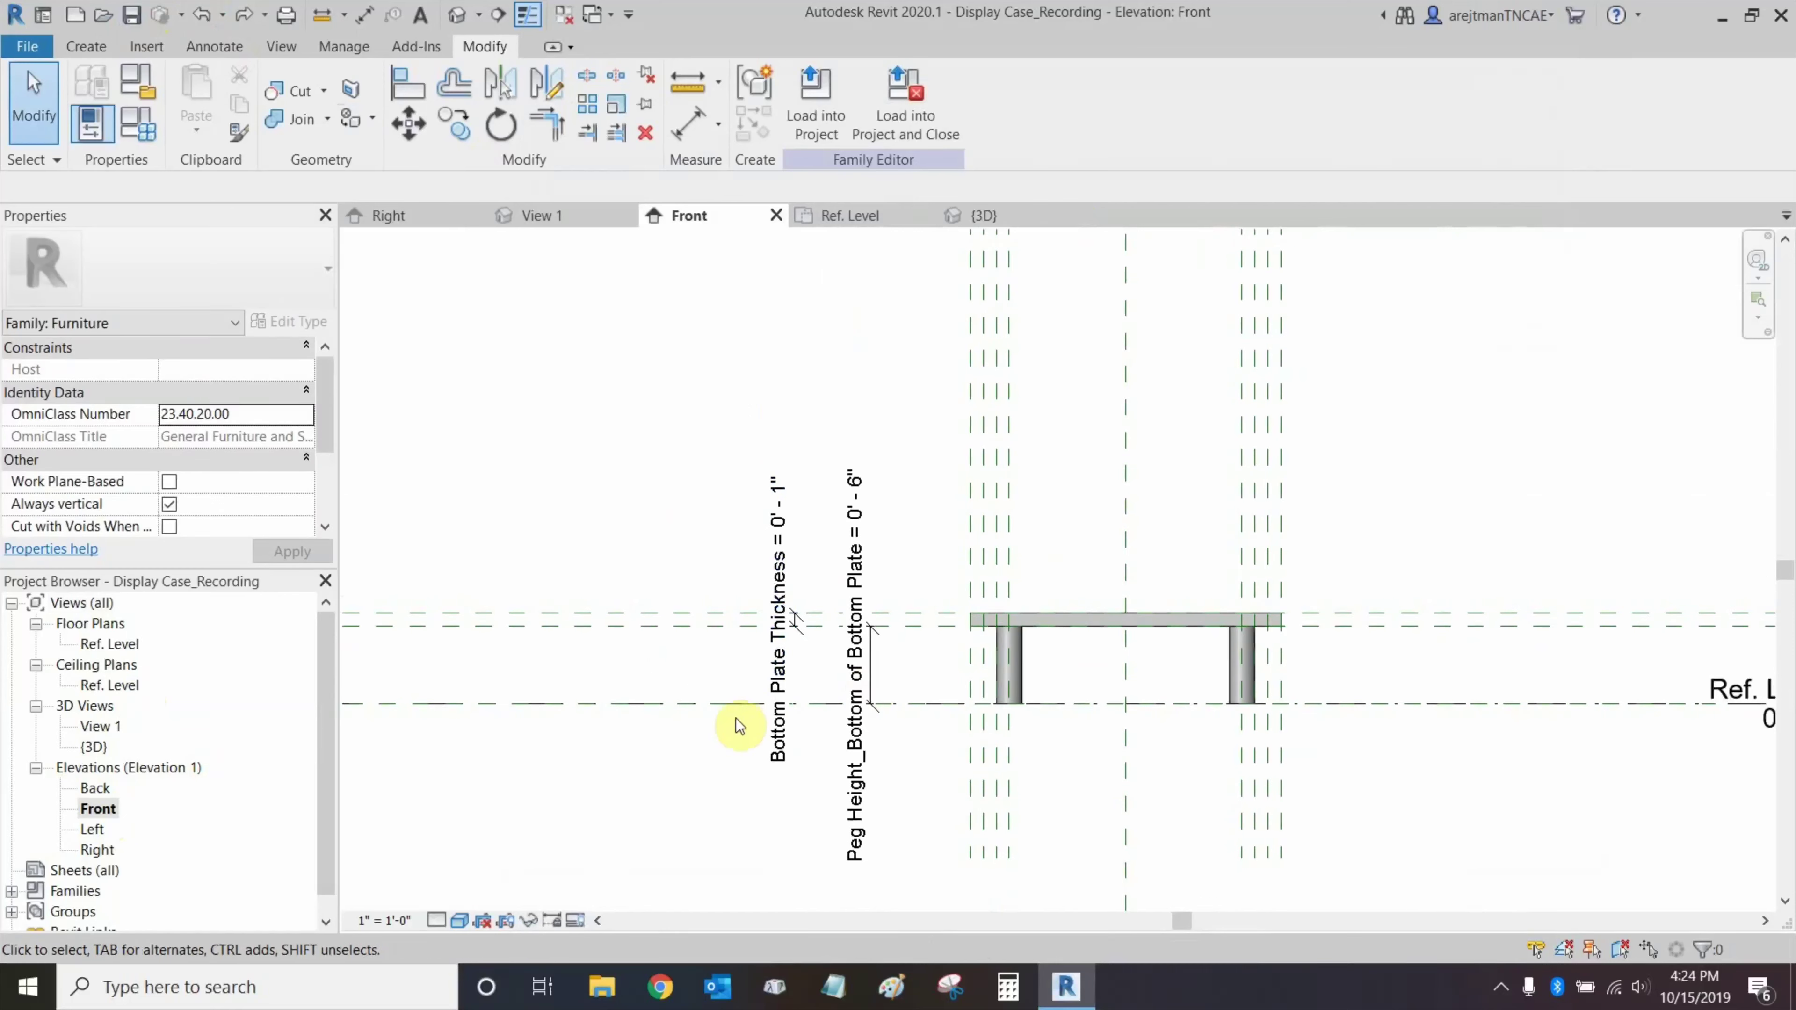
middle_click_drag(990, 548, 805, 509)
scroll(834, 613, "up", 3)
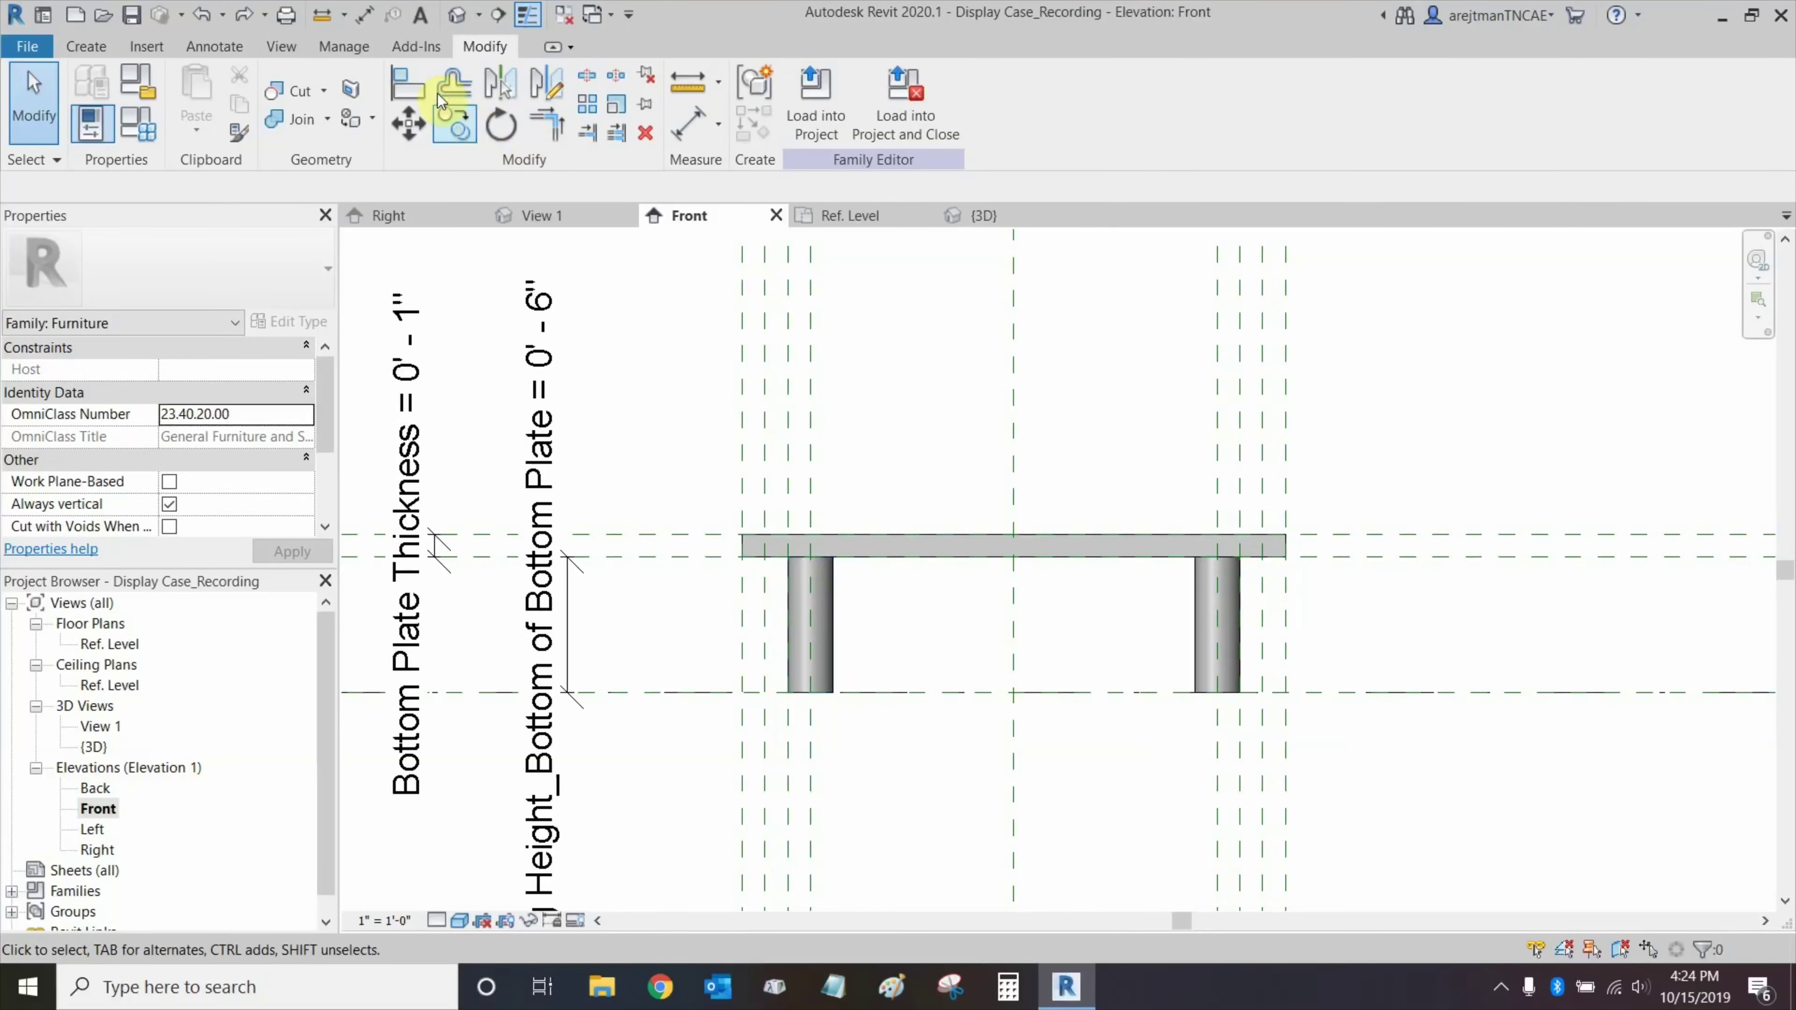
left_click(416, 98)
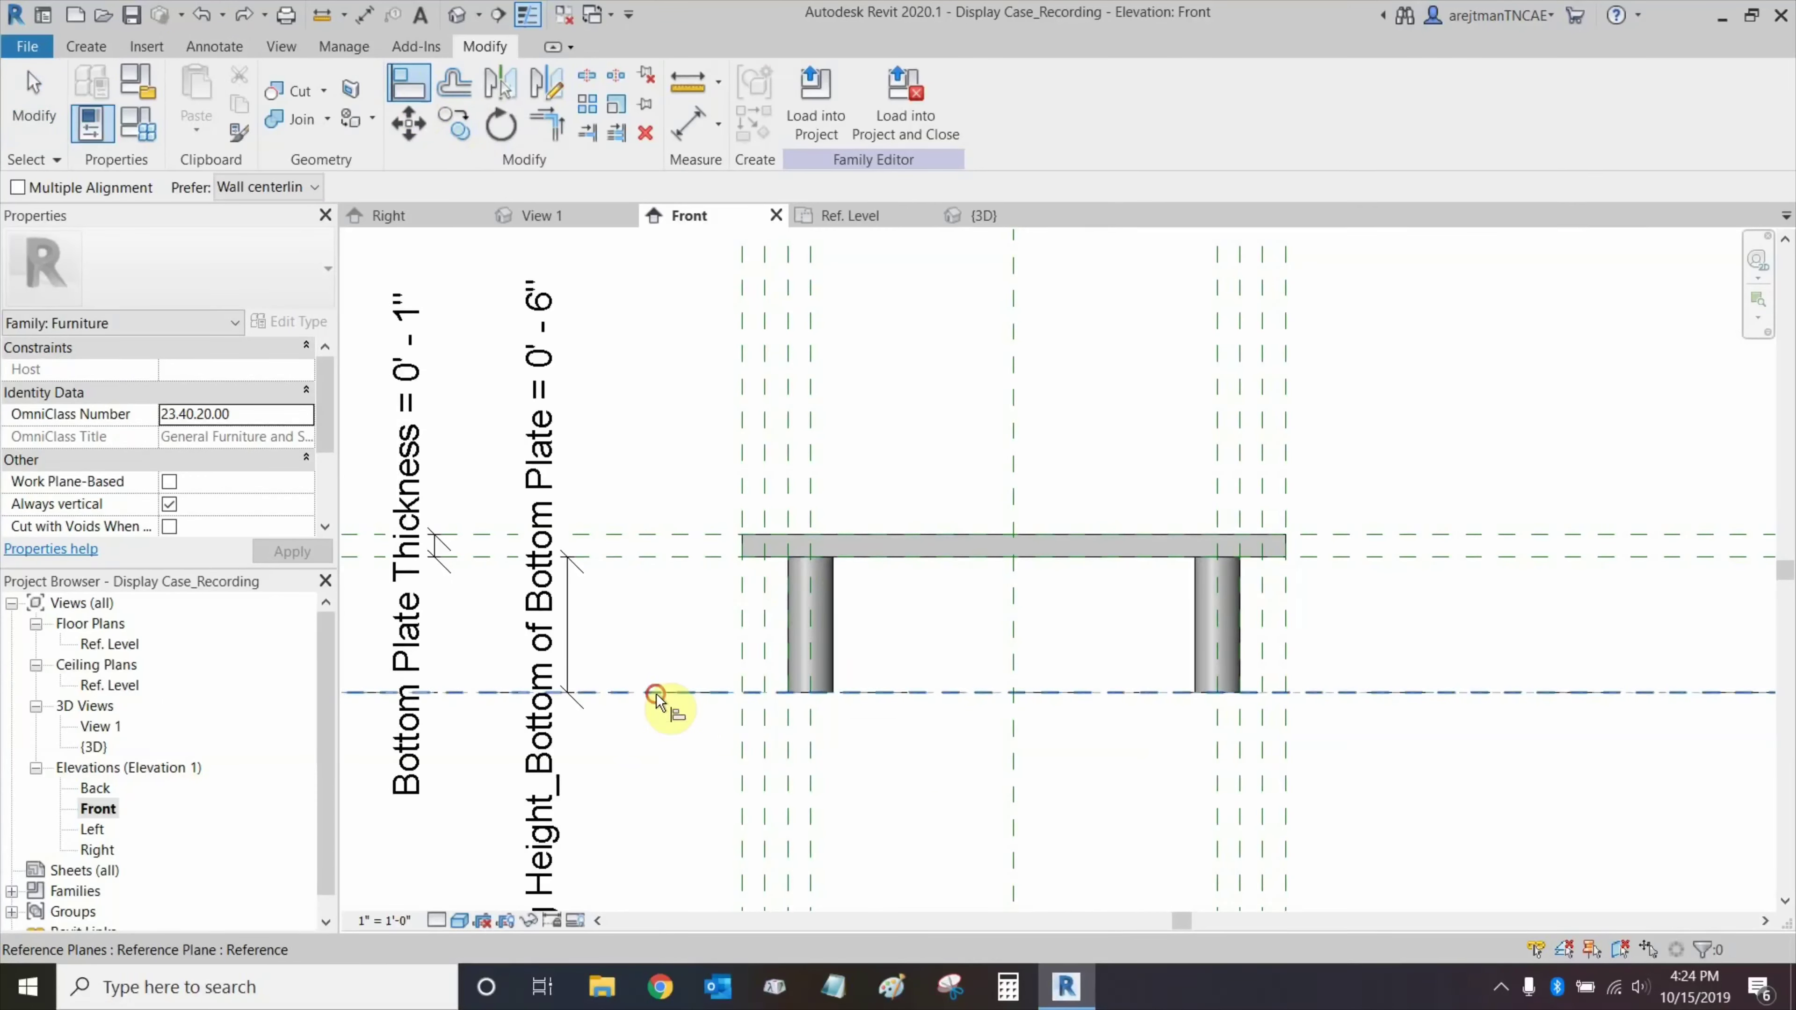
left_click(656, 693)
left_click(813, 692)
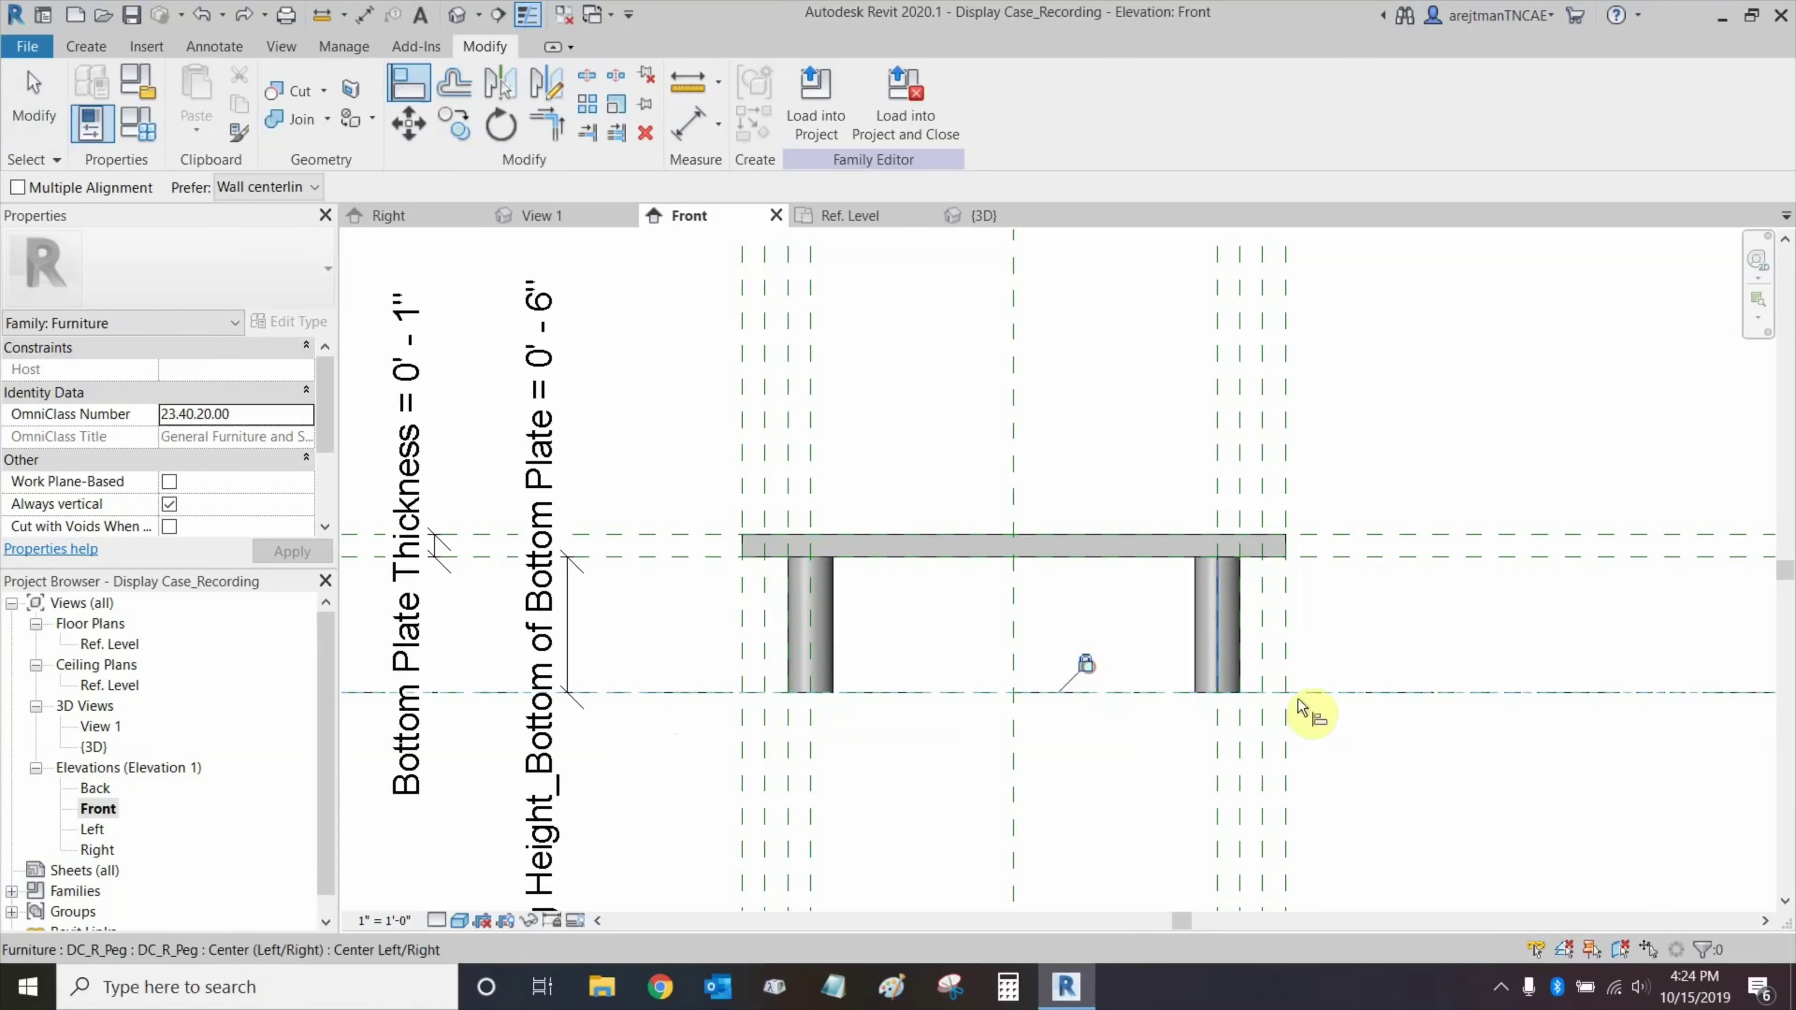
left_click(1375, 695)
left_click(1238, 694)
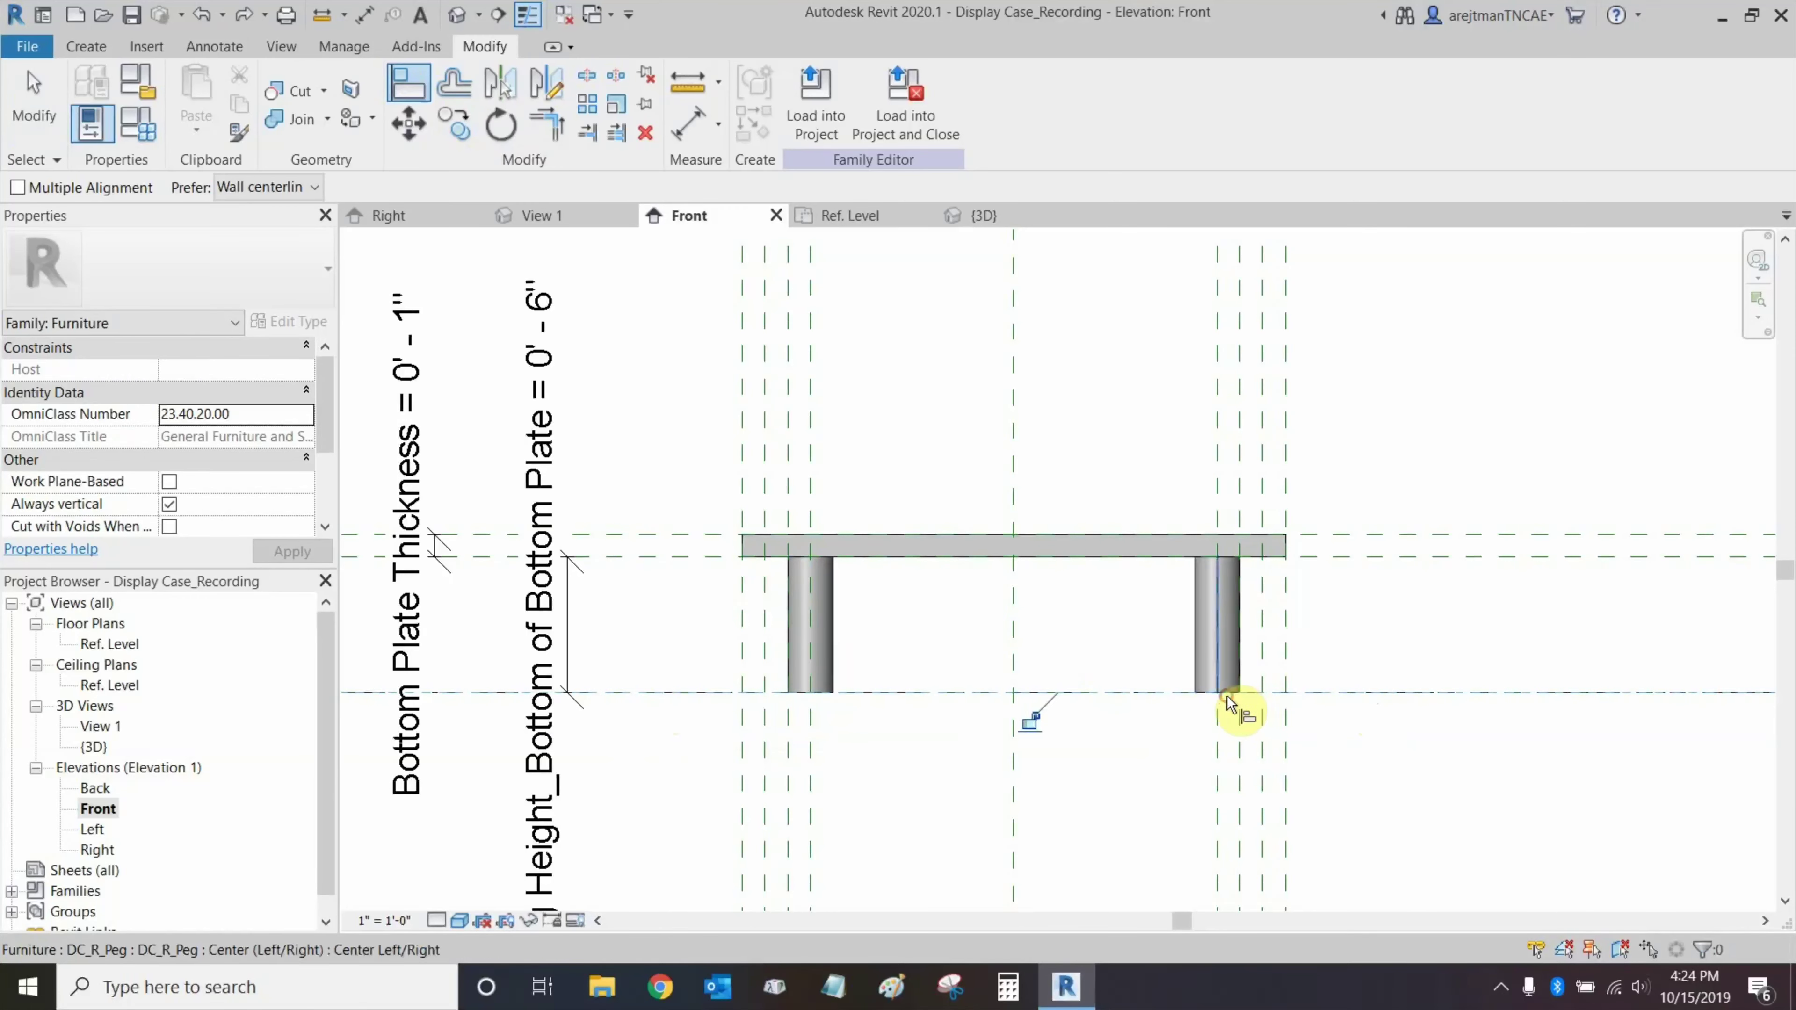
Align and lock the tops of both front pegs to the reference plane at the plate's underside.
left_click(1345, 559)
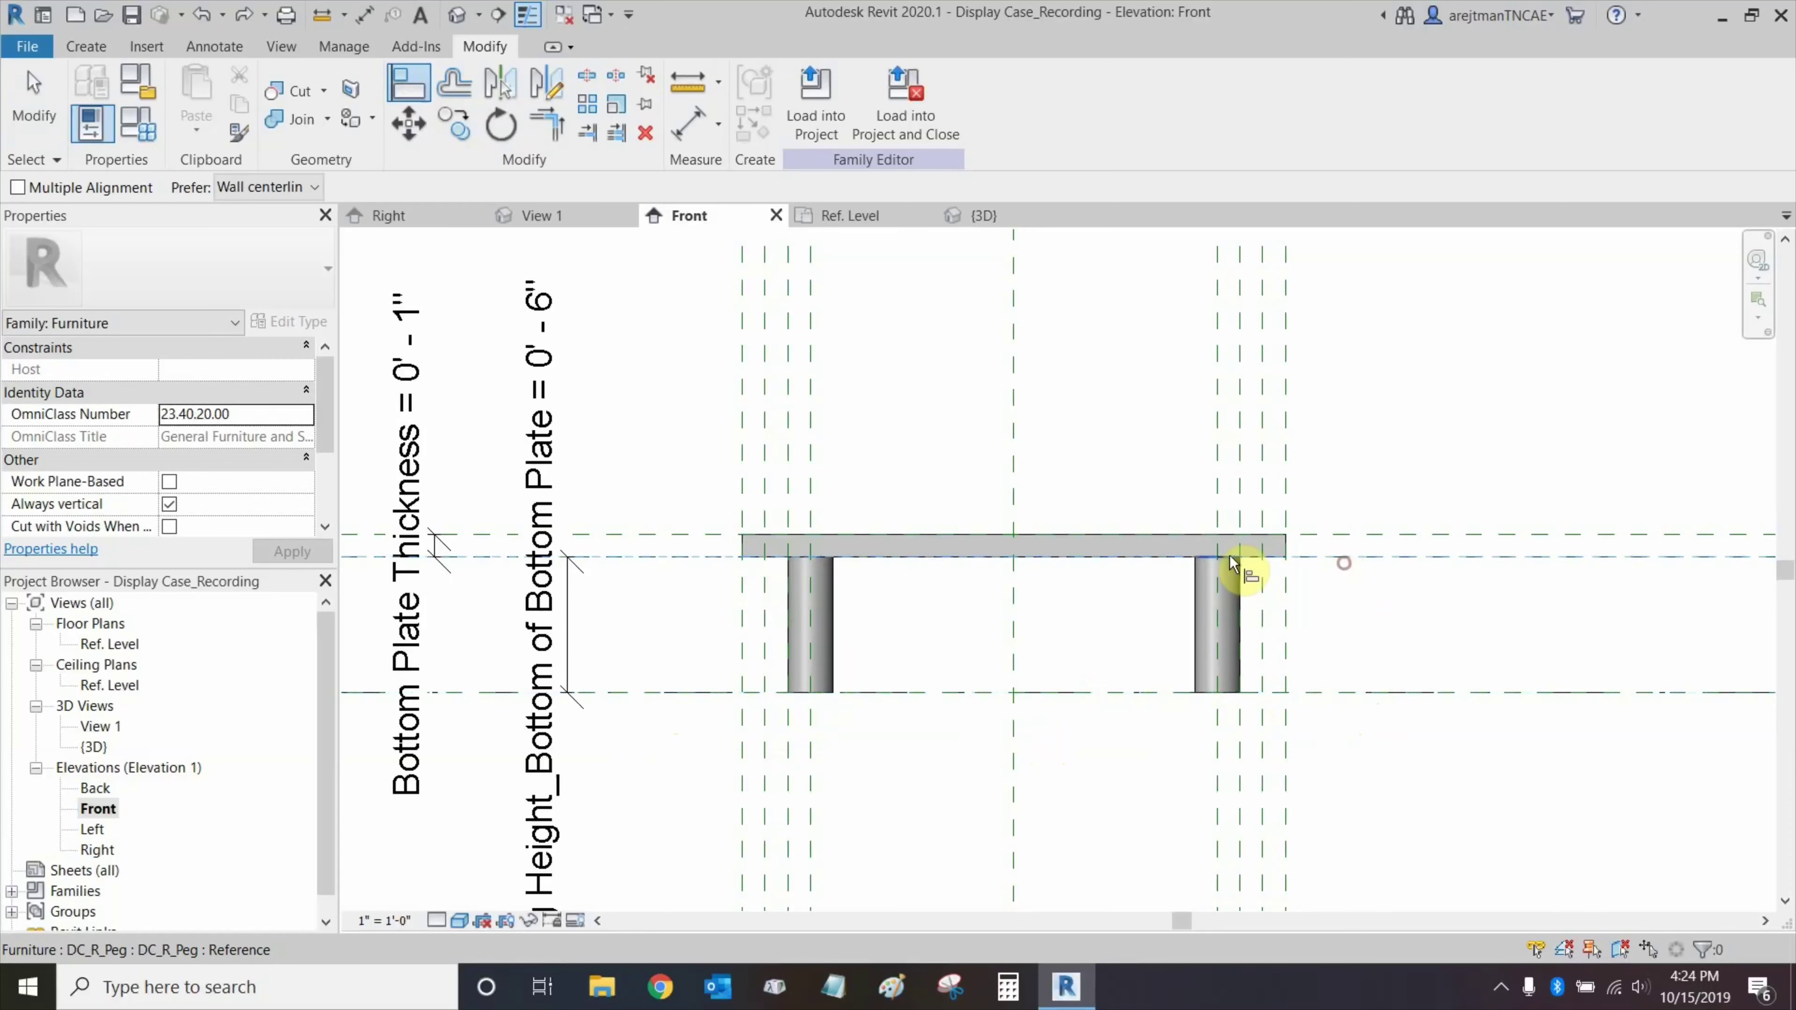
left_click(1124, 545)
left_click(698, 560)
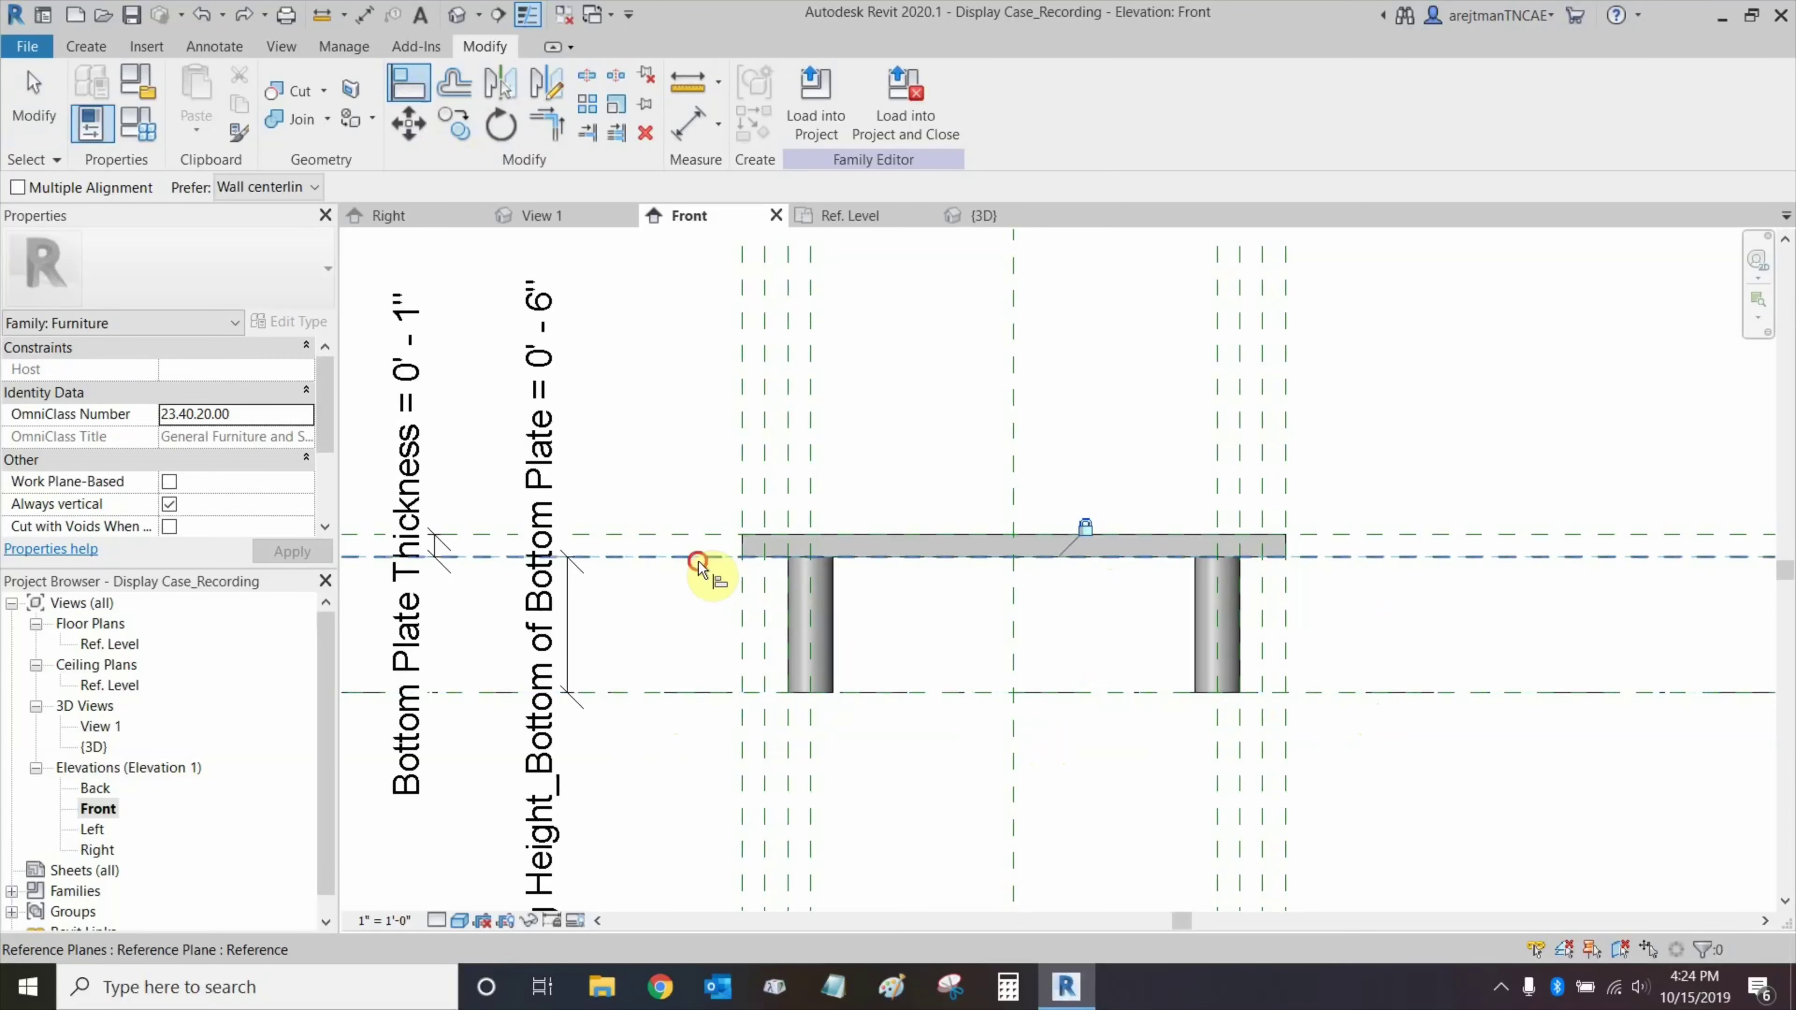
left_click(798, 558)
left_click(1032, 588)
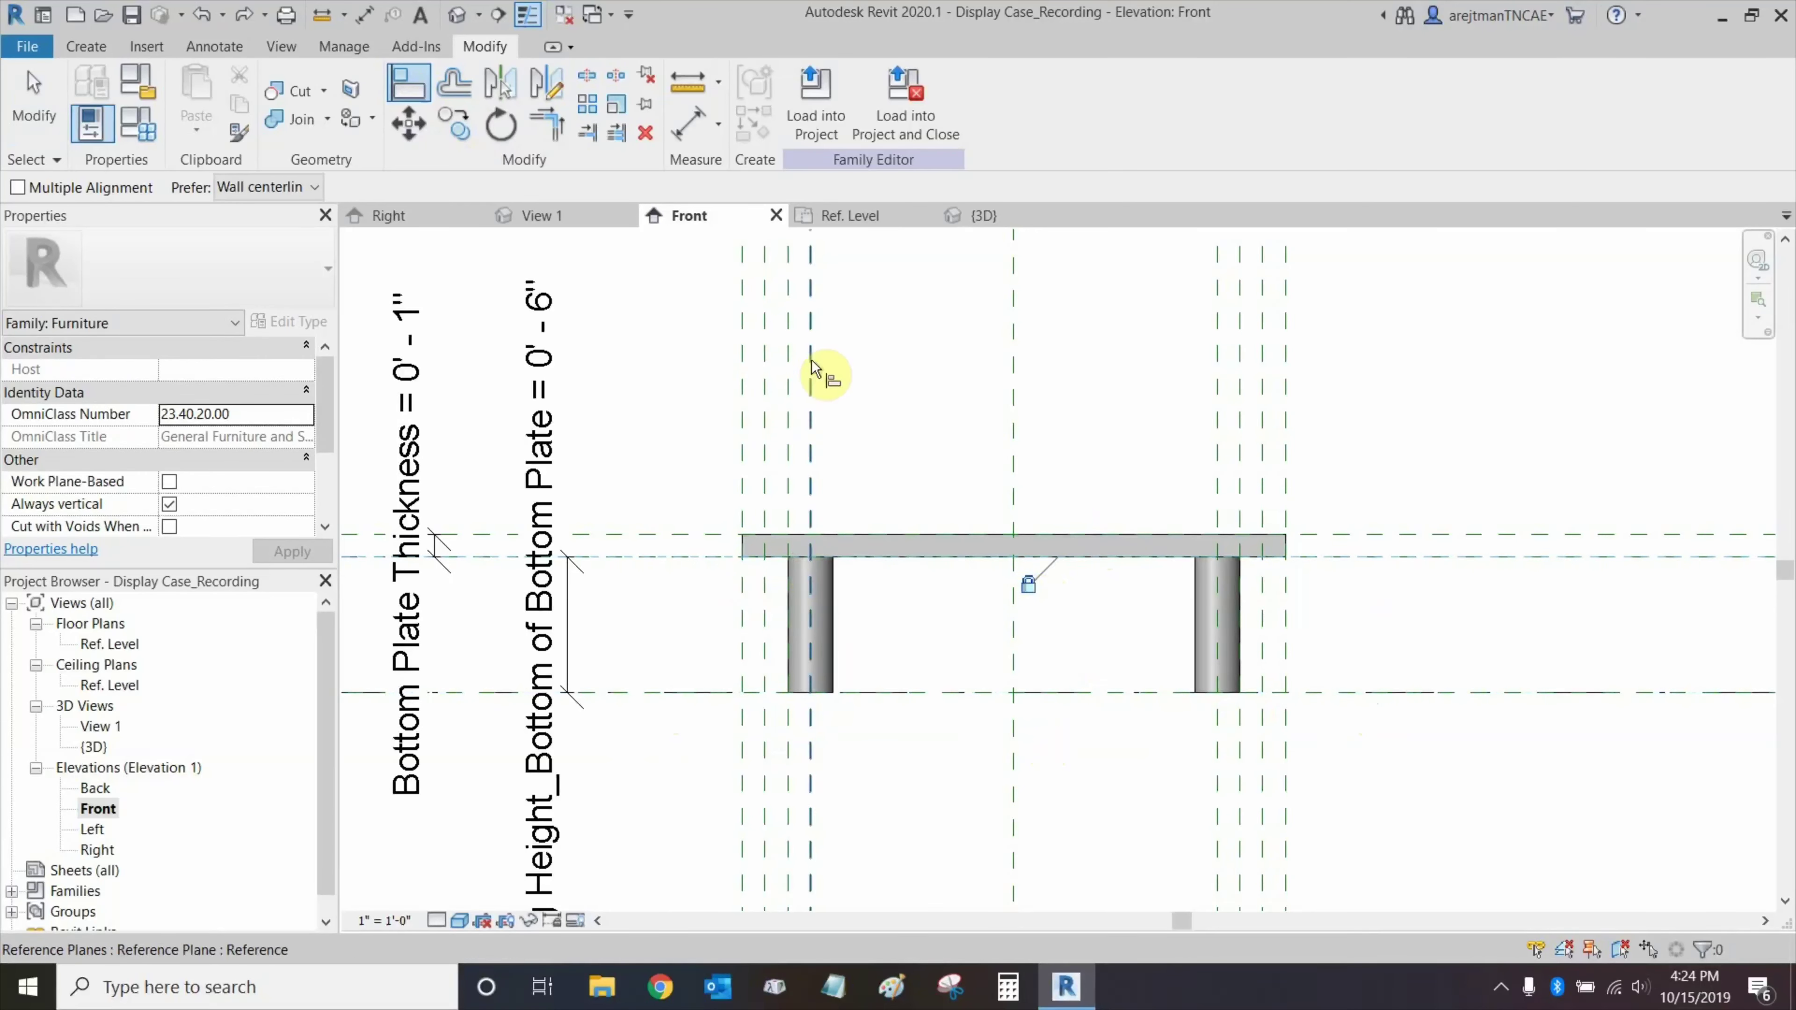
key("Escape")
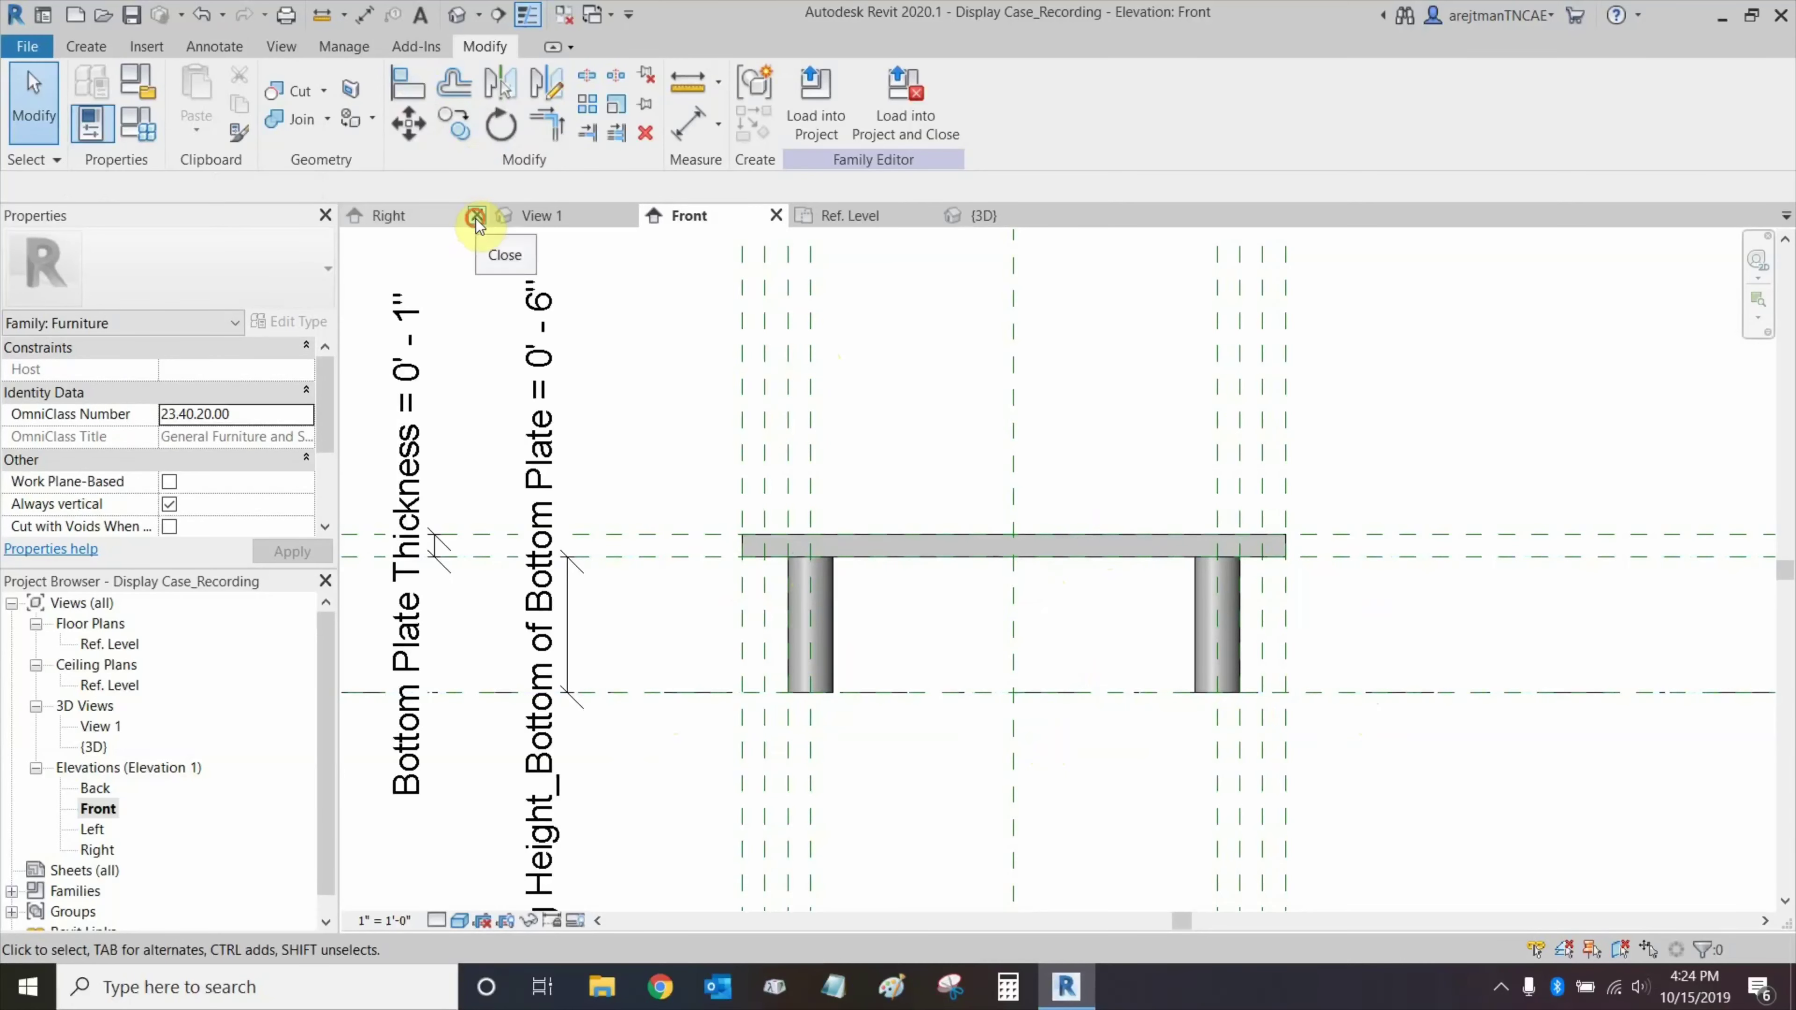
Close the Right and View 1 views and reorder the open views as Ref. Level, {3D} and Front.
left_click(475, 215)
left_click(476, 215)
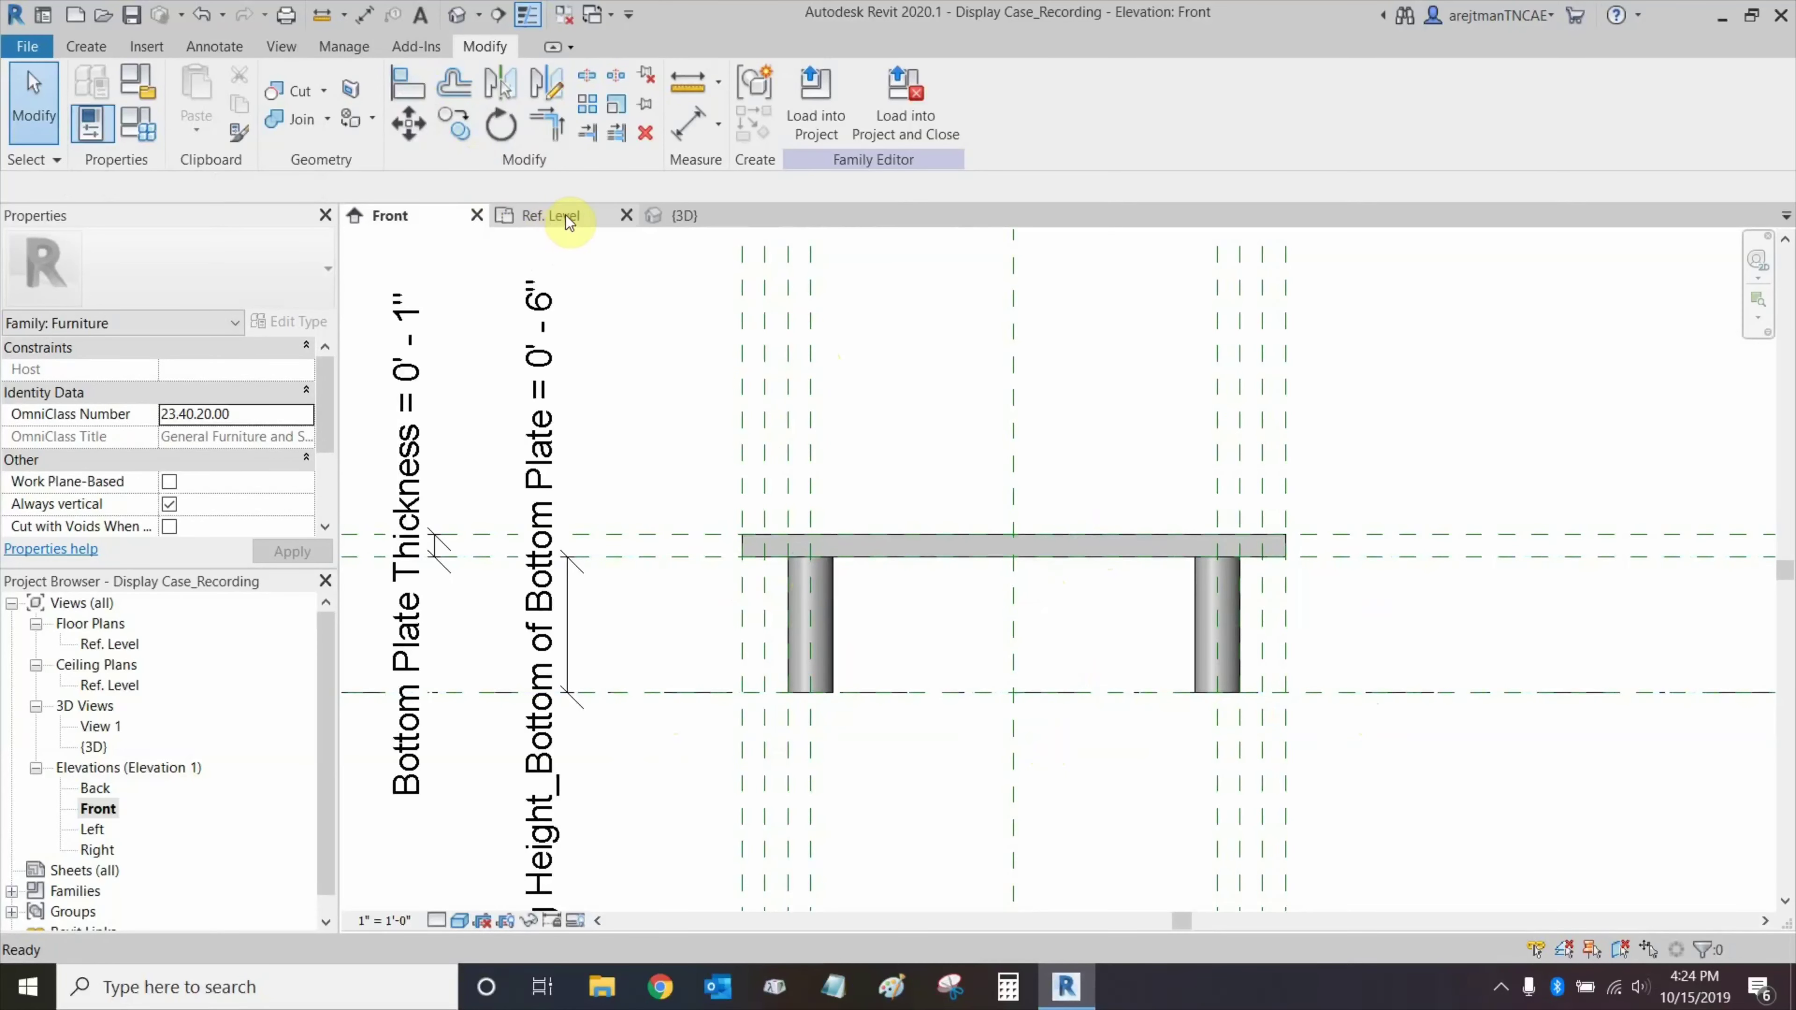
left_click_drag(565, 215, 486, 214)
left_click_drag(658, 223, 591, 234)
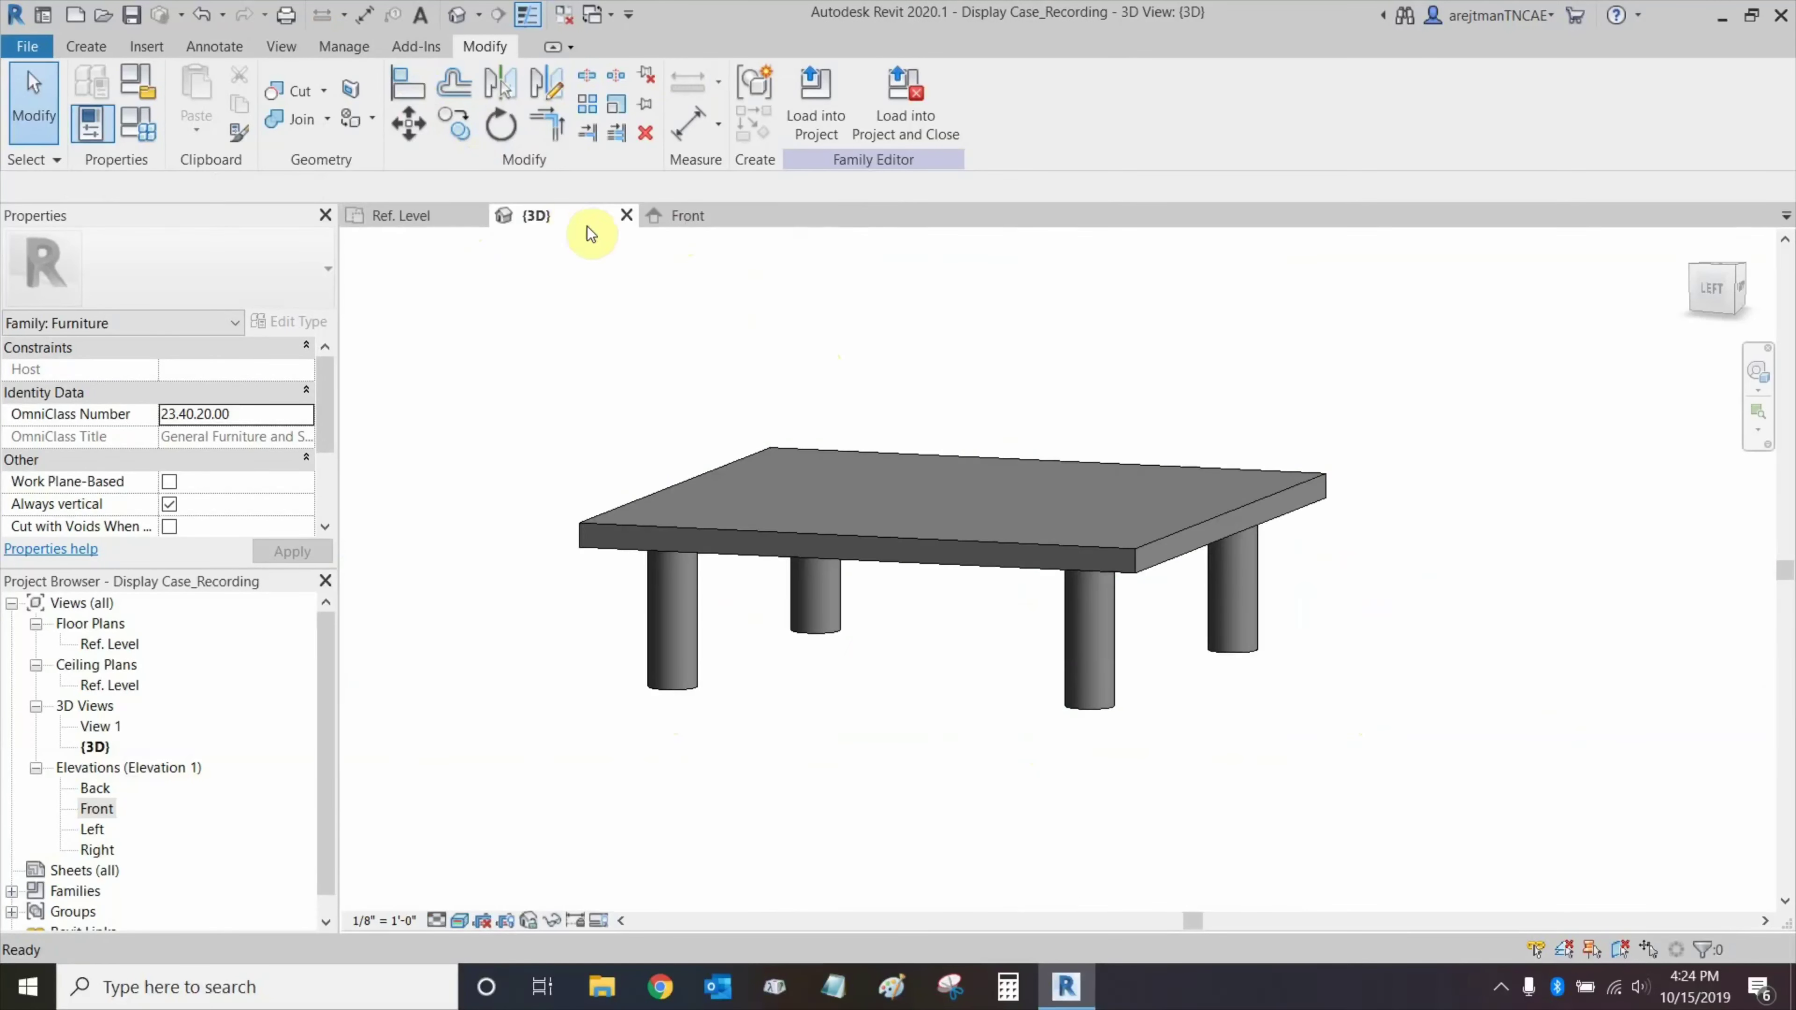
Open the Back elevation and set its visual style to Shaded.
double_click(92, 789)
scroll(882, 622, "up", 5)
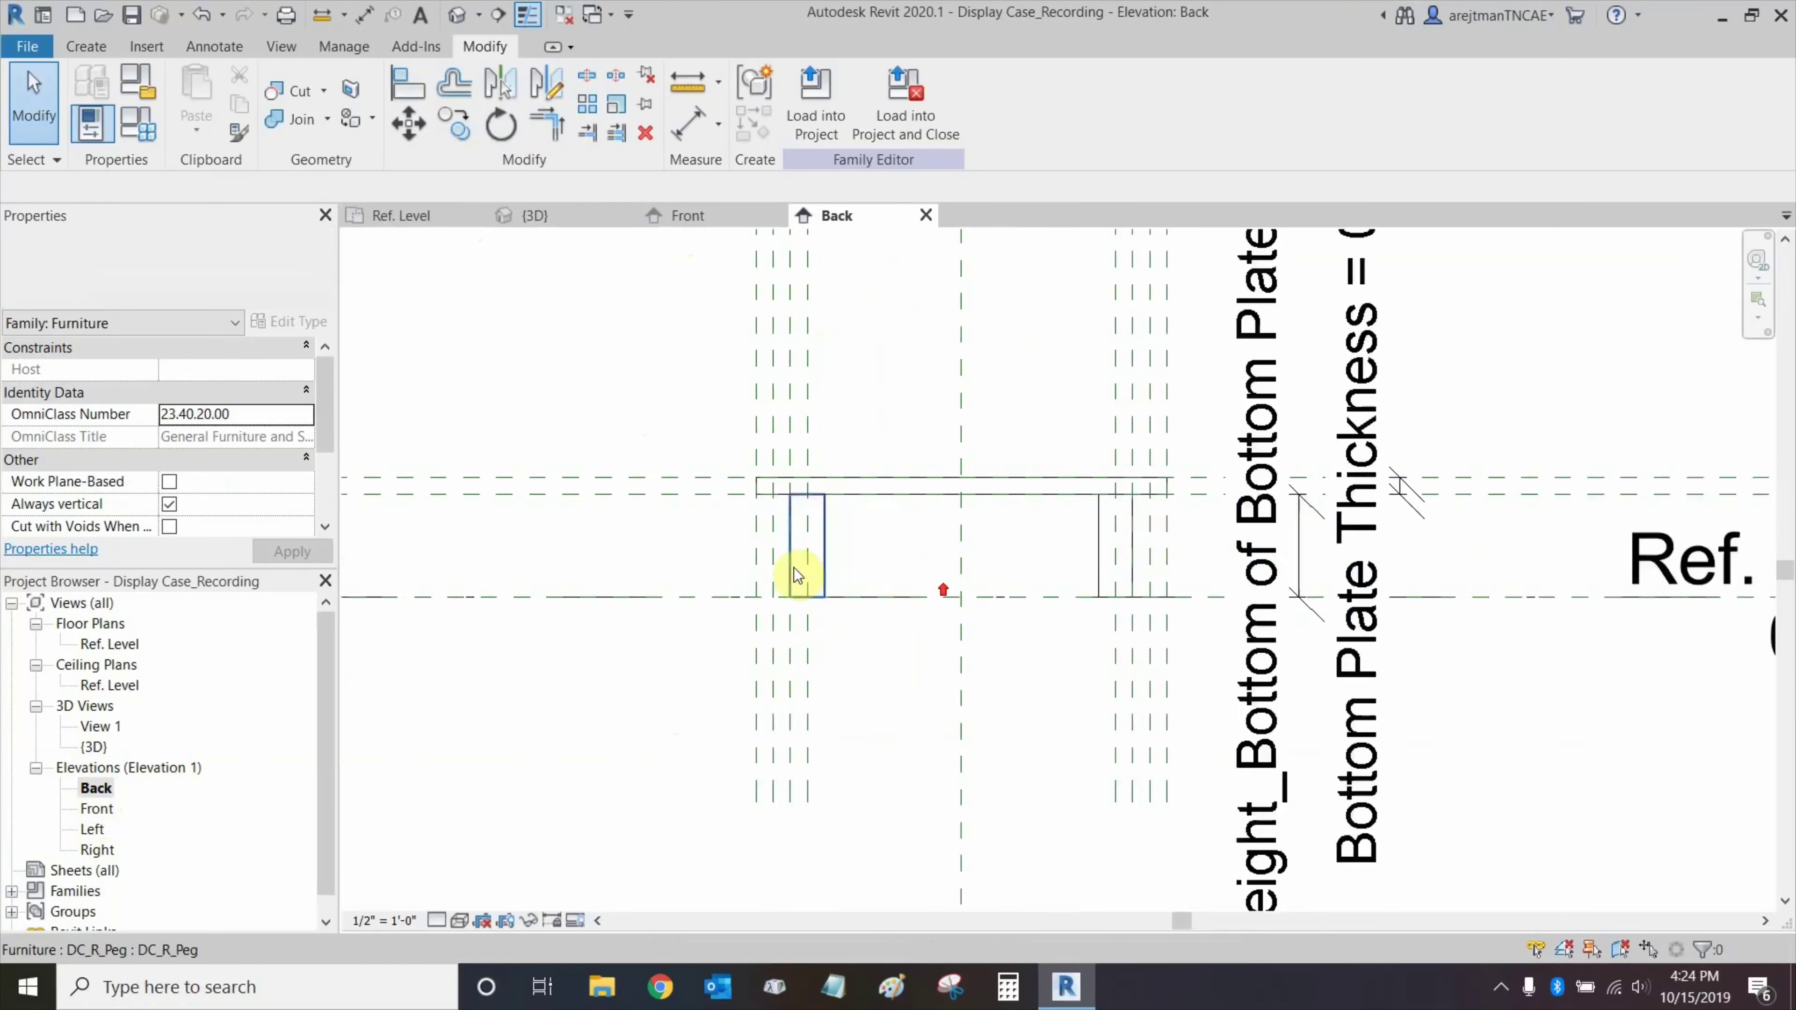
left_click(460, 920)
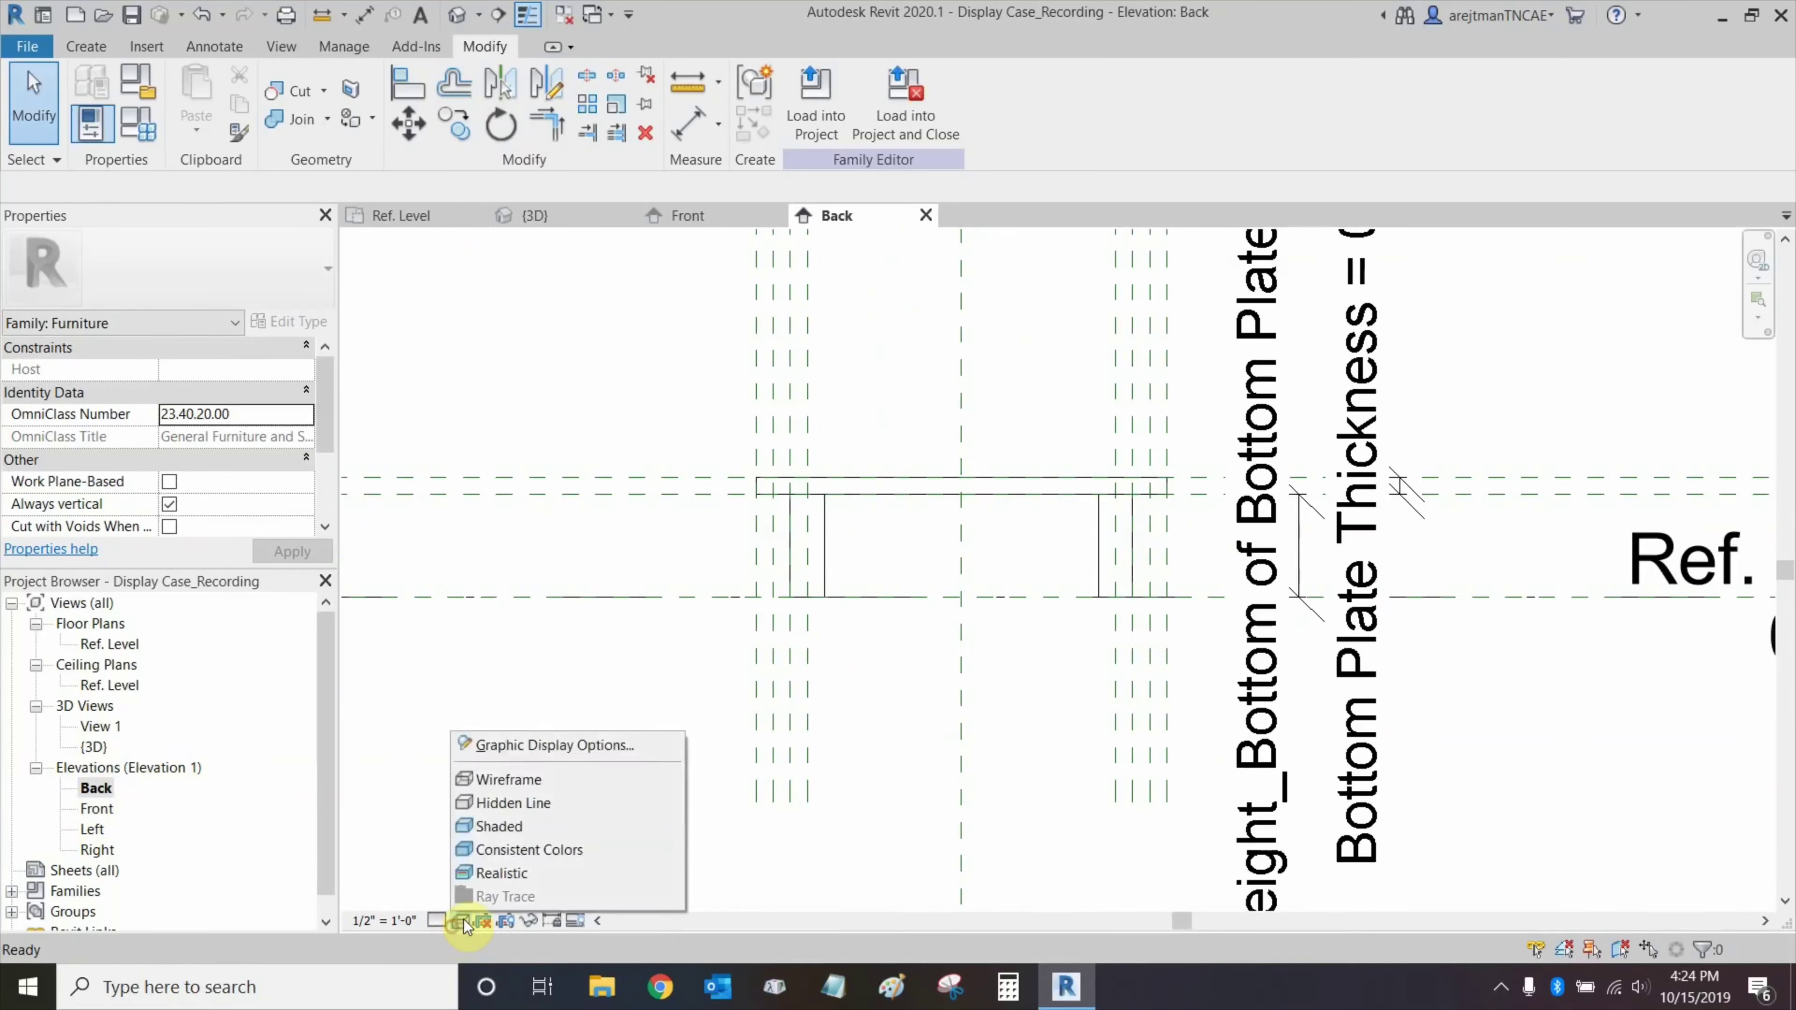
left_click(502, 834)
scroll(919, 470, "up", 3)
Align and lock the bottoms of both pegs in the Back elevation to the Ref. Level line.
left_click(408, 83)
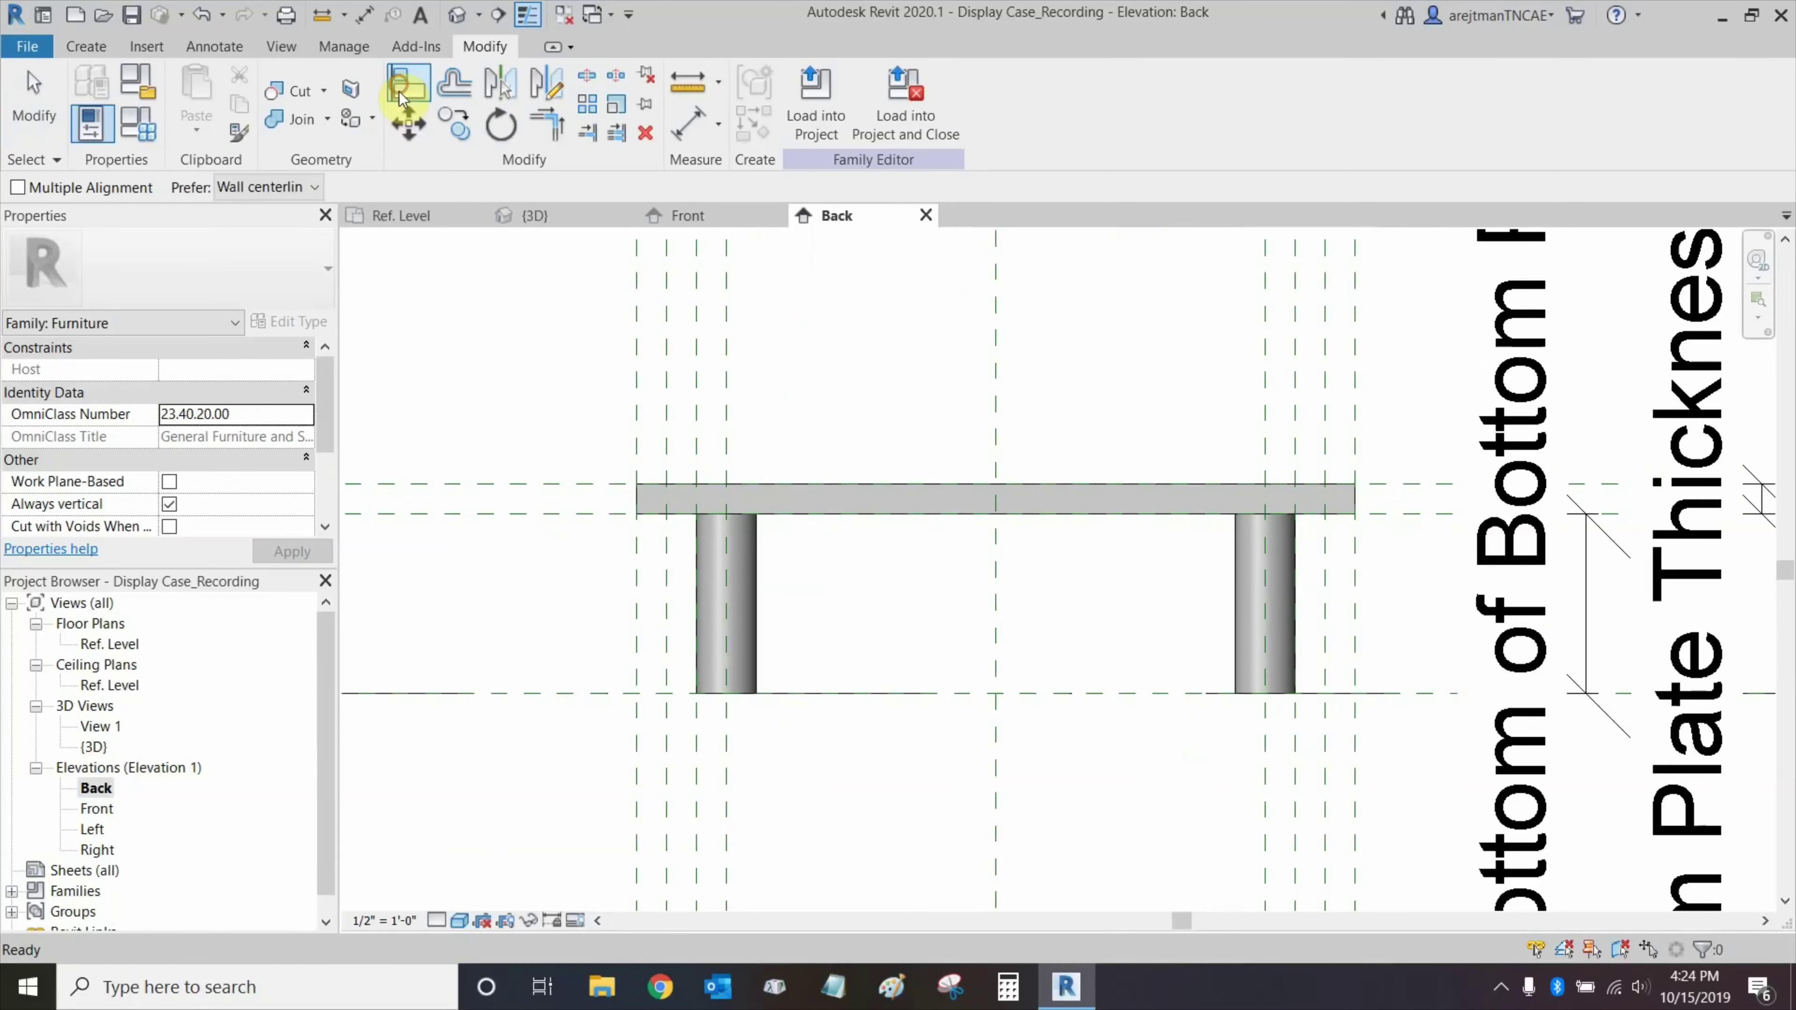
left_click(571, 694)
left_click(756, 694)
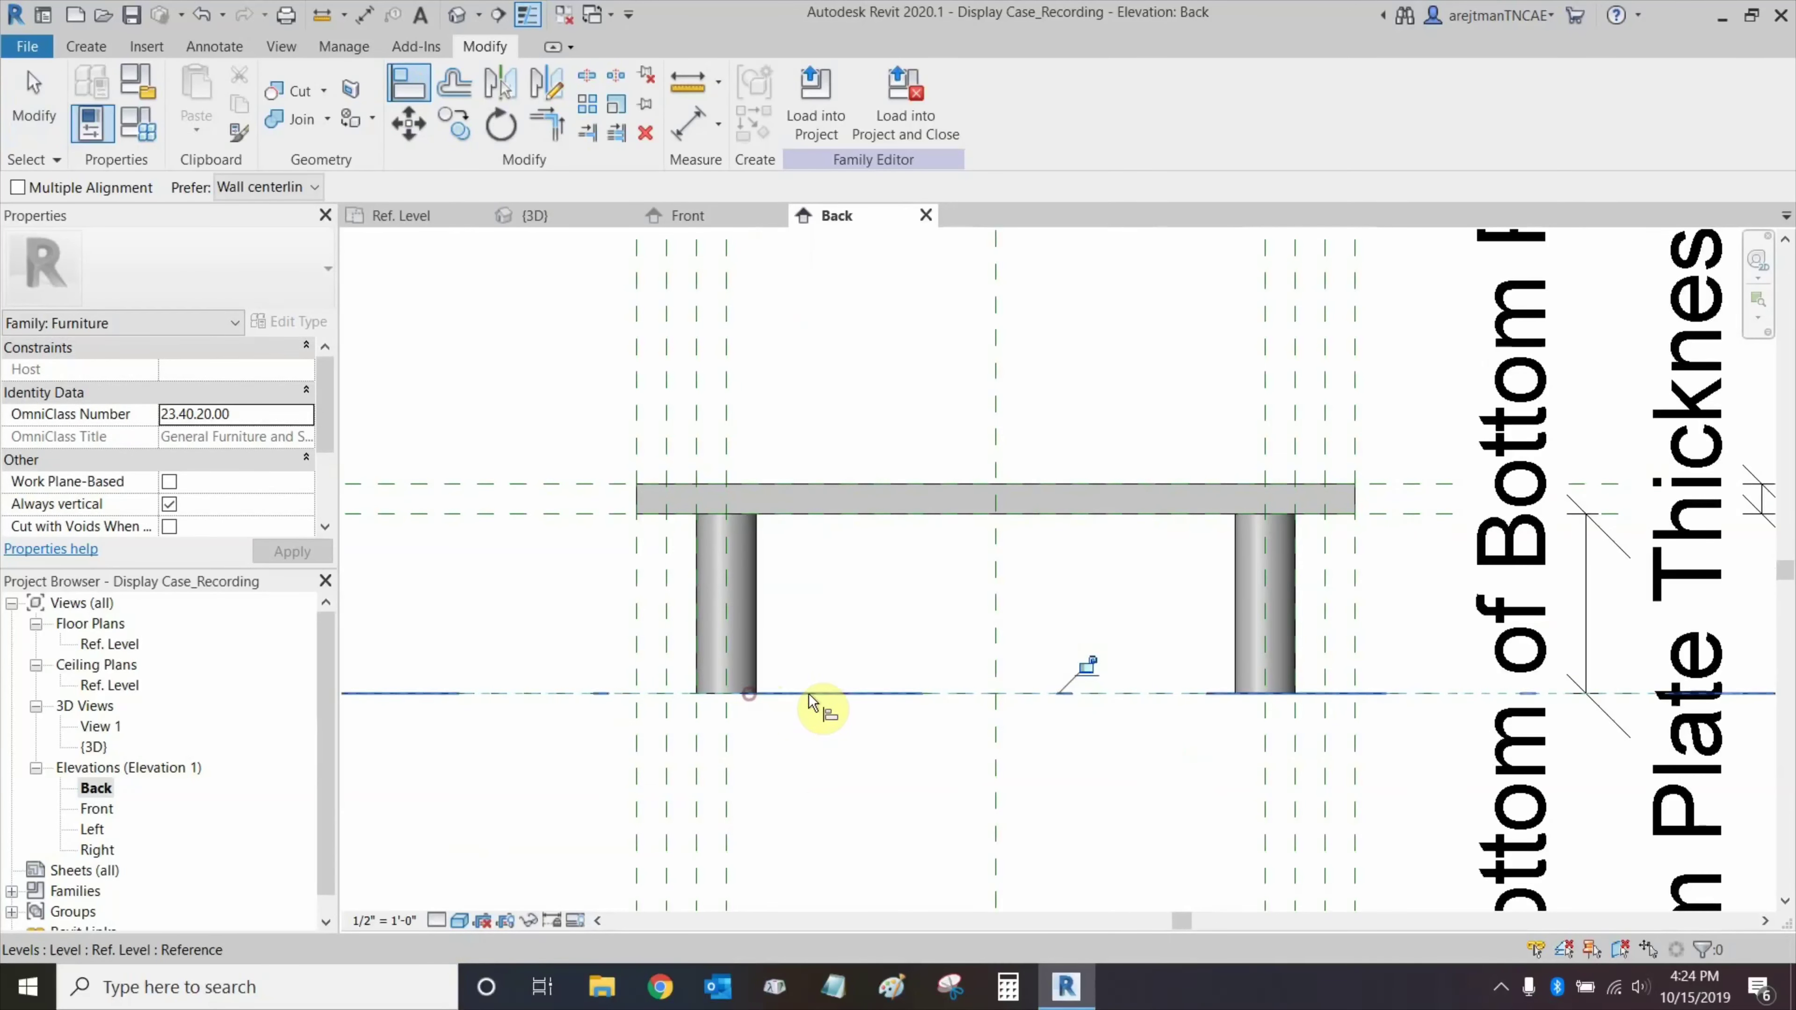
left_click(1089, 667)
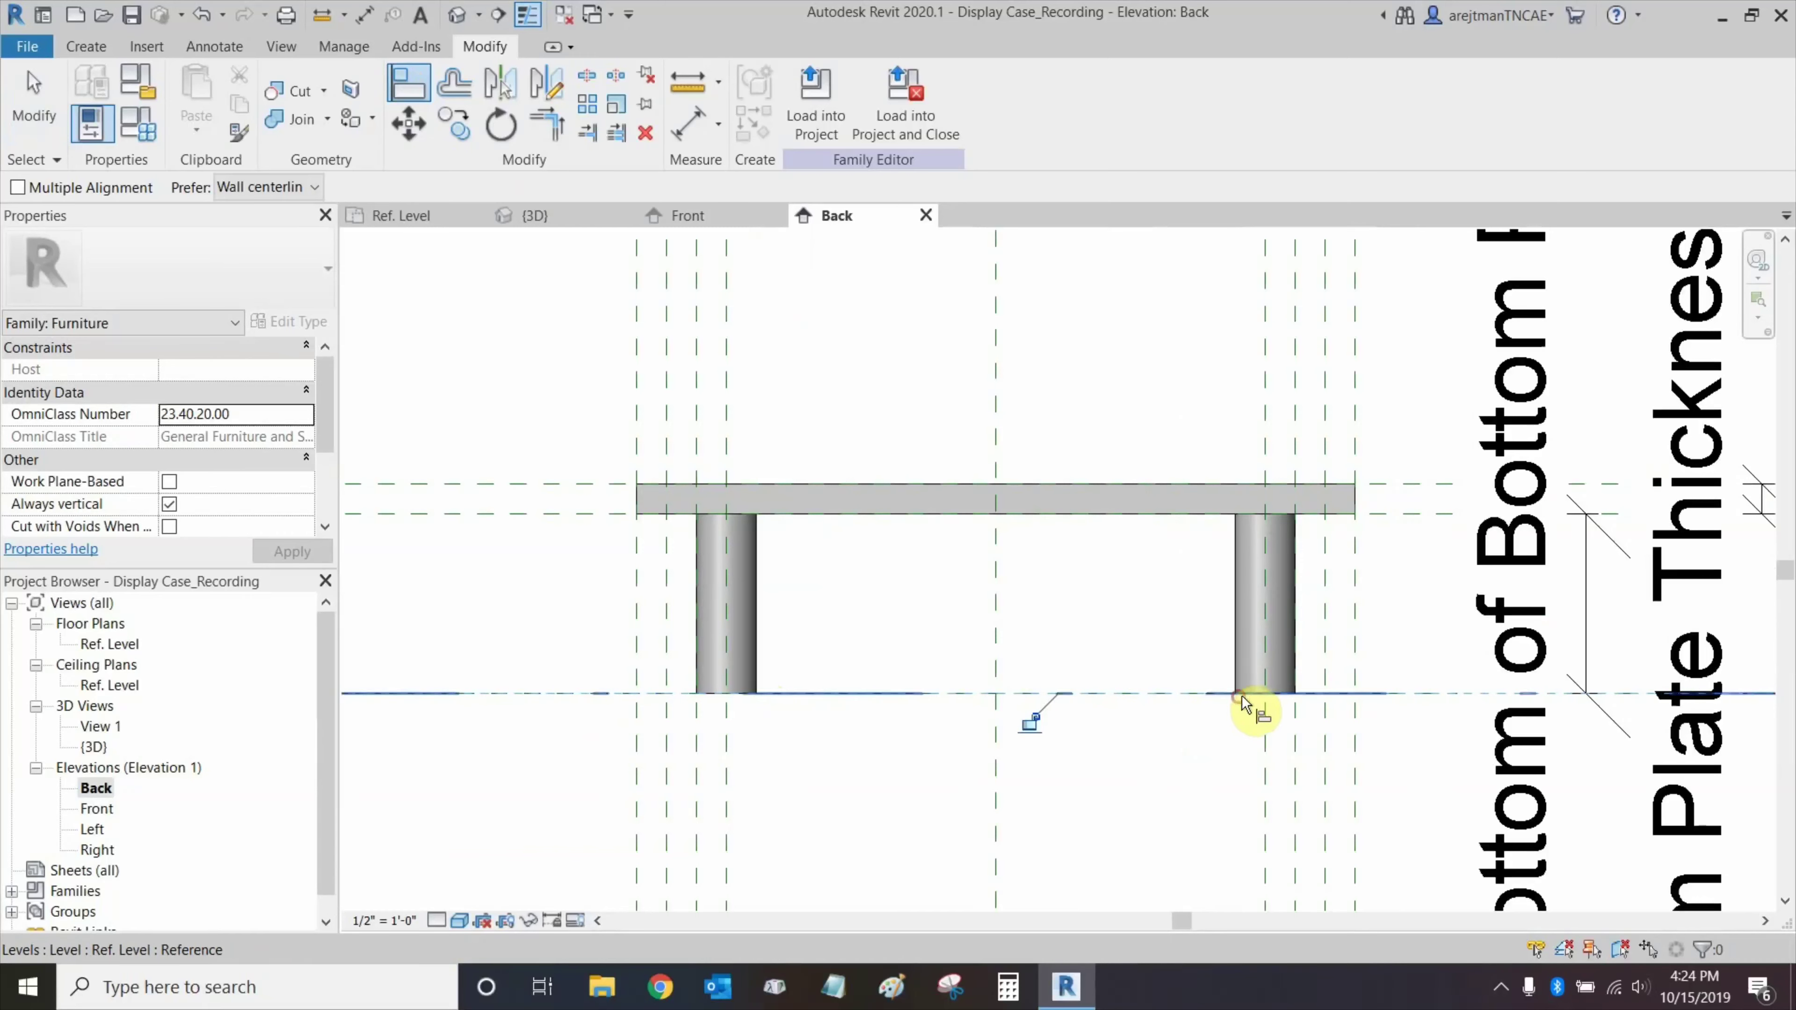
Align and lock the tops of both pegs in the Back elevation to the plate's underside reference plane.
left_click(1283, 524)
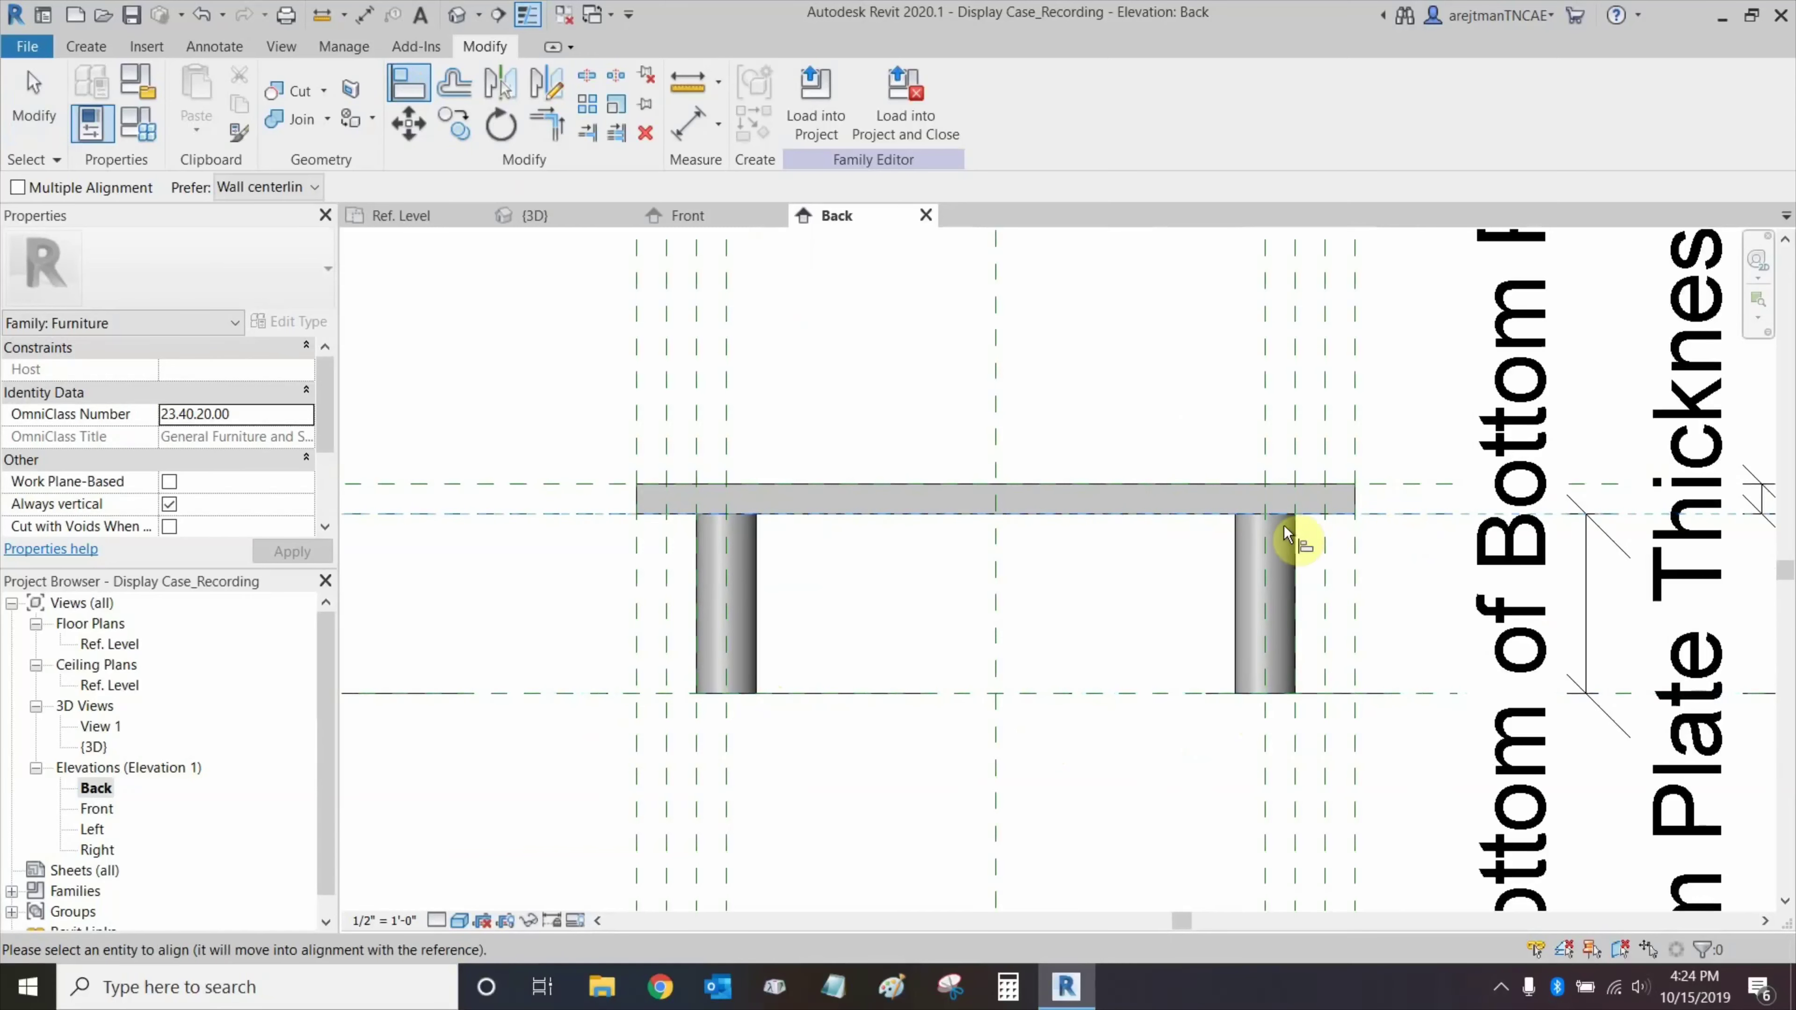
left_click(1271, 514)
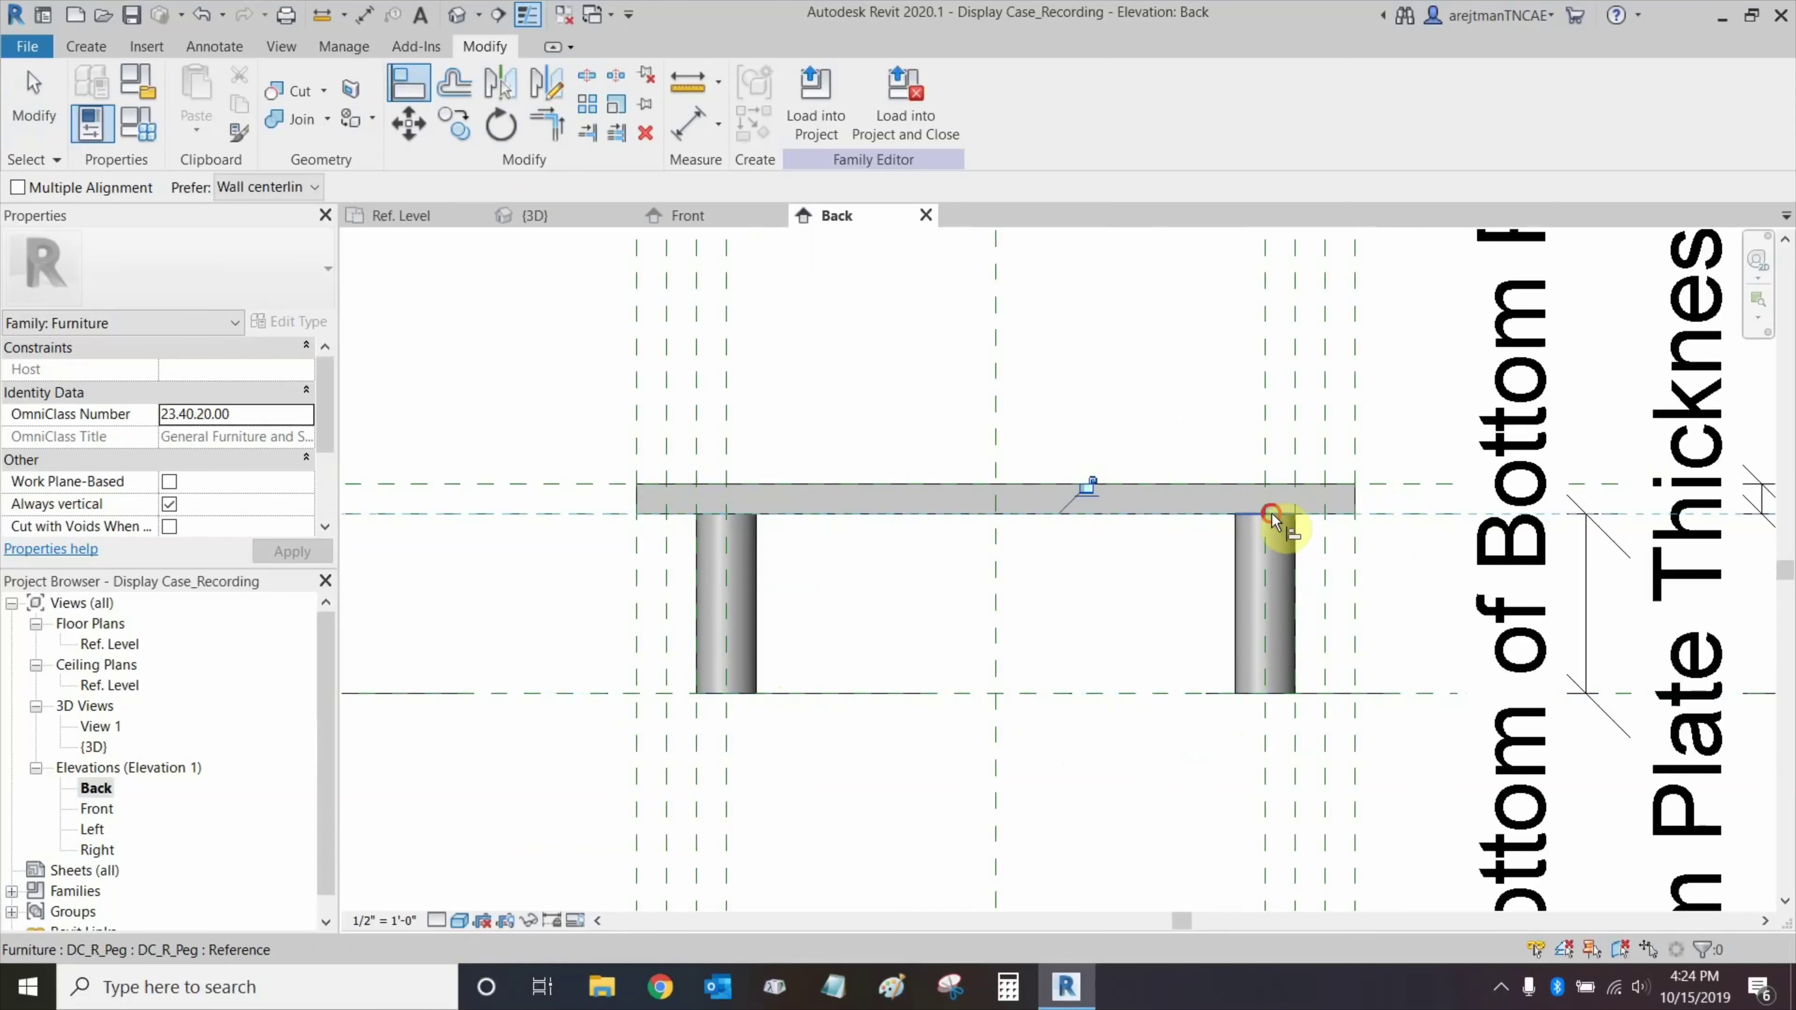
left_click(583, 518)
left_click(724, 512)
left_click(1032, 544)
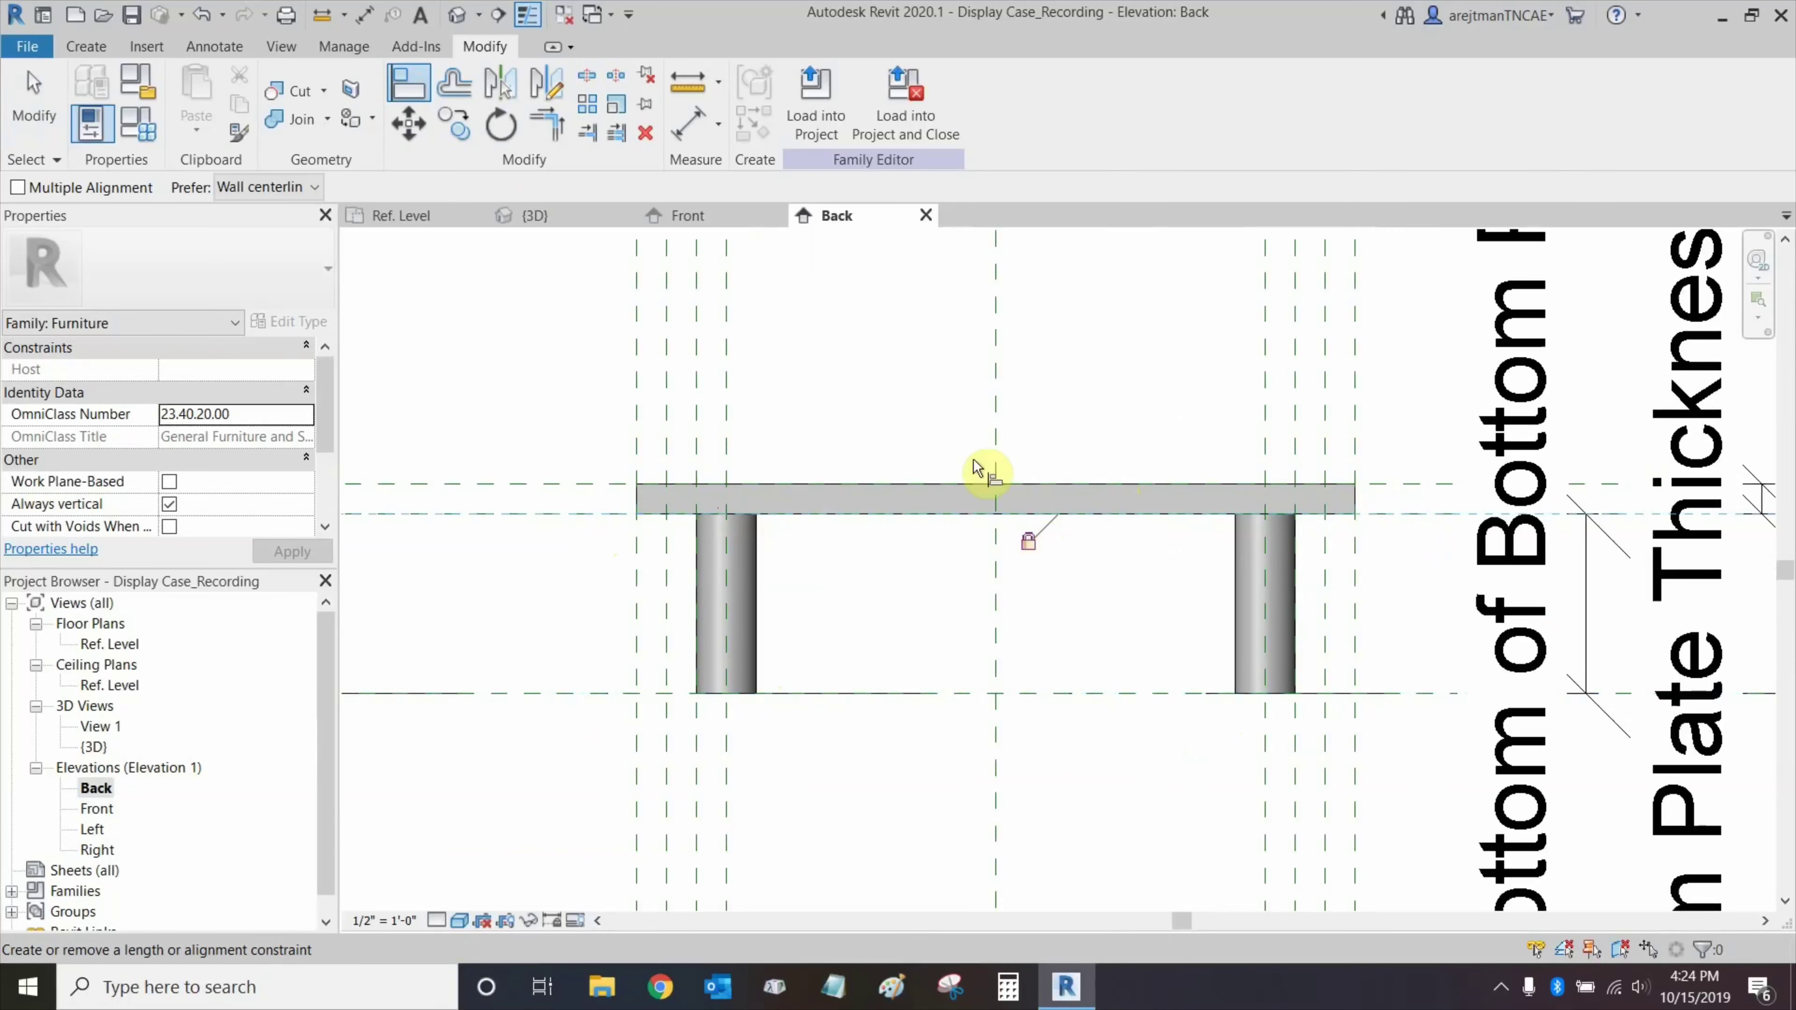
middle_click_drag(920, 432, 898, 485)
key("Escape")
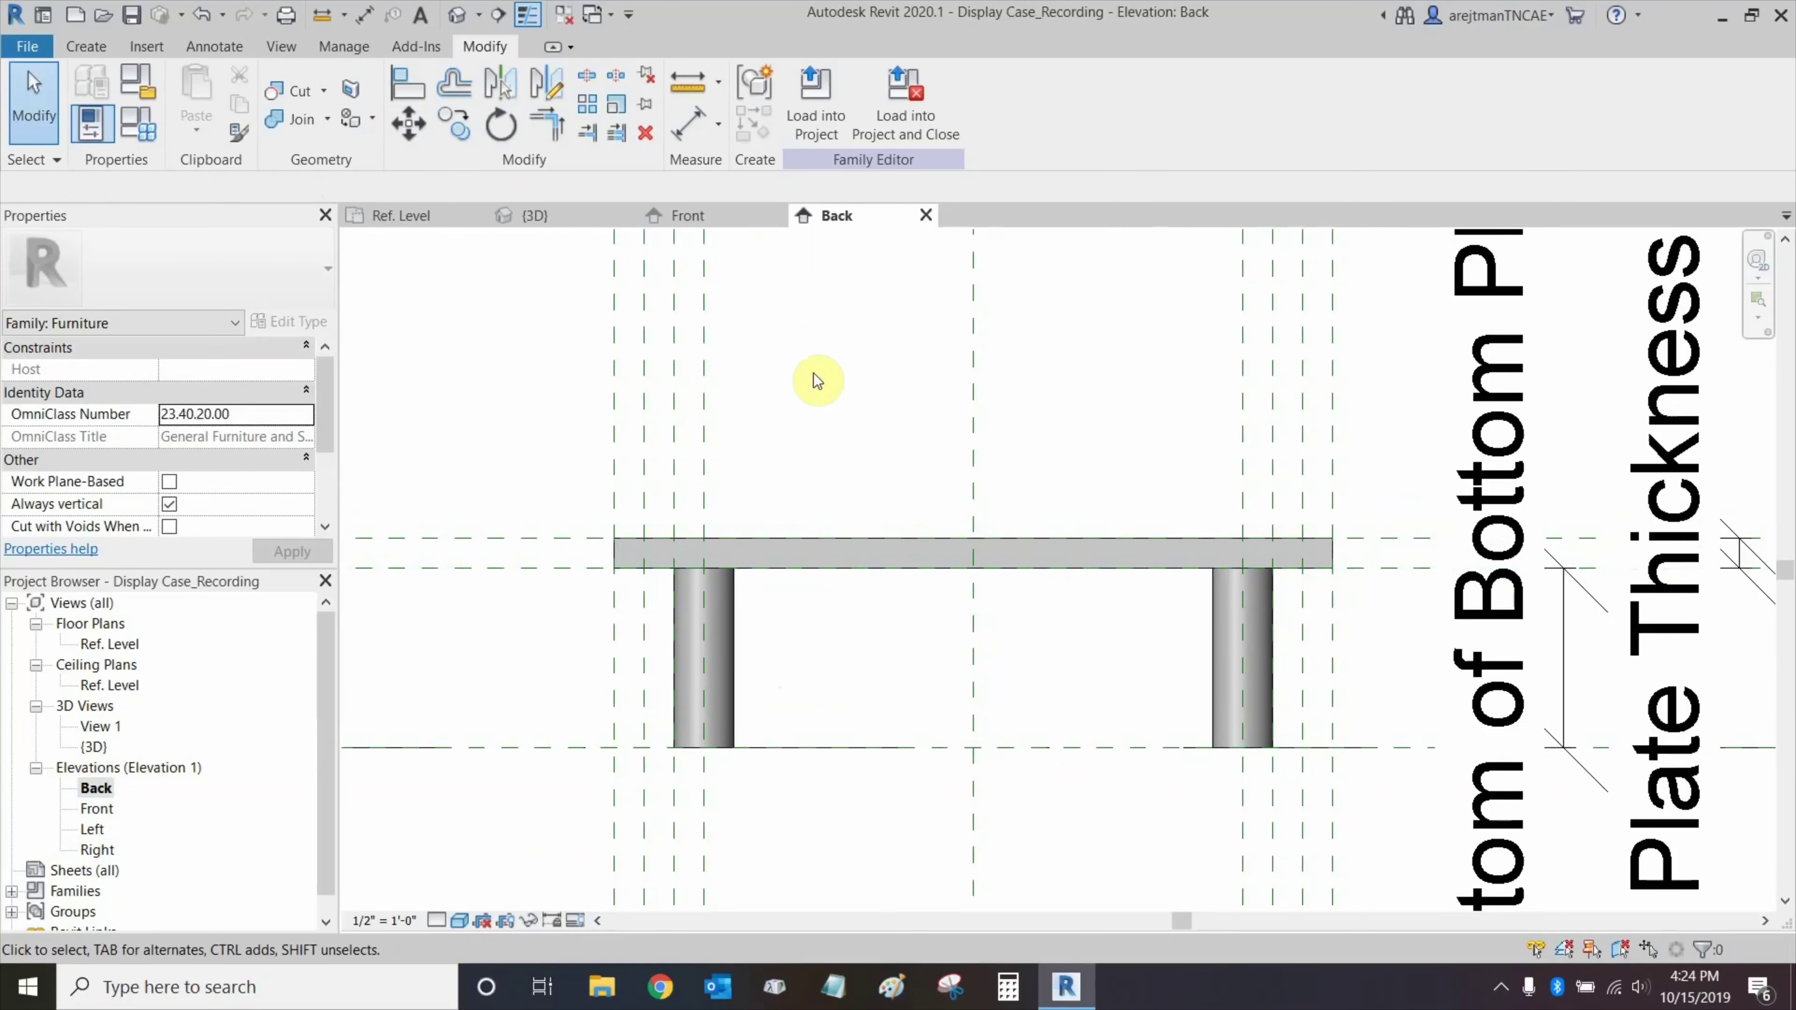
Return to the Front elevation and review the plate, the pegs and their height dimensions.
left_click(661, 221)
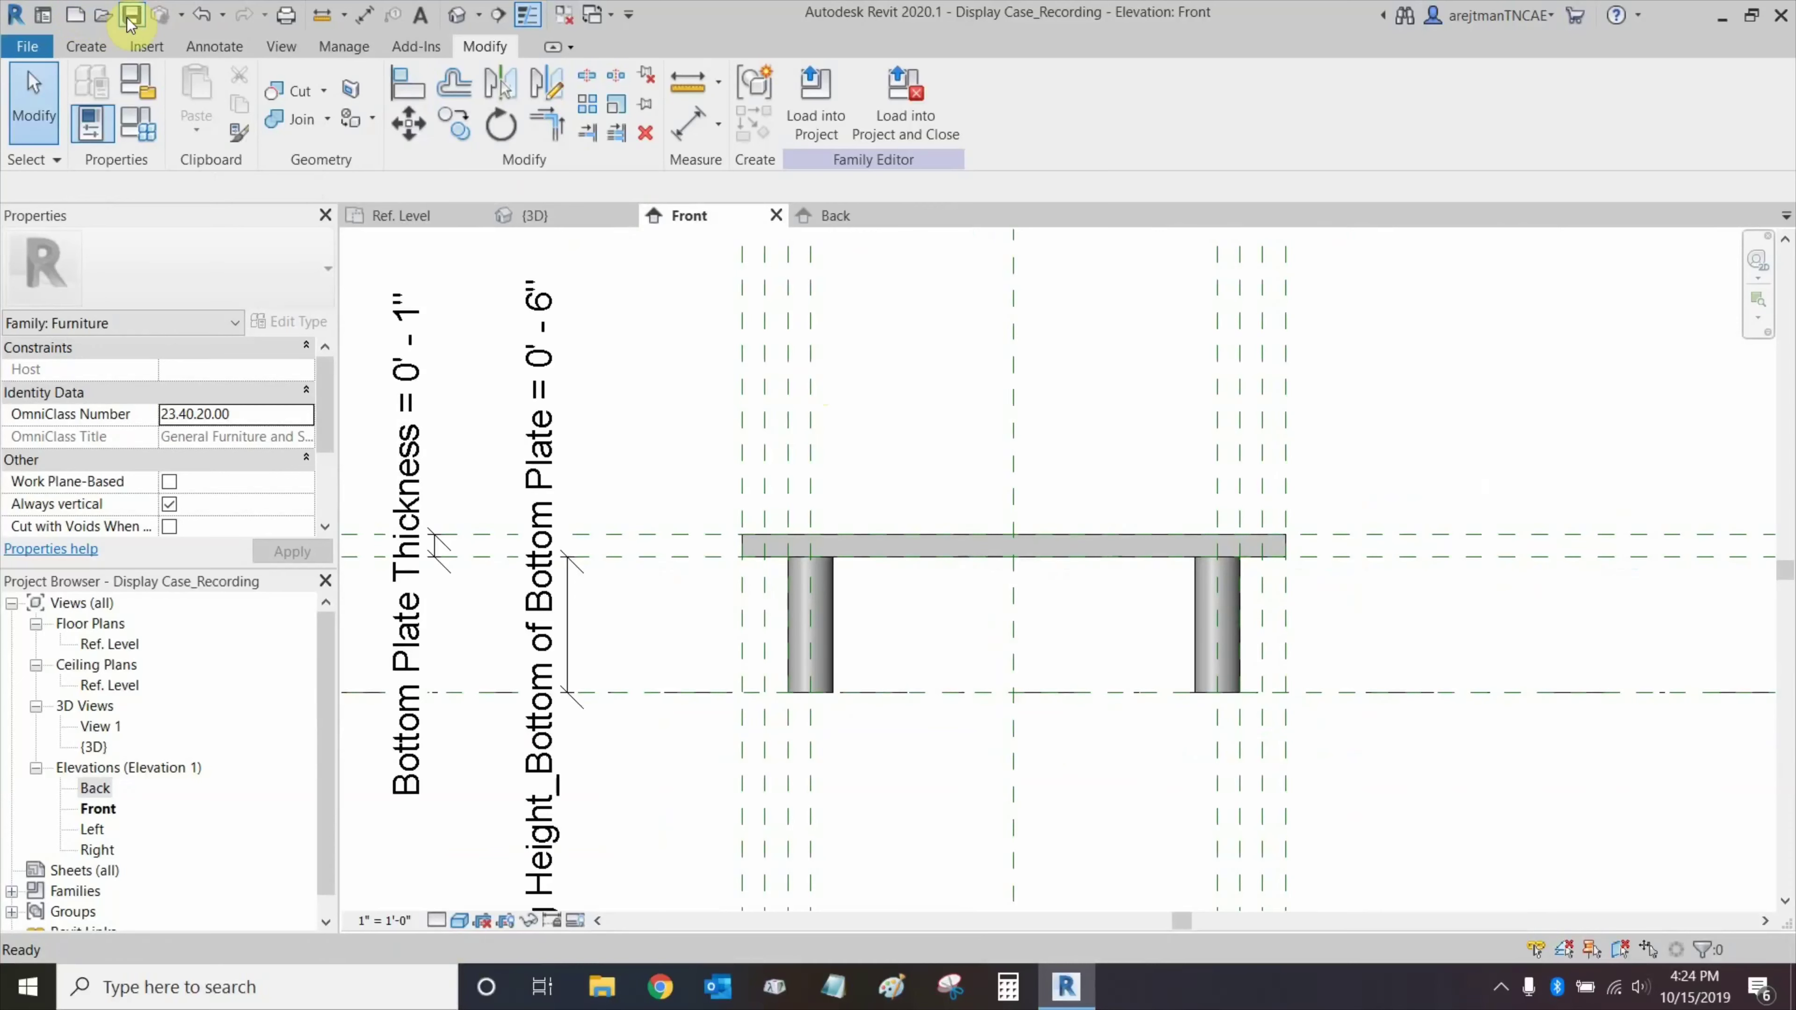
scroll(1002, 421, "down", 3)
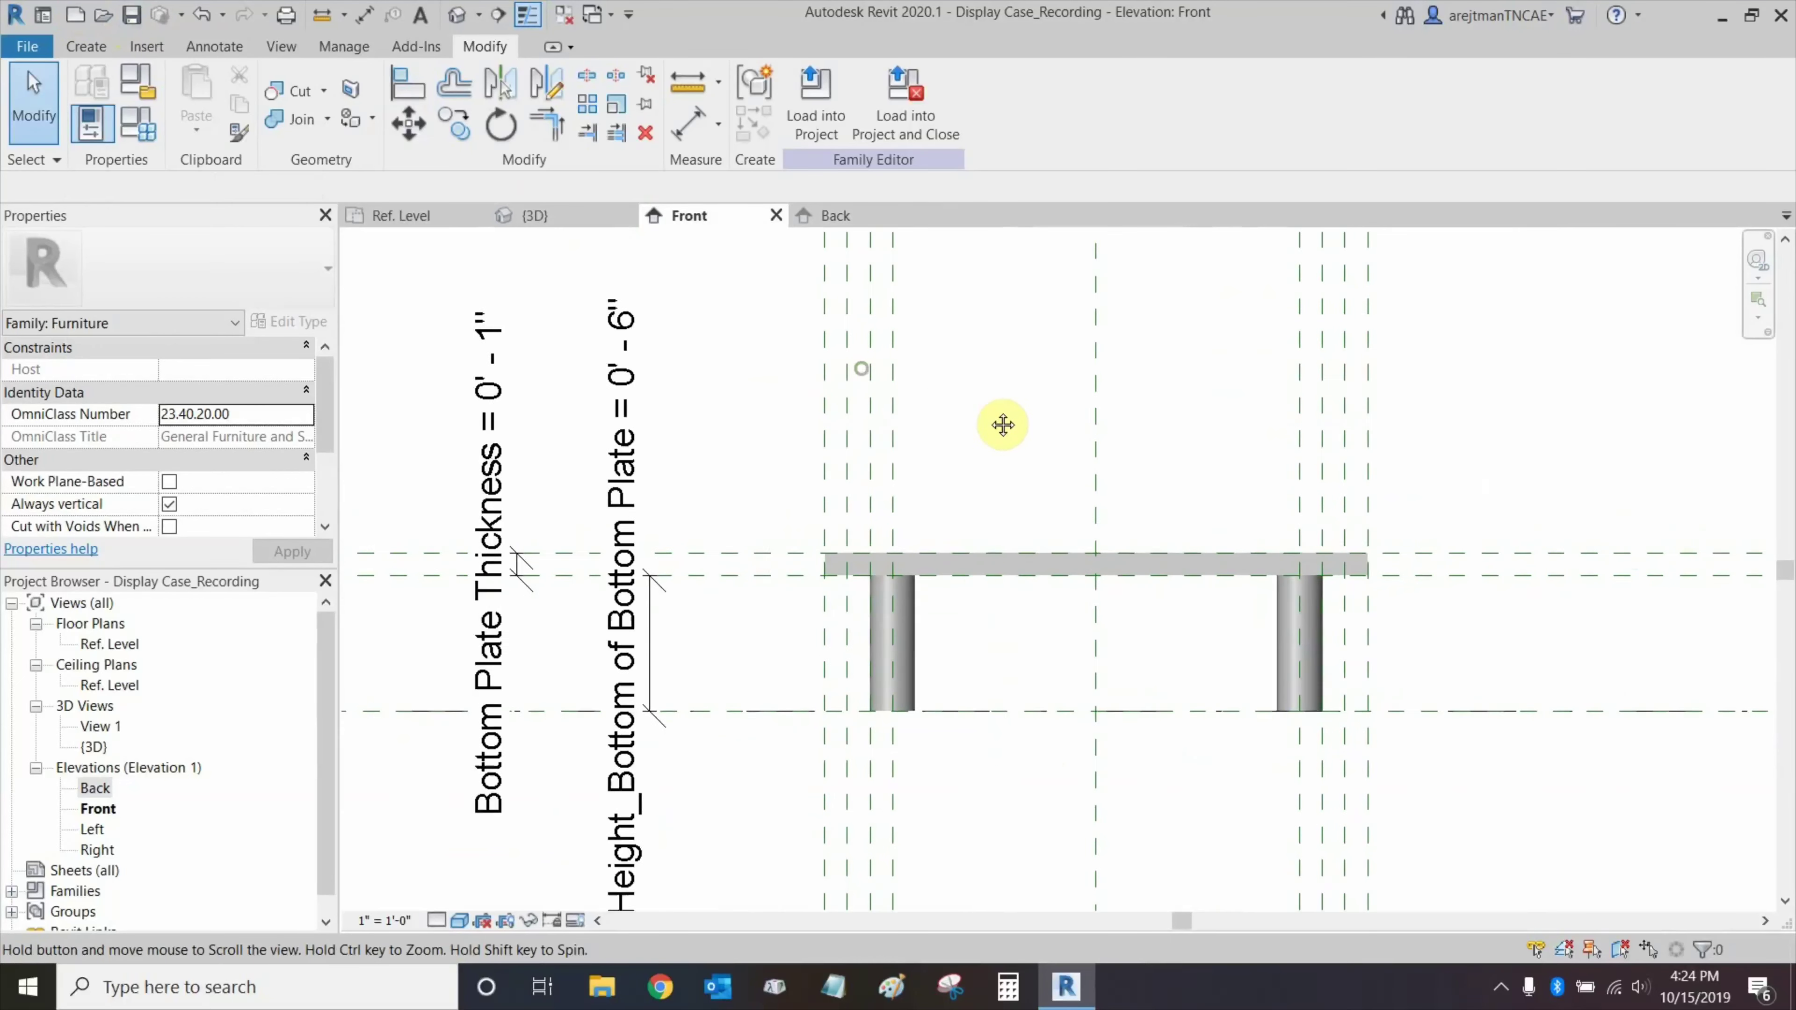
middle_click_drag(1016, 427, 902, 445)
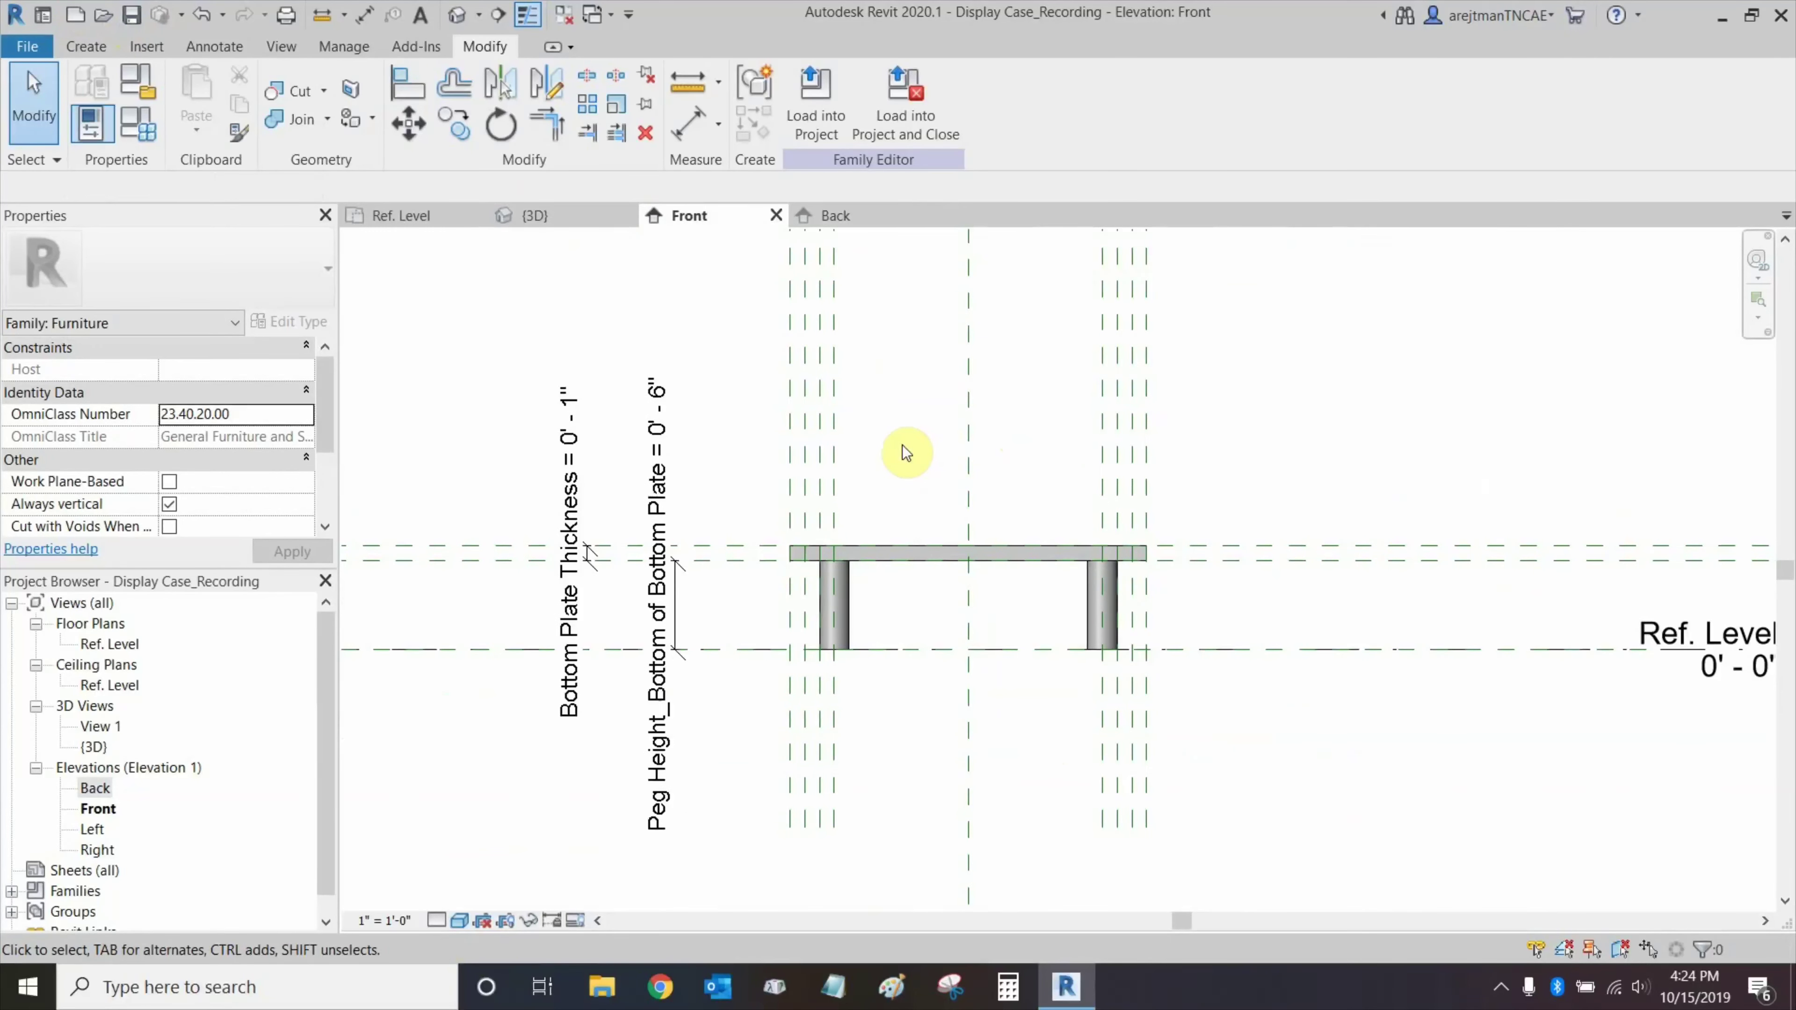
middle_click_drag(689, 405, 760, 431)
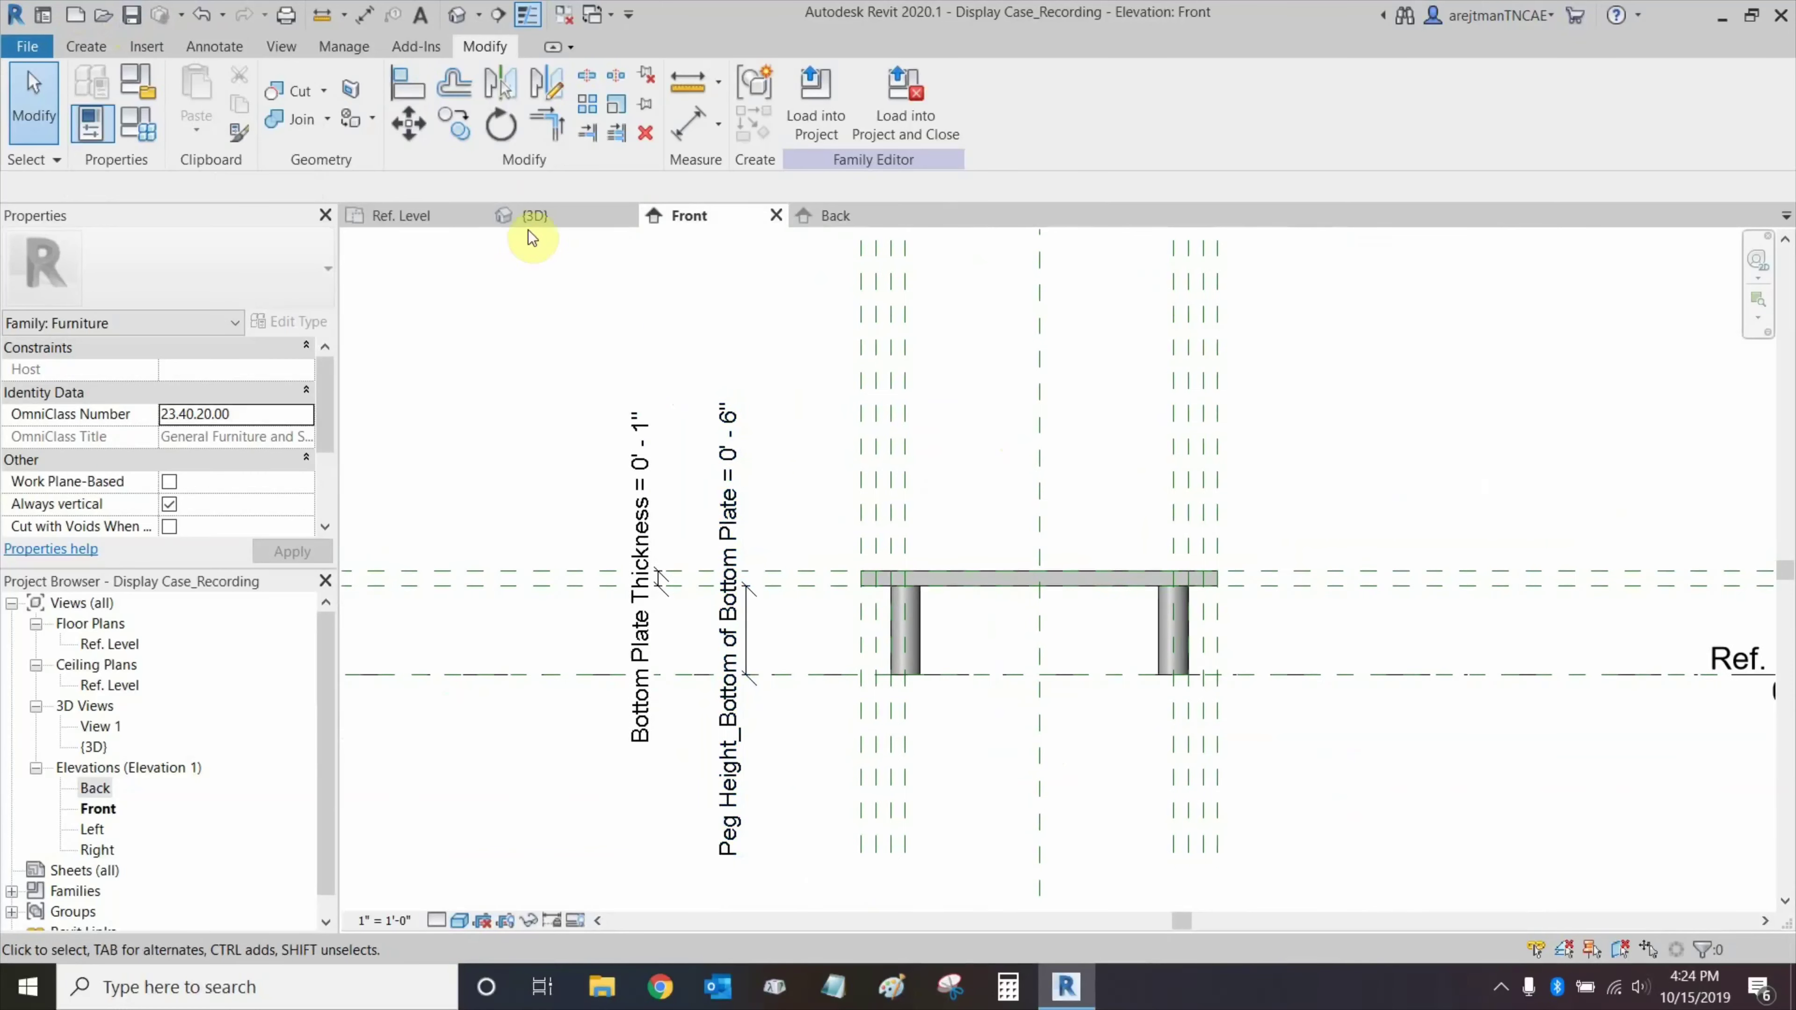
Start a new pick-lines extrusion in the Ref. Level floor plan with Extrusion Start 0' 7" and Extrusion End 2' 11".
left_click(425, 221)
scroll(901, 385, "down", 3)
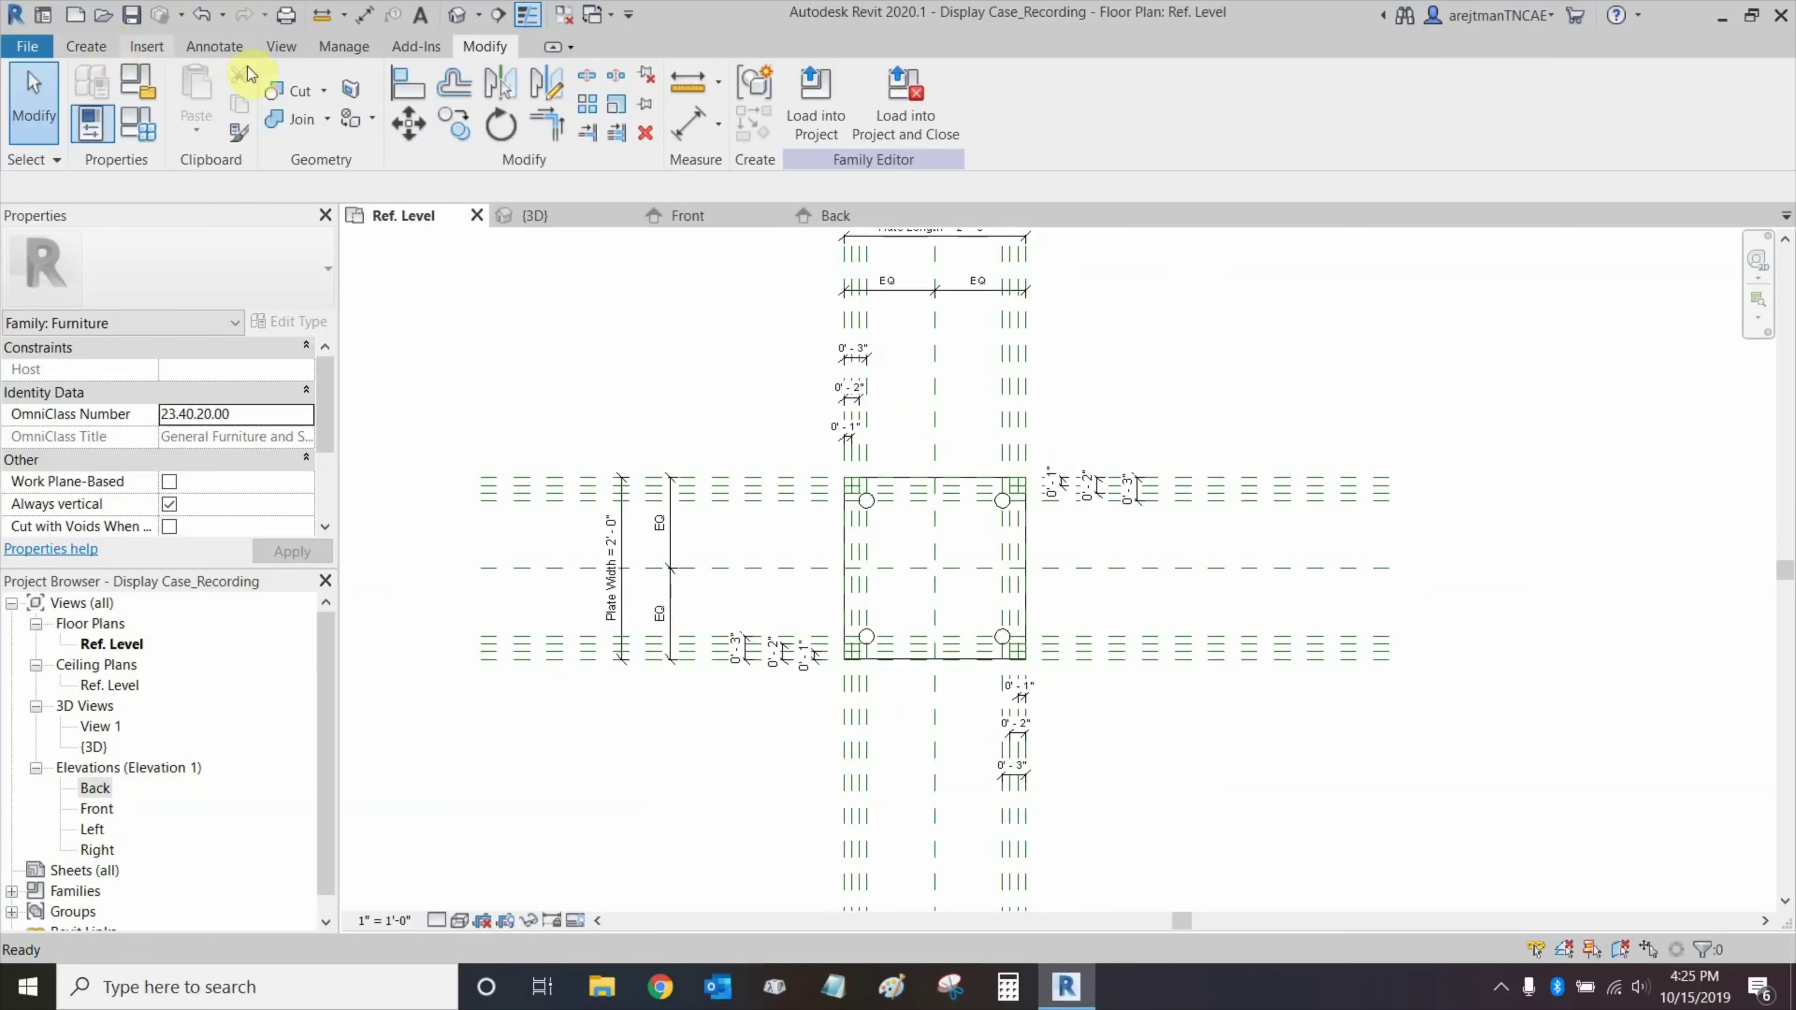
left_click(86, 45)
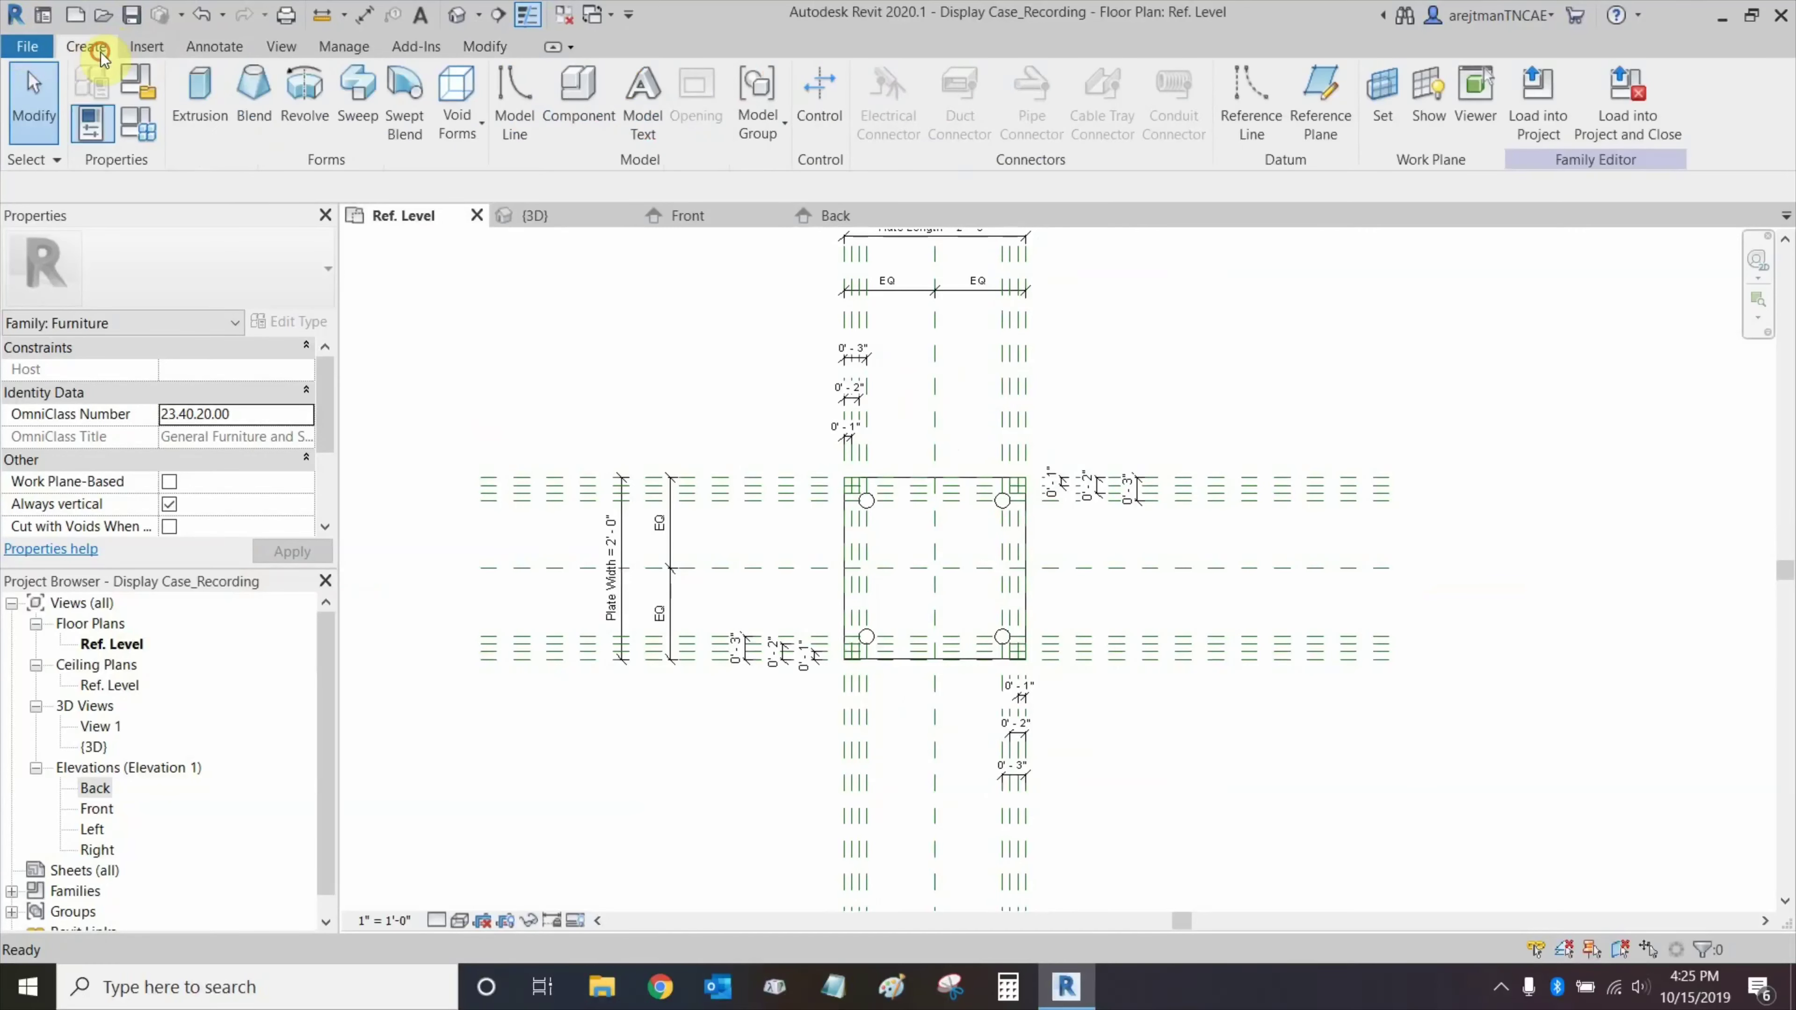
left_click(214, 117)
left_click(904, 130)
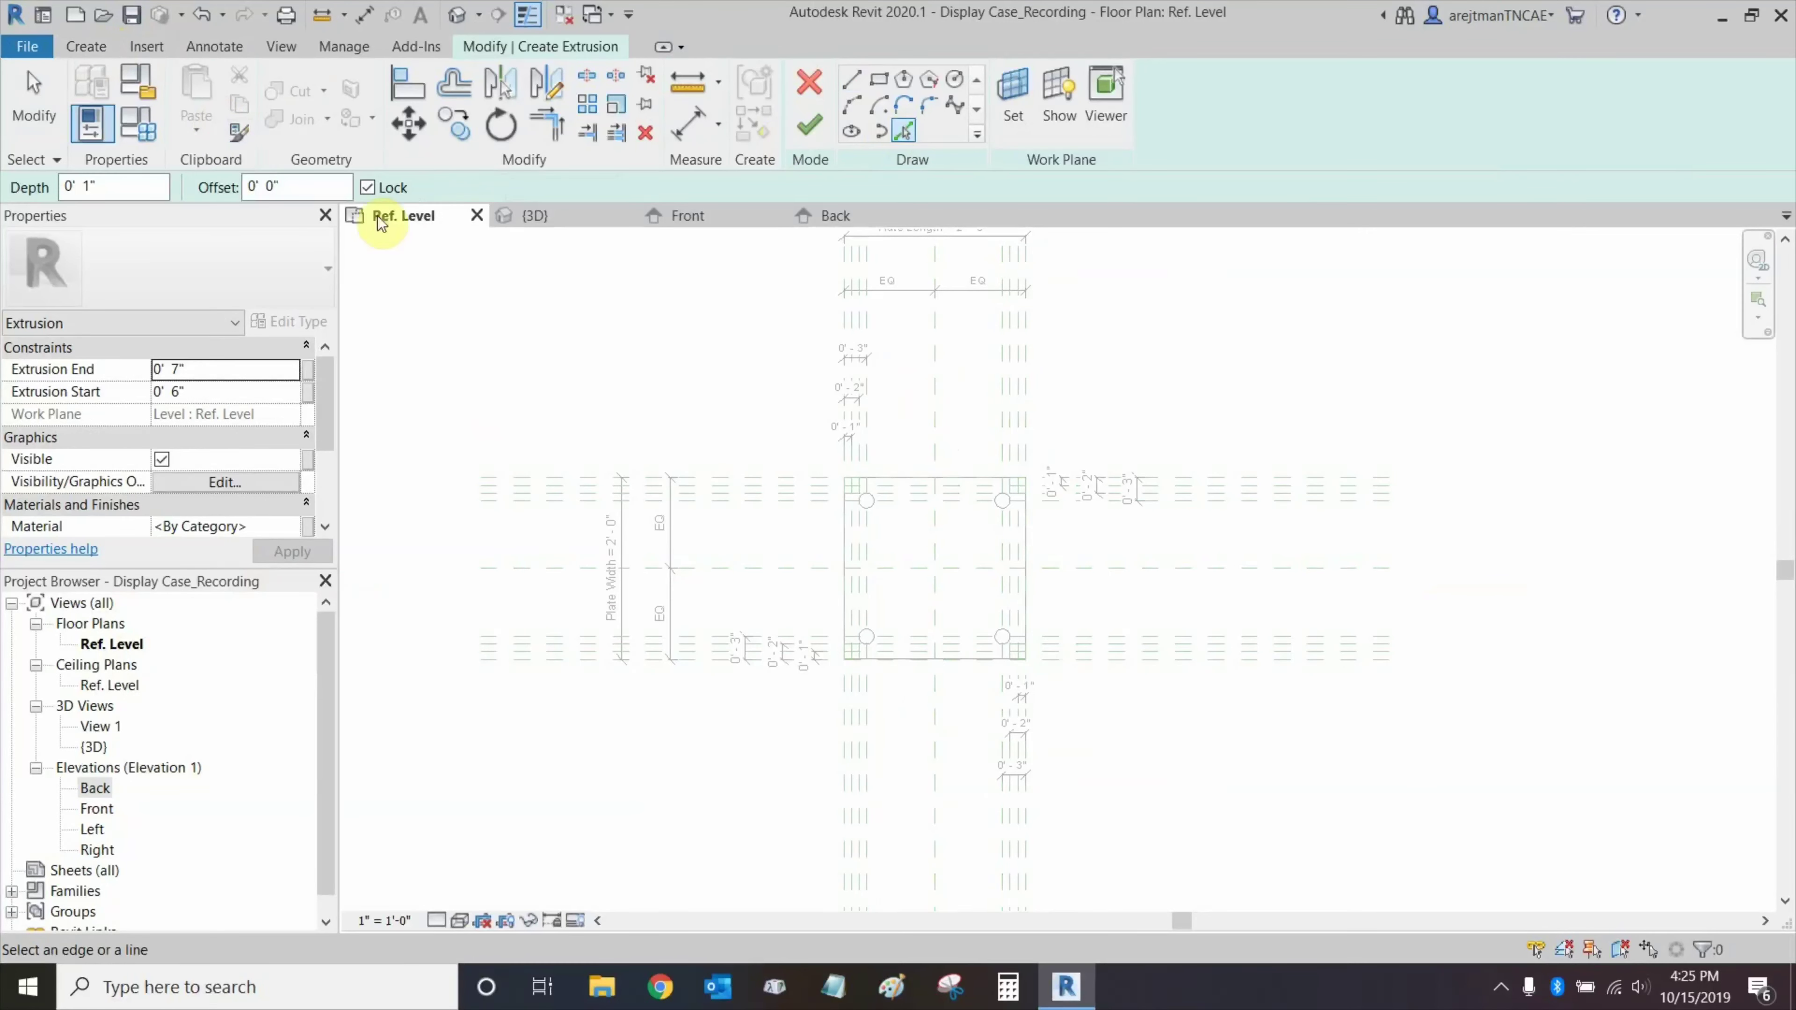
left_click(203, 390)
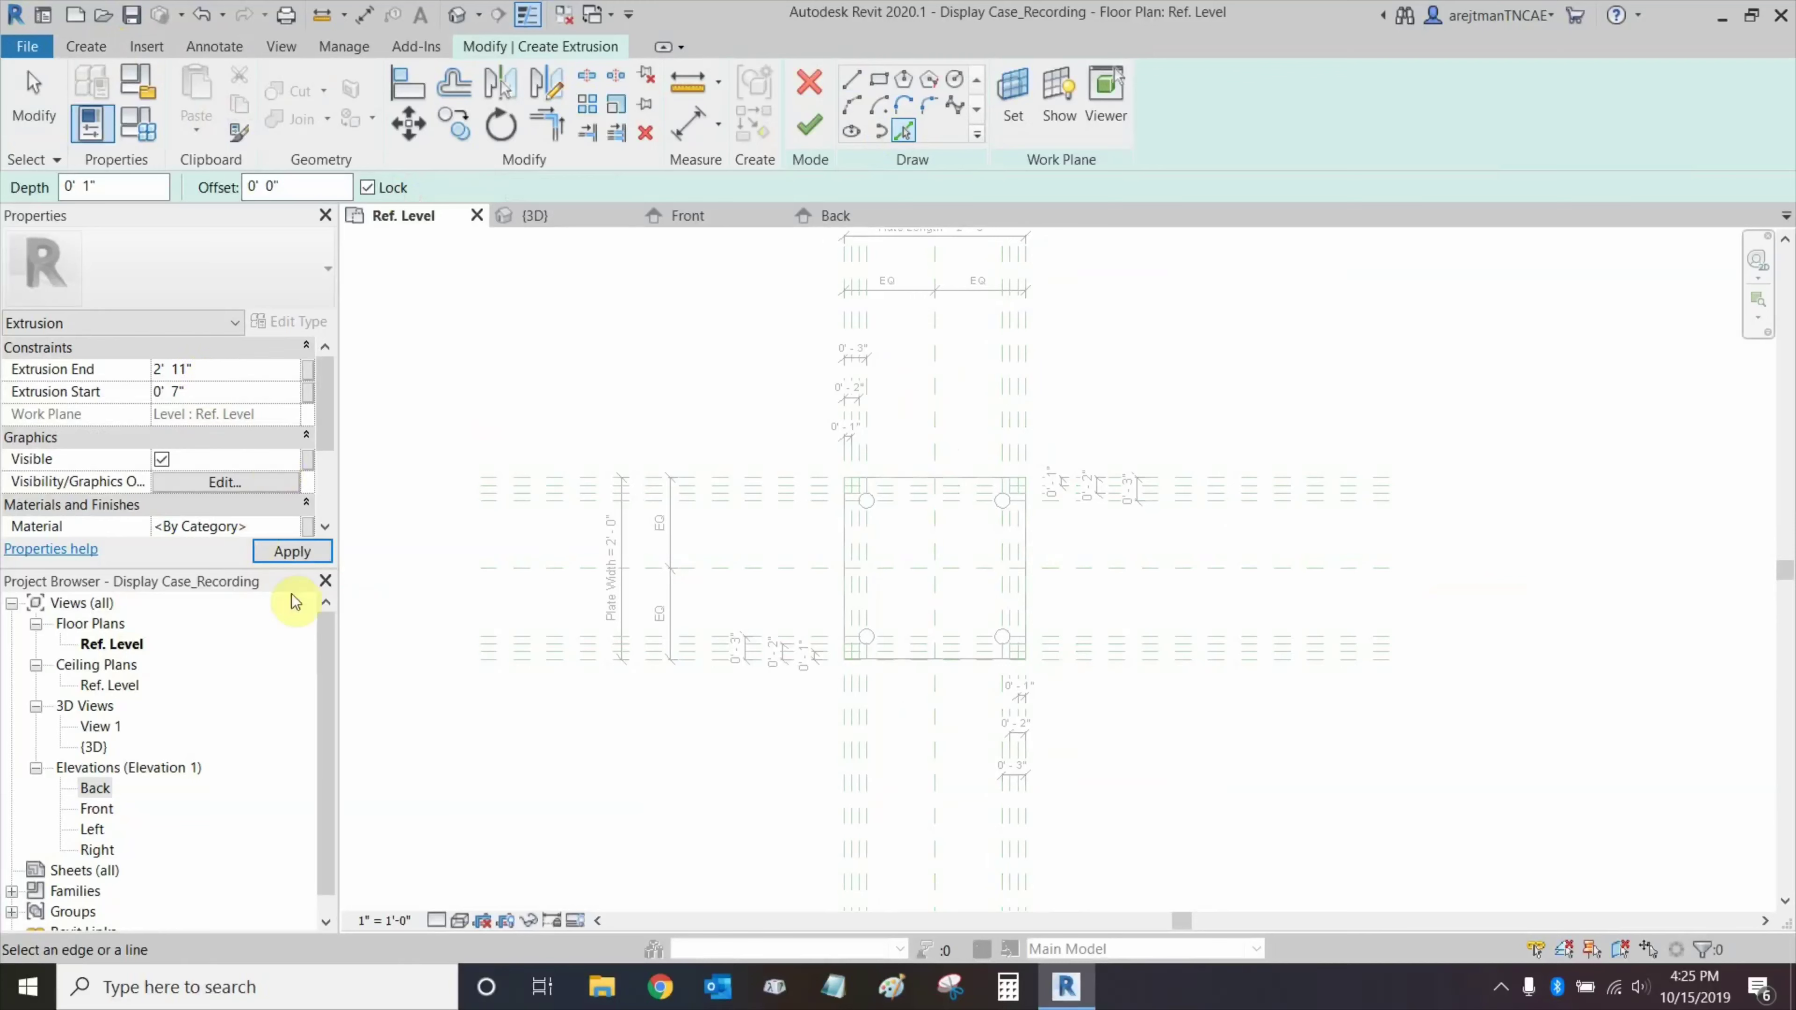
left_click(321, 555)
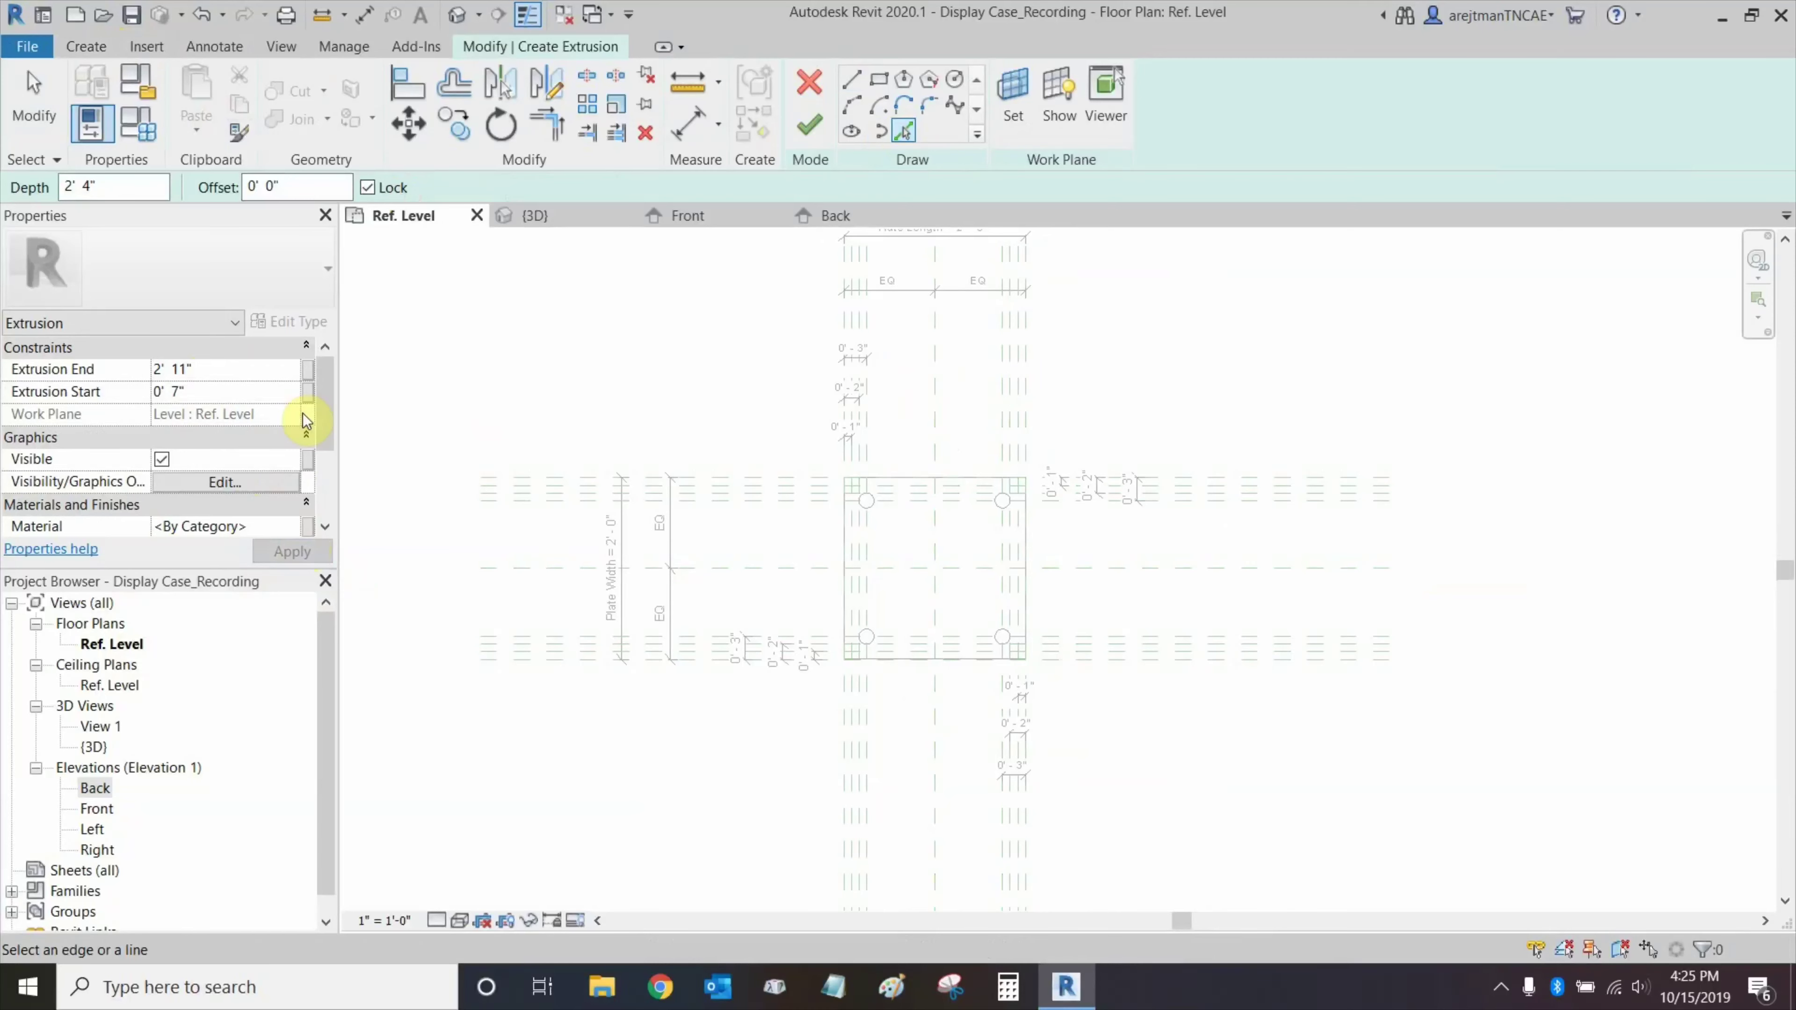
Create six locked sketch lines from the reference planes around the plate's upper-left corner, at the edge, 1" and 3" offsets in both directions.
scroll(862, 421, "up", 3)
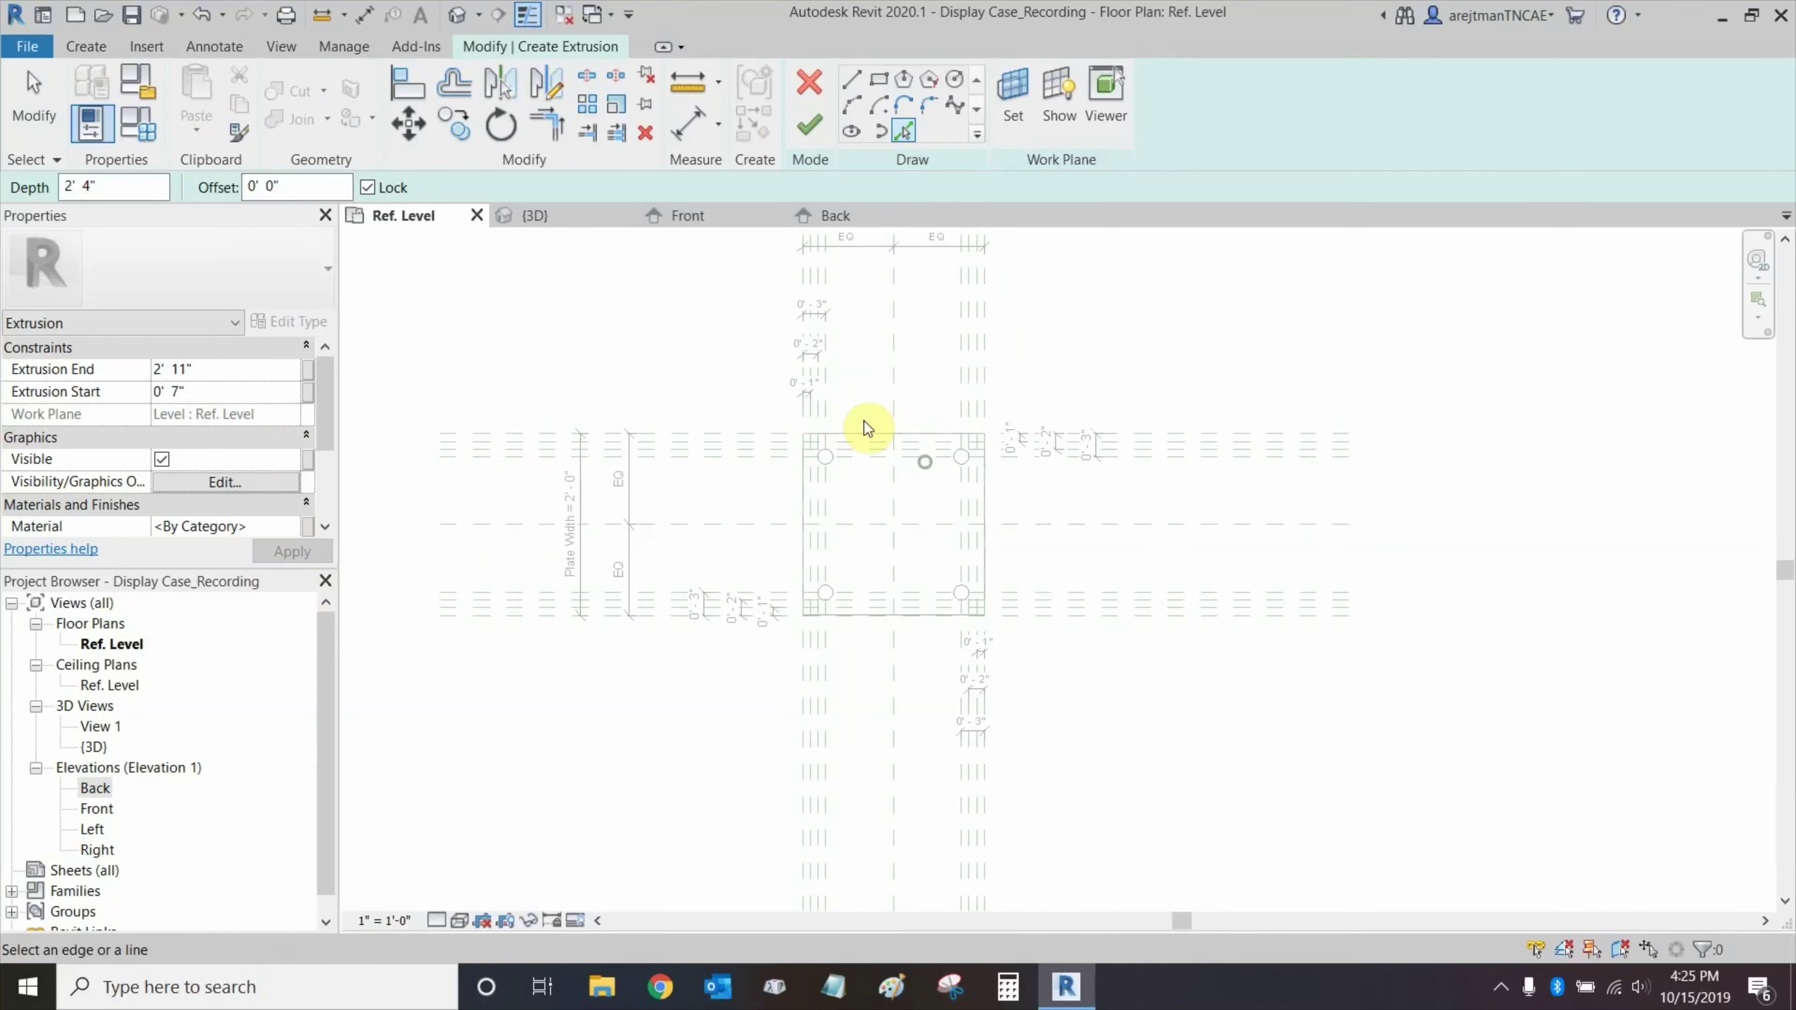
scroll(888, 498, "up", 2)
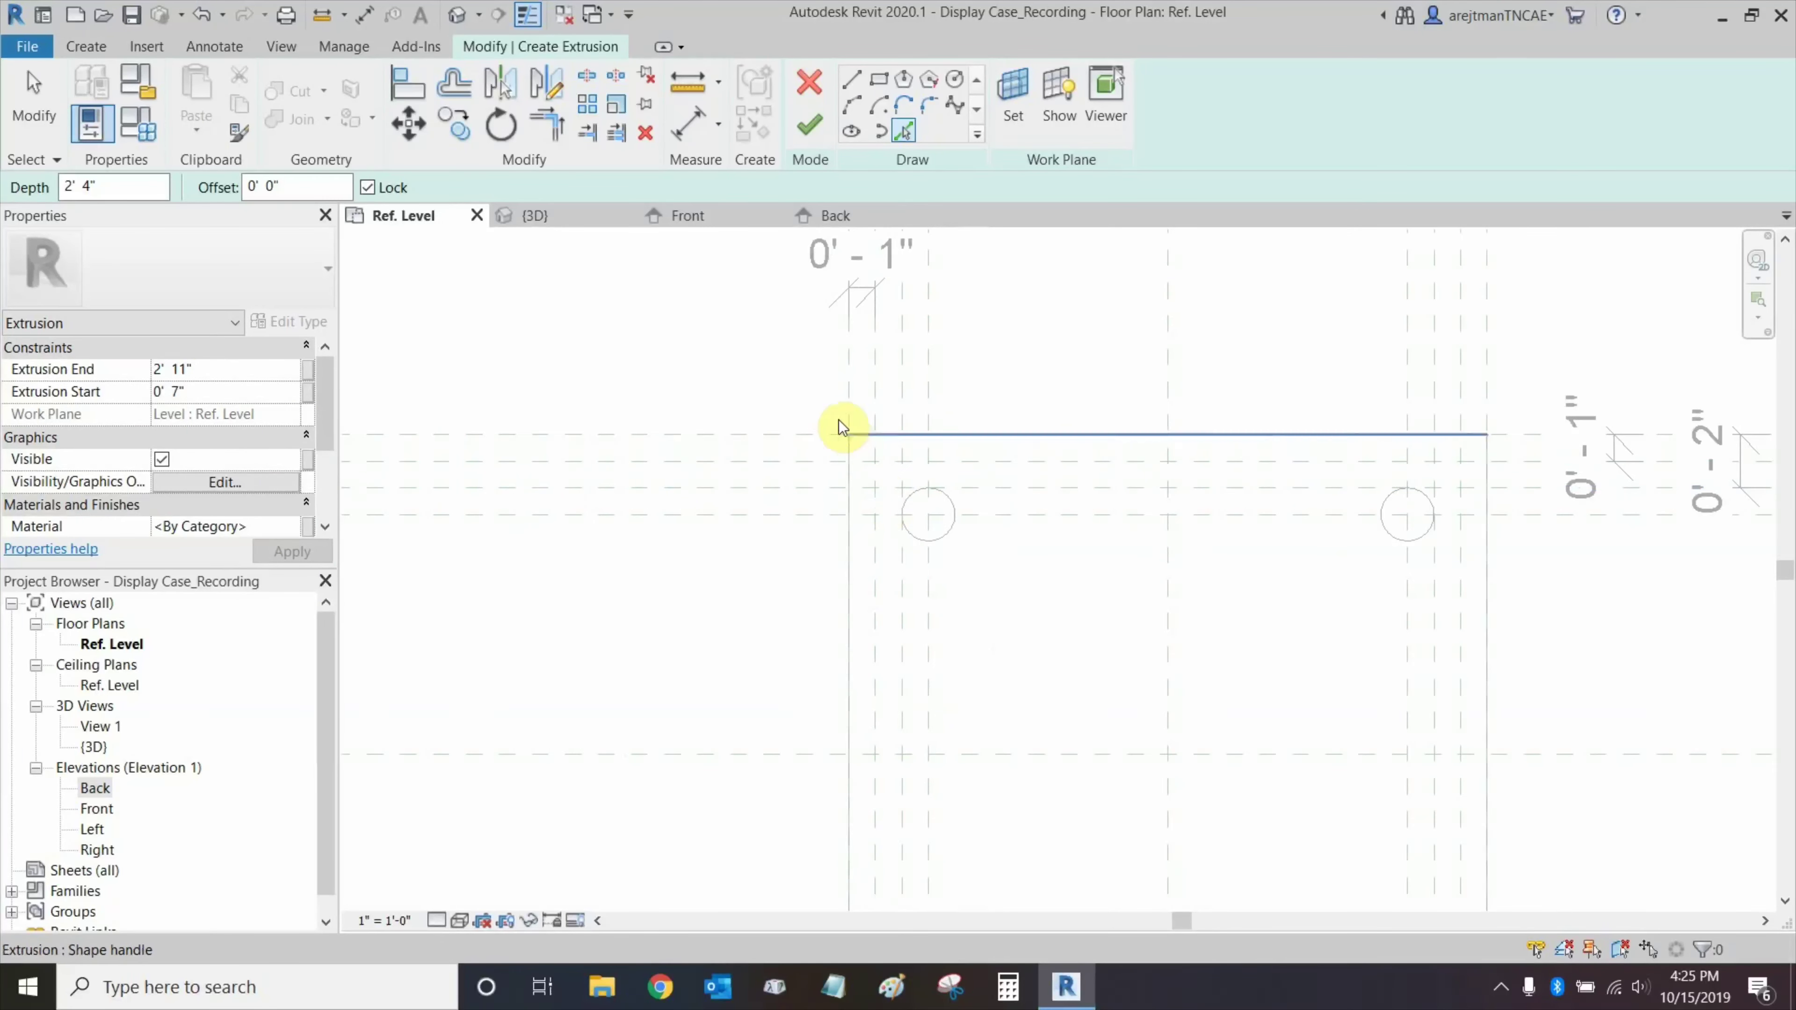
scroll(863, 422, "up", 2)
scroll(863, 417, "down", 1)
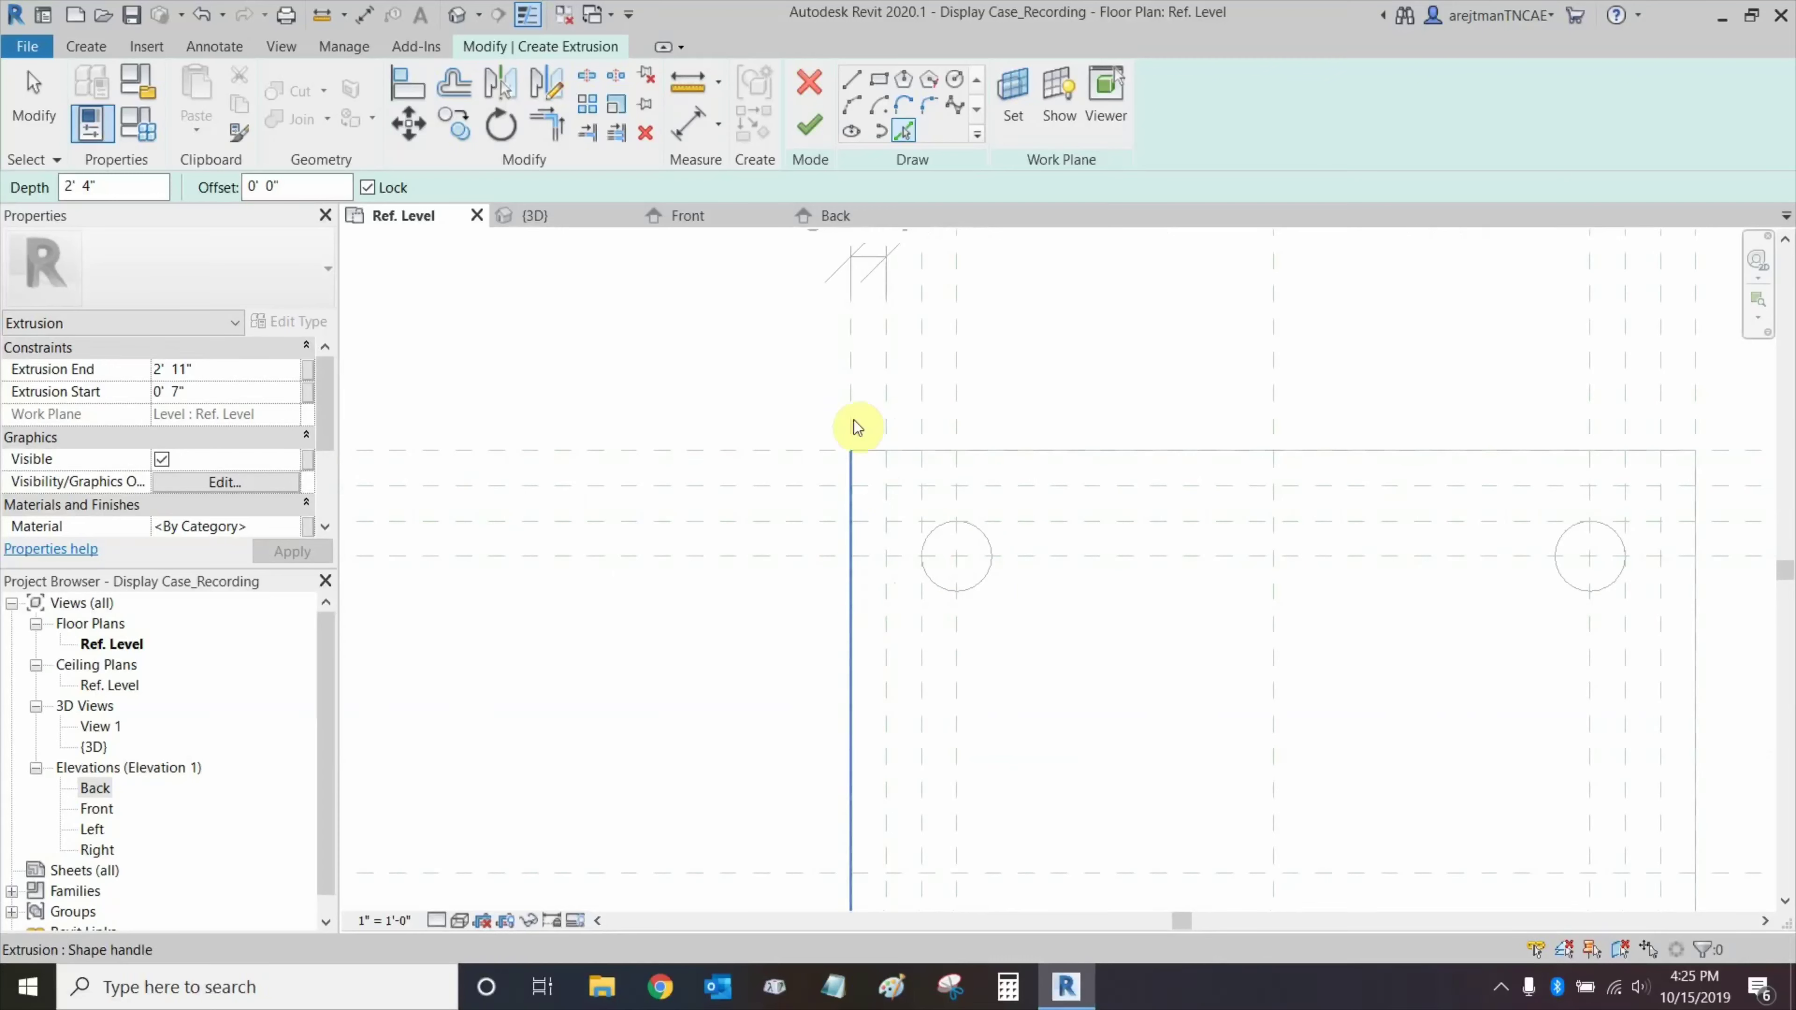
left_click(851, 362)
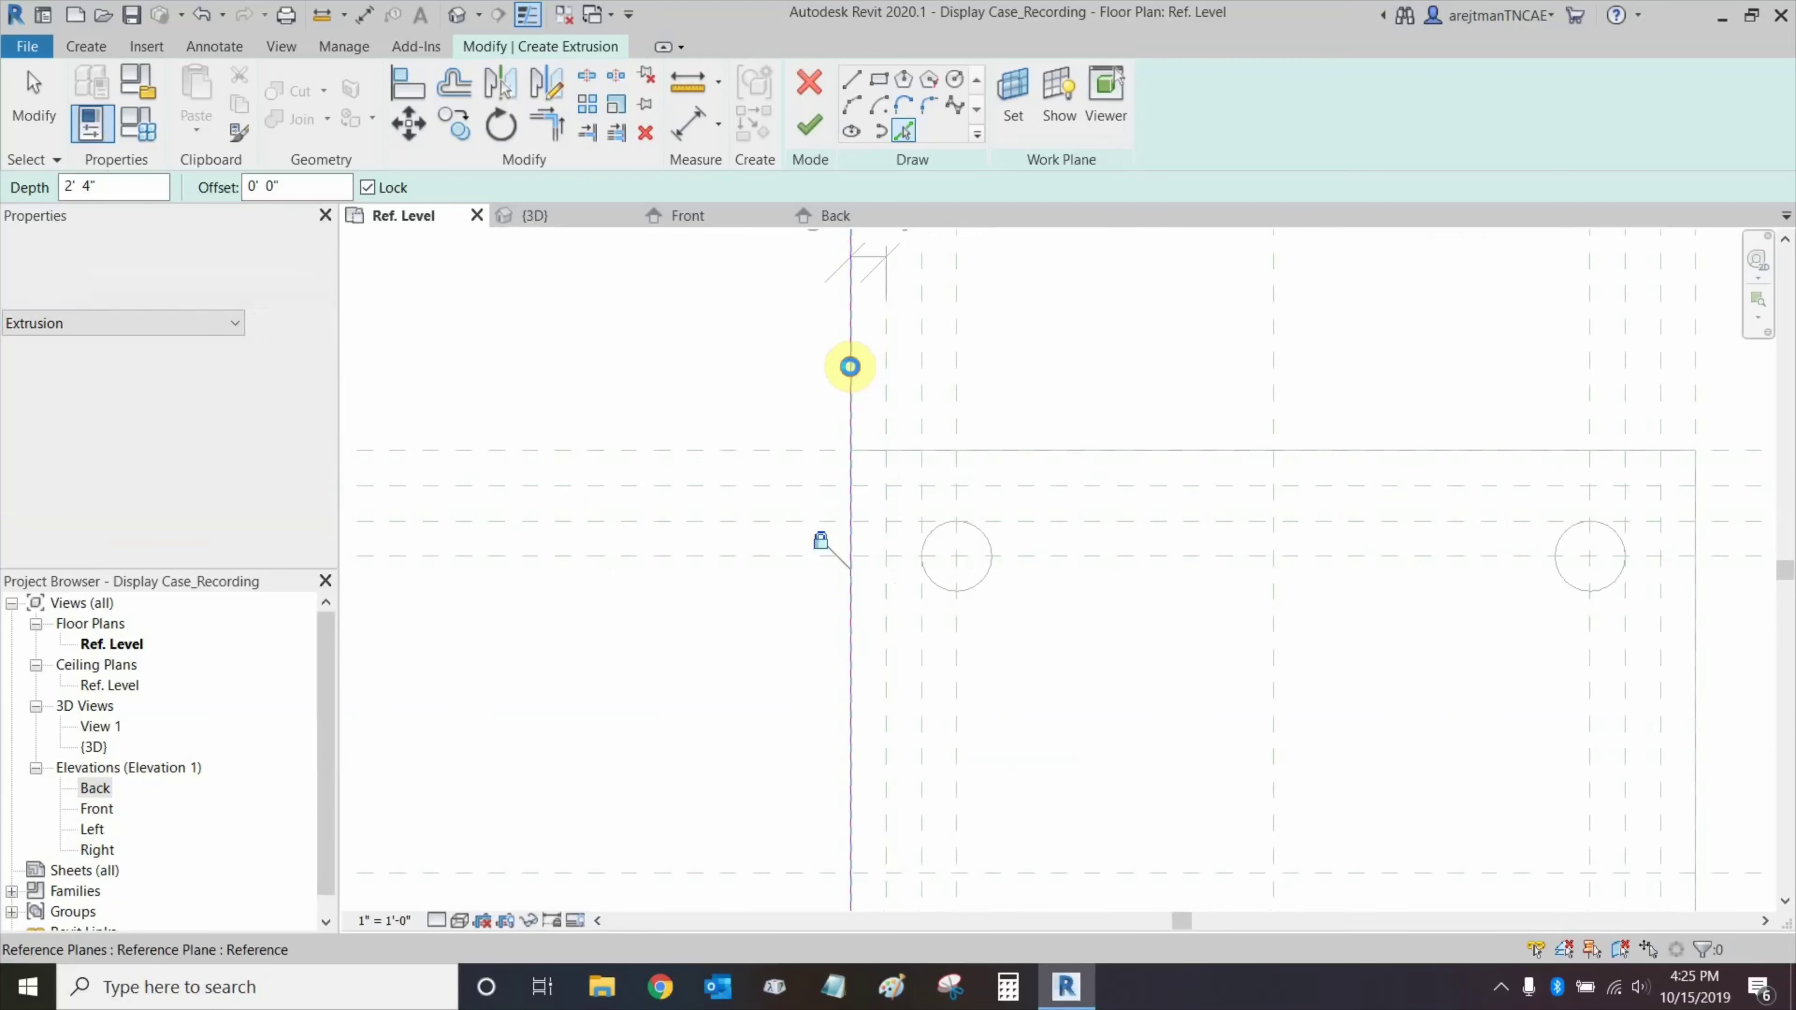
left_click(809, 451)
left_click(957, 474)
left_click(902, 494)
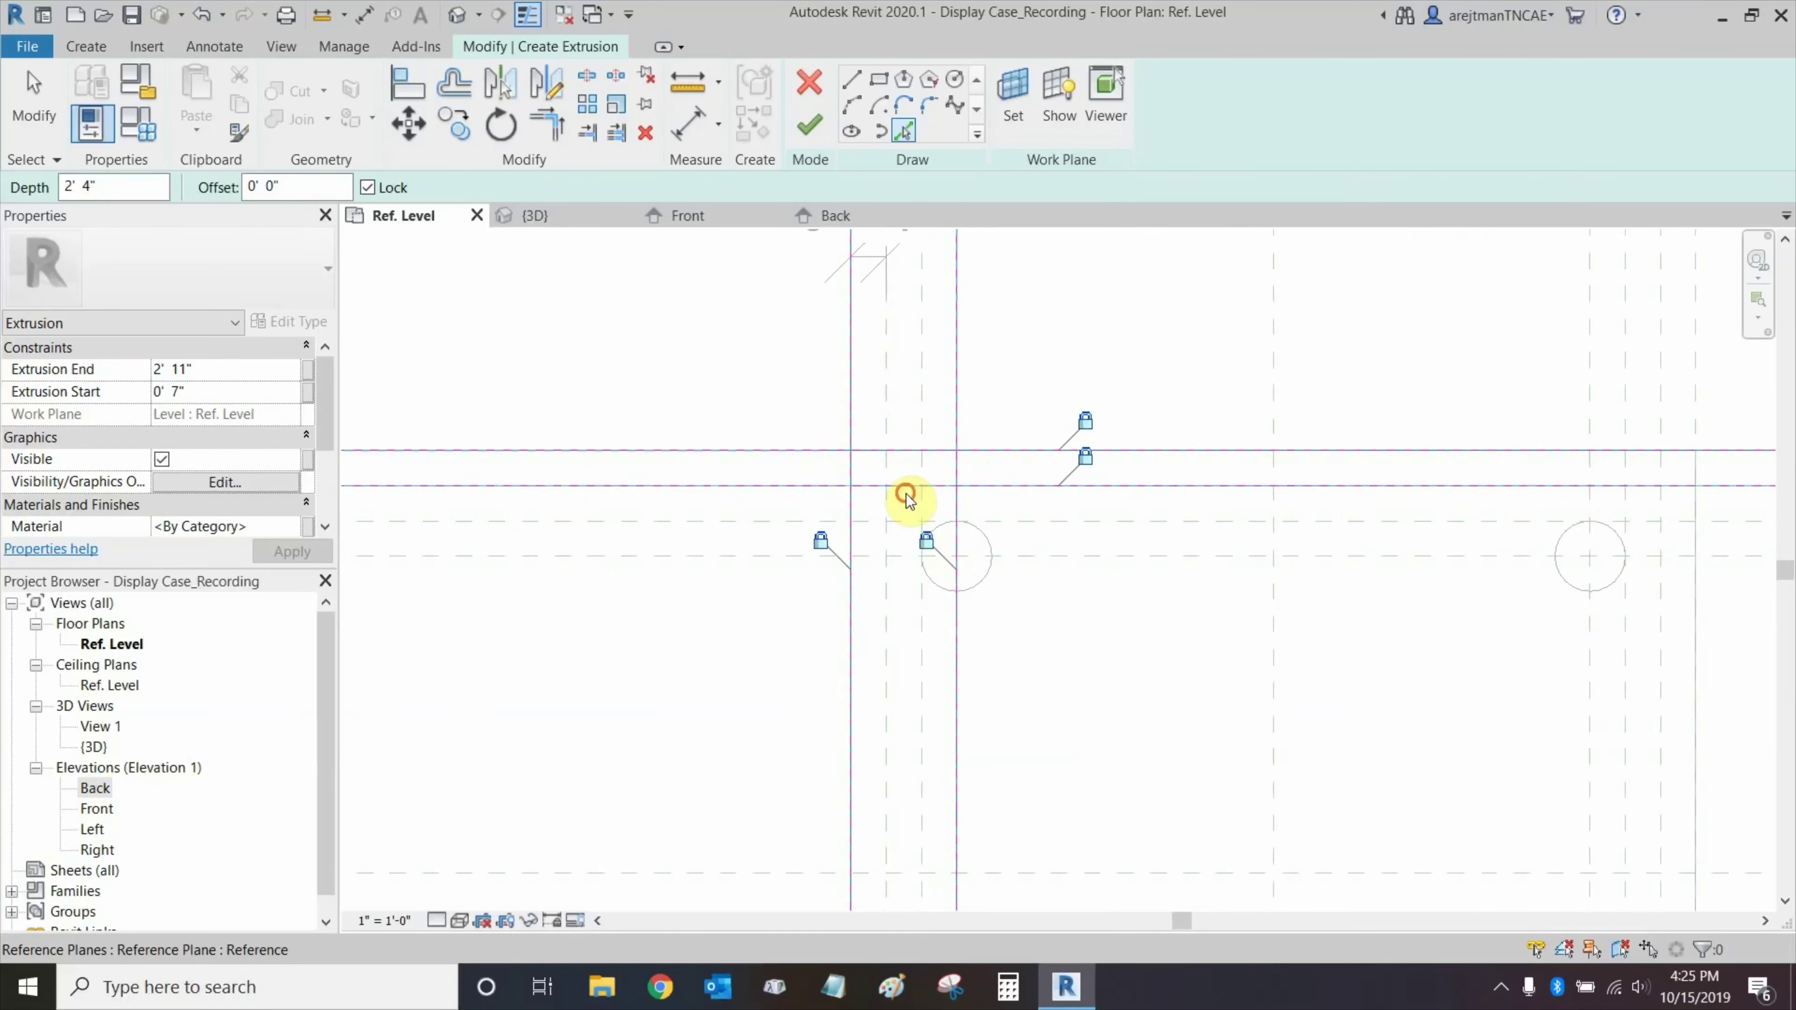
left_click(887, 520)
left_click(787, 559)
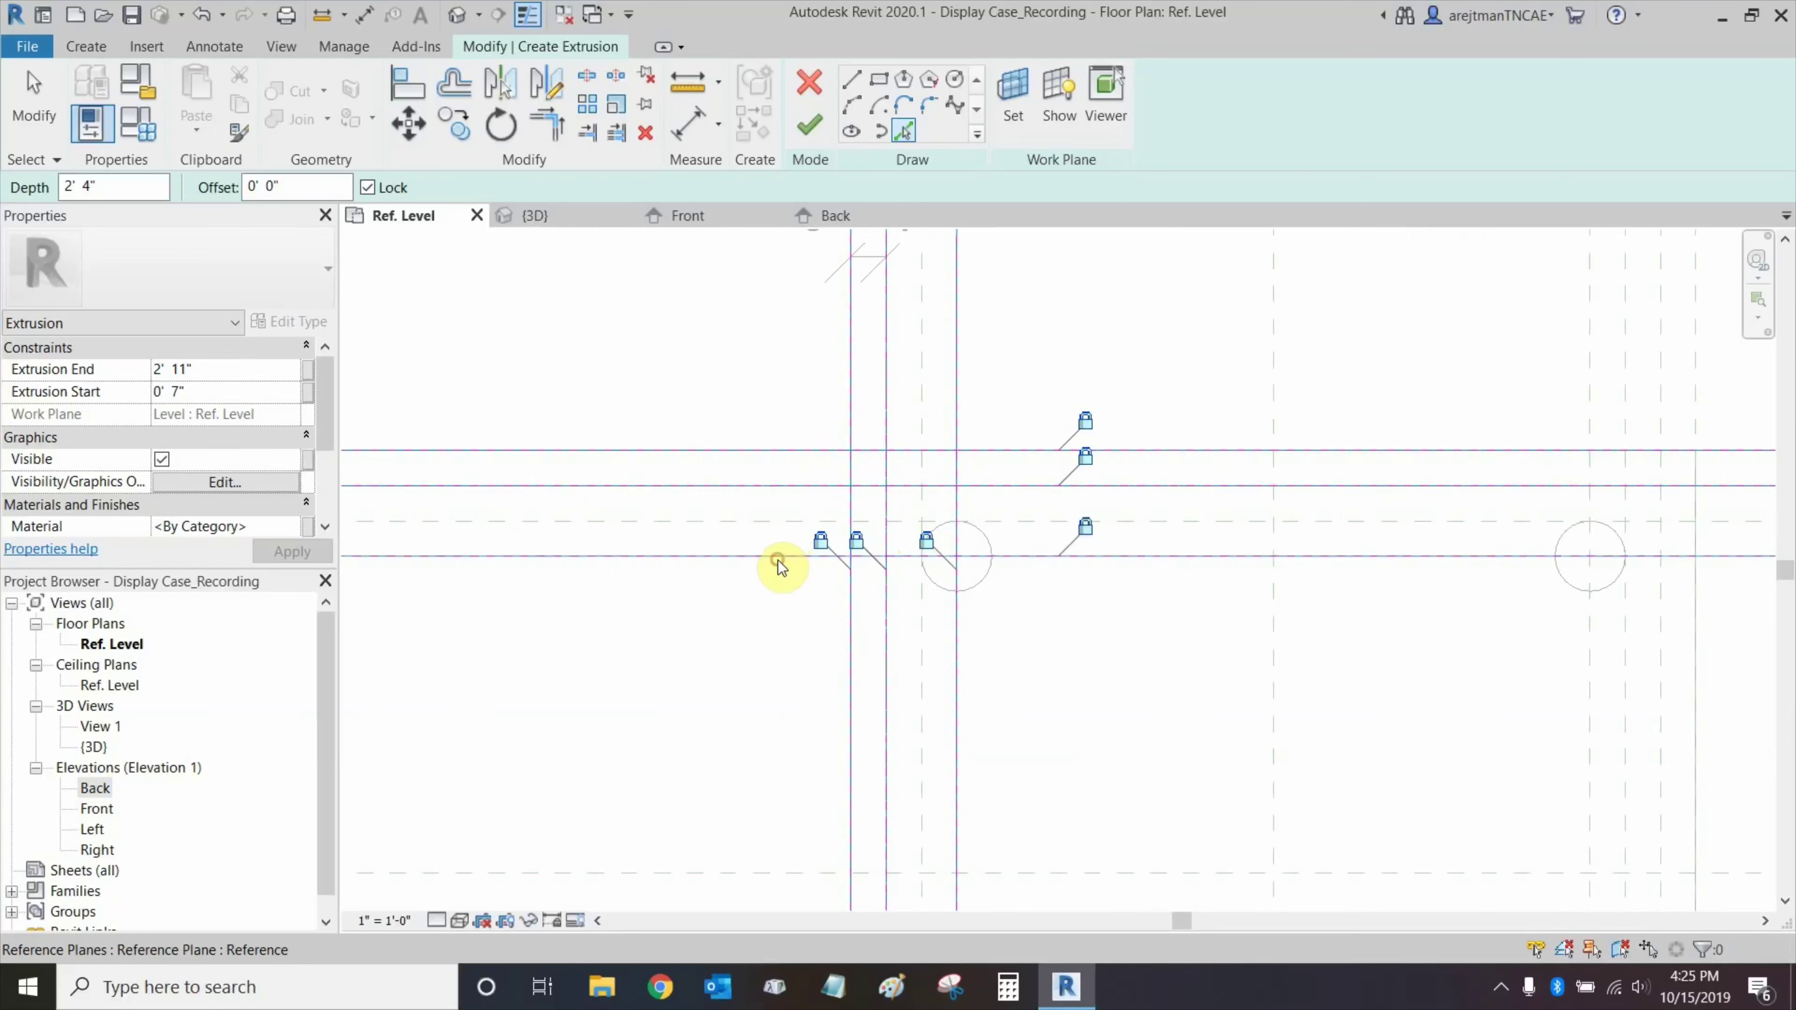
Trim the six sketch lines to corners so they form a closed L-shaped profile at the plate's upper-left corner.
scroll(950, 502, "up", 3)
left_click(545, 125)
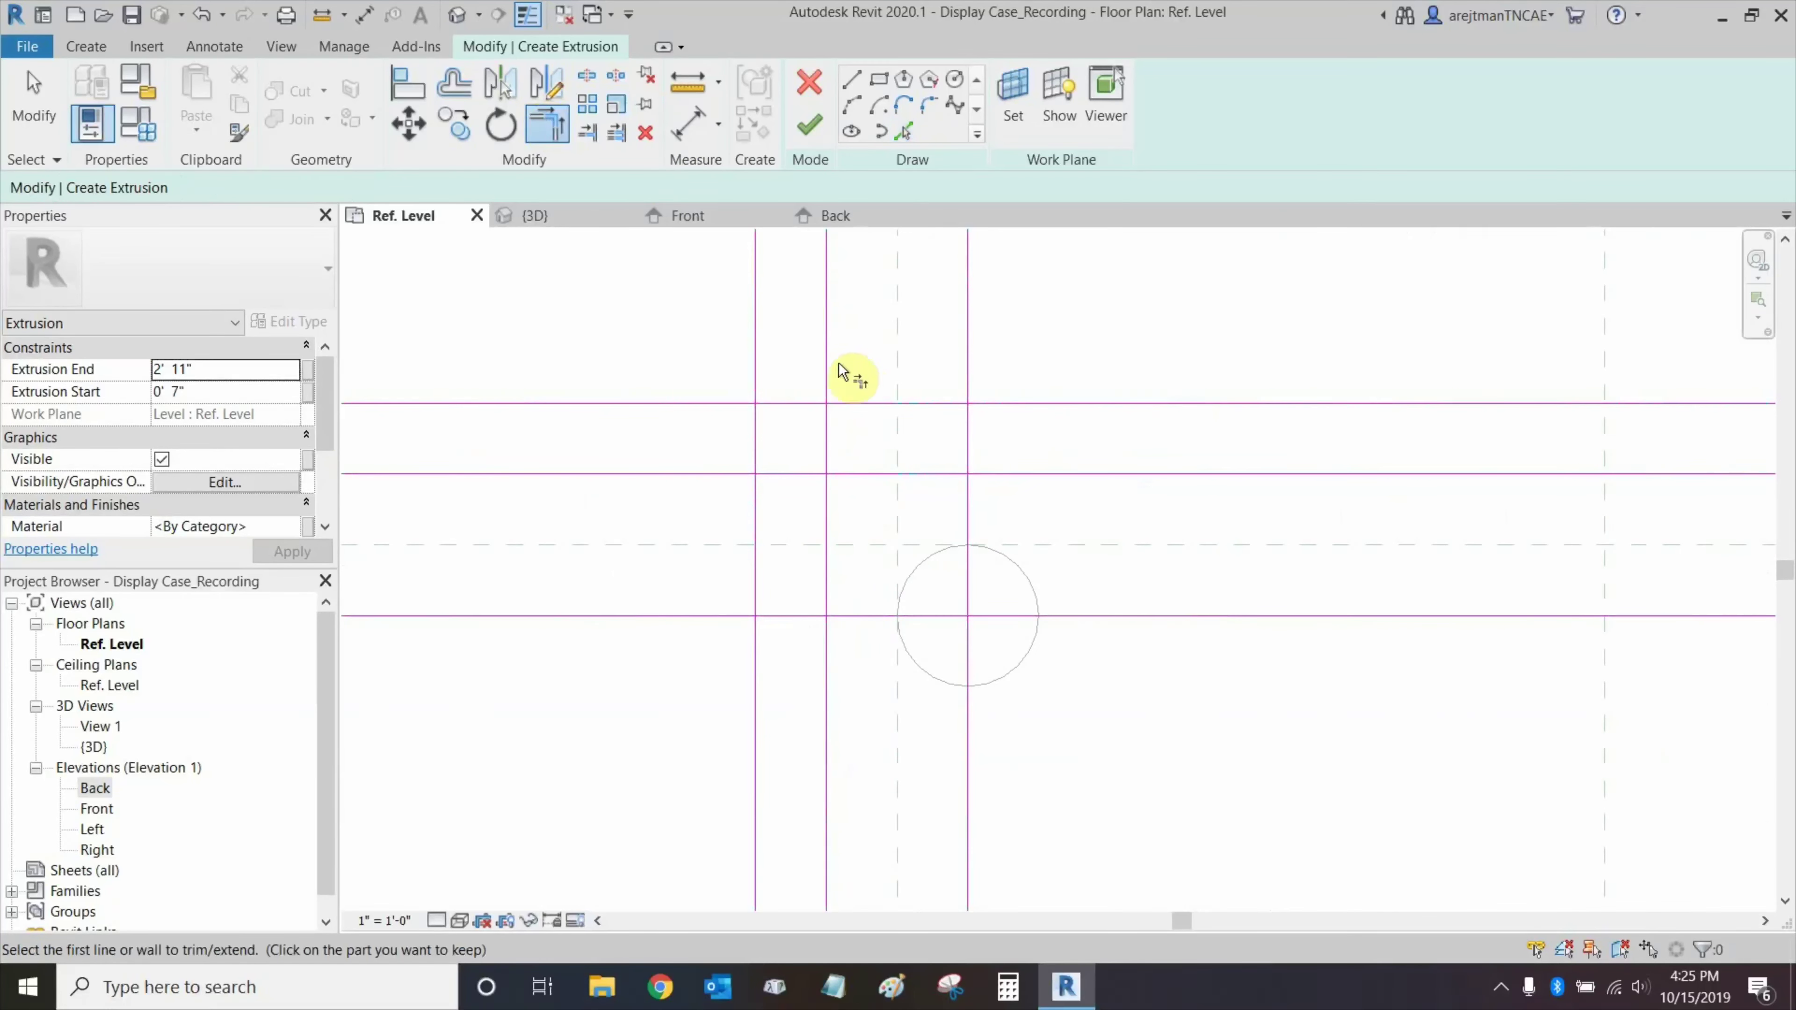
left_click(756, 433)
left_click(786, 404)
left_click(881, 403)
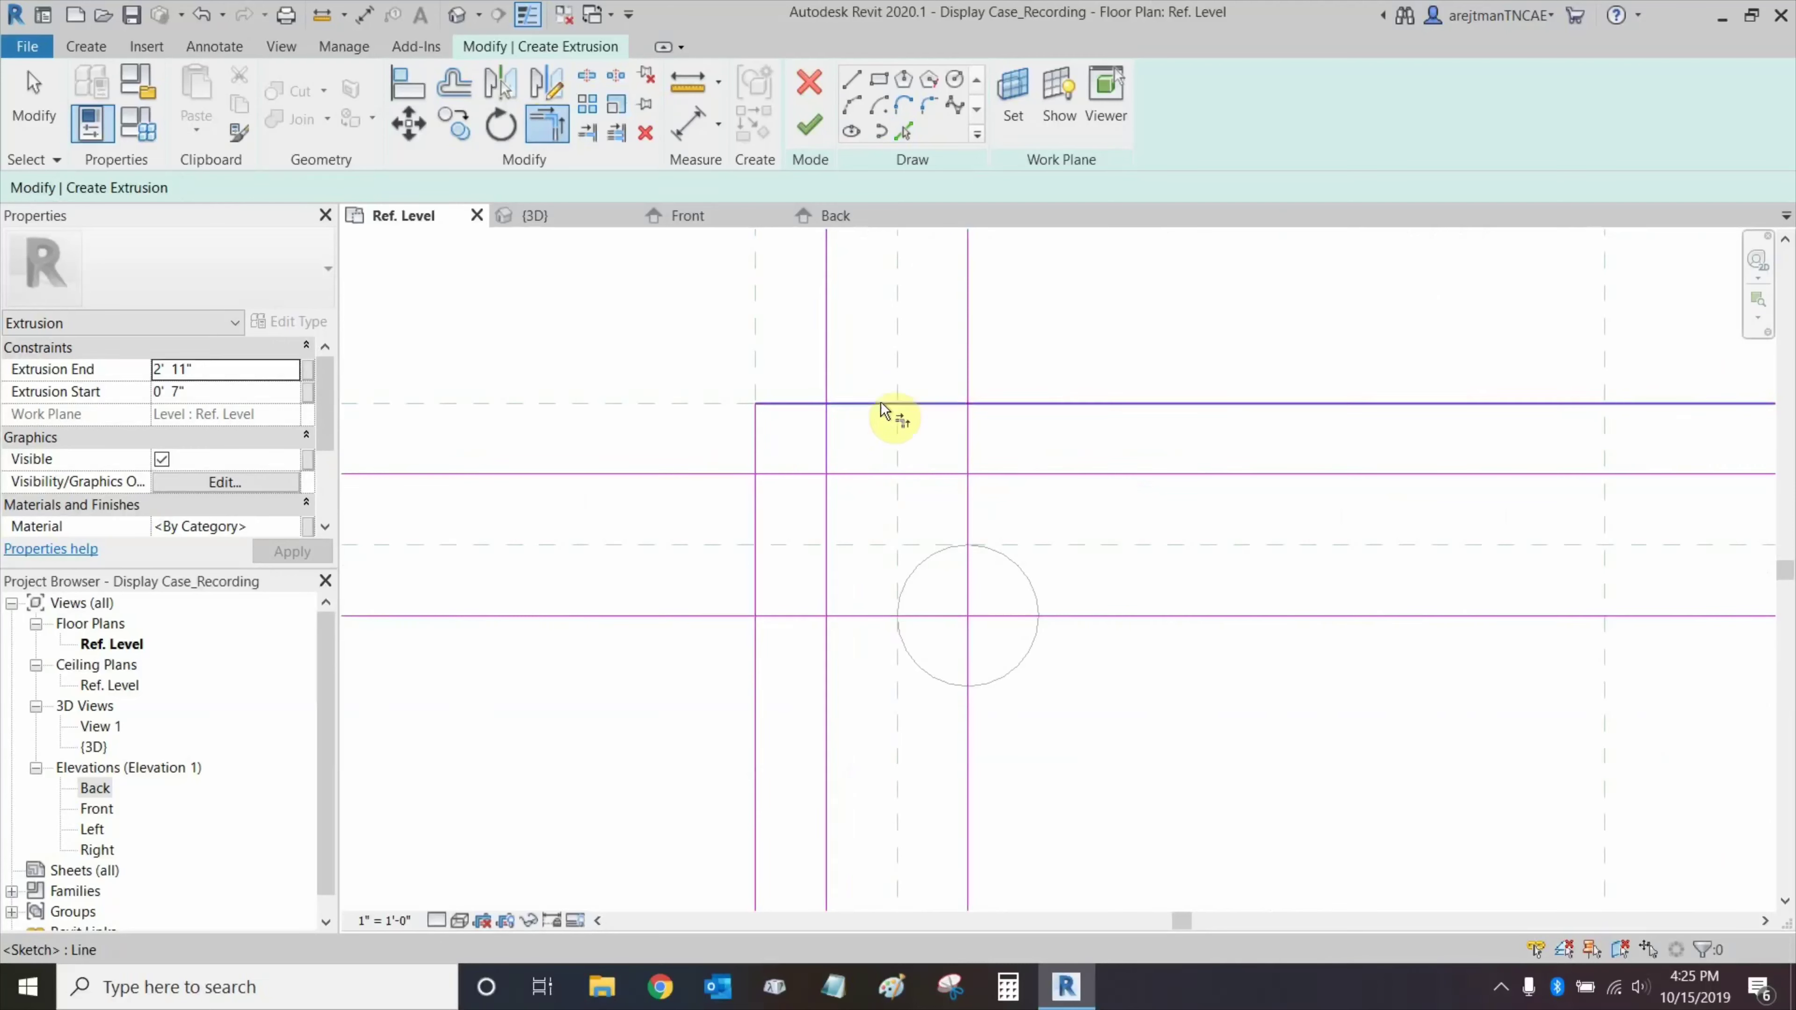
left_click(968, 429)
left_click(970, 439)
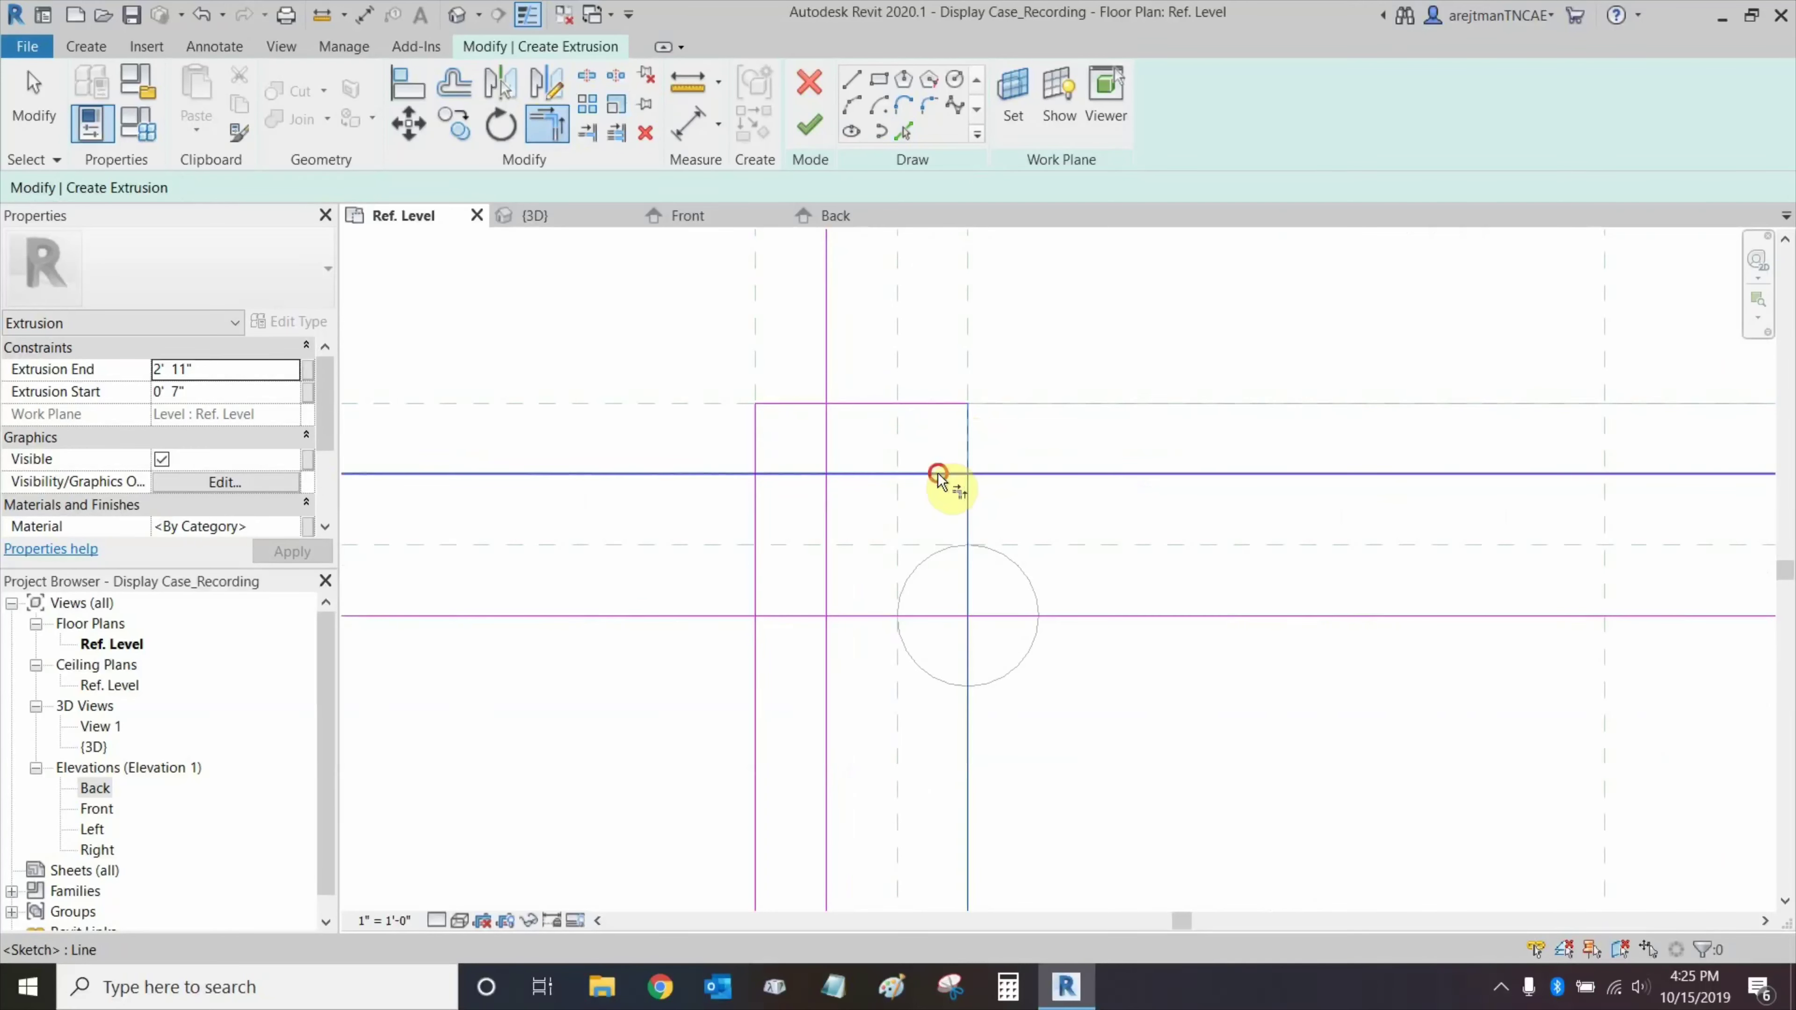
left_click(942, 474)
left_click(874, 474)
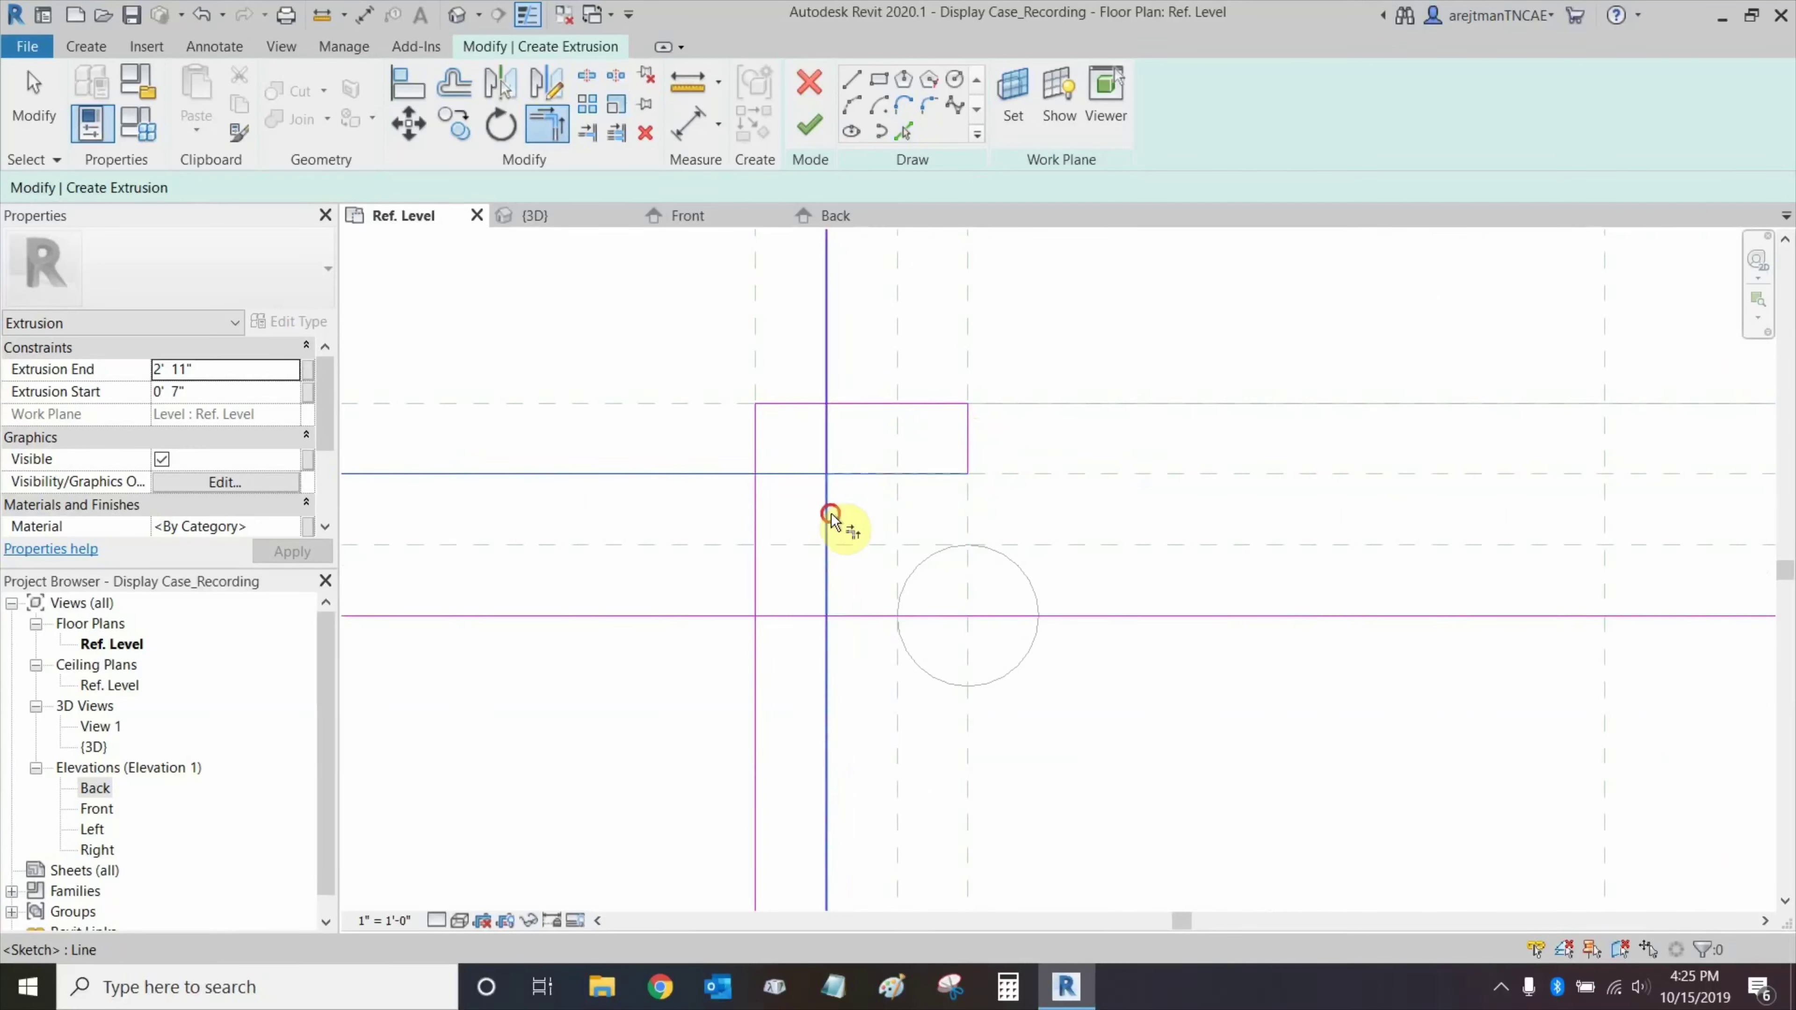
left_click(795, 616)
left_click(777, 616)
left_click(754, 593)
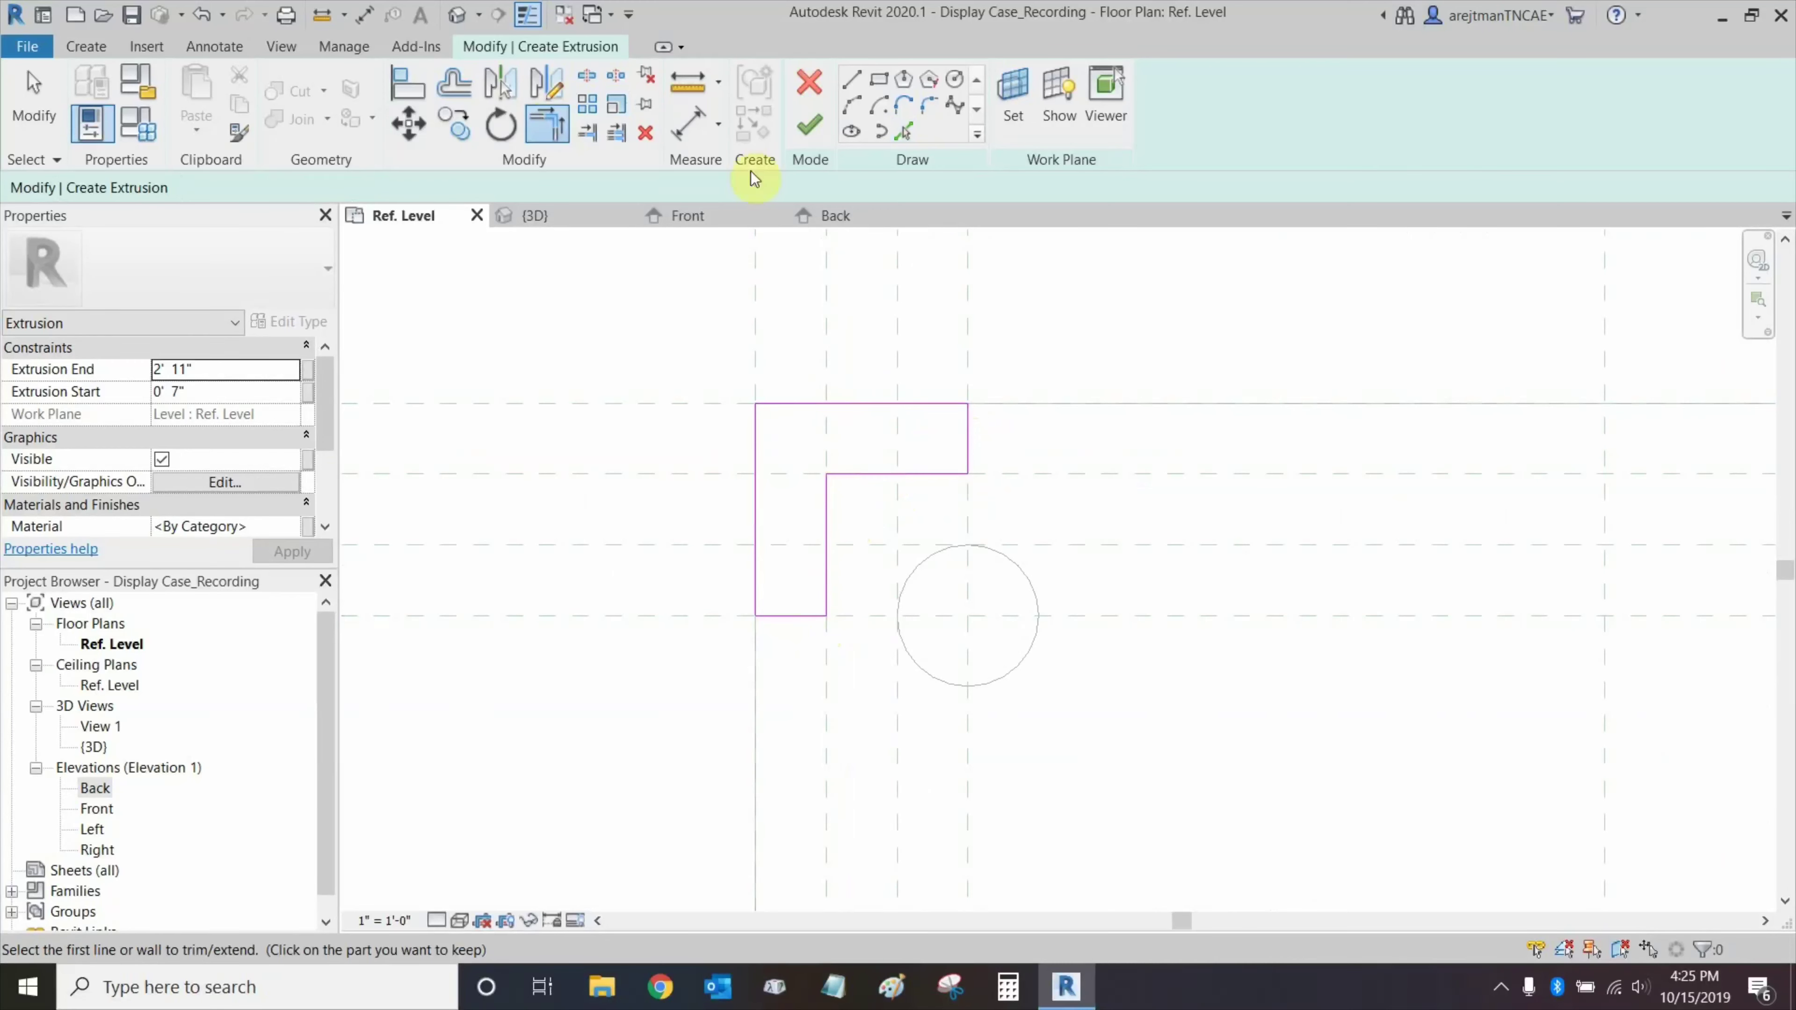
key("Escape")
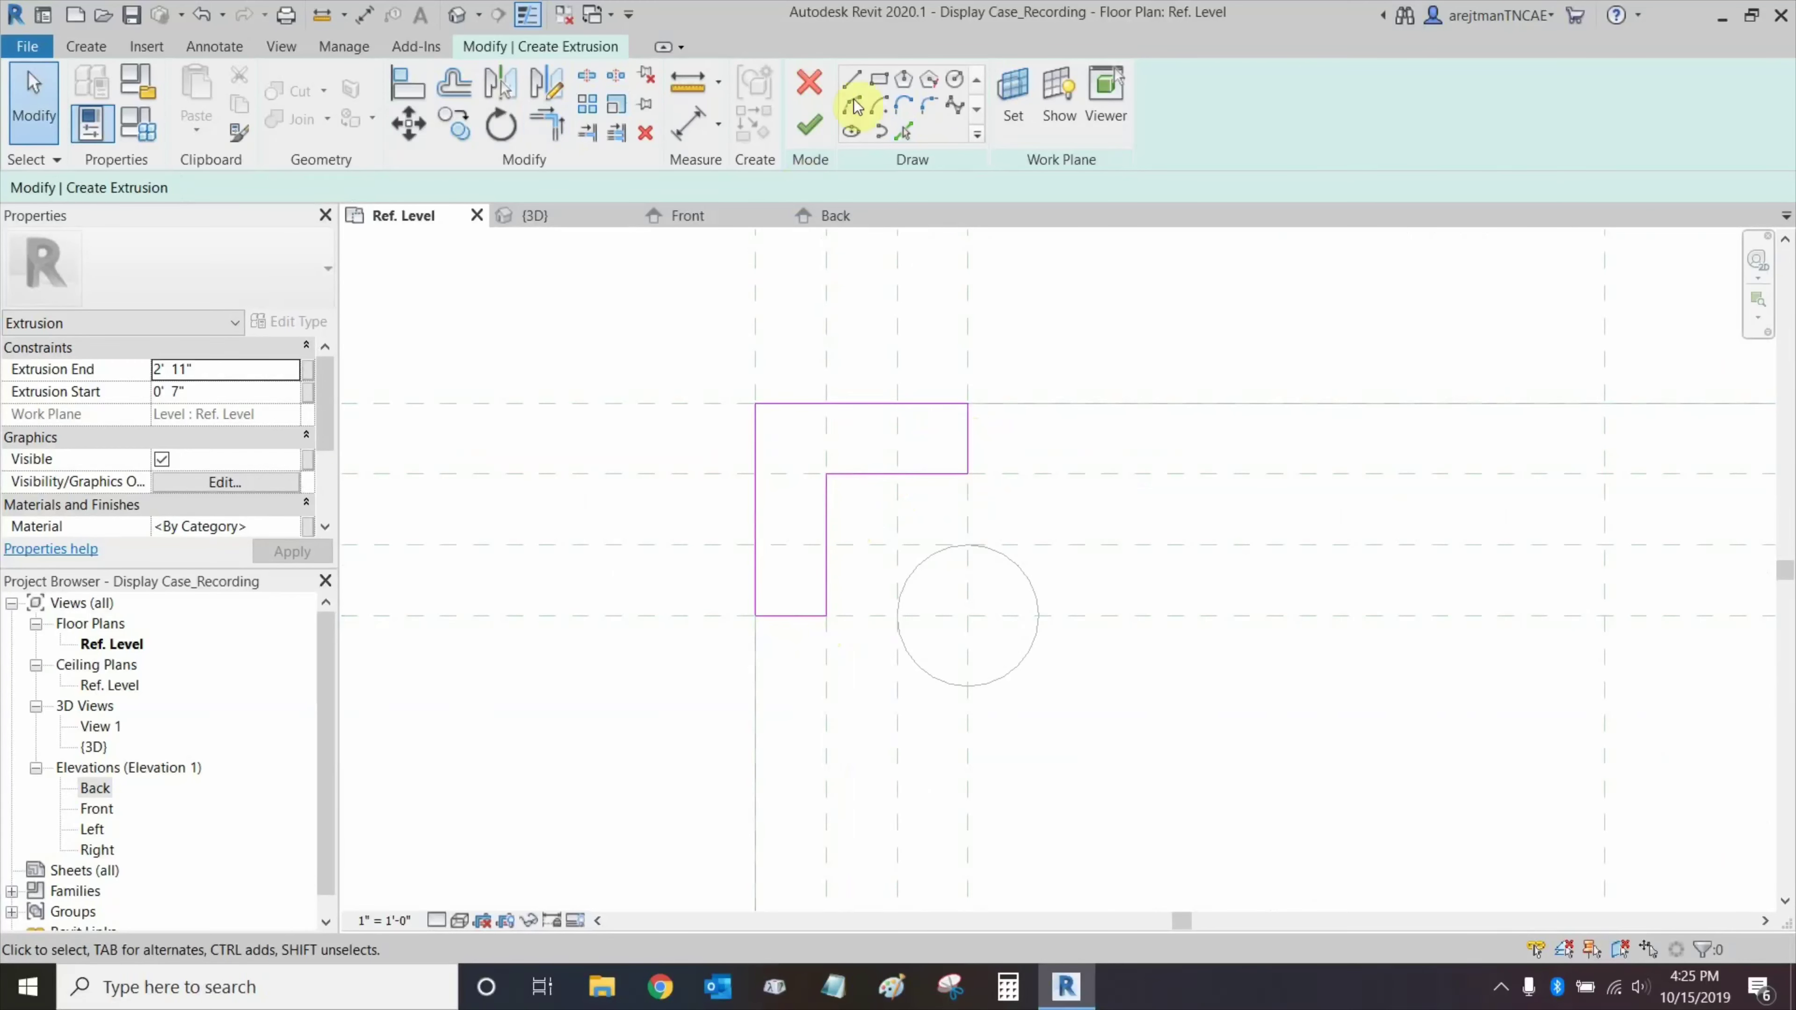
Draw a start-end-radius arc with a 1" radius across the outer corner of the L-shaped profile.
left_click(860, 107)
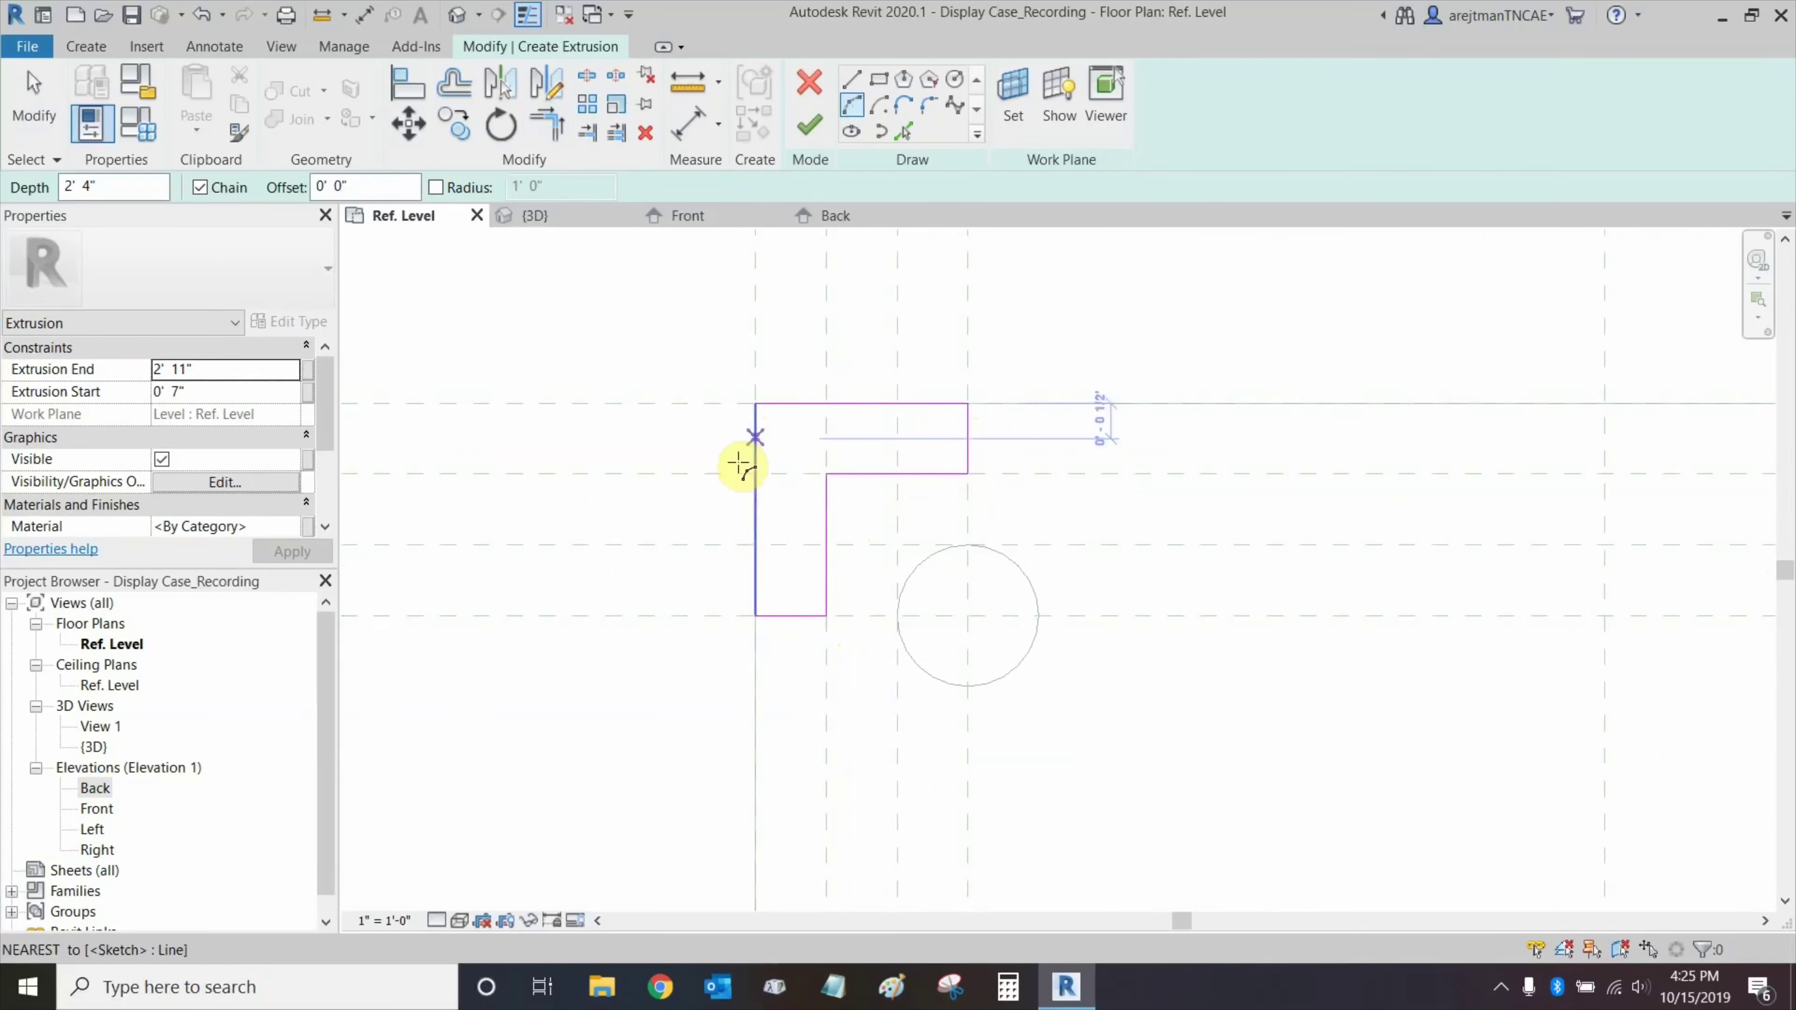
left_click(756, 473)
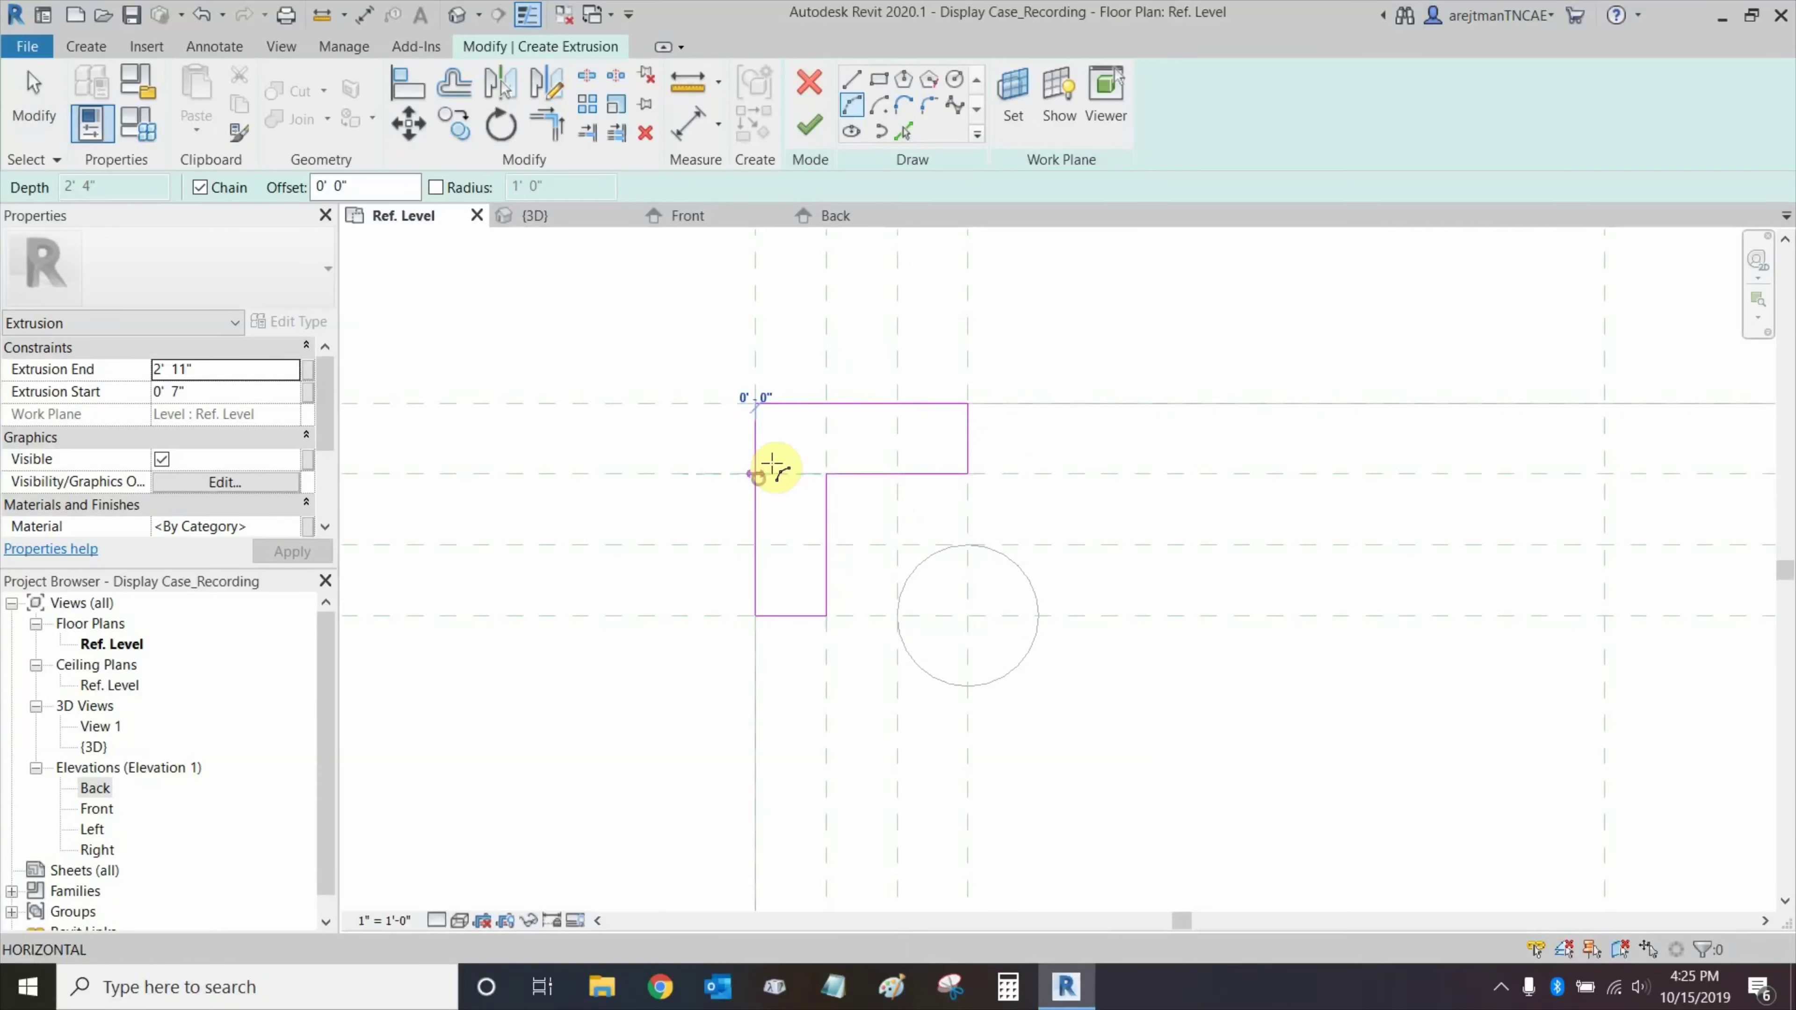
left_click(825, 404)
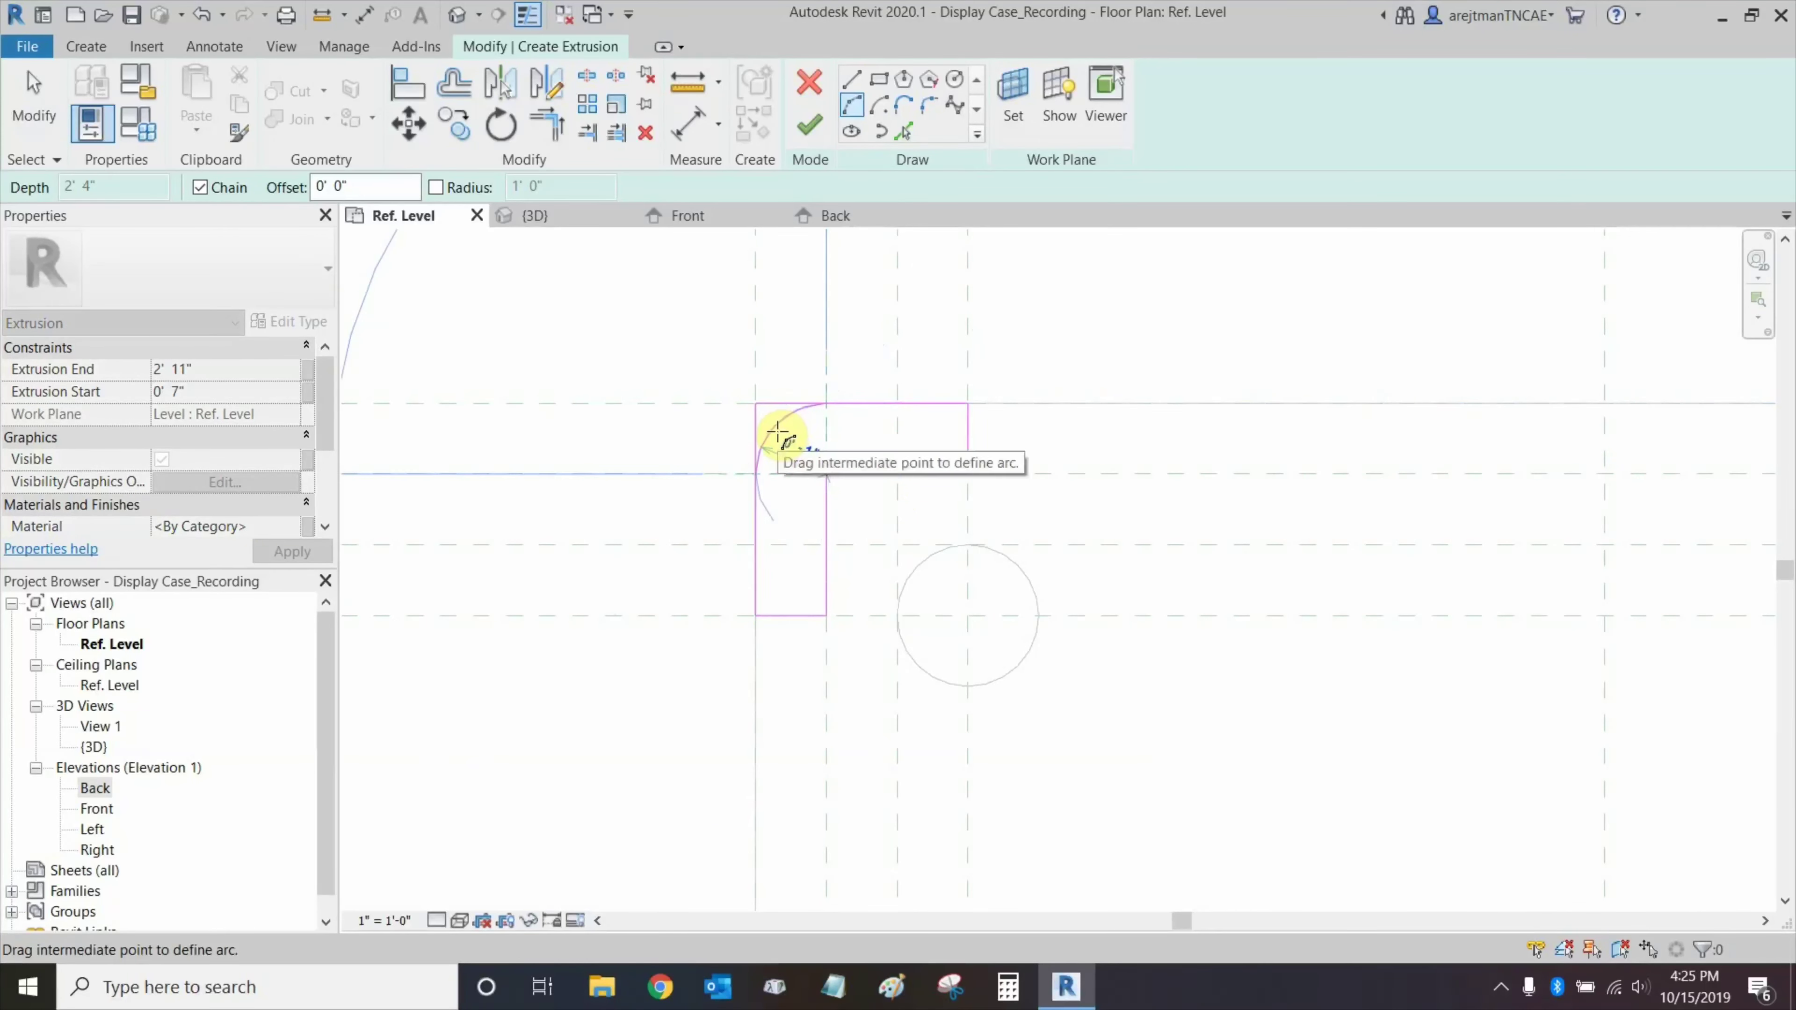
left_click(777, 431)
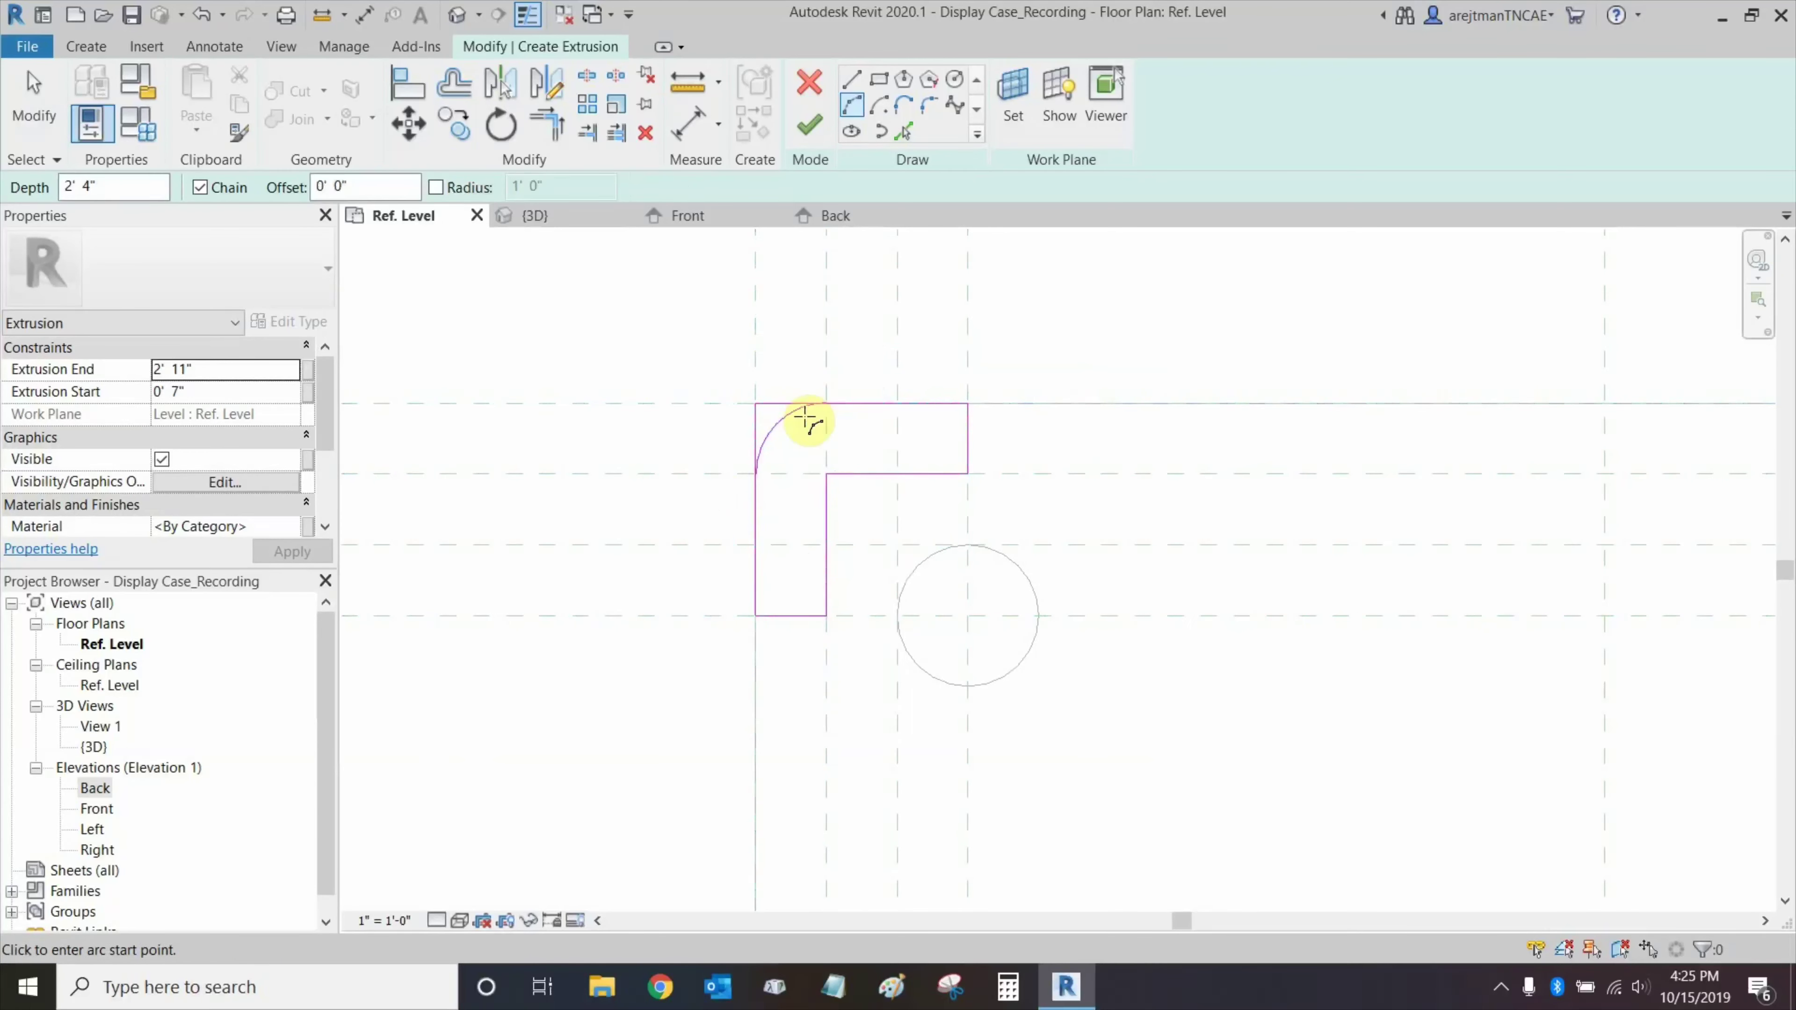
key("Escape")
key("Escape")
Make the arc's radius dimension permanent and label it with a new parameter named Corner Radius.
left_click(784, 428)
scroll(795, 488, "up", 5)
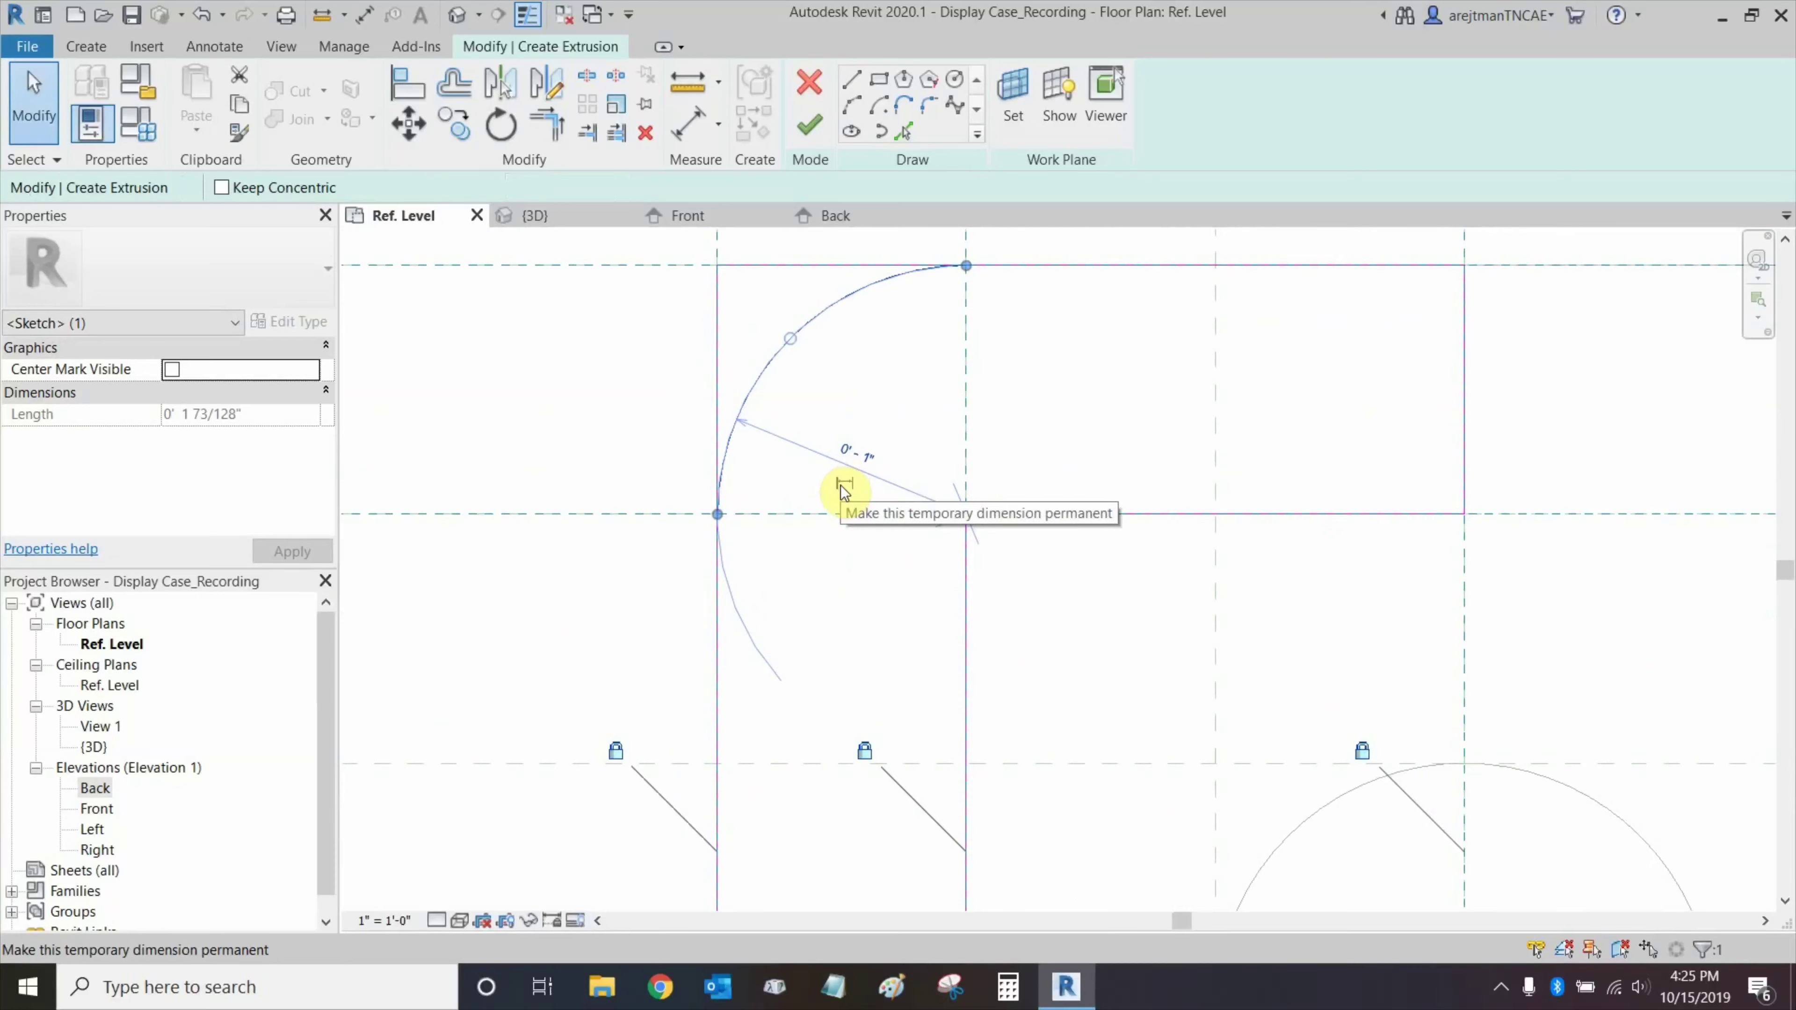
left_click(844, 486)
left_click(857, 472)
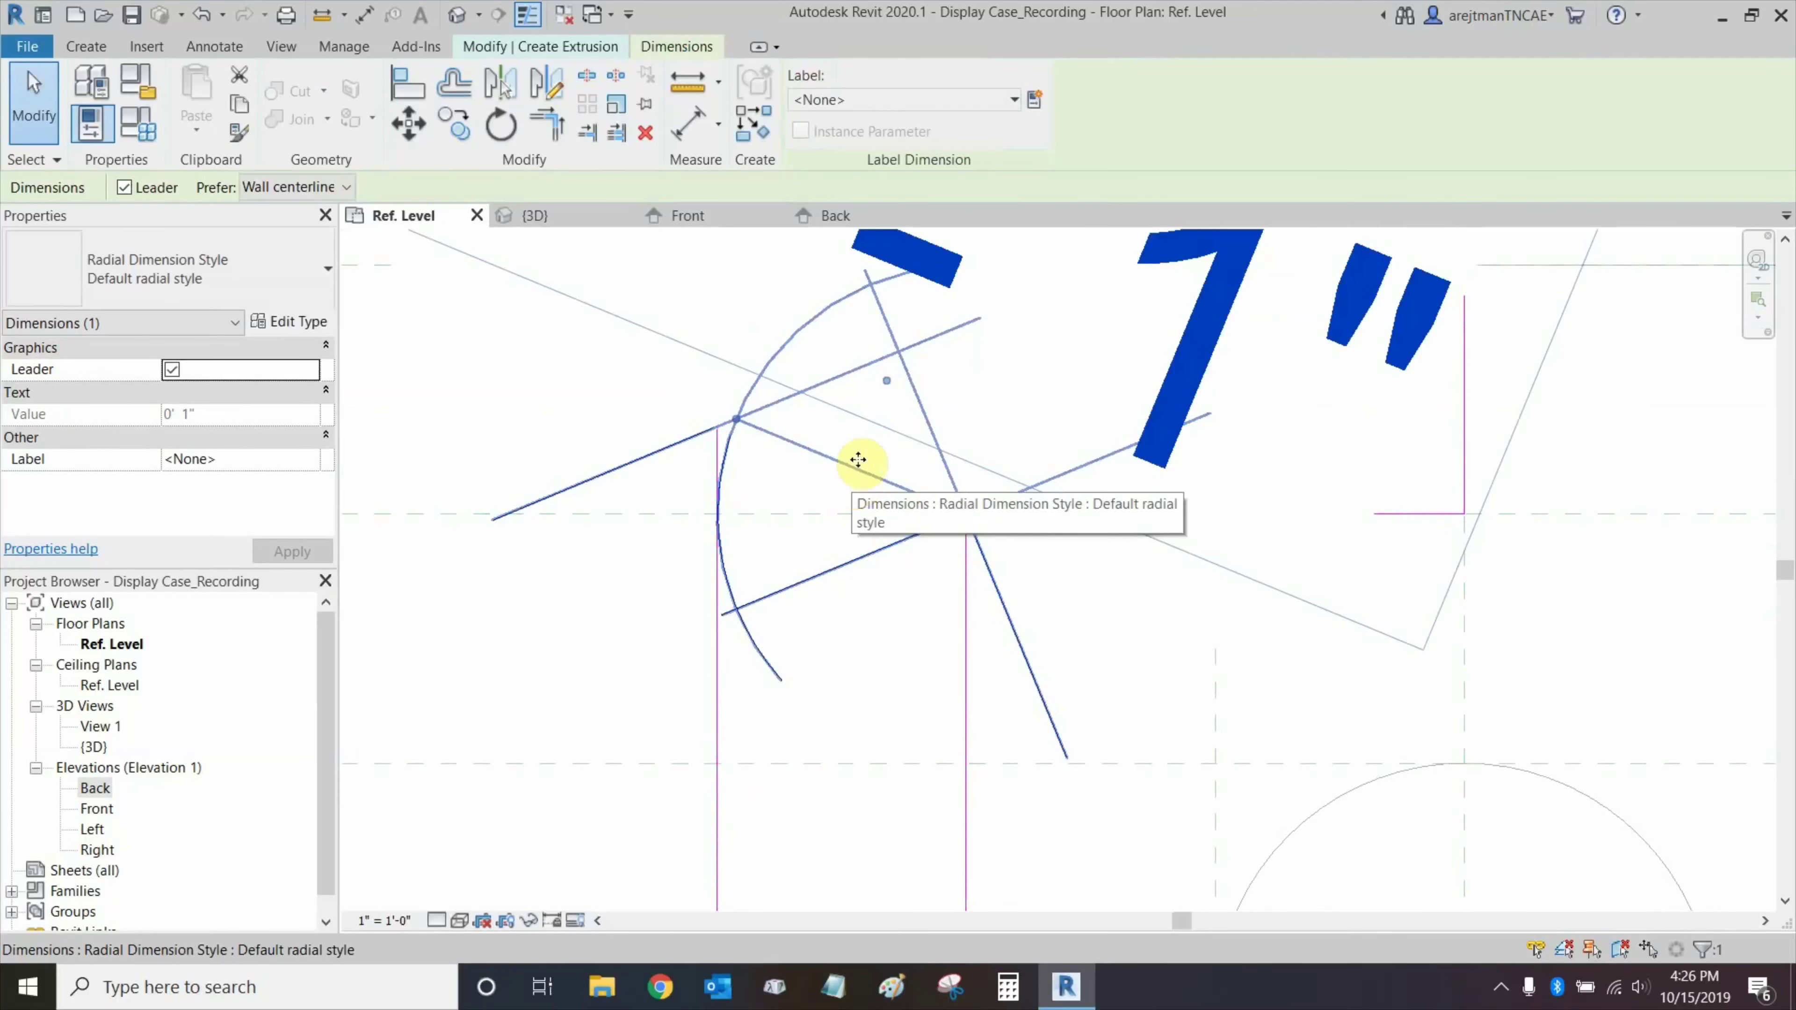
left_click(1037, 99)
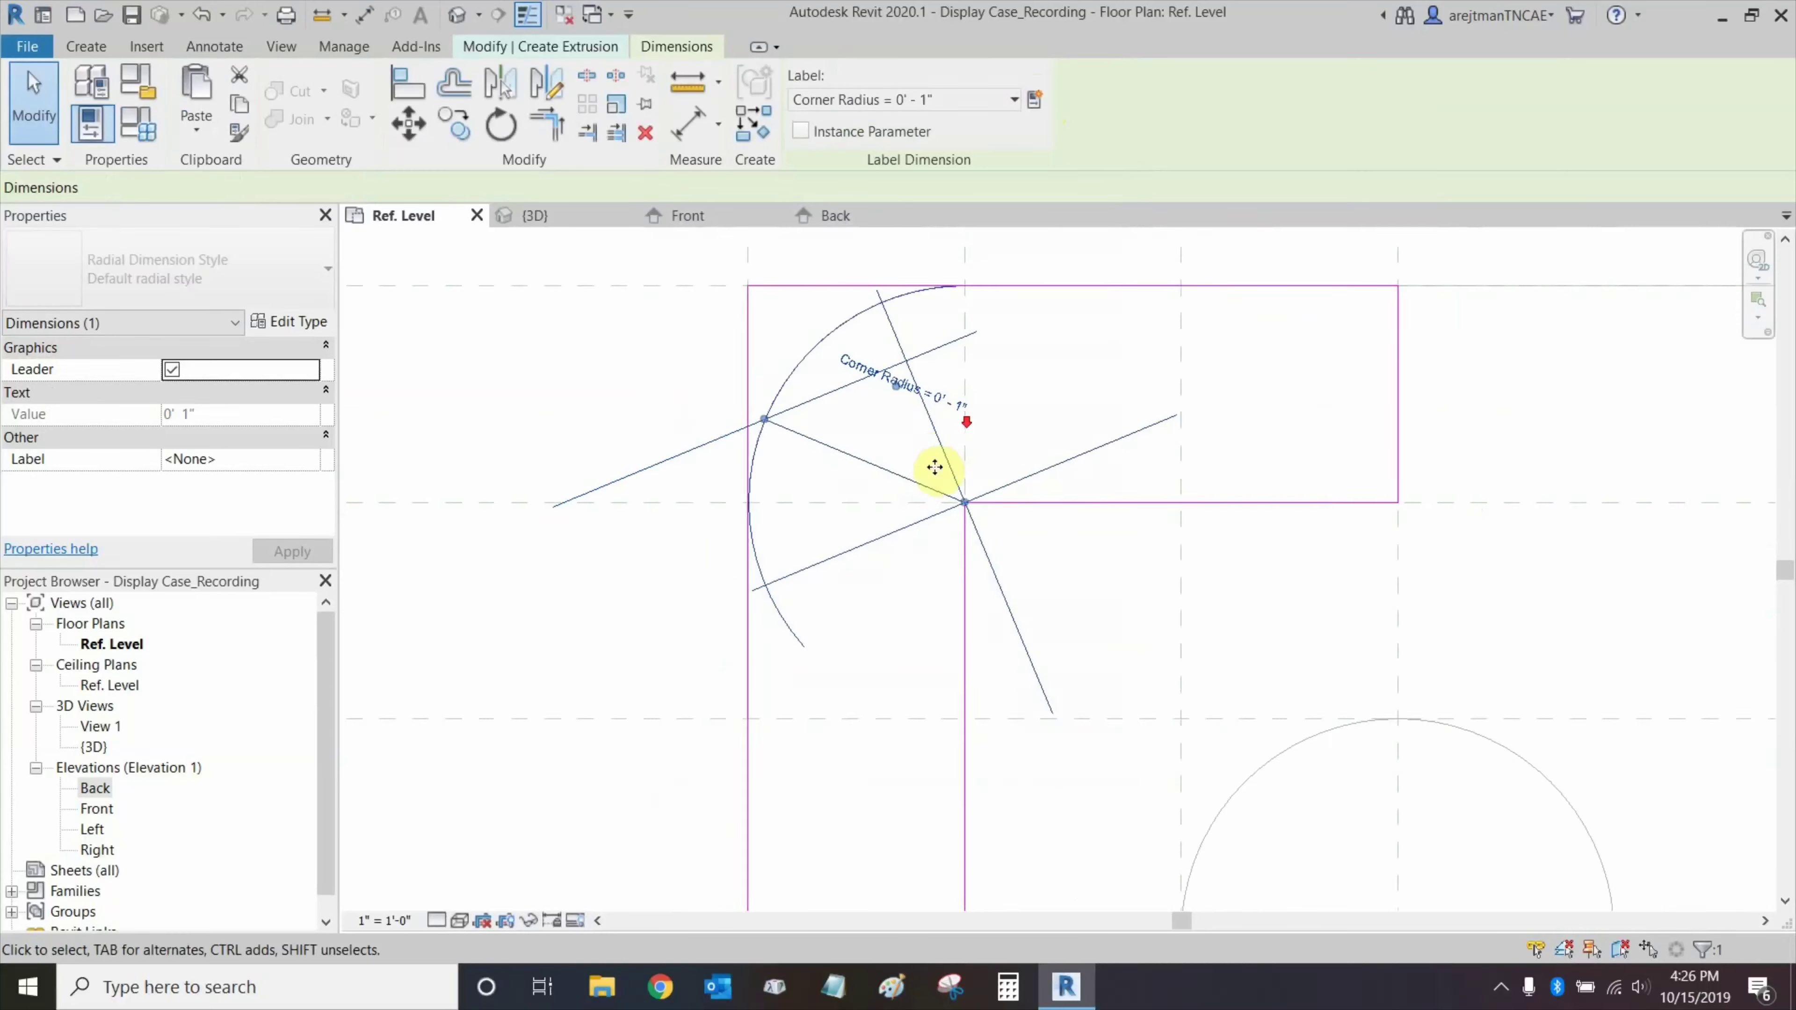
left_click(707, 610)
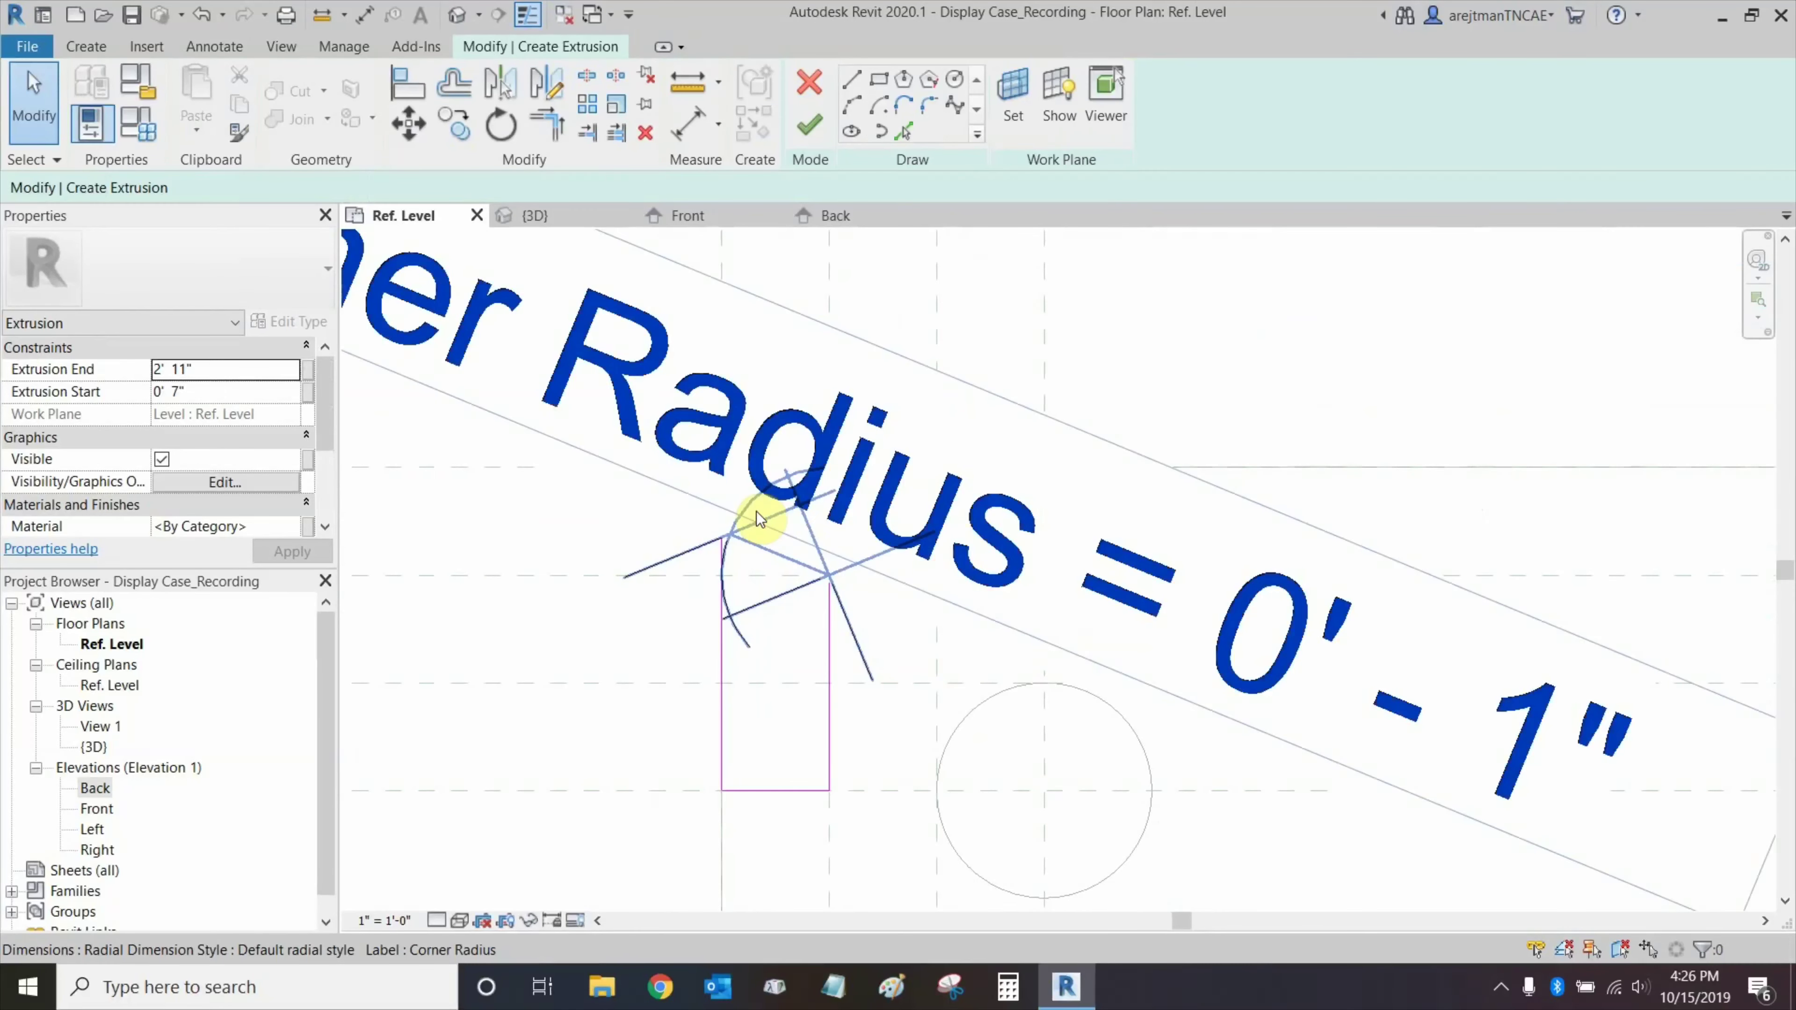
Trim the profile's outer lines to the corner arc and finish the corner post extrusion.
scroll(710, 545, "up", 2)
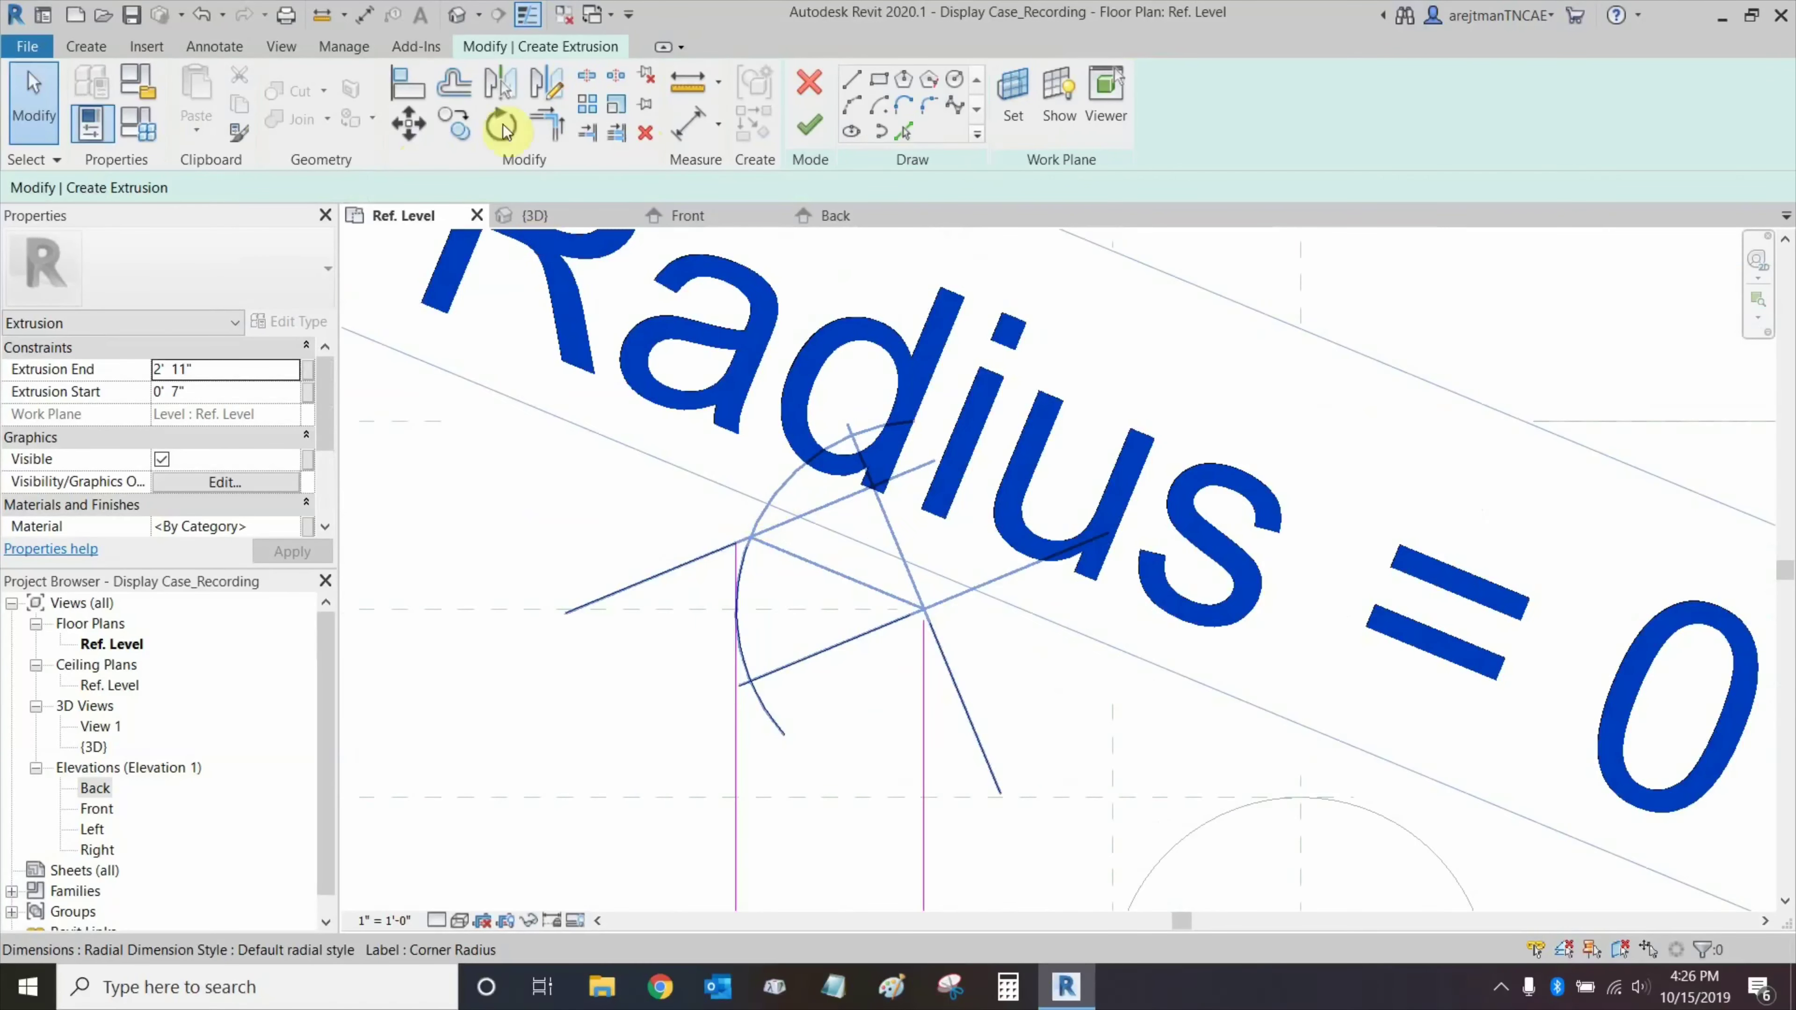
left_click(547, 125)
left_click(770, 531)
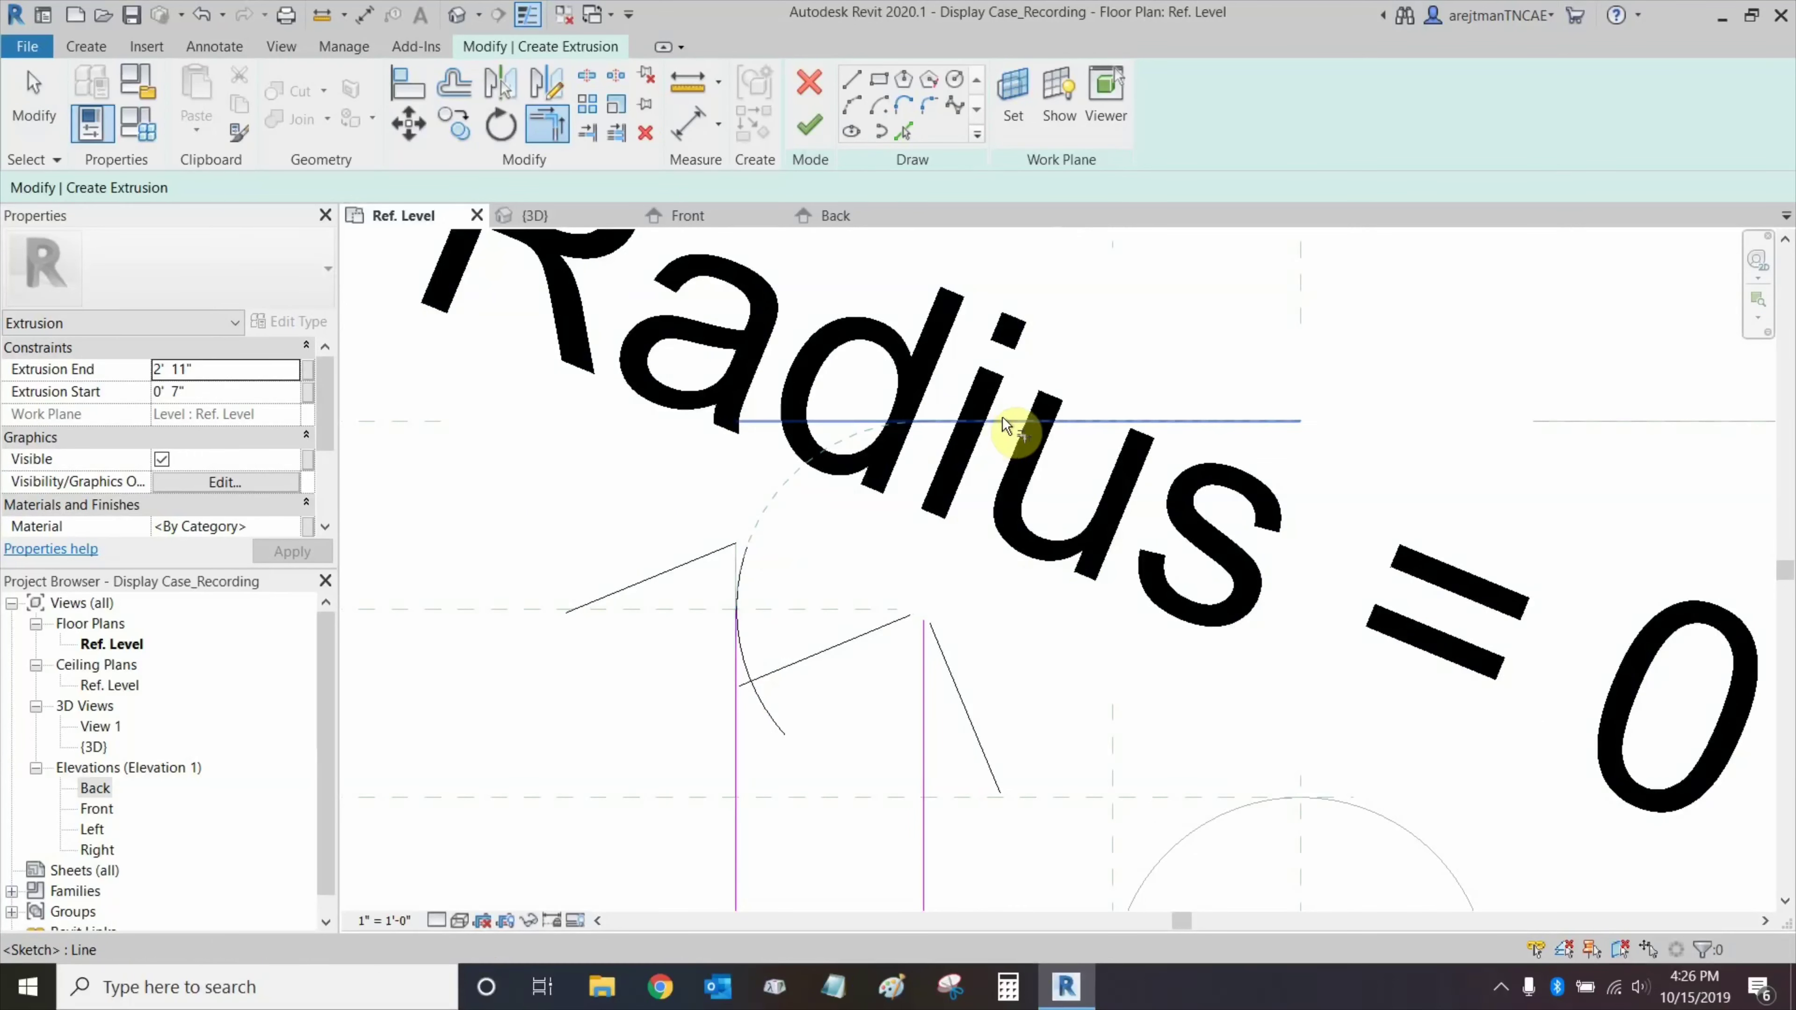
left_click(1028, 432)
scroll(890, 541, "down", 5)
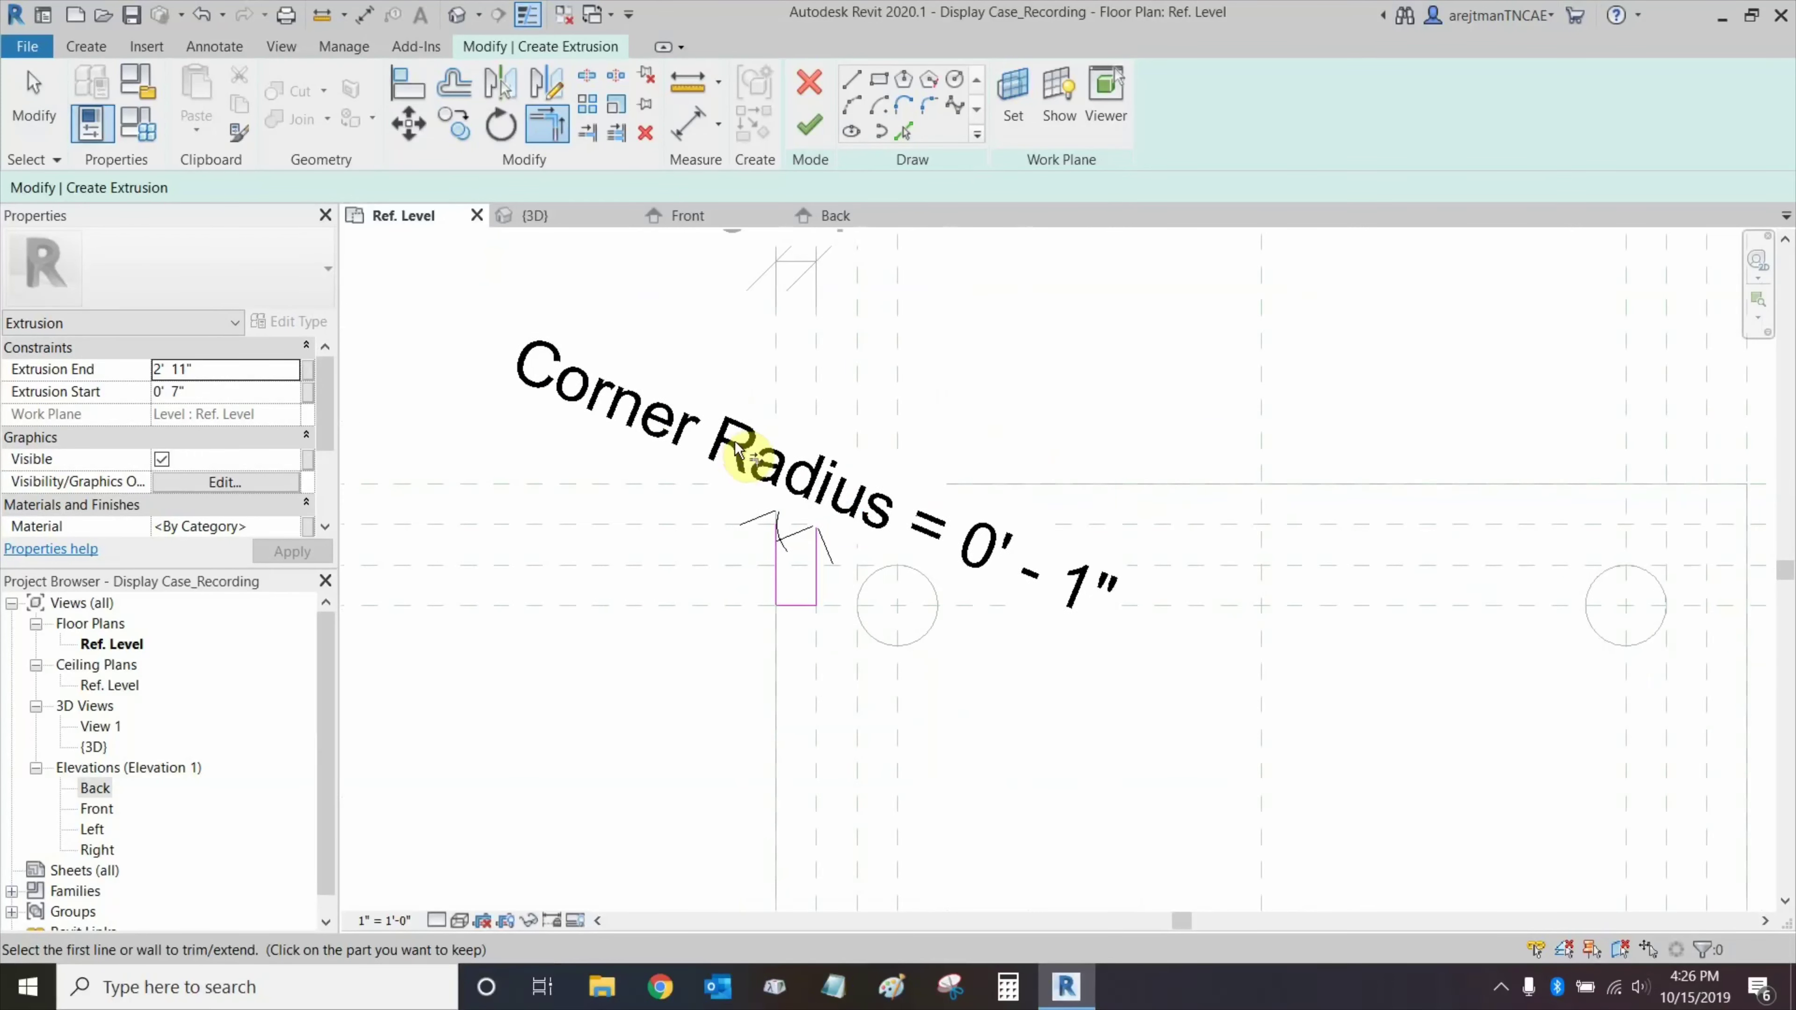
key("Escape")
scroll(783, 504, "up", 3)
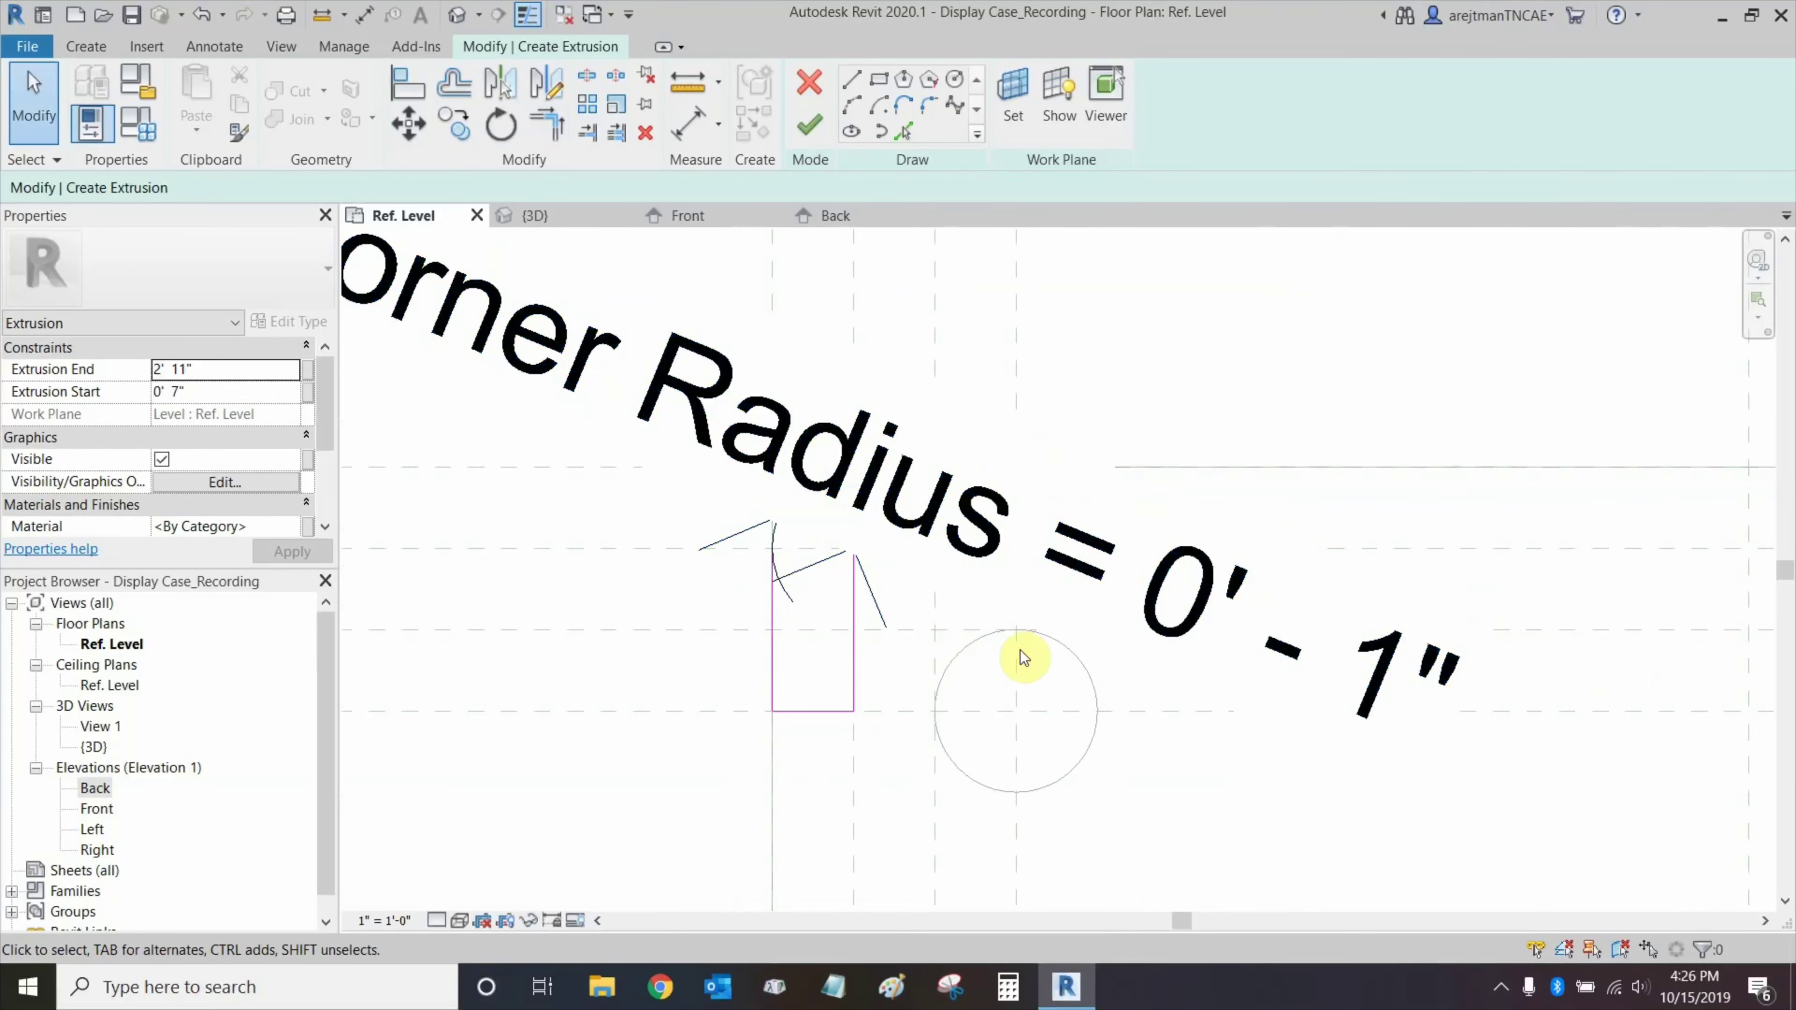
scroll(910, 590, "down", 3)
scroll(859, 564, "up", 3)
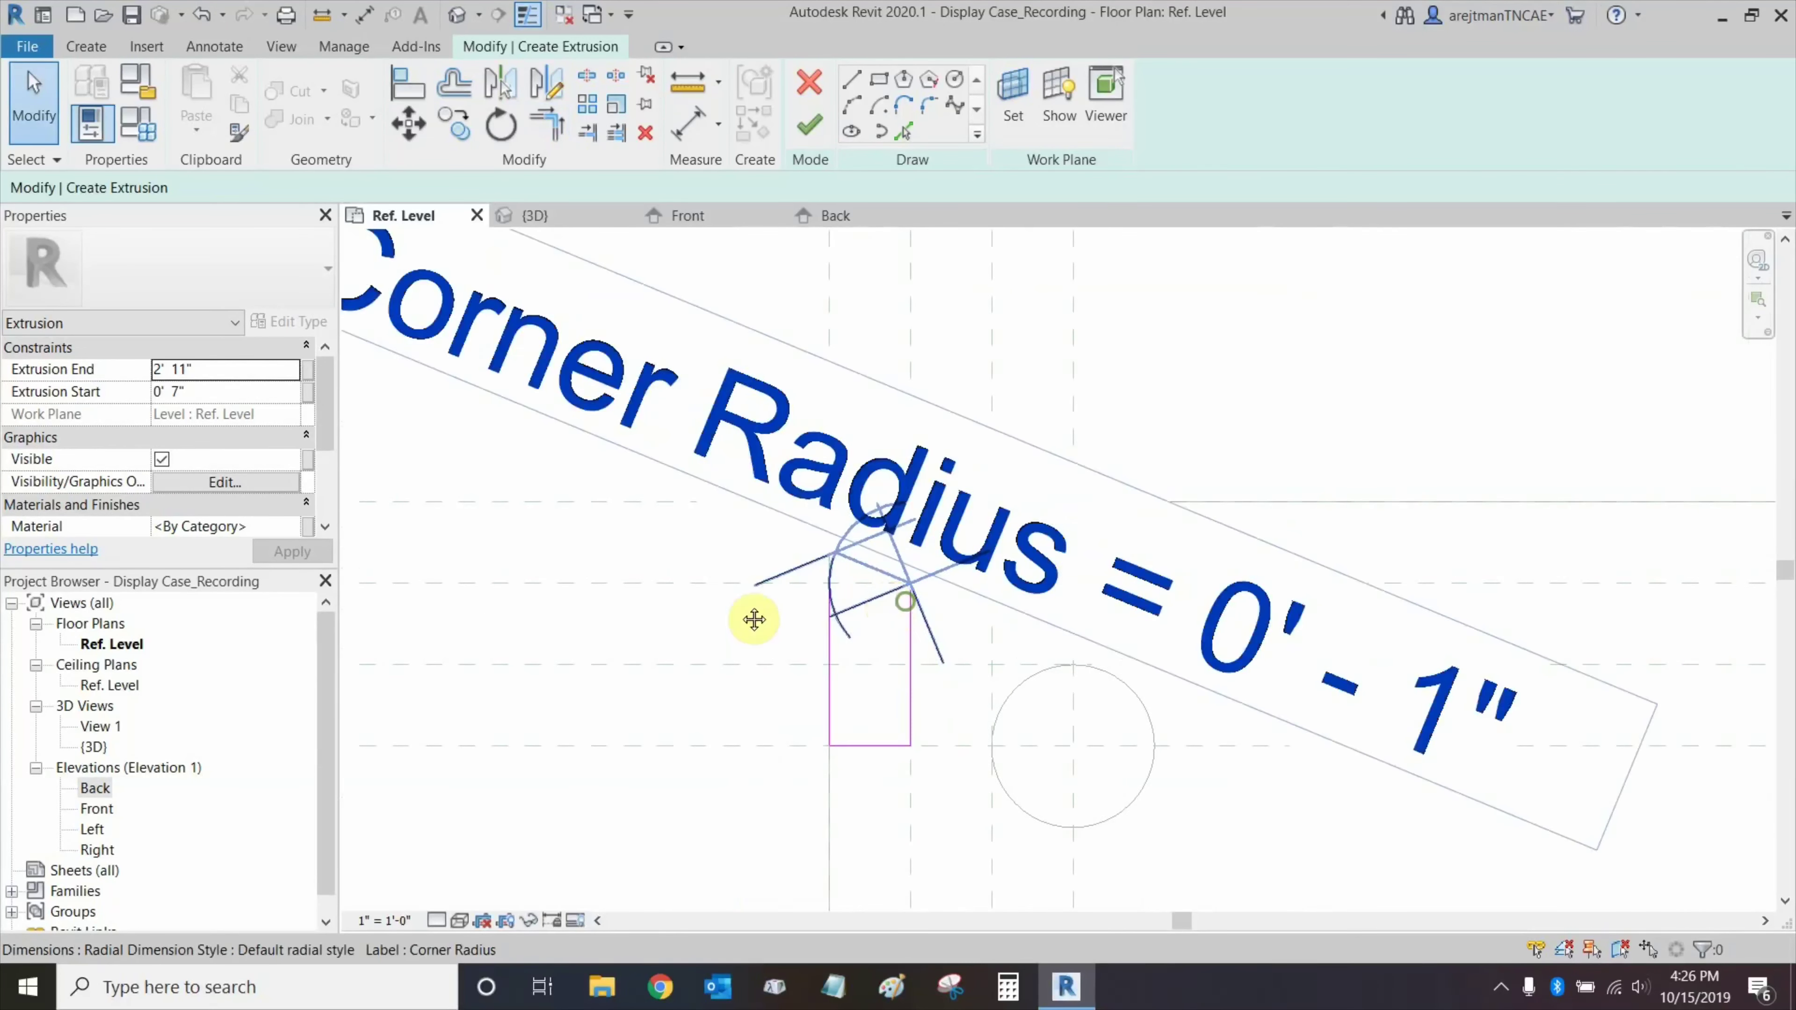
scroll(713, 590, "down", 2)
left_click(809, 125)
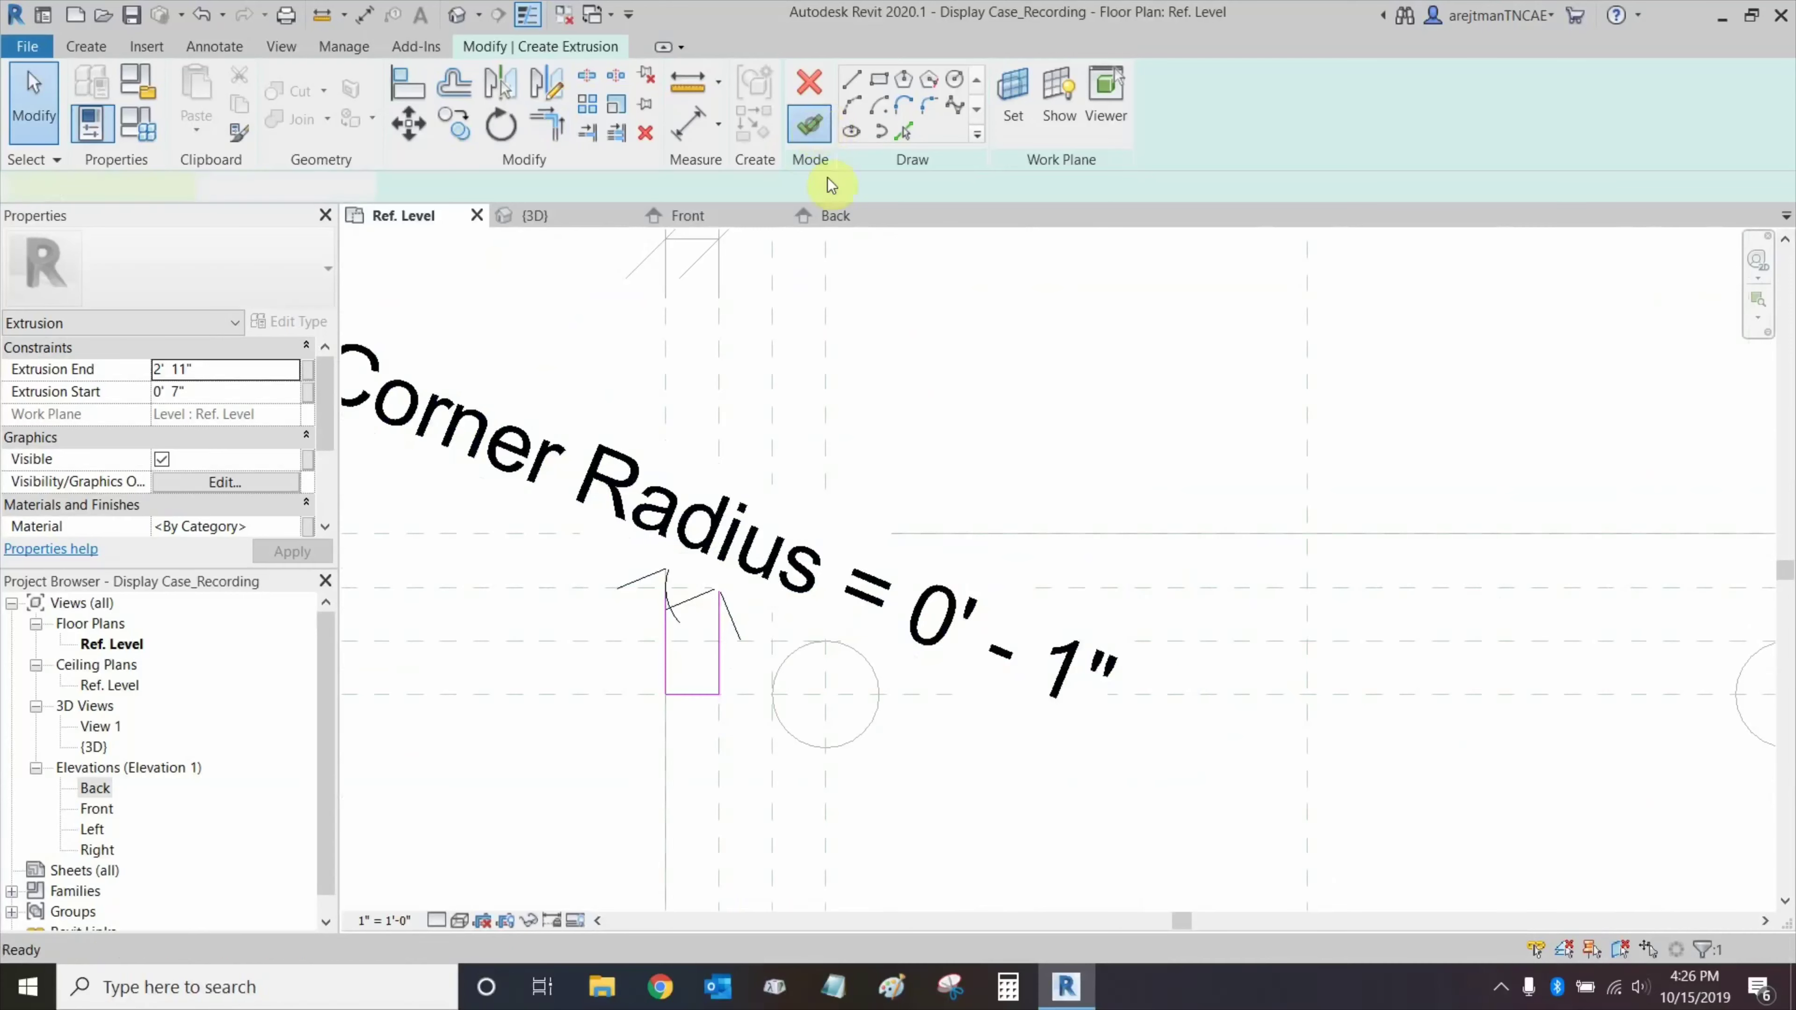
scroll(918, 403, "down", 2)
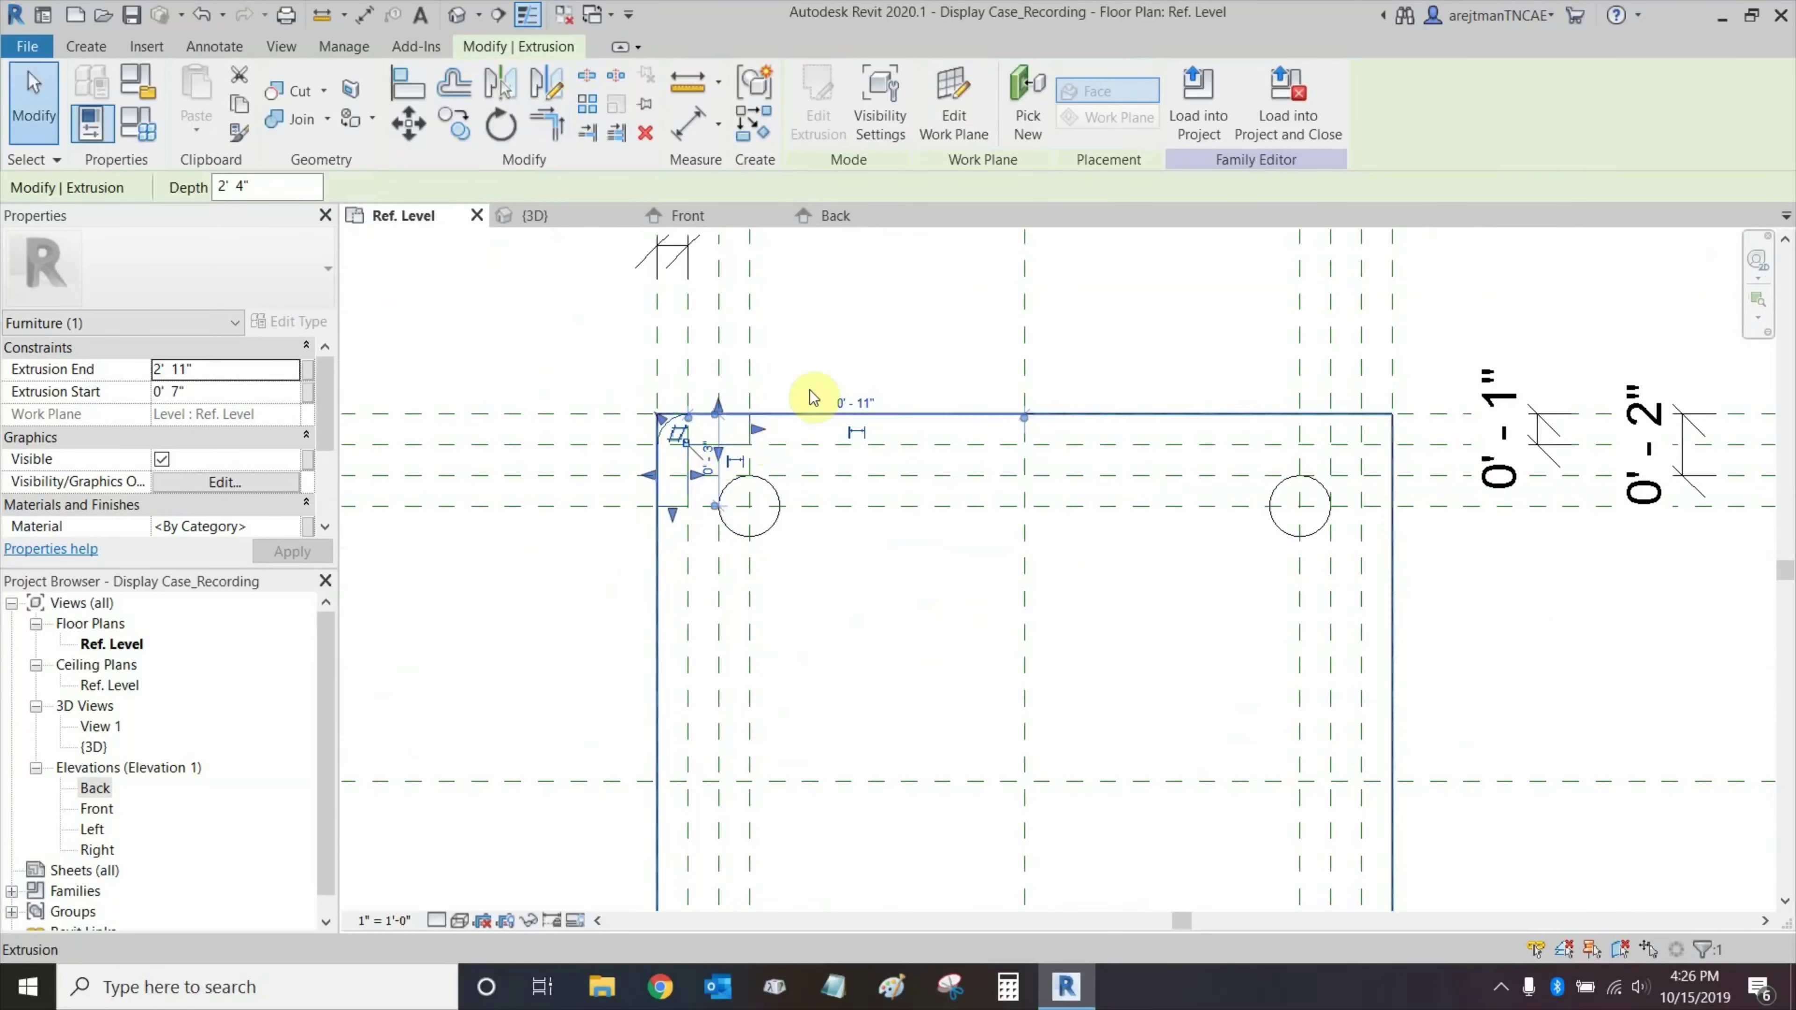
left_click(839, 332)
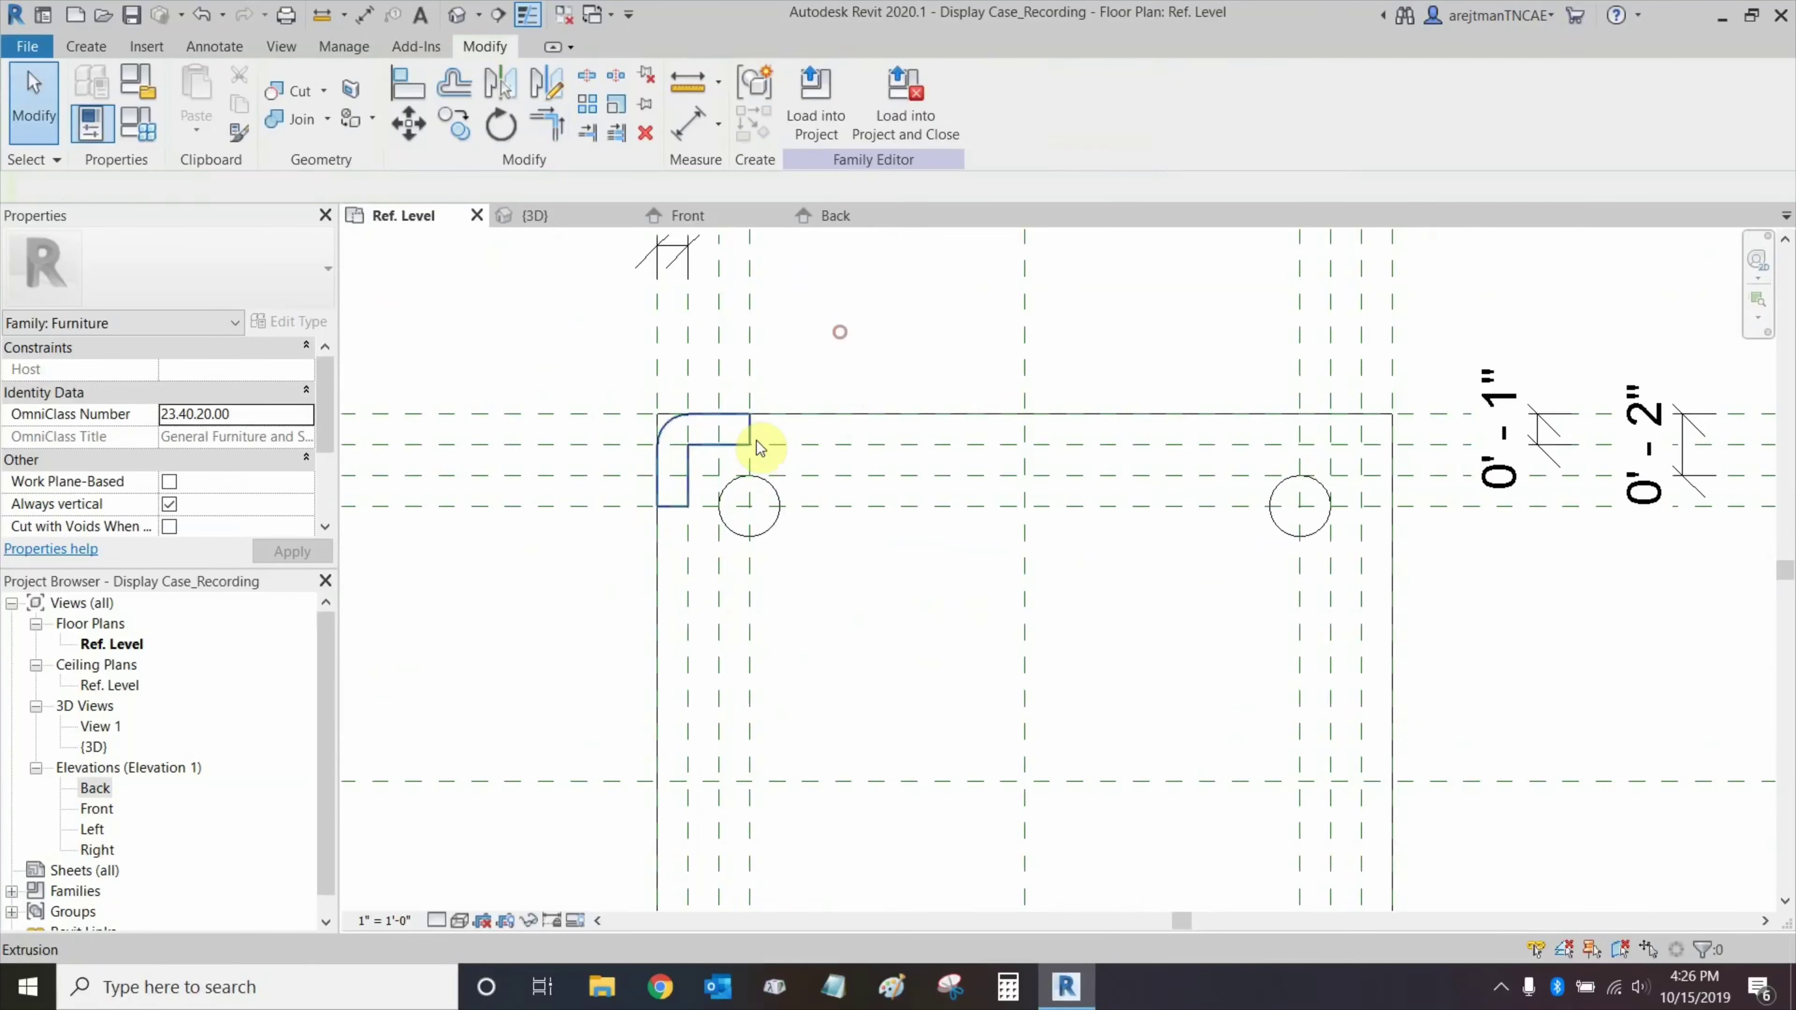
Edit the bottom plate's extrusion sketch and draw a start-end-radius arc with a 1" radius across its upper-left corner.
left_click(821, 420)
middle_click_drag(802, 381, 954, 417)
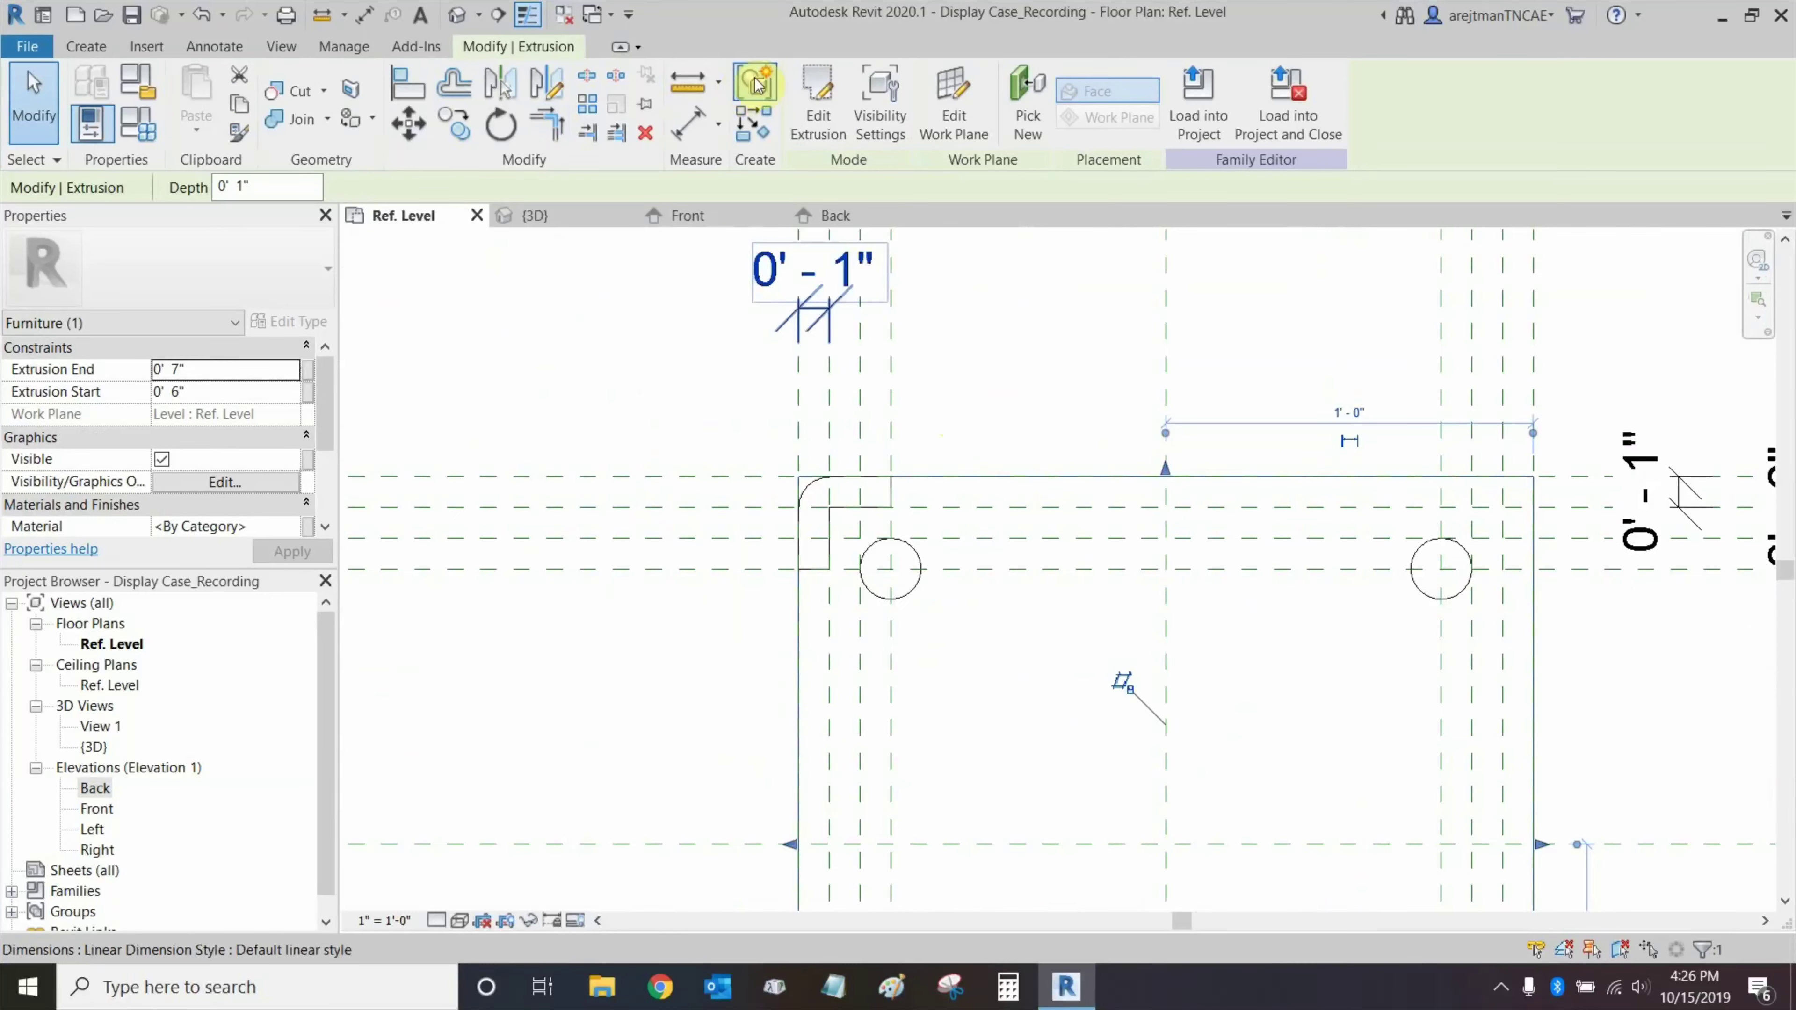
left_click(818, 106)
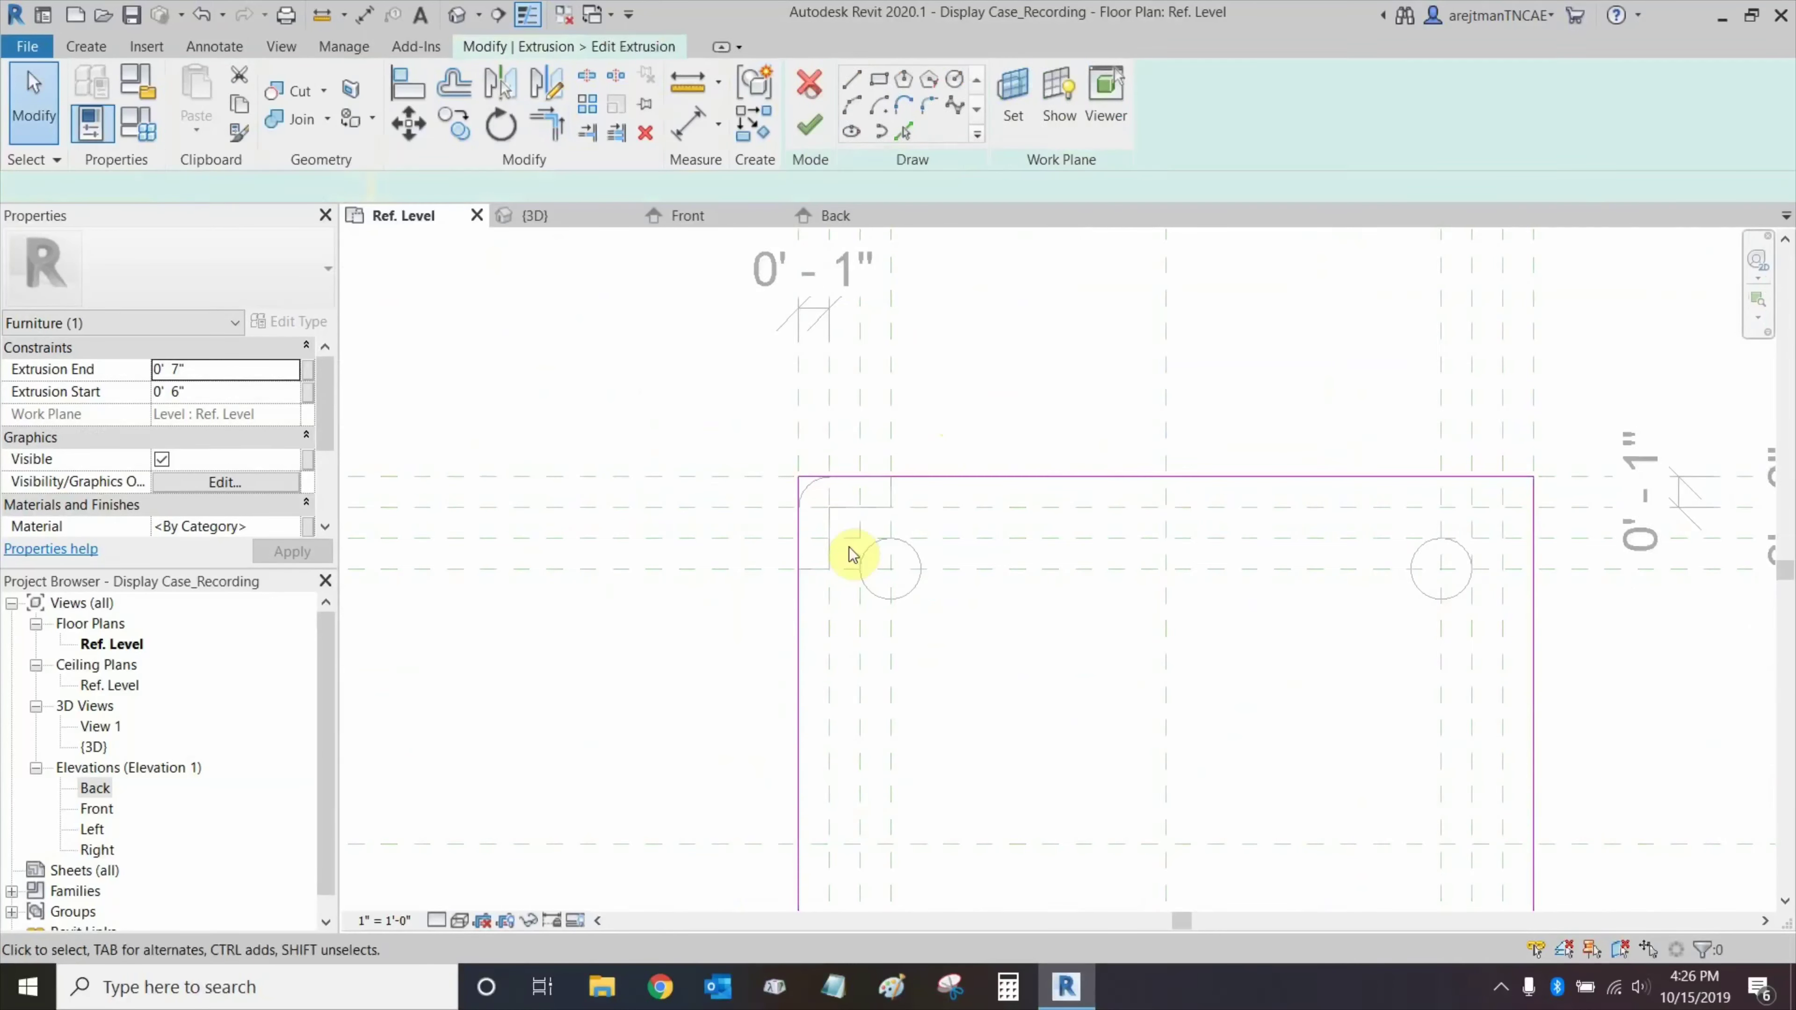
scroll(827, 517, "up", 3)
left_click(856, 105)
scroll(814, 509, "up", 3)
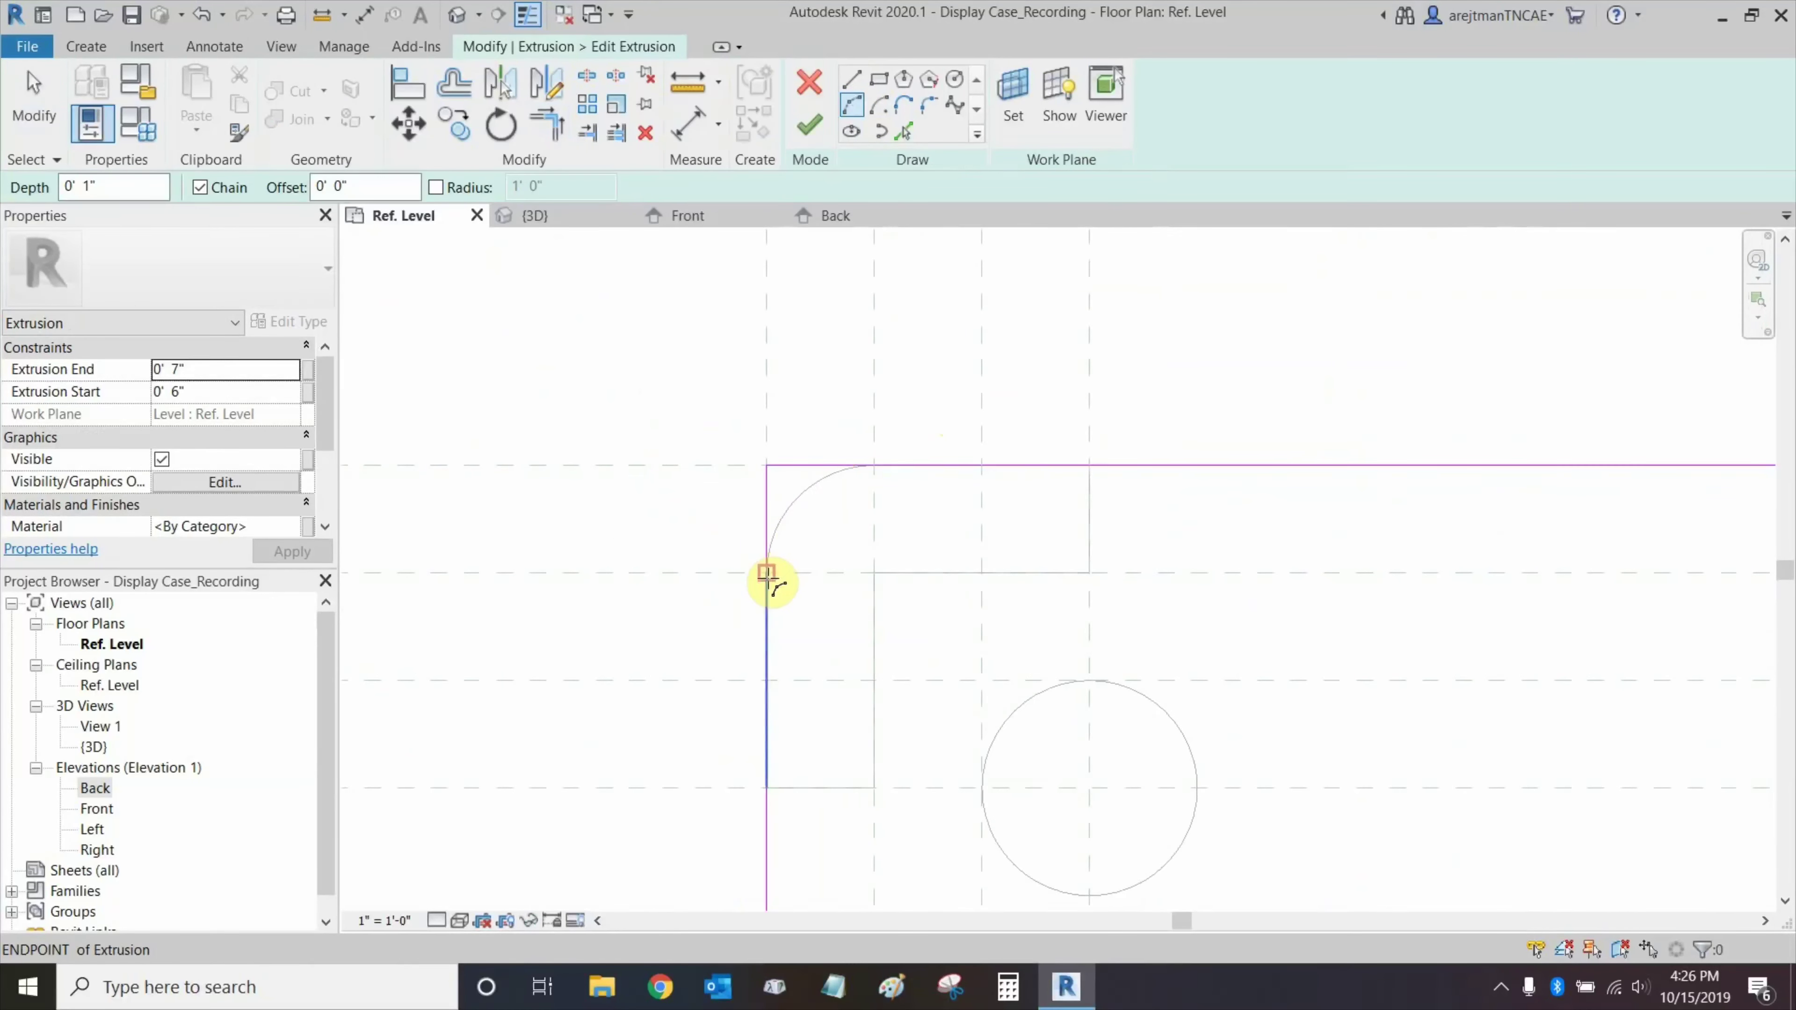
left_click(767, 573)
left_click(872, 467)
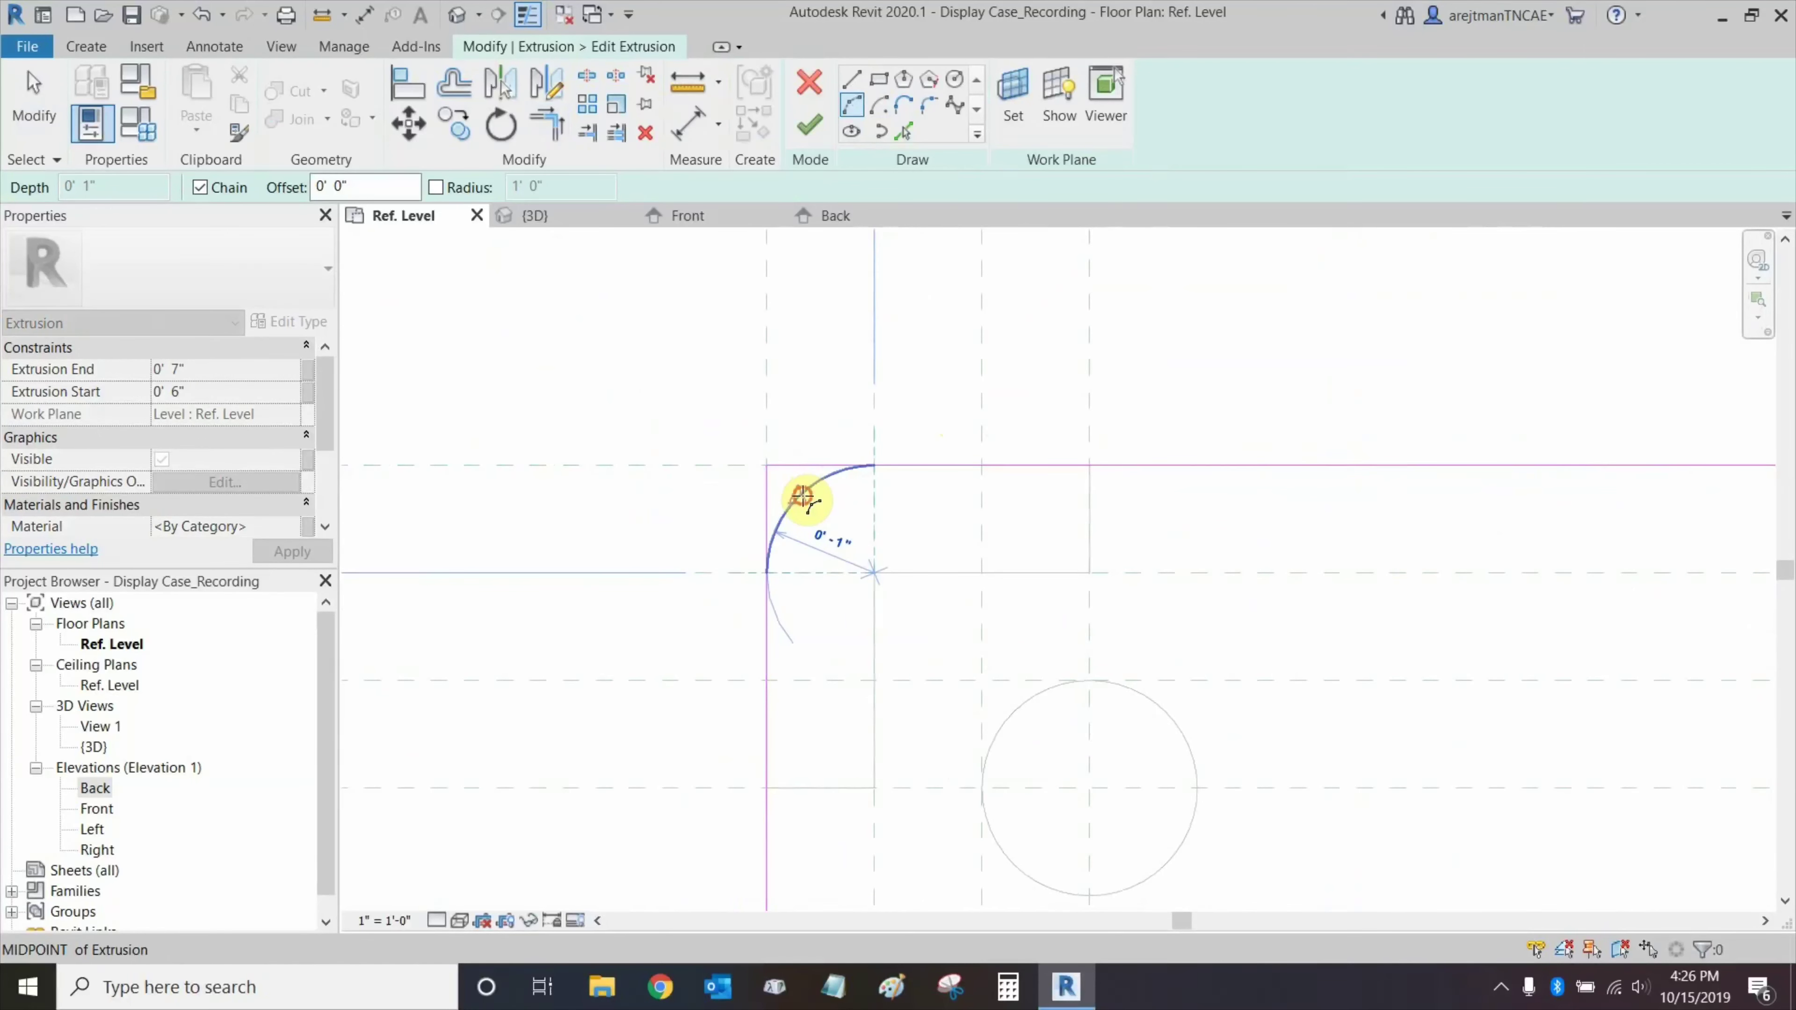
left_click(804, 499)
key("Escape")
key("Escape")
Make the upper-left arc's radius dimension permanent and label it with the Corner Radius parameter.
left_click(791, 515)
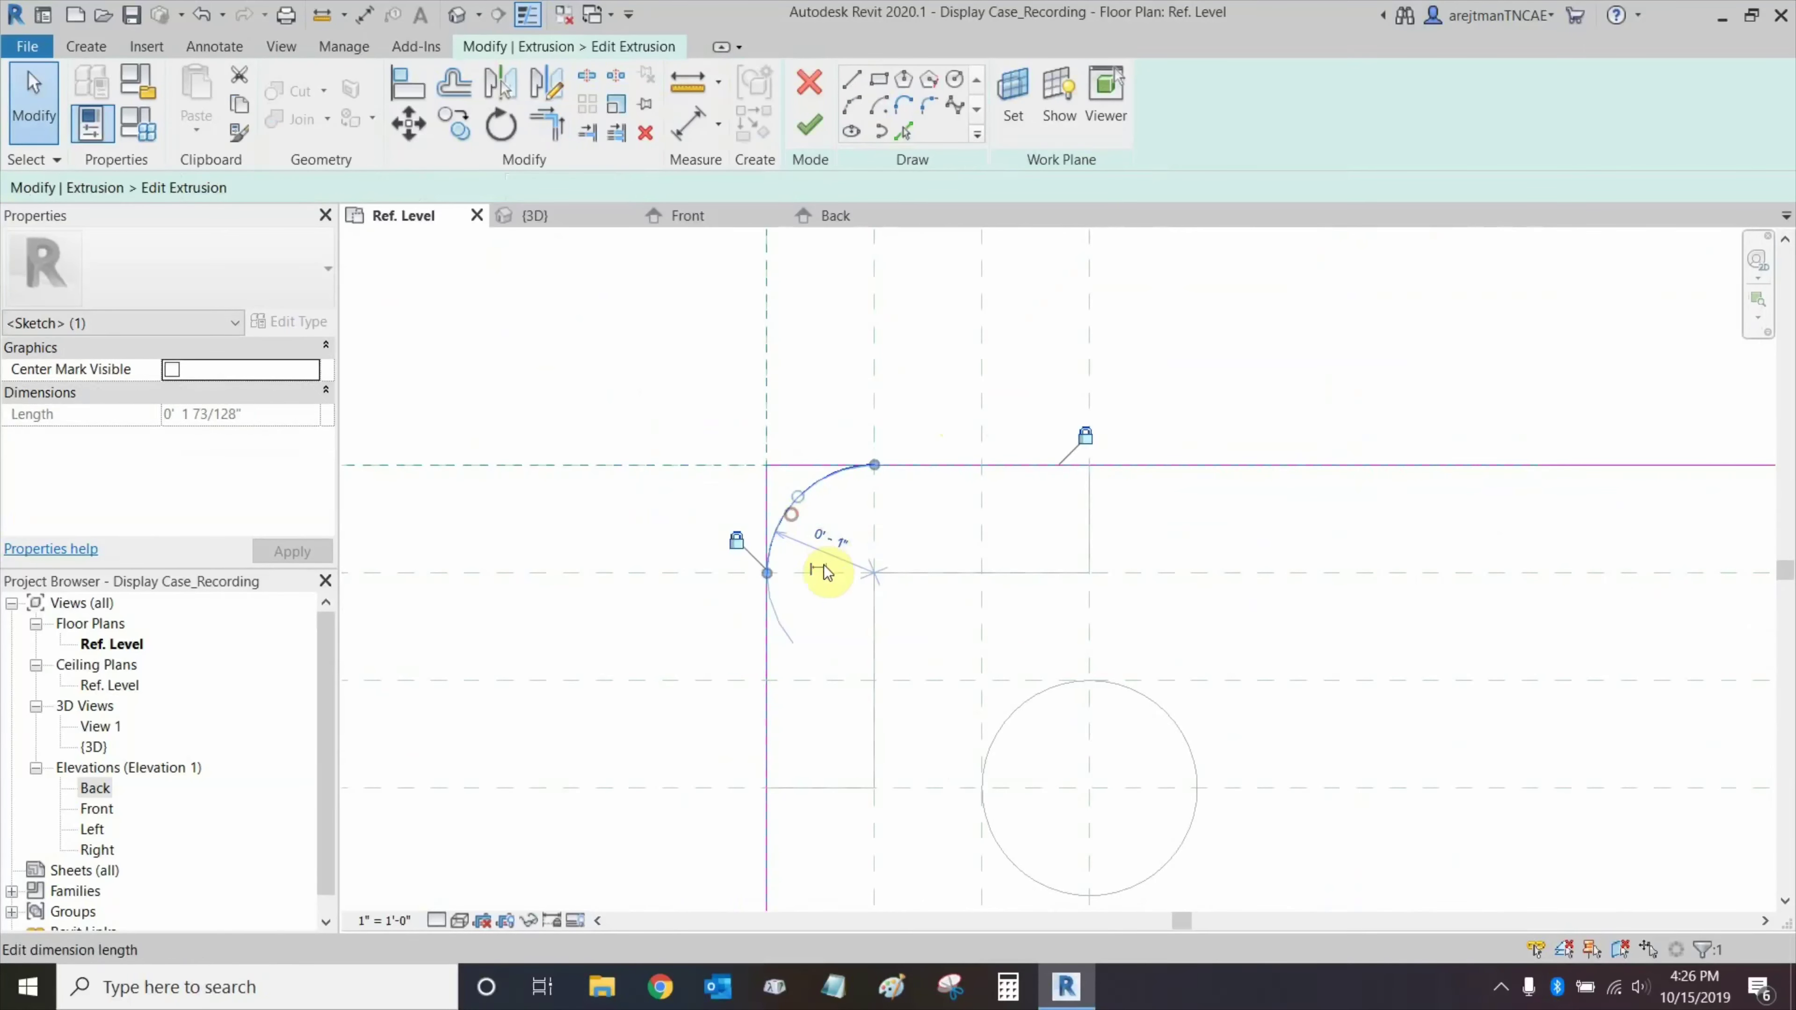
left_click(819, 569)
left_click(828, 559)
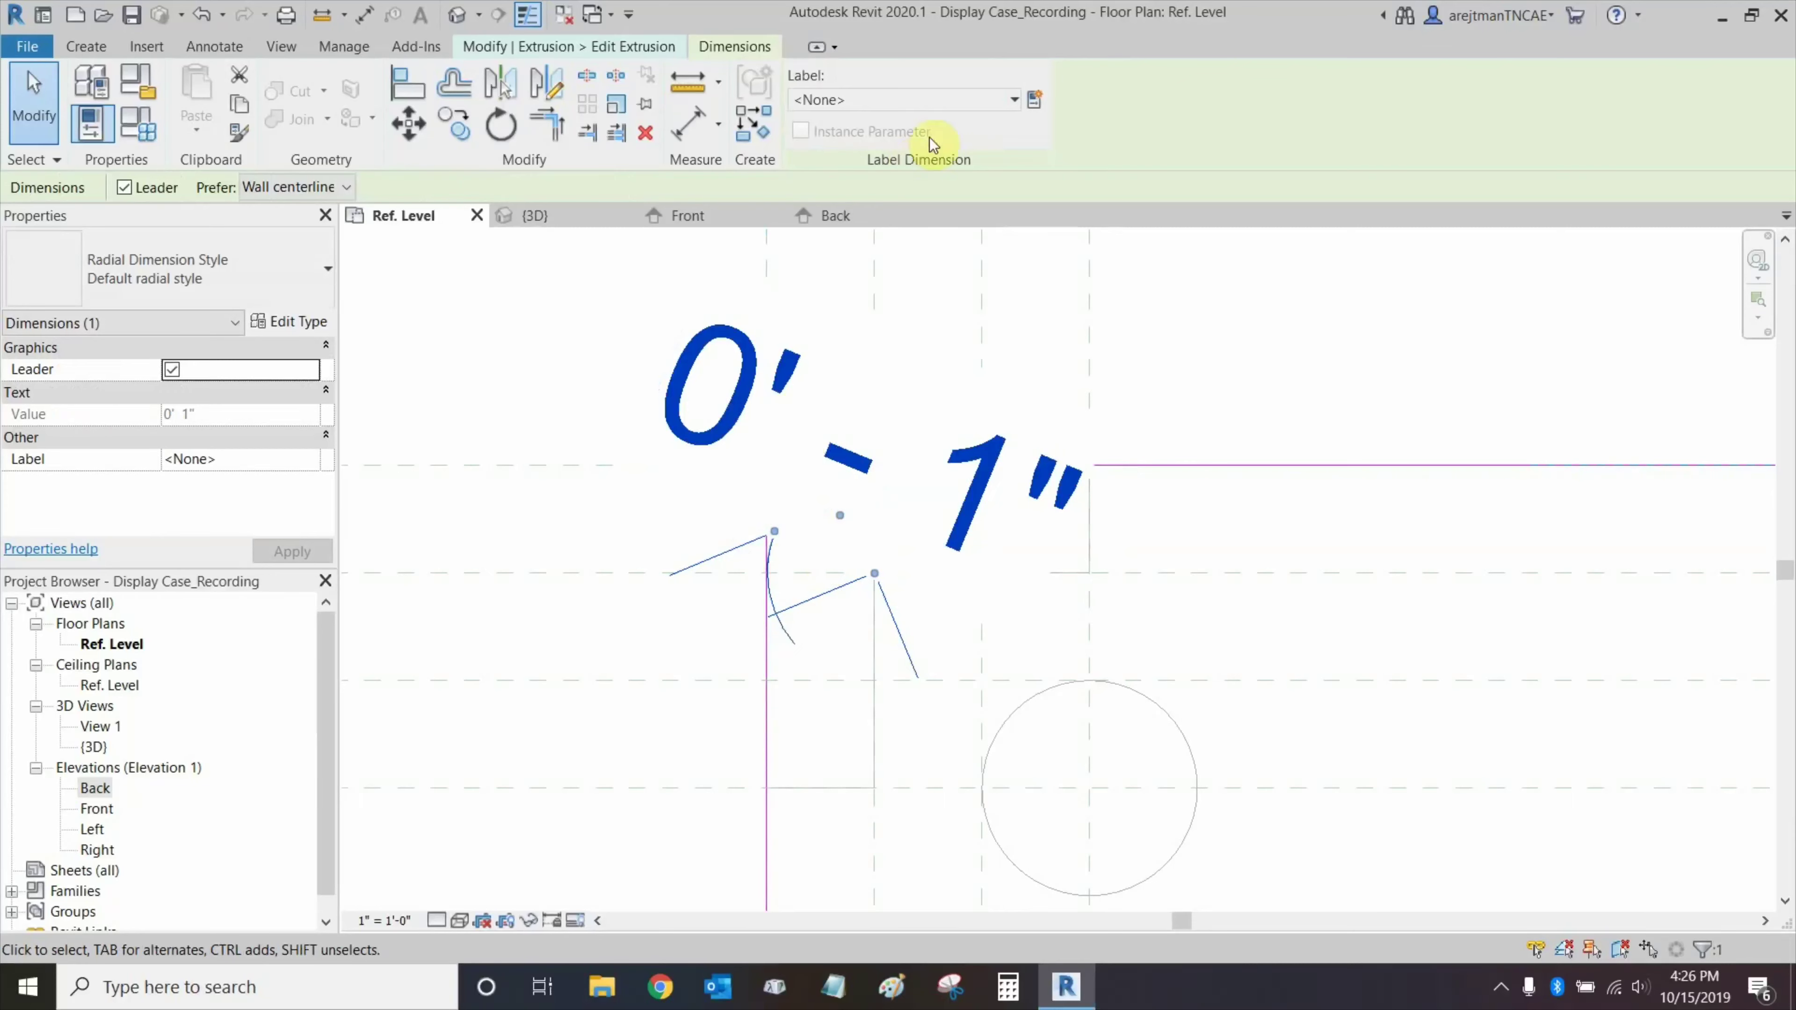
left_click(951, 101)
left_click(919, 211)
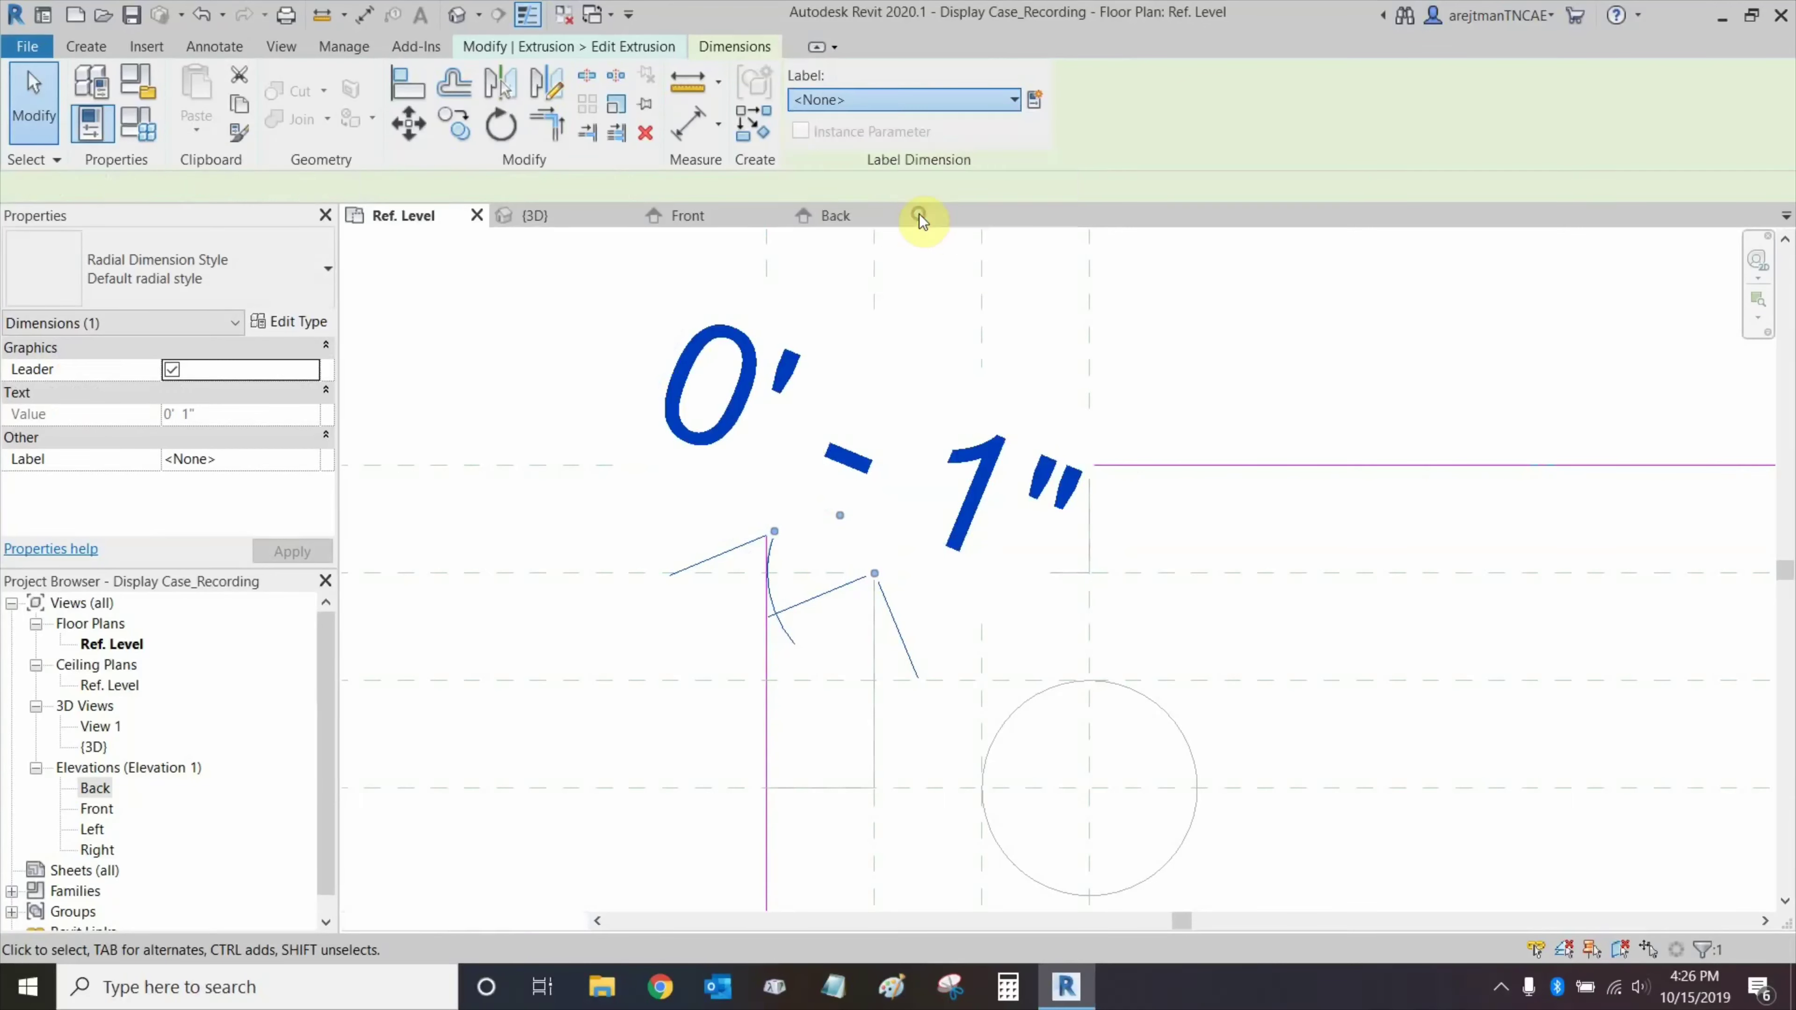
left_click(1204, 343)
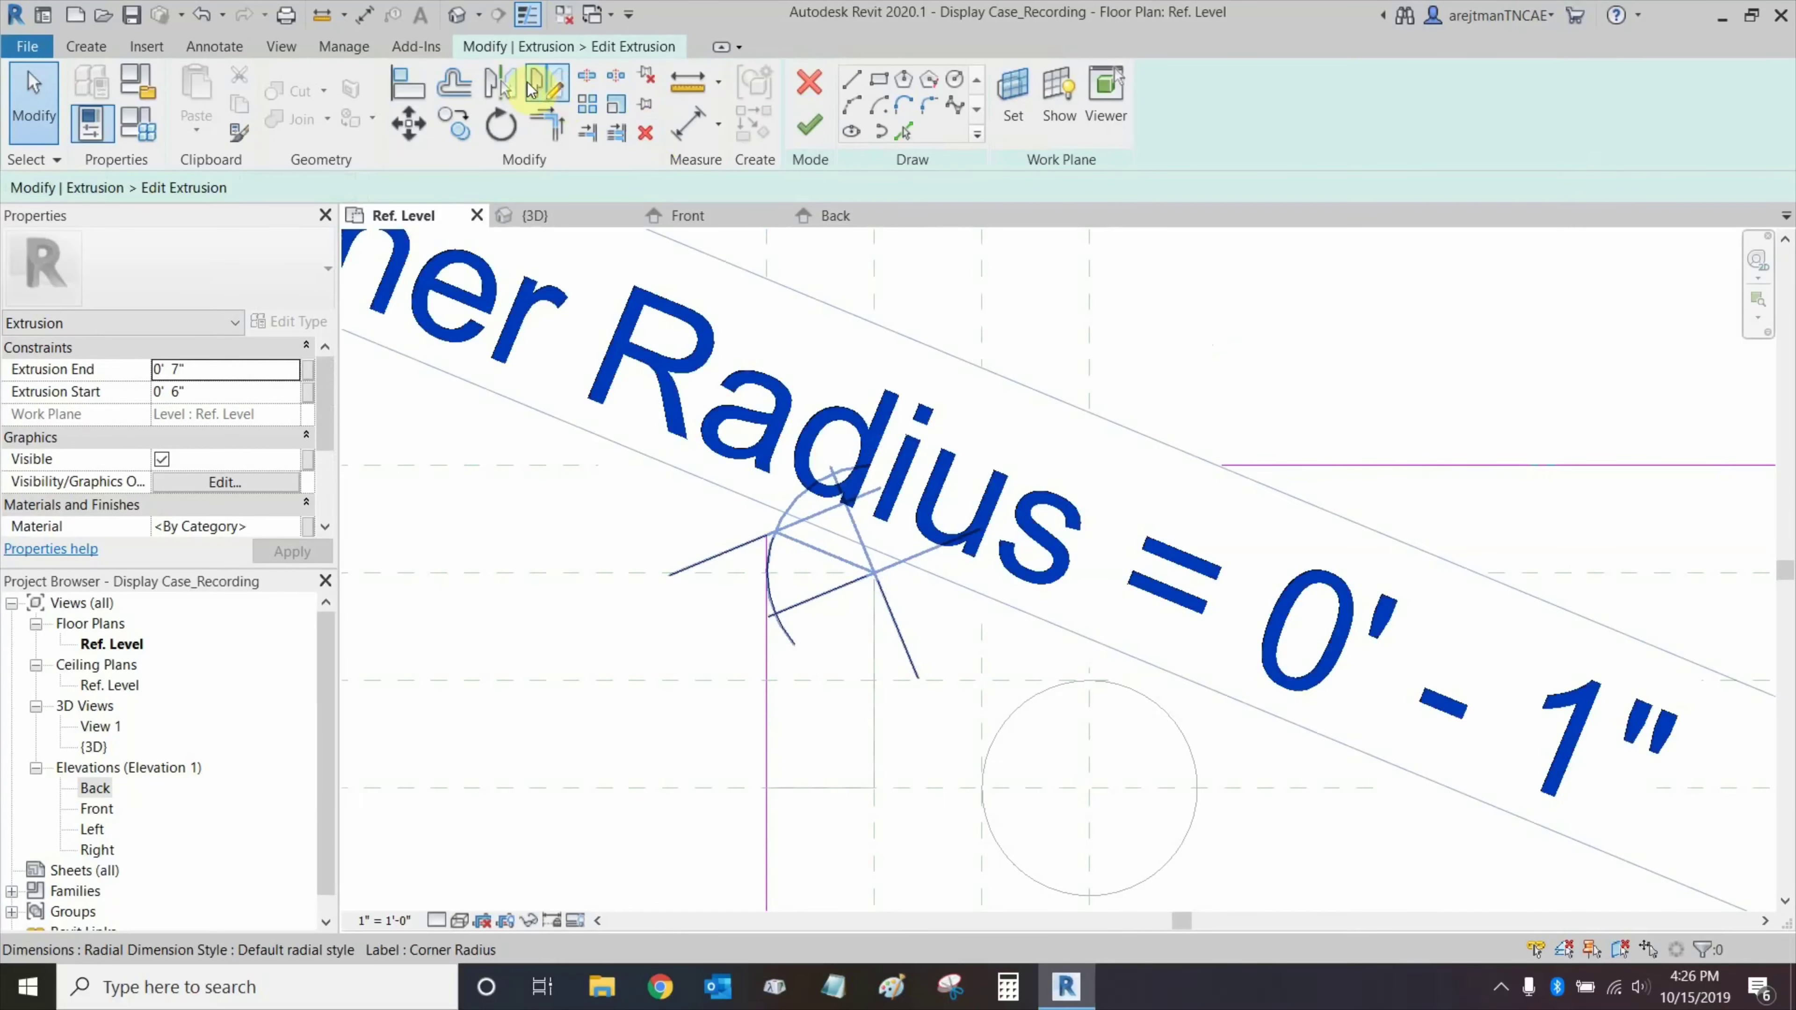
Trim the plate's outline to the upper-left corner arc.
left_click(547, 124)
left_click(784, 609)
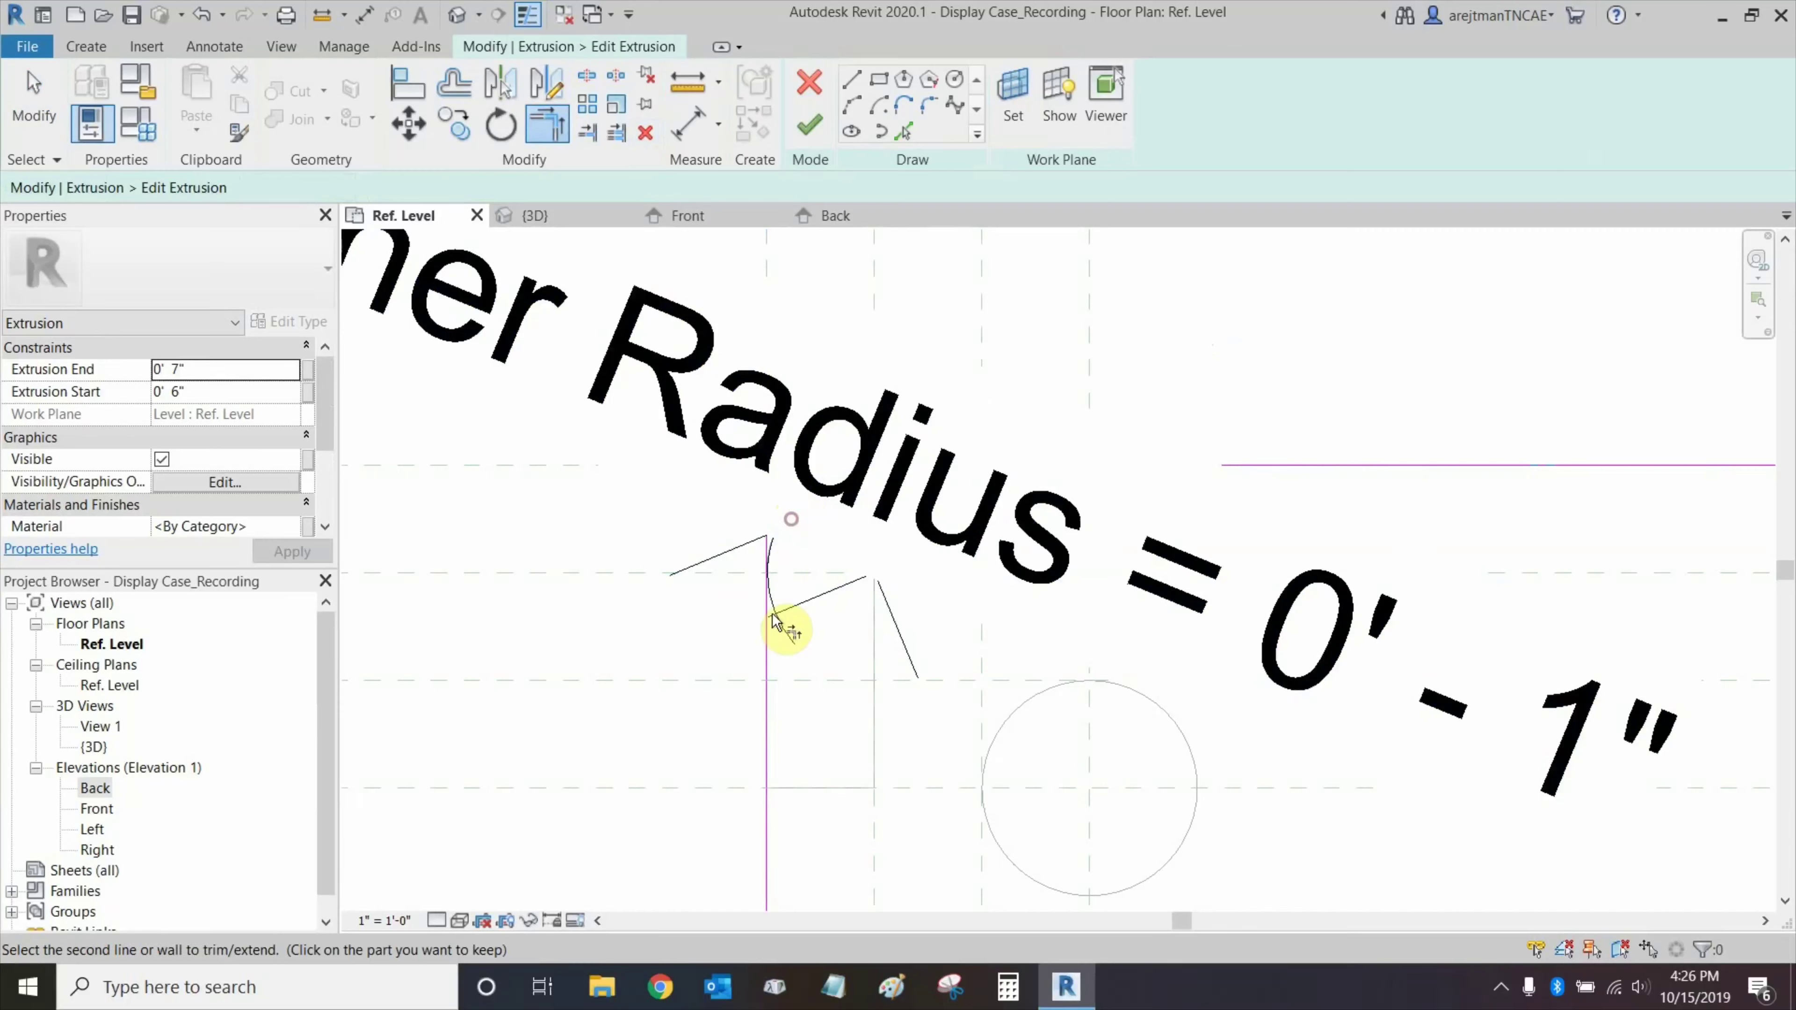
left_click(765, 656)
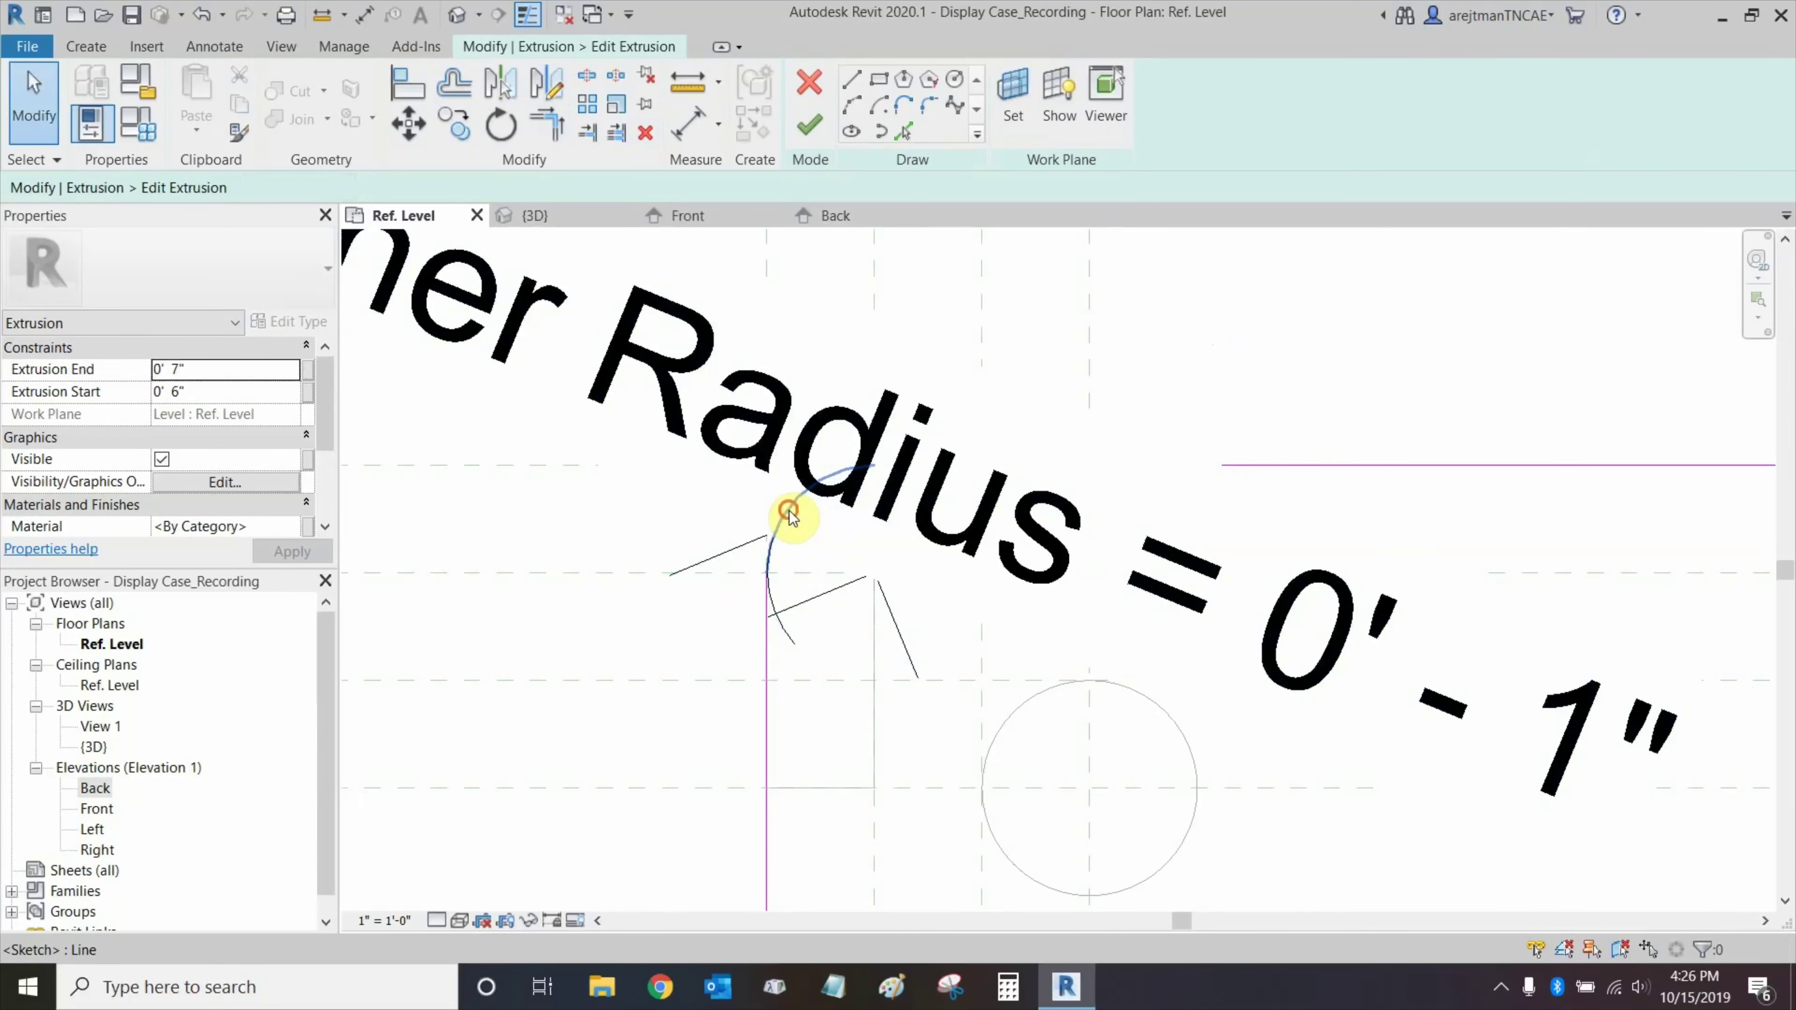
Mirror a copy of the upper-left corner arc about the Center Left/Right reference plane to the upper-right corner.
left_click(790, 517)
left_click(560, 97)
middle_click_drag(1258, 538, 654, 433)
scroll(655, 433, "down", 3)
scroll(965, 512, "down", 2)
left_click(989, 600)
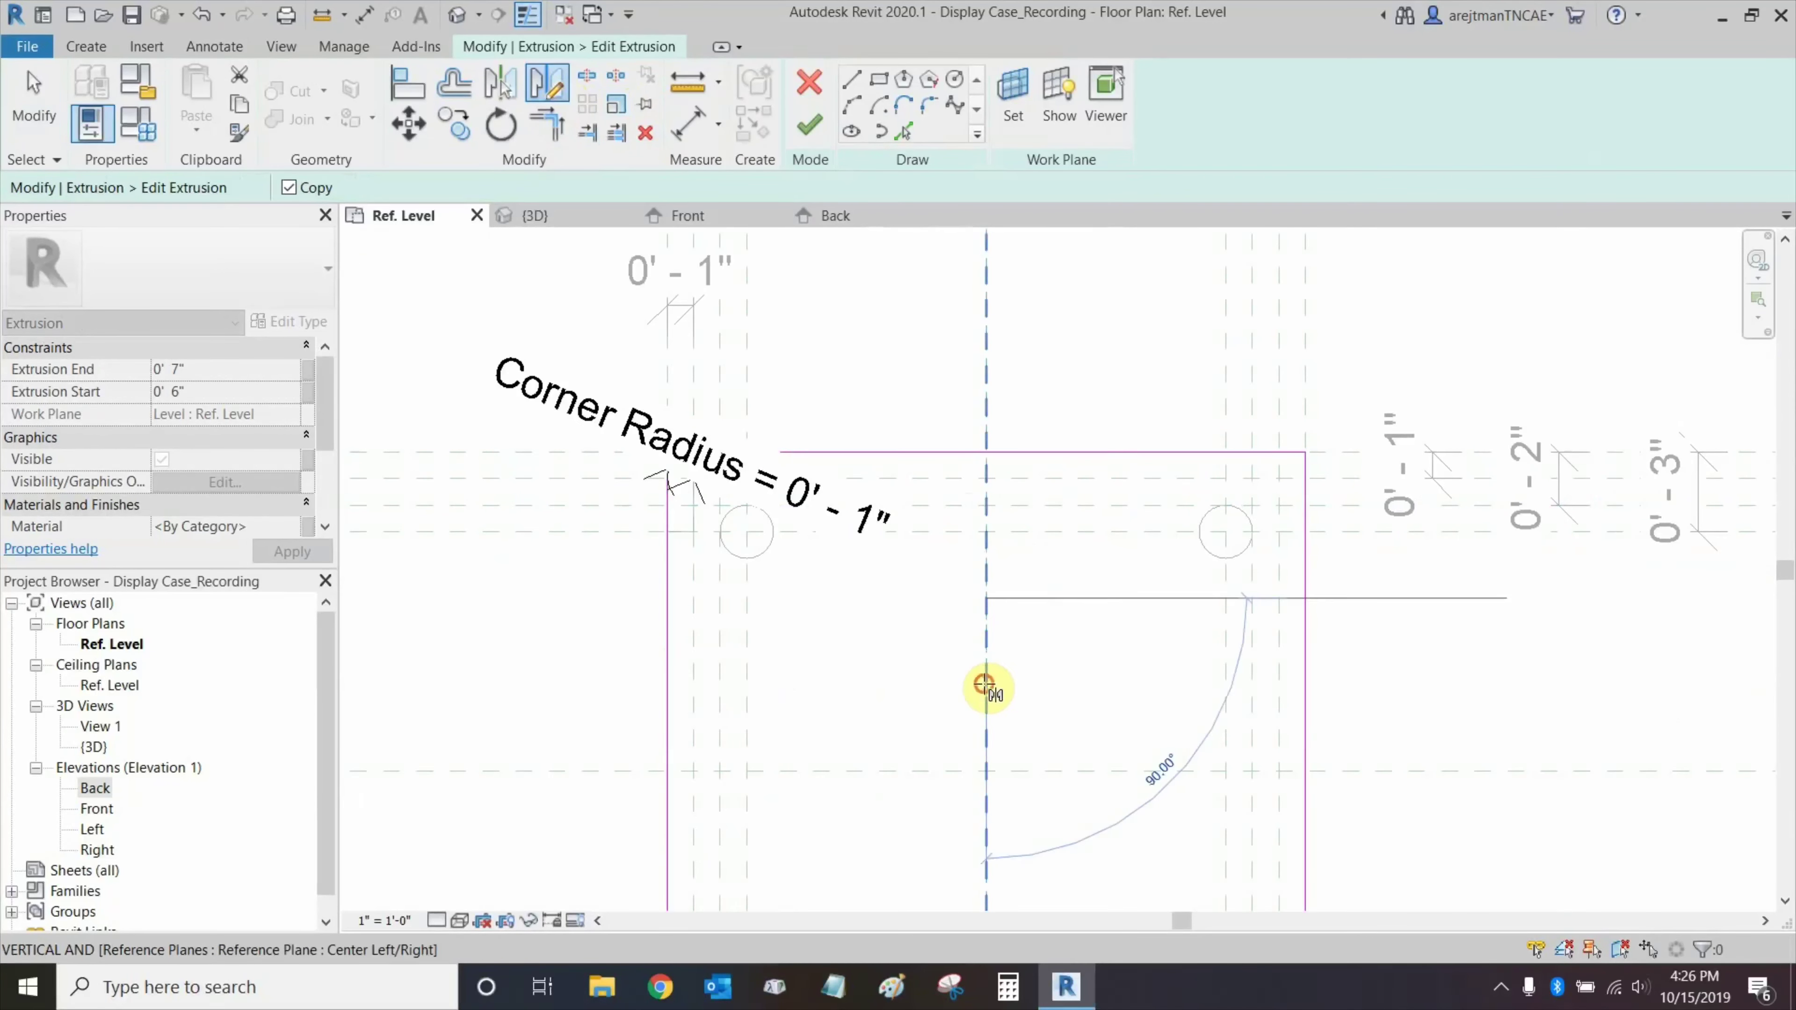
left_click(987, 676)
key("Escape")
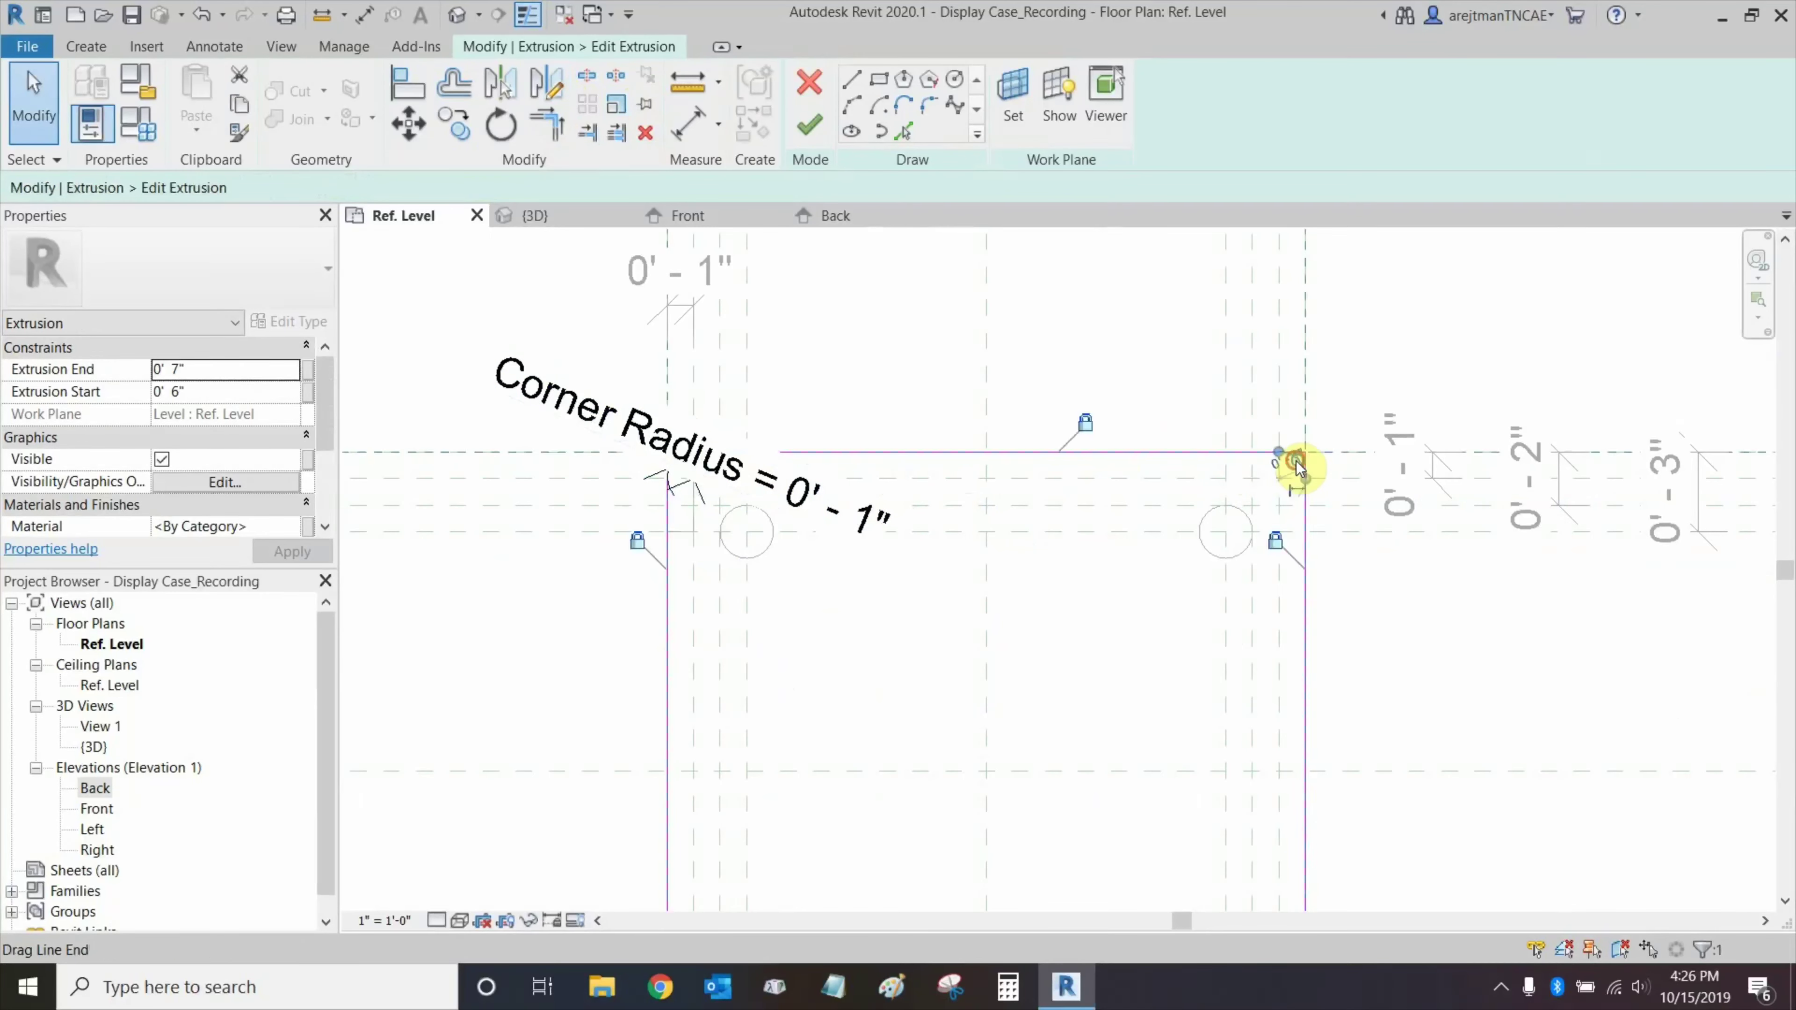
left_click(1376, 404)
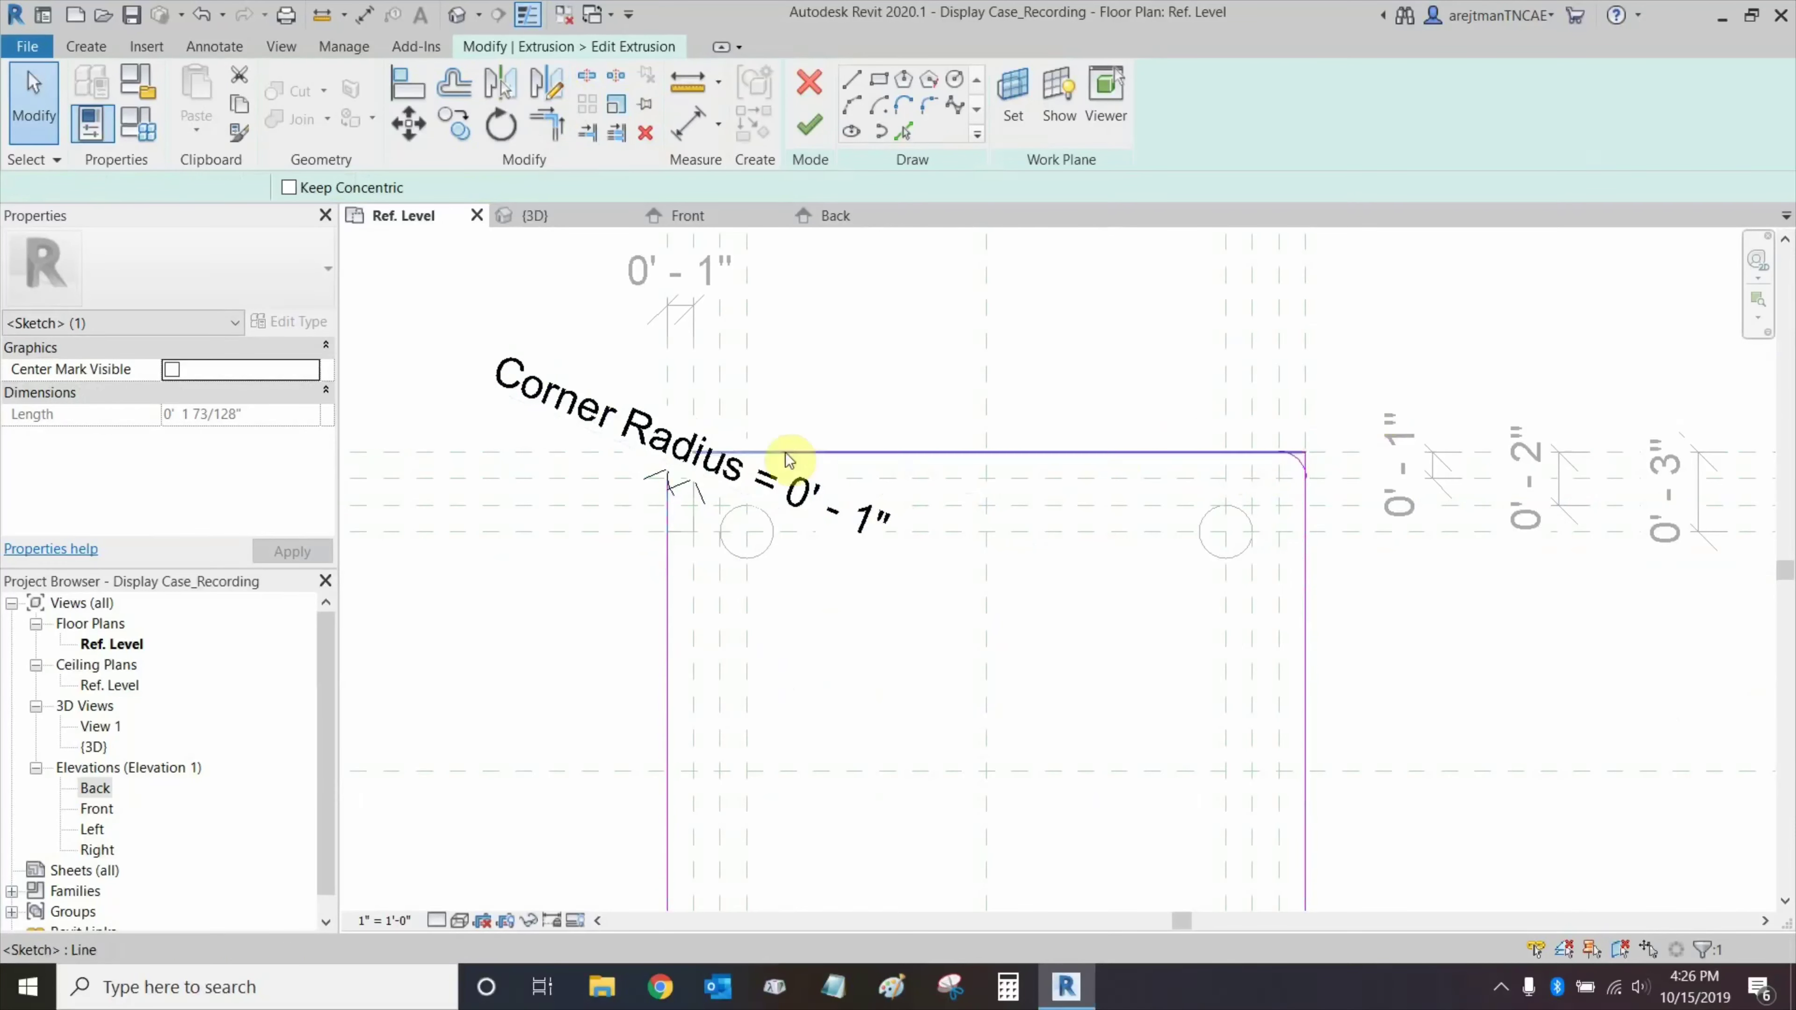
Mirror copies of both upper corner arcs about the Center Front/Back reference plane to the plate's lower corners.
left_click(678, 472)
left_click(1295, 462, "ctrl")
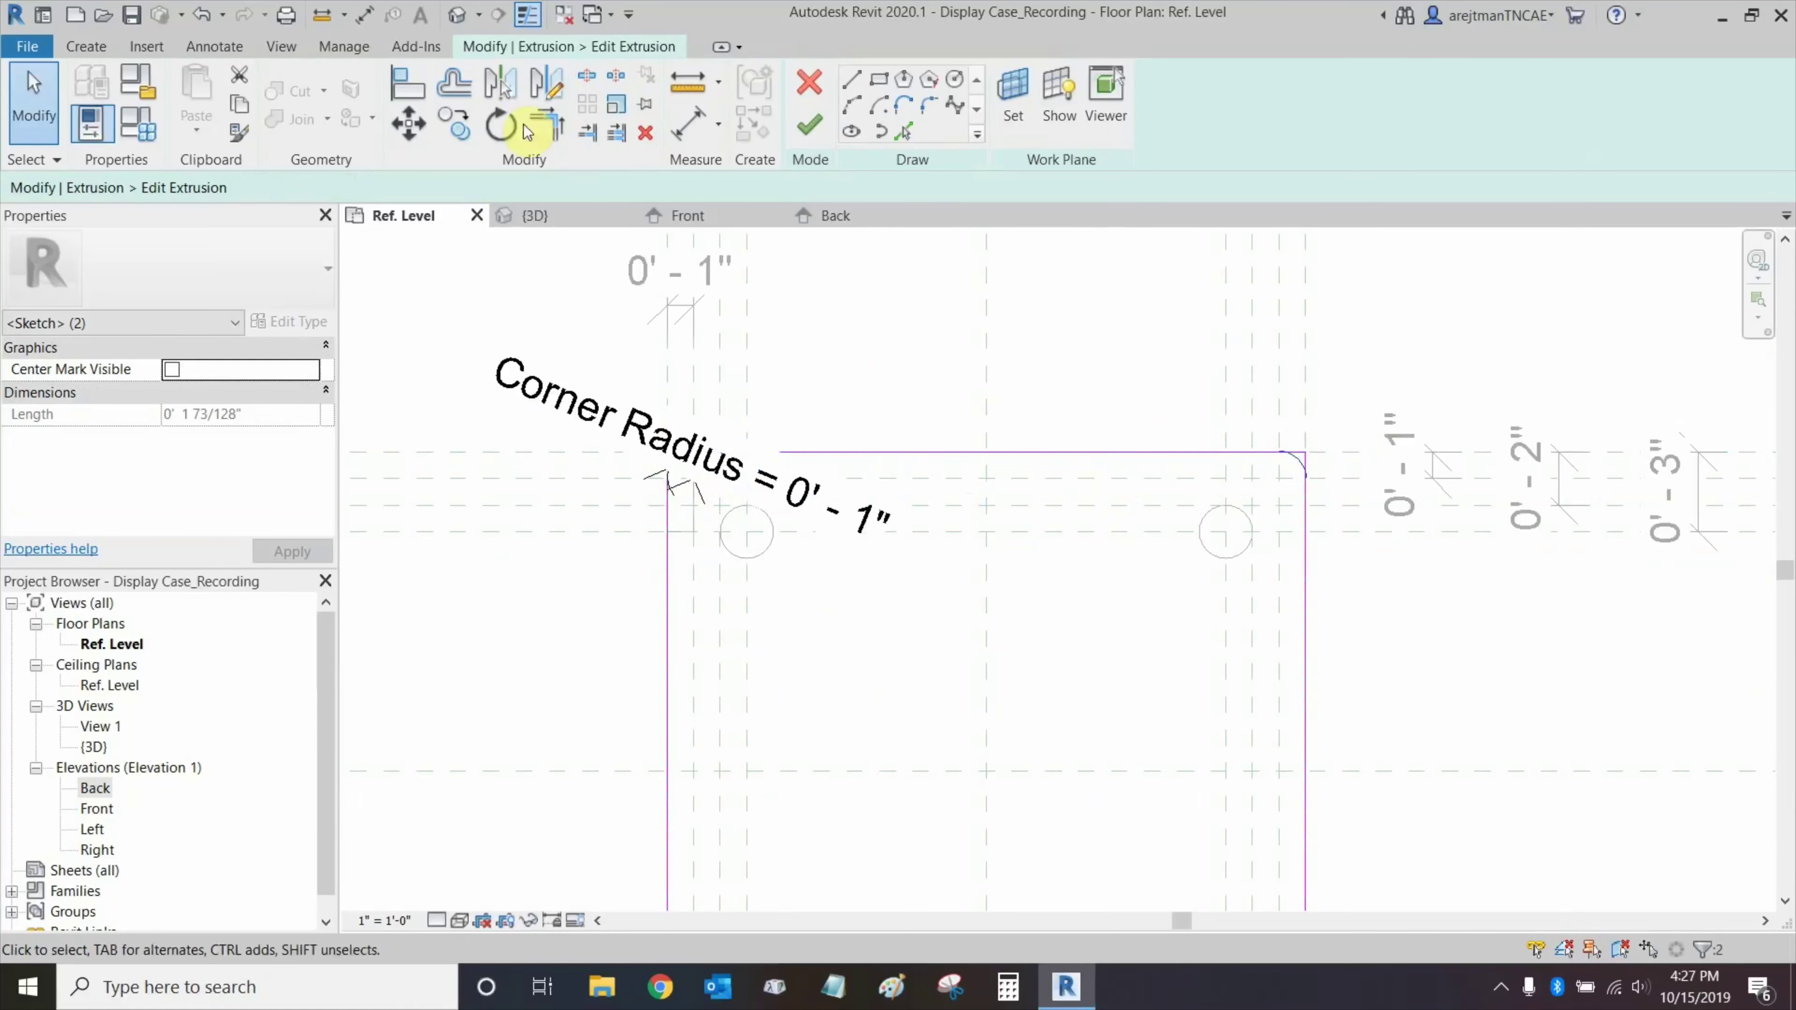
left_click(554, 86)
middle_click_drag(854, 509, 861, 297)
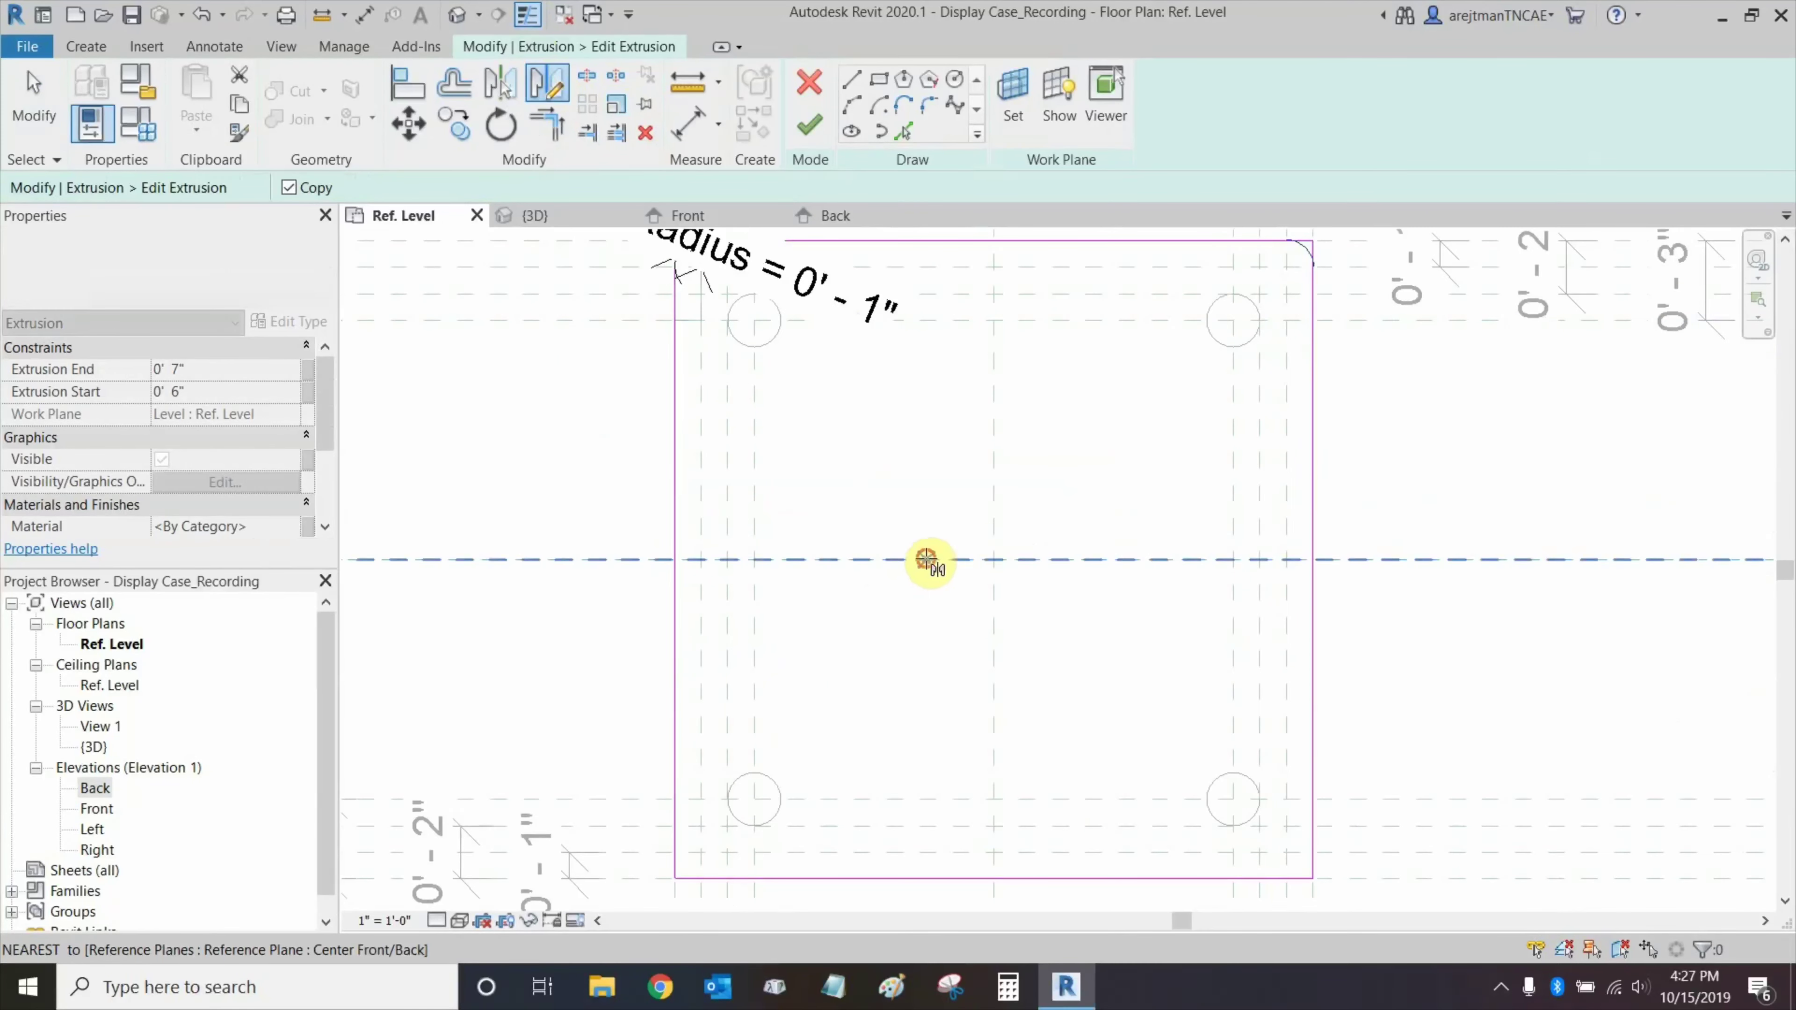
left_click(826, 560)
scroll(694, 389, "down", 2)
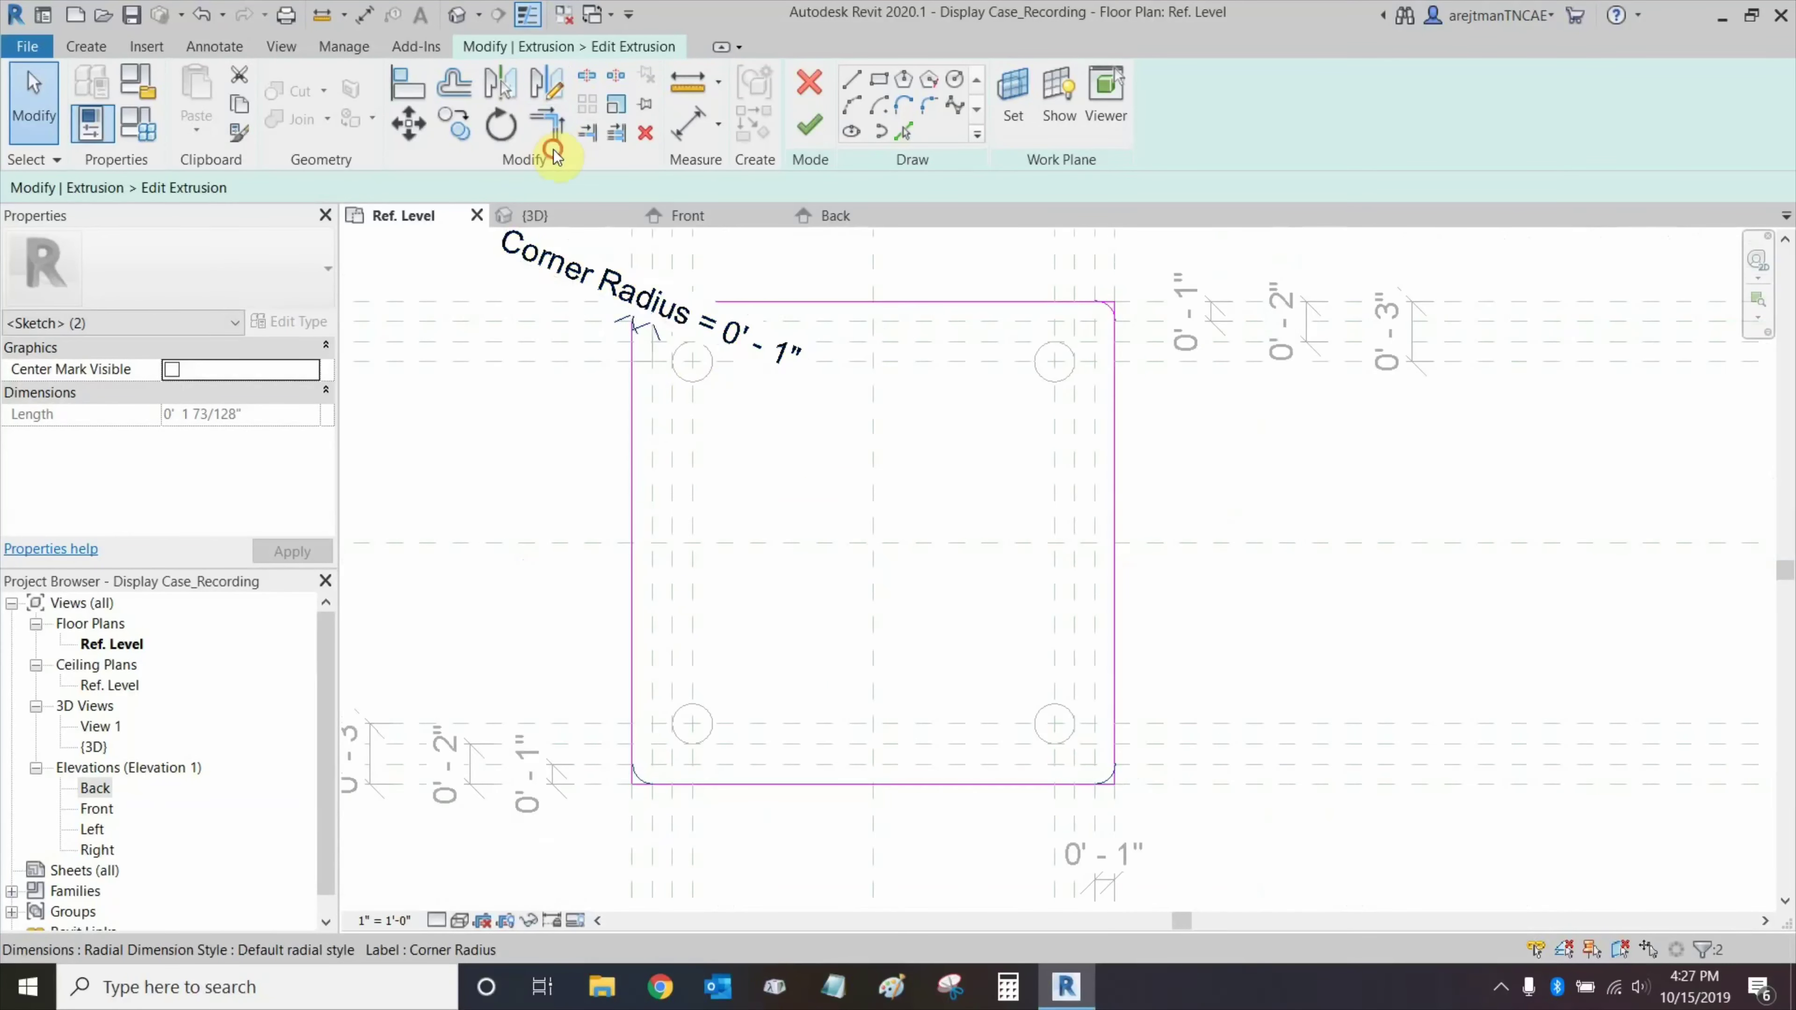
key("Escape")
Trim the plate's outline to the upper-right and lower-right corner arcs.
key("t")
key("r")
scroll(1102, 311, "up", 3)
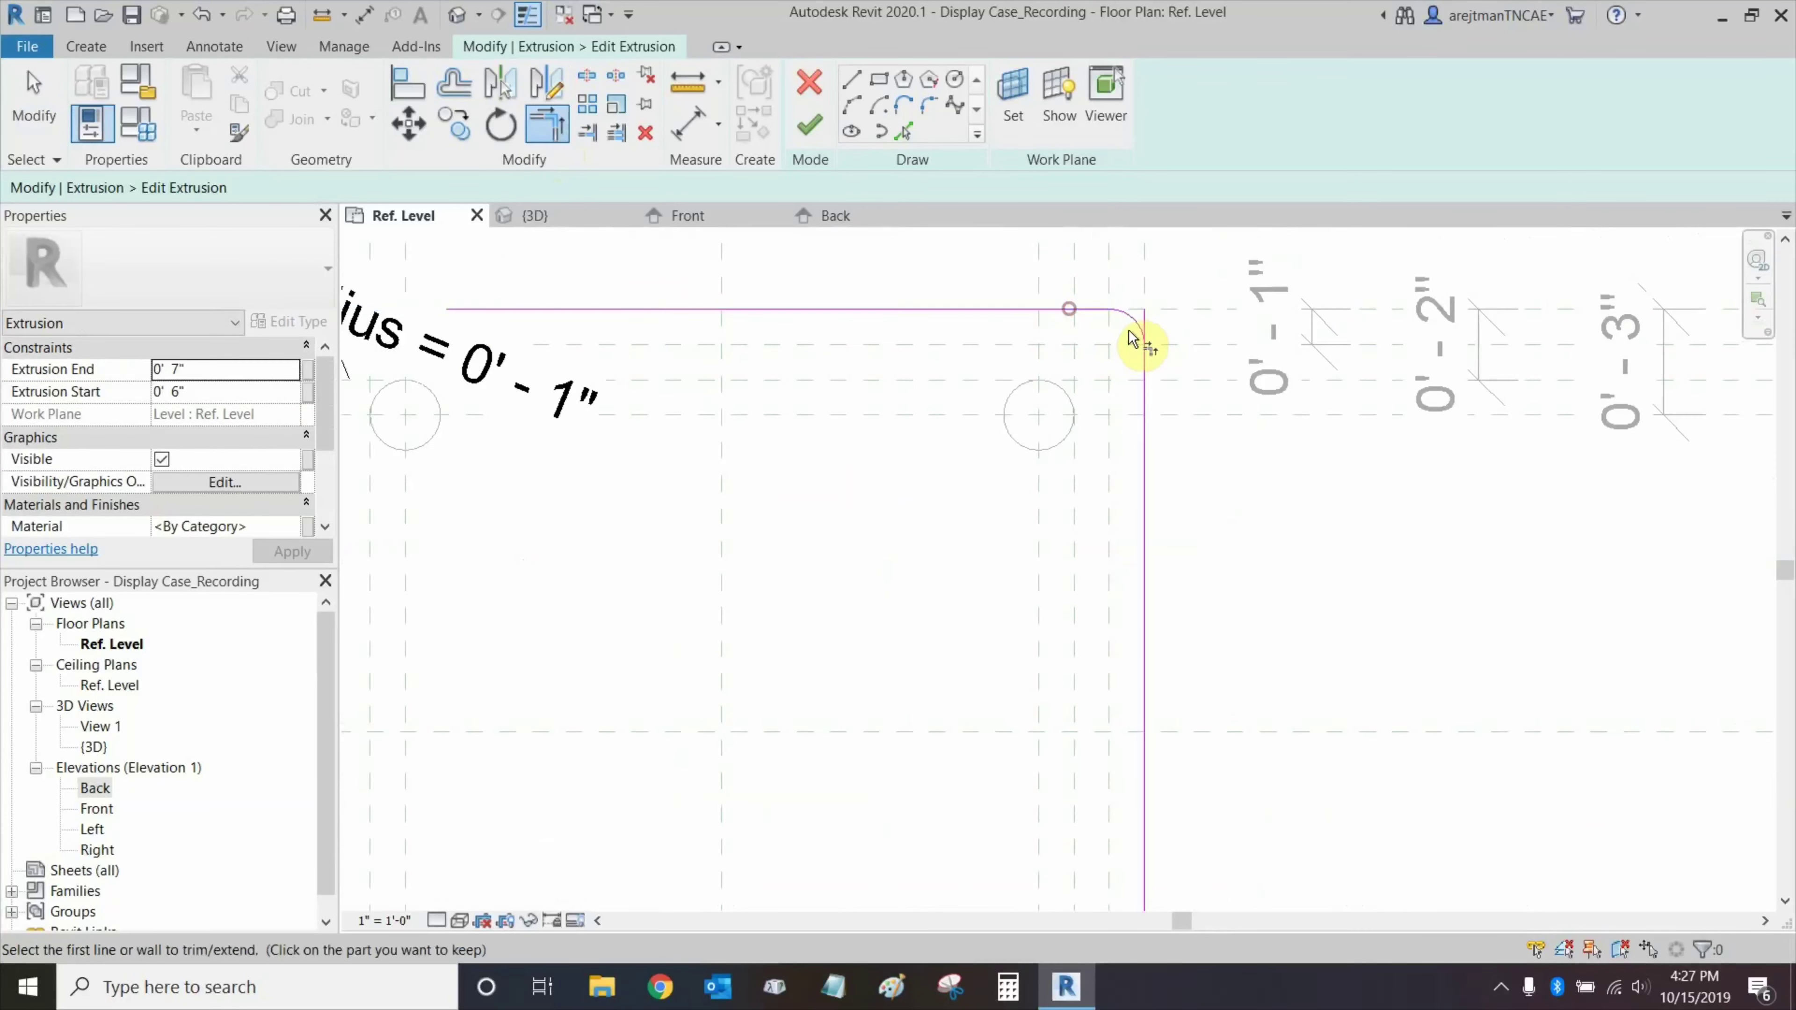
left_click(1140, 385)
middle_click_drag(1107, 598, 1159, 23)
left_click(1183, 567)
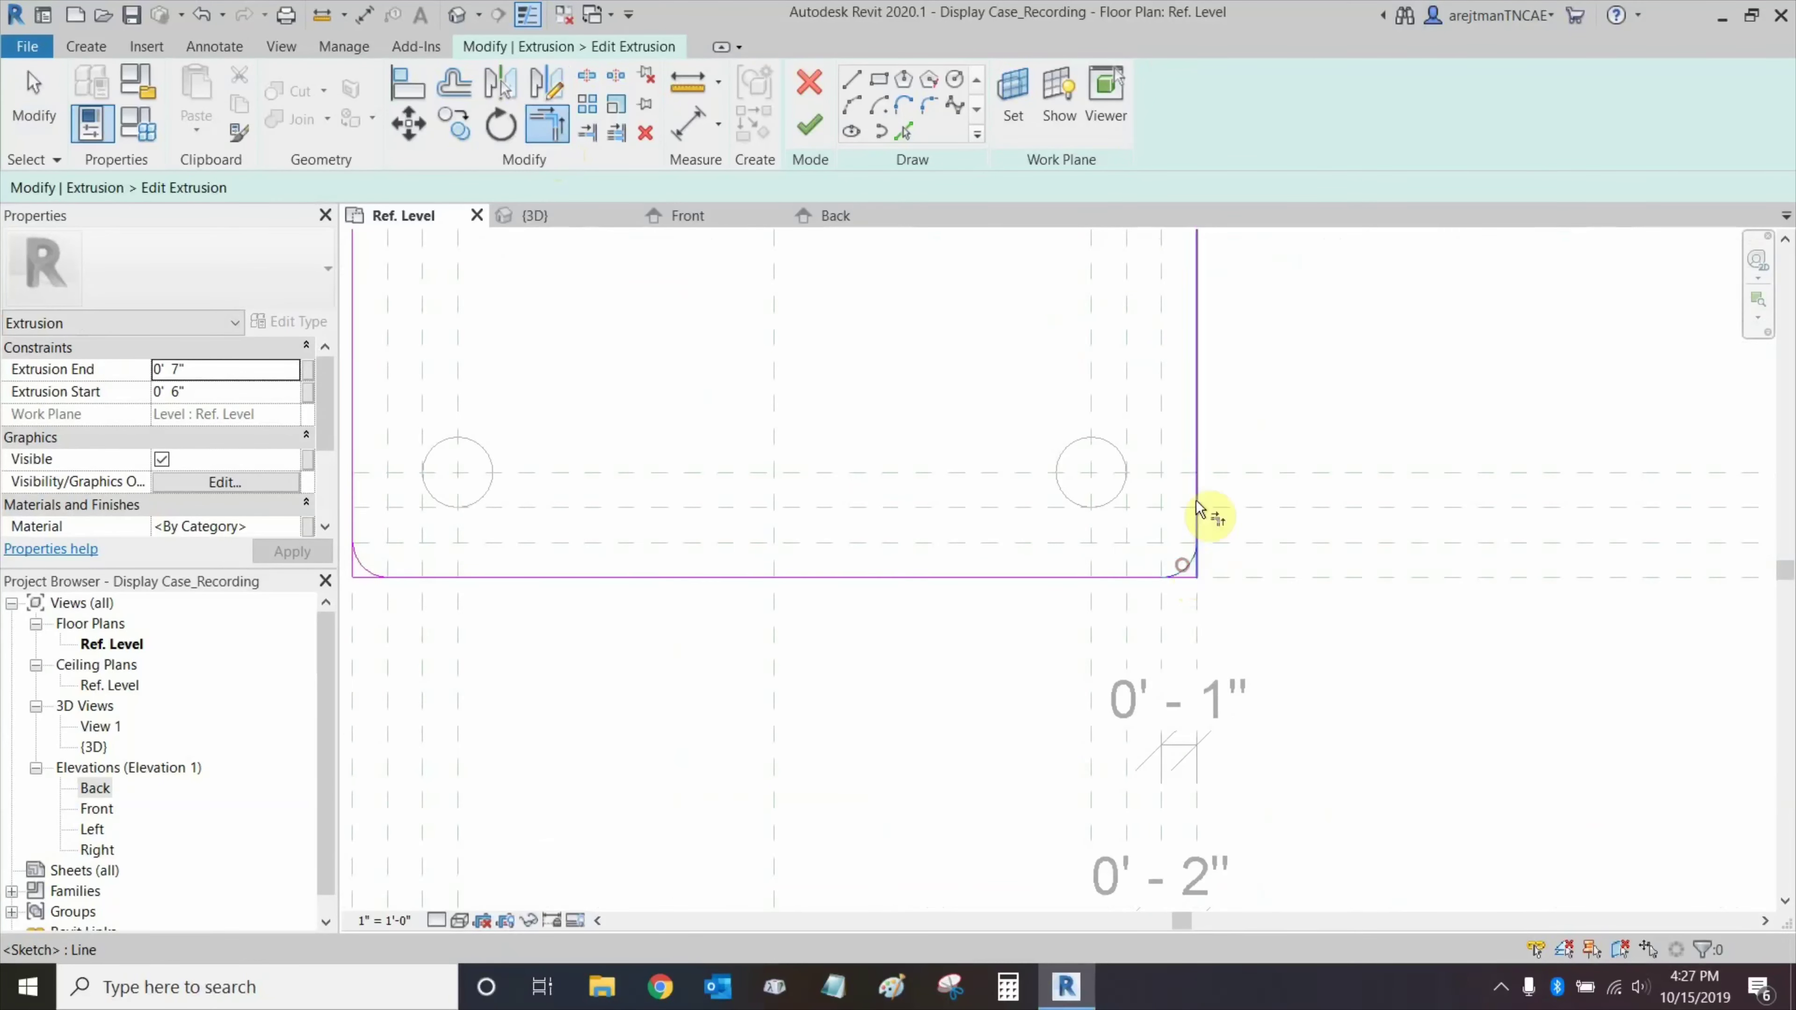
left_click(1197, 492)
Trim the plate's lower and left edges to the lower-left corner arc.
middle_click_drag(1195, 566, 1644, 550)
middle_click_drag(877, 566, 1126, 566)
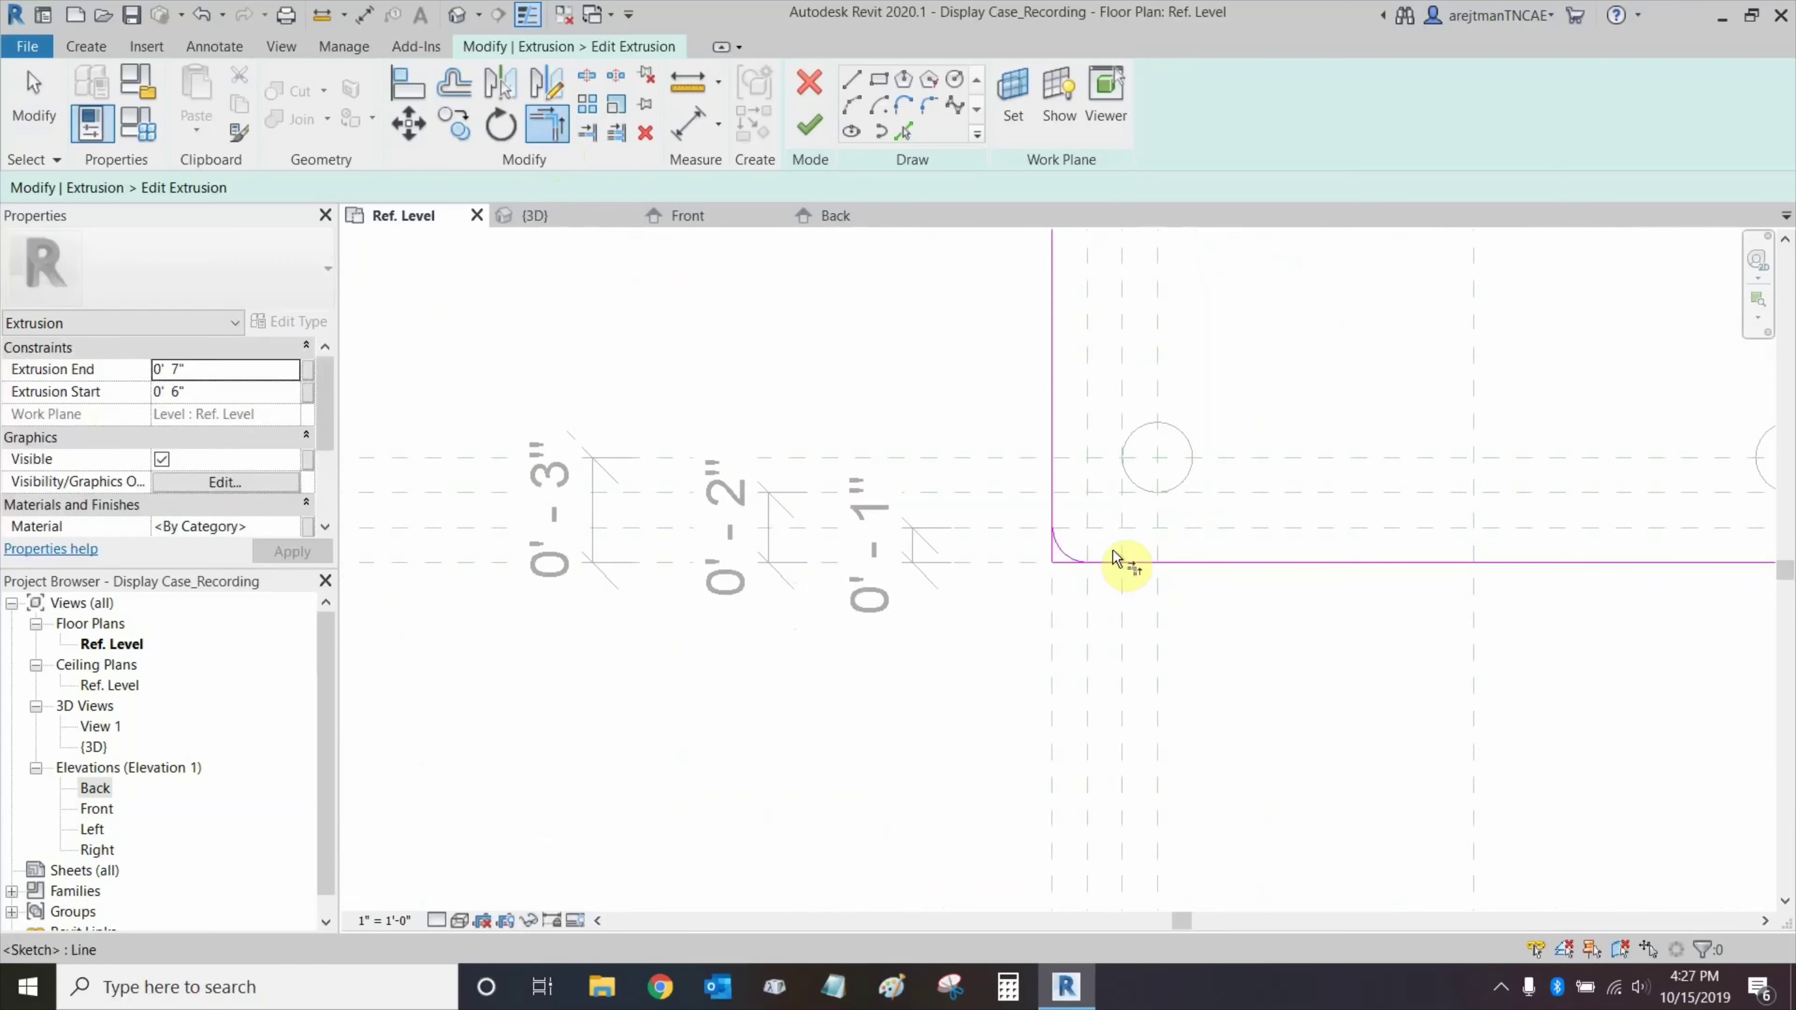
left_click(1142, 566)
left_click(1066, 547)
left_click(1059, 486)
middle_click_drag(1179, 403, 894, 751)
middle_click_drag(1276, 353, 959, 548)
middle_click_drag(1368, 255, 1043, 471)
key("Escape")
Make the upper-right arc's radius dimension permanent and label it with the Corner Radius parameter.
left_click(955, 489)
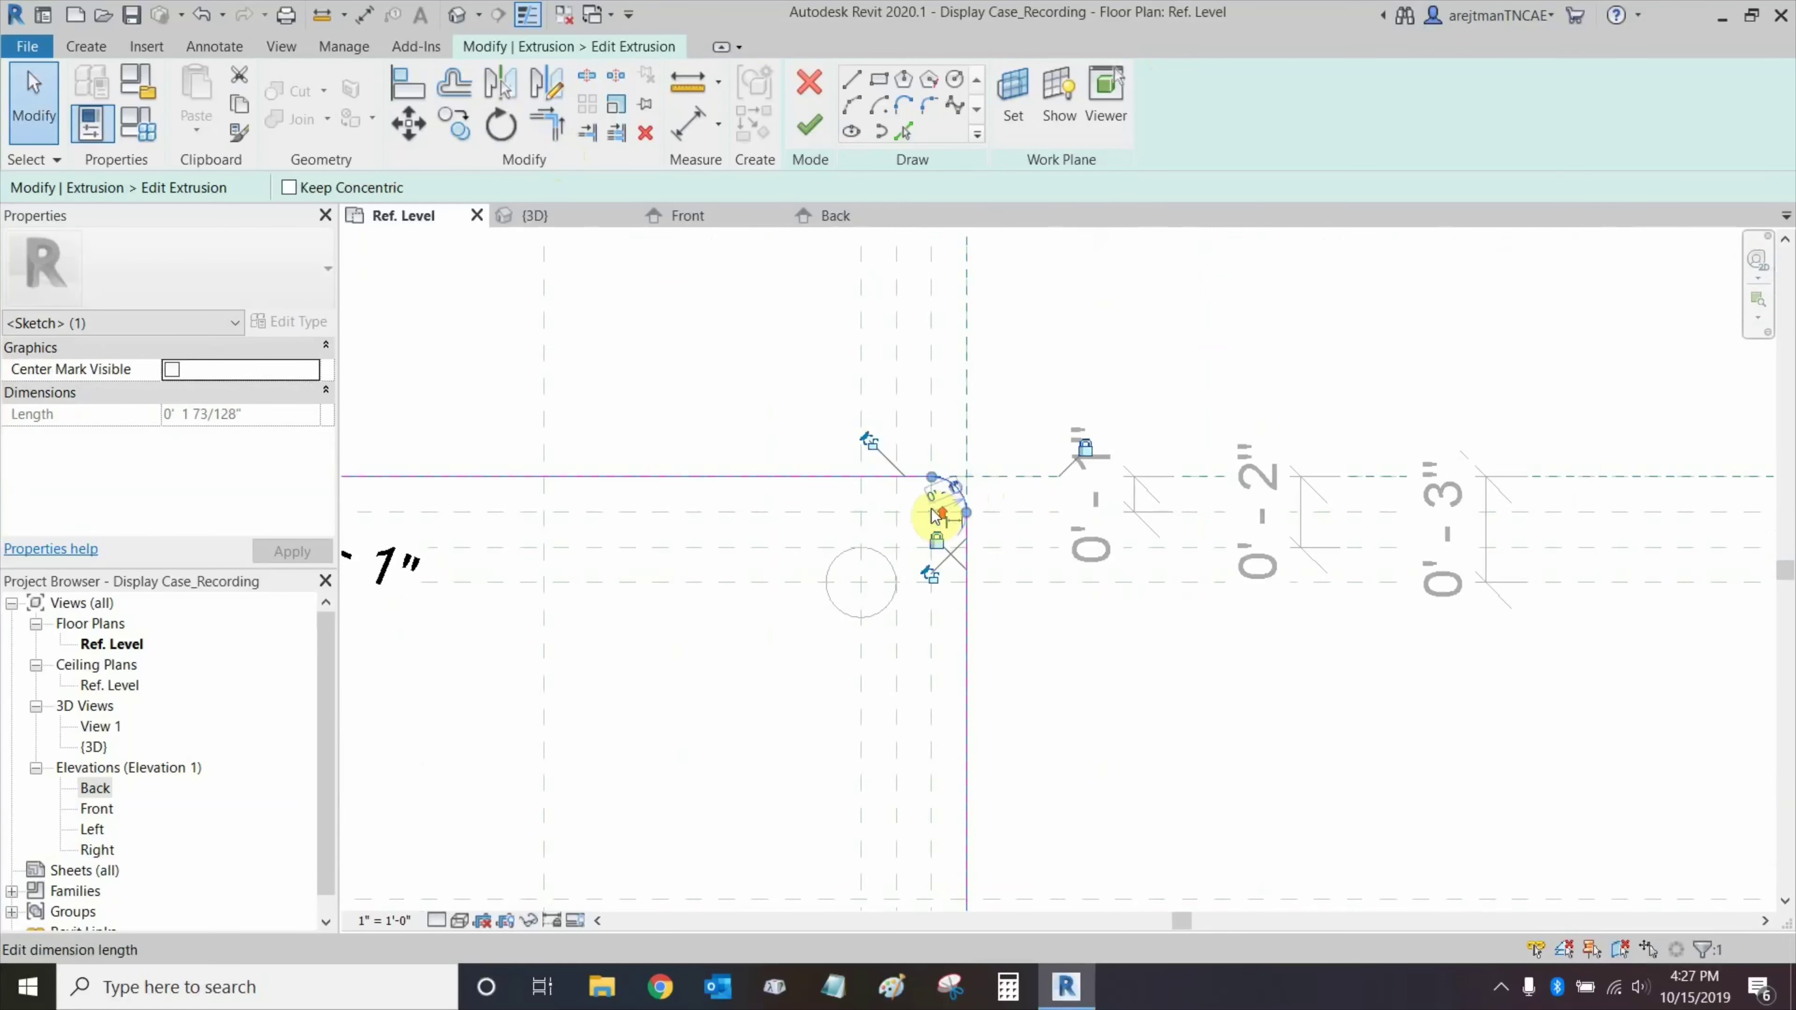
scroll(937, 508, "up", 4)
scroll(983, 538, "up", 1)
left_click(982, 524)
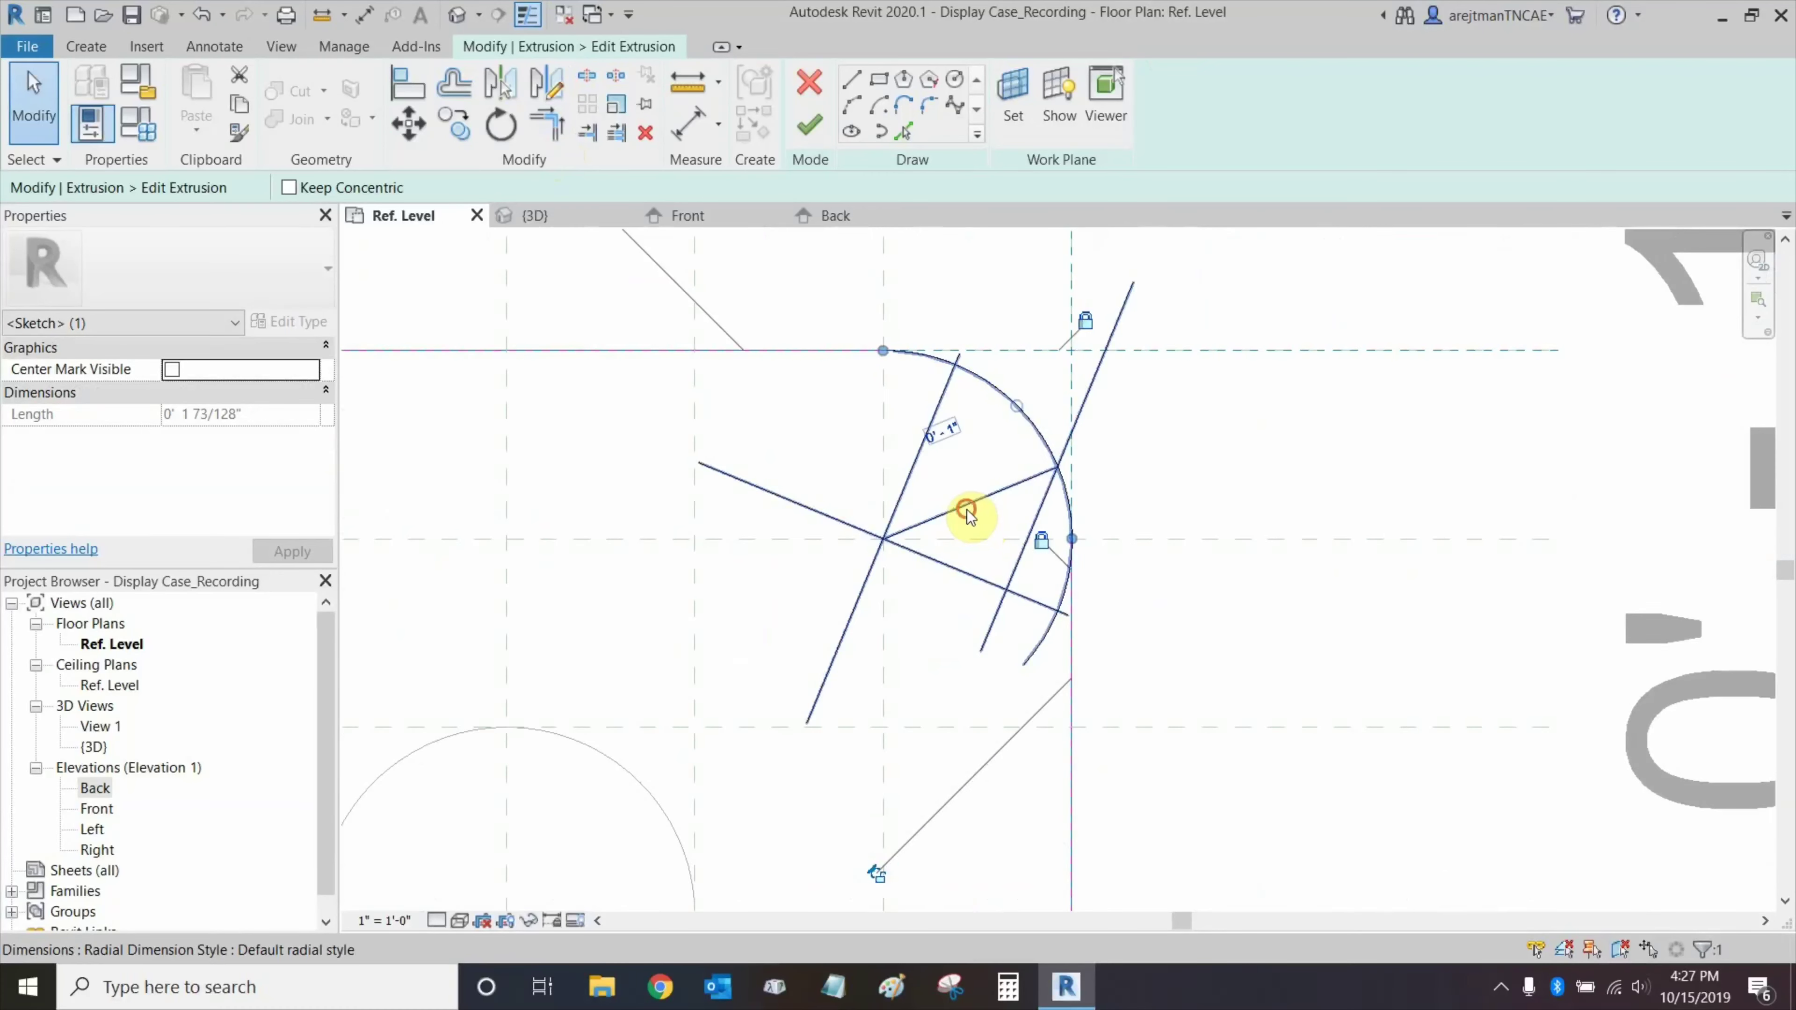
left_click(970, 513)
left_click(1011, 100)
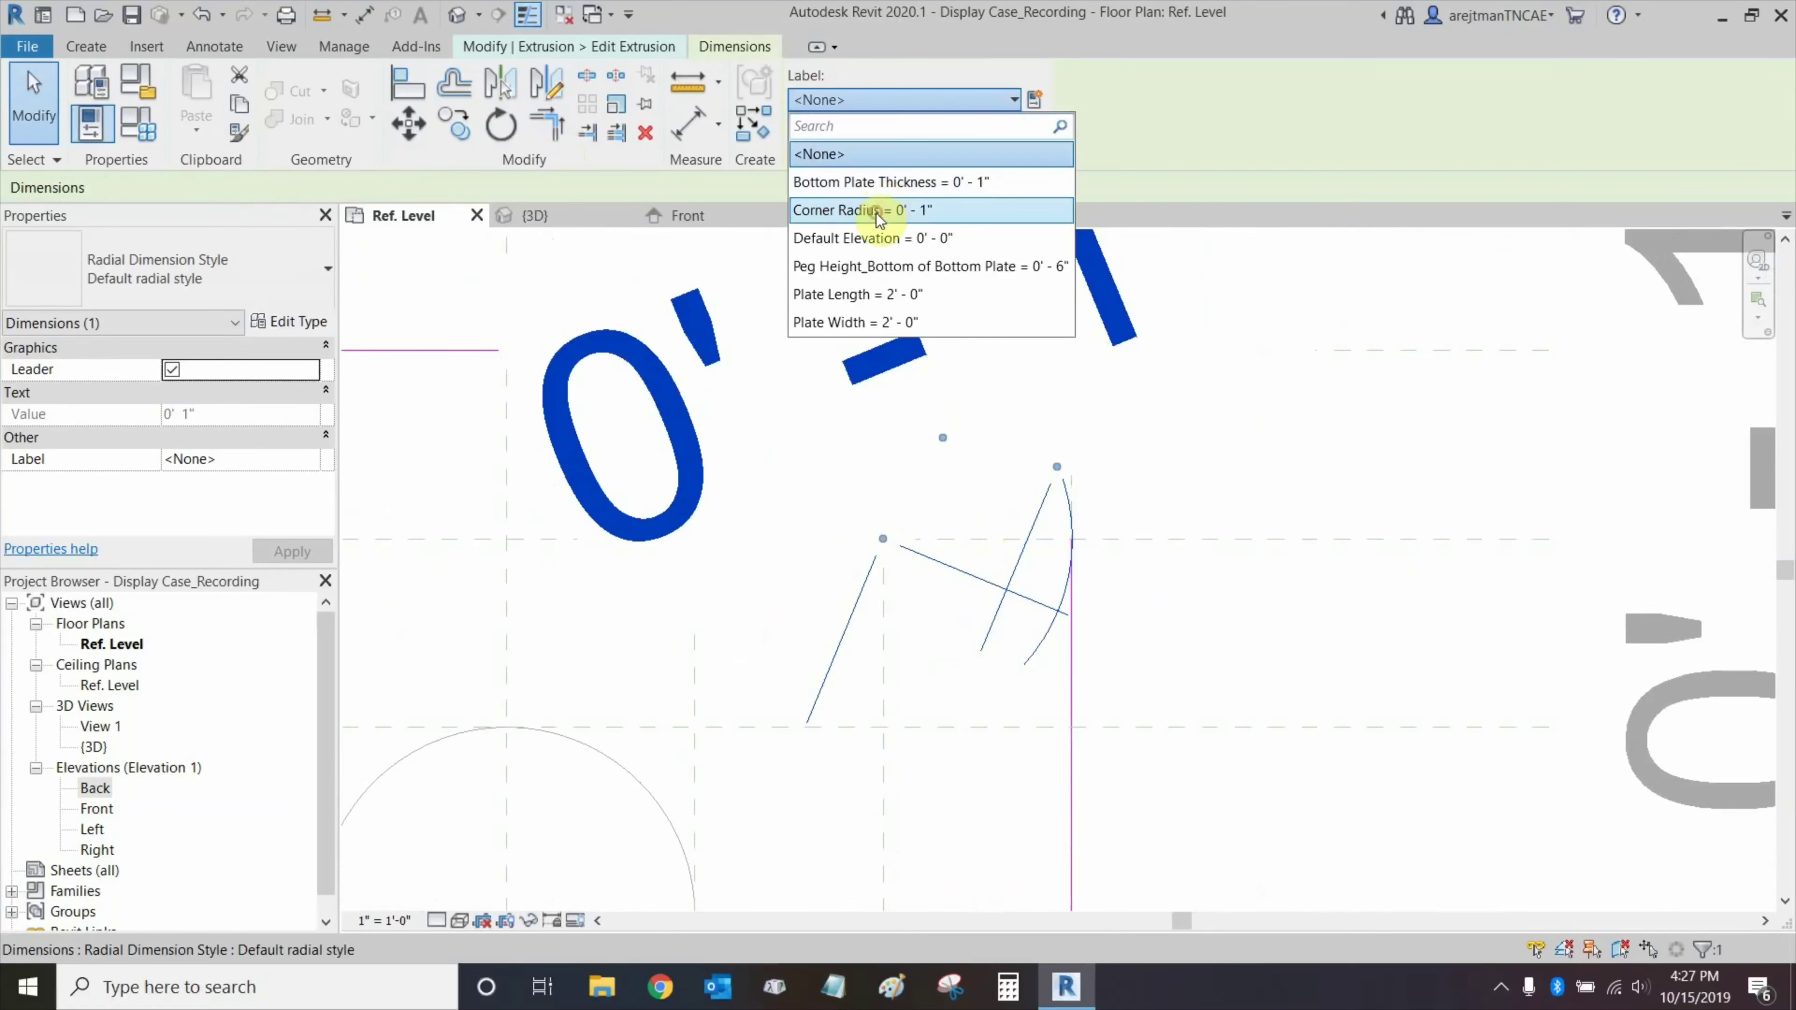
left_click(883, 210)
scroll(1236, 469, "down", 3)
scroll(1236, 467, "down", 3)
middle_click_drag(1319, 629, 1218, 417)
key("Escape")
Make the lower-right arc's radius dimension permanent and label it with the Corner Radius parameter.
scroll(1218, 420, "down", 2)
middle_click_drag(1235, 594, 1186, 502)
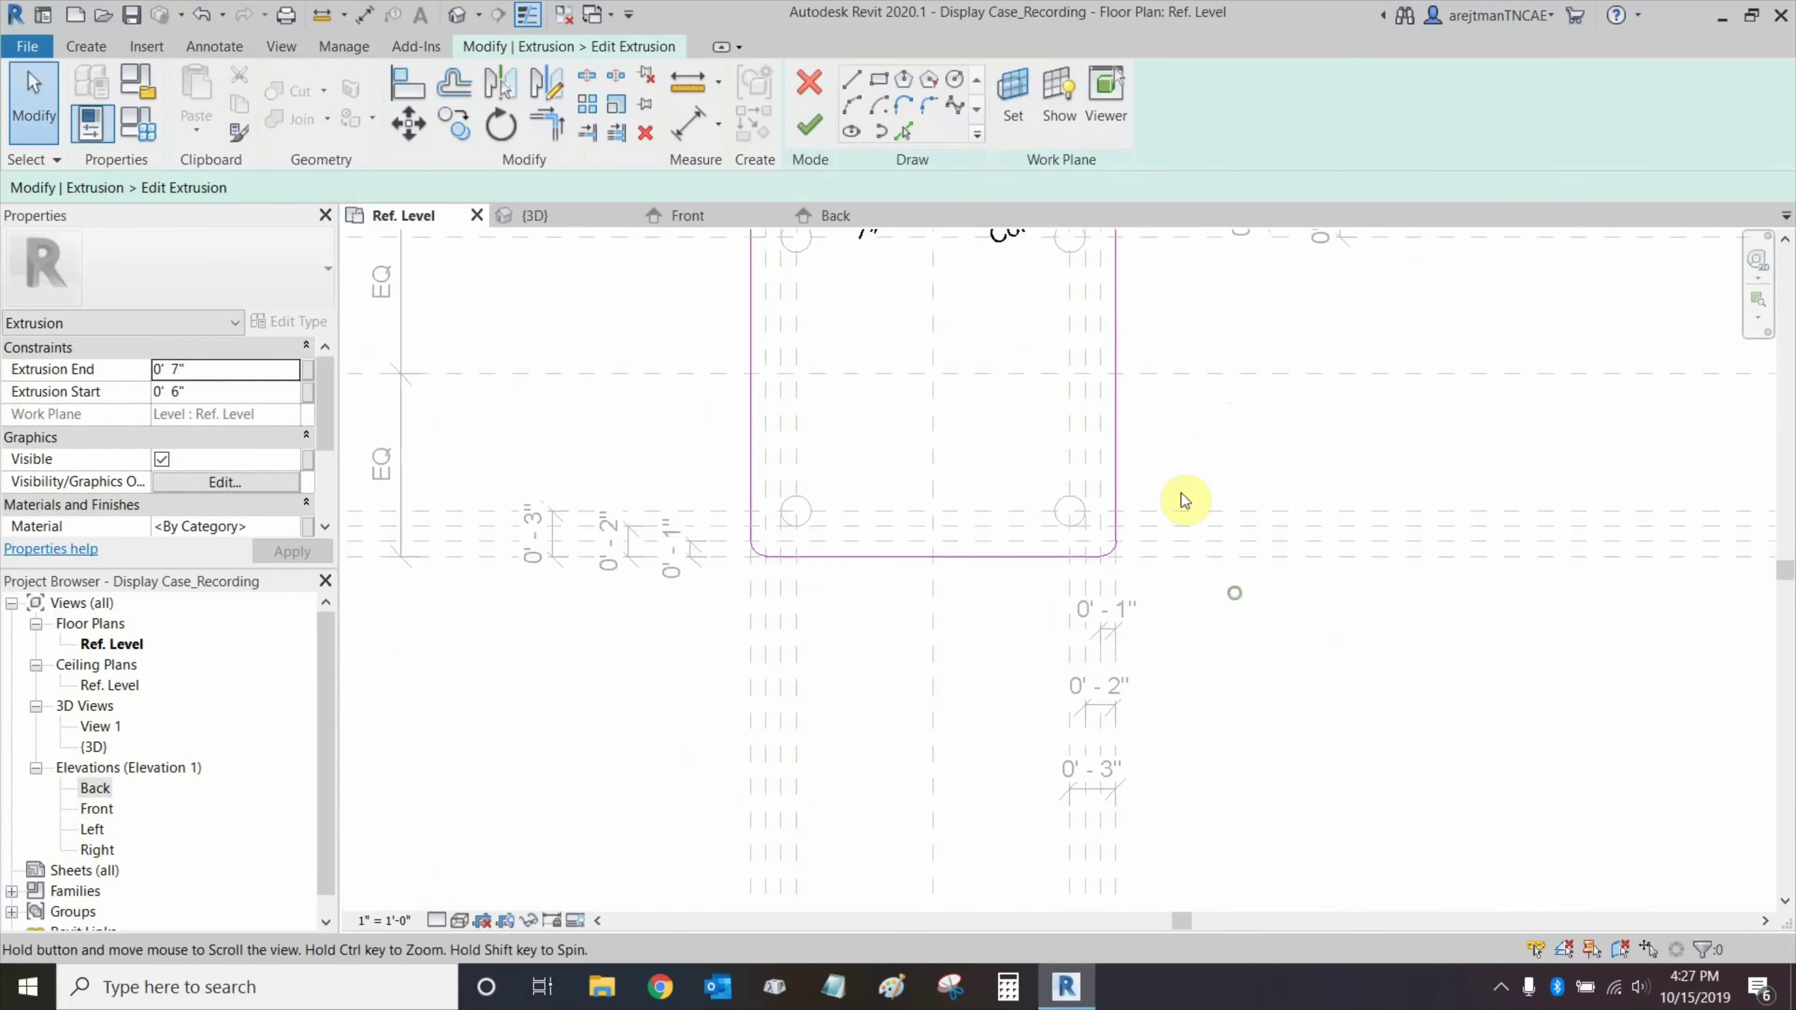
scroll(1125, 562, "up", 3)
scroll(1091, 568, "up", 1)
left_click(1107, 525)
scroll(1104, 527, "up", 2)
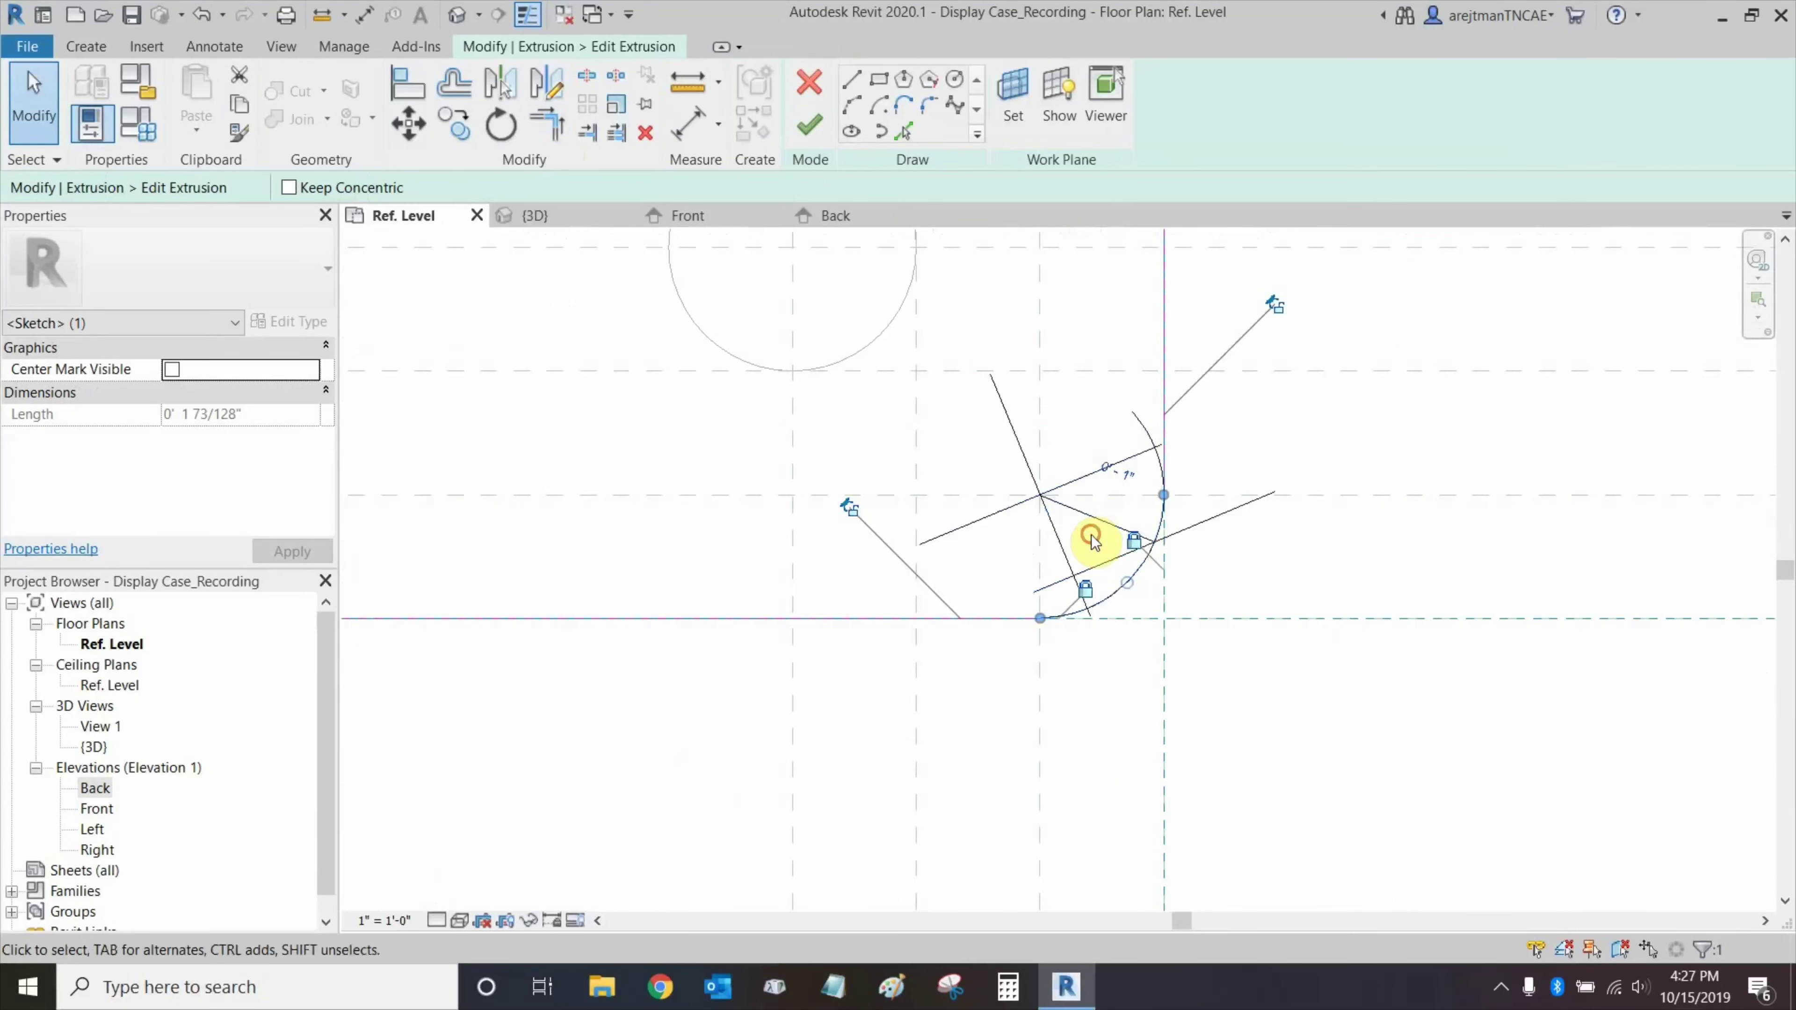
left_click(1101, 520)
left_click(1013, 100)
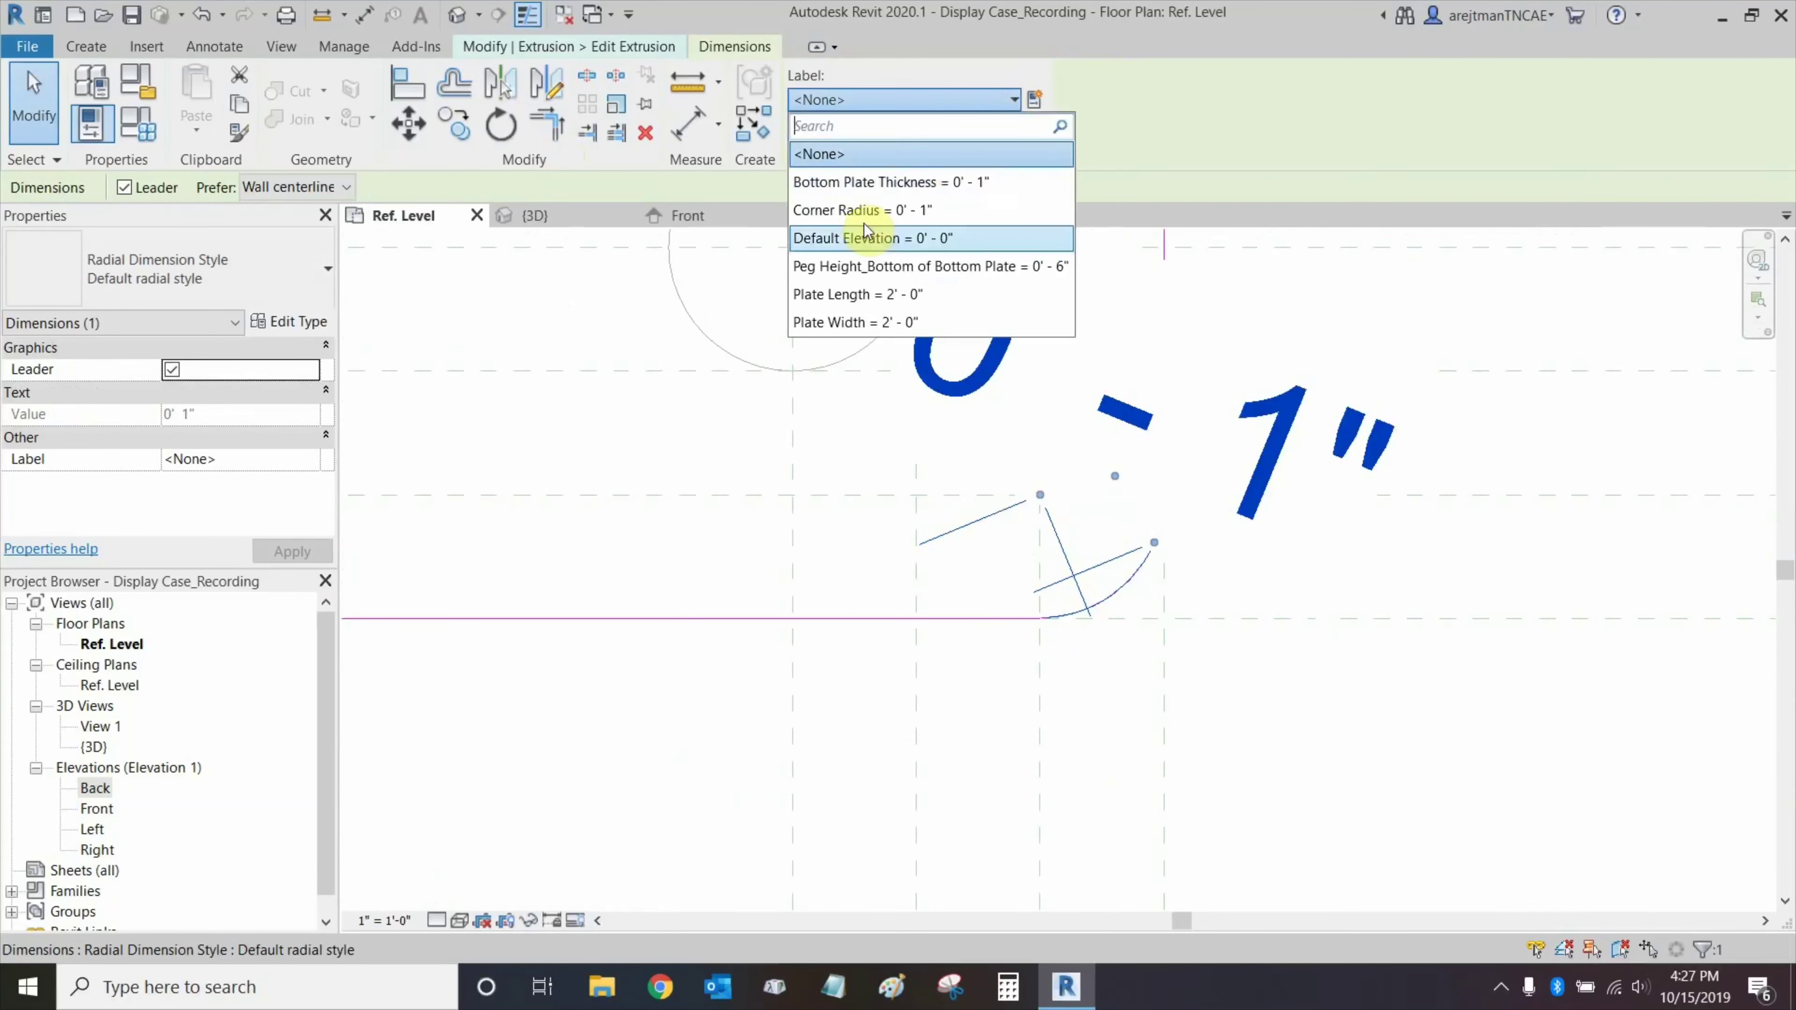
left_click(861, 213)
scroll(842, 506, "down", 5)
middle_click_drag(705, 514, 1280, 535)
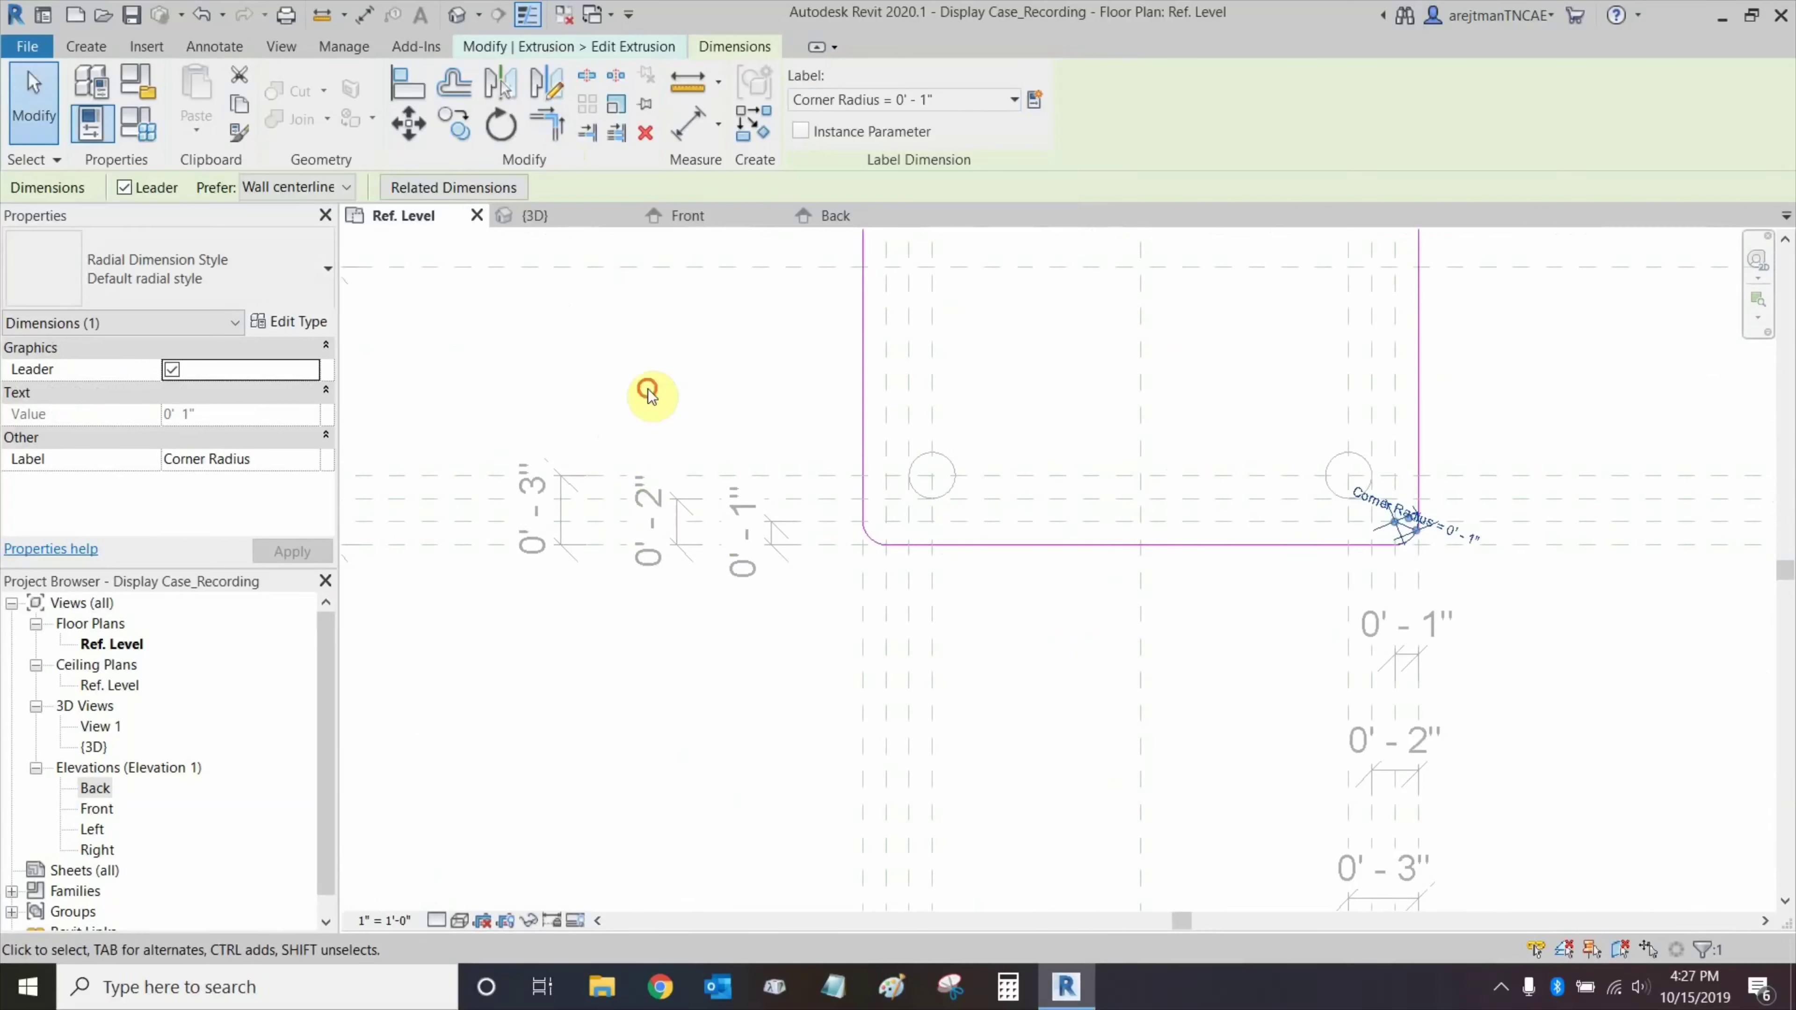
left_click(651, 393)
Make the lower-left arc's radius dimension permanent, label it Corner Radius, and finish the bottom plate's sketch.
middle_click_drag(745, 402, 744, 441)
scroll(902, 602, "up", 2)
left_click(911, 607)
scroll(919, 601, "up", 3)
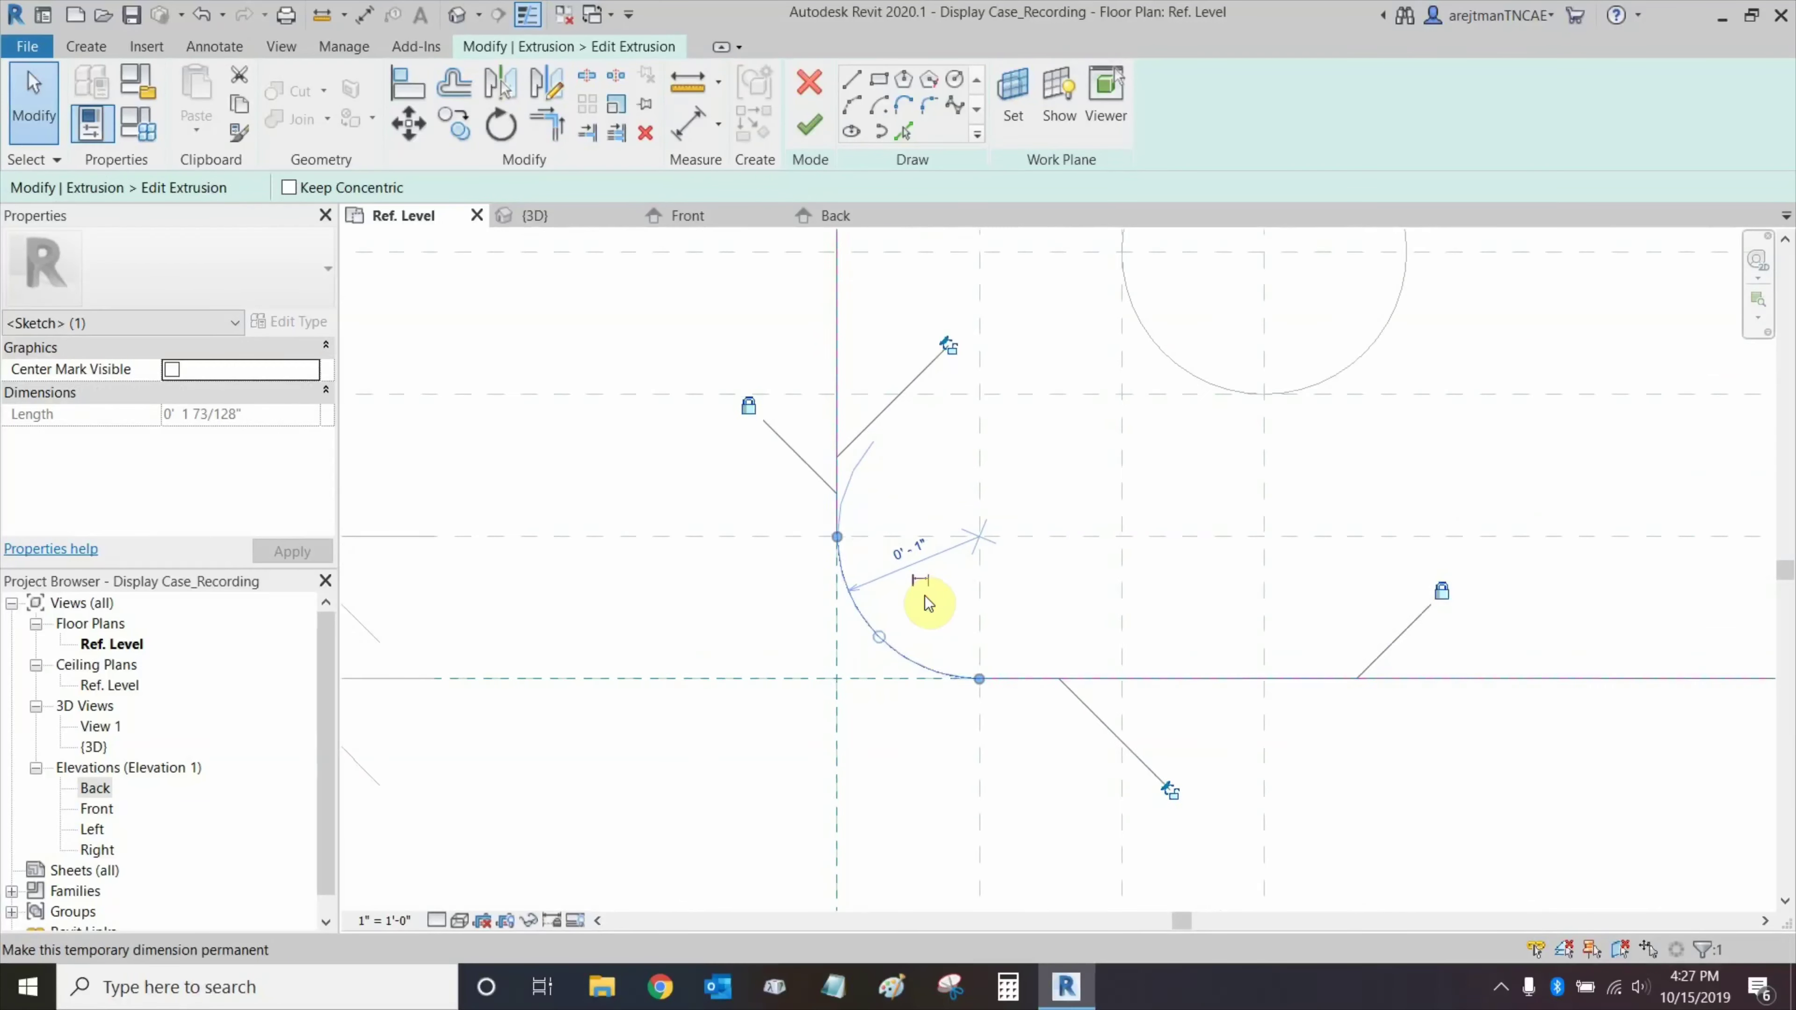
left_click(914, 563)
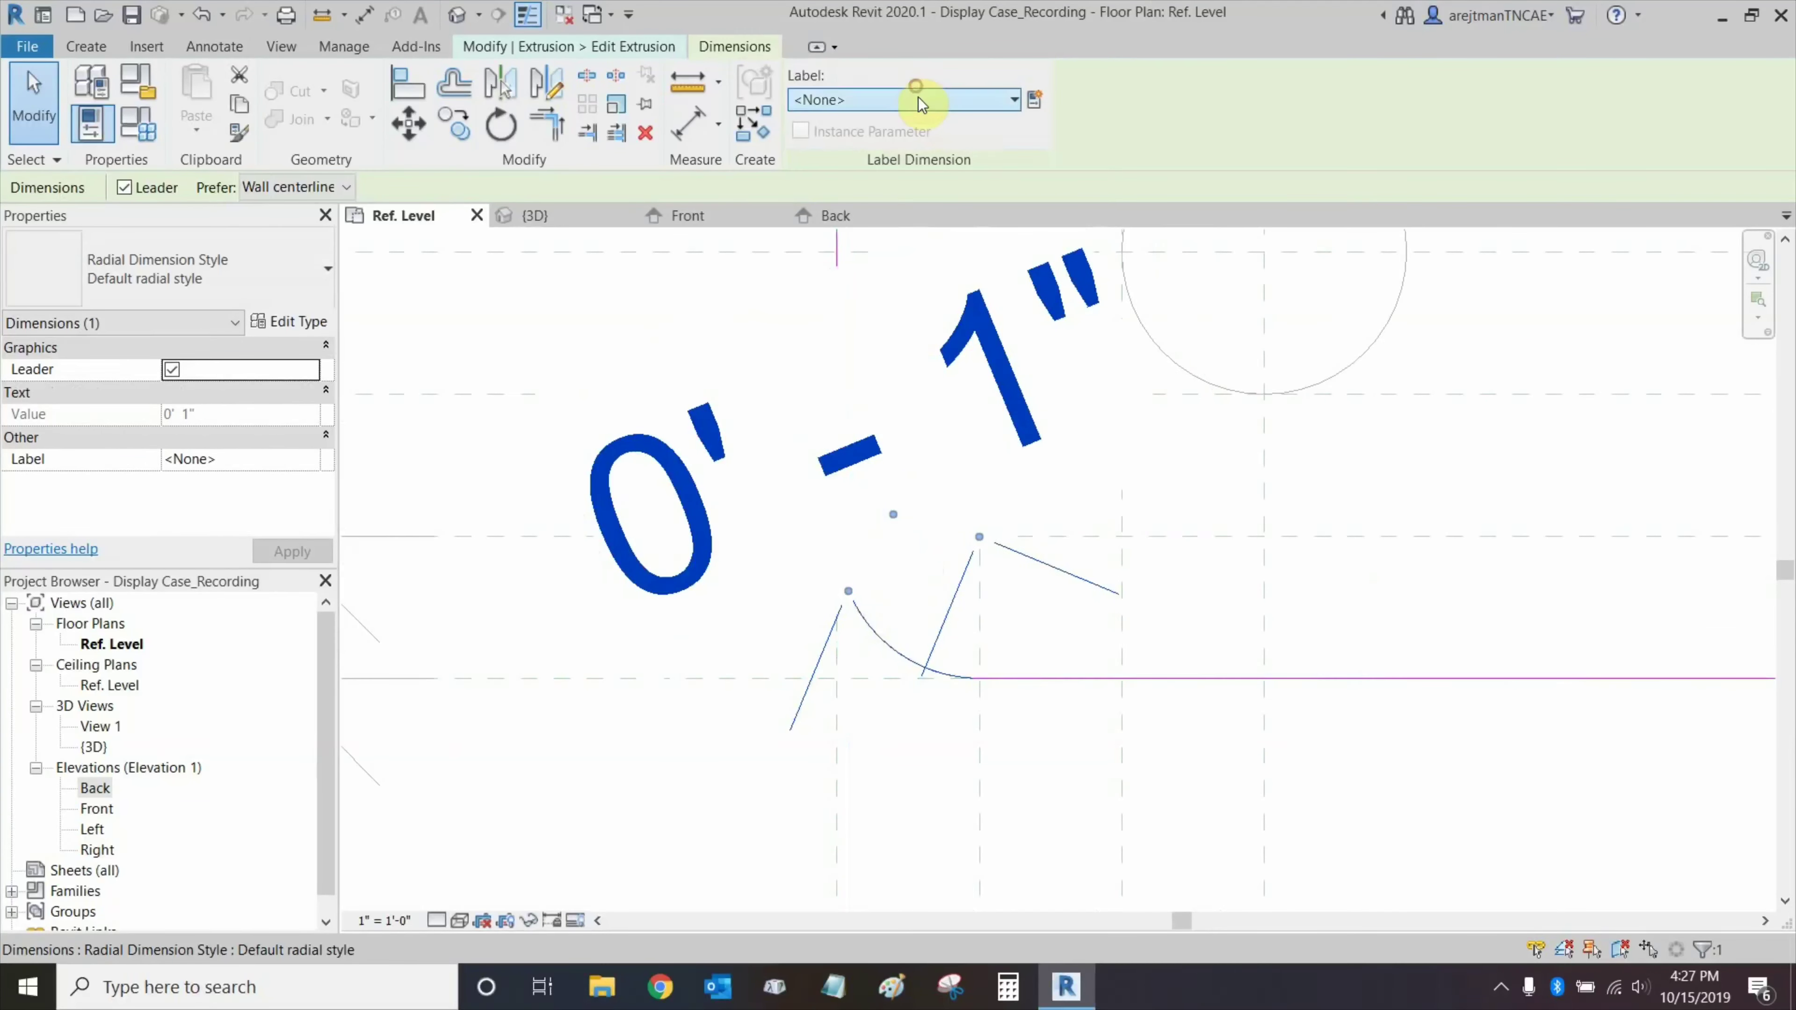
left_click(918, 99)
left_click(914, 210)
scroll(1083, 441, "down", 5)
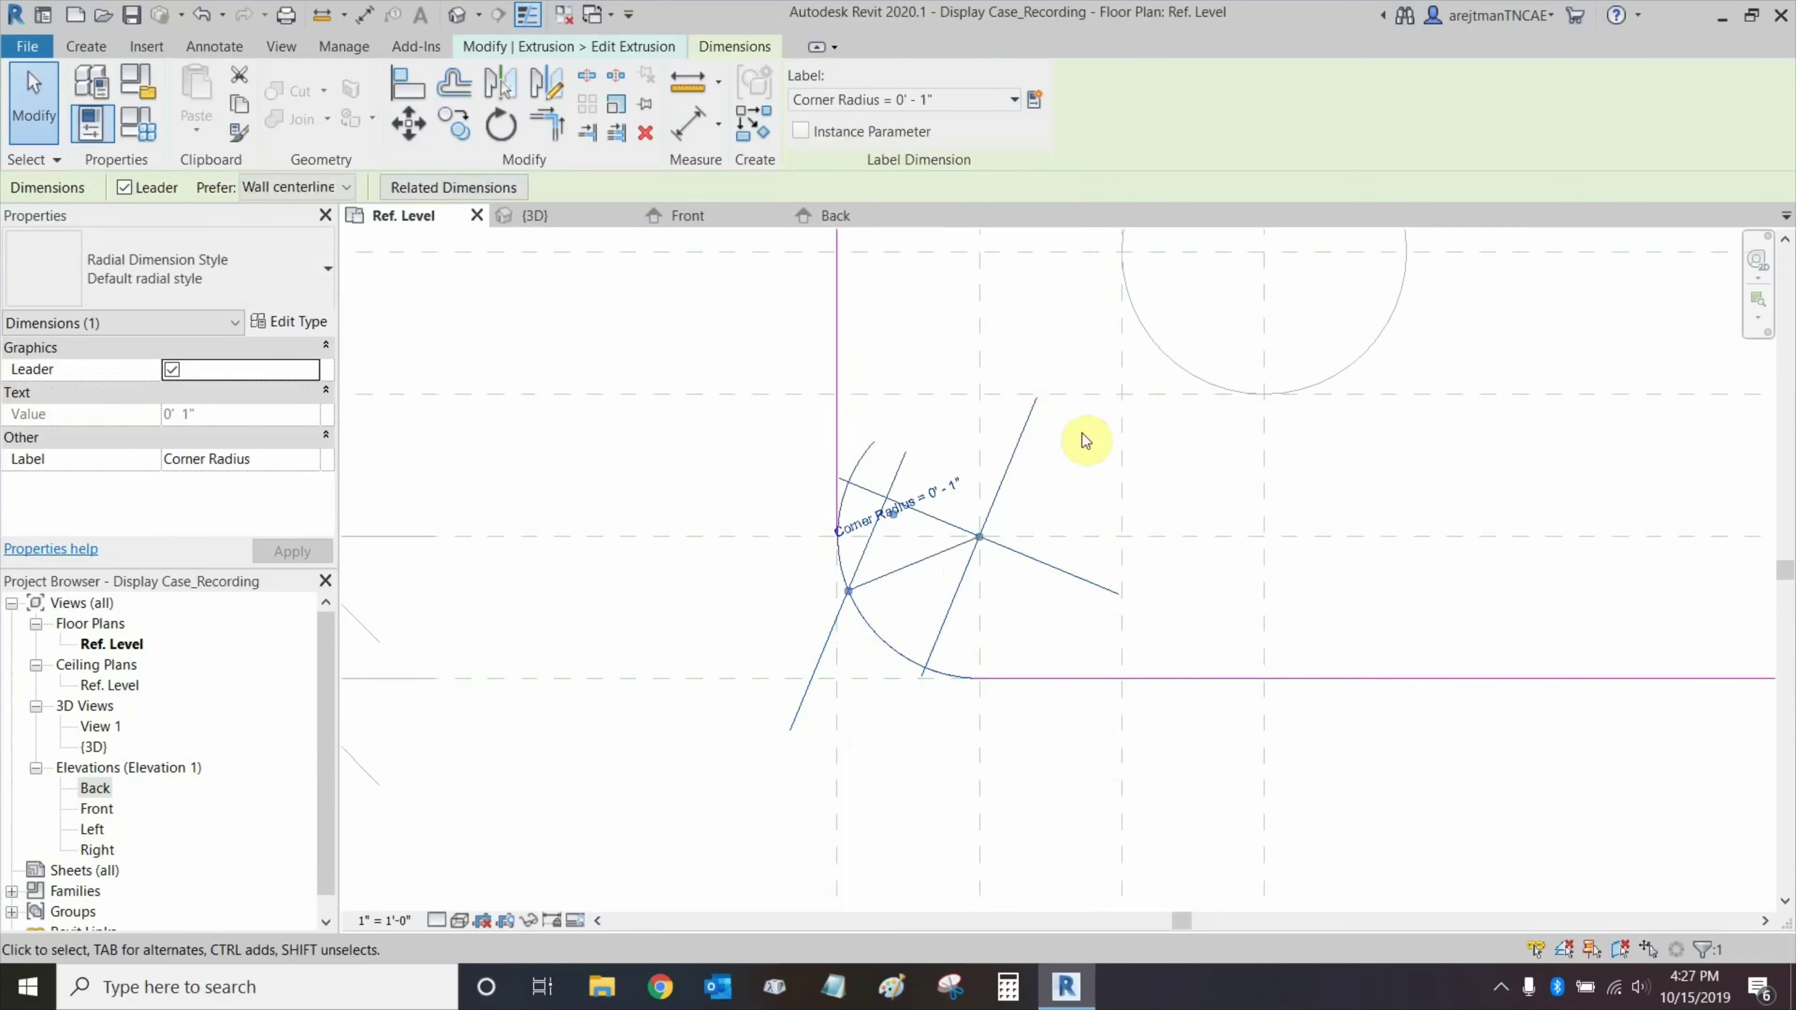
left_click(976, 533)
scroll(990, 495, "down", 3)
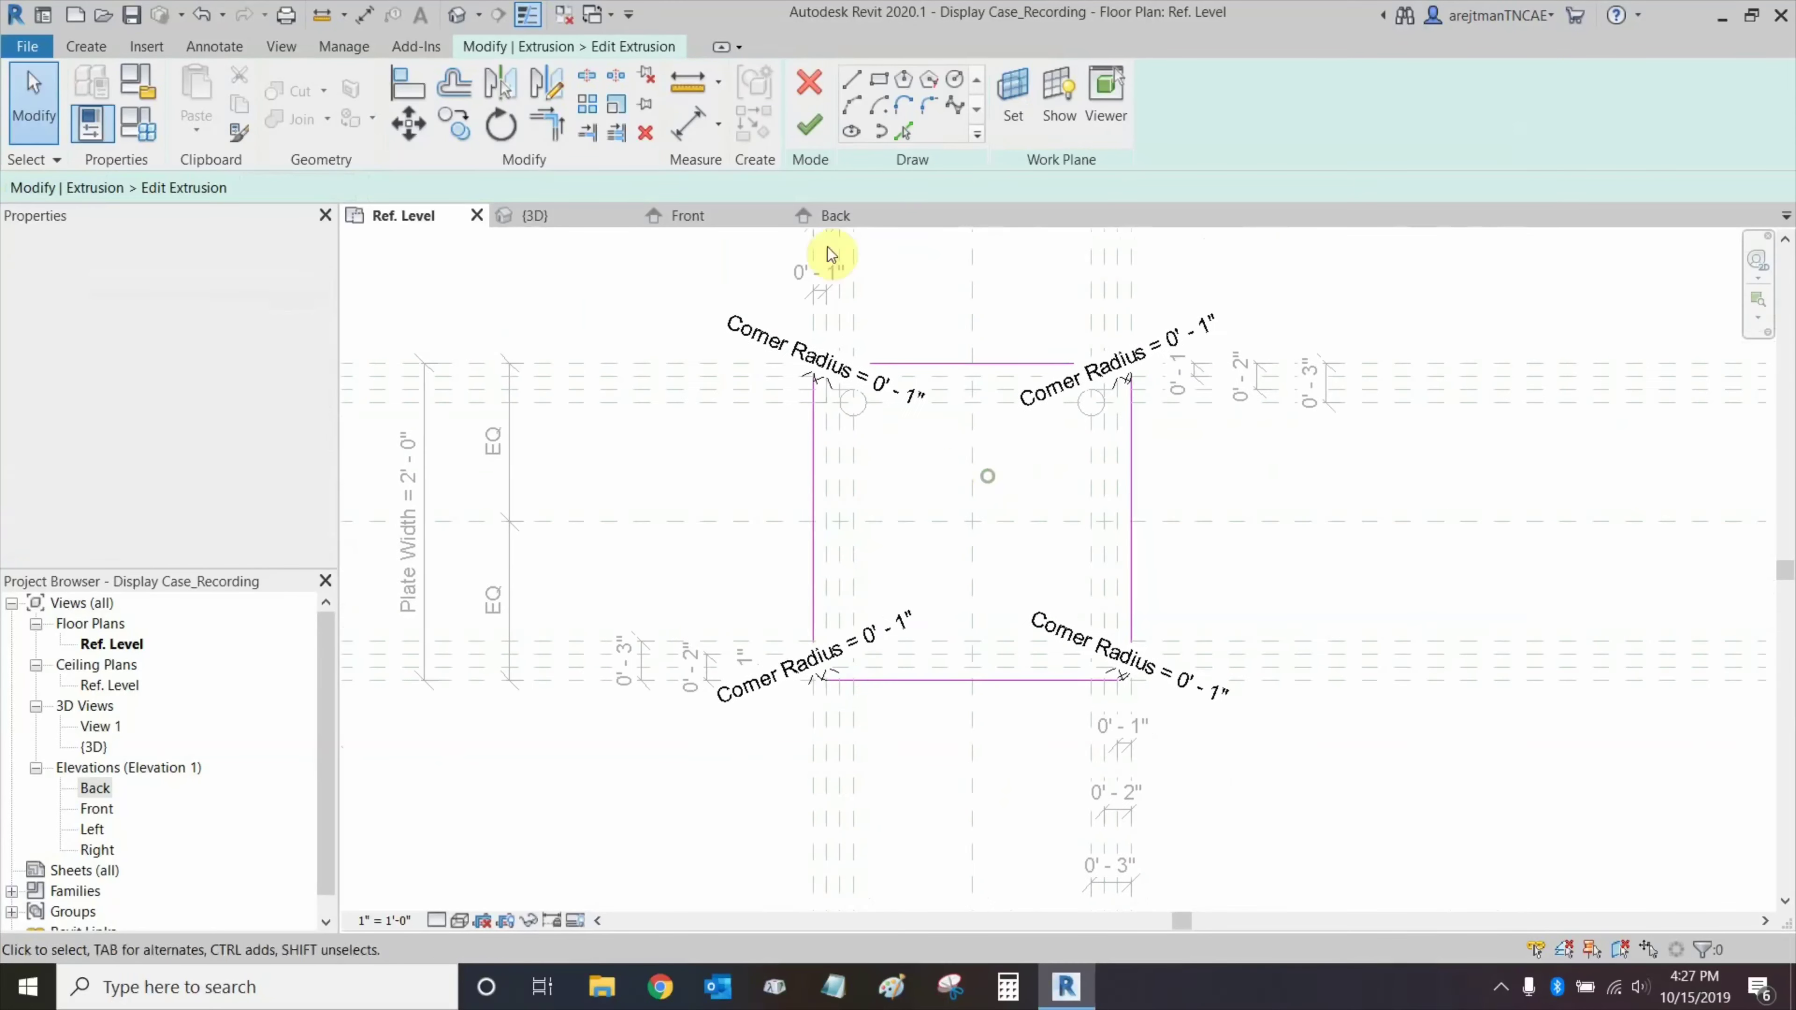
left_click(810, 144)
Mirror a copy of the L-shaped corner post about the Center Left/Right reference plane to the plate's upper-right corner.
scroll(799, 388, "up", 5)
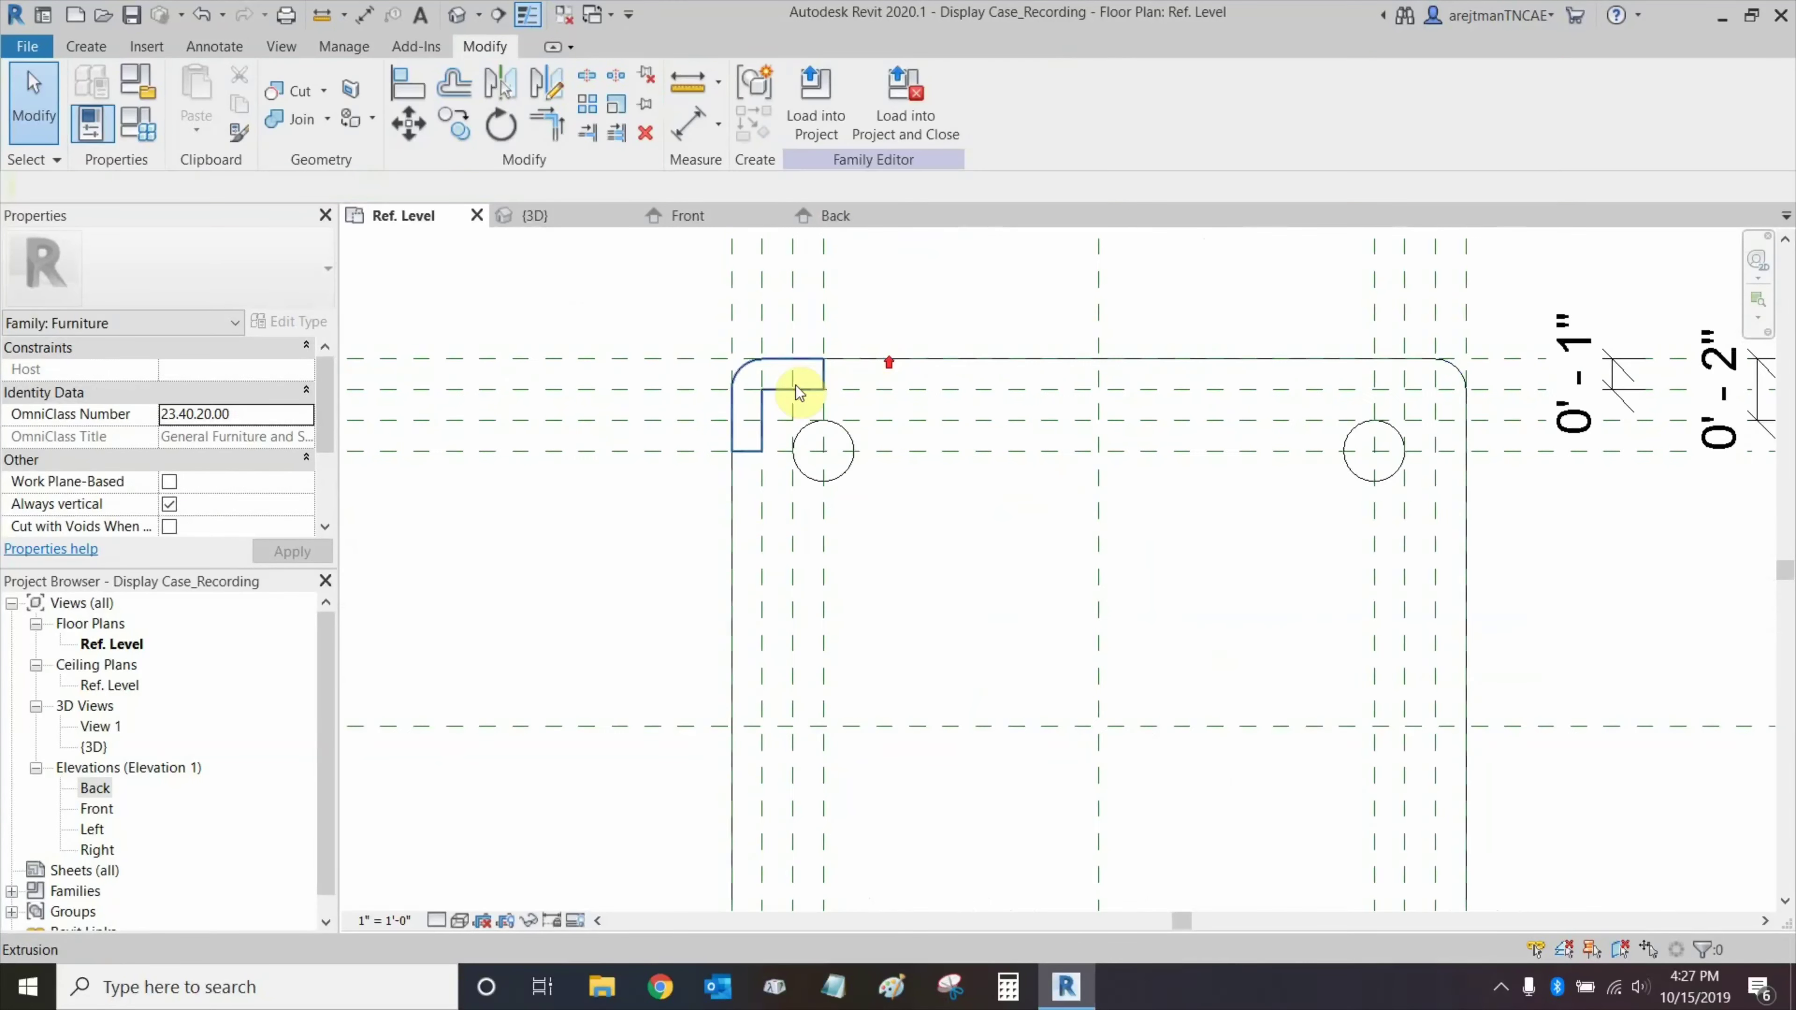
left_click(793, 389)
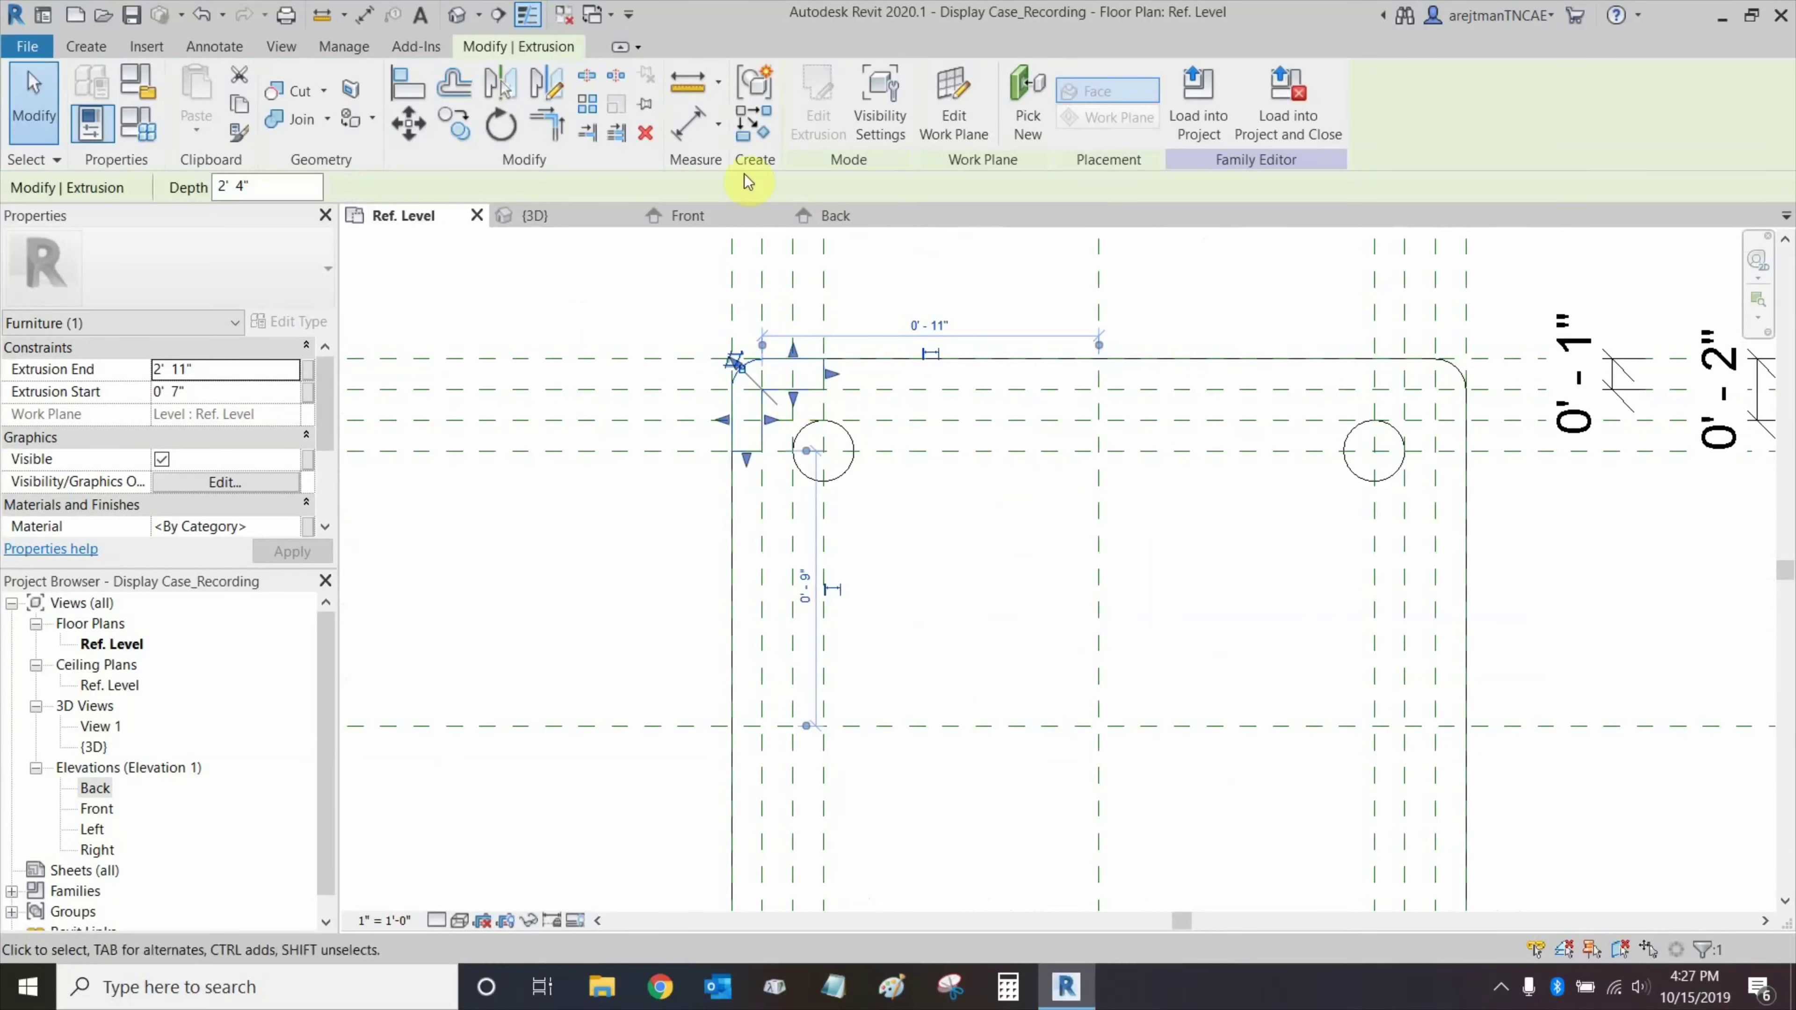
left_click(553, 89)
scroll(1004, 481, "down", 3)
left_click(977, 409)
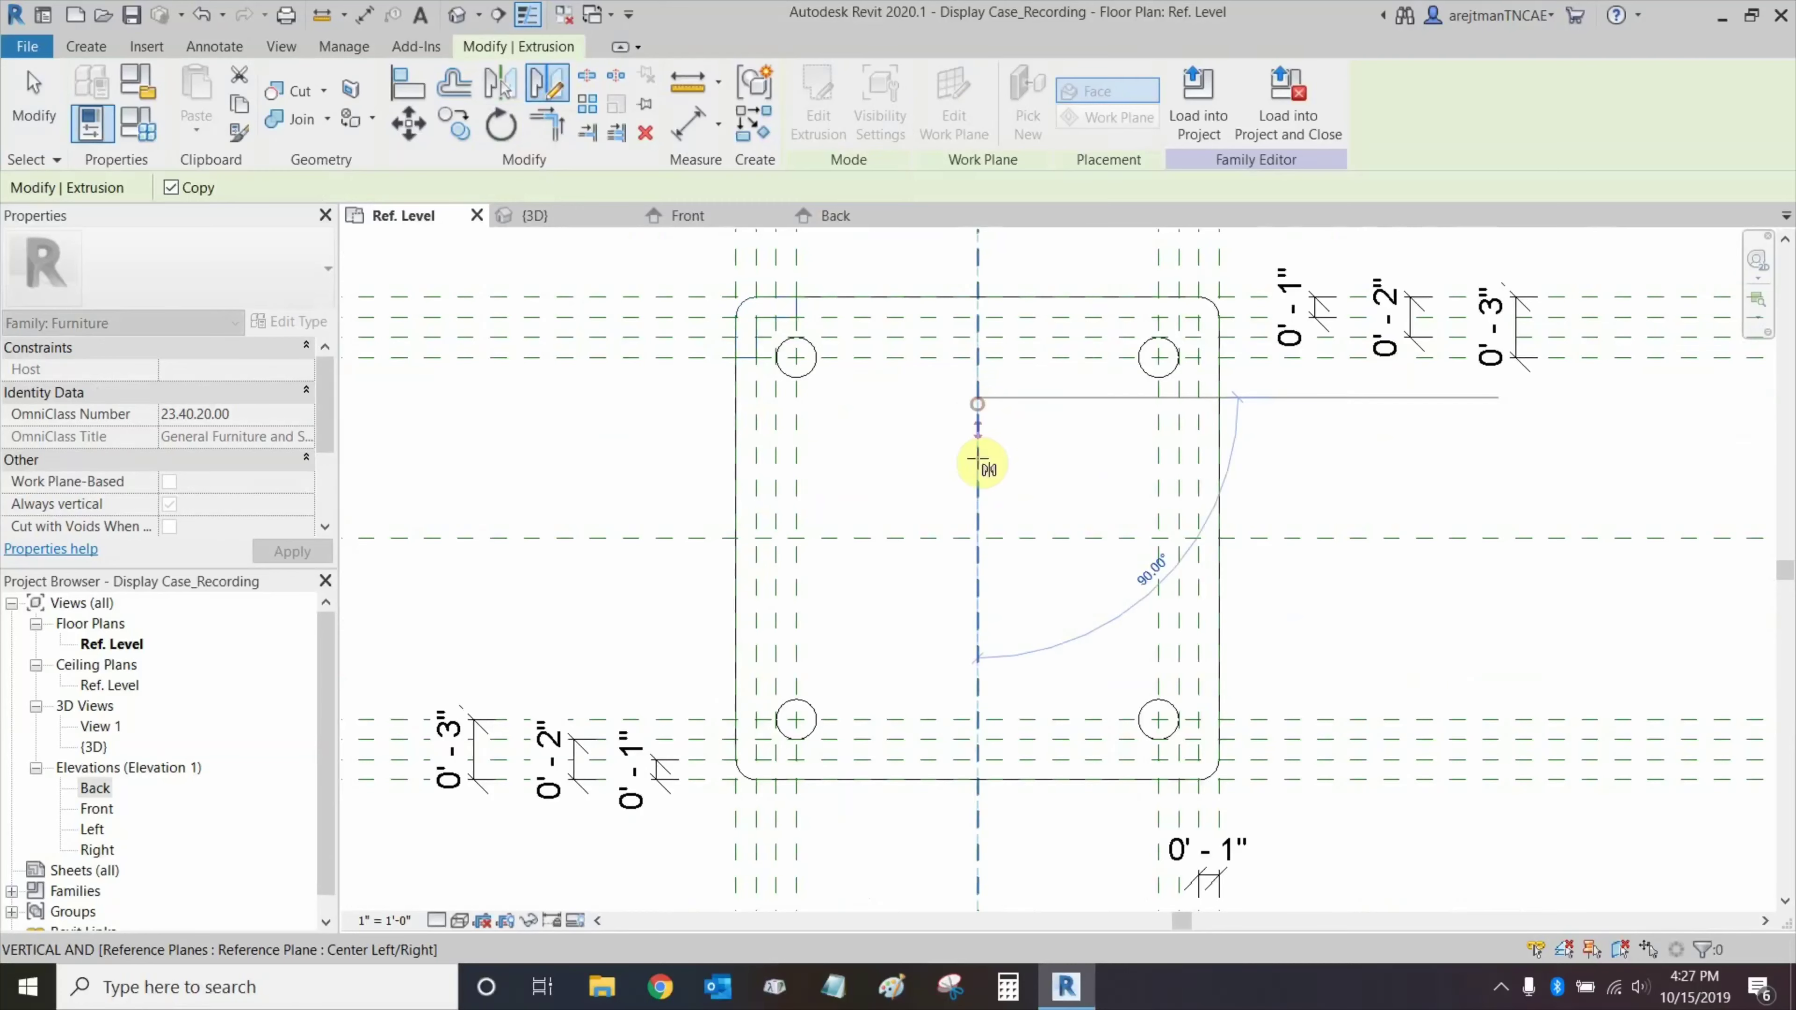
left_click(978, 493)
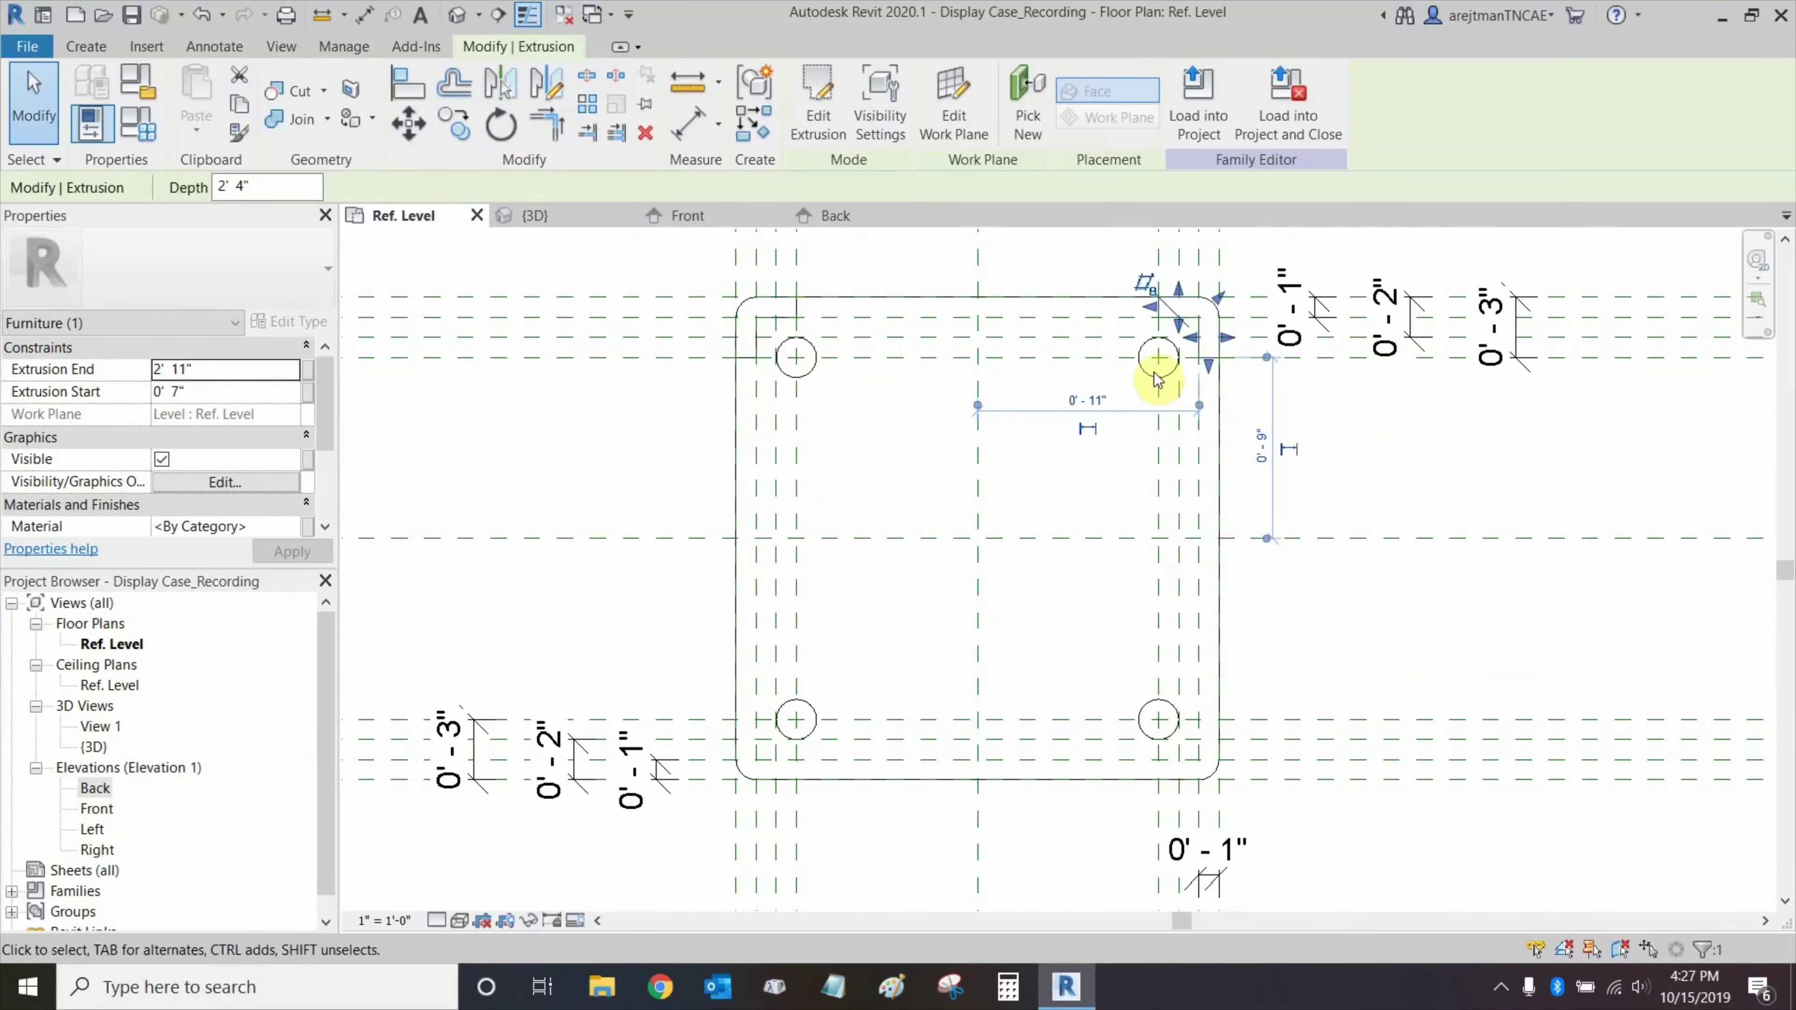
Mirror copies of the two upper corner extrusions across the Center Front/Back reference plane using a drawn axis, and save the family.
left_click(1186, 324)
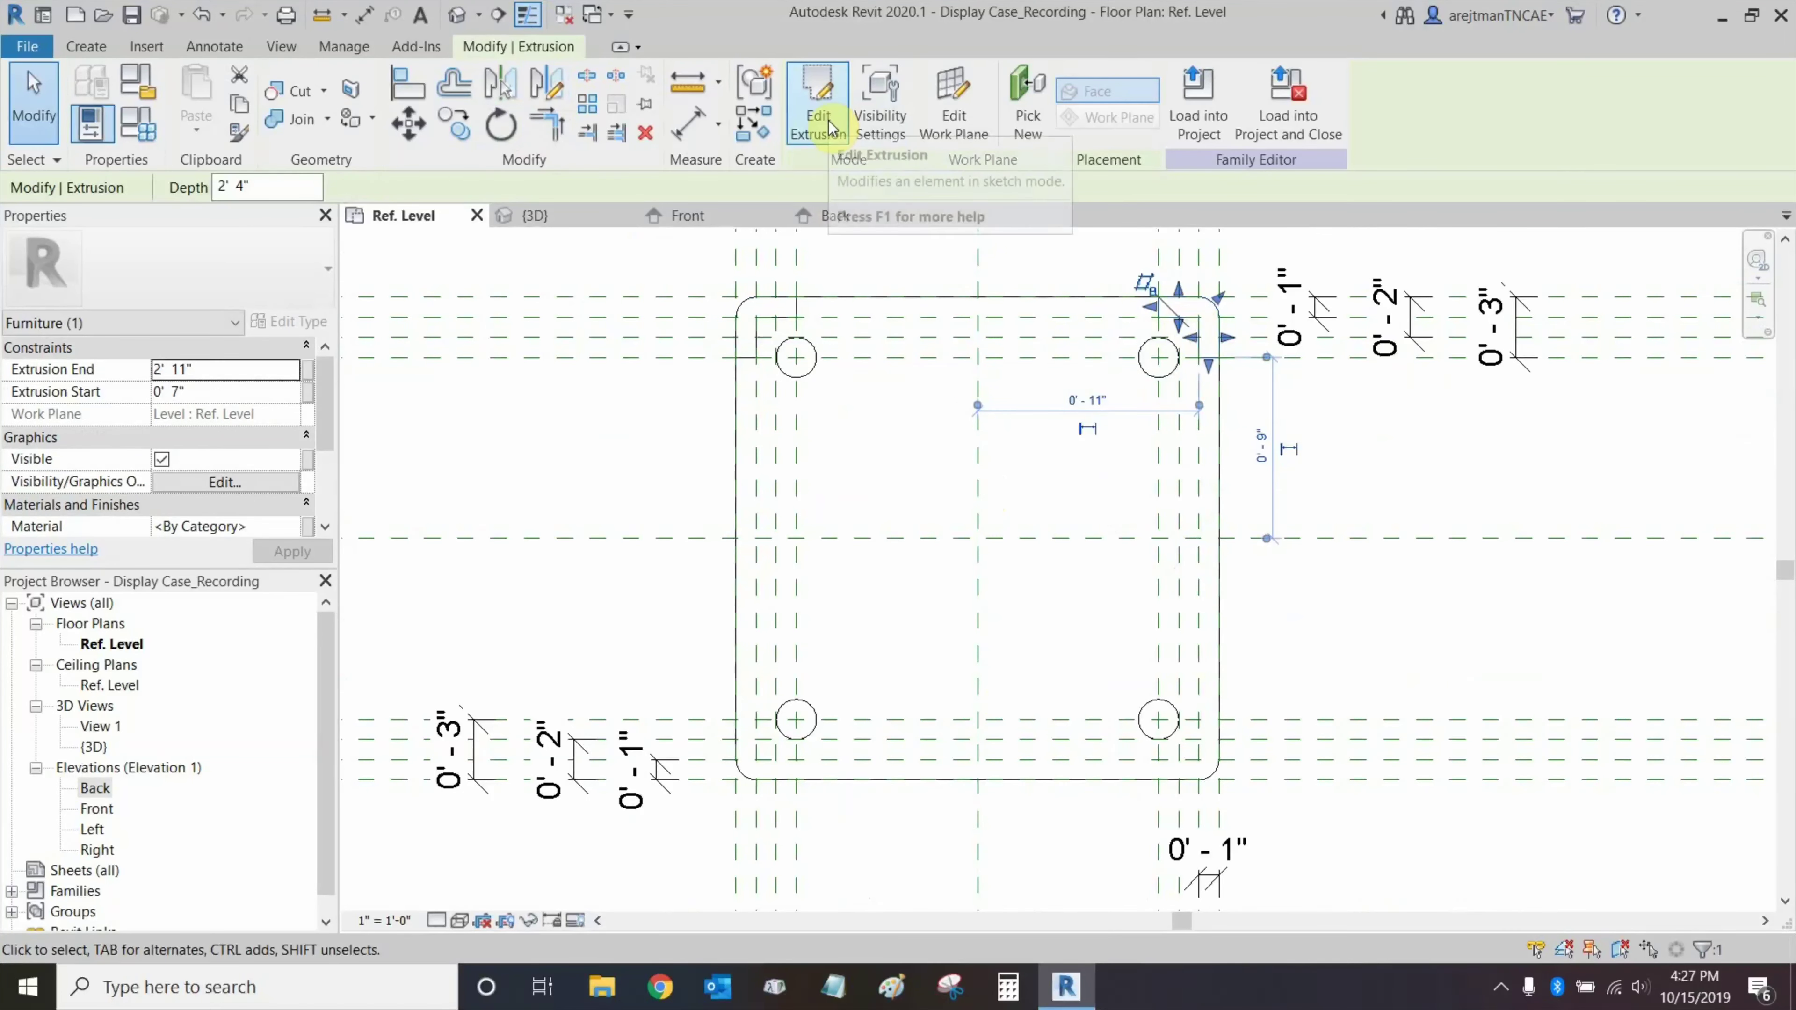
left_click(818, 126)
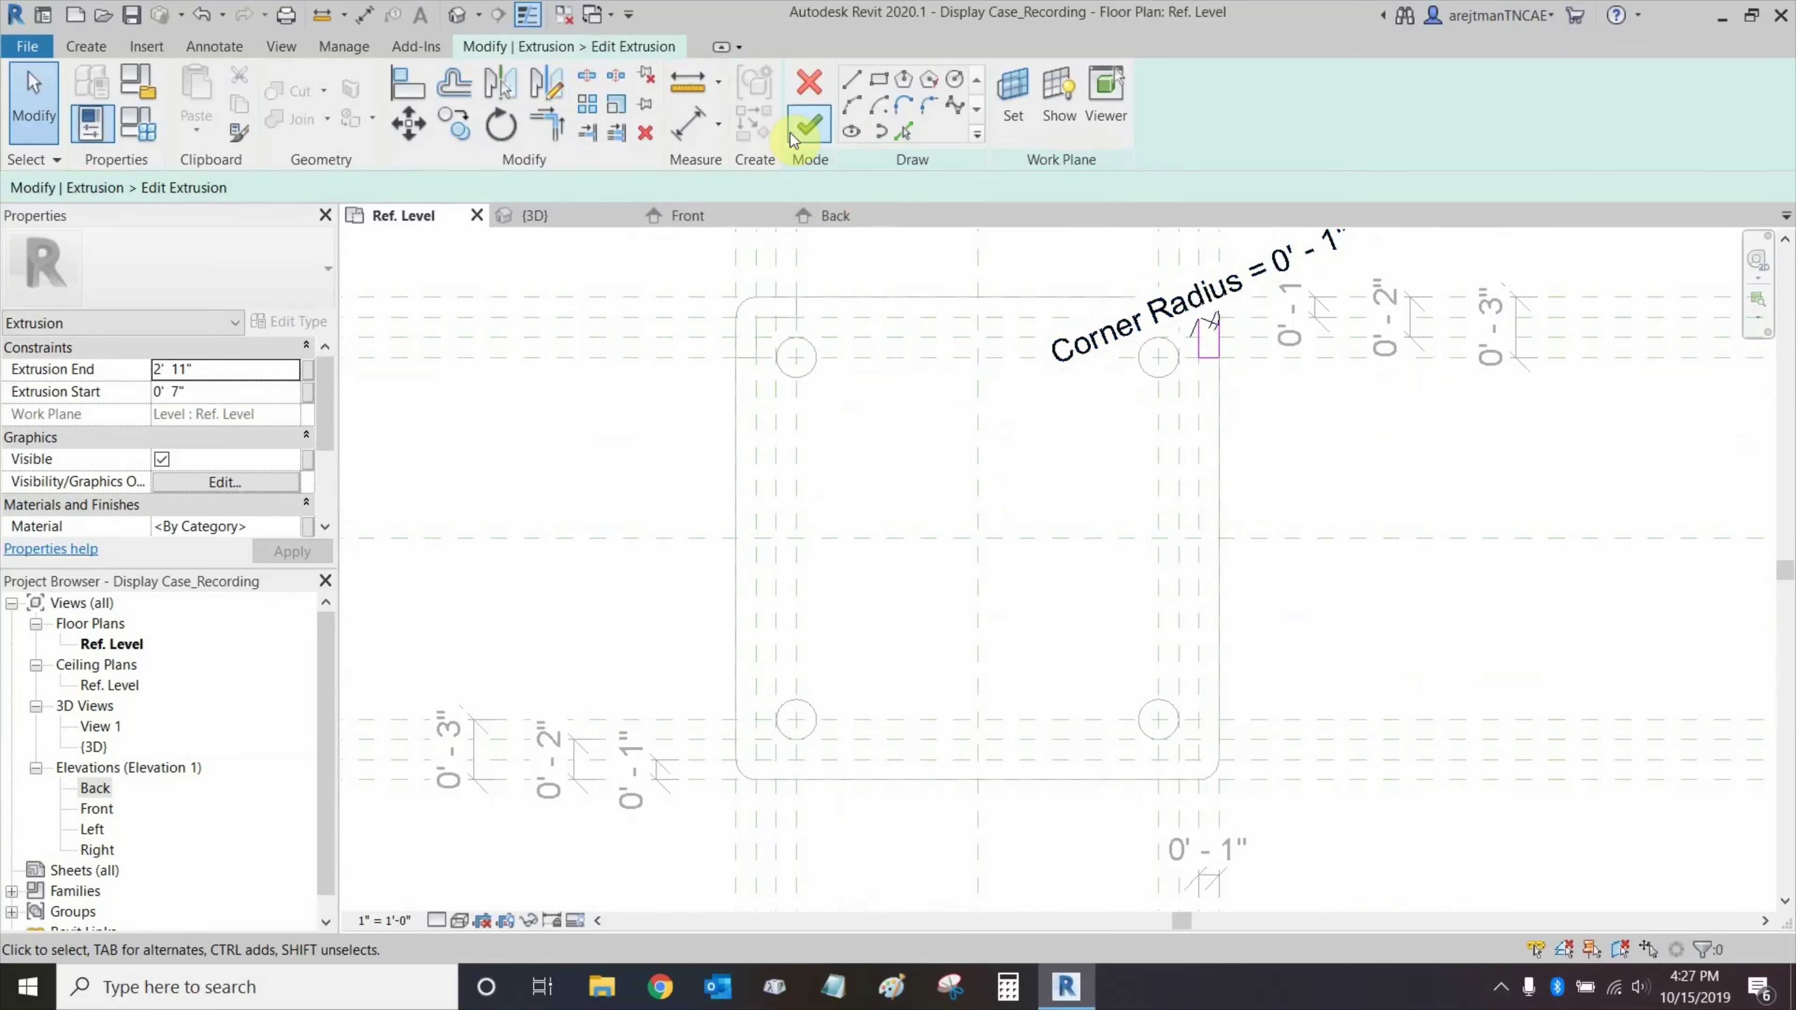
left_click(807, 126)
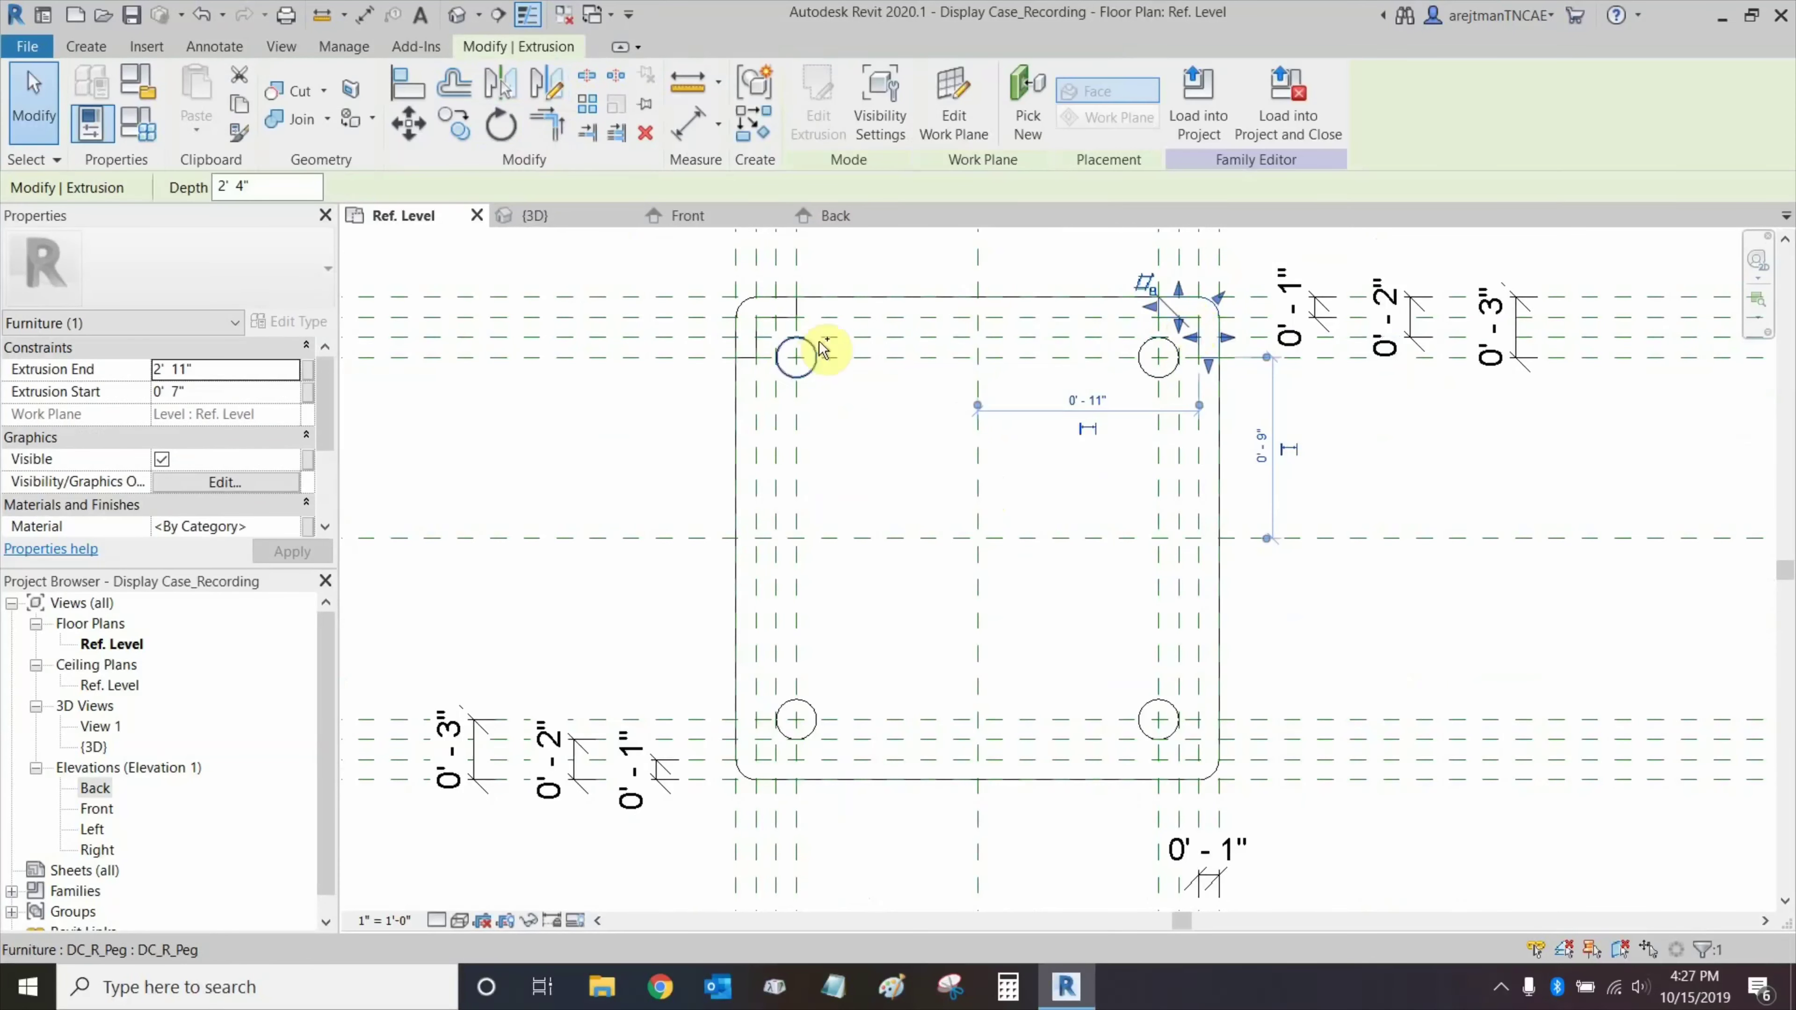
left_click(783, 321, "ctrl")
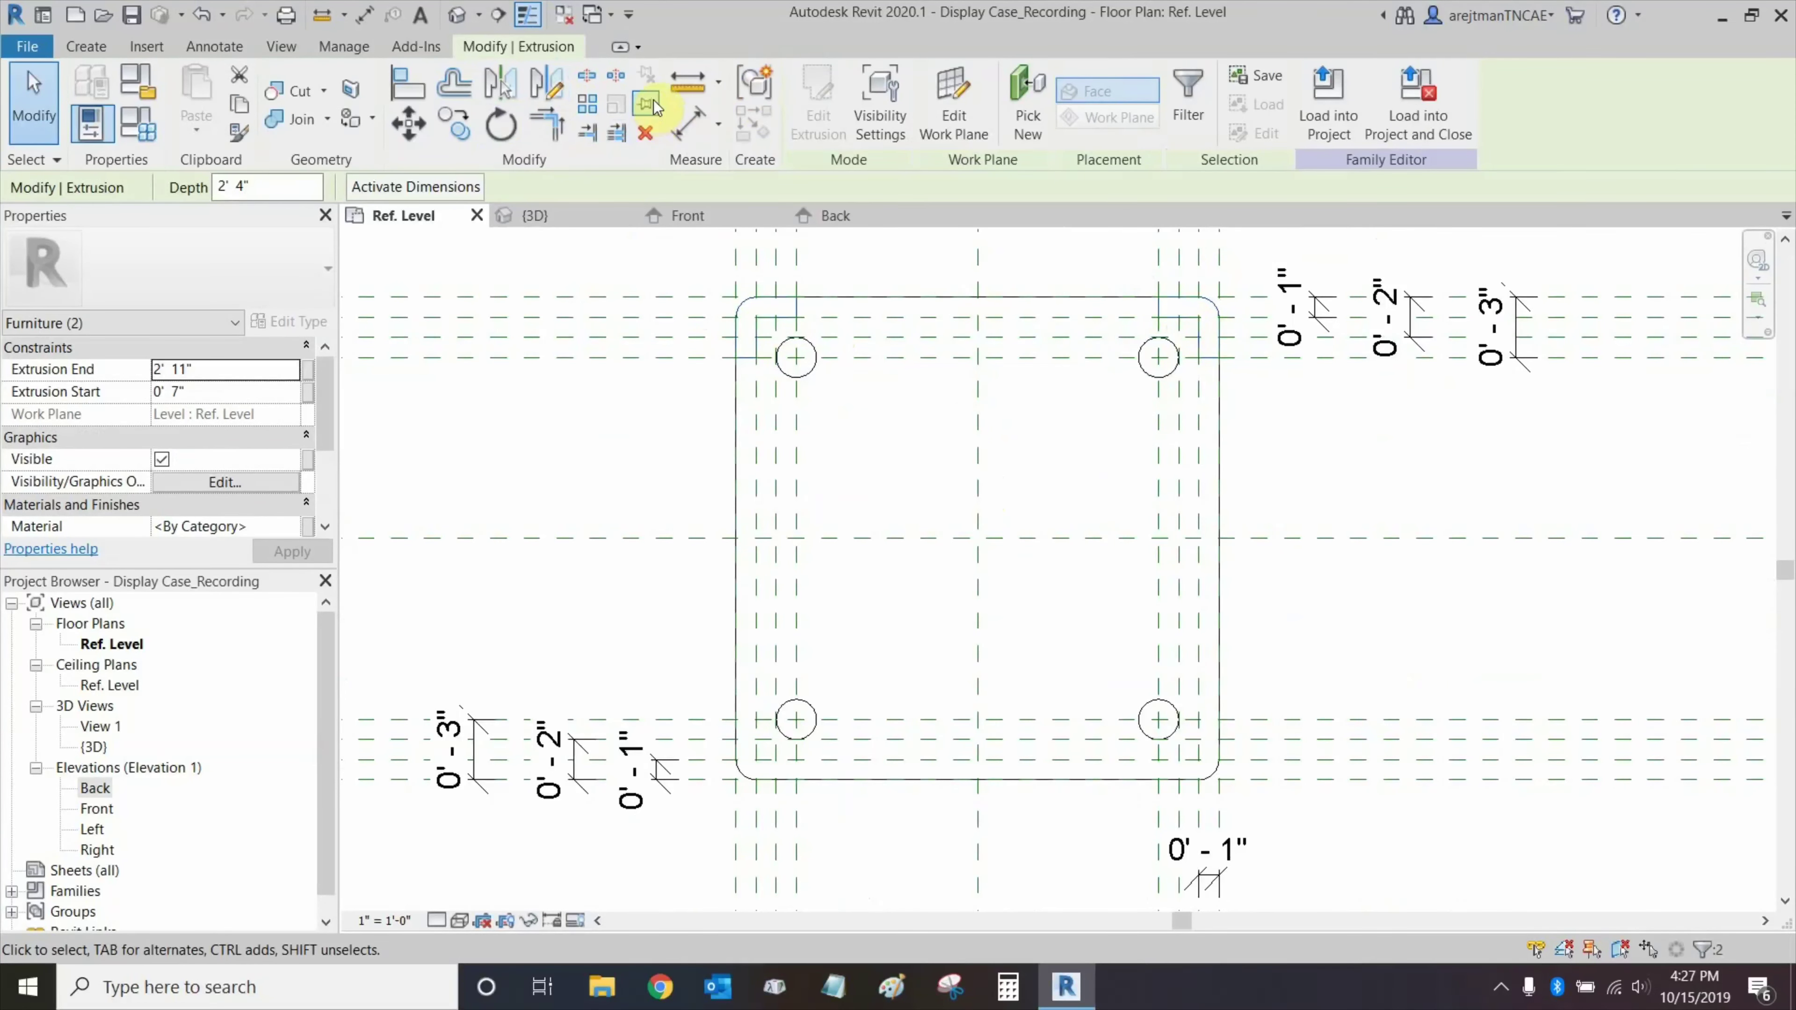
left_click(559, 101)
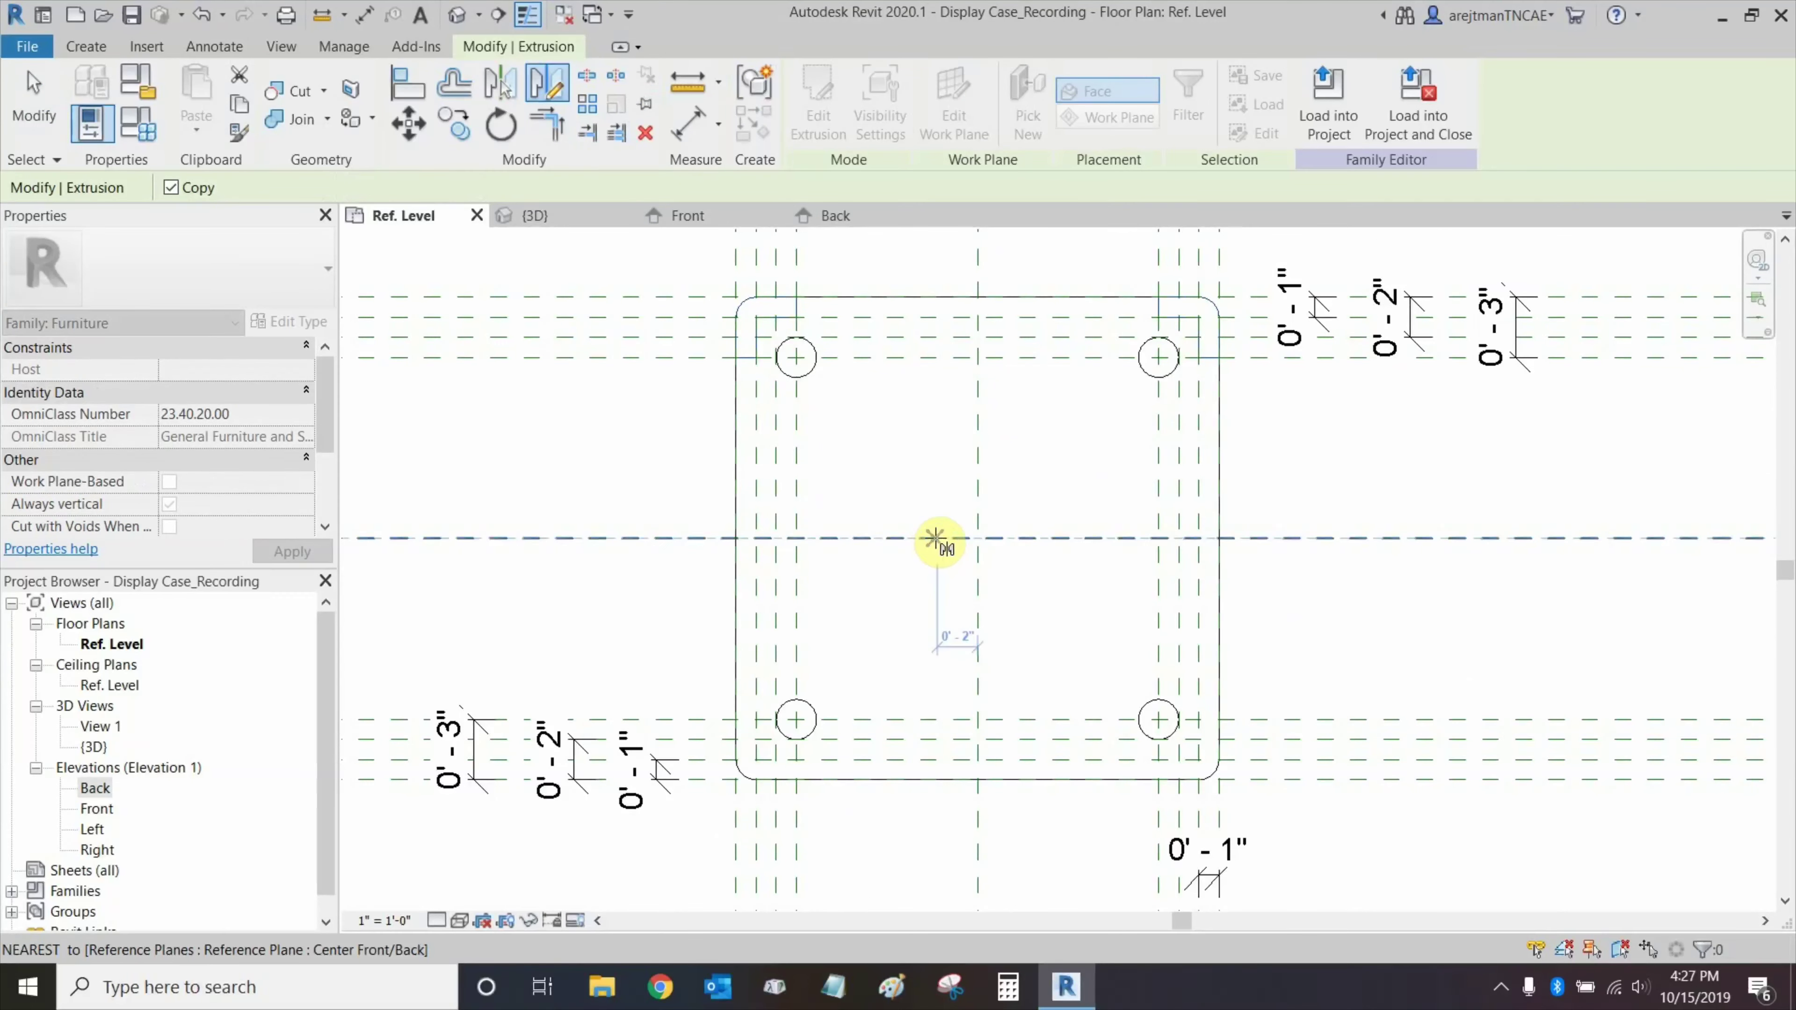
left_click(857, 540)
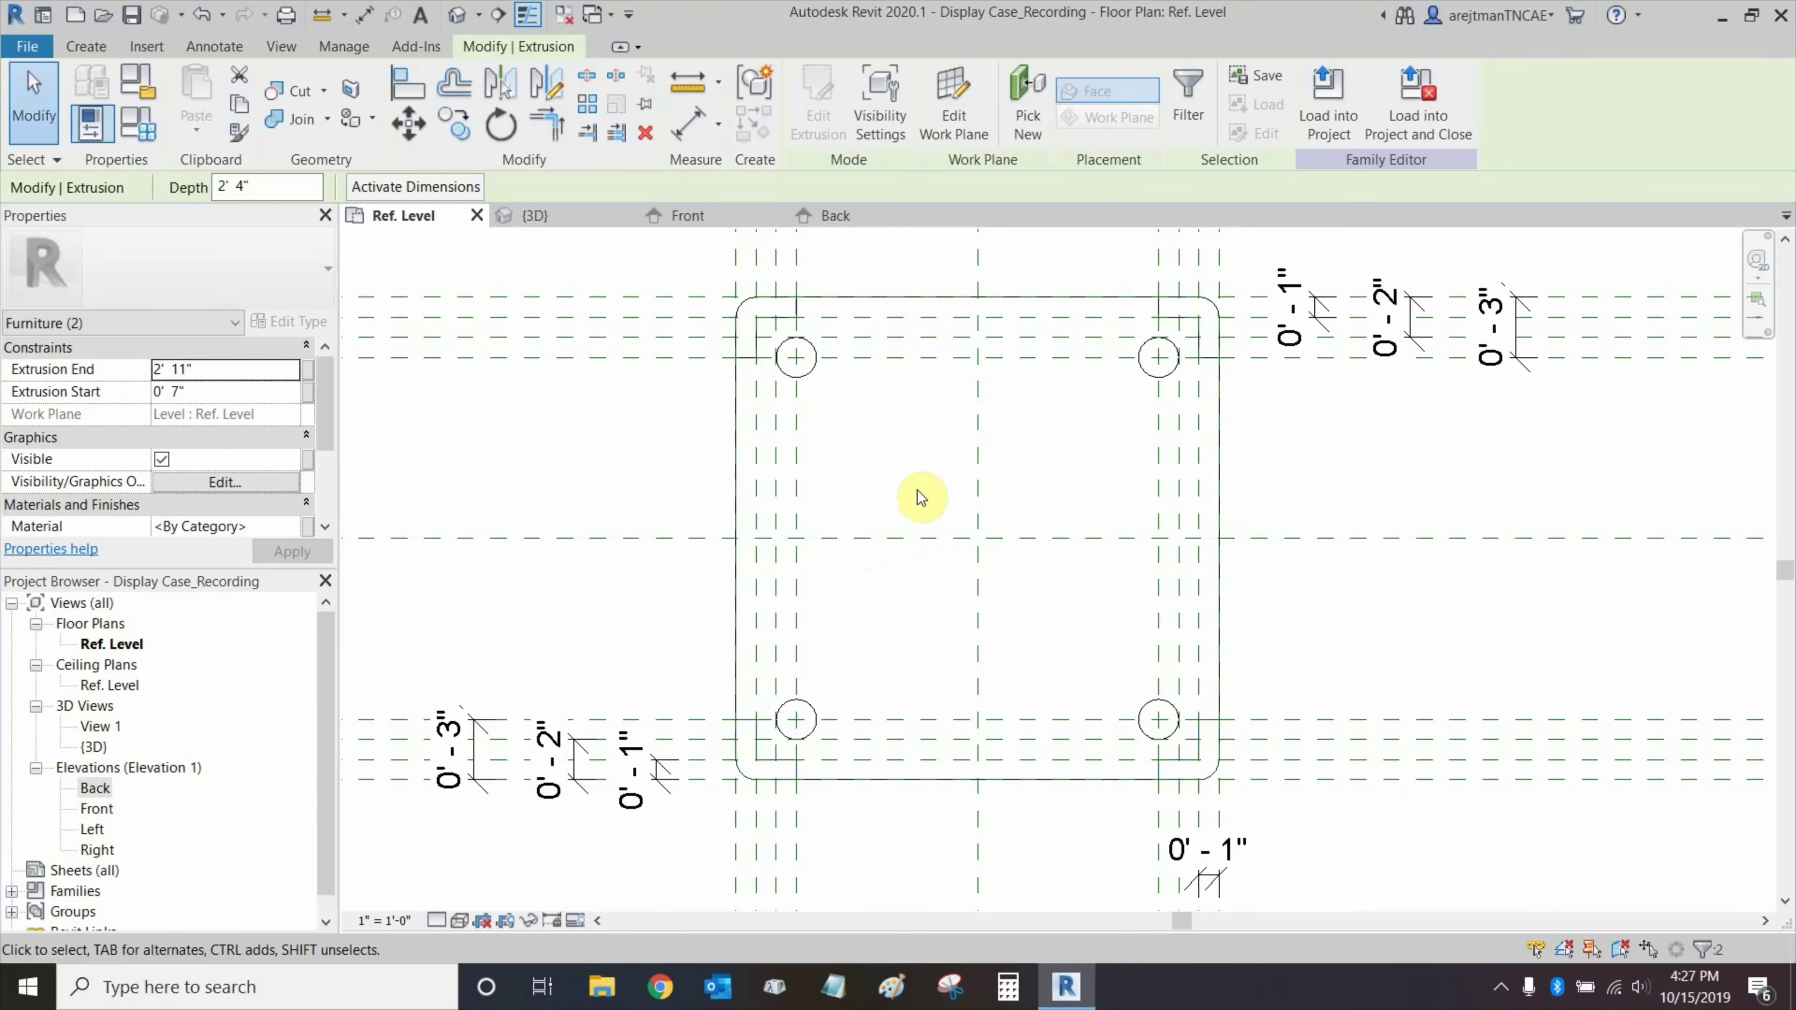
left_click(919, 490)
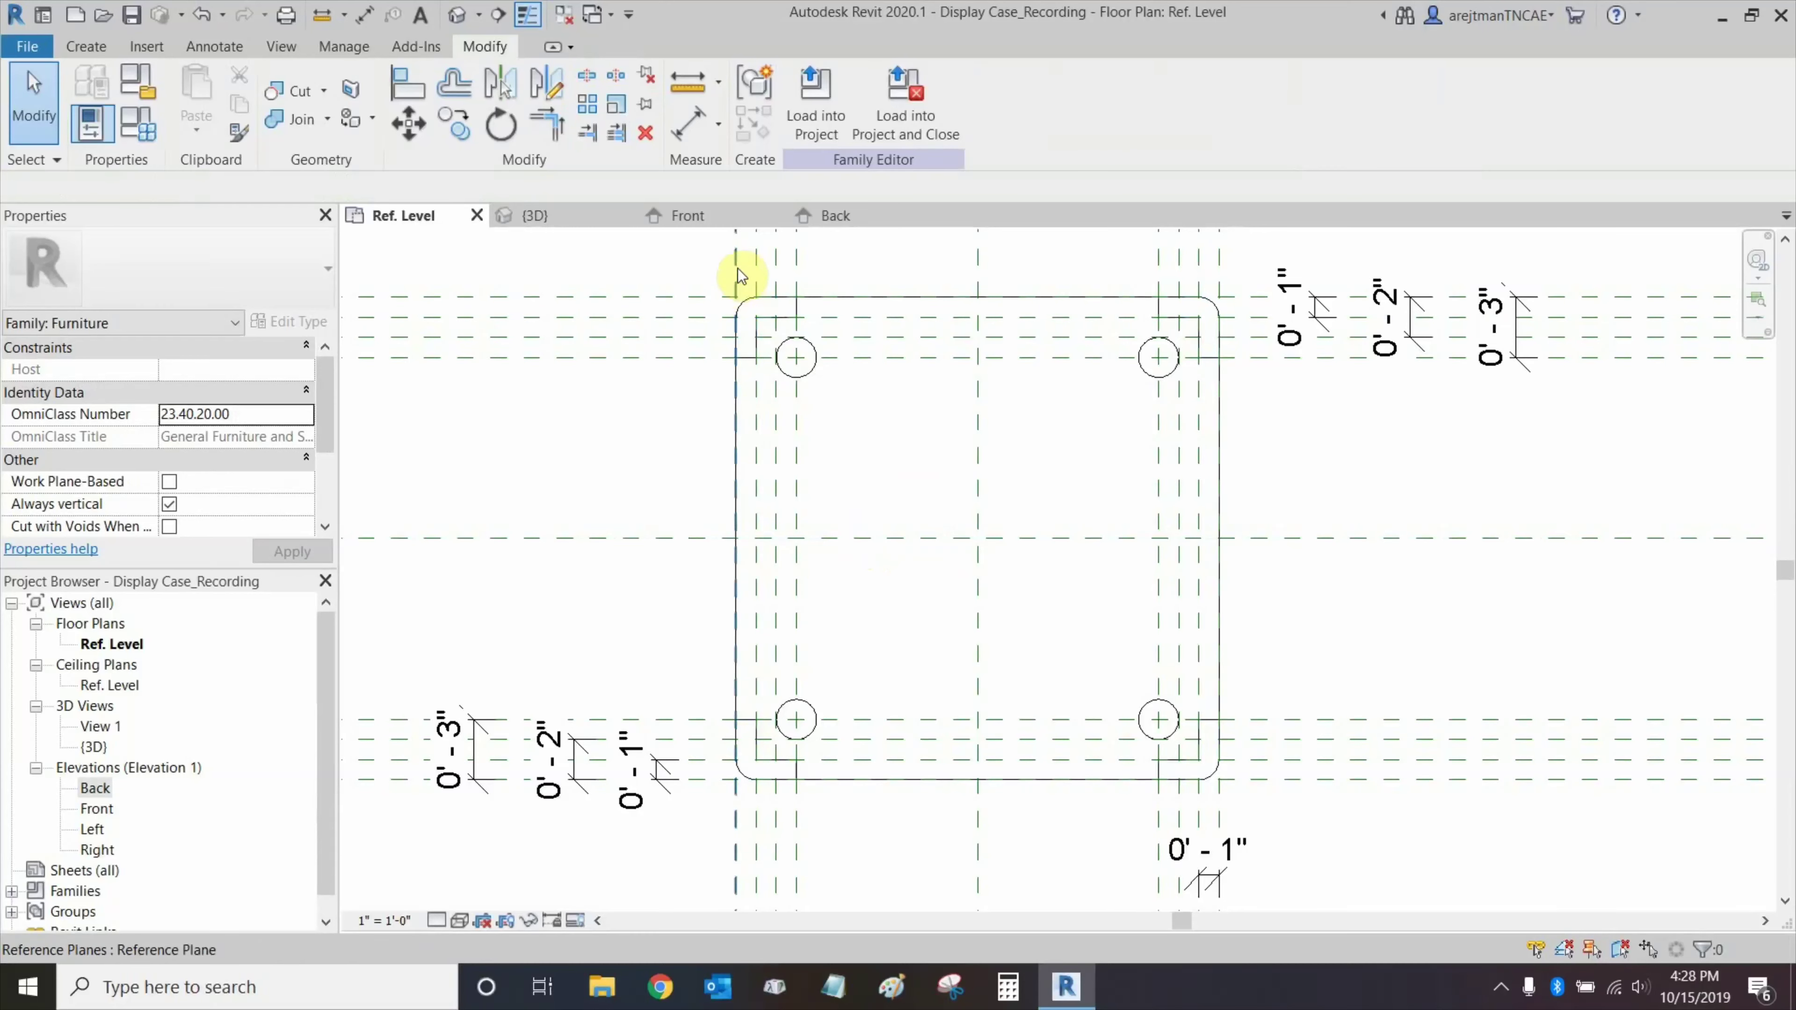
middle_click_drag(738, 268, 782, 353)
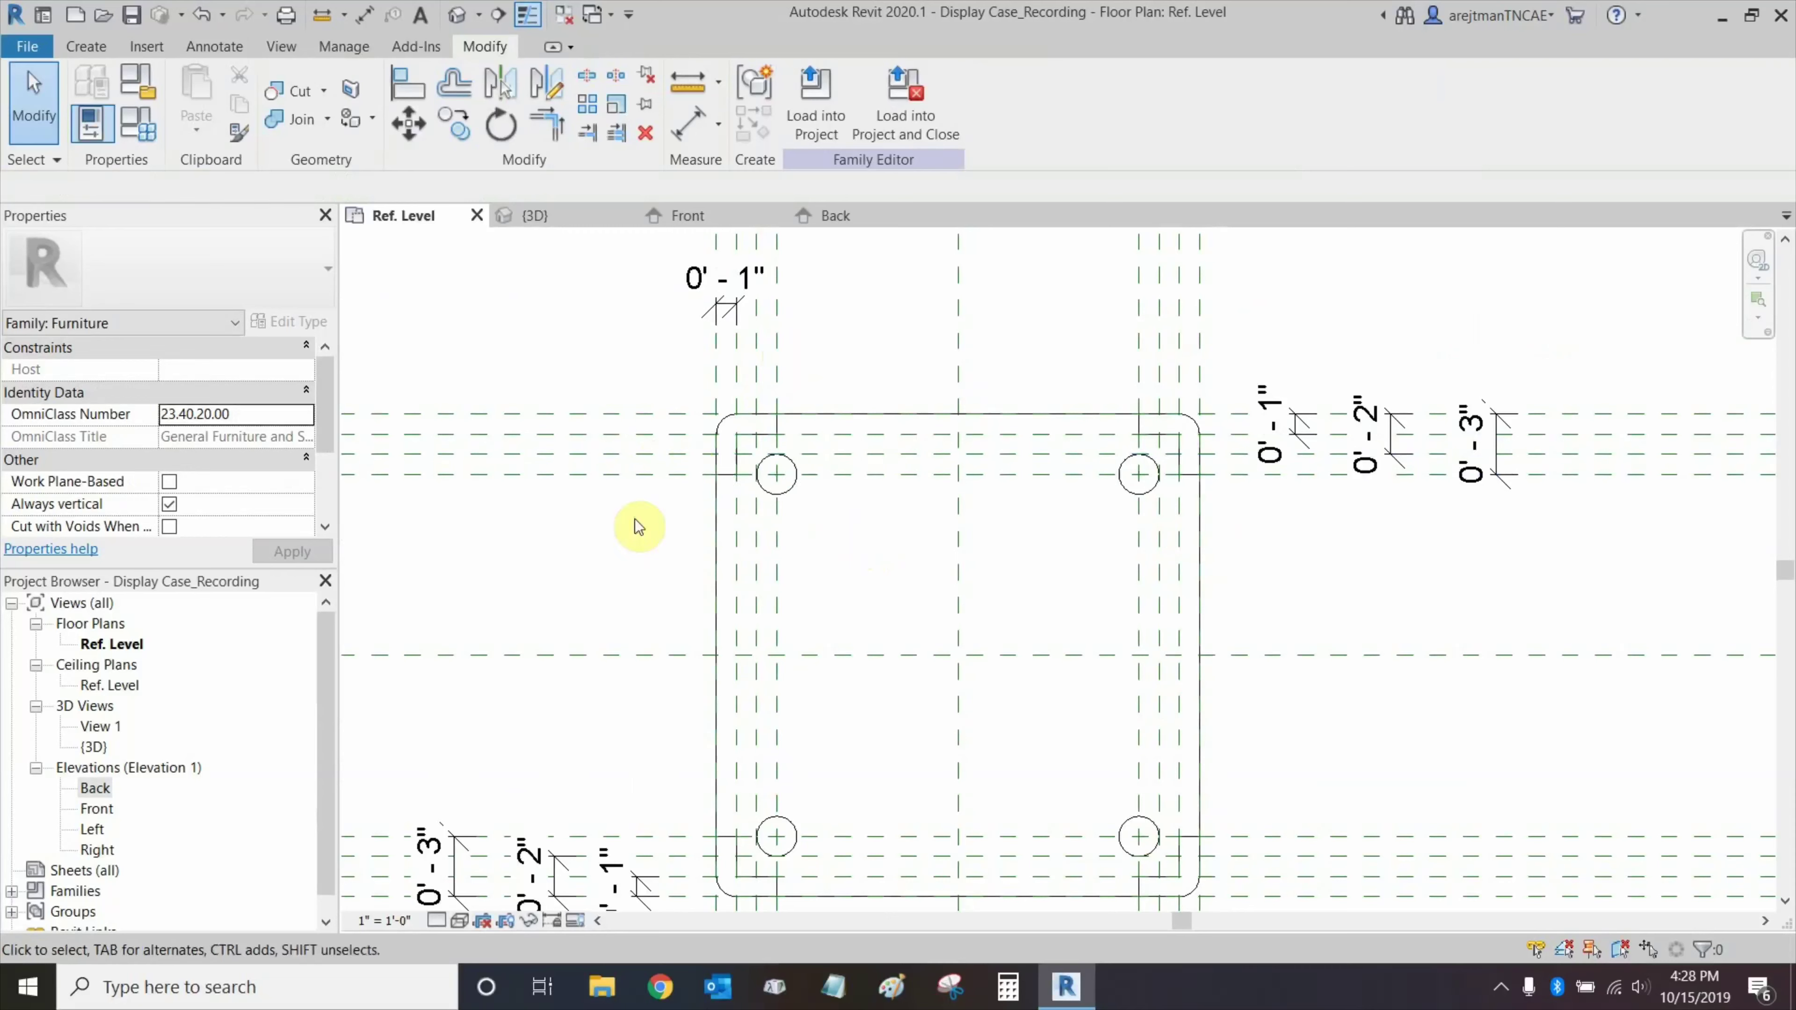
left_click(131, 24)
In the Front elevation, place a reference plane offset 2' 4" above the bottom plate's top reference plane.
middle_click_drag(846, 561, 858, 533)
scroll(852, 543, "down", 1)
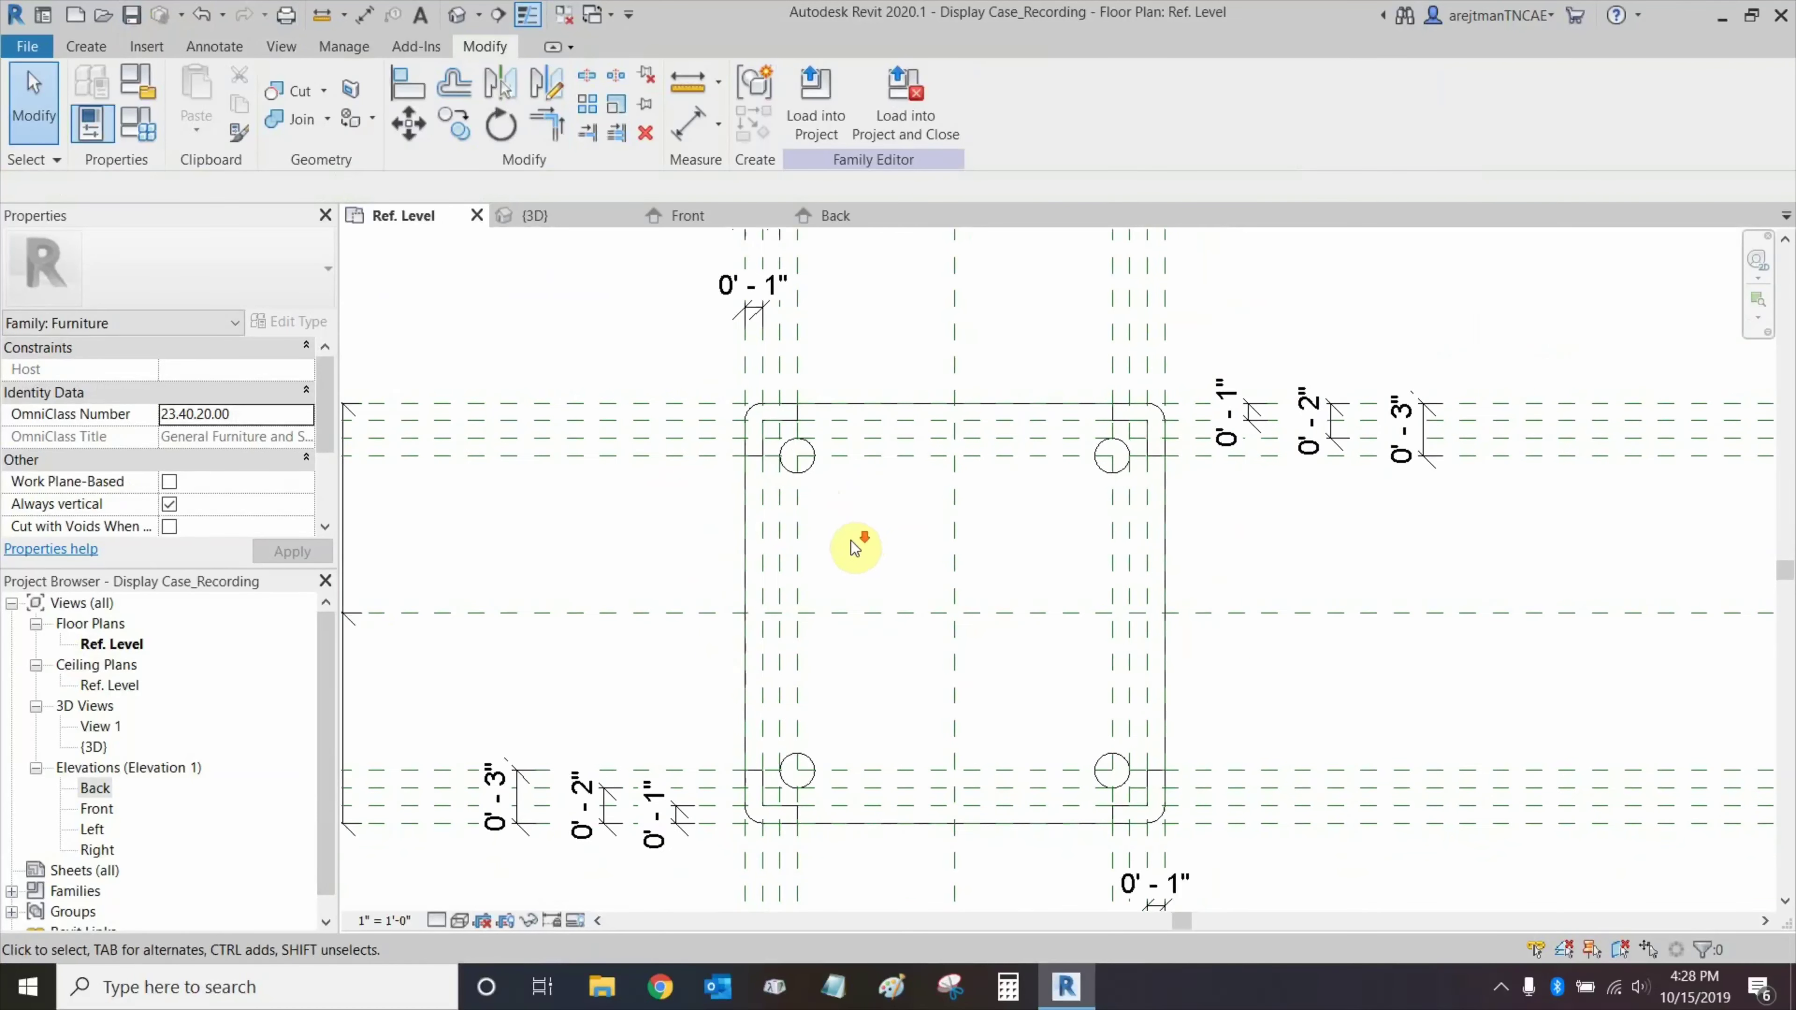
double_click(101, 810)
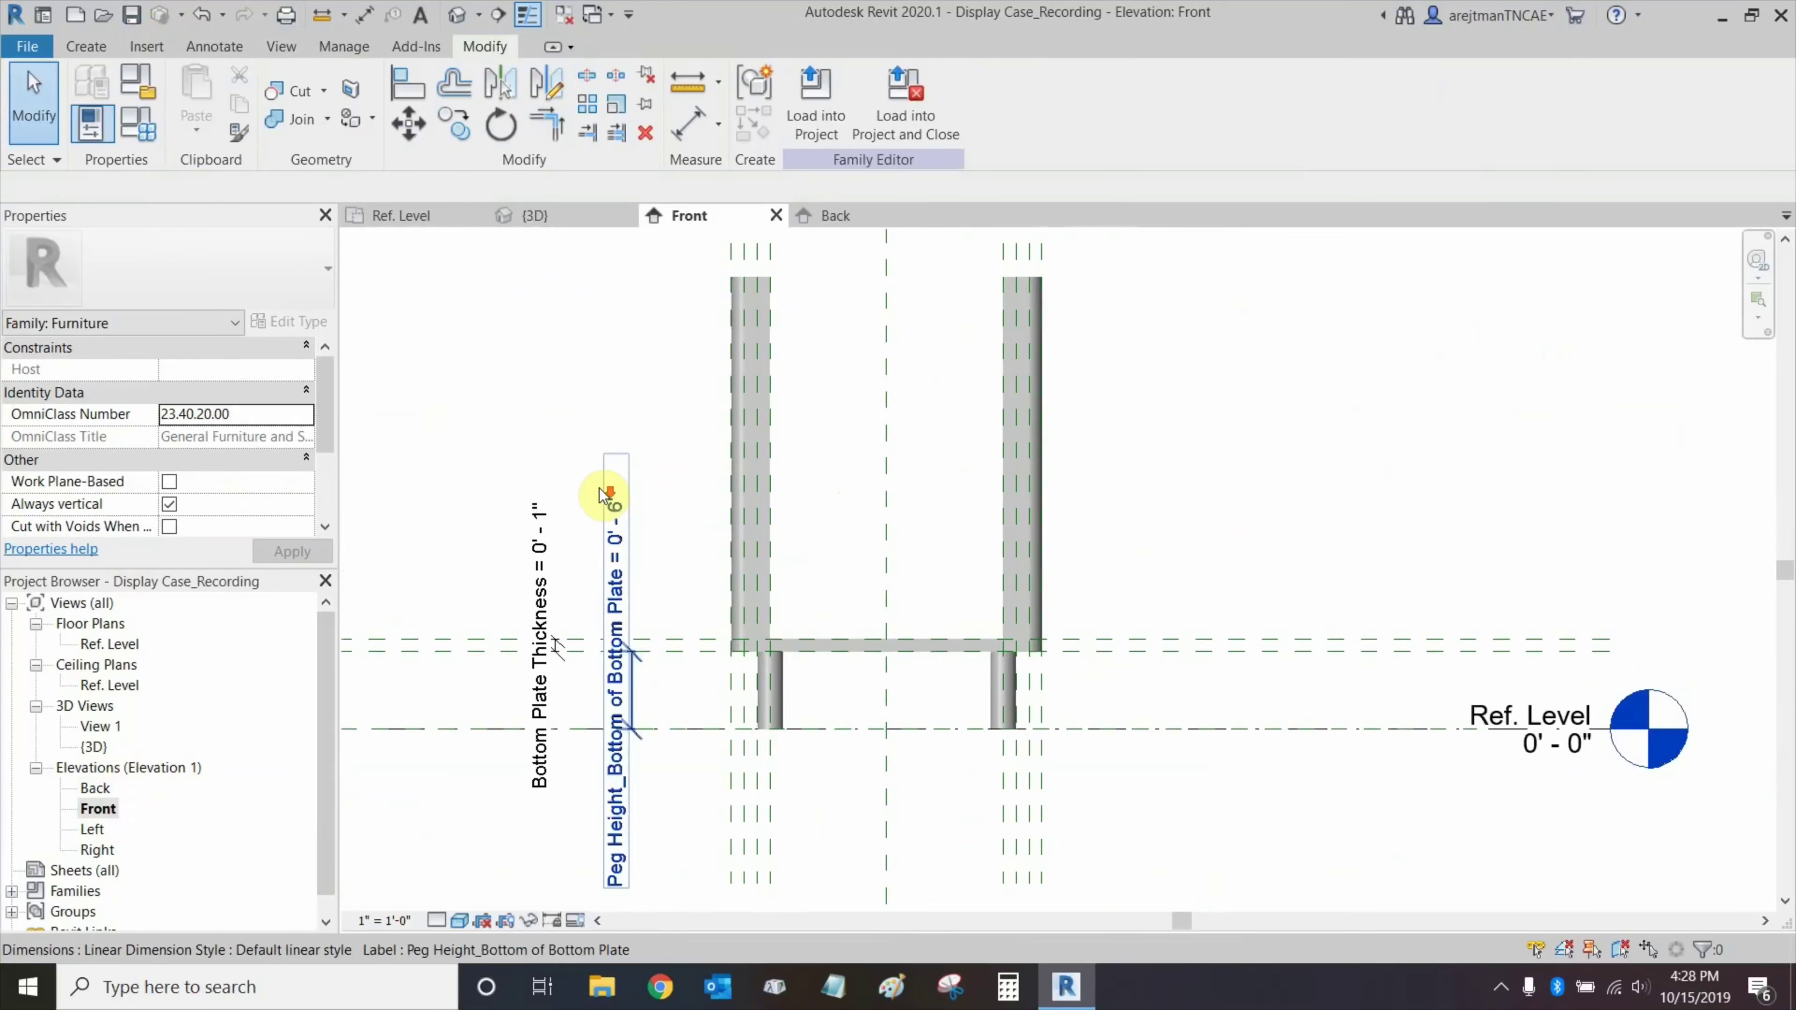
middle_click_drag(615, 481, 776, 530)
middle_click_drag(981, 566, 912, 410)
middle_click_drag(910, 558, 897, 757)
middle_click_drag(886, 690, 935, 652)
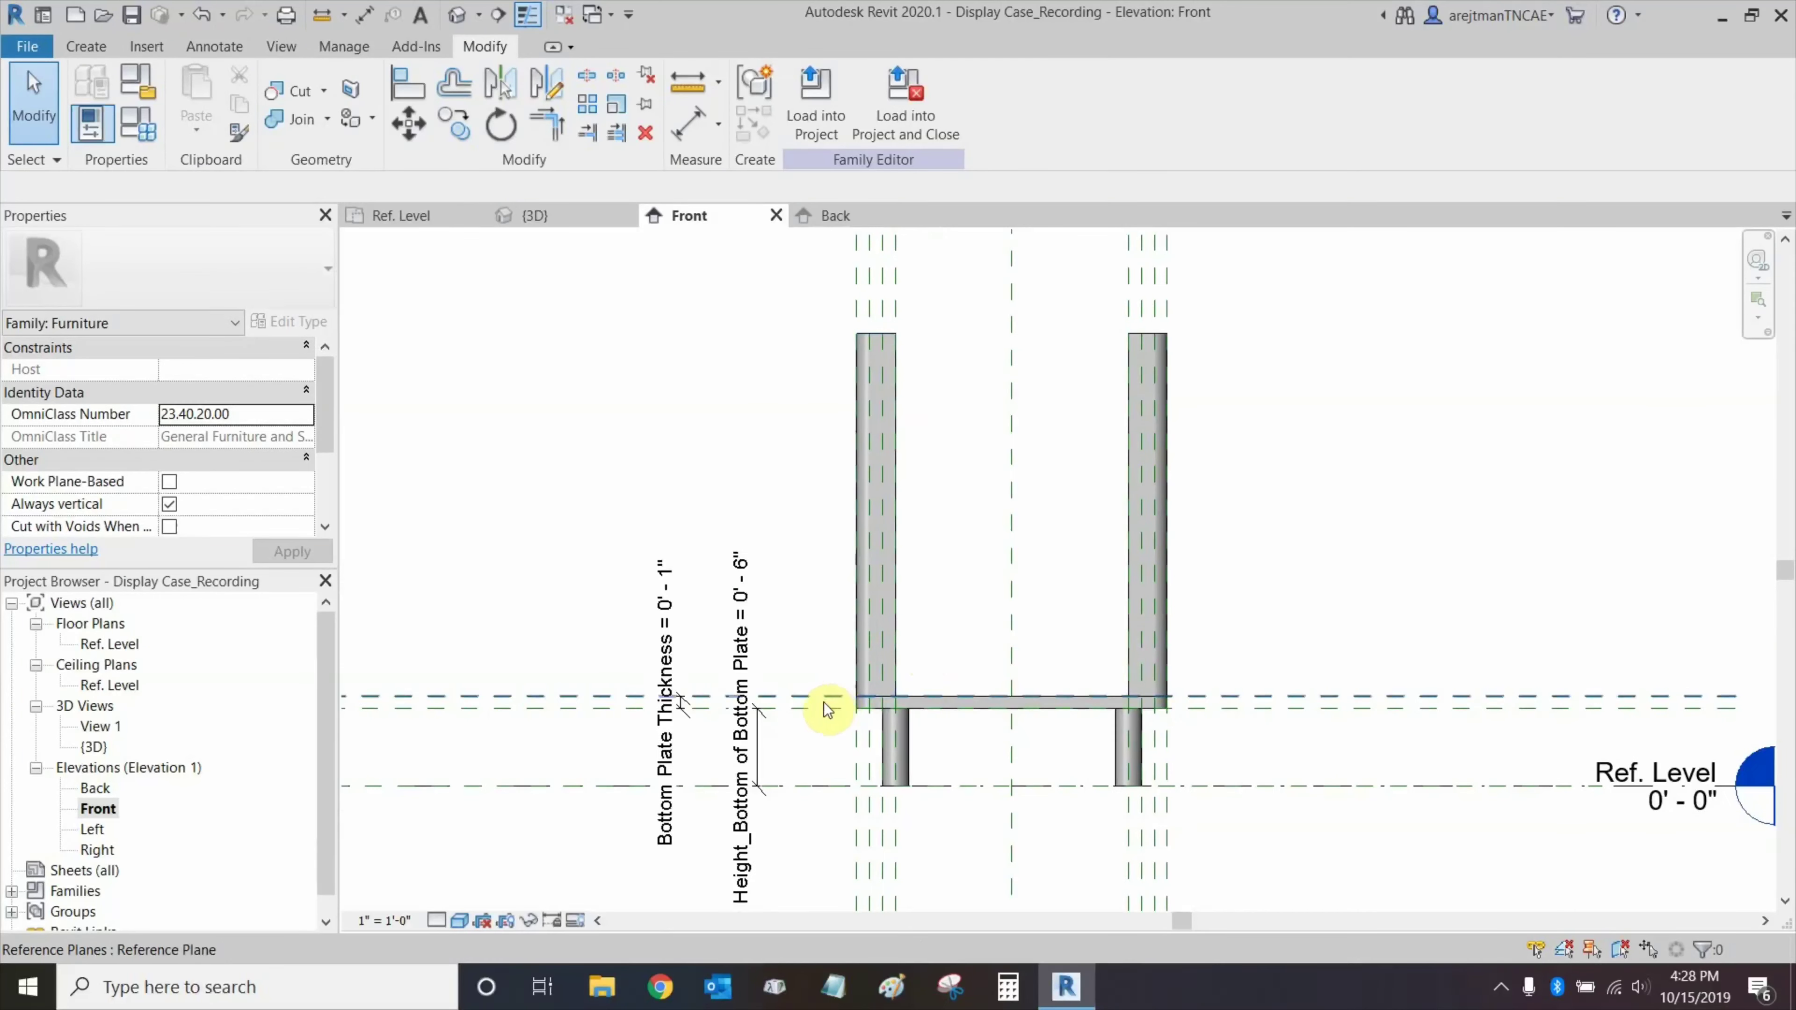
middle_click_drag(828, 708, 926, 709)
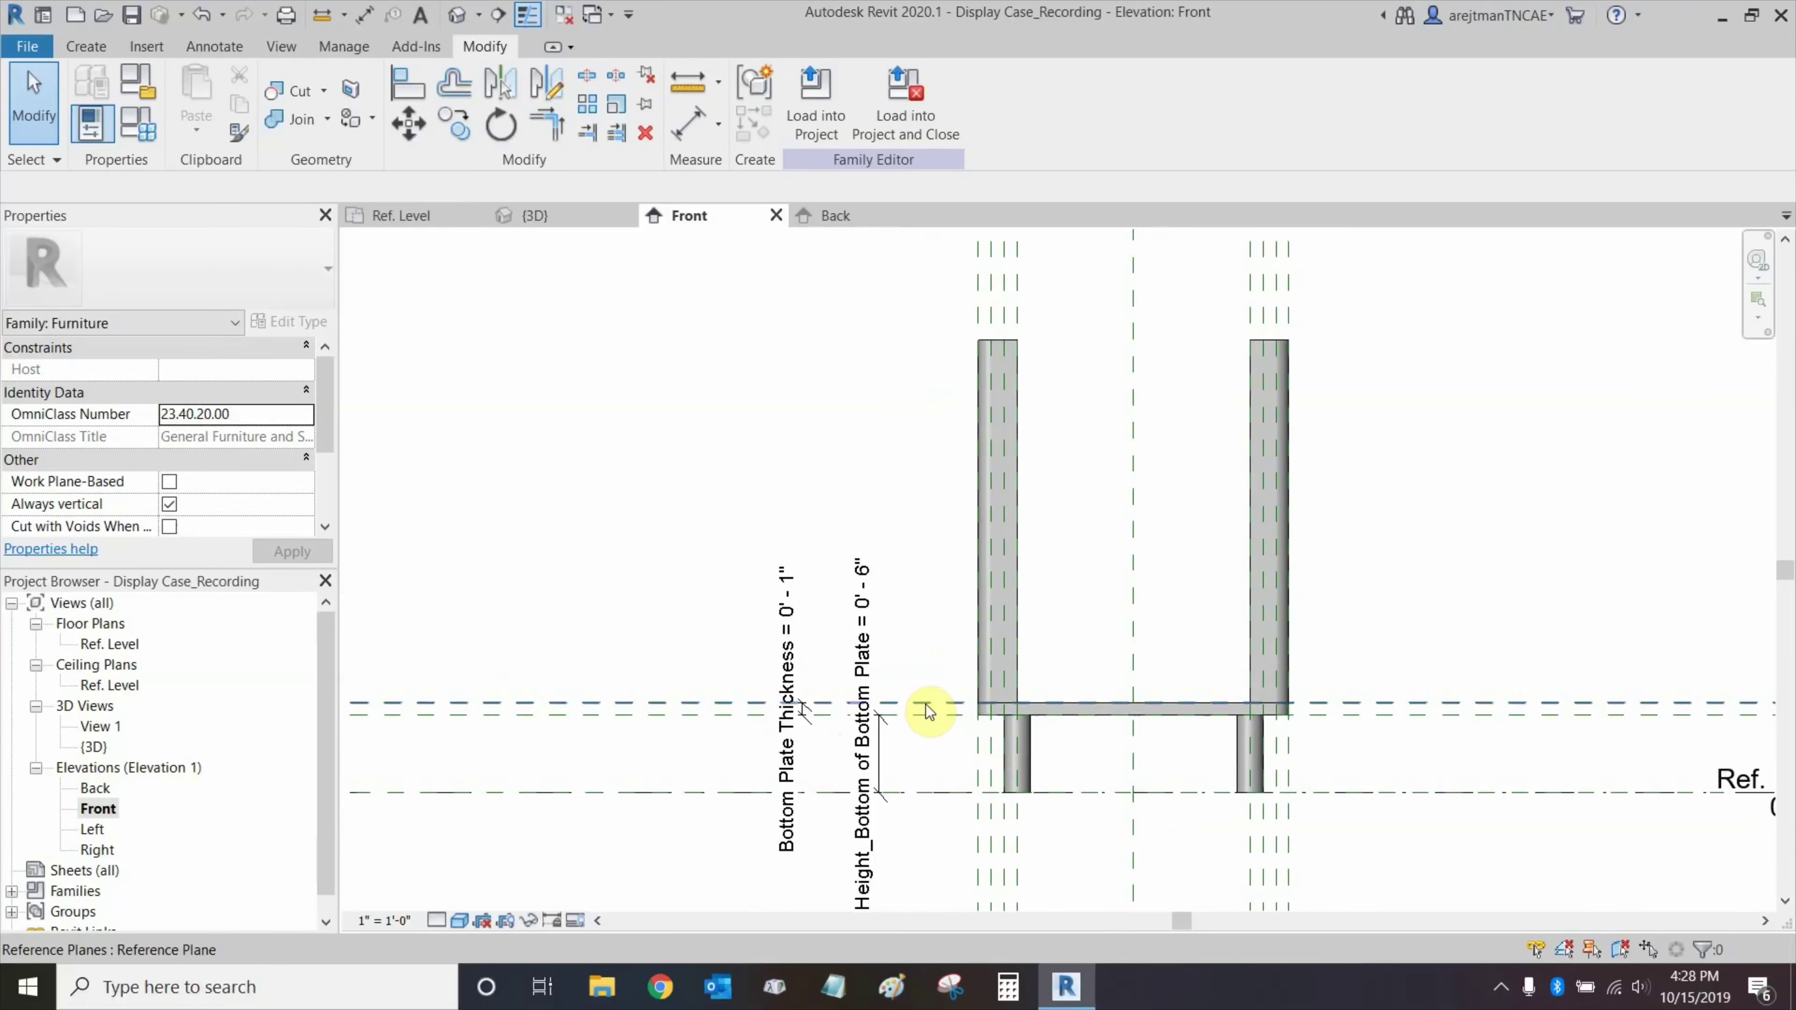
left_click(928, 712)
right_click(926, 702)
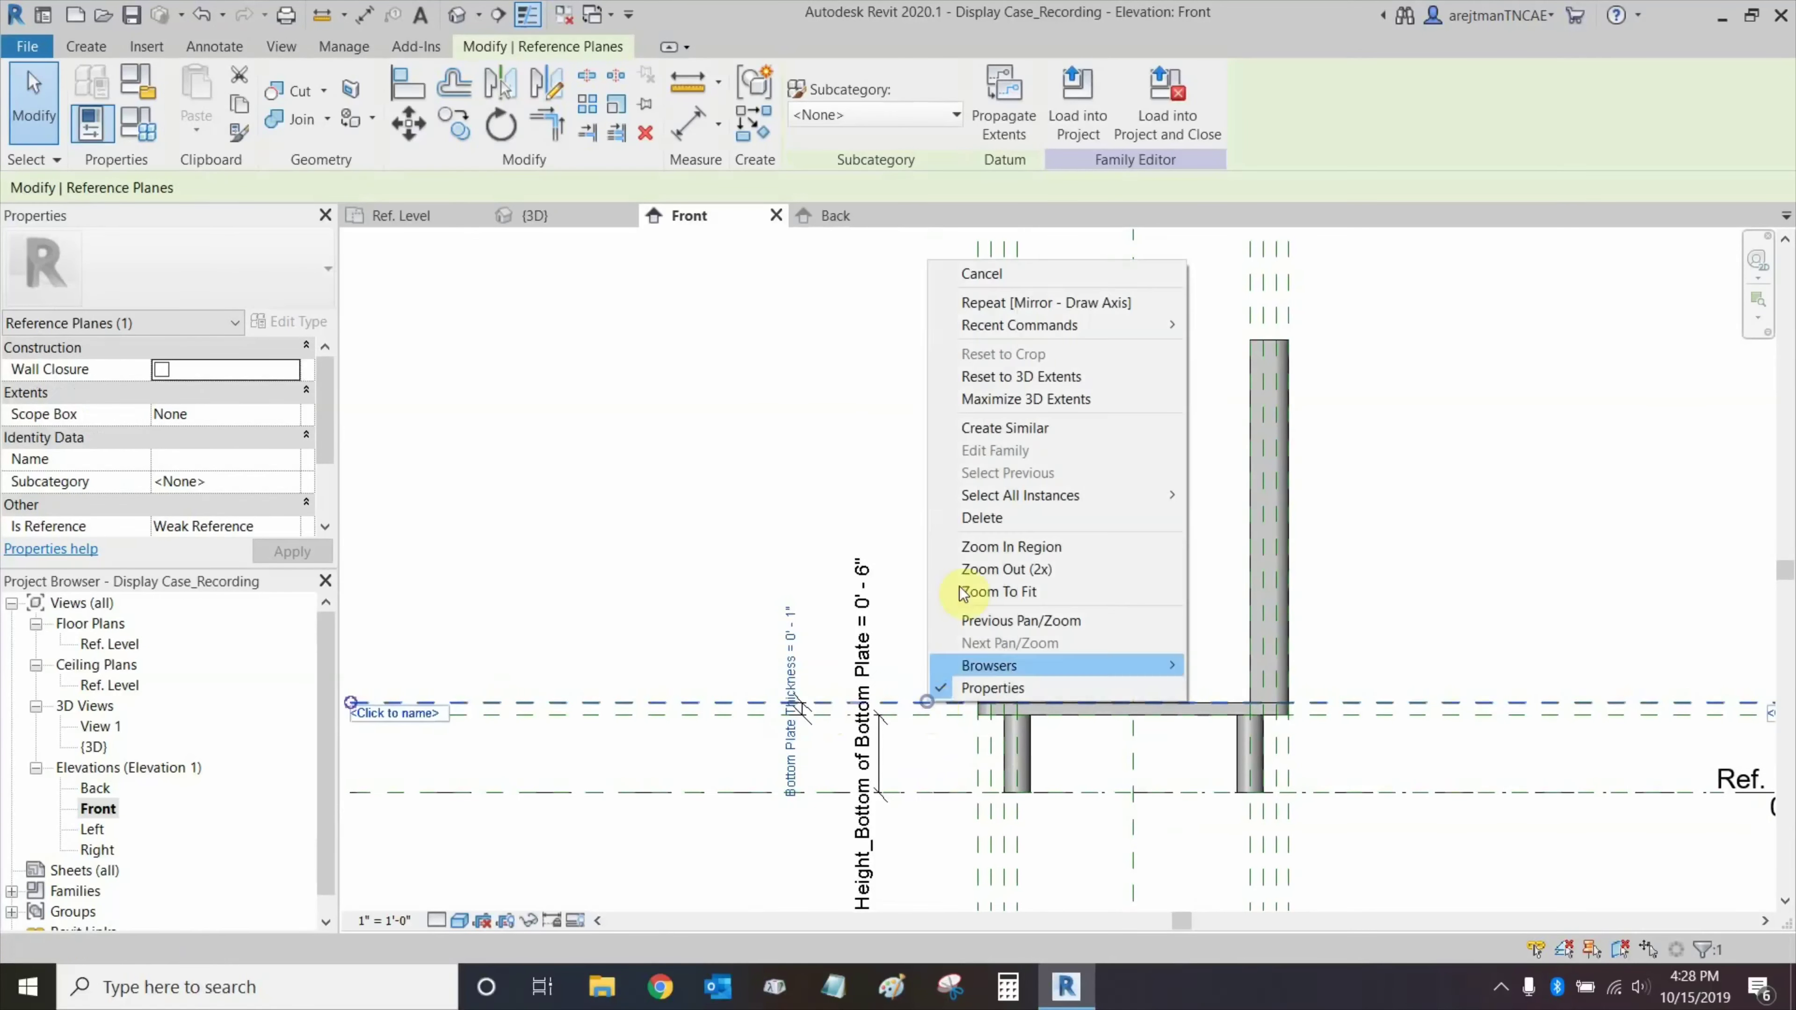
left_click(1012, 431)
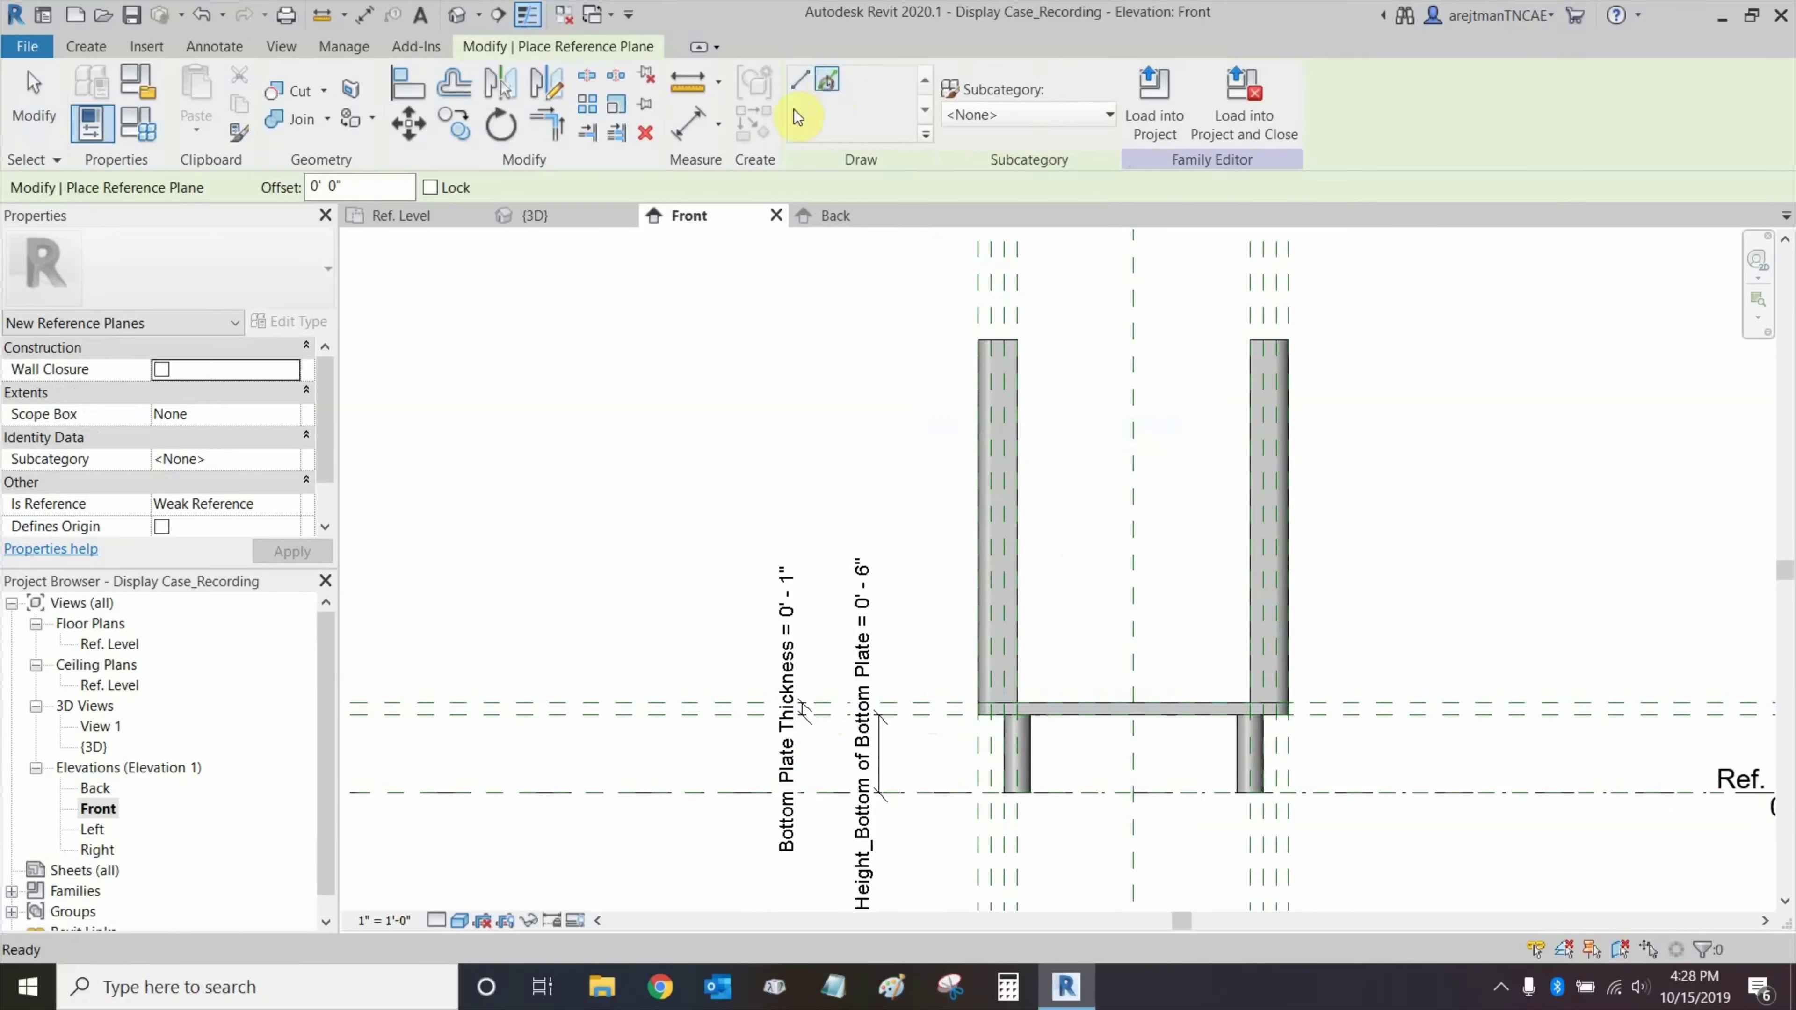
left_click(827, 82)
left_click(347, 186)
type("2'4")
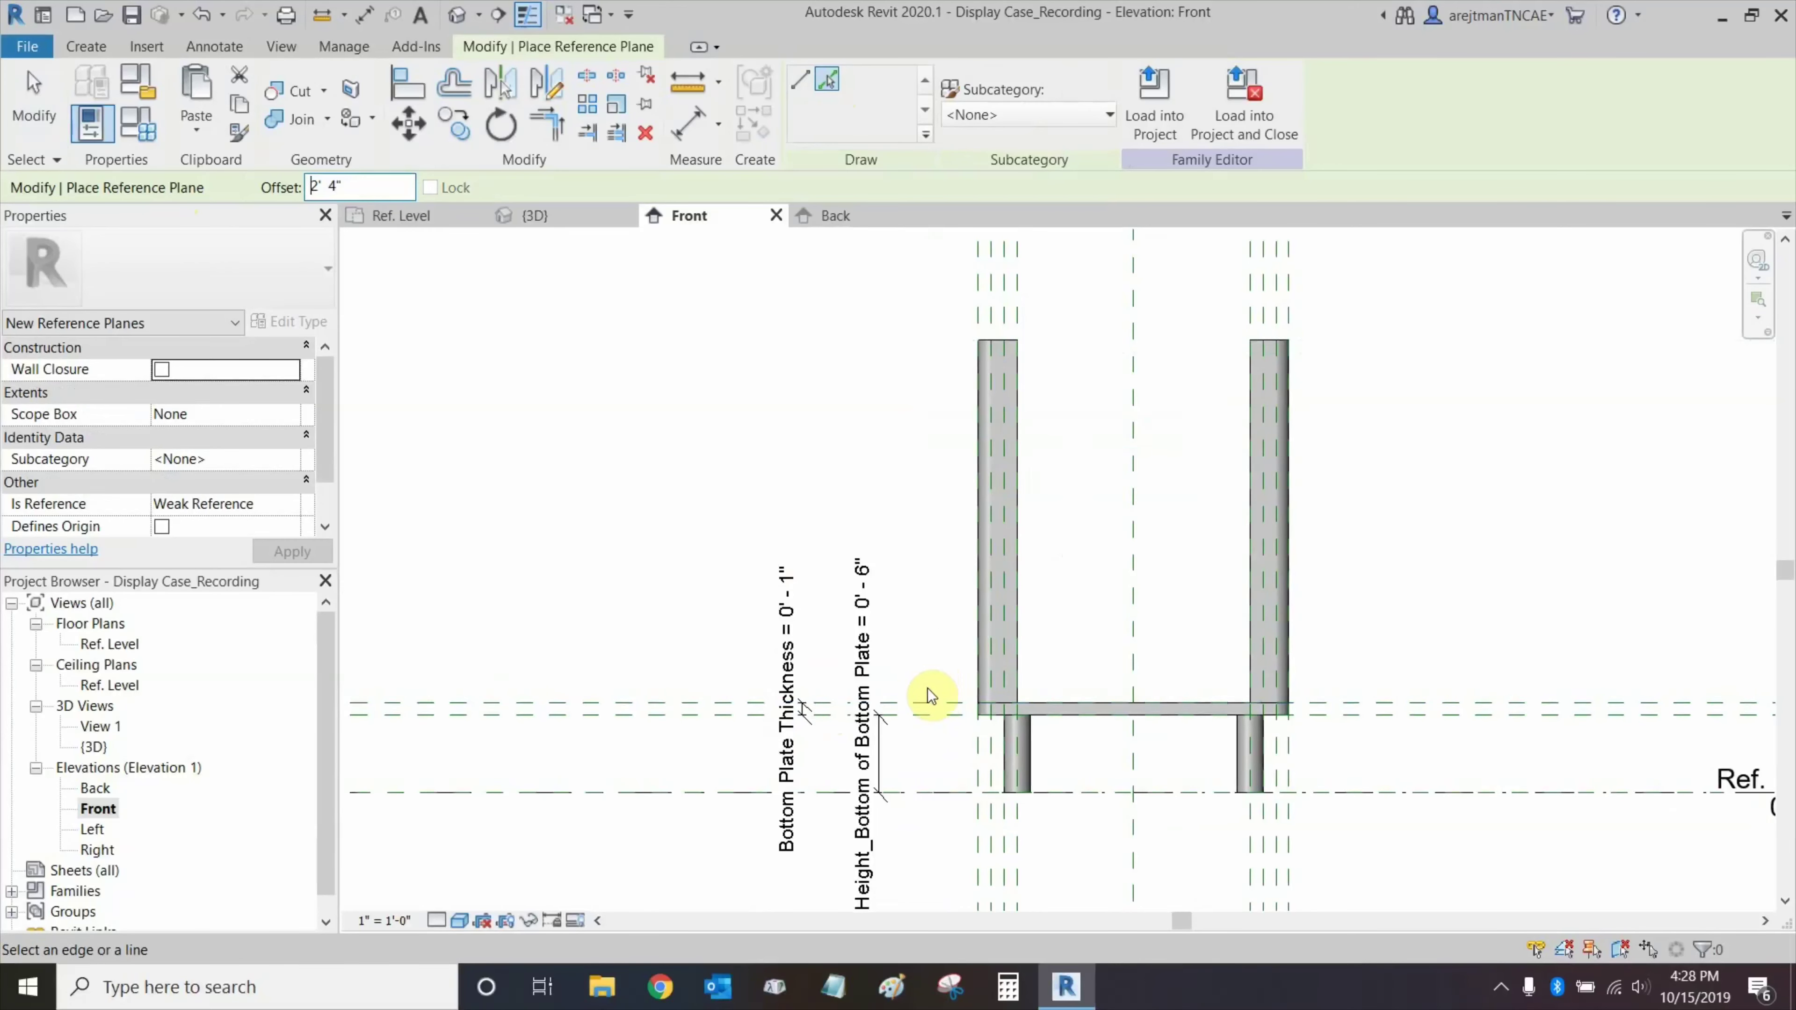
left_click(929, 707)
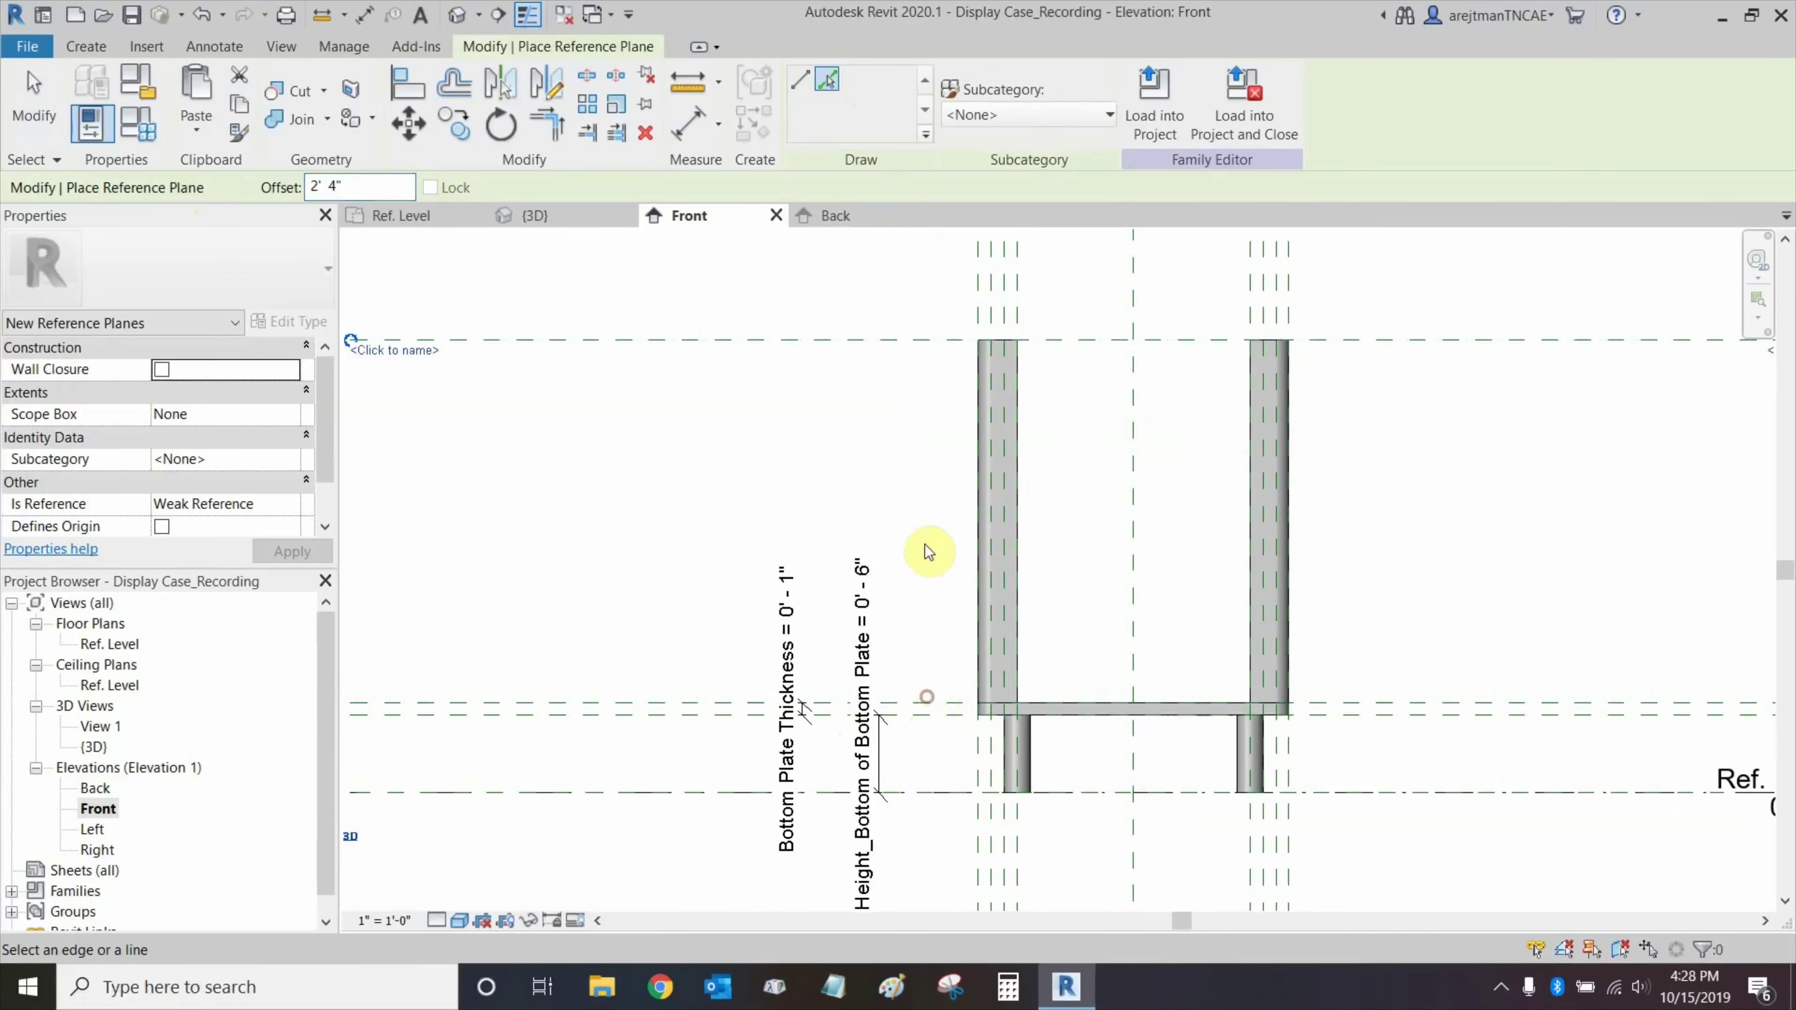
Add another reference plane offset 1" above the plane at the top of the corner extrusions.
left_click(370, 186)
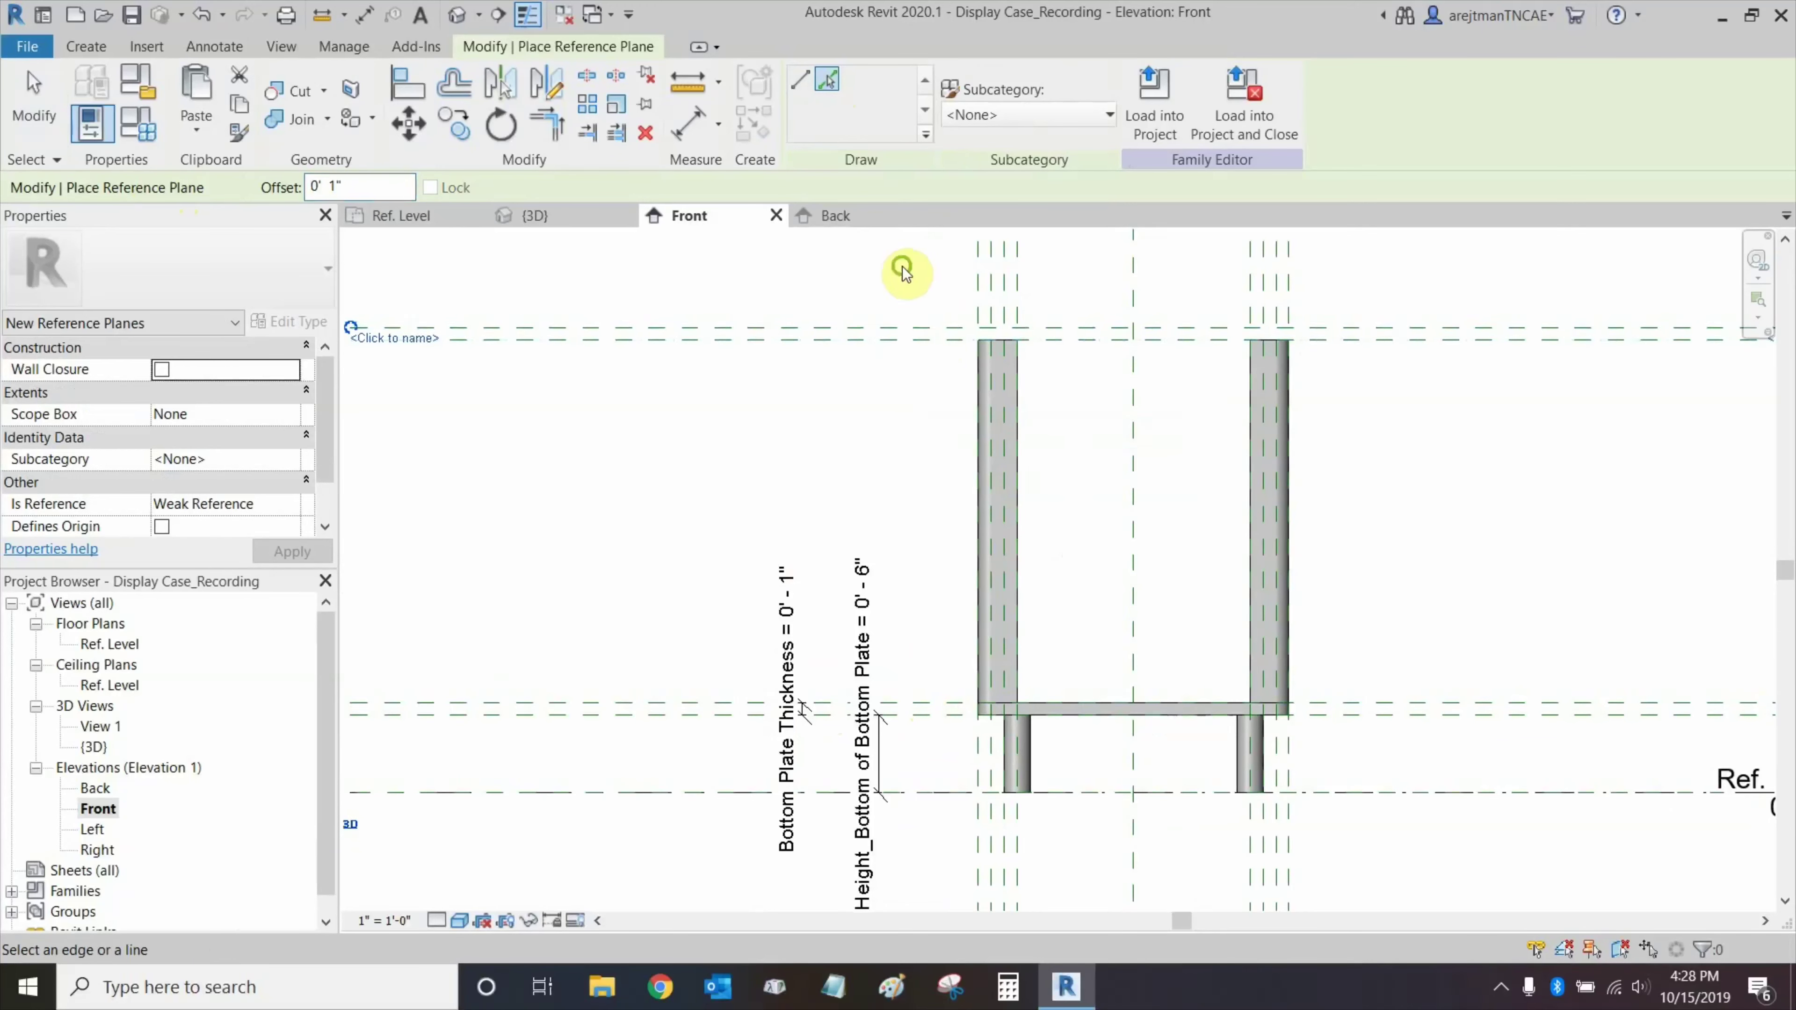
middle_click_drag(906, 272, 521, 328)
key("Escape")
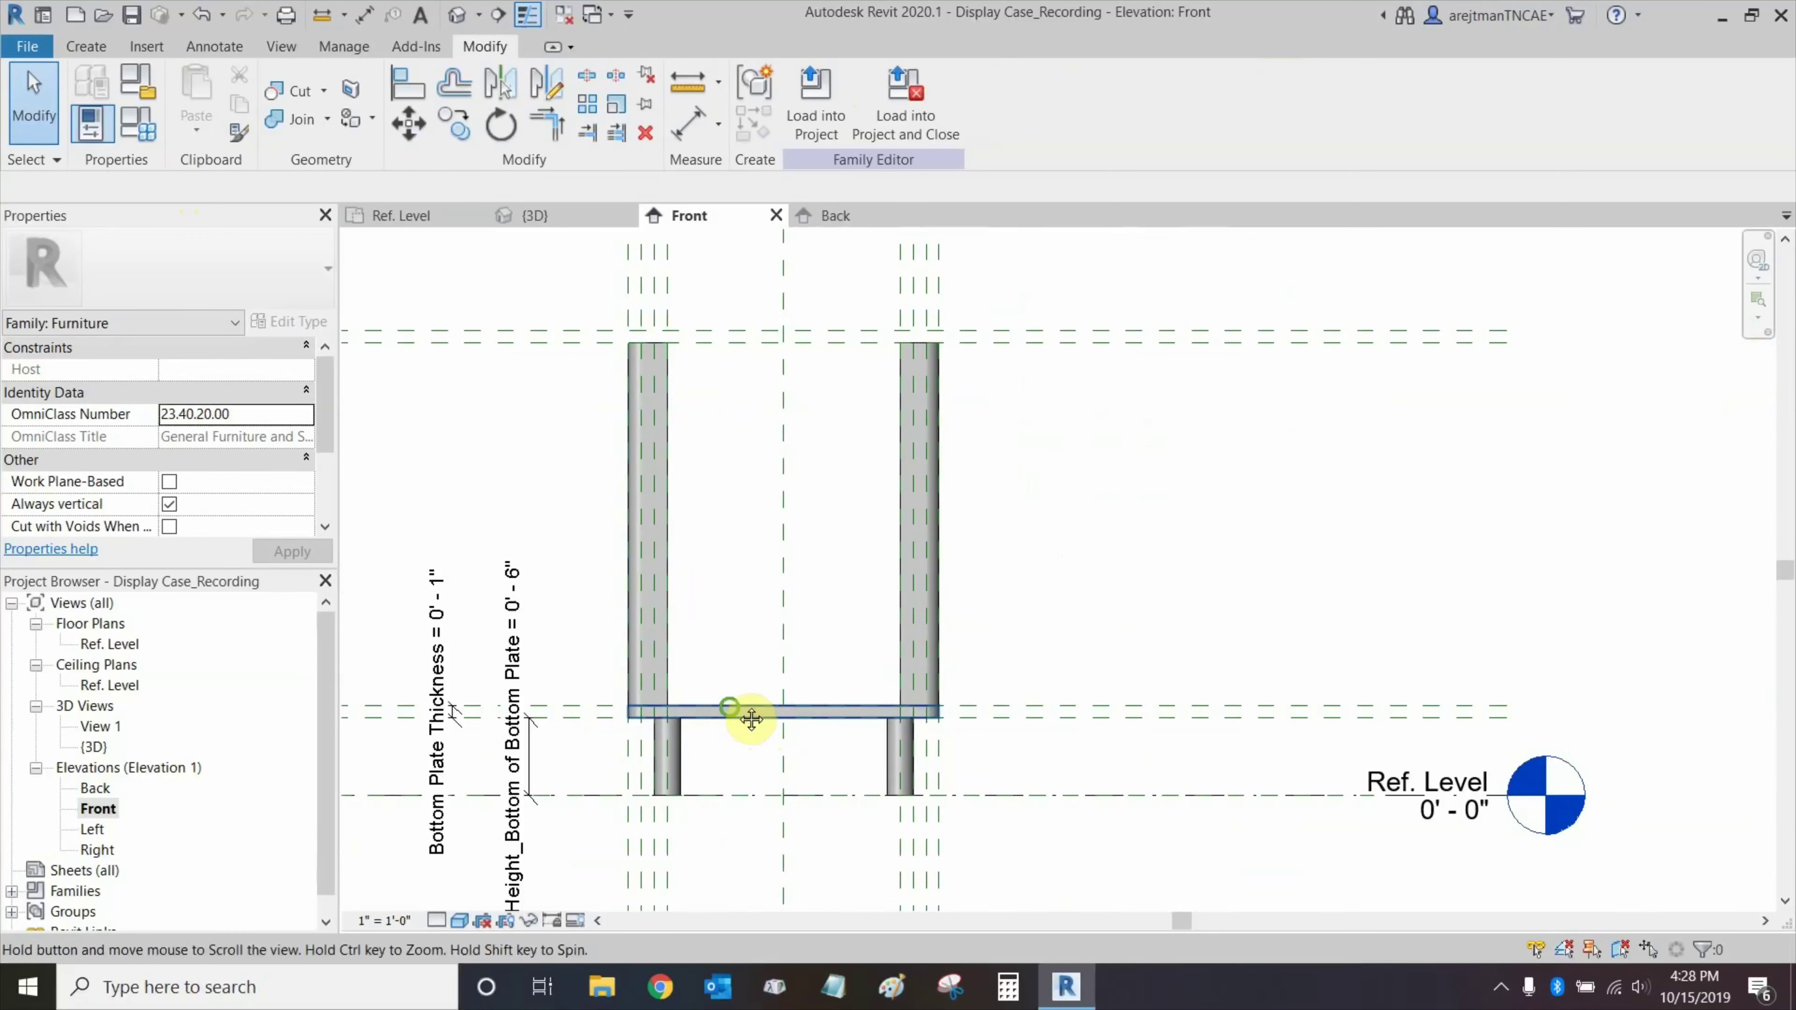
Align the bottom of the front corner extrusions to the bottom plate's top reference plane and lock the alignment.
middle_click_drag(745, 721, 901, 709)
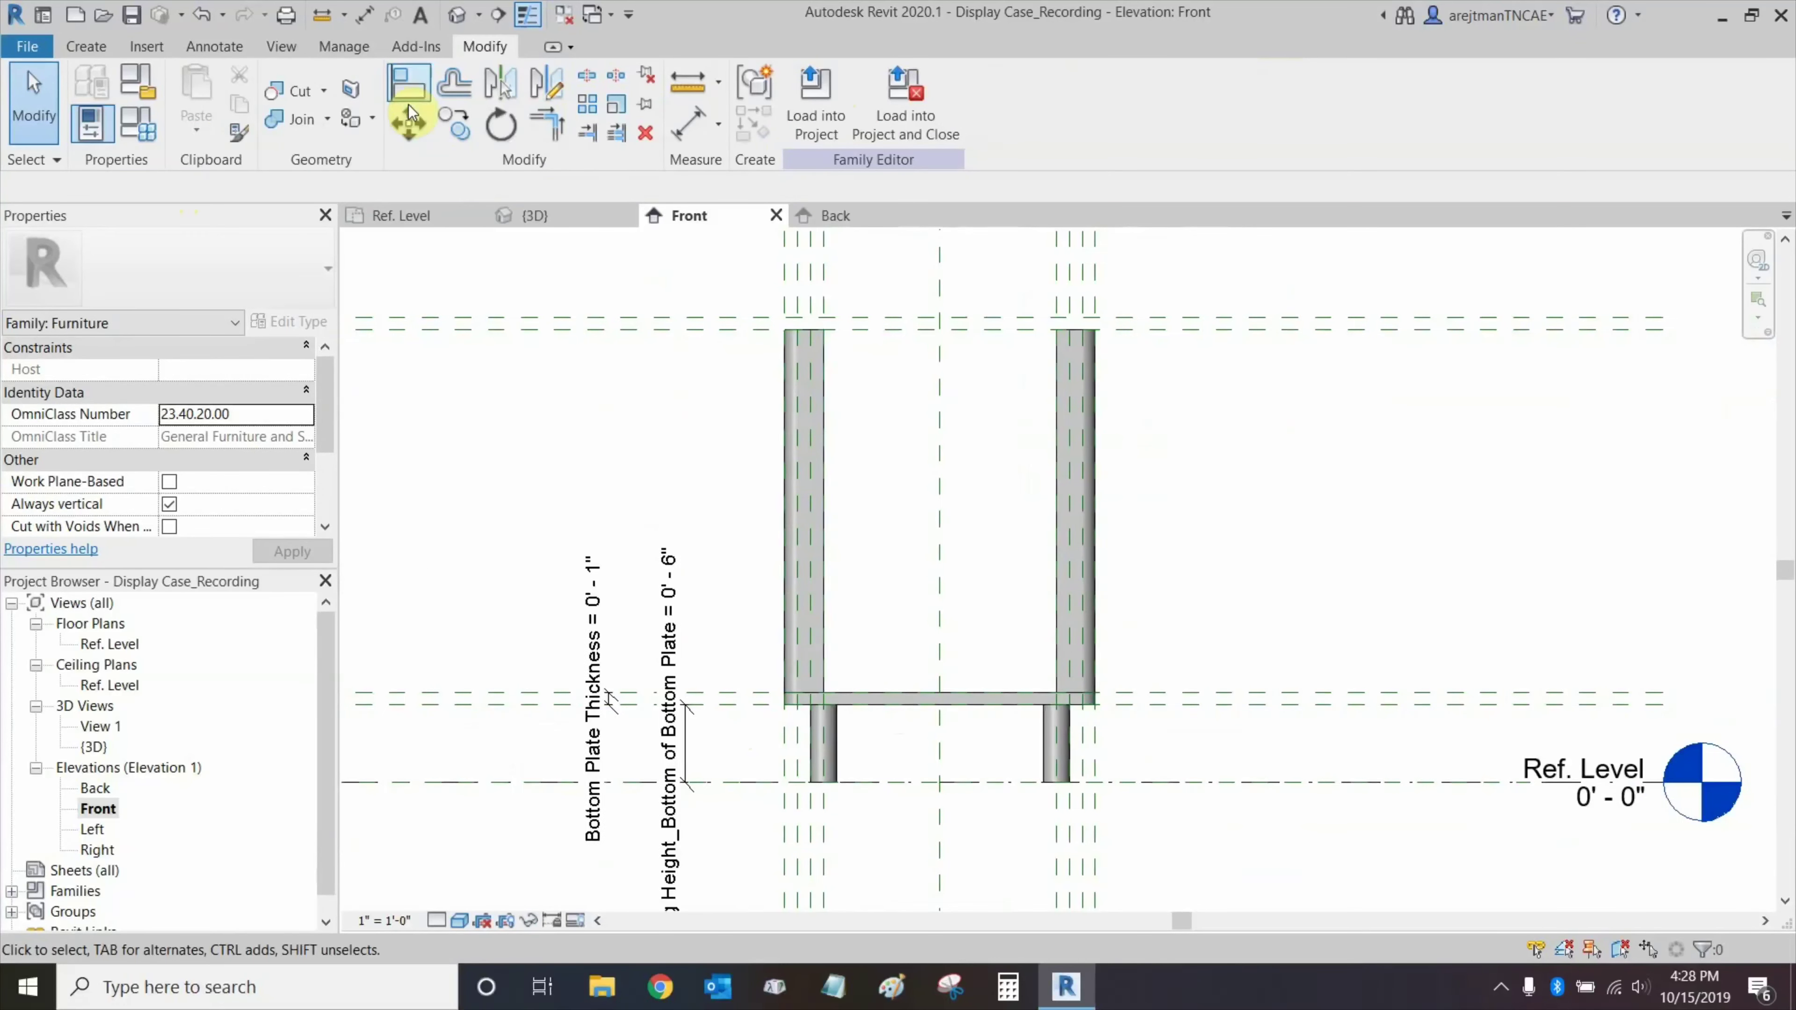
left_click(409, 85)
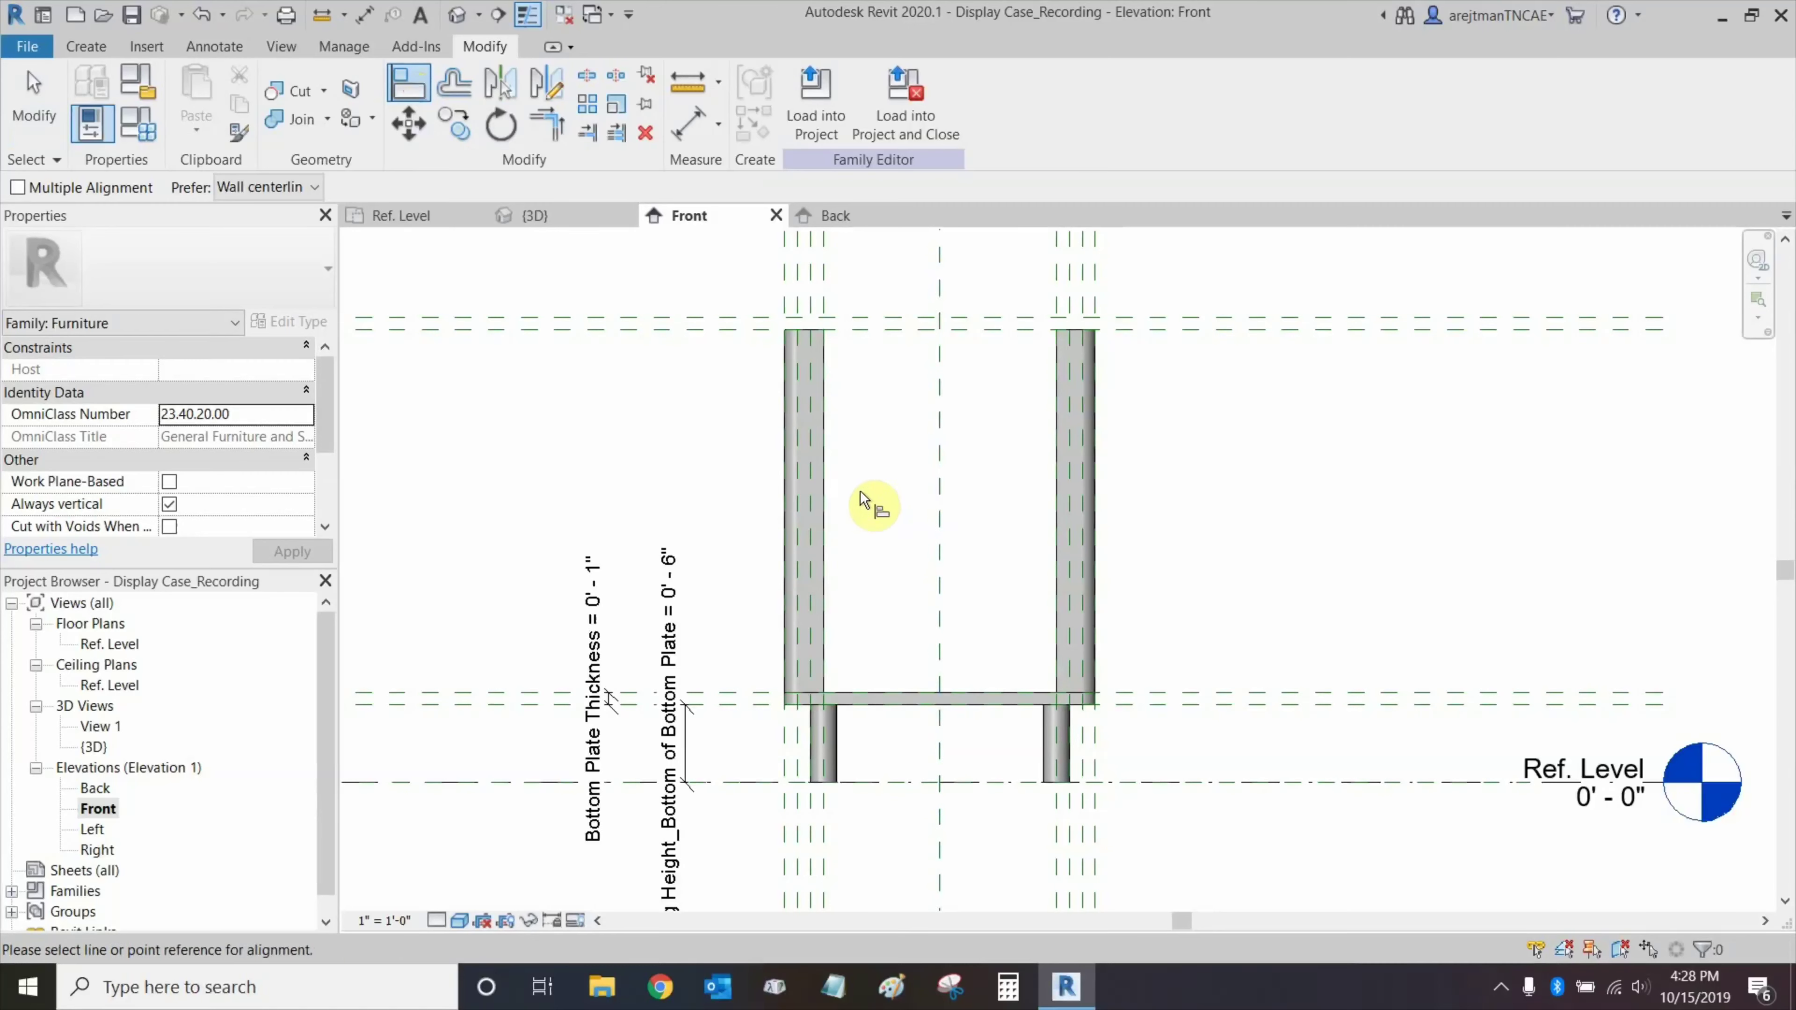
middle_click_drag(760, 636, 894, 581)
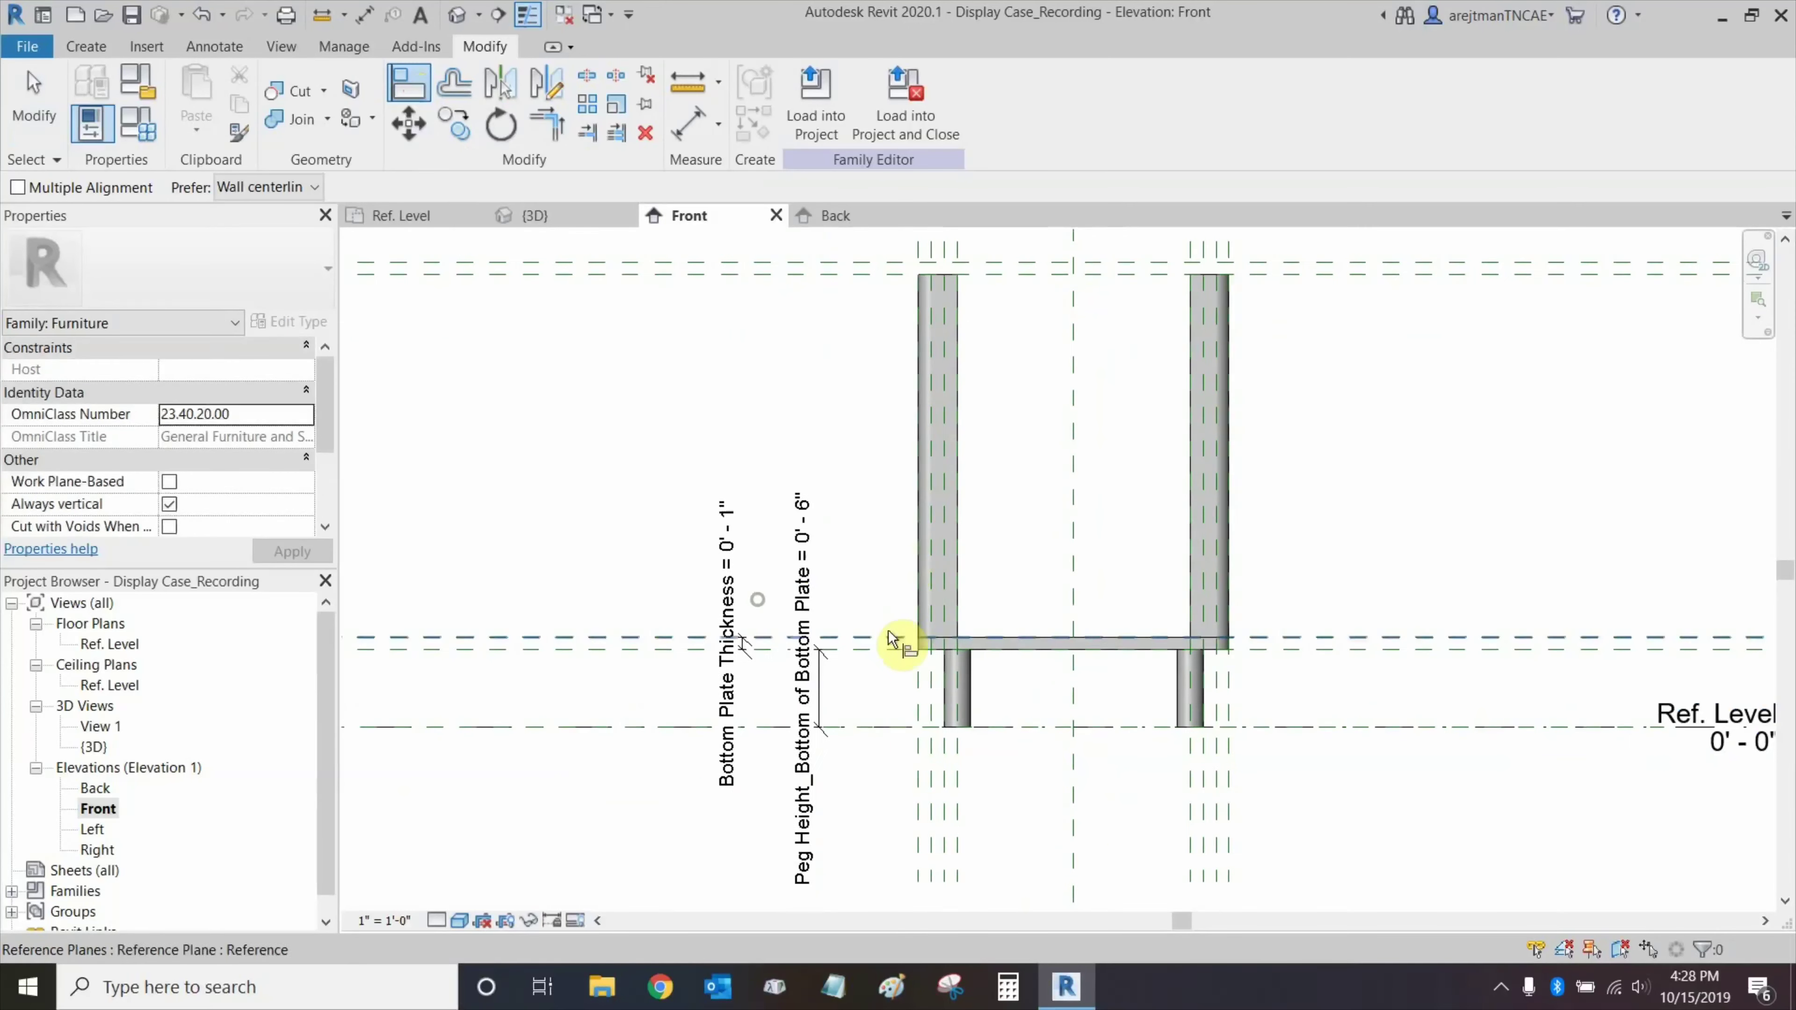
scroll(946, 647, "up", 3)
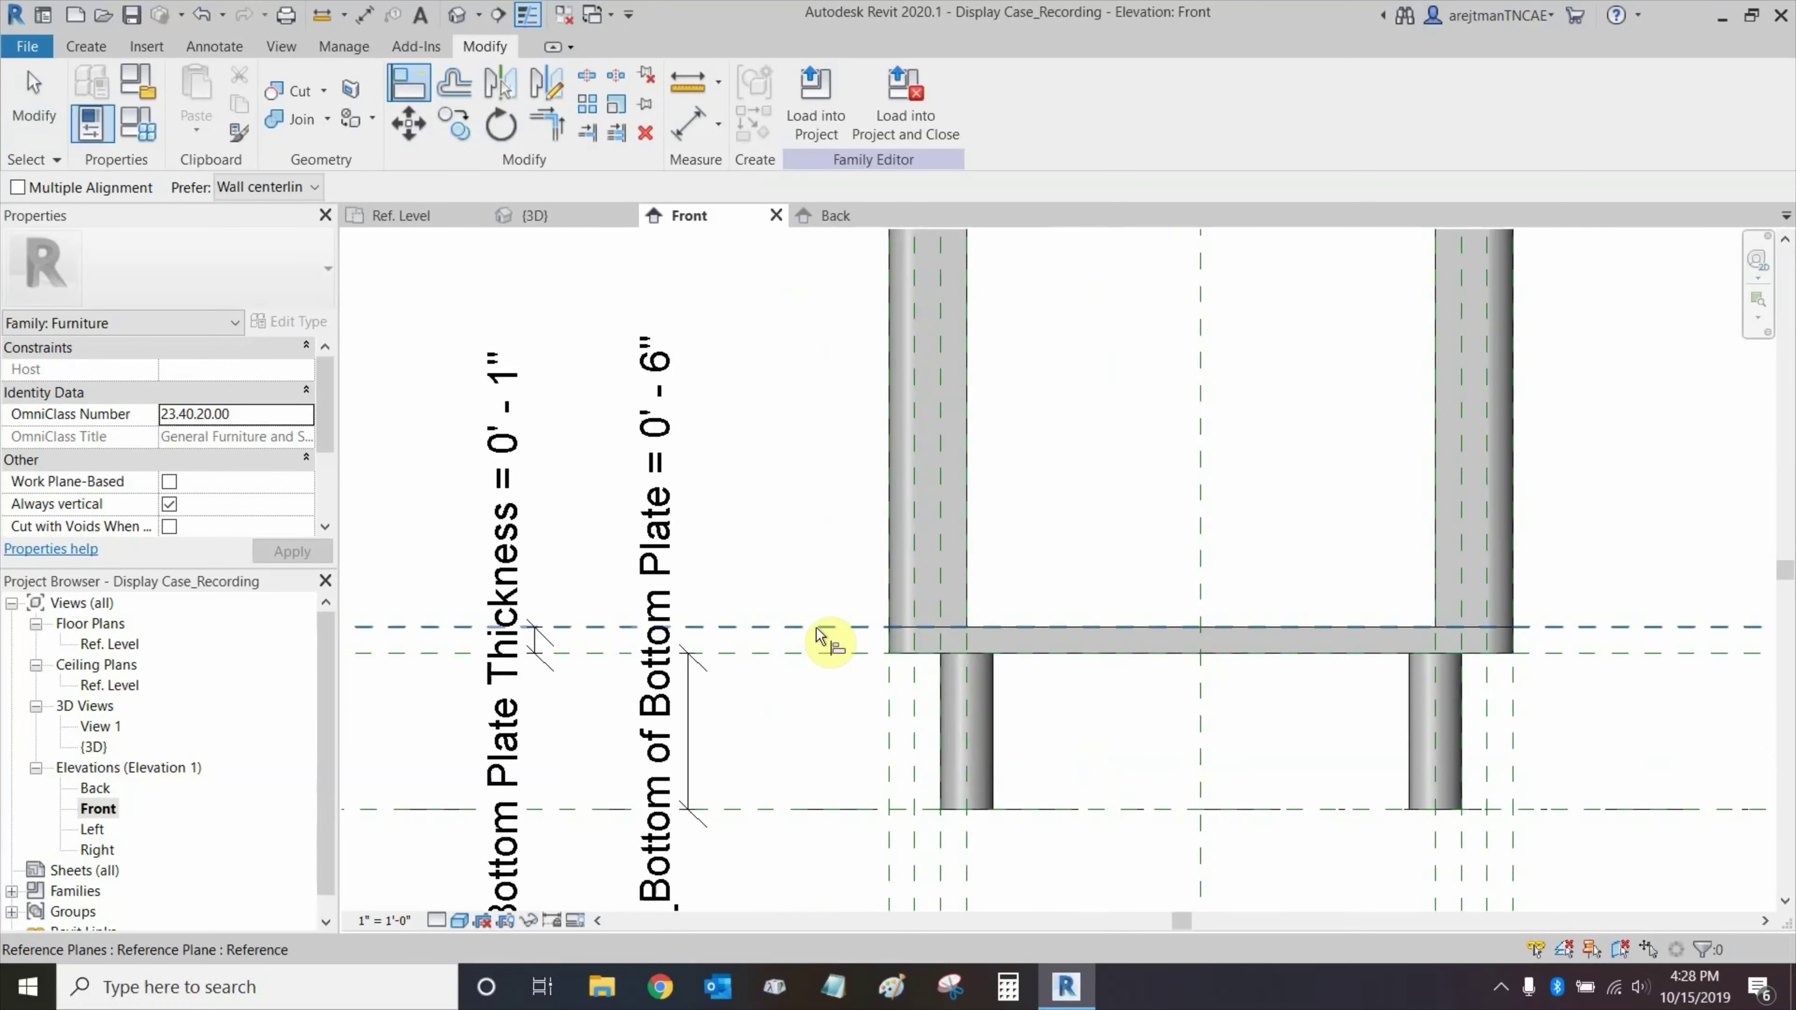
left_click(924, 628)
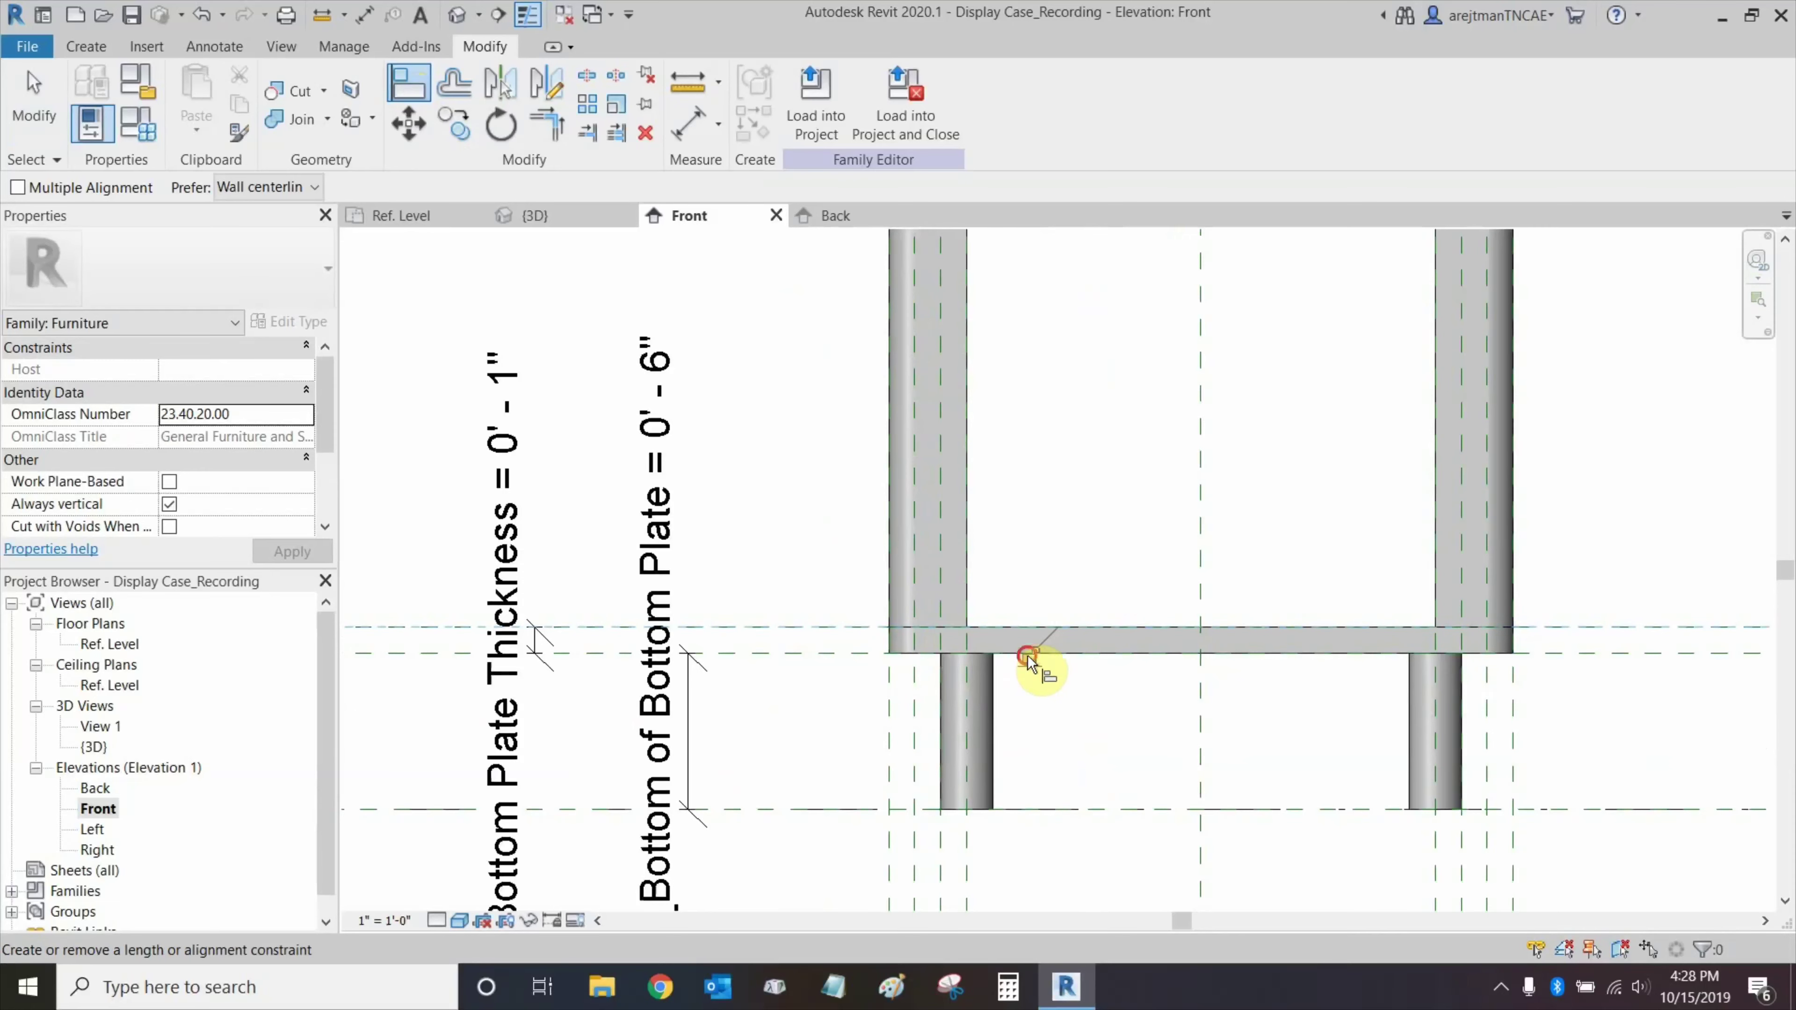
middle_click_drag(1034, 665, 681, 644)
left_click(1225, 660)
left_click(1096, 657)
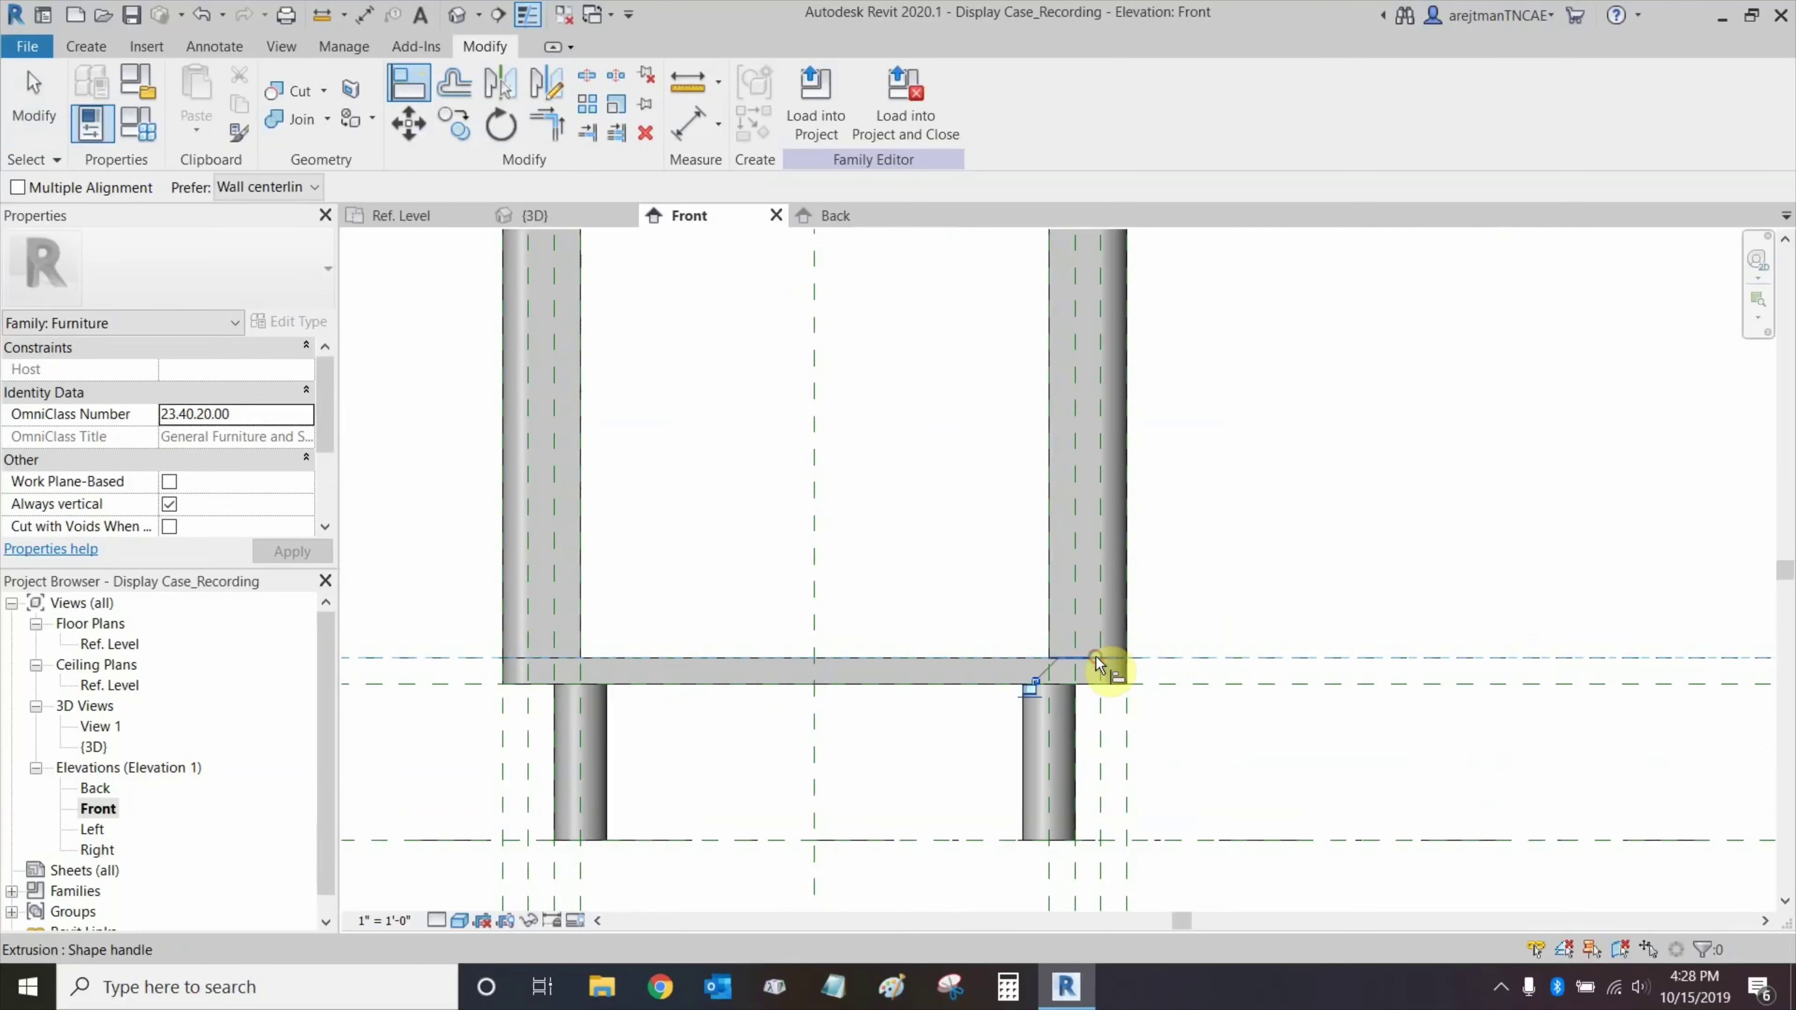
left_click(1023, 691)
Align the top of the front corner extrusions to the lower of the two upper reference planes and lock it.
middle_click_drag(1016, 425, 1020, 640)
middle_click_drag(1041, 497, 1074, 644)
left_click(1148, 460)
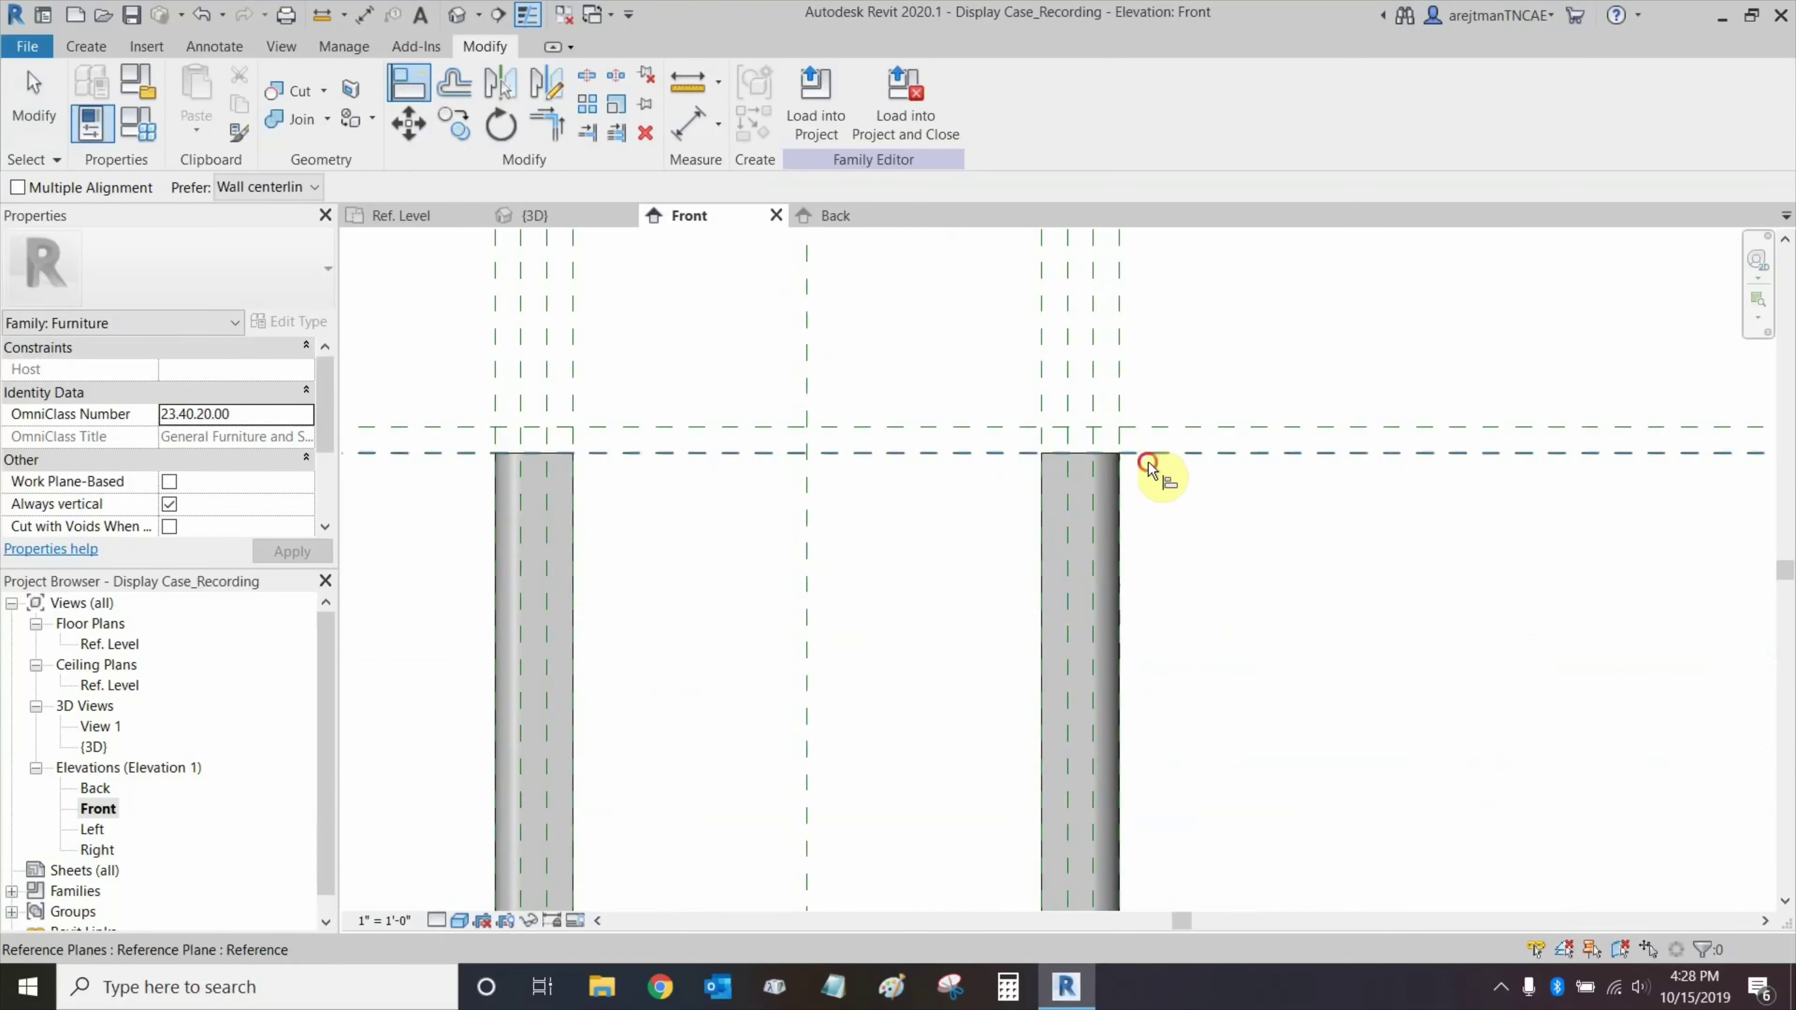
left_click(1086, 422)
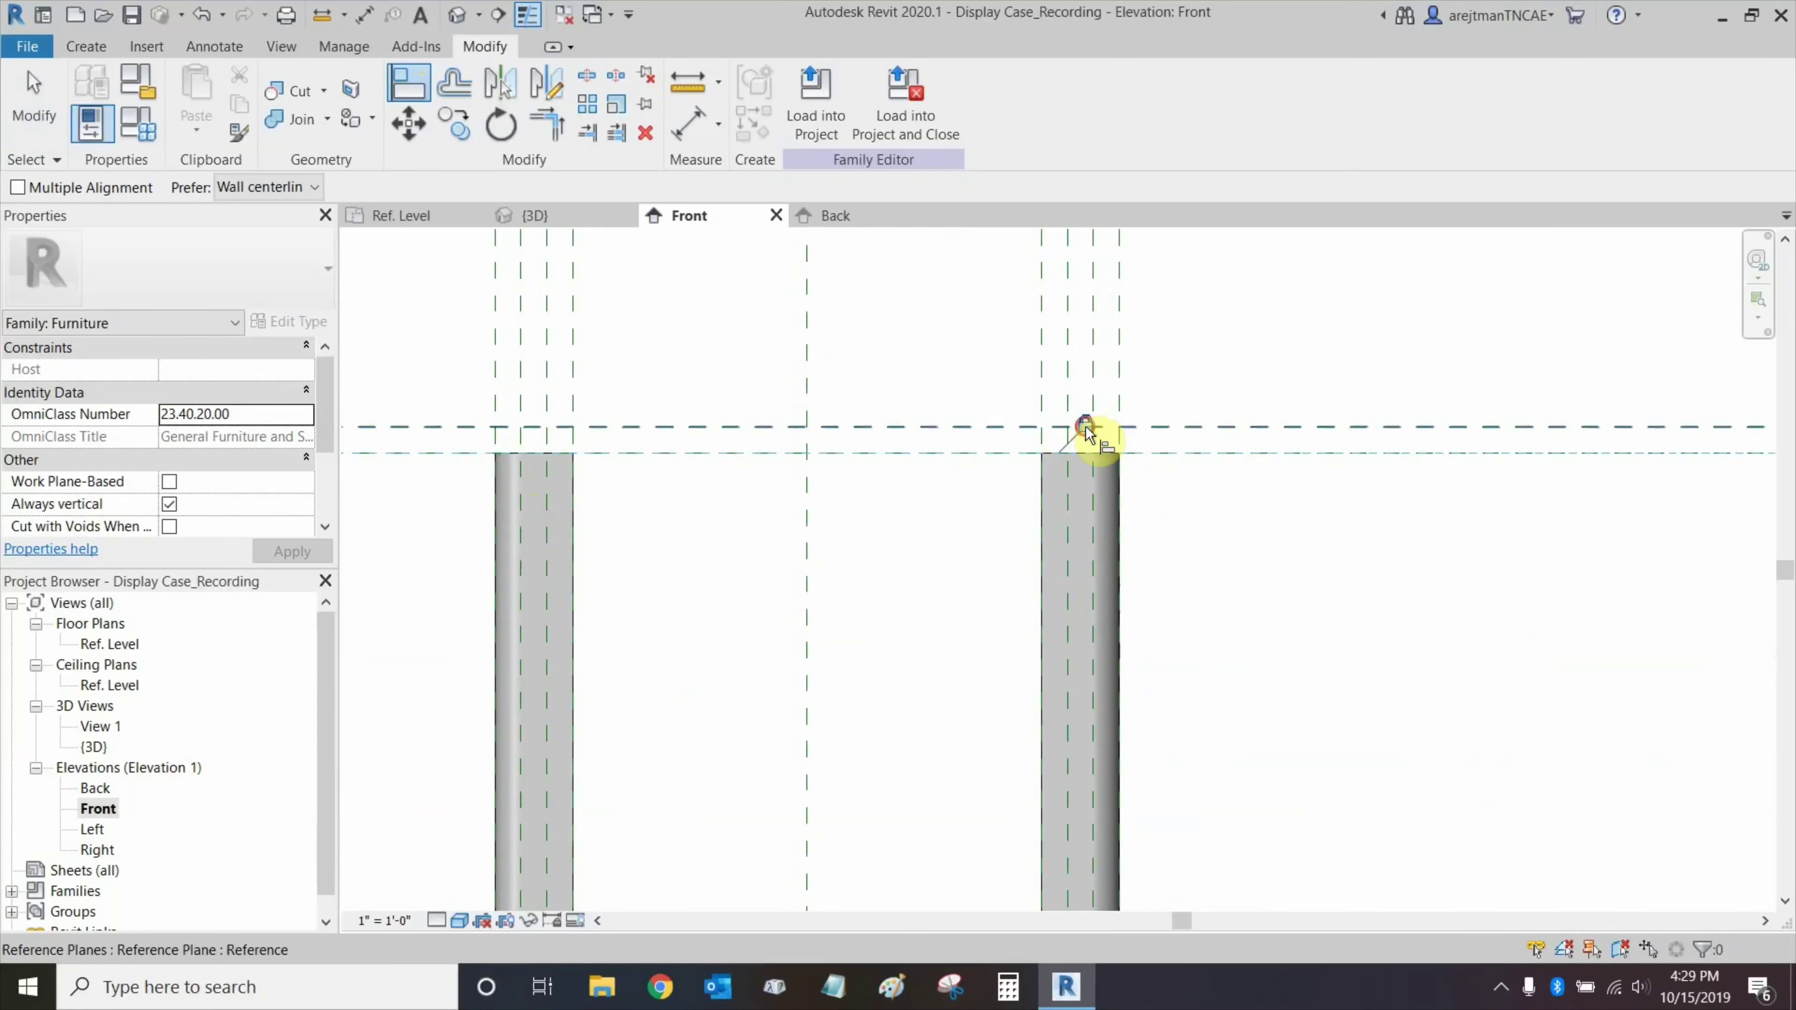
scroll(1082, 428, "down", 4)
key("Escape")
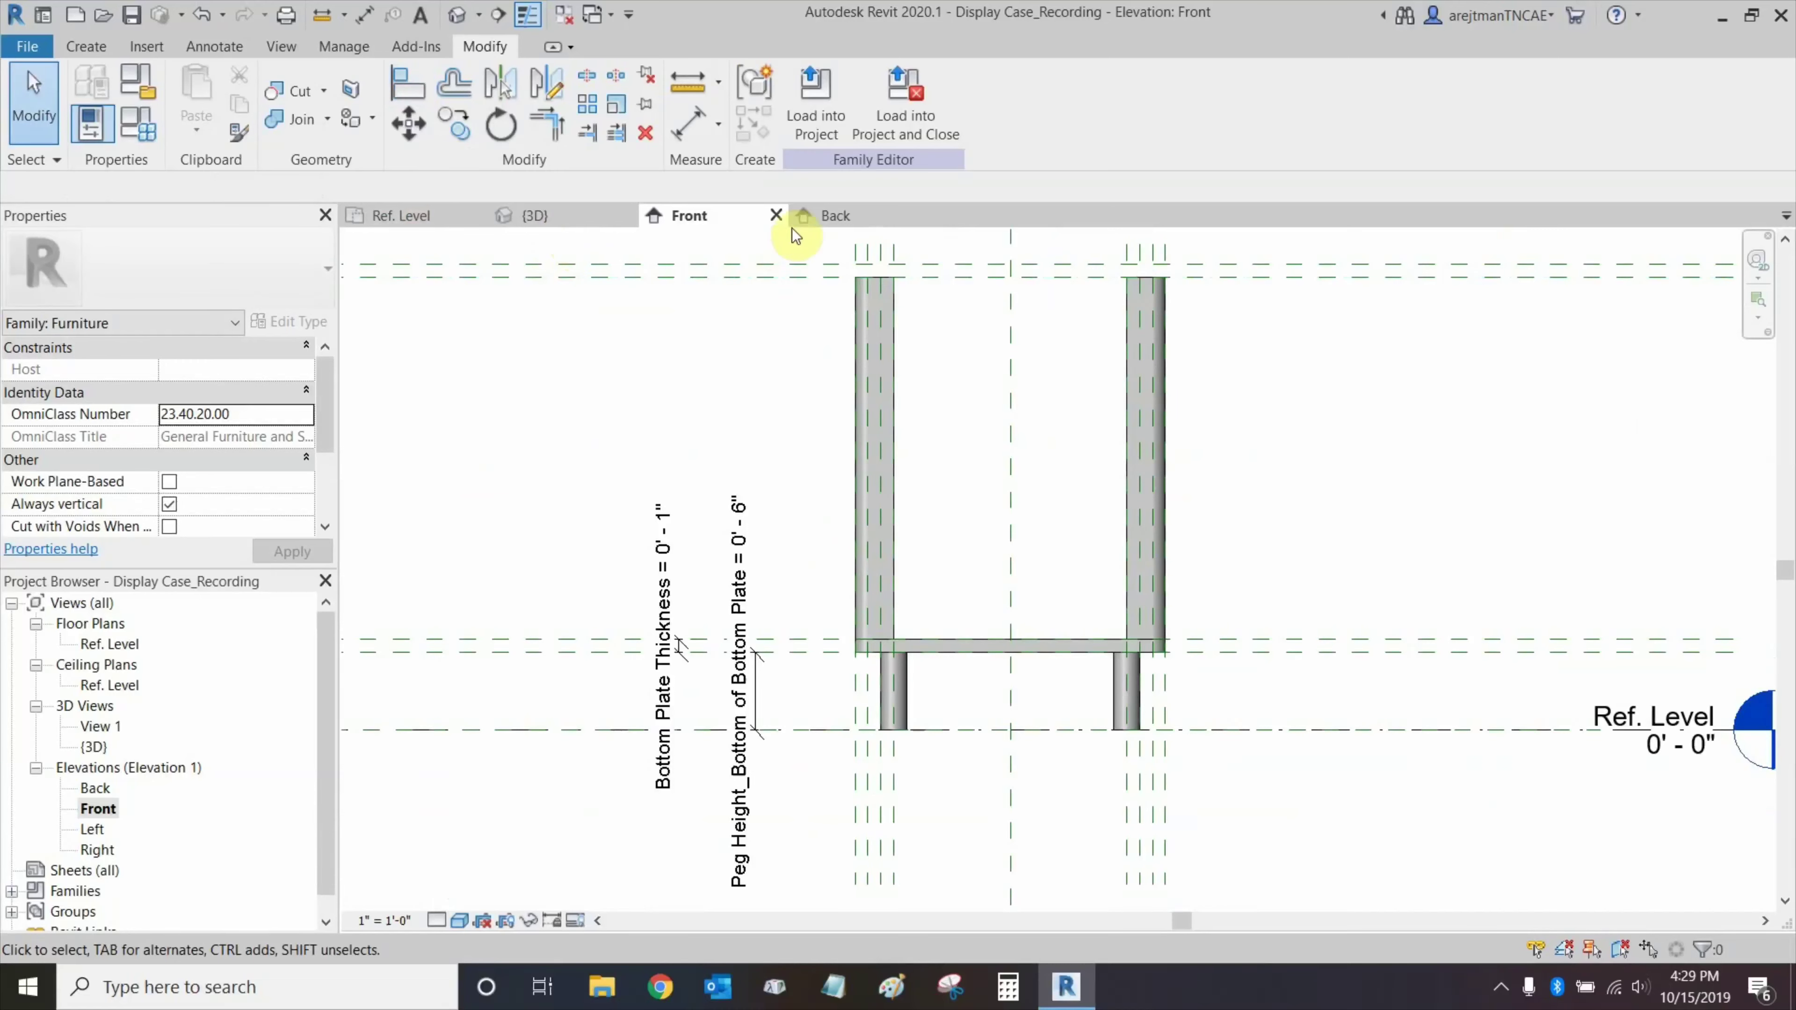
In the Back elevation, align the bottom of the corner extrusions to the bottom plate's top reference plane.
left_click(832, 221)
key("a")
key("l")
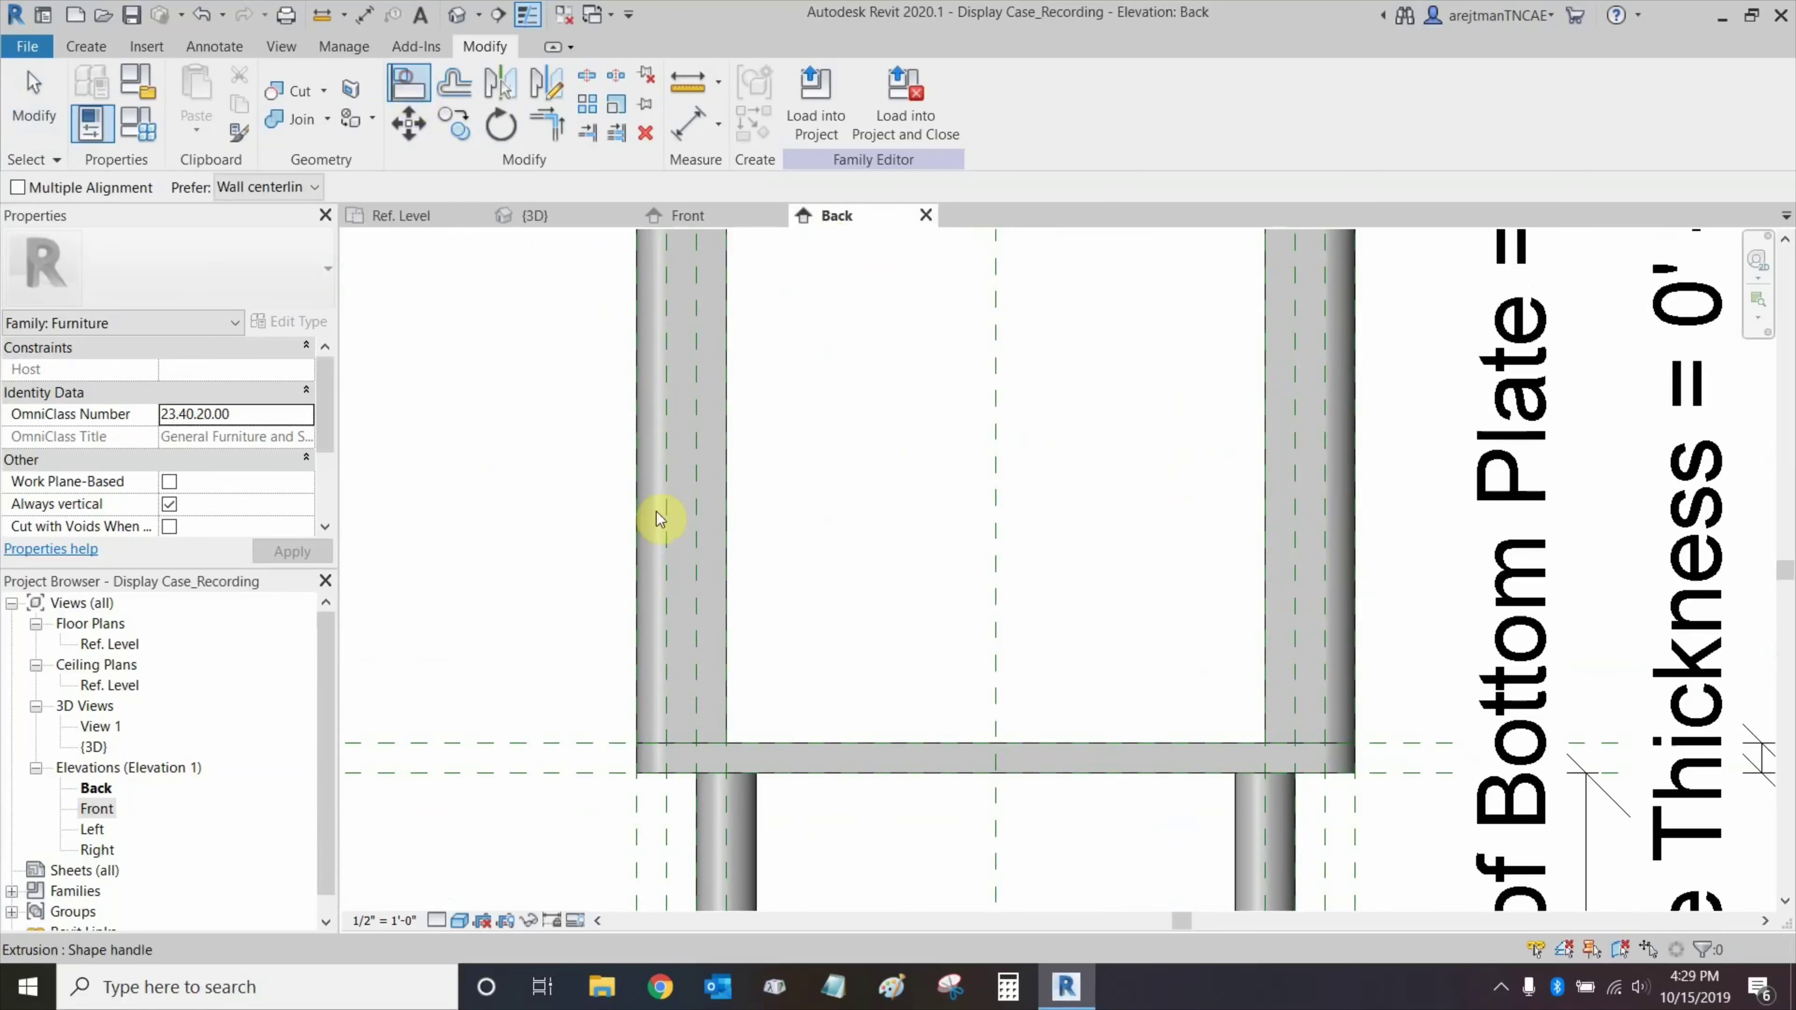
left_click(564, 746)
left_click(1054, 744)
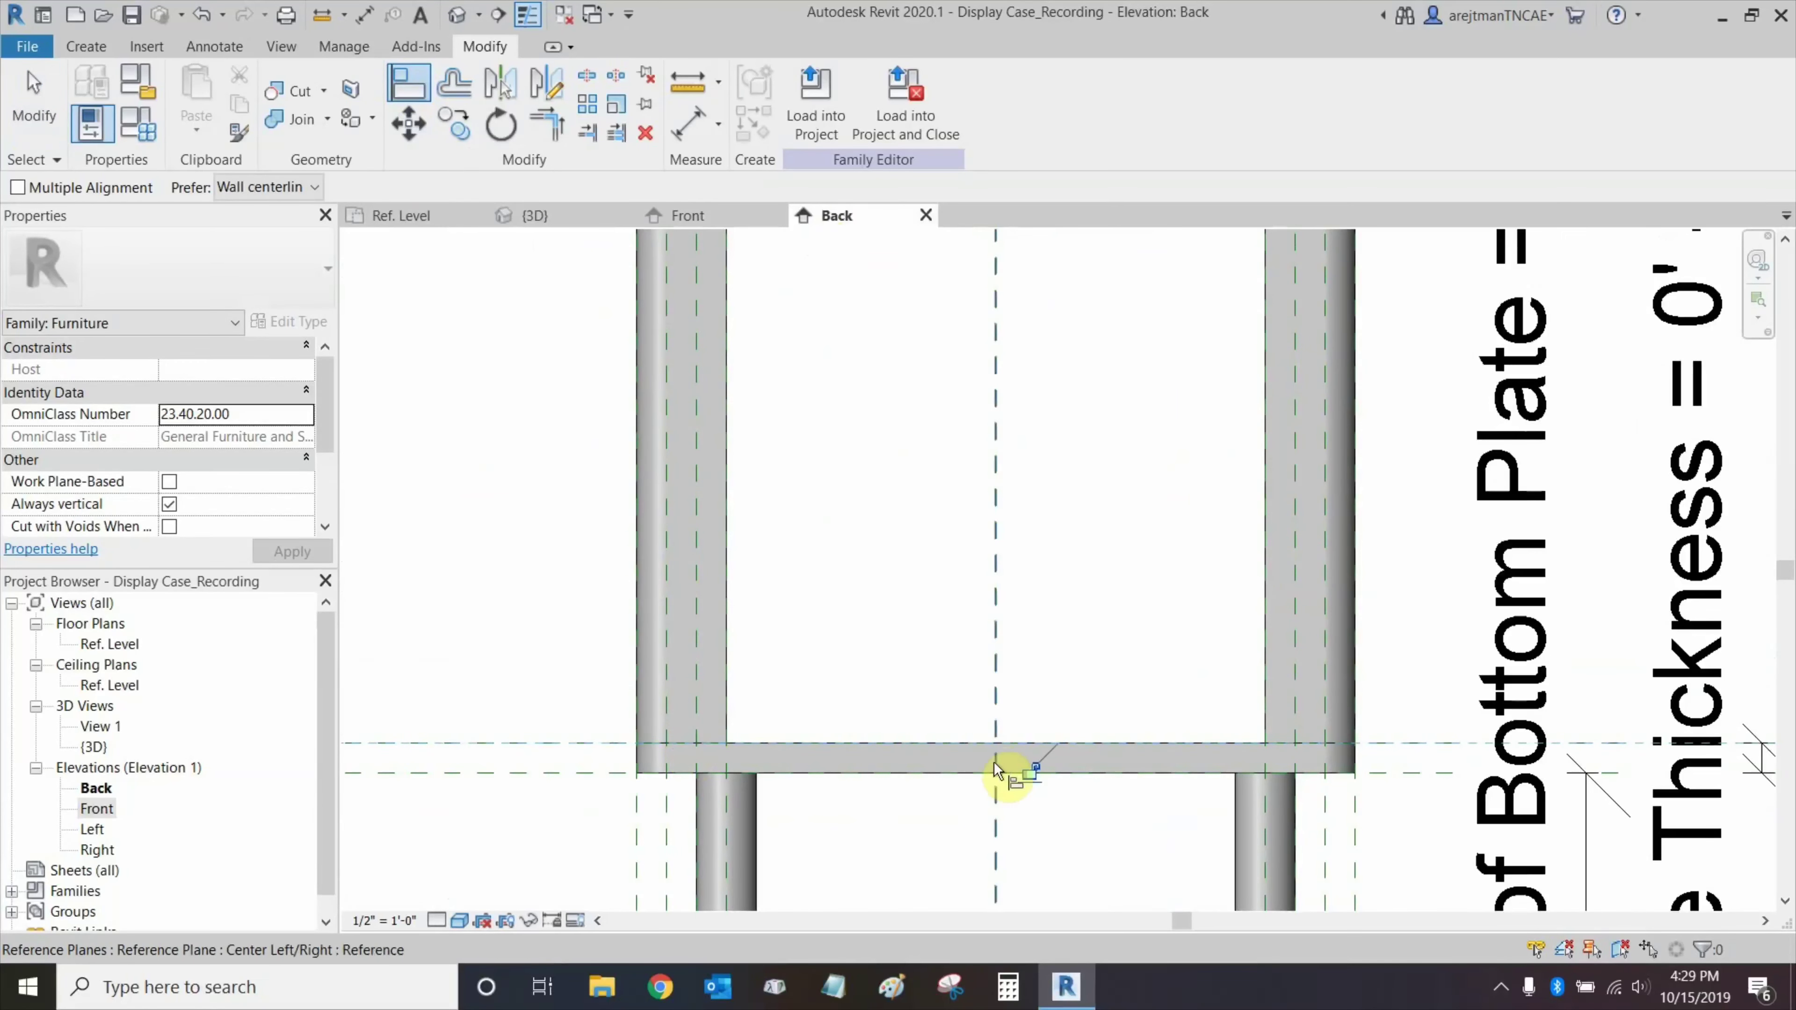
key("Escape")
key("Escape")
Set the Back elevation's view scale to 1" = 1'-0".
left_click(384, 920)
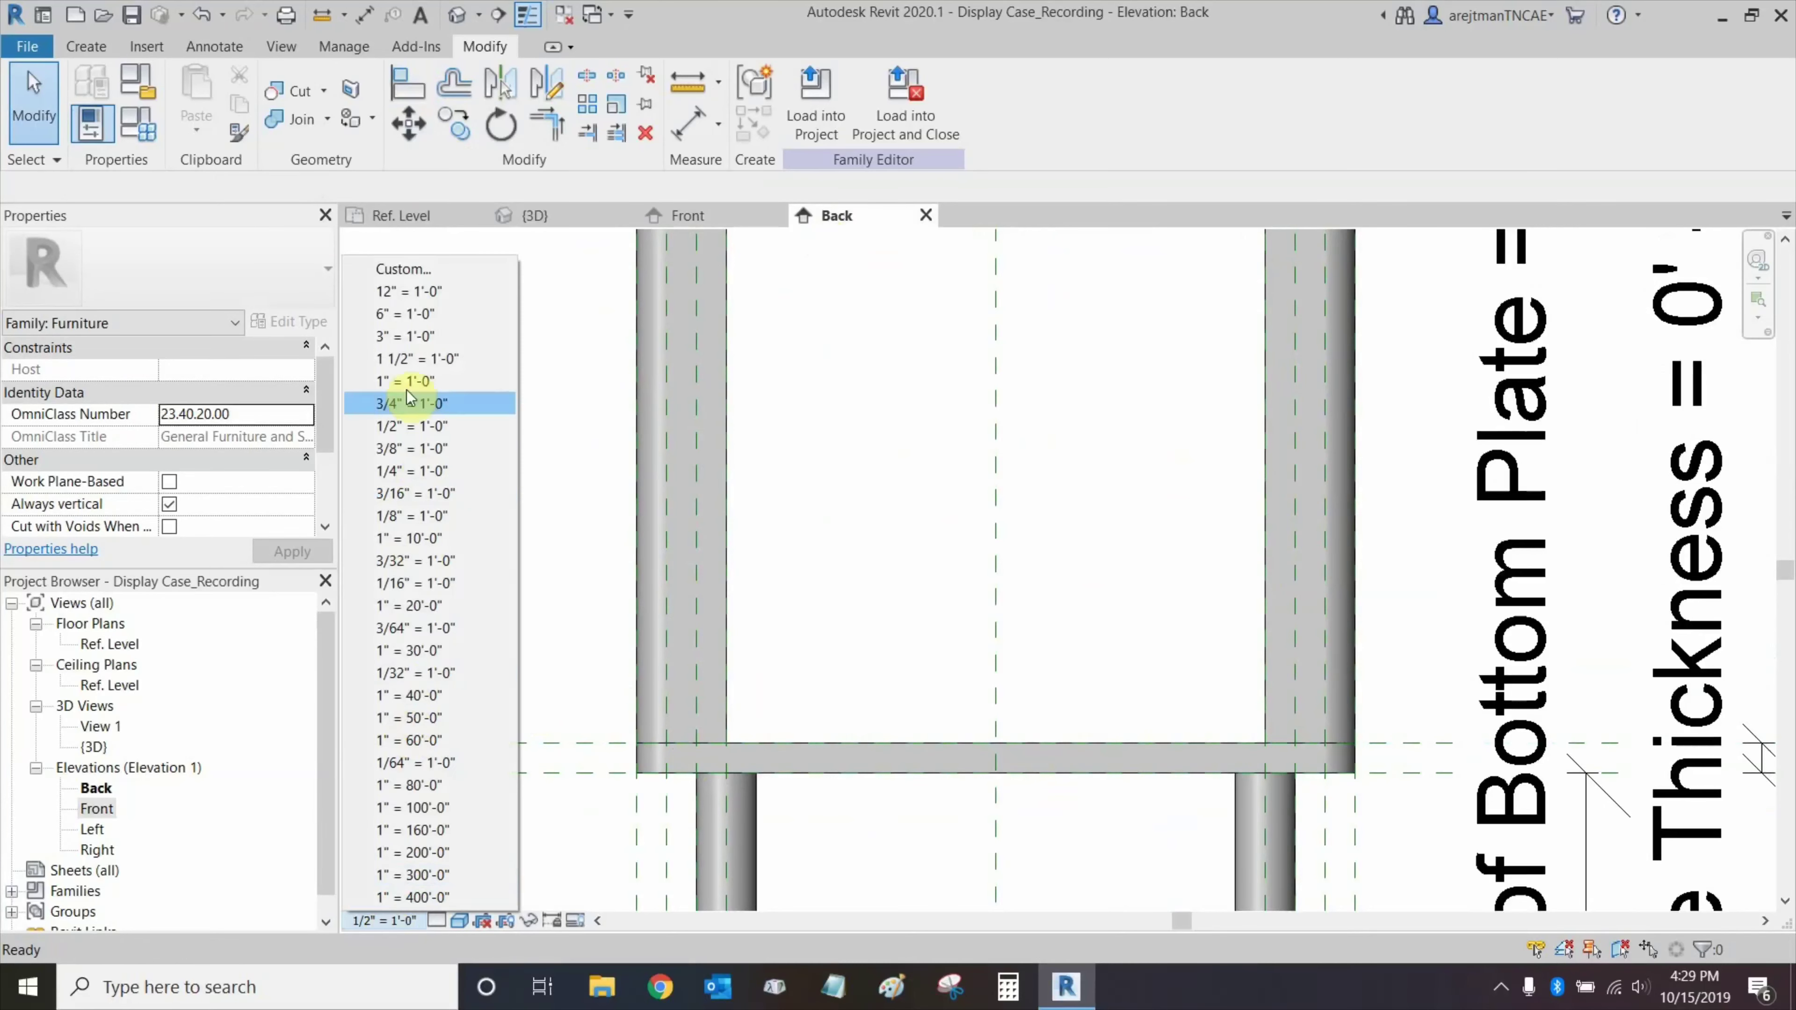
left_click(417, 382)
scroll(990, 562, "down", 5)
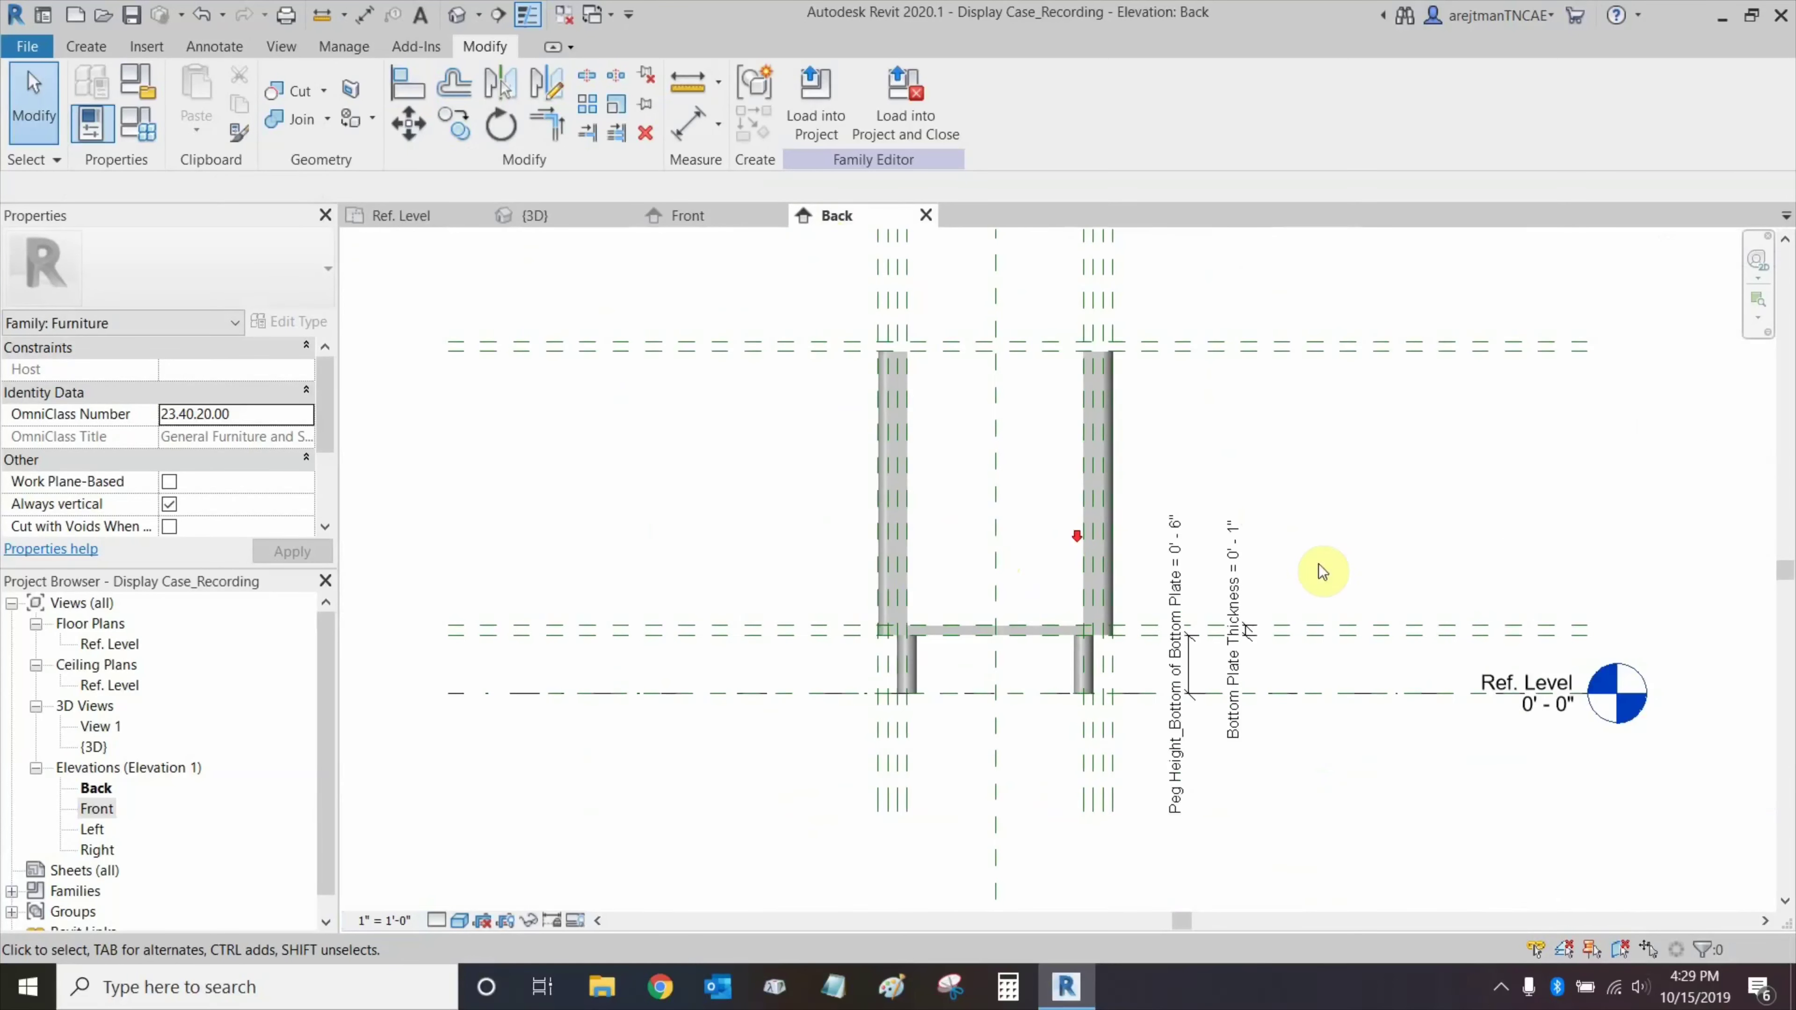
scroll(1014, 534, "up", 3)
Align and lock the back corner extrusions' bottoms to the bottom plate's top plane and their tops to the lower of the two upper planes.
left_click(407, 83)
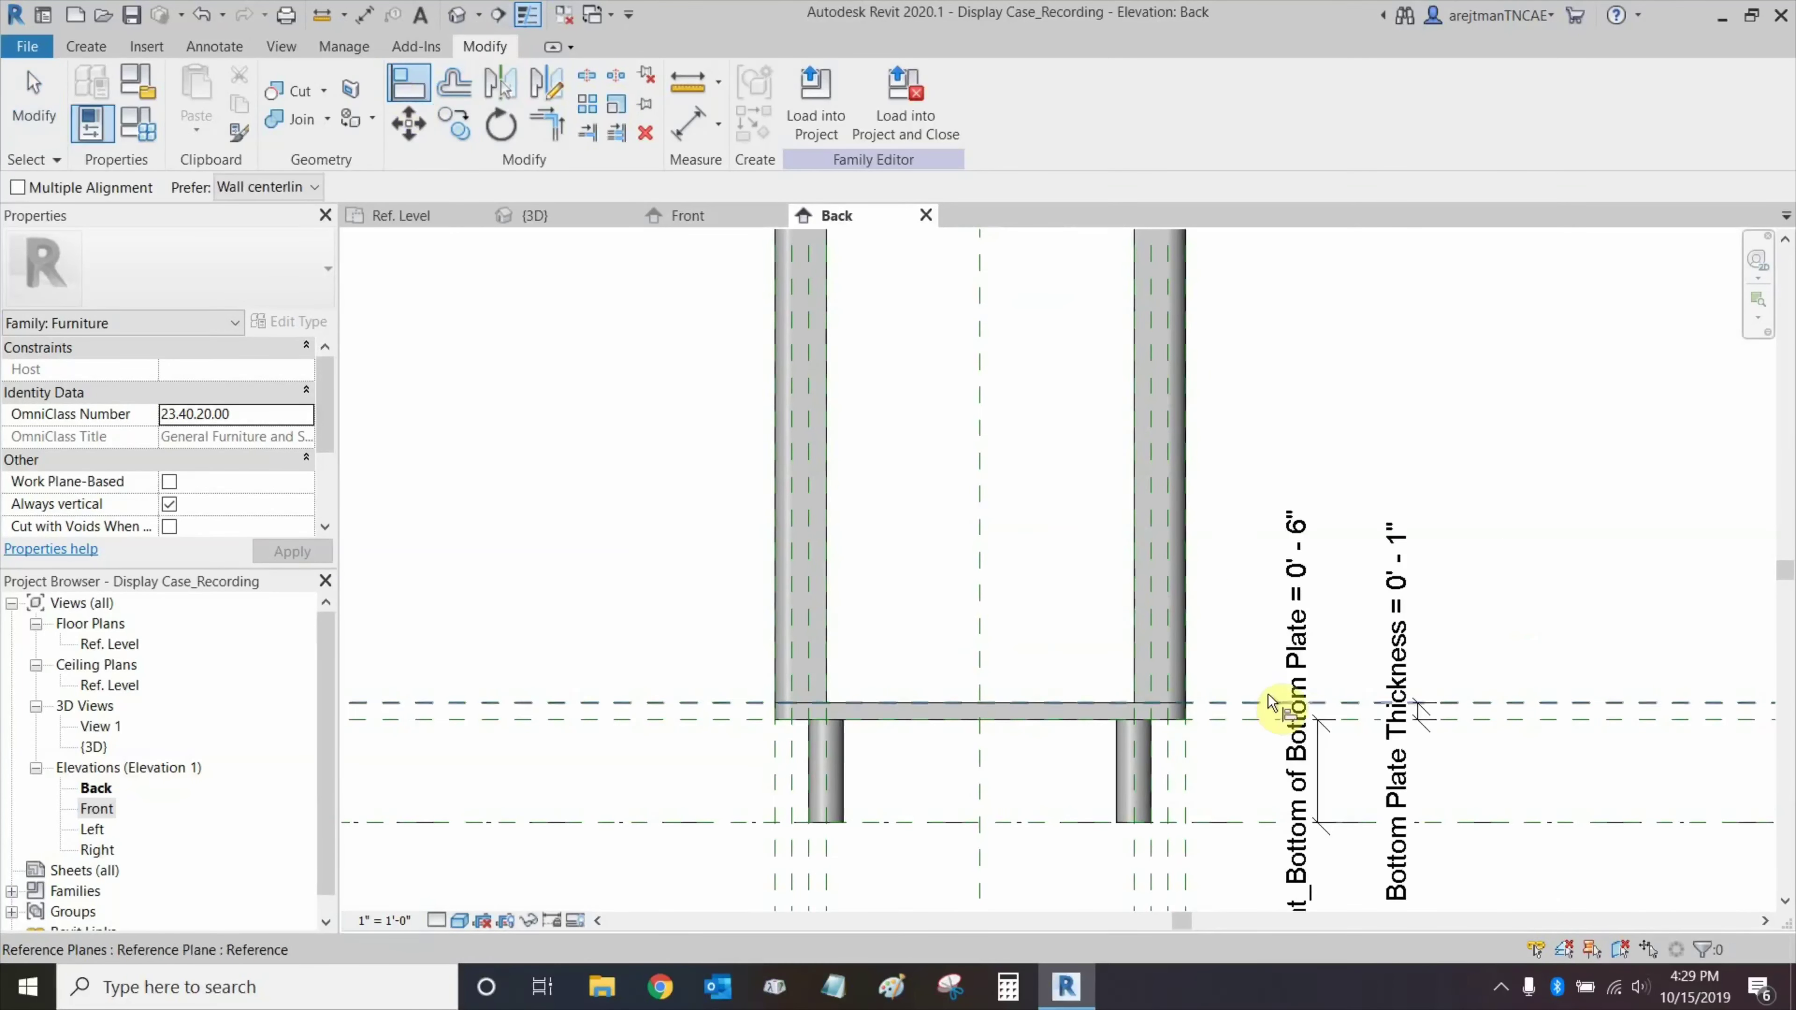
scroll(1219, 708, "up", 2)
left_click(1126, 709)
left_click(1035, 735)
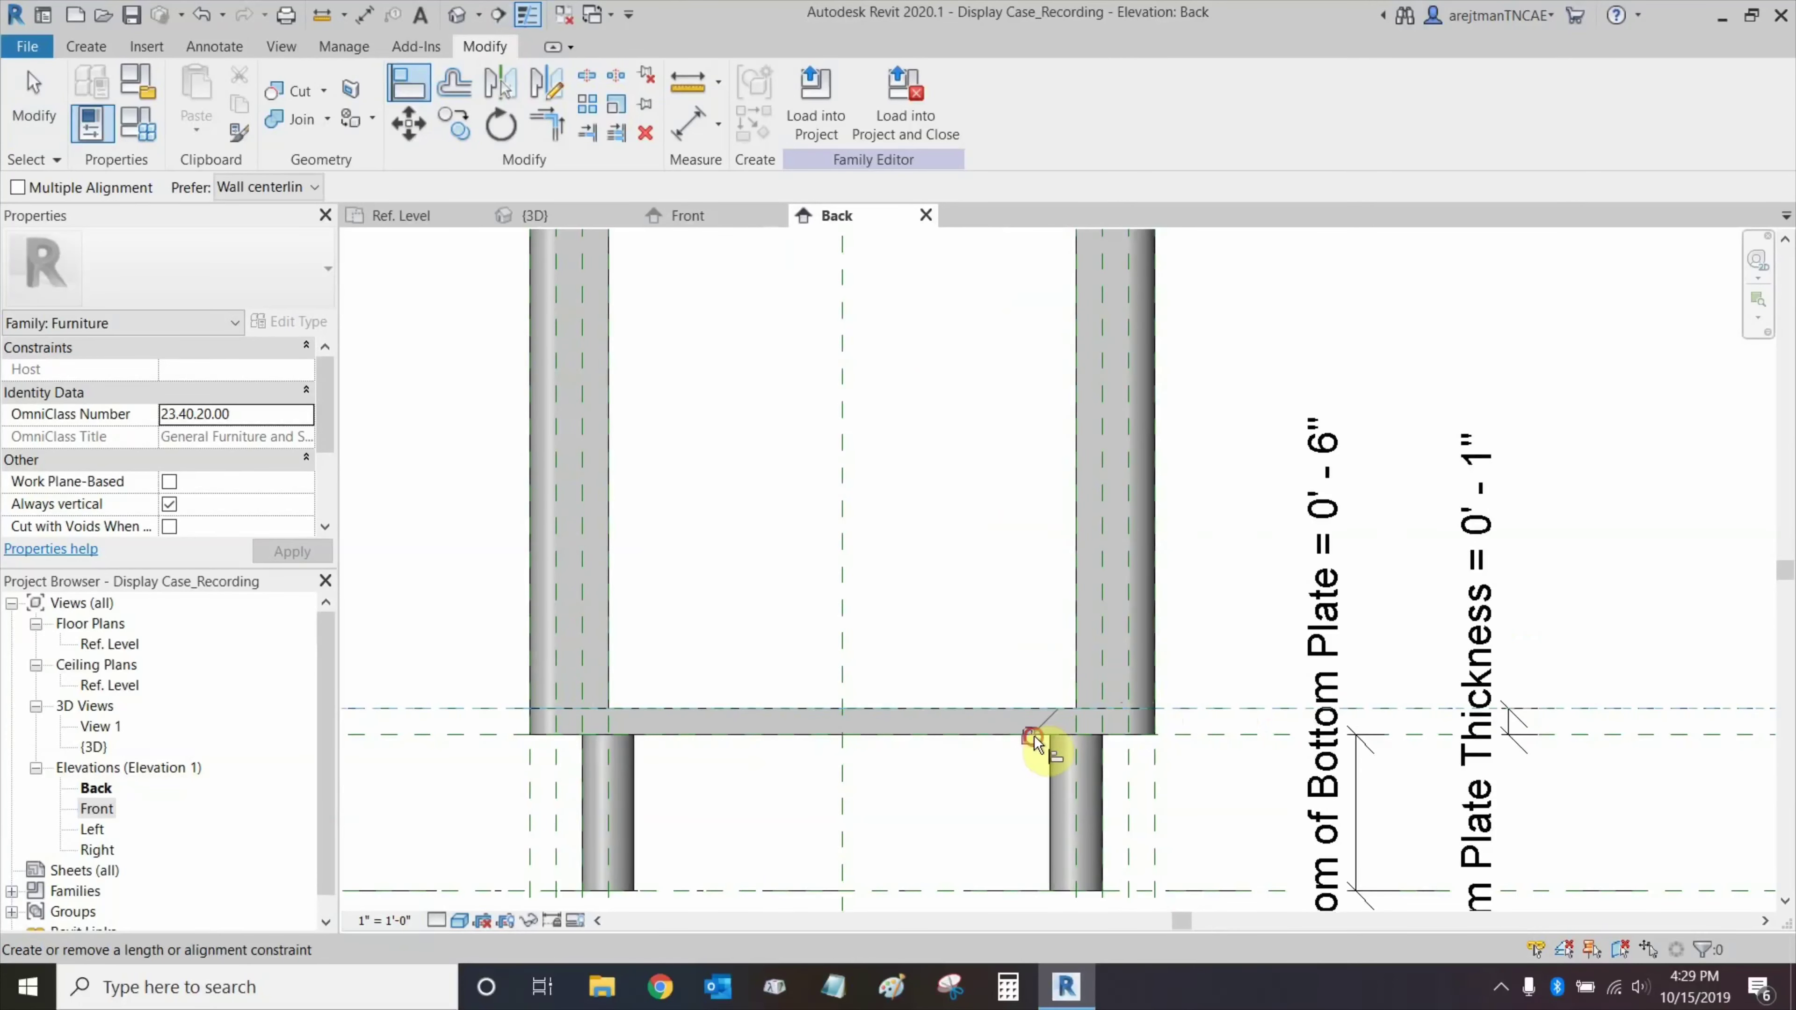
middle_click_drag(1078, 416, 1102, 832)
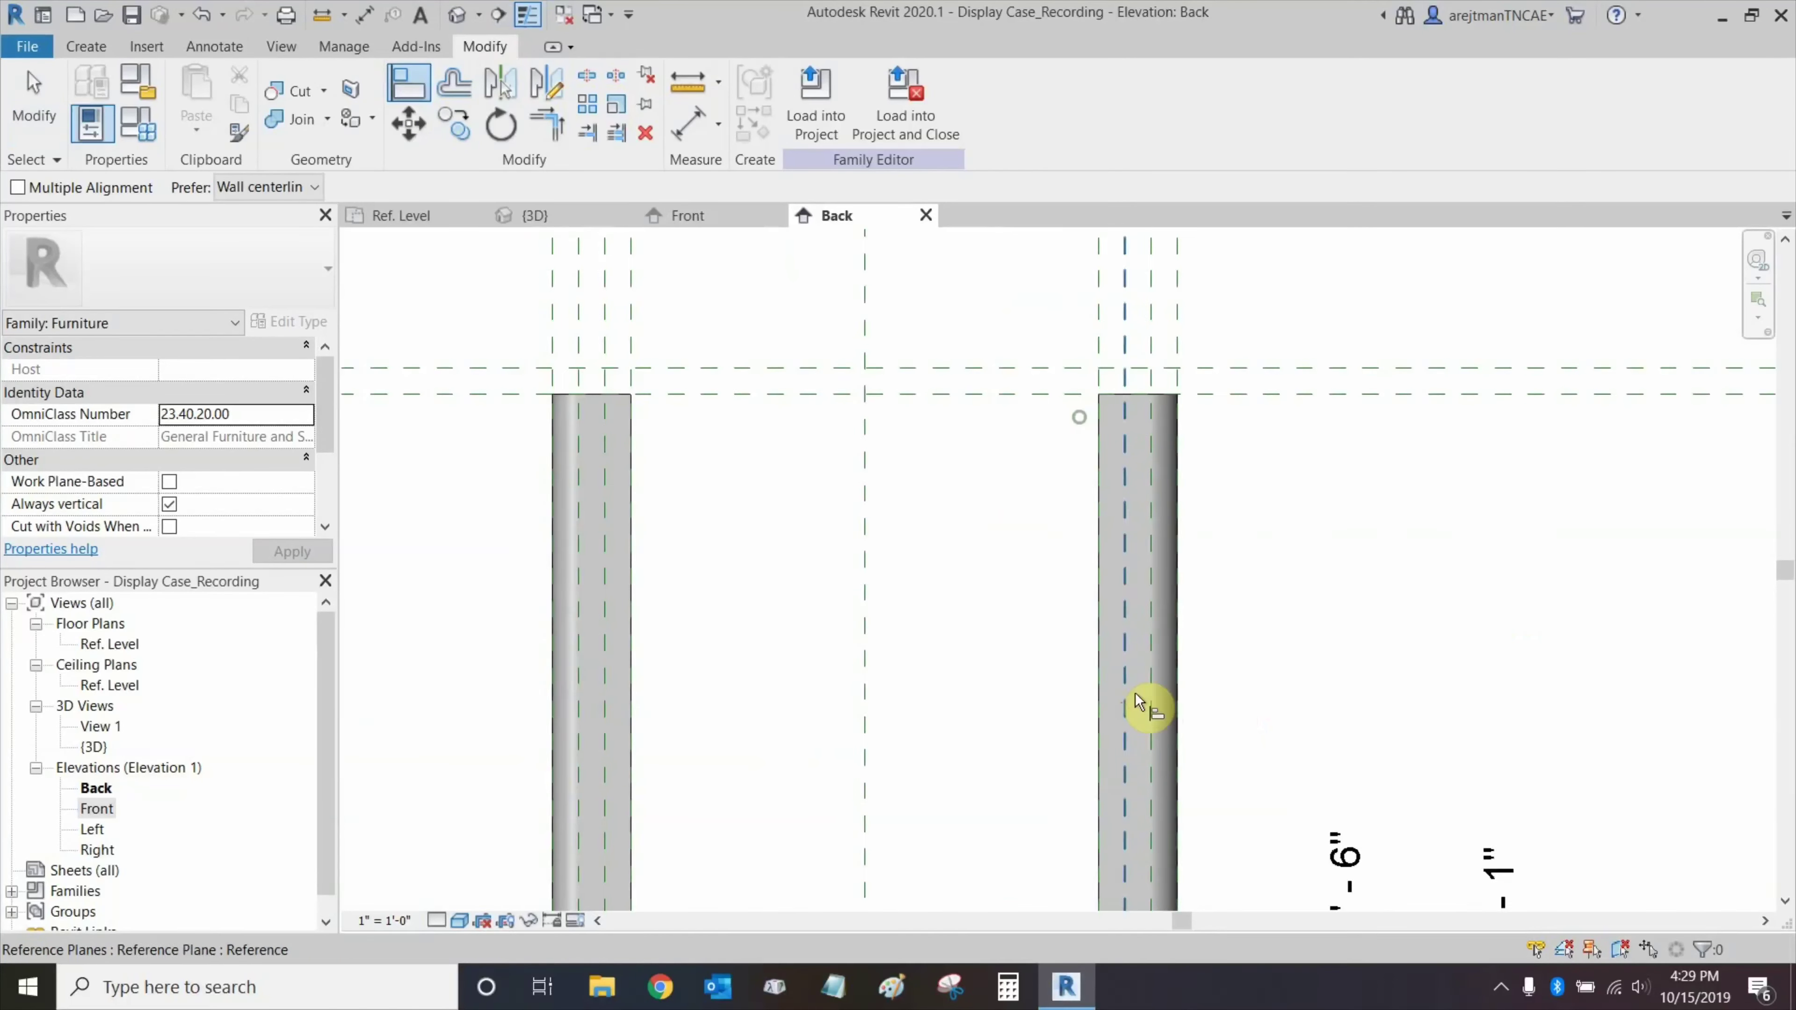
left_click(1091, 365)
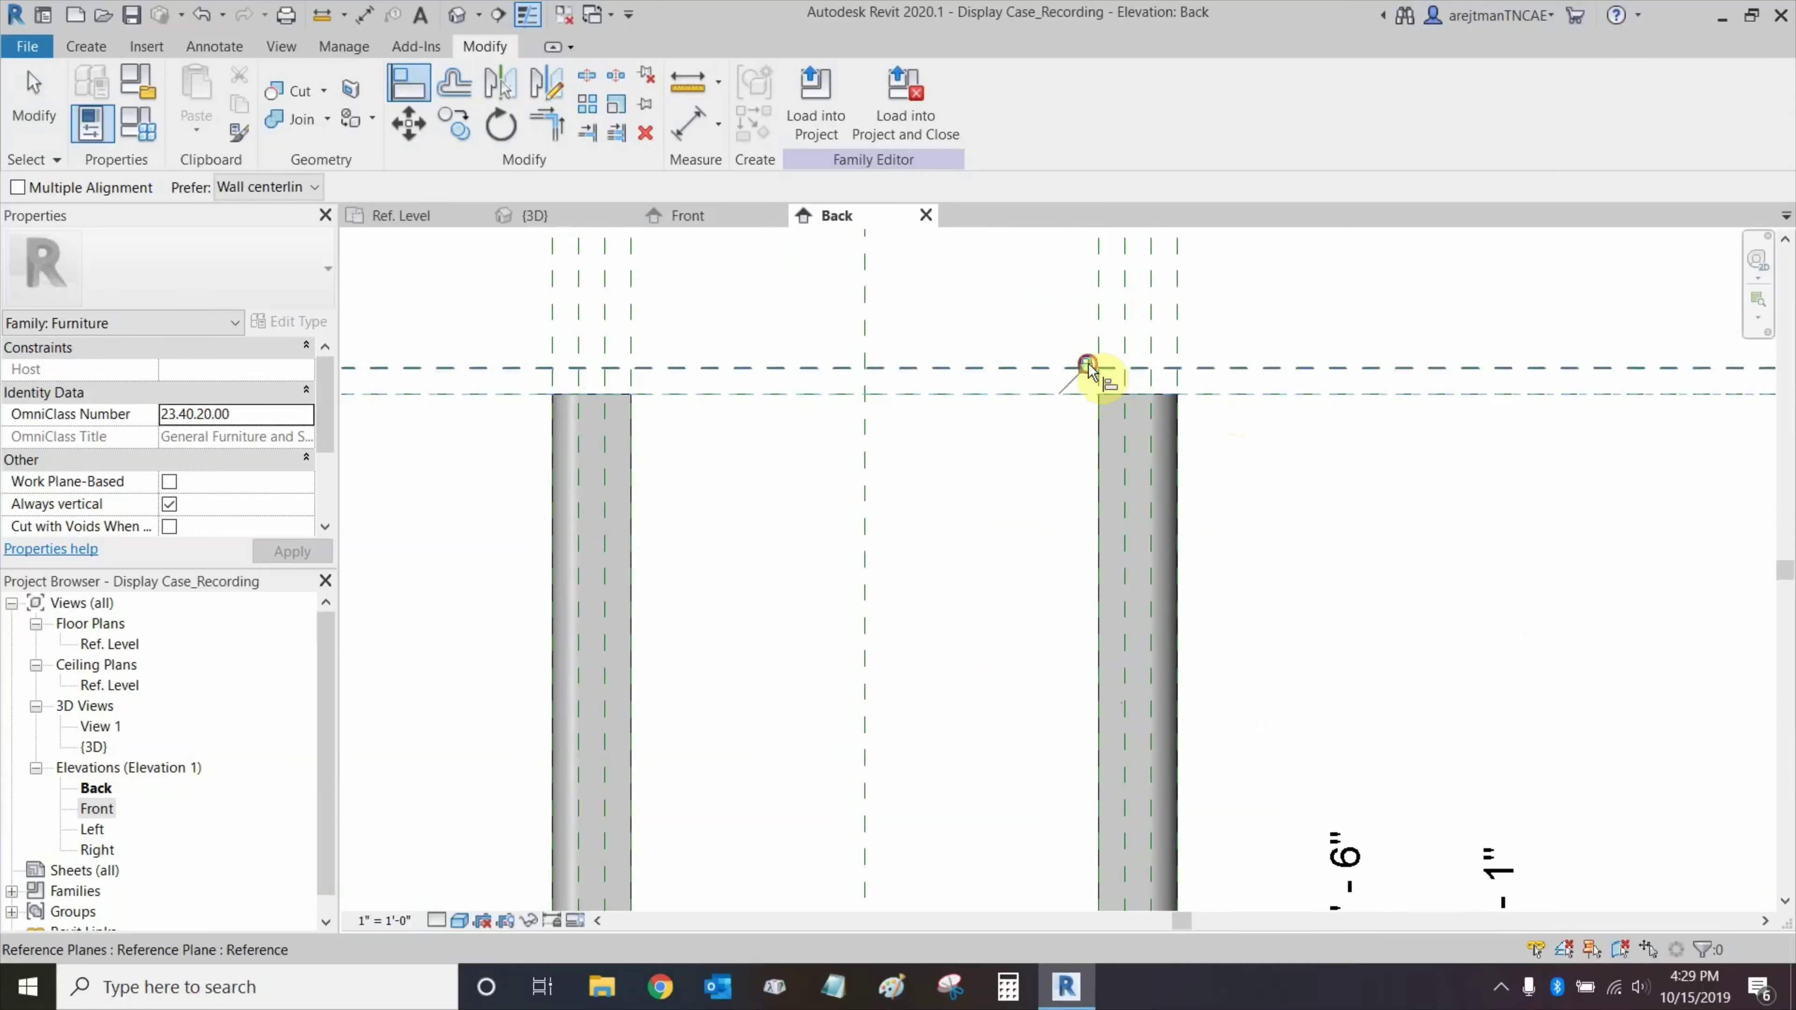
Finish aligning in the Back elevation and return to the Front elevation.
scroll(1075, 401, "down", 4)
key("Escape")
key("Escape")
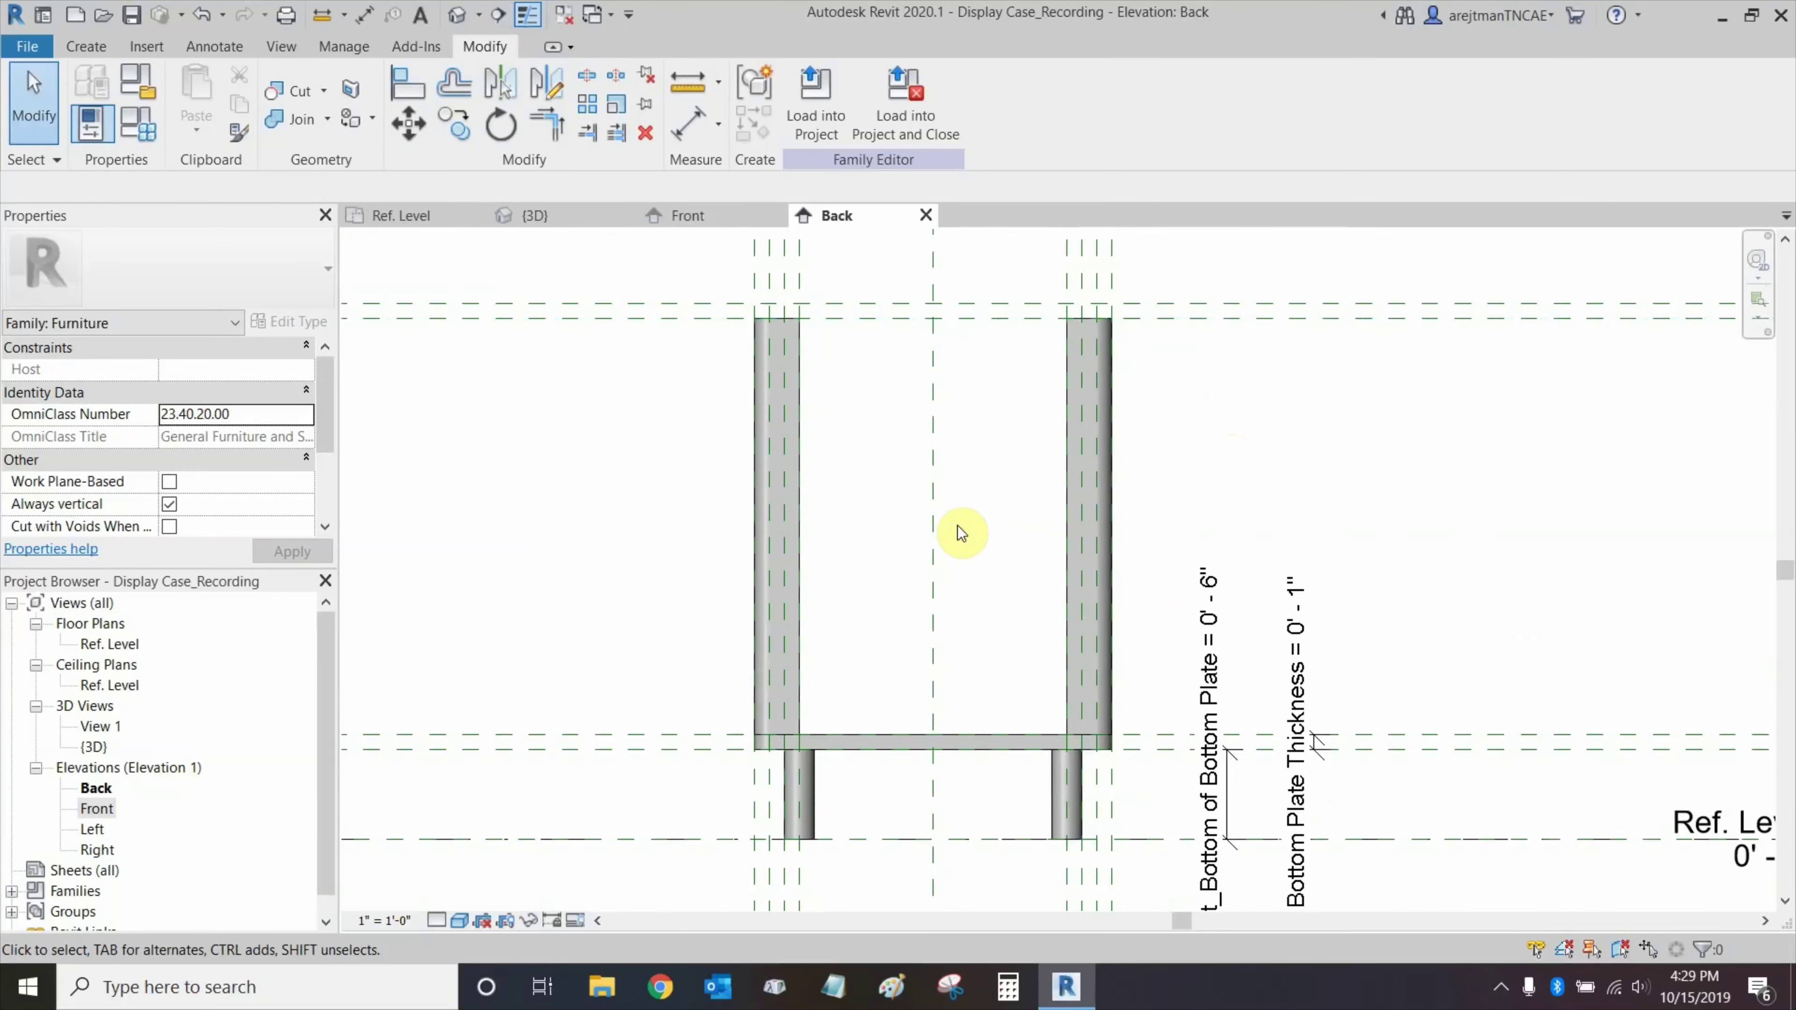
middle_click_drag(957, 527, 699, 440)
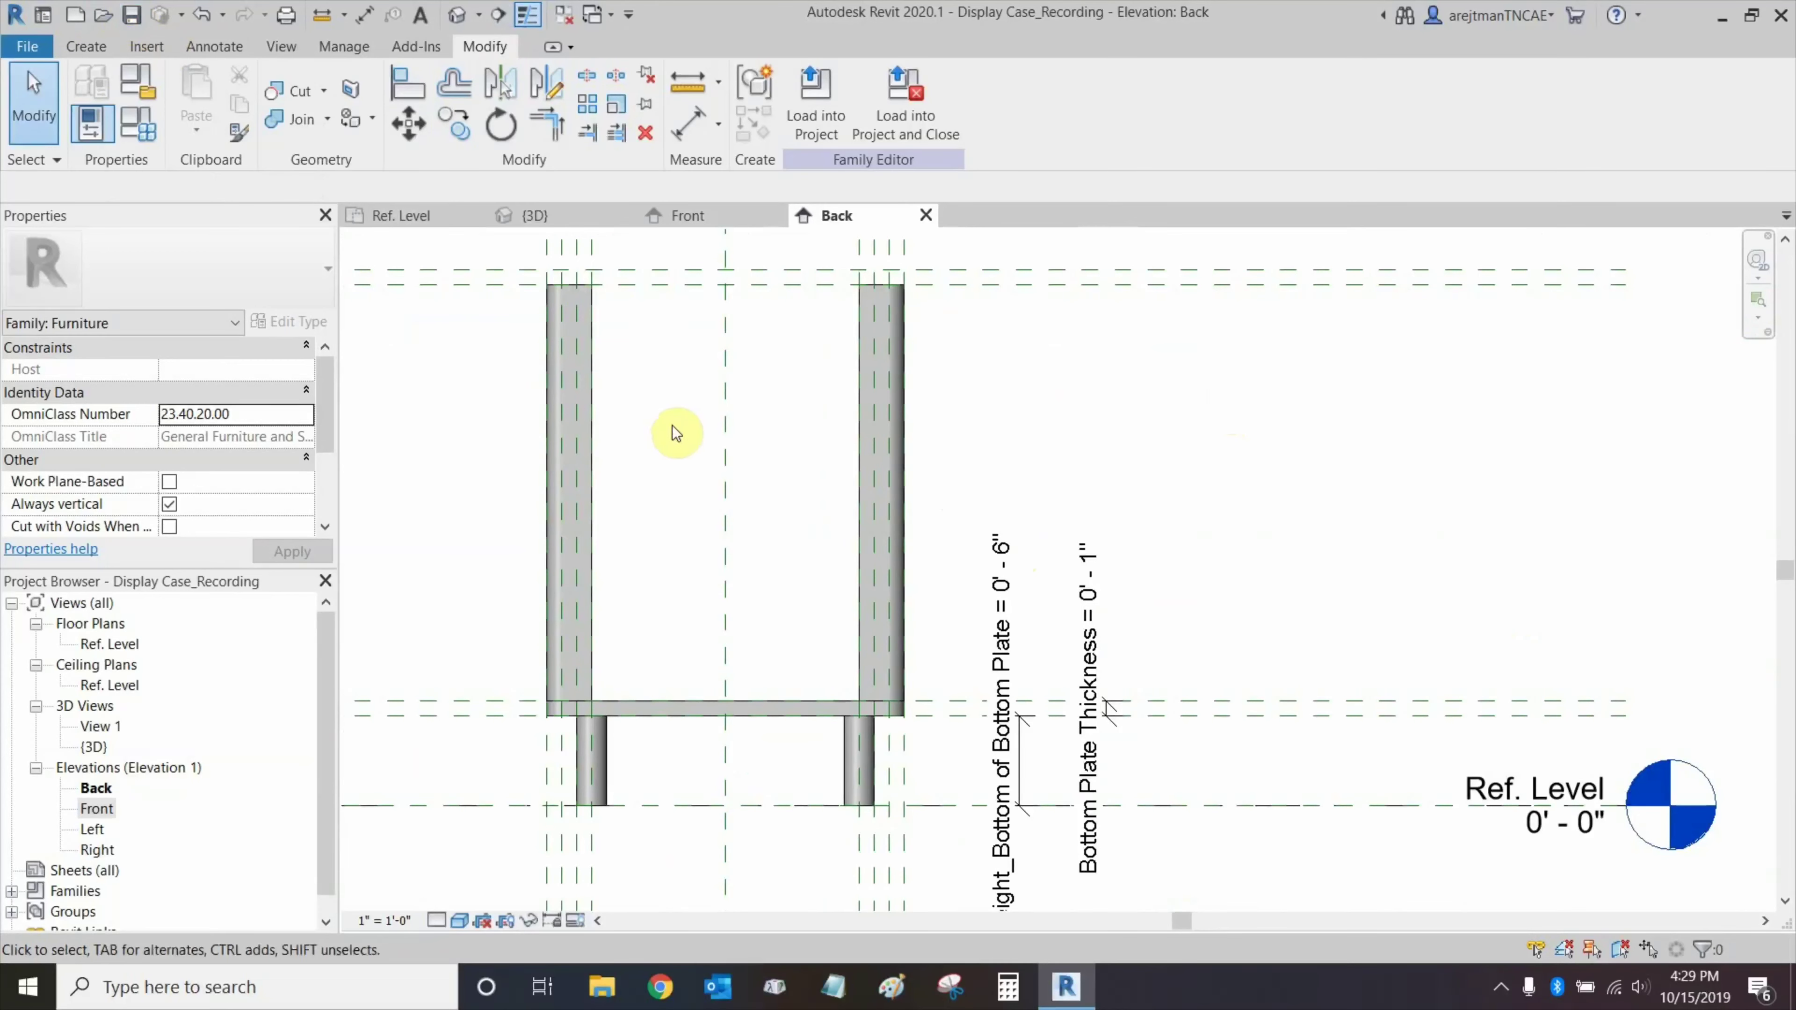
middle_click_drag(758, 427, 950, 440)
left_click(689, 233)
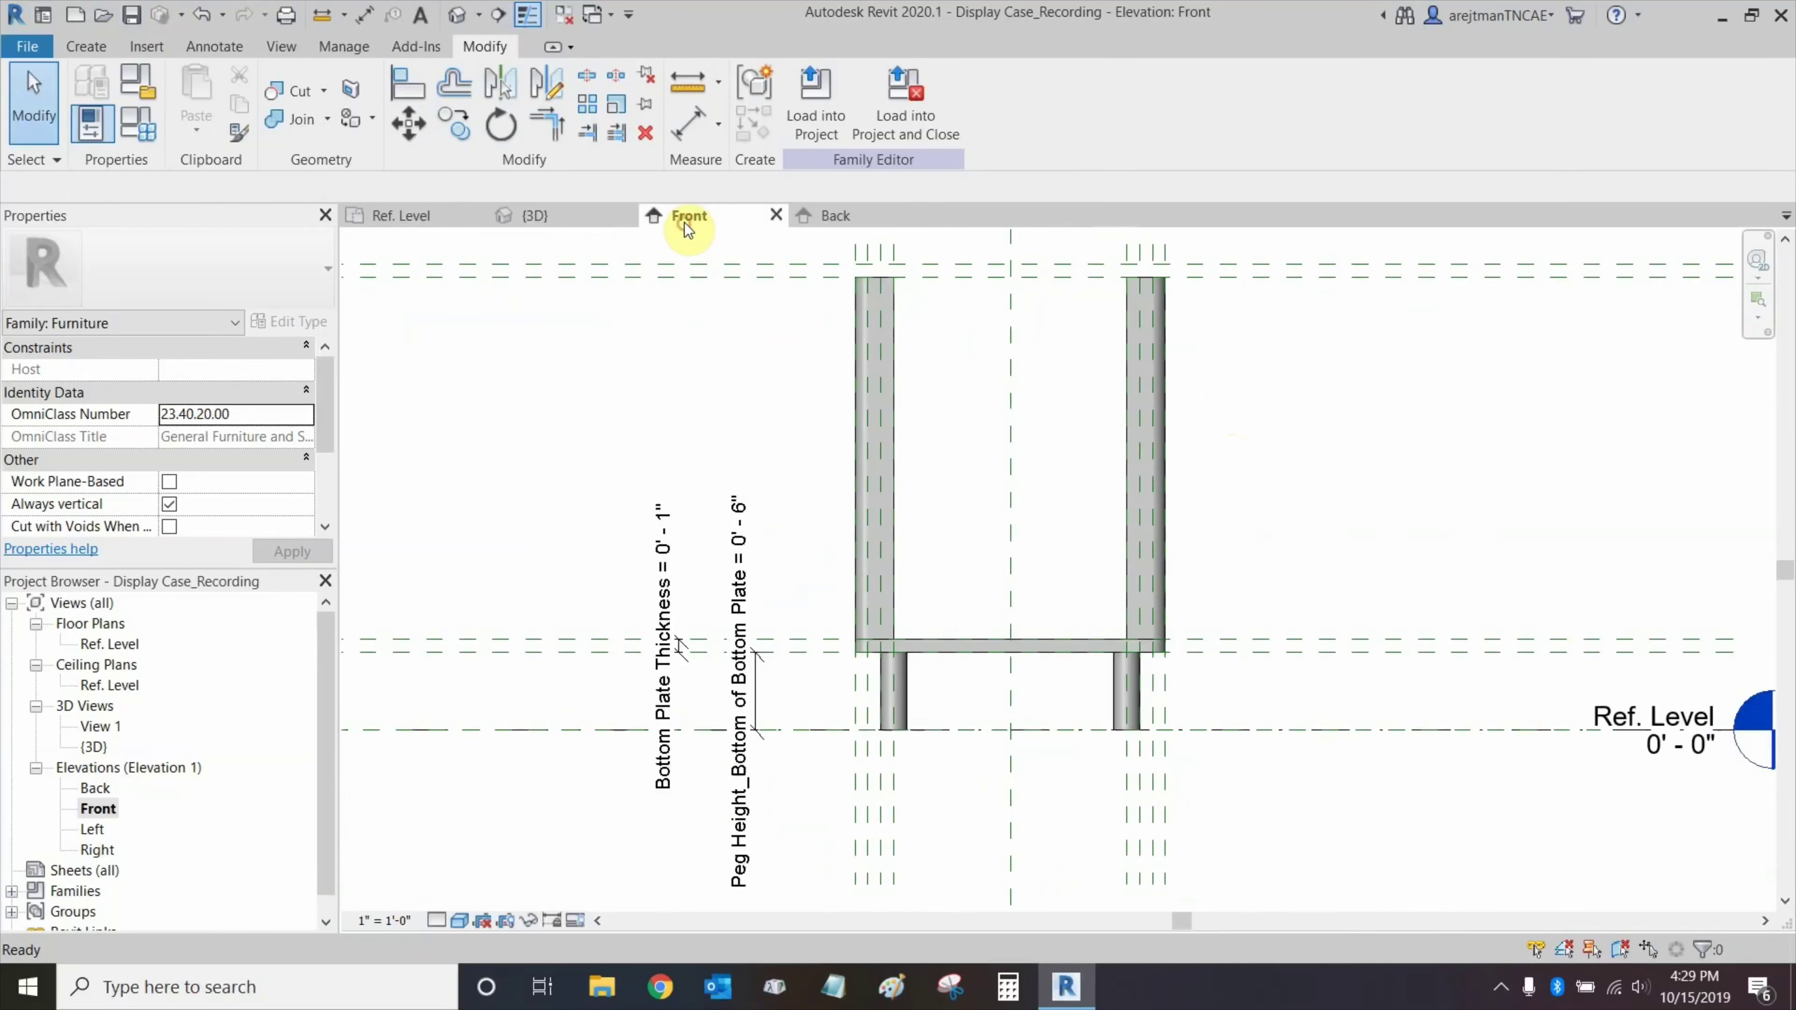
middle_click_drag(1012, 522, 890, 565)
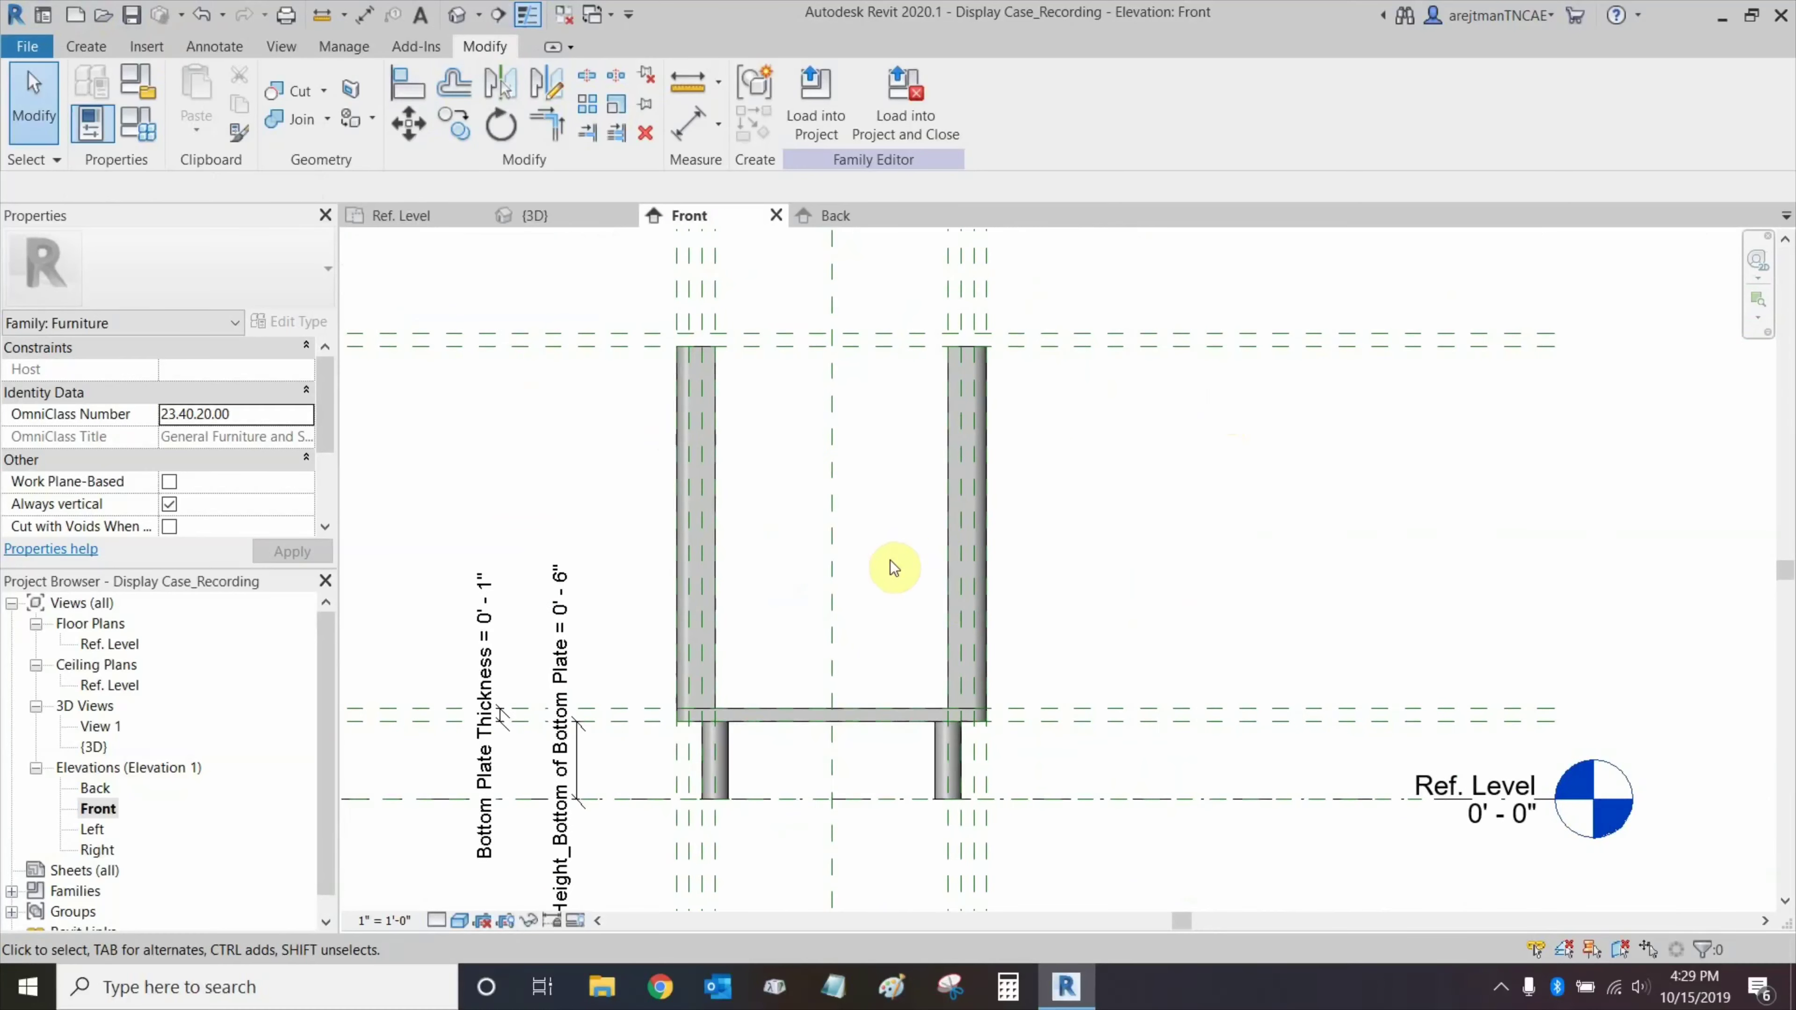
left_click(794, 724)
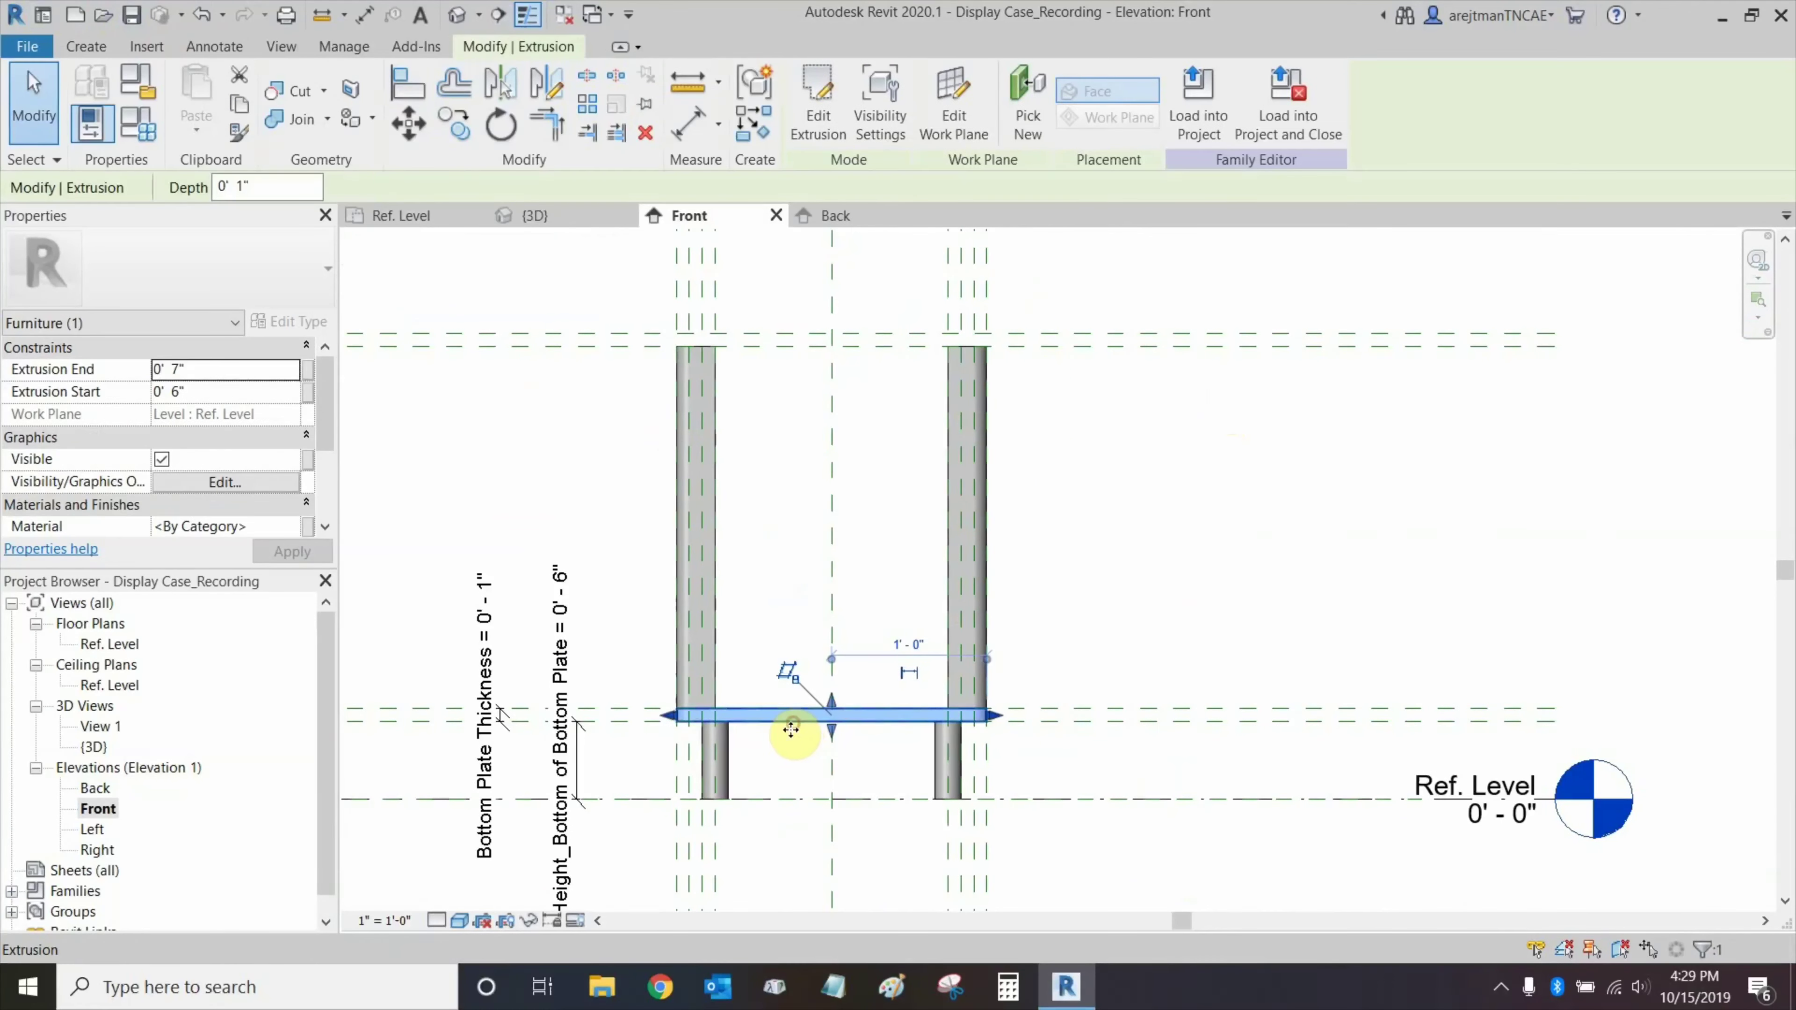
left_click(444, 132)
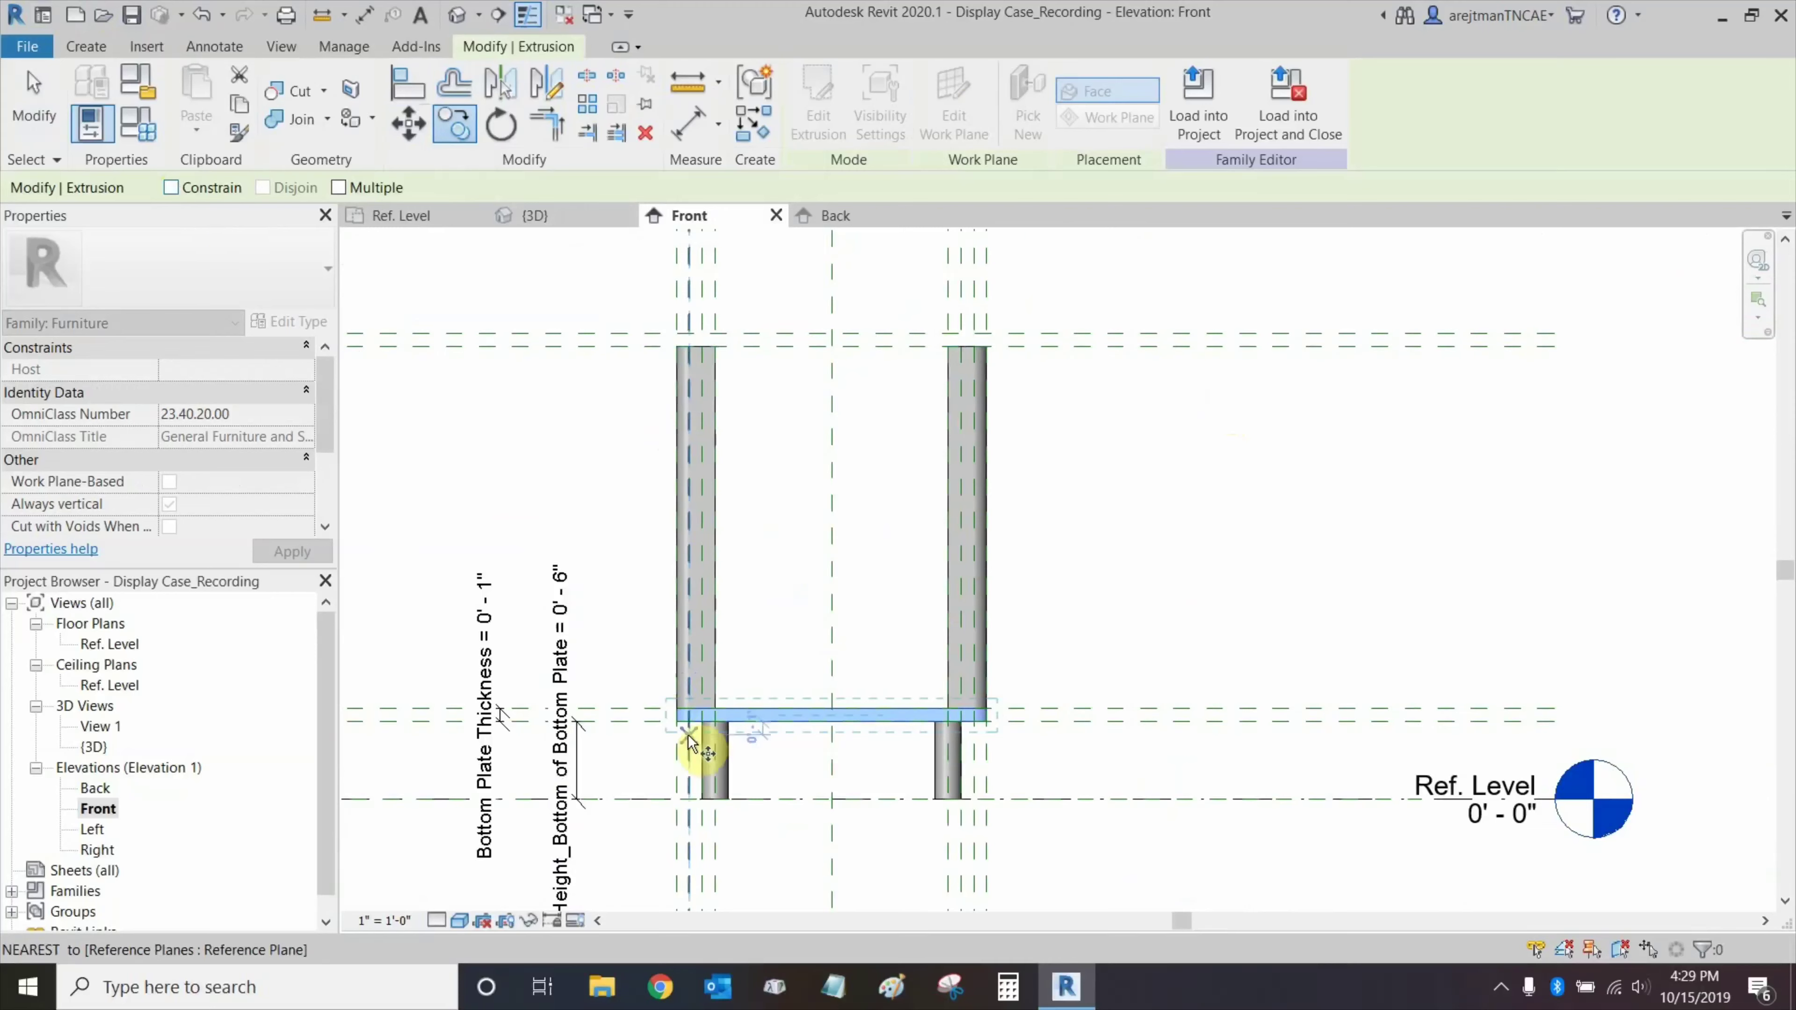
left_click(678, 720)
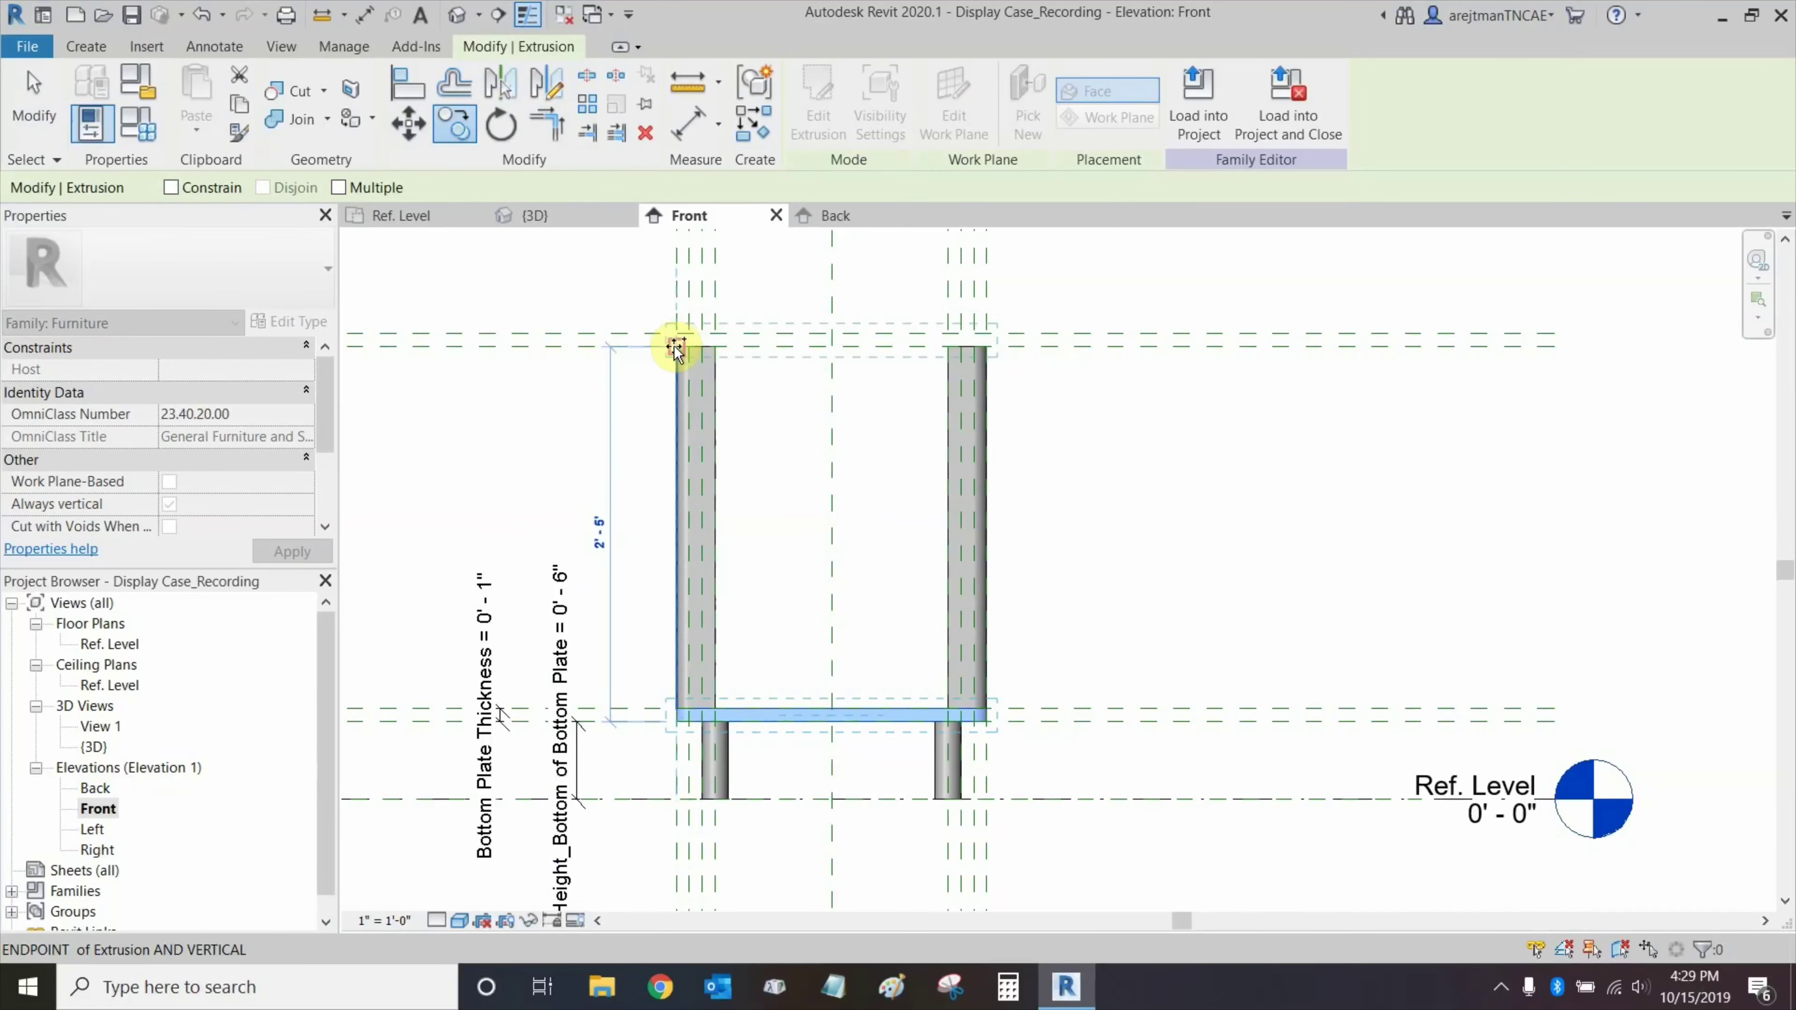
key("Escape")
key("Escape")
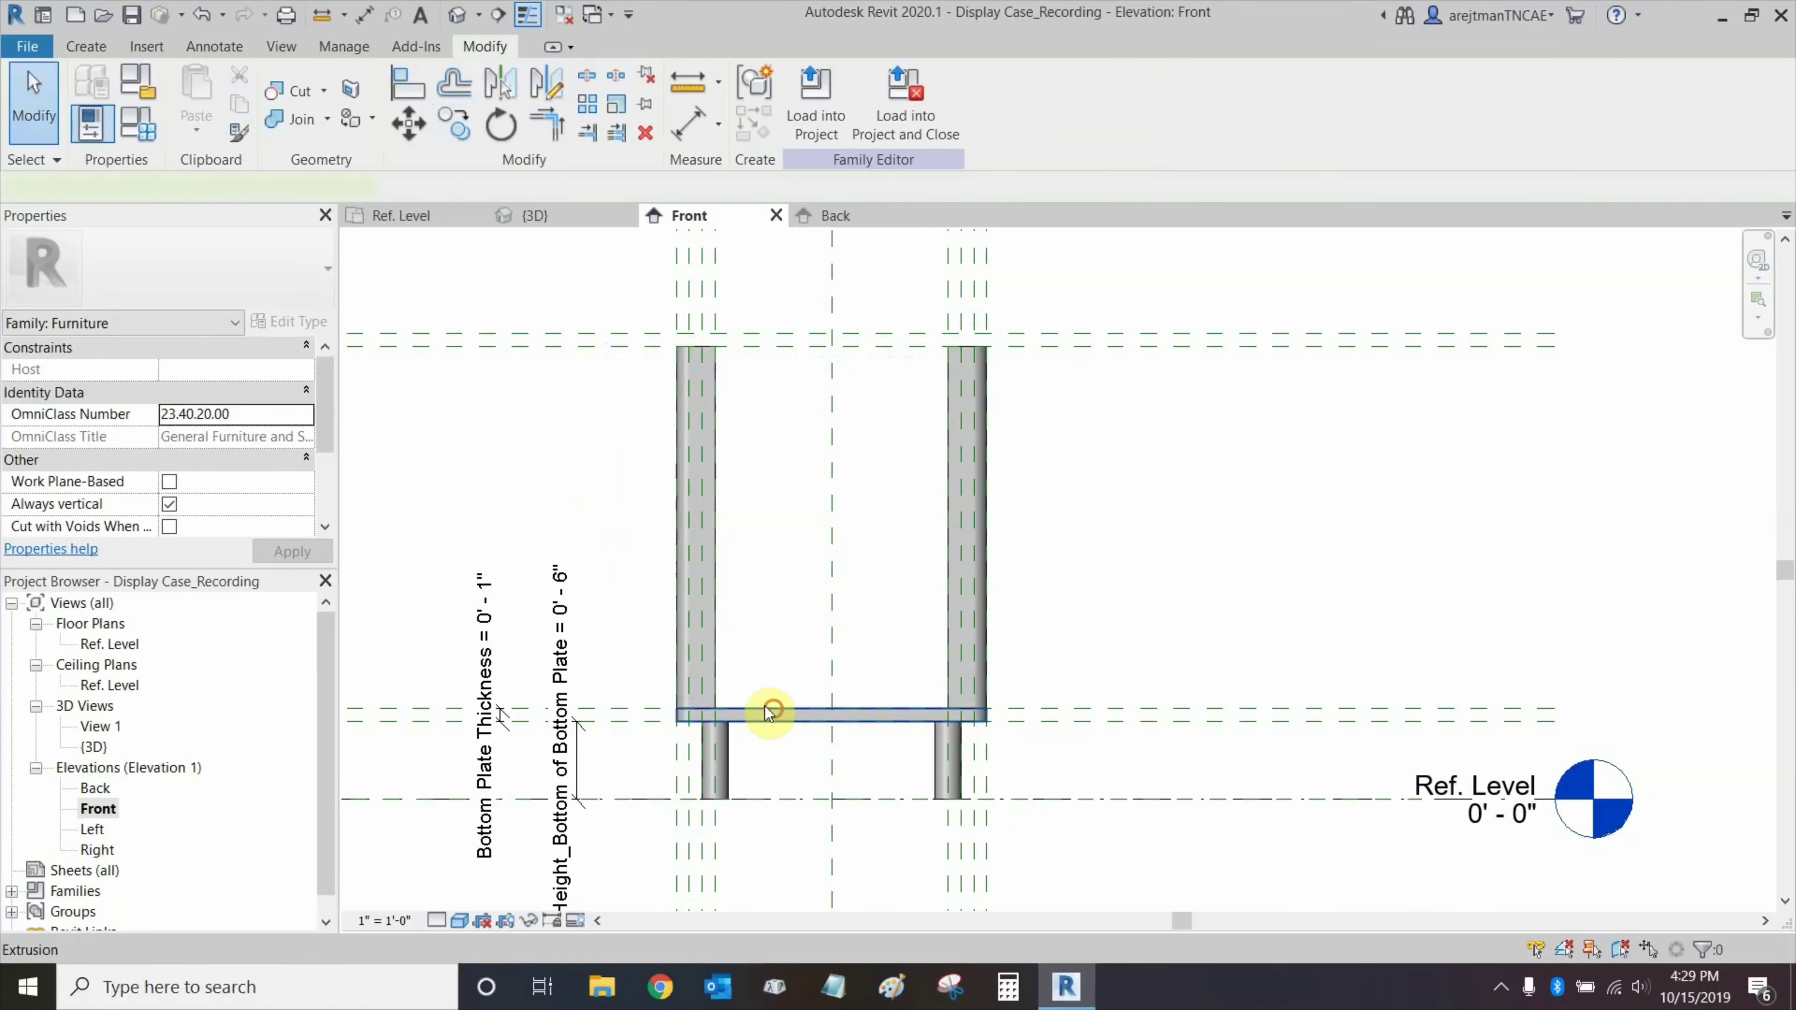
Copy the bottom plate extrusion 3'-0" horizontally to the right of the case, with movement constrained.
left_click(770, 712)
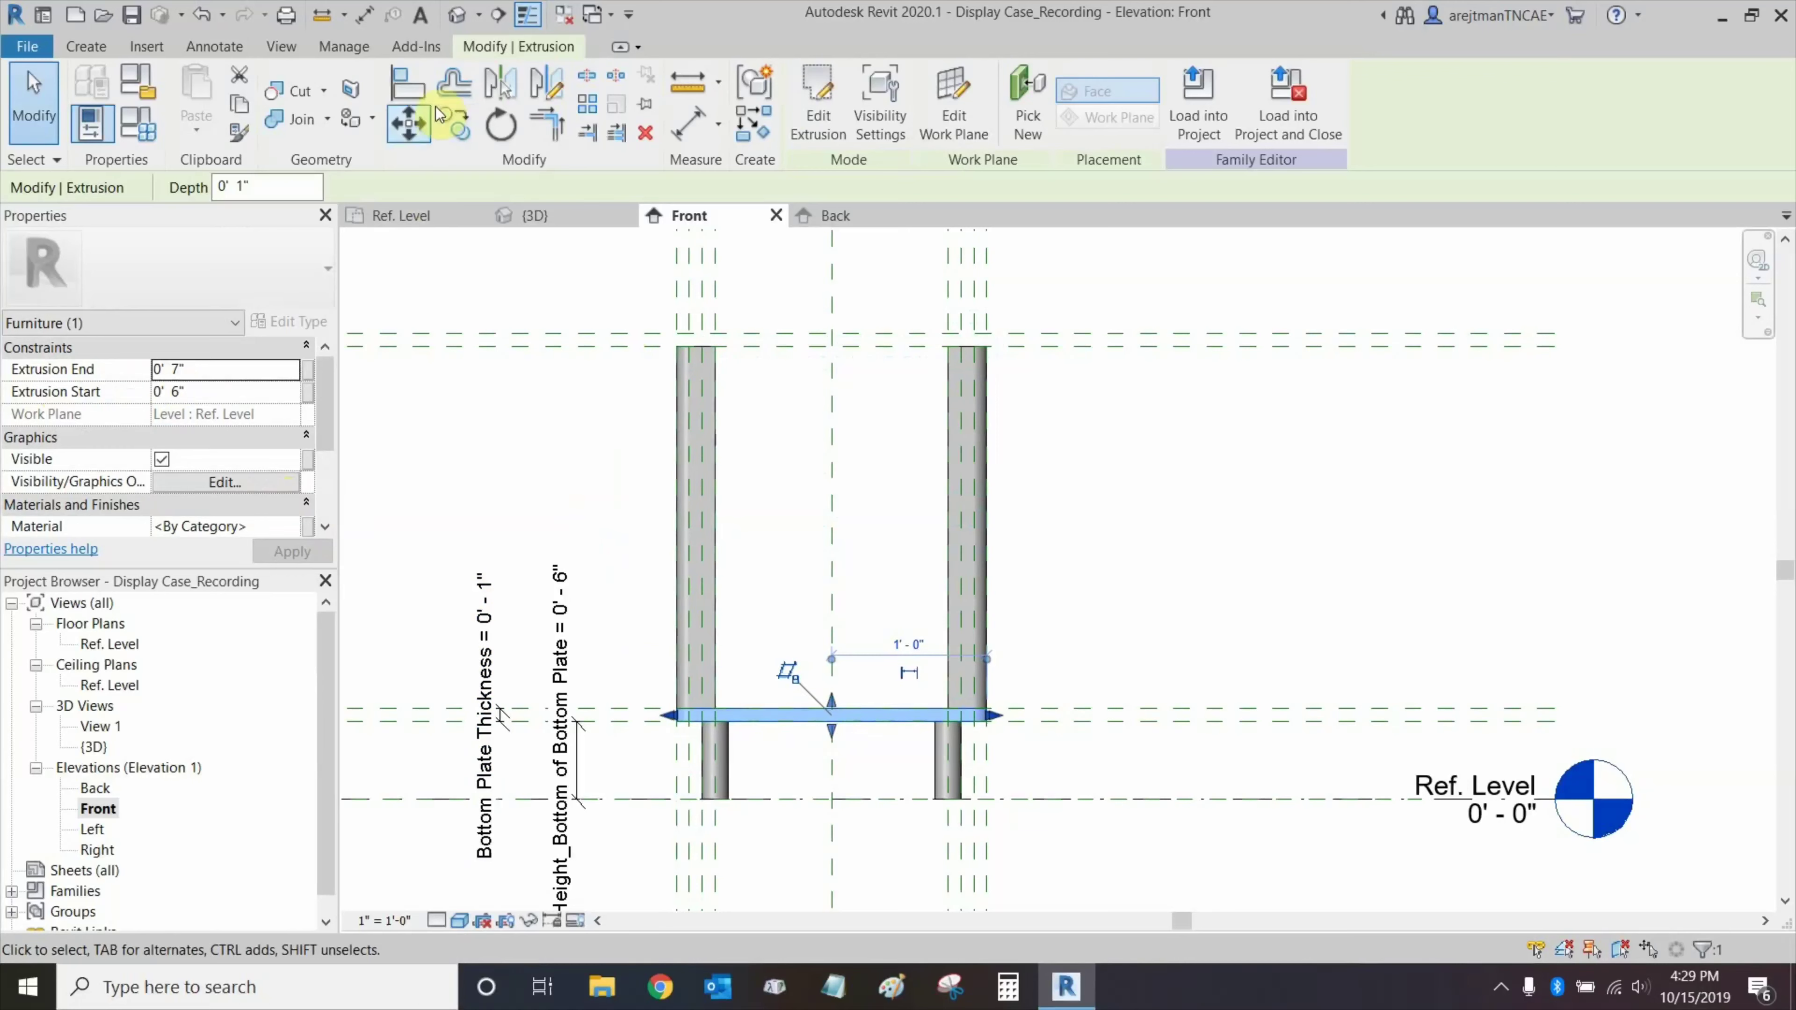
left_click(450, 126)
left_click(890, 578)
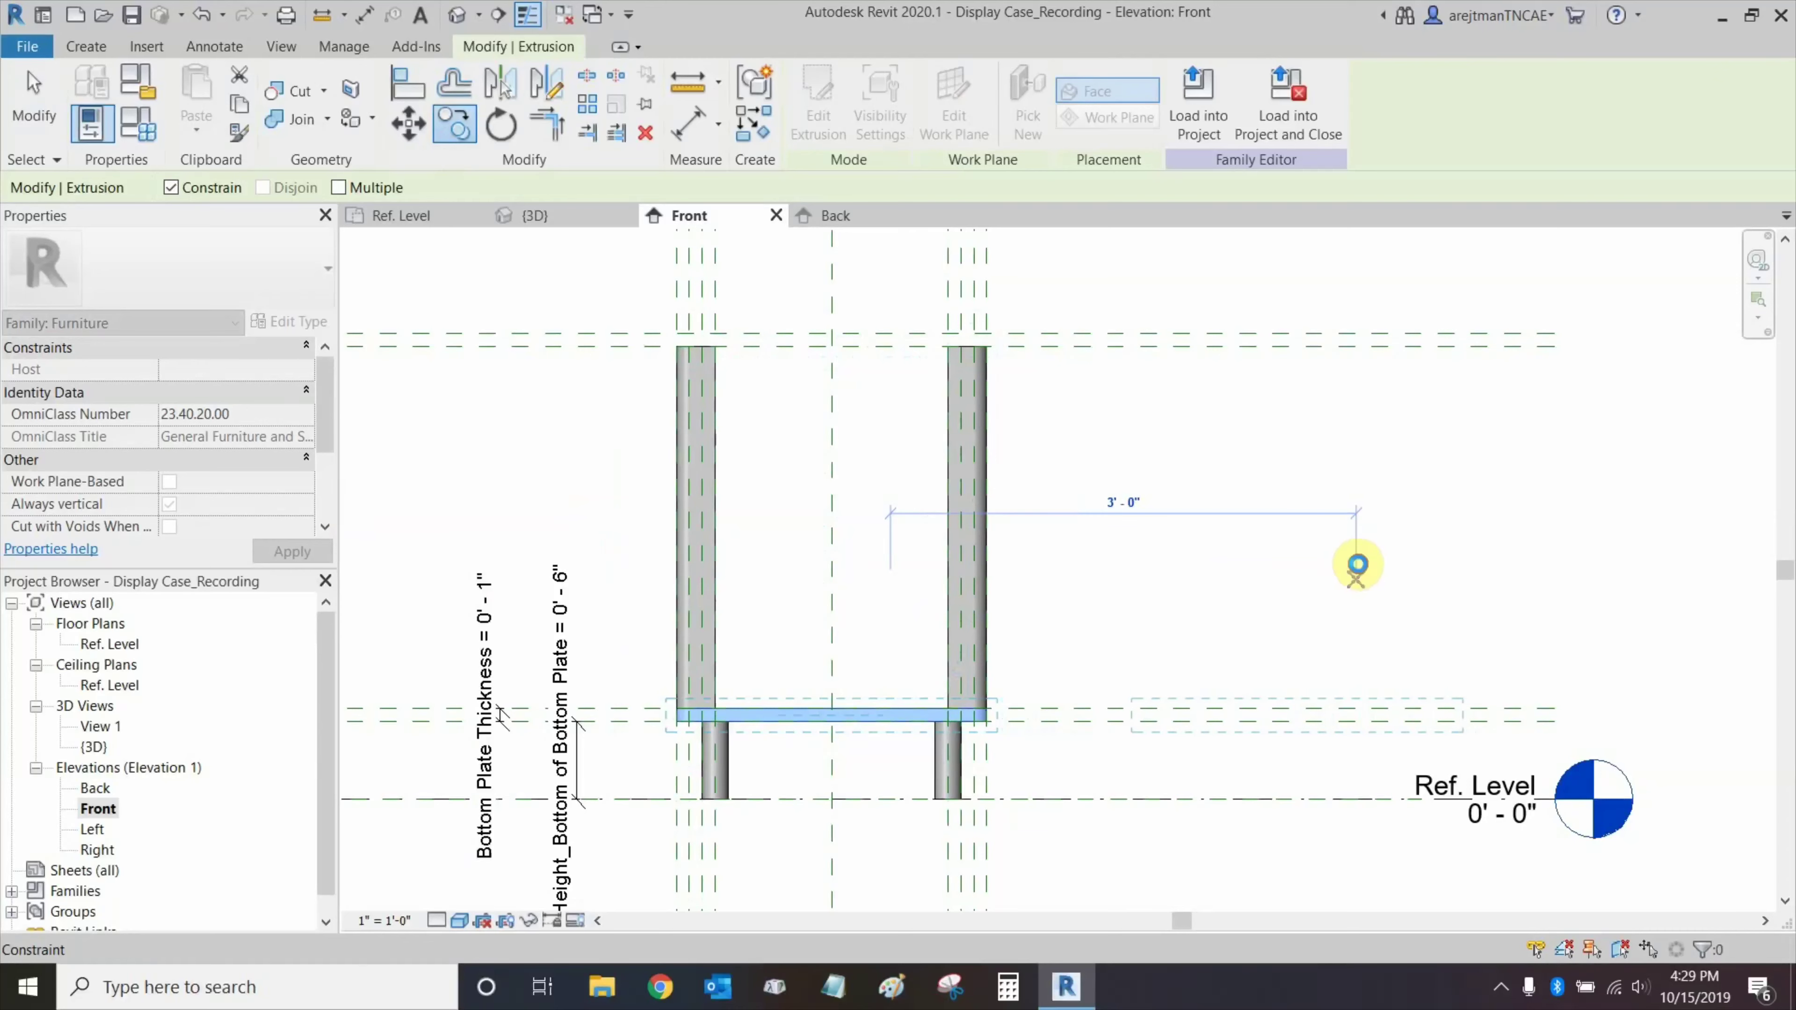
left_click(1356, 565)
middle_click_drag(1471, 537, 1175, 578)
left_click(1049, 623)
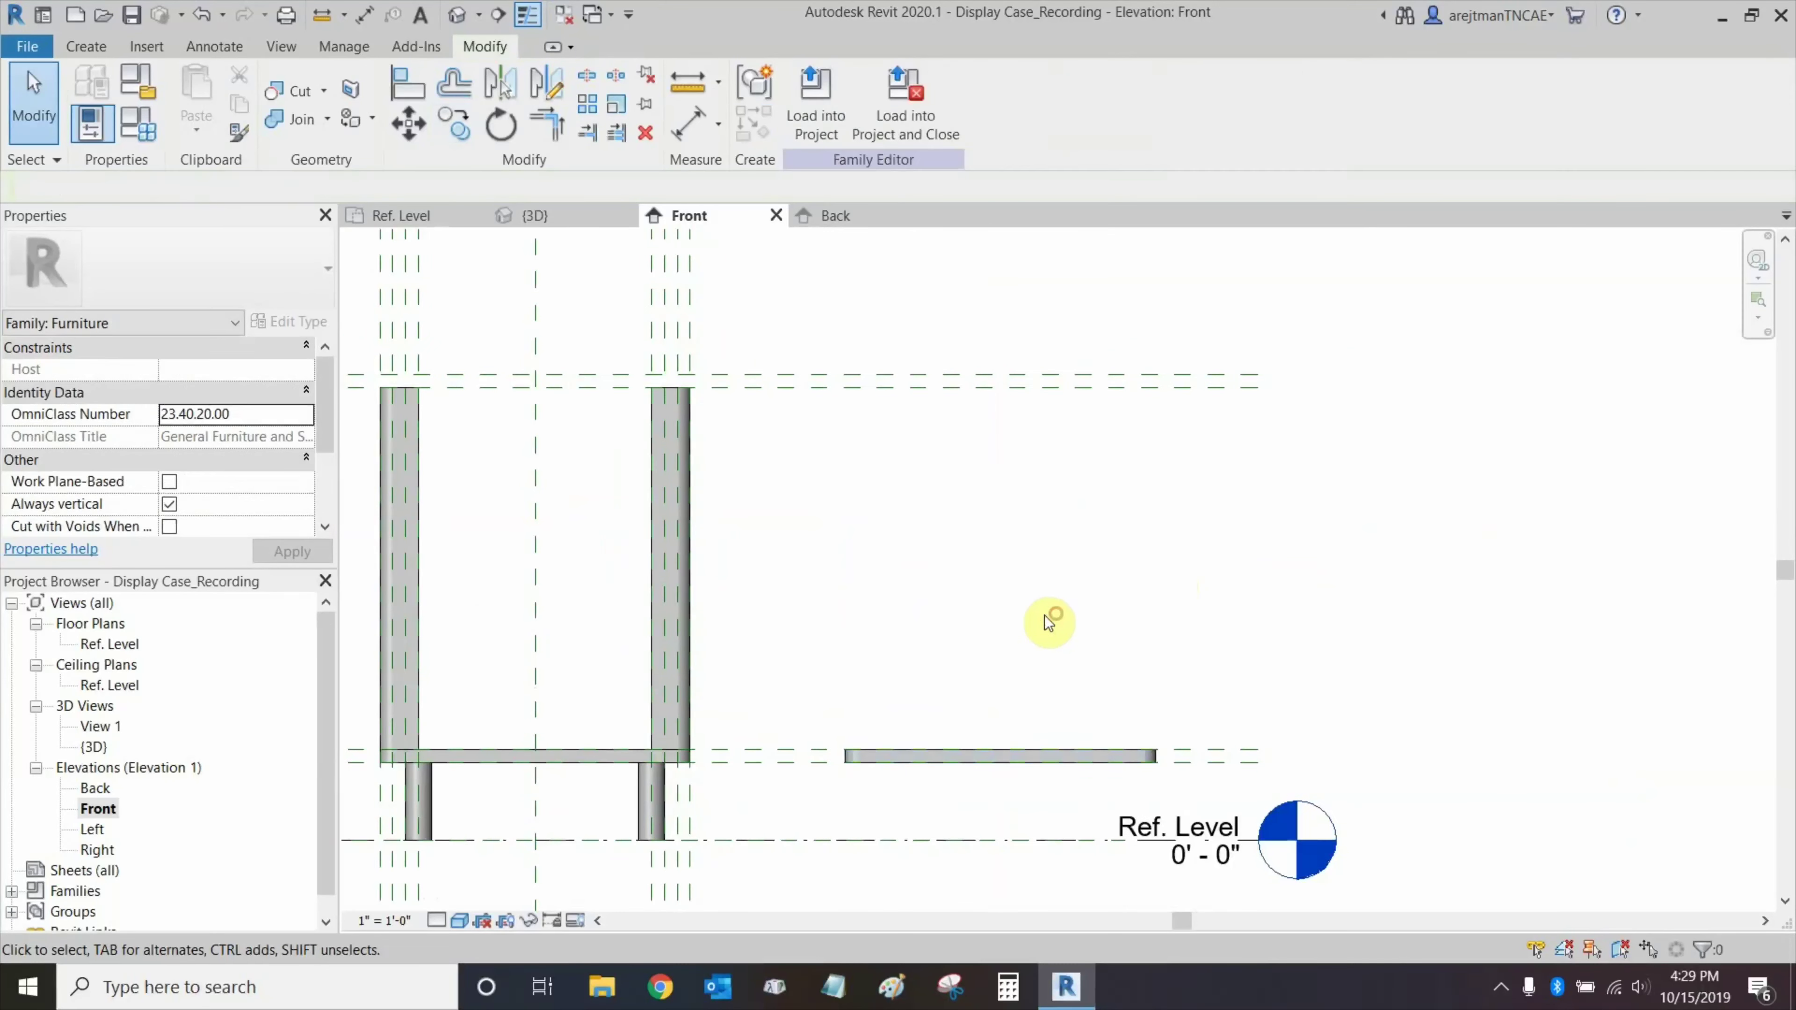
middle_click_drag(1049, 623, 1291, 581)
left_click(1141, 718)
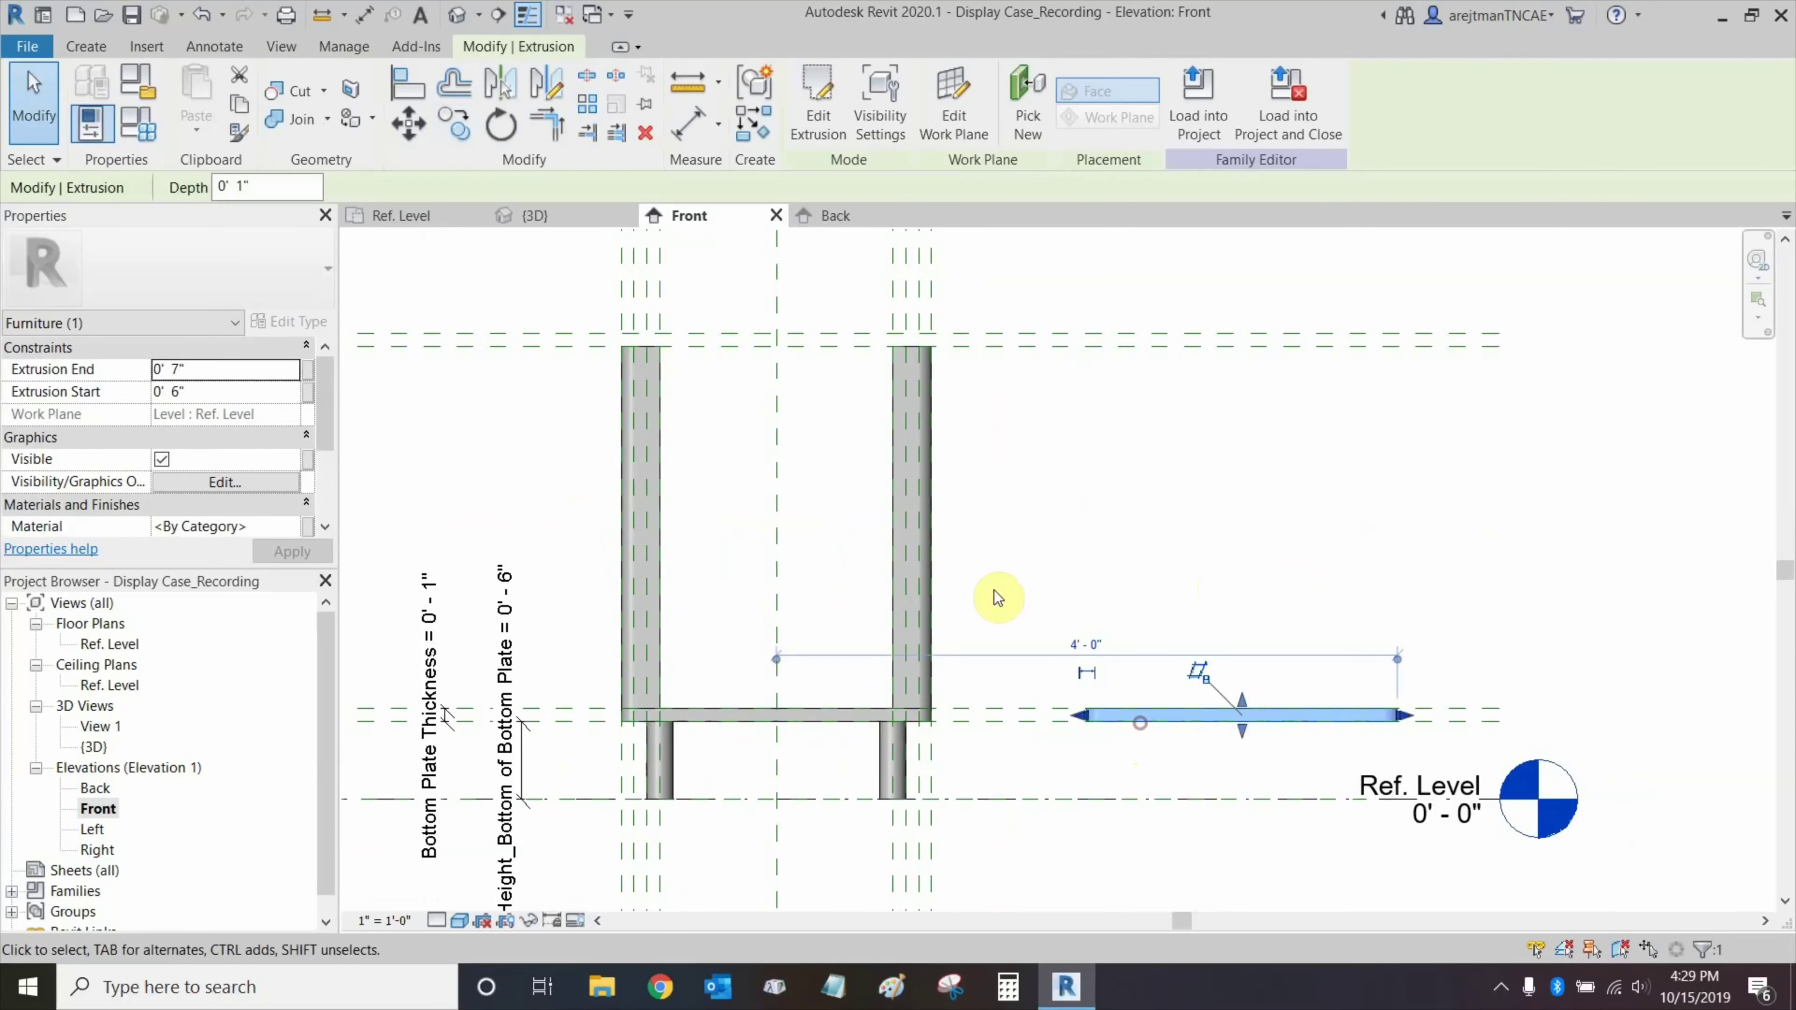
left_click(1101, 533)
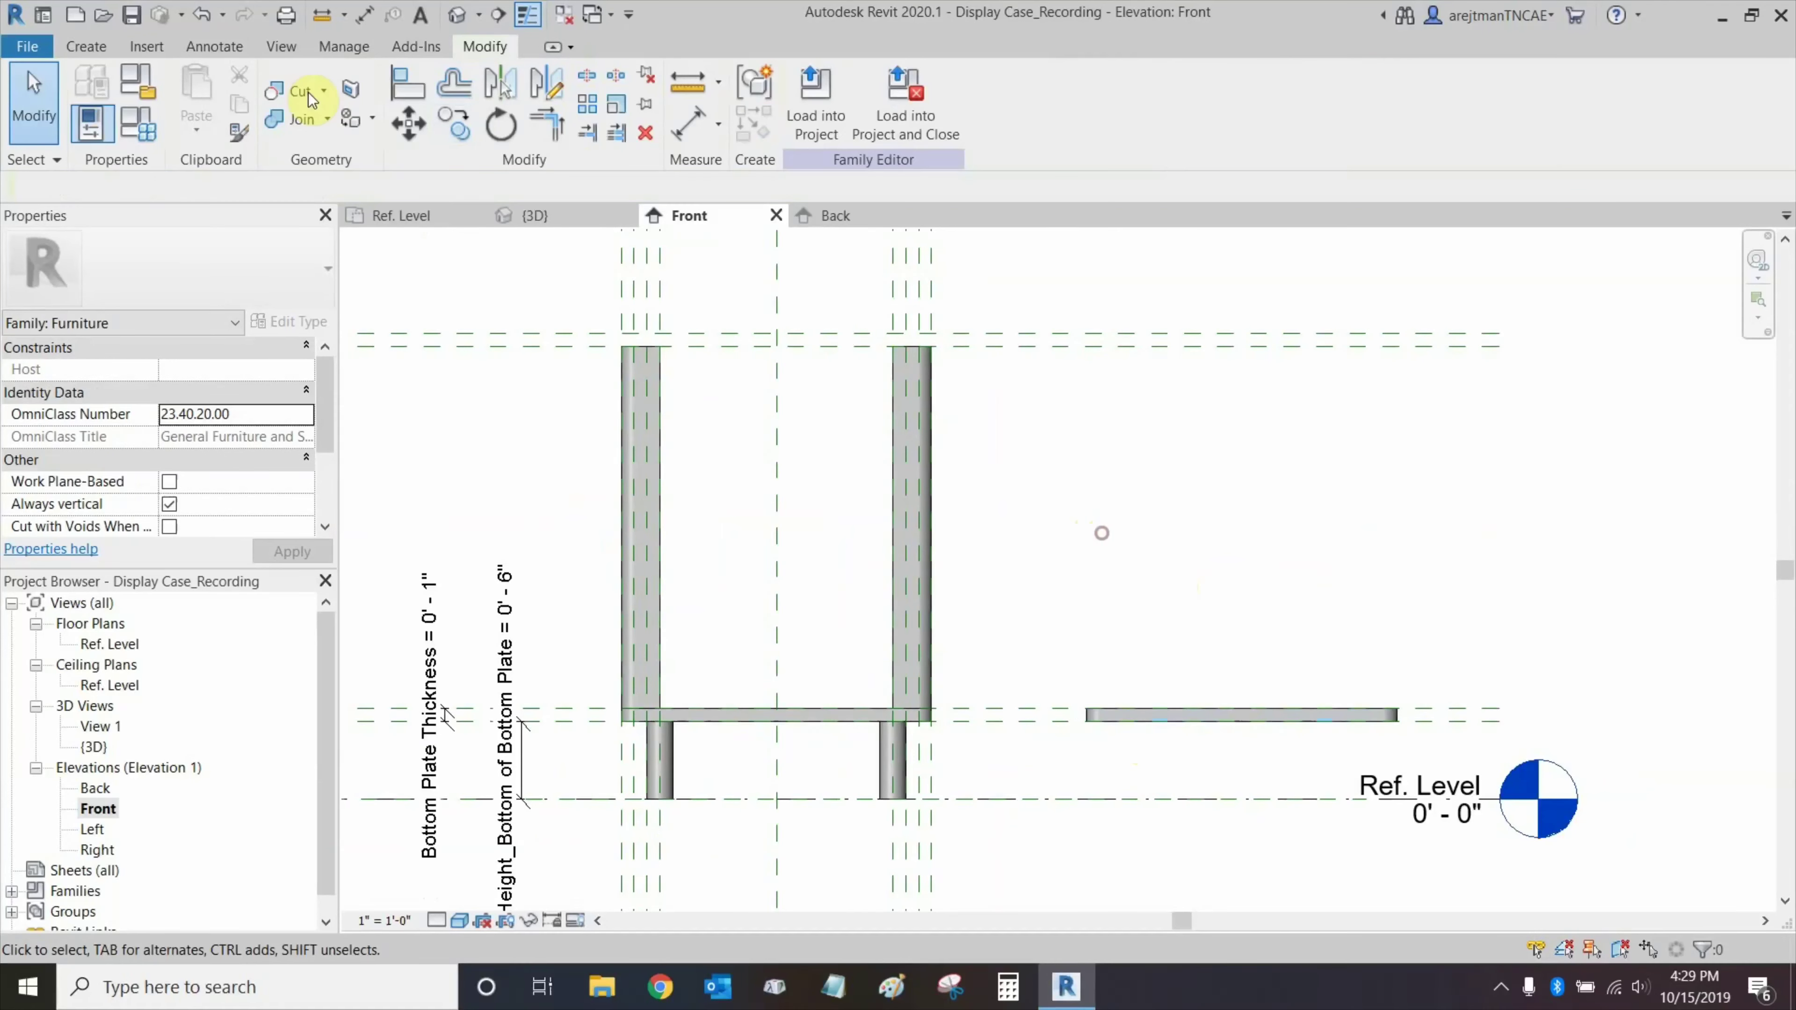
Align the copied plate's top to the uppermost reference plane and its bottom to the plane just below it.
left_click(404, 92)
middle_click_drag(1031, 330, 944, 347)
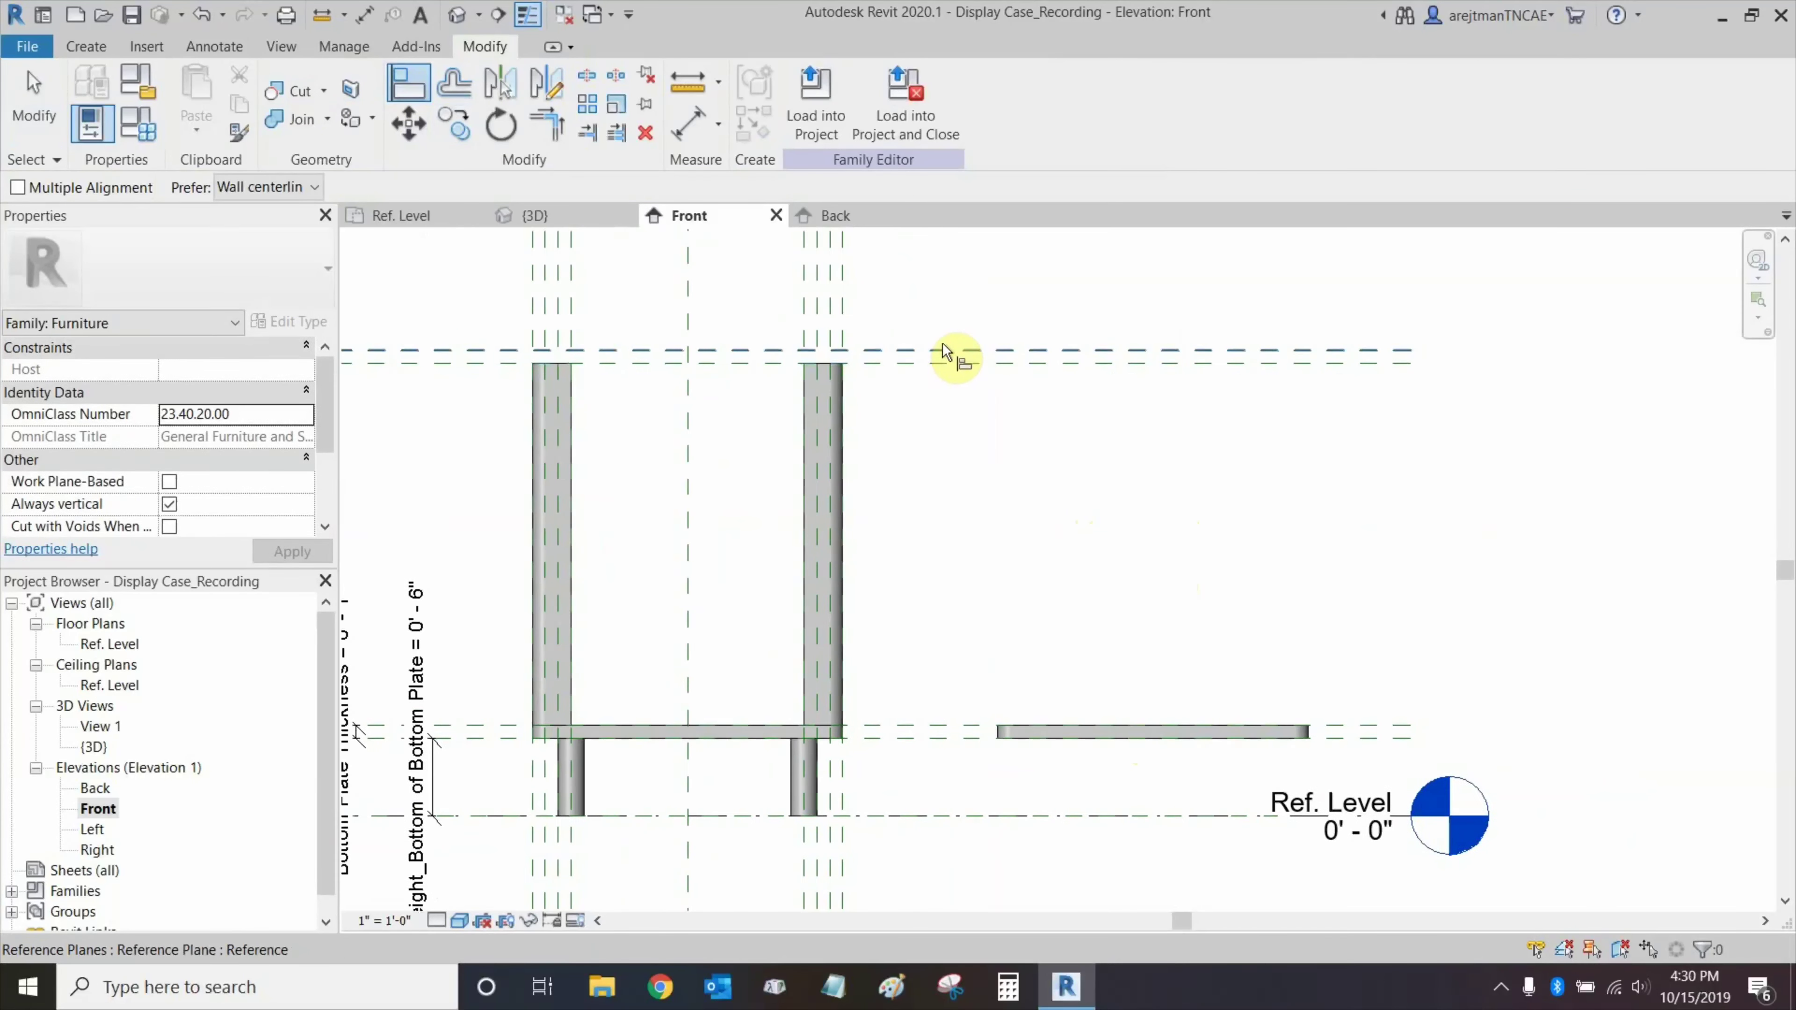
left_click(943, 348)
left_click(1040, 726)
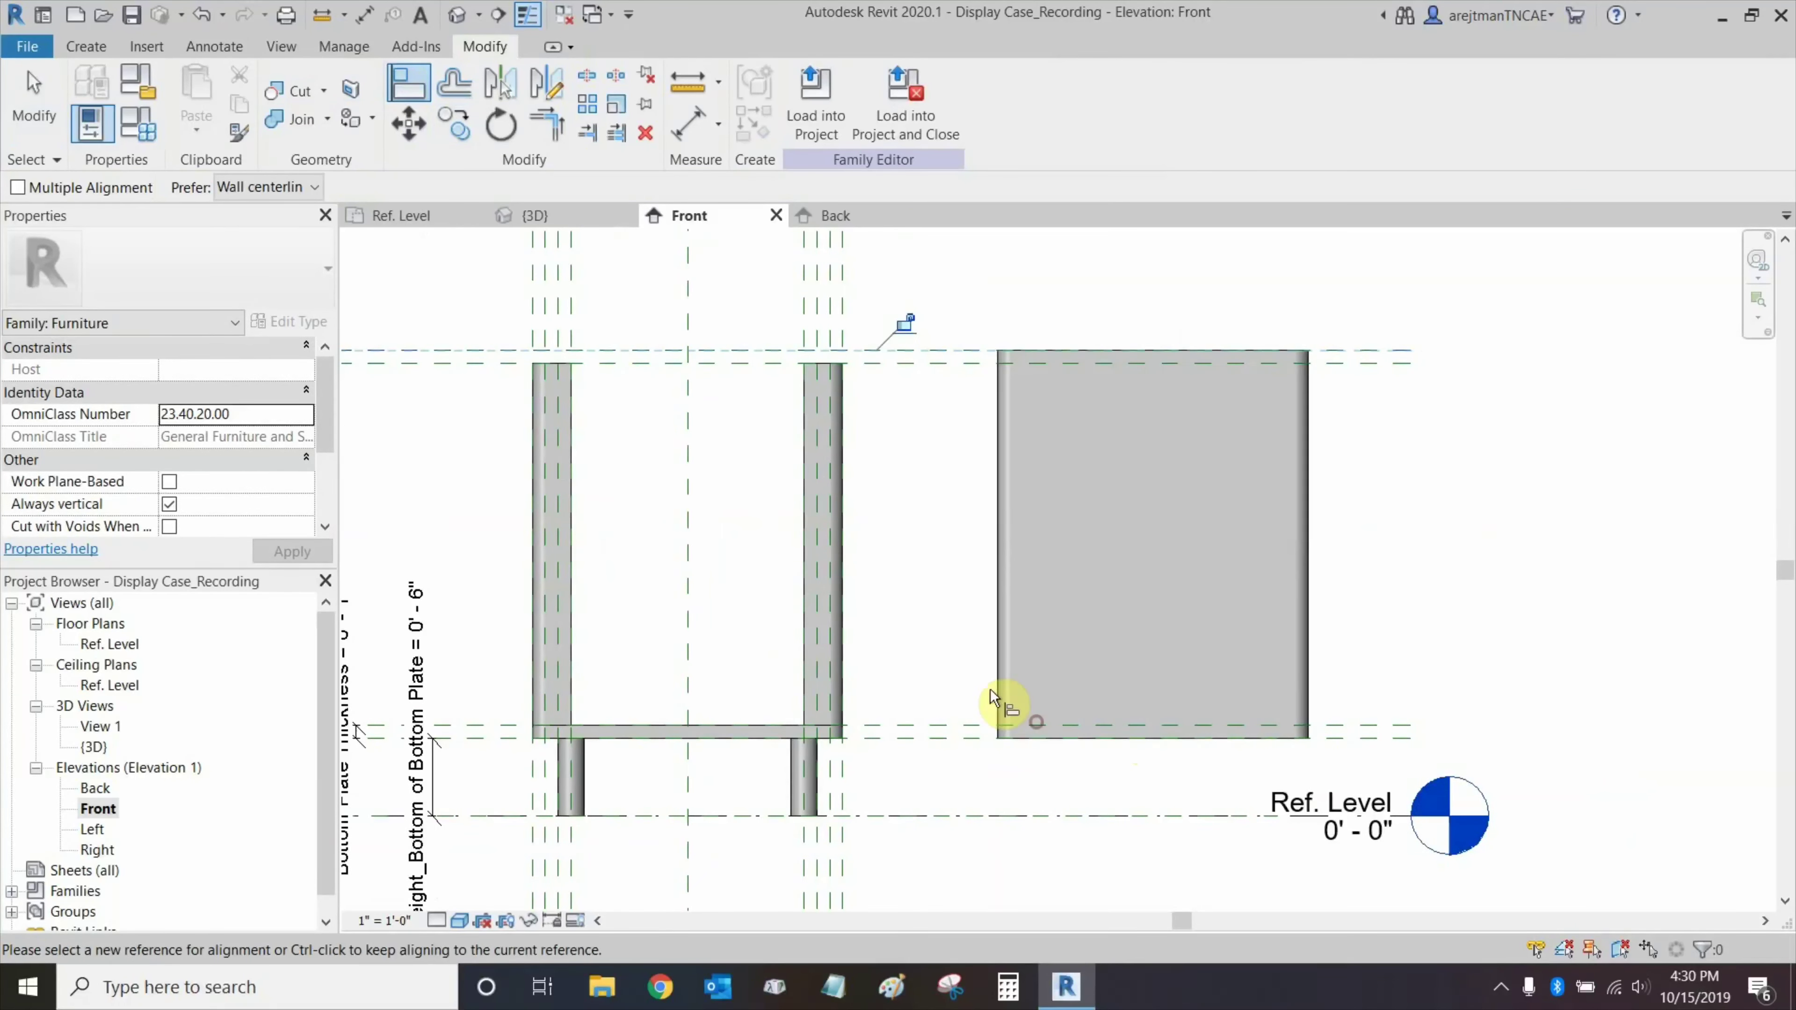
left_click(922, 364)
left_click(1047, 738)
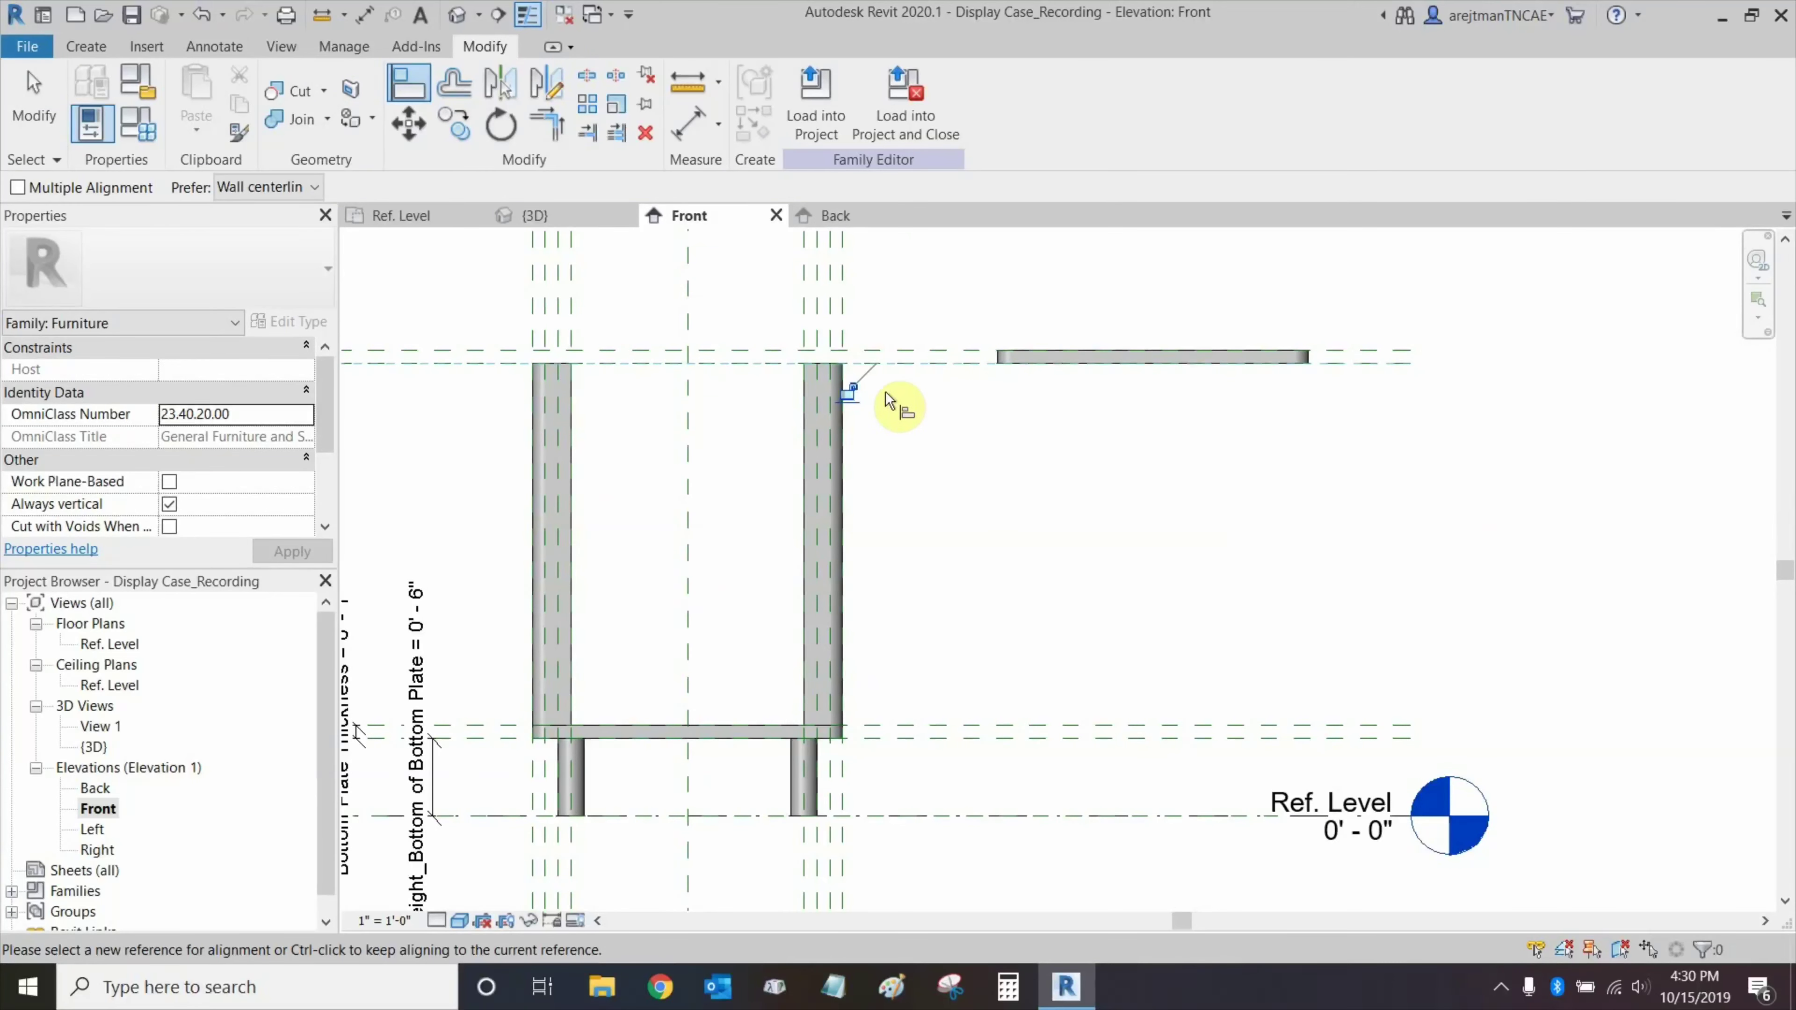
Align the copied plate's top edge with the uppermost reference plane again and lock the alignment.
left_click(934, 347)
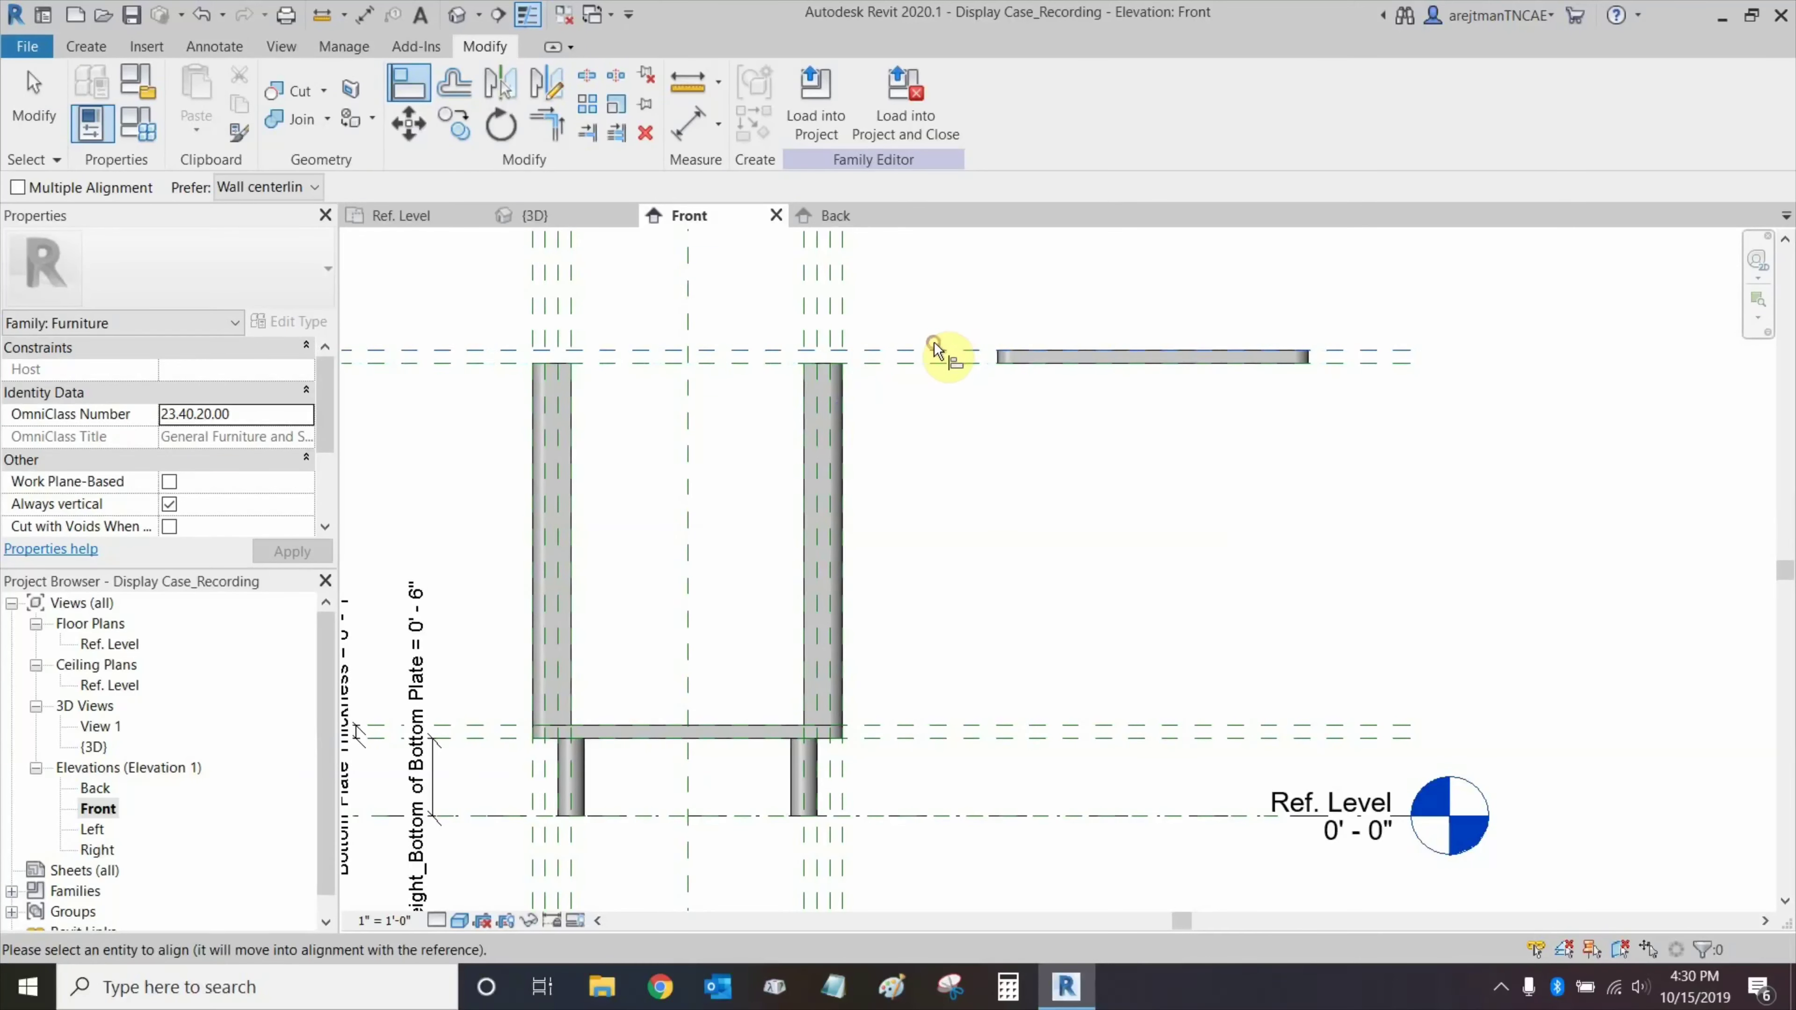
left_click(997, 354)
middle_click_drag(1025, 379, 1093, 424)
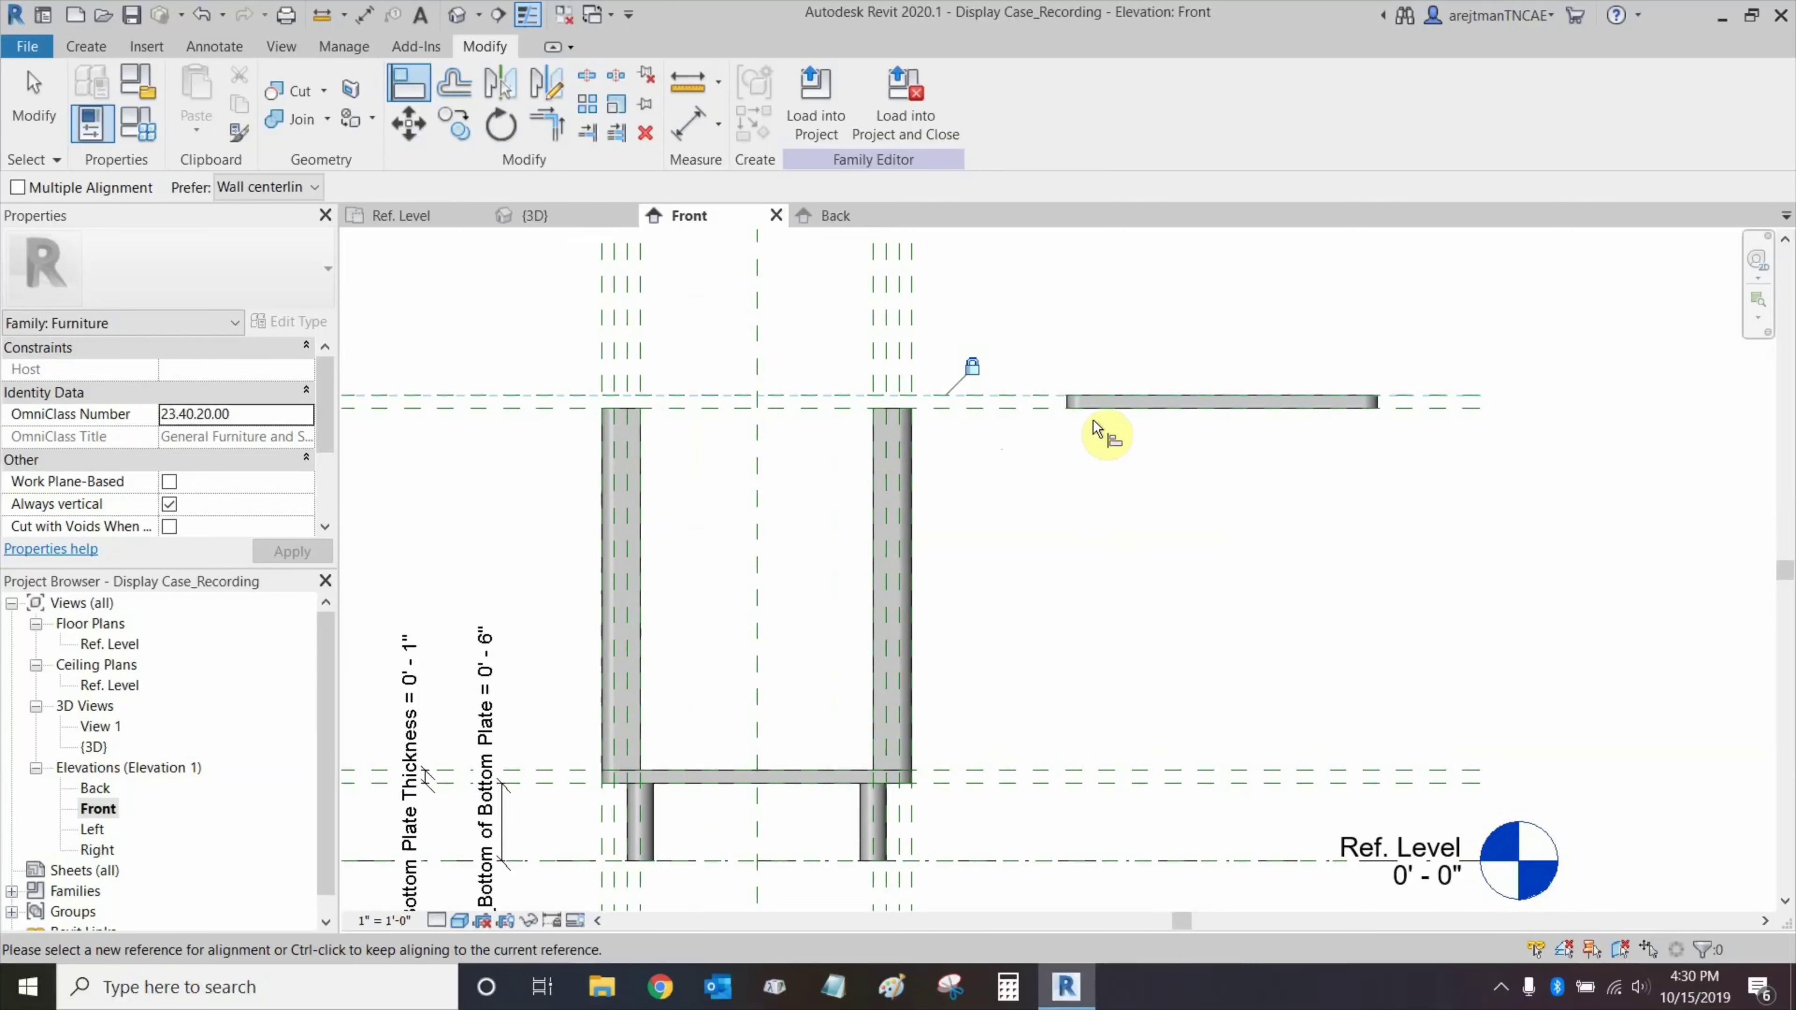
key("Escape")
key("Escape")
Move the copied plate 3'-0" horizontally back onto the corner extrusions, with movement constrained.
left_click(1082, 399)
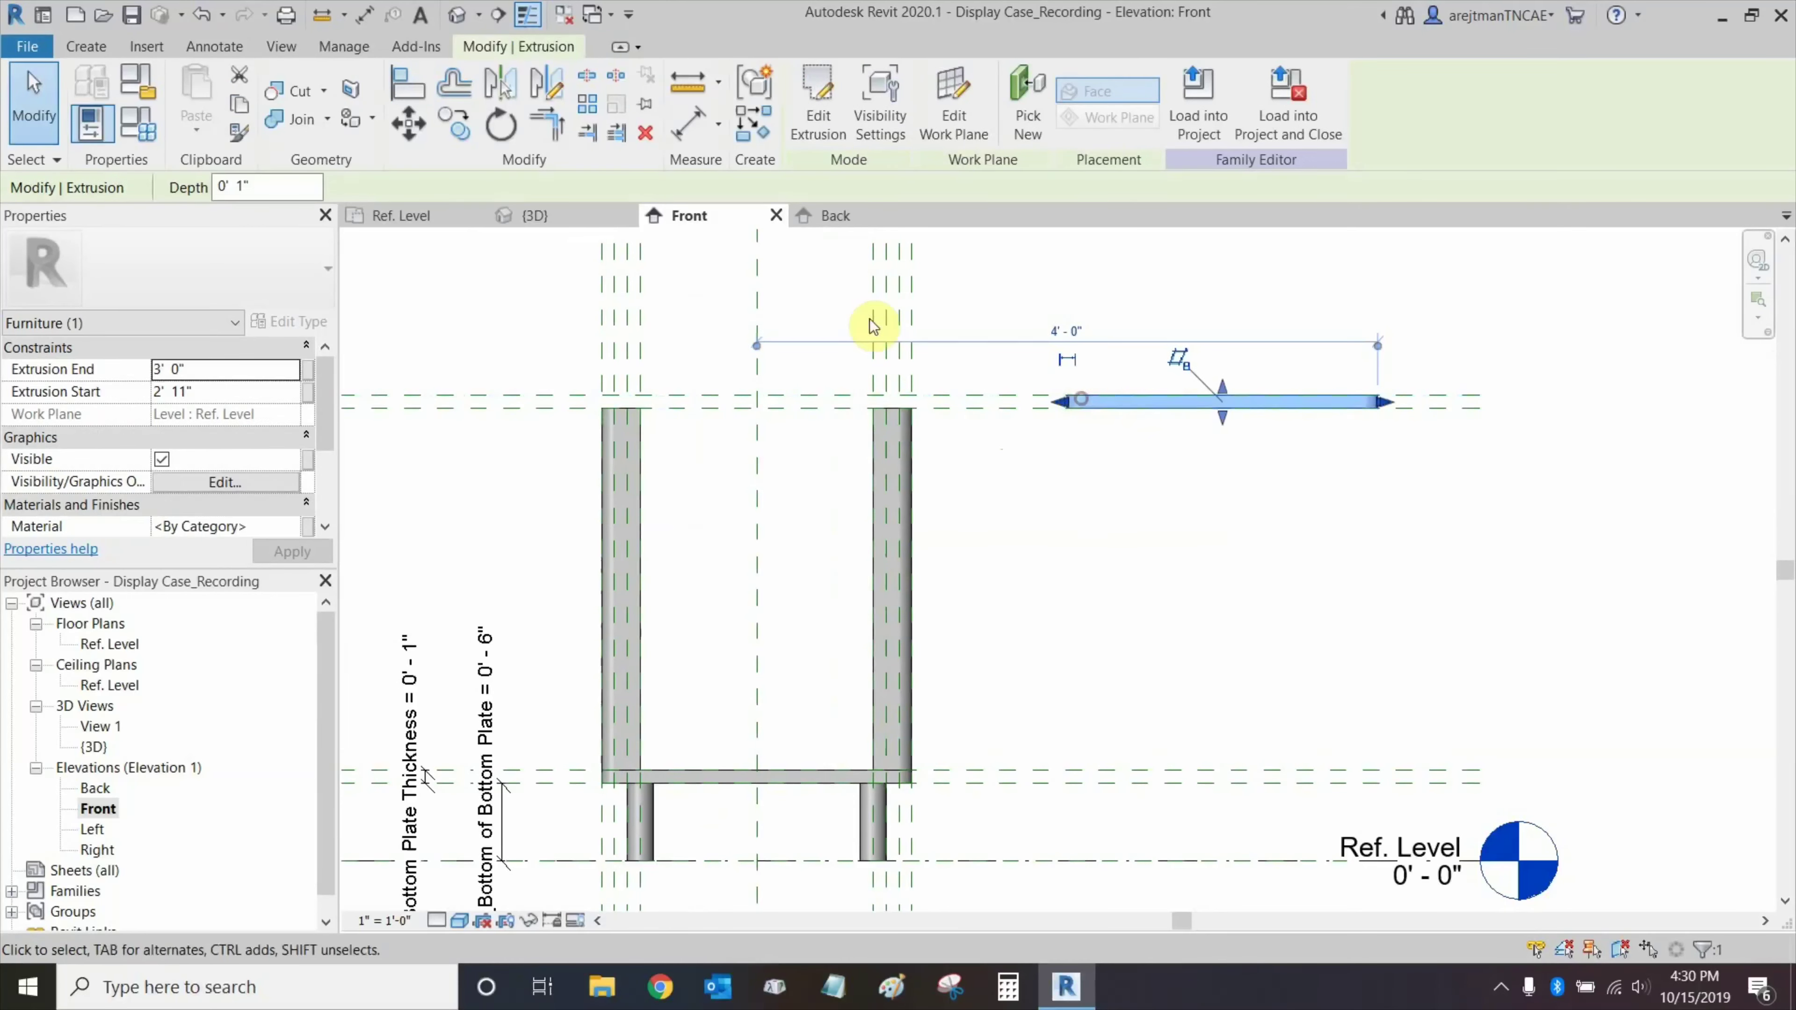
left_click(408, 125)
middle_click_drag(627, 303, 1075, 558)
middle_click_drag(1529, 433, 1176, 451)
left_click(1412, 447)
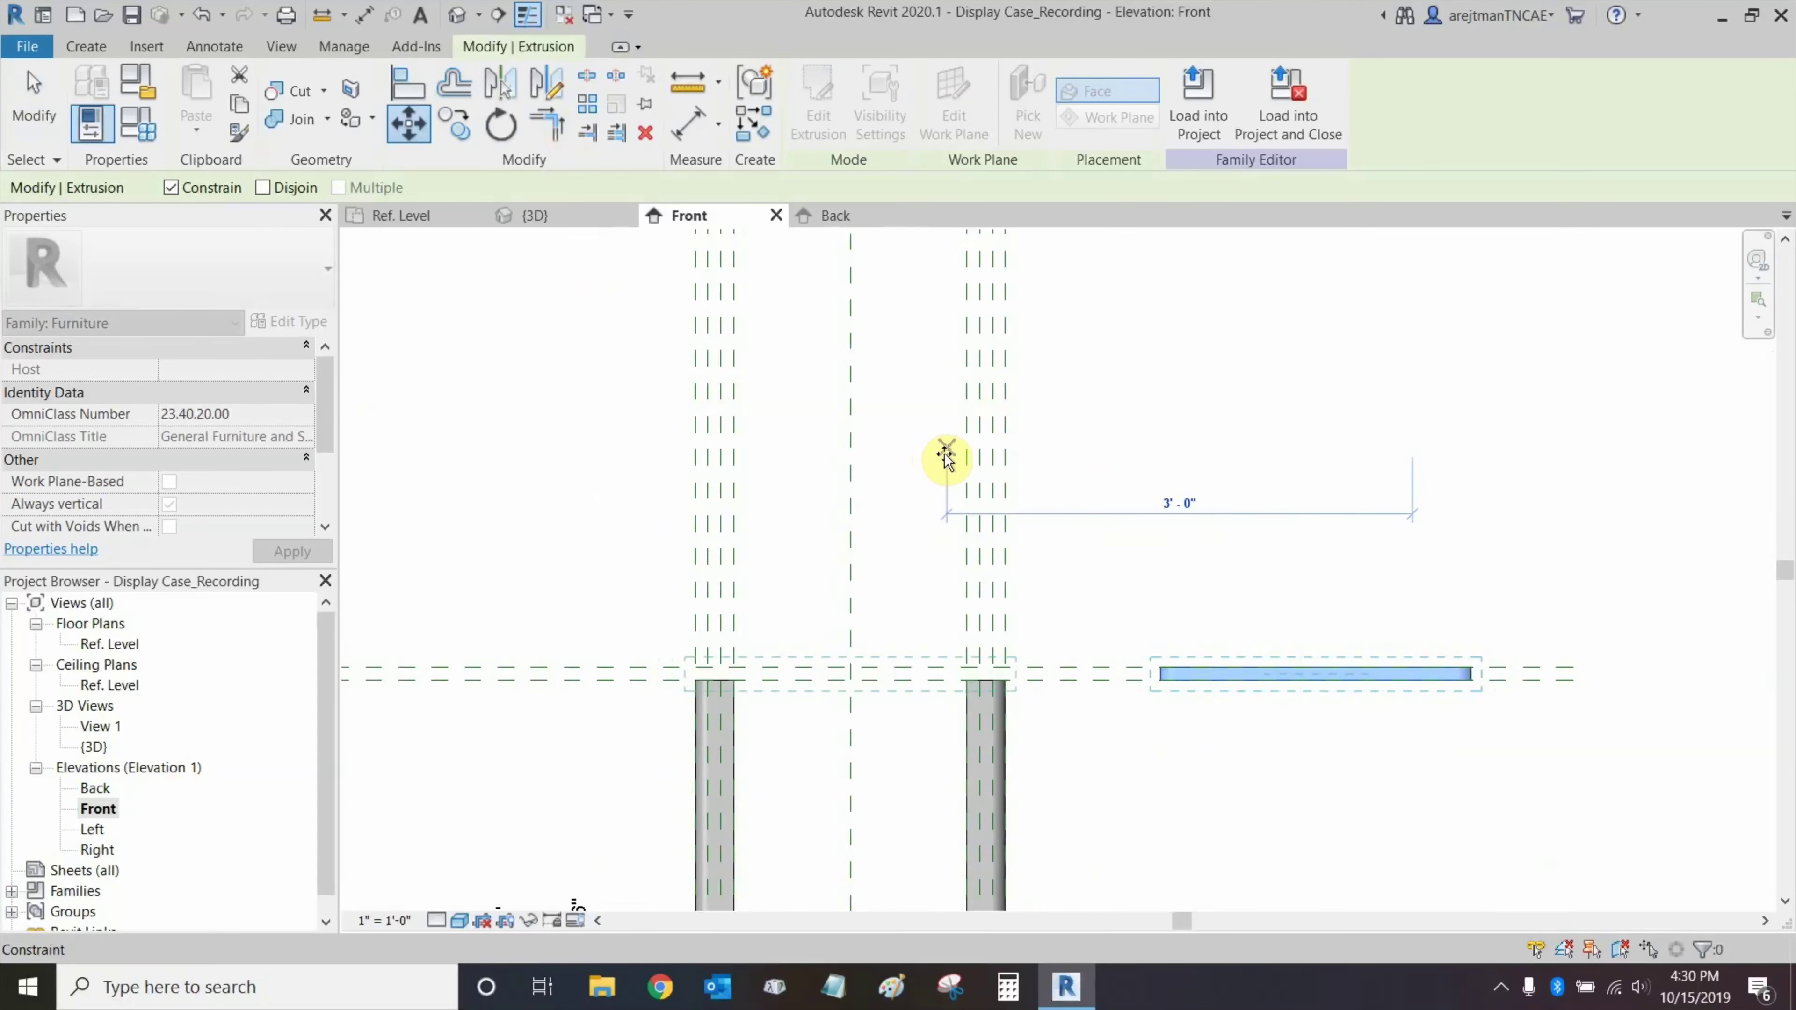
left_click(945, 456)
left_click(885, 459)
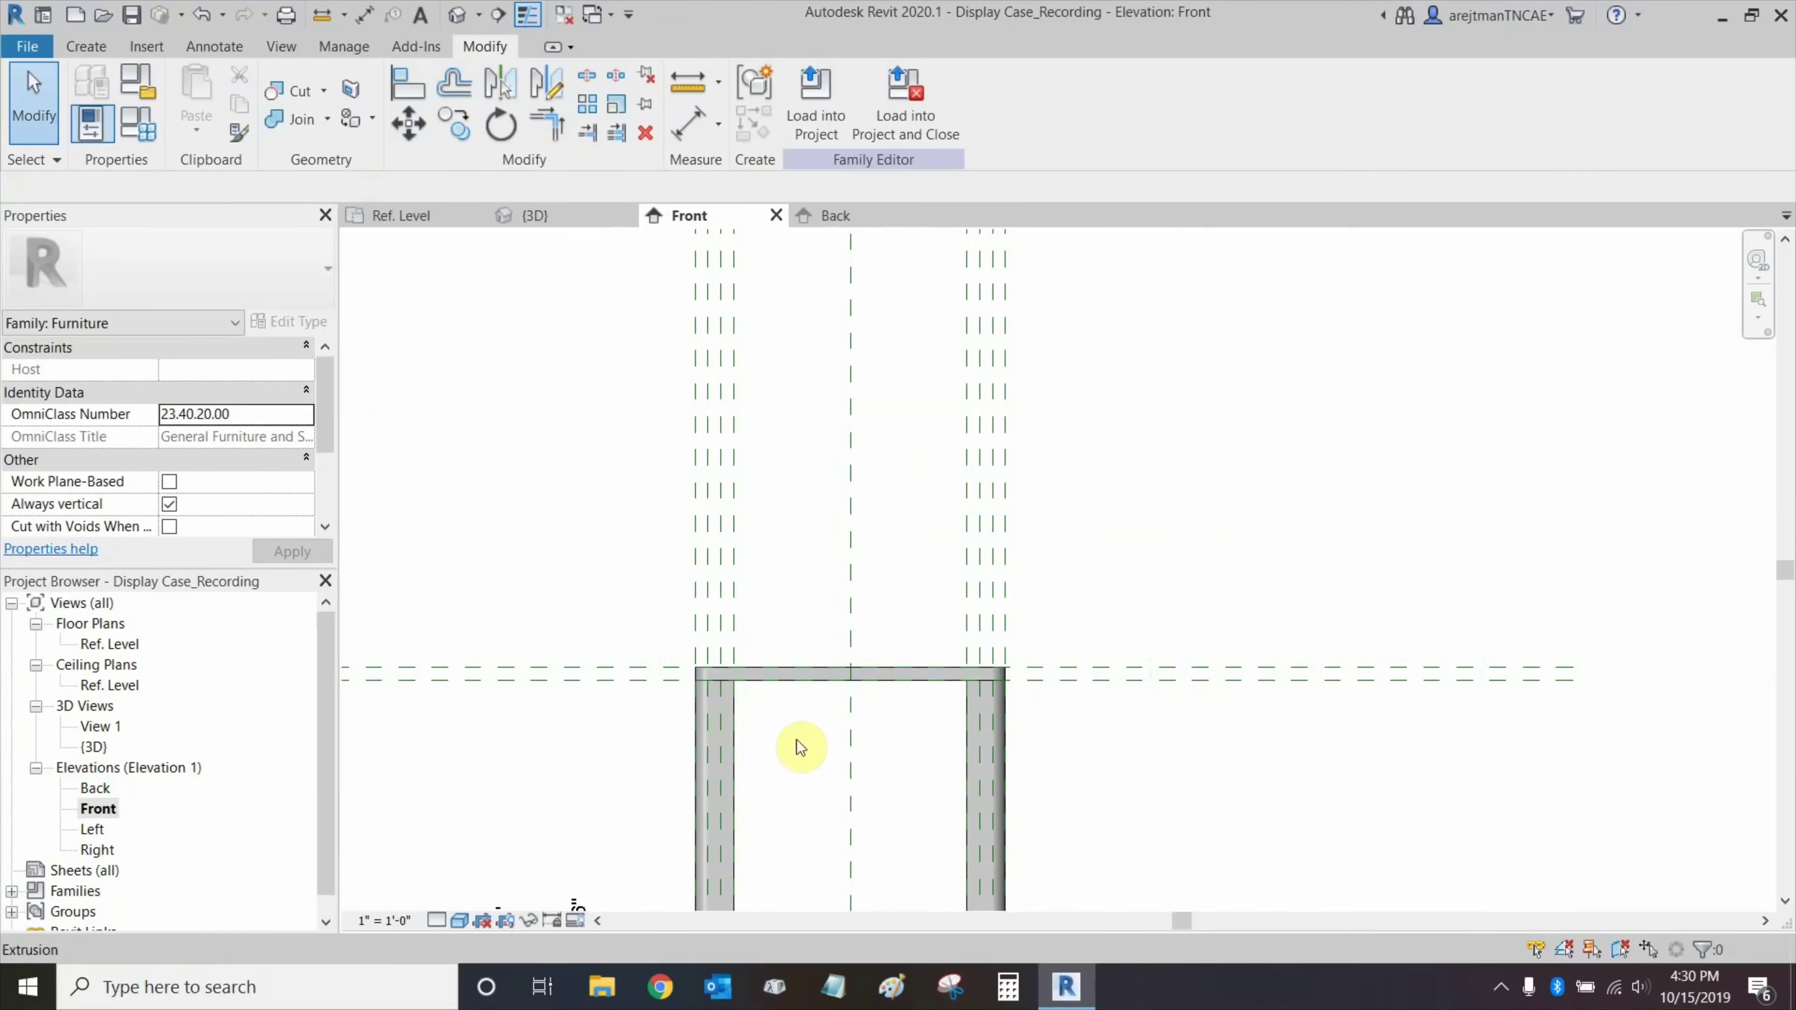
middle_click_drag(800, 747, 1006, 514)
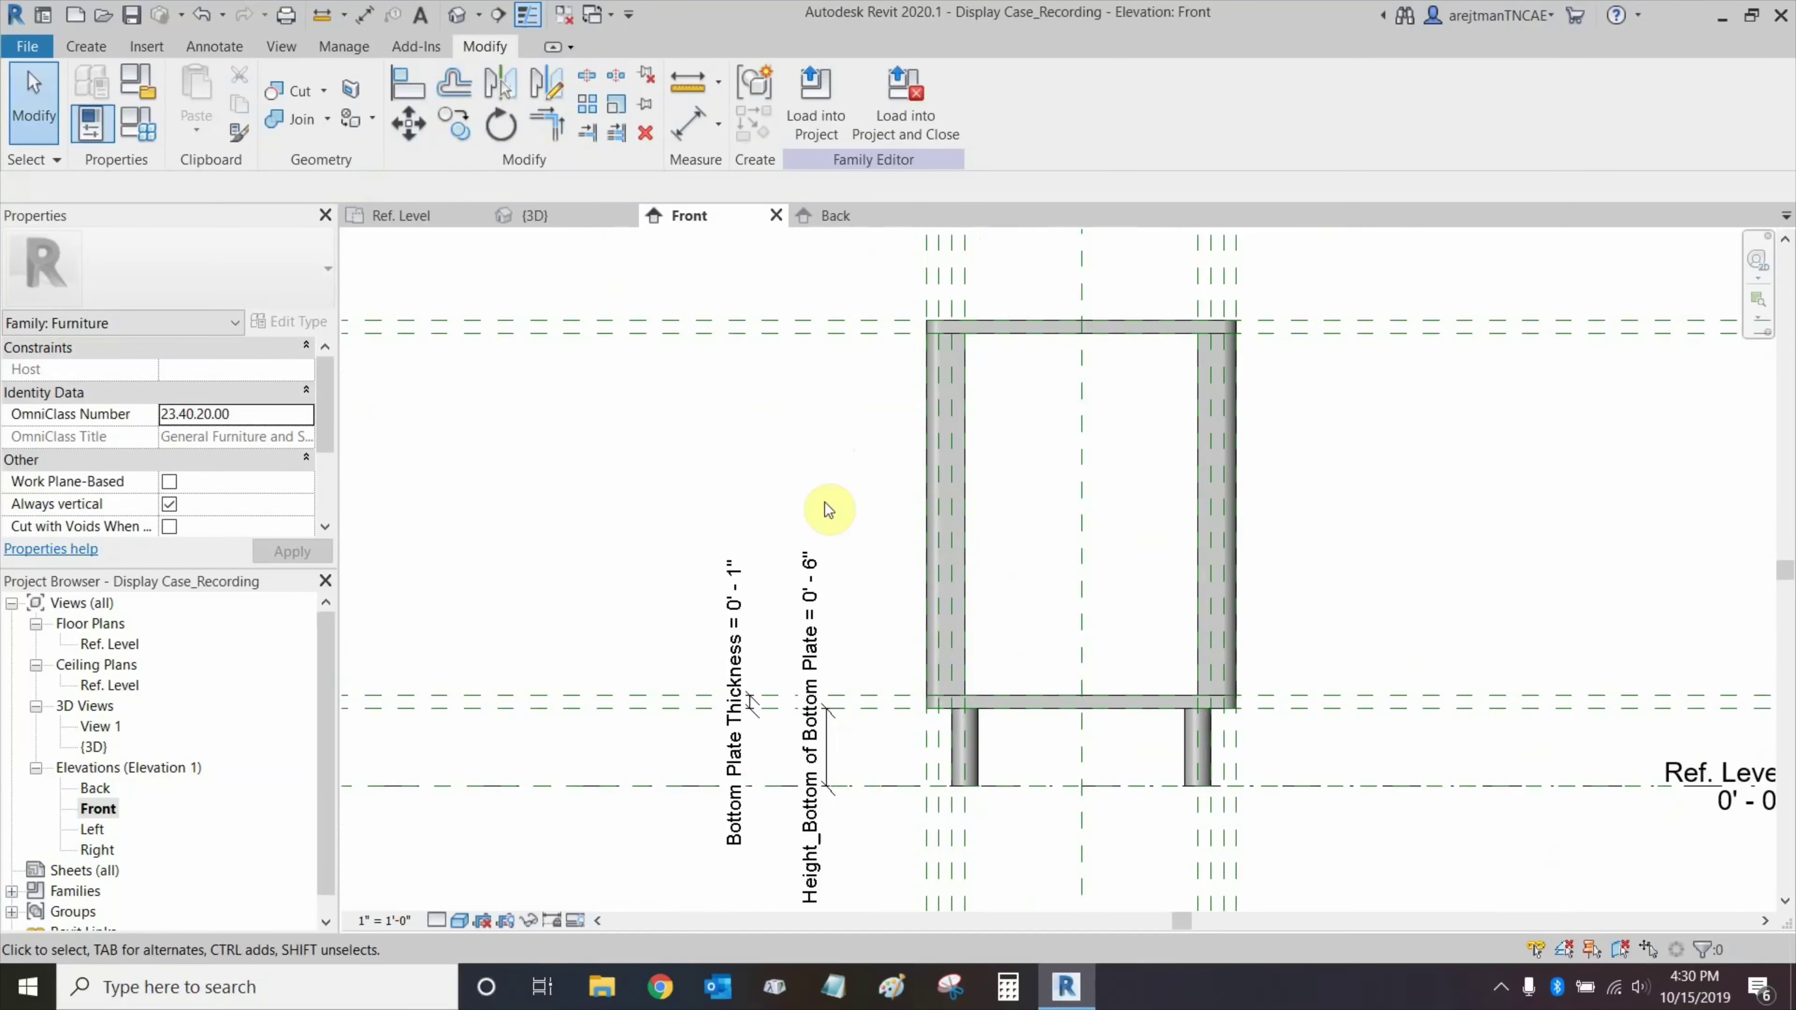
Add an aligned dimension between the two upper reference planes, in line with the Bottom Plate Thickness dimension.
left_click(693, 125)
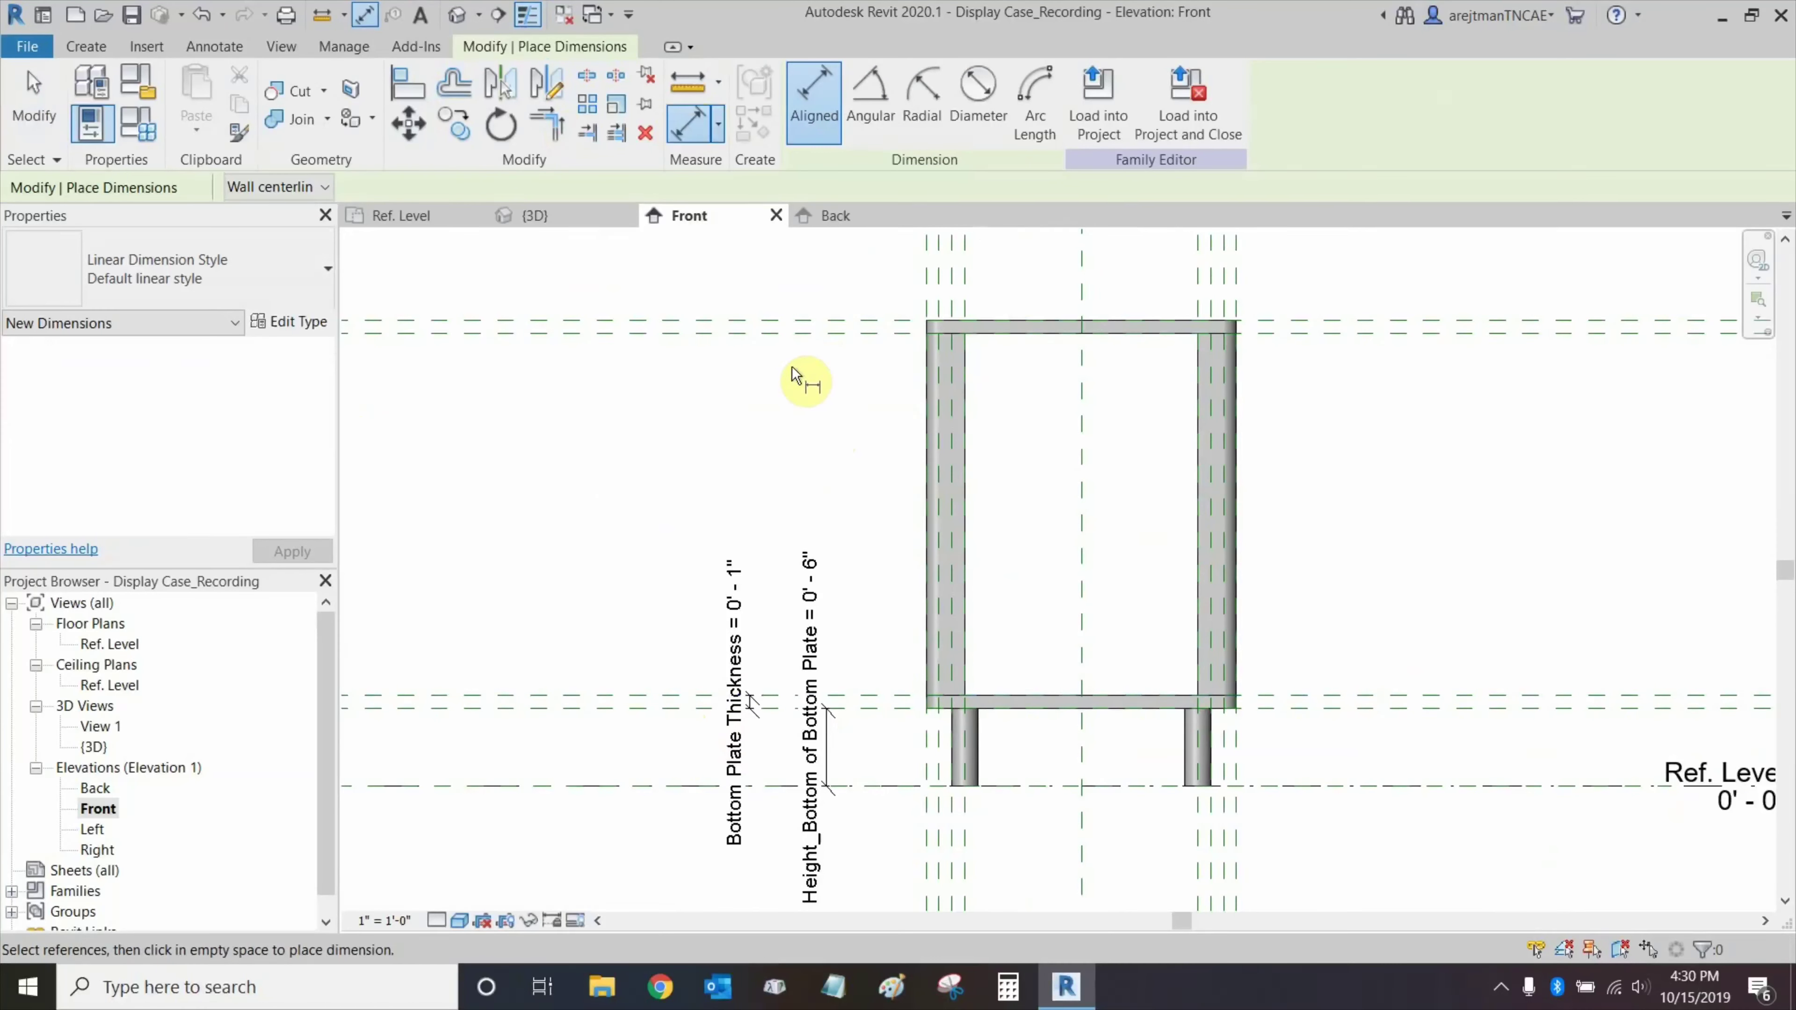
left_click(836, 327)
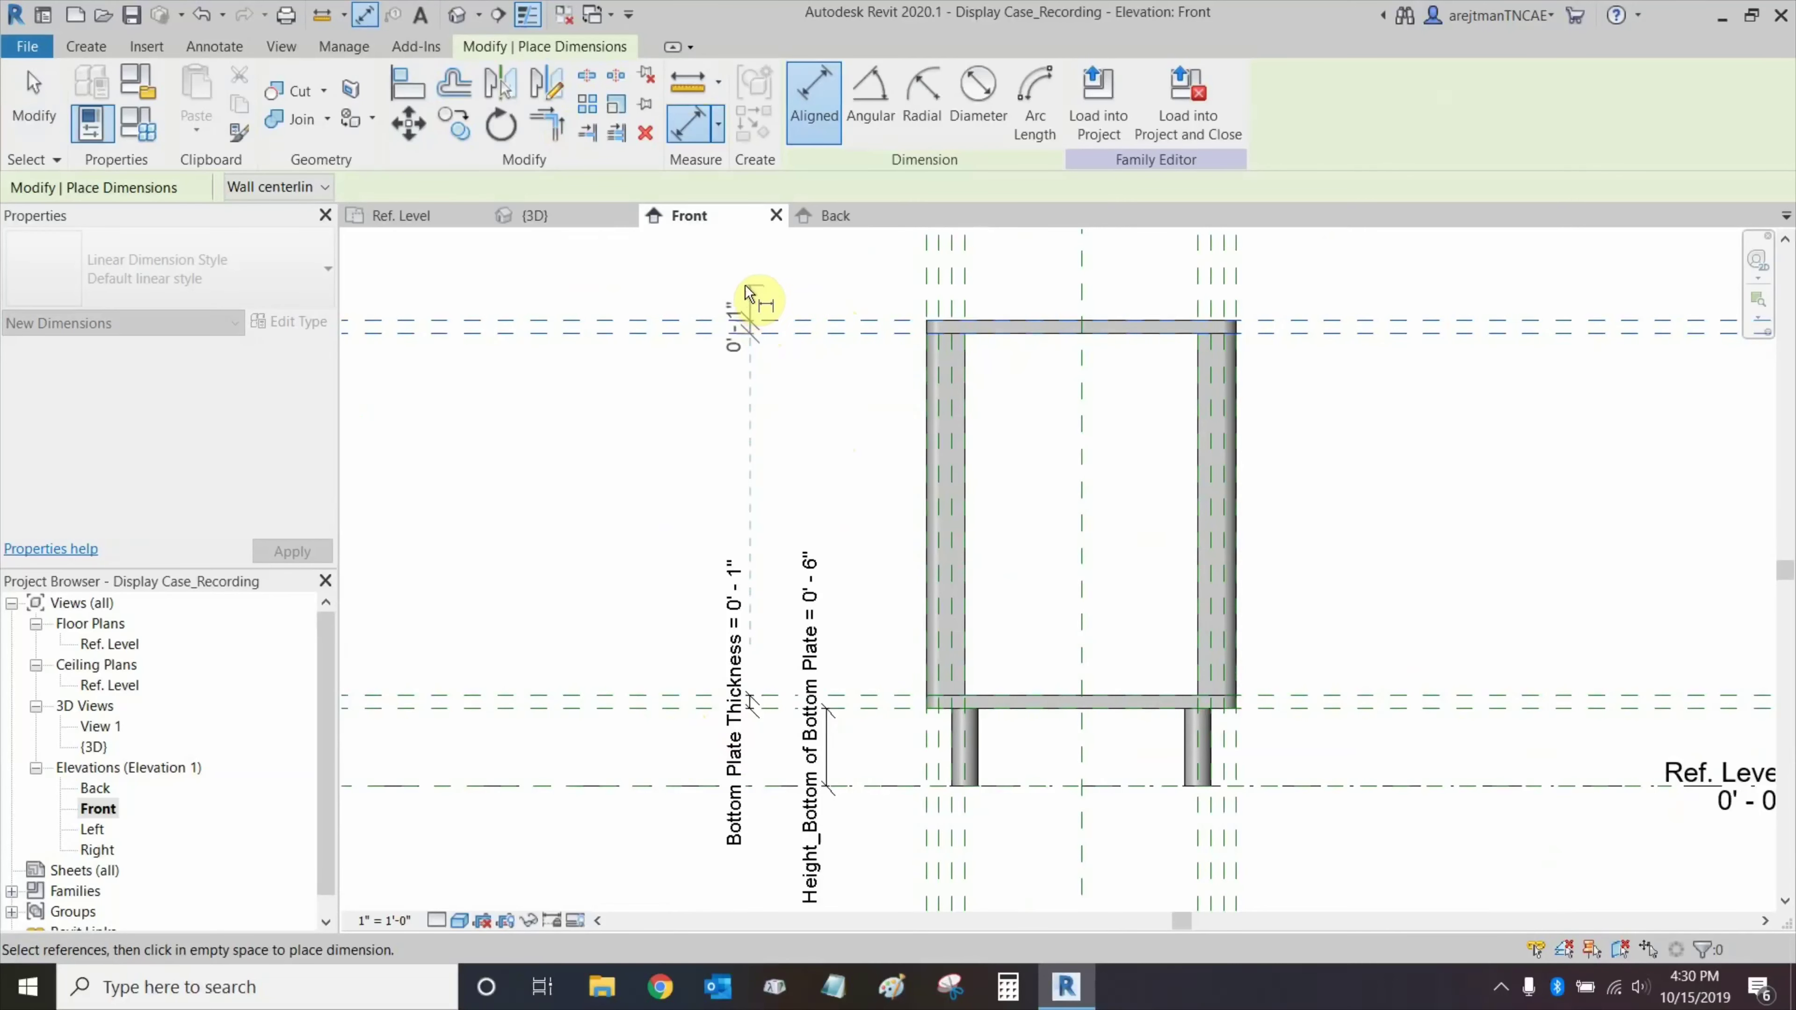
left_click(748, 293)
key("Escape")
Label the top plate's dimension with a new family type parameter named Top Plate Thickness.
left_click(739, 357)
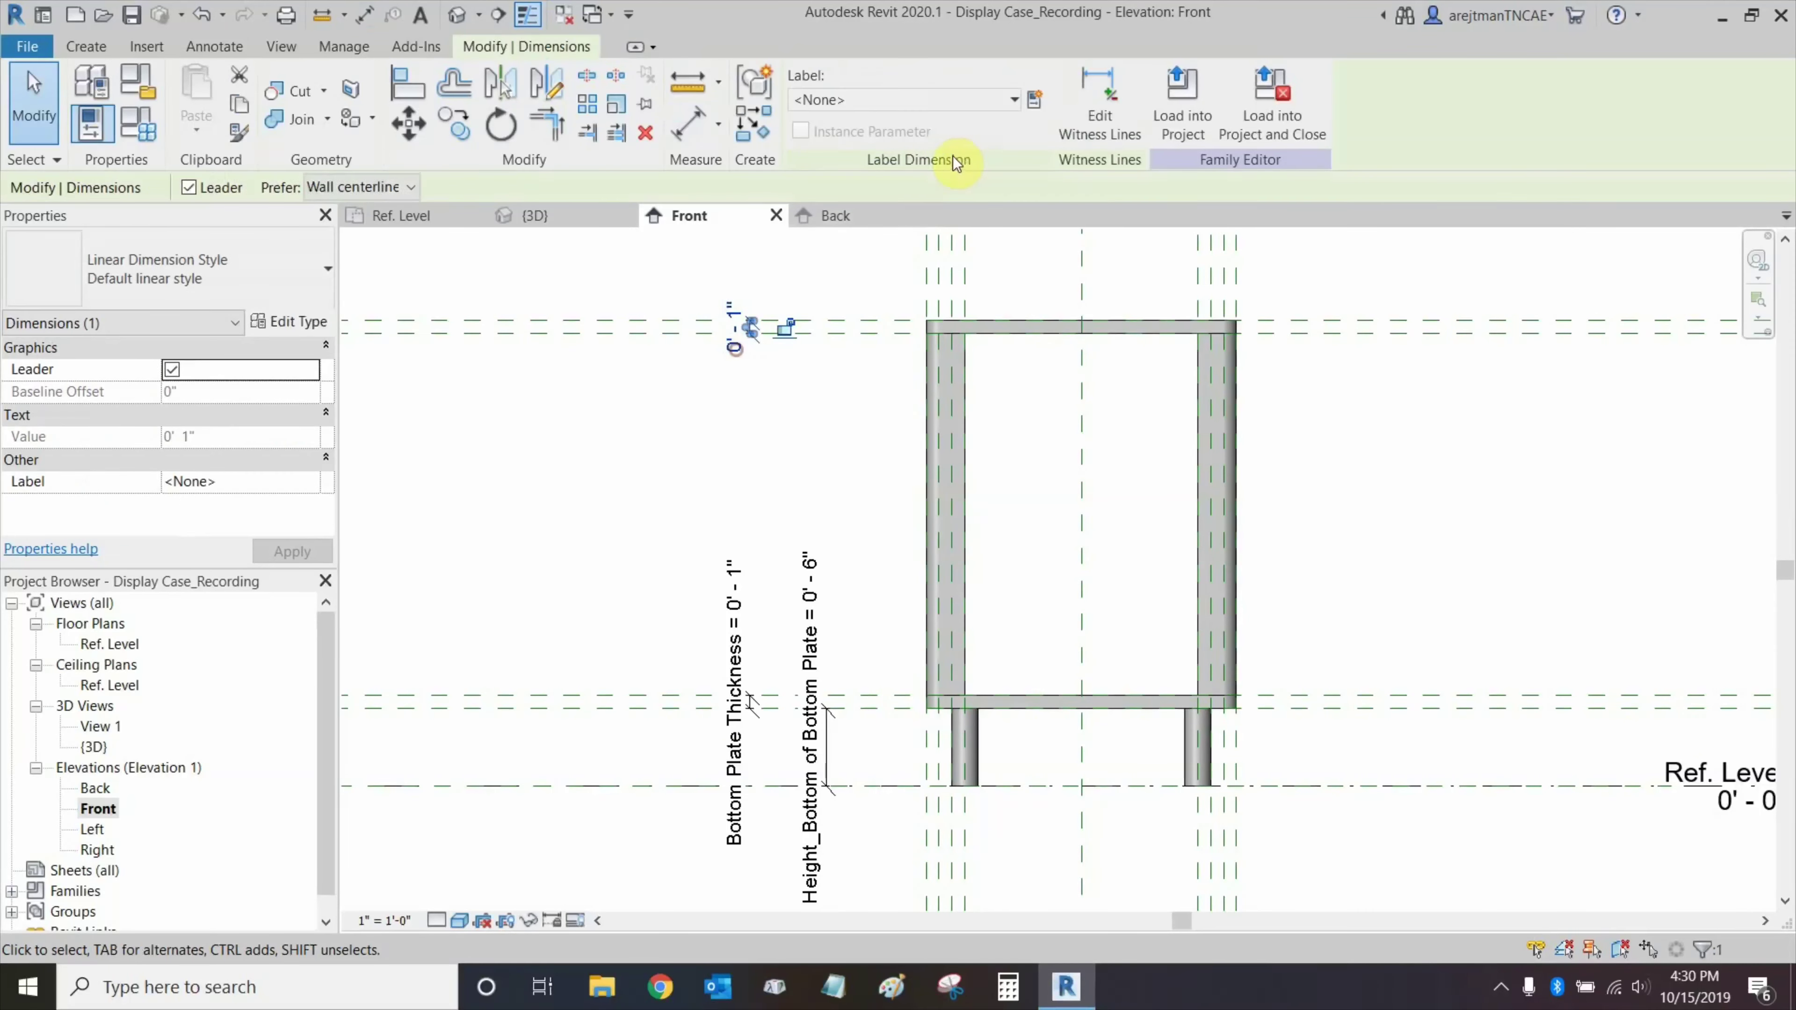
left_click(1035, 102)
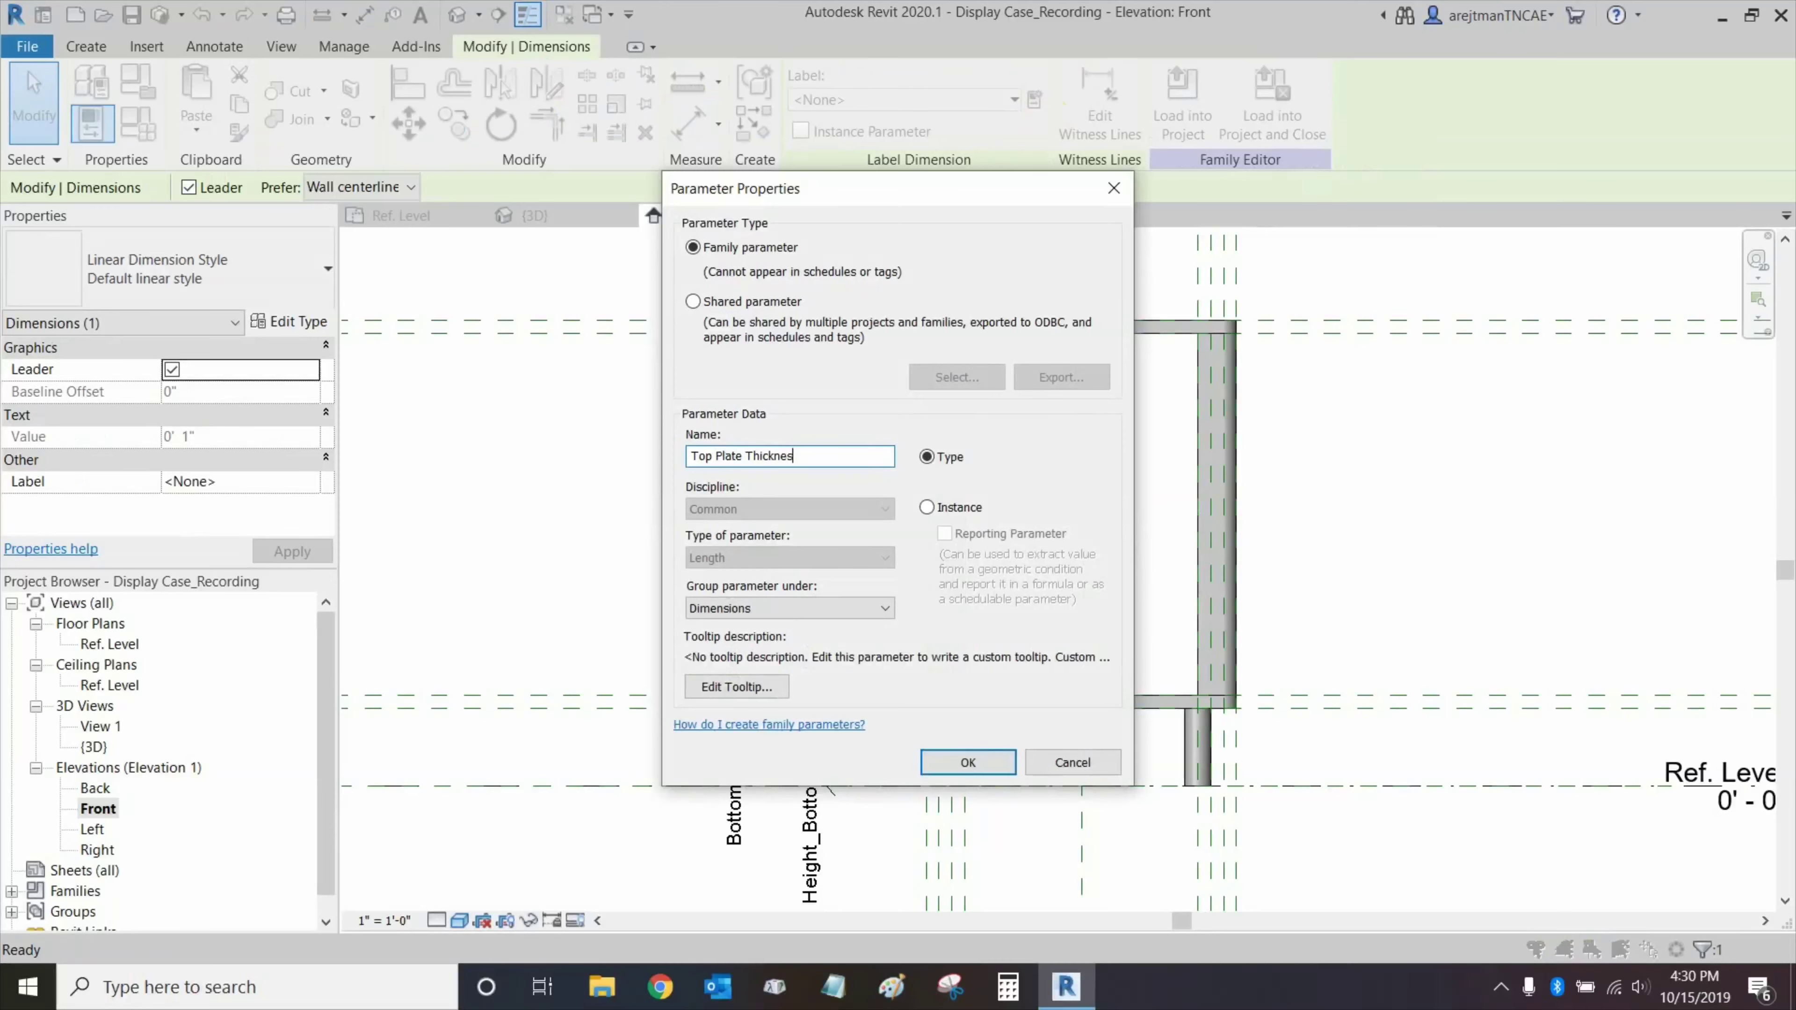
left_click(959, 767)
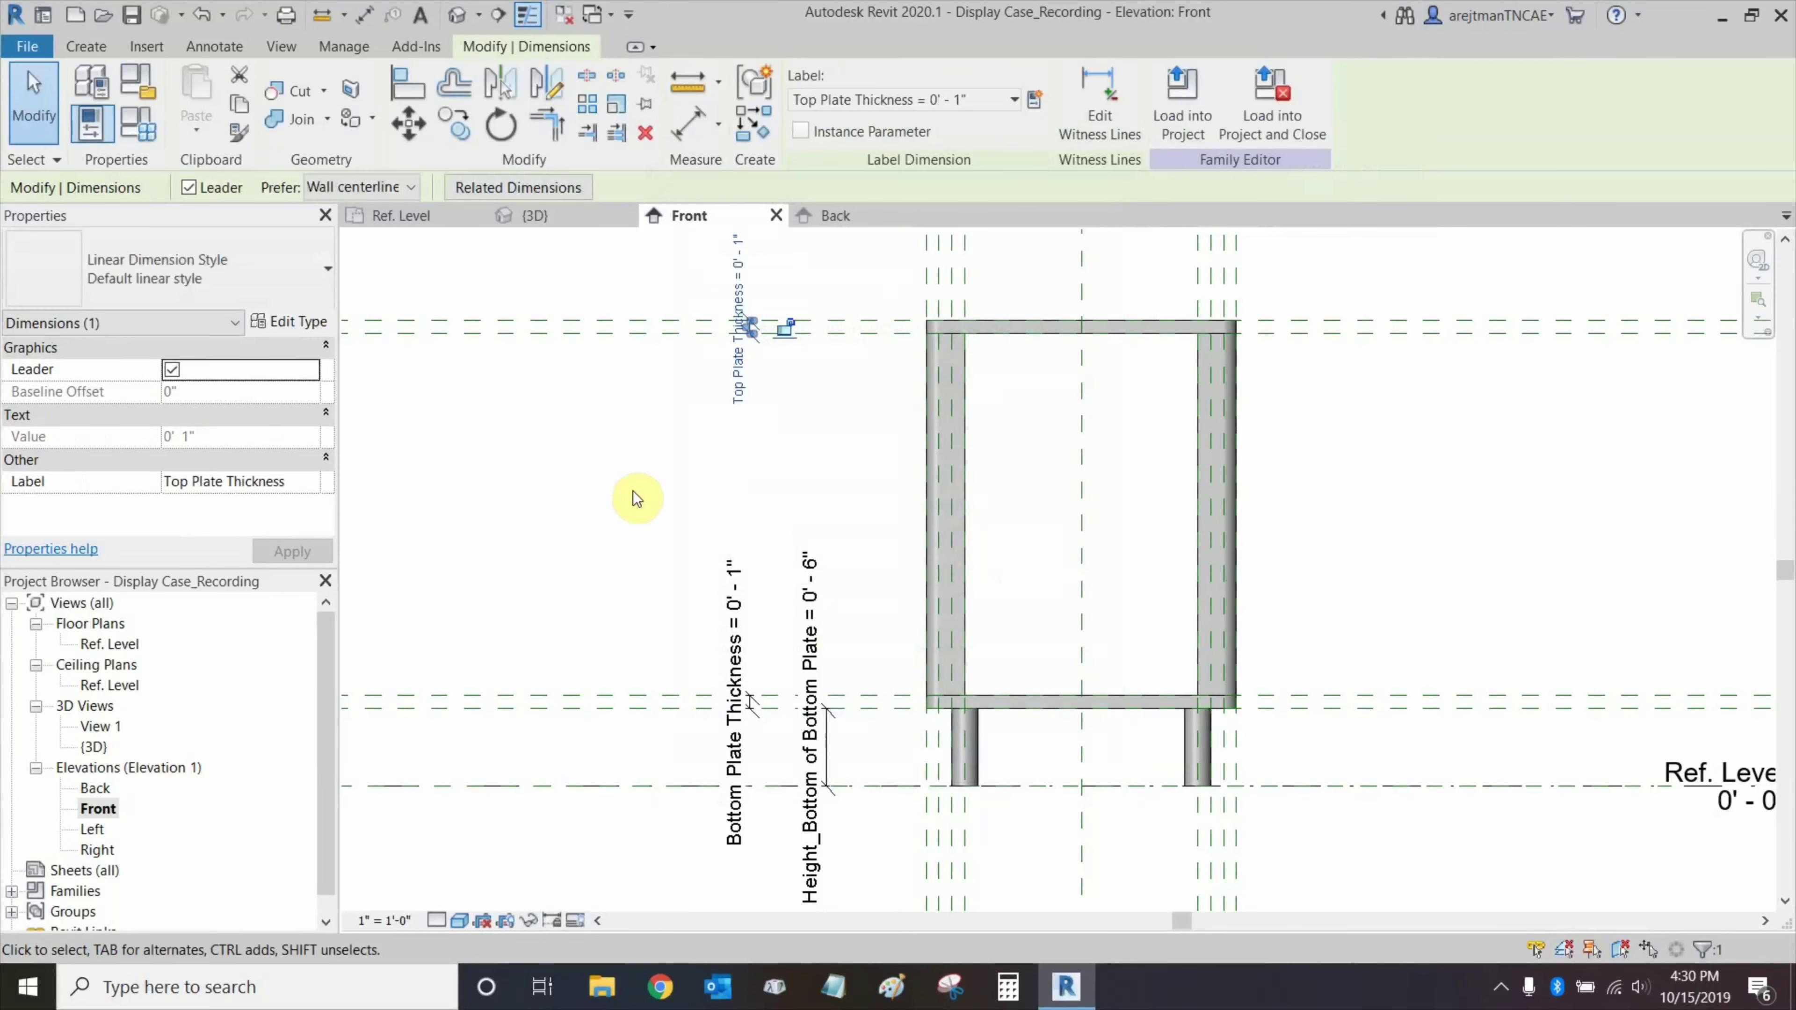
left_click(664, 495)
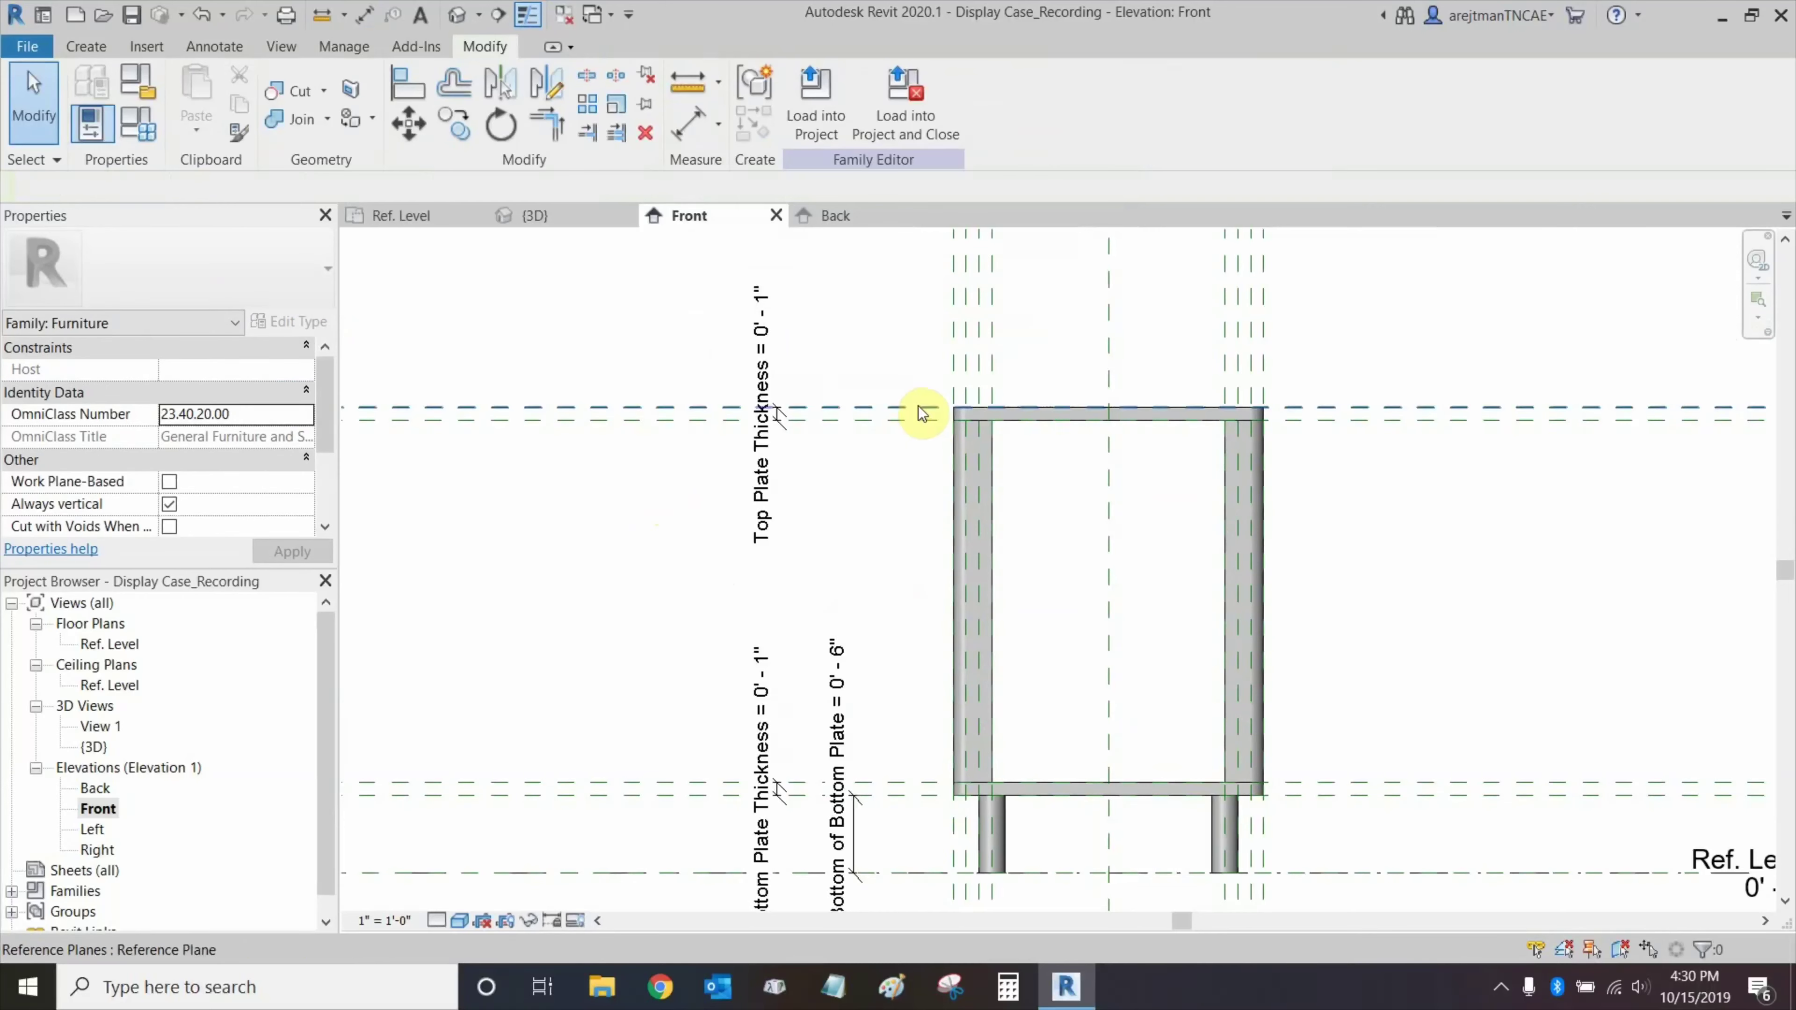
Add an aligned dimension from the Ref. Level to the uppermost reference plane, beside the thickness dimensions.
left_click(687, 81)
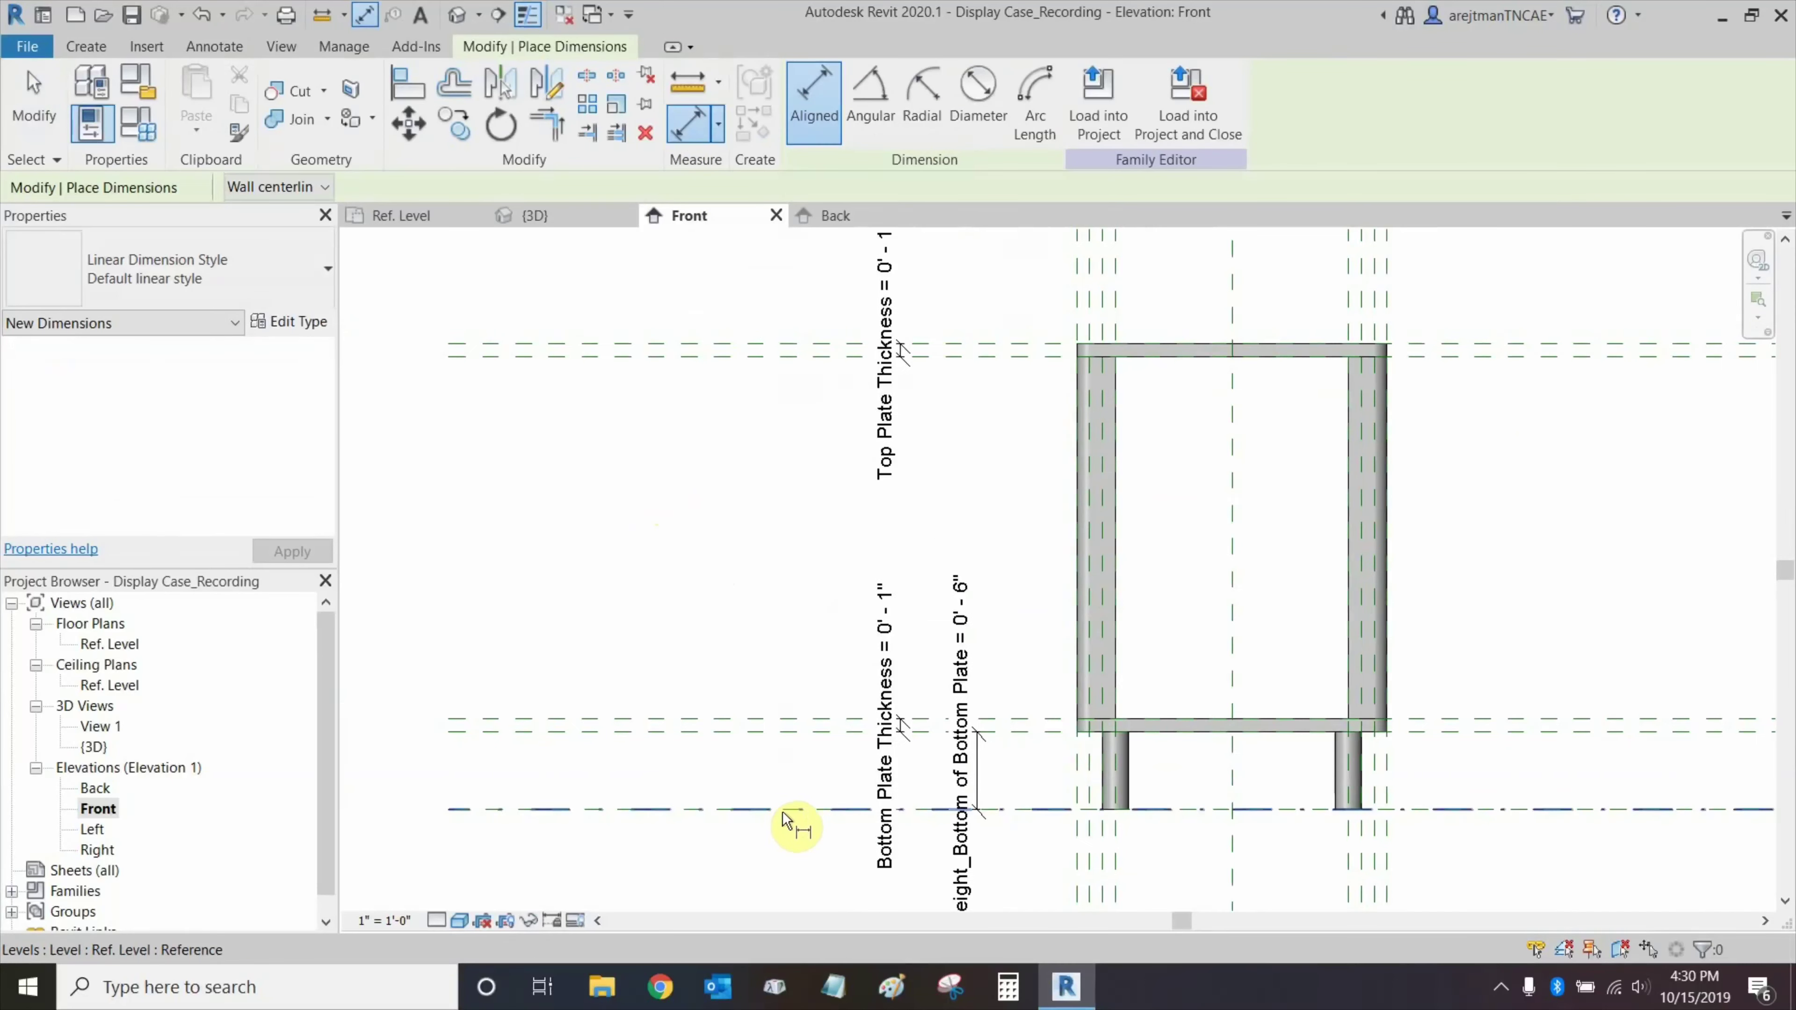
left_click(787, 810)
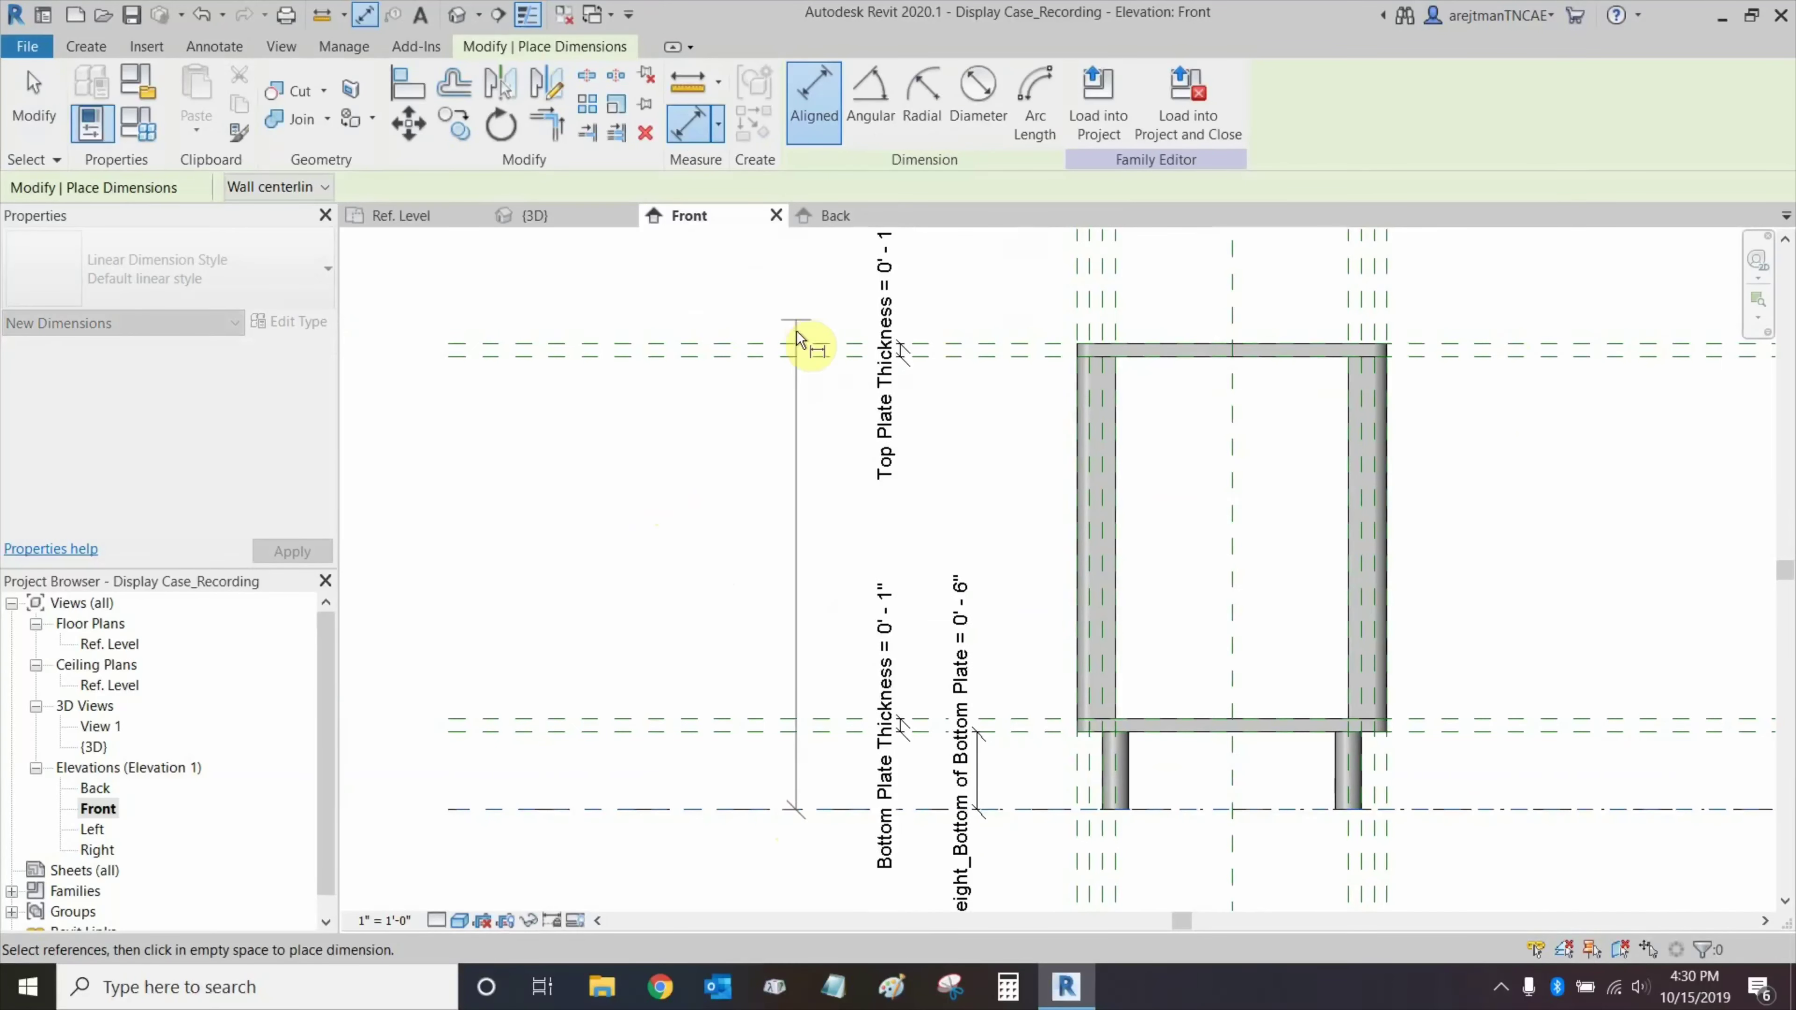
left_click(797, 345)
left_click(804, 497)
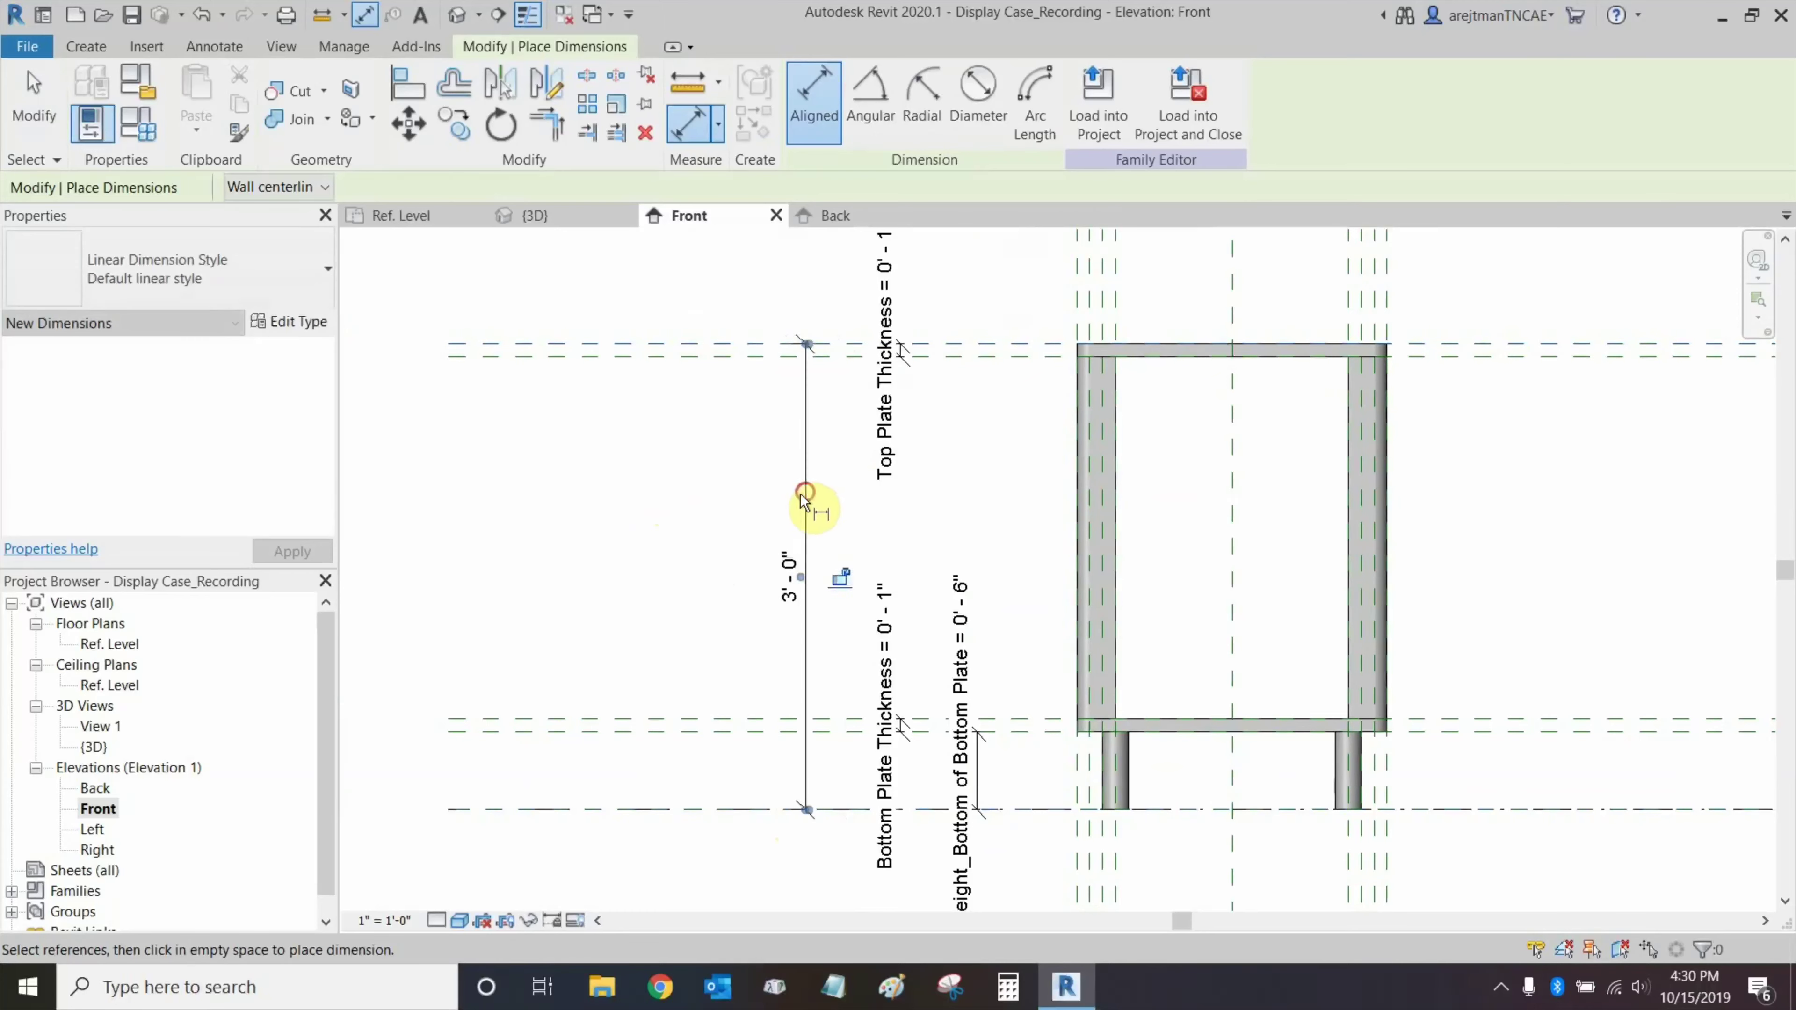
key("Escape")
key("Escape")
Label the overall height dimension with a new family type parameter named Case Height.
left_click(803, 489)
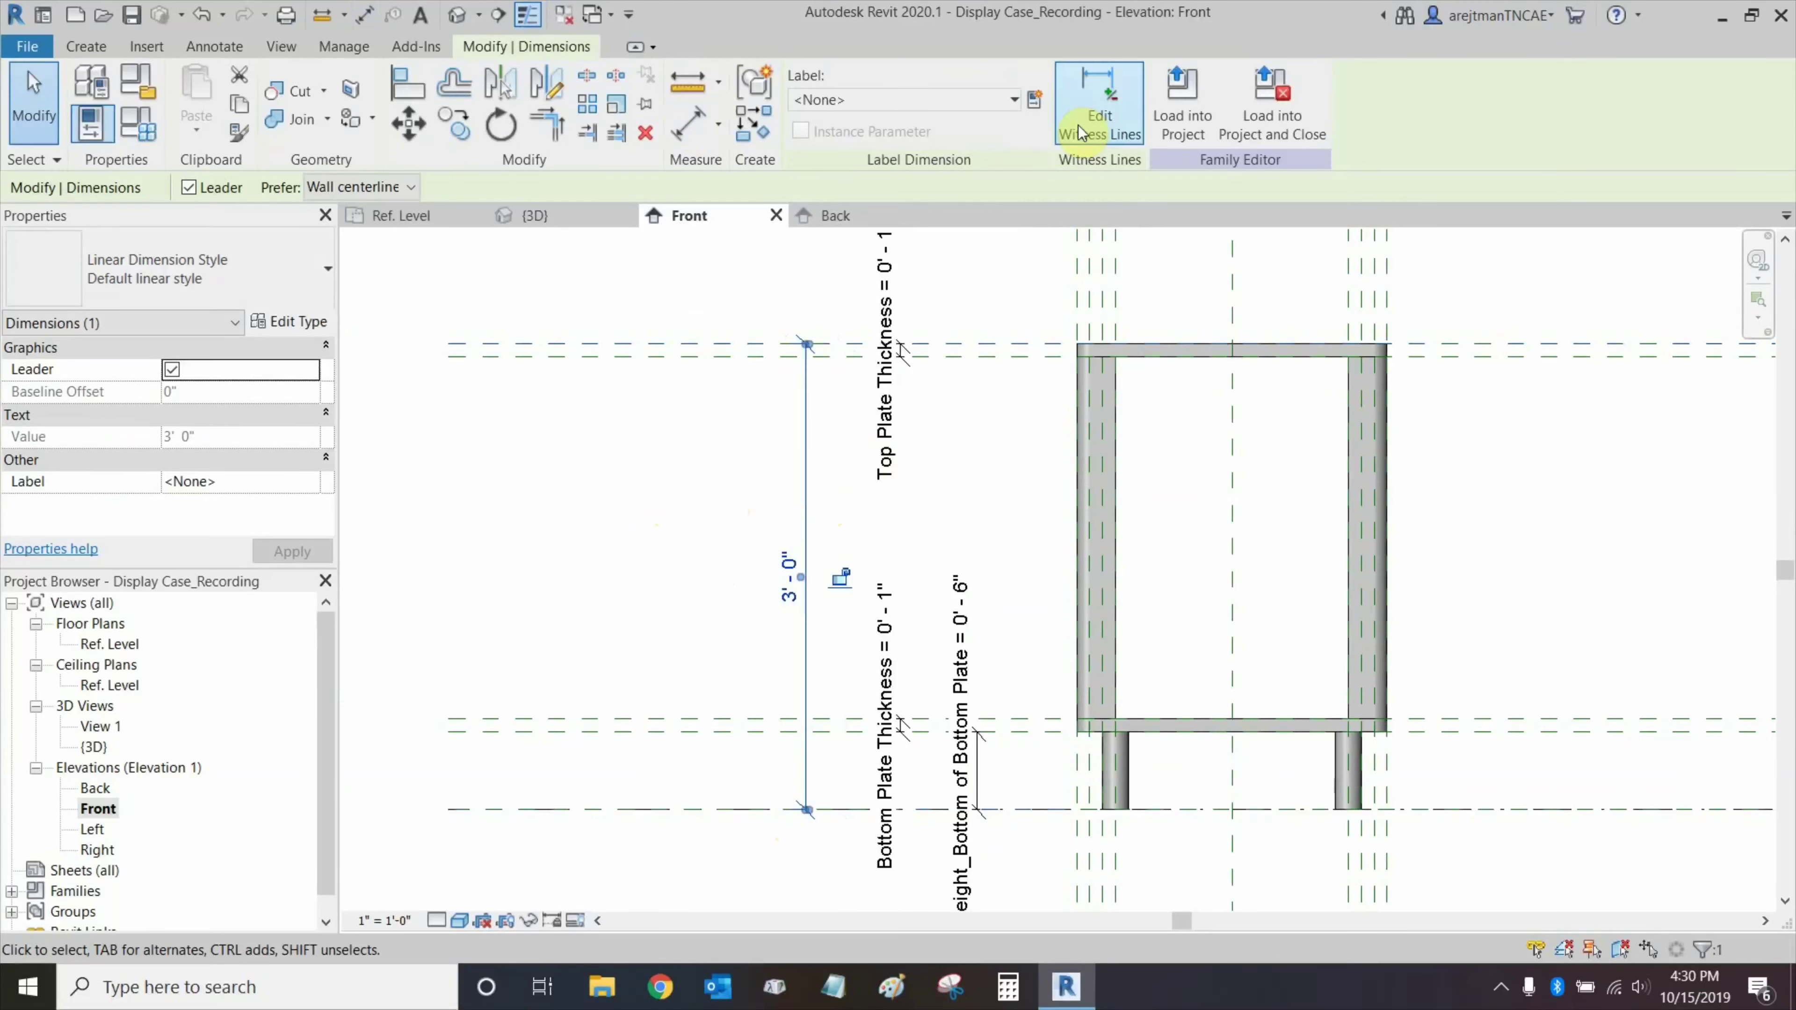
left_click(1036, 100)
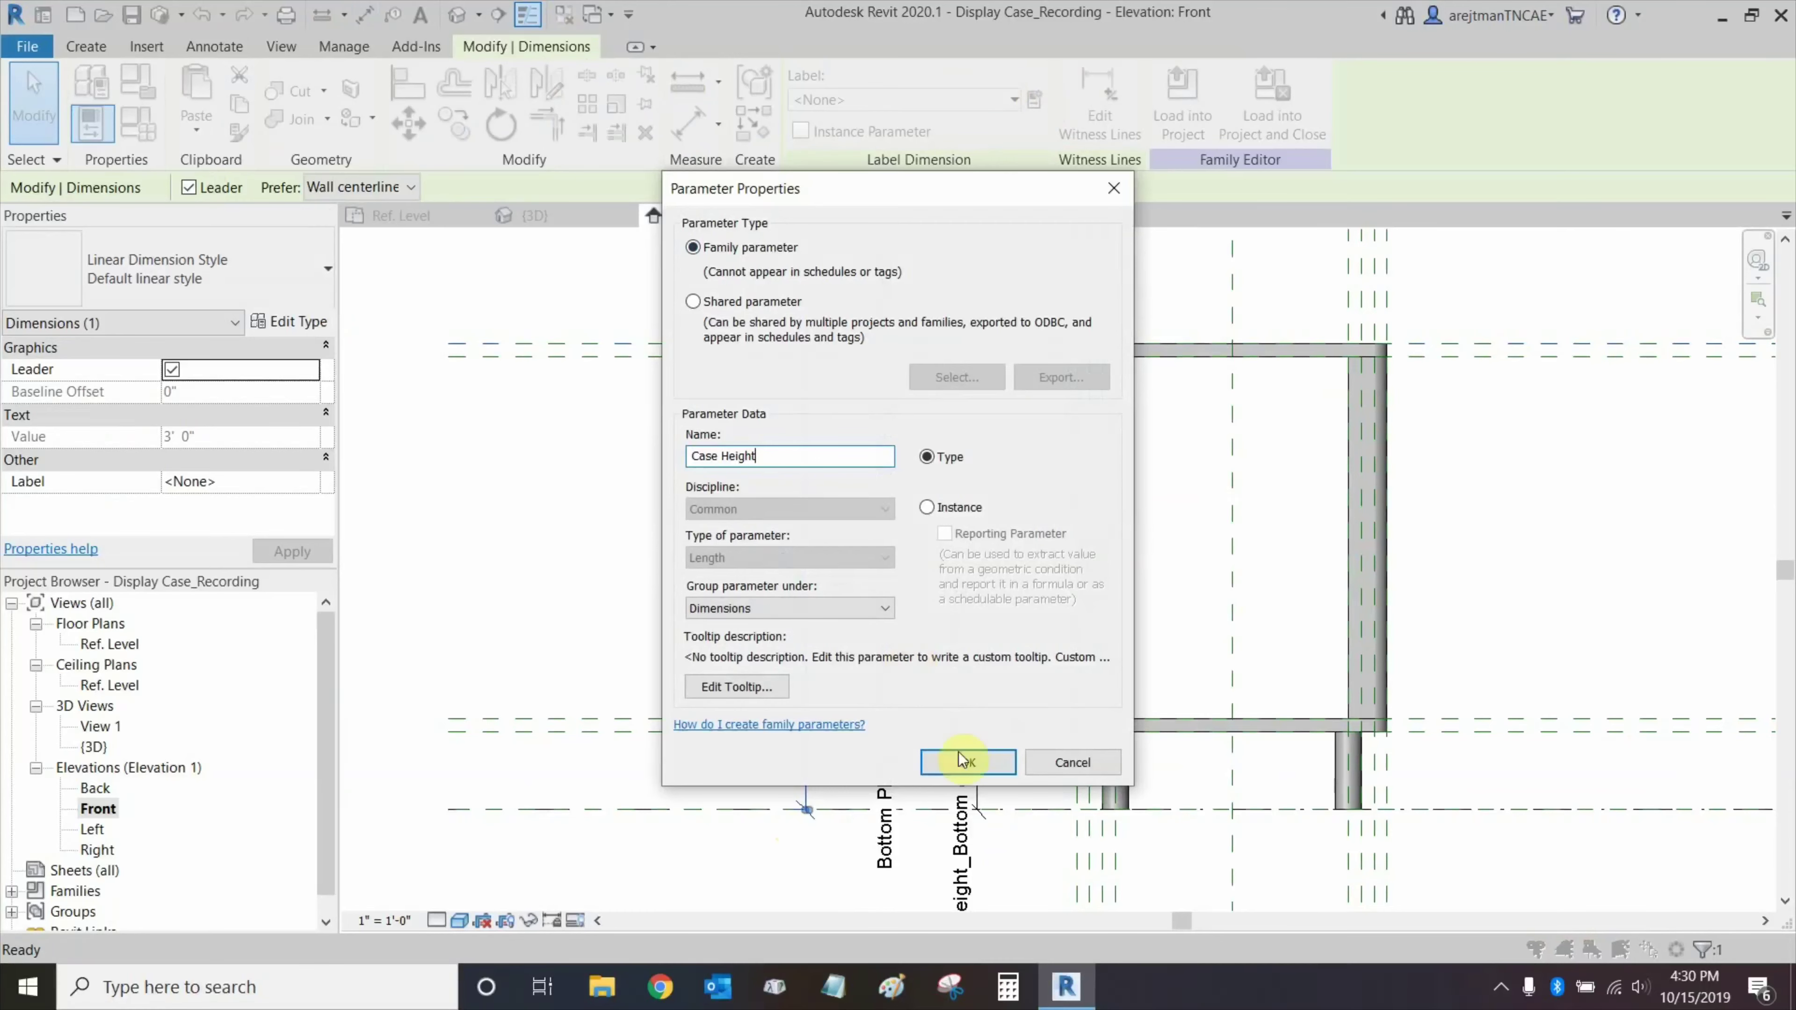
left_click(989, 771)
left_click(994, 460)
middle_click_drag(994, 461, 866, 452)
scroll(753, 475, "down", 2)
scroll(764, 432, "down", 1)
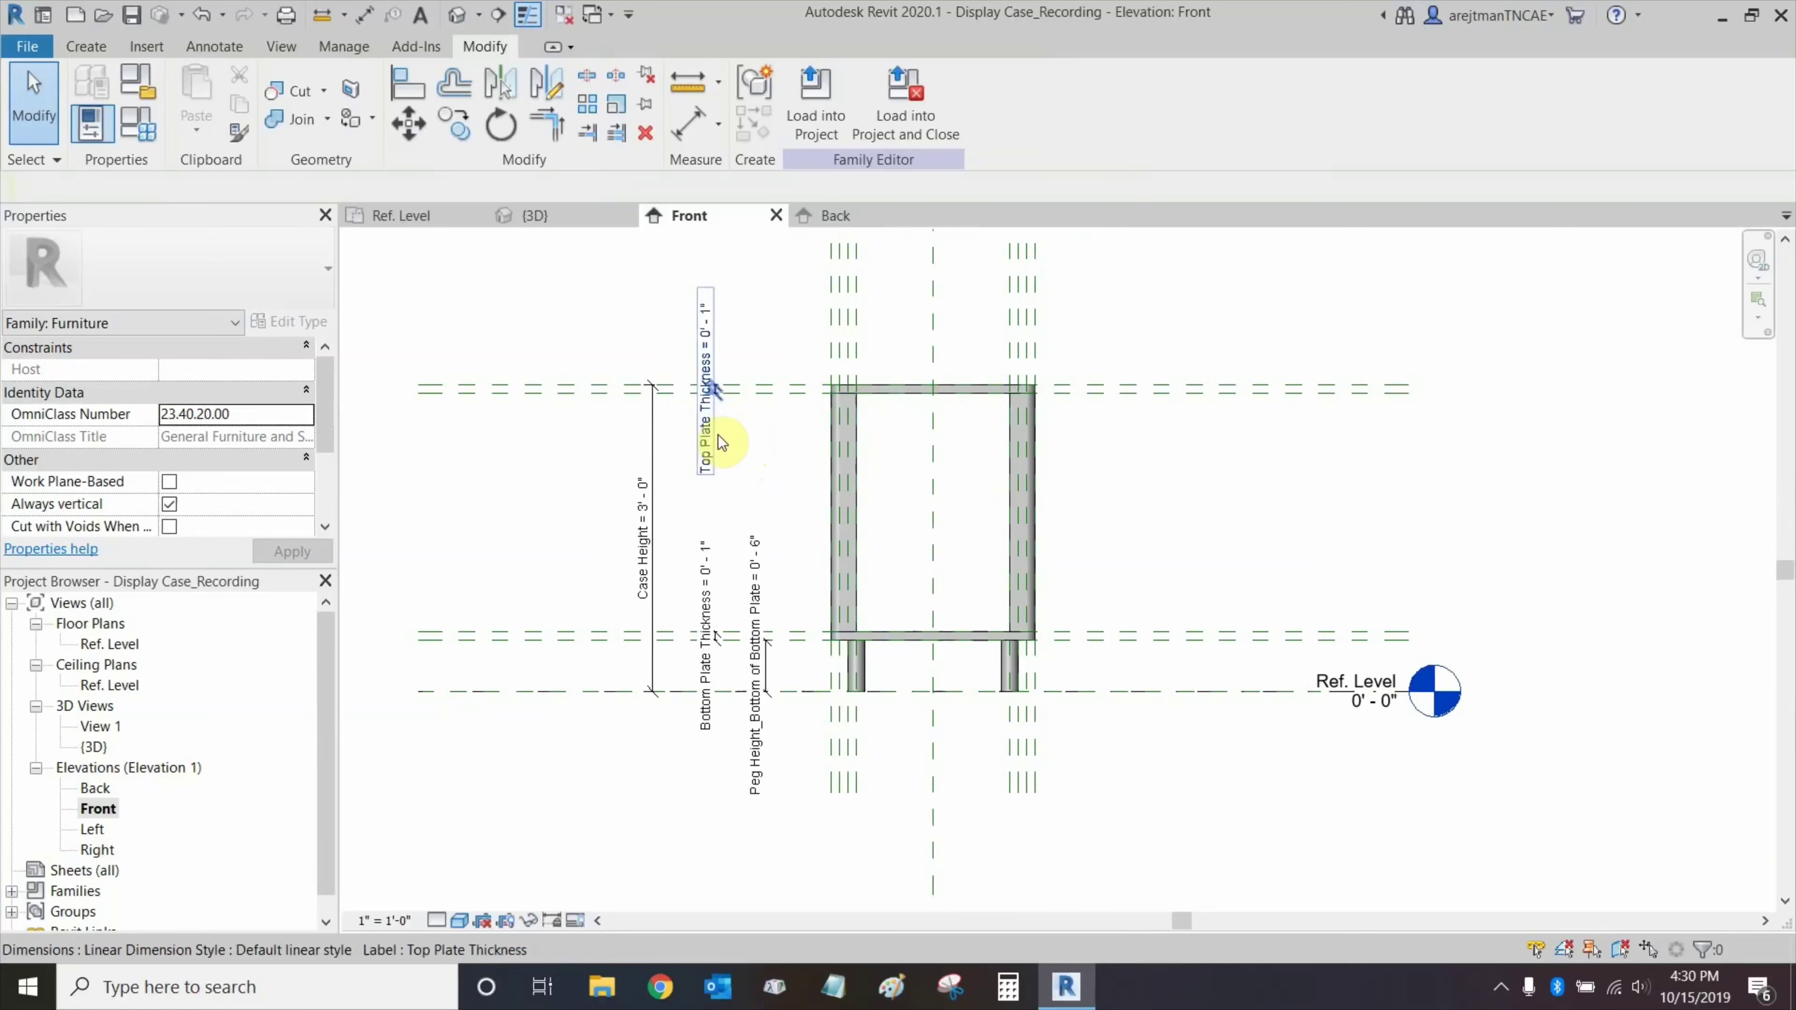
Open the Ref. Level floor plan and save the family.
double_click(126, 645)
middle_click_drag(1070, 534, 952, 549)
scroll(1135, 581, "down", 2)
left_click(134, 17)
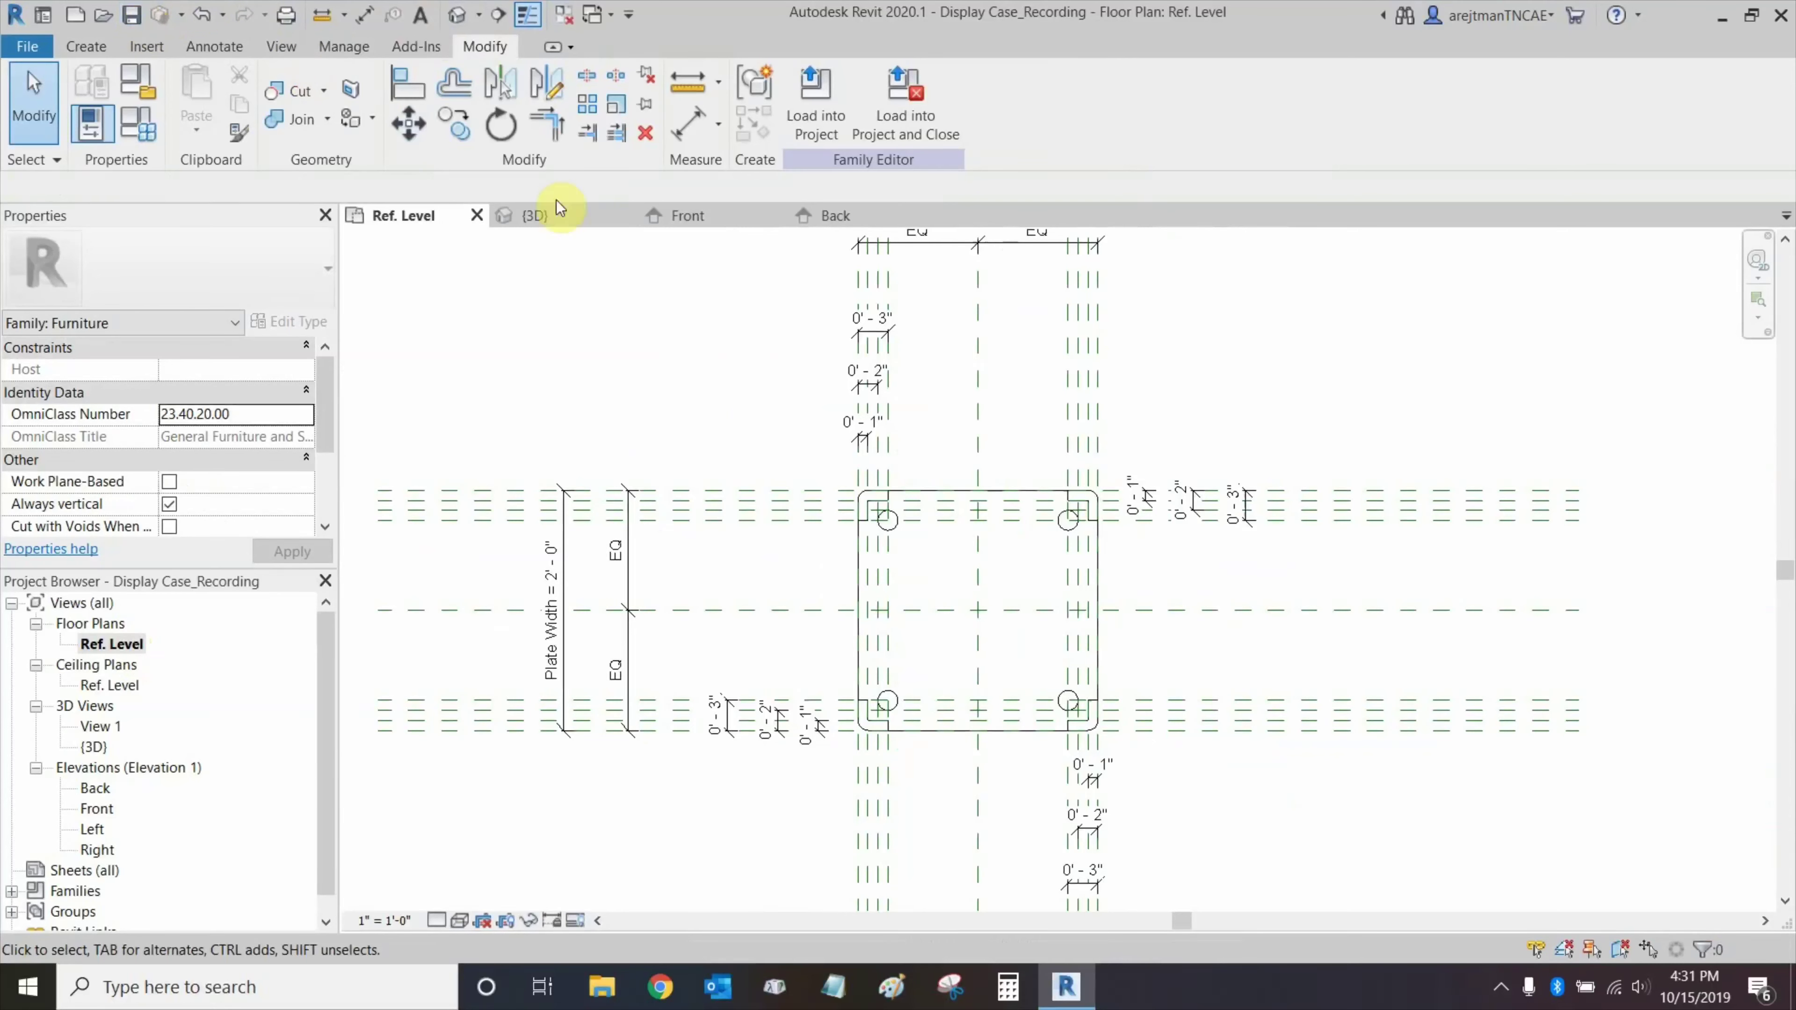
Open the default 3D view and flex the display case by setting the Plate Length parameter to 3' 0".
left_click(457, 25)
scroll(914, 654, "down", 5)
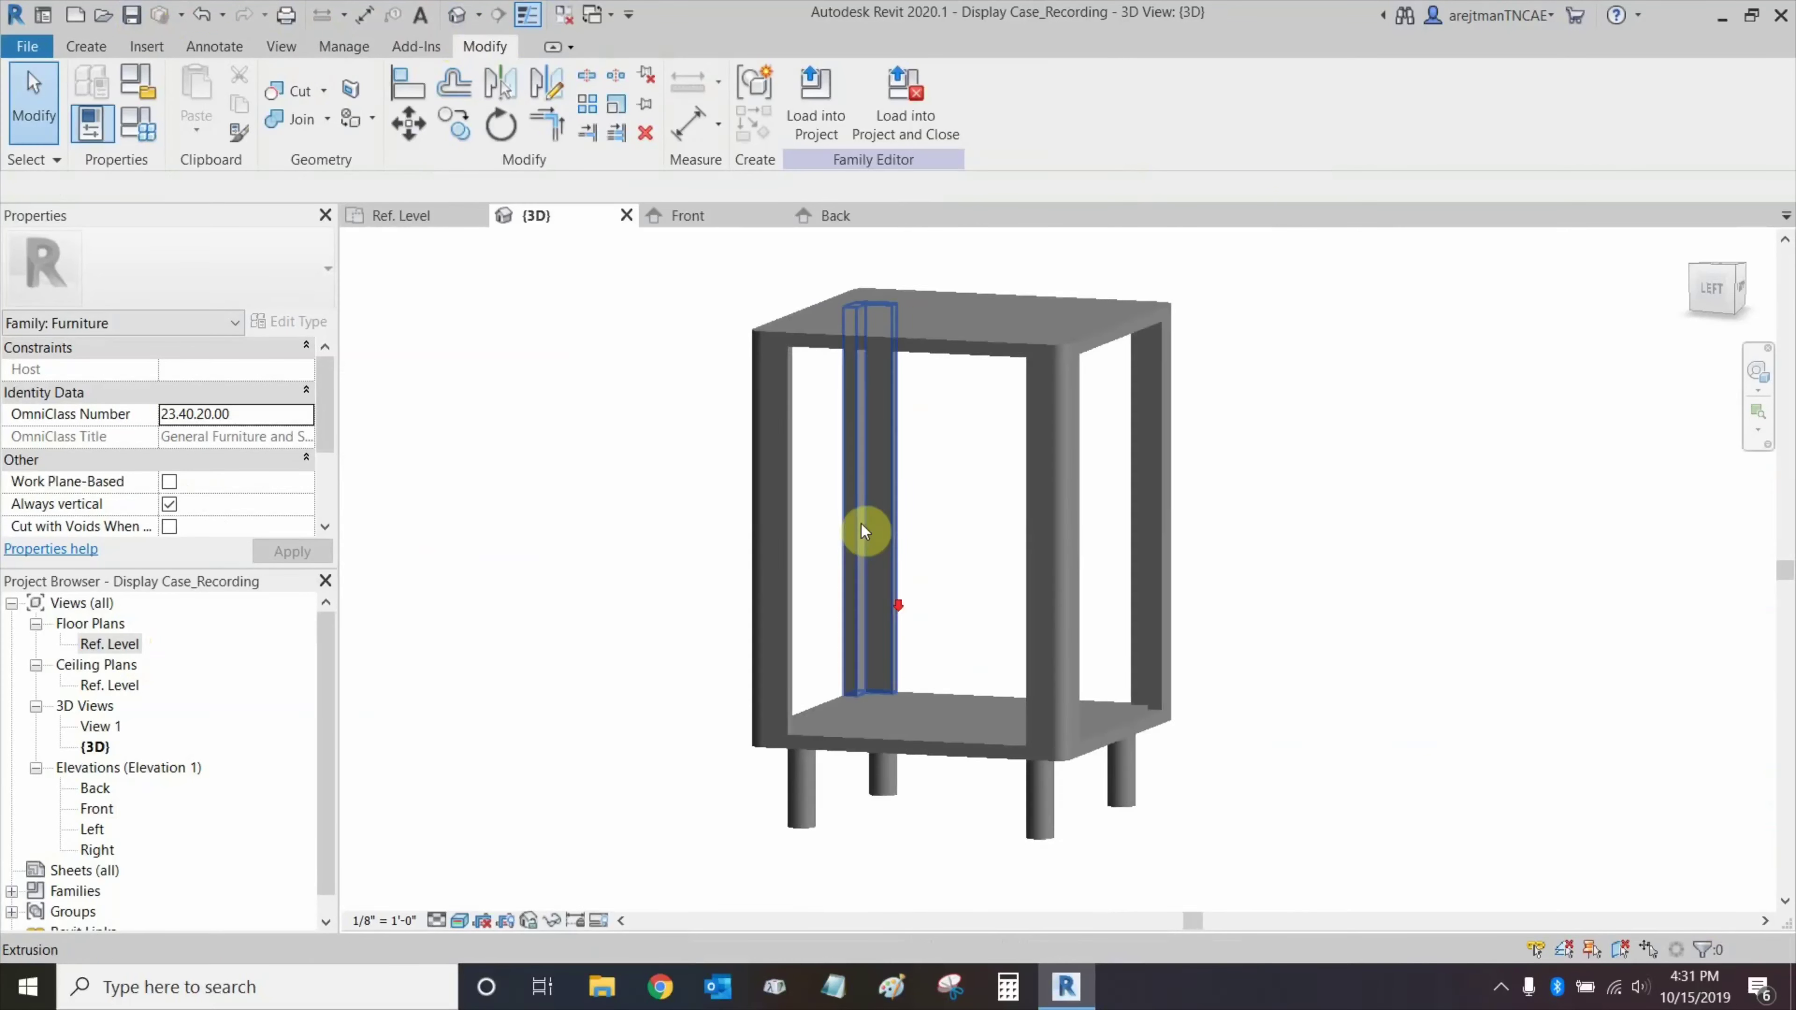
mouse_move(970, 510)
middle_mouse_down("shift")
mouse_move(1001, 526)
mouse_move(976, 535)
middle_mouse_up("shift")
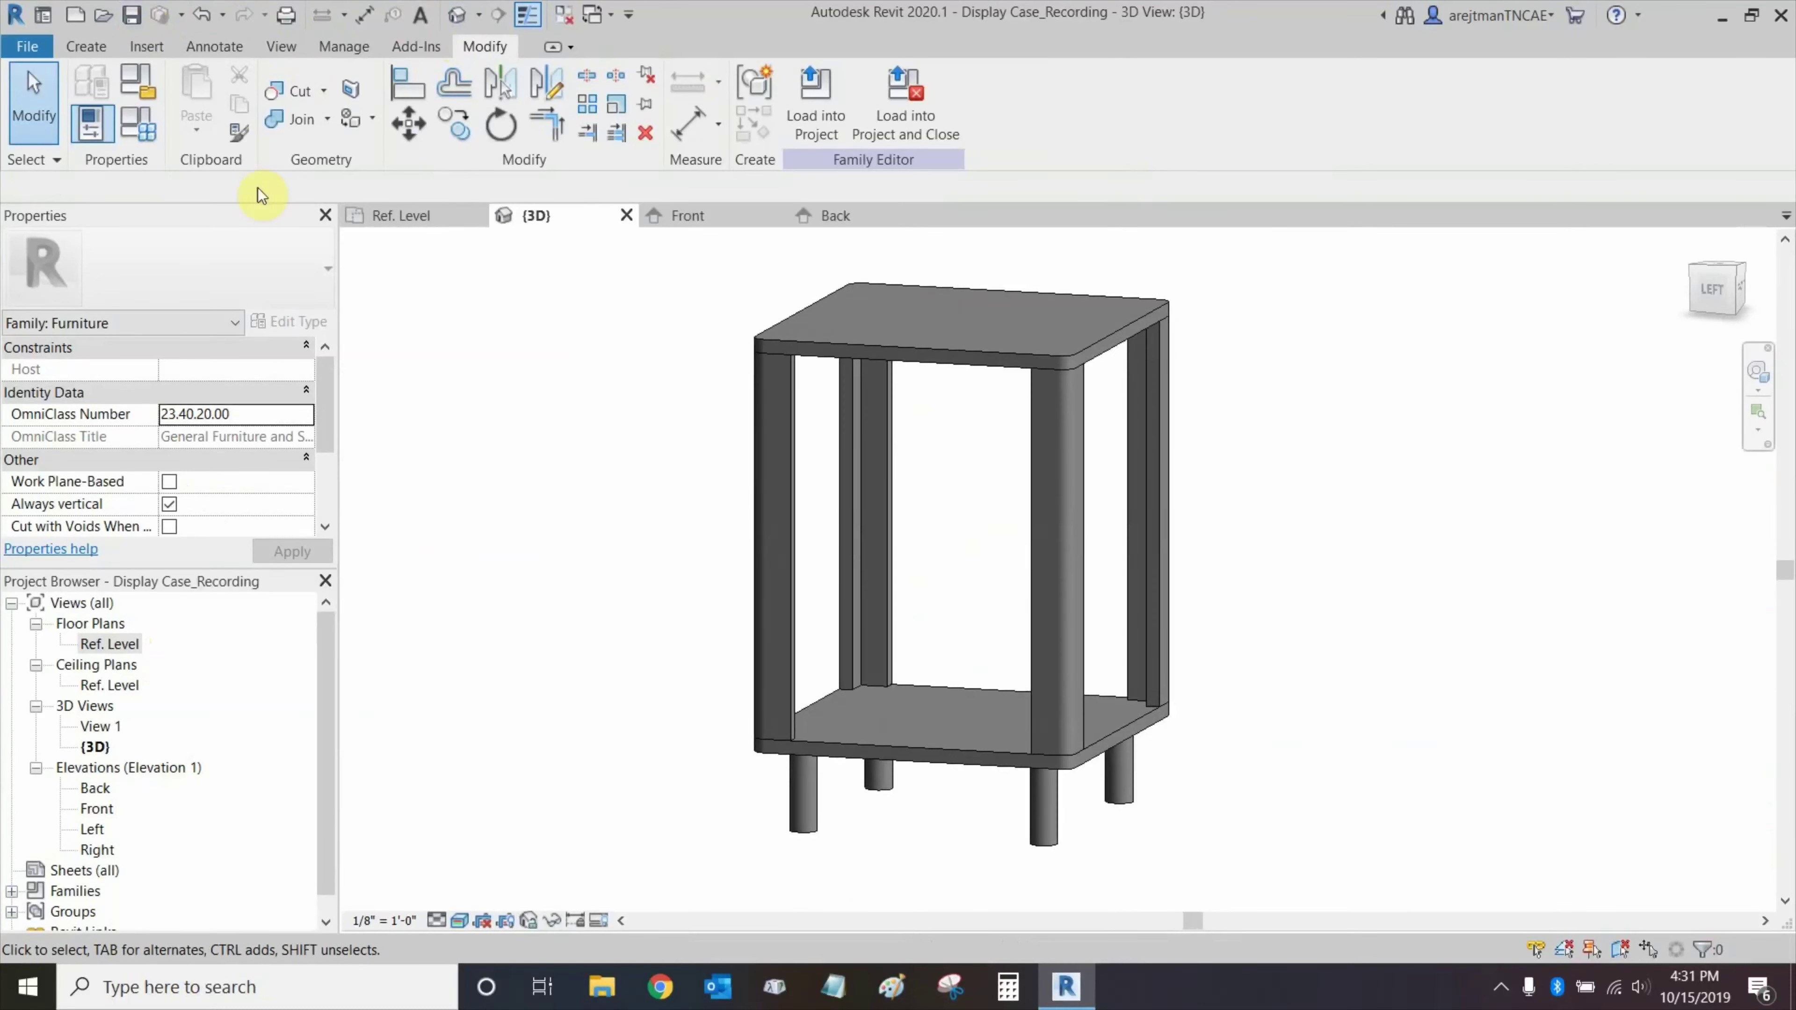
left_click(140, 129)
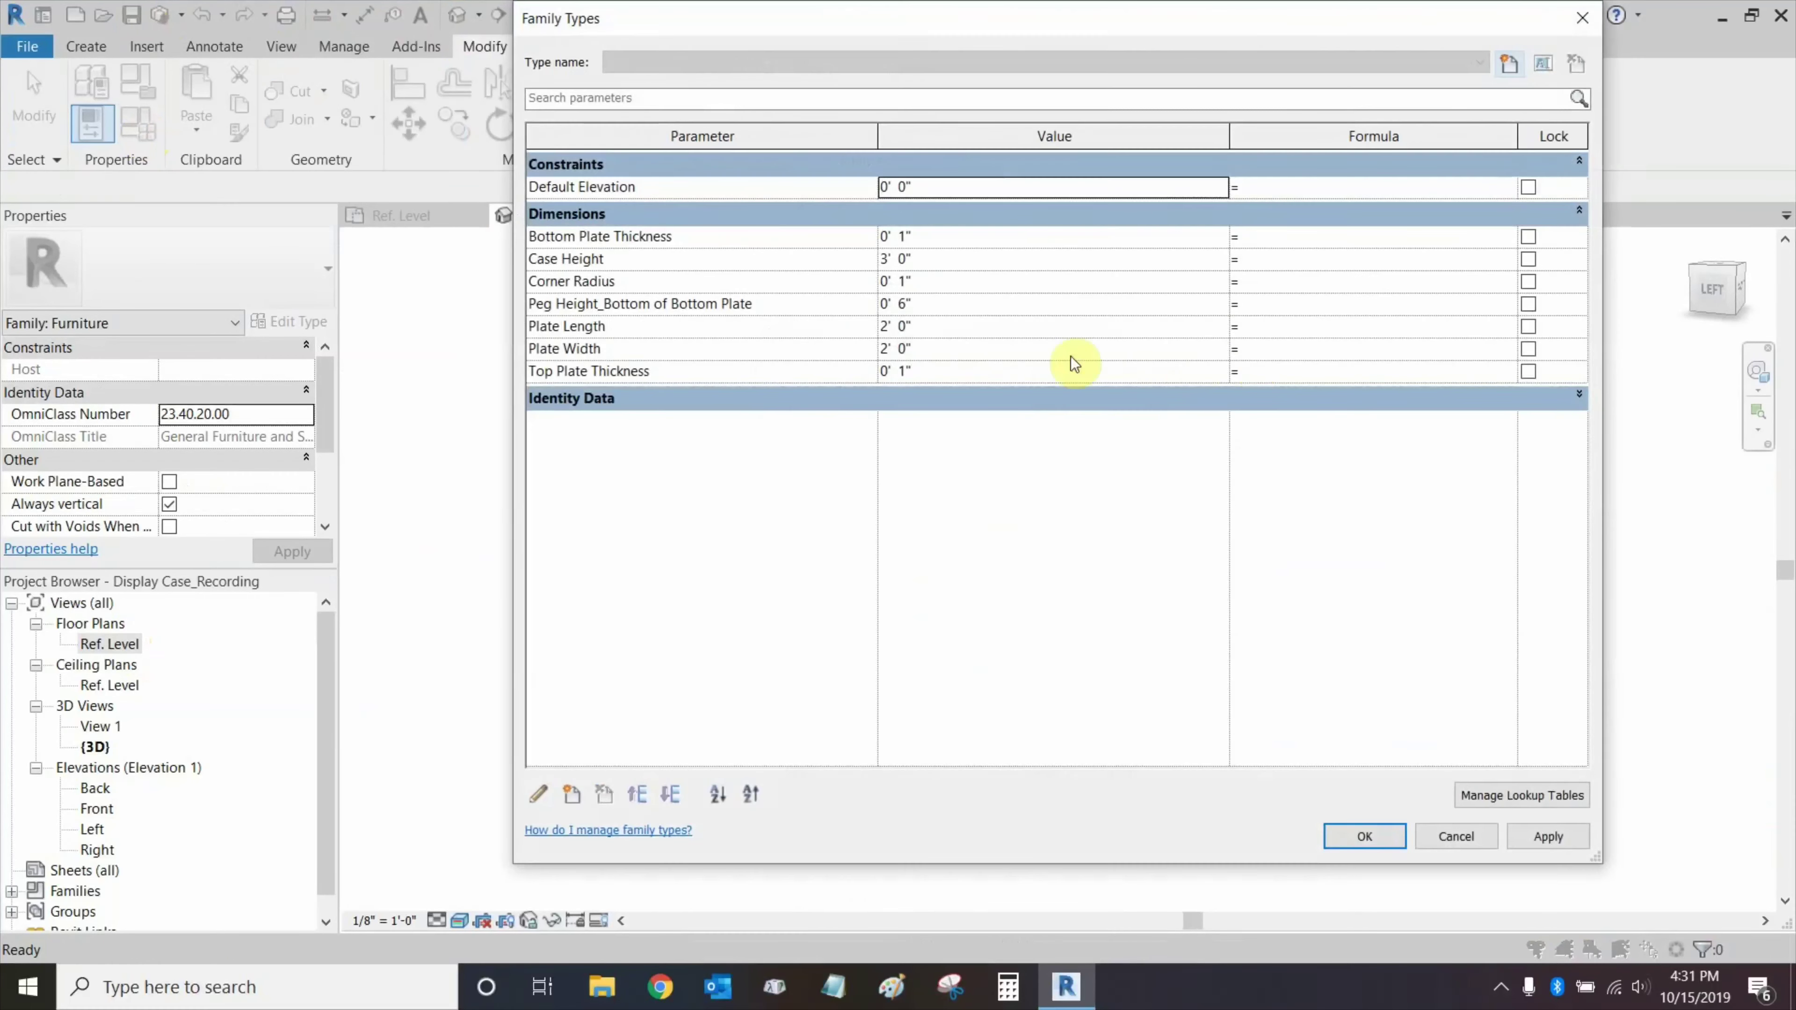
left_click(953, 327)
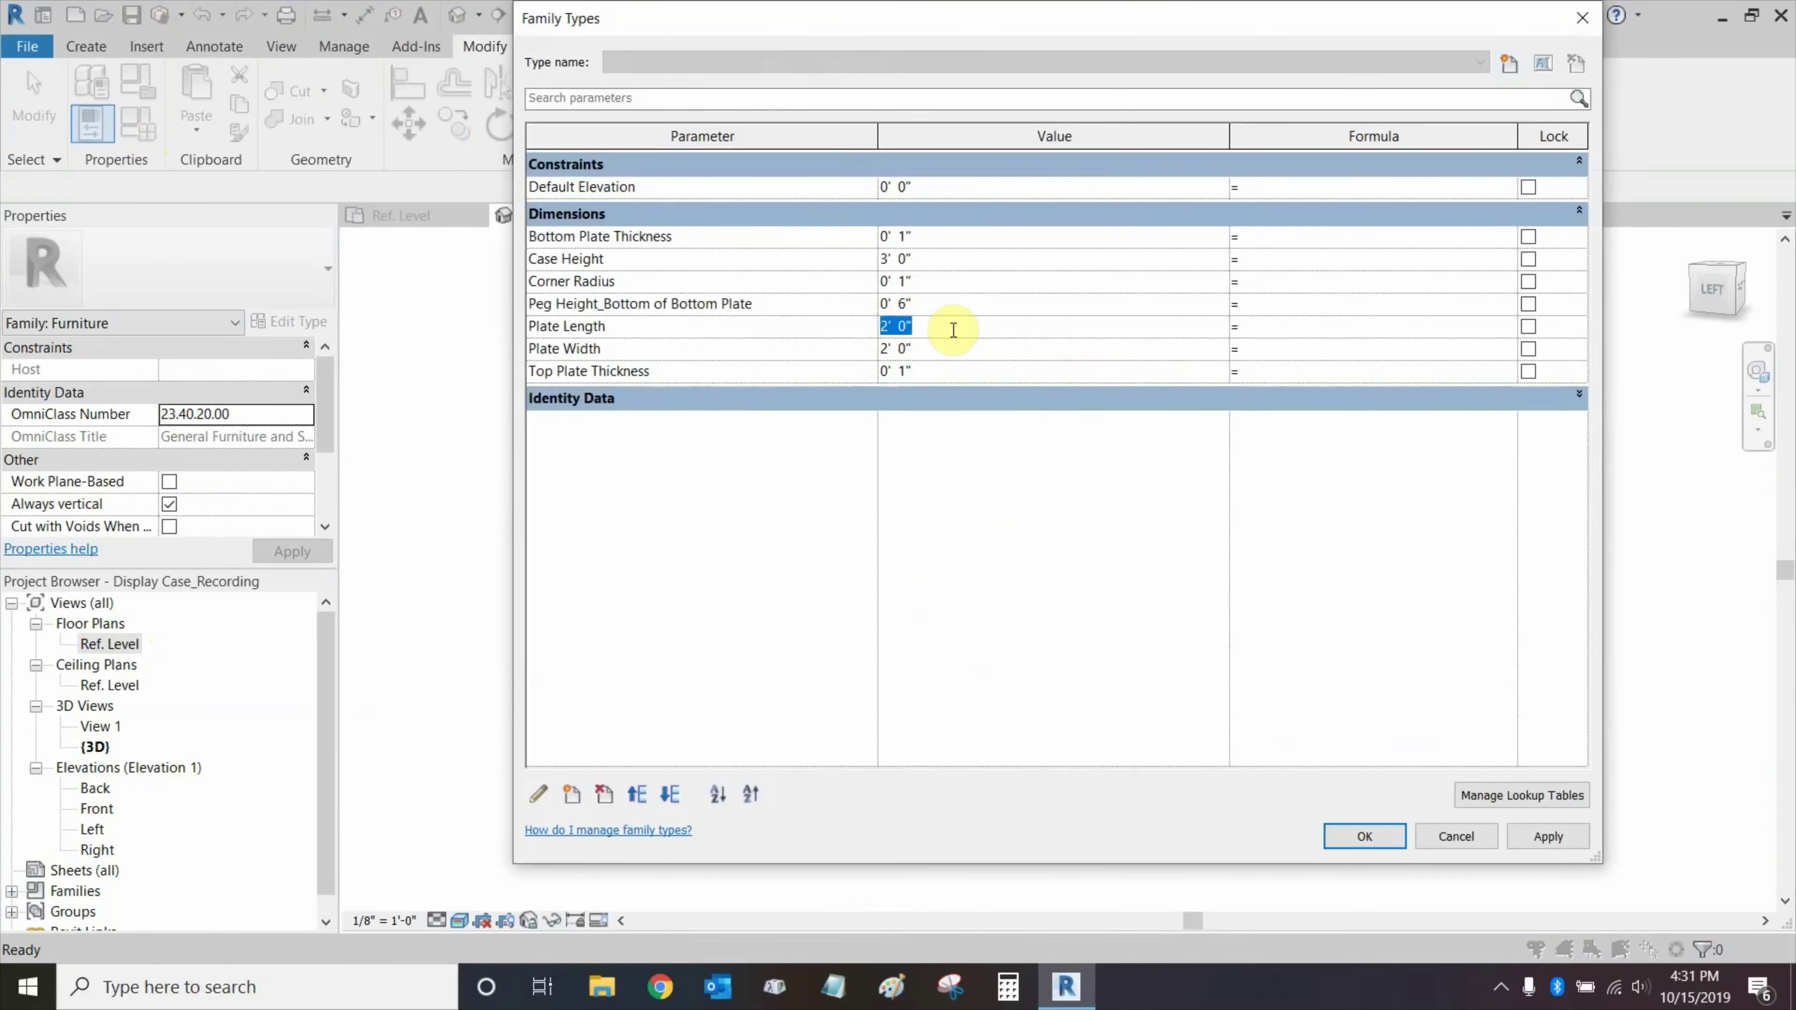
left_click(1359, 835)
middle_click_drag(1335, 818, 960, 783, "shift")
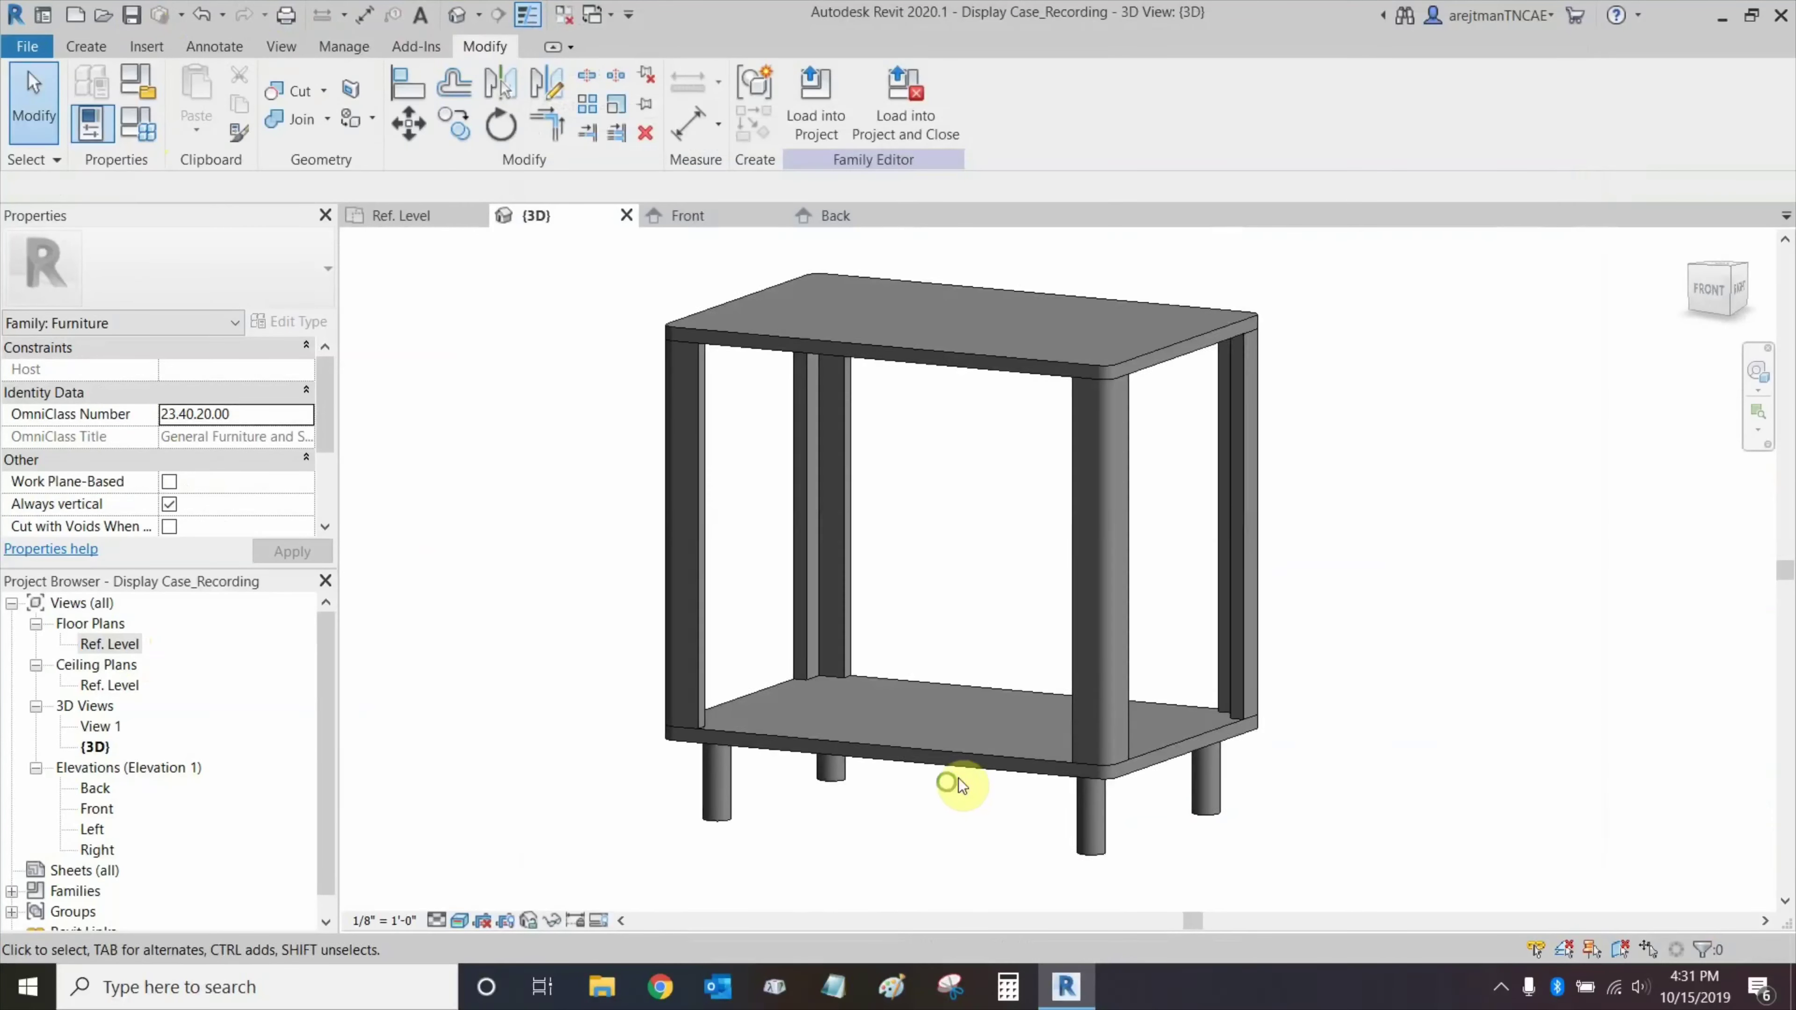
Flex the display case with a Plate Width of 4' 0", inspect it in 3D, and undo the plate size changes.
left_click(139, 131)
left_click(947, 349)
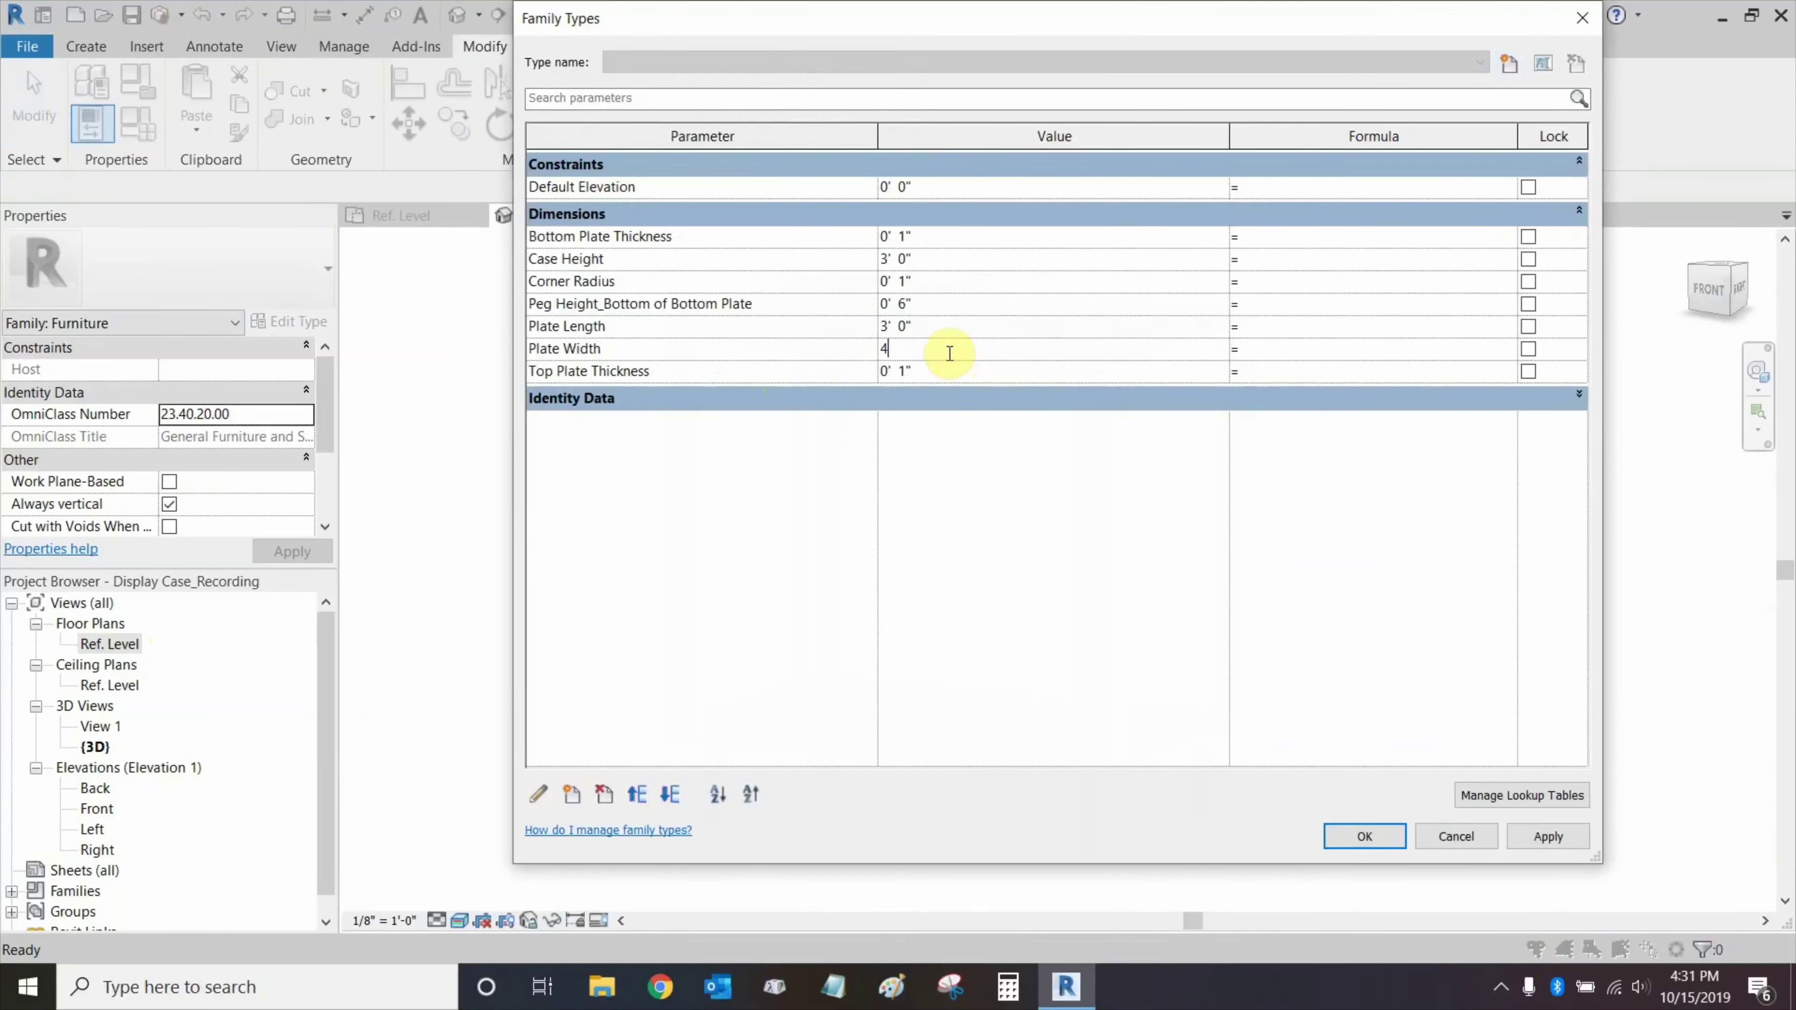
left_click(1361, 836)
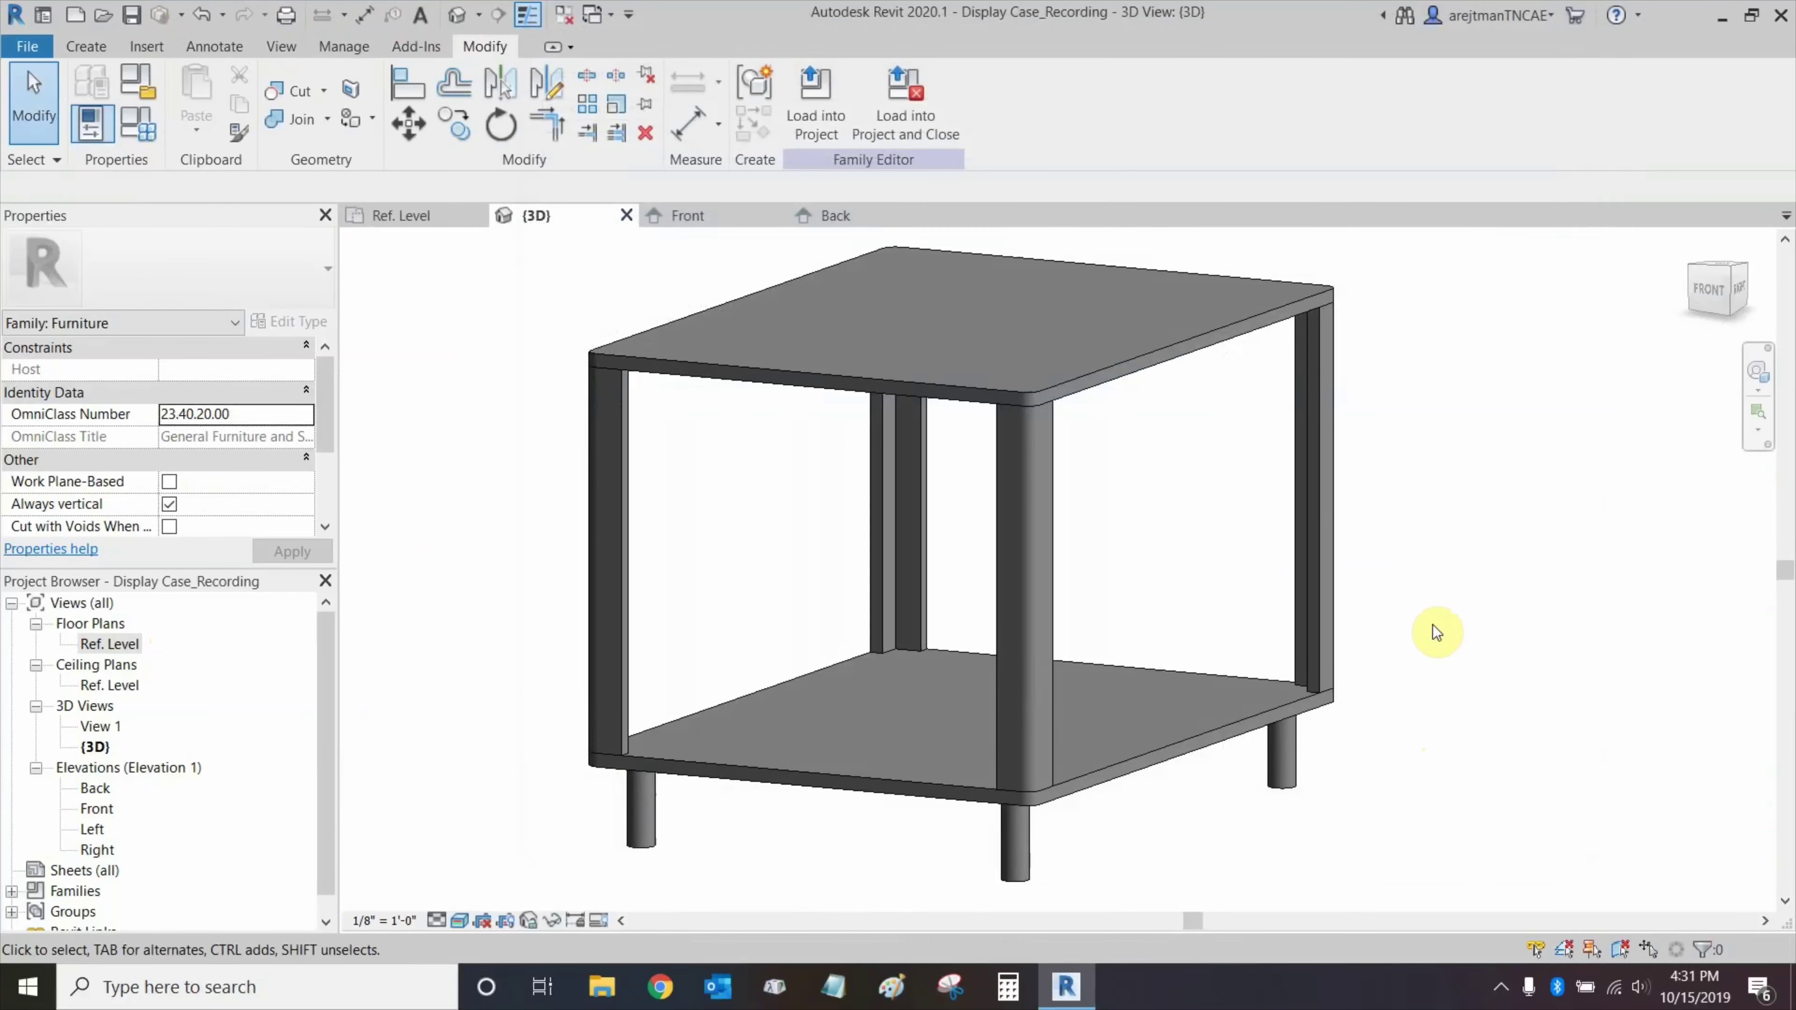
middle_click_drag(1431, 630, 1354, 648, "shift")
left_click(30, 69)
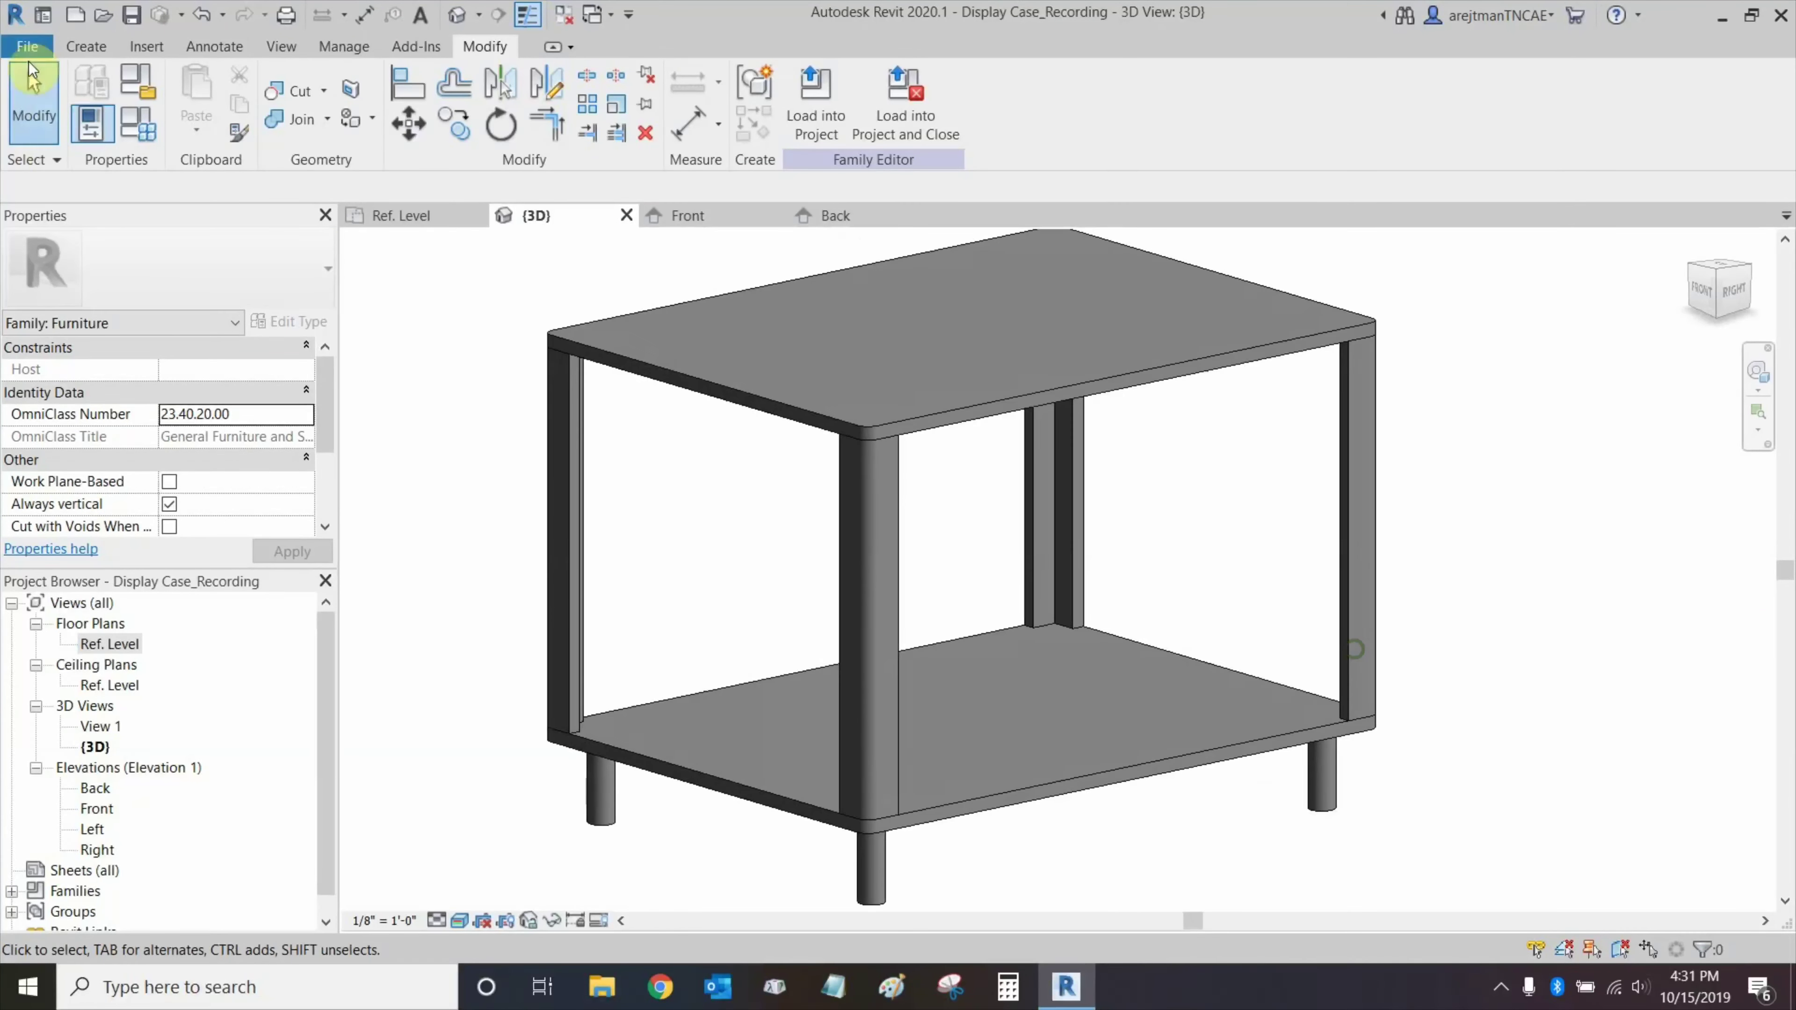
left_click(203, 15)
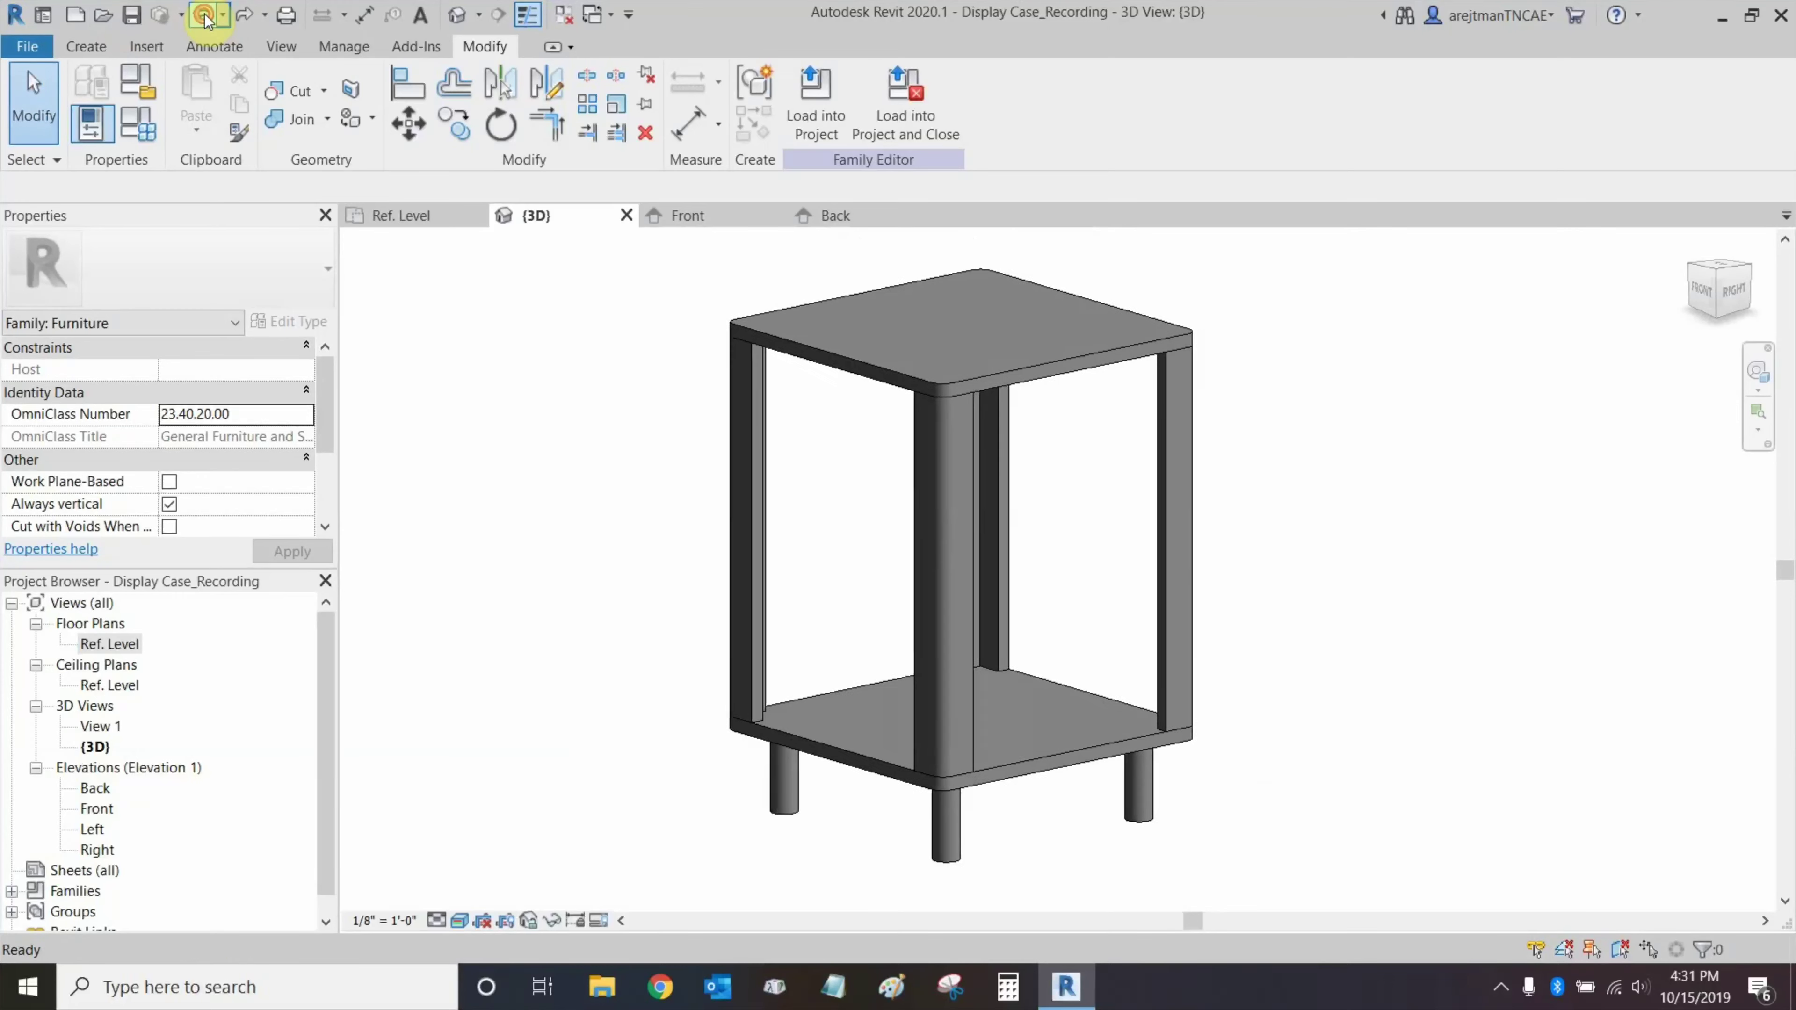
Flex the display case with a Case Height of 4' 0", inspect it in 3D, and undo the height change.
left_click(154, 124)
left_click(934, 262)
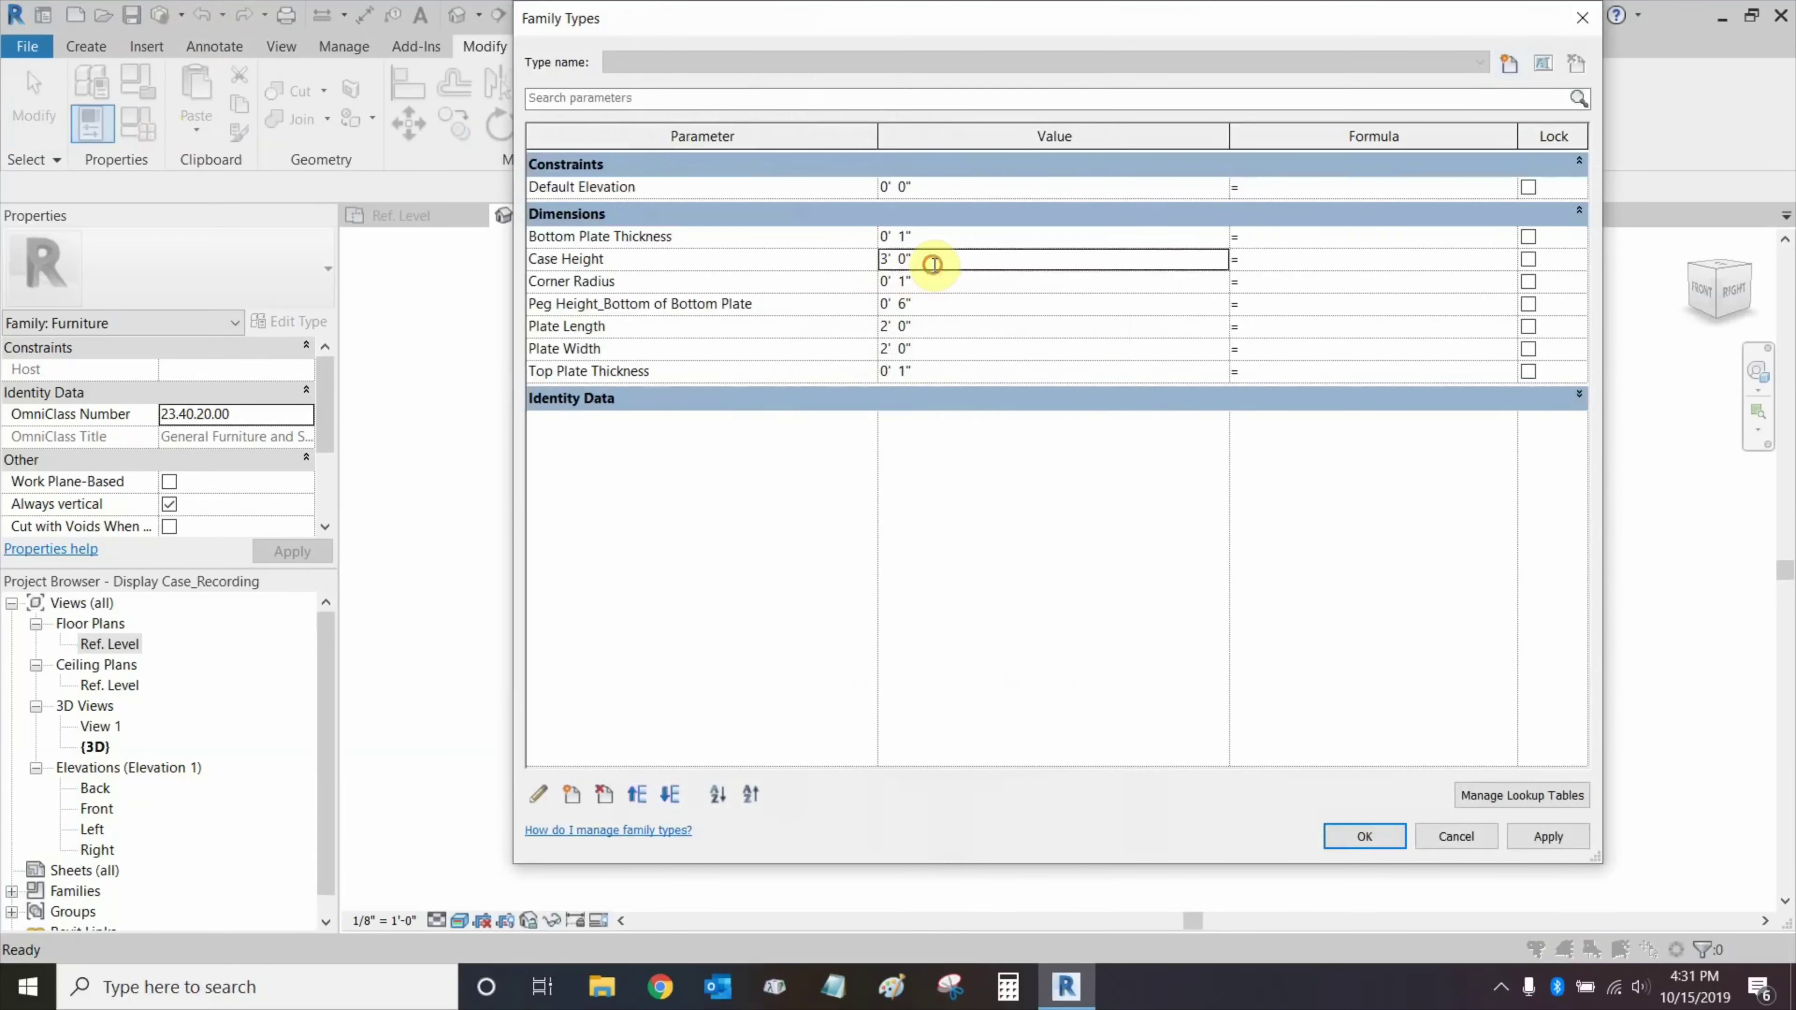
left_click(934, 262)
key("Tab")
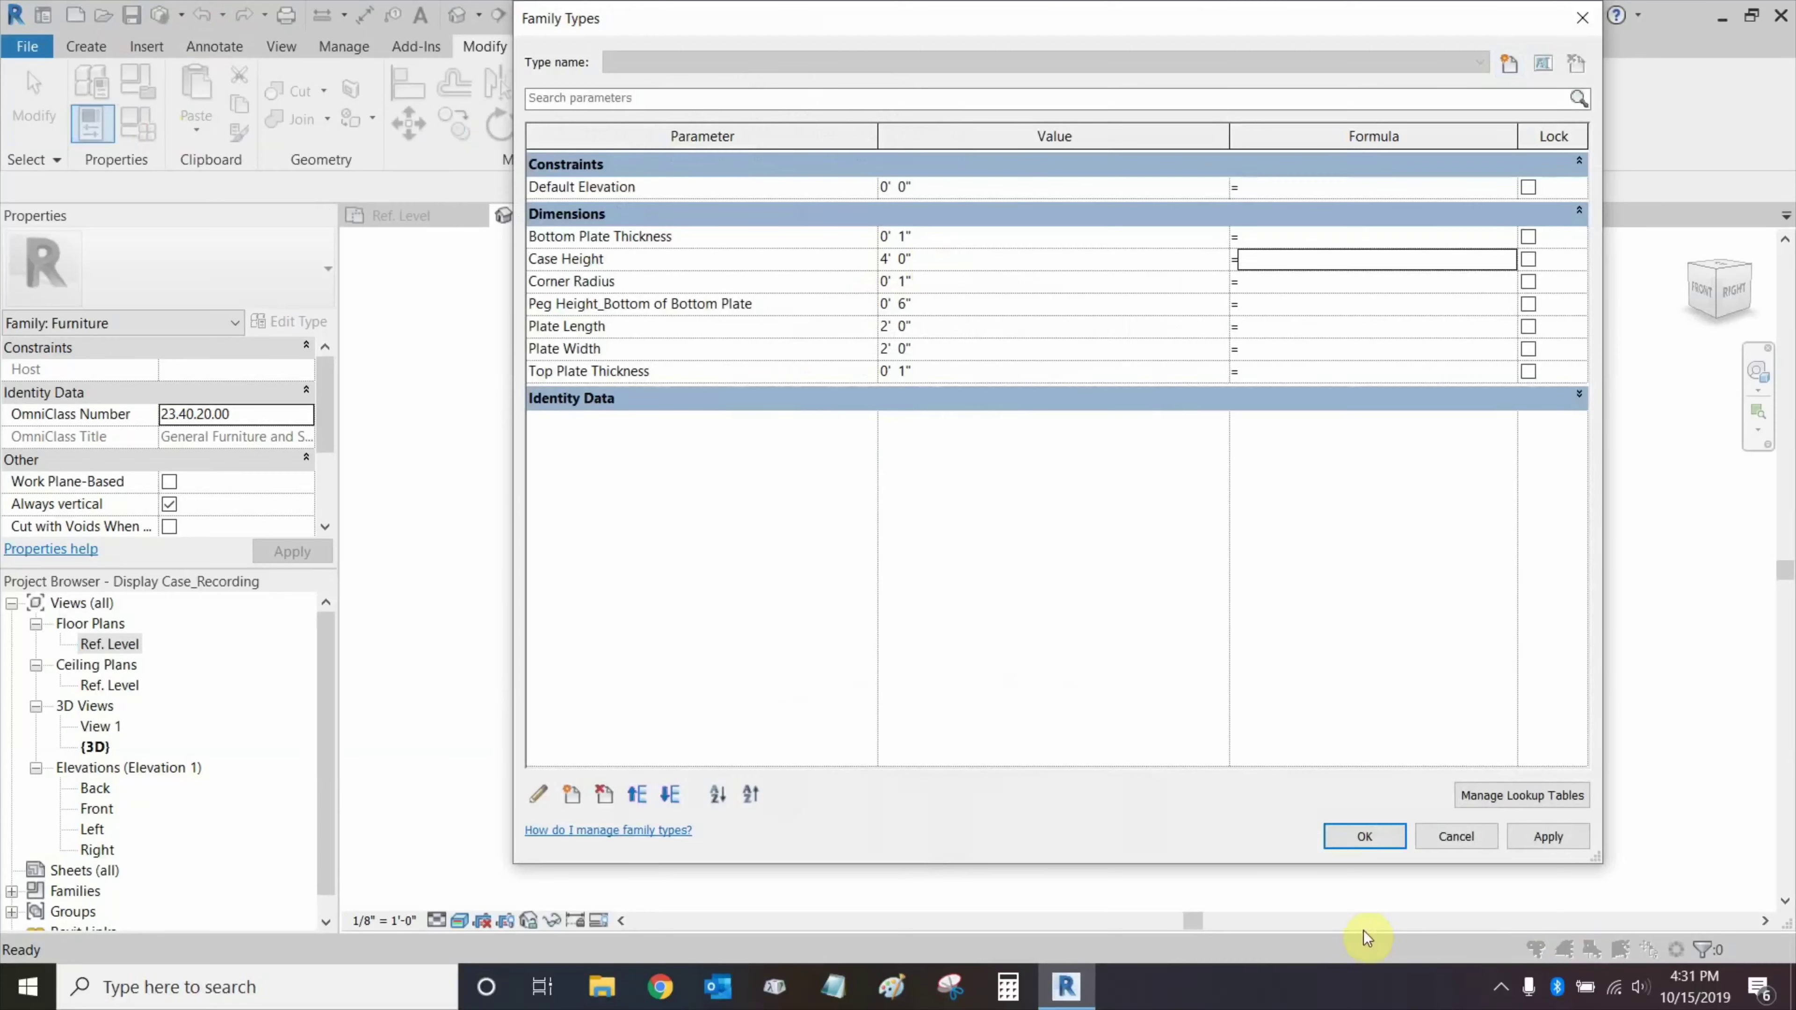
left_click(1361, 836)
scroll(1330, 694, "down", 3)
mouse_move(1259, 629)
middle_mouse_down("shift")
mouse_move(1222, 569)
mouse_move(1200, 588)
mouse_move(910, 501)
middle_mouse_up("shift")
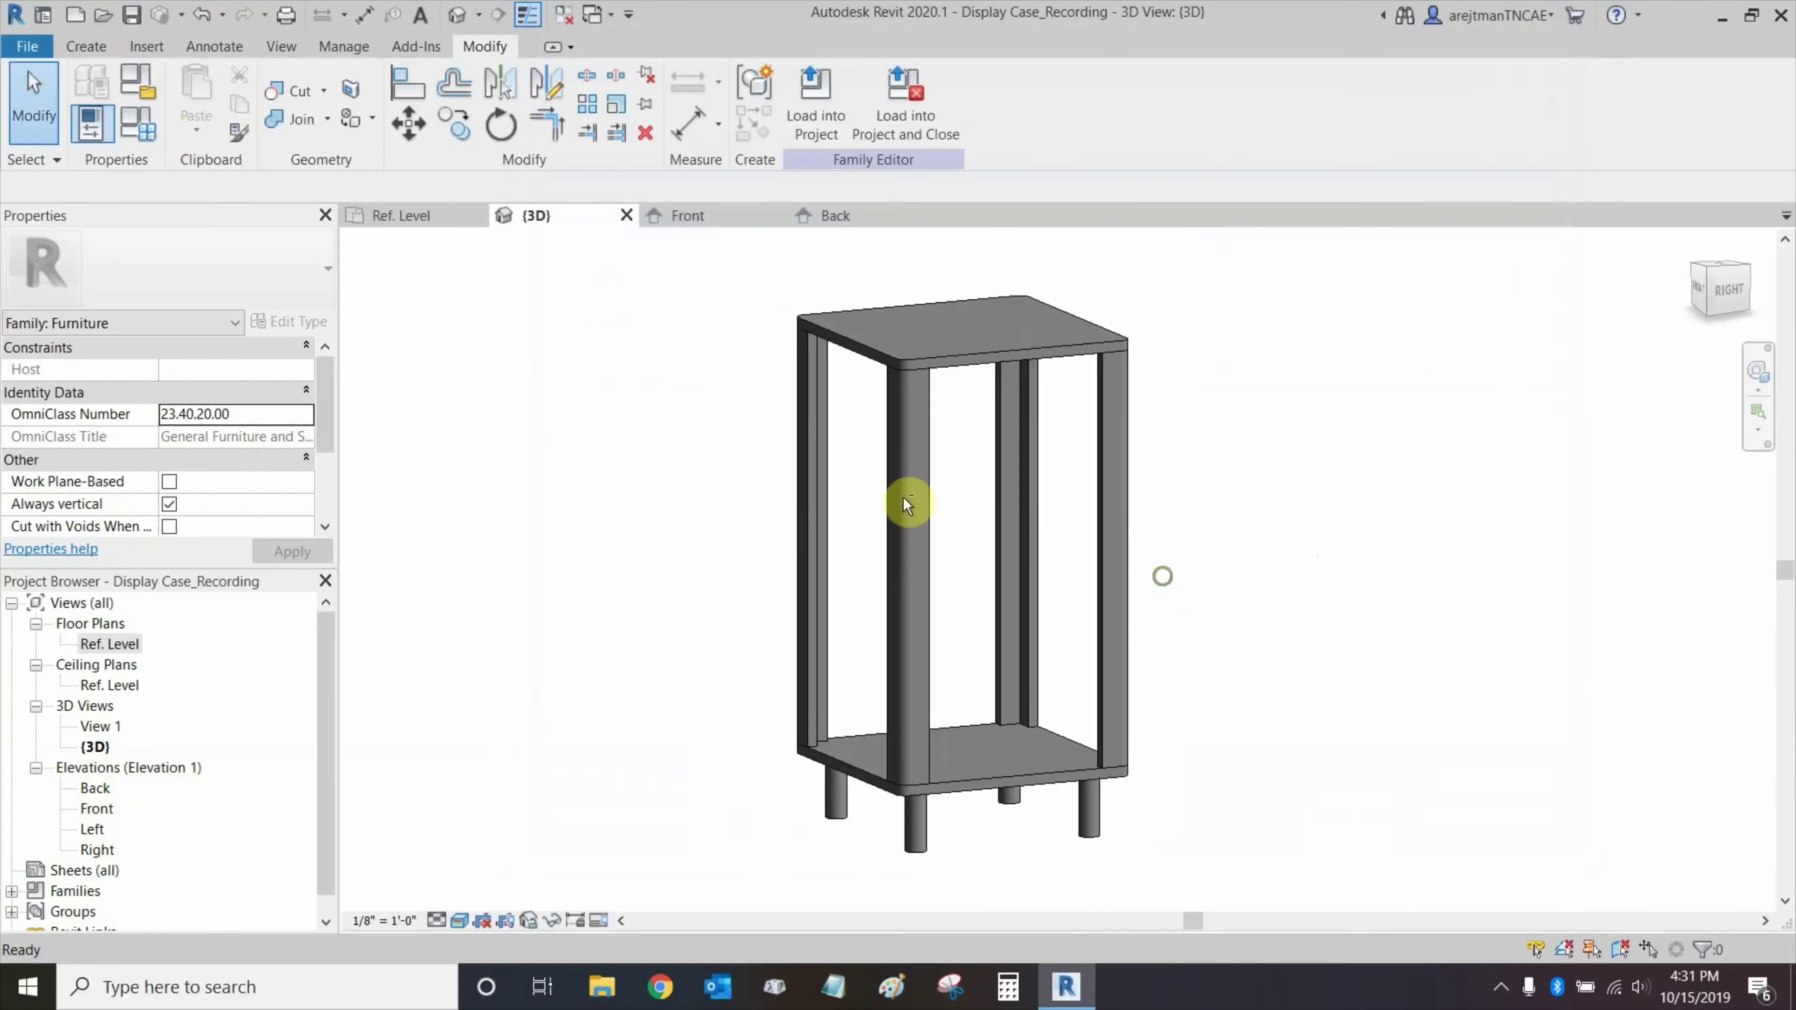
left_click(204, 21)
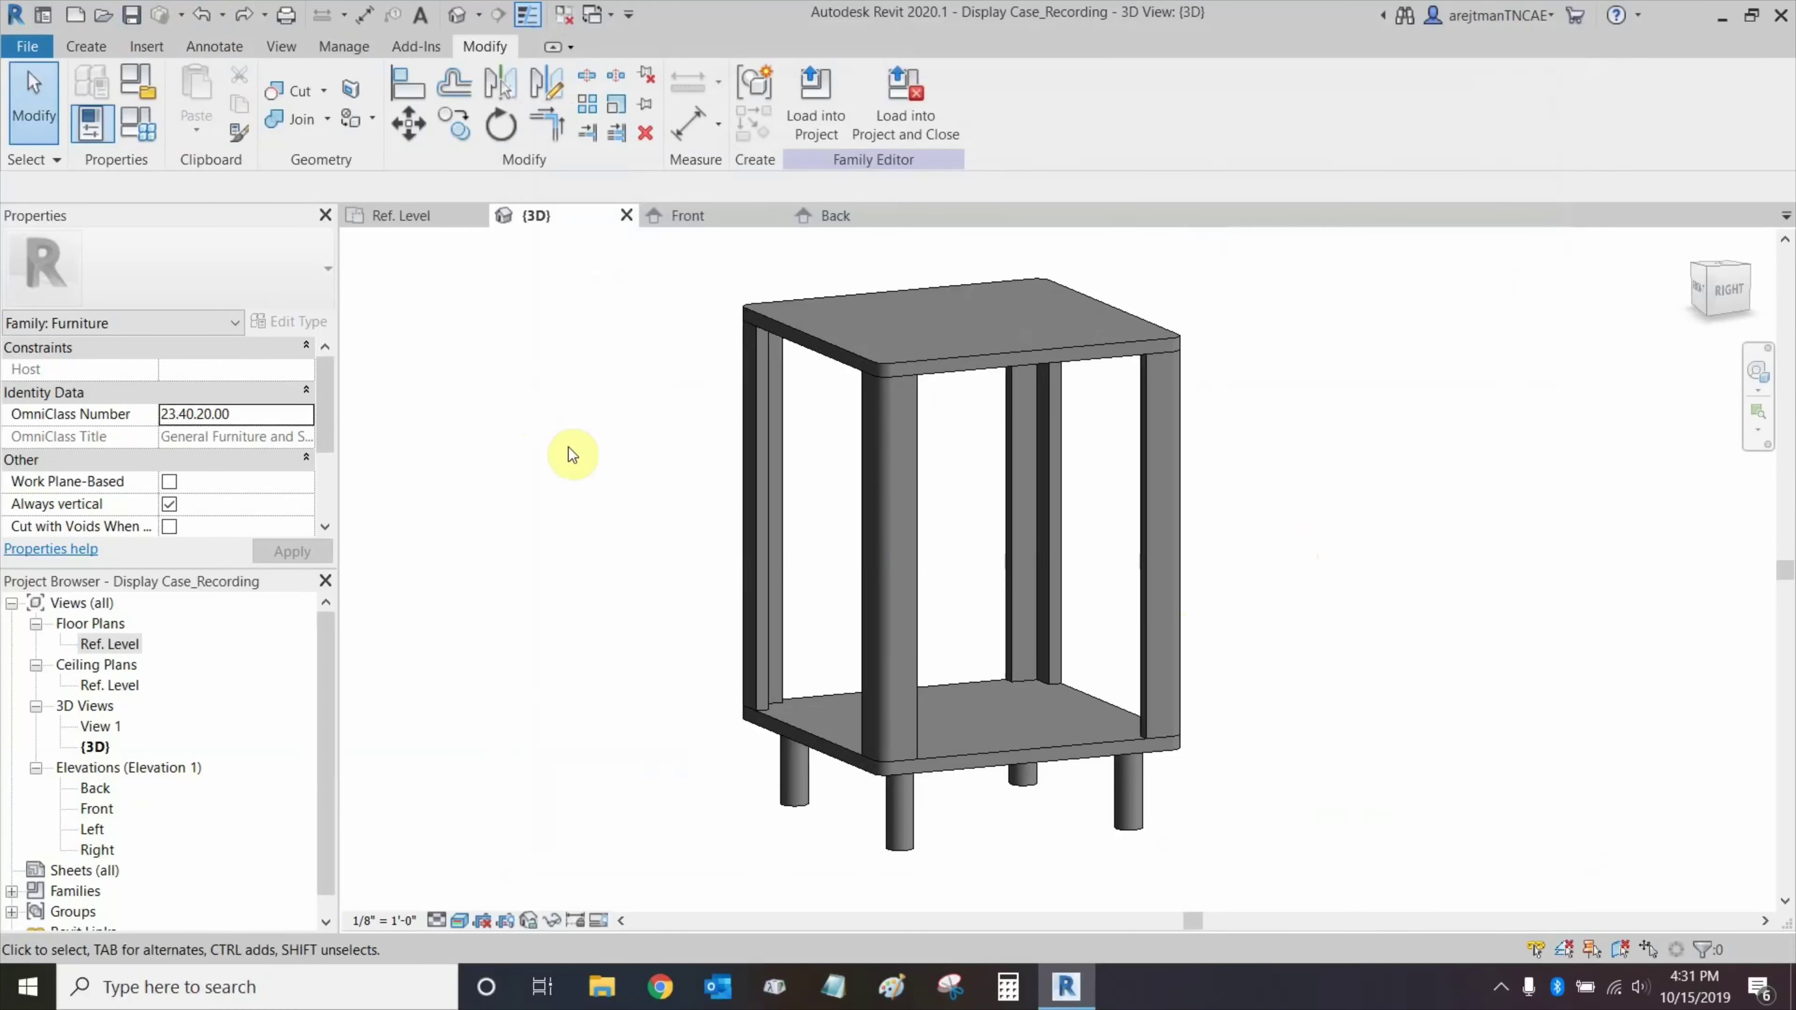
Save the family and open the Ref. Level floor plan to check the corner pegs and reference planes.
middle_click_drag(549, 481, 1086, 483, "shift")
left_click(131, 14)
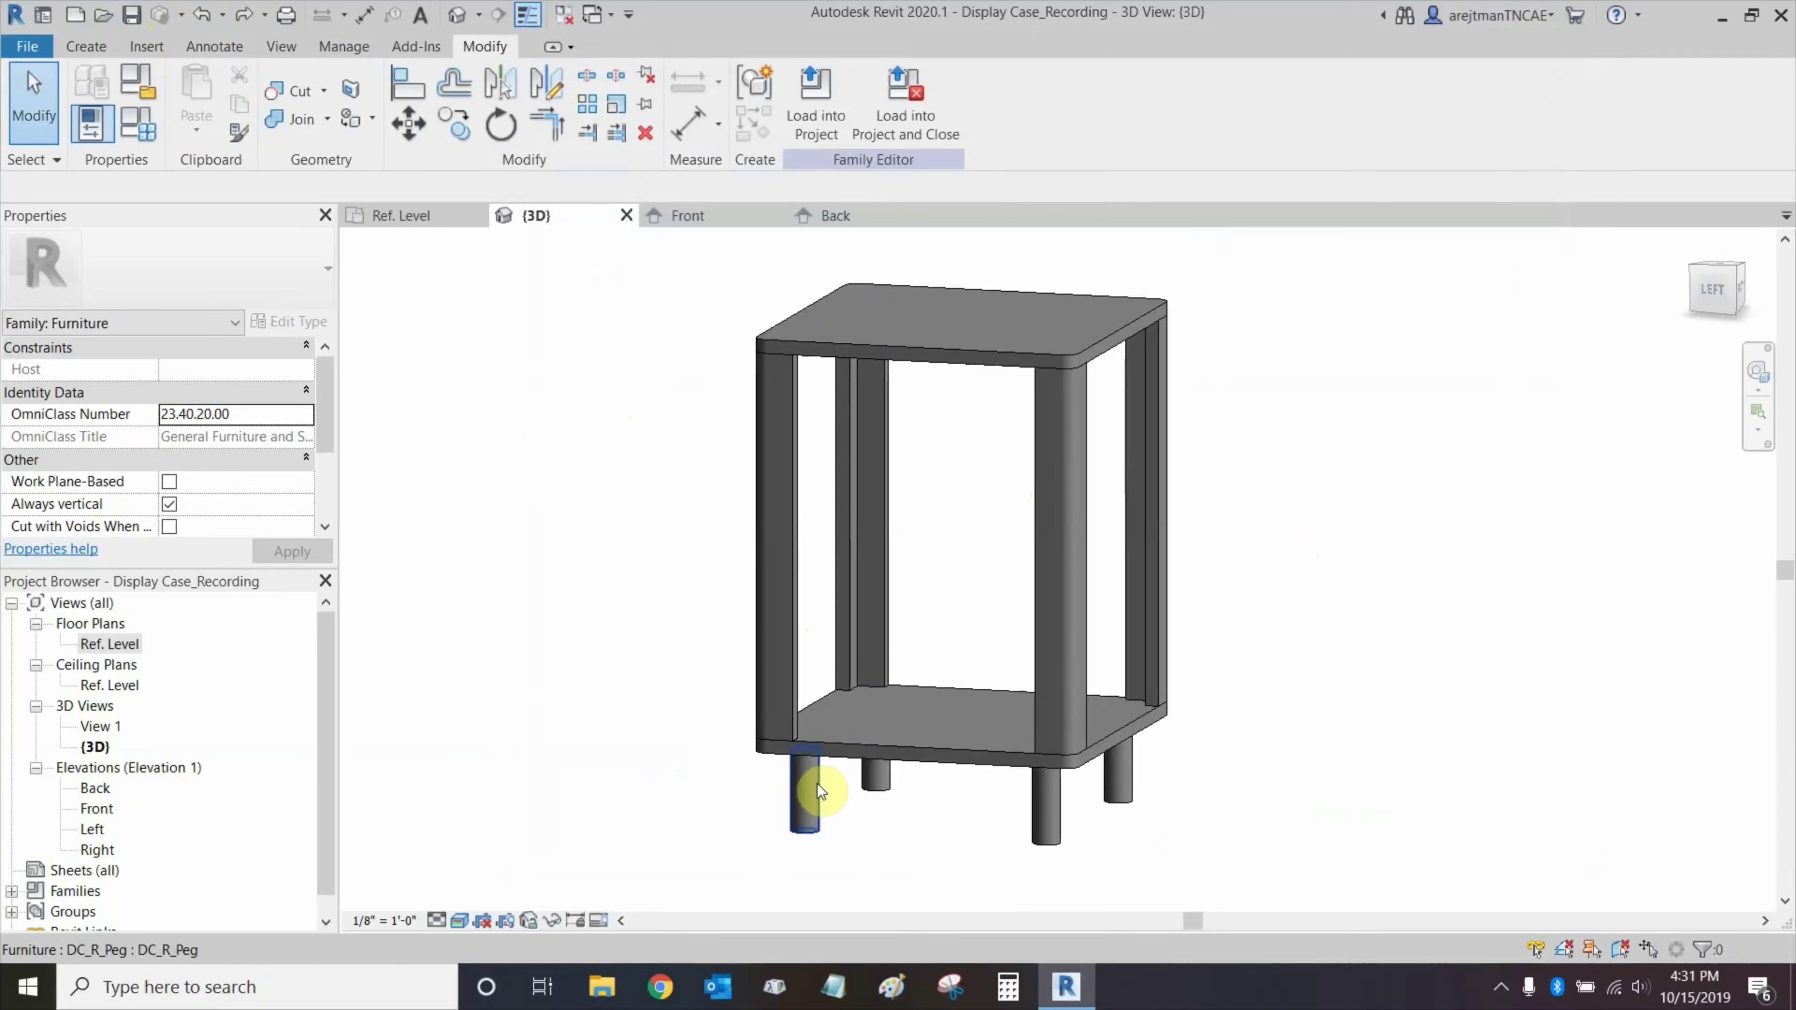
double_click(110, 643)
scroll(912, 496, "up", 2)
scroll(945, 546, "up", 3)
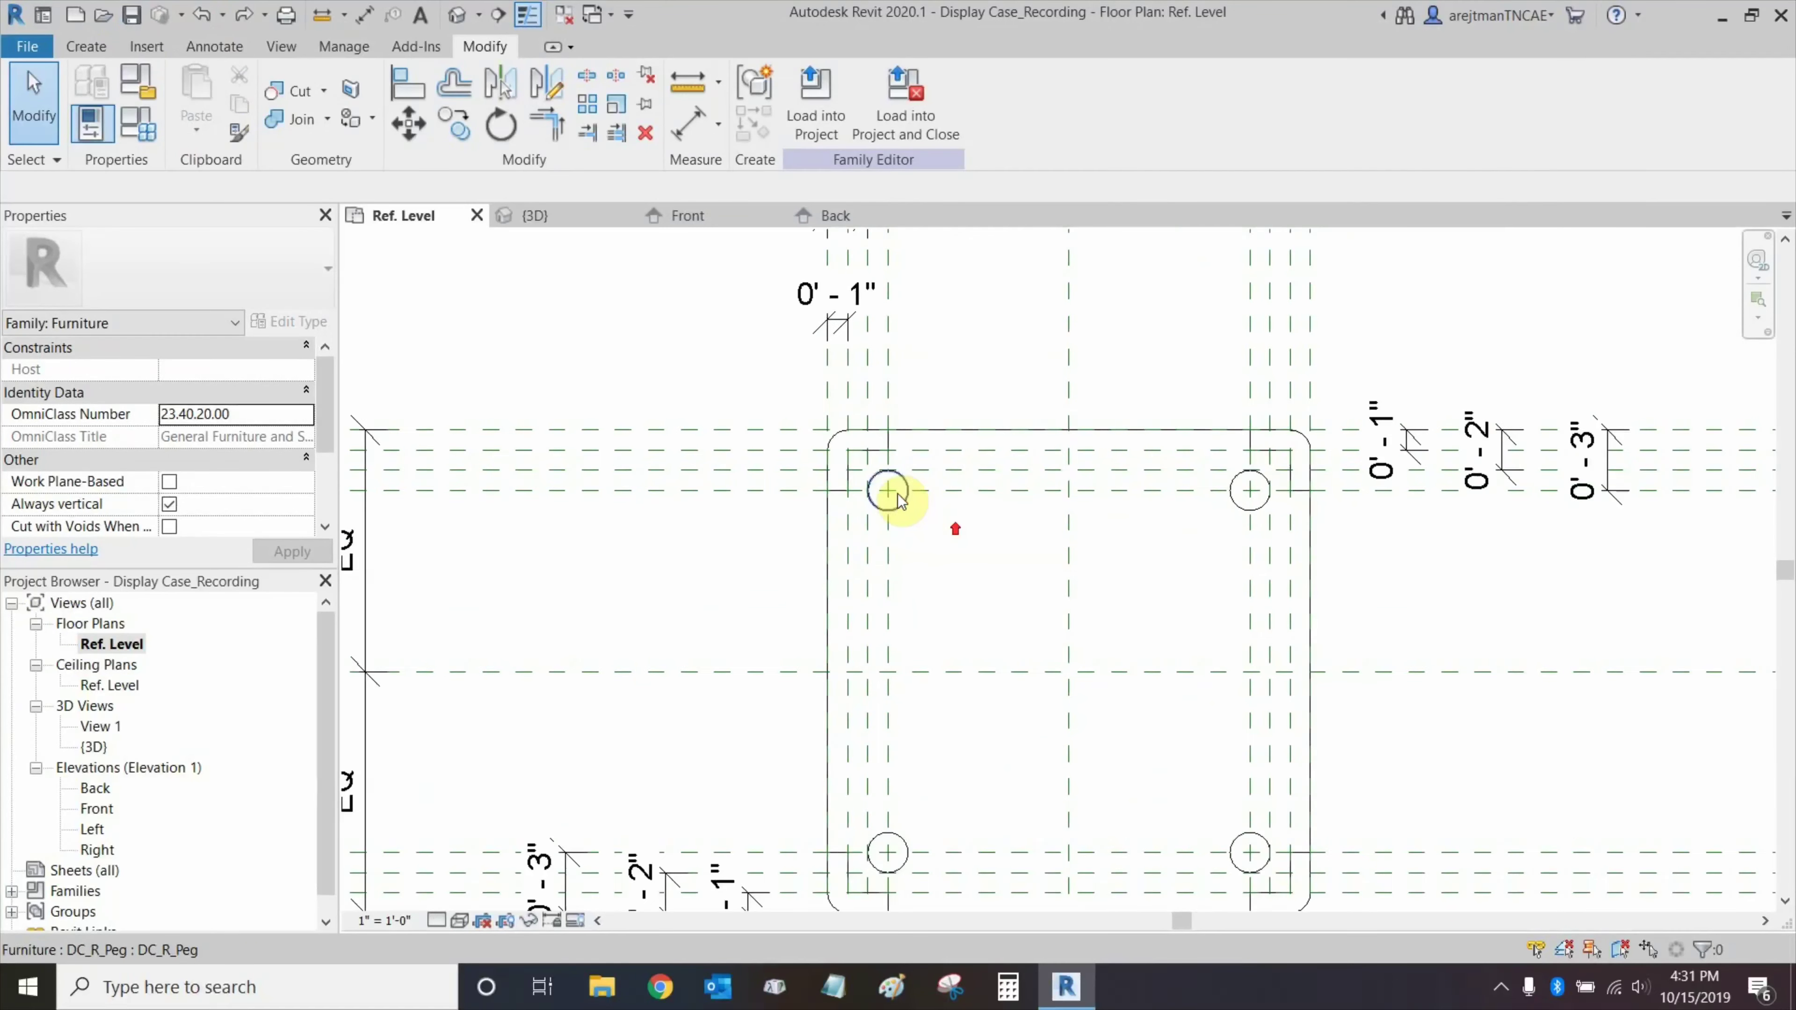
middle_click_drag(1025, 538, 922, 516)
scroll(902, 552, "down", 2)
scroll(923, 515, "down", 1)
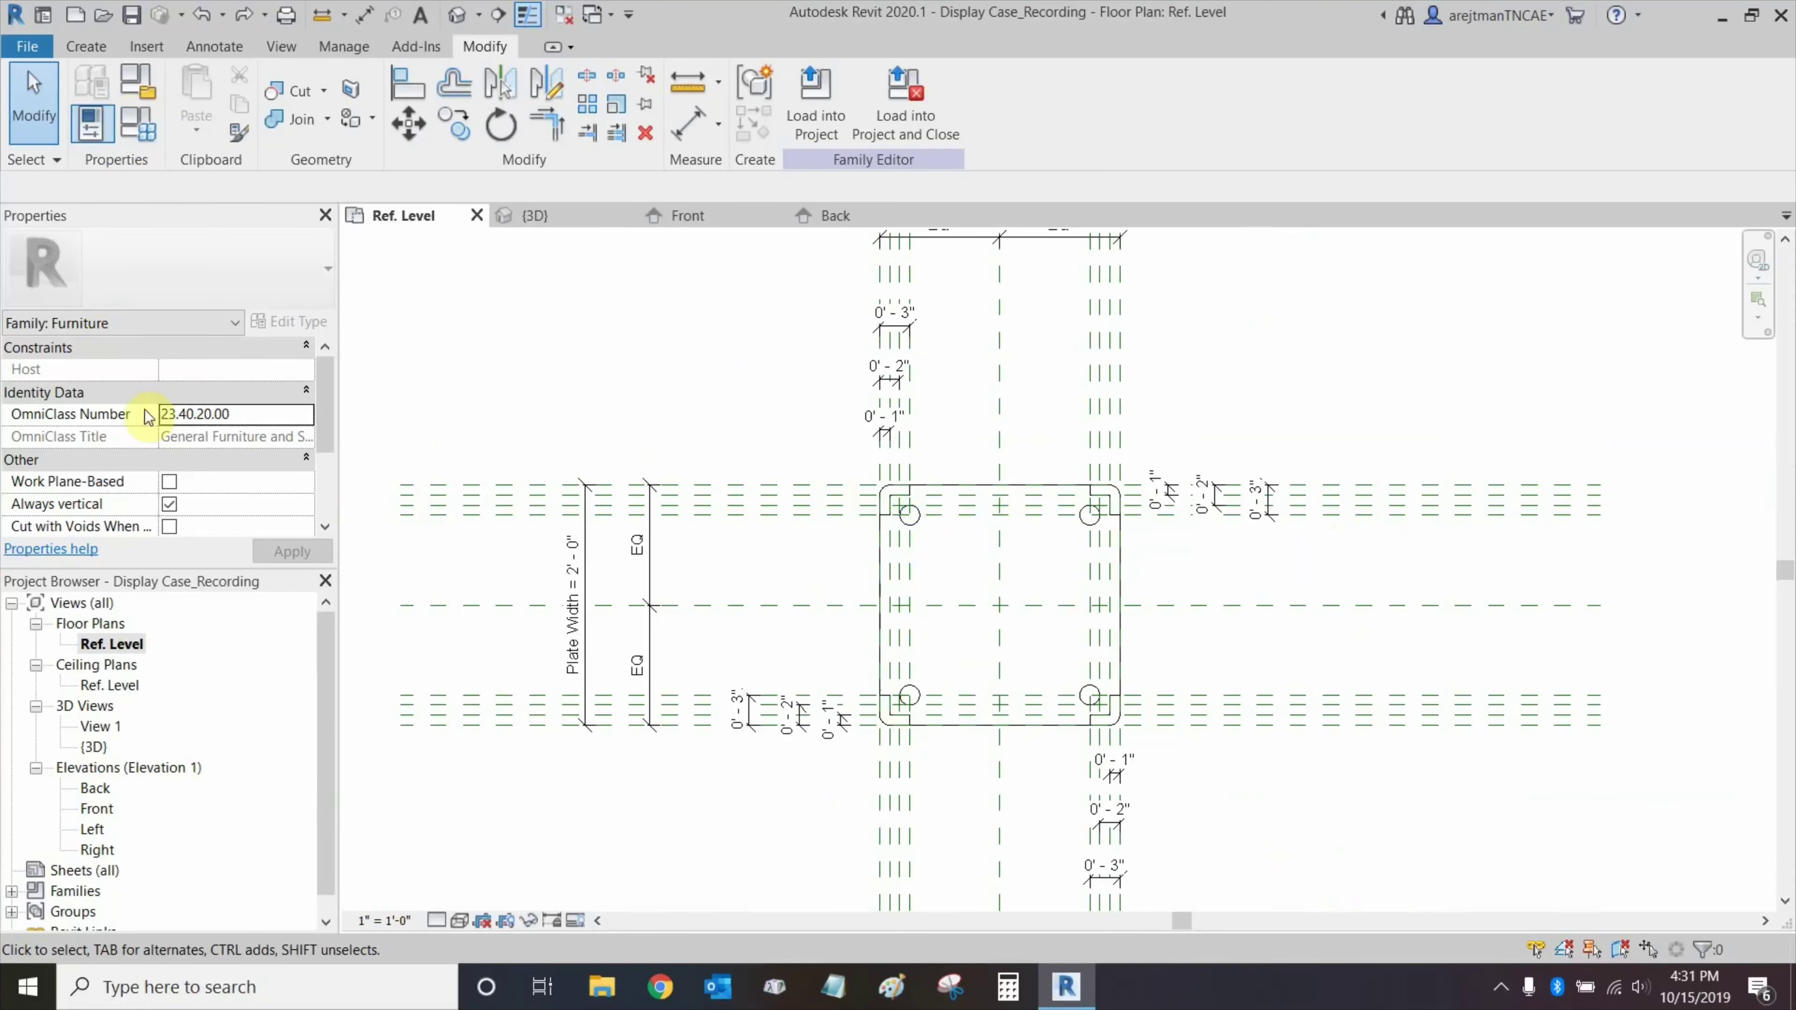
Create a new family from the Furniture template in the English_I folder.
left_click(25, 45)
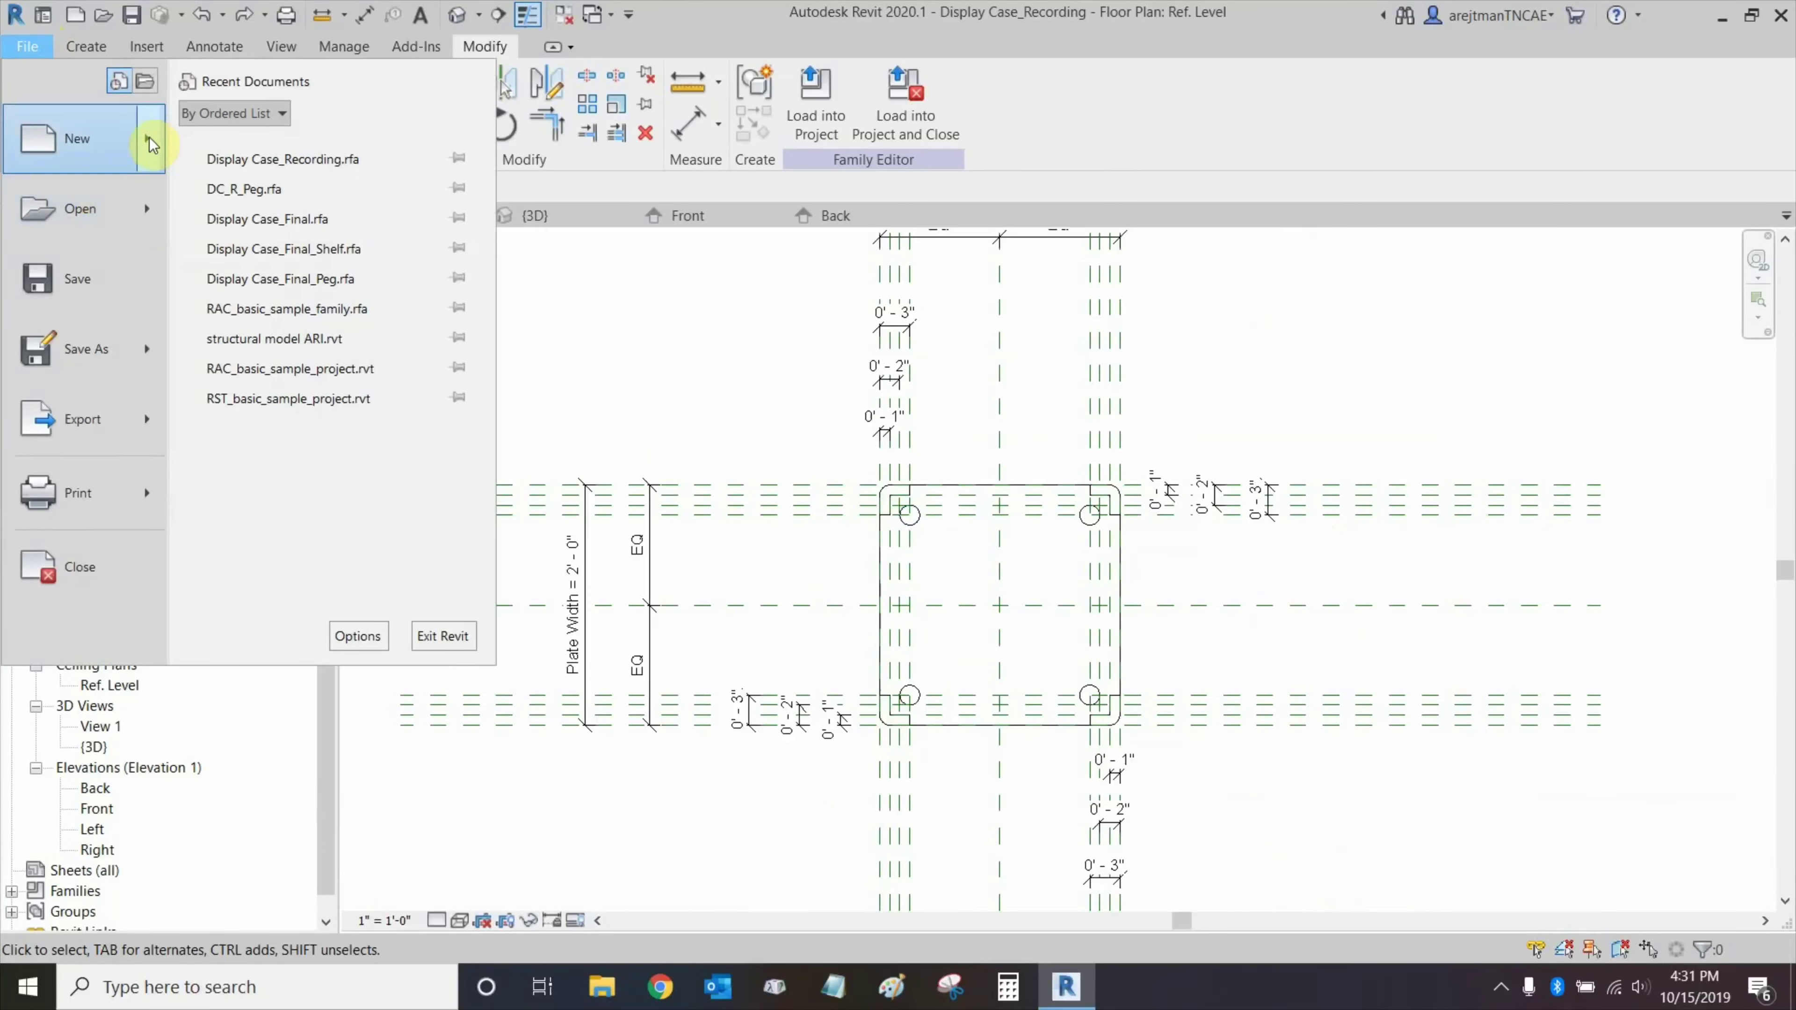
mouse_move(154, 139)
left_click(286, 219)
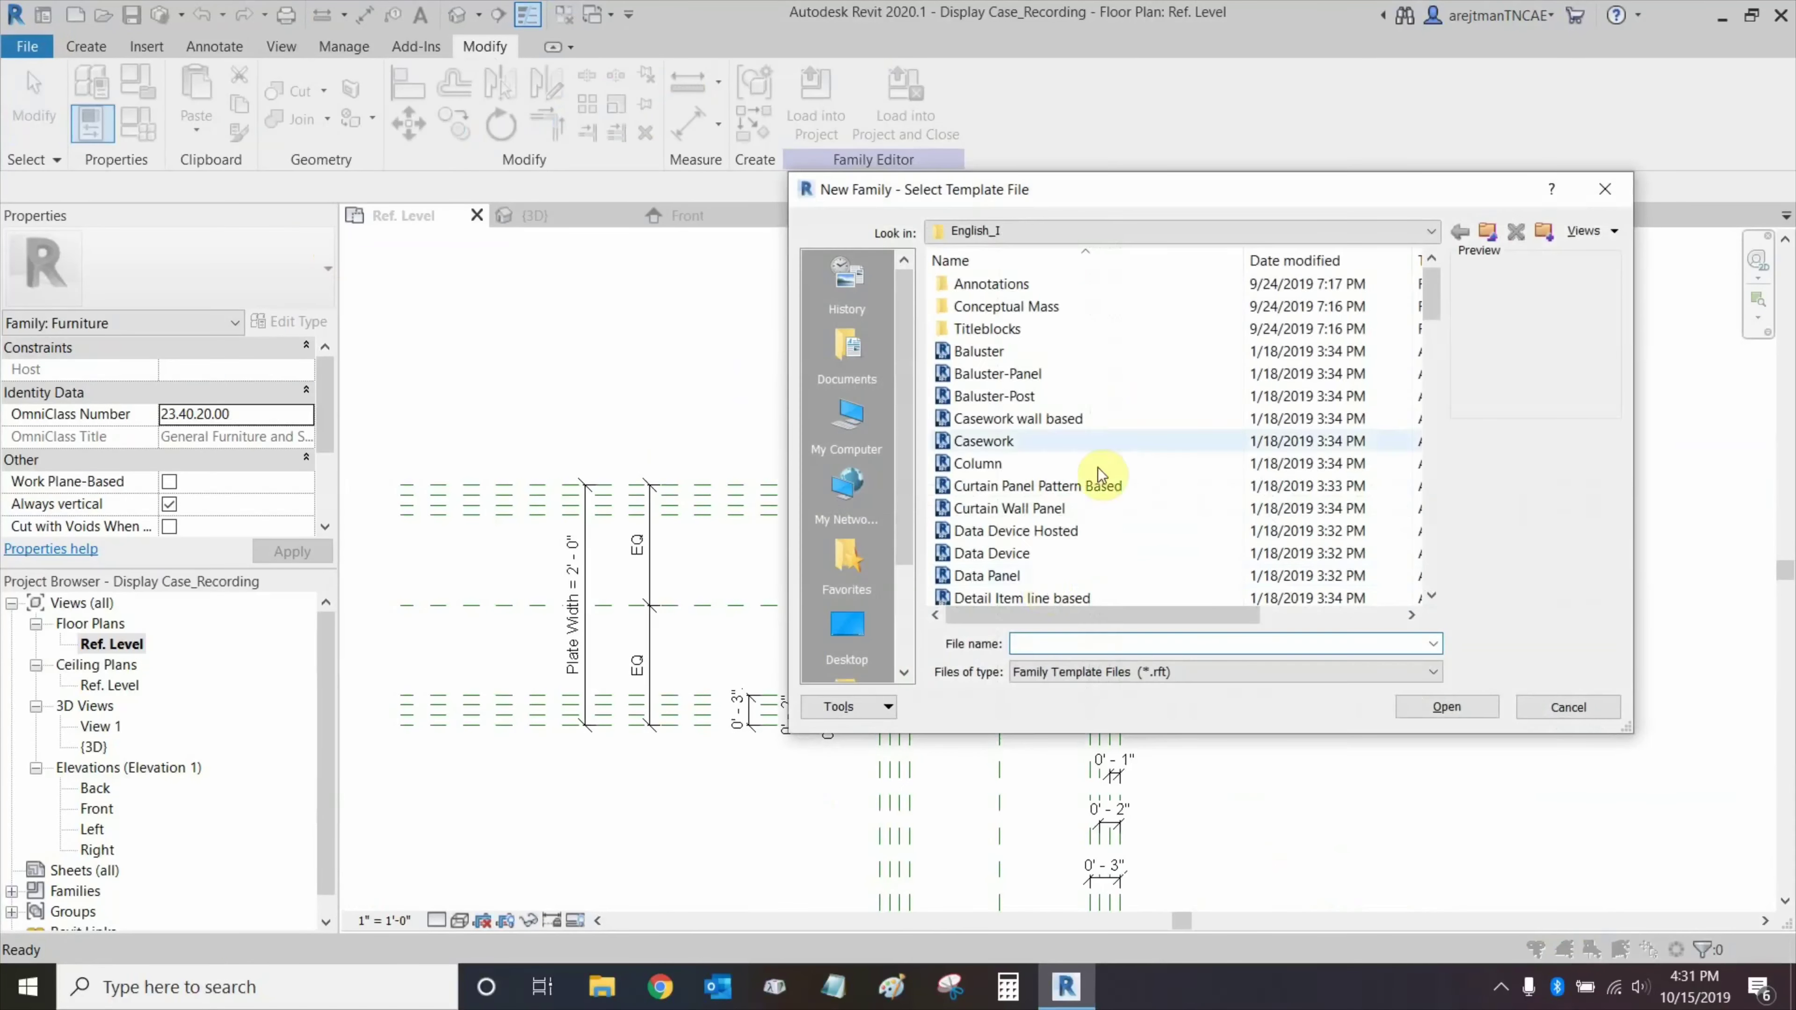
left_click_drag(1440, 302, 1443, 373)
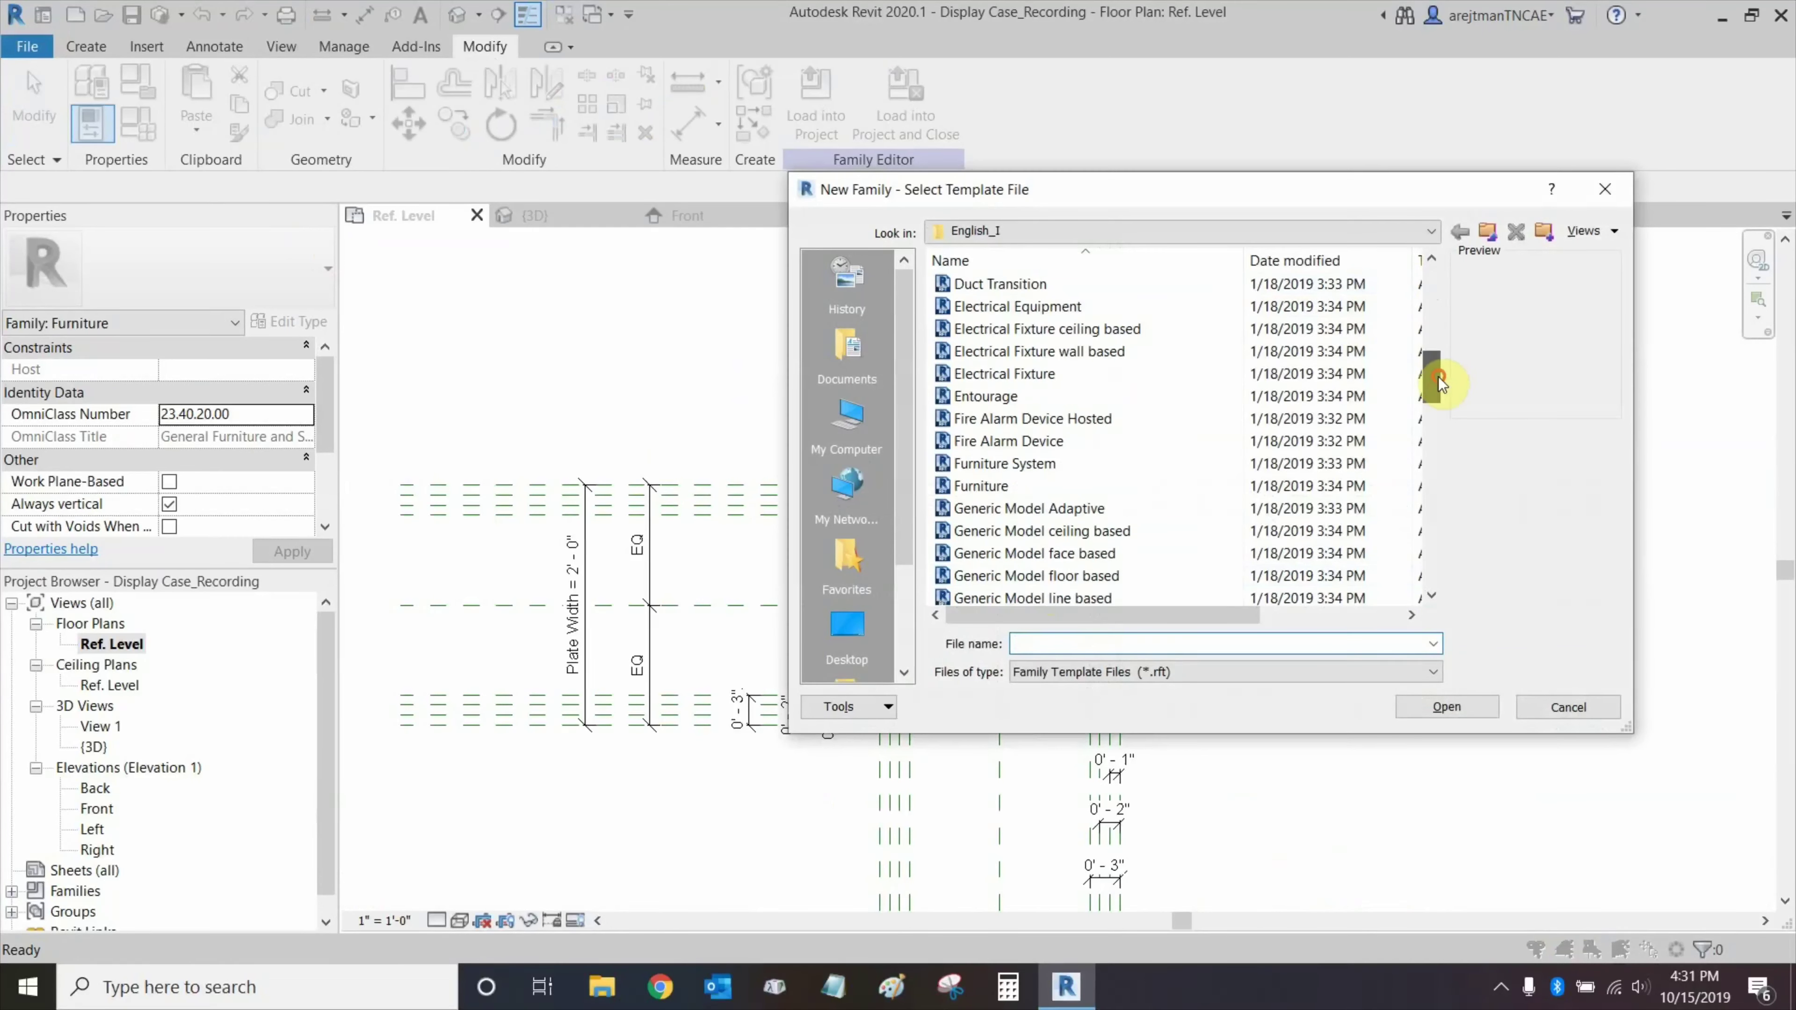
left_click(1014, 493)
left_click(1442, 707)
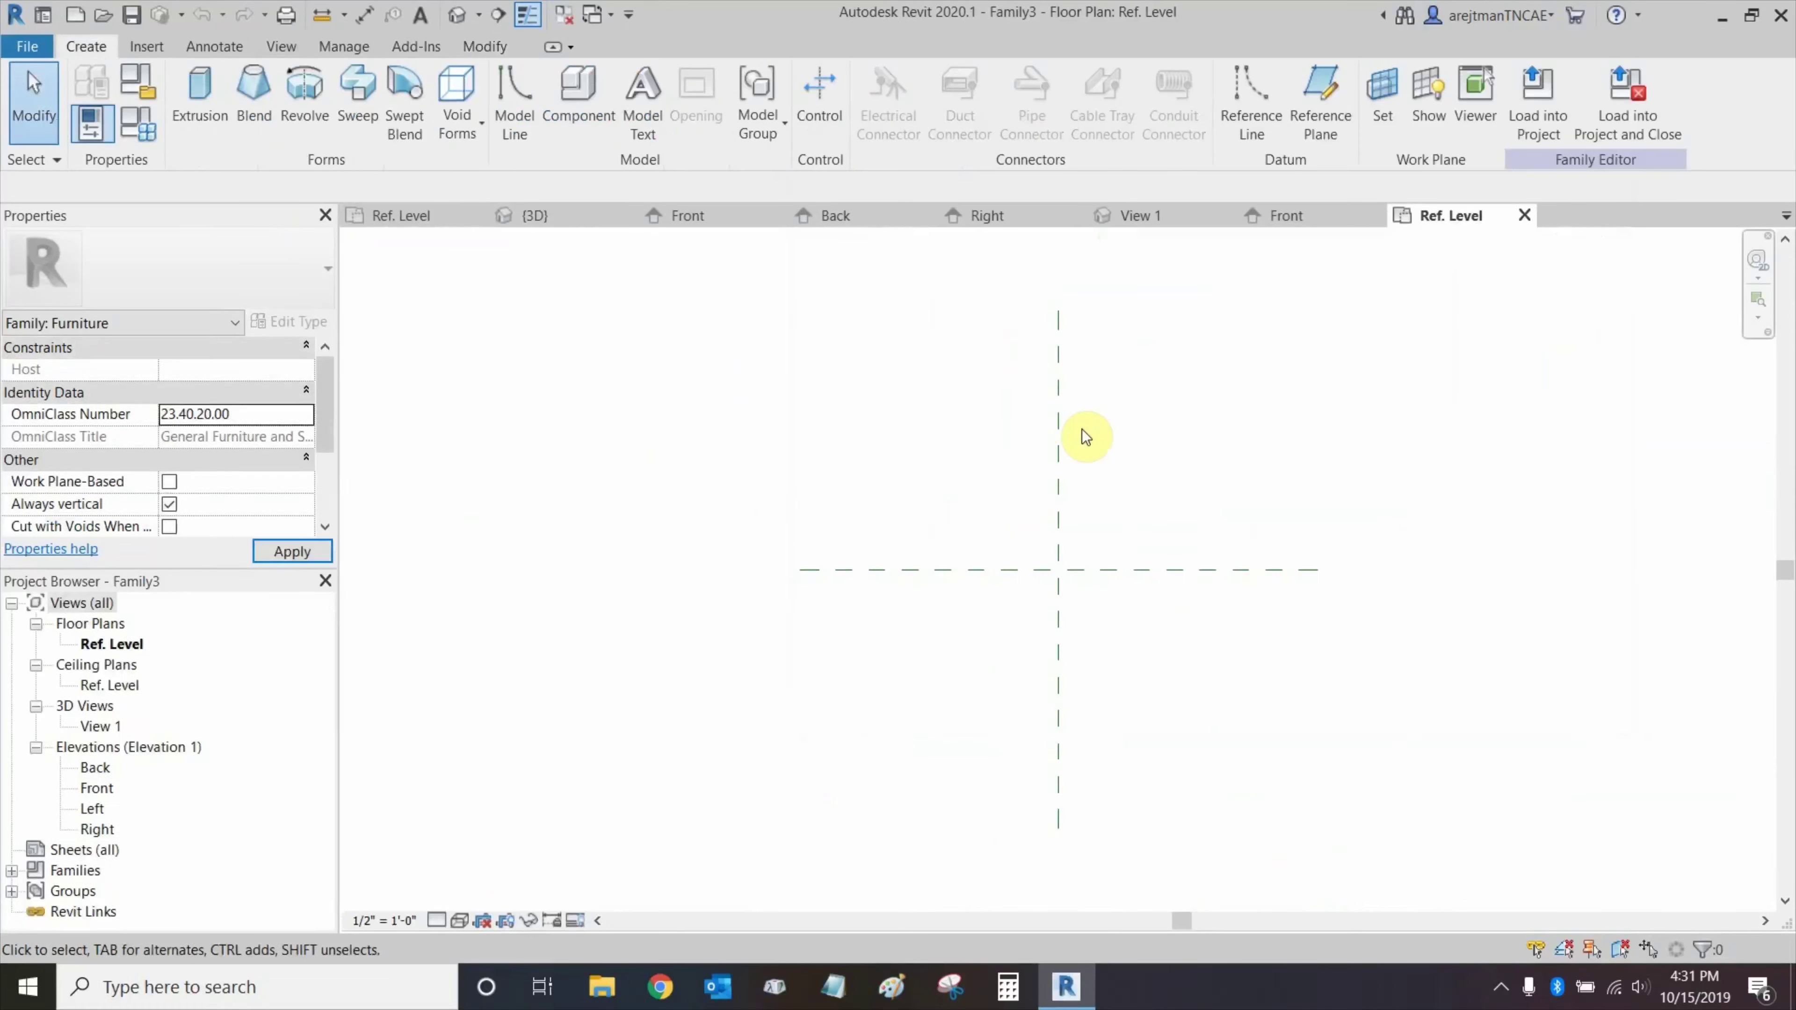
Create reference planes offset 1' 0" on both sides of the vertical and horizontal center planes by picking the center planes.
middle_click_drag(1082, 460, 898, 438)
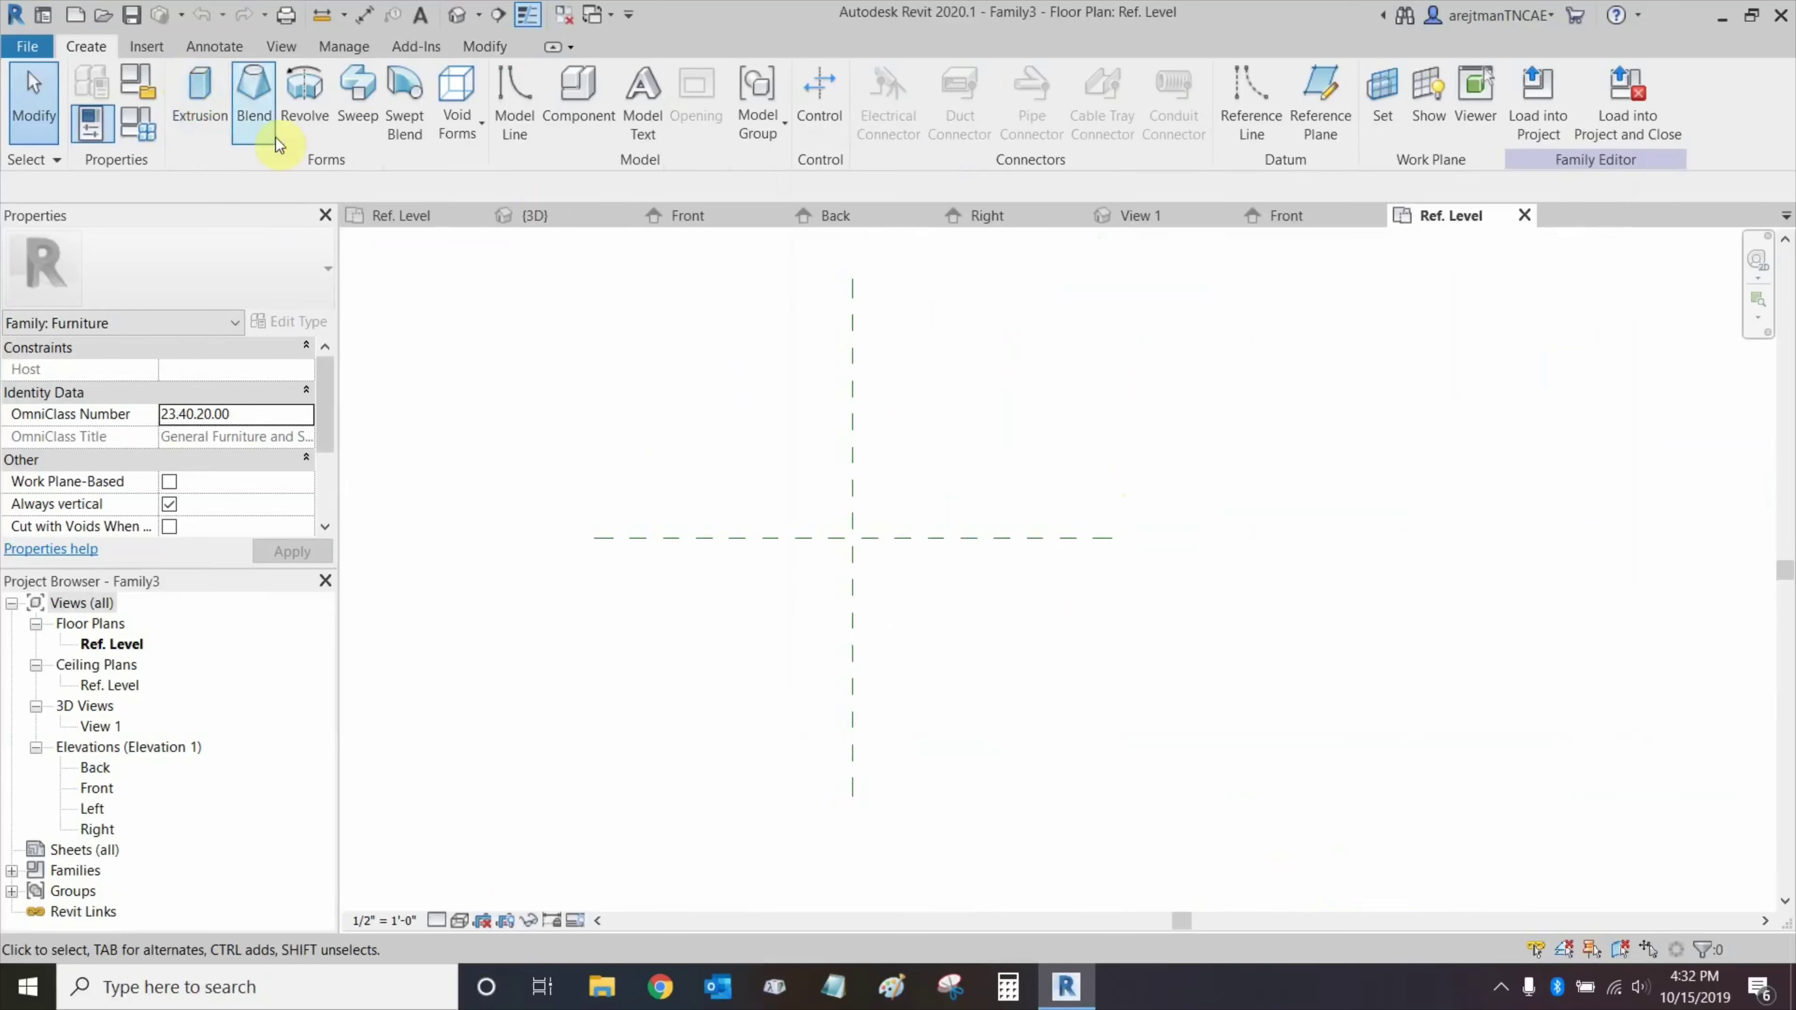
middle_click_drag(507, 268, 582, 274)
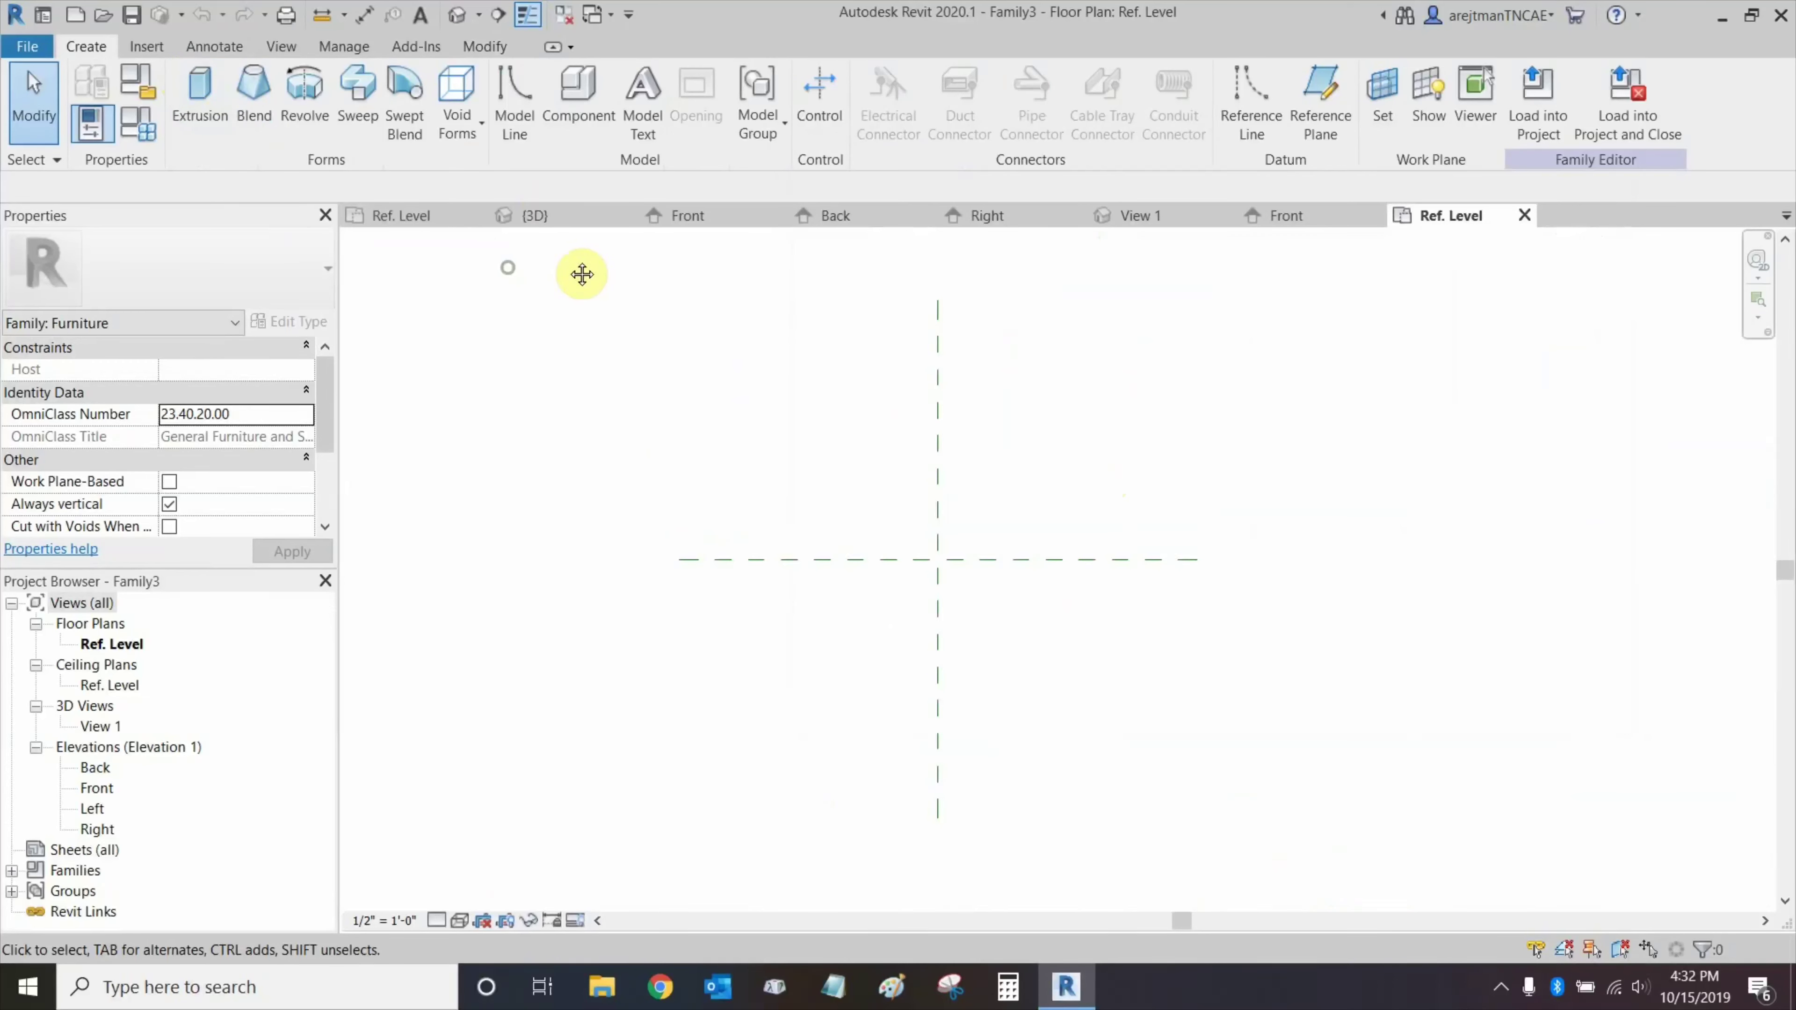
left_click(937, 389)
right_click(936, 389)
left_click(1034, 553)
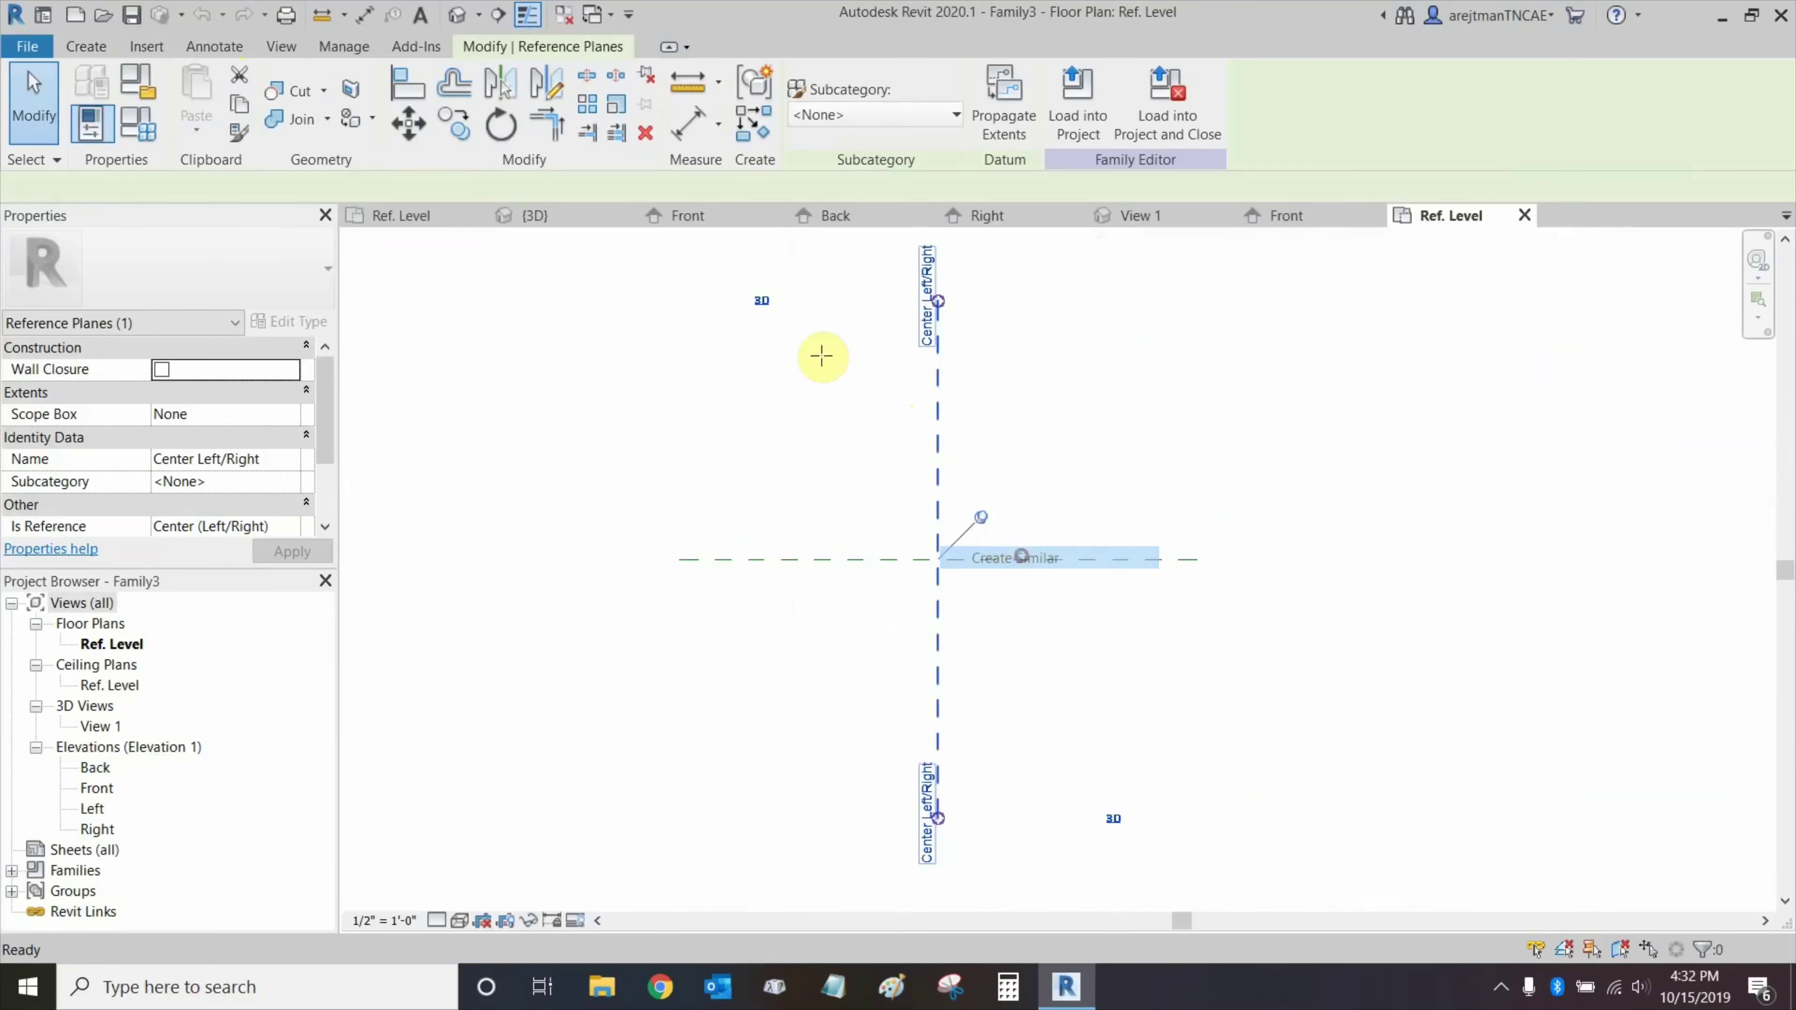
left_click(829, 80)
left_click(379, 185)
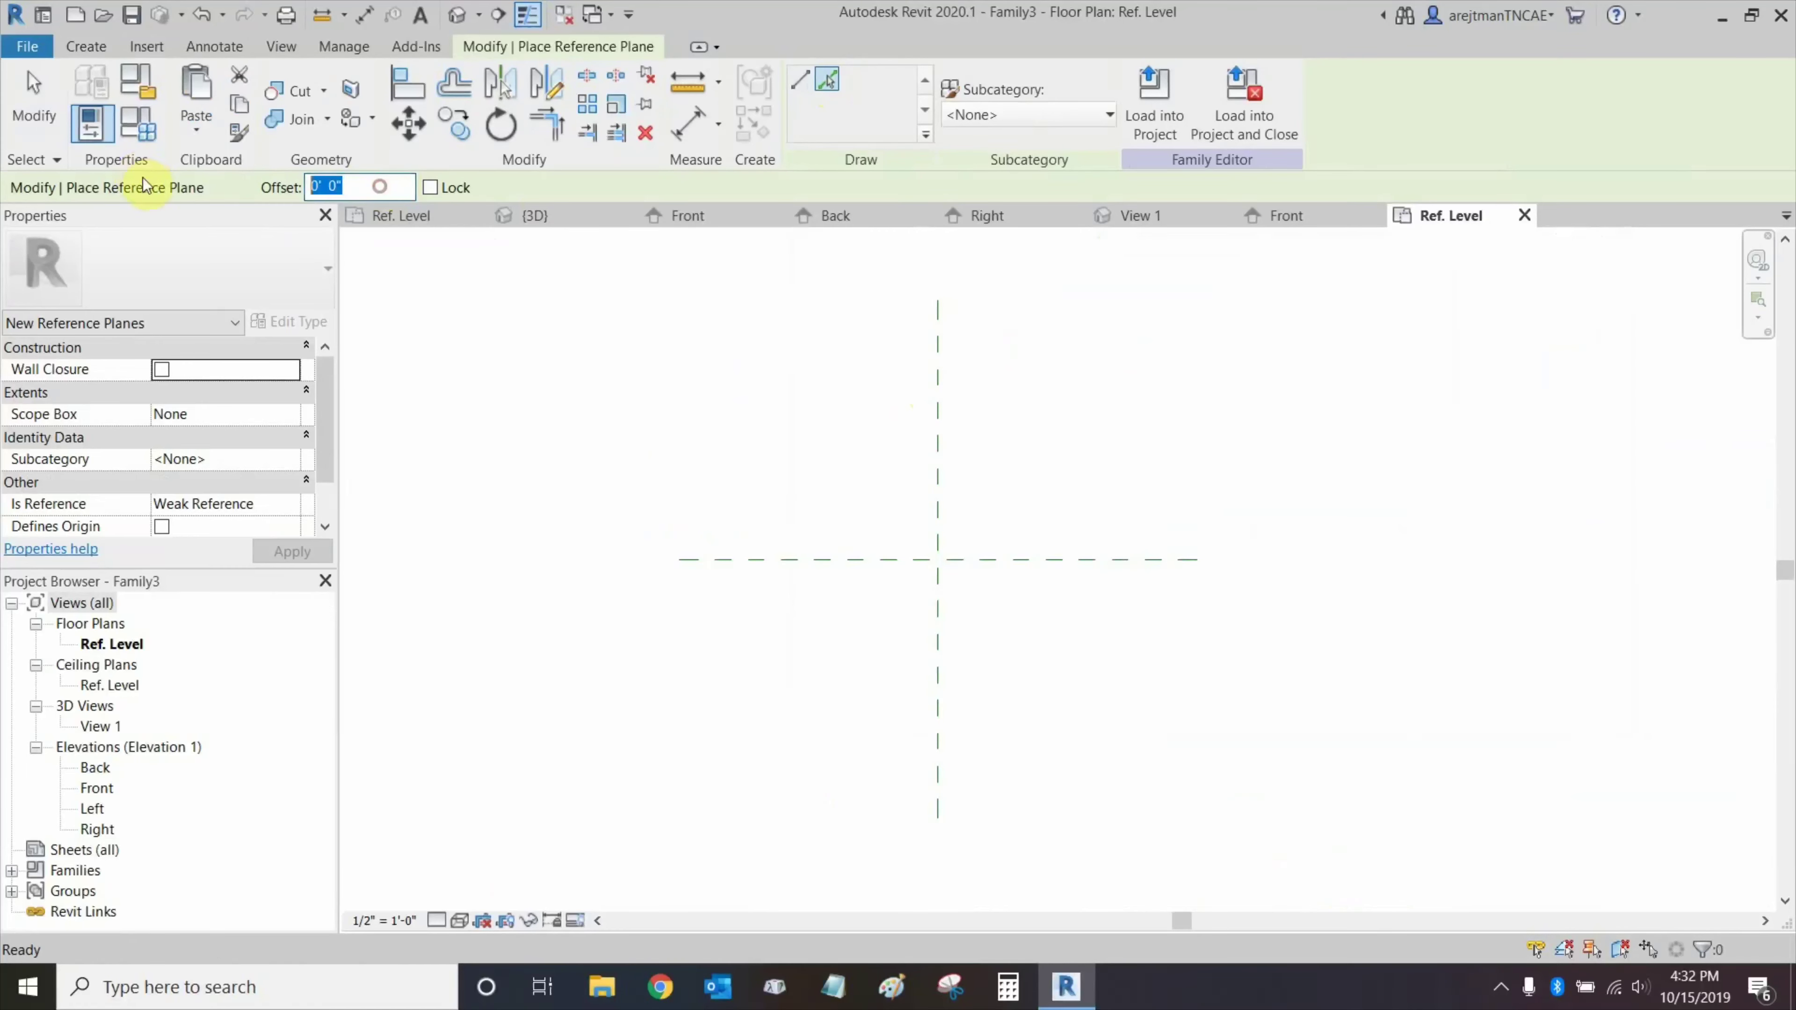
left_click(946, 446)
left_click(934, 457)
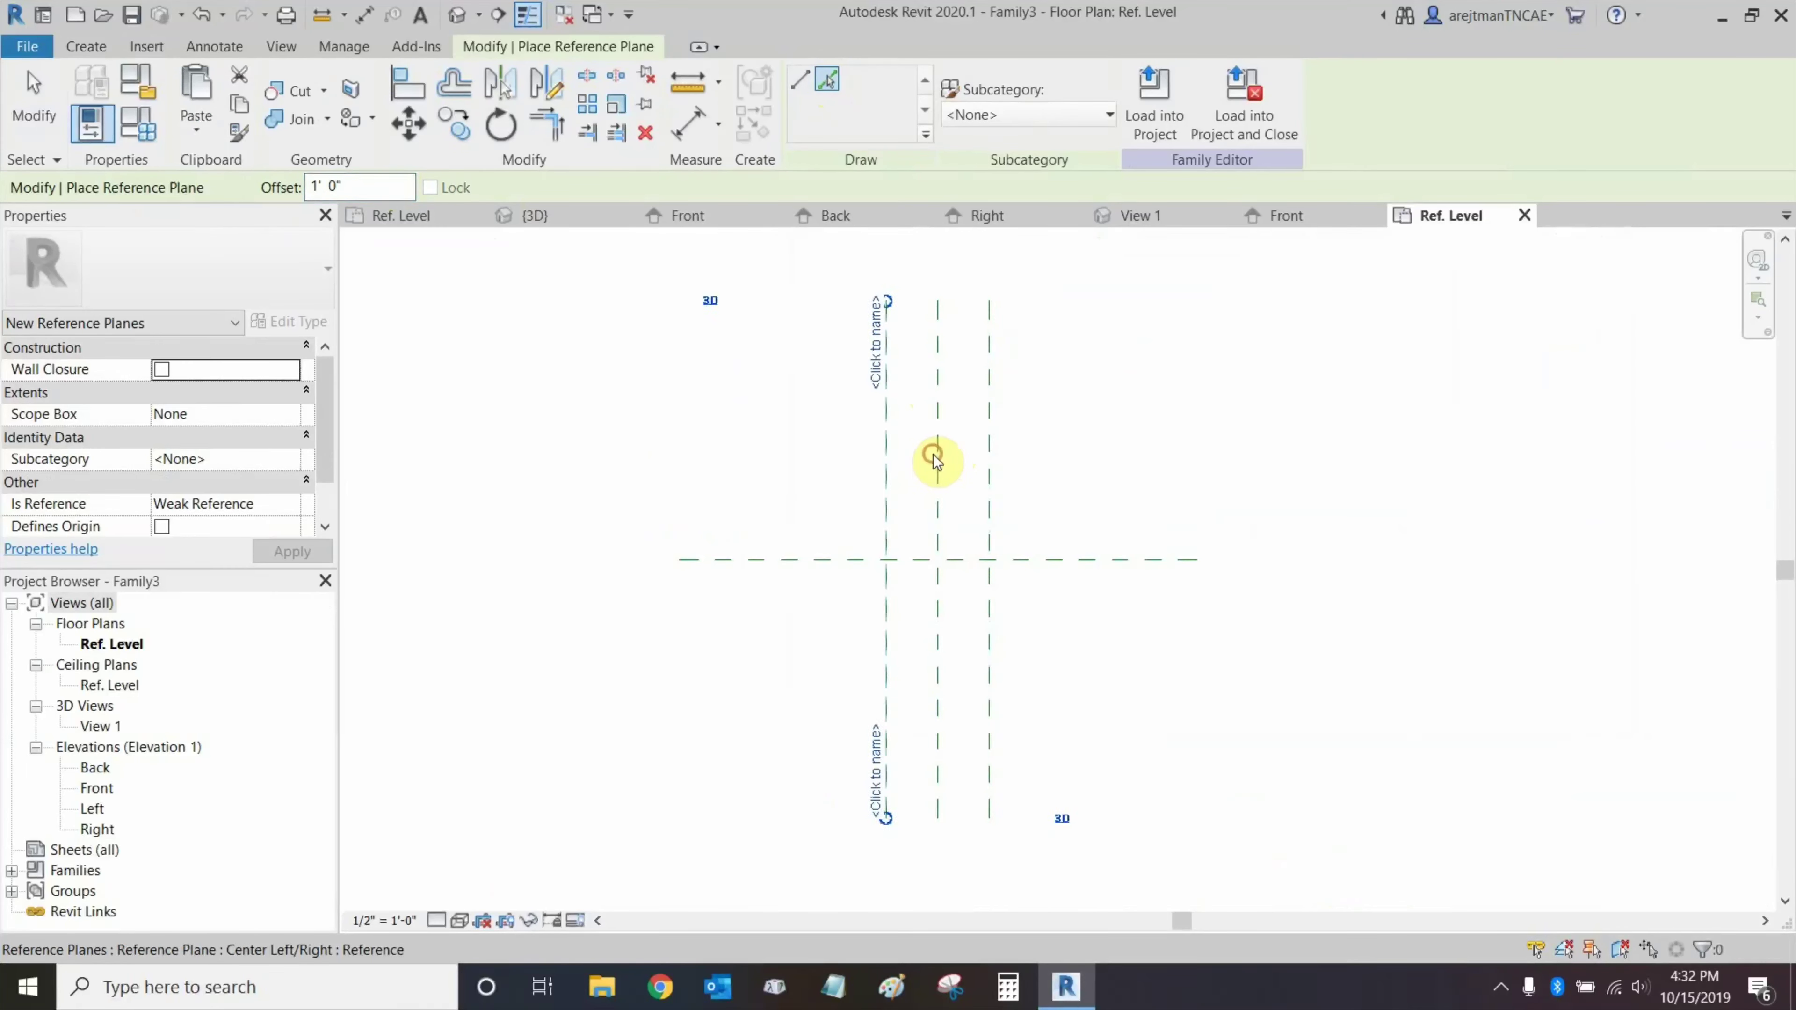
left_click(849, 556)
left_click(840, 571)
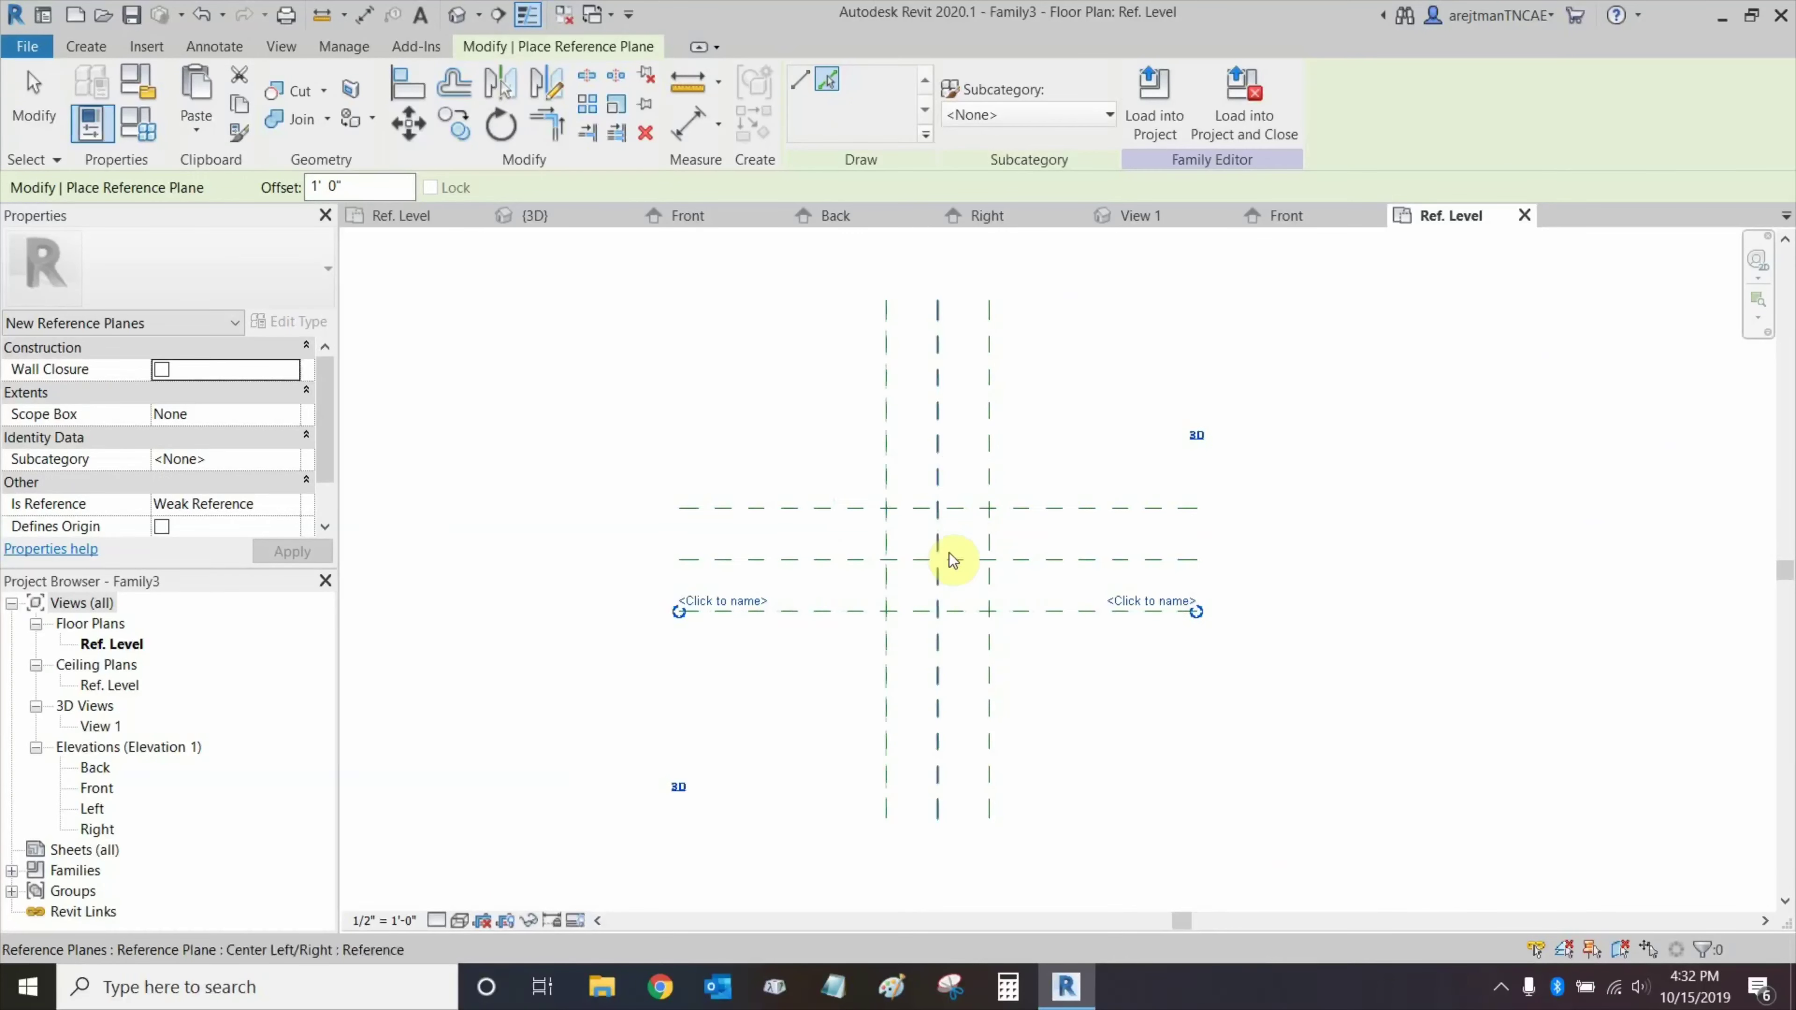
Add an aligned dimension between the vertical center plane and the reference plane to its left, above the horizontal planes.
left_click(684, 132)
scroll(936, 424, "up", 2)
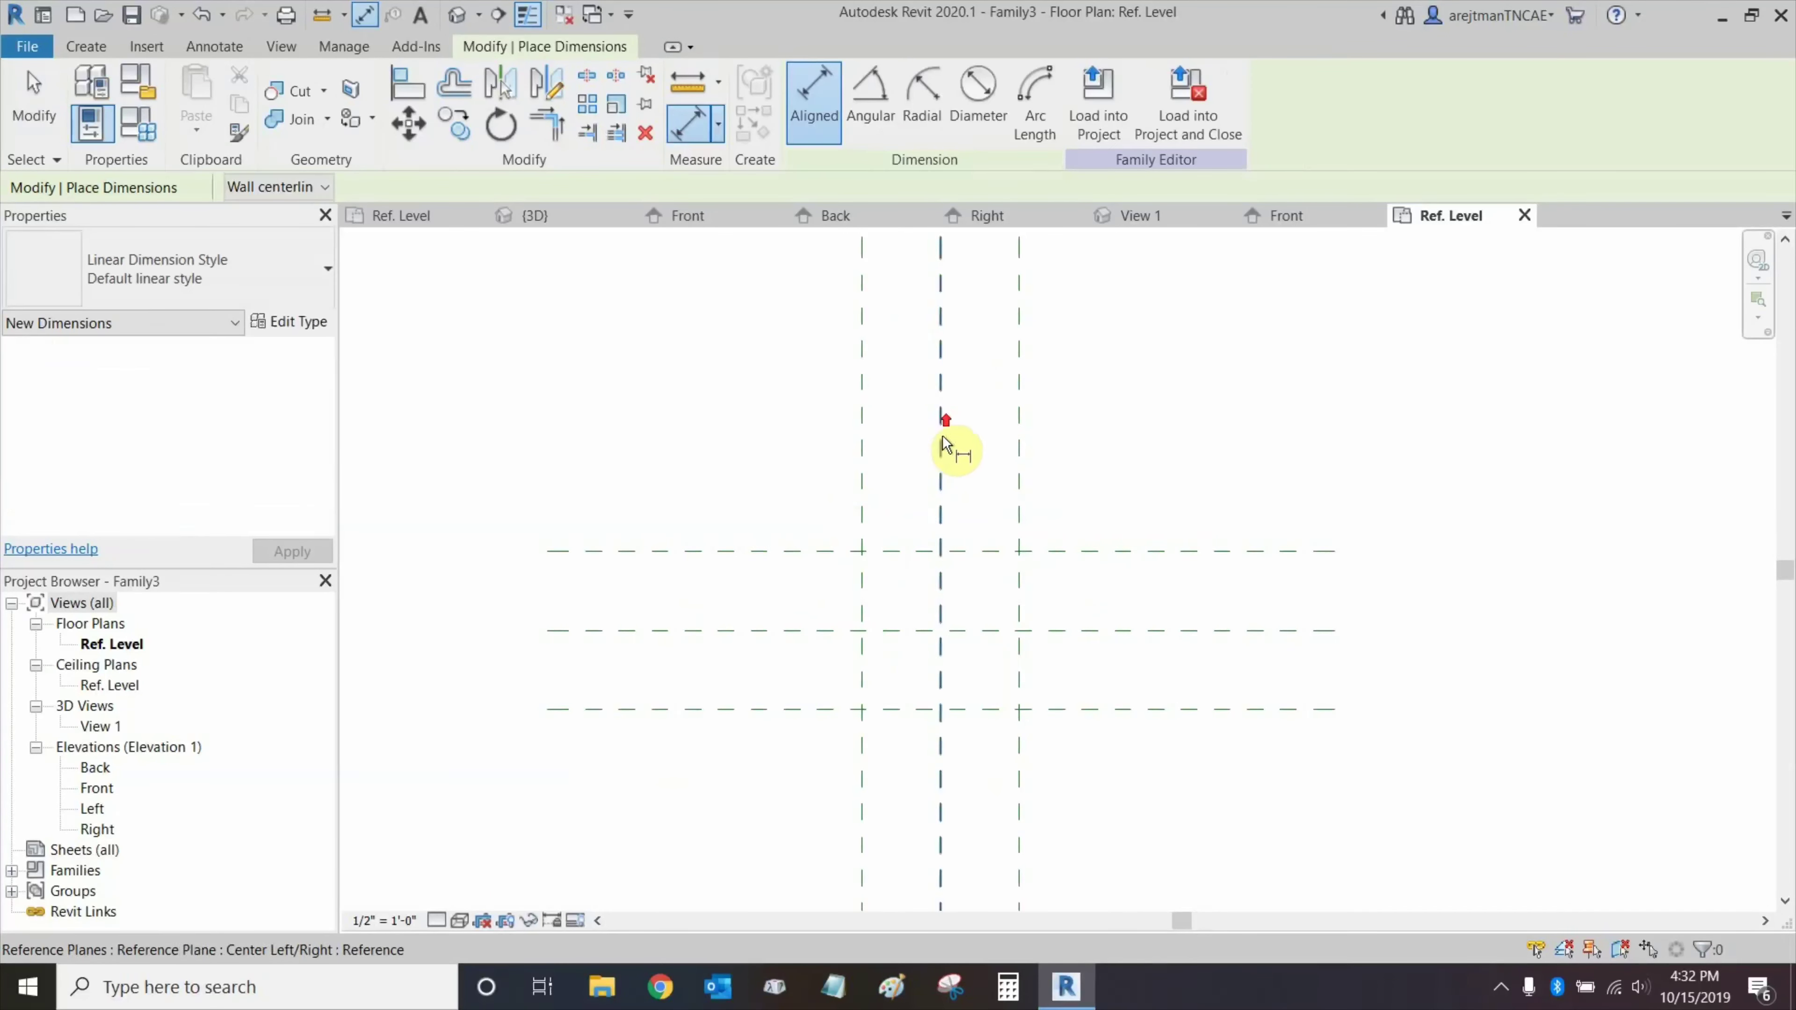
left_click(942, 428)
left_click(862, 406)
left_click(743, 410)
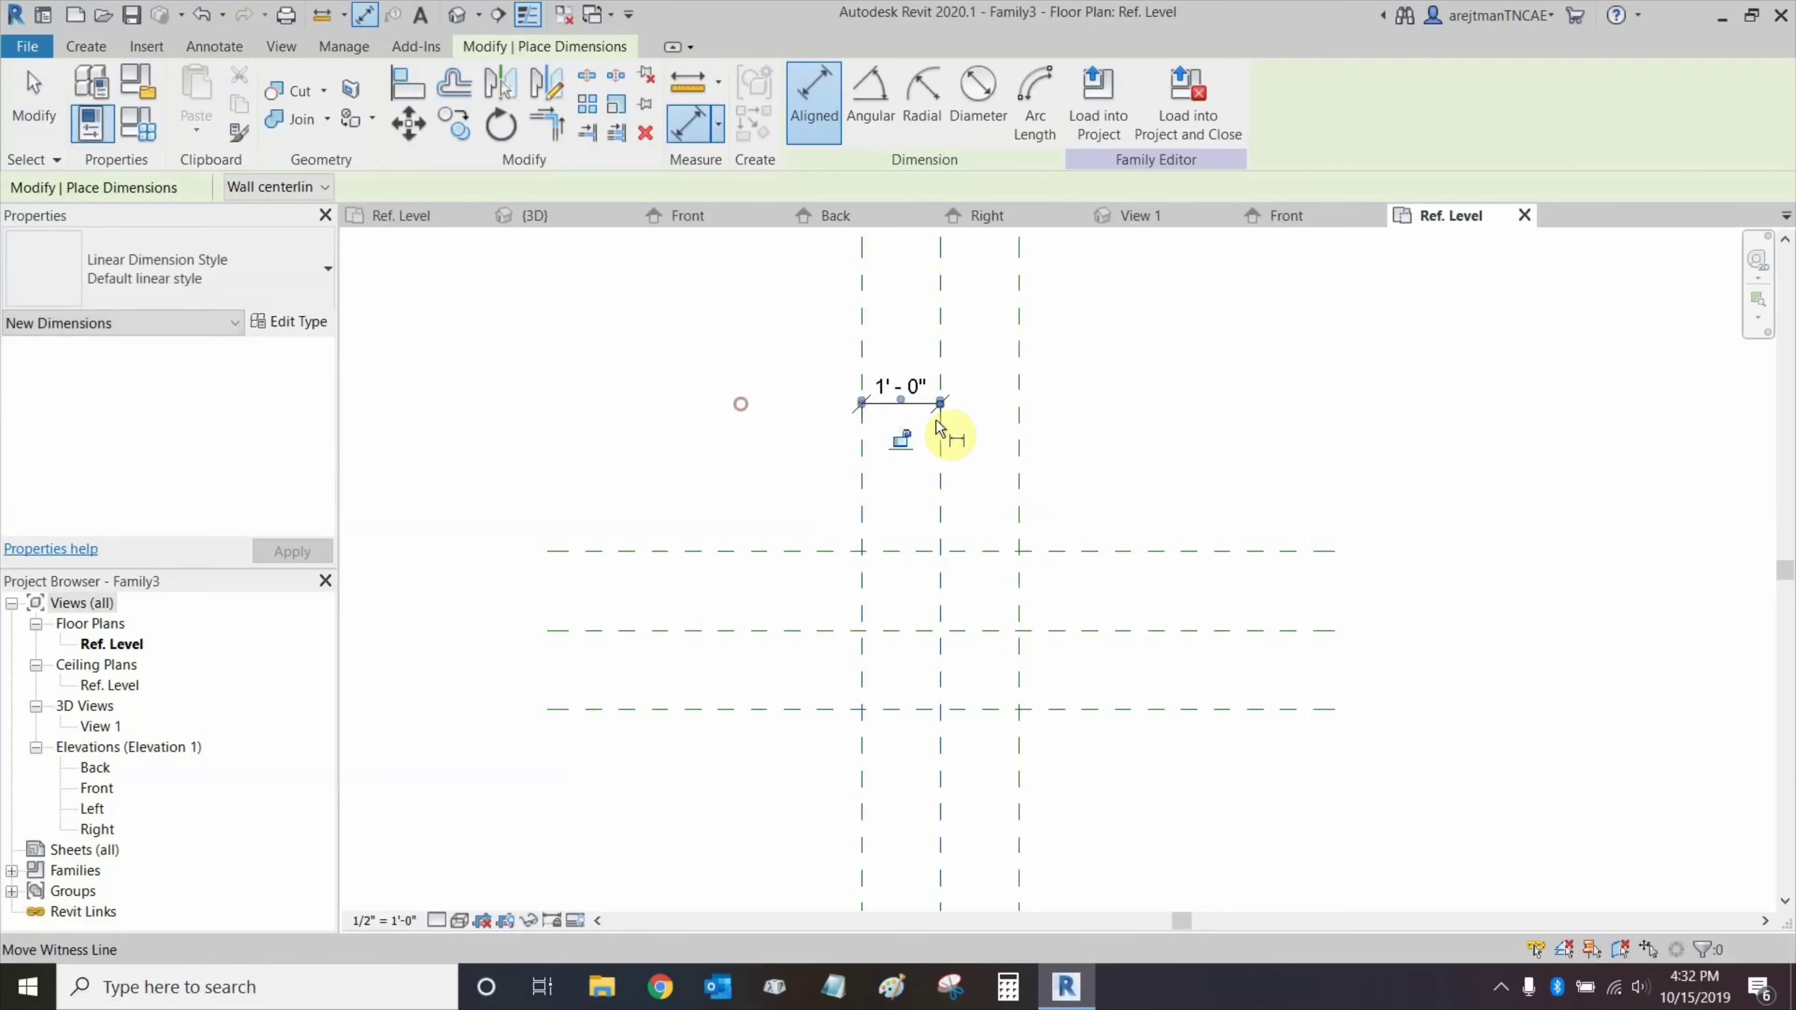
key("Escape")
key("Escape")
Extend the dimension's witness lines to the right vertical reference plane and set its segments equal (EQ).
left_click(901, 402)
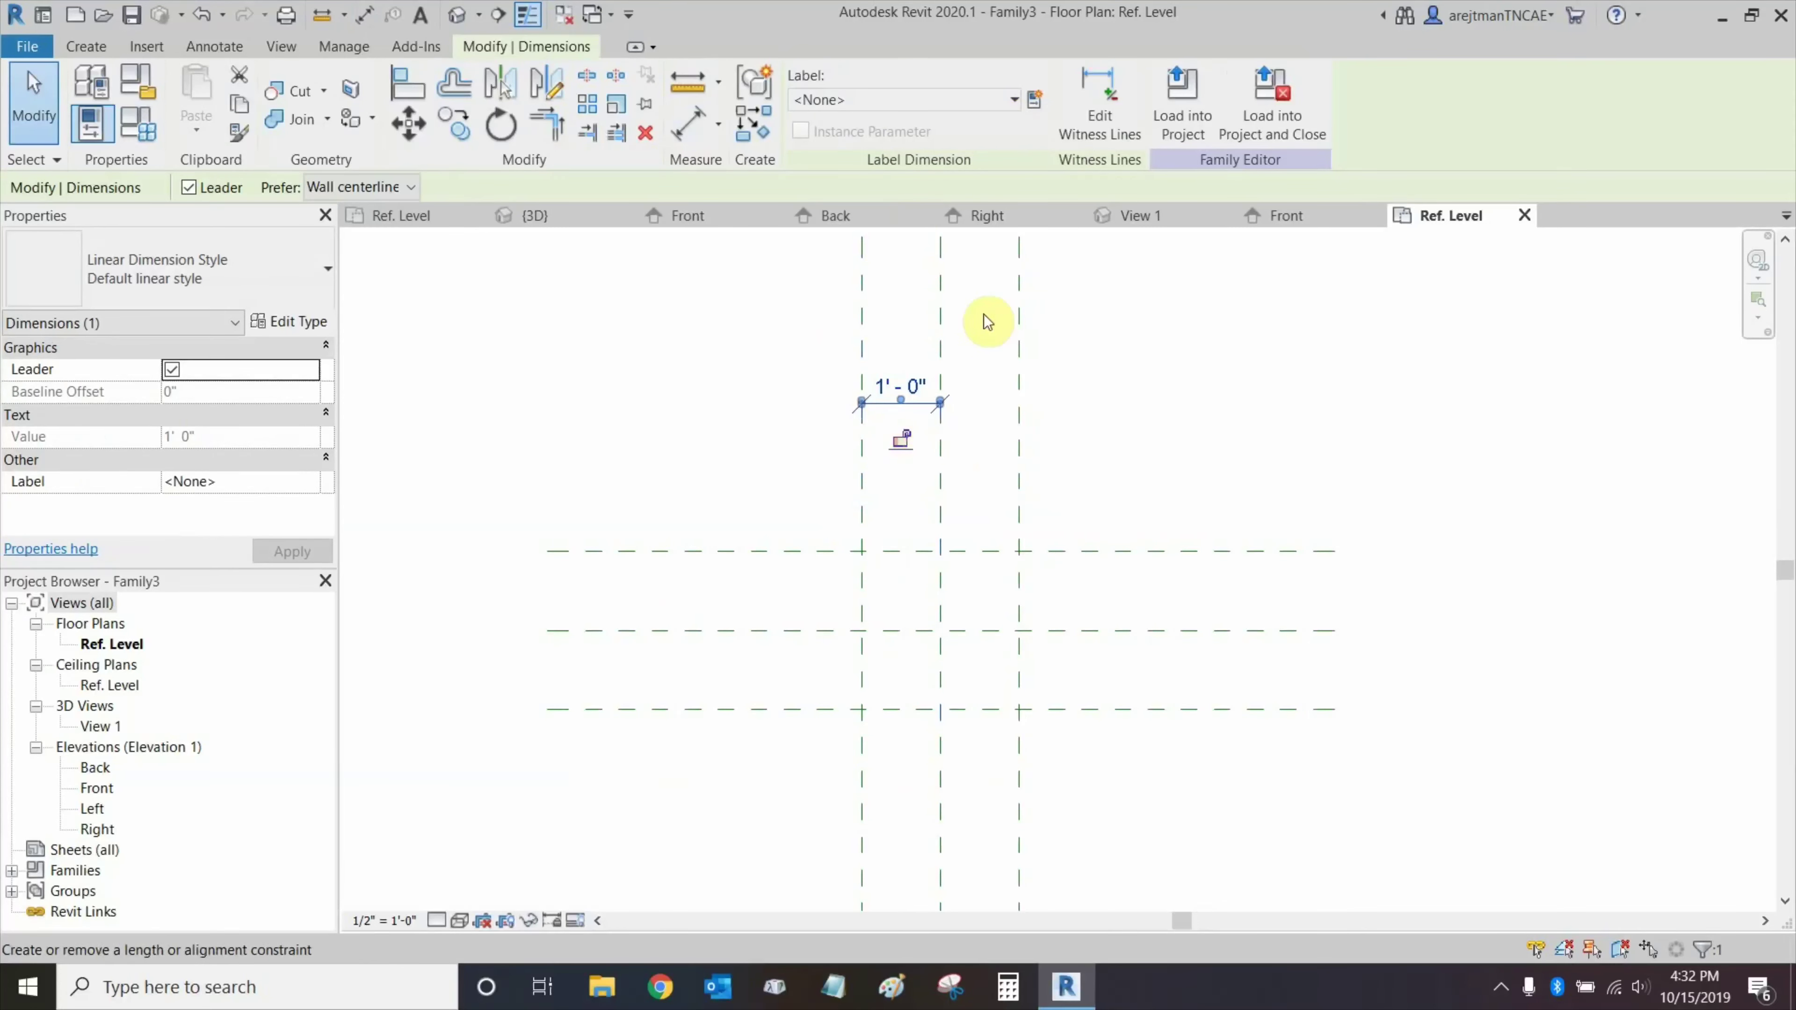
left_click(1100, 106)
left_click(1053, 403)
left_click(1089, 405)
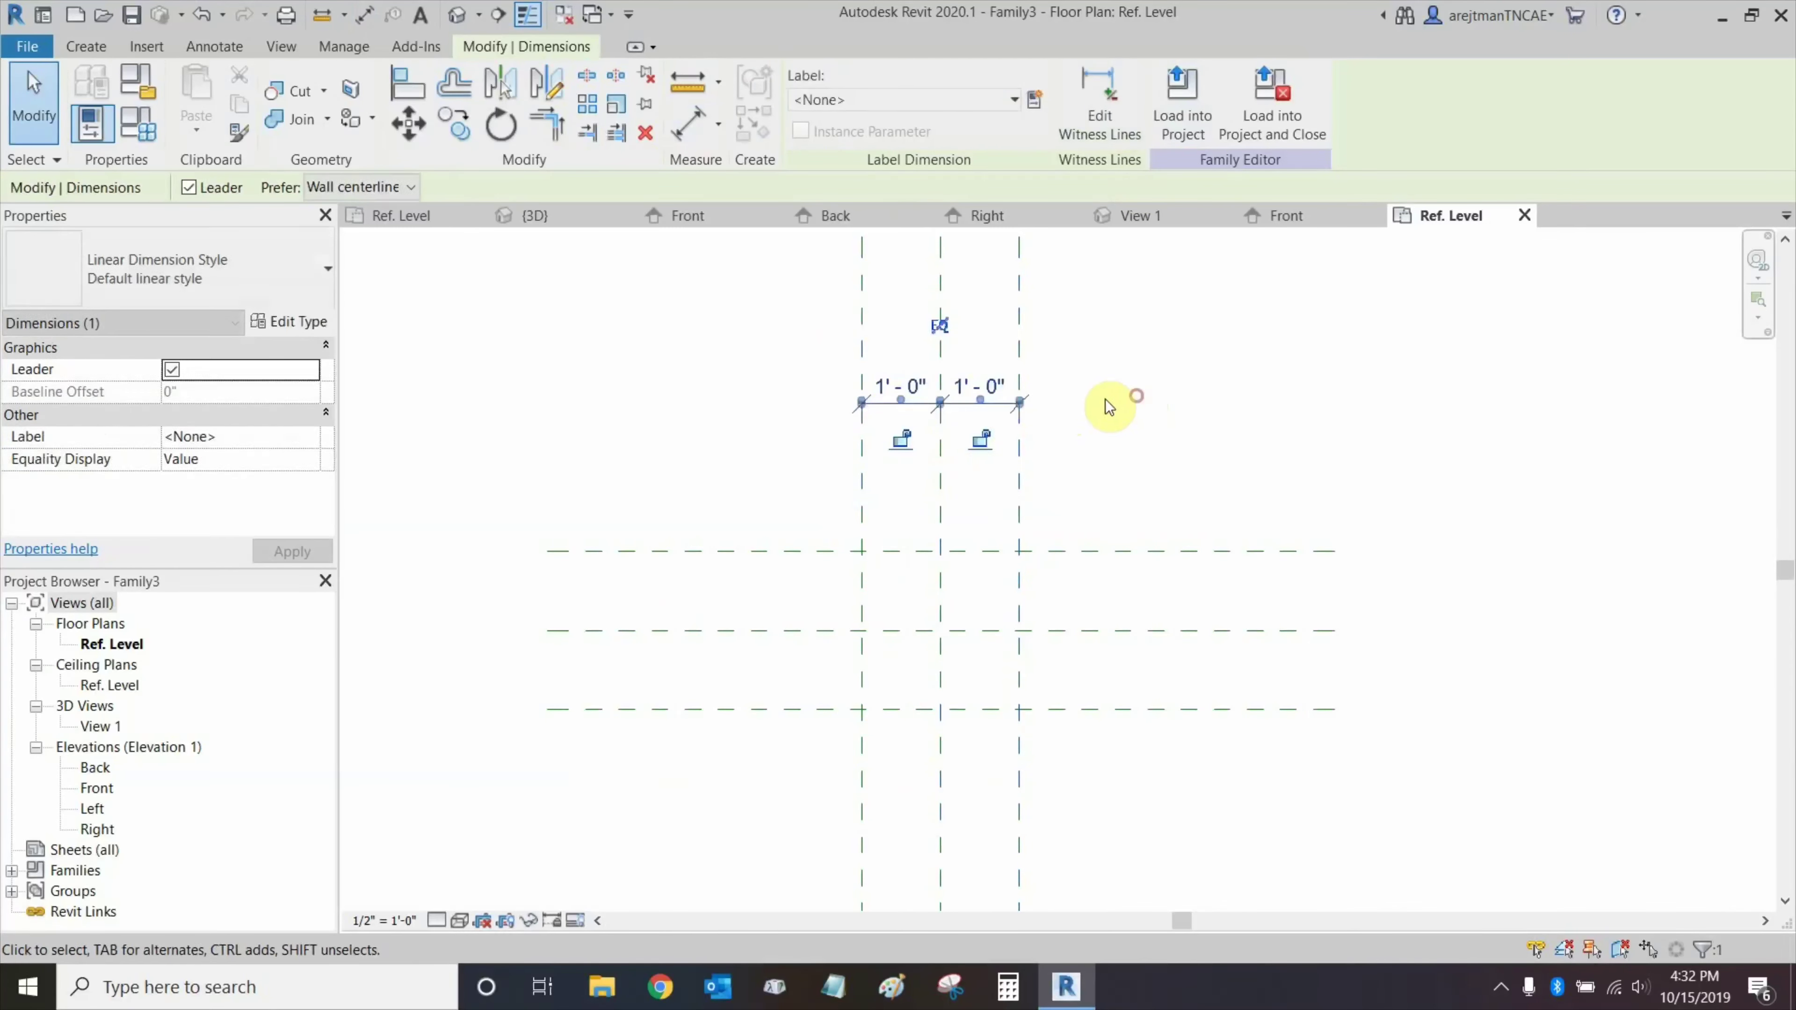
left_click(939, 325)
Add an aligned dimension between the horizontal center plane and the reference plane above it, left of the vertical planes.
left_click(707, 126)
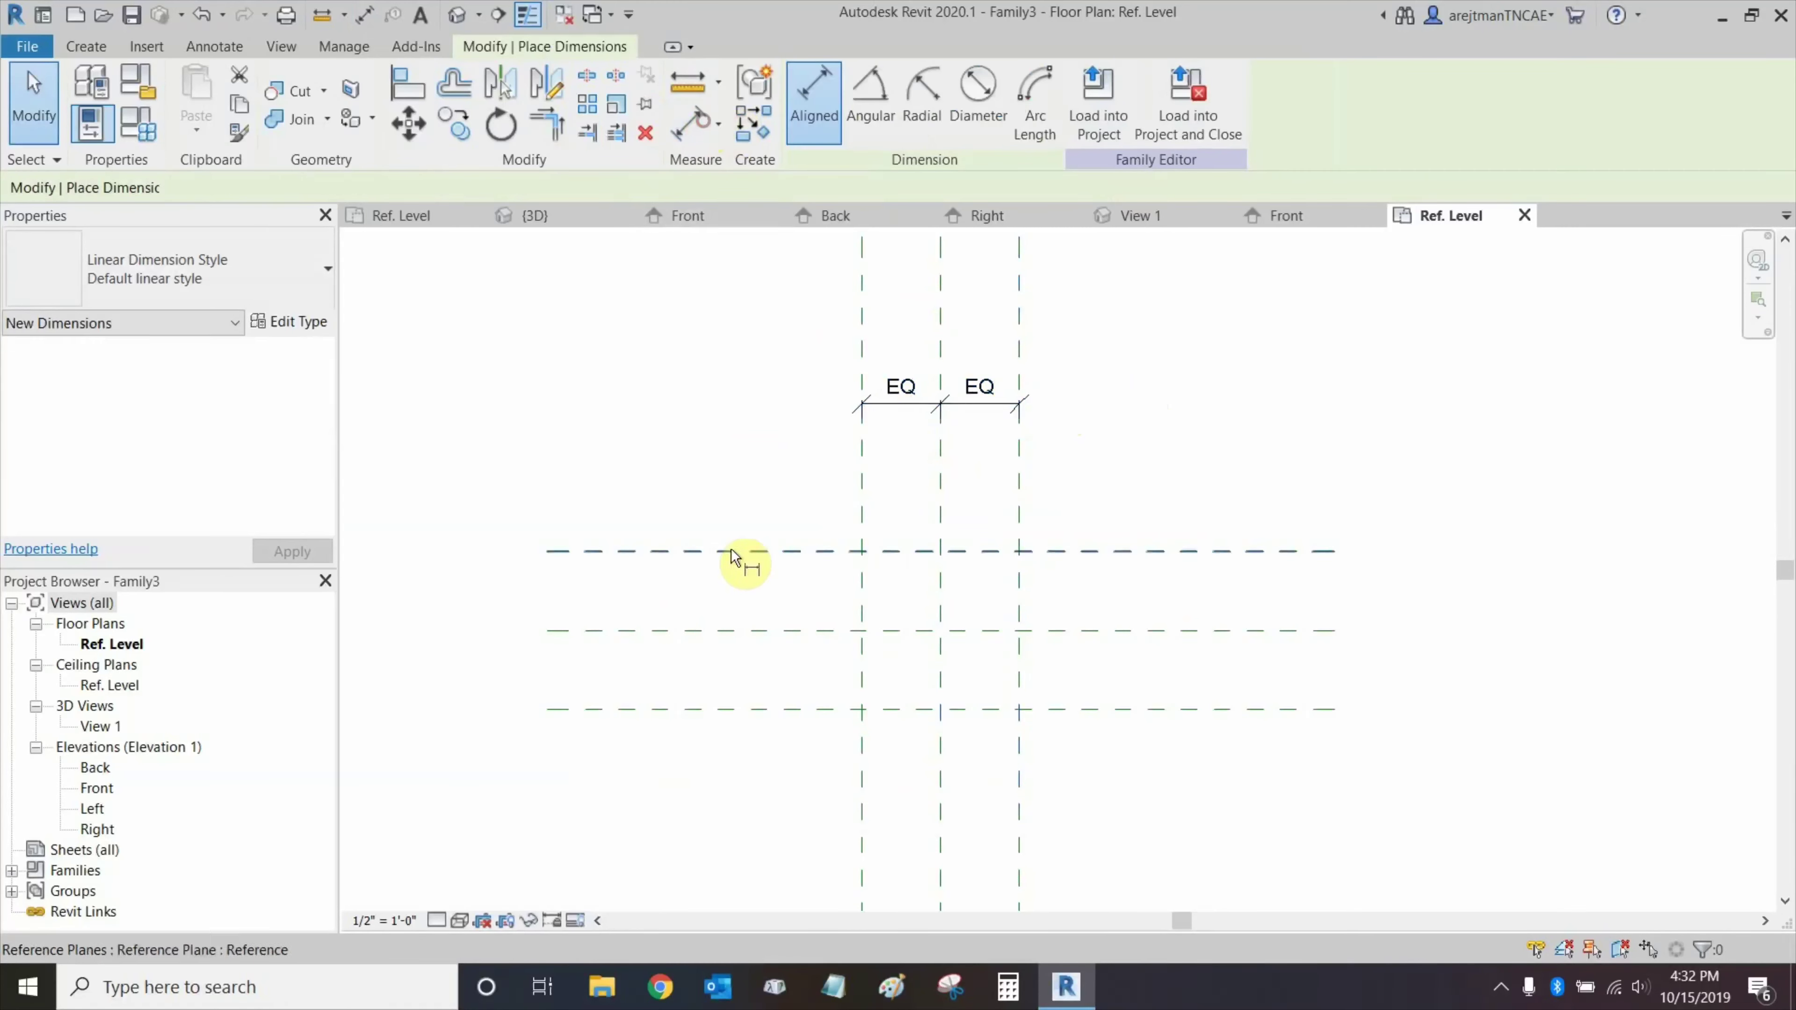
left_click(747, 630)
left_click(748, 552)
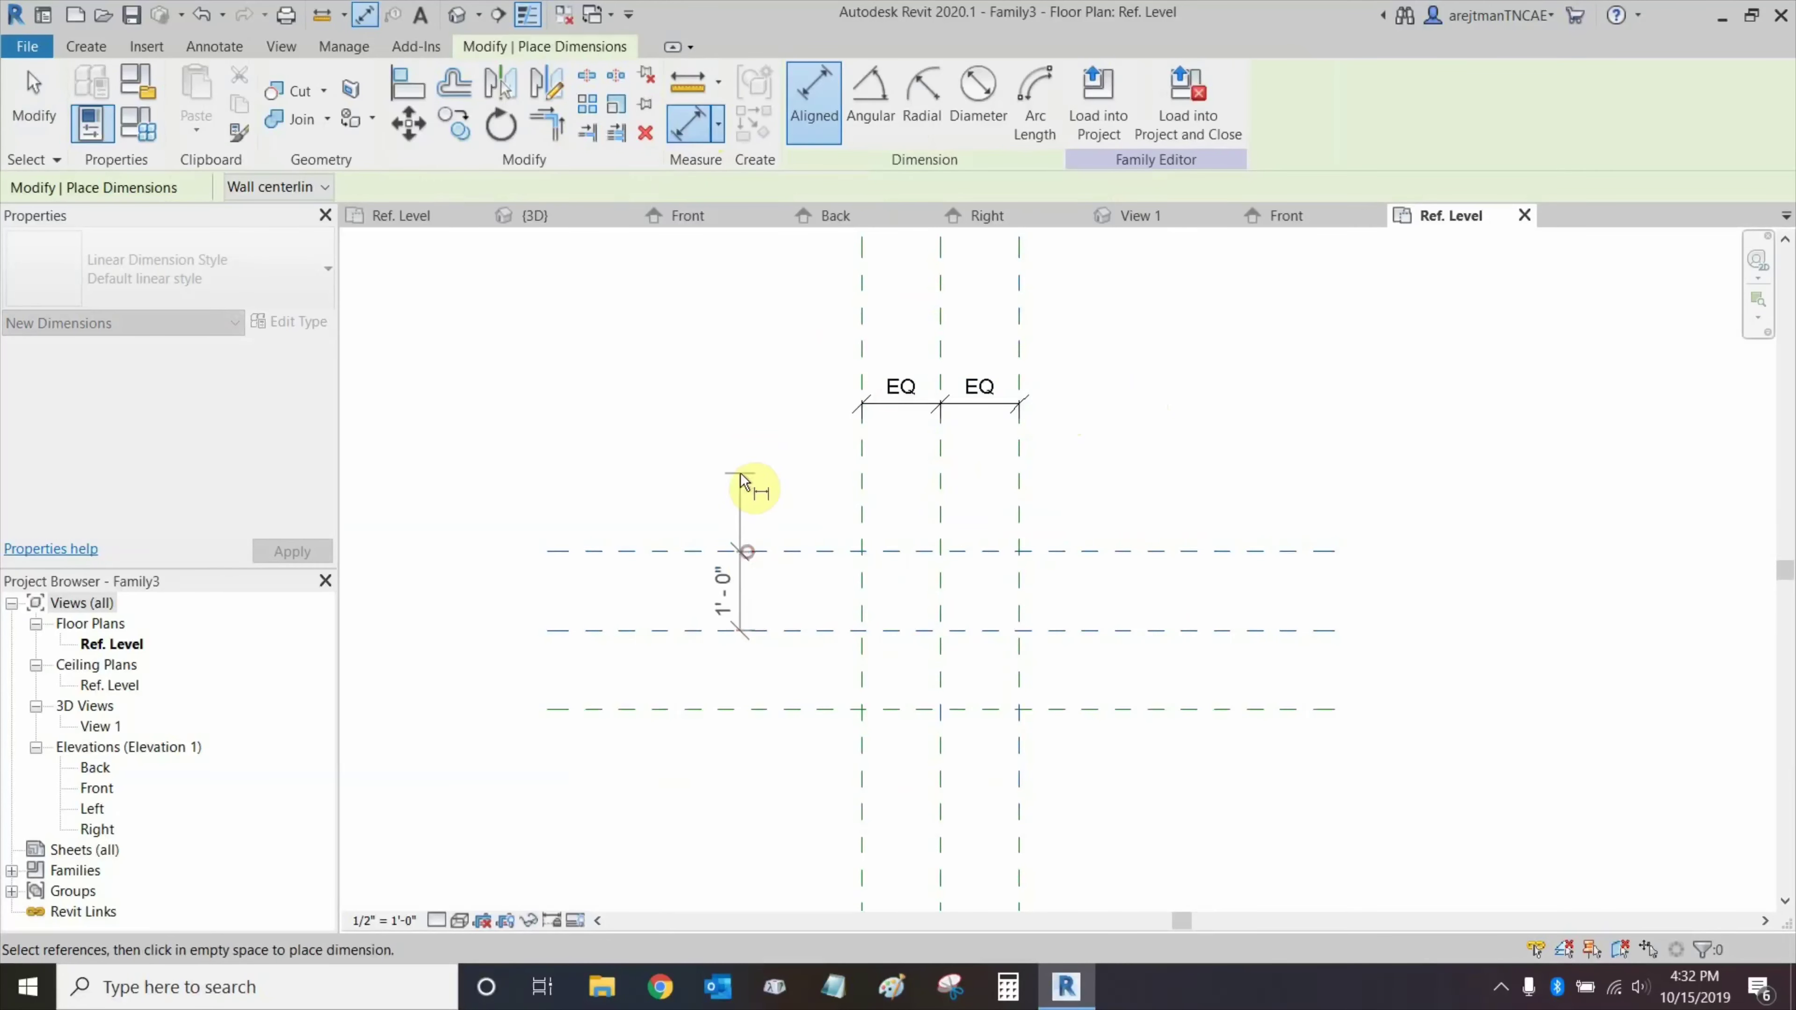
left_click(732, 470)
key("Escape")
key("Escape")
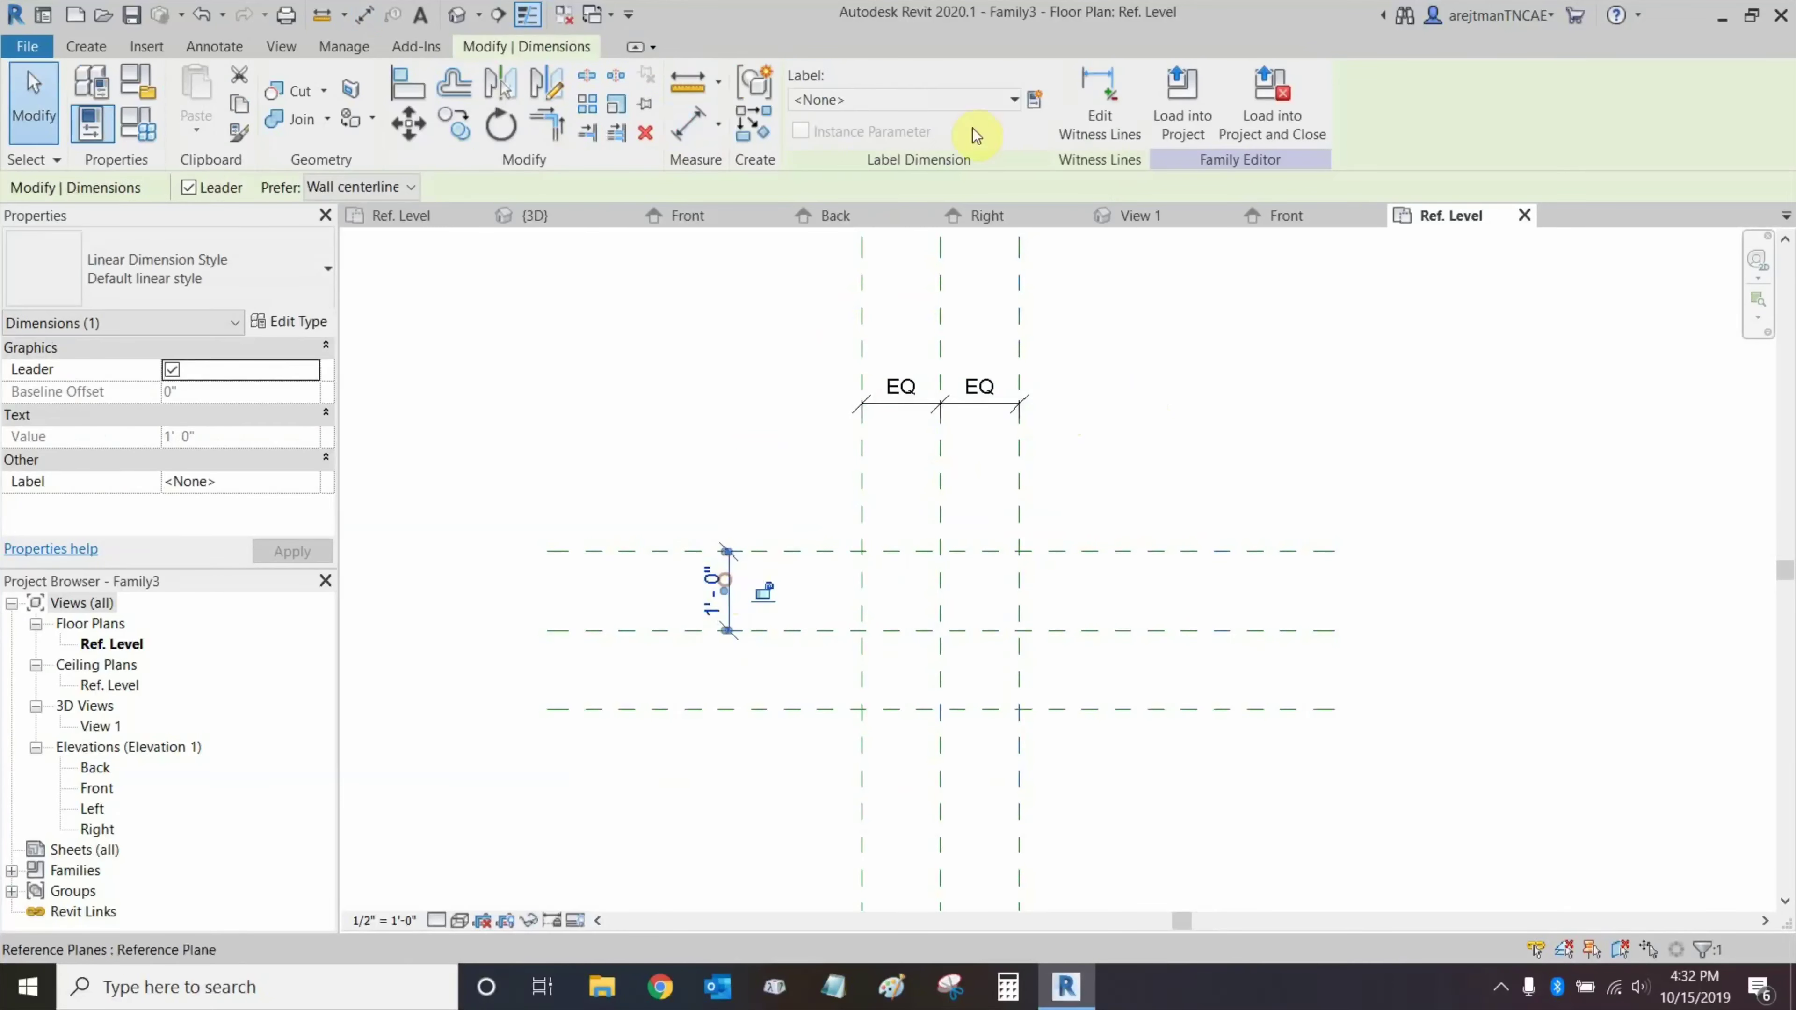
Extend the dimension's witness lines to the lower horizontal reference plane and set its segments equal (EQ).
left_click(1102, 114)
left_click(733, 713)
left_click(746, 814)
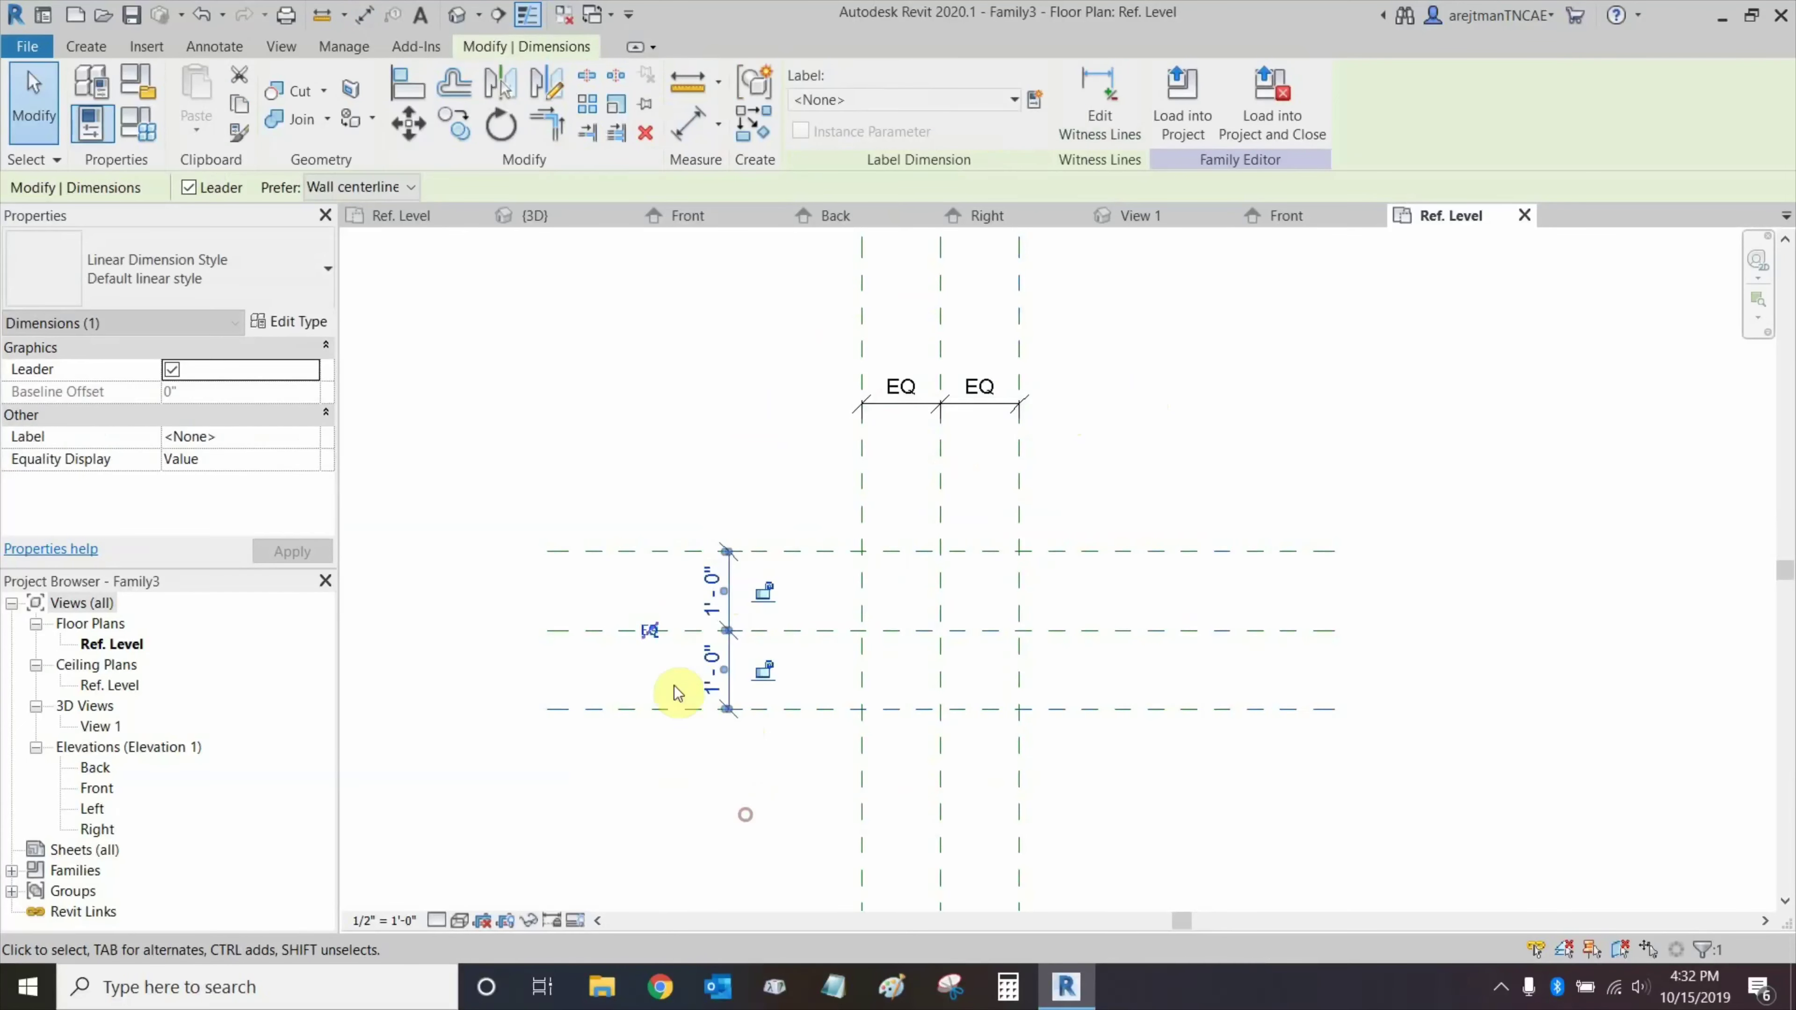
left_click(645, 629)
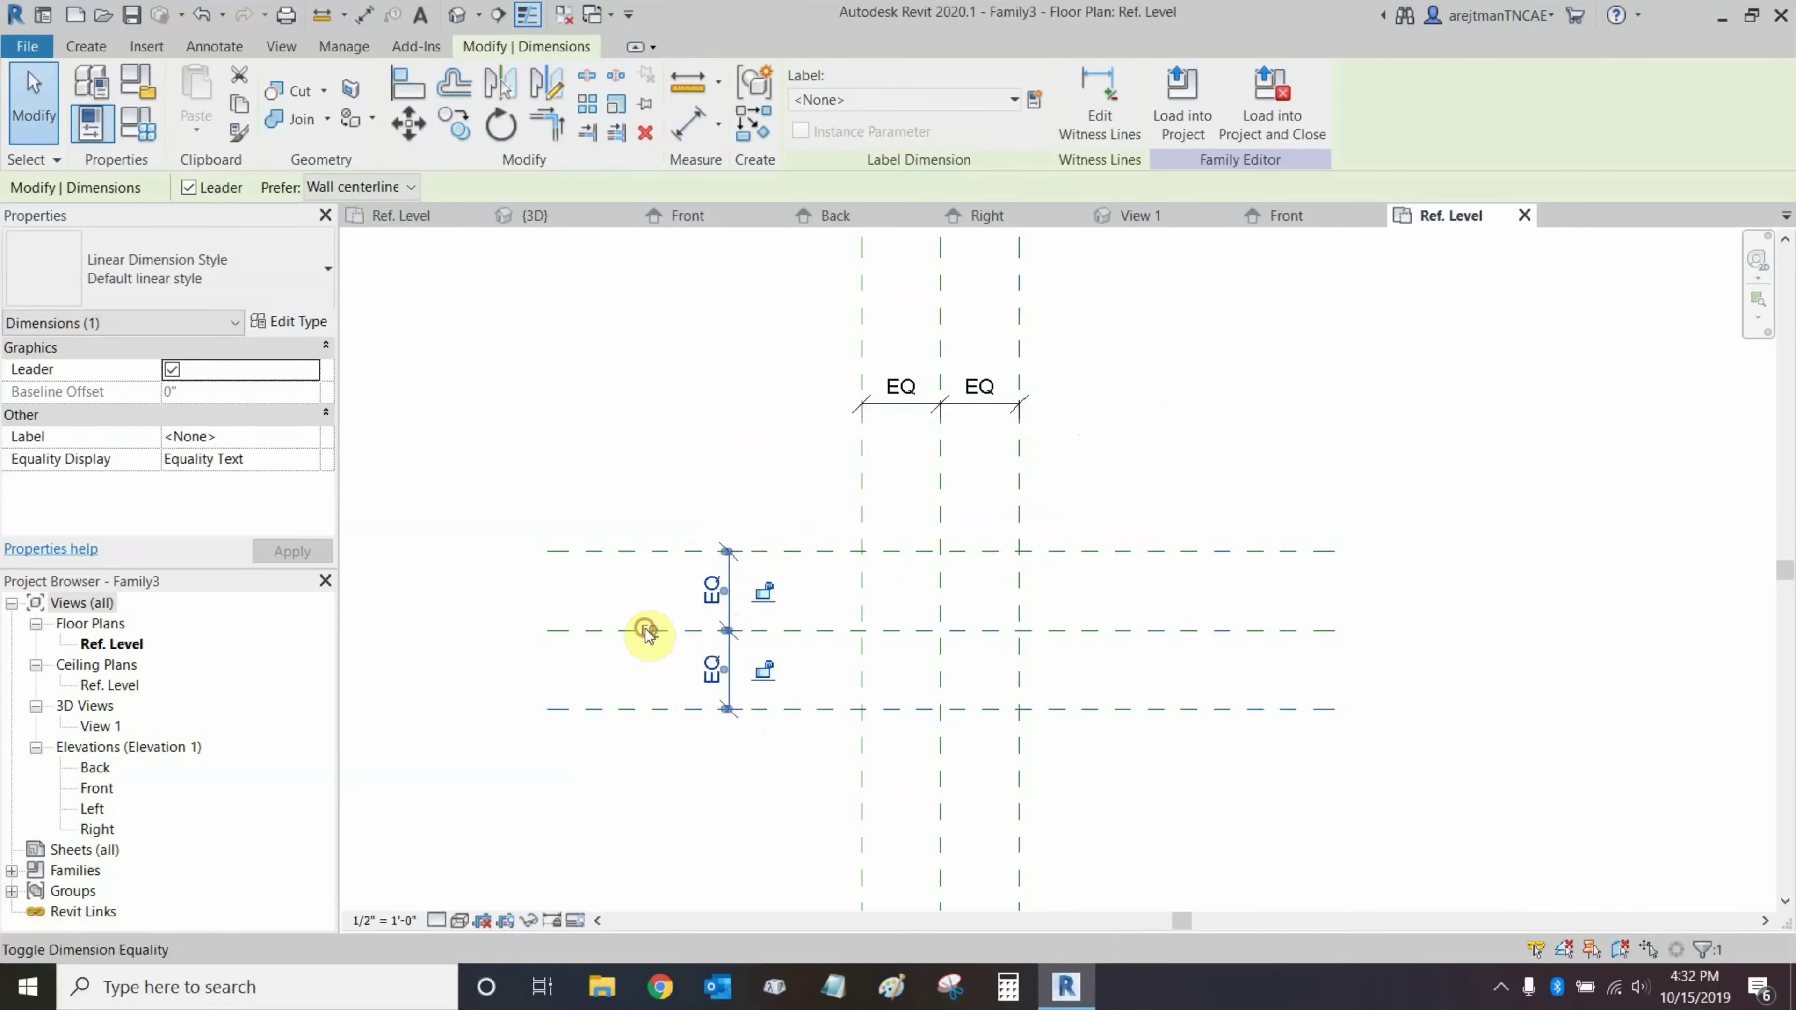
Add an overall aligned dimension between the two outer vertical reference planes, above the EQ dimension.
left_click(732, 470)
left_click(687, 129)
left_click(861, 323)
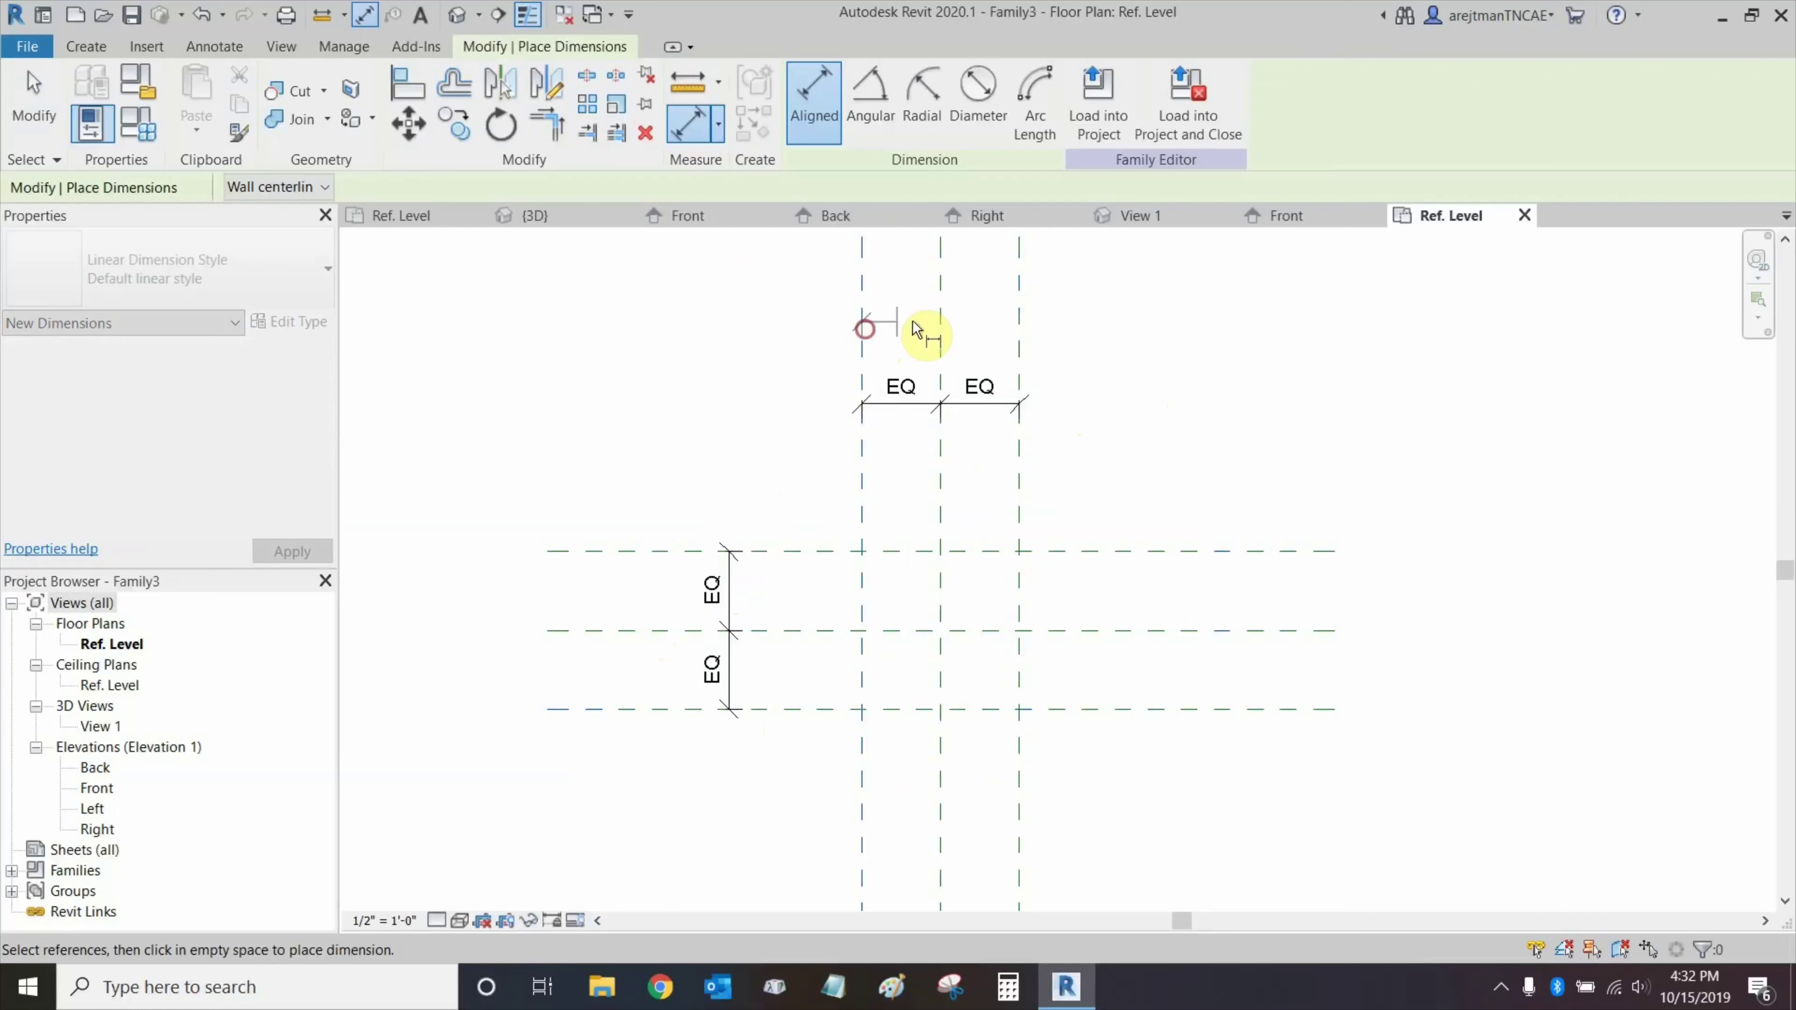
left_click(1021, 322)
left_click(1119, 343)
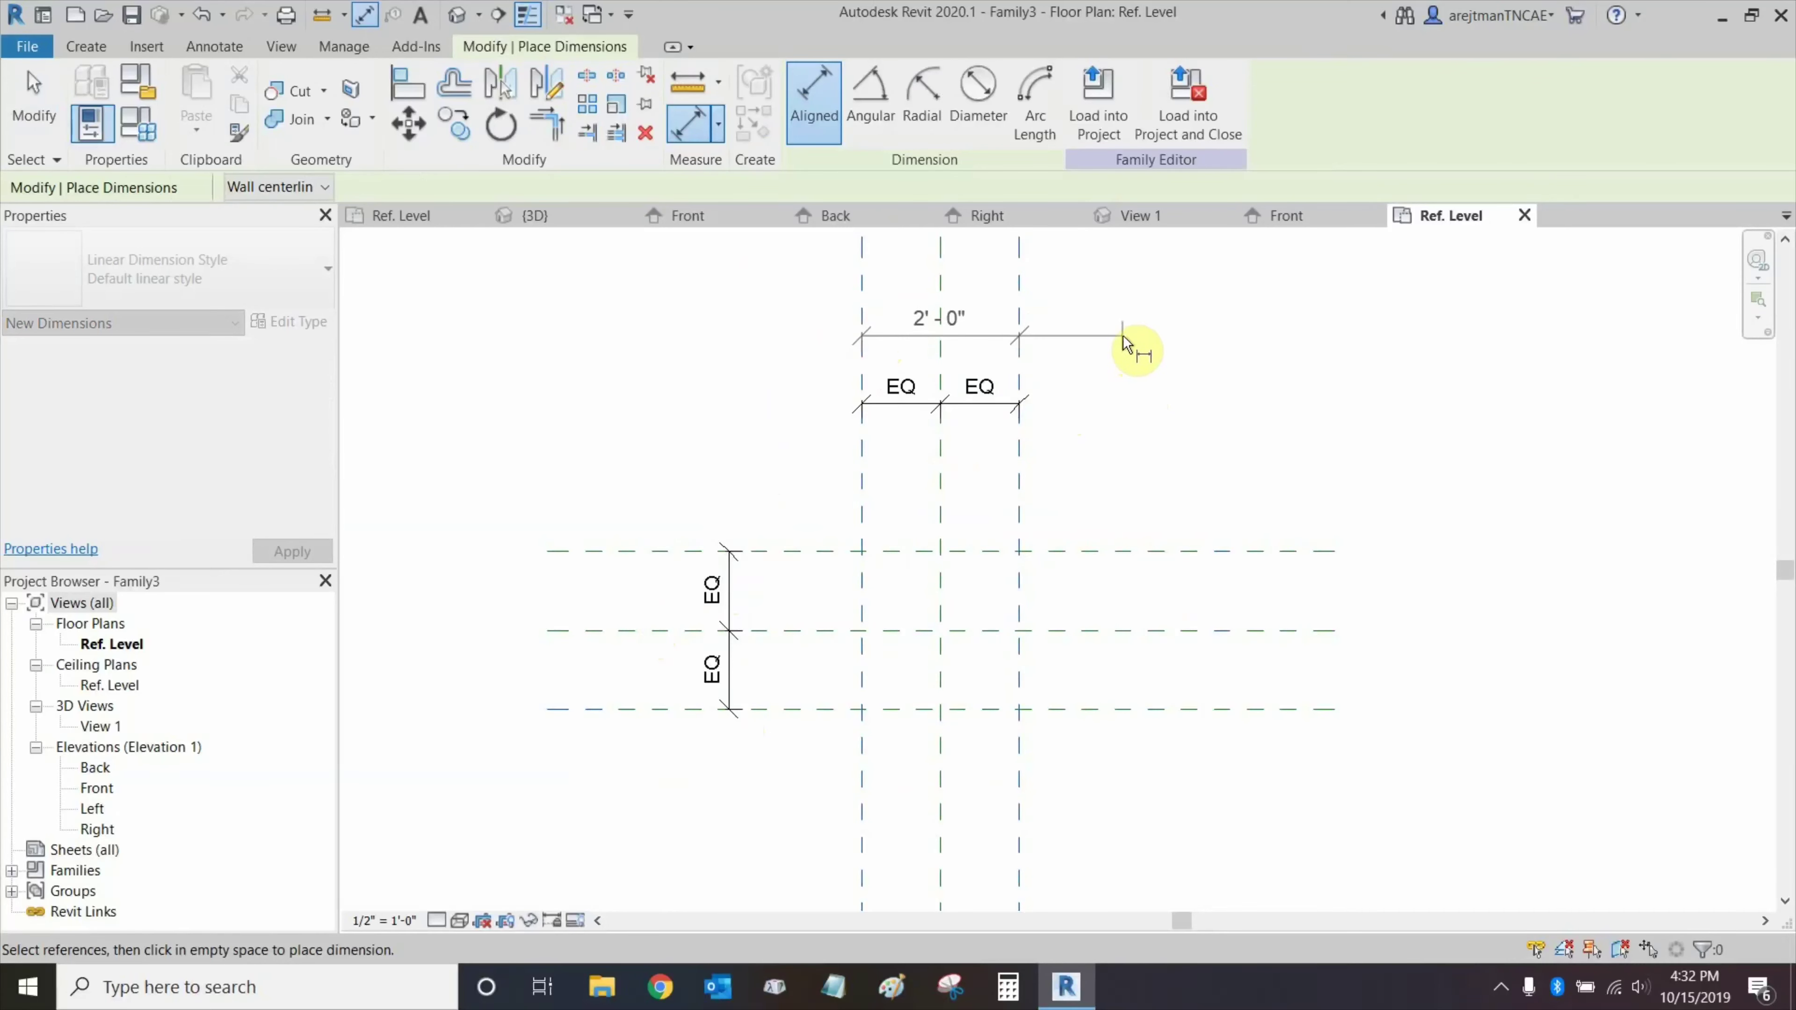
Add an overall aligned dimension between the upper and lower horizontal reference planes, left of the EQ dimension.
left_click(657, 552)
left_click(669, 710)
left_click(661, 793)
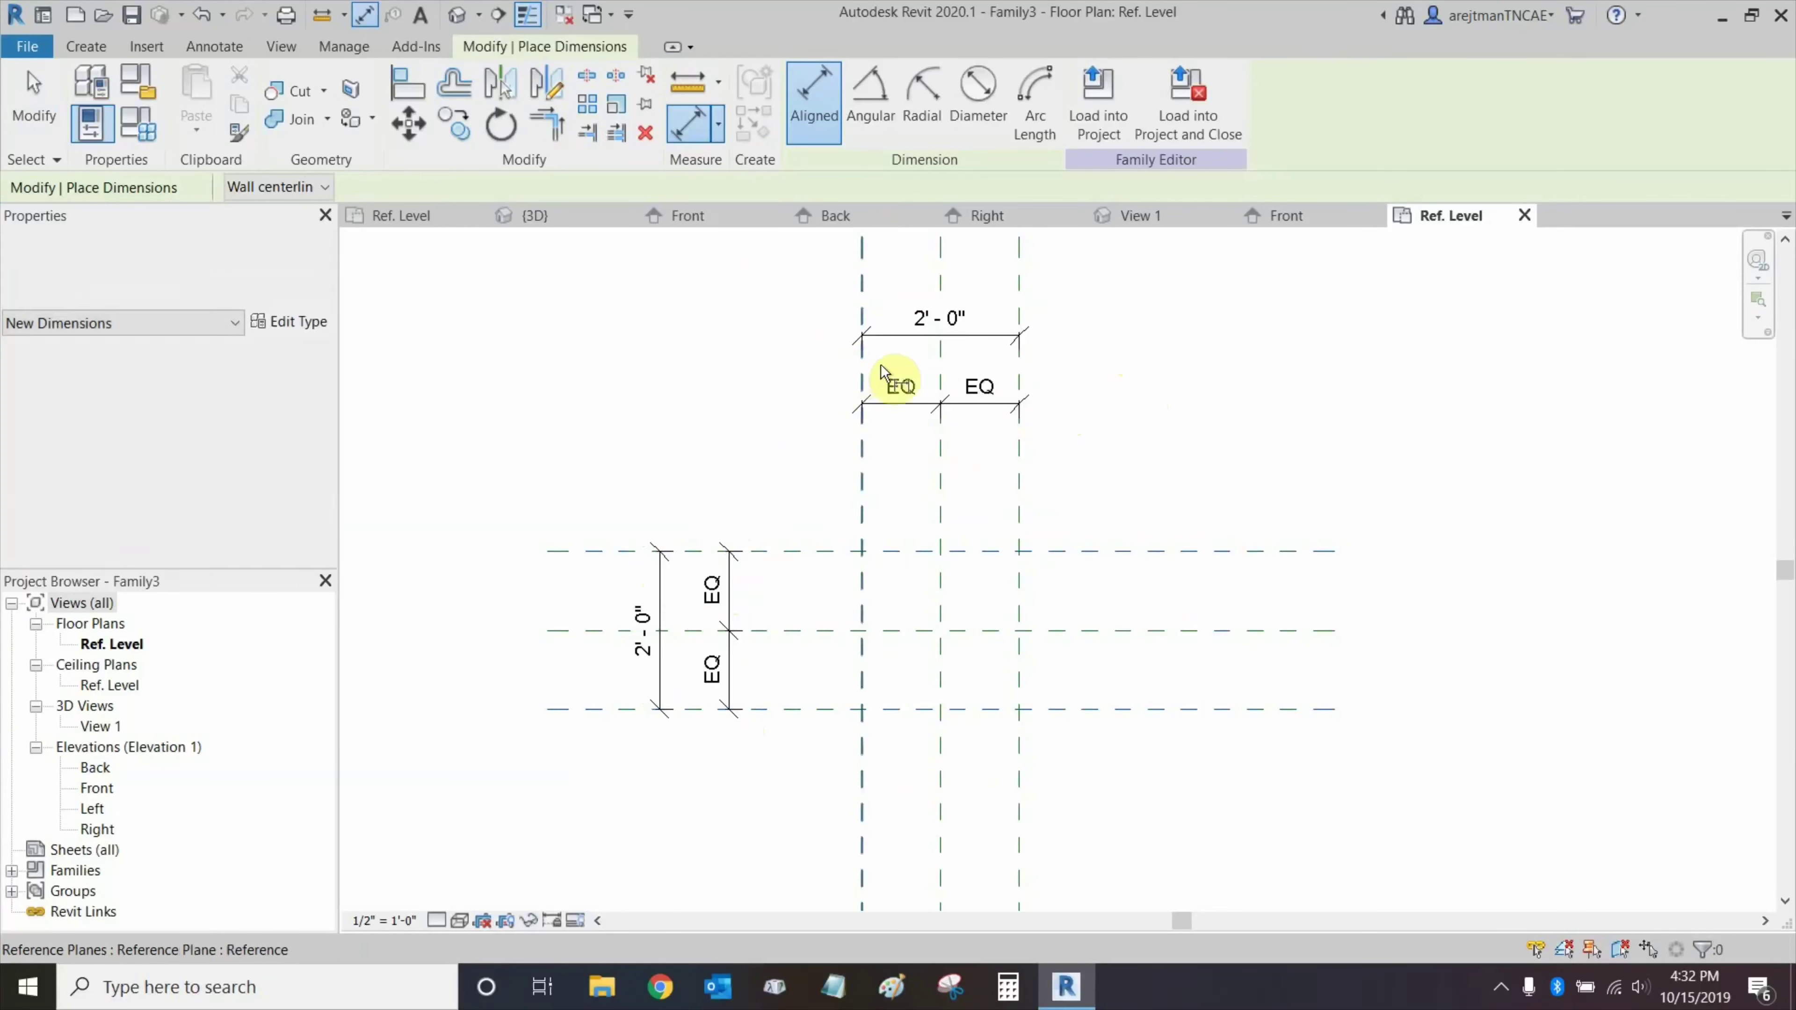
key("Escape")
key("Escape")
Label the overall horizontal dimension with a new family type parameter named Shelf Length.
left_click(911, 350)
left_click(1032, 111)
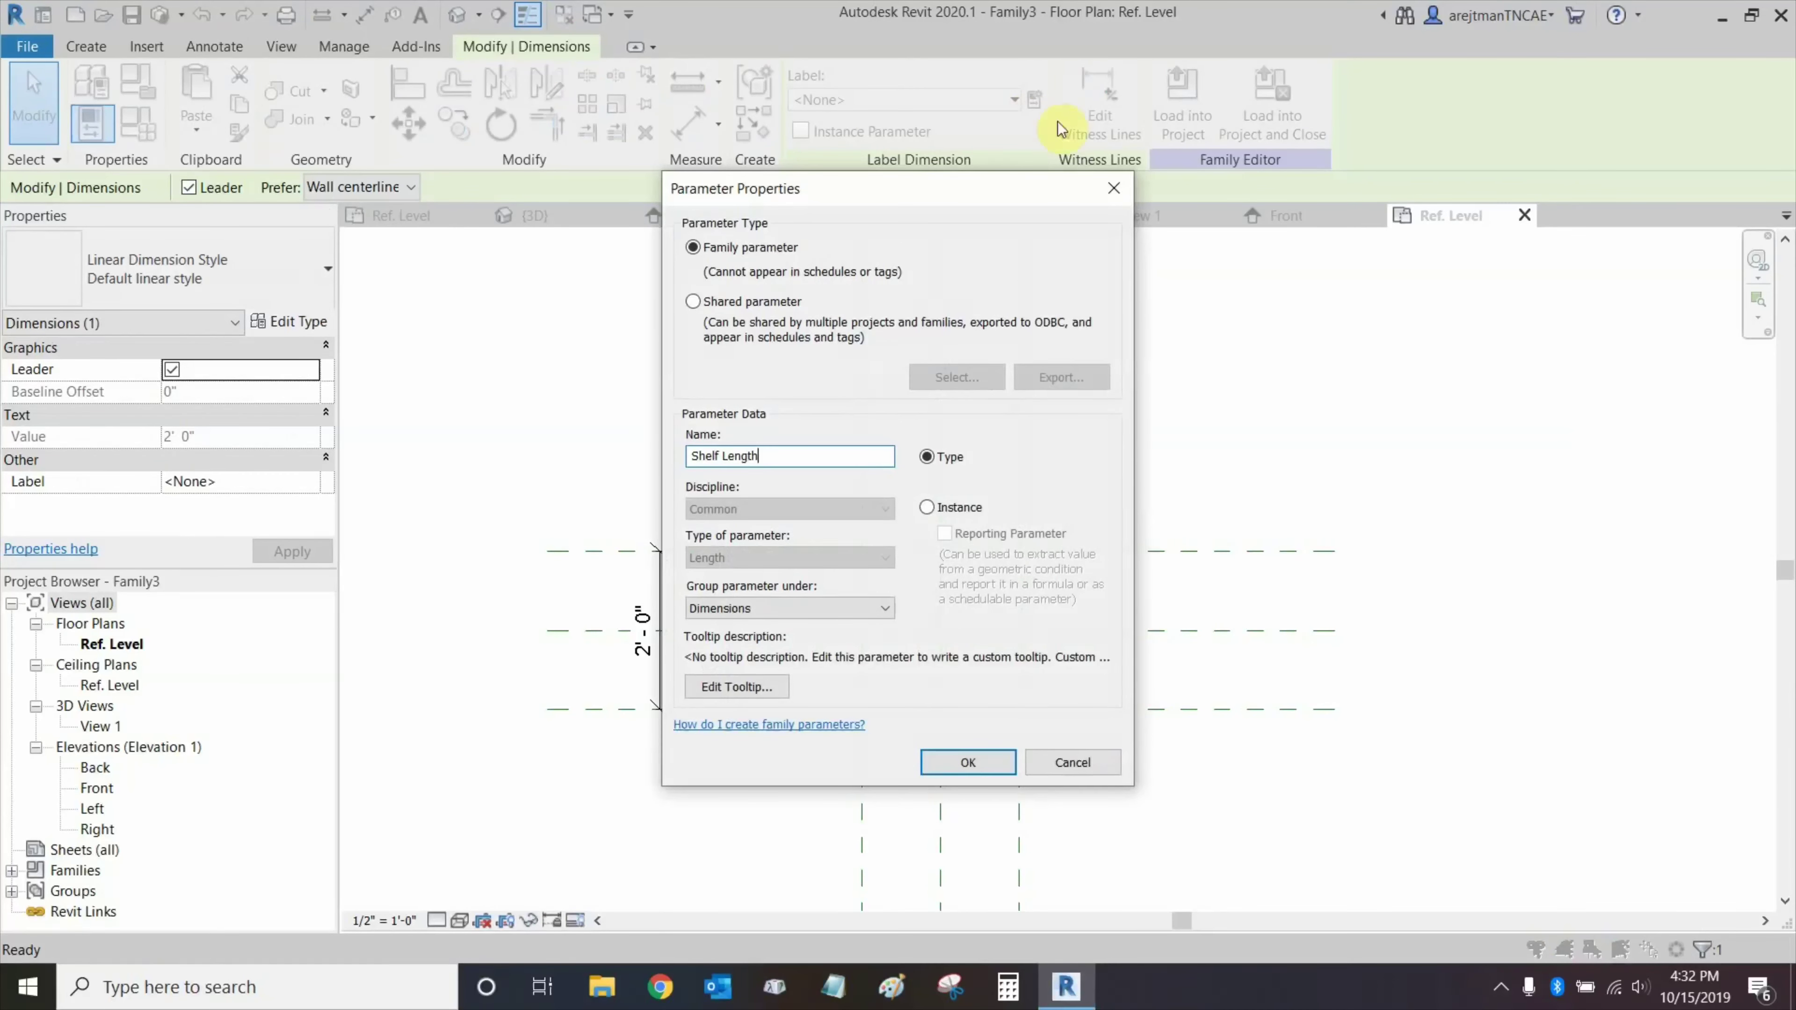
left_click(968, 764)
Label the overall vertical dimension with a new family type parameter named Shelf Width.
left_click(643, 626)
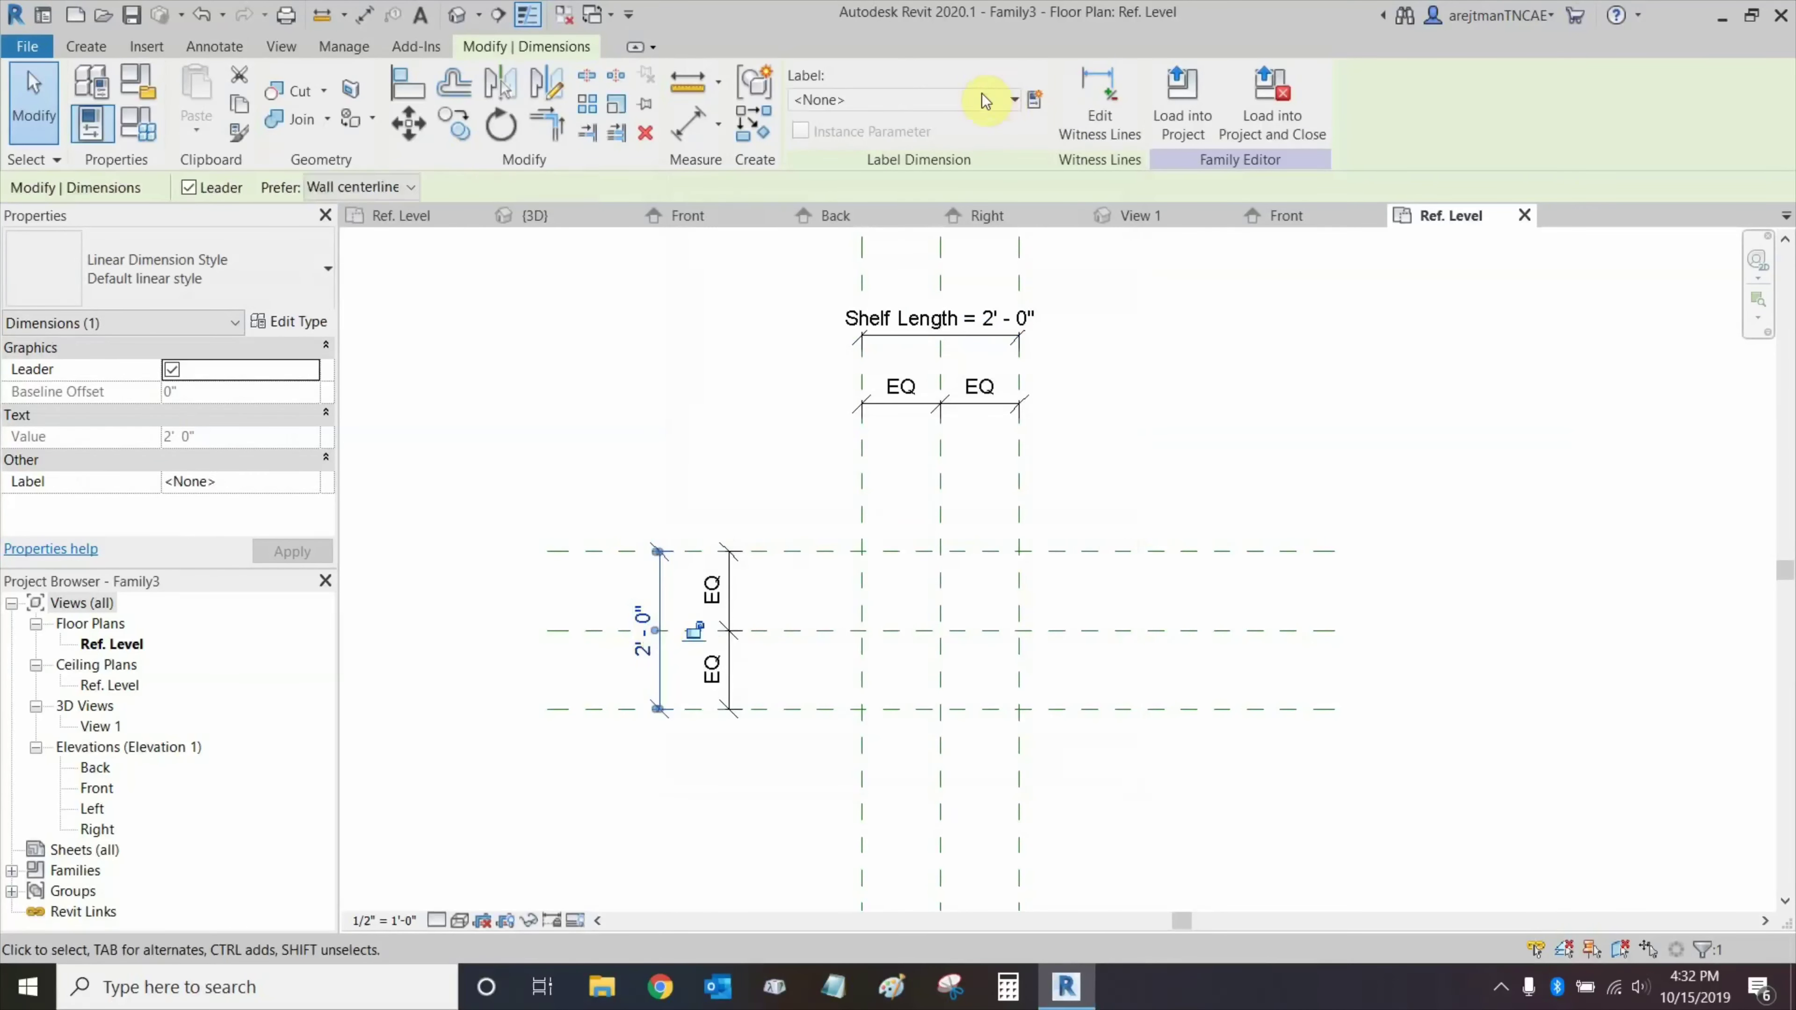
left_click(1034, 99)
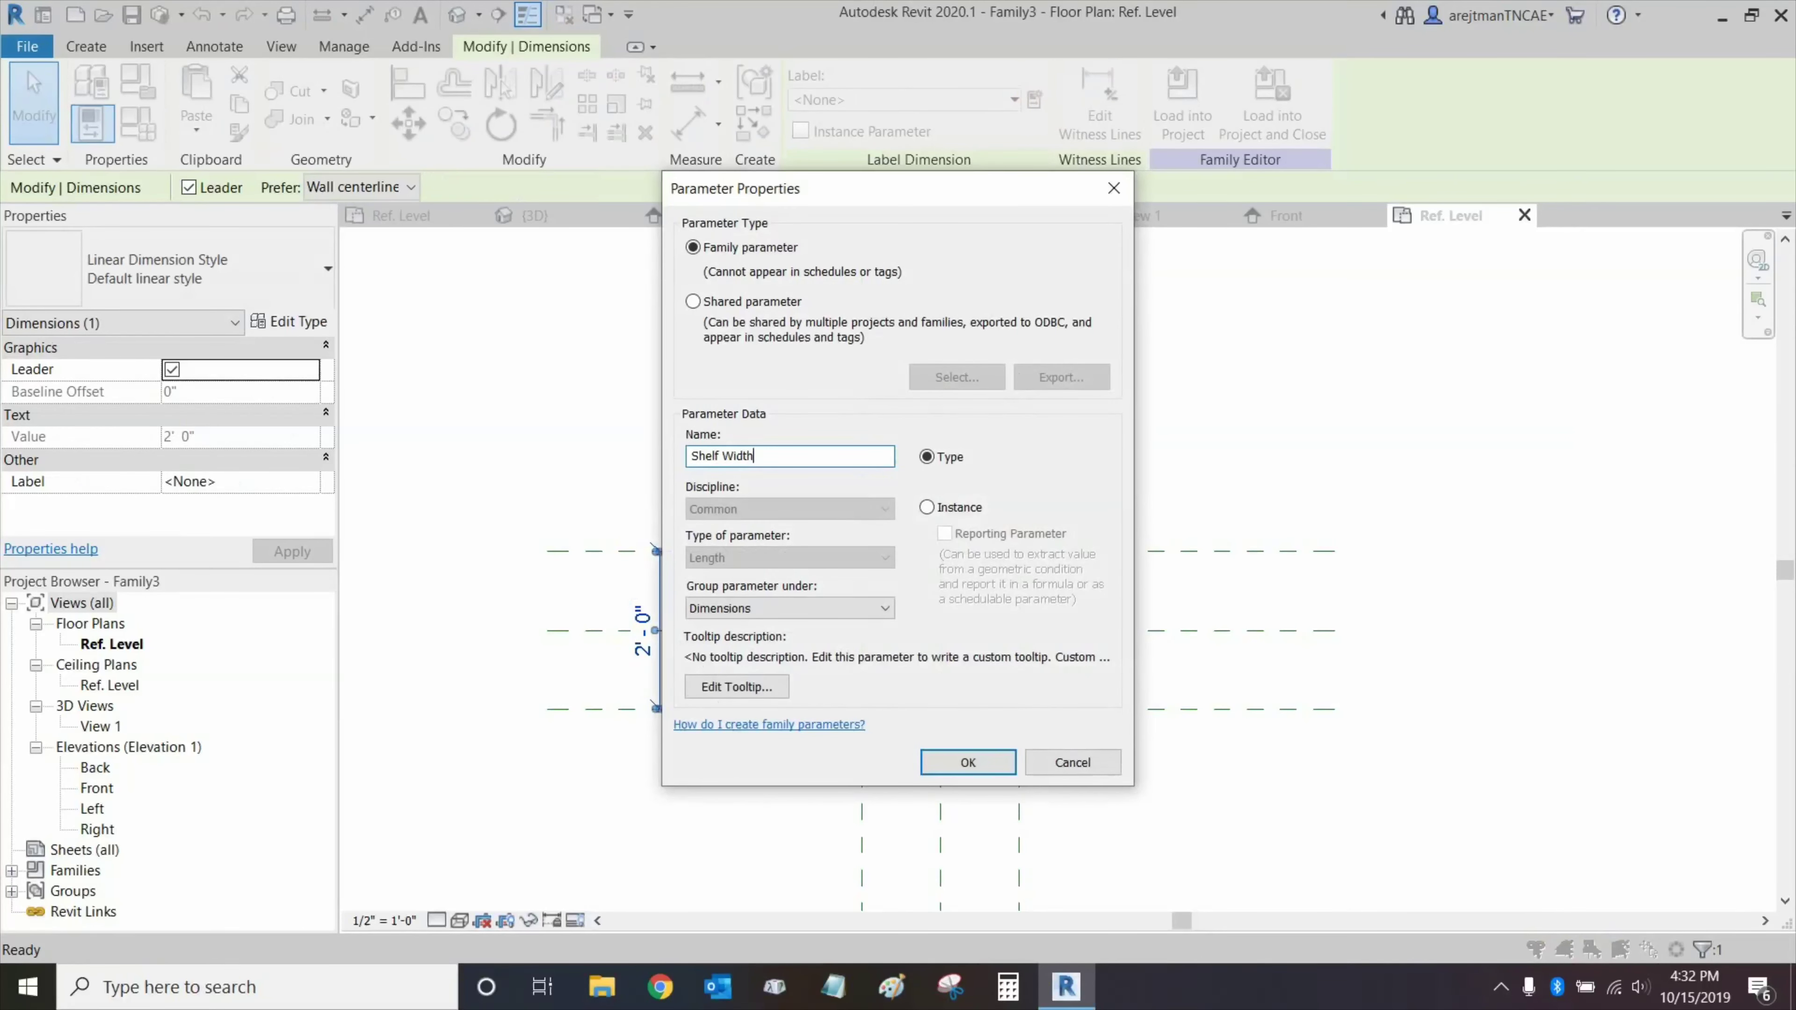
left_click(1078, 490)
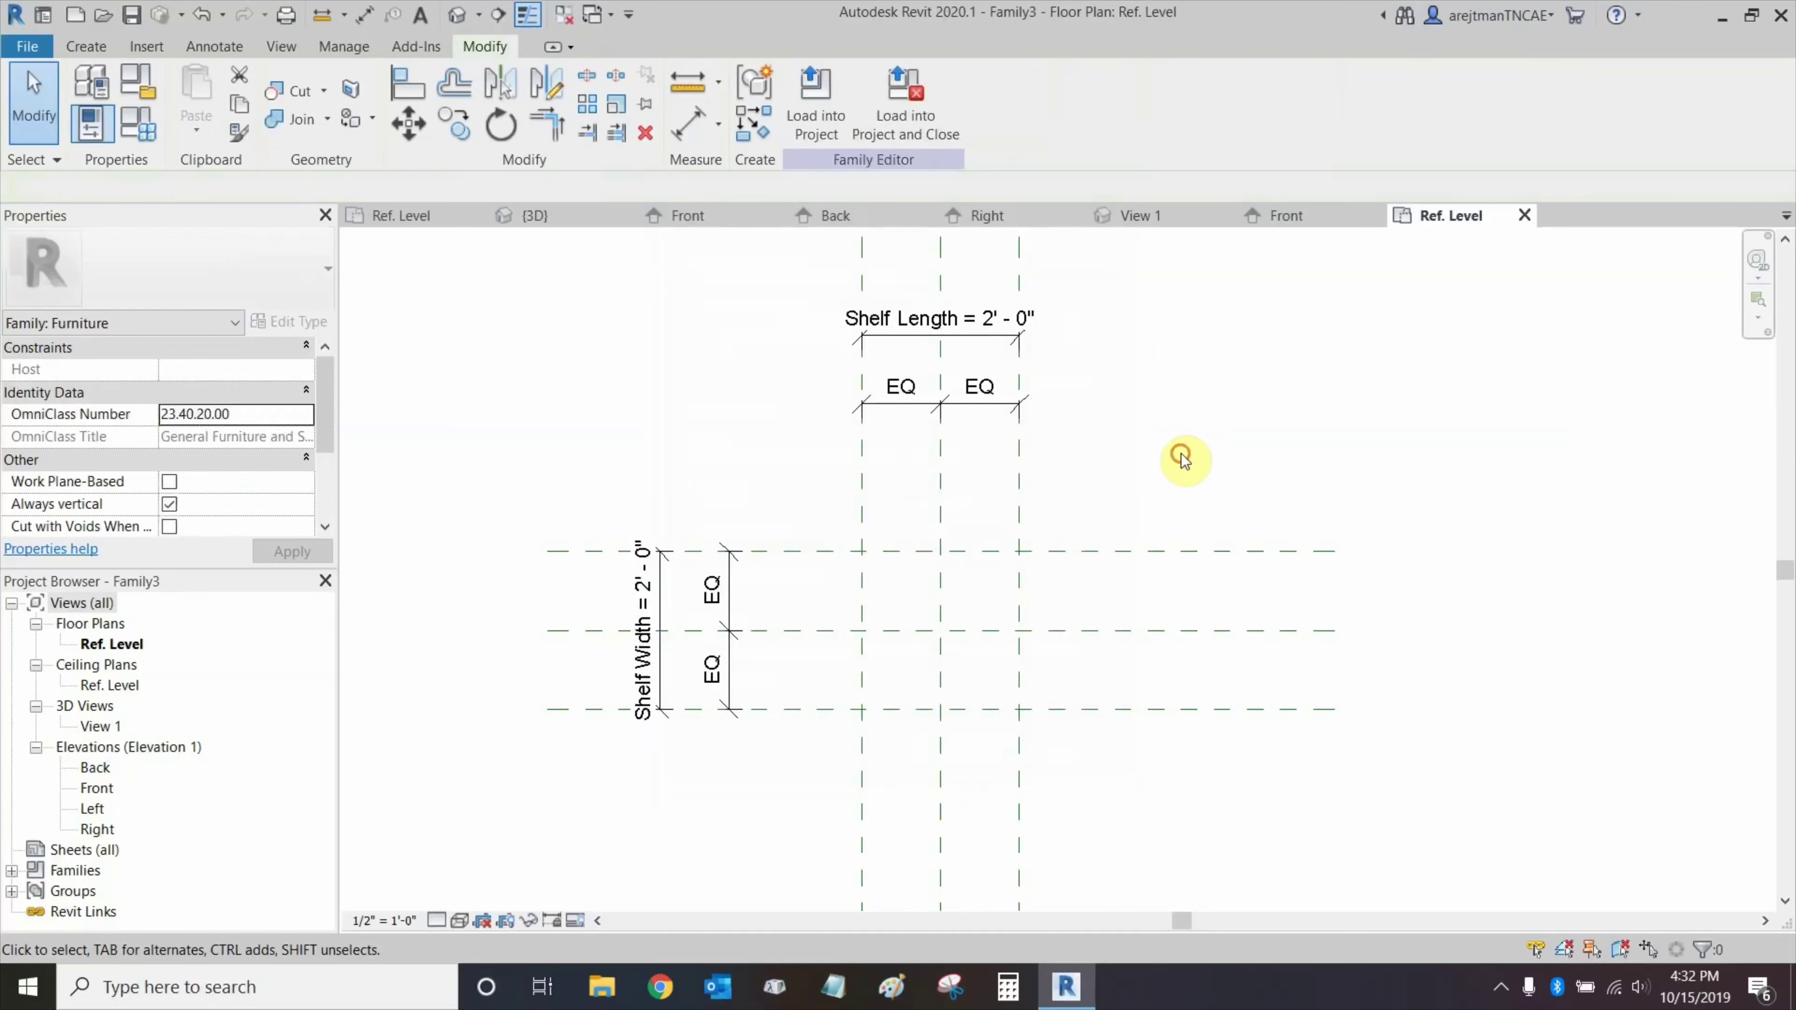
Open the Front elevation, close the leftover View 1 and Right views, and place the Ref. Level view ahead of Front.
scroll(1117, 440, "up", 1)
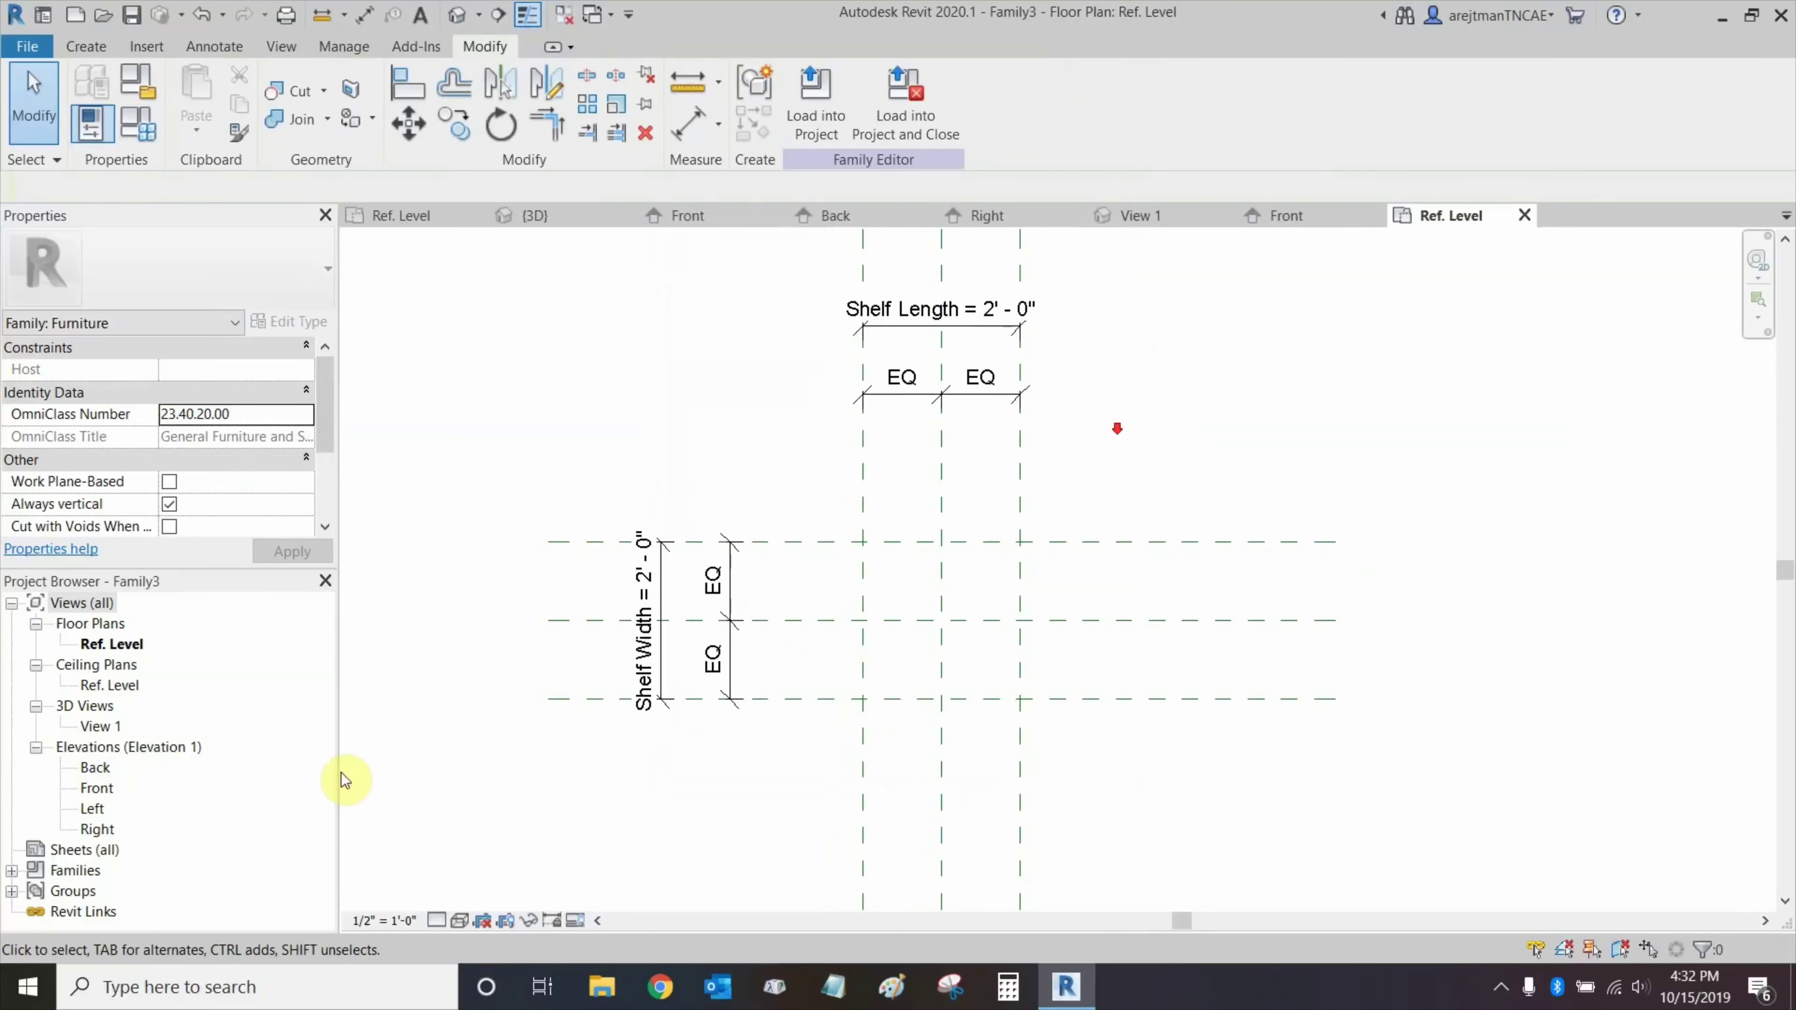
double_click(96, 787)
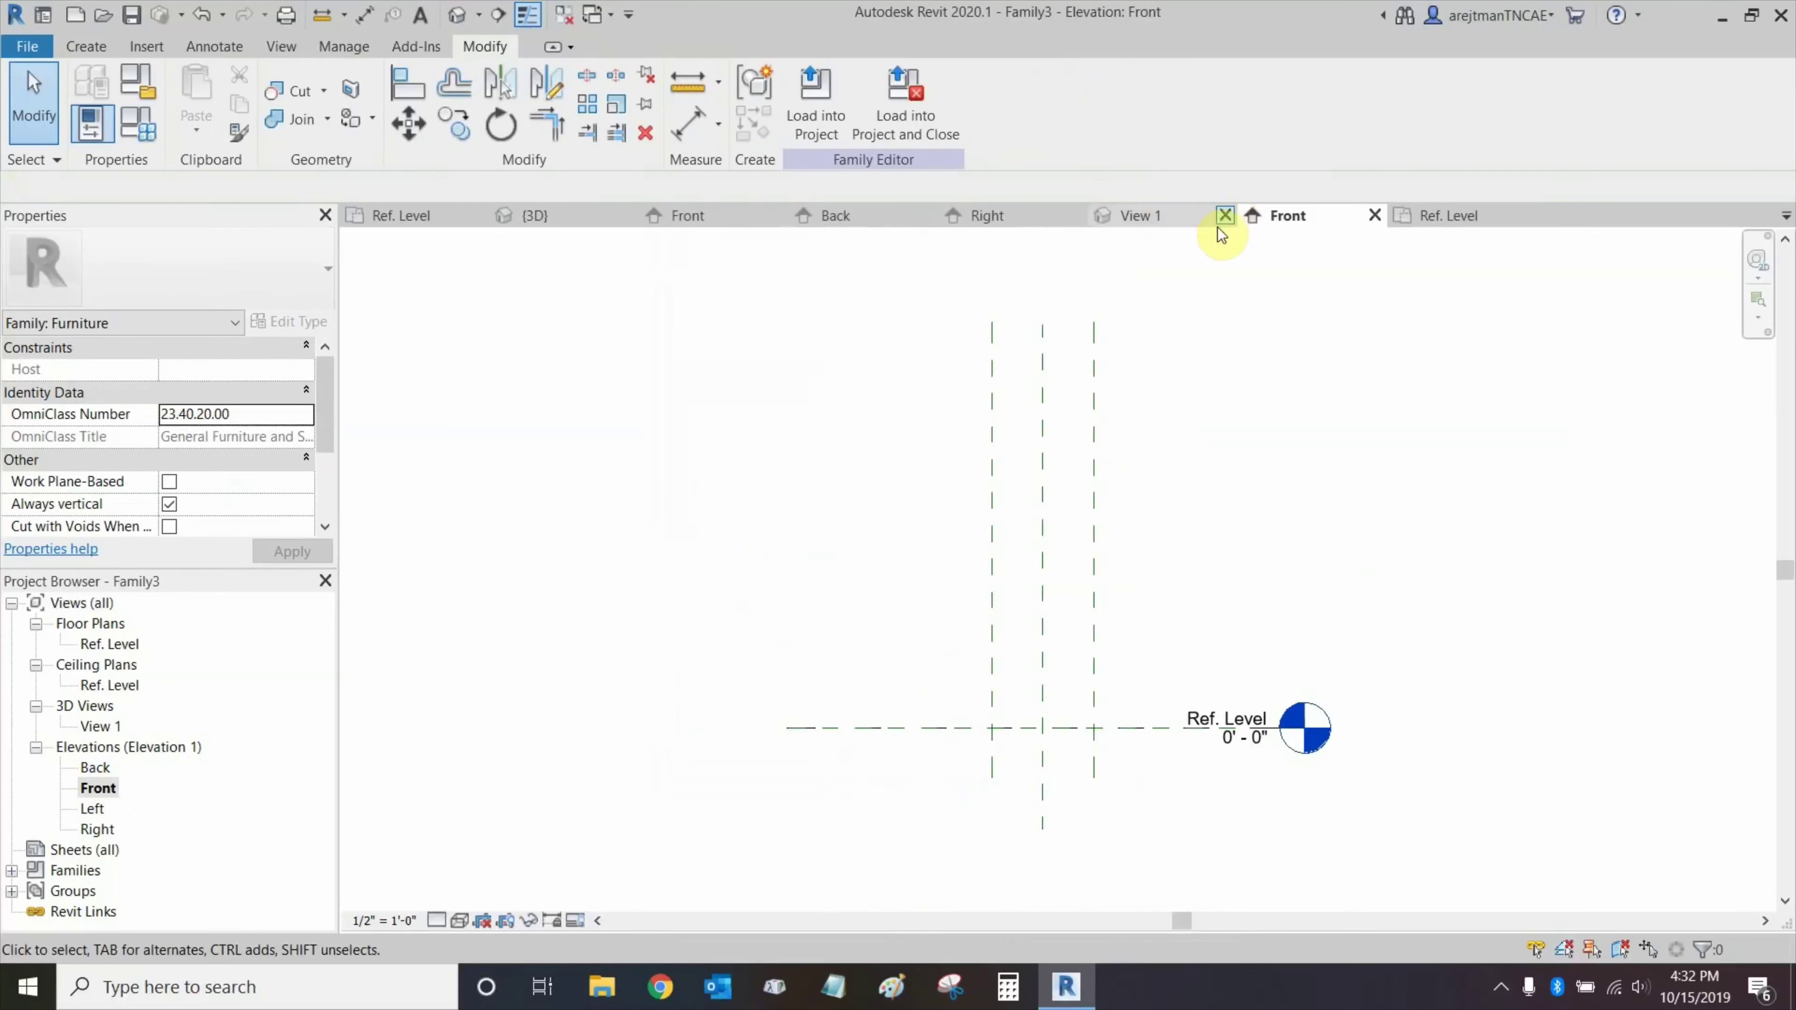
left_click(1224, 215)
left_click(1074, 215)
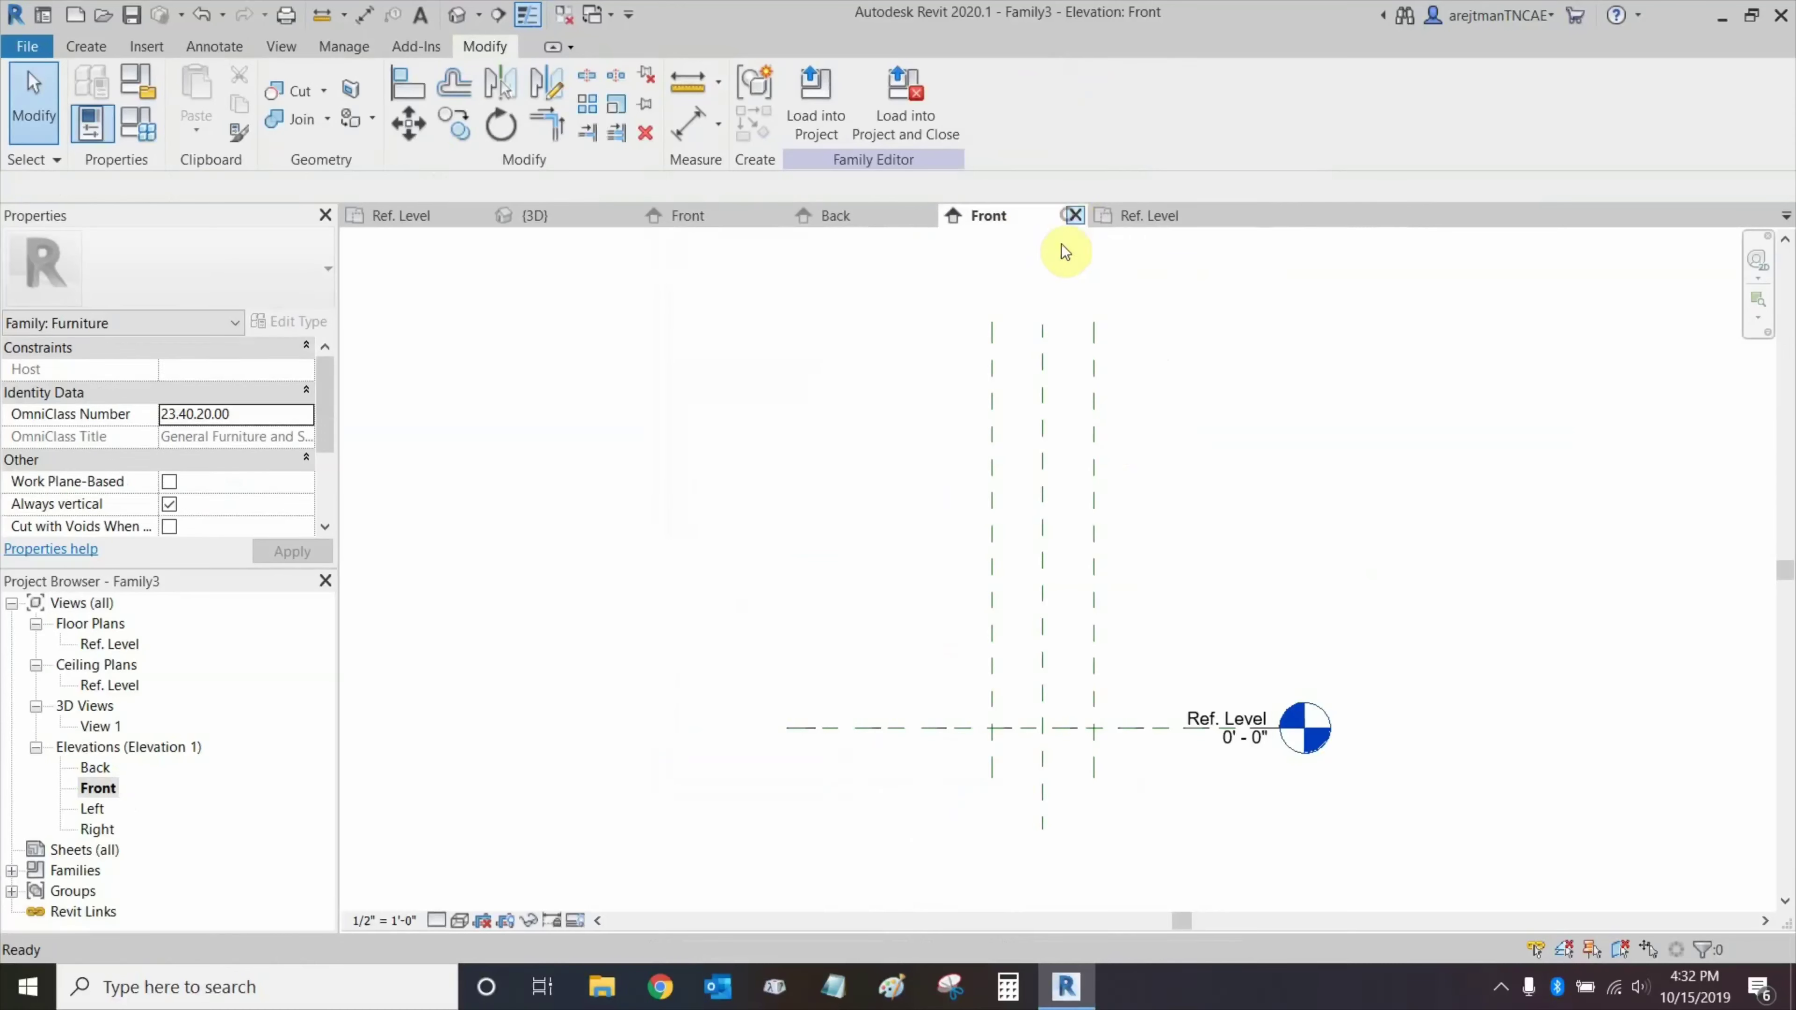
left_click_drag(1115, 219, 1018, 220)
left_click(1151, 228)
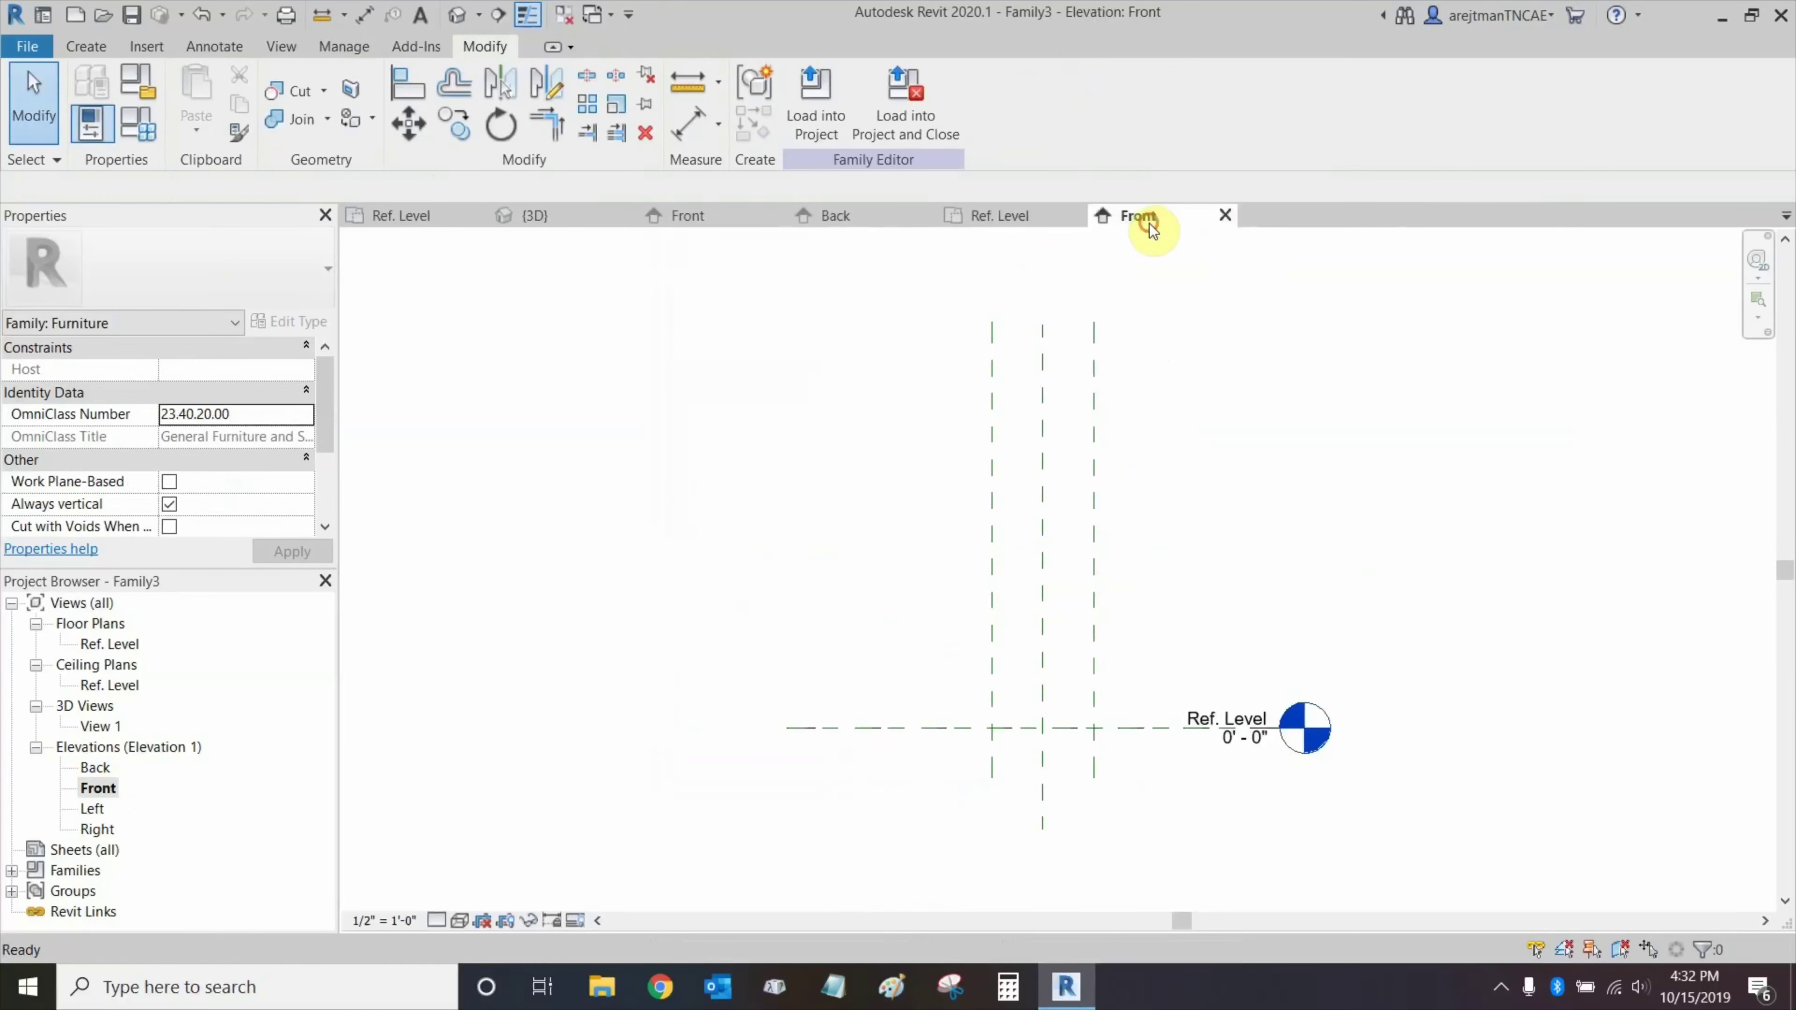
Create a horizontal reference plane offset 1' 3" above the Ref. Level plane in the Front elevation.
scroll(986, 533, "up", 5)
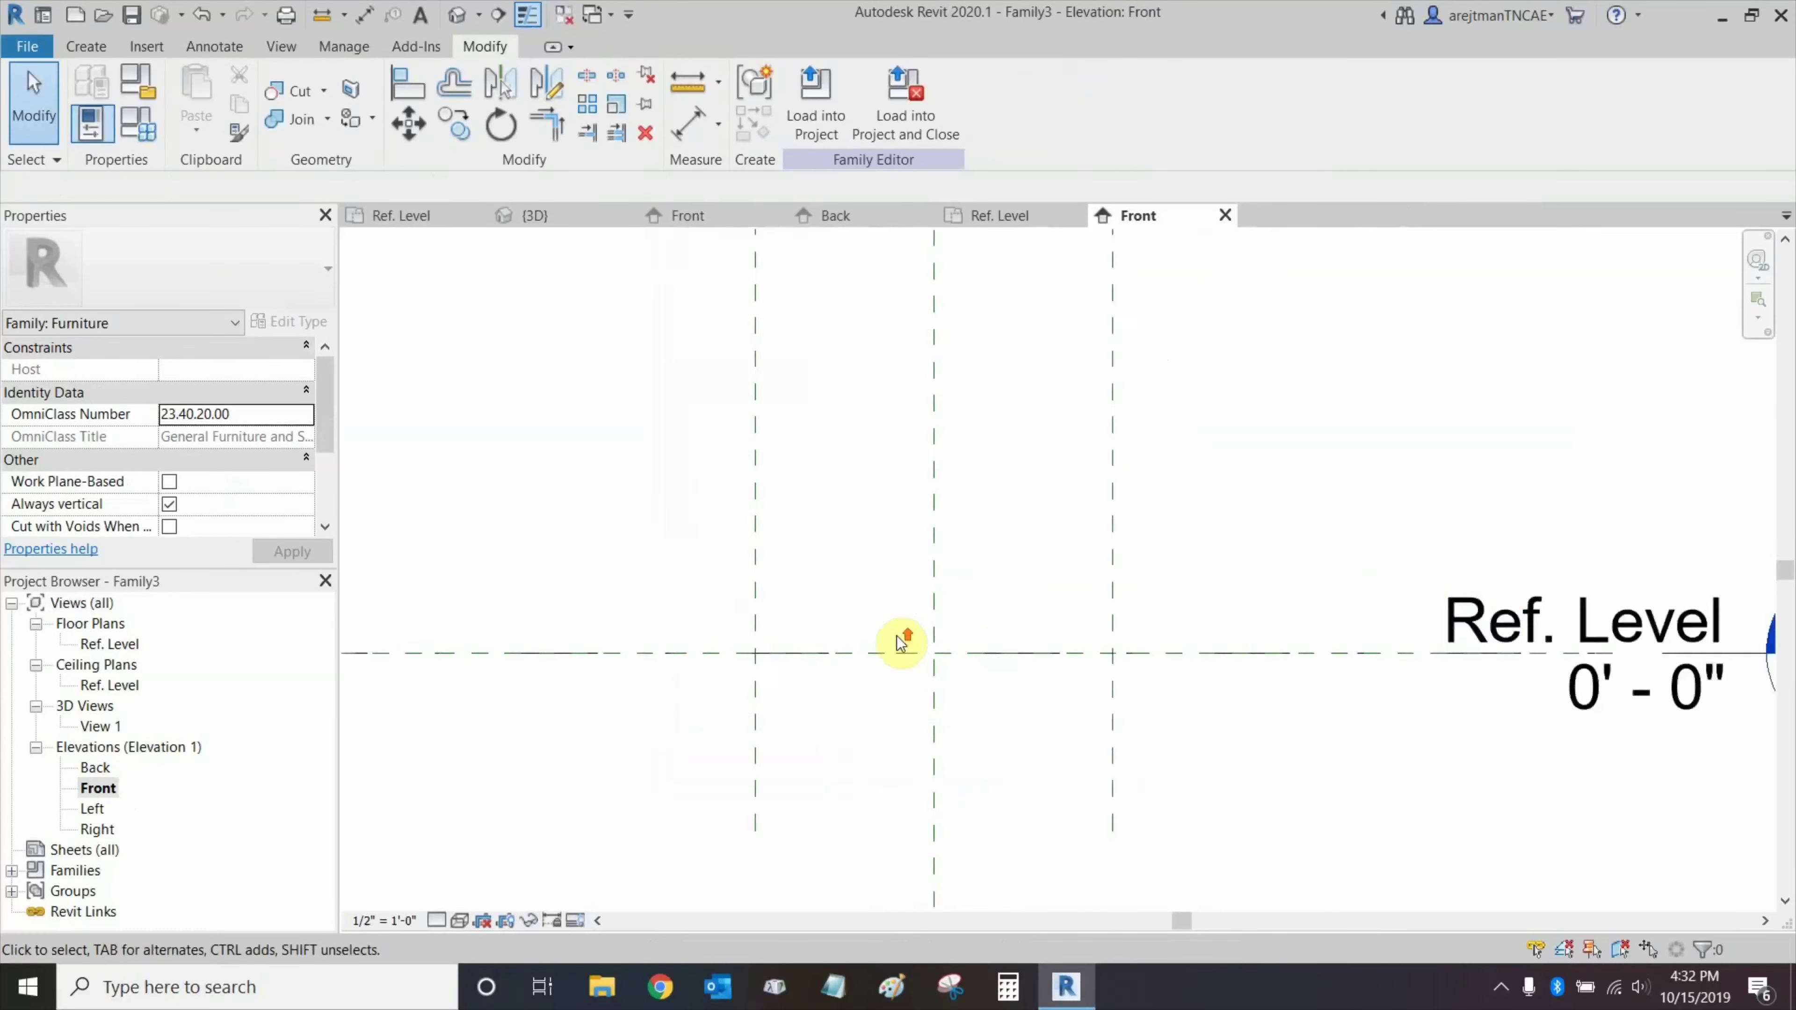
scroll(945, 574, "down", 2)
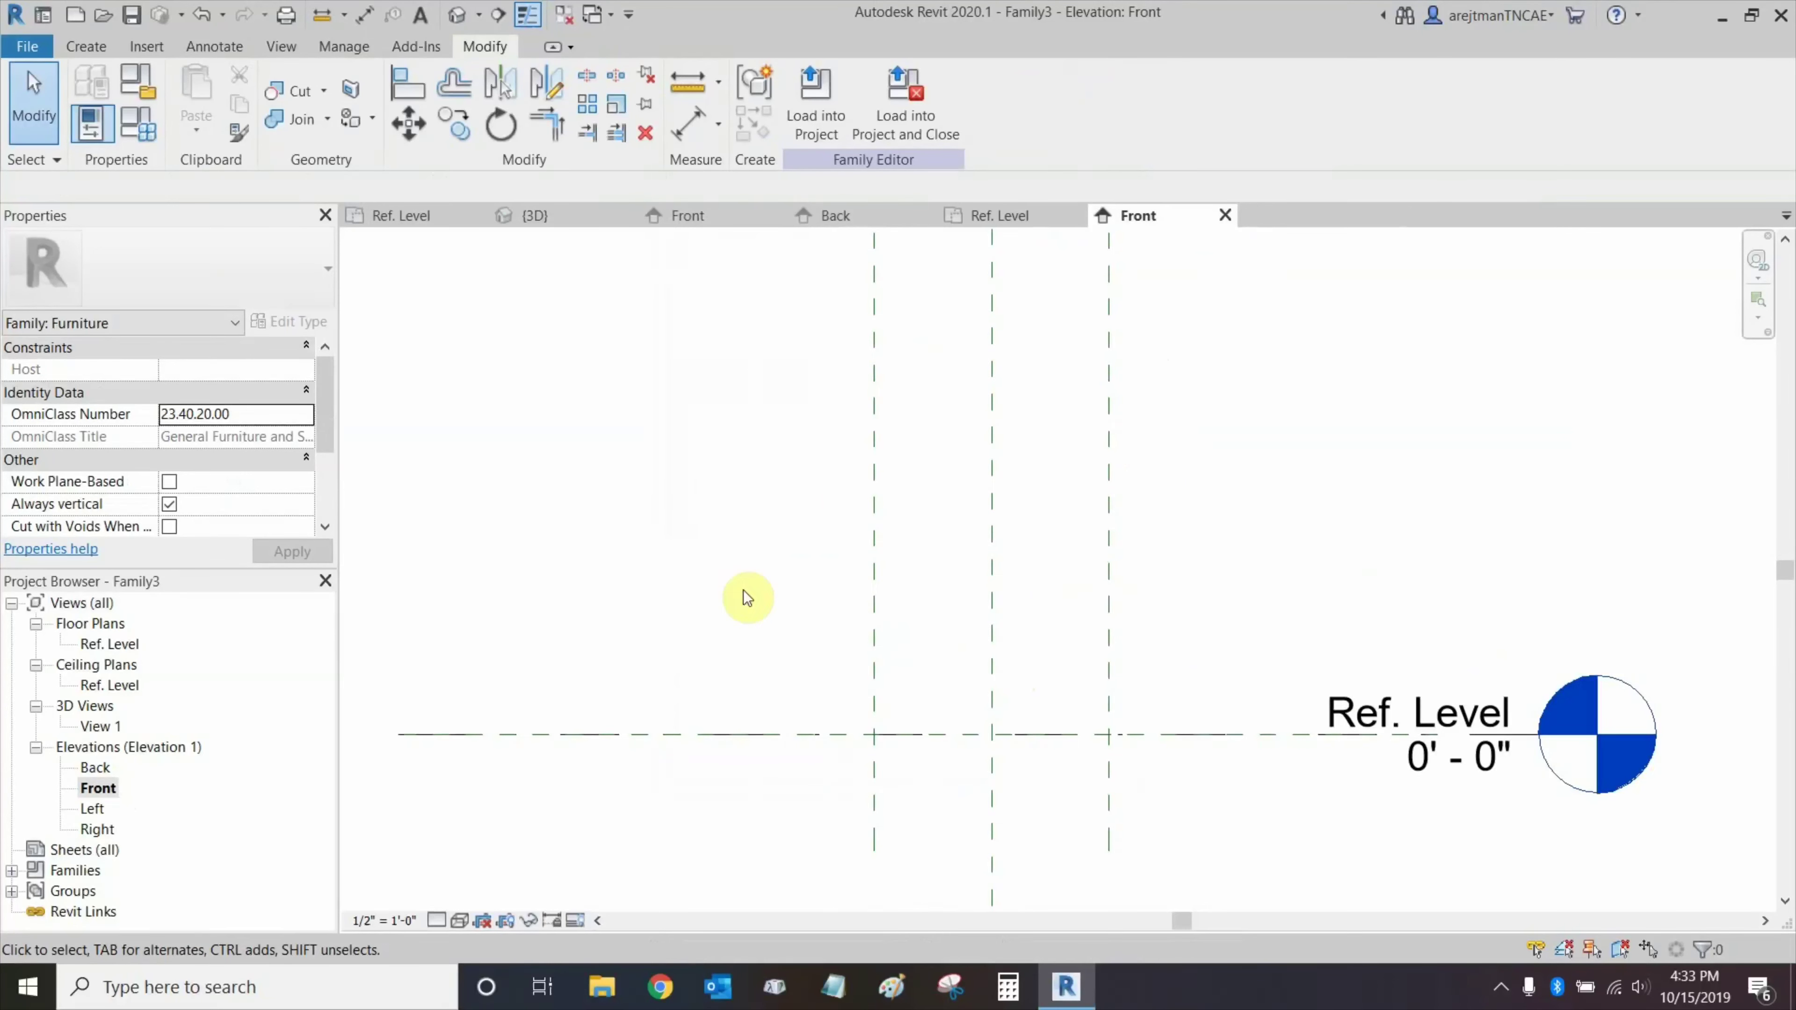
middle_click_drag(746, 597, 795, 635)
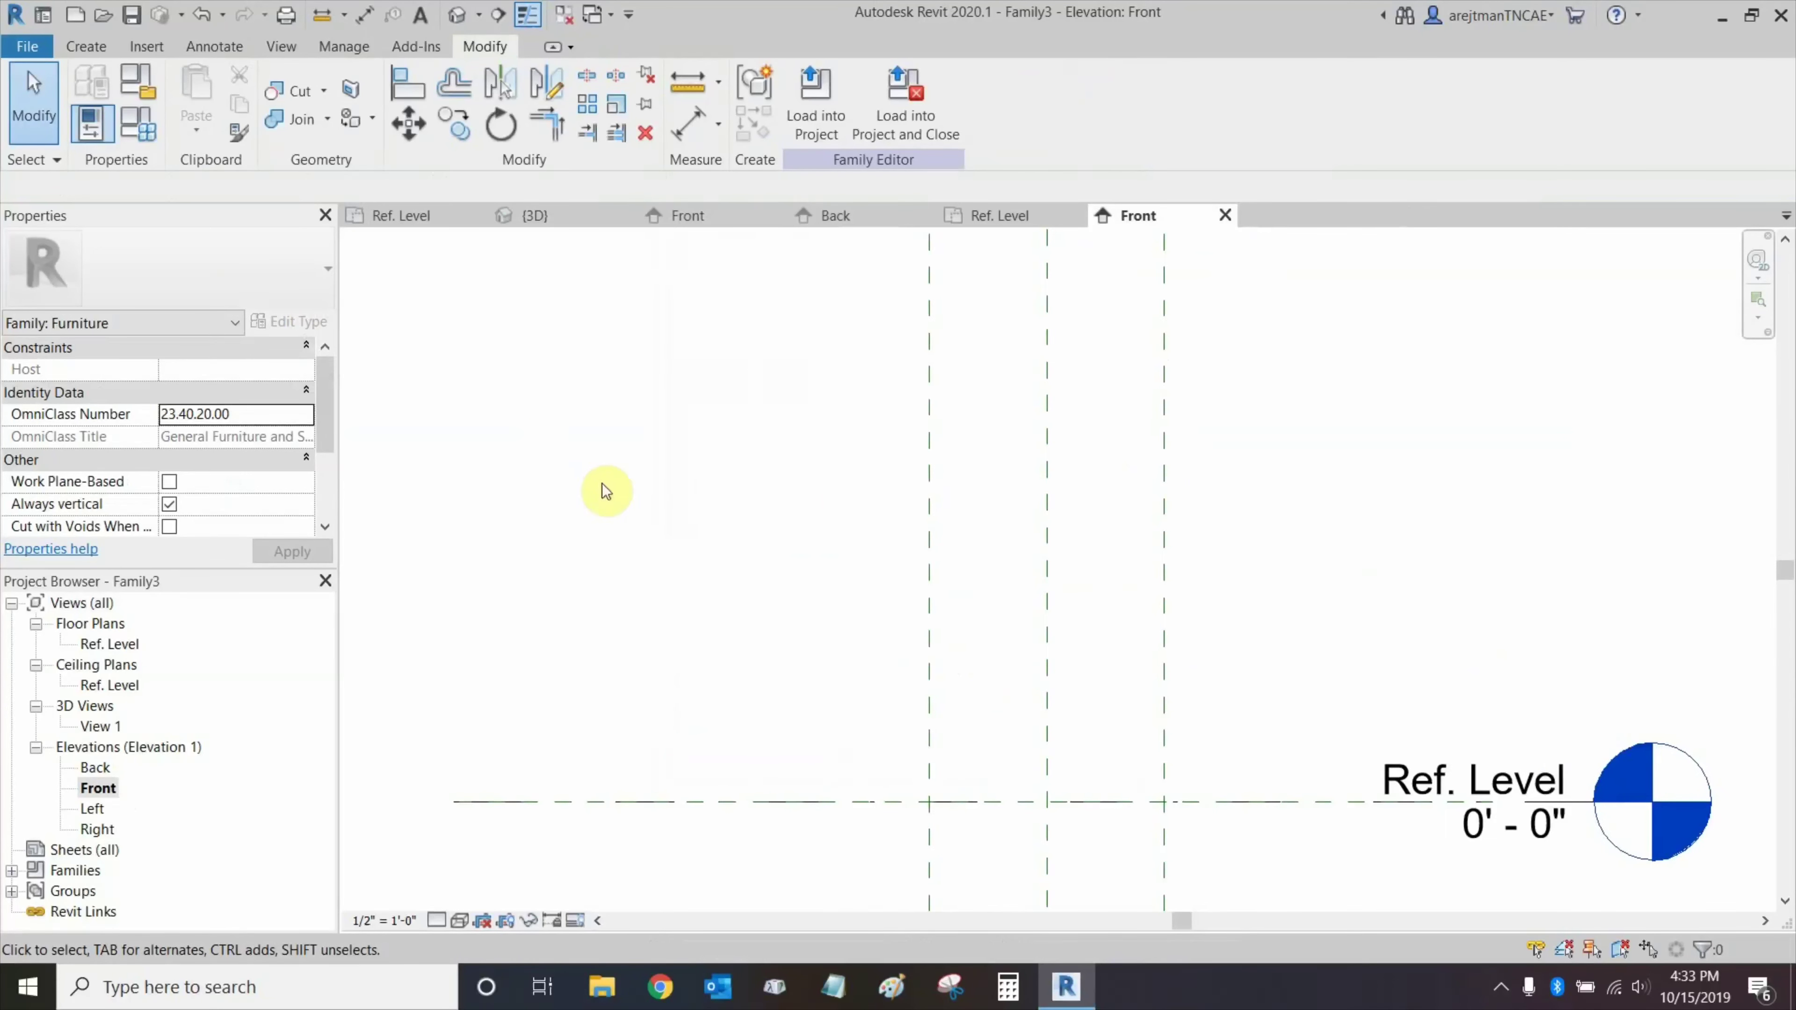
scroll(602, 484, "down", 1)
middle_click_drag(602, 484, 660, 447)
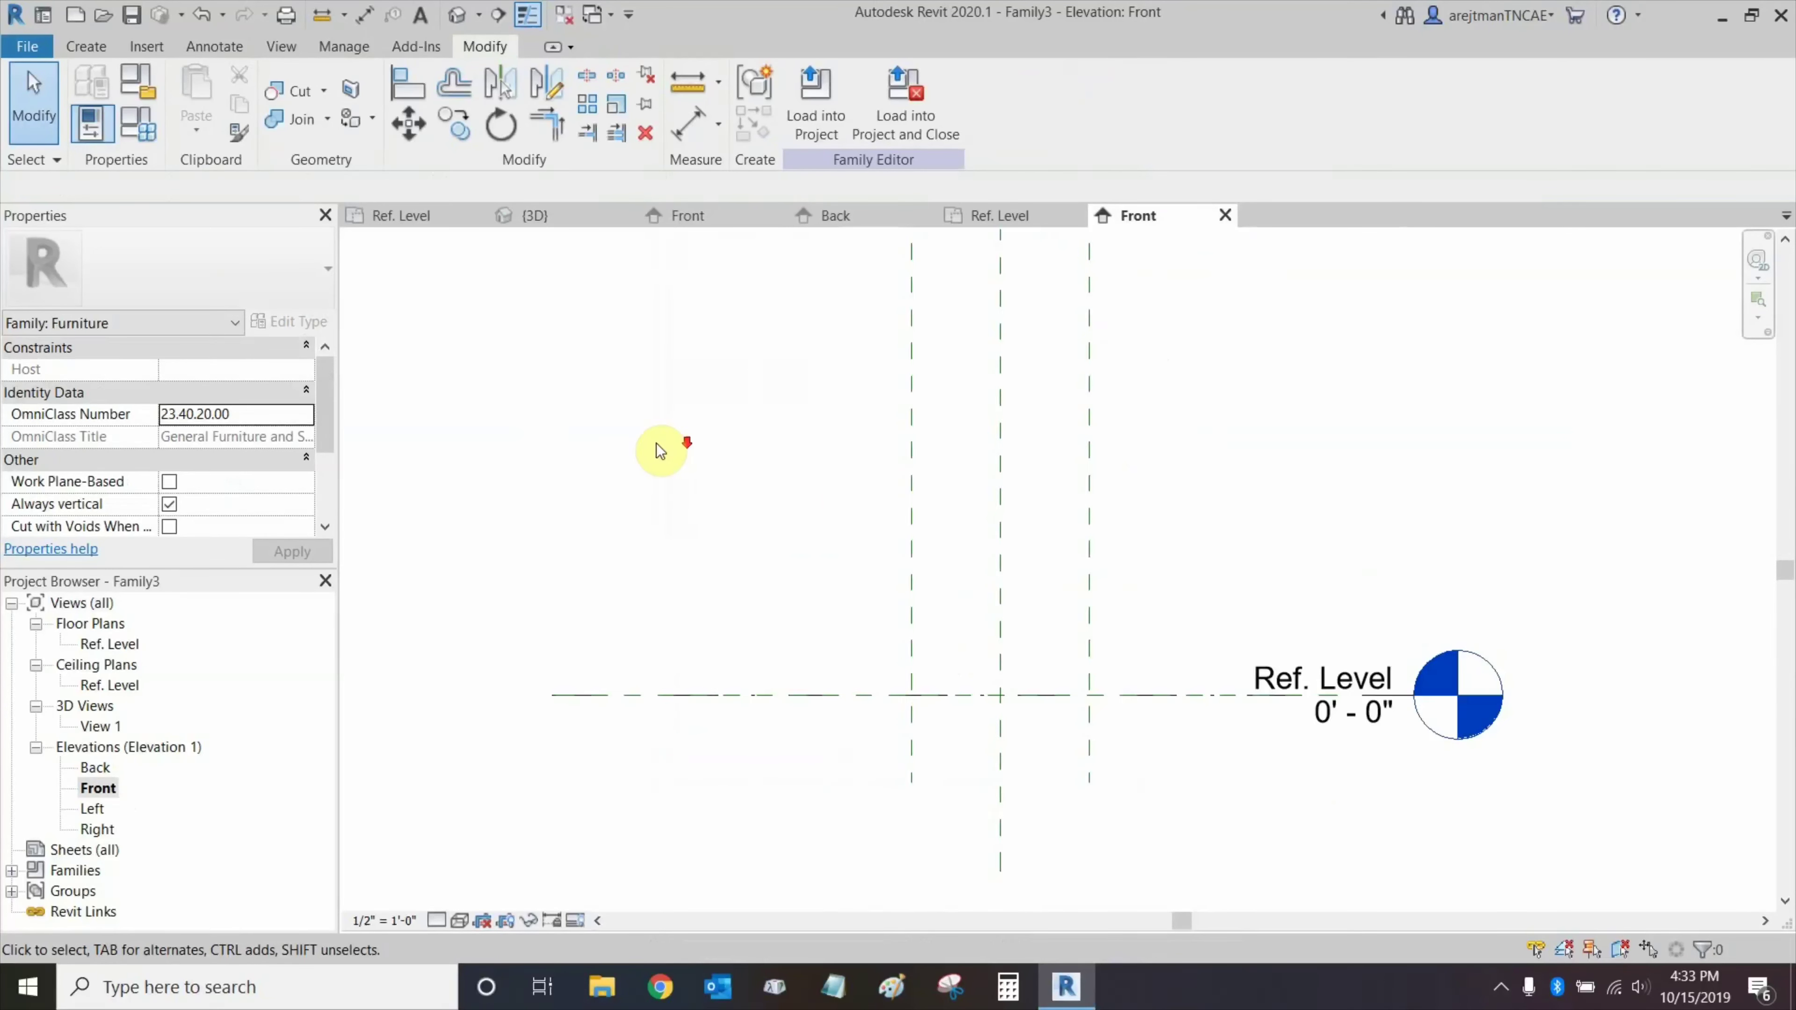
left_click(802, 697)
right_click(803, 698)
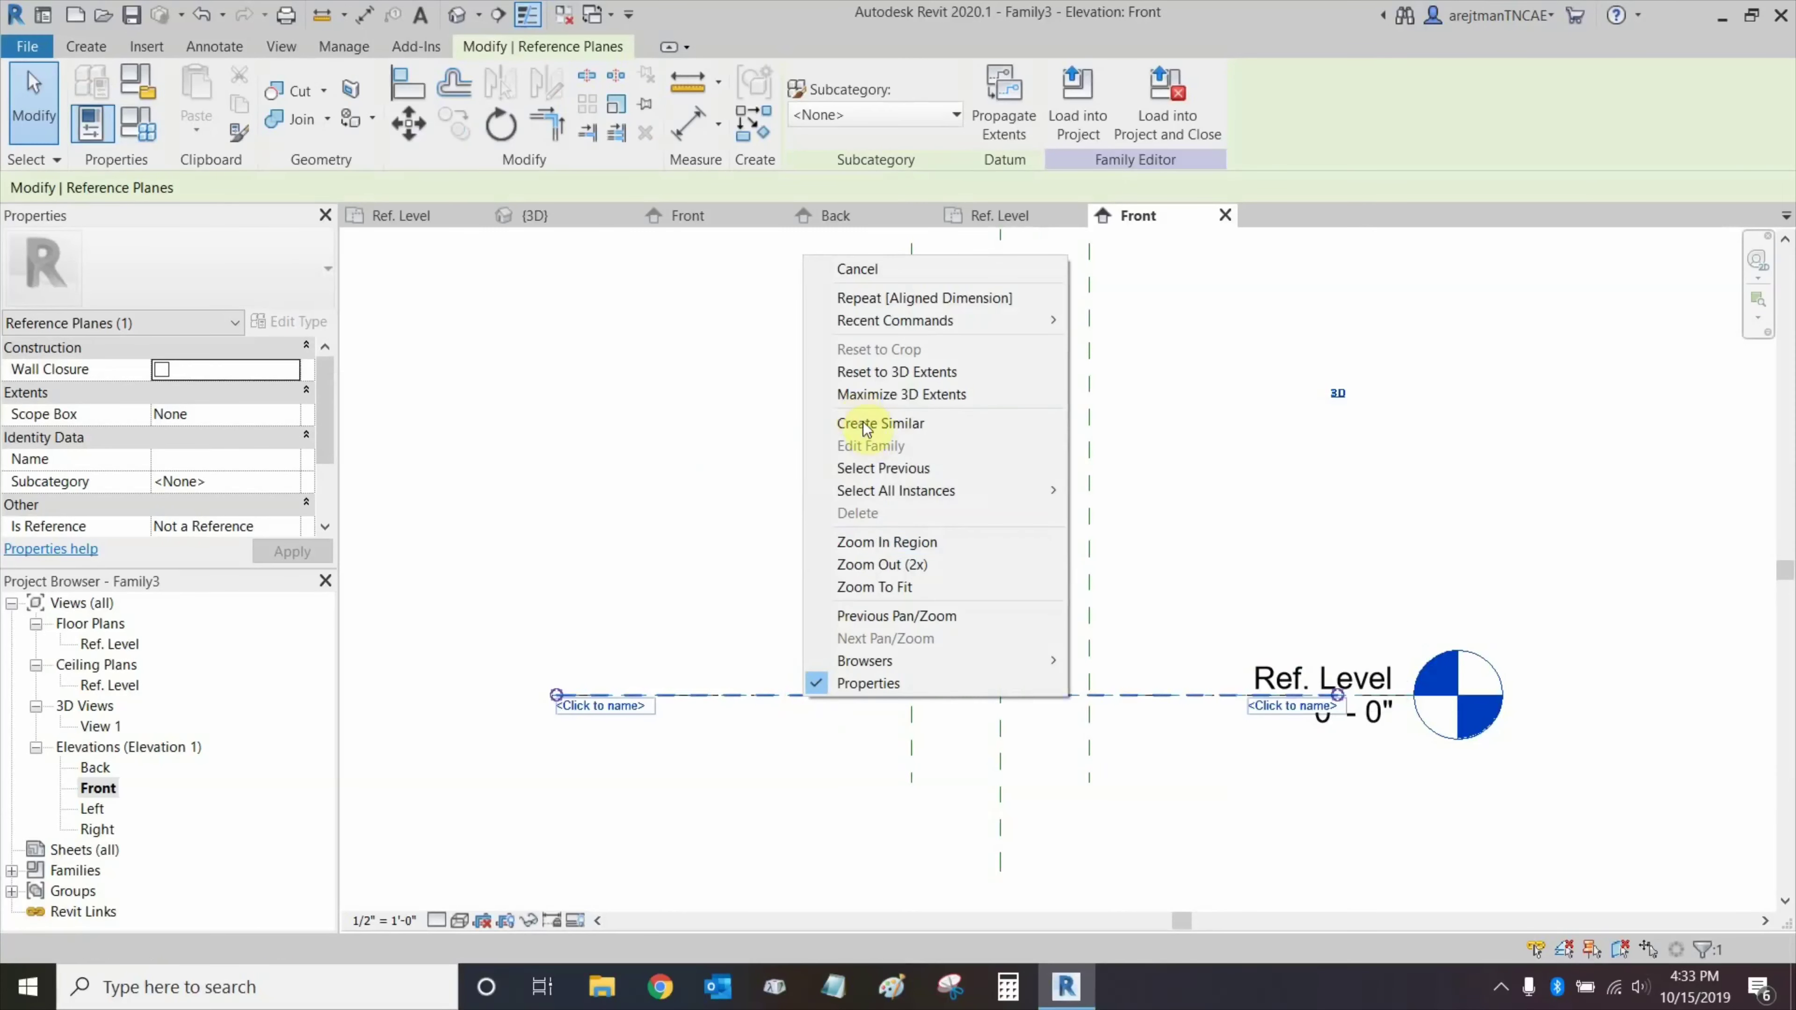
left_click(883, 423)
left_click_drag(341, 198, 242, 186)
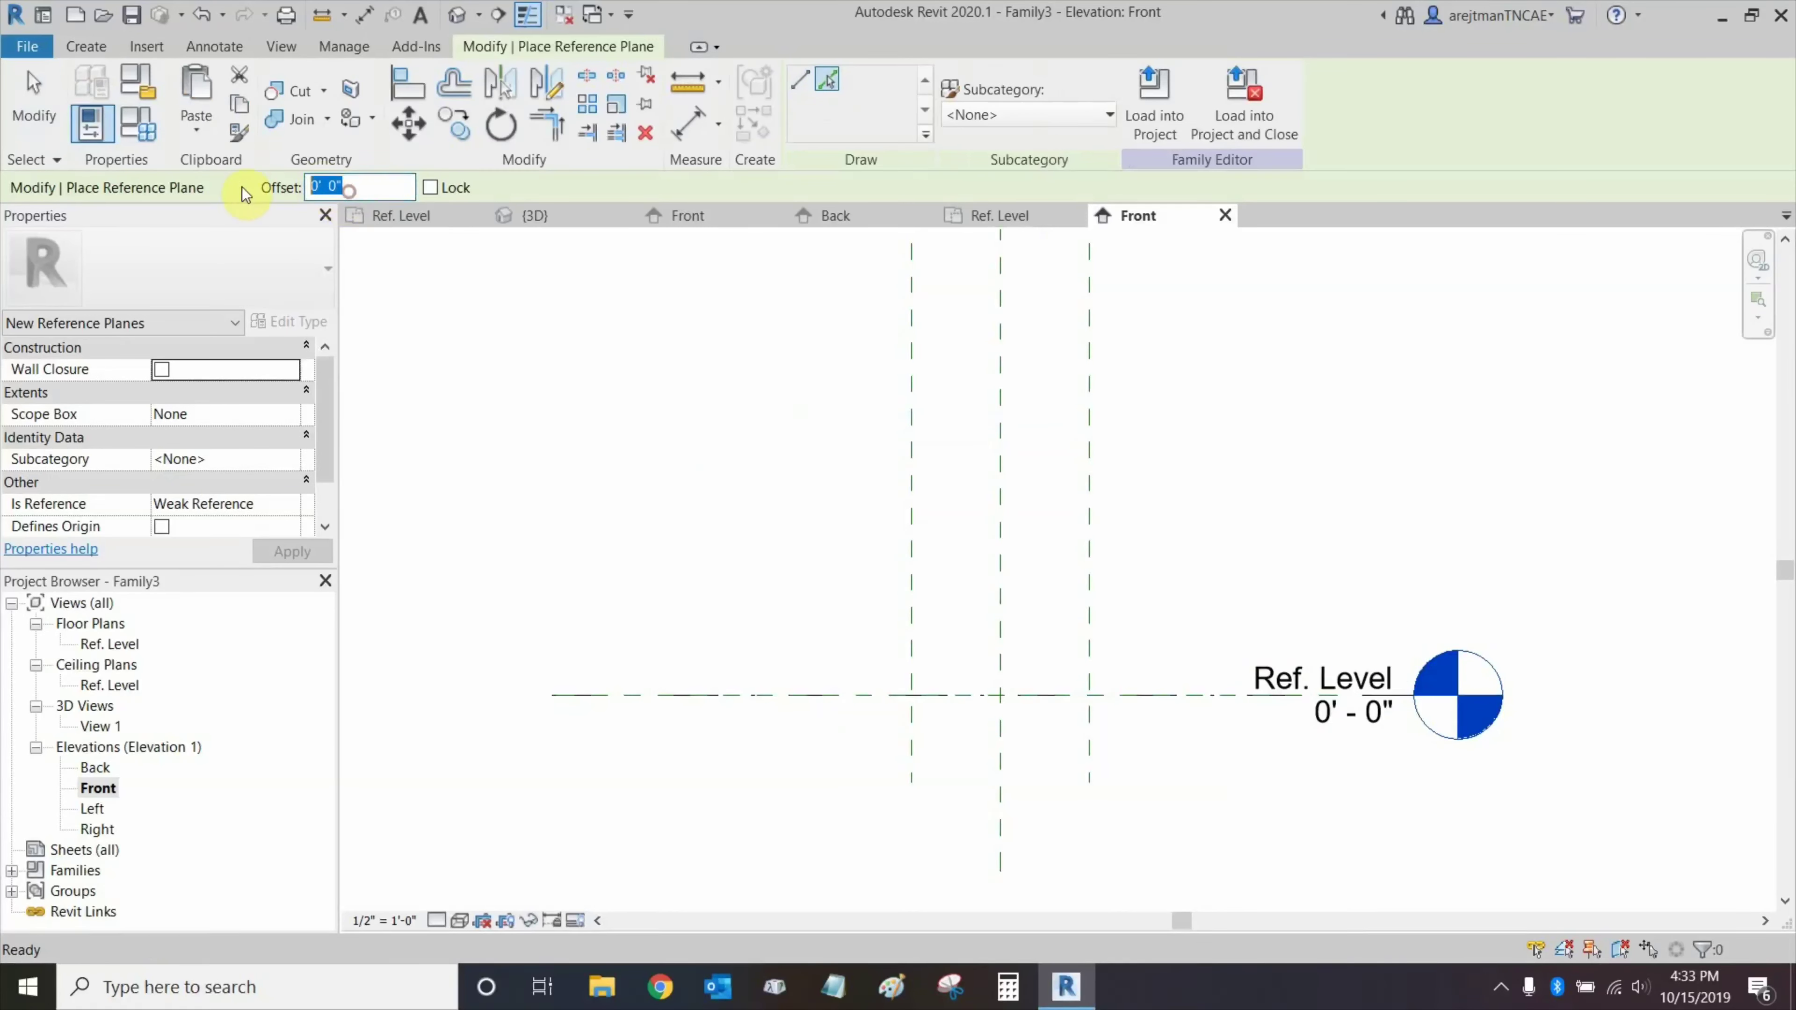
type("1'3")
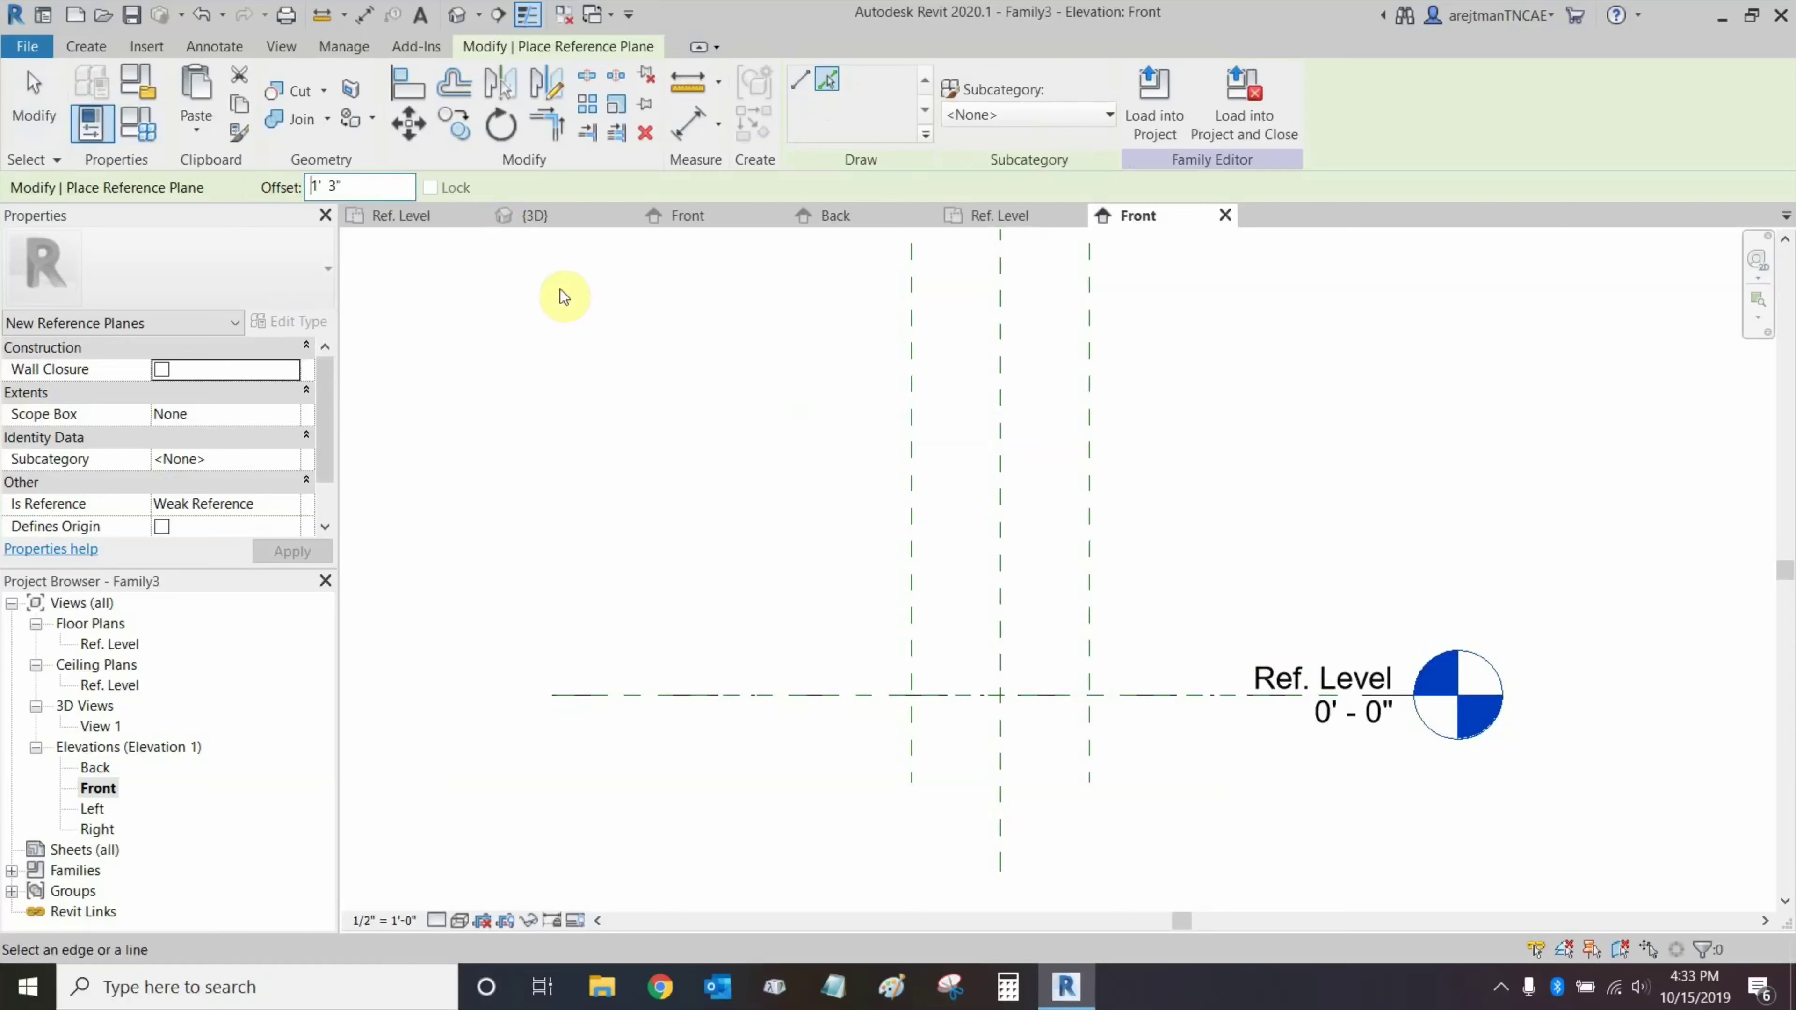
left_click(840, 699)
scroll(795, 572, "up", 3)
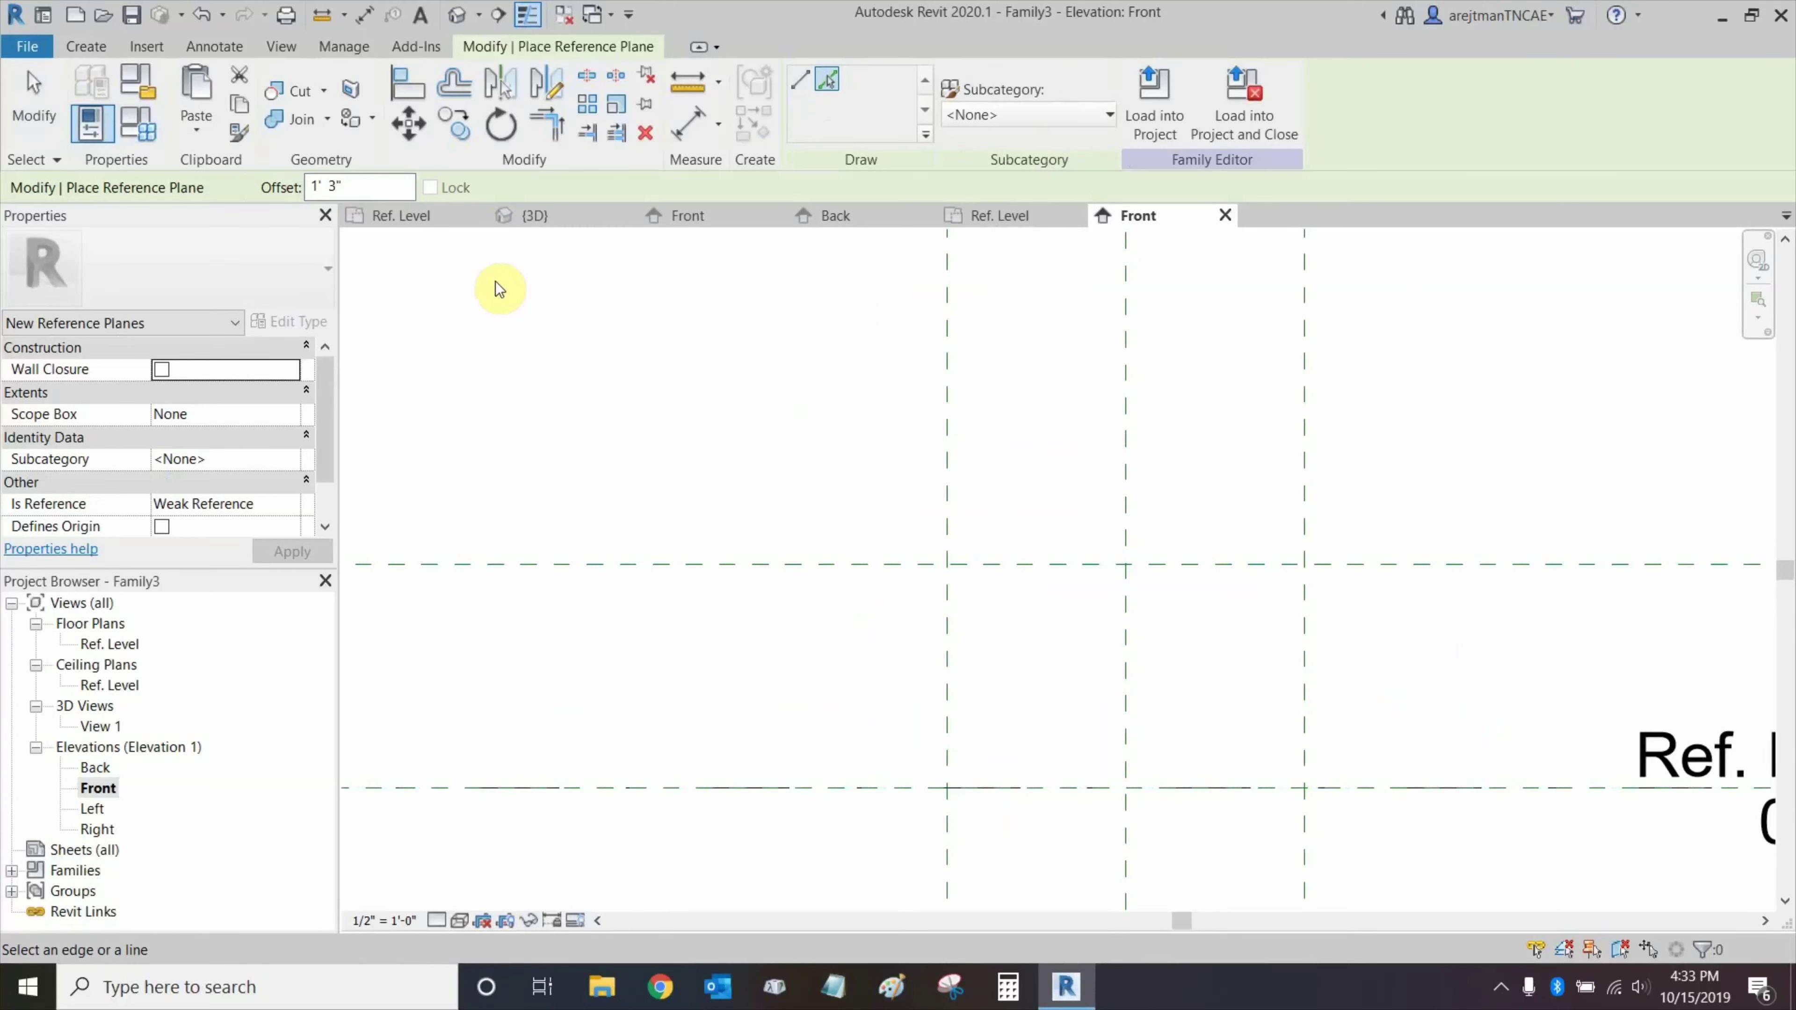
key("Escape")
key("Escape")
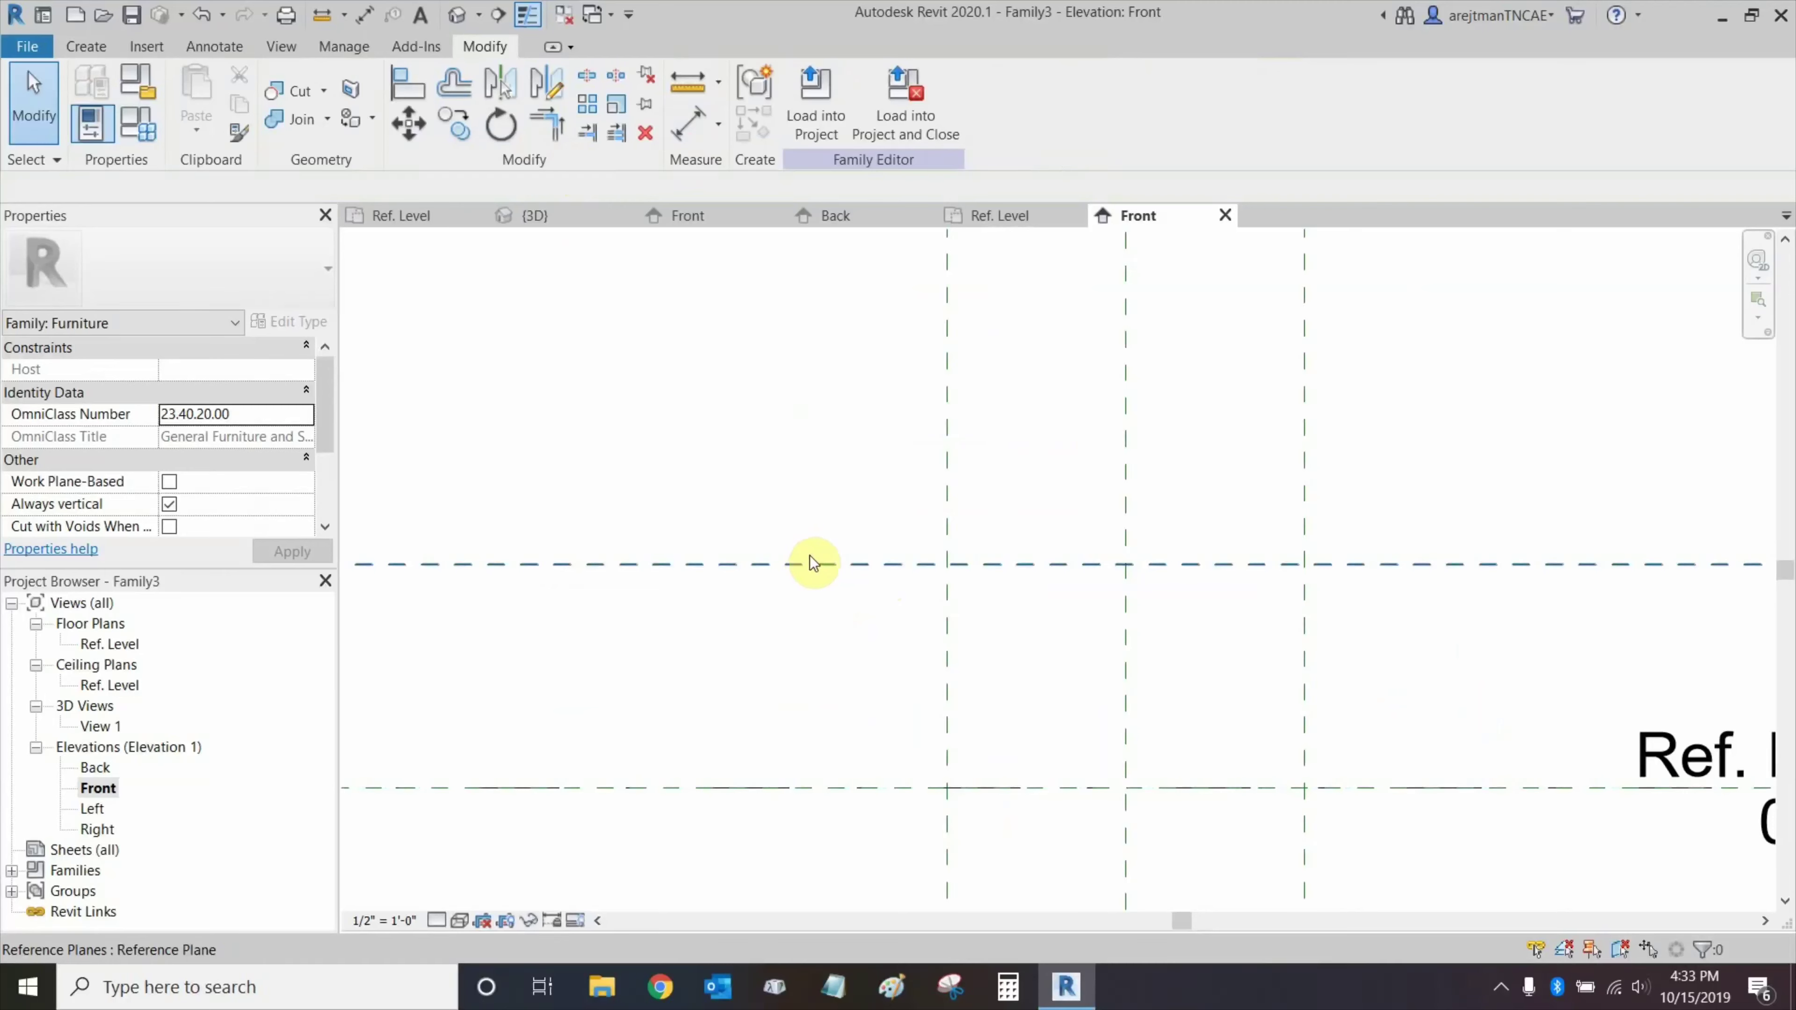
Create two reference planes offset 1/8" above and below the upper horizontal reference plane.
left_click(790, 565)
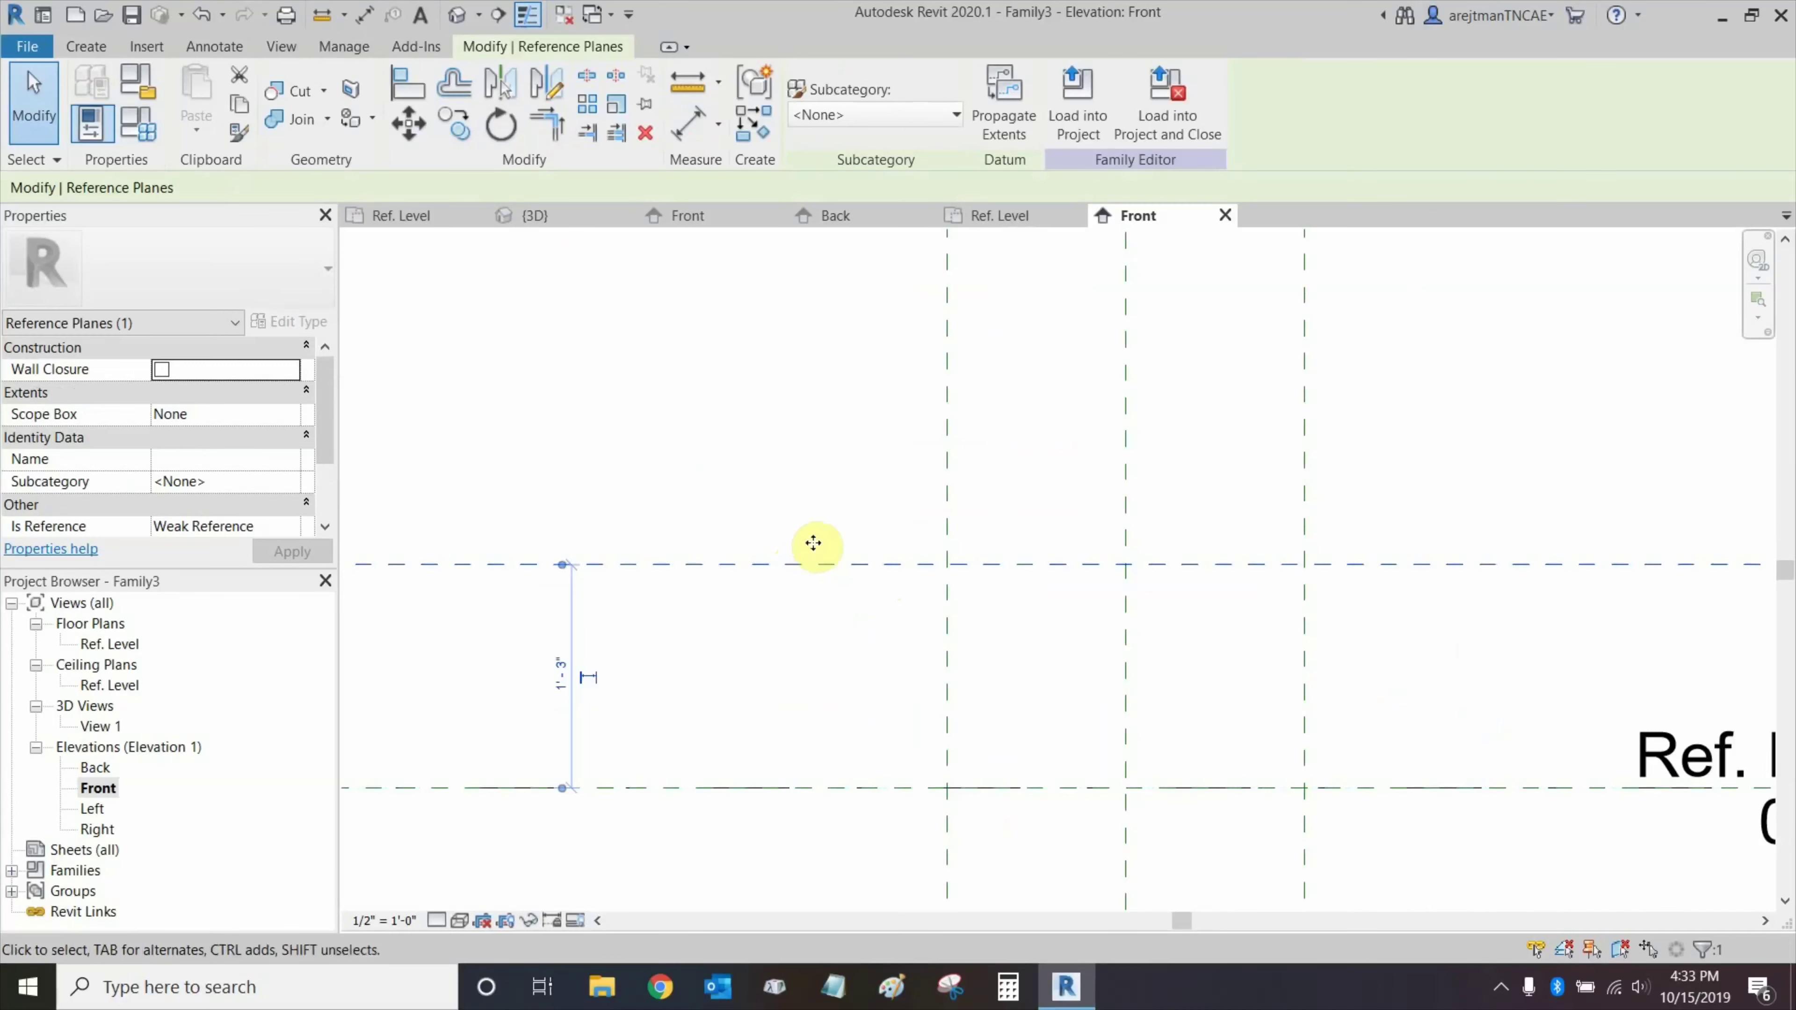
right_click(816, 565)
left_click(898, 291)
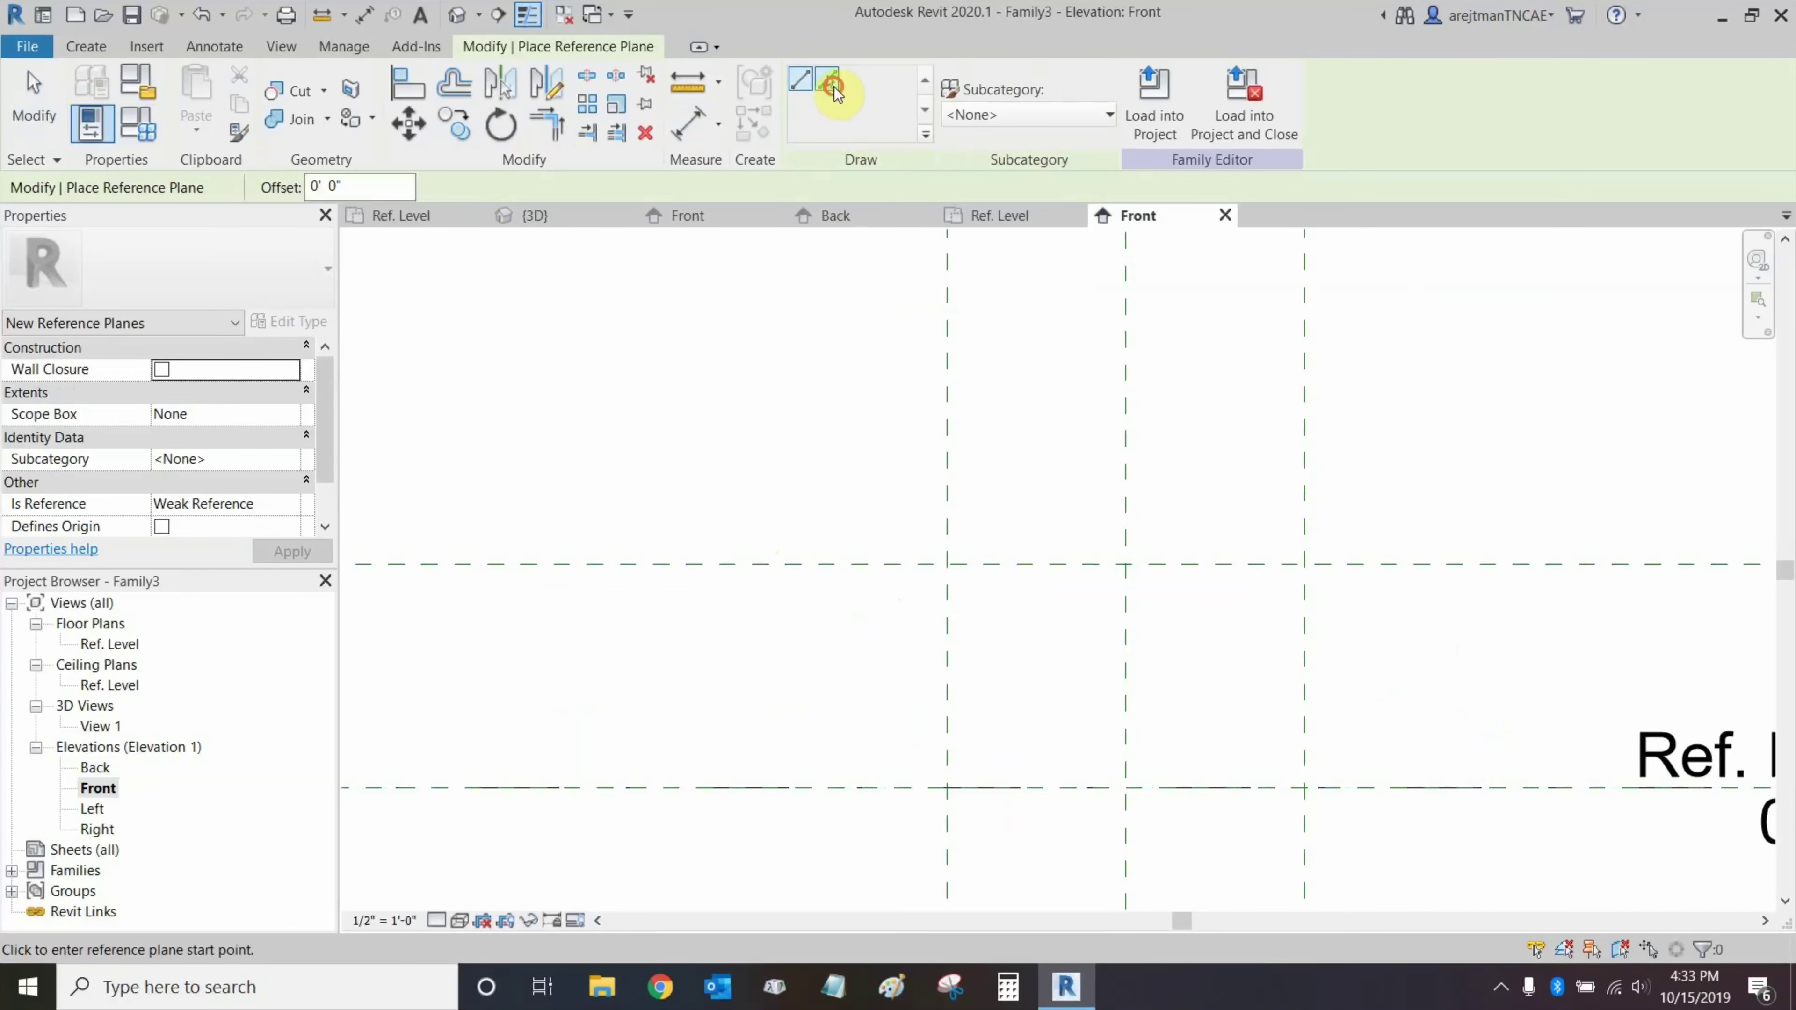
left_click(828, 83)
left_click(401, 187)
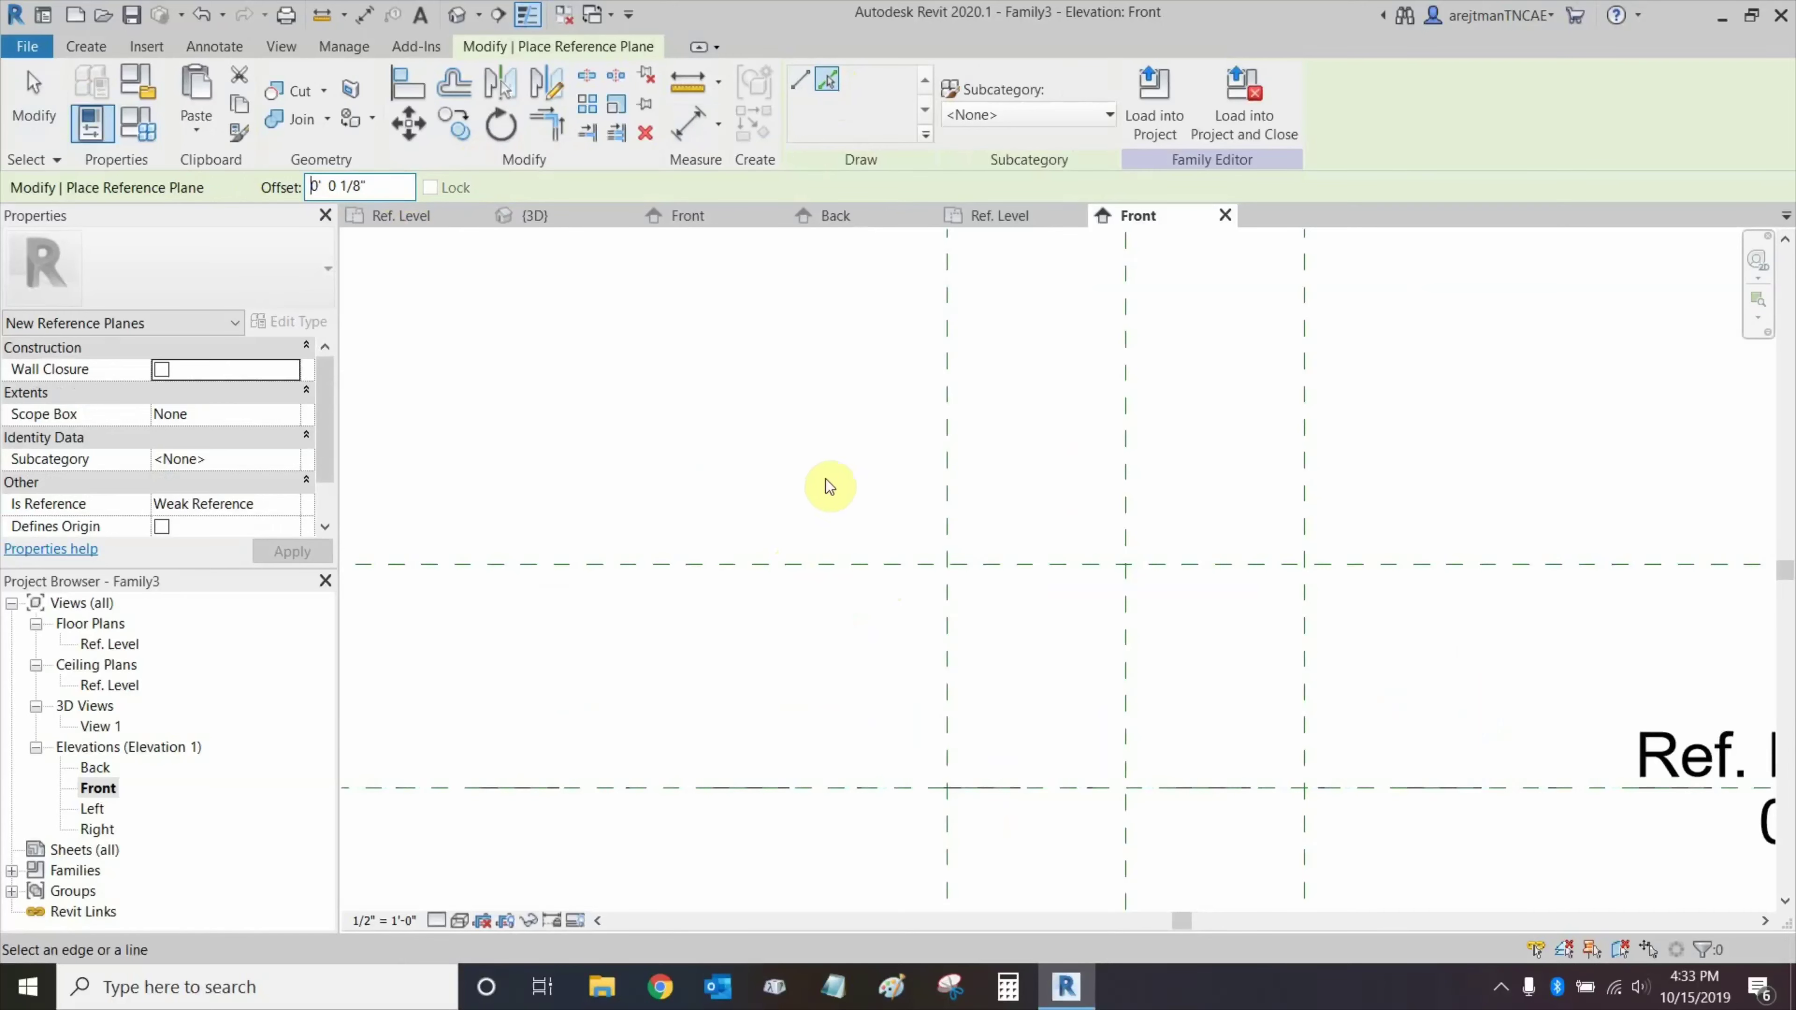
scroll(838, 561, "up", 3)
scroll(933, 559, "up", 3)
scroll(934, 561, "up", 3)
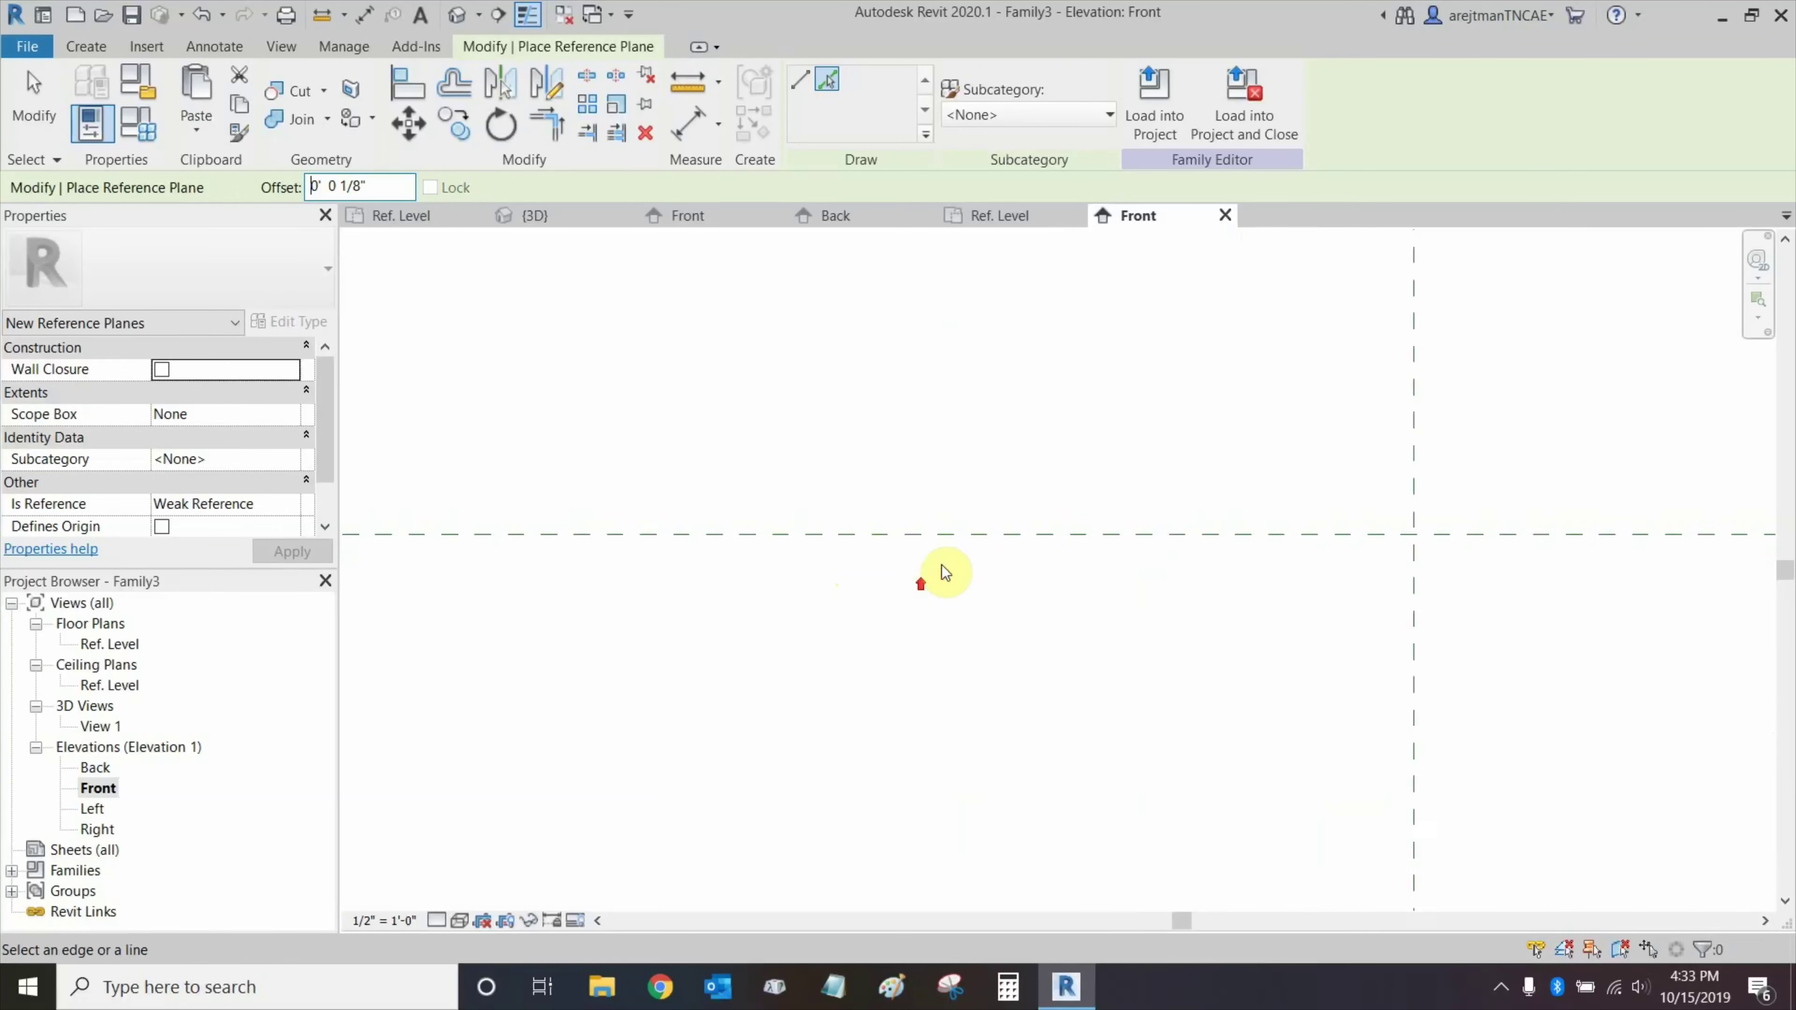
left_click(948, 528)
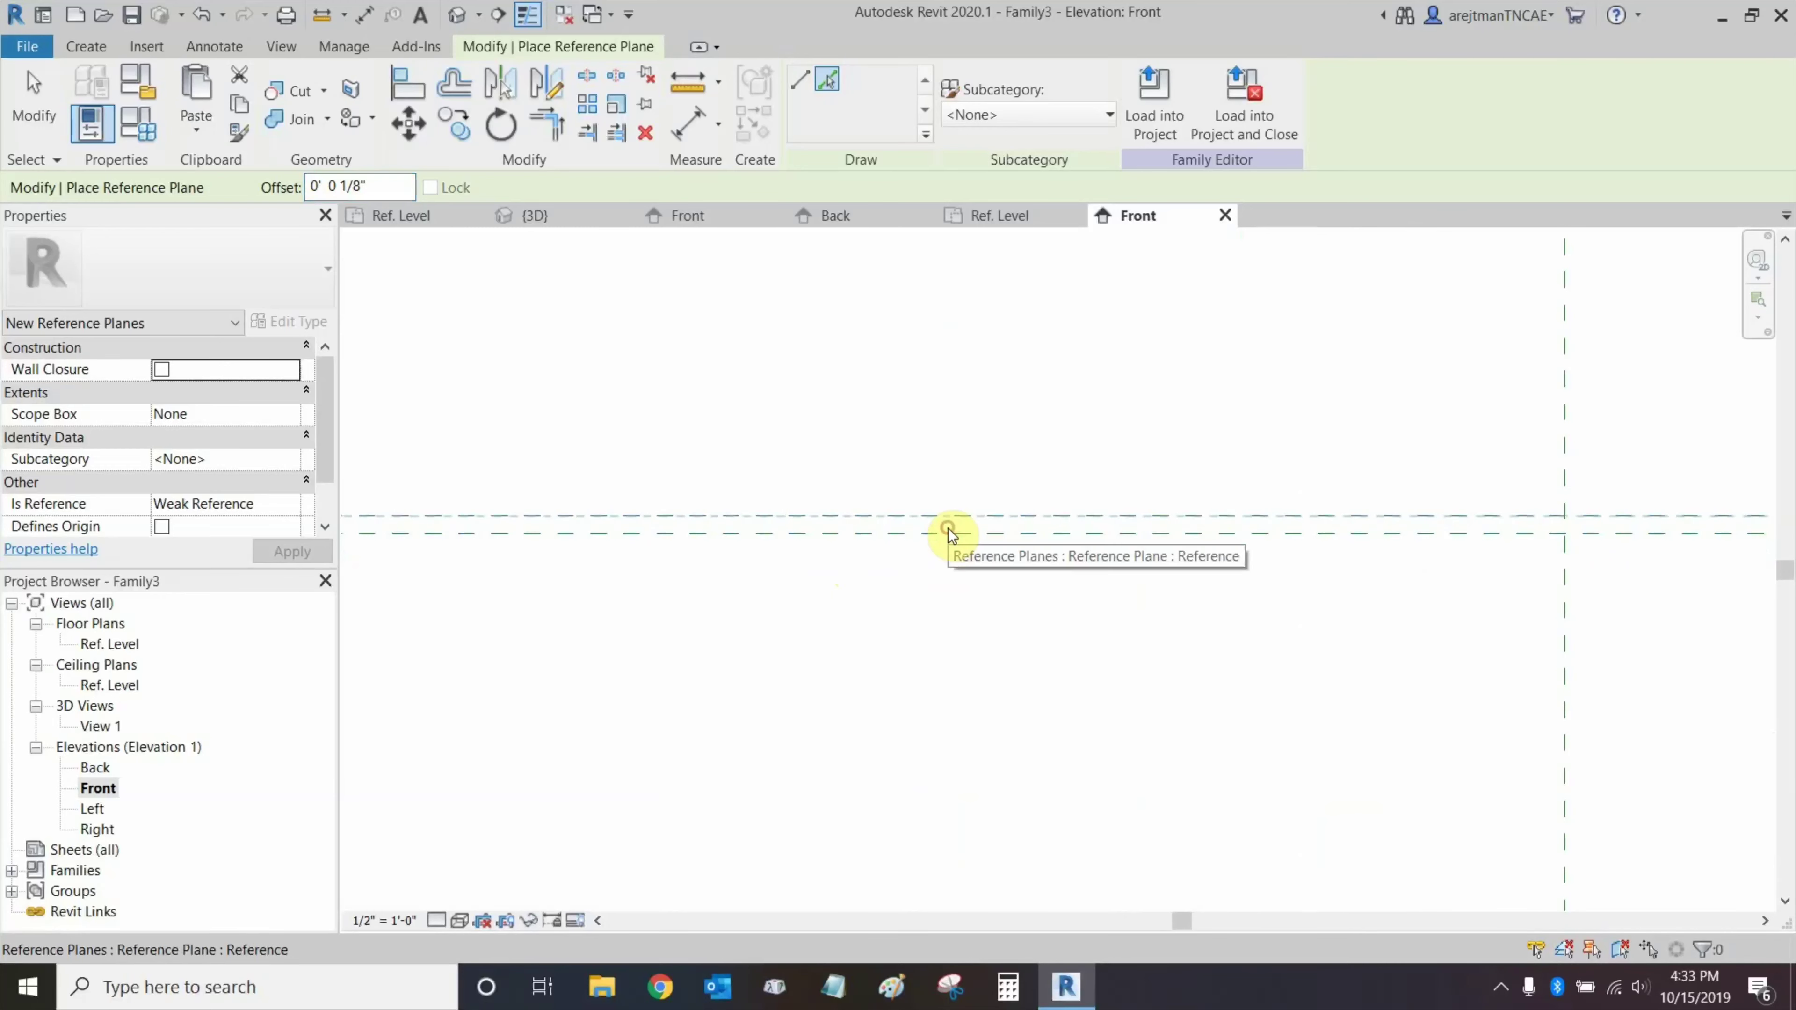
left_click(943, 537)
middle_click_drag(1066, 614, 829, 599)
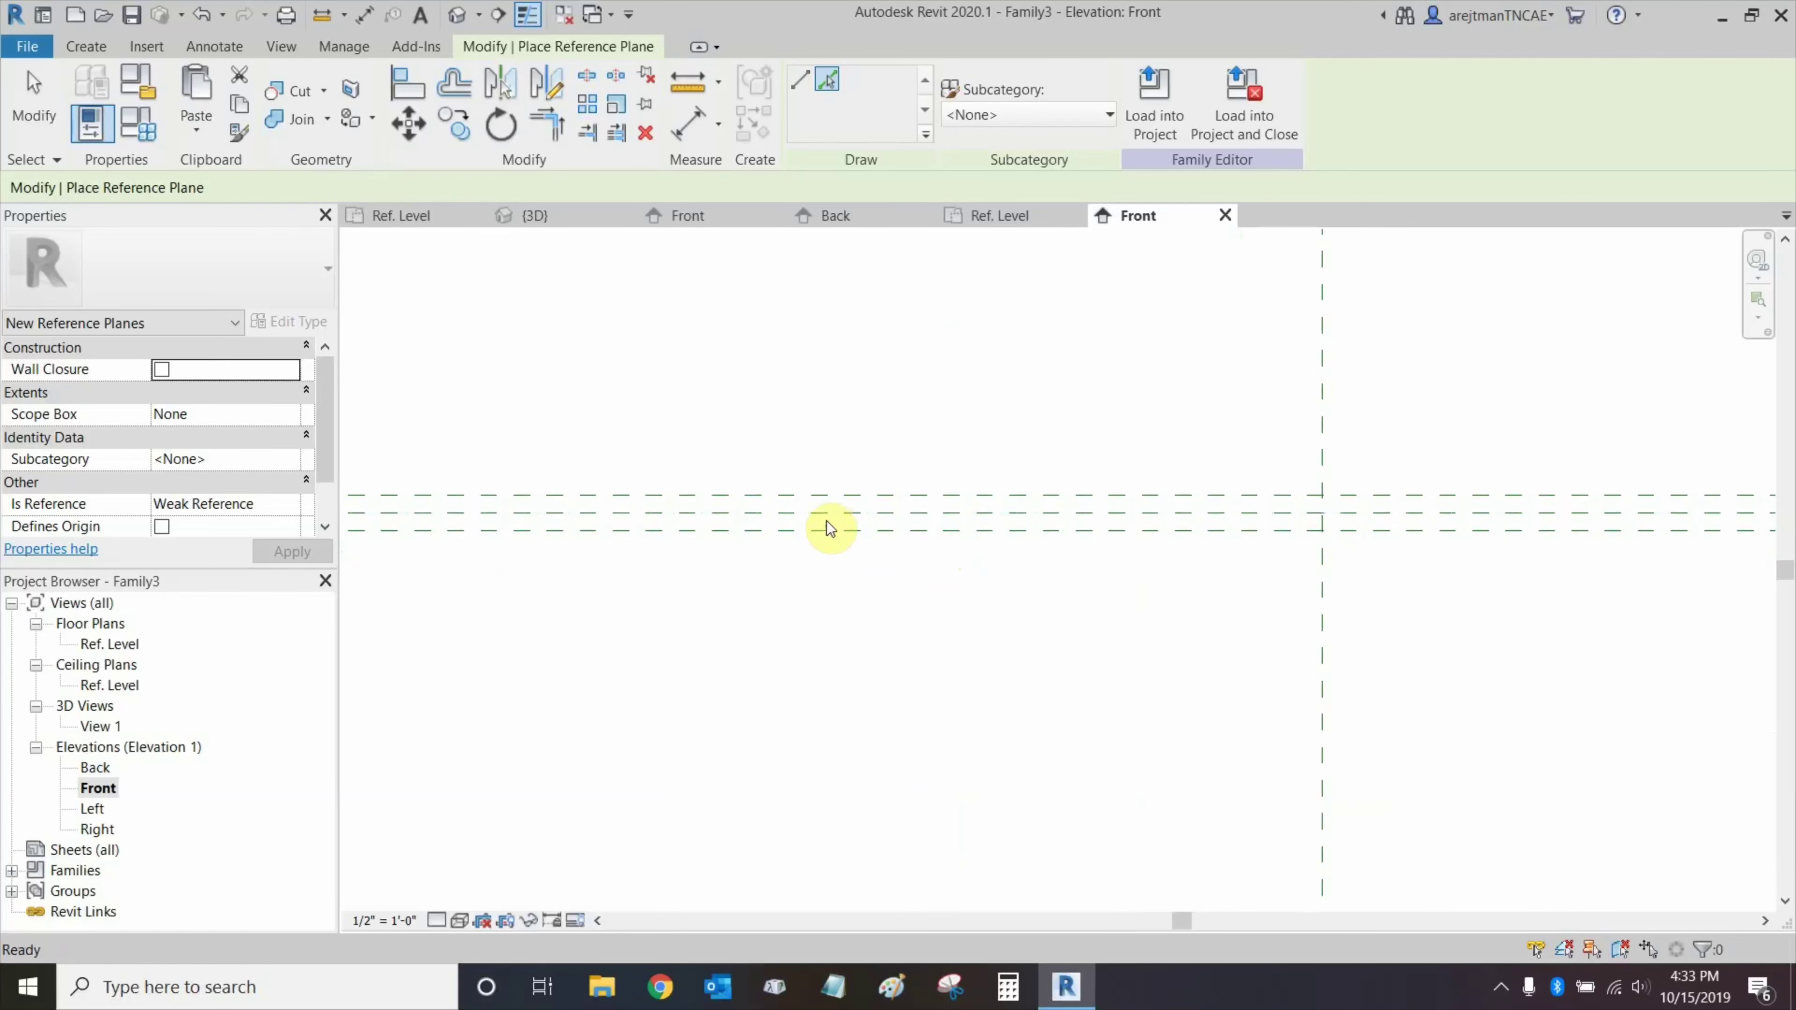
key("Escape")
key("Escape")
scroll(828, 521, "down", 4)
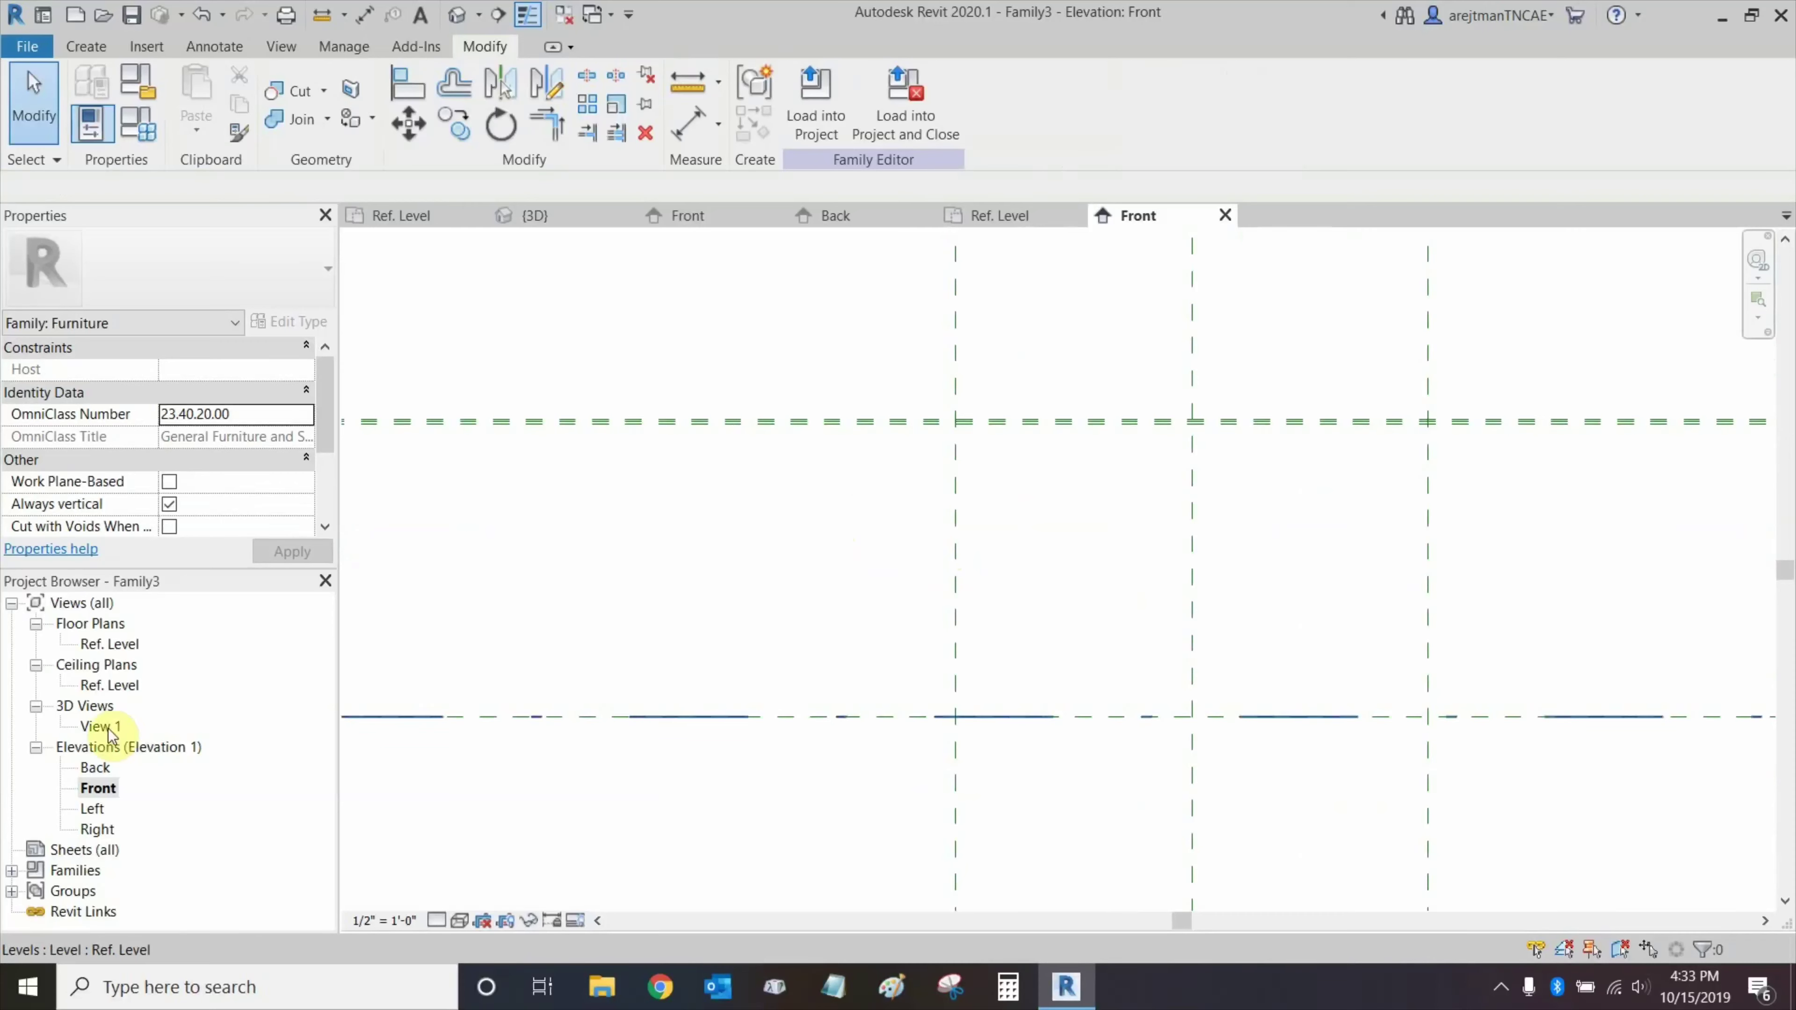
Start an extrusion in the Ref. Level plan with Pick Lines, setting Extrusion Start to 1' 2 7/8" and Extrusion End to 1' 3 1/8".
double_click(110, 644)
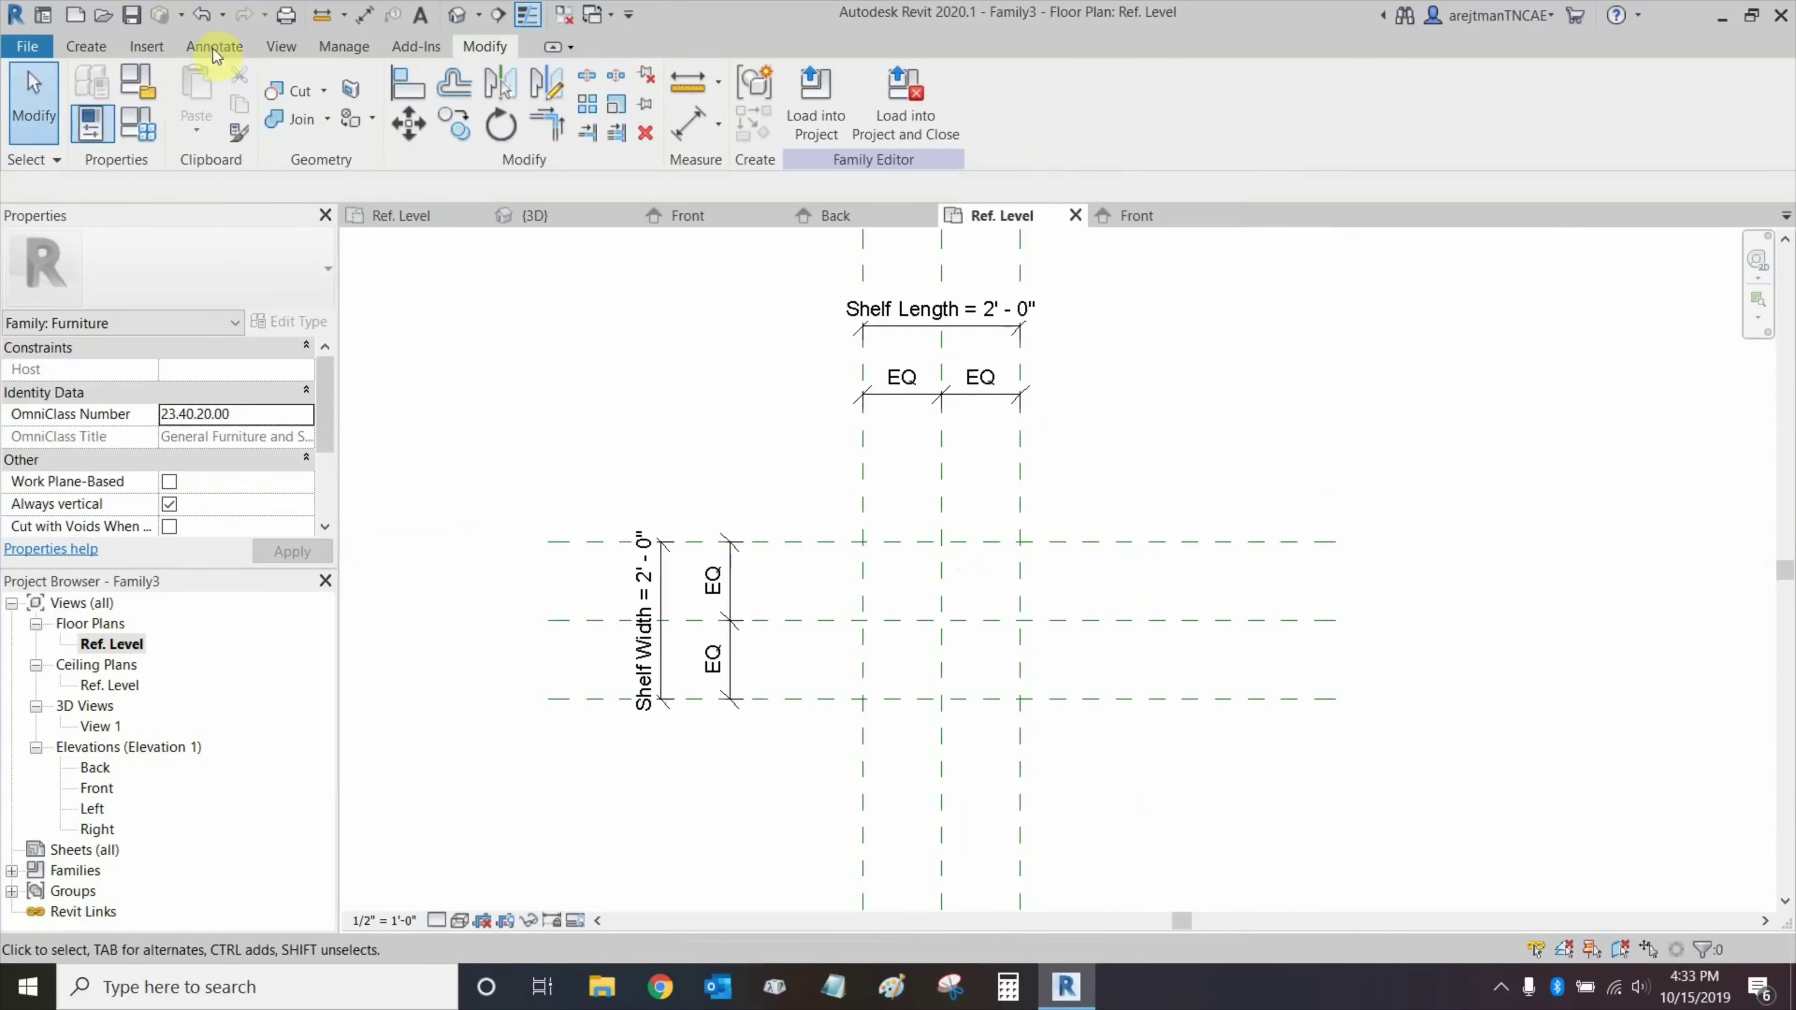
left_click(85, 46)
left_click(201, 88)
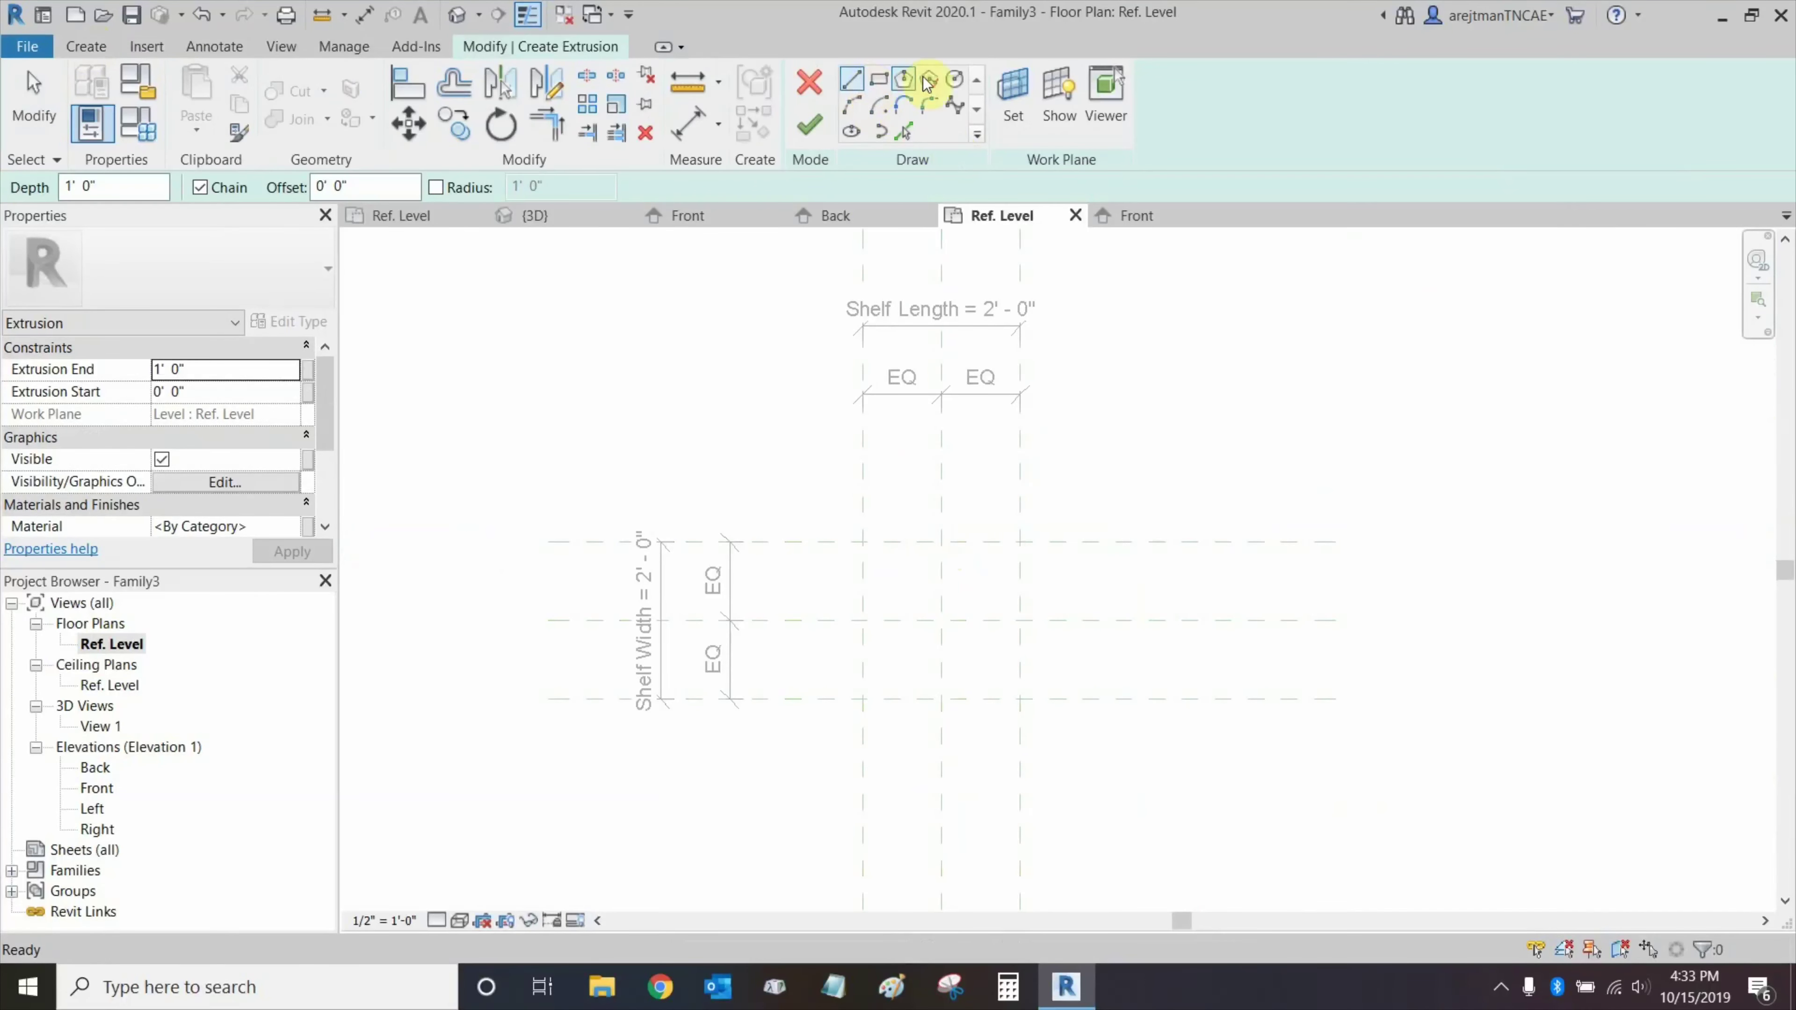
left_click(902, 132)
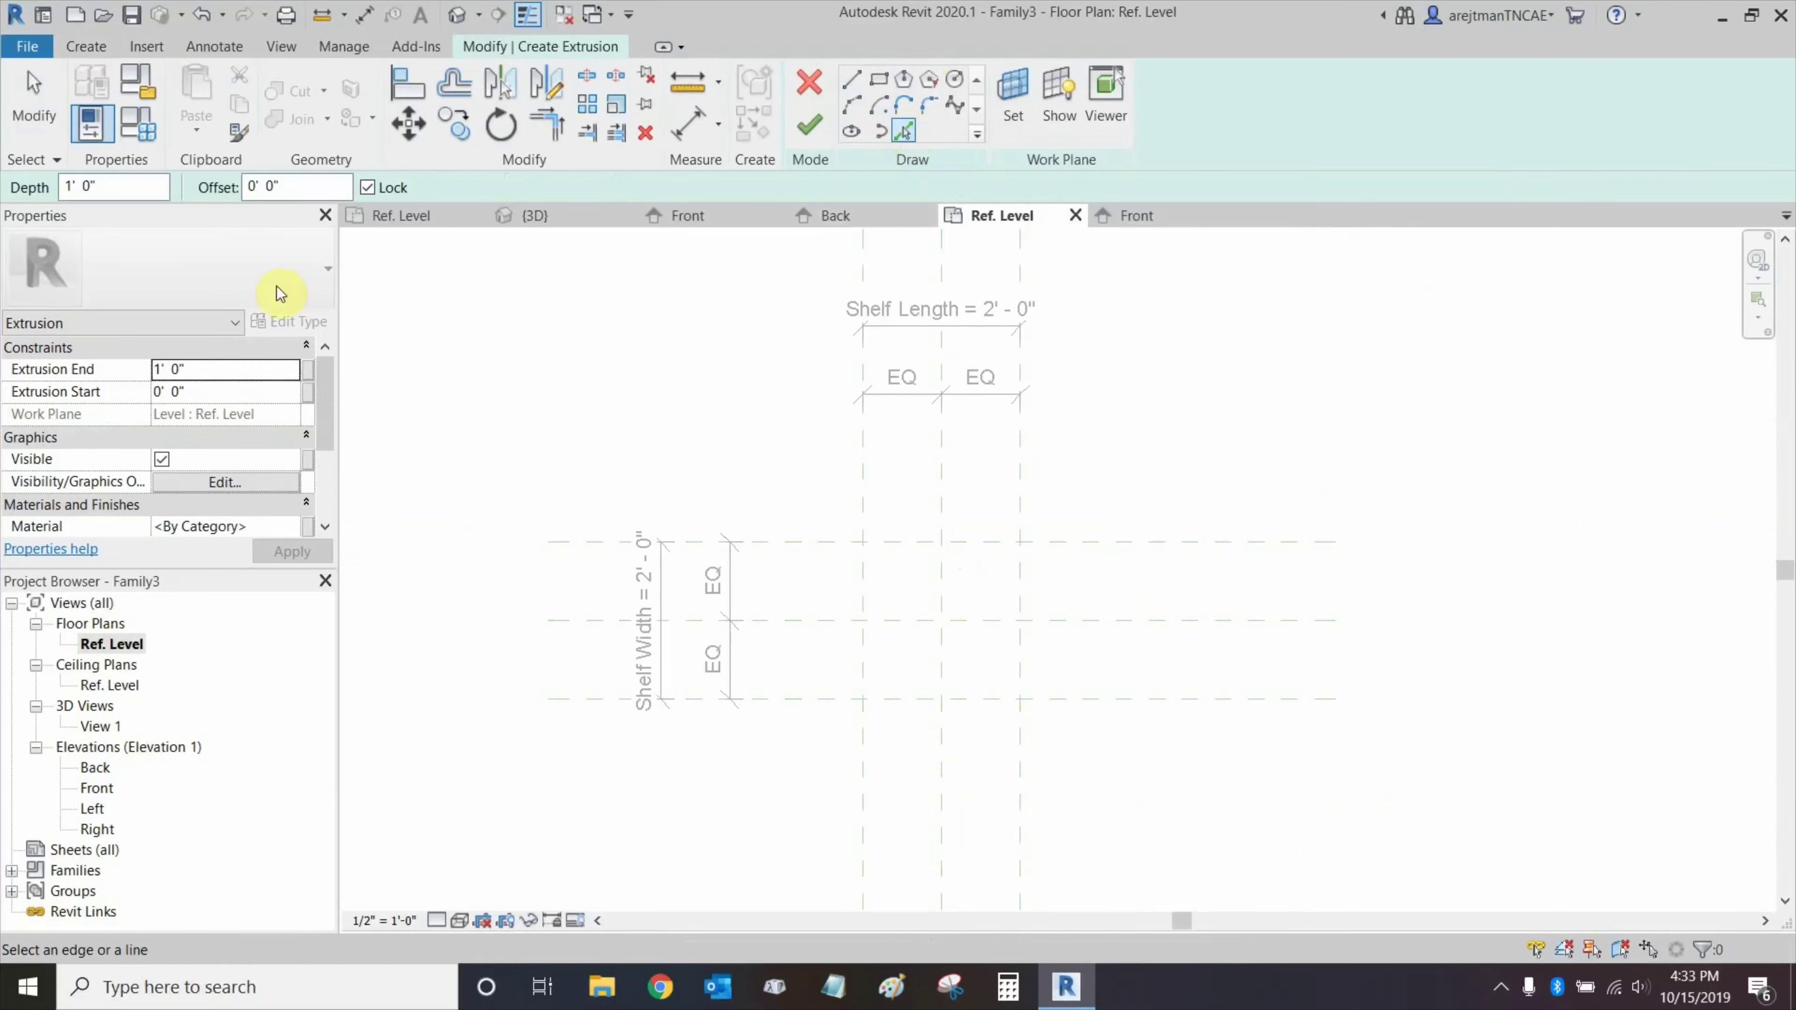
left_click(203, 392)
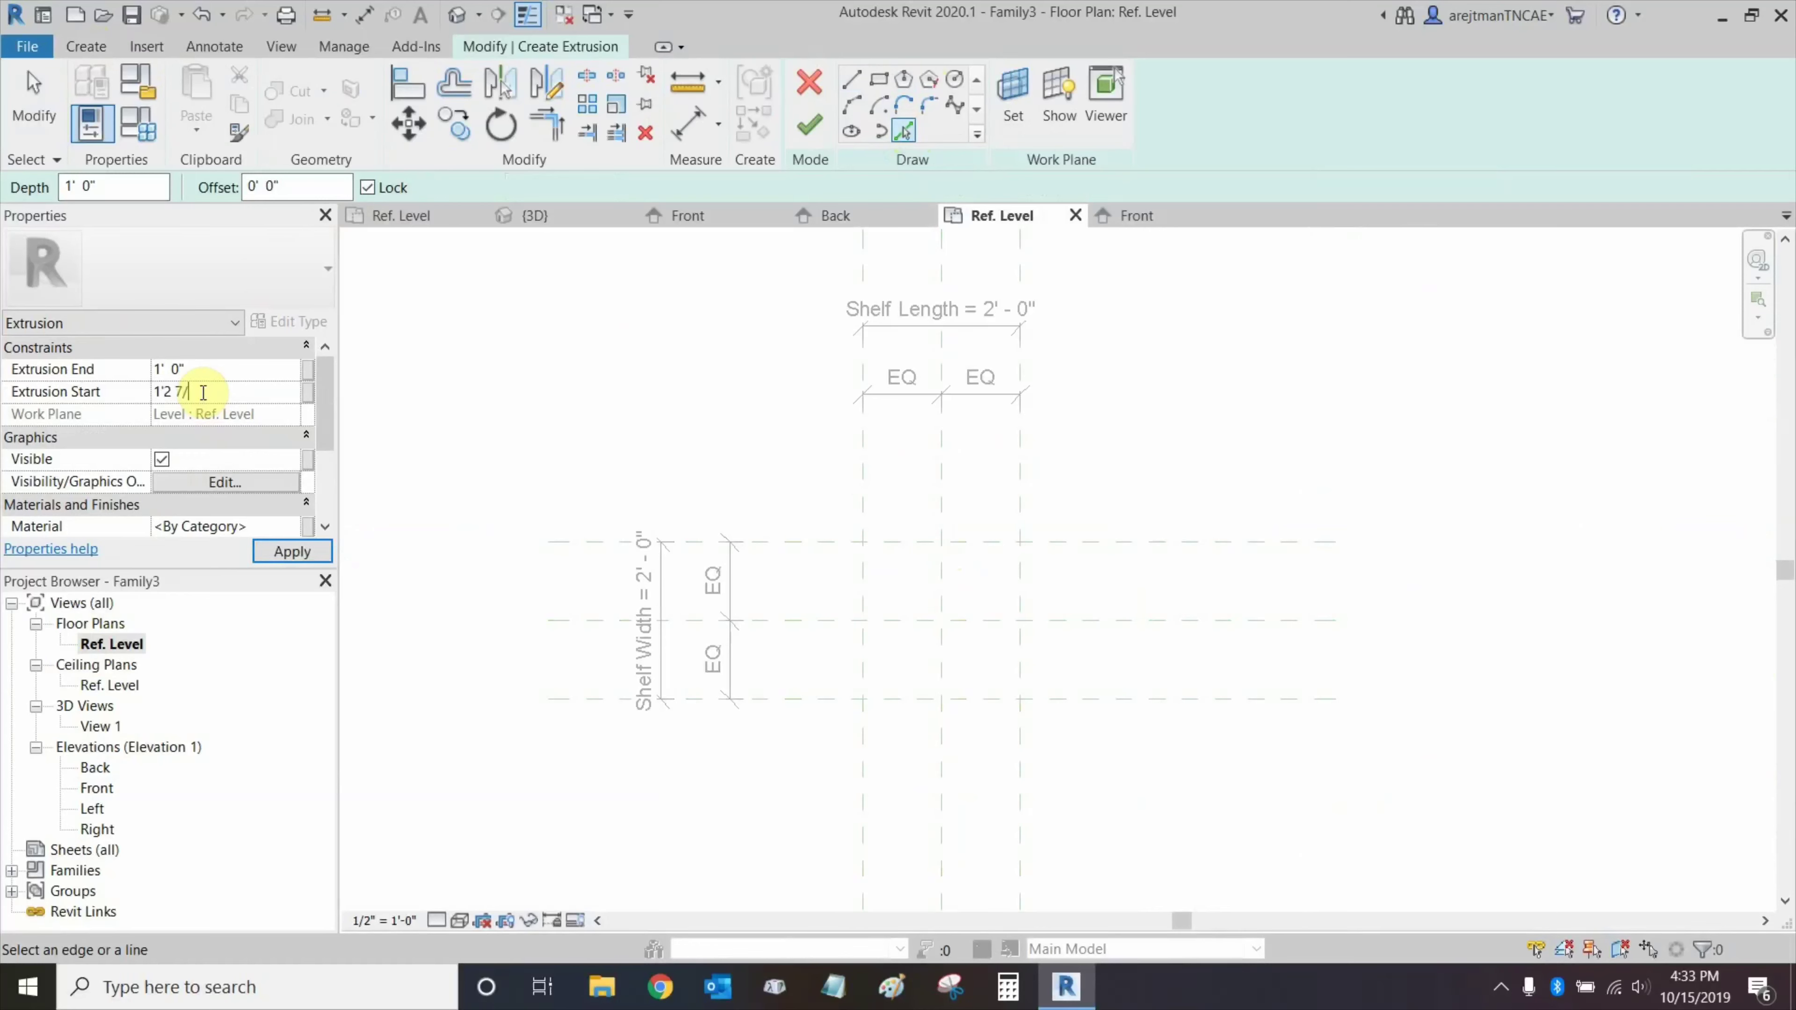
key("Return")
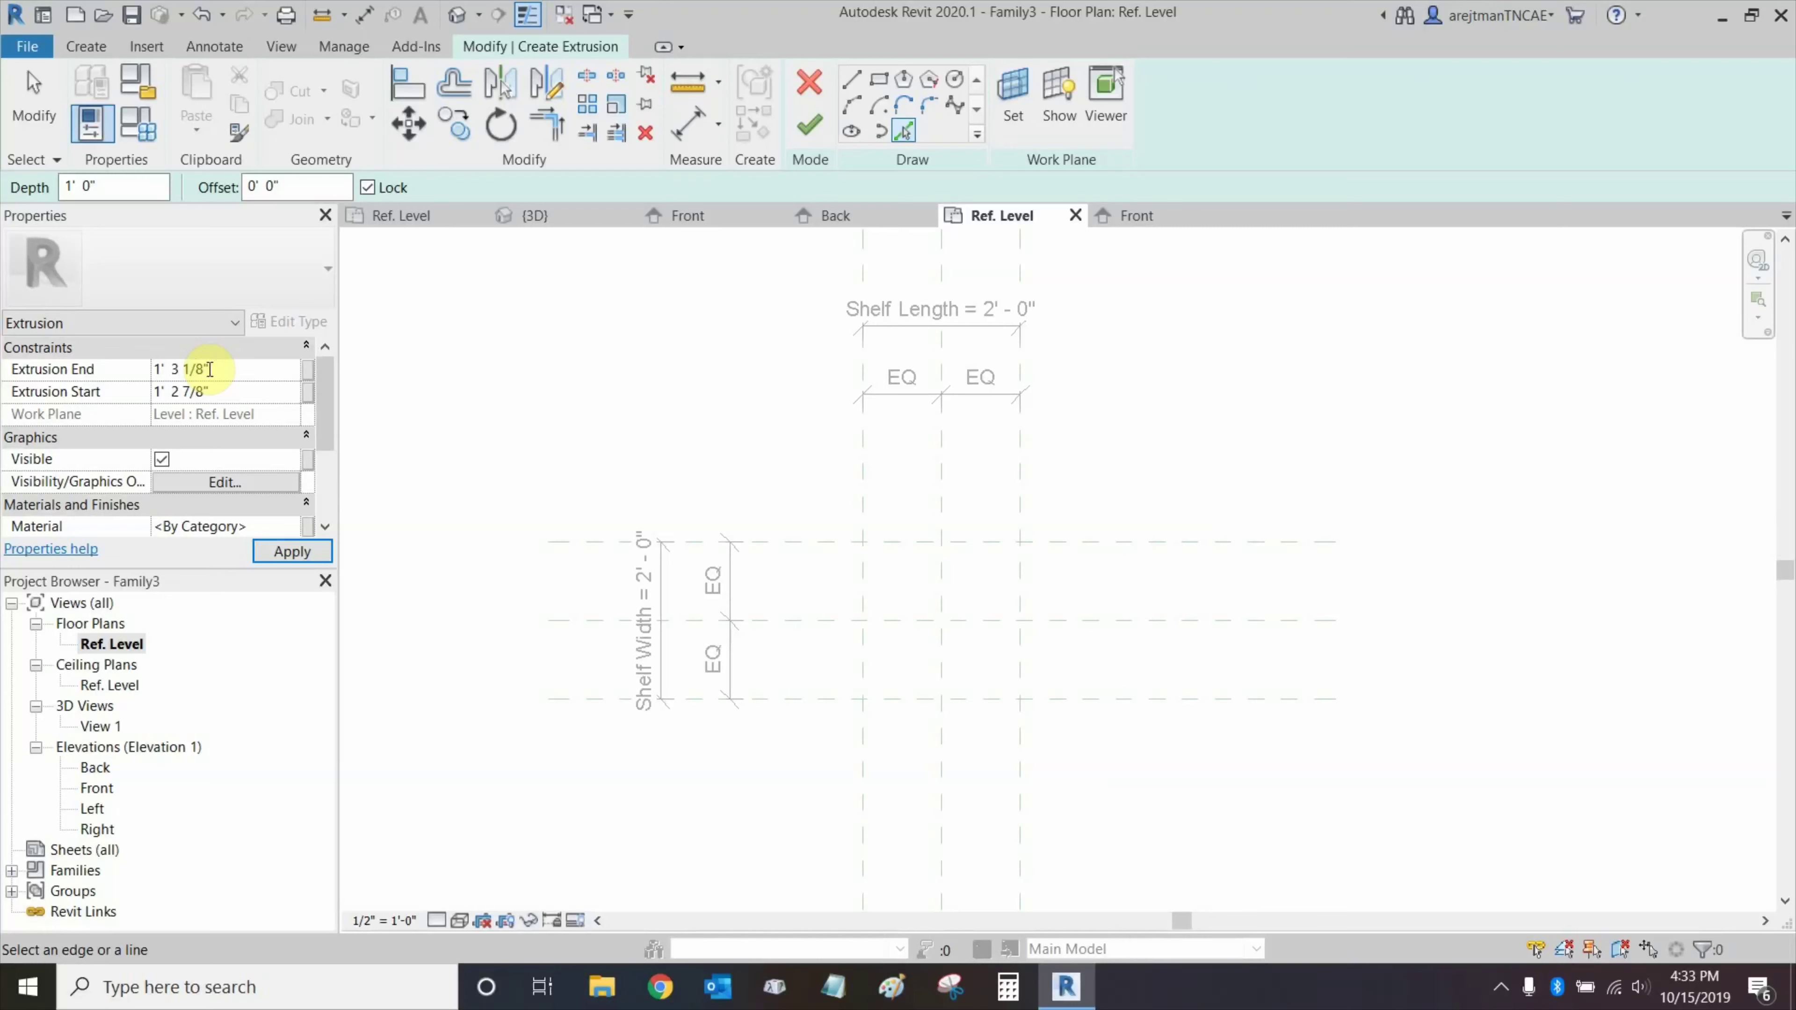
left_click(289, 552)
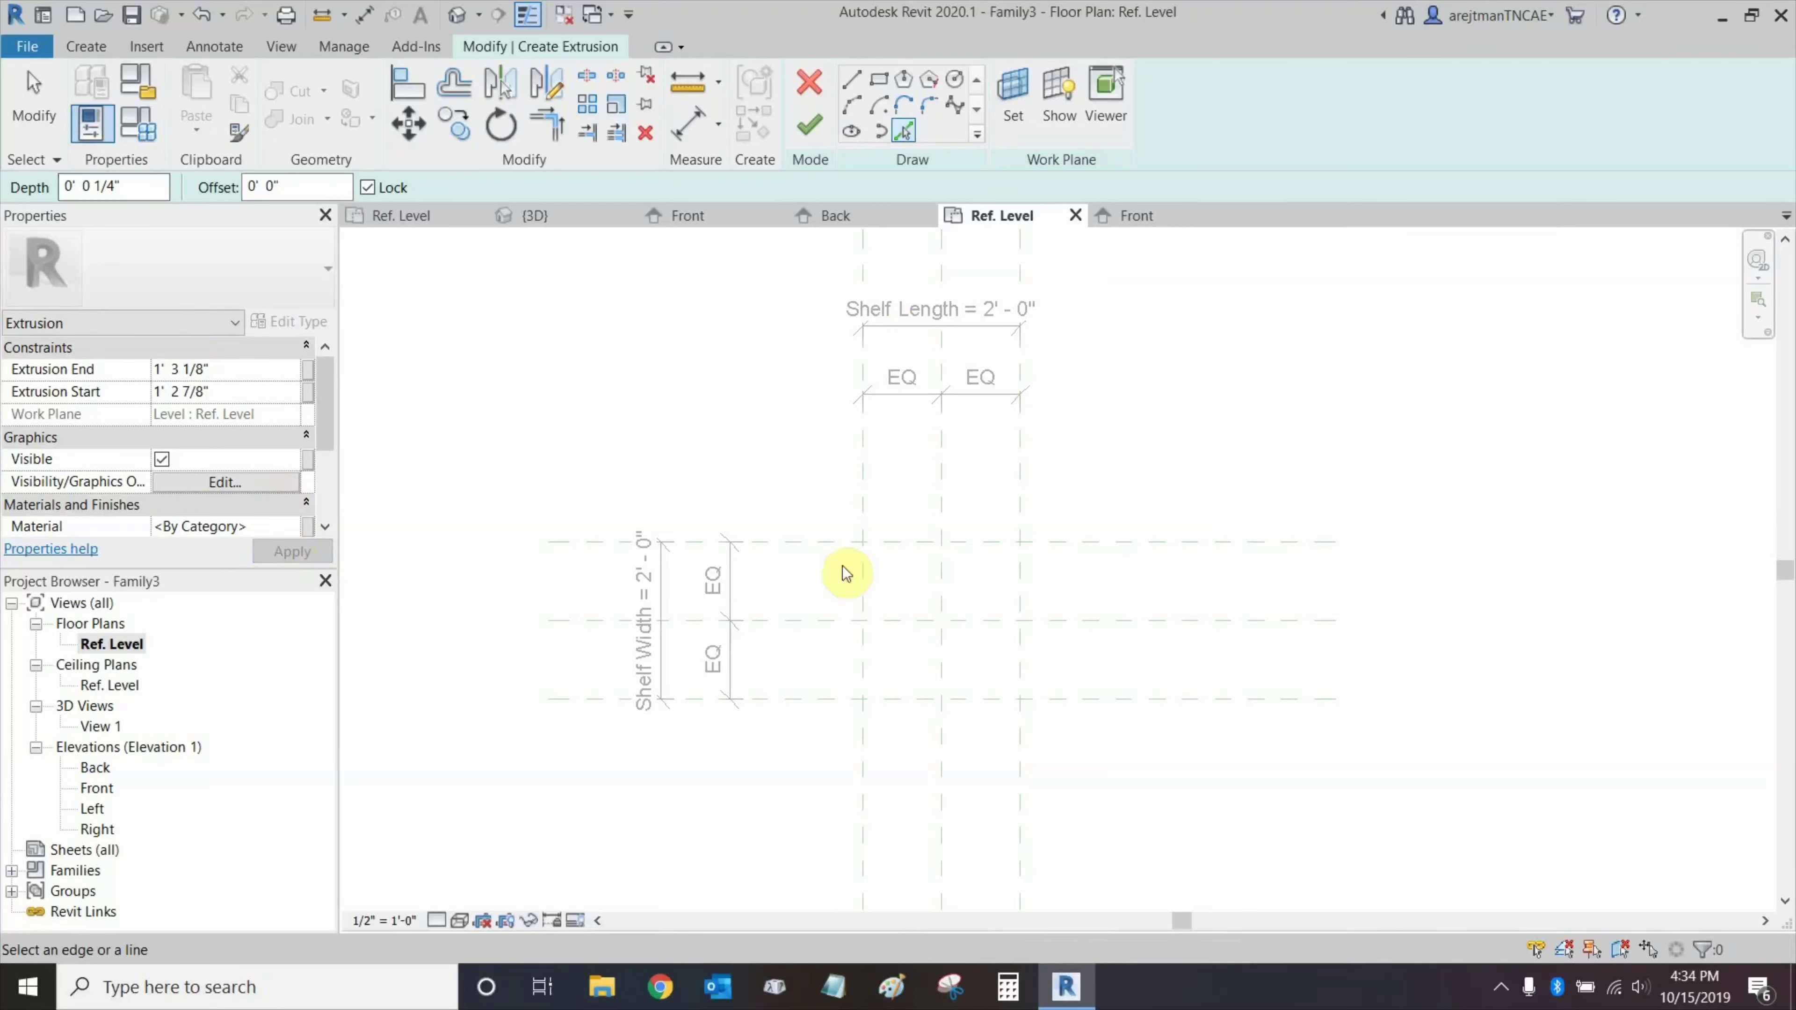
Pick the four outer reference planes as locked sketch lines for the shelf extrusion.
left_click(862, 501)
left_click(1001, 552)
left_click(1019, 587)
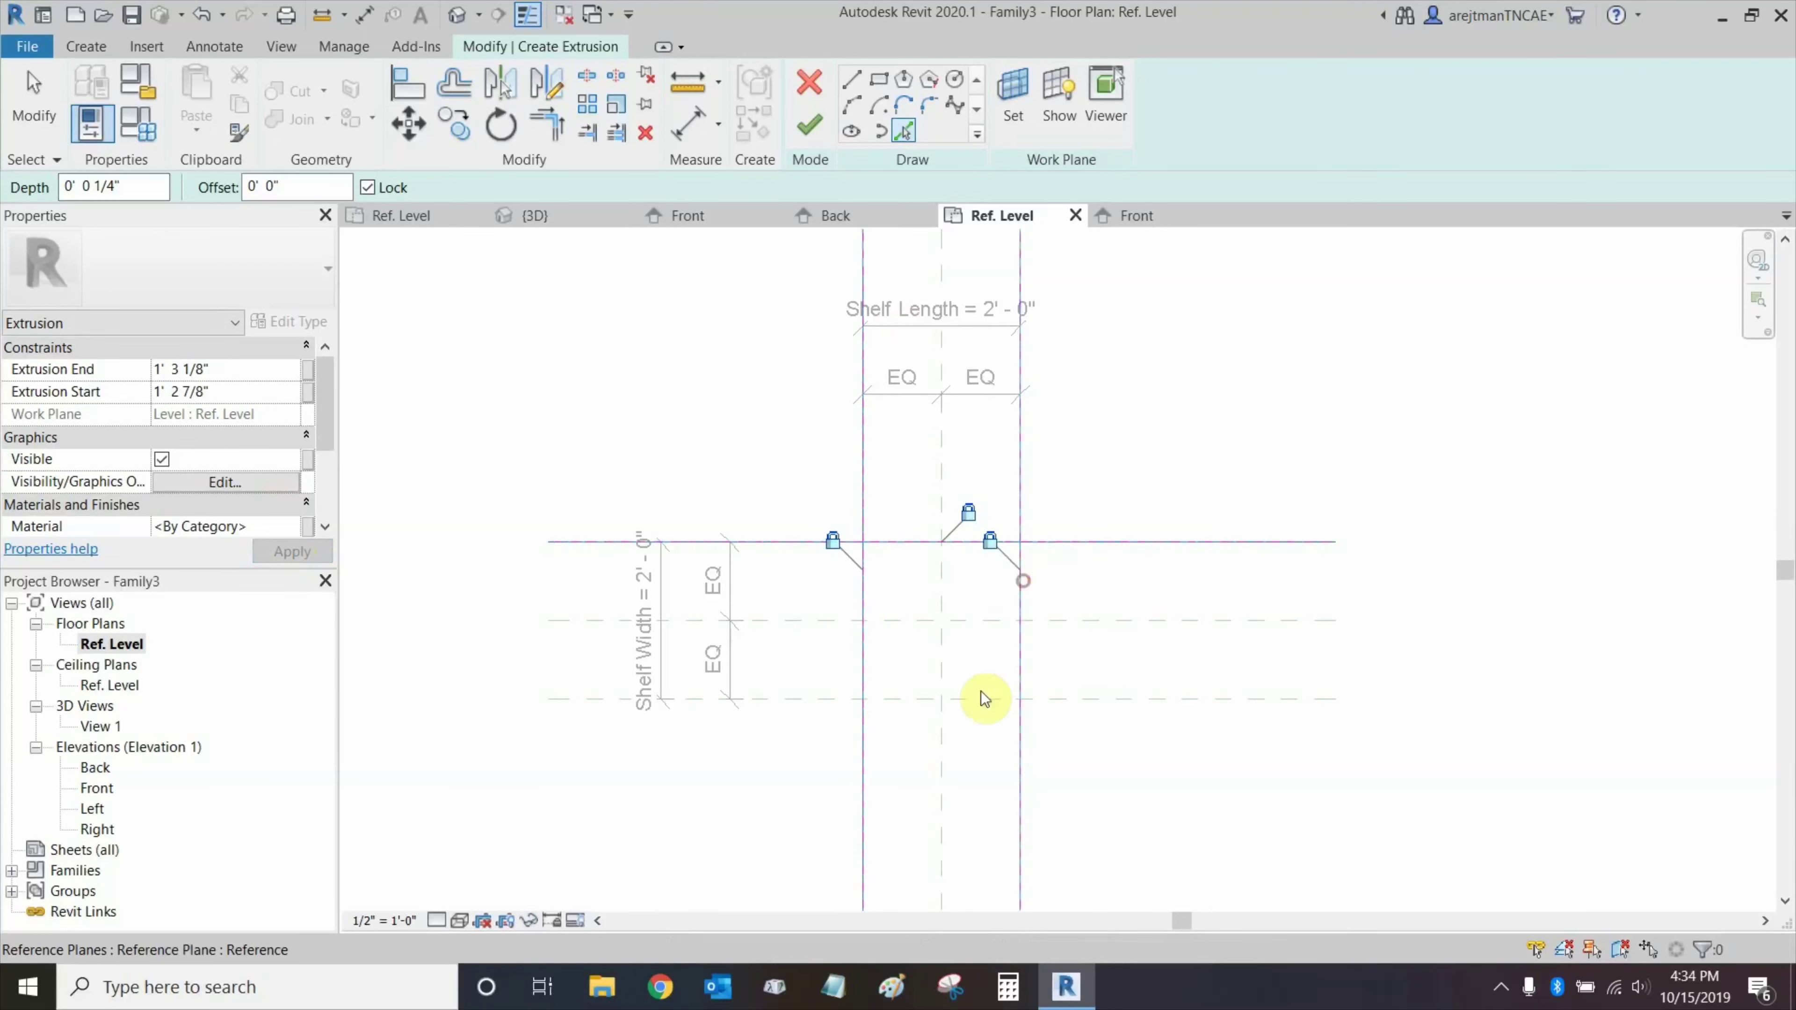
left_click(979, 698)
Trim the four sketch lines to a closed rectangle between the outer reference planes and finish the shelf extrusion.
left_click(557, 138)
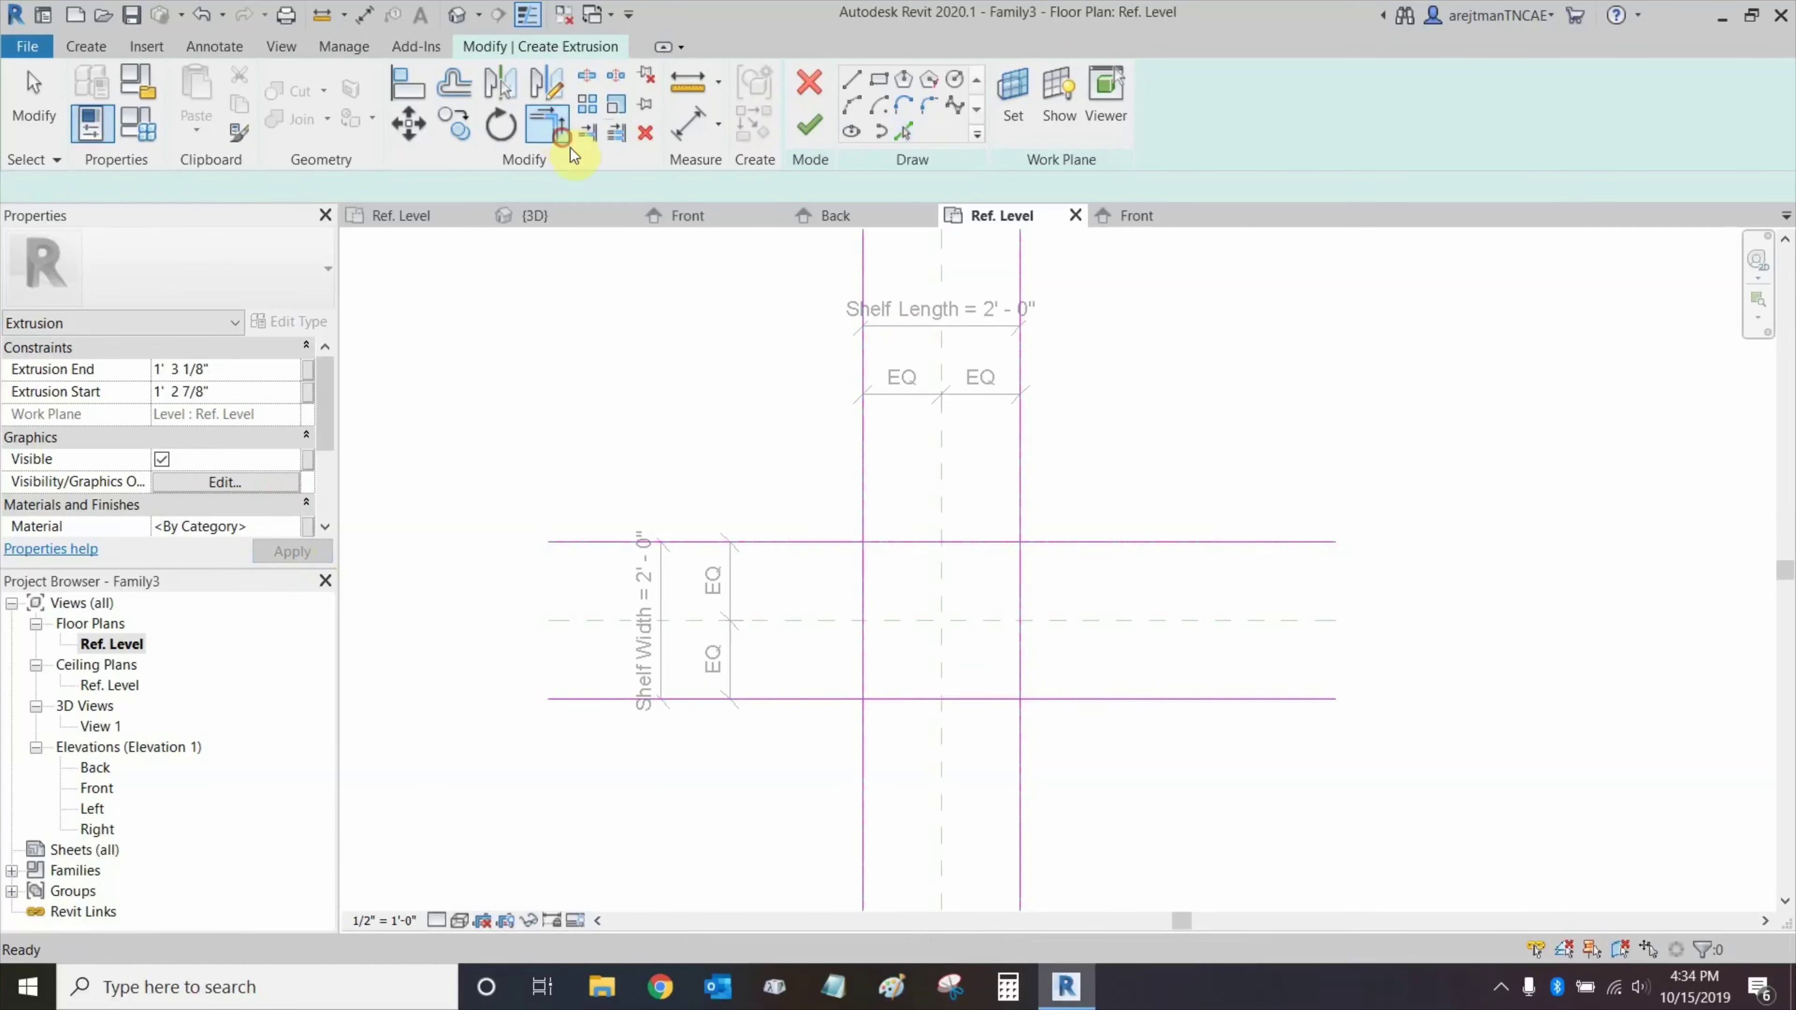
left_click(862, 574)
left_click(887, 539)
left_click(982, 538)
left_click(1022, 580)
left_click(1021, 637)
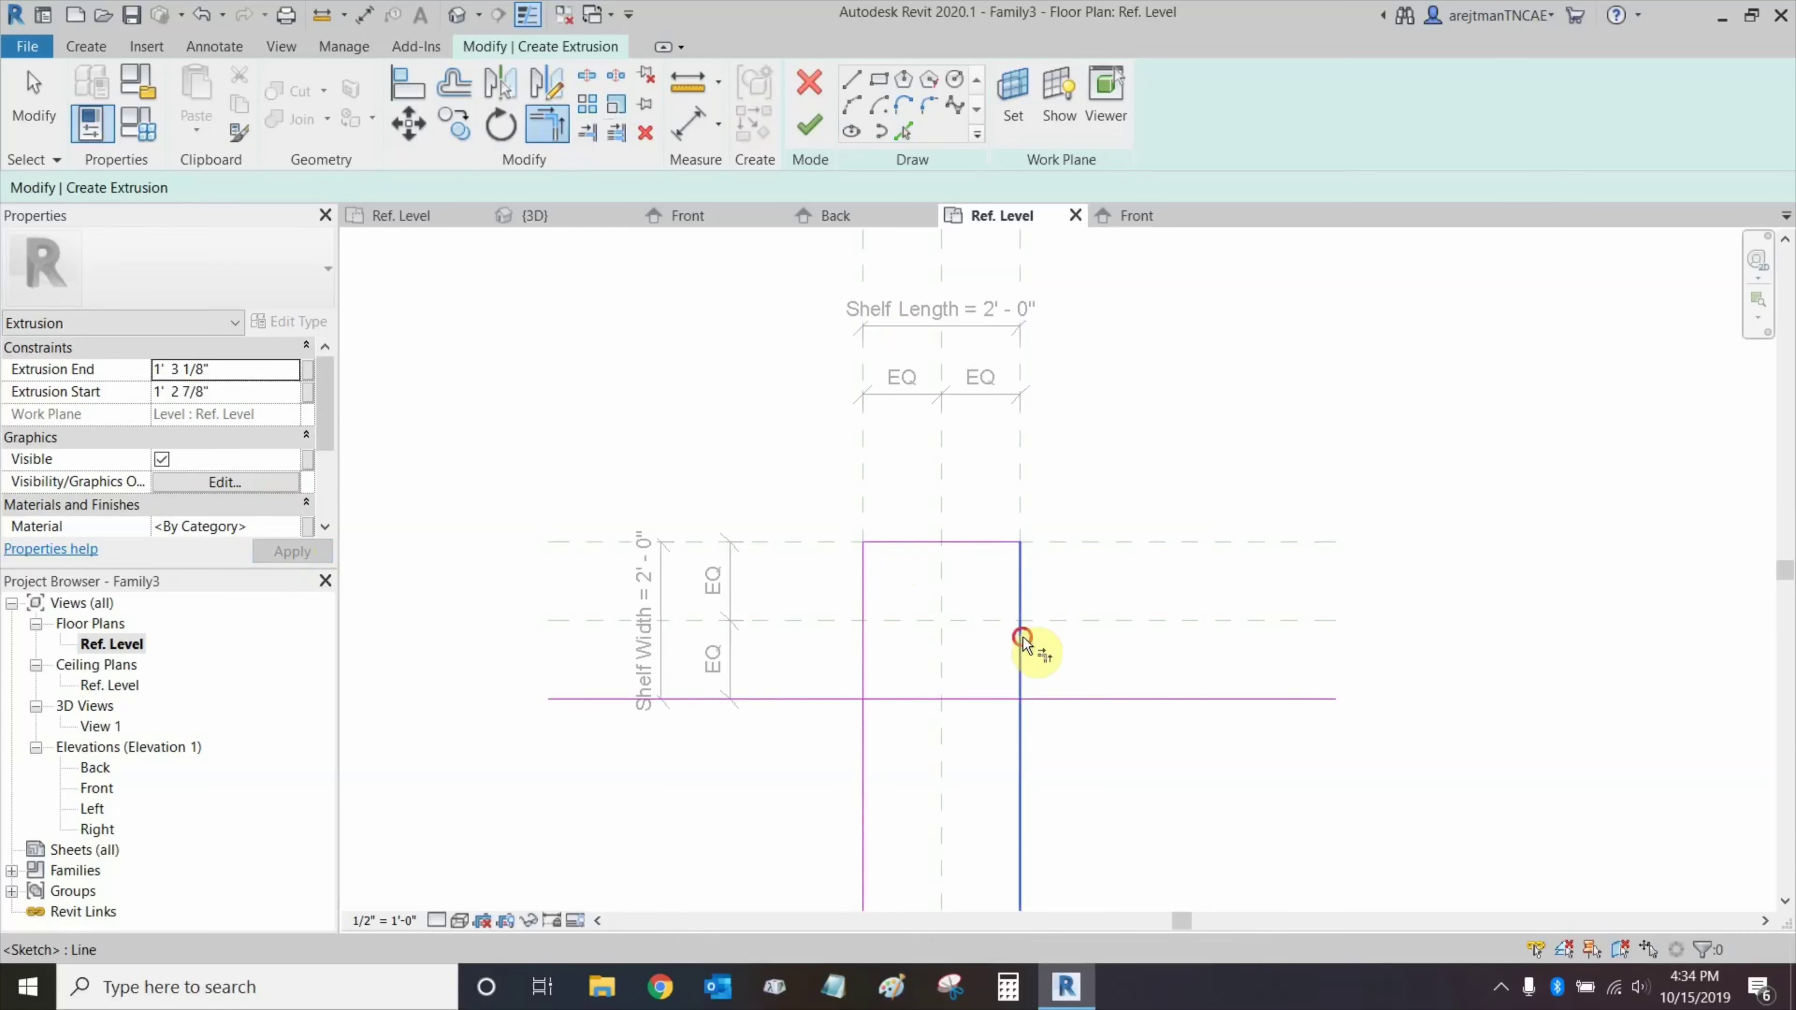
left_click(965, 698)
left_click(896, 698)
left_click(863, 669)
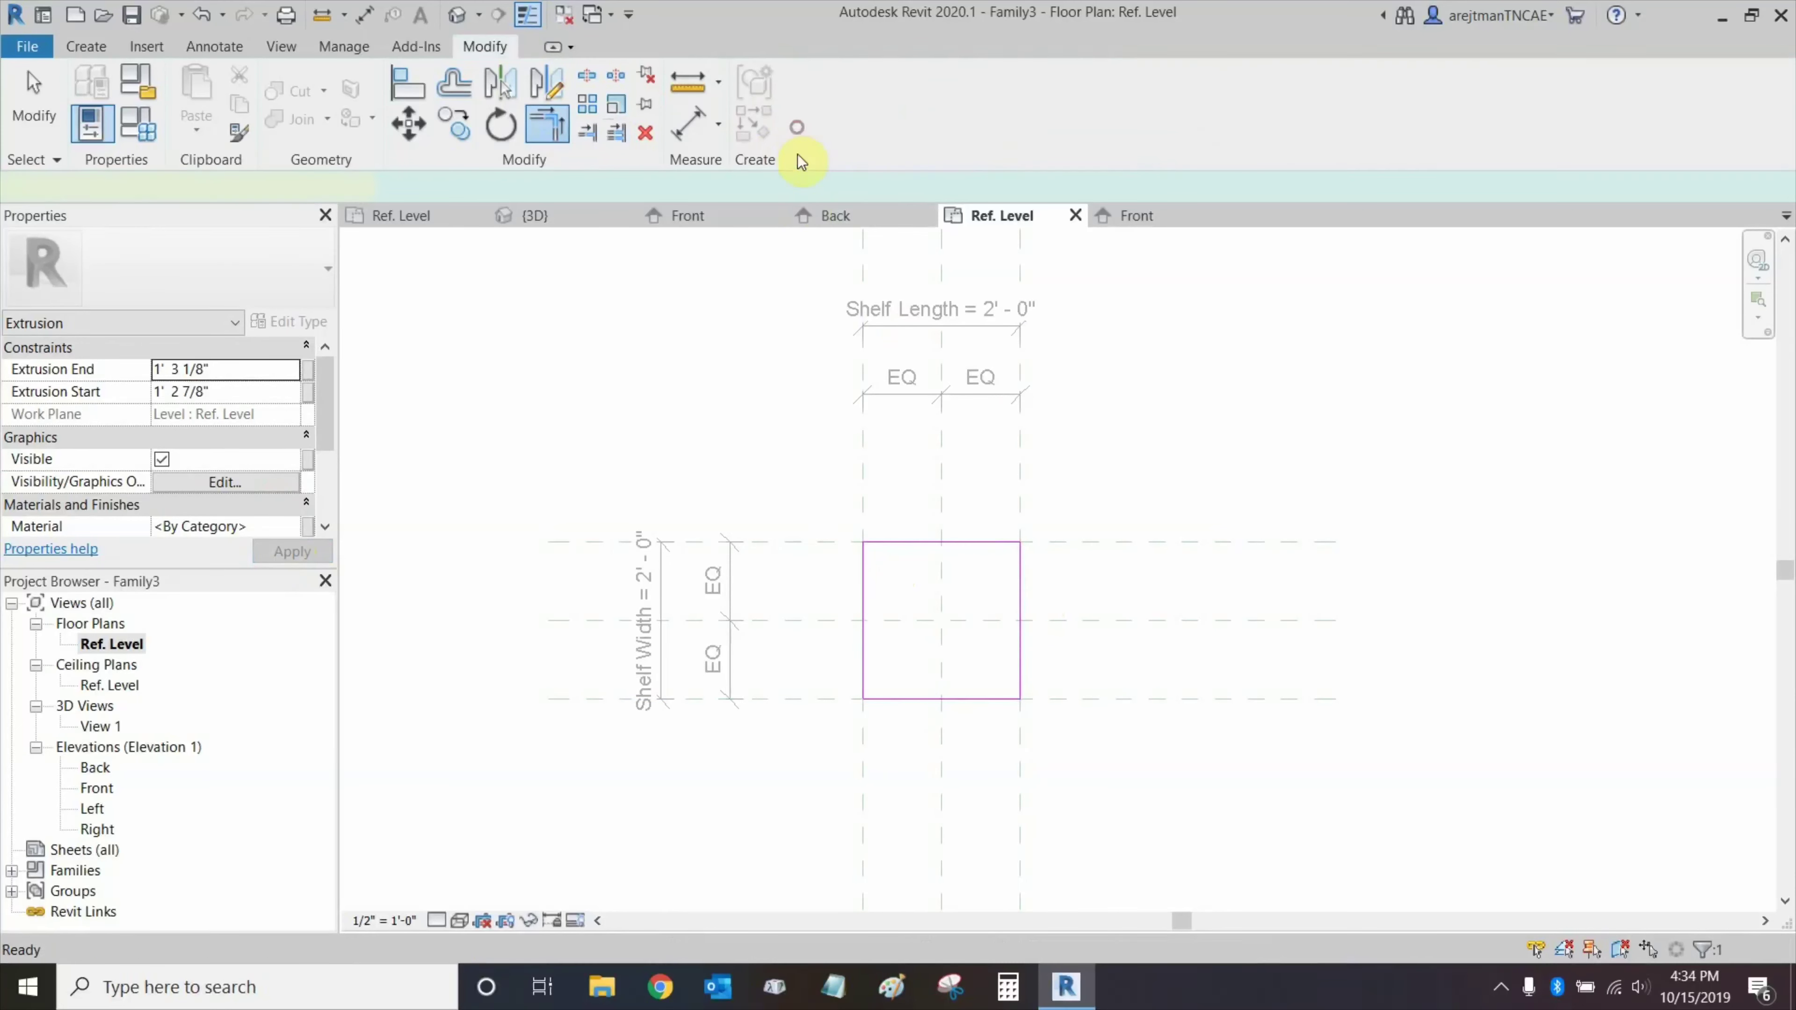
left_click(809, 126)
left_click(651, 442)
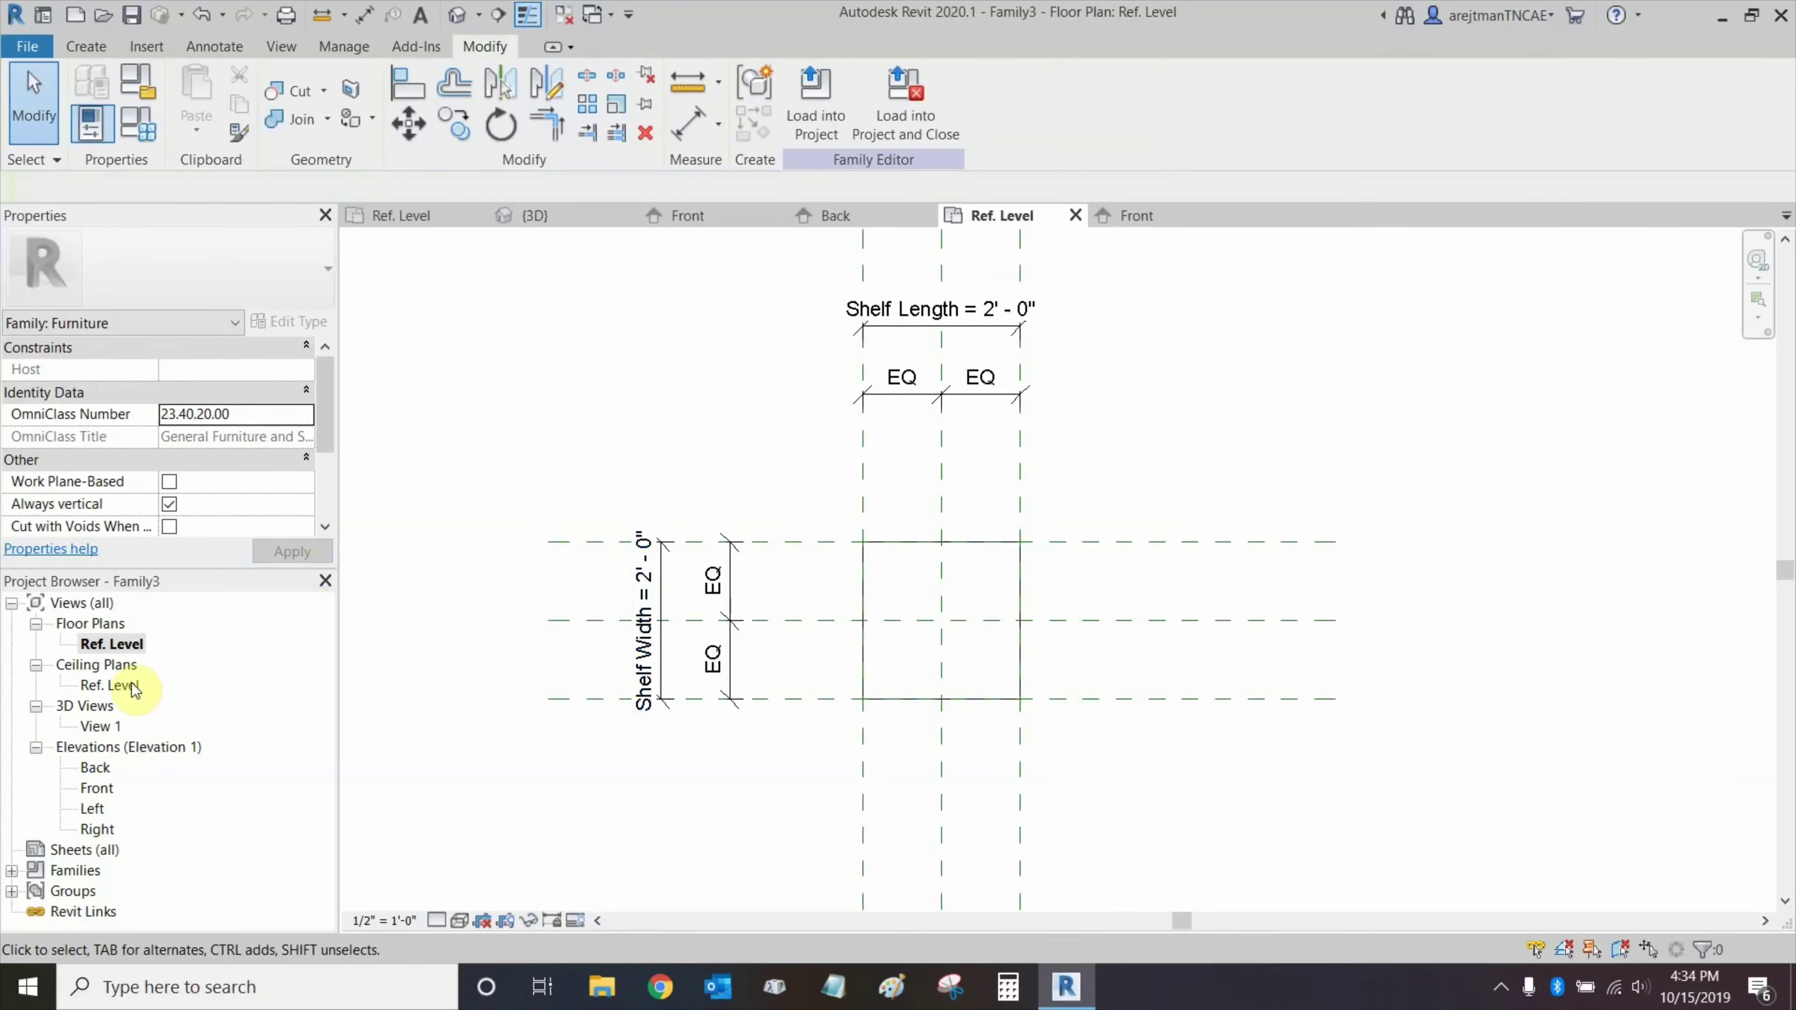
In the Front elevation, align the shelf extrusion's top face to the upper 1/8" offset reference plane and lock it.
double_click(96, 788)
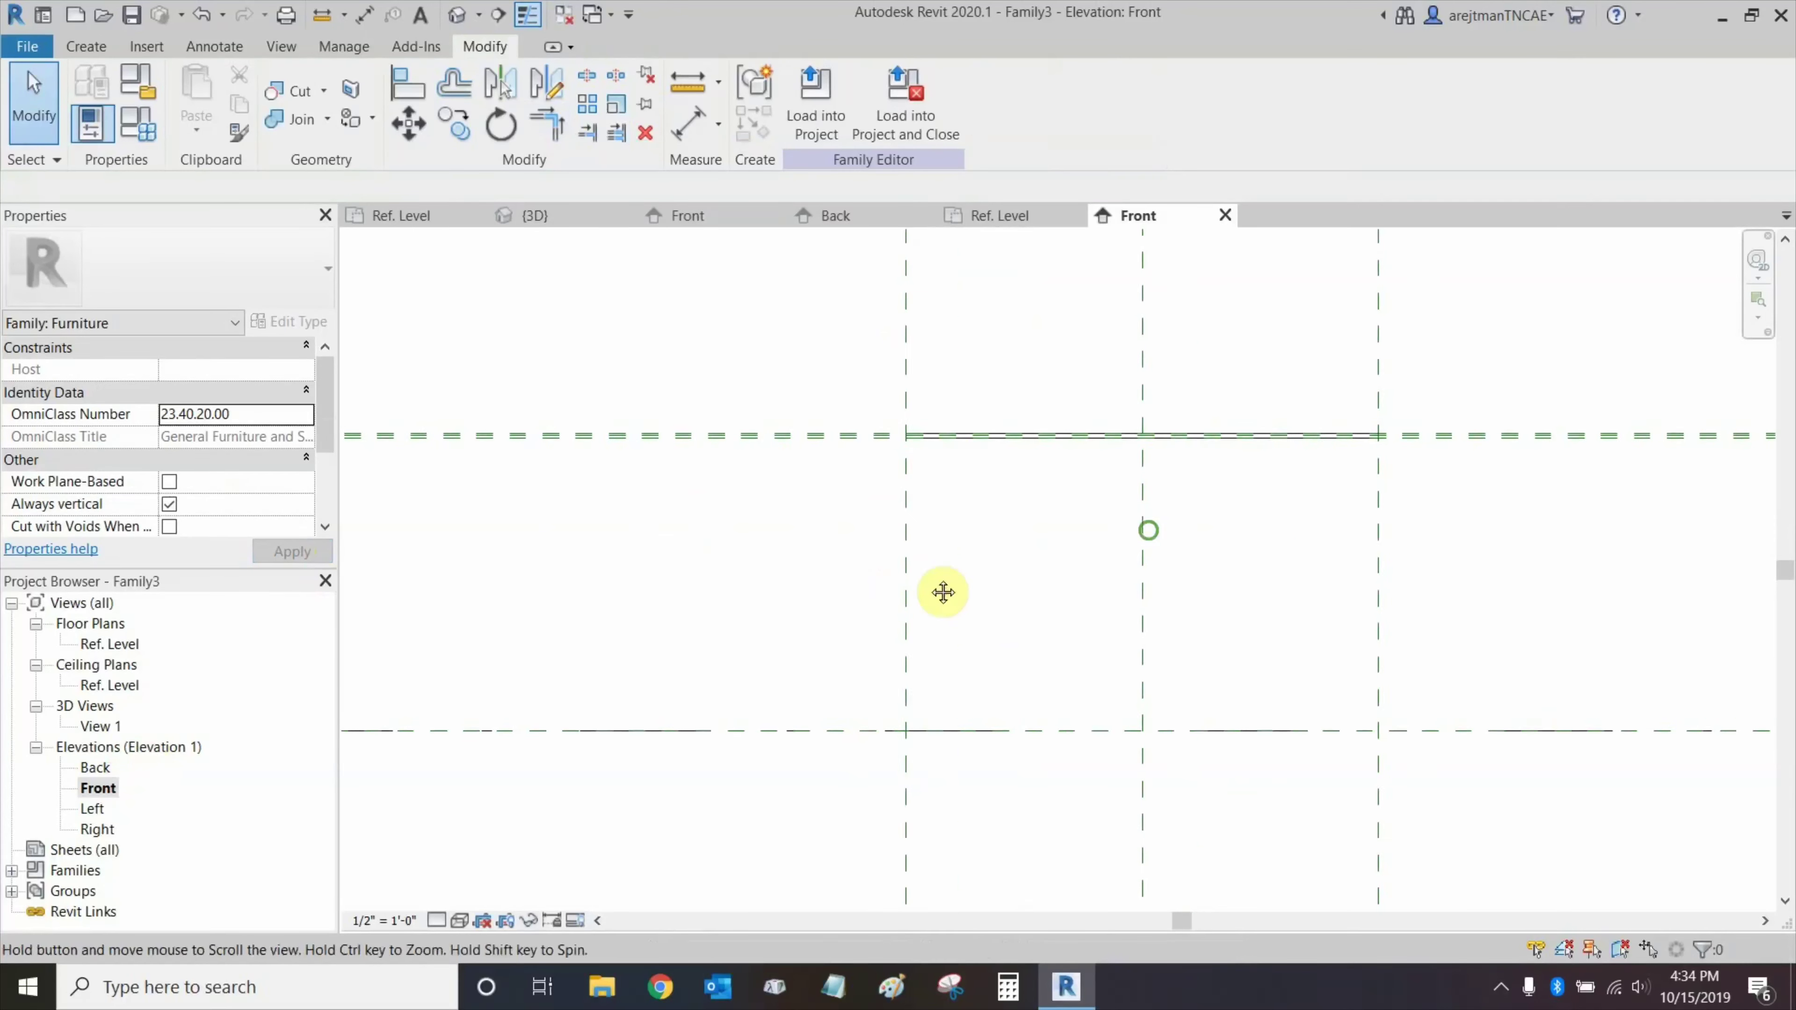
scroll(662, 501, "up", 5)
key("a")
key("l")
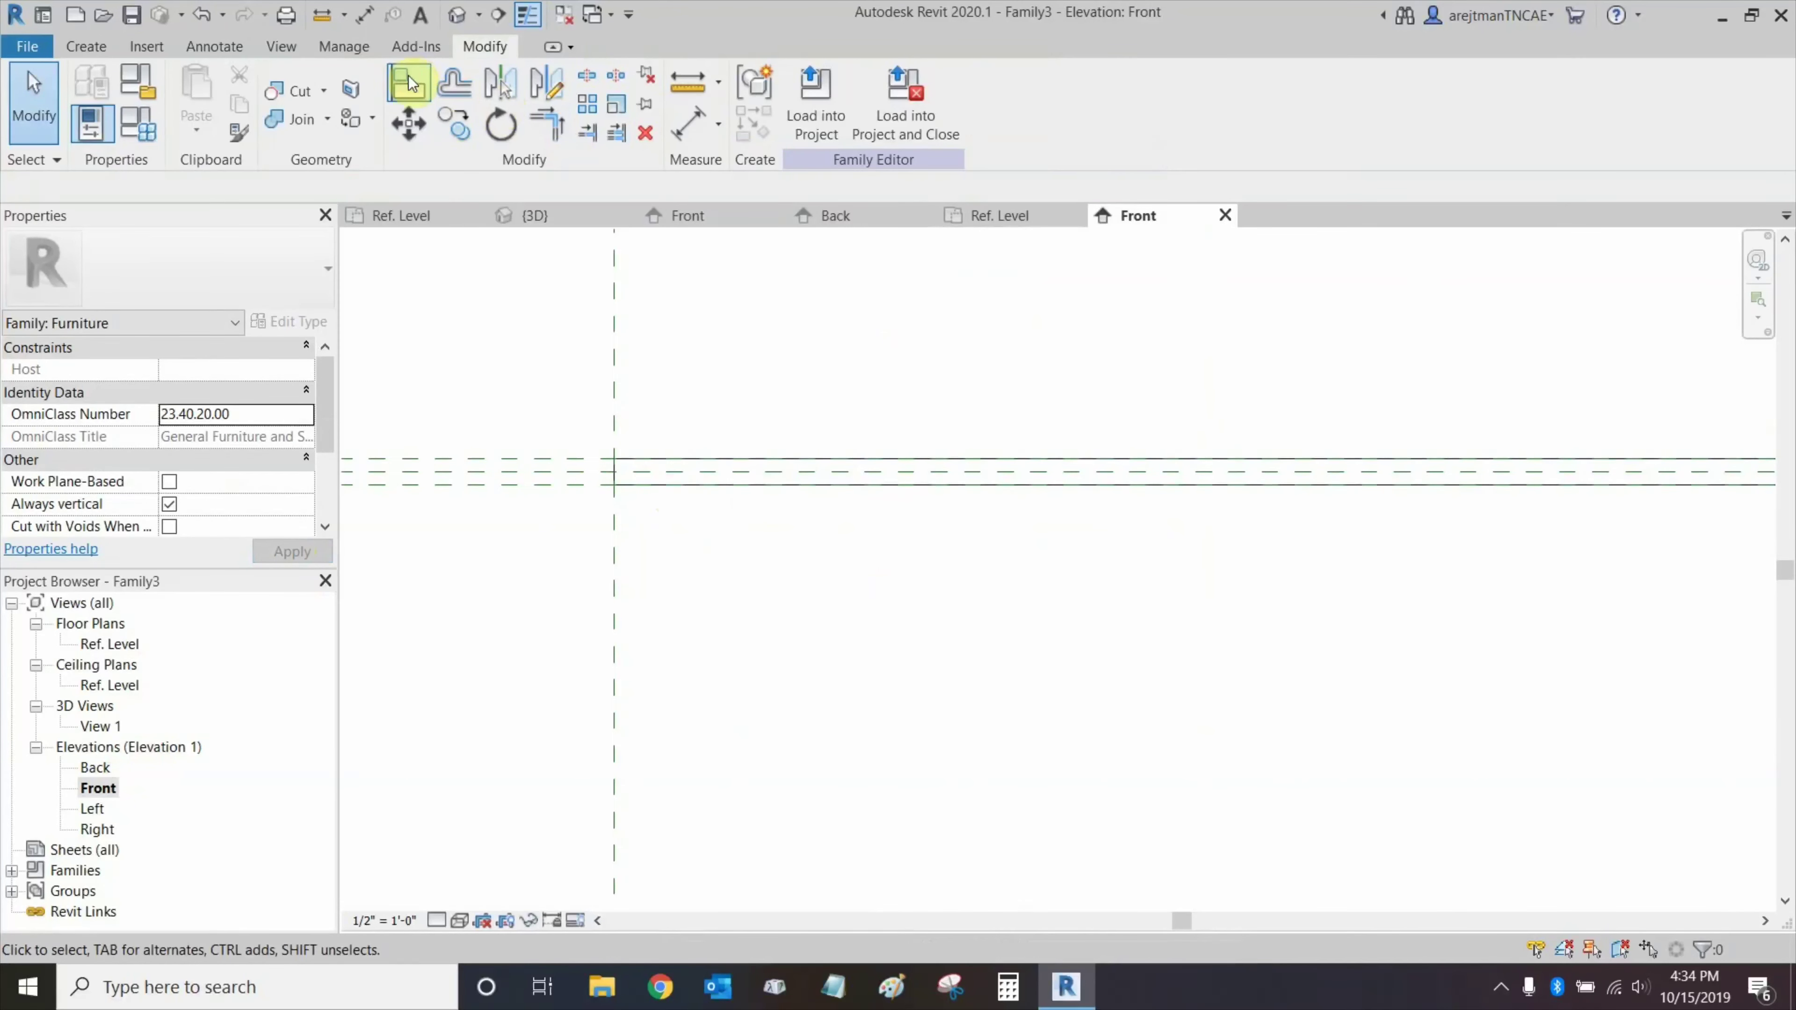
left_click(508, 459)
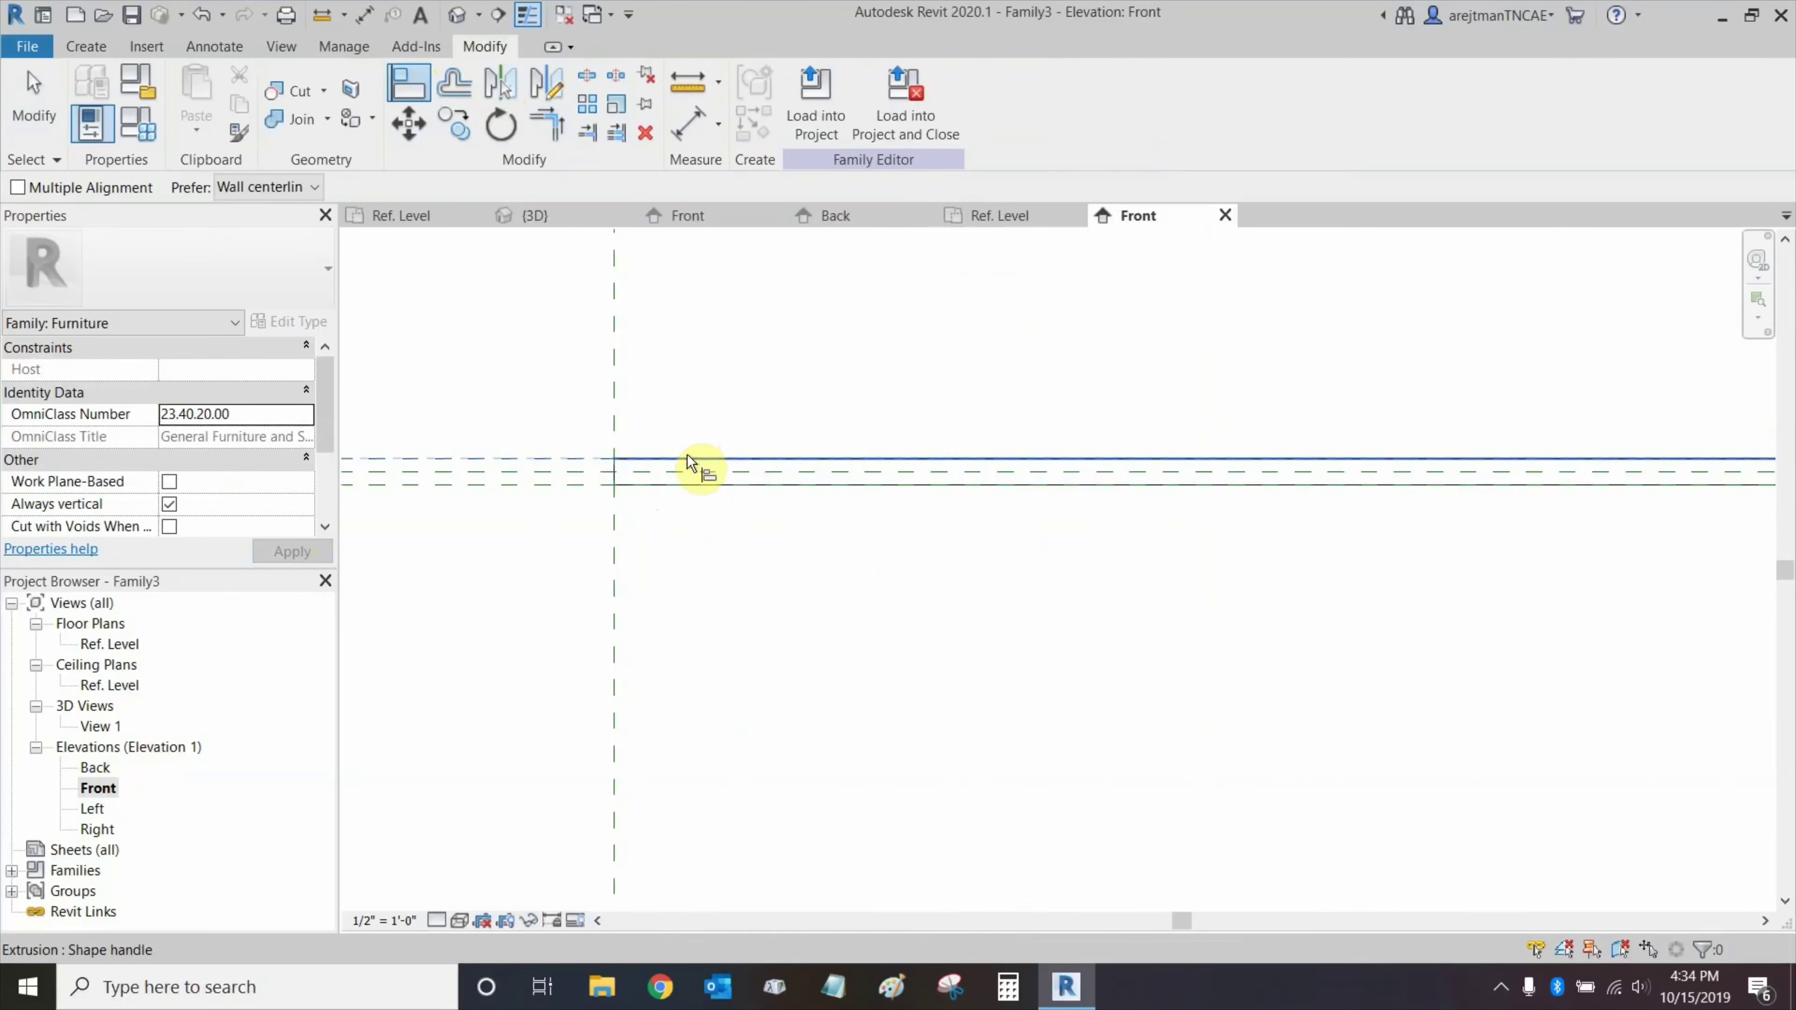
left_click(1087, 430)
Try to align the shelf extrusion's bottom face to the lower offset reference plane, and undo the attempt.
left_click(523, 485)
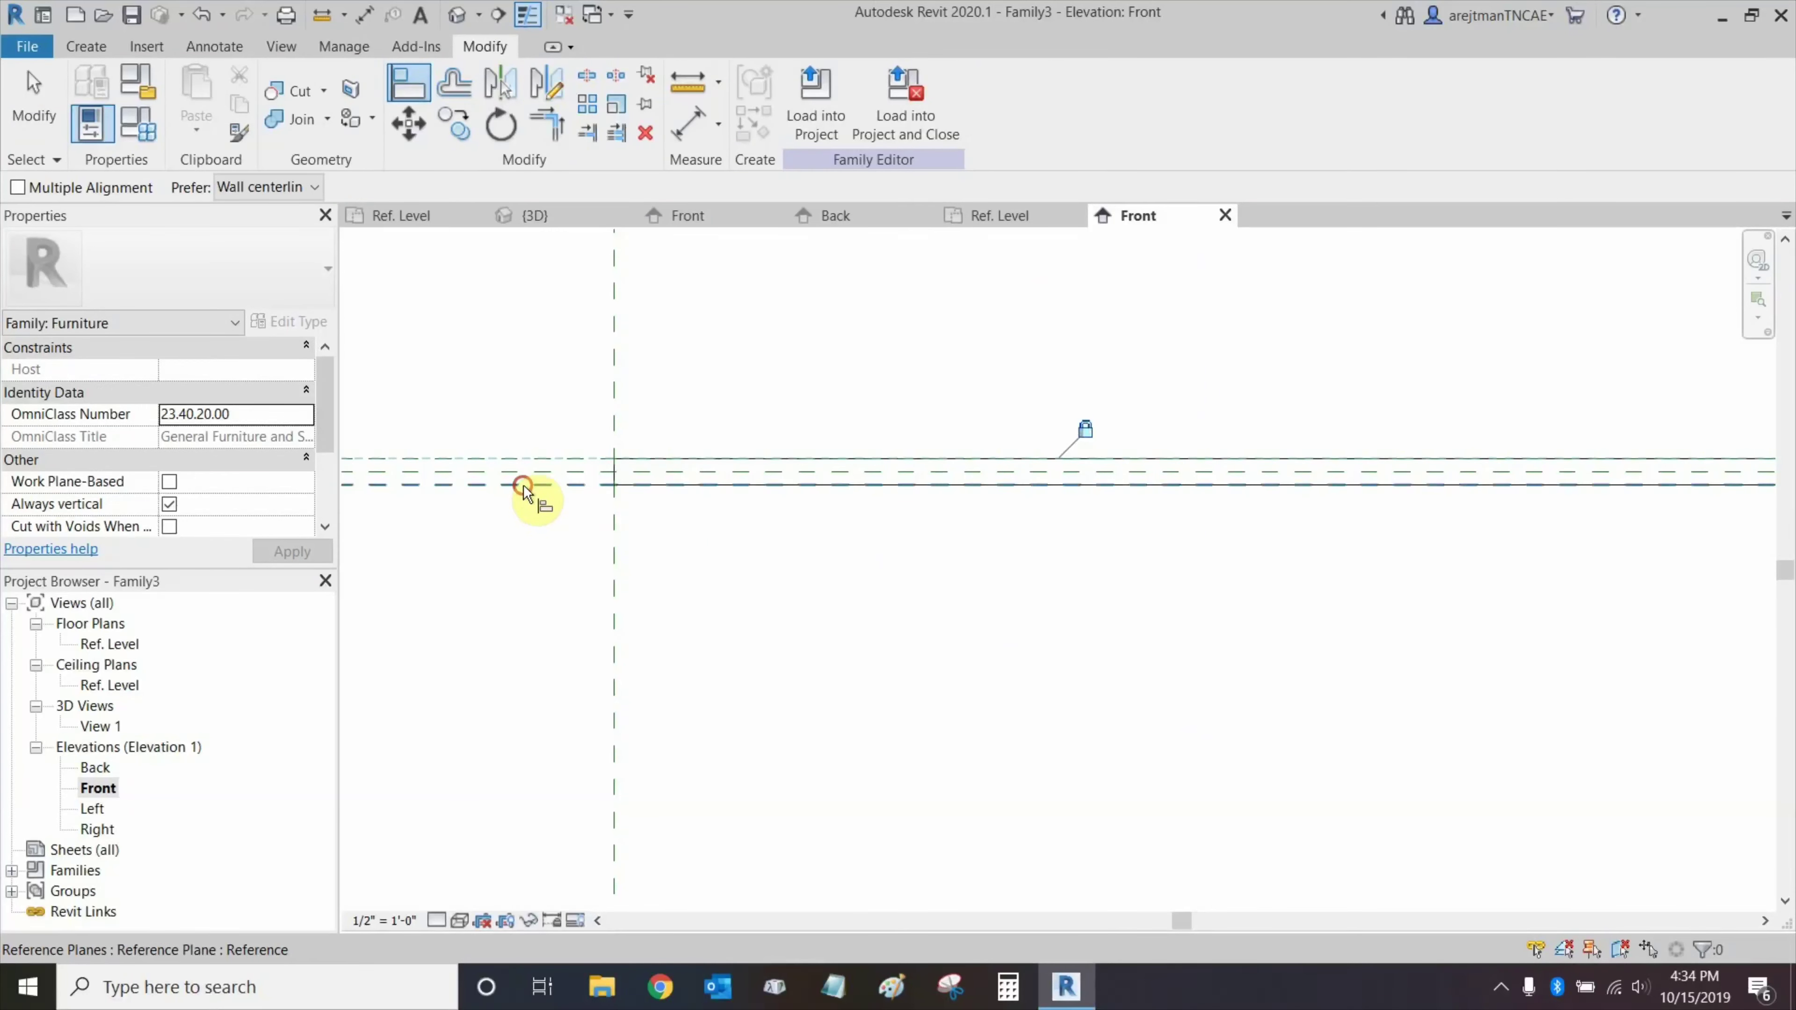
left_click(747, 488)
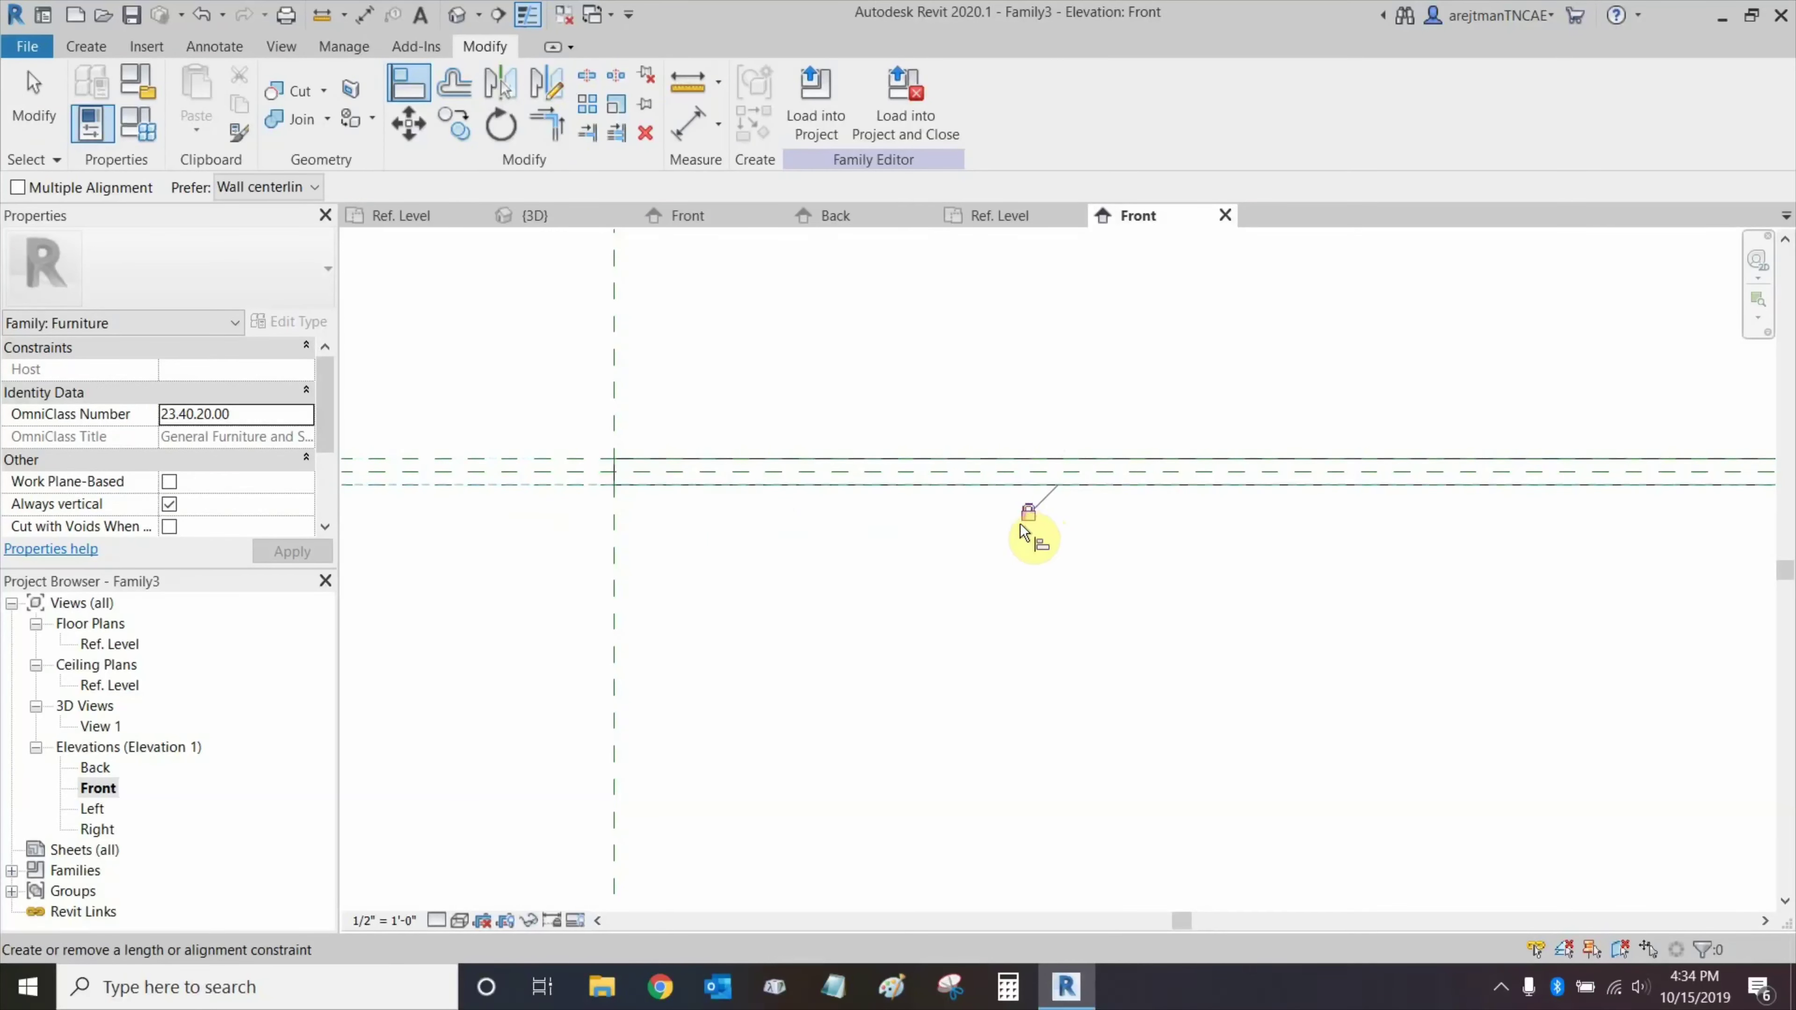
left_click(203, 21)
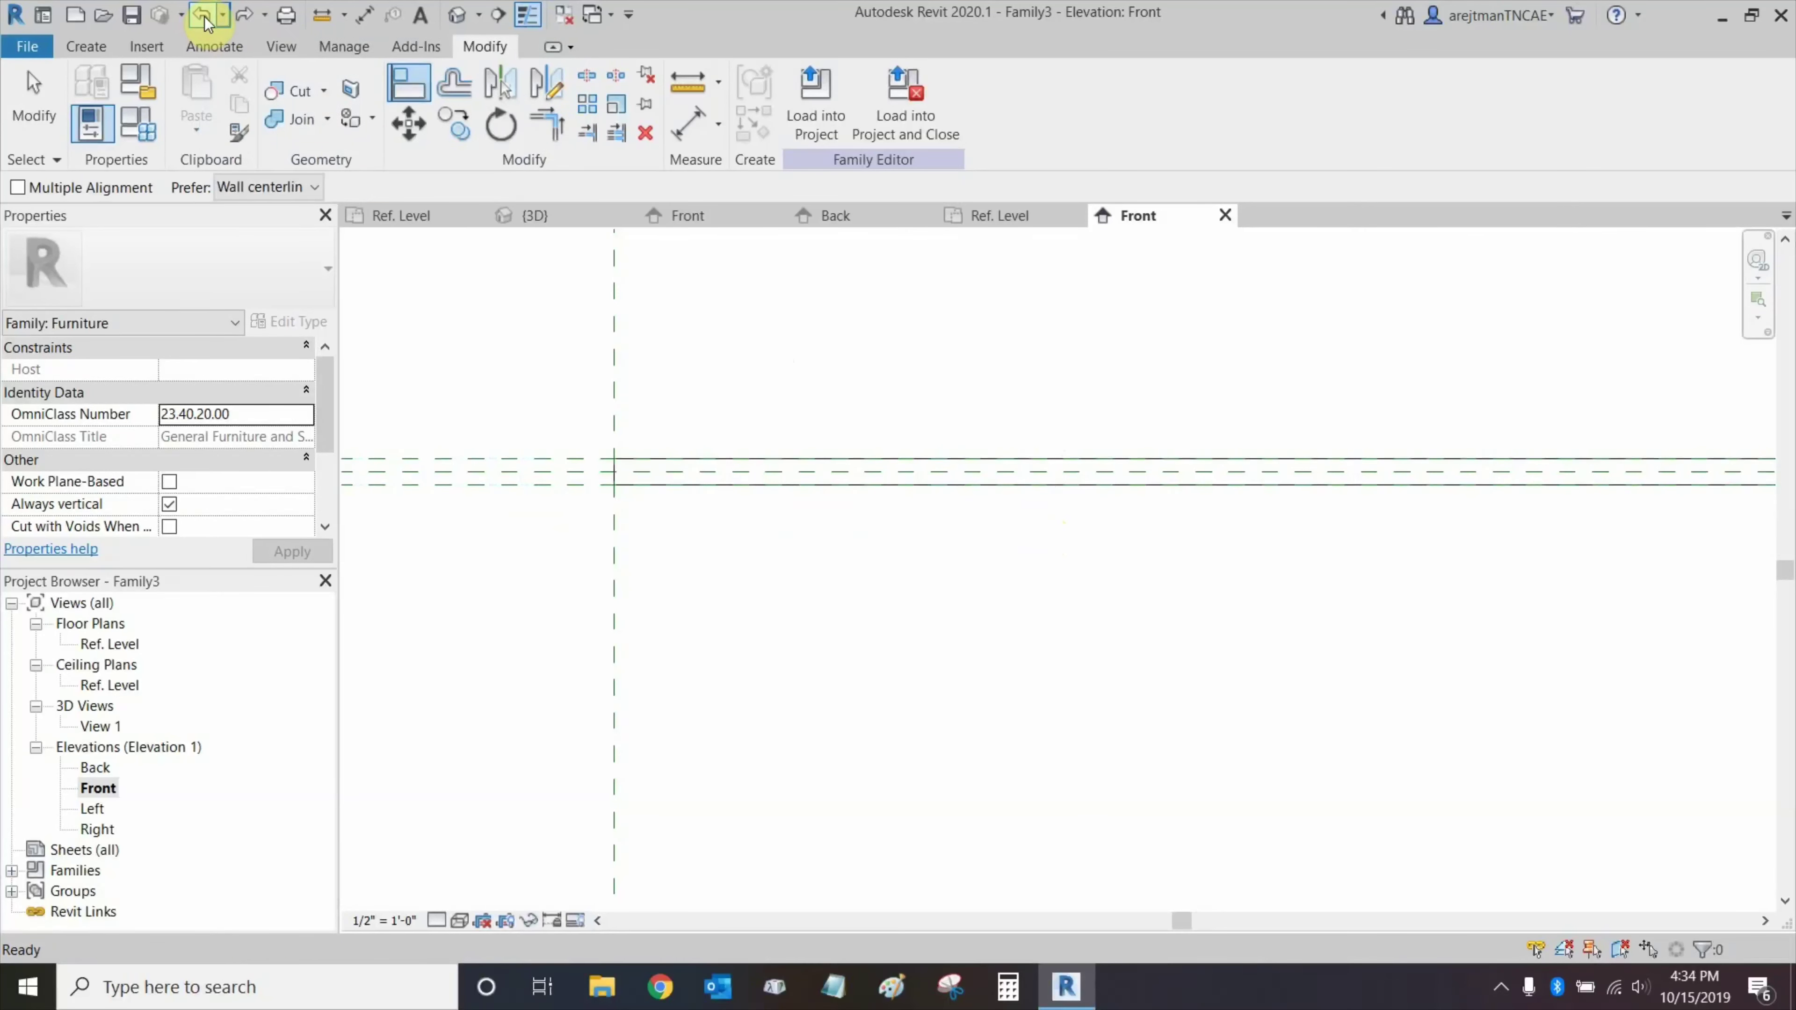
key("Escape")
left_click(658, 459)
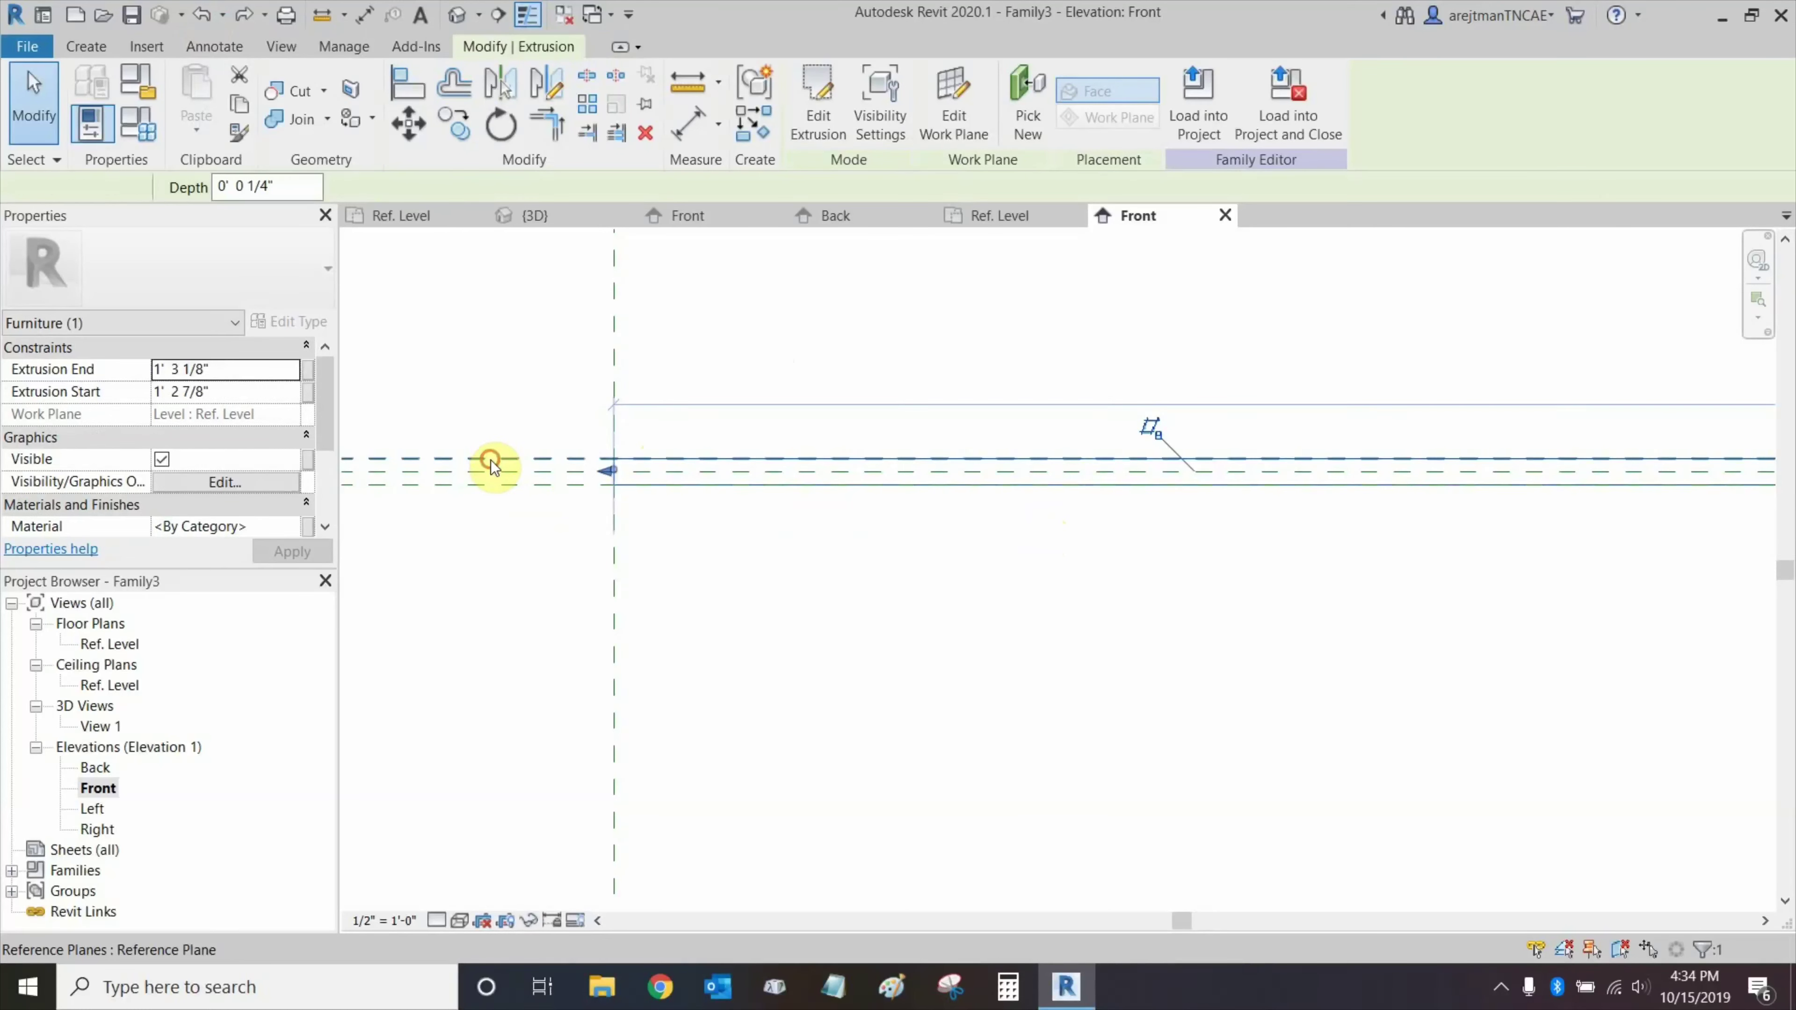
left_click(490, 460)
left_click(553, 372)
scroll(561, 373, "down", 6)
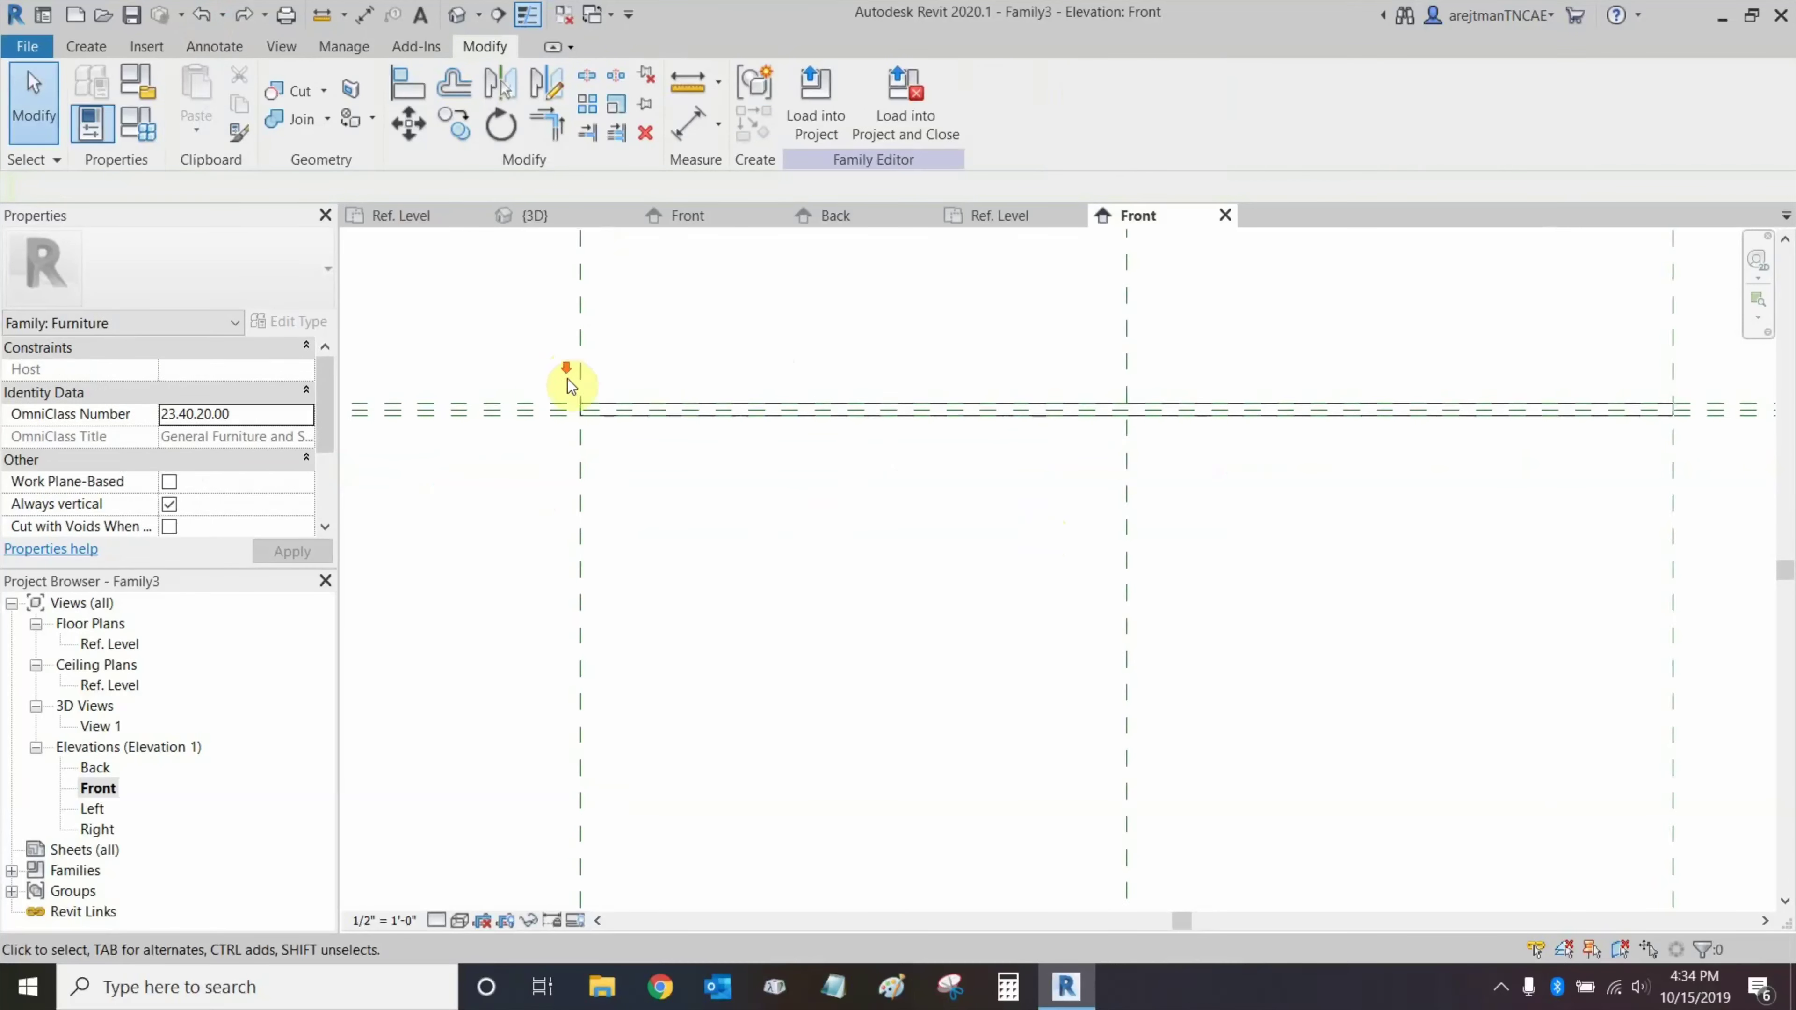
middle_click_drag(577, 375, 826, 493)
scroll(885, 573, "up", 2)
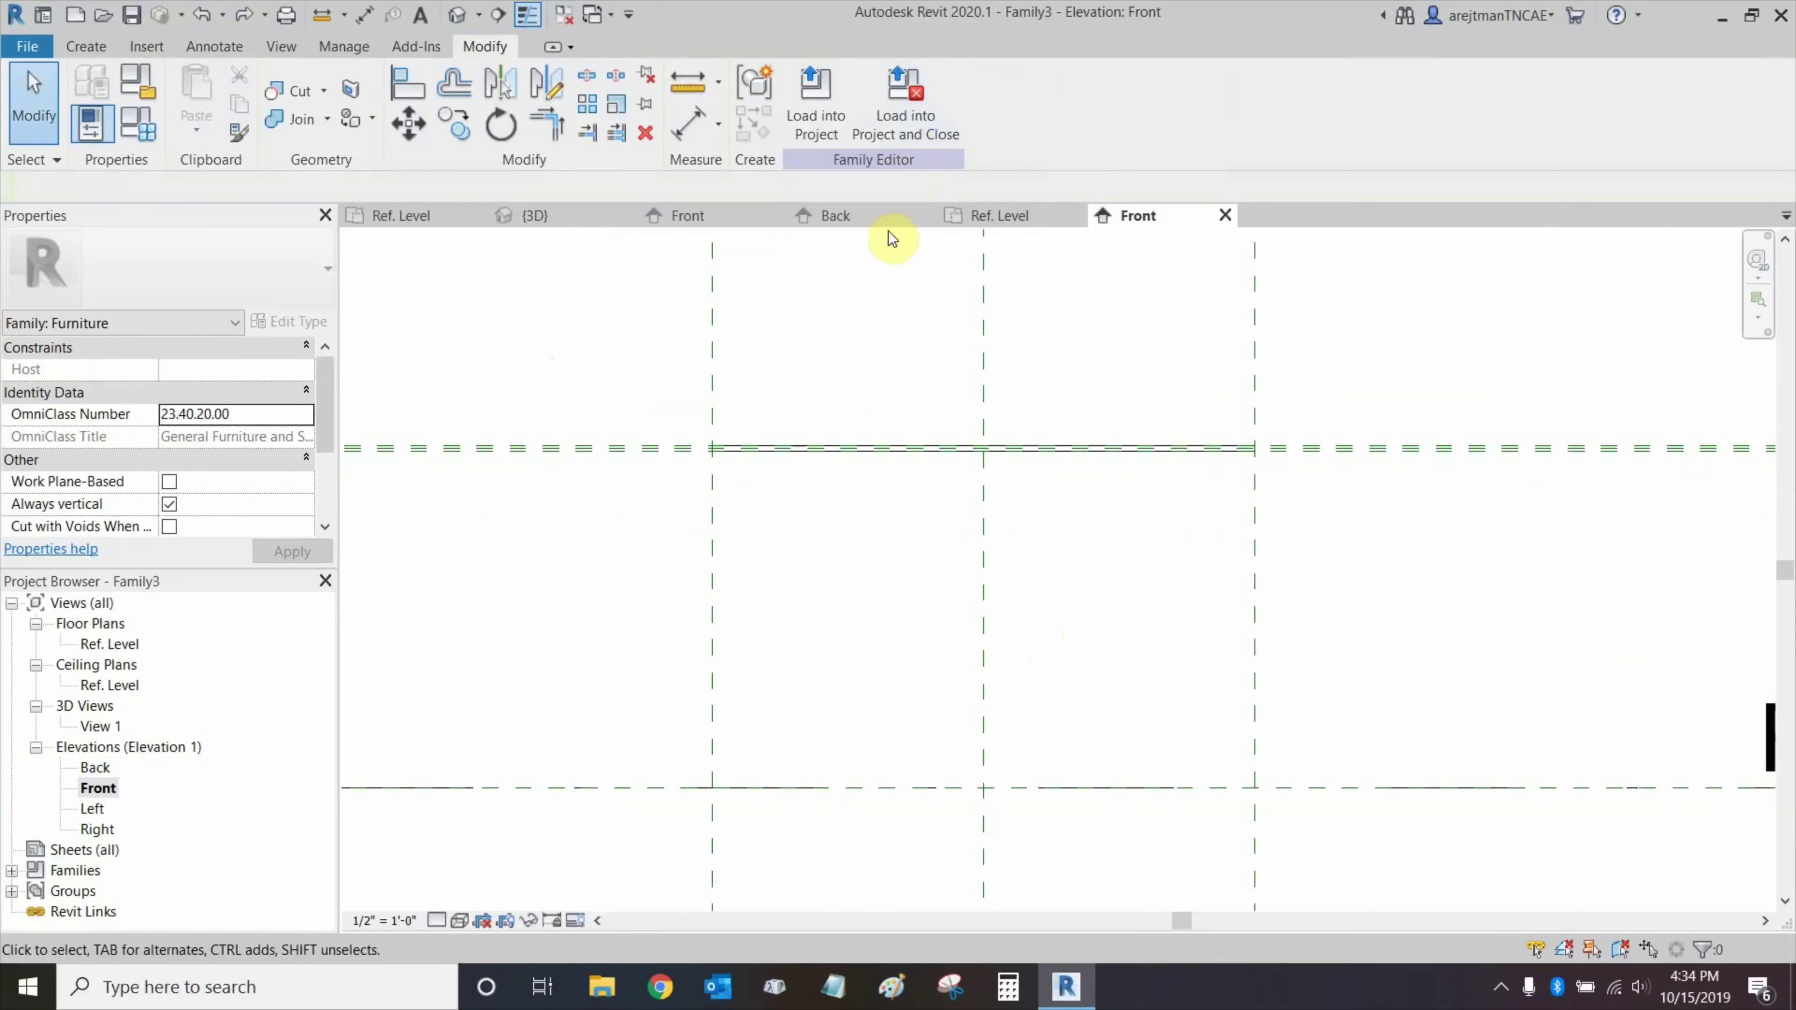
Add an aligned dimension from the Ref. Level line to the middle of the three shelf reference planes, beside the shelf.
scroll(898, 453, "down", 2)
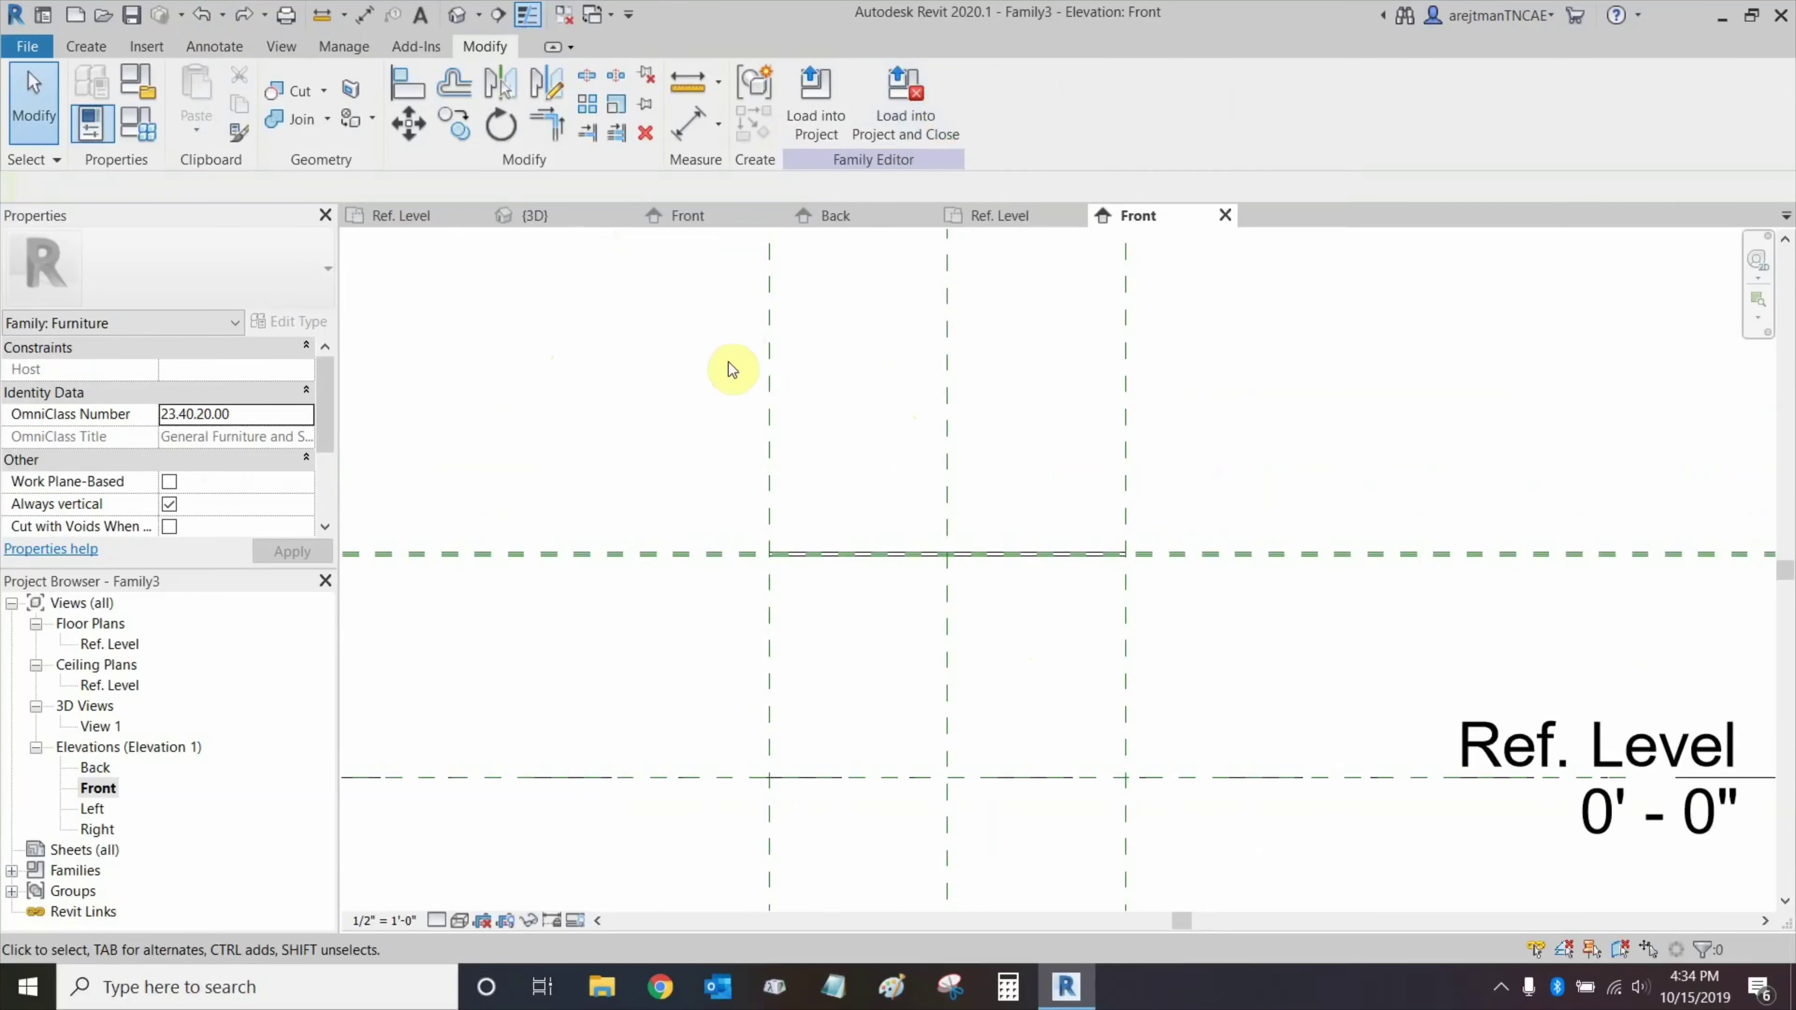
middle_click_drag(729, 362, 773, 219)
left_click(687, 126)
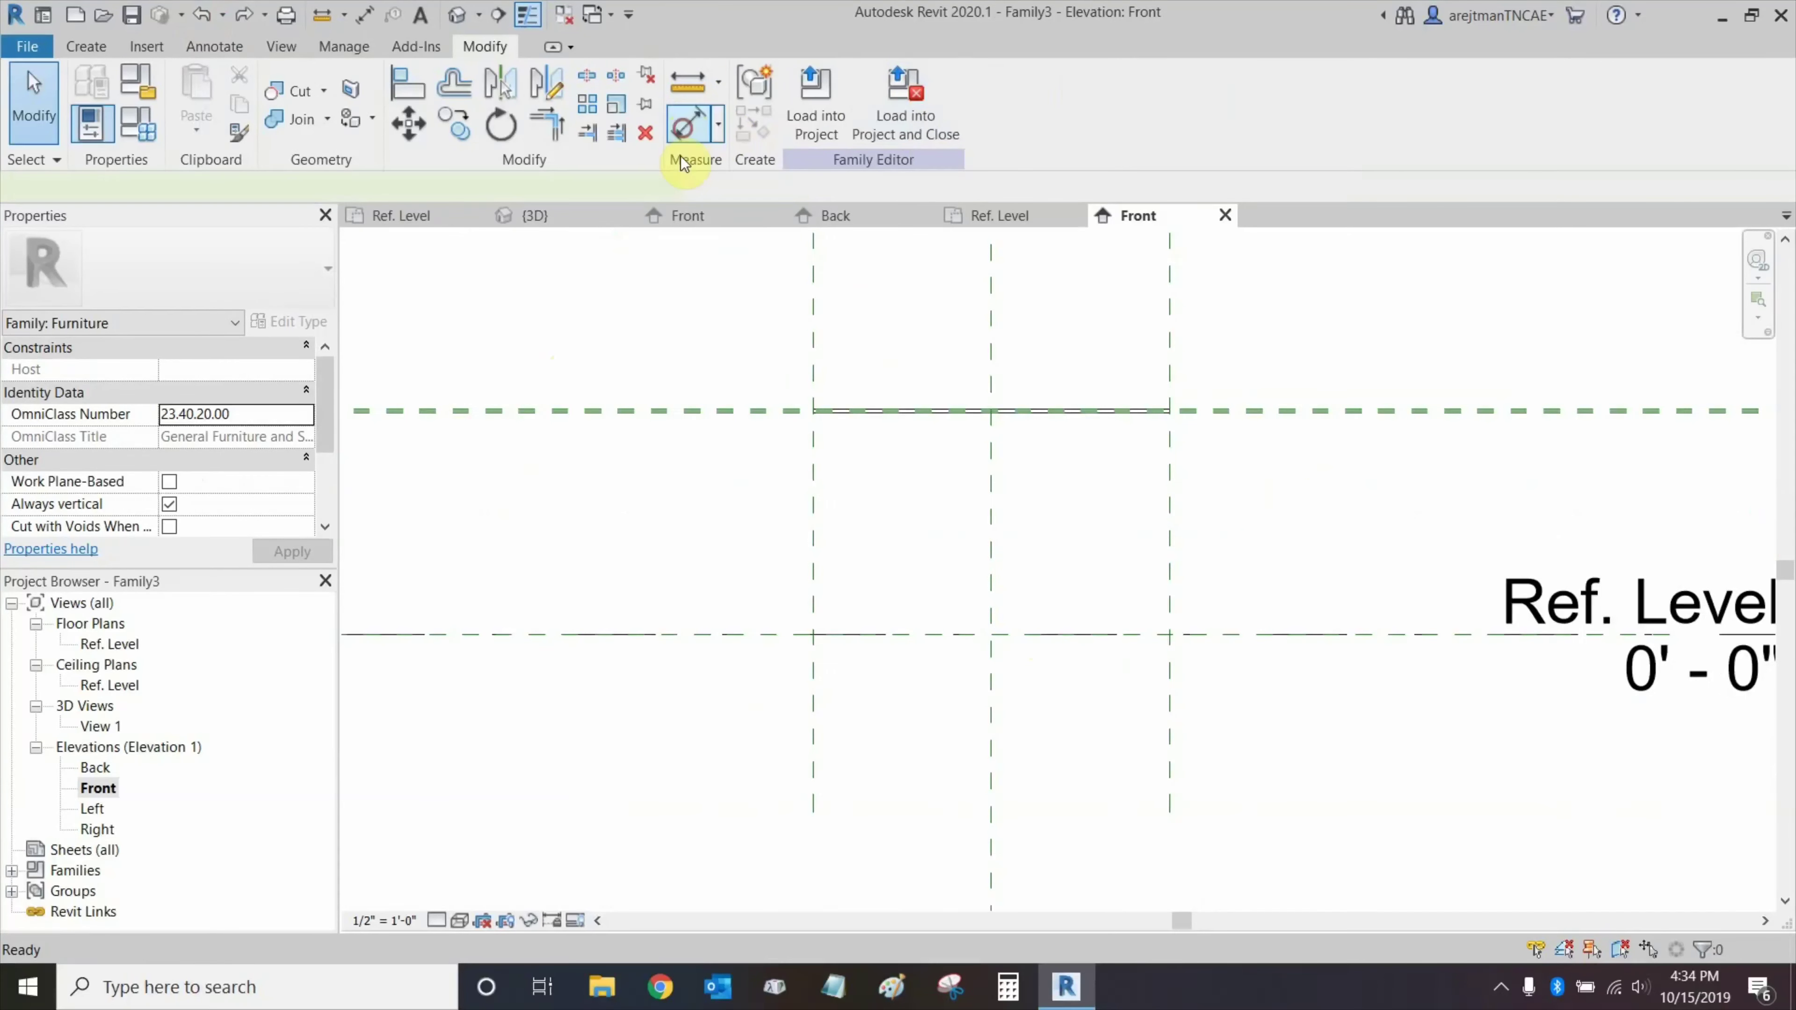
left_click(677, 634)
scroll(722, 403, "up", 6)
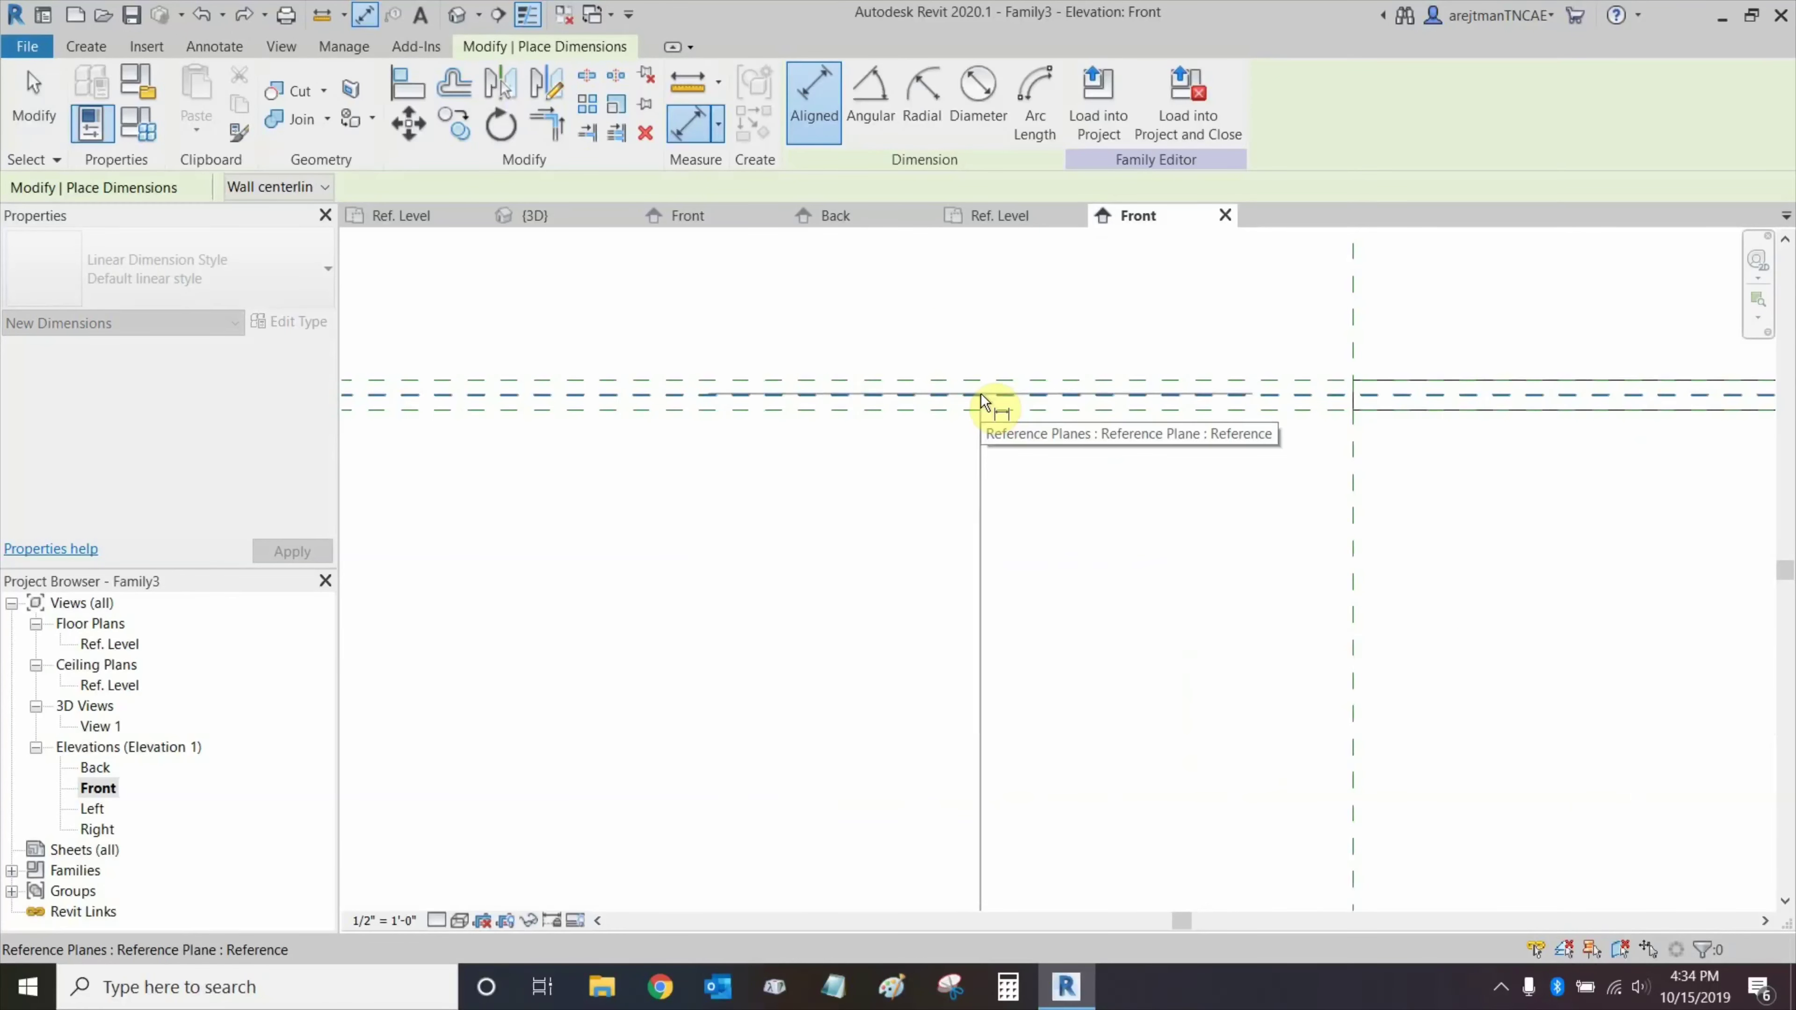
left_click(977, 392)
scroll(982, 410, "down", 3)
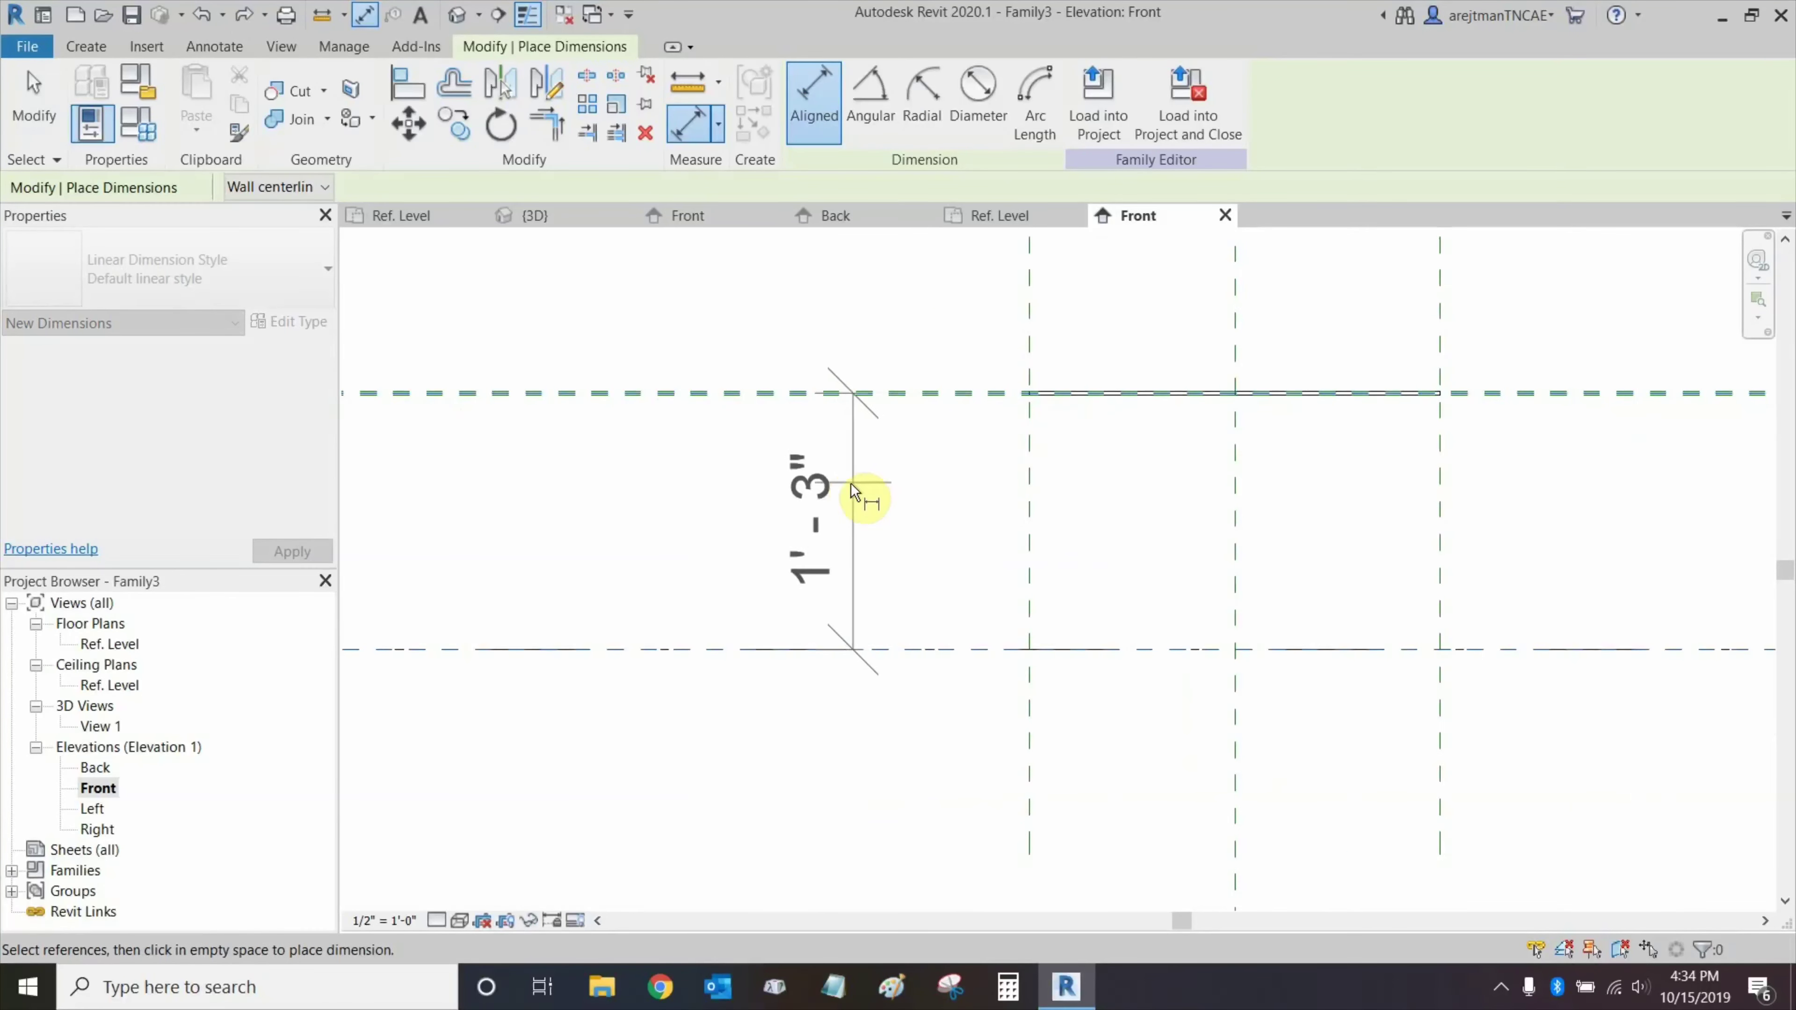
left_click(766, 489)
key("Escape")
key("Escape")
Label the vertical dimension above Ref. Level with a new family type parameter named Shelf Height.
left_click(766, 472)
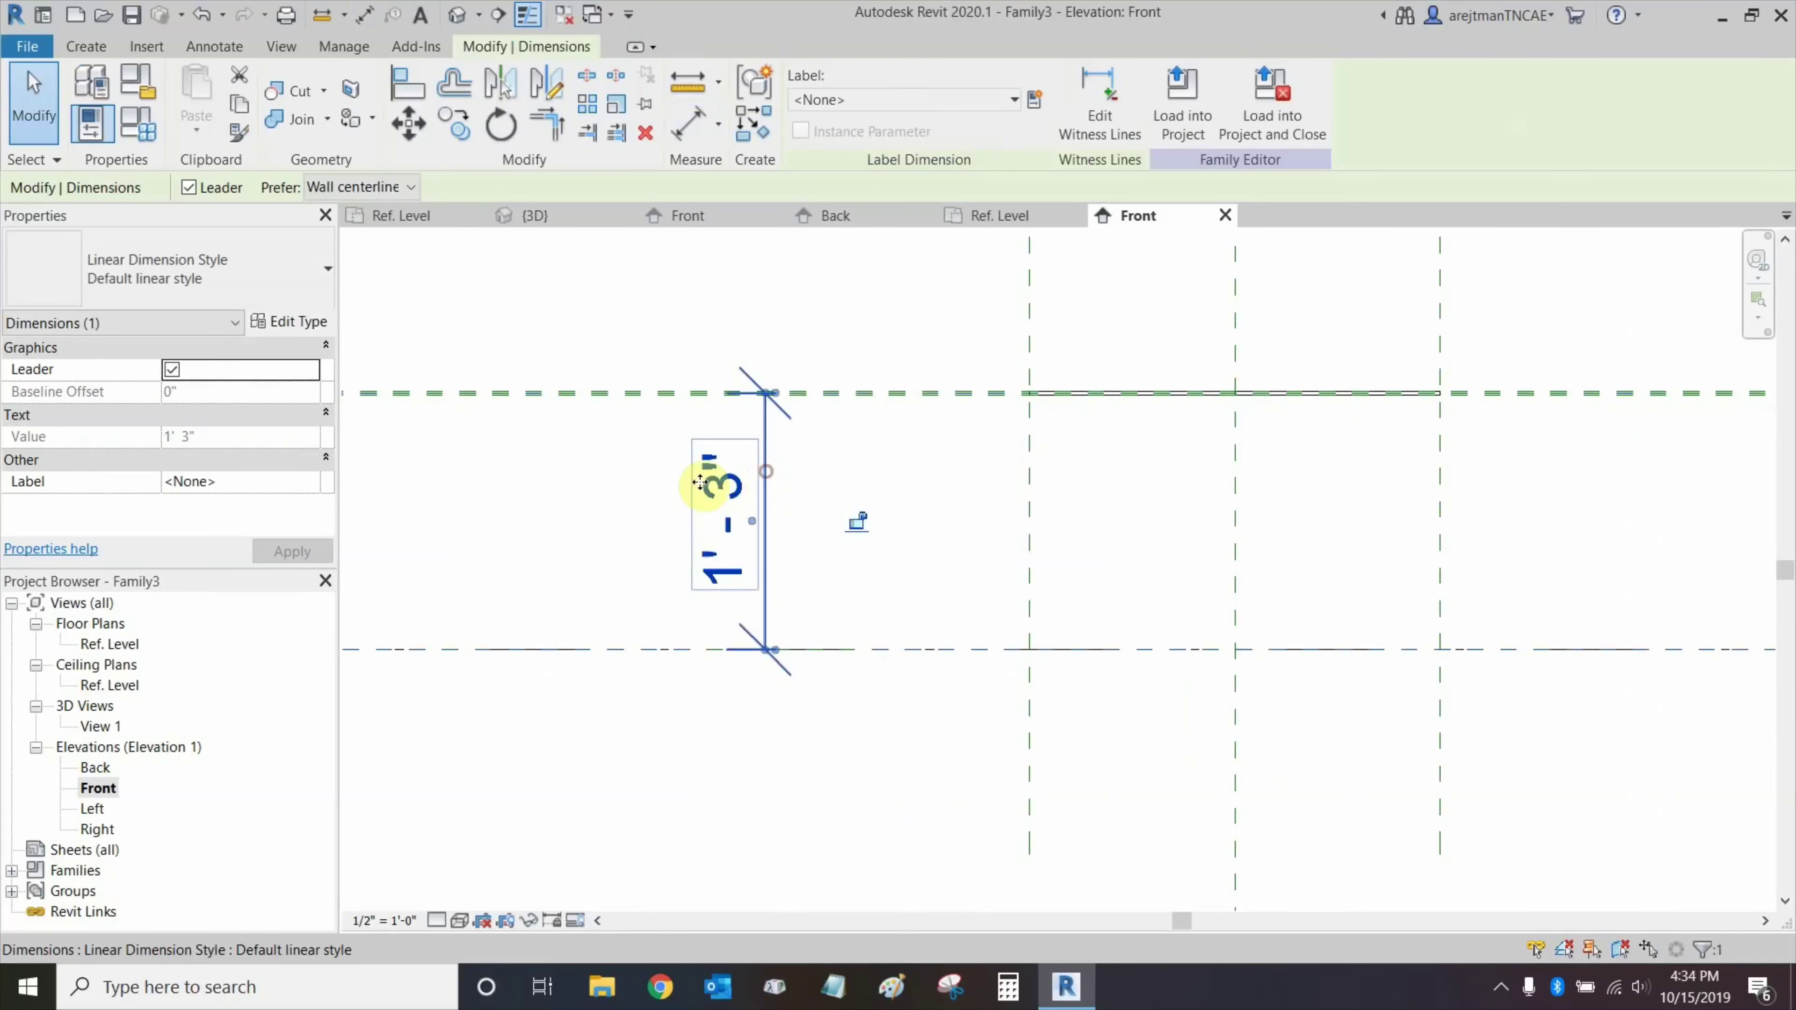
middle_click_drag(662, 483, 640, 600)
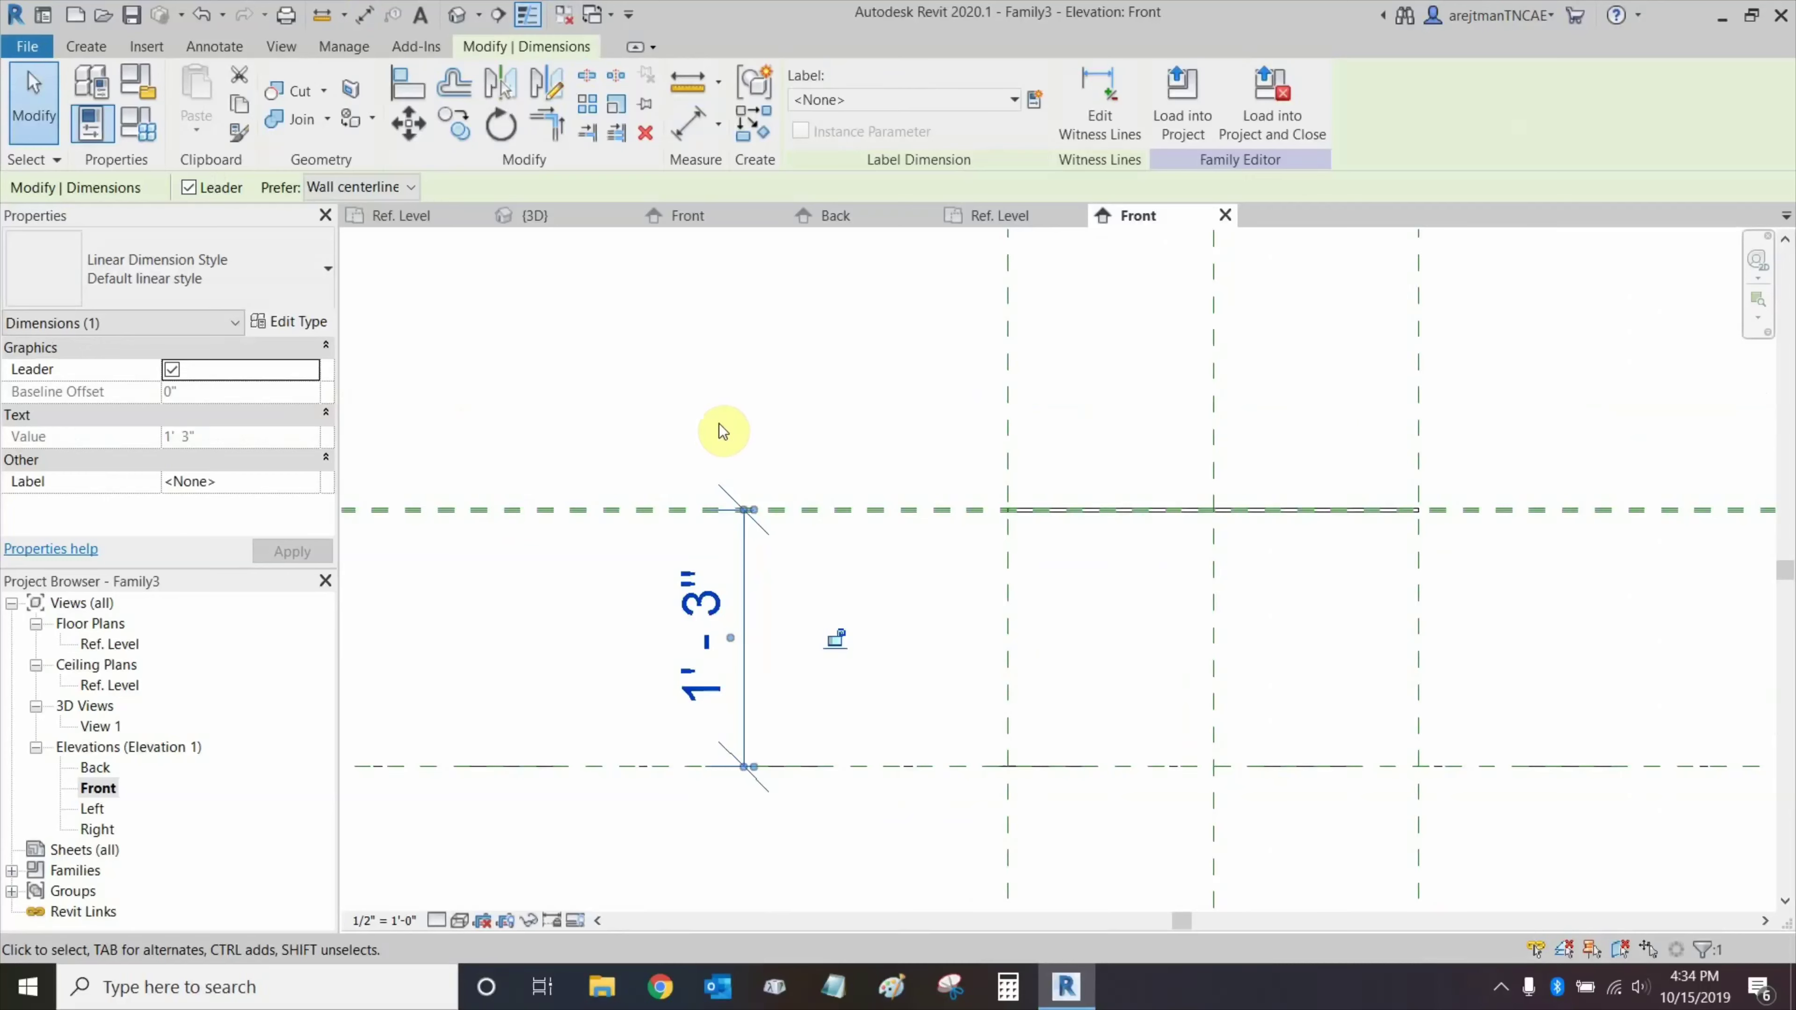
left_click(752, 417)
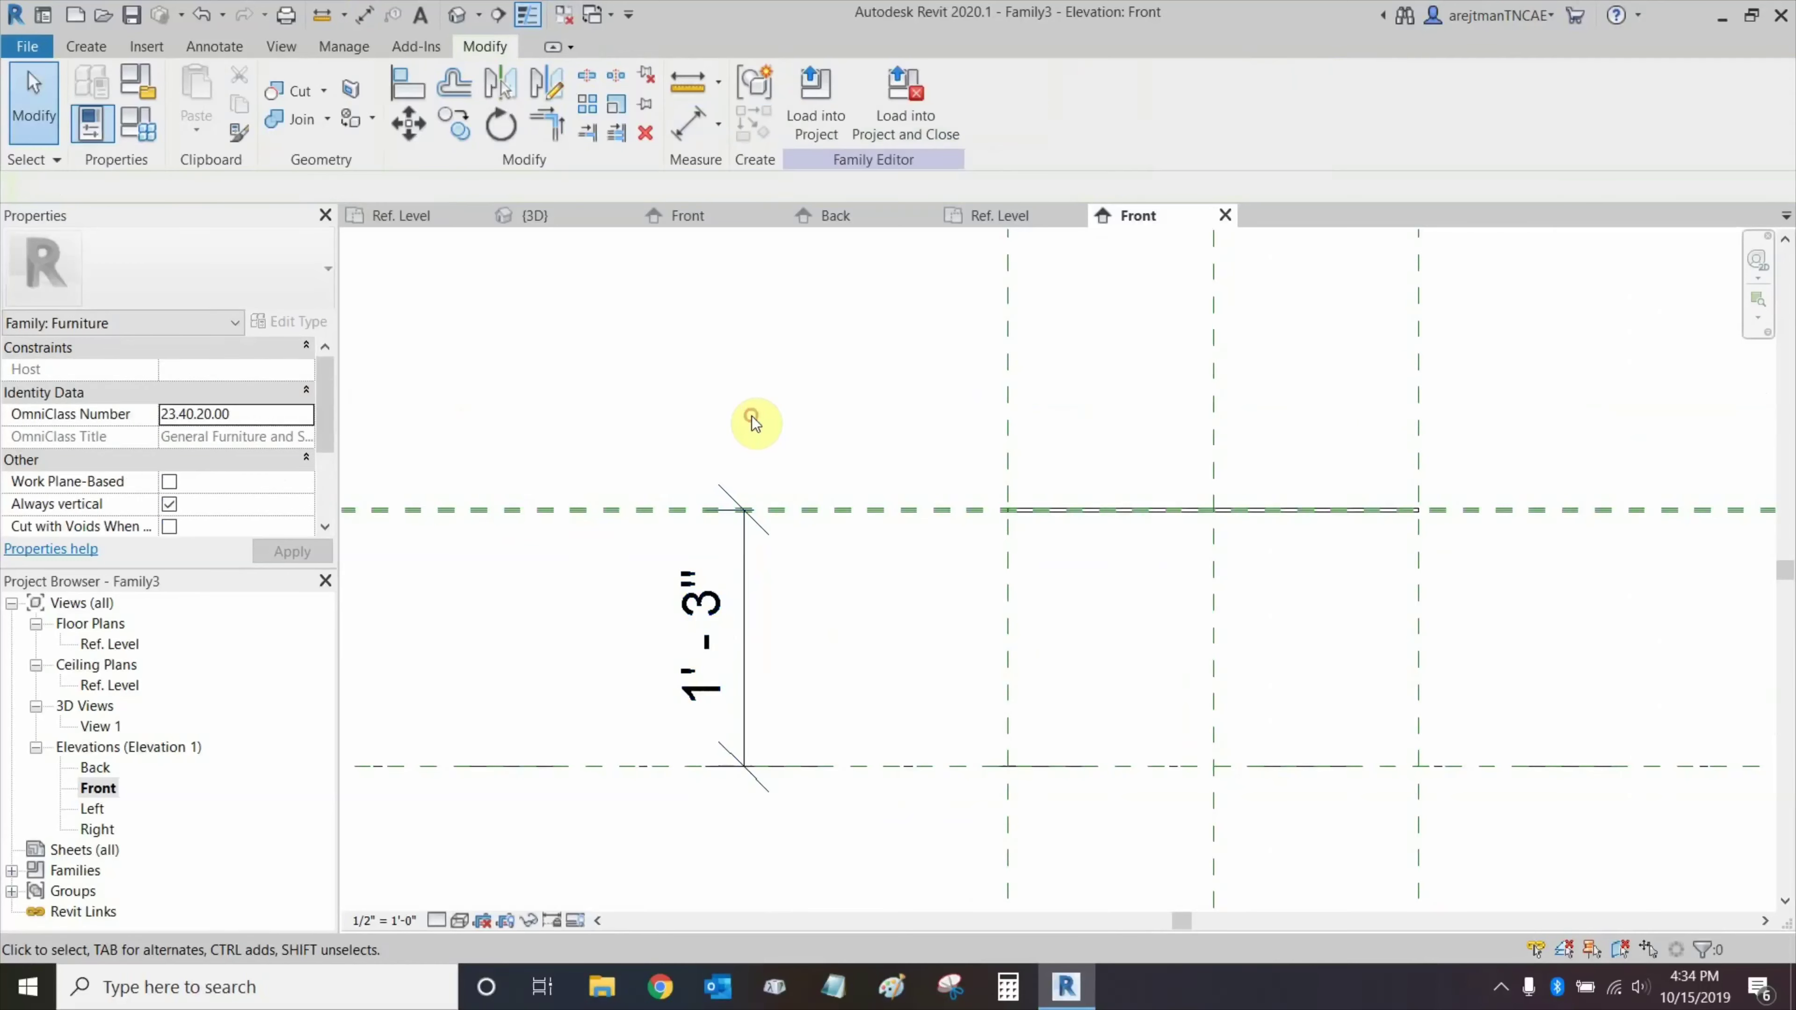
left_click(744, 587)
left_click(1036, 100)
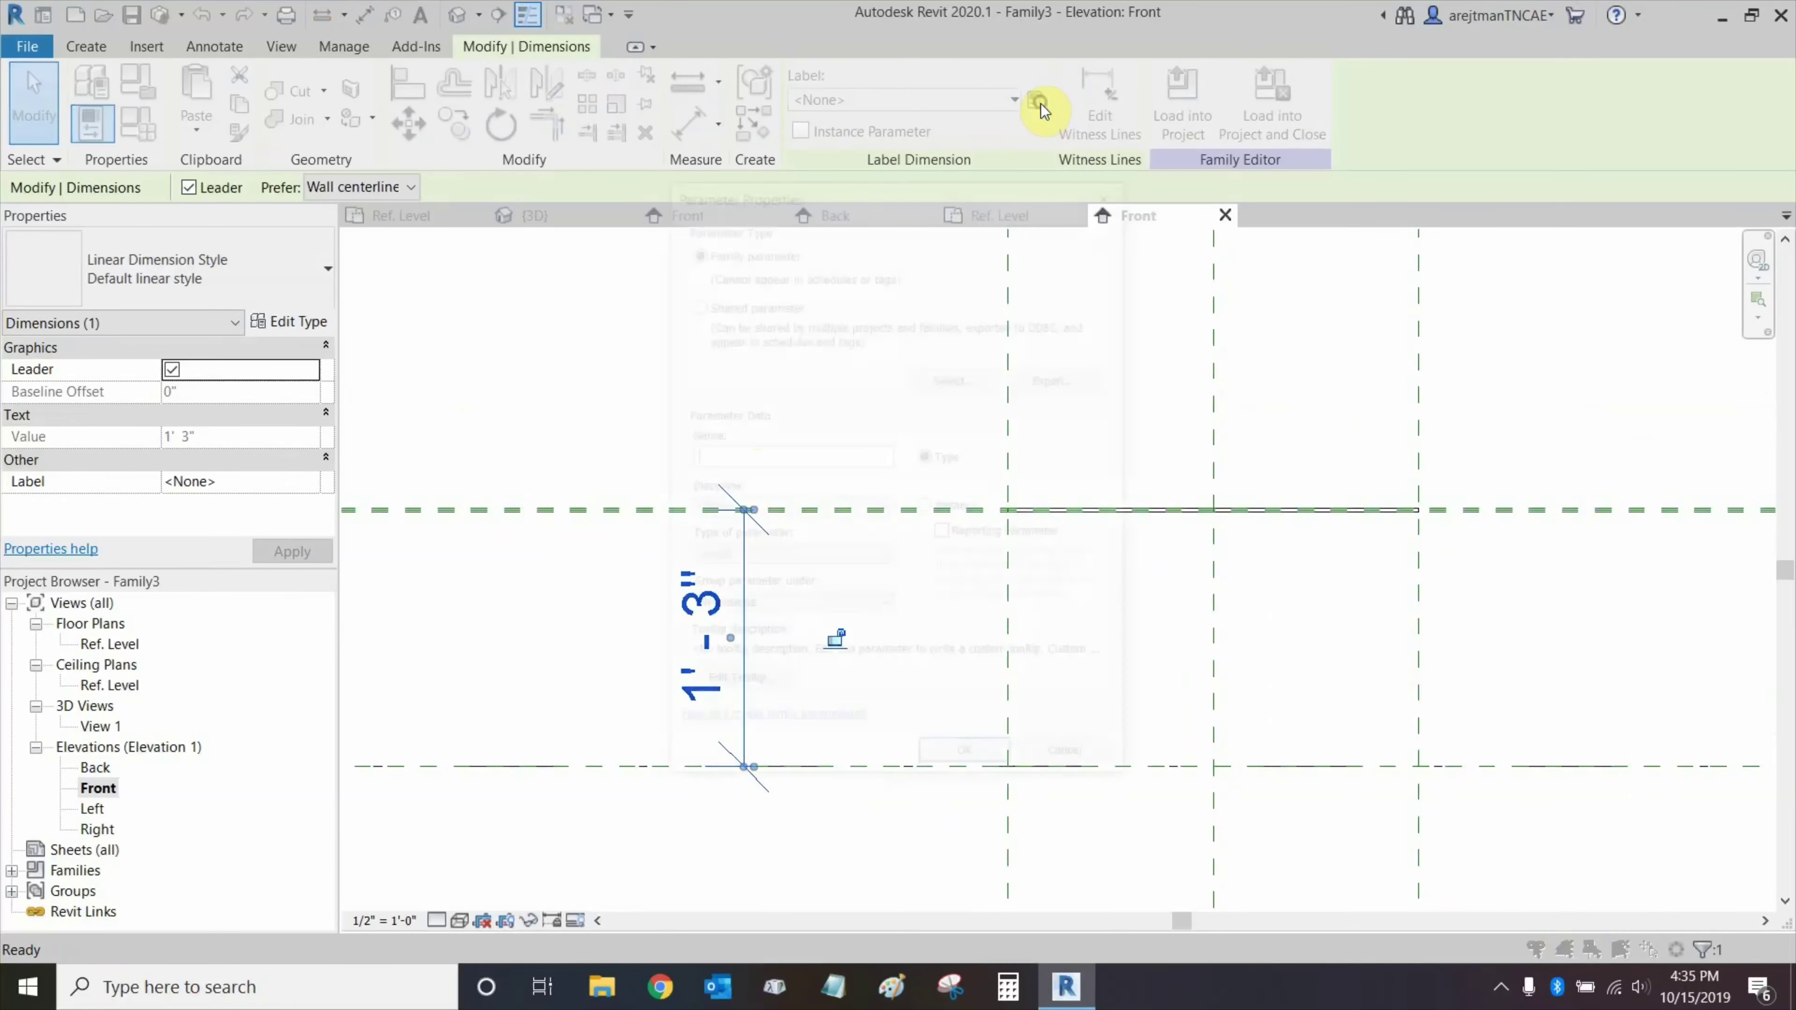
type("Shelf Height")
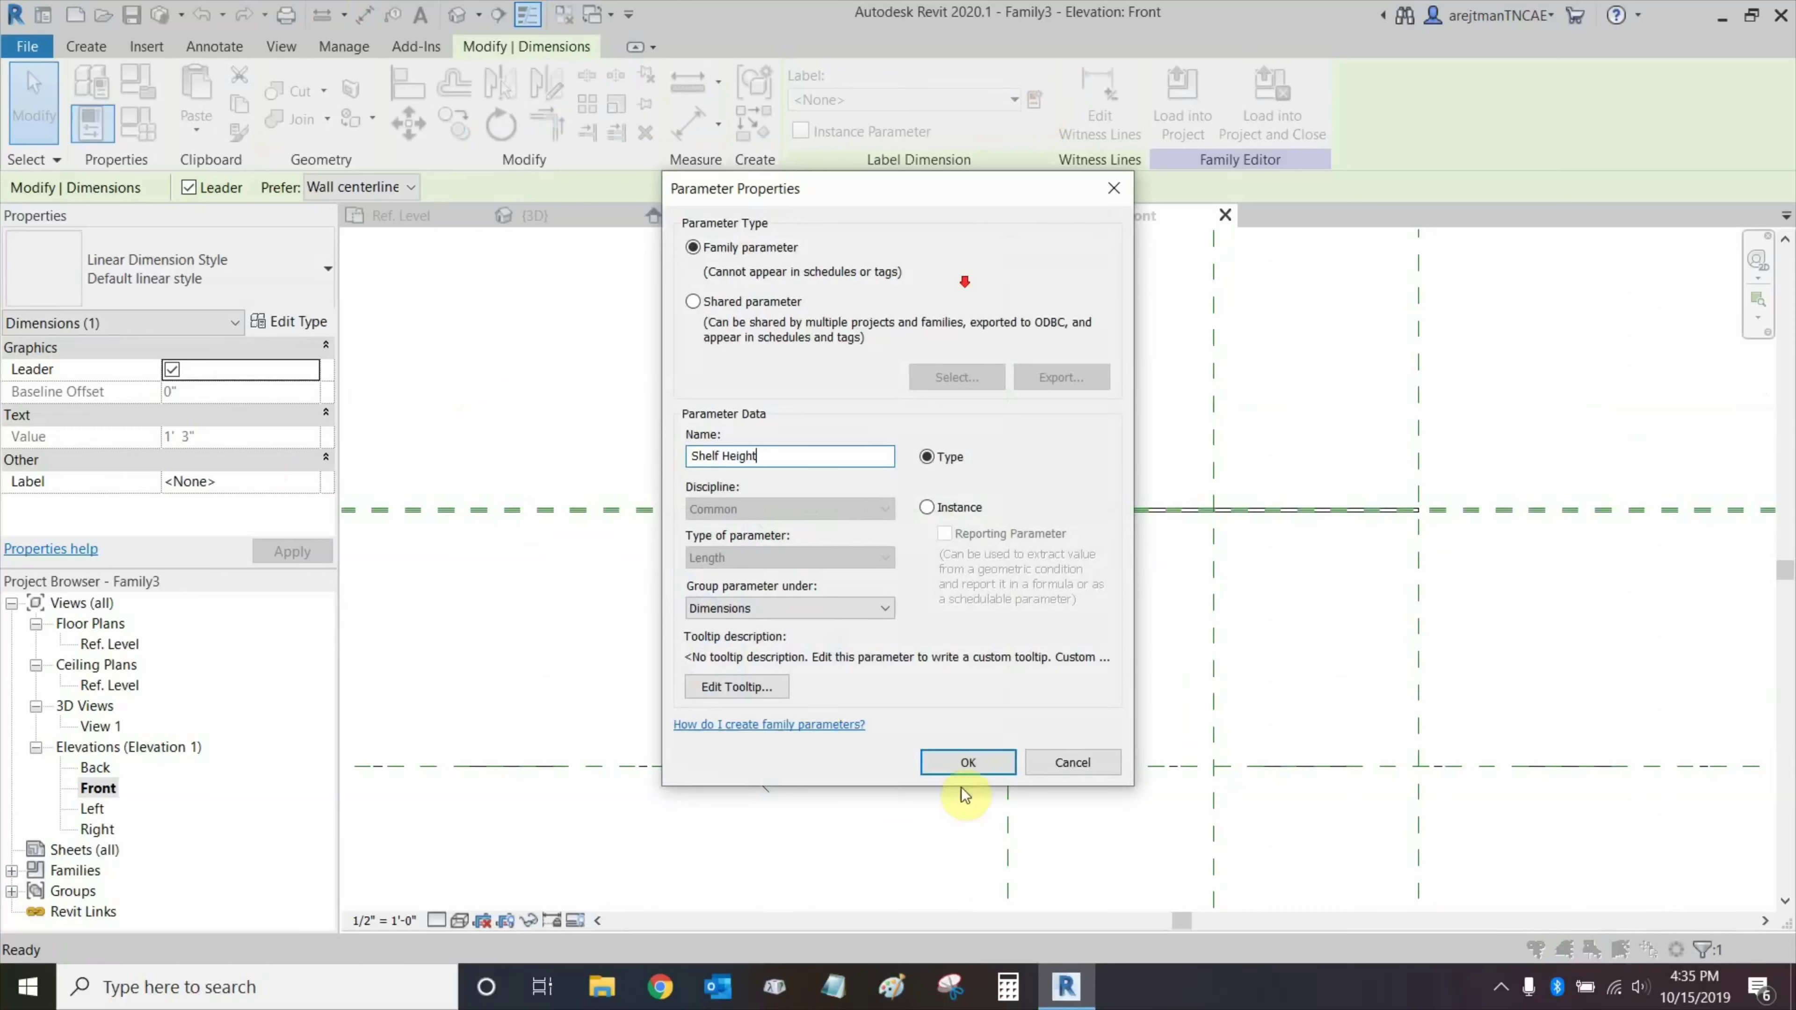
left_click(951, 761)
left_click(766, 379)
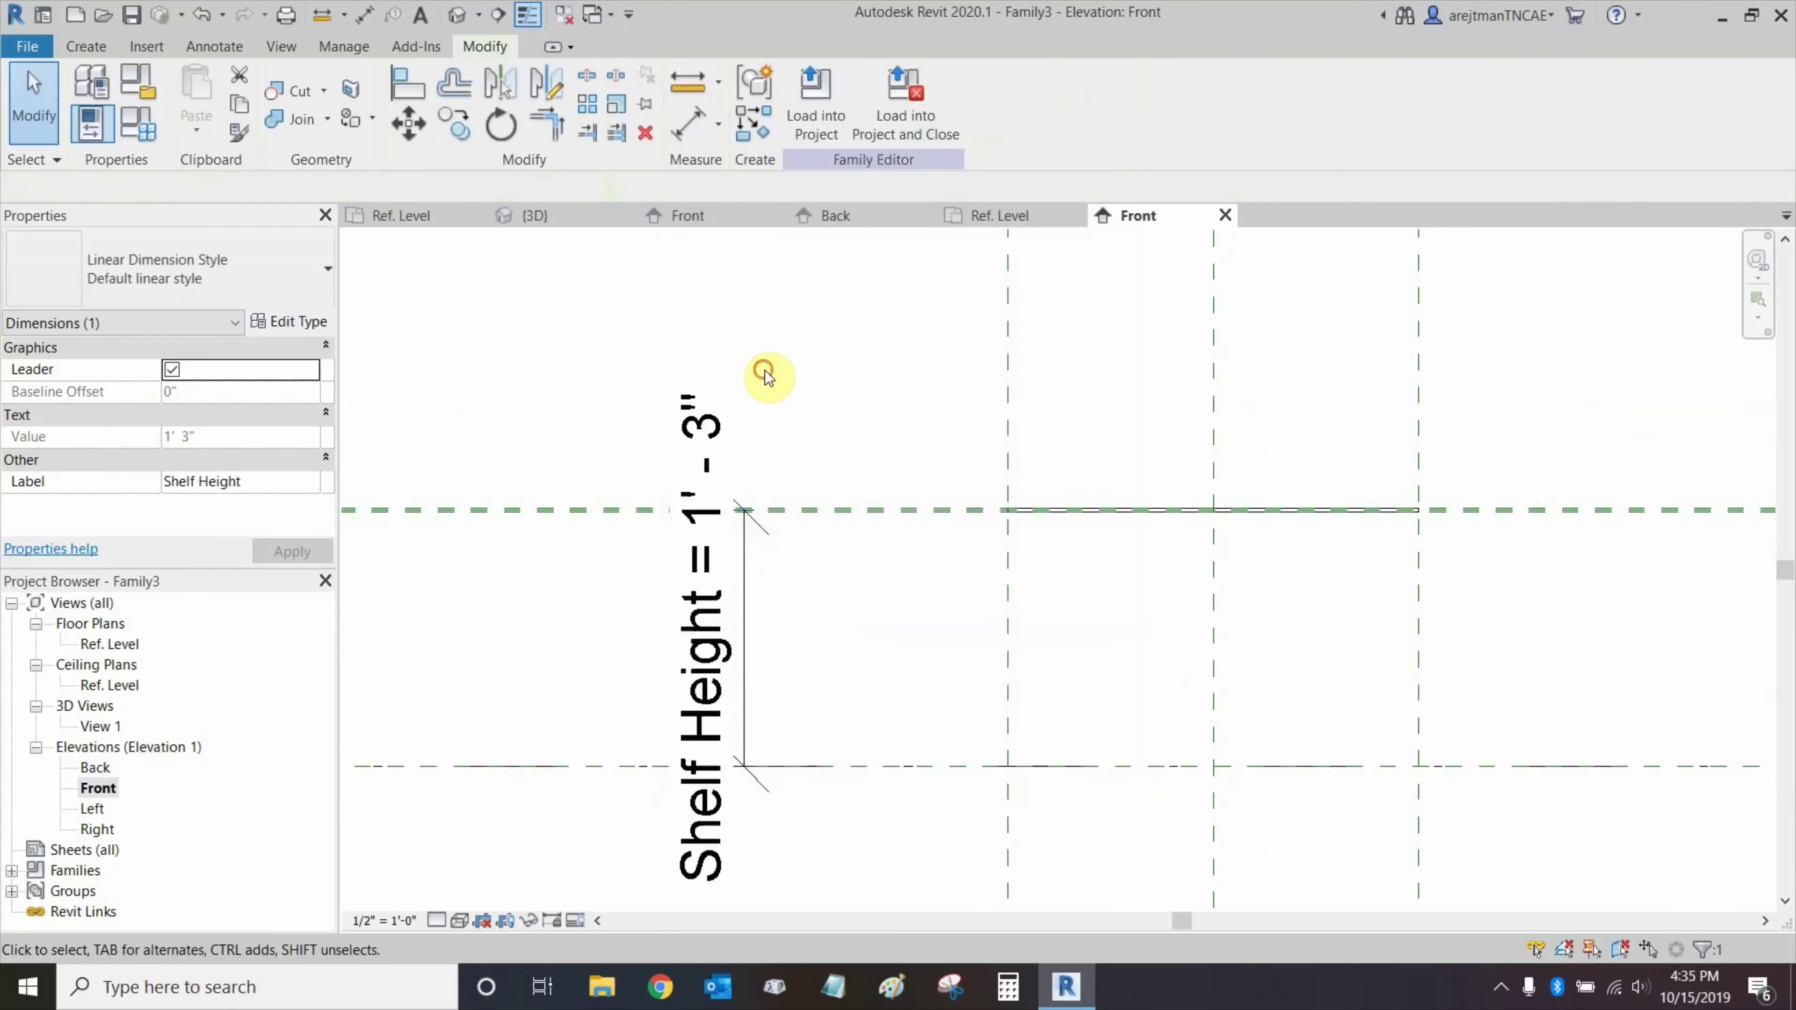
Set the Front elevation's view scale to 1" = 1'-0".
left_click(382, 921)
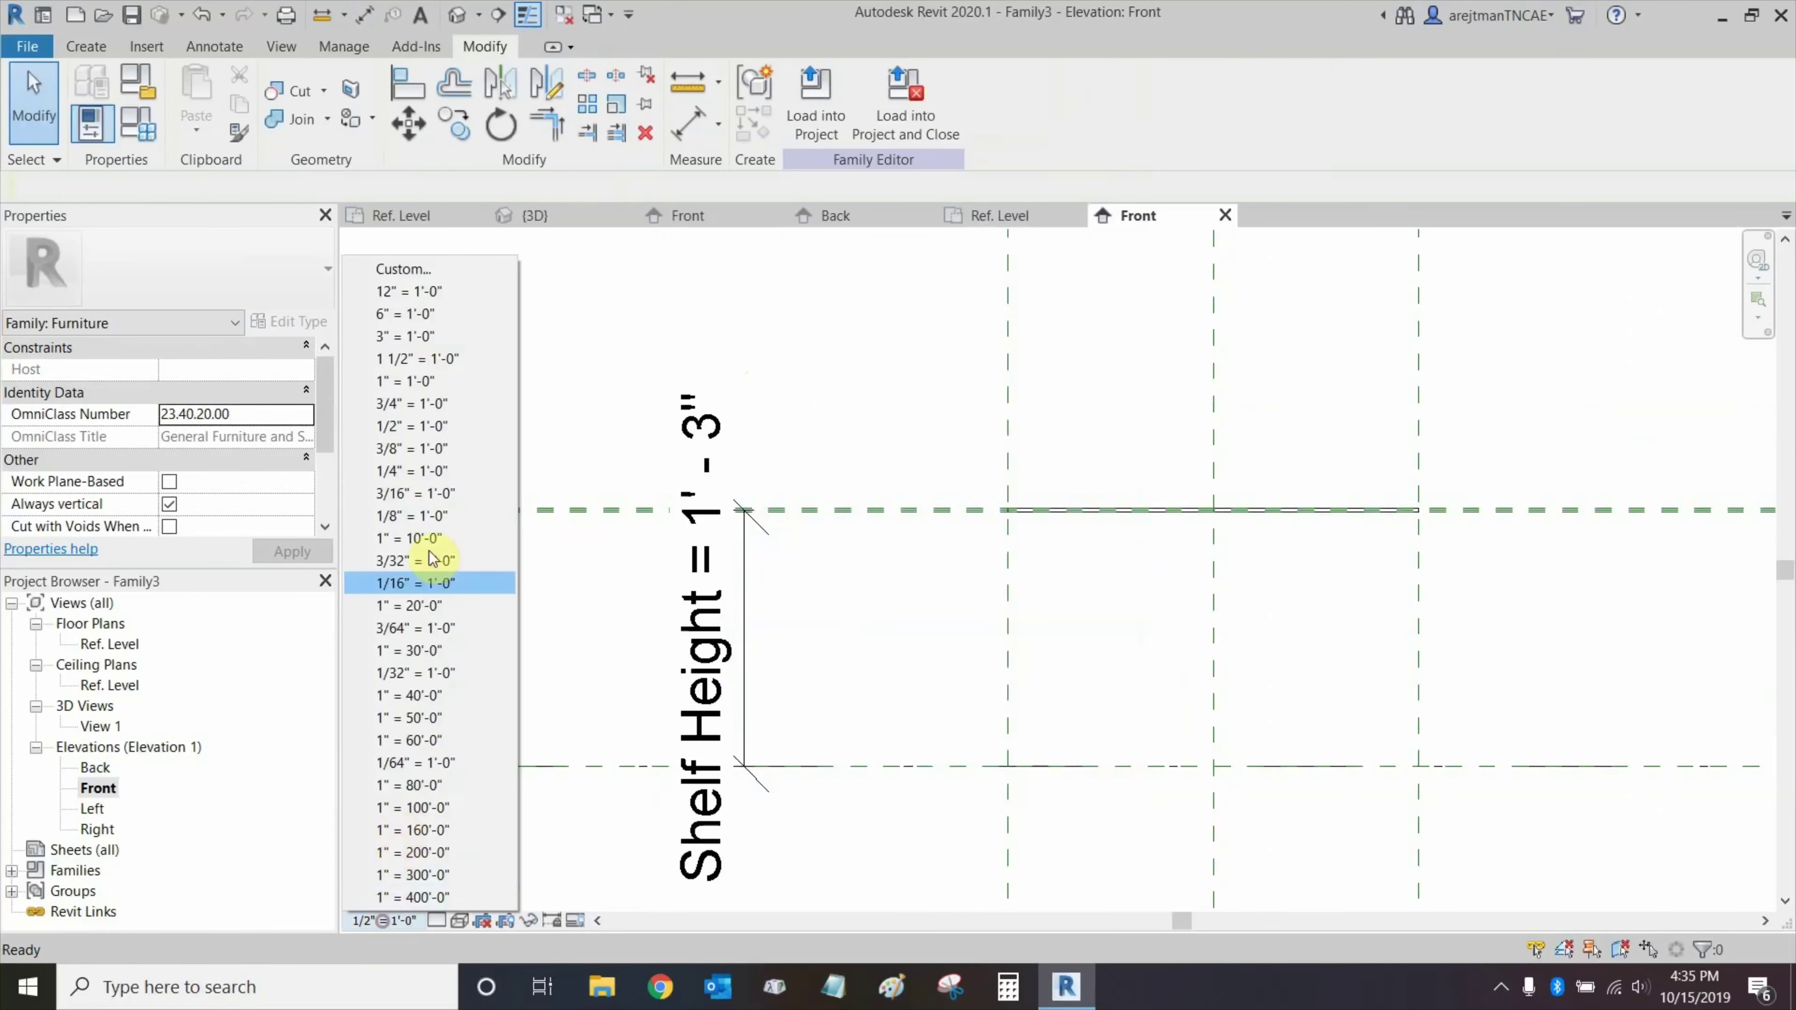
left_click(425, 382)
scroll(678, 389, "down", 1)
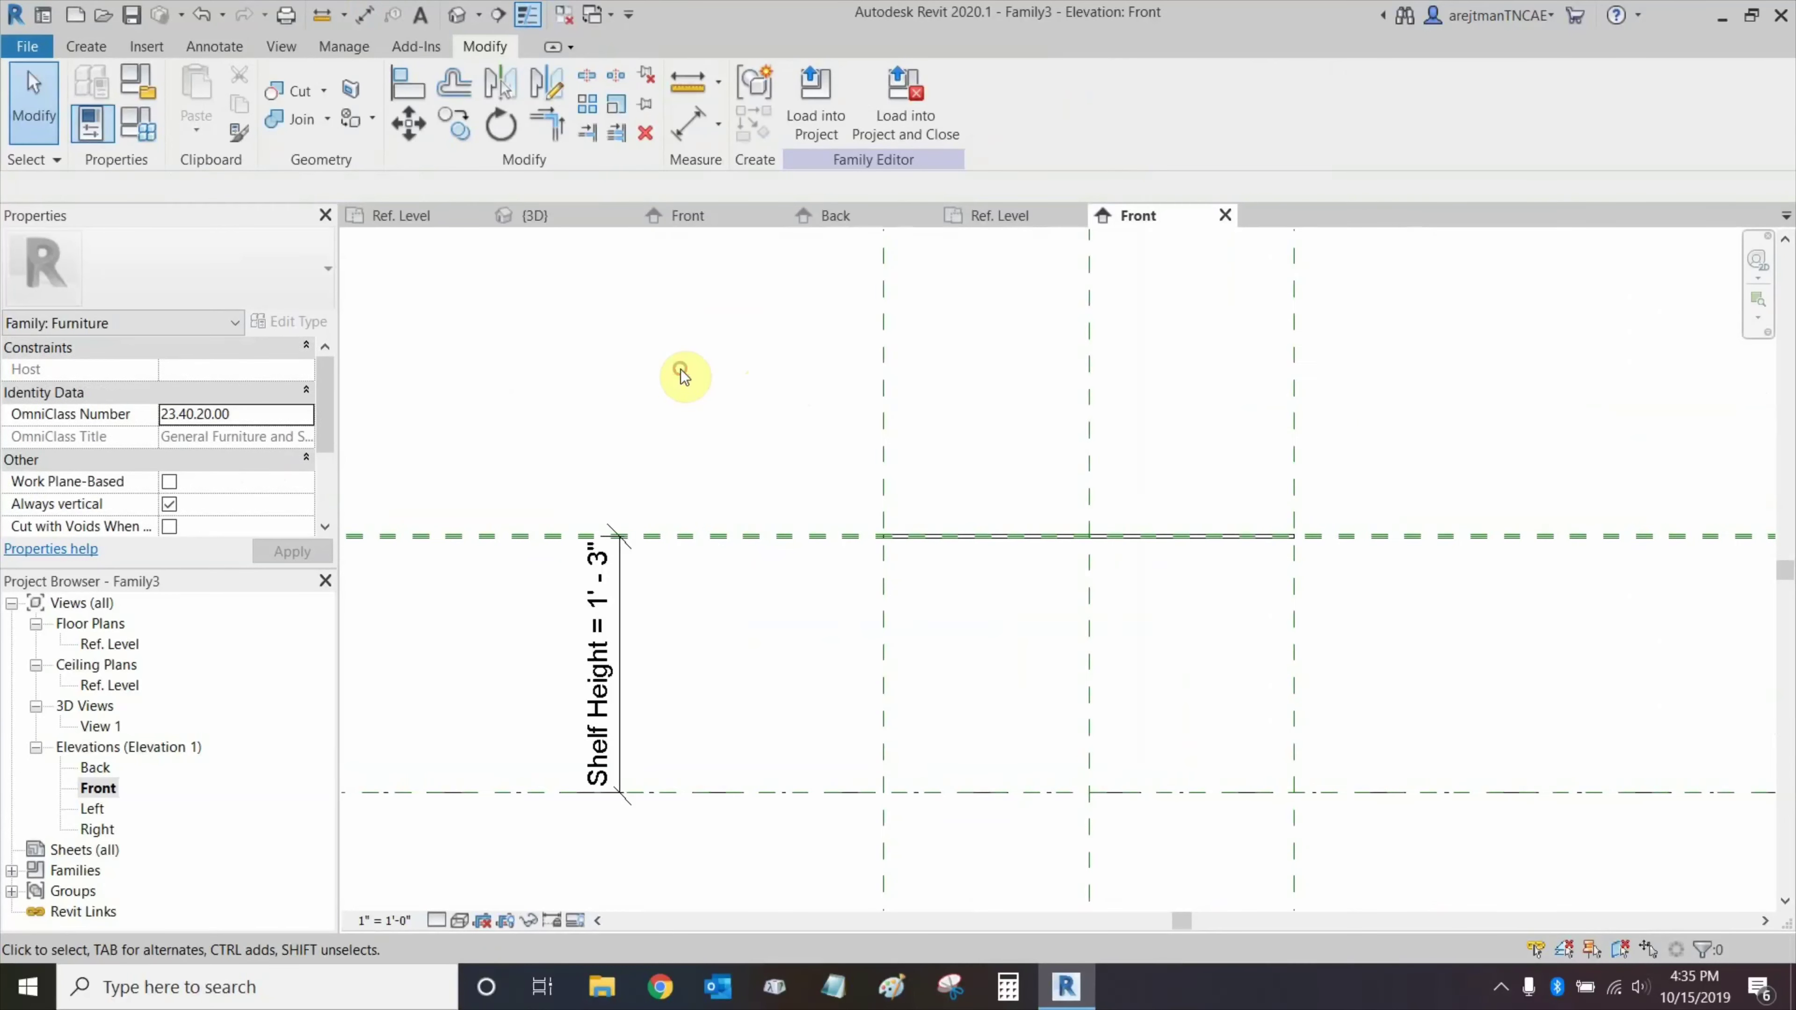
scroll(707, 389, "down", 2)
Load the shelf family into the display case family and close it, saving it as DC_R_Shelf in the Sub-Families folder.
left_click(946, 117)
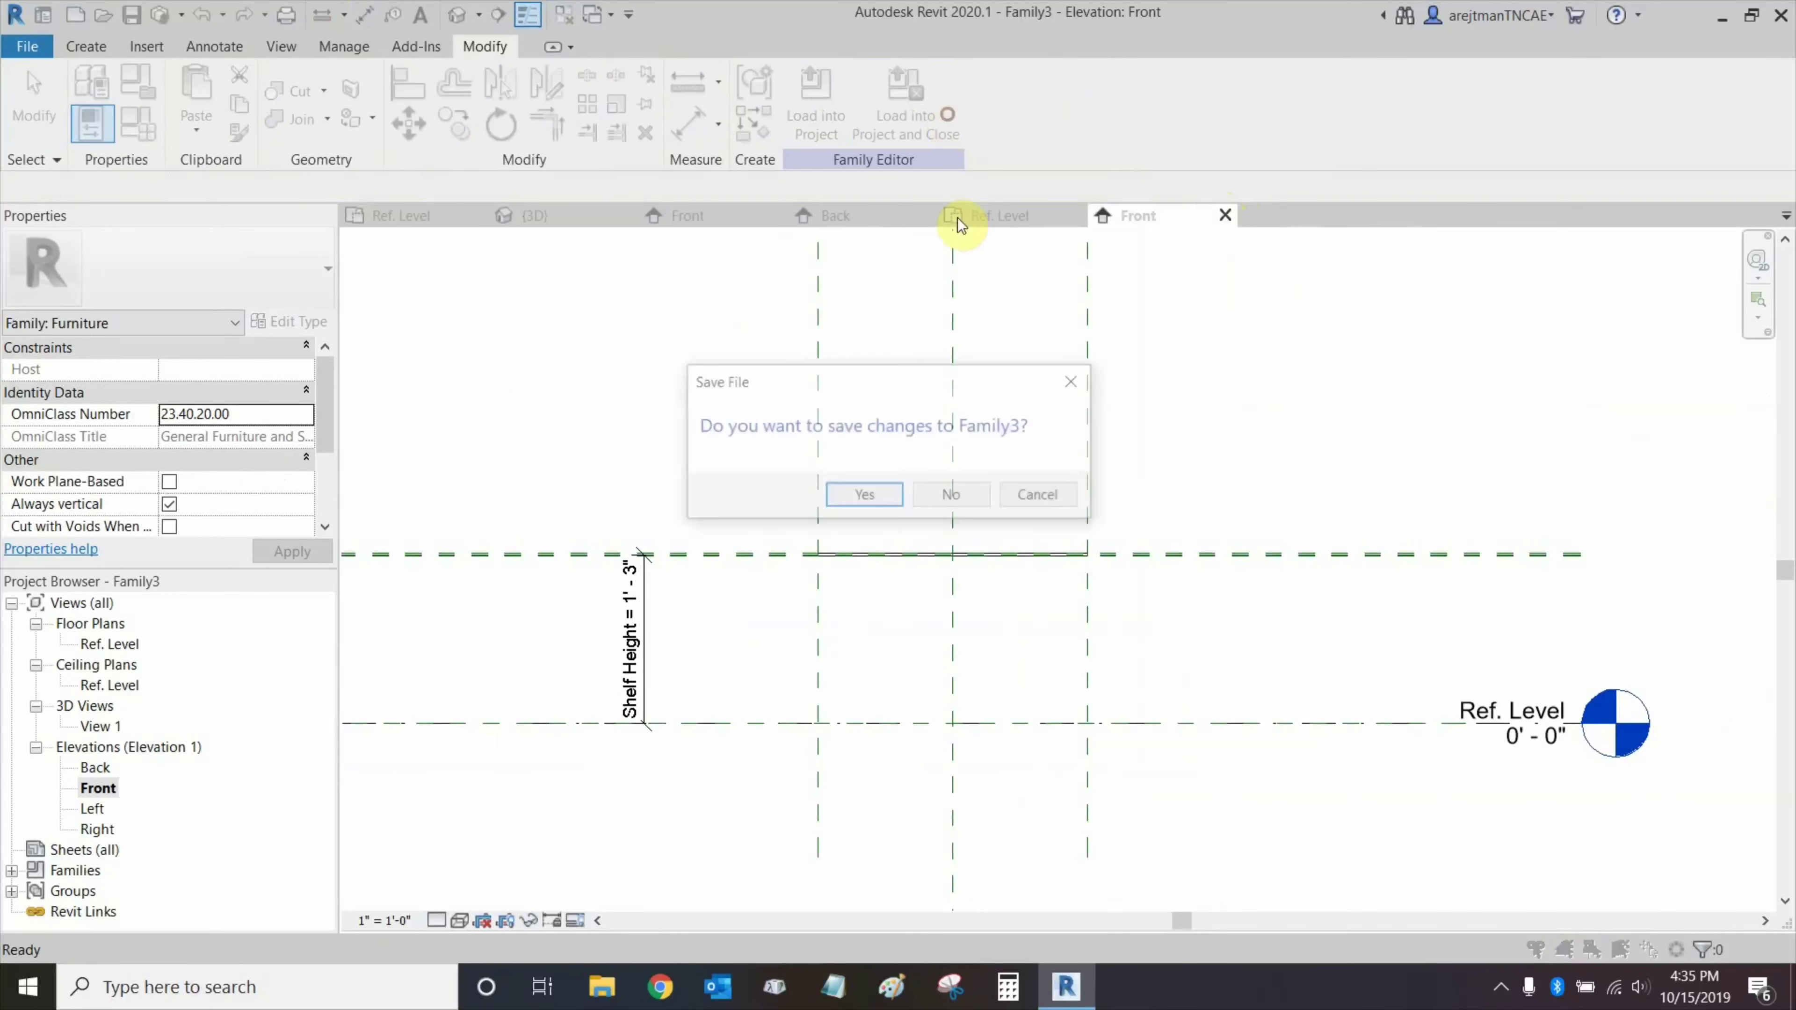
left_click(874, 507)
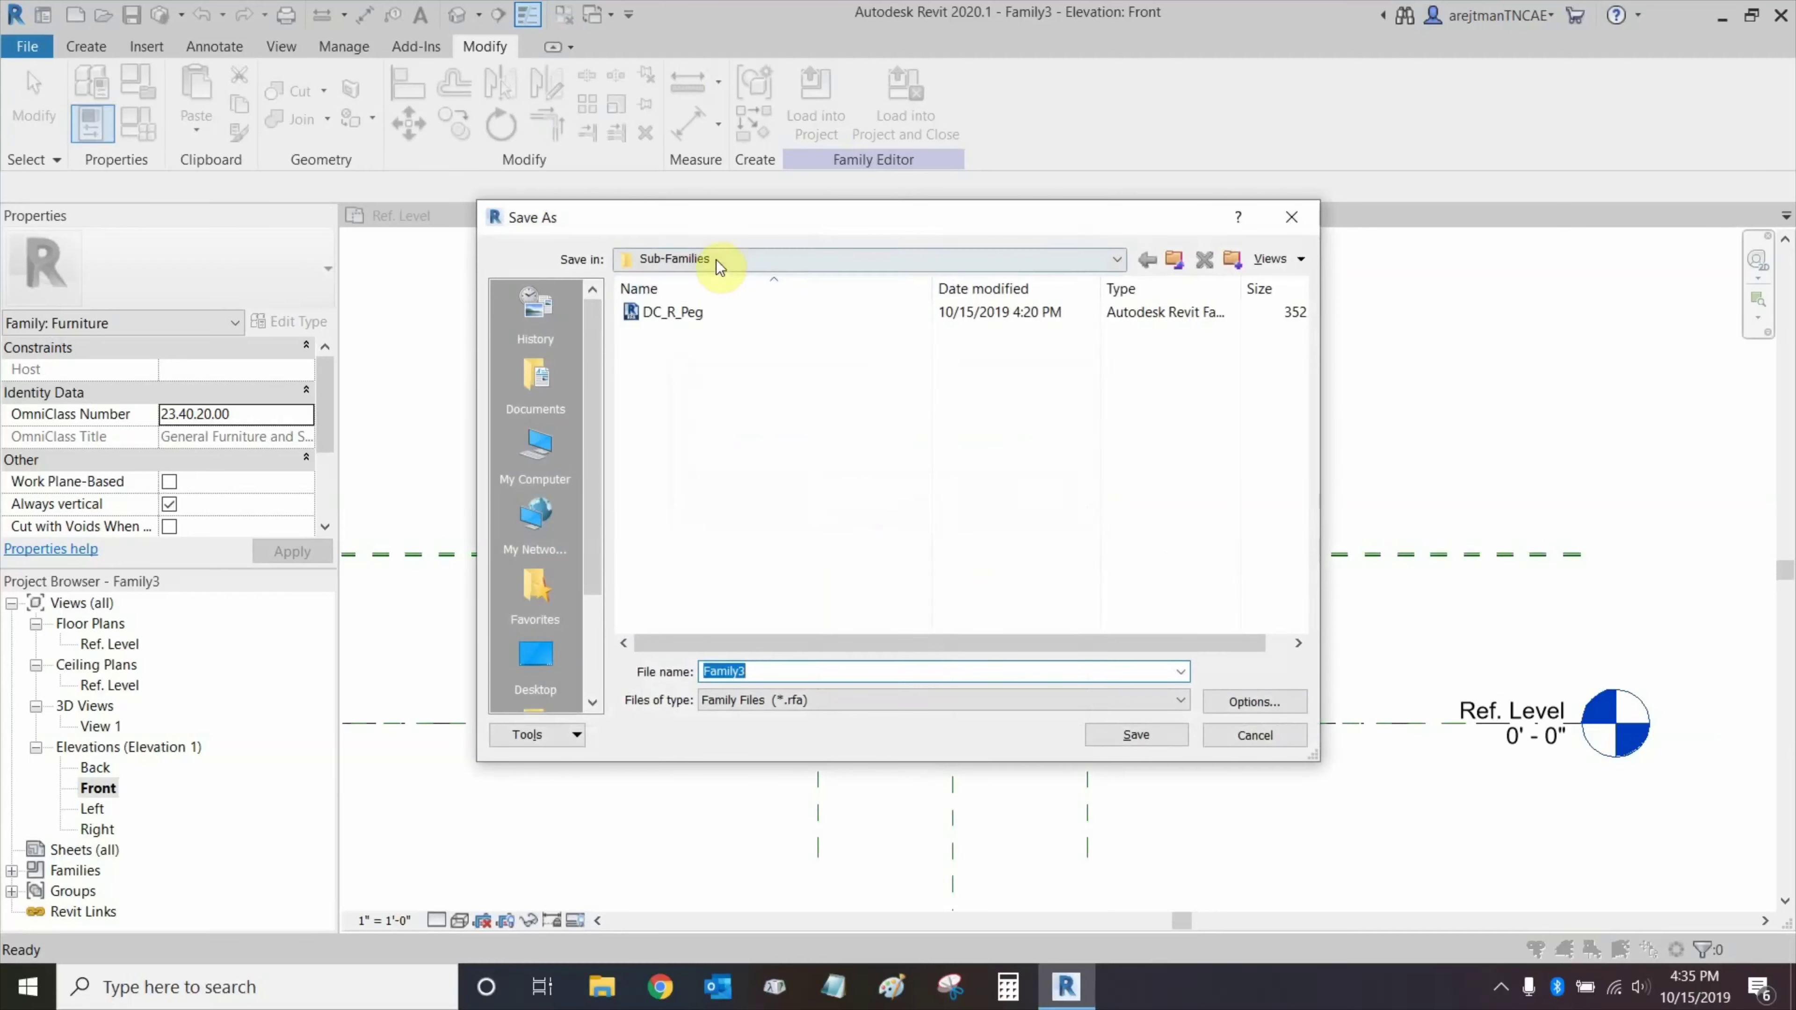
type("DC")
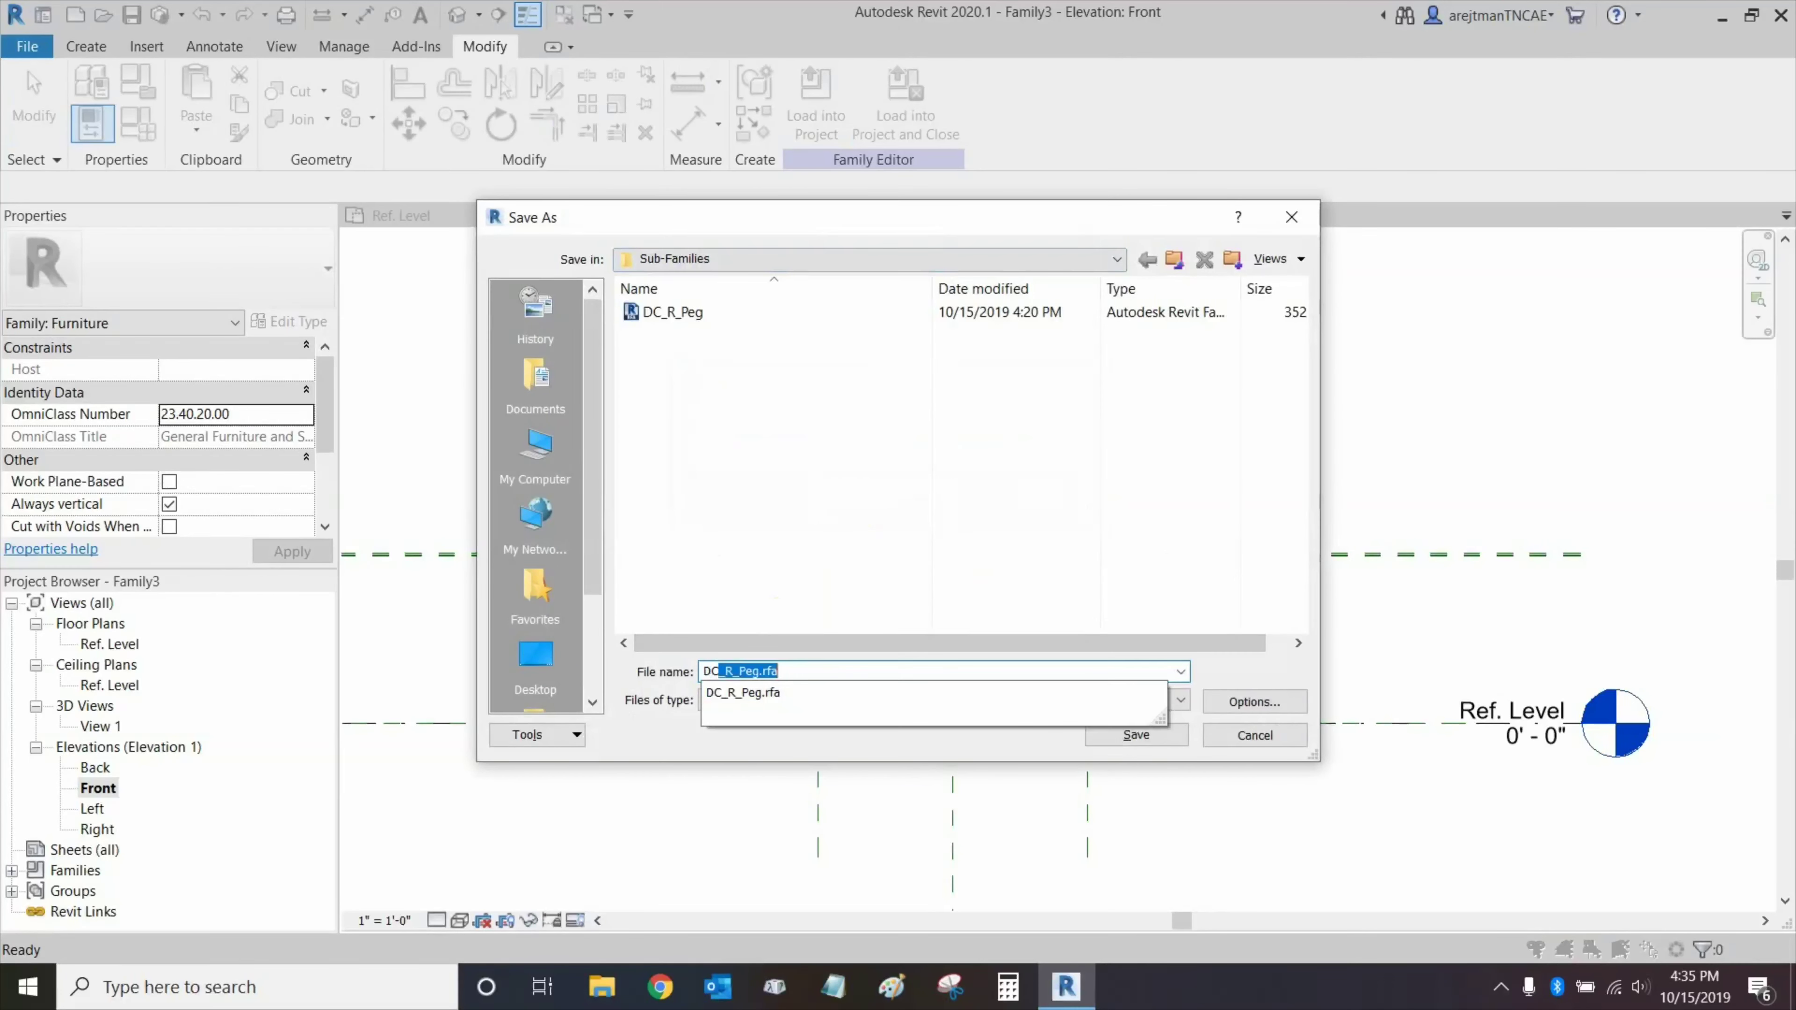
type("_R_Shelf")
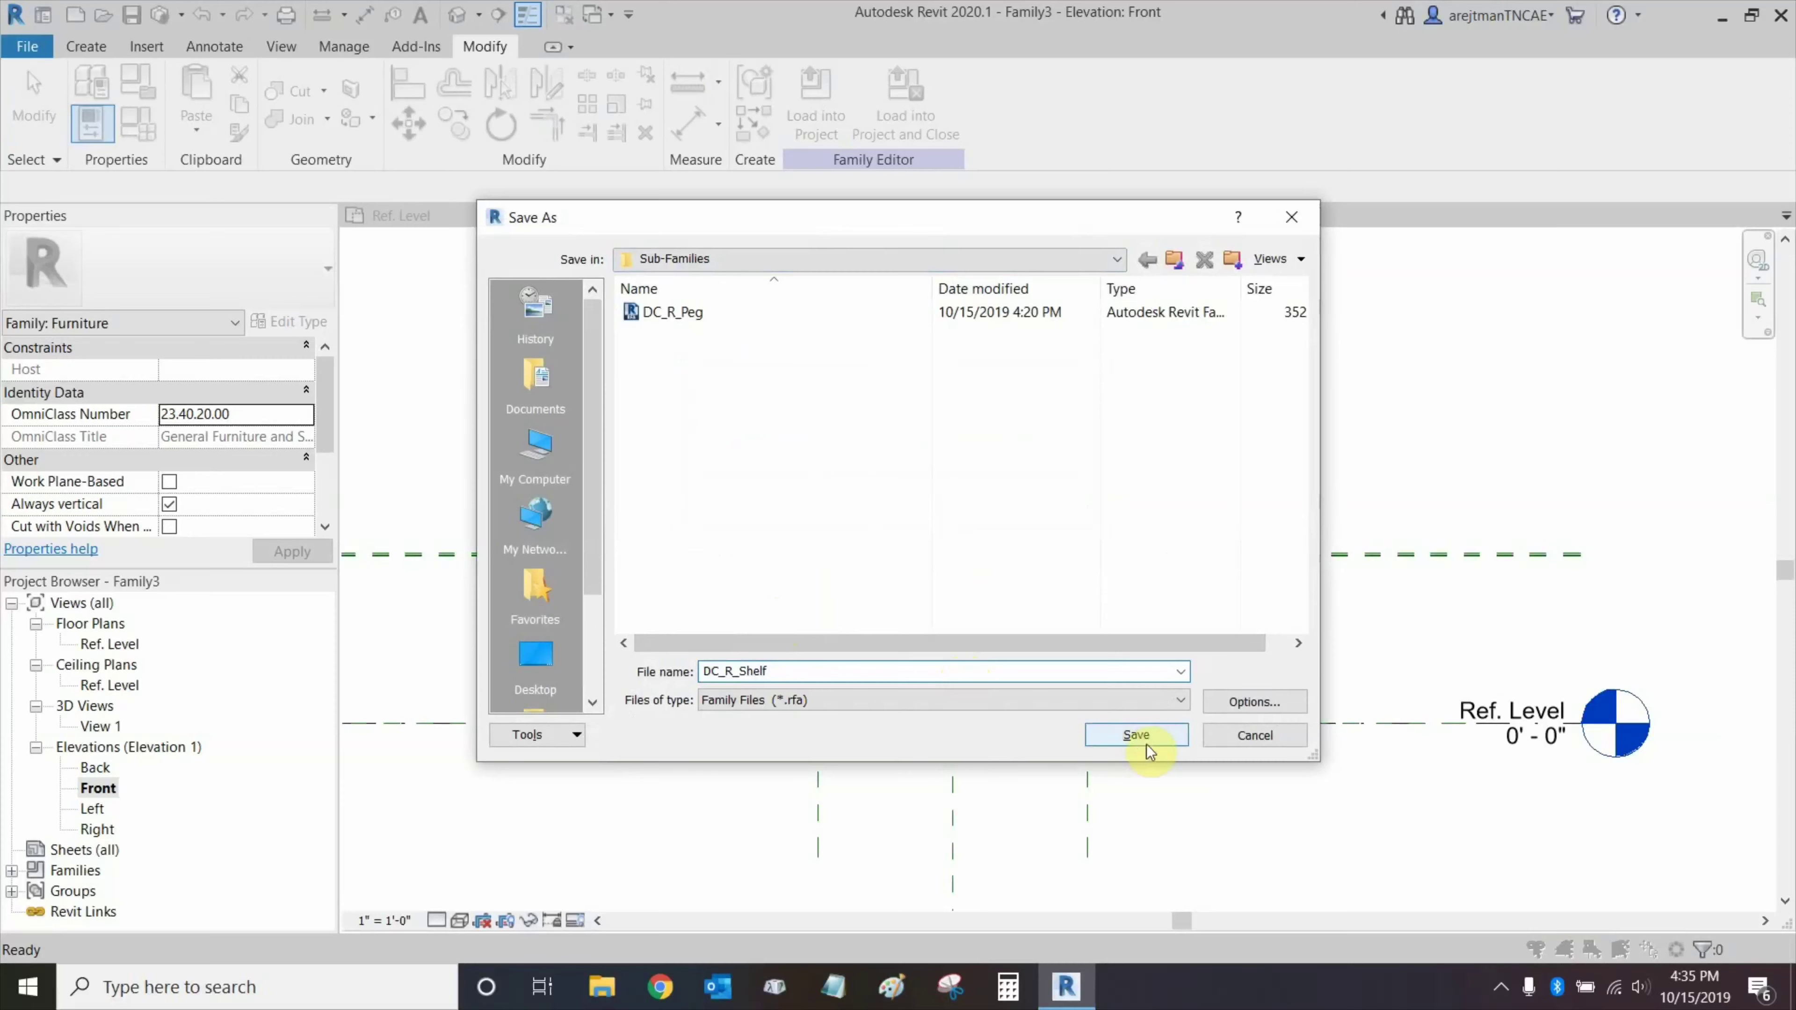
left_click(1146, 744)
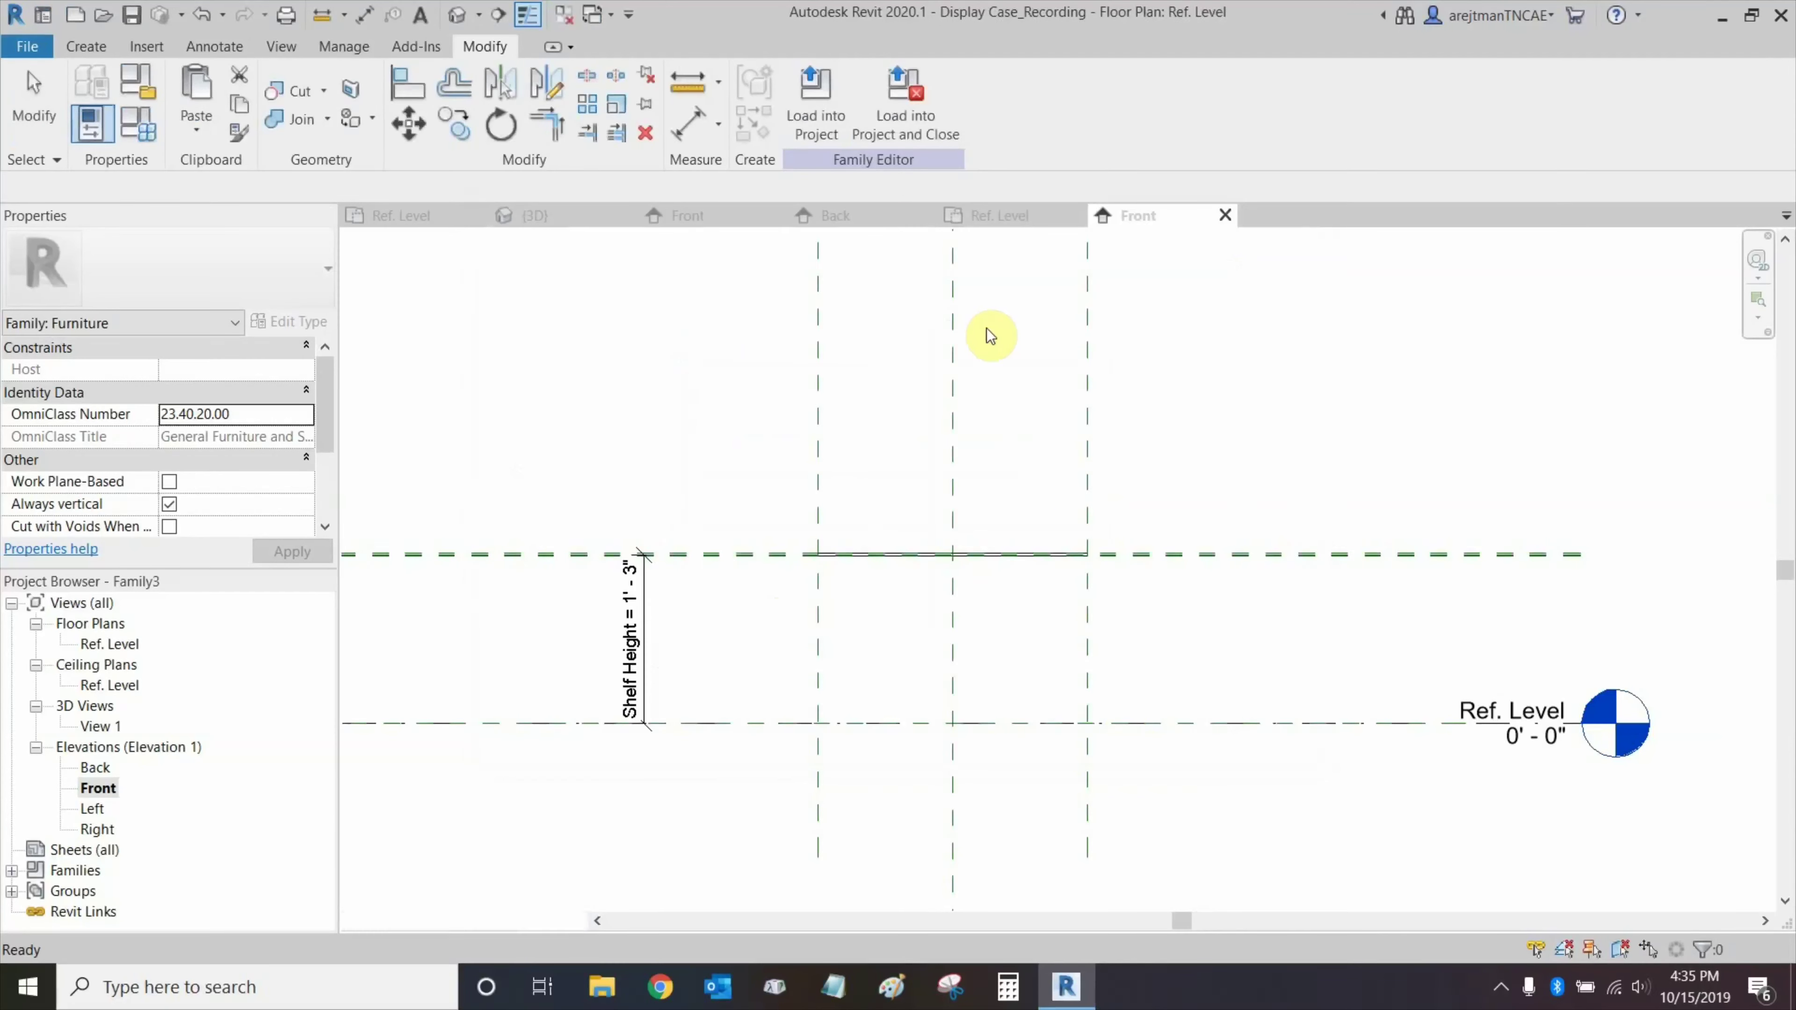
Place one DC_R_Shelf instance in the Ref. Level plan, beyond the plate's upper-right corner.
scroll(1155, 450, "down", 2)
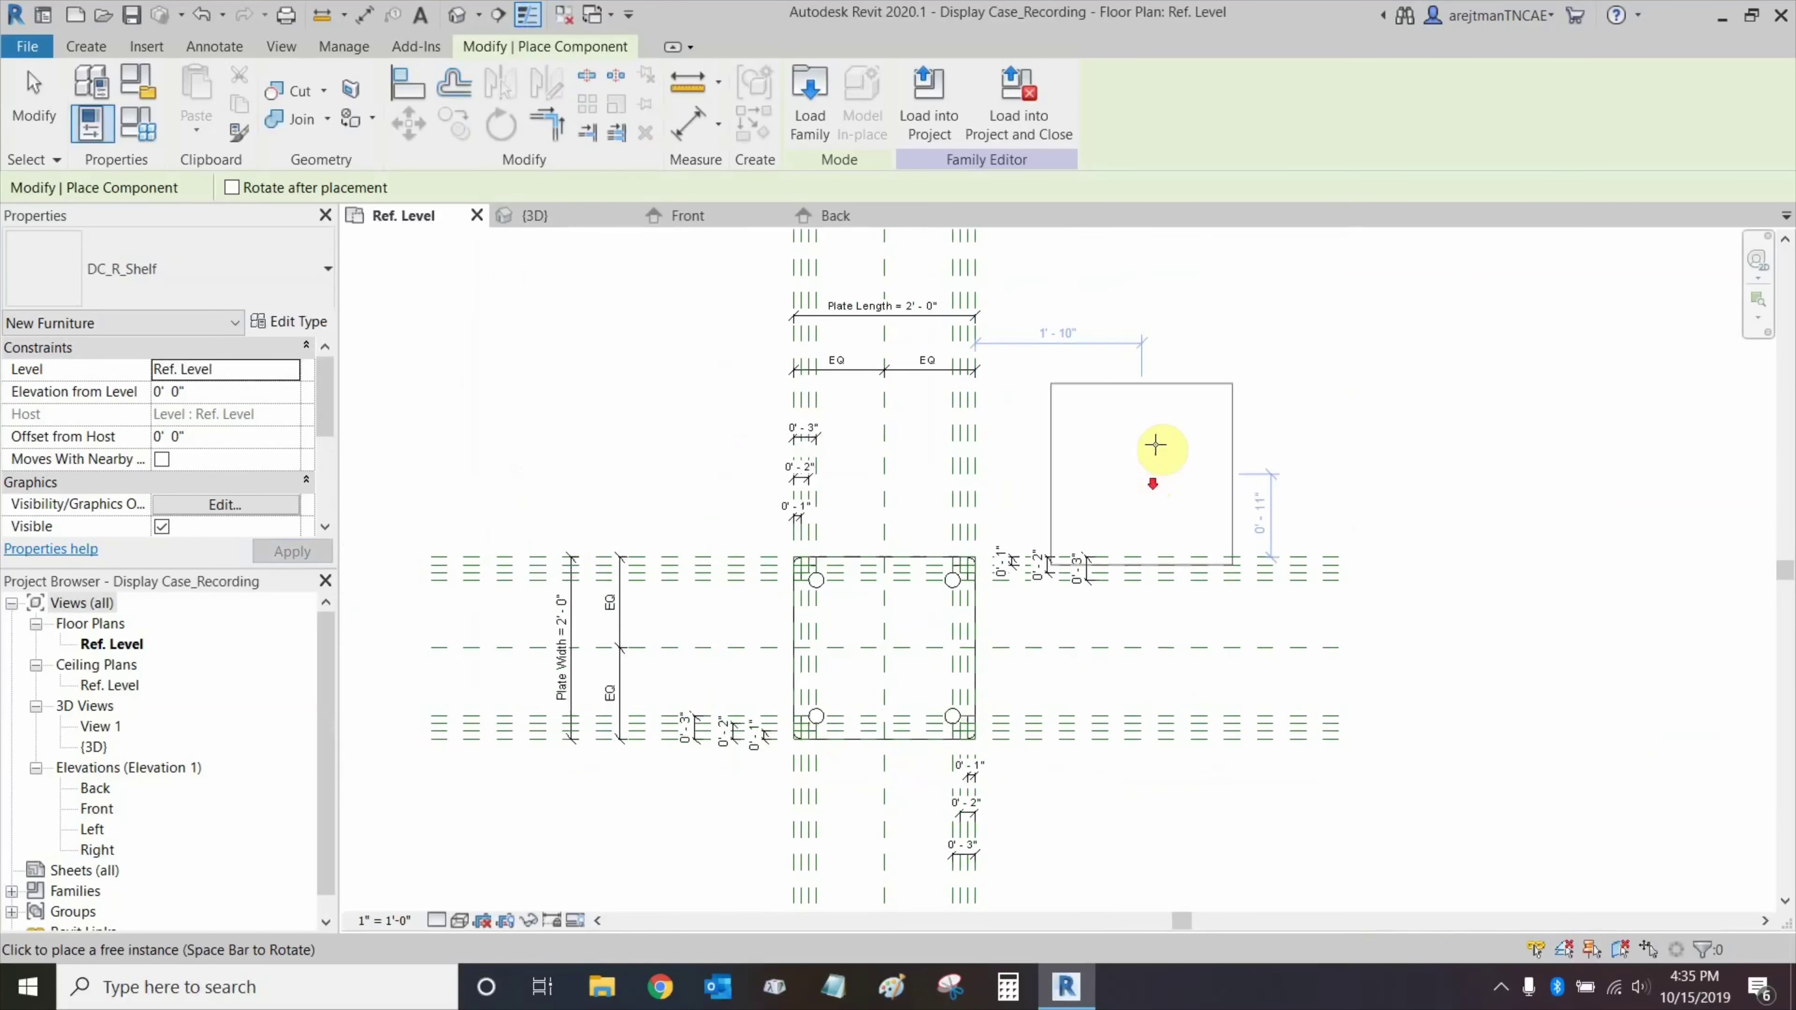
left_click(1146, 406)
key("Escape")
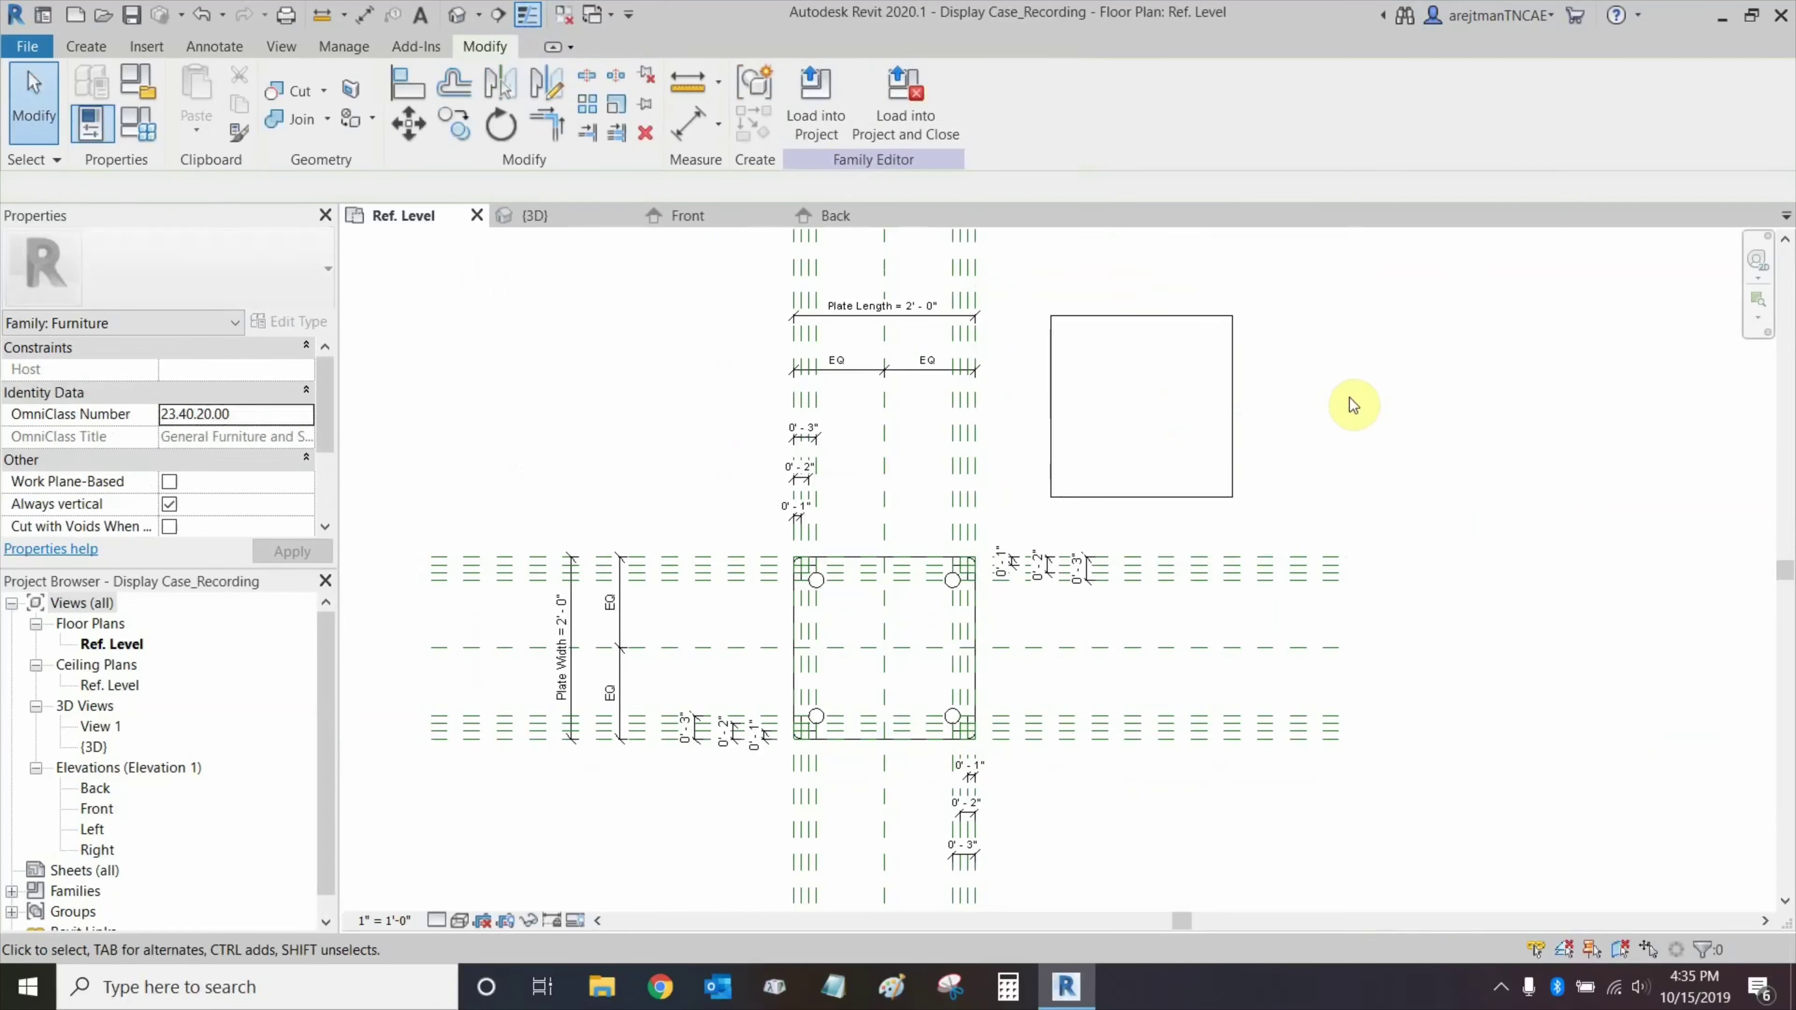
Align the shelf's vertical and horizontal centerlines with the plate's central reference planes.
left_click(414, 83)
left_click(900, 491)
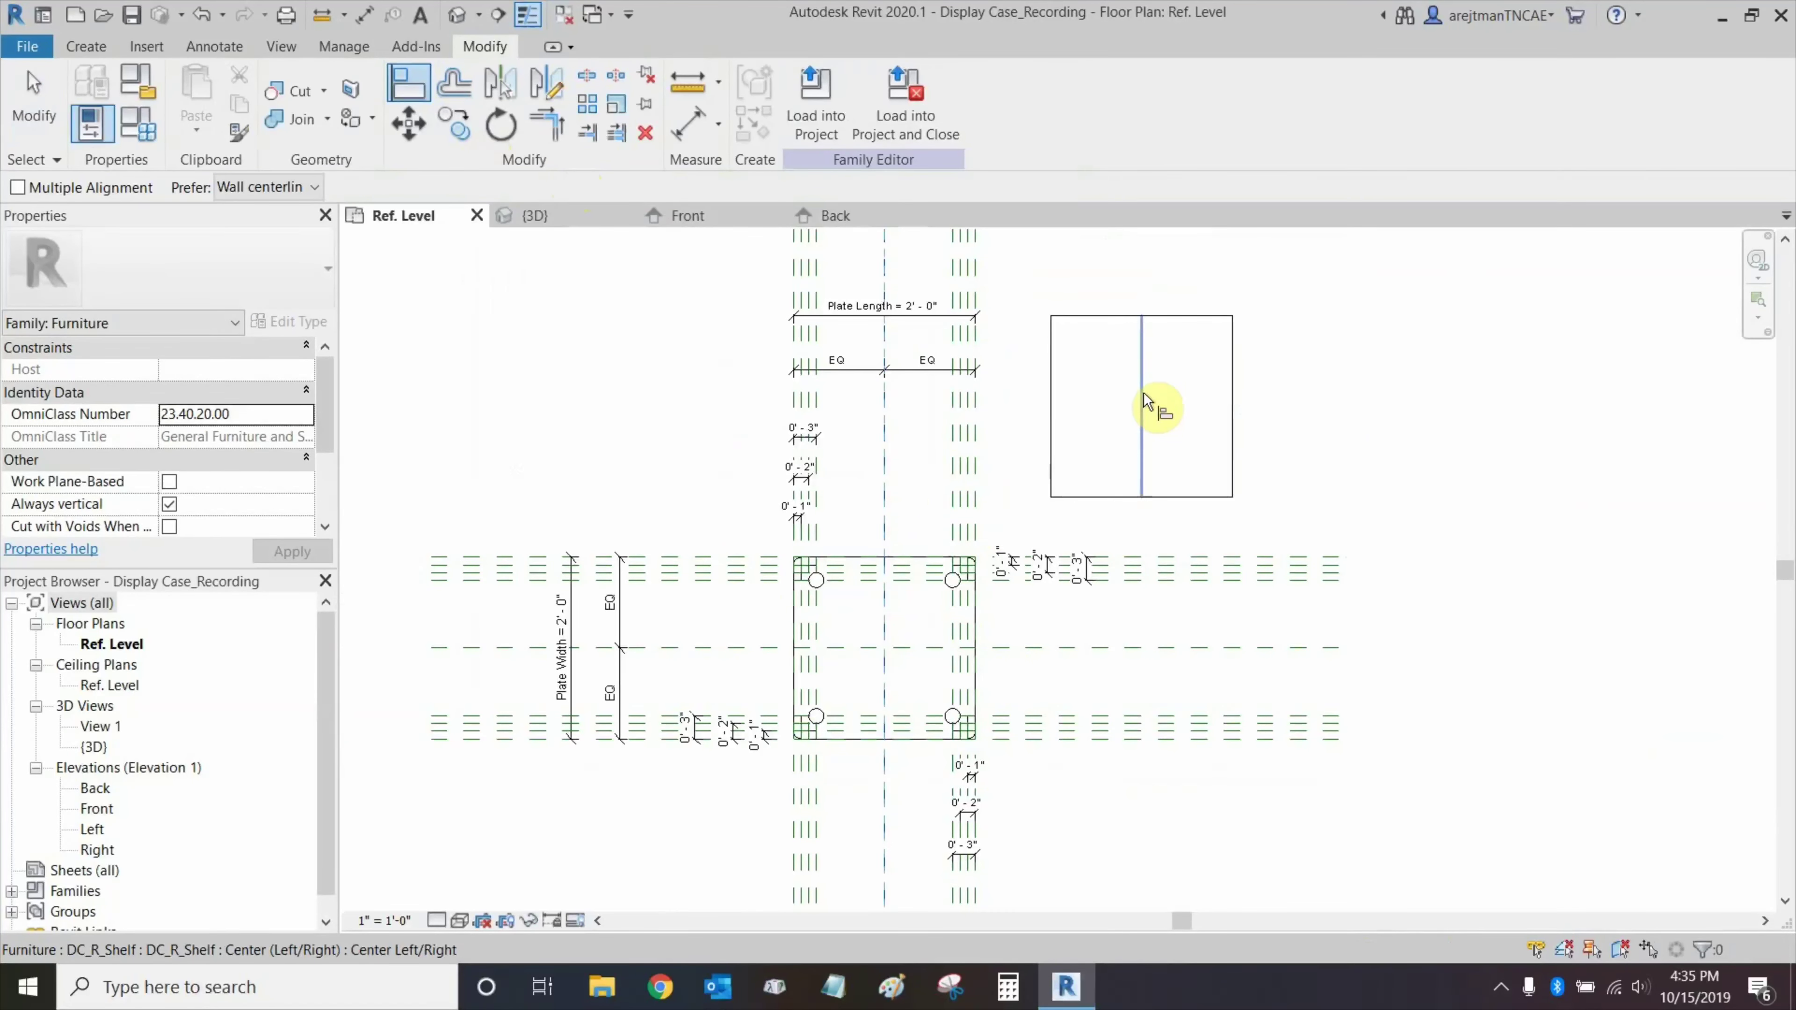
left_click(1144, 400)
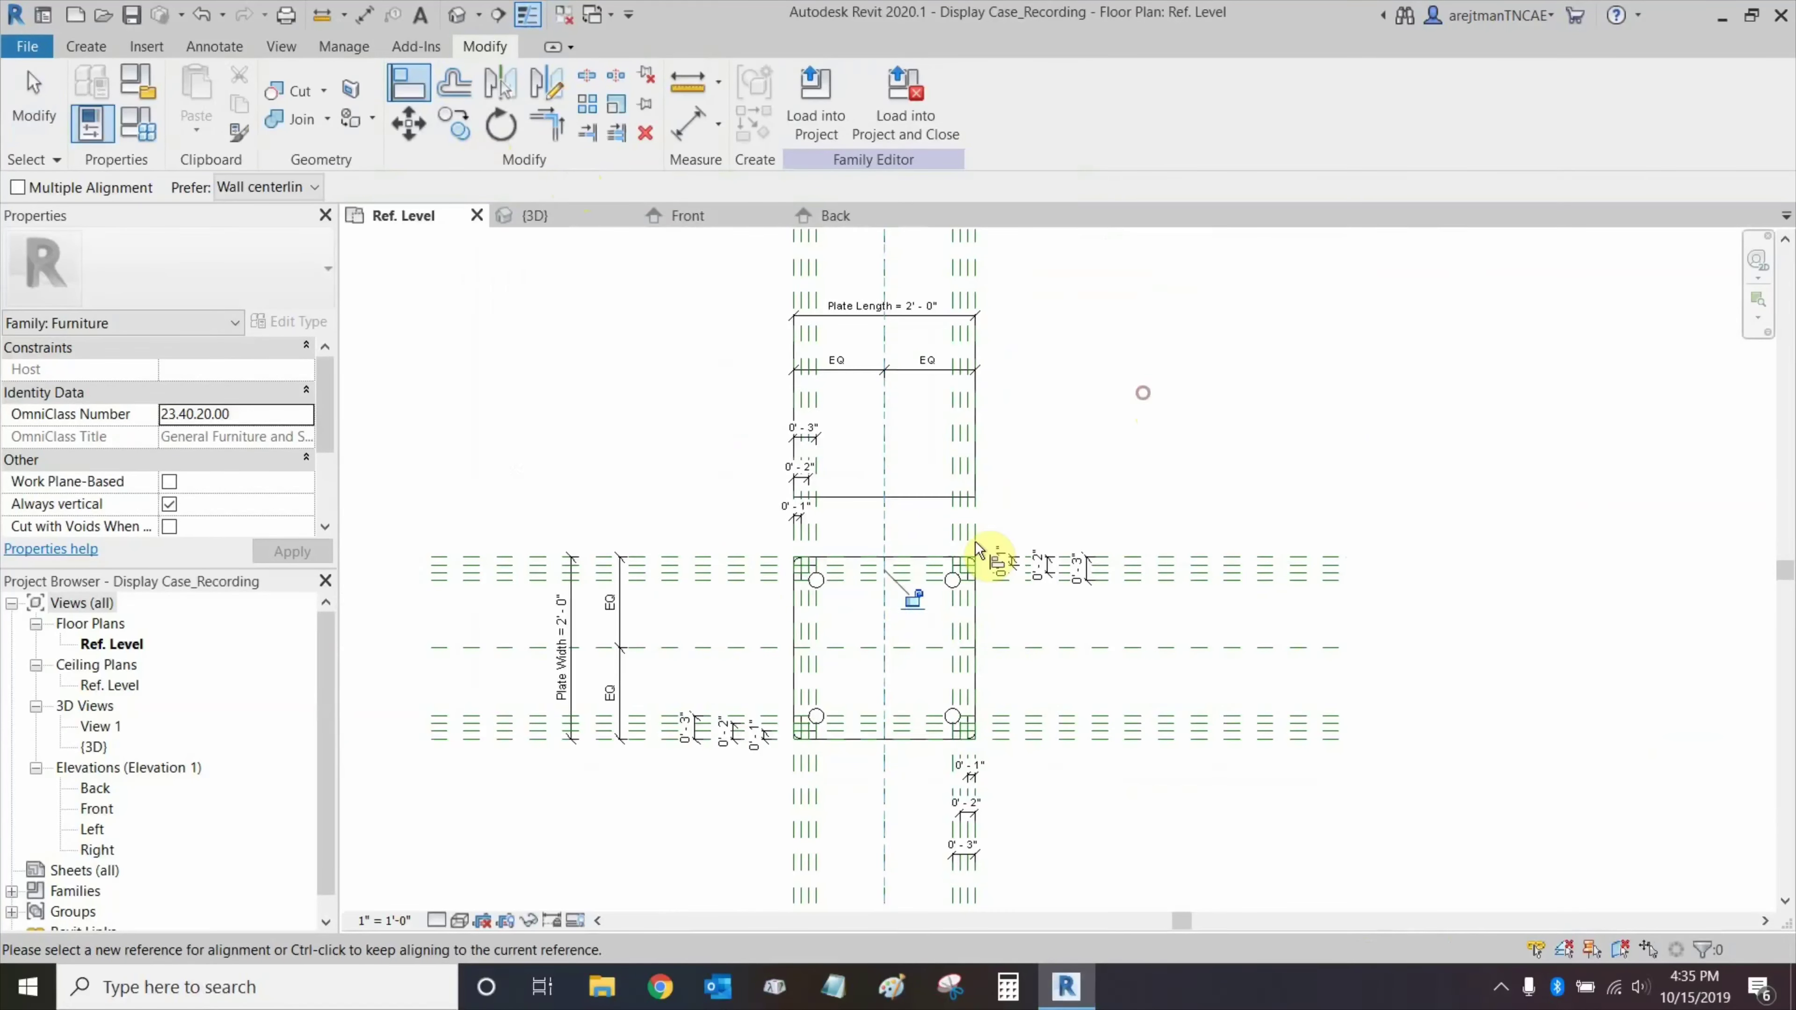
left_click(725, 650)
left_click(854, 410)
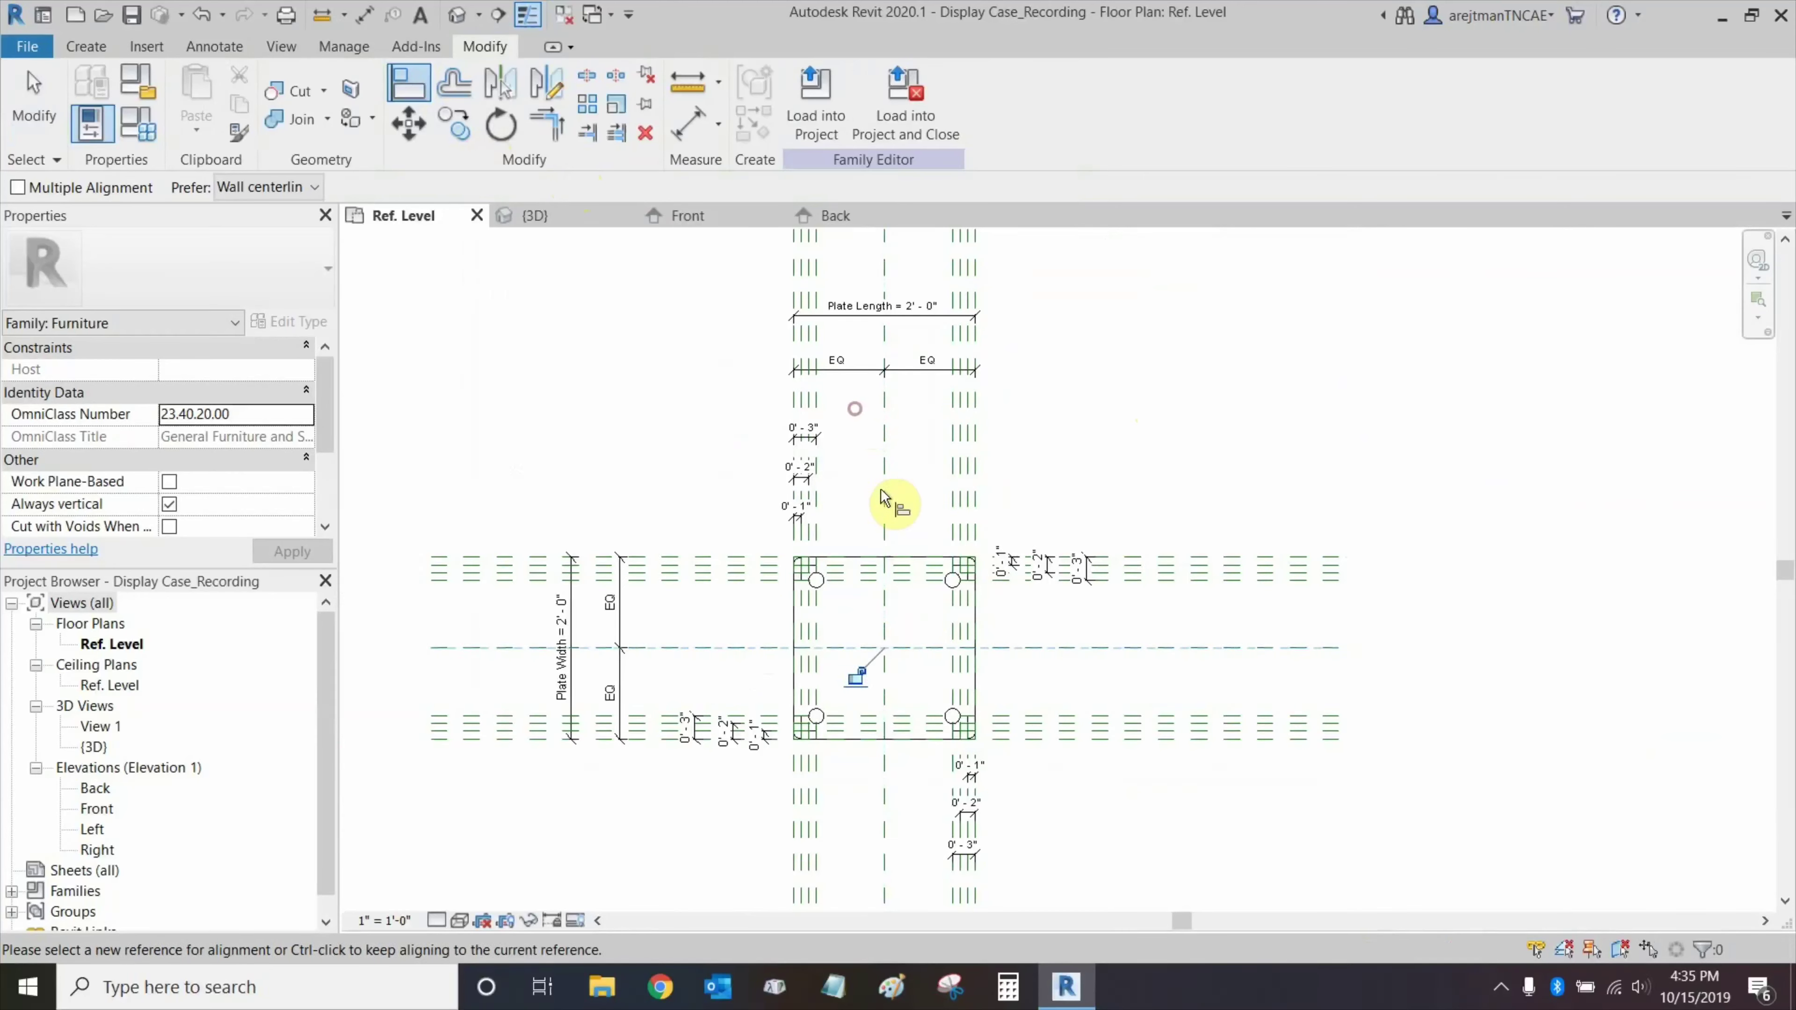
Lock the alignment of the shelf's horizontal centerline to the plate's central reference plane and finish aligning.
left_click(854, 672)
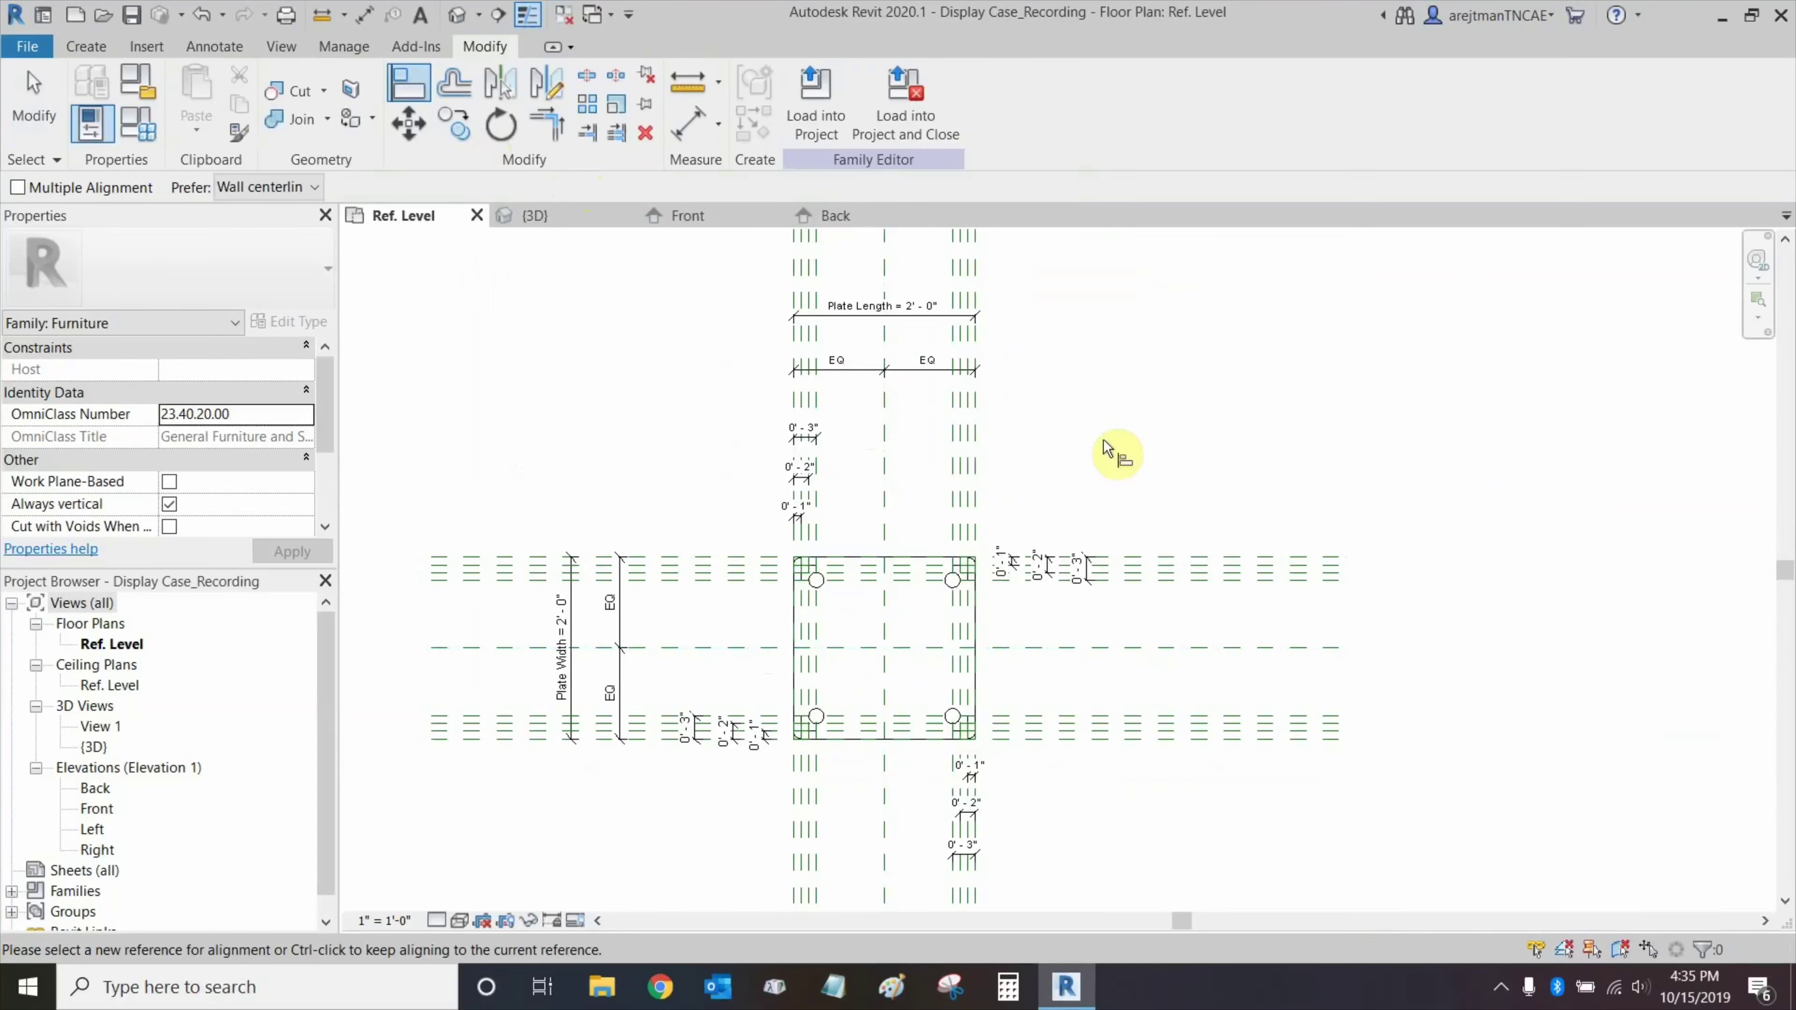
key("Escape")
key("Escape")
Examine how the shelf's edges and corners sit against the corner posts in the Ref. Level plan.
middle_click_drag(1124, 420, 1182, 262)
scroll(822, 490, "up", 6)
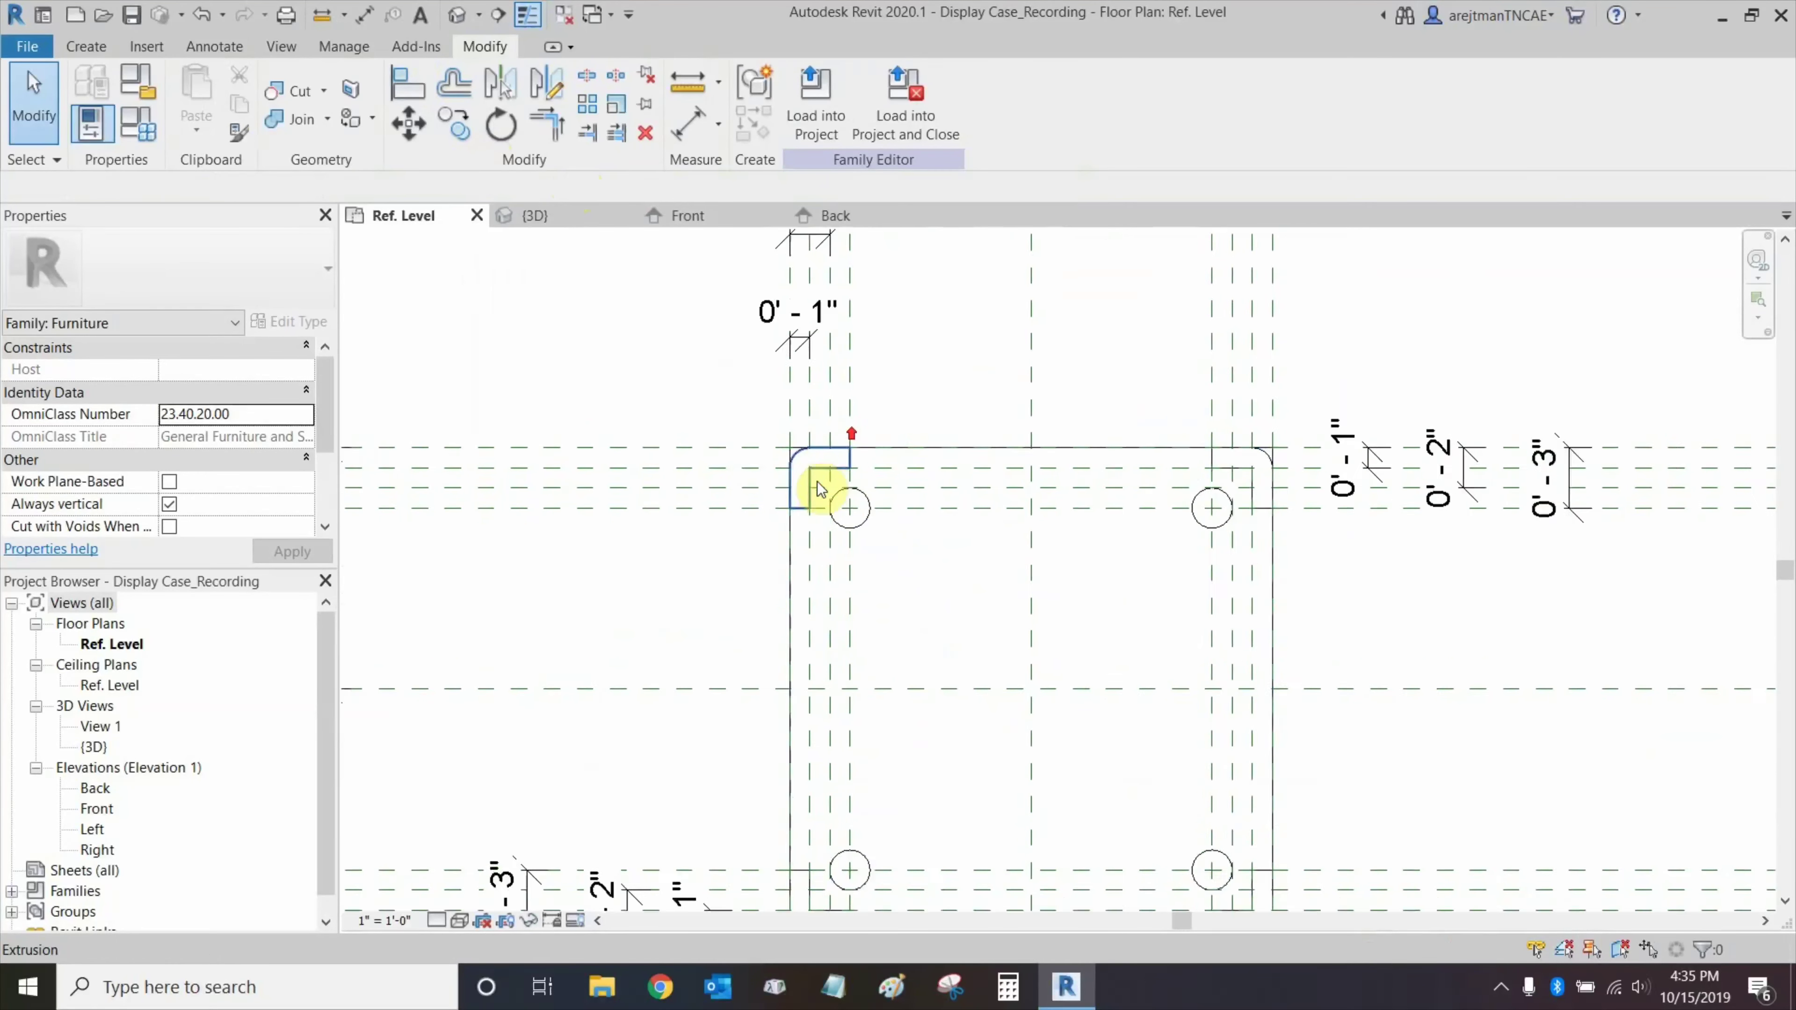
left_click(820, 458)
scroll(848, 453, "up", 4)
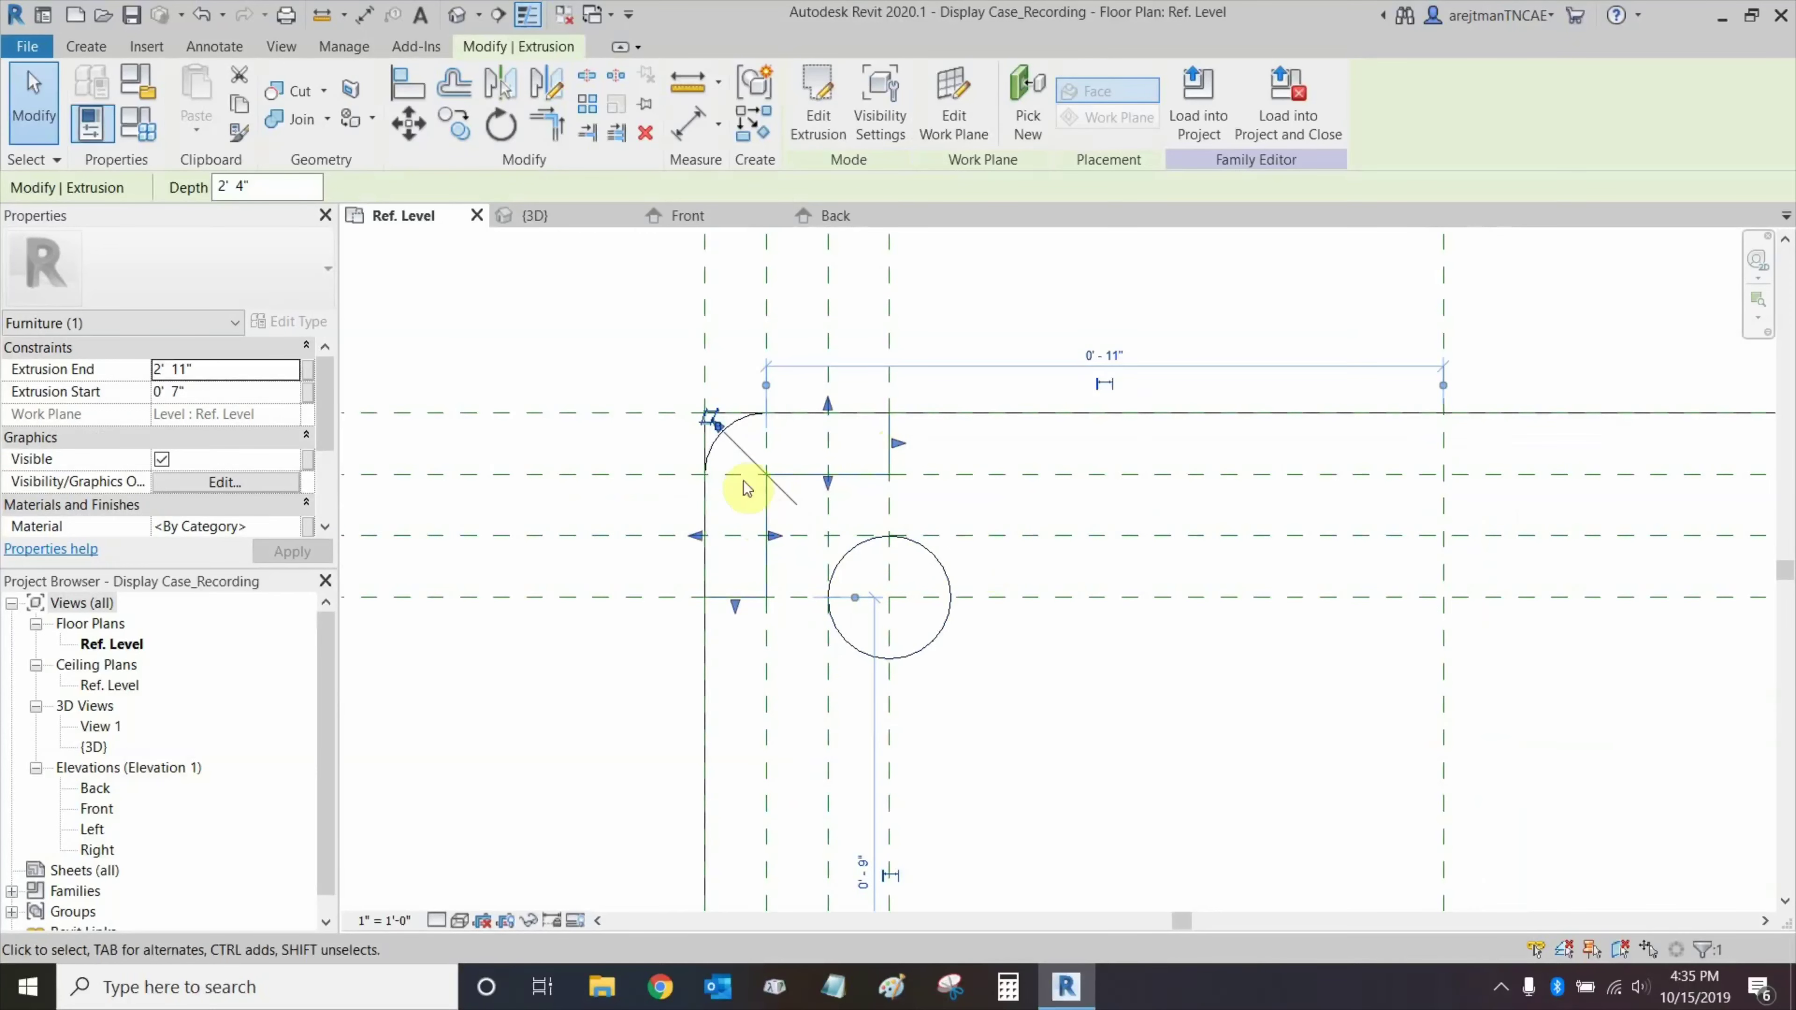
scroll(928, 430, "down", 5)
middle_click_drag(1174, 425, 884, 410)
scroll(975, 371, "down", 4)
left_click(1017, 308)
middle_click_drag(1017, 308, 944, 318)
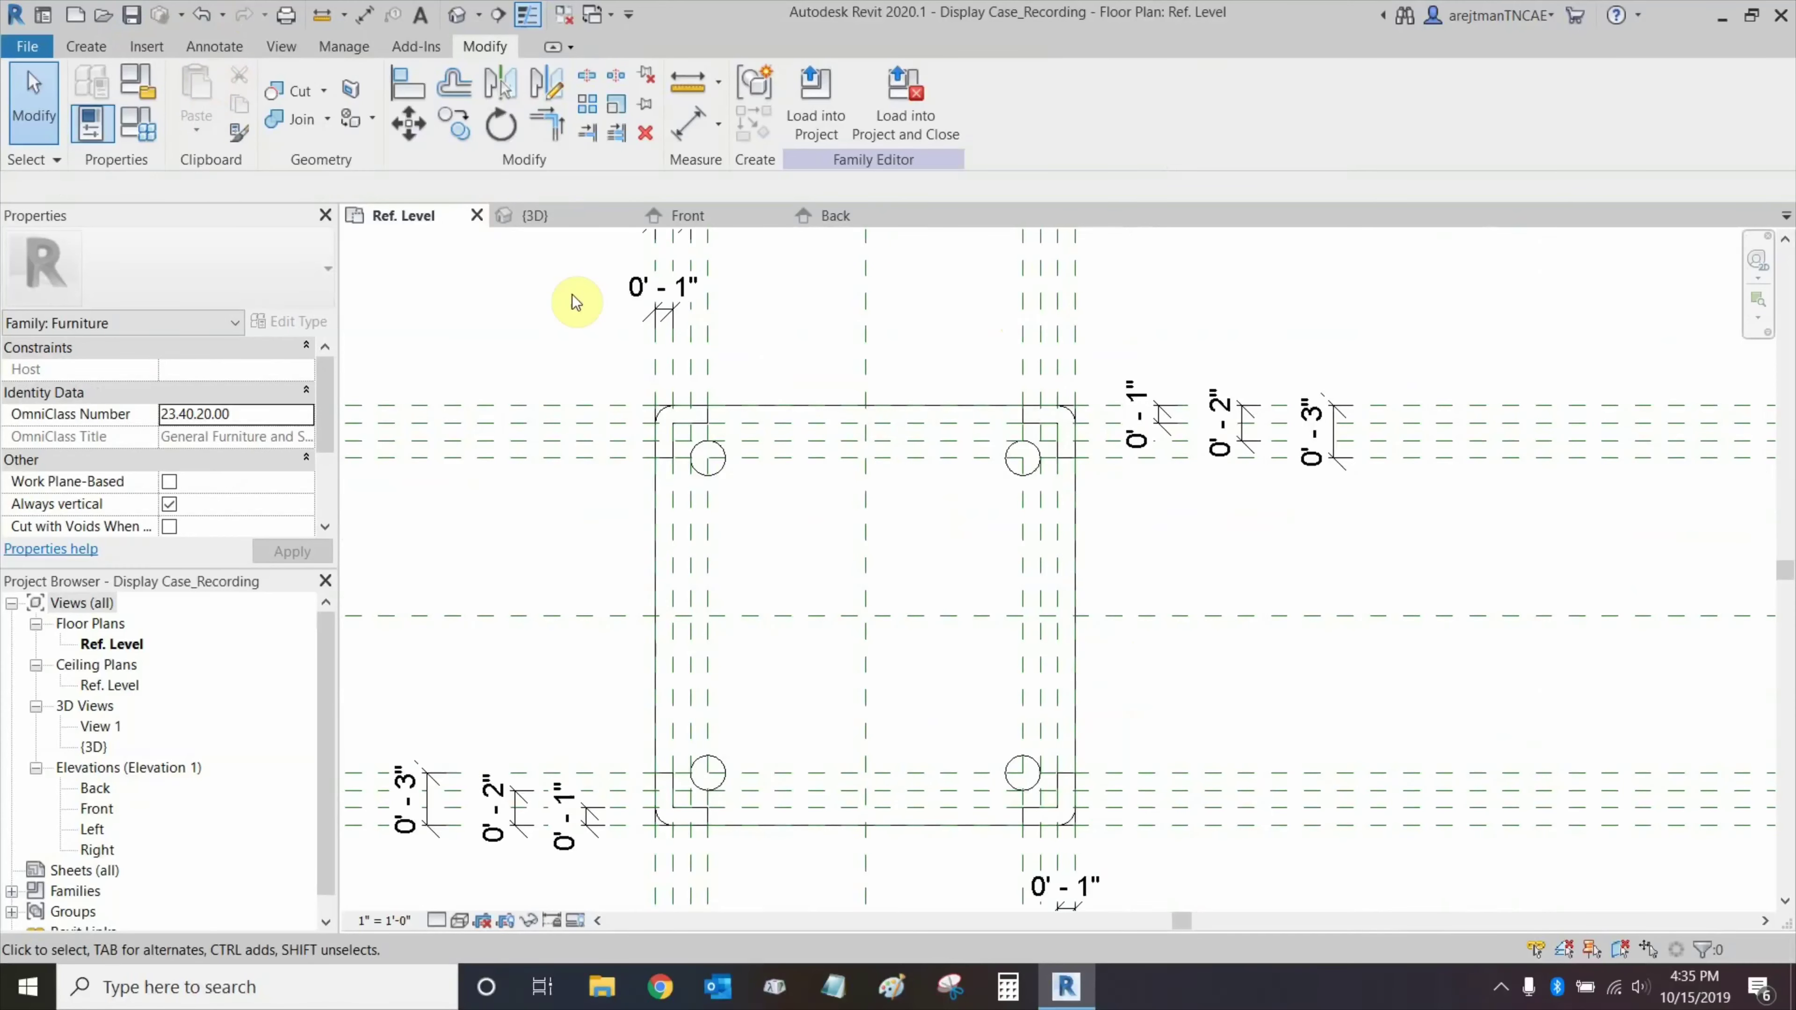
middle_click_drag(561, 301, 632, 303)
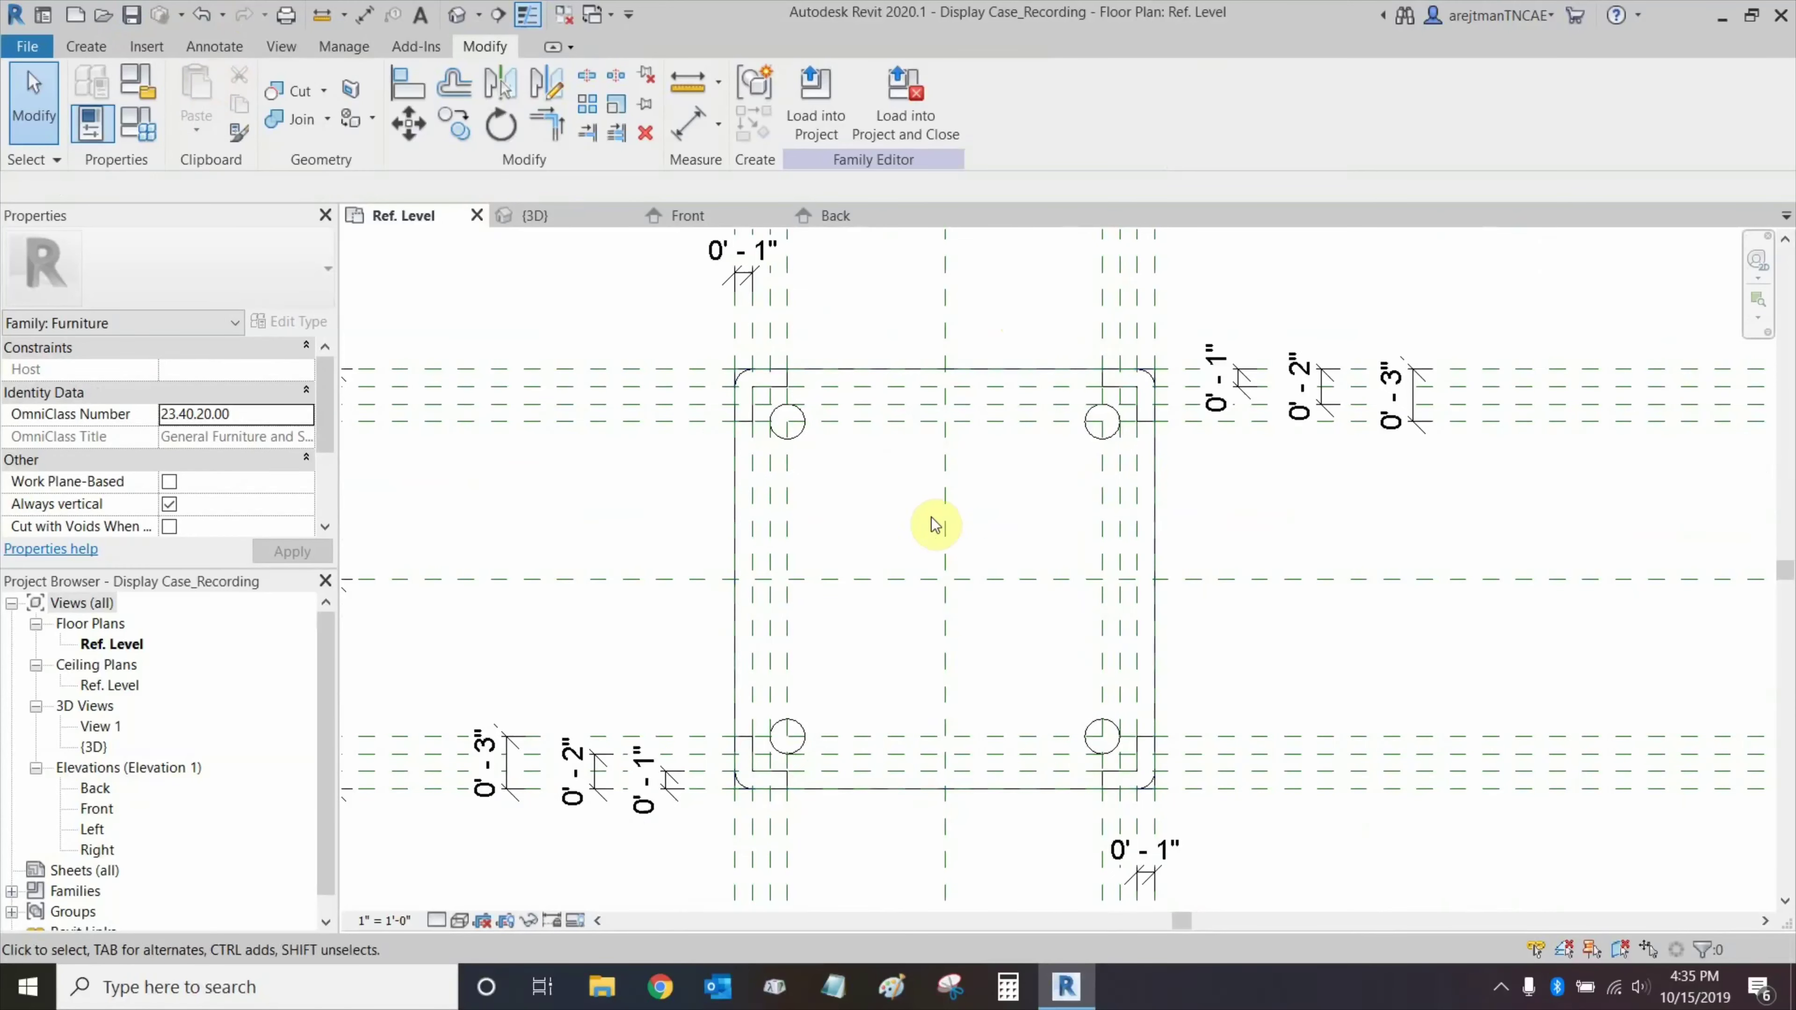
scroll(735, 372, "up", 4)
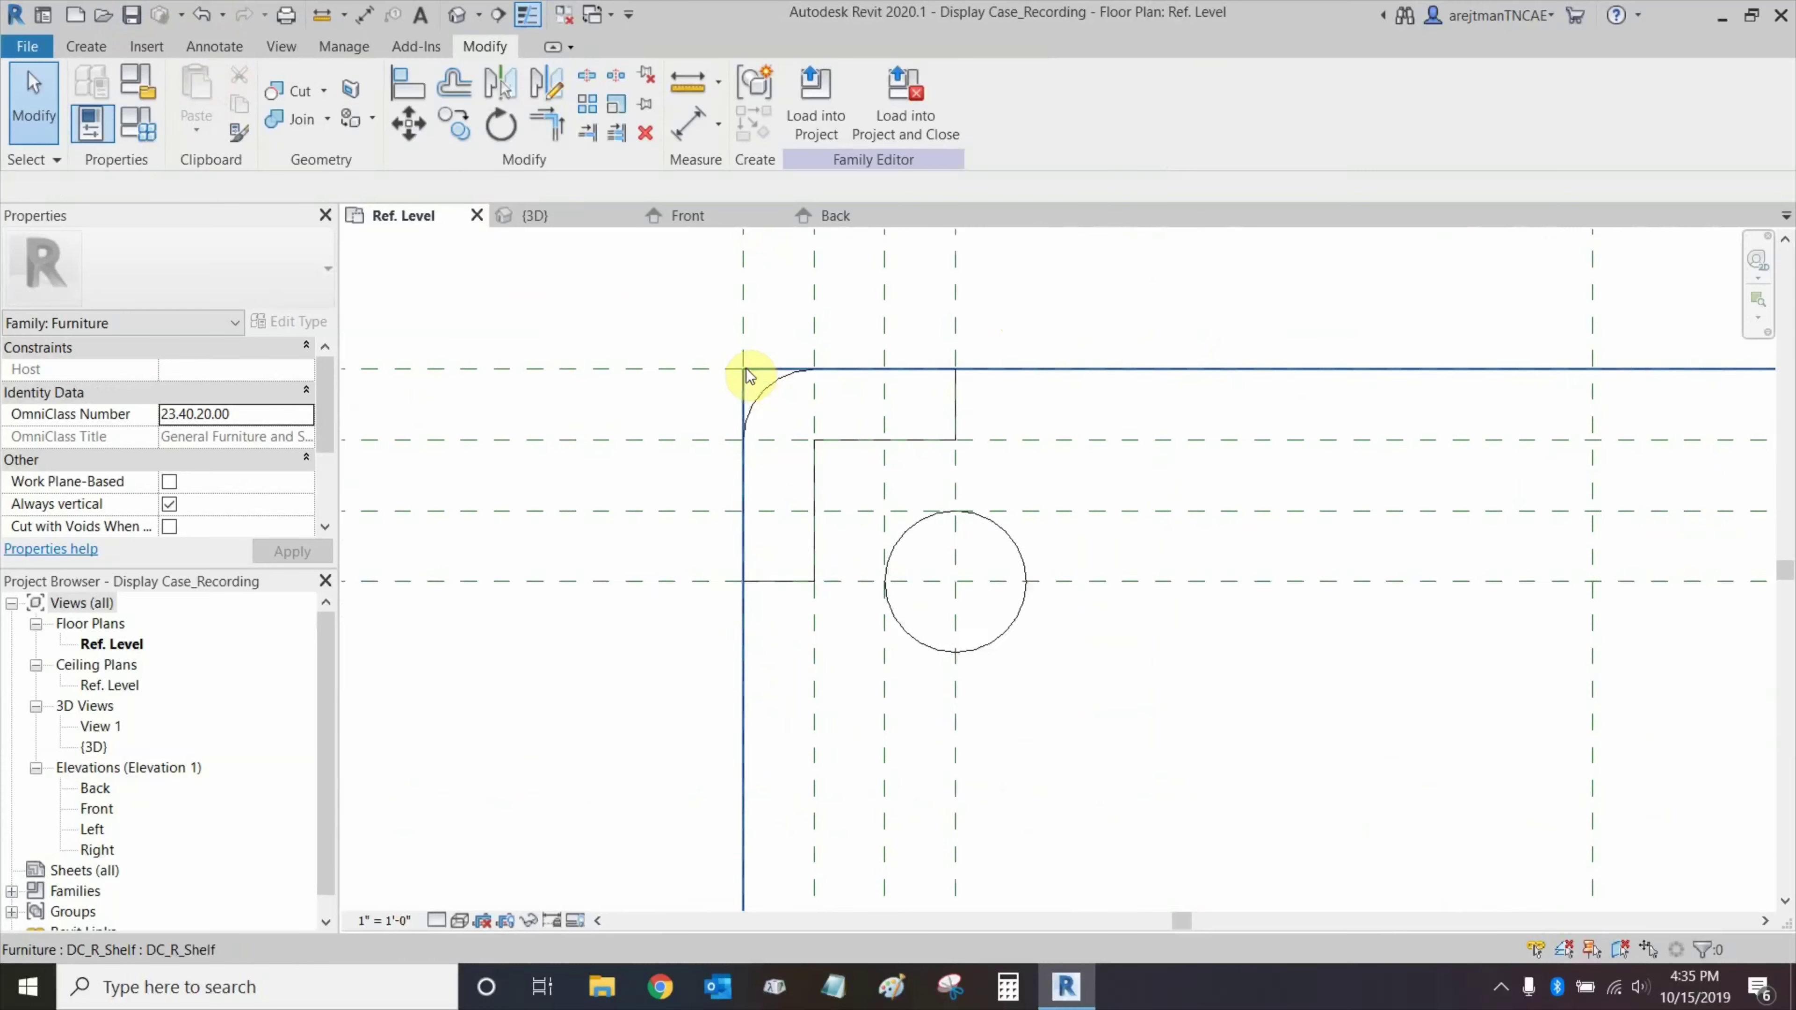
Open the default 3D view and inspect the shelf's fit against the posts and bottom plate.
left_click(457, 14)
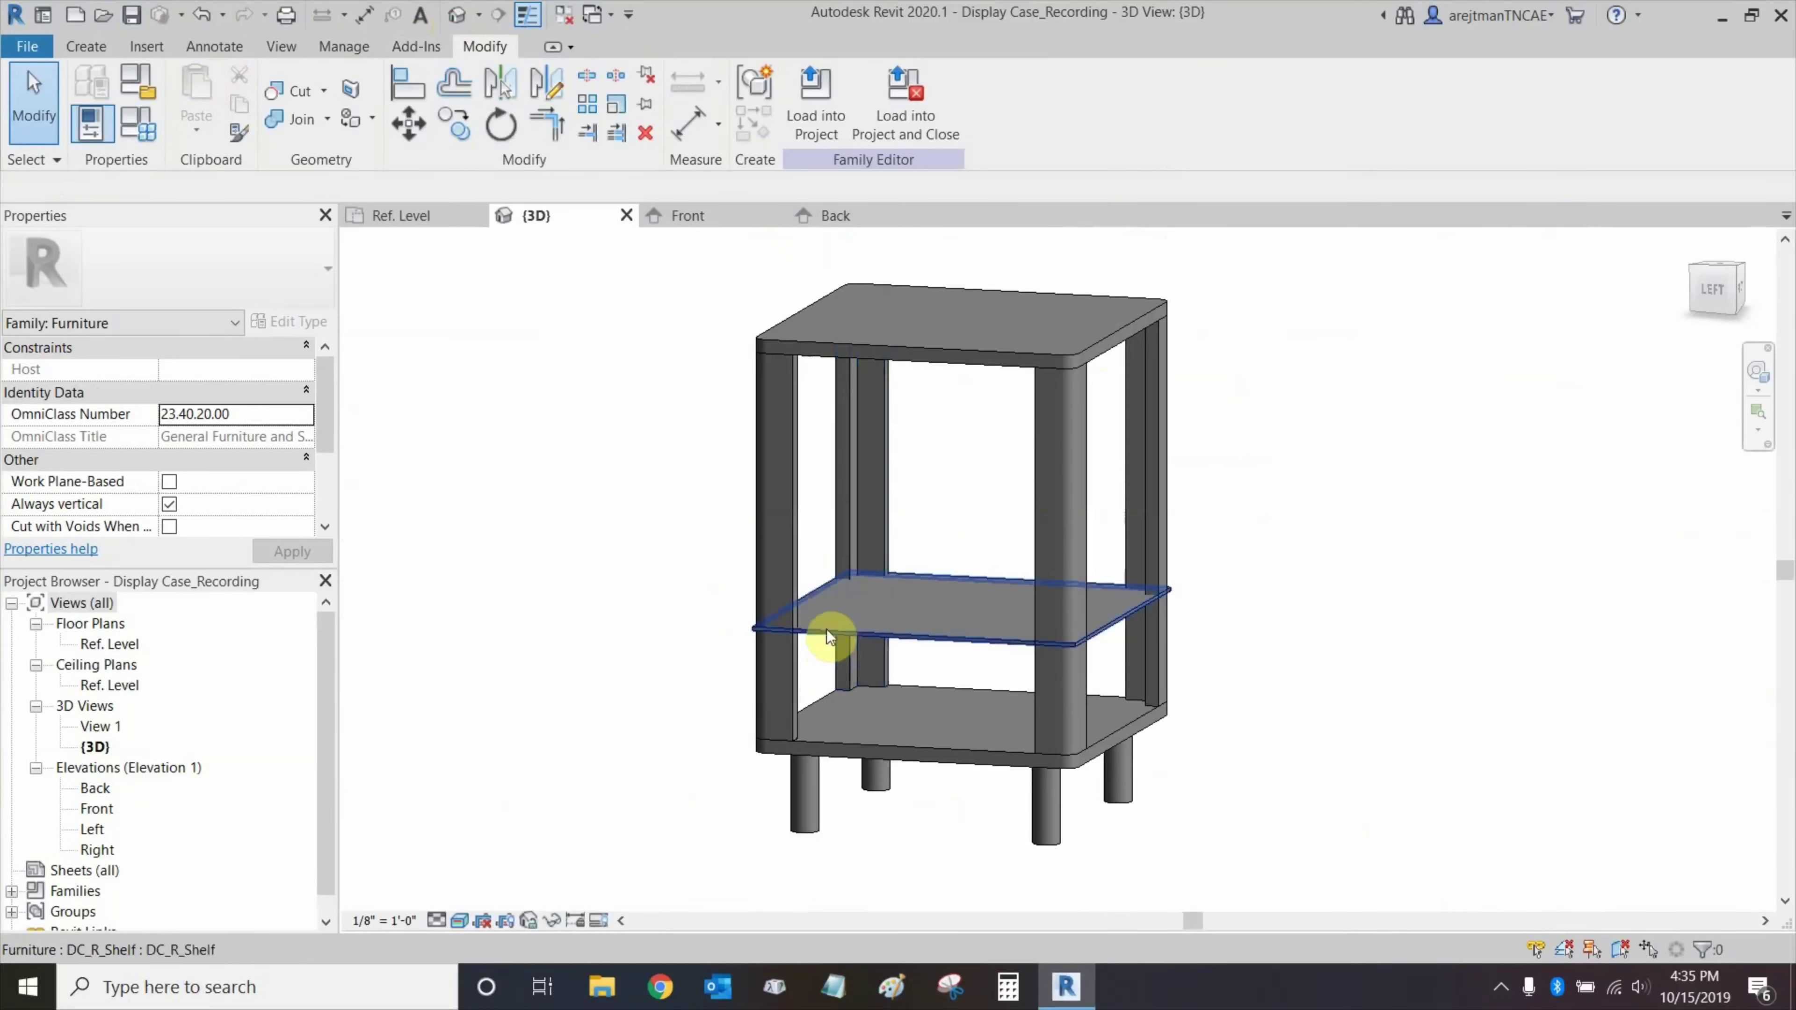
middle_click_drag(934, 541, 922, 651, "shift")
middle_click_drag(682, 691, 721, 647)
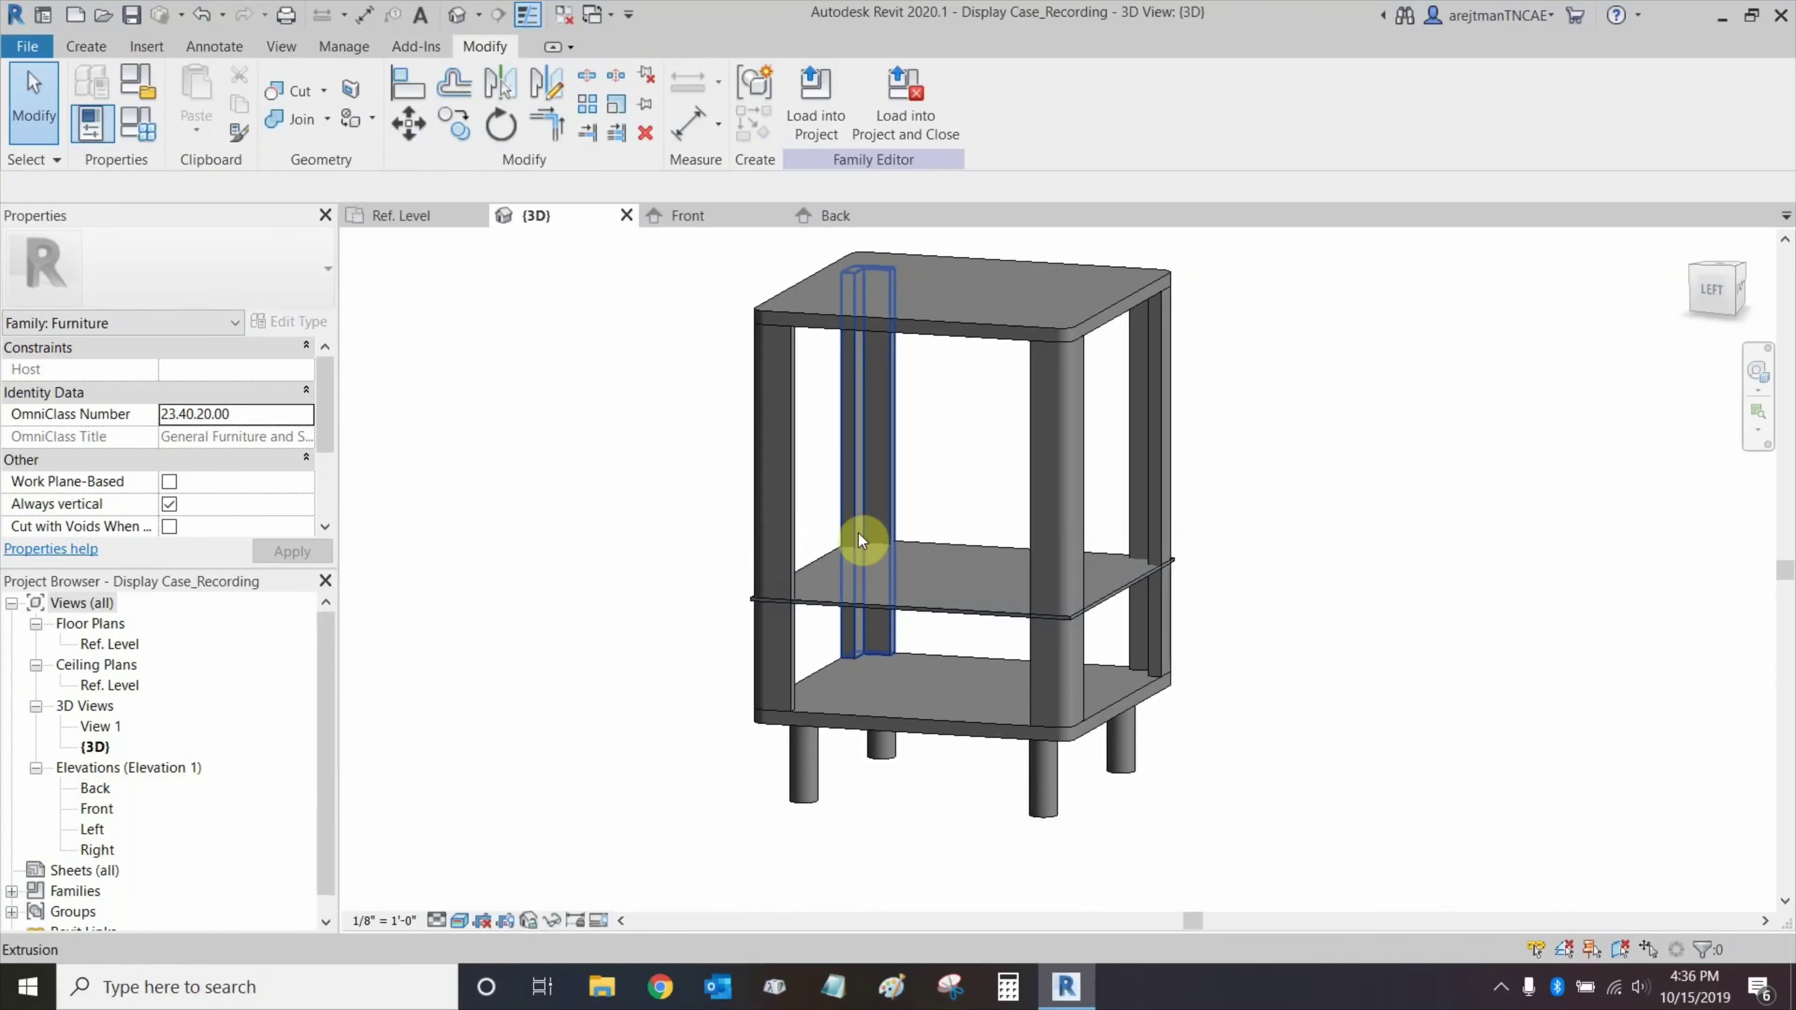
left_click(834, 719)
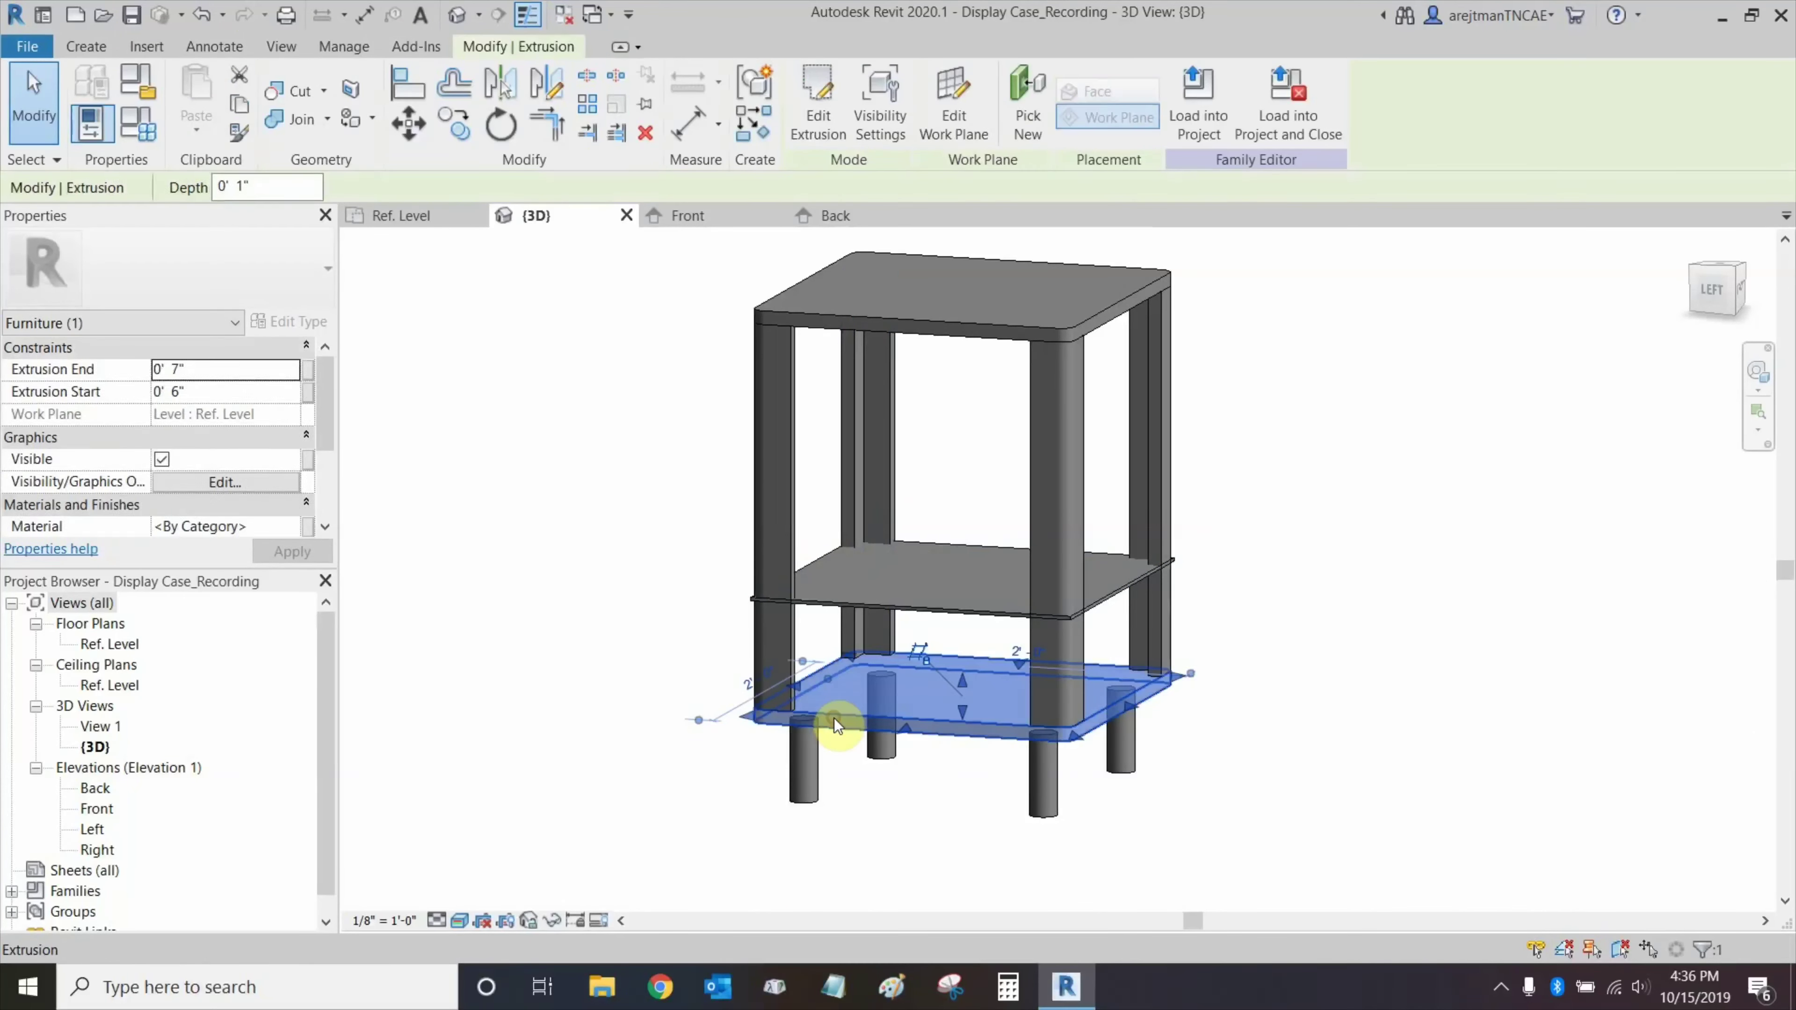
left_click(604, 577)
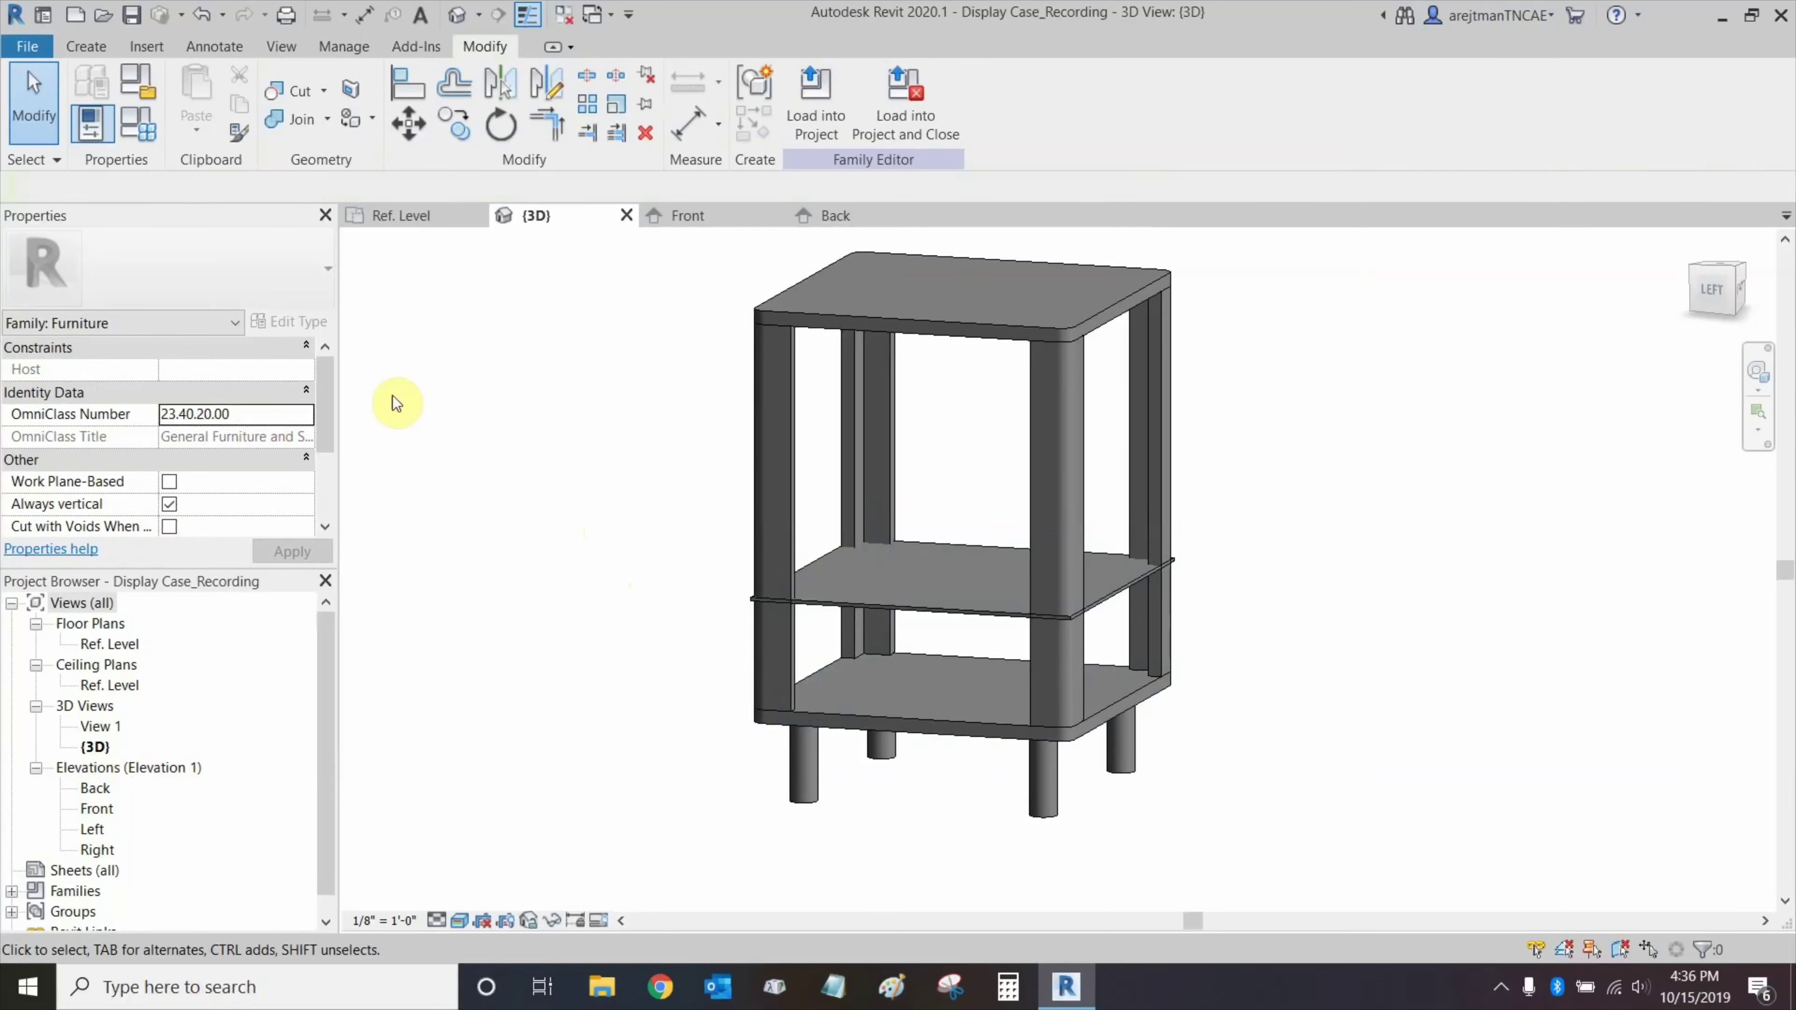
left_click(885, 604)
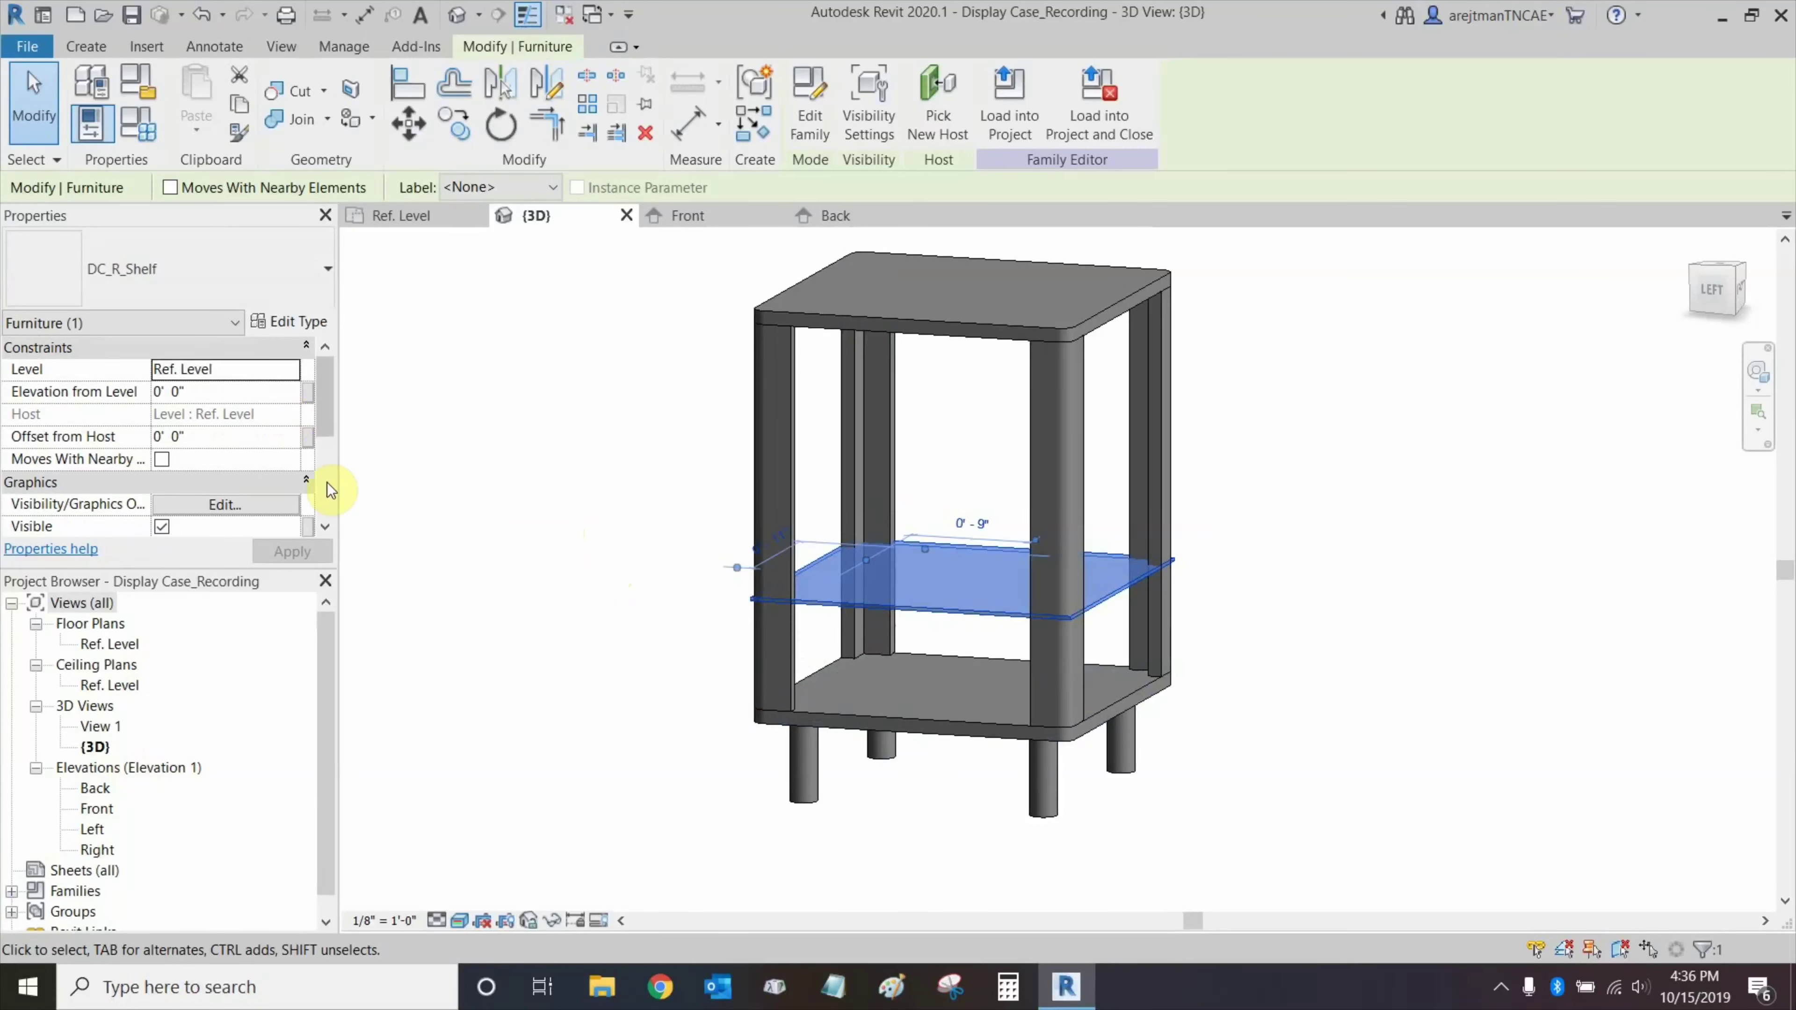
left_click(550, 392)
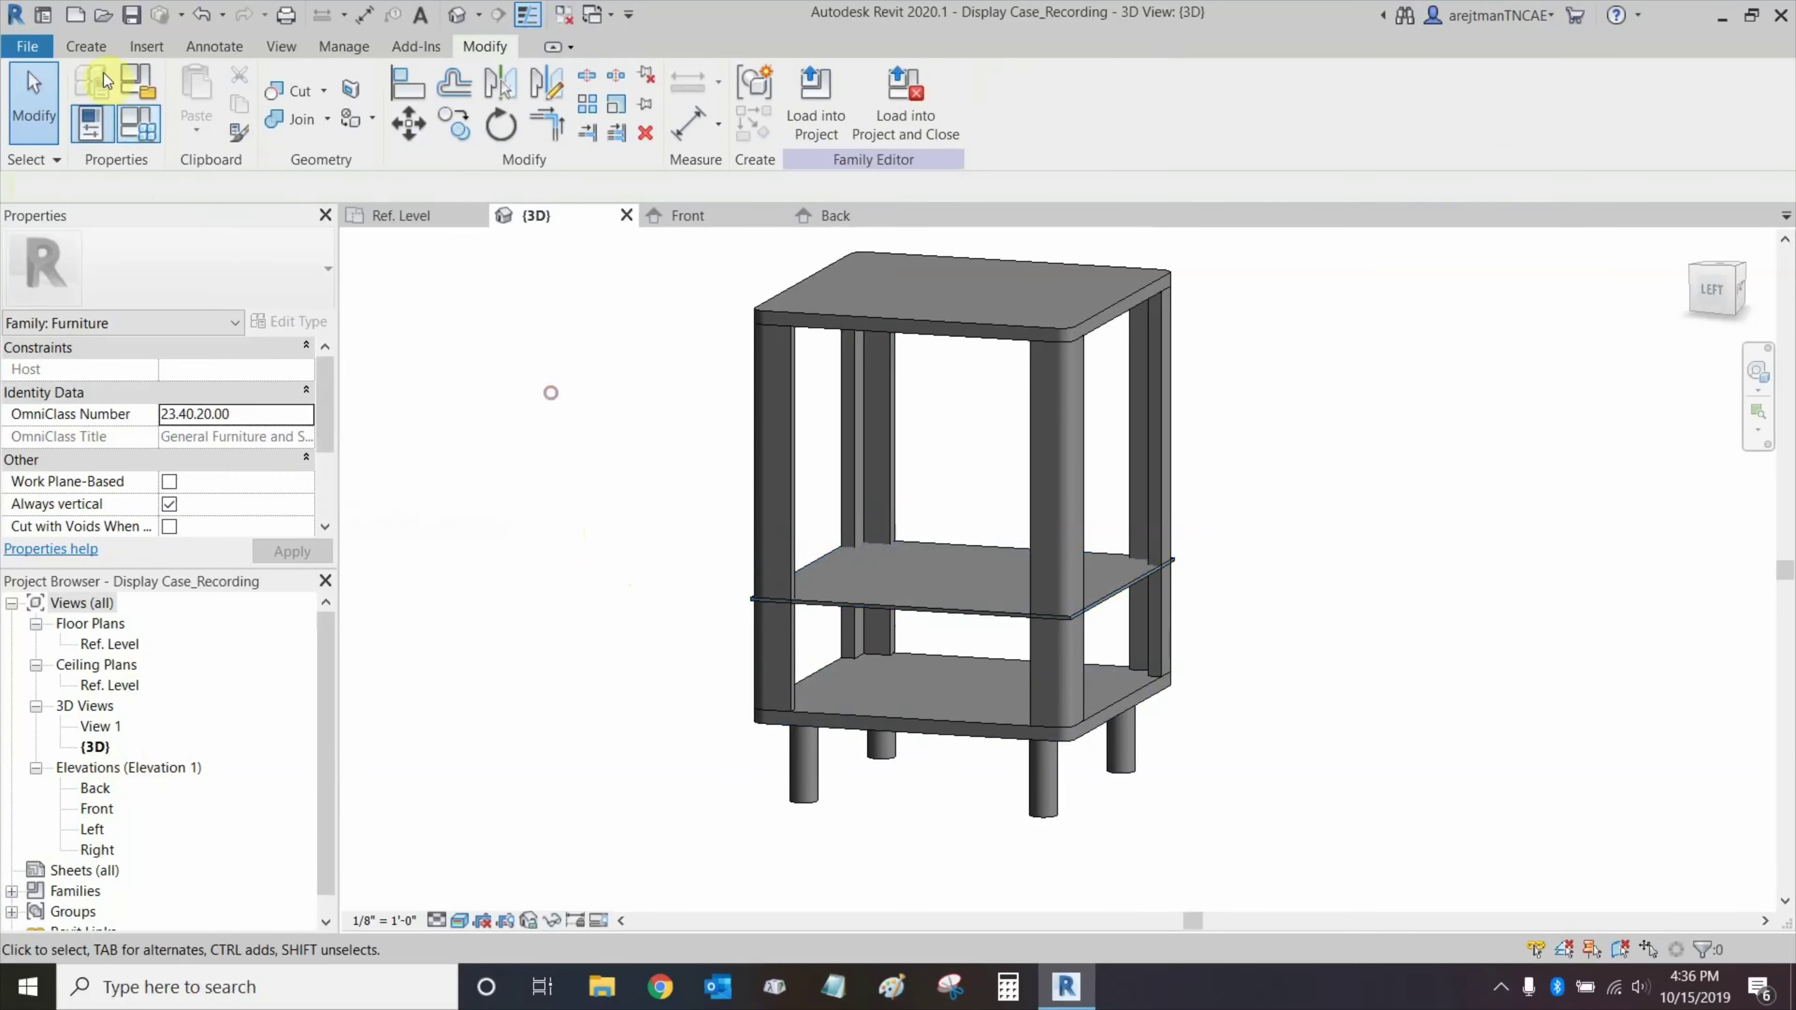
Add two length type parameters under Dimensions, named Shelf Length Control and Shelf Width Control.
left_click(132, 116)
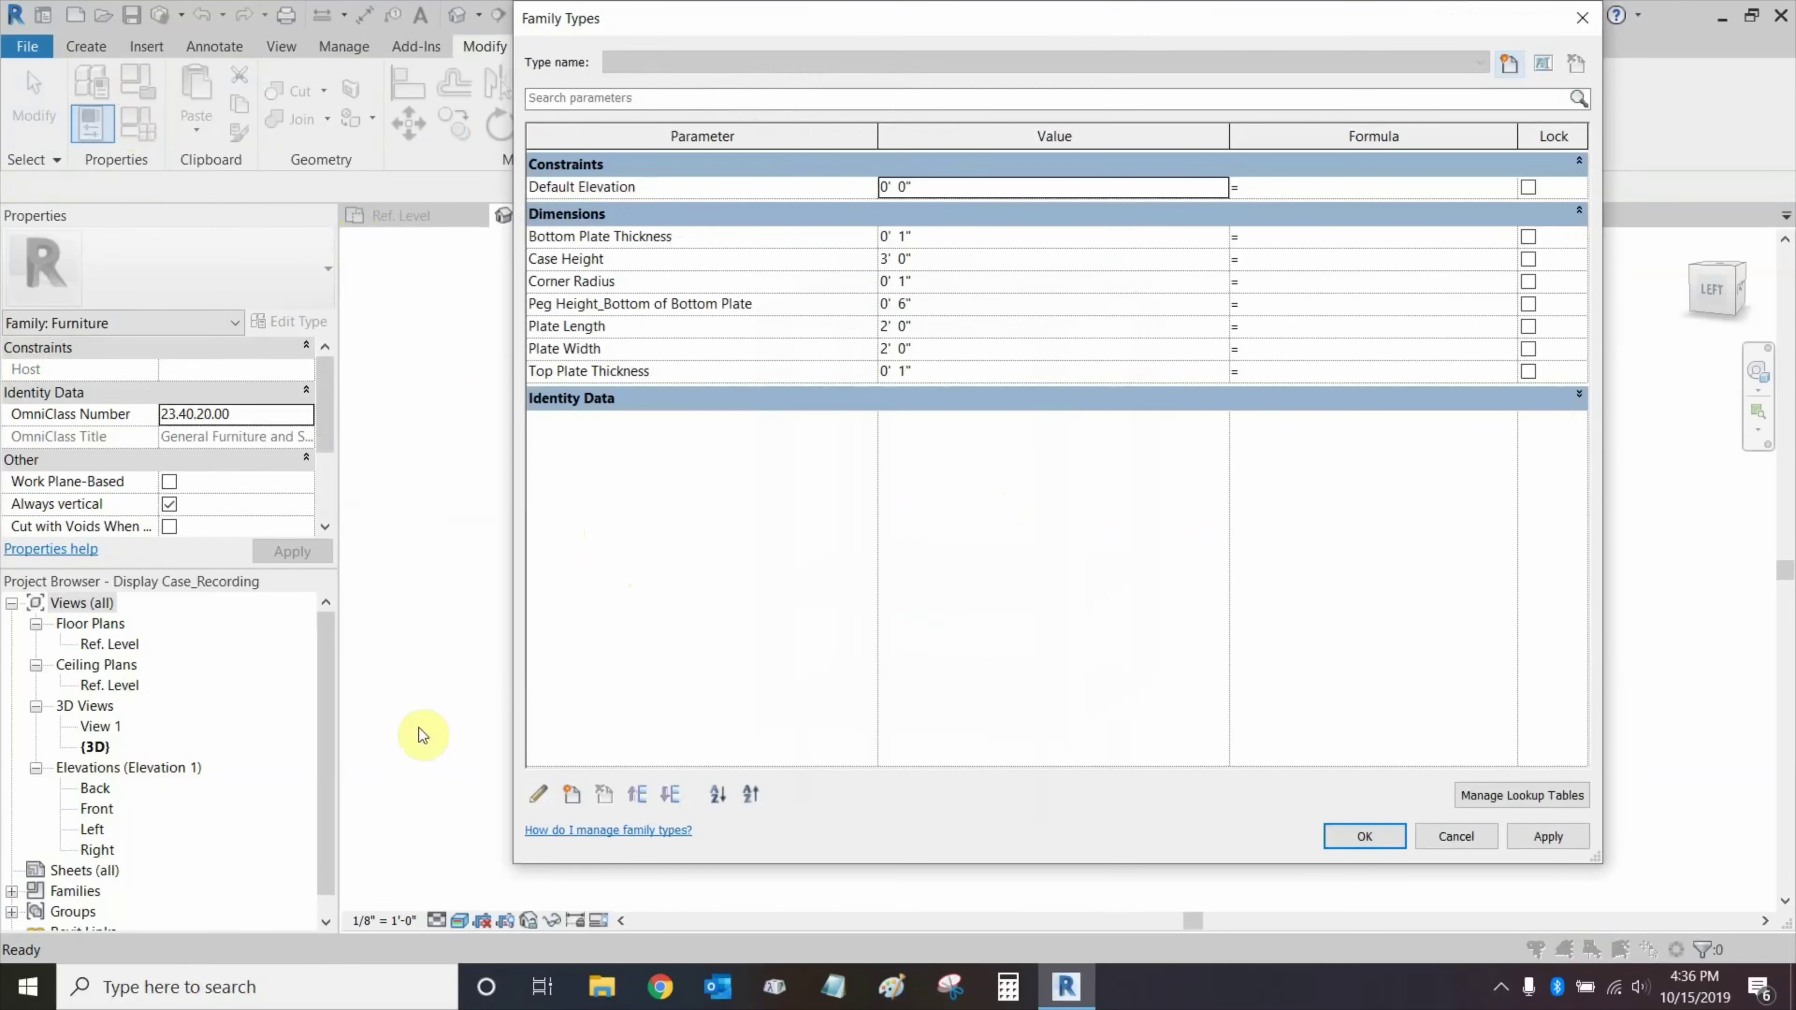
left_click(572, 794)
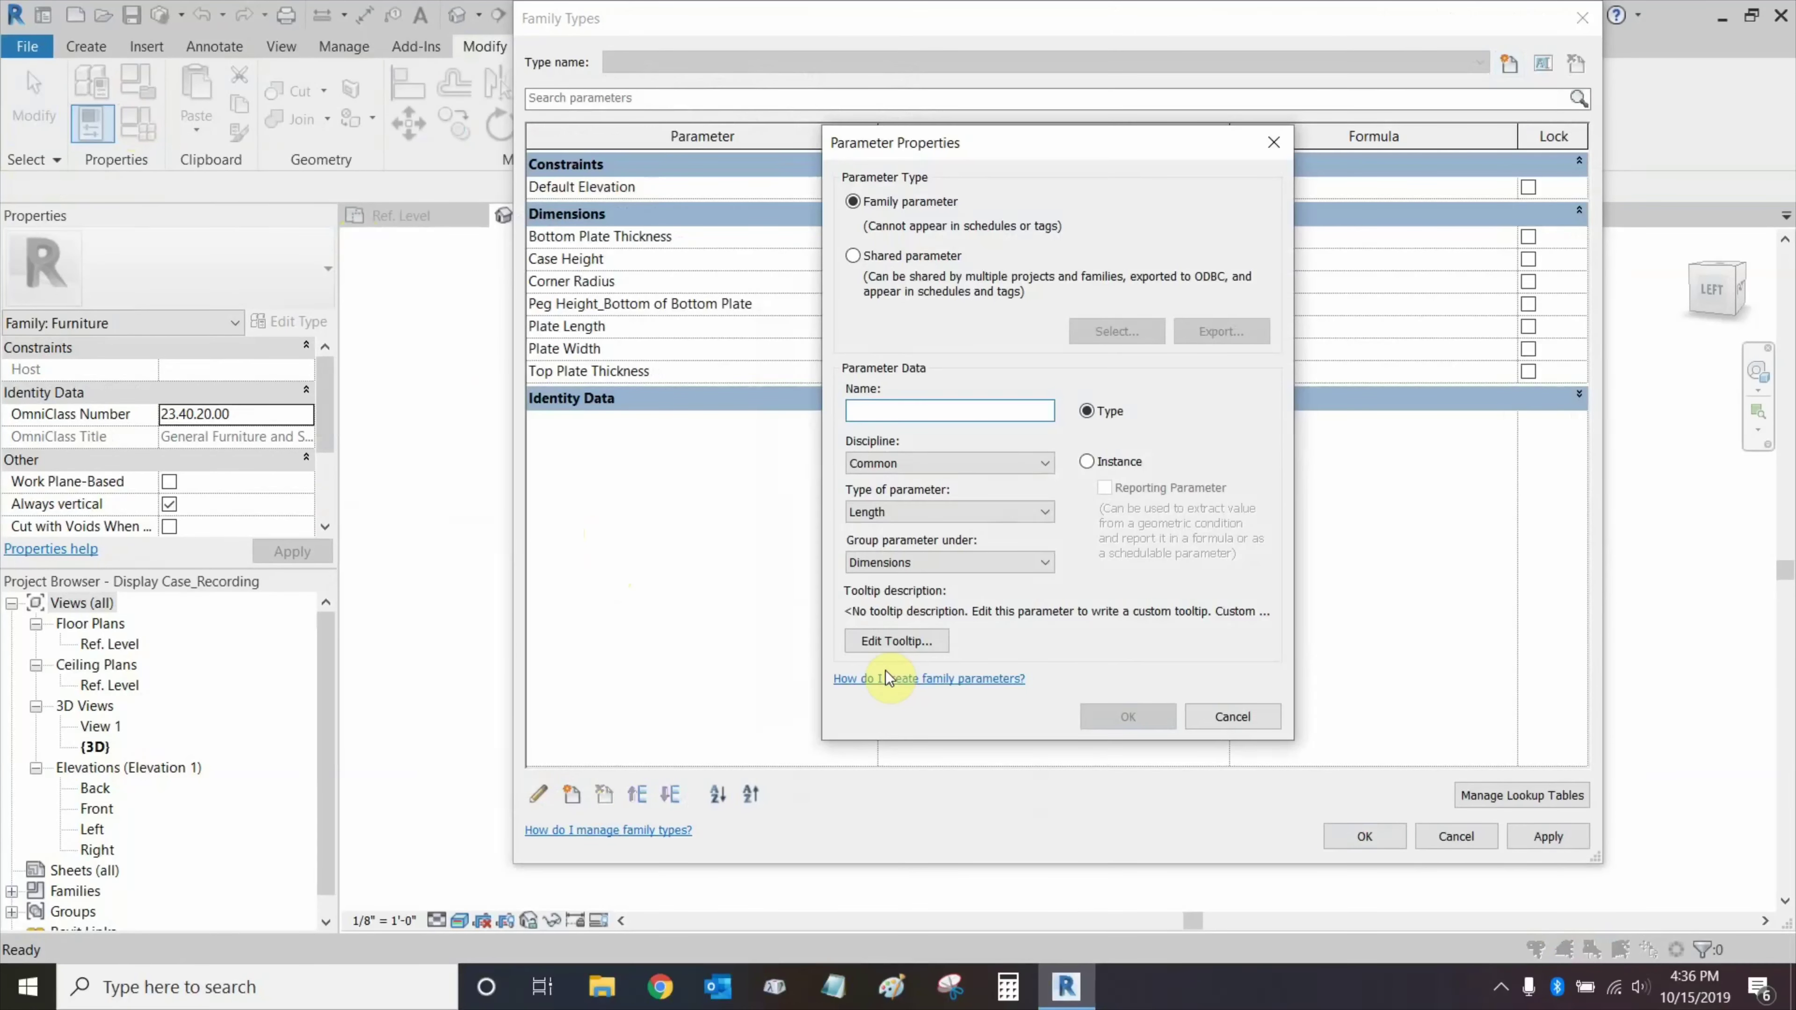
type("Shelf Length Control")
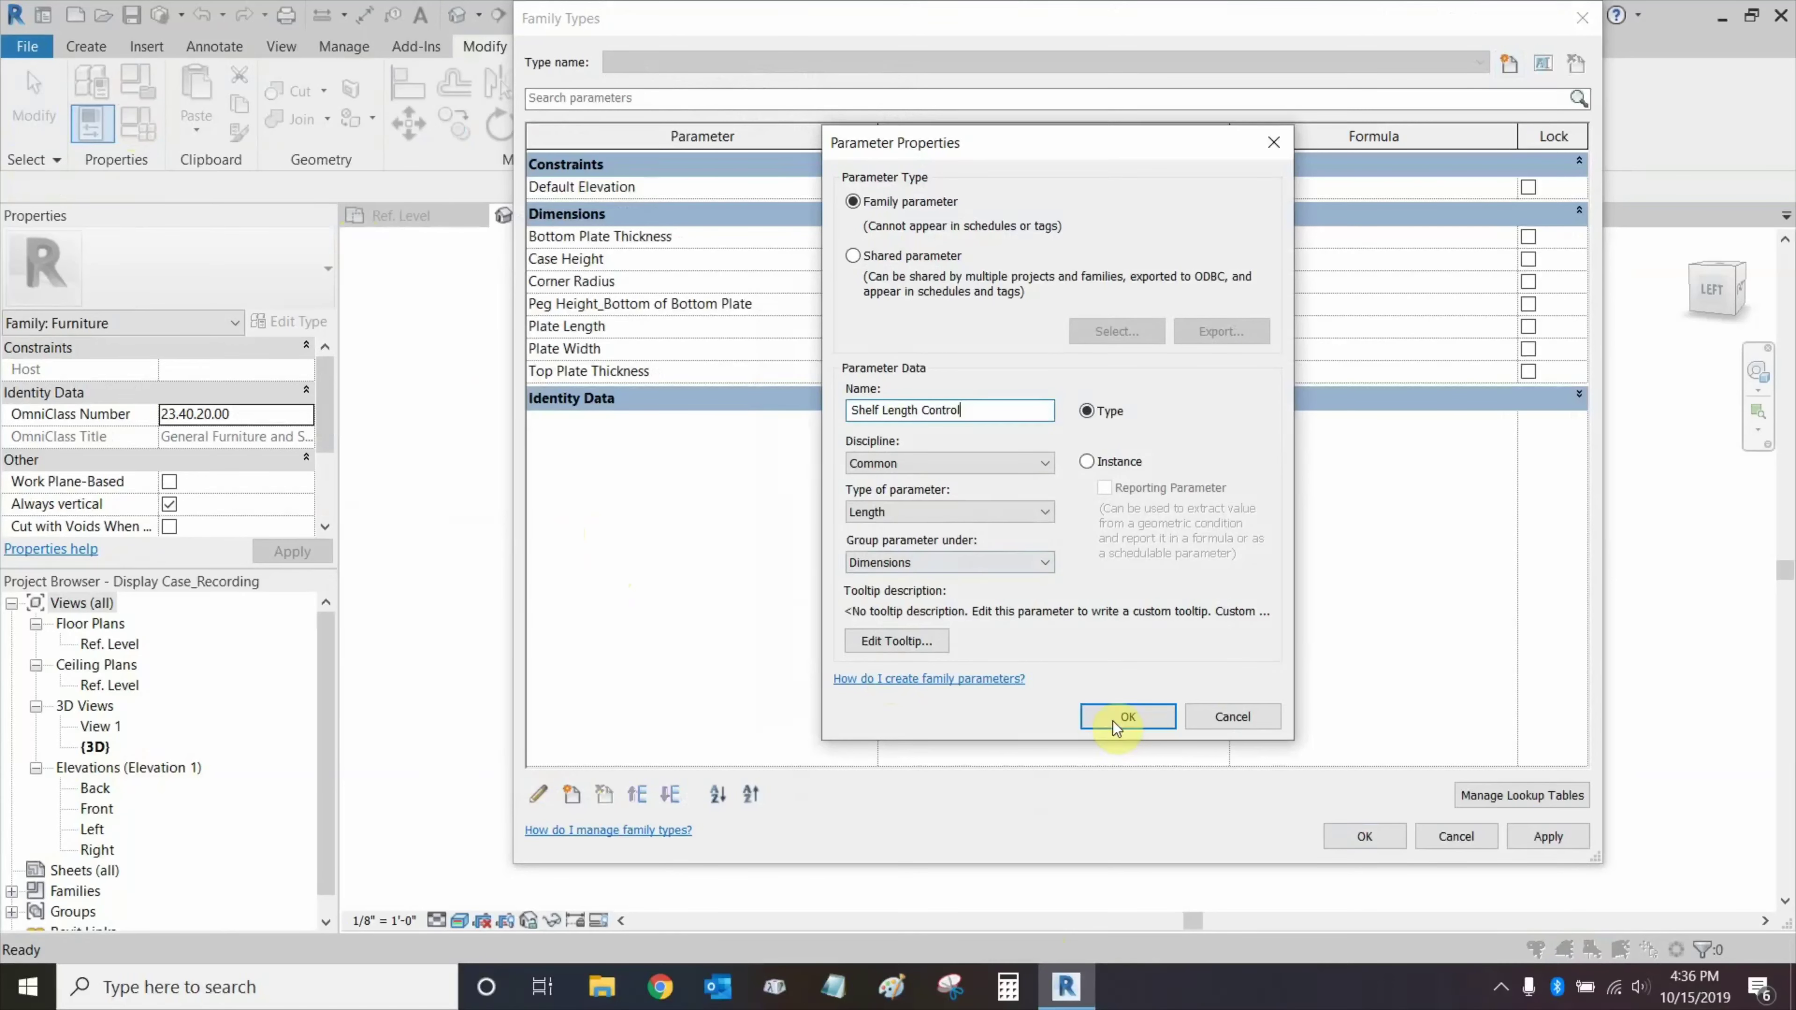
left_click(1115, 722)
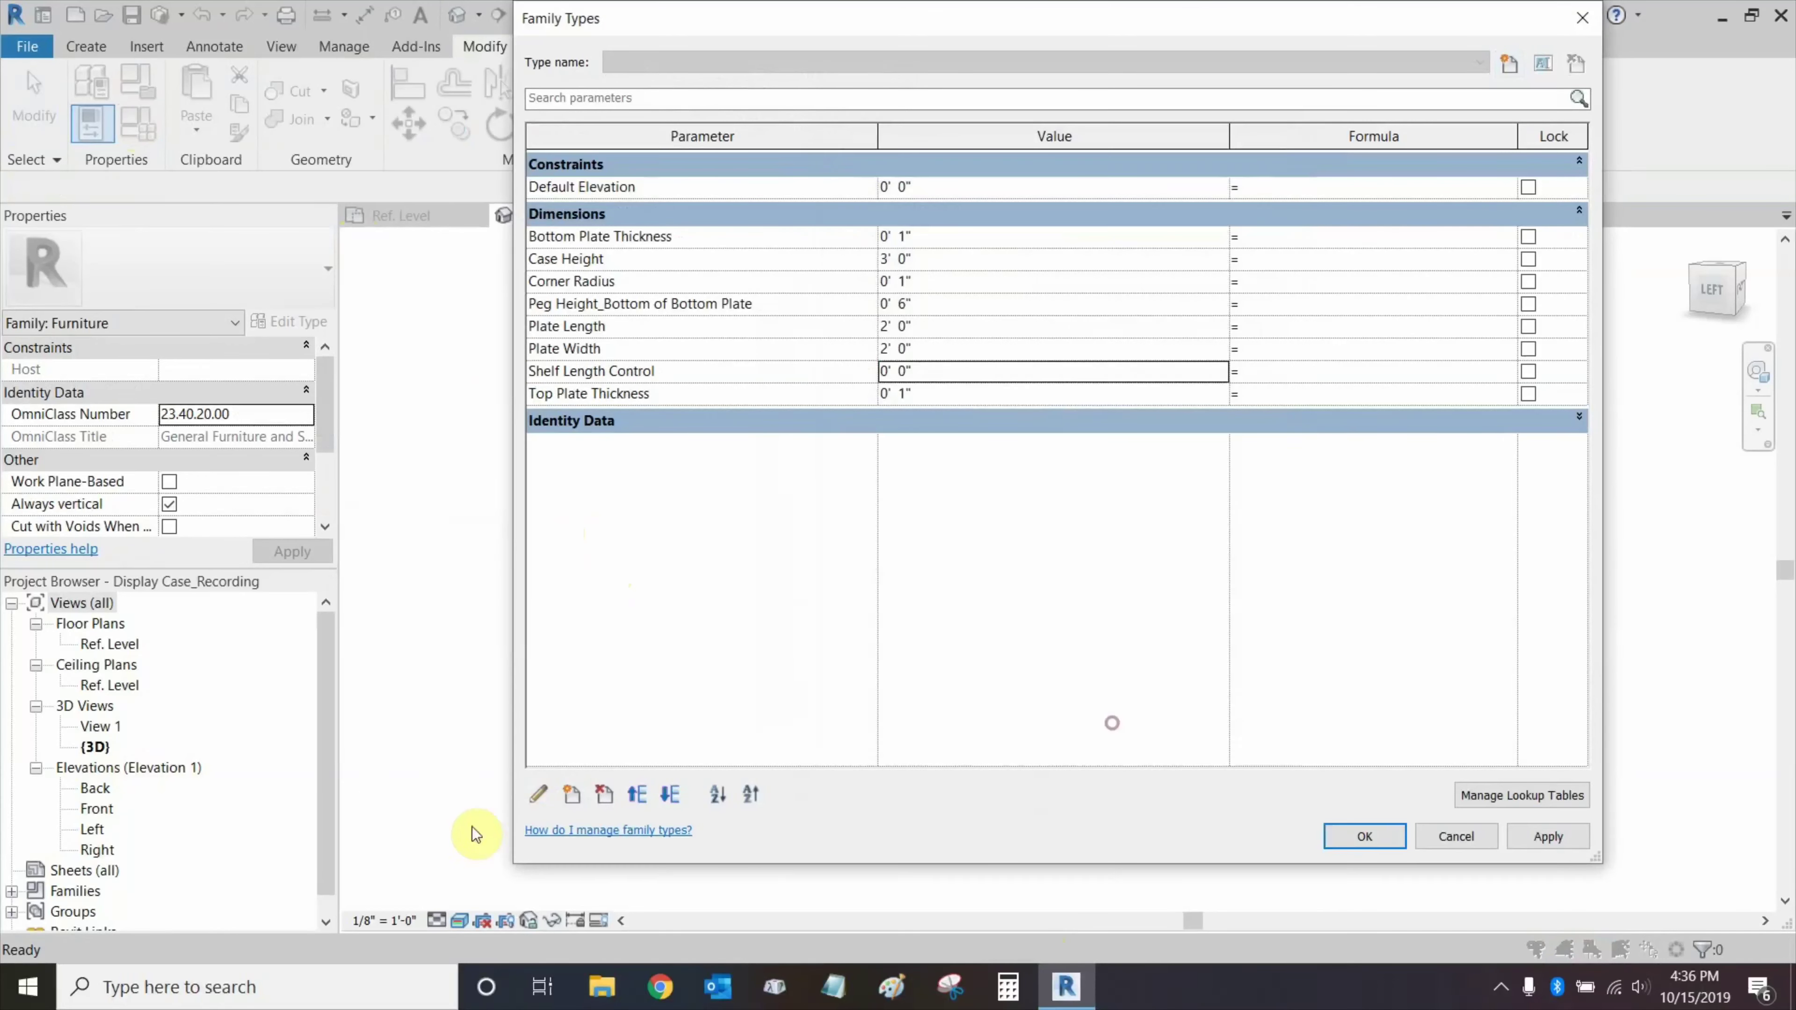
left_click(572, 794)
type("Shelf Width Control")
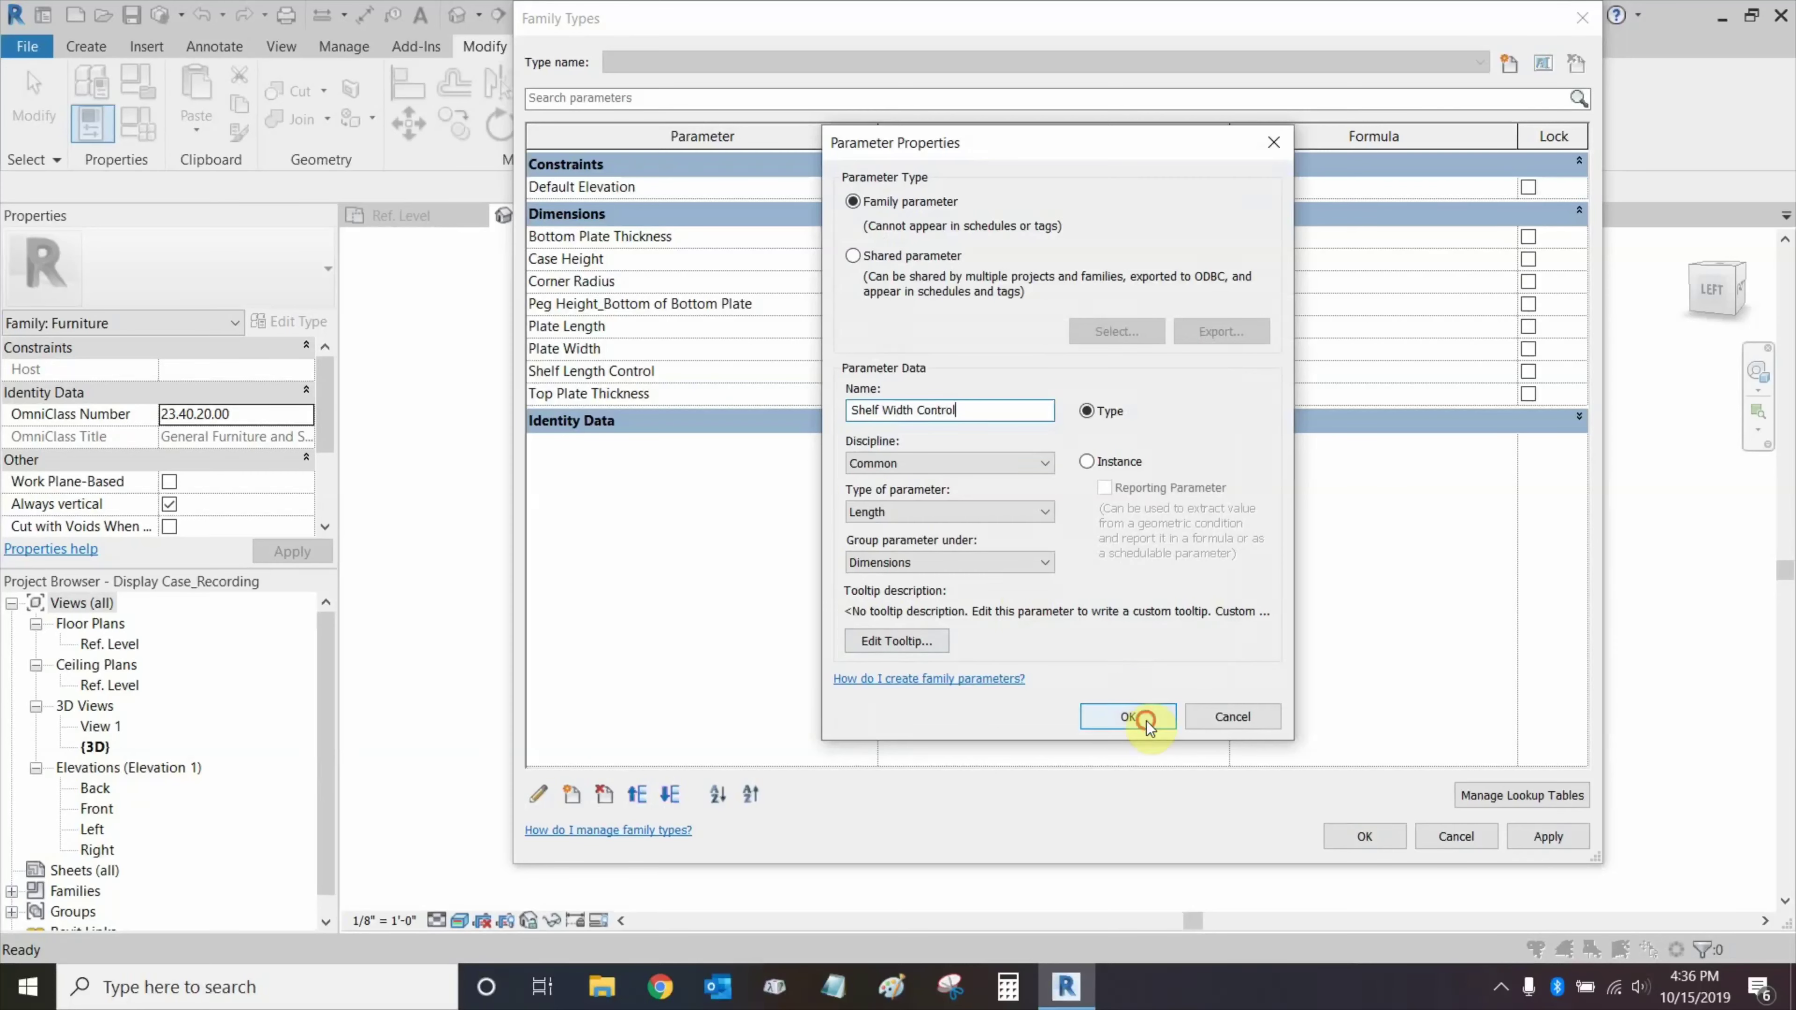
left_click(1129, 716)
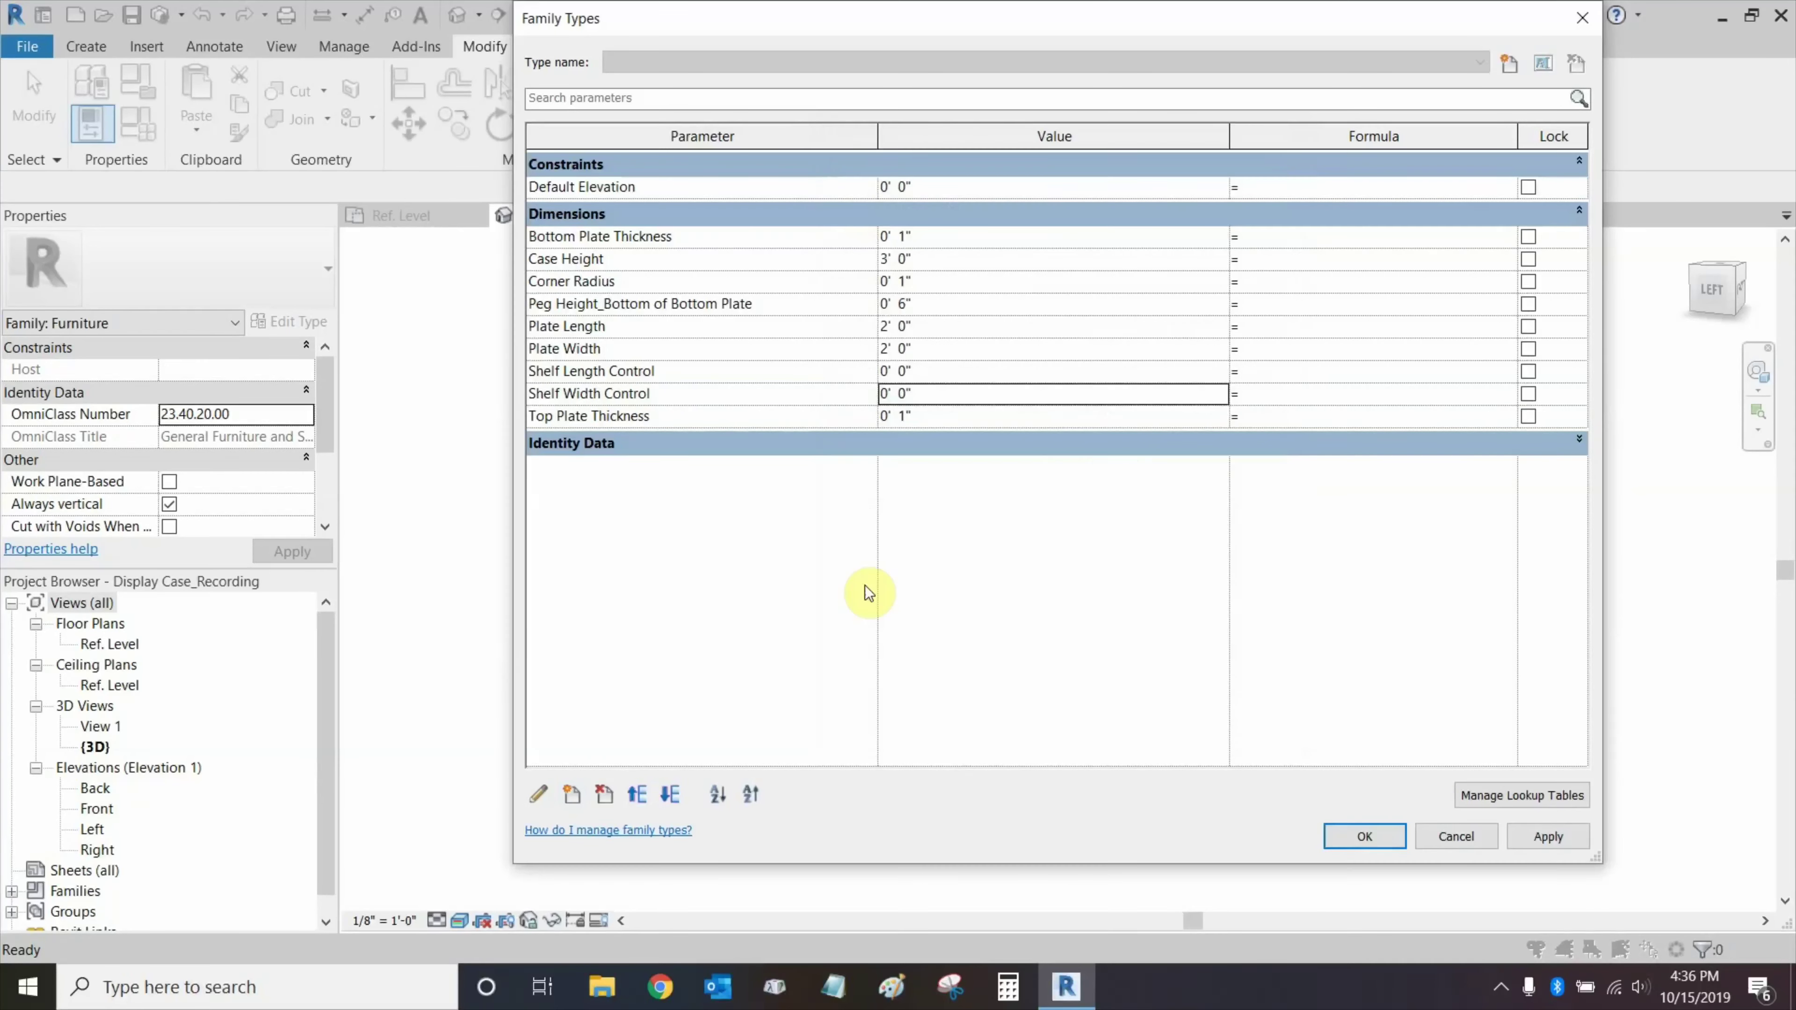
Set Shelf Length Control to the formula Plate Length - 0' 2" and Shelf Width Control to Plate Width - 0' 2".
left_click(1266, 372)
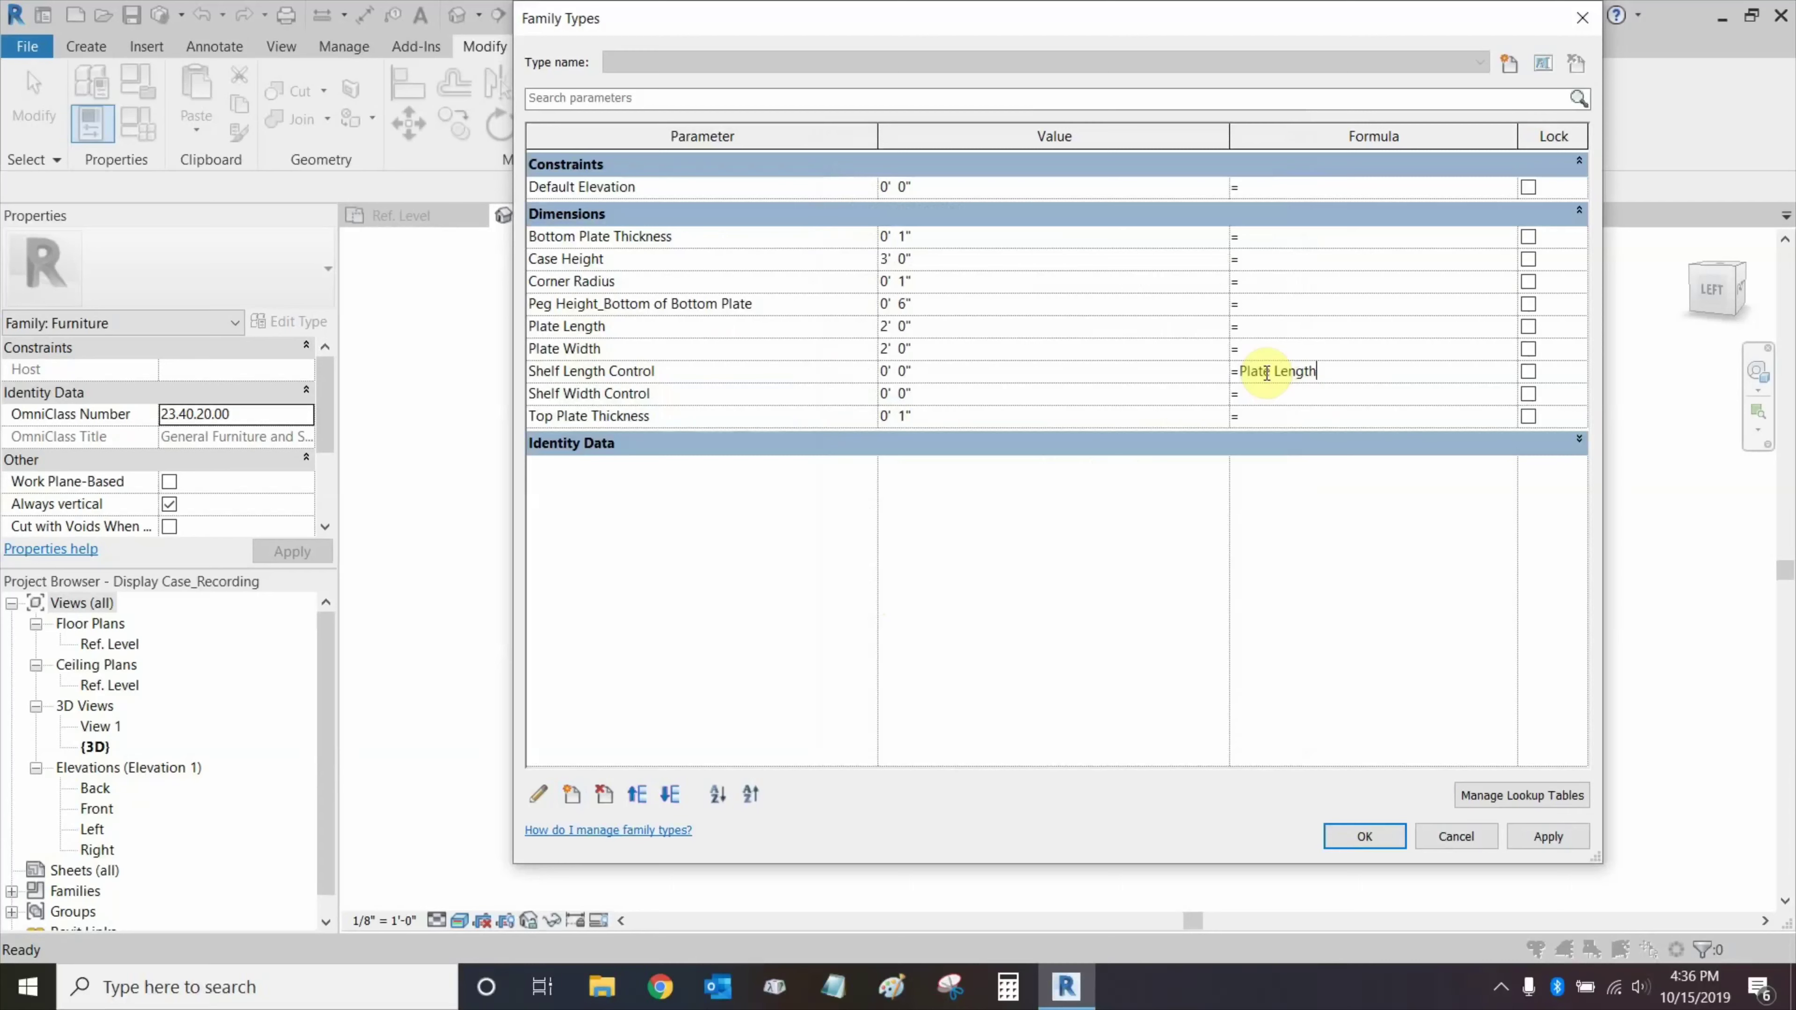
key("Tab")
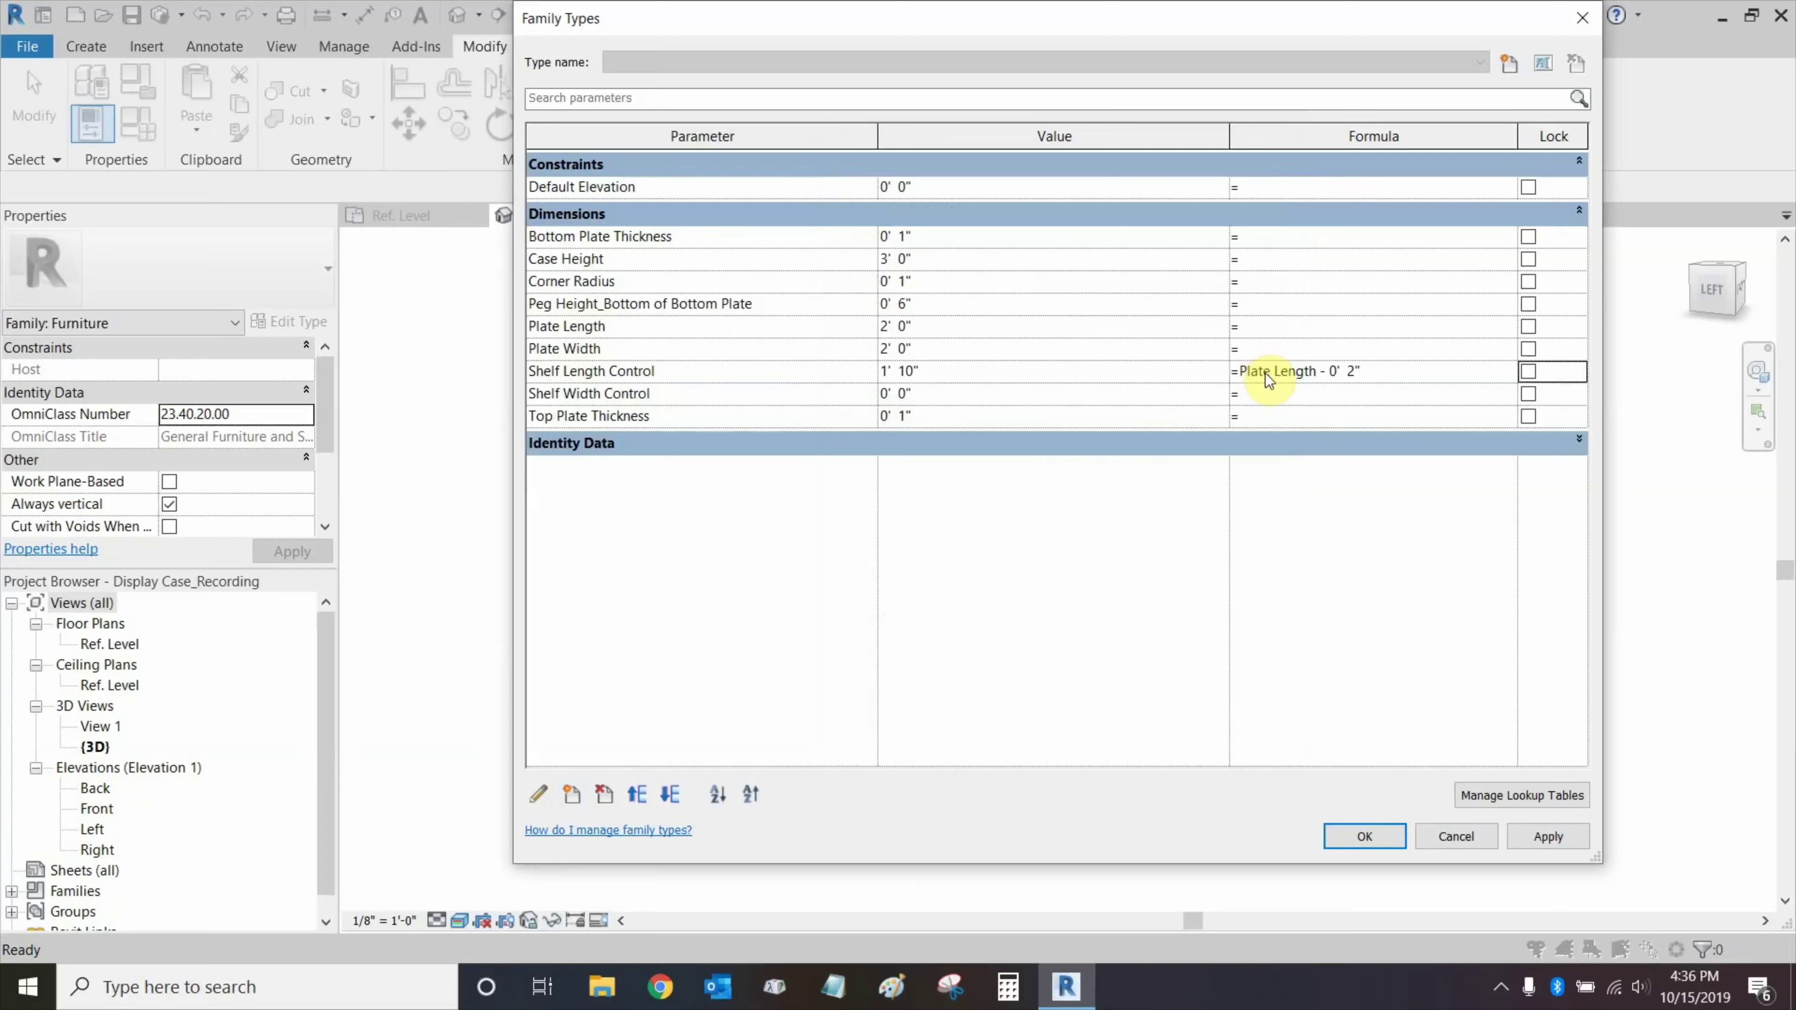
left_click(1267, 397)
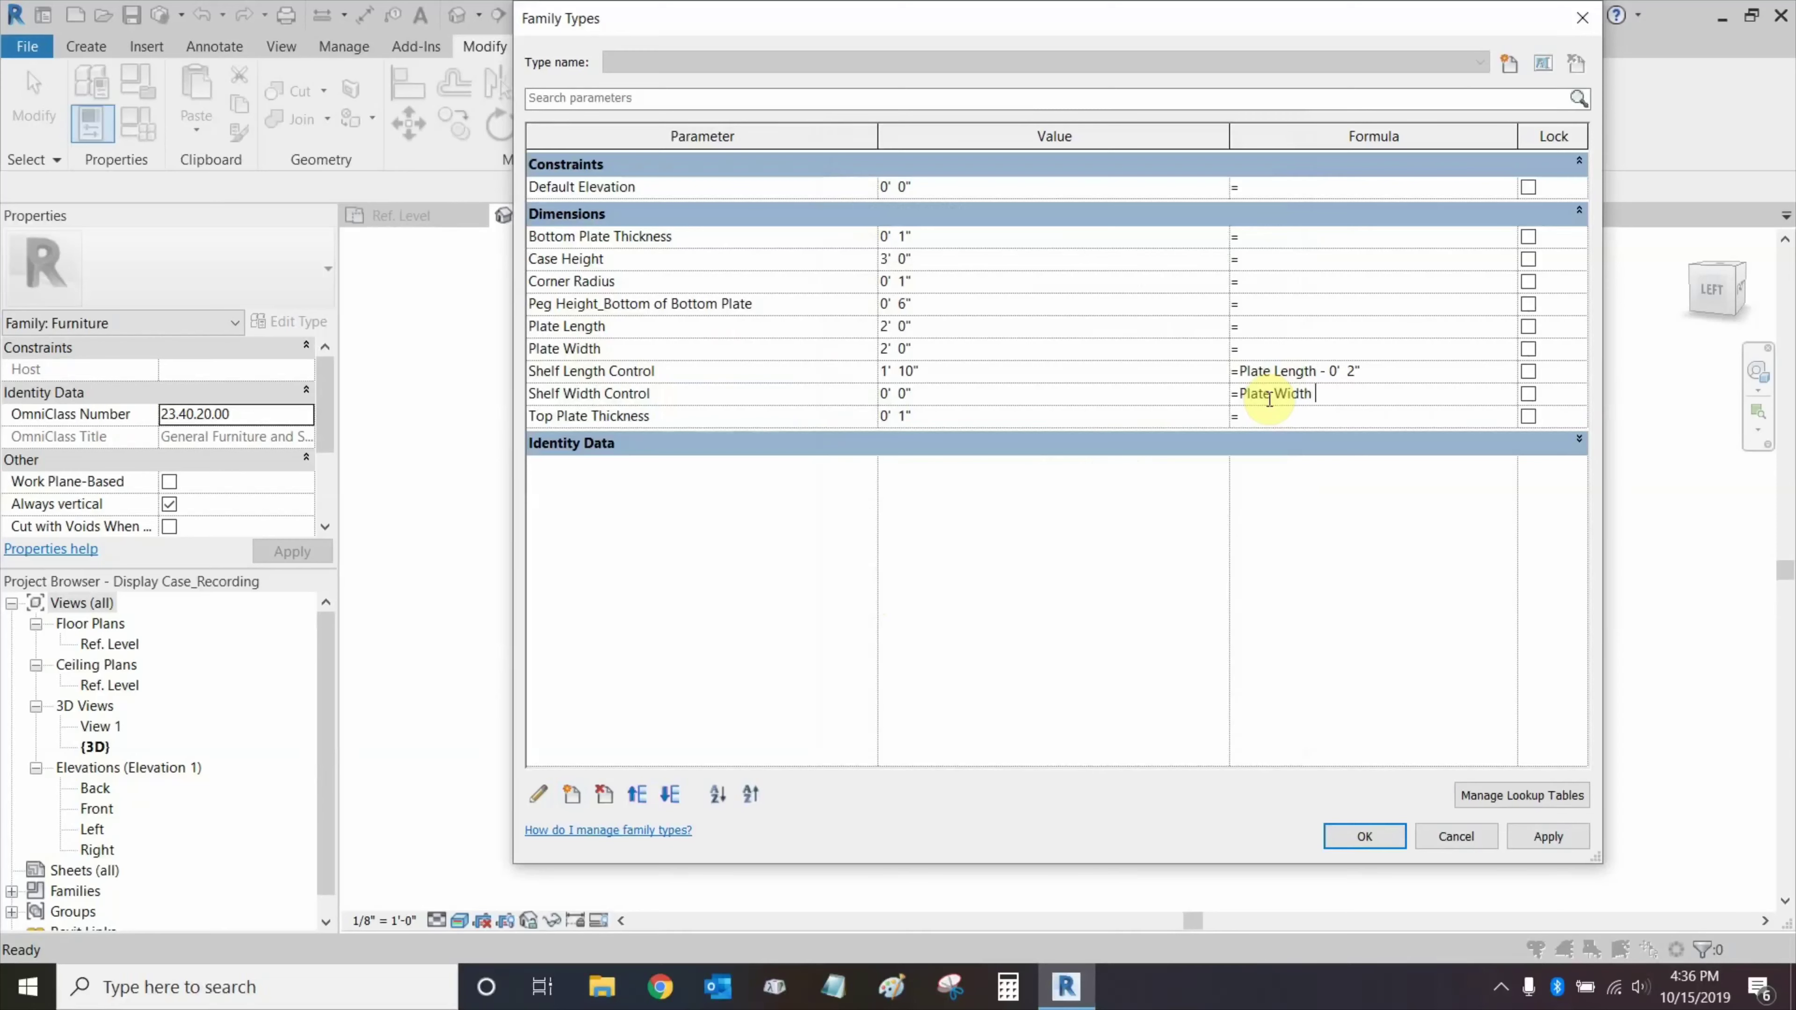
type("Plate Width - 0' 2\"")
key("Tab")
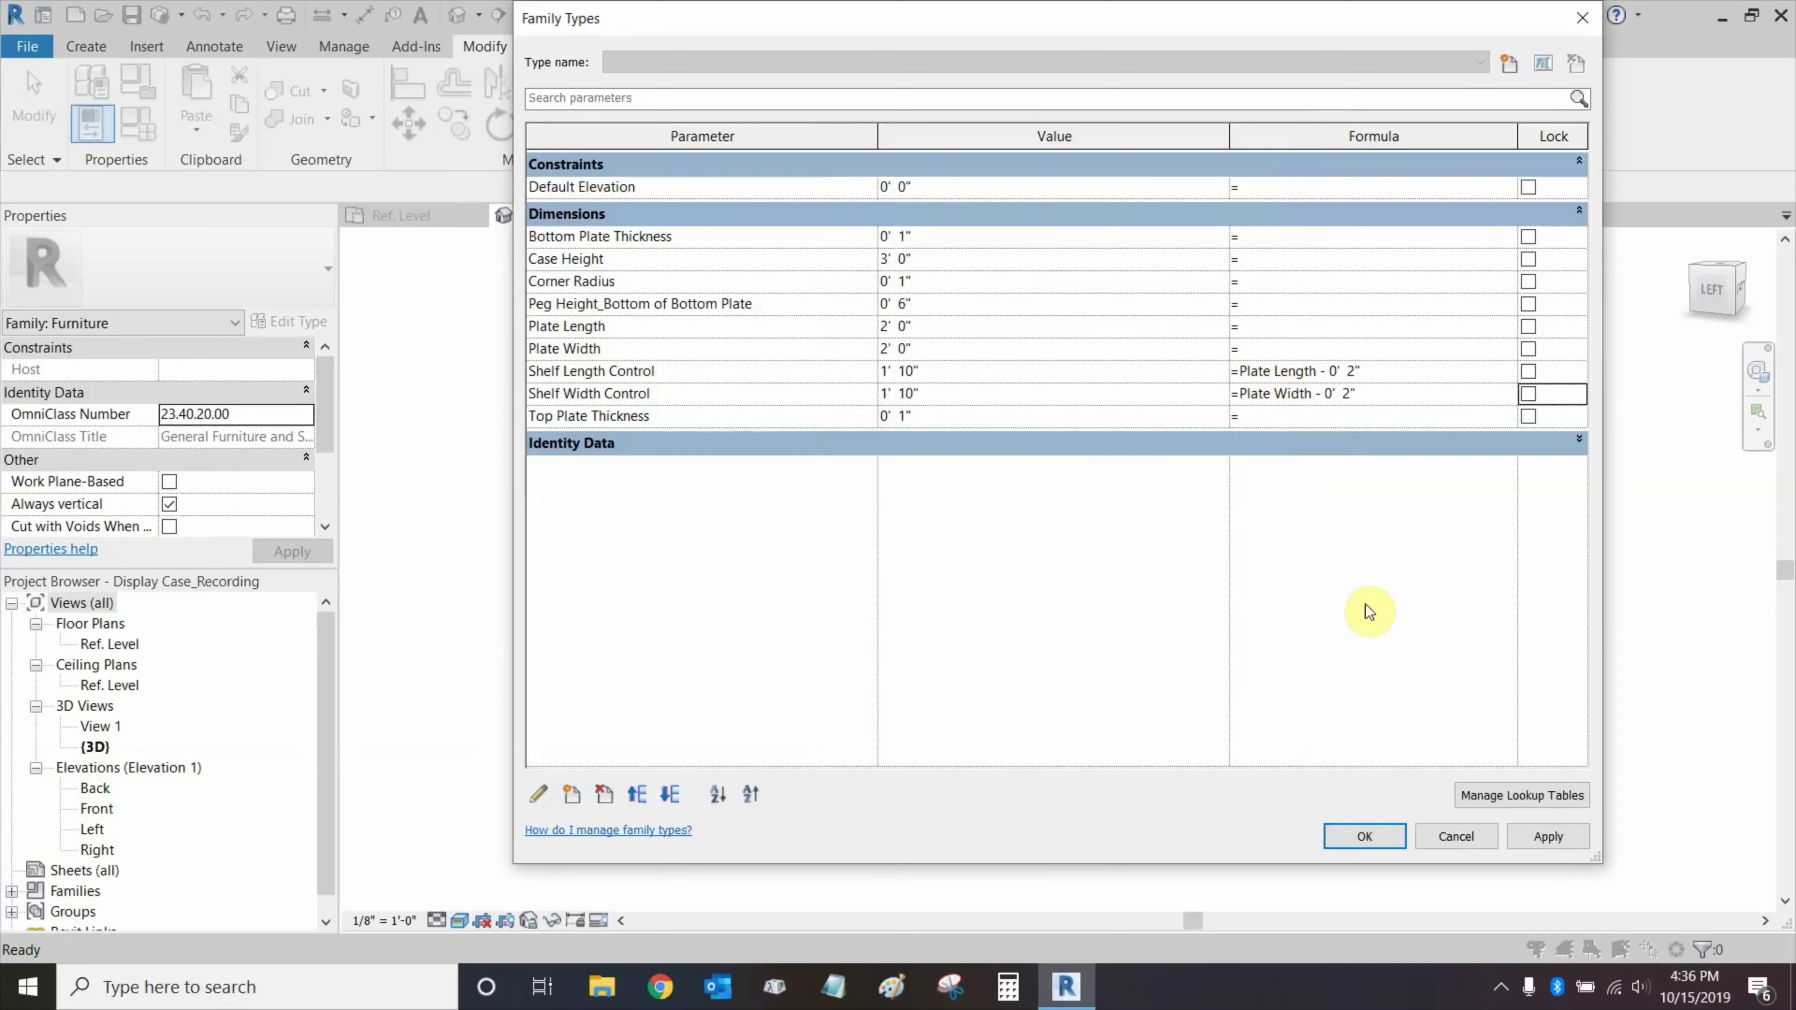
left_click(1385, 841)
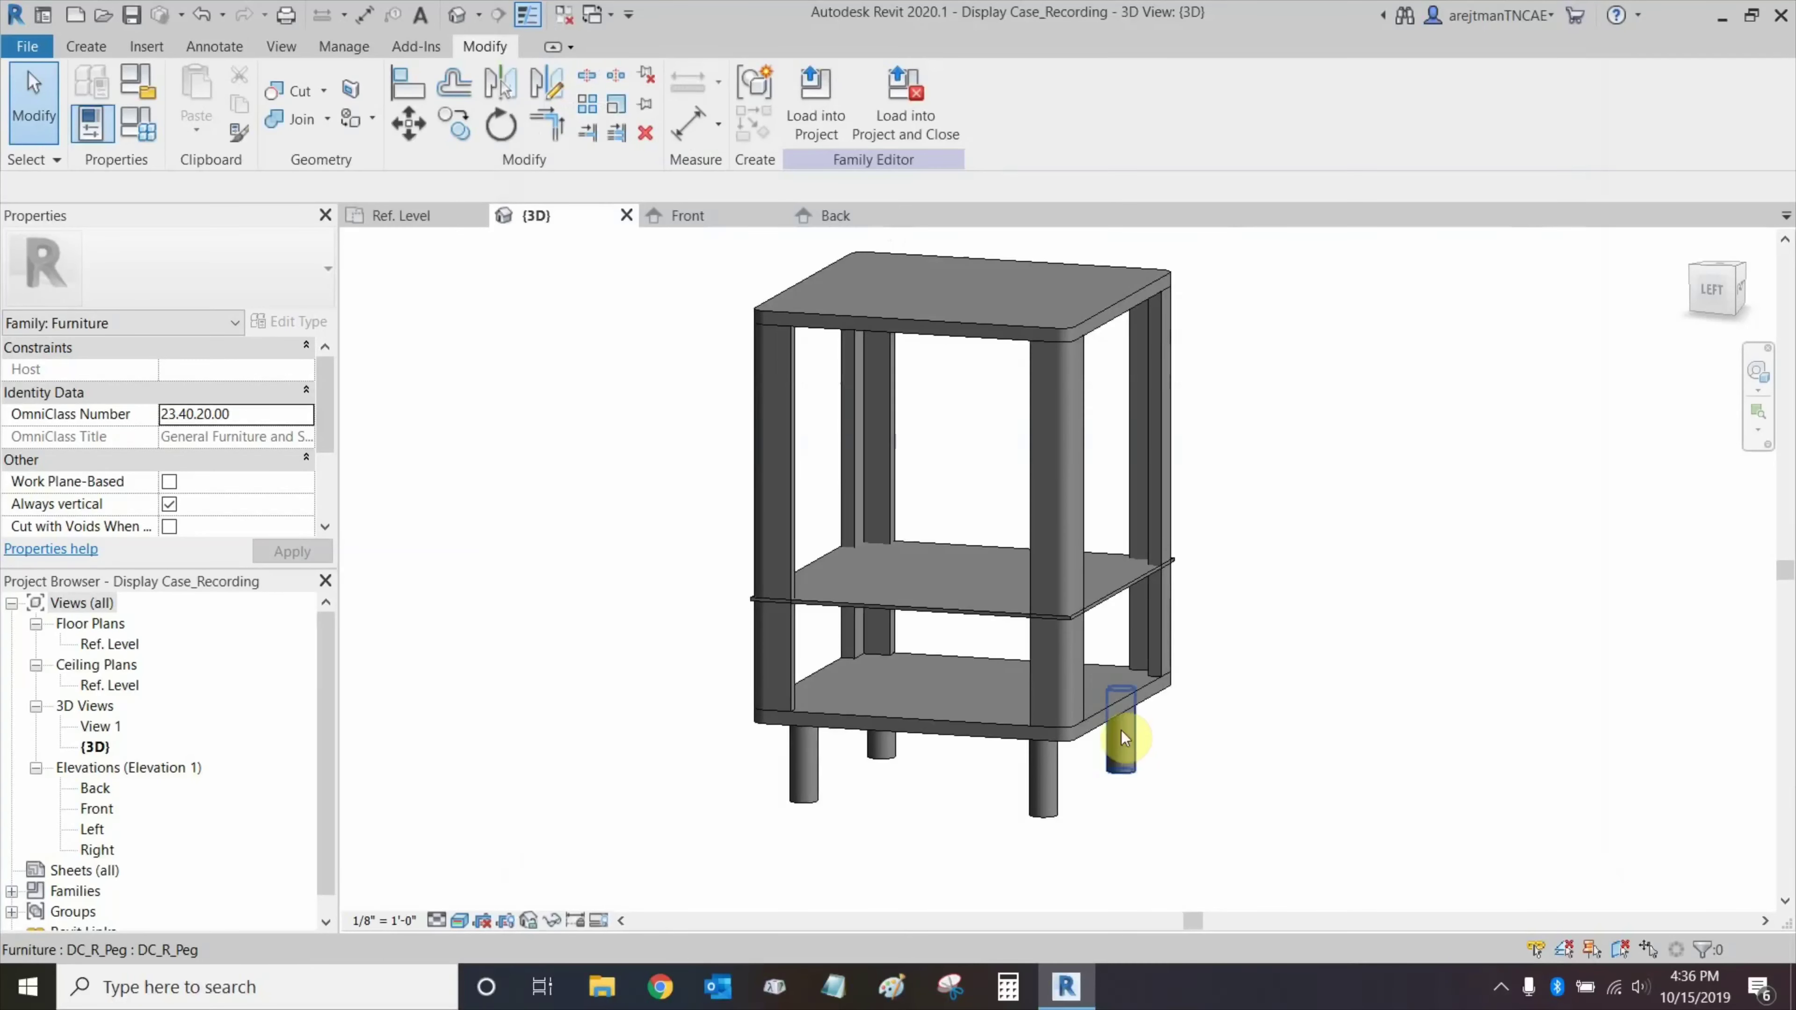
Associate the DC_R_Shelf type's Shelf Length with Shelf Length Control and its Shelf Width with Shelf Width Control.
left_click(963, 609)
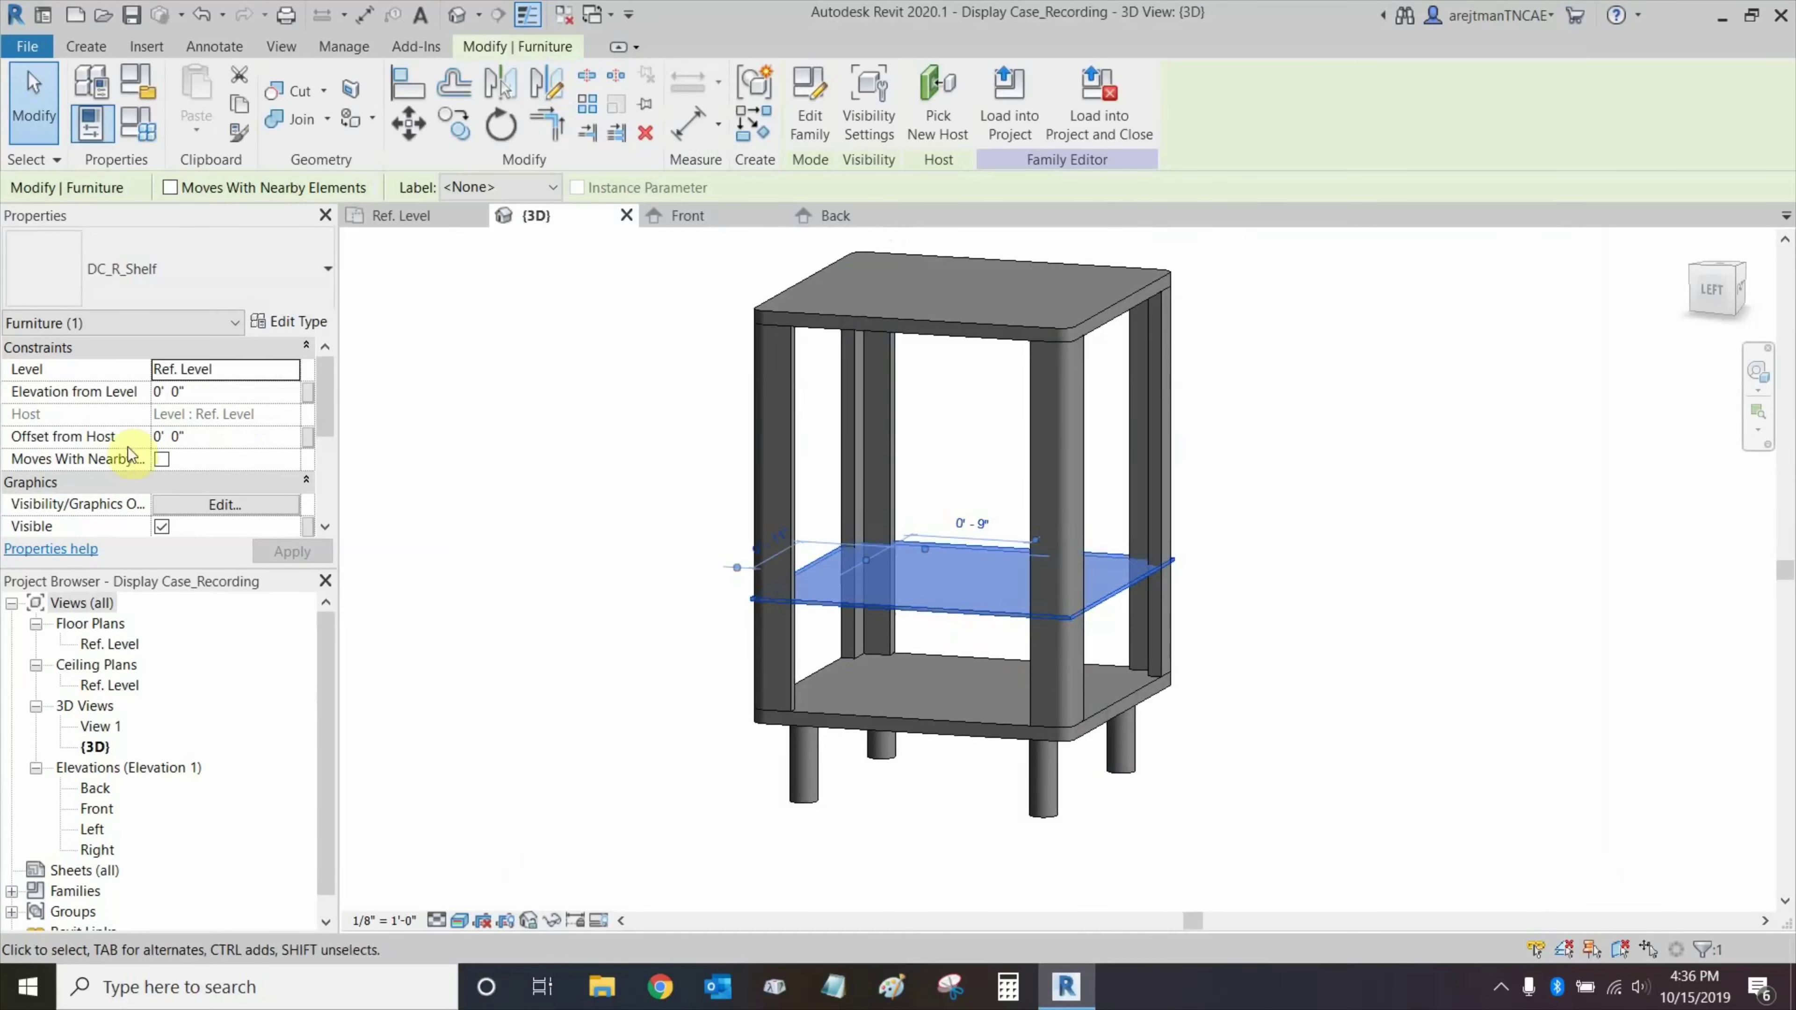
left_click(293, 325)
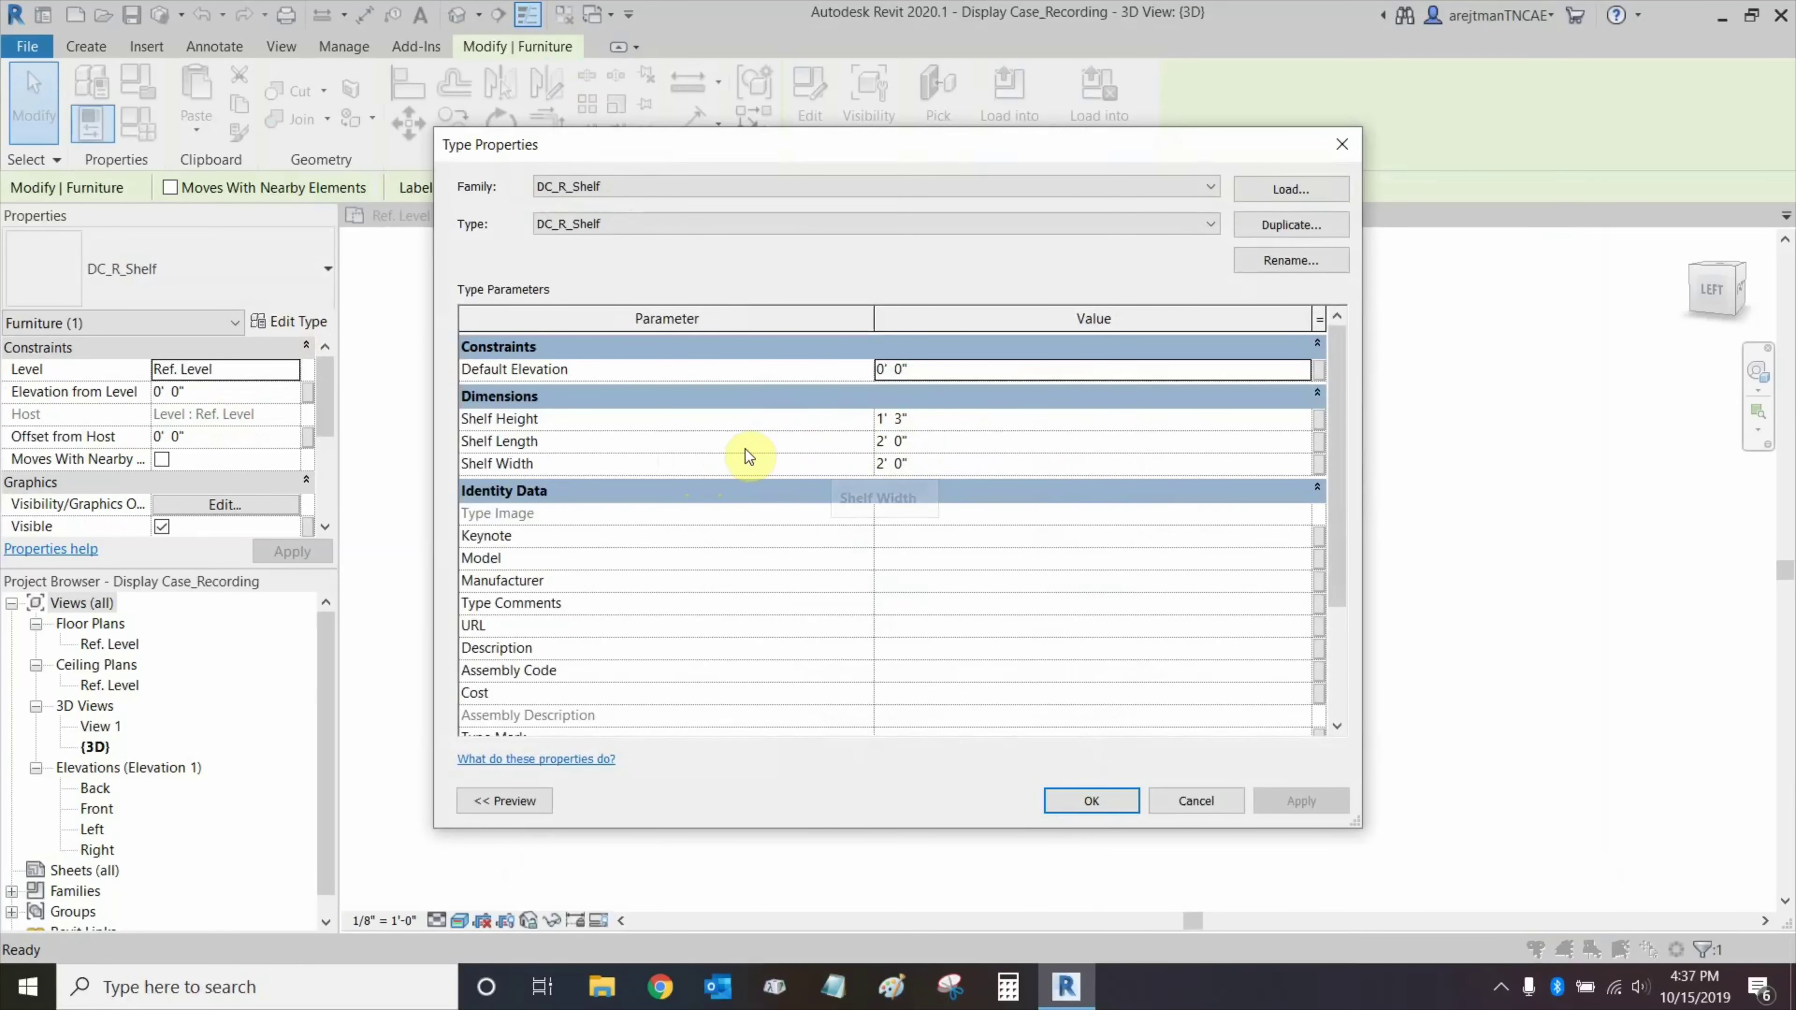
left_click(1320, 442)
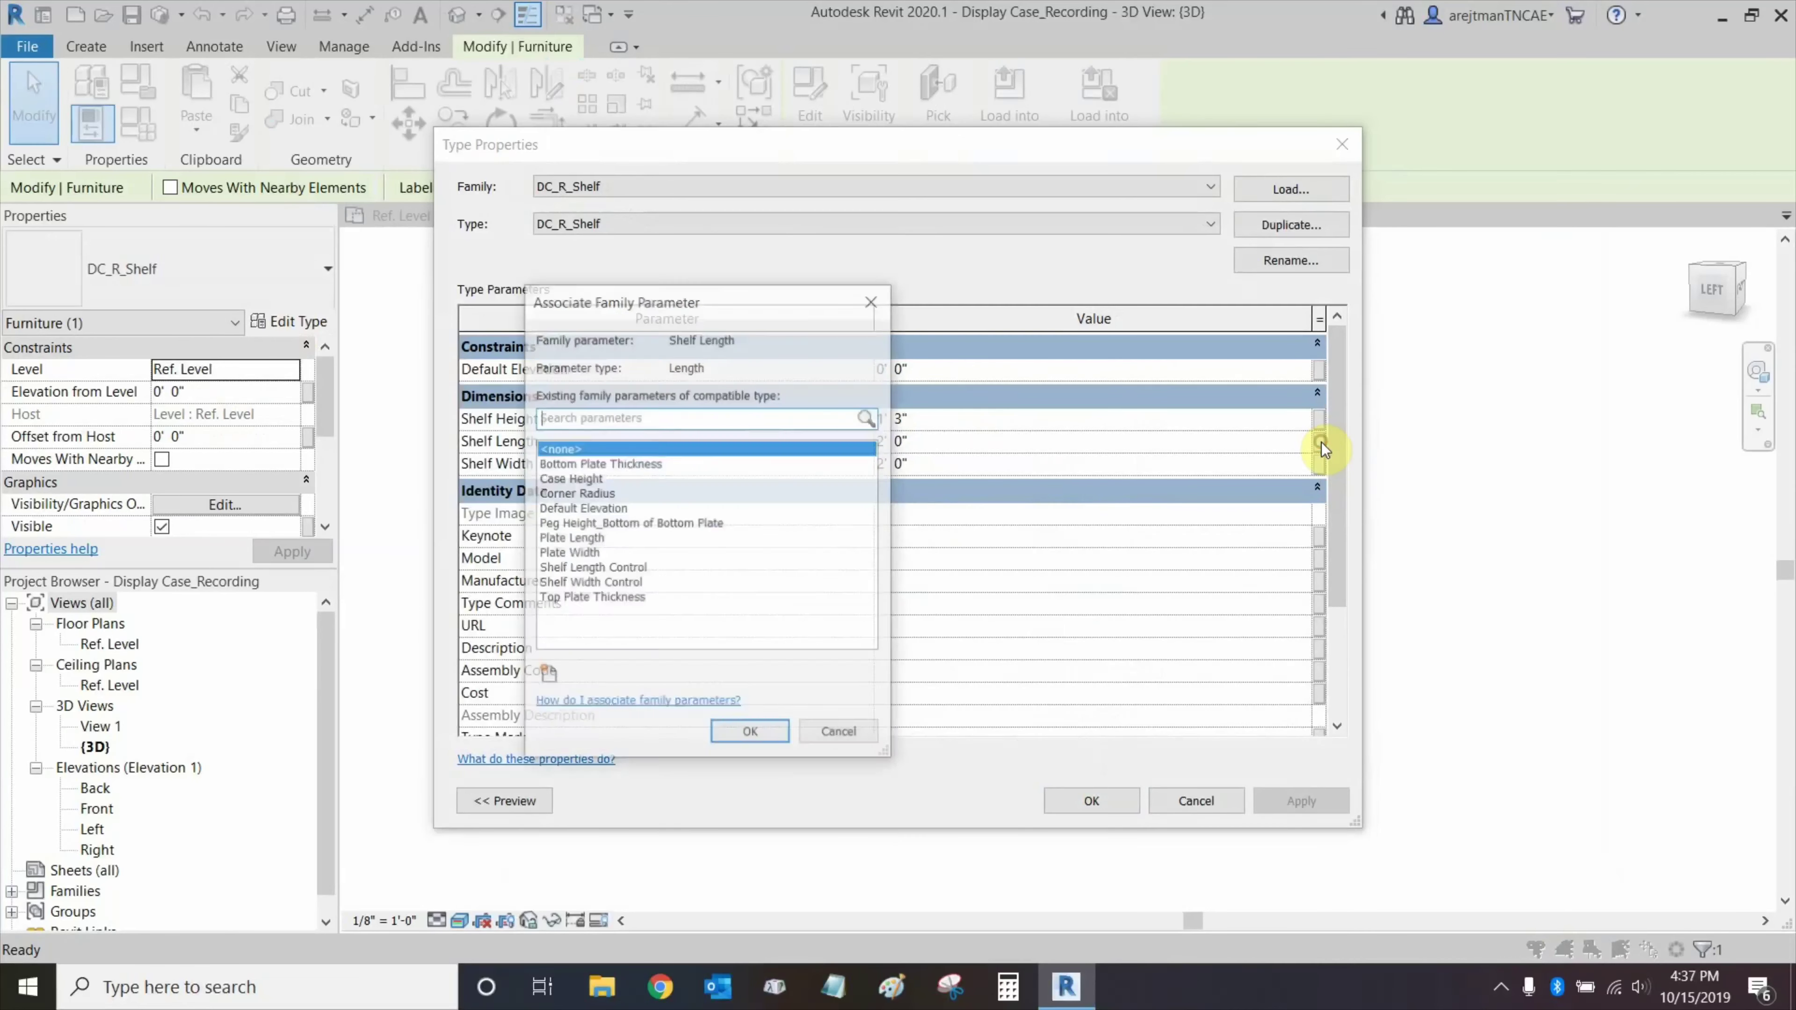
left_click(632, 569)
left_click(774, 736)
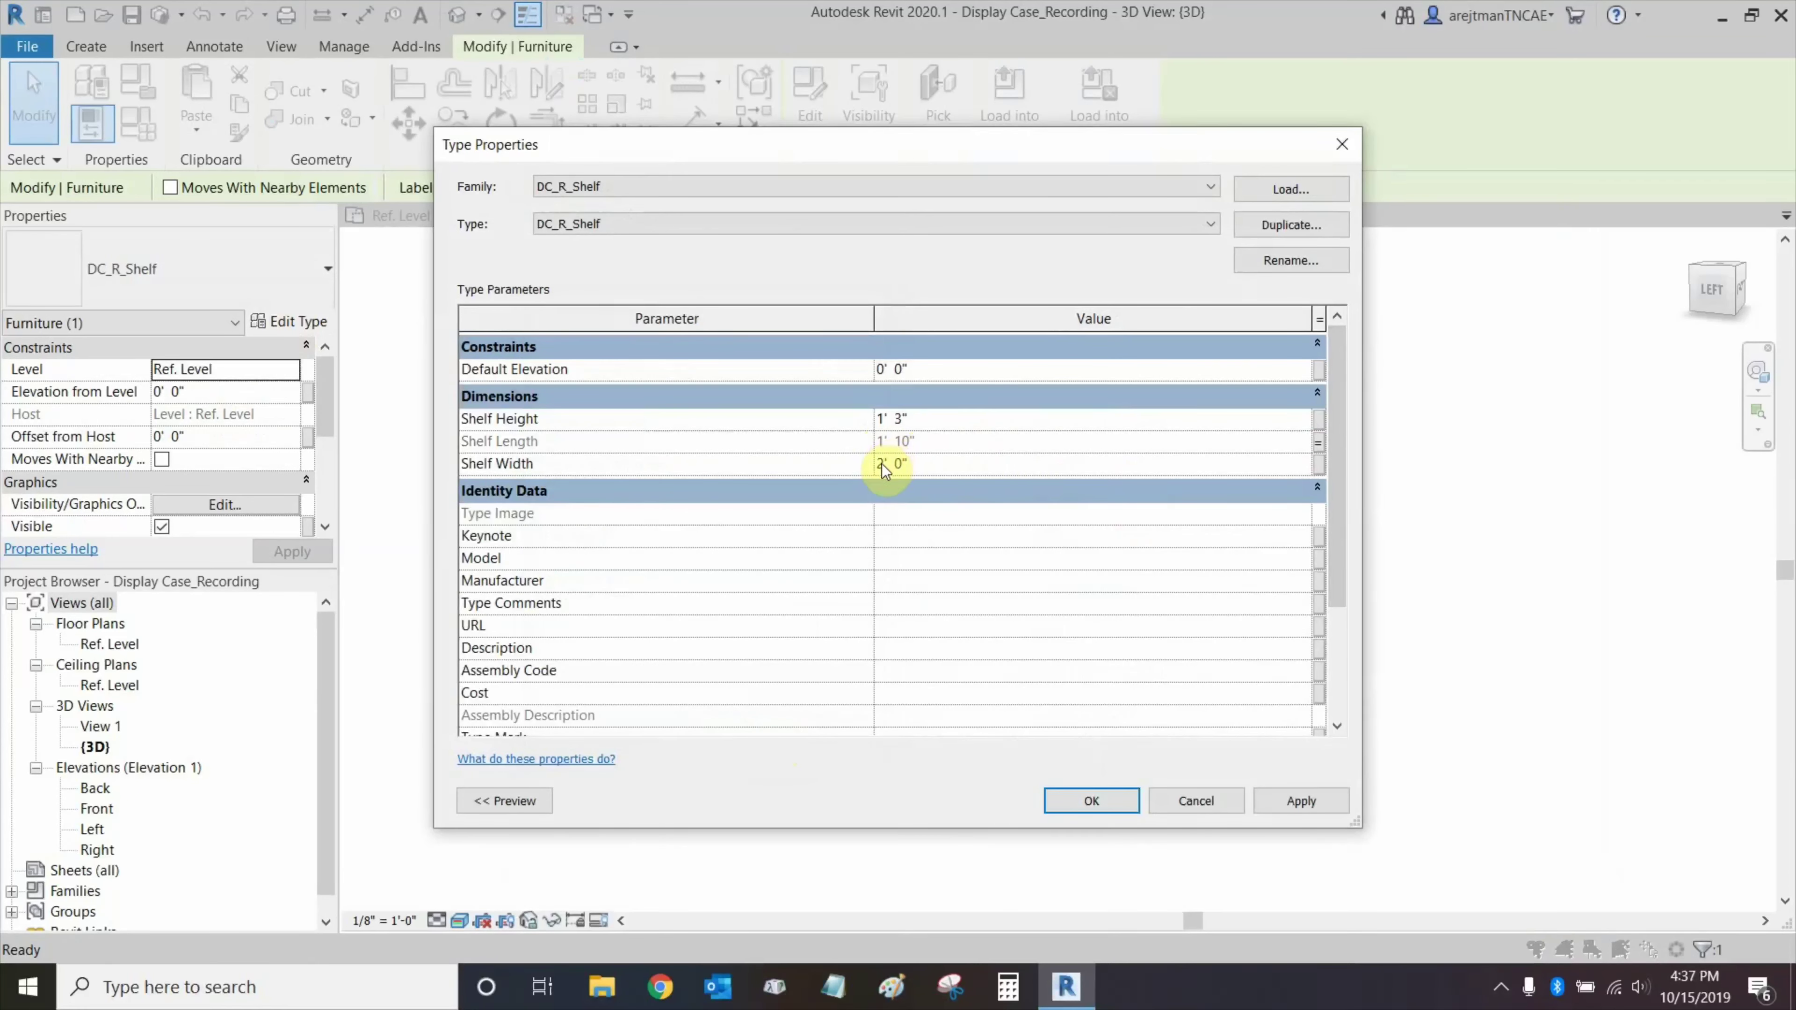
left_click(1319, 464)
left_click(601, 583)
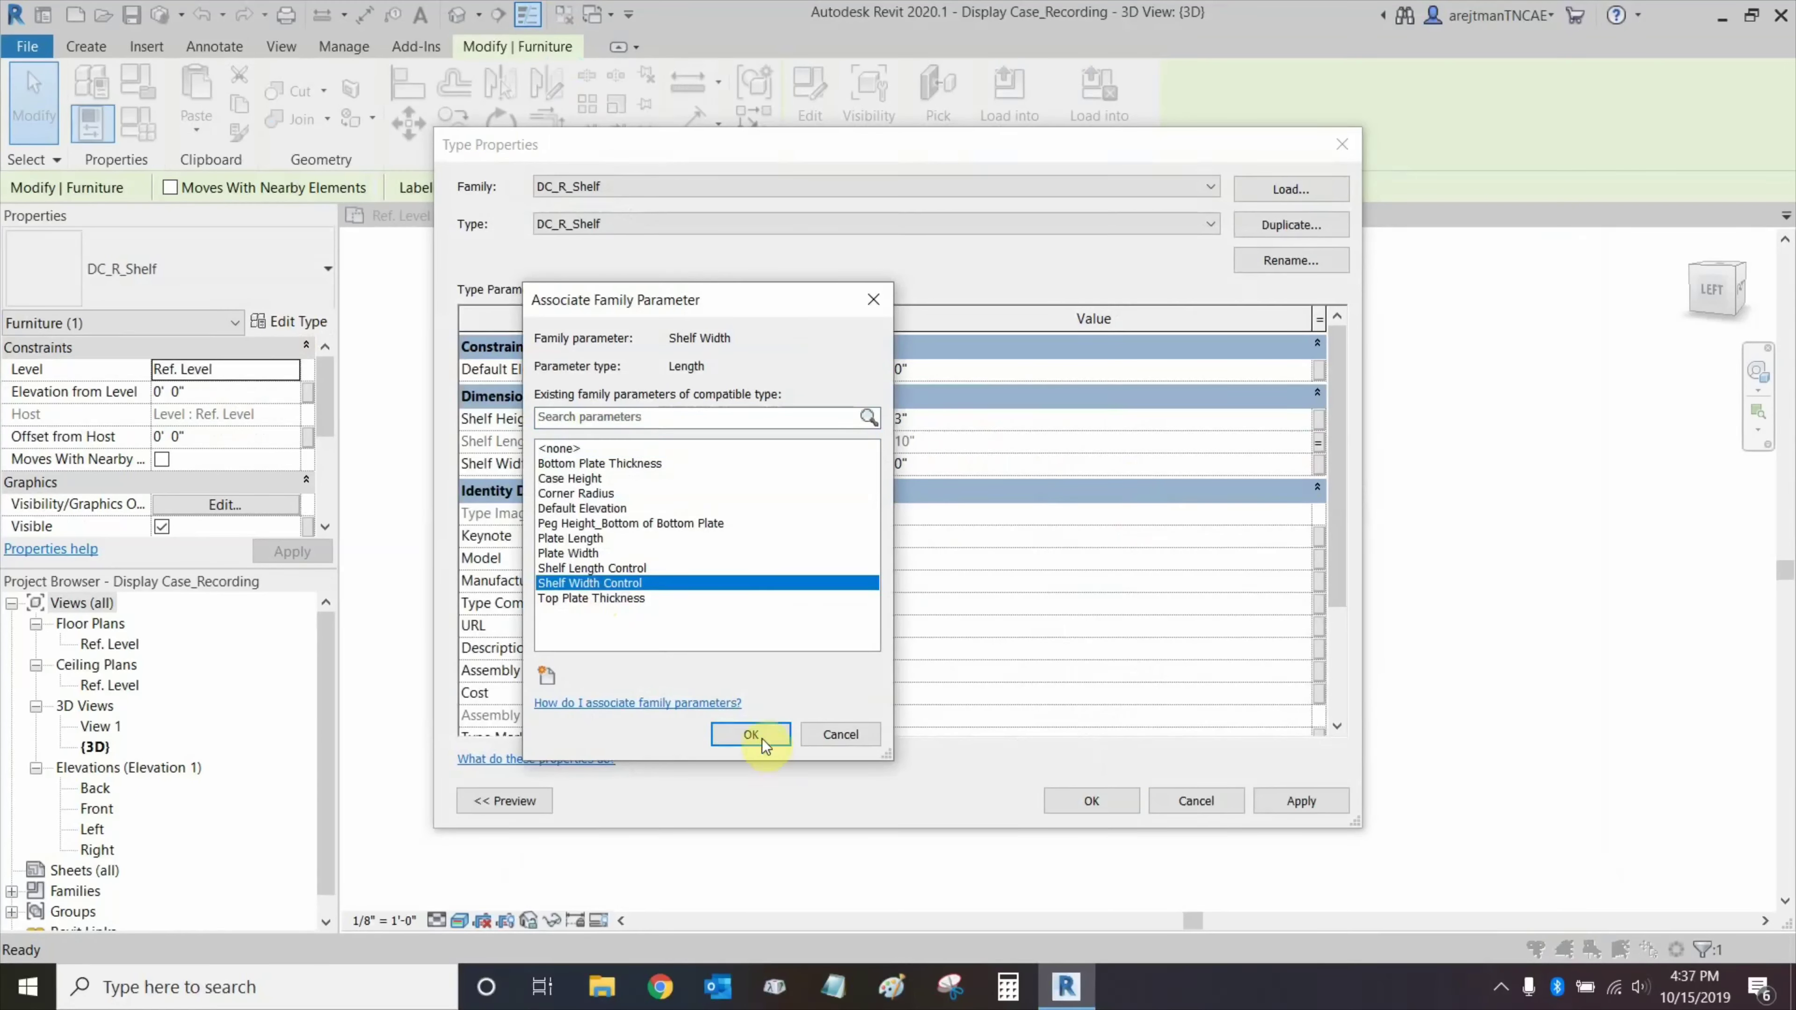
left_click(735, 733)
left_click(1091, 800)
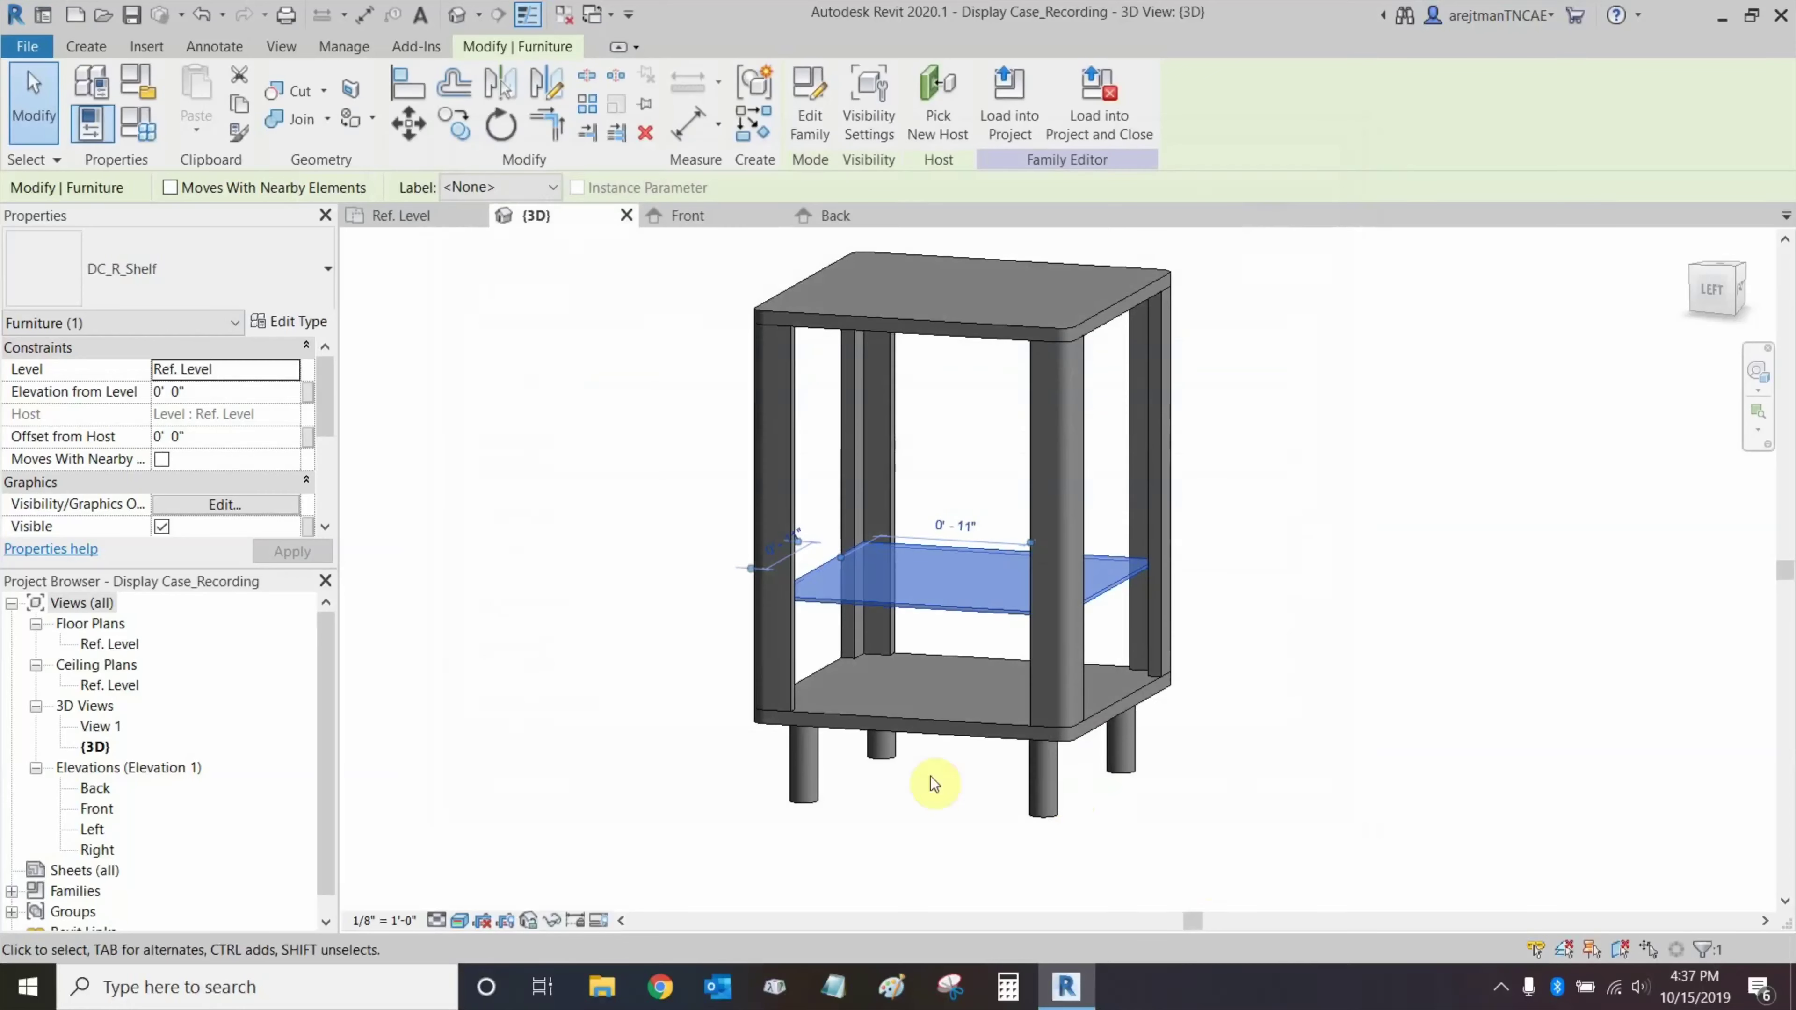
Inspect the resized shelf between the corner posts from several angles in the 3D view.
left_click(630, 577)
scroll(845, 569, "up", 3)
middle_click_drag(902, 507, 669, 388, "shift")
left_click(902, 516)
scroll(1048, 444, "down", 2)
middle_click_drag(1049, 440, 1043, 495)
left_click(1003, 523)
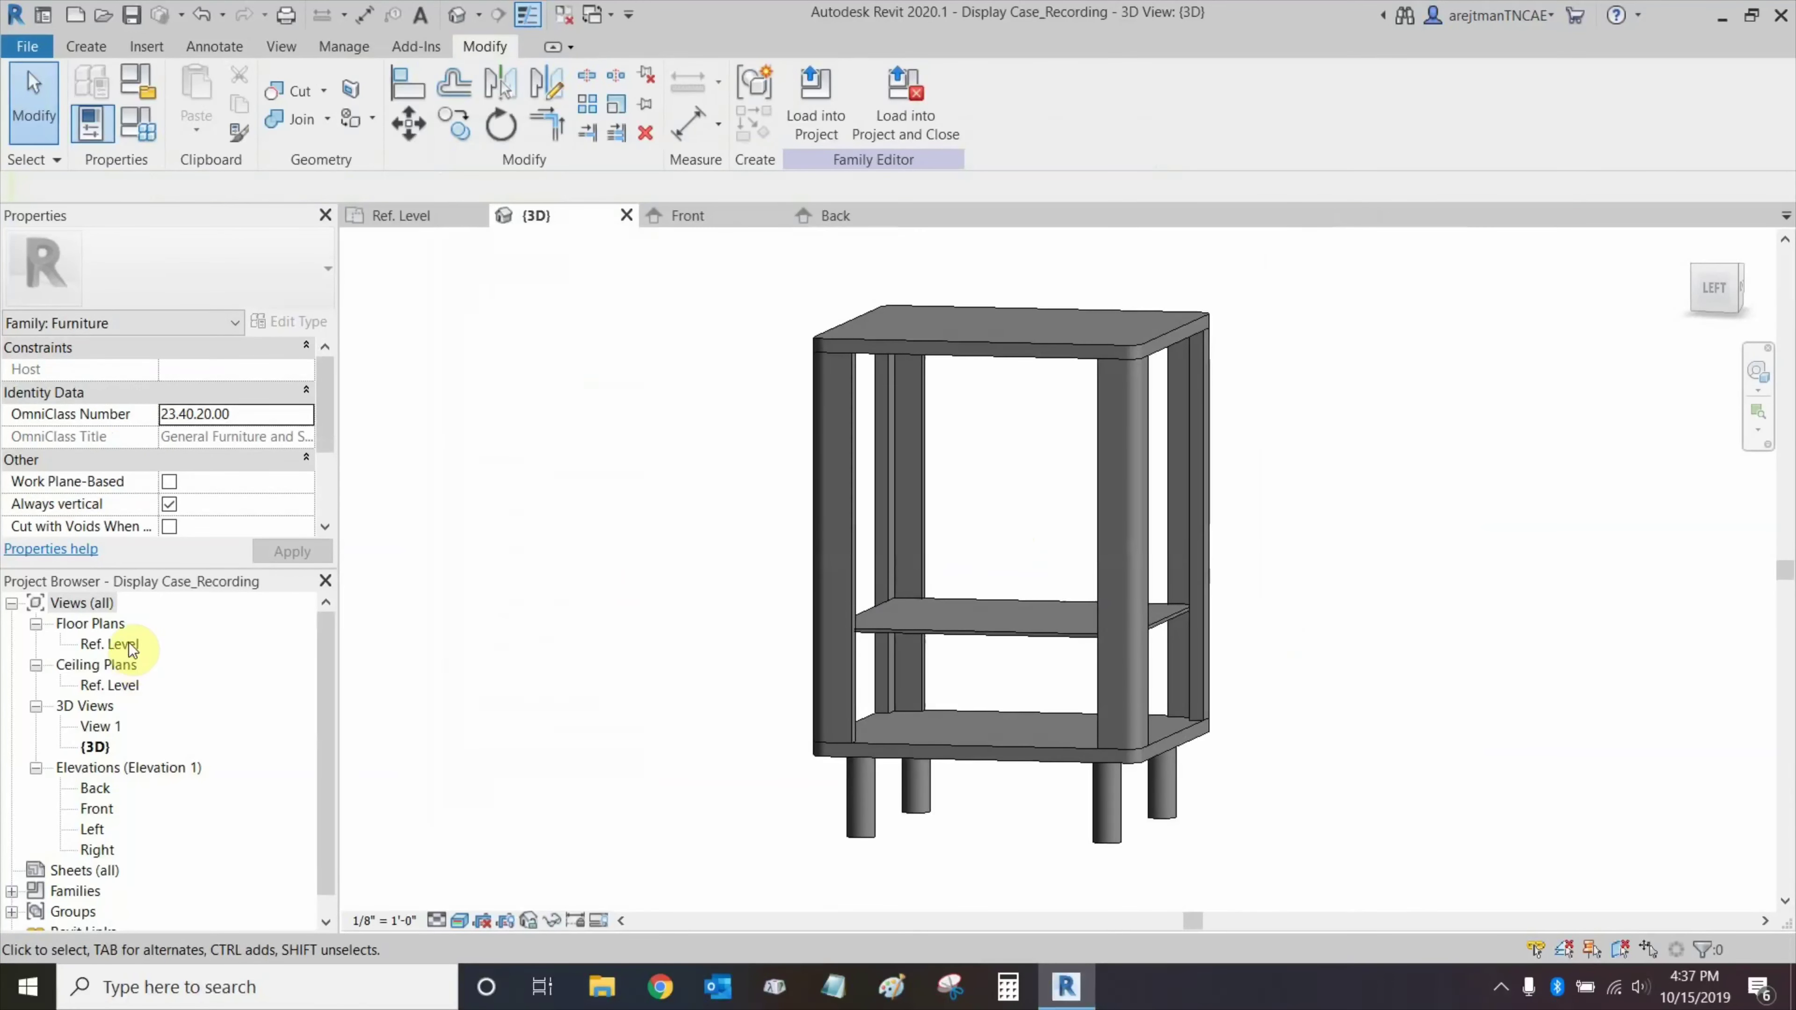
middle_click_drag(757, 453, 689, 466, "shift")
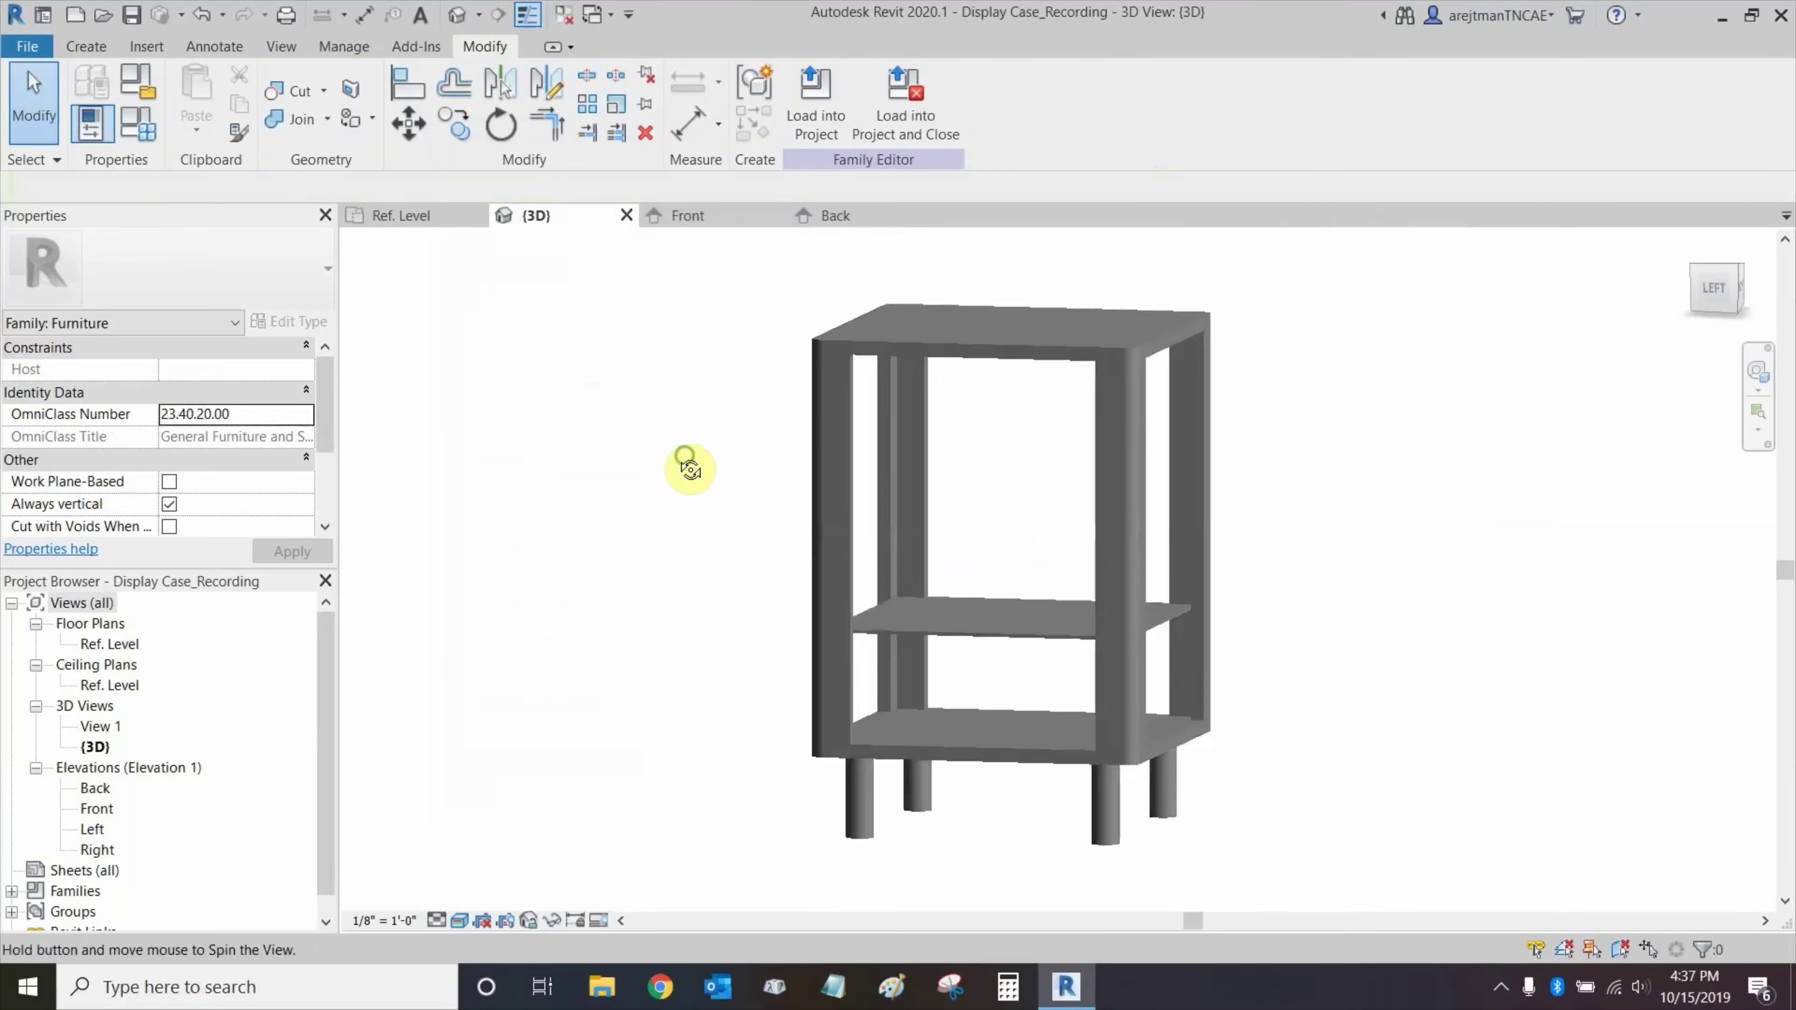
Save the display case family and set its Plate Length to 3' 0", viewing the case from the front.
left_click(134, 20)
left_click(140, 131)
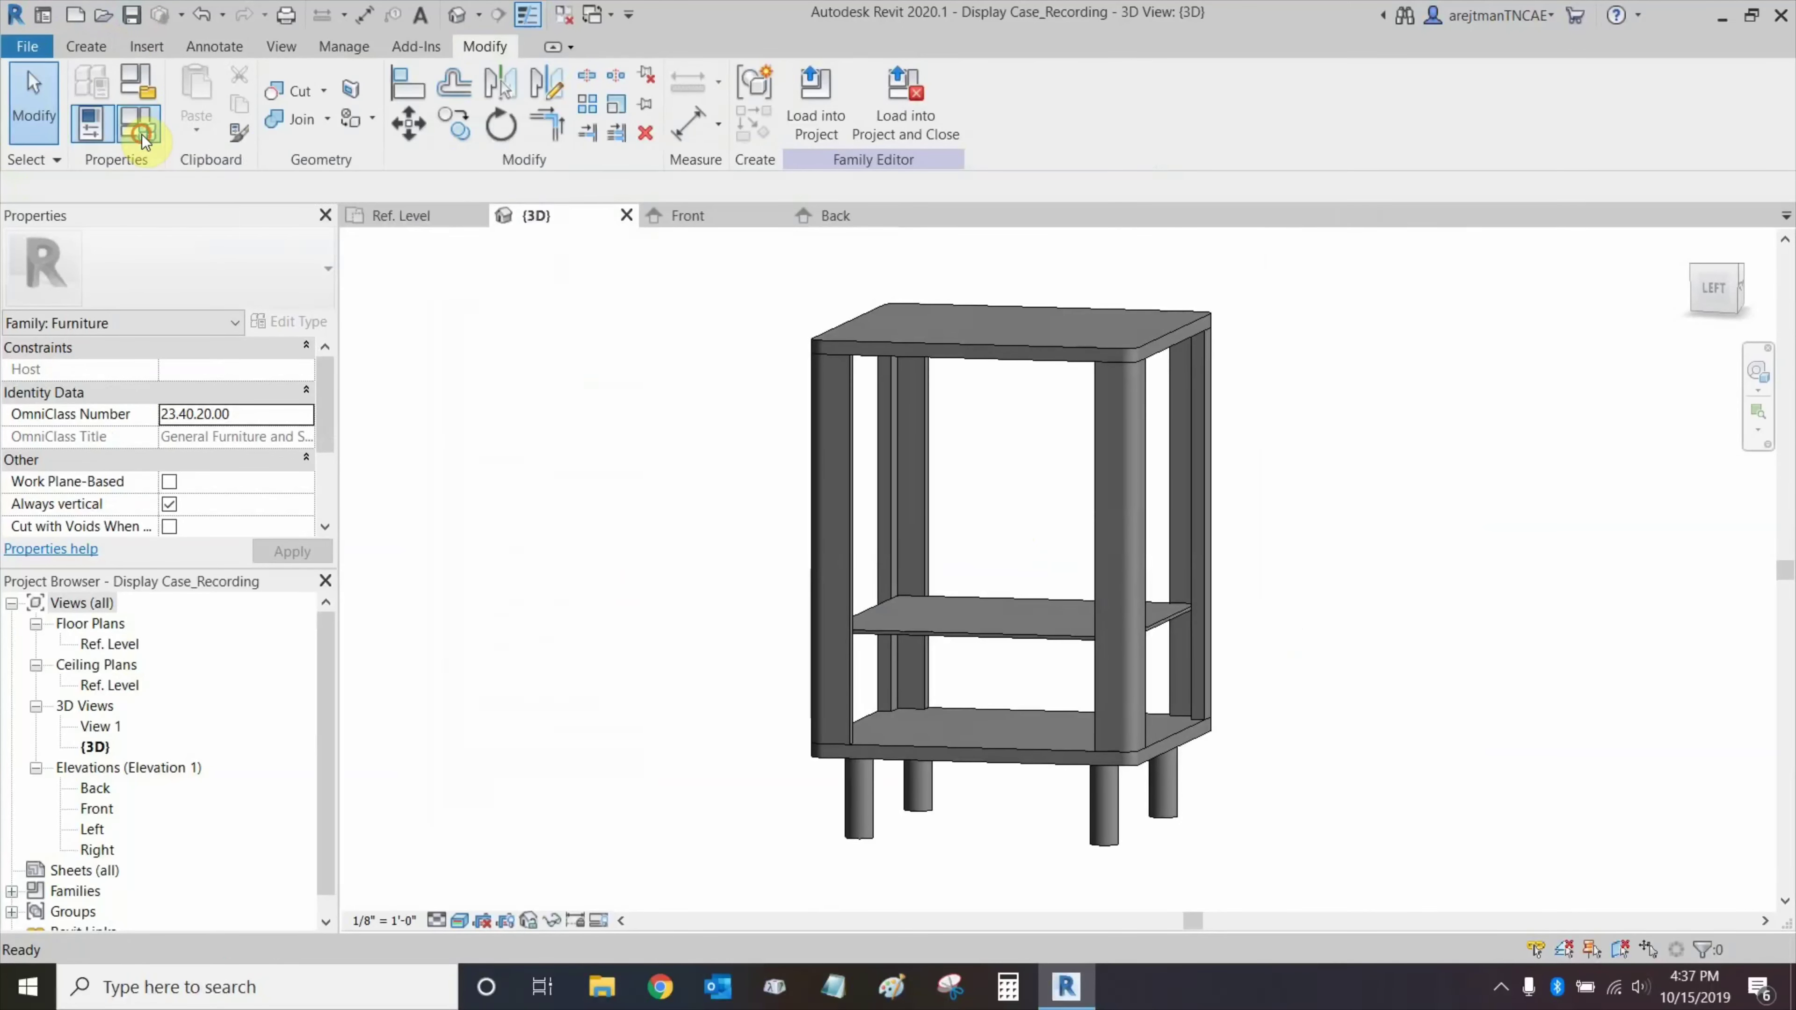
left_click(966, 327)
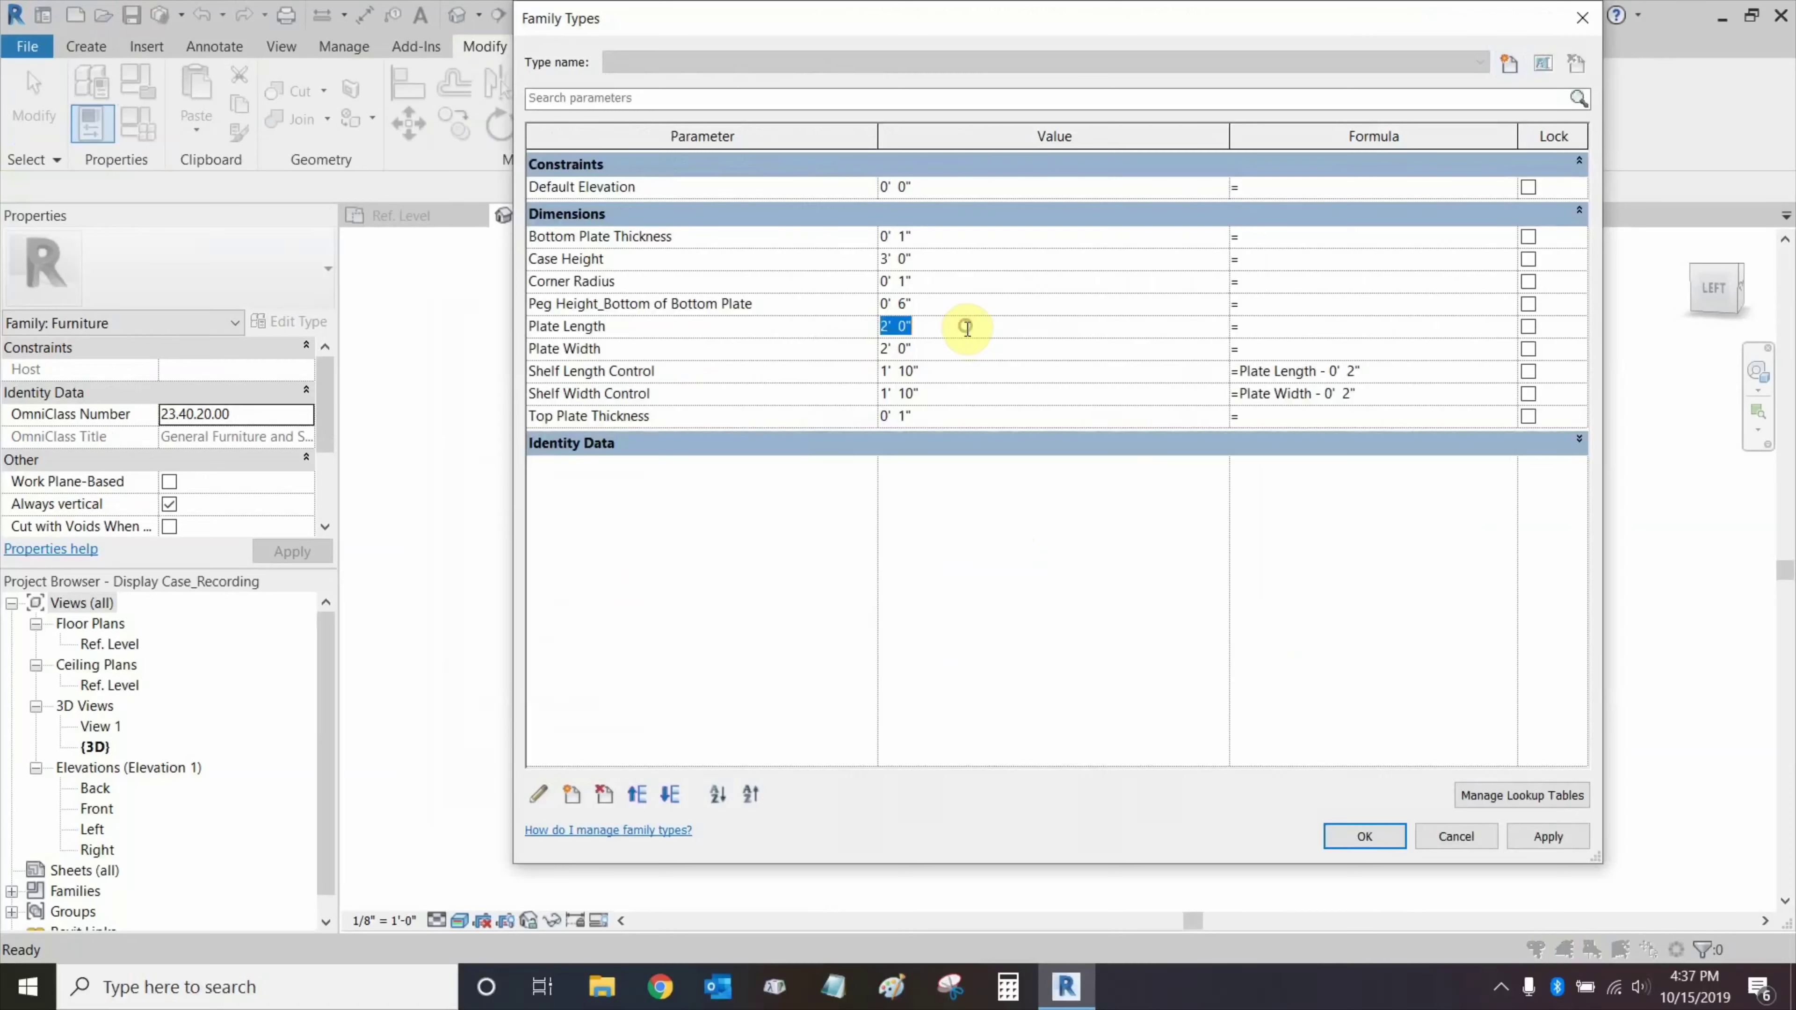
key("Tab")
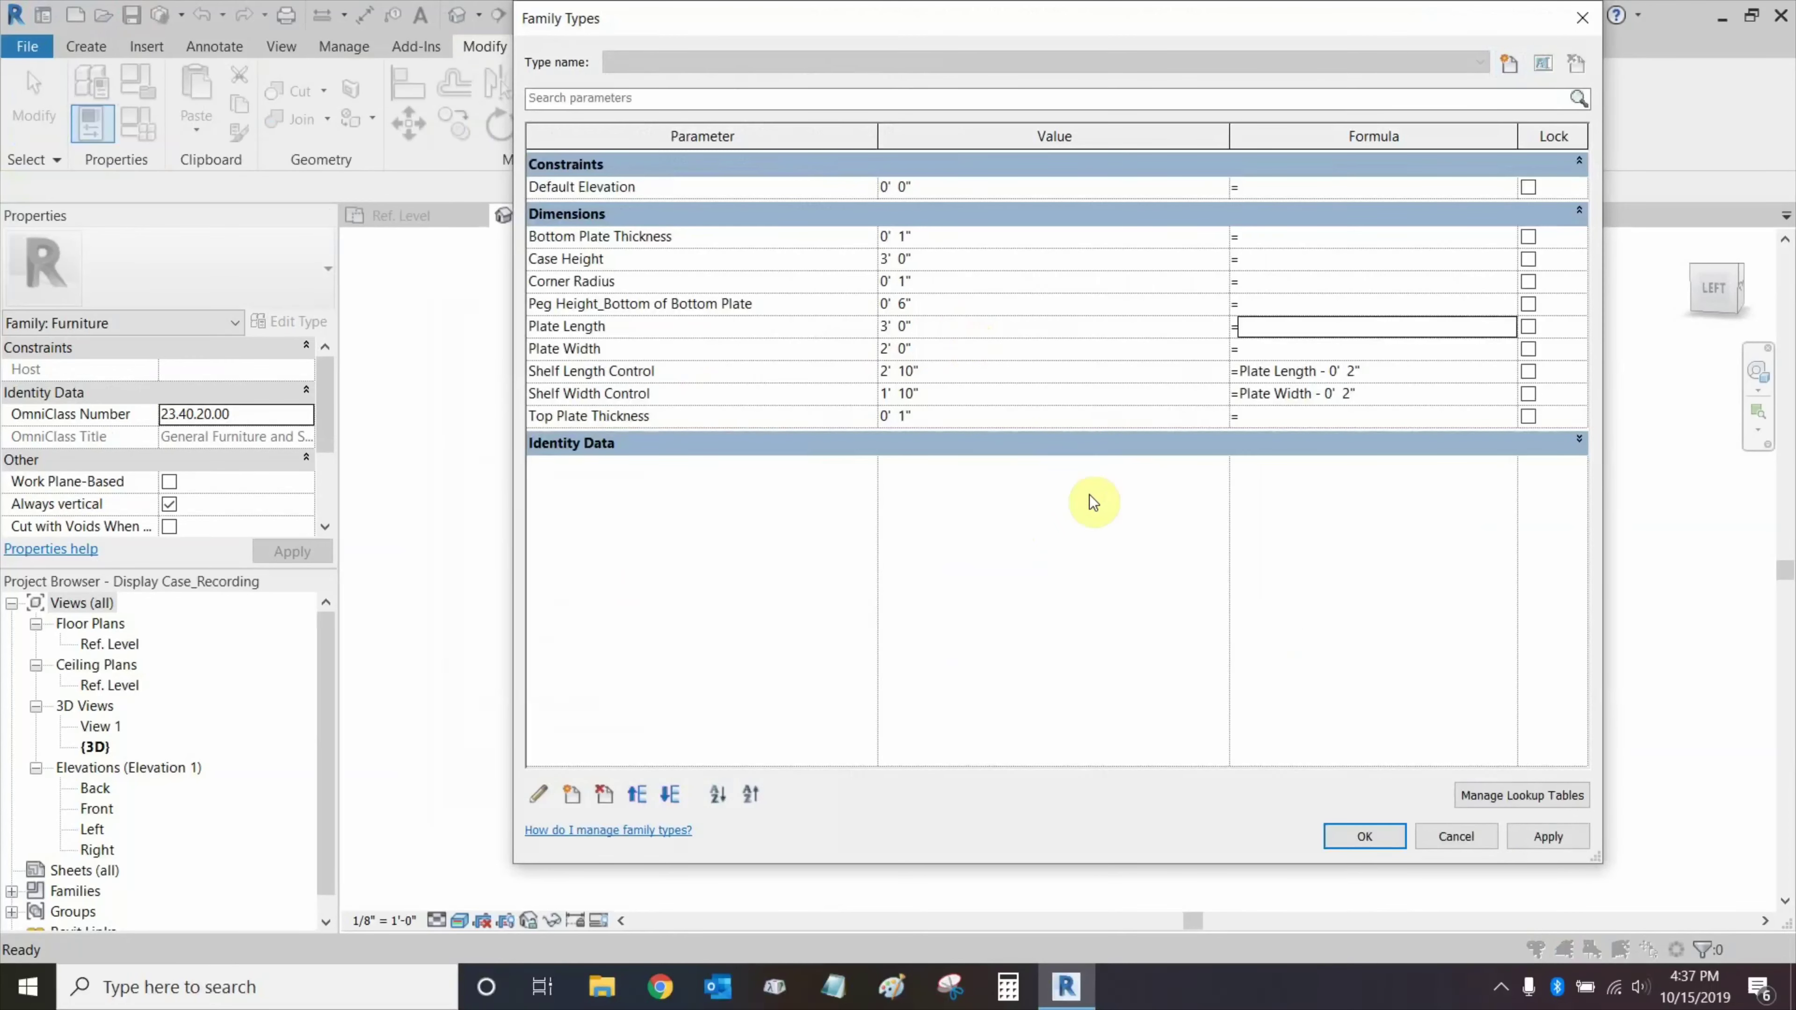
left_click(1363, 836)
middle_click_drag(1375, 710, 1056, 725, "shift")
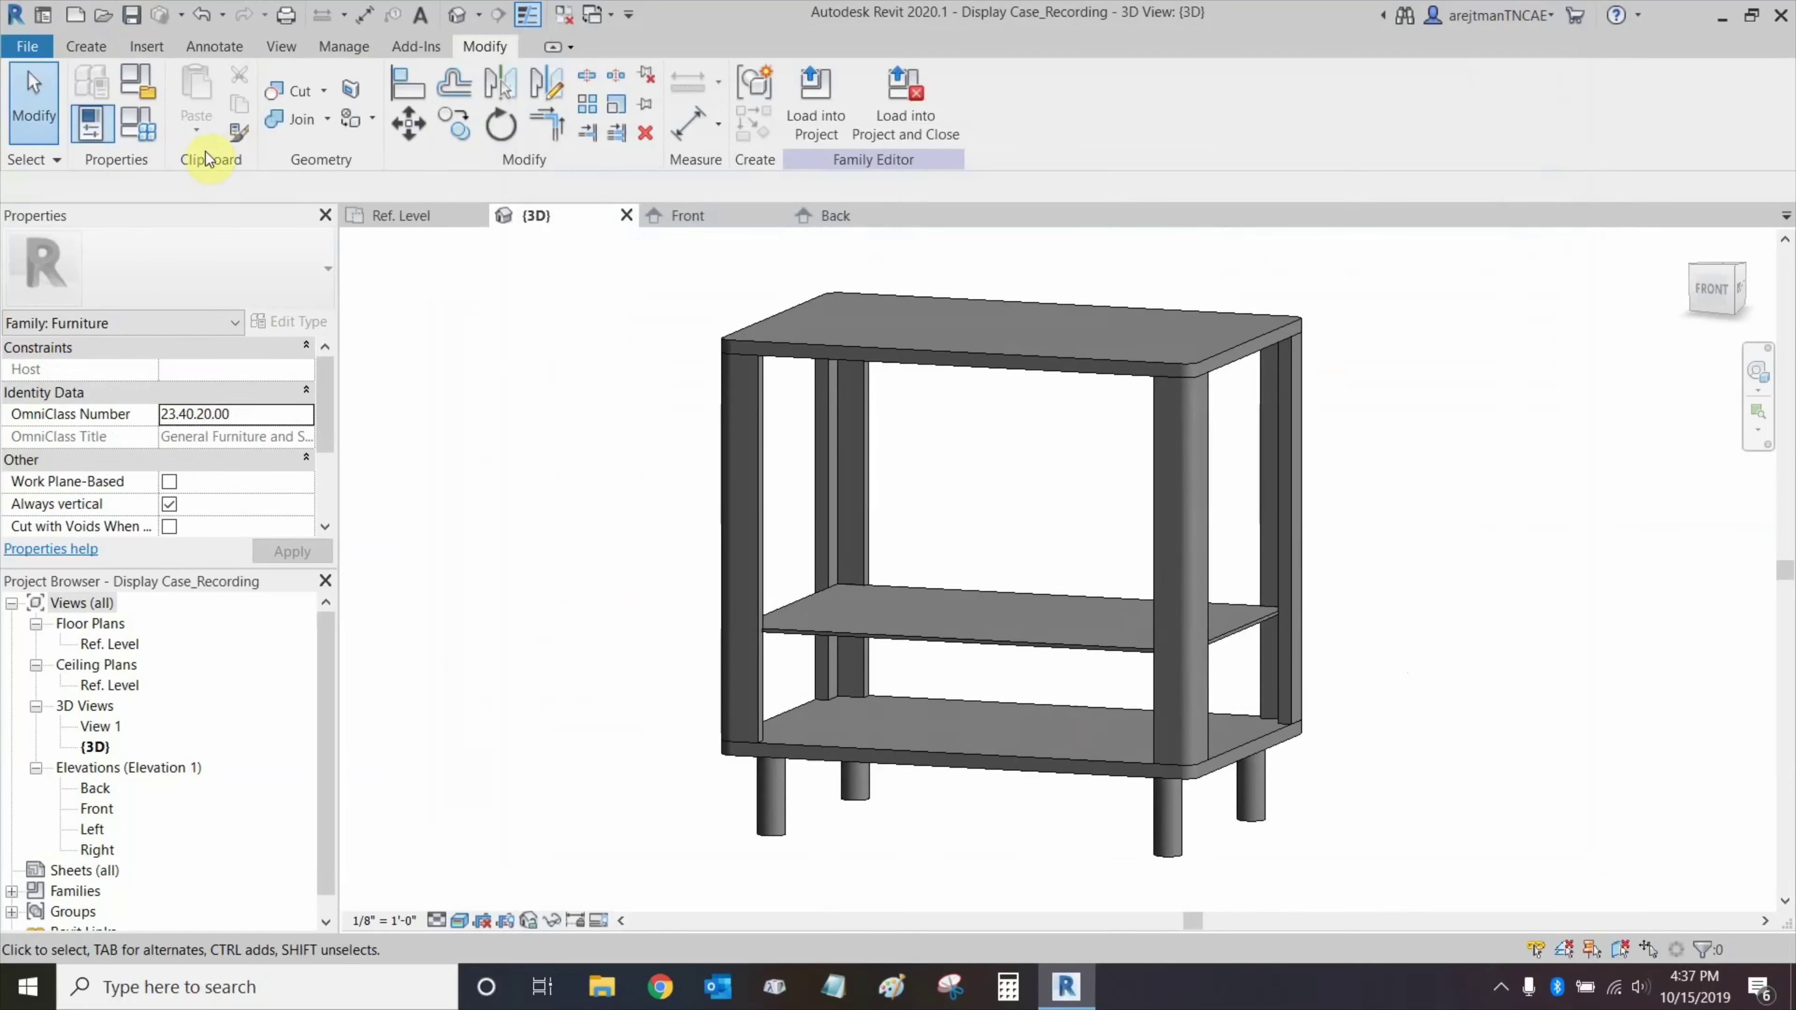
Set the Plate Width to 4' 0" and view the resized display case in 3D from its side.
left_click(140, 127)
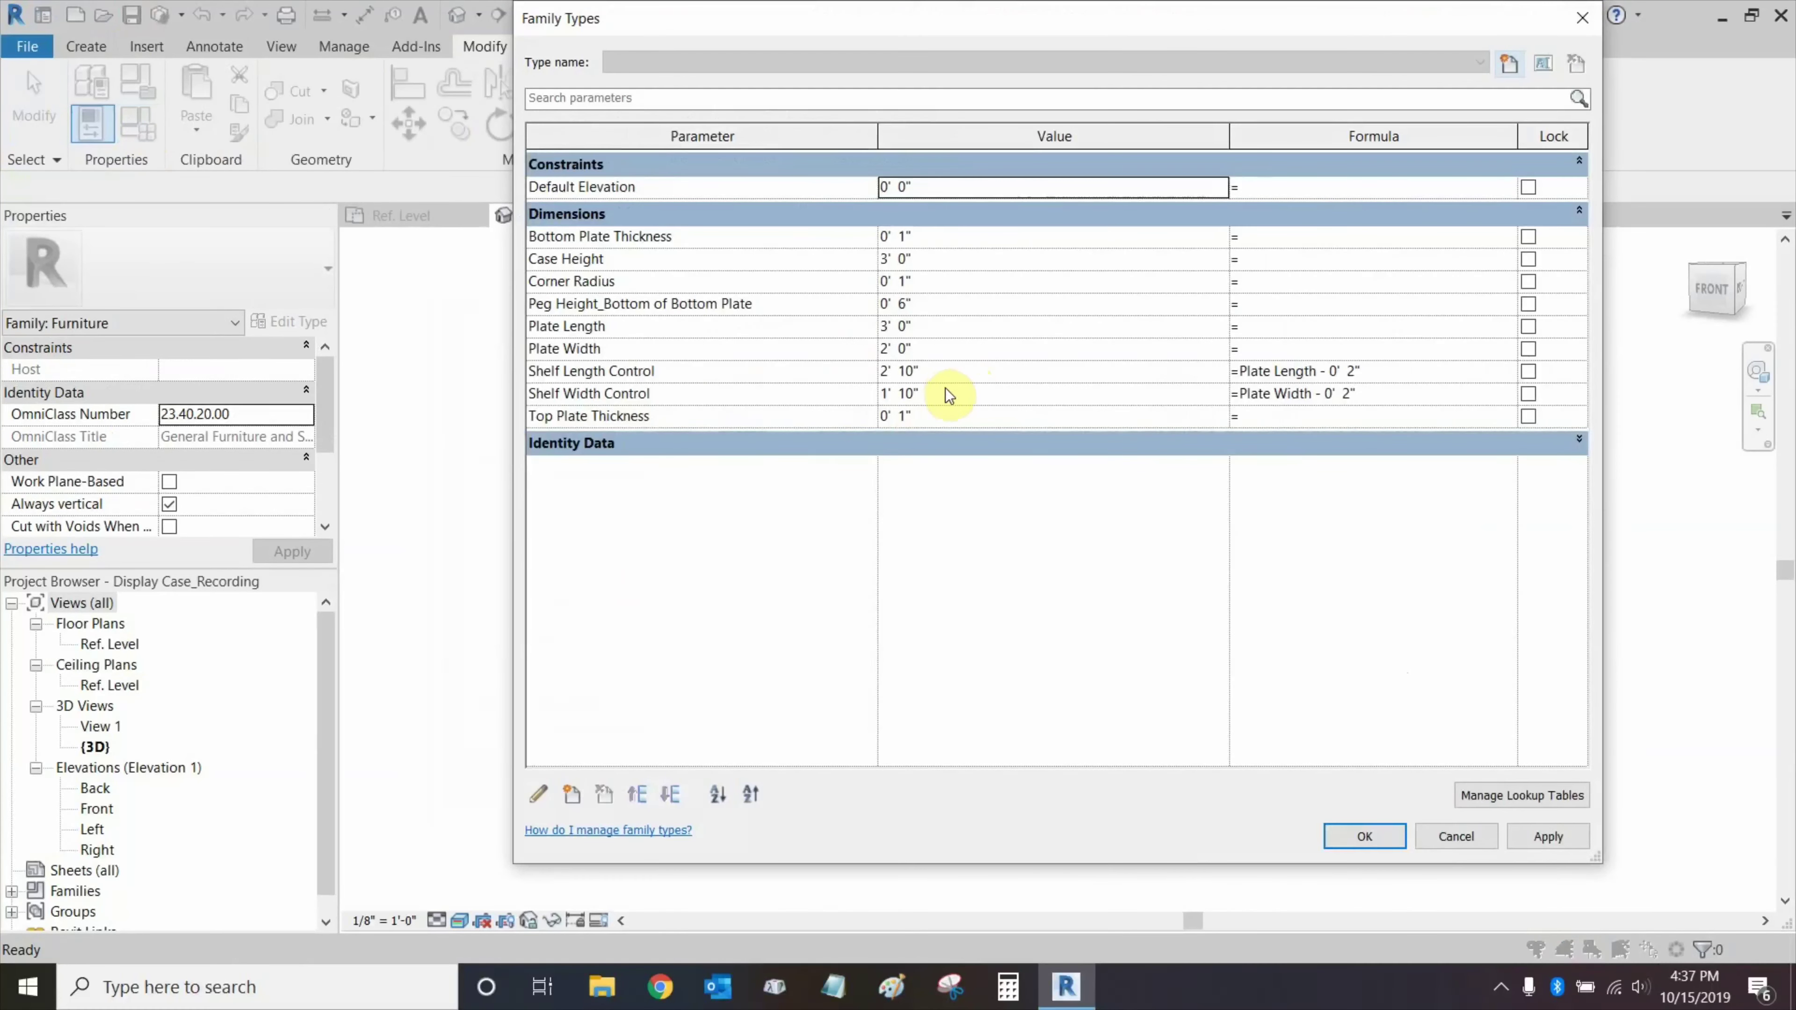
left_click(952, 347)
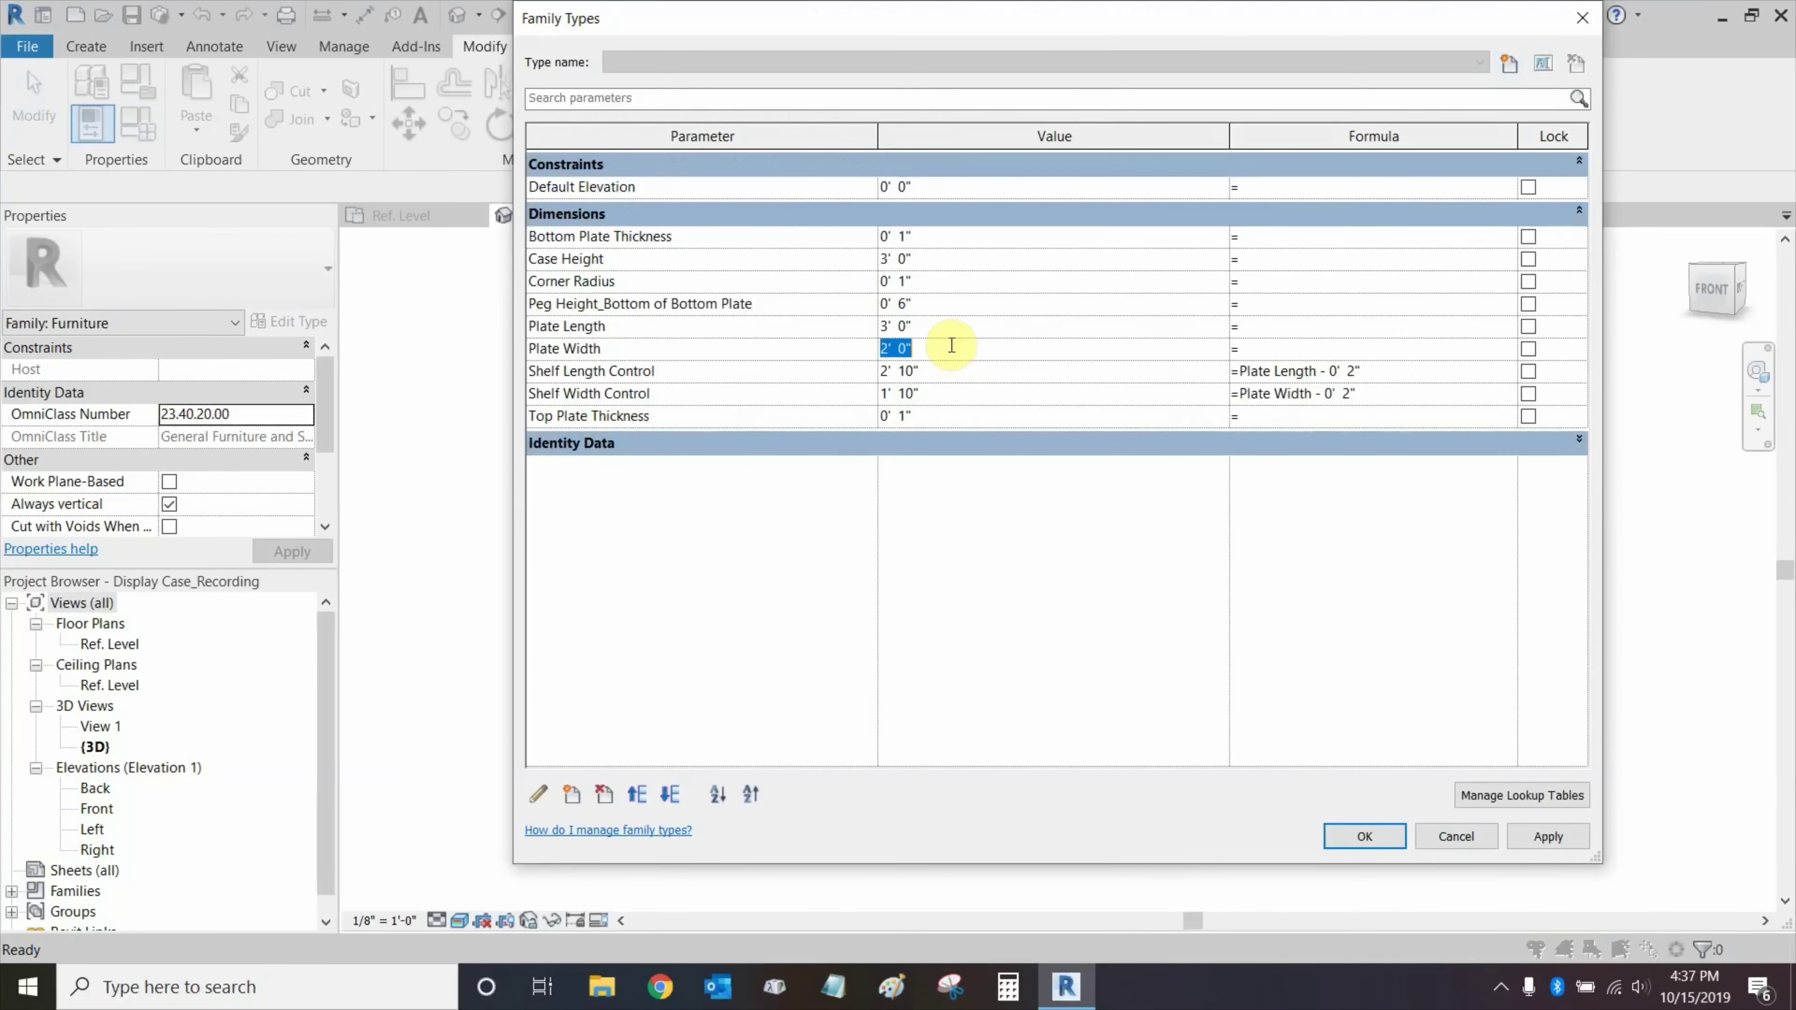
type("4")
key("Tab")
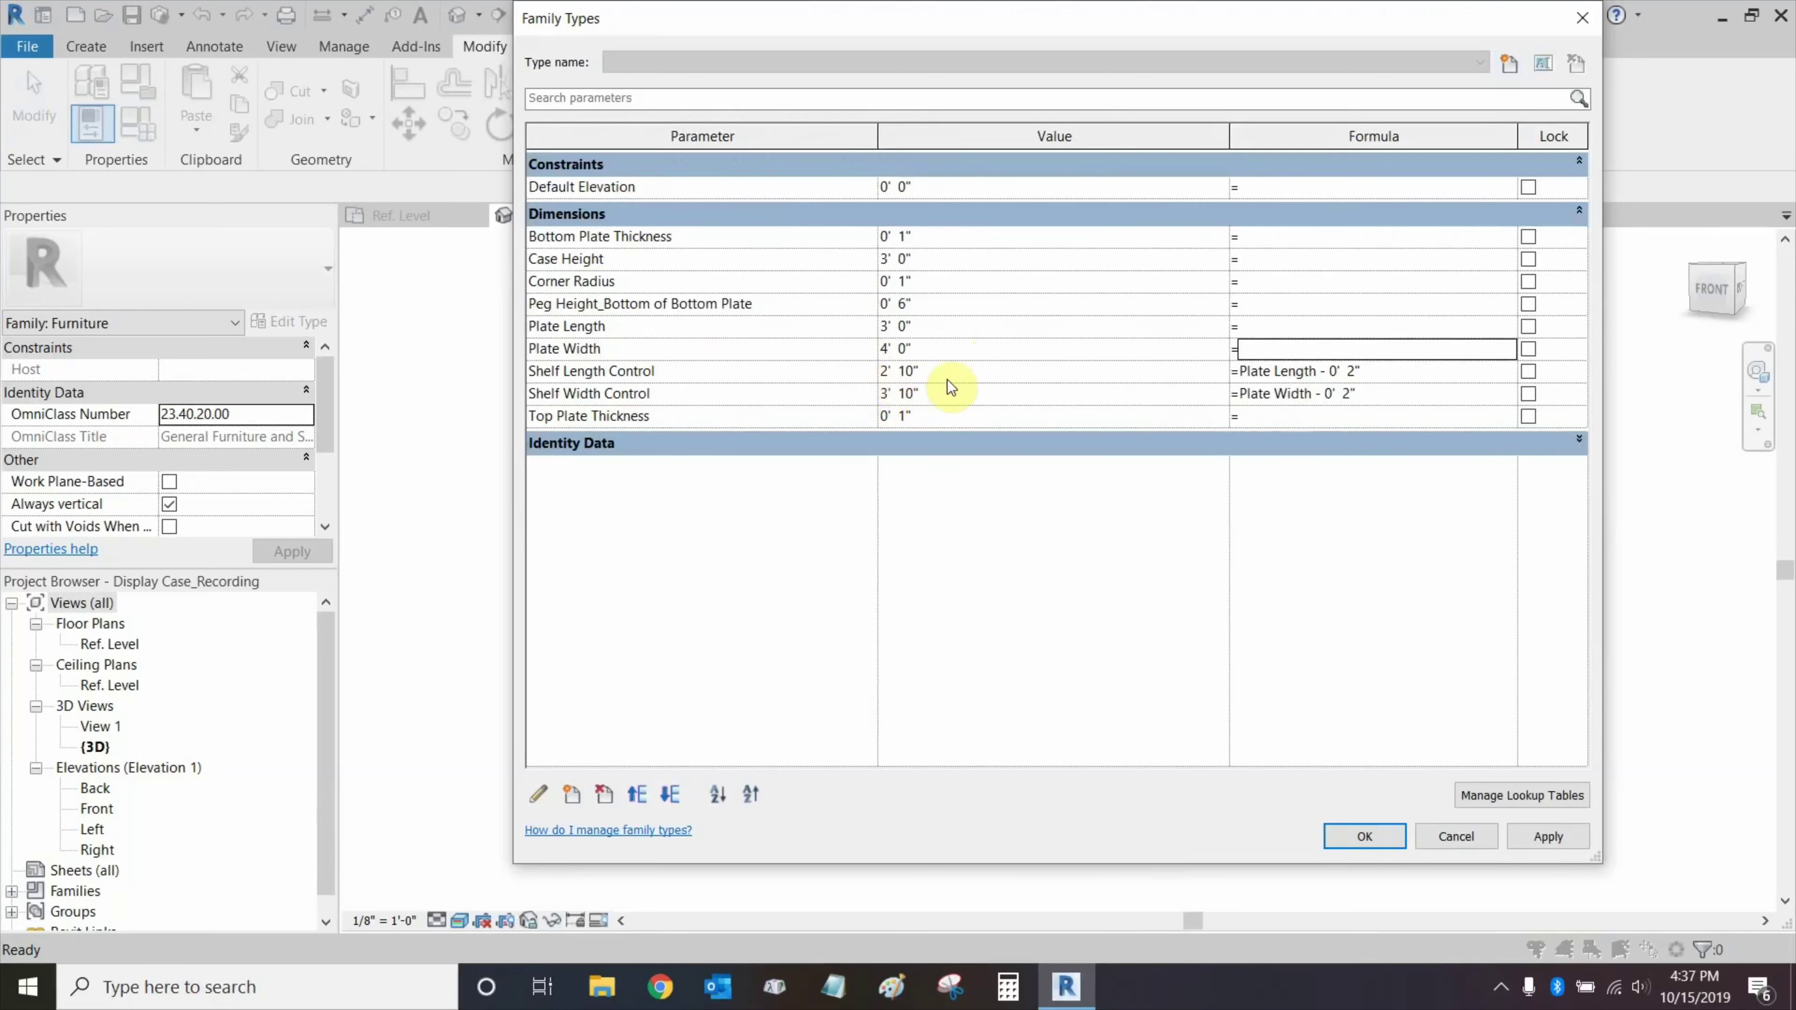
left_click(1364, 836)
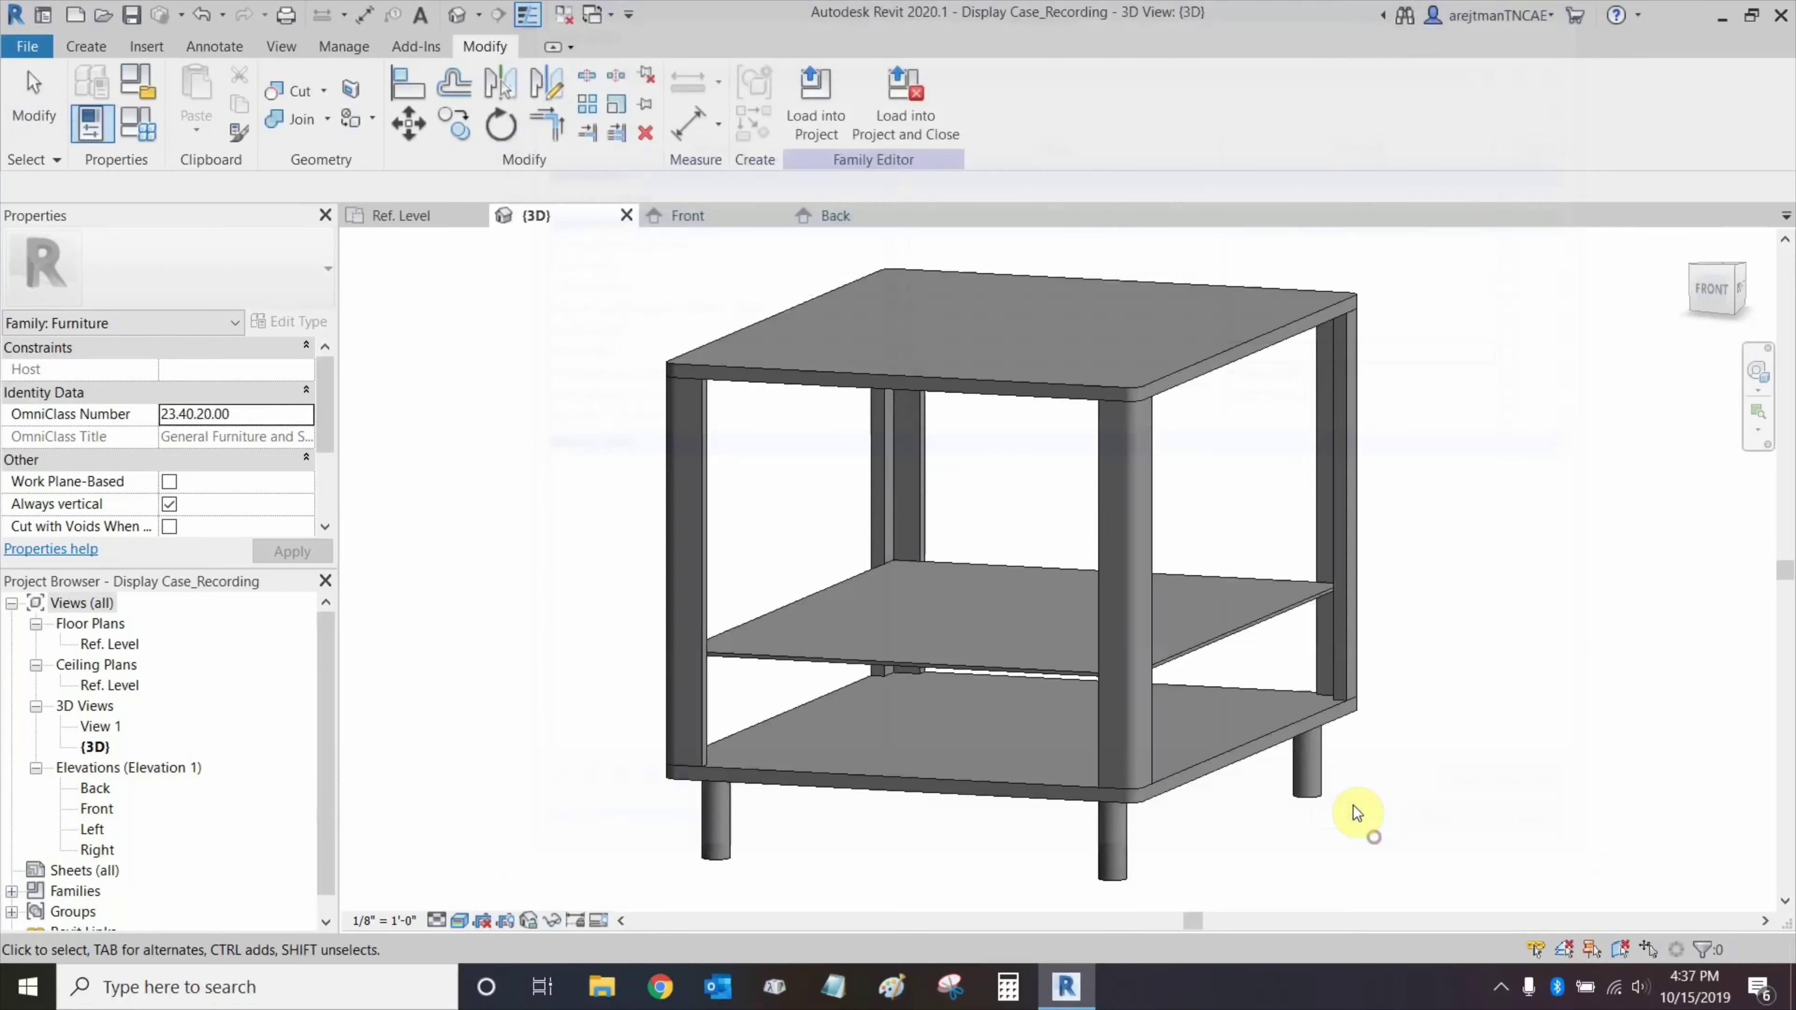
middle_click_drag(1450, 607, 1274, 574, "shift")
Undo the last Plate Width and Plate Length changes to the display case.
left_click(202, 12)
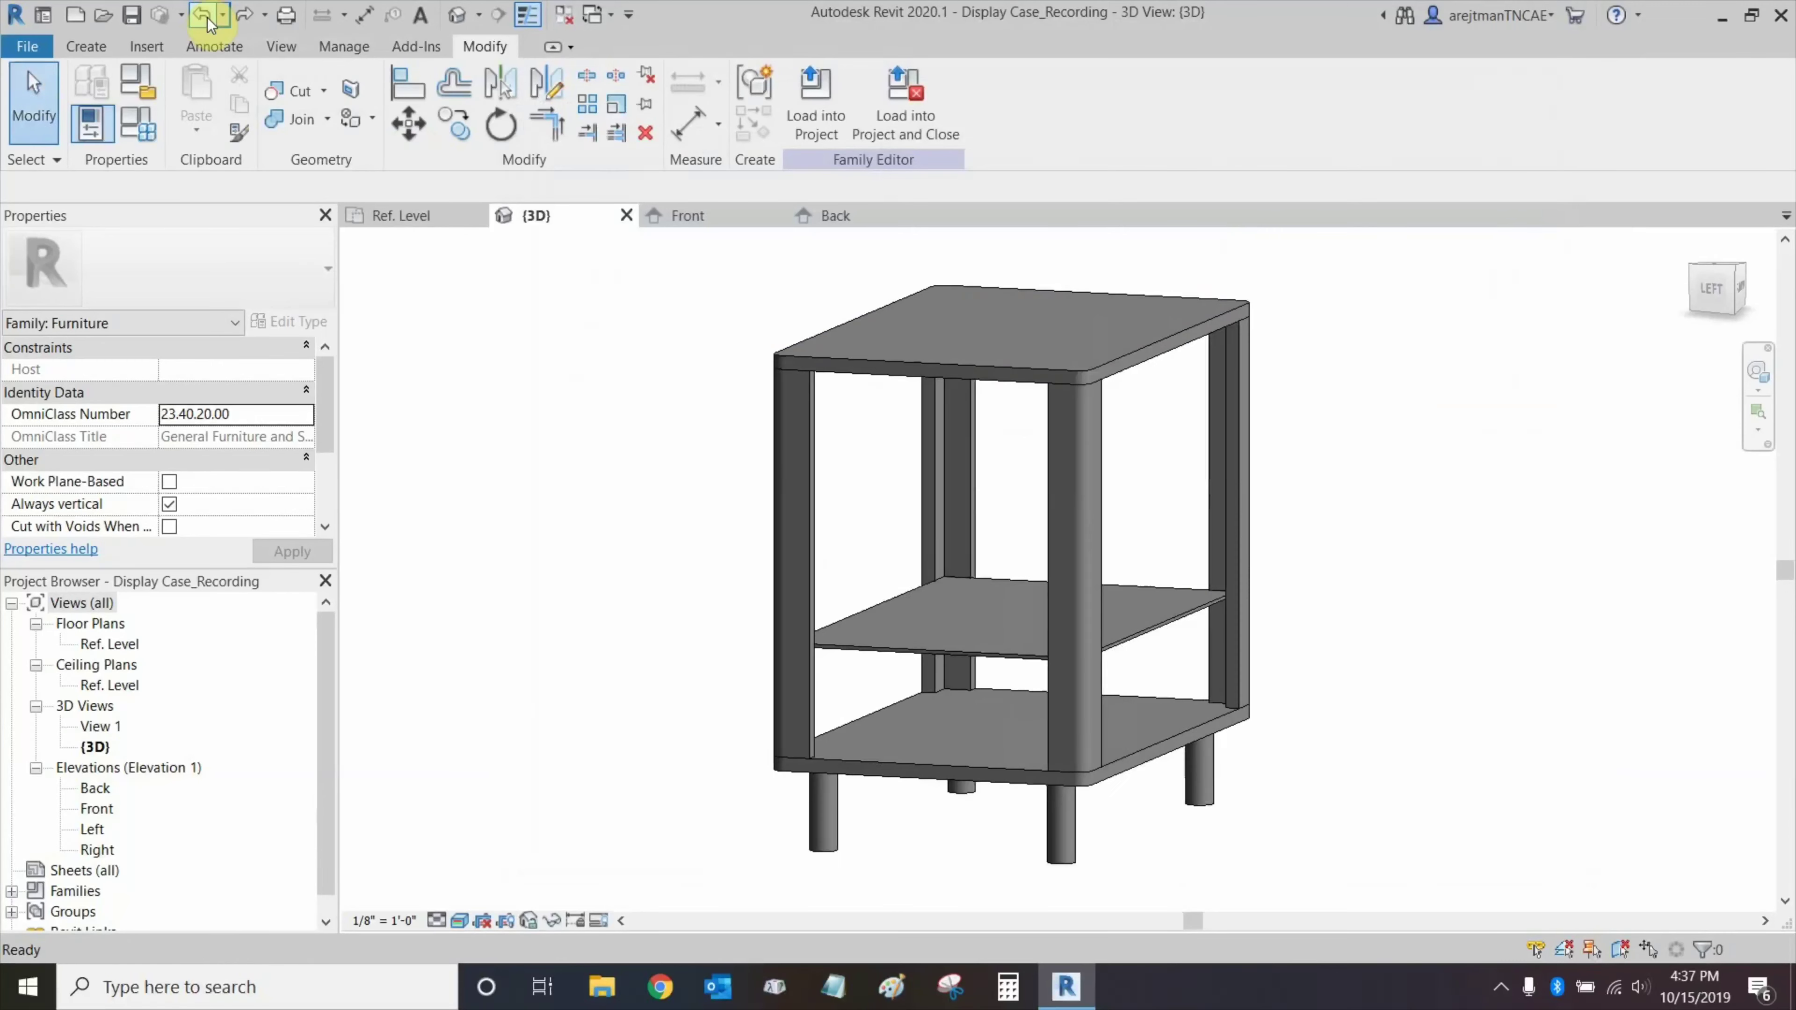
left_click(202, 13)
mouse_move(608, 468)
middle_mouse_down("shift")
mouse_move(622, 484)
mouse_move(634, 461)
middle_mouse_up("shift")
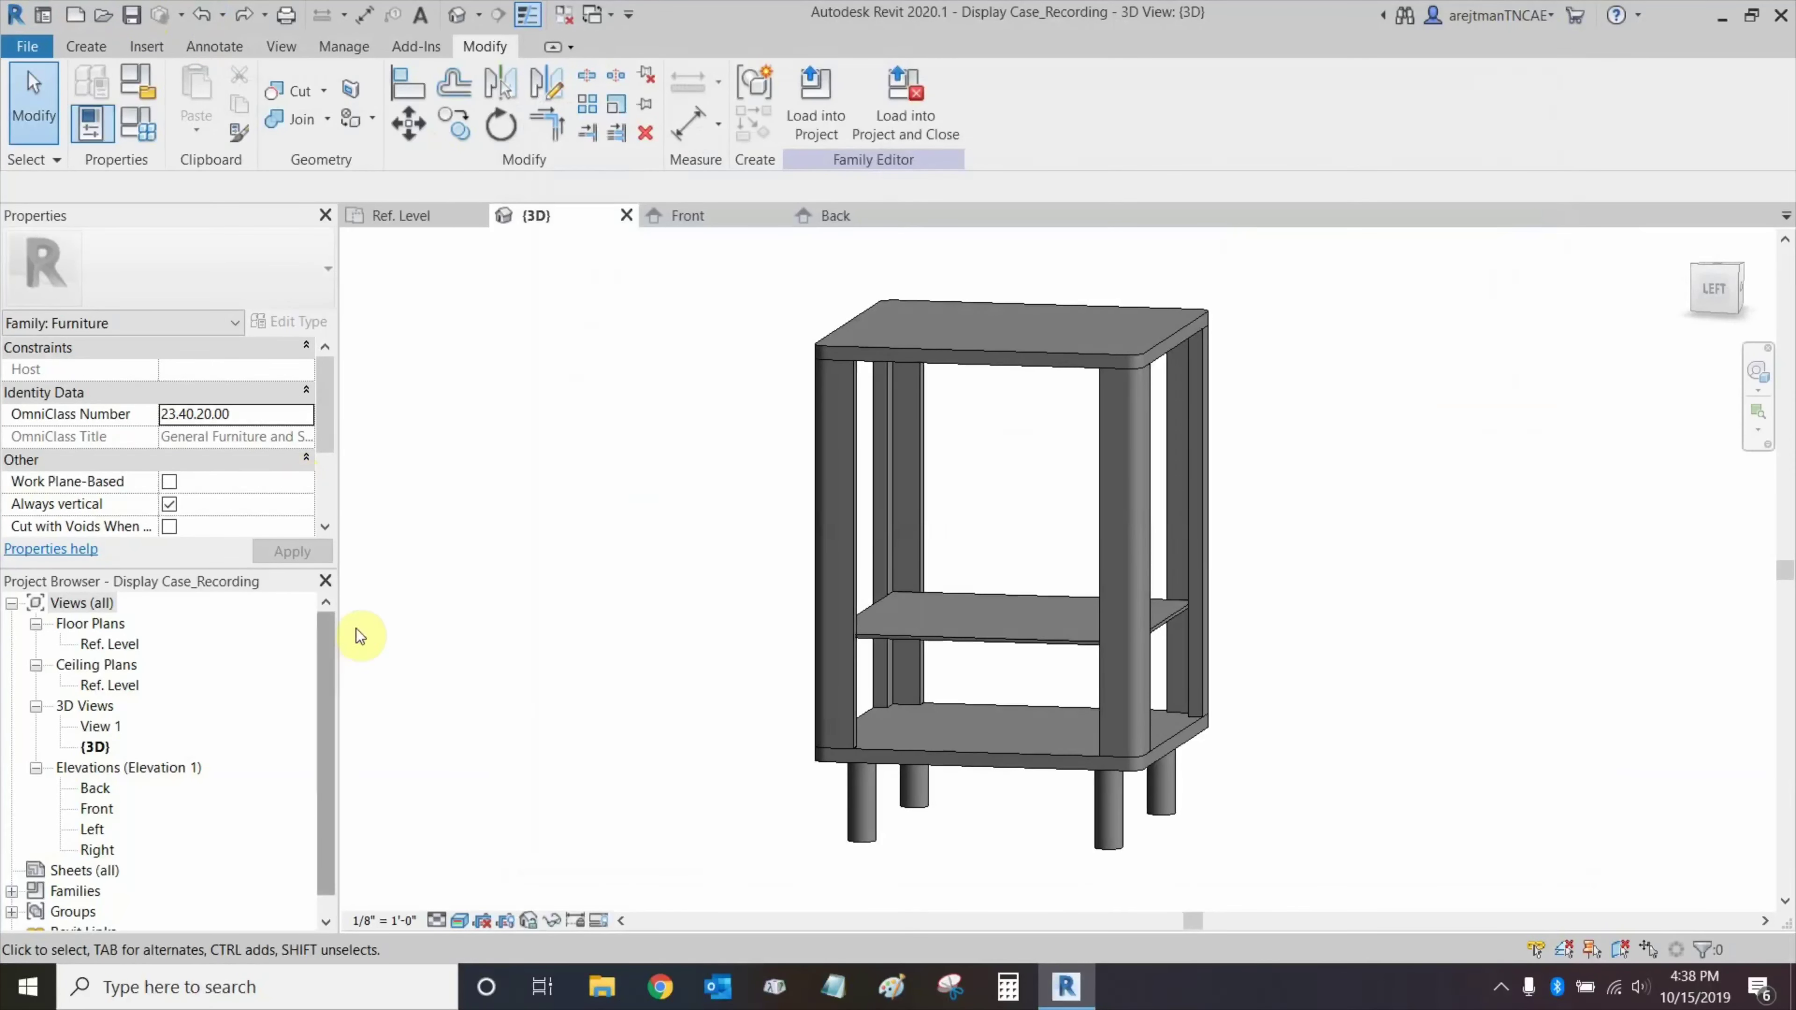
In the Front elevation, create a reference plane along the shelf, offset 1' 3" above the Ref. Level.
double_click(99, 812)
scroll(823, 587, "up", 5)
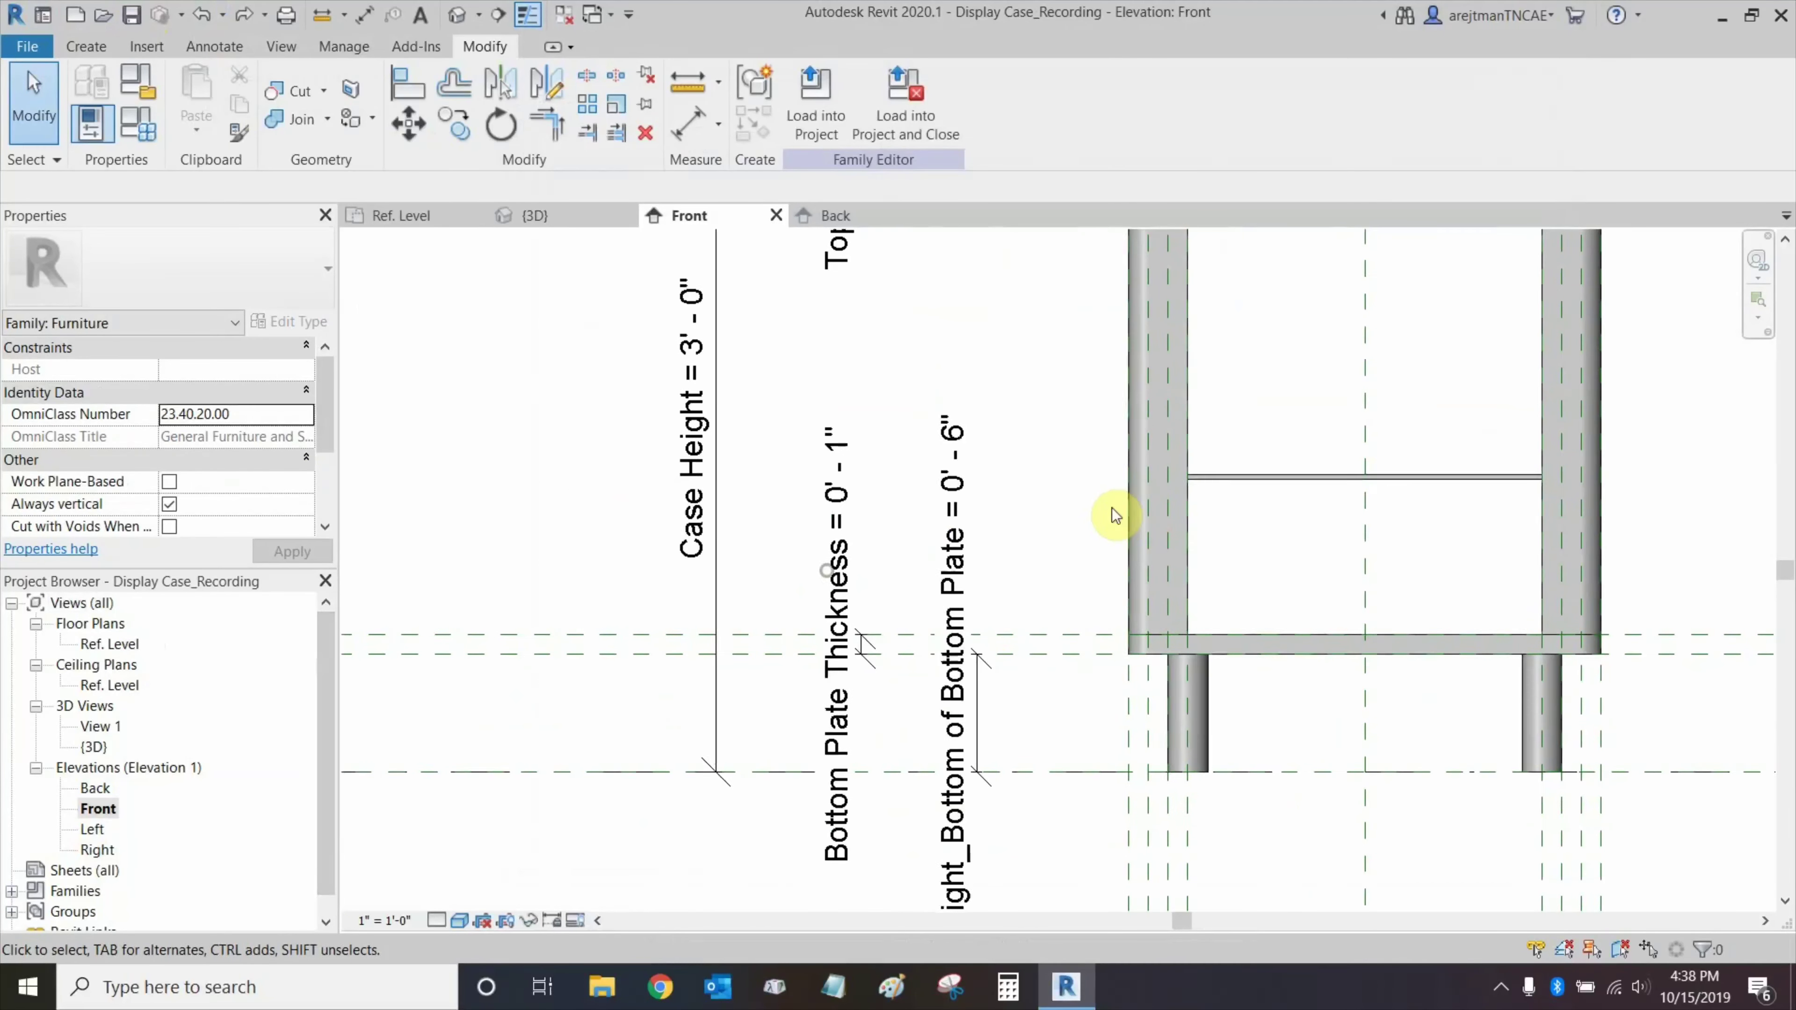
scroll(1102, 587, "down", 4)
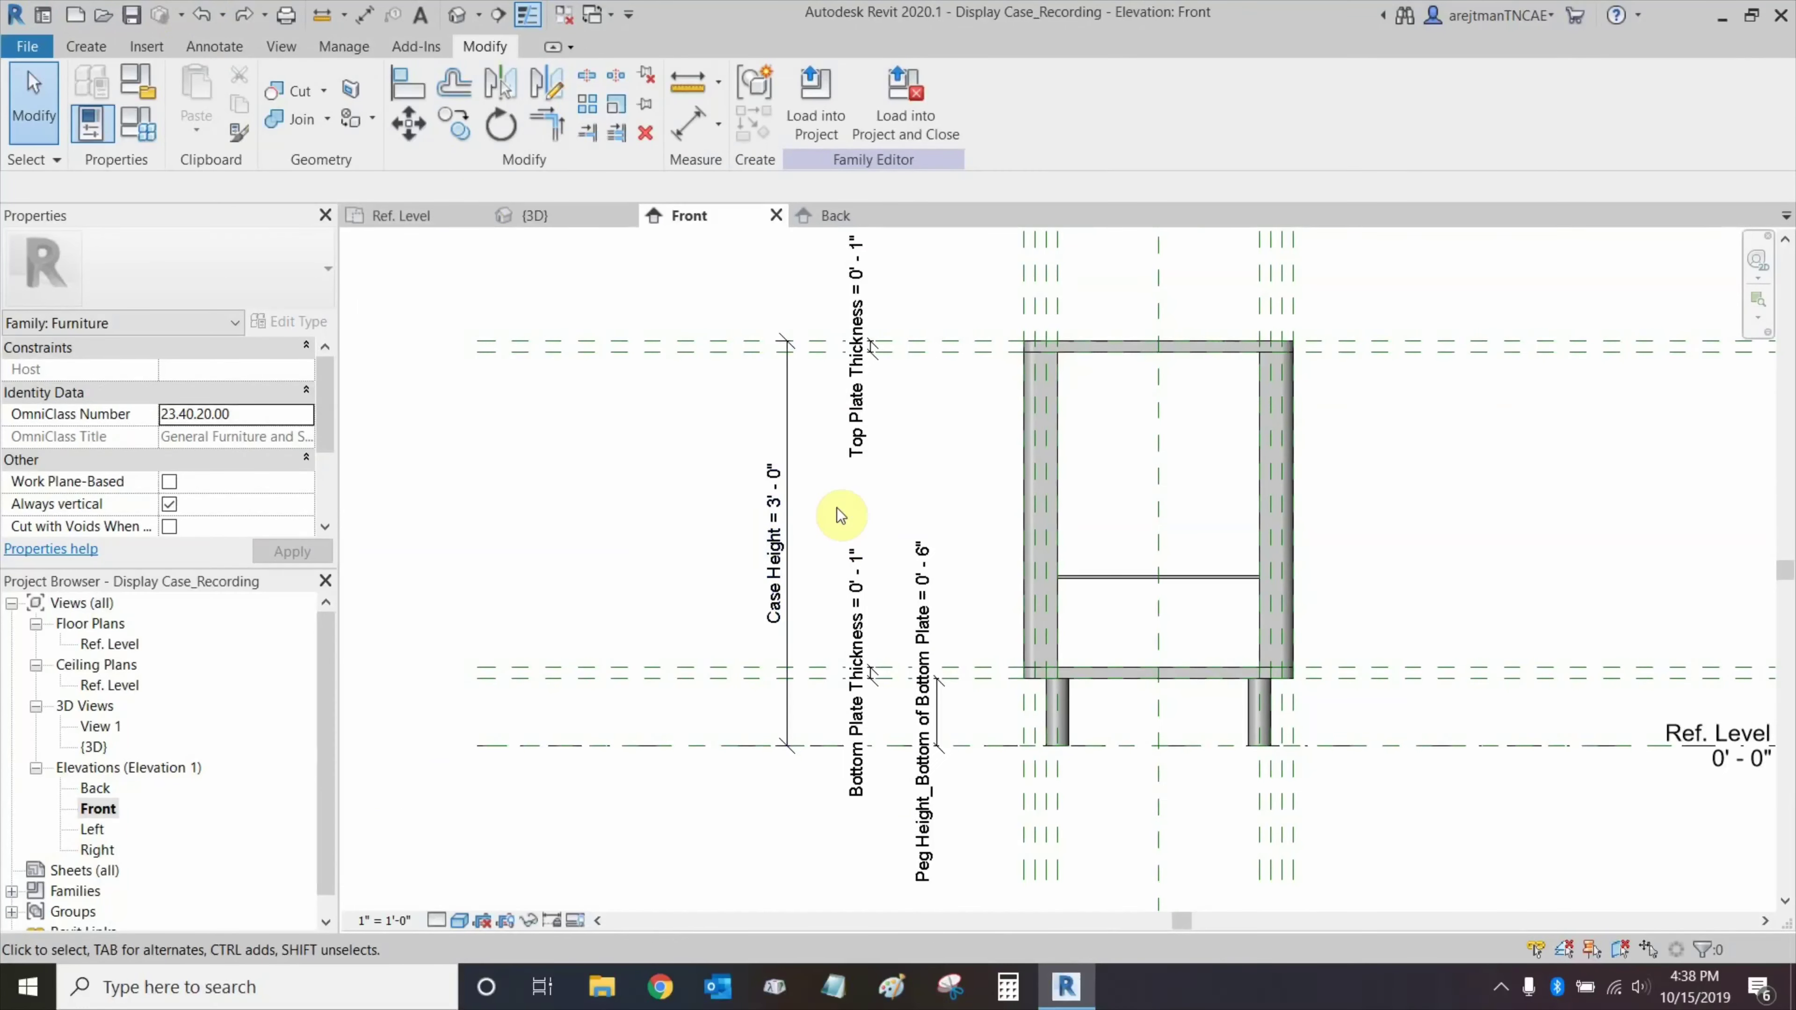
middle_click_drag(887, 525, 841, 563)
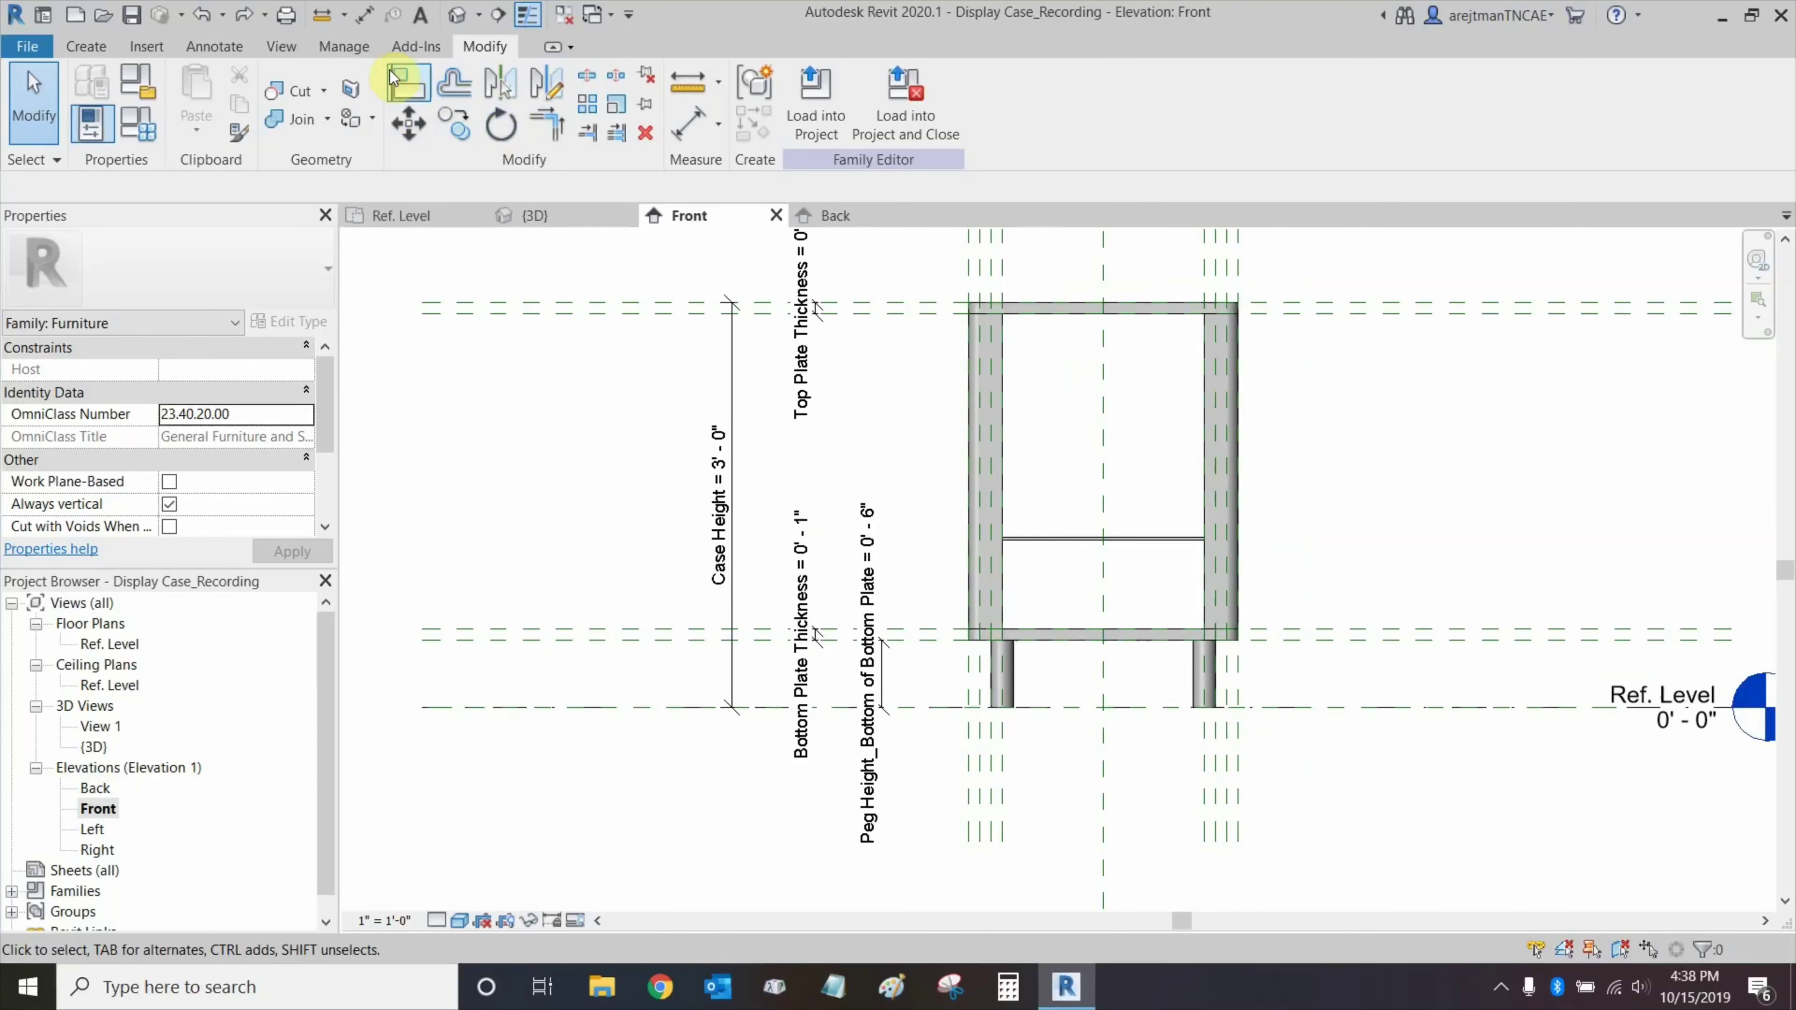
left_click(935, 711)
right_click(937, 714)
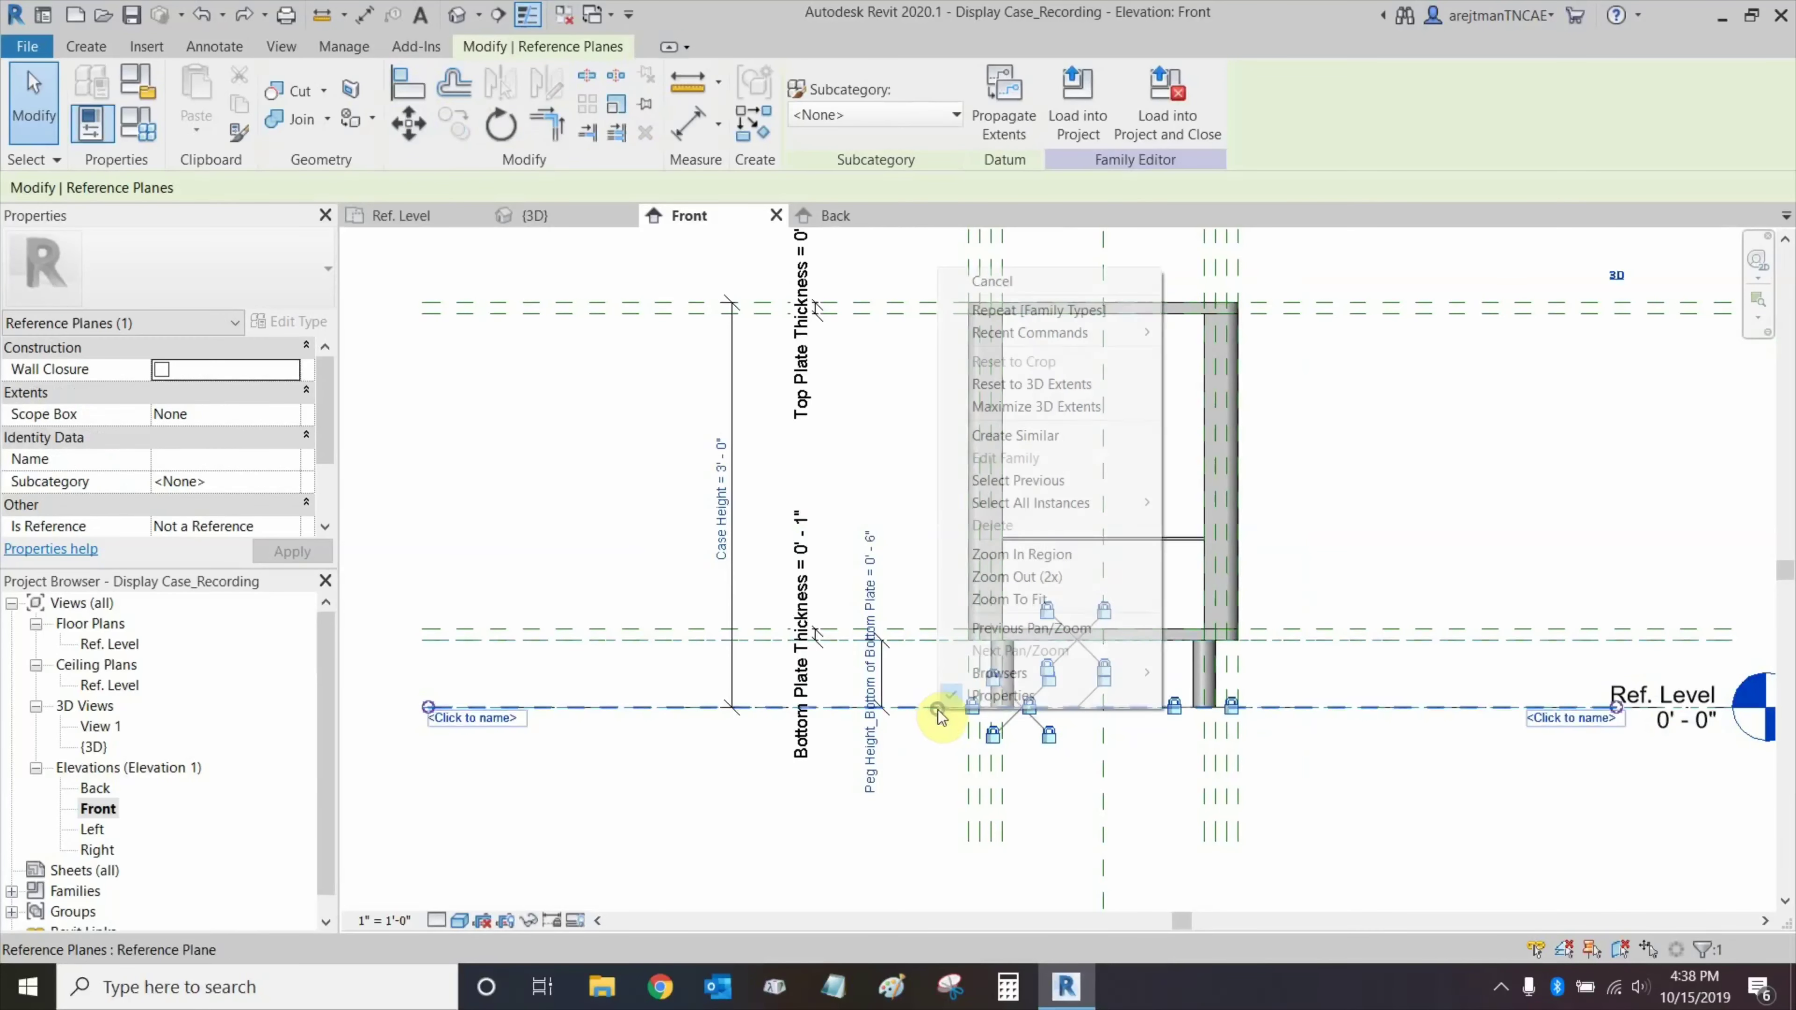
left_click(1021, 436)
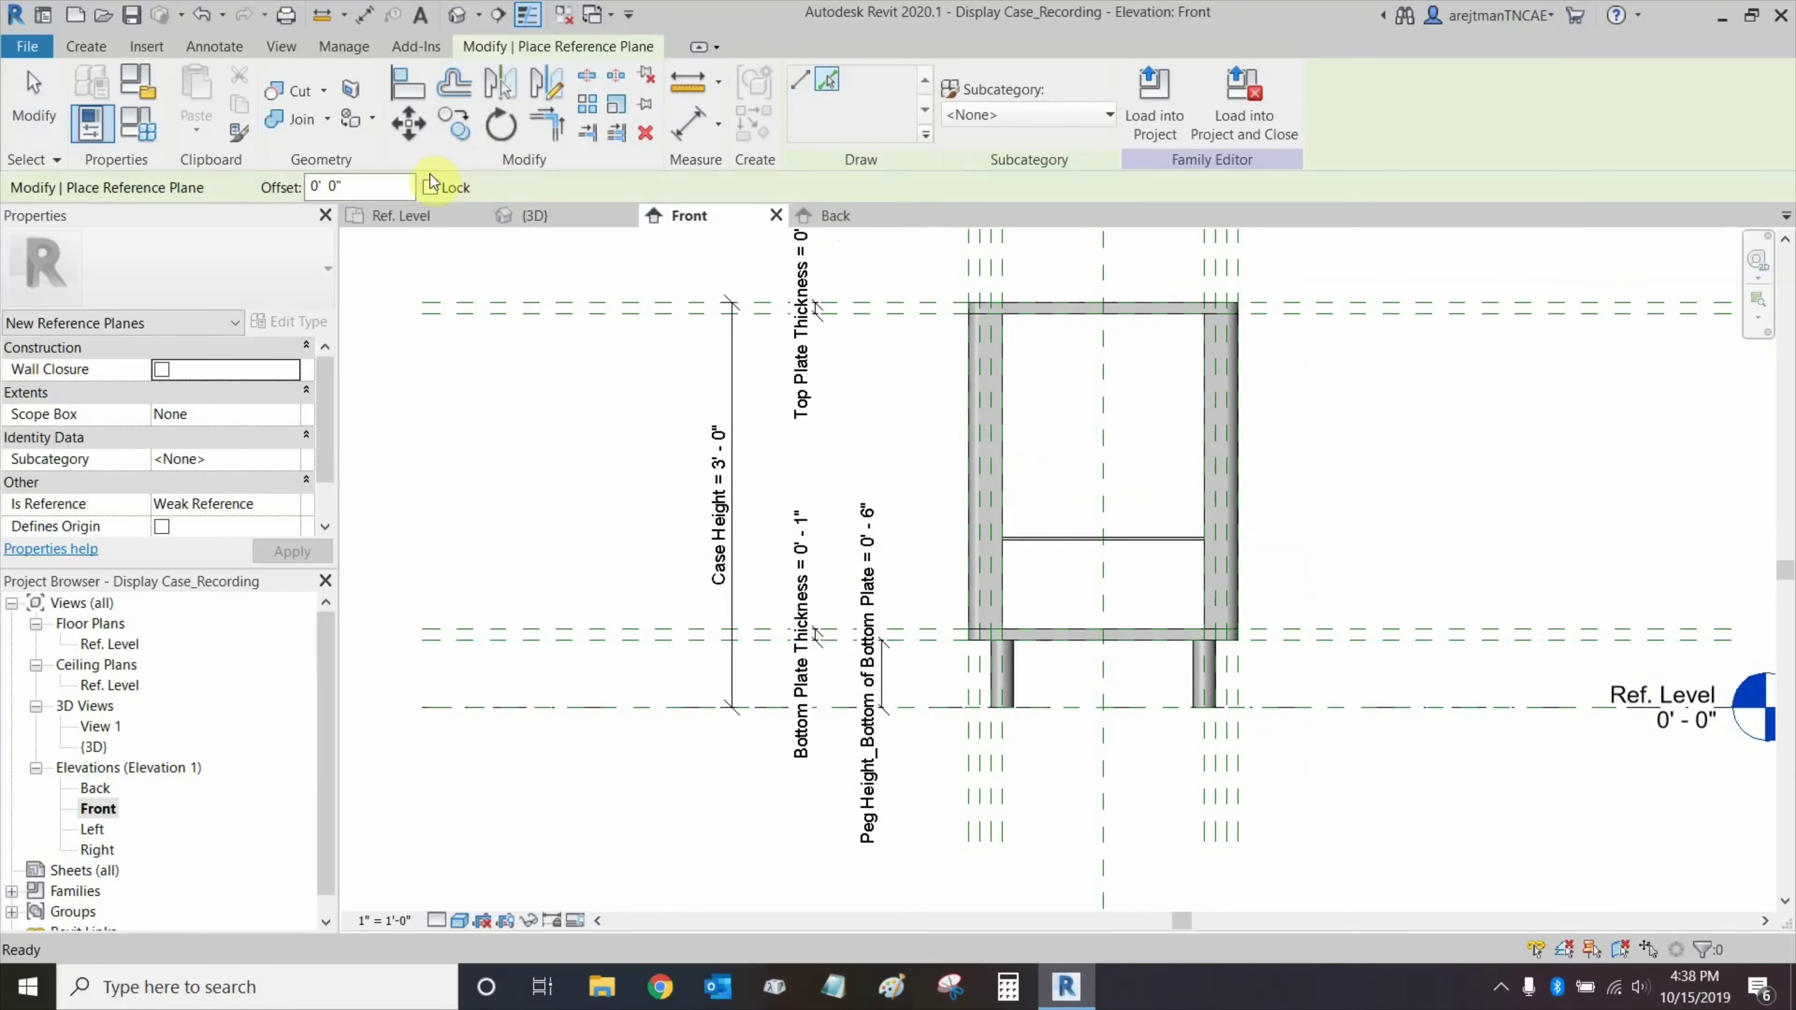
type("1'")
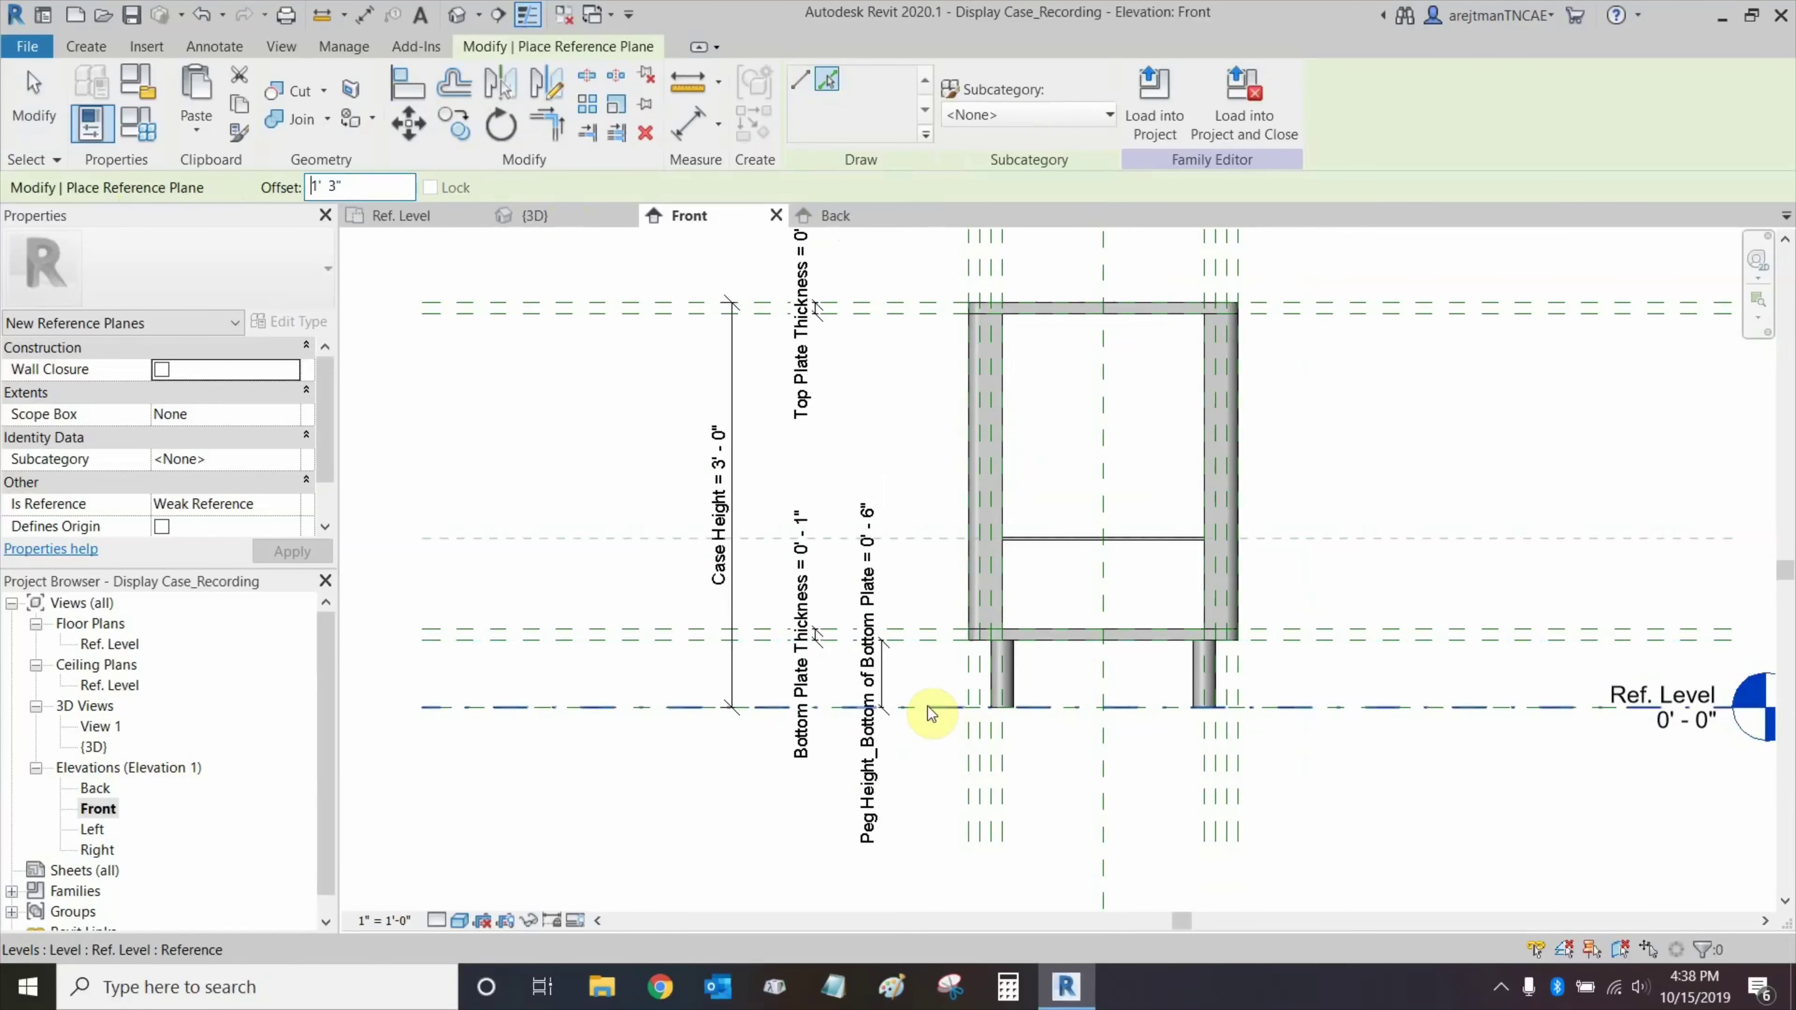
scroll(1051, 555, "up", 5)
key("Escape")
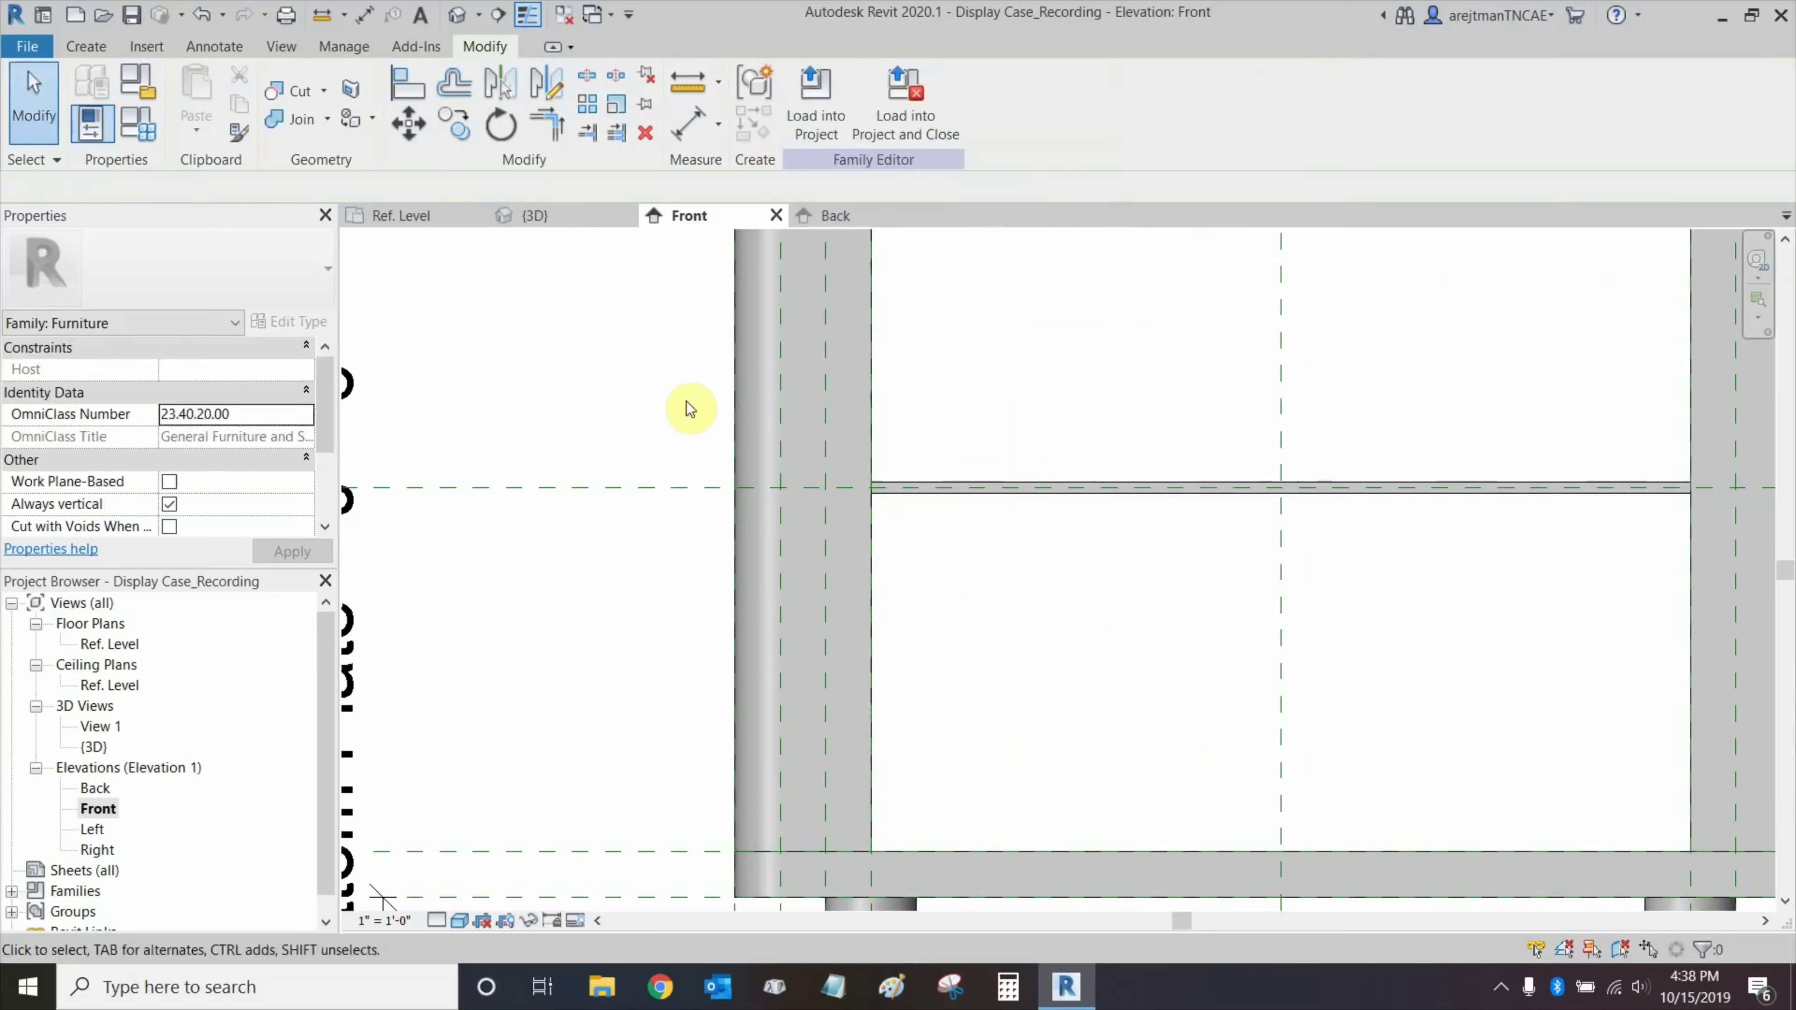
scroll(916, 560, "down", 6)
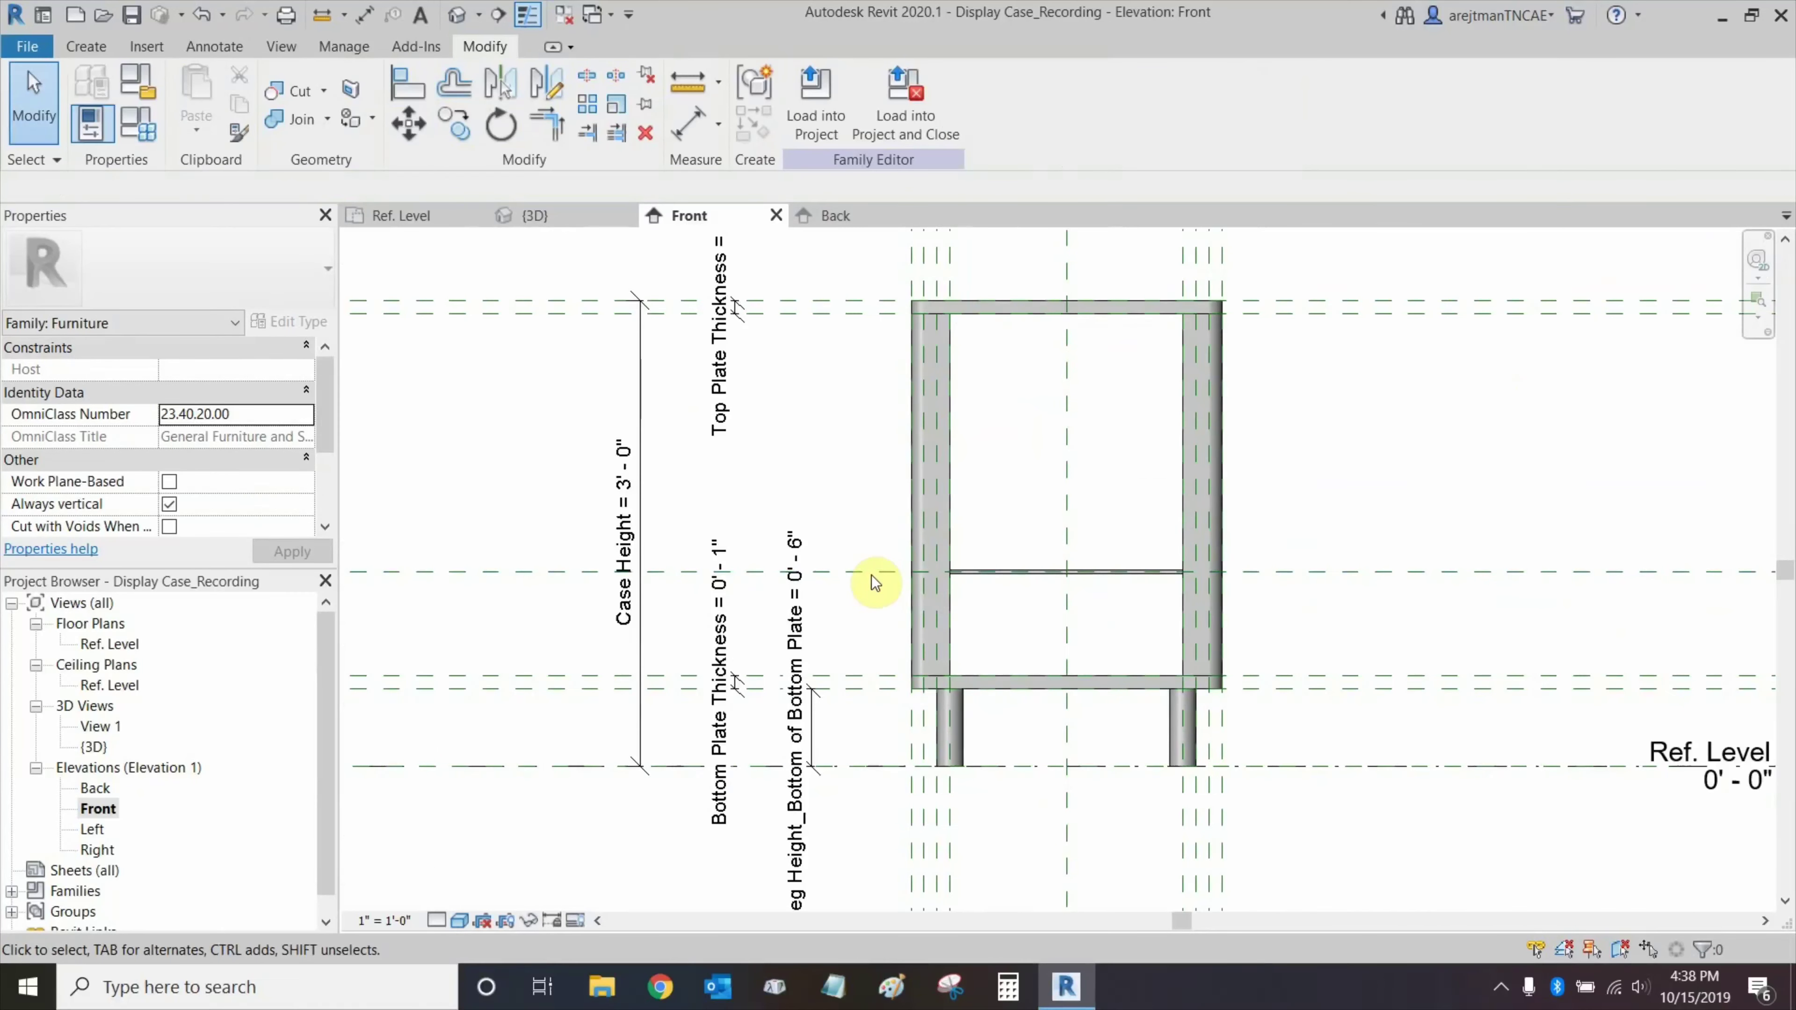
Create a grouped linear array of the shelf and its reference plane, with two items spaced 1' 0" vertically upward.
left_click(872, 574)
scroll(976, 569, "up", 3)
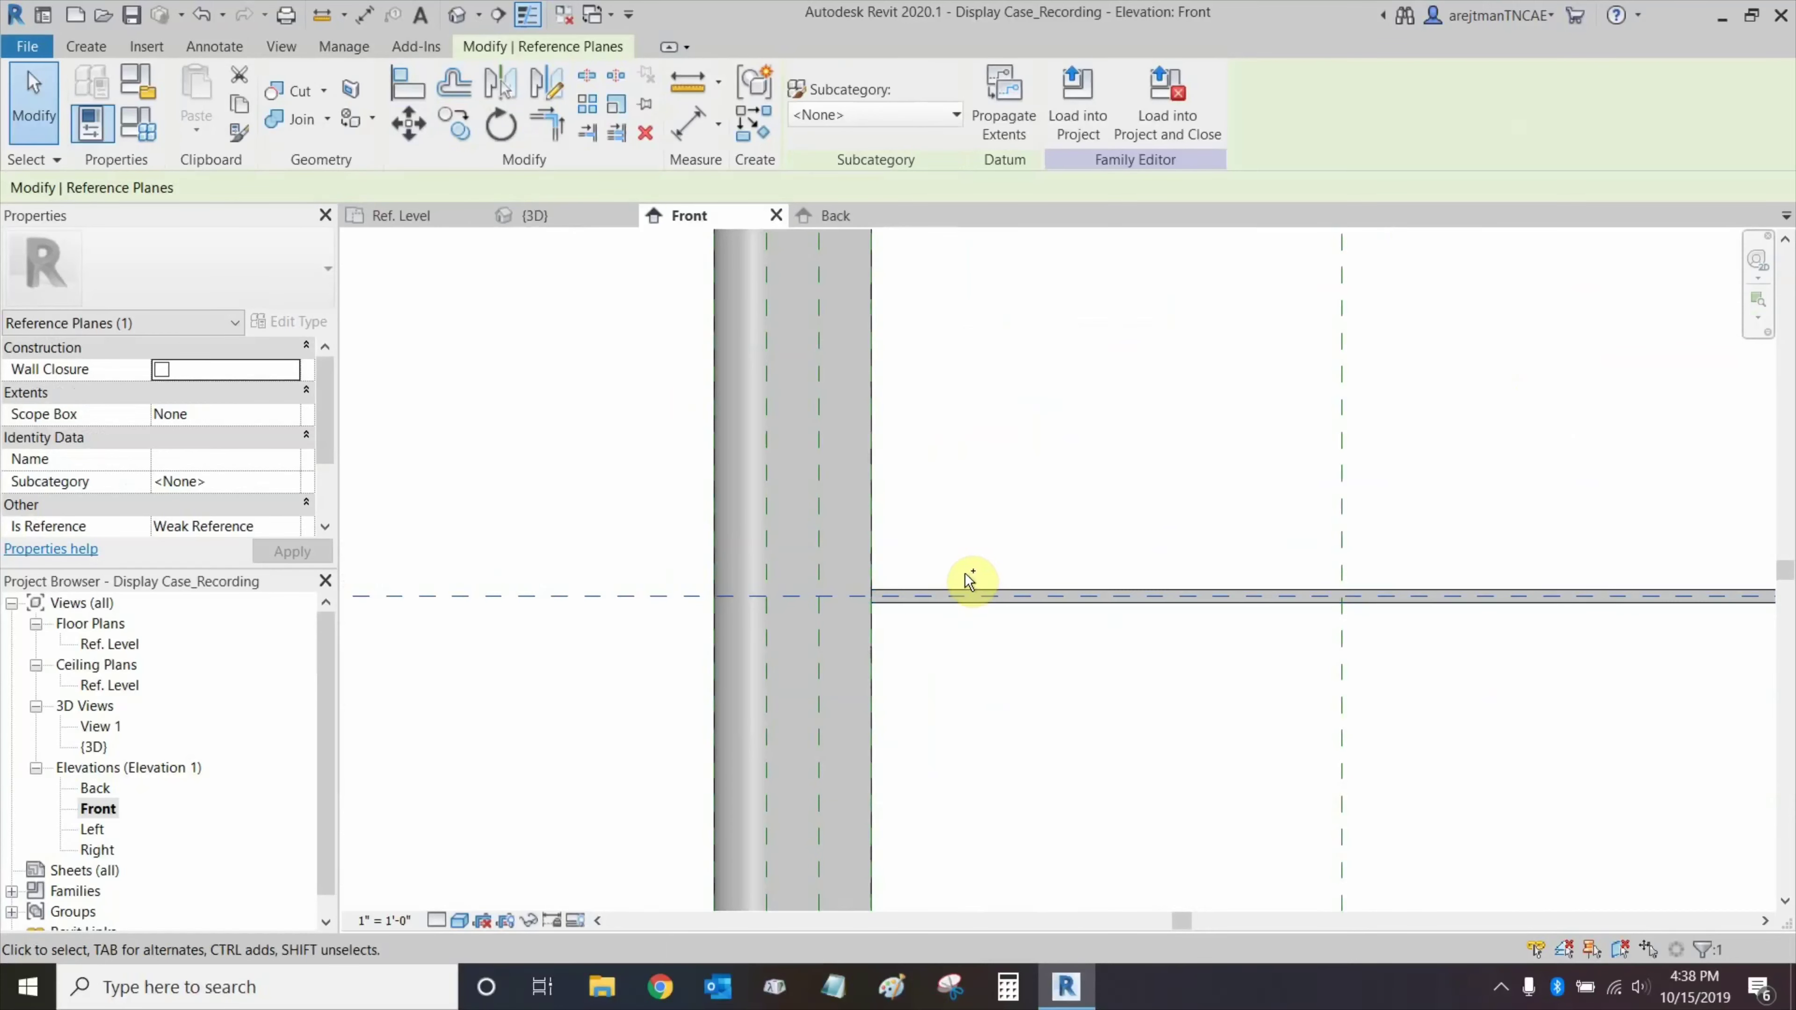
left_click(972, 593, "ctrl")
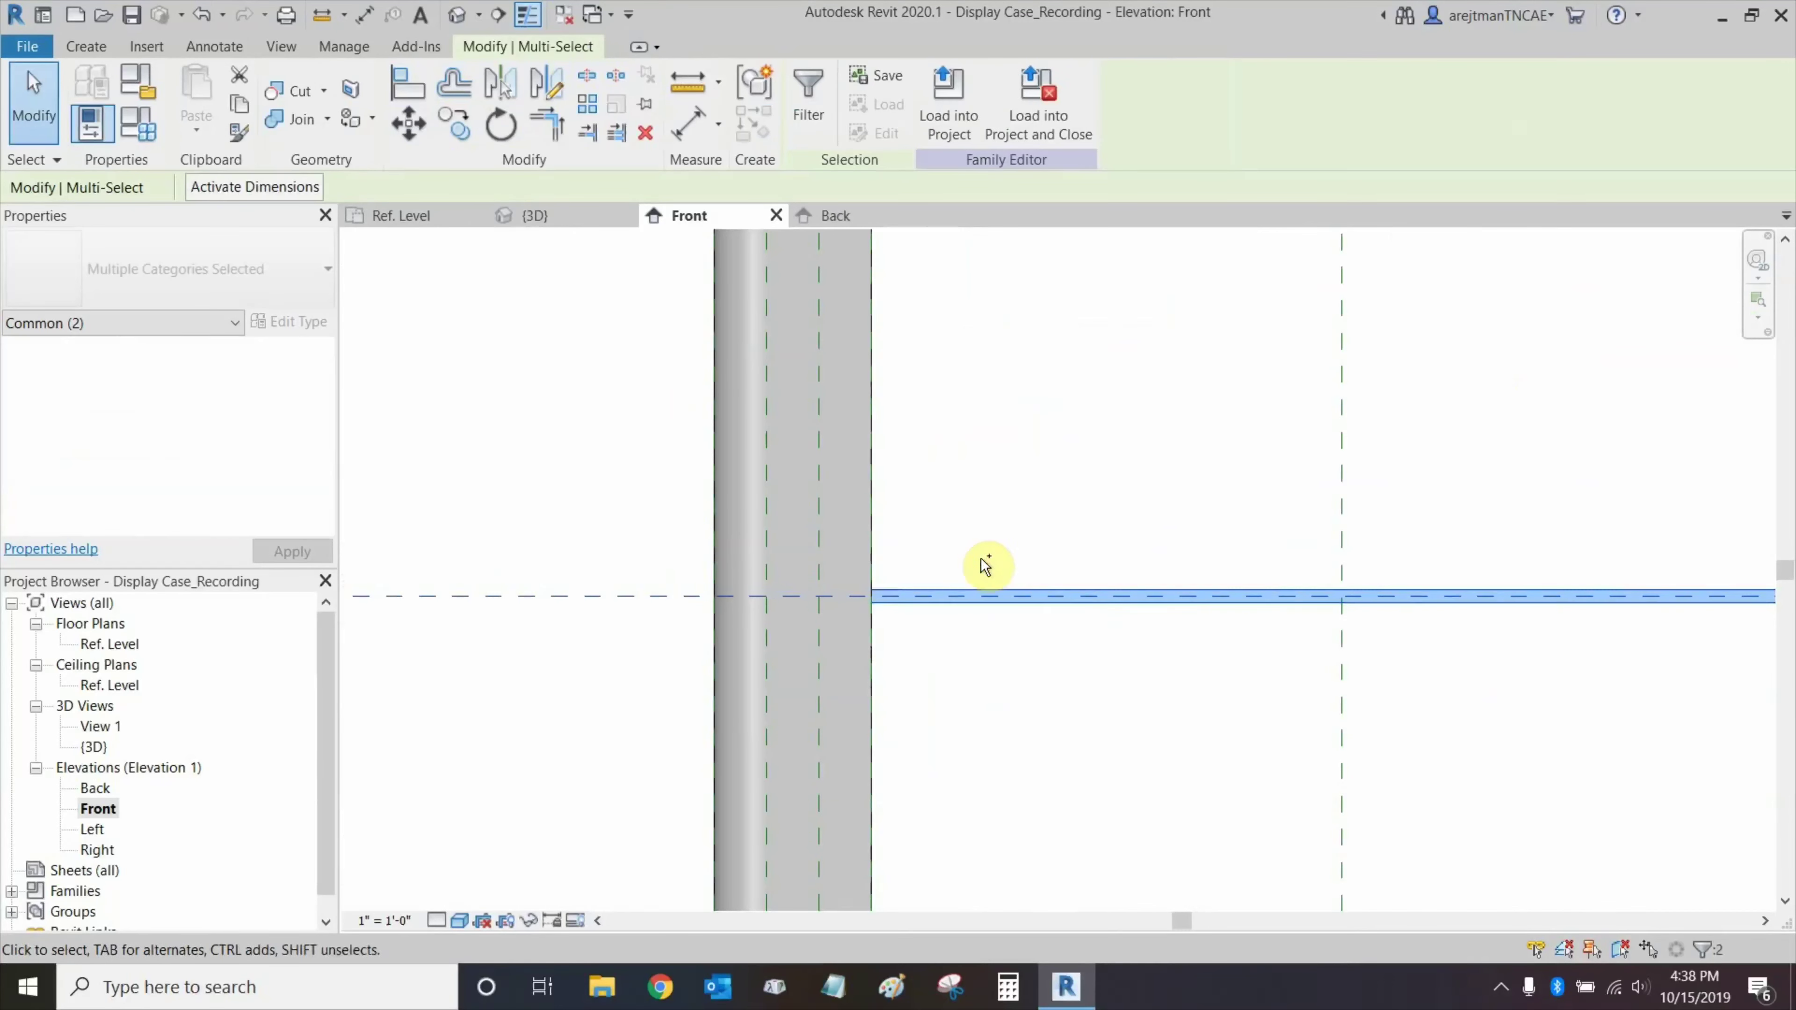
scroll(1053, 510, "down", 2)
scroll(1054, 511, "down", 1)
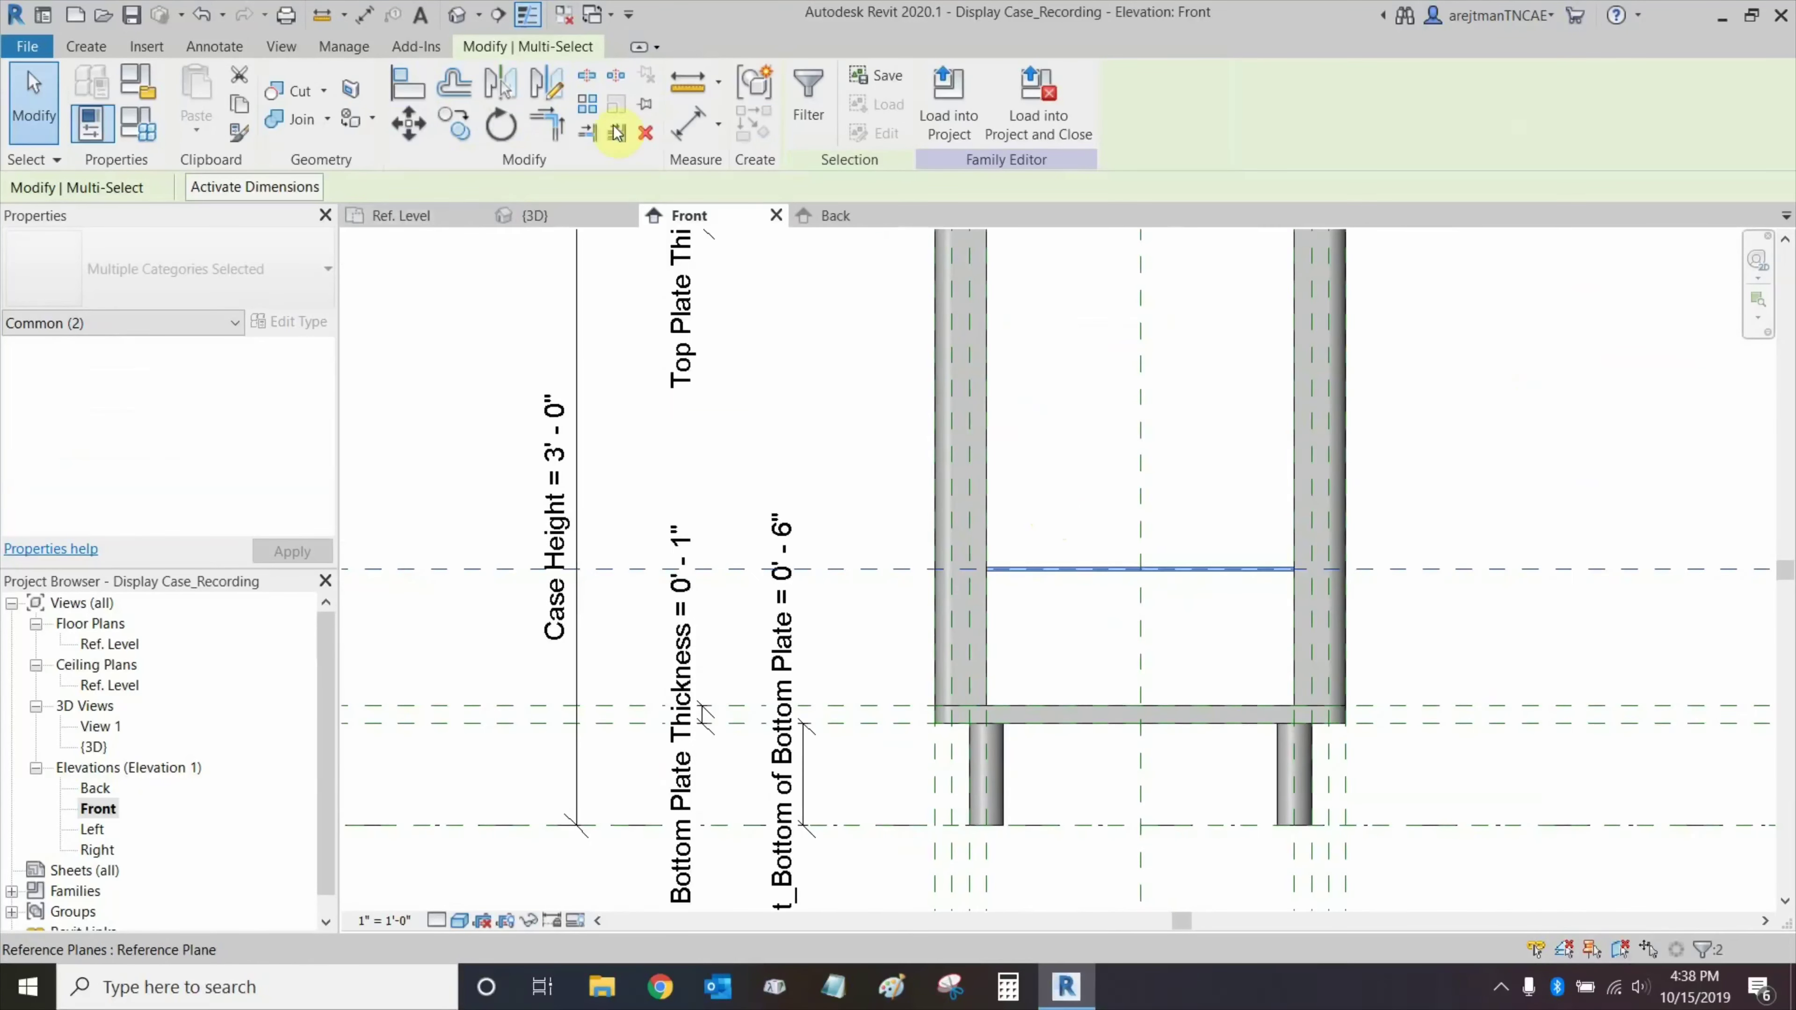
left_click(594, 106)
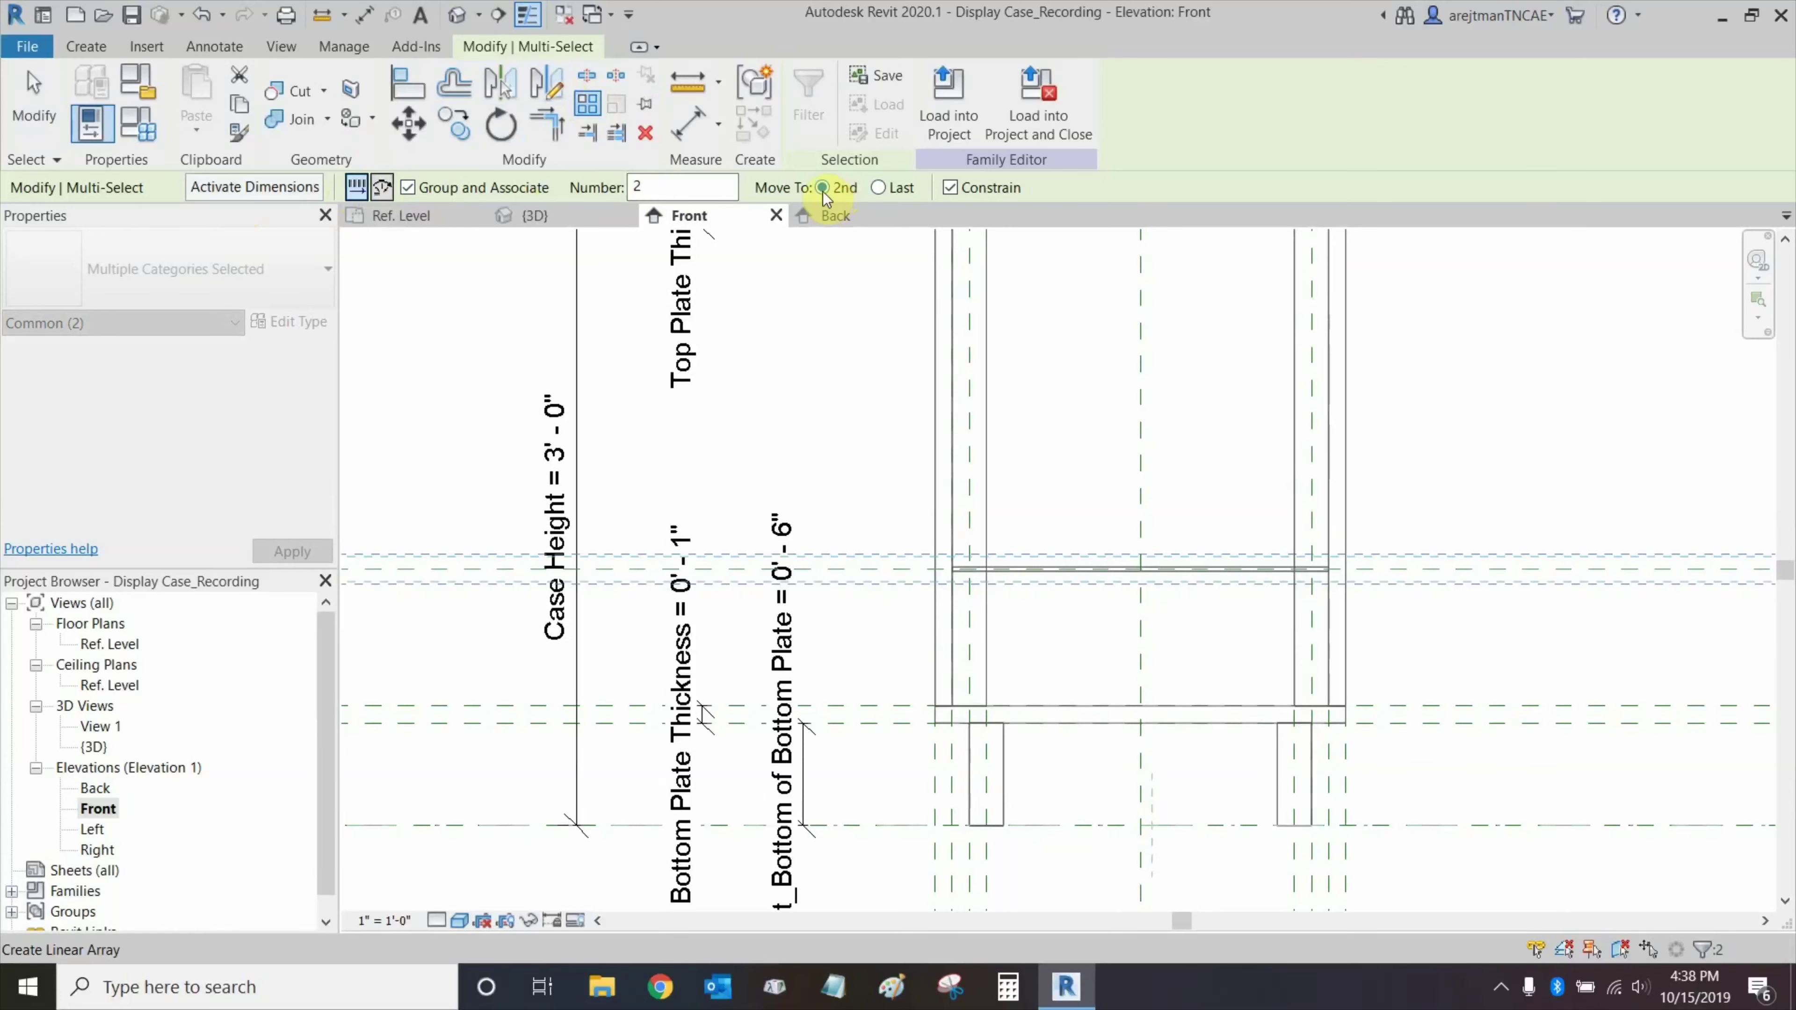
middle_click_drag(868, 371, 953, 598)
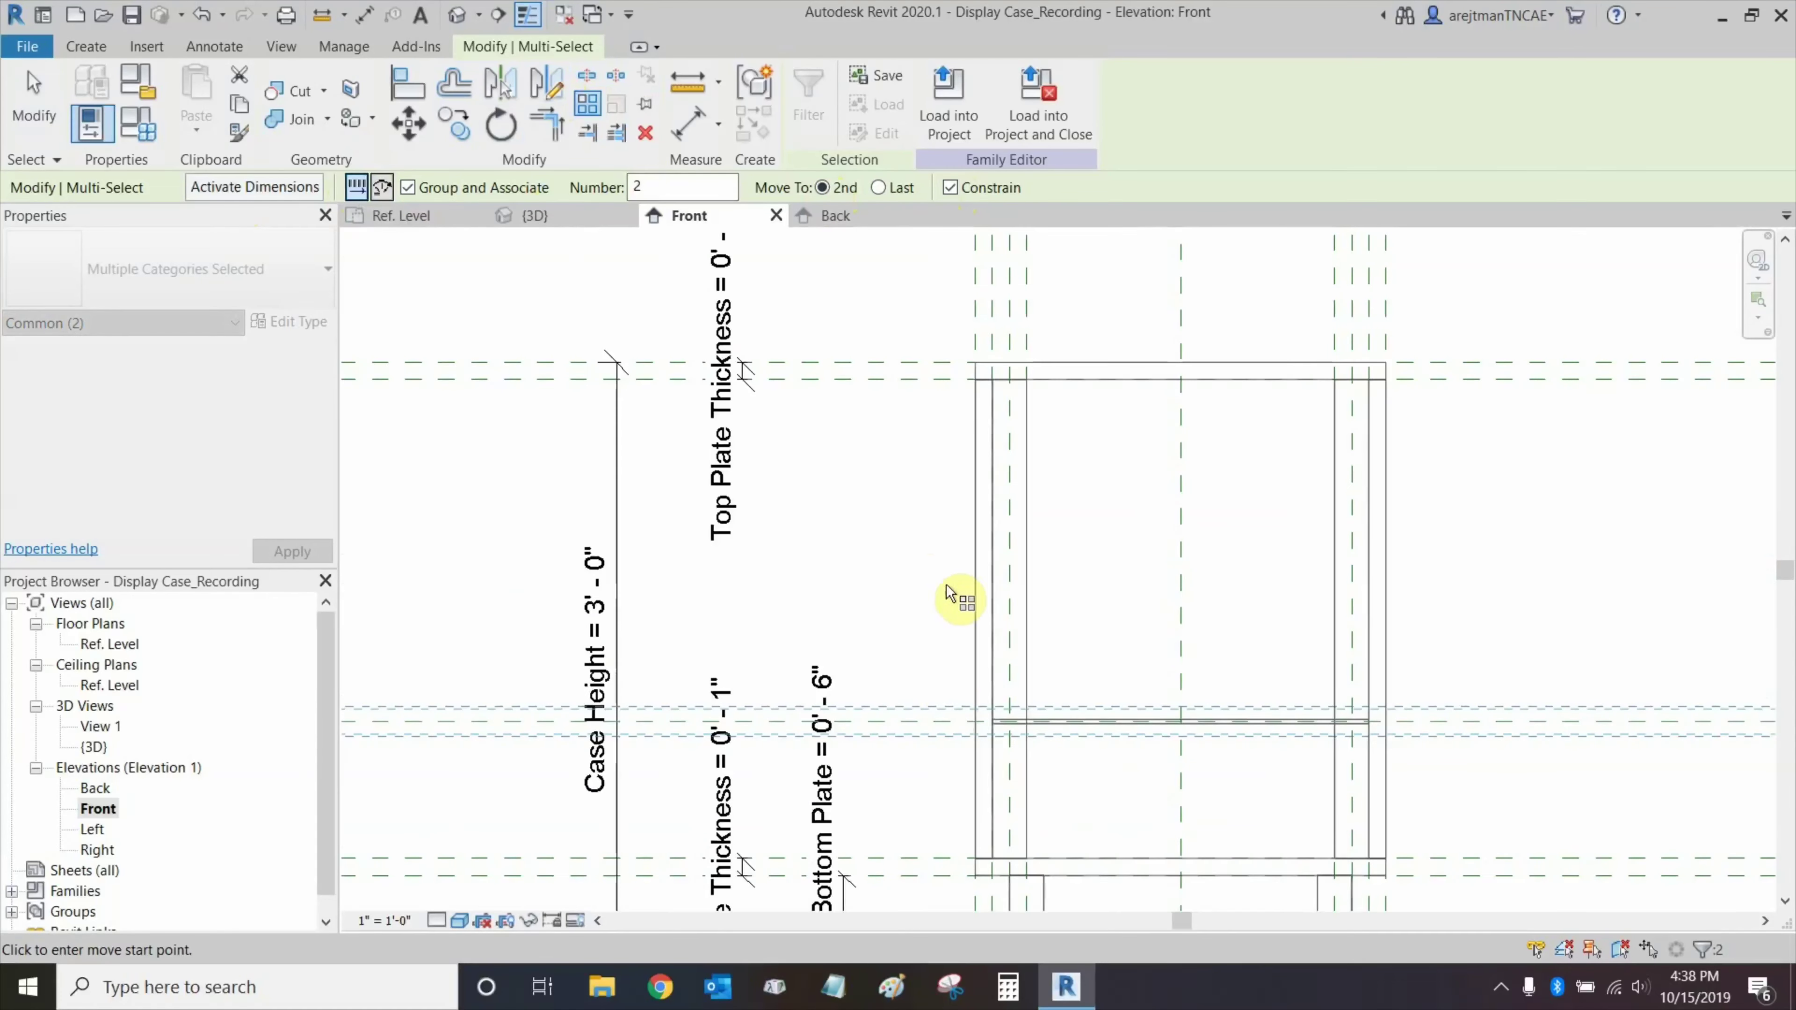
left_click(913, 721)
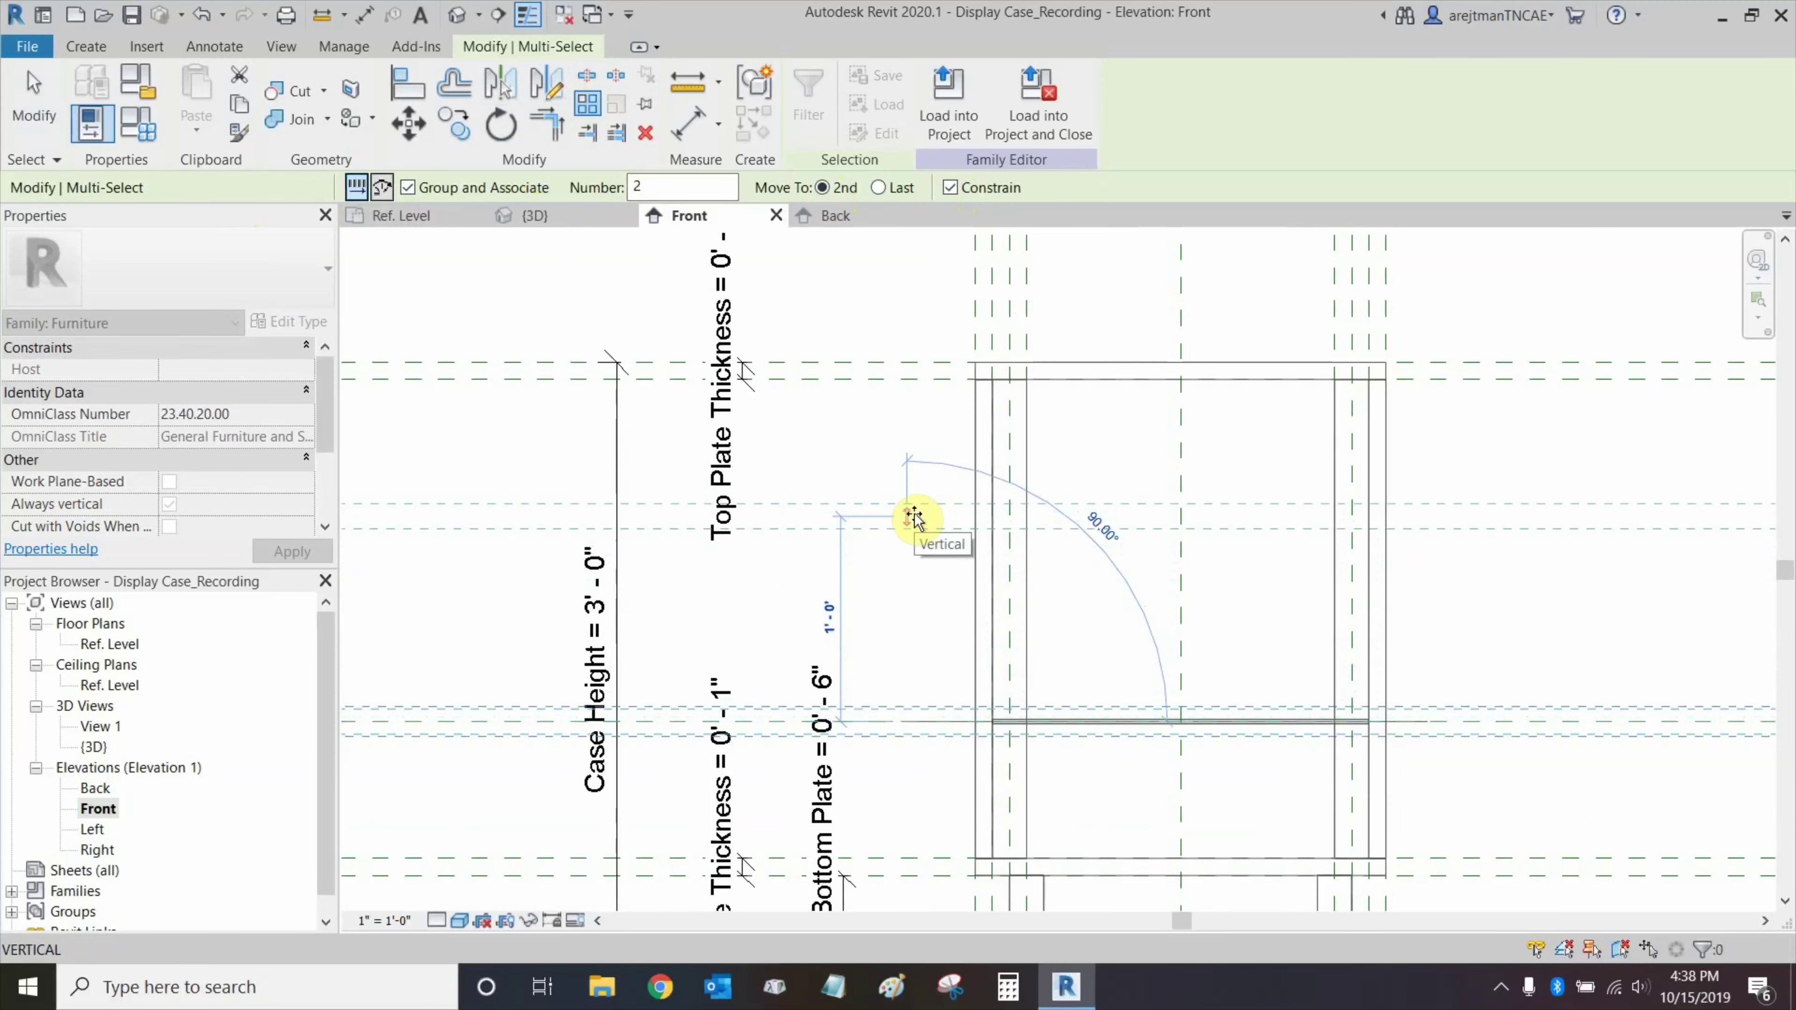
left_click(913, 519)
middle_click_drag(1162, 626, 1081, 593)
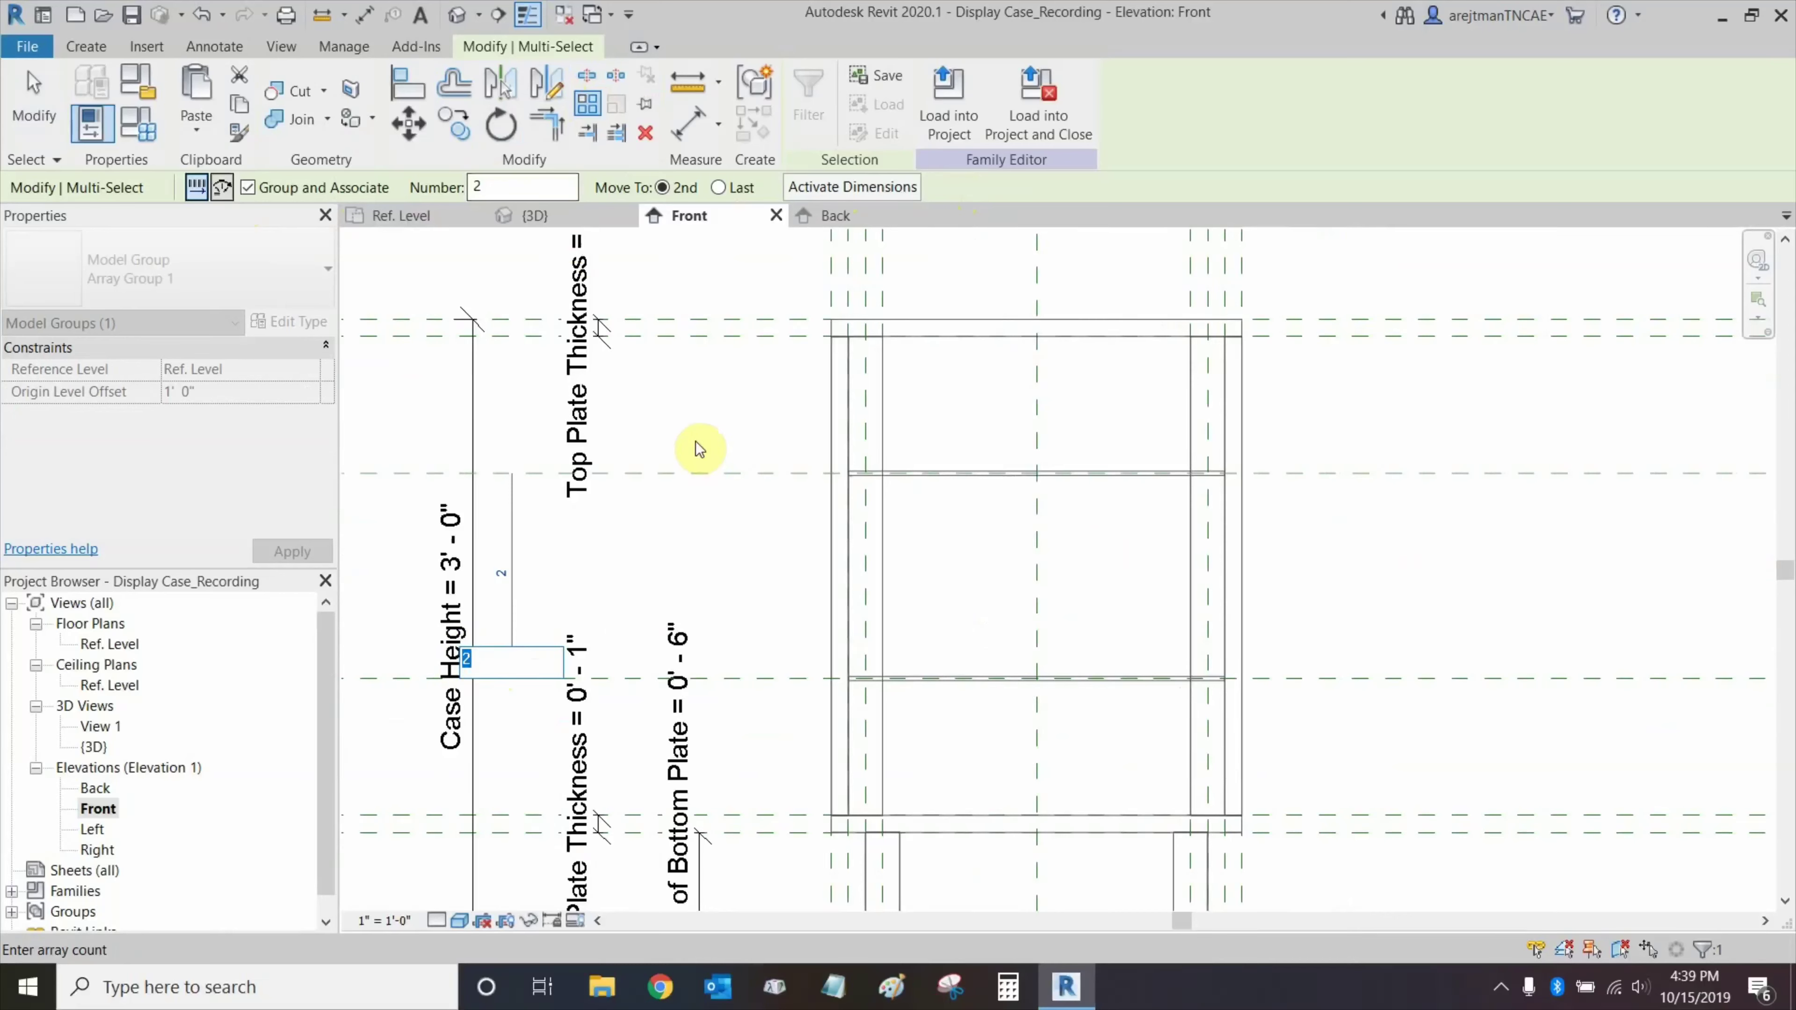
key("Return")
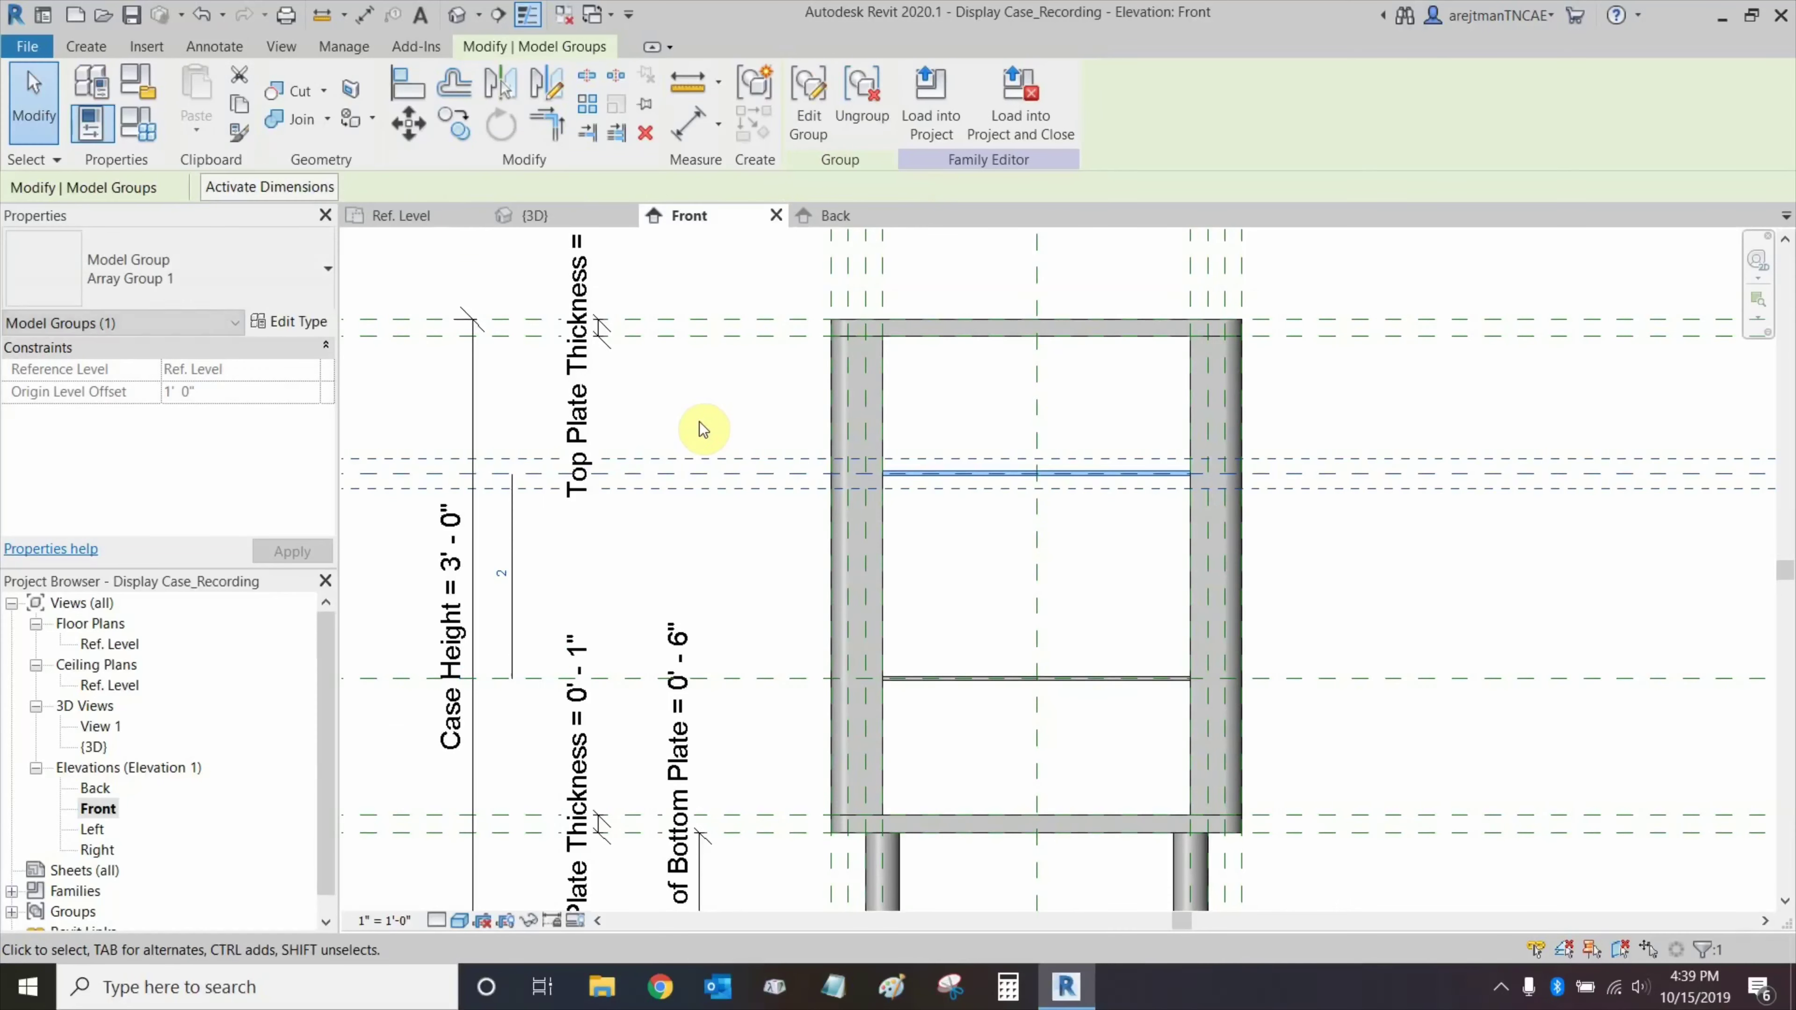
middle_click_drag(809, 612, 948, 622)
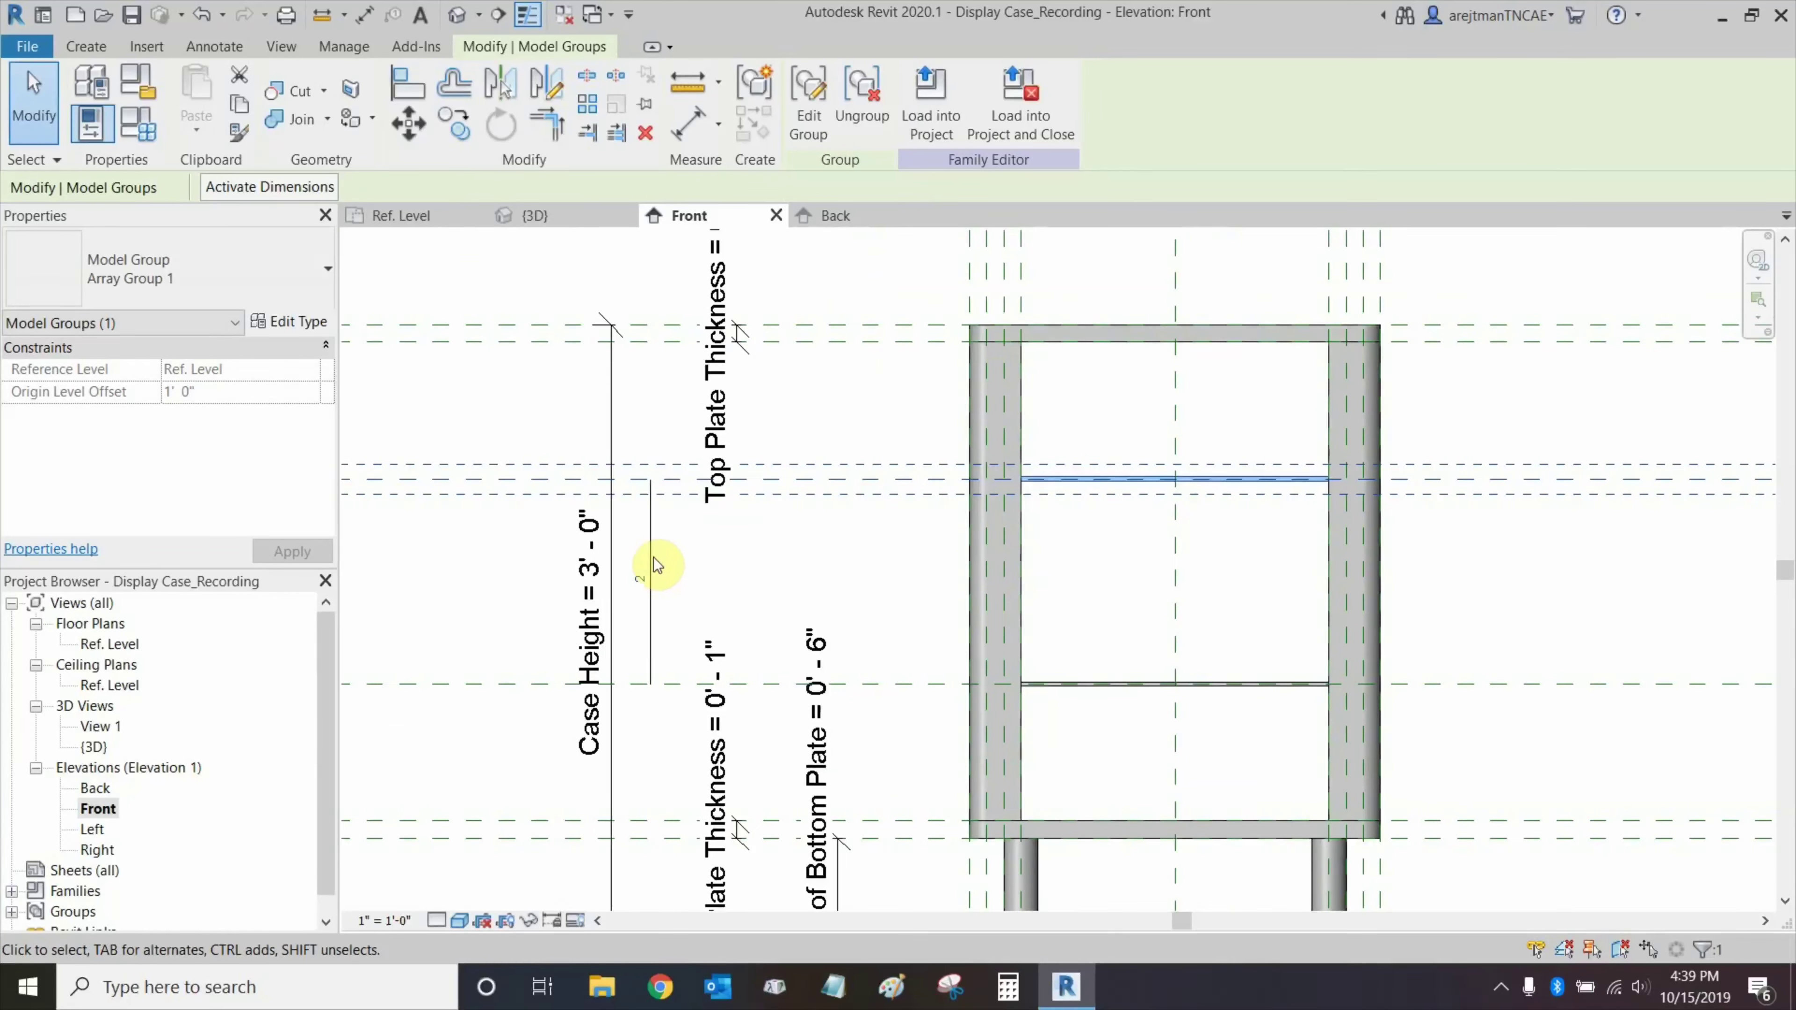
left_click(860, 568)
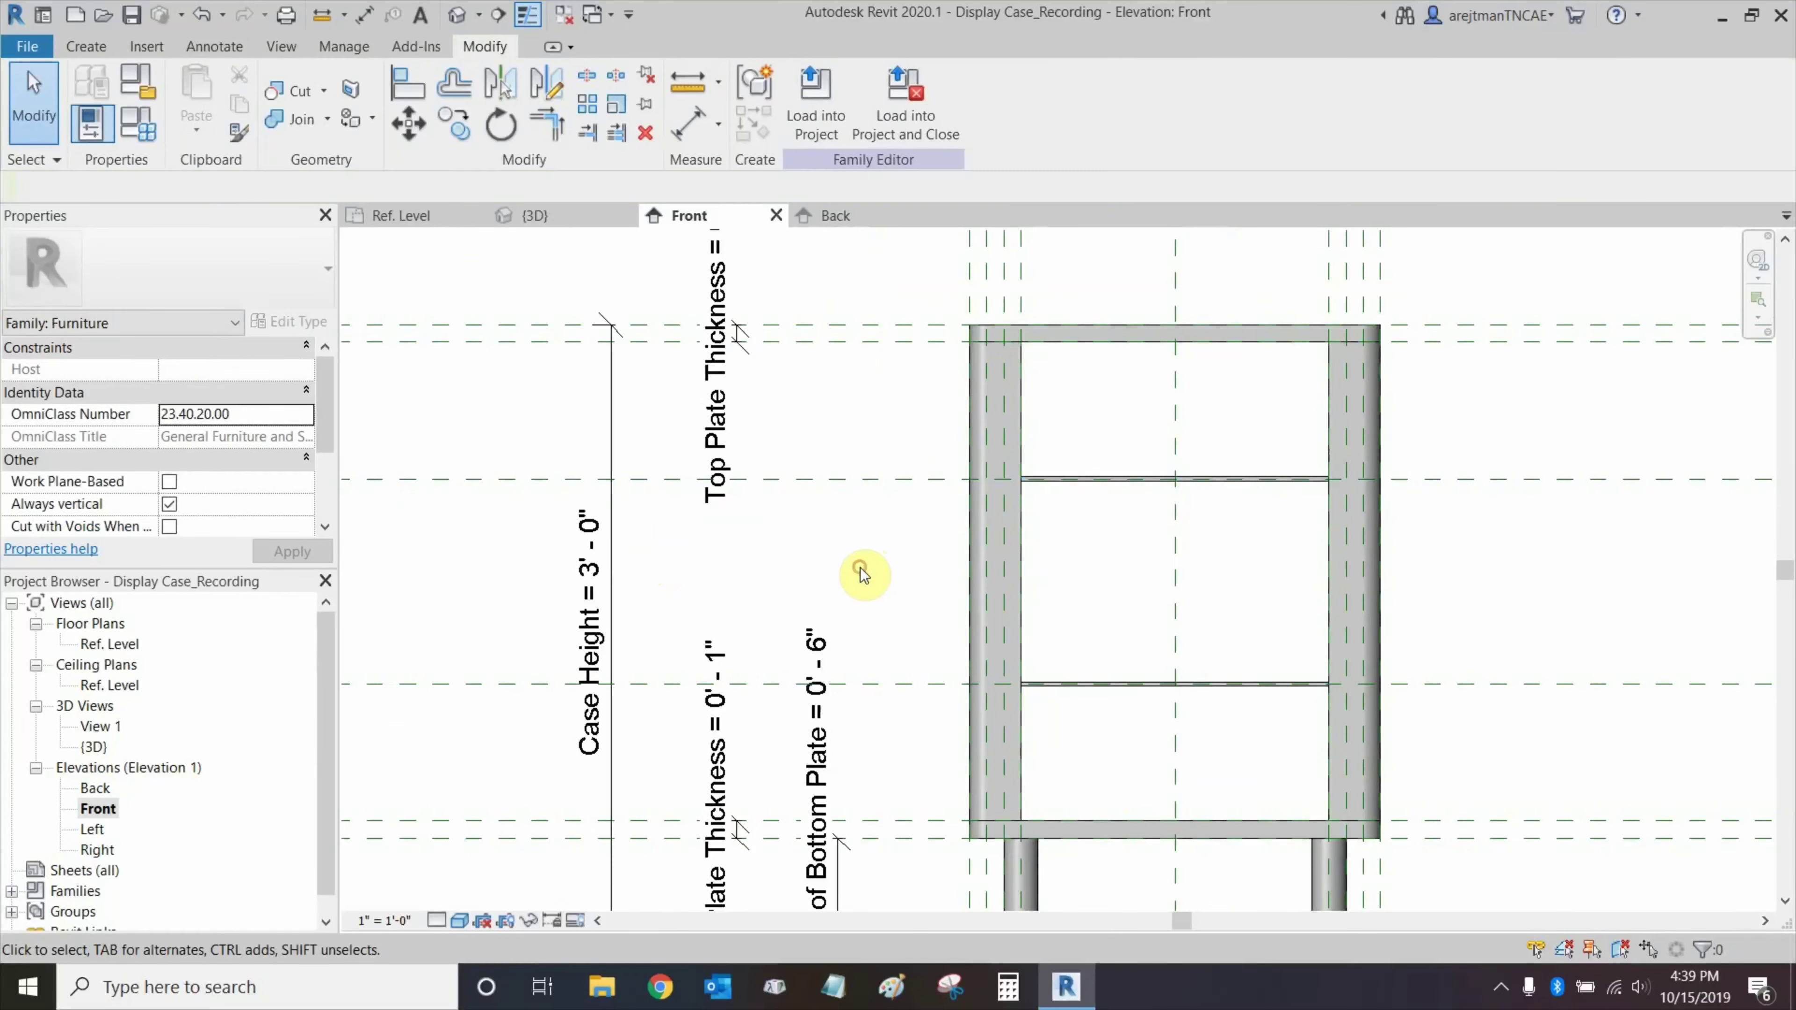
Label the shelf array's count with a new family type parameter named Number of Shelves.
left_click(887, 483)
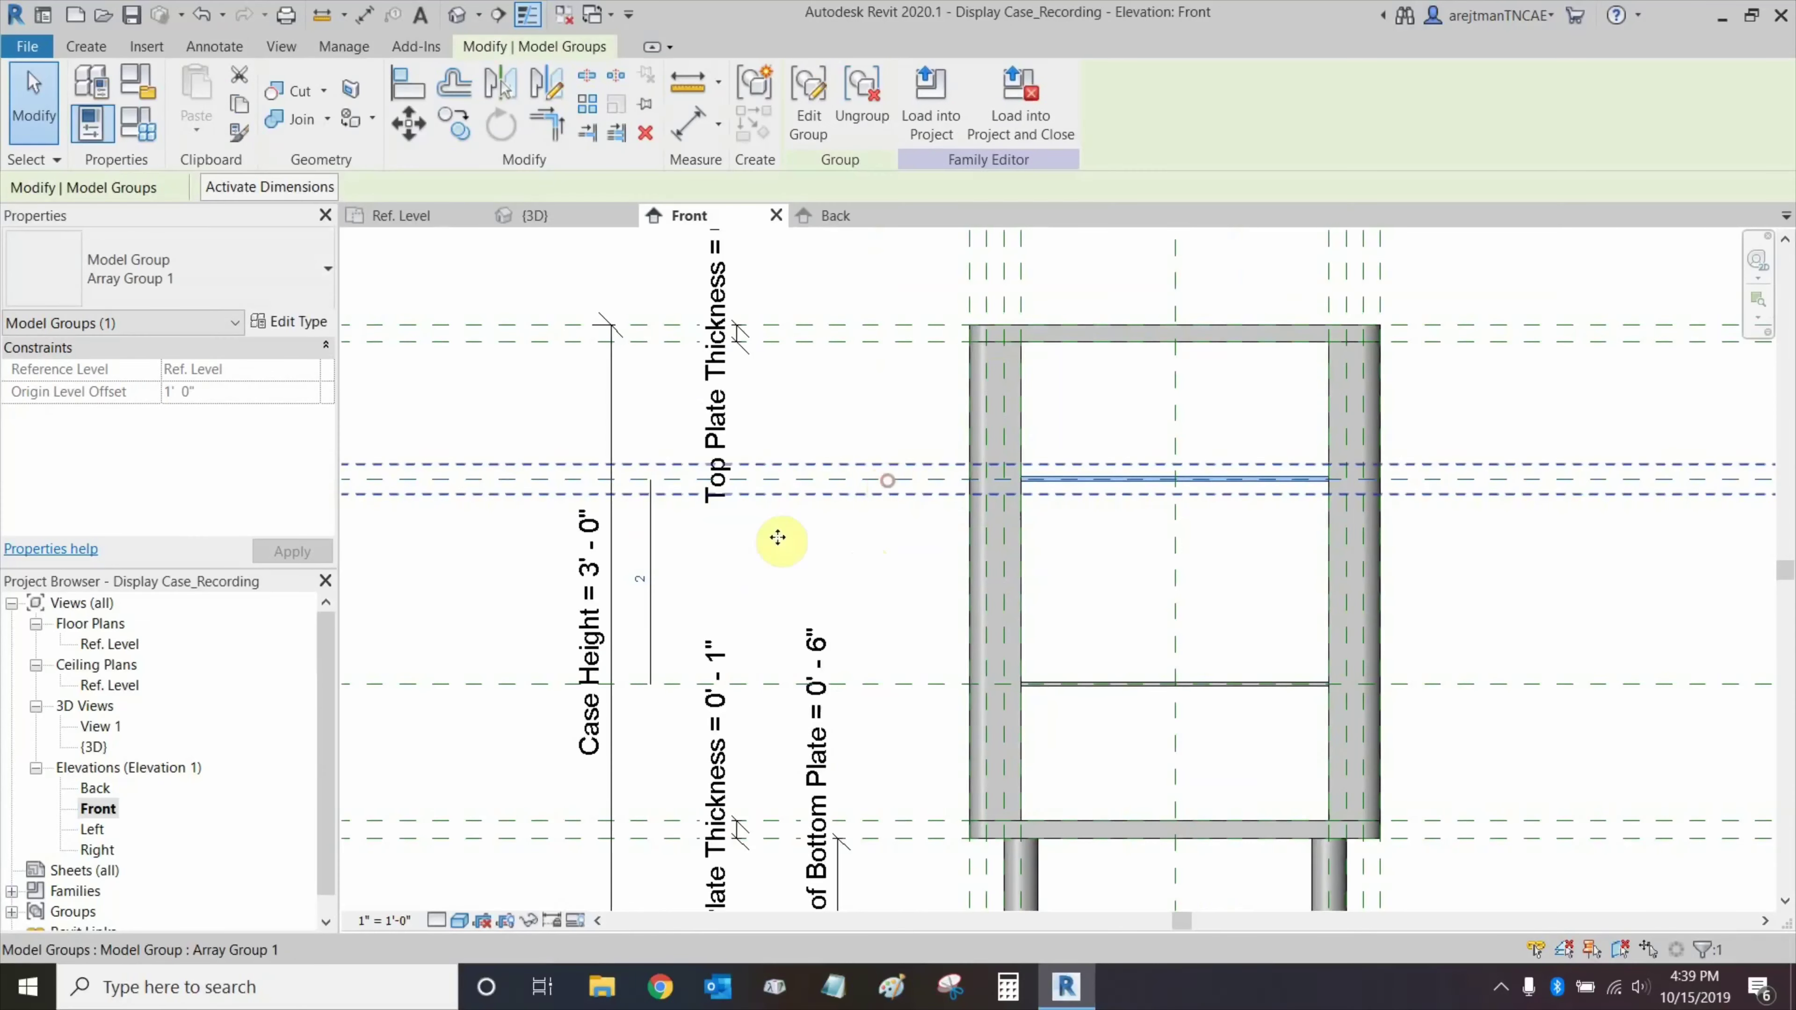
left_click(655, 543)
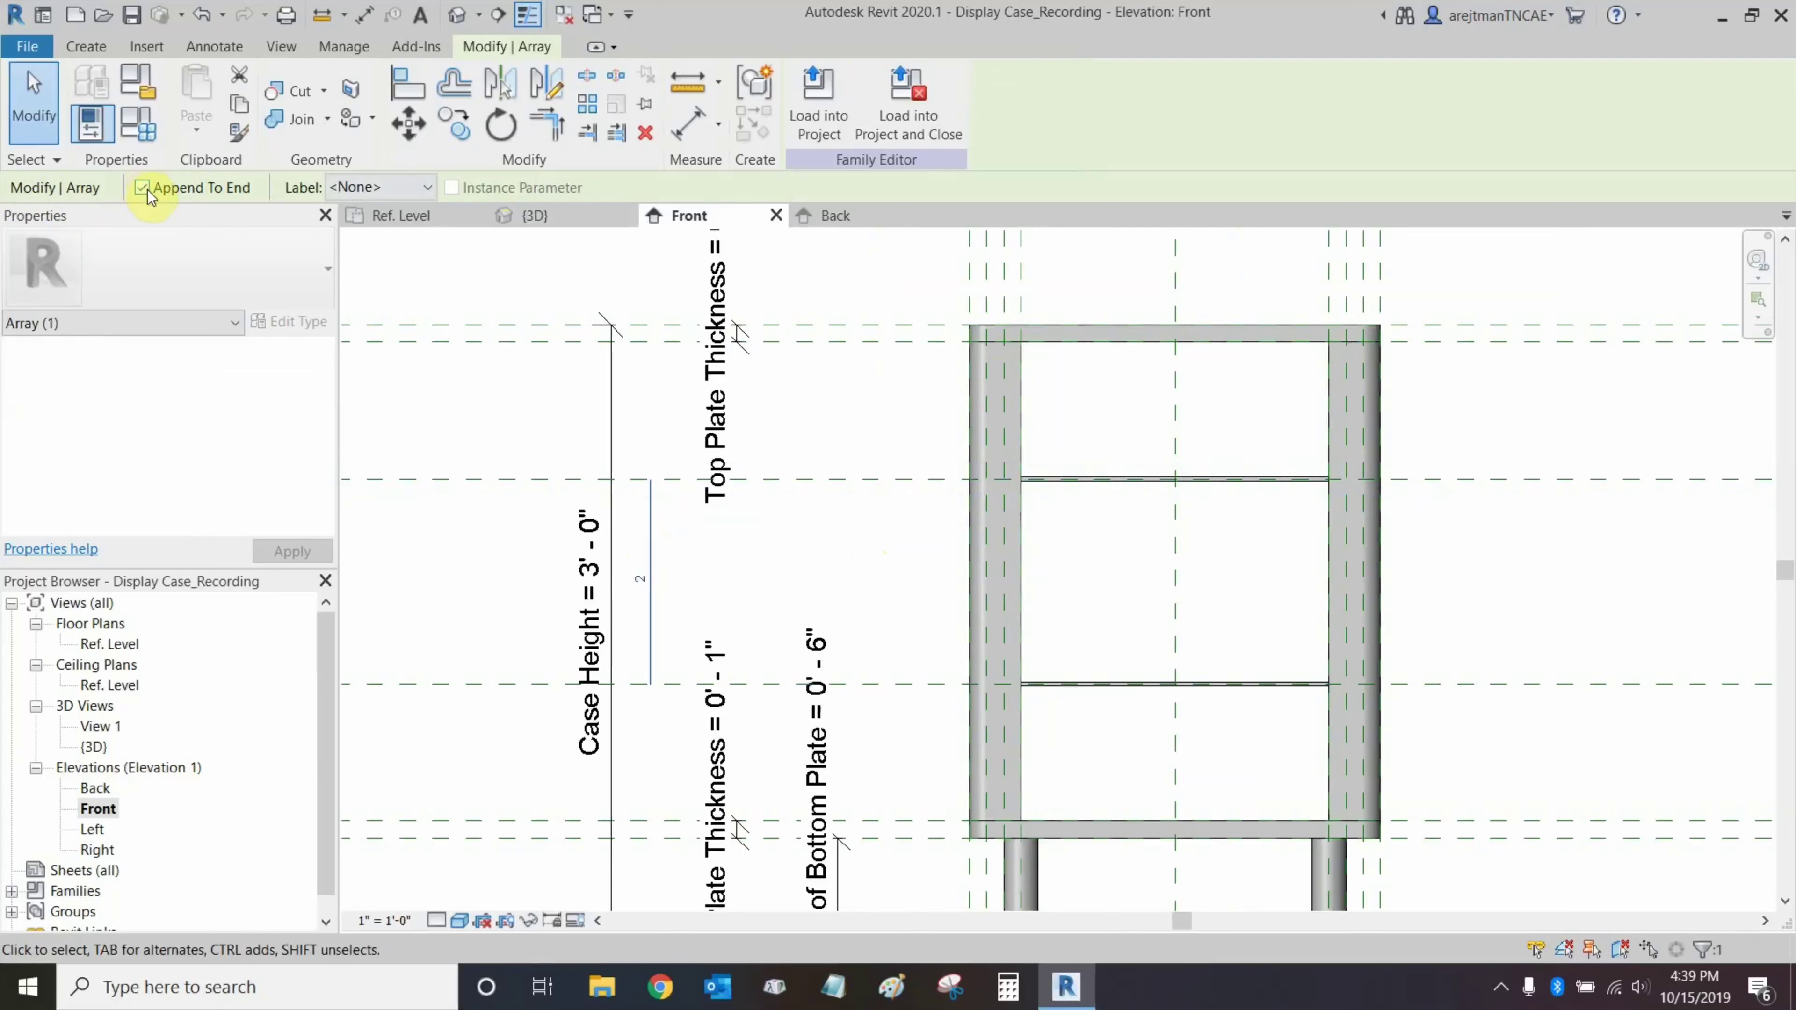
left_click(391, 188)
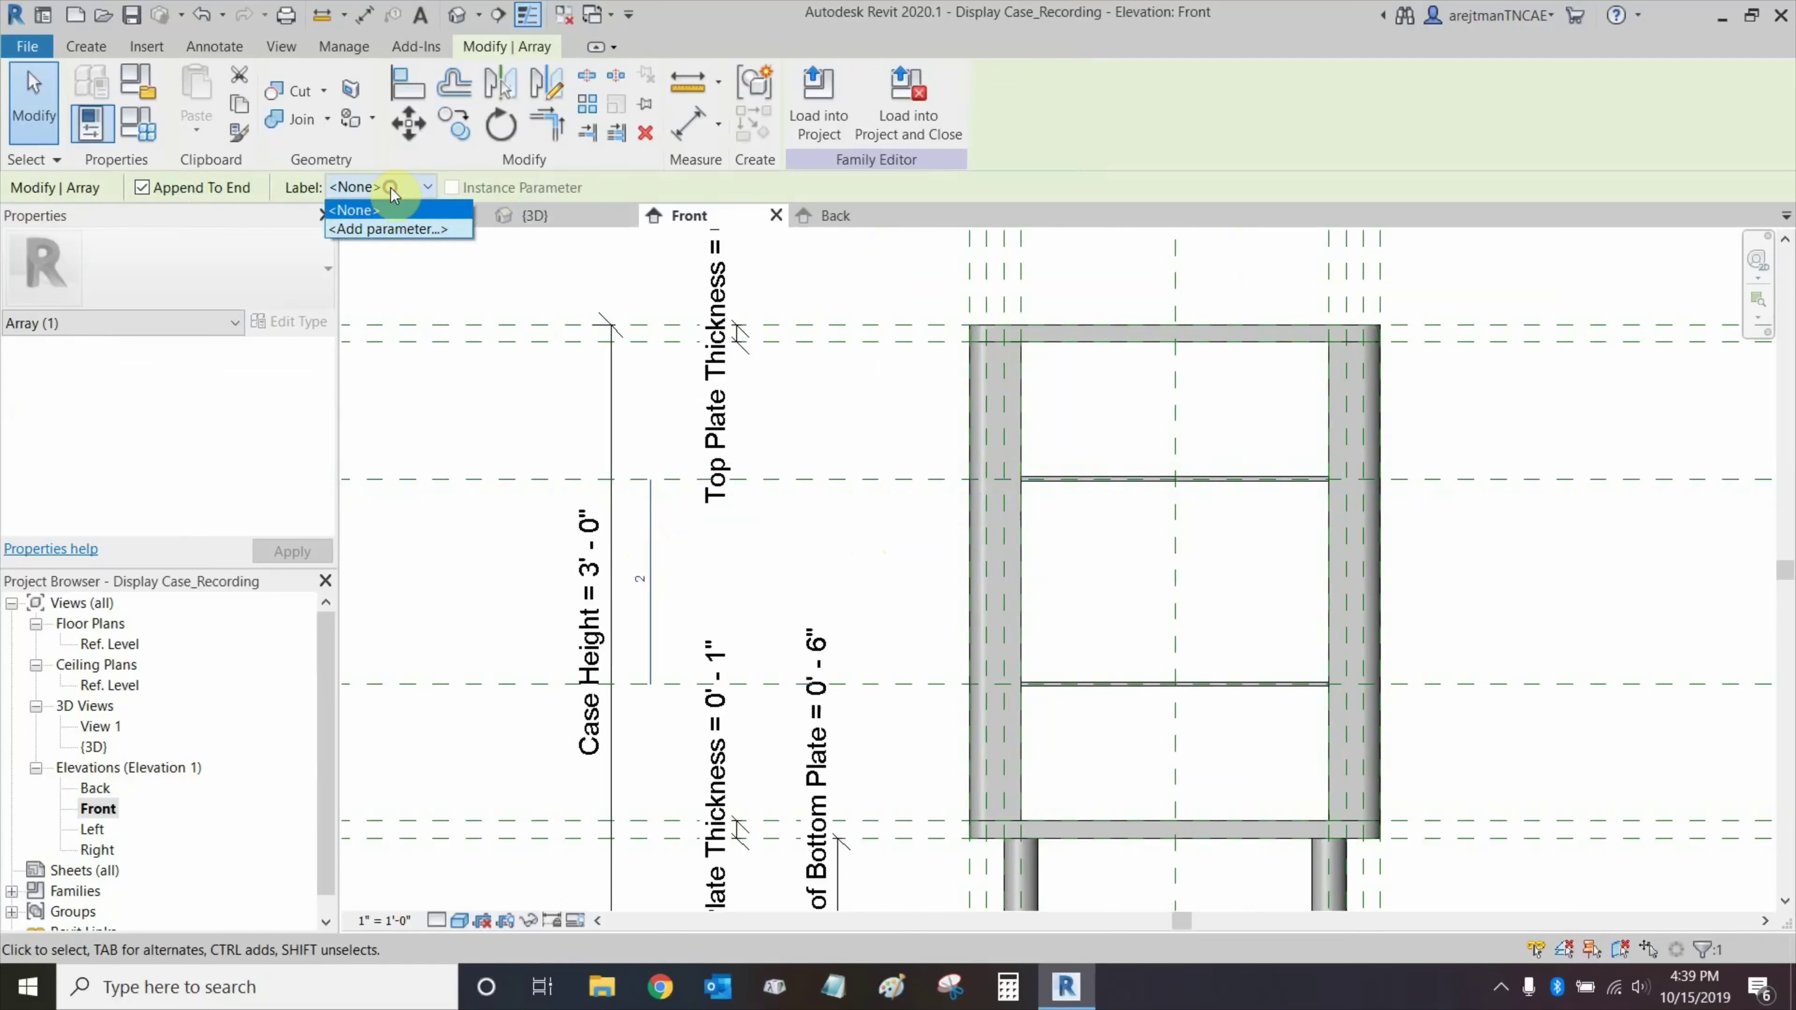
left_click(405, 230)
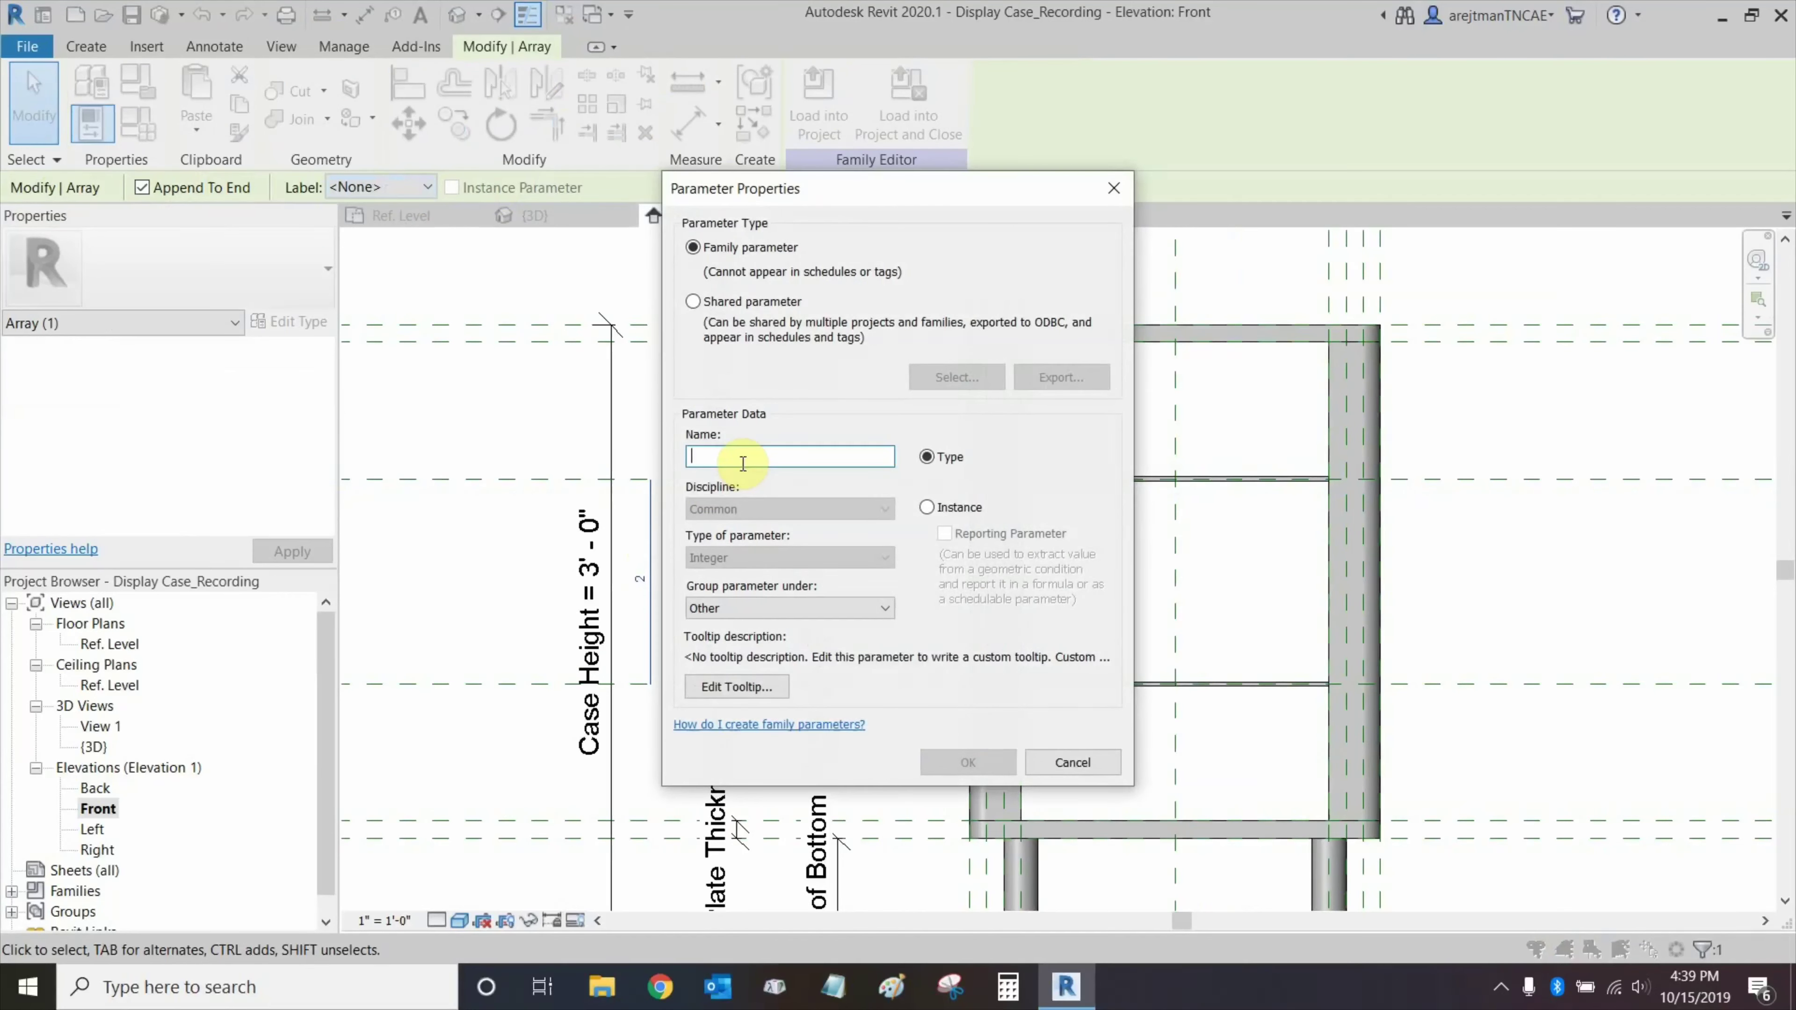
type("Number of Shelves")
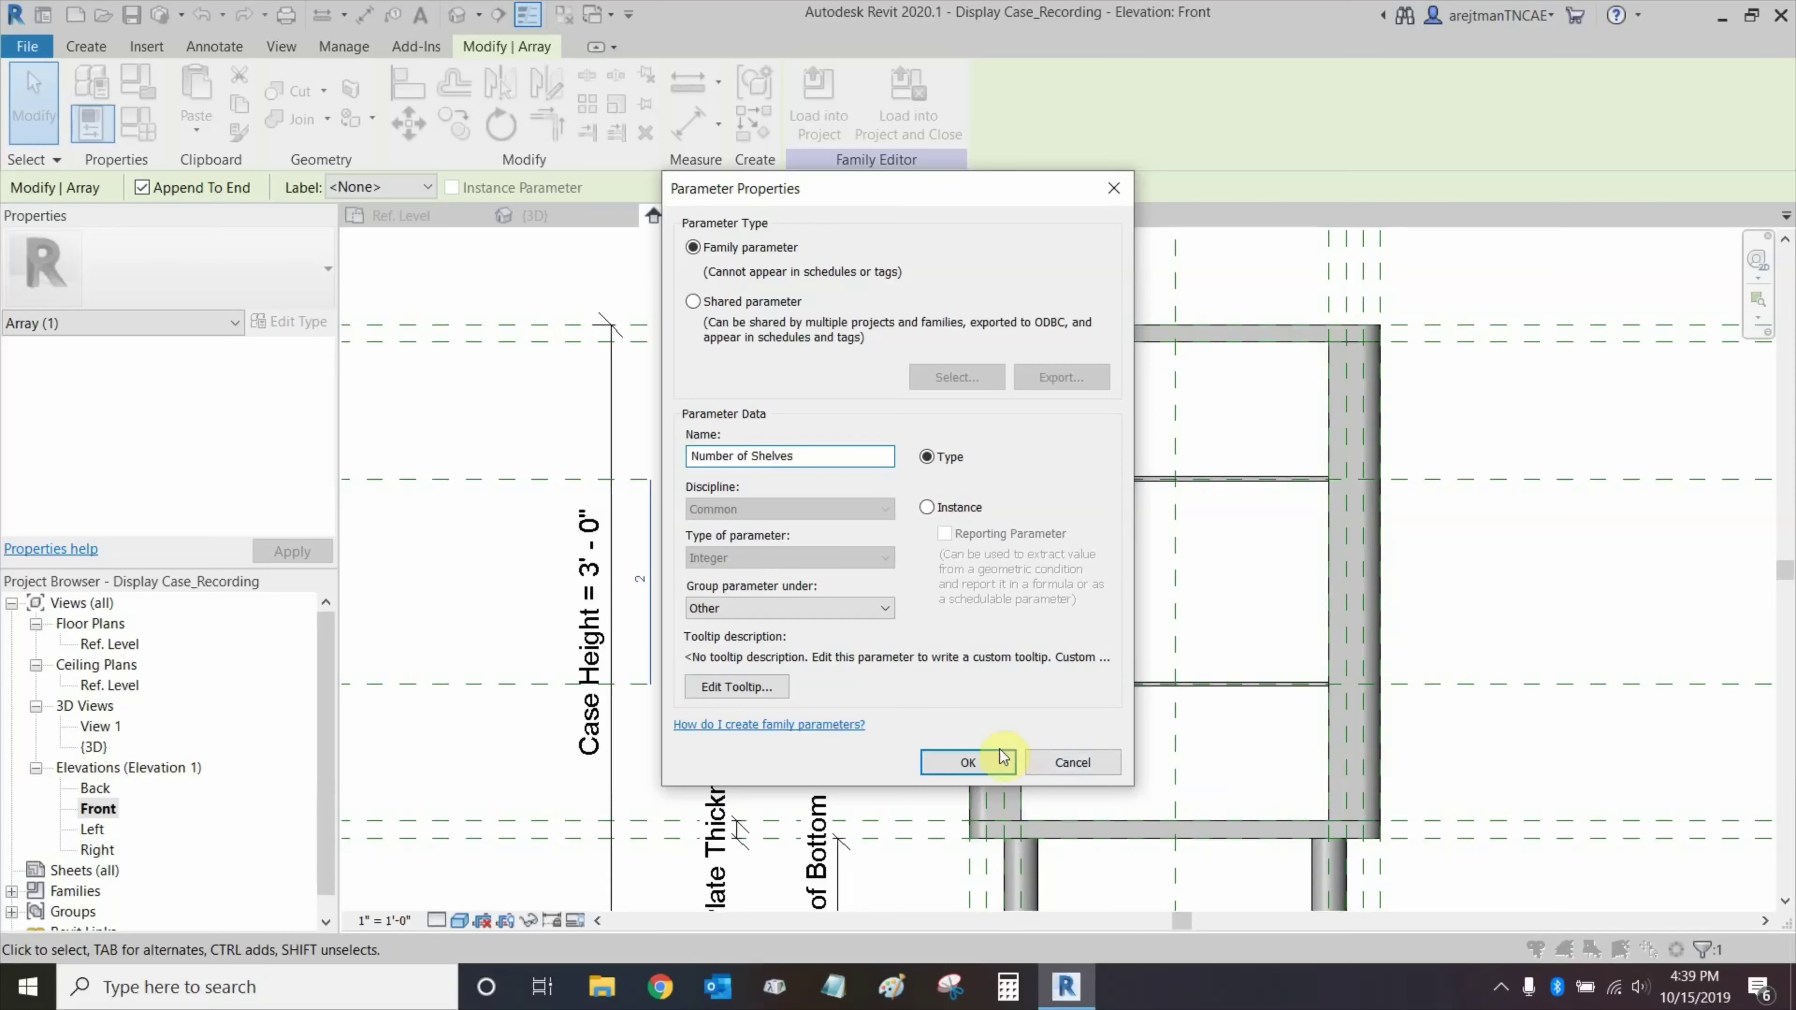
left_click(976, 762)
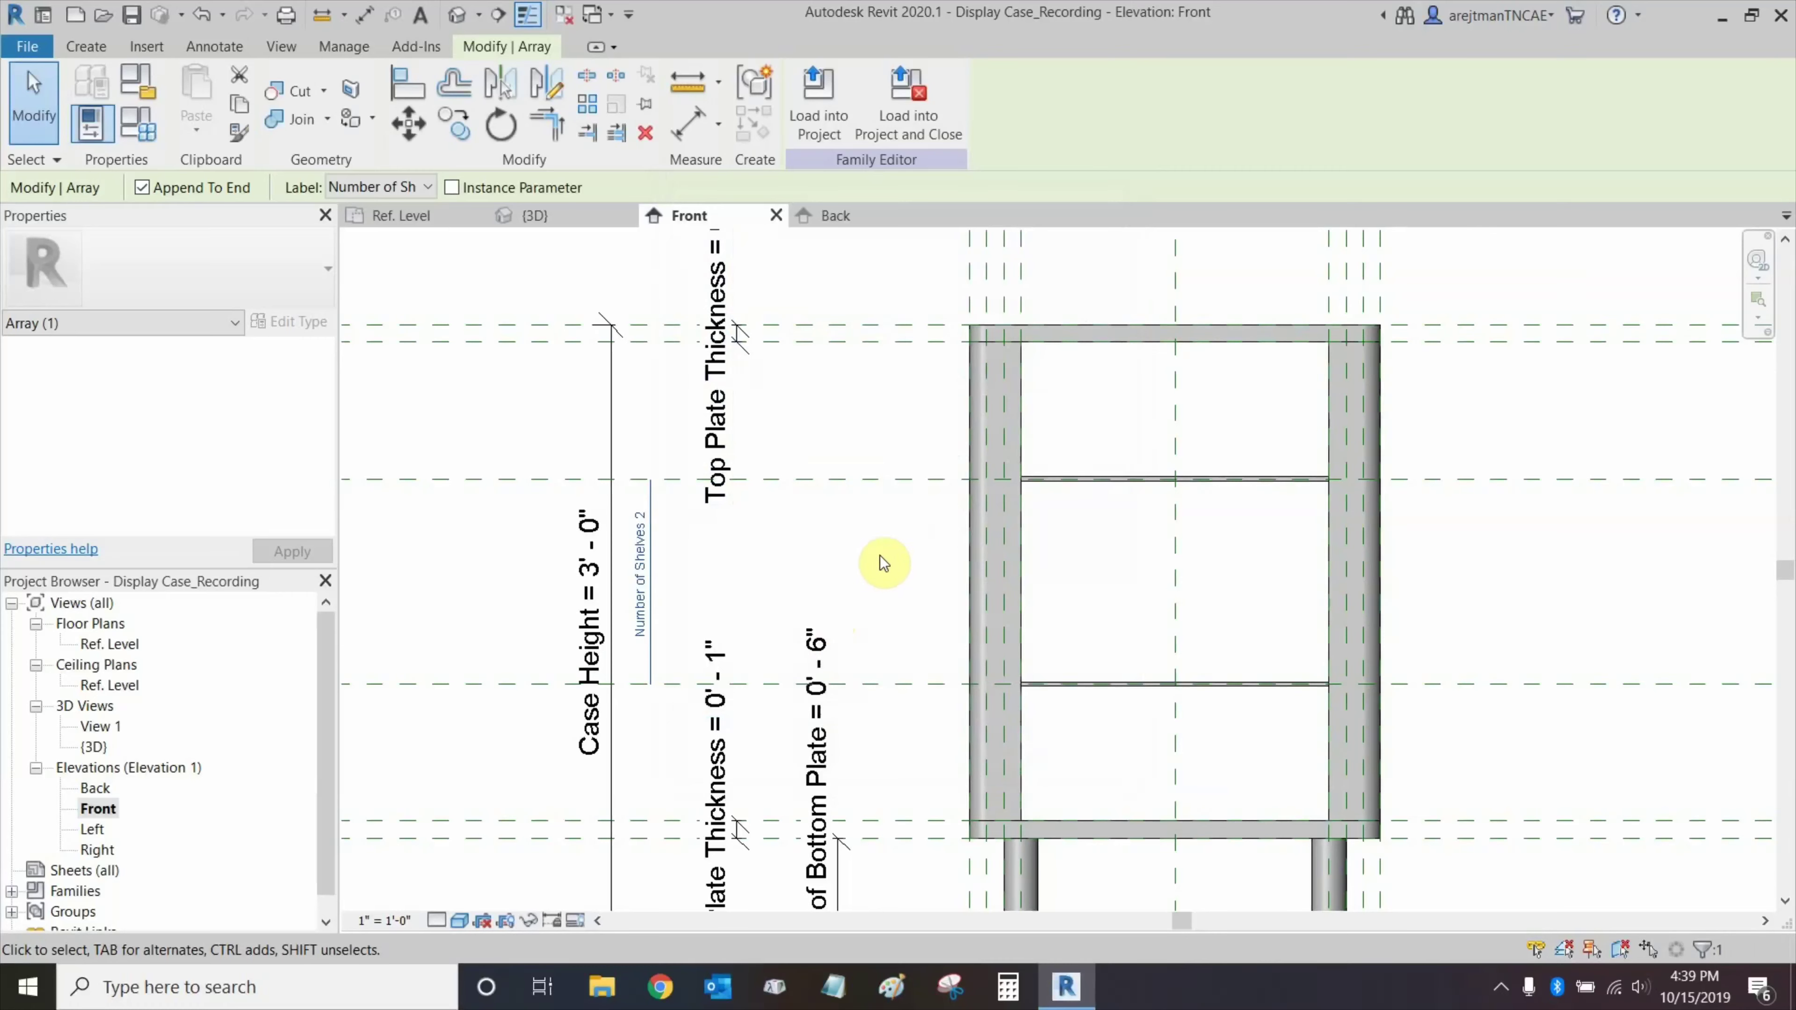
left_click(849, 571)
Place an aligned dimension between the reference planes of the lower and upper shelves, outside the Case Height dimension.
middle_click_drag(845, 574, 847, 497)
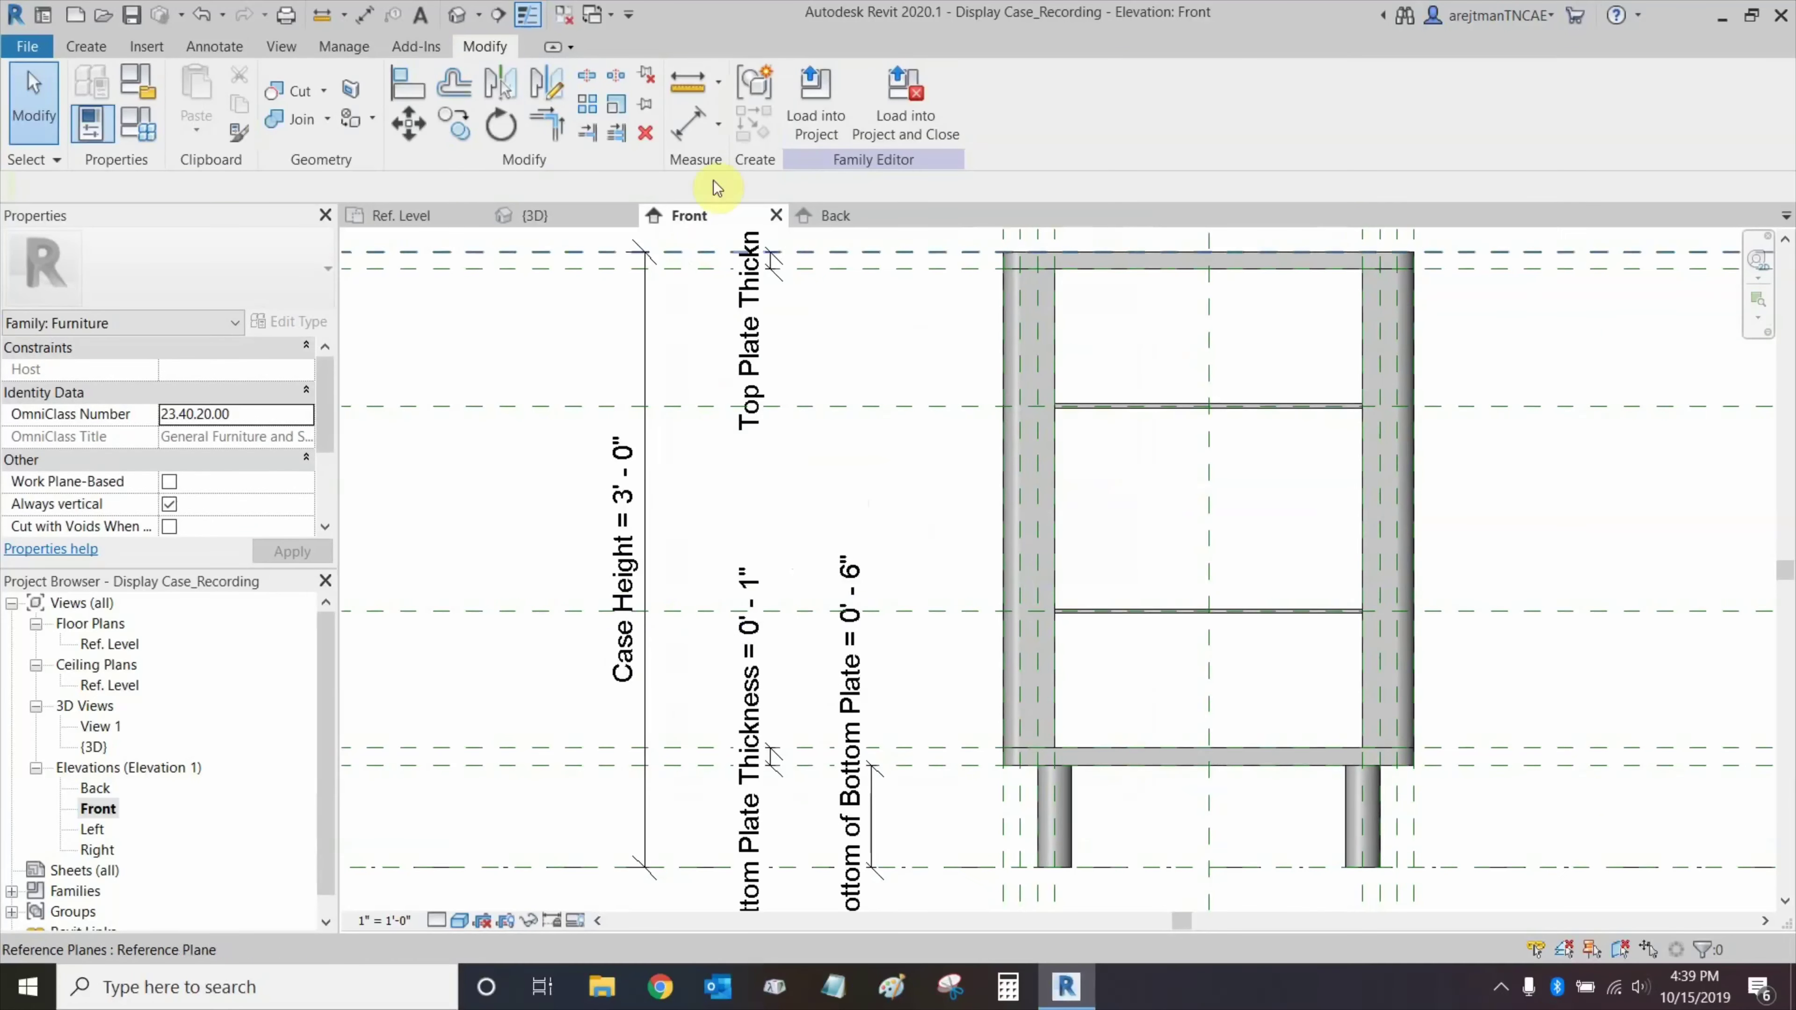
left_click(690, 124)
middle_click_drag(961, 500, 1026, 502)
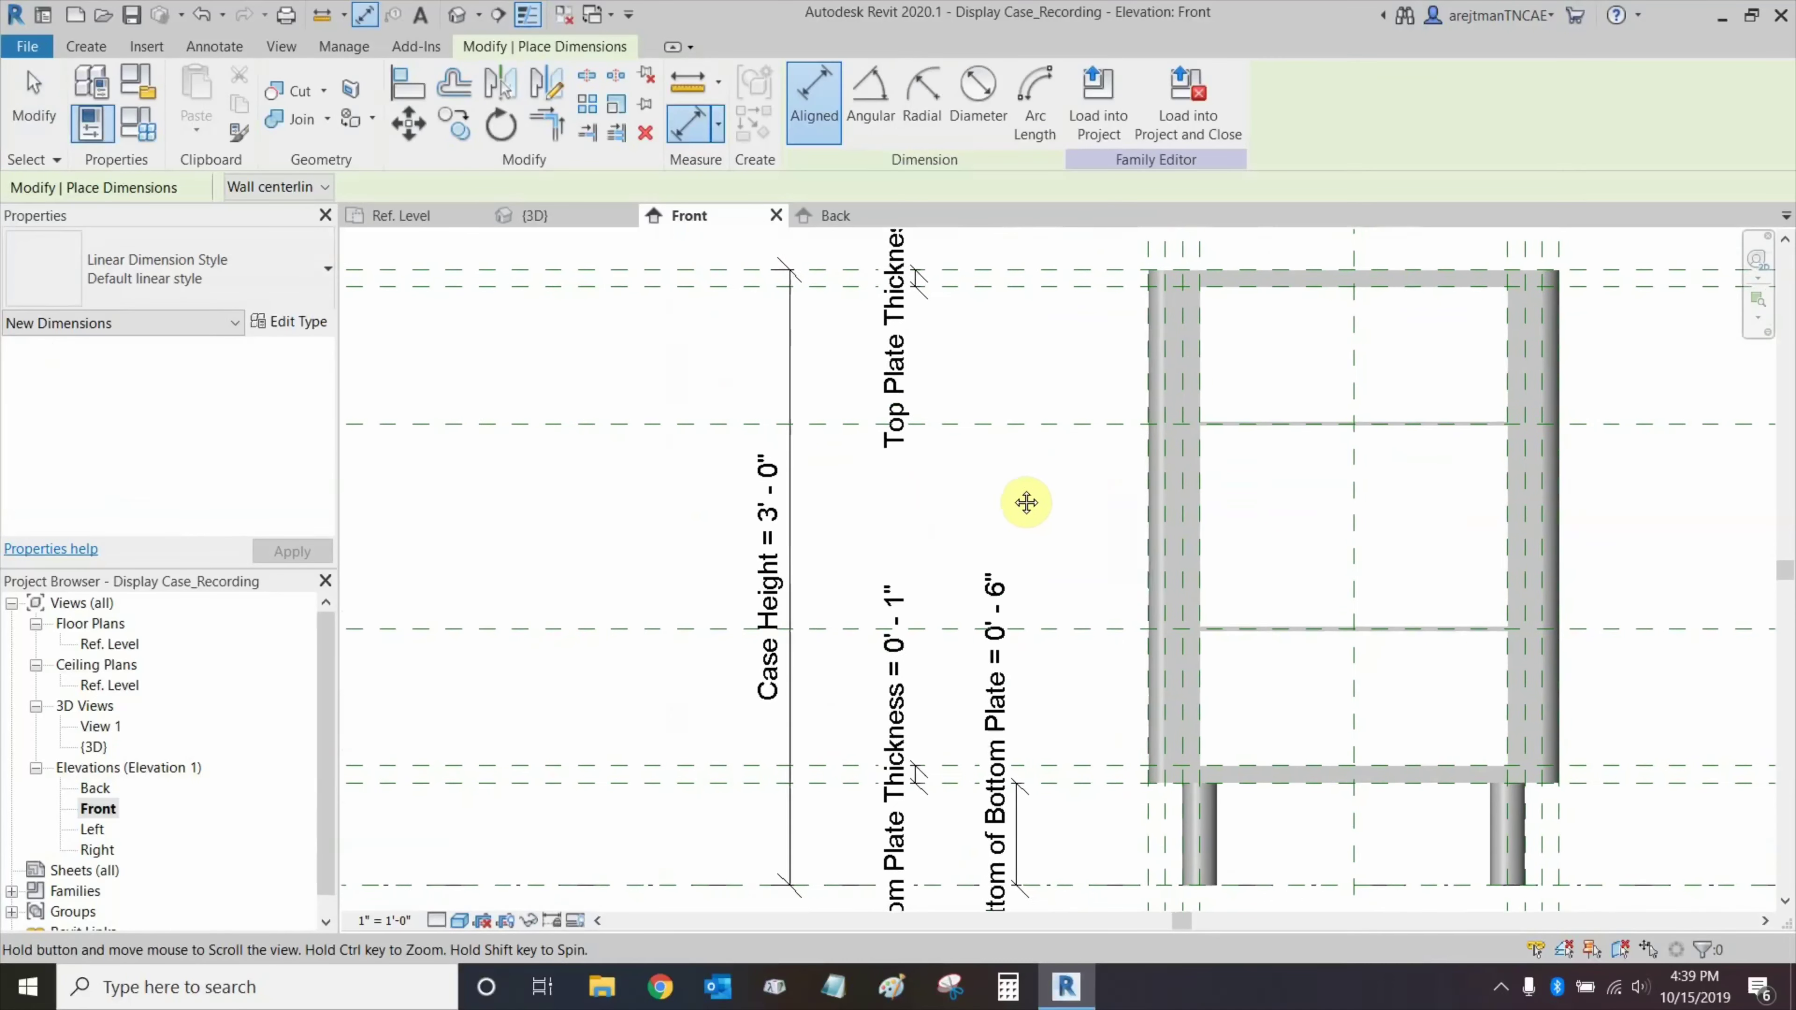
left_click(657, 632)
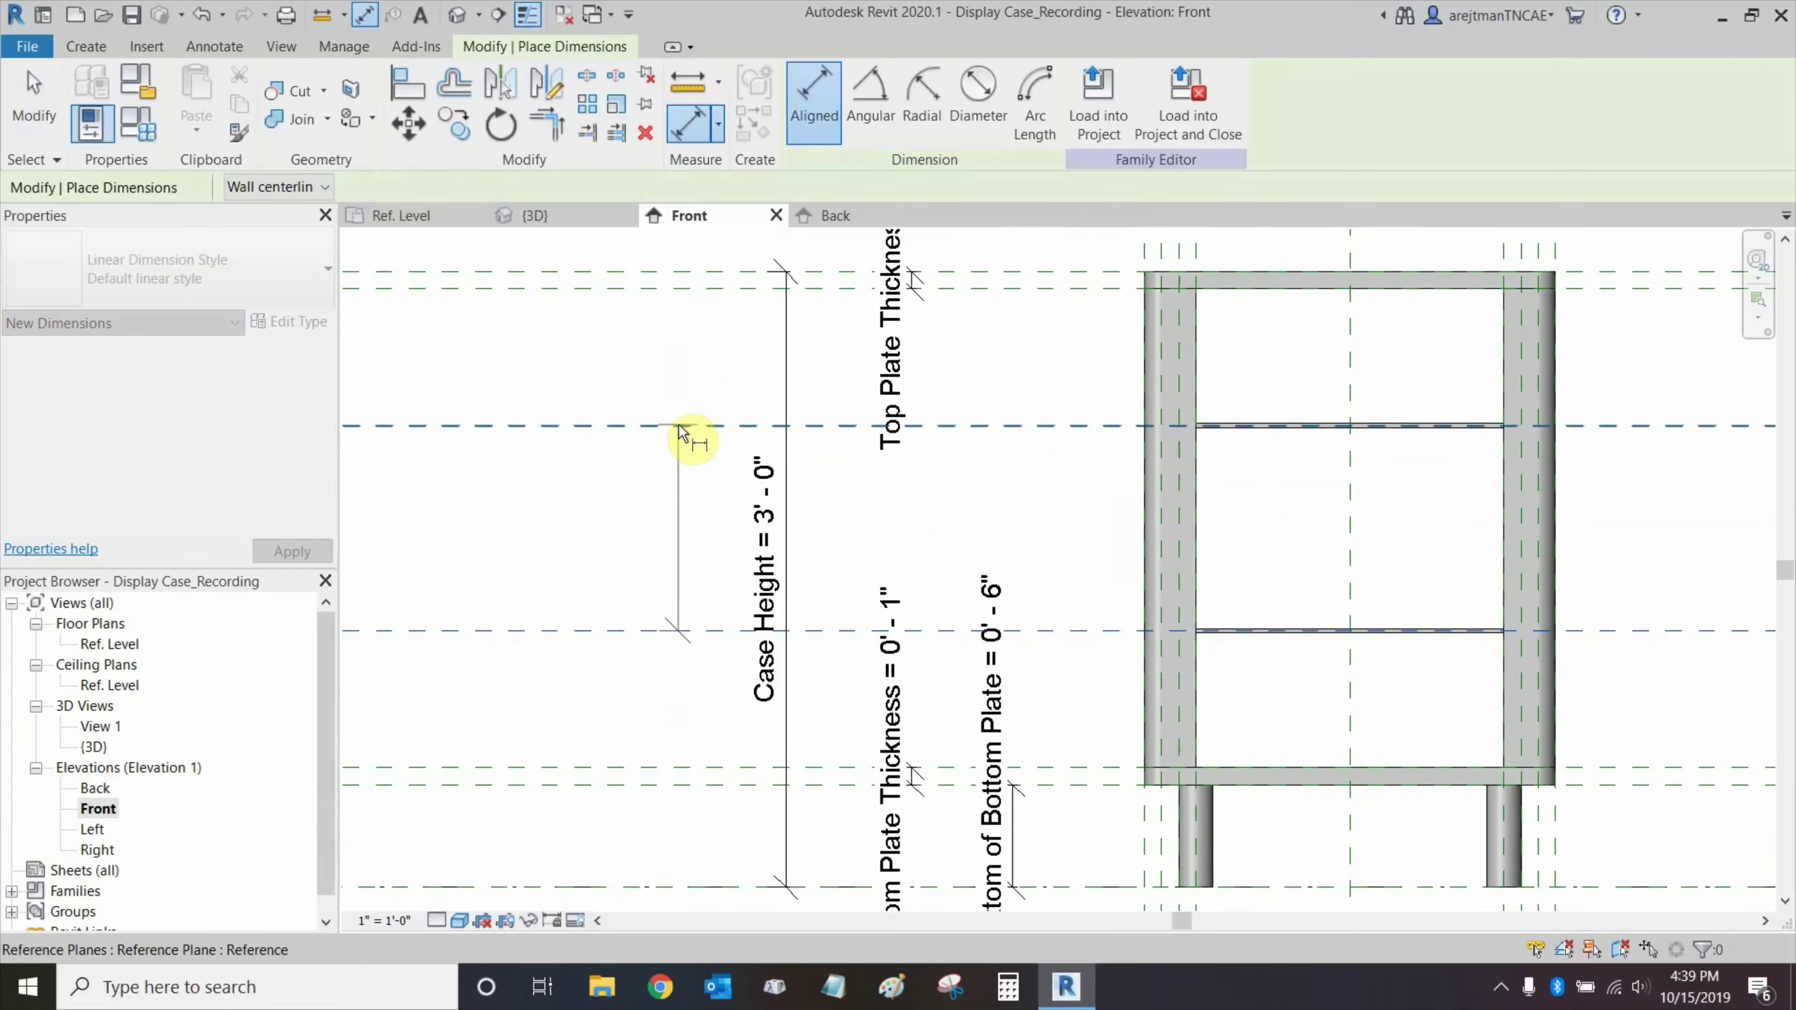
left_click(670, 426)
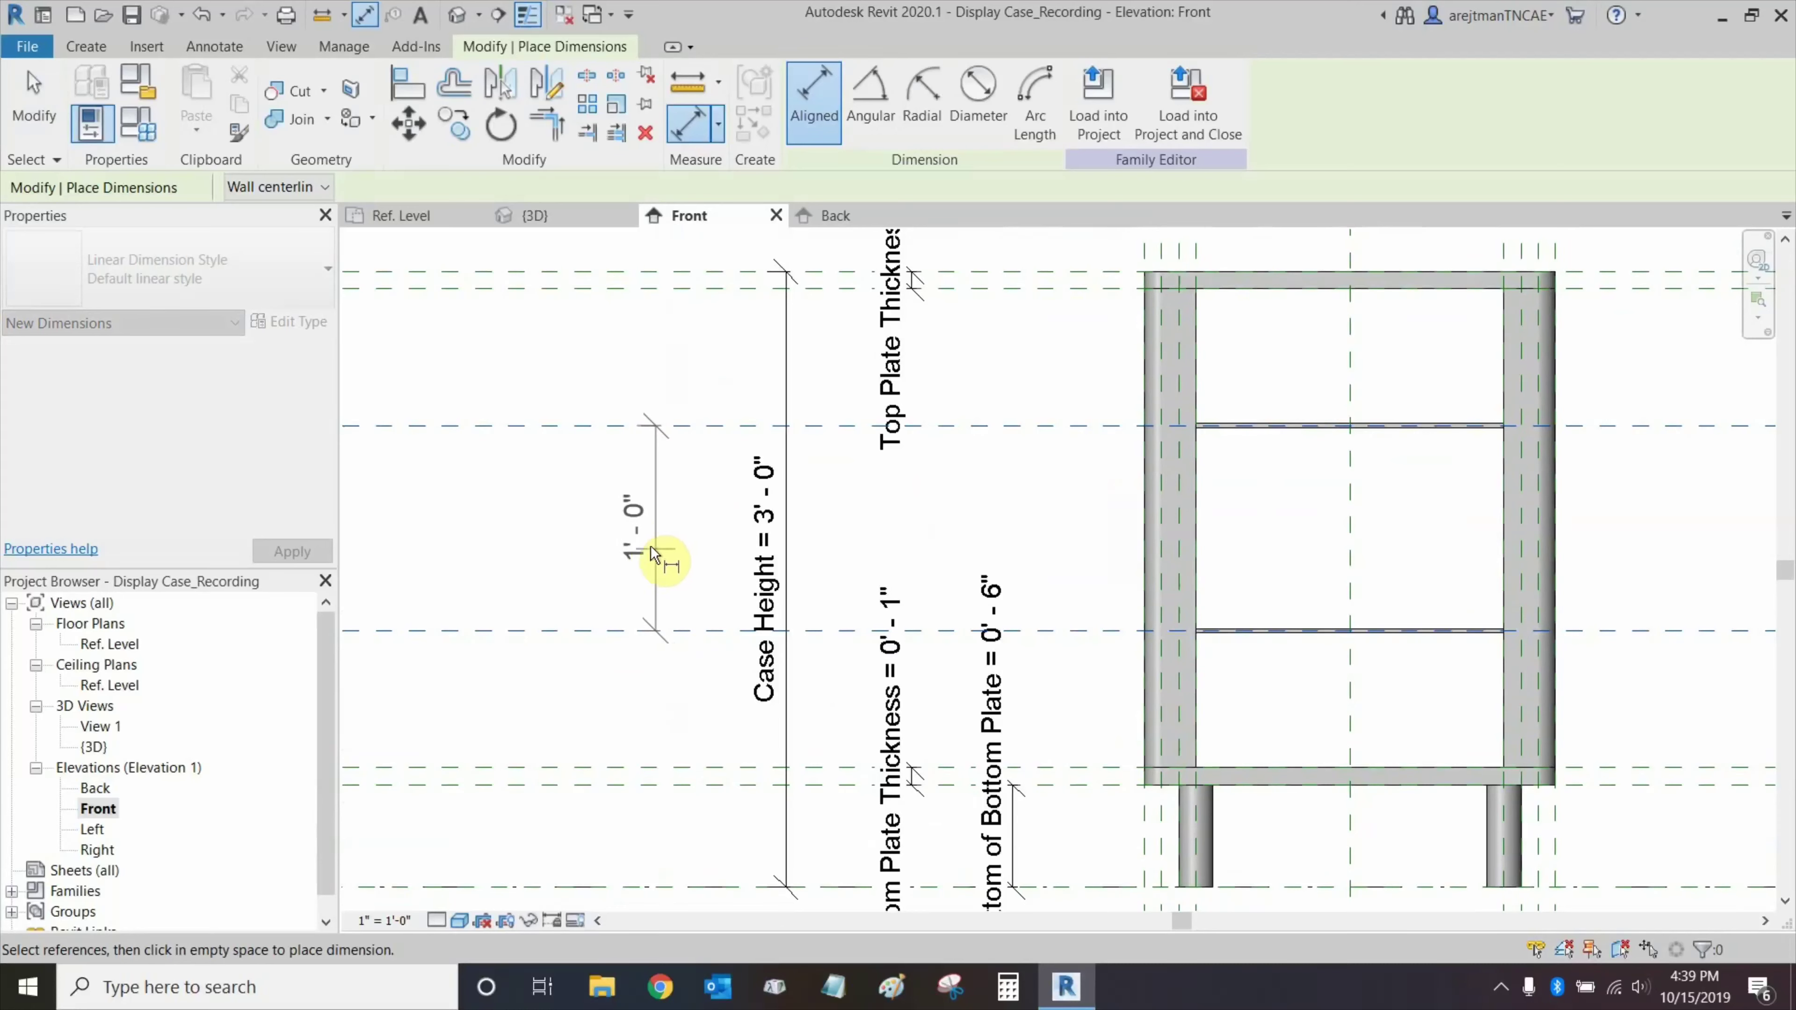
left_click(661, 541)
middle_click_drag(537, 568, 636, 588)
key("Escape")
key("Escape")
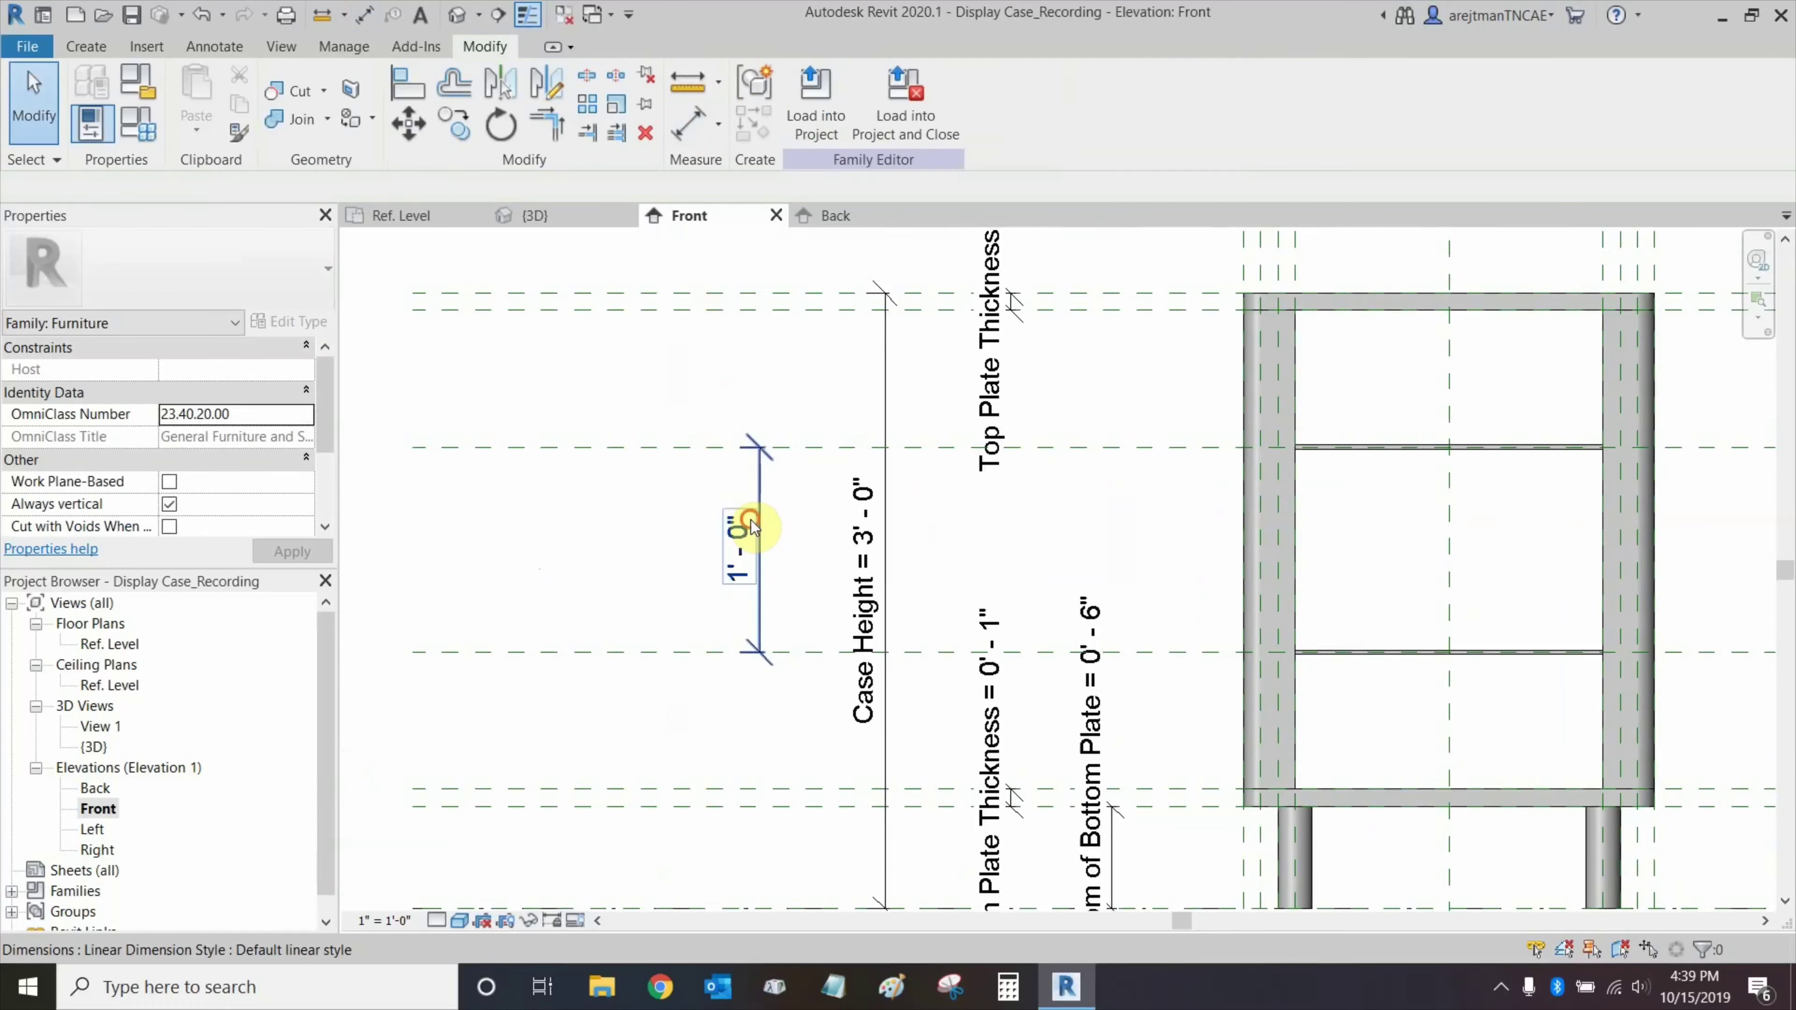
Label the dimension between the two shelf reference planes with a new family type parameter named Shelf Spacing.
left_click(742, 527)
left_click(1035, 103)
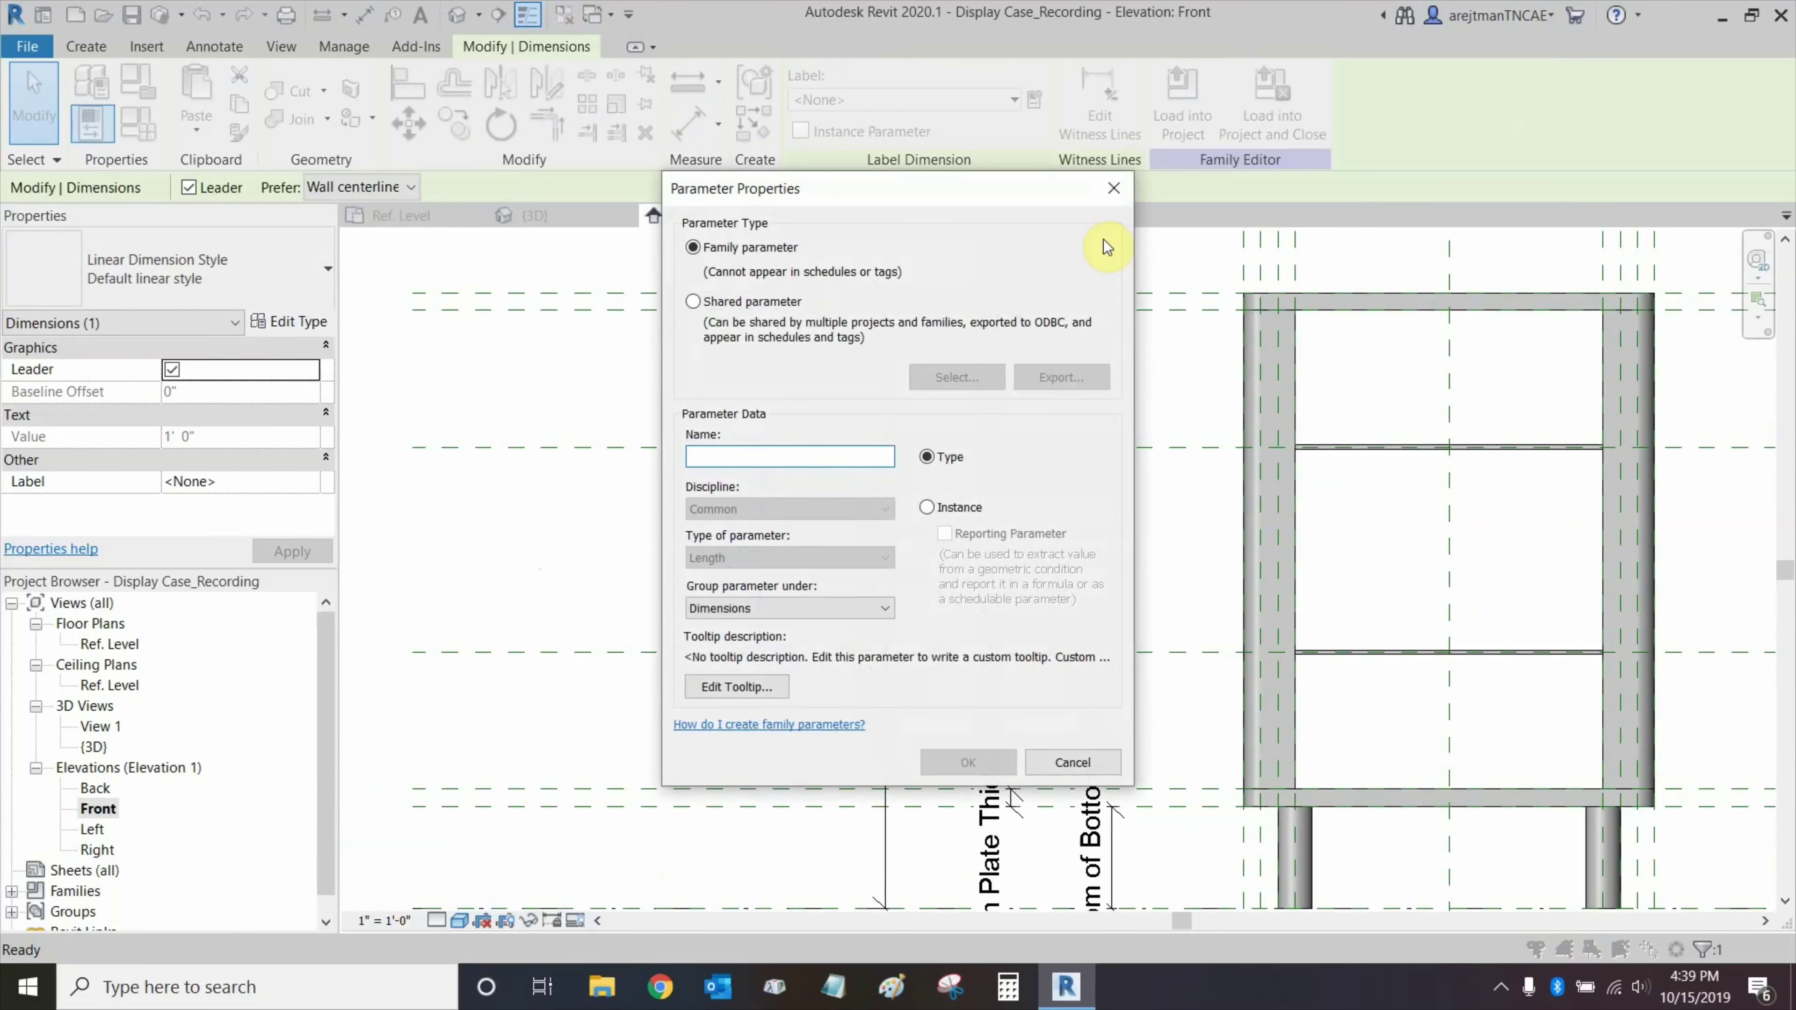
type("Shelf Spaci")
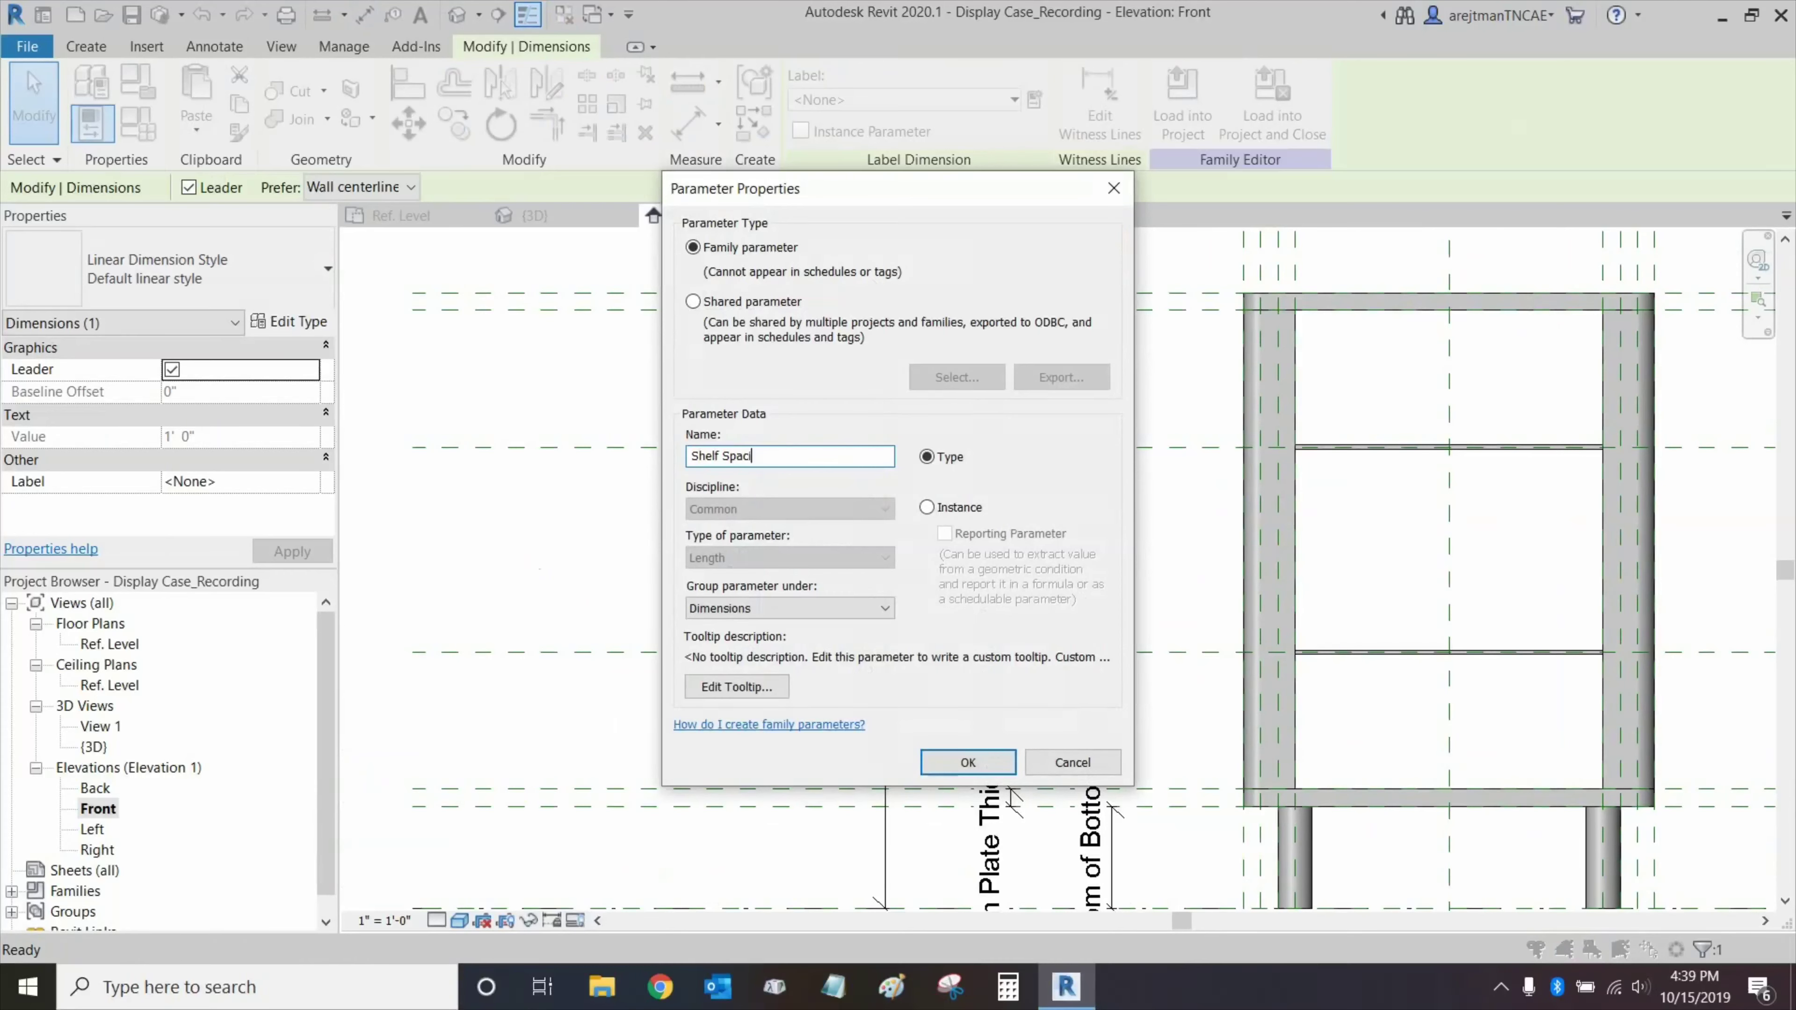
type("ng")
left_click(967, 762)
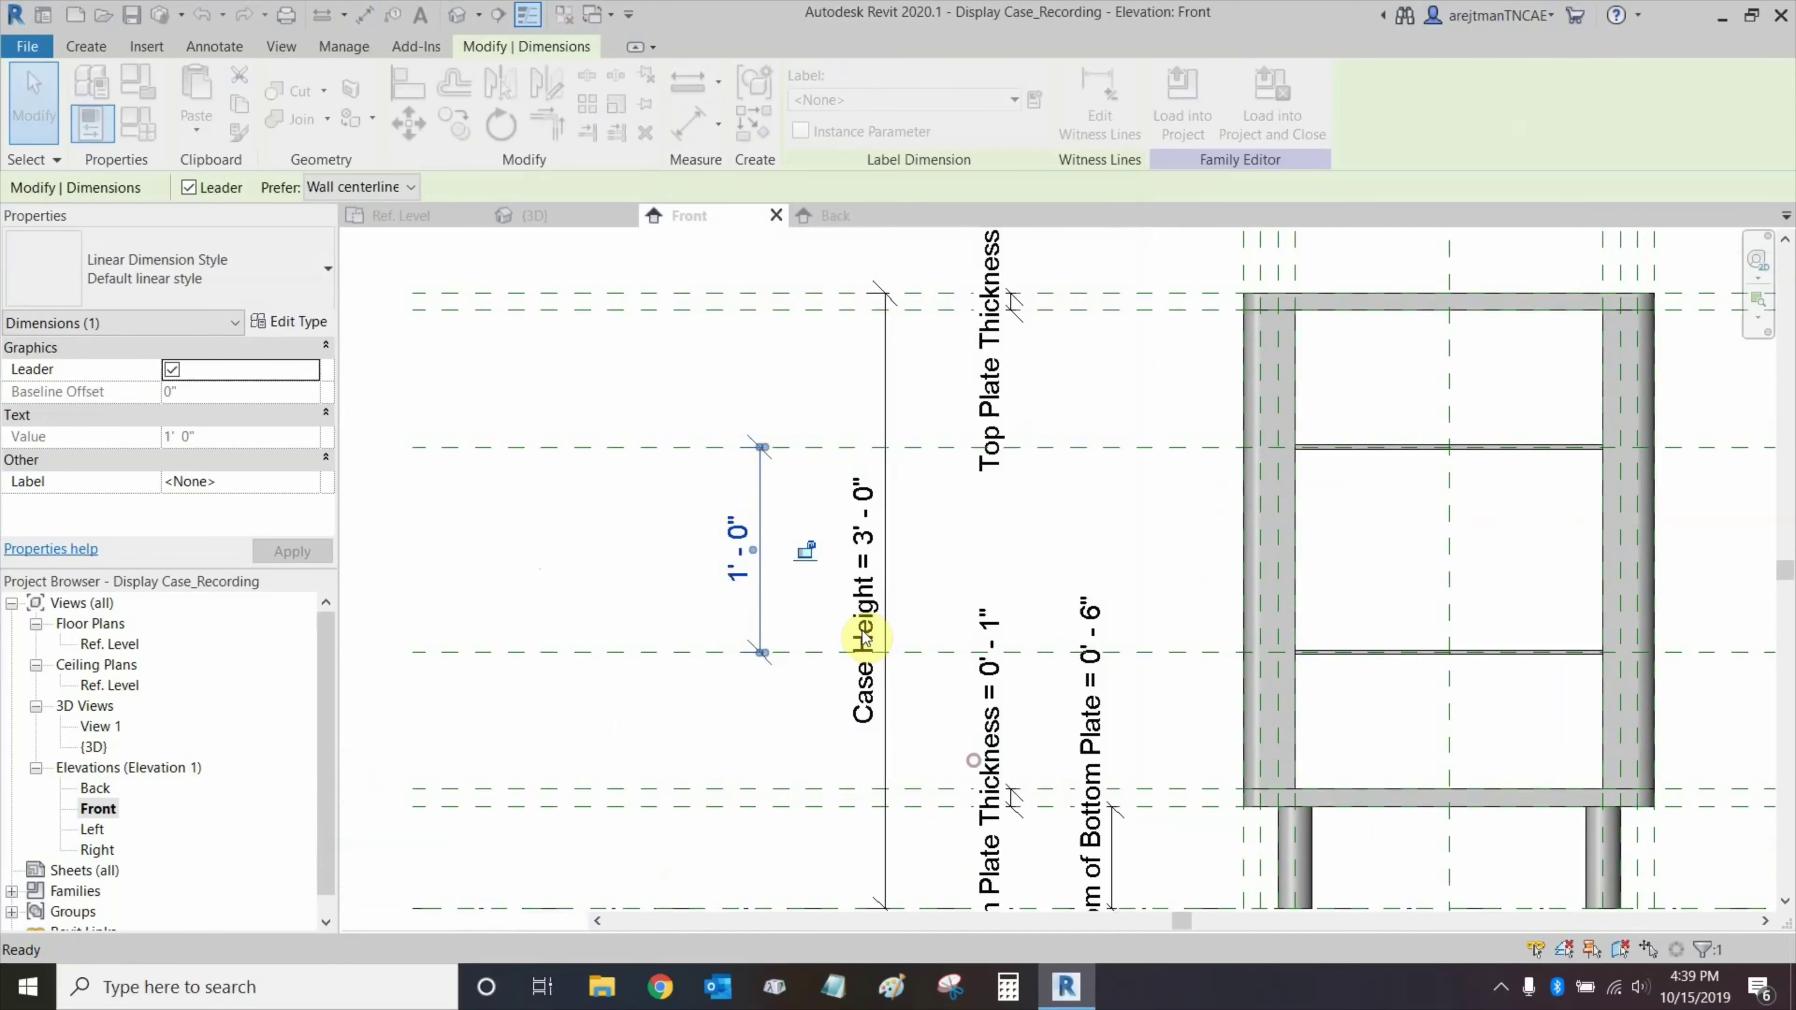
left_click(1052, 557)
scroll(732, 547, "down", 2)
middle_click_drag(714, 589, 863, 541)
scroll(841, 557, "down", 1)
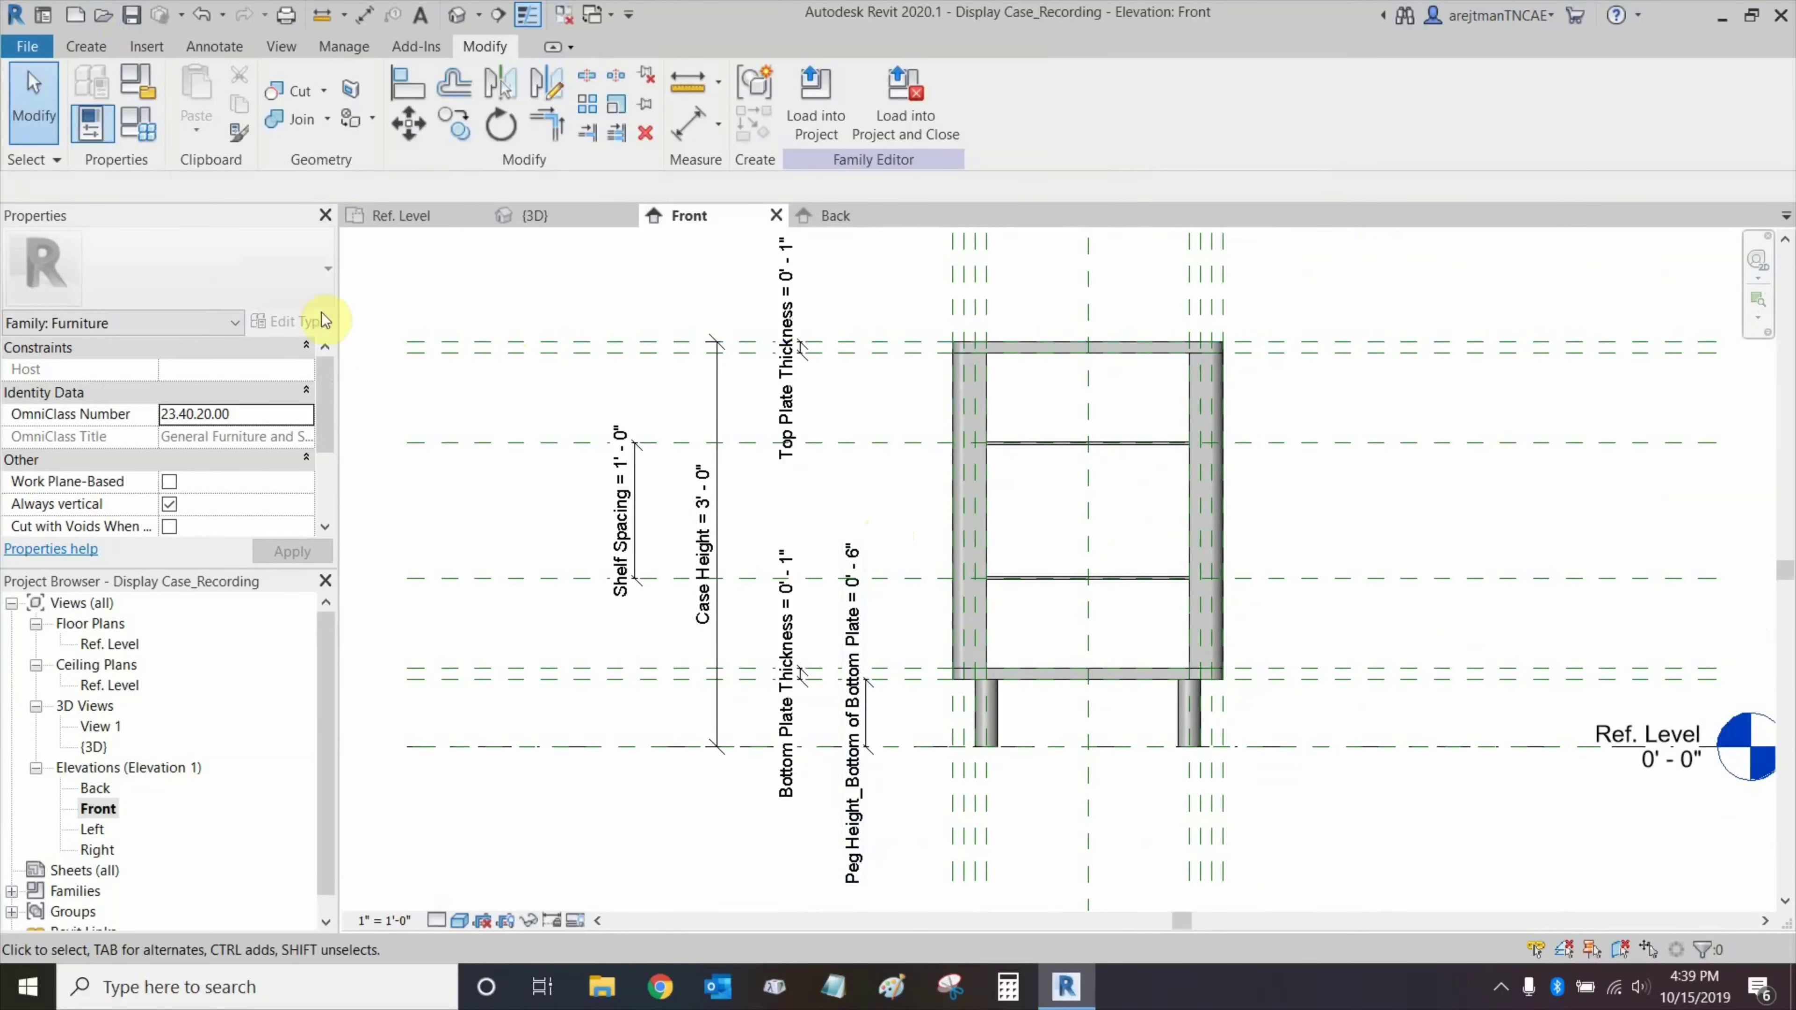
Drive the Number of Shelves parameter with the formula (Case Height / Shelf Spacing) - 1.
left_click(144, 130)
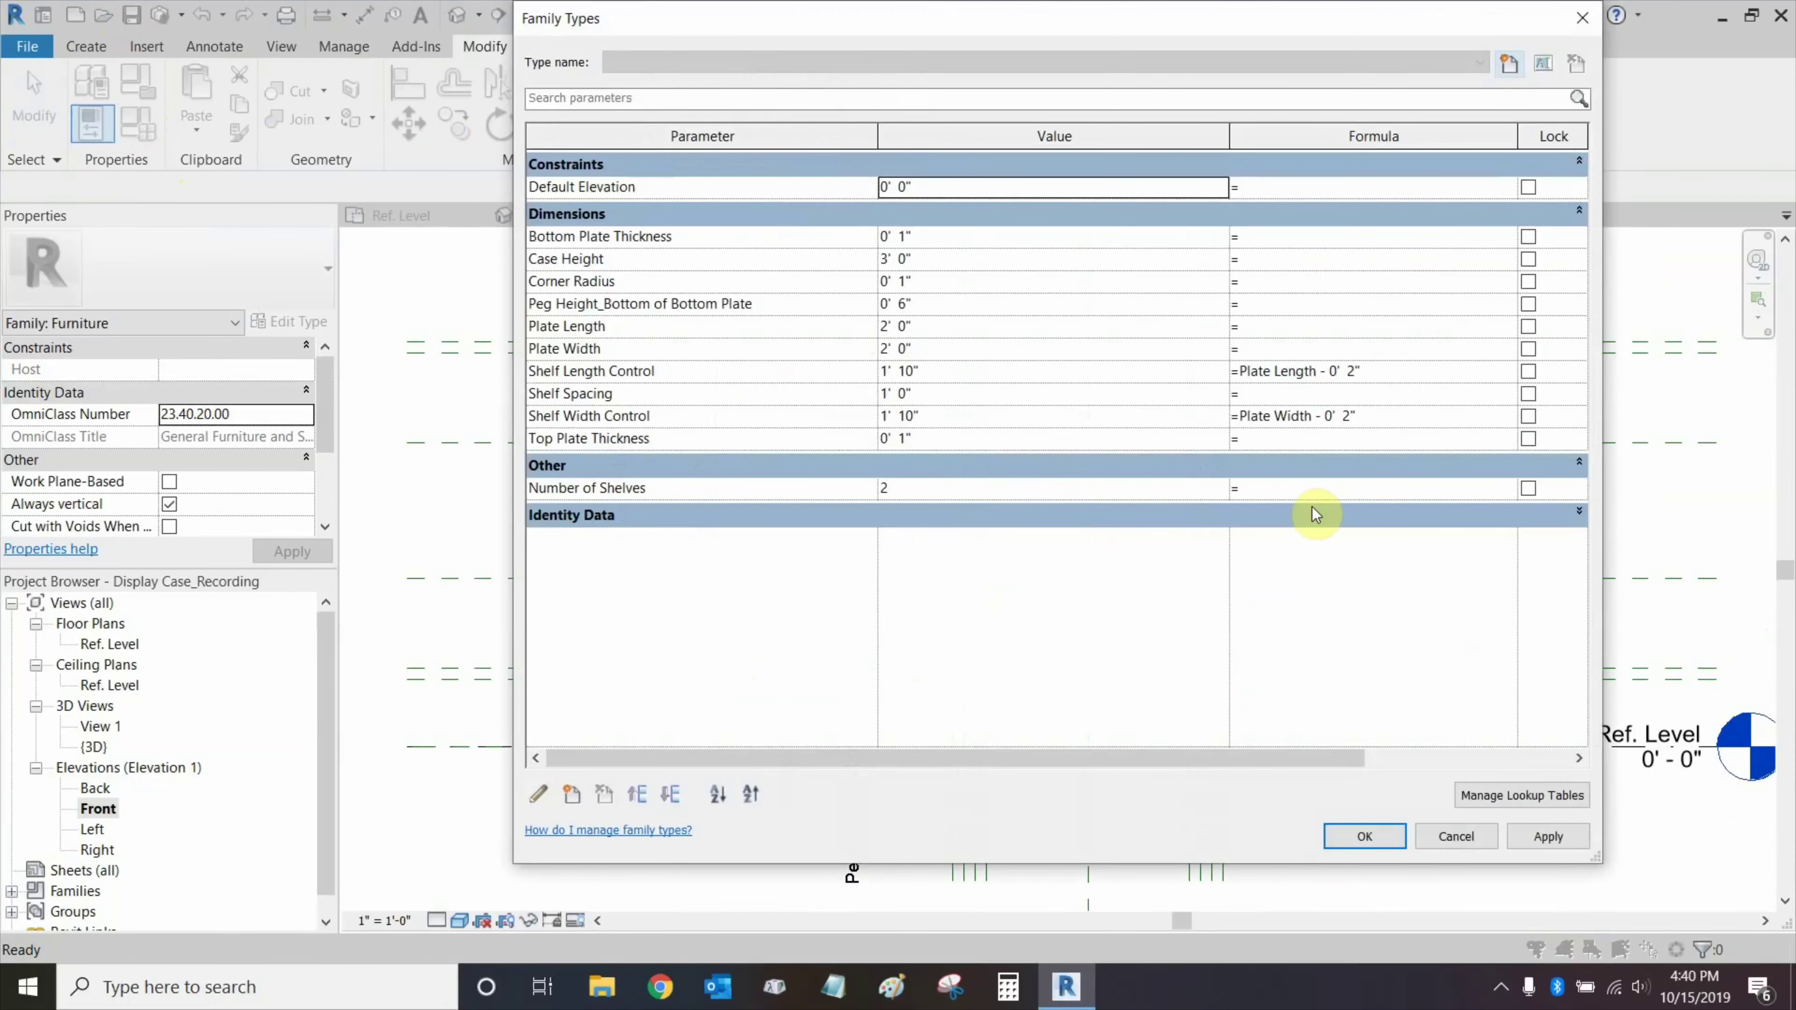
left_click(1268, 488)
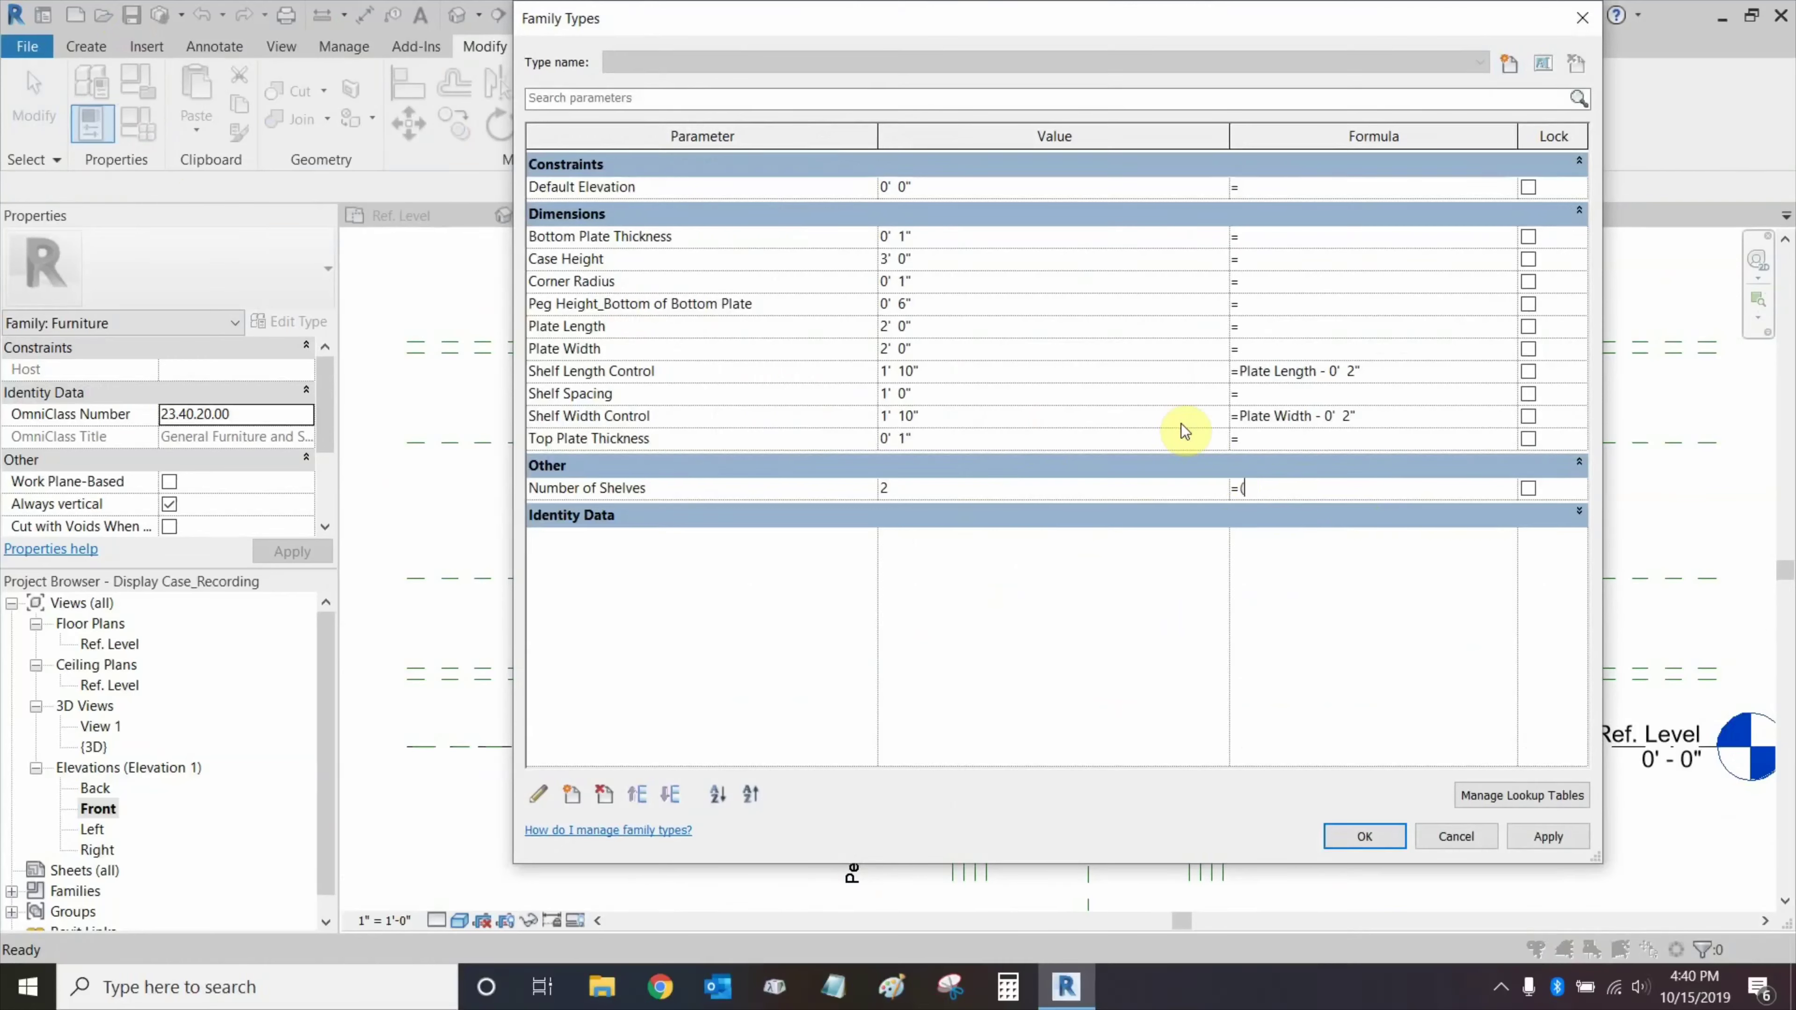
type("Case Height / Shelf Spacing) -")
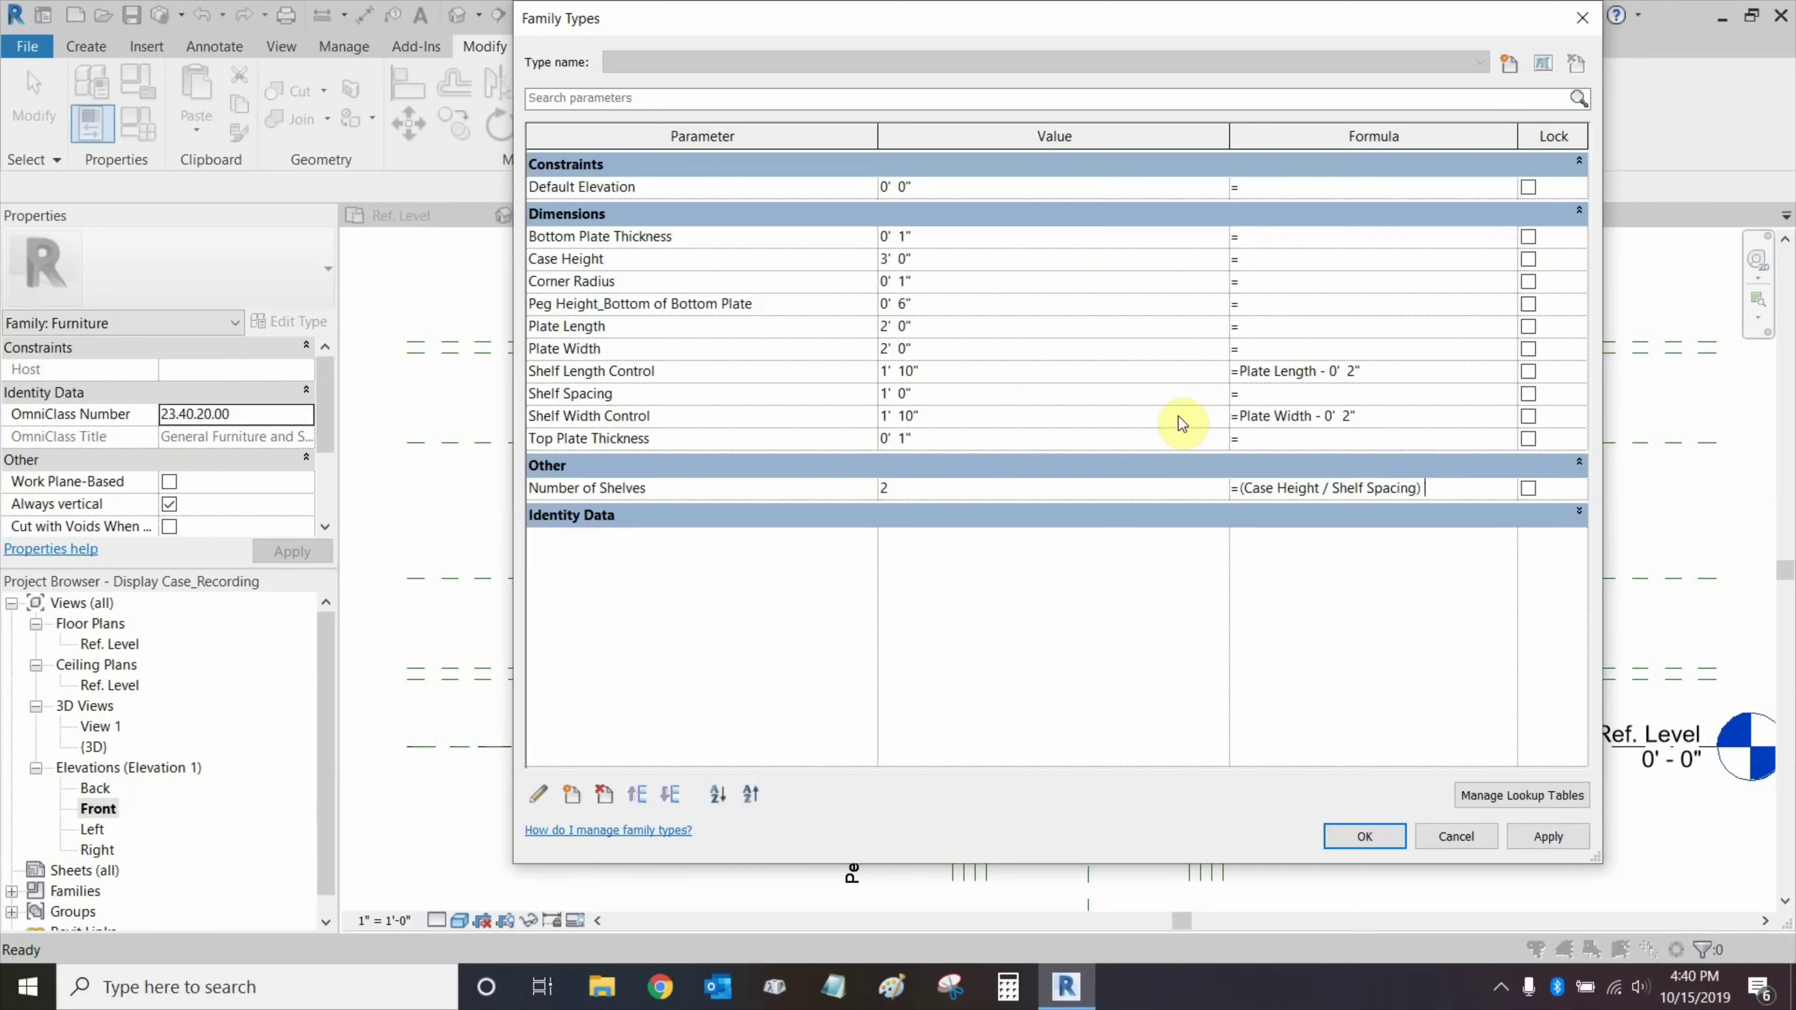
type(" 1")
left_click(1541, 839)
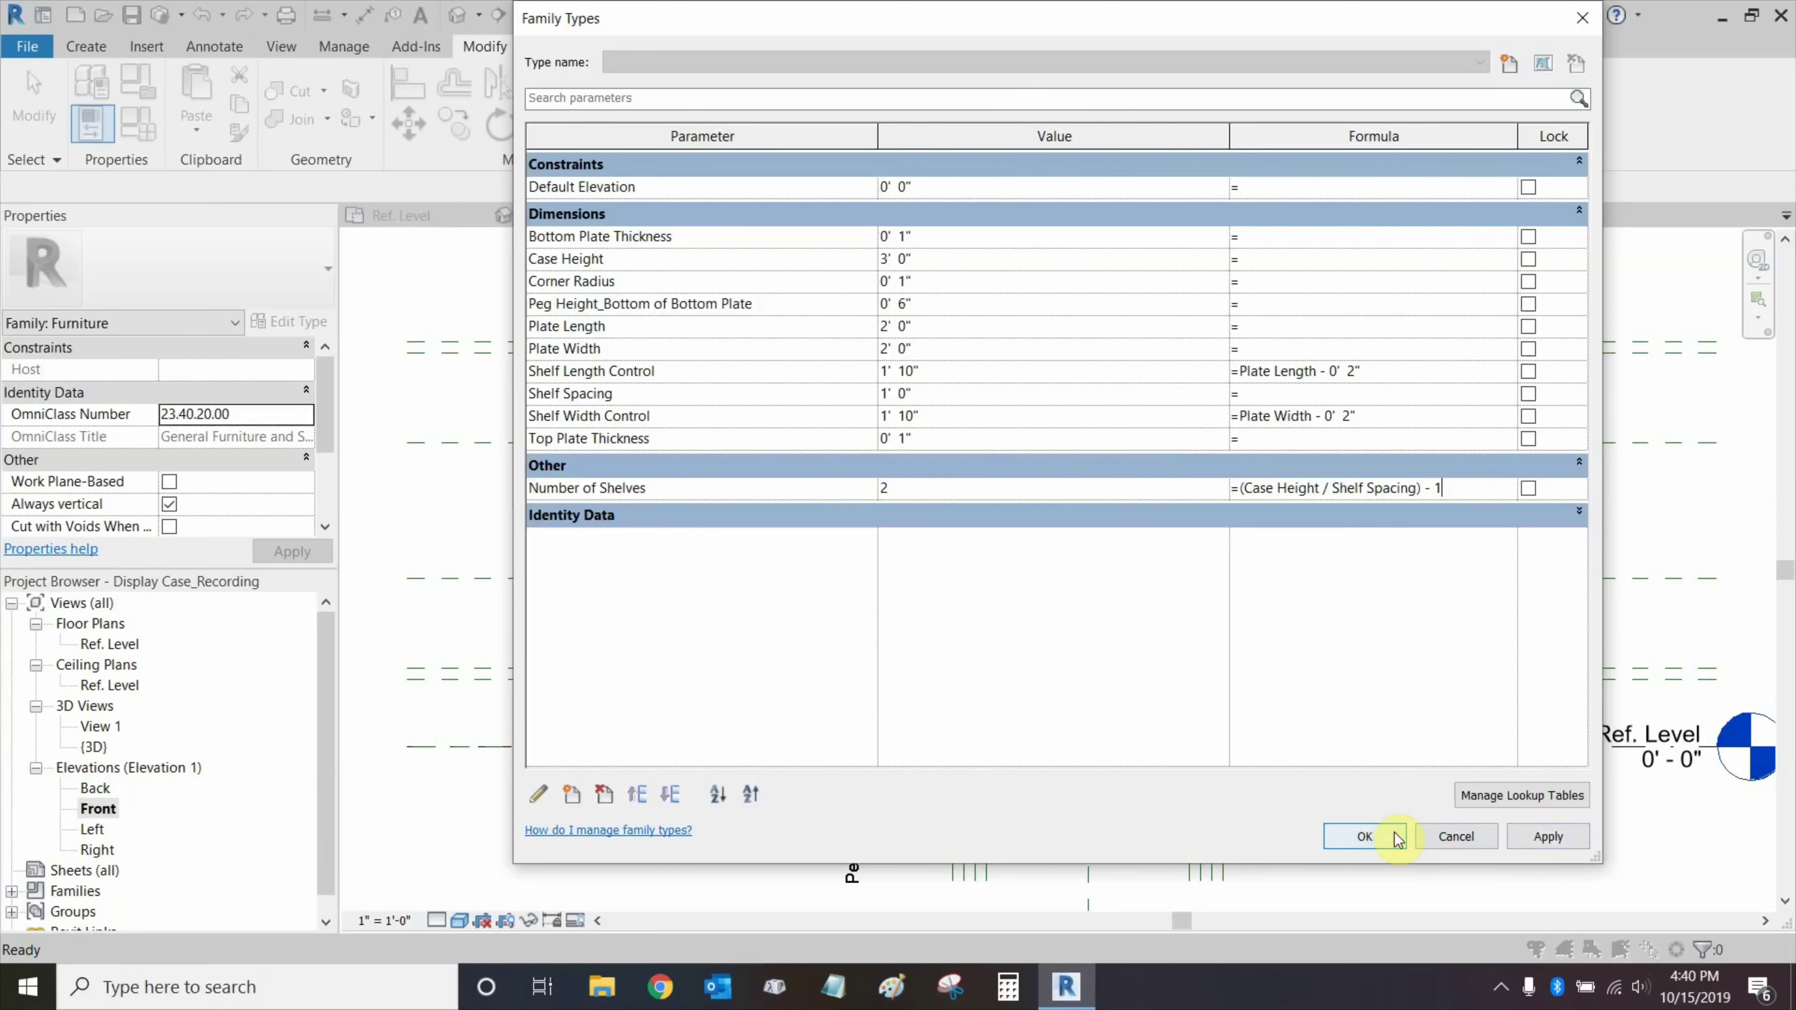
left_click(1391, 834)
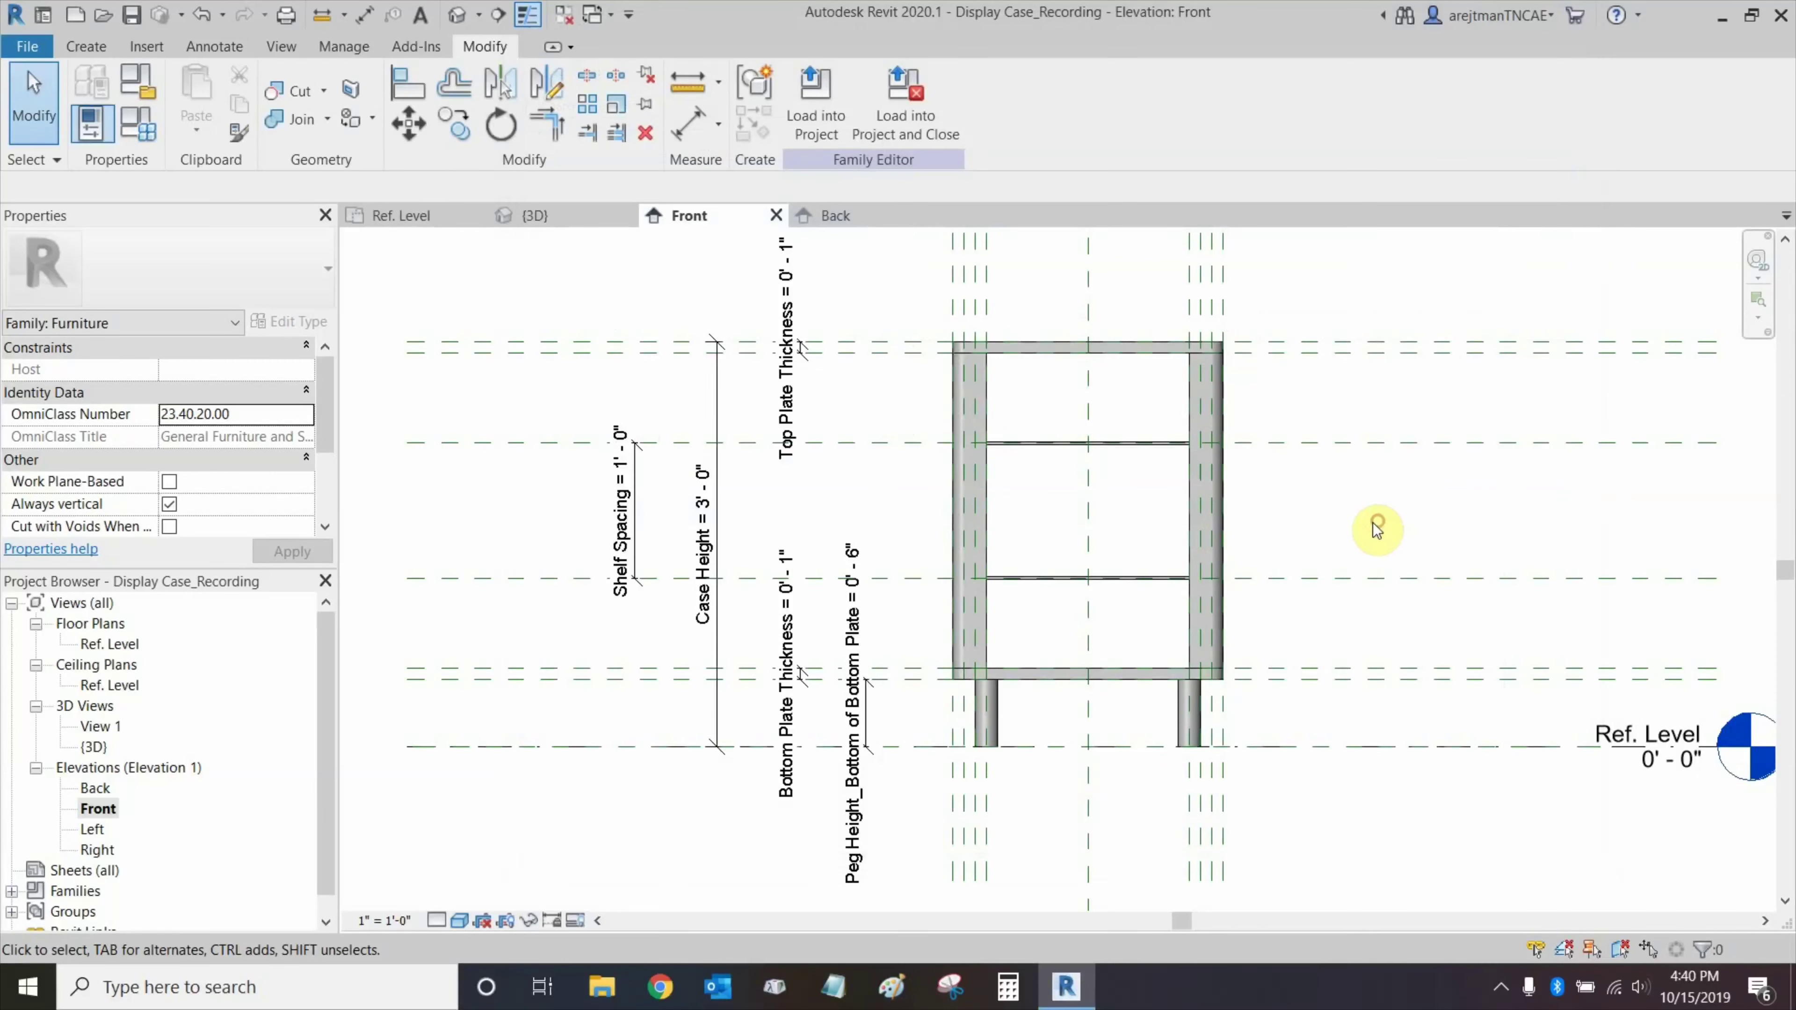
Switch to the 3D view and flex the family by setting Case Height to 4' 0".
left_click(457, 14)
middle_click_drag(715, 506, 672, 495, "shift")
left_click(143, 125)
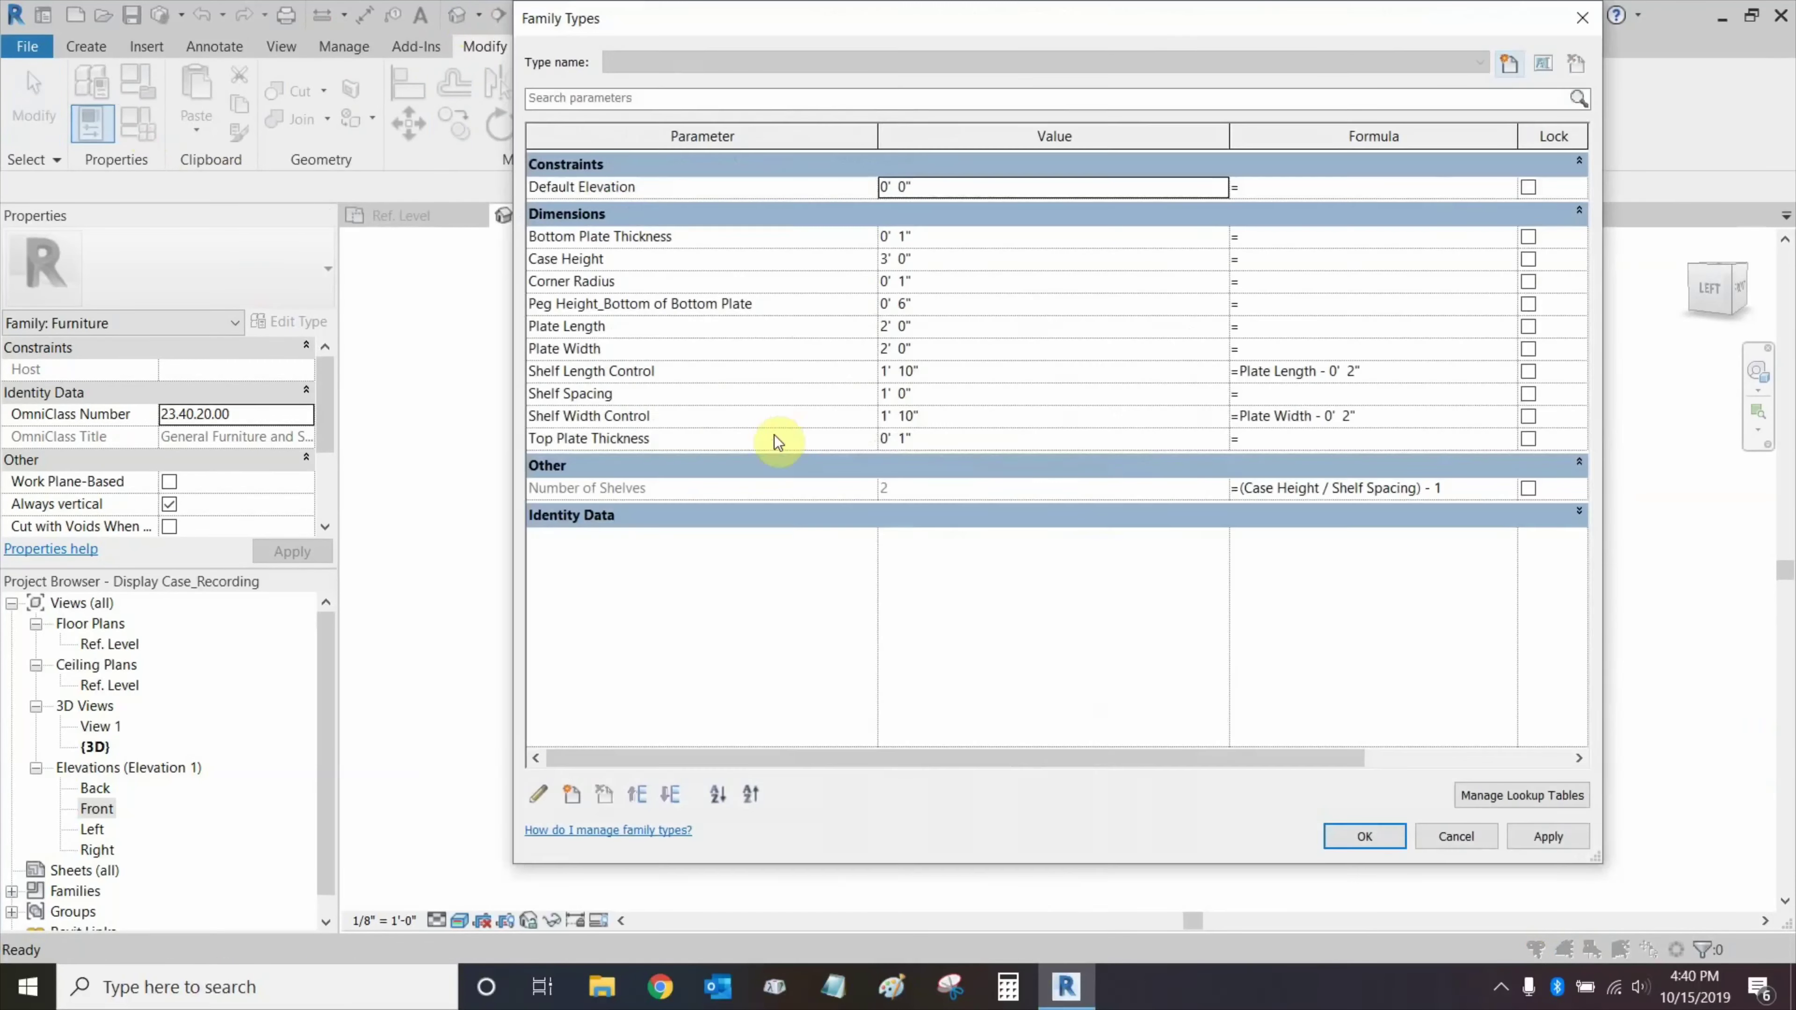
left_click(952, 262)
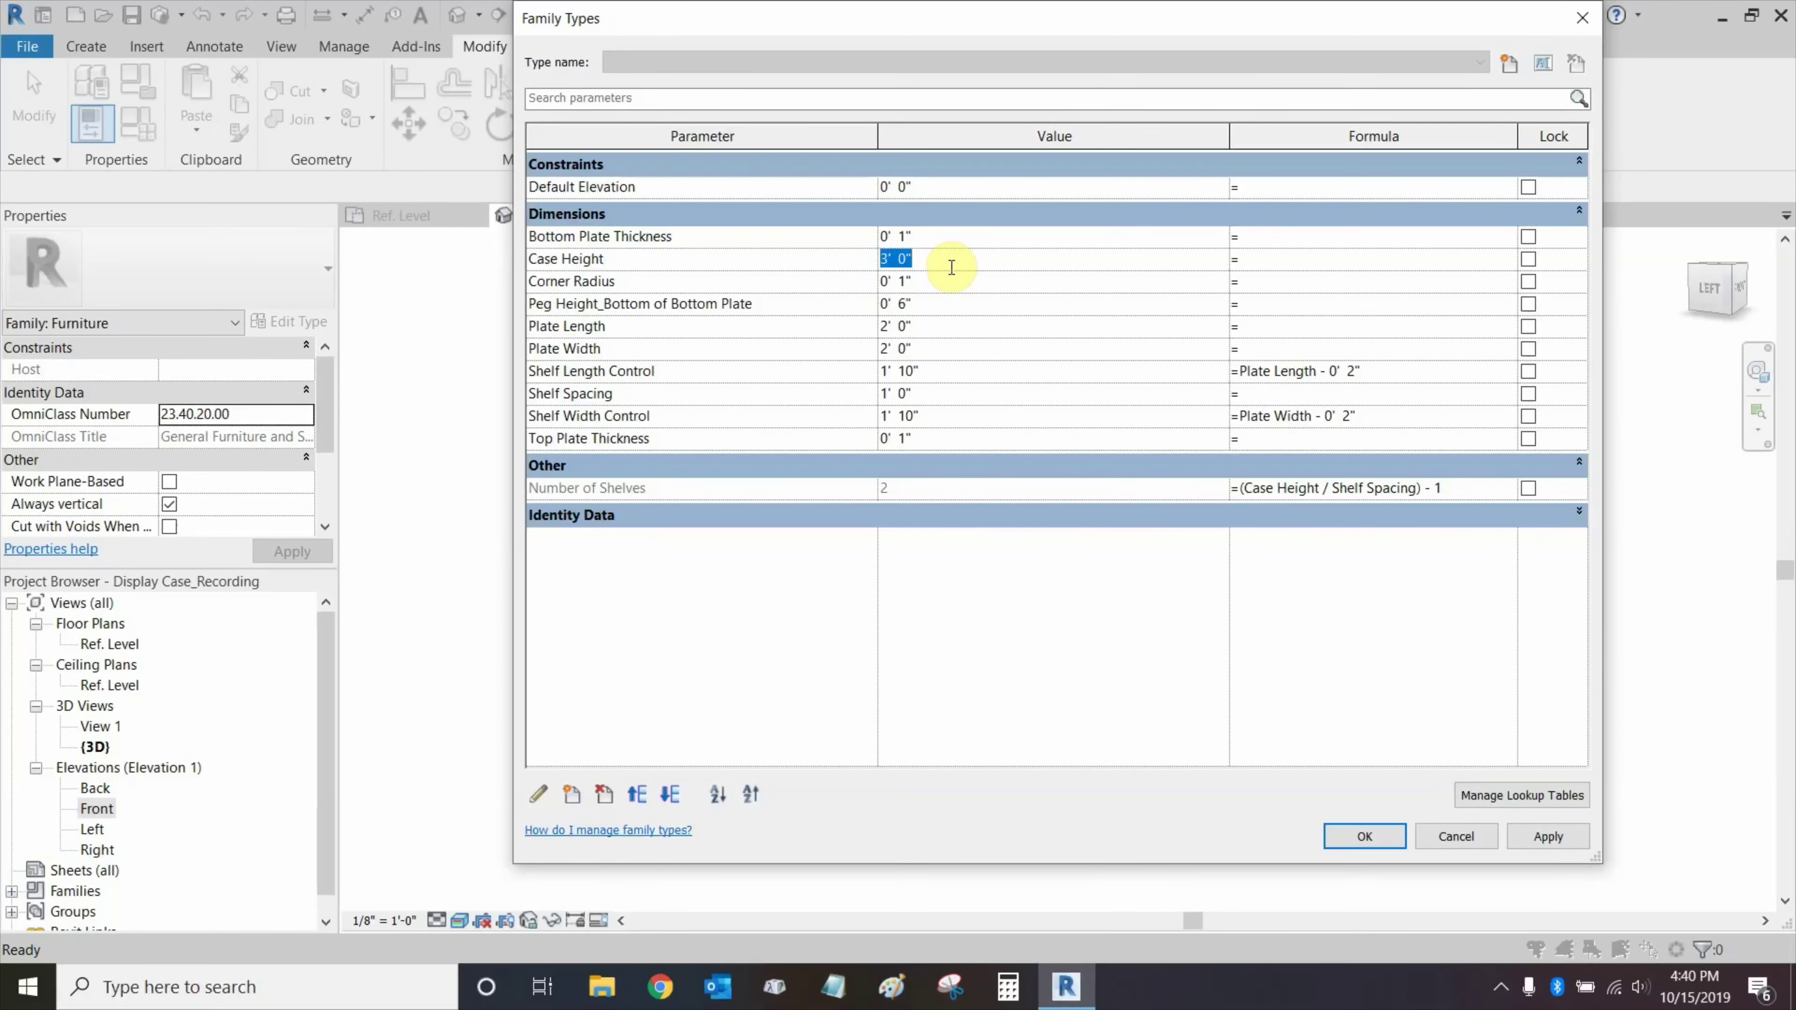
type("4")
key("Tab")
left_click(1367, 843)
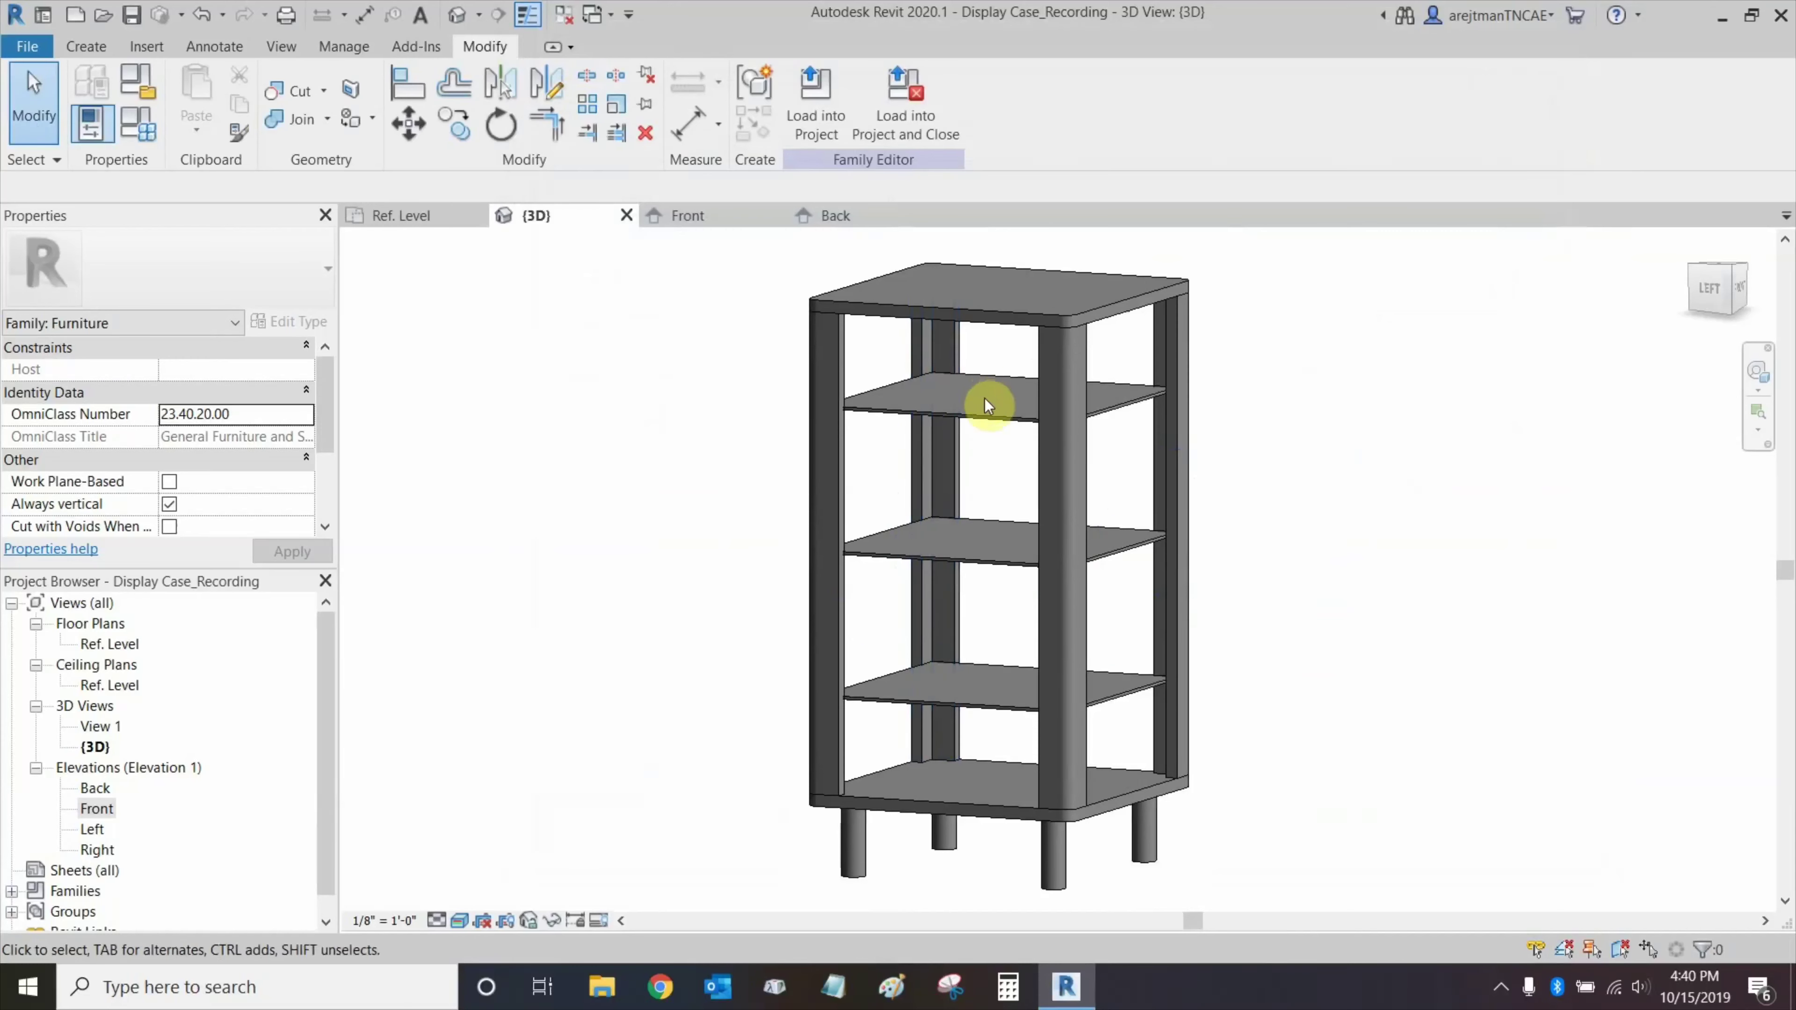
middle_click_drag(981, 413, 968, 534)
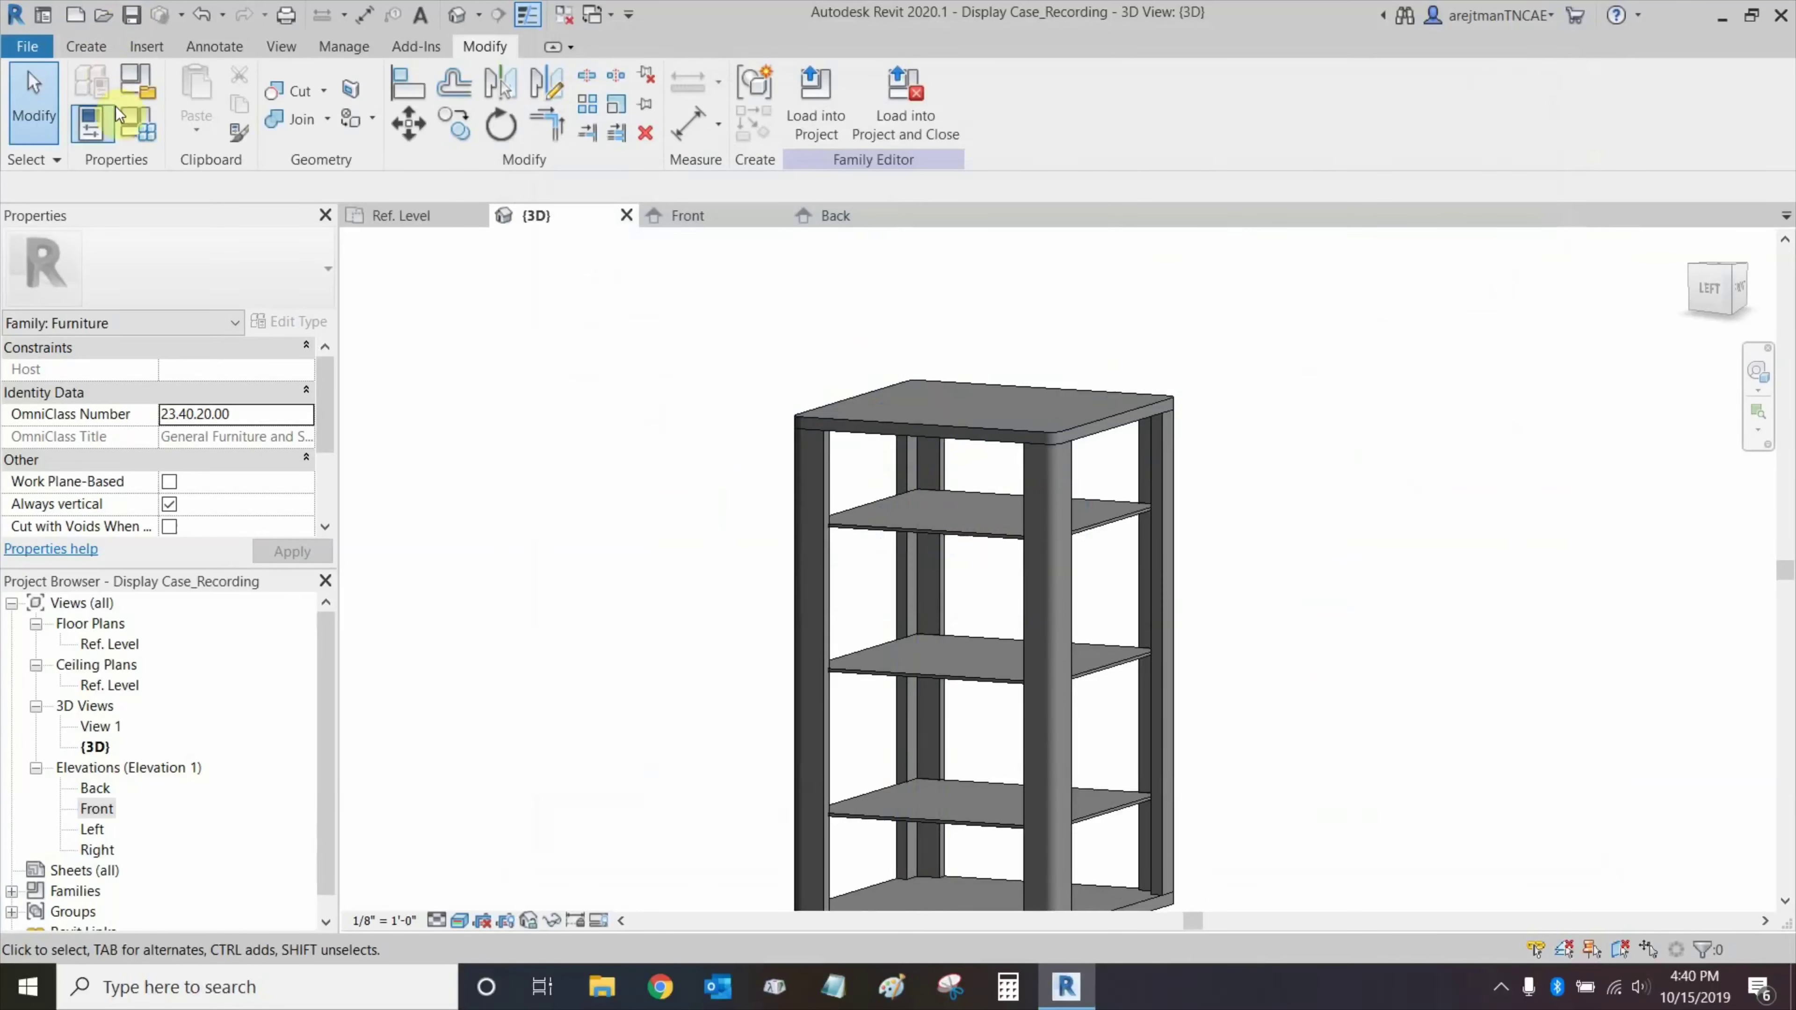
Flex the shelf array further by setting Case Height to 6' 0".
left_click(138, 124)
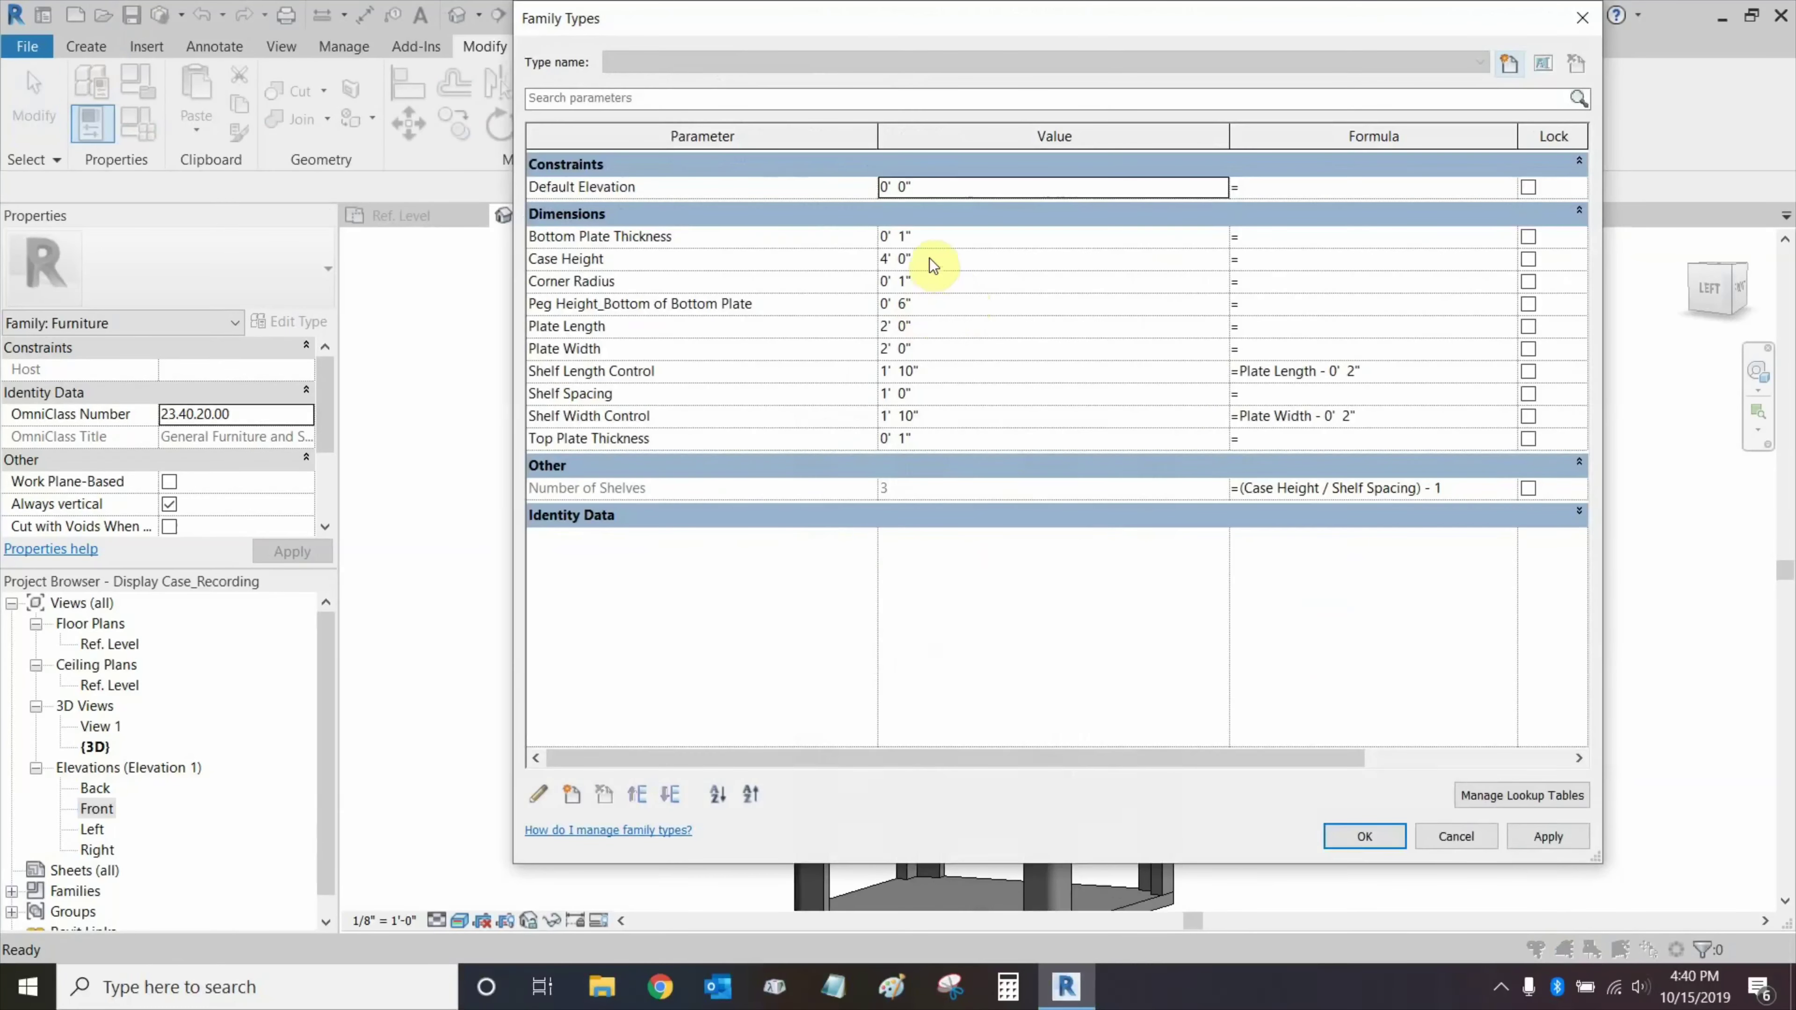
left_click(929, 262)
type("6")
key("Tab")
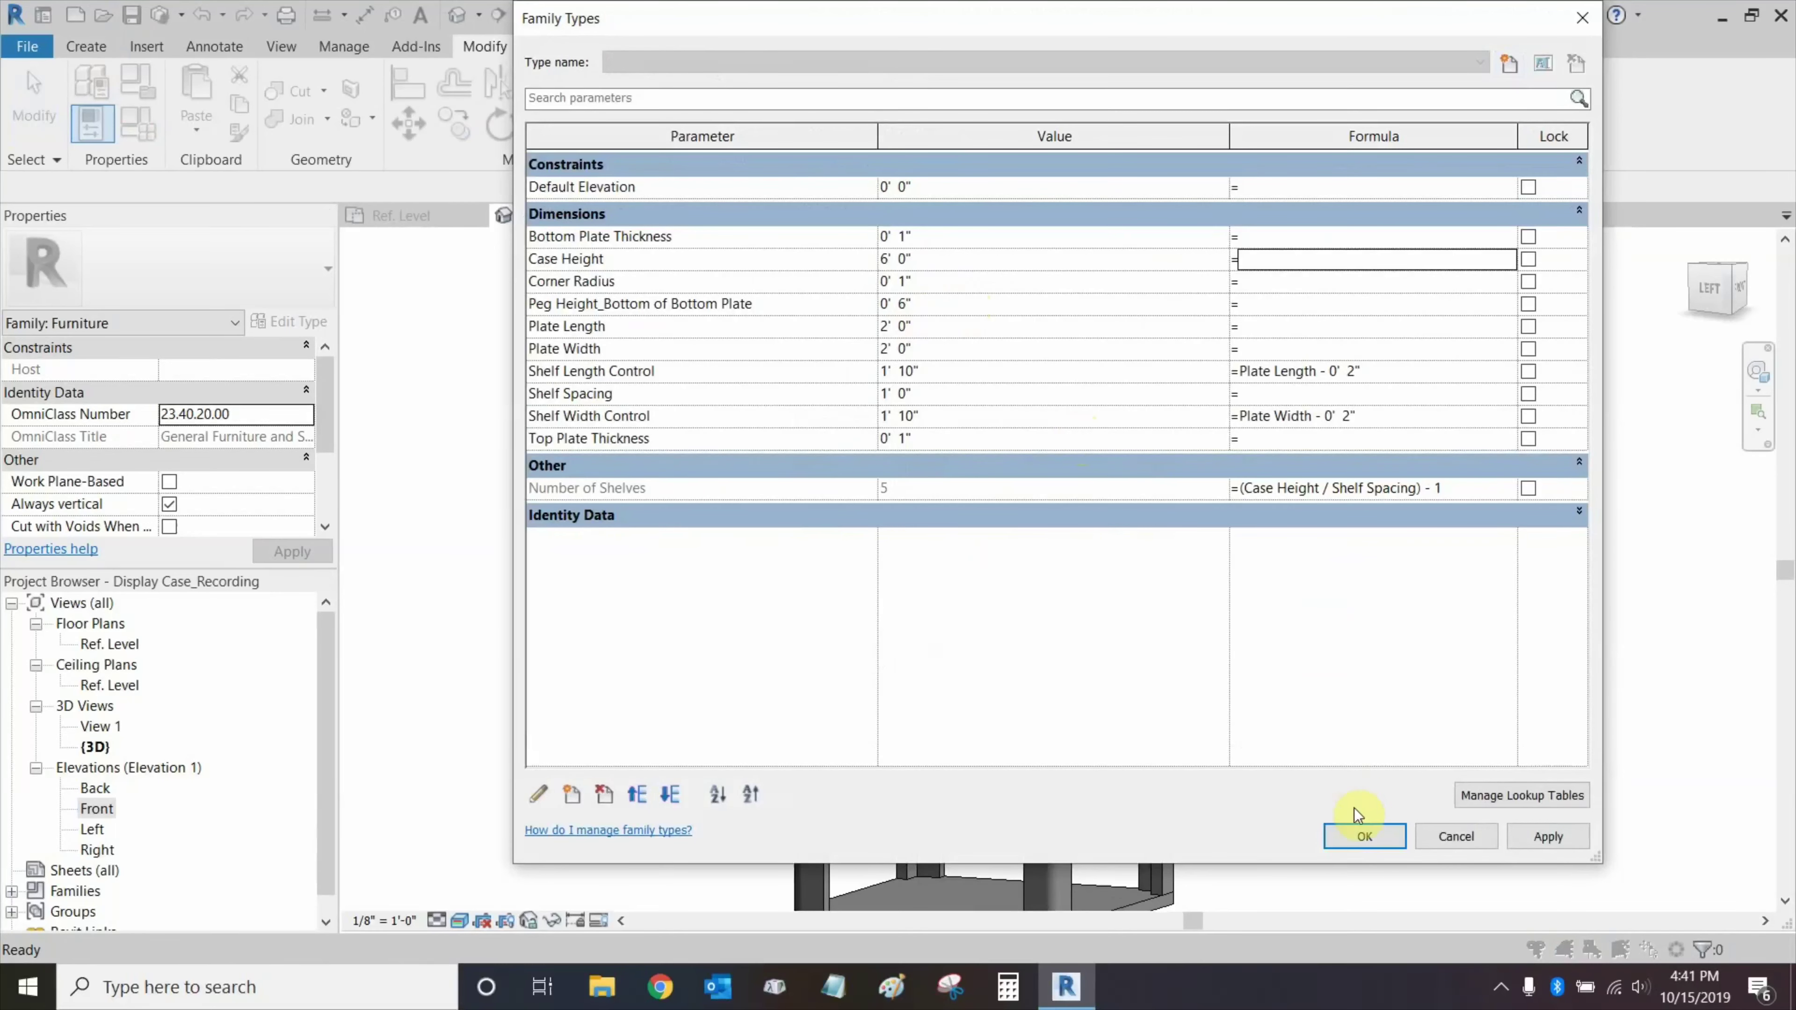
left_click(1355, 835)
scroll(1395, 505, "down", 3)
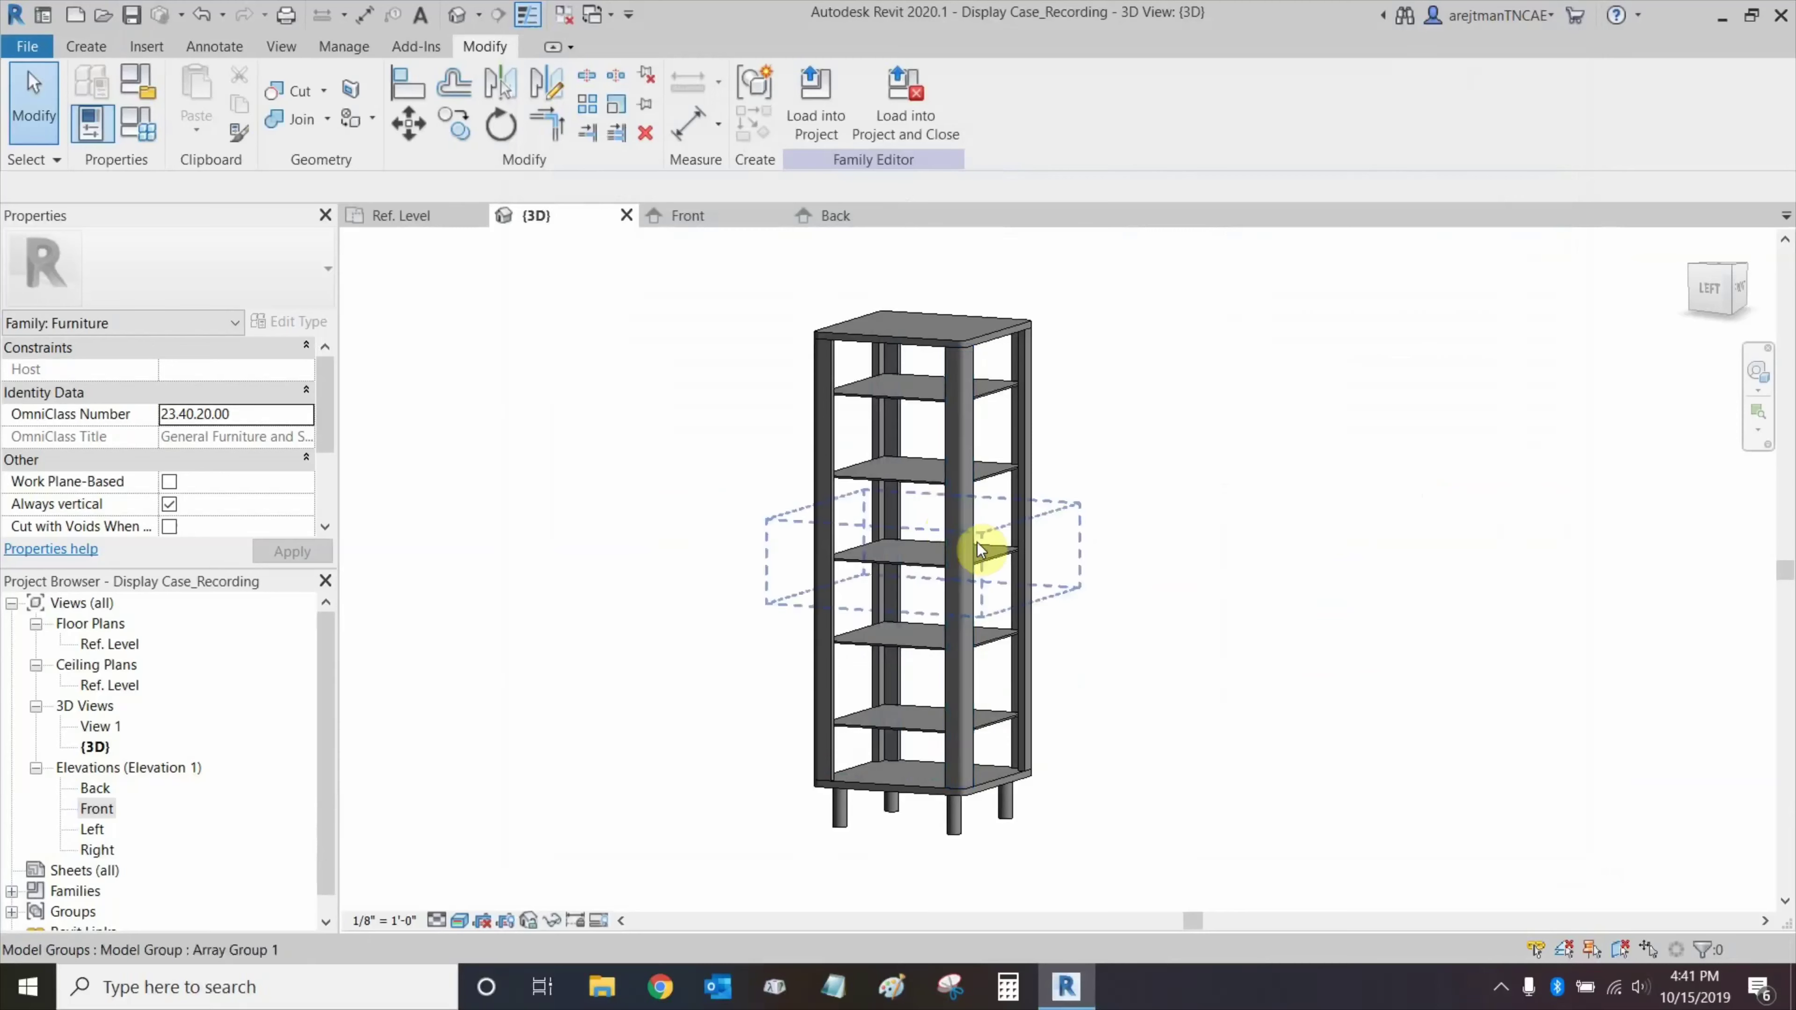
Undo both case height changes and save the family.
left_click(202, 15)
left_click(202, 15)
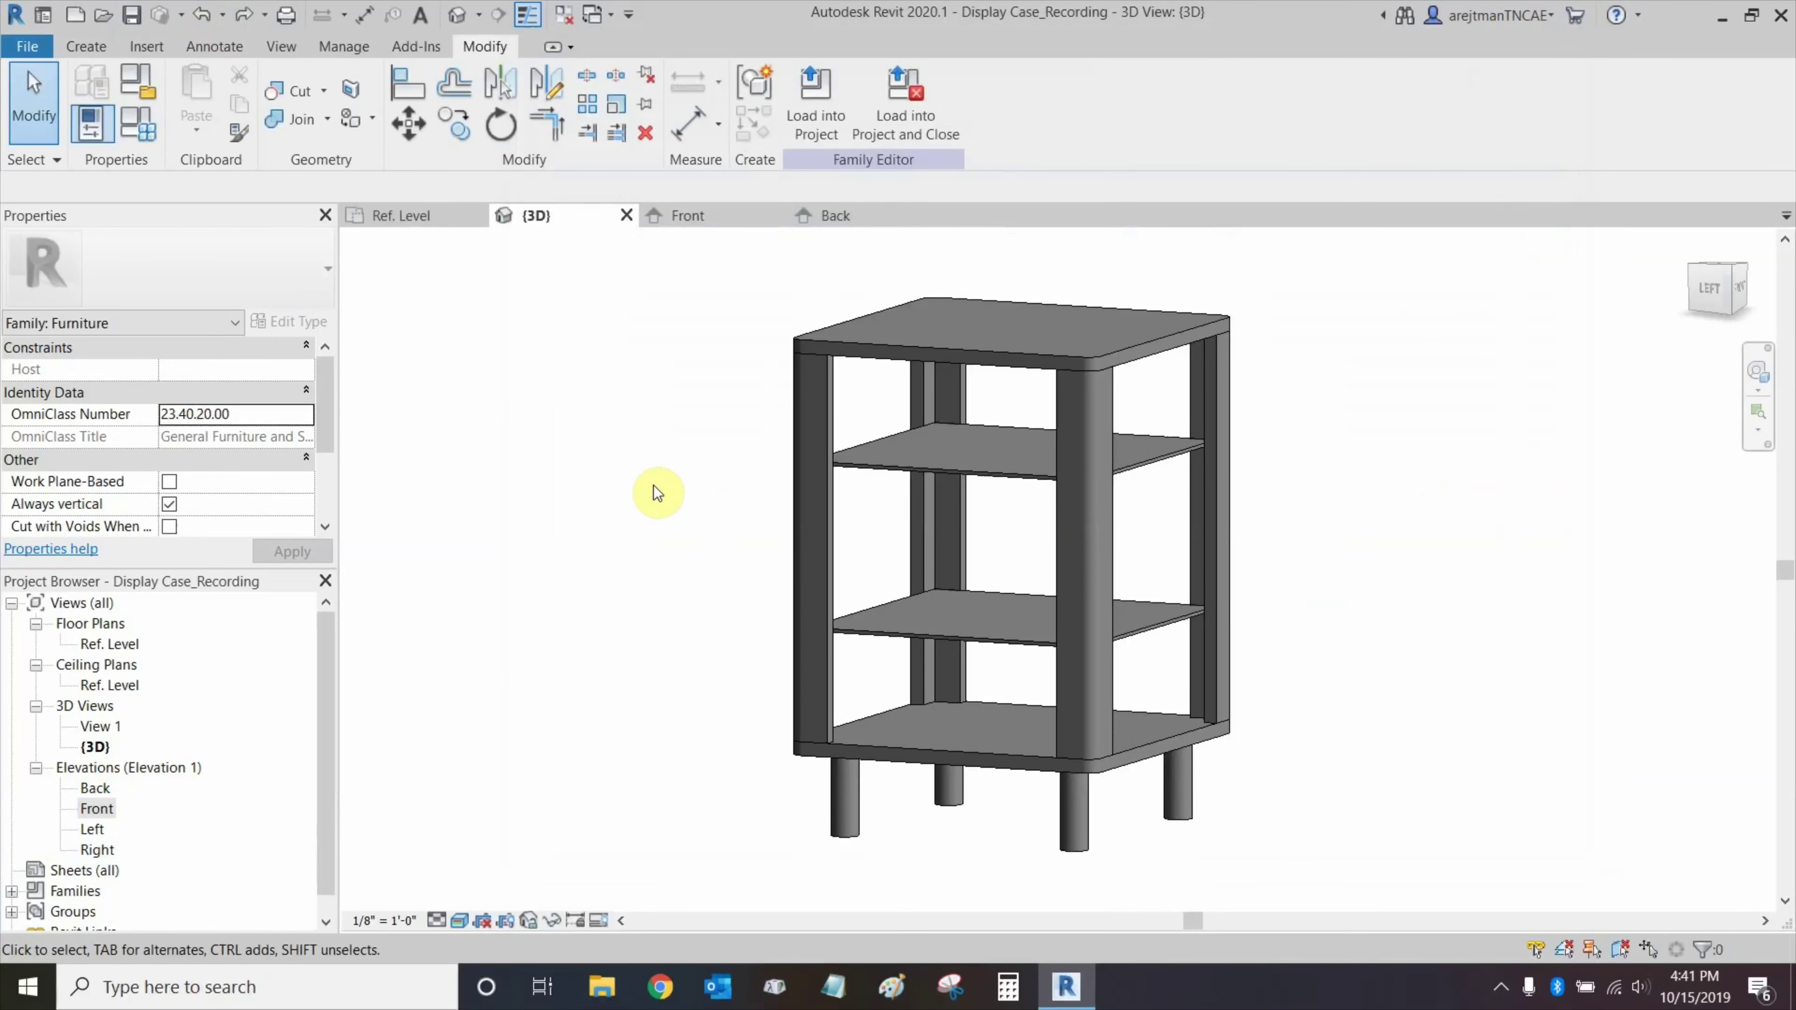
left_click(137, 17)
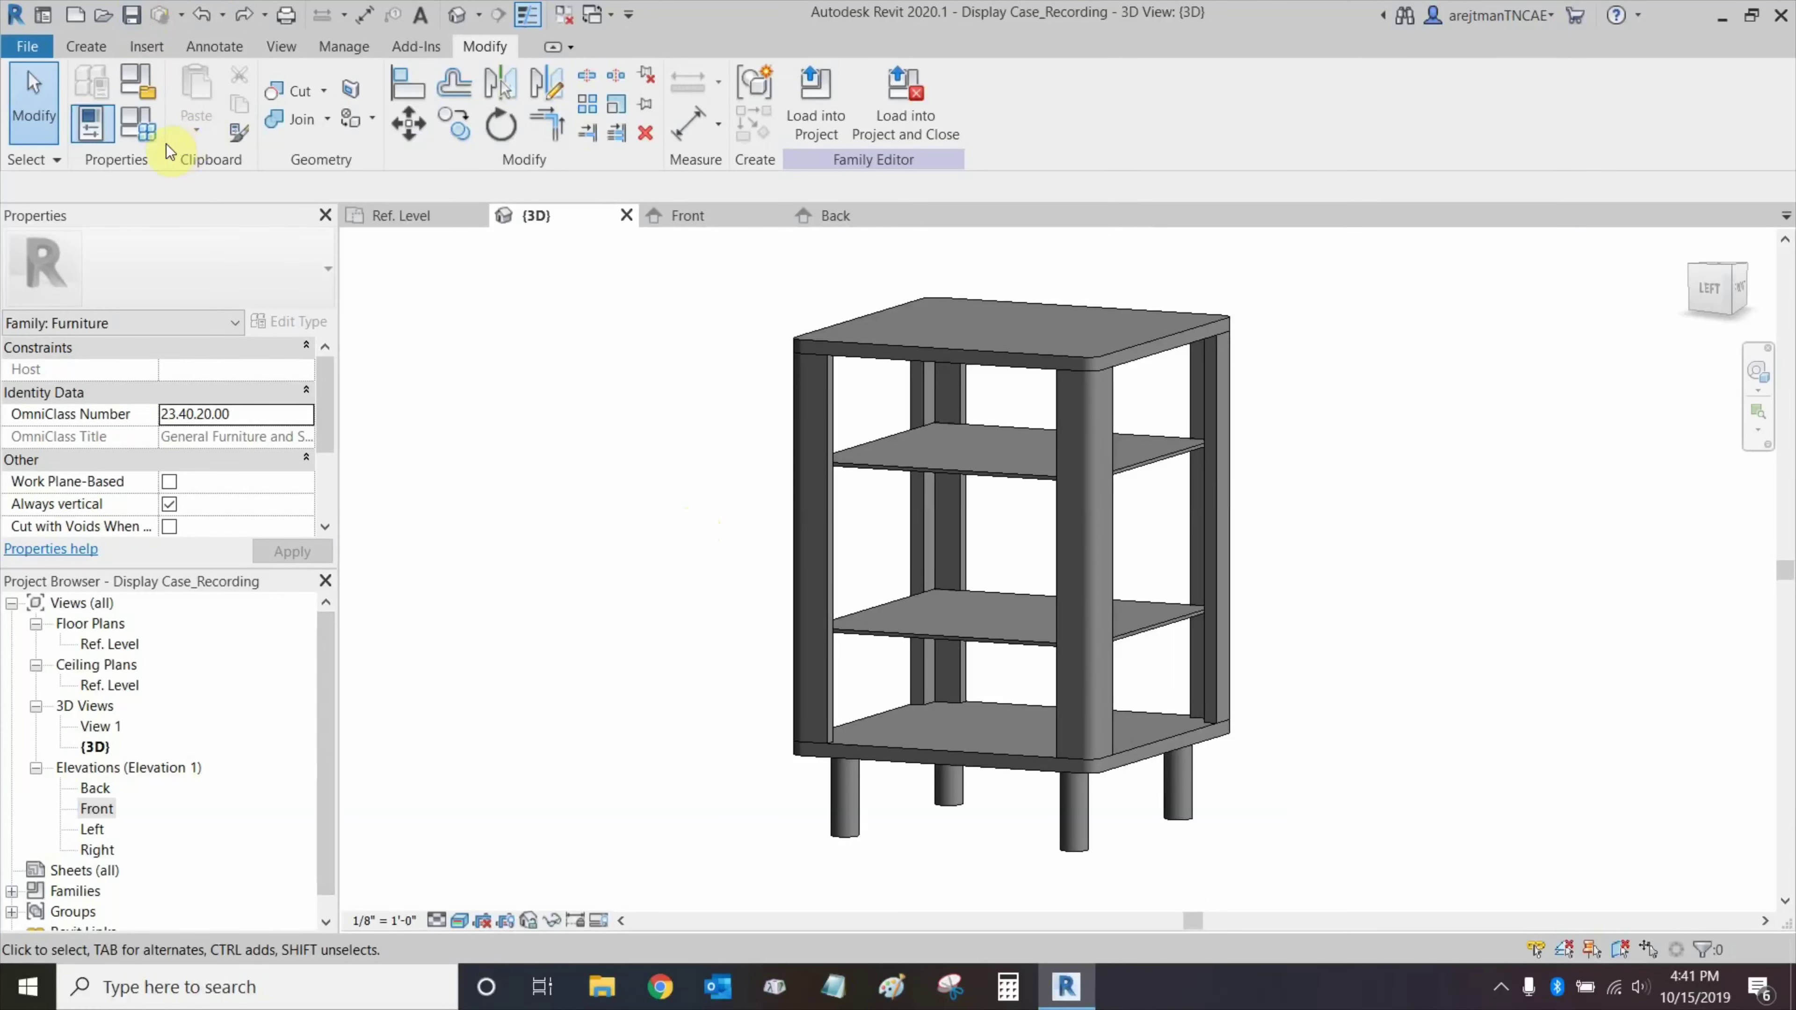
Test the family with a Plate Width of 3' 0", and undo the change.
left_click(142, 128)
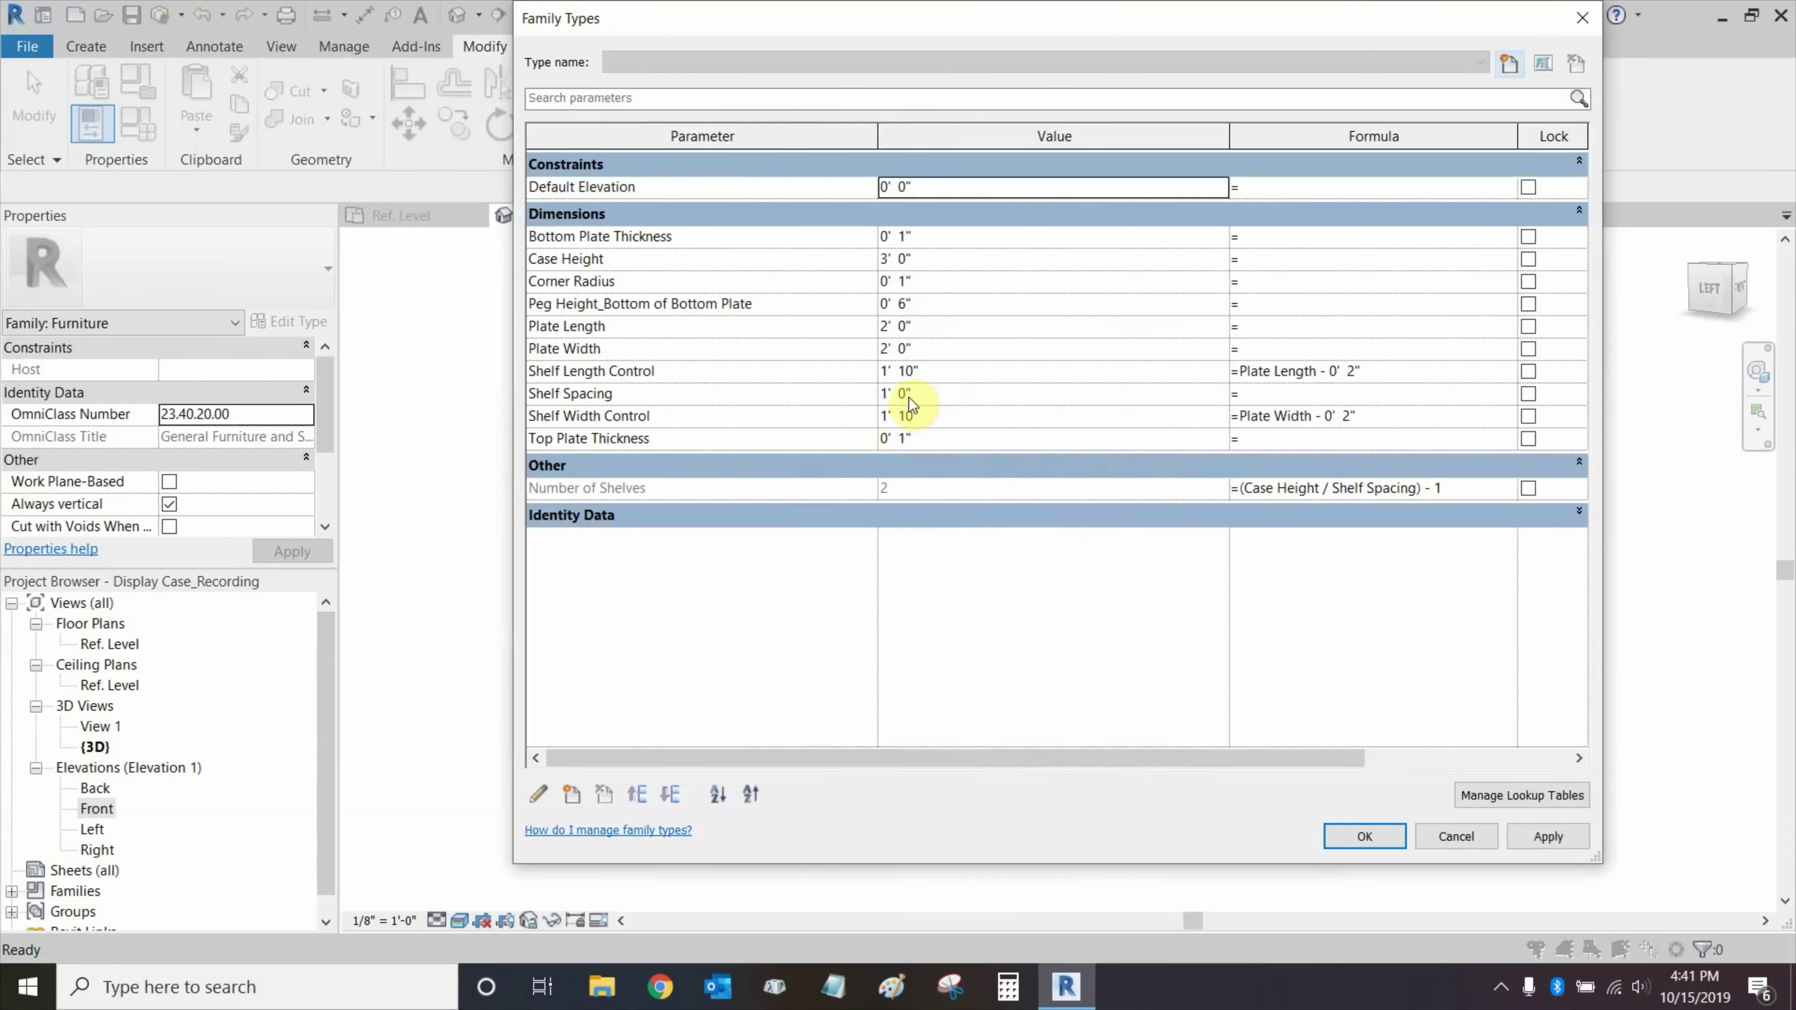
left_click(936, 346)
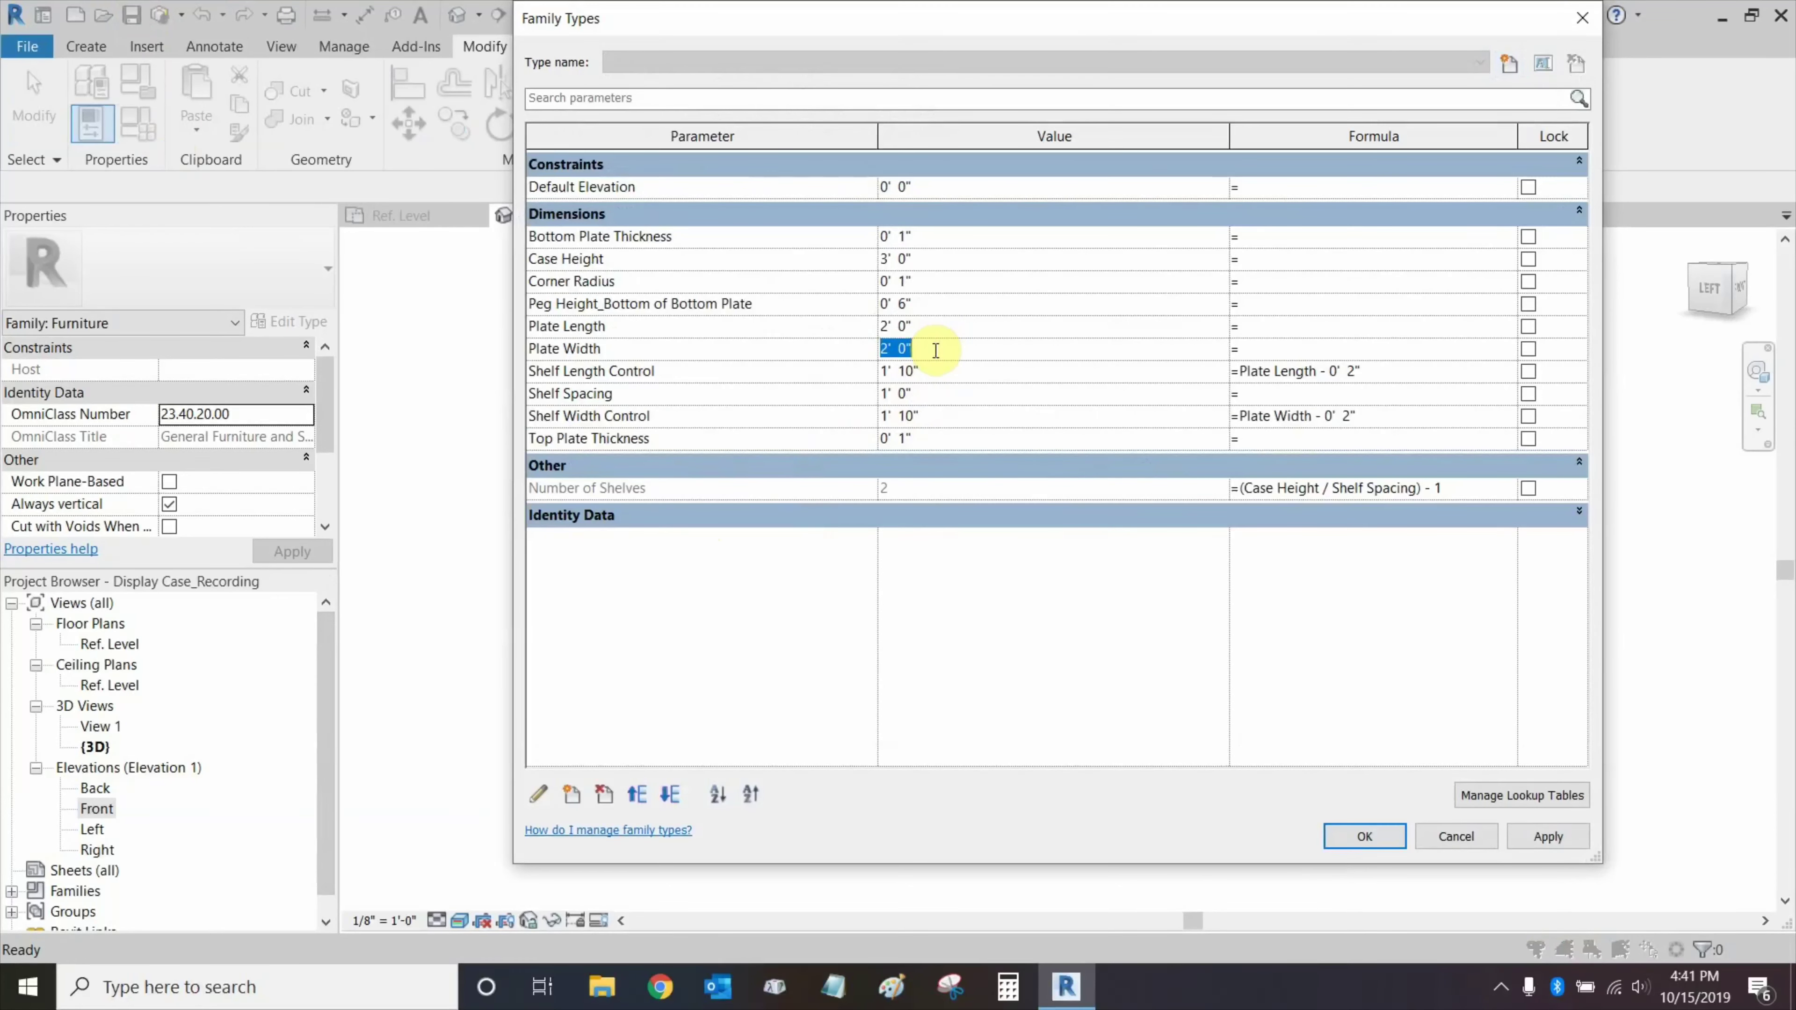
type("3")
key("Tab")
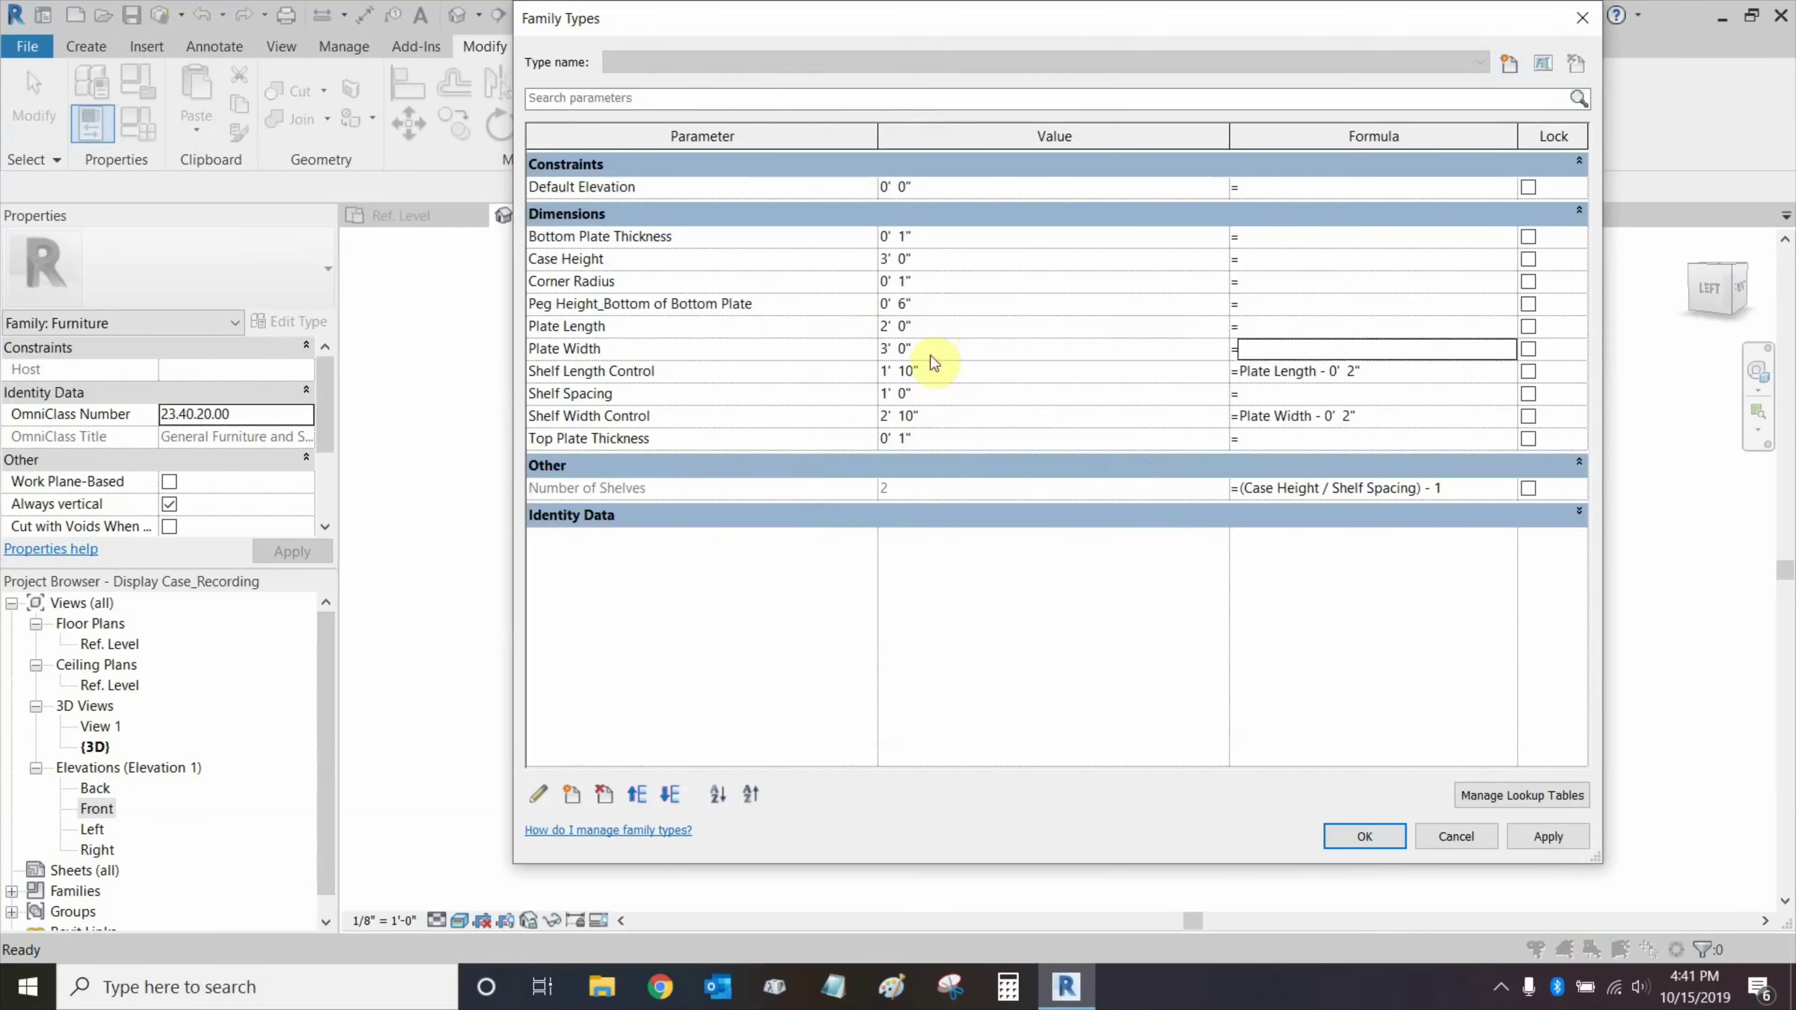
left_click(1390, 846)
left_click(201, 14)
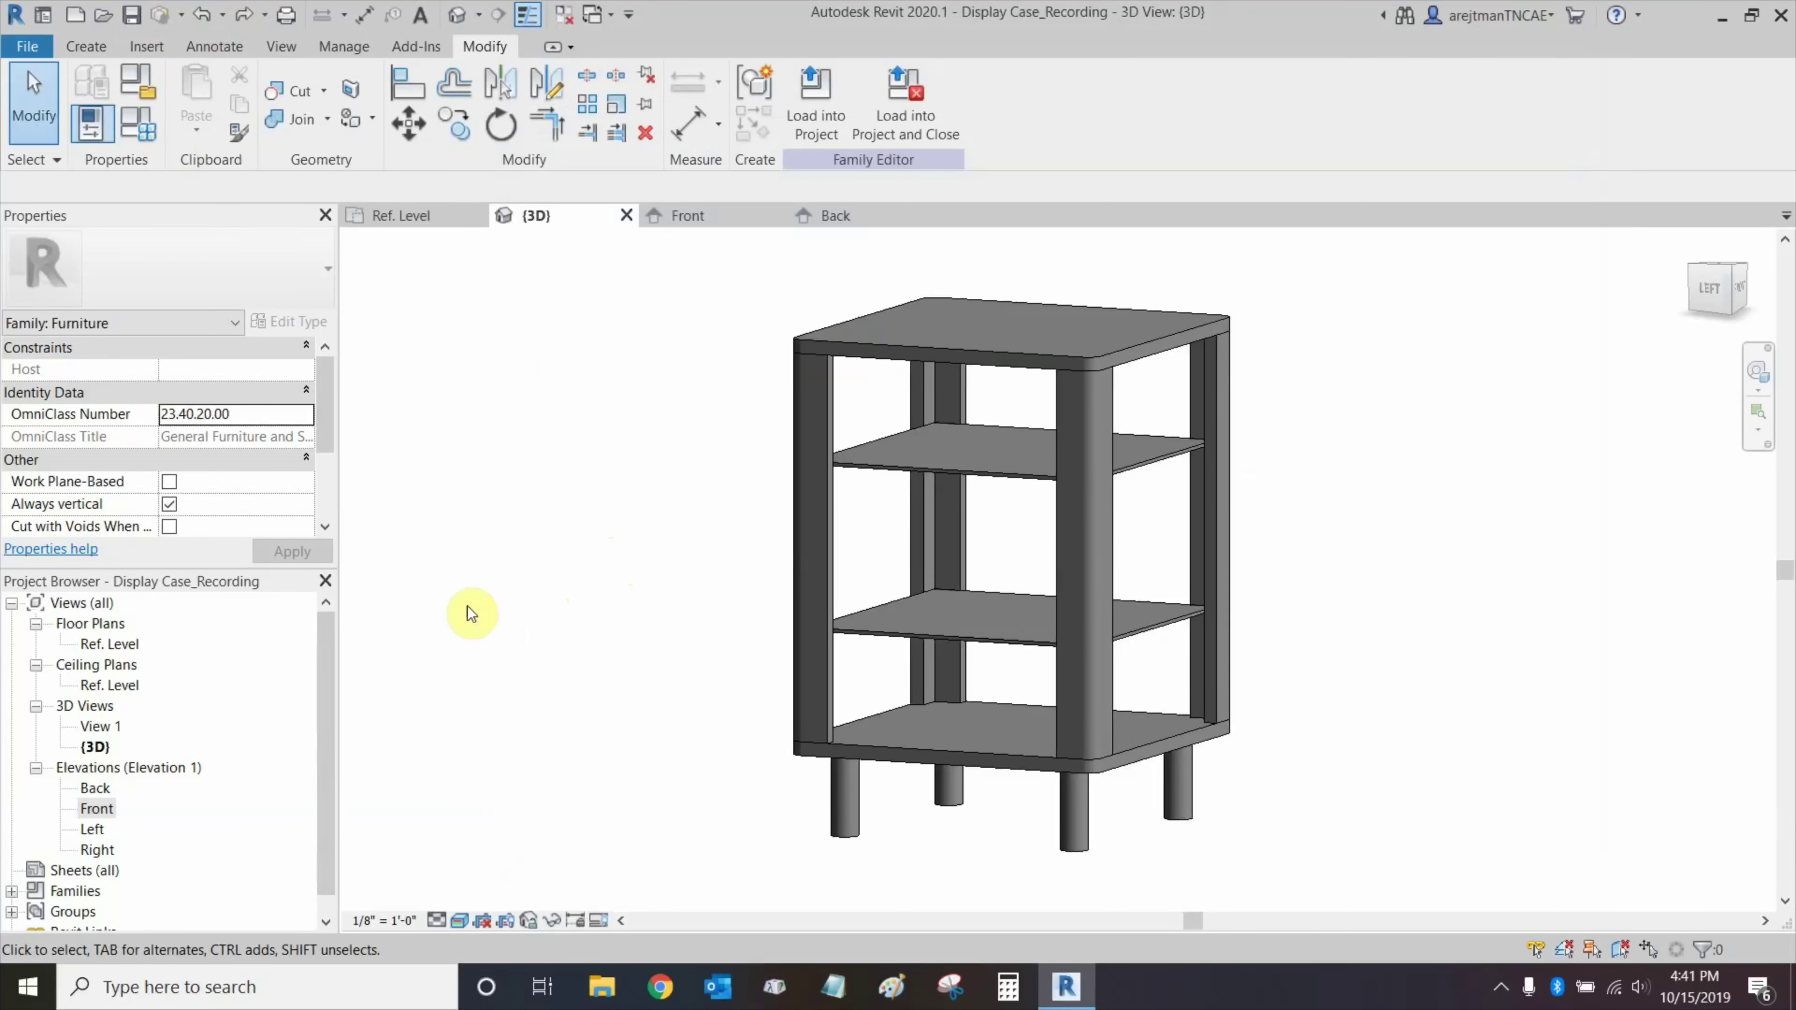
Save the display case family and open the nested DC_R_Peg family of the front peg for editing.
left_click(133, 15)
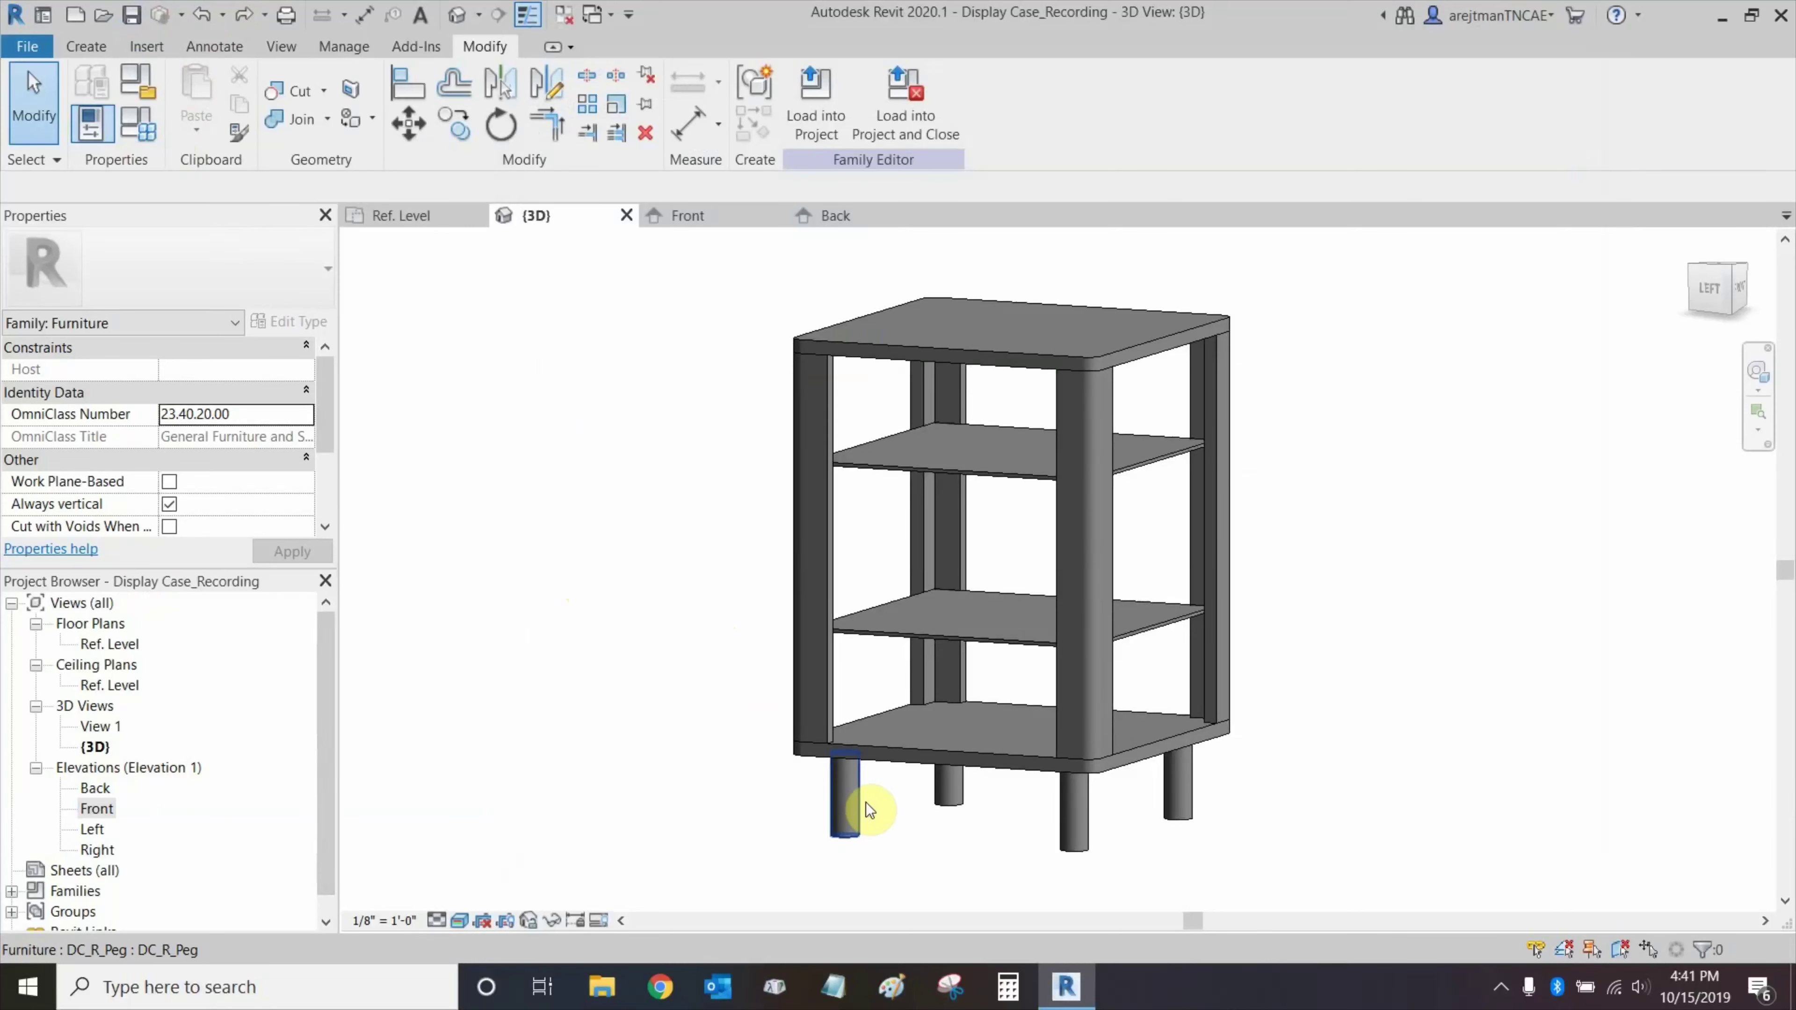
left_click(854, 824)
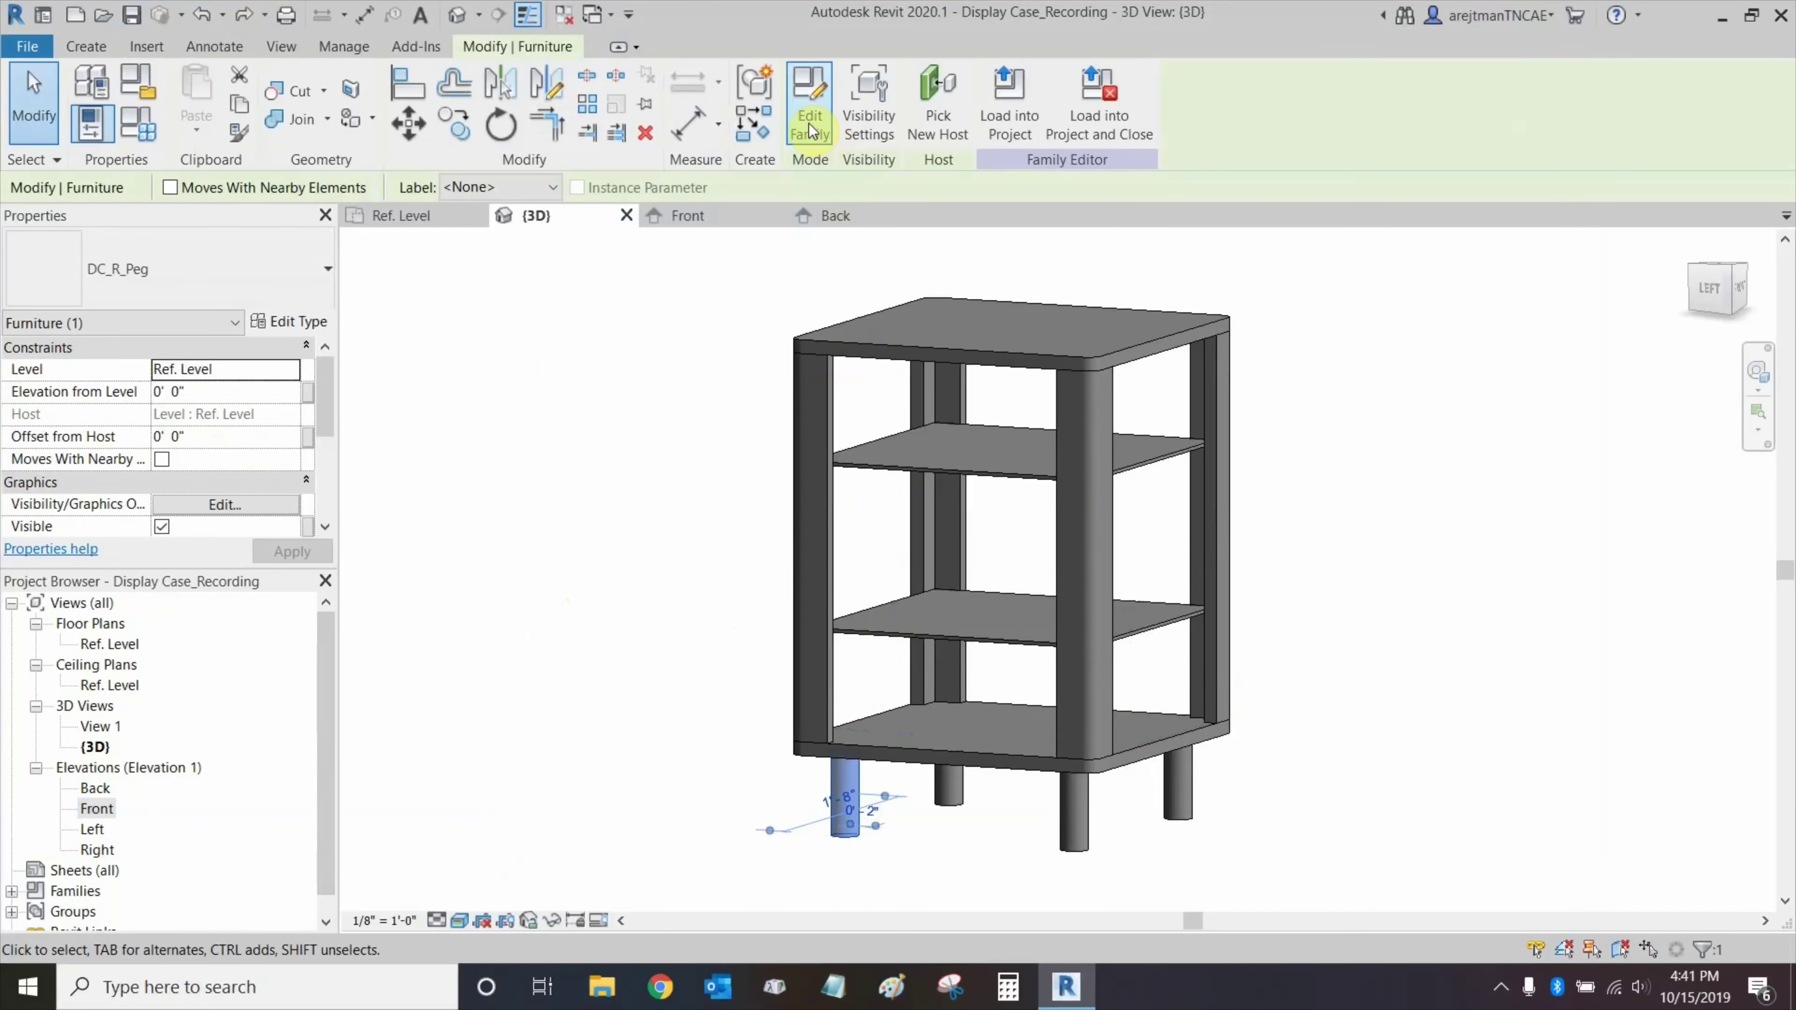
left_click(820, 138)
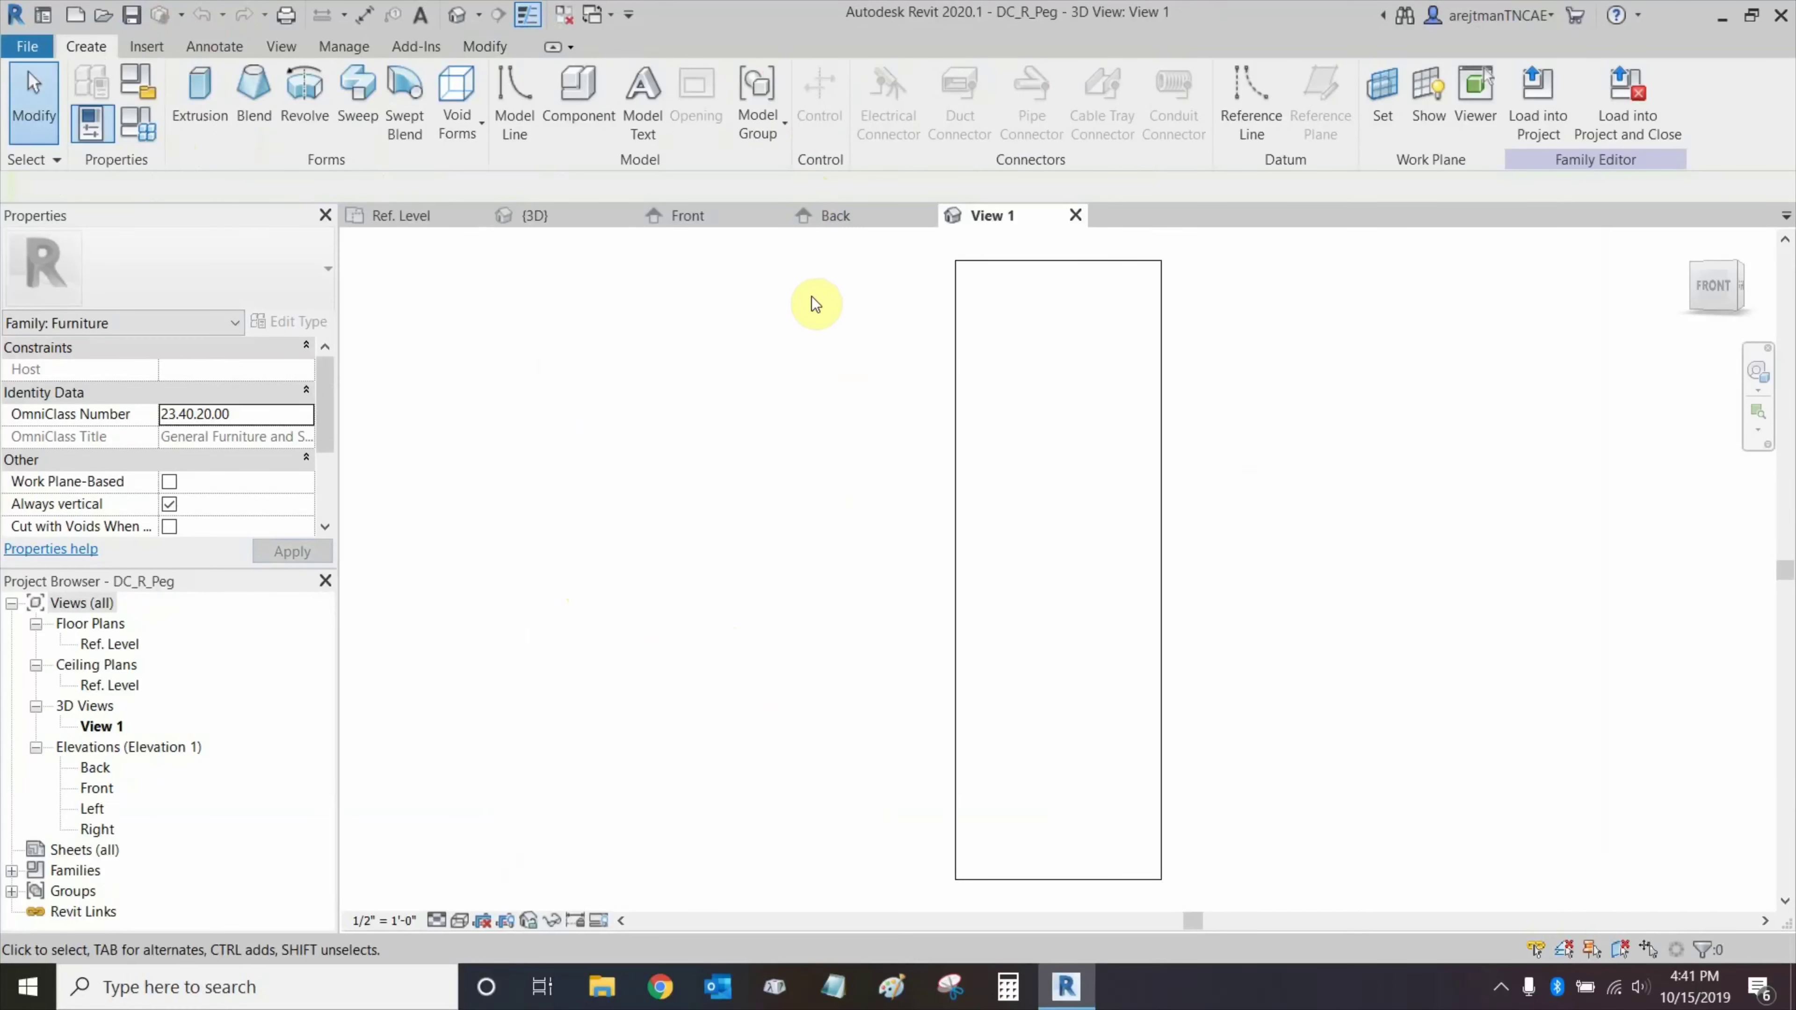
Associate the peg extrusion's material with a new family type parameter named Metal Peg.
left_click(954, 331)
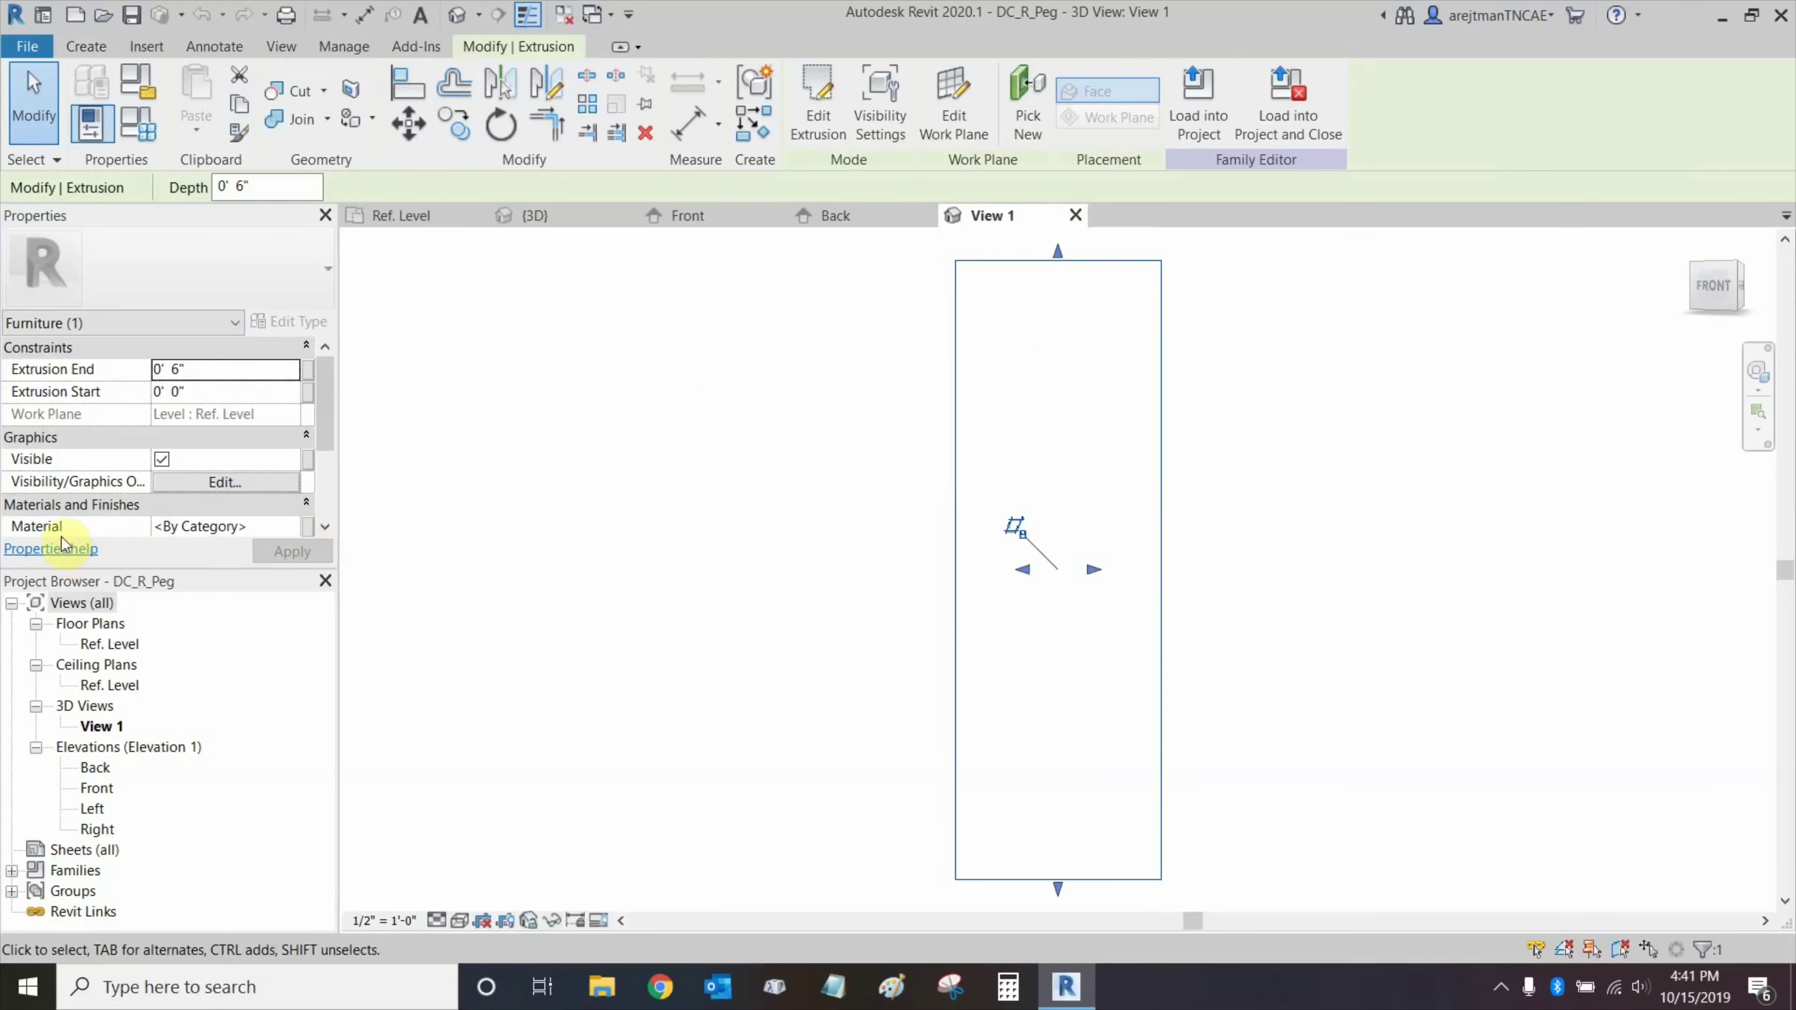
left_click(313, 530)
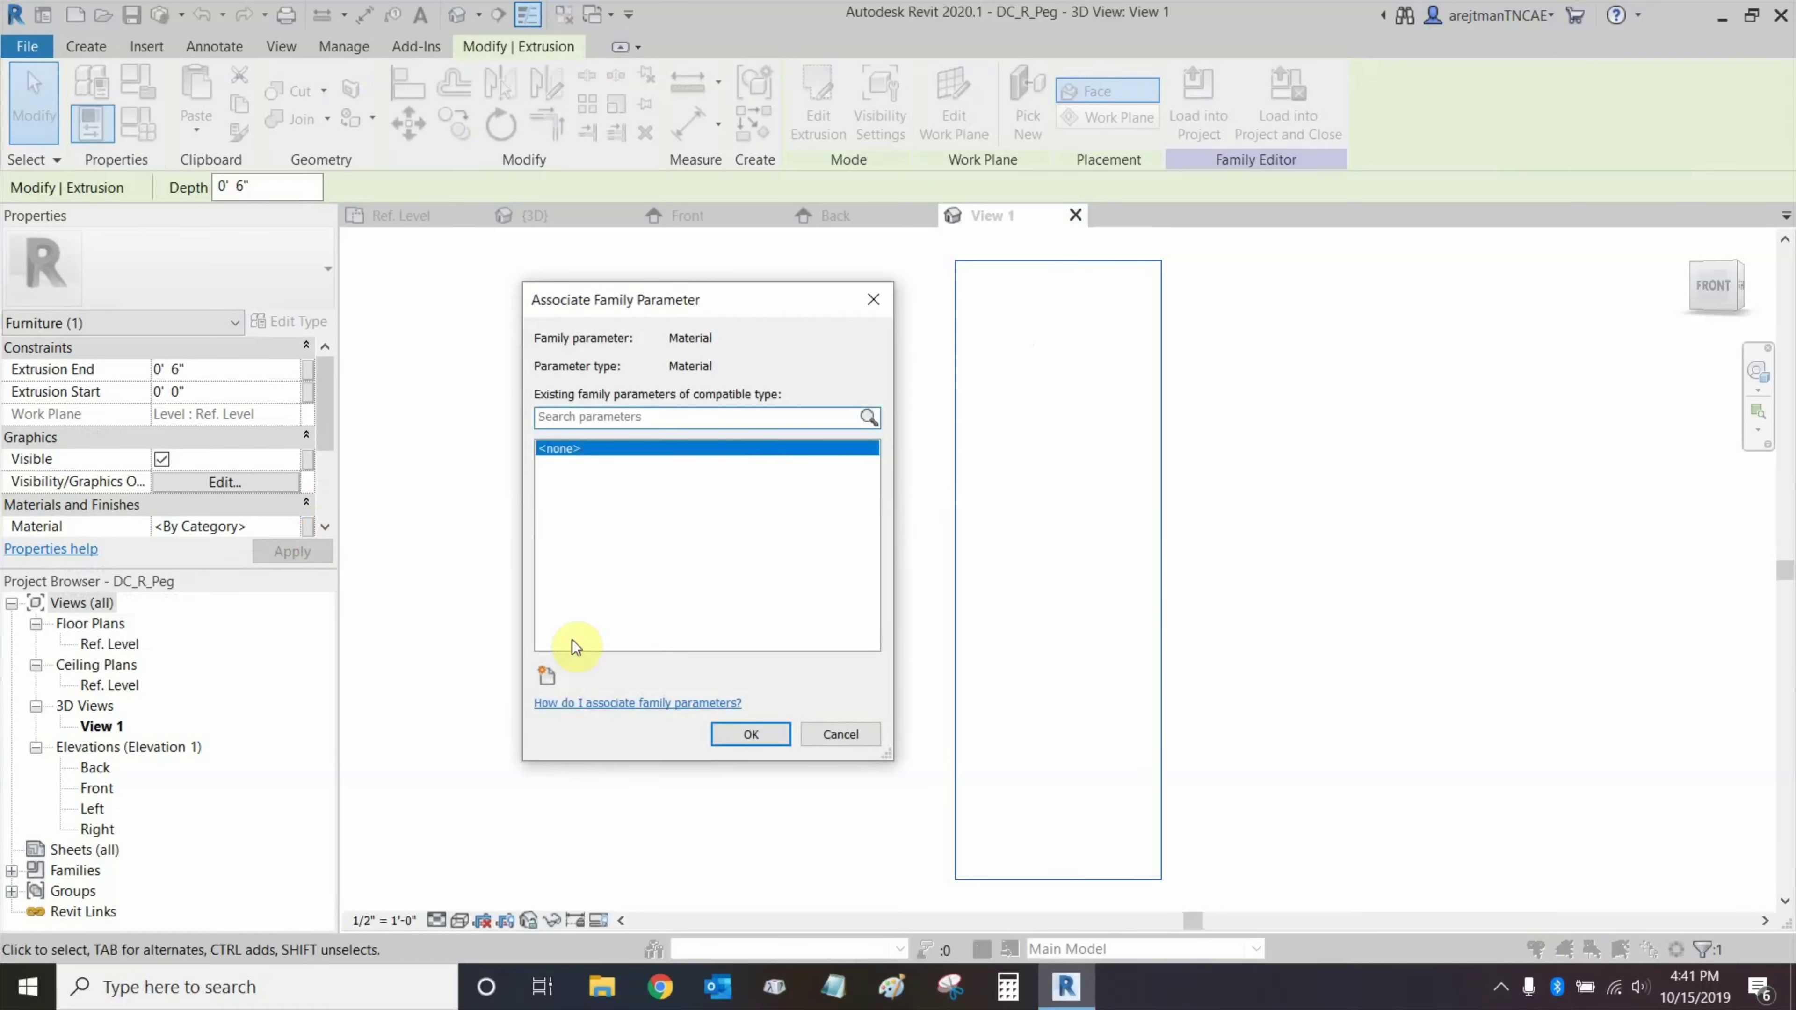
left_click(548, 674)
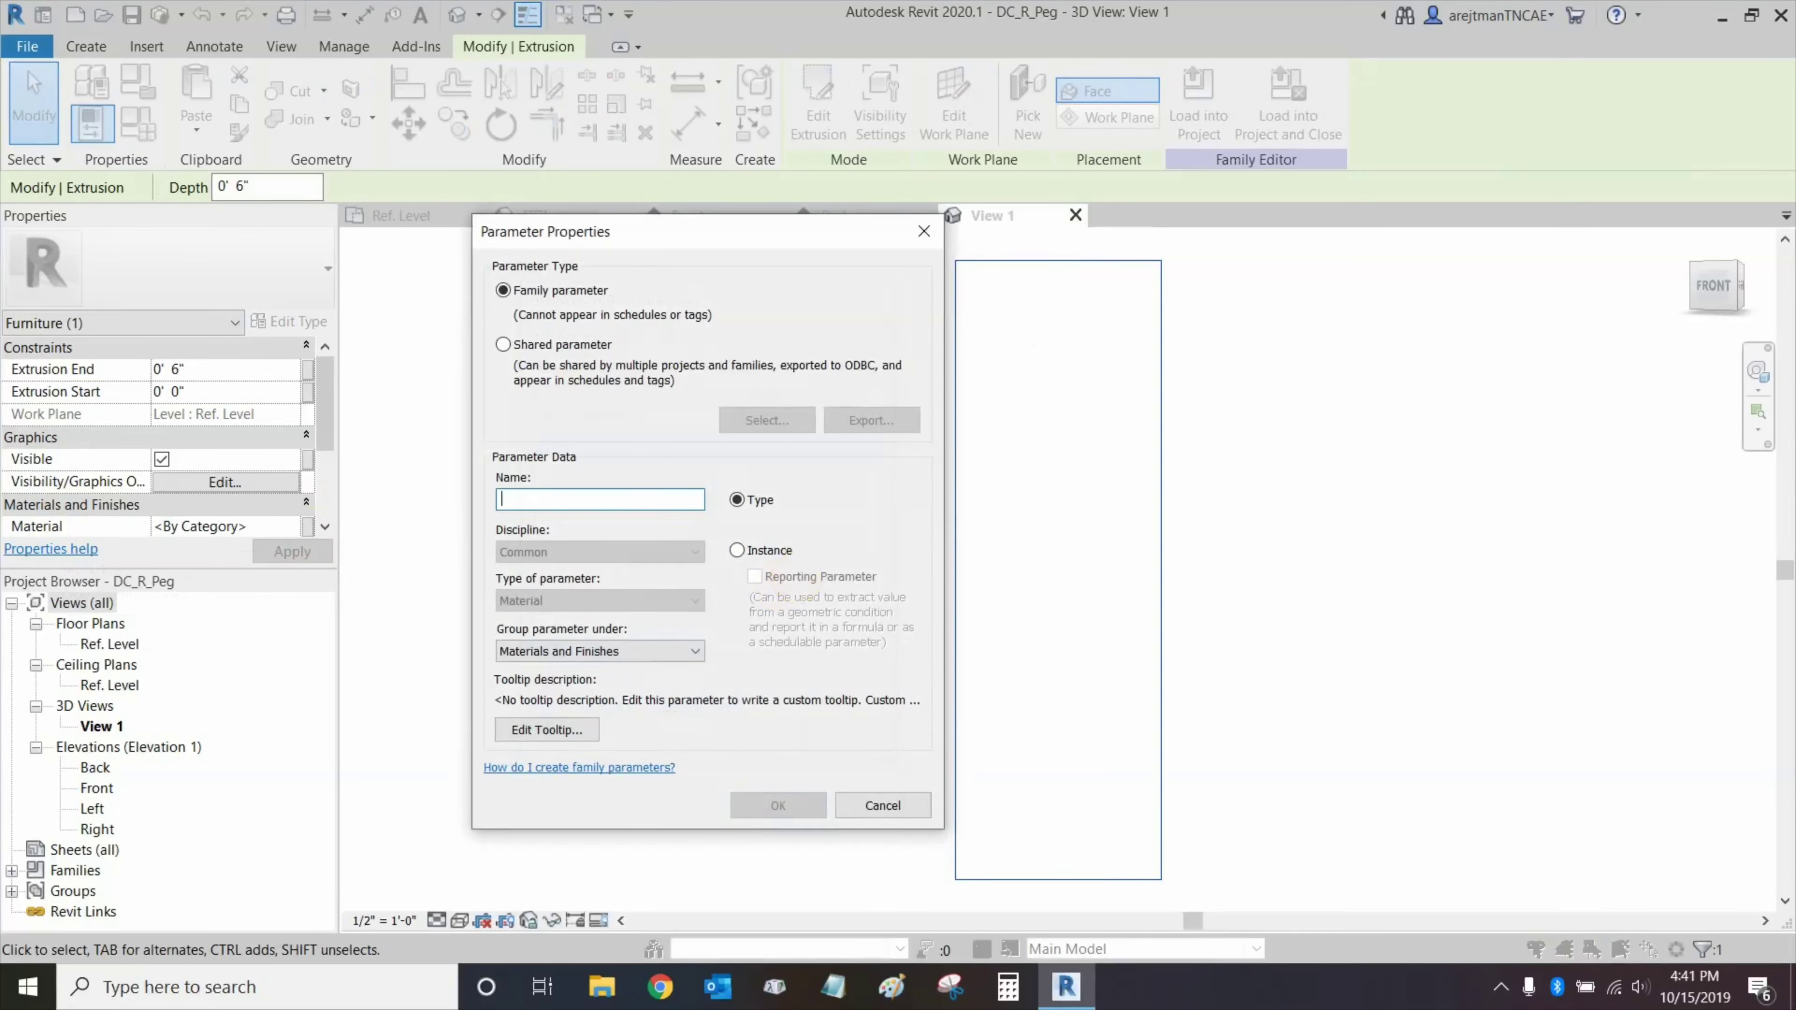
type("Metal Peg")
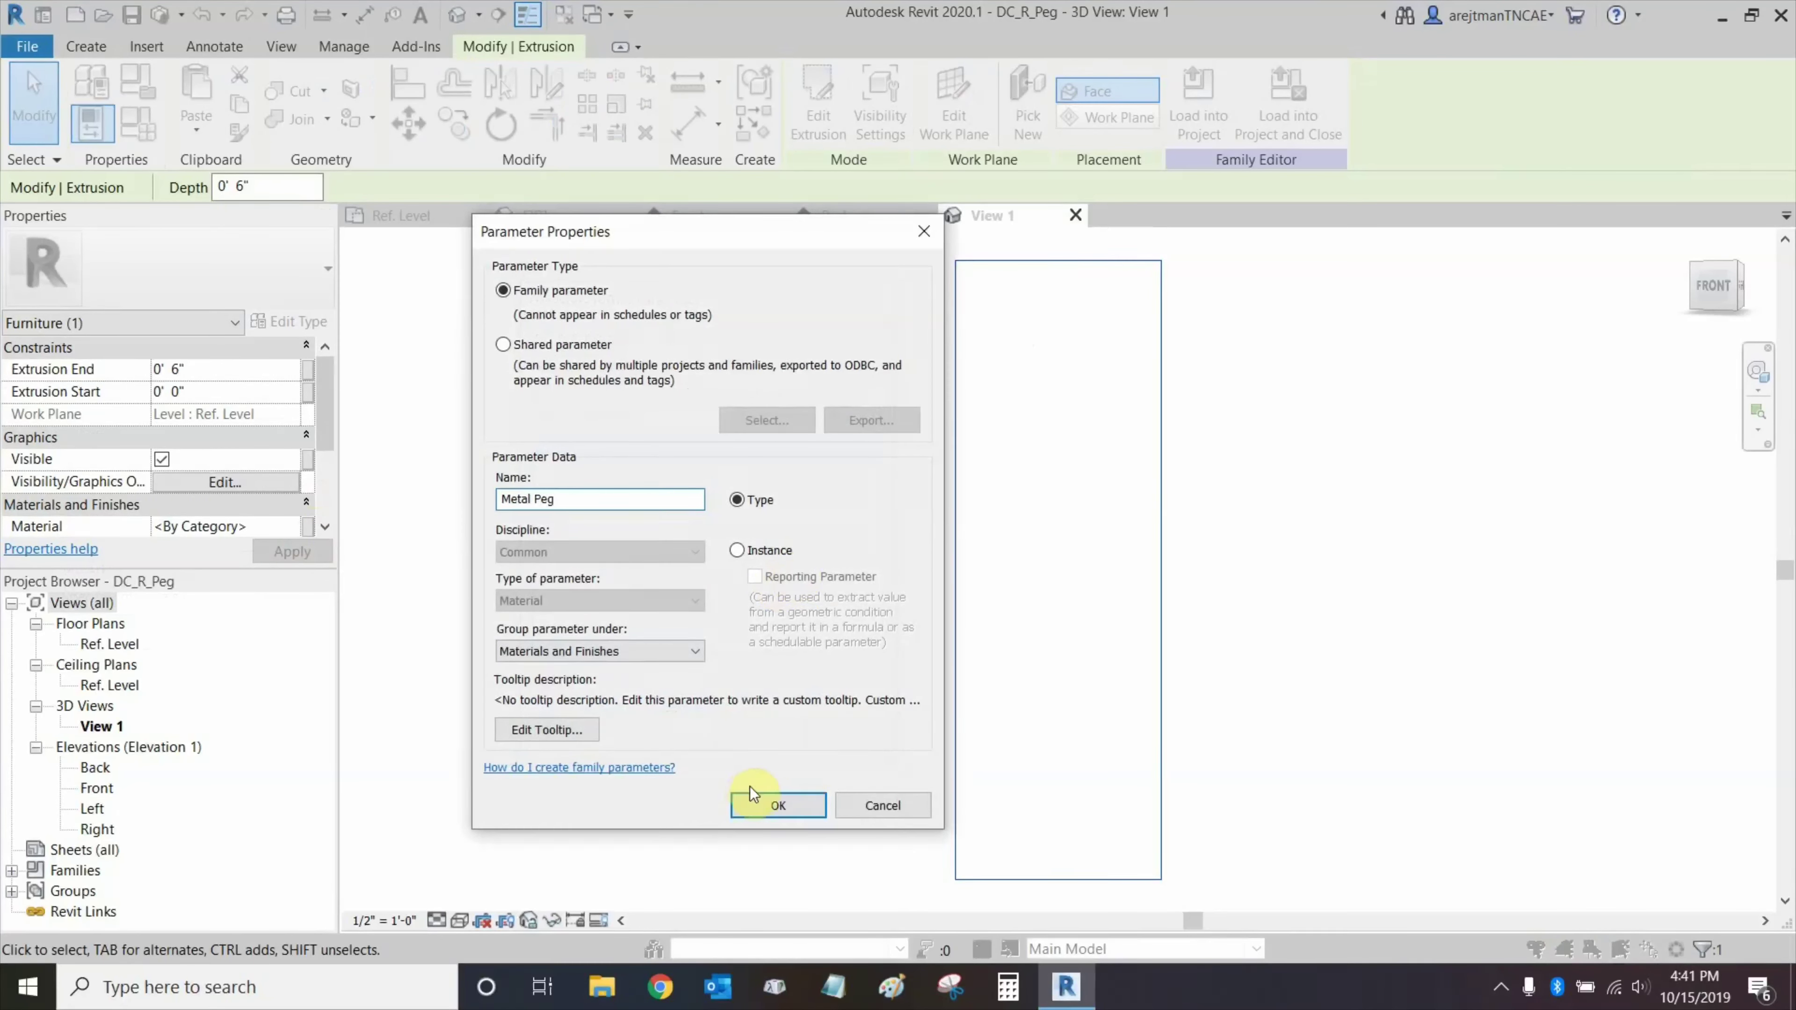
left_click(772, 805)
left_click(754, 733)
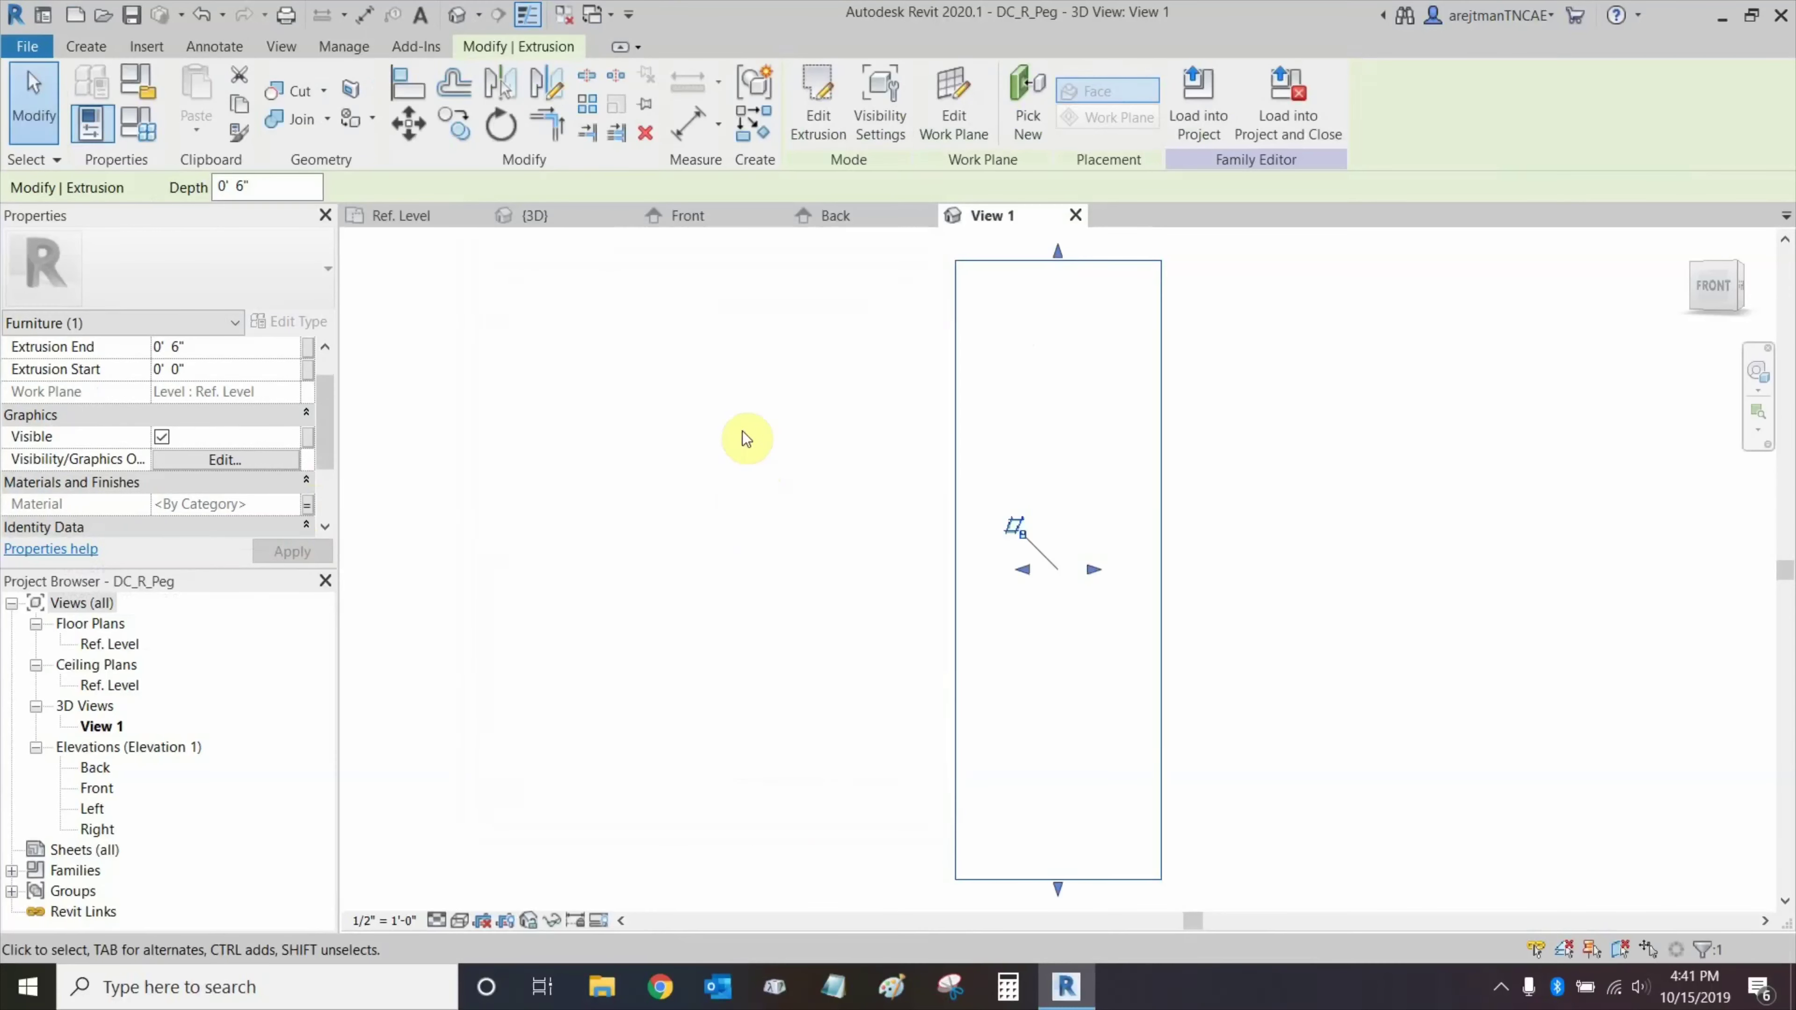
left_click(742, 431)
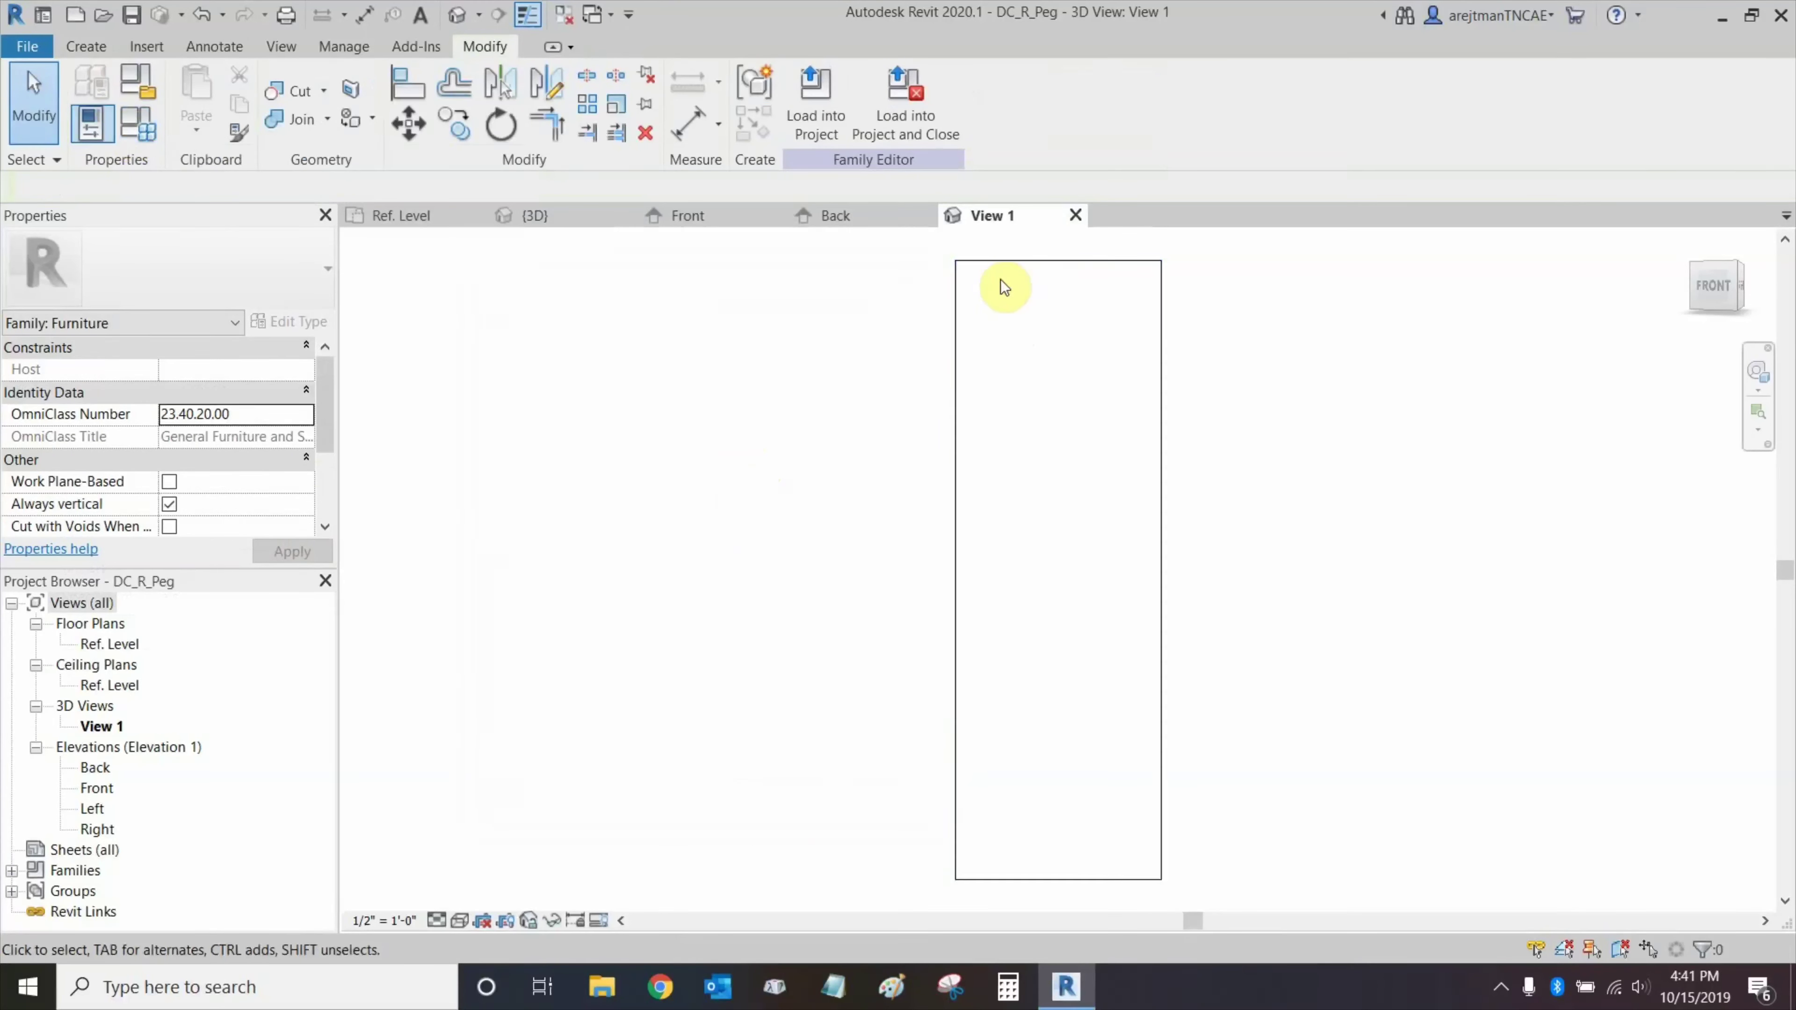
Set the Metal Peg material parameter to Stainless Steel, Polished from the Metal category of the AEC Materials library.
left_click(139, 126)
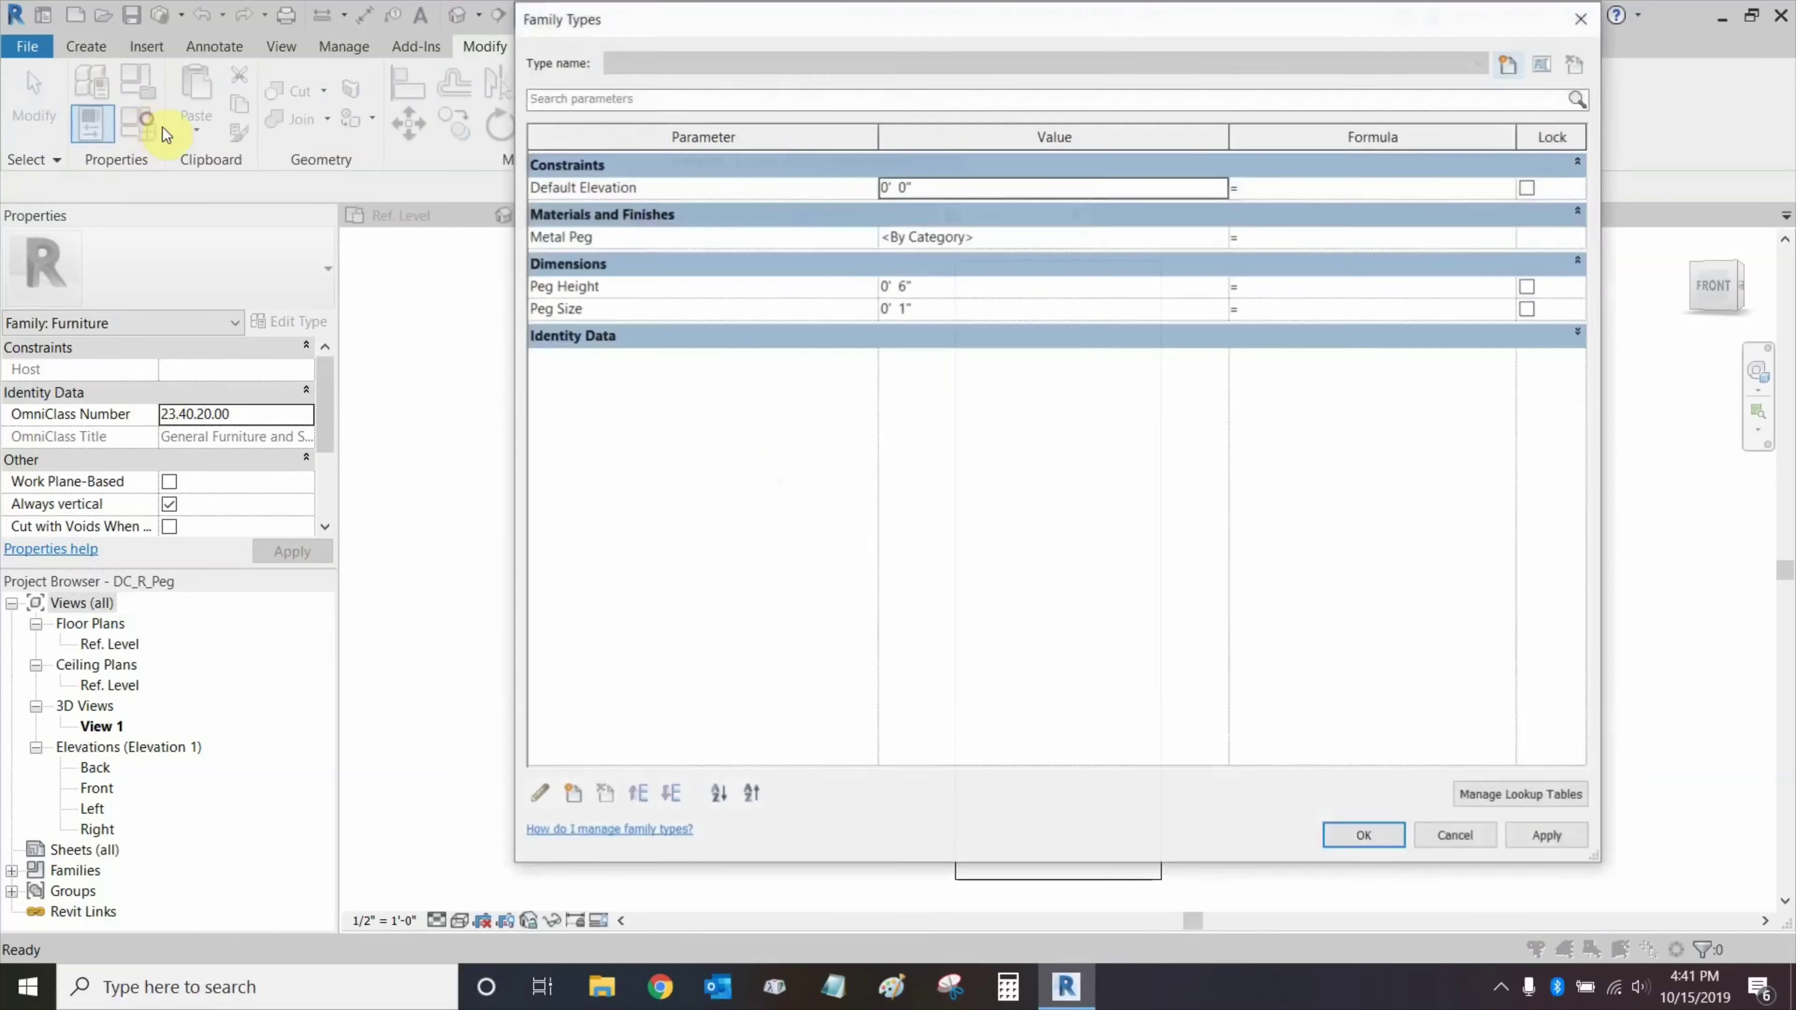
left_click(1225, 239)
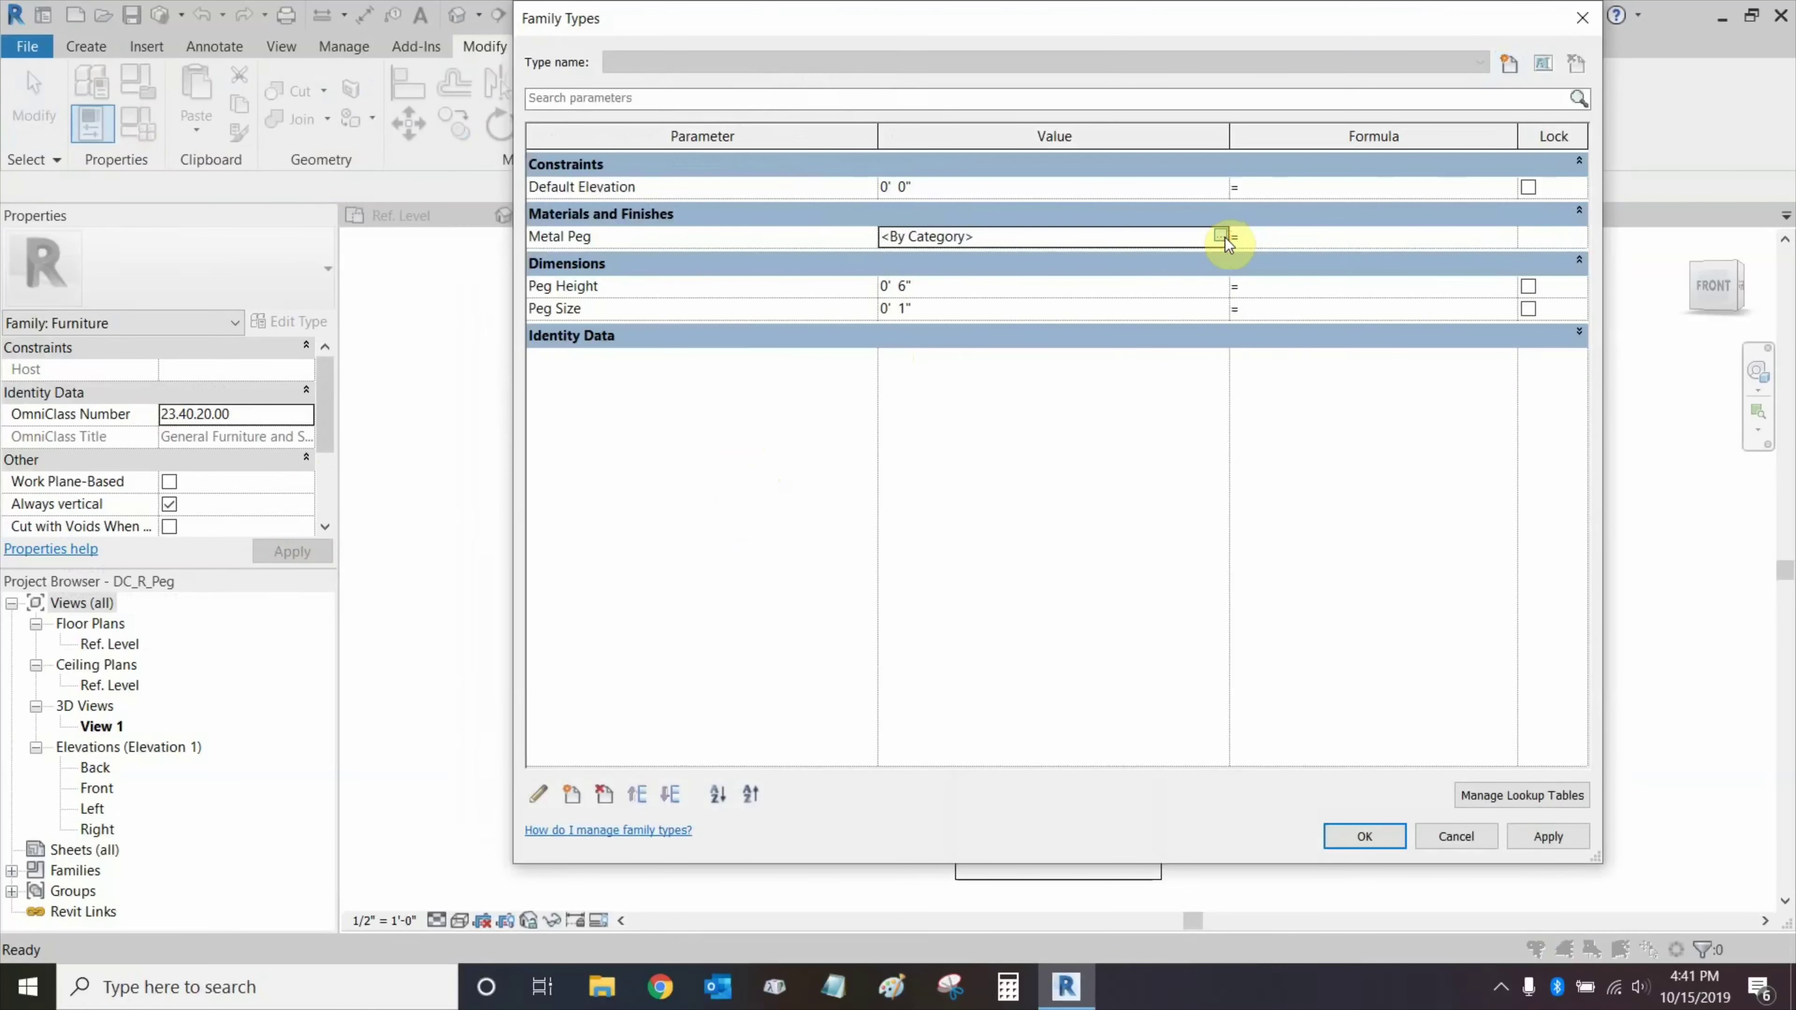
left_click(1223, 238)
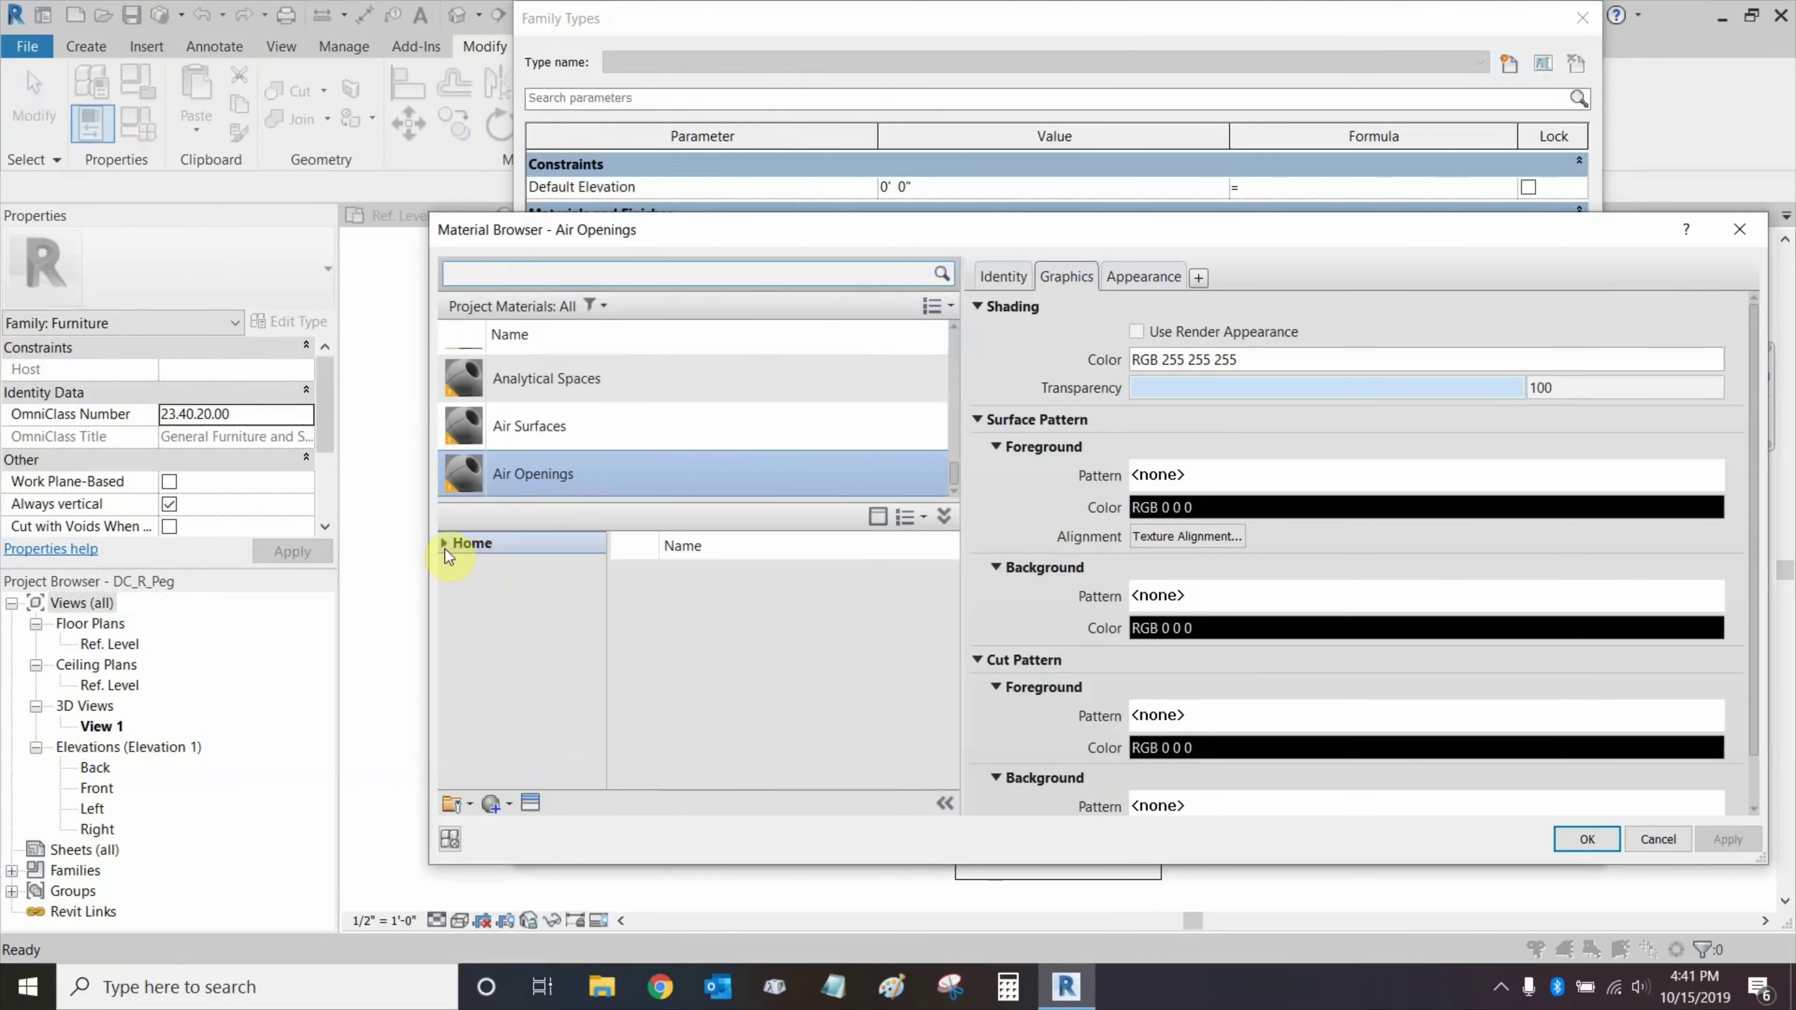
left_click(445, 549)
left_click(455, 588)
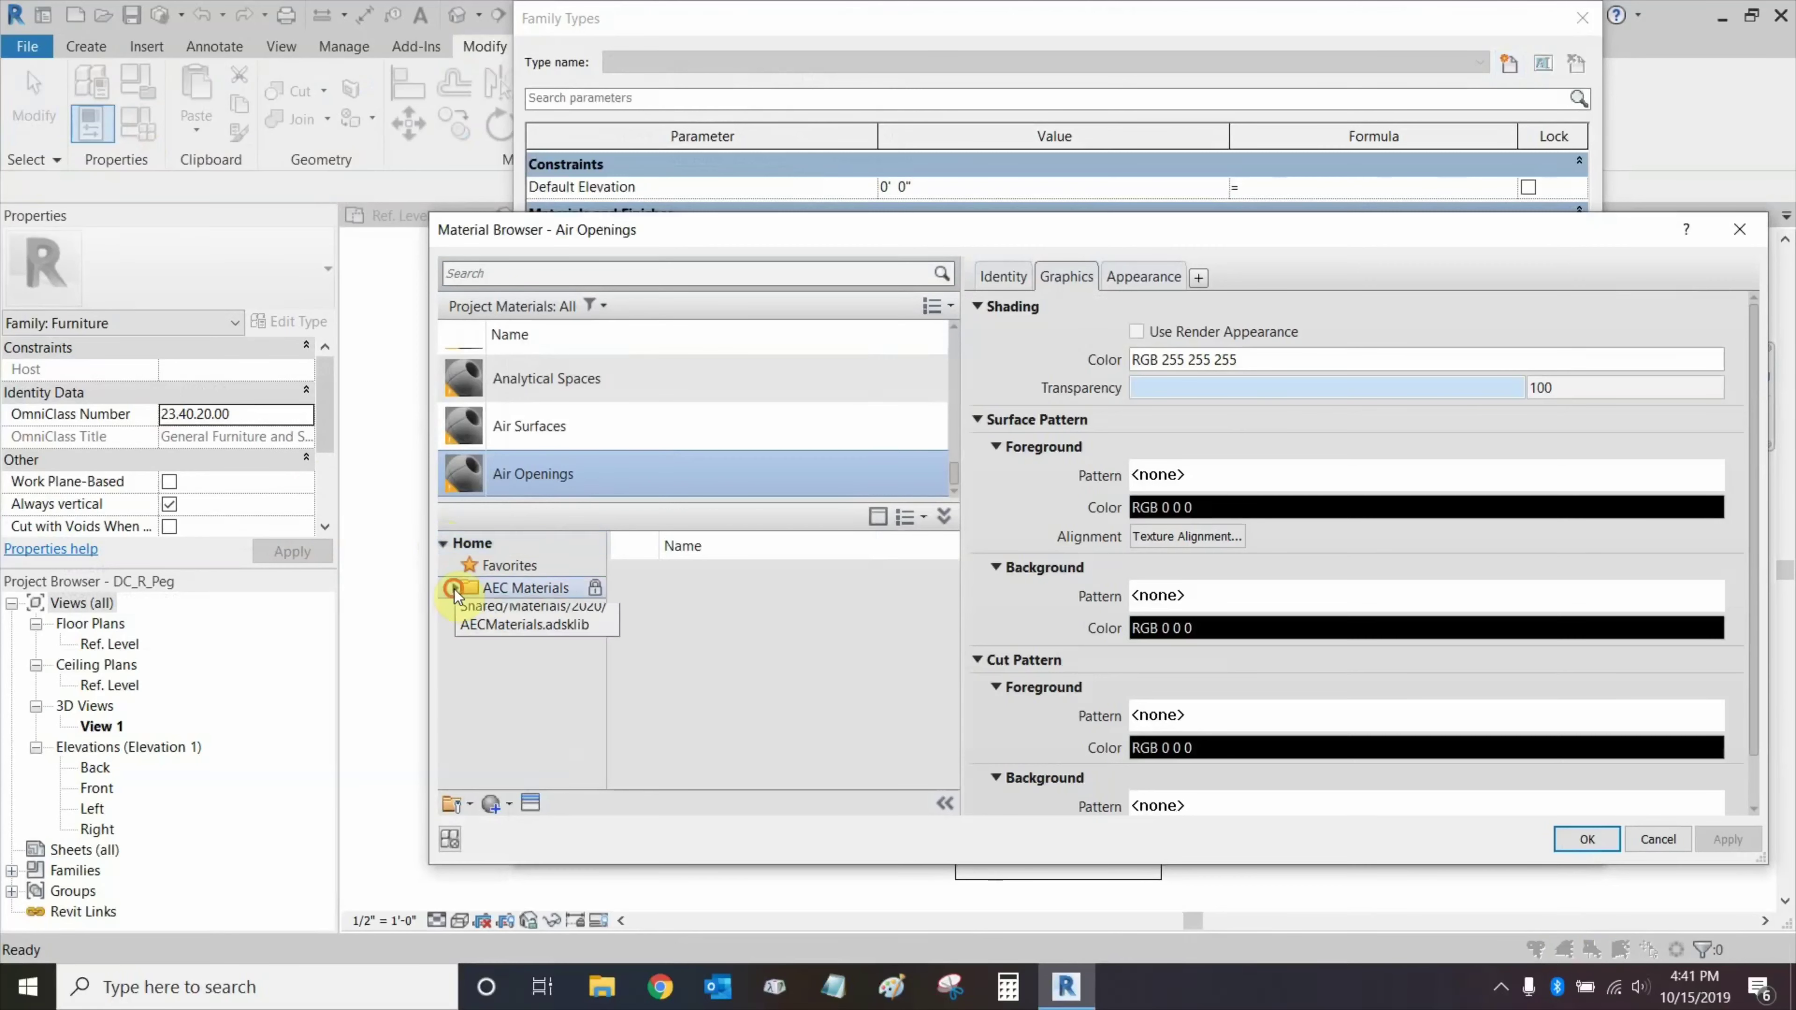
left_click_drag(599, 603, 544, 686)
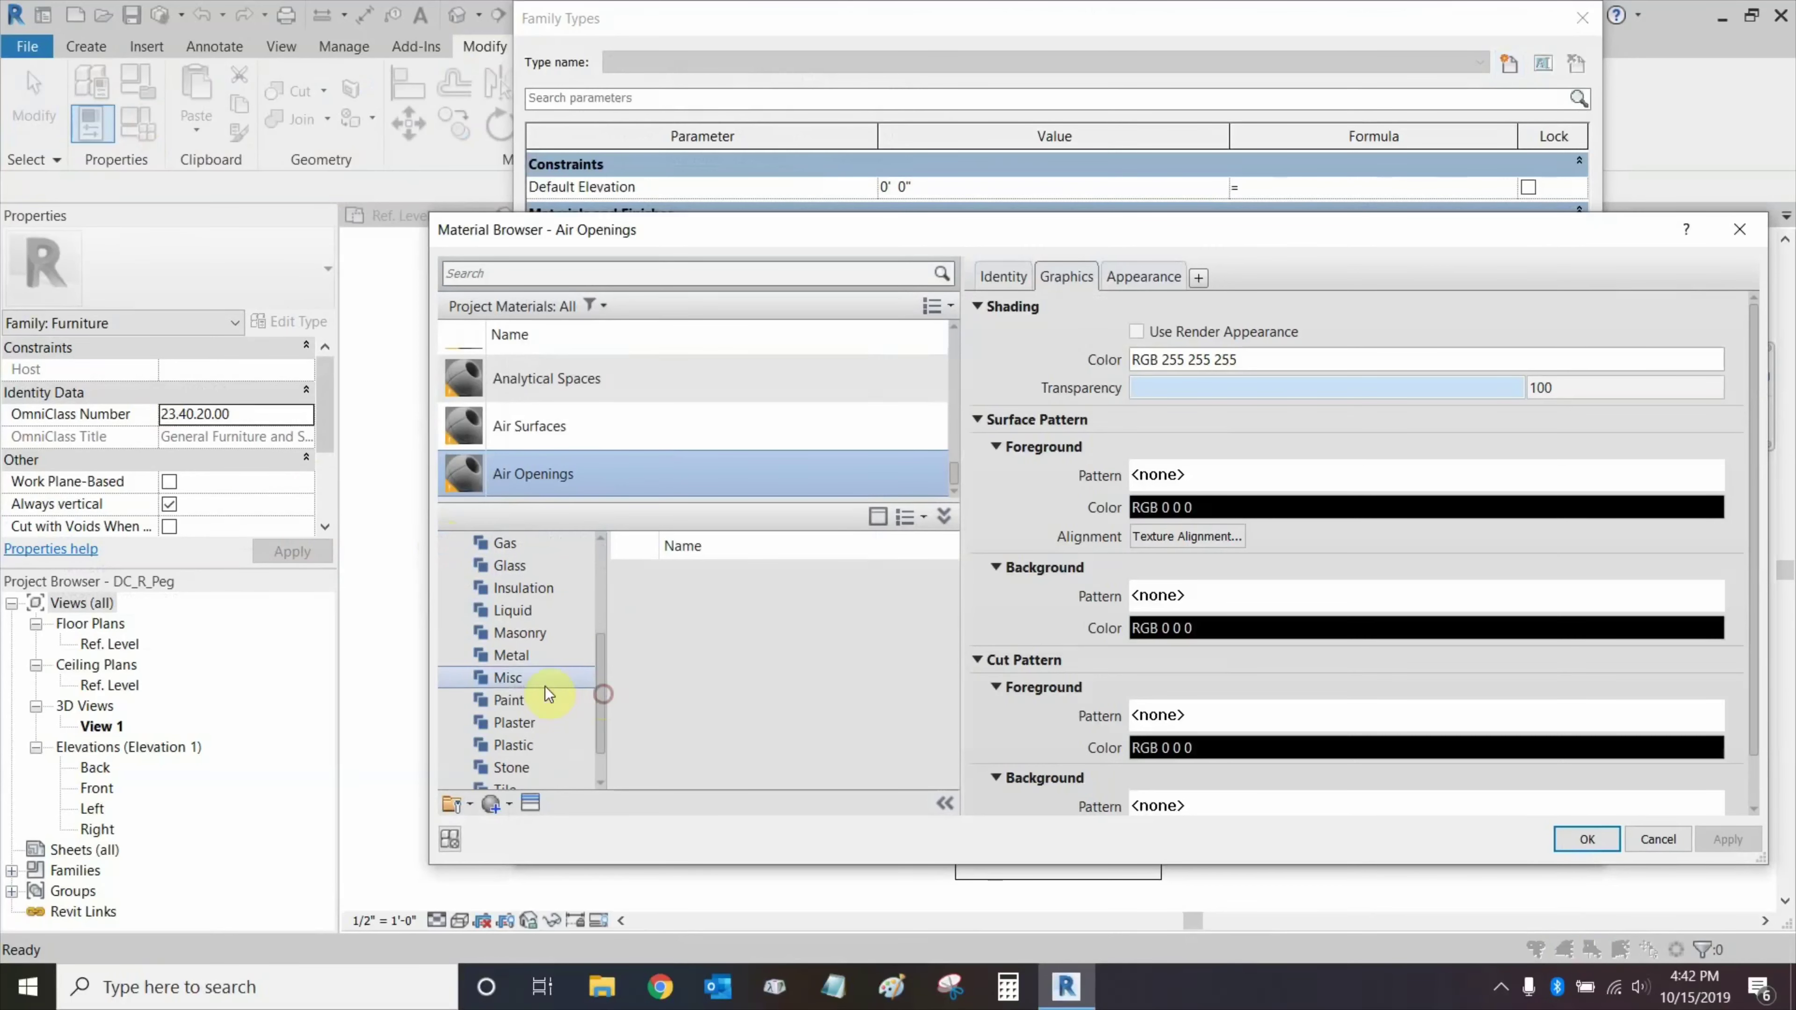
left_click(525, 657)
left_click_drag(955, 552, 948, 659)
left_click(910, 639)
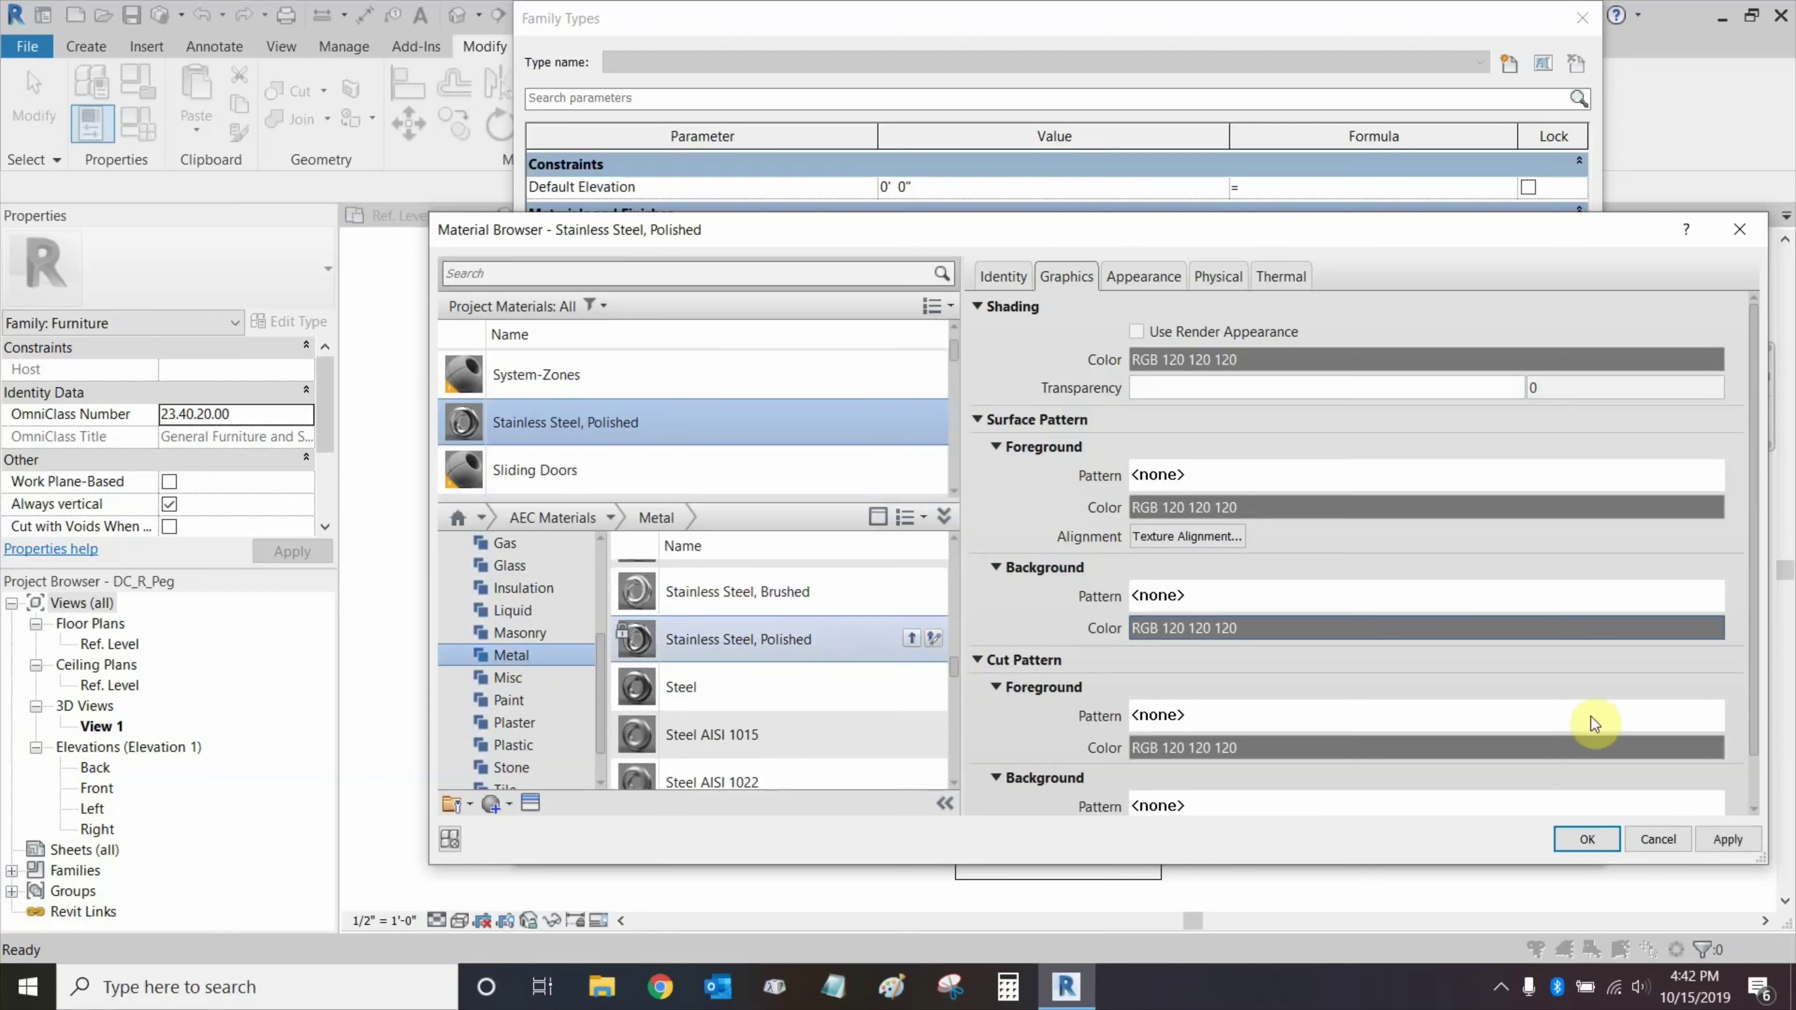
left_click(1586, 841)
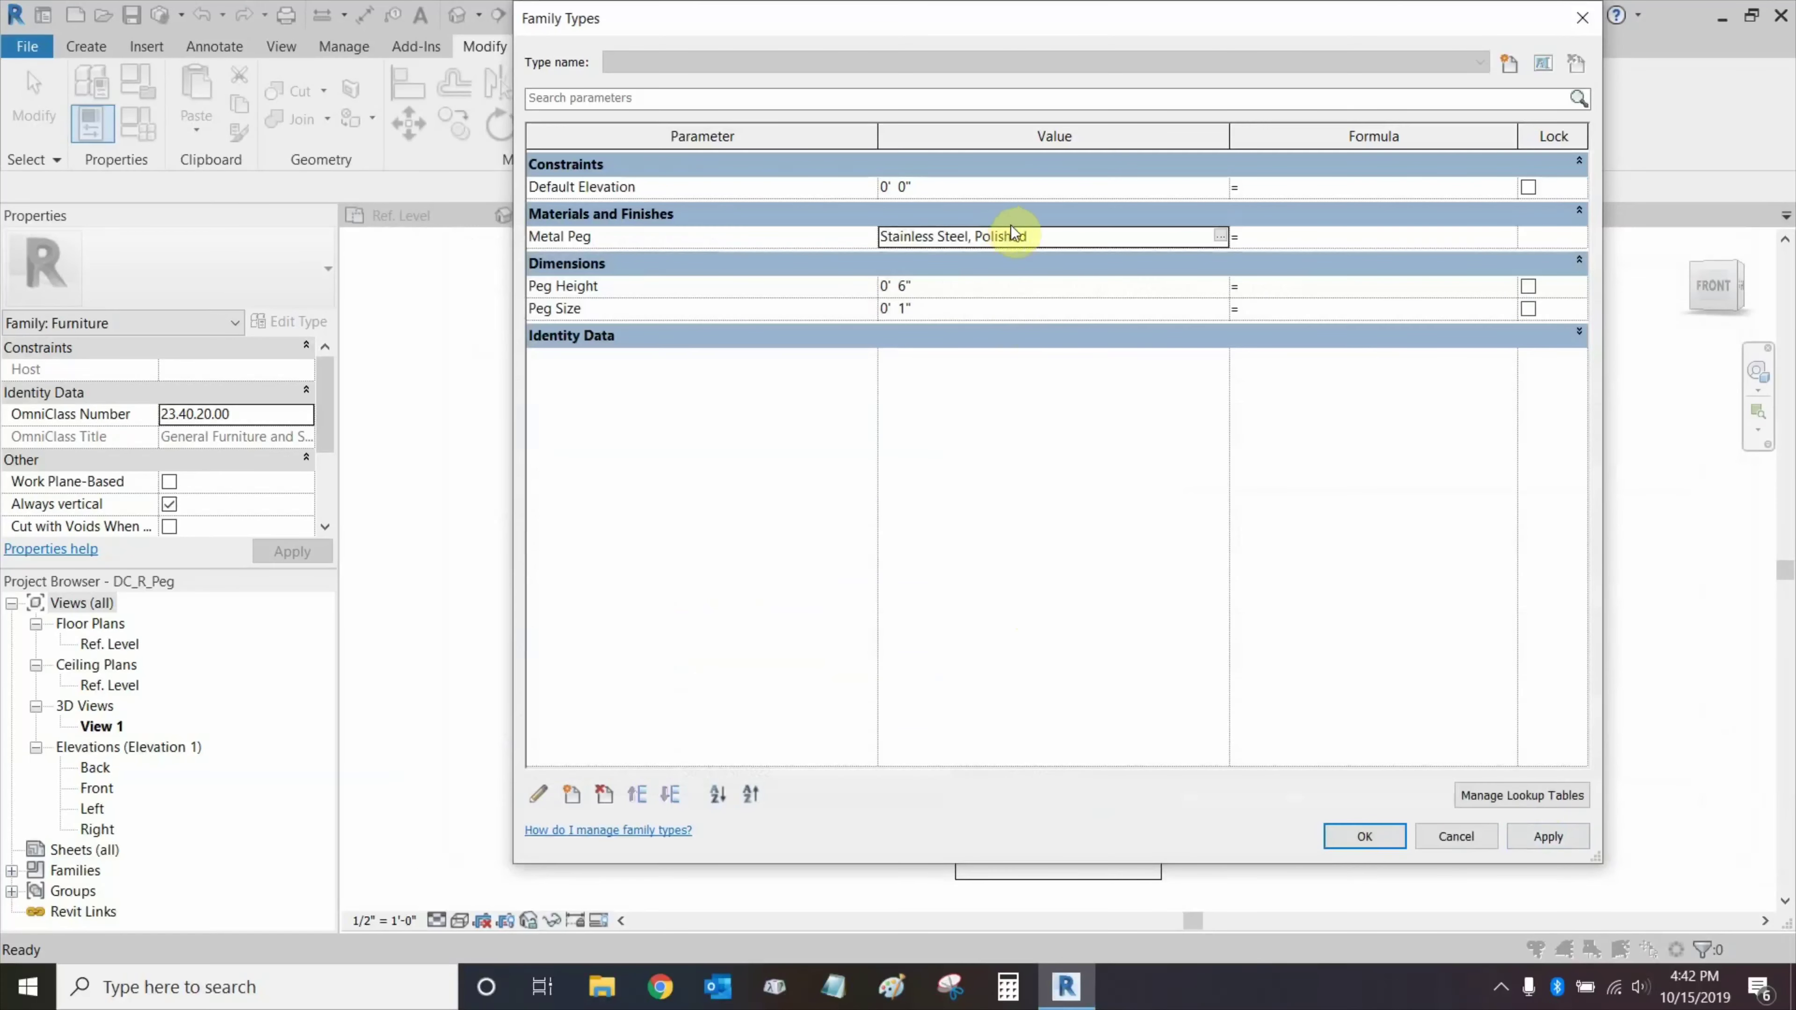
left_click(1363, 836)
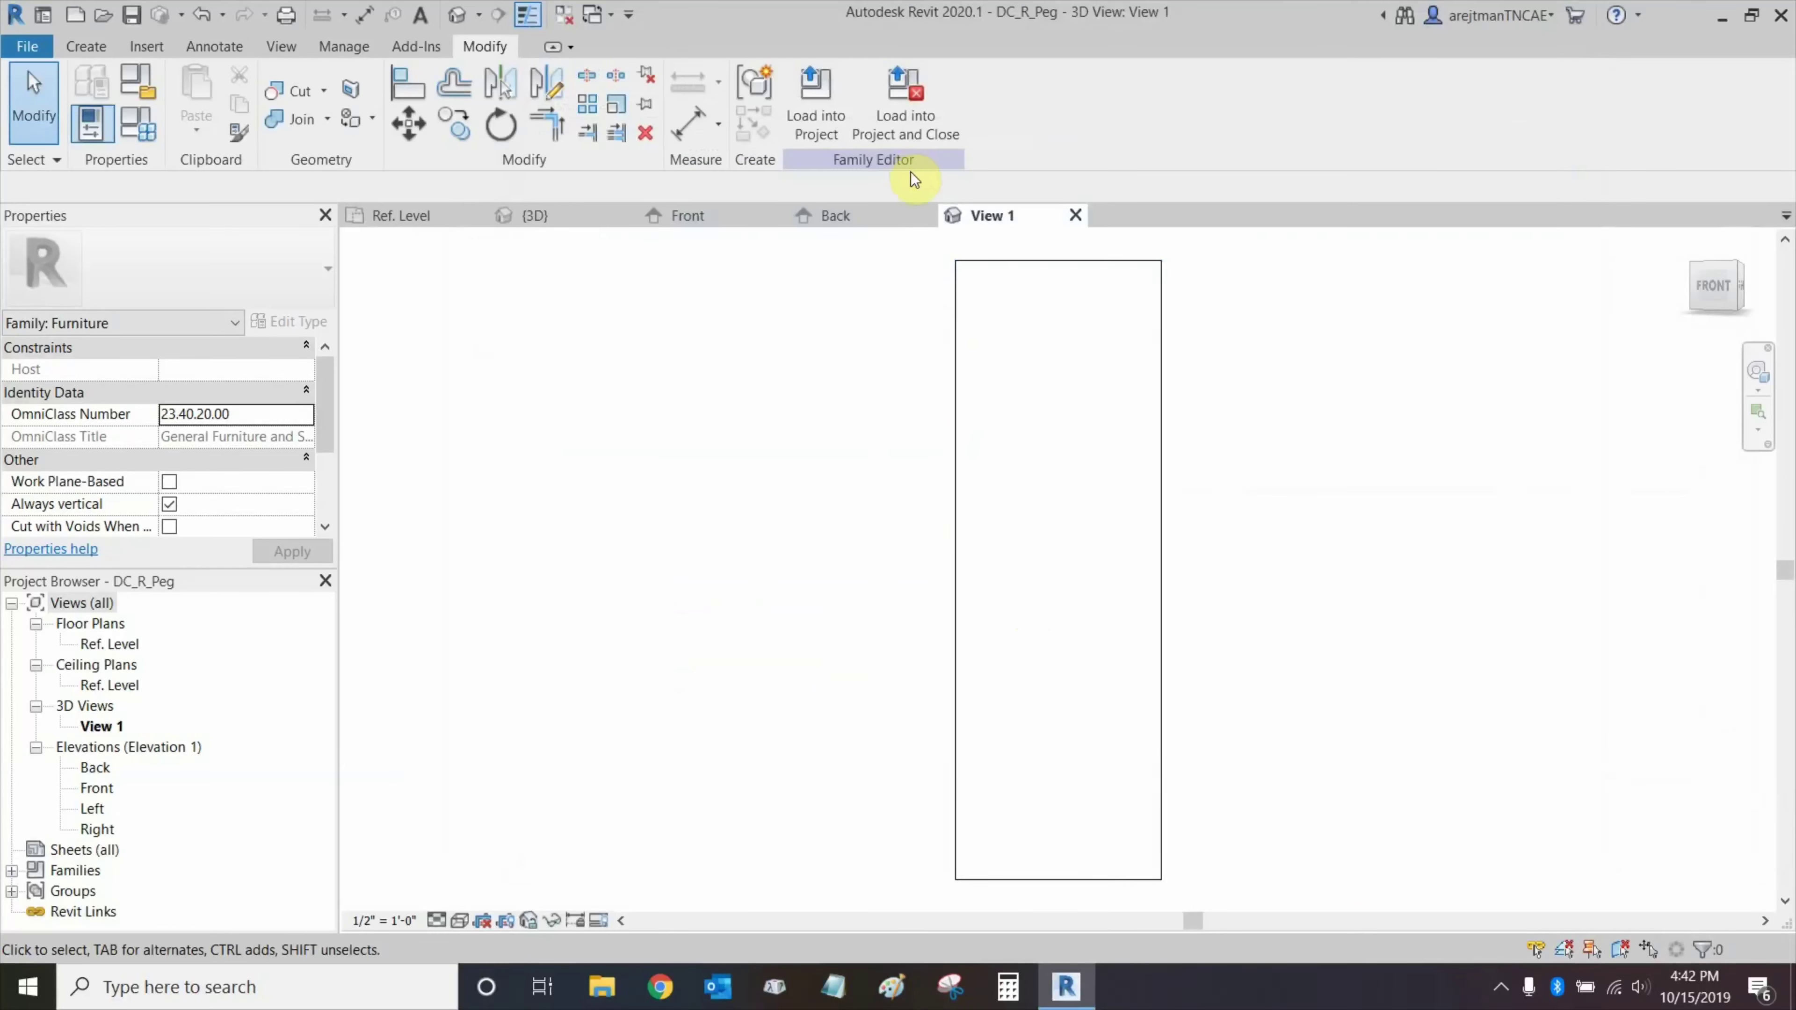
Save DC_R_Peg over its existing file and load it into the display case, overwriting the existing version and its parameter values.
left_click(919, 119)
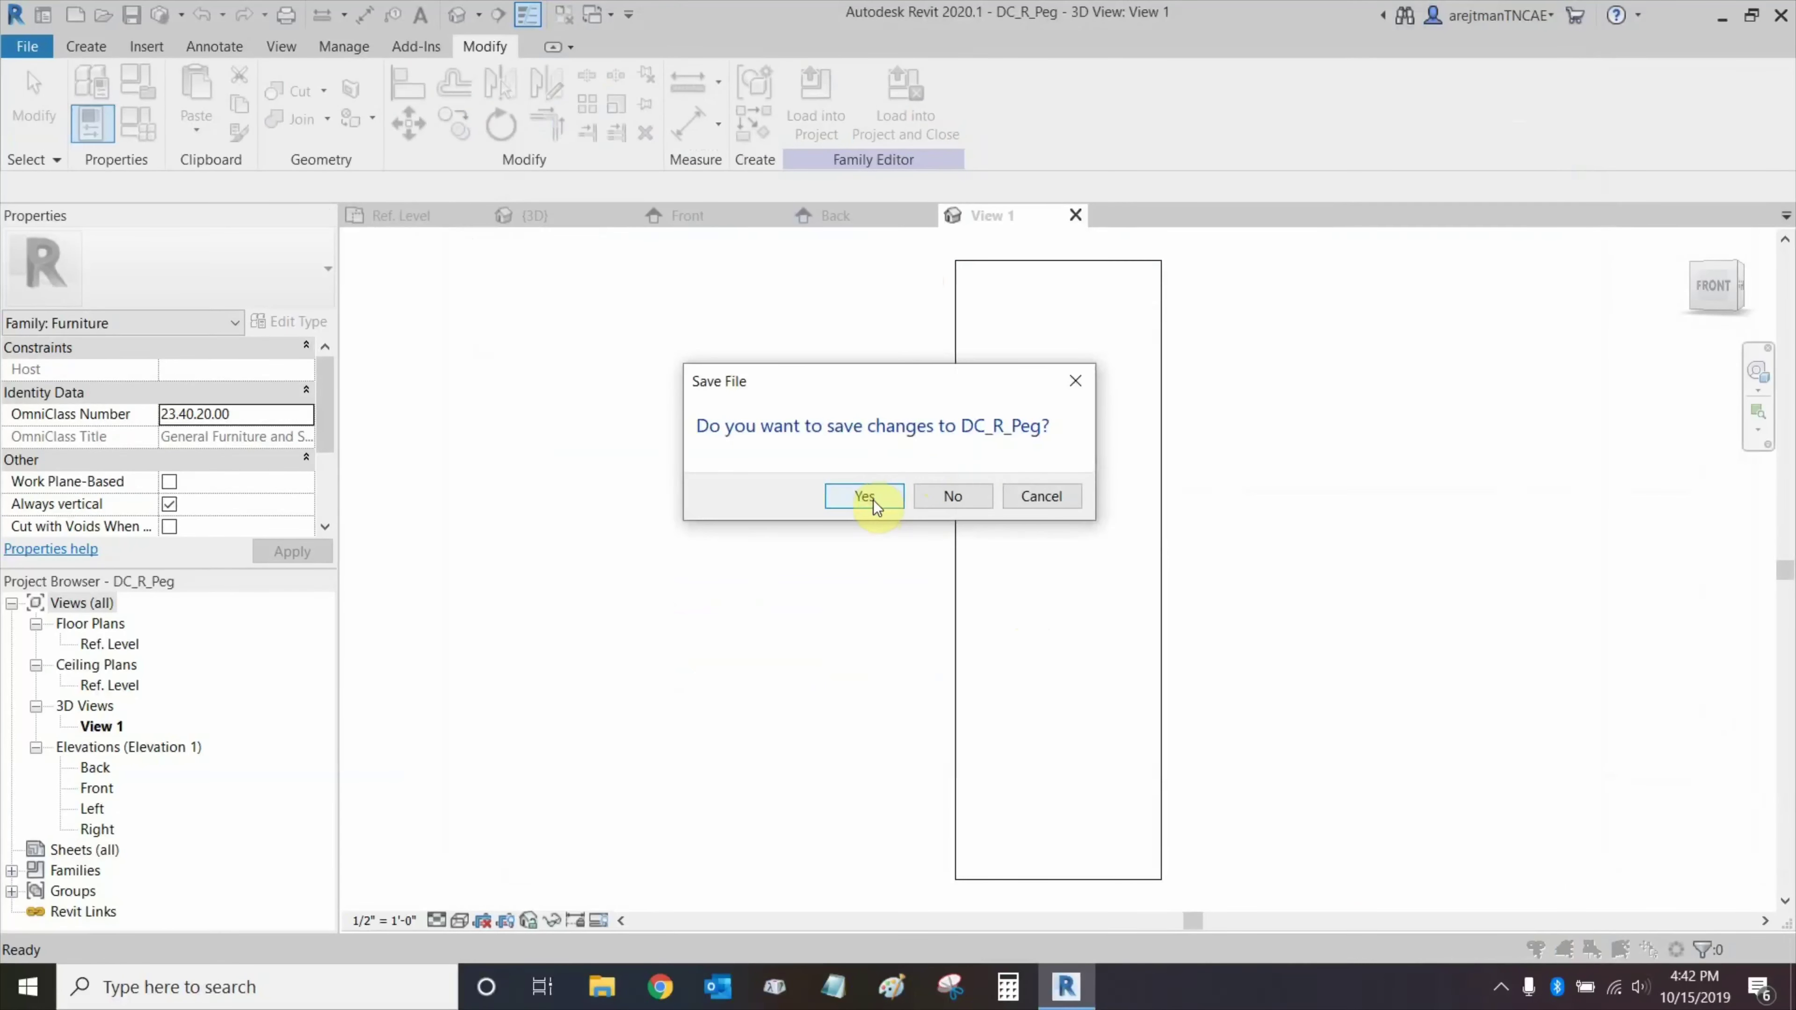
left_click(873, 501)
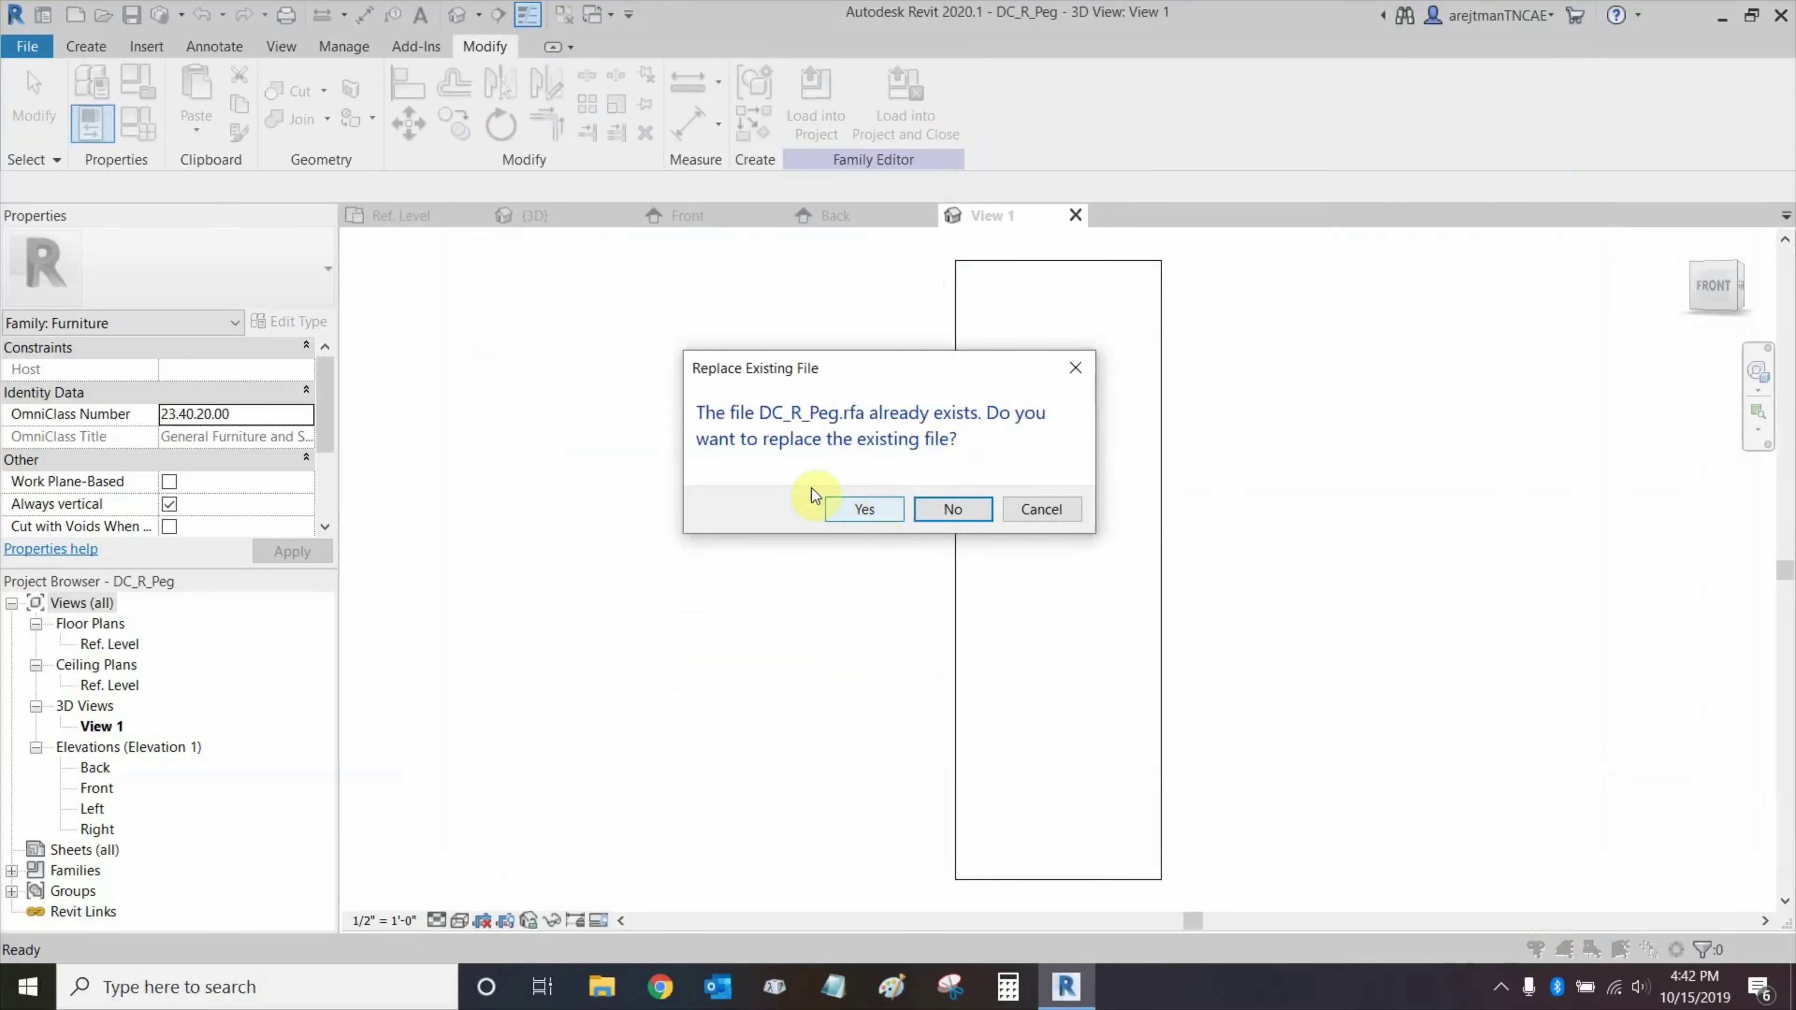
left_click(855, 516)
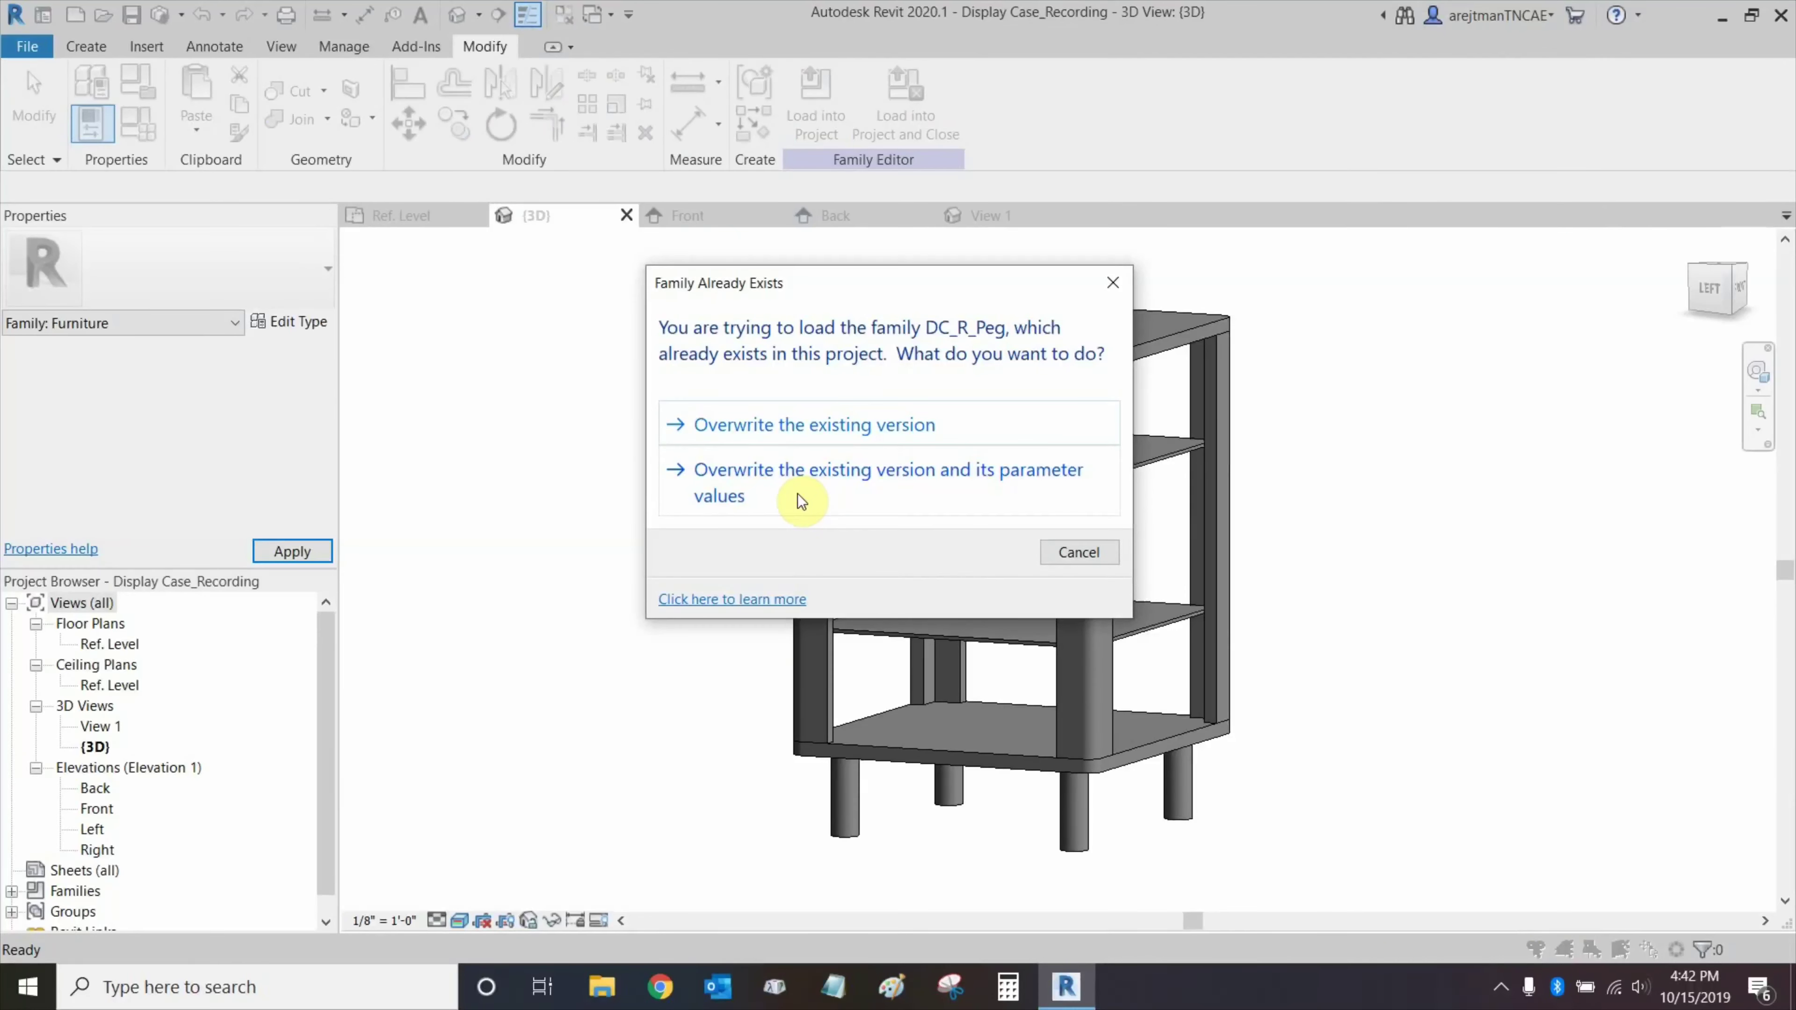
left_click(797, 494)
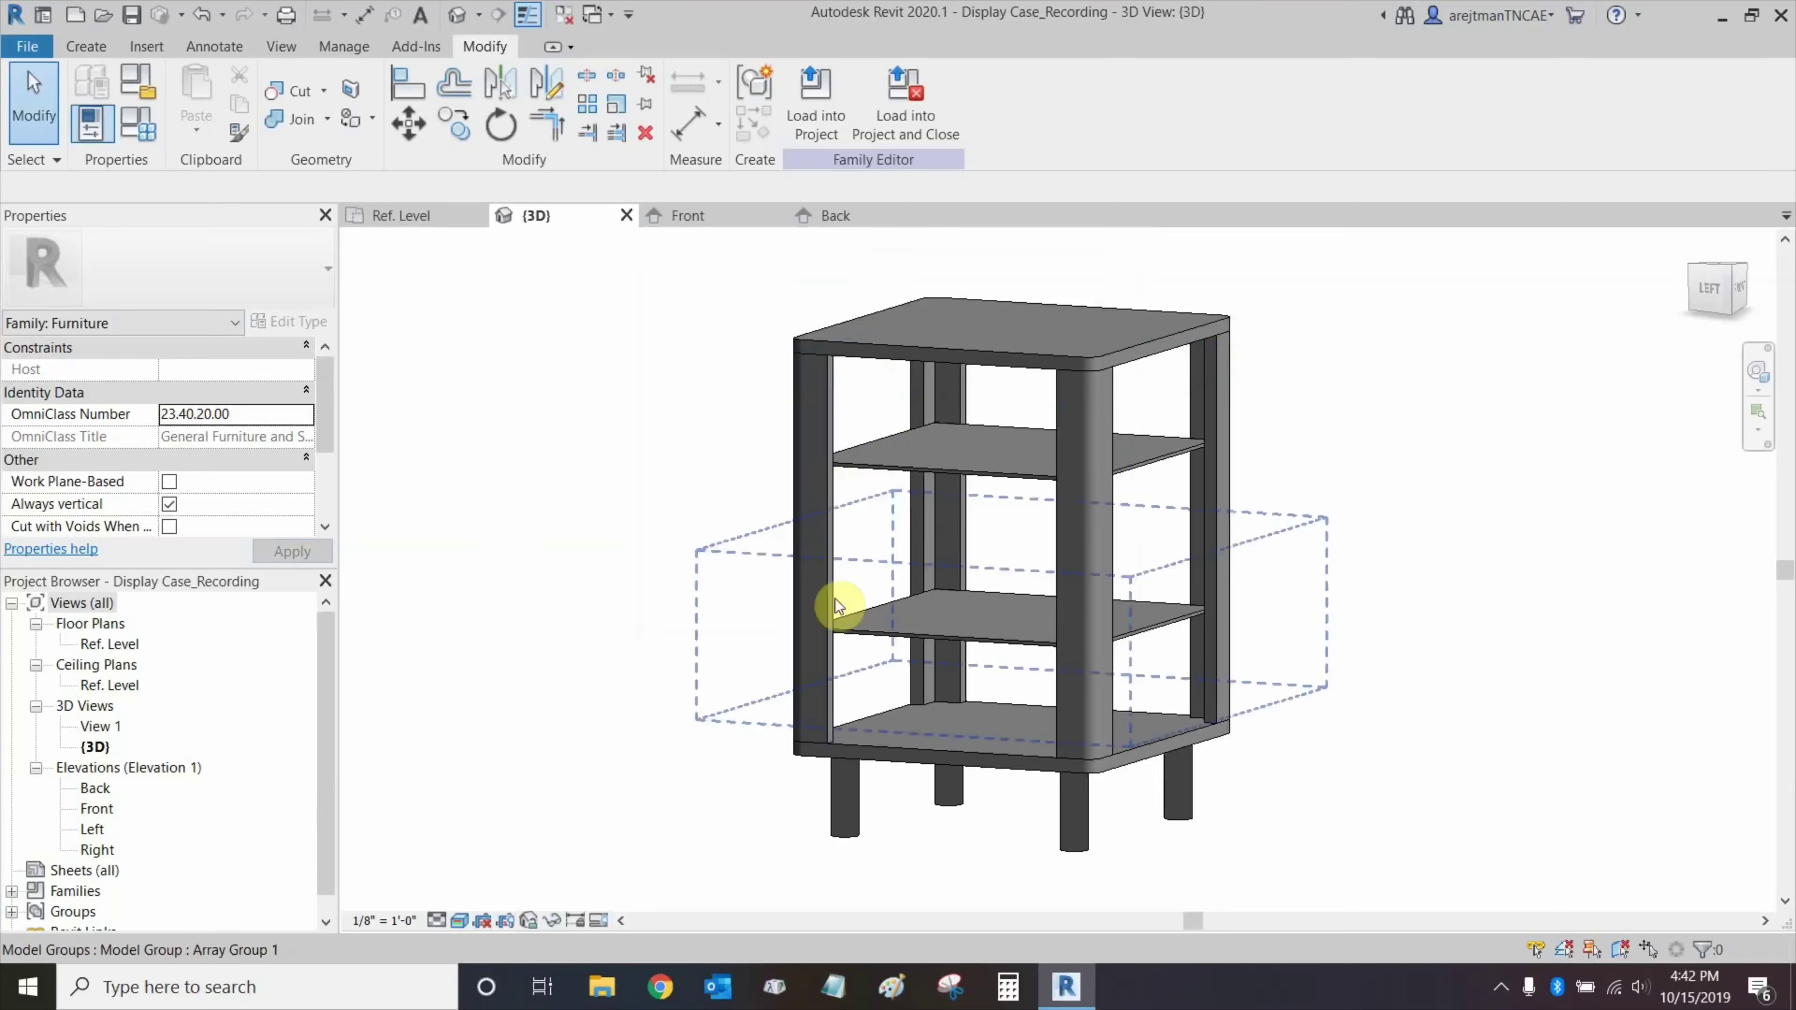
Edit the lower shelf's array group and open its nested DC_R_Shelf family for editing.
scroll(863, 831, "up", 3)
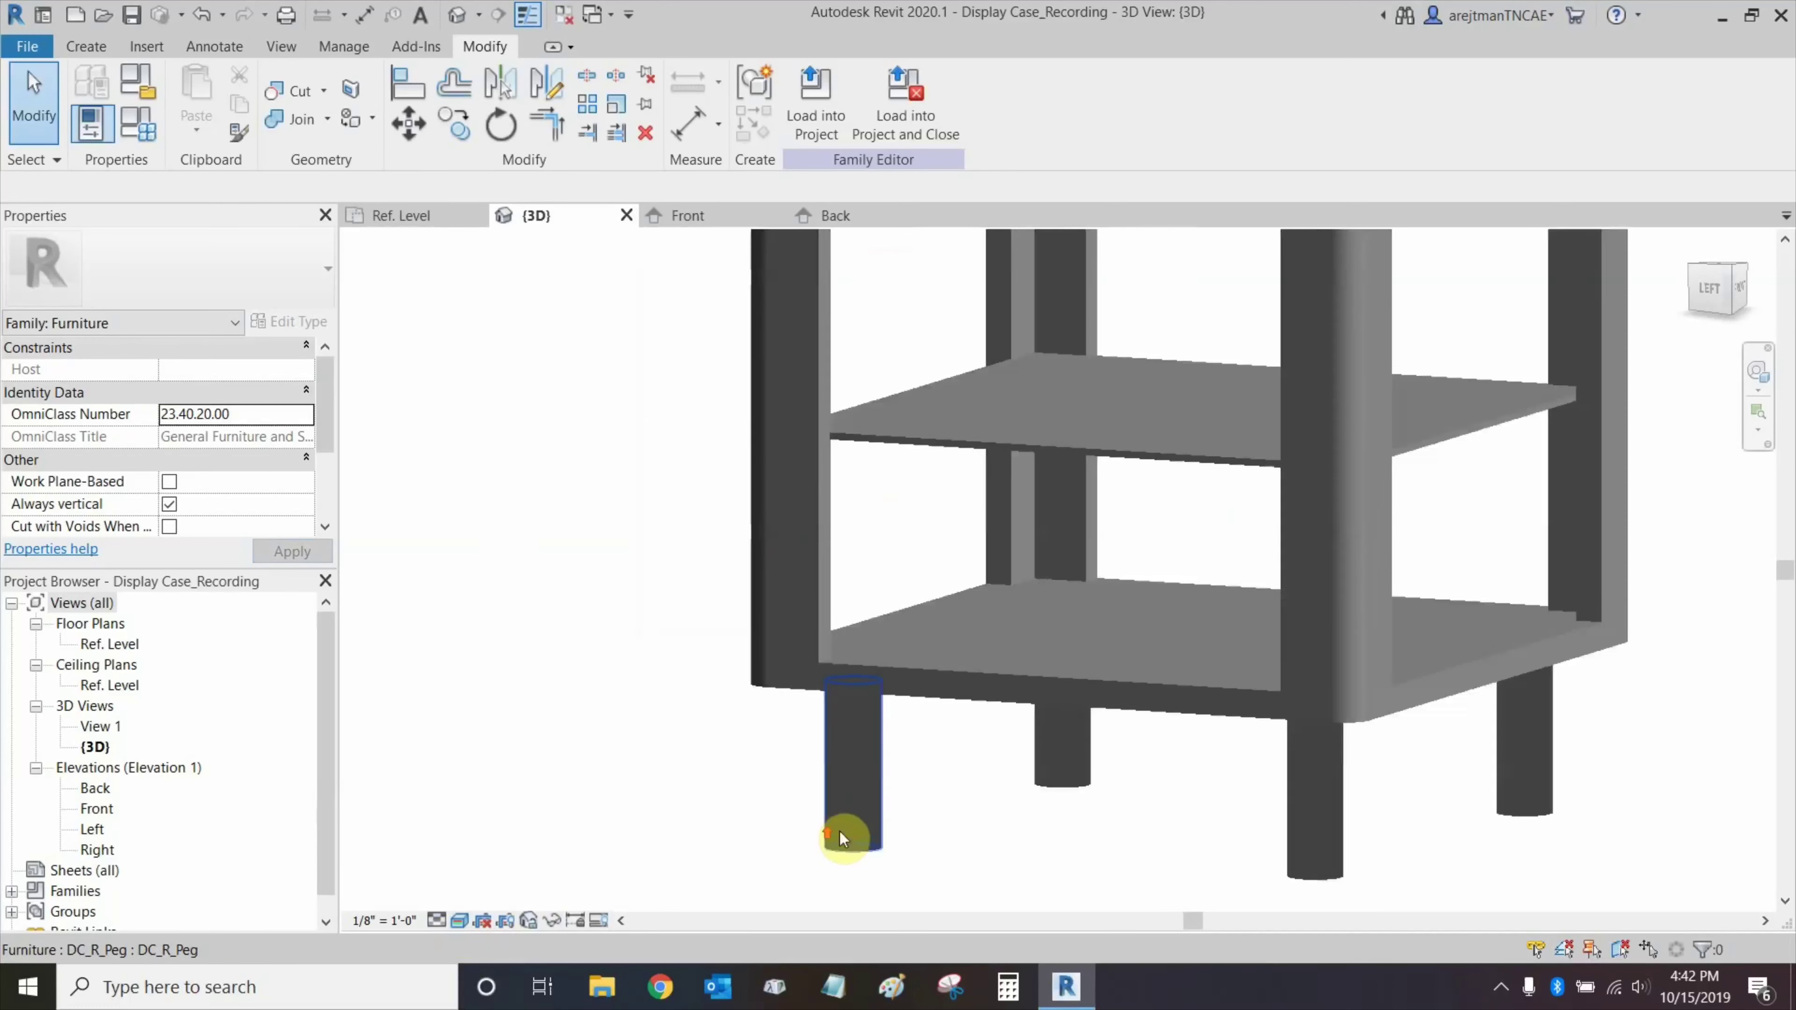
scroll(888, 803, "down", 3)
left_click(919, 664)
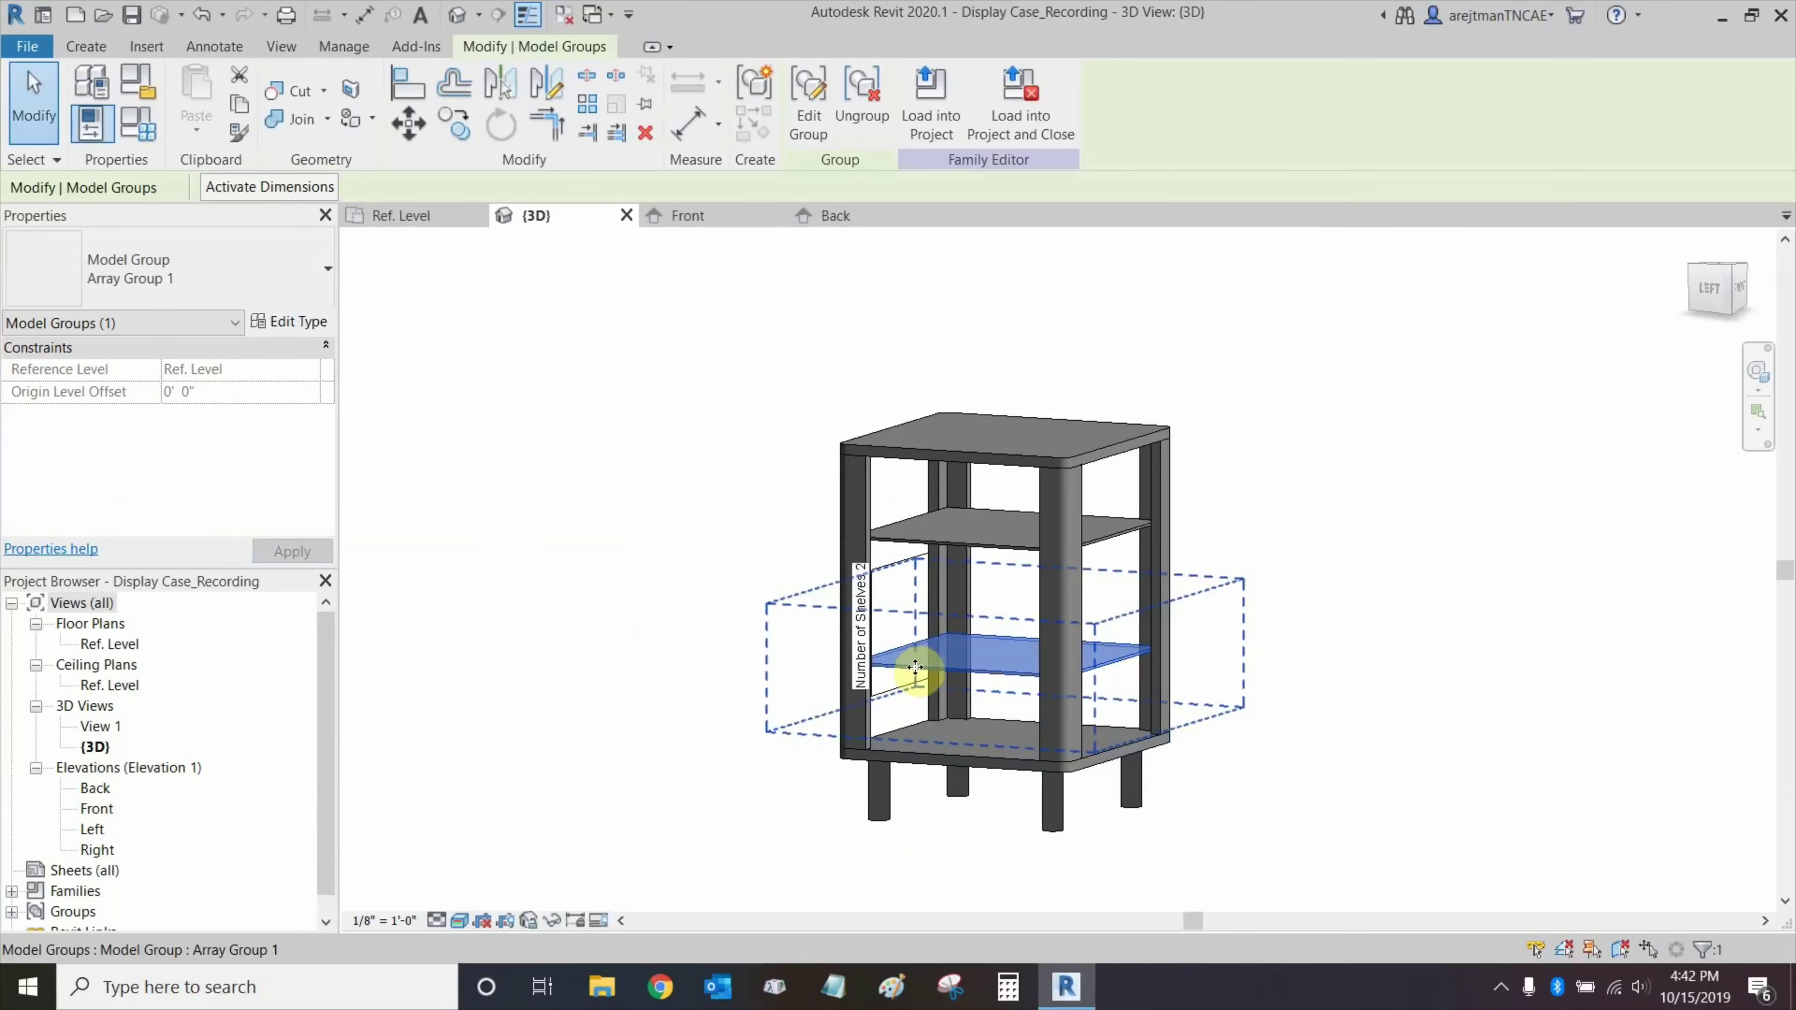
left_click(808, 102)
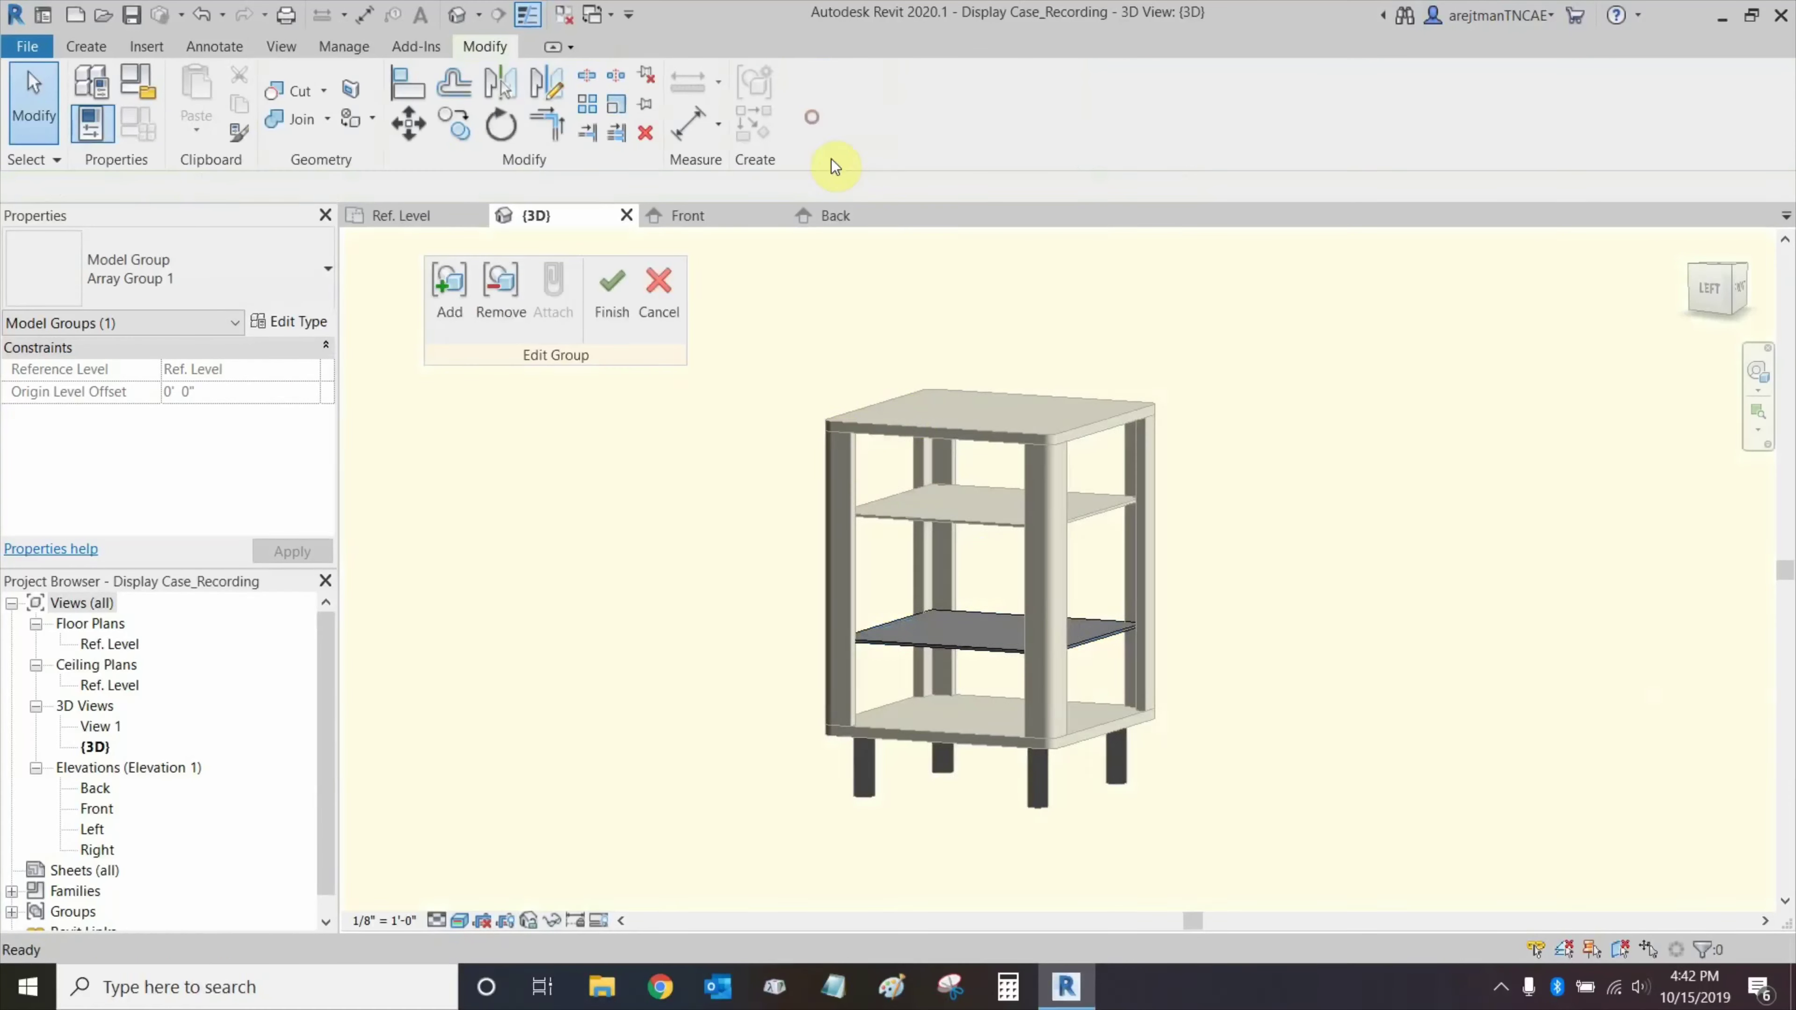
left_click(894, 640)
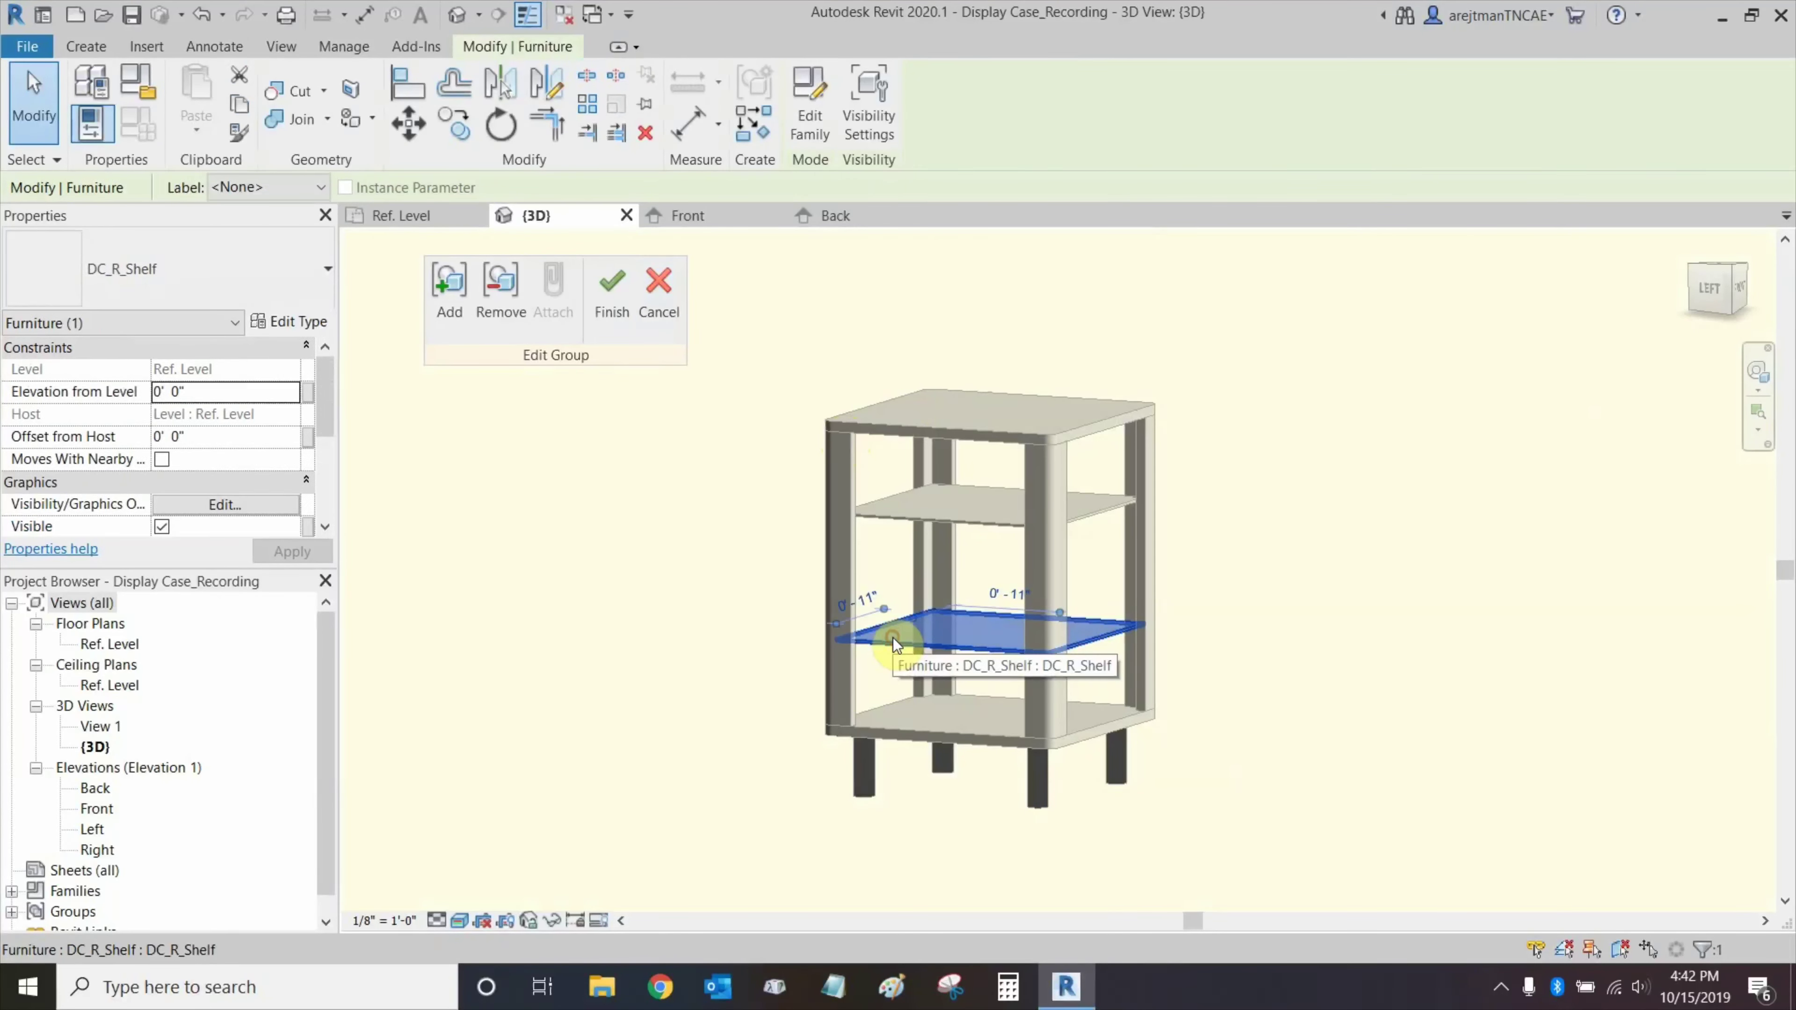
left_click(810, 99)
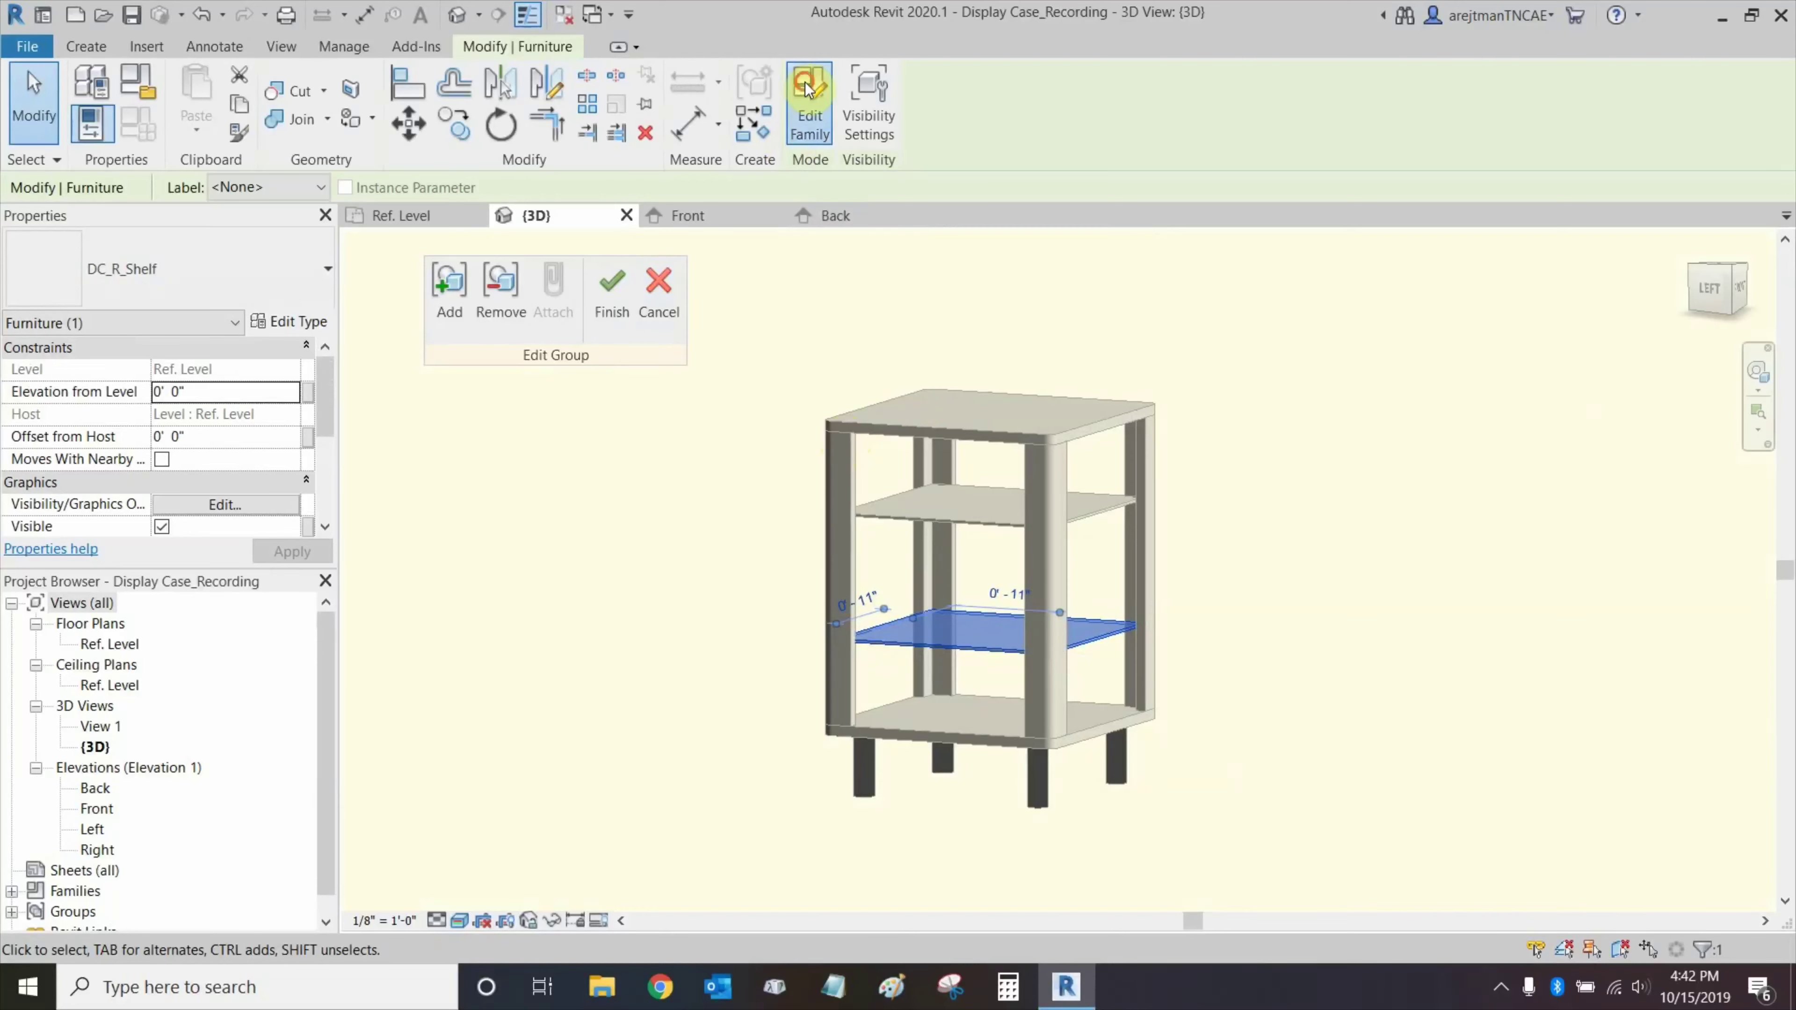
Associate the shelf extrusion's material with a new family type parameter named Glass Shelf.
left_click(813, 569)
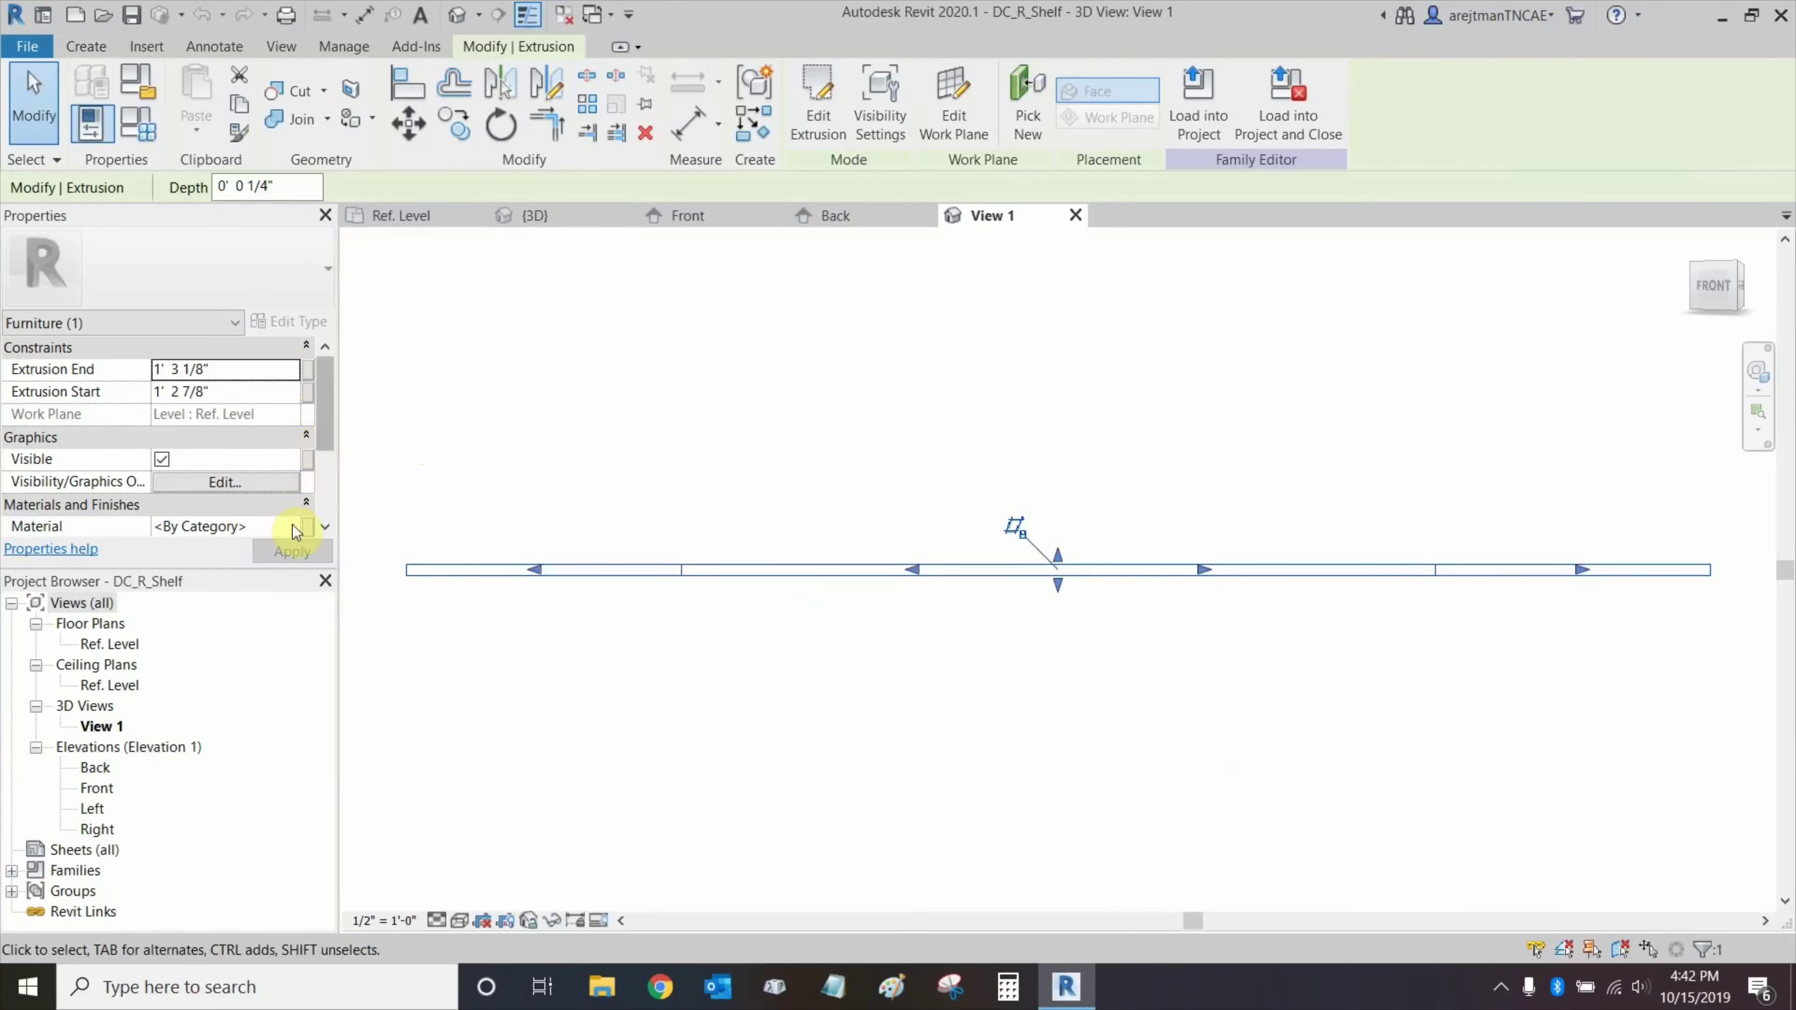
left_click(304, 532)
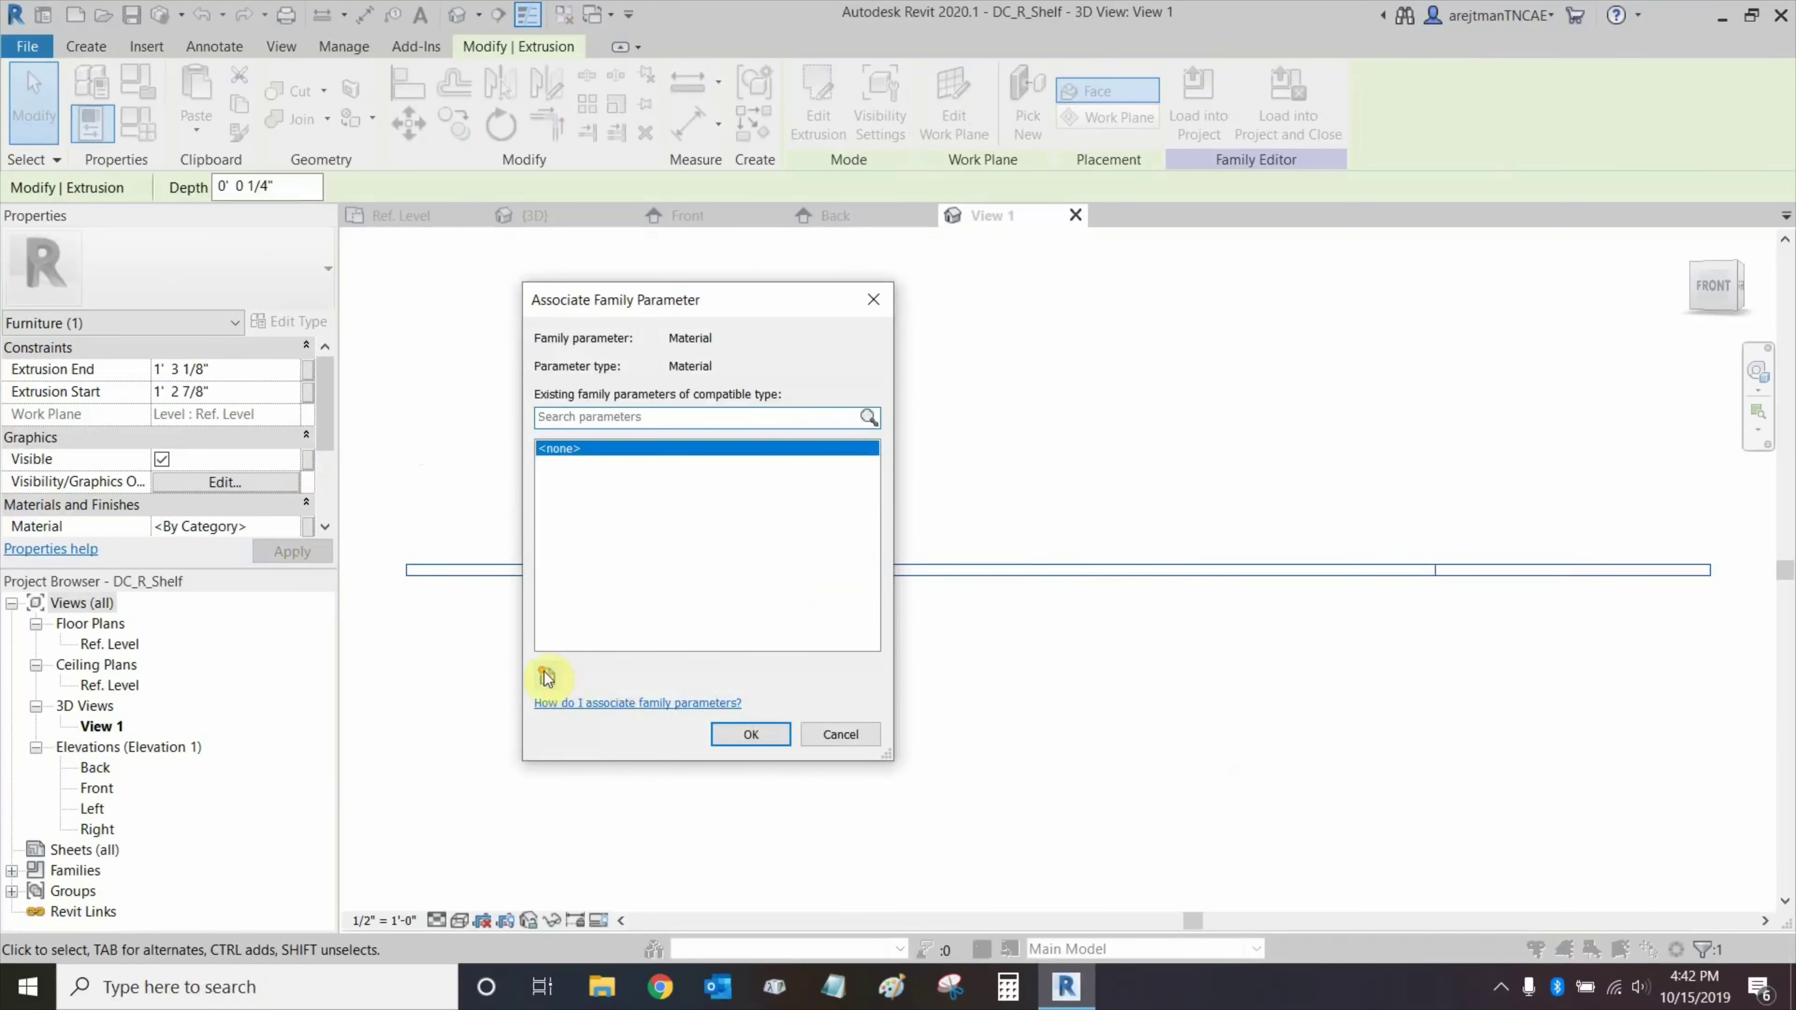
left_click(546, 676)
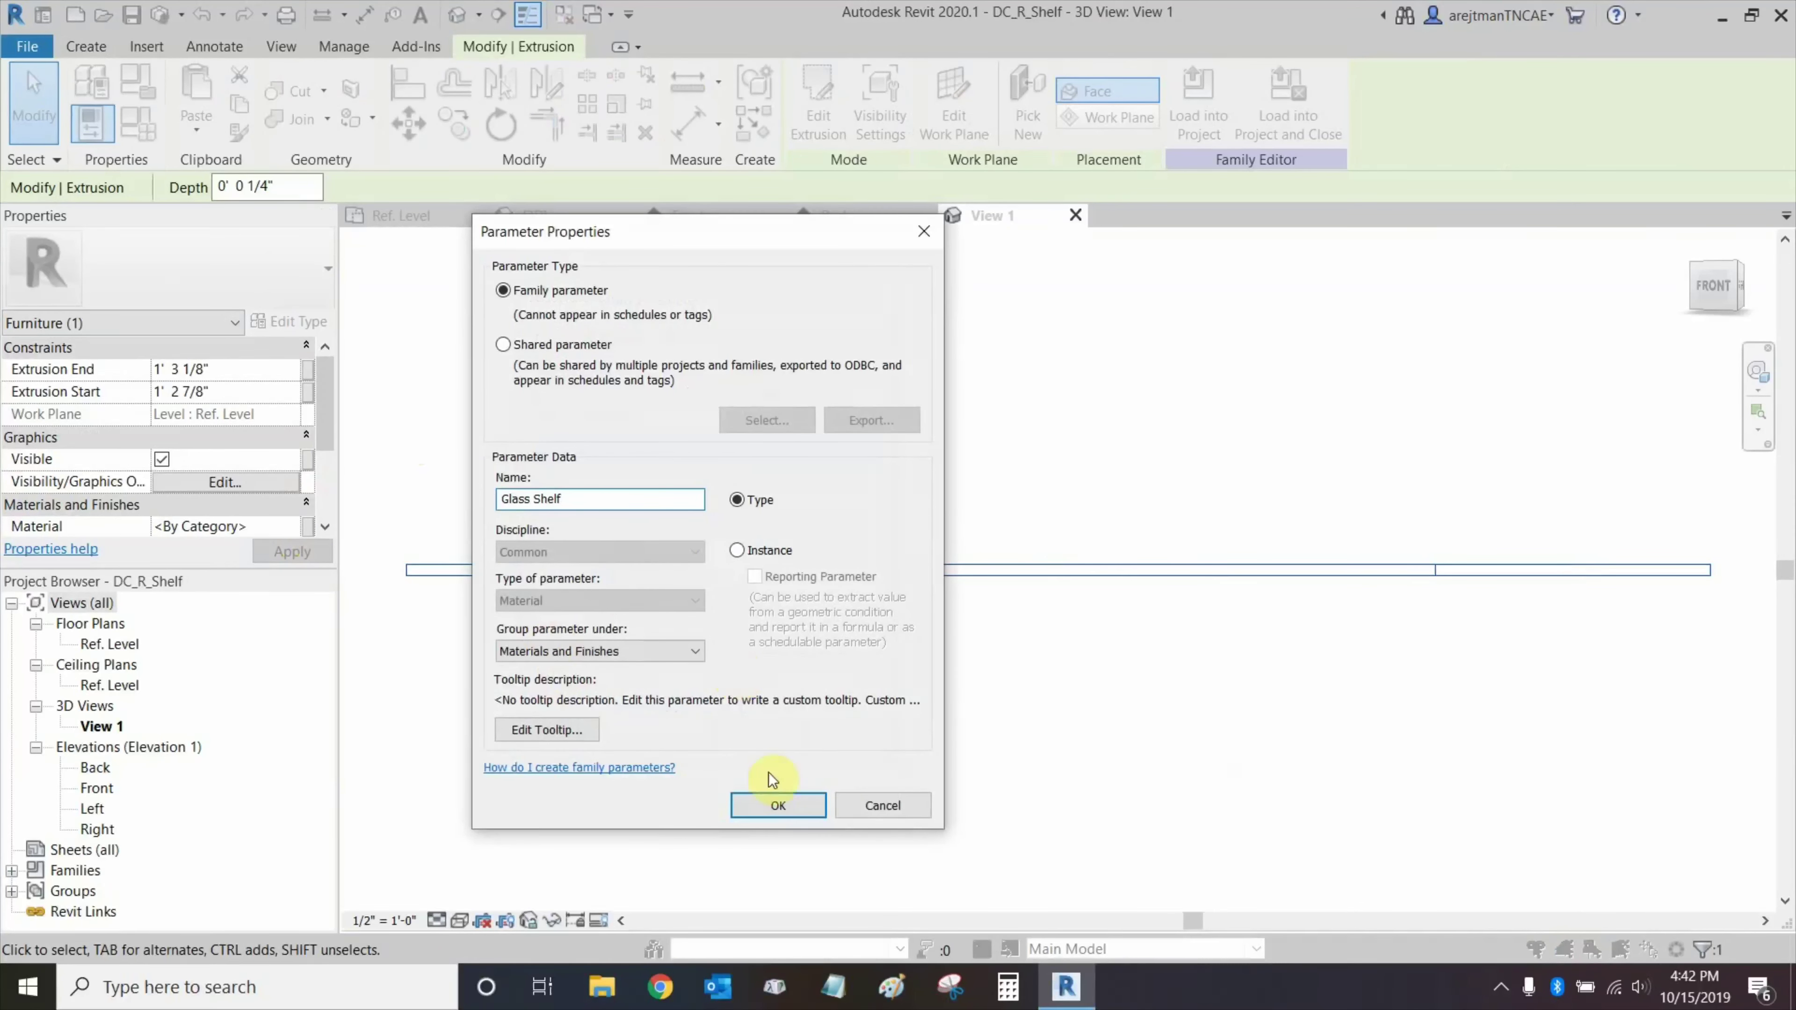
left_click(761, 733)
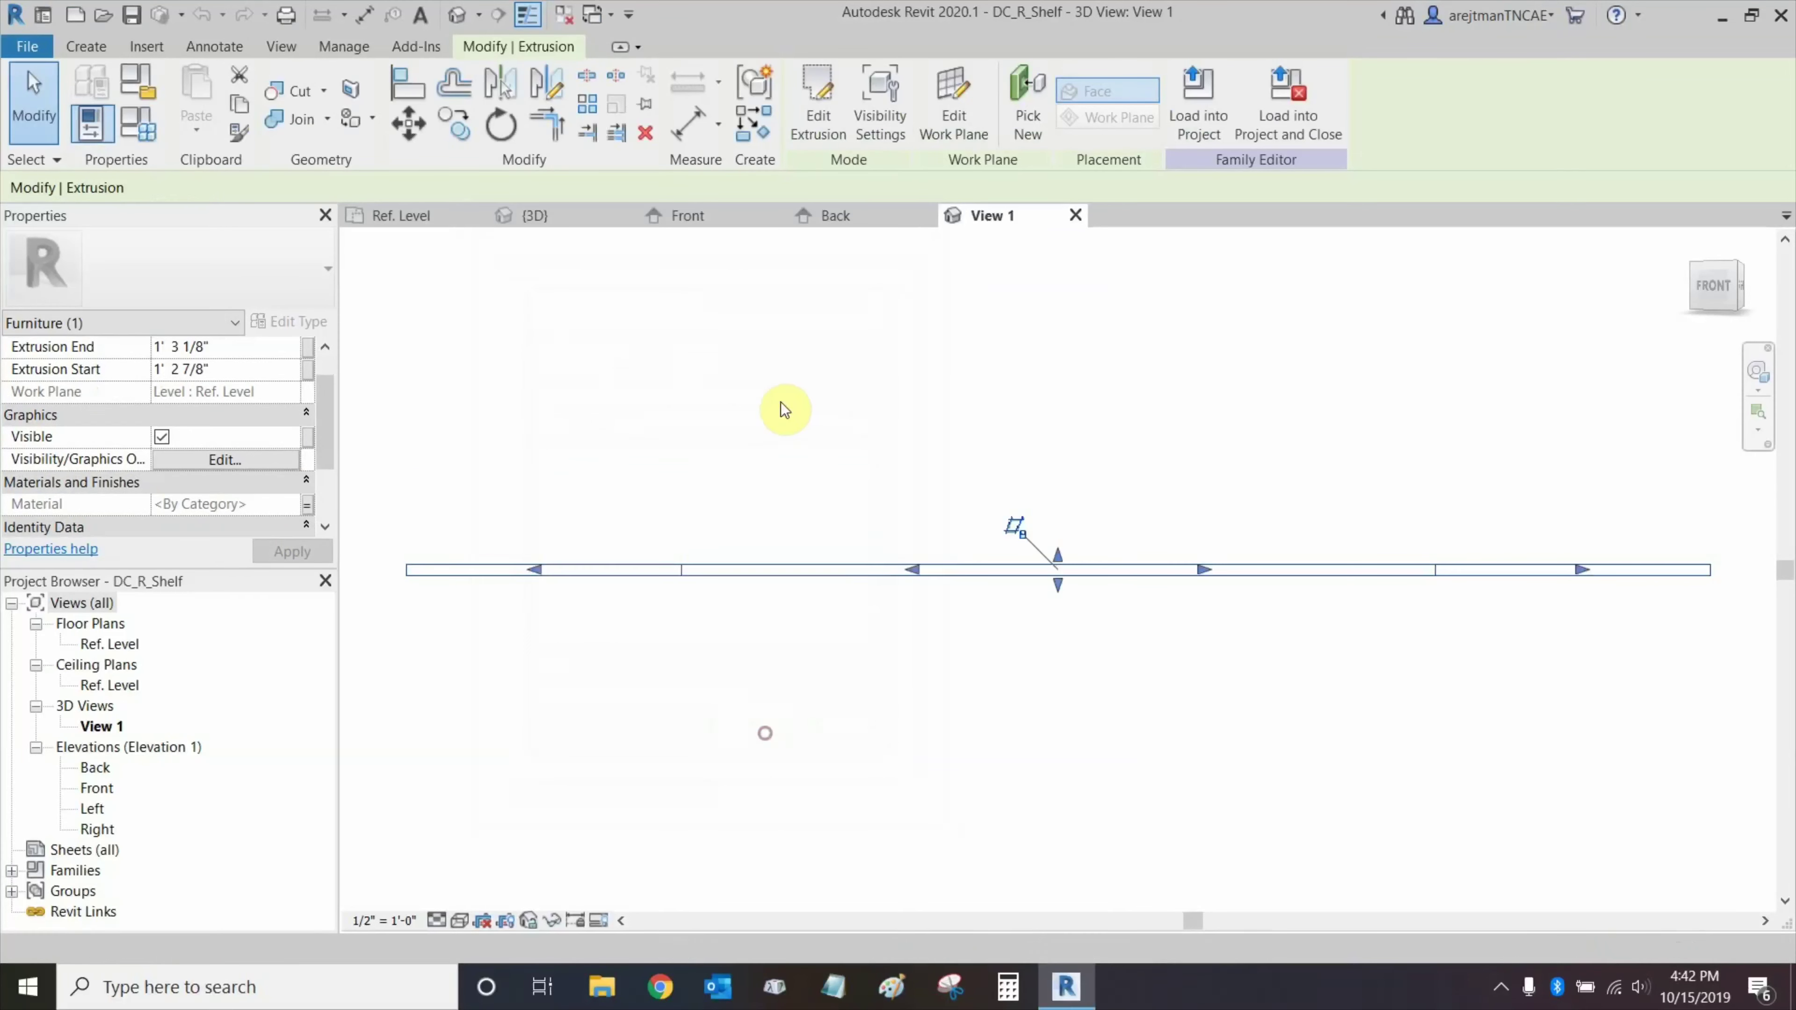
Set the Glass Shelf material parameter to Glass, Frosted from the Glass category of the AEC Materials library.
left_click(143, 127)
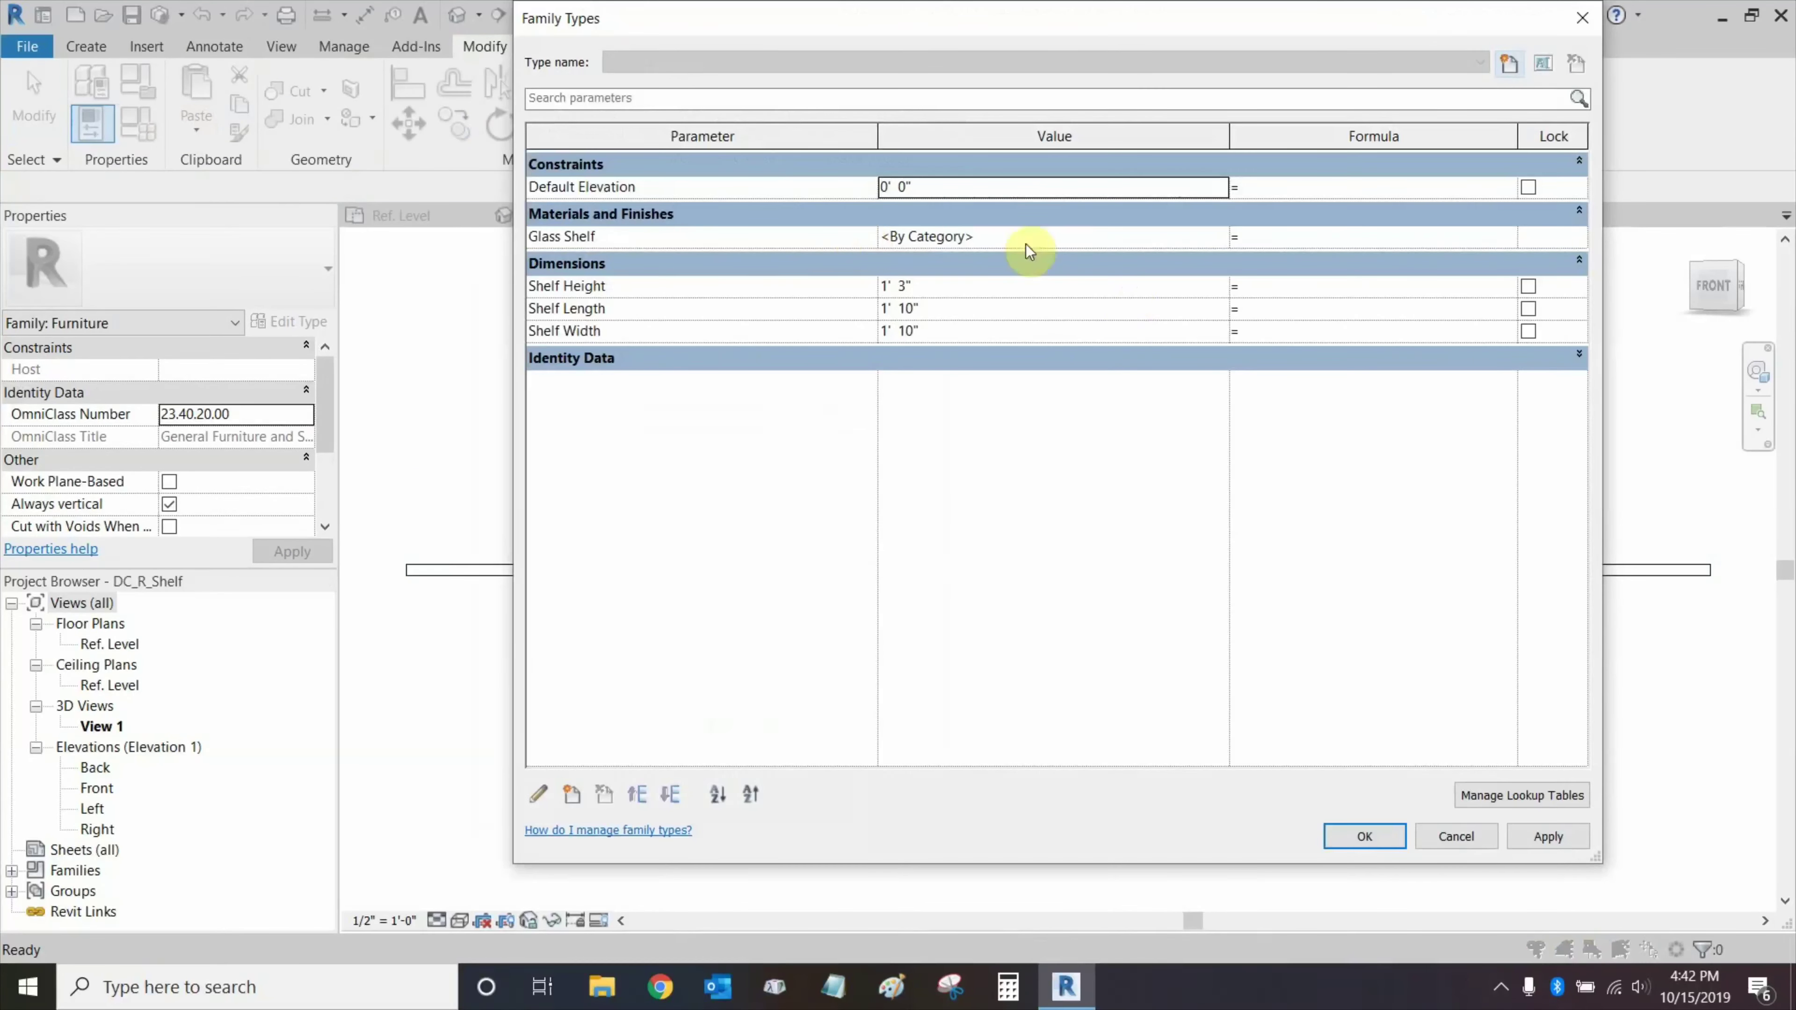
left_click(1220, 241)
left_click(1219, 241)
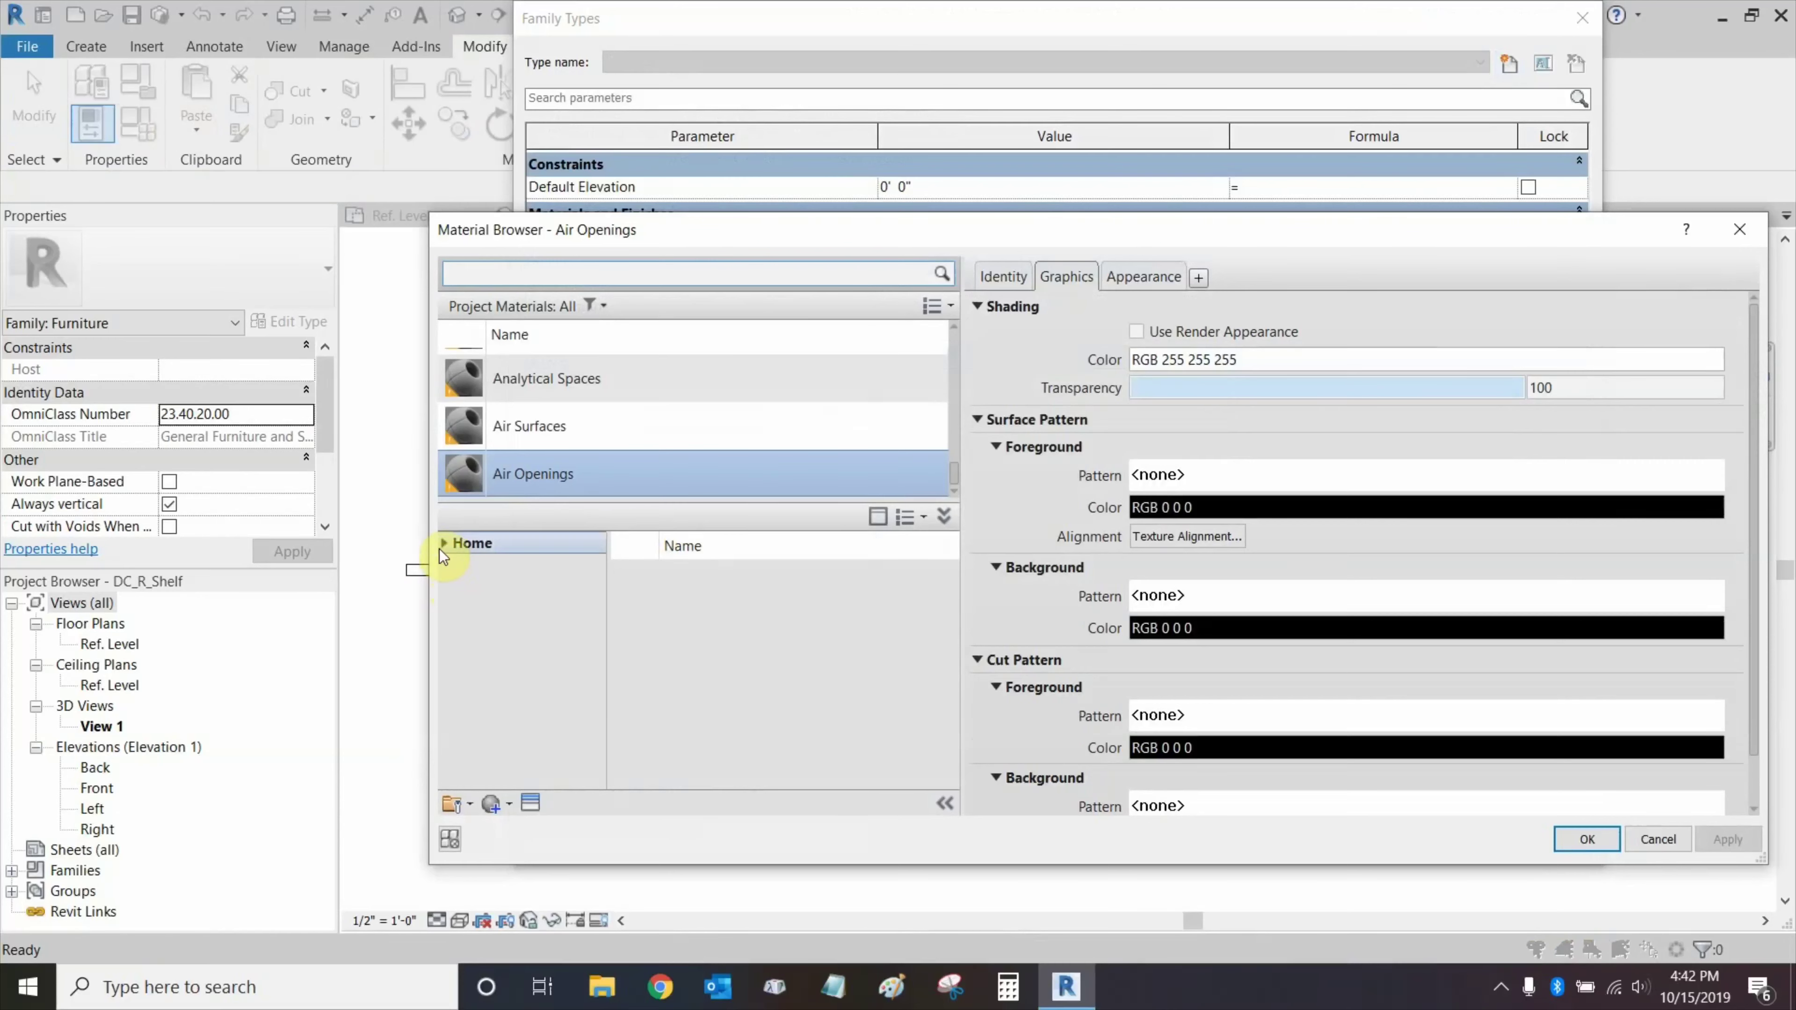
left_click(443, 543)
left_click(453, 591)
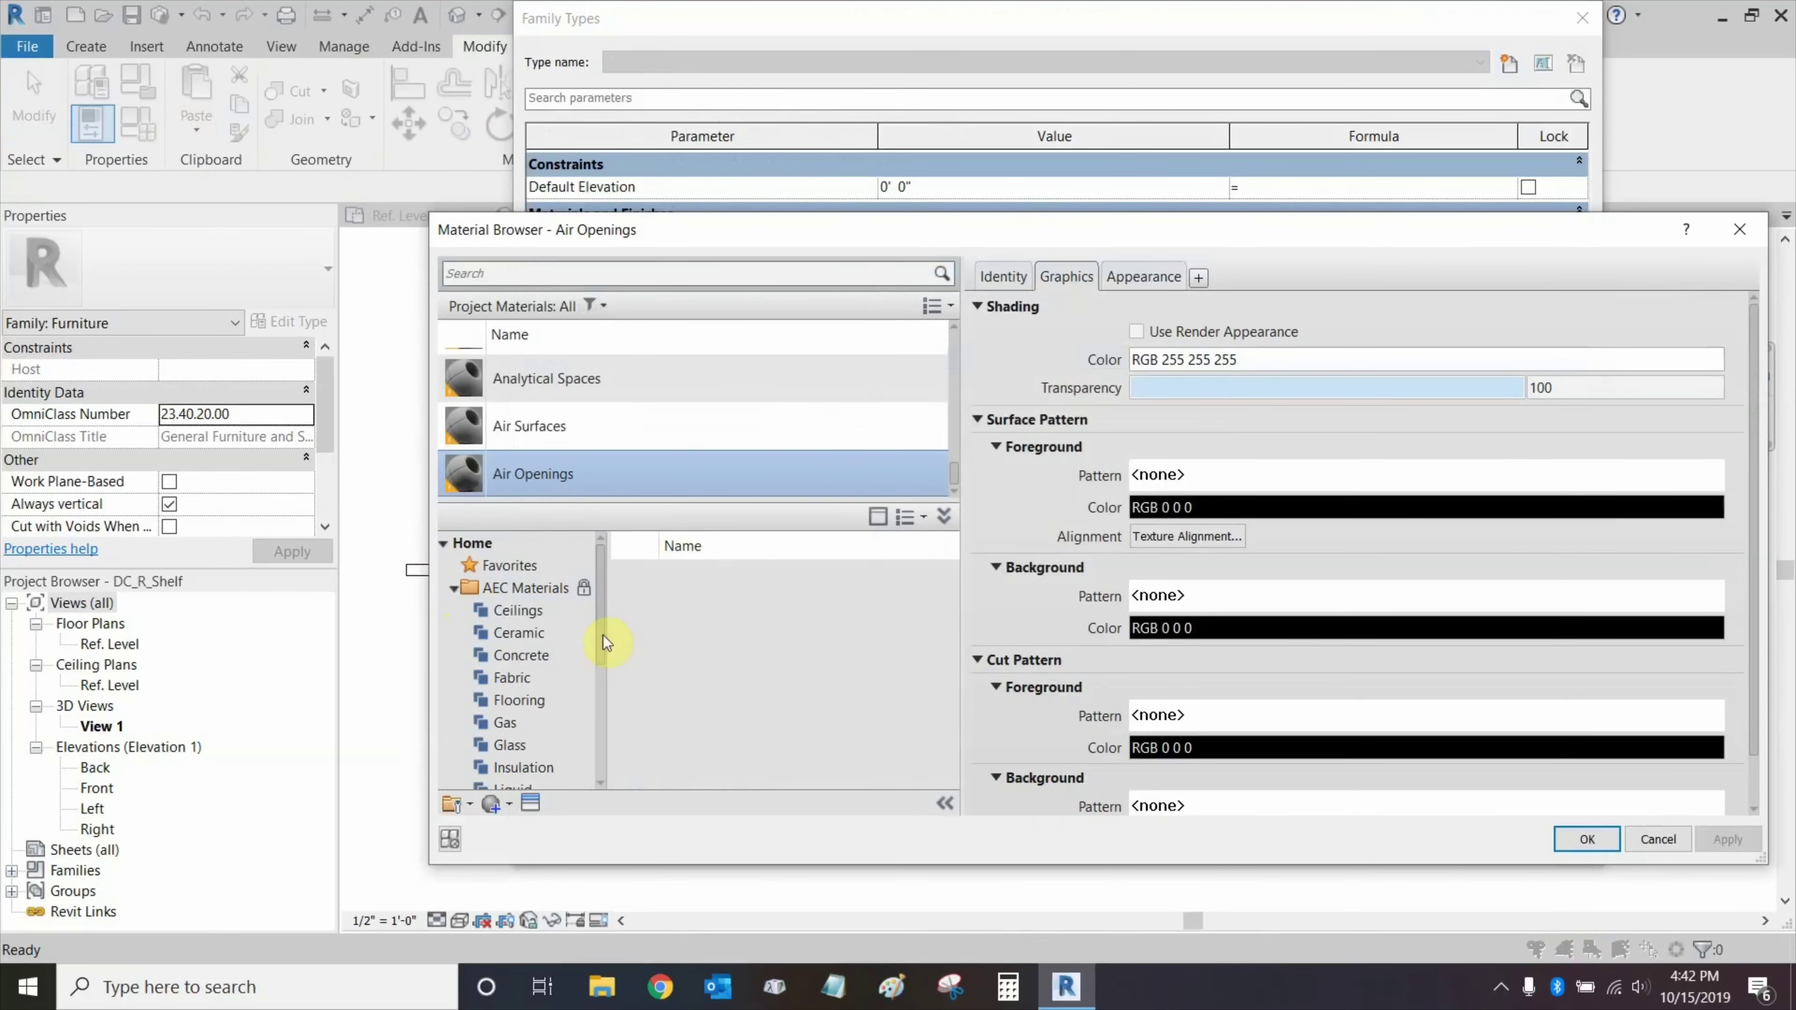
left_click(503, 745)
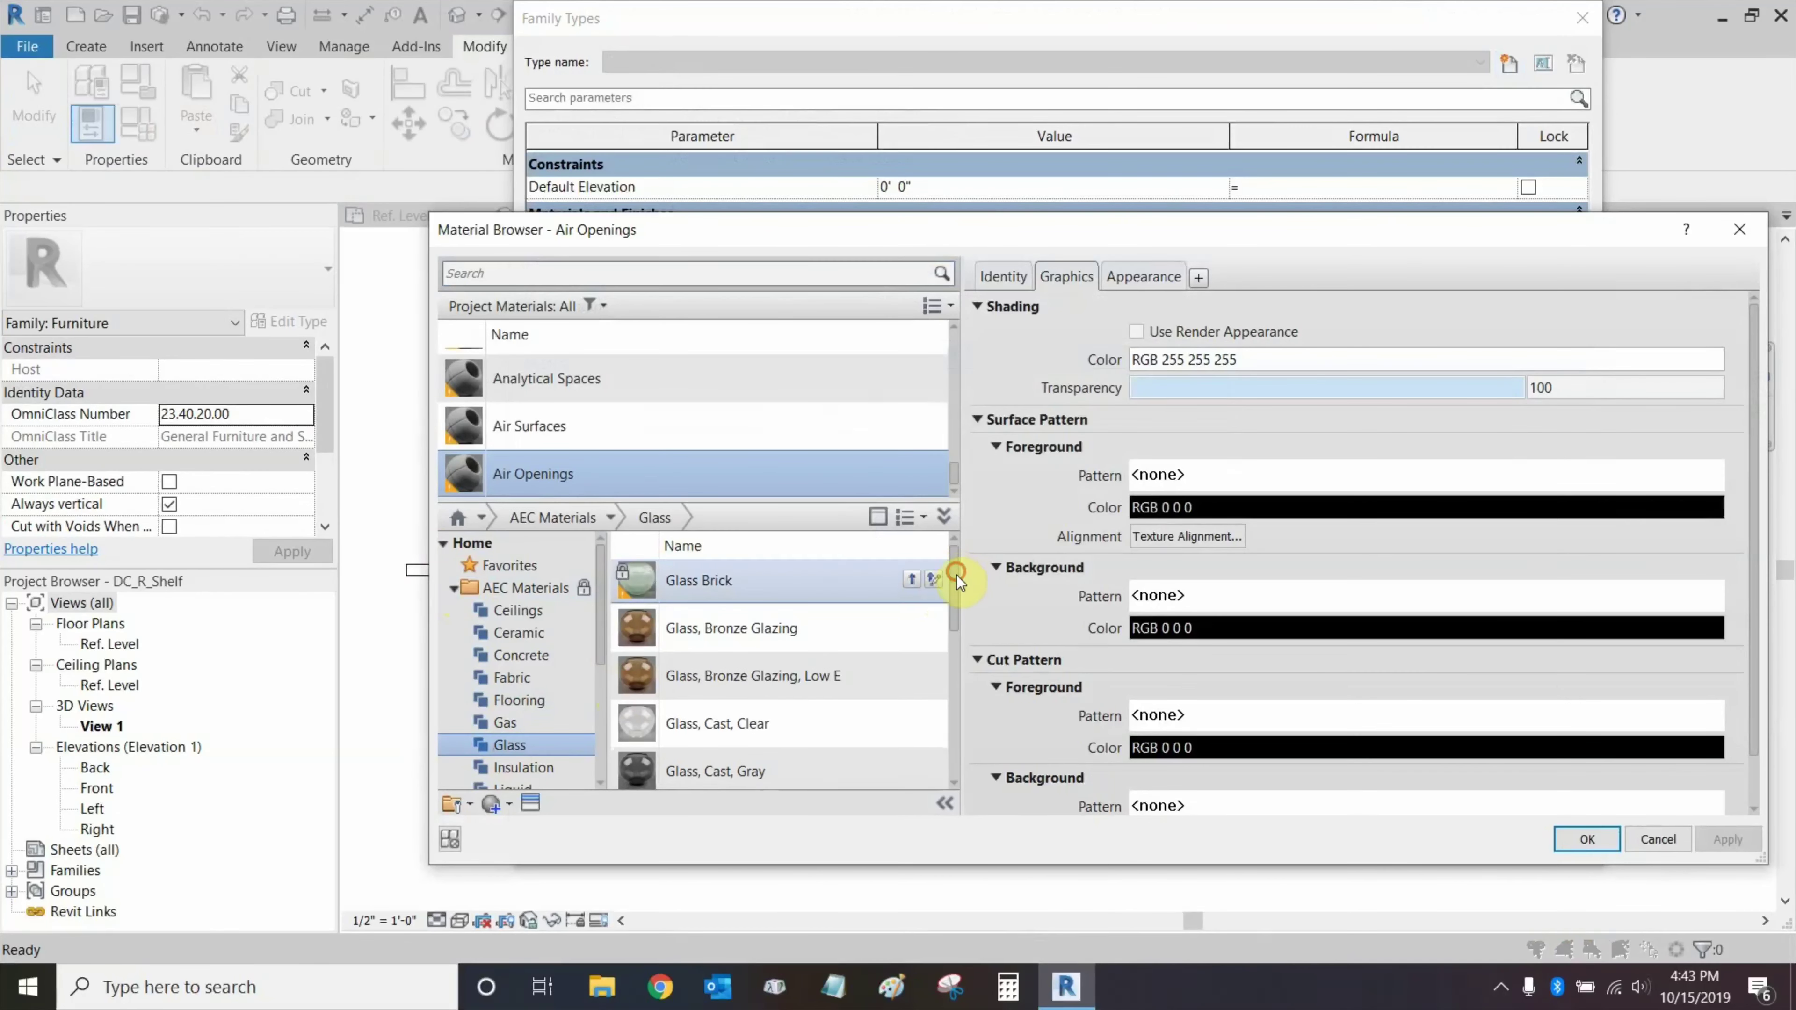
left_click_drag(956, 576, 951, 682)
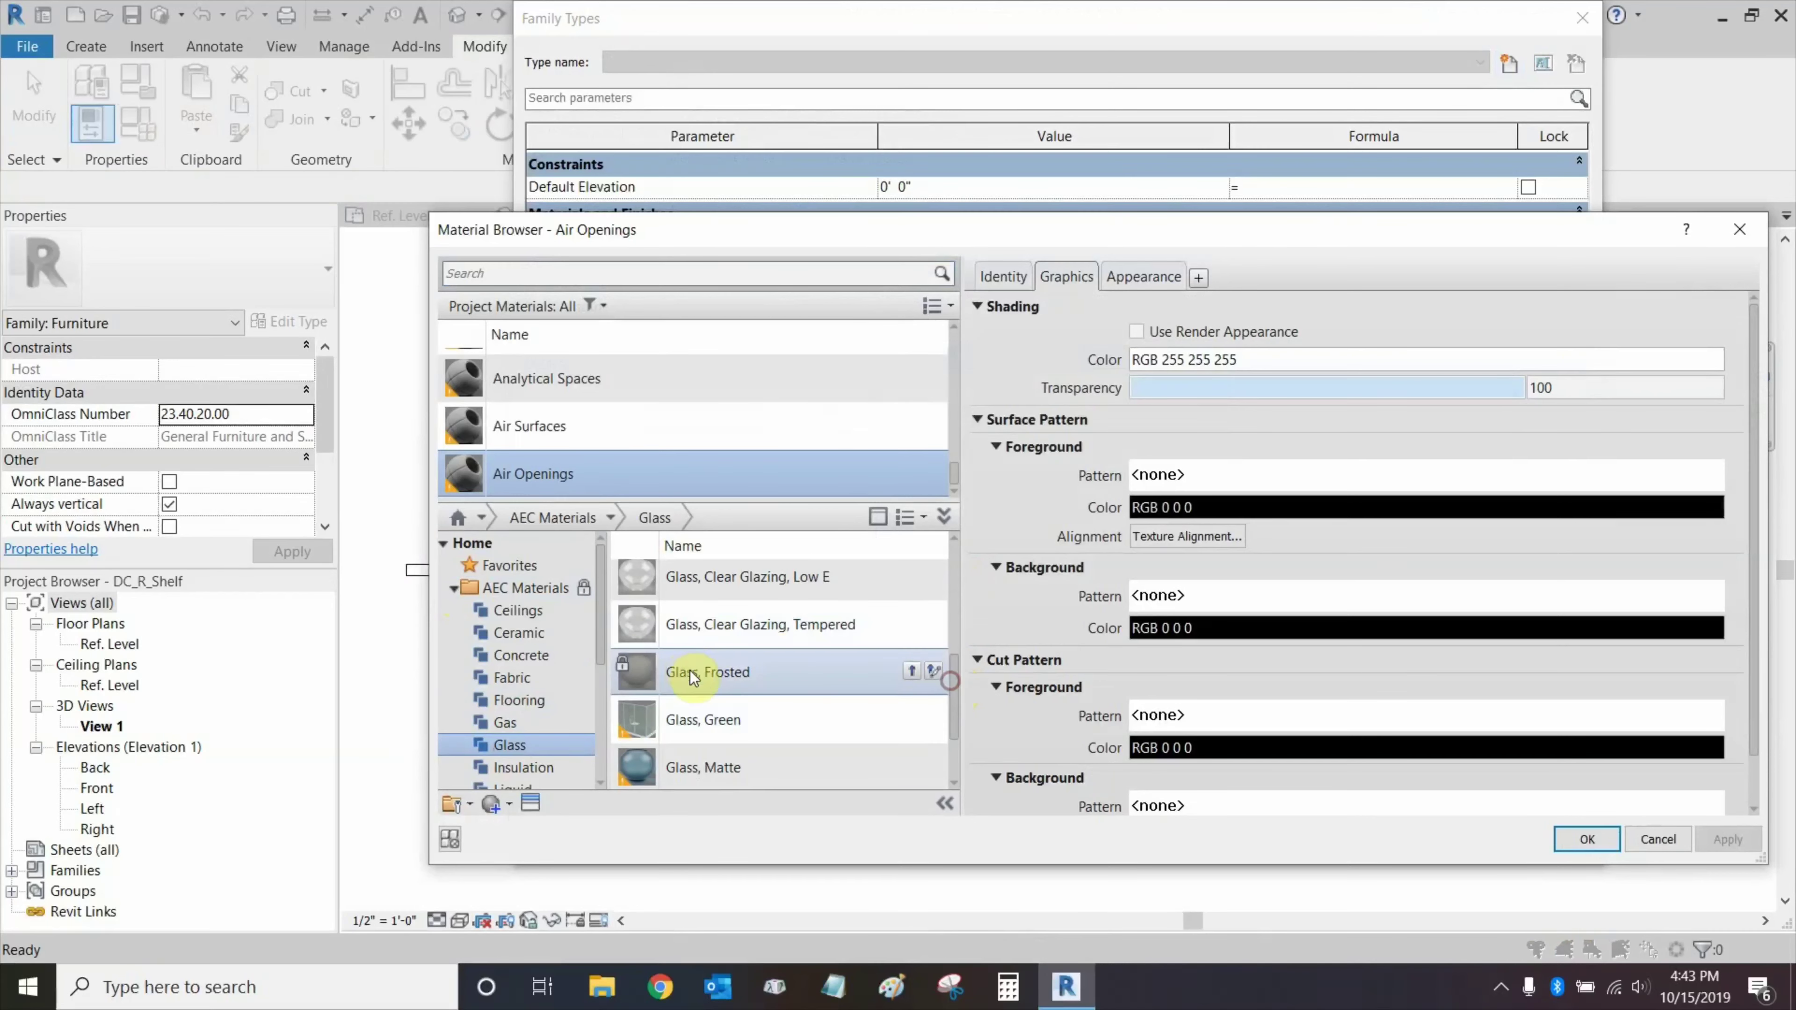
left_click(914, 669)
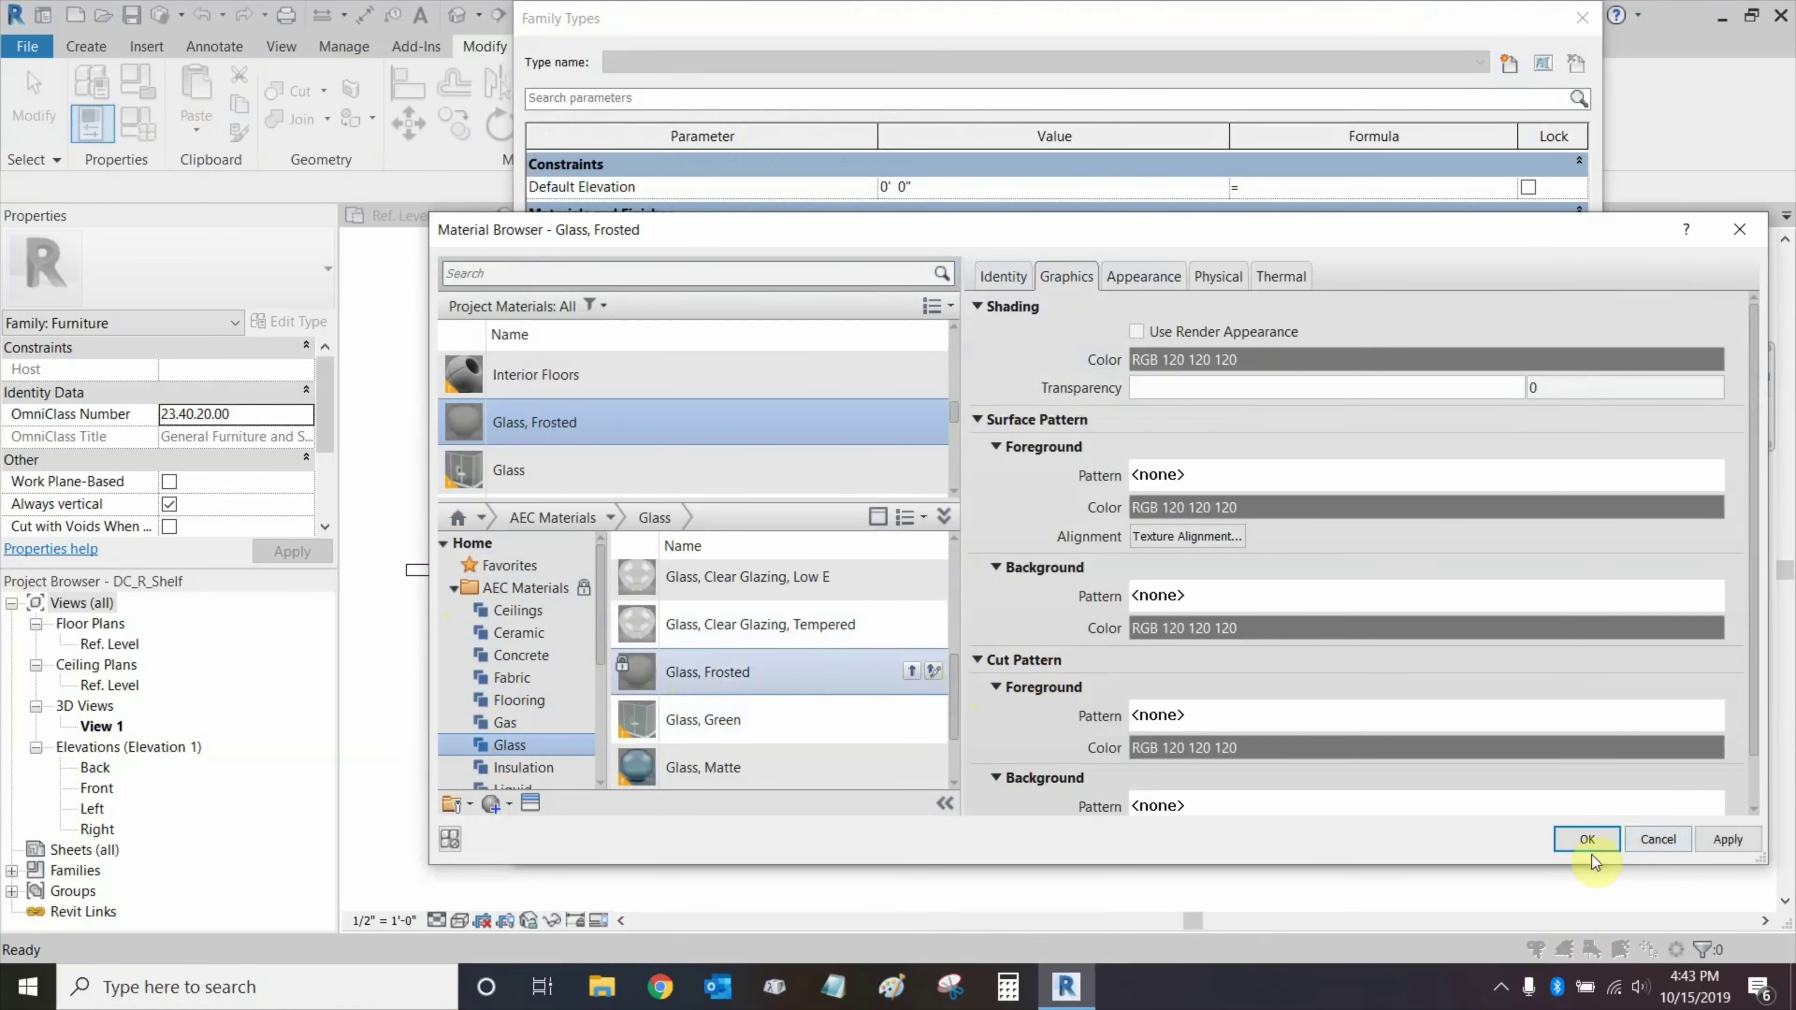
left_click(1587, 839)
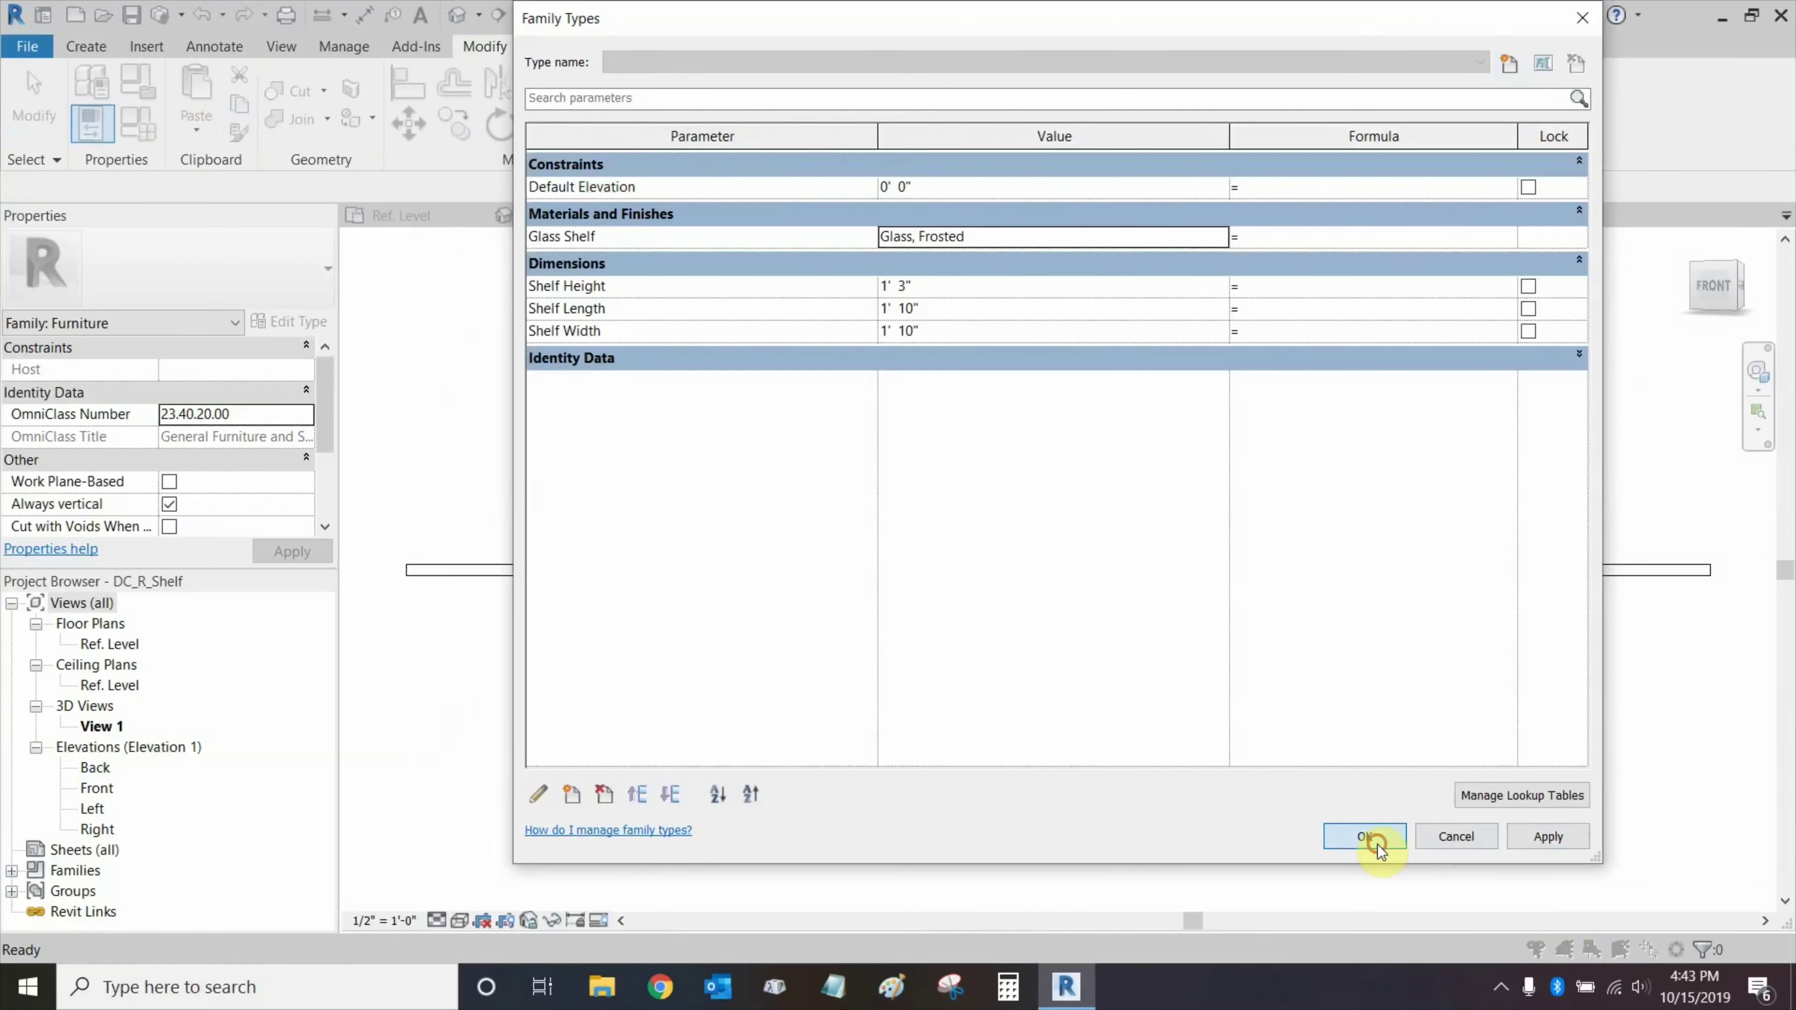
left_click(1378, 845)
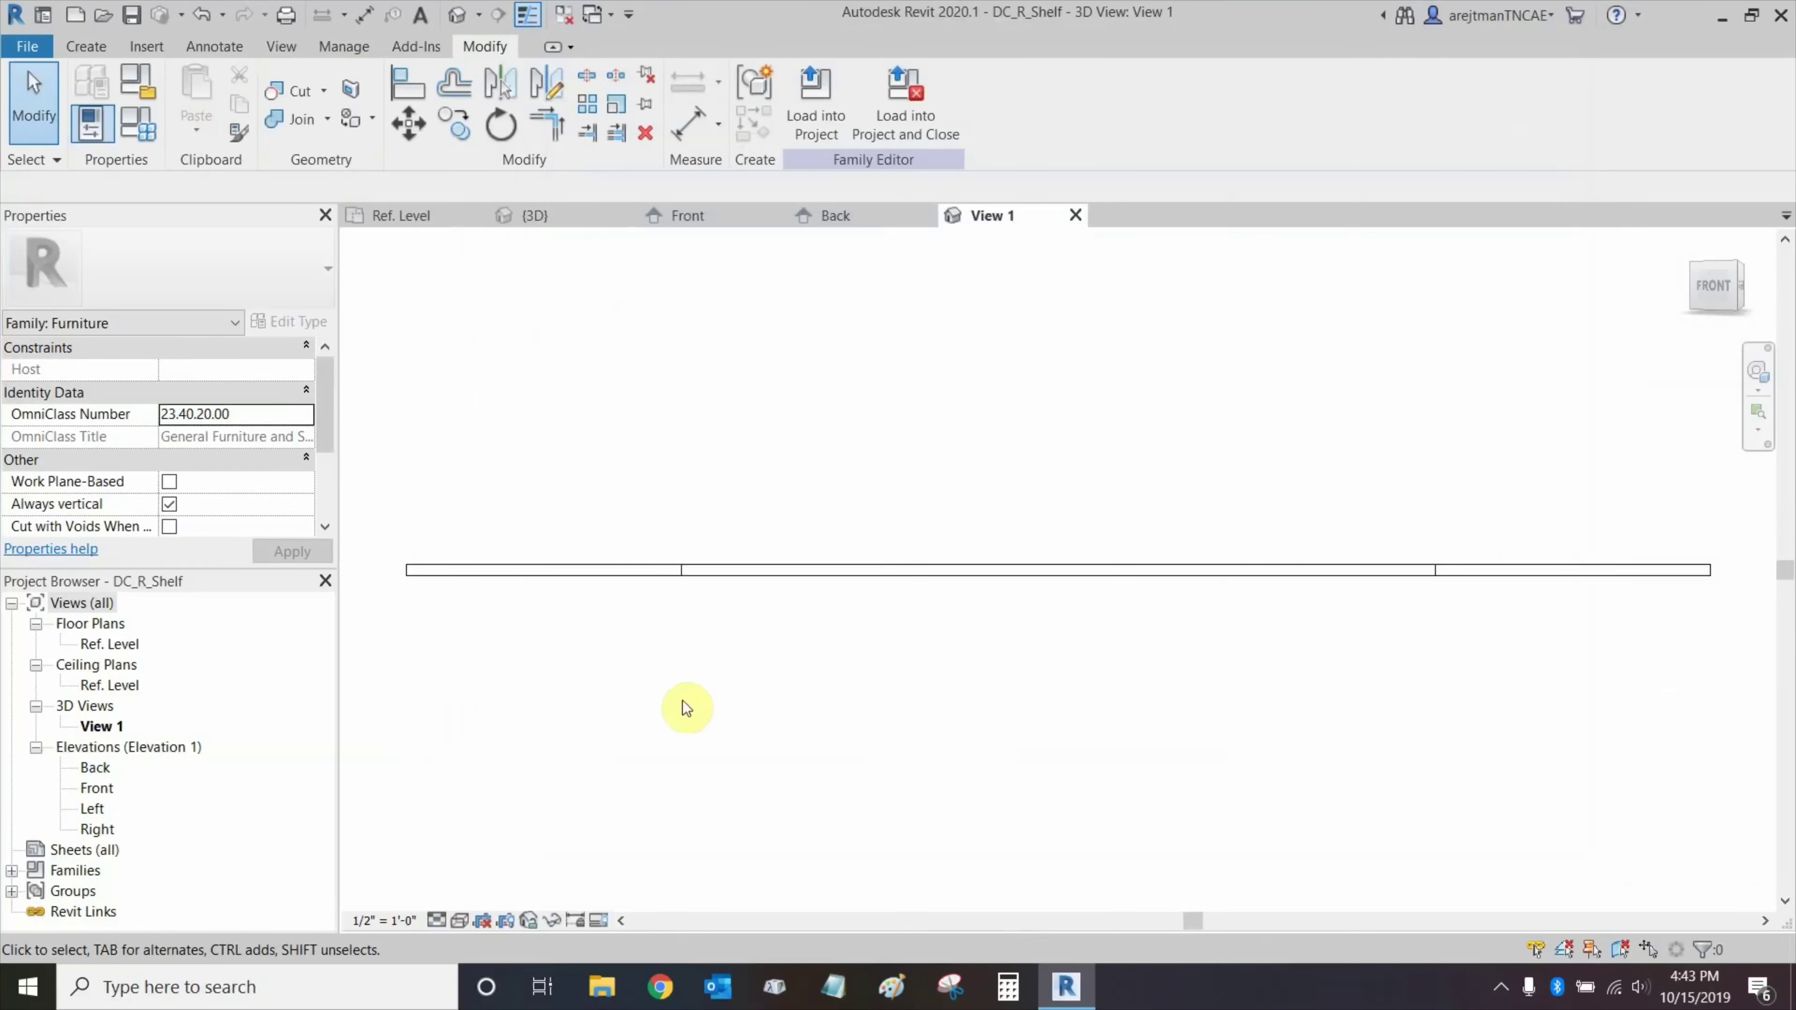
Switch the shelf's 3D view to the Shaded visual style and check the shelf extrusion's assigned material.
left_click(459, 921)
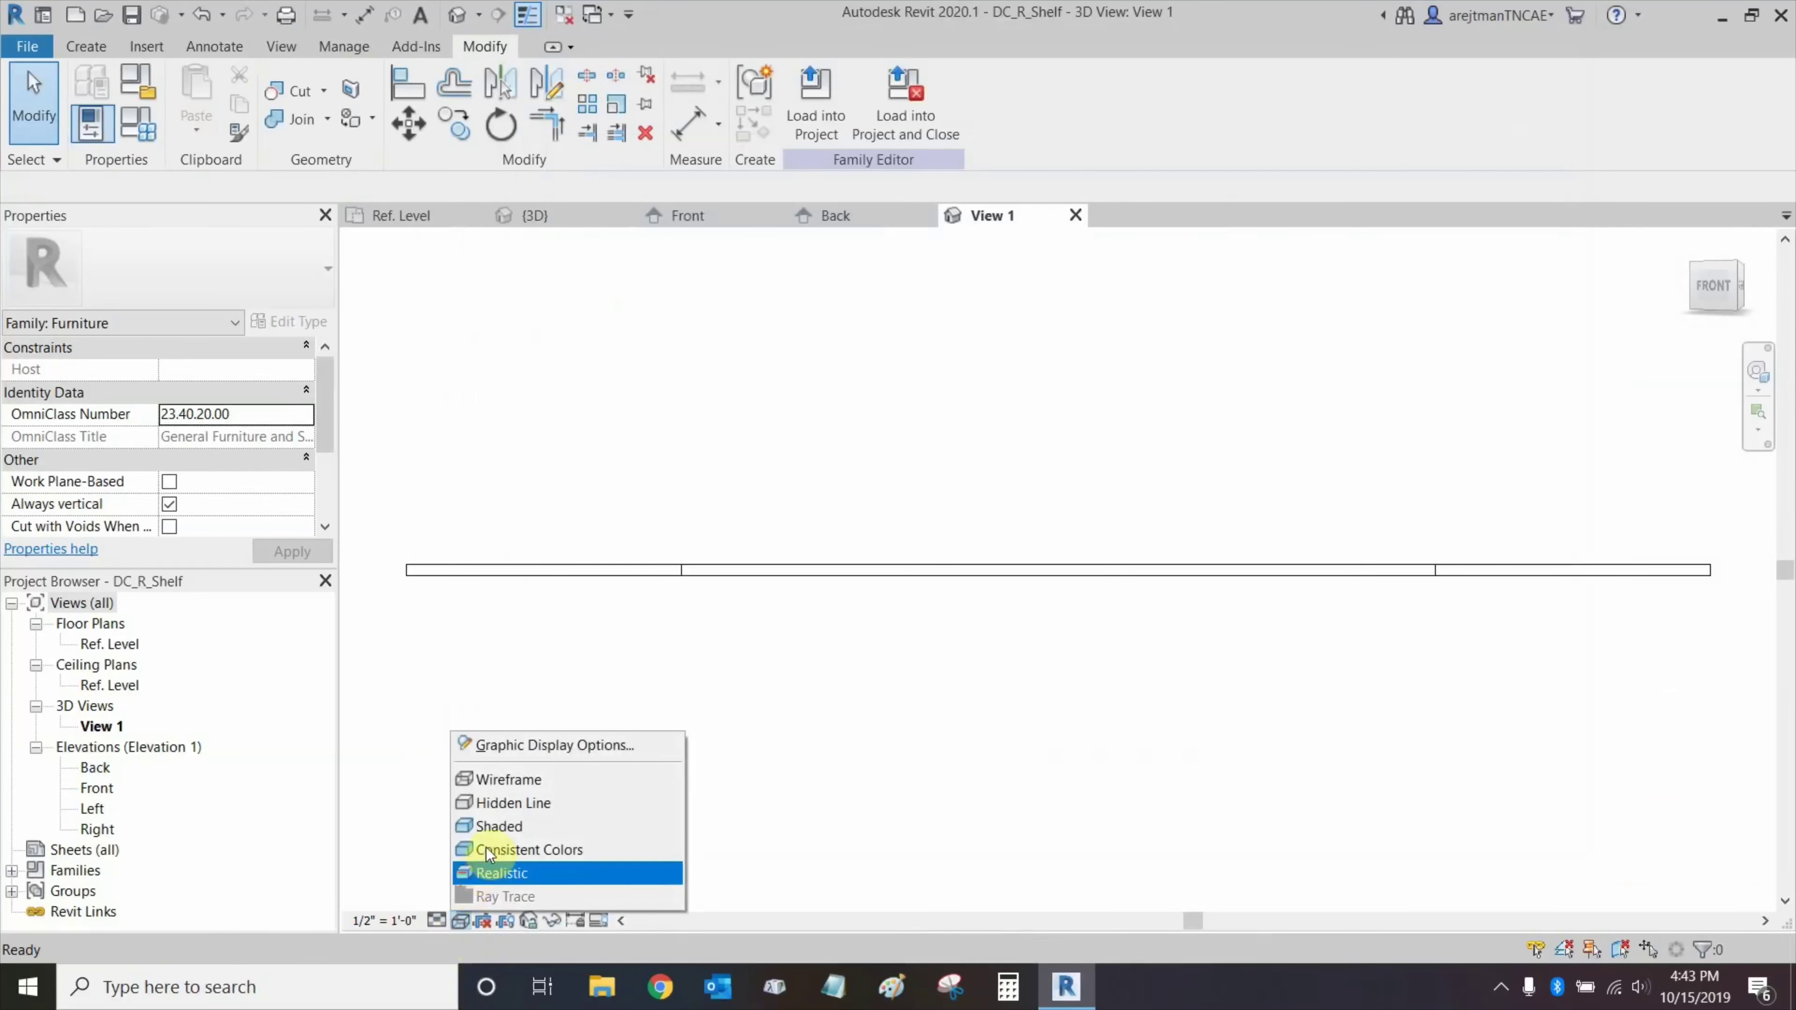
left_click(510, 827)
mouse_move(565, 765)
middle_mouse_down("shift")
mouse_move(898, 592)
mouse_move(902, 629)
mouse_move(886, 614)
middle_mouse_up("shift")
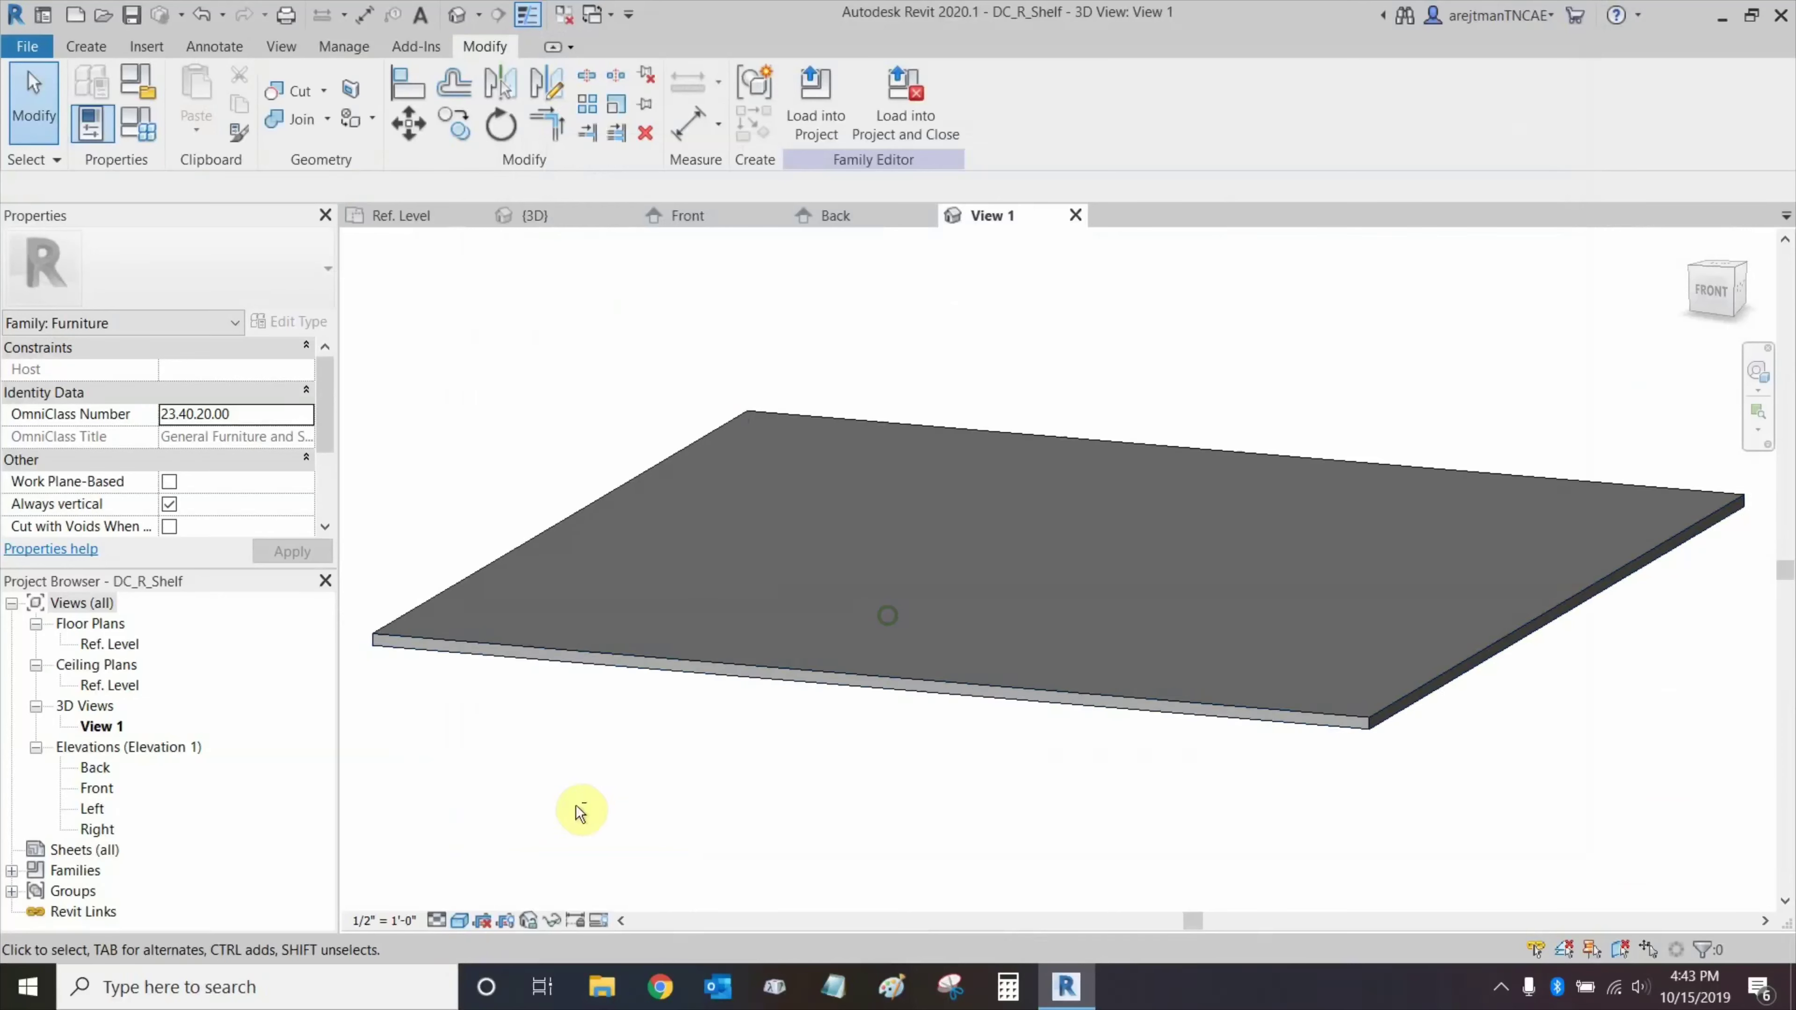
middle_click_drag(593, 795, 623, 736, "shift")
left_click(624, 621)
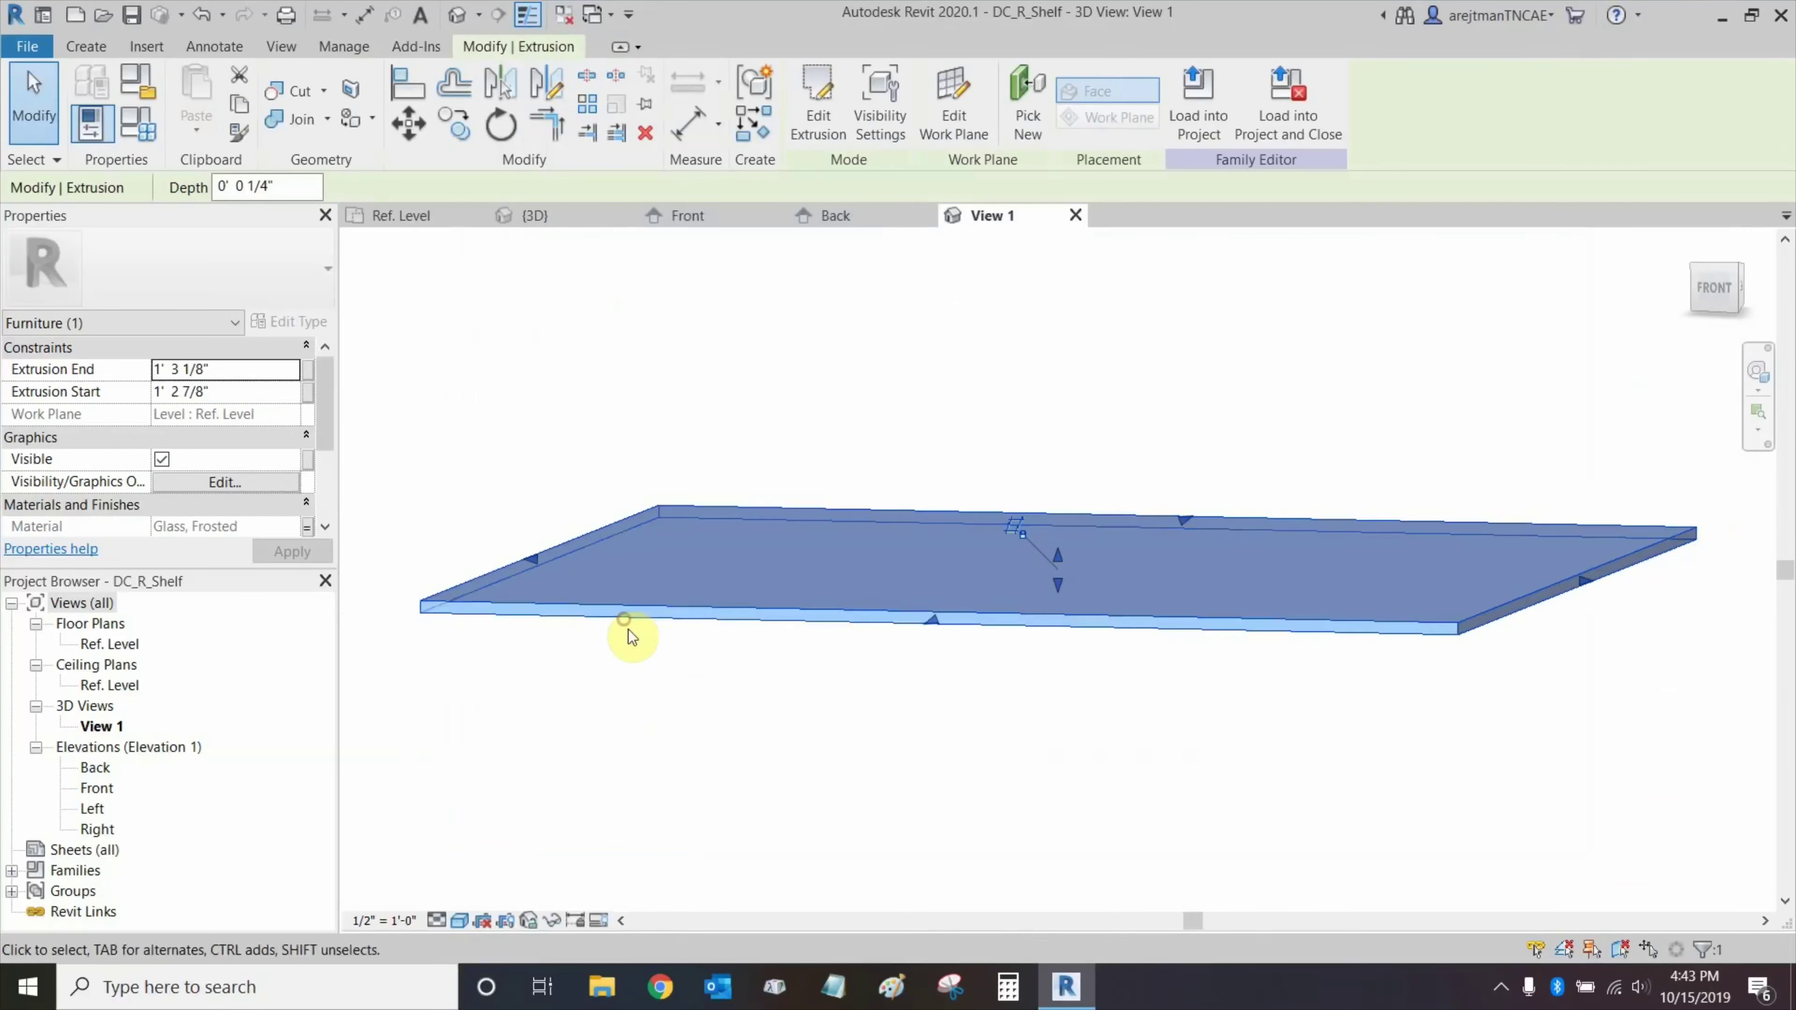
left_click(394, 297)
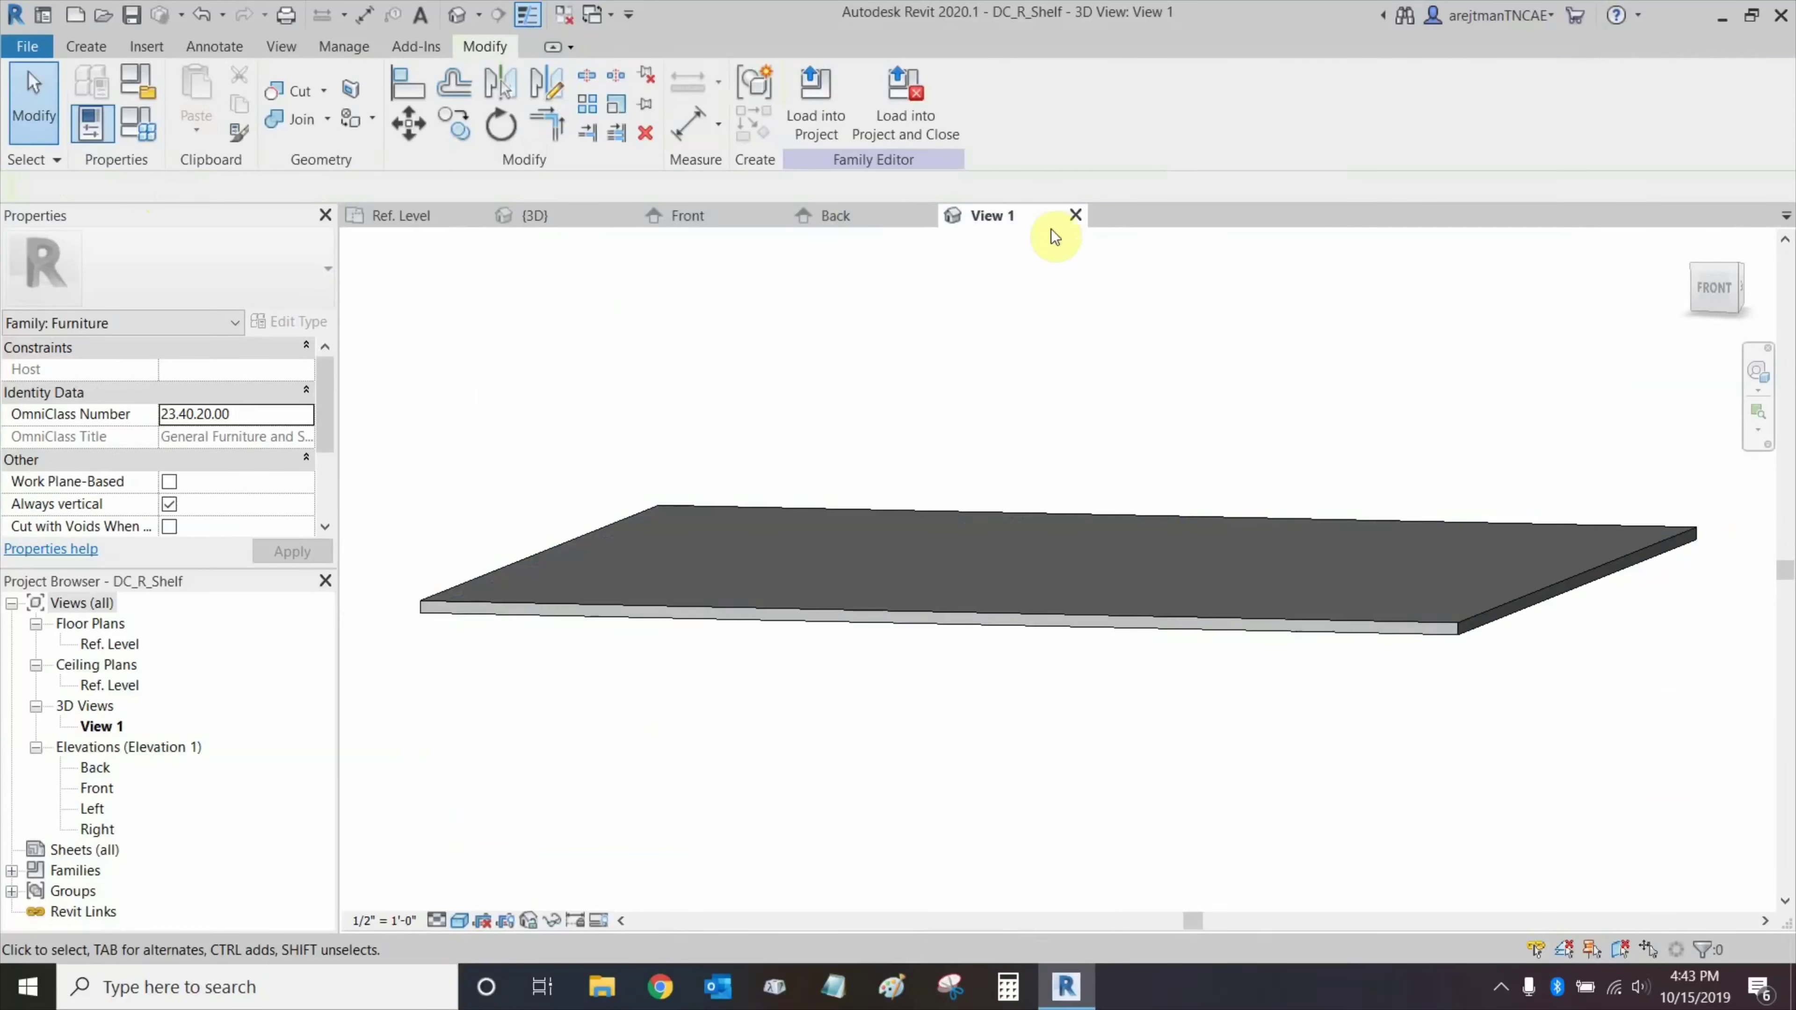
Save DC_R_Shelf, load it back into the display case family overwriting the existing version and its parameter values, and finish the group edit.
left_click(912, 117)
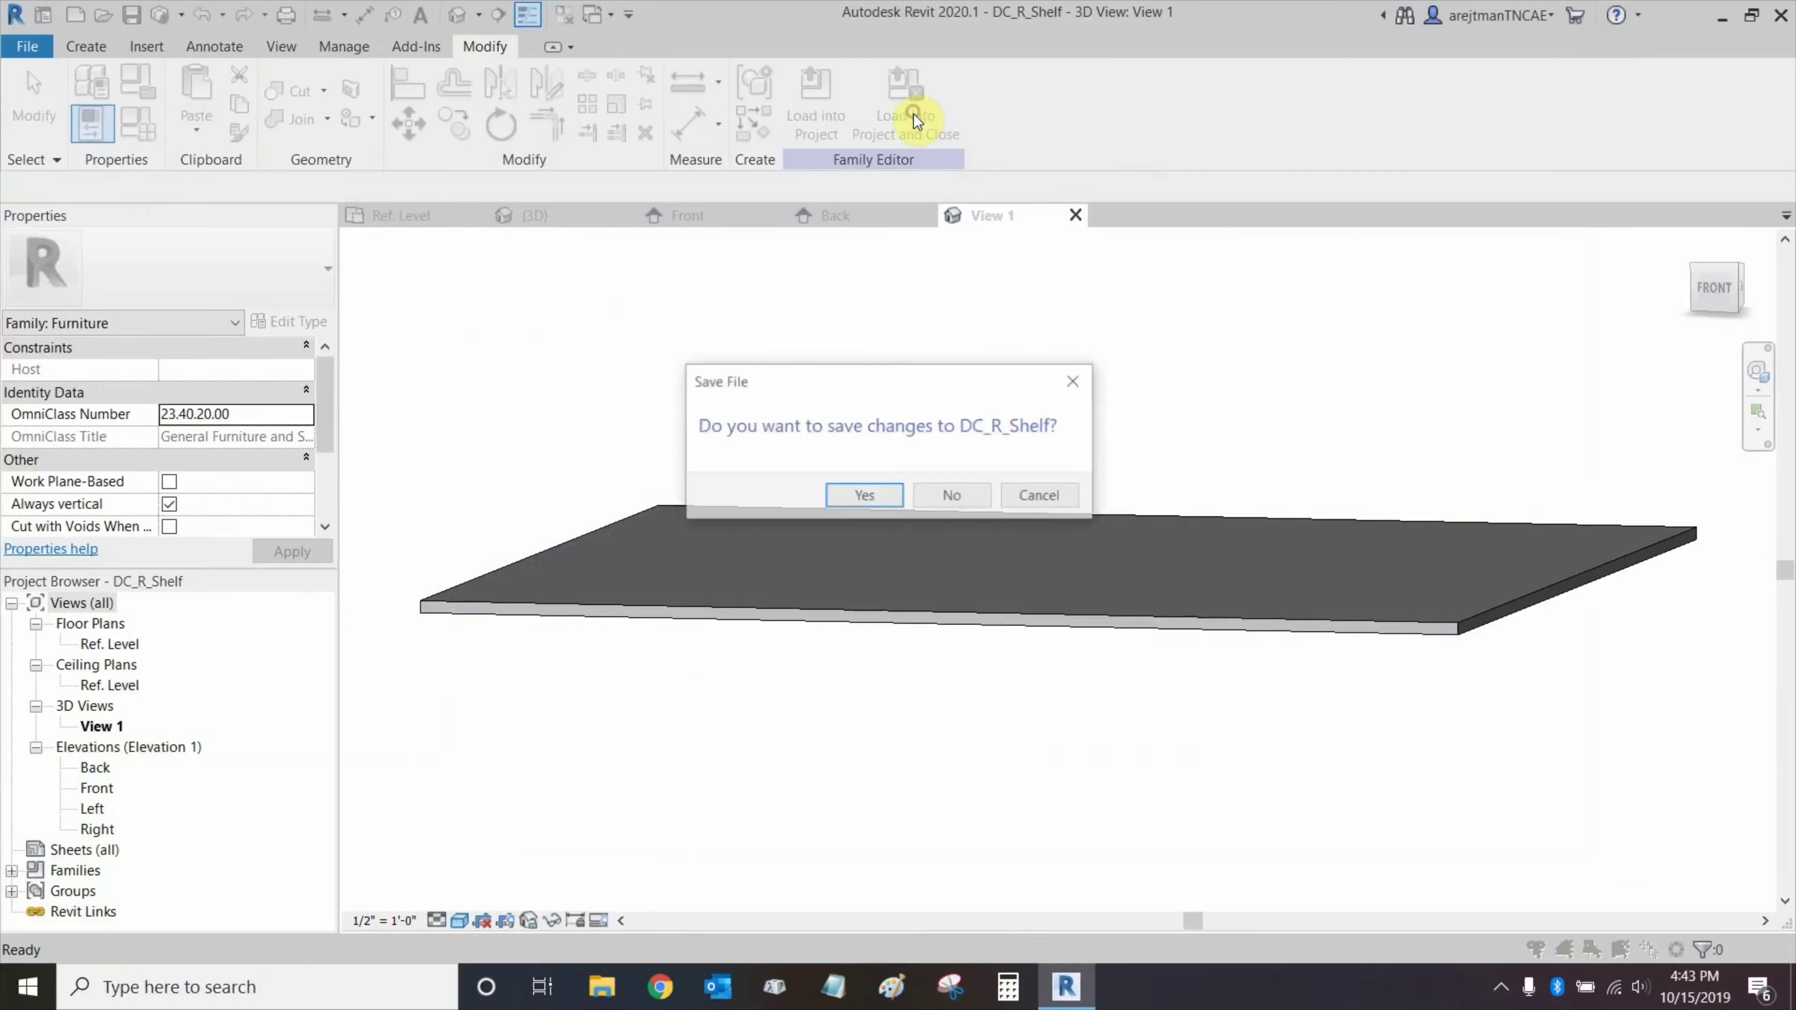
left_click(871, 501)
left_click(922, 513)
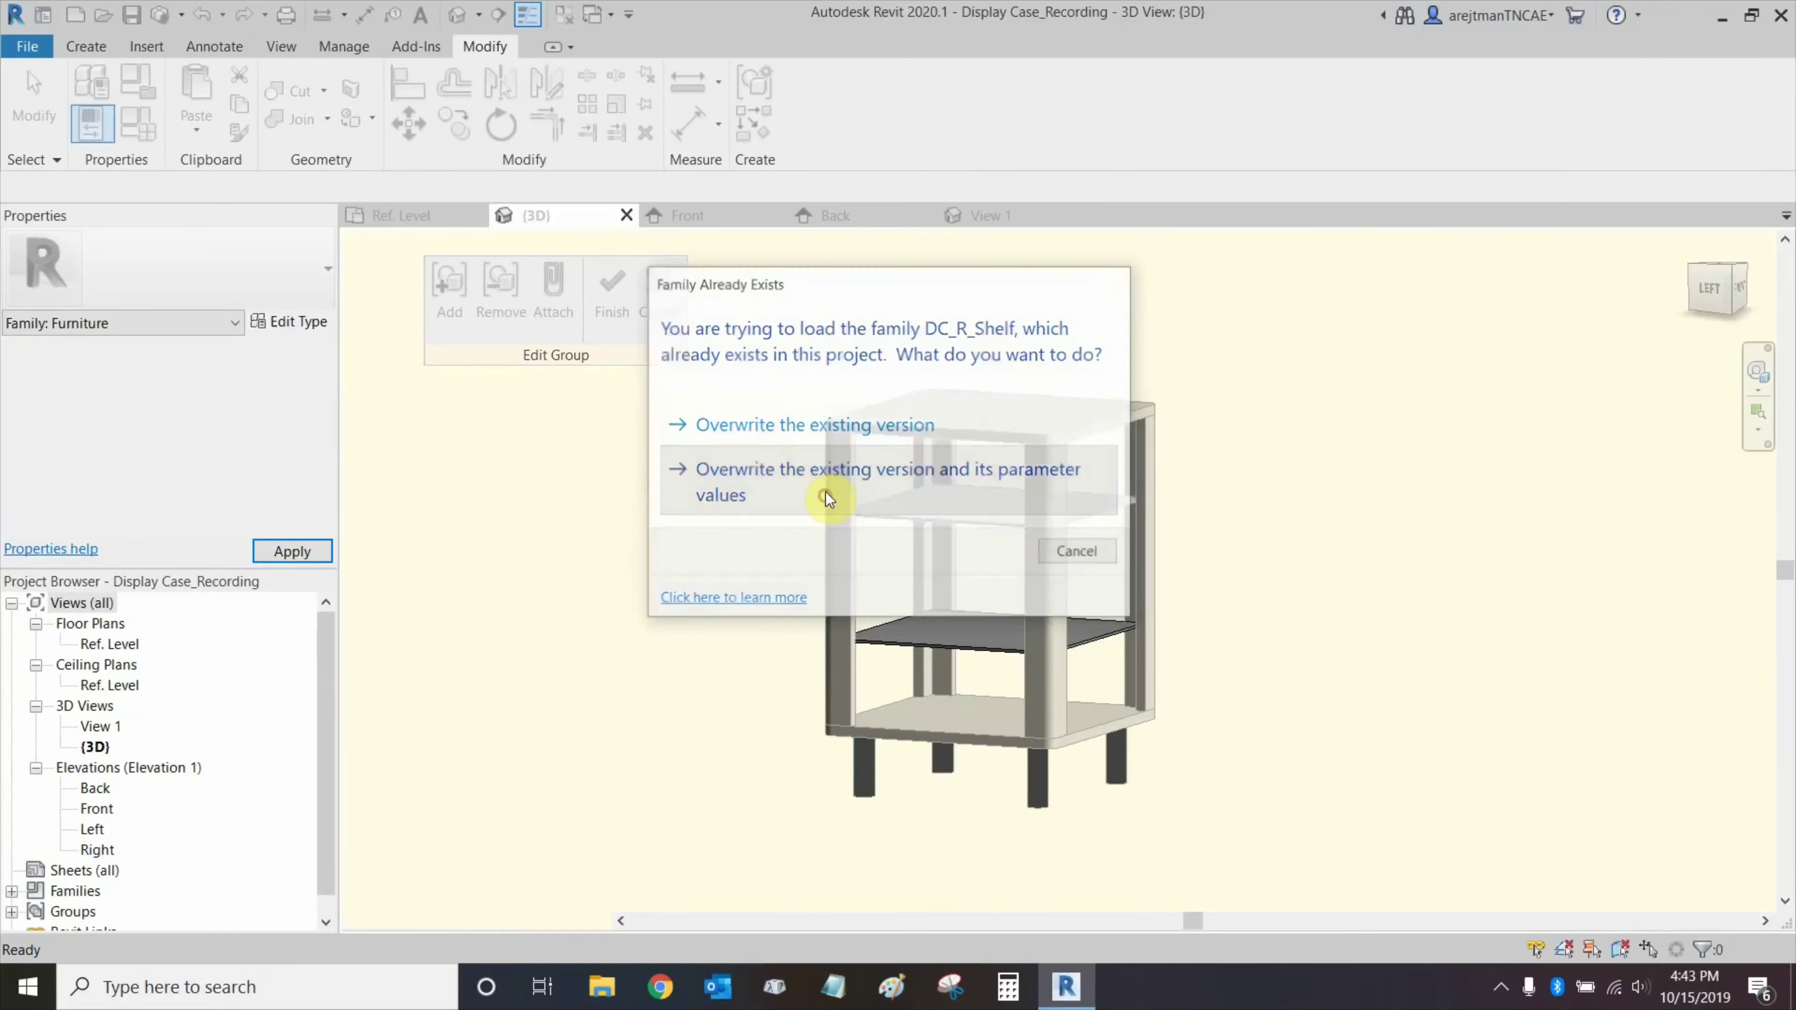
left_click(825, 496)
left_click(609, 297)
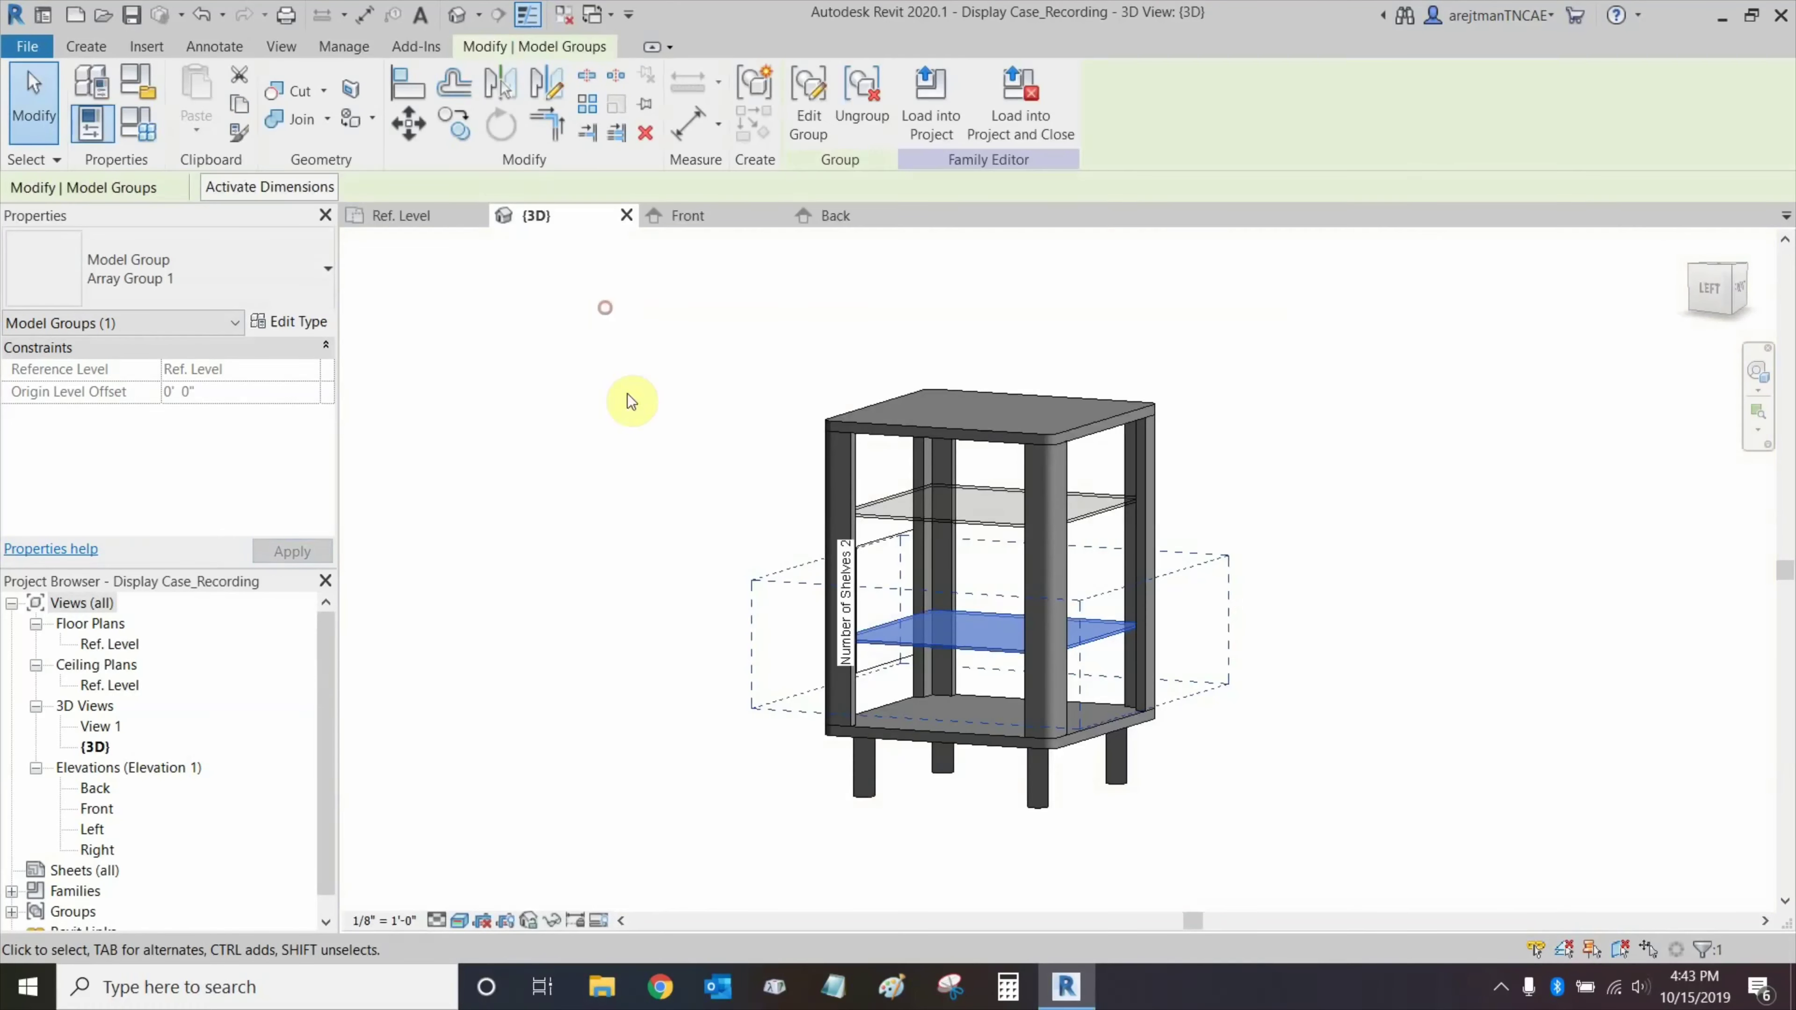
left_click(681, 481)
Associate the material of the top and bottom plates and all four corner posts with a new family type parameter named Wooden Frame.
middle_click_drag(684, 485, 797, 497, "shift")
scroll(974, 665, "up", 5)
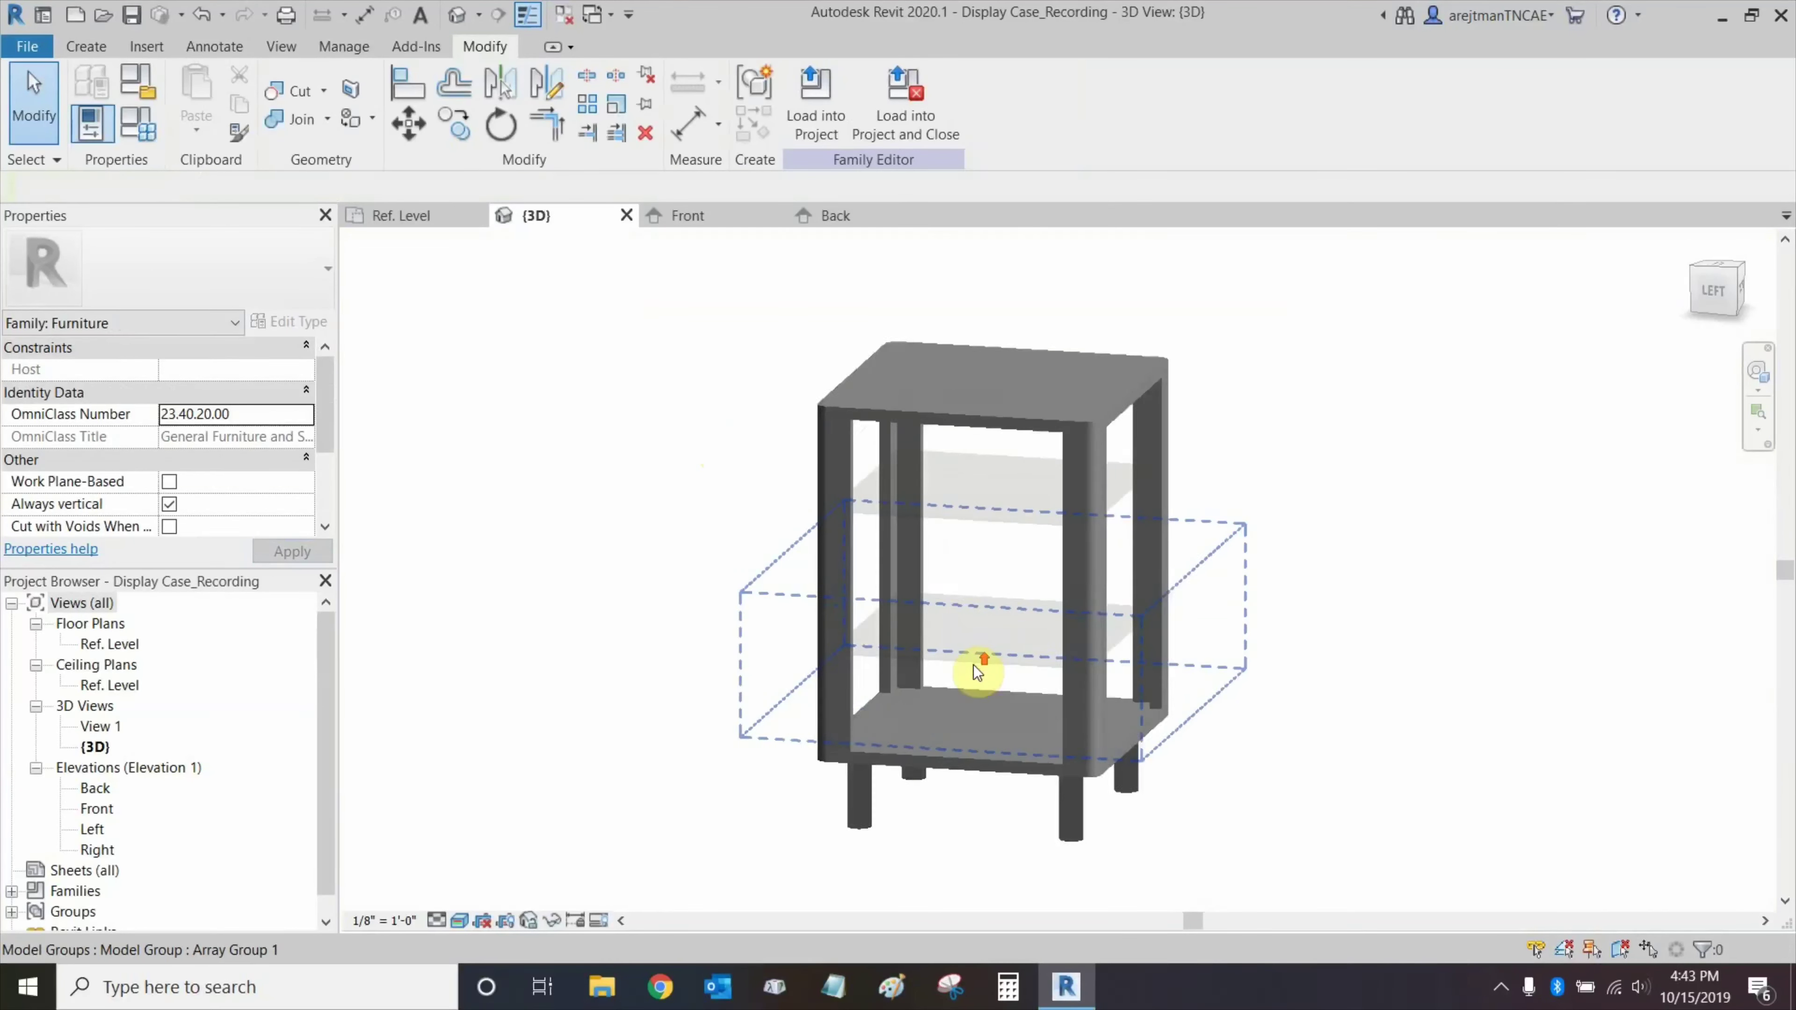
middle_click_drag(609, 541, 595, 497, "shift")
scroll(626, 470, "down", 1)
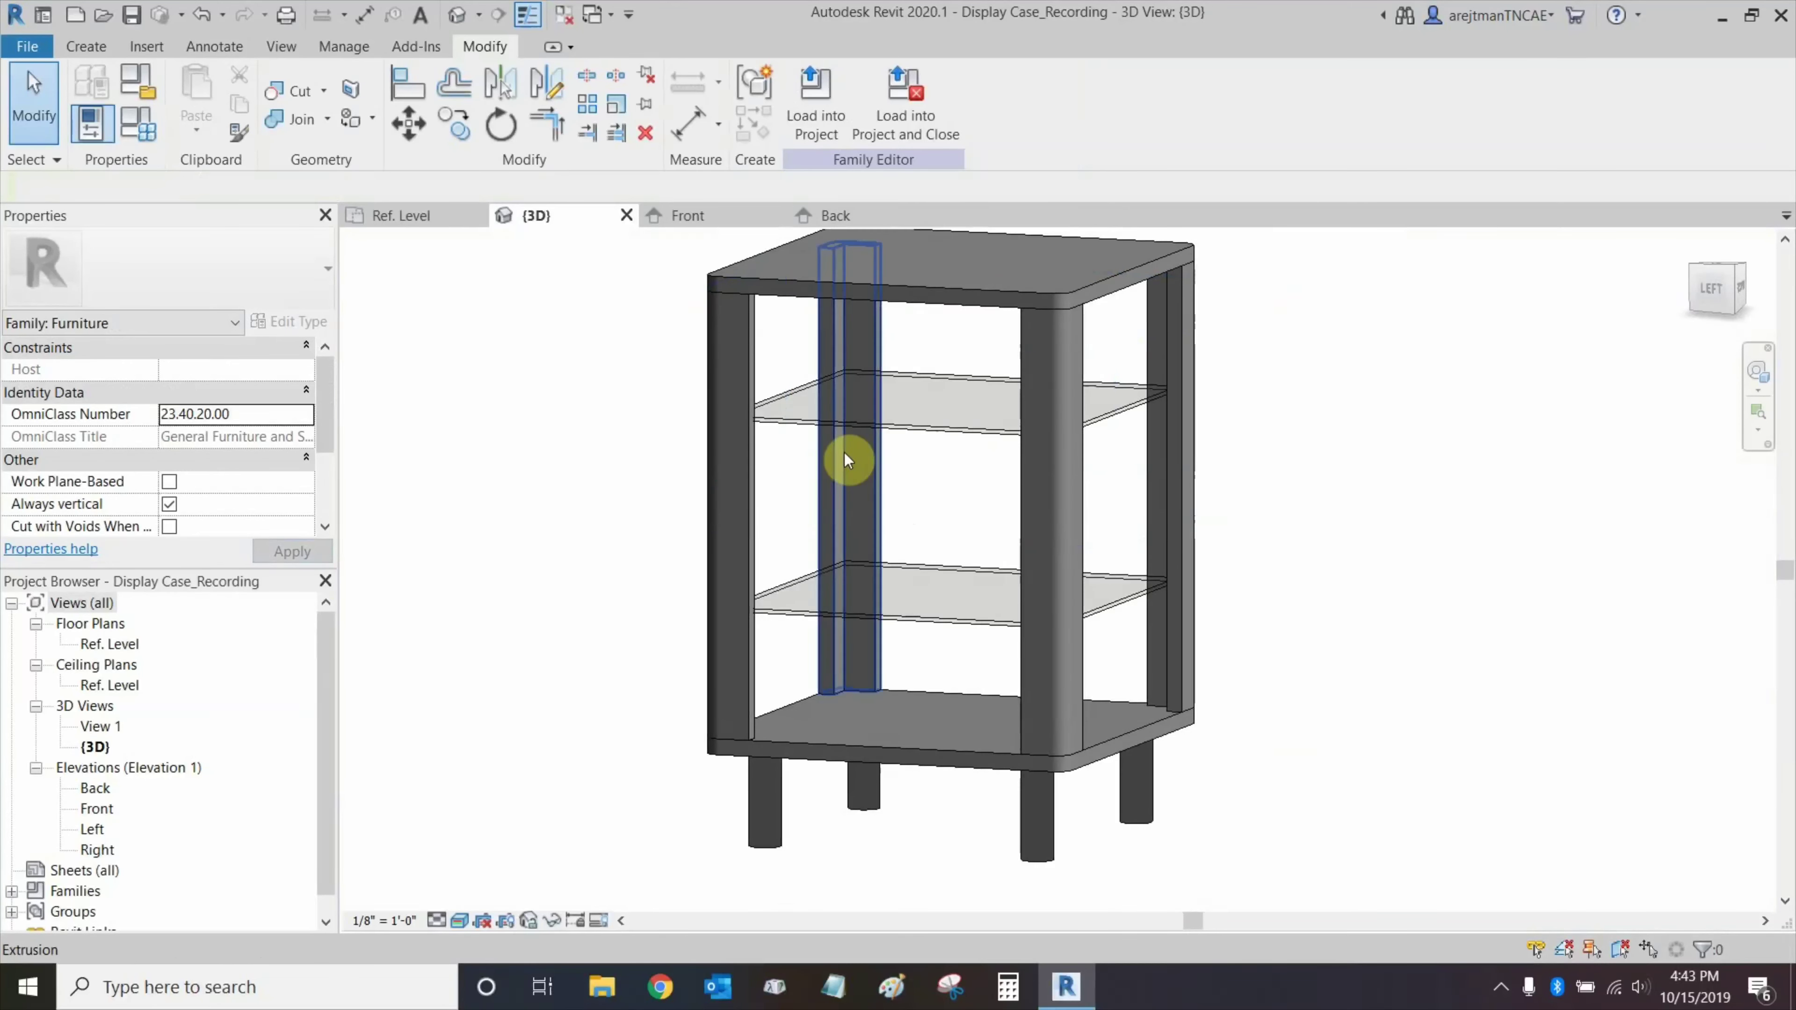
middle_click_drag(777, 478, 711, 557, "shift")
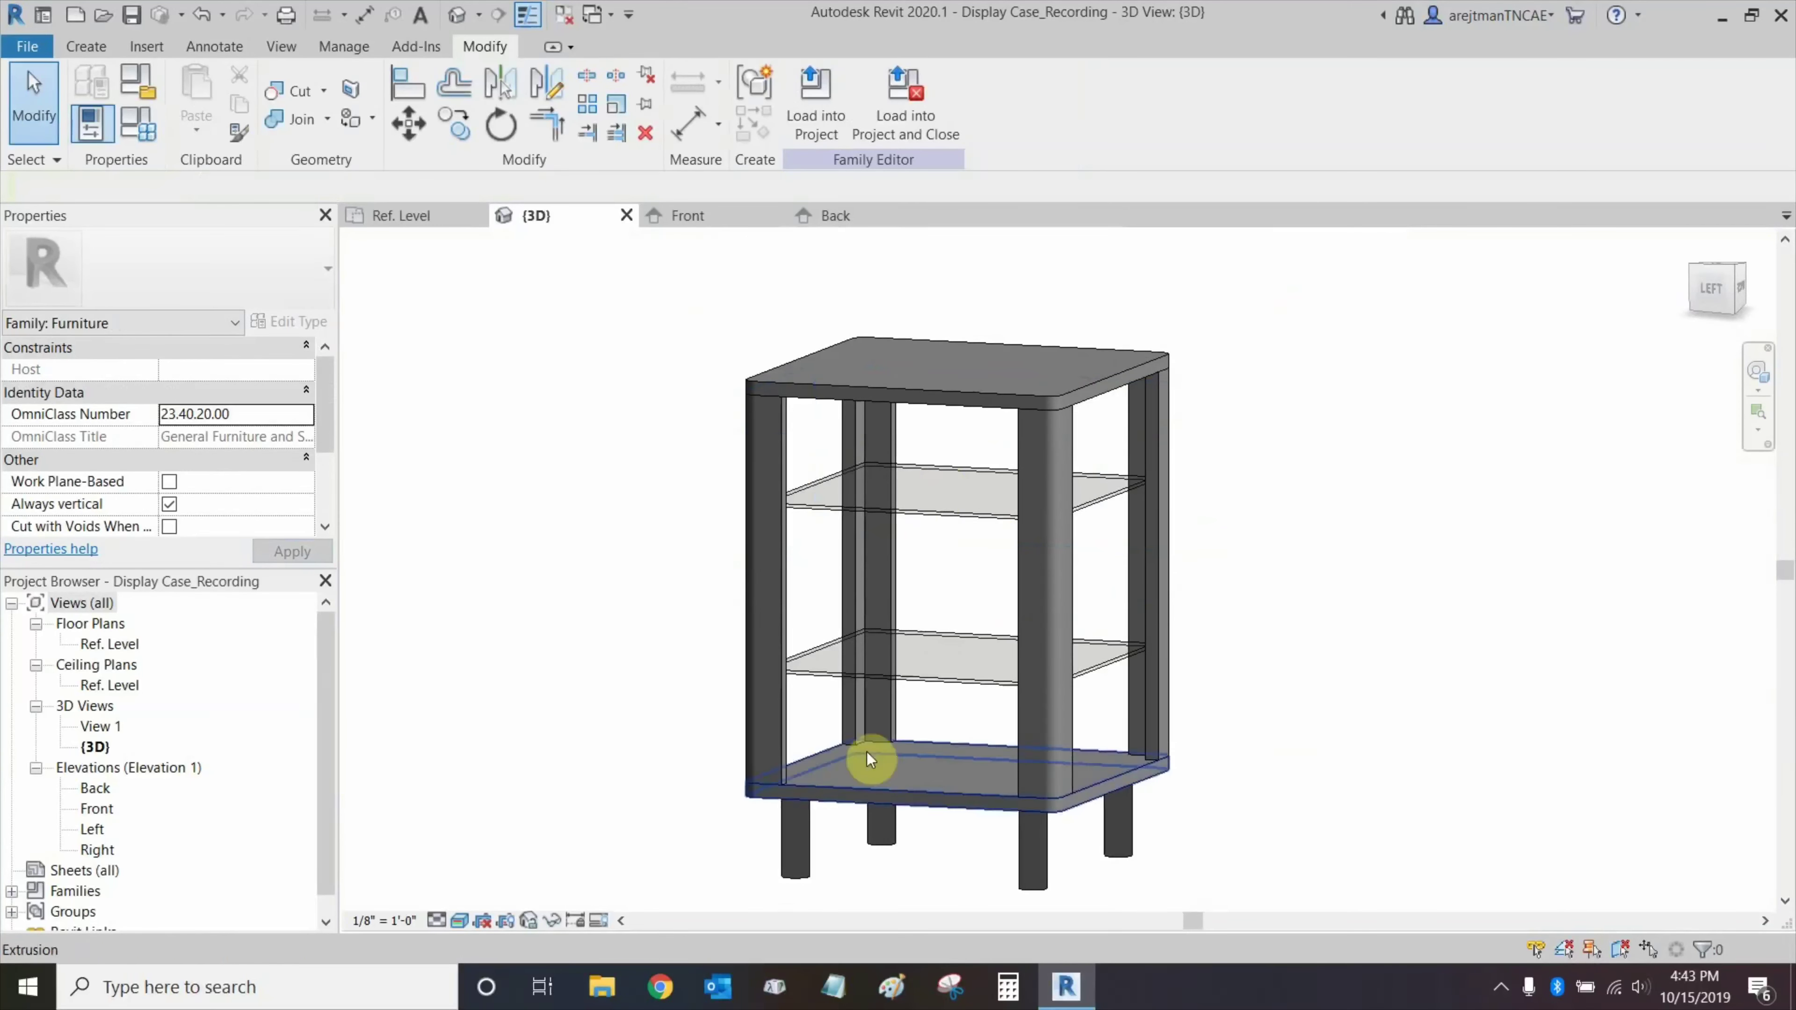
middle_click_drag(640, 647, 627, 606)
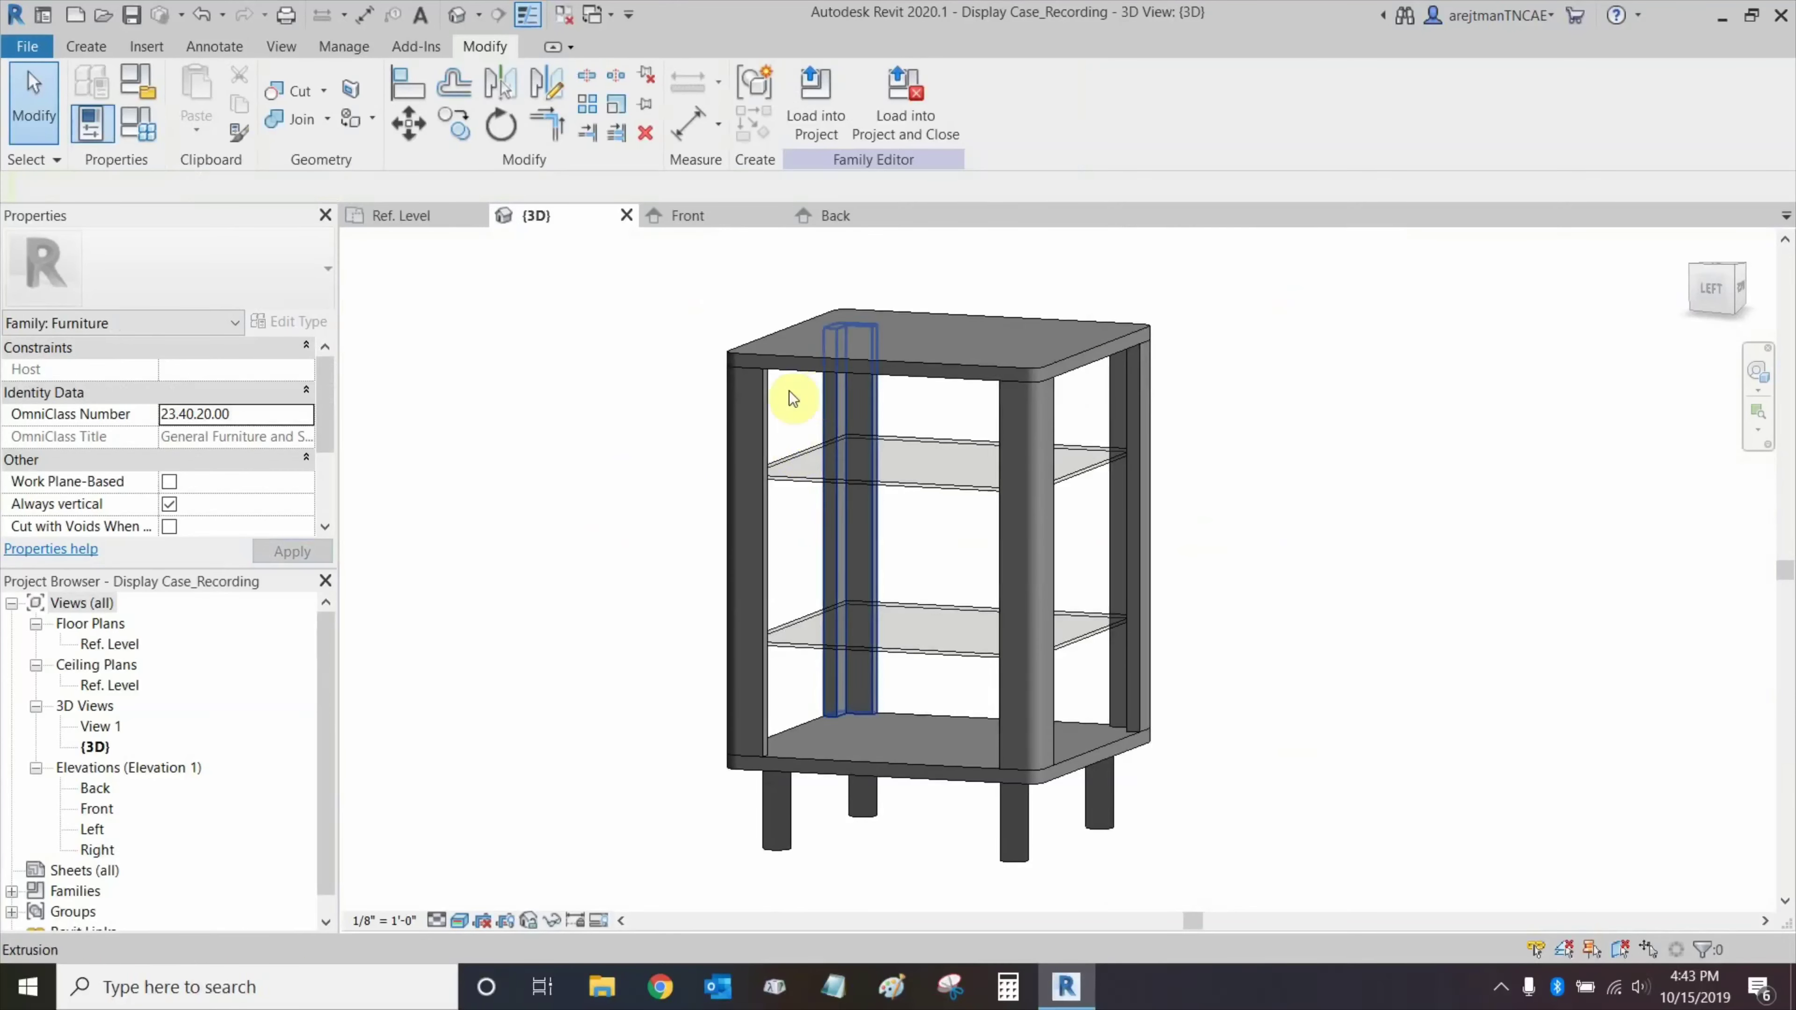
left_click(796, 380)
left_click(764, 399, "ctrl")
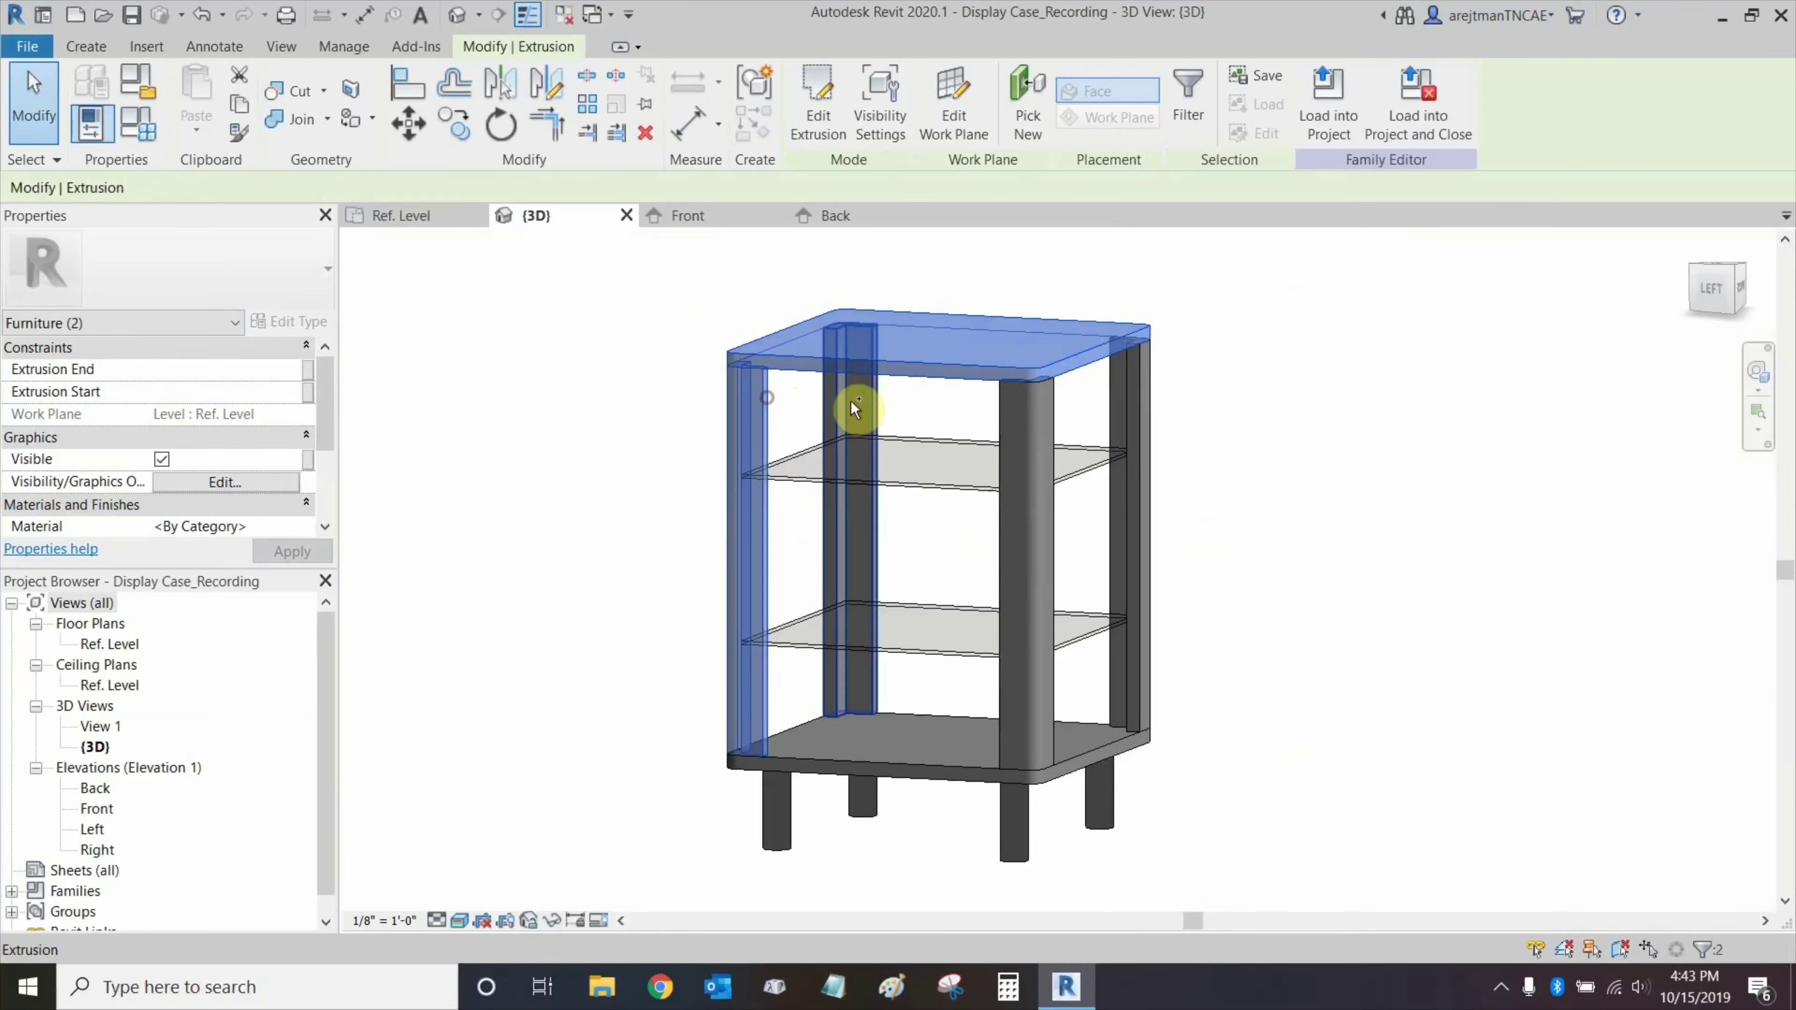
left_click(845, 401, "ctrl")
left_click(1064, 417, "ctrl")
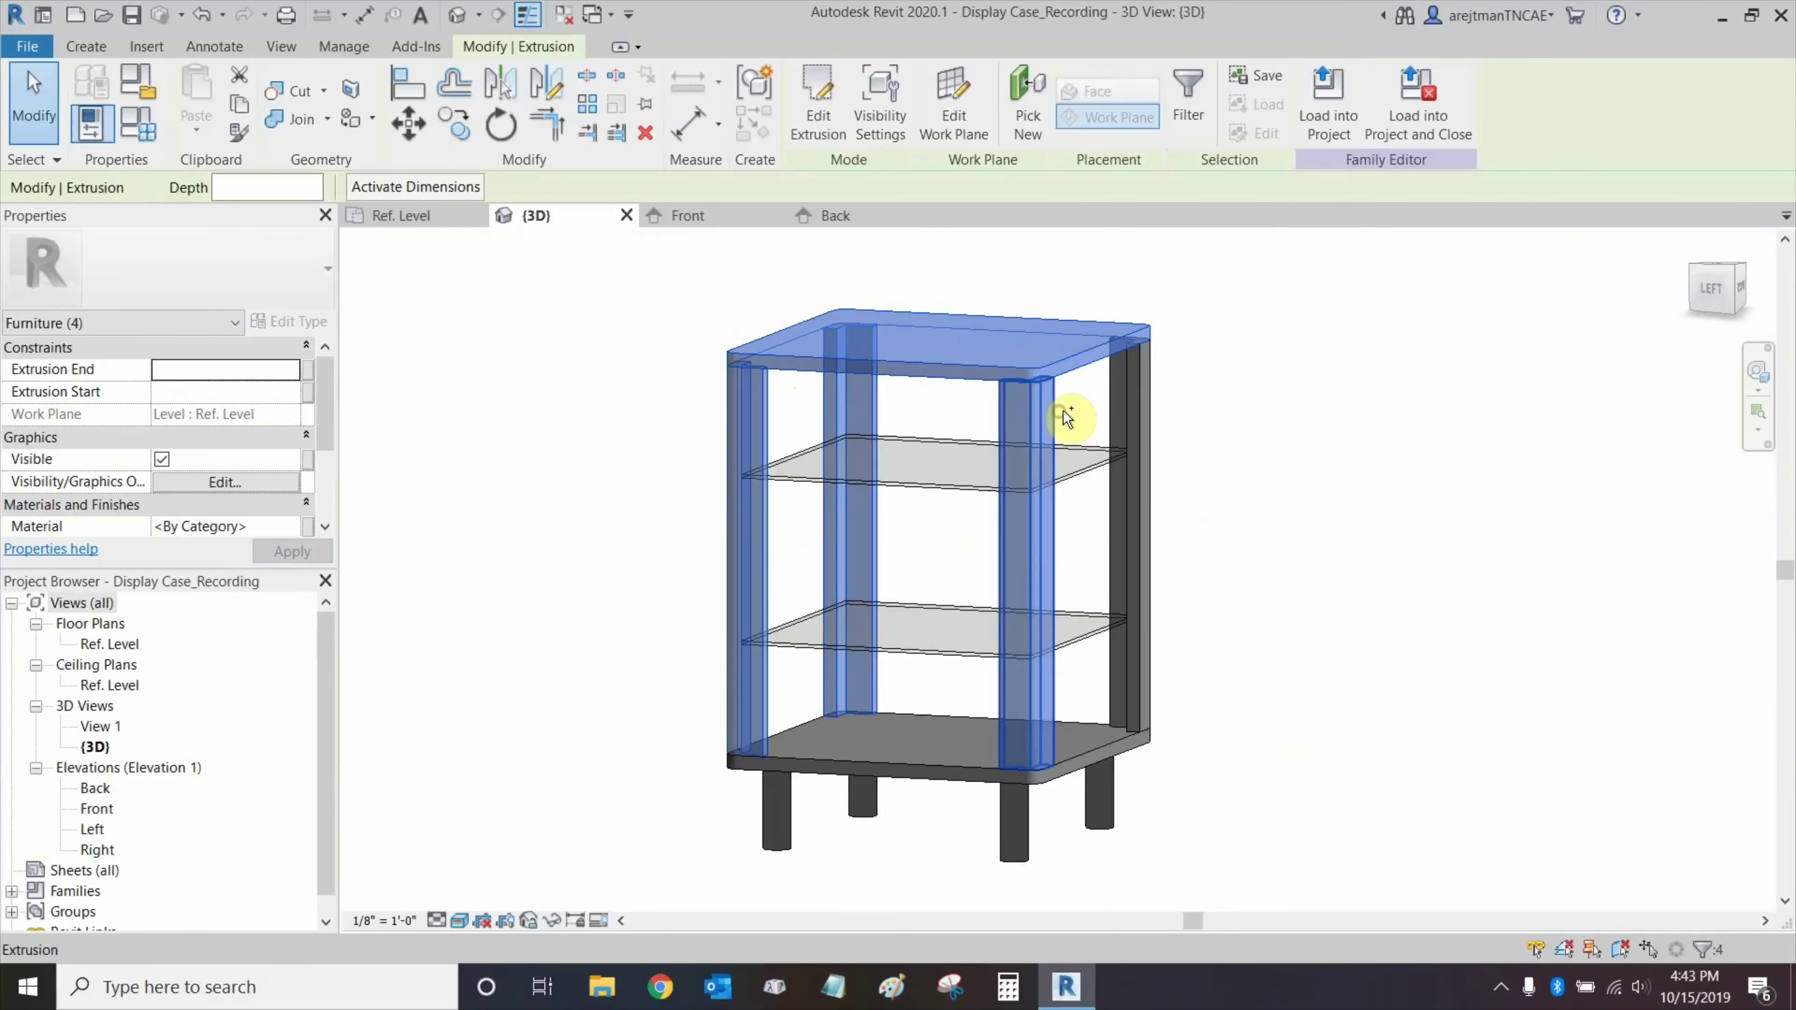
left_click(1130, 402, "ctrl")
left_click(1078, 764, "ctrl")
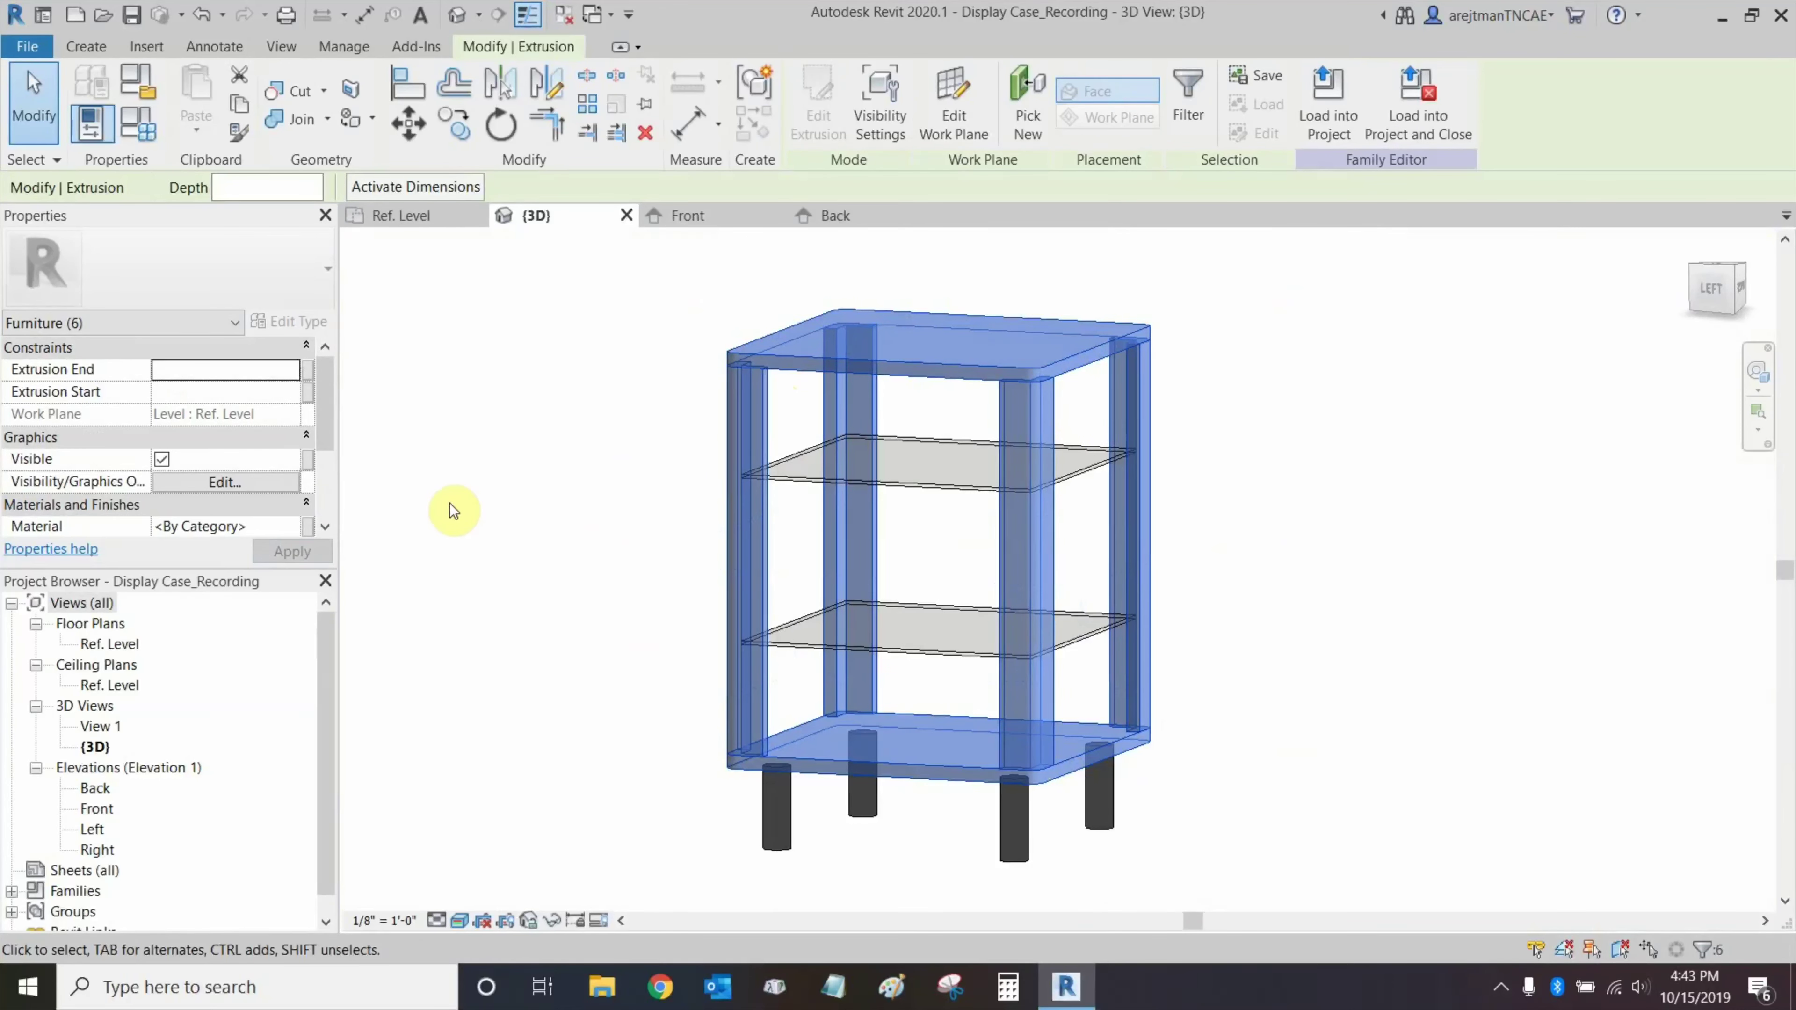
left_click(309, 528)
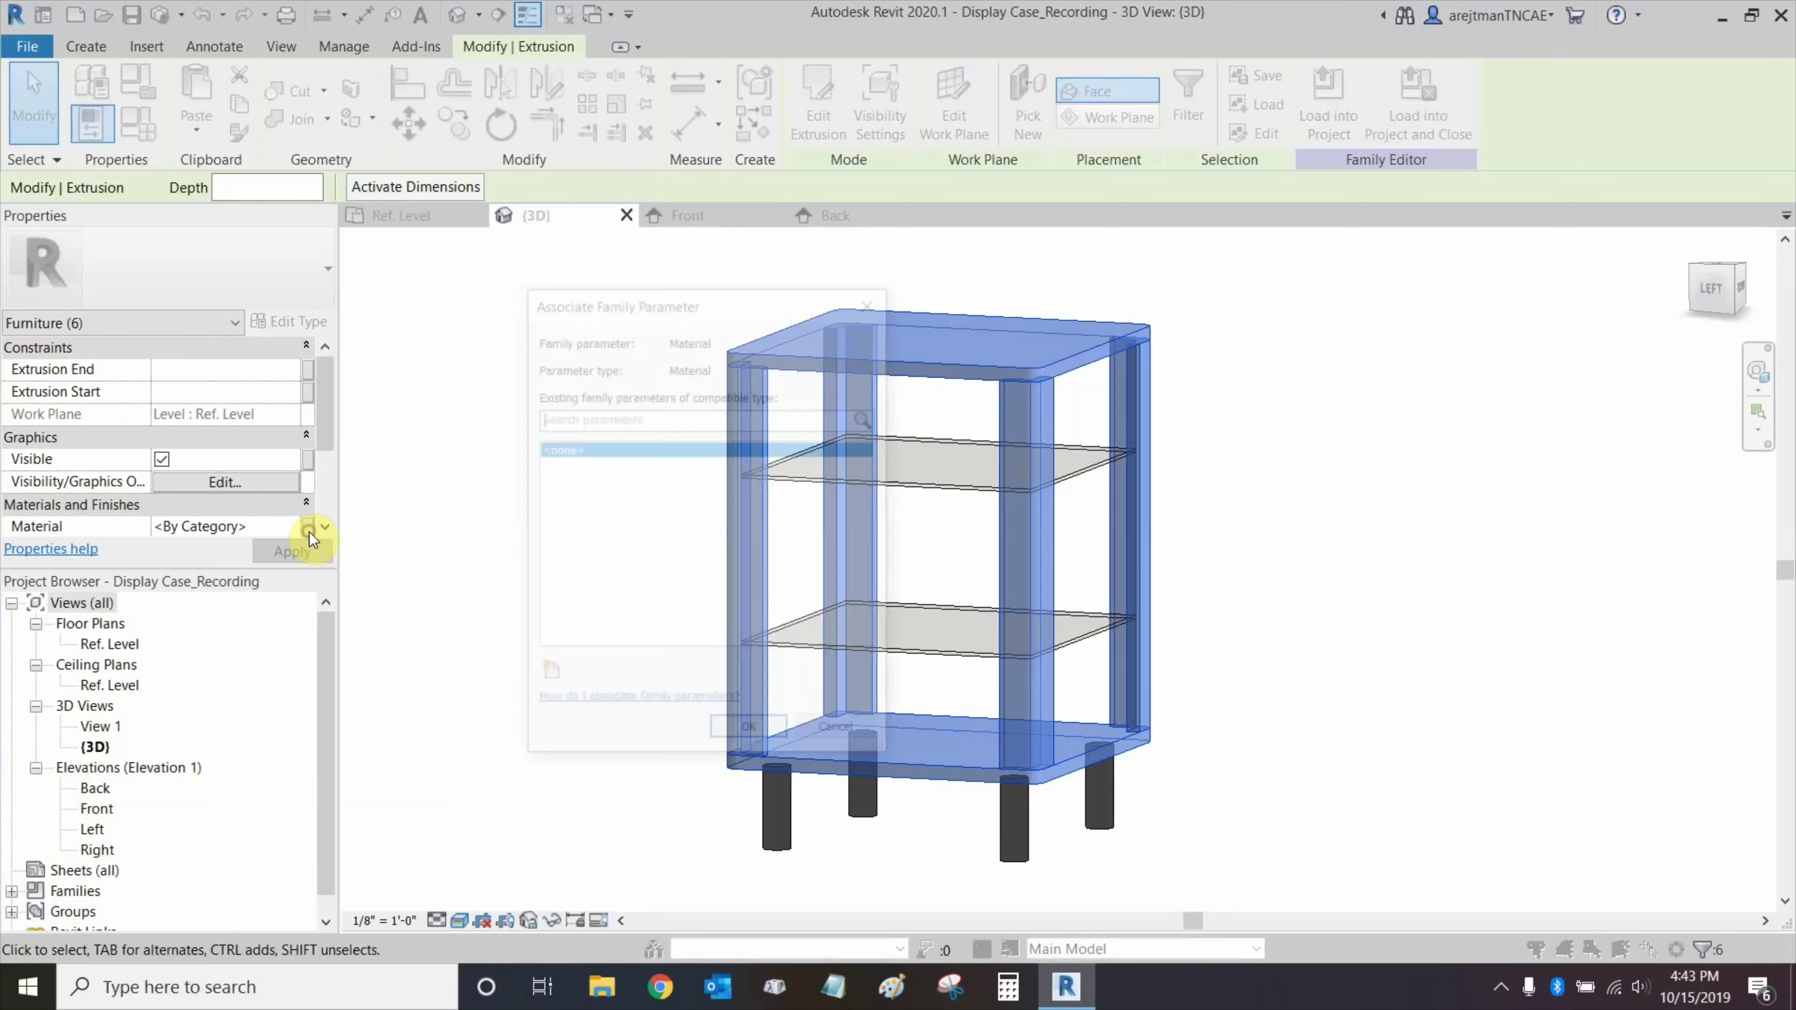
left_click(547, 678)
type("Wood")
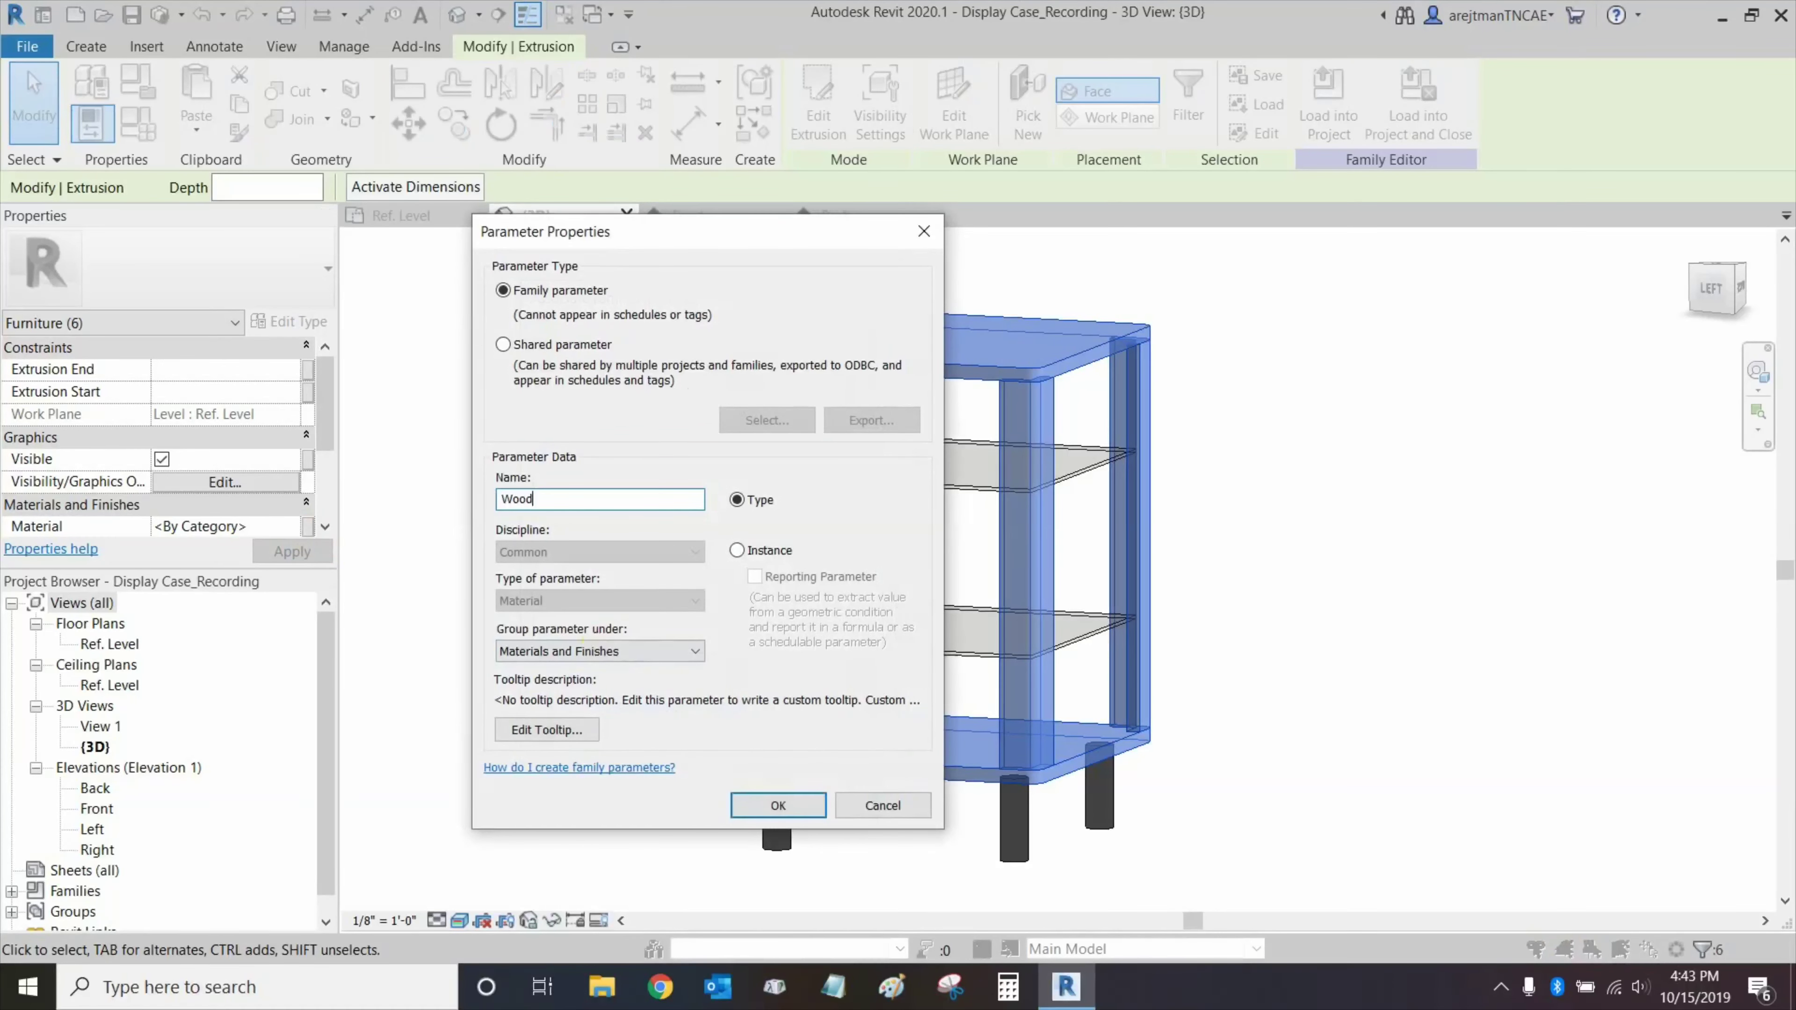
type("en Frame")
left_click(776, 806)
left_click(739, 733)
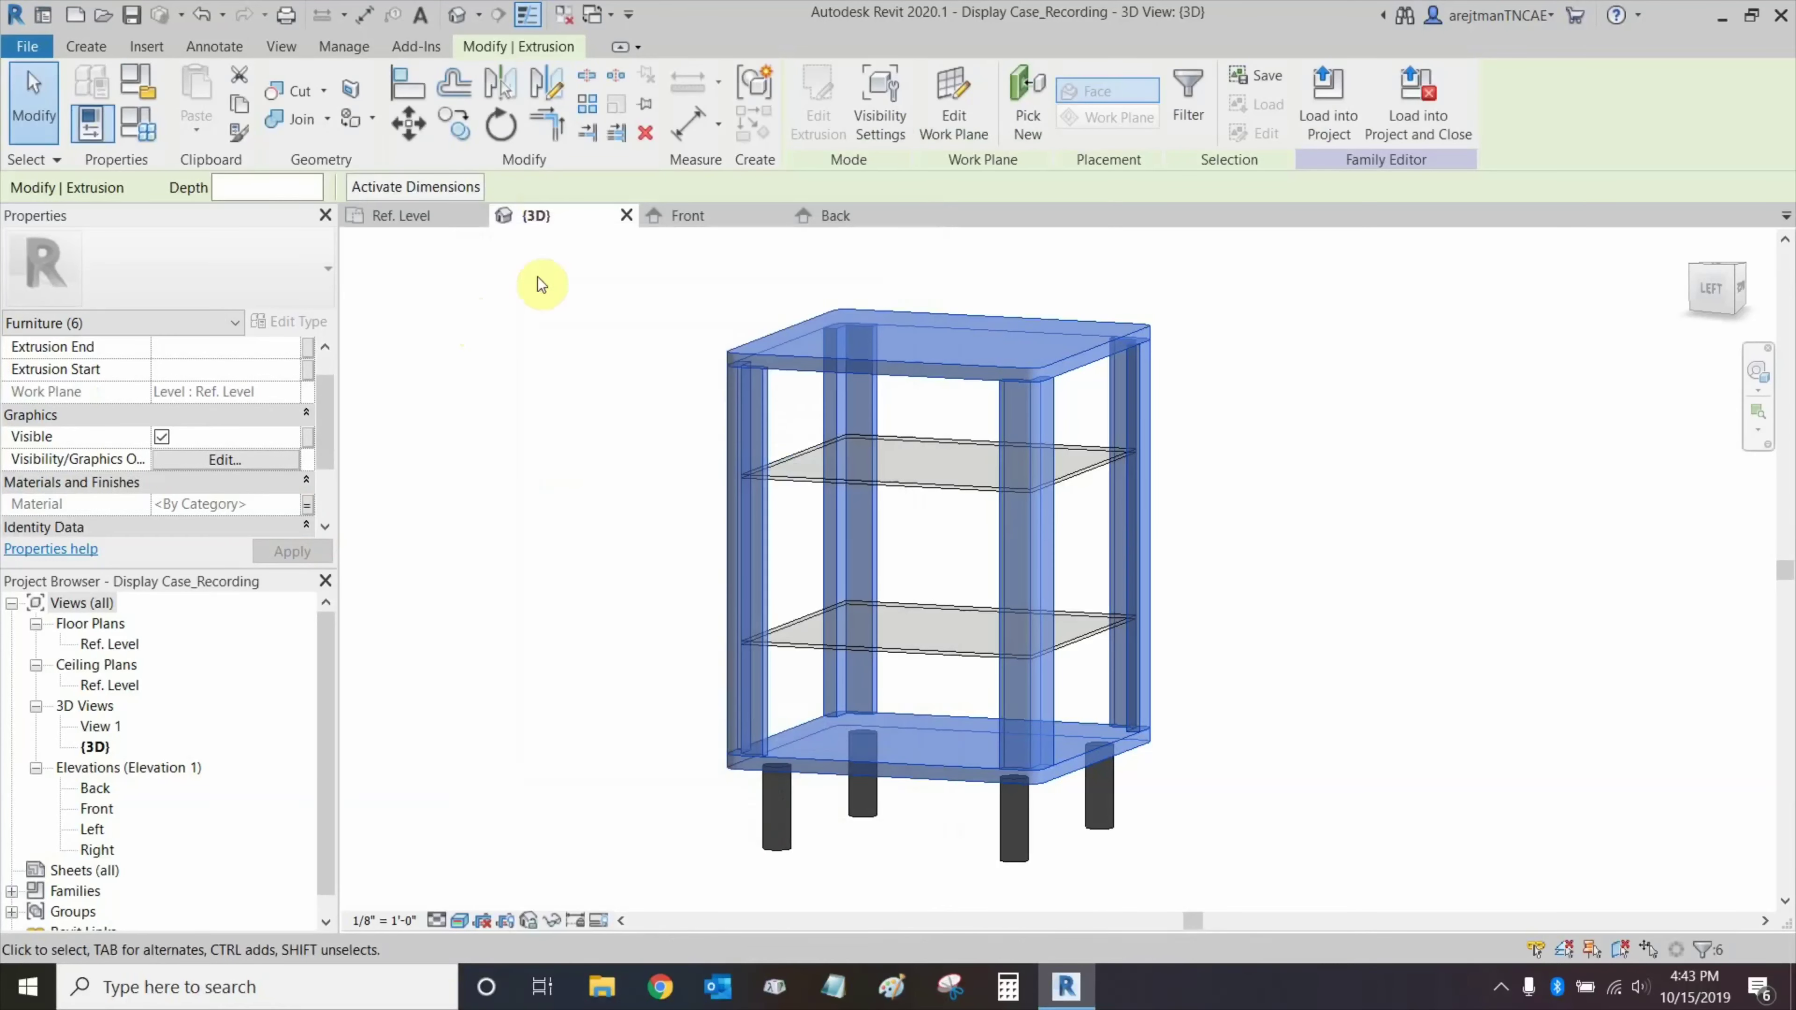
left_click(533, 340)
Set the Wooden Frame material parameter to Mahogany from the Wood category of the AEC Materials library and save the family.
left_click(141, 130)
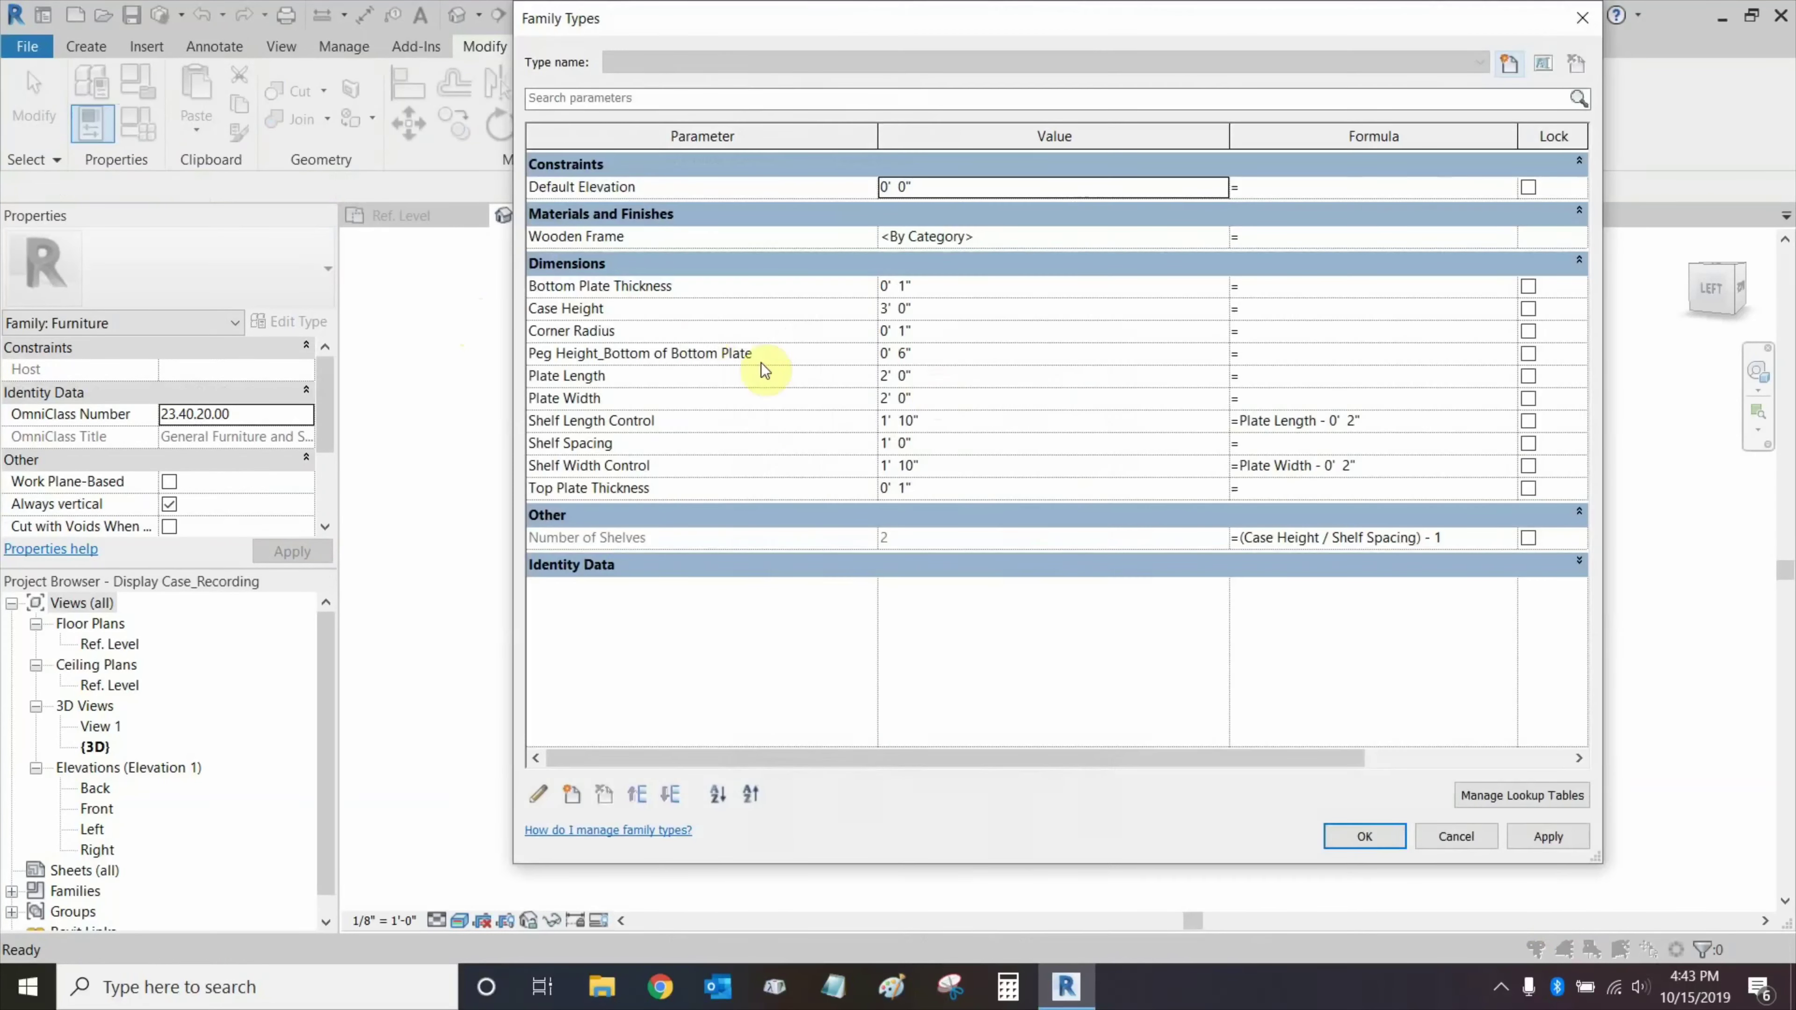
left_click(1219, 236)
left_click(1219, 236)
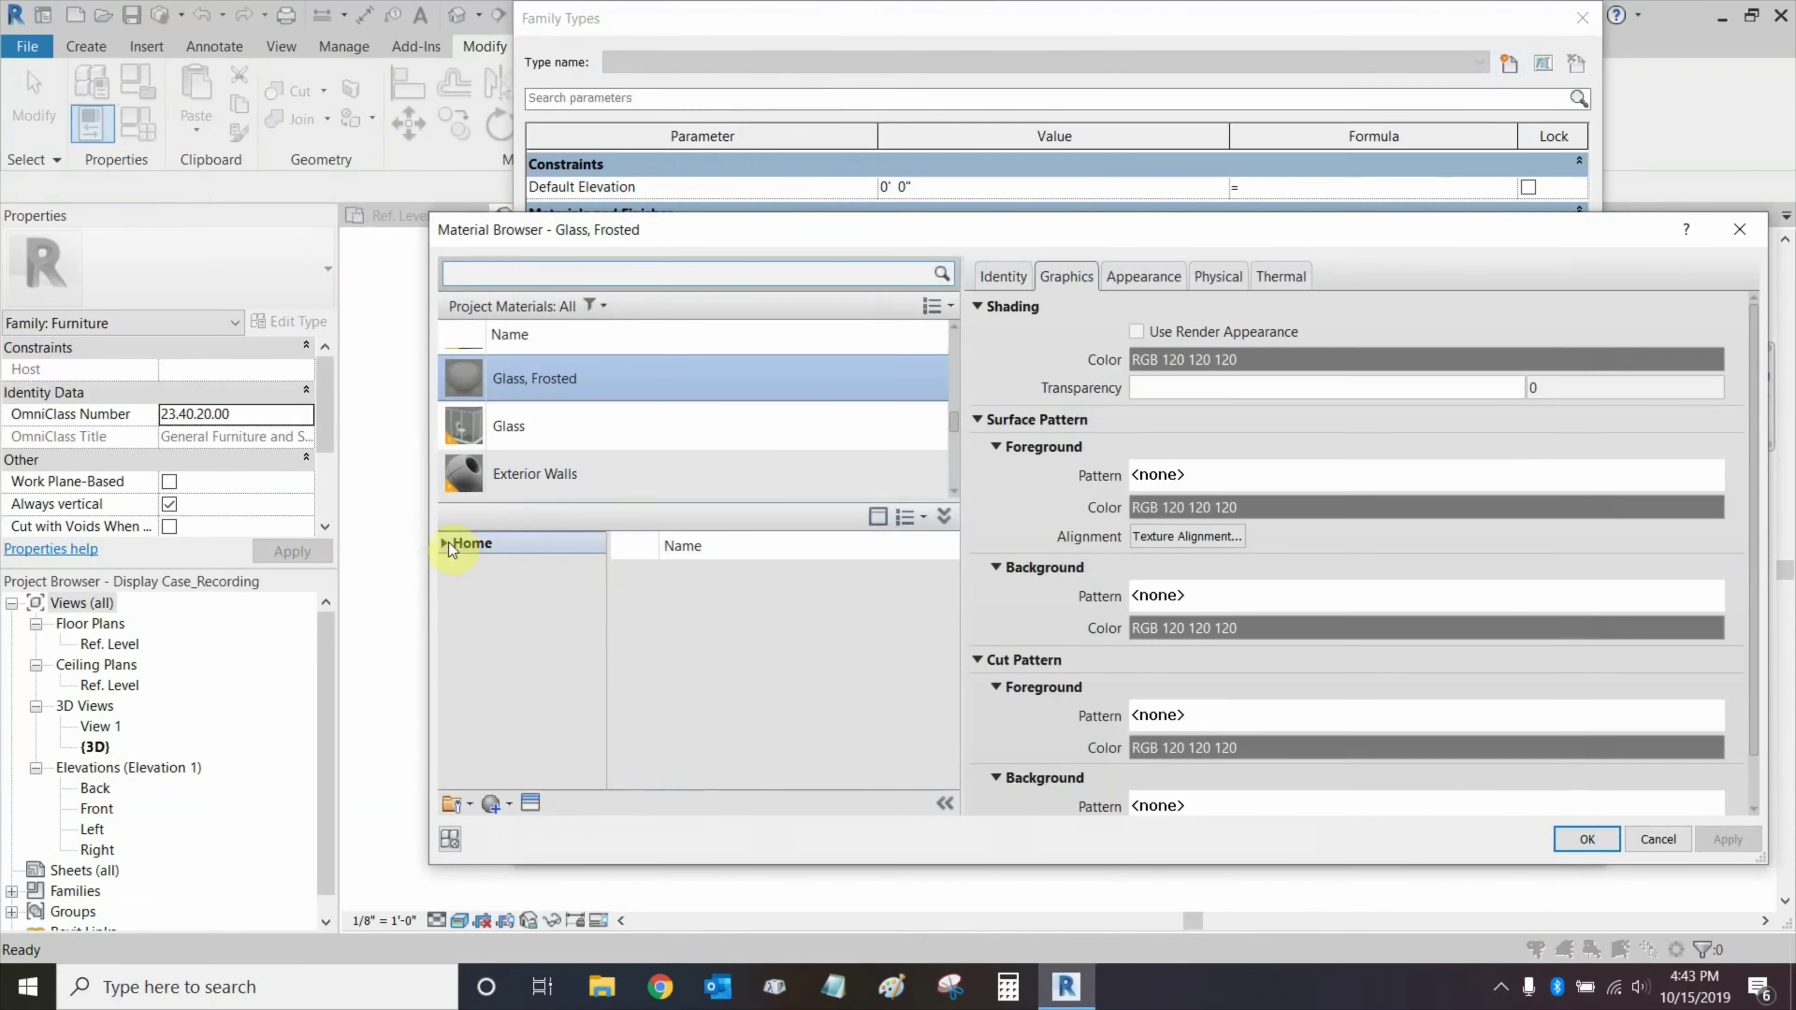
left_click(454, 588)
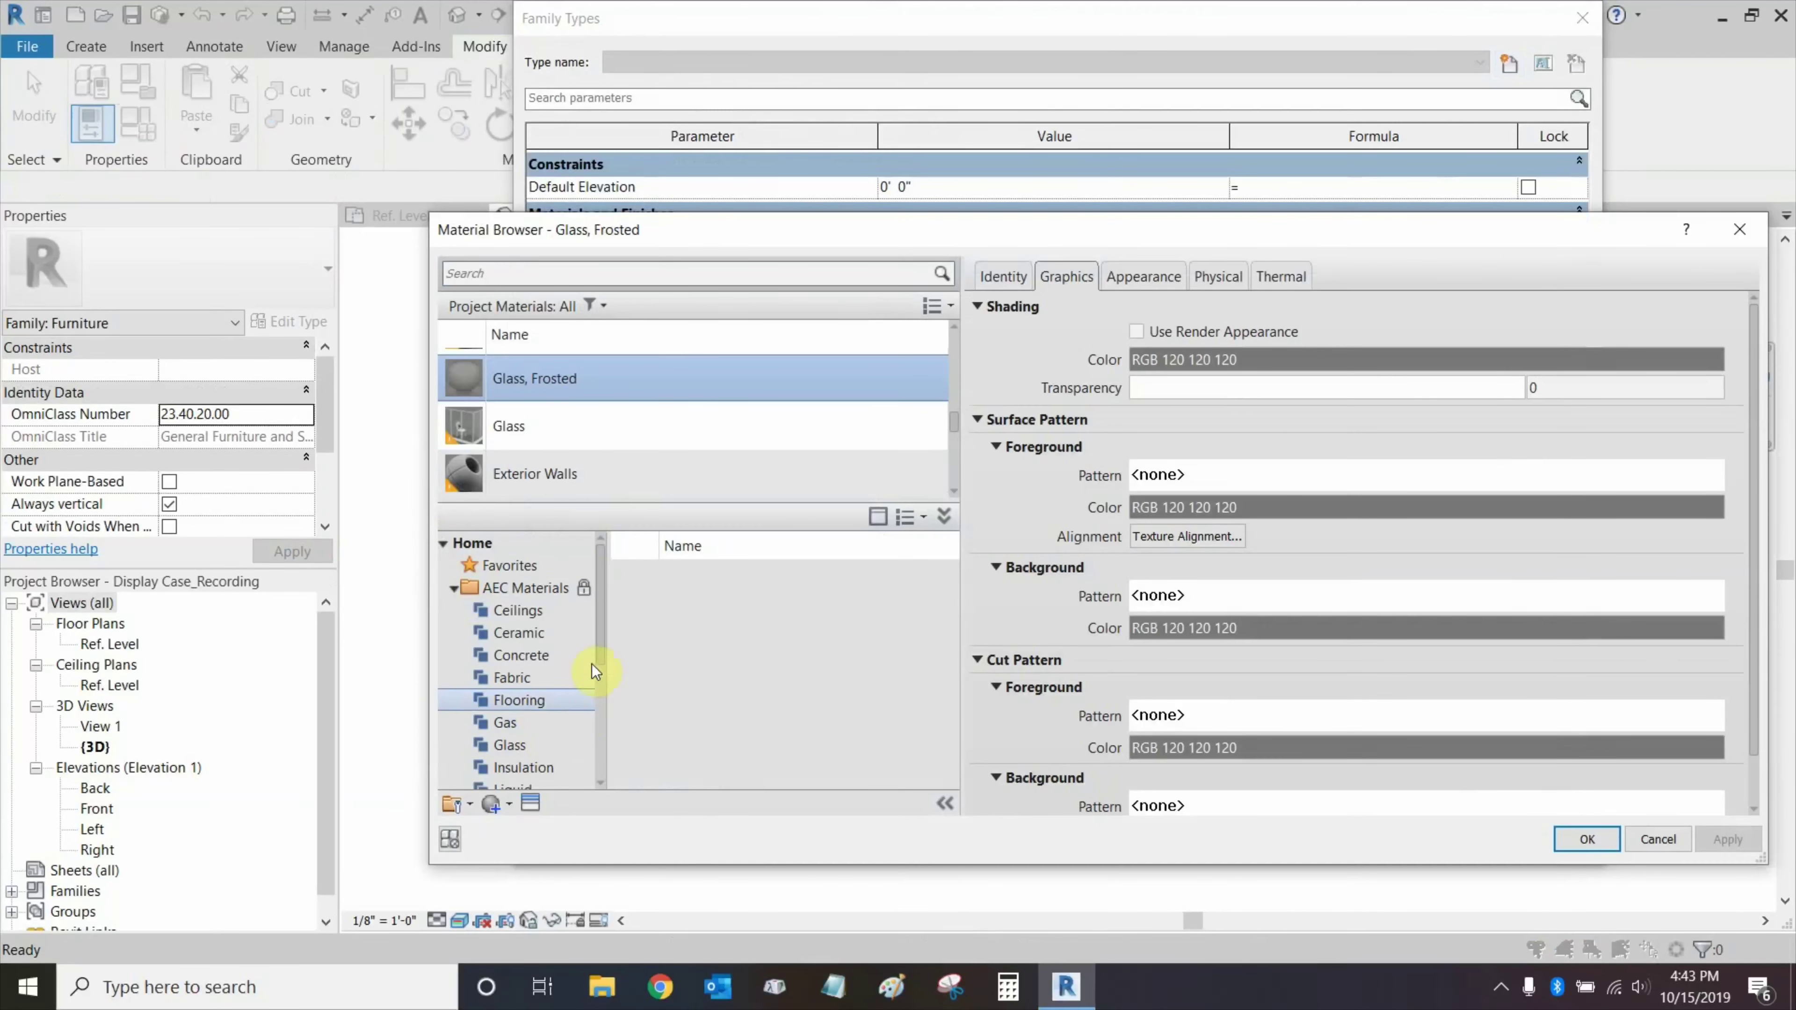
scroll(597, 691, "down", 3)
left_click(503, 770)
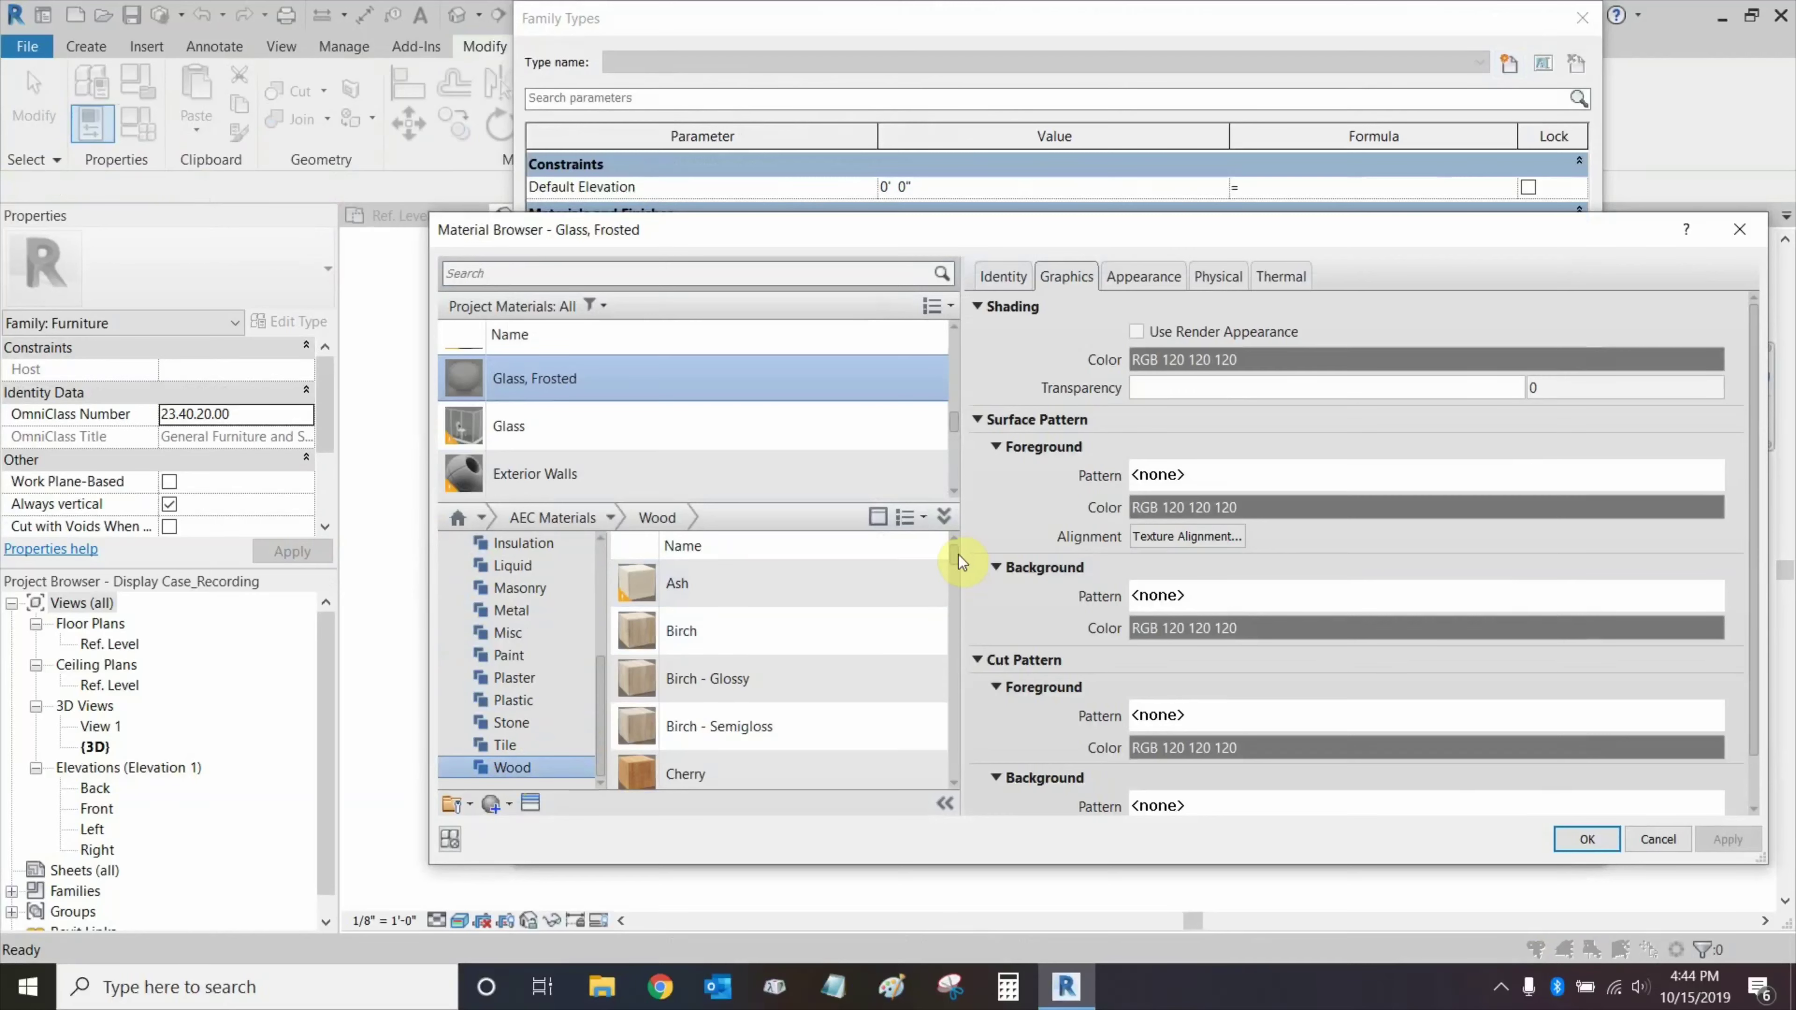
left_click_drag(958, 555, 950, 626)
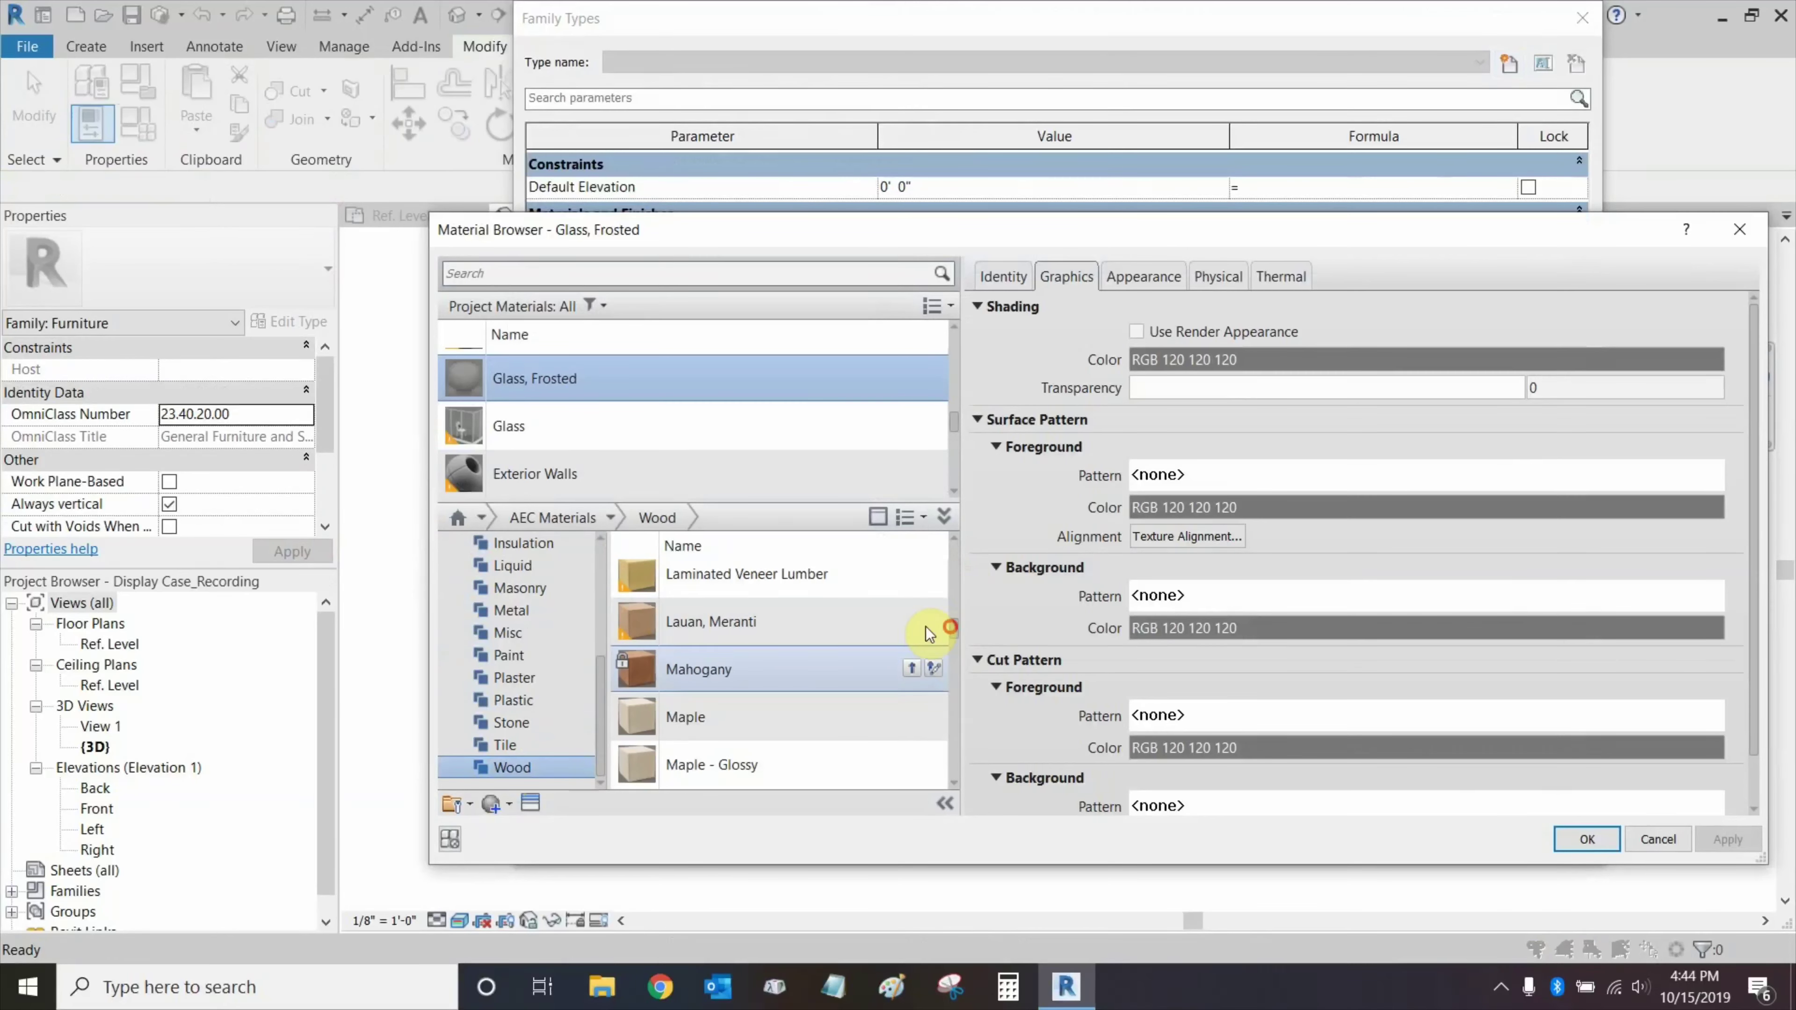
left_click(913, 668)
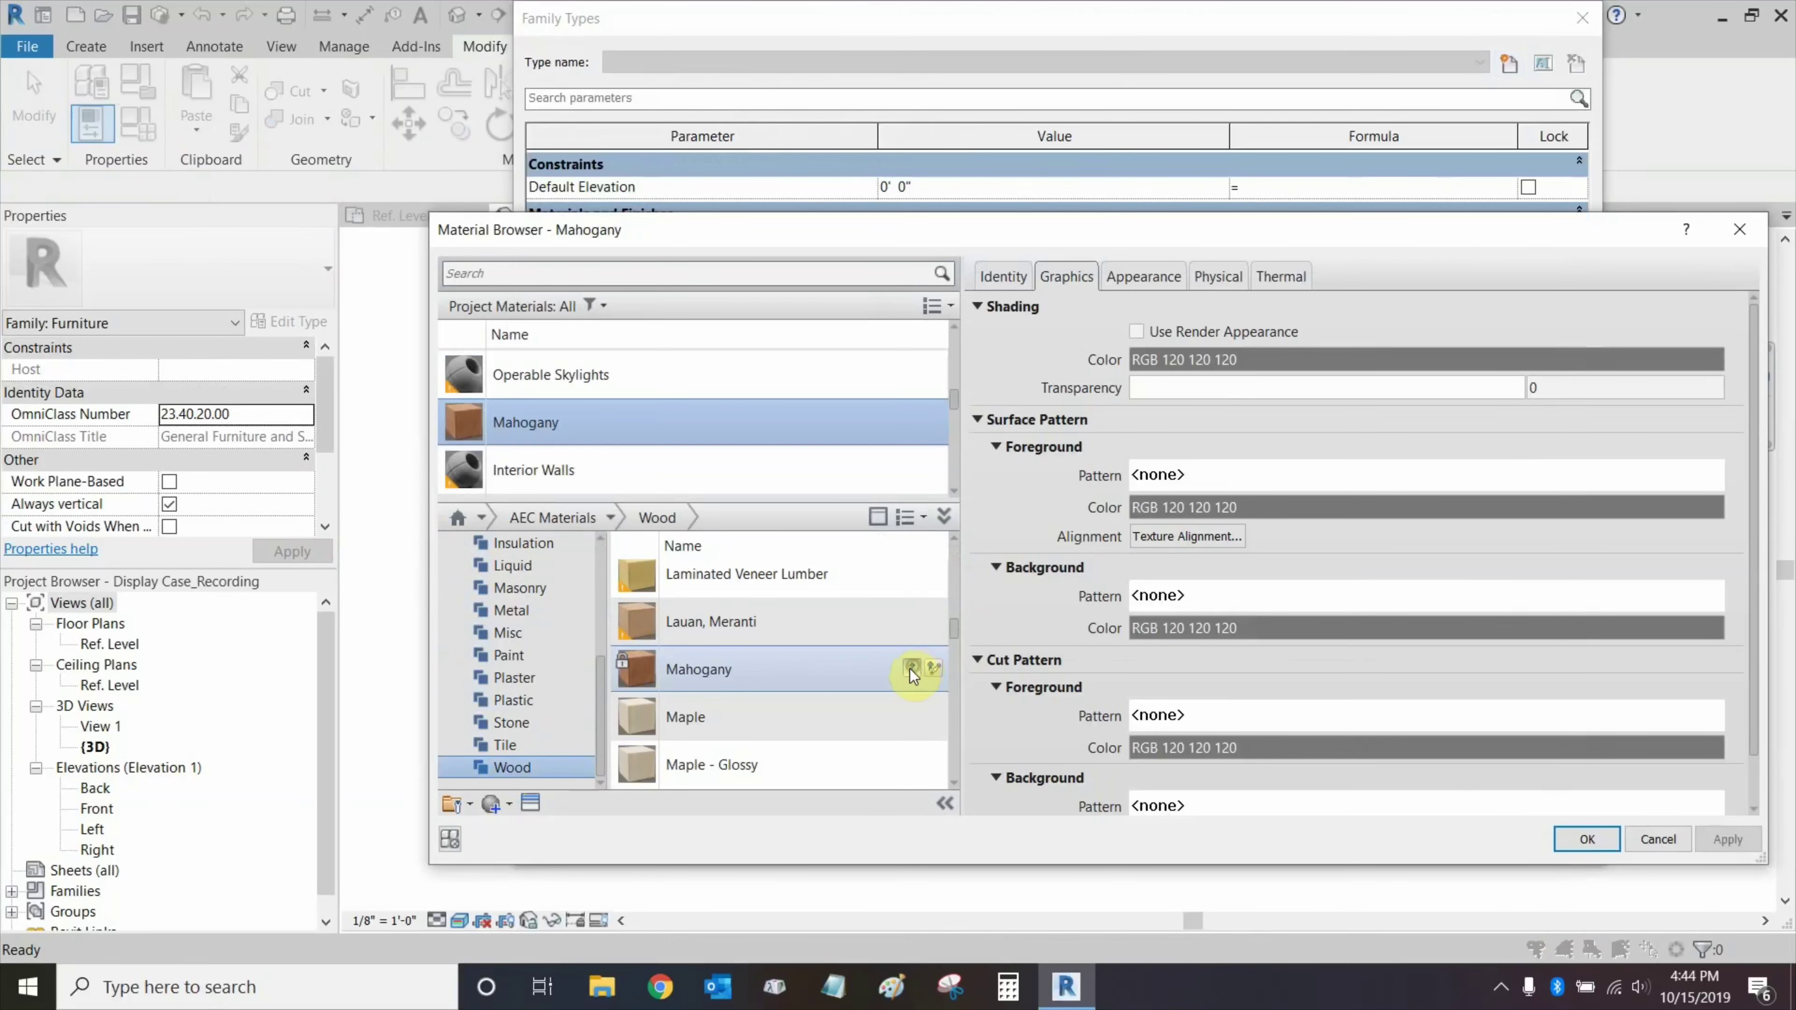
left_click(1573, 842)
left_click(1381, 835)
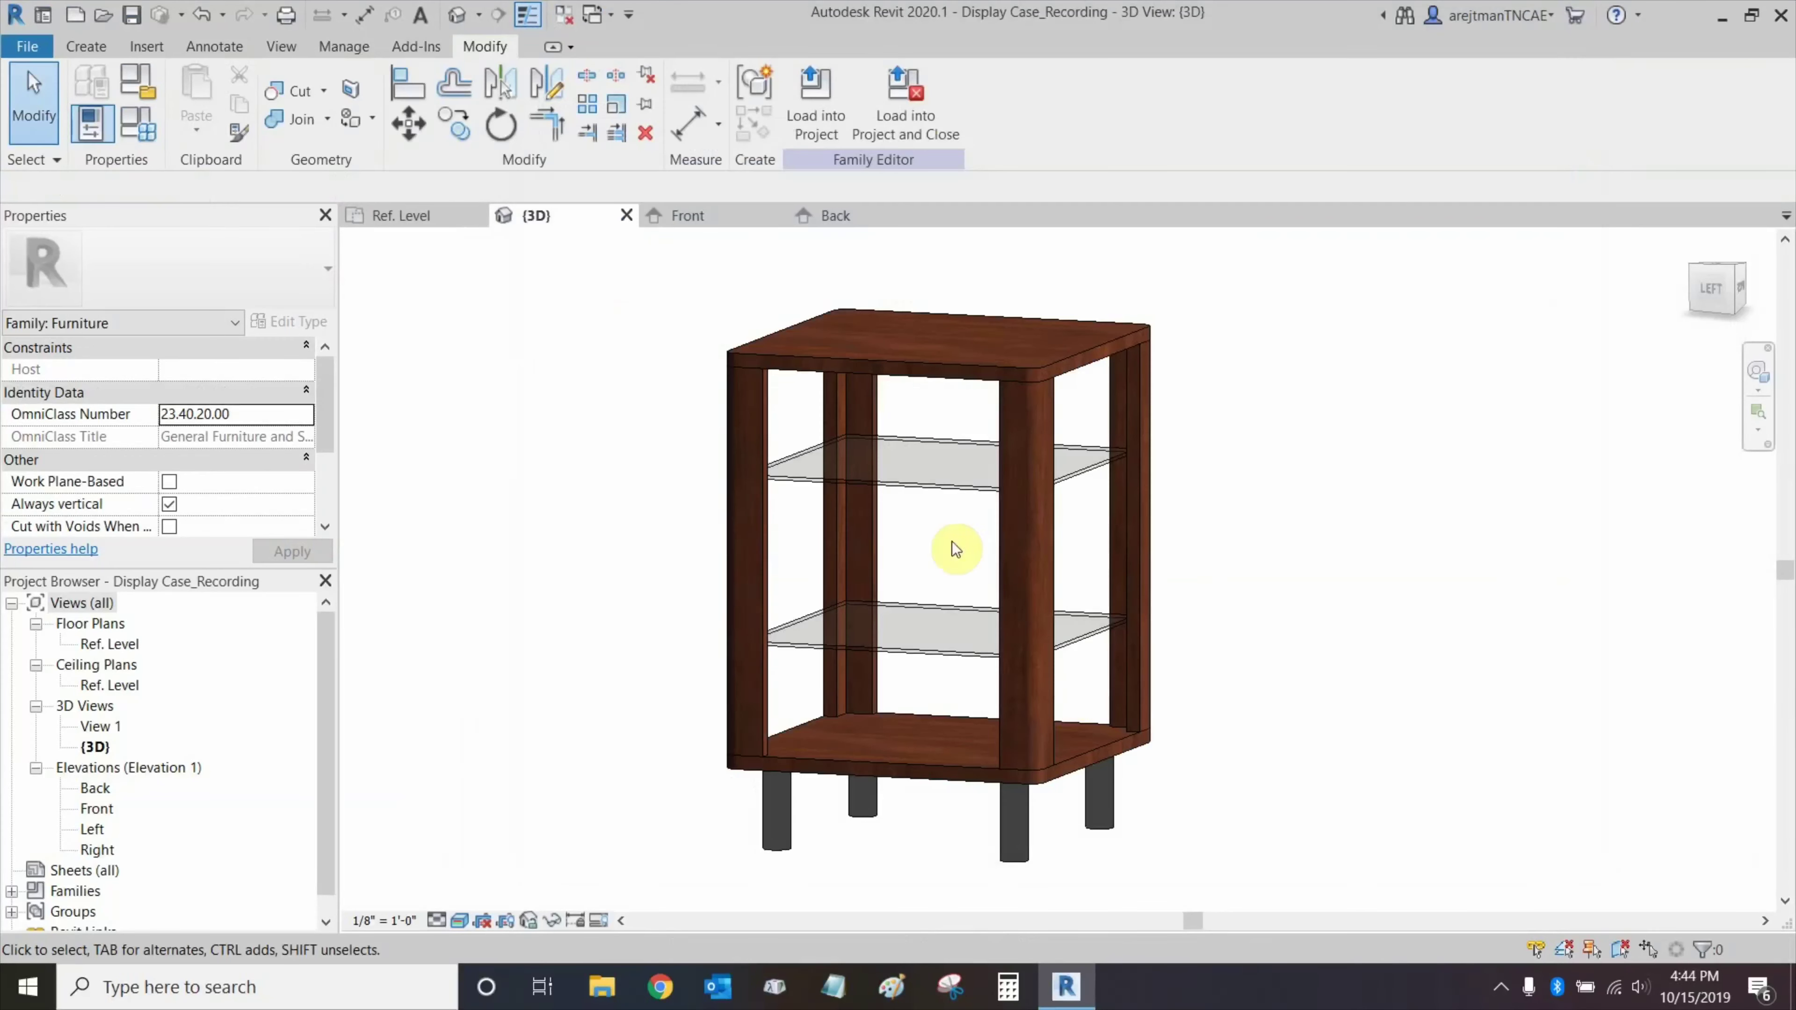
middle_click_drag(644, 510, 609, 514, "shift")
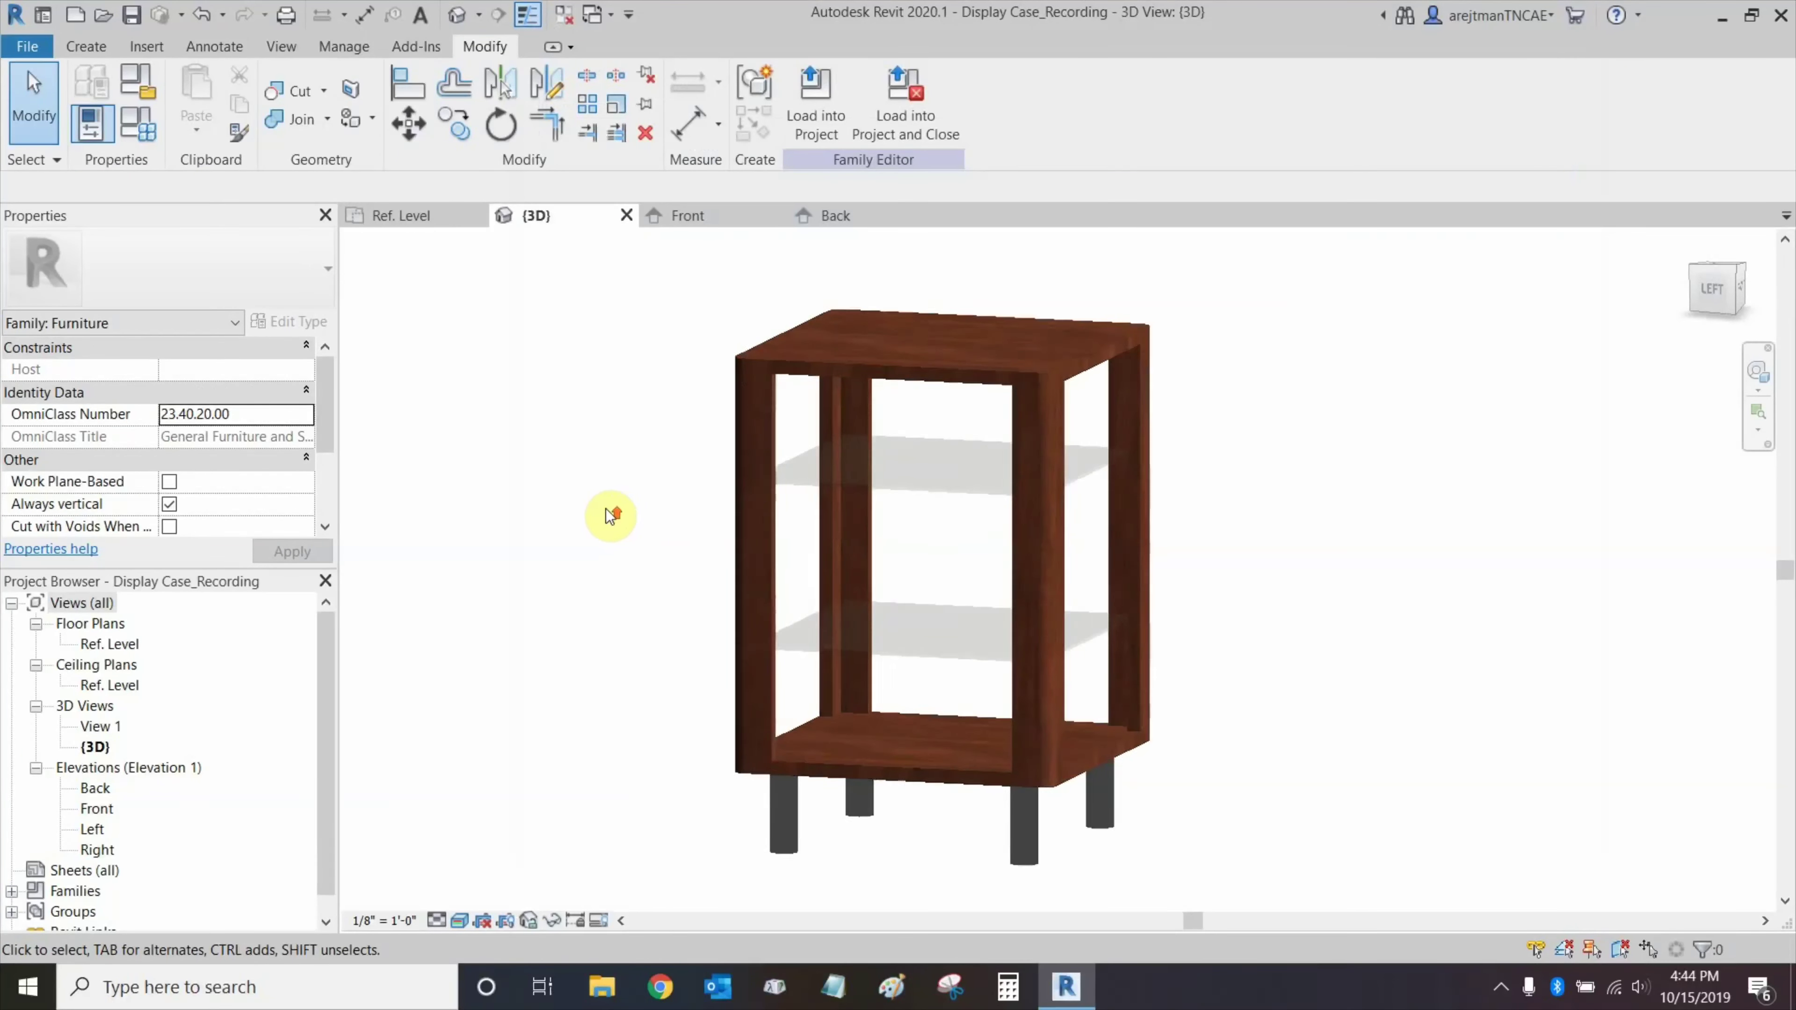
left_click(134, 15)
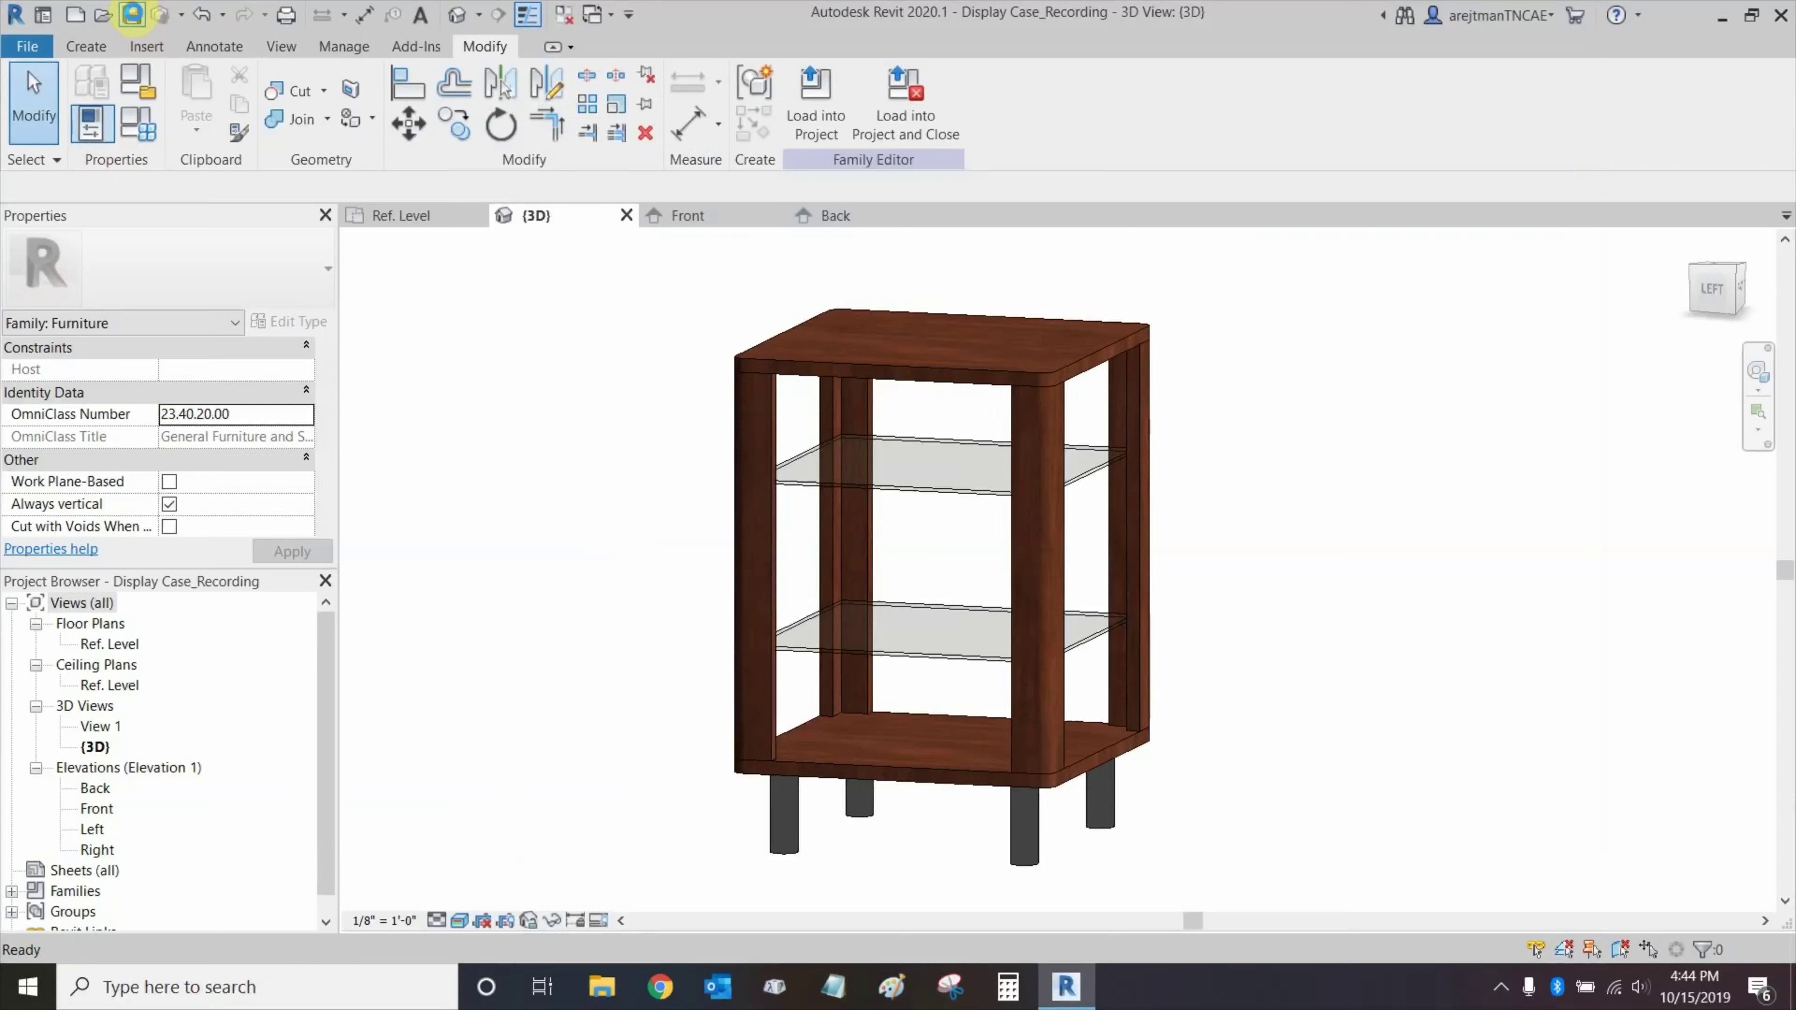
Review the display case's family type parameters and the DC_R_Peg type properties, including the Metal Peg material.
left_click(145, 136)
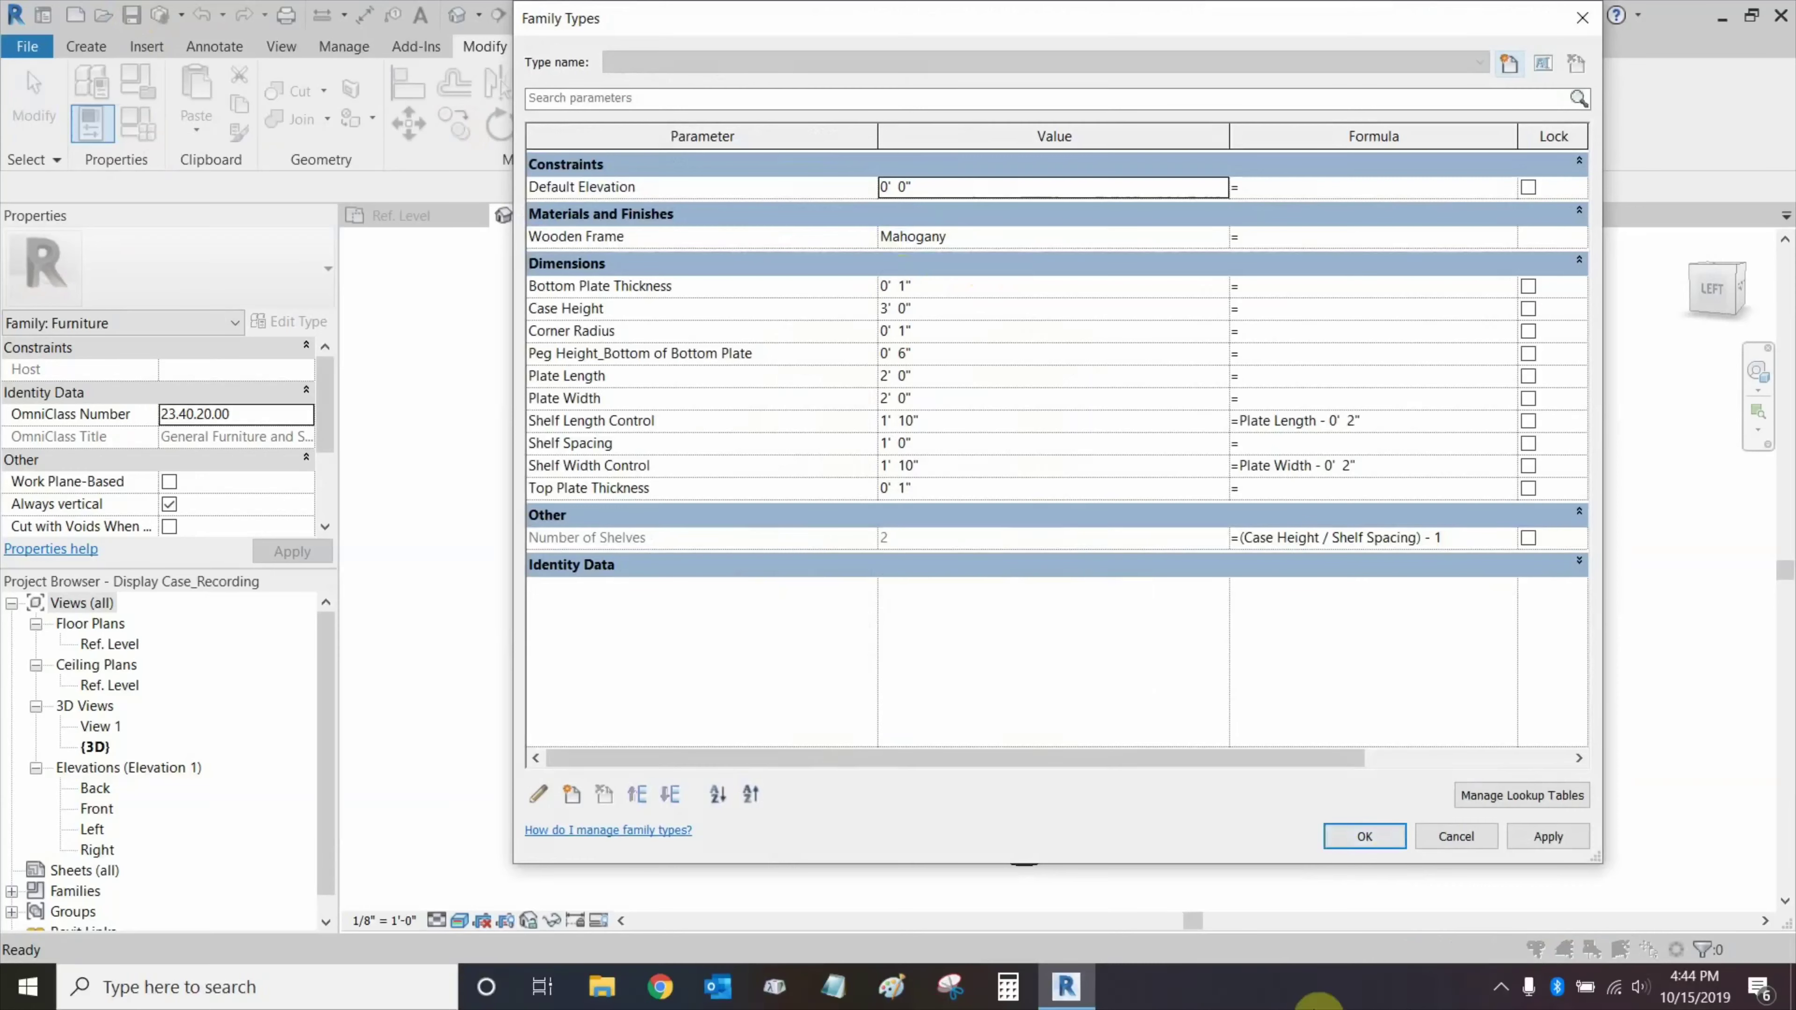
left_click(1370, 840)
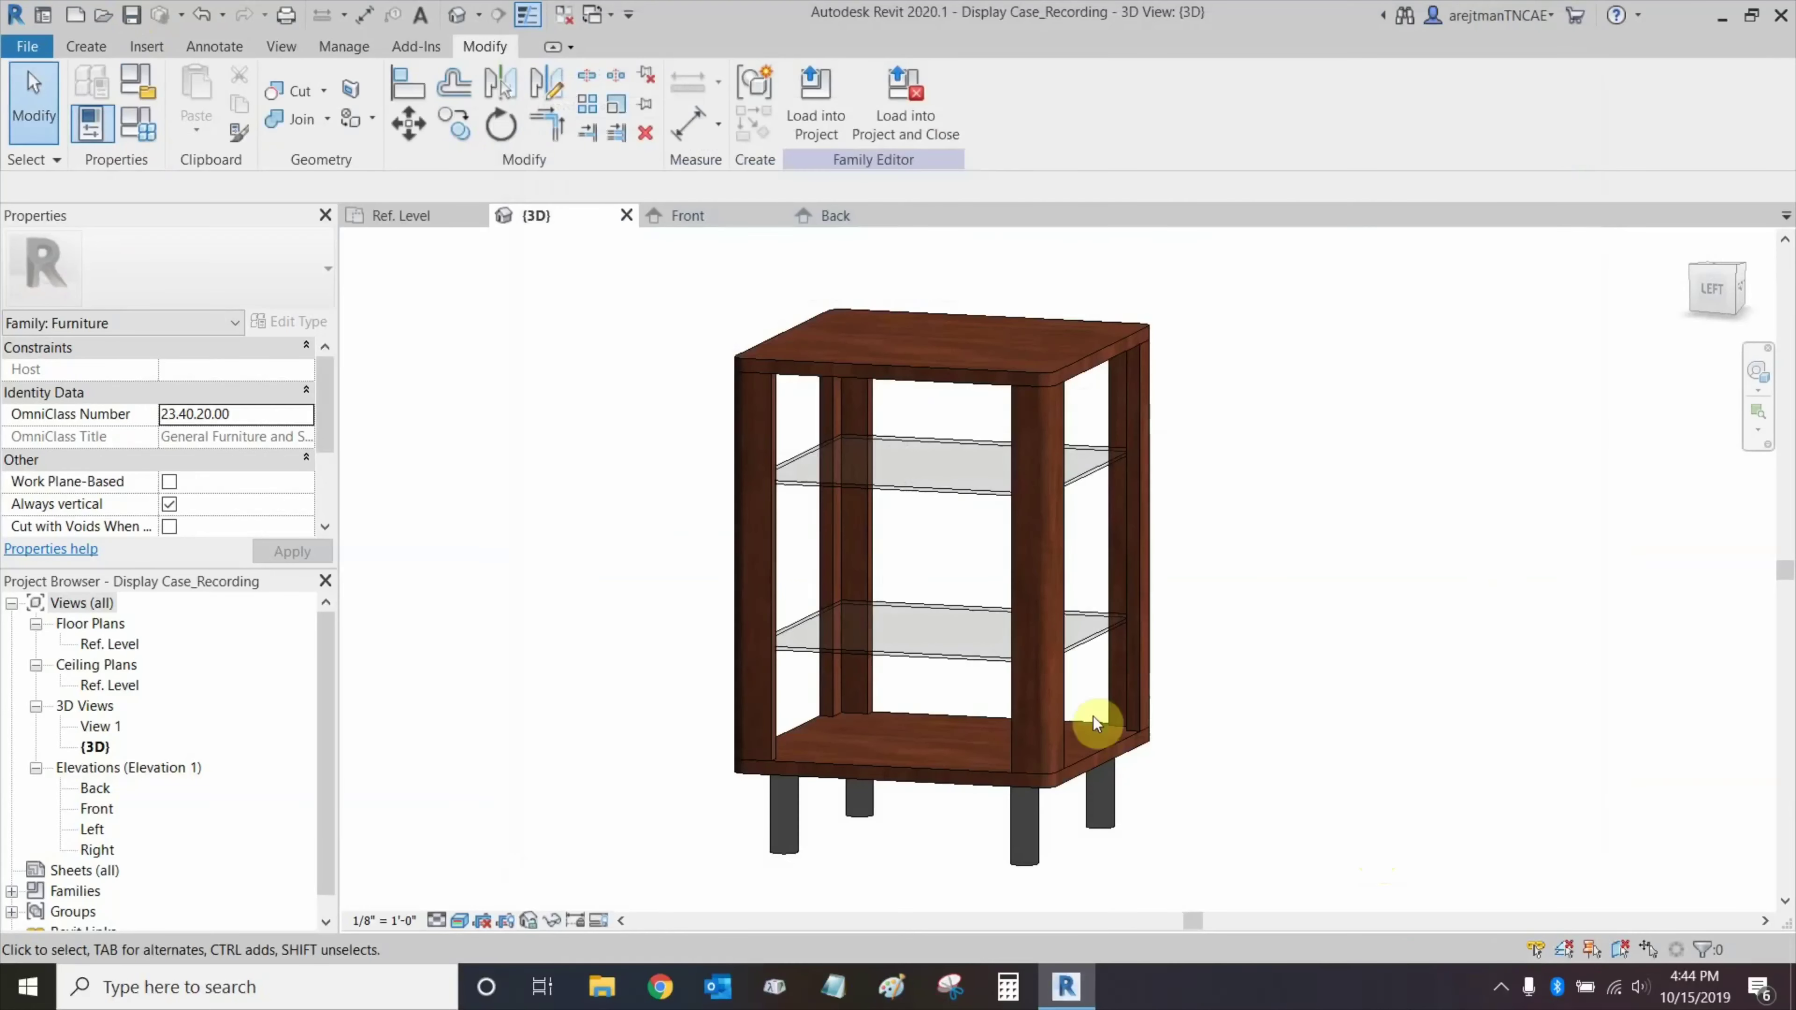
left_click(779, 396)
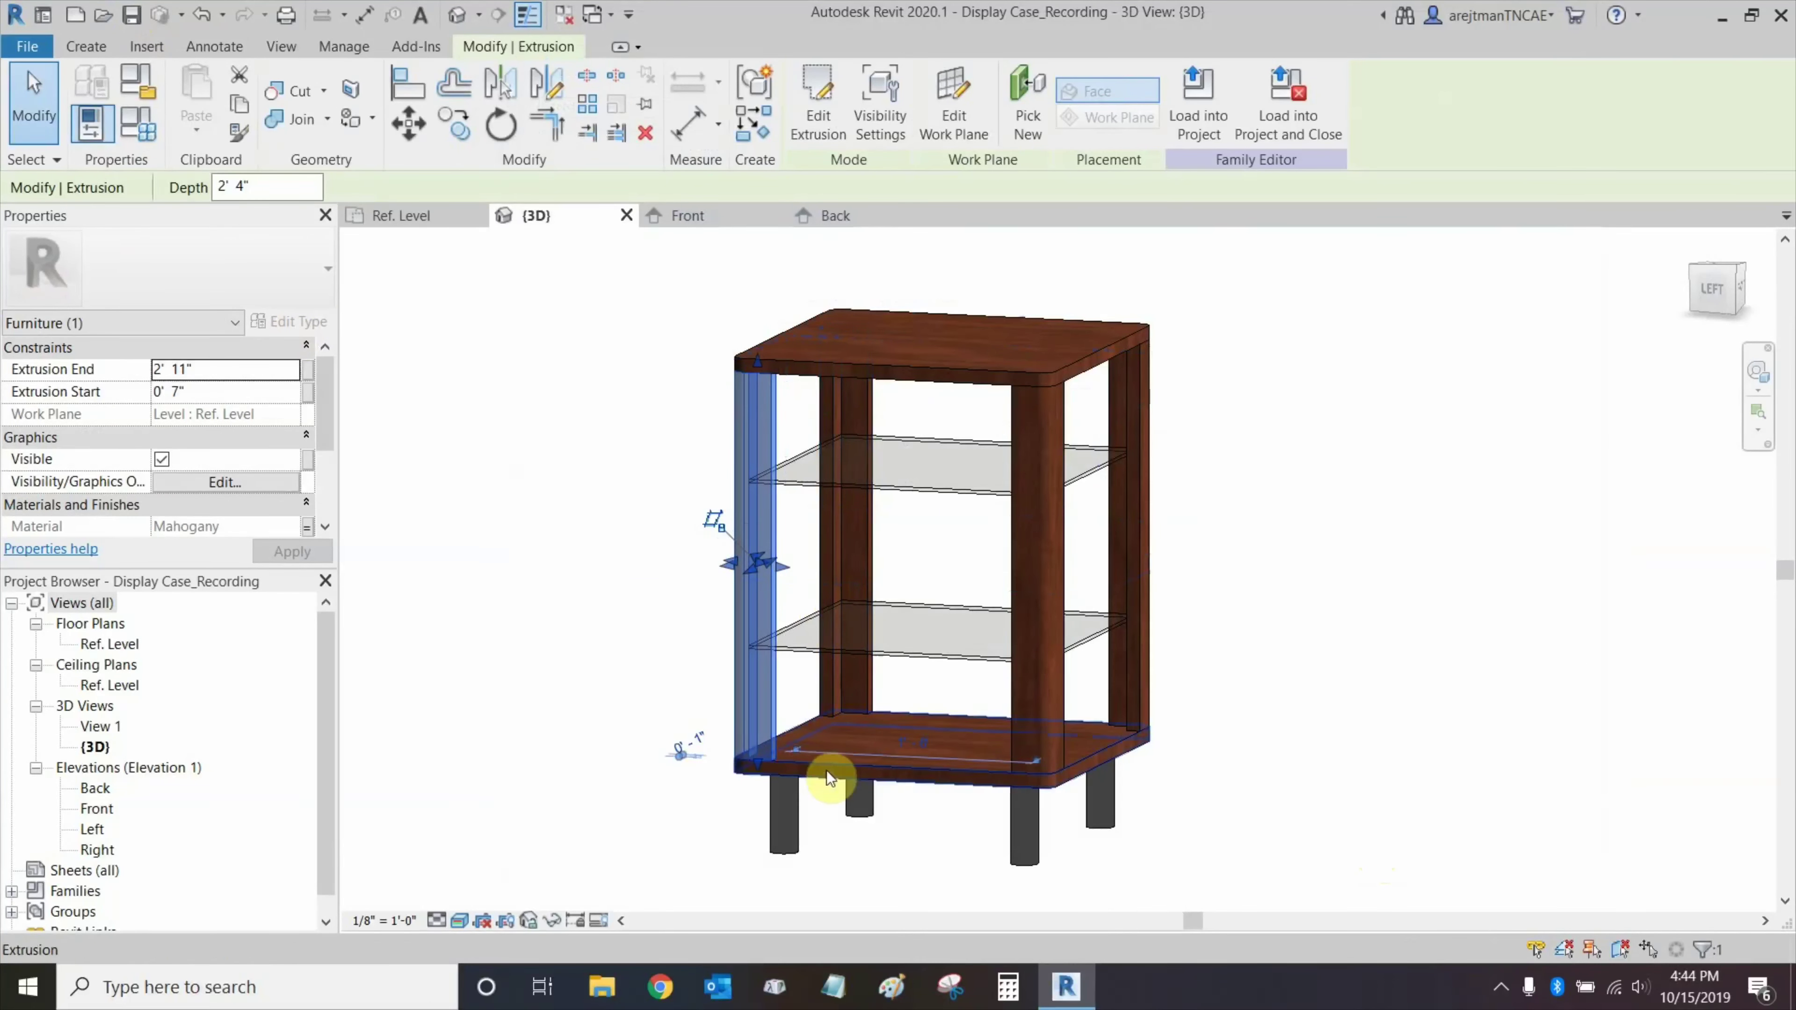
left_click(791, 821)
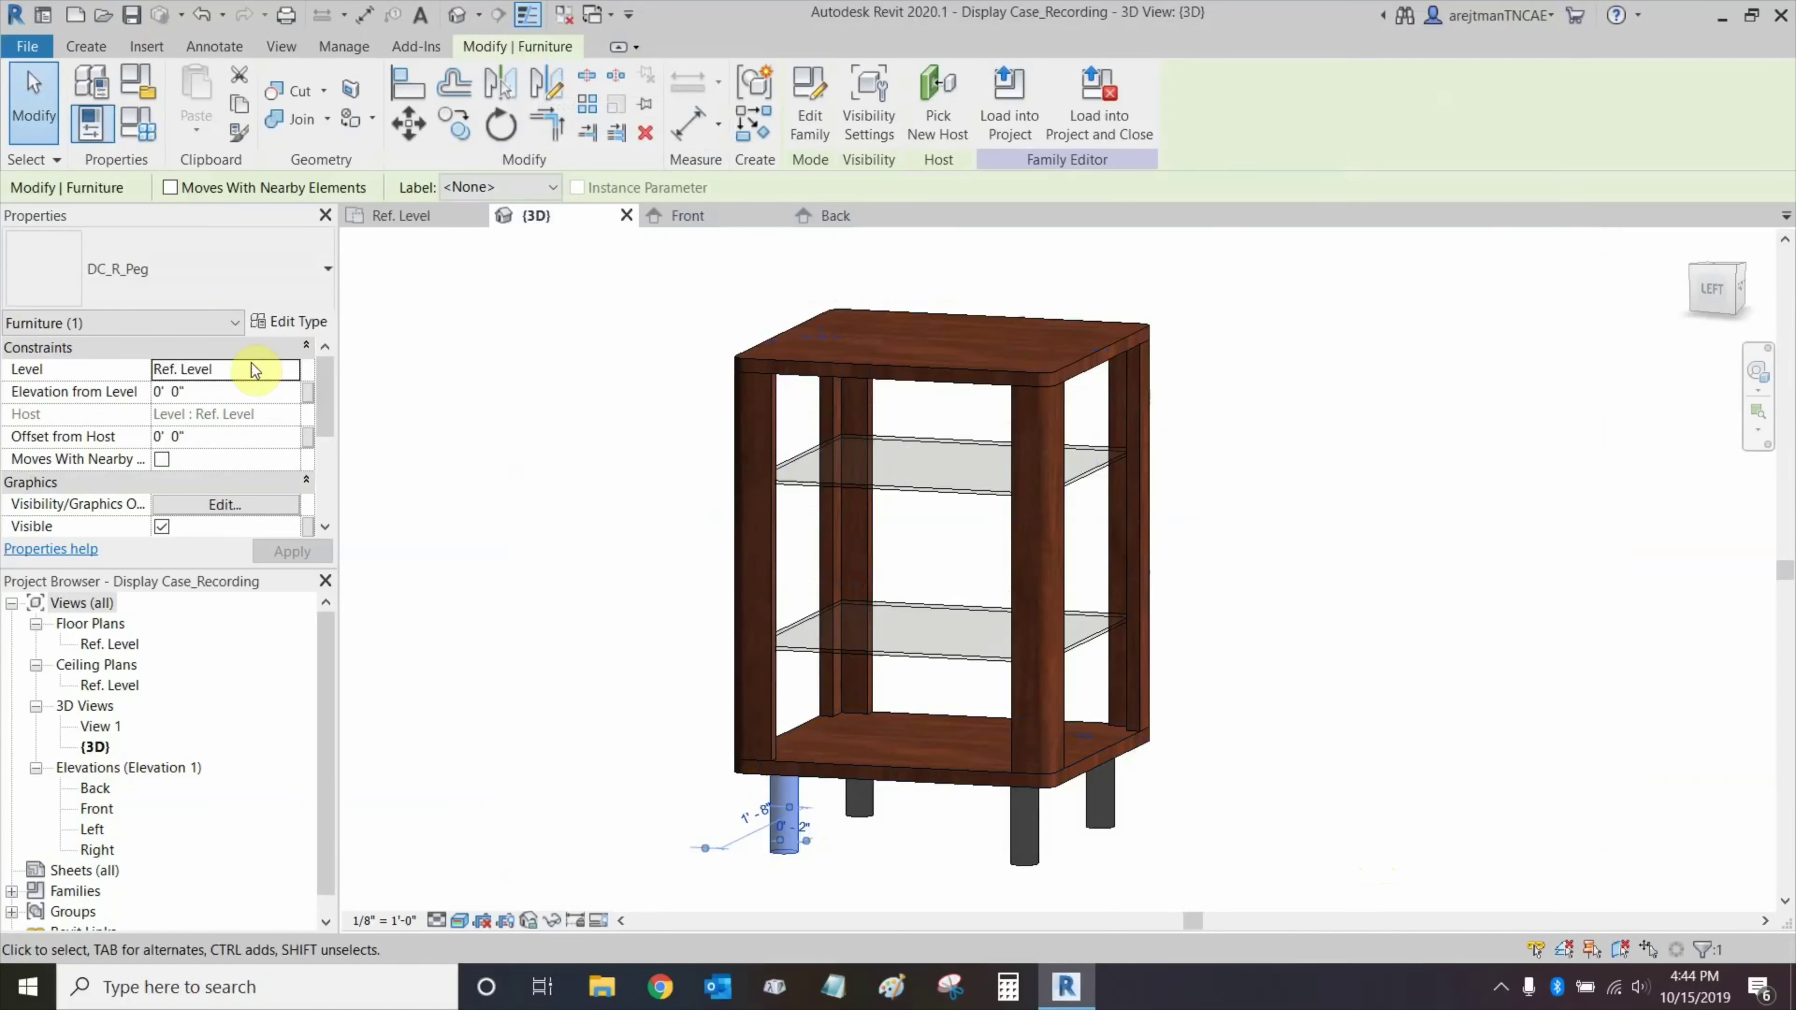
left_click(281, 327)
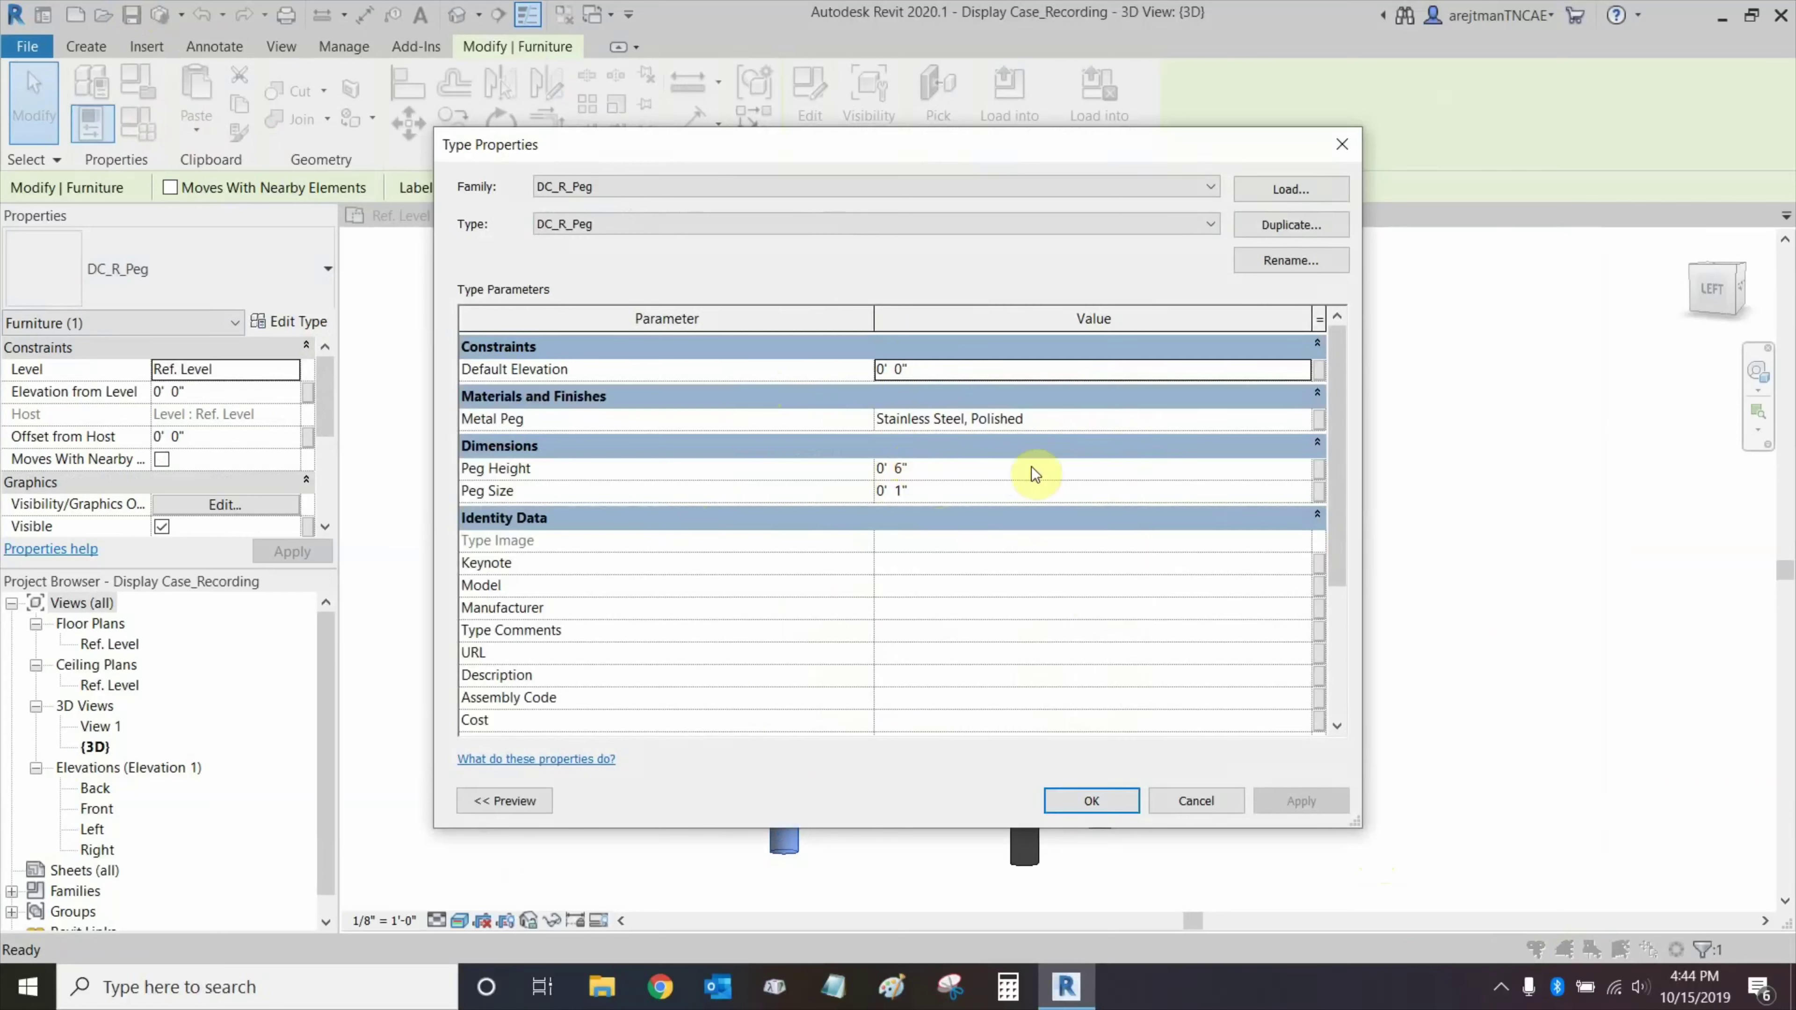
left_click(1089, 800)
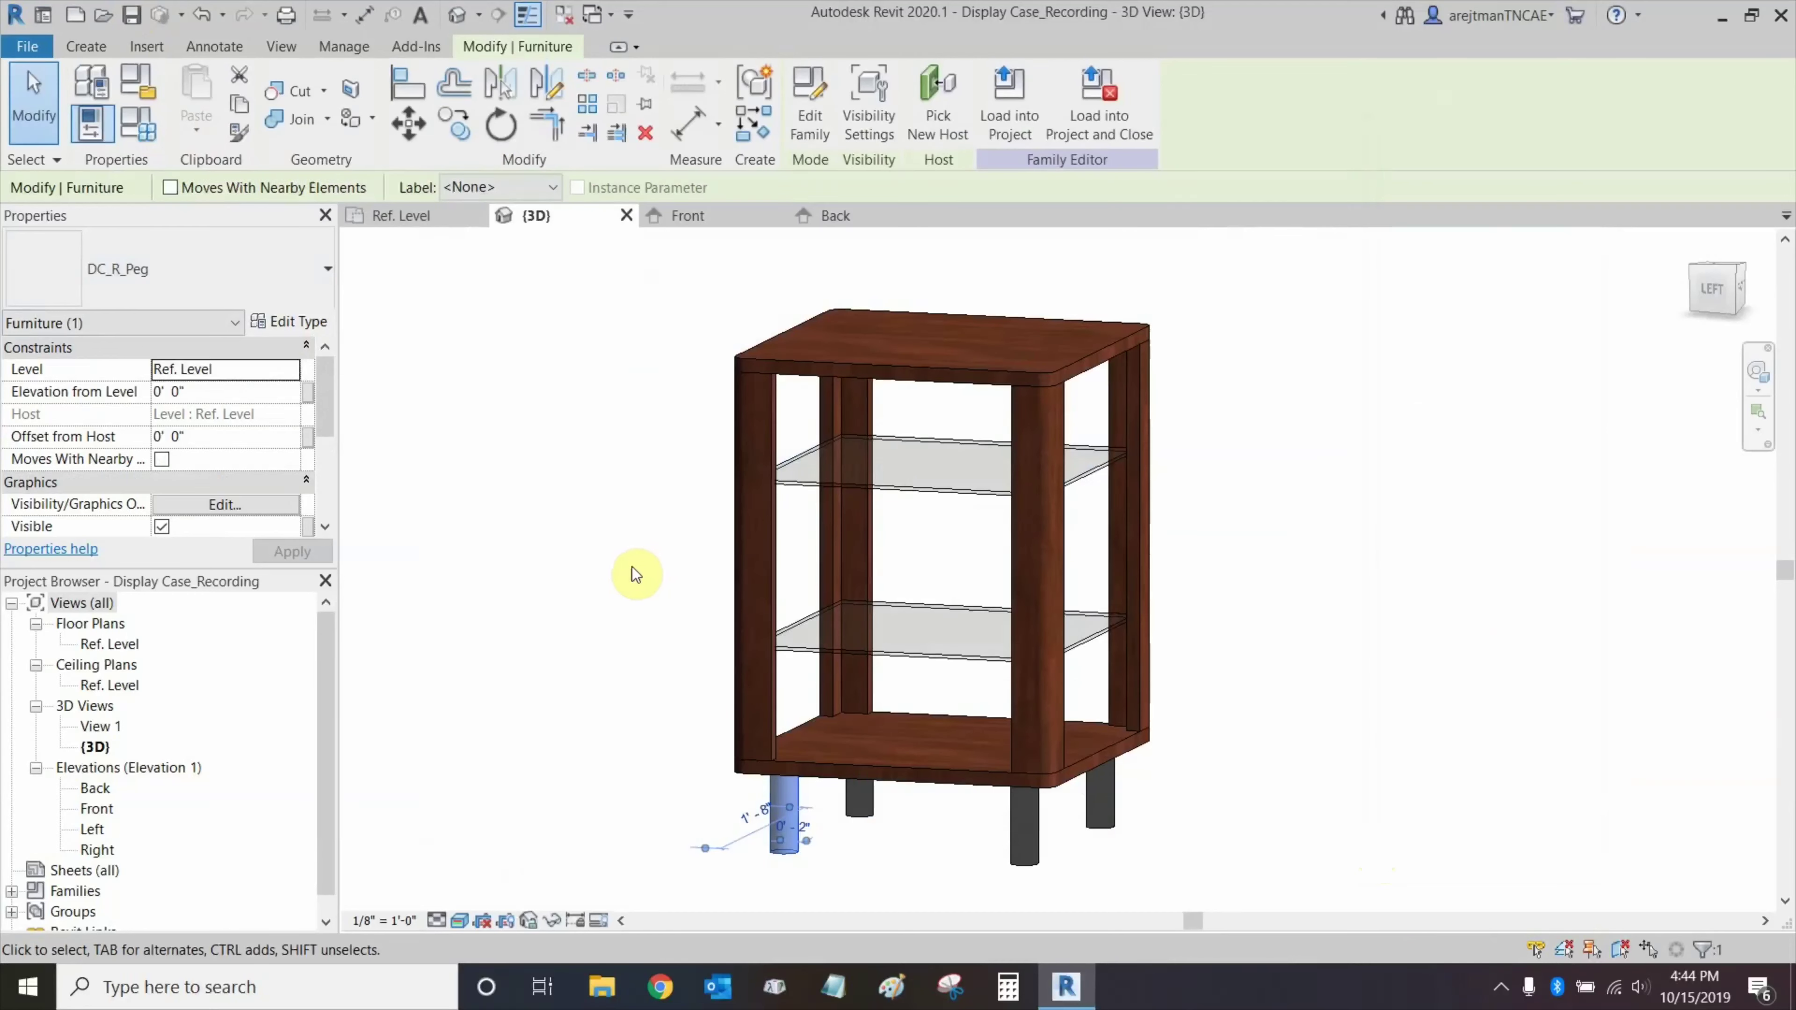
left_click(614, 569)
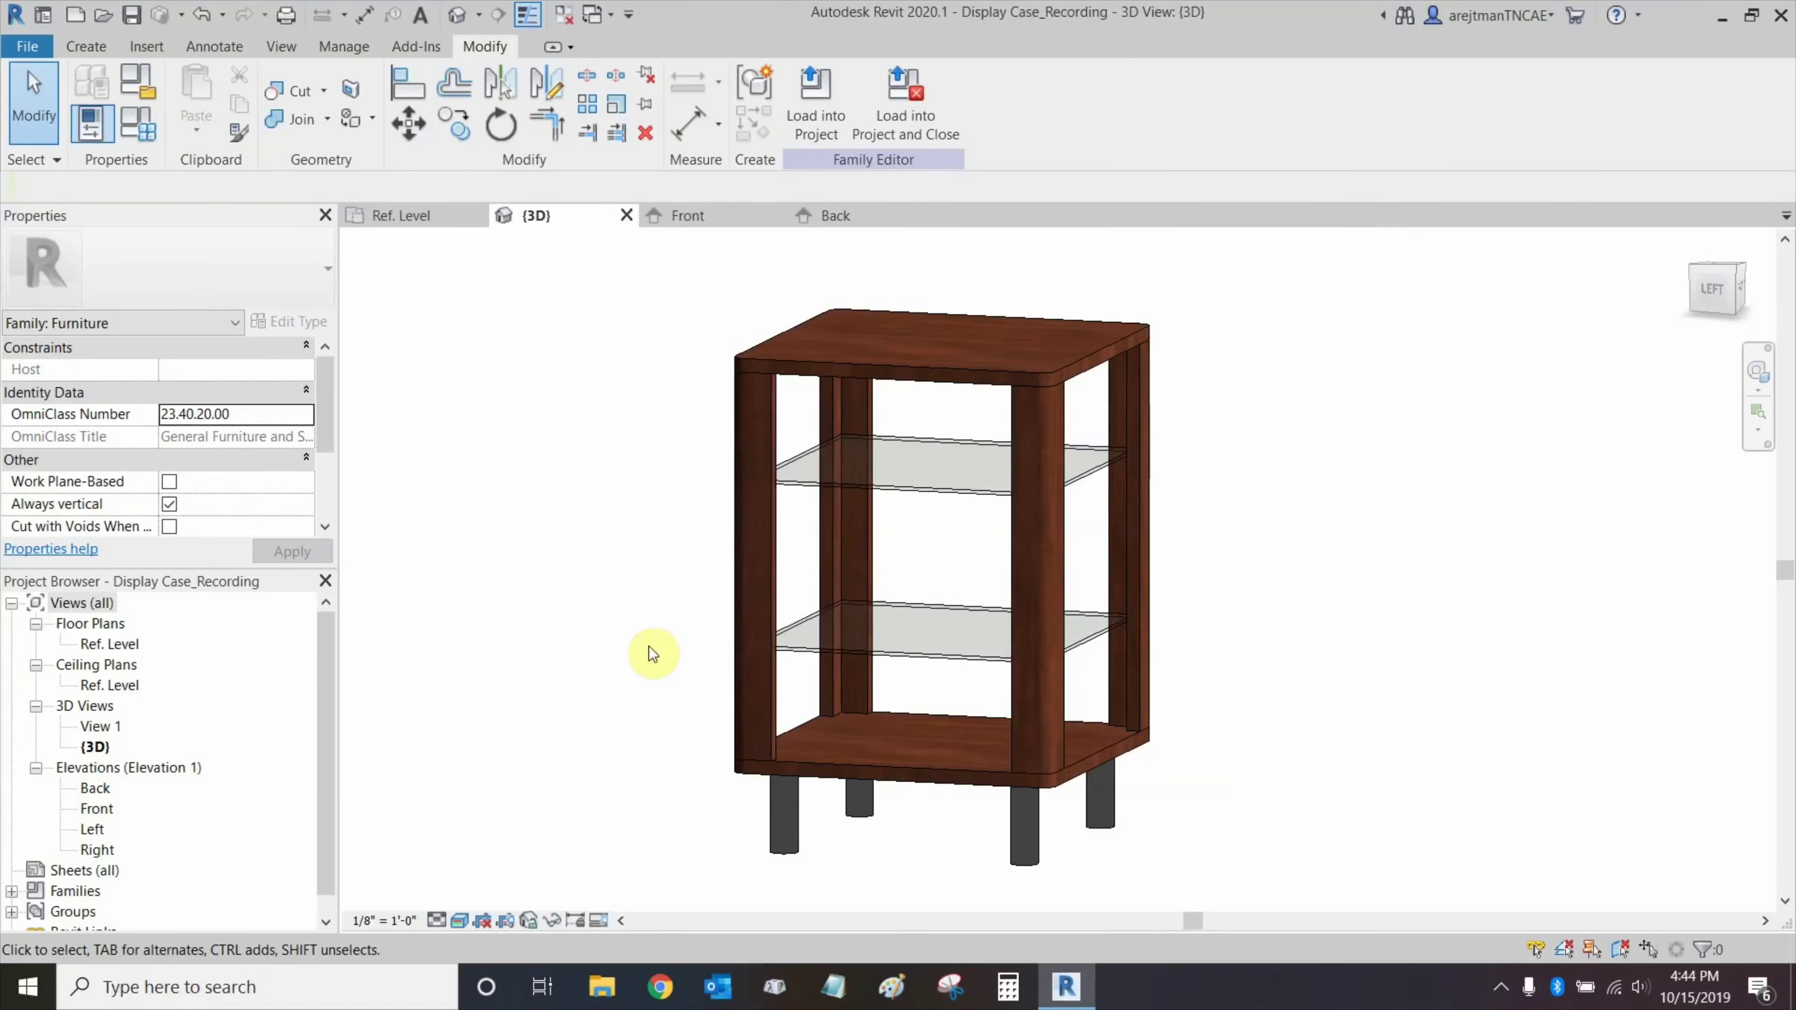
middle_click_drag(648, 646, 622, 619)
middle_click_drag(504, 527, 608, 516, "shift")
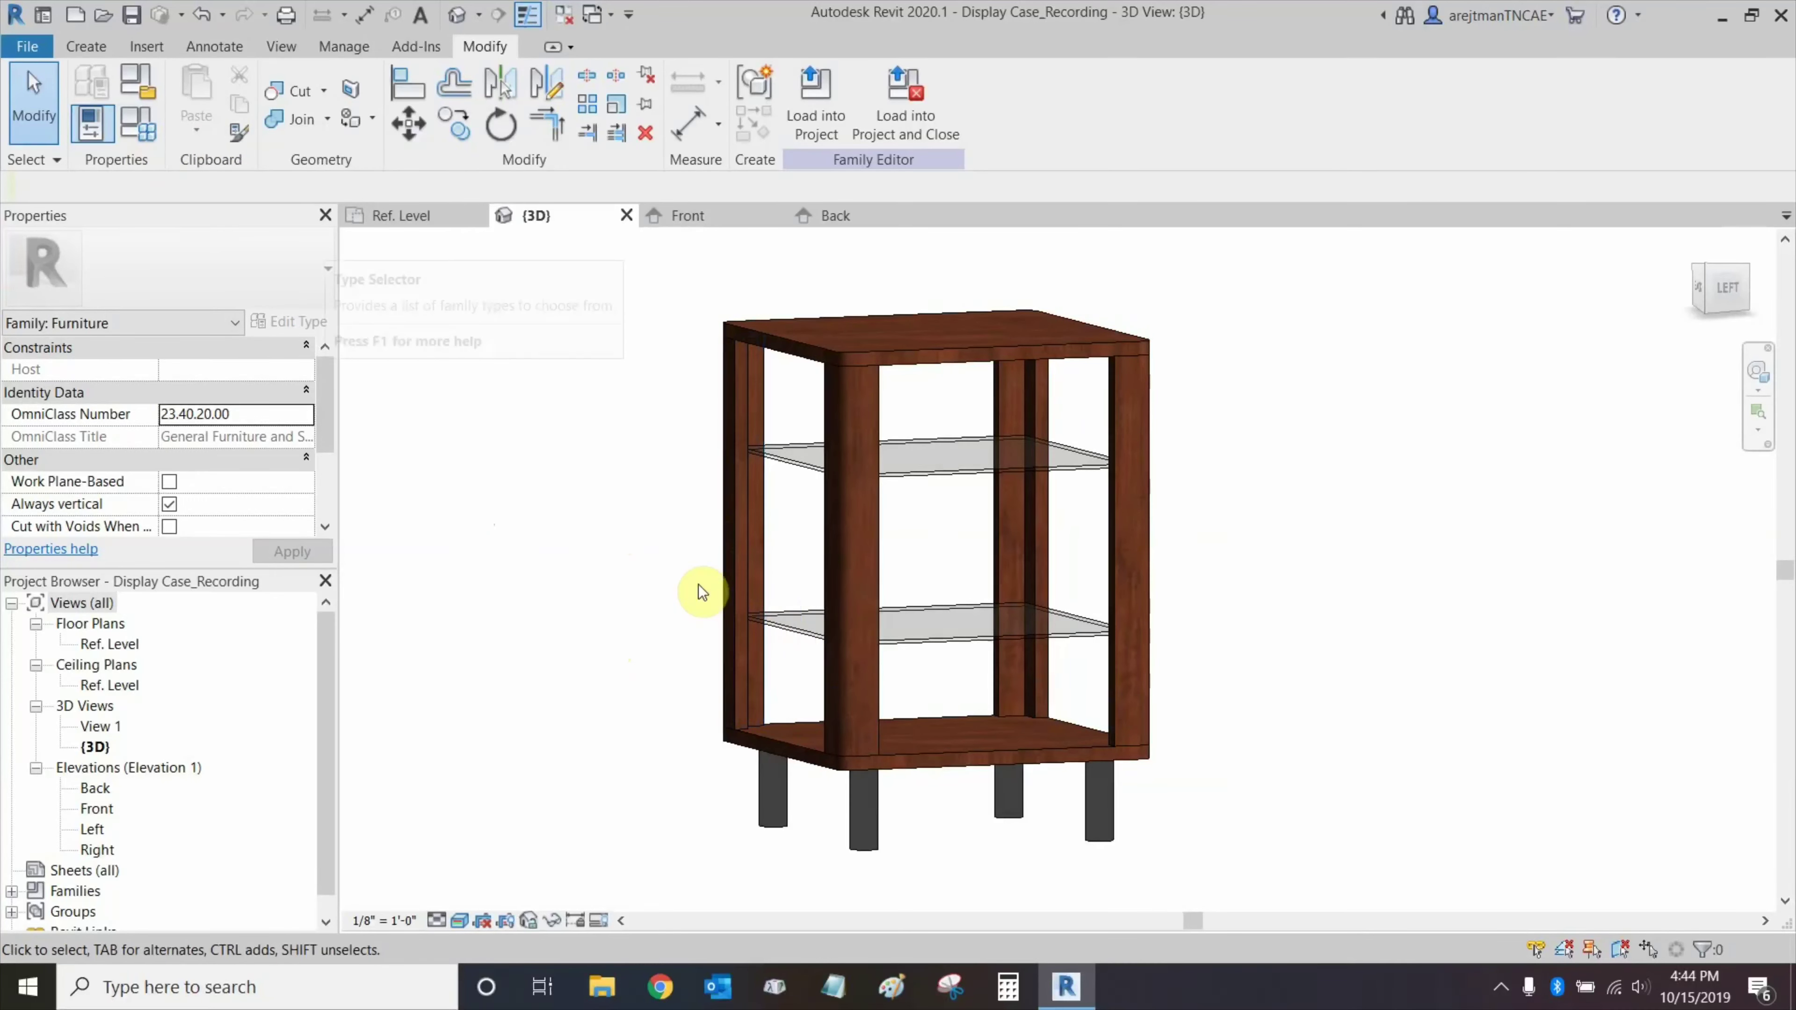